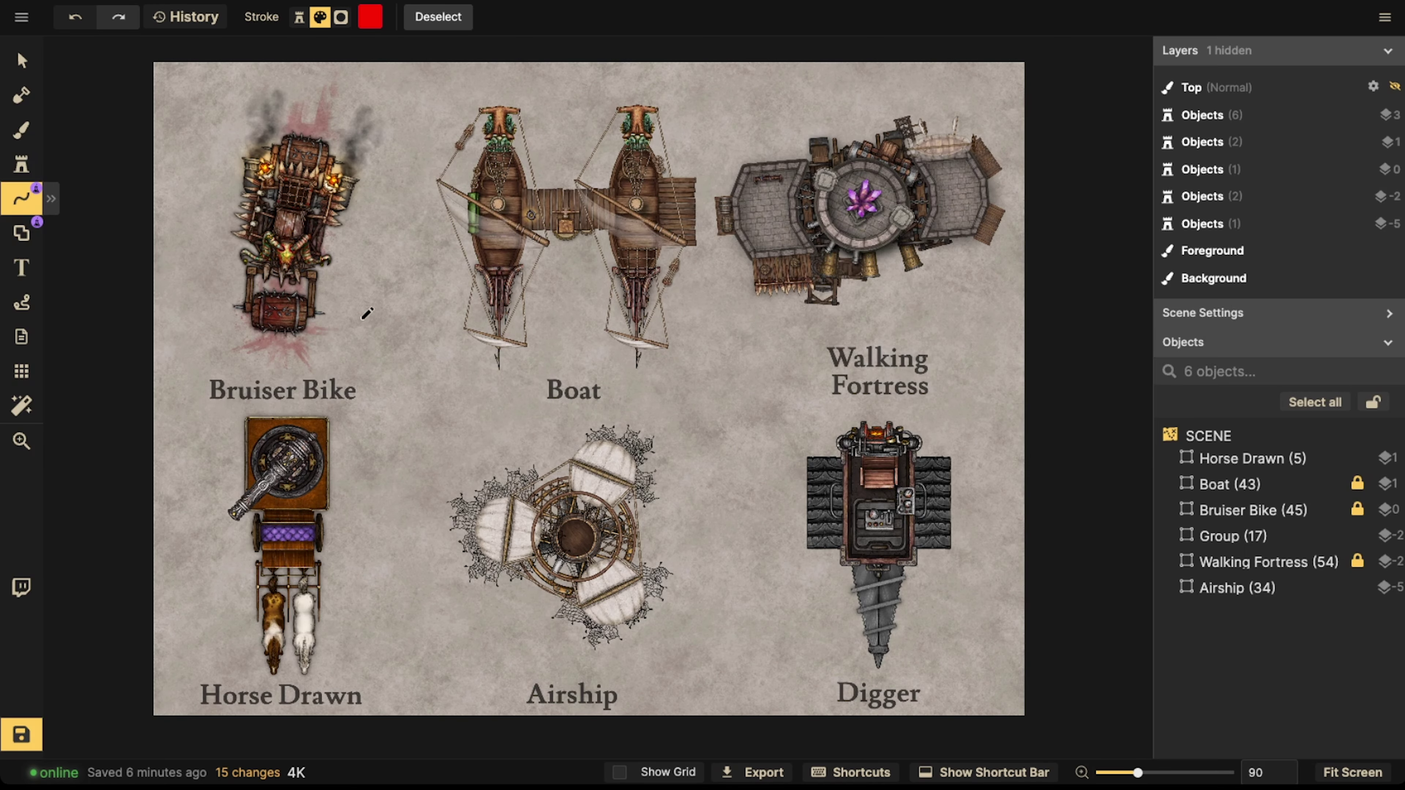
- Look over the six vehicle designs on the map, including the Horse Drawn group
scroll(357, 272, "down", 3)
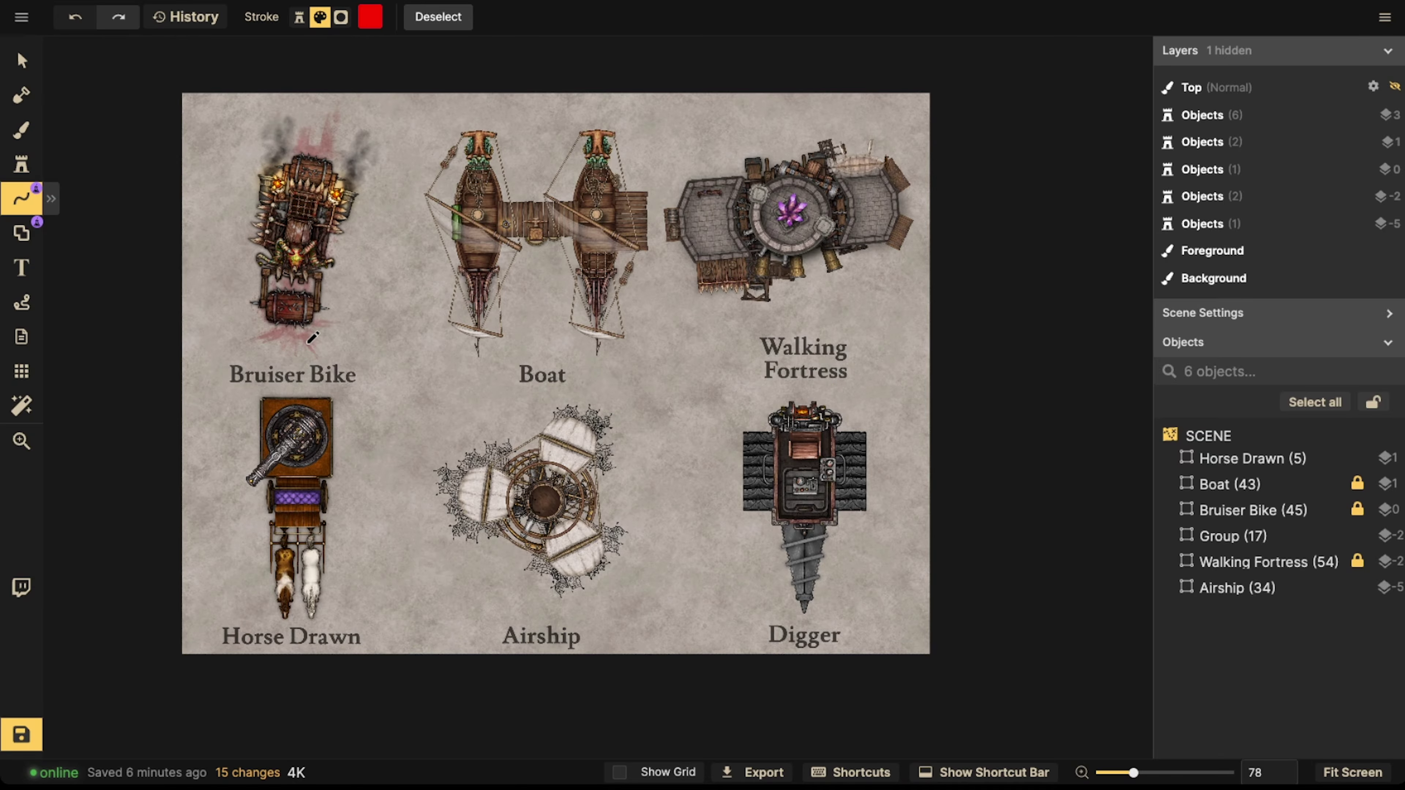
scroll(427, 427, "up", 5)
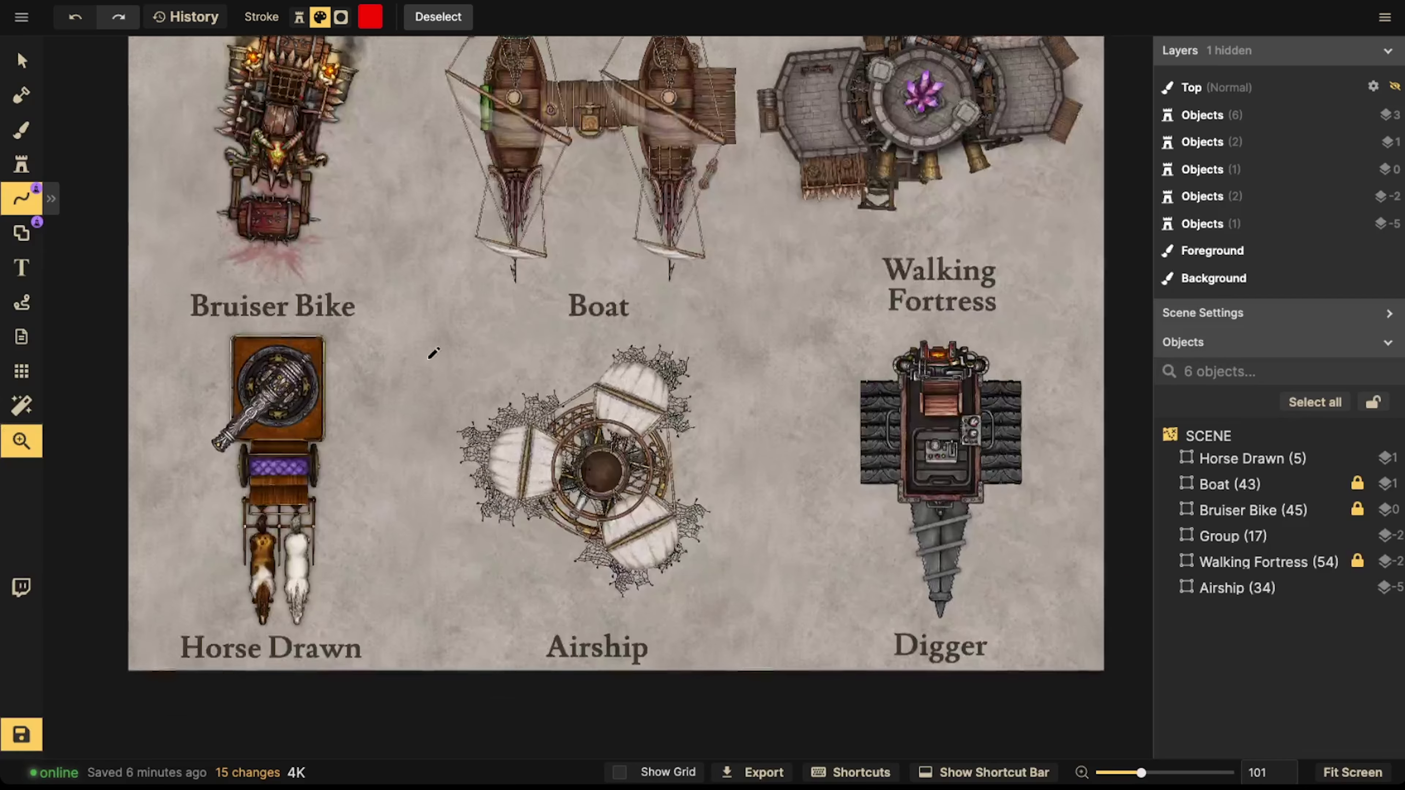
left_click_drag(430, 340, 417, 229)
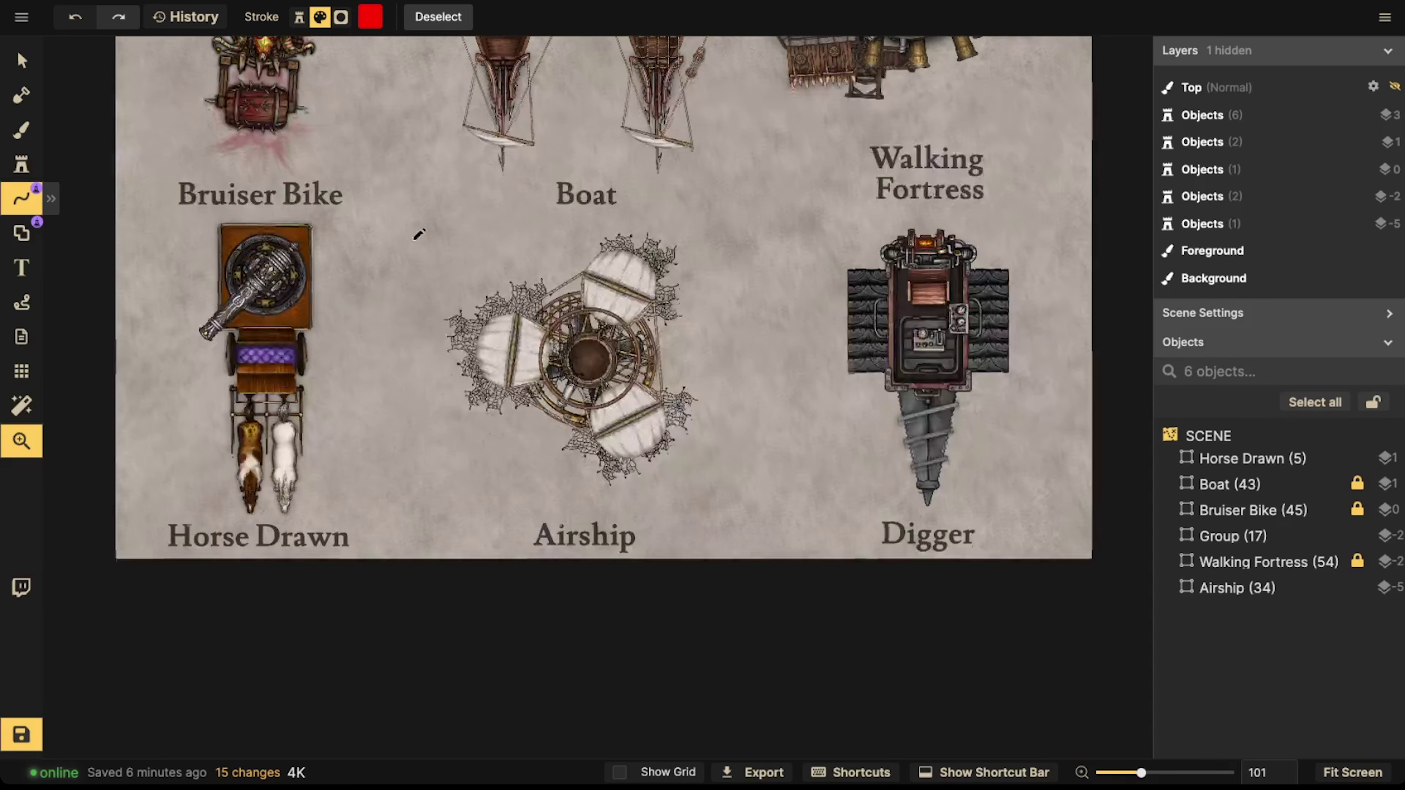
left_click(31, 71)
scroll(264, 173, "down", 2)
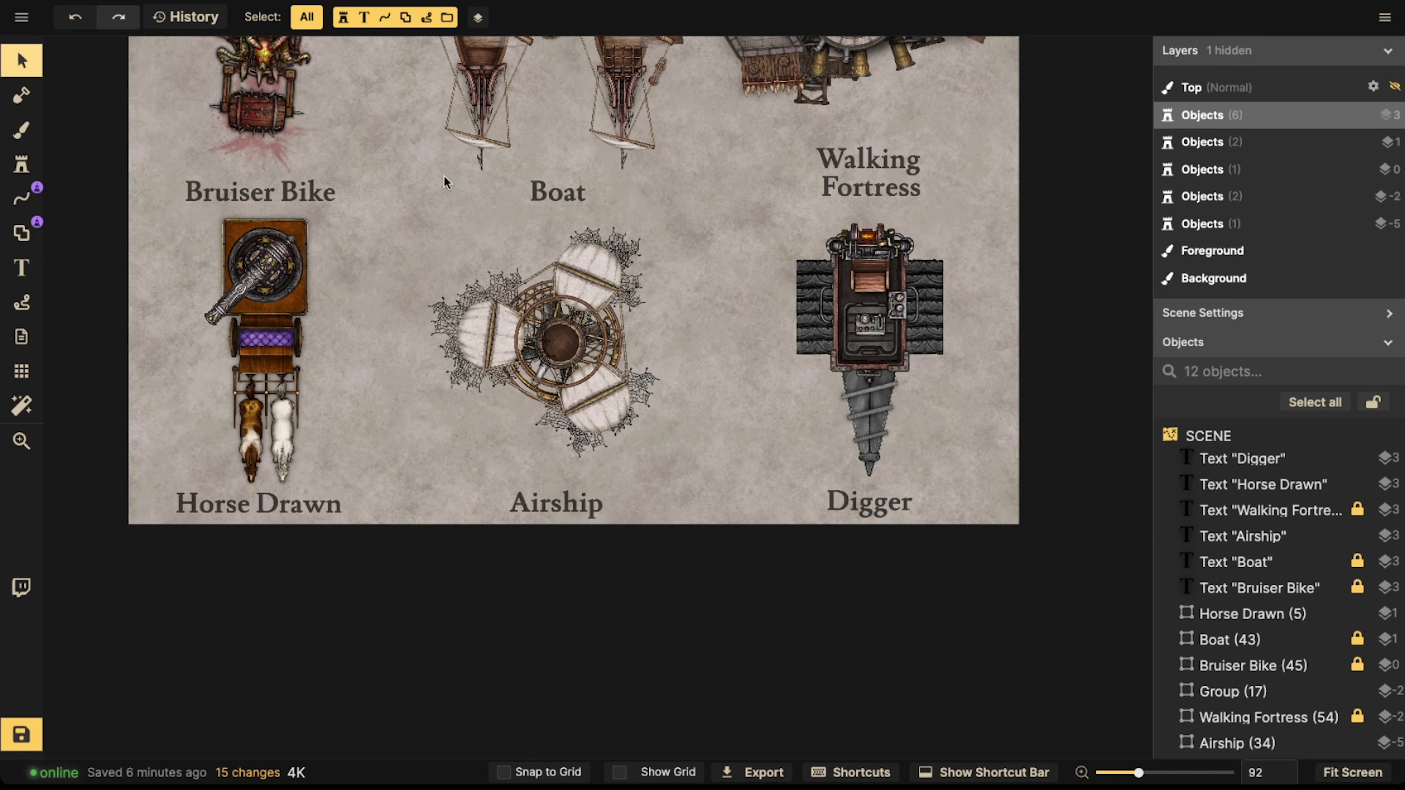
key("space")
left_click_drag(455, 173, 484, 328)
scroll(490, 353, "up", 1)
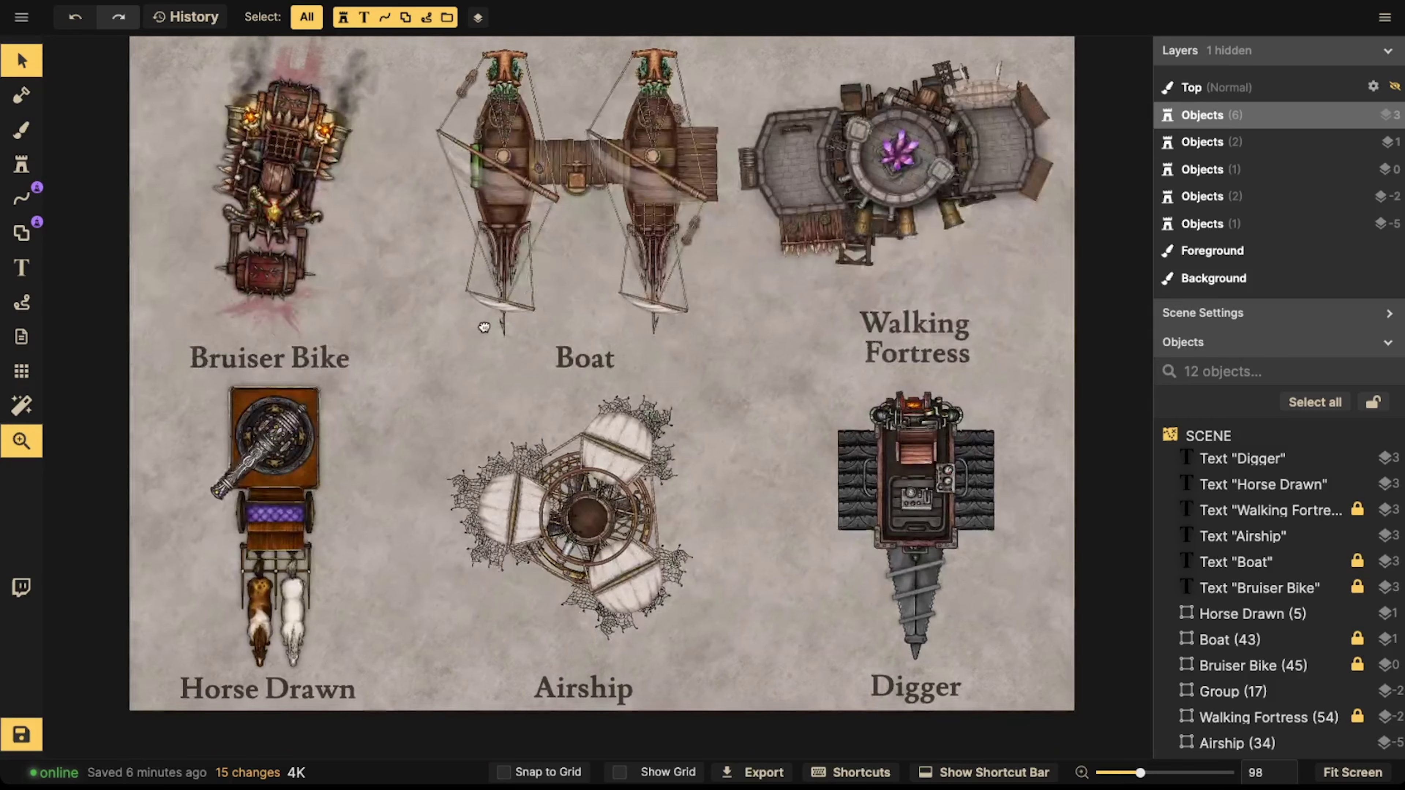
scroll(484, 327, "down", 3)
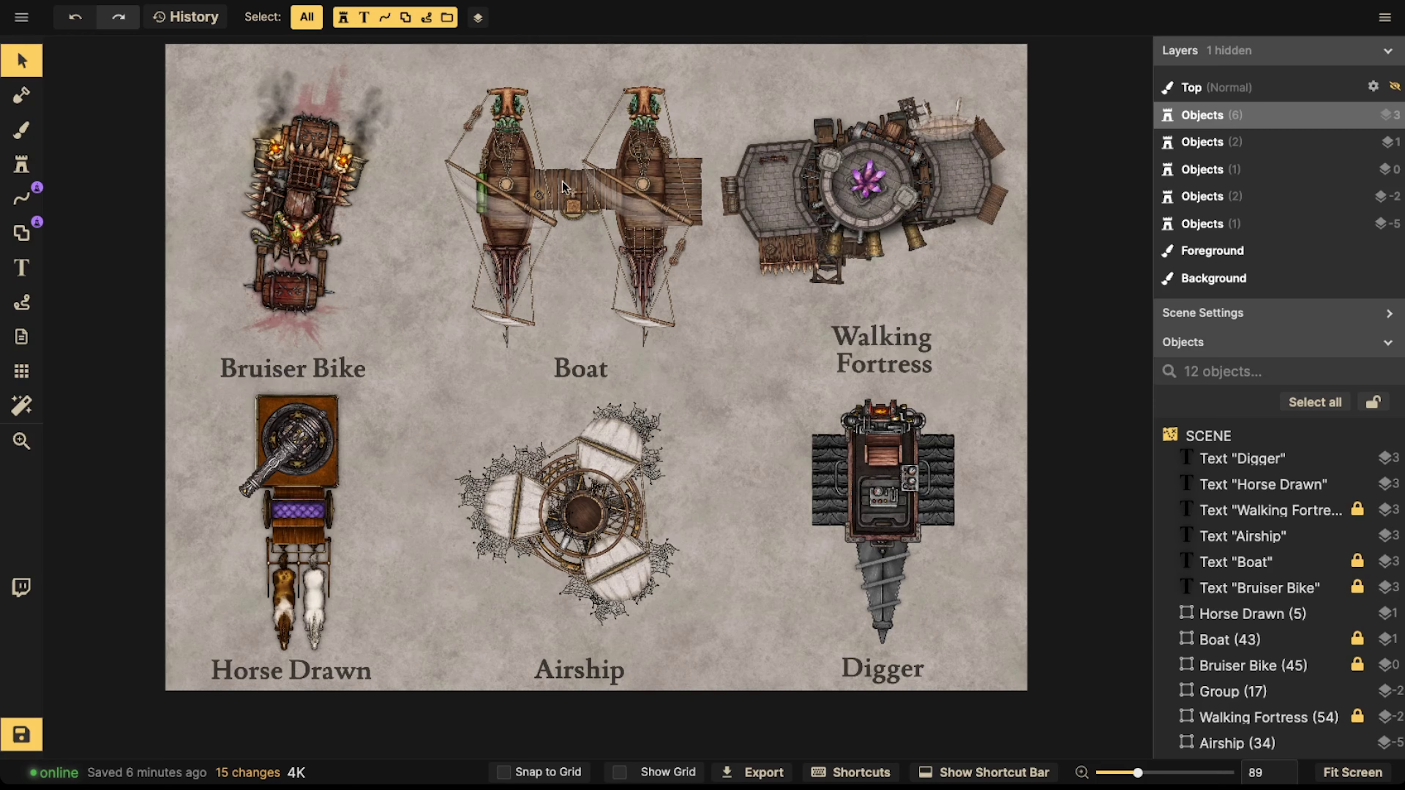
left_click(268, 499)
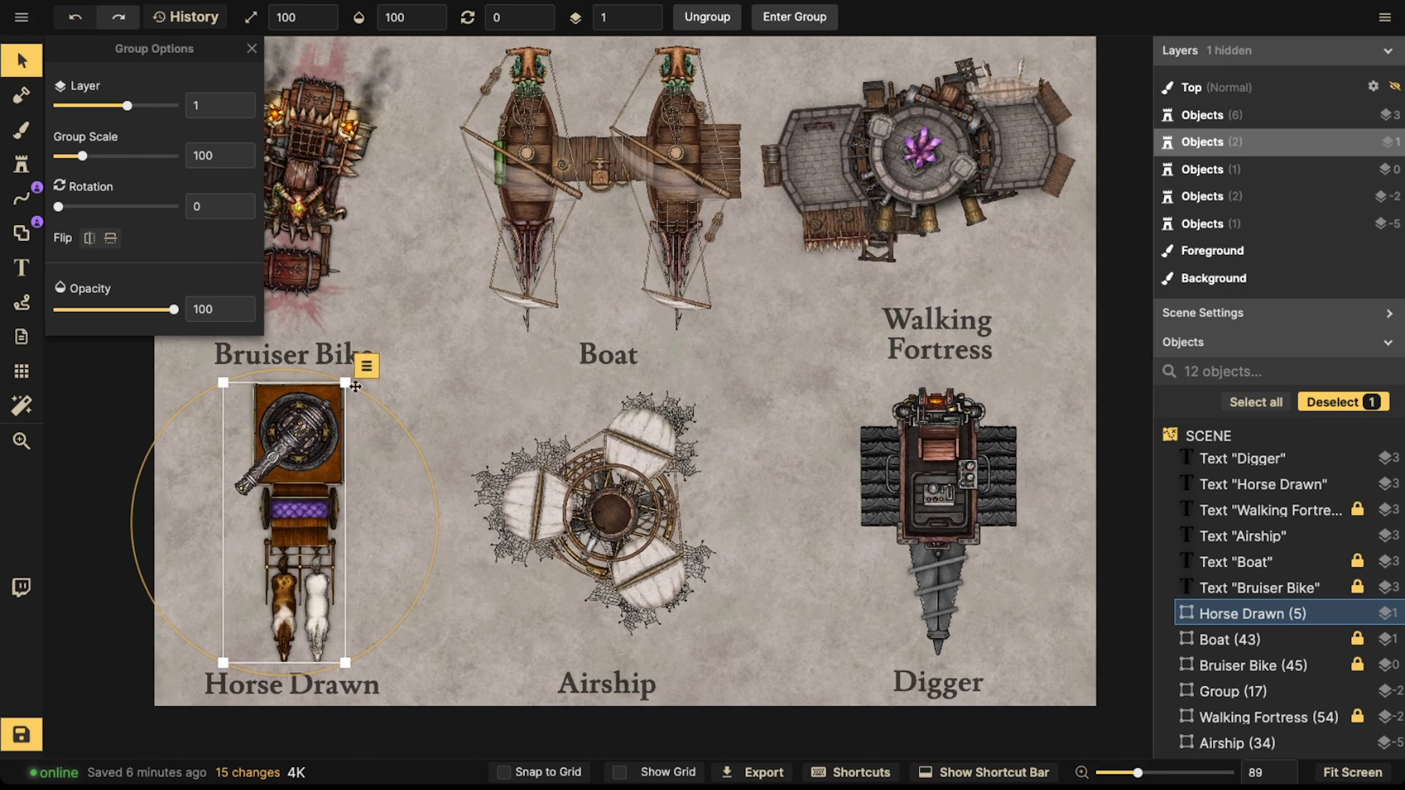
left_click(632, 297)
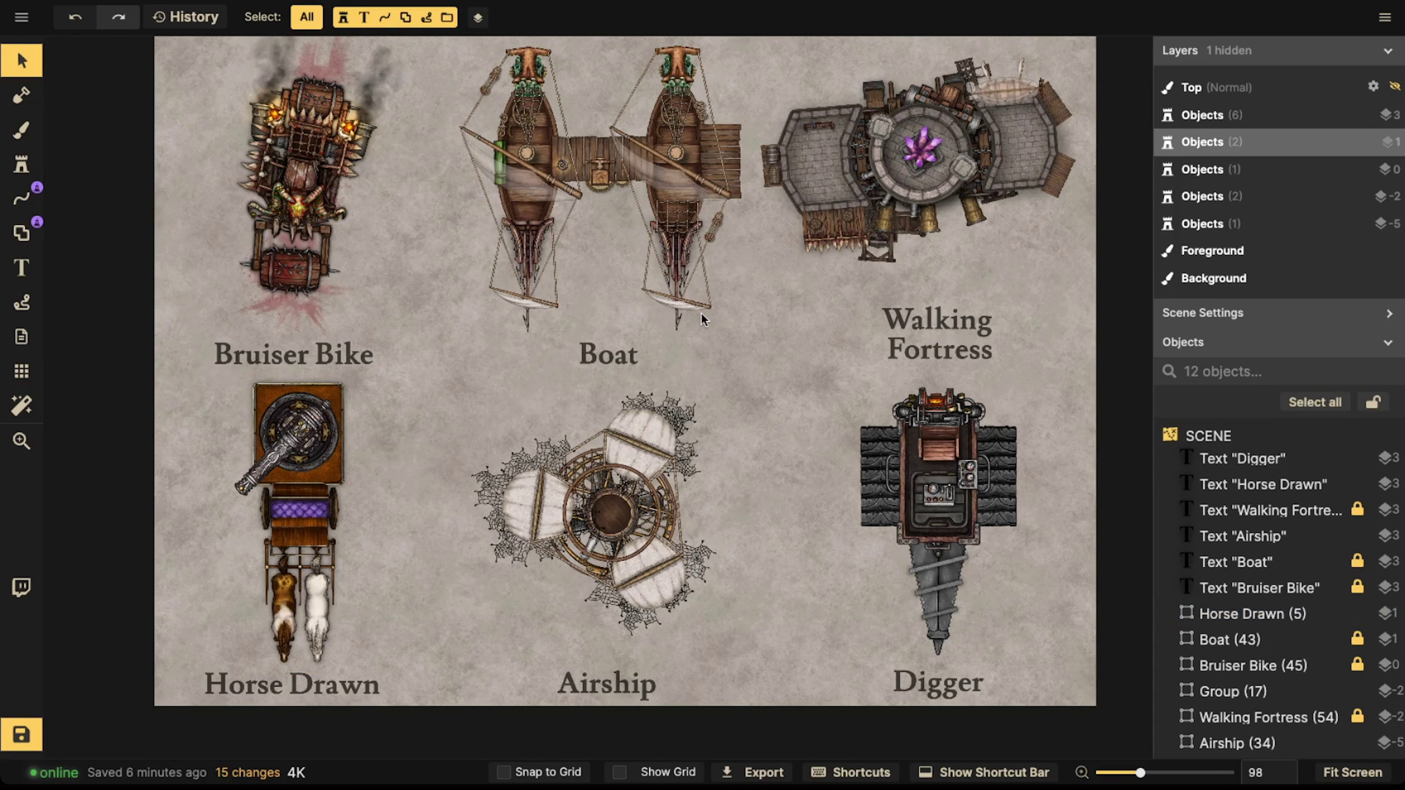
scroll(702, 320, "down", 5)
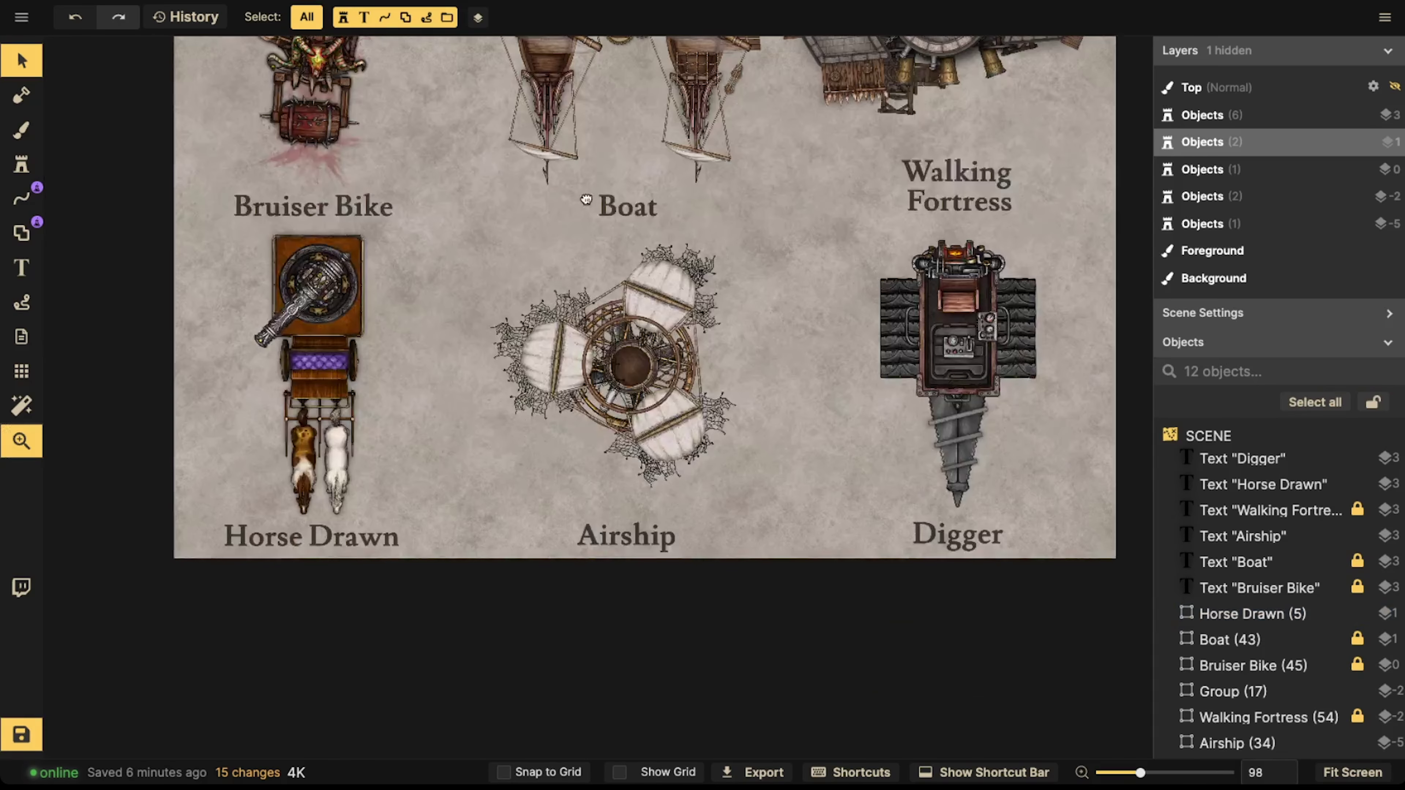
- Circle the Horse Drawn vehicle and underline the Airship label with freehand red lines, then undo the strokes
left_click(26, 209)
scroll(447, 475, "left", 3)
scroll(447, 475, "down", 2)
mouse_move(455, 409)
left_mouse_down()
mouse_move(324, 431)
mouse_move(401, 403)
left_mouse_up()
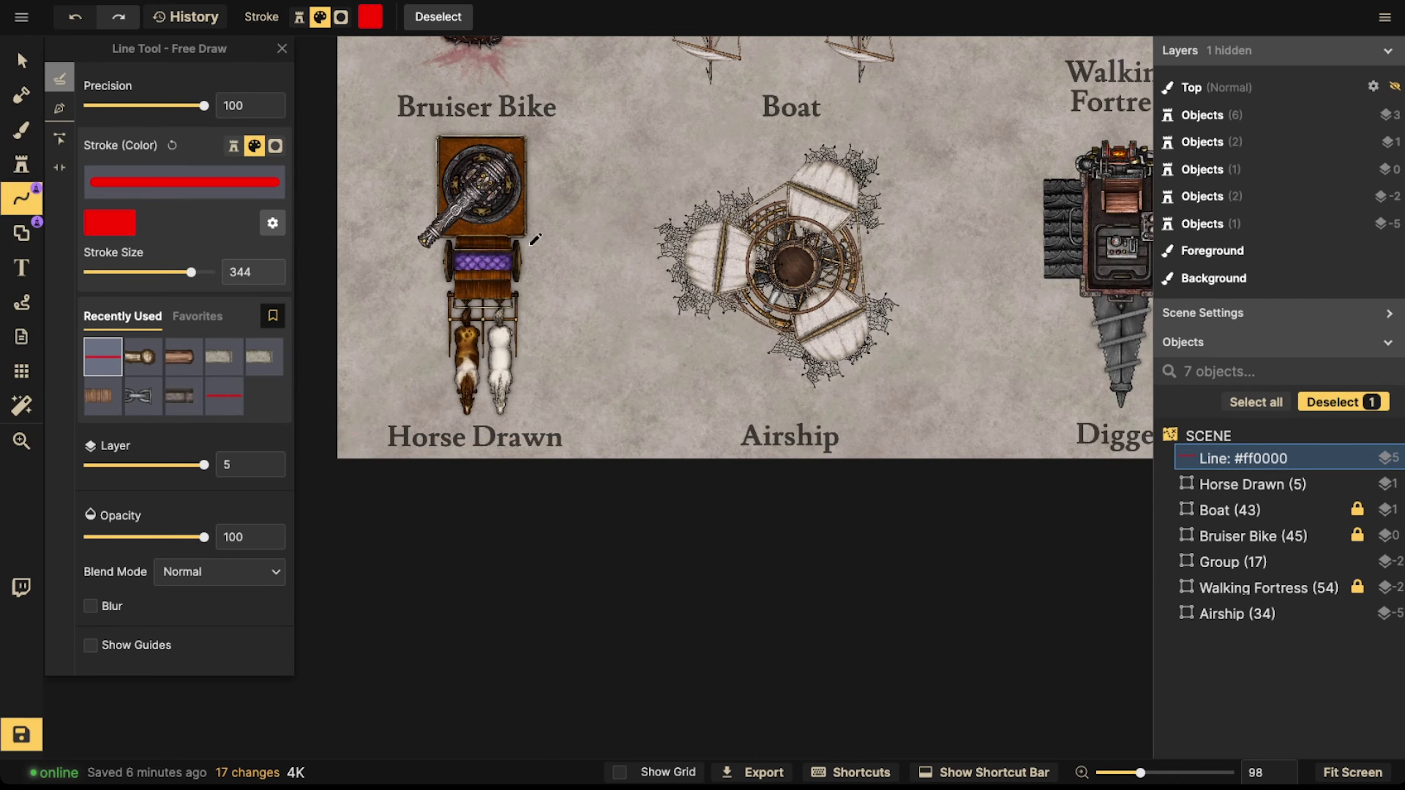
mouse_move(506, 161)
left_mouse_down()
mouse_move(567, 326)
mouse_move(437, 161)
left_mouse_up()
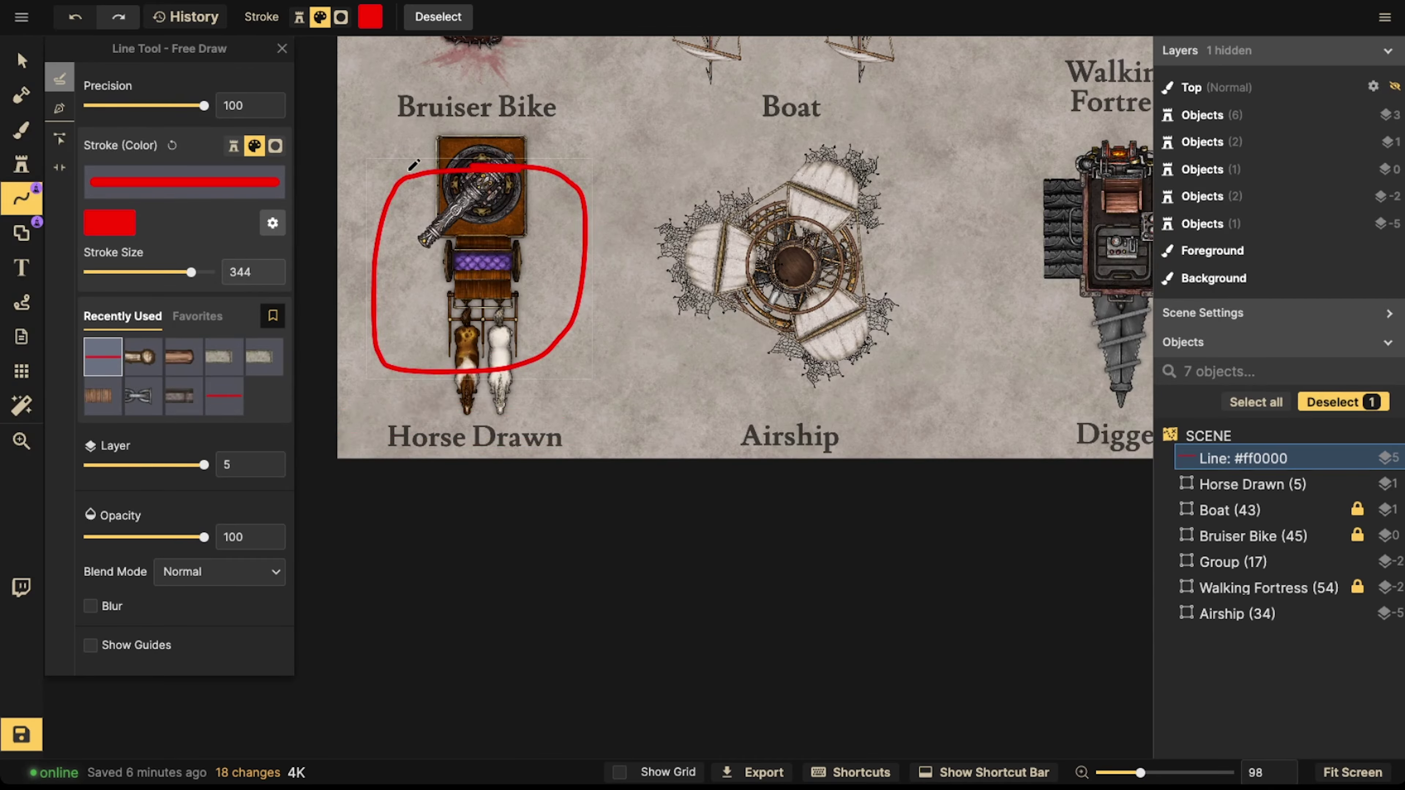
left_click_drag(729, 446, 892, 452)
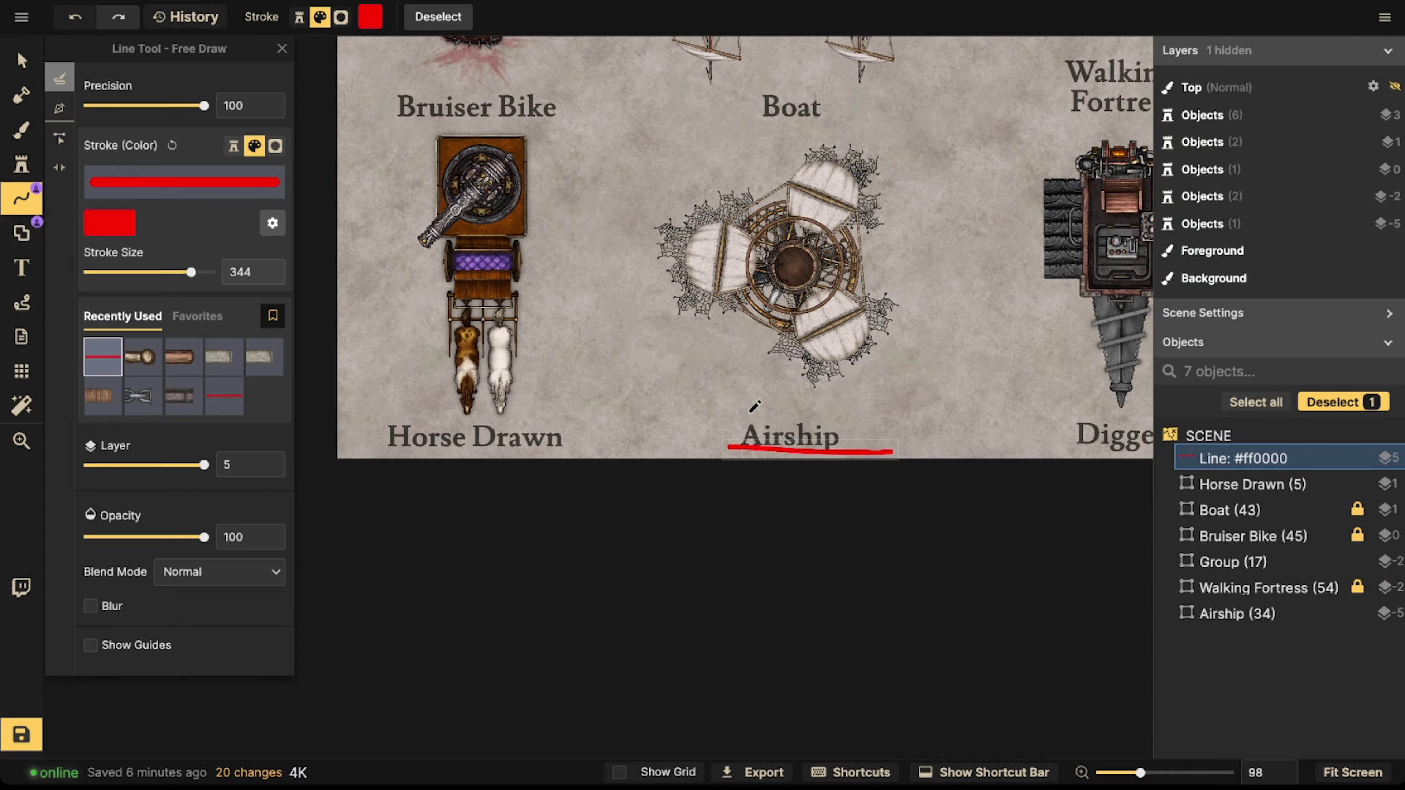
key("ctrl+z")
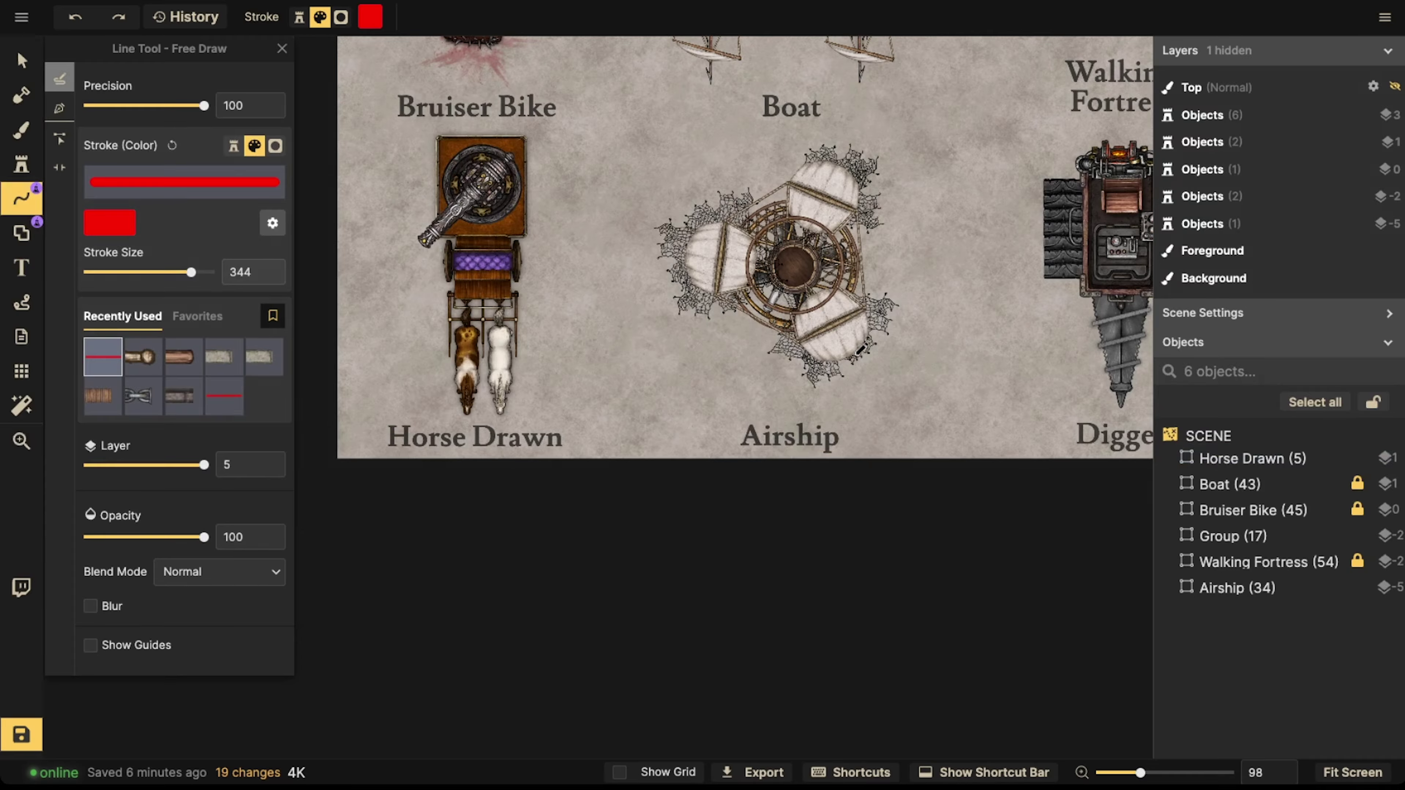
- Examine the Airship and Digger designs up close
mouse_move(860, 318)
left_mouse_down()
mouse_move(666, 405)
mouse_move(741, 397)
left_mouse_up()
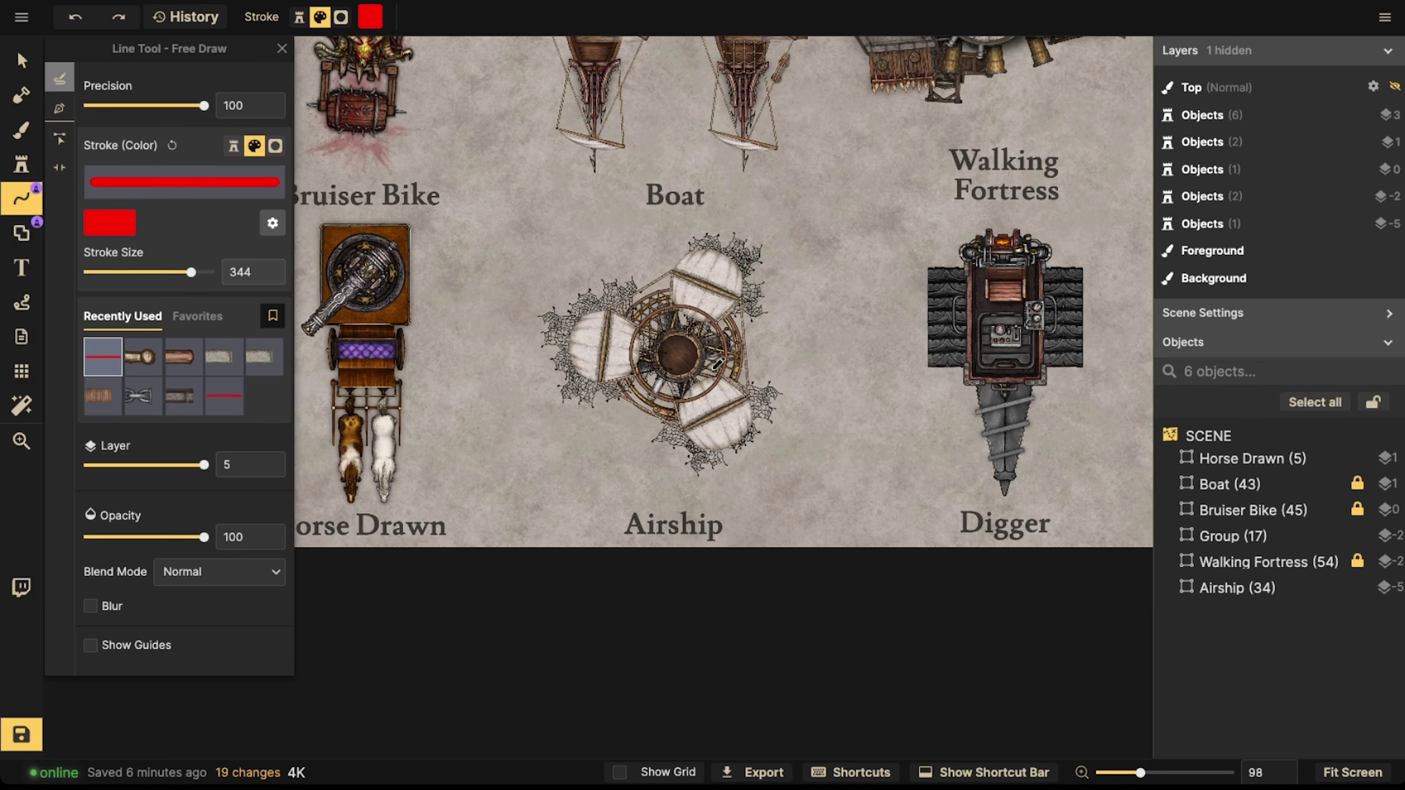
scroll(702, 354, "up", 4)
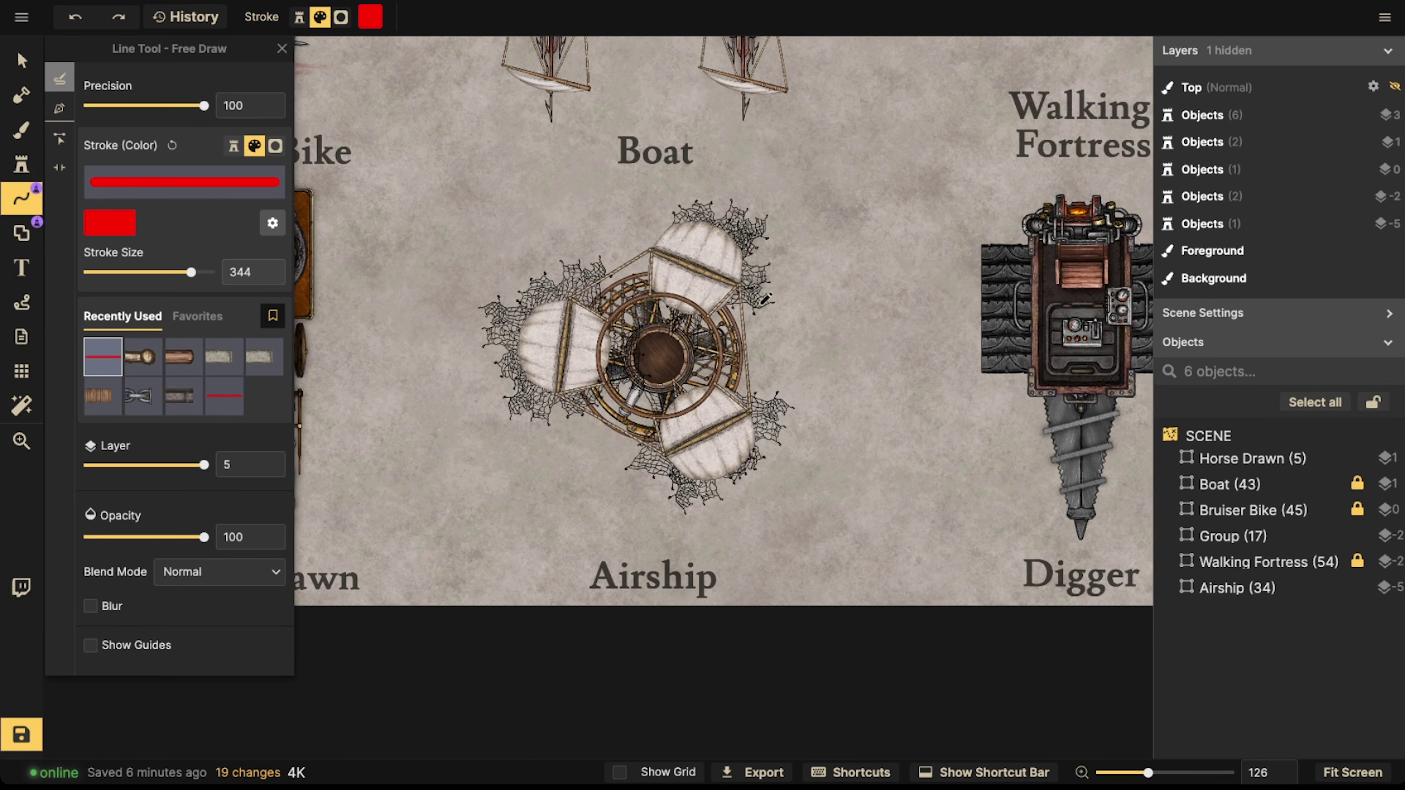
scroll(764, 303, "down", 2)
key("space")
left_click_drag(764, 303, 631, 321)
key("space")
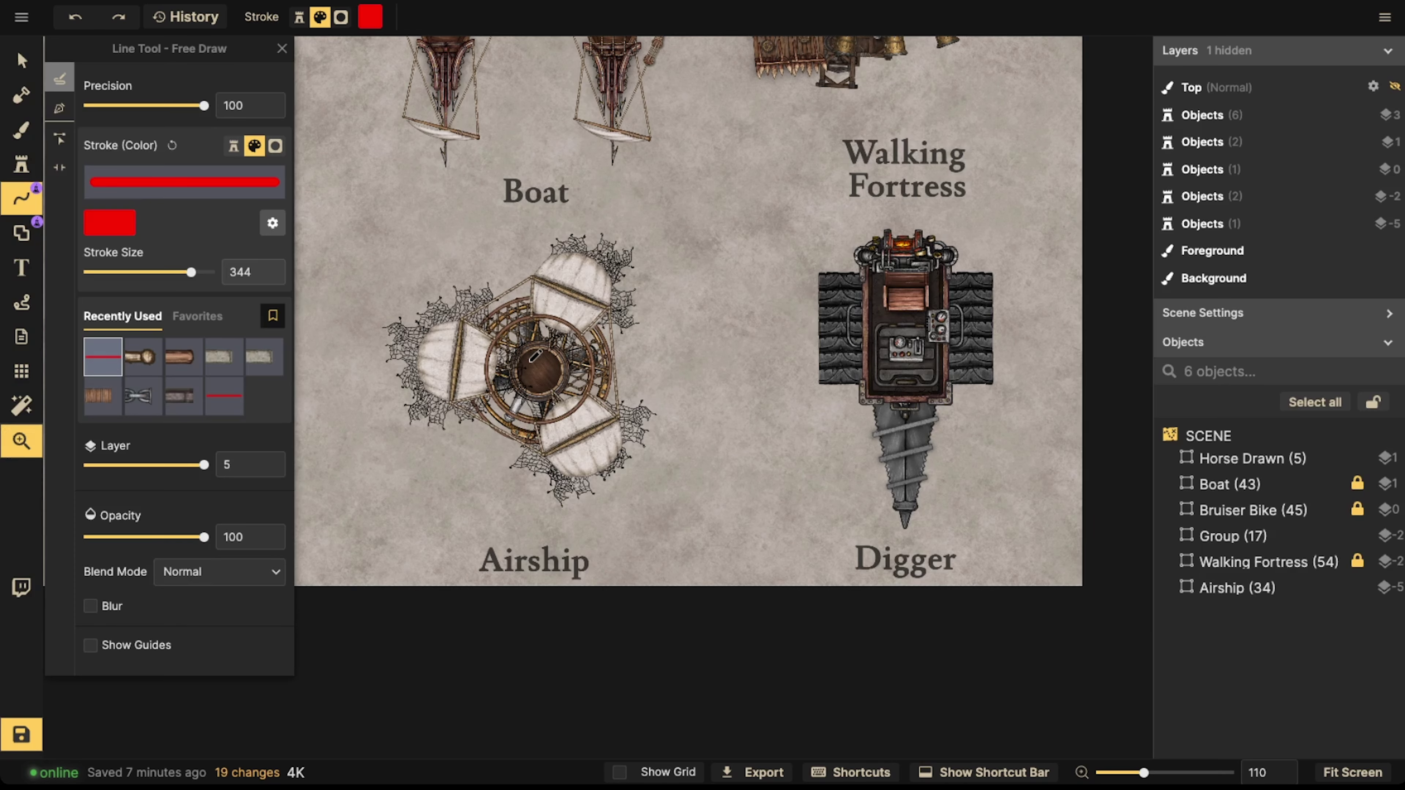
left_click_drag(530, 362, 573, 357)
scroll(640, 412, "left", 1)
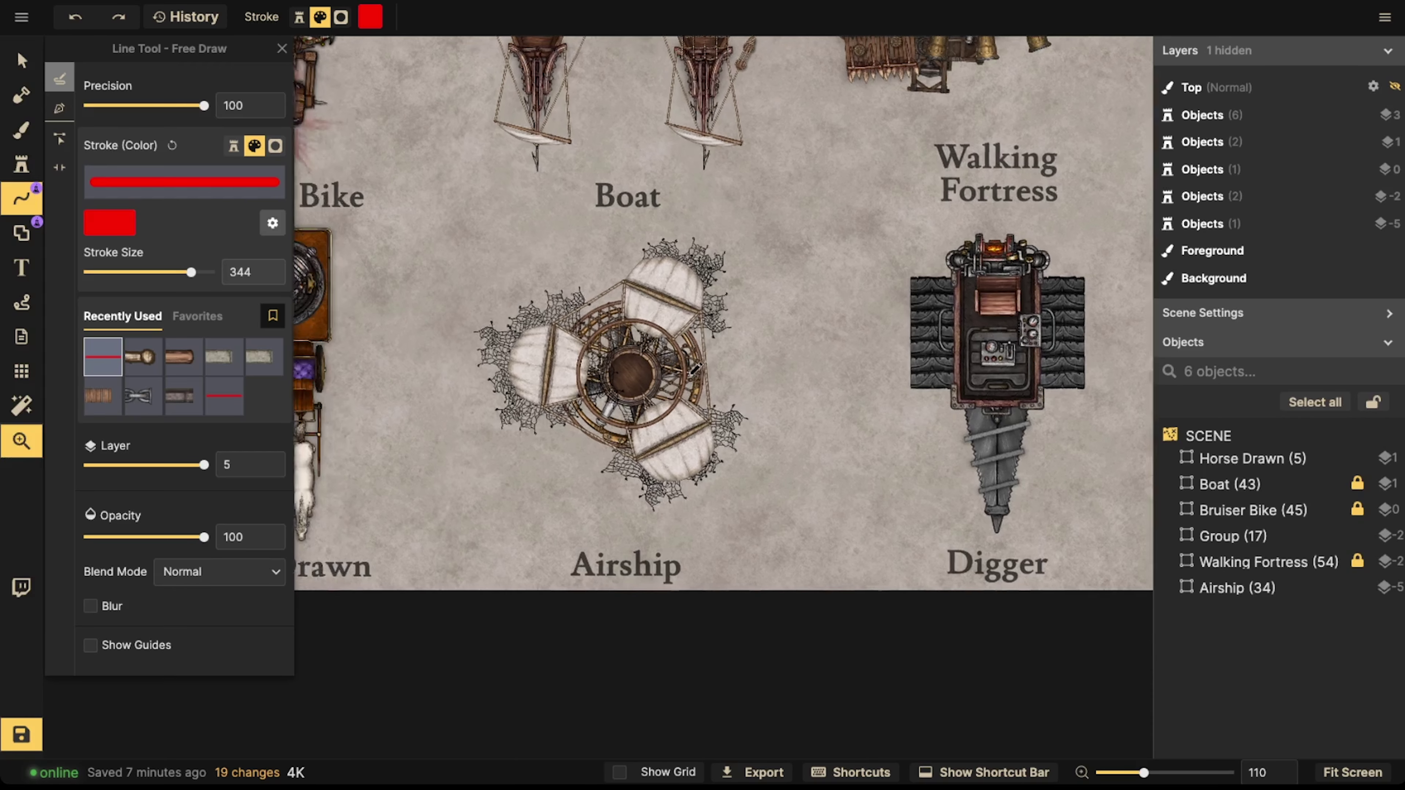
scroll(620, 382, "right", 4)
scroll(574, 382, "down", 1)
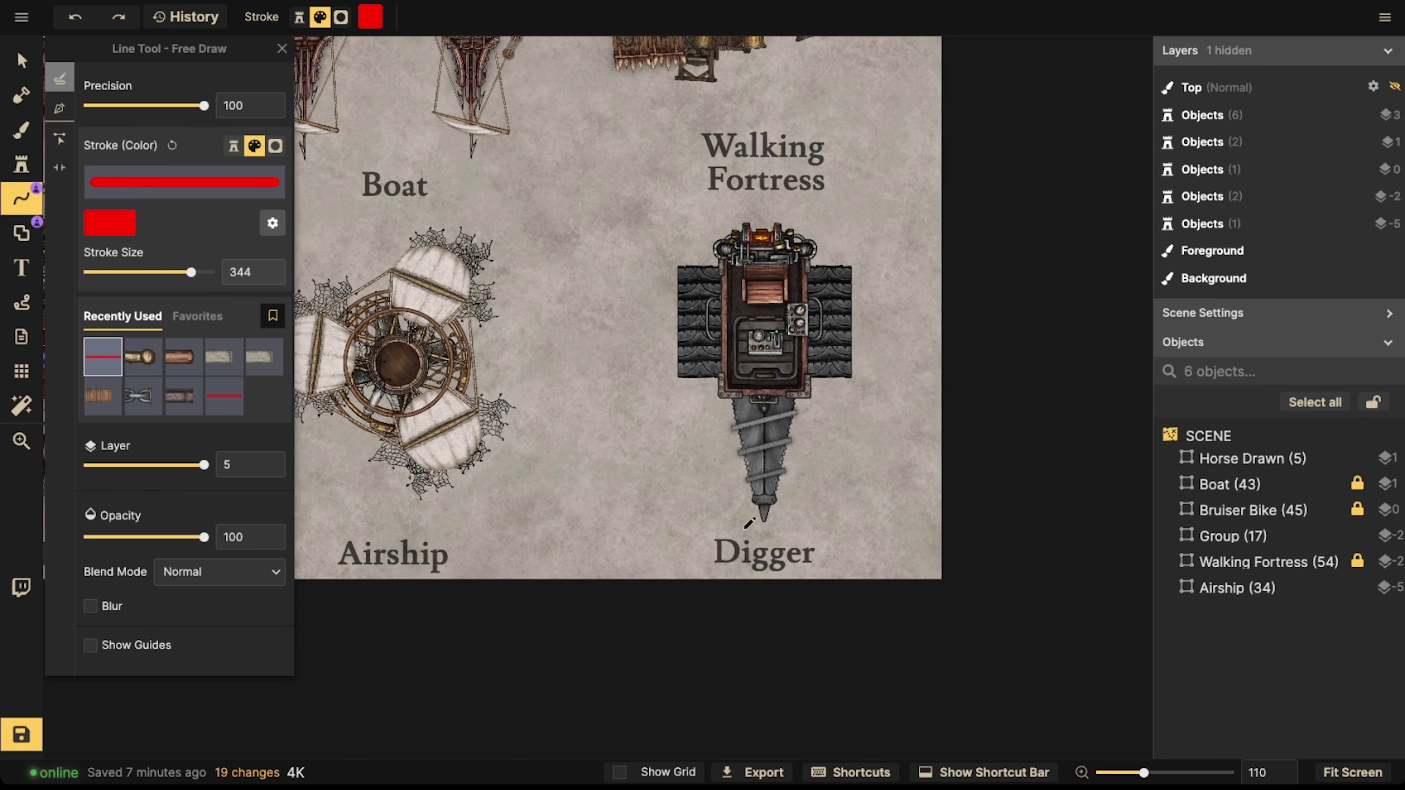
- Underline the Digger label with a freehand red line, then delete that line
left_click_drag(697, 567, 877, 568)
scroll(674, 421, "left", 3)
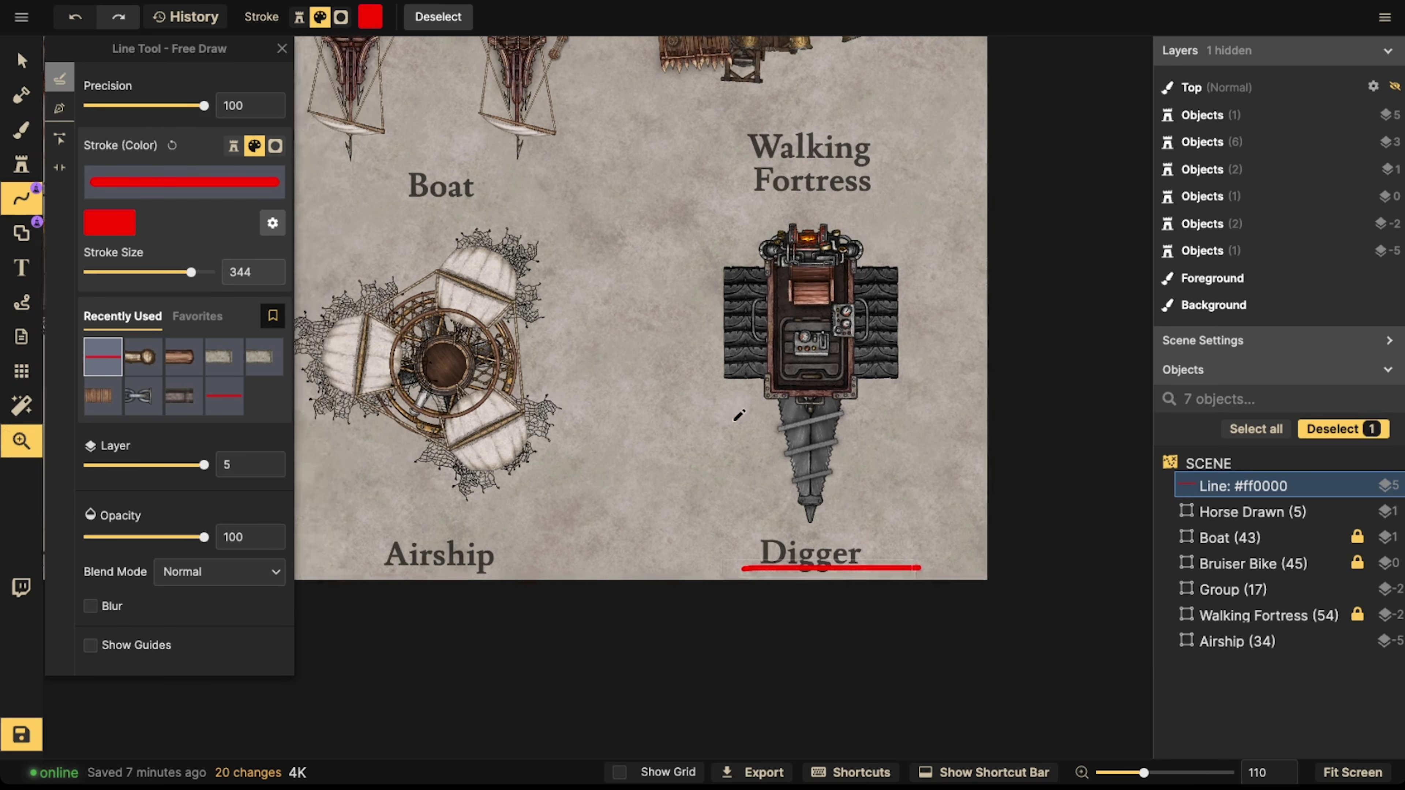
key("v")
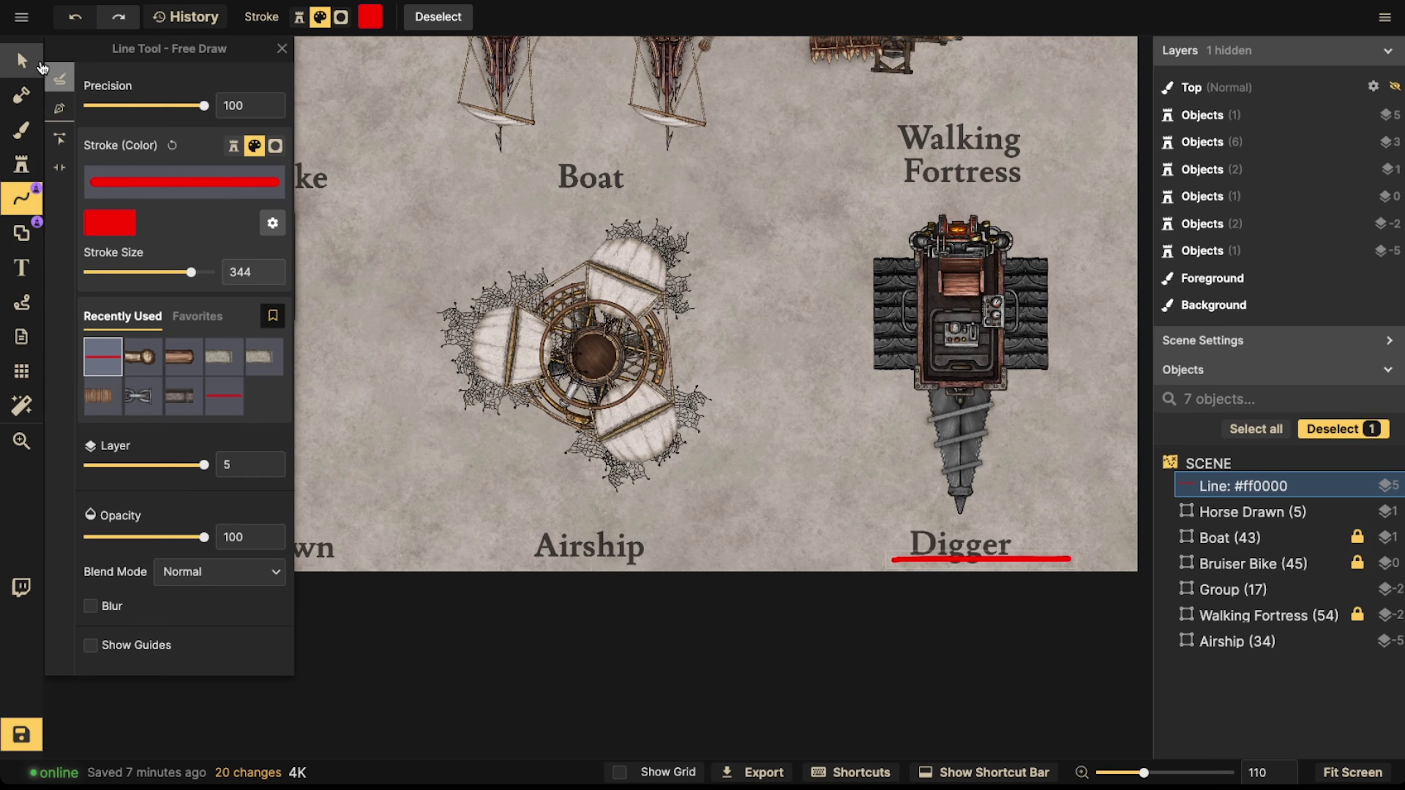
scroll(541, 262, "down", 2)
scroll(541, 262, "left", 3)
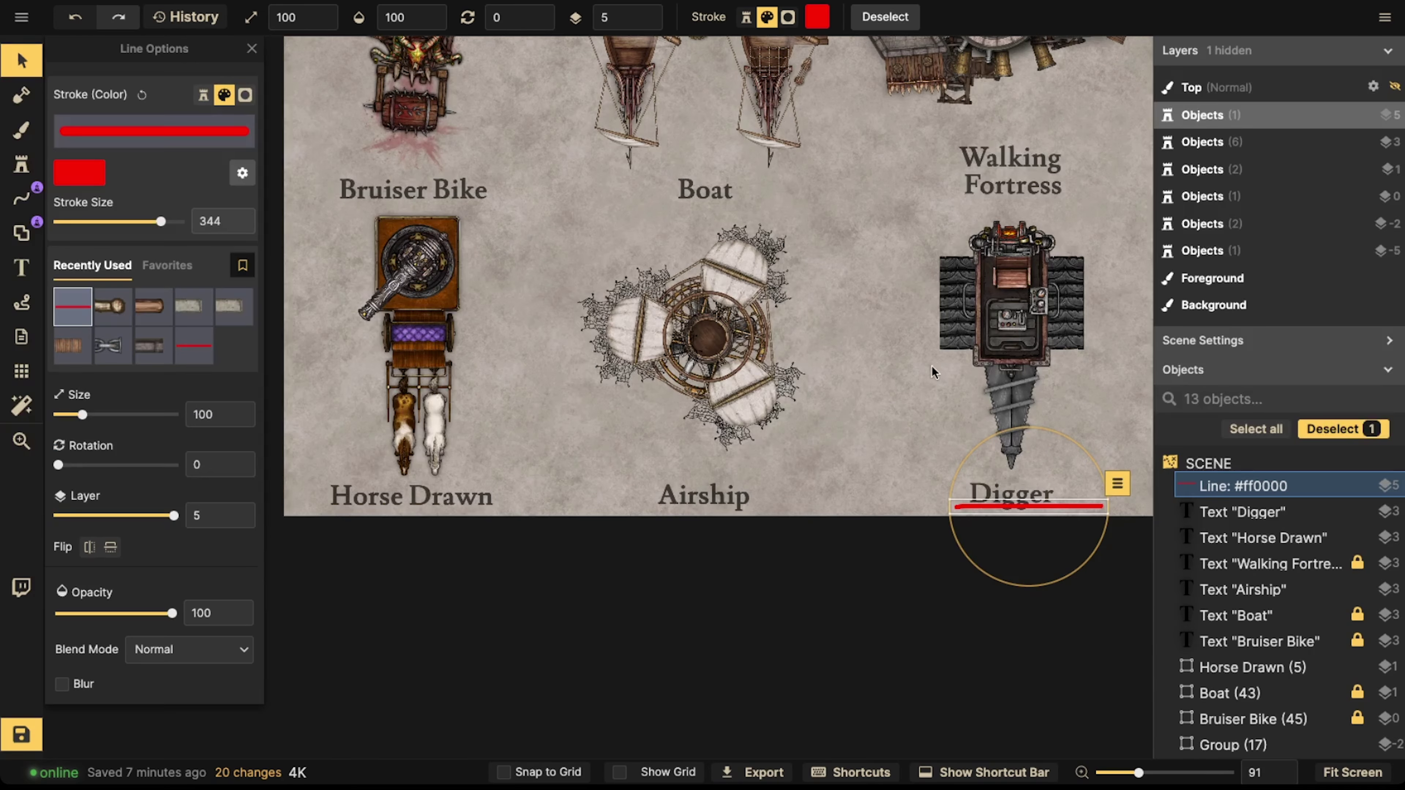
scroll(952, 369, "down", 1)
key("Delete")
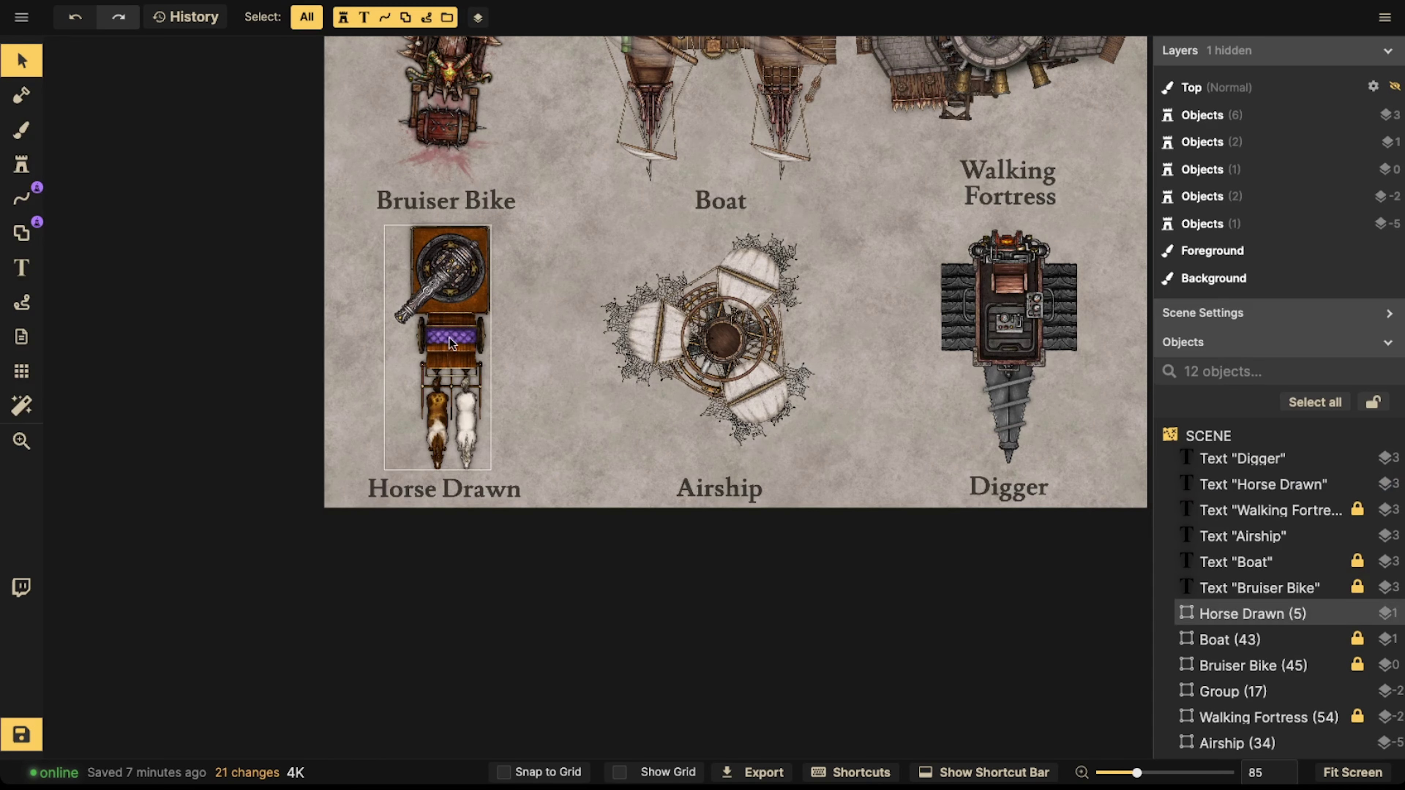
- Delete the Horse Drawn, Airship and Digger vehicle groups together, keeping their text labels
left_click_drag(326, 295, 988, 378)
key("Delete")
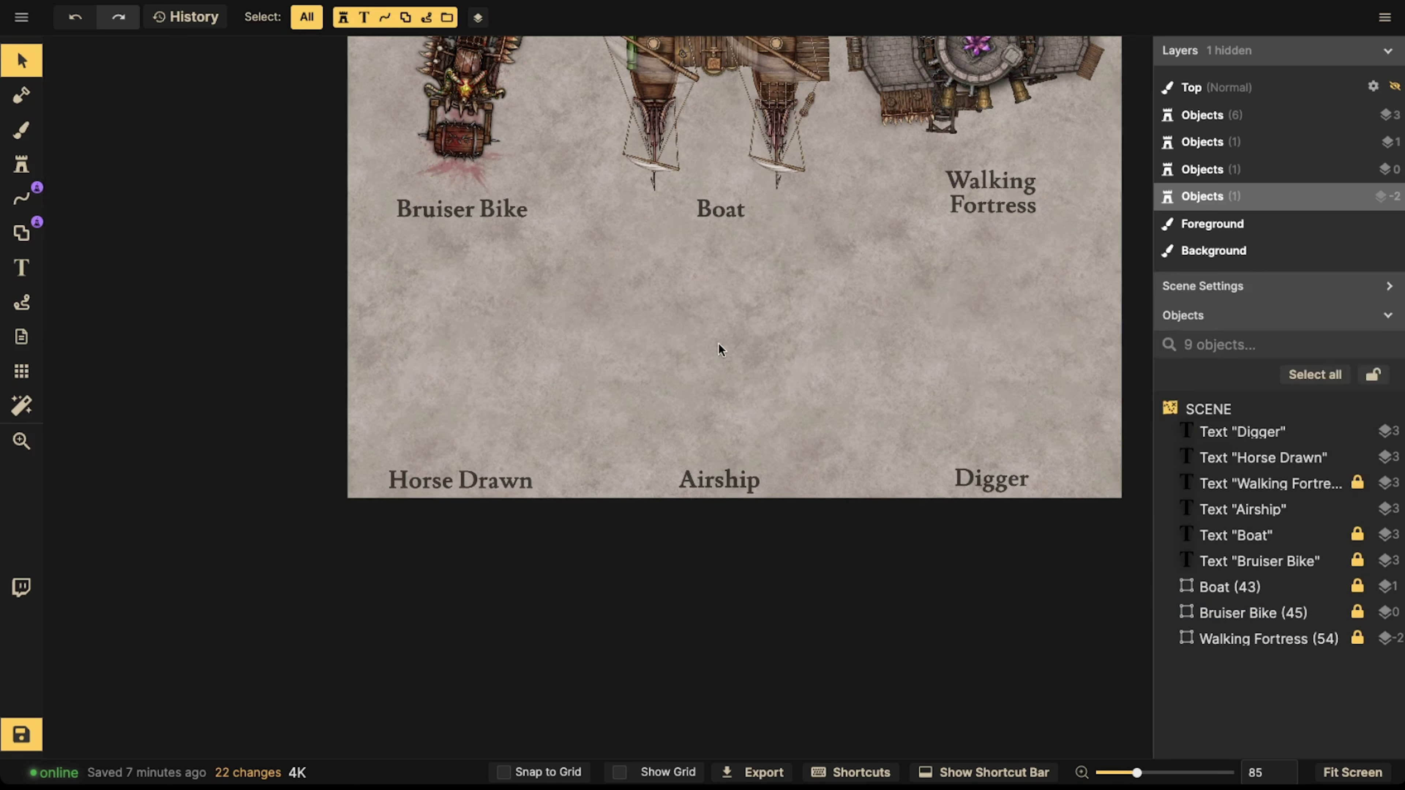
- Open the stamp catalog and search the Fantasy Battlemaps pack for "cart"
scroll(723, 345, "down", 1)
left_click_drag(723, 345, 680, 399)
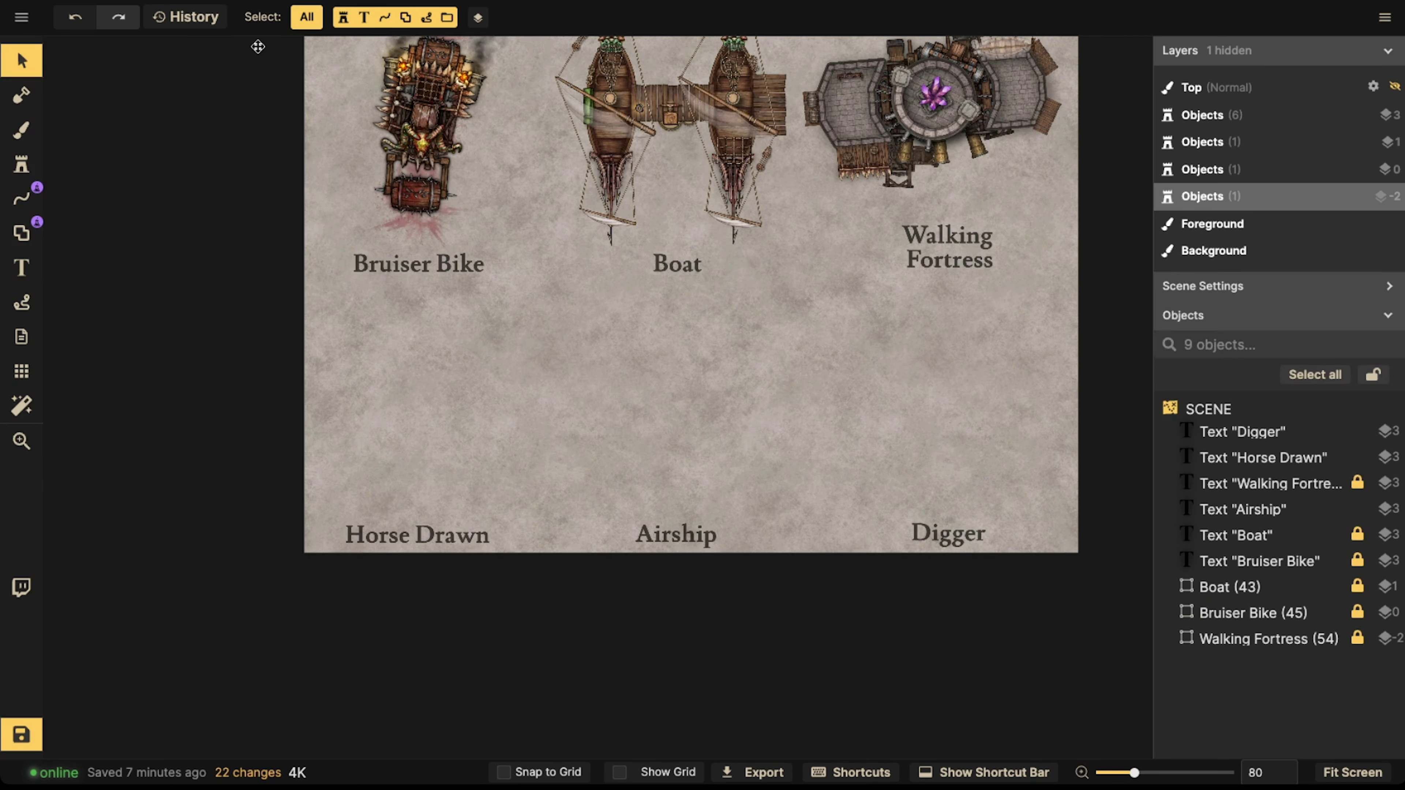
scroll(580, 361, "up", 6)
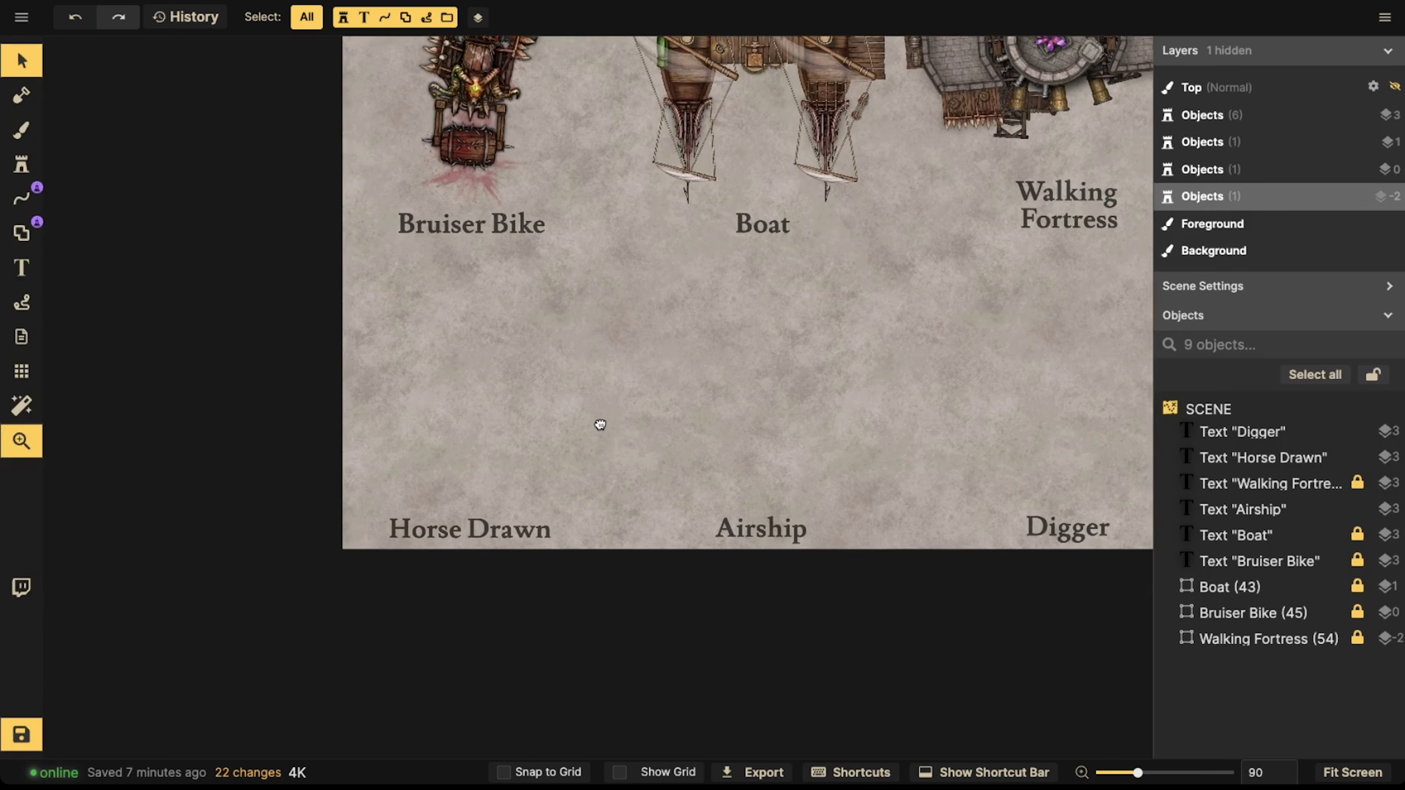
left_click_drag(554, 409, 586, 425)
scroll(581, 418, "up", 3)
left_click(21, 164)
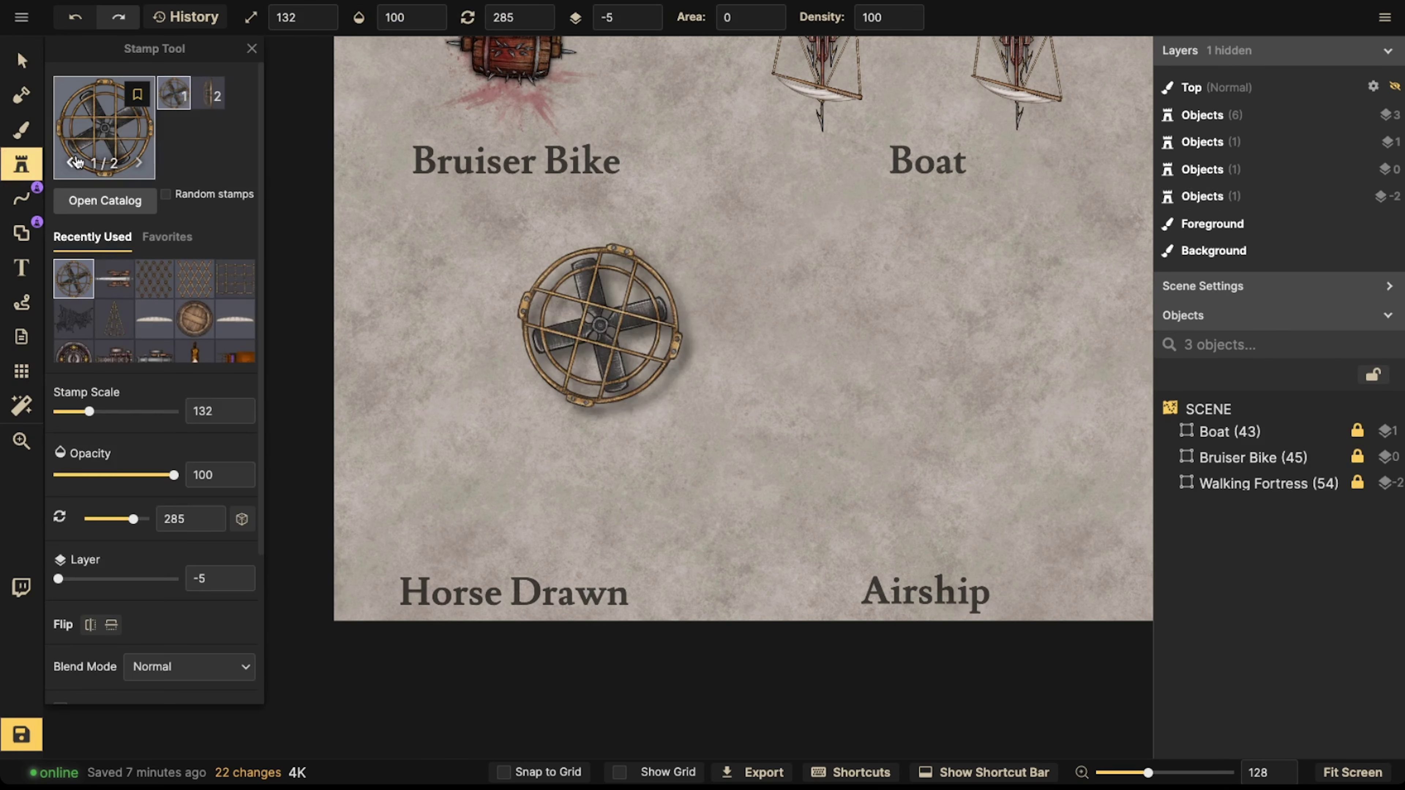
left_click(102, 141)
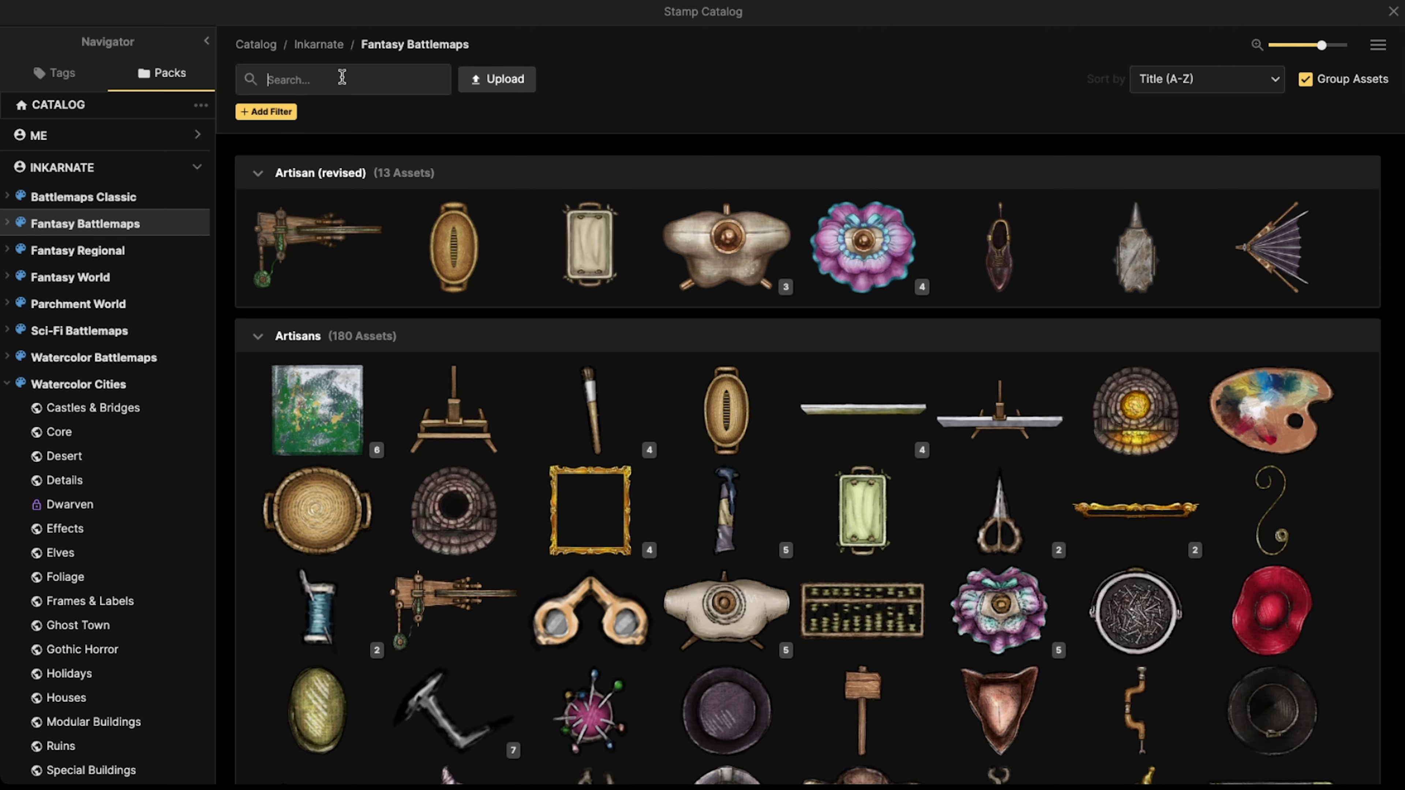
type("cart")
key("Return")
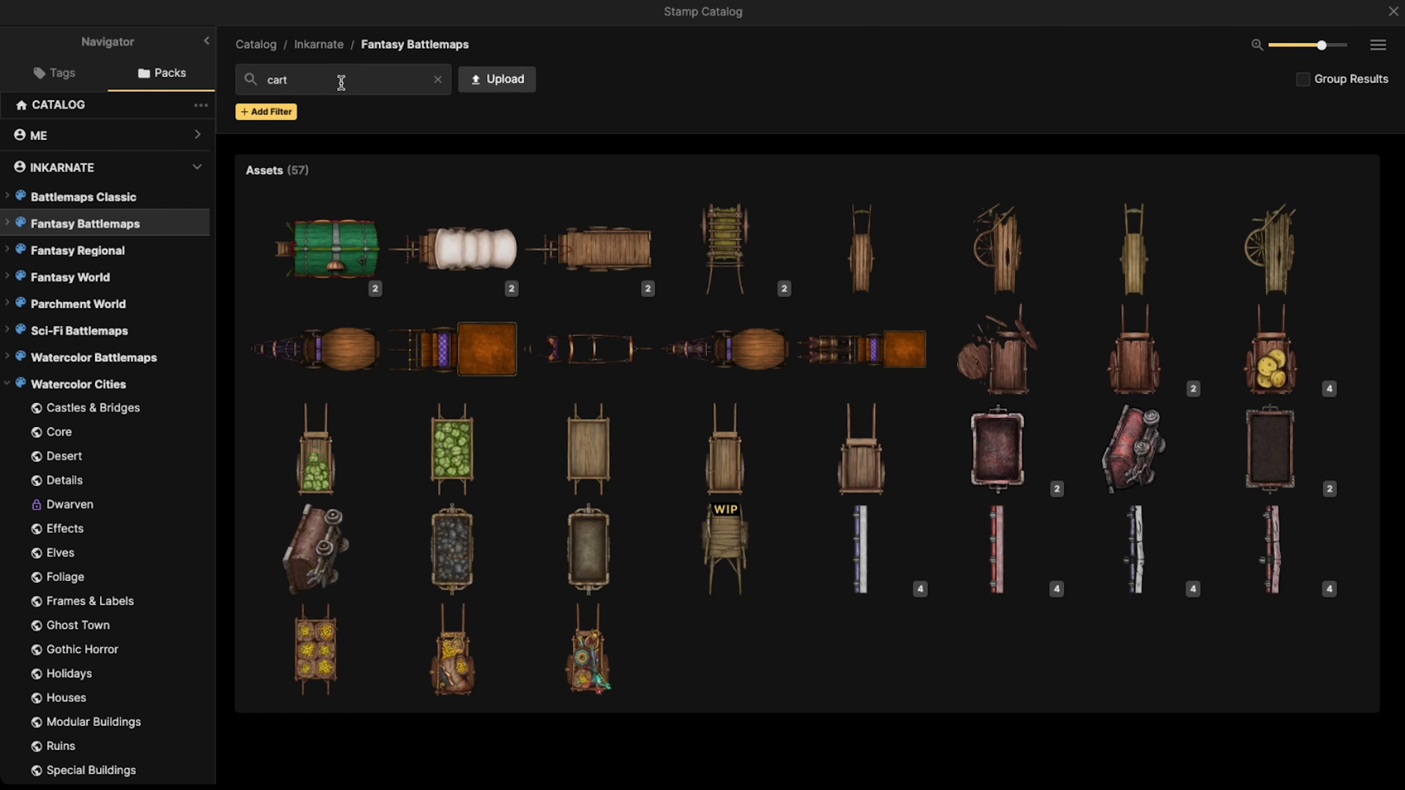
- Examine the wagon, carriage and cart stamps in the search results to find a base for the horse-drawn vehicle
mouse_move(407, 360)
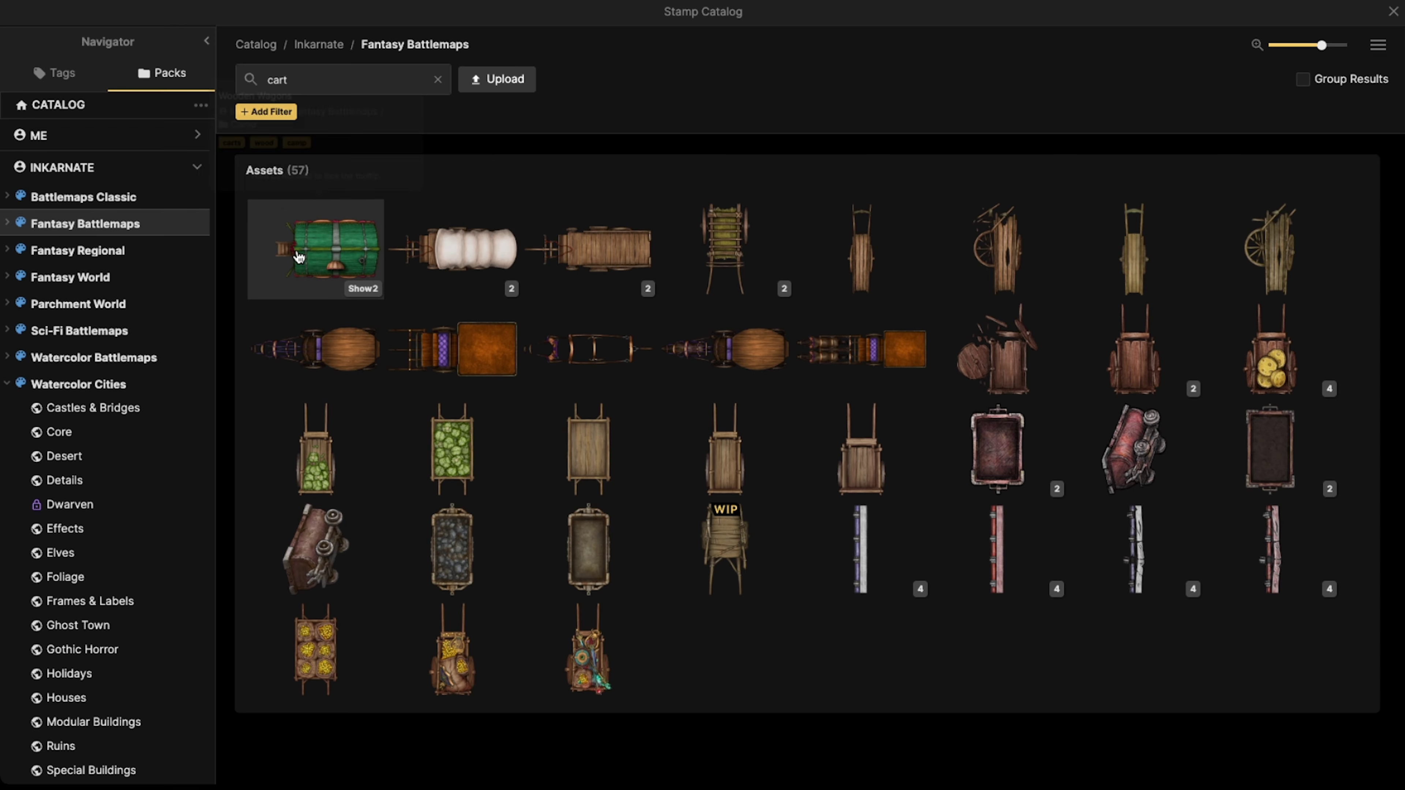
mouse_move(302, 258)
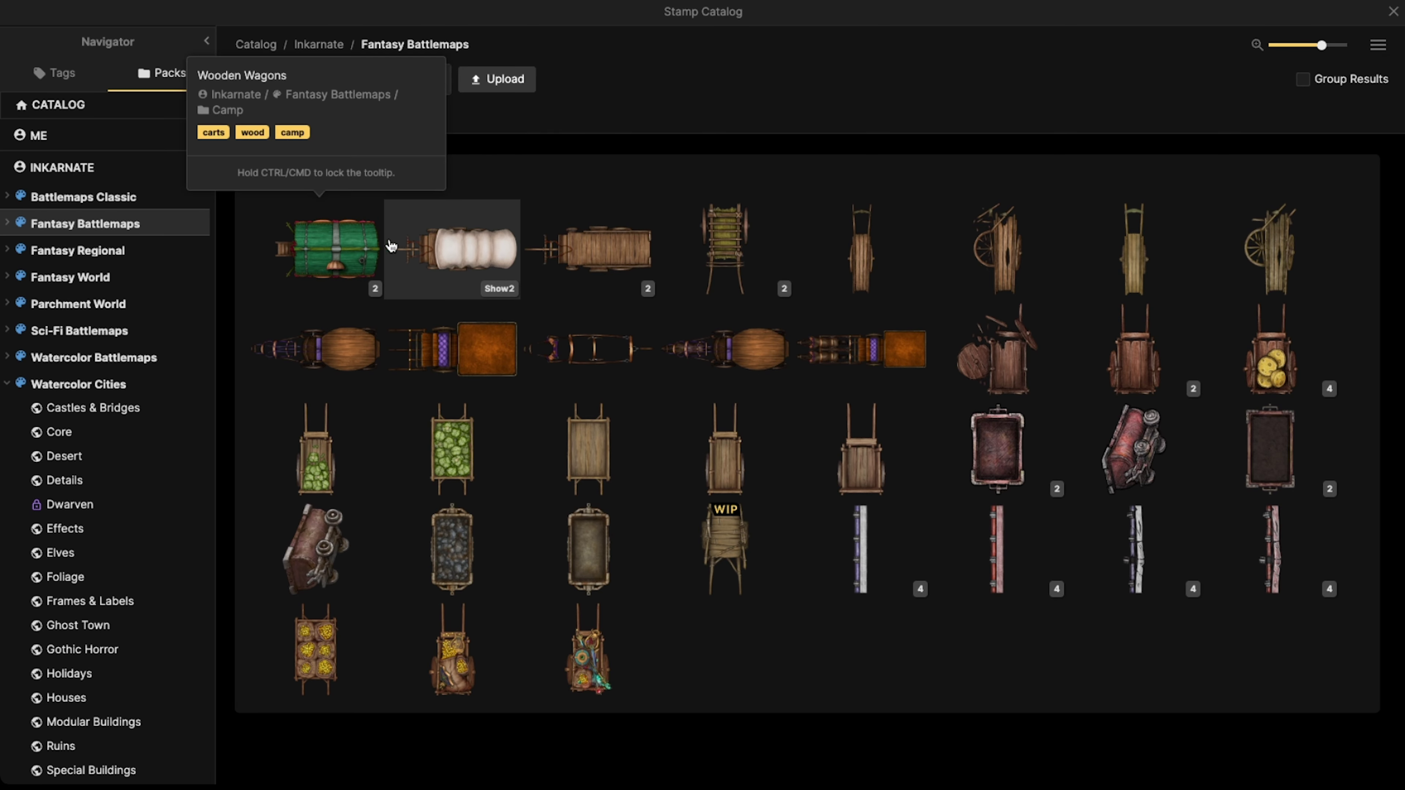
mouse_move(446, 246)
mouse_move(624, 248)
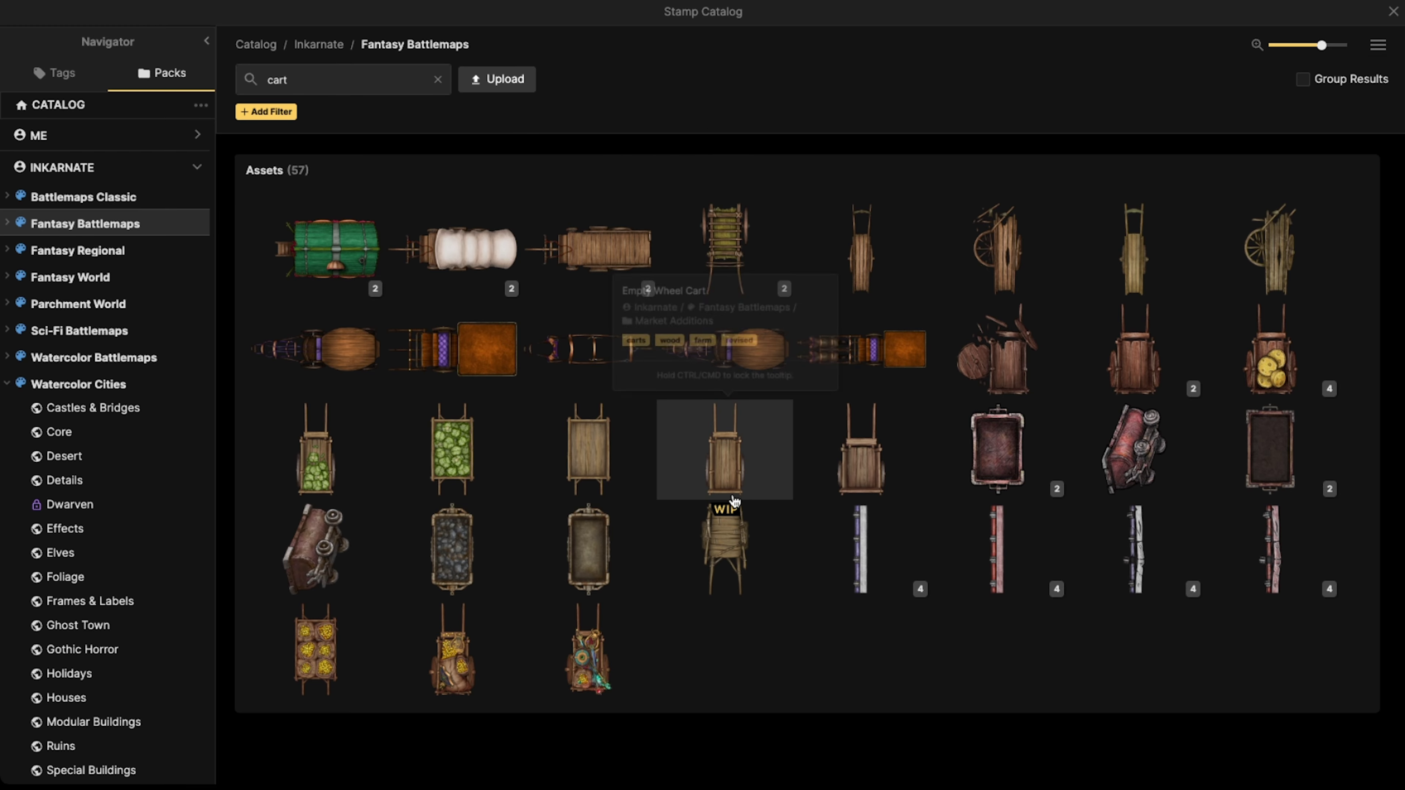
mouse_move(737, 489)
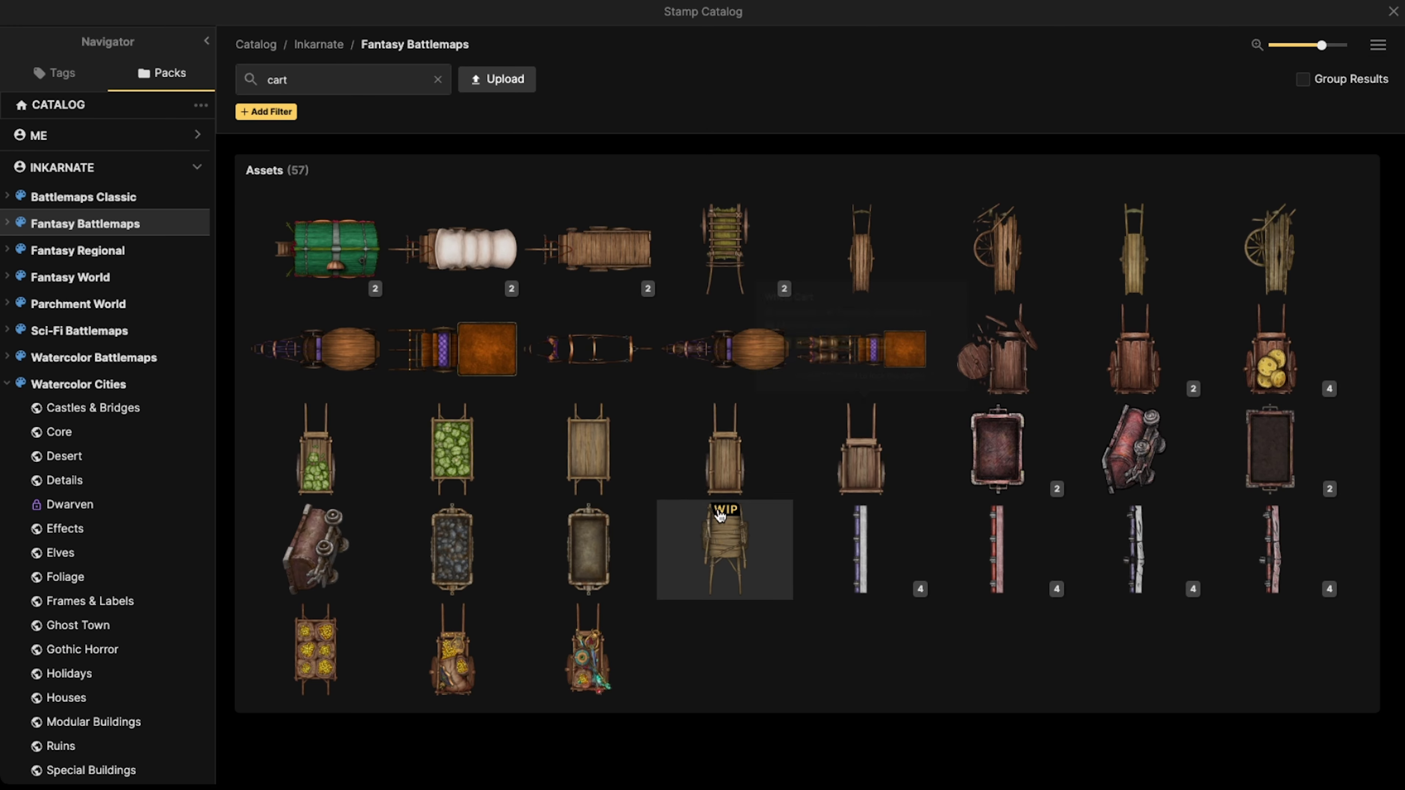
mouse_move(719, 540)
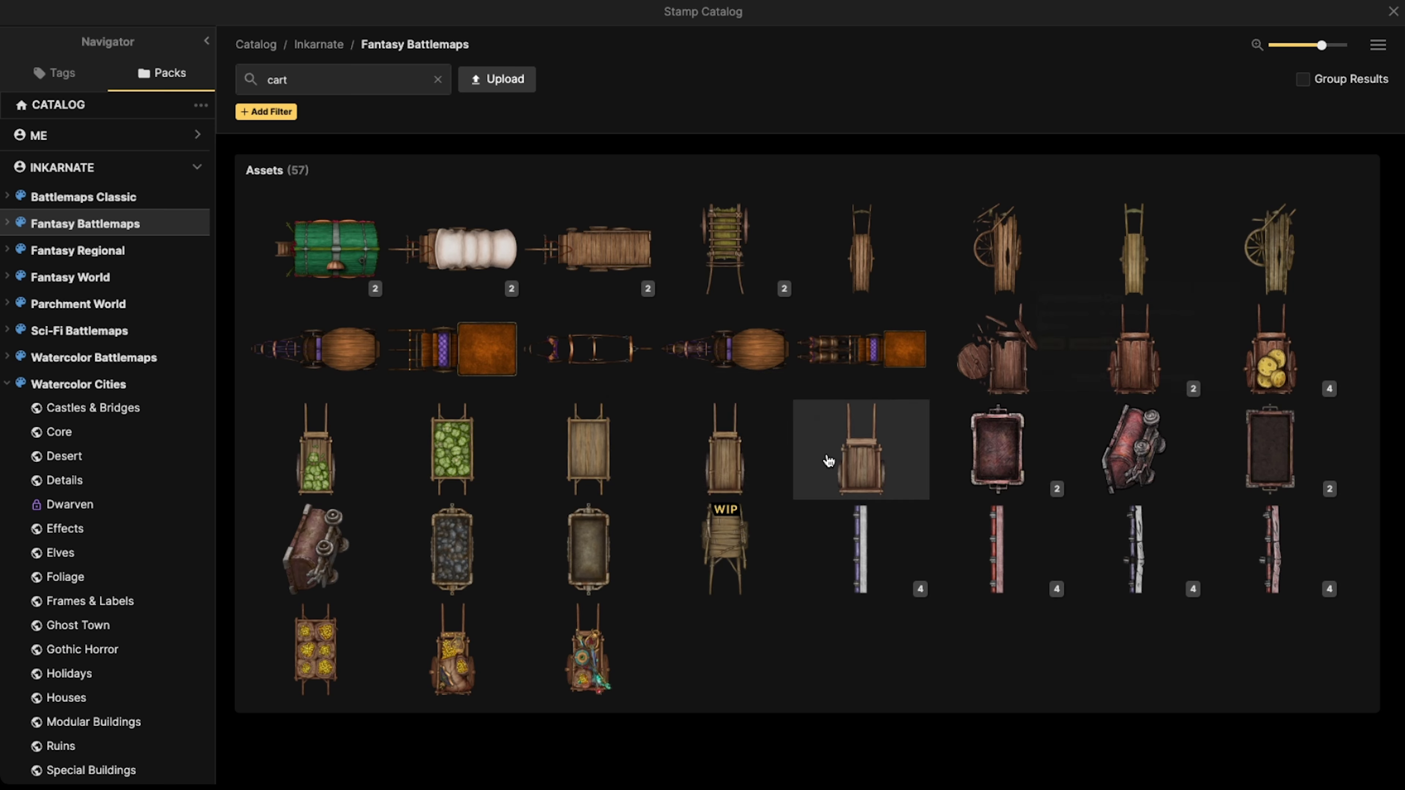
mouse_move(530, 460)
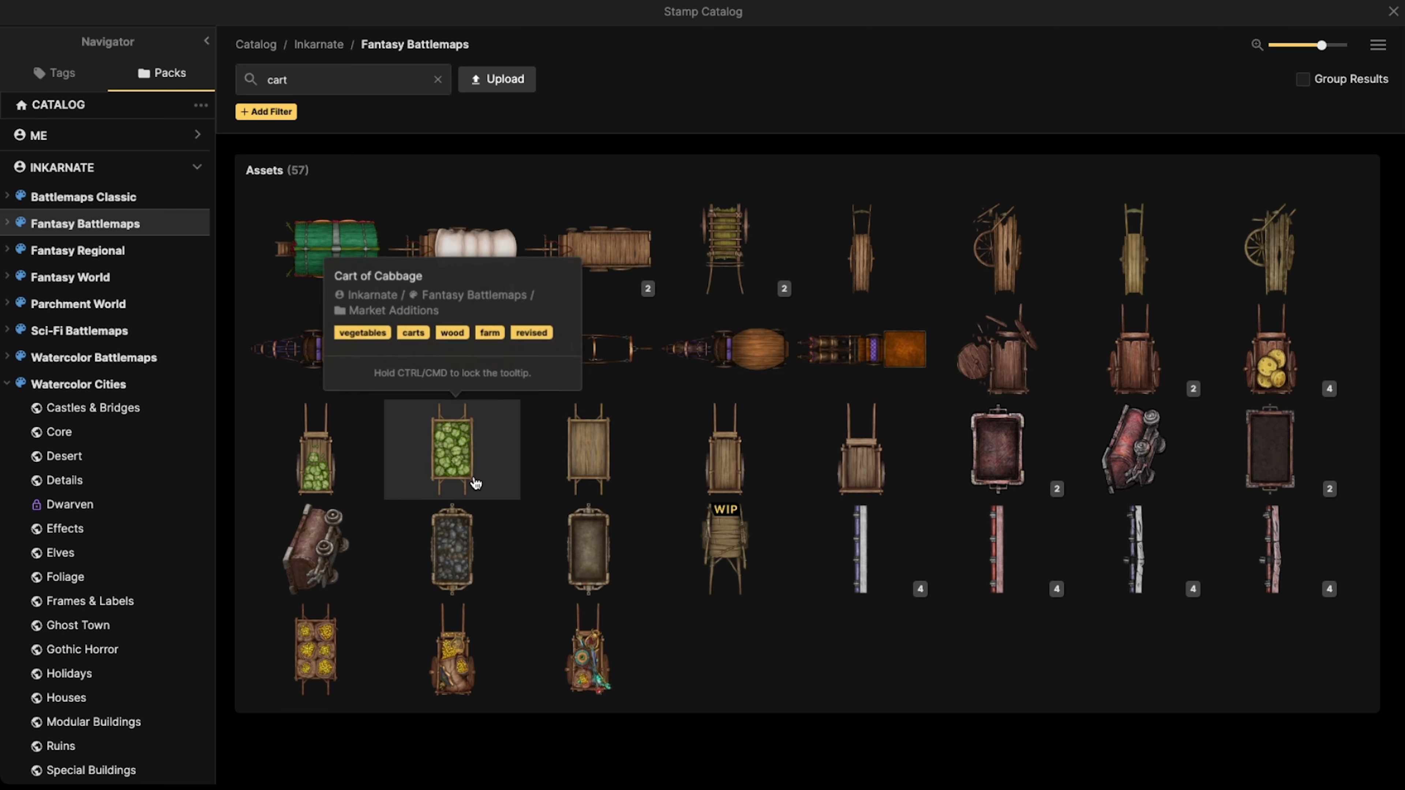
- Show the asset names in the catalog and choose the Gothic Castle Carriage stamp with the square orange roof
left_click(1385, 51)
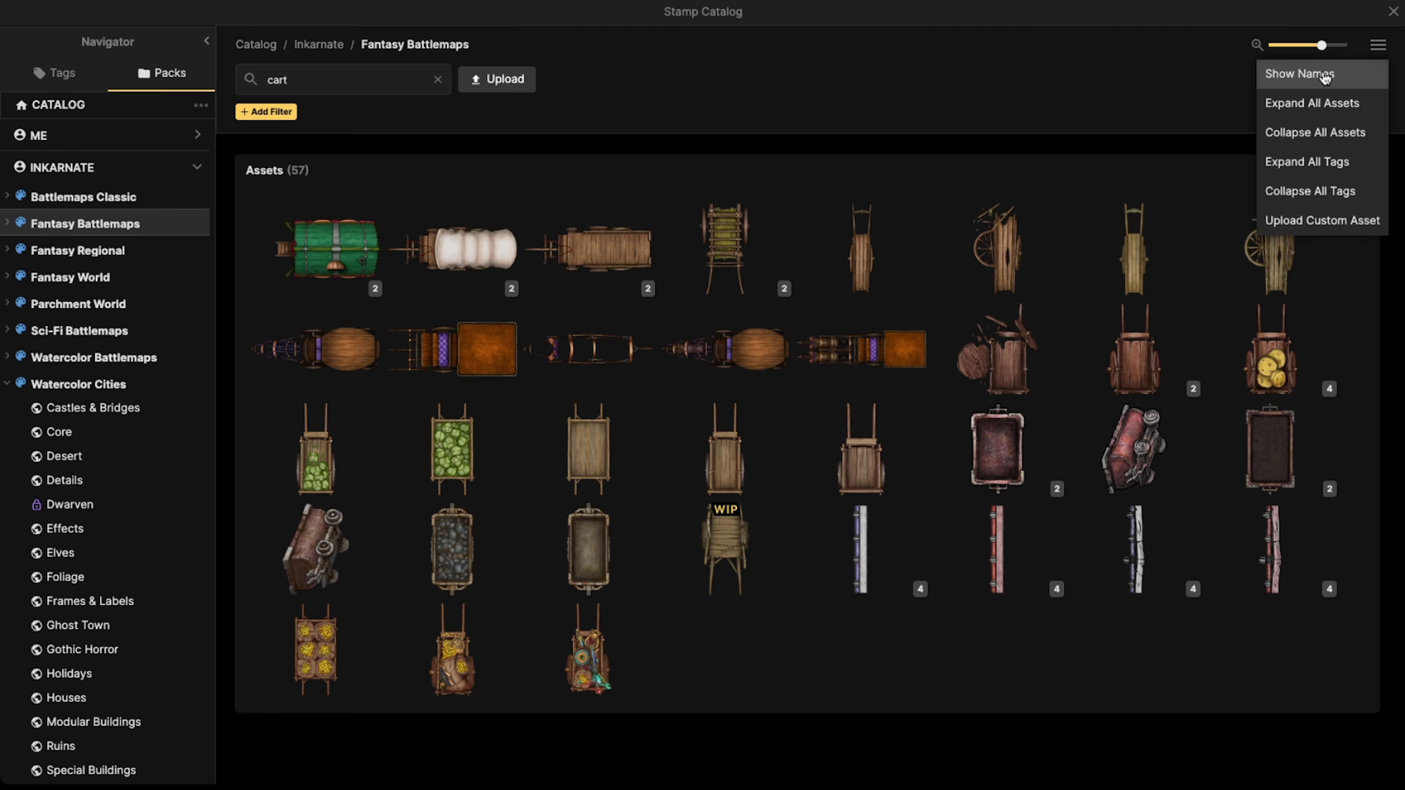
left_click(1323, 72)
scroll(288, 322, "down", 2)
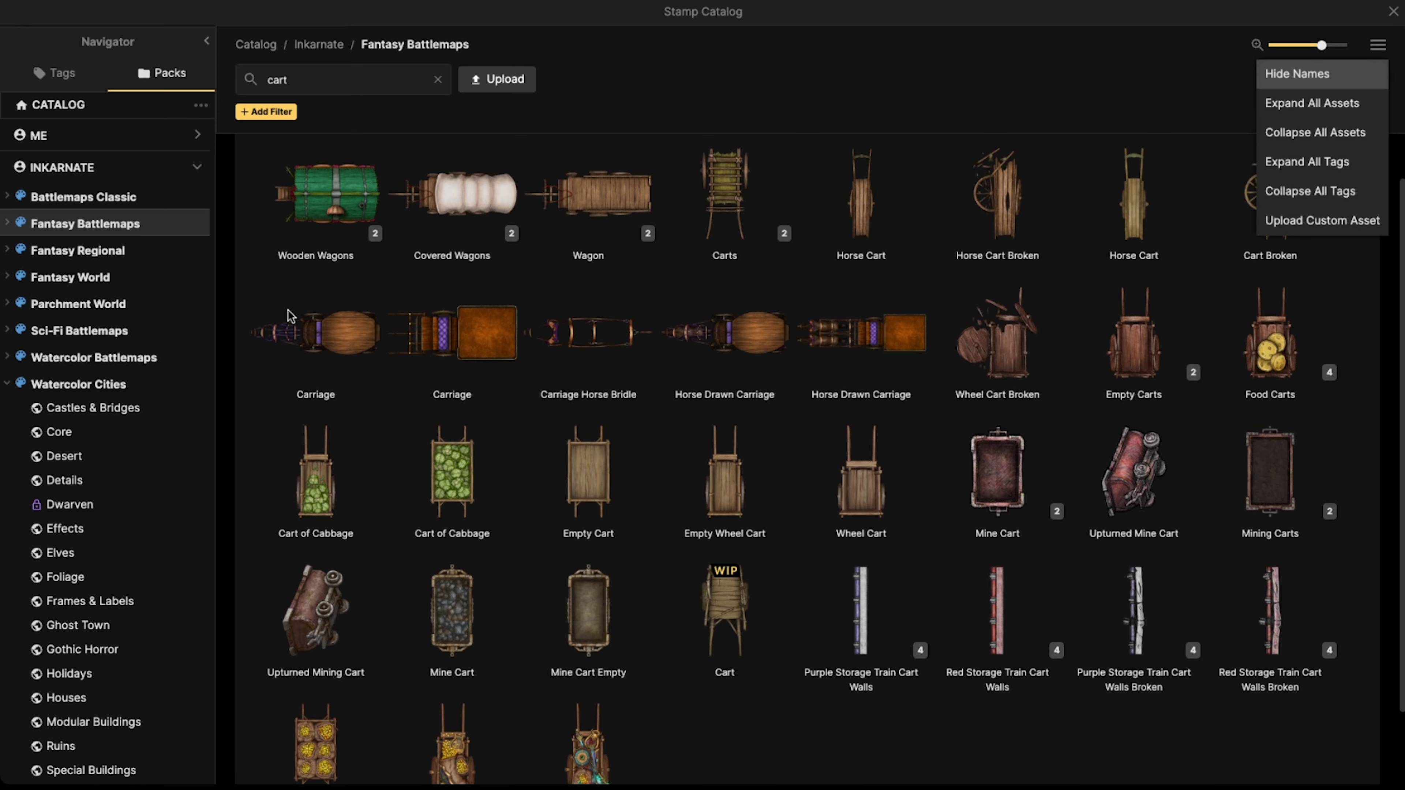
mouse_move(553, 621)
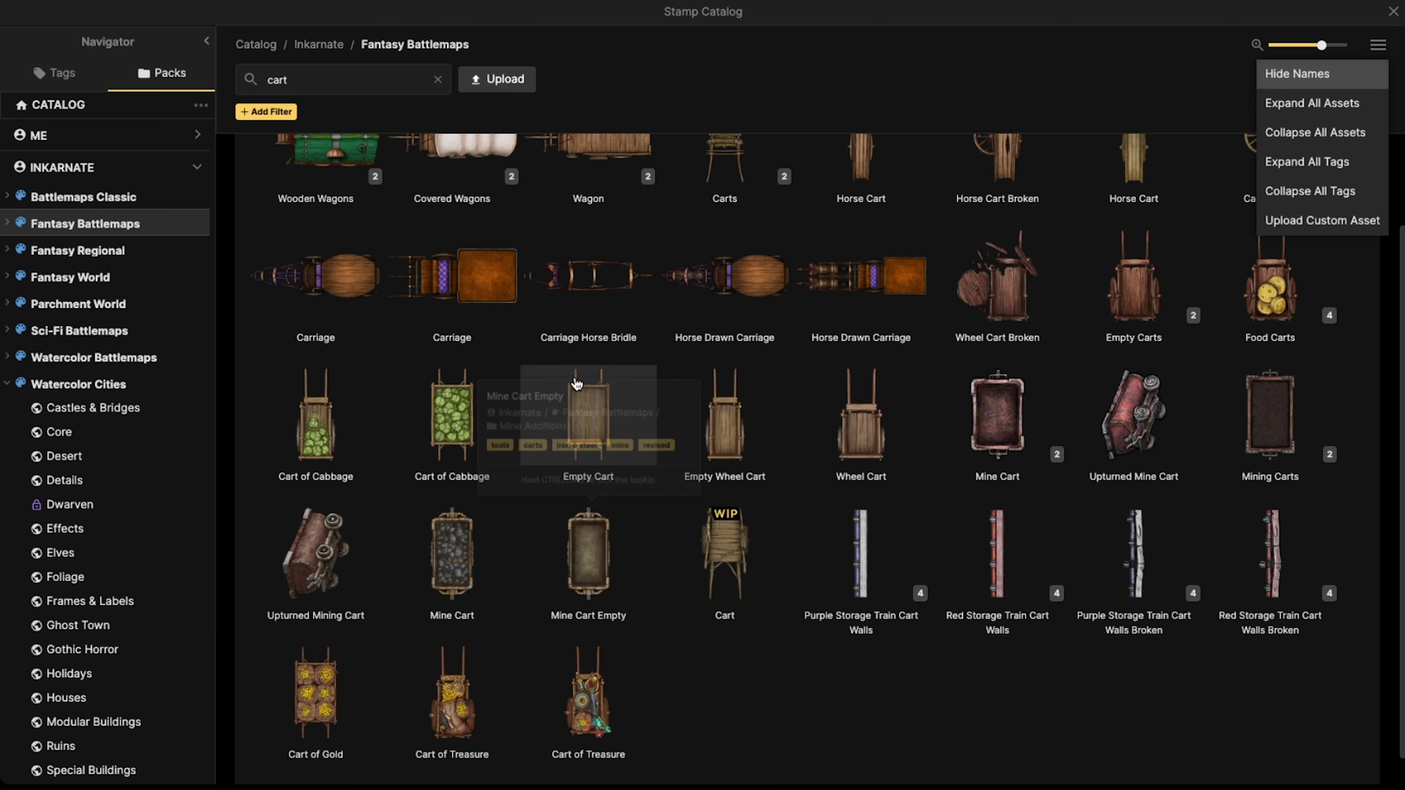
scroll(664, 341, "up", 2)
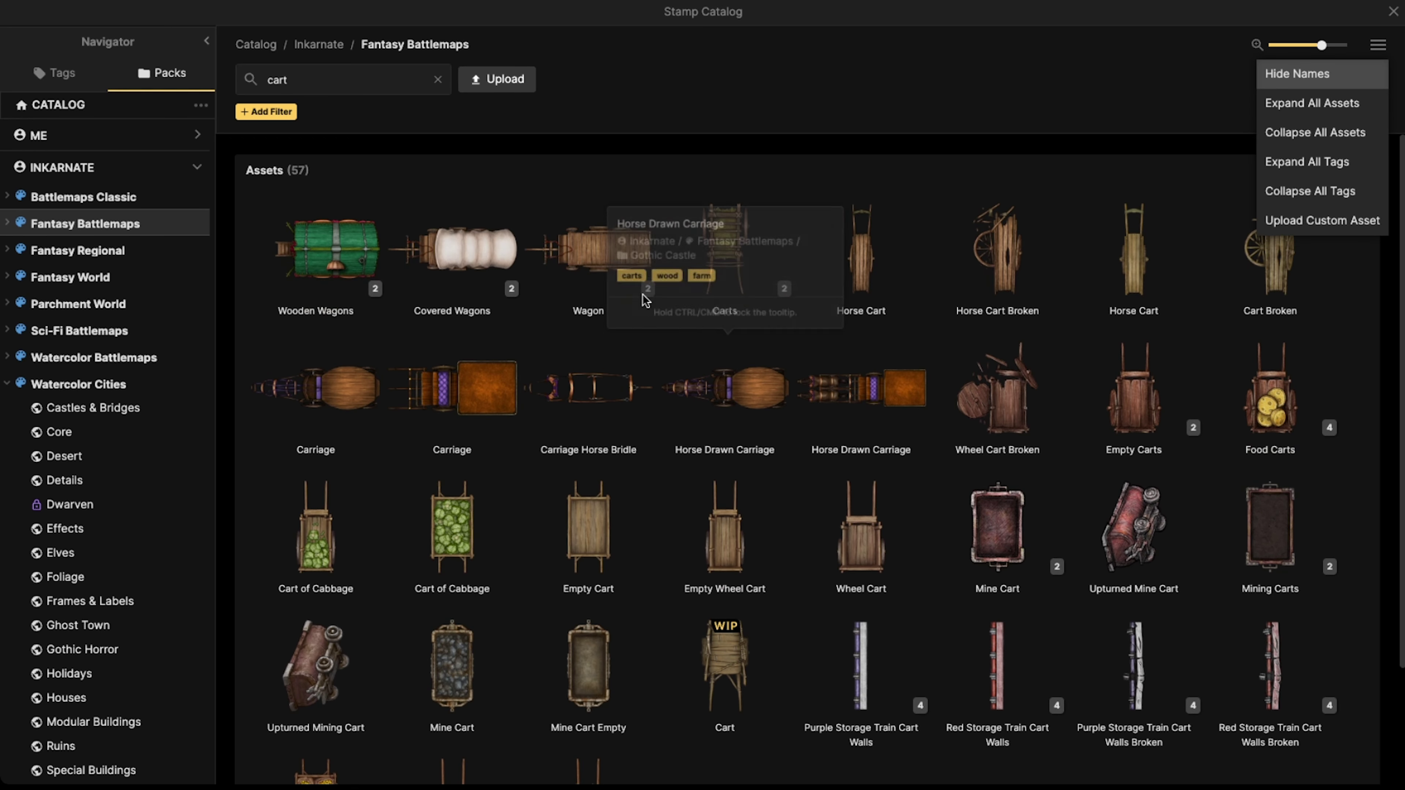
mouse_move(434, 404)
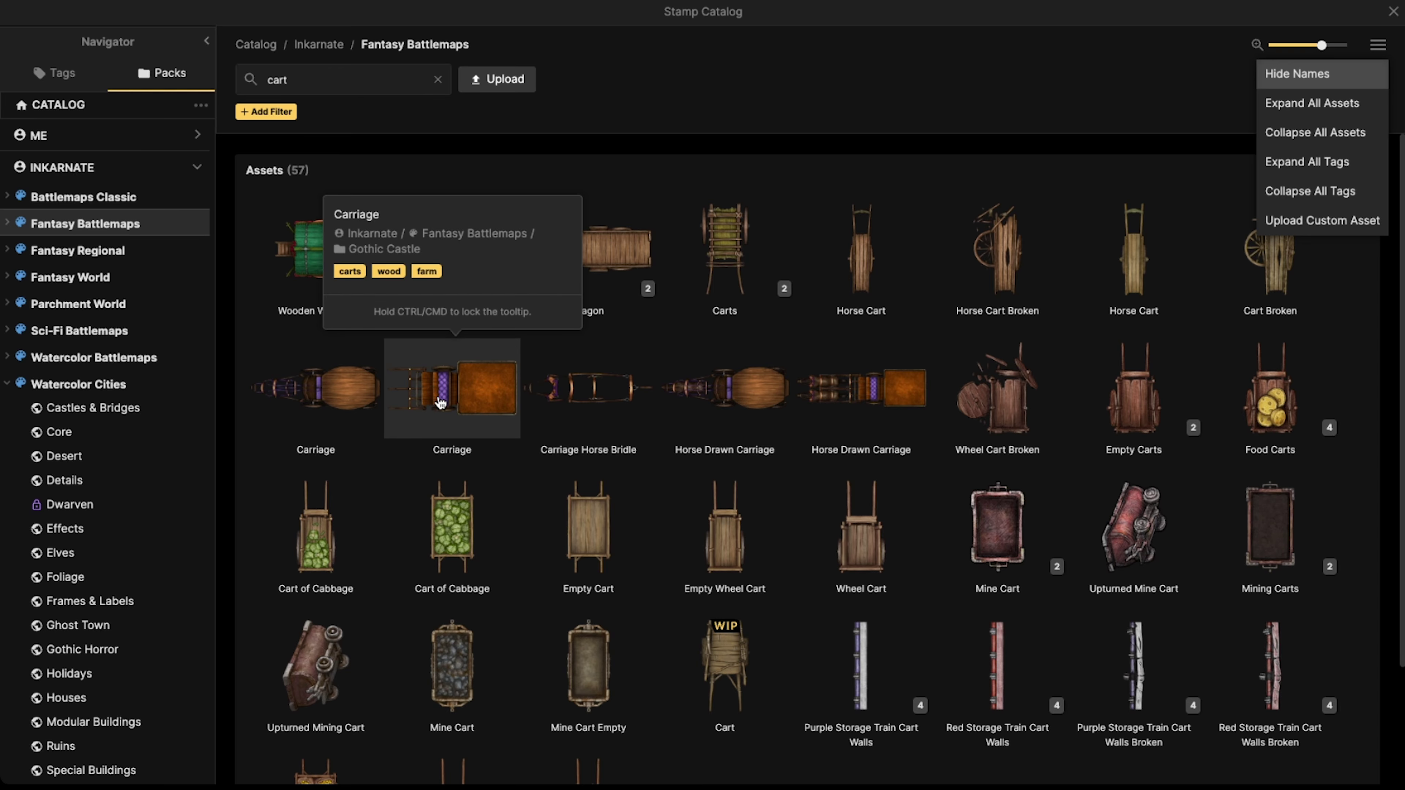
left_click(449, 403)
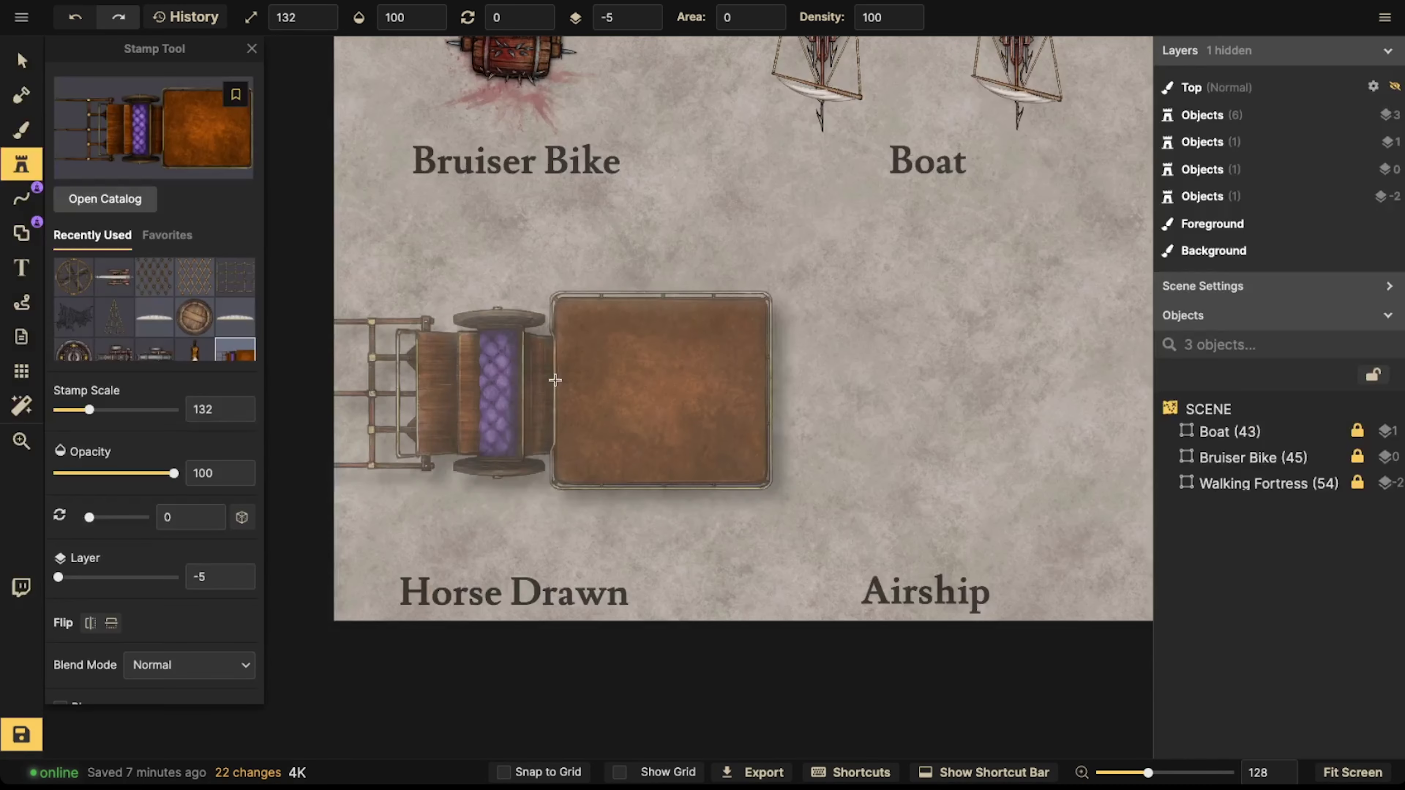
- Place the Carriage stamp above the Horse Drawn label at scale 72, rotated 270 degrees
scroll(616, 340, "down", 5)
scroll(536, 358, "down", 3)
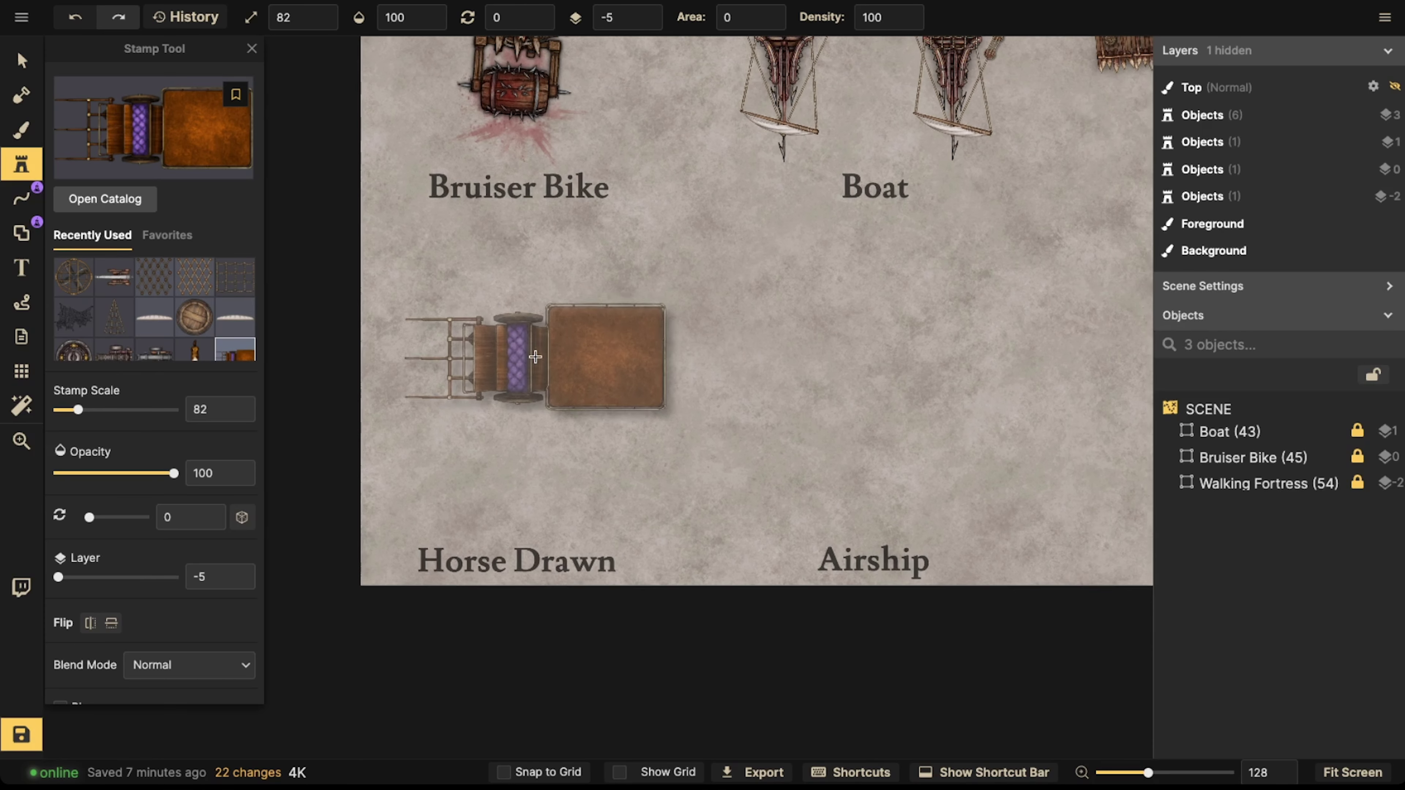
scroll(523, 358, "down", 4)
scroll(523, 357, "down", 2)
scroll(515, 358, "down", 1)
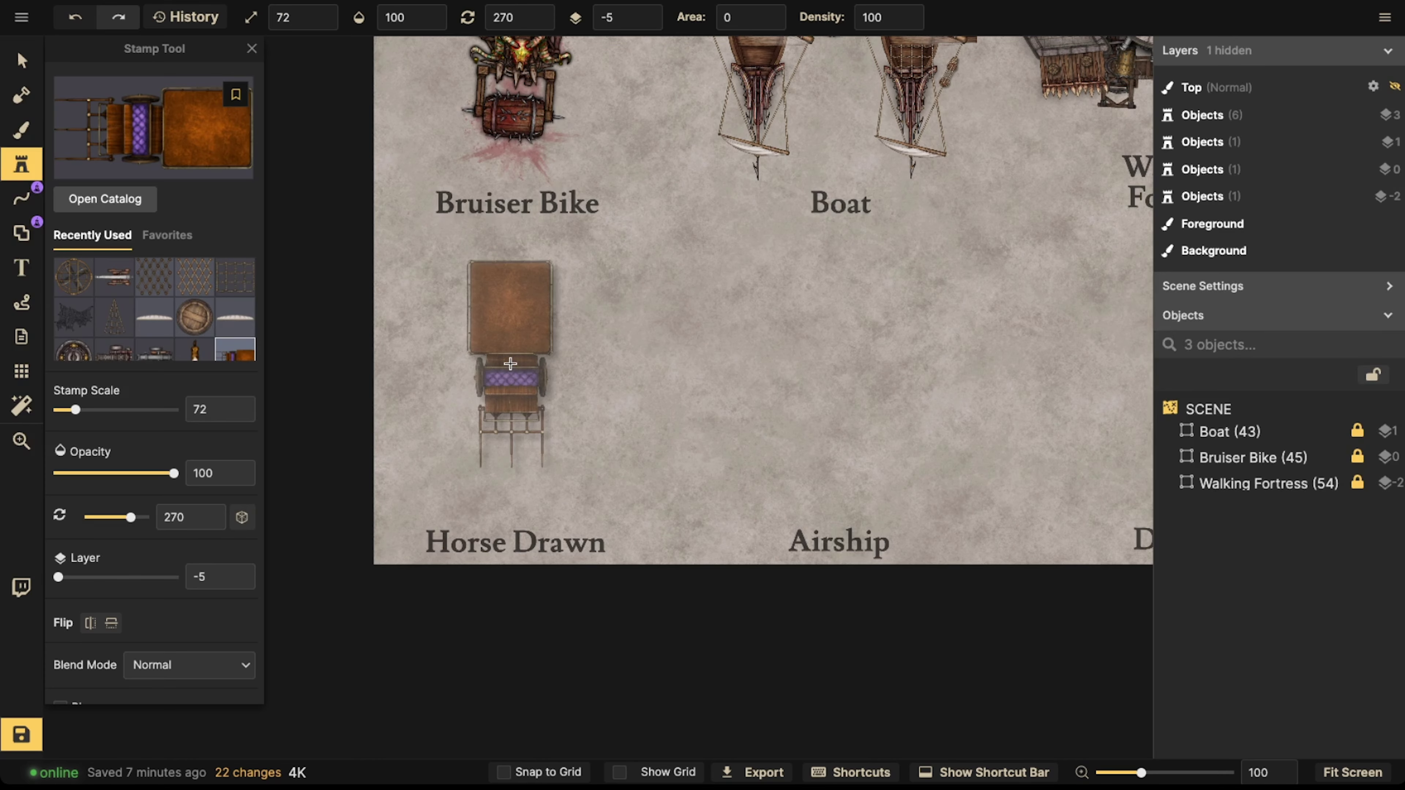
scroll(511, 358, "up", 1)
scroll(512, 358, "up", 4)
left_click(516, 369)
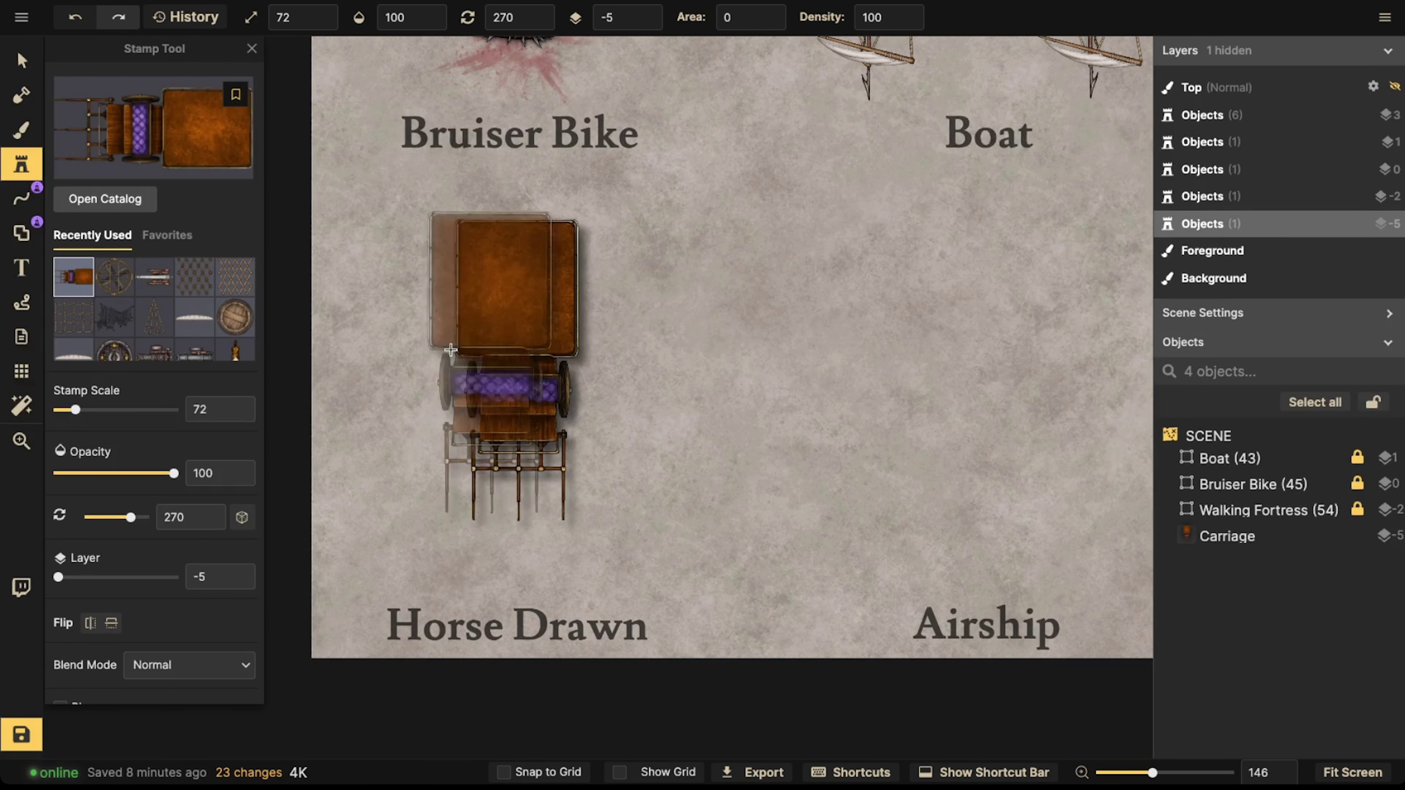
key("Escape")
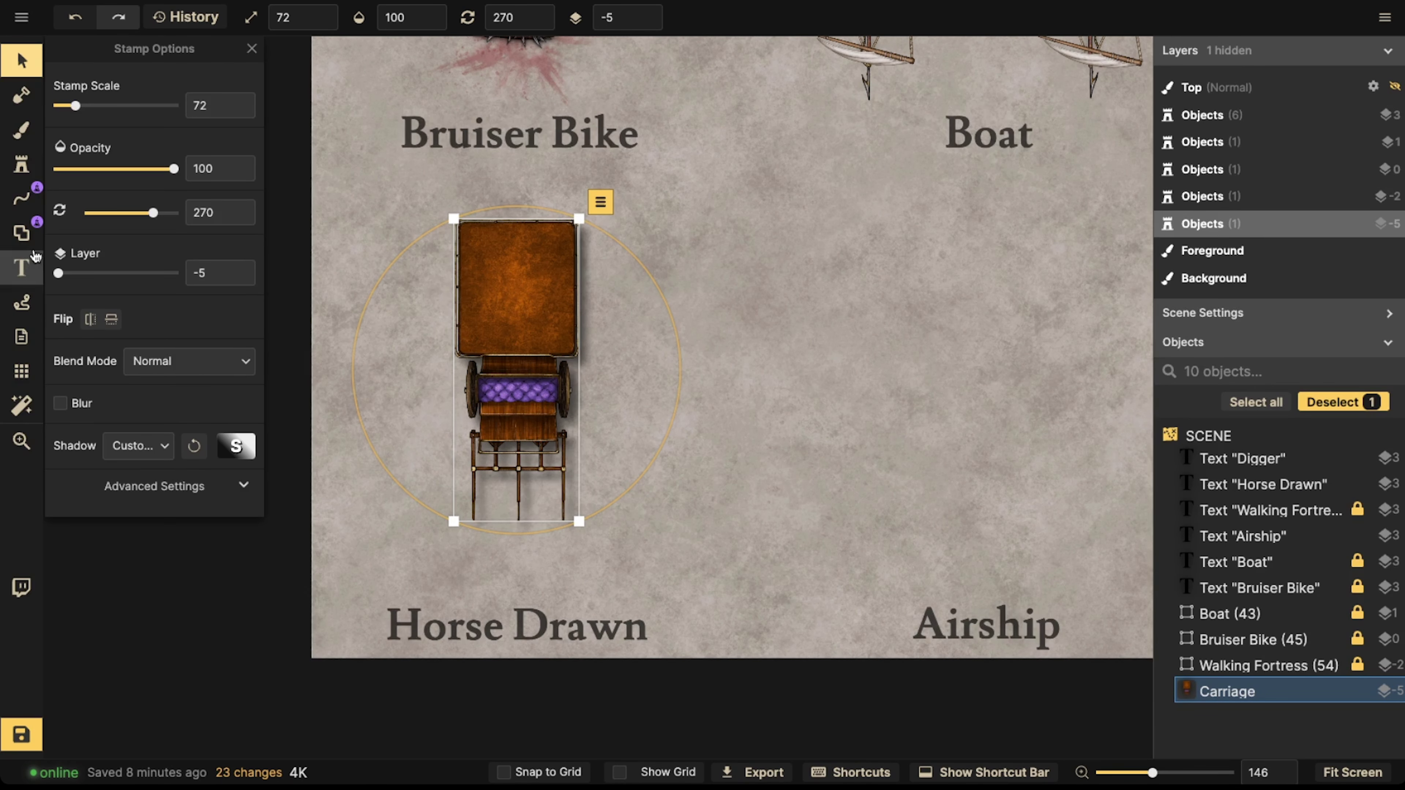
- Circle the carriage's orange roof with a freehand red line, then delete that line
left_click(21, 198)
mouse_move(495, 215)
left_mouse_down()
mouse_move(457, 329)
mouse_move(587, 358)
mouse_move(504, 225)
mouse_move(436, 234)
mouse_move(486, 242)
left_mouse_up()
left_click(21, 60)
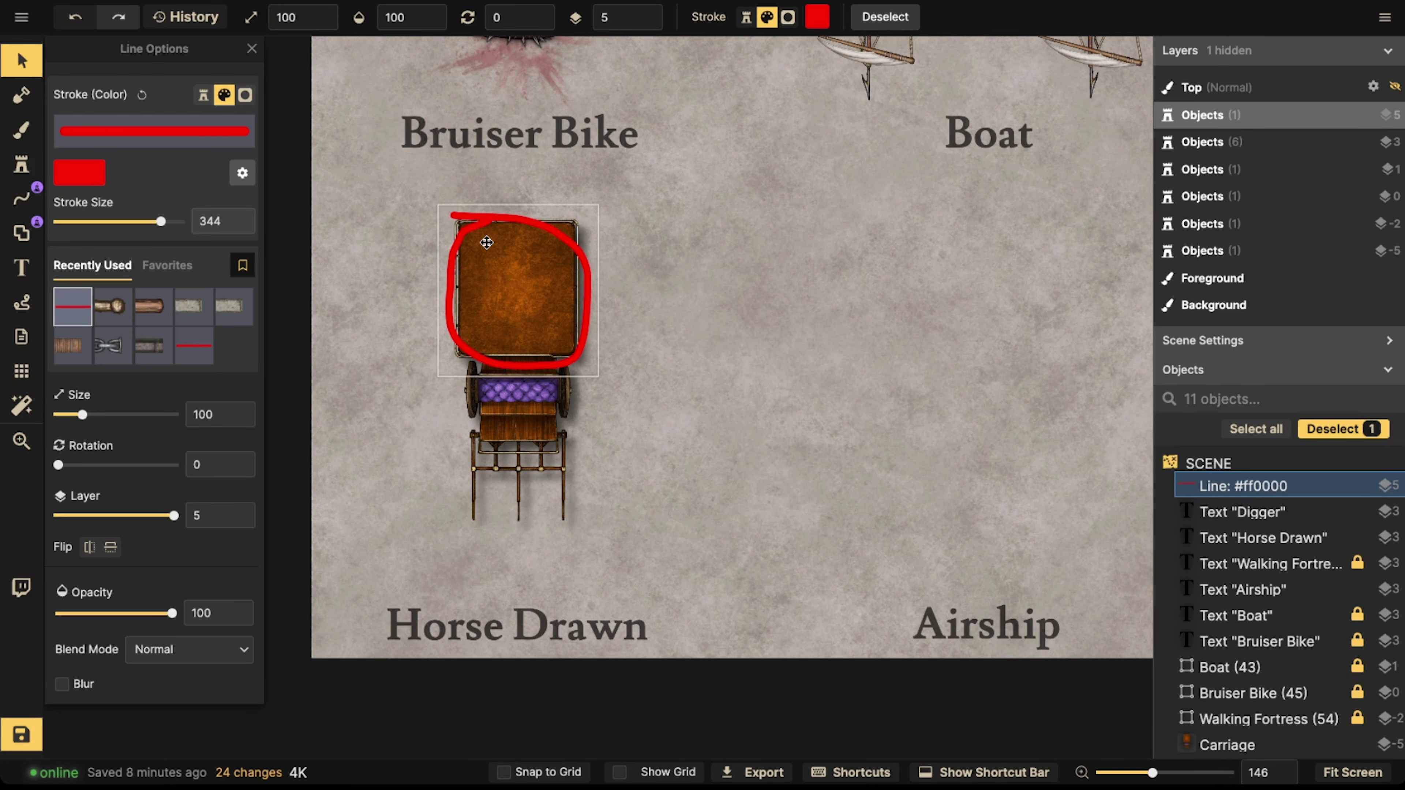
left_click_drag(486, 242, 488, 239)
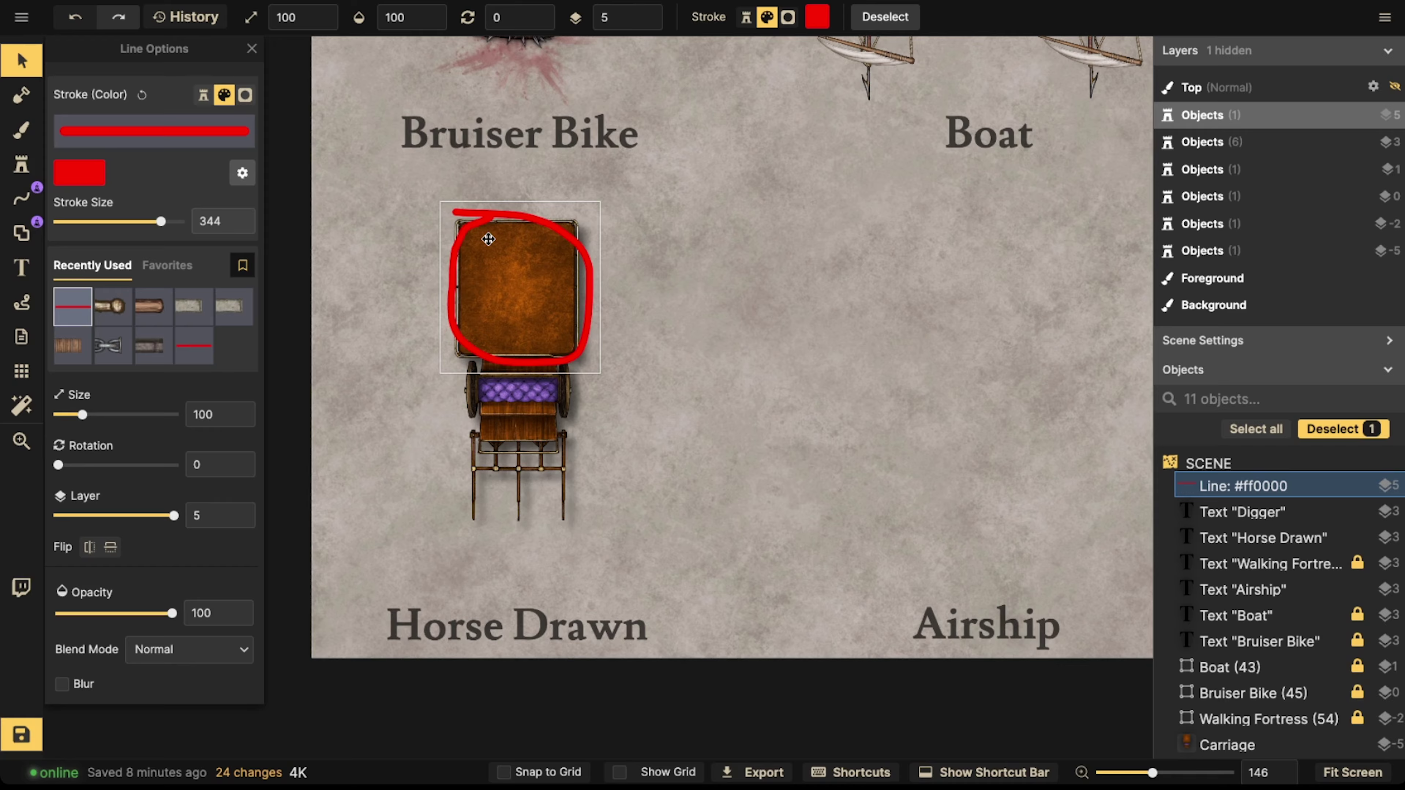
left_click_drag(485, 237, 747, 242)
- Set the carriage's shadow to None and move the carriage slightly up the map
left_click(500, 279)
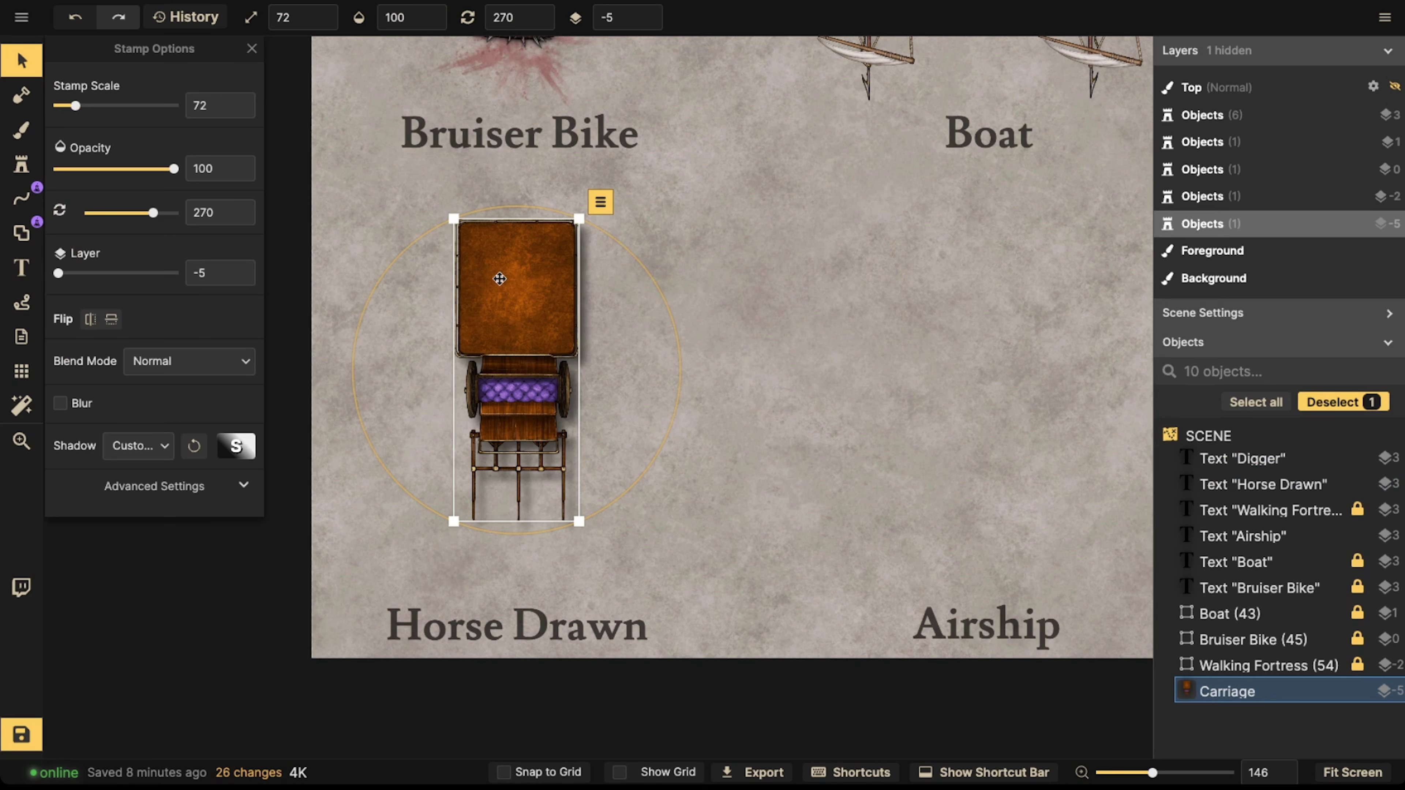
left_click_drag(499, 278, 501, 256)
left_click(138, 446)
left_click(145, 472)
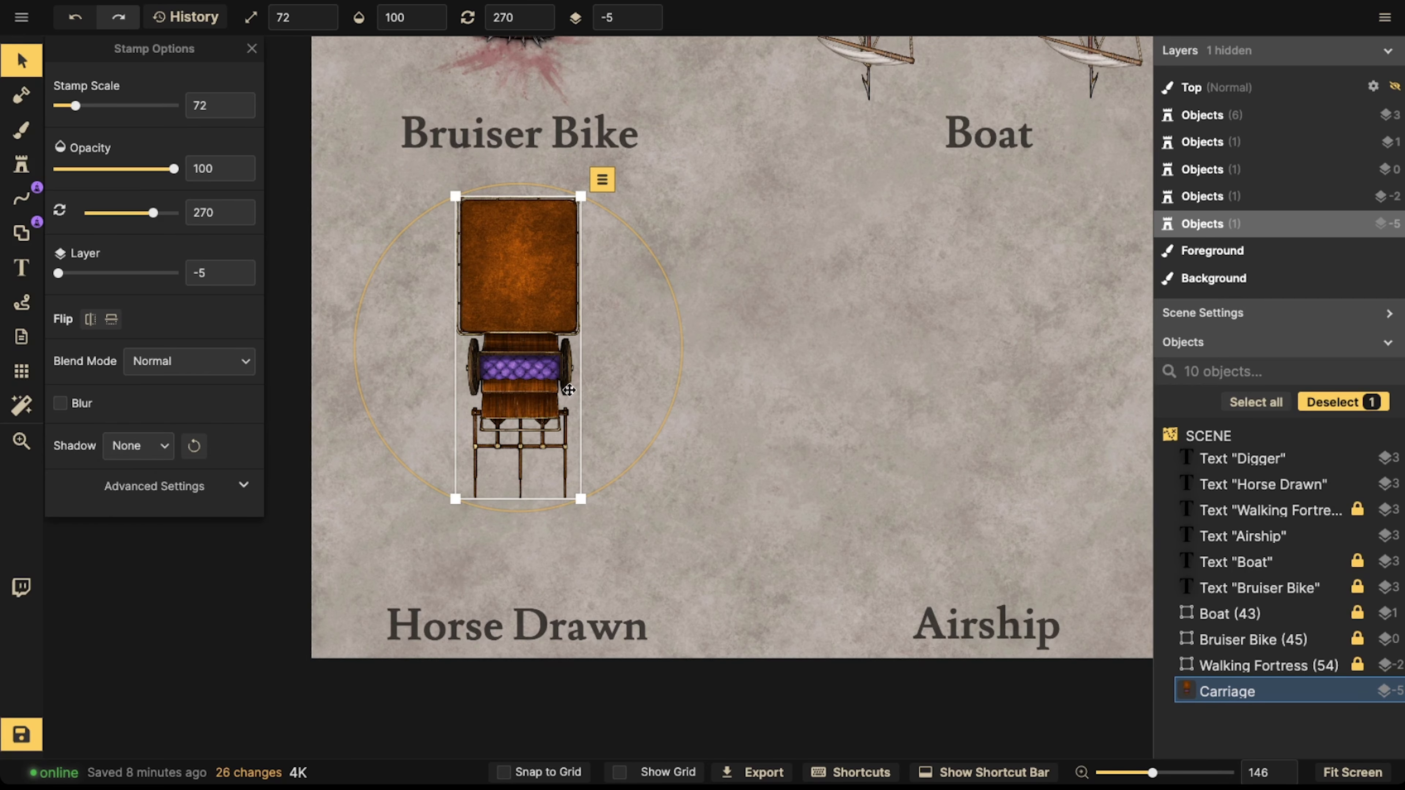
left_click_drag(569, 390, 569, 376)
- Place a brown horse and a white horse side by side in the carriage's harness at scale 62
left_click(38, 171)
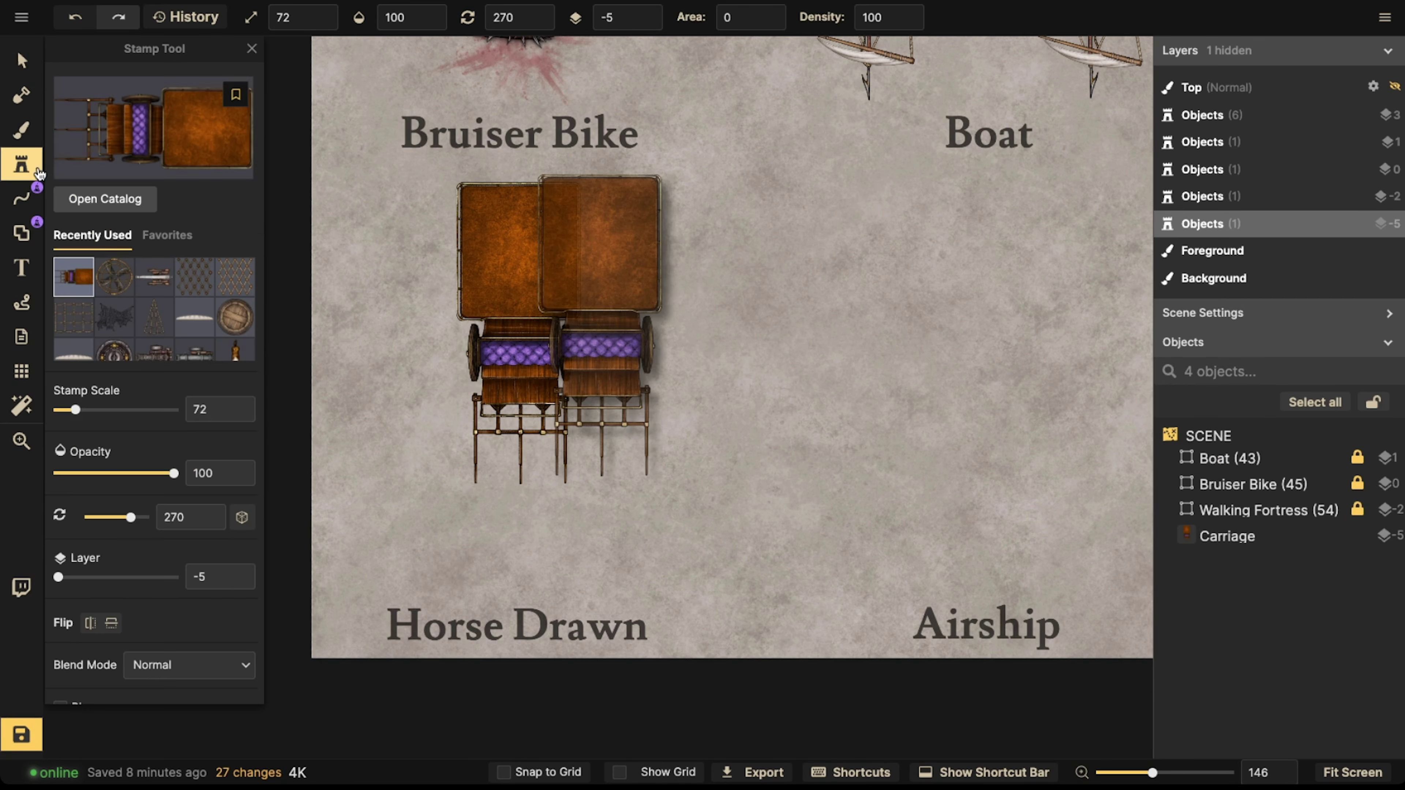
left_click(236, 352)
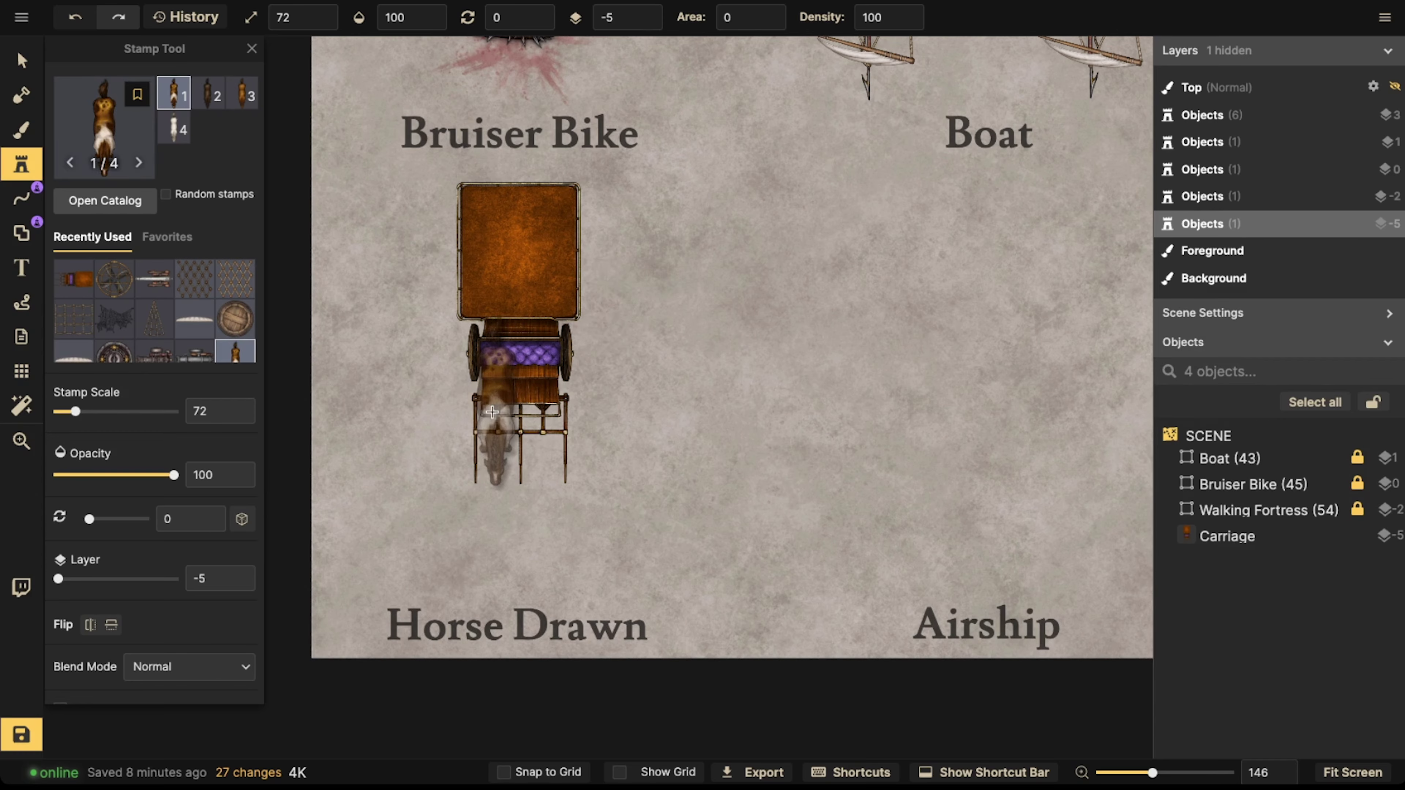
scroll(499, 494, "down", 3)
scroll(499, 493, "up", 2)
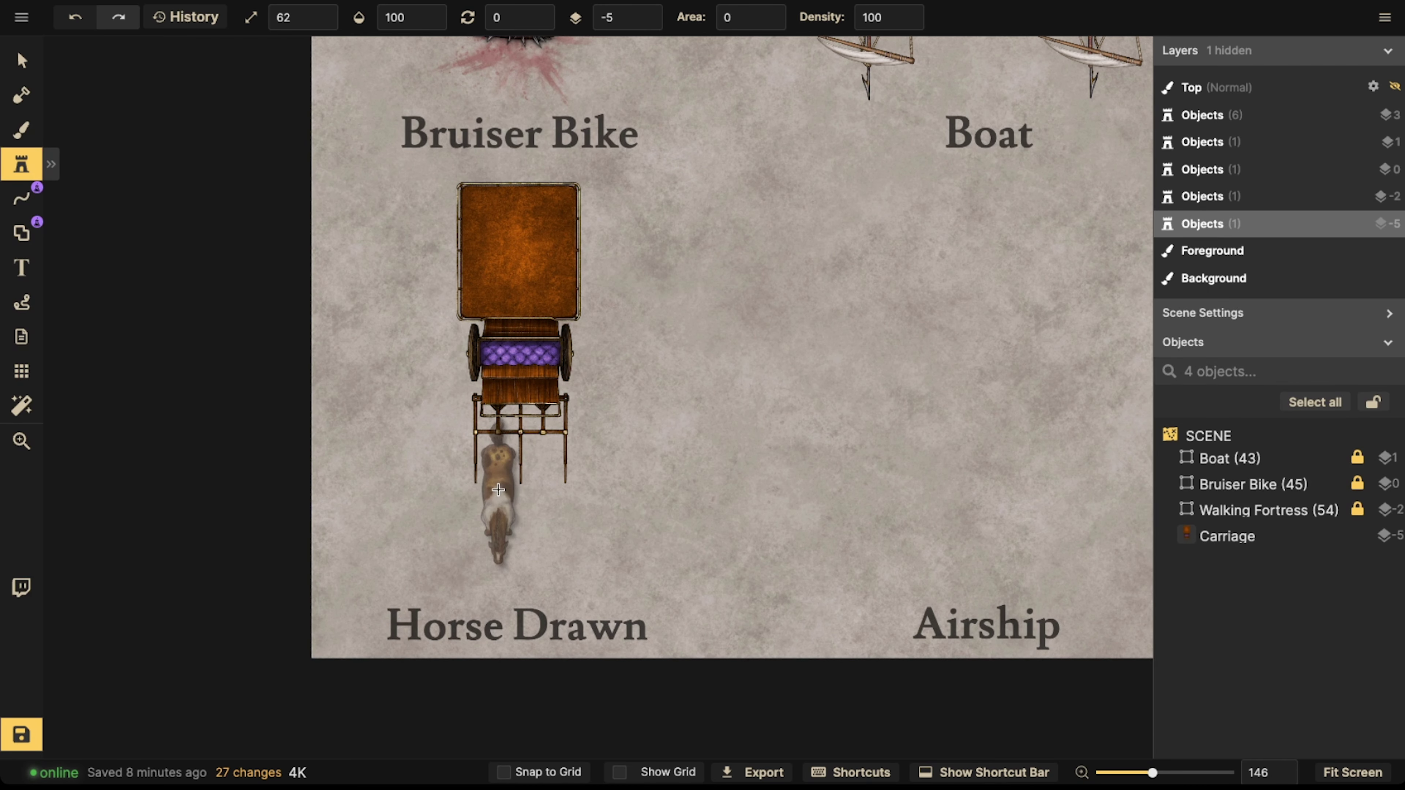
left_click(499, 492)
left_click(541, 489)
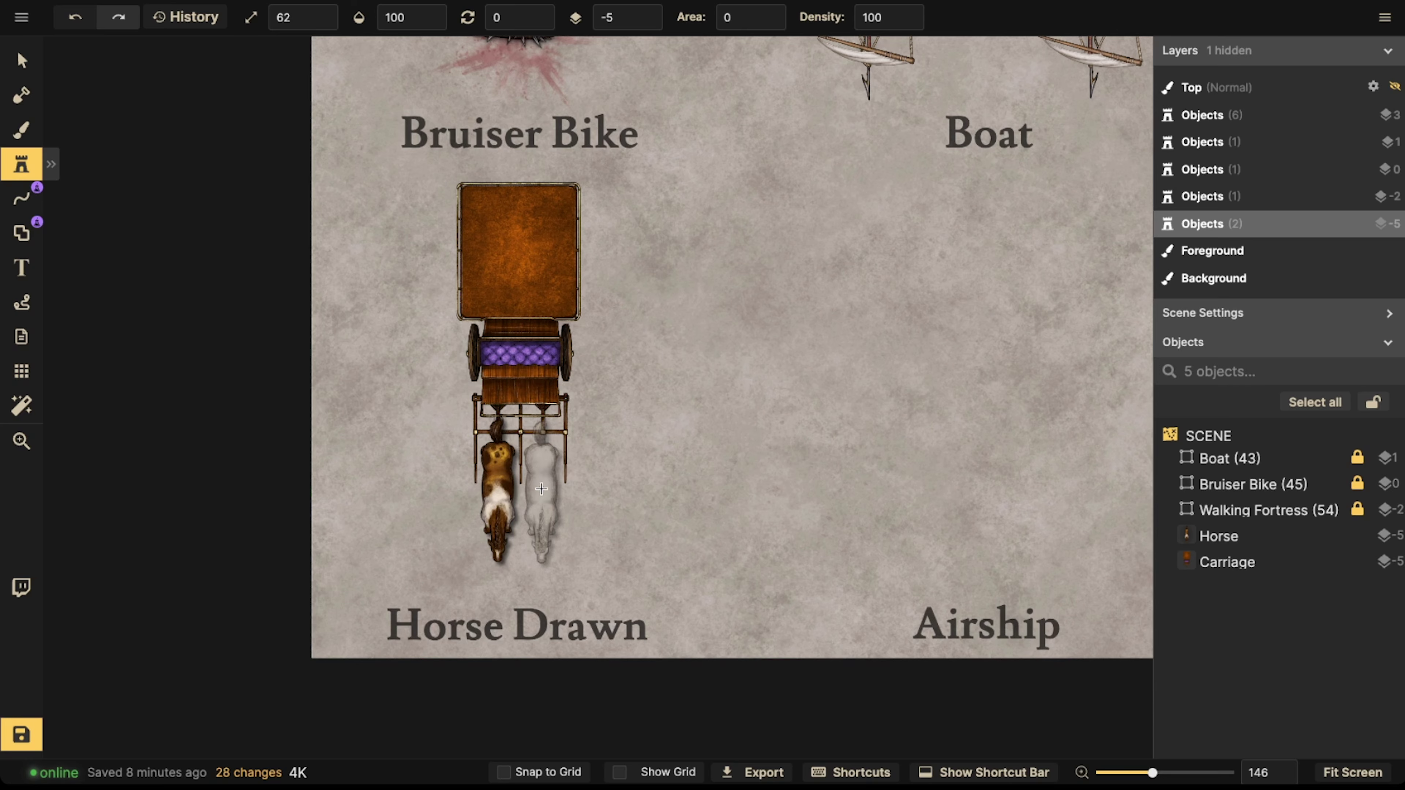
- Set both horses' shadows to None and move the horses and carriage together slightly down toward the Horse Drawn label
left_click(22, 56)
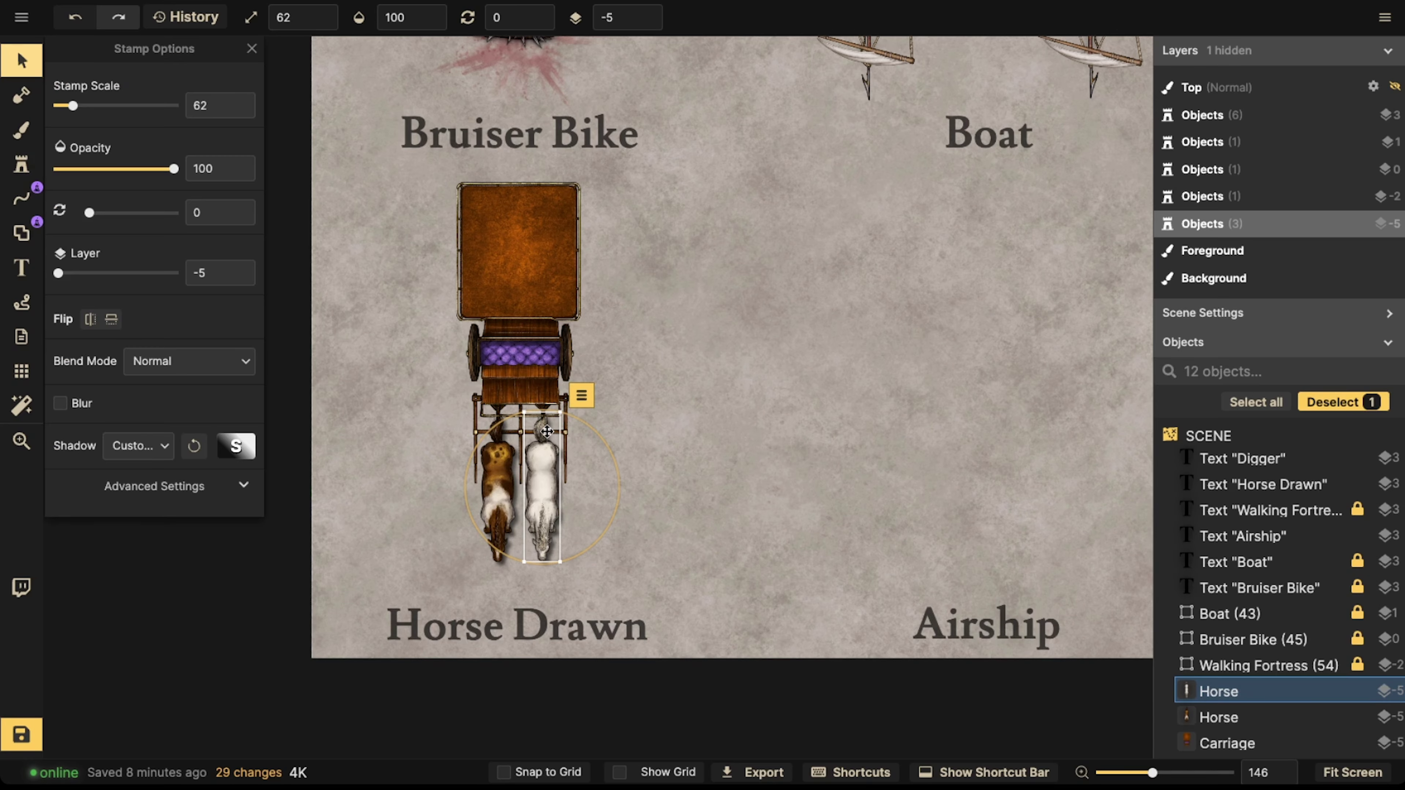
left_click(496, 487, "shift")
left_click(137, 446)
left_click(143, 490)
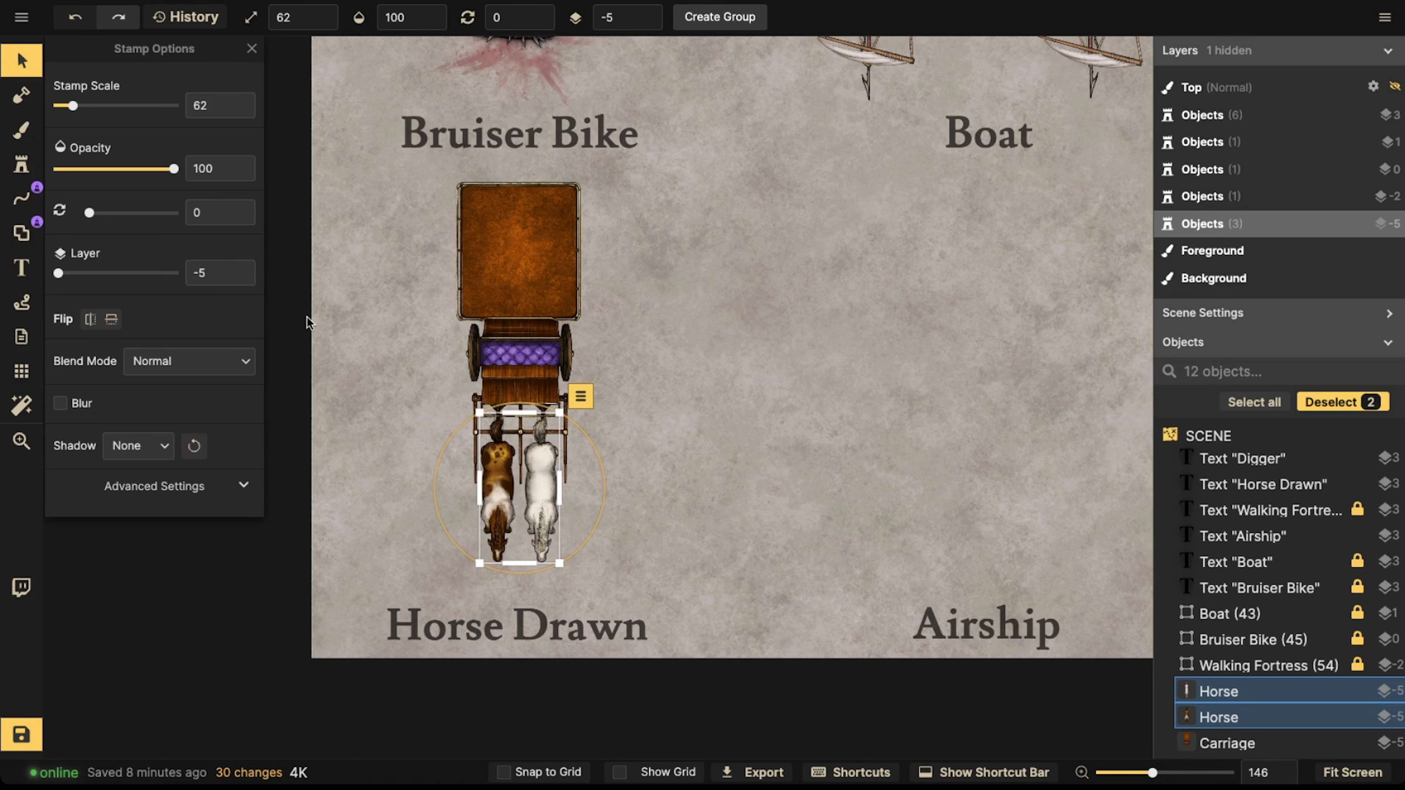
left_click(531, 366, "shift")
left_click_drag(537, 371, 543, 397)
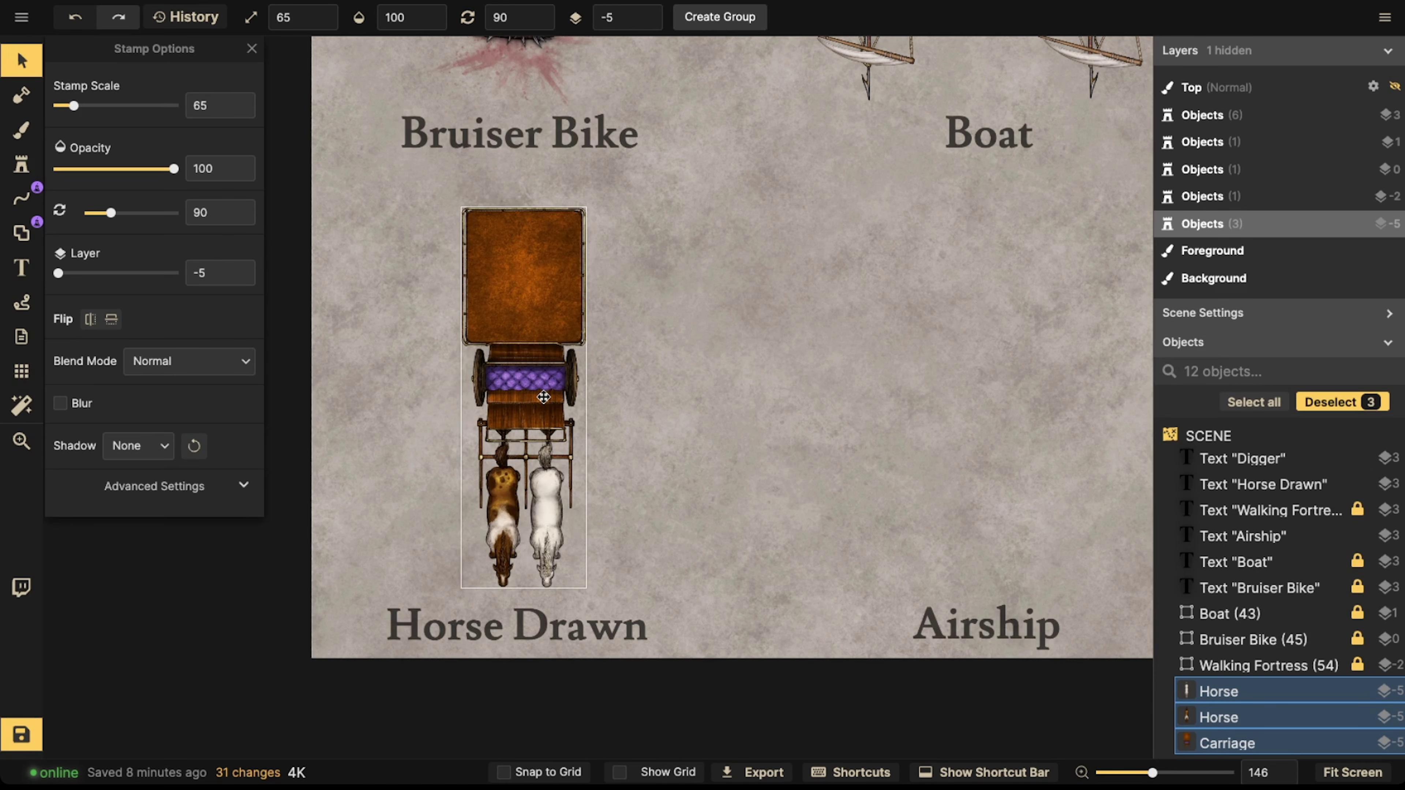
- Move the brown horse out of the harness and put it back beside the white horse
scroll(504, 464, "up", 5)
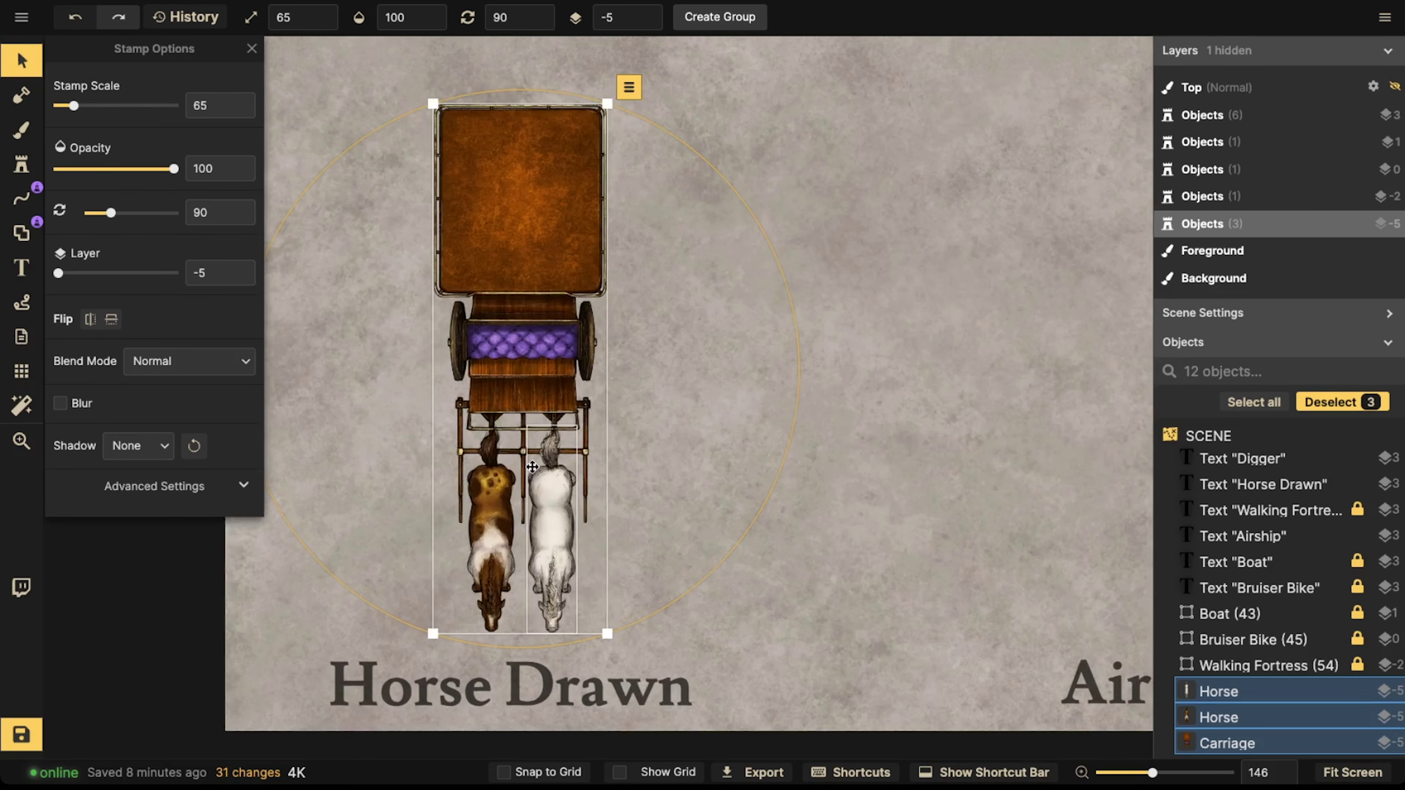
scroll(525, 400, "up", 3)
left_click_drag(448, 443, 394, 462)
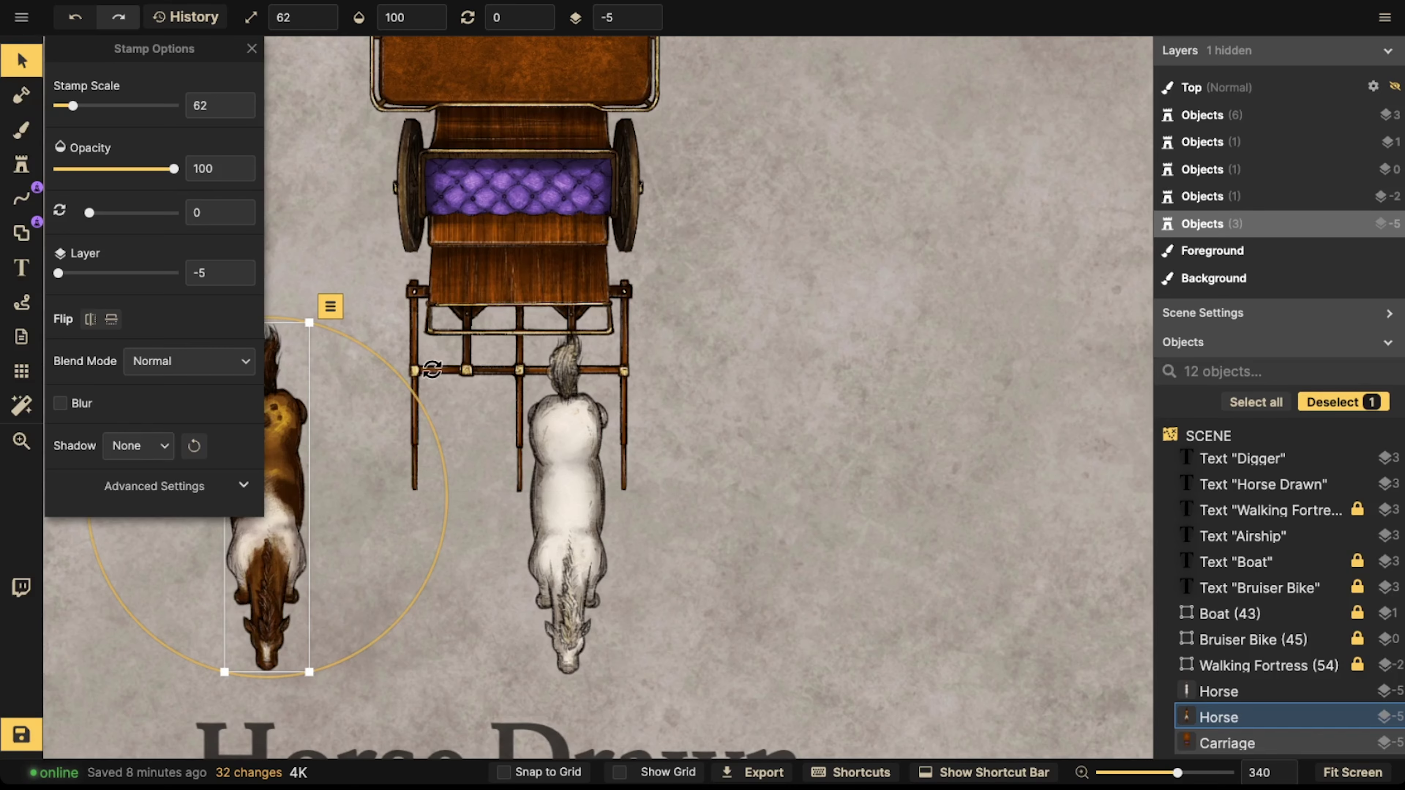
left_click_drag(296, 526, 498, 531)
- Choose variation 2 of the recently used cannon stamp and enlarge it to scale 112
scroll(480, 371, "down", 4)
key("space")
left_click_drag(490, 289, 388, 315)
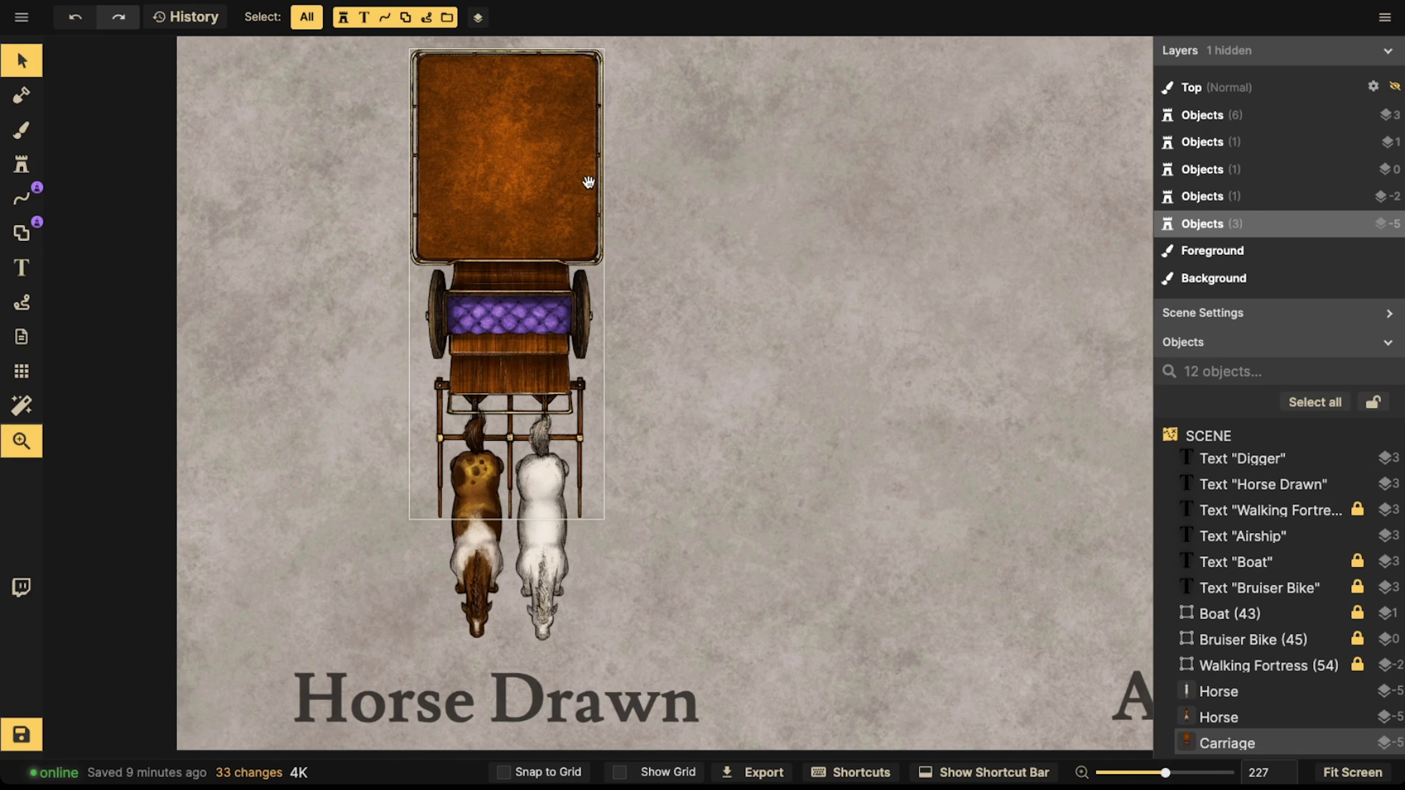
left_click(21, 164)
scroll(183, 308, "down", 1)
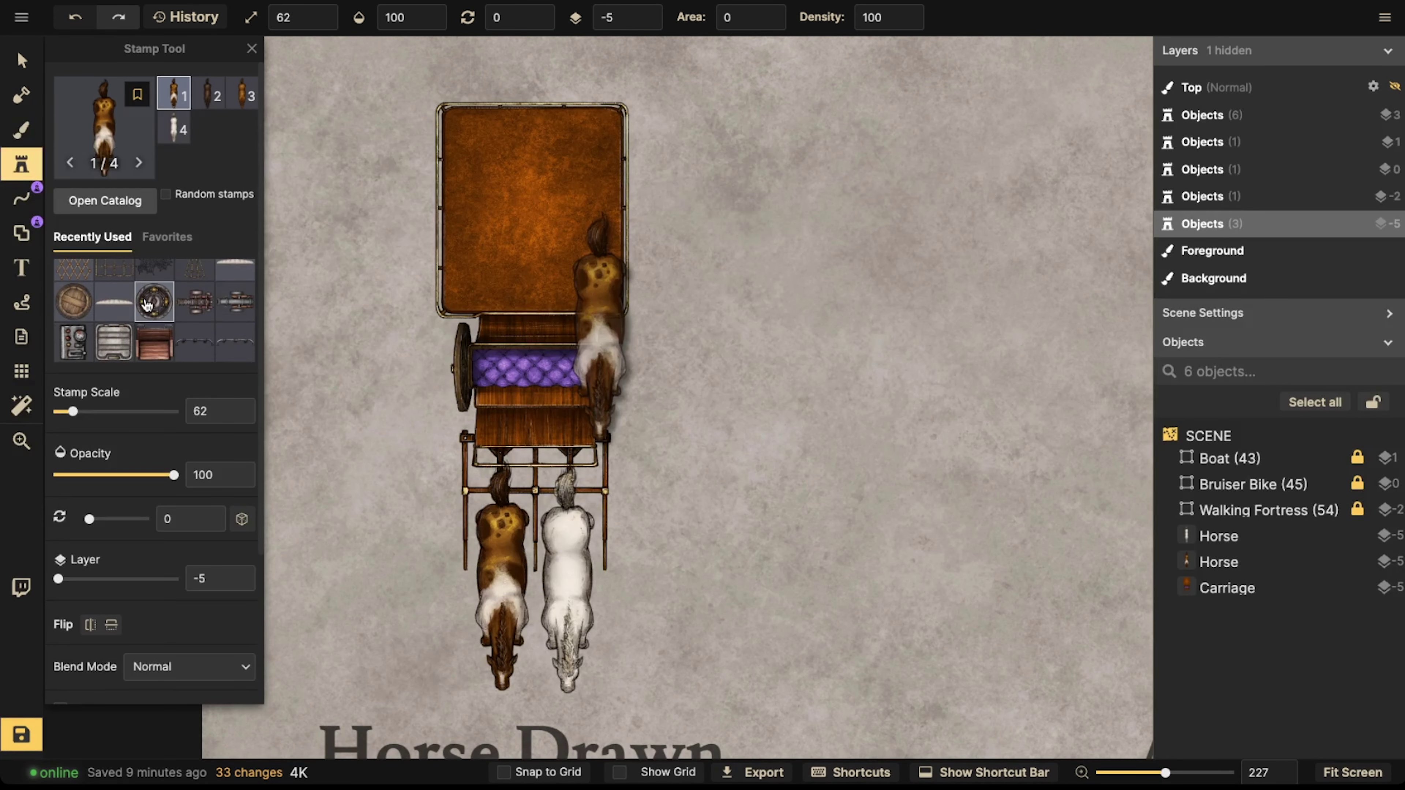
left_click(194, 301)
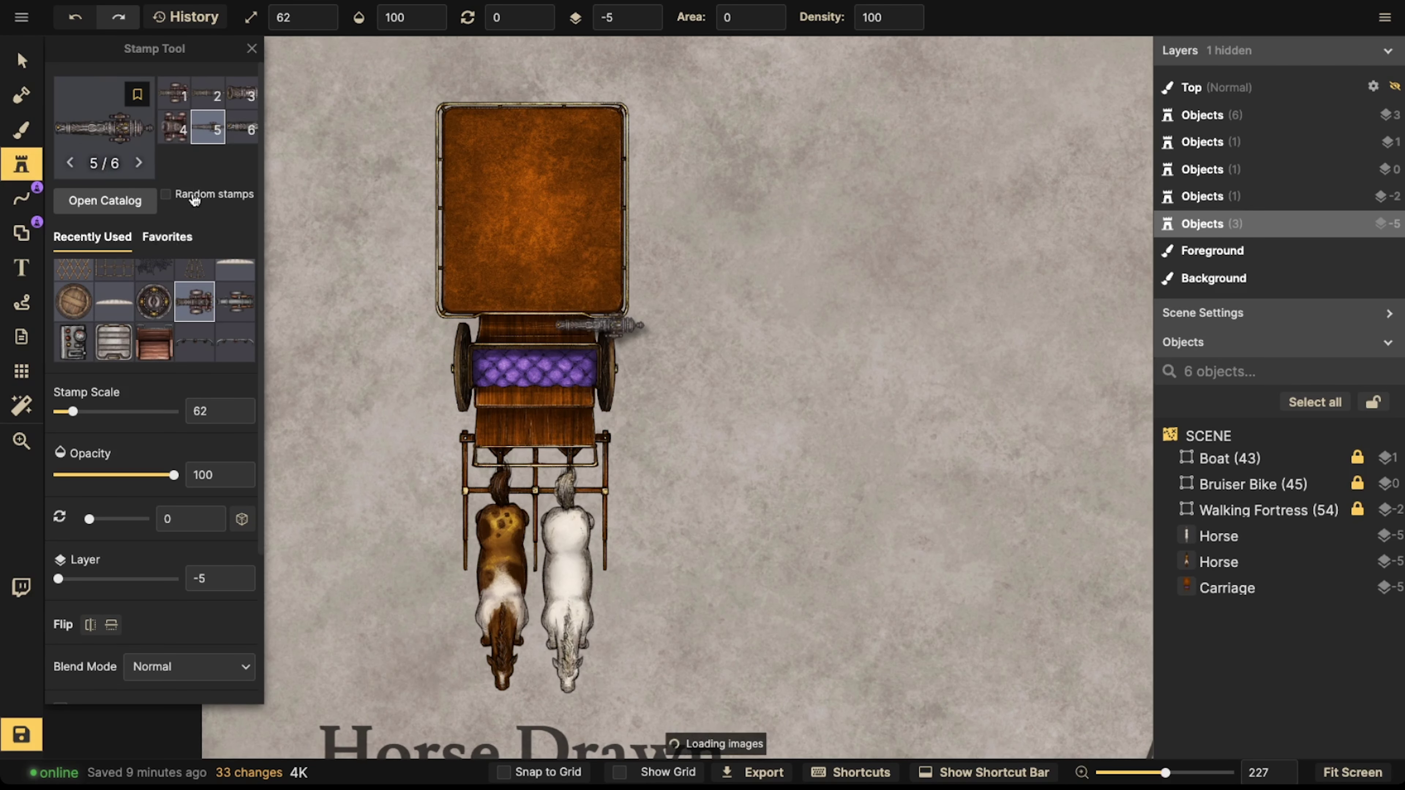
left_click(242, 127)
left_click(208, 128)
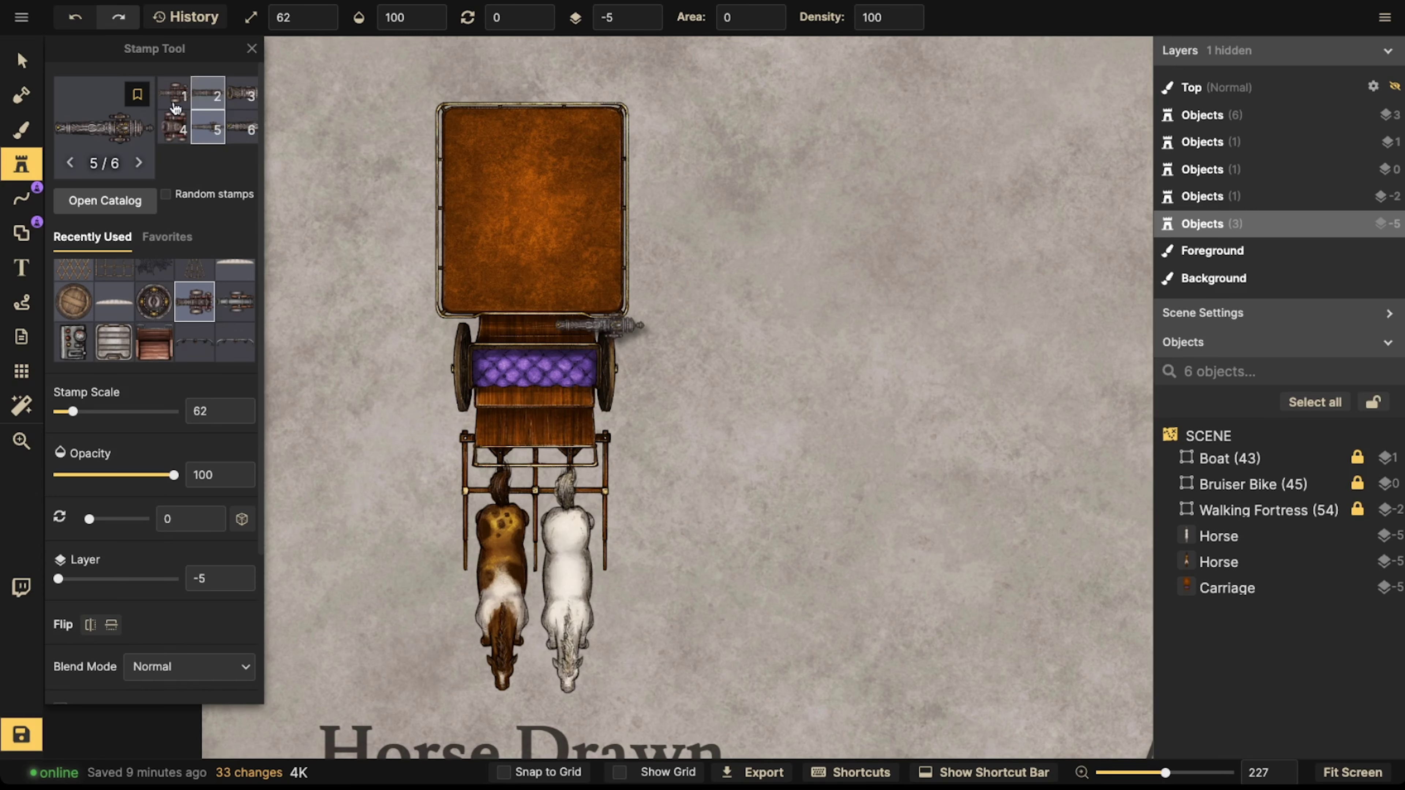
left_click(211, 99)
scroll(408, 227, "up", 5)
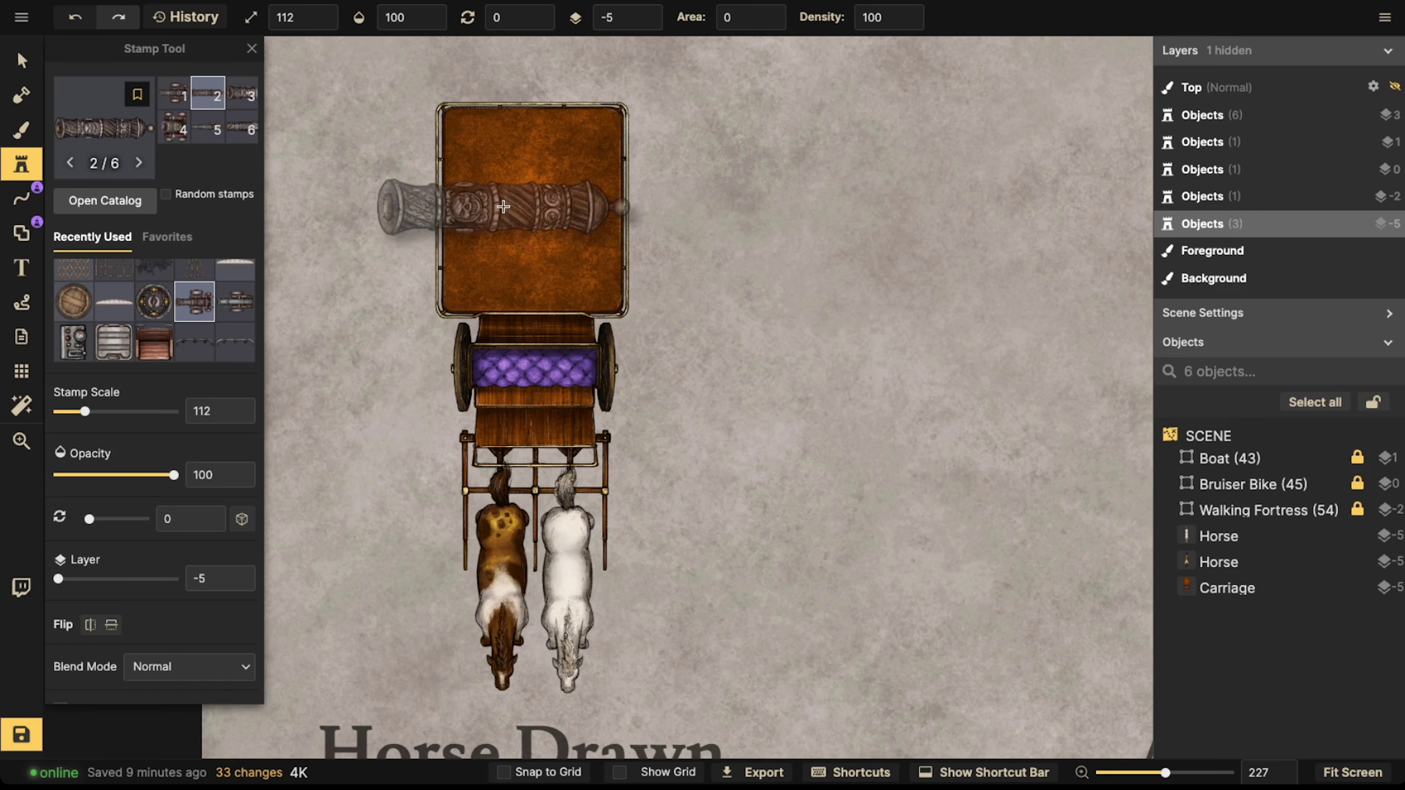
- Place variation 5 of the cannon at scale 152 and rotation 270 on the carriage's cargo deck, and move it beside the carriage
scroll(518, 212, "down", 5)
key("Left")
key("Left")
key("Left")
key("Left")
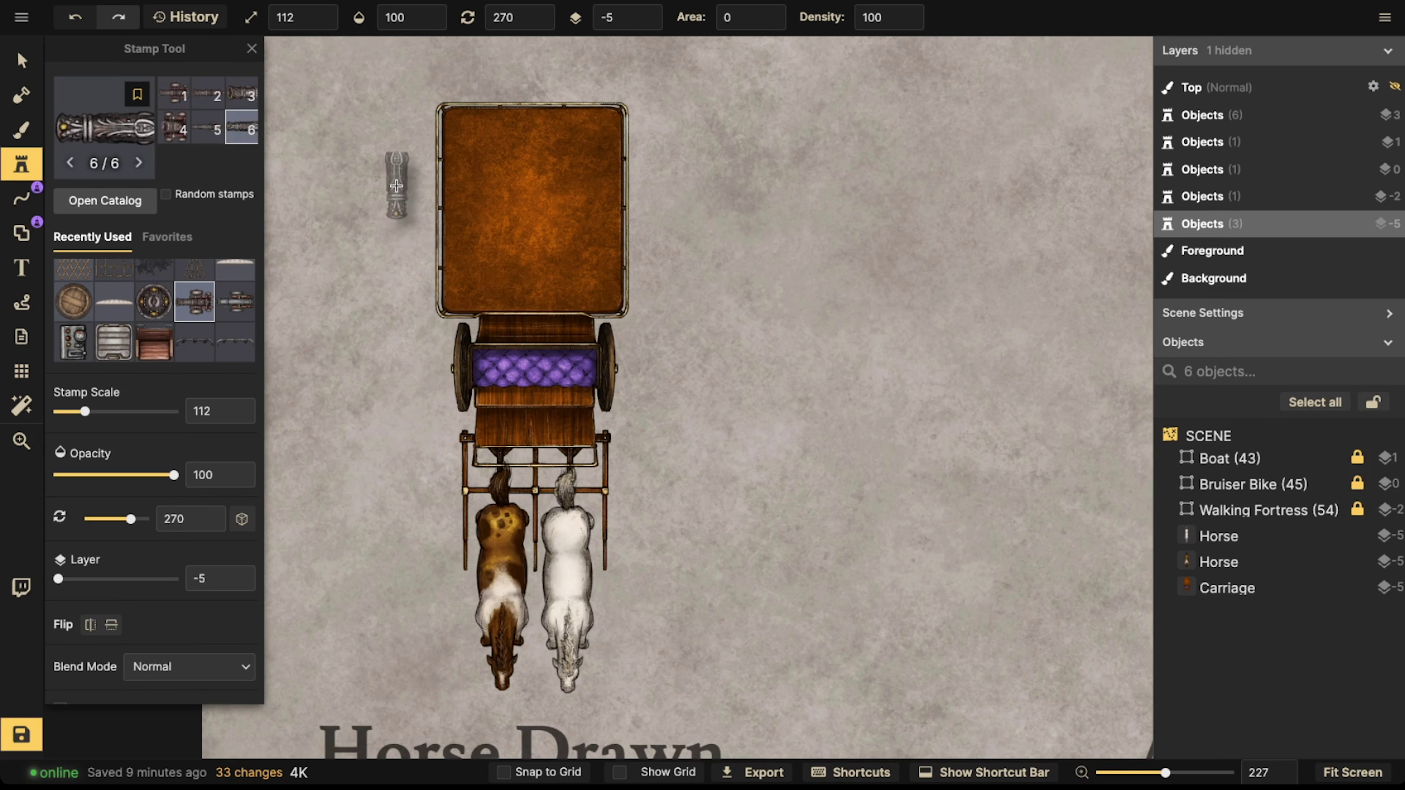
key("5")
scroll(392, 188, "up", 4)
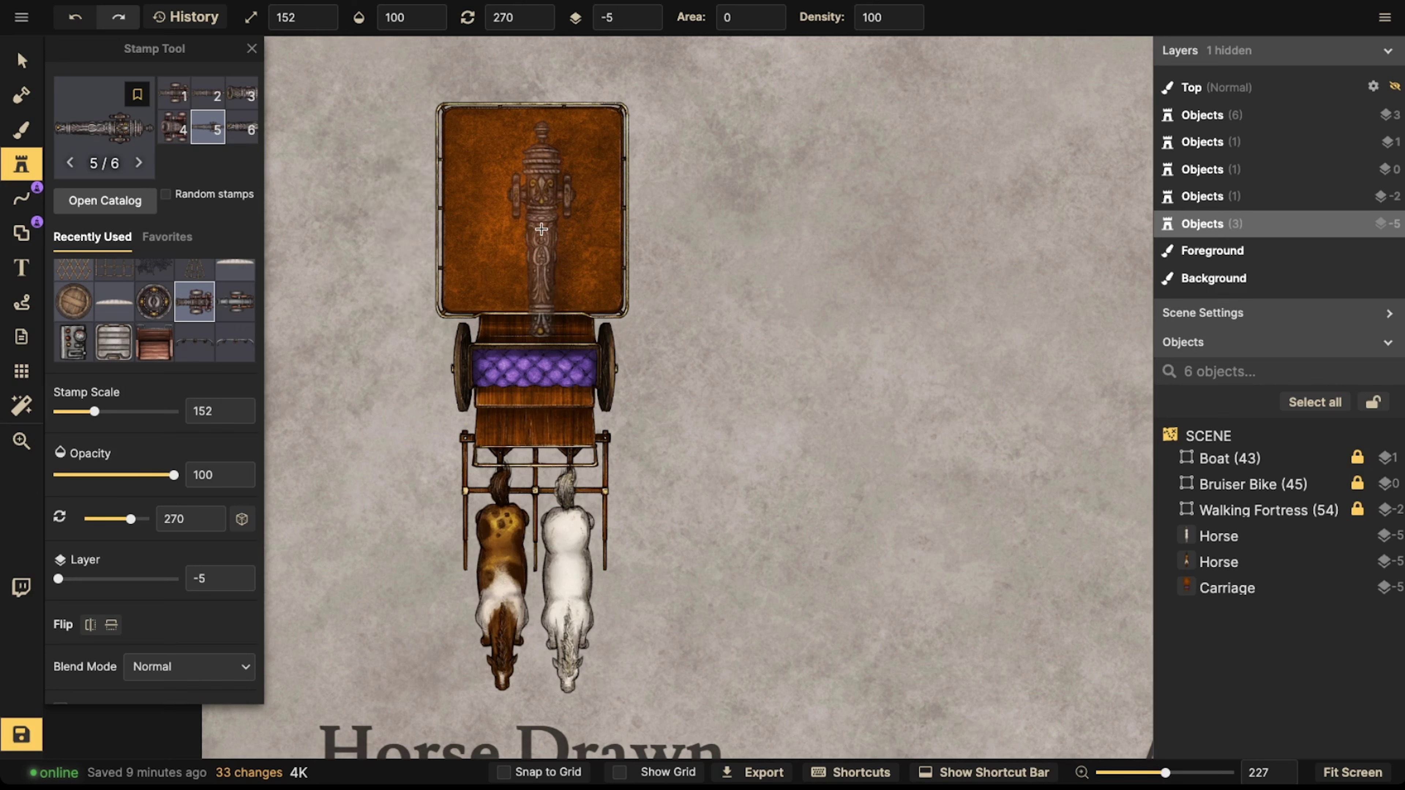
scroll(531, 228, "up", 2)
scroll(531, 229, "up", 20)
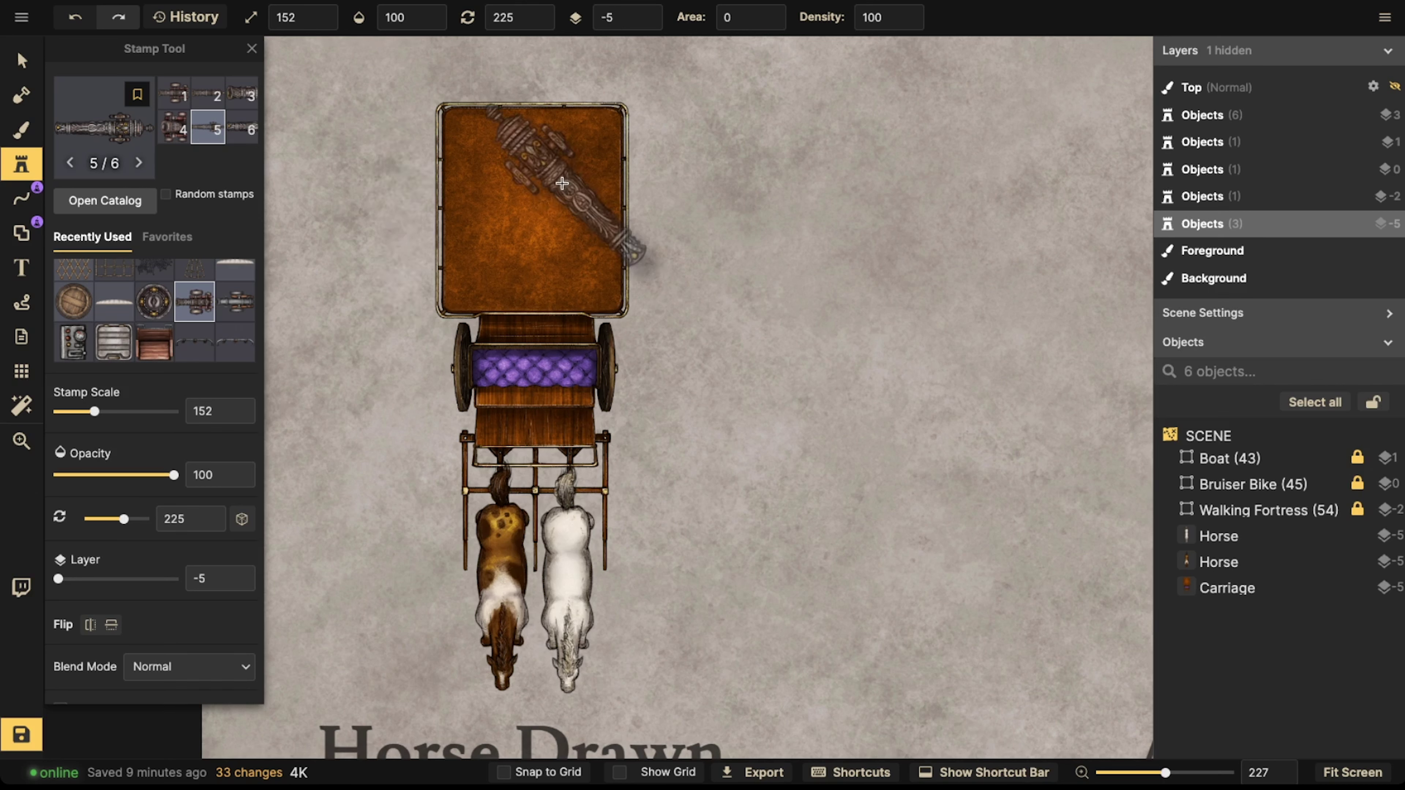
scroll(518, 194, "up", 19)
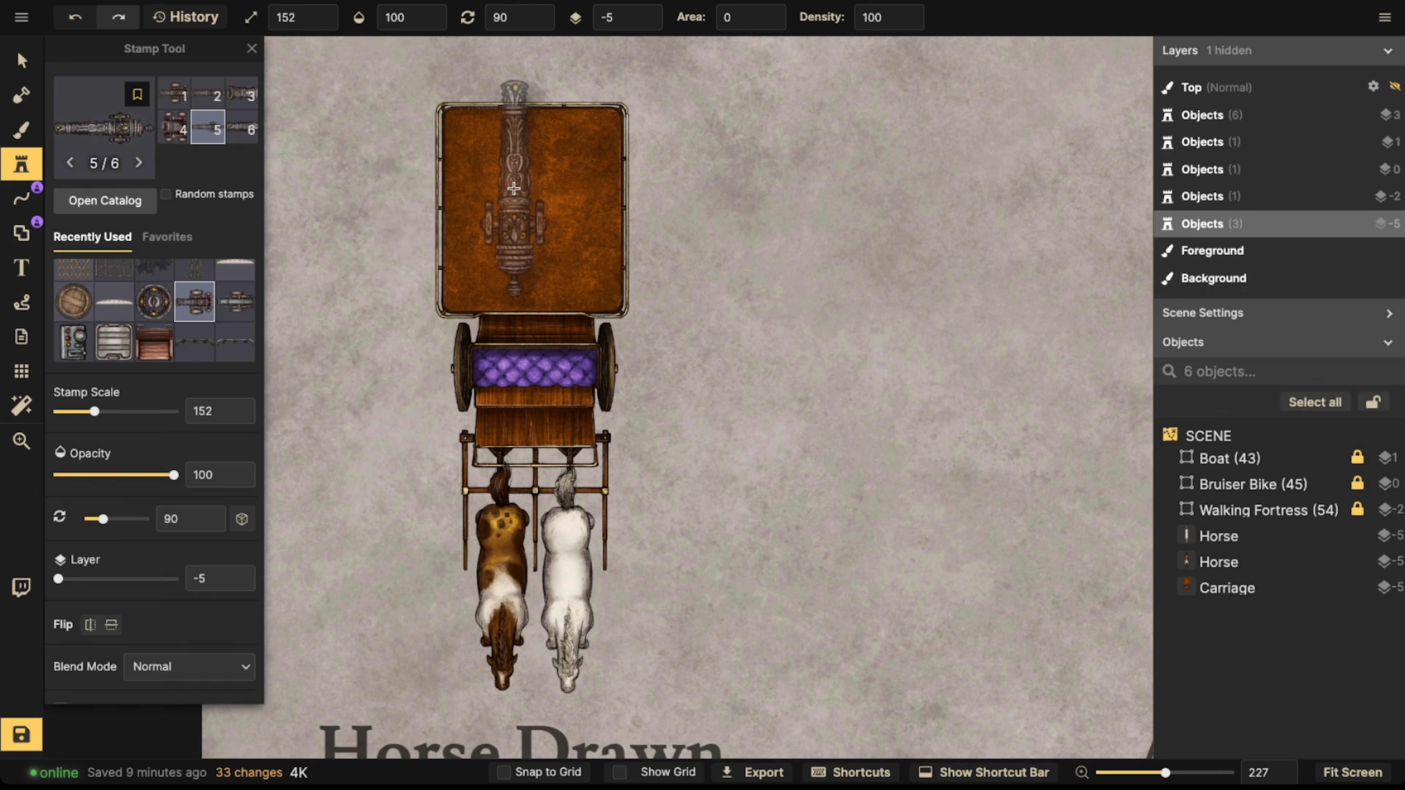
left_click(524, 228)
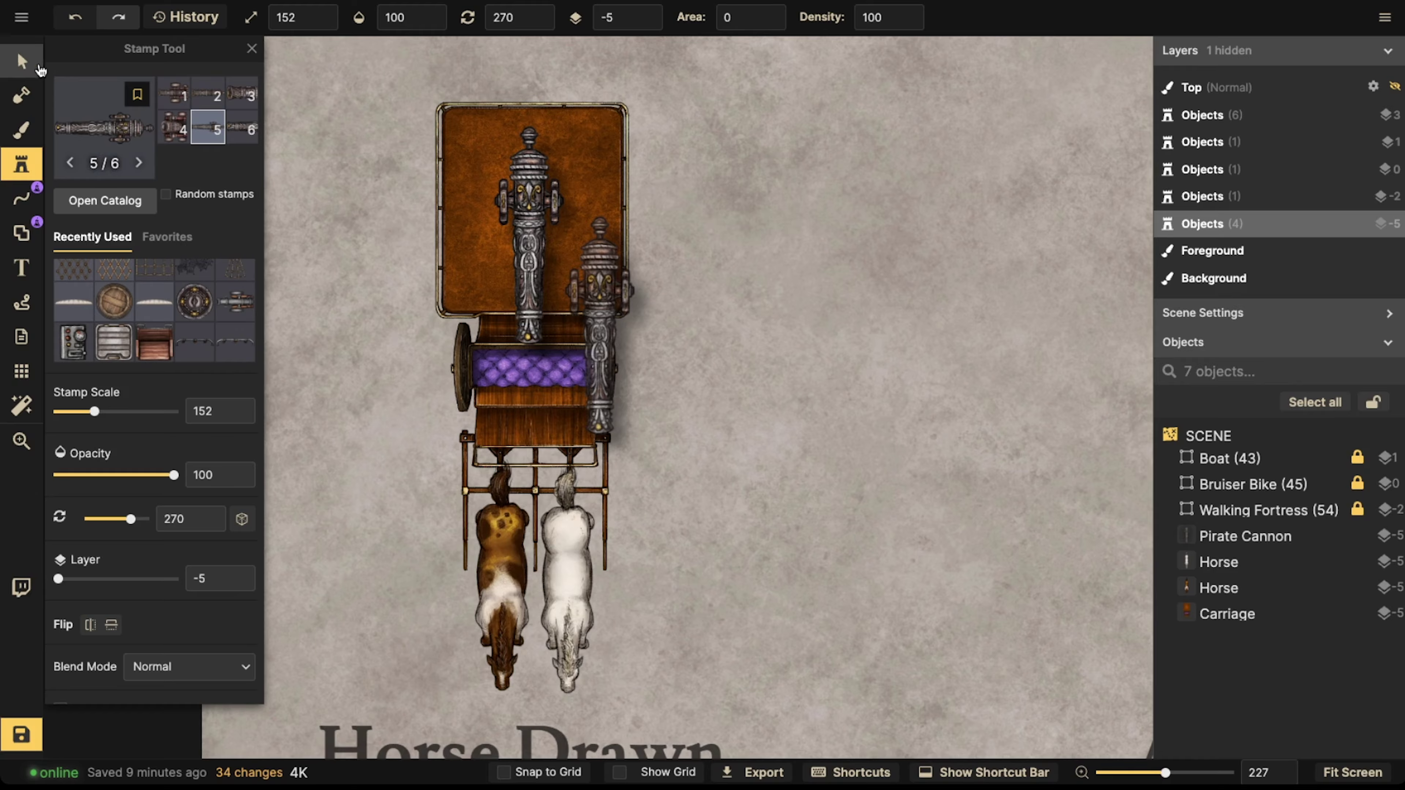
left_click(21, 60)
left_click_drag(516, 219, 347, 218)
- Place the recently used round metal bell stamp at scale 142 in the middle of the carriage's deck and set its shadow to None
left_click(22, 164)
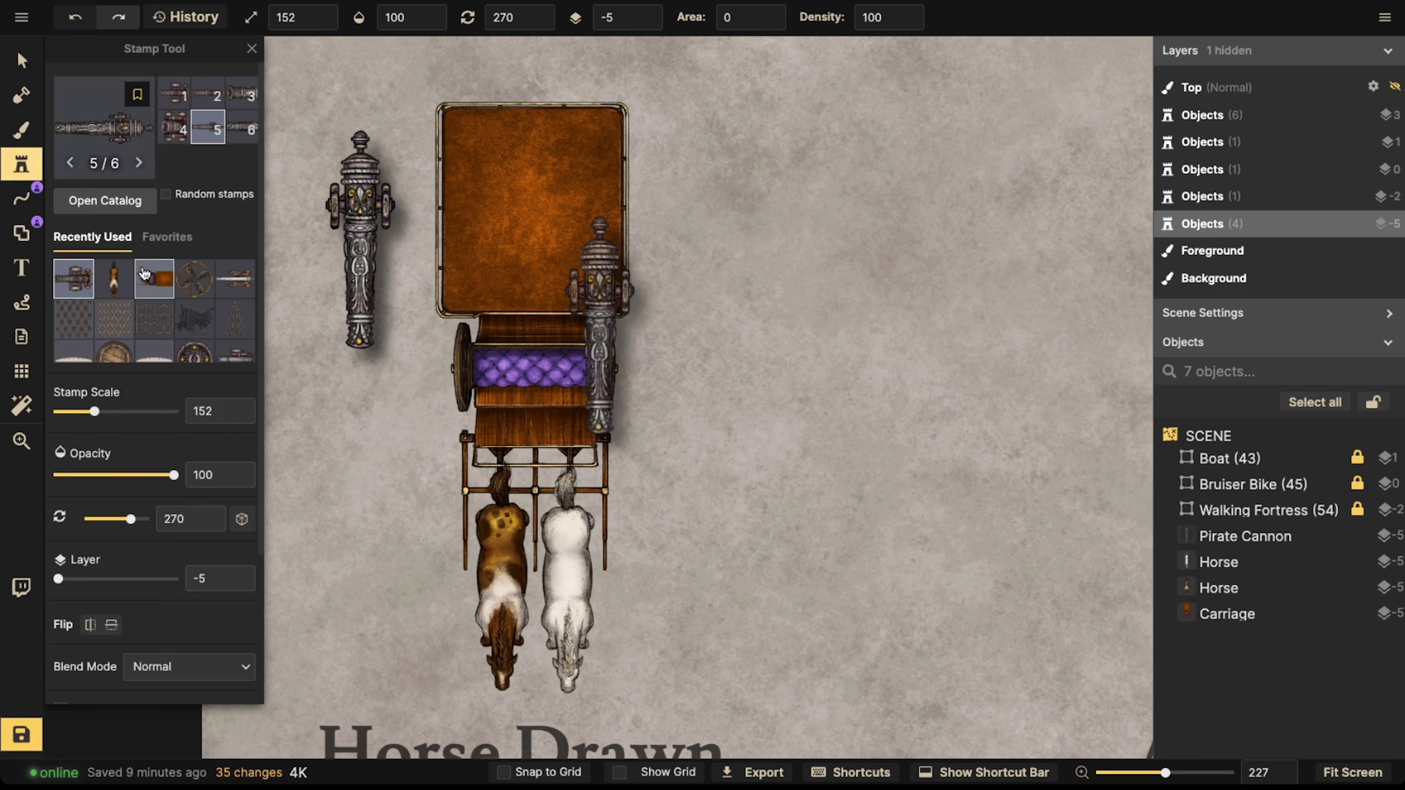
left_click(195, 352)
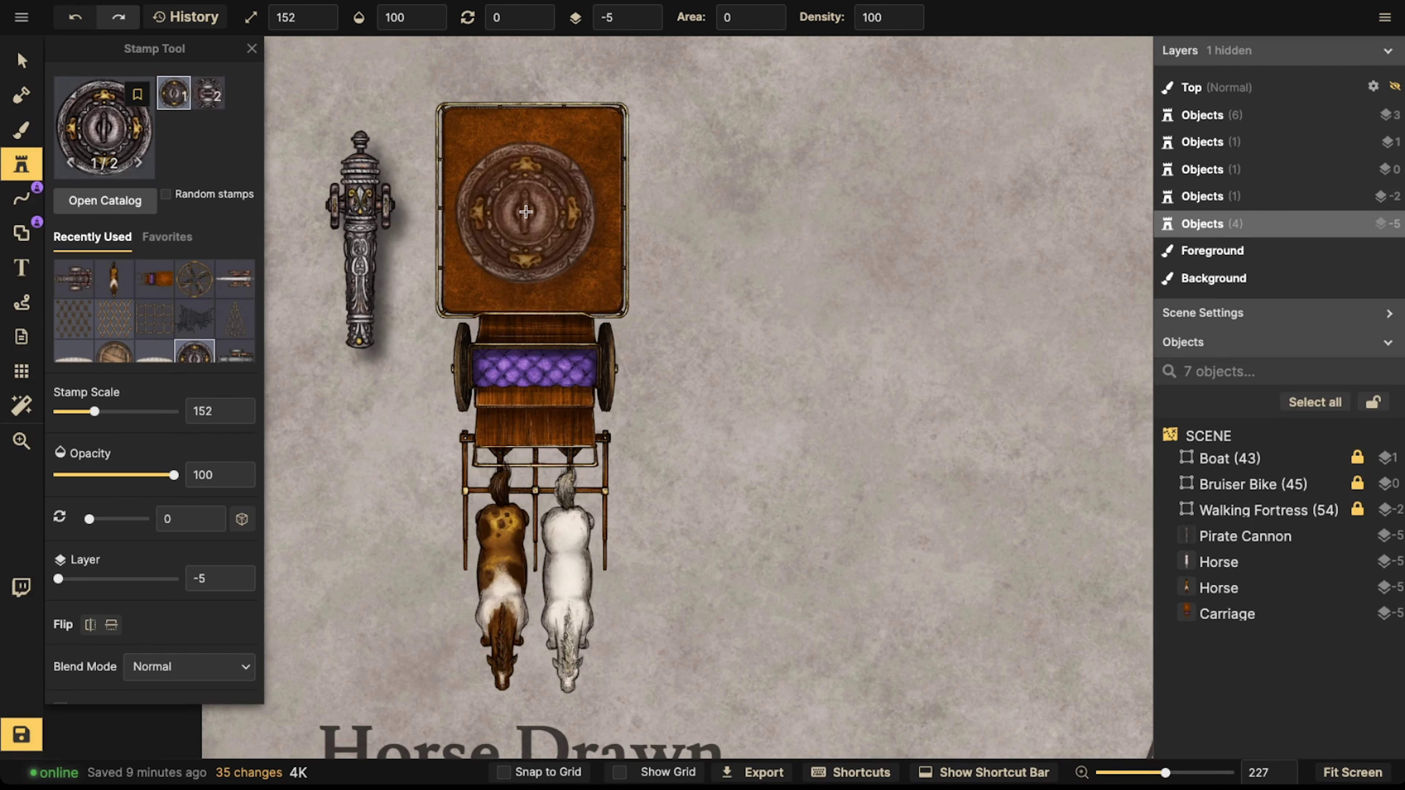
scroll(525, 212, "down", 3)
left_click(530, 208)
left_click(22, 61)
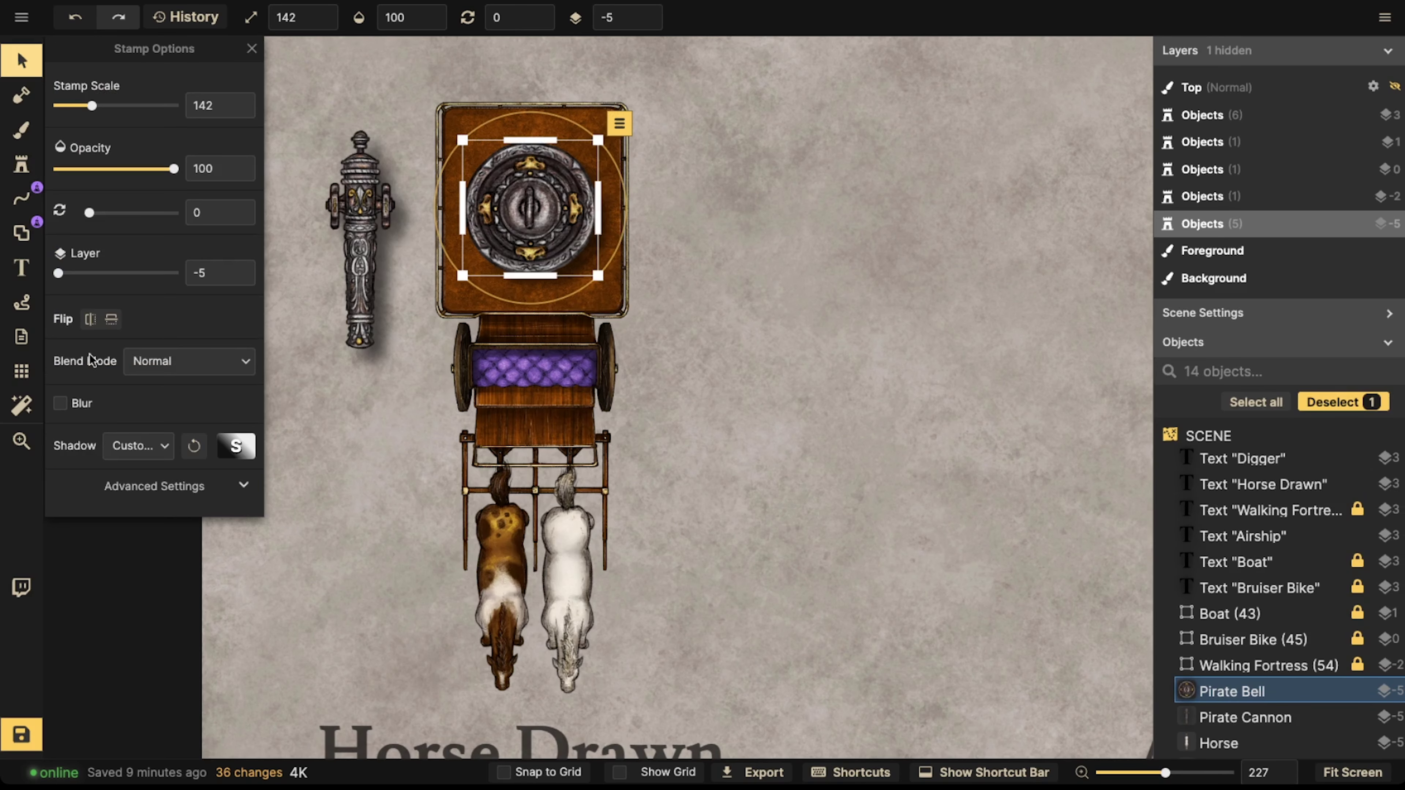
left_click(138, 446)
left_click(140, 477)
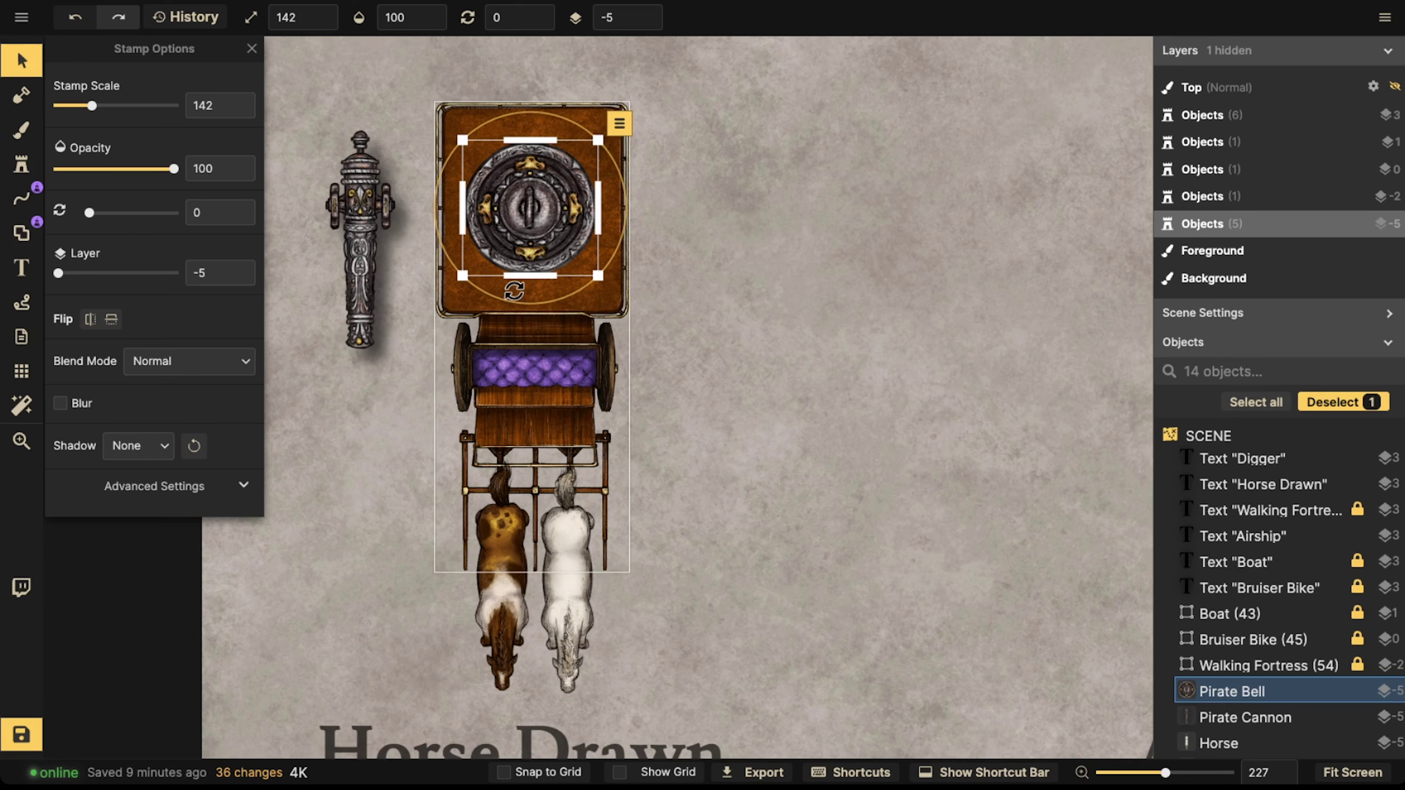
- Set the cannon's shadow to None and raise the cannon to layer -4
left_click(385, 236)
left_click(139, 446)
left_click(139, 476)
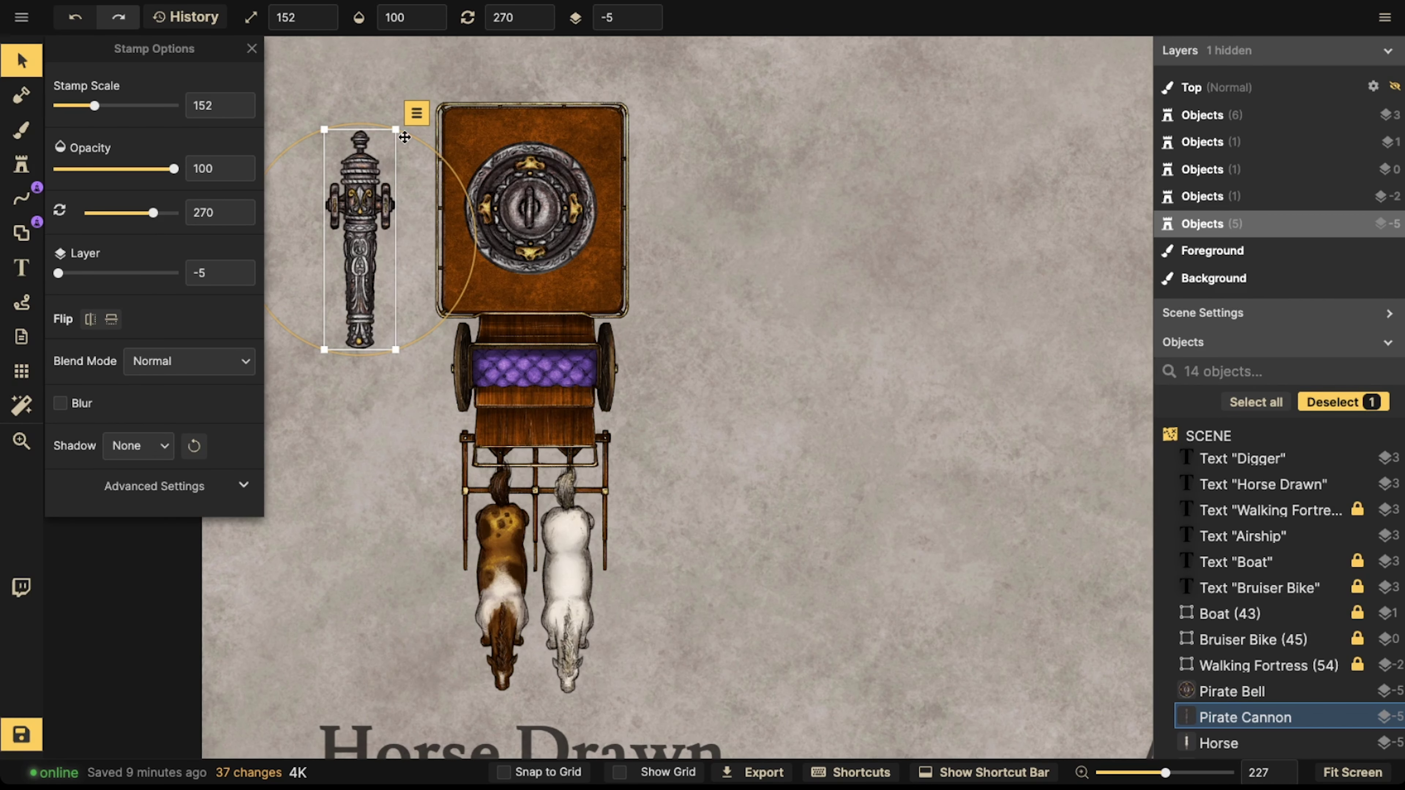
left_click(652, 14)
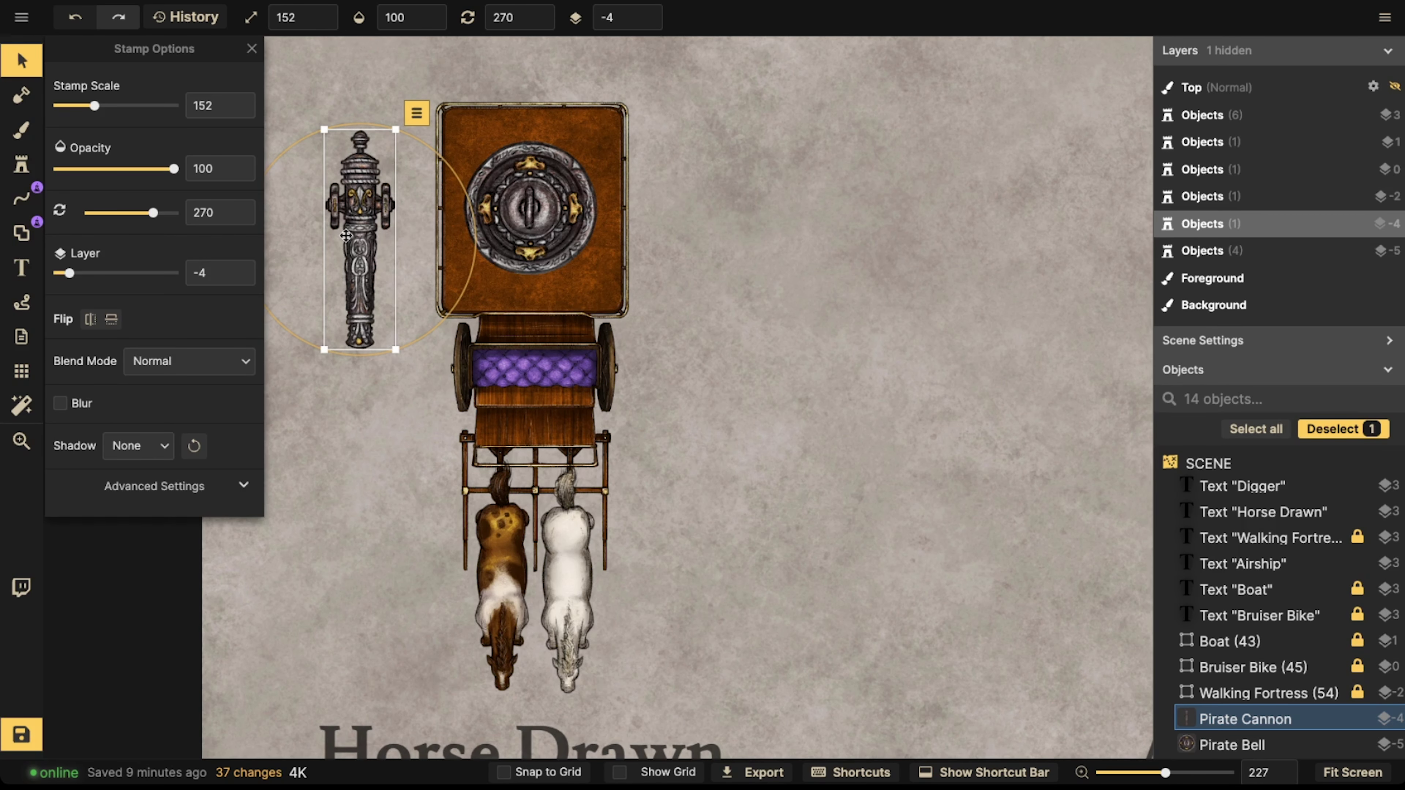
- Move the cannon onto the round bell and rotate it to 330 so its muzzle points toward the lower left
left_click_drag(346, 237, 496, 209)
key("r")
key("r")
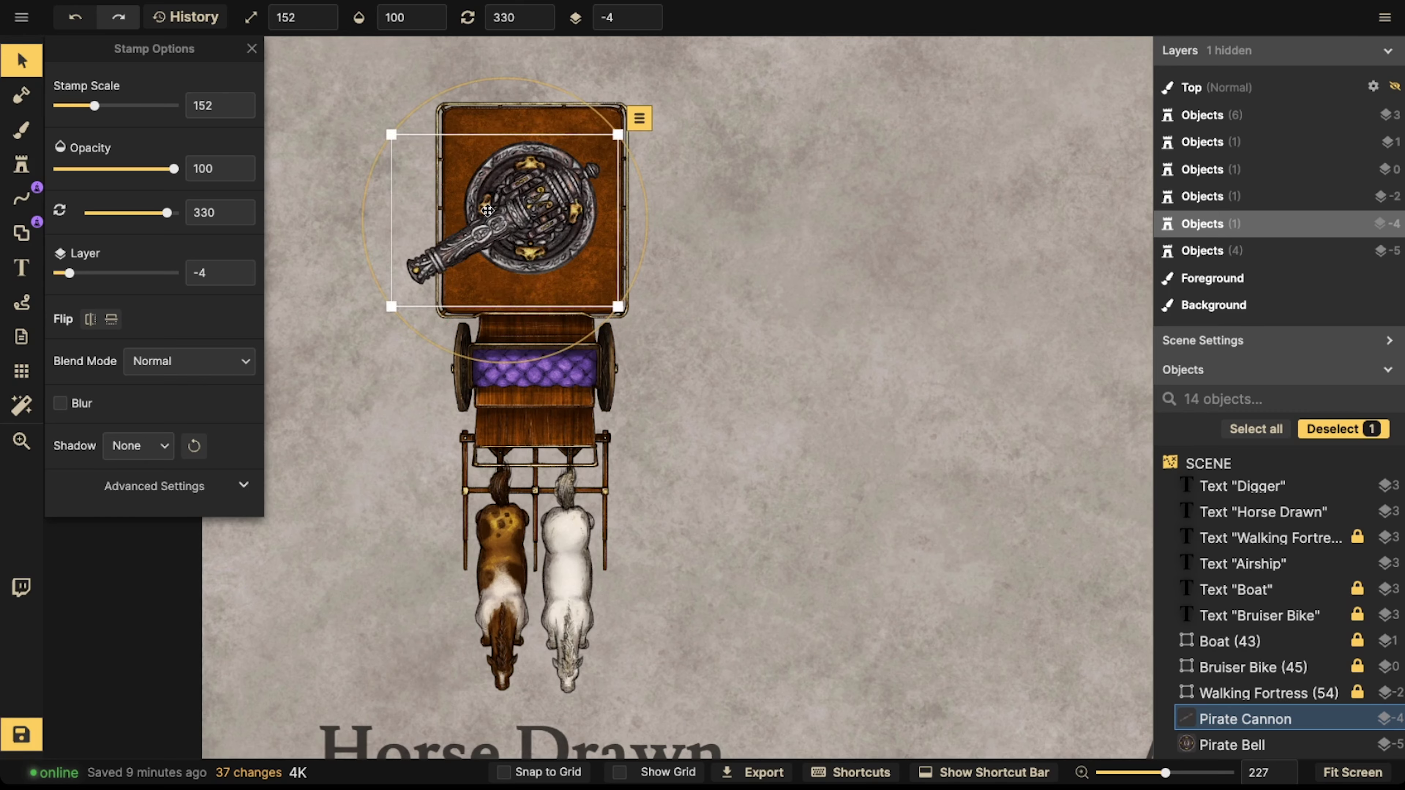
- Try other cannon orientations on the bell, such as rotation 210 with the muzzle pointing to the lower right
scroll(520, 233, "down", 20)
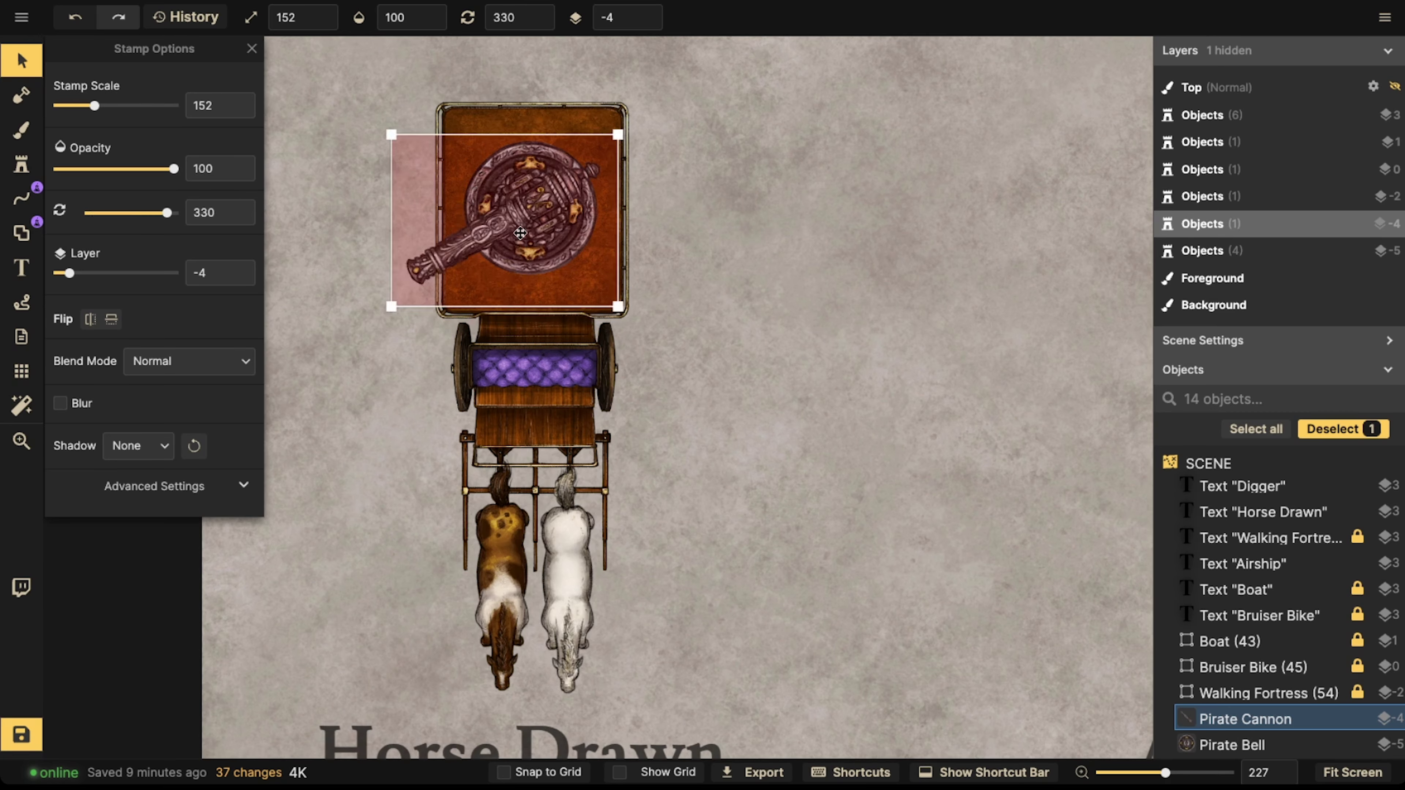
scroll(520, 233, "down", 6)
scroll(571, 242, "down", 2)
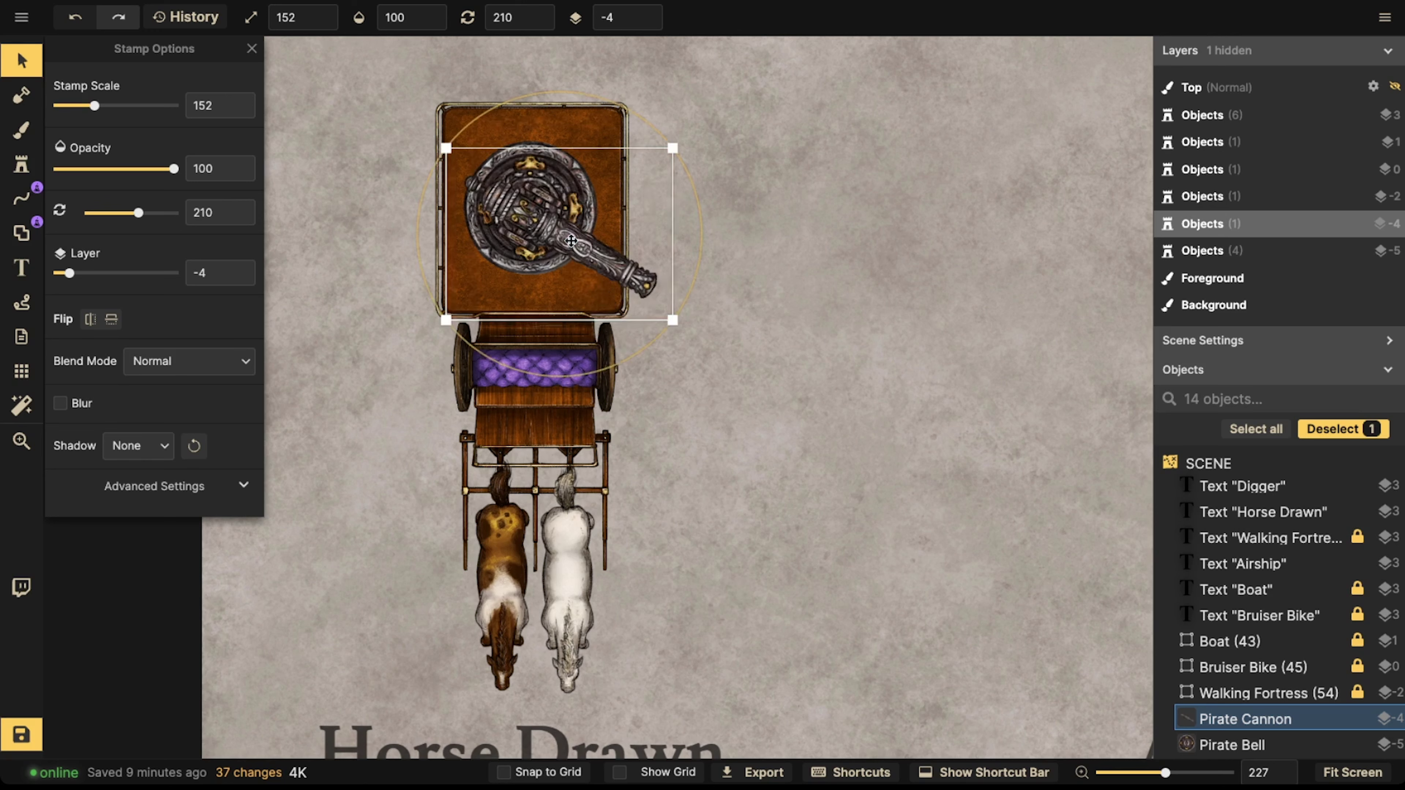
scroll(572, 231, "up", 3)
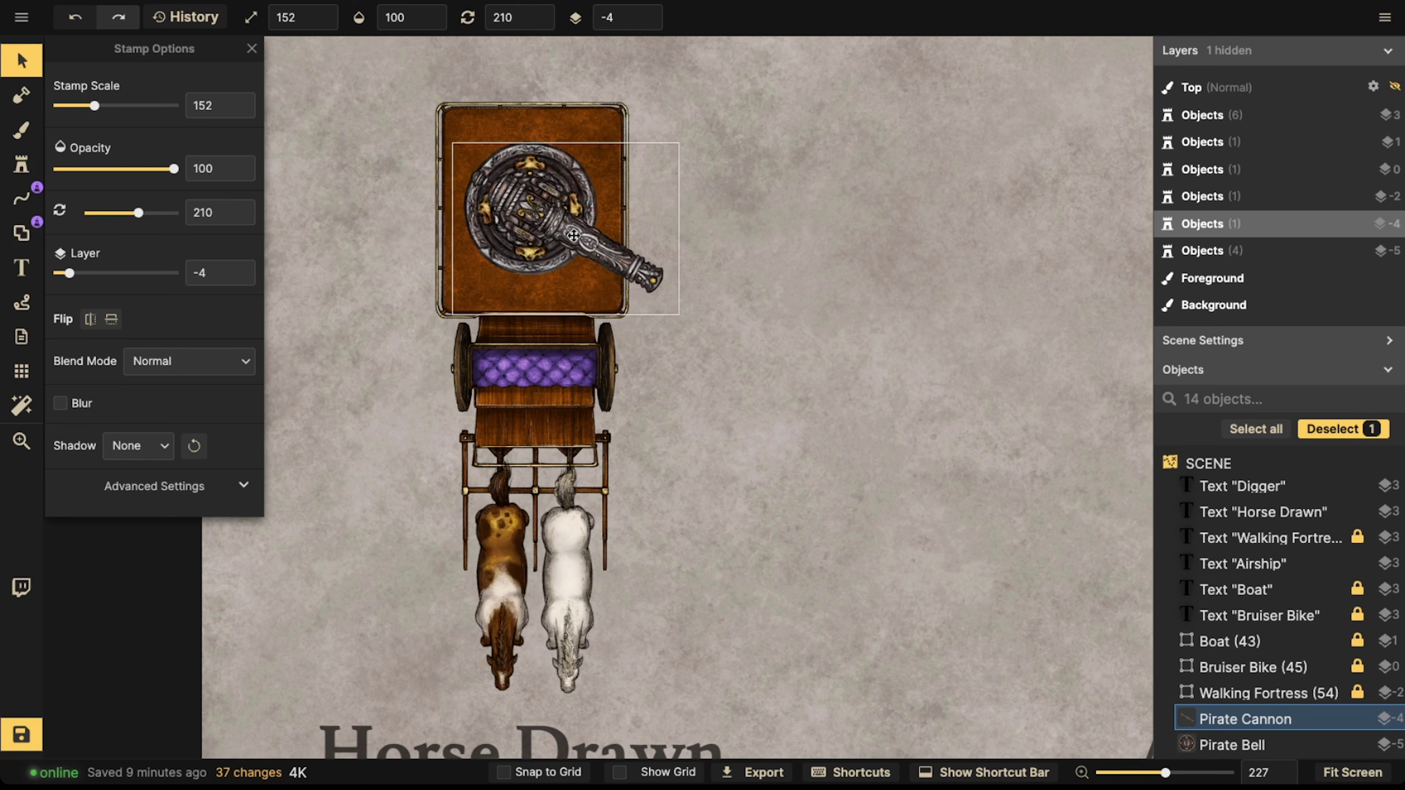
scroll(574, 224, "up", 6)
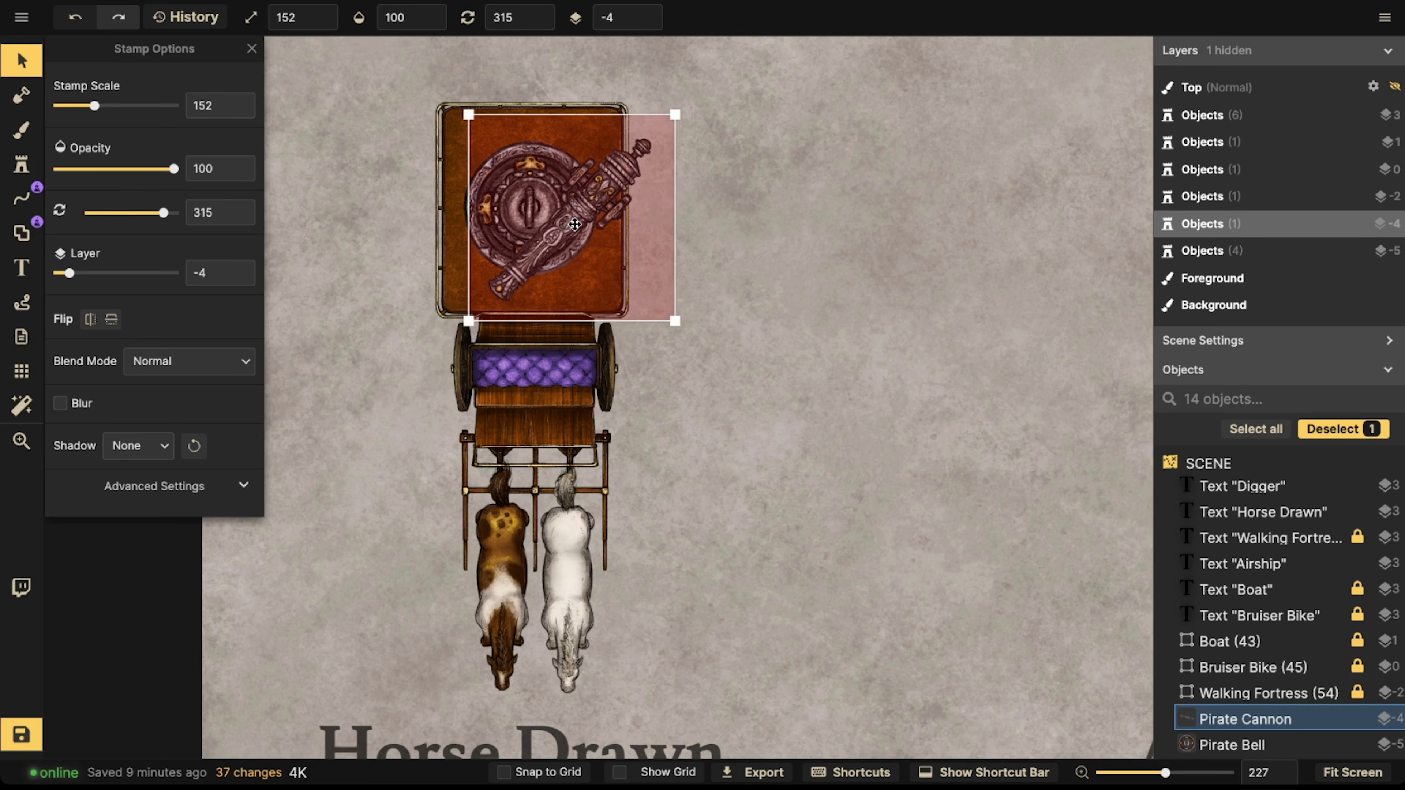
- Rotate the cannon back to 330 and centre its breech on the round bell with the muzzle overhanging the deck's left edge
left_click_drag(574, 224, 535, 250)
scroll(499, 220, "down", 5)
scroll(531, 231, "up", 4)
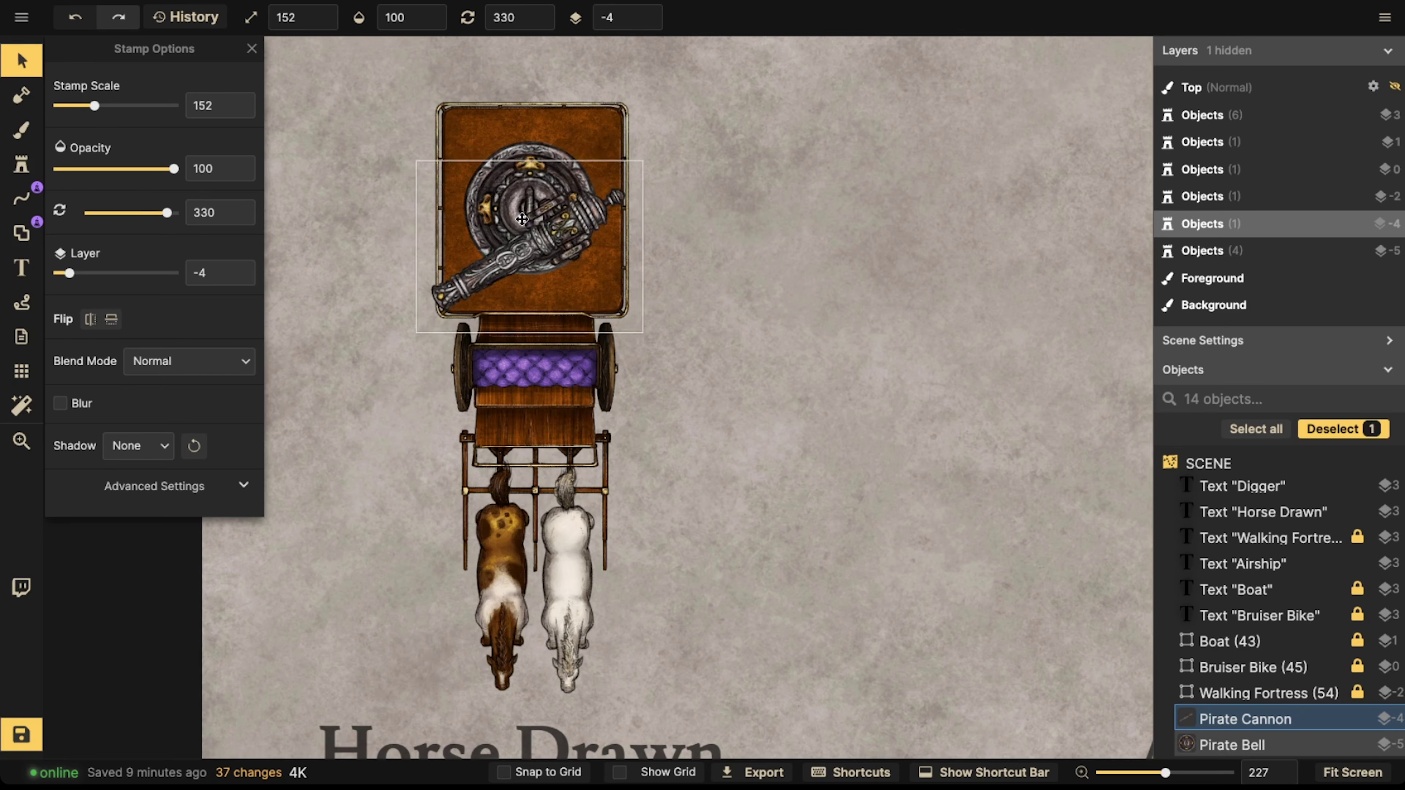
scroll(493, 205, "down", 3)
key("Escape")
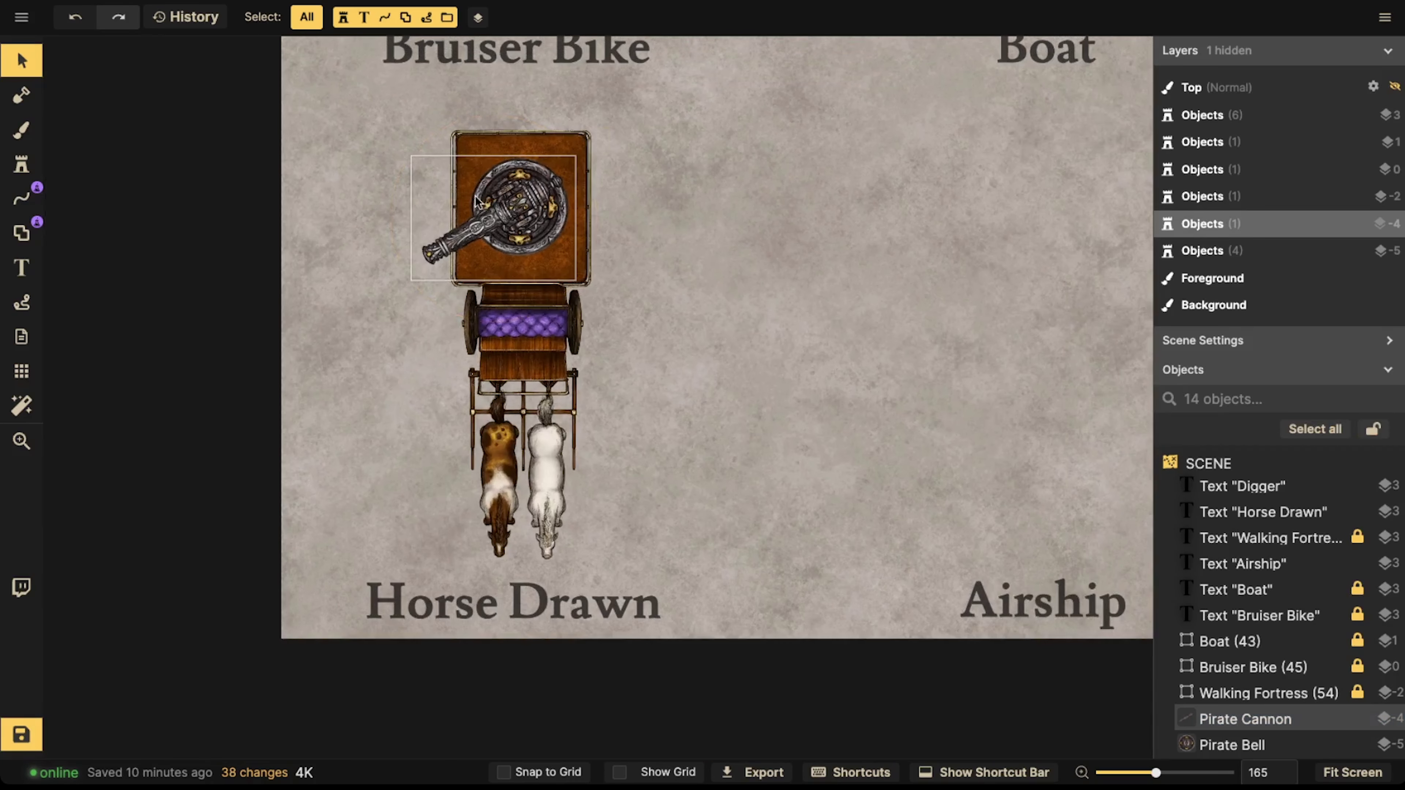
- Search the Fantasy Battlemaps stamp catalog for "horse" and choose the first Horse Saddle and Harness stamp
left_click_drag(492, 205, 613, 218)
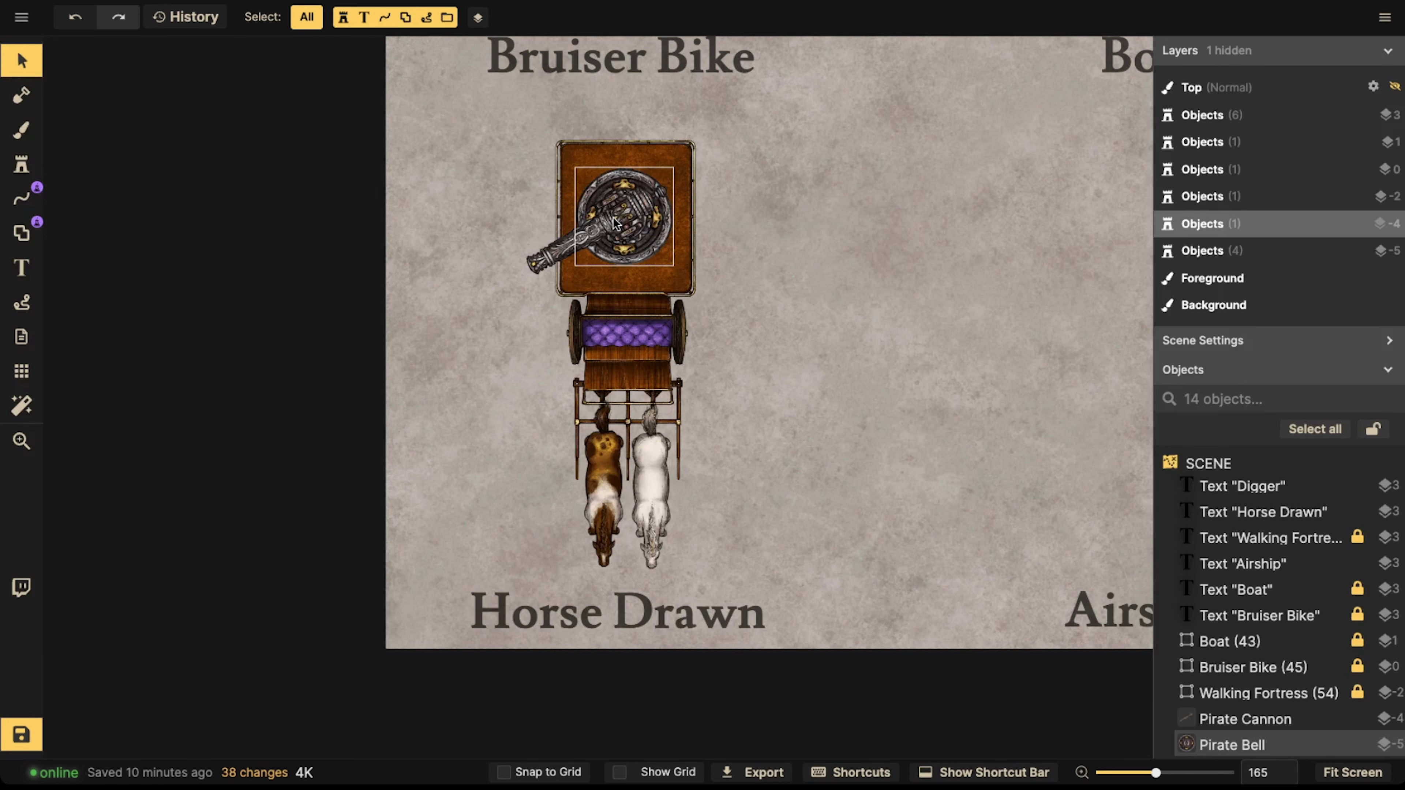
left_click(616, 221)
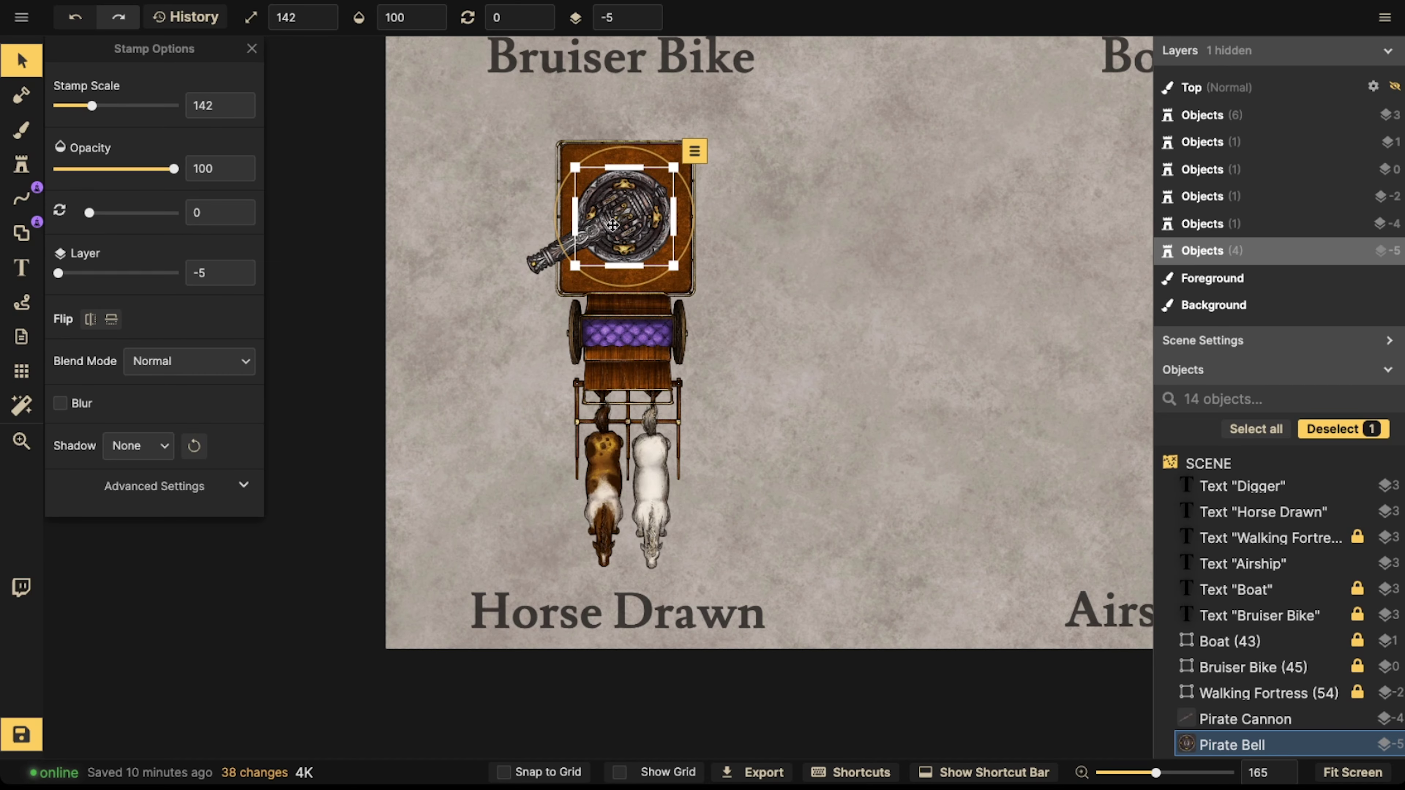
scroll(620, 512, "up", 6)
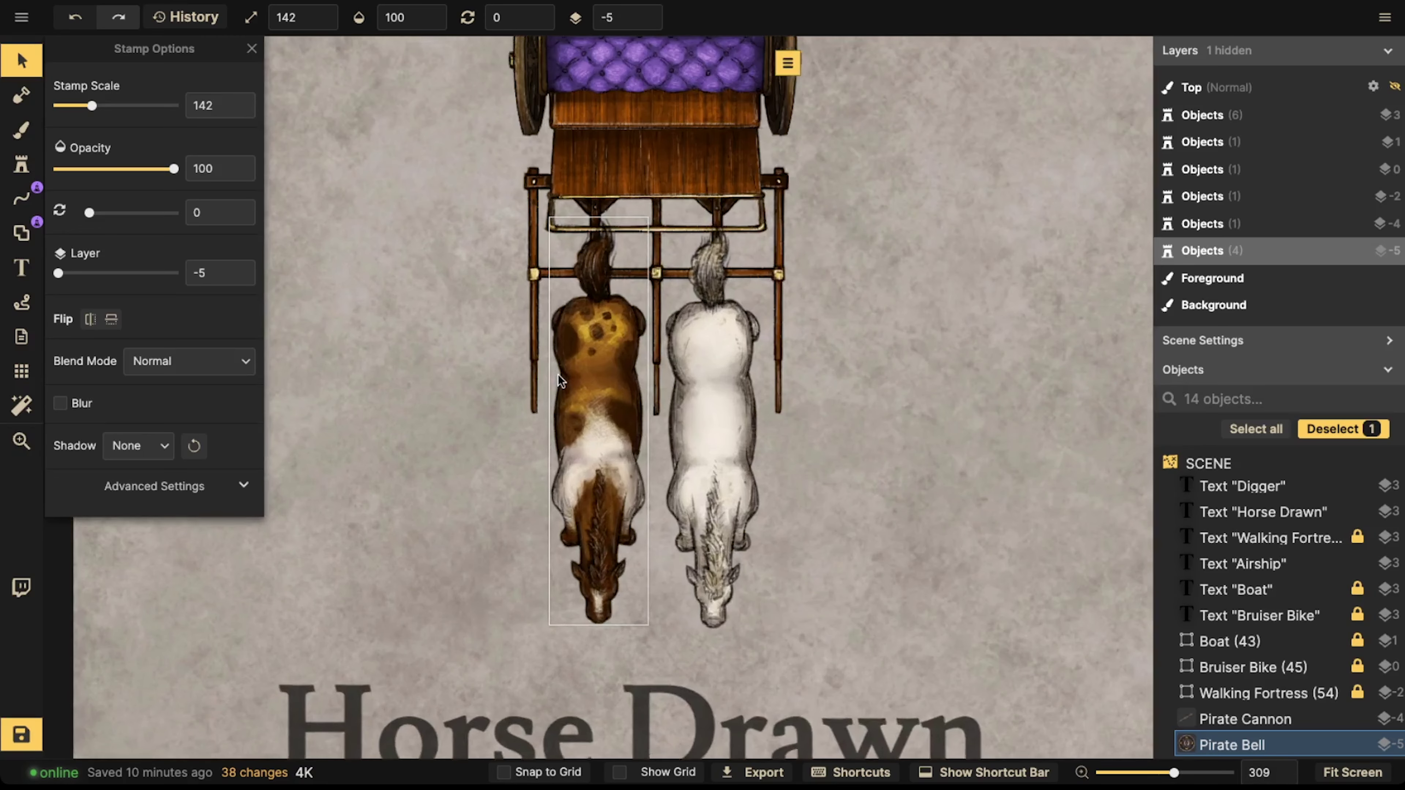
scroll(558, 375, "up", 4)
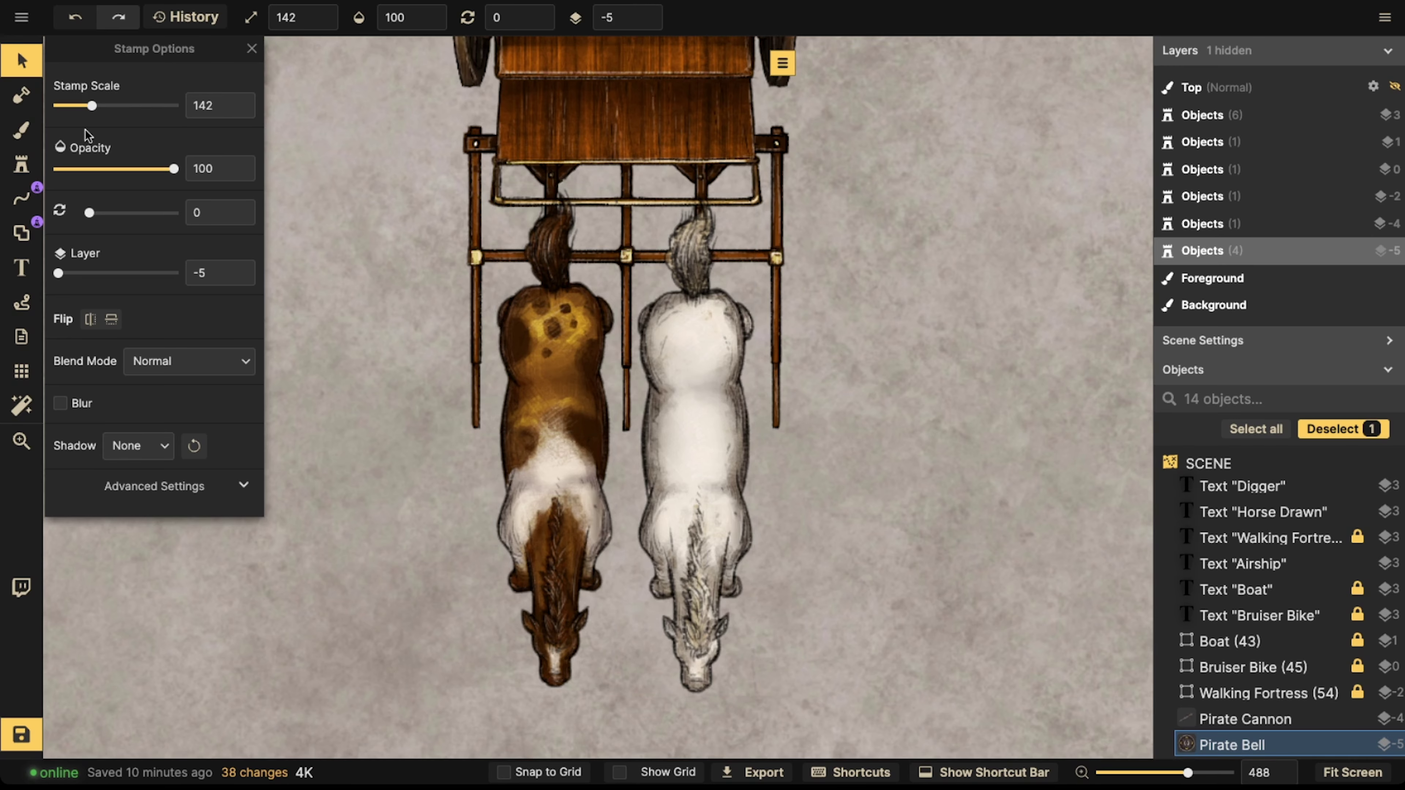
left_click(20, 165)
type("f")
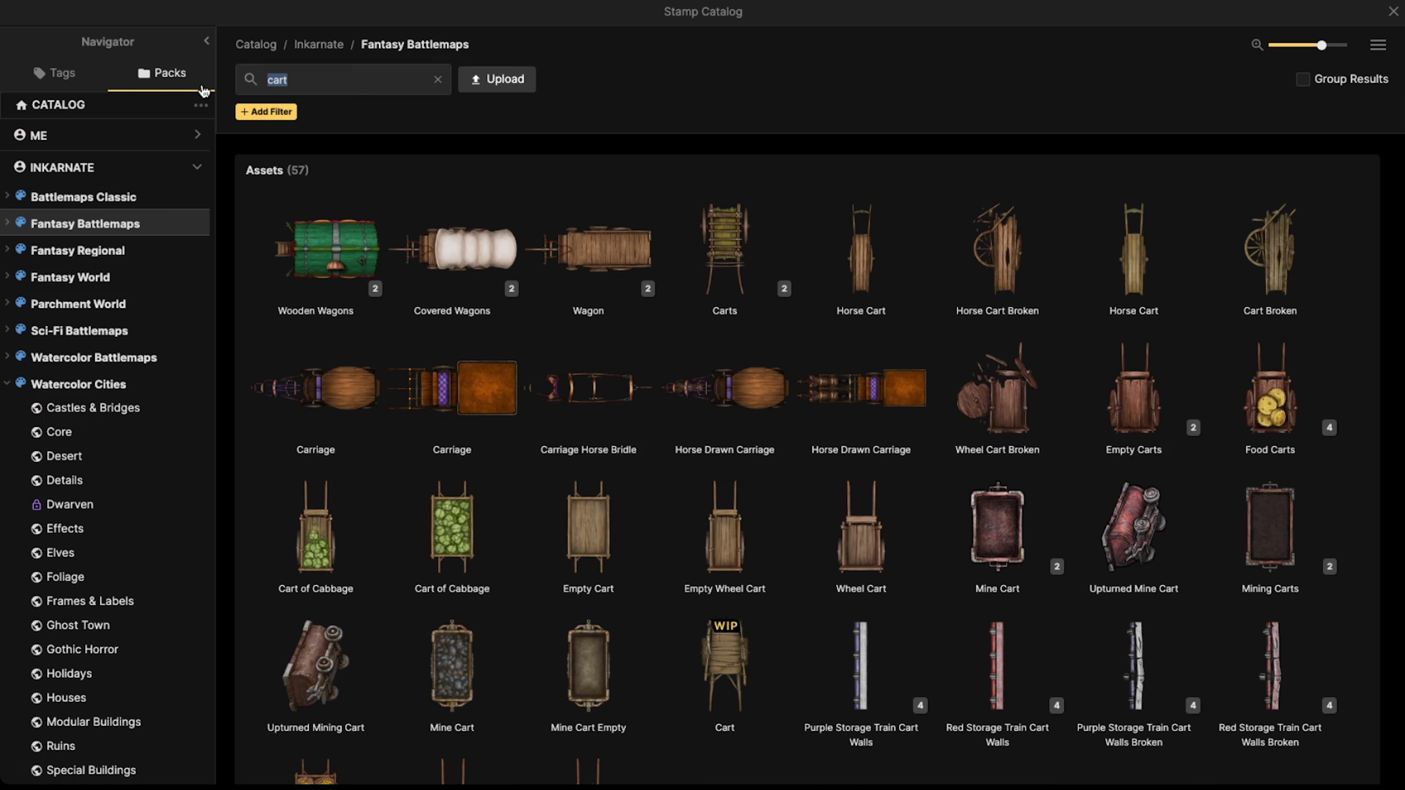
type("horse")
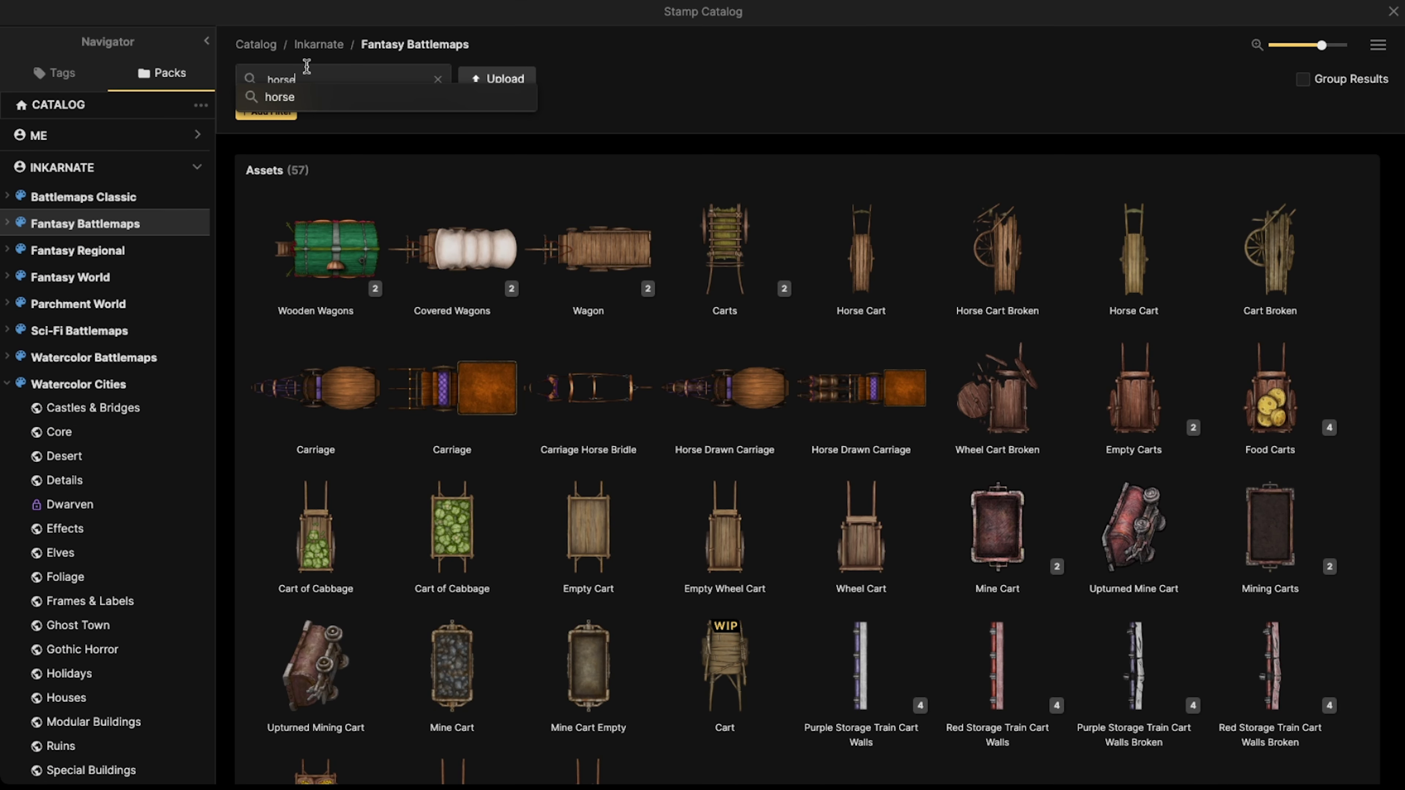
key("Return")
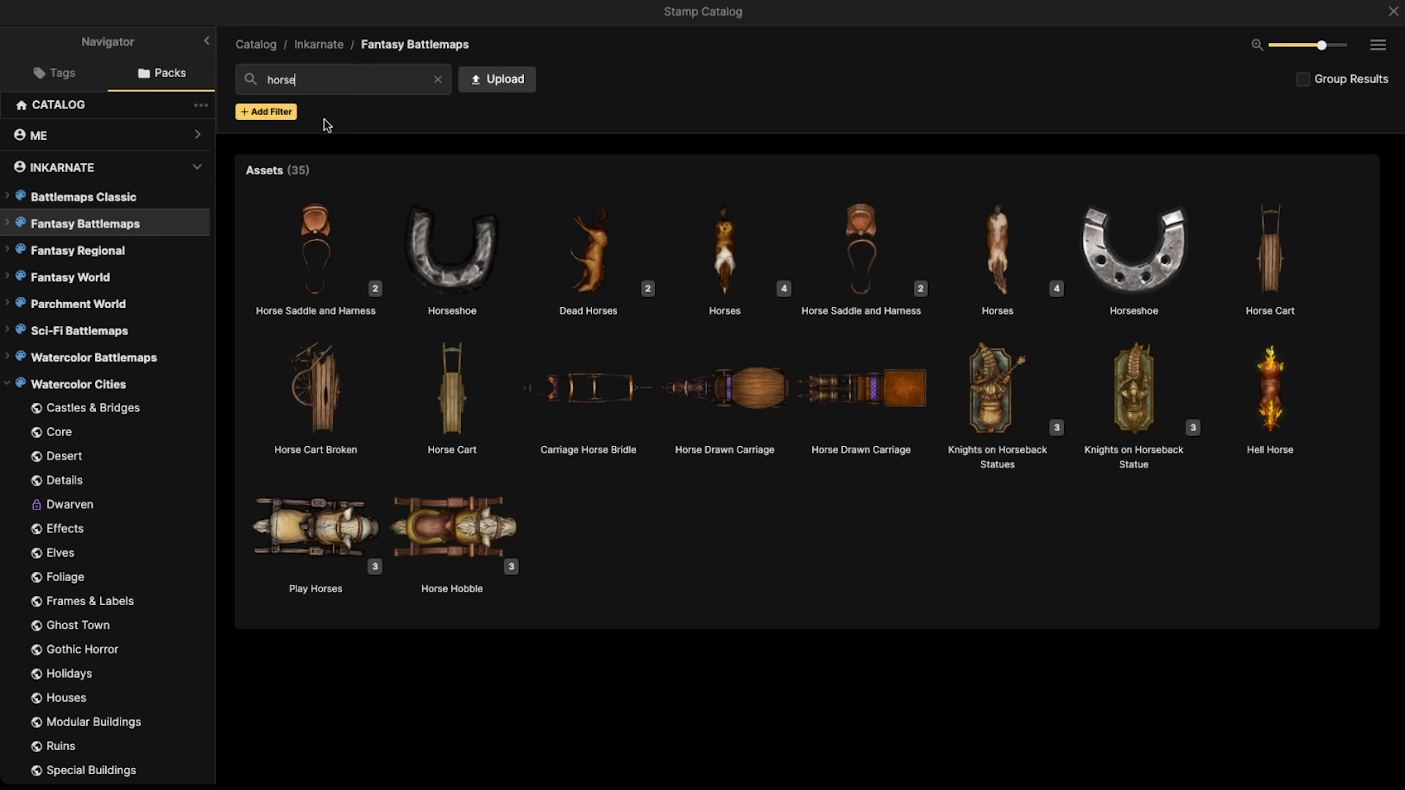
mouse_move(255, 236)
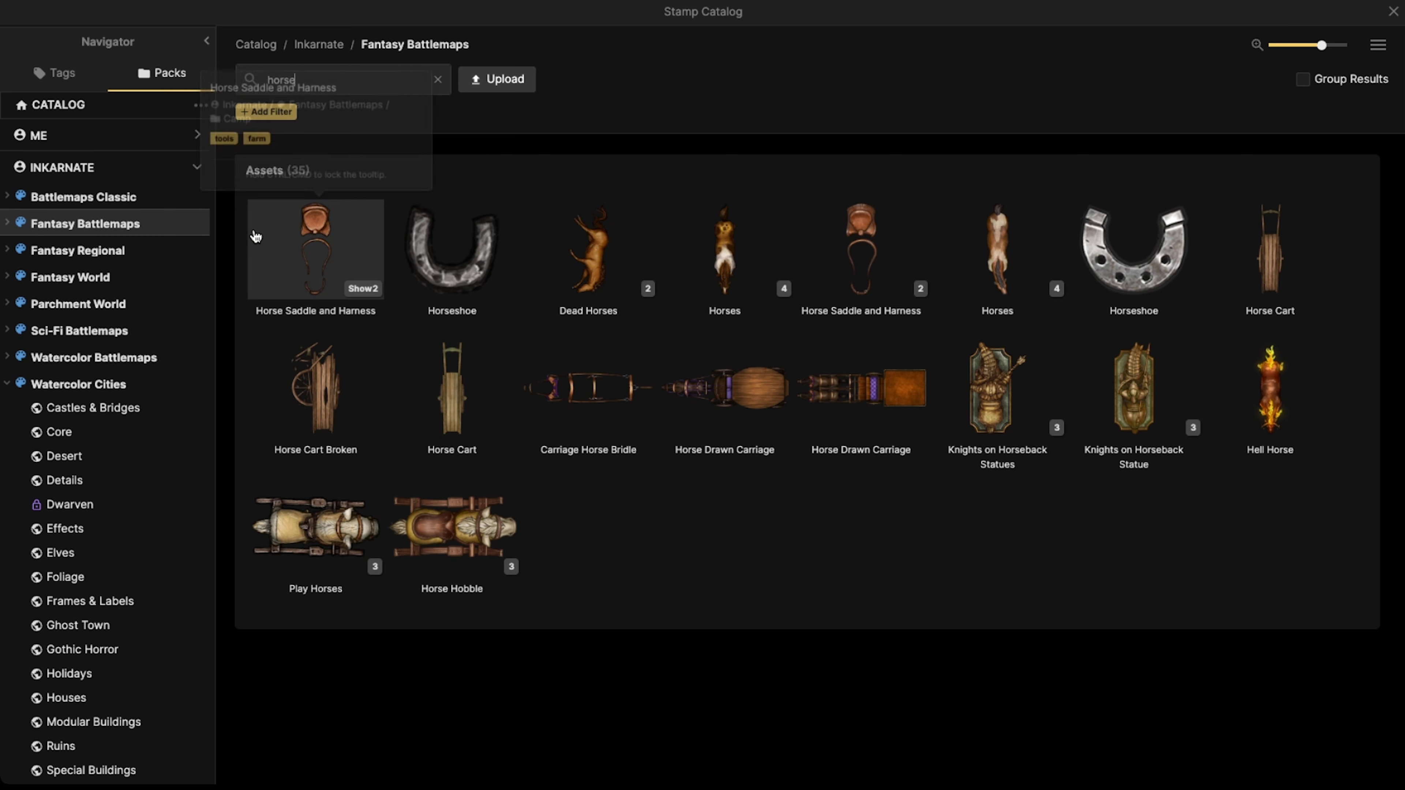
mouse_move(880, 246)
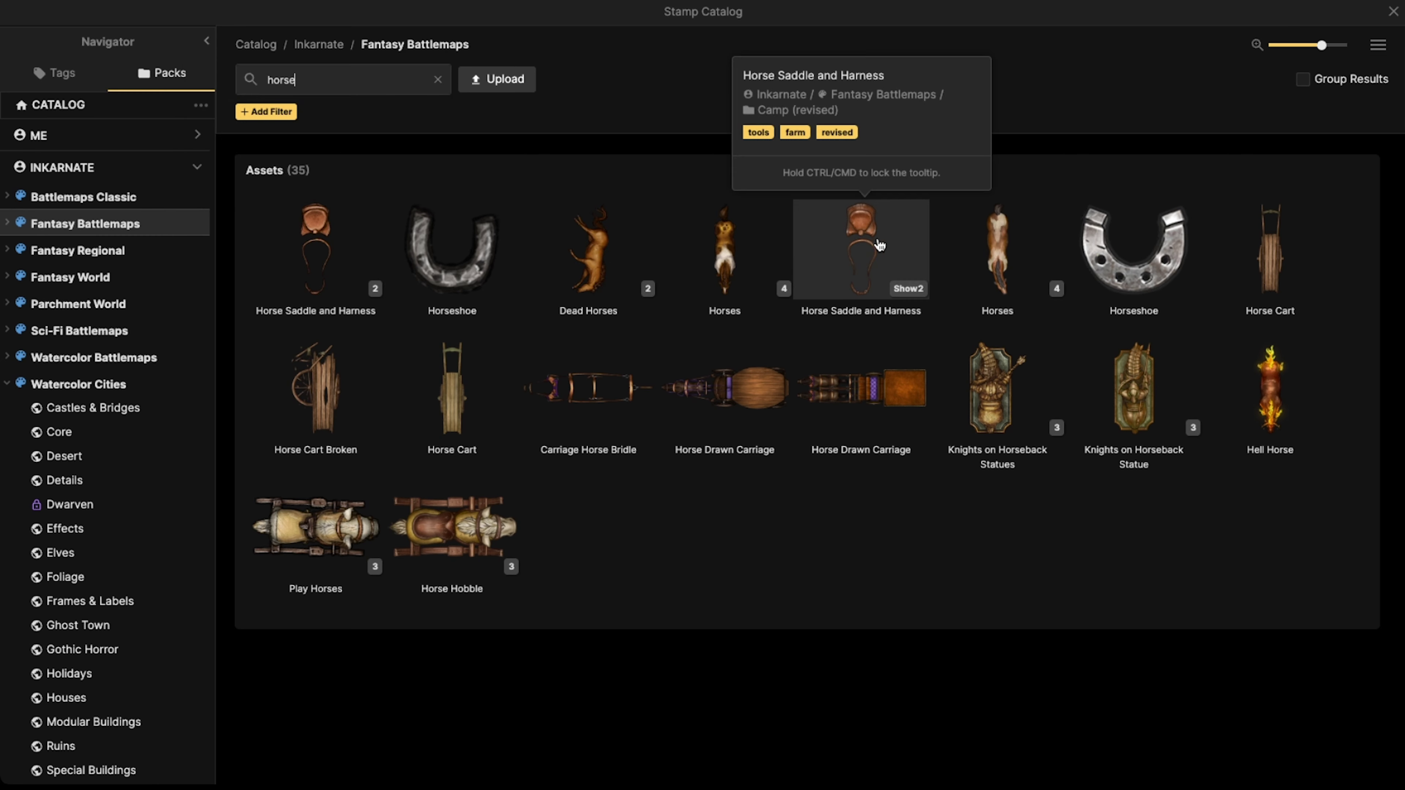
left_click(325, 243)
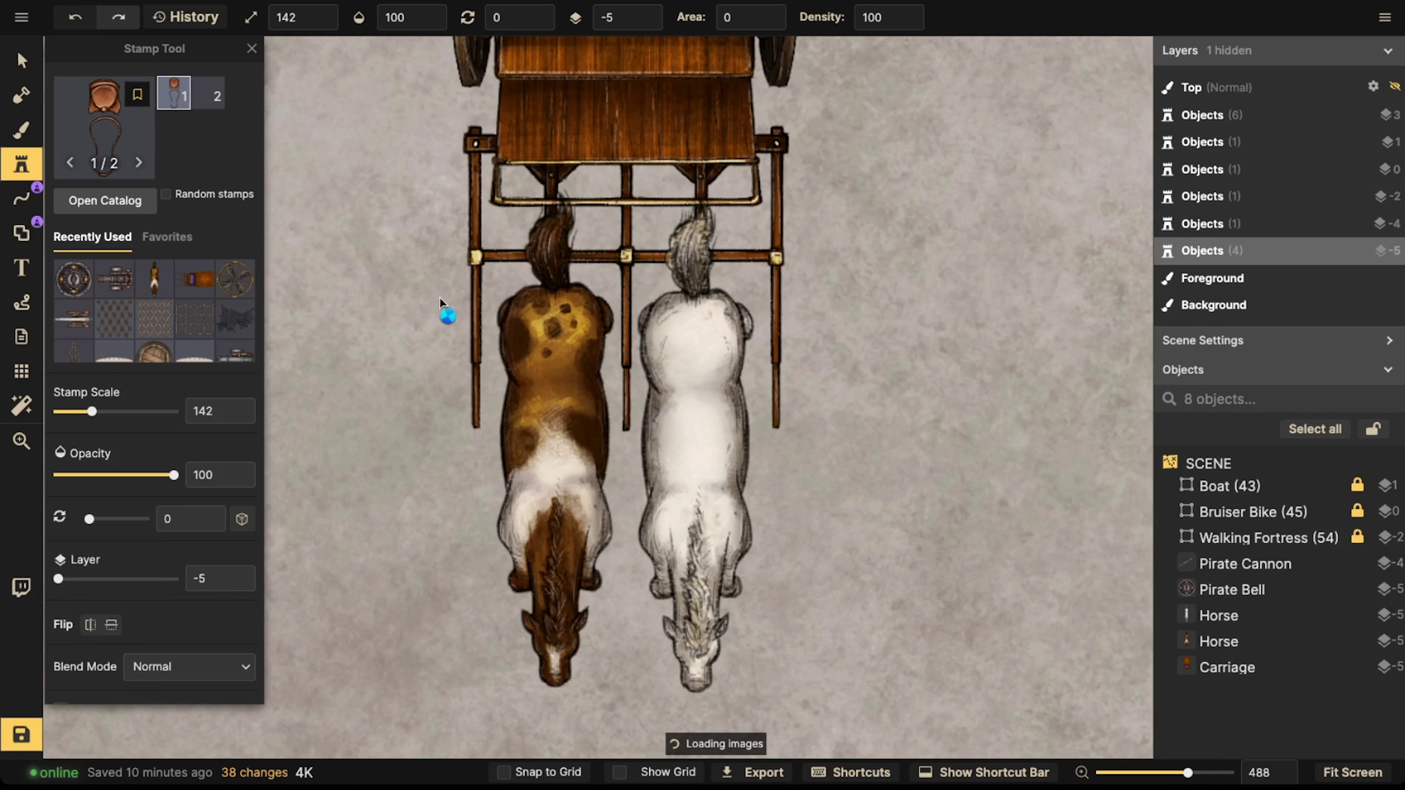
- Place variation 2 of the harness stamp at scale 52 on the brown horse and align it to the horse's back
scroll(326, 286, "up", 3)
key("Right")
scroll(600, 444, "down", 11)
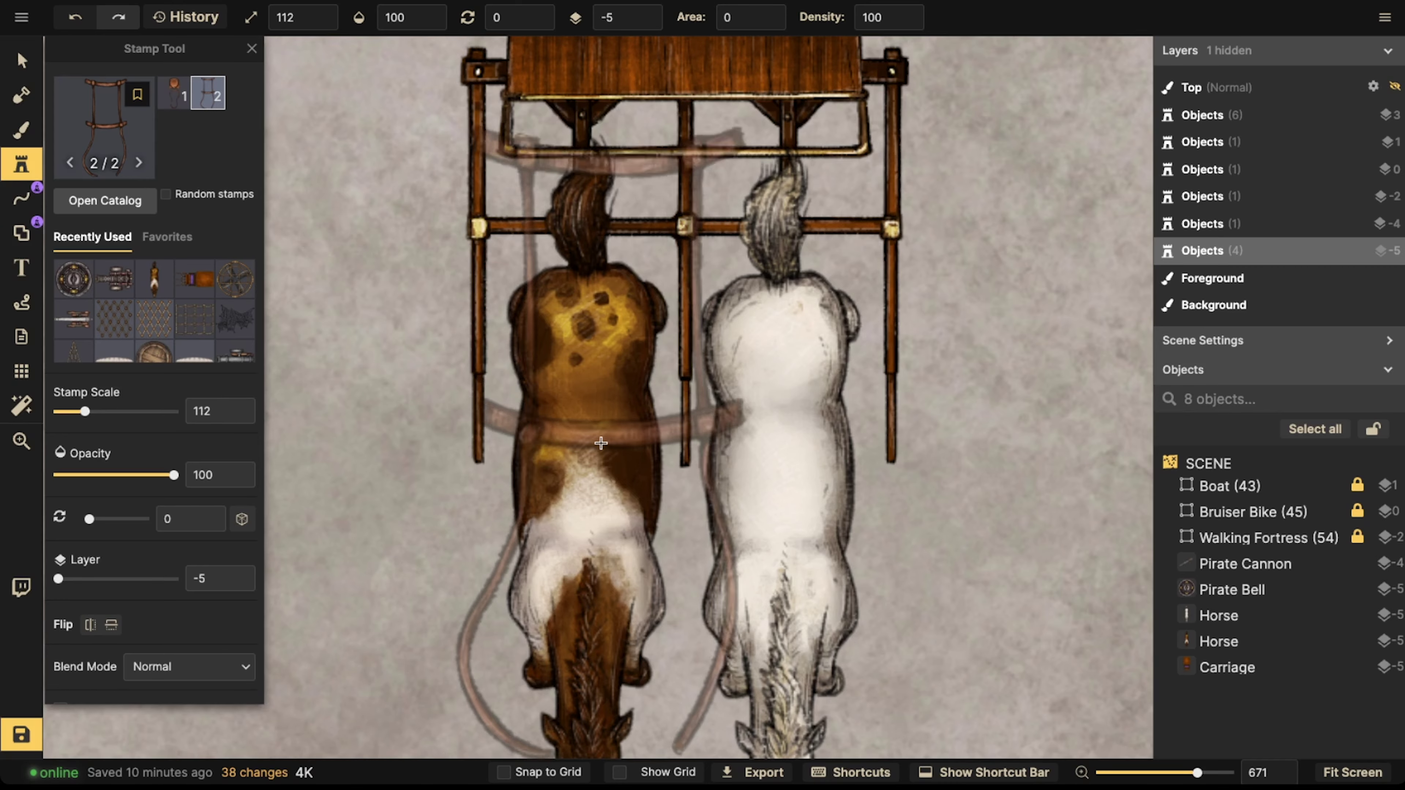
scroll(602, 446, "up", 2)
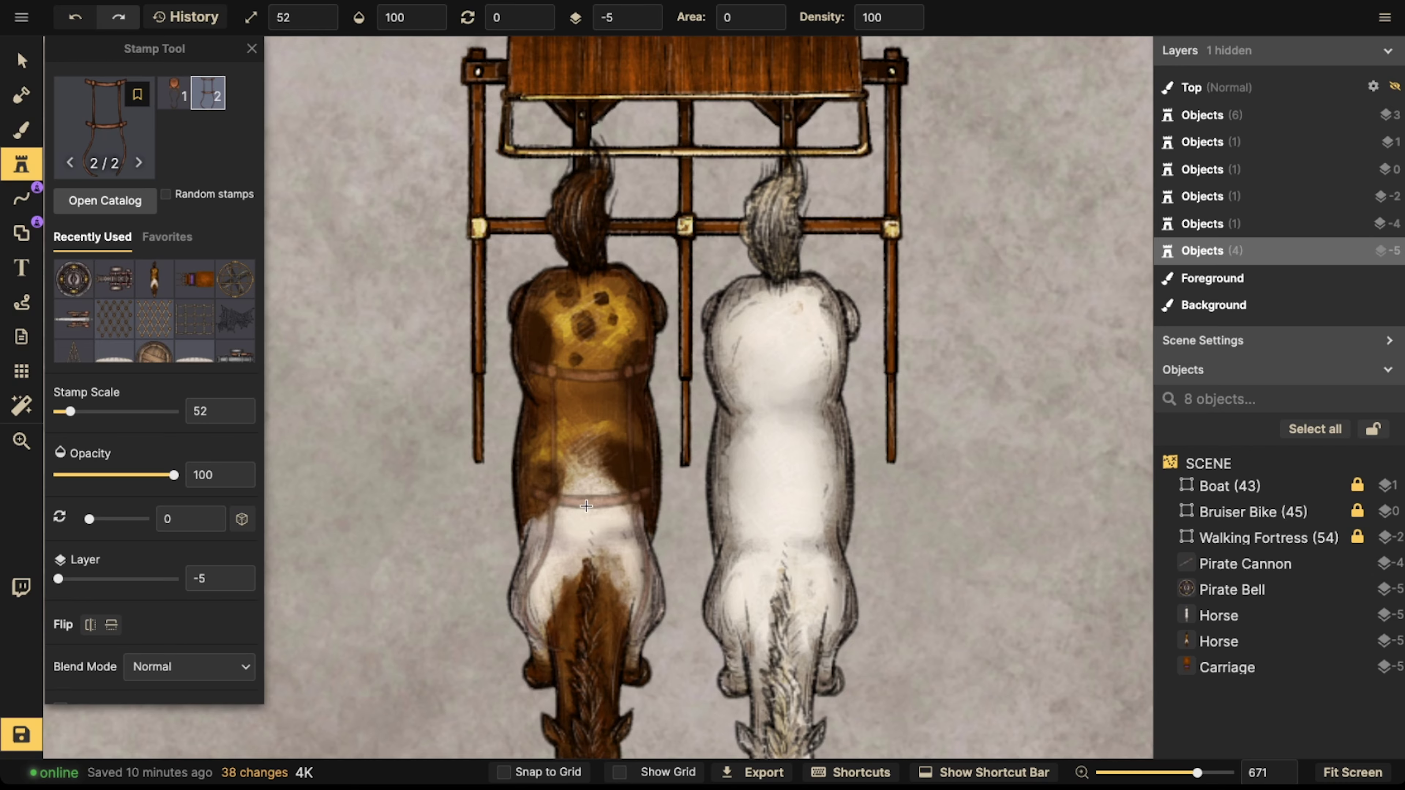
left_click(585, 527)
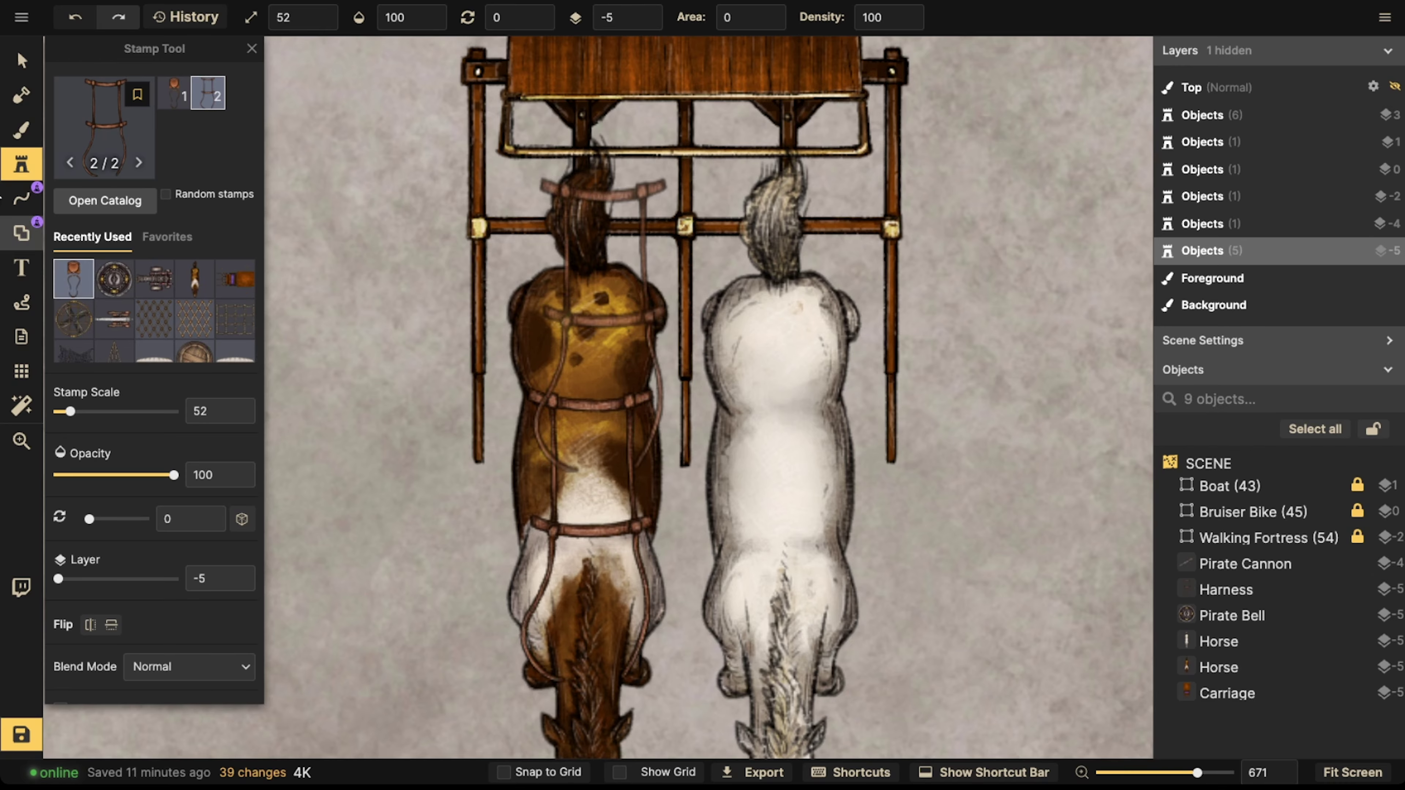
left_click(22, 61)
left_click_drag(598, 472, 595, 470)
- Duplicate the harness, flip the copy horizontally and fit it onto the white horse's back
key("ctrl+c")
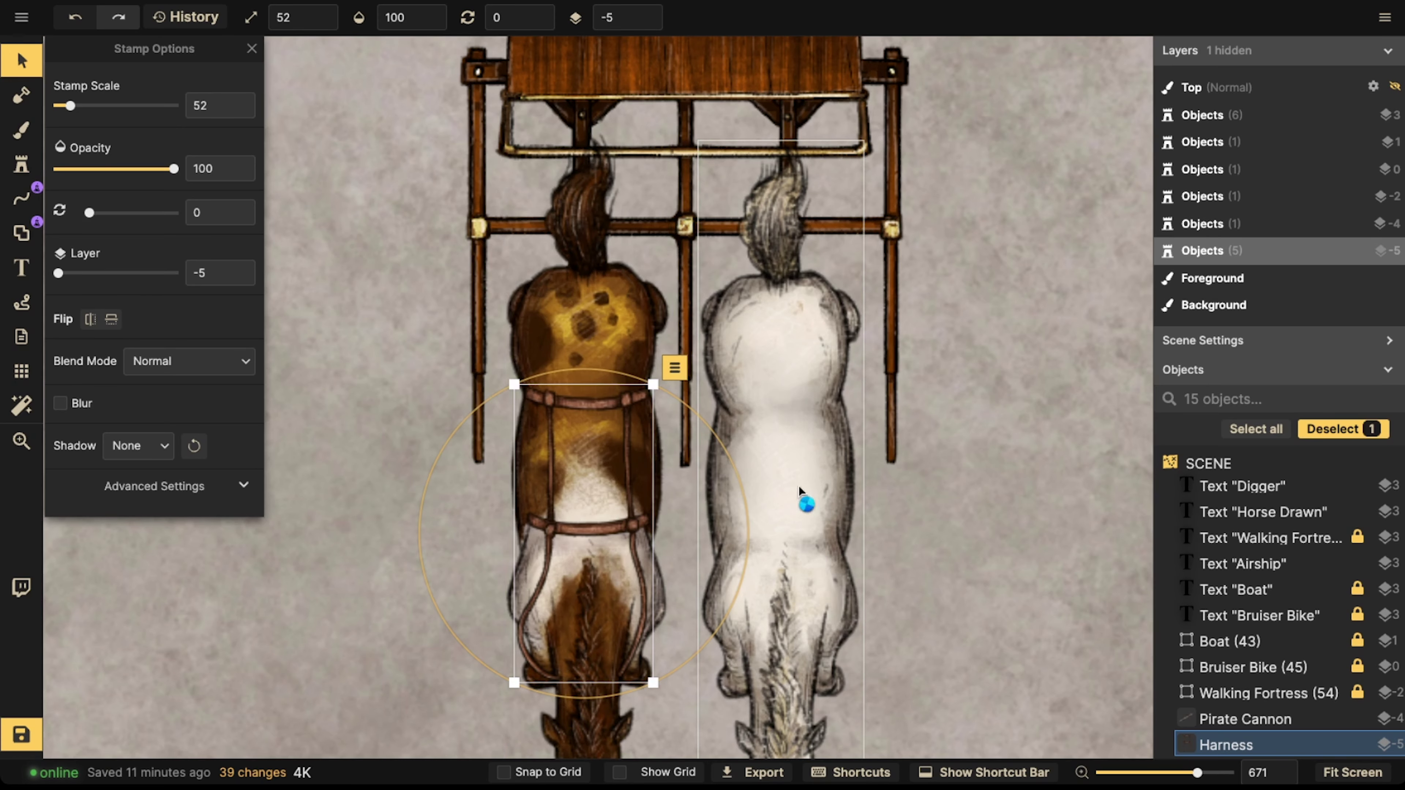
key("ctrl+v")
left_click(90, 319)
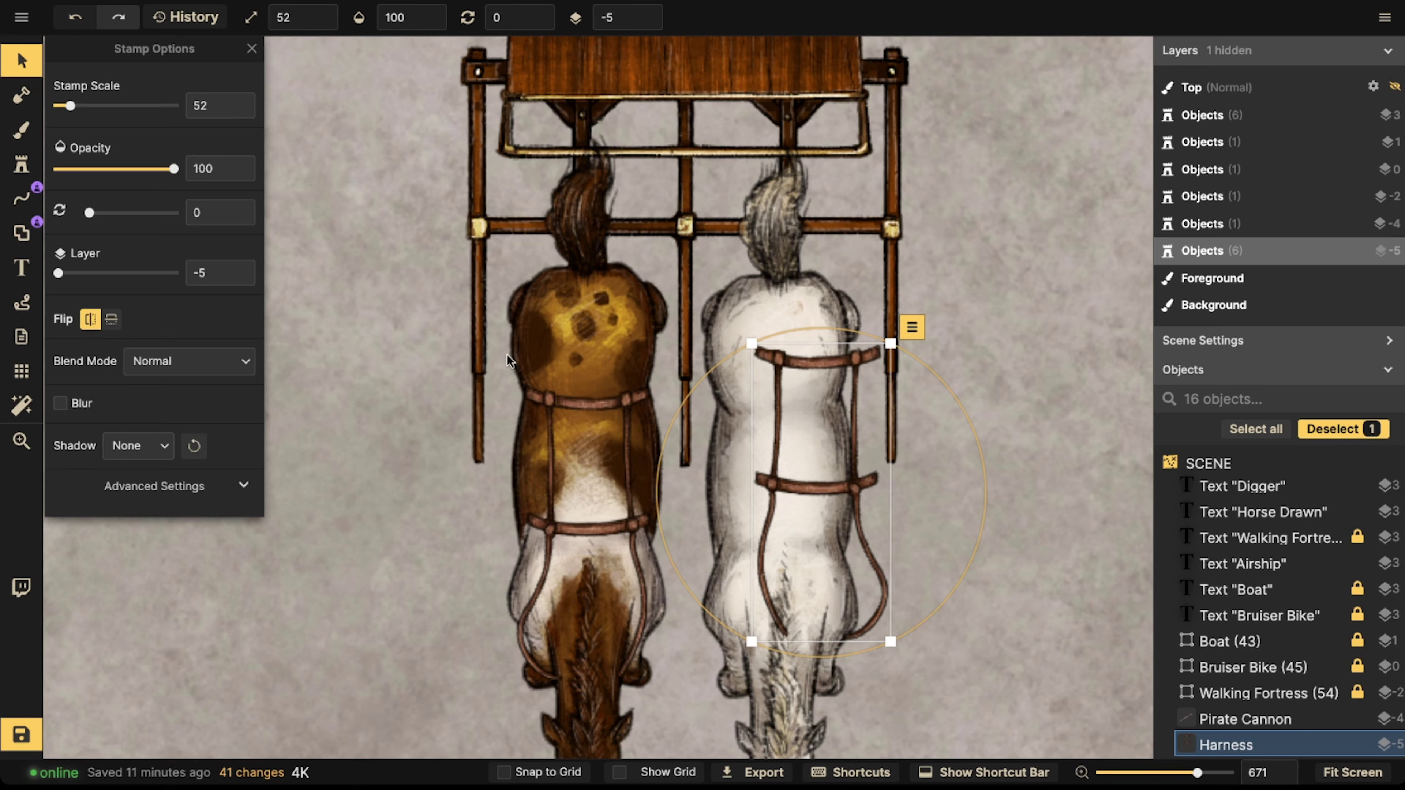
left_click_drag(817, 387, 780, 431)
key("Escape")
scroll(743, 328, "down", 3)
left_click_drag(744, 328, 742, 286)
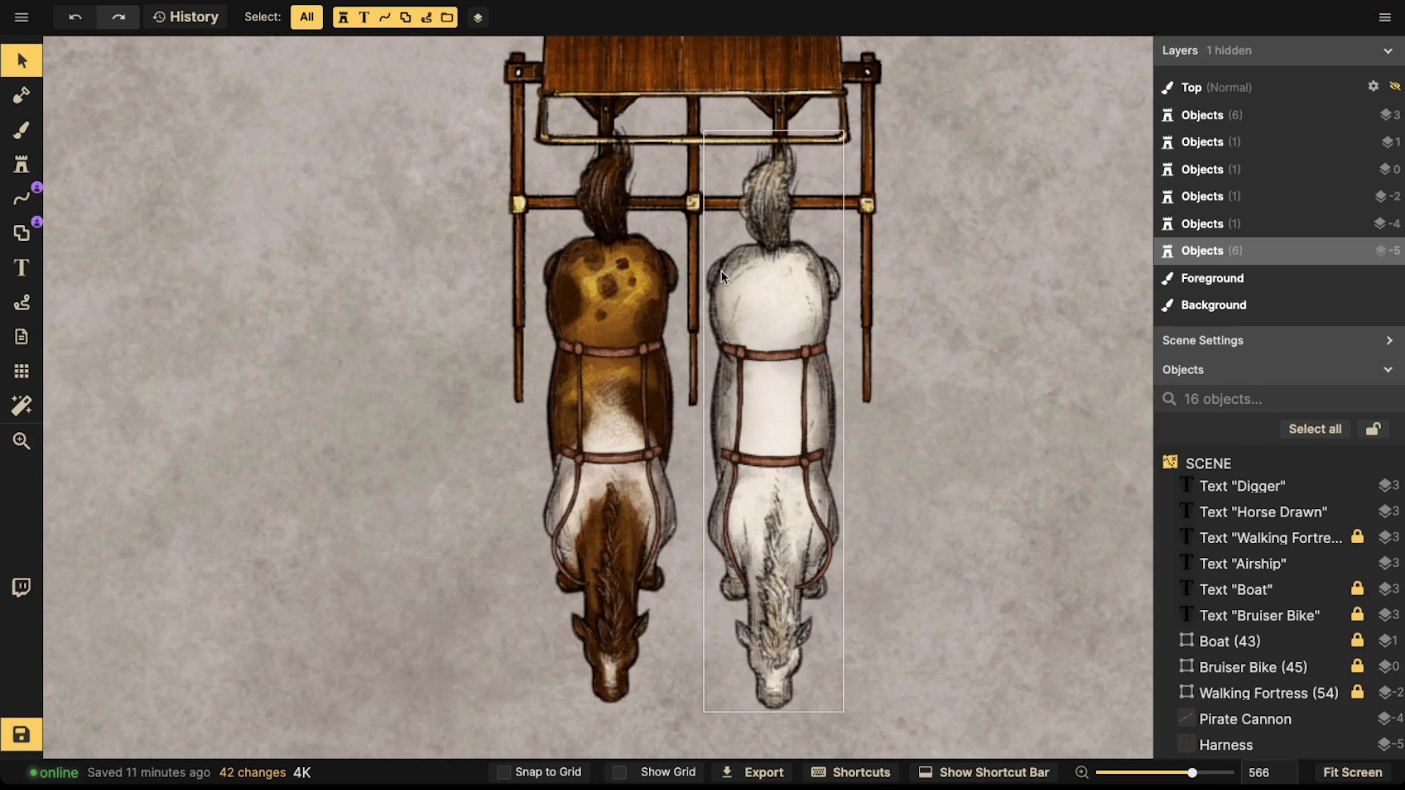
left_click_drag(550, 338, 553, 391)
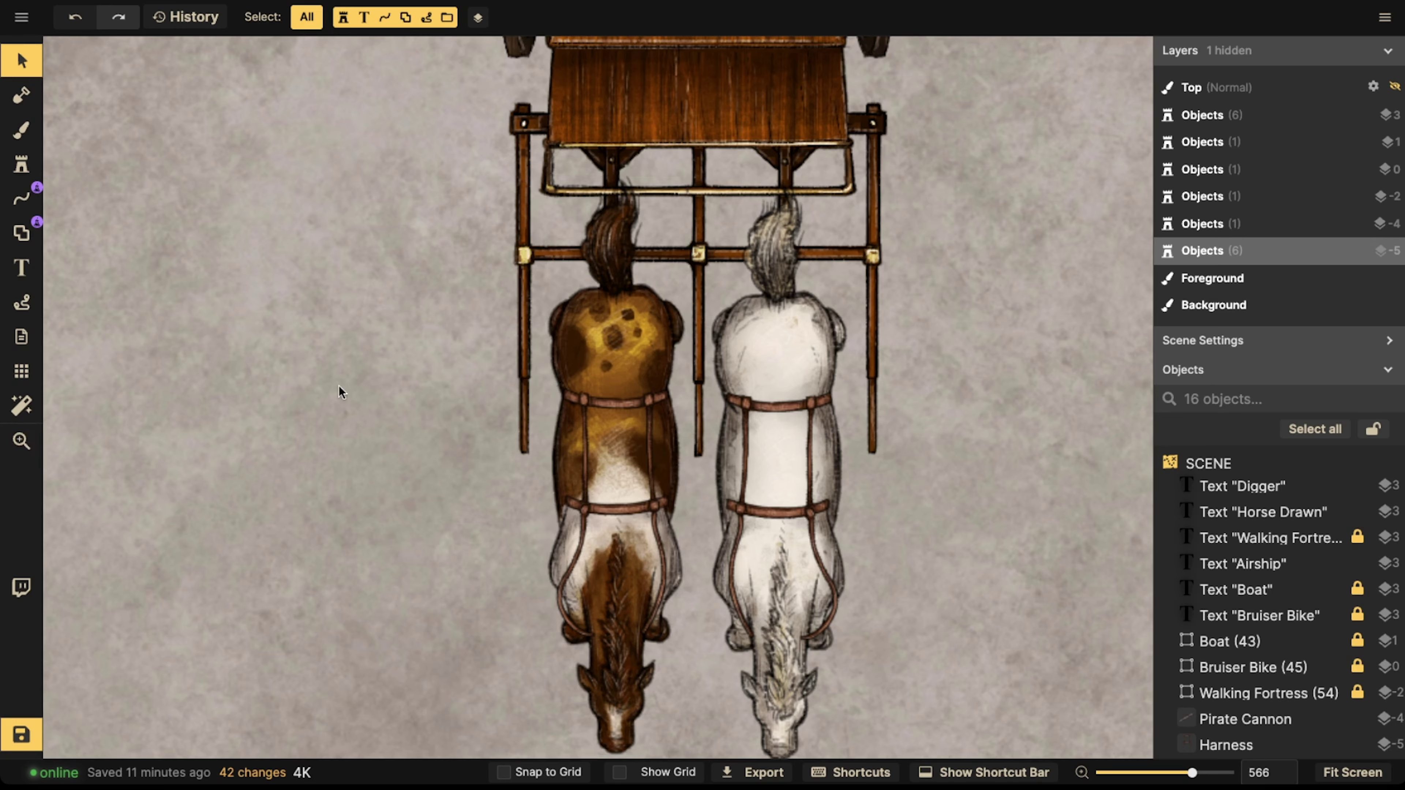
- Search the Fantasy Battlemaps stamp catalog for "pole" and choose the Wooden Pole stamp
left_click(13, 169)
type("f")
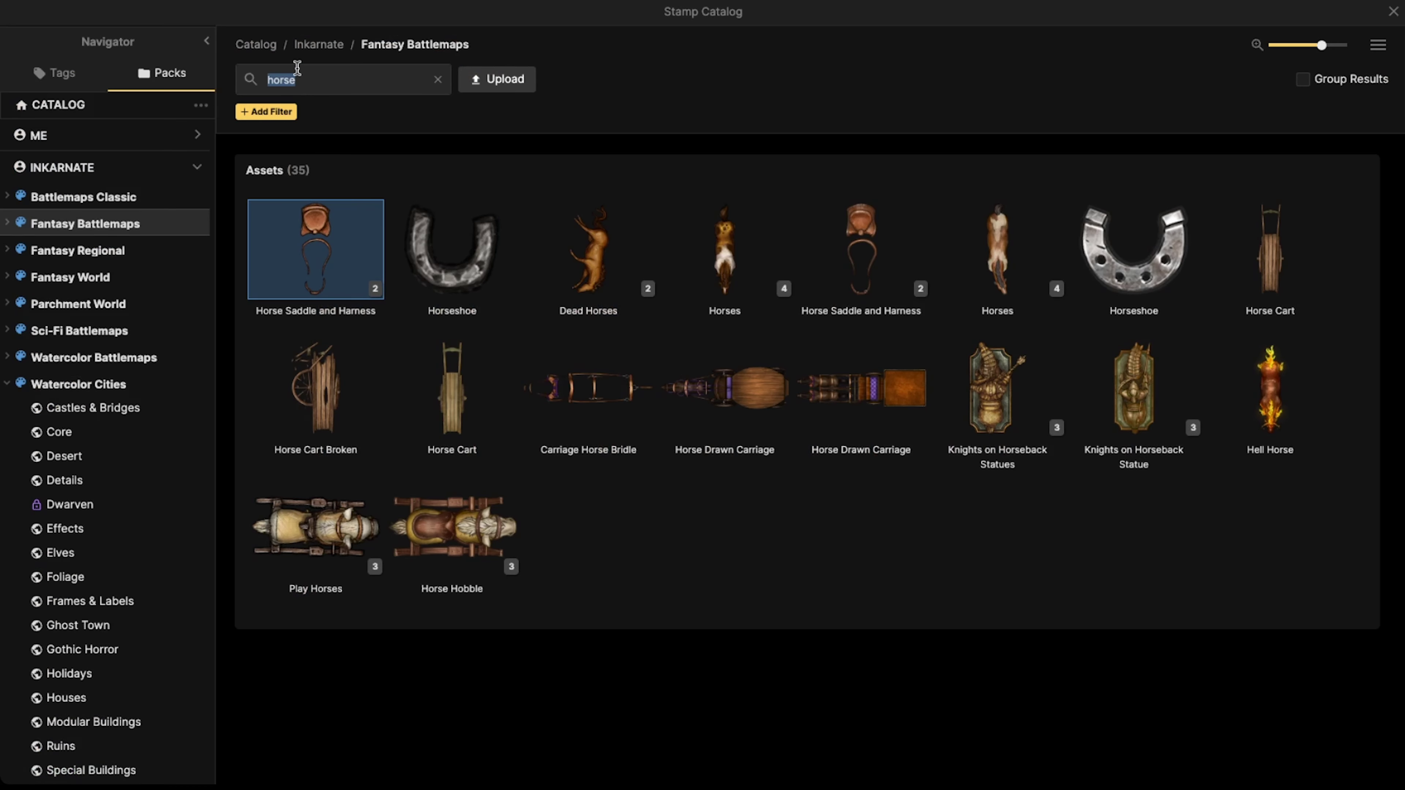
type("pole")
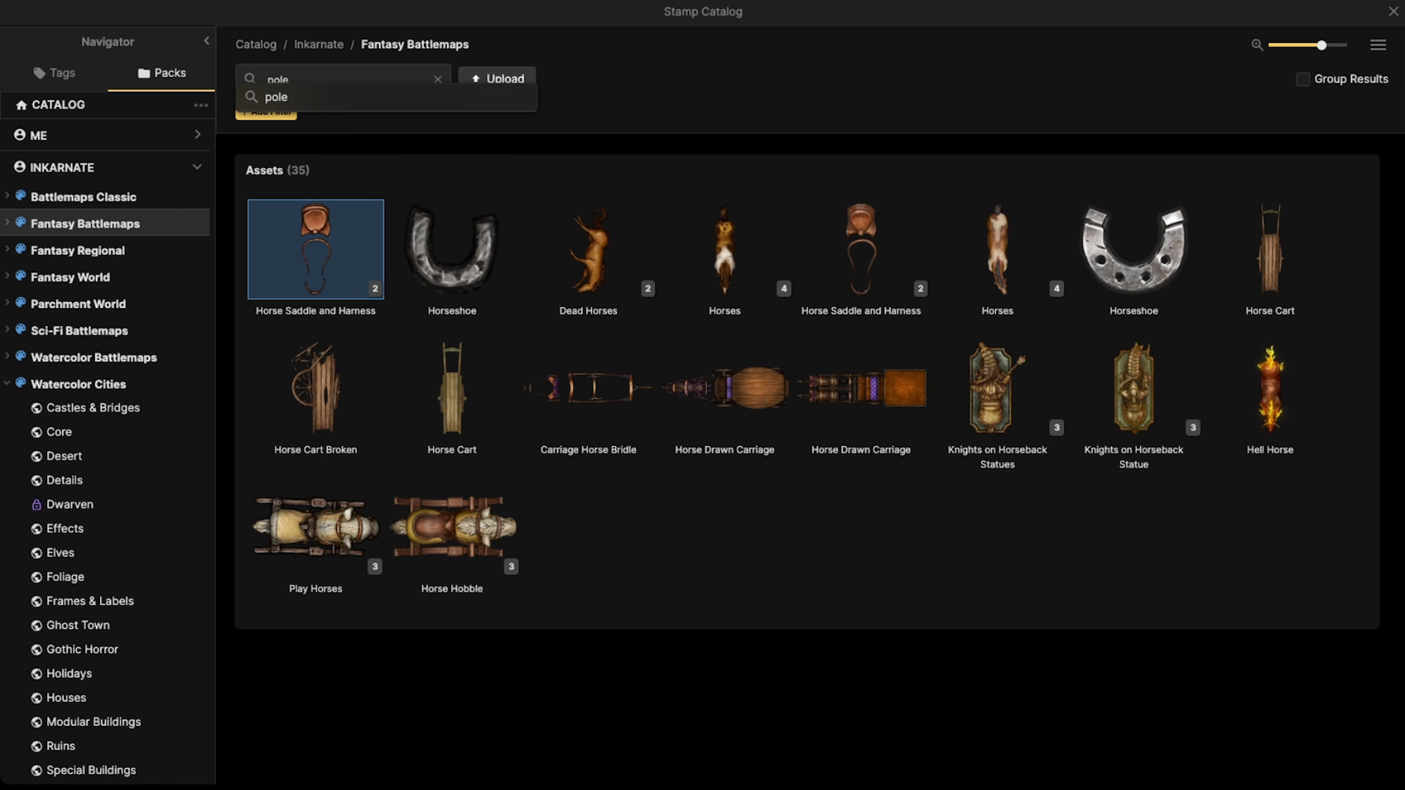
key("Return")
left_click(454, 244)
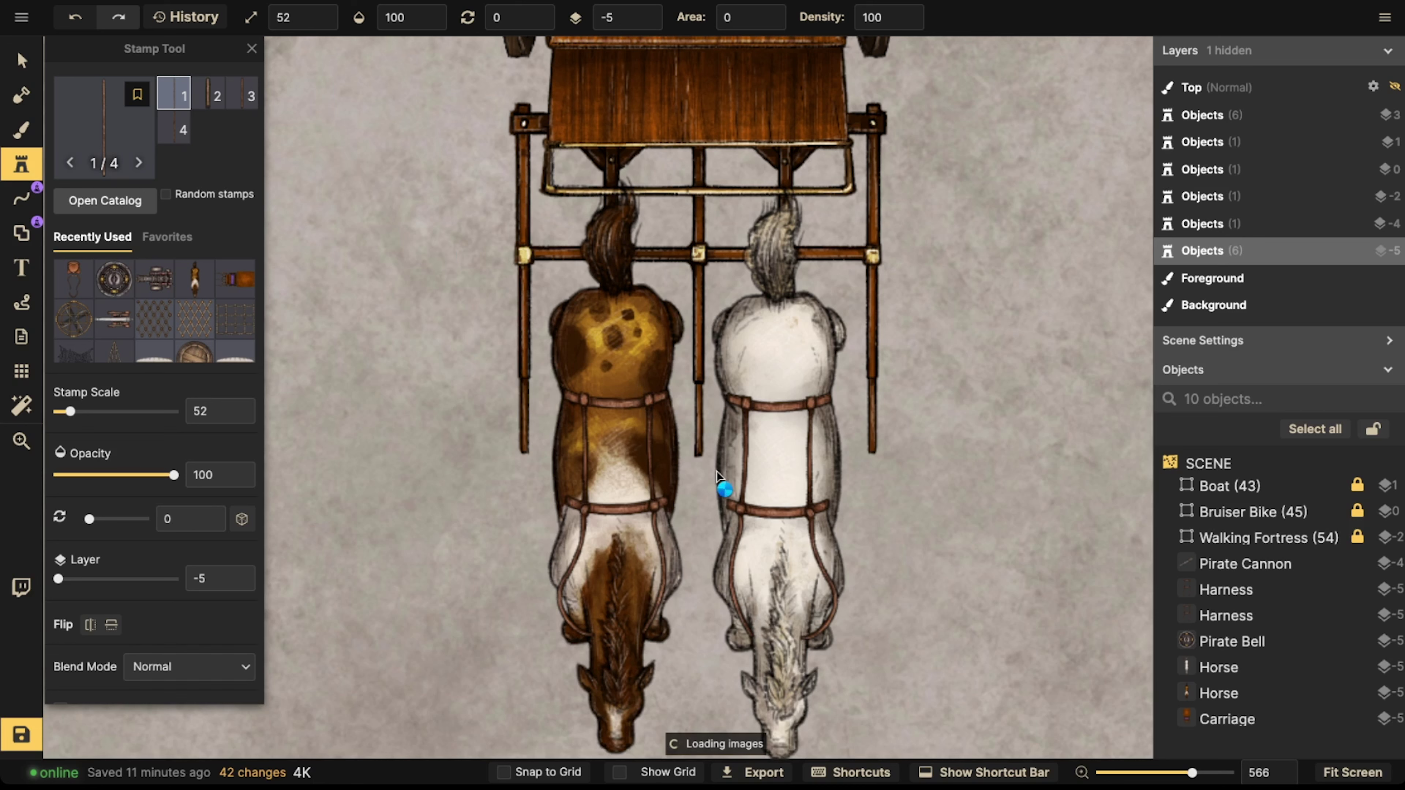
- Place the Wooden Pole at scale 32 across the ends of the carriage shafts and rotate it to 90.5
scroll(716, 473, "up", 10)
scroll(714, 464, "down", 5)
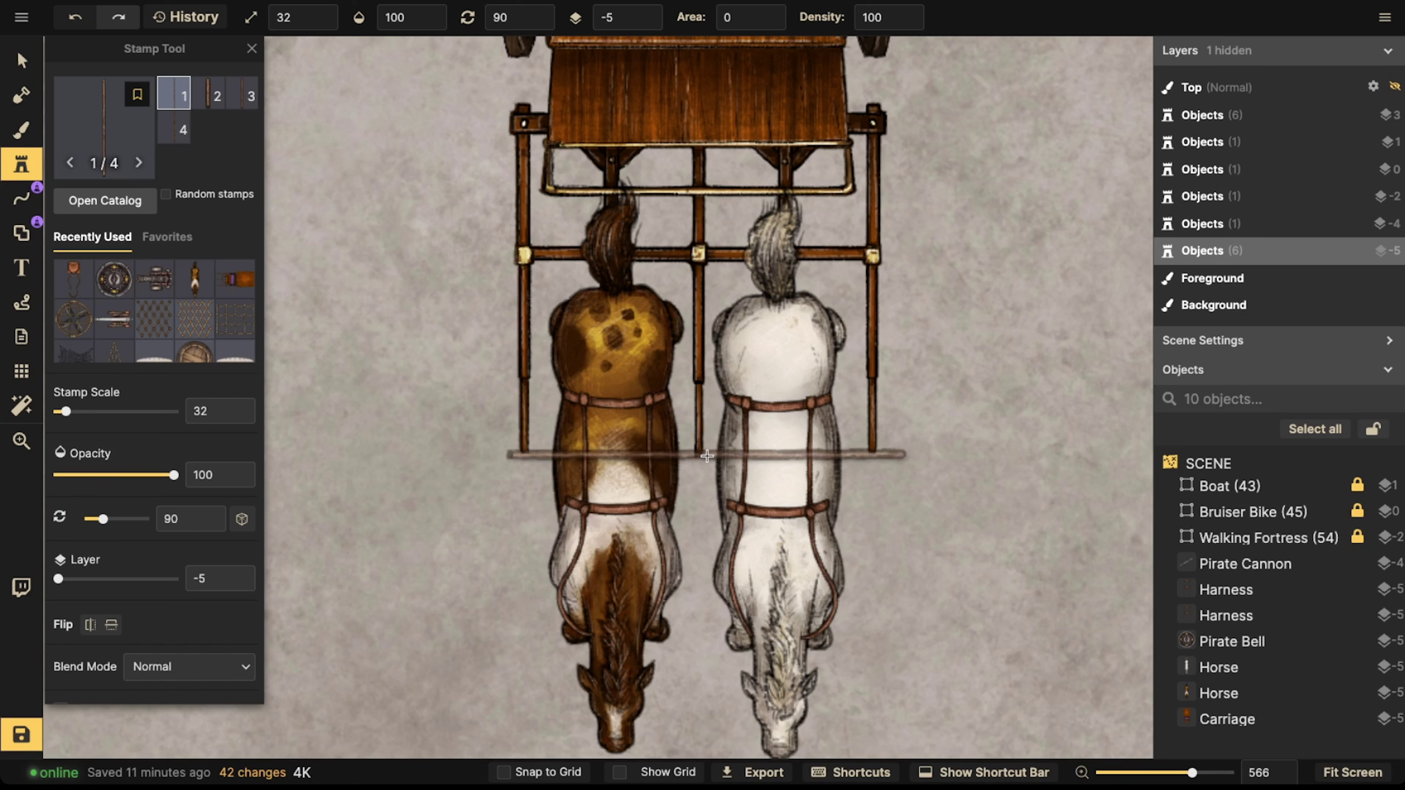
left_click(694, 446)
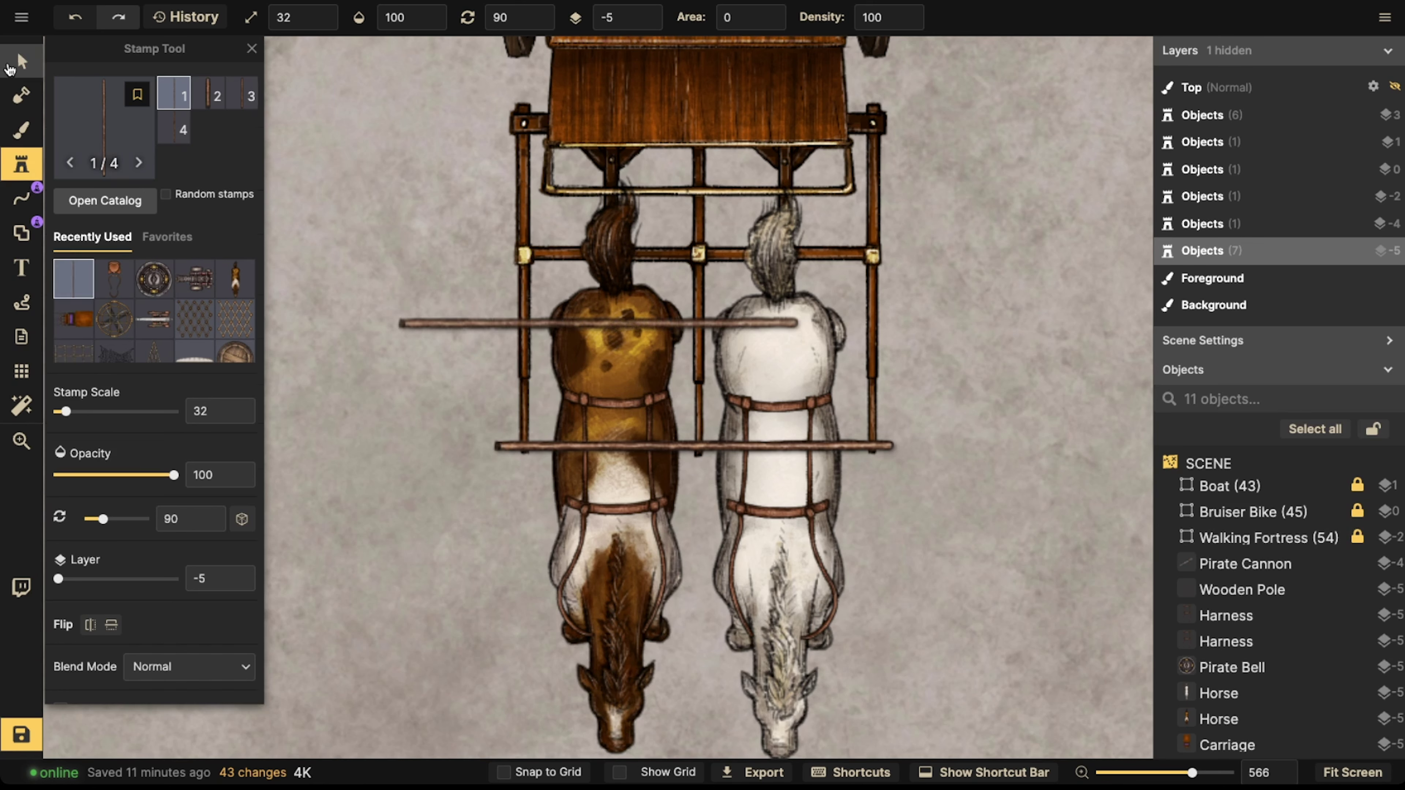
left_click(22, 61)
left_click_drag(530, 568, 497, 506)
left_click_drag(570, 454, 573, 455)
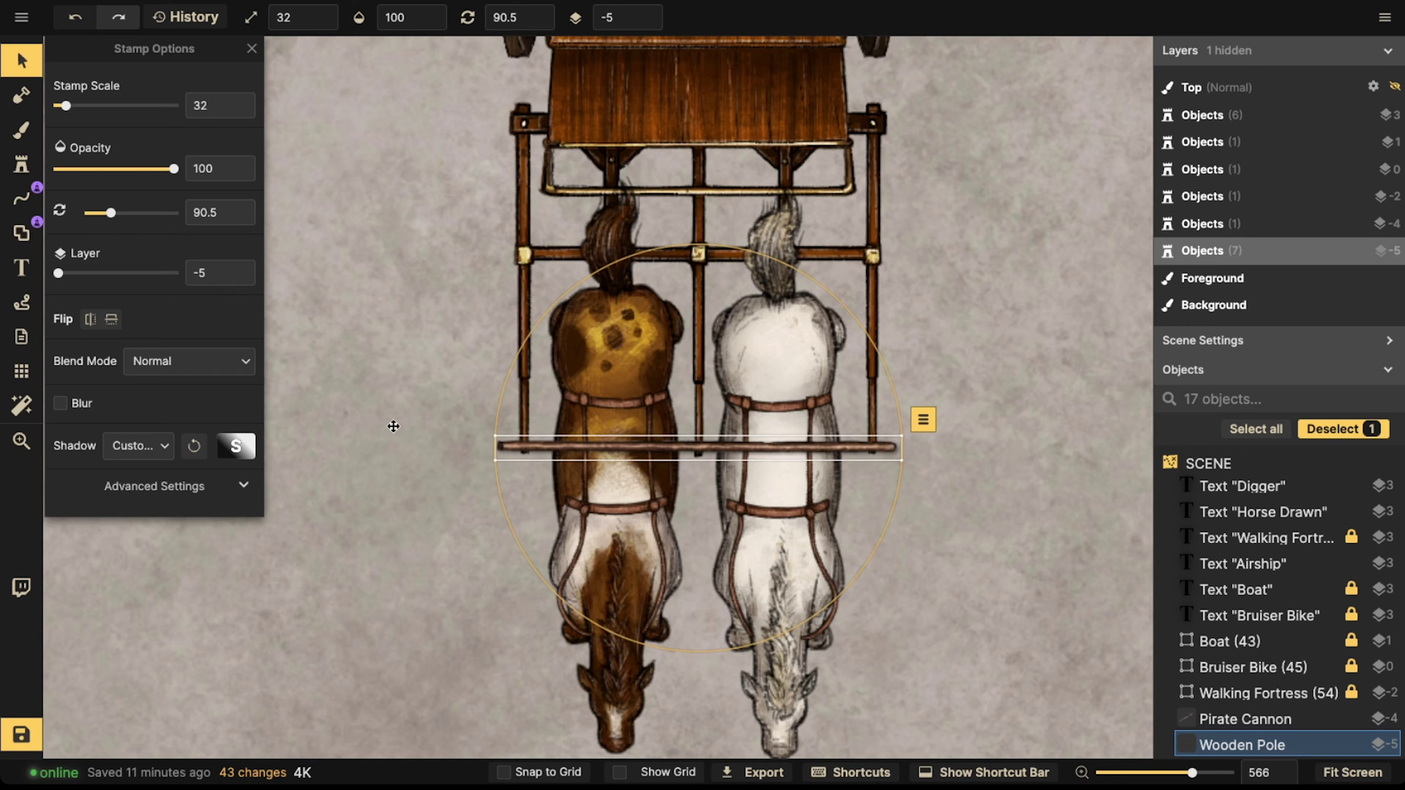
- Set the wooden pole's shadow to None and nudge it into line with the shaft ends
left_click(138, 446)
left_click(135, 472)
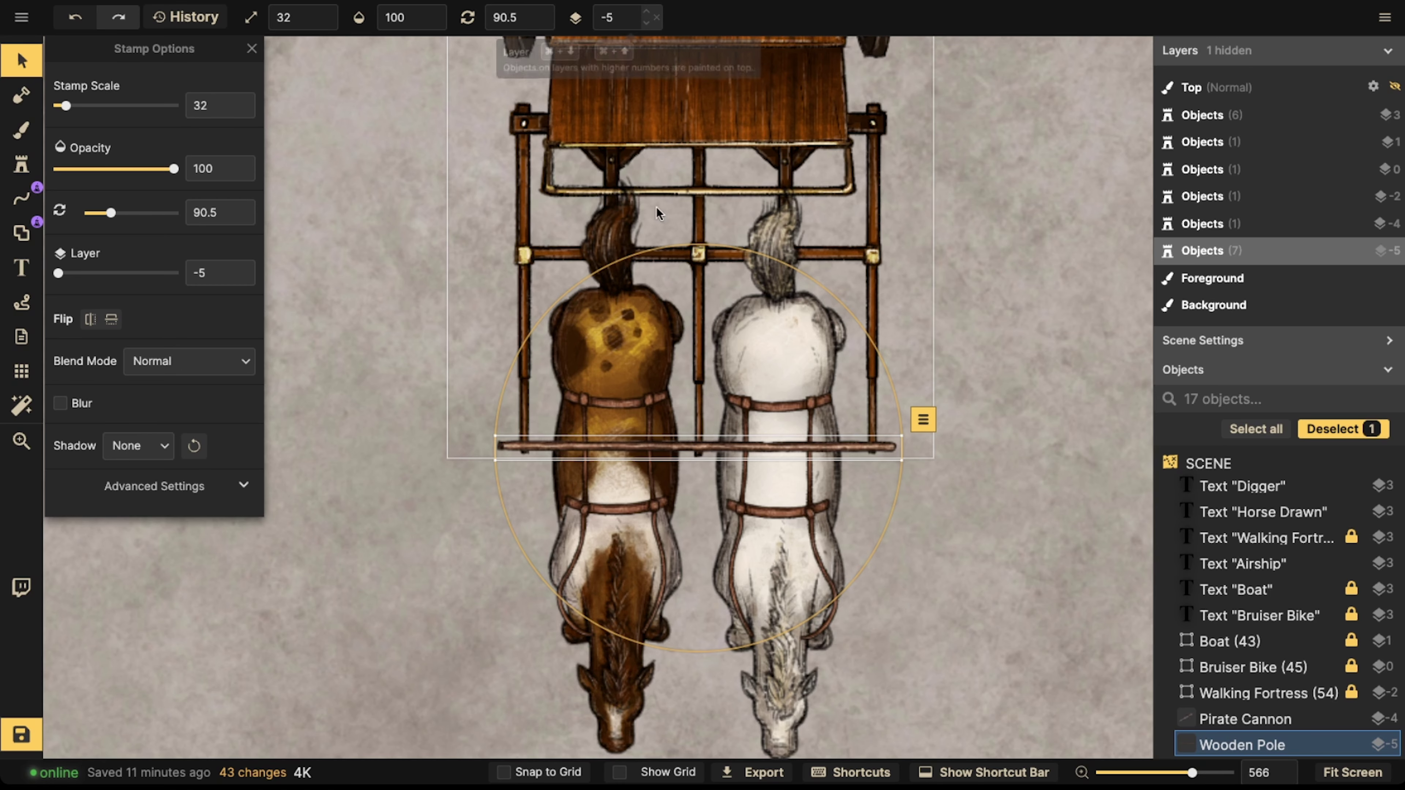
left_click_drag(694, 449, 695, 450)
left_click(486, 343)
- Select the whole carriage assembly, including horses, harnesses, bell, cannon and pole, and set its layer to 0
scroll(486, 342, "down", 8)
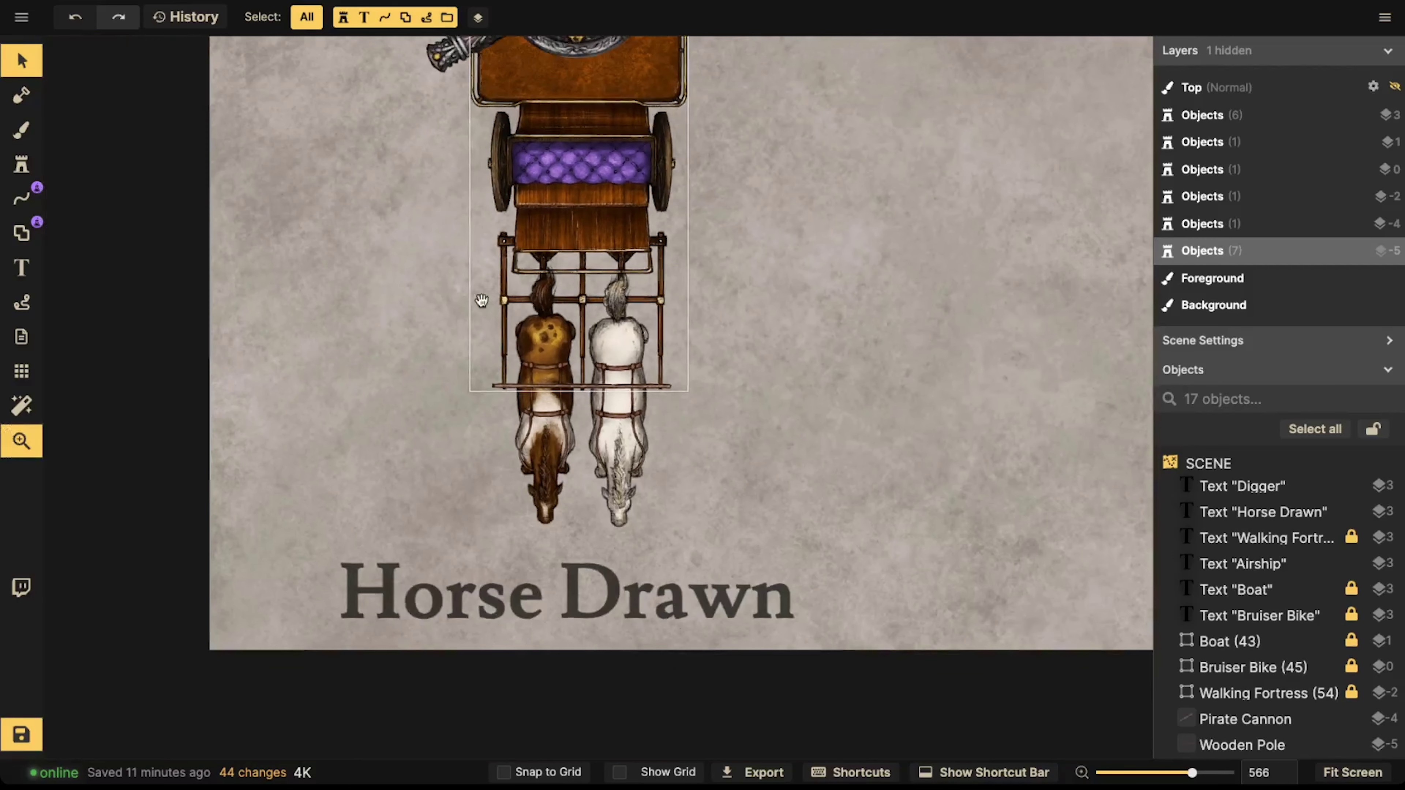
left_click_drag(479, 301, 501, 420)
left_click_drag(448, 142, 887, 599)
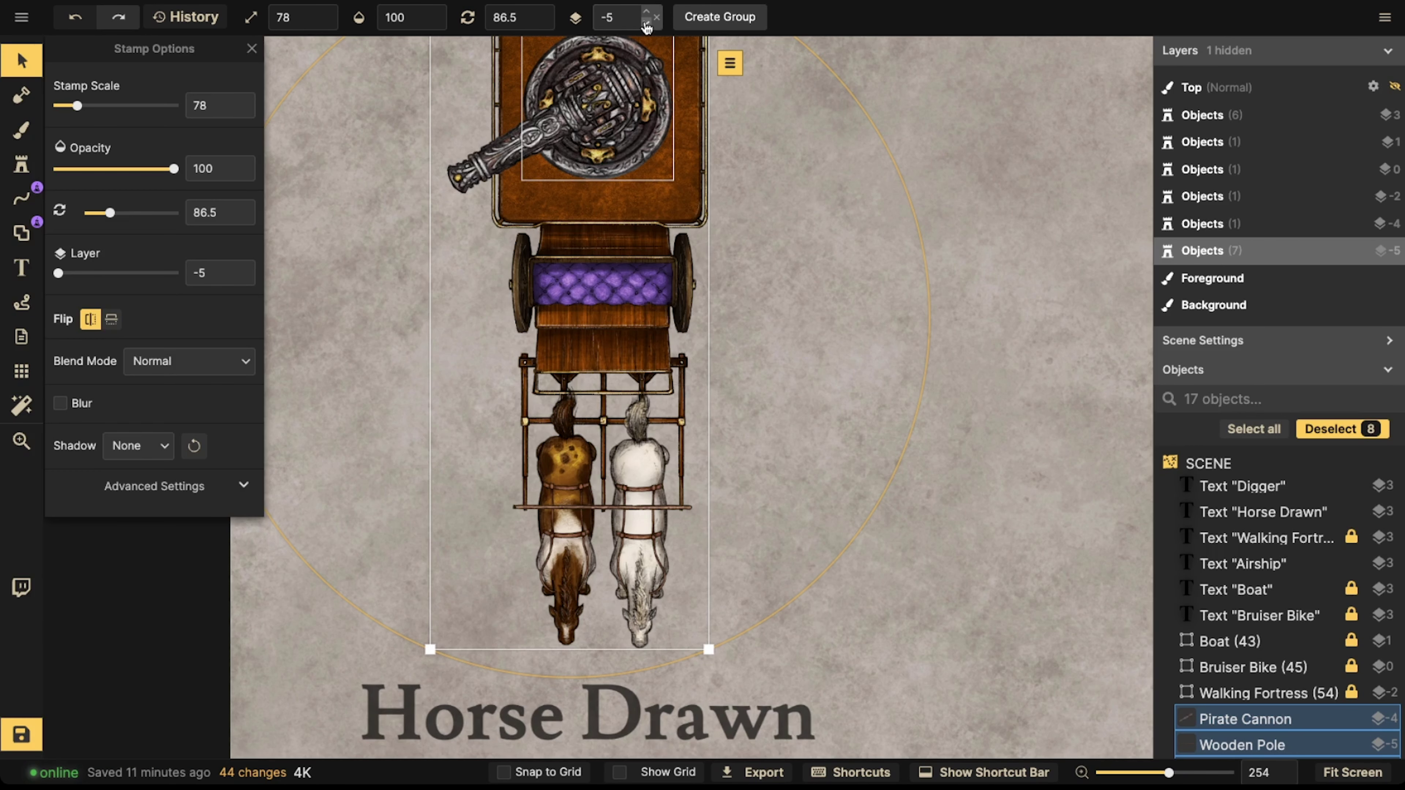
left_click(655, 18)
left_click(471, 247)
- Set the cannon's layer to 1 so it sits above the round bell, and clear the selection
left_click(486, 160)
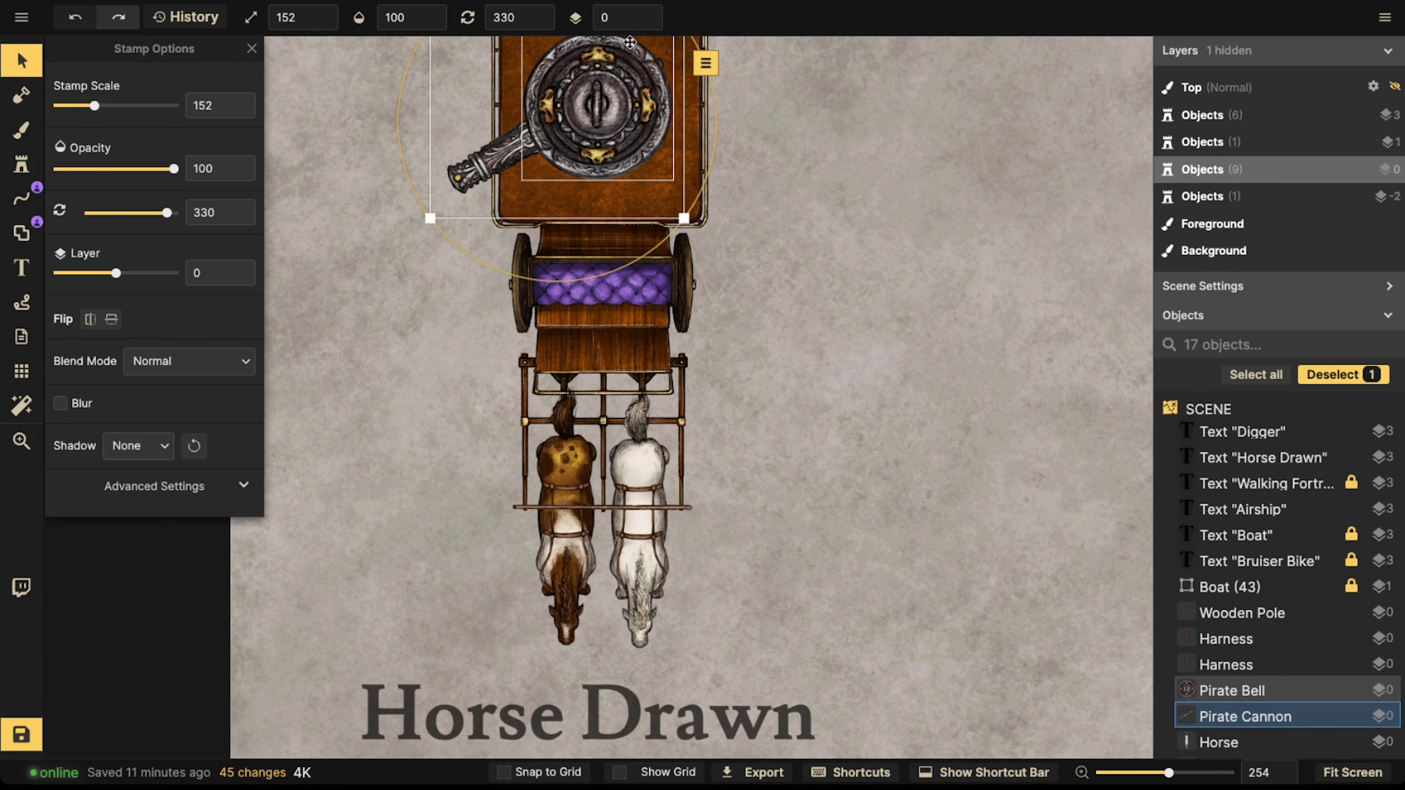
left_click(646, 11)
key("Escape")
scroll(476, 178, "down", 2)
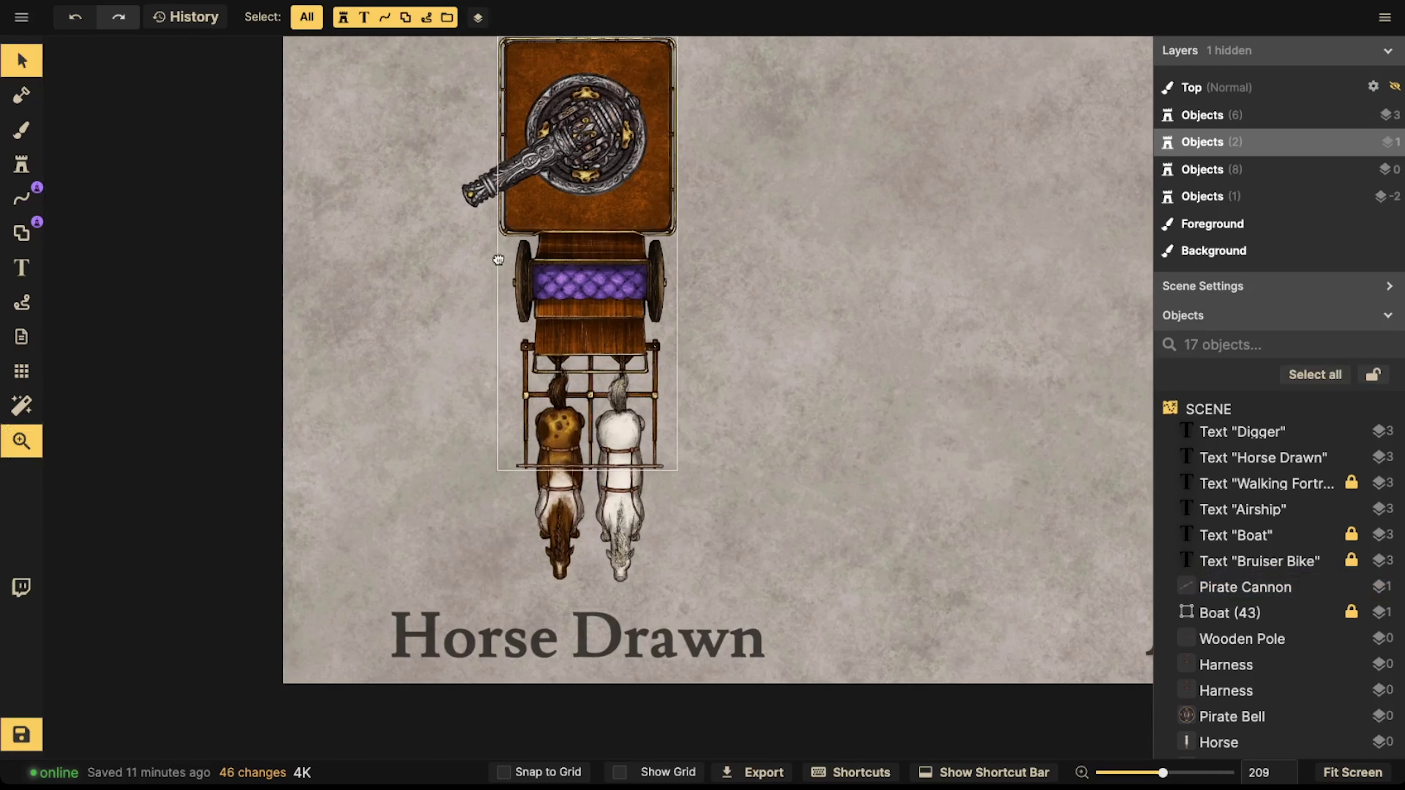
- Raise the cannon's brightness to 134 in its advanced colour settings
left_click(491, 168)
left_click(154, 492)
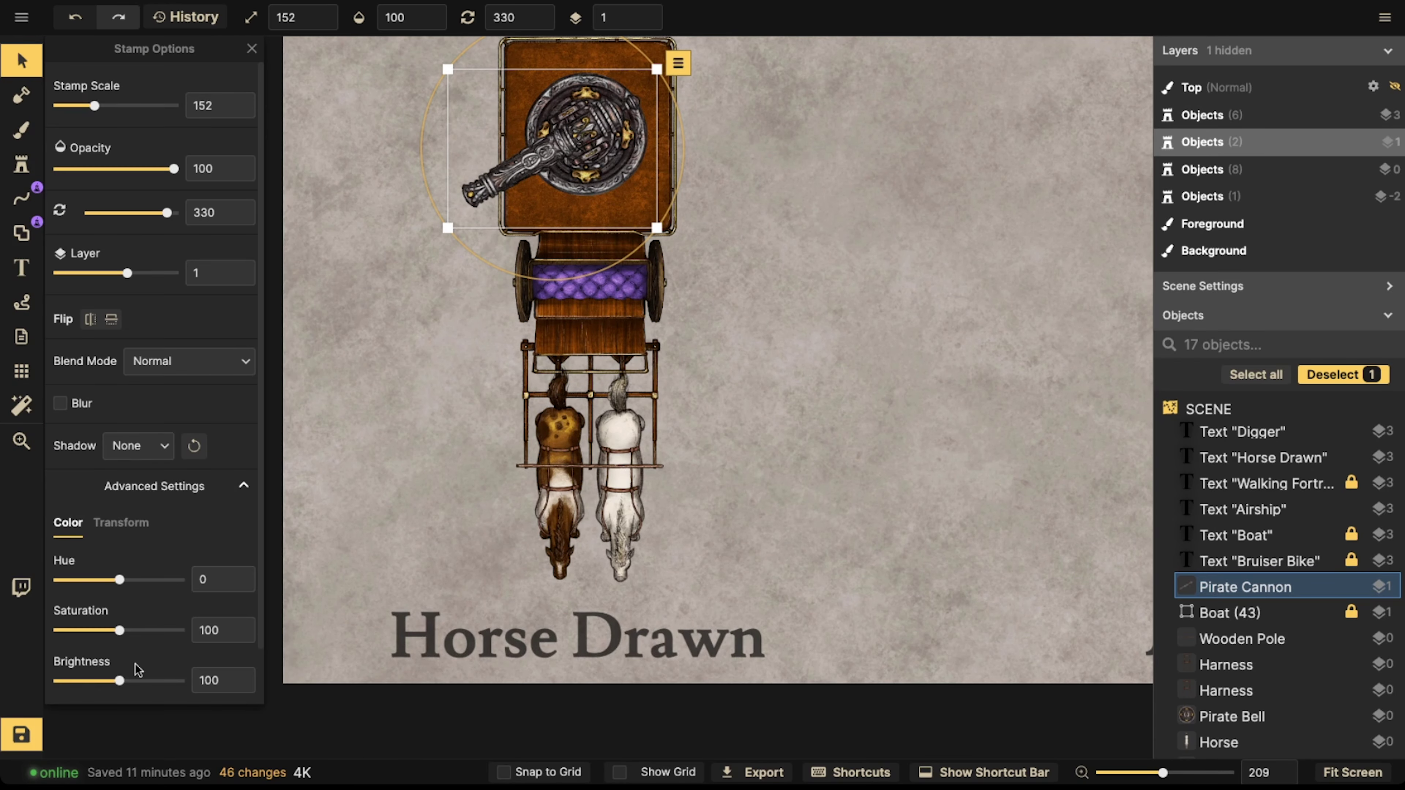
left_click_drag(119, 681, 130, 684)
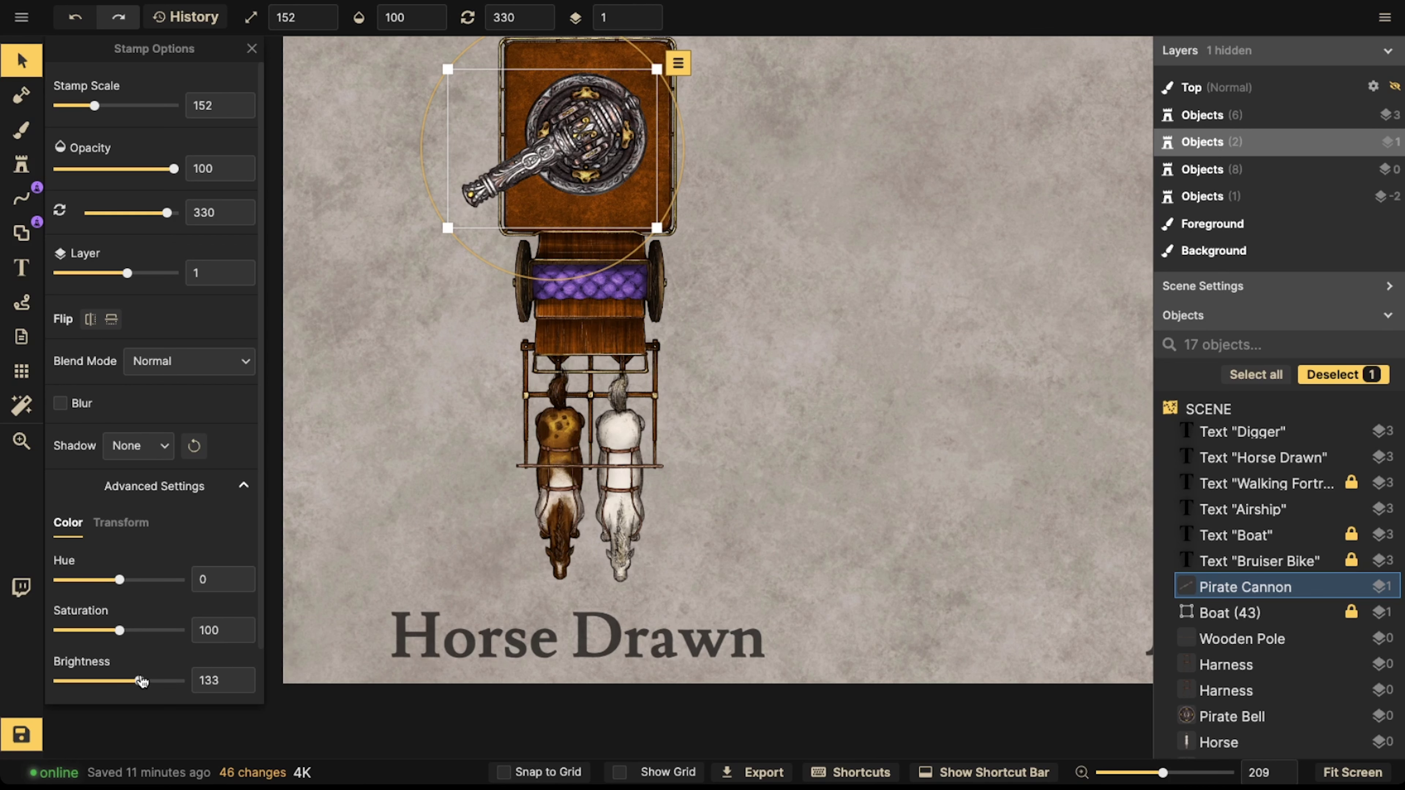
key("space")
left_click_drag(530, 590, 529, 592)
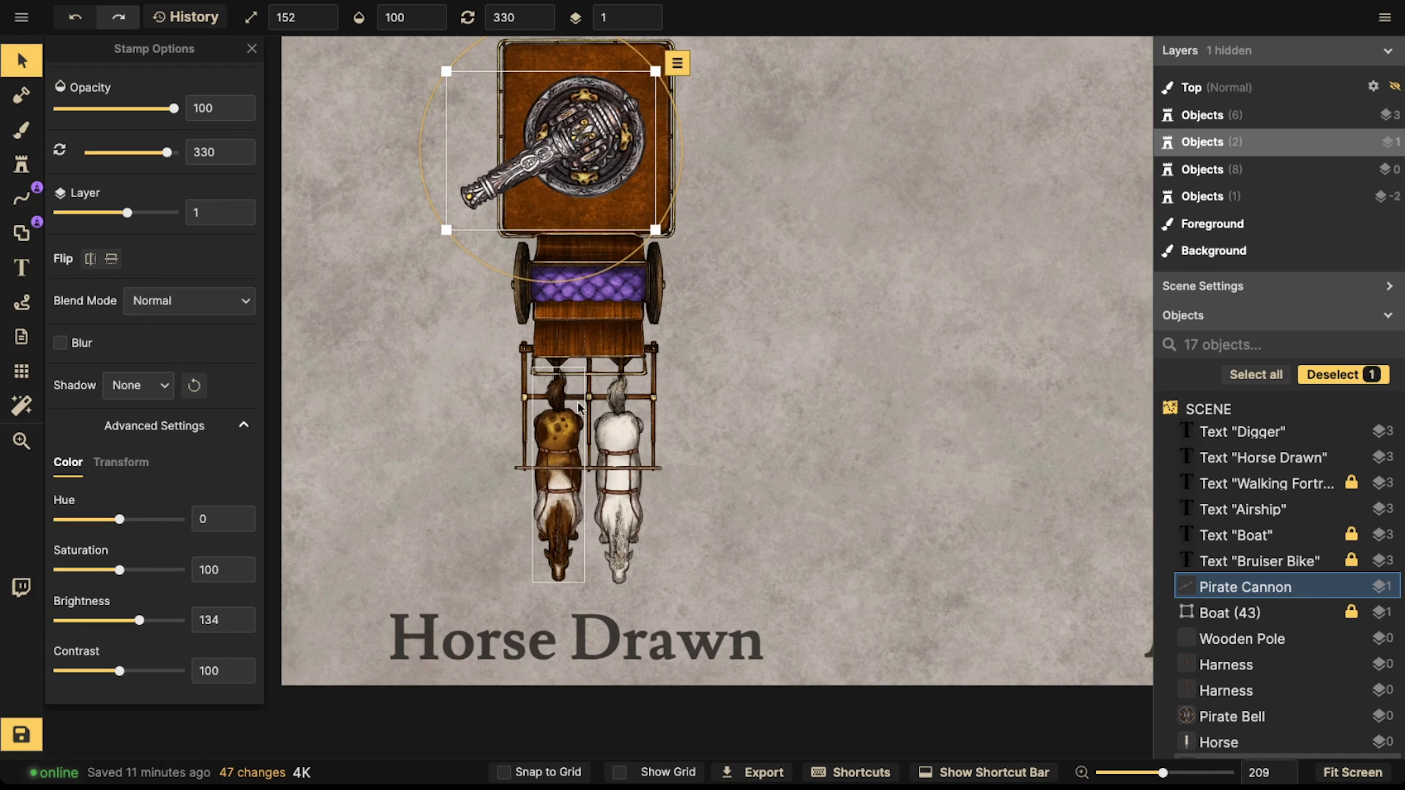
- Fine-tune the wooden pole's position across the shaft ends and deselect it
left_click(587, 469)
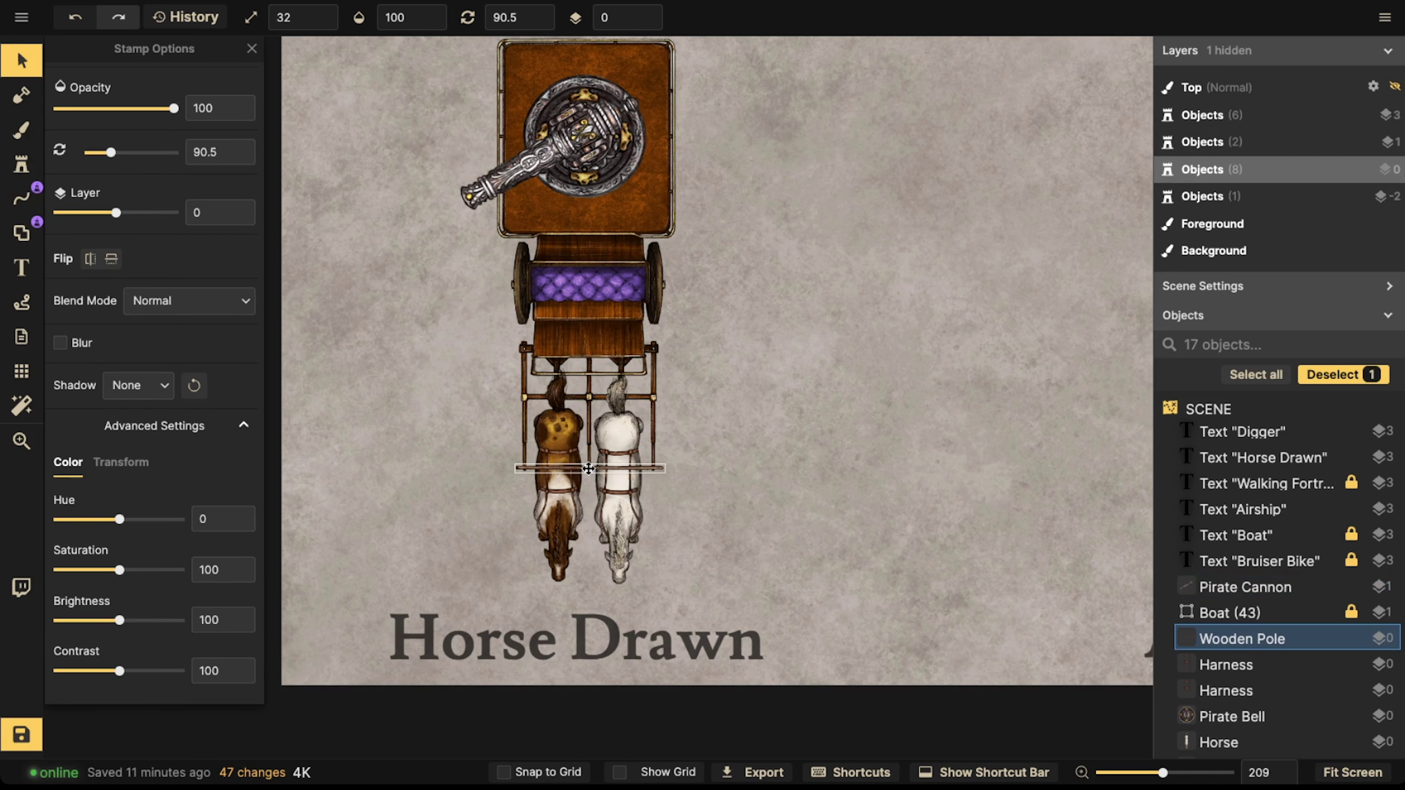
scroll(570, 387, "up", 5)
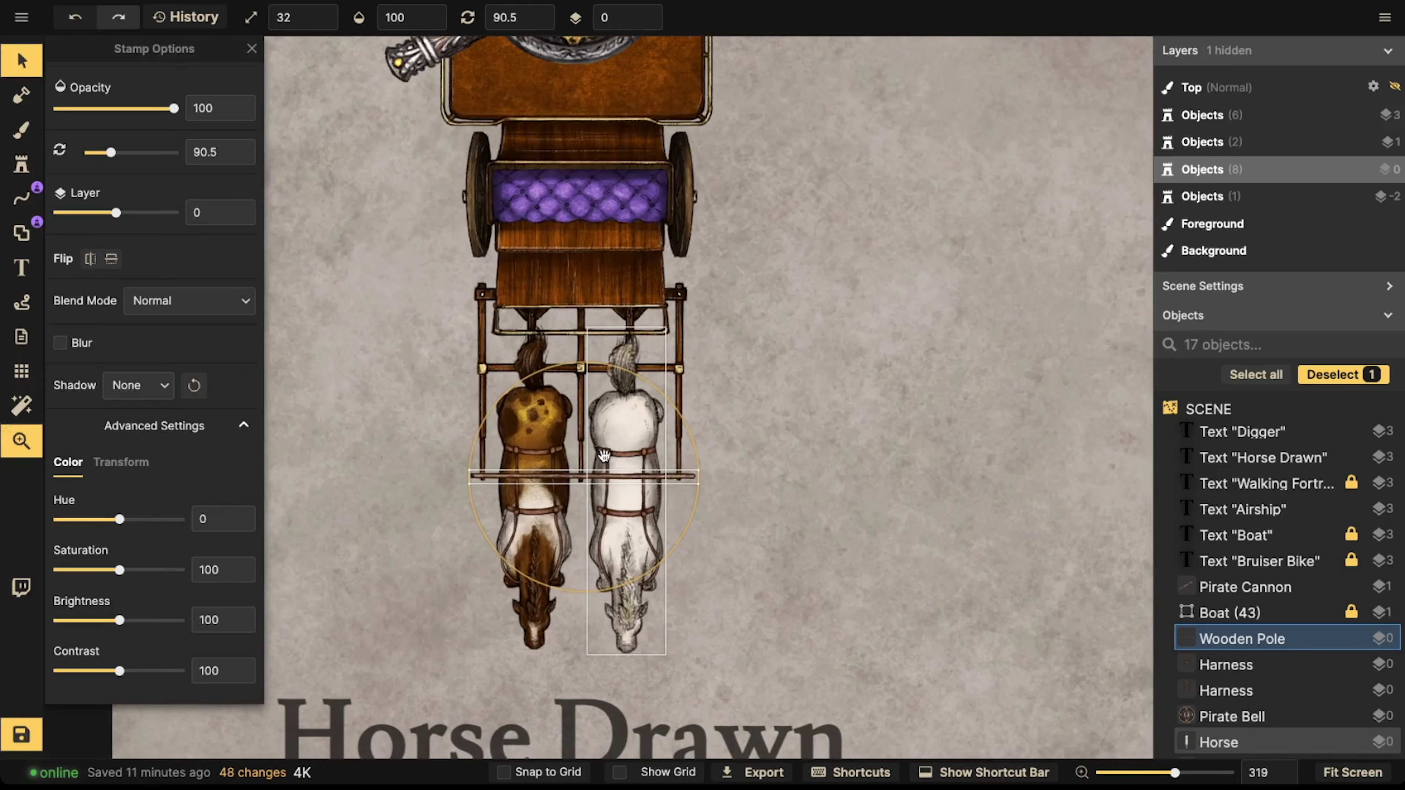
mouse_move(557, 354)
left_mouse_down()
mouse_move(559, 371)
mouse_move(561, 277)
left_mouse_up()
scroll(563, 388, "up", 3)
left_click(311, 315)
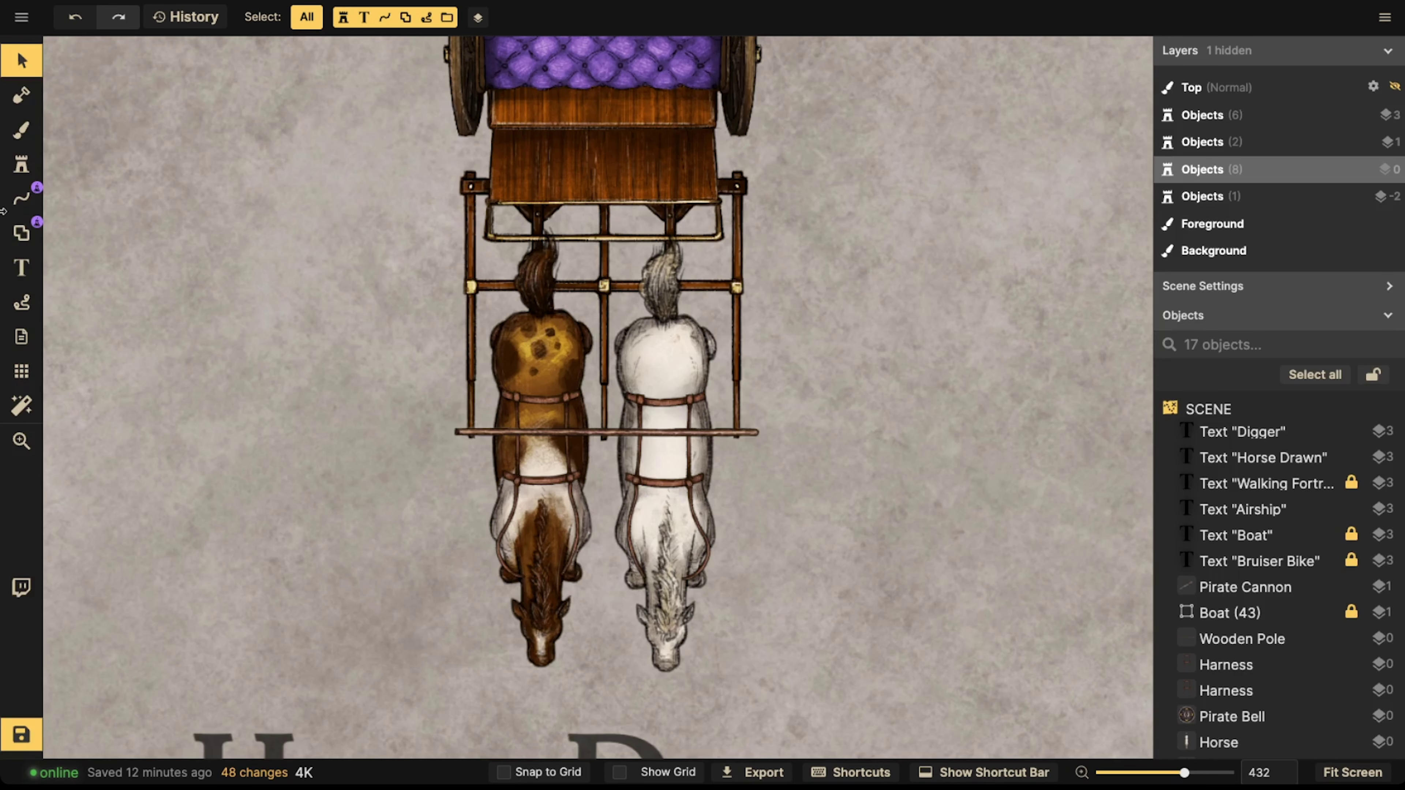
- Draw a curved rope line with the Pen line tool from the brown horse's muzzle to the carriage's front bar
left_click(22, 198)
left_click(143, 357)
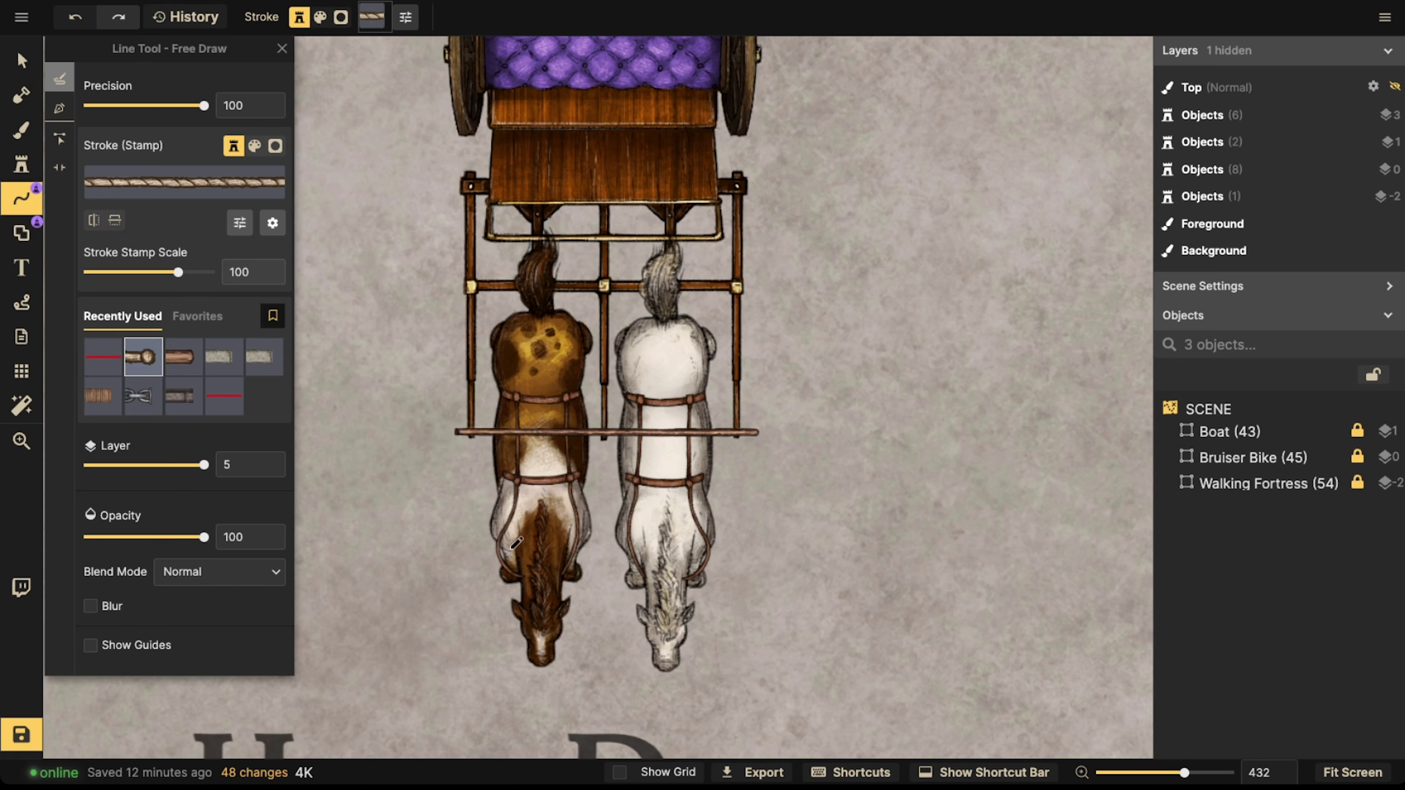
left_click(60, 109)
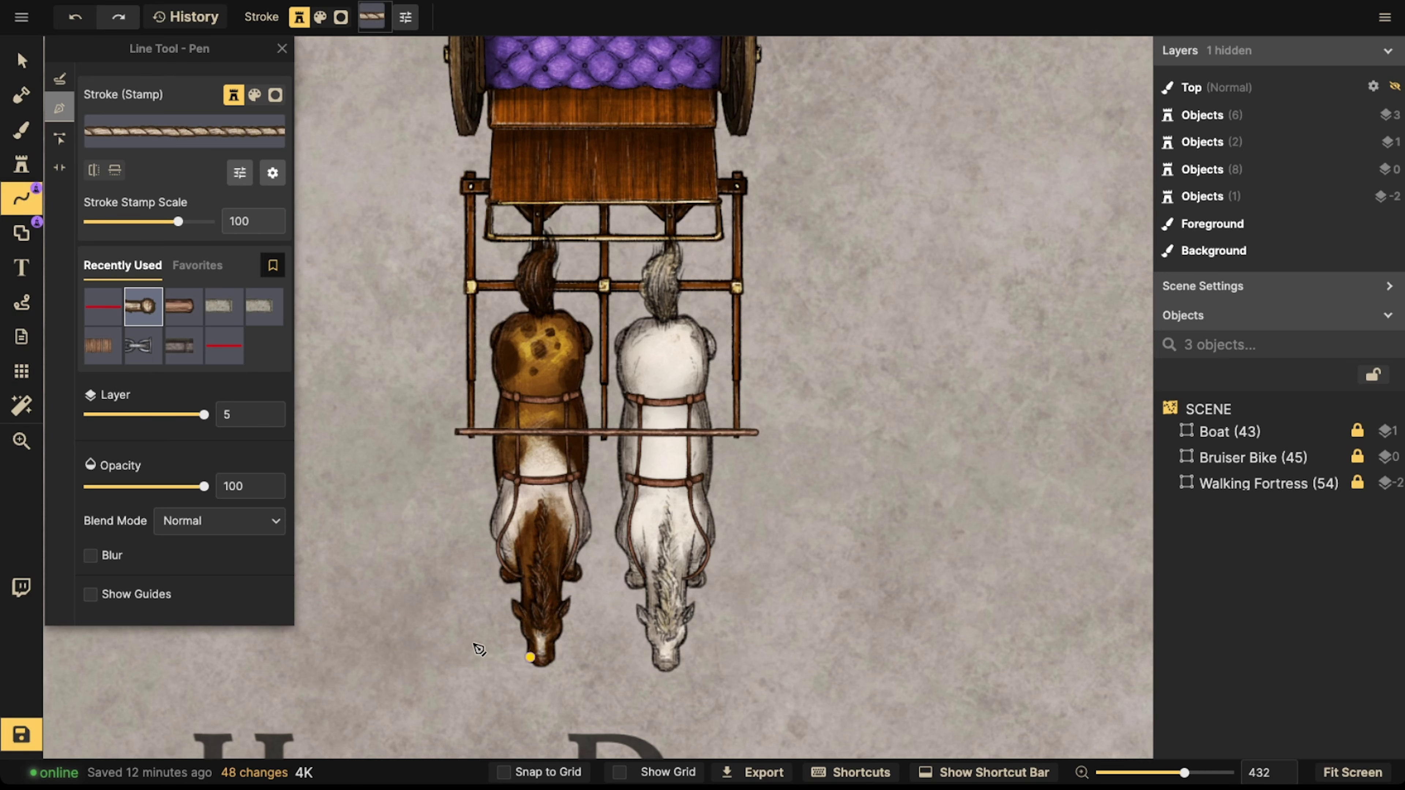
left_click_drag(474, 644, 438, 609)
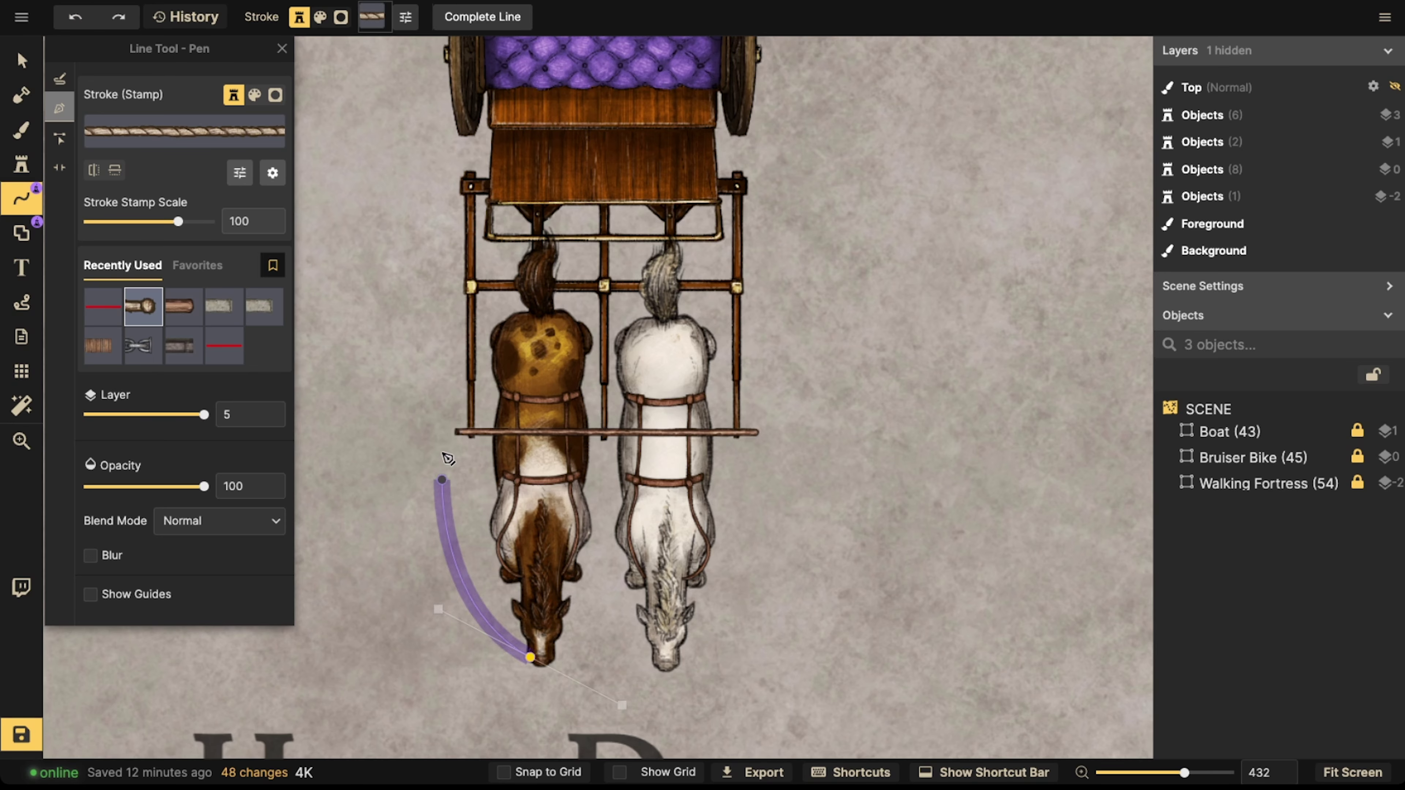
double_click(499, 241)
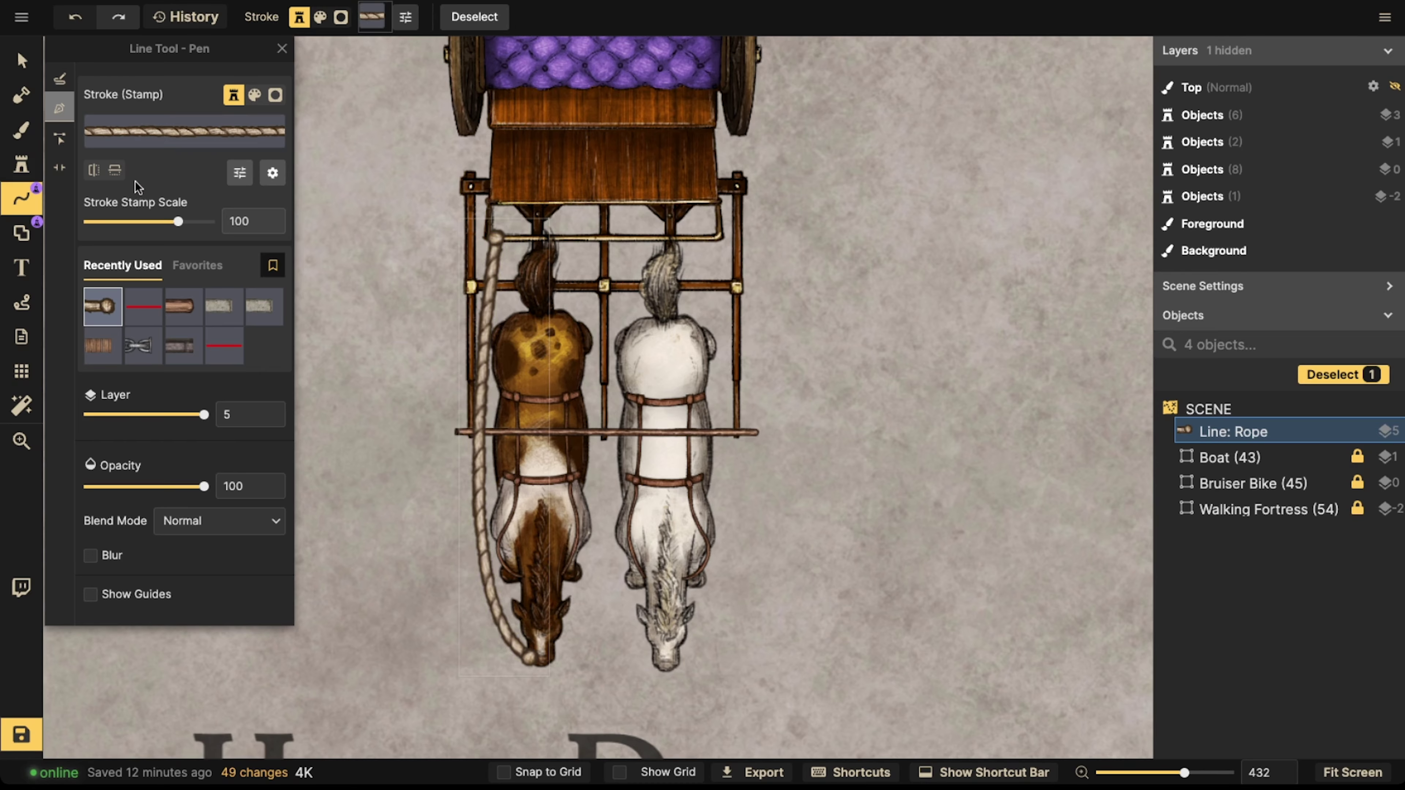
- Reduce the rope's stroke stamp scale to 32 and darken its brightness to 64
left_click_drag(174, 221, 154, 220)
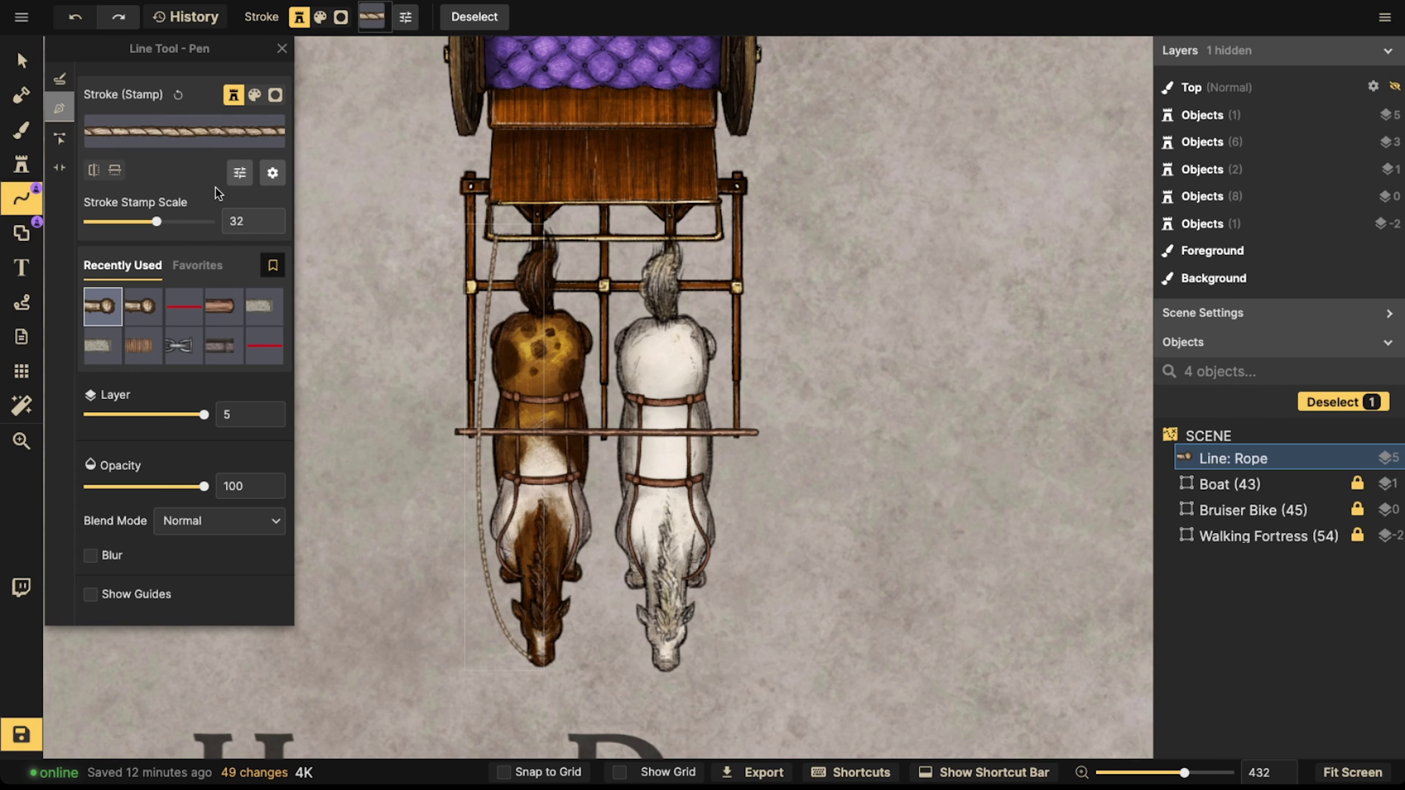
left_click(240, 173)
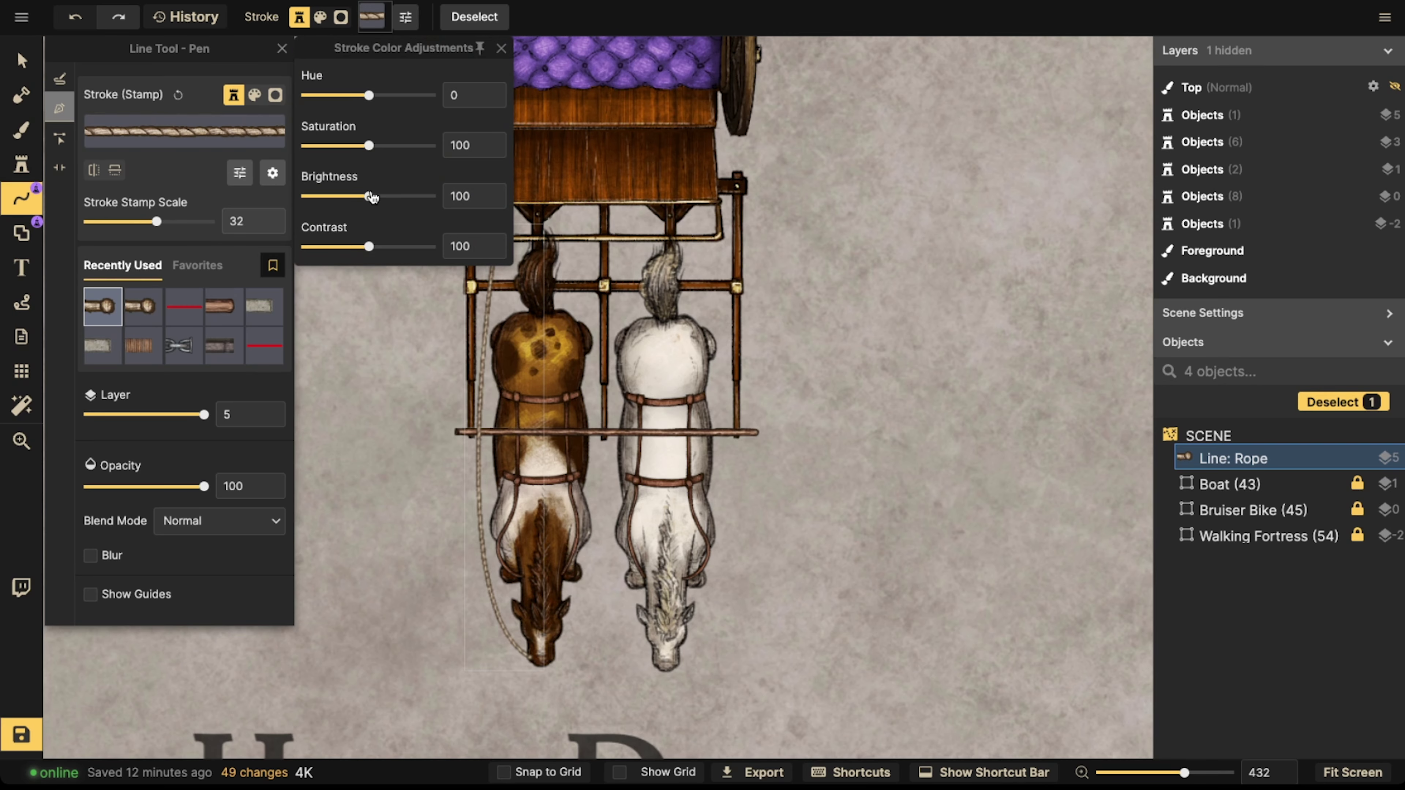
left_click_drag(372, 197, 351, 198)
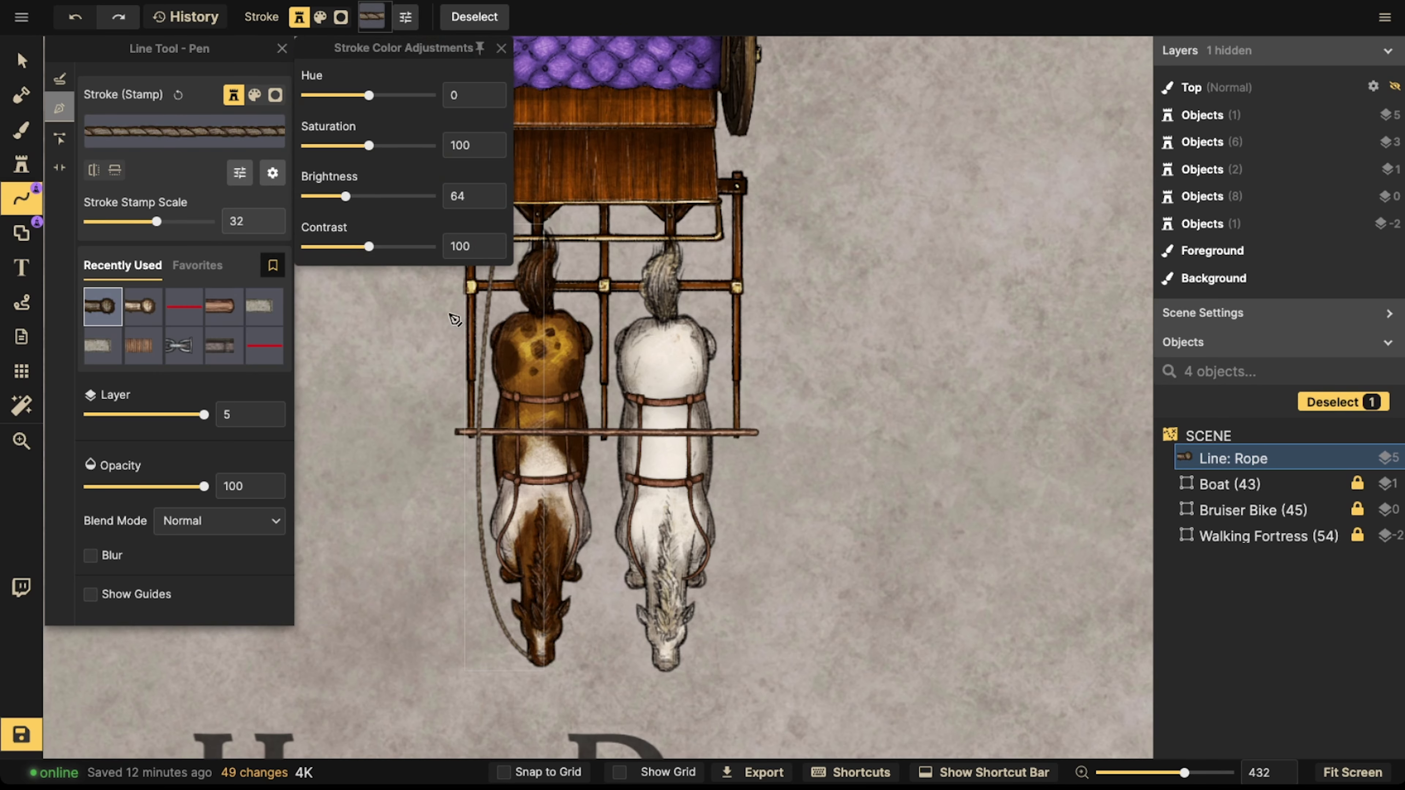
left_click(477, 396)
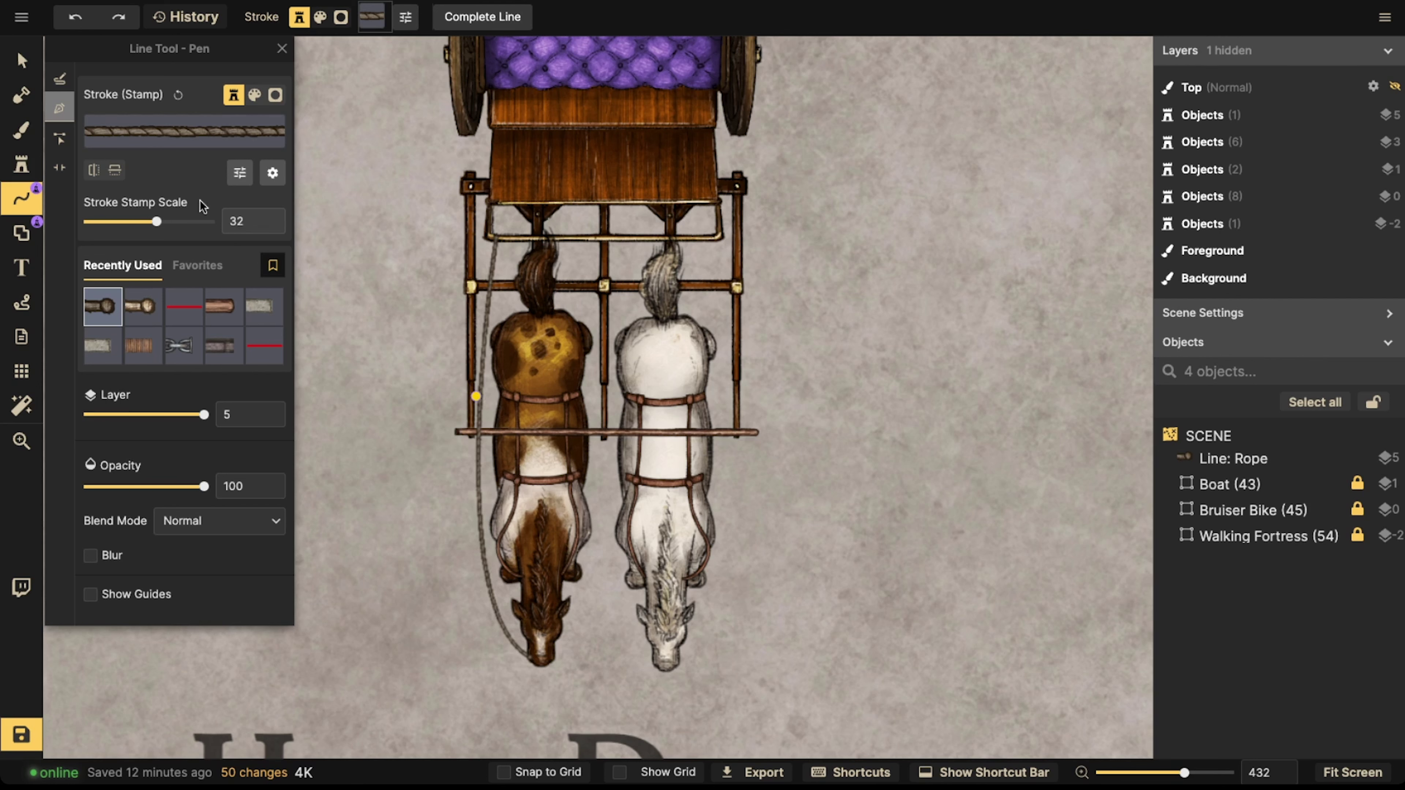
- Place a horizontally flipped copy of the rope on the brown horse's other side, and duplicate the pair around the white horse
left_click(25, 72)
left_click(484, 433)
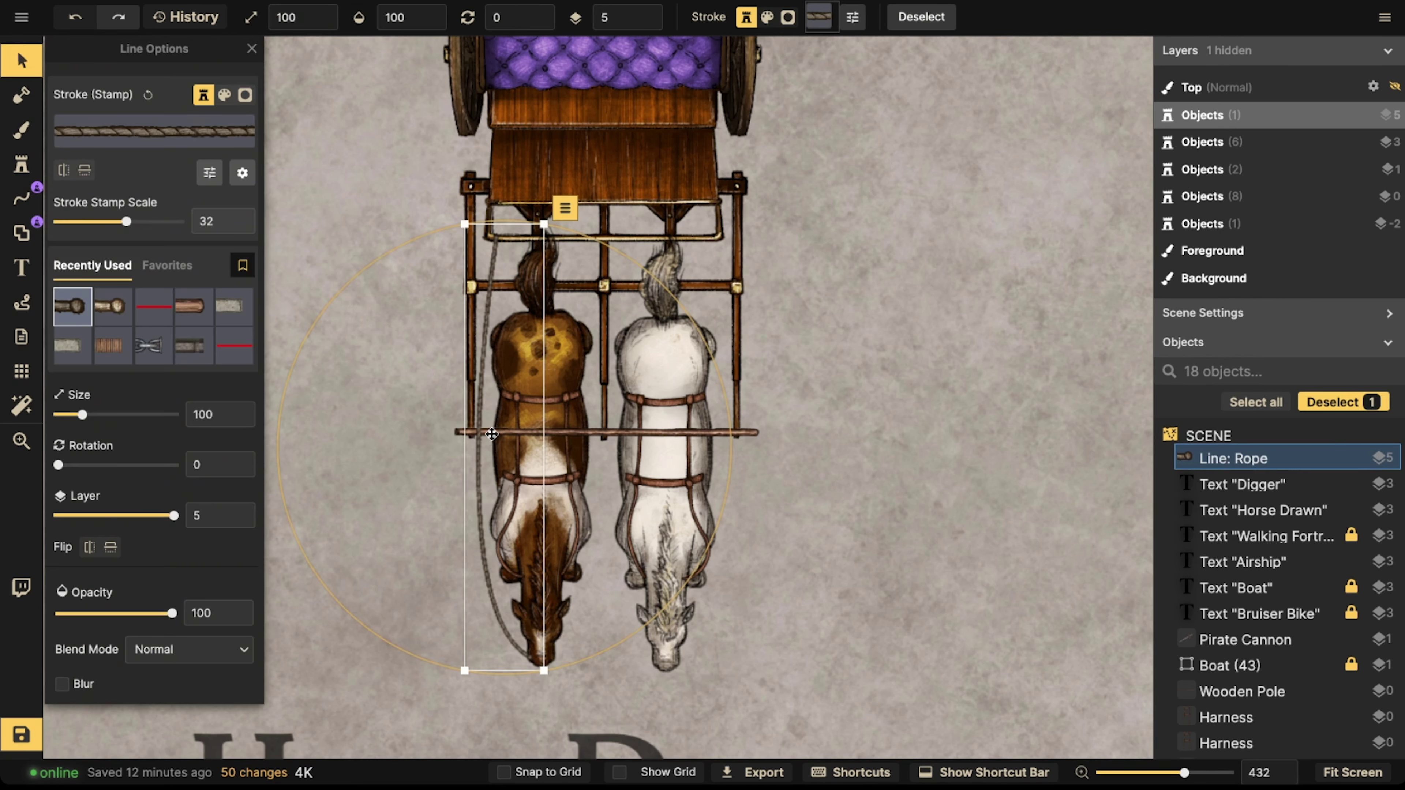
key("ctrl+d")
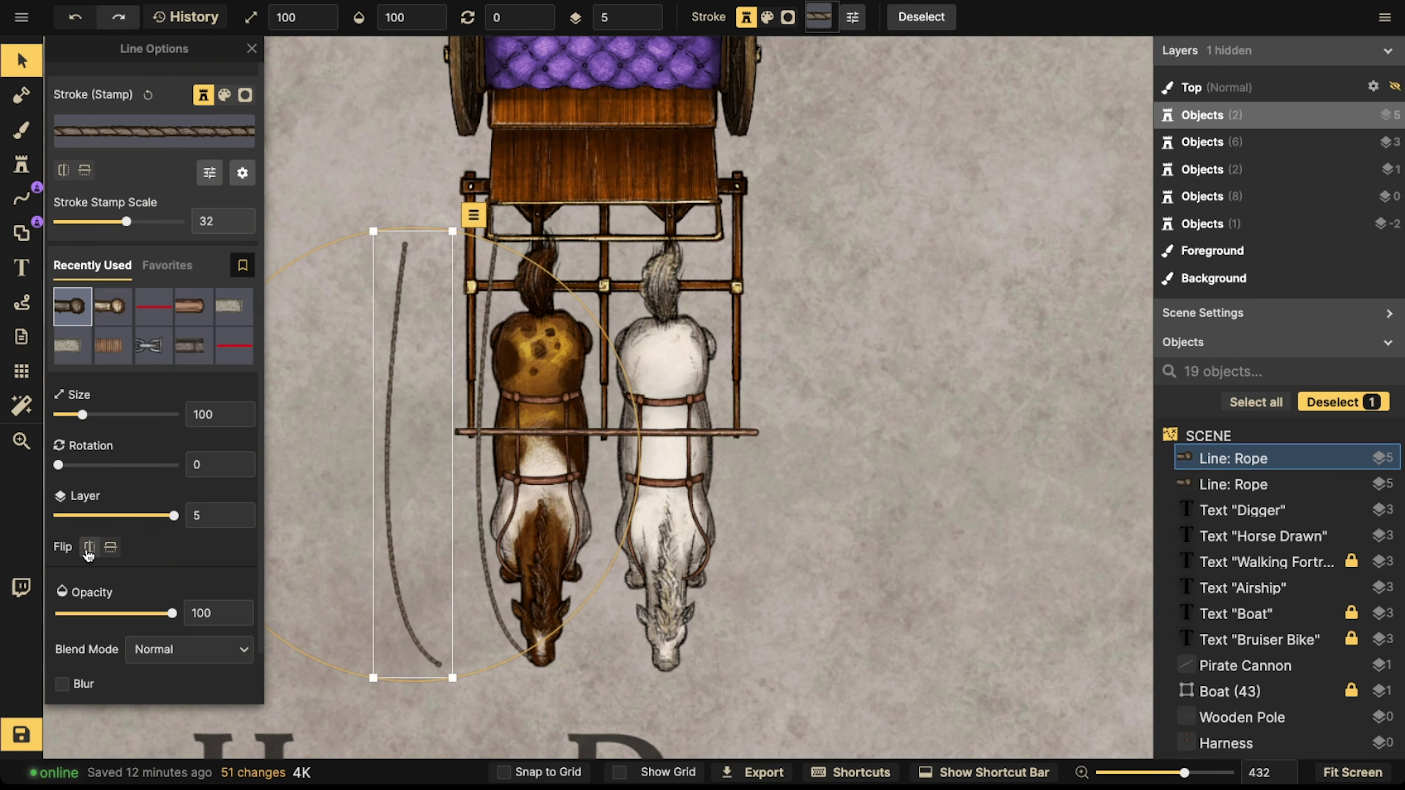
left_click(89, 547)
left_click_drag(418, 502, 630, 455)
left_click(490, 487, "shift")
key("ctrl+d")
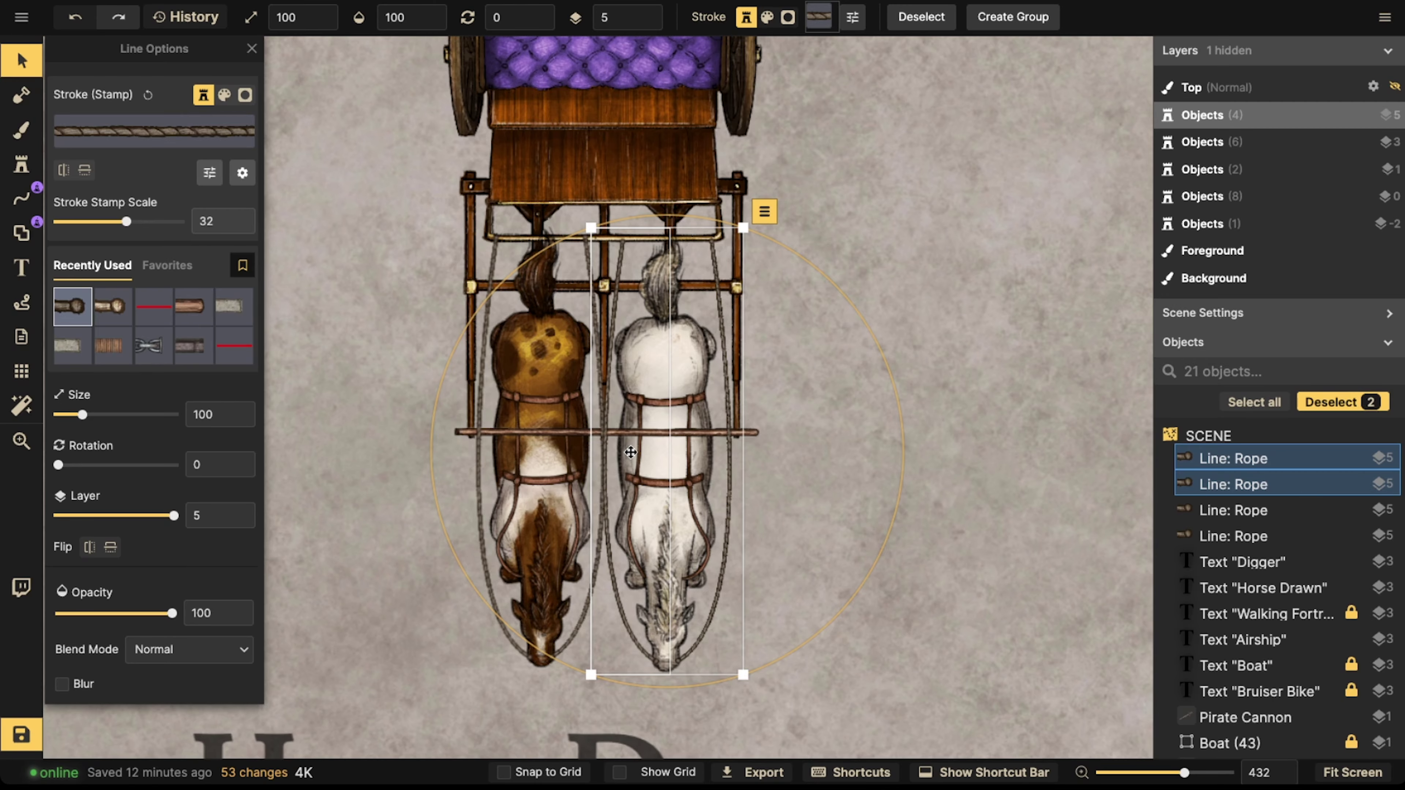
- Delete all the rope lines around both horses
key("Delete")
left_click(604, 448)
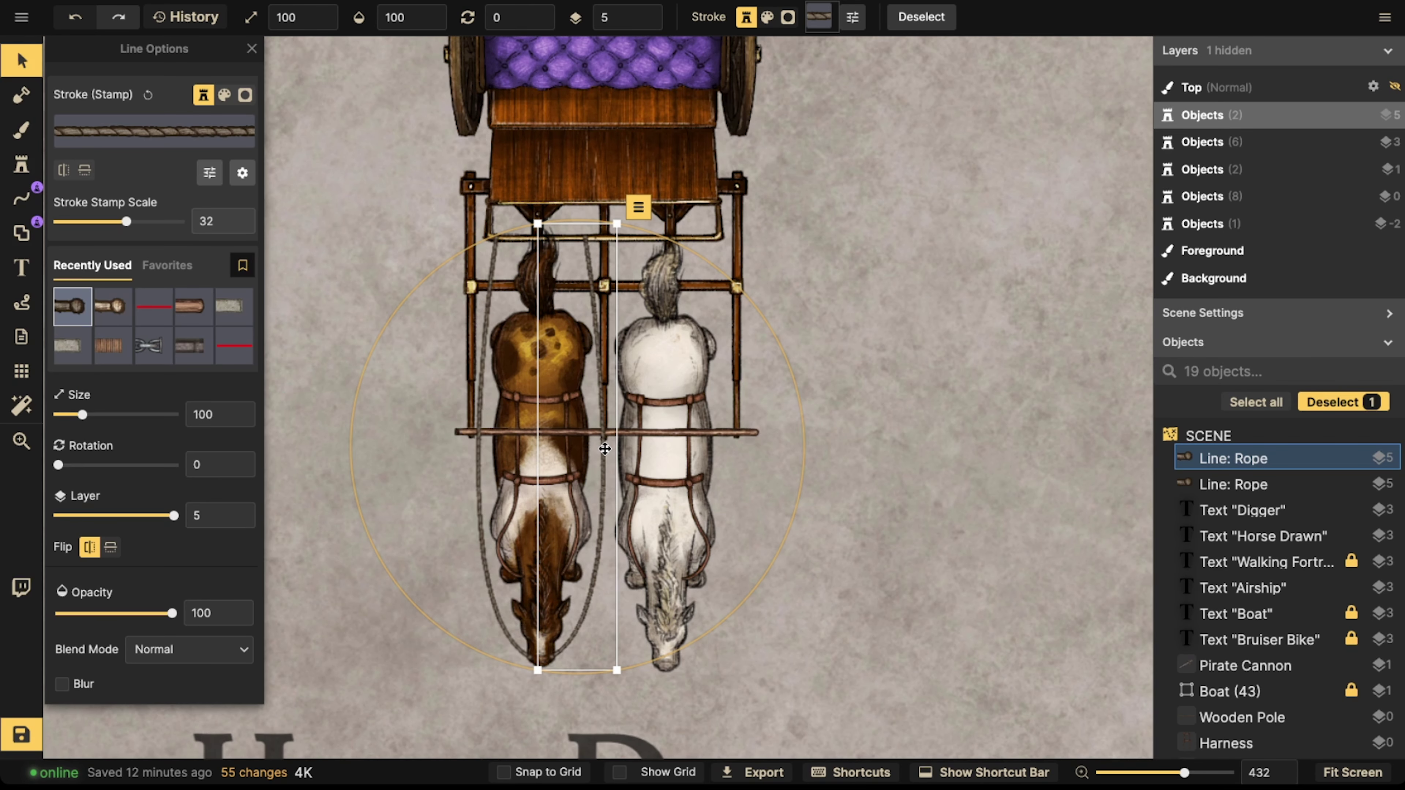
key("Delete")
left_click(479, 454)
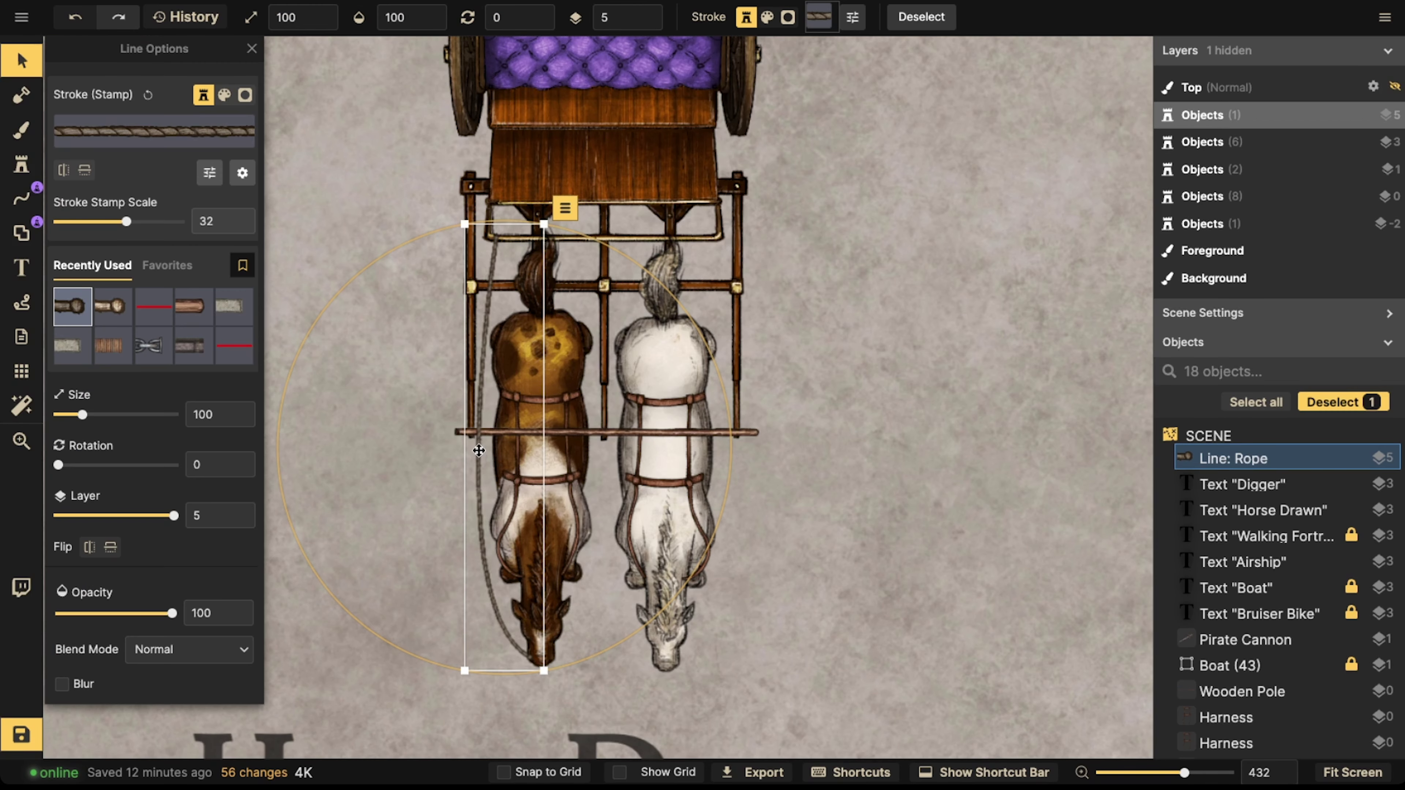
key("Delete")
- Fine-tune the cannon's placement on the round bell of the carriage deck
scroll(490, 346, "down", 2)
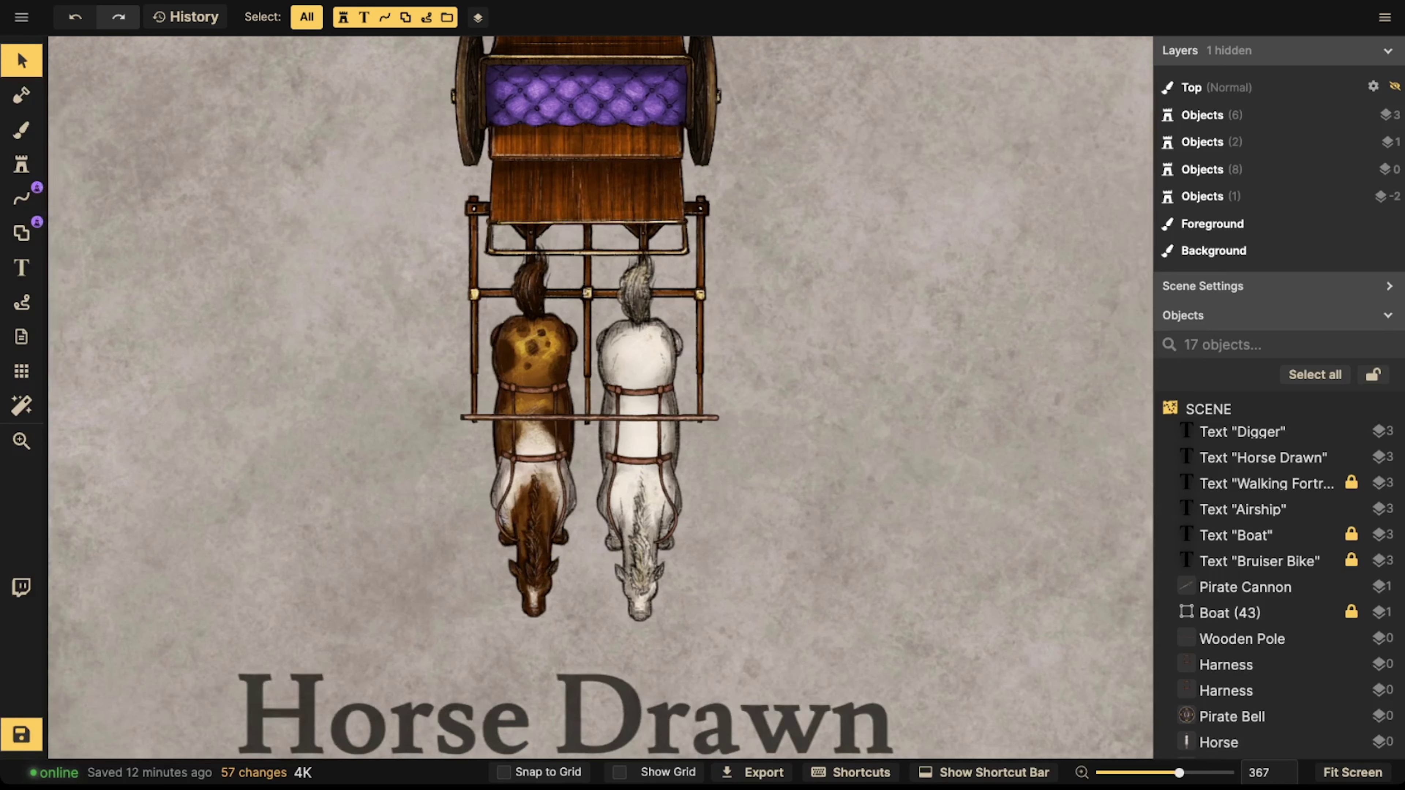
left_click_drag(556, 259, 556, 304)
scroll(555, 303, "down", 2)
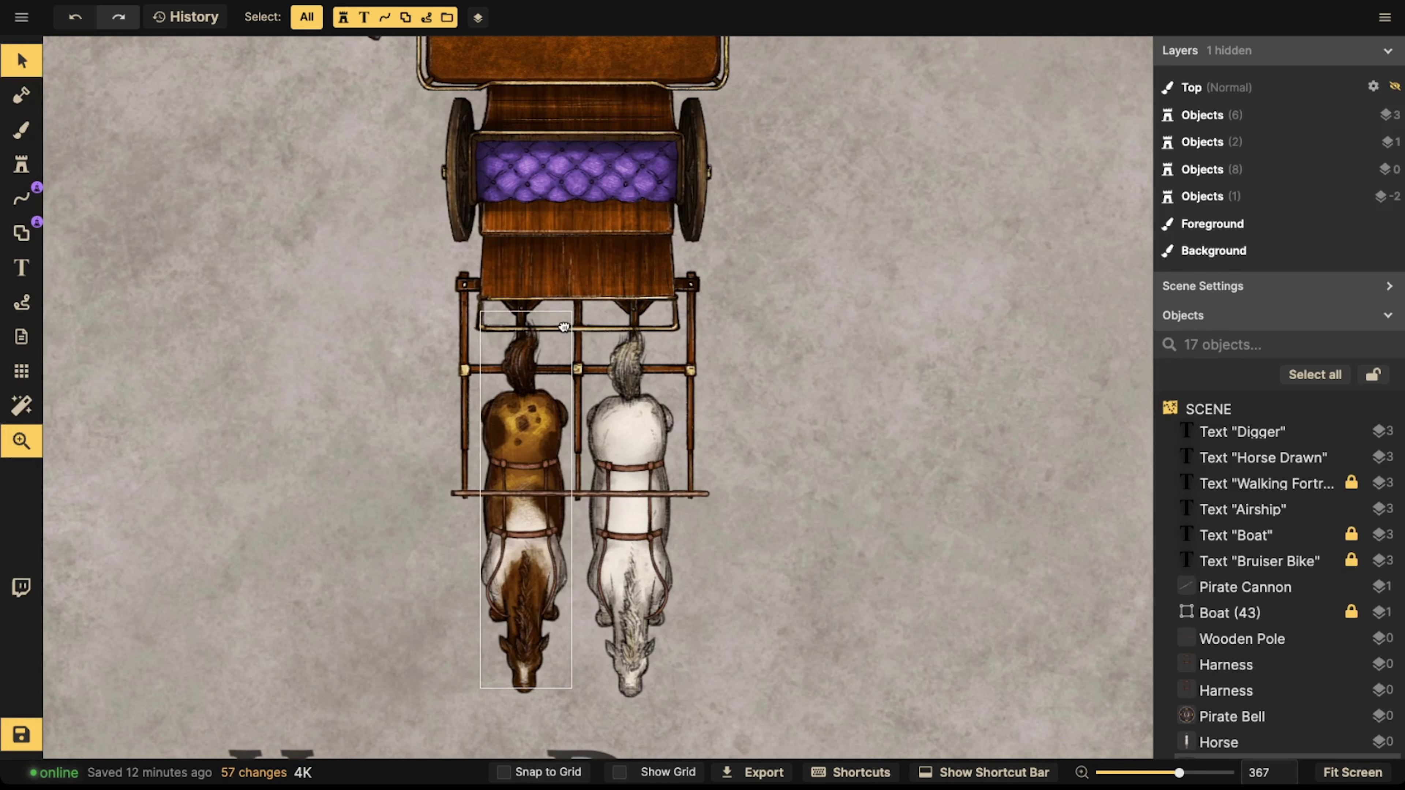
left_click_drag(559, 246, 559, 263)
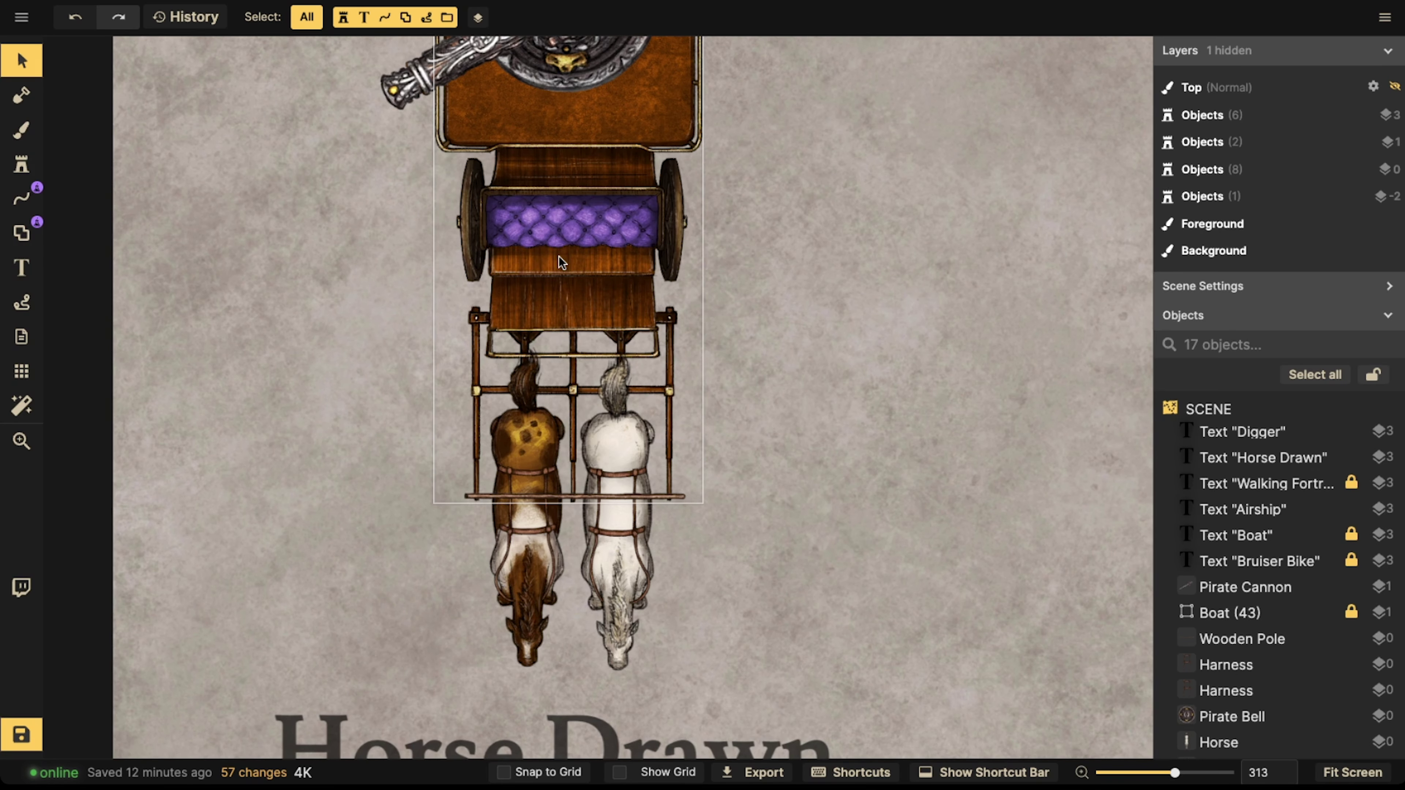
scroll(559, 256, "down", 2)
key("space")
left_click_drag(561, 213, 573, 453)
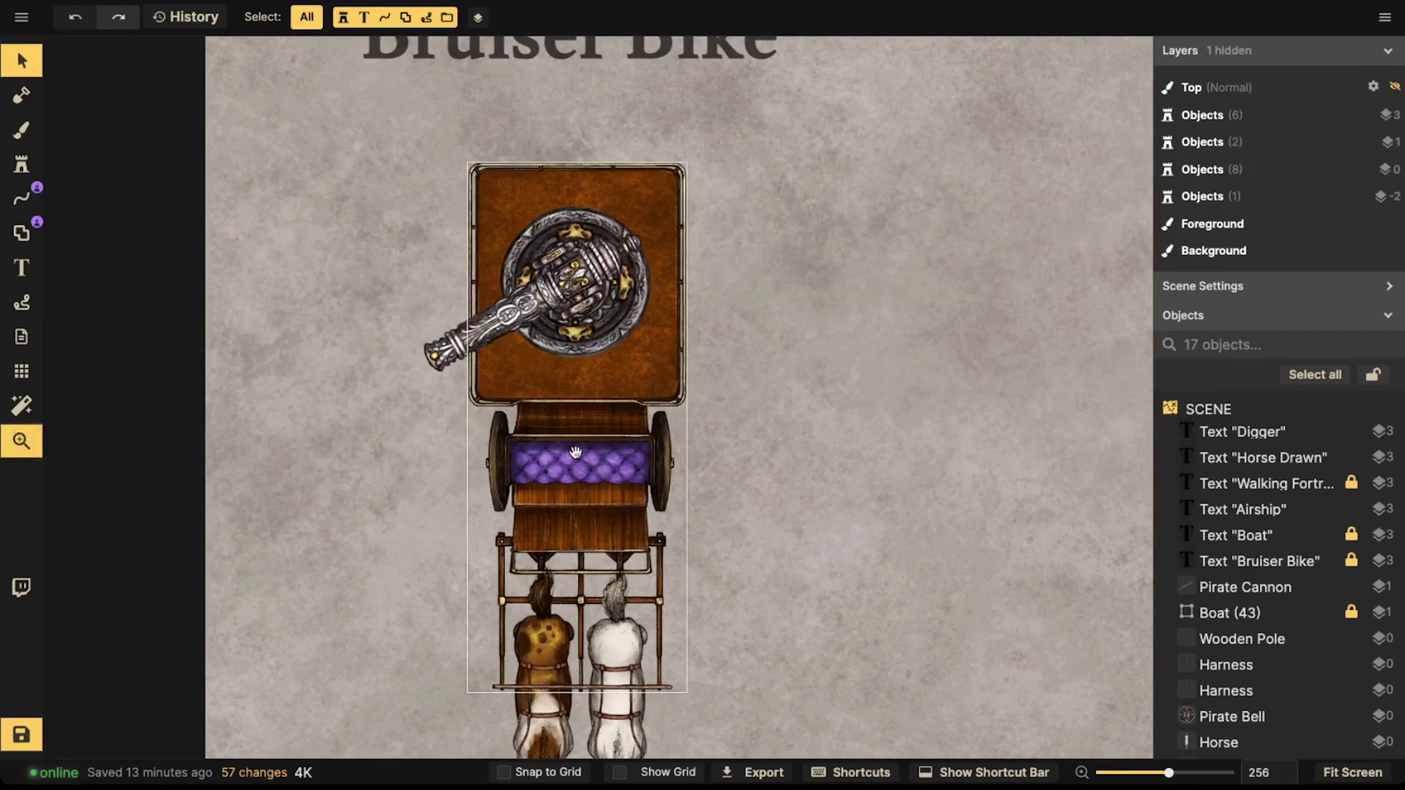
left_click(475, 330)
key("r")
left_click_drag(474, 329, 588, 299)
- Search the Fantasy Battlemaps stamp catalog for "fire" and choose the flame stamp set with 11 variants
key("space")
scroll(595, 305, "up", 1)
left_click(21, 165)
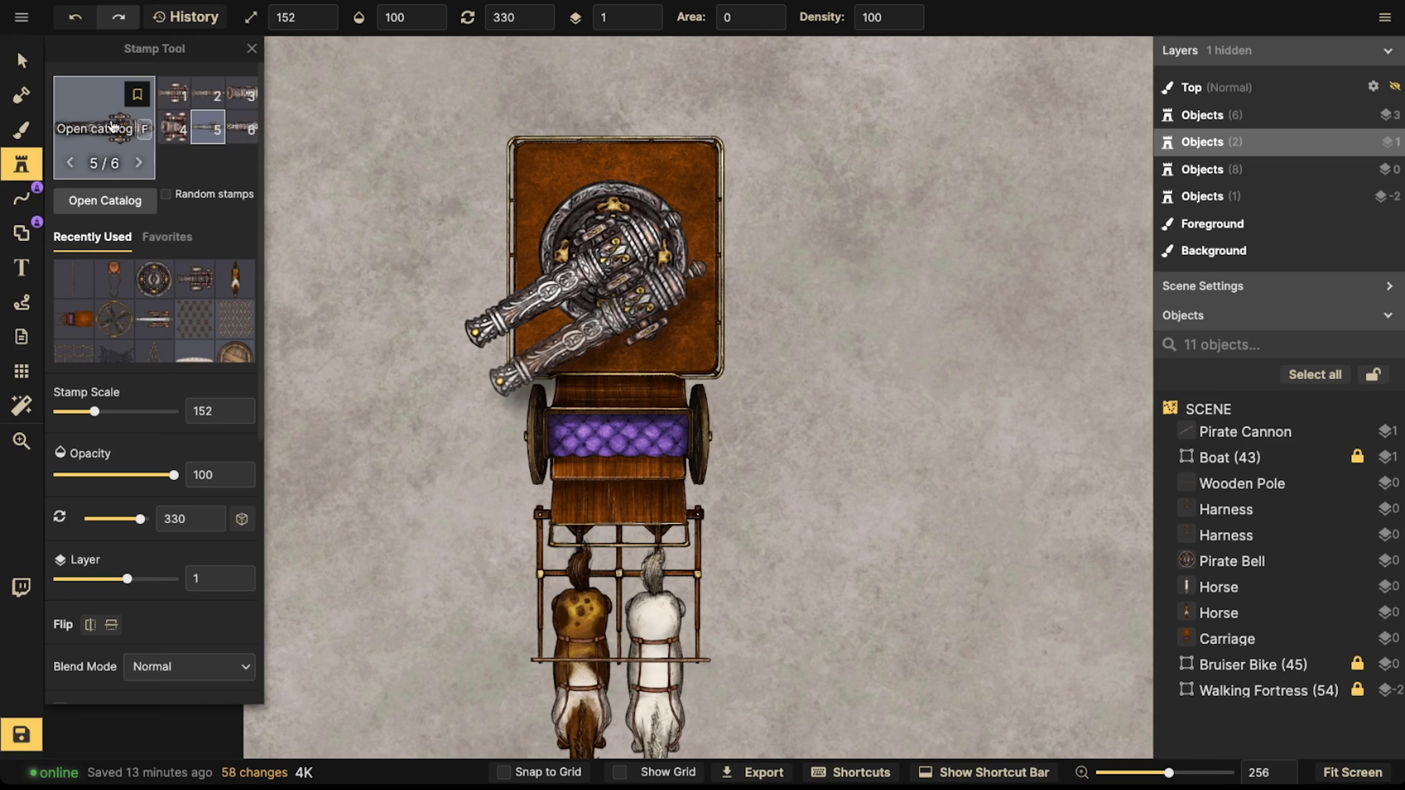
left_click(110, 126)
type("fire")
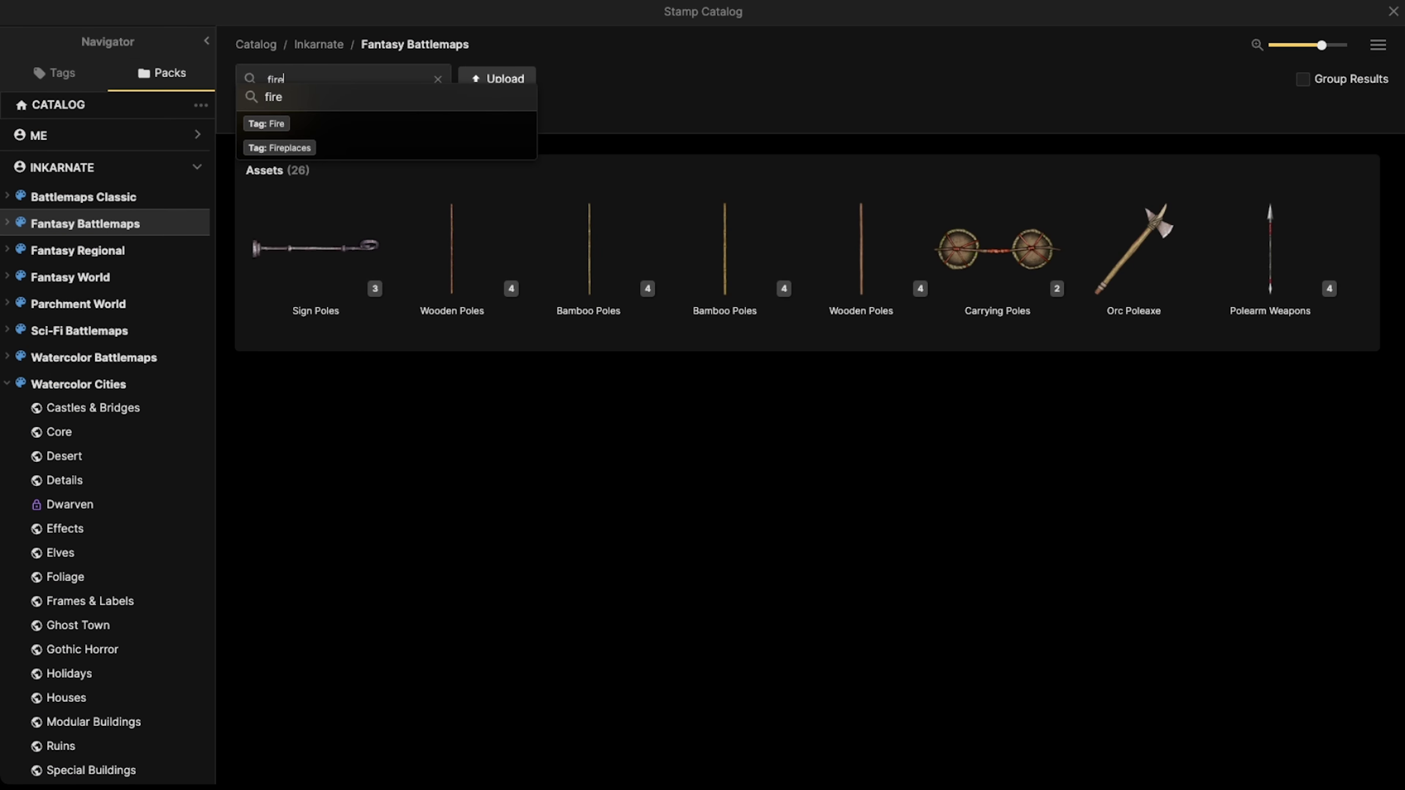
key("Return")
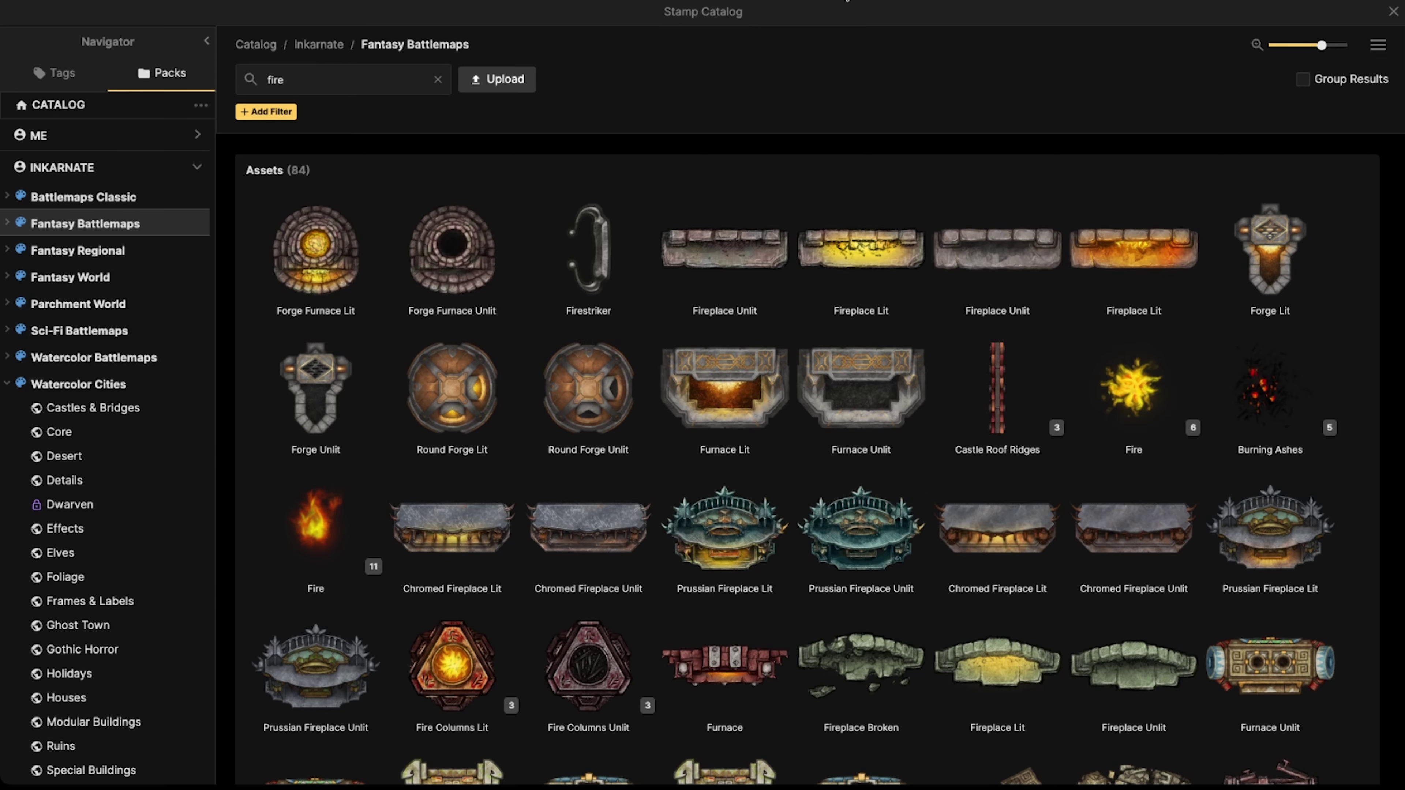
left_click(315, 523)
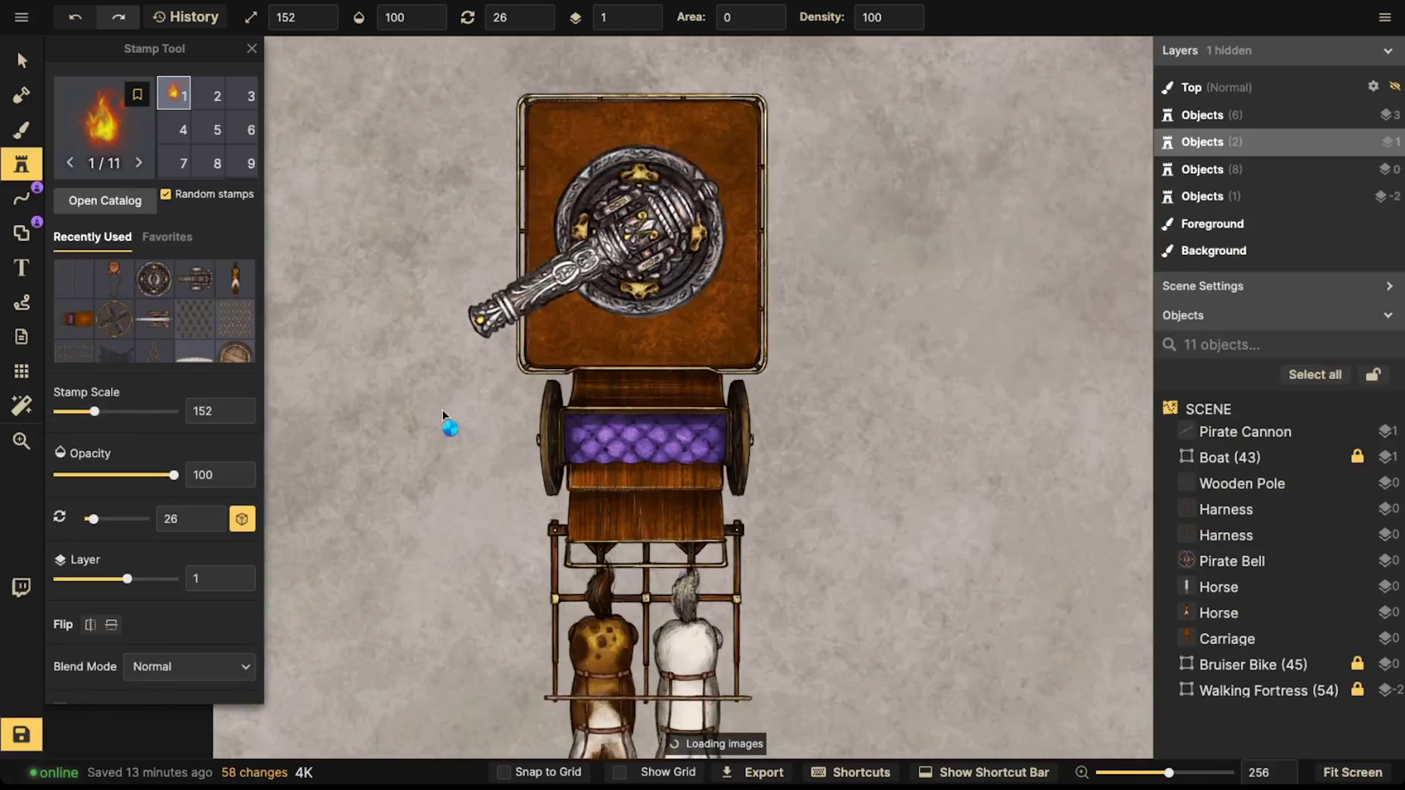
- Place the fifth fire variant at the cannon's muzzle with stamp scale 62 and rotation 11, and select the placed flame
key("4")
key("5")
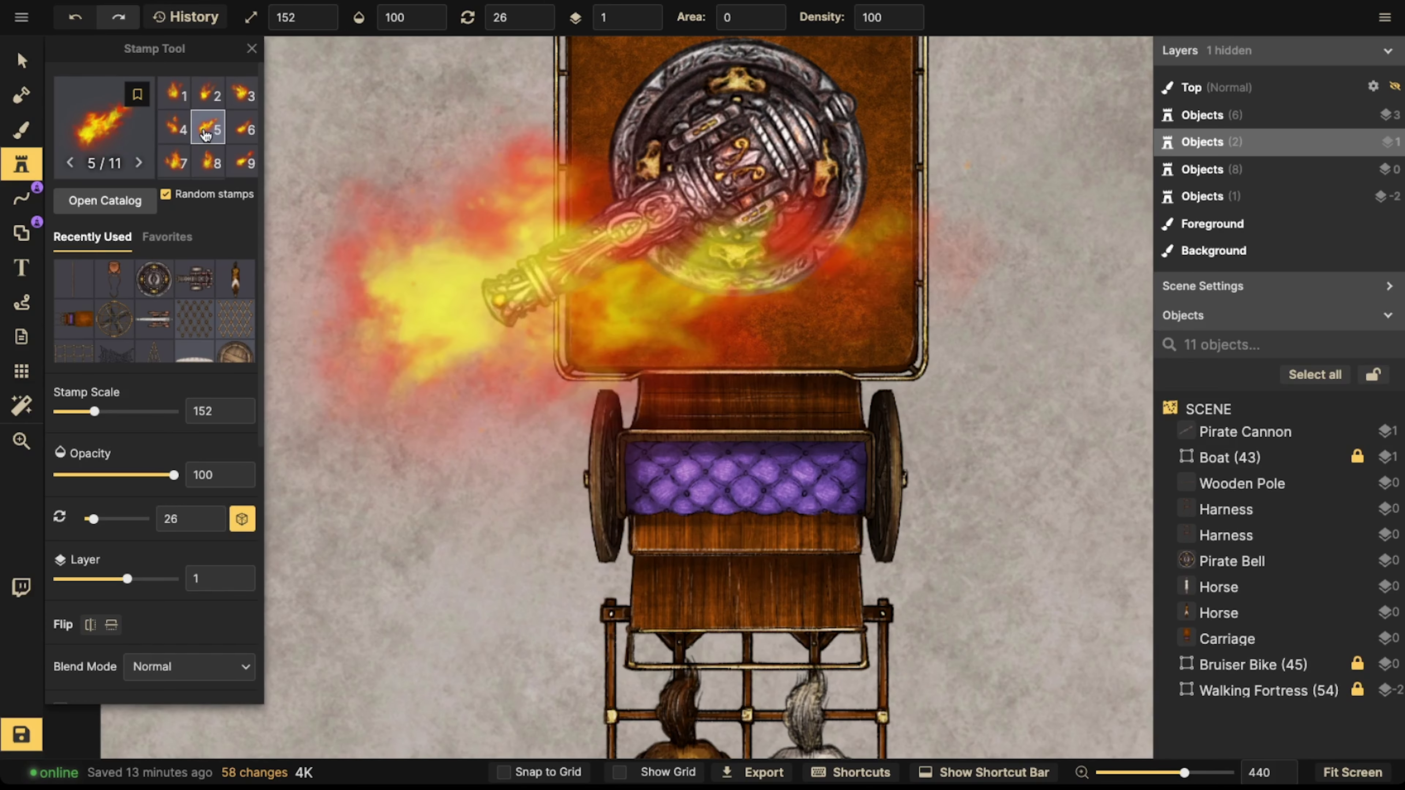
scroll(387, 357, "down", 3)
scroll(387, 358, "down", 5)
scroll(395, 371, "down", 2)
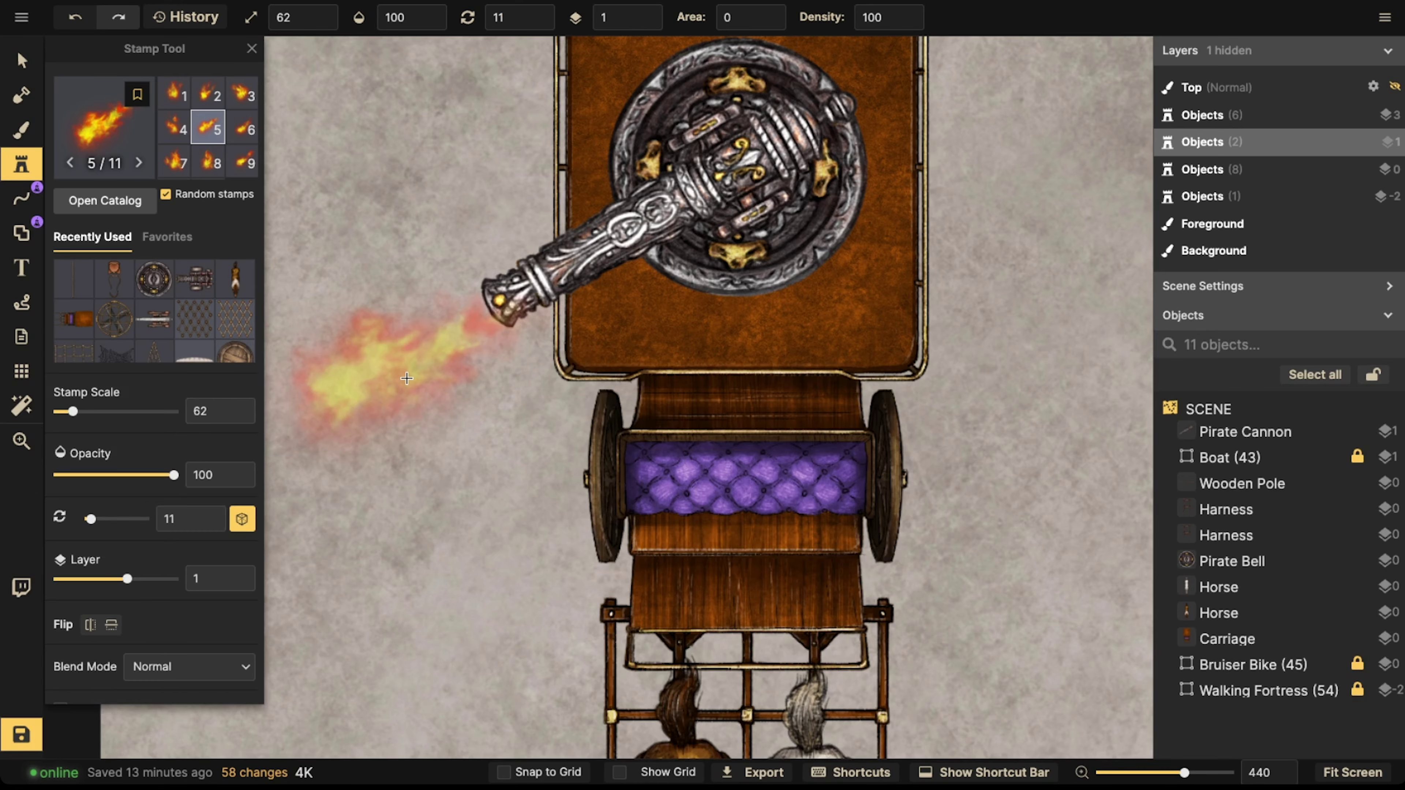
left_click(410, 373)
key("v")
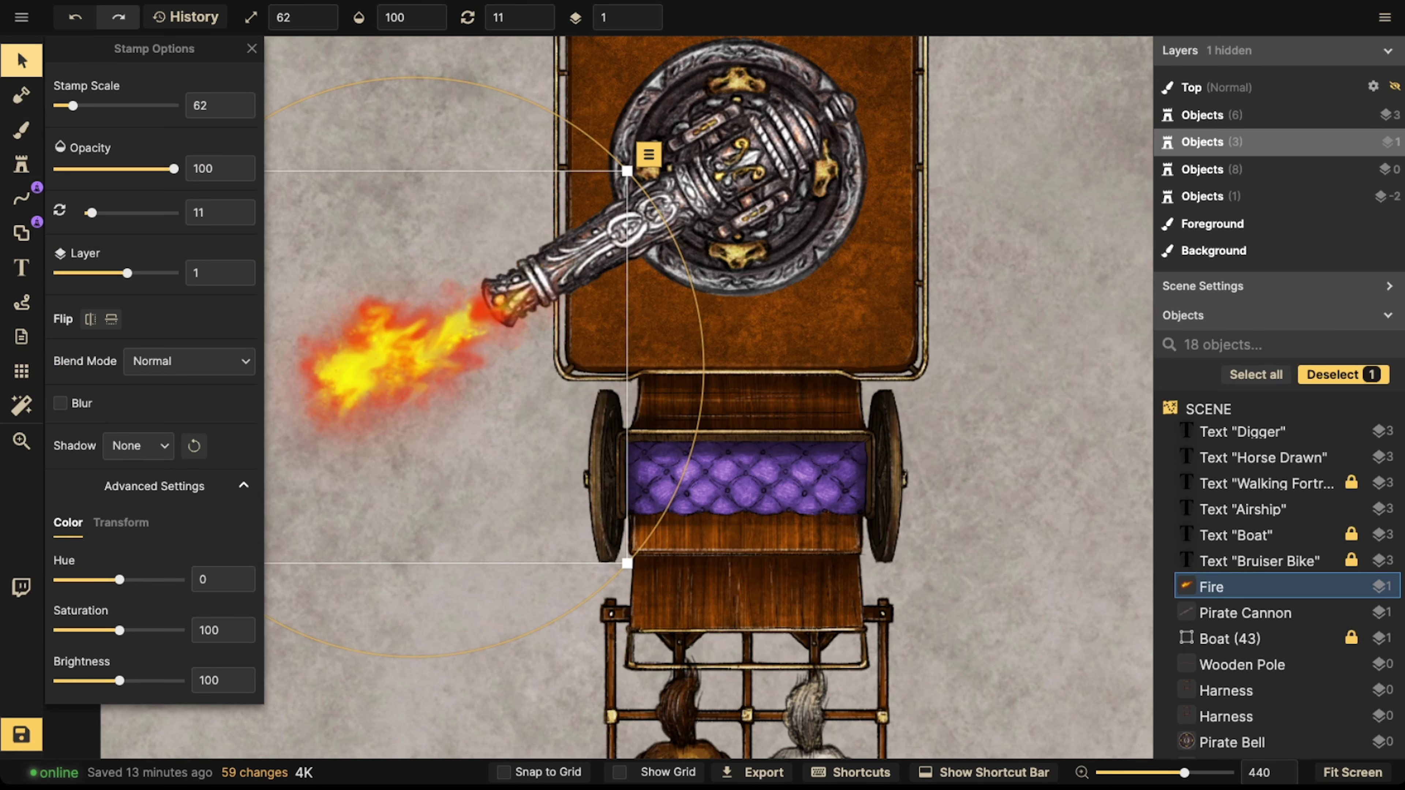
- Put the flame on layer -1 beneath the cannon and shift its hue to -102 for a purple-pink colour
scroll(623, 15, "down", 2)
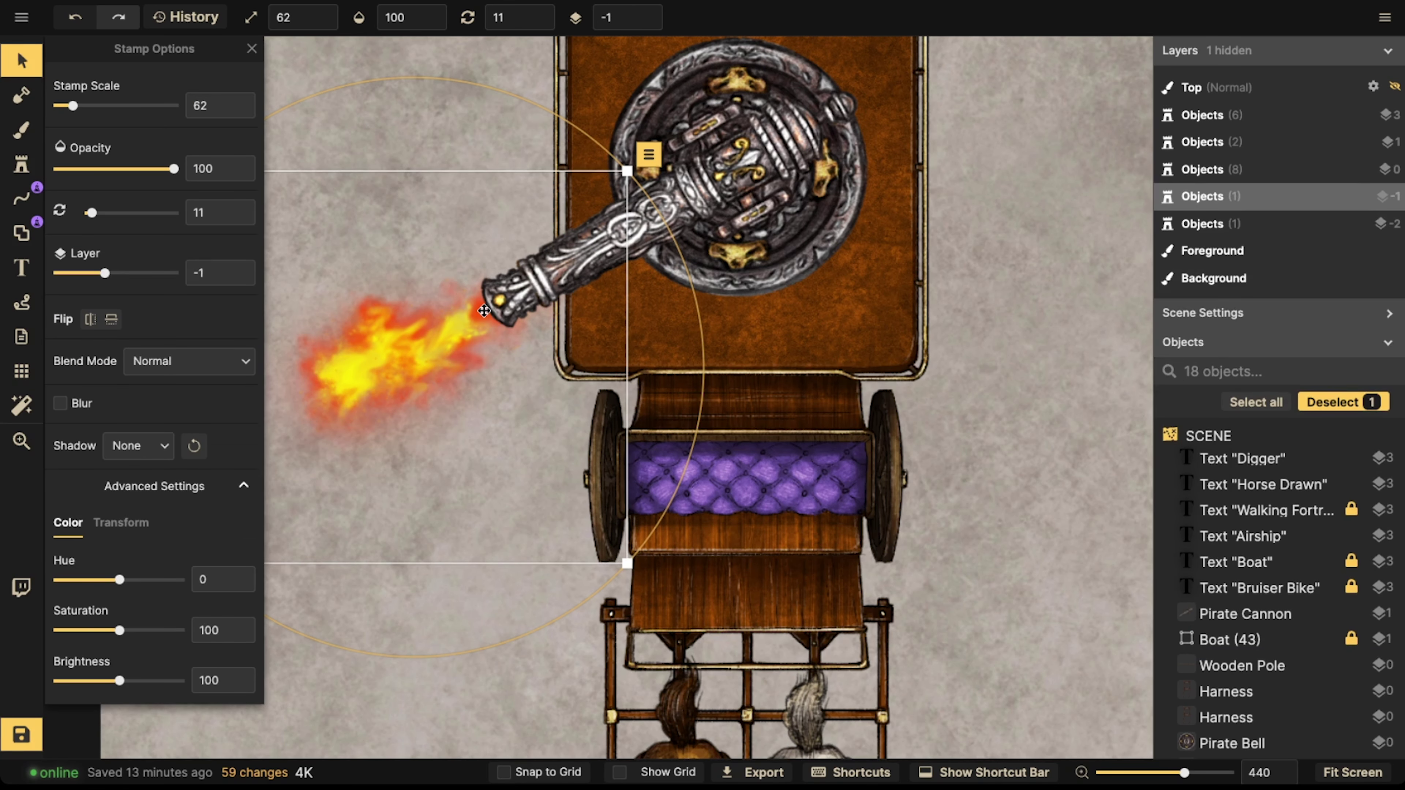
scroll(489, 308, "down", 5)
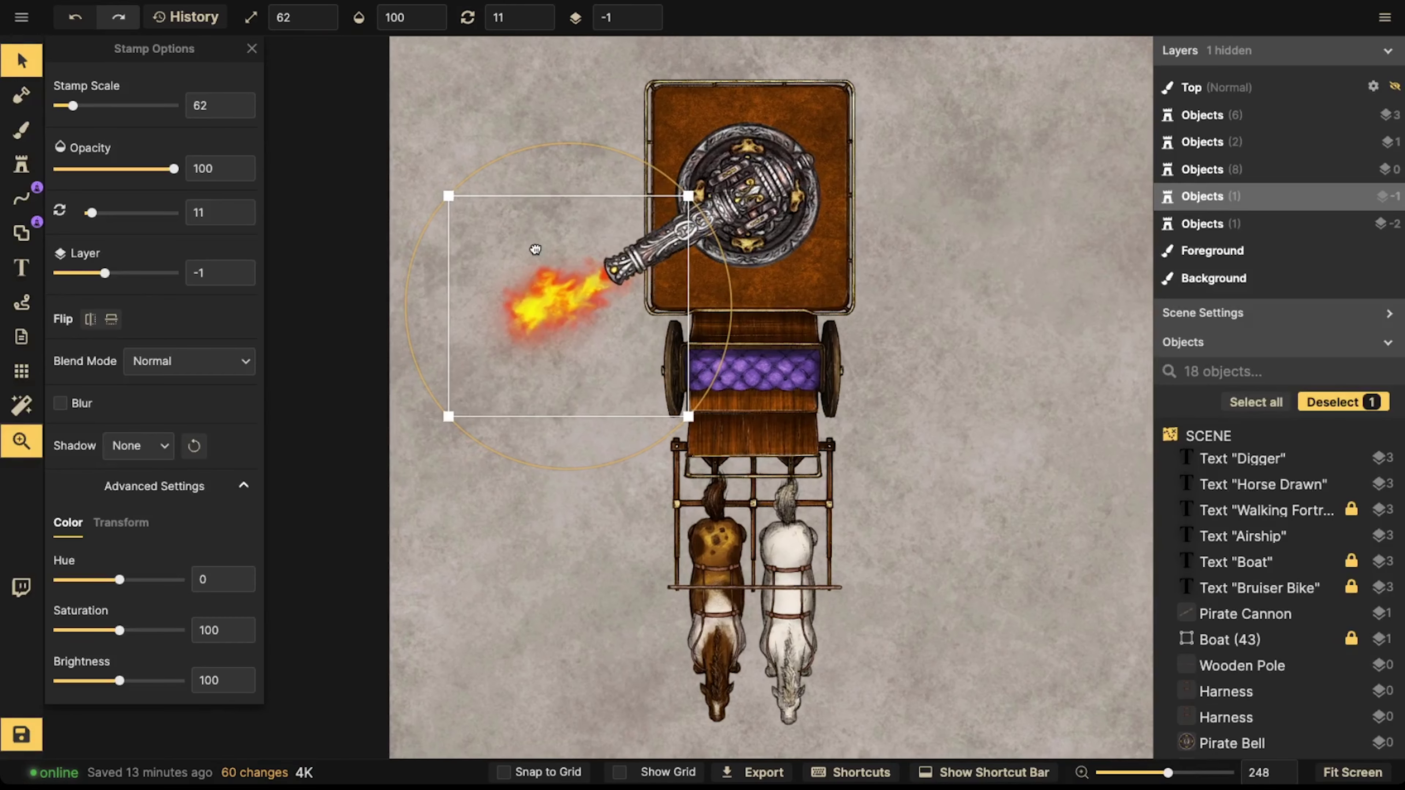
left_click_drag(120, 579, 95, 579)
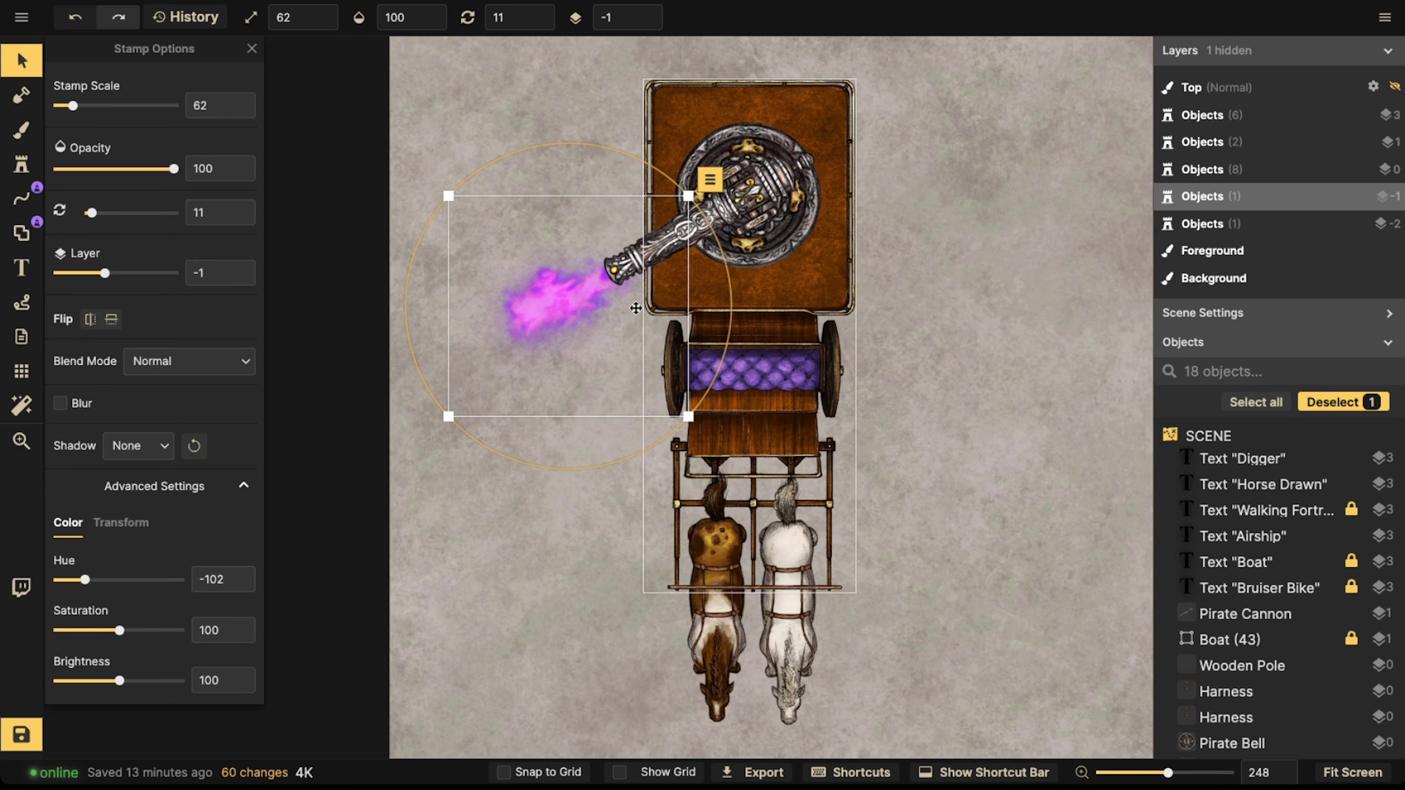
- Rotate the purple flame to 191, enlarge it to stamp scale 82, and align its wide end with the cannon's muzzle
scroll(562, 311, "up", 4)
scroll(558, 303, "down", 12)
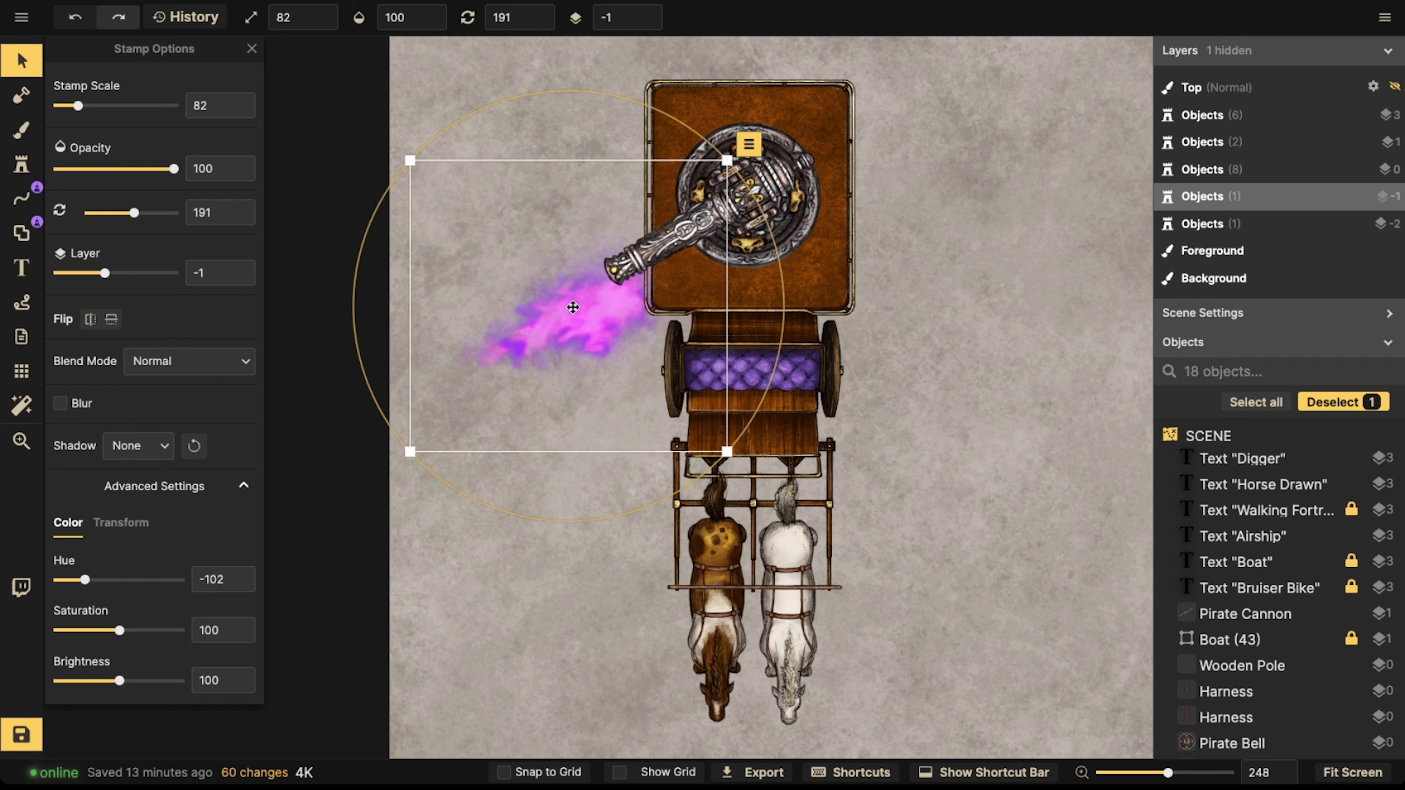
scroll(570, 326, "up", 5)
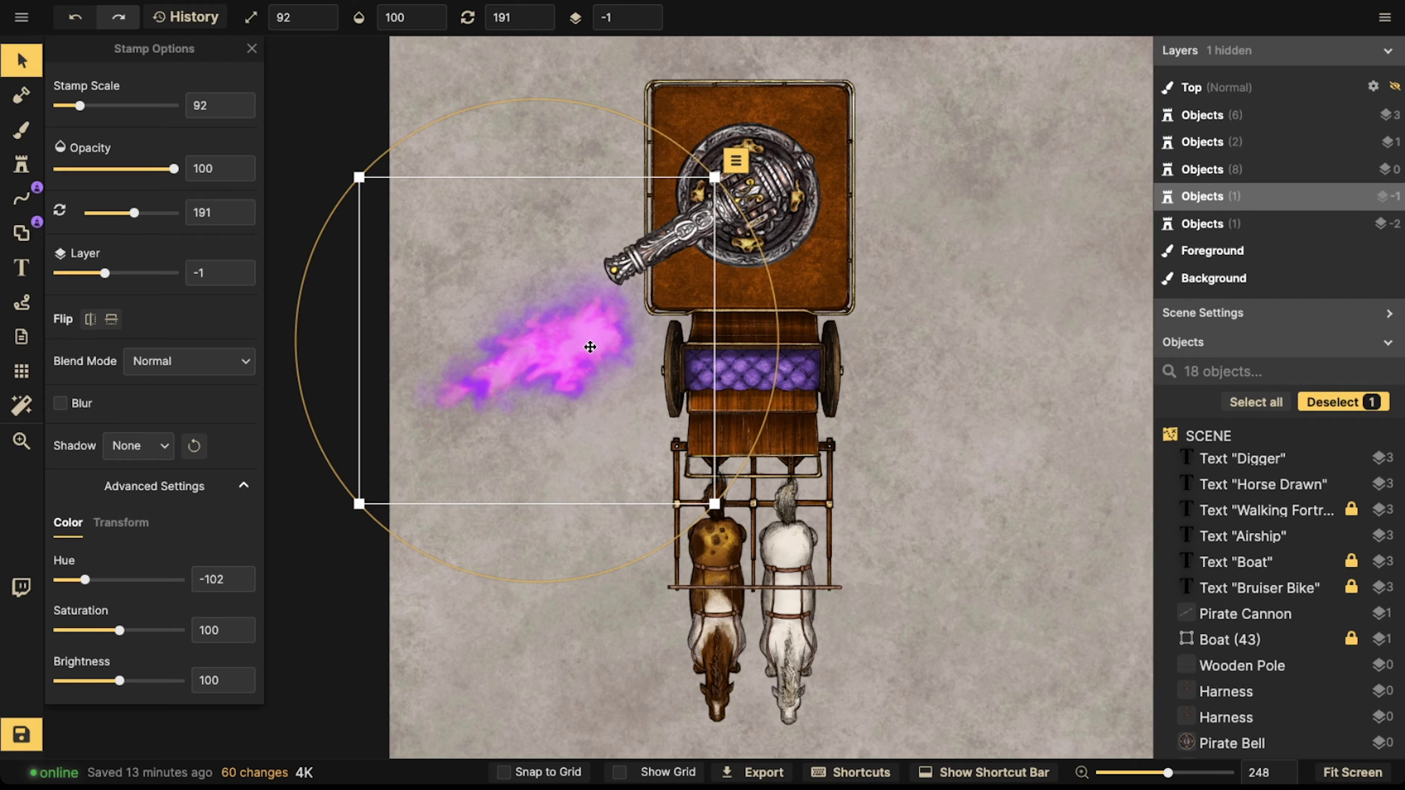
left_click_drag(590, 347, 584, 299)
scroll(588, 296, "down", 6)
scroll(597, 296, "up", 2)
scroll(581, 302, "up", 2)
- Transform the flame to width 88 and height 96, and nudge it against the cannon's muzzle
left_click(150, 529)
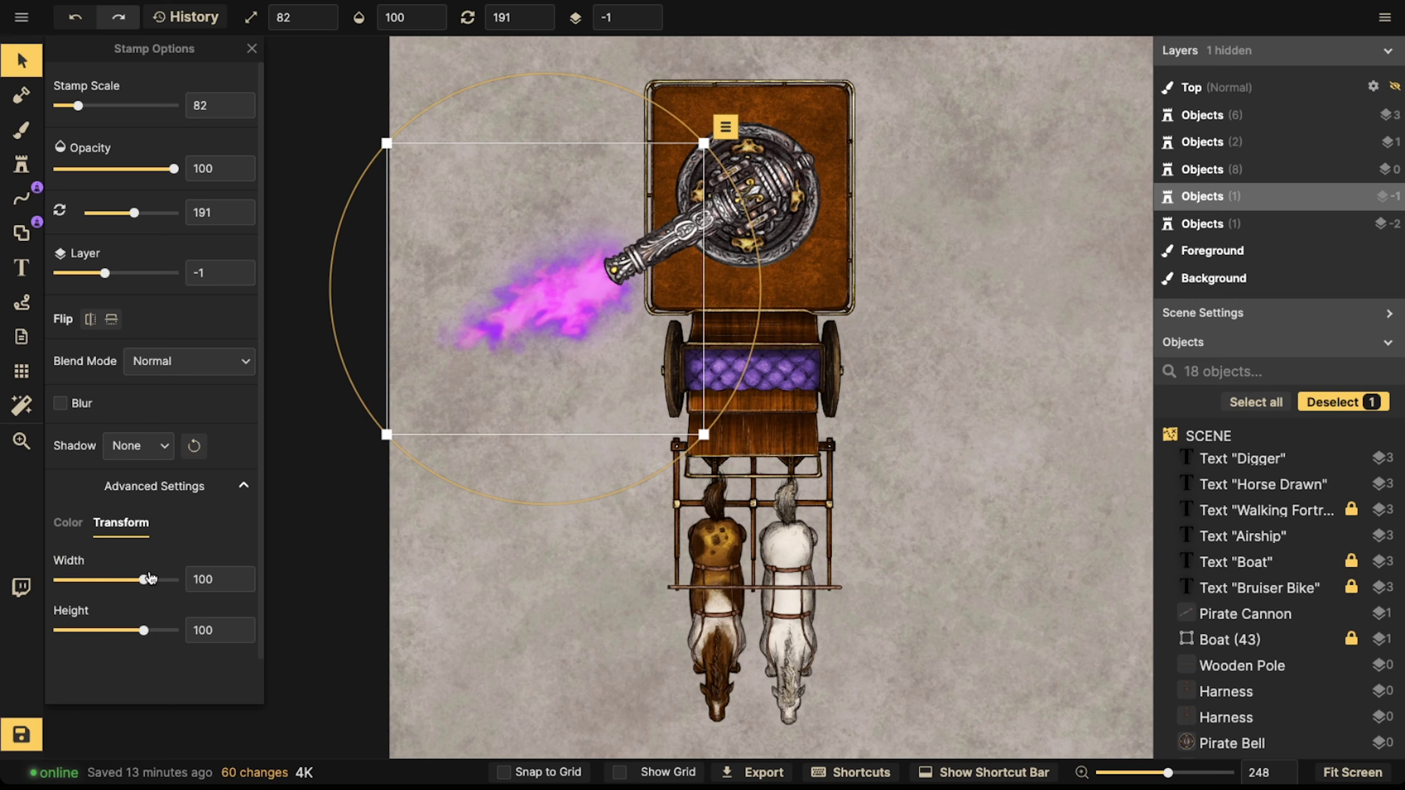
left_click_drag(145, 579, 147, 579)
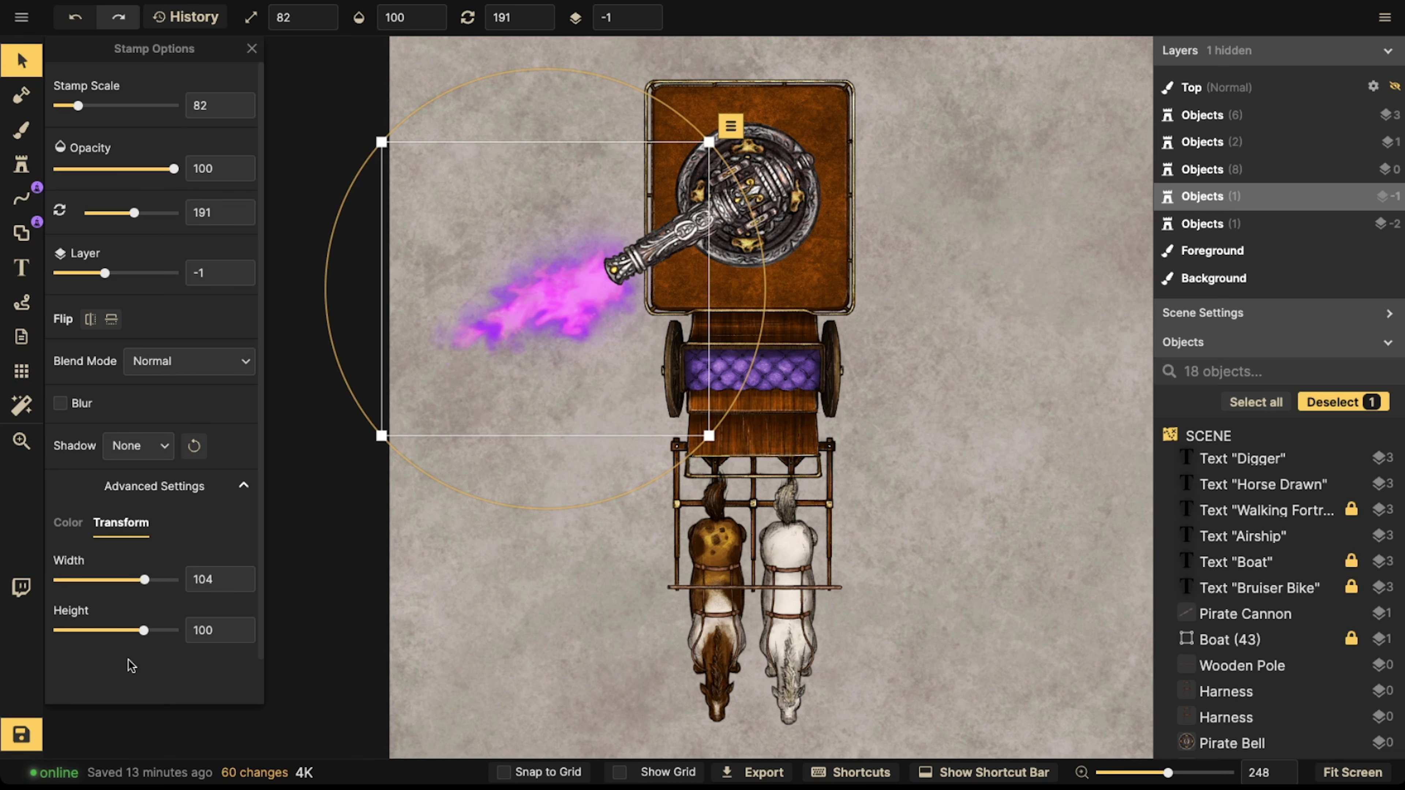
left_click_drag(142, 635, 140, 631)
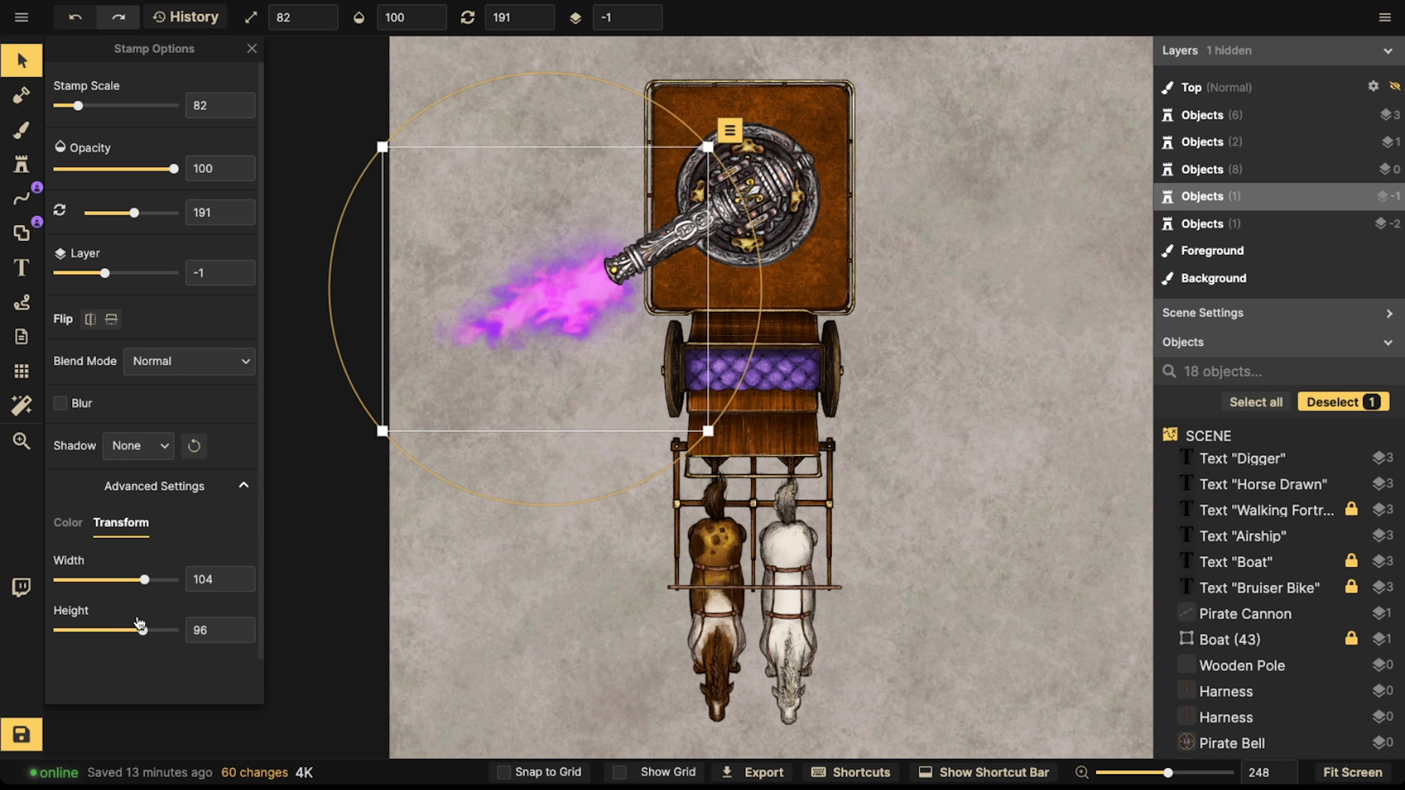
left_click_drag(145, 580, 143, 580)
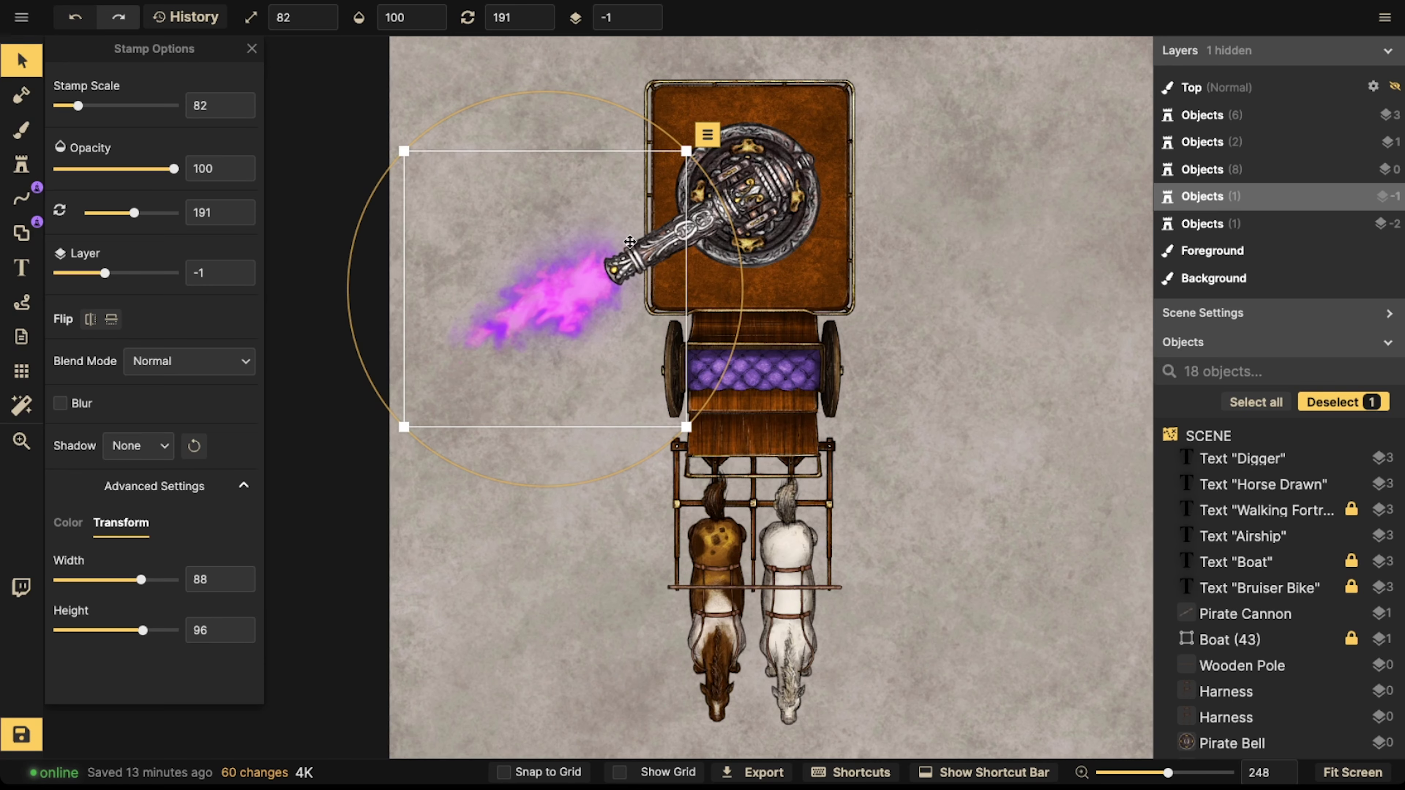
left_click_drag(576, 272, 575, 277)
scroll(544, 234, "down", 3)
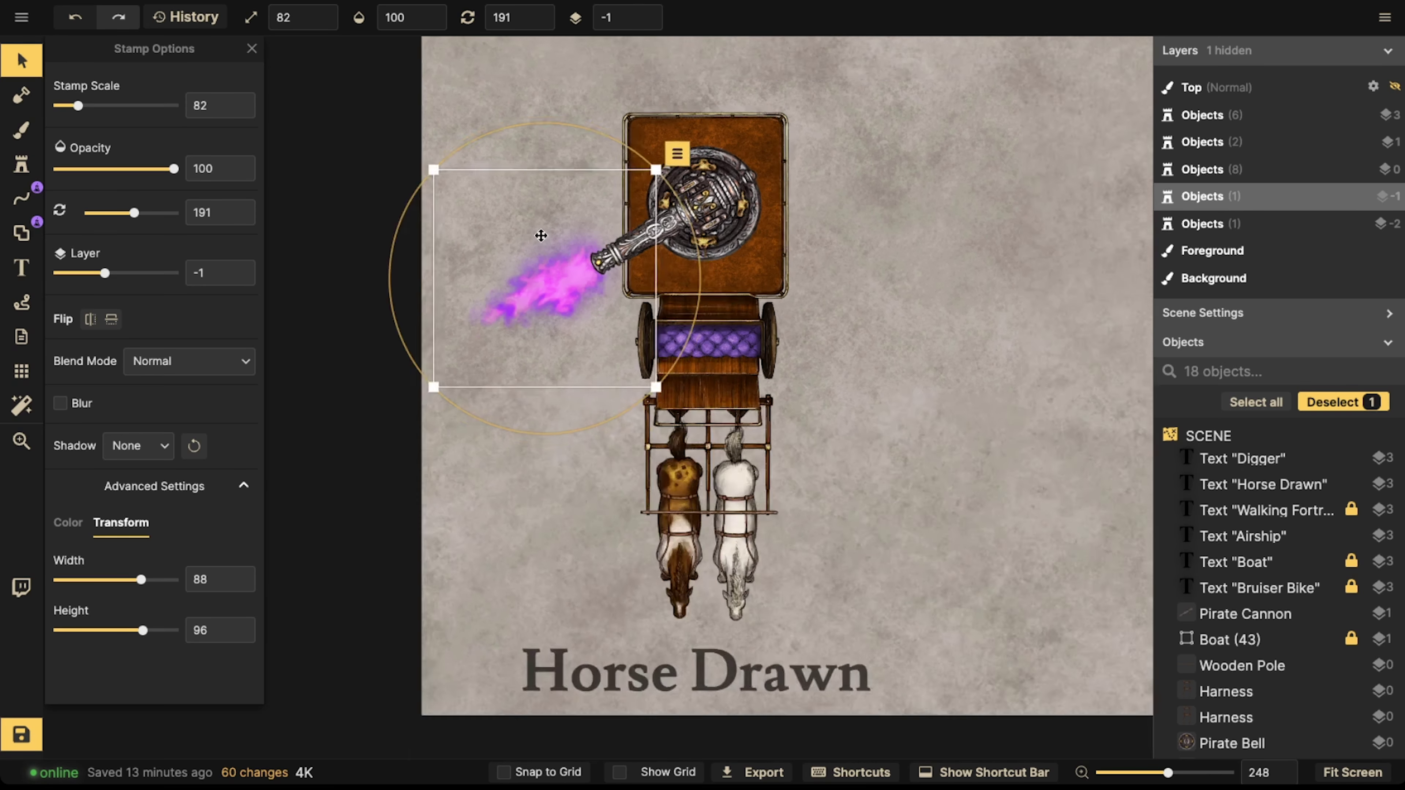
left_click_drag(598, 145, 584, 156)
left_click_drag(542, 289, 542, 291)
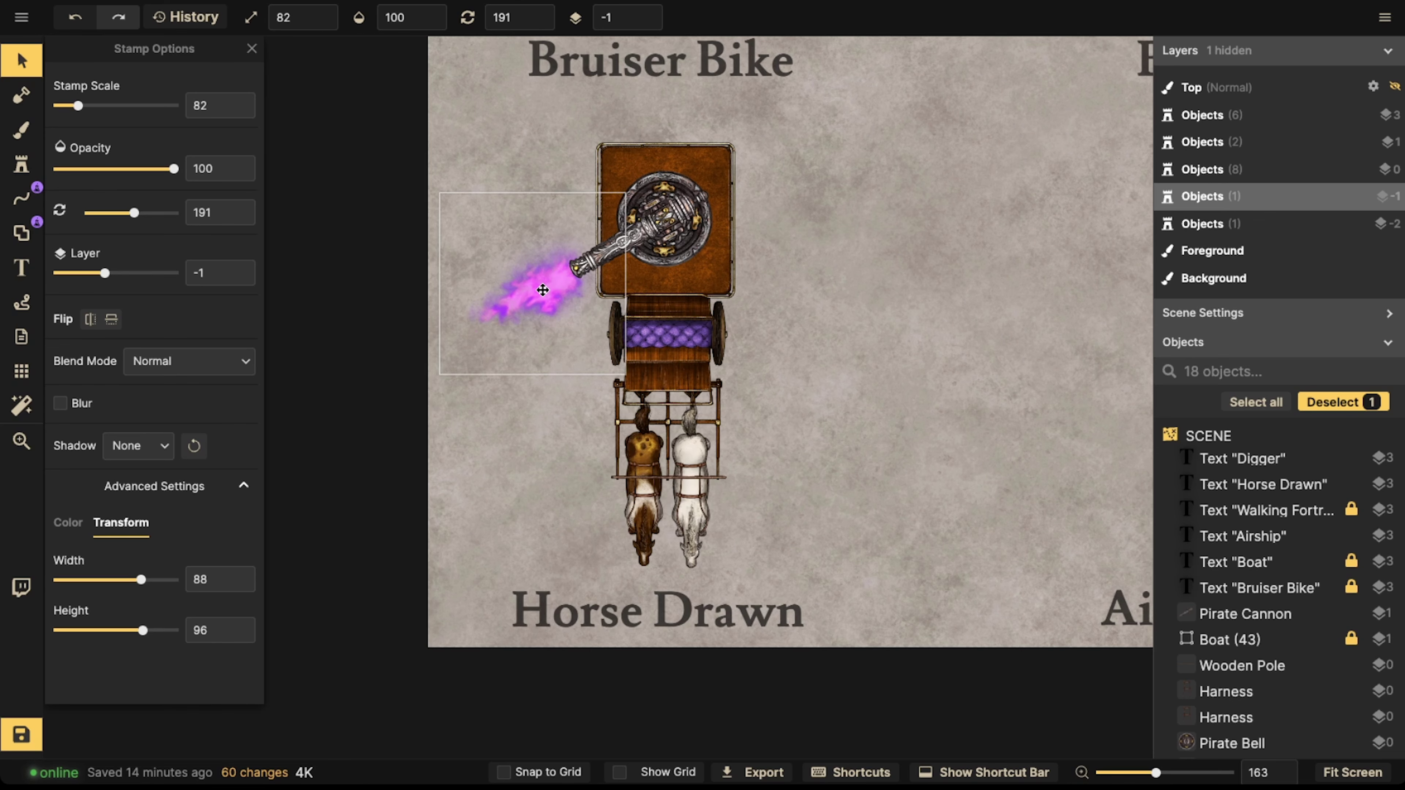
scroll(542, 288, "up", 4)
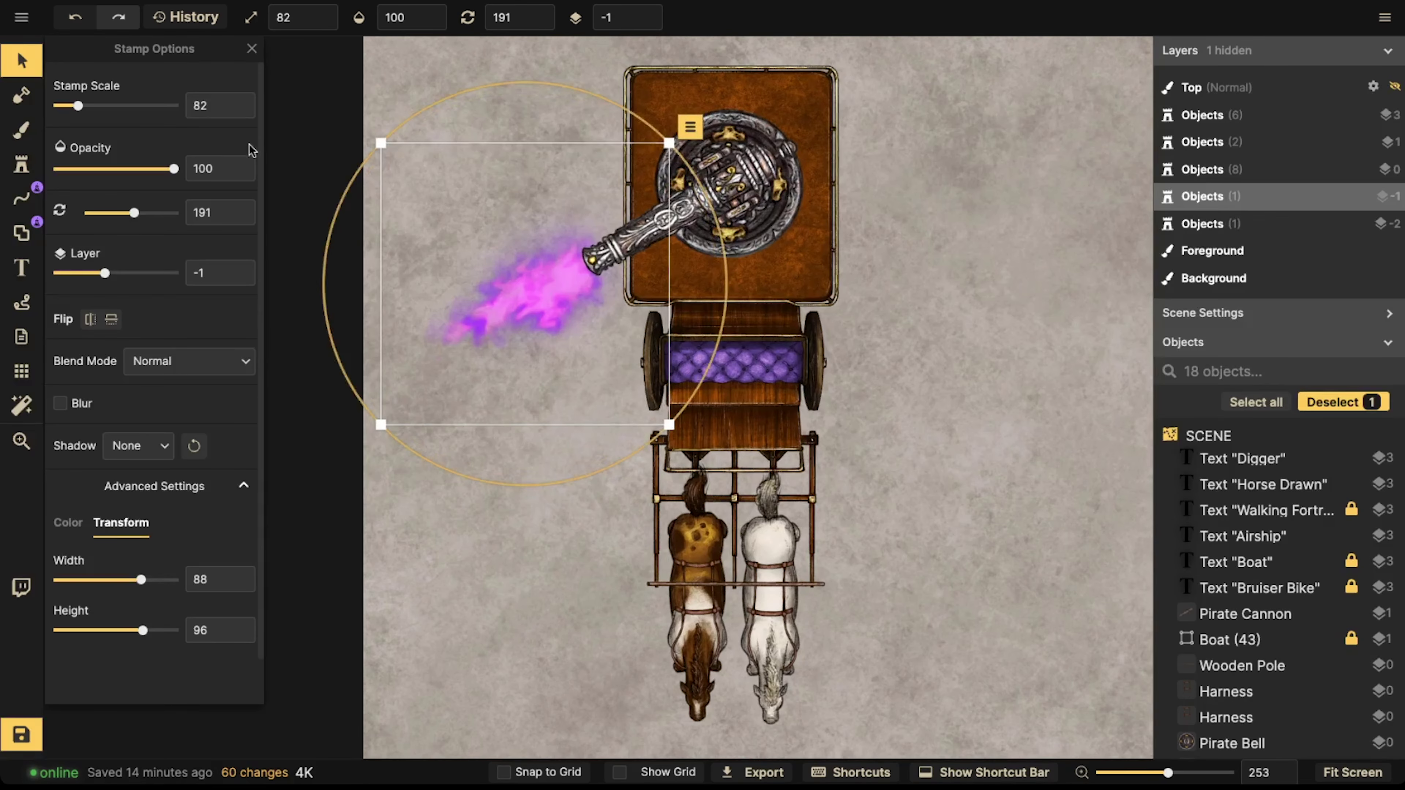
- Search the stamp catalog for "fey" and choose the yellow sparkle stamp set with six variants
left_click(20, 164)
left_click(113, 204)
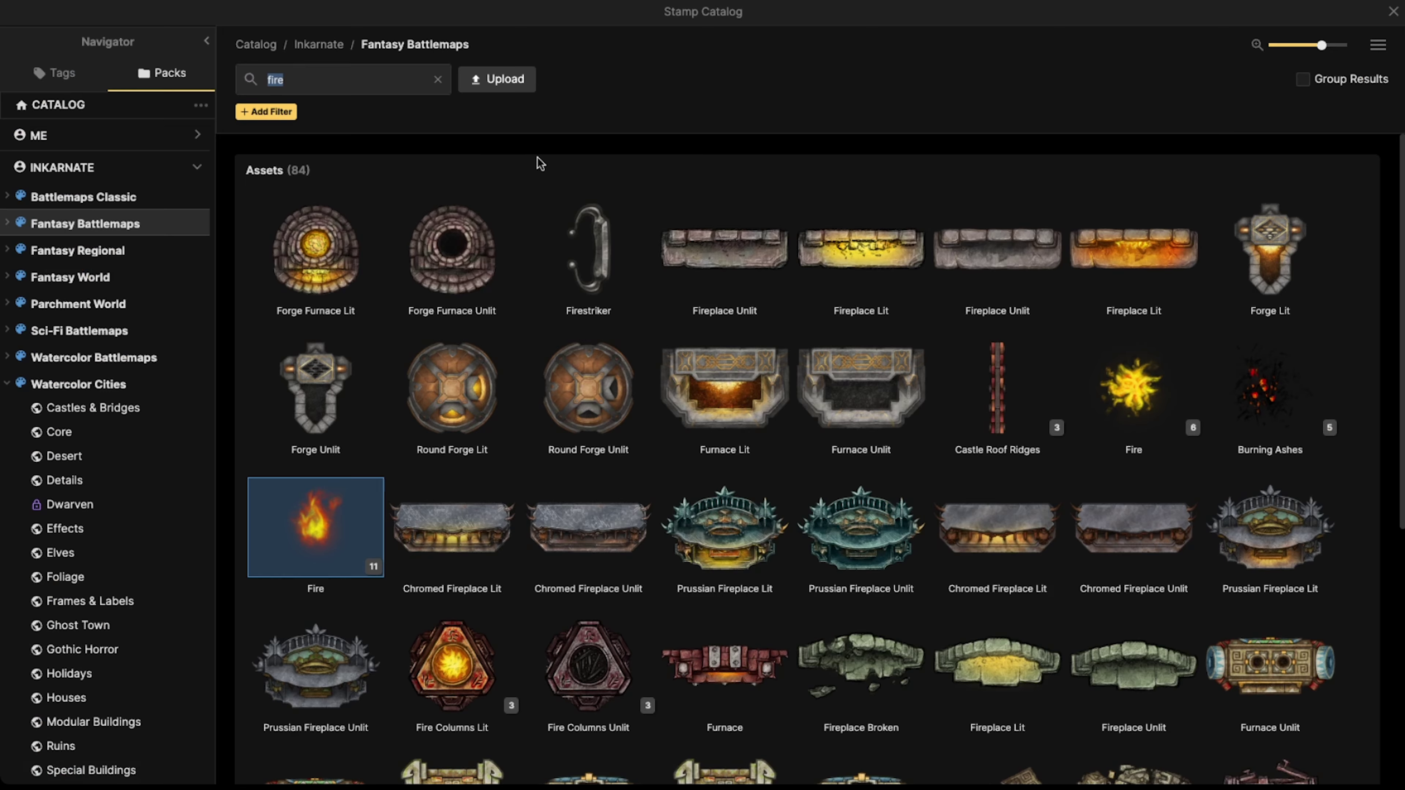
type("fey")
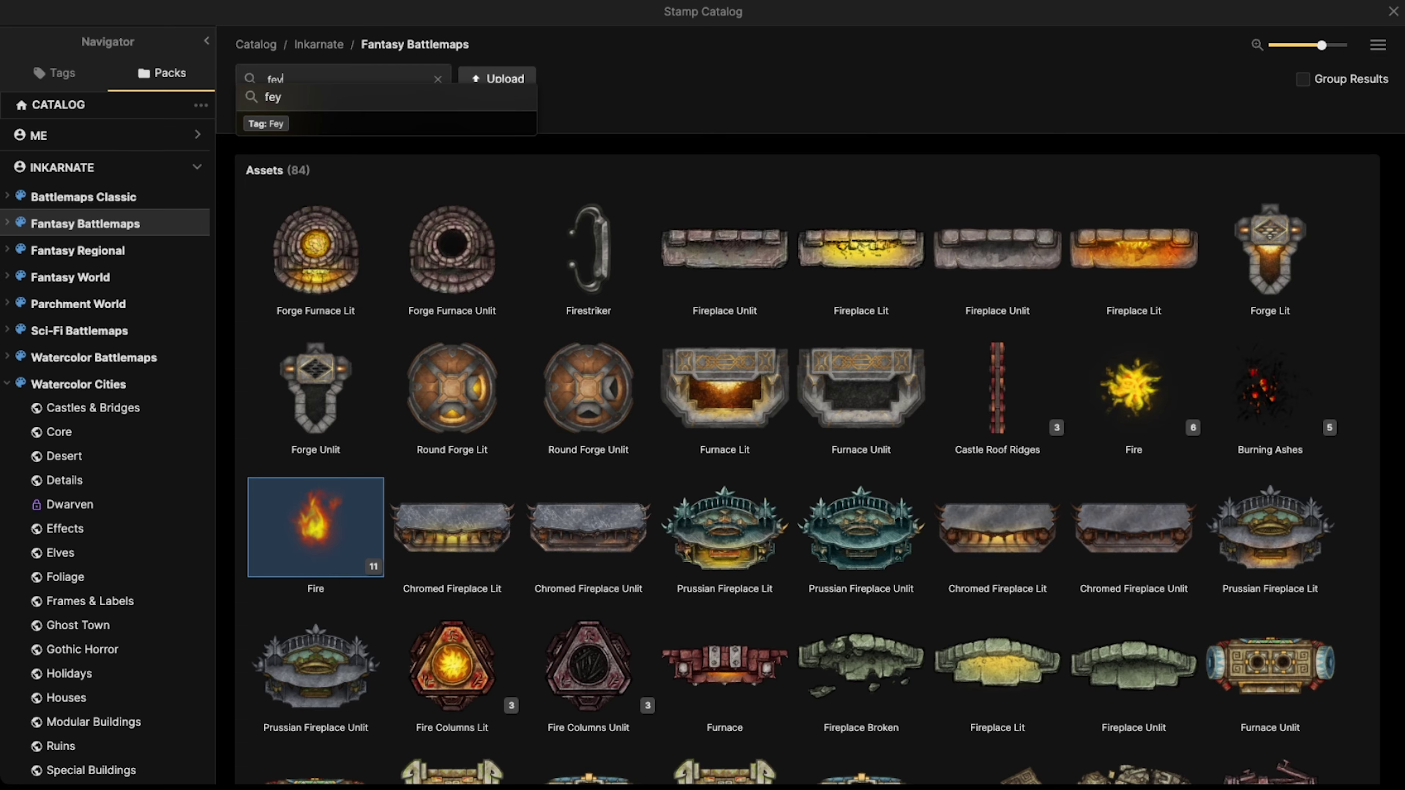
key("Return")
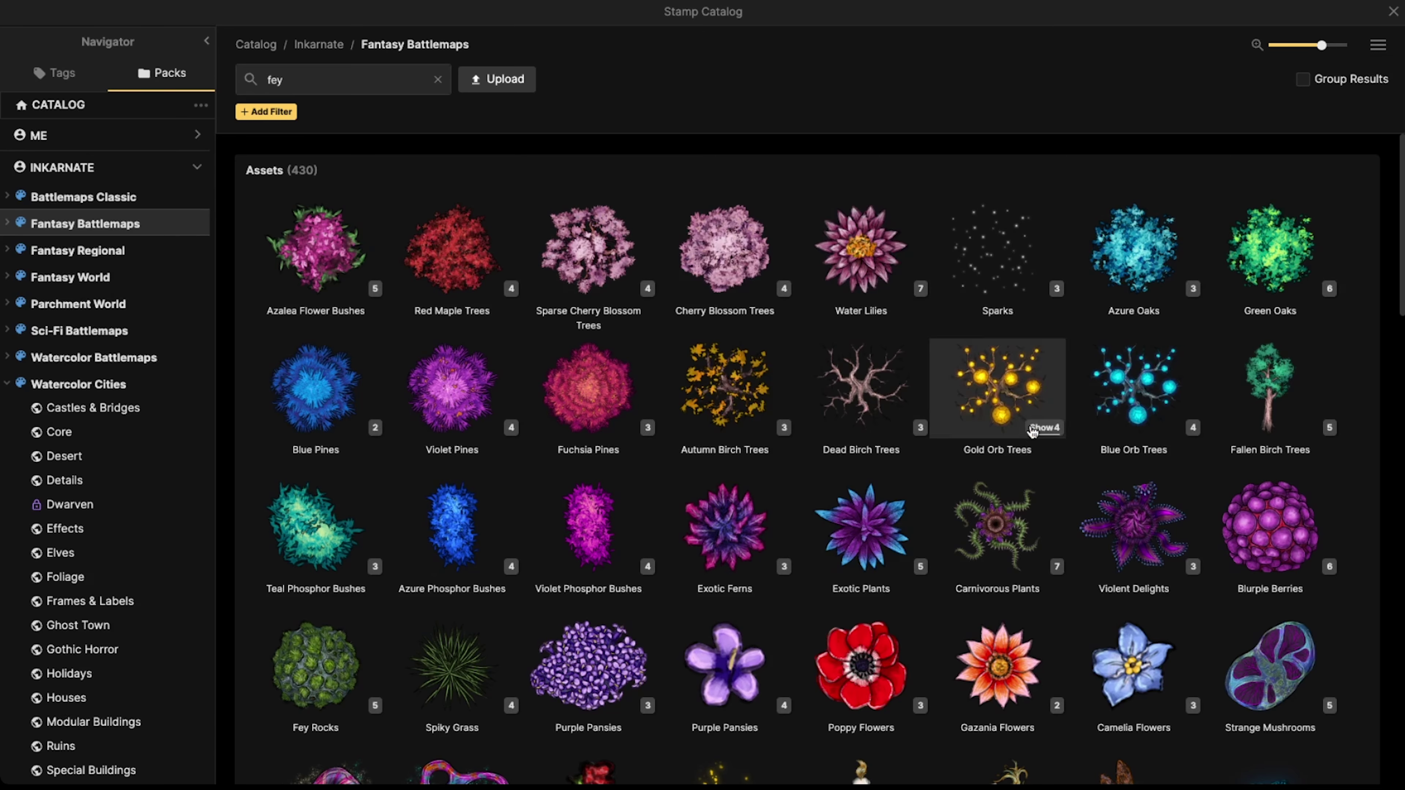
scroll(830, 526, "down", 3)
left_click(722, 621)
- Place a sparkle stamp at scale 82 beside the purple flame and set its hue to -21
scroll(498, 288, "up", 2)
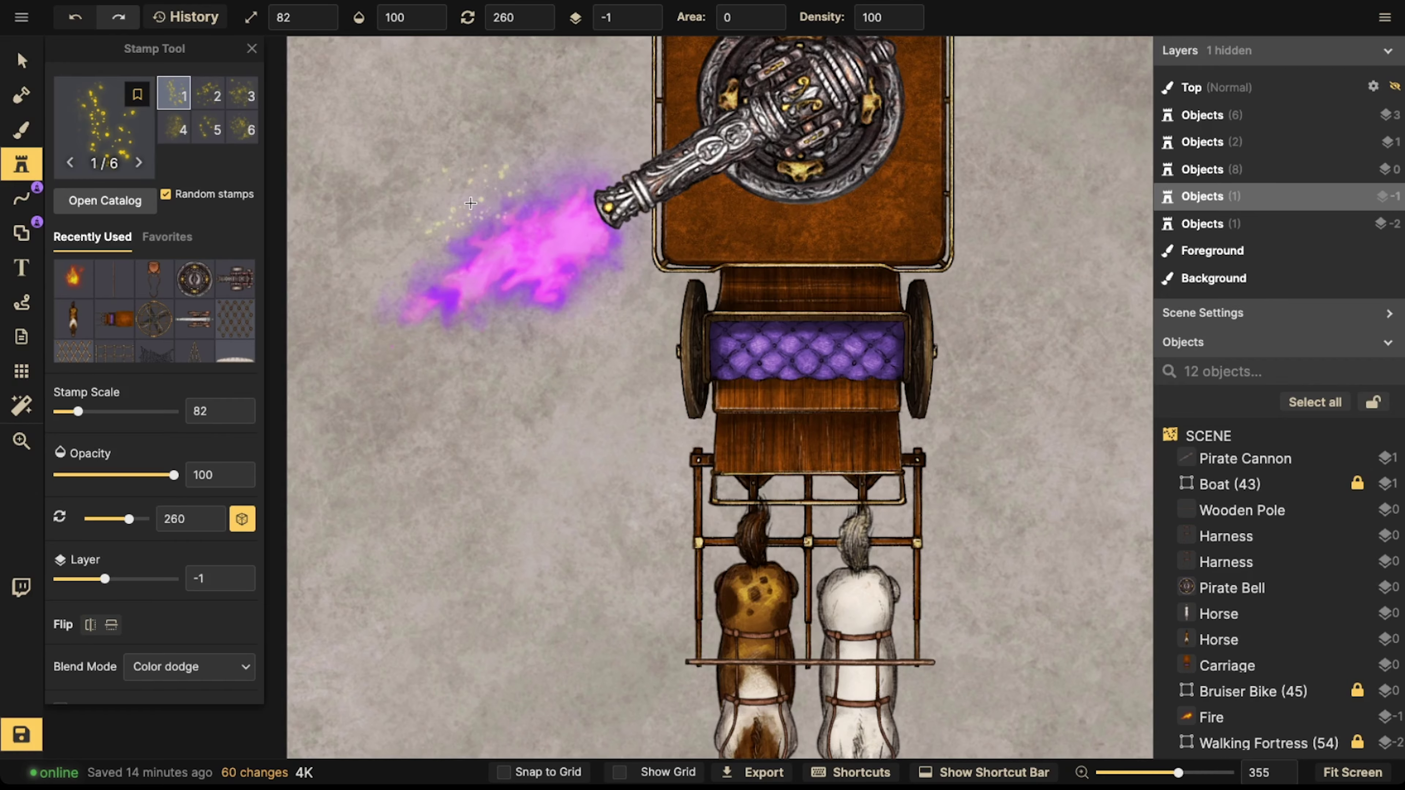
left_click(471, 209)
left_click(22, 60)
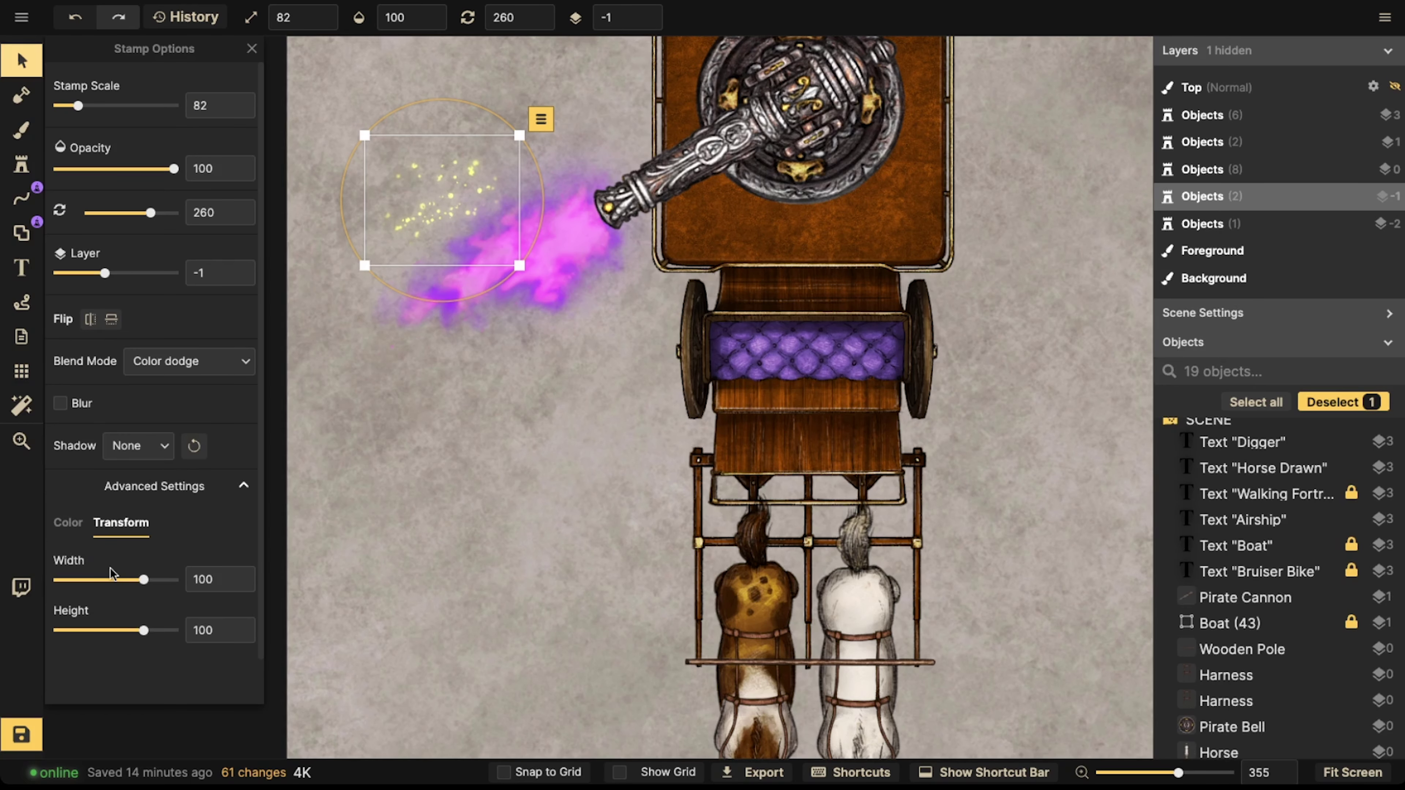
mouse_move(131, 580)
left_mouse_down()
mouse_move(80, 578)
mouse_move(113, 578)
left_mouse_up()
left_click(67, 523)
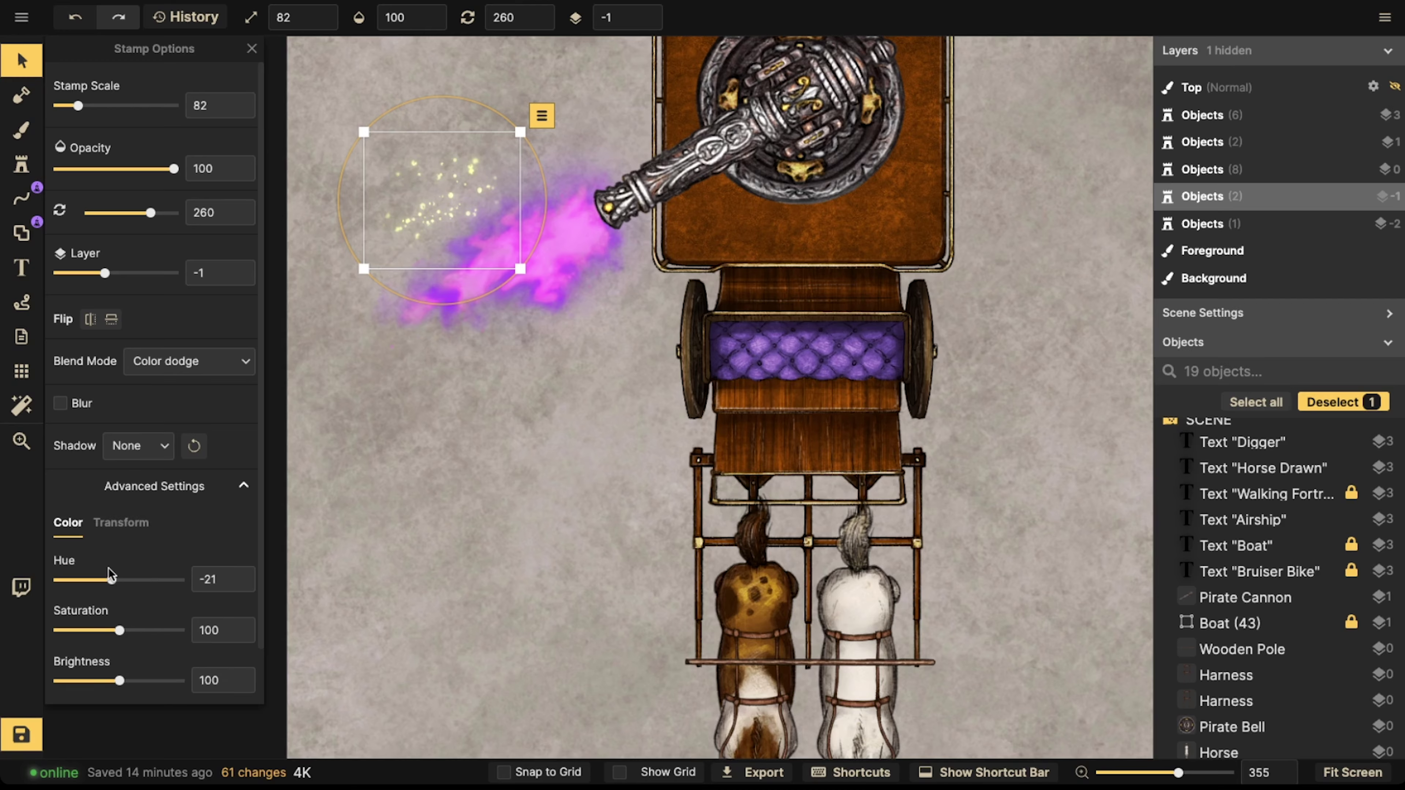
- Set the sparkles' blend mode to Normal, enlarge them to stamp scale 102, and move them closer to the flame
left_click(174, 361)
left_click(103, 421)
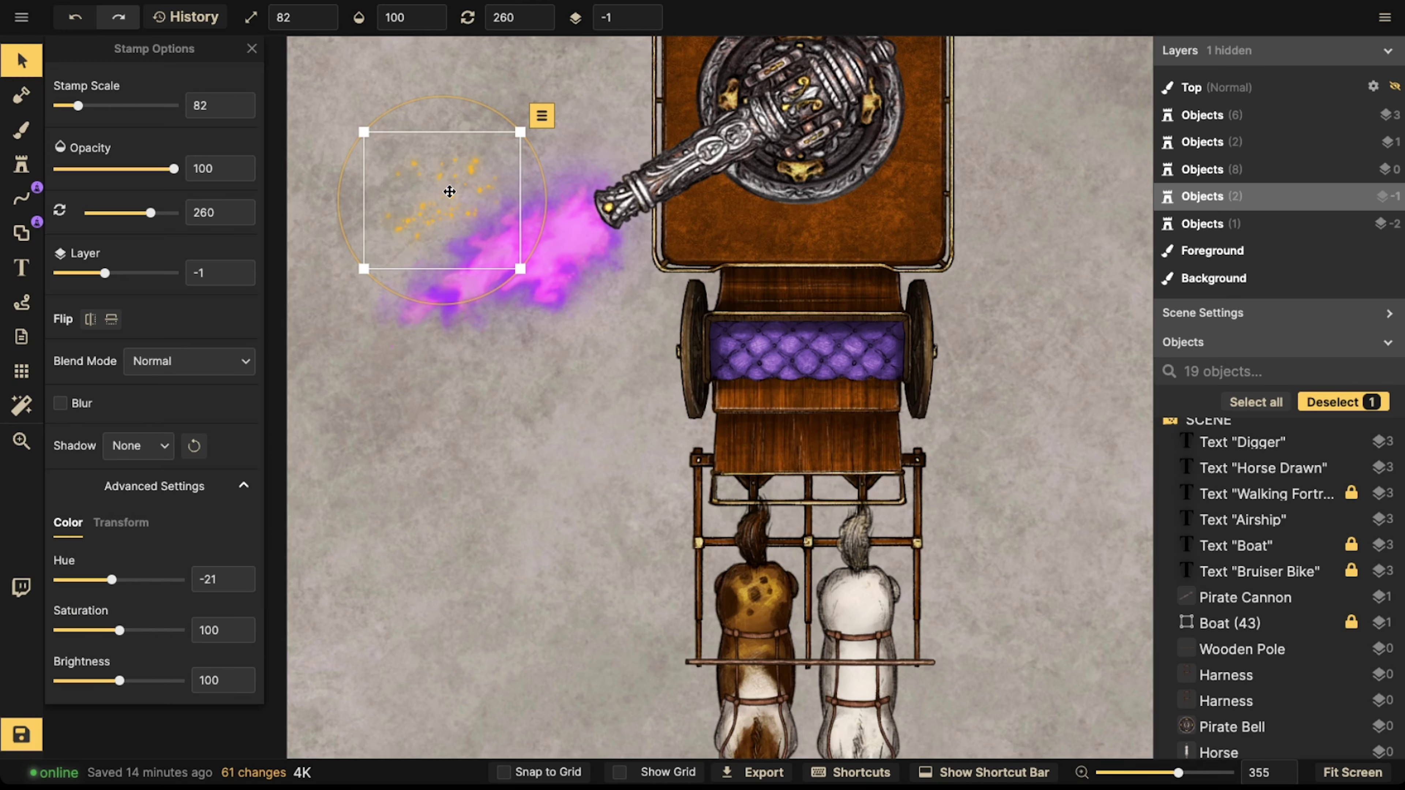
left_click_drag(449, 192, 472, 201)
scroll(472, 200, "up", 4)
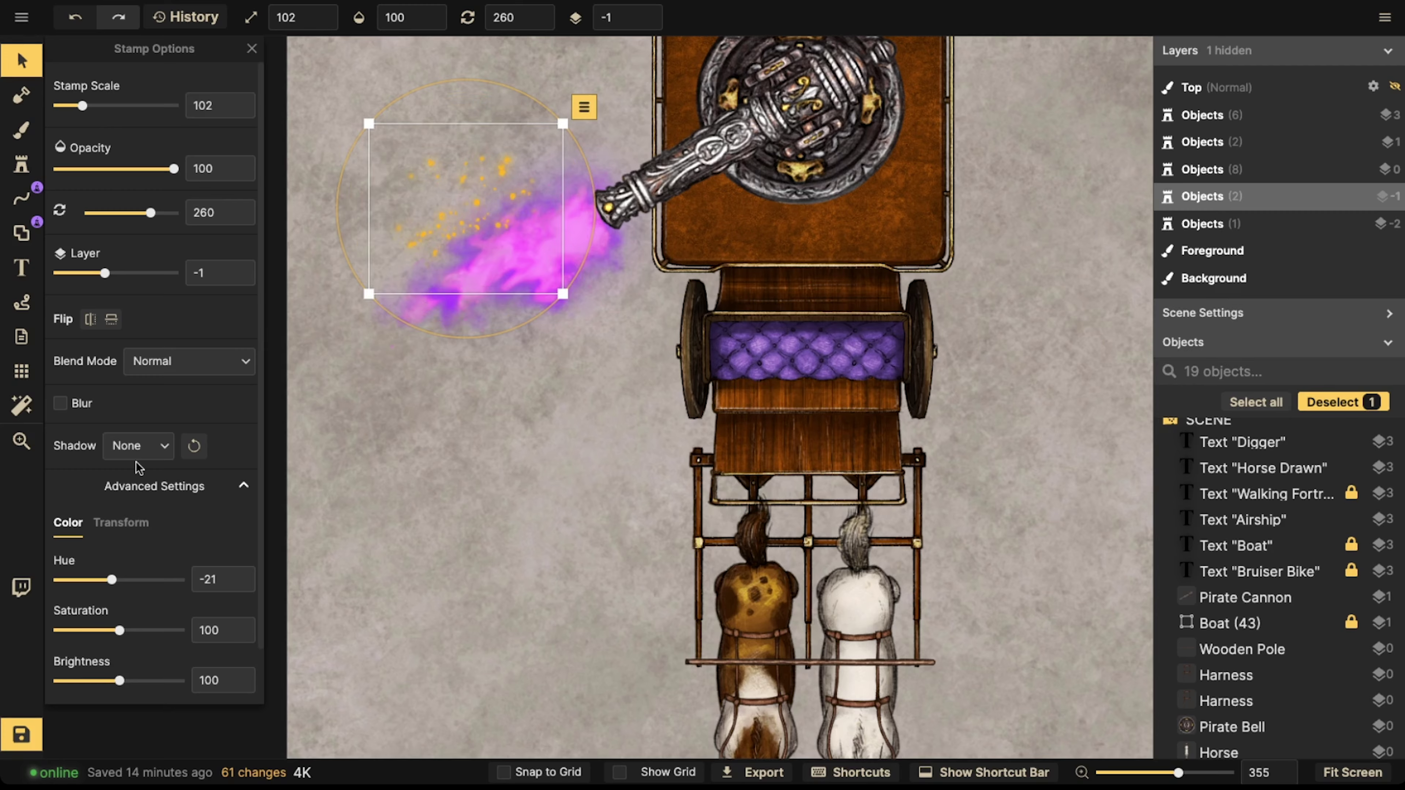
- Change the sparkles' blend mode to Screen and shift their hue to -85
left_click(185, 361)
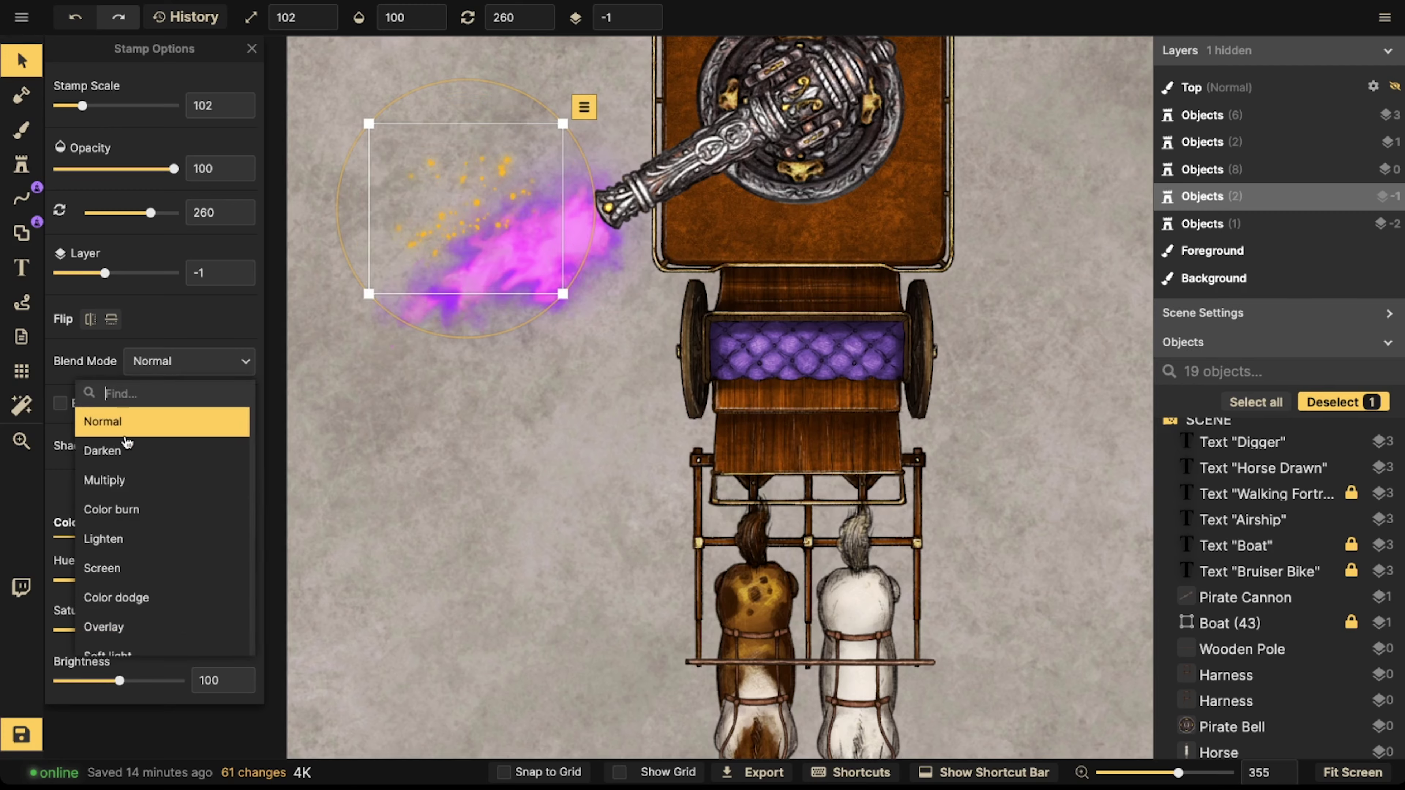
left_click(121, 429)
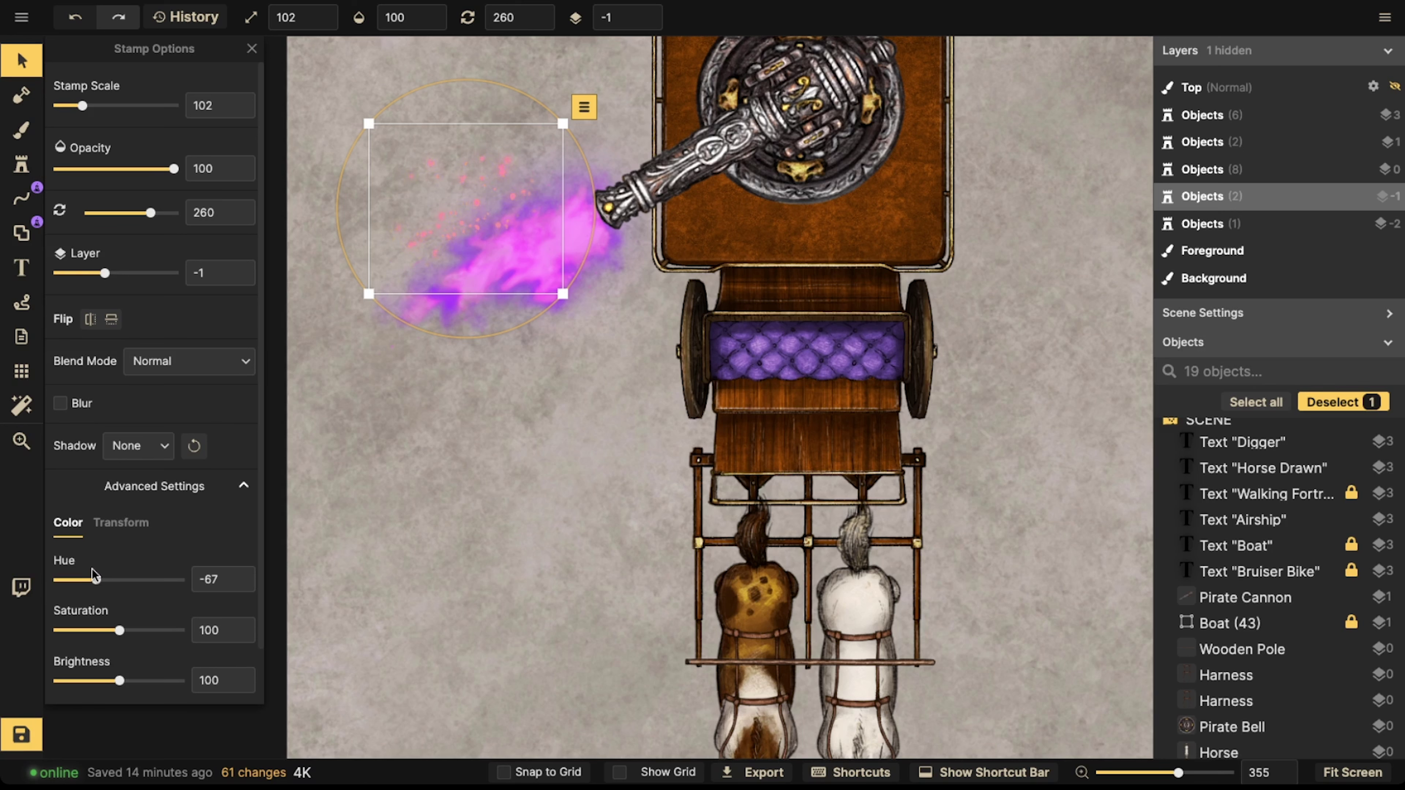
left_click(154, 368)
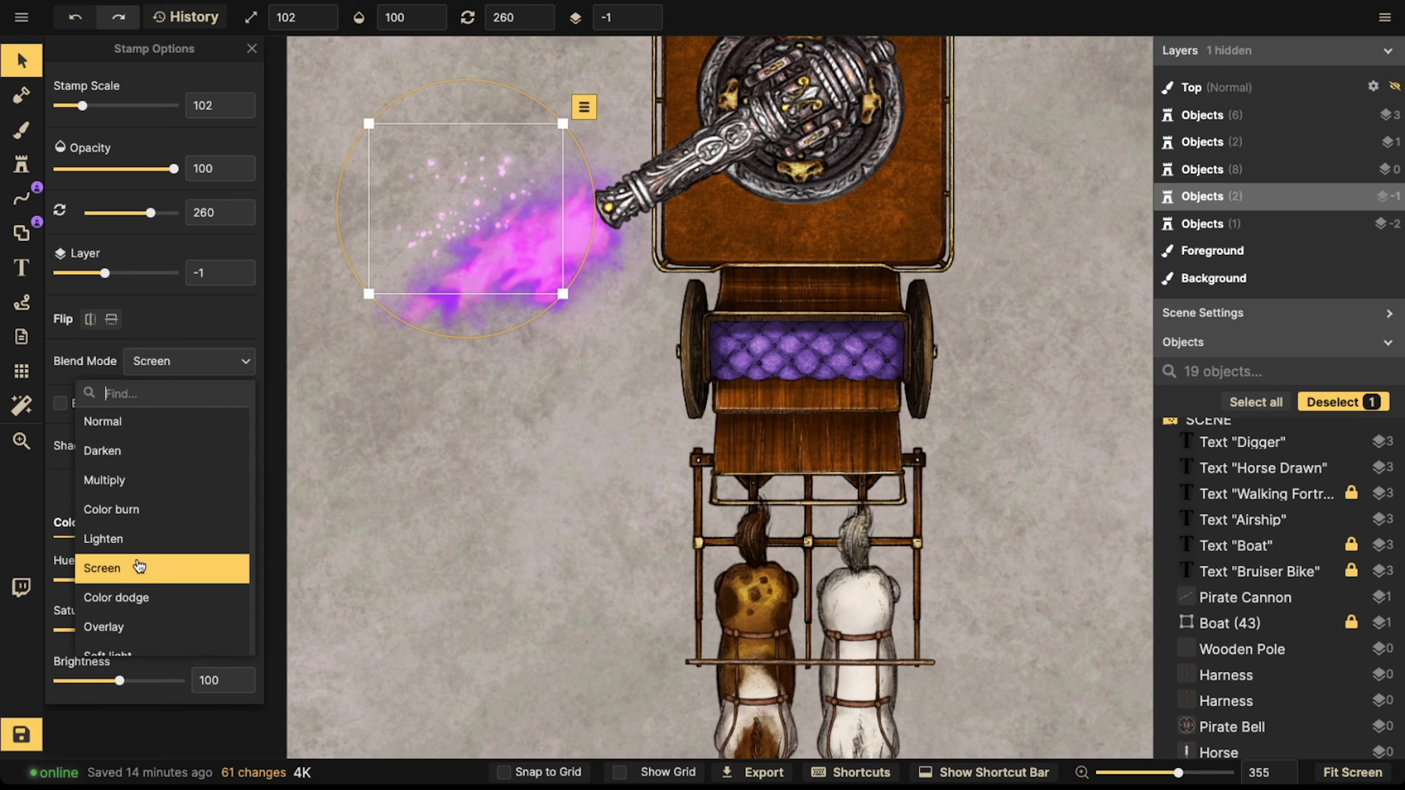
left_click(142, 578)
- Enlarge the sparkles to stamp scale 122 and position them over the purple flame
key("bracketright")
left_click_drag(509, 187, 575, 229)
scroll(486, 235, "down", 2)
scroll(575, 229, "up", 3)
scroll(568, 225, "down", 4)
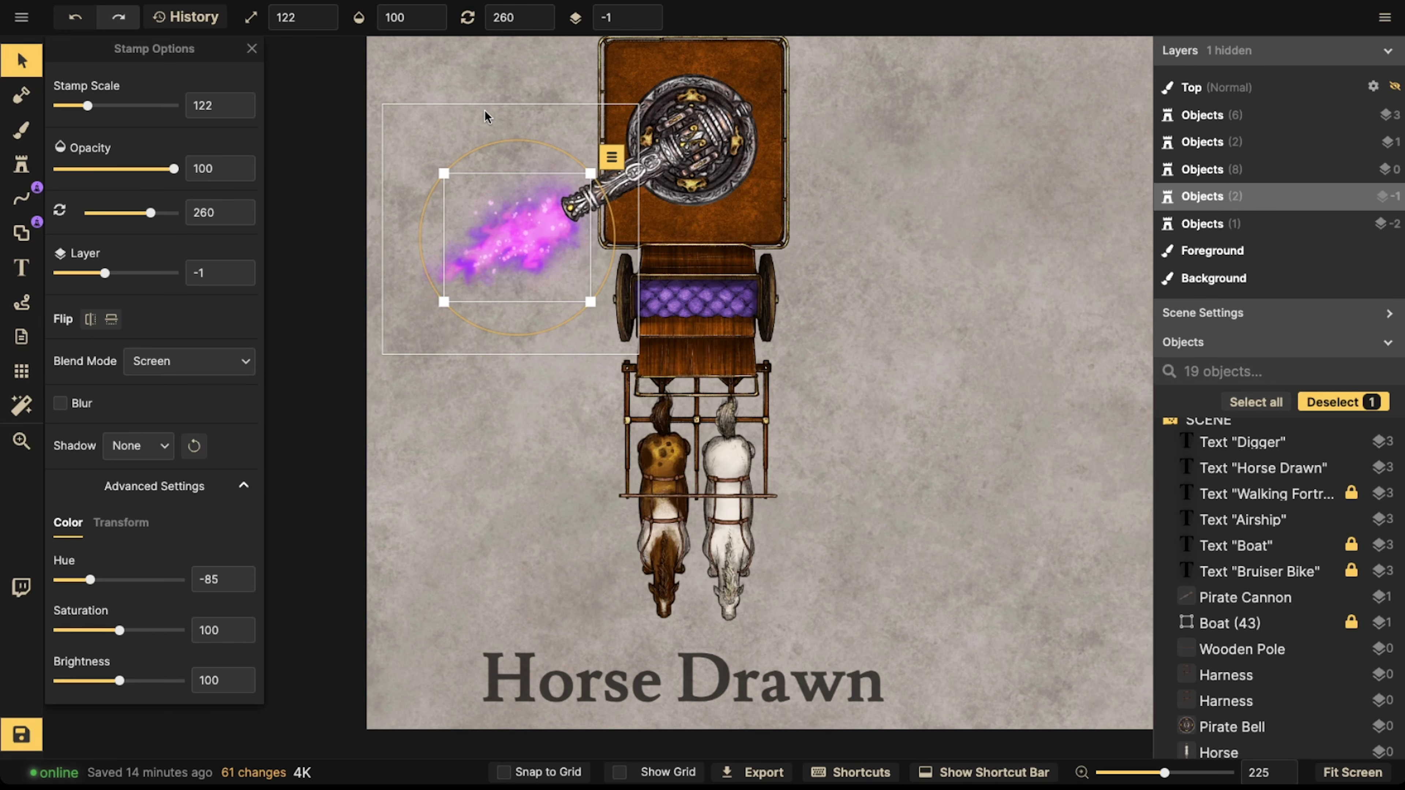
left_click(485, 118)
scroll(486, 118, "down", 1)
left_click_drag(508, 148, 469, 198)
left_click_drag(481, 265, 509, 272)
left_click(570, 151)
scroll(577, 213, "up", 3)
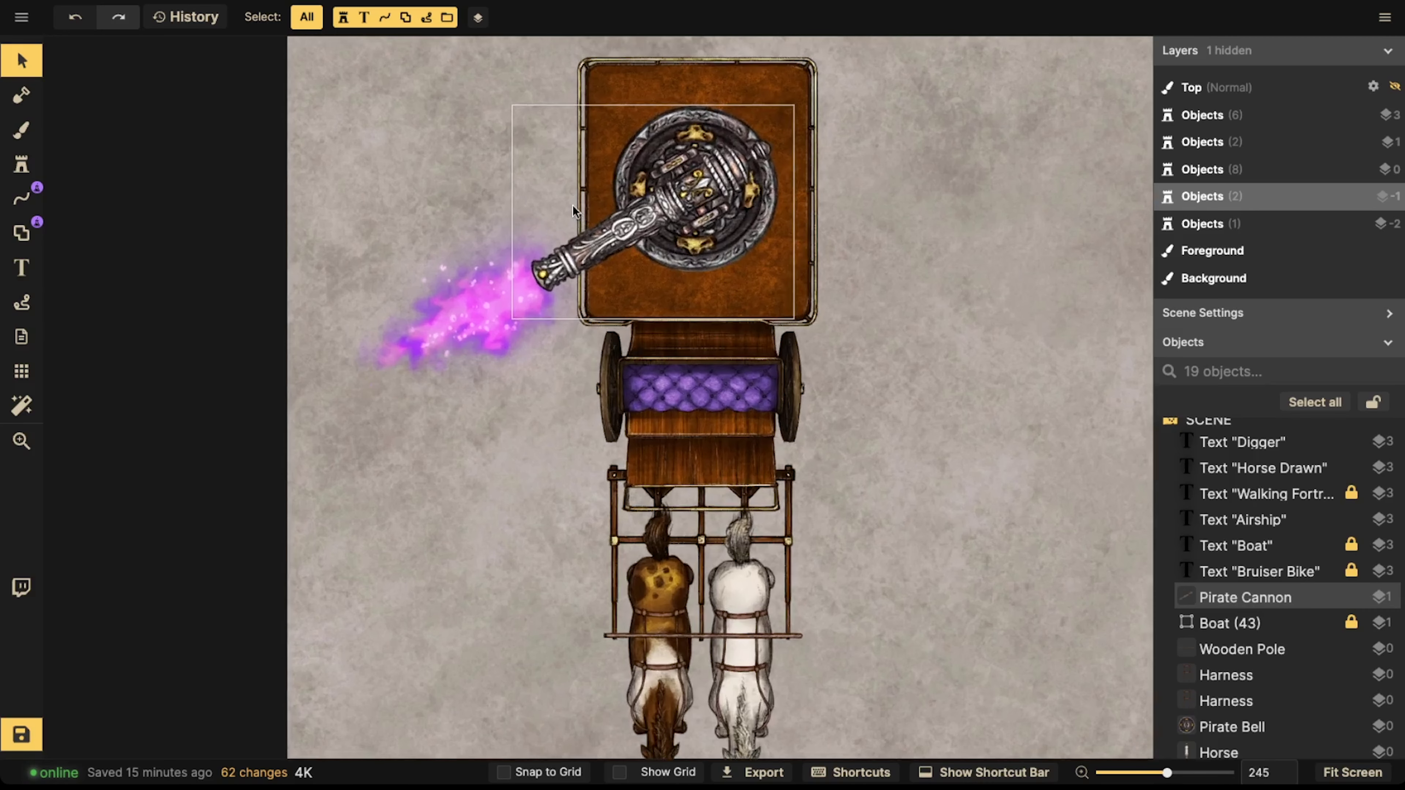
left_click(432, 210)
- Set up the Line tool with a solid-colour stroke in magenta f559dd
left_click(37, 206)
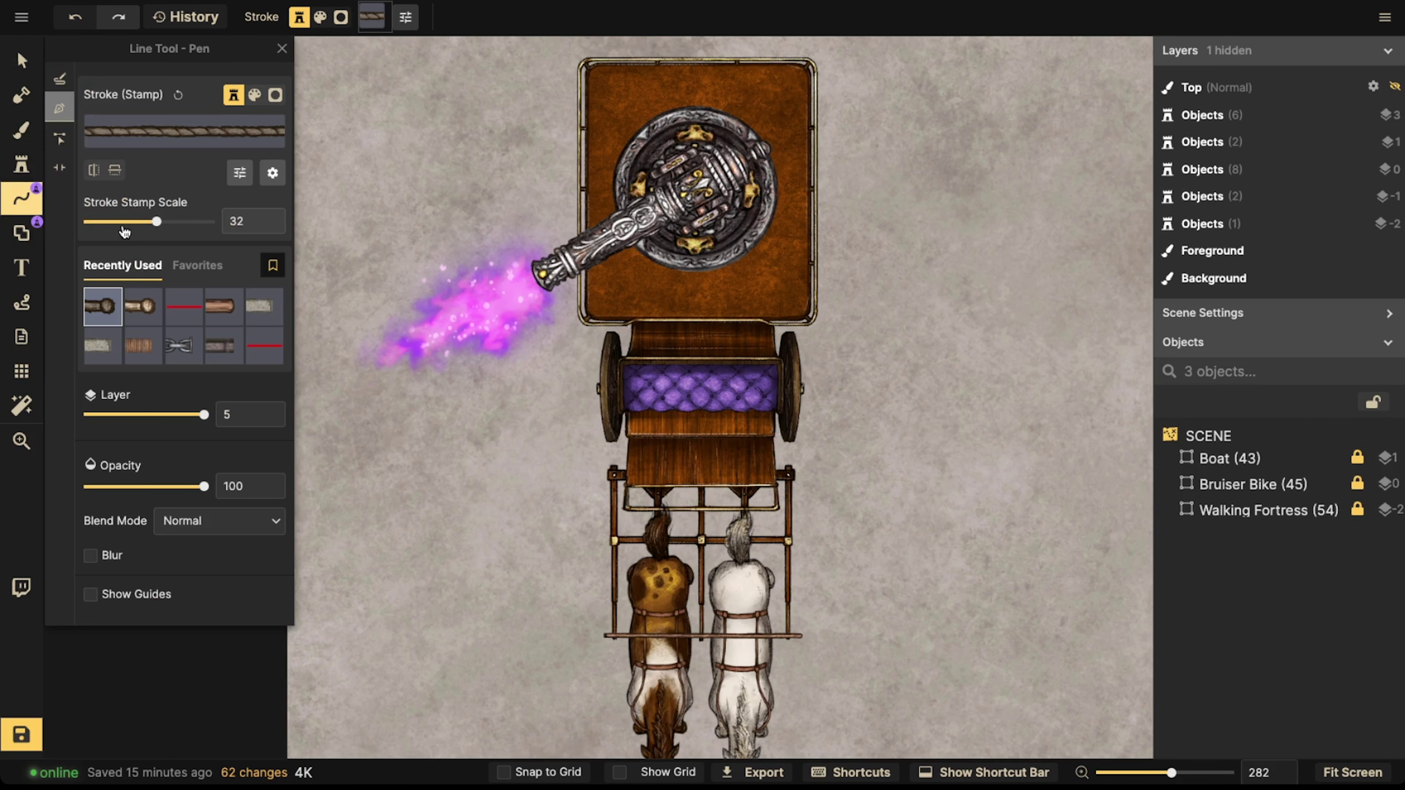
left_click(181, 314)
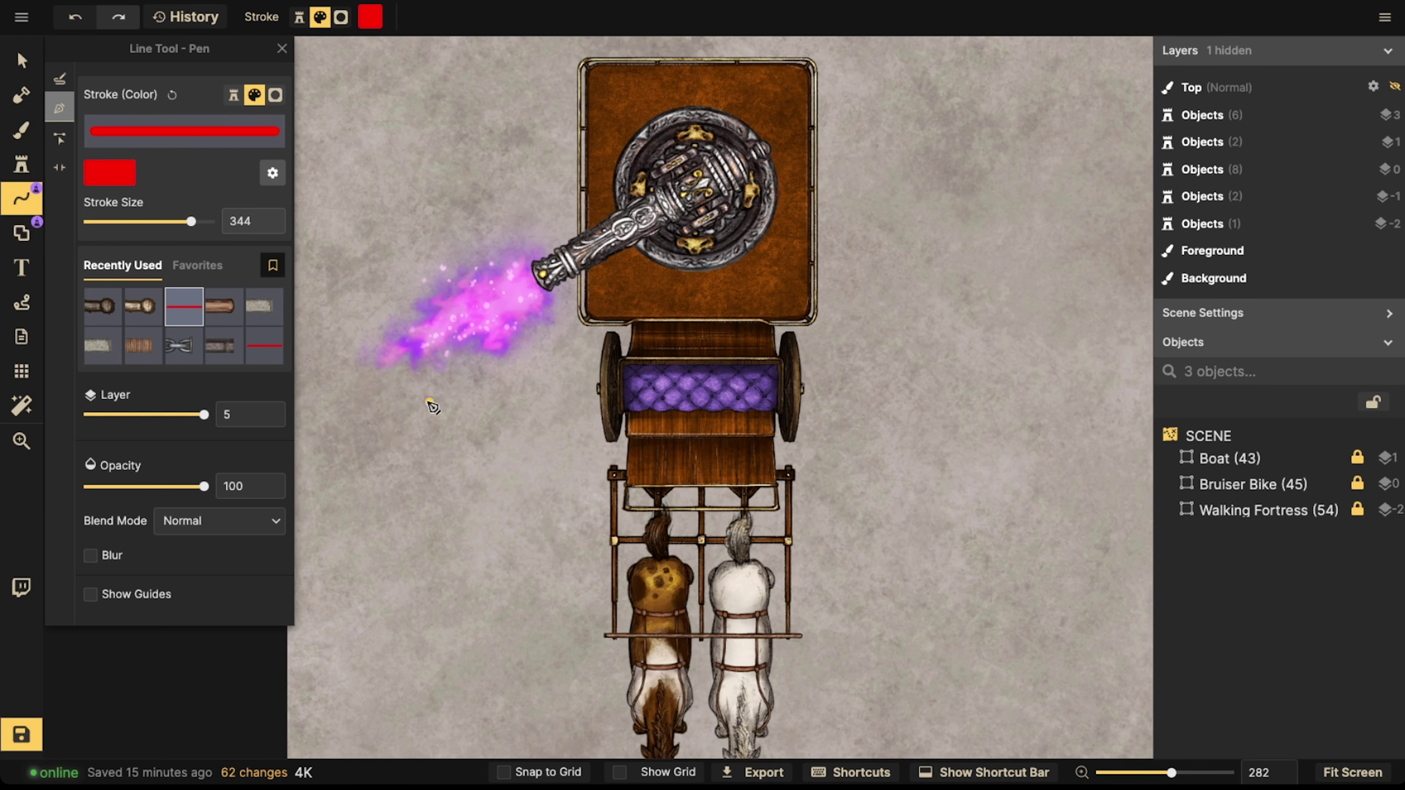
left_click(402, 412)
key("Escape")
left_click(271, 173)
left_click(119, 176)
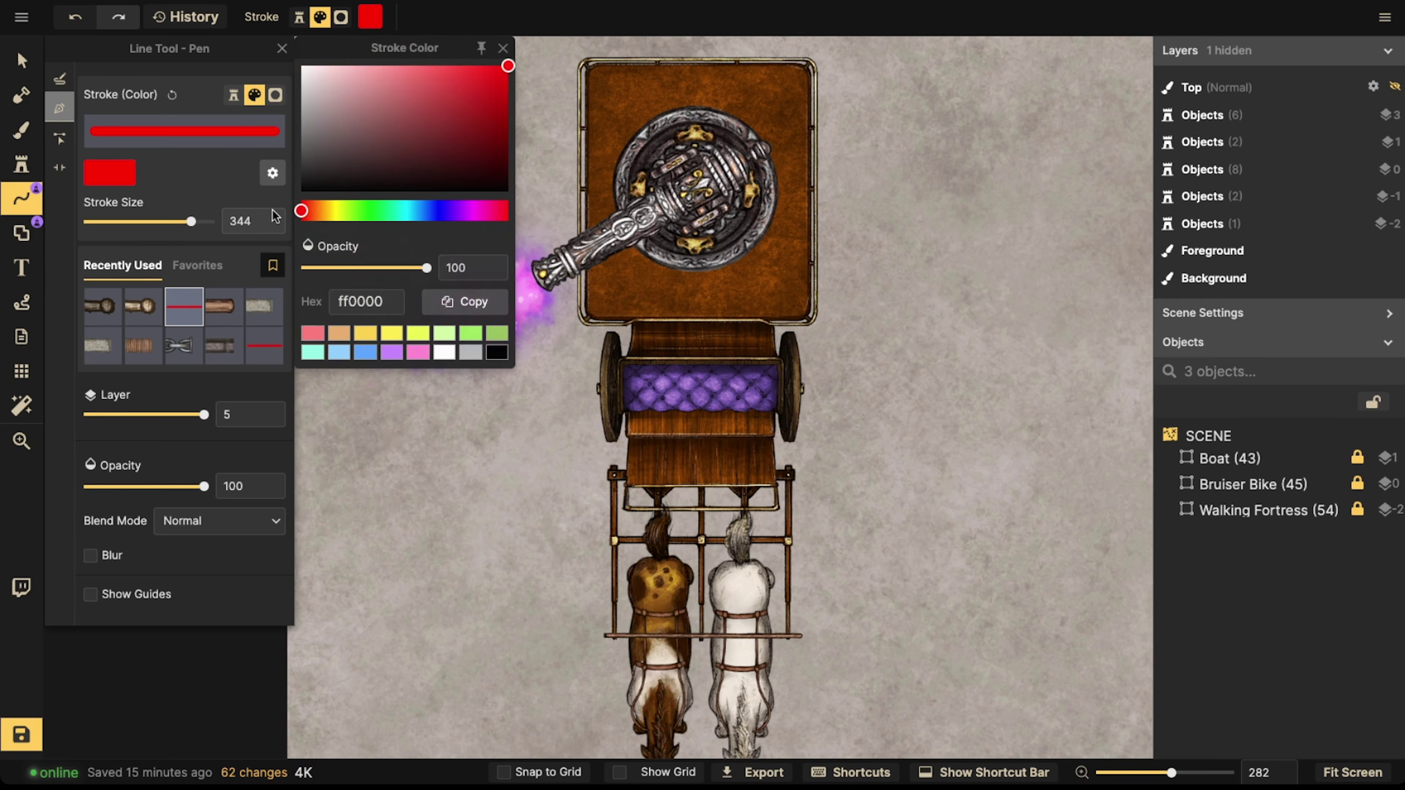
left_click(392, 352)
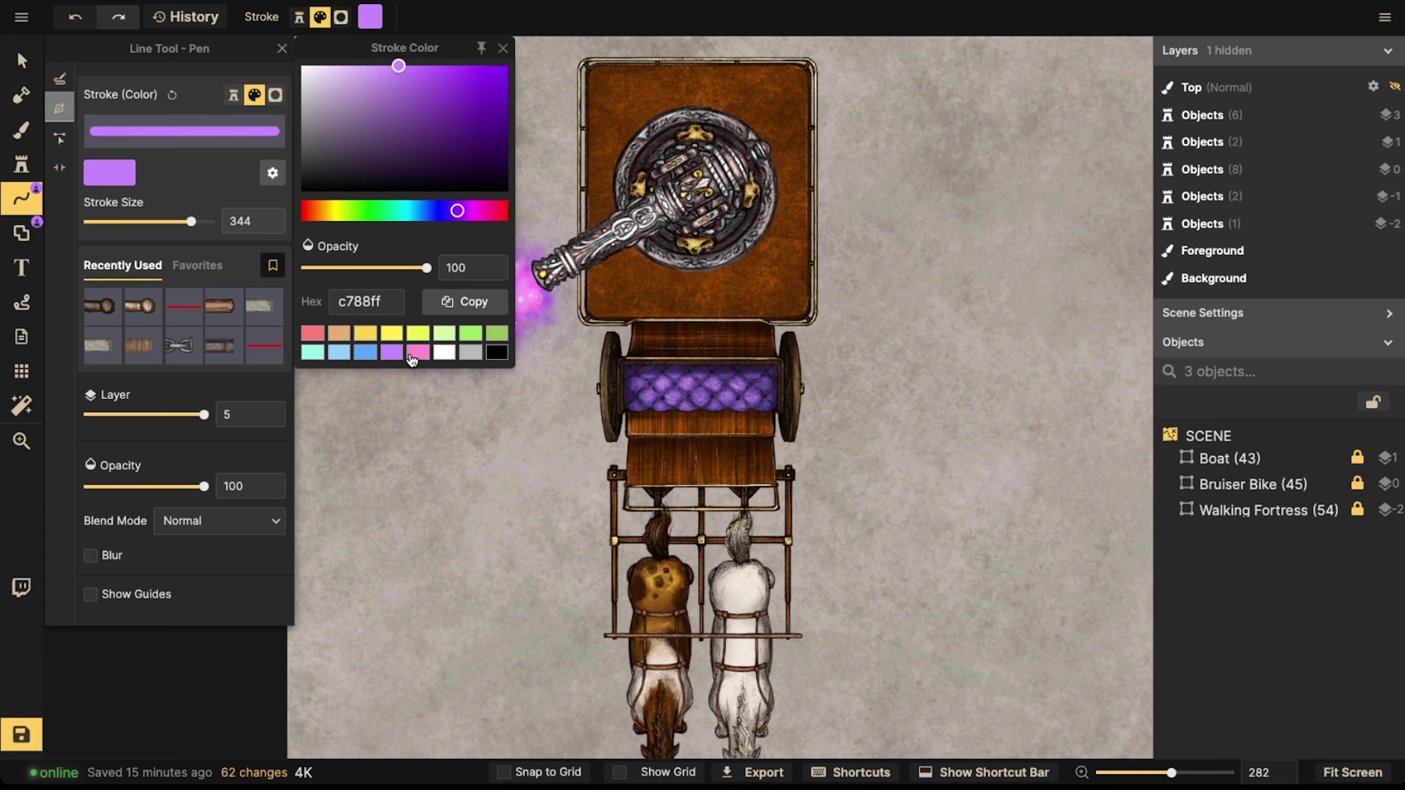
left_click(412, 356)
left_click_drag(456, 68, 433, 71)
left_click_drag(487, 213, 482, 213)
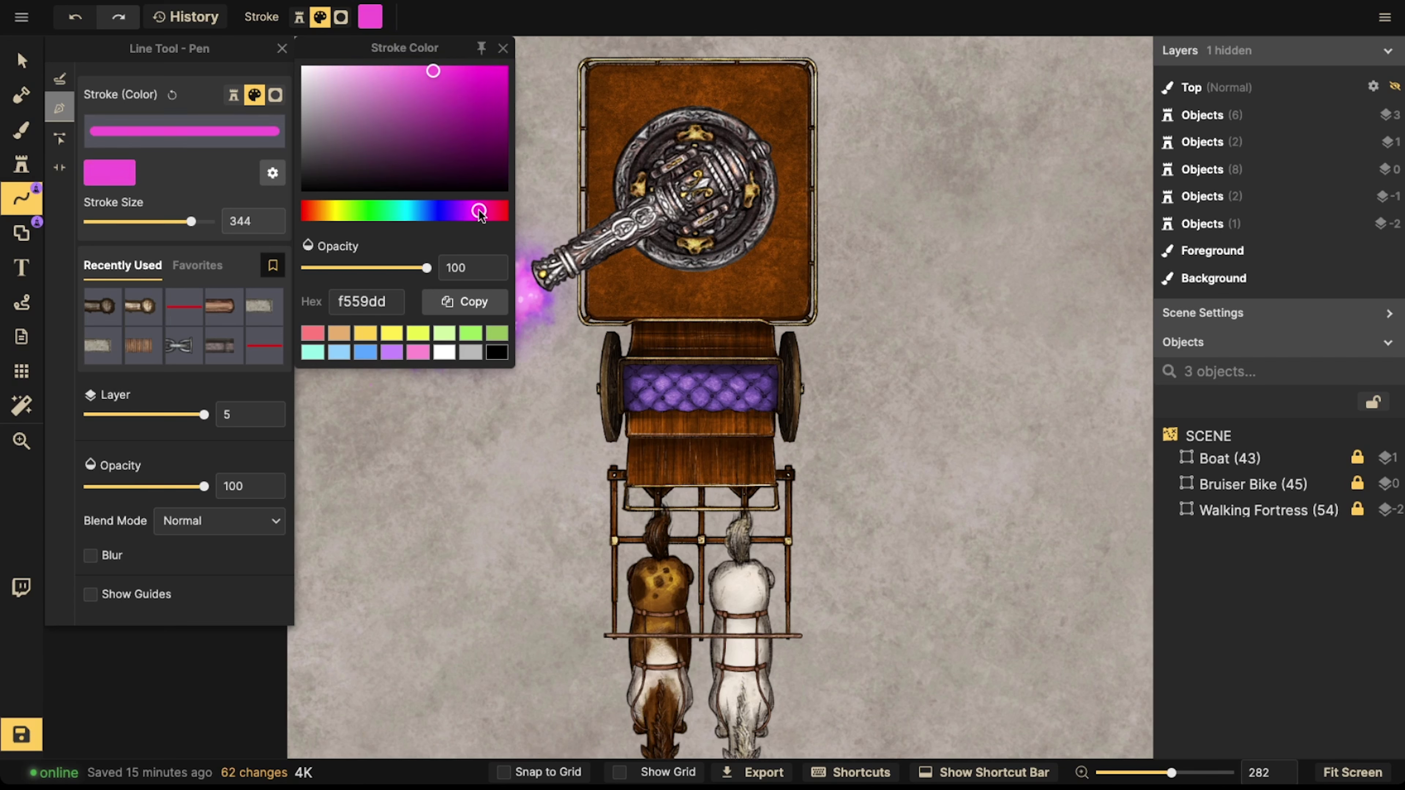
left_click(21, 198)
left_click(21, 198)
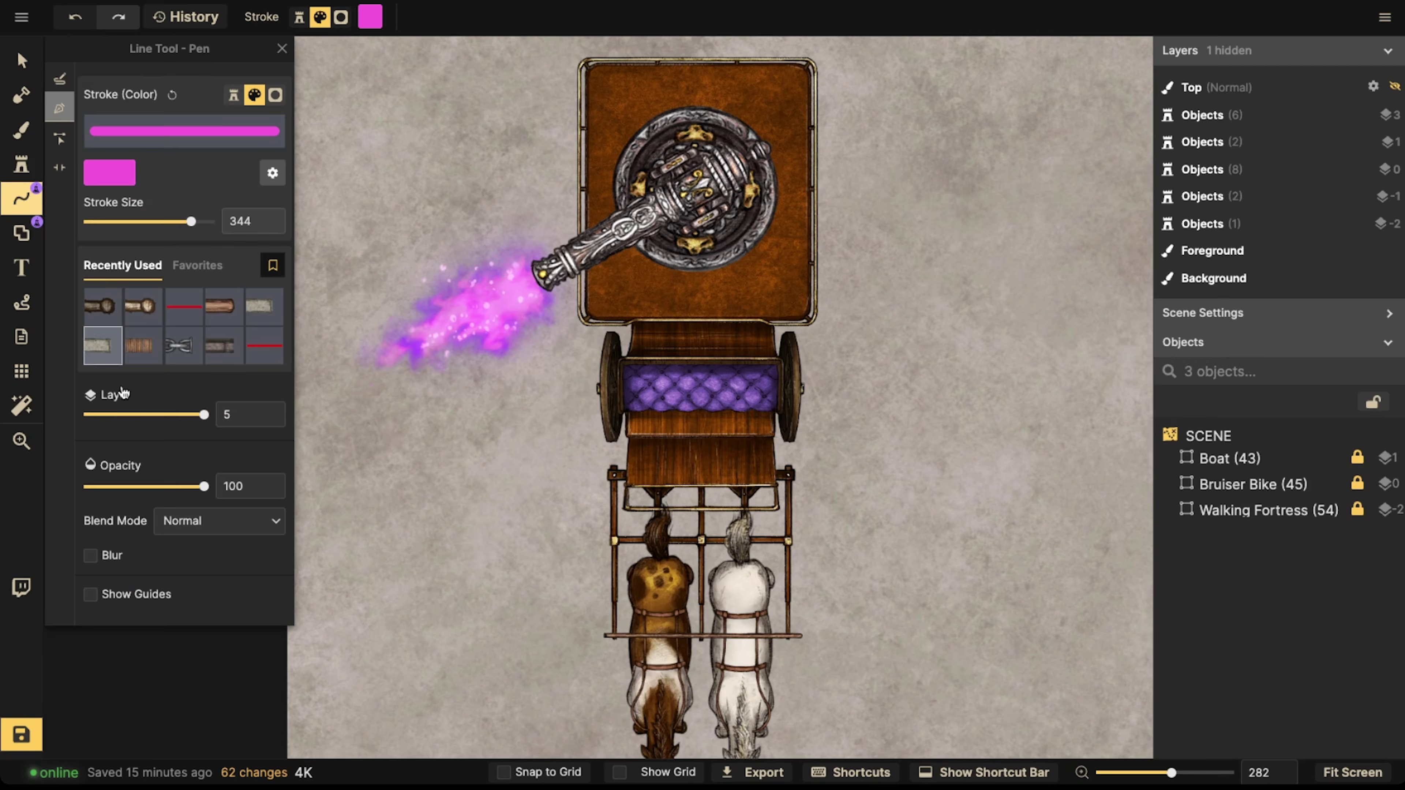
- Give the line stroke an Overlay blend mode and a blur of radius 10, and switch it to Free Draw
left_click(191, 527)
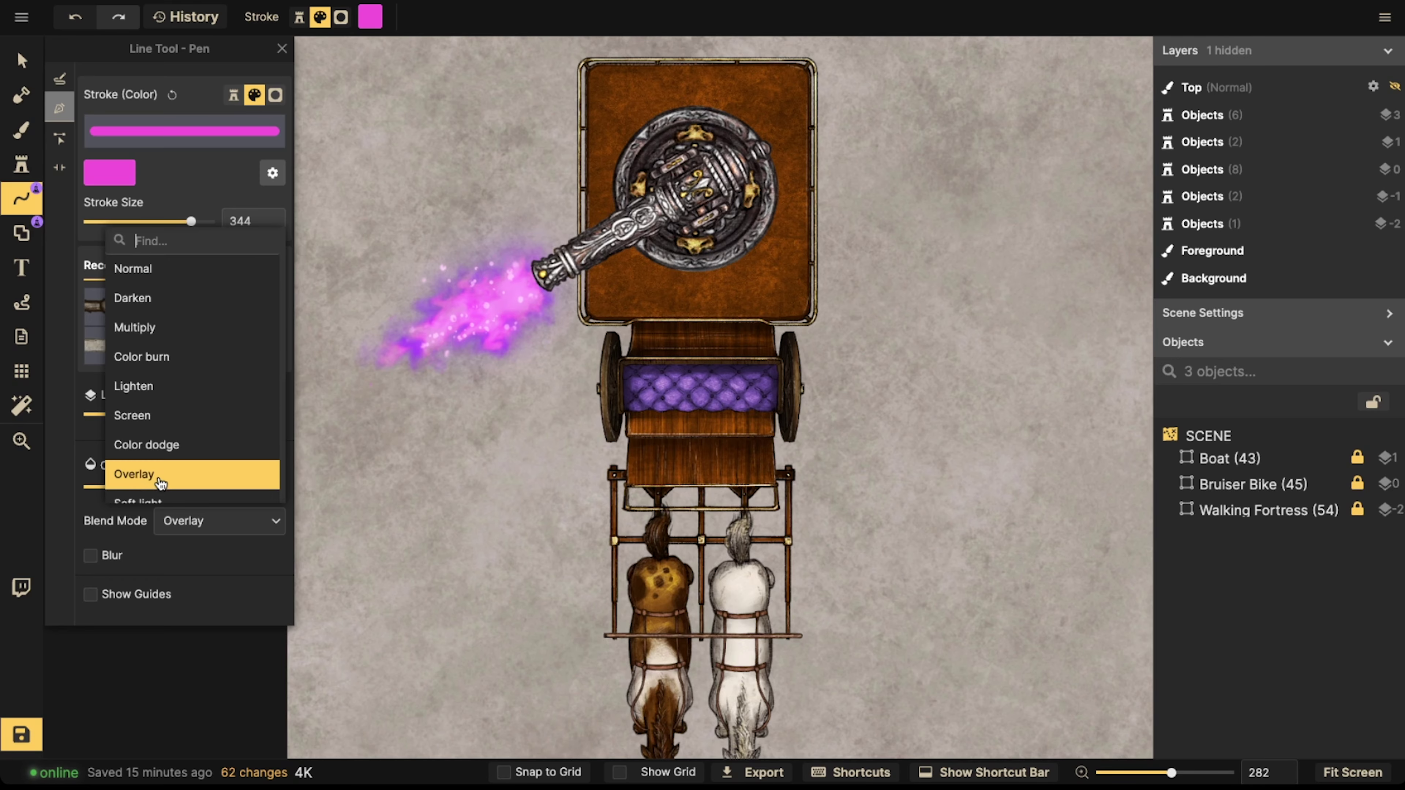
left_click(90, 555)
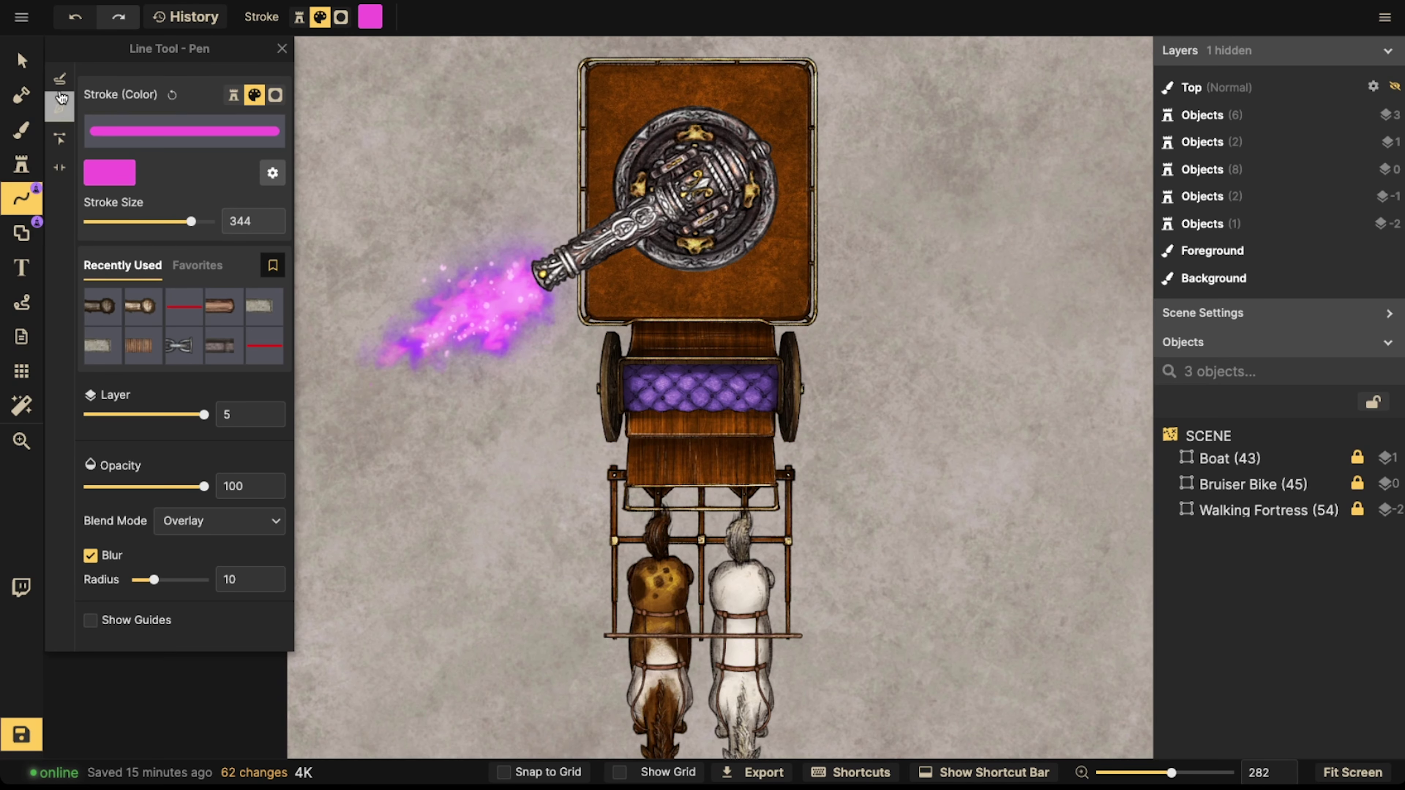
left_click(59, 78)
- Try a magenta stroke along the cannon barrel, reduce the stroke size to 106 and blur radius to 9, and delete the stroke
scroll(476, 271, "up", 3)
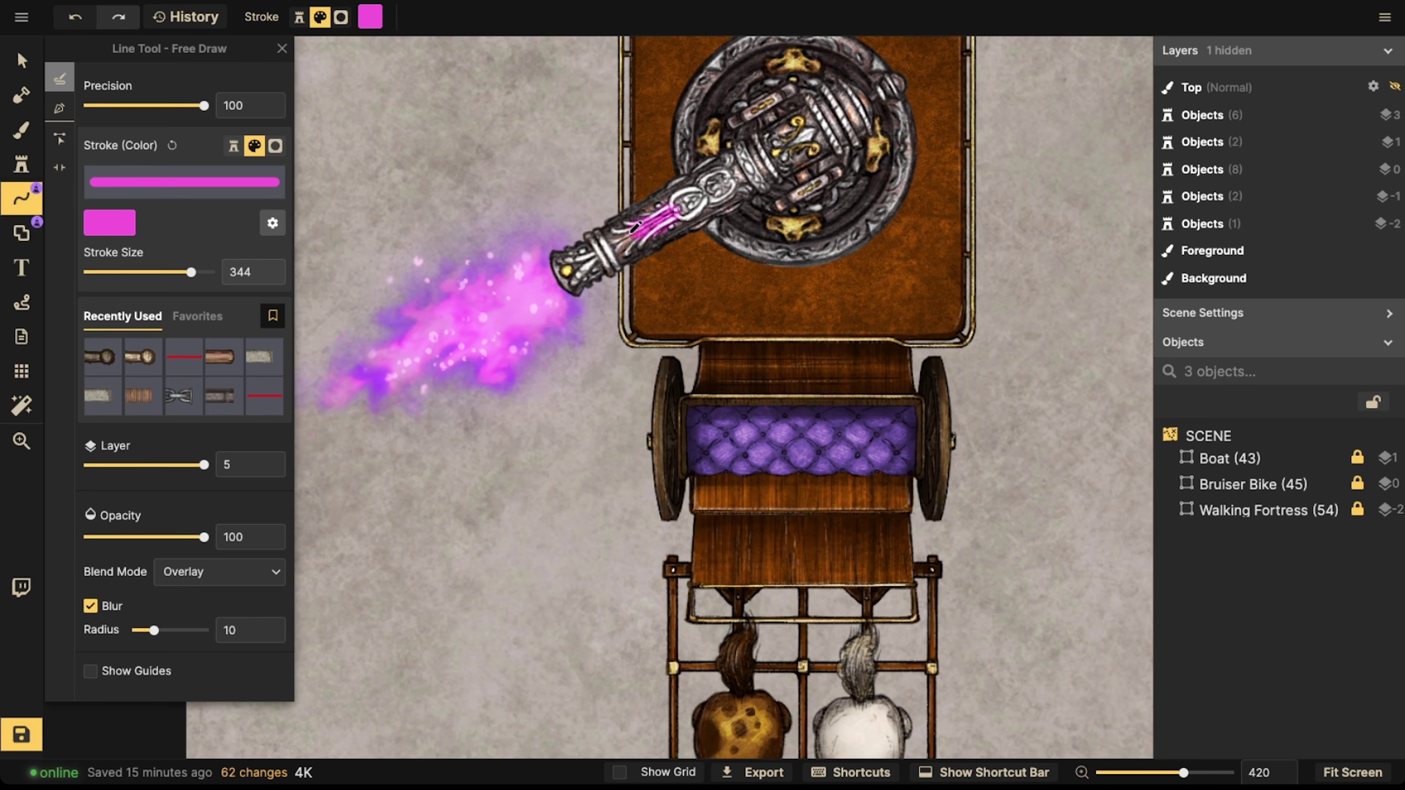
left_click_drag(636, 227, 631, 230)
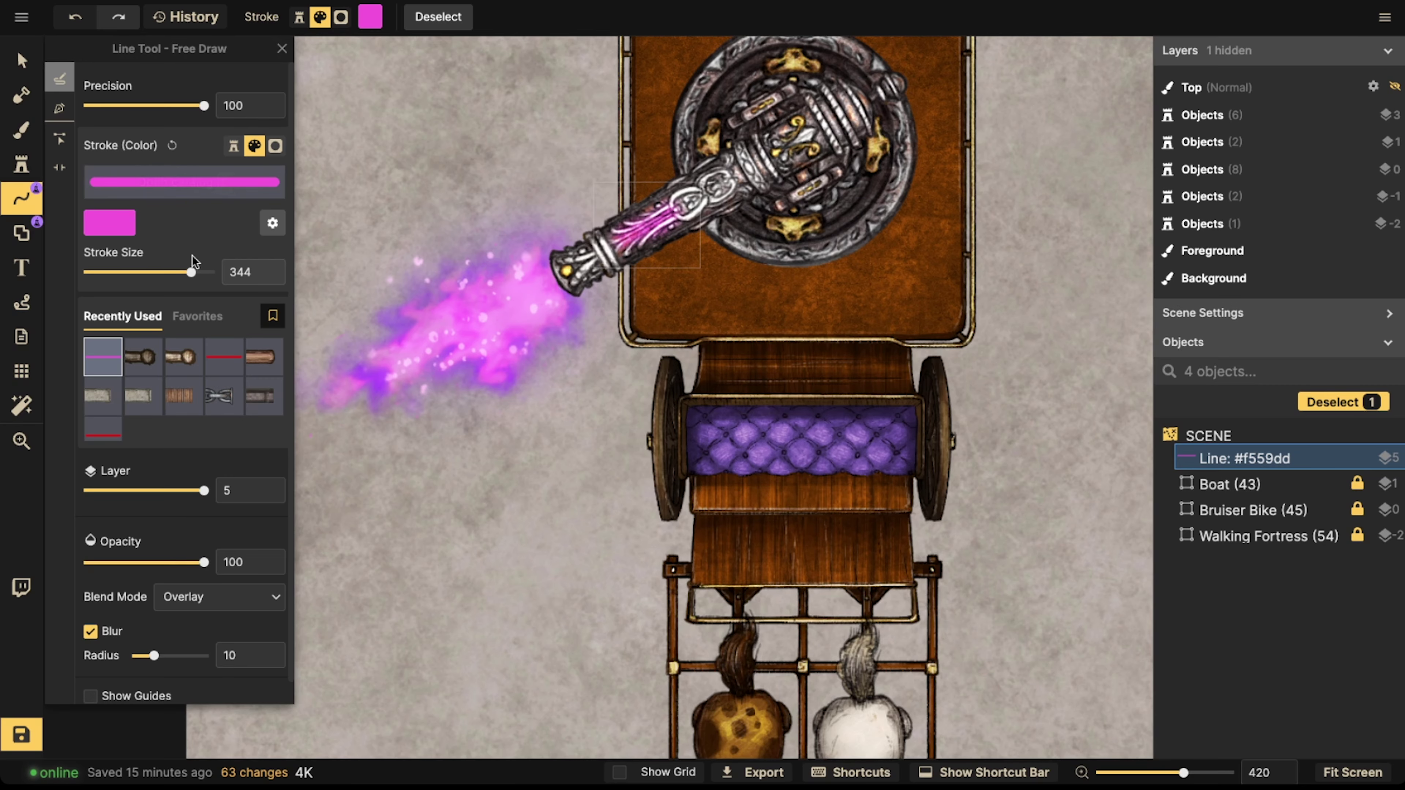
left_click_drag(191, 272, 181, 272)
left_click_drag(174, 272, 171, 272)
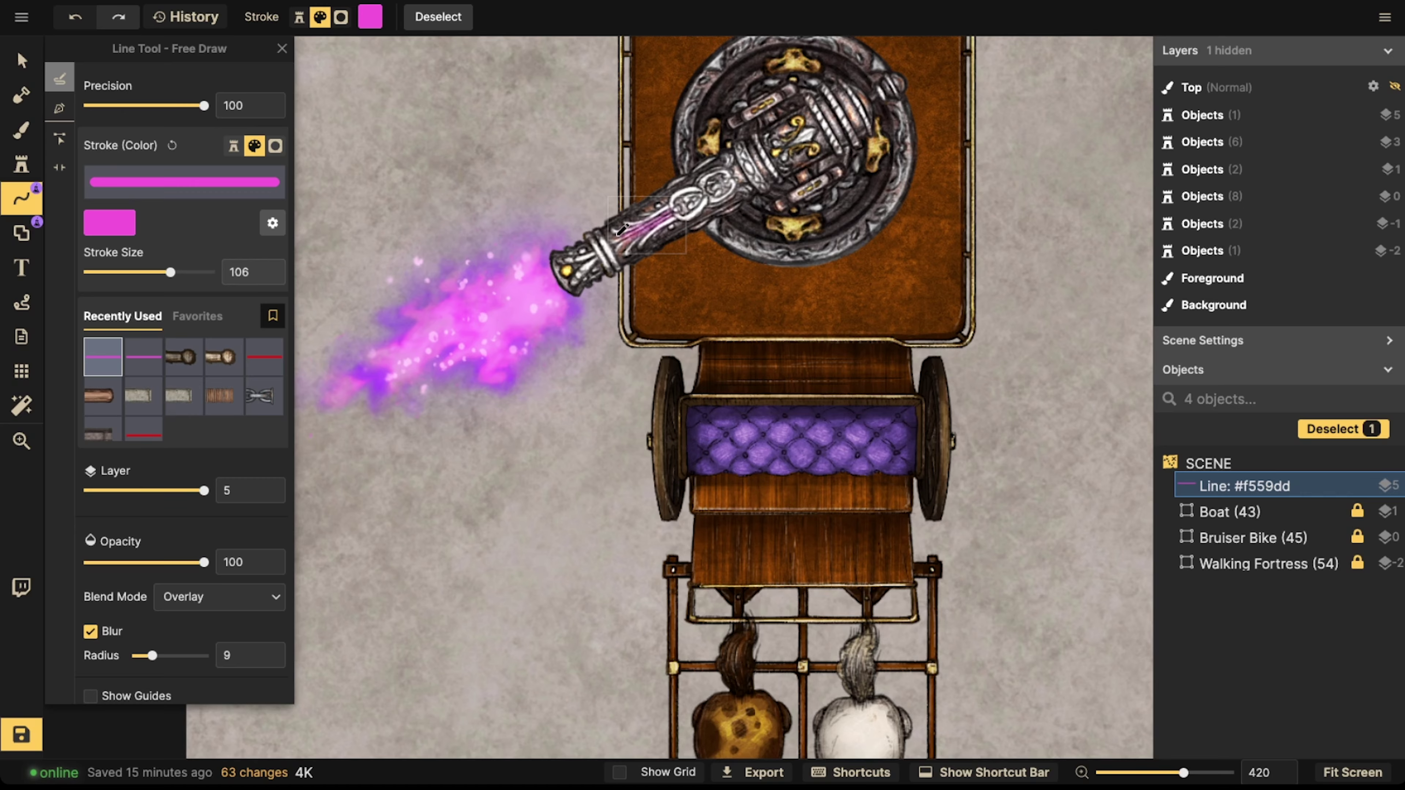
key("Delete")
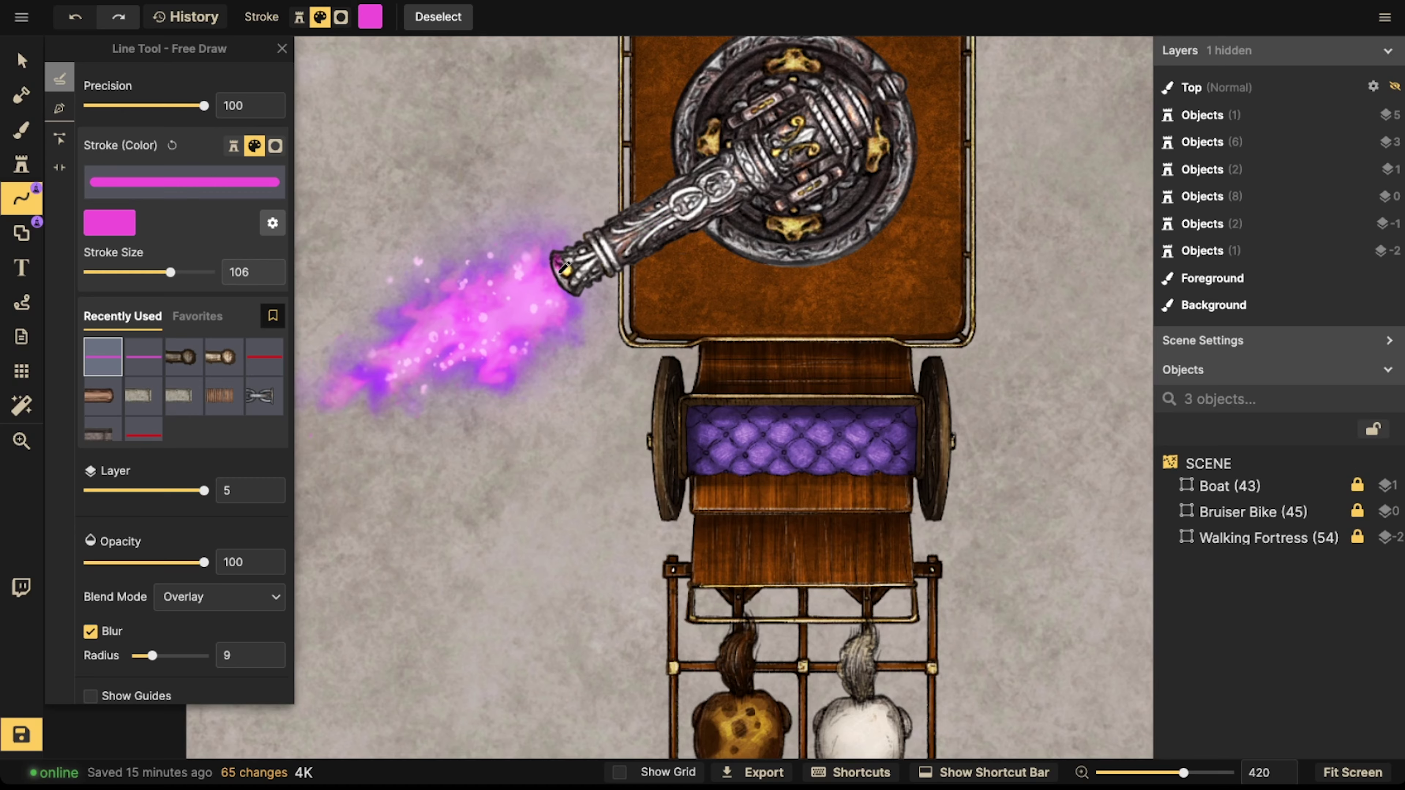
- Draw magenta glow strokes across the cannon's muzzle and down the outer edge of the carriage's left wheel
left_click_drag(571, 281, 578, 270)
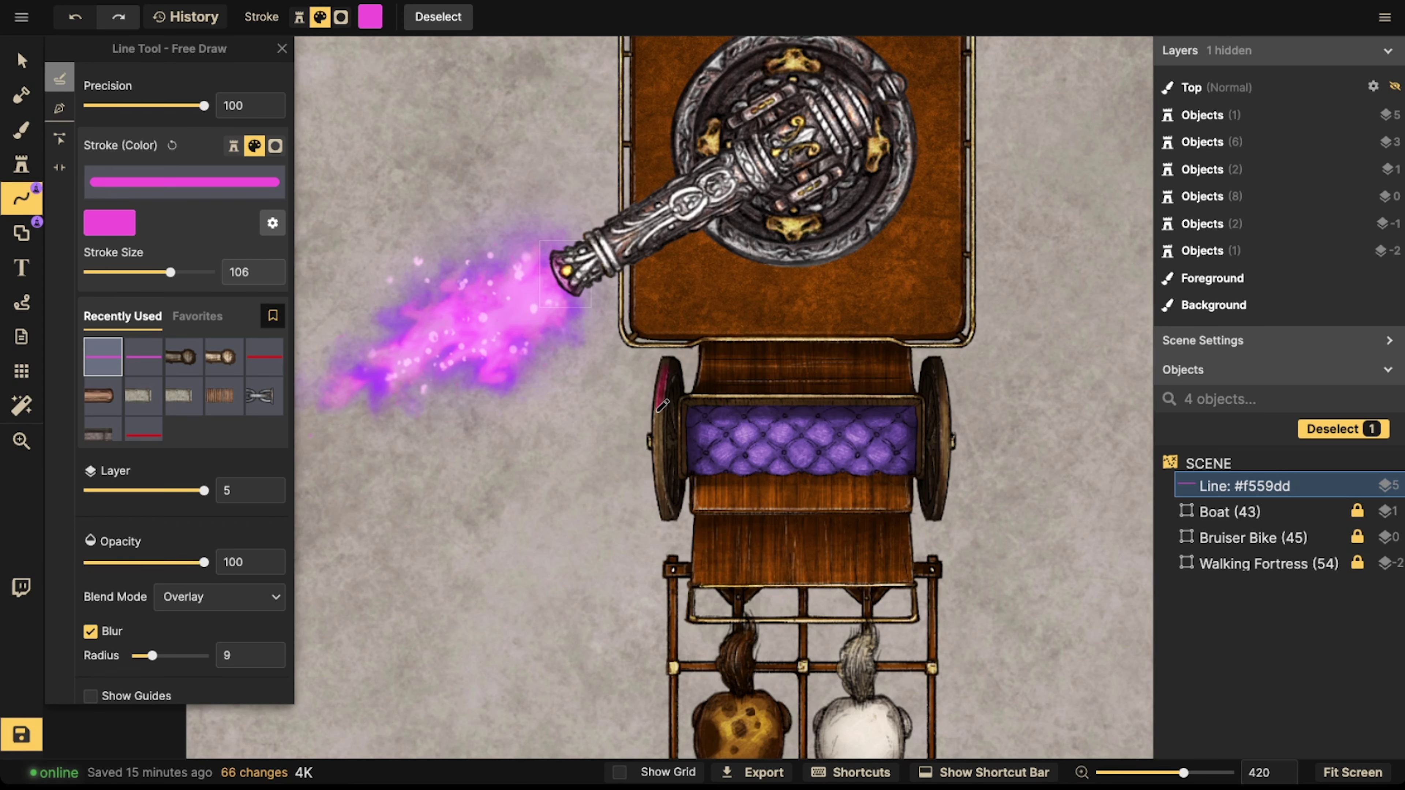
left_click_drag(654, 447, 655, 457)
key("Escape")
- Draw magenta glow strokes on the left harness post and along the left edge of the carriage's front footboard
key("space")
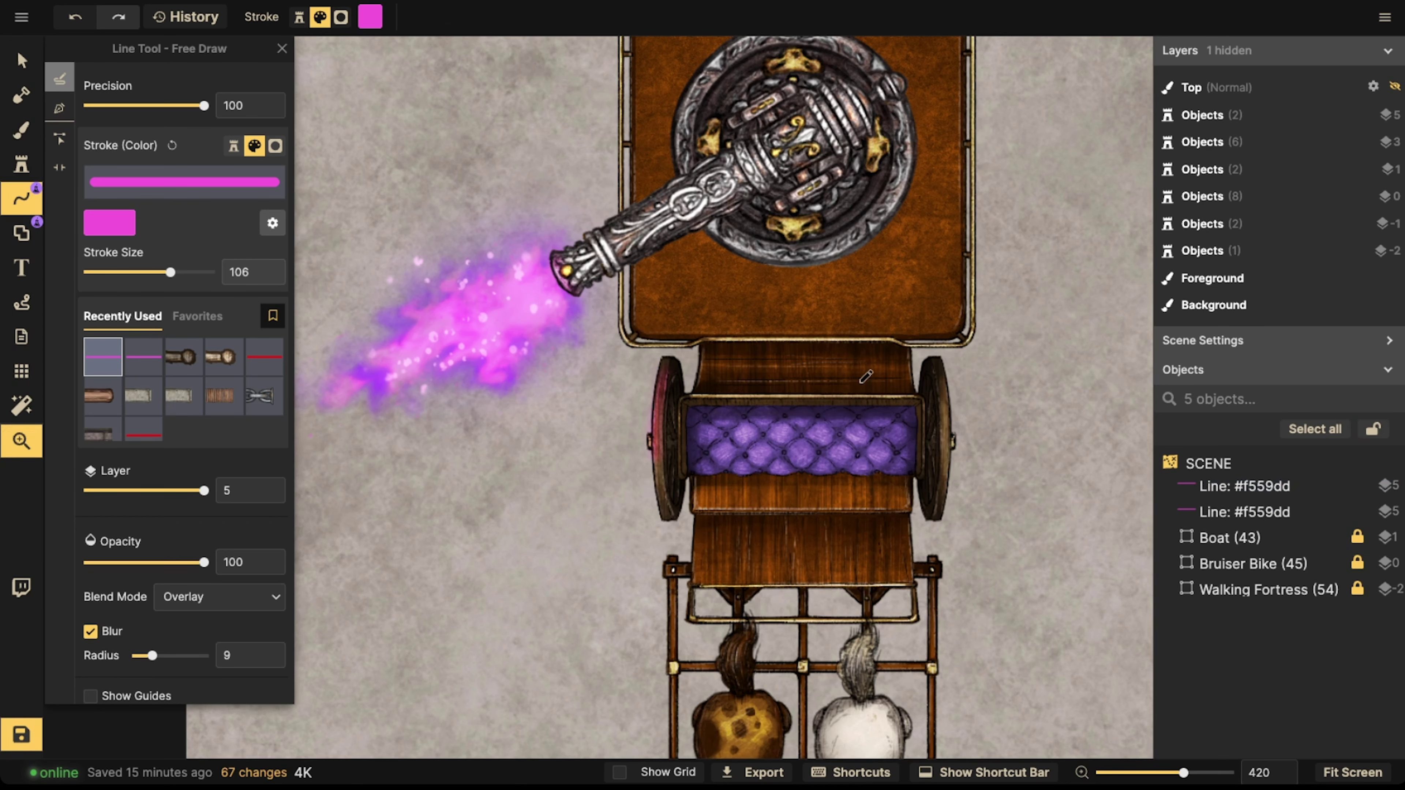
left_click_drag(854, 339, 871, 117)
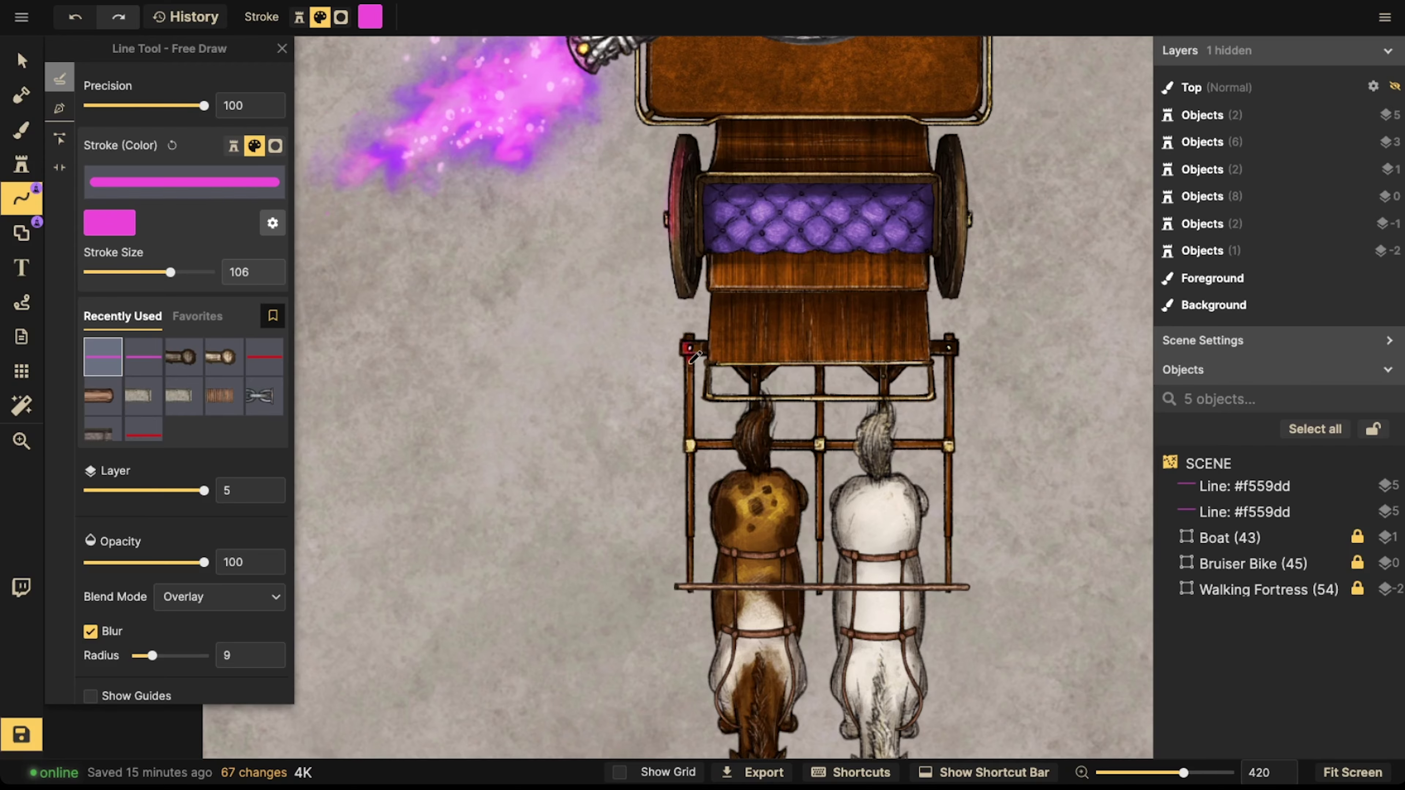
left_click_drag(692, 359, 689, 382)
left_click_drag(714, 333, 705, 397)
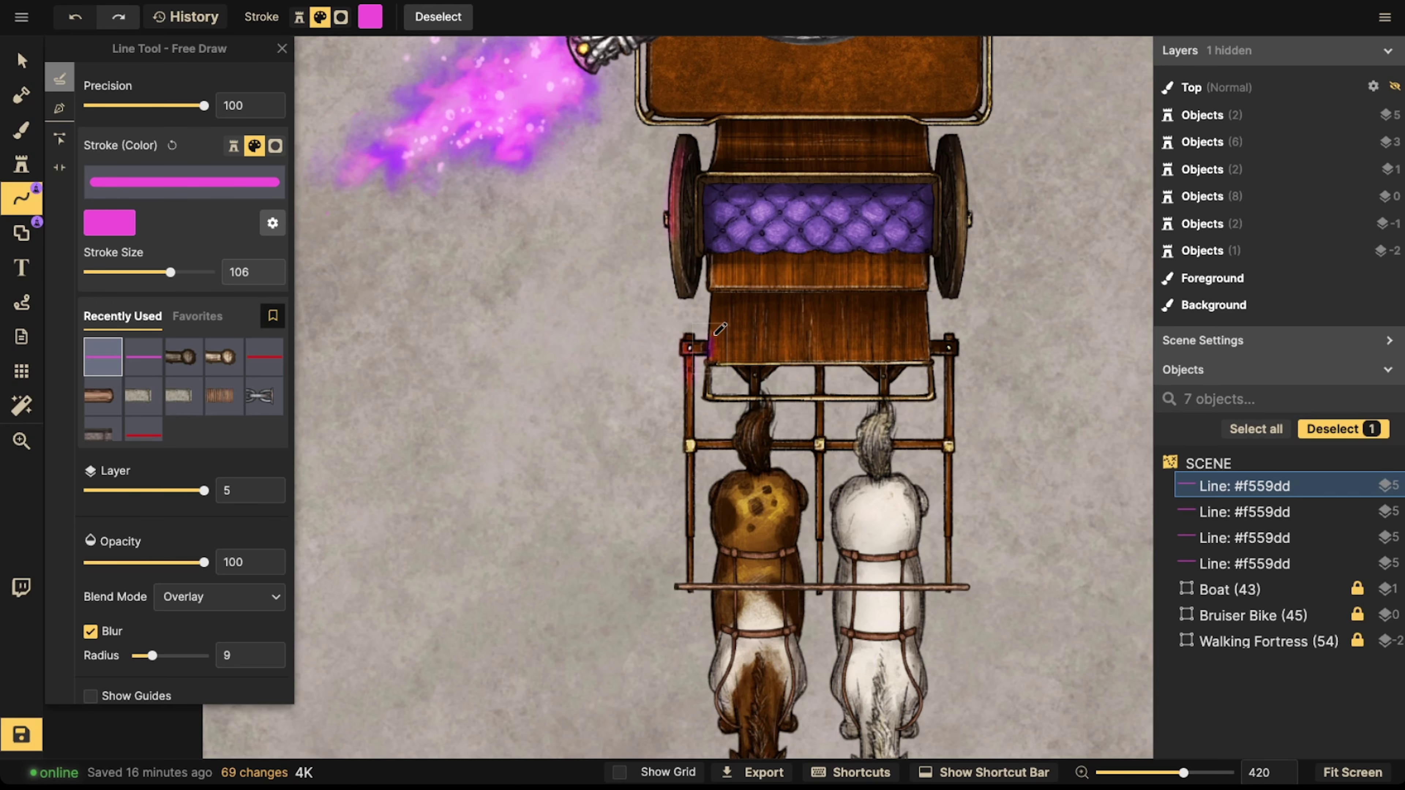
key("Escape")
- Draw magenta glow strokes along the left edge of the cannon platform, above and below the barrel
scroll(689, 227, "up", 5)
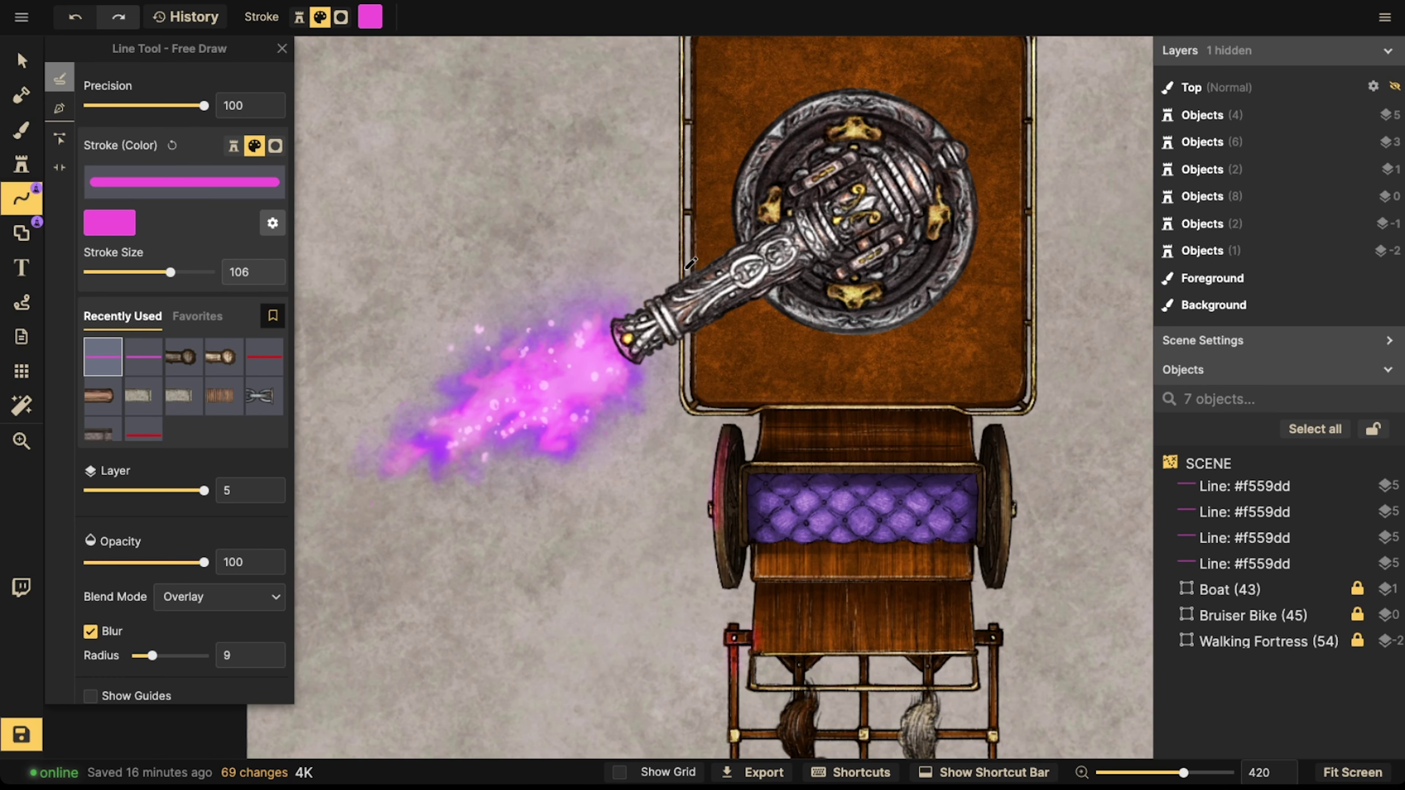
left_click_drag(686, 207, 685, 174)
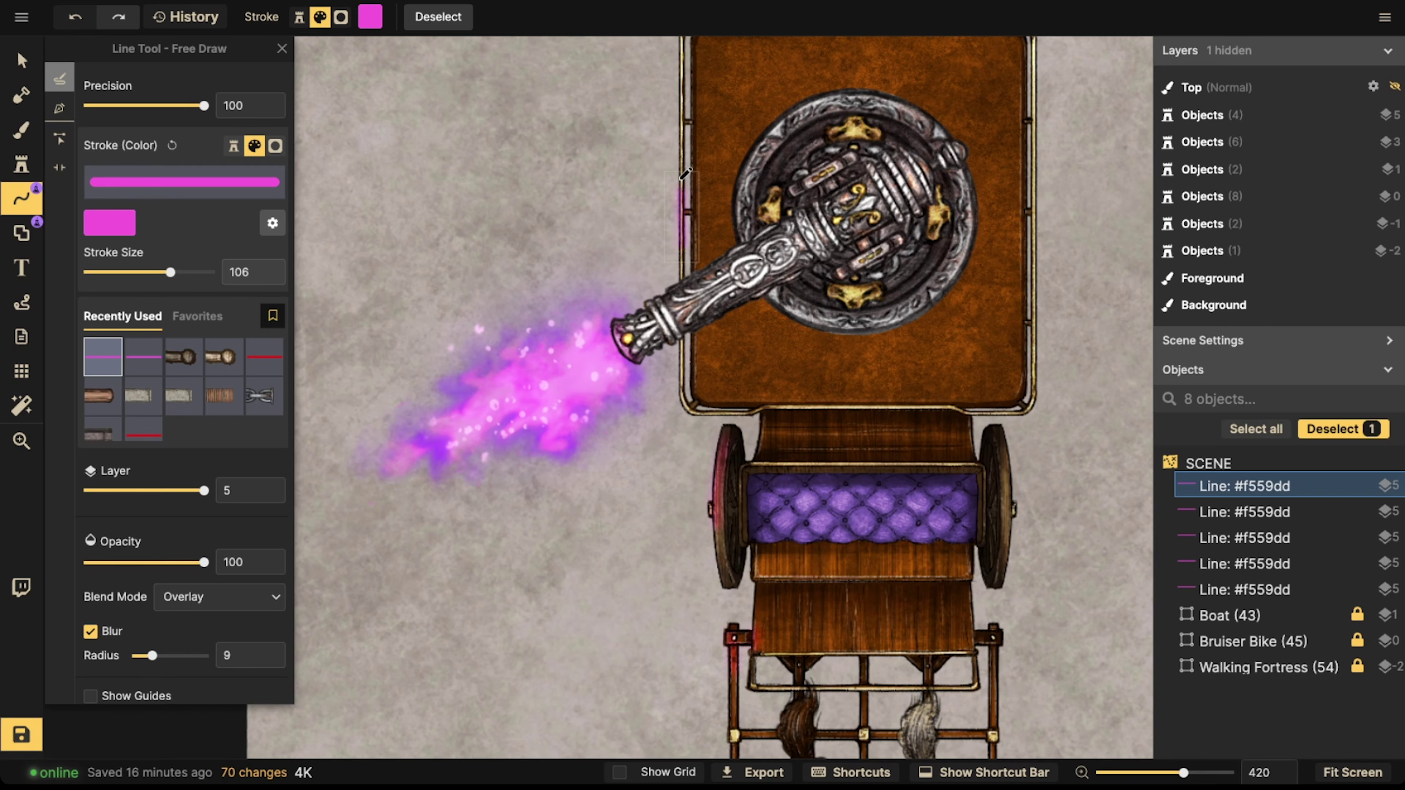
left_click_drag(687, 264, 683, 273)
left_click_drag(689, 365, 686, 401)
key("Escape")
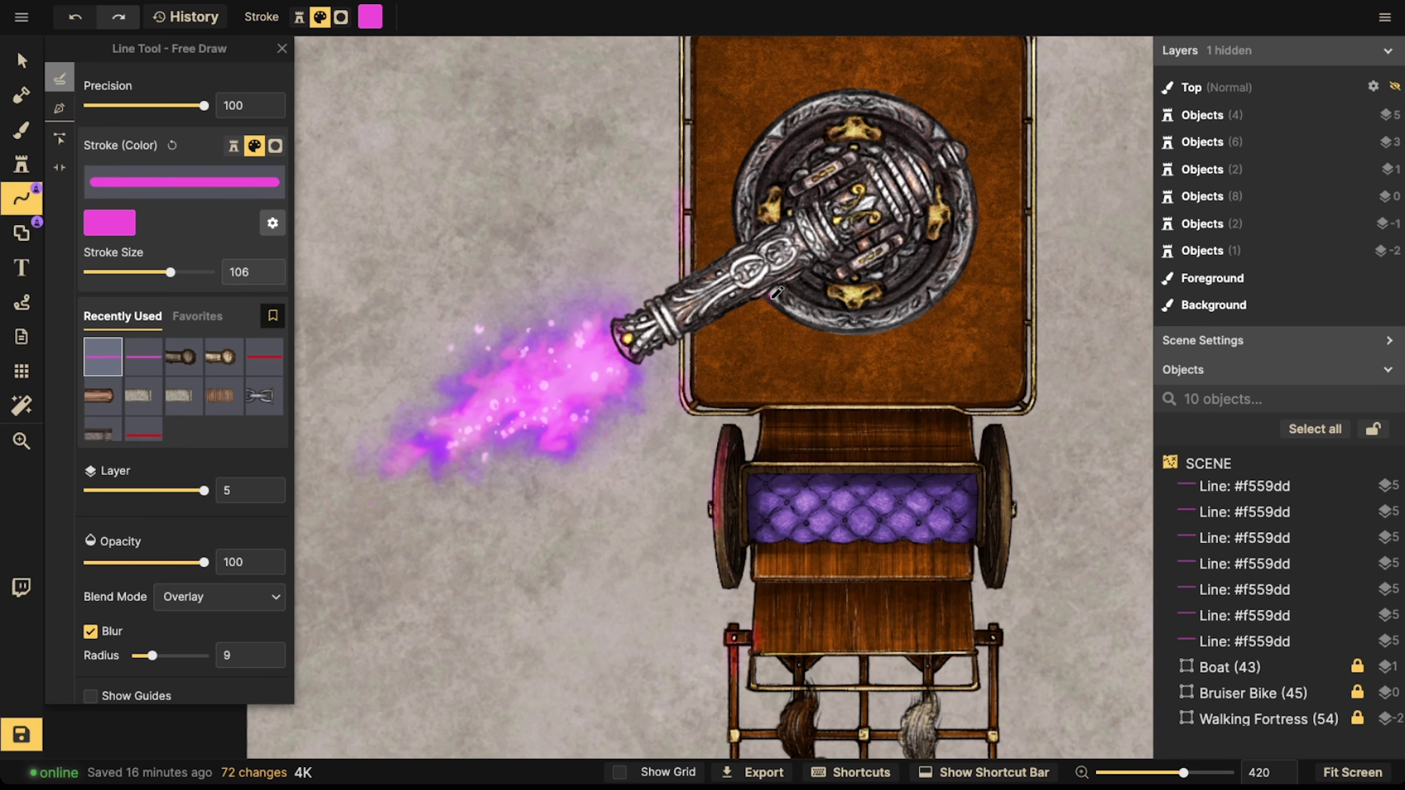
- Draw magenta glow strokes on the rim of the round cannon mount, on both sides of the barrel
left_click_drag(776, 294, 774, 302)
key("Escape")
left_click_drag(745, 202, 752, 176)
key("Escape")
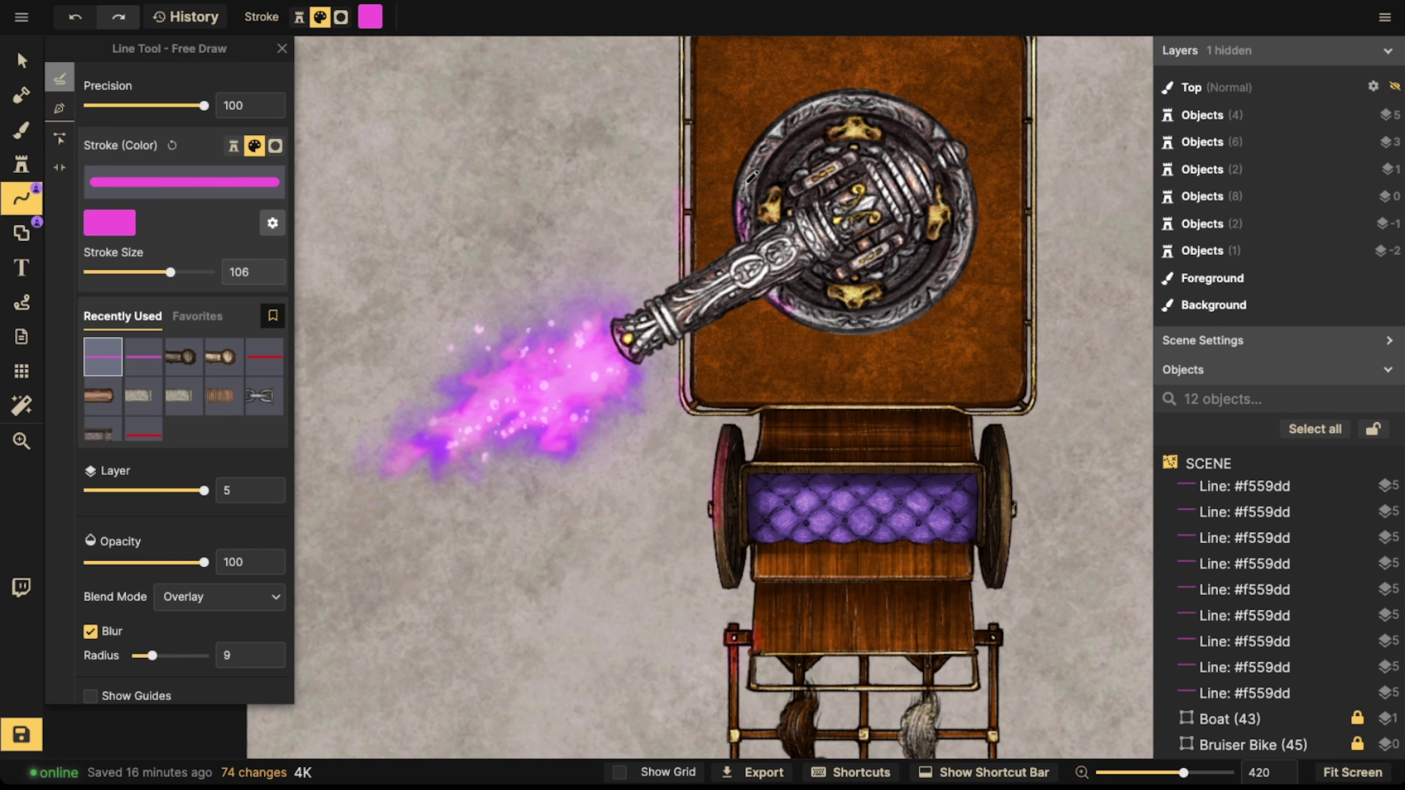
scroll(752, 176, "down", 4)
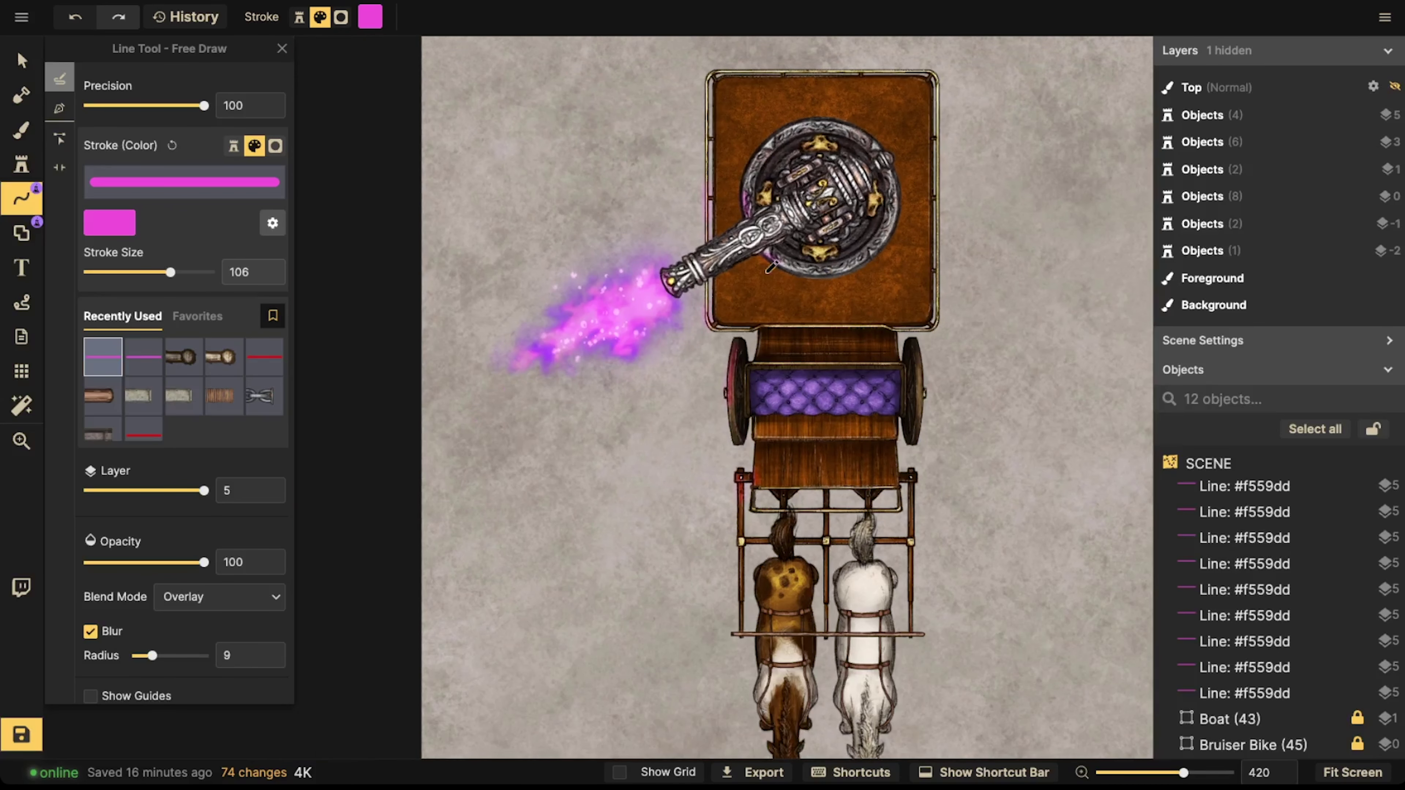
- Select the purple flame together with its sparkles and move both away from the cannon's muzzle, to the empty ground below
left_click(38, 69)
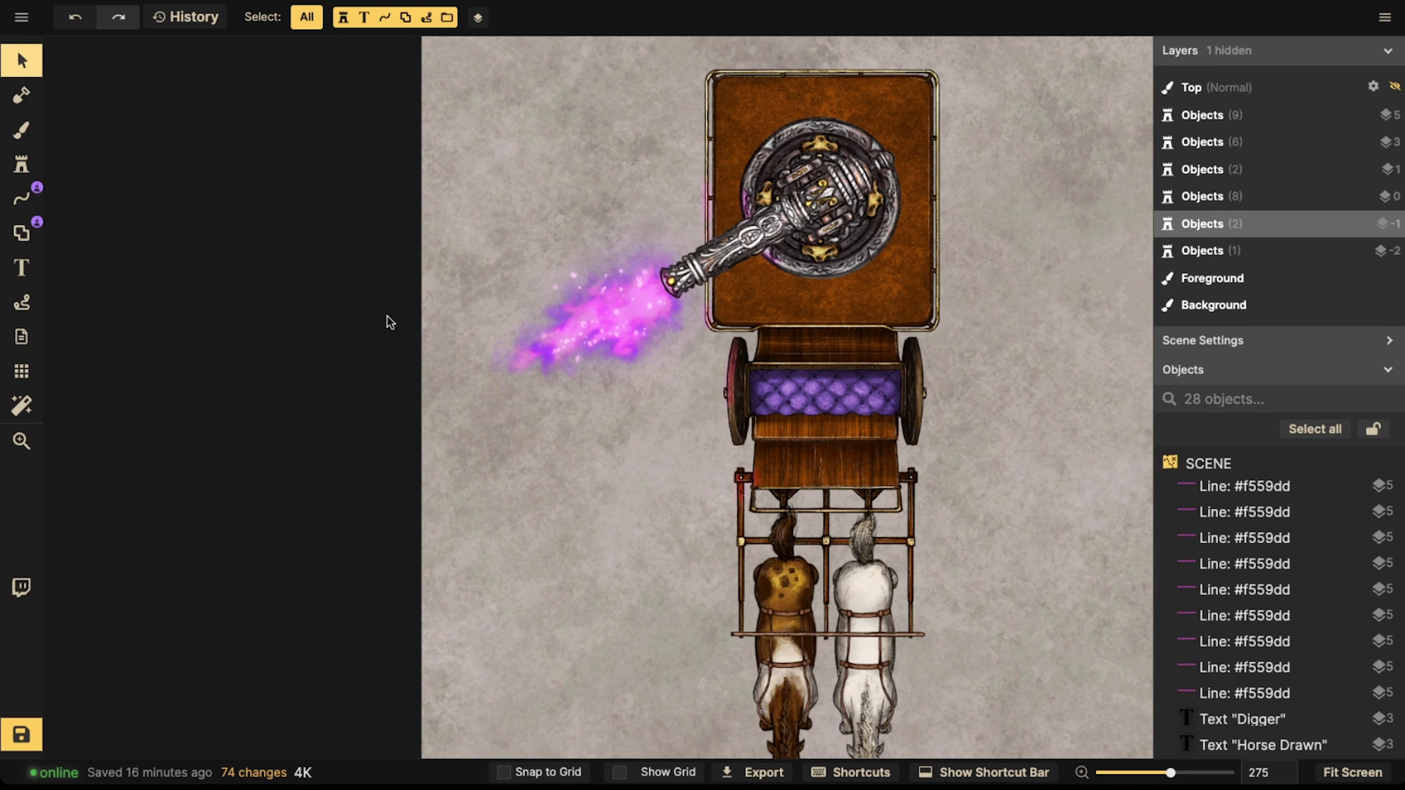
left_click(677, 320)
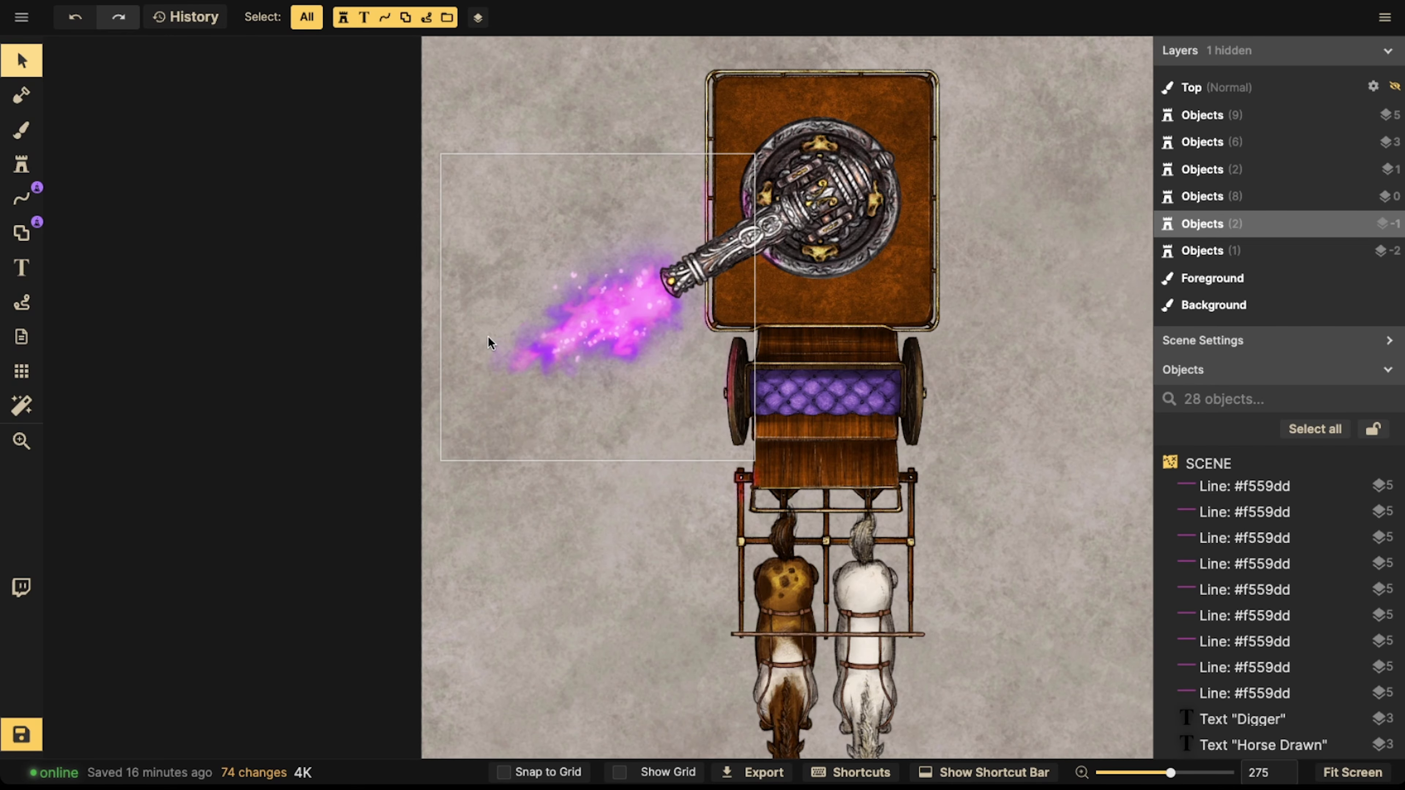
scroll(797, 310, "up", 4)
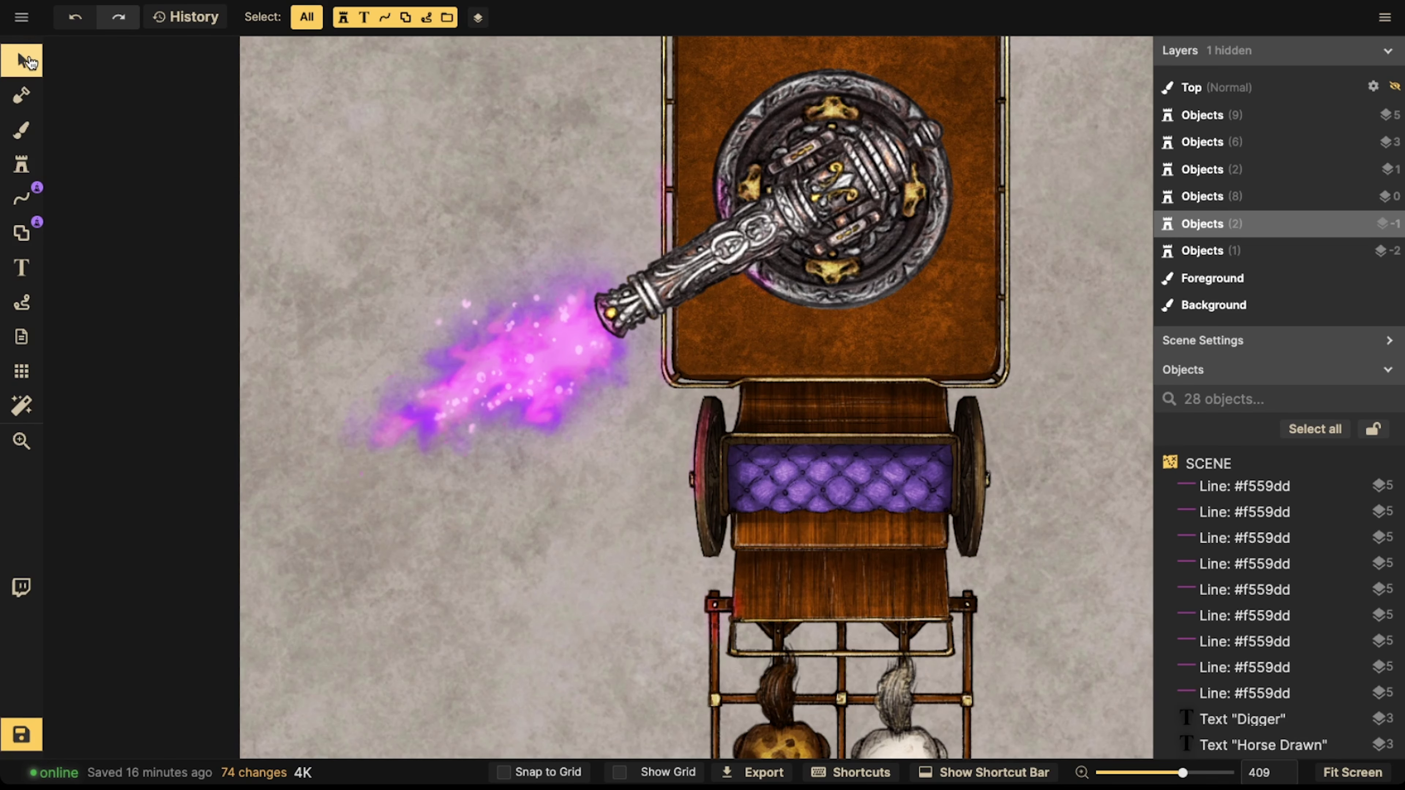
scroll(382, 299, "down", 1)
left_click_drag(496, 341, 463, 563)
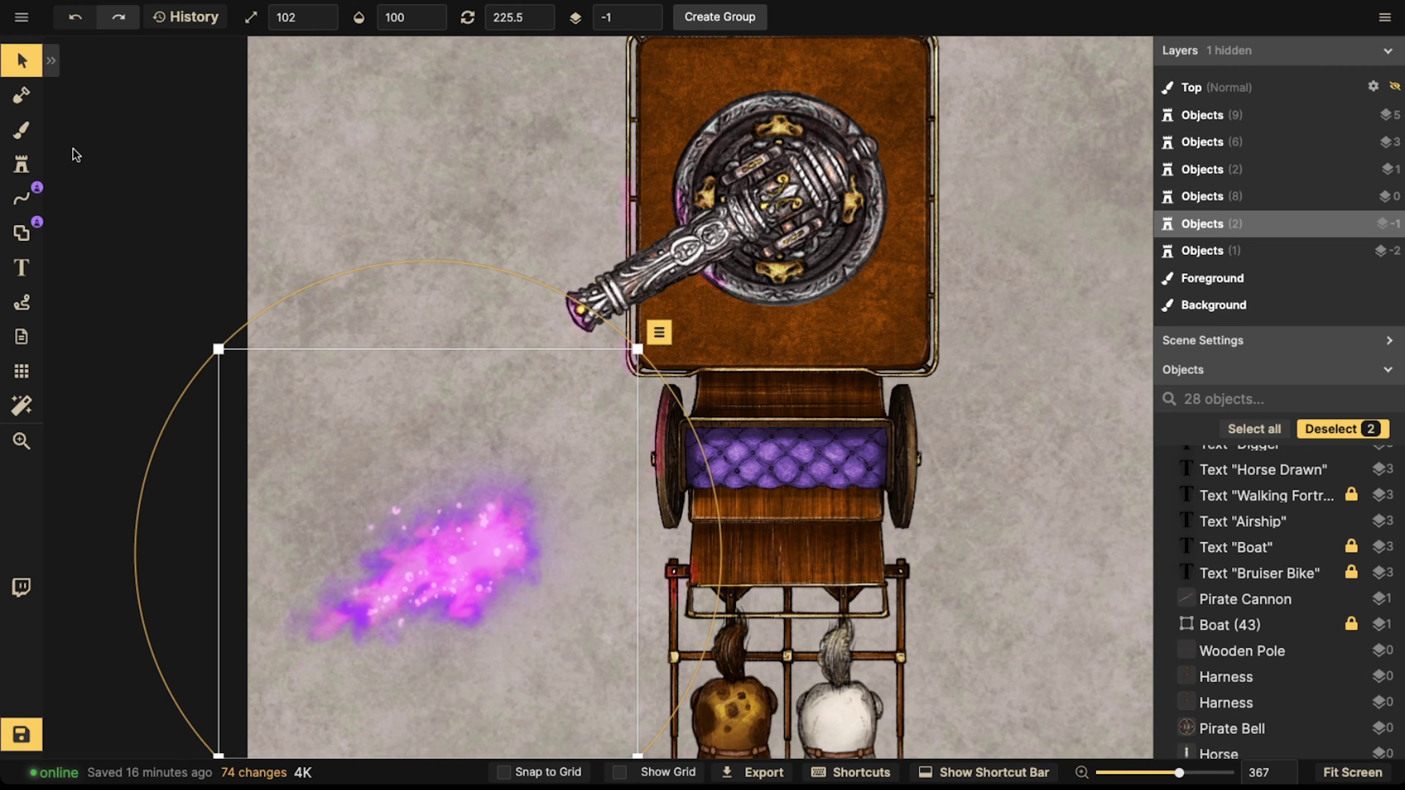
- Search the stamp catalog for "gem" and choose the cut gemstone stamp set
left_click(22, 164)
type("fey")
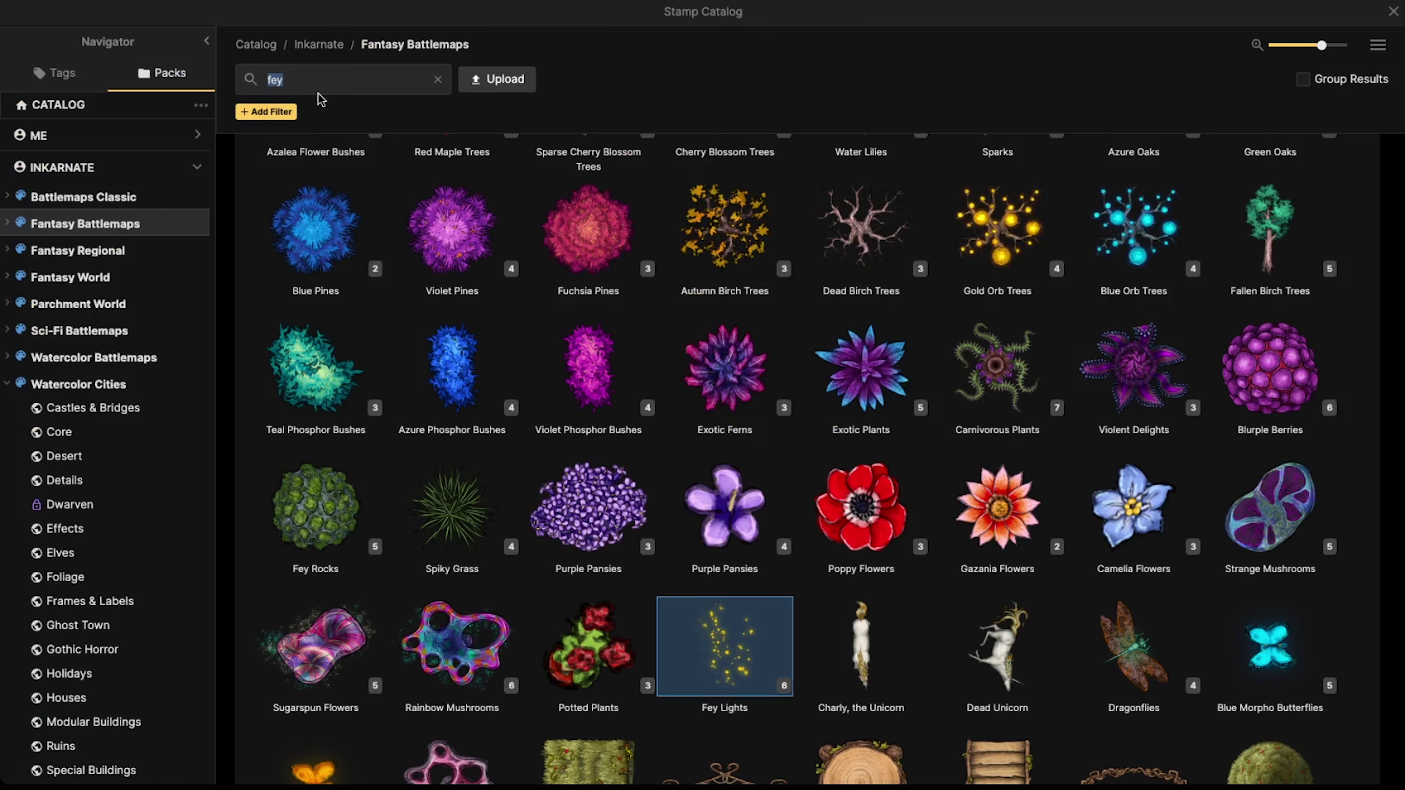
type("gem")
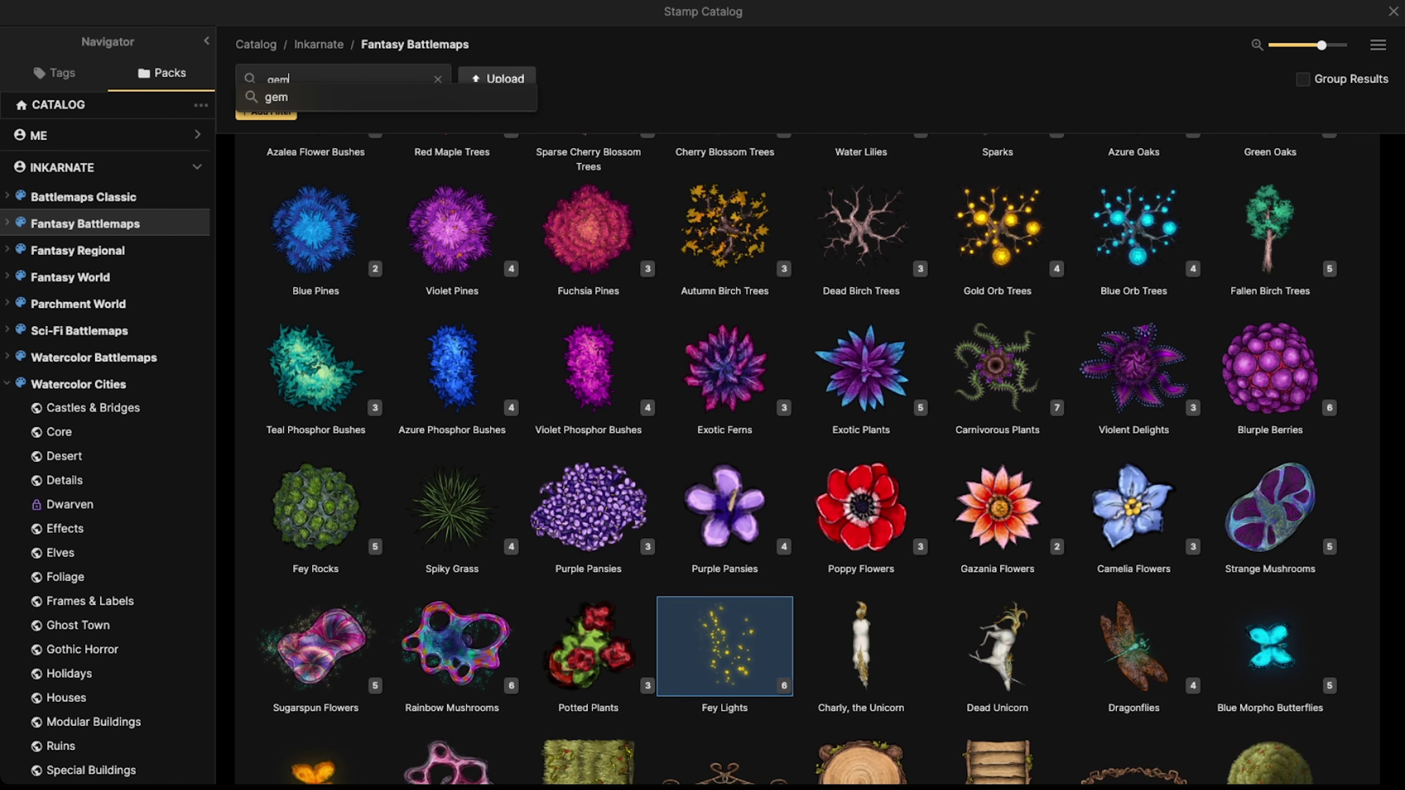
key("Return")
left_click(311, 249)
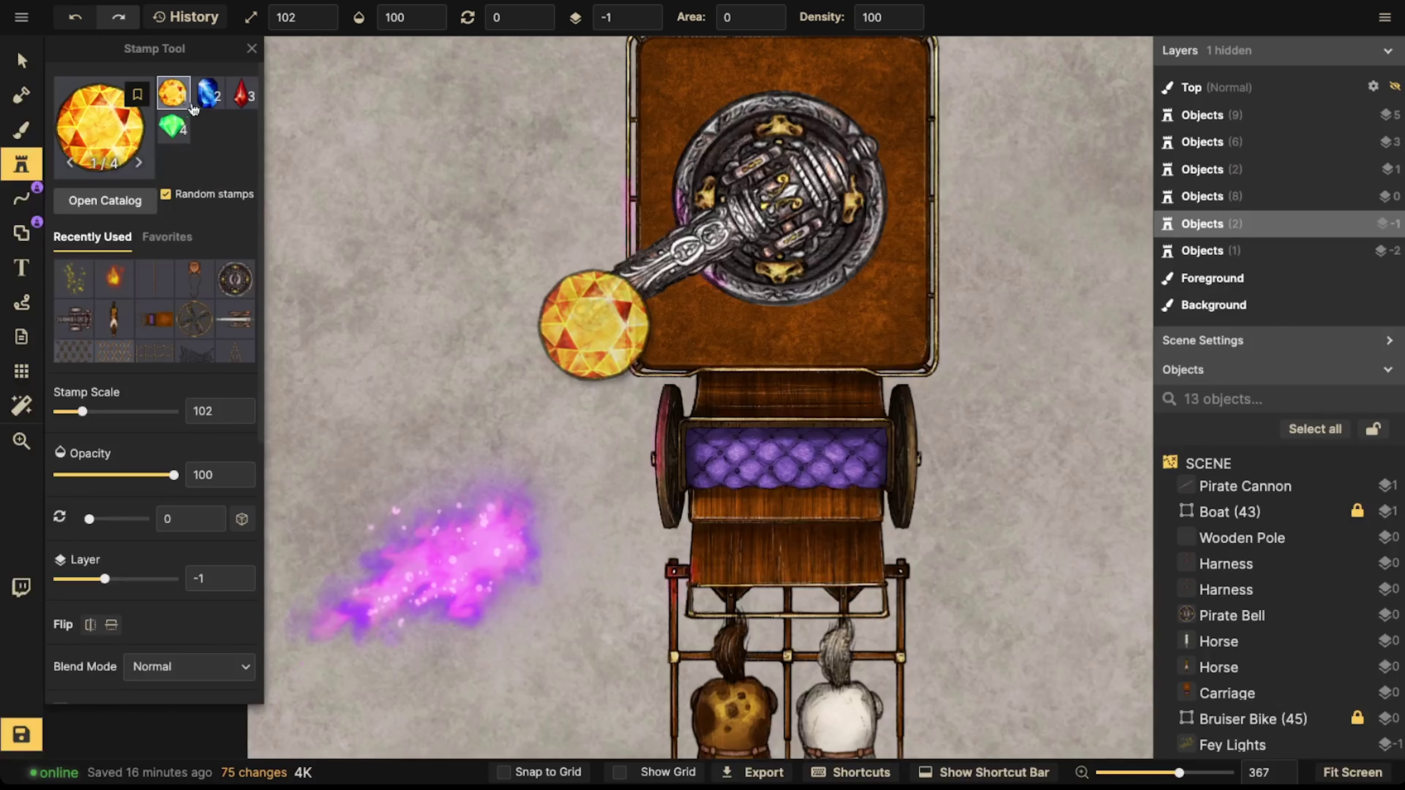
- Place the red pointed gem at the cannon's muzzle, rotated to 240 at stamp scale 102 on layer -1
key("z")
key("z")
key("z")
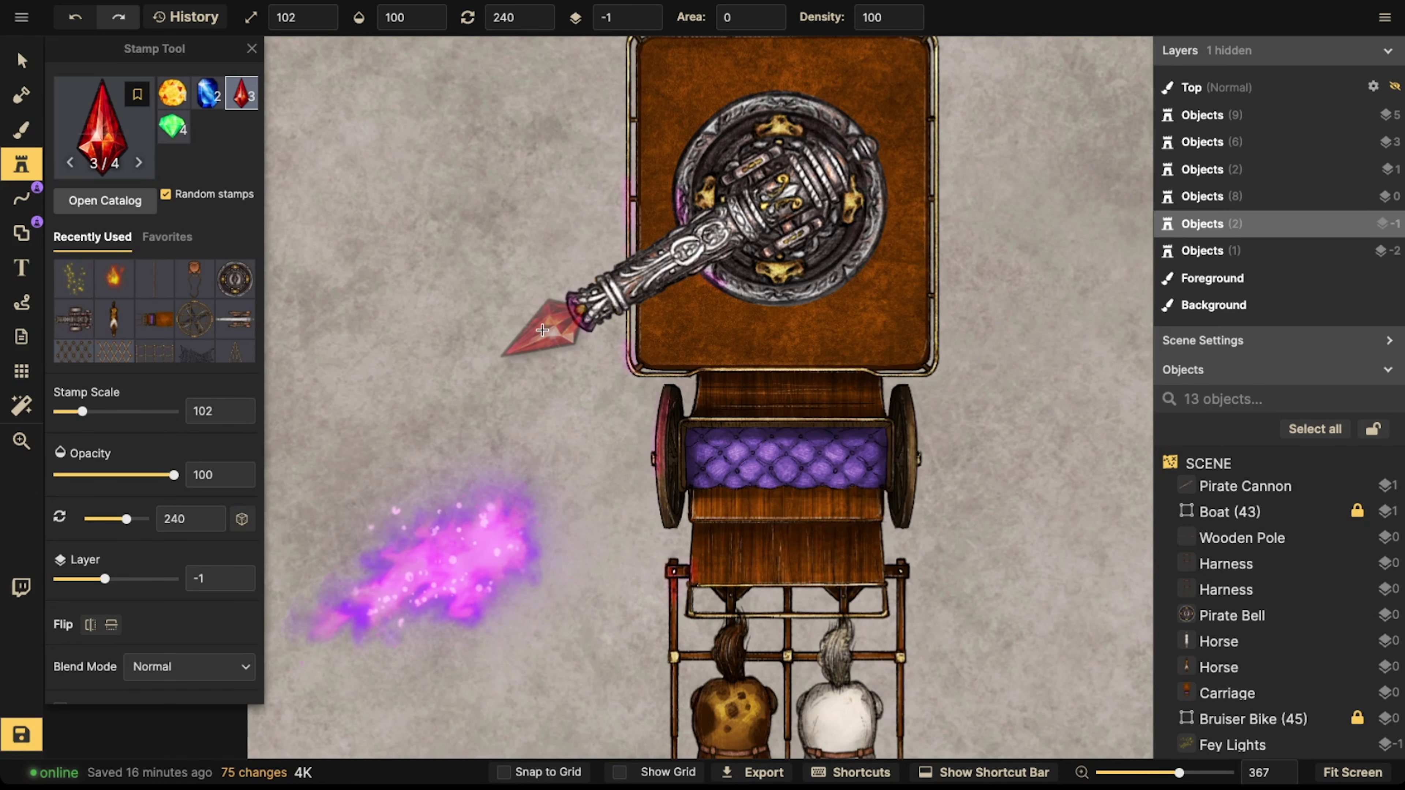
left_click(547, 330)
- Remove the gem's shadow and shift its hue to -44
key("v")
left_click(535, 311)
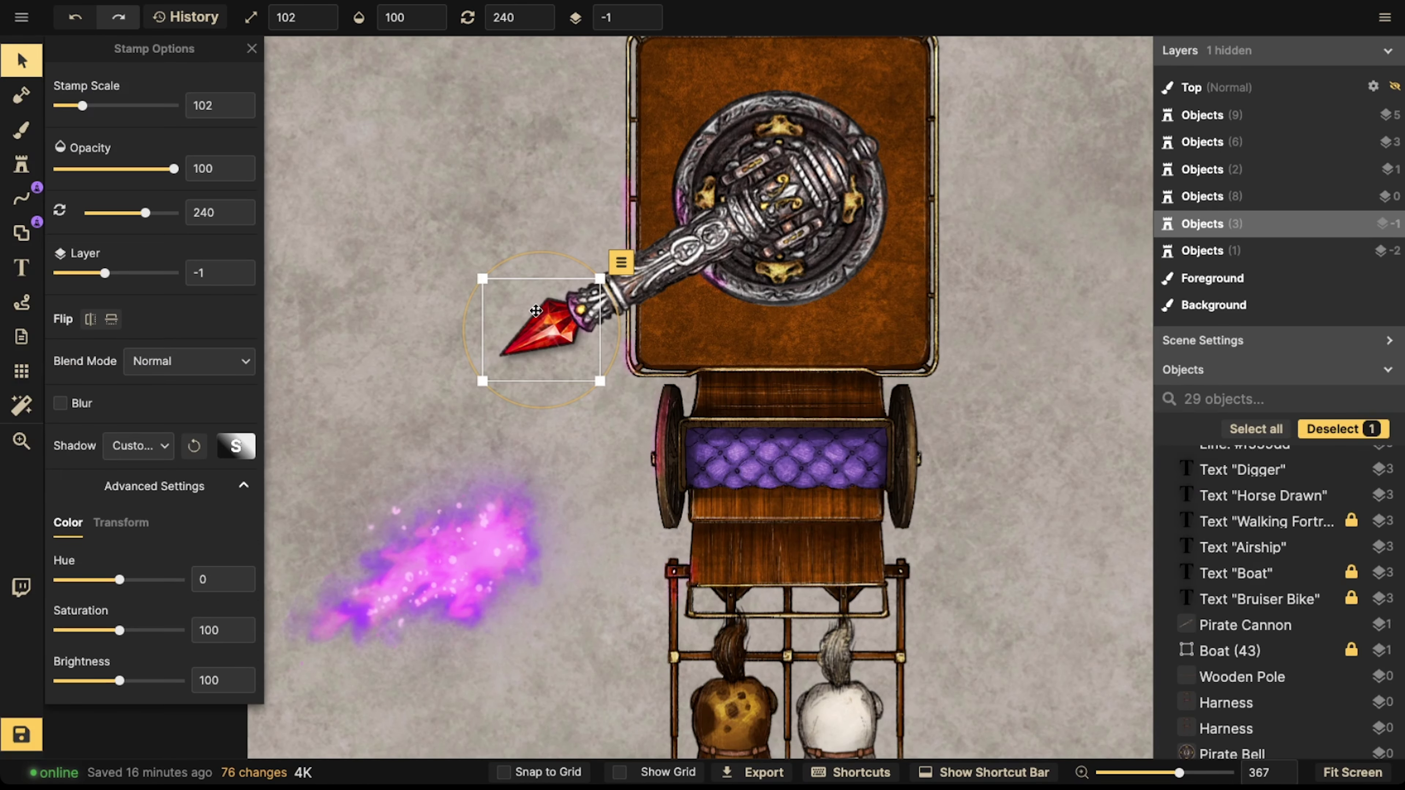
left_click(138, 446)
left_click(184, 470)
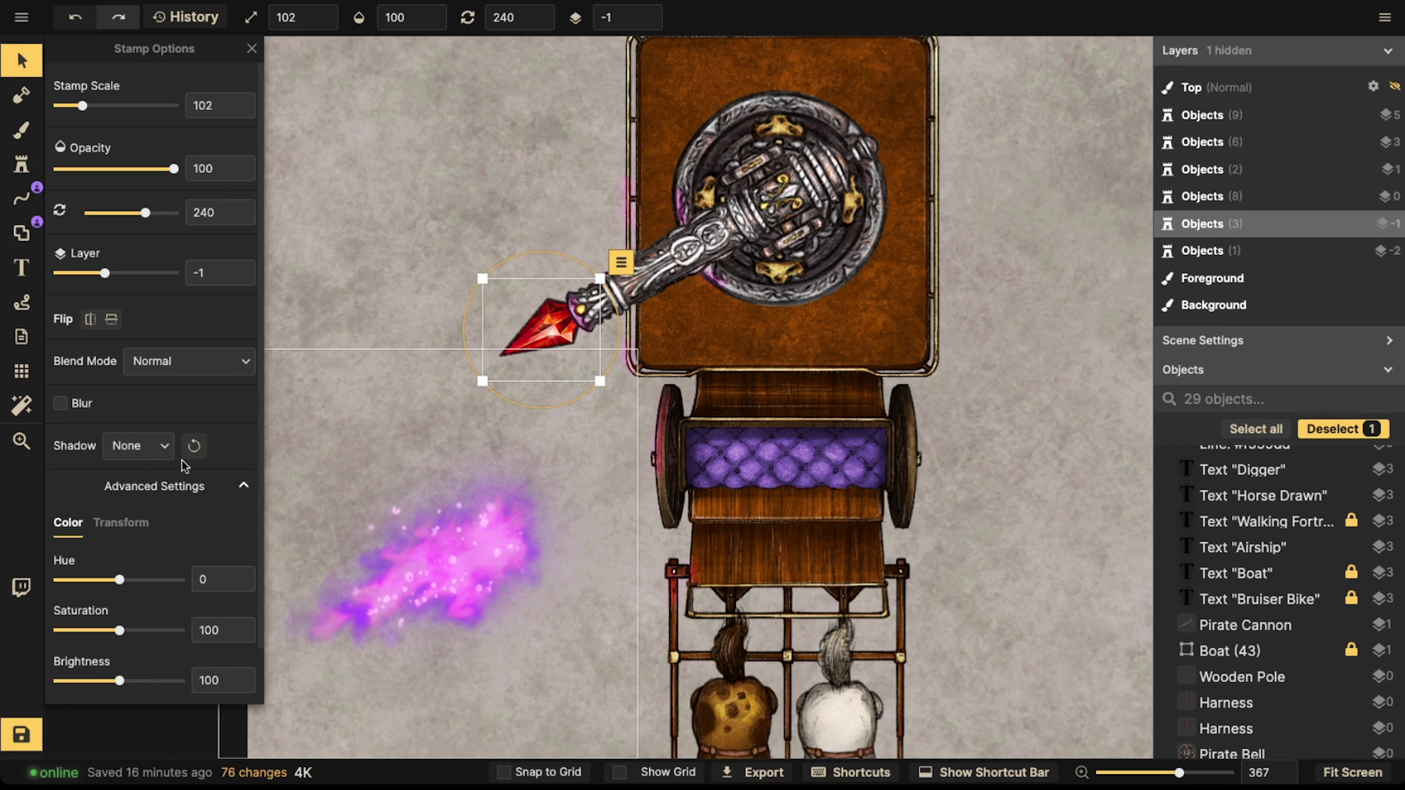
left_click_drag(139, 581, 122, 581)
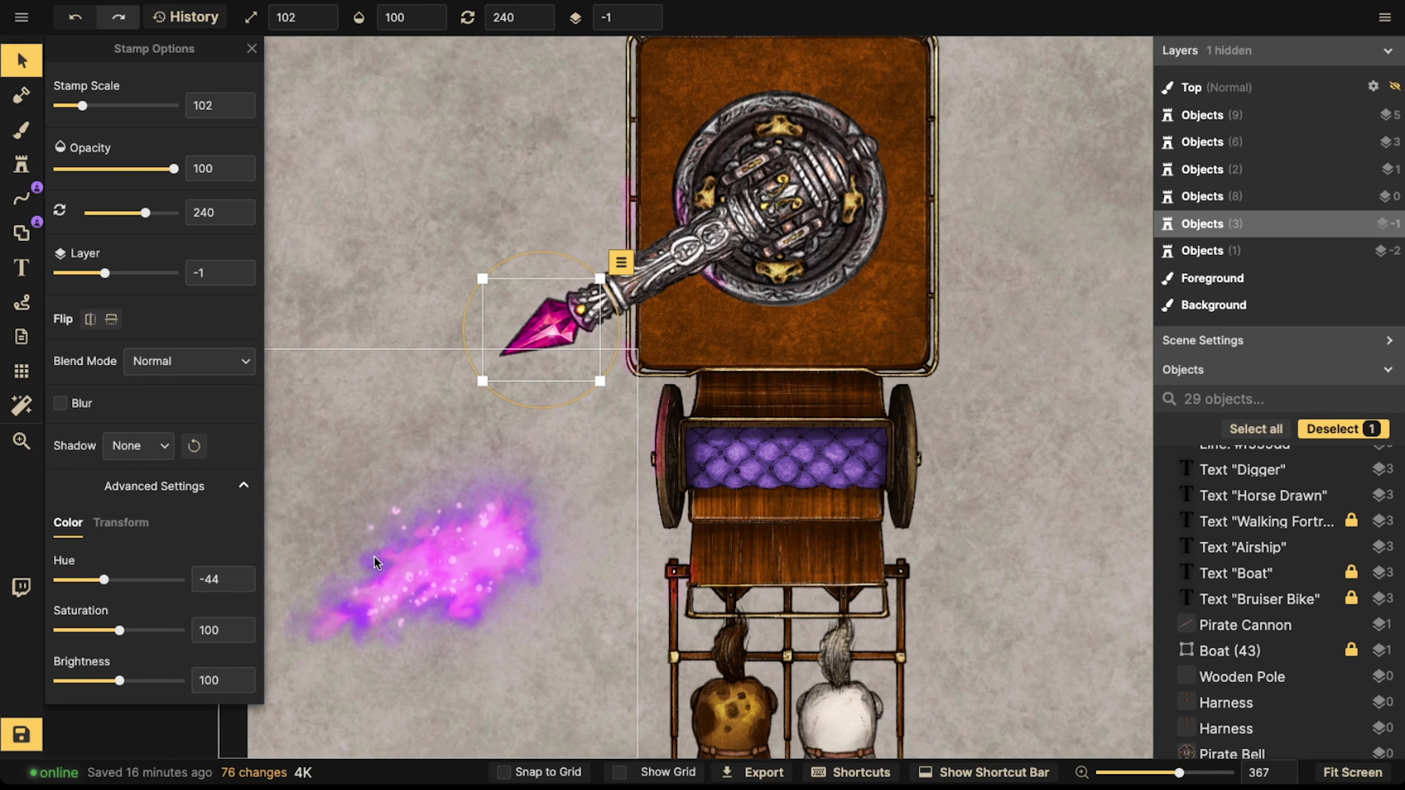
- Move the flame and sparkles back over the gem at the cannon's muzzle and raise both to layer 0
left_click(336, 466)
left_click_drag(336, 459, 484, 378)
left_click(651, 14)
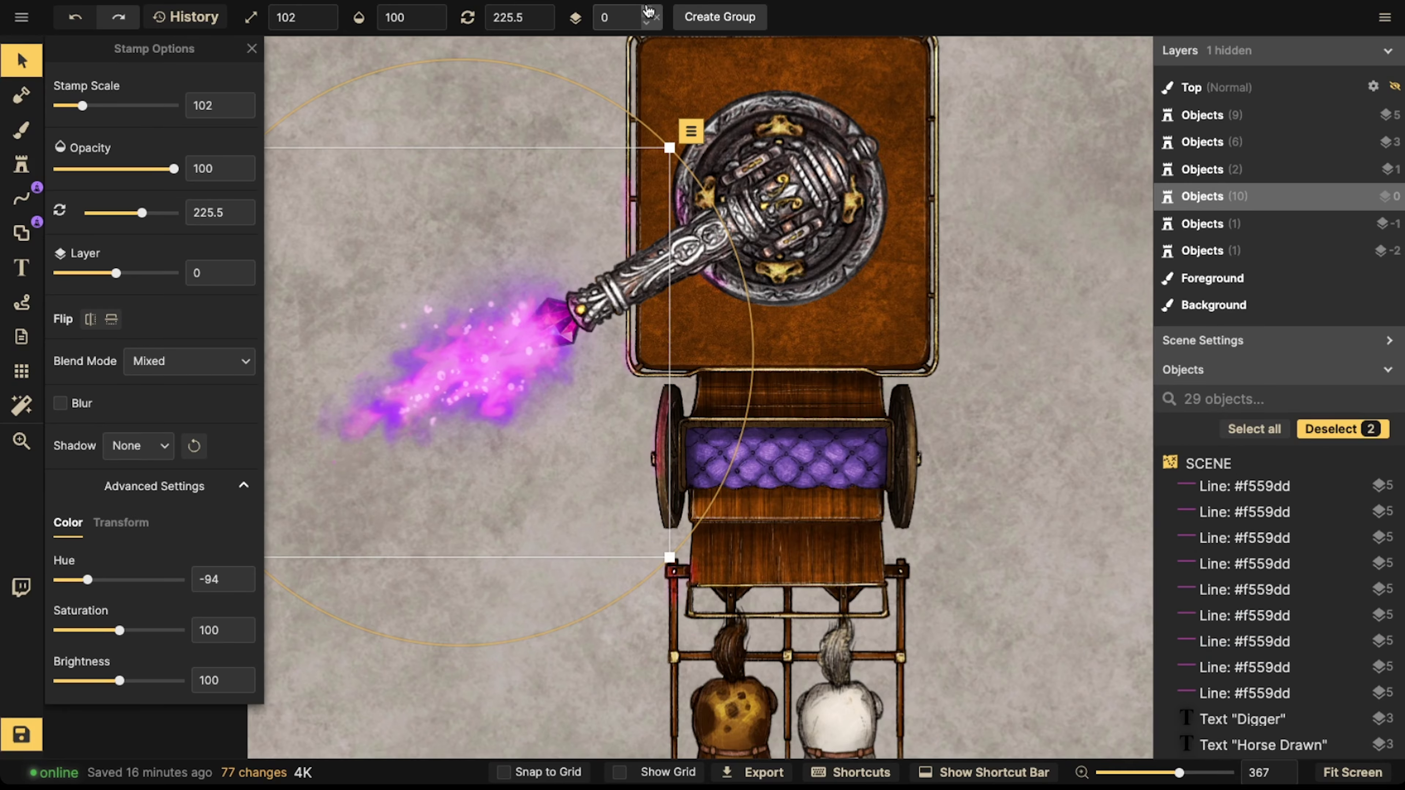
- Set the blend mode of the flame and sparkles to Normal, and change the flame's alone to Overlay
left_click(177, 361)
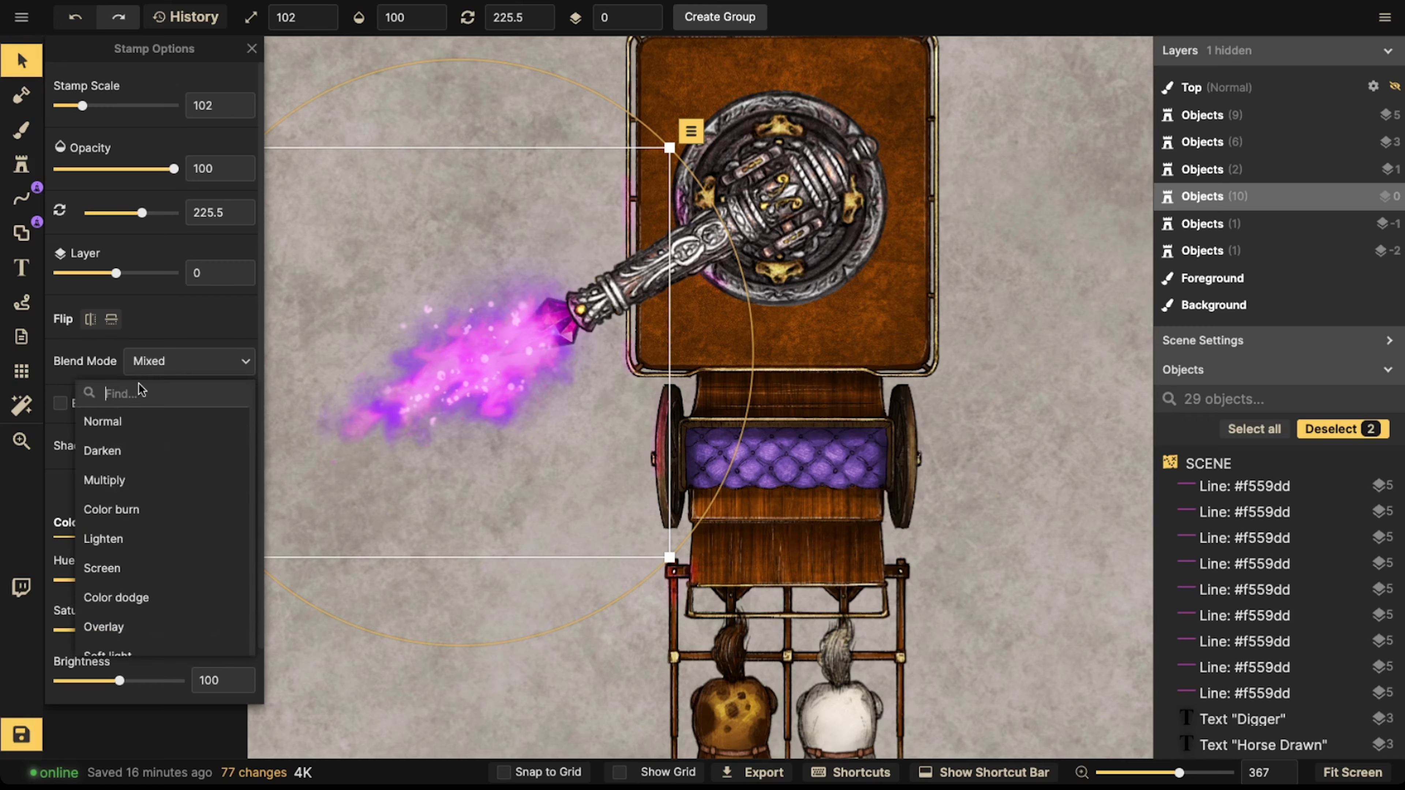
left_click(137, 434)
left_click(400, 356)
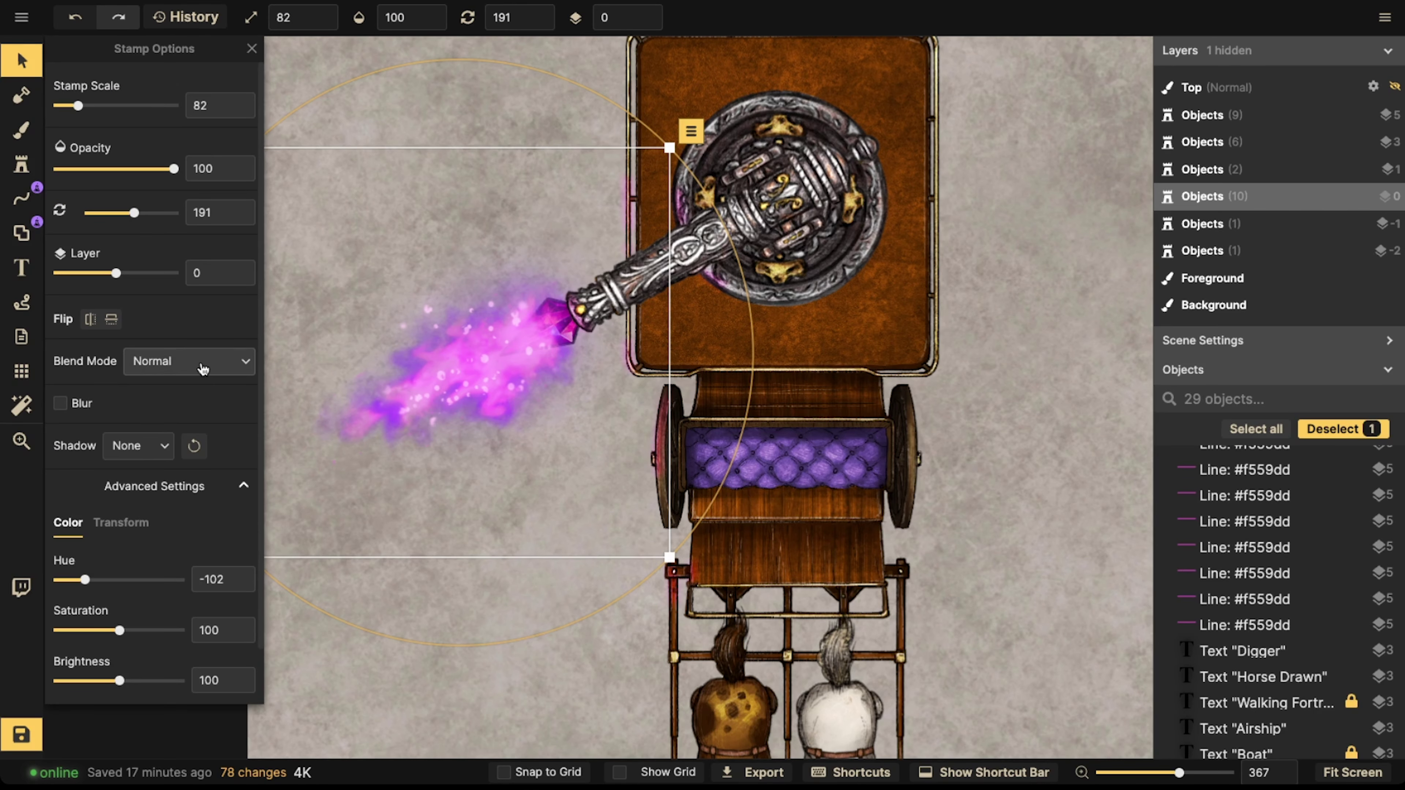
left_click(149, 365)
left_click(138, 481)
left_click(138, 508)
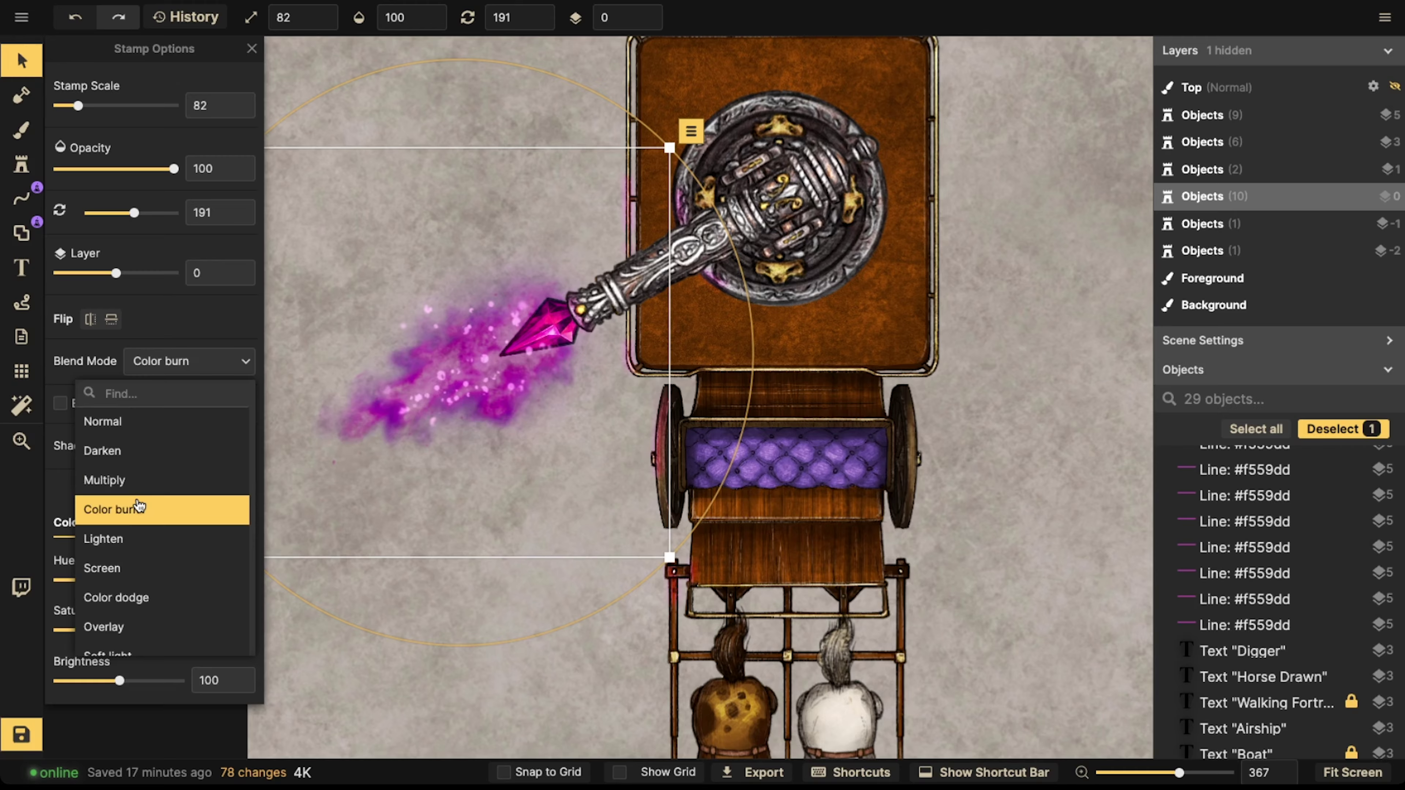
left_click(138, 538)
left_click(137, 570)
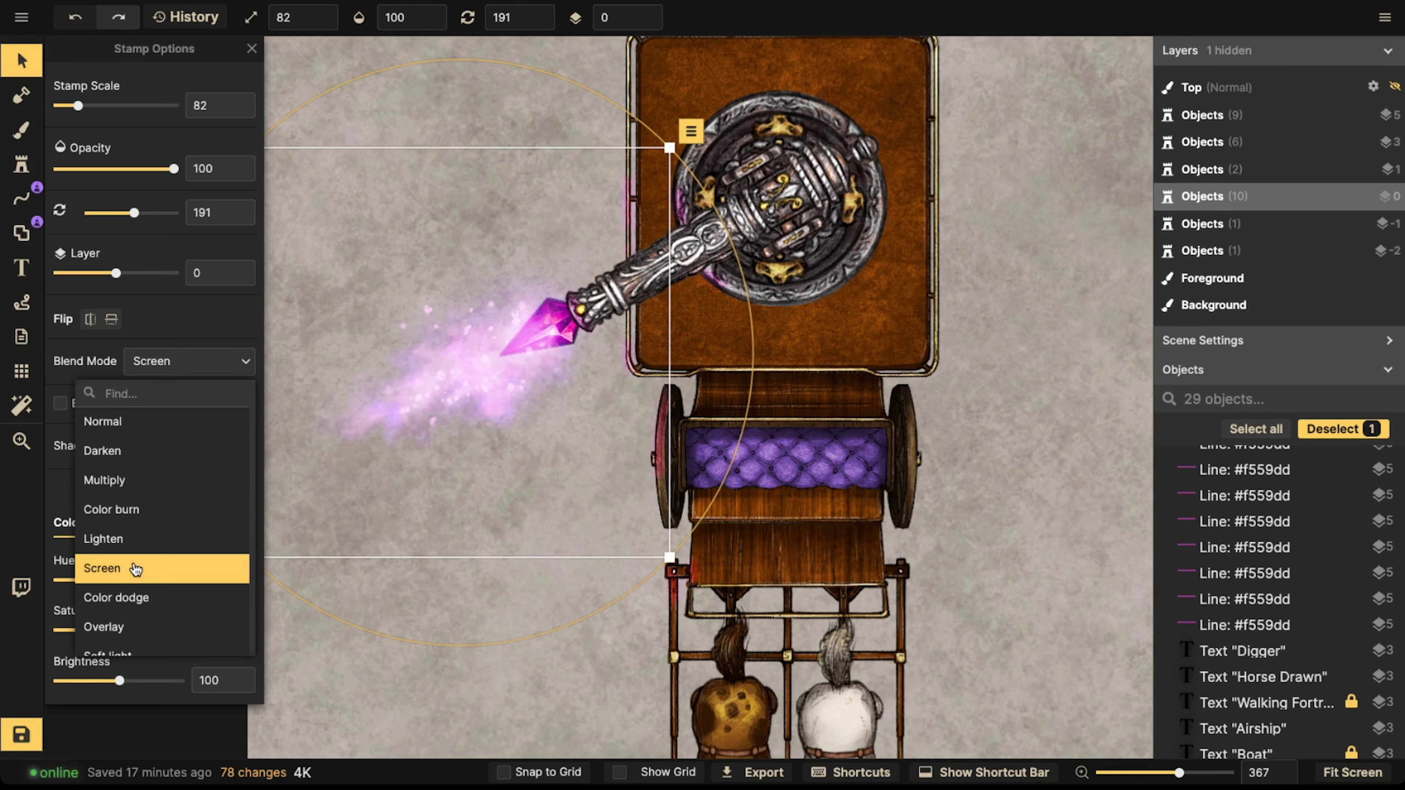
left_click(135, 597)
left_click(131, 627)
scroll(148, 487, "down", 1)
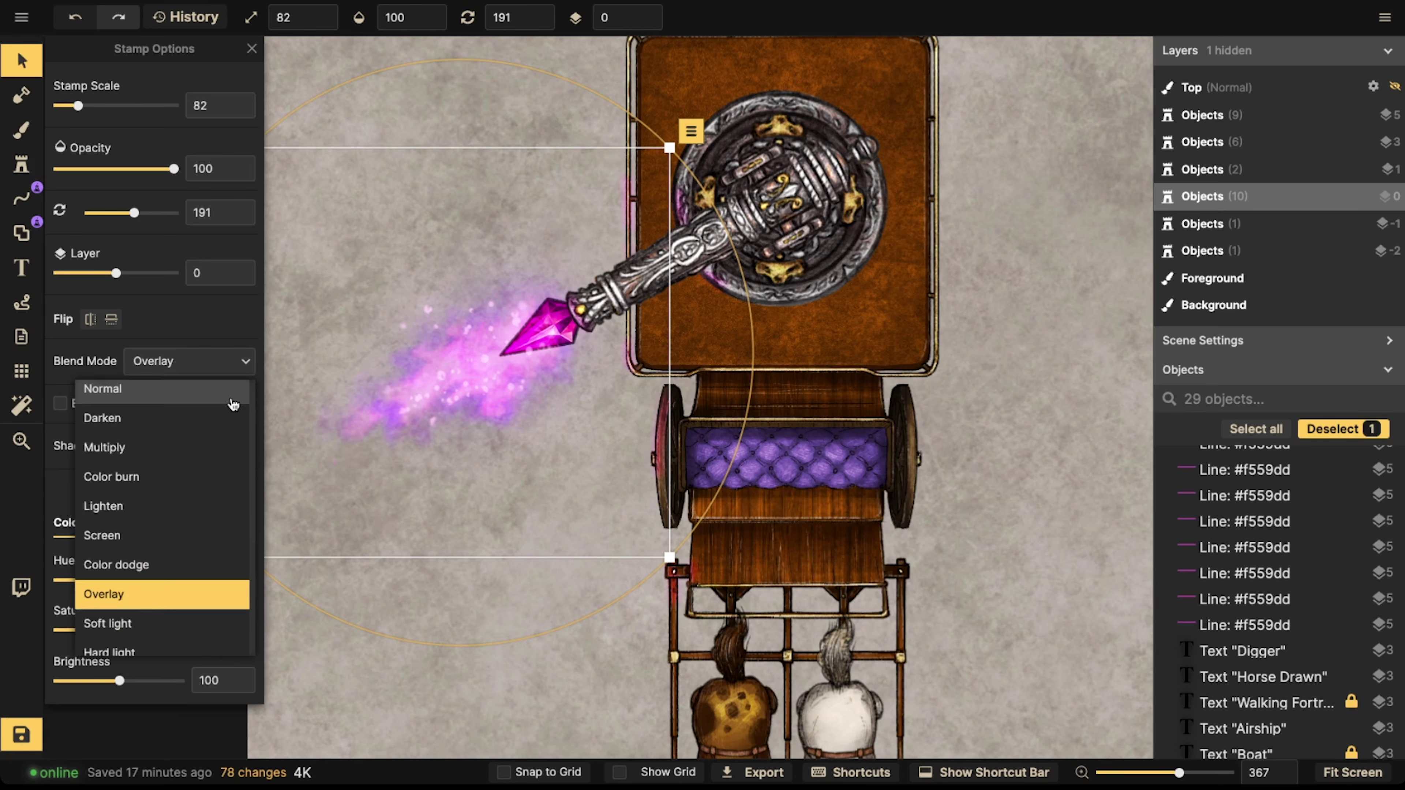
scroll(393, 385, "down", 2)
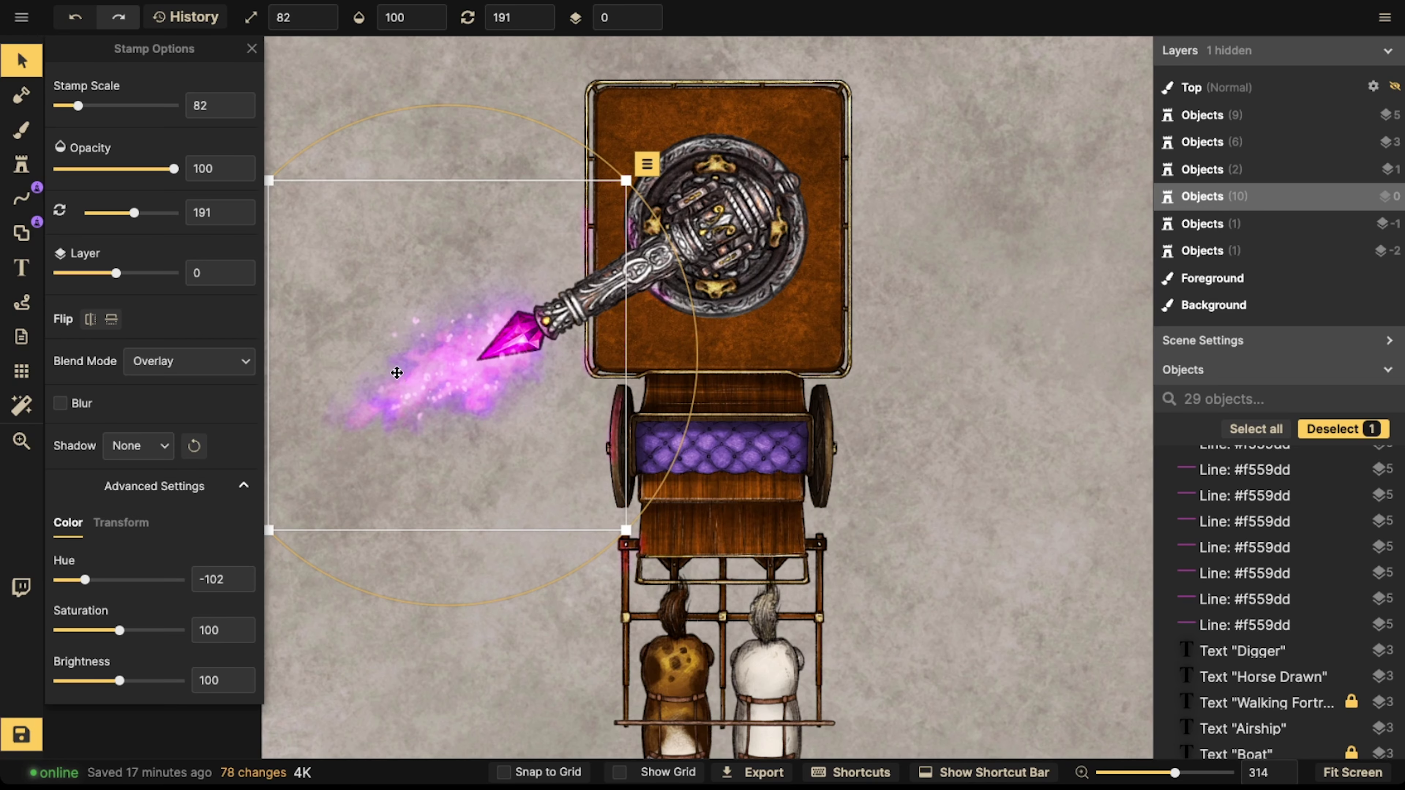
key("Escape")
- Reduce the gem at the cannon's muzzle to stamp scale 82 and nudge it slightly towards the barrel
scroll(409, 301, "down", 8)
left_click(462, 326)
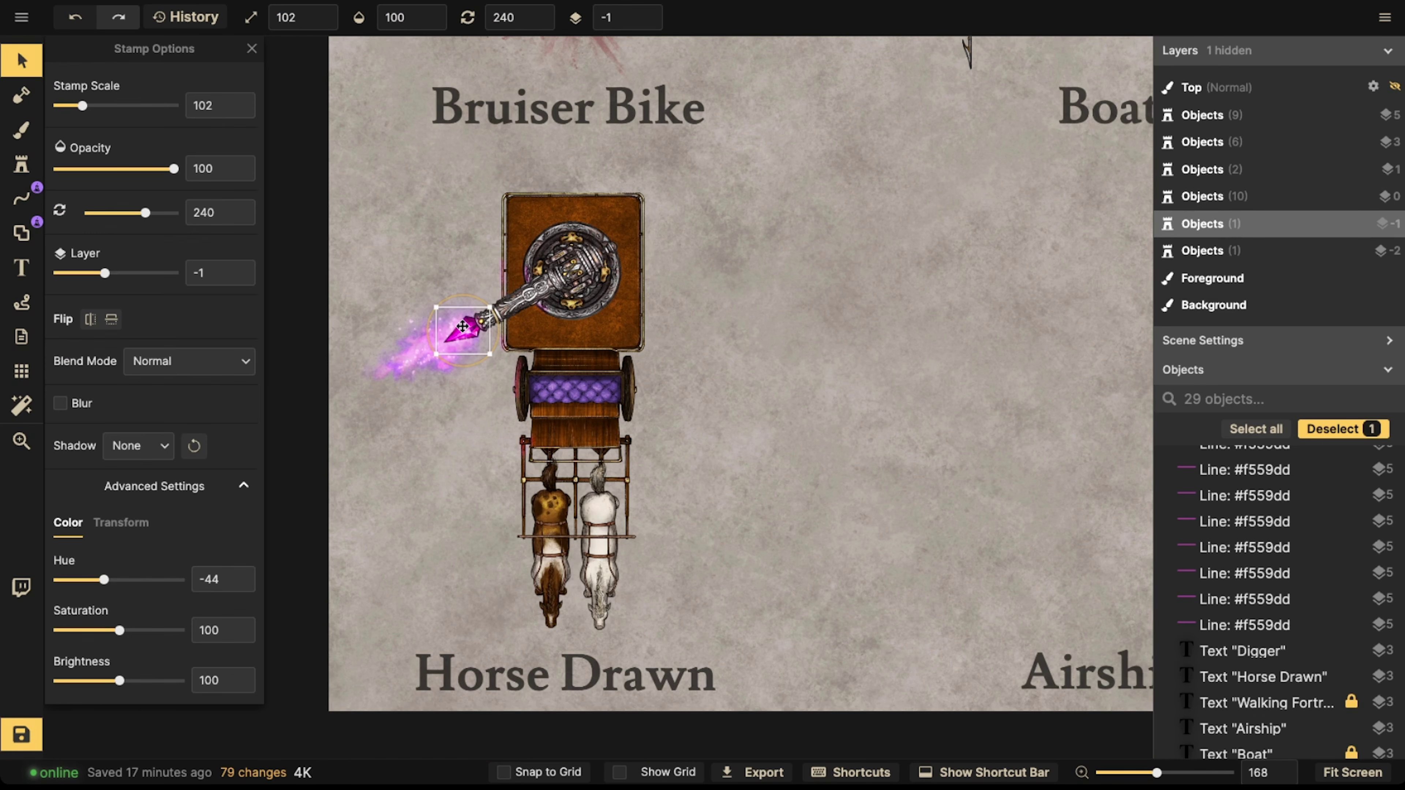
key("bracketleft")
key("bracketleft")
left_click_drag(463, 326, 465, 325)
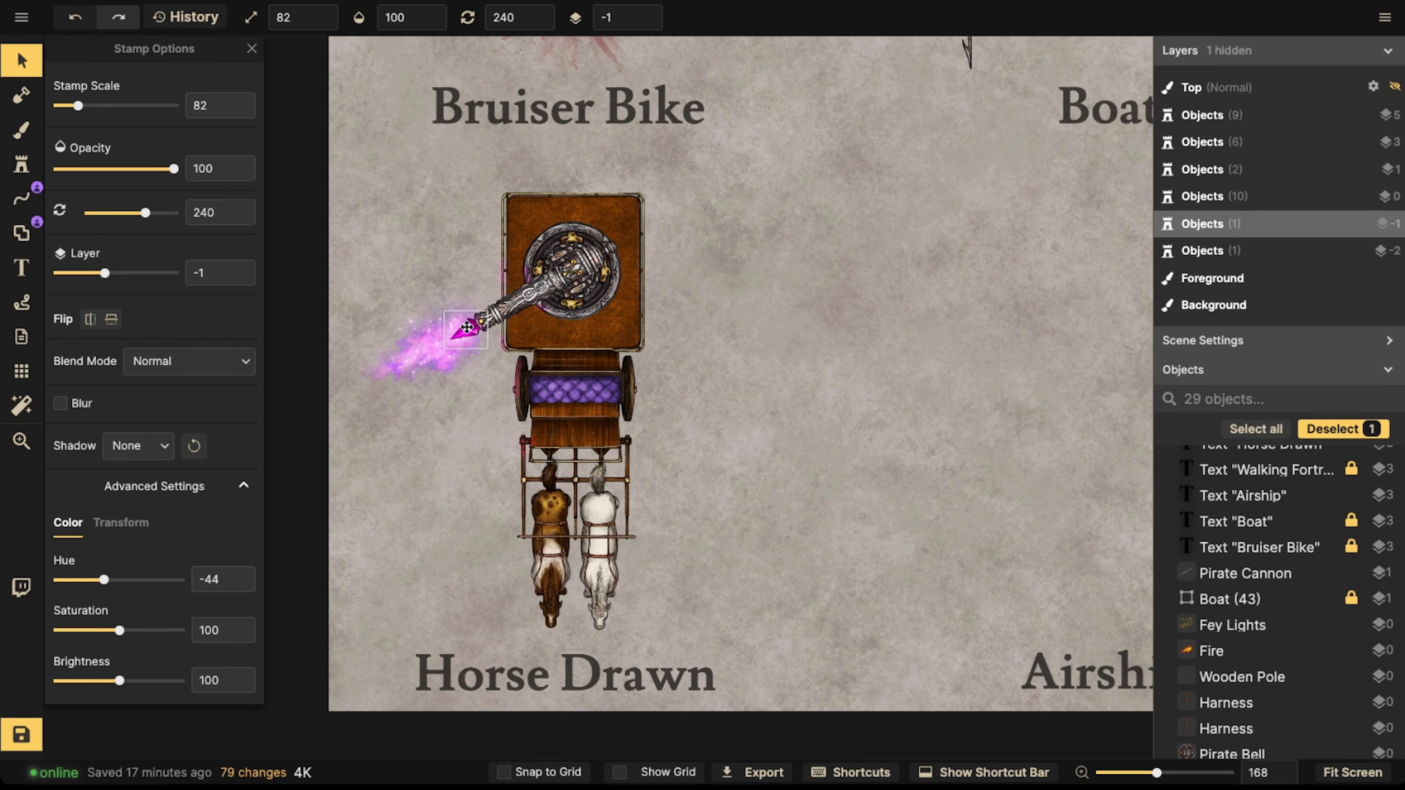
key("Escape")
scroll(381, 291, "down", 2)
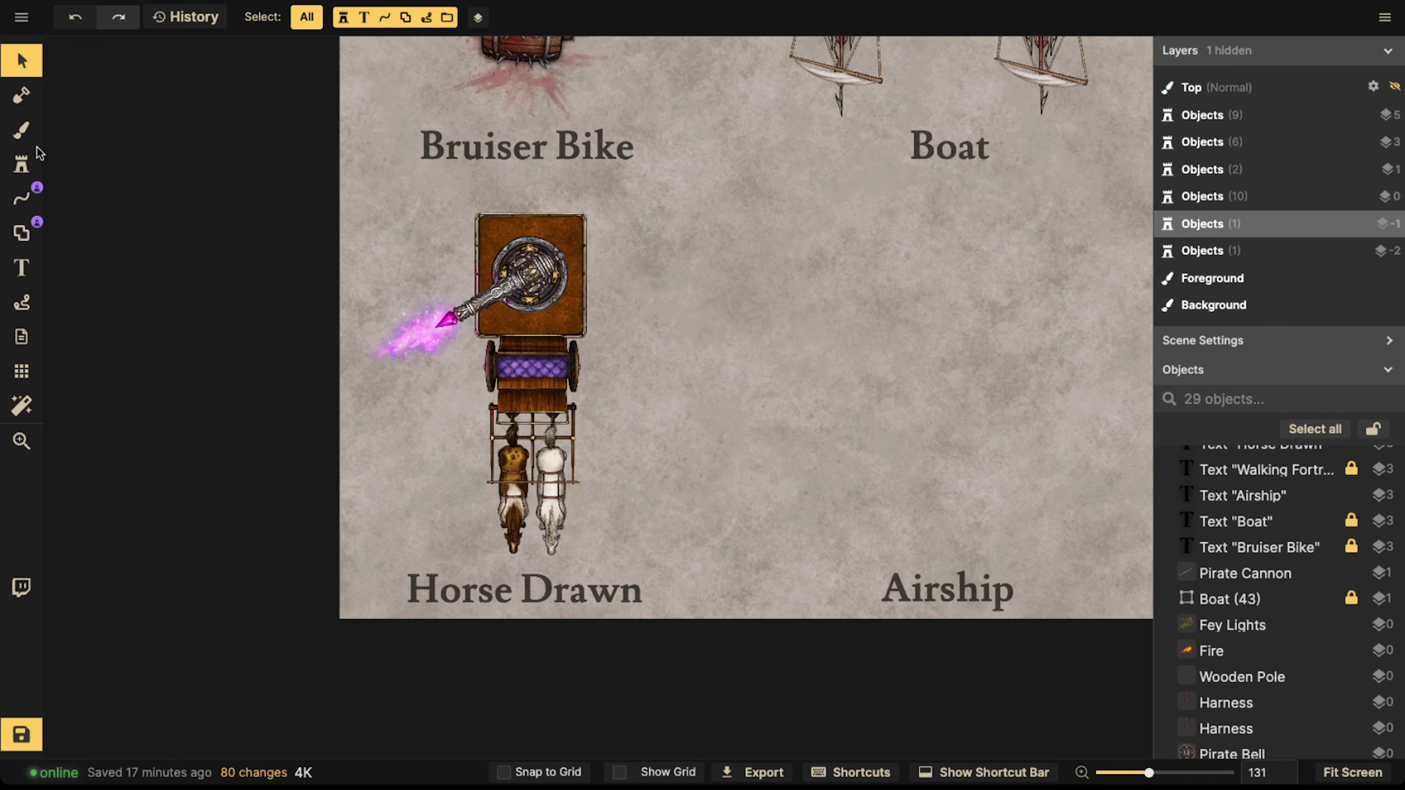
- Search the Fantasy Battlemaps stamp catalog for "rope" in place of the gem search
left_click(21, 164)
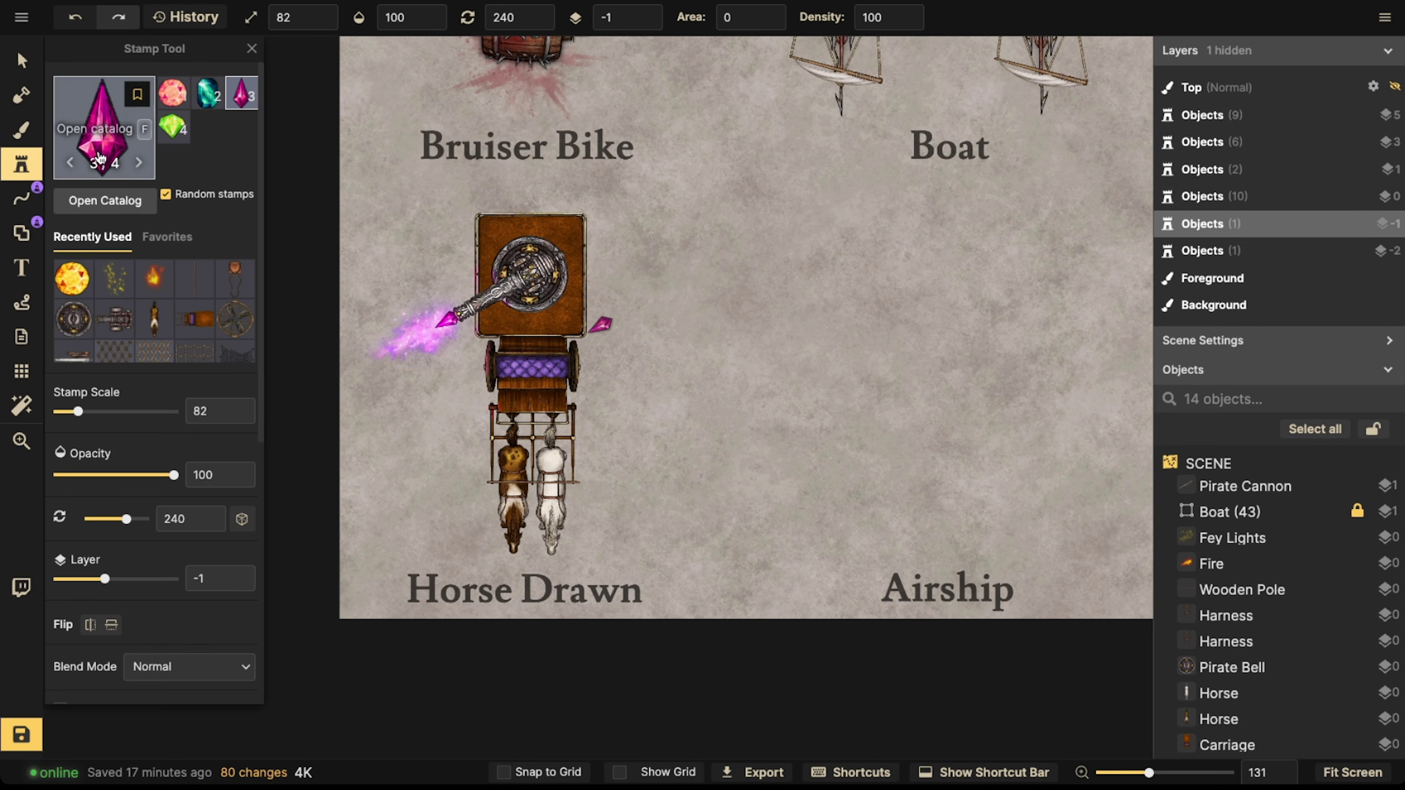
left_click(113, 135)
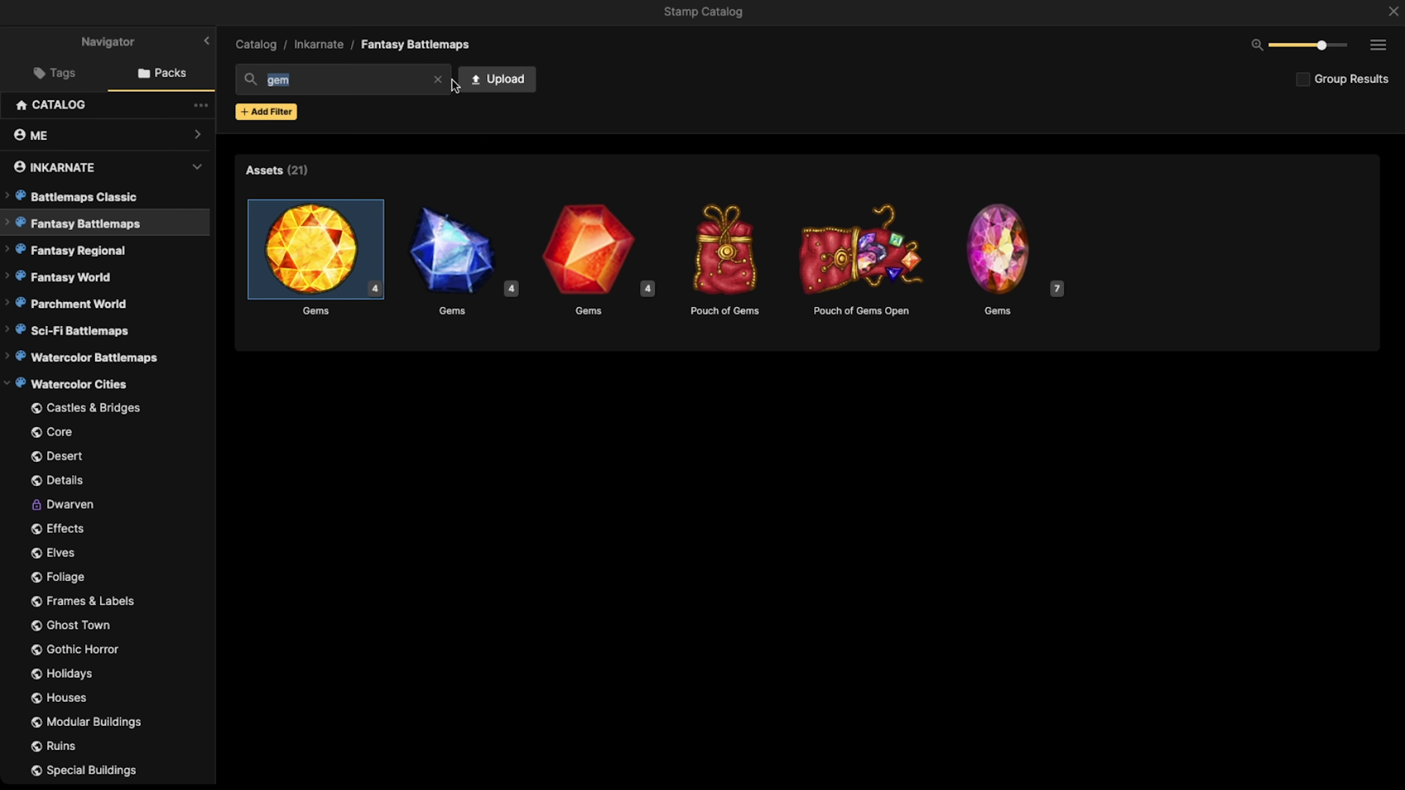
left_click(437, 79)
scroll(471, 358, "down", 10)
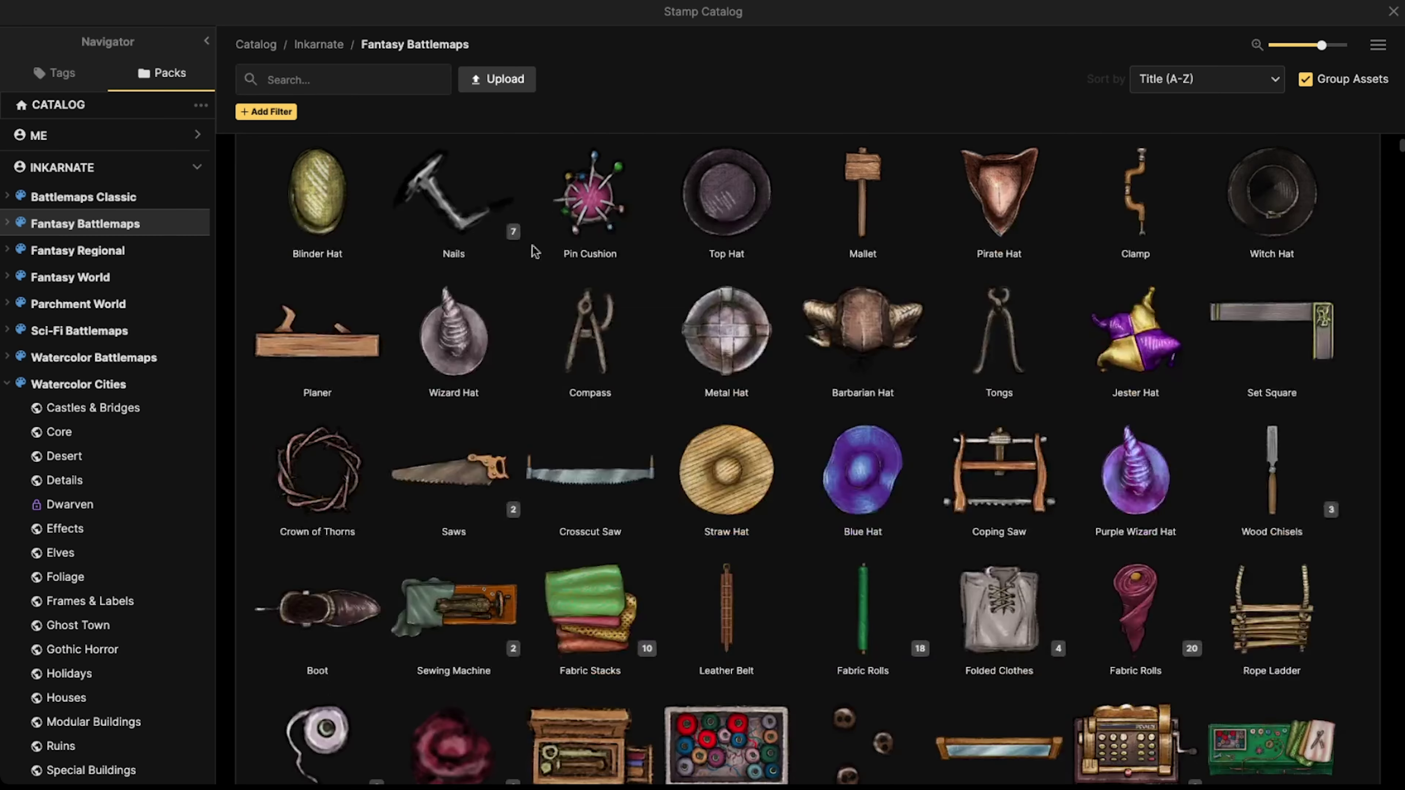
left_click(362, 84)
type("know")
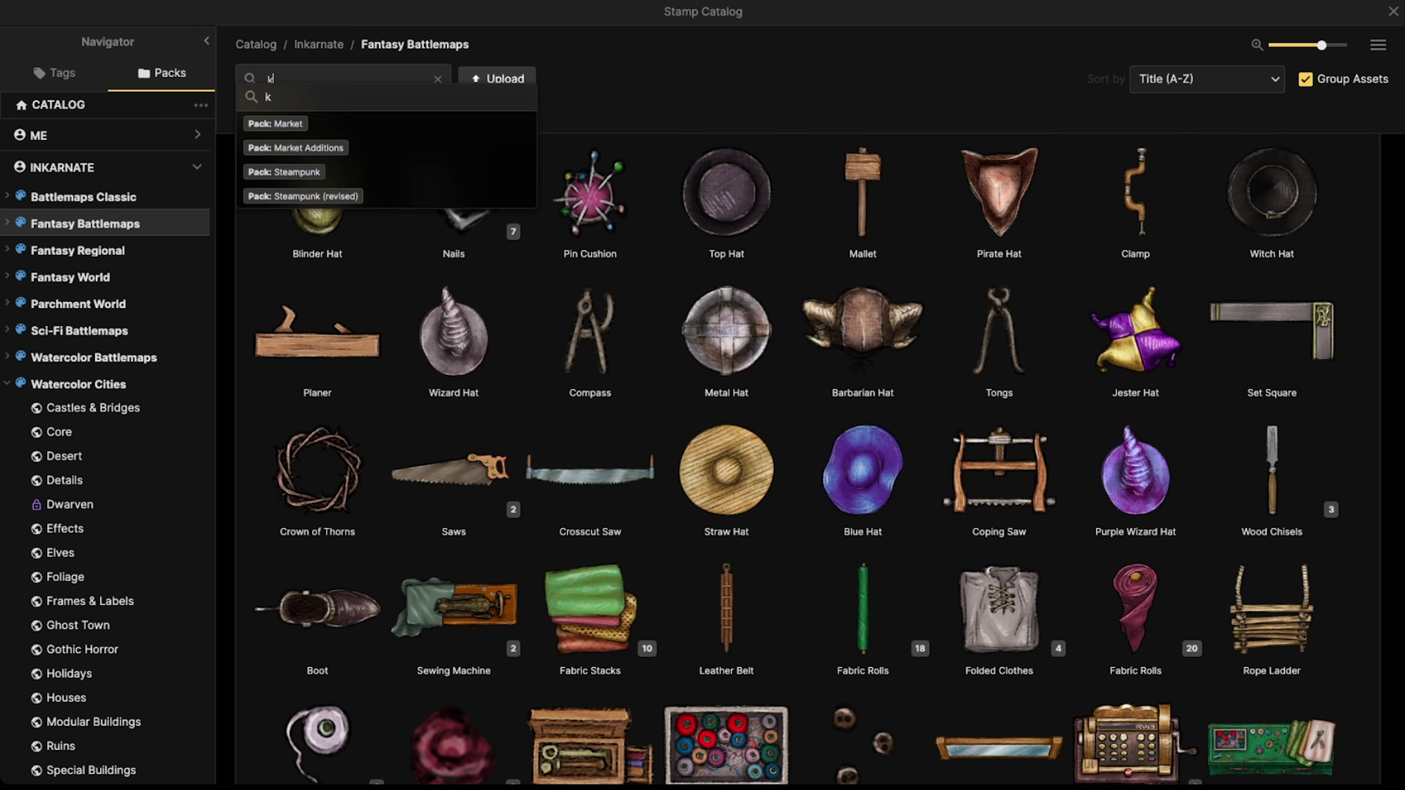
key("BackSpace")
key("BackSpace")
type("rop")
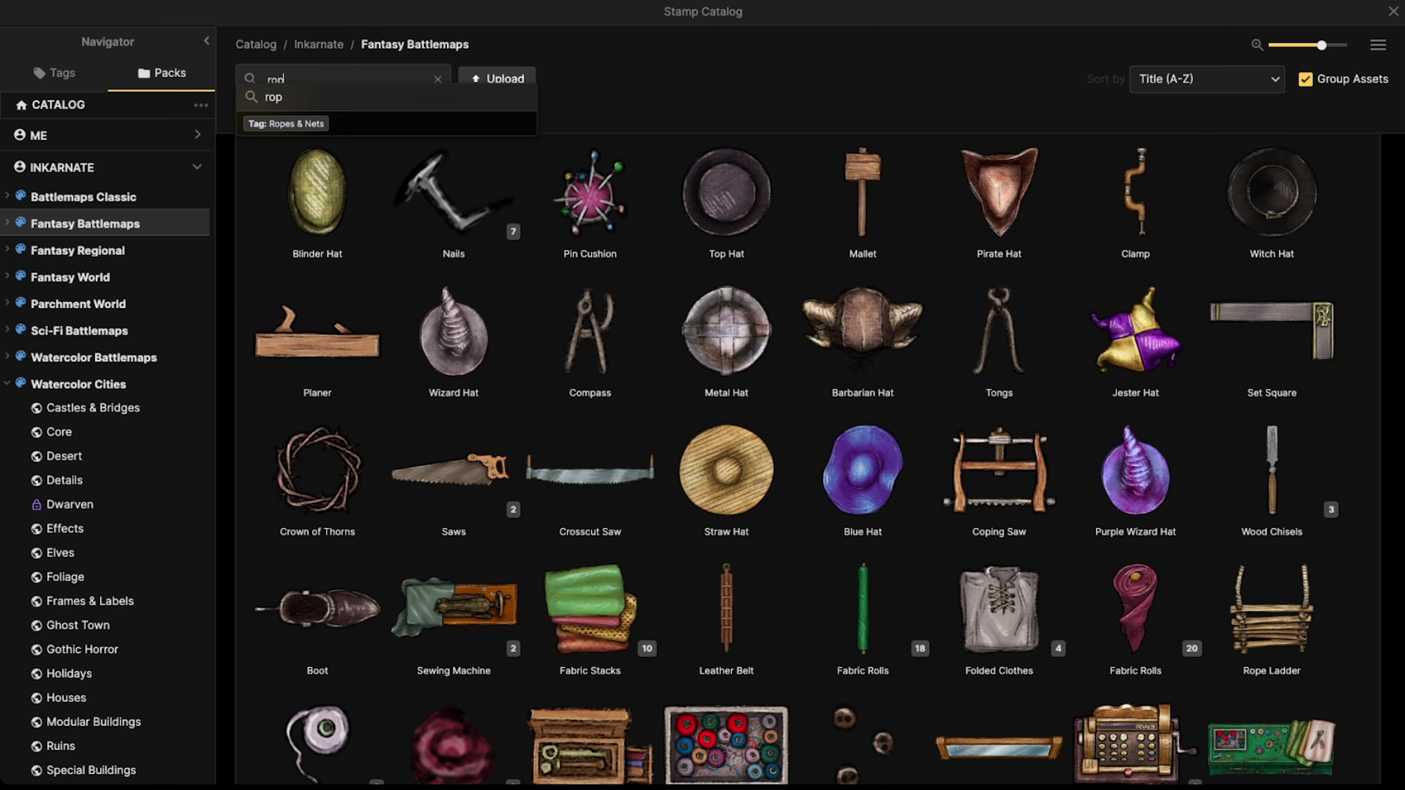
type("e")
key("Return")
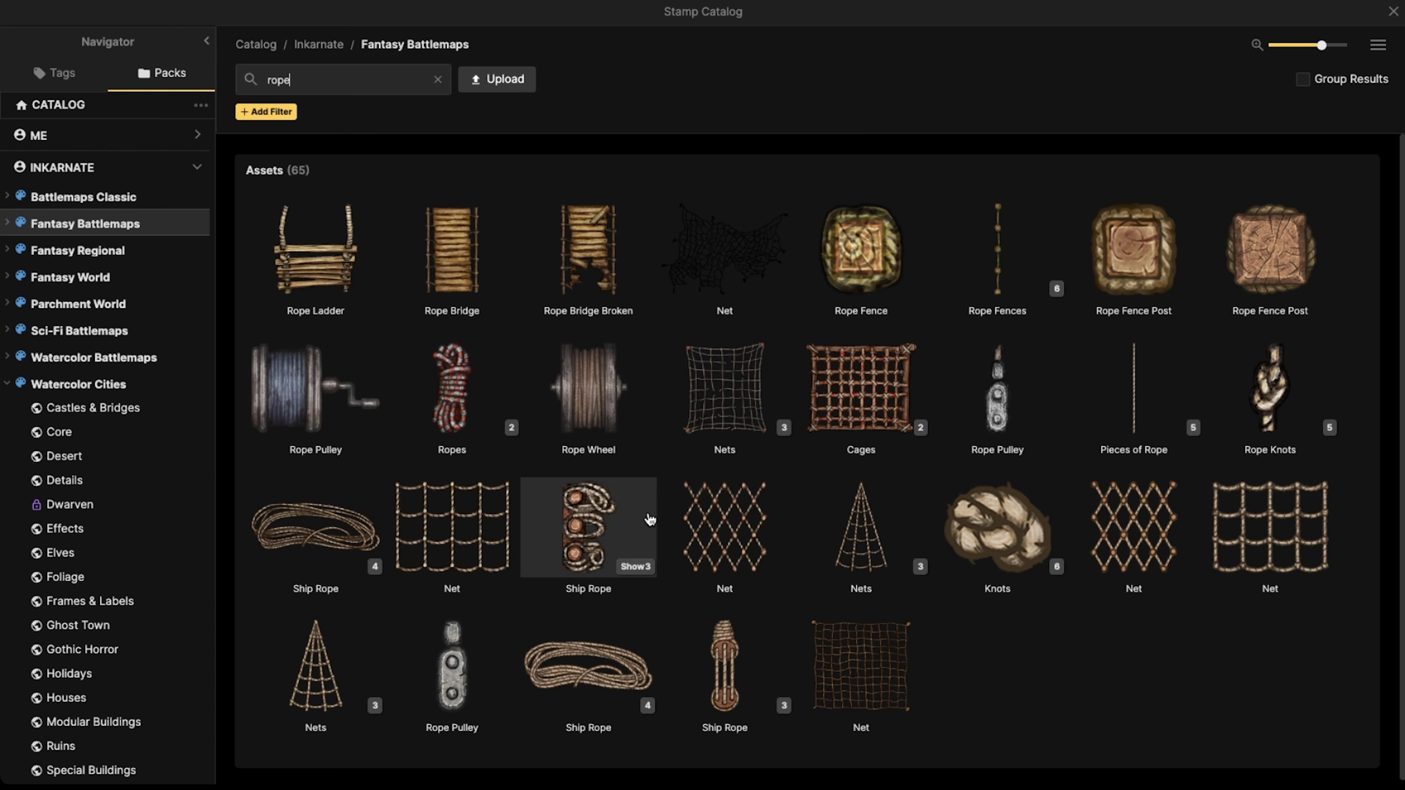
- Expand all the rope assets and place the round knot stamp beside the brown horse's head at stamp scale 82
left_click(1376, 48)
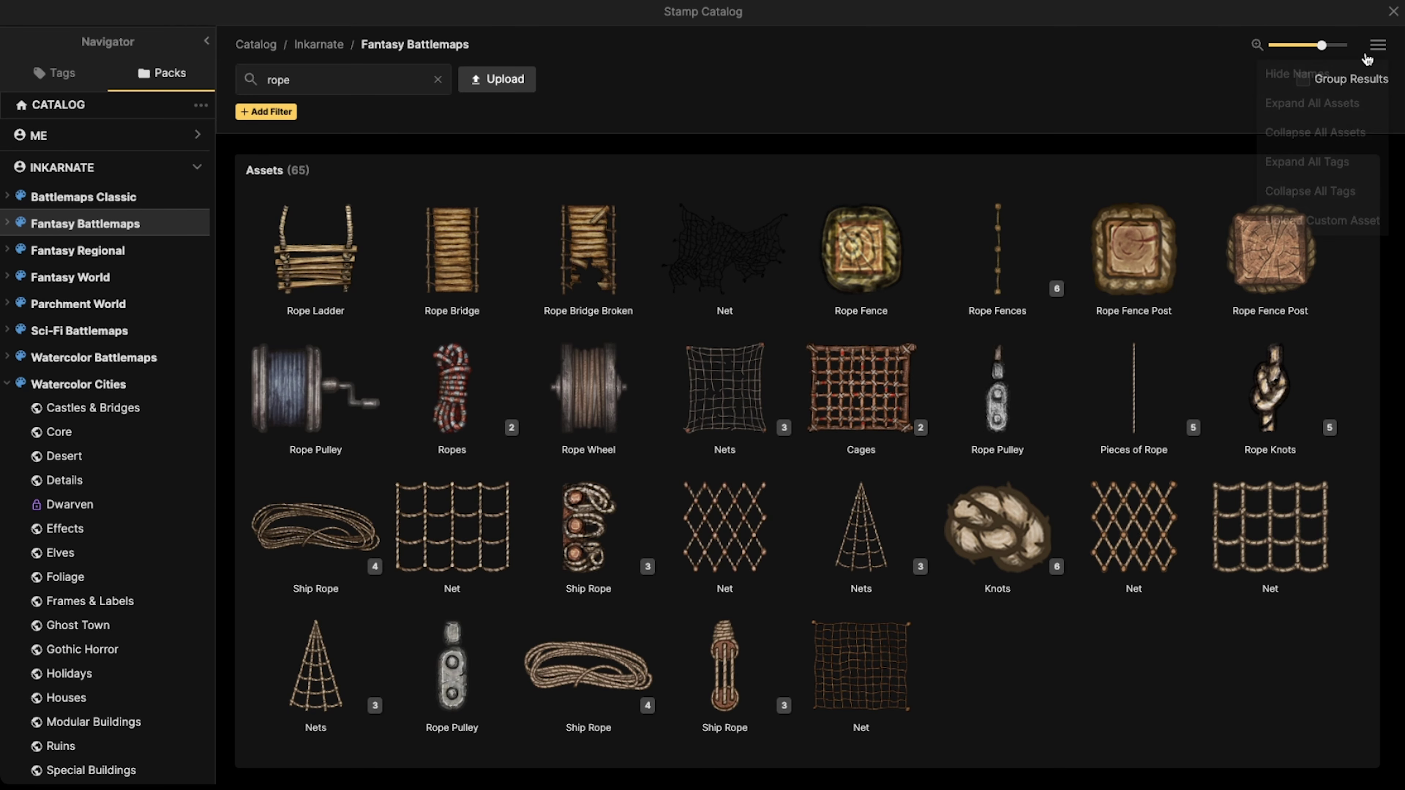
left_click(1312, 102)
scroll(731, 245, "down", 5)
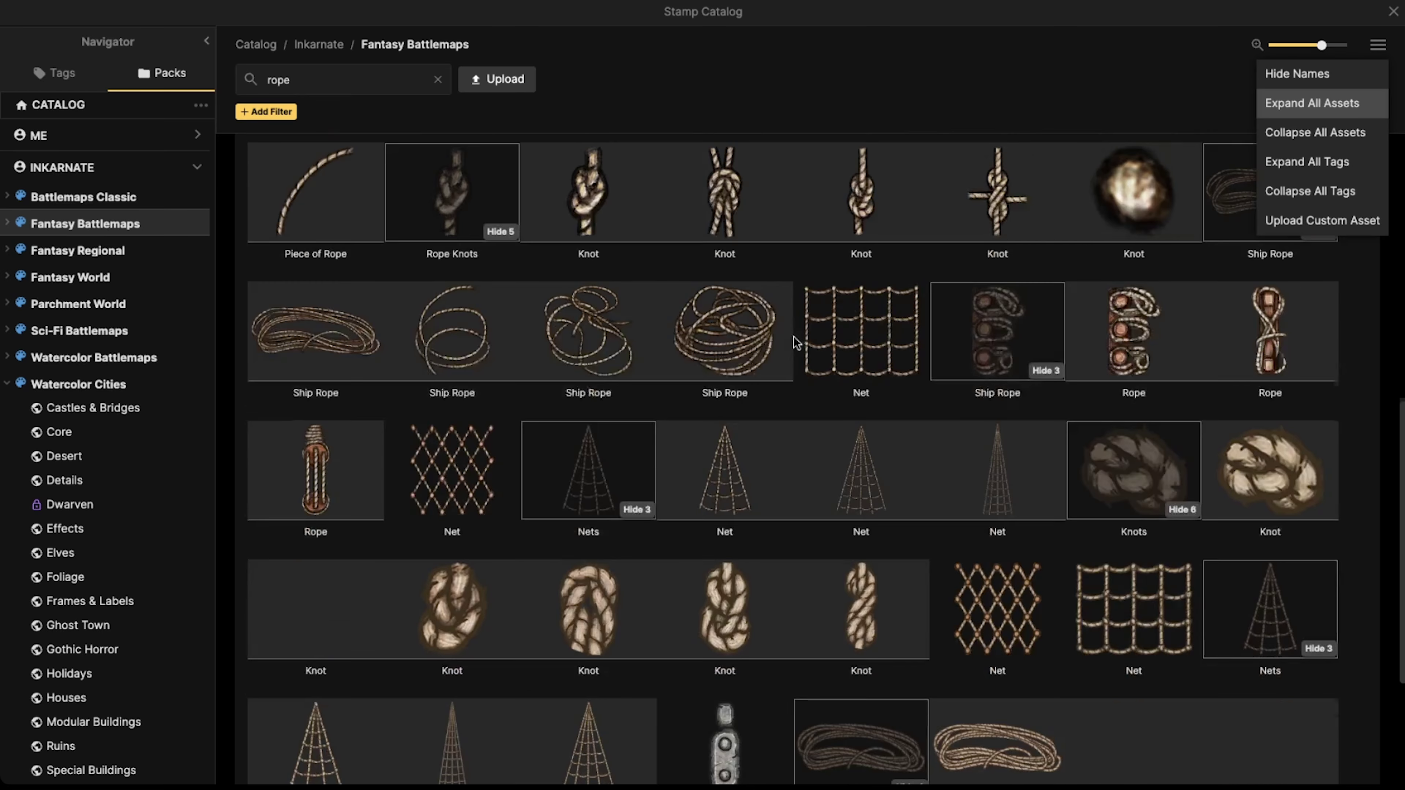
left_click(1132, 216)
scroll(479, 448, "up", 10)
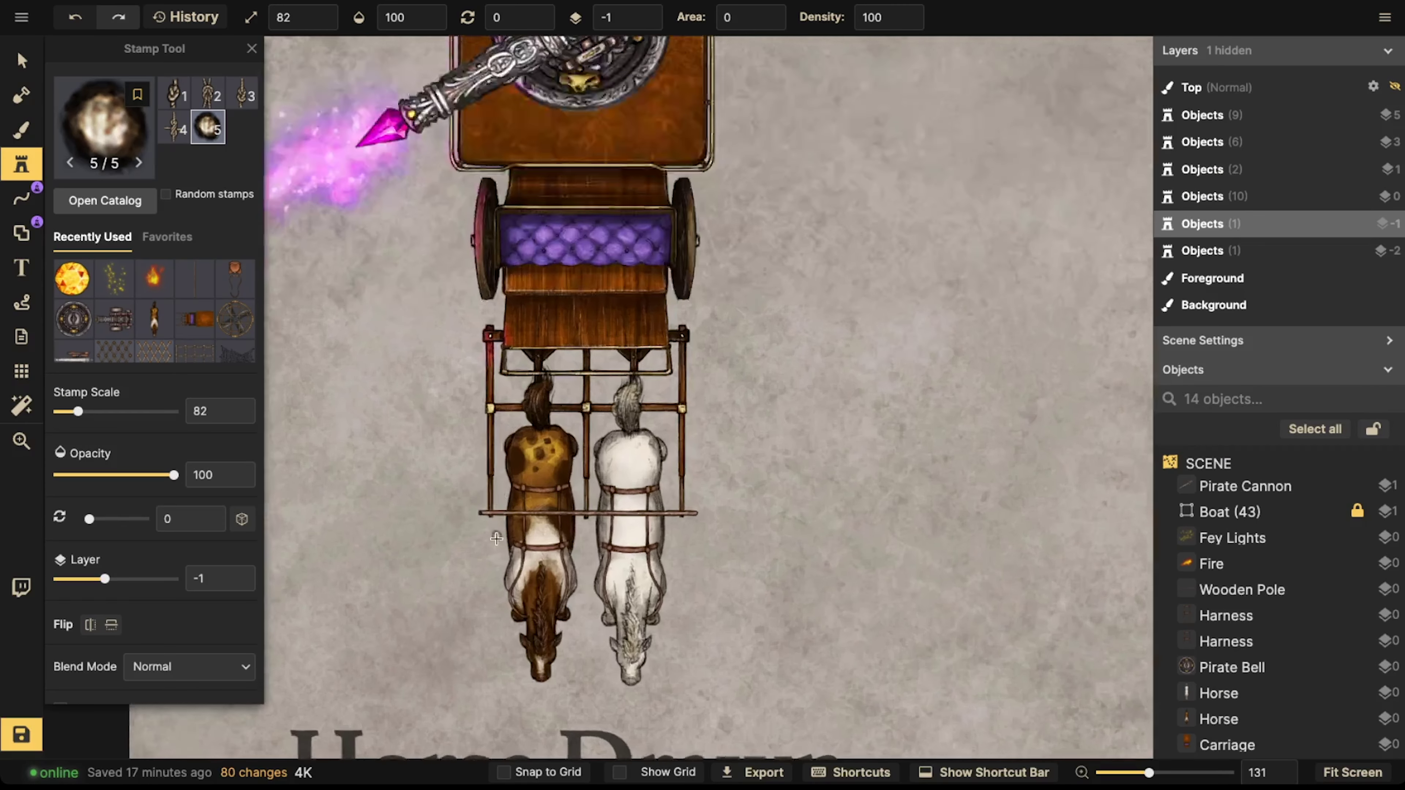
scroll(532, 395, "up", 5)
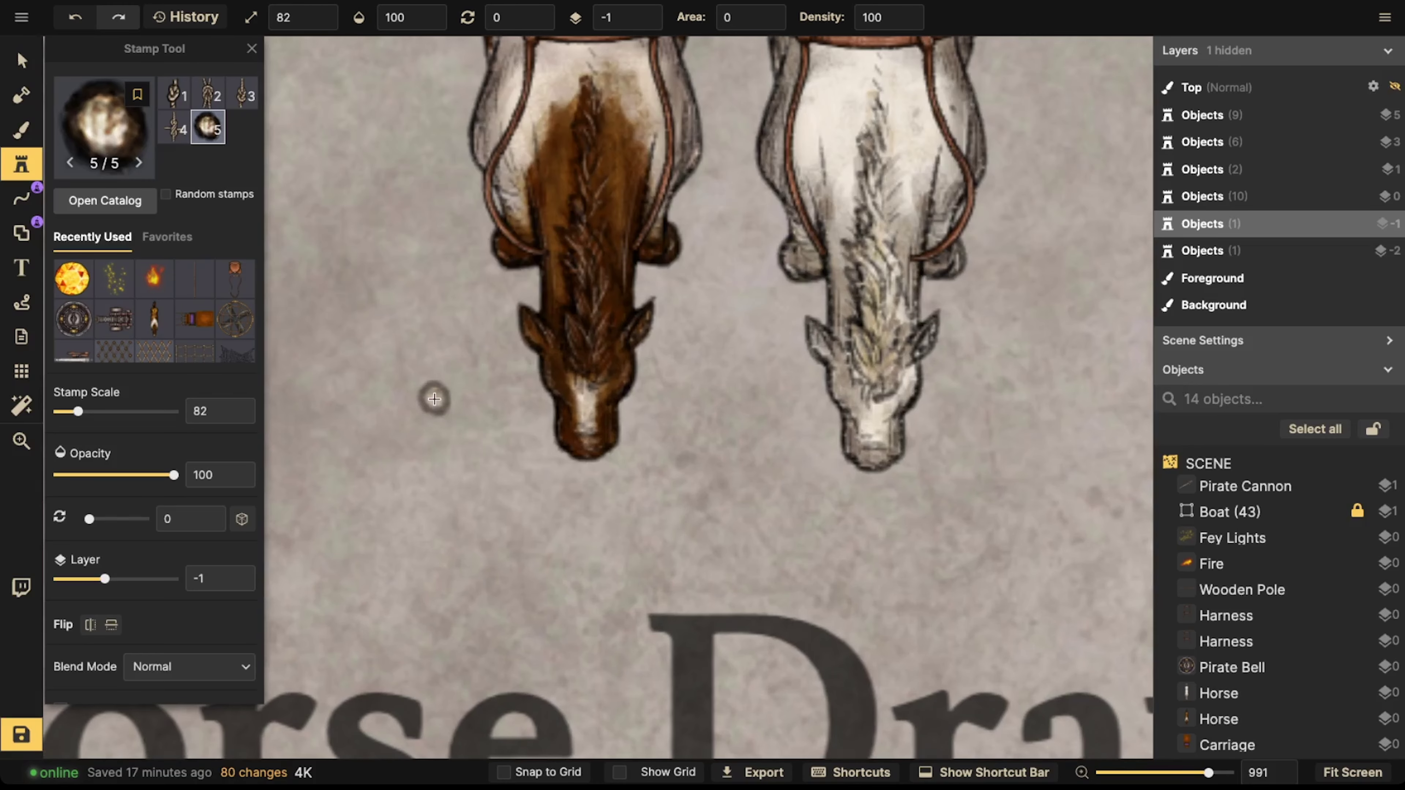
left_click(434, 399)
- Try the round knot at saturation 200 and contrast 151, and delete it
left_click(18, 65)
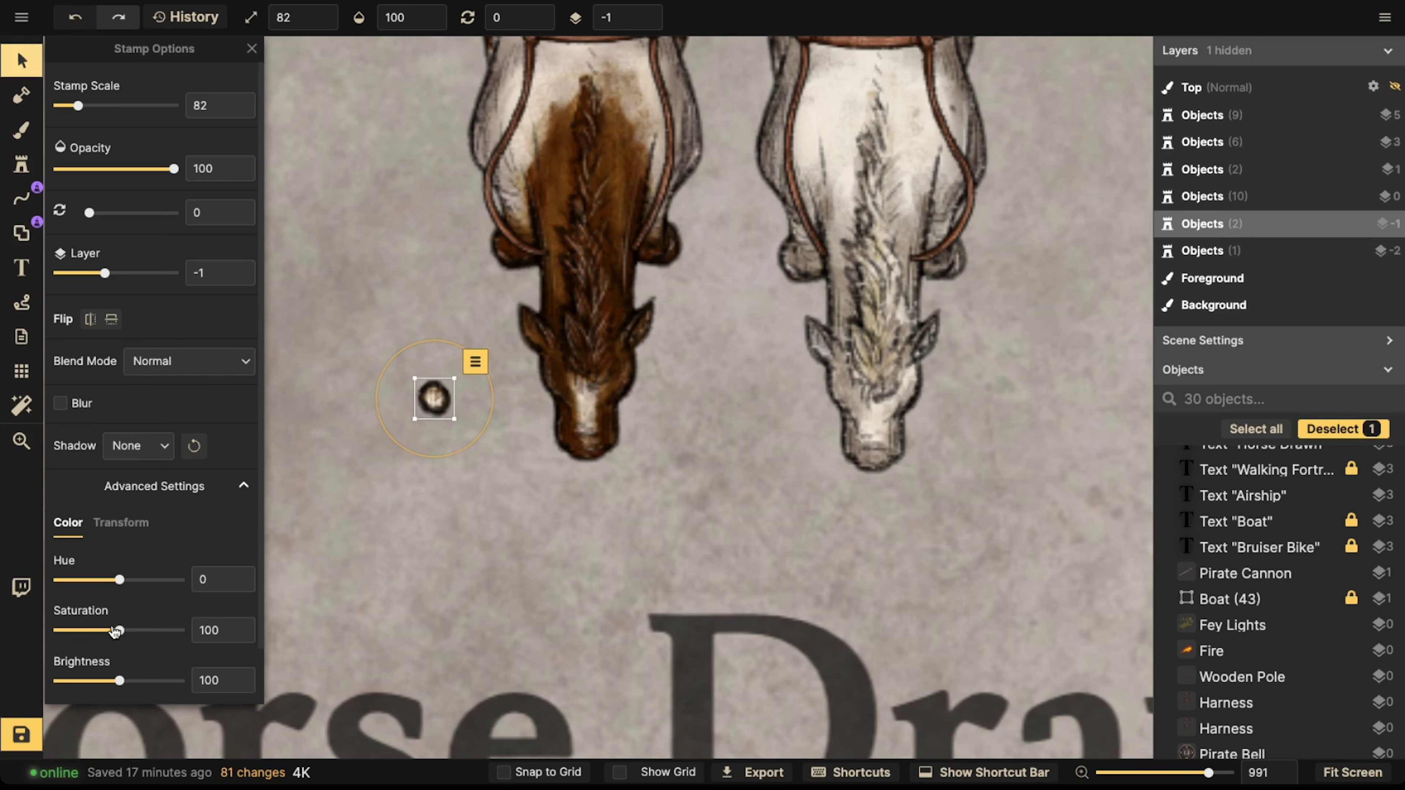
left_click_drag(115, 632, 378, 630)
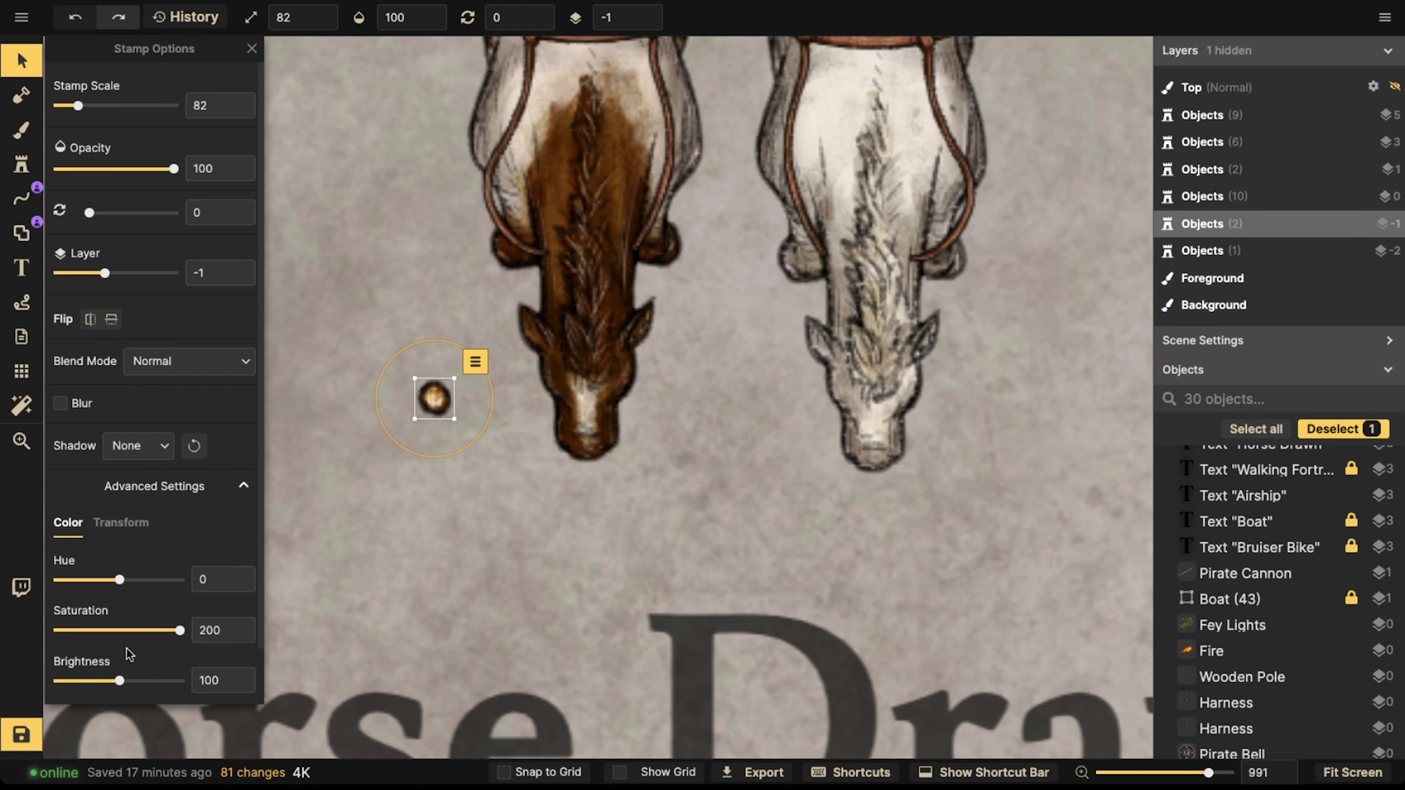
scroll(129, 655, "down", 1)
left_click_drag(131, 671, 141, 671)
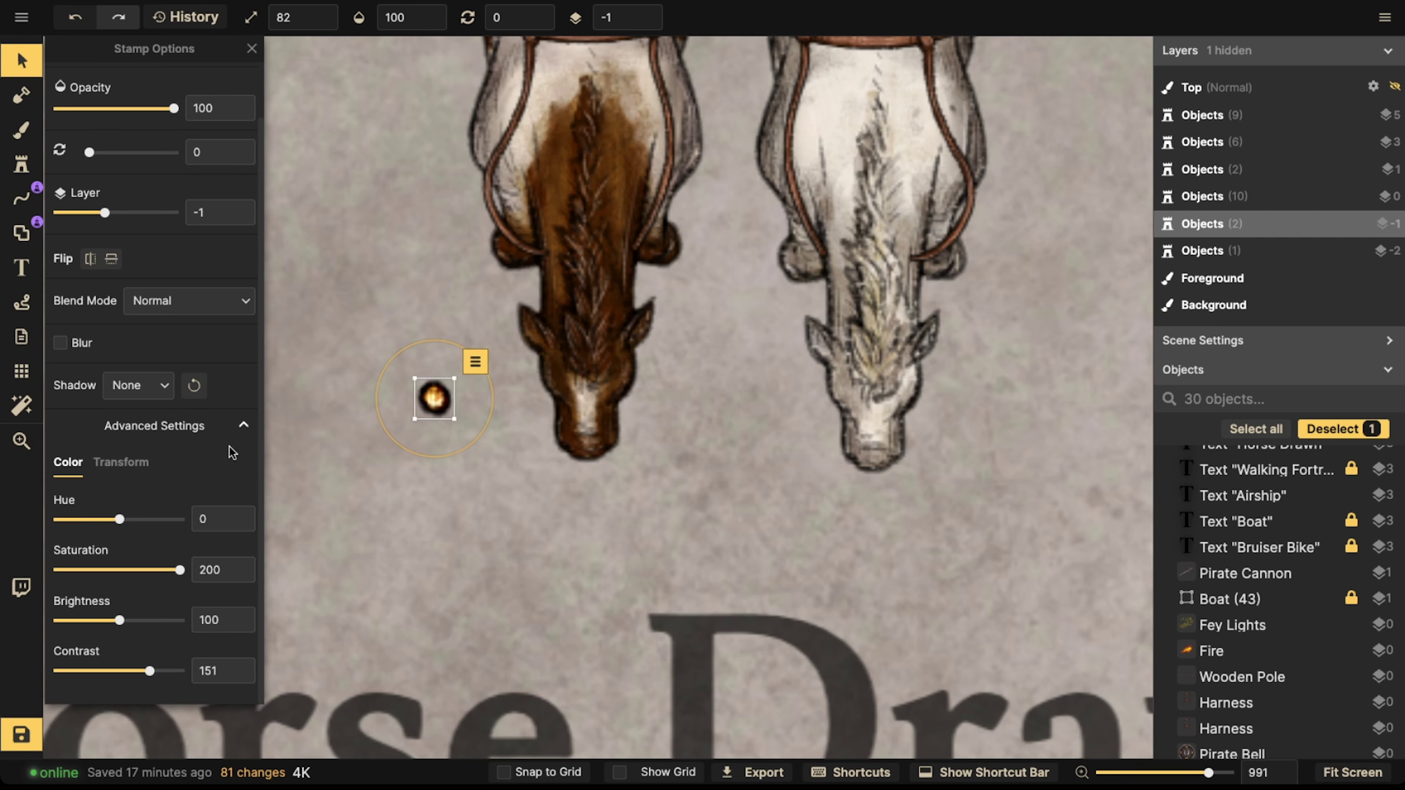
scroll(389, 391, "up", 1)
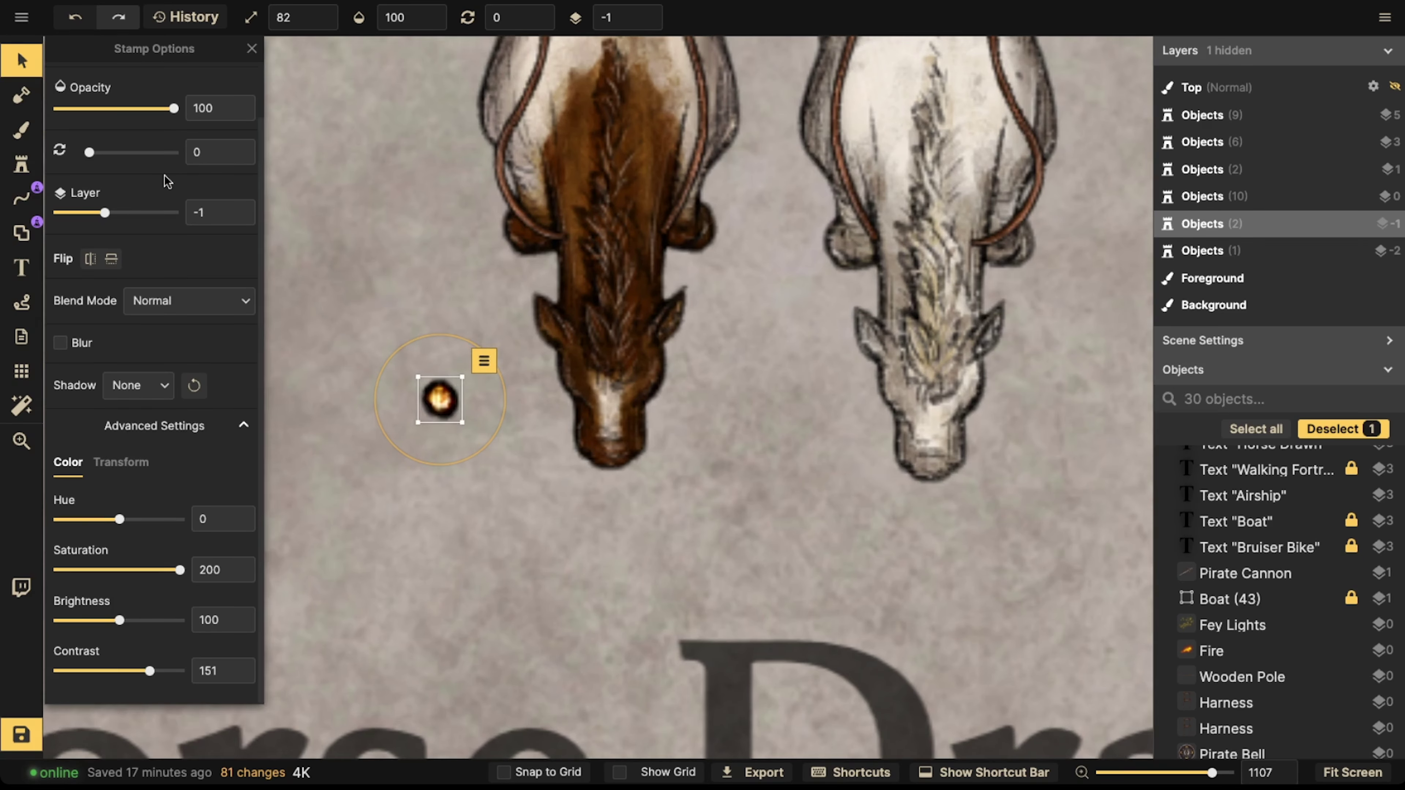
key("Delete")
- Search the Watercolor Cities stamps for "roof" and choose the Golden Domes set
left_click(23, 167)
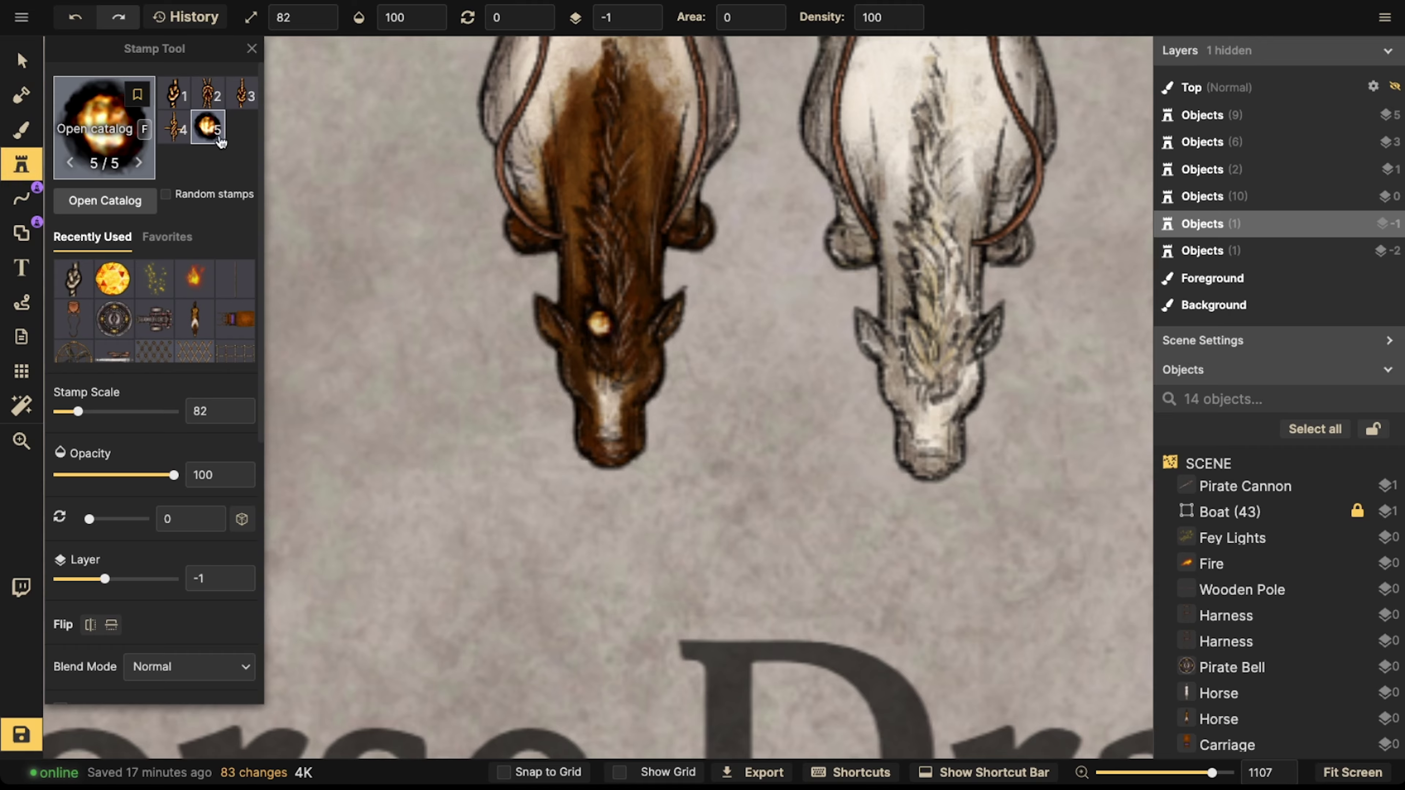
key("f")
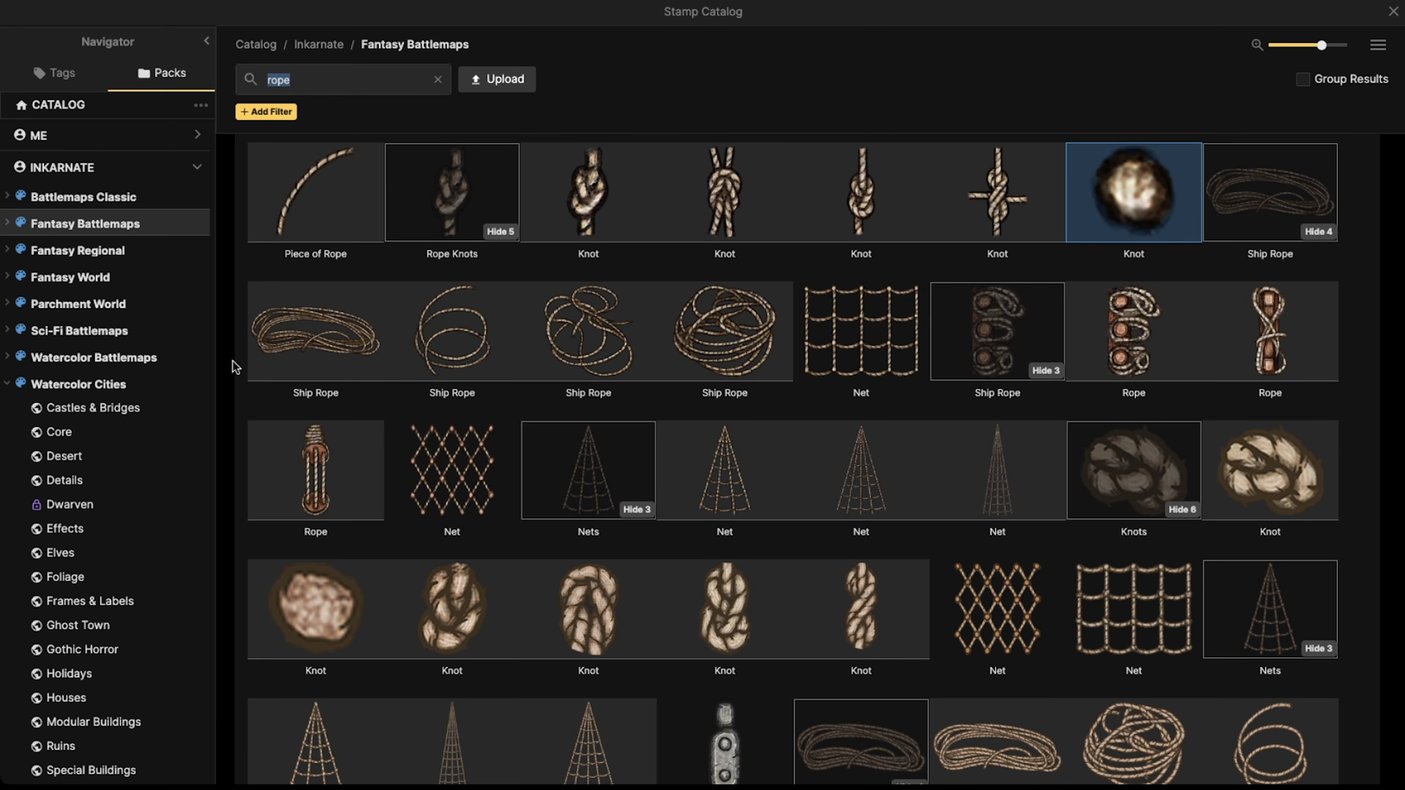
scroll(72, 388, "down", 2)
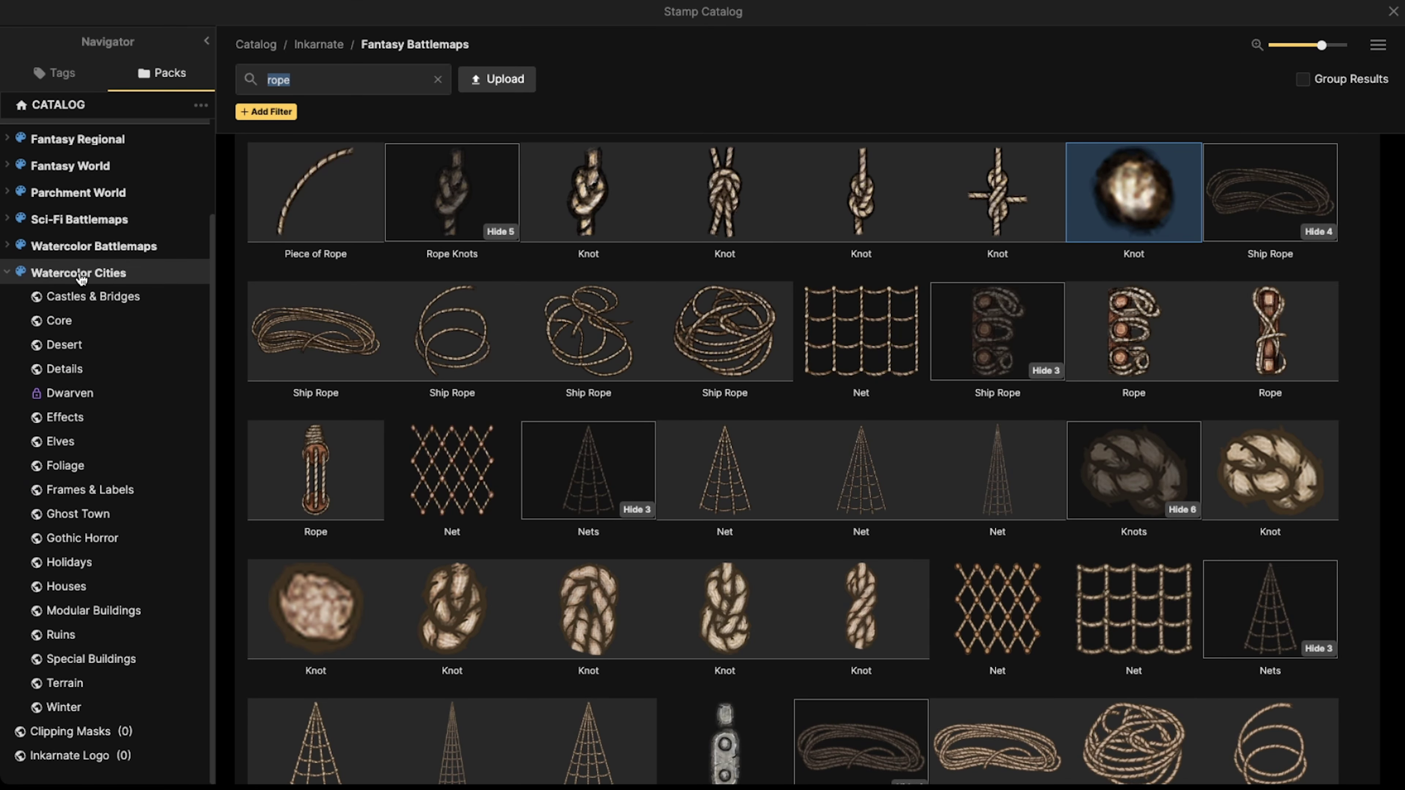
left_click(82, 274)
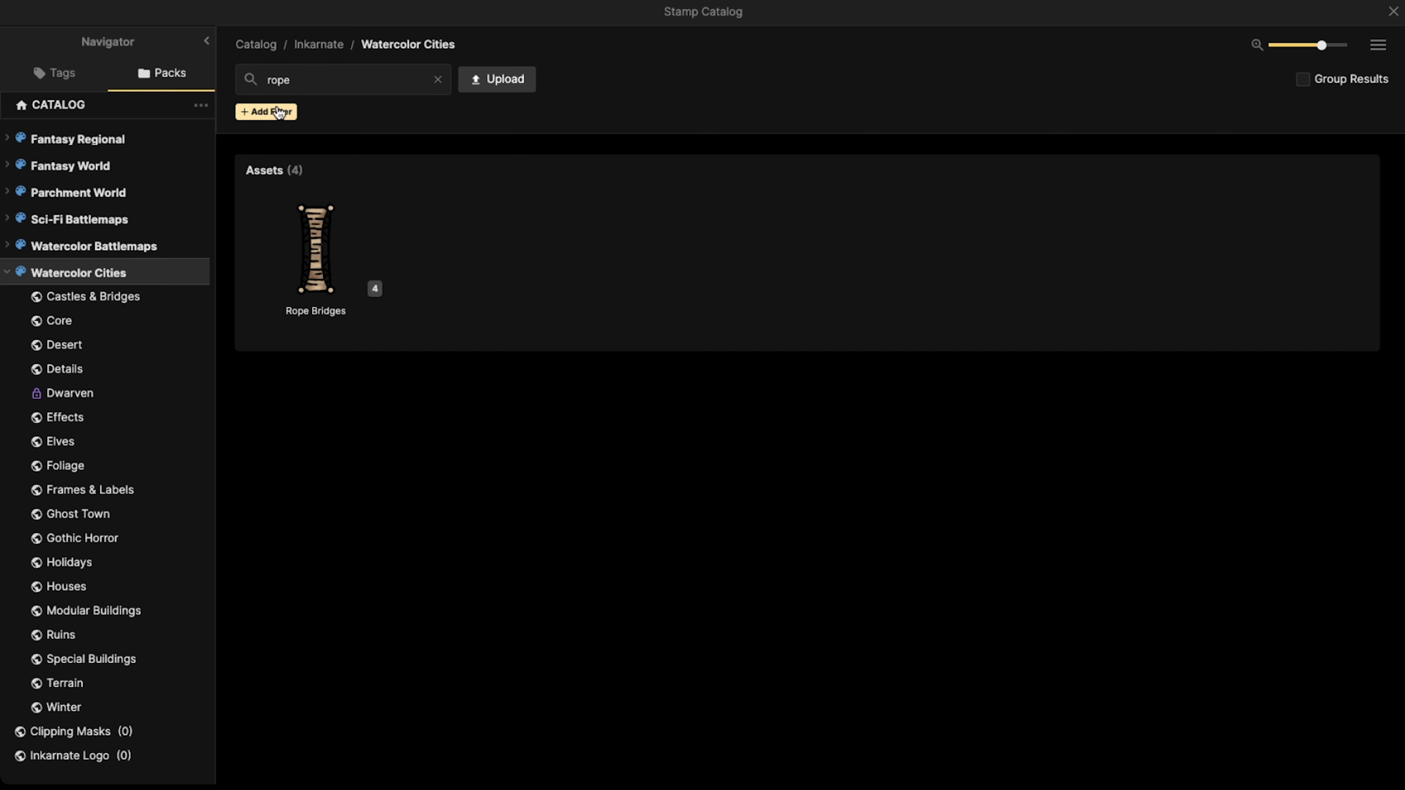
left_click(319, 84)
left_click(437, 79)
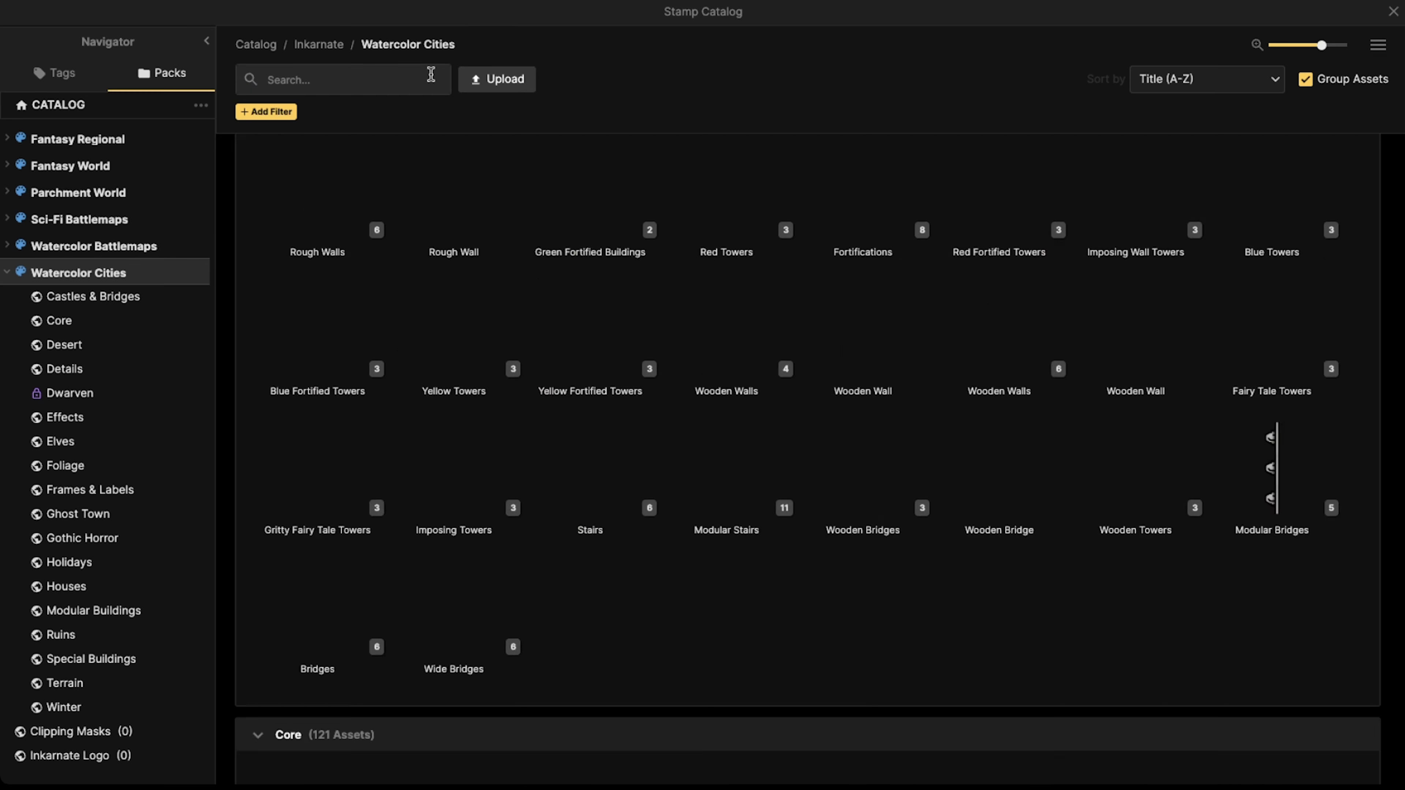
type("roof")
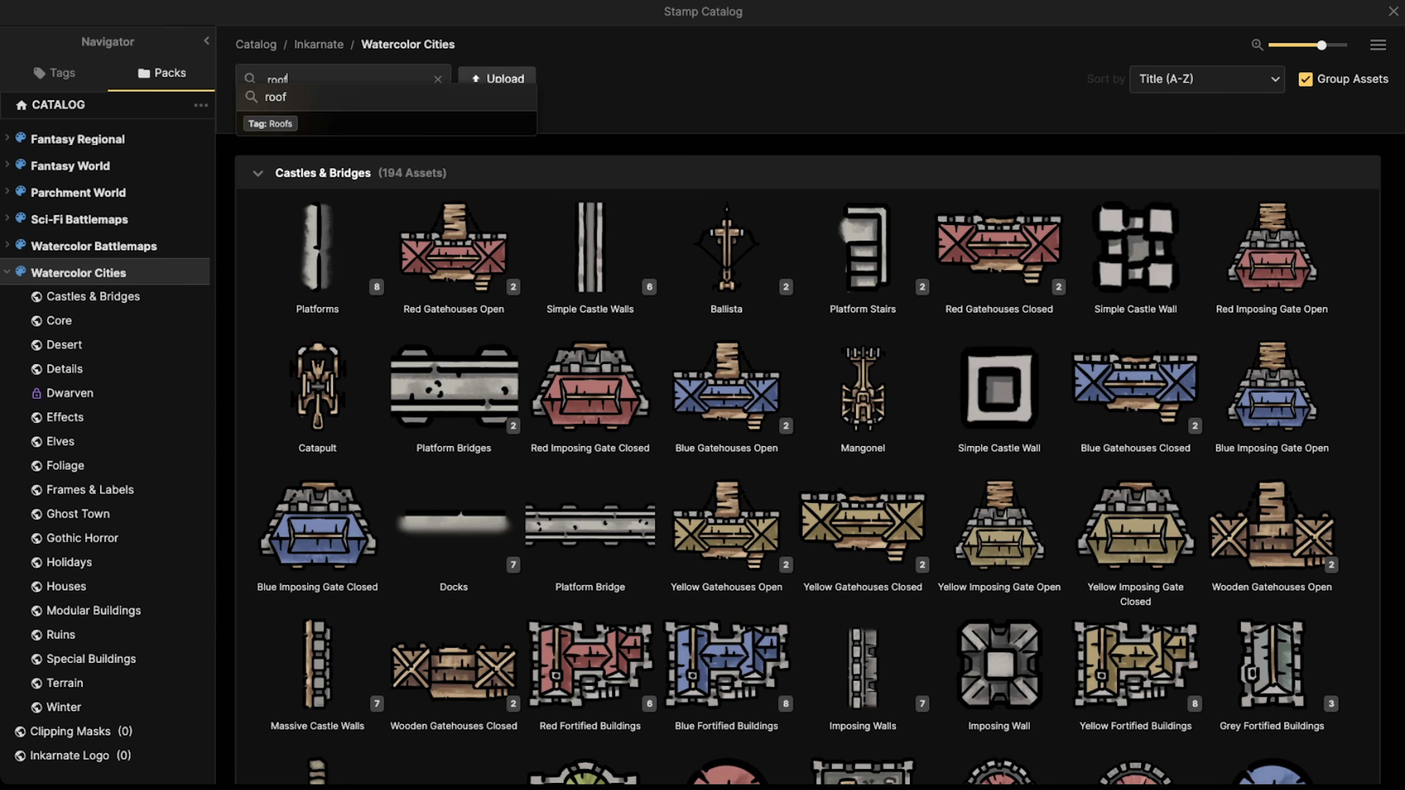
key("Return")
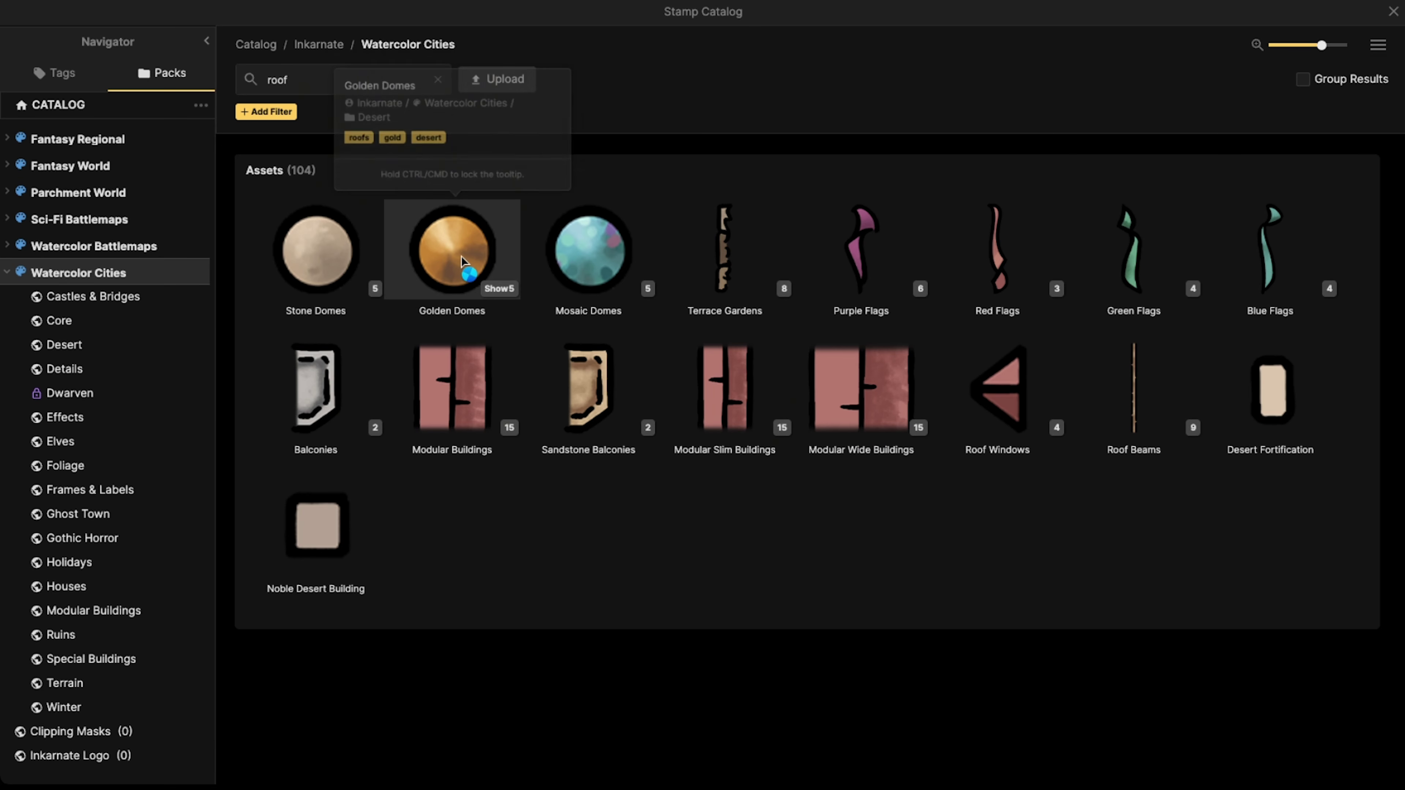
left_click(423, 289)
- Place the second golden dome variant at the tip of the brown horse's nose at stamp scale 42 and raise it to layer 1
scroll(478, 383, "up", 3)
left_click_drag(470, 358, 393, 277)
left_click(208, 93)
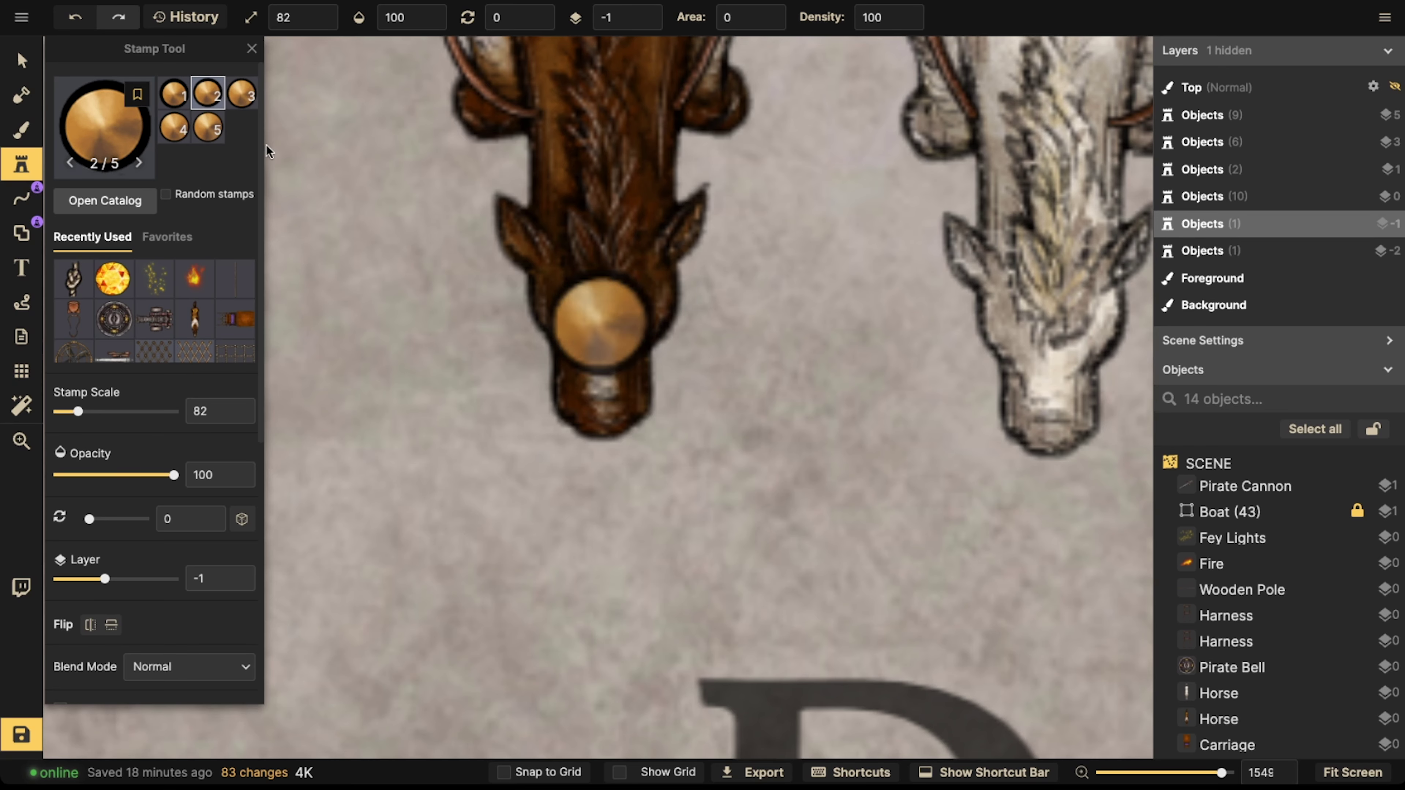
scroll(606, 460, "down", 4)
left_click(604, 457)
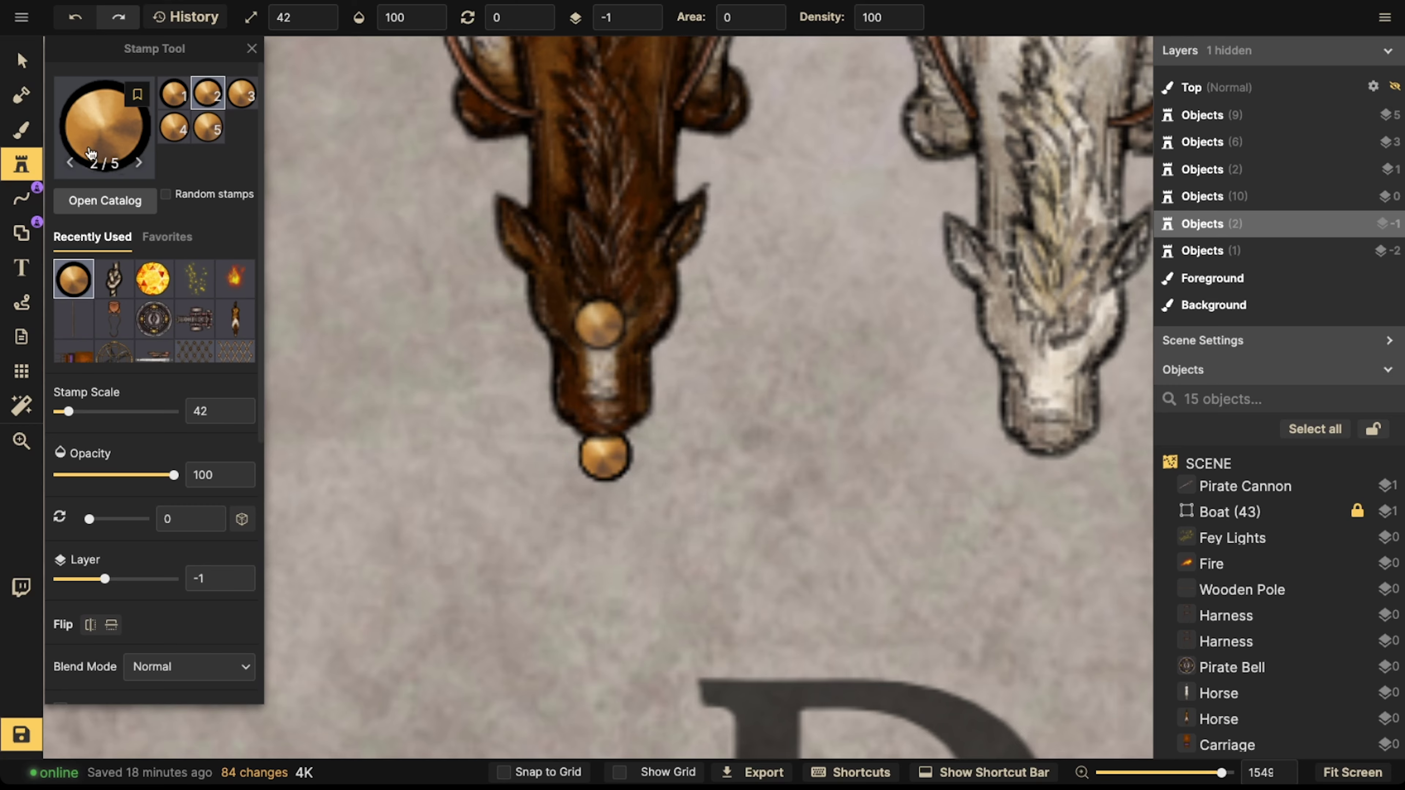
left_click(16, 59)
left_click(653, 15)
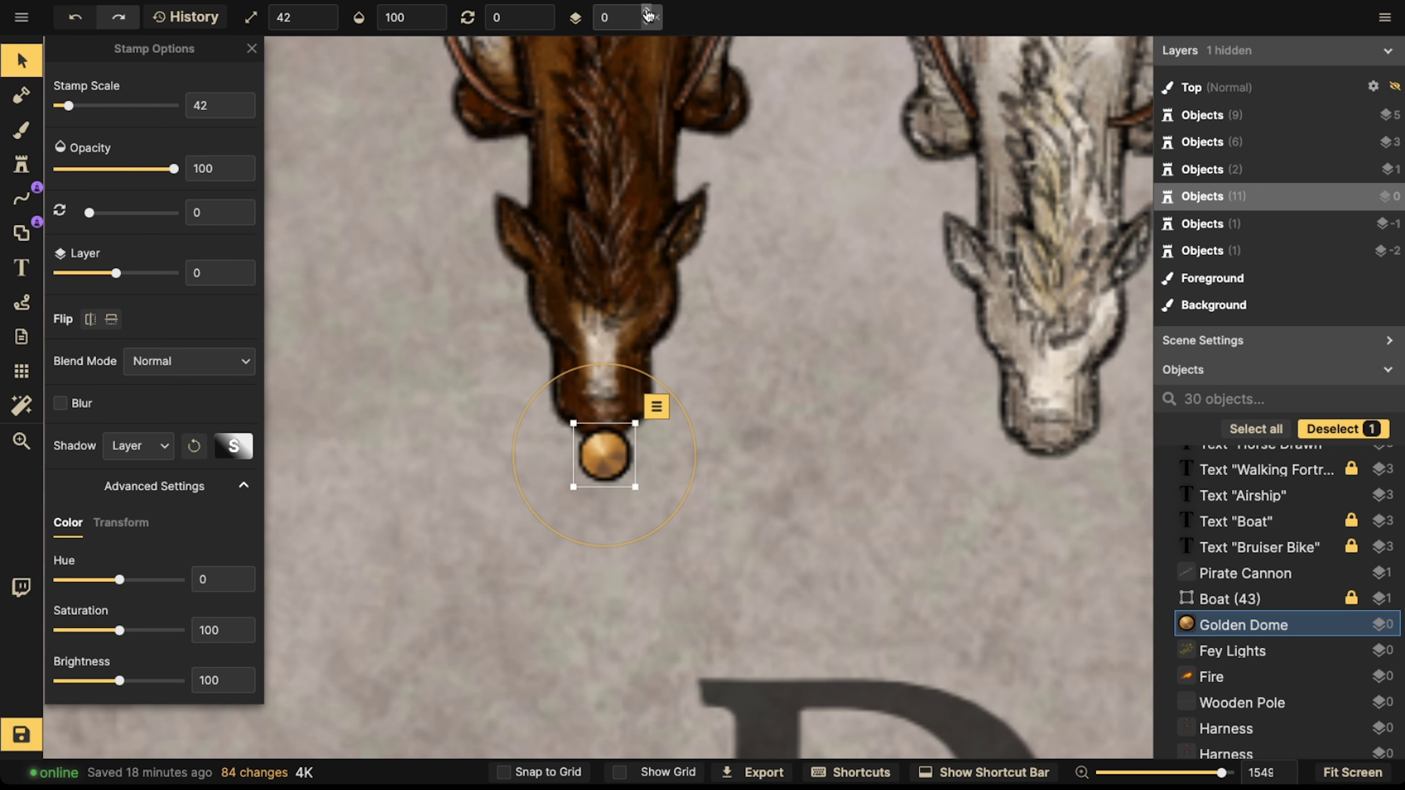
left_click(653, 14)
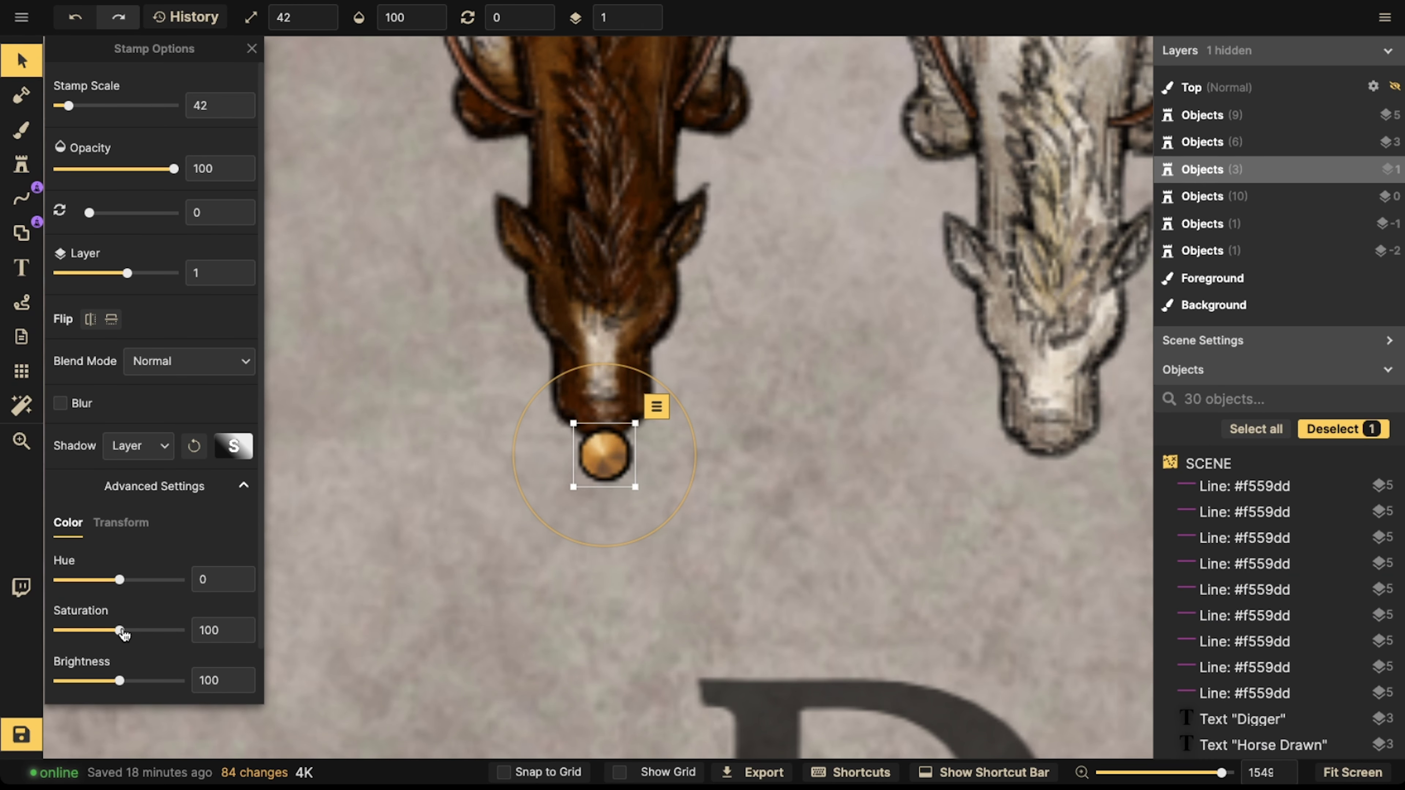
- Recolor the dome red with hue -36, saturation 200, brightness 80 and contrast 168, and reduce its stamp scale to 32
left_click_drag(120, 632, 180, 631)
left_click_drag(119, 580, 109, 621)
scroll(140, 632, "down", 1)
left_click_drag(120, 671, 161, 672)
left_click_drag(573, 487, 606, 458)
scroll(607, 460, "up", 3)
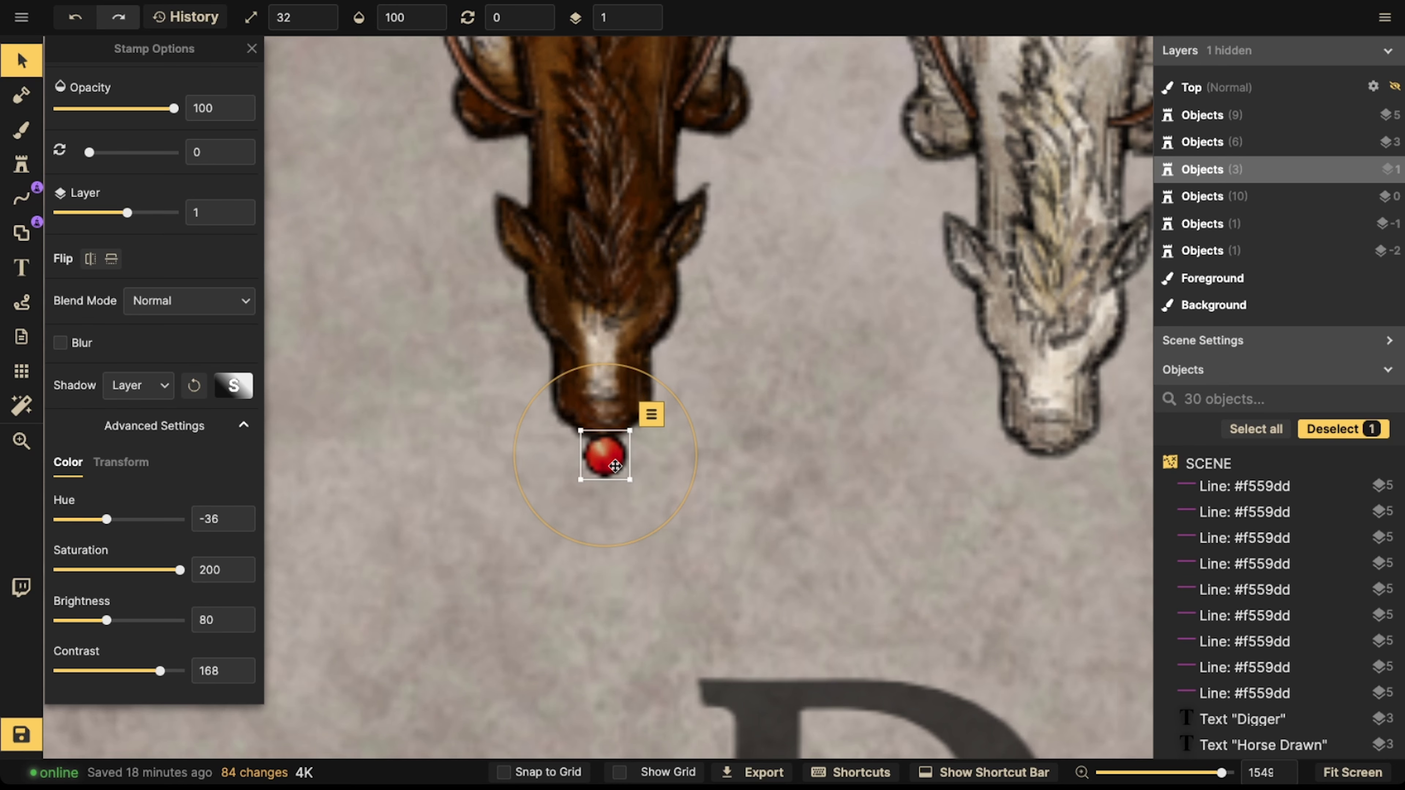
- Rotate the red dome to 300 degrees and move it onto the tip of the brown horse's nose
scroll(615, 464, "up", 3)
scroll(618, 465, "down", 4)
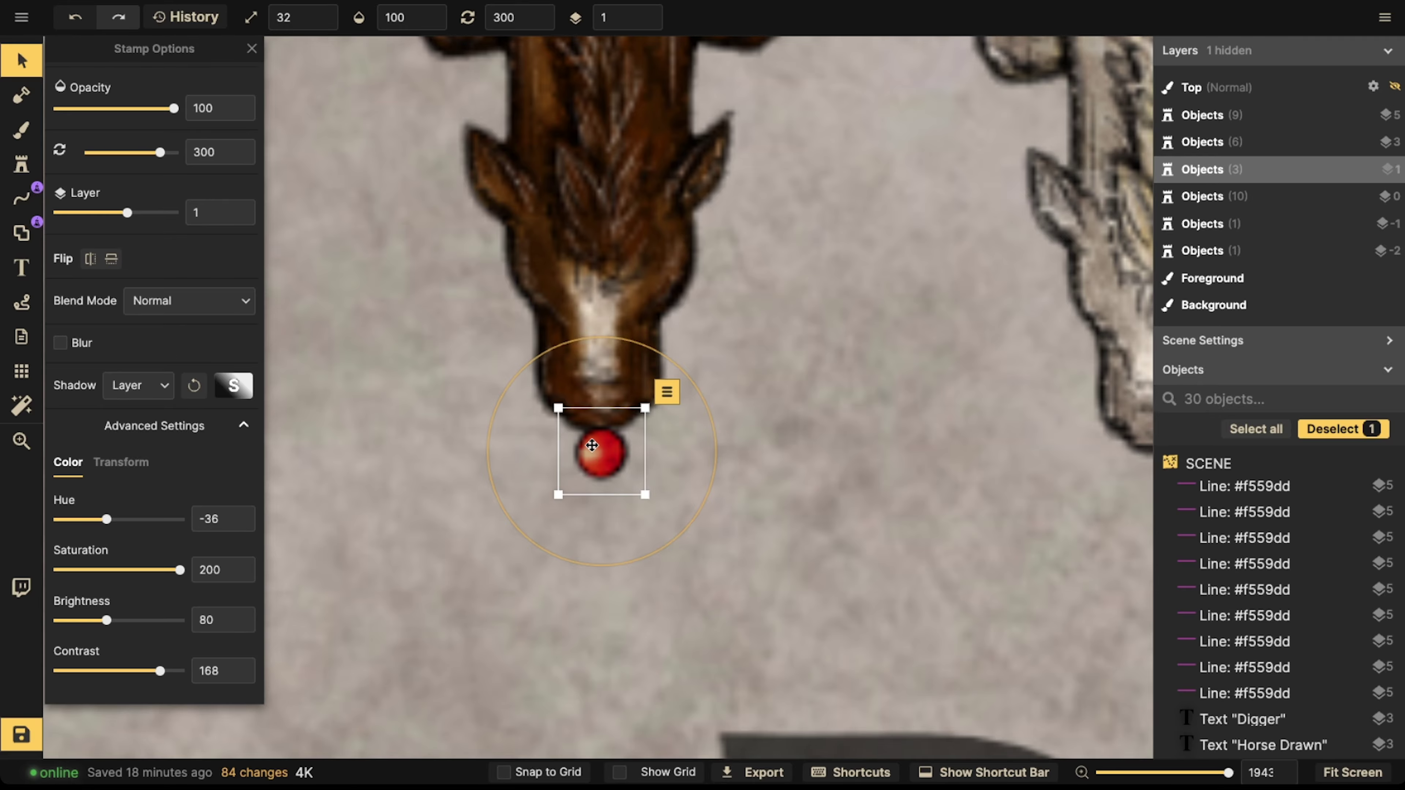
left_click_drag(591, 445, 596, 418)
scroll(592, 421, "down", 3)
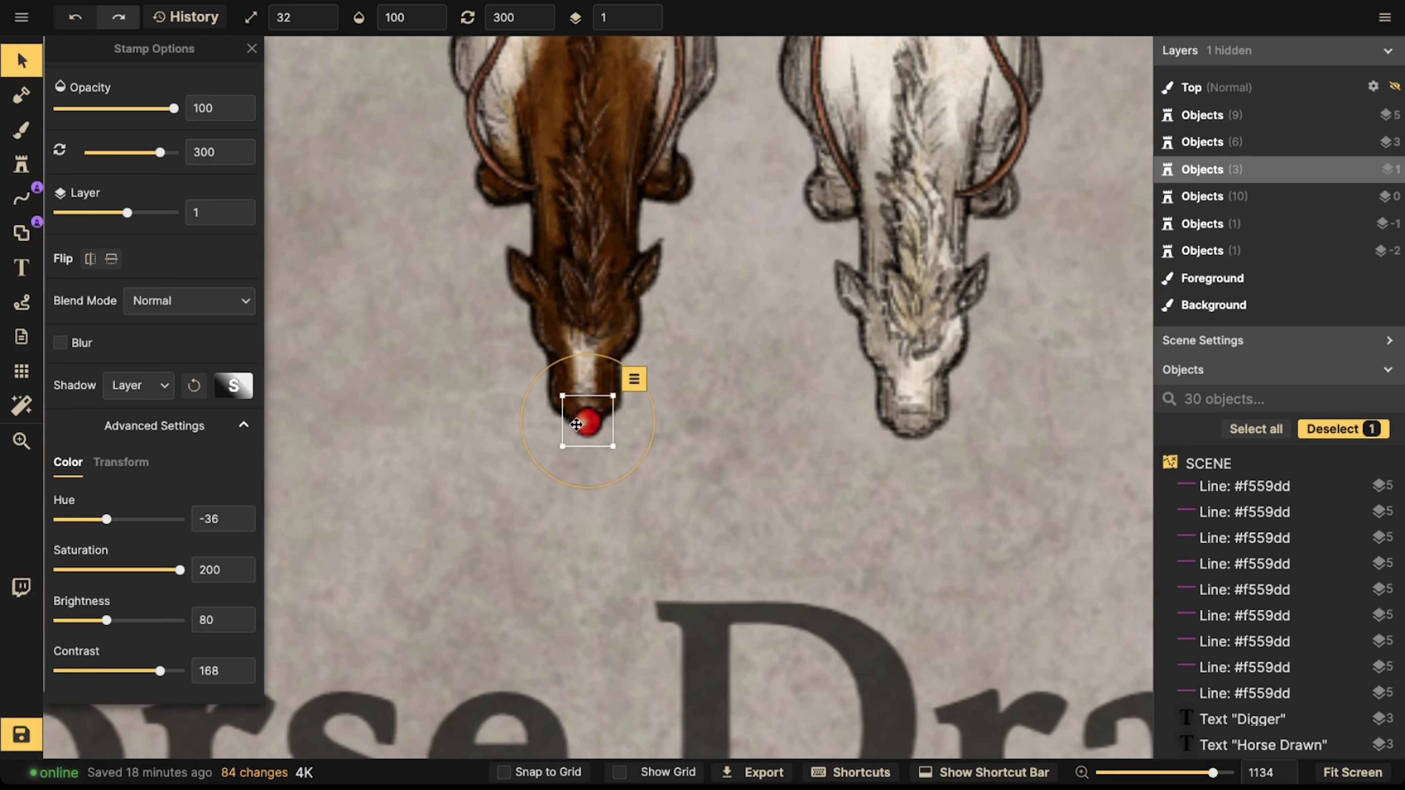
- Place a copy of the red dome on the white horse's nose and fine-tune the position of the brown horse's dome
key("ctrl+v")
left_click_drag(872, 447, 920, 435)
left_click(580, 425)
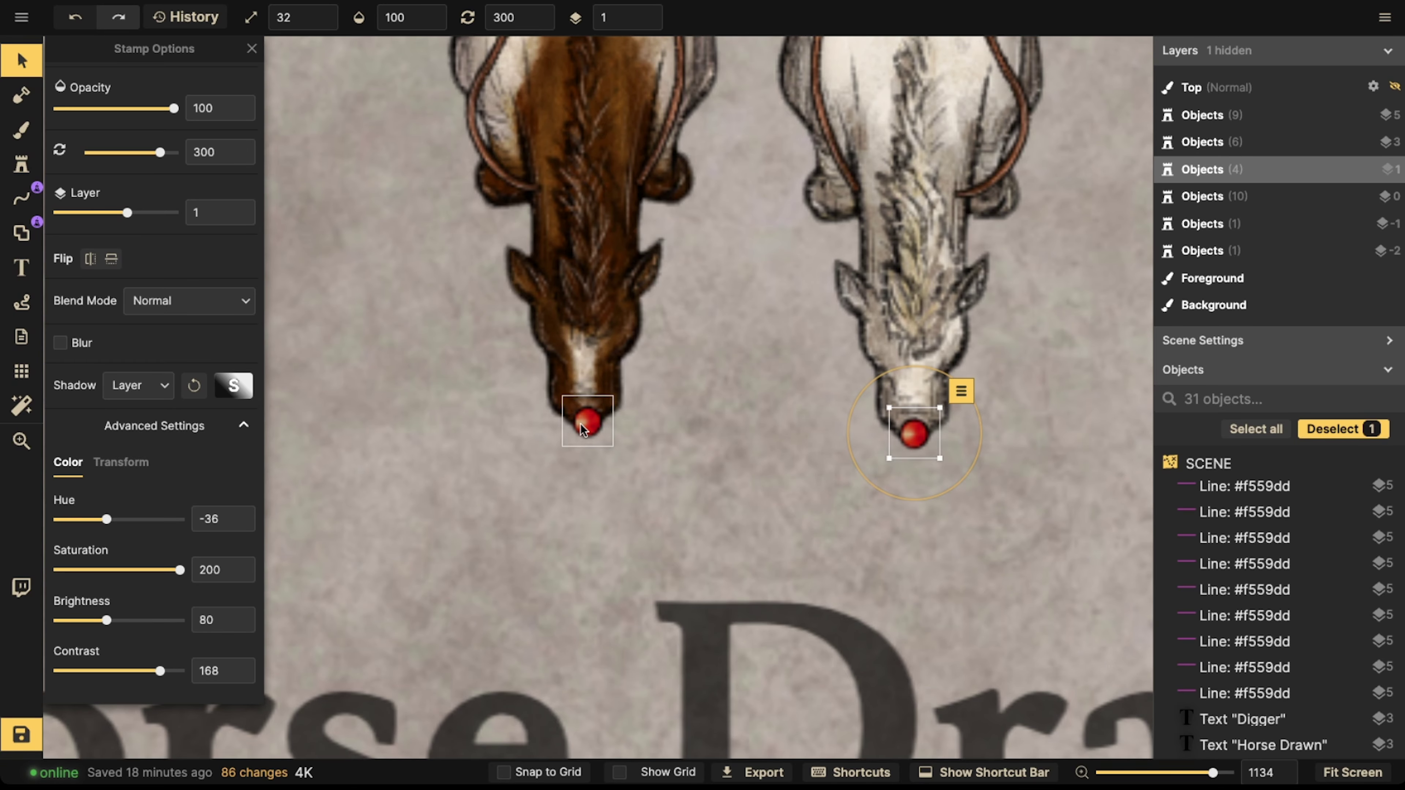
left_click_drag(581, 425, 579, 427)
scroll(506, 285, "down", 5)
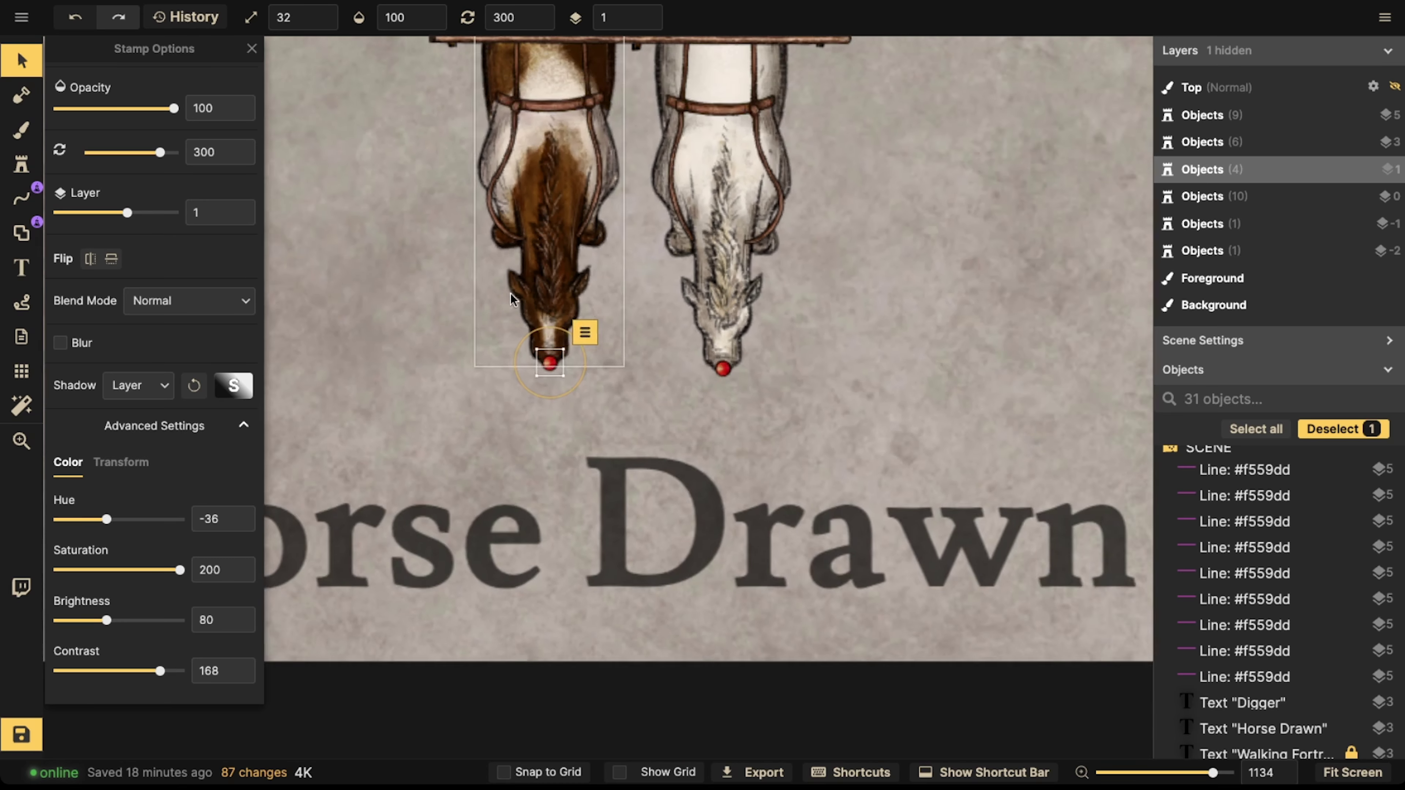
- Examine the whole horse-drawn carriage, from the horses' noses up to the cannon platform, with nothing selected
left_click_drag(608, 167, 632, 446)
left_click_drag(625, 207, 655, 471)
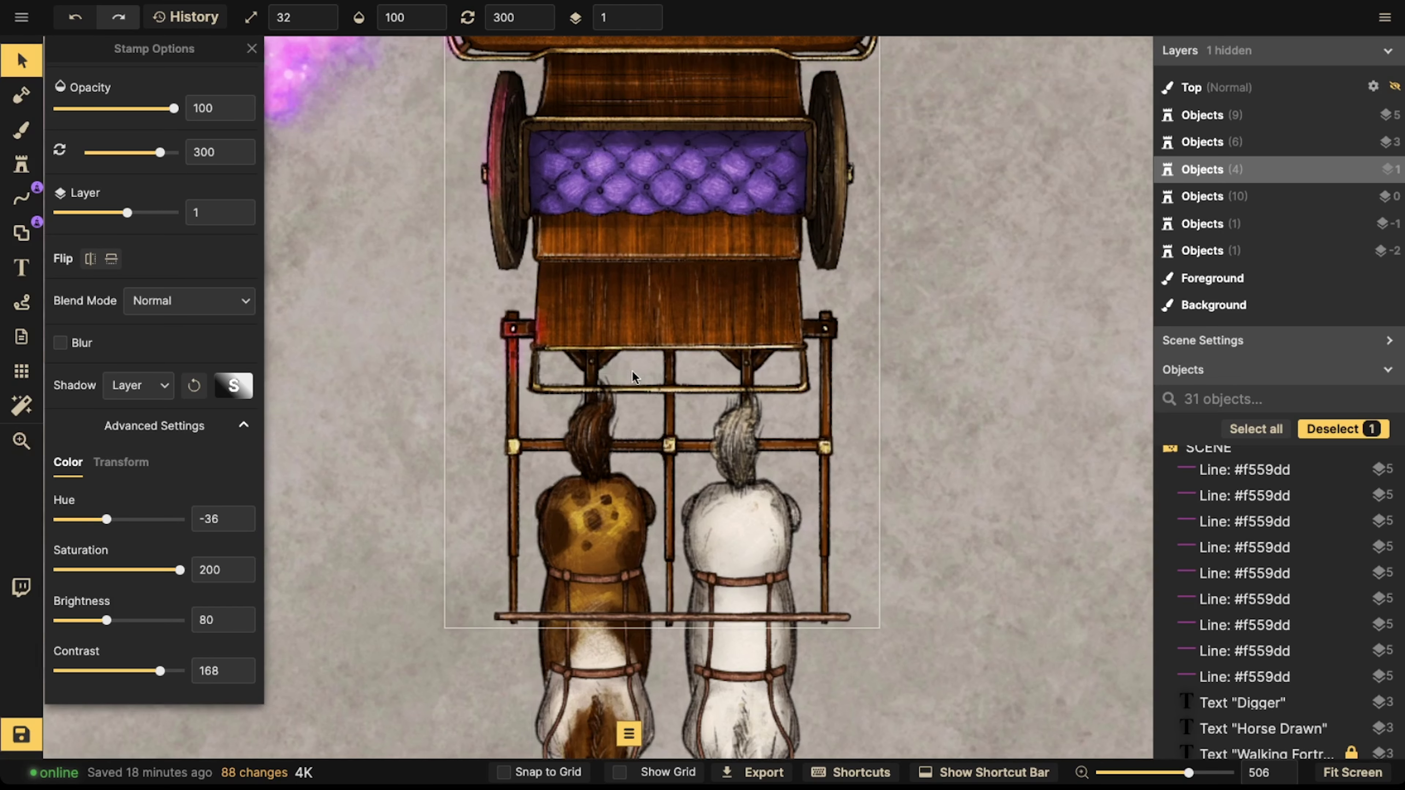
scroll(599, 377, "down", 3)
key("Escape")
scroll(597, 357, "down", 4)
key("z")
left_click_drag(600, 353, 590, 472)
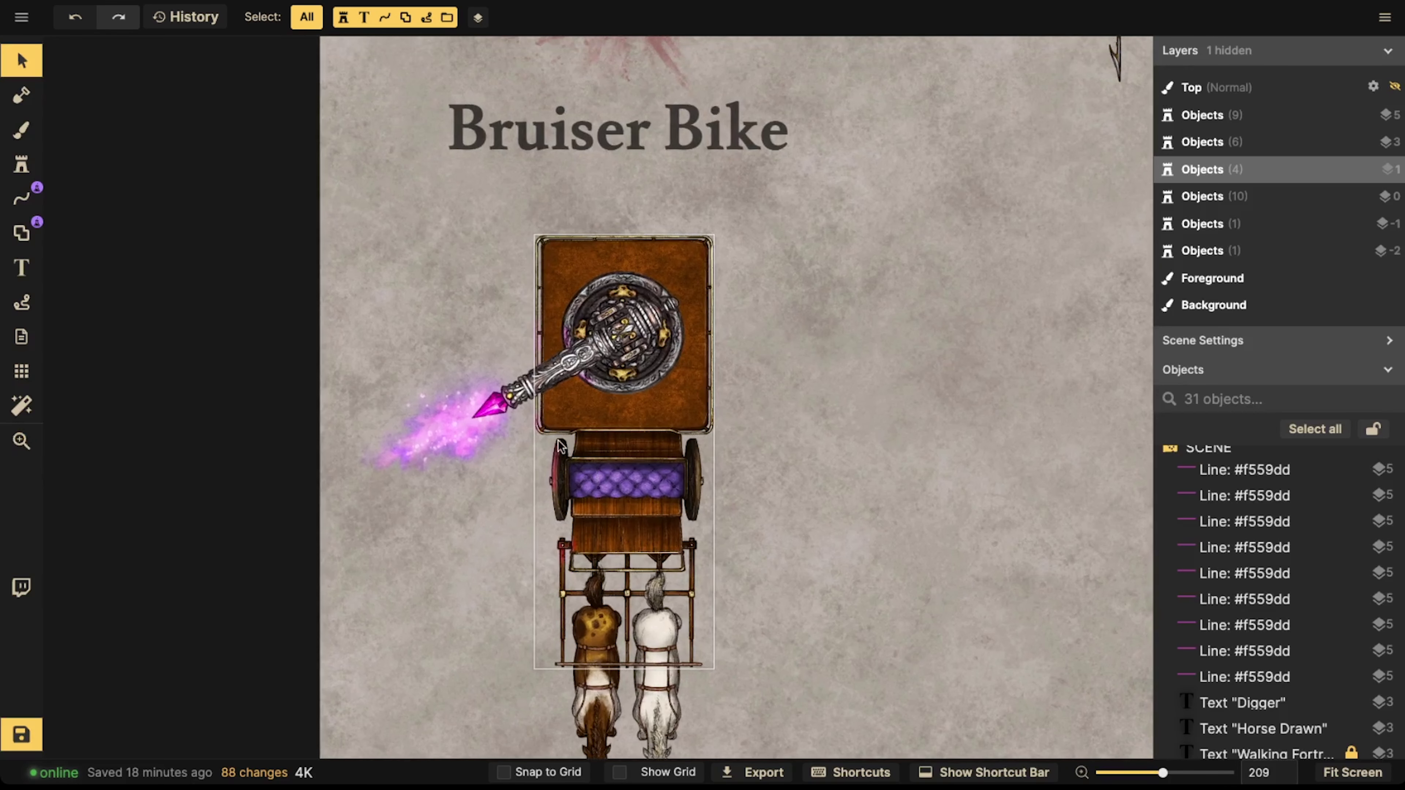
scroll(663, 321, "up", 2)
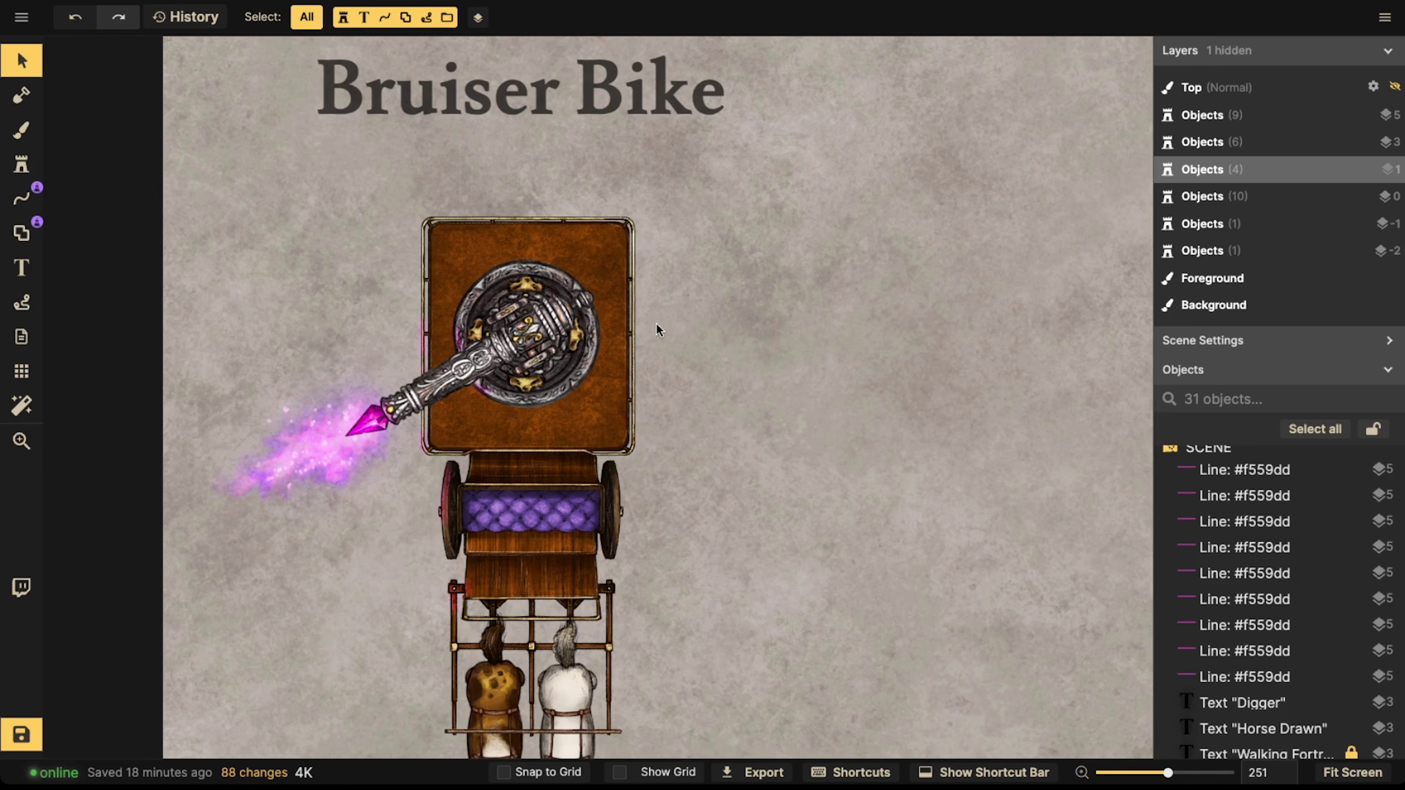
left_click(635, 326)
key("Escape")
scroll(635, 327, "up", 4)
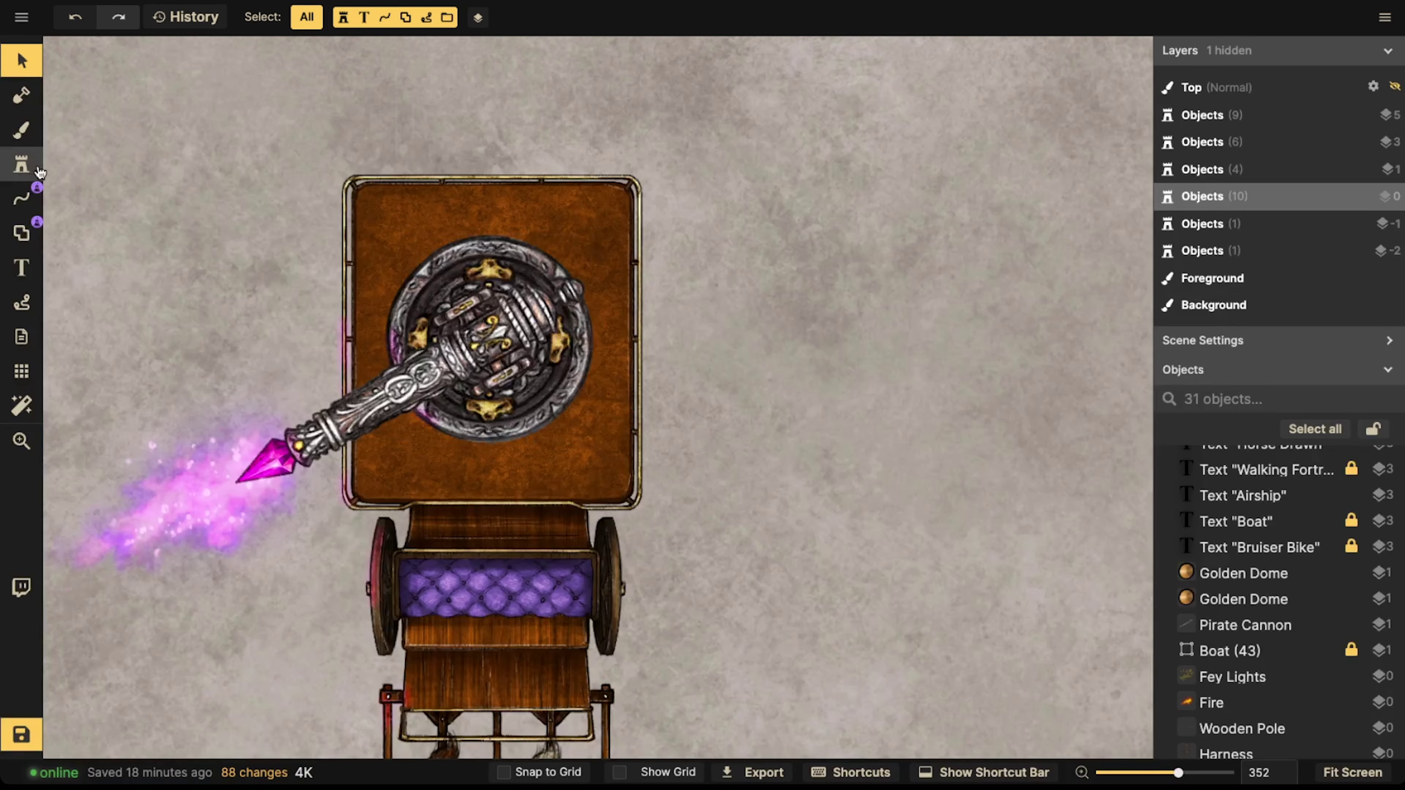
- Search the Fantasy Battlemaps stamps for "bench" and choose the Long Bench
left_click(34, 168)
left_click(91, 198)
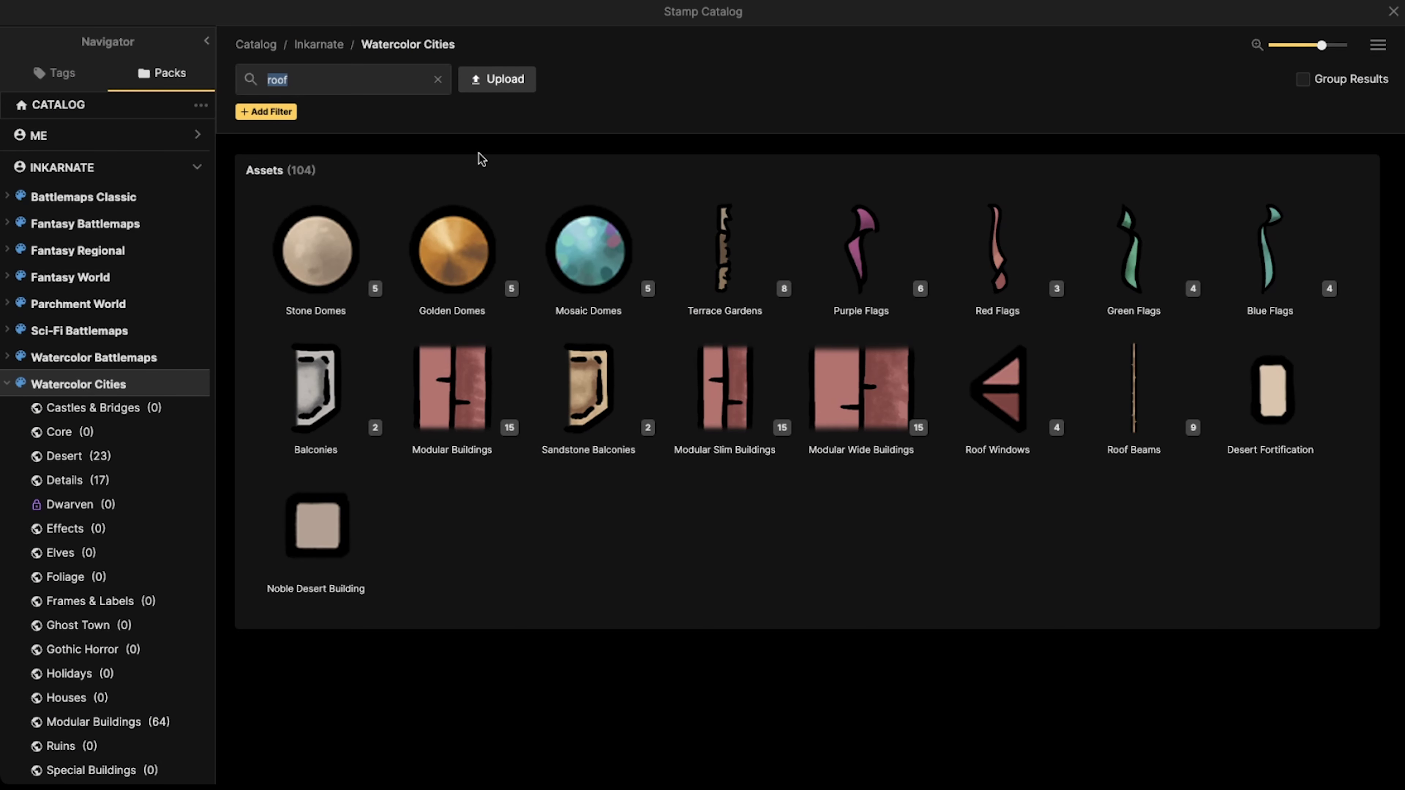
left_click(437, 80)
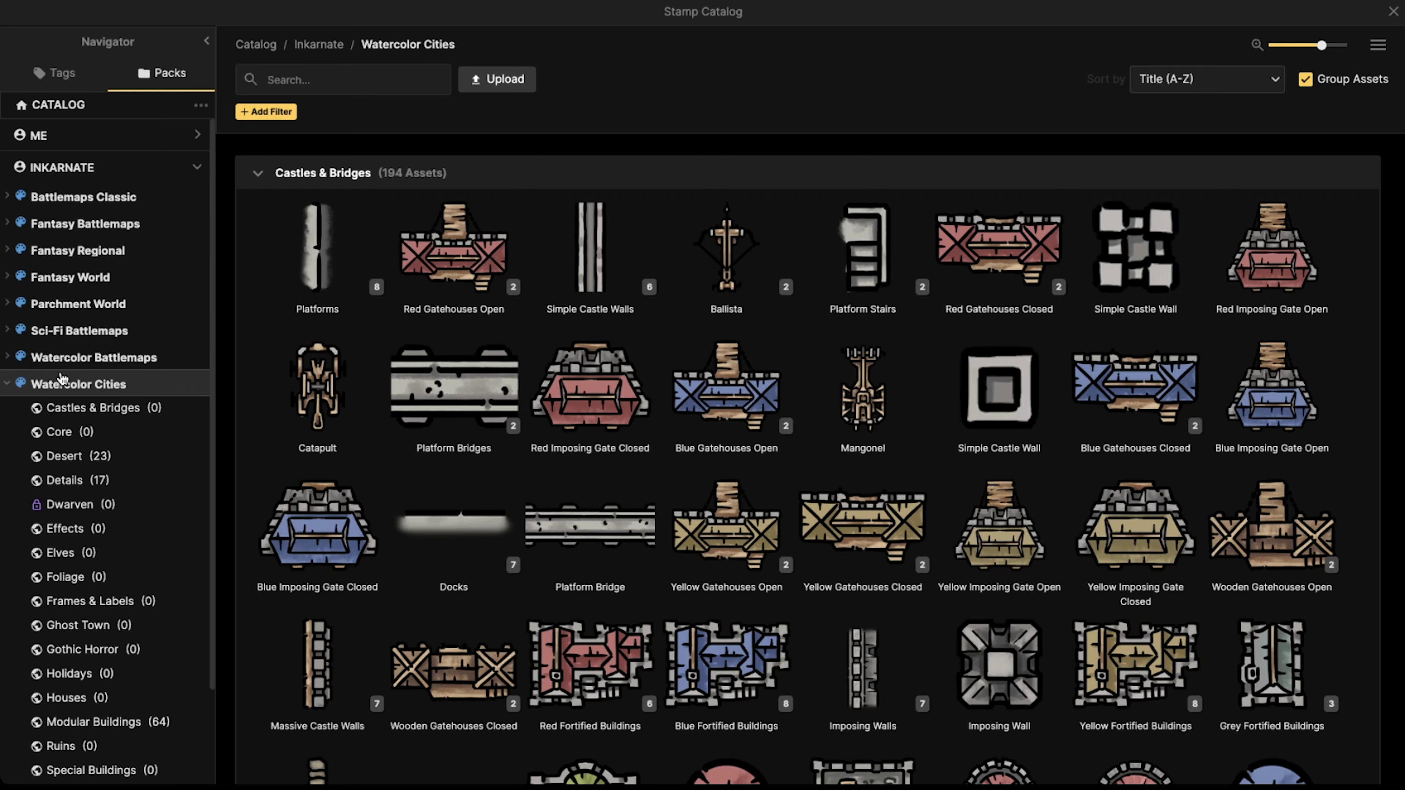
left_click(83, 358)
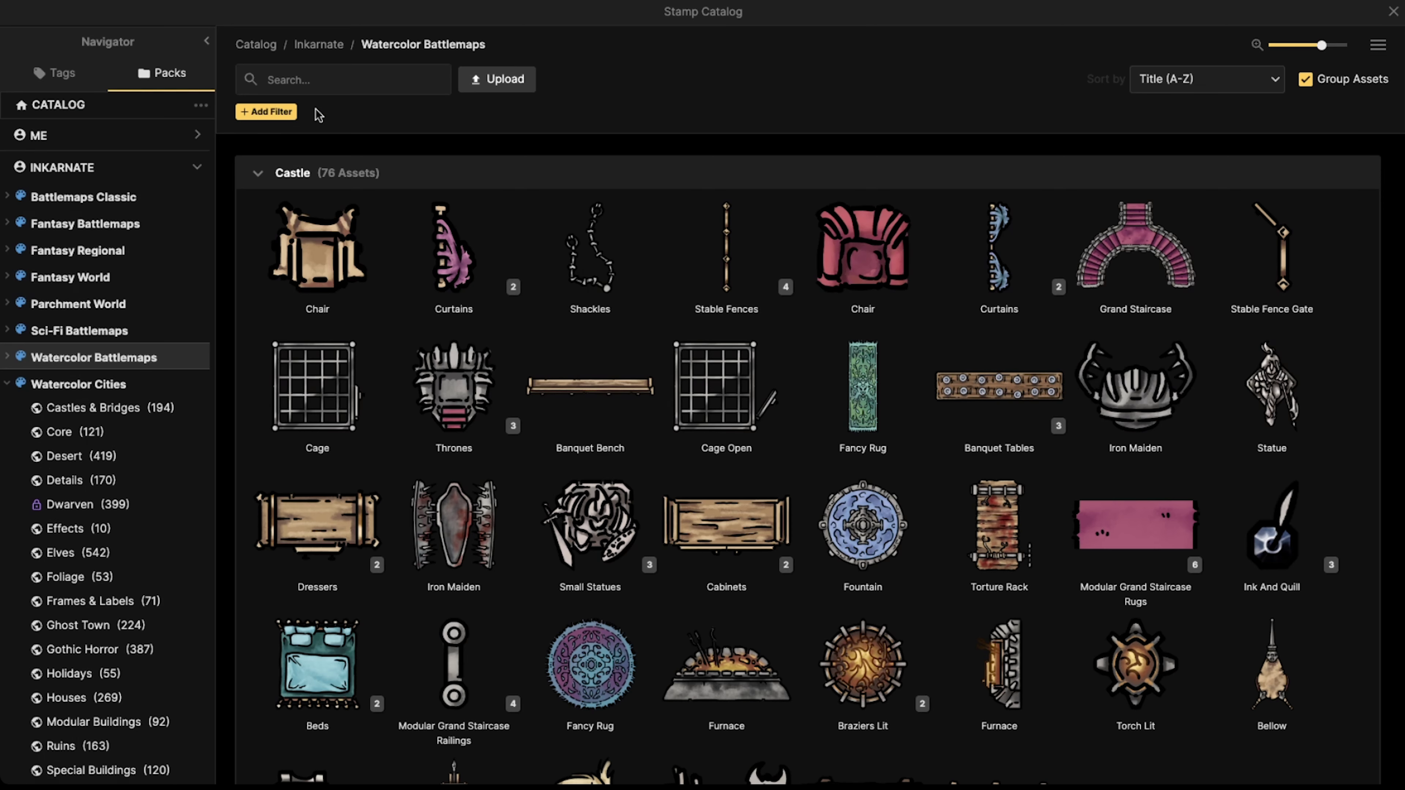
left_click(334, 87)
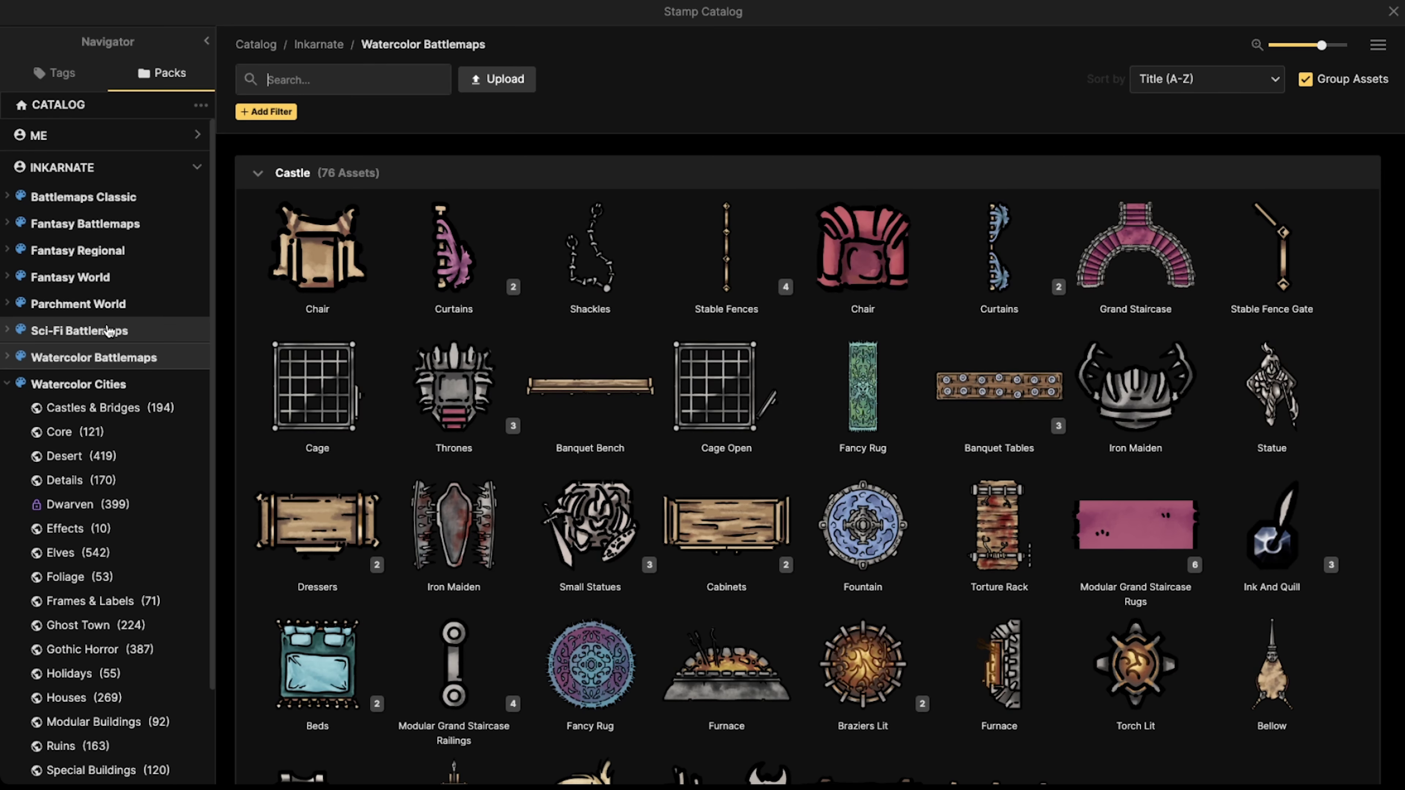
left_click(106, 225)
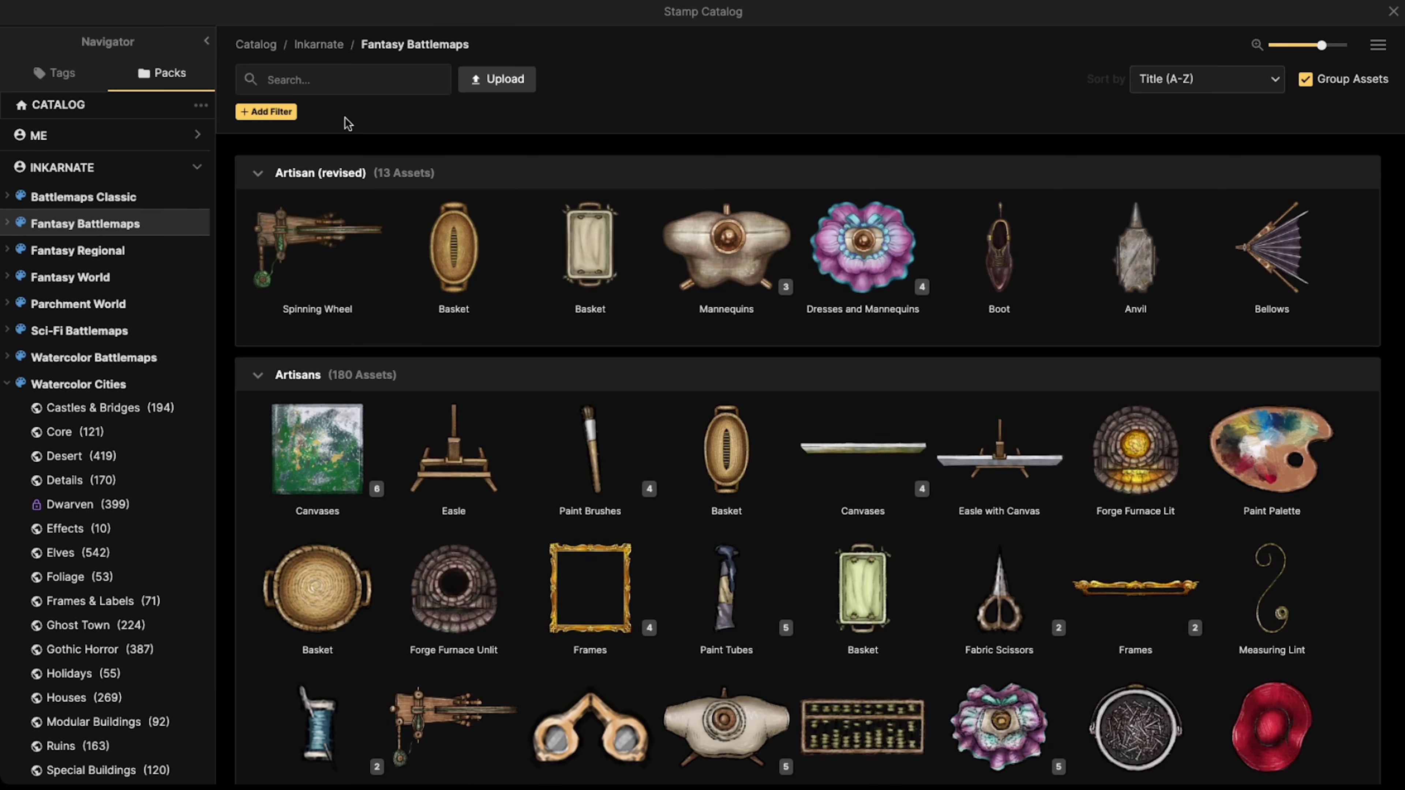
type("bench")
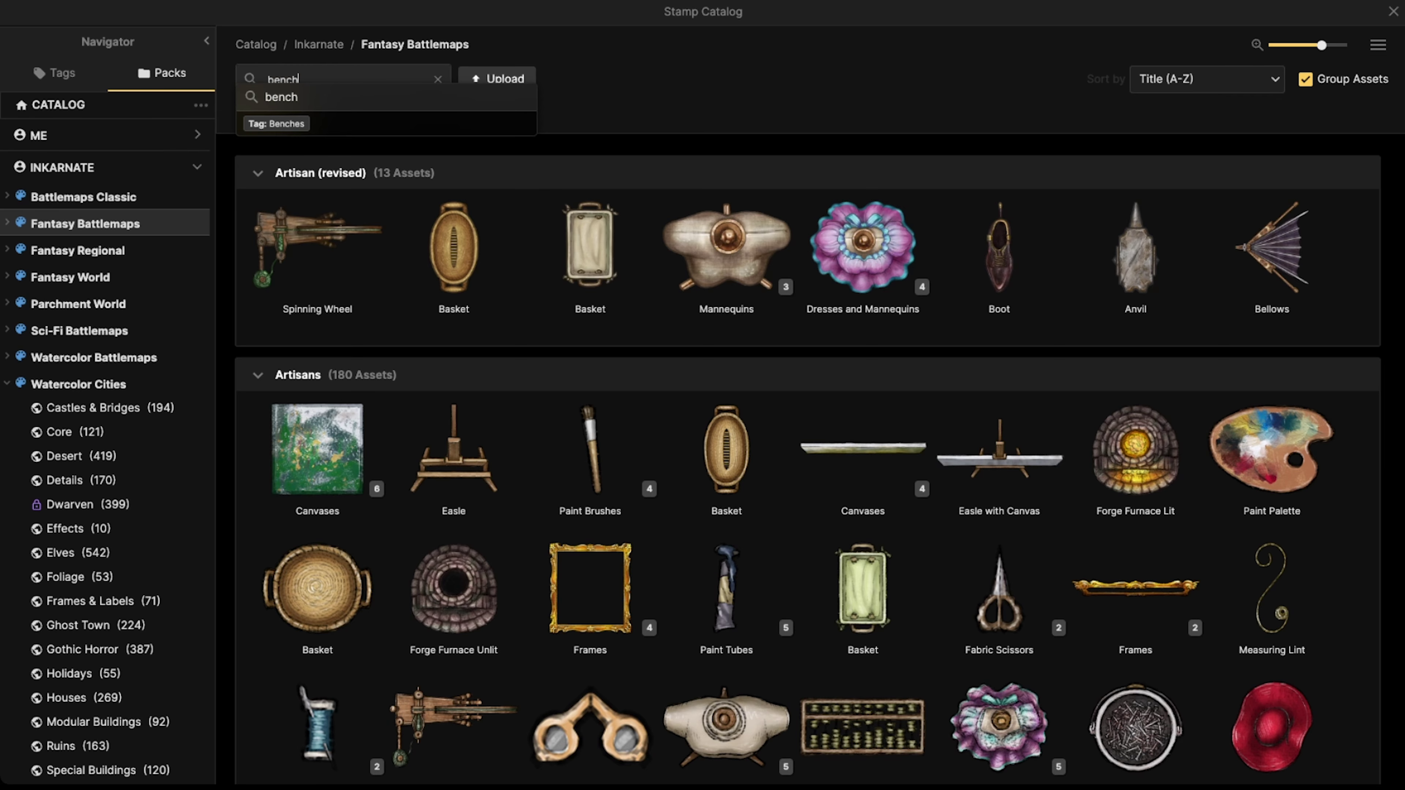
key("Return")
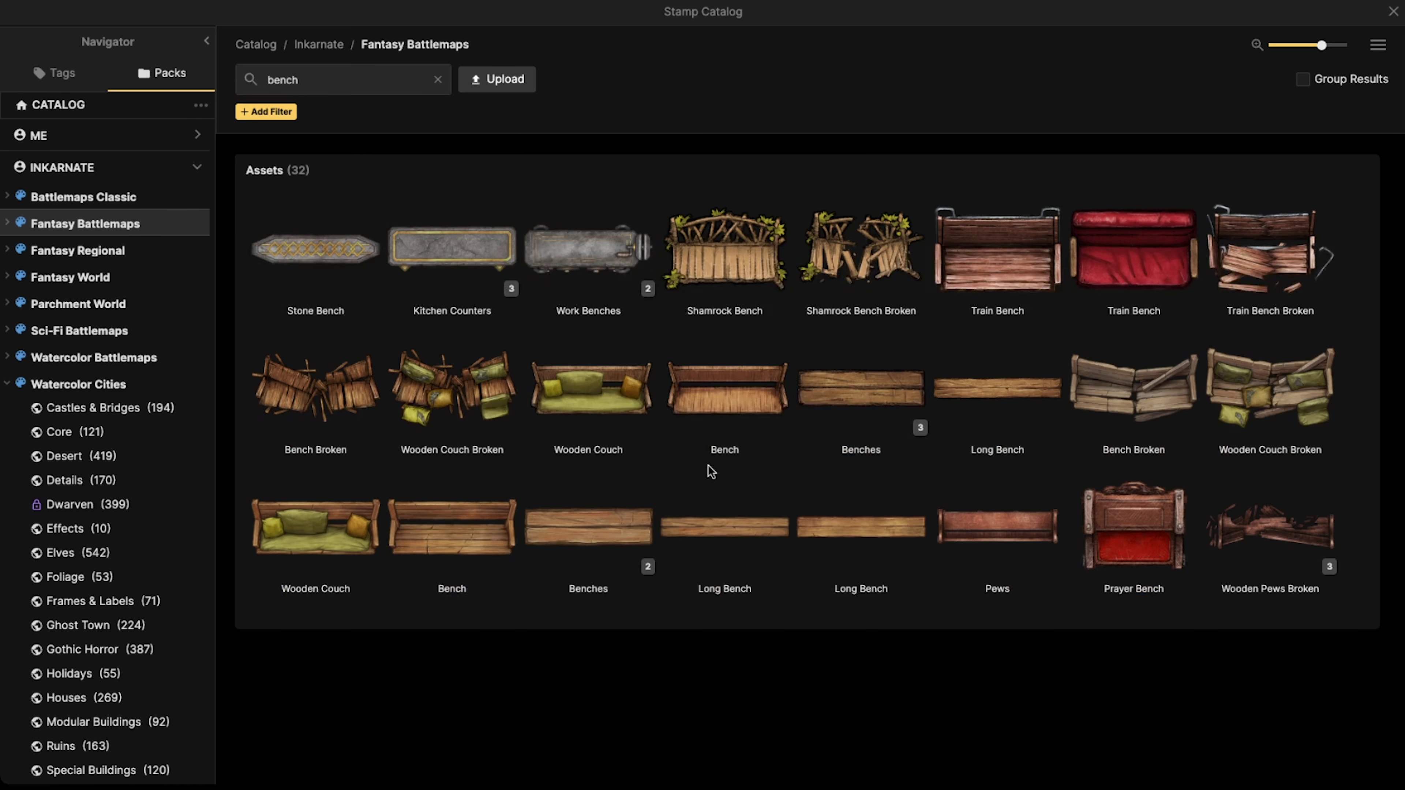
left_click(995, 401)
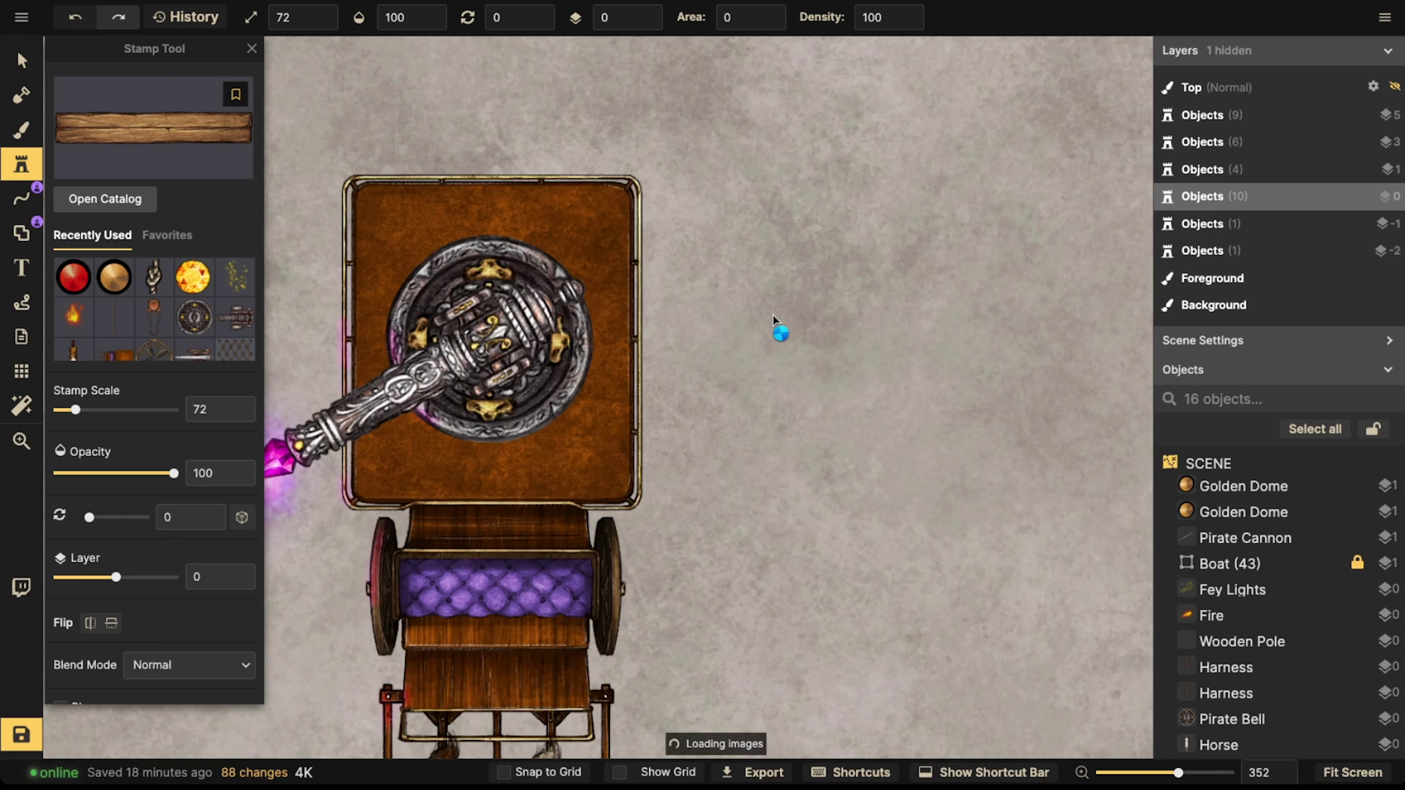
- Place the long bench upright along the right side of the cannon platform, rotated 90 degrees at stamp scale 52
key("r")
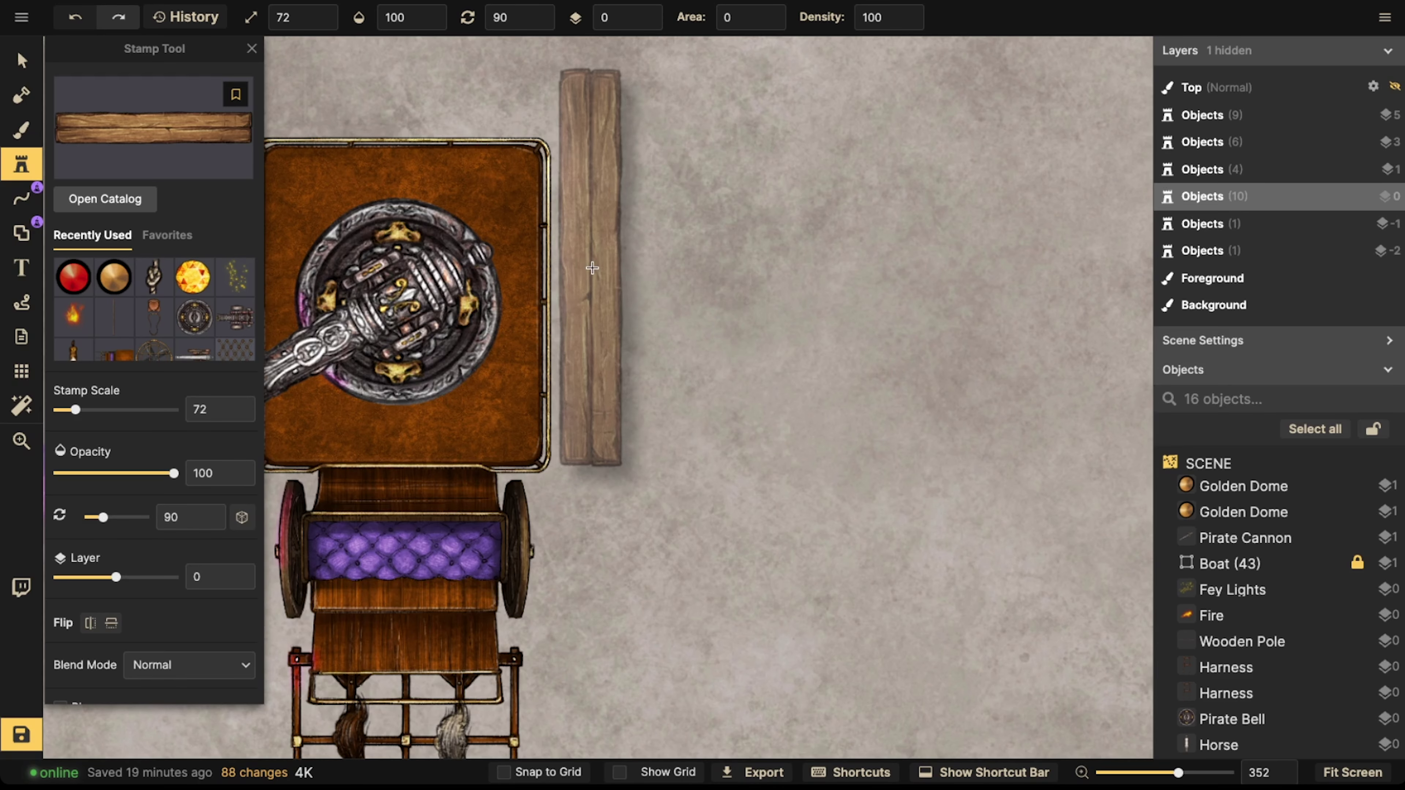
key("bracketleft")
key("bracketleft")
left_click(573, 296)
key("v")
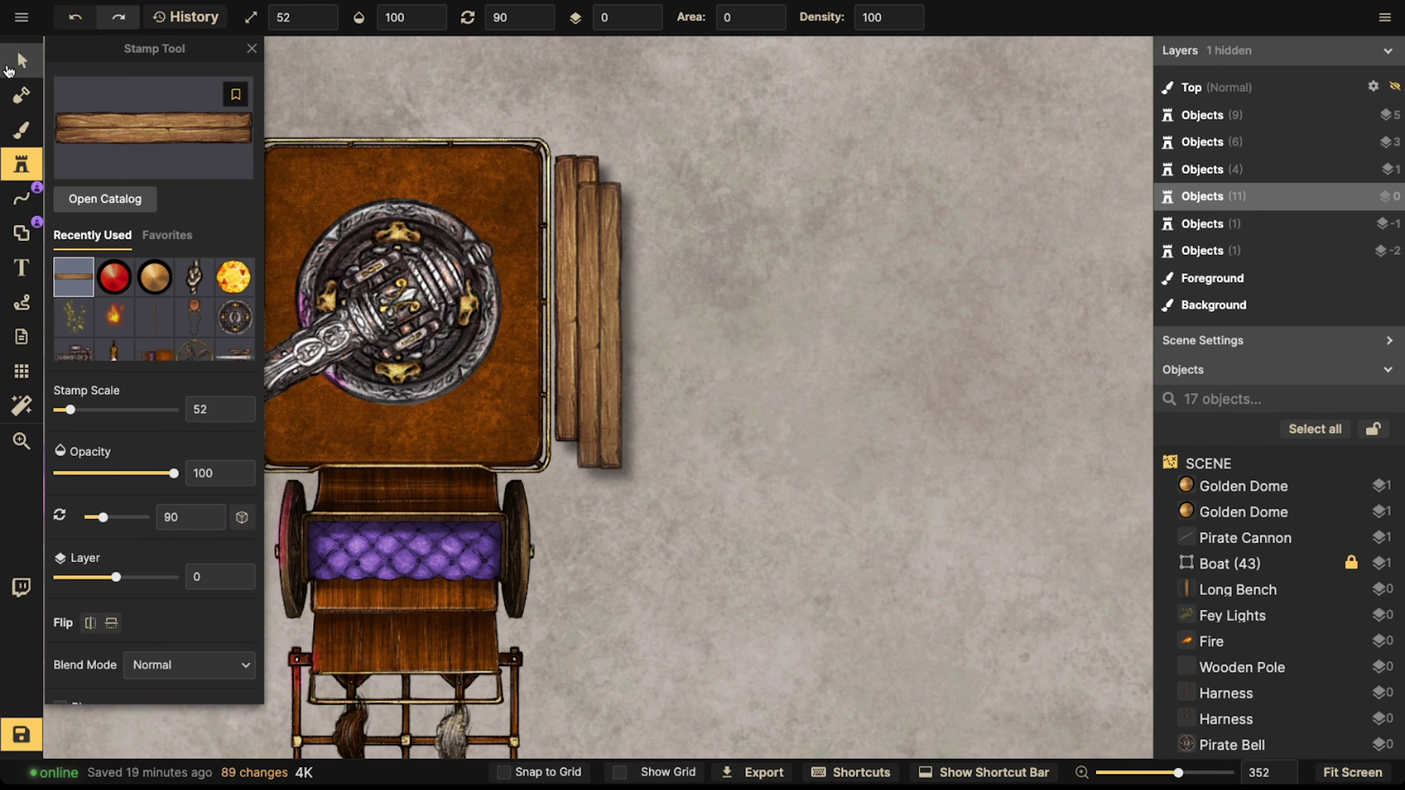
- Lower the bench to layer -3 and remove its shadow
left_click(646, 22)
left_click(646, 22)
left_click(646, 22)
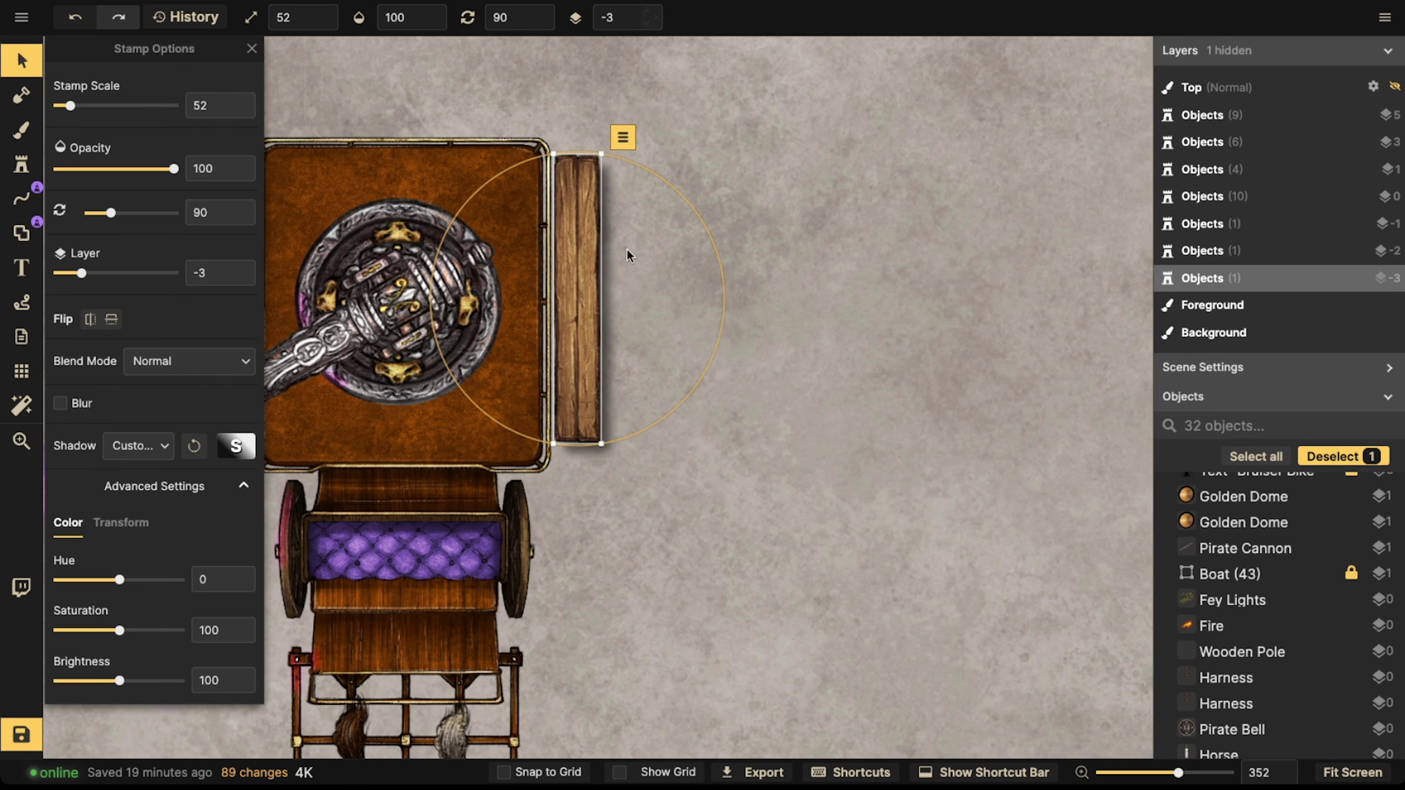
left_click(144, 459)
left_click(147, 476)
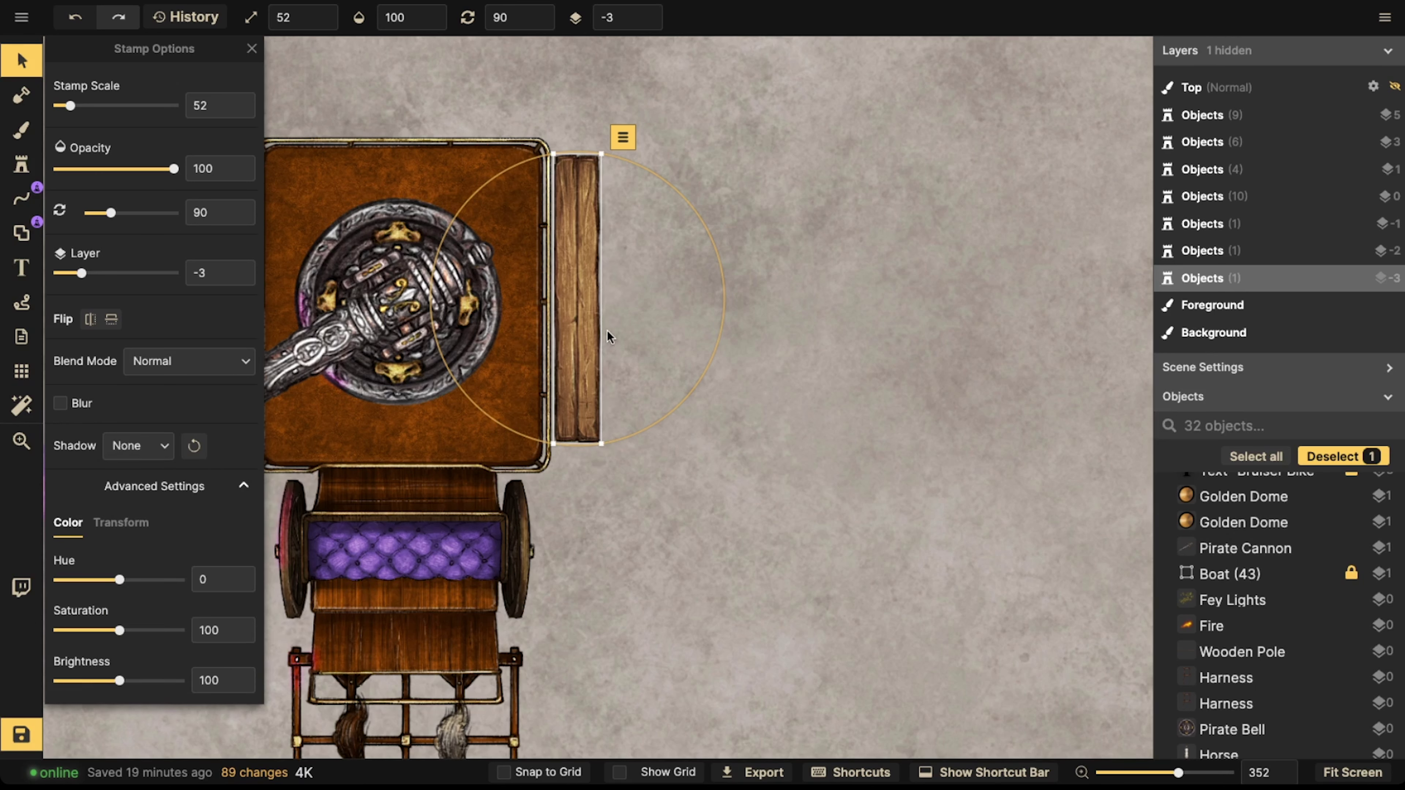
- Darken the bench to brightness 56 and position it just outside the cannon platform's right edge
left_click_drag(561, 337, 547, 337)
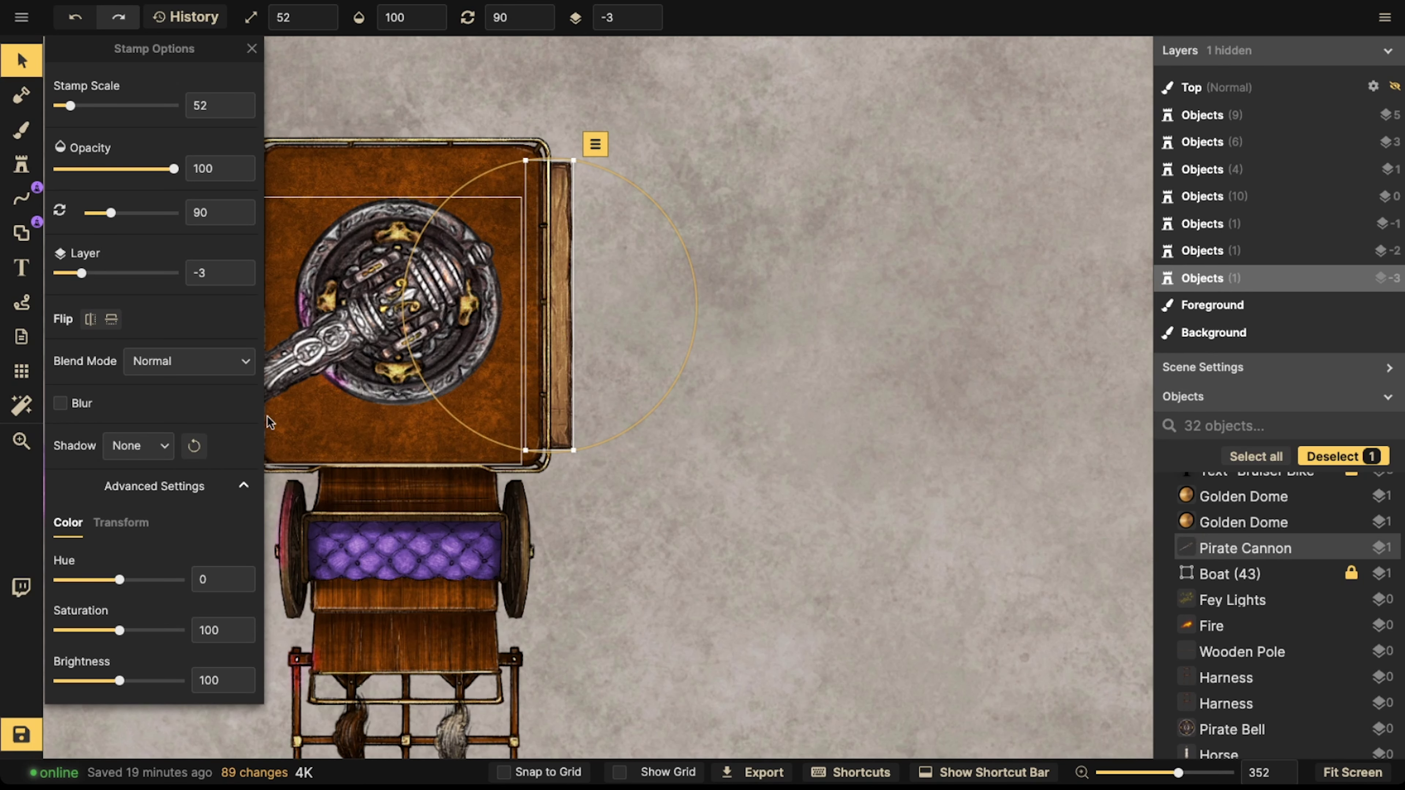
left_click(92, 680)
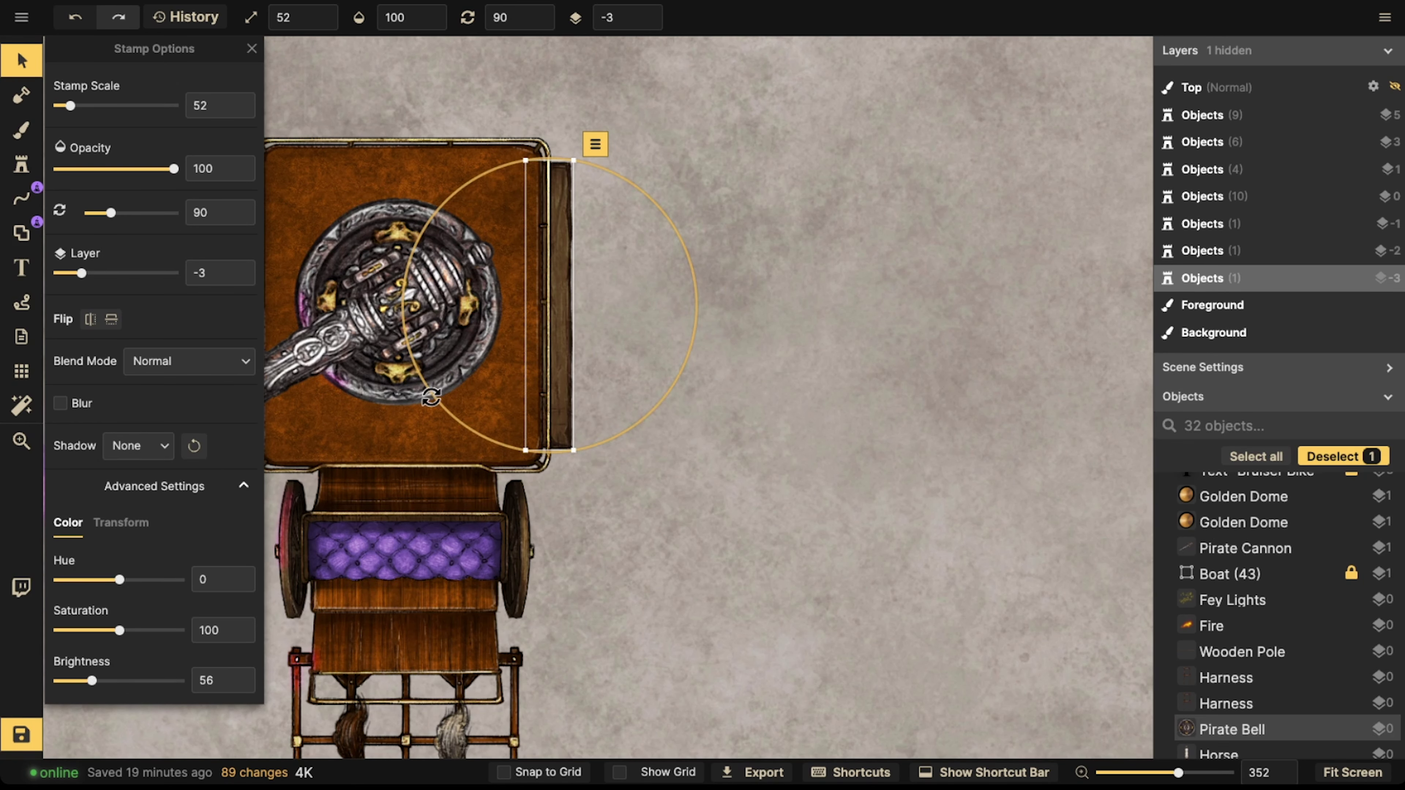
left_click_drag(558, 345, 580, 344)
scroll(579, 345, "down", 3)
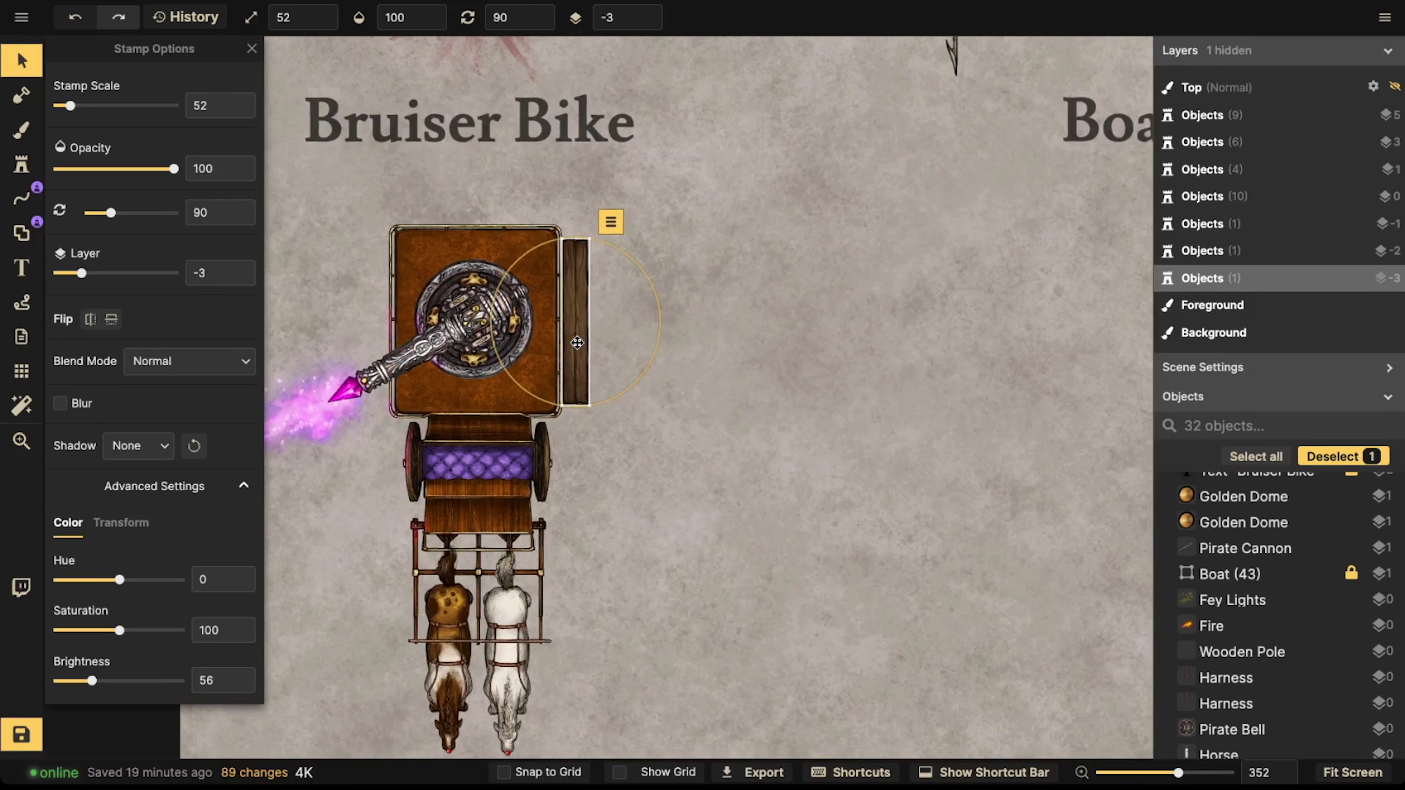
- Place a copy of the dark bench along the left edge of the cannon platform
key("ctrl+v")
left_click_drag(409, 331, 362, 319)
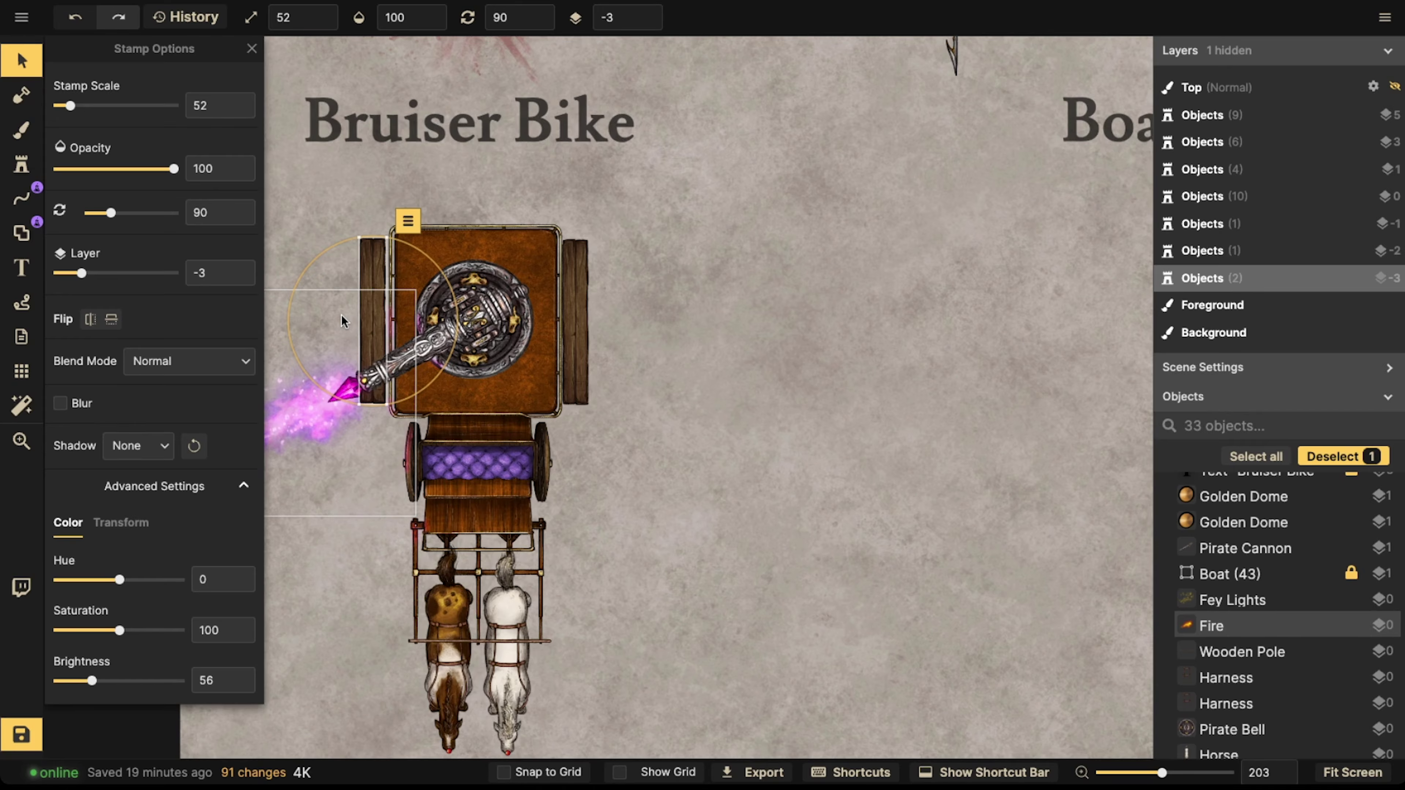
scroll(532, 299, "up", 2)
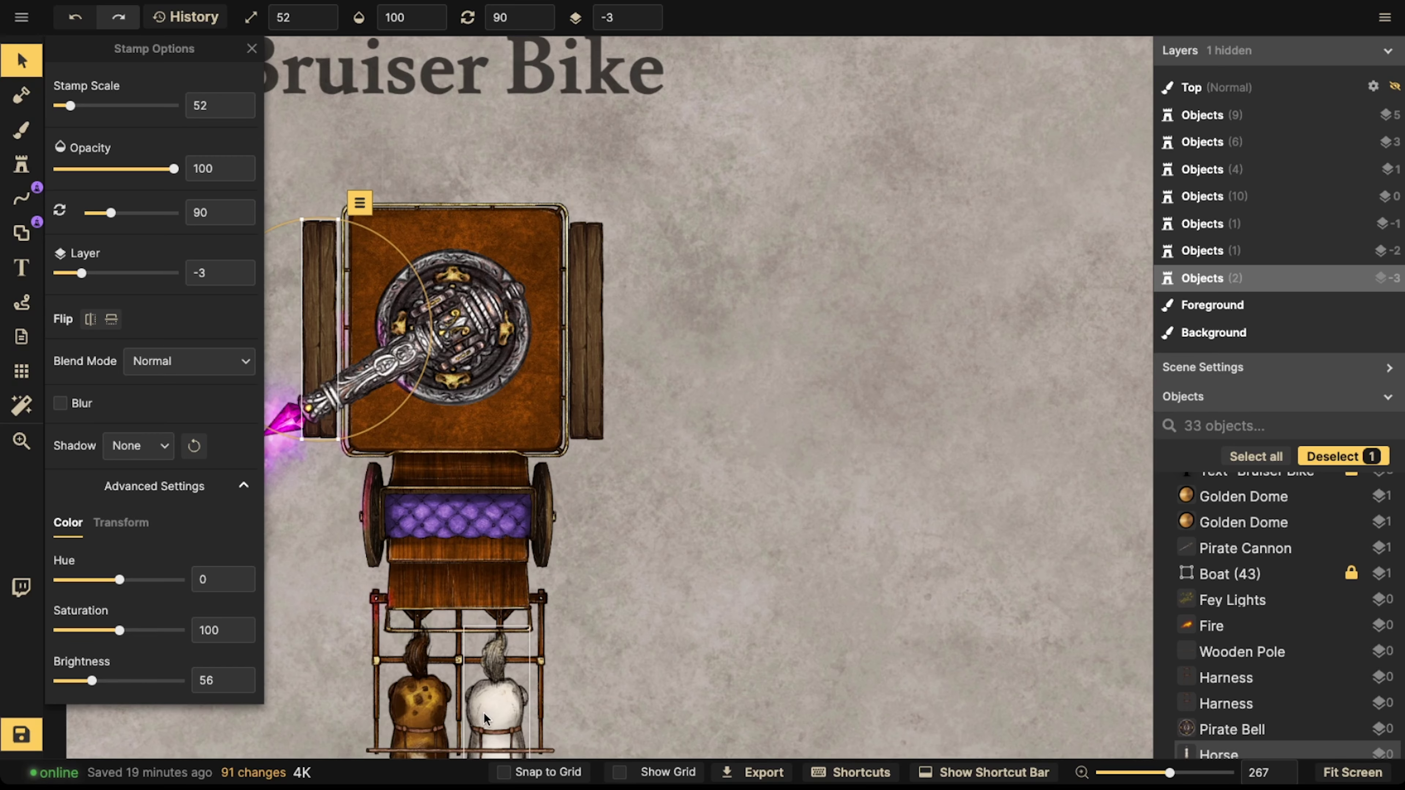
left_click(485, 755)
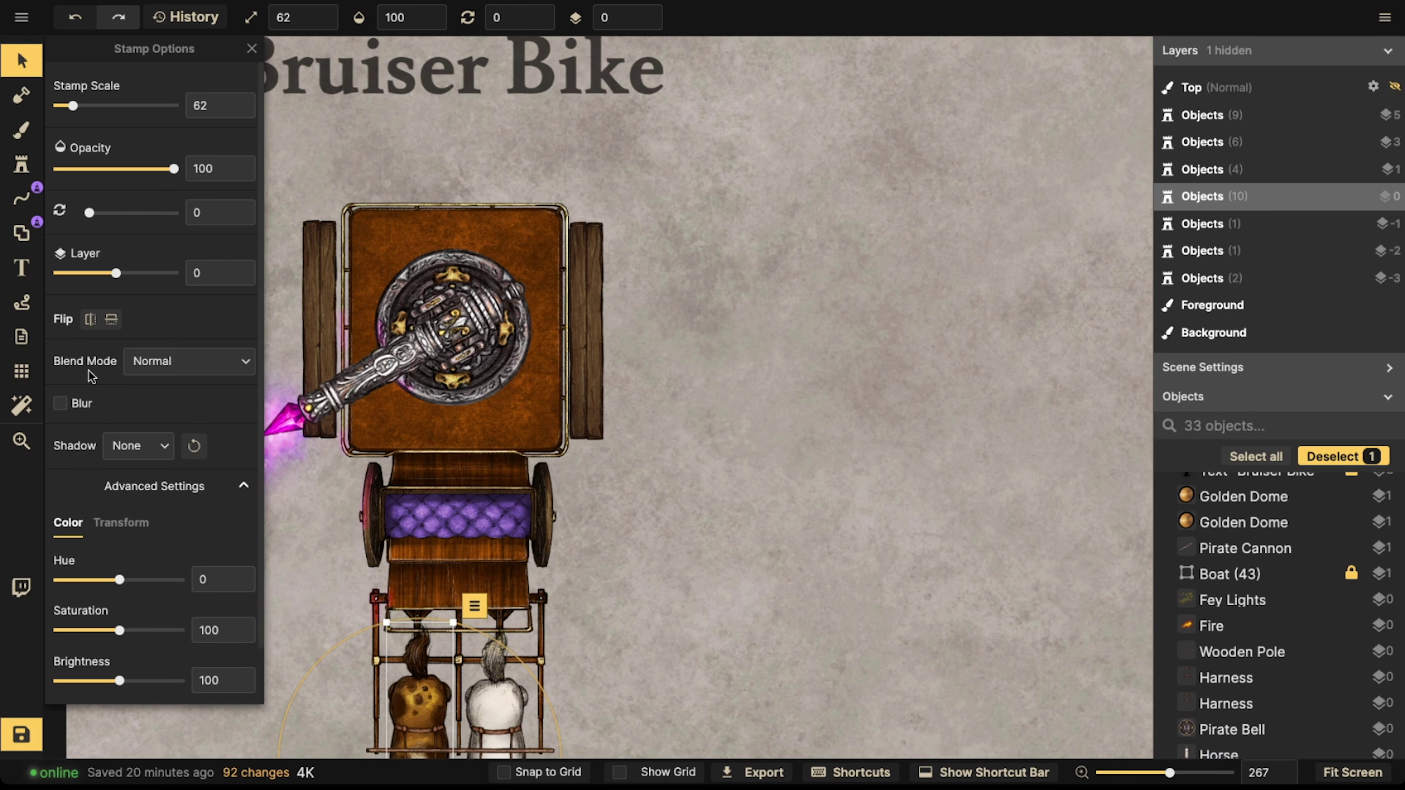
left_click(17, 172)
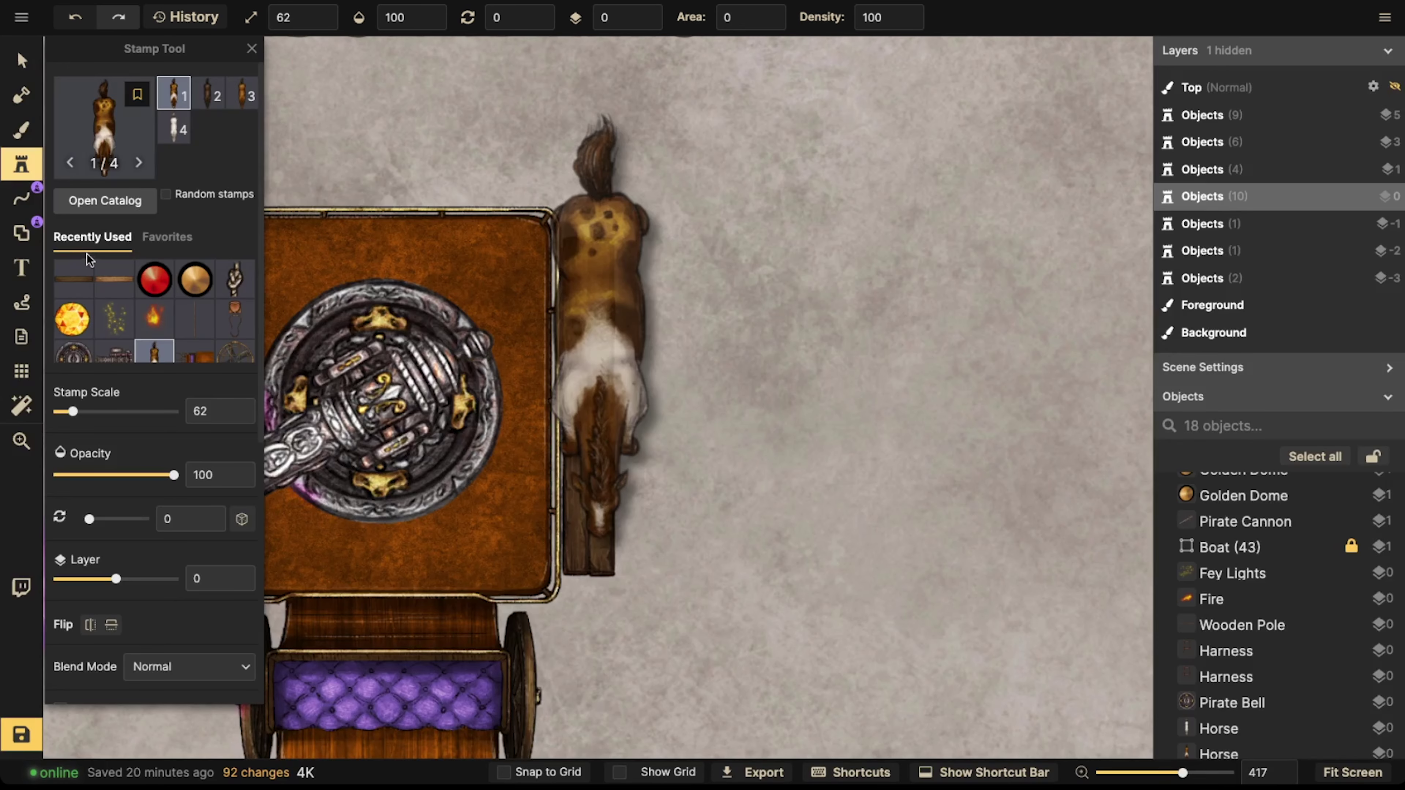
left_click(20, 62)
left_click_drag(395, 493, 526, 215)
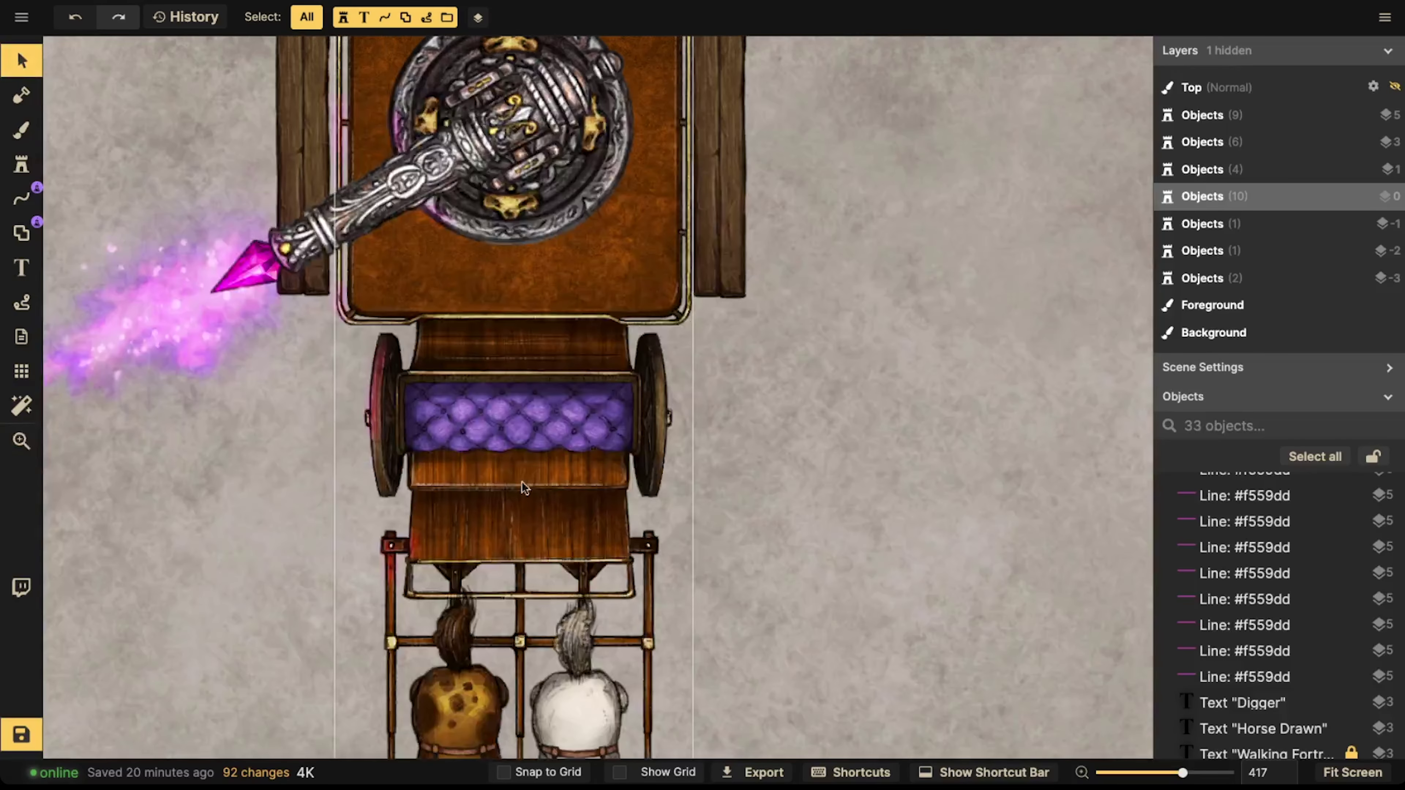
scroll(520, 532, "down", 5)
left_click(505, 533)
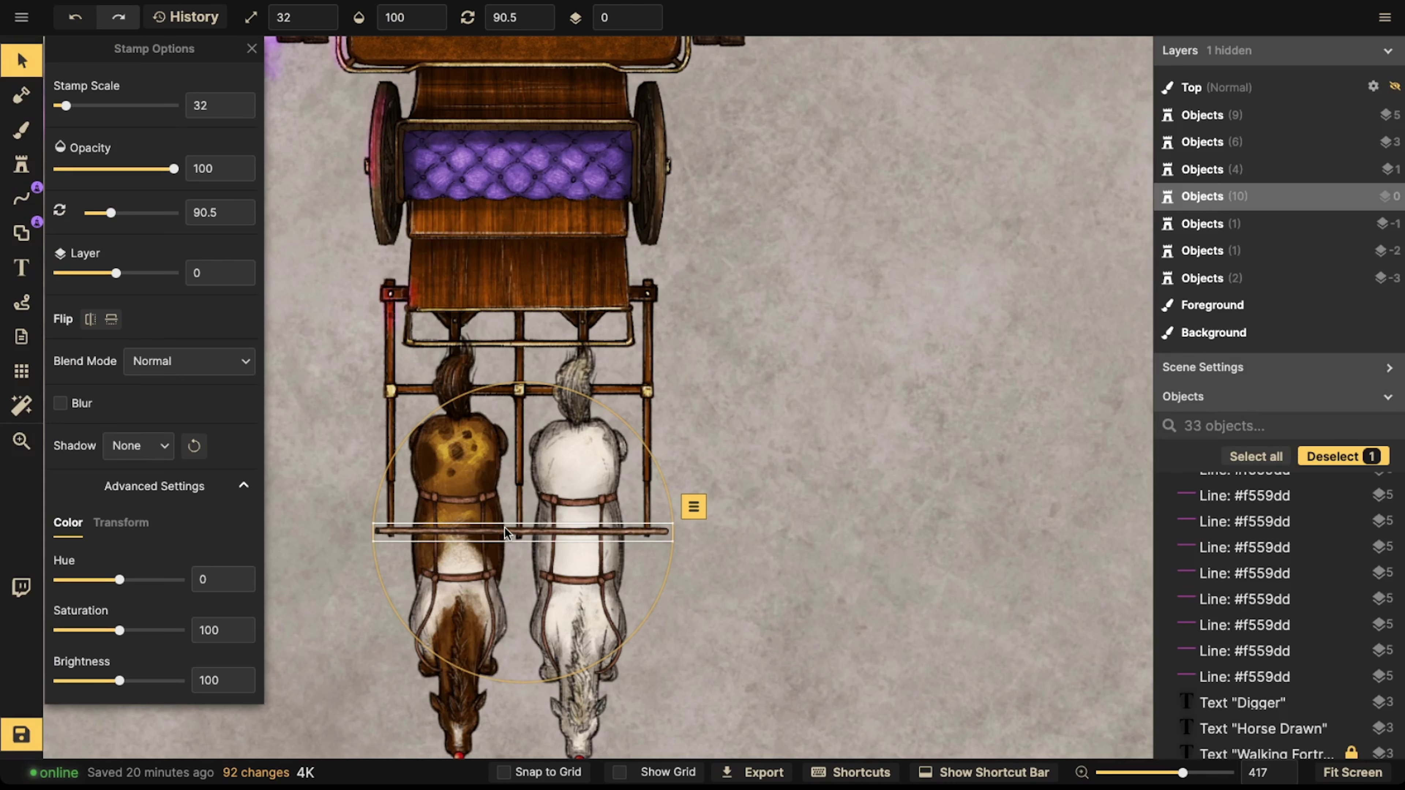
- Draw a short horizontal line to the right of the right-hand bench with the Pen line tool and the wooden pole stroke
left_click(21, 198)
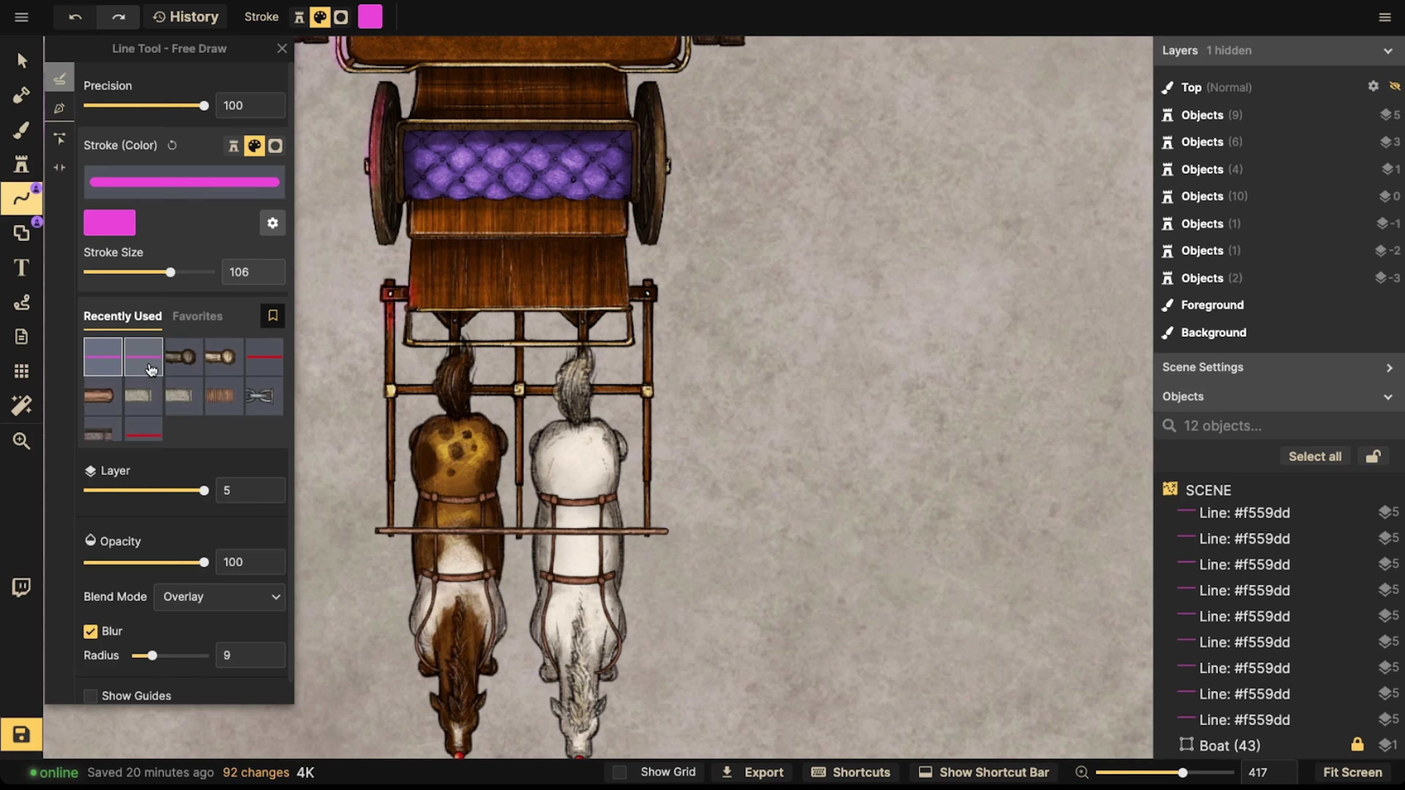
left_click(103, 396)
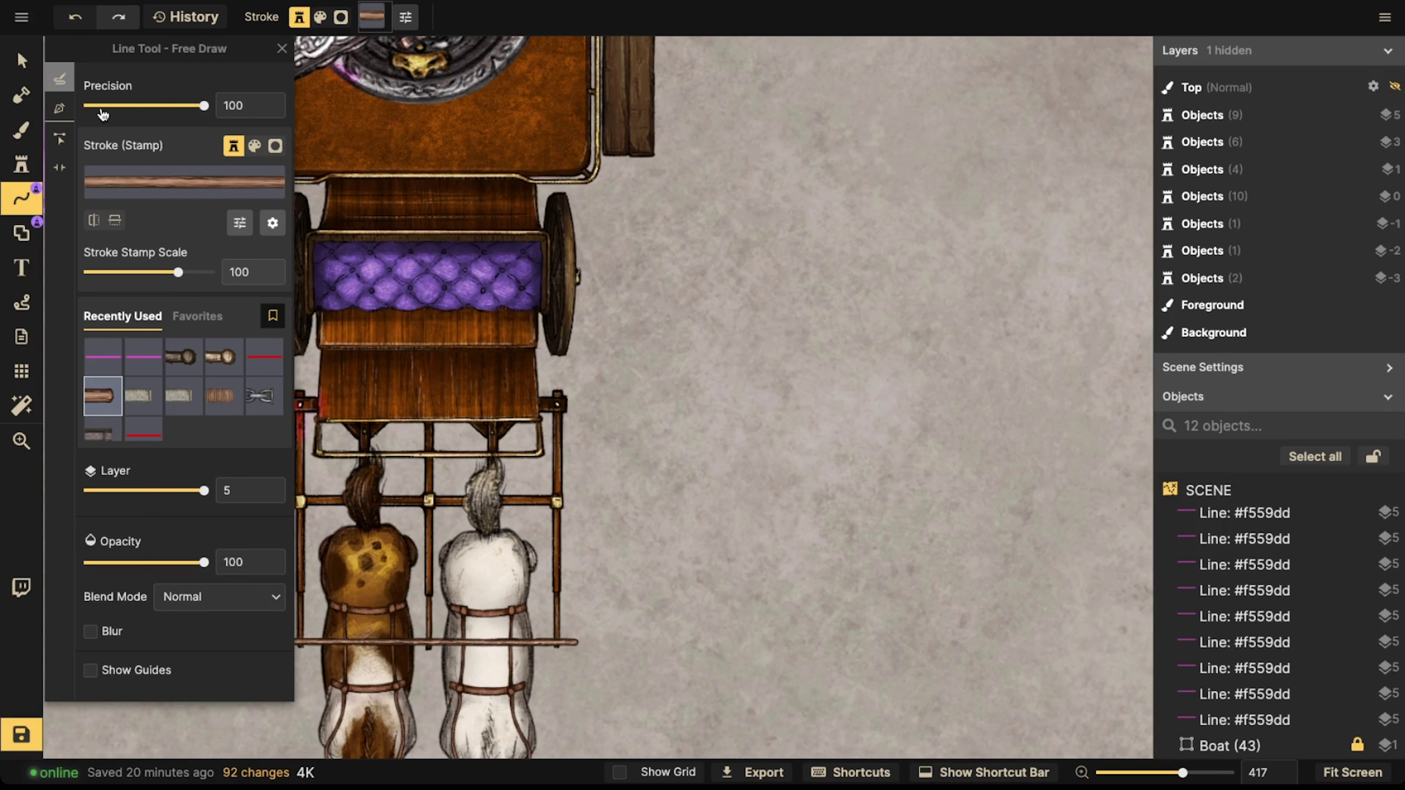
left_click(59, 111)
left_click(563, 264)
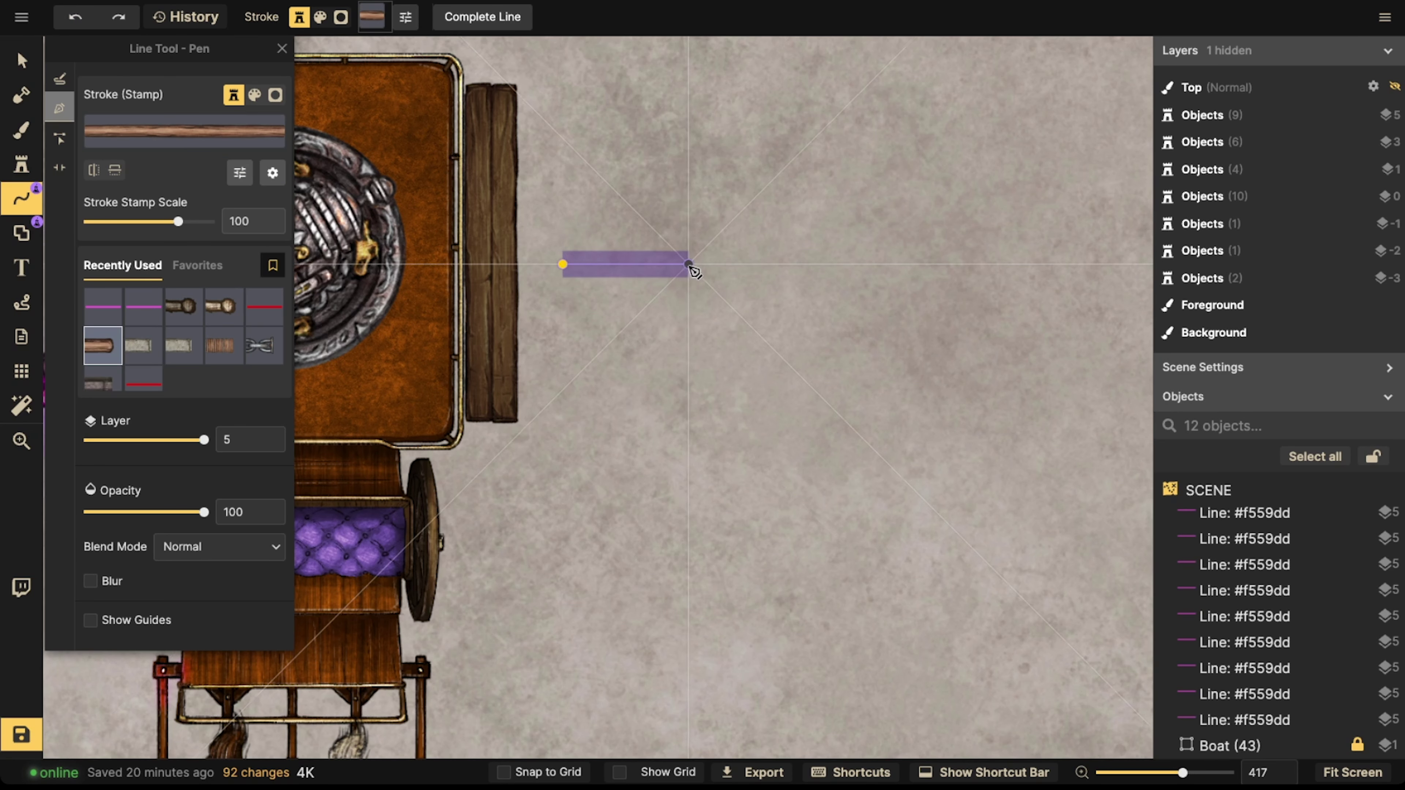
double_click(680, 266)
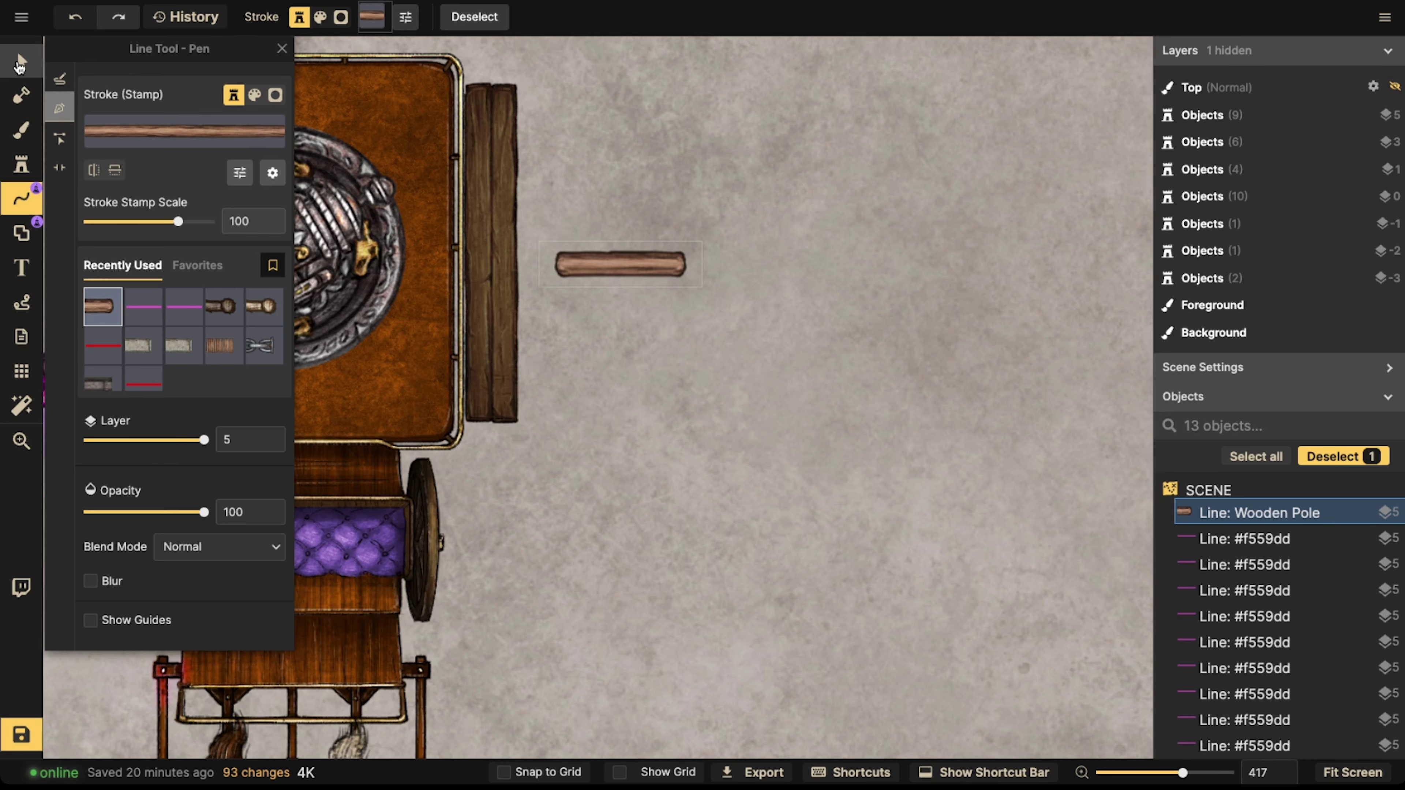
- Reduce the pole line's stroke stamp scale to 59, darken its stroke stamp and lower the line to layer -1
left_click_drag(148, 221, 137, 221)
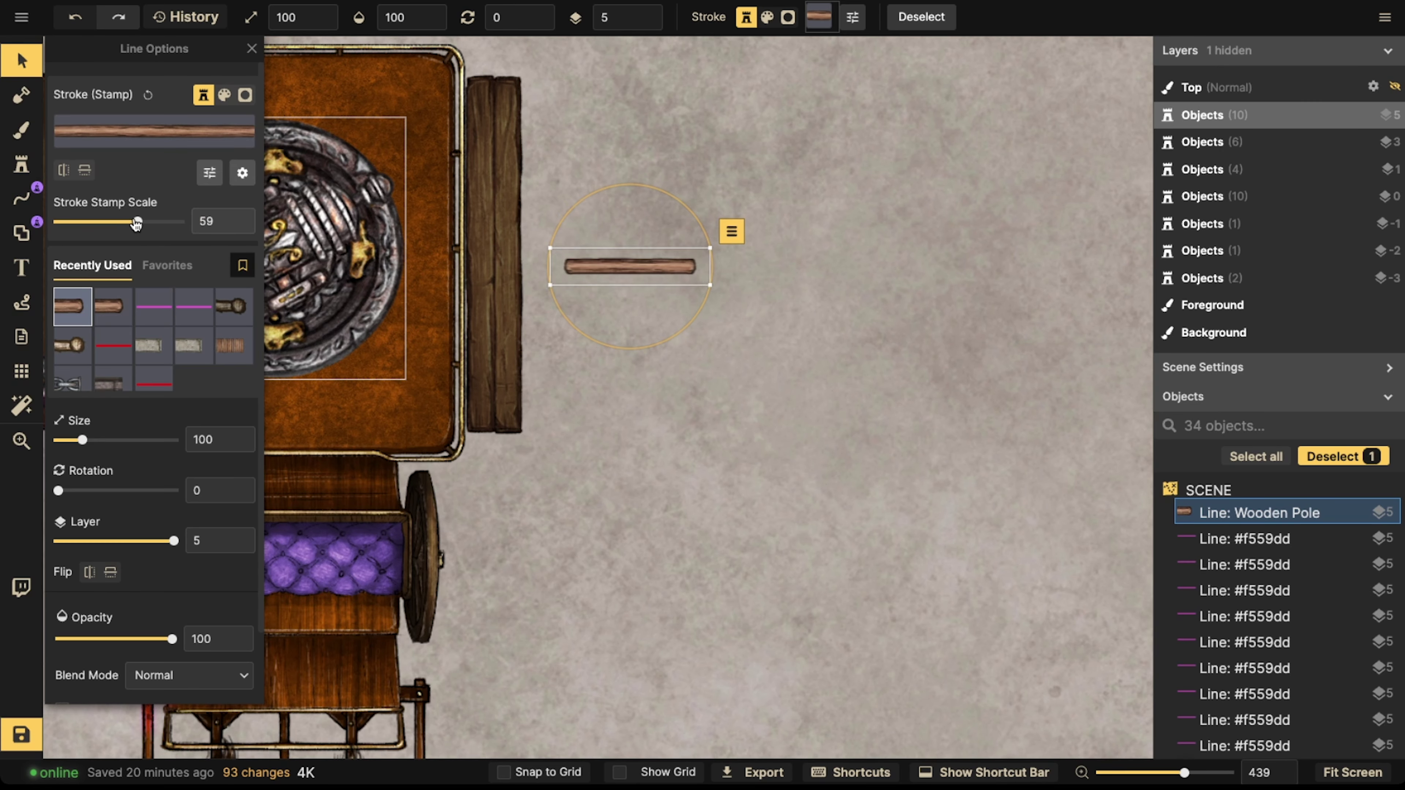
left_click(208, 173)
left_click_drag(317, 203, 303, 196)
left_click(657, 23)
left_click(653, 23)
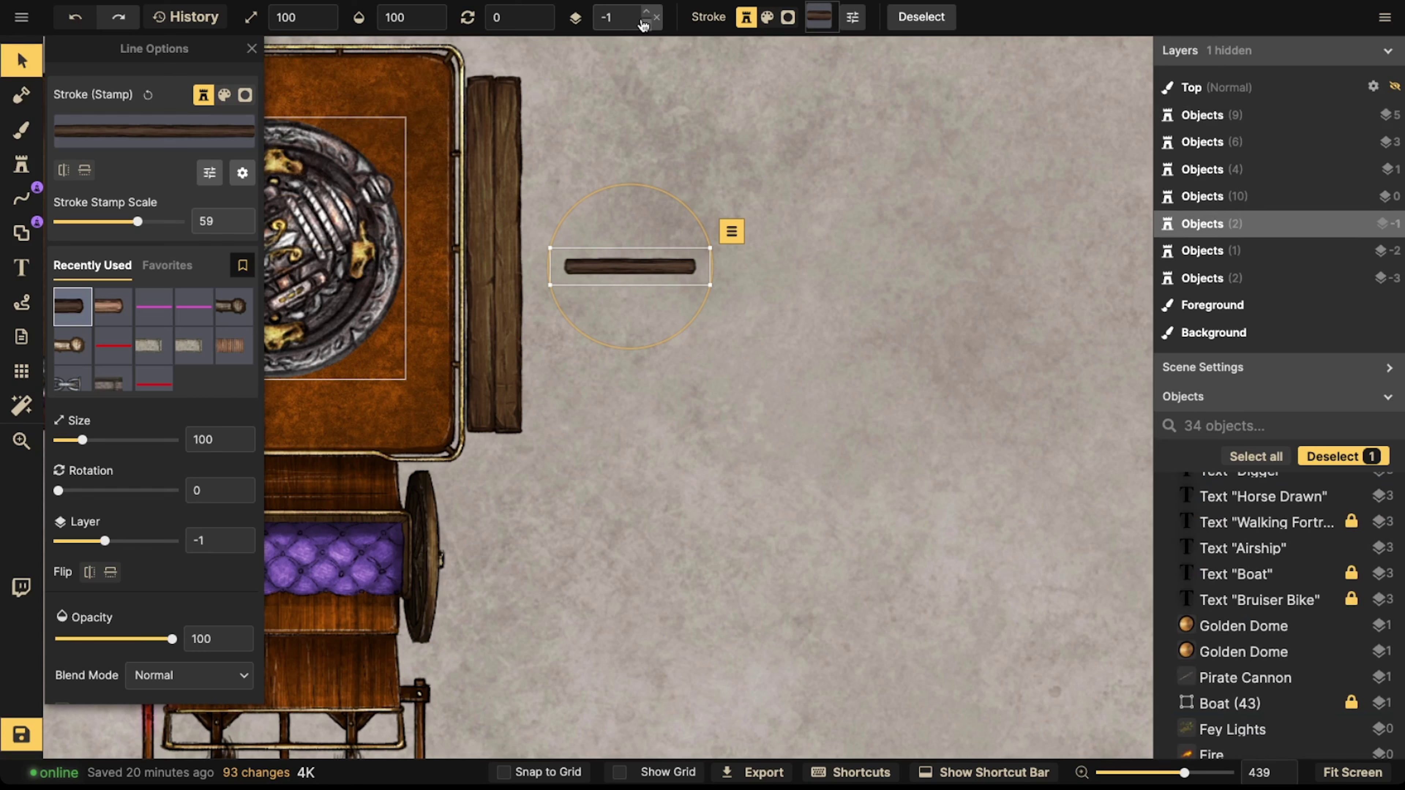
- Lower the pole line to layer -5 and tuck it under the upper end of the right-hand bench
left_click(652, 22)
left_click(652, 22)
mouse_move(640, 264)
left_mouse_down()
mouse_move(535, 183)
mouse_move(494, 124)
left_mouse_up()
- Place a copy of the pole under the lower end of the right-hand bench
scroll(642, 17, "down", 2)
key("ctrl+c")
key("ctrl+v")
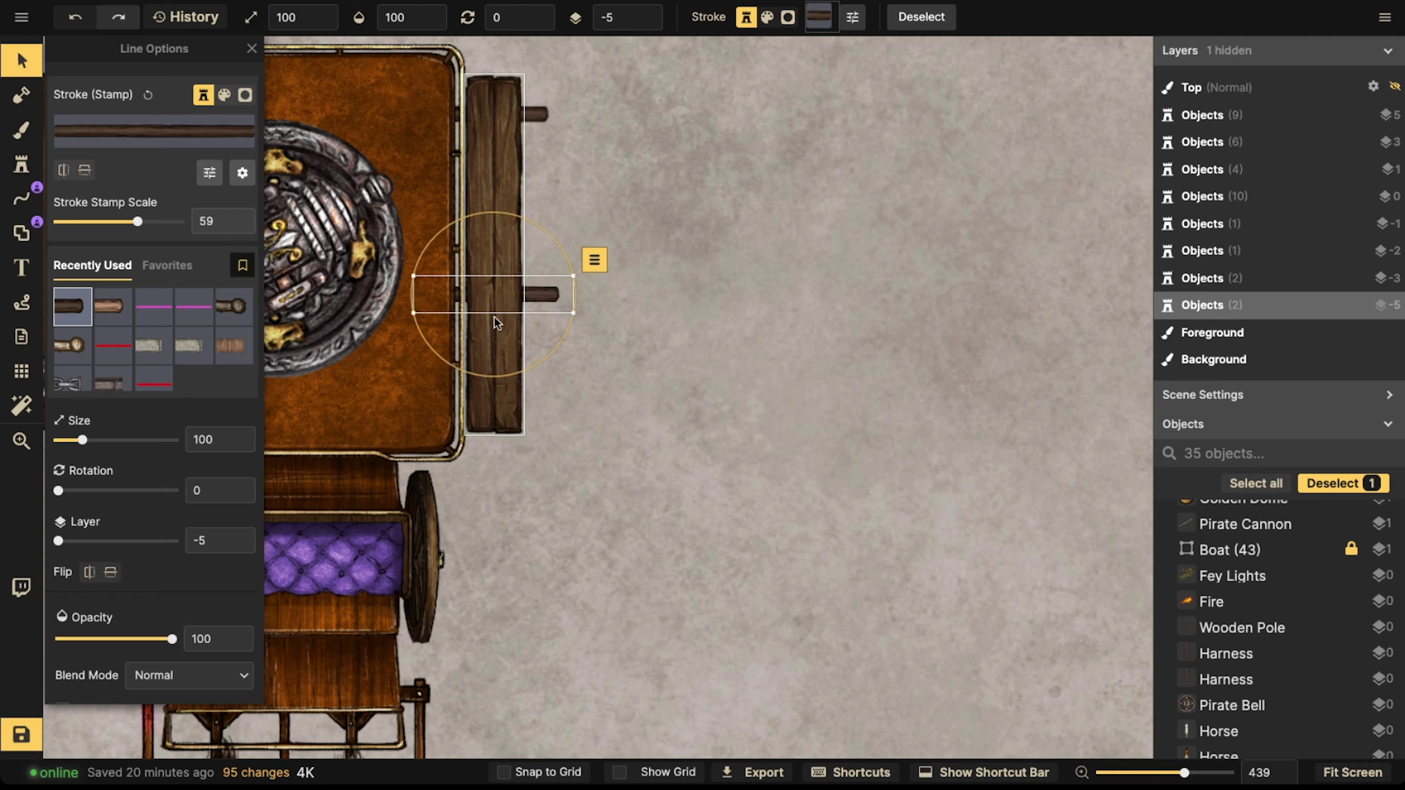
left_click_drag(494, 302, 483, 404)
- Copy both bench poles together and place the copies under the left-hand bench, protruding from its outer edge
left_click(537, 113, "shift")
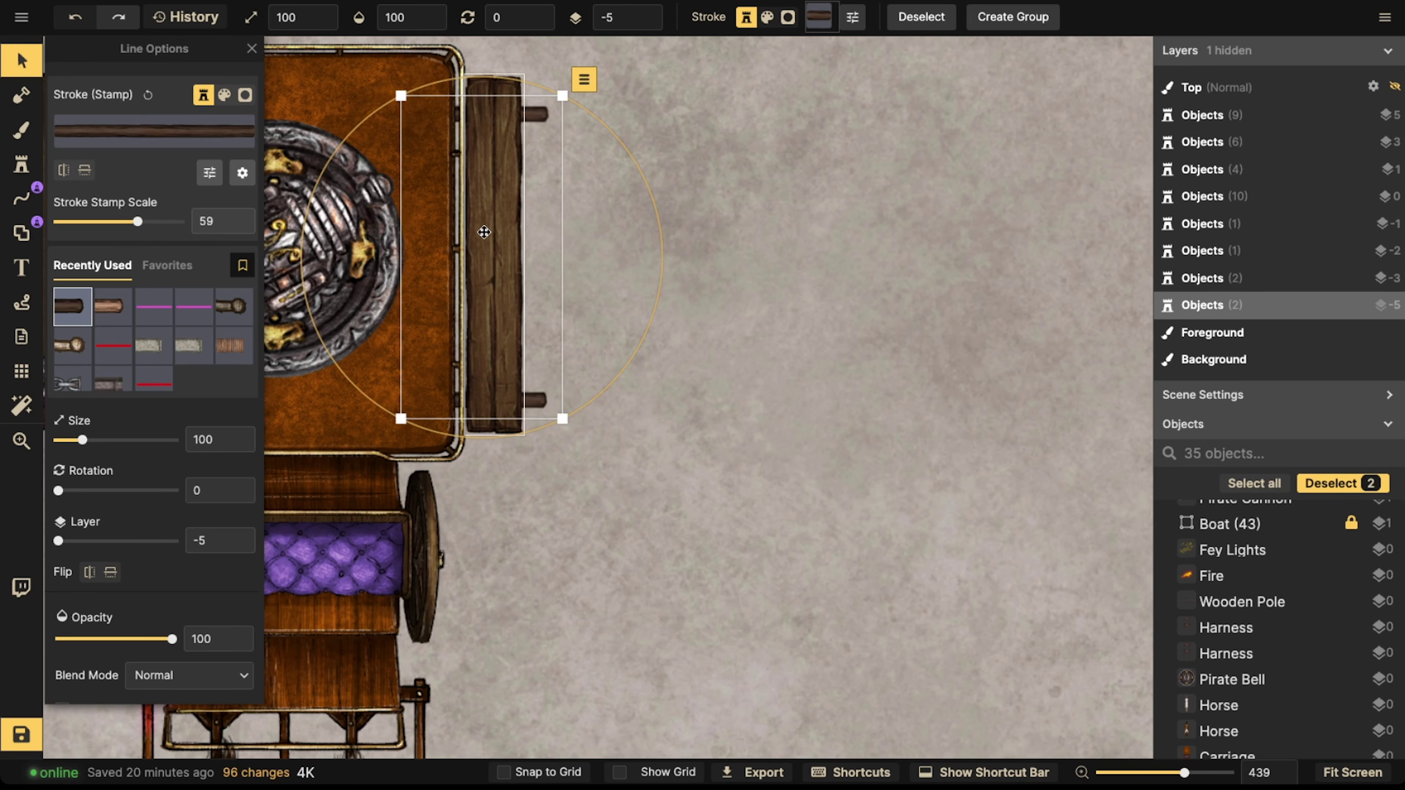
scroll(483, 230, "down", 2)
key("space")
left_click_drag(335, 296, 710, 299)
key("ctrl+c")
key("ctrl+v")
left_click_drag(575, 237, 534, 140)
left_click_drag(521, 223, 523, 223)
key("Escape")
scroll(714, 209, "down", 4)
left_click_drag(713, 207, 654, 214)
left_click_drag(454, 104, 838, 739)
left_click_drag(805, 369, 741, 345)
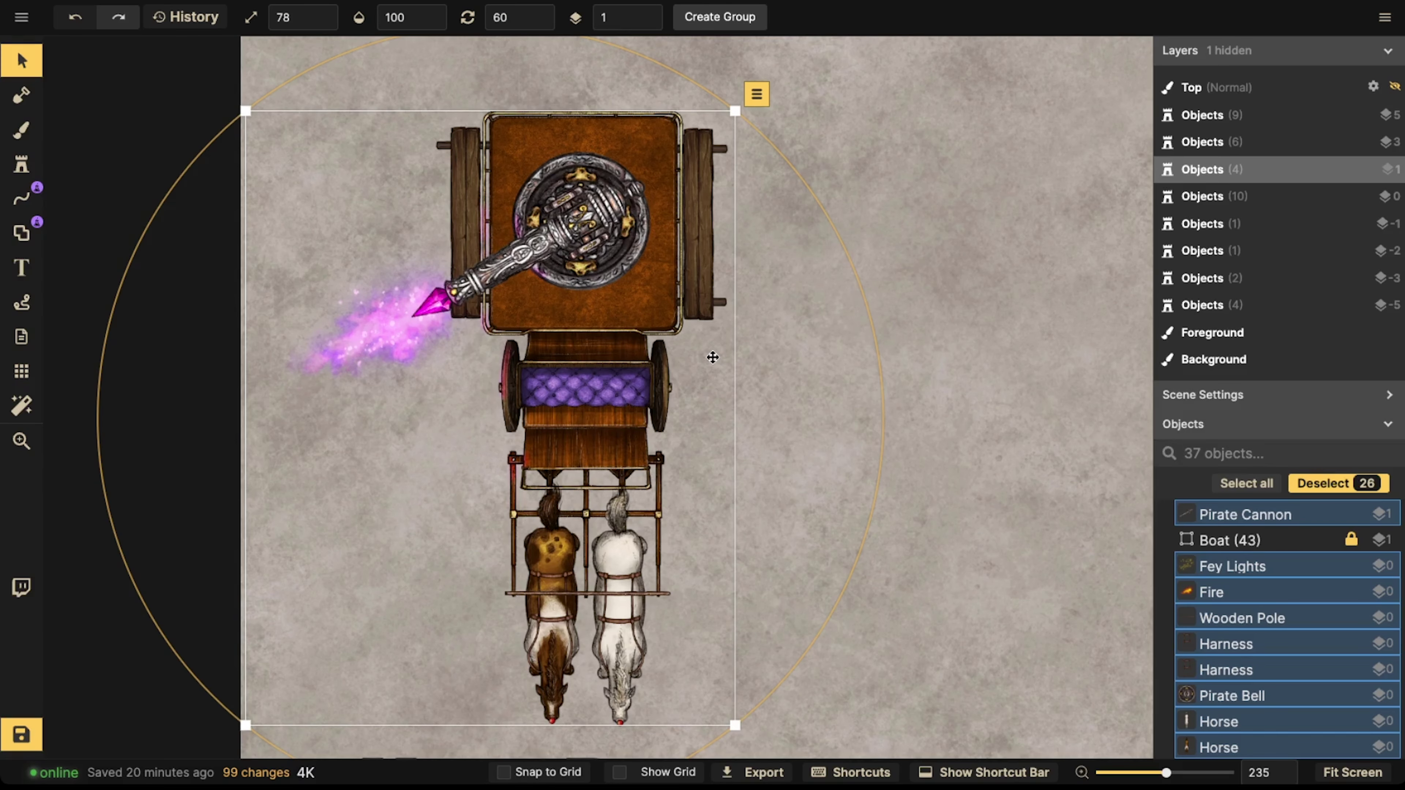
- Try moving the round Pirate Bell base off the cannon platform to the carriage's right, and undo the move
scroll(624, 281, "up", 2)
scroll(625, 281, "up", 3)
left_click(628, 272)
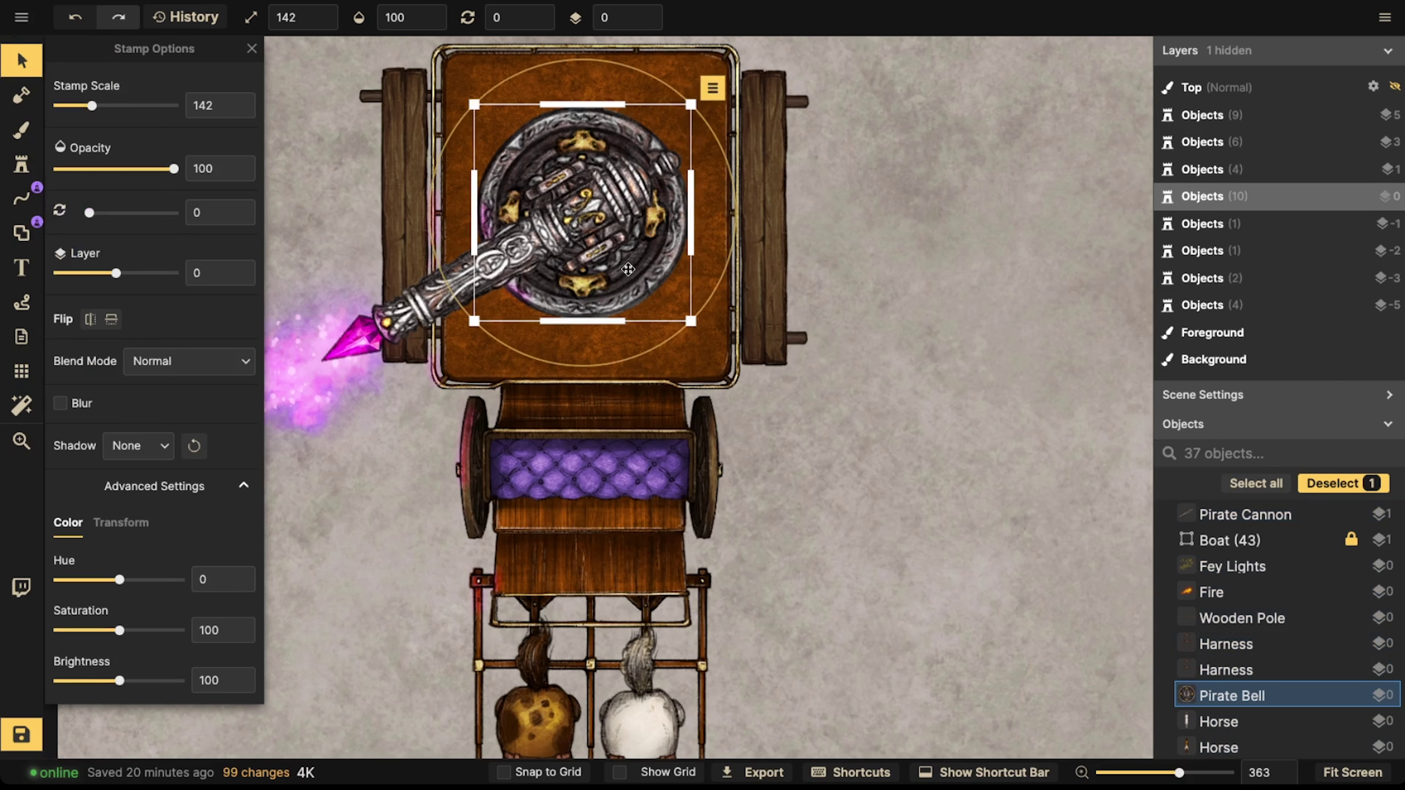
left_click_drag(479, 273, 869, 337)
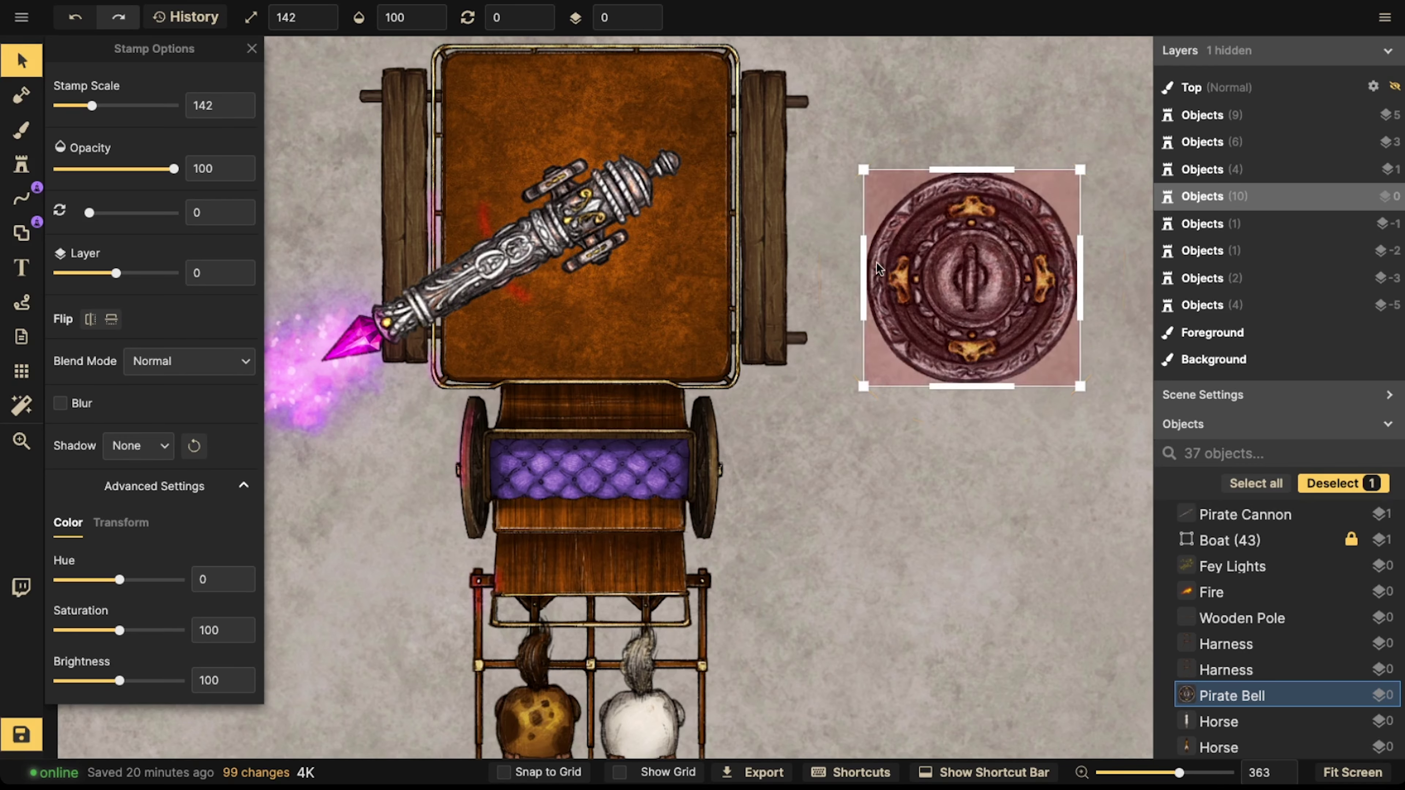
key("ctrl+z")
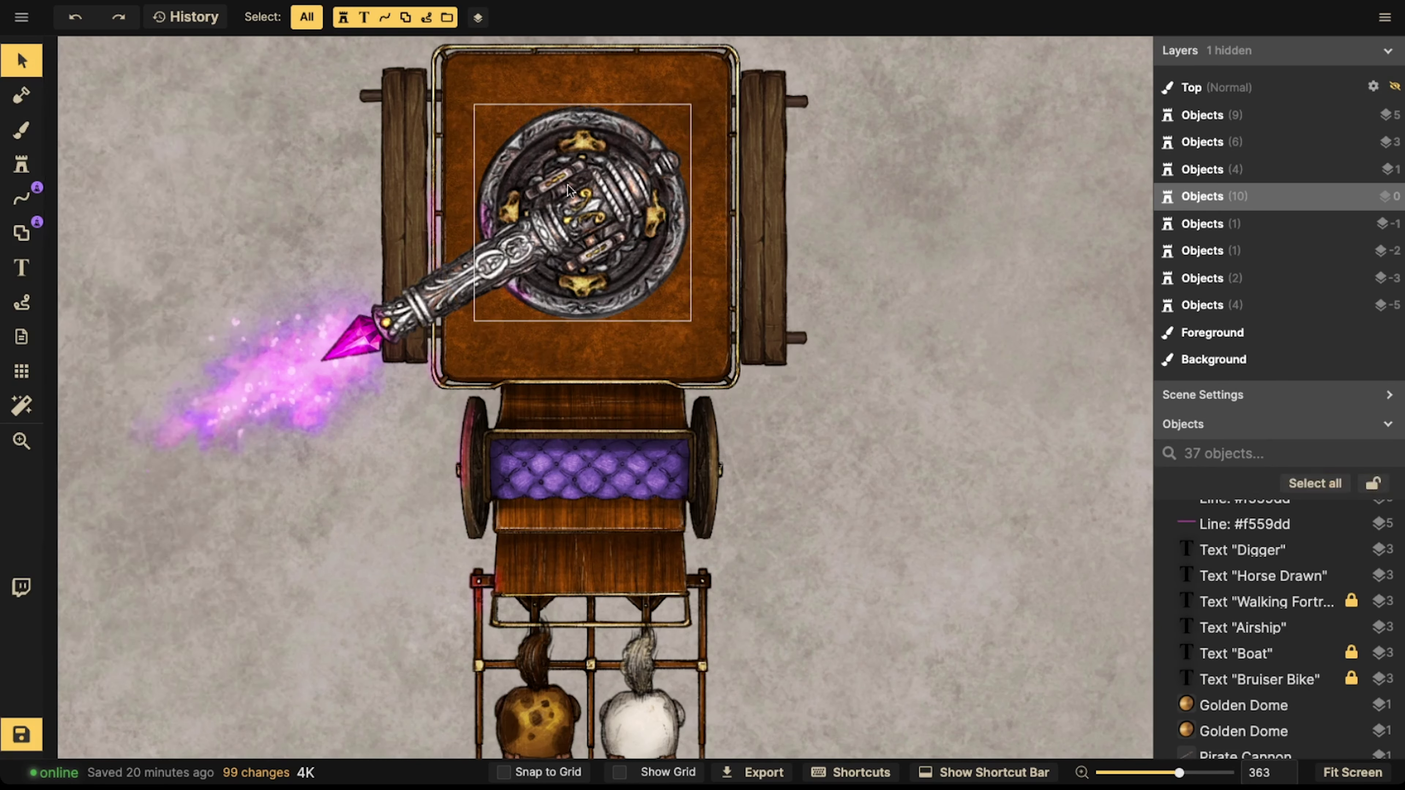
- Flip the white horse horizontally
scroll(602, 249, "down", 3)
scroll(635, 274, "down", 4)
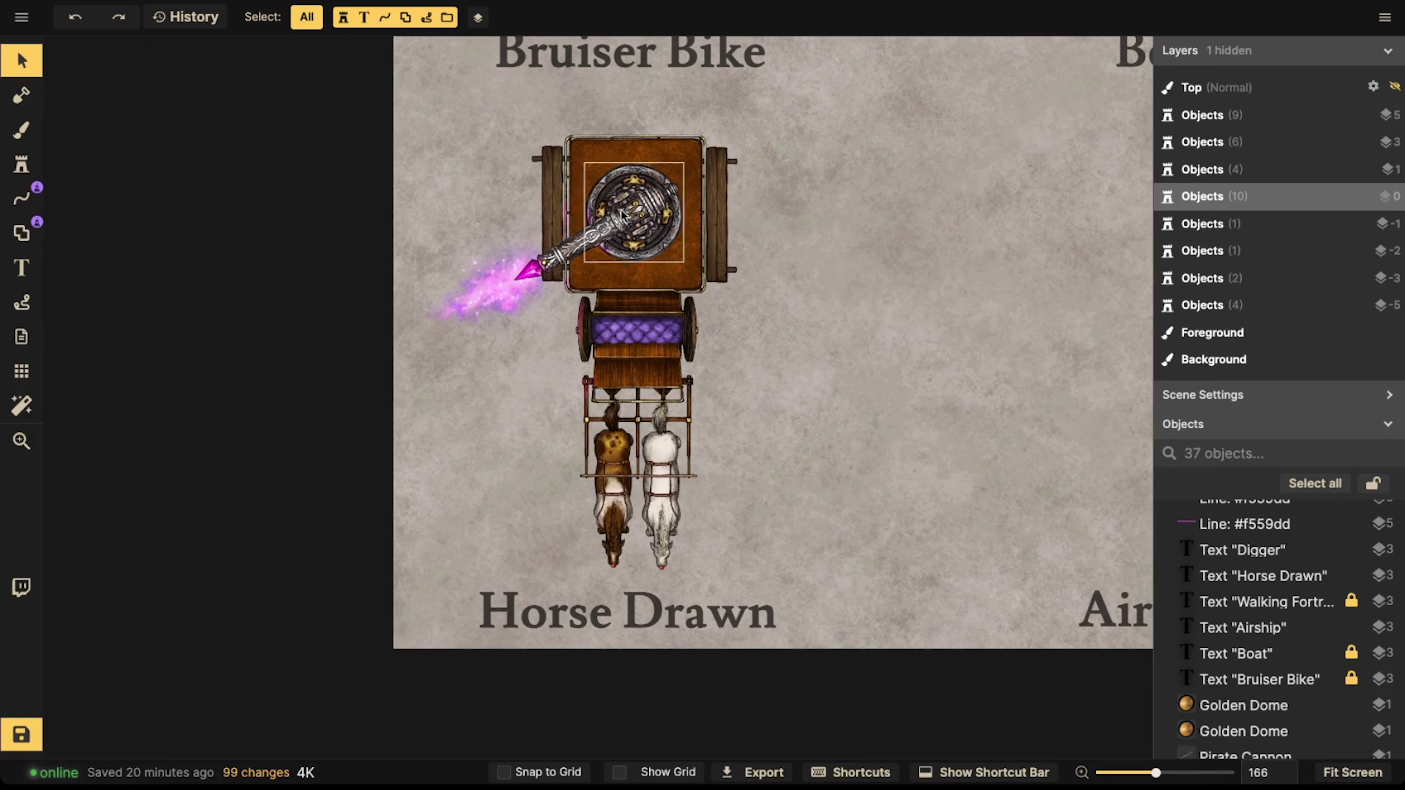
scroll(525, 210, "down", 2)
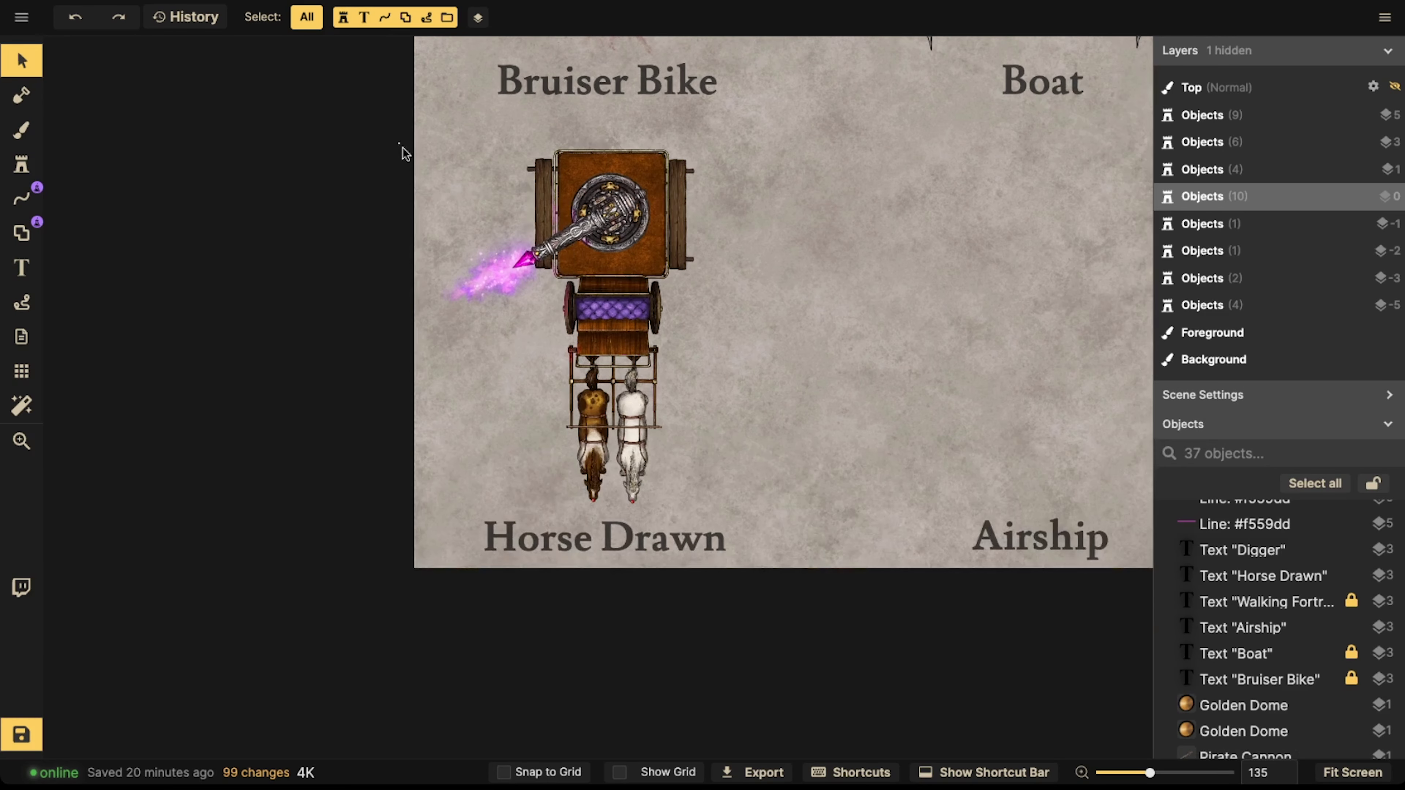
left_click_drag(402, 143, 775, 459)
scroll(601, 383, "up", 3)
scroll(602, 385, "up", 4)
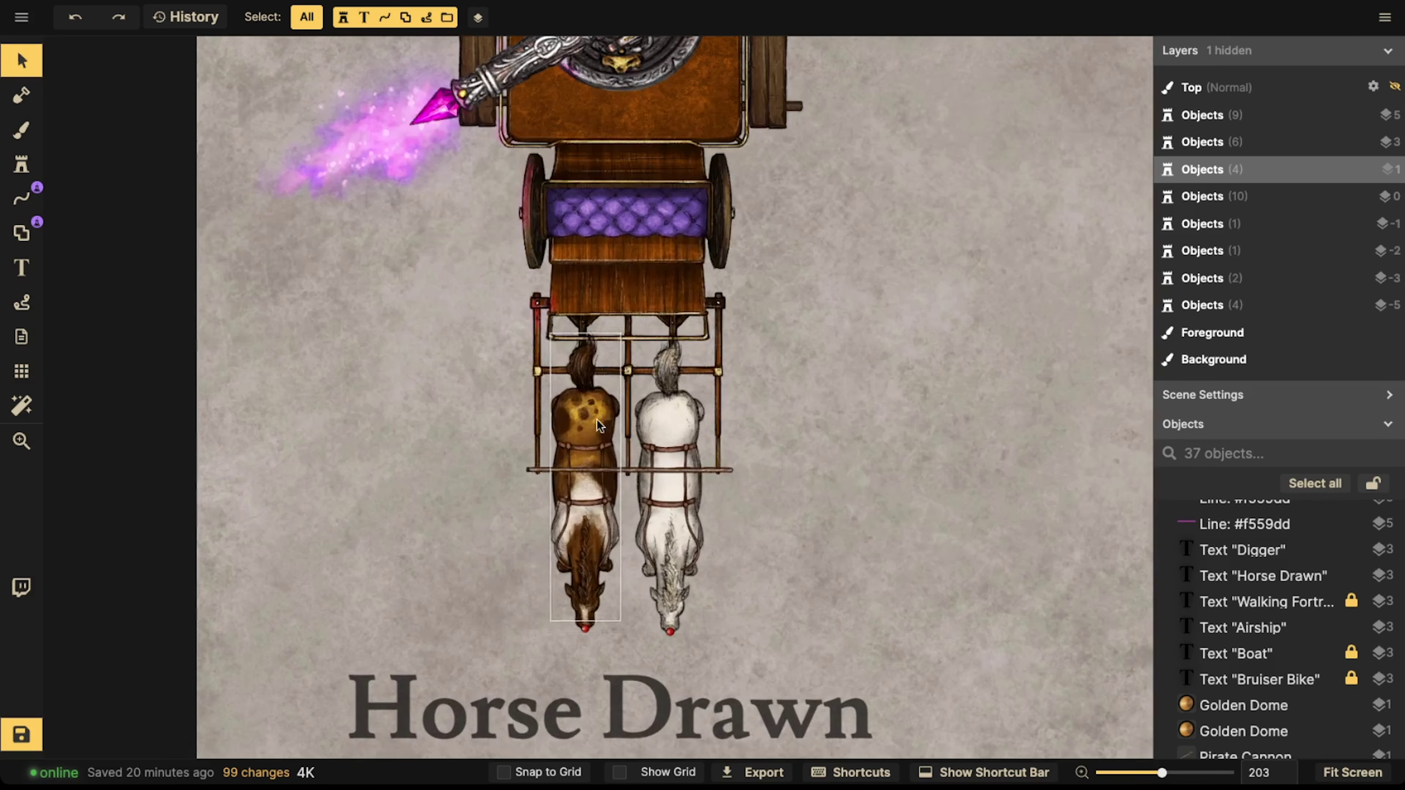
left_click_drag(598, 419, 630, 365)
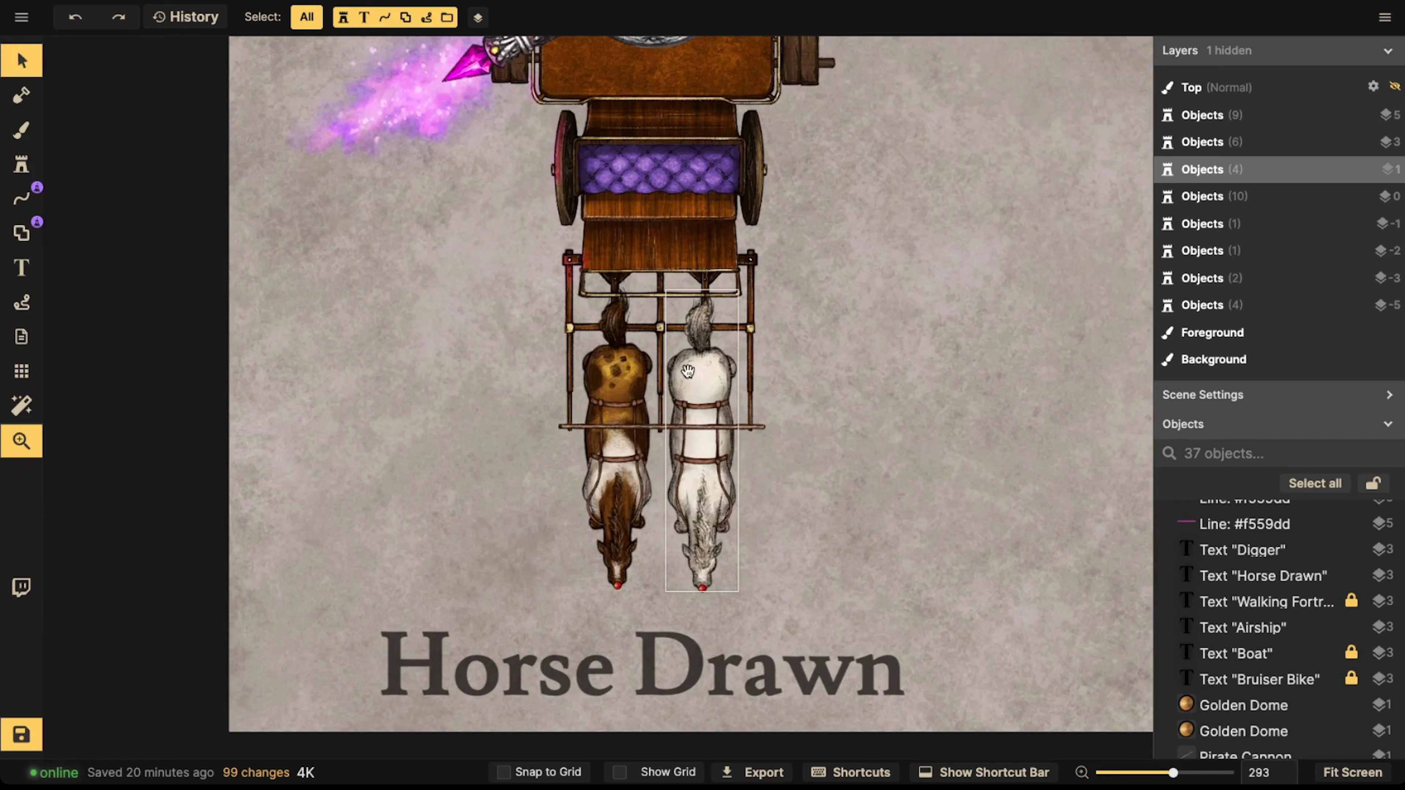
left_click(700, 377)
left_click(90, 319)
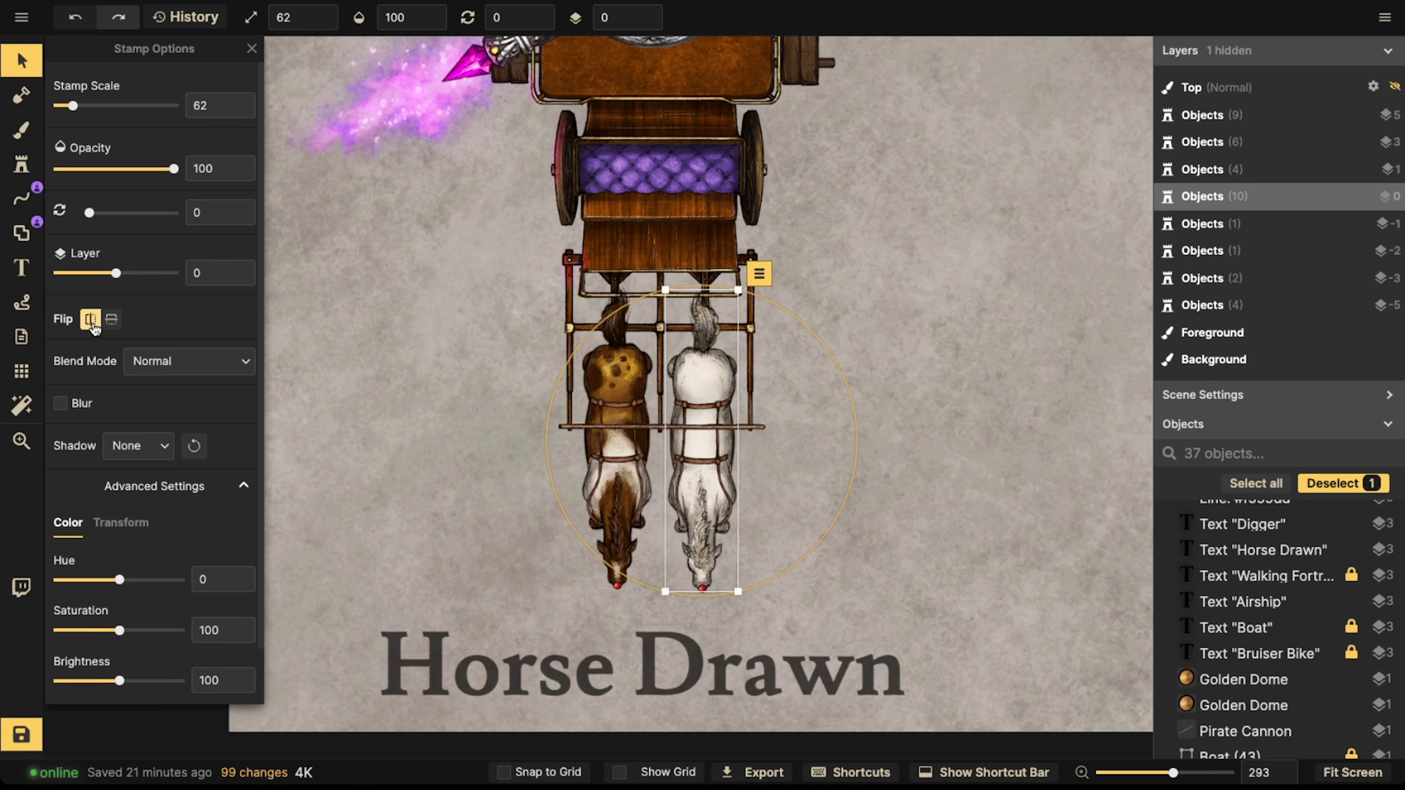
left_click(511, 314)
- Group all the objects of the horse-drawn carriage, including the cannon and horses, under the name Crystal Cannon
scroll(541, 283, "down", 2)
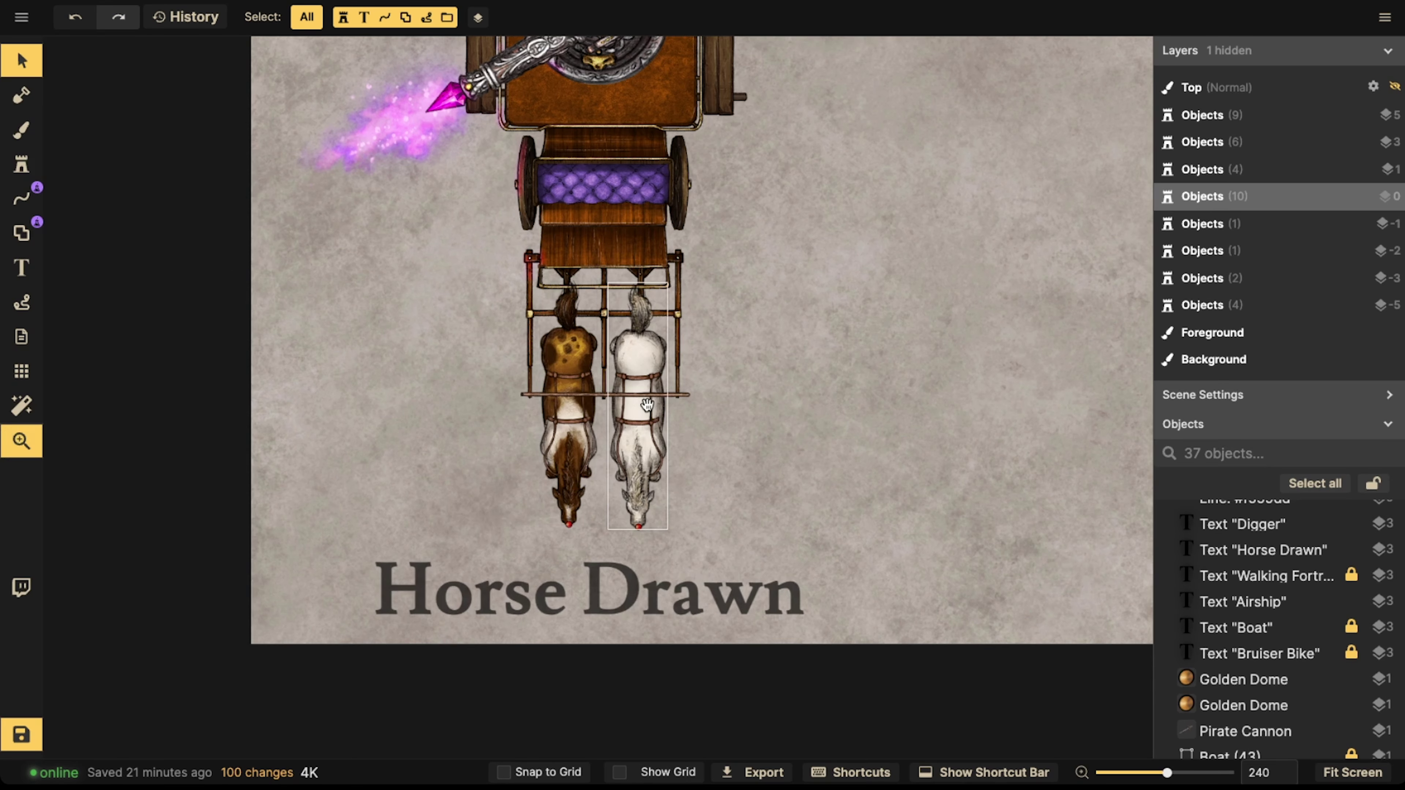
left_click_drag(651, 408, 643, 451)
left_click_drag(564, 269, 578, 388)
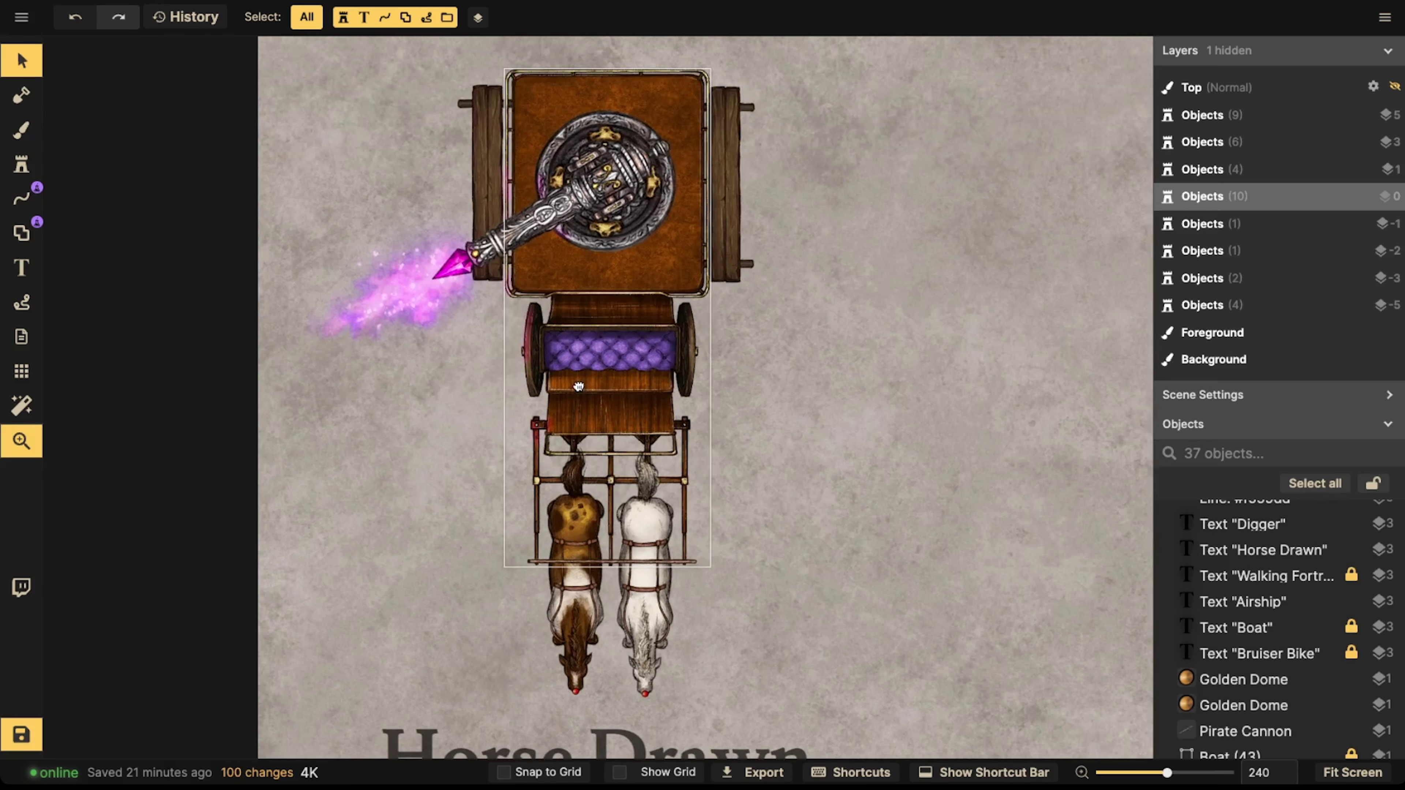
left_click_drag(617, 316, 611, 347)
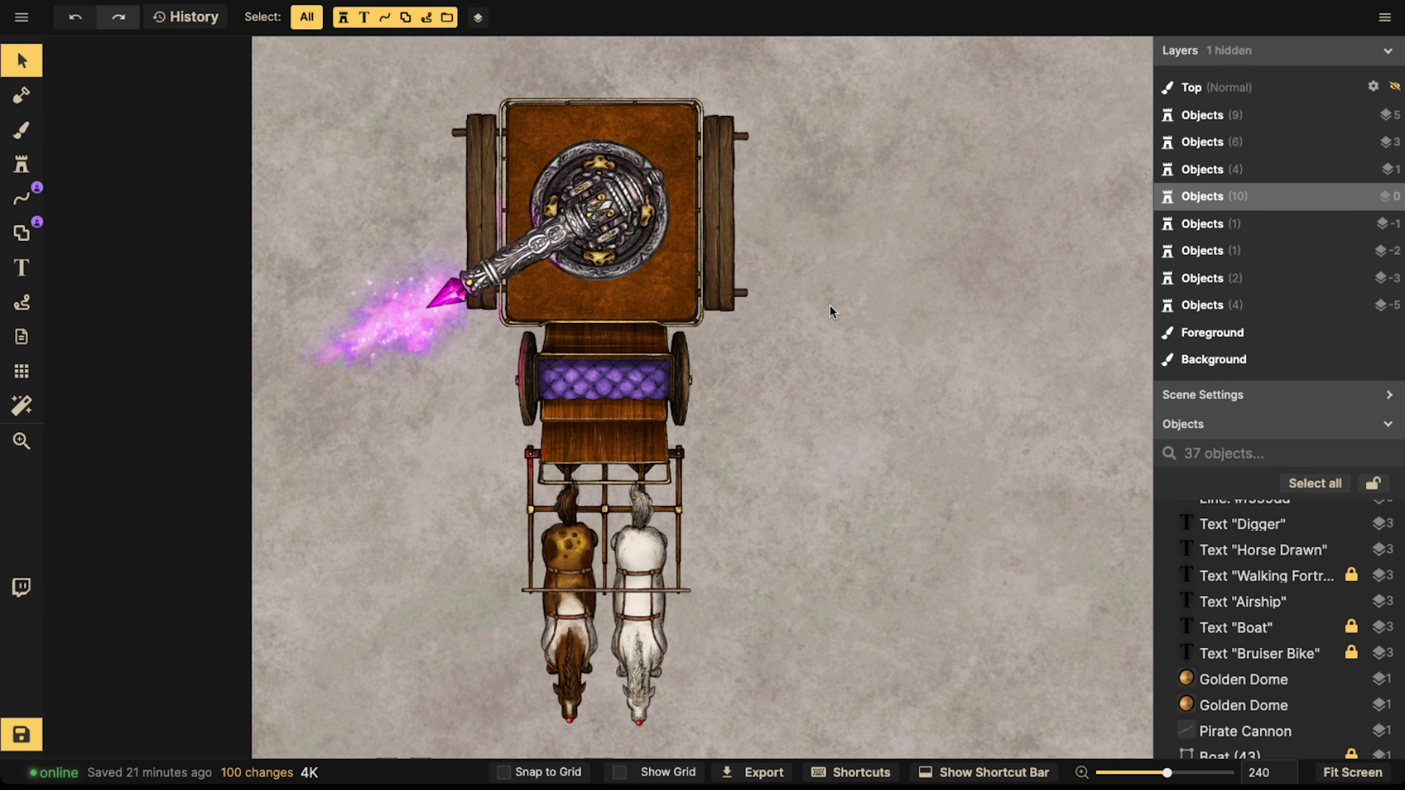
scroll(831, 156, "down", 1)
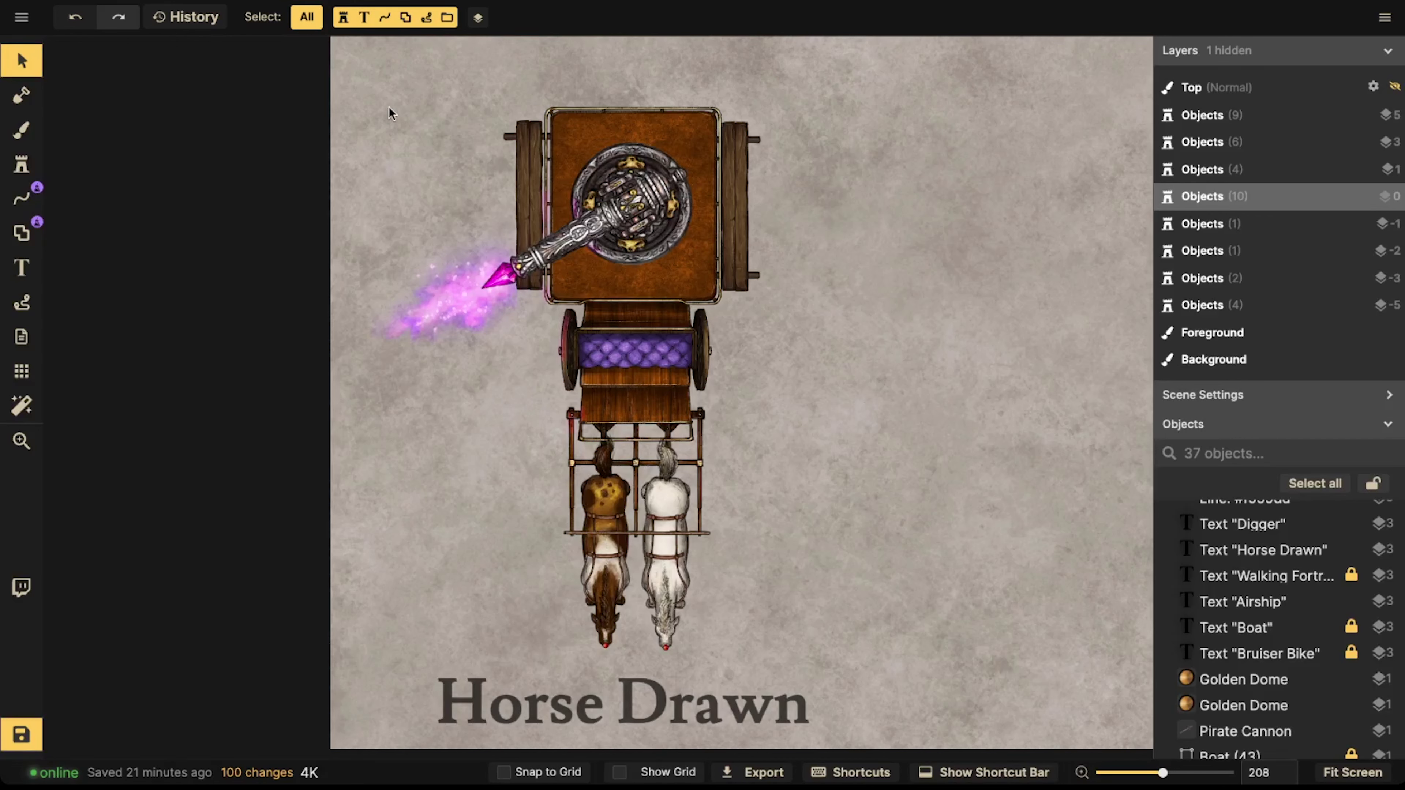
left_click_drag(389, 113, 896, 649)
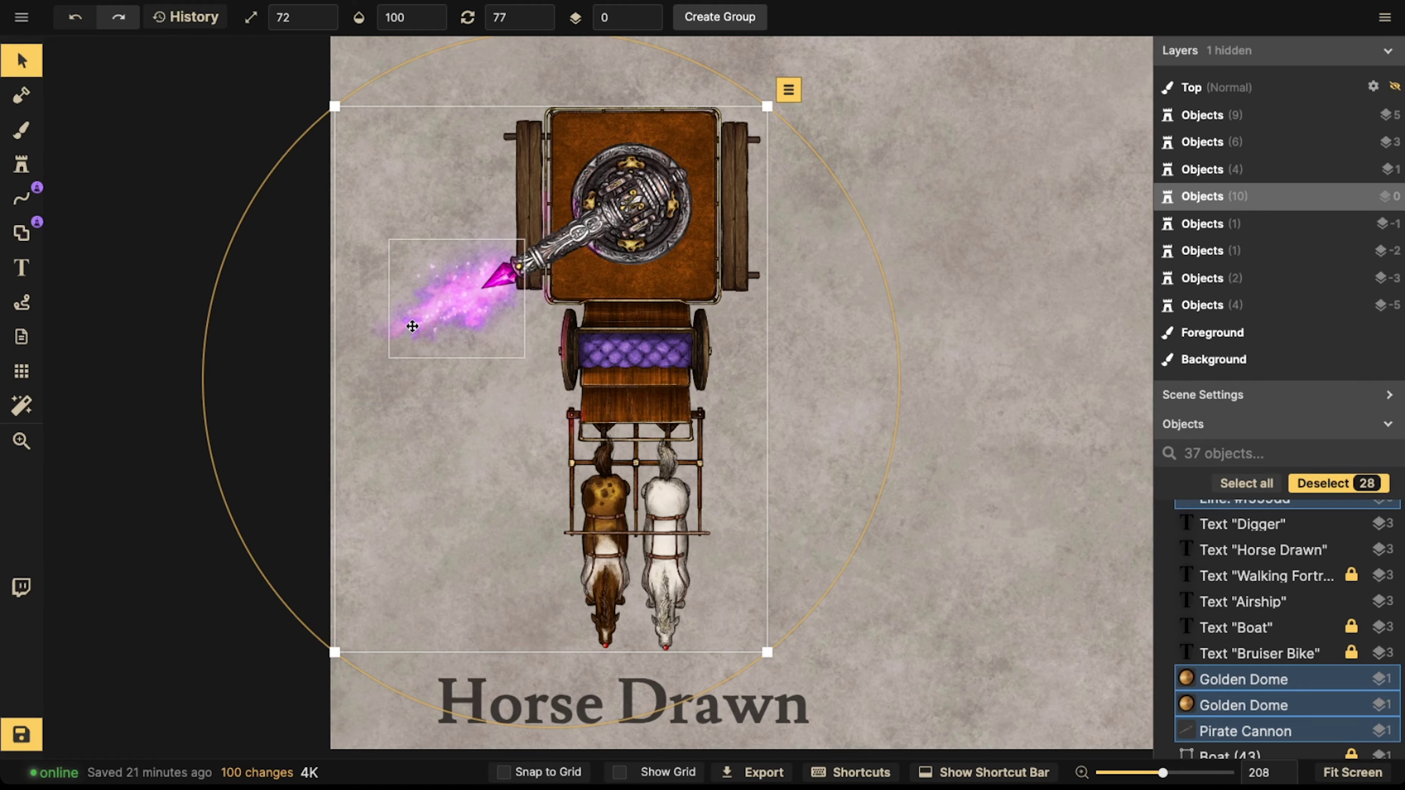
left_click(689, 25)
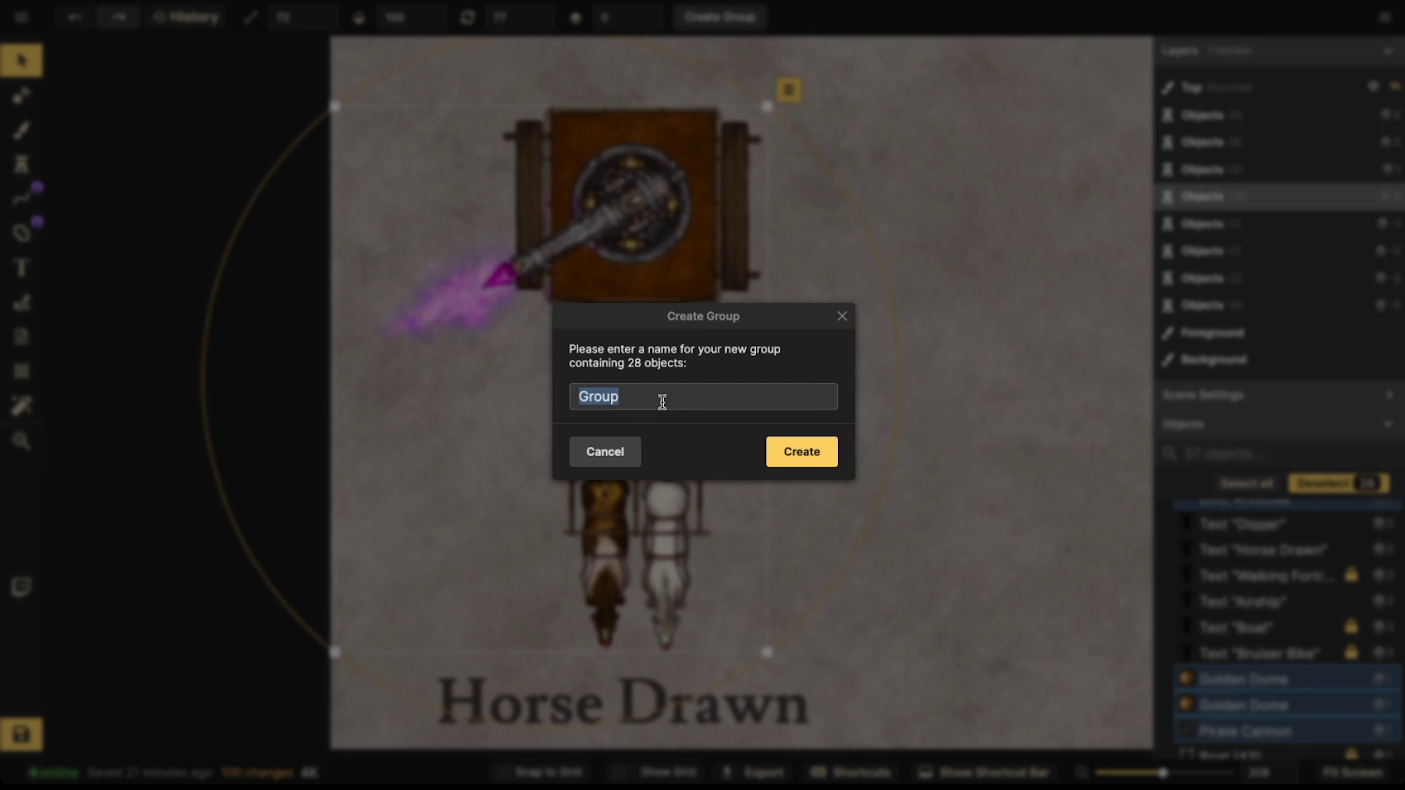
type("Crystal Cannon")
left_click(798, 465)
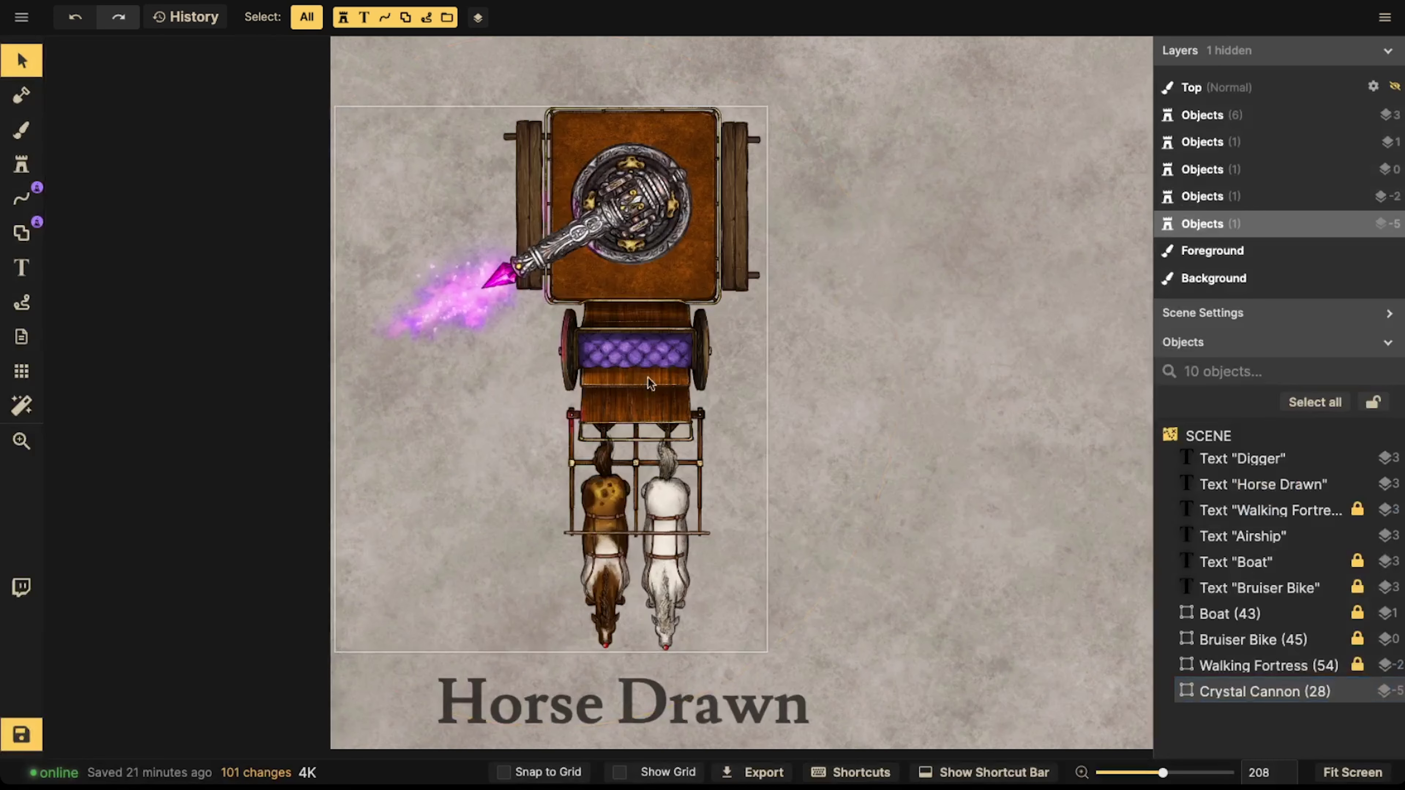
- Adjust the position of the Crystal Cannon group slightly within the space above the Horse Drawn label
scroll(626, 331, "down", 3)
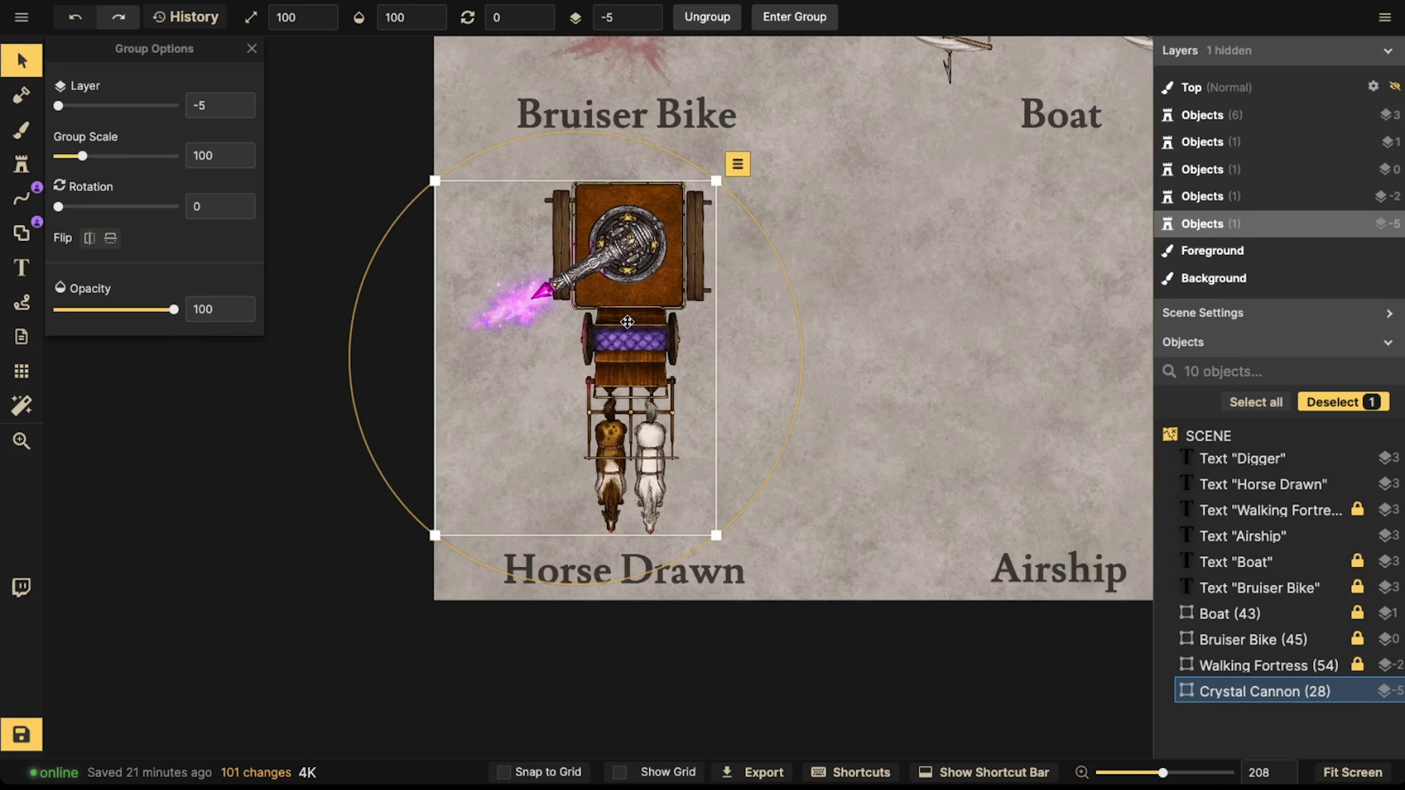
left_click_drag(628, 300, 634, 306)
left_click_drag(589, 221, 569, 231)
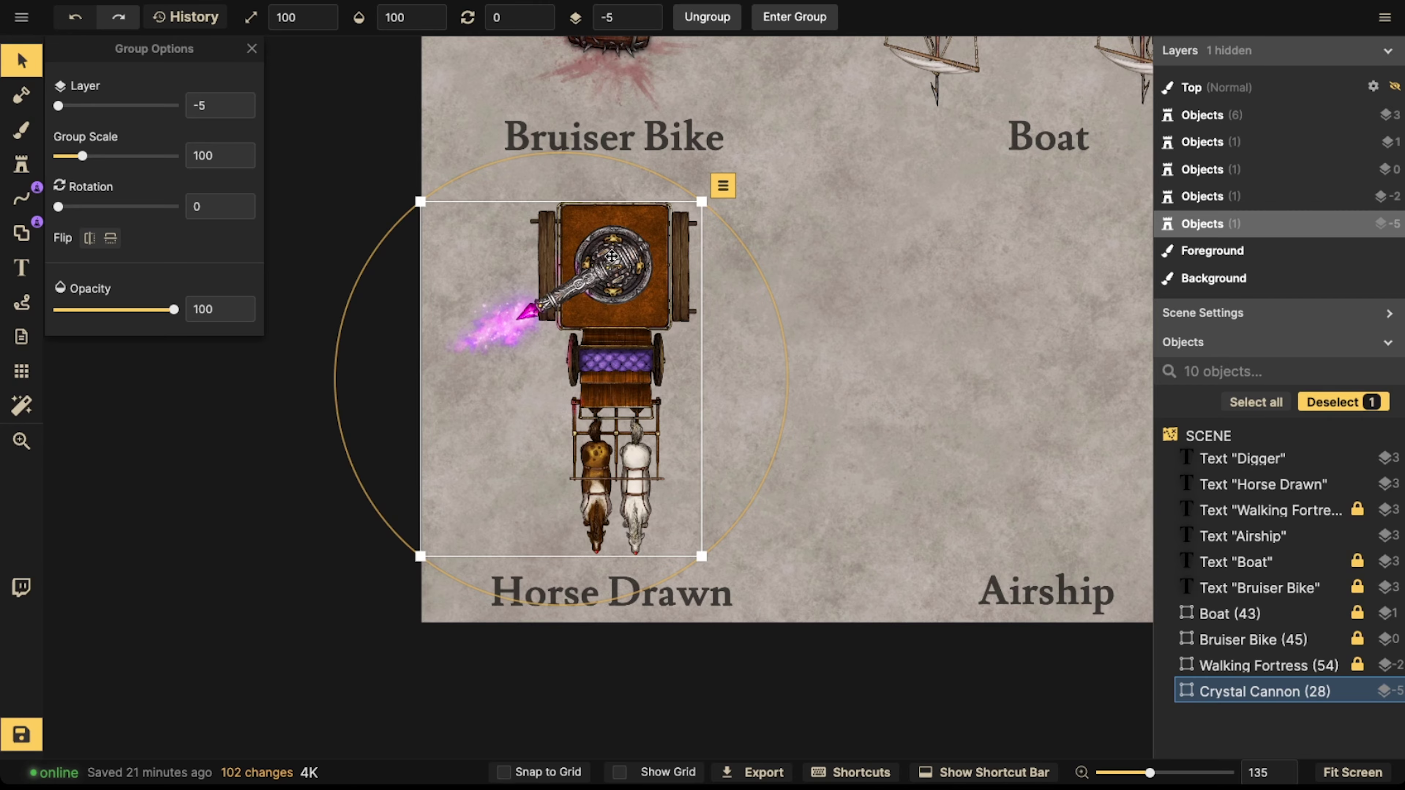
- Examine the finished carriage up close, from the horses and seat to the cannon platform and side benches
scroll(573, 356, "up", 5)
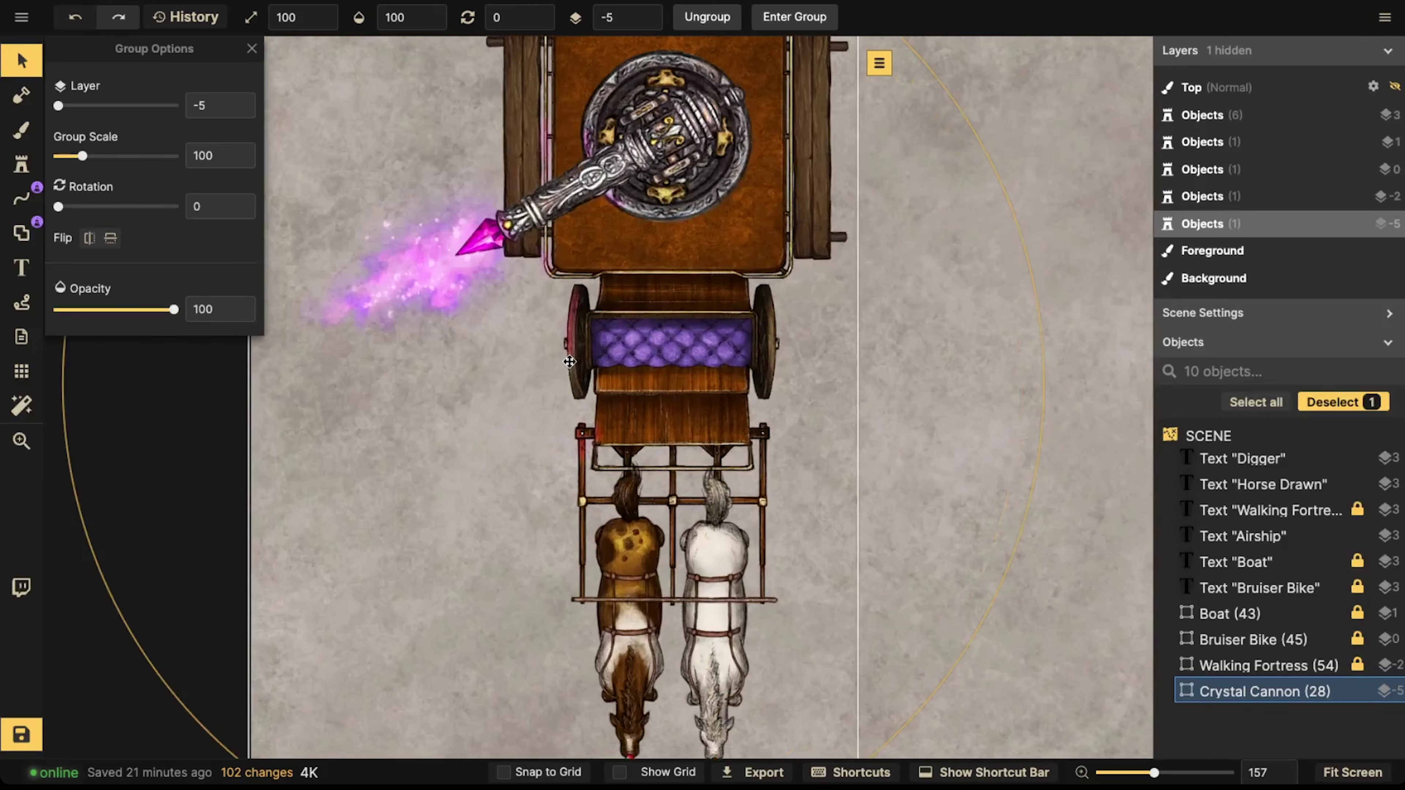
left_click_drag(573, 355, 455, 290)
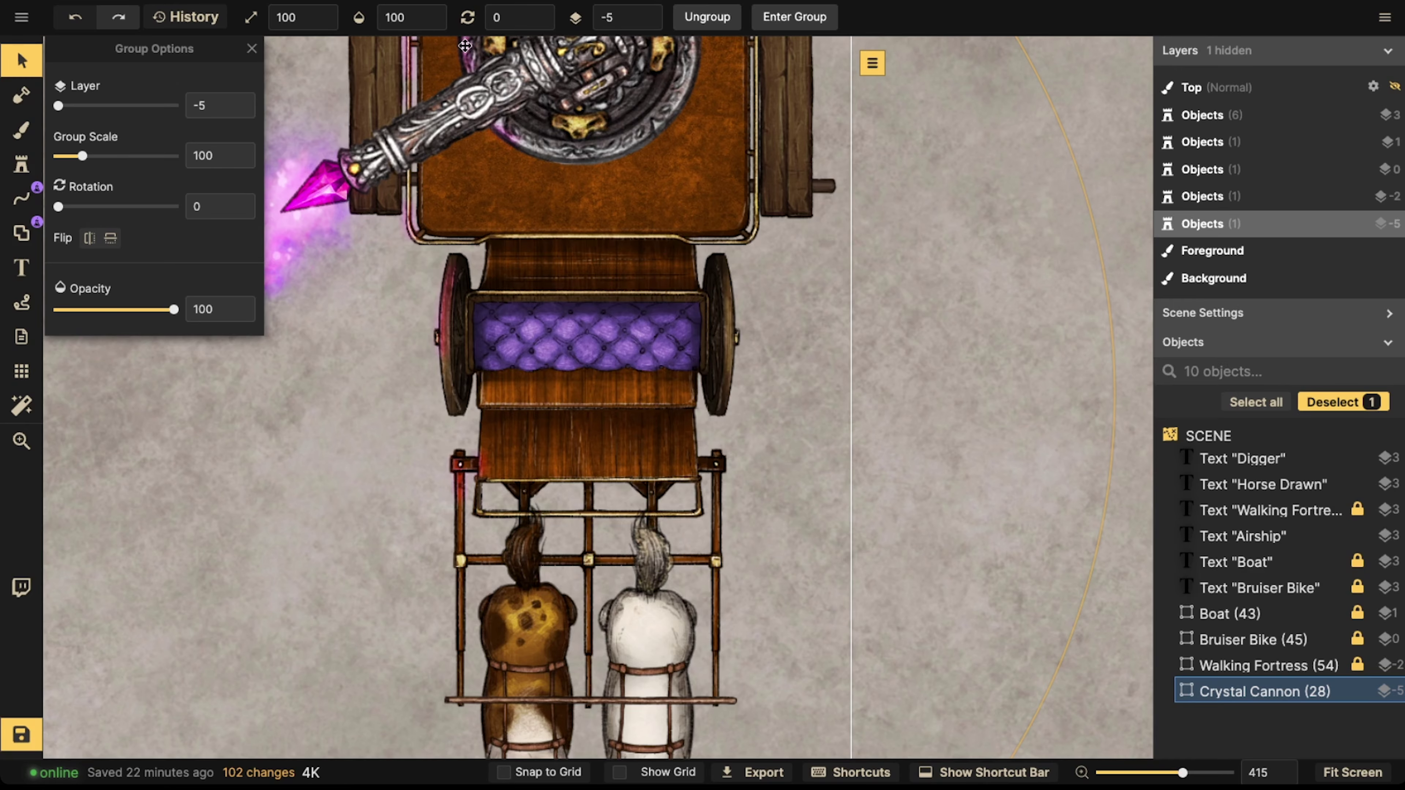
scroll(477, 192, "down", 3)
left_click_drag(482, 189, 526, 254)
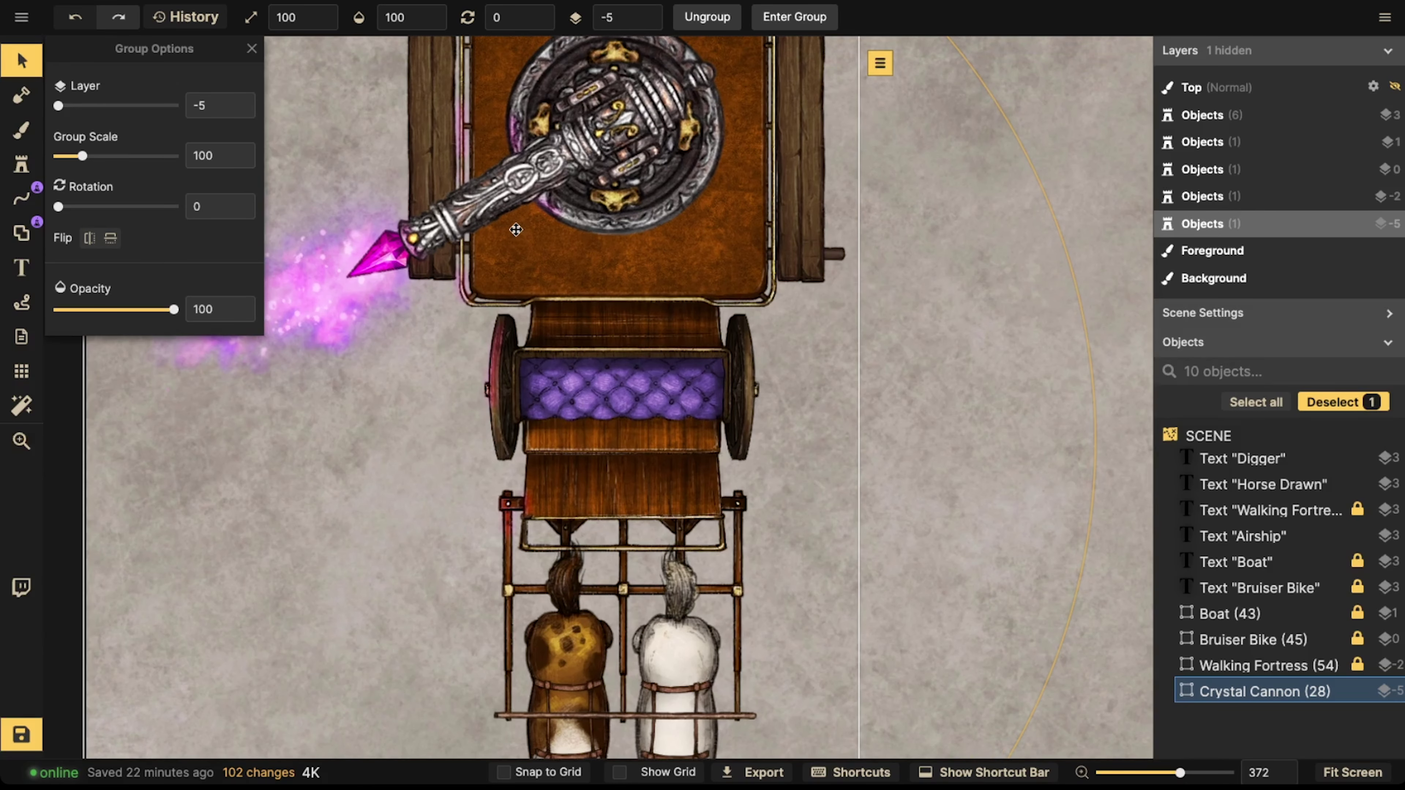
left_click_drag(505, 200, 564, 269)
scroll(564, 268, "down", 2)
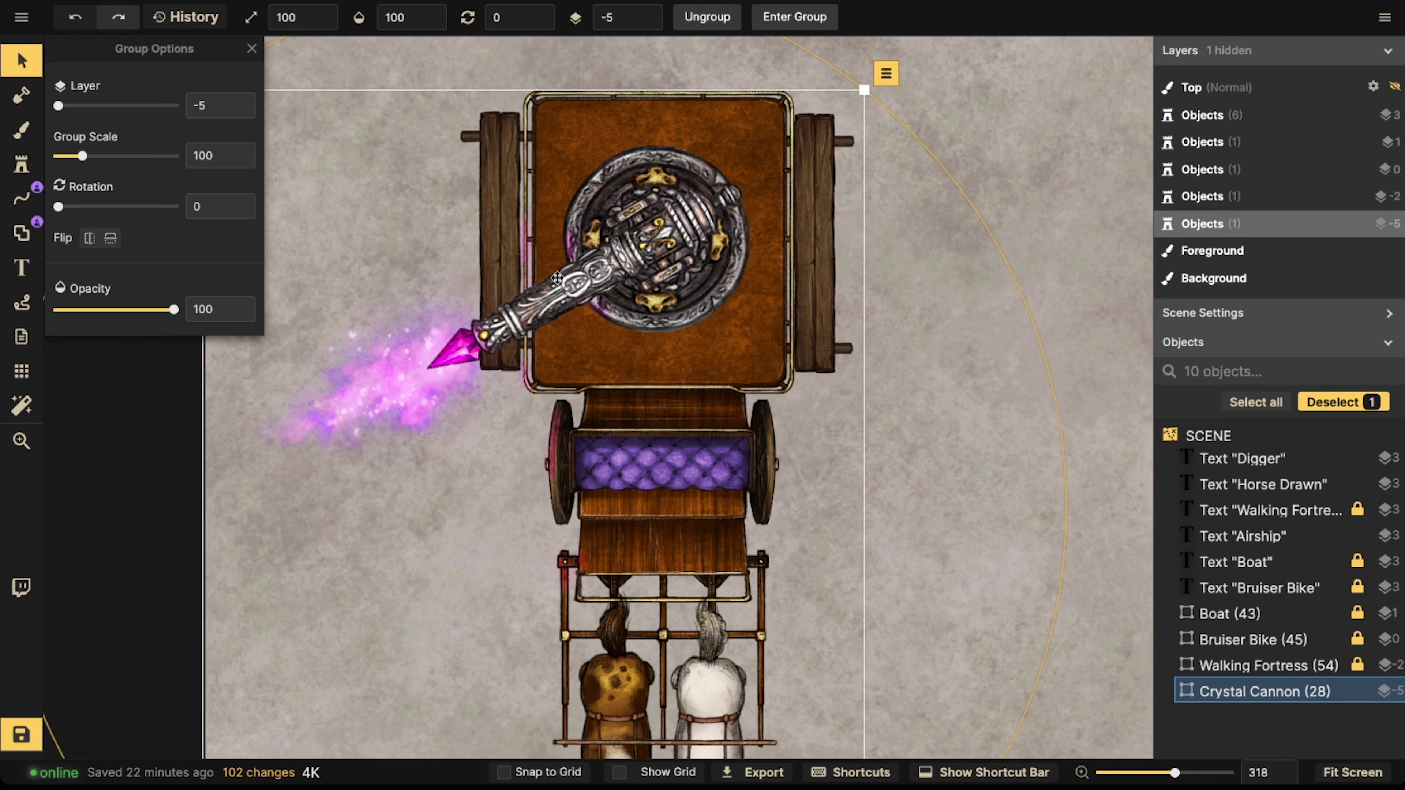
scroll(547, 292, "right", 1)
scroll(547, 293, "up", 1)
scroll(546, 293, "down", 6)
left_click_drag(631, 297, 525, 259)
- Deselect the Crystal Cannon group and save the map
key("Escape")
scroll(525, 259, "down", 3)
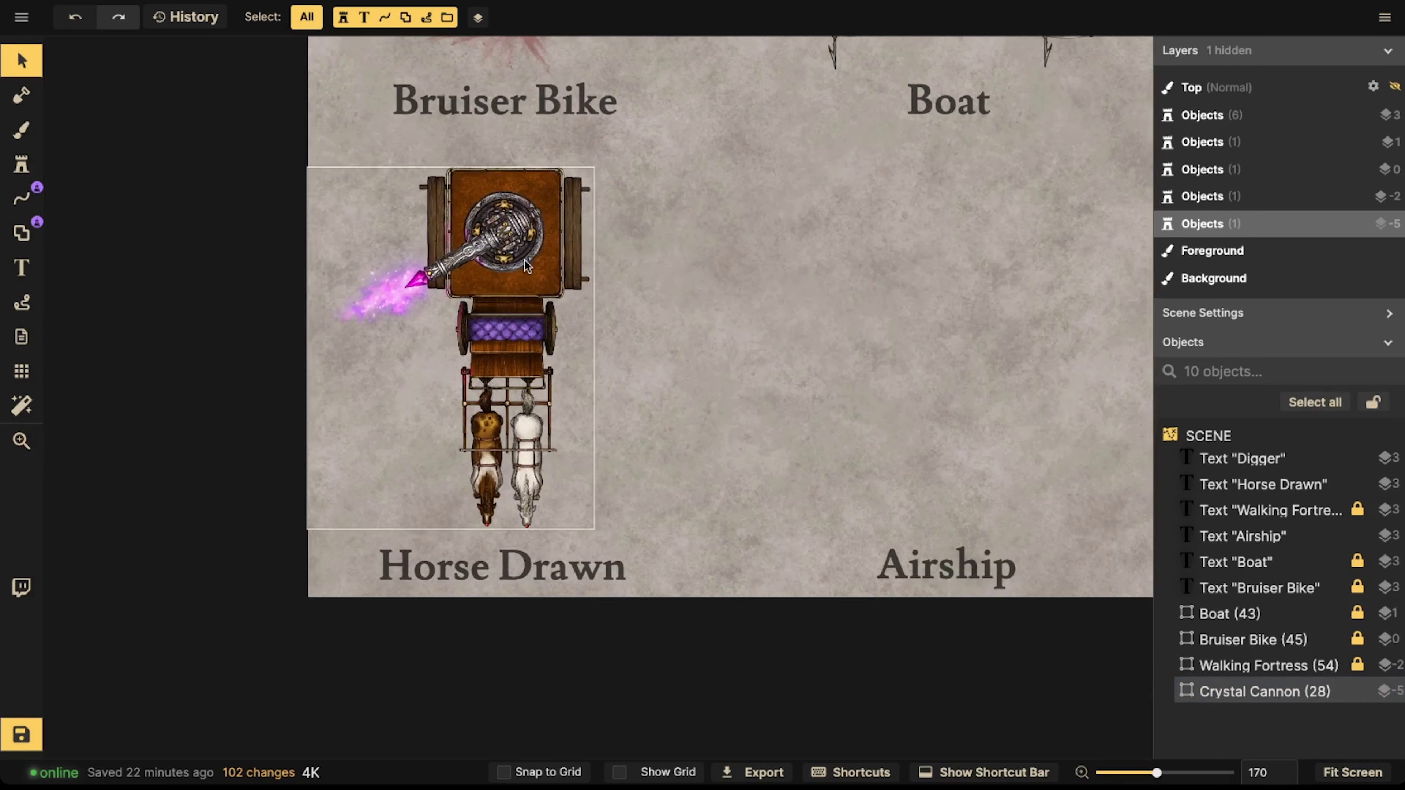
left_click_drag(719, 258, 451, 258)
left_click(21, 735)
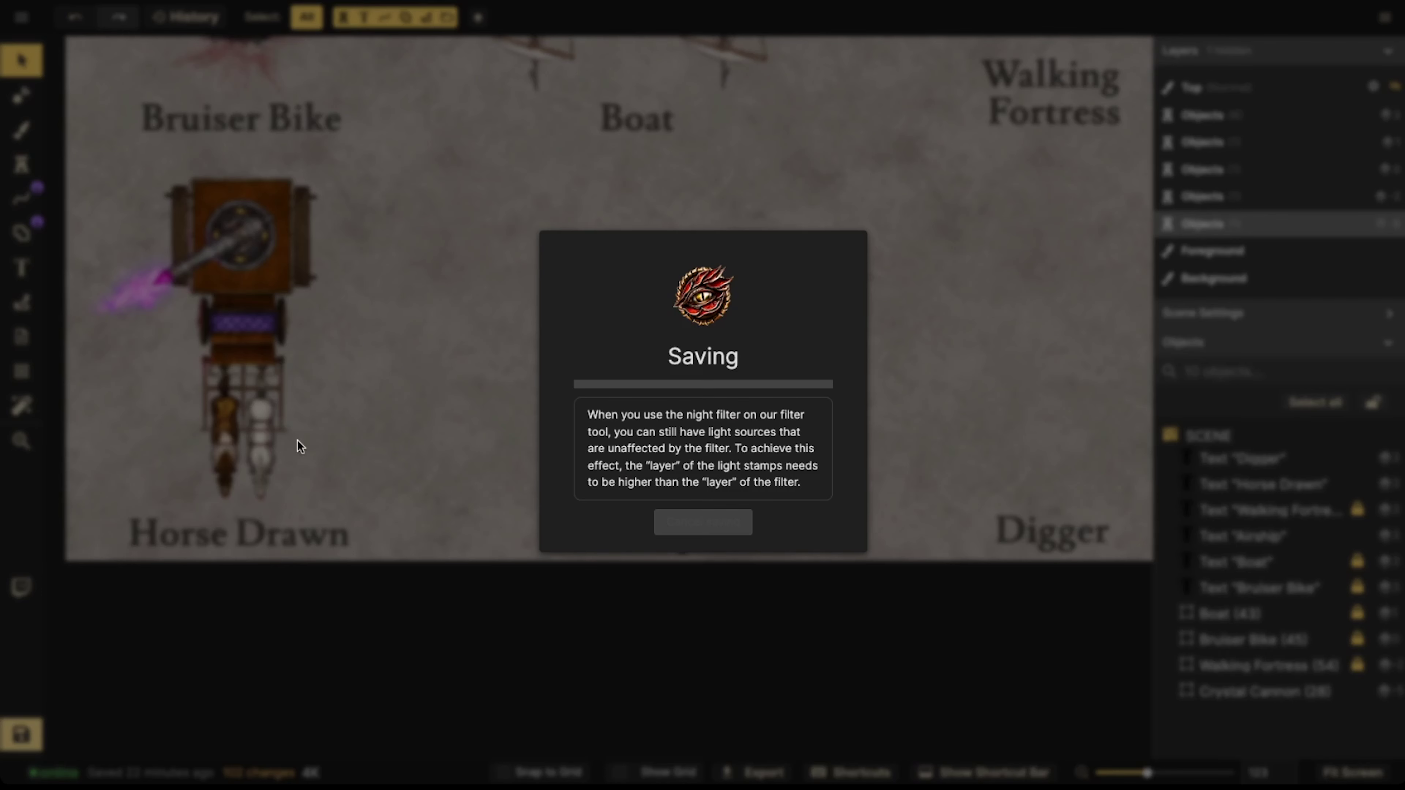
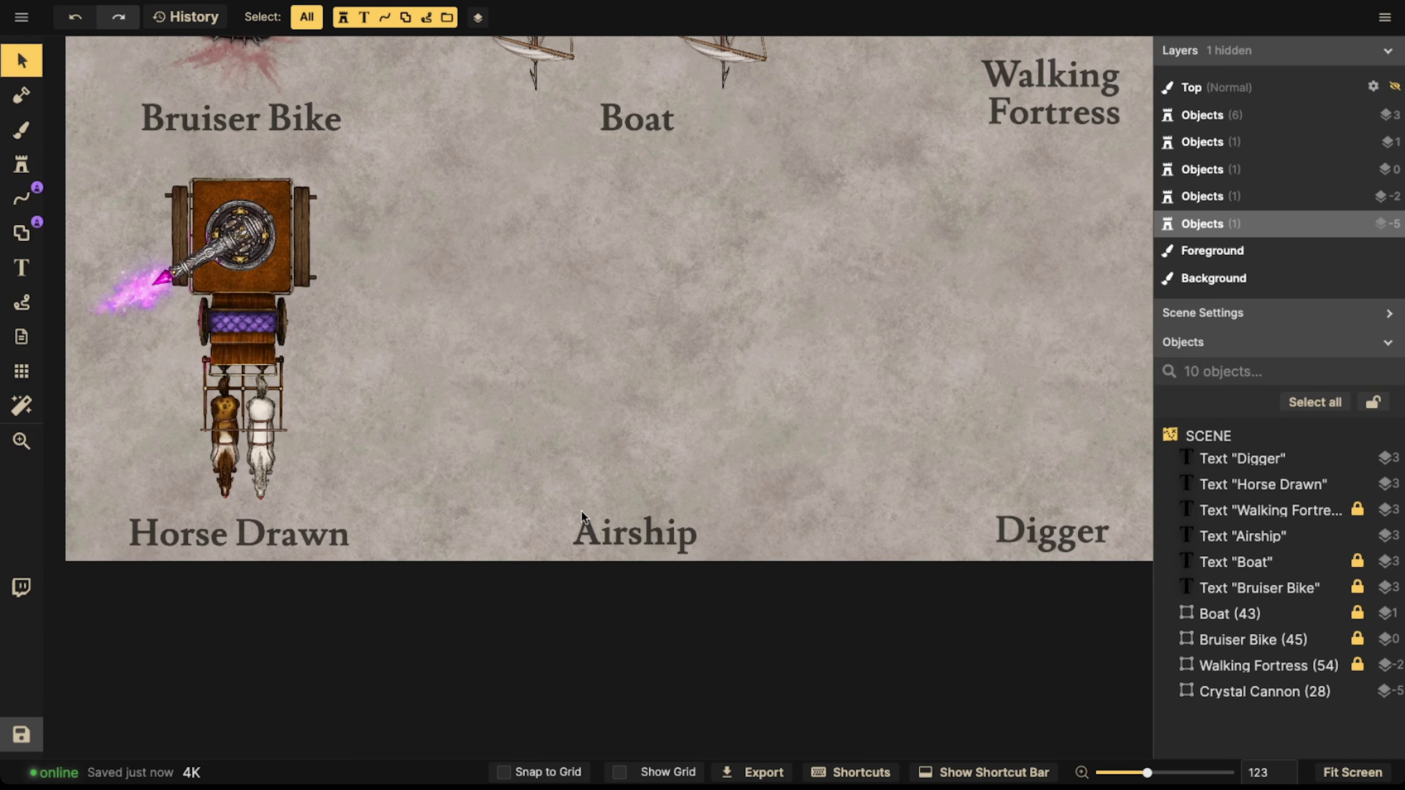
- Shift the Airship label slightly to the right and deselect it
left_click(615, 530)
left_click_drag(614, 530, 612, 530)
left_click(584, 377)
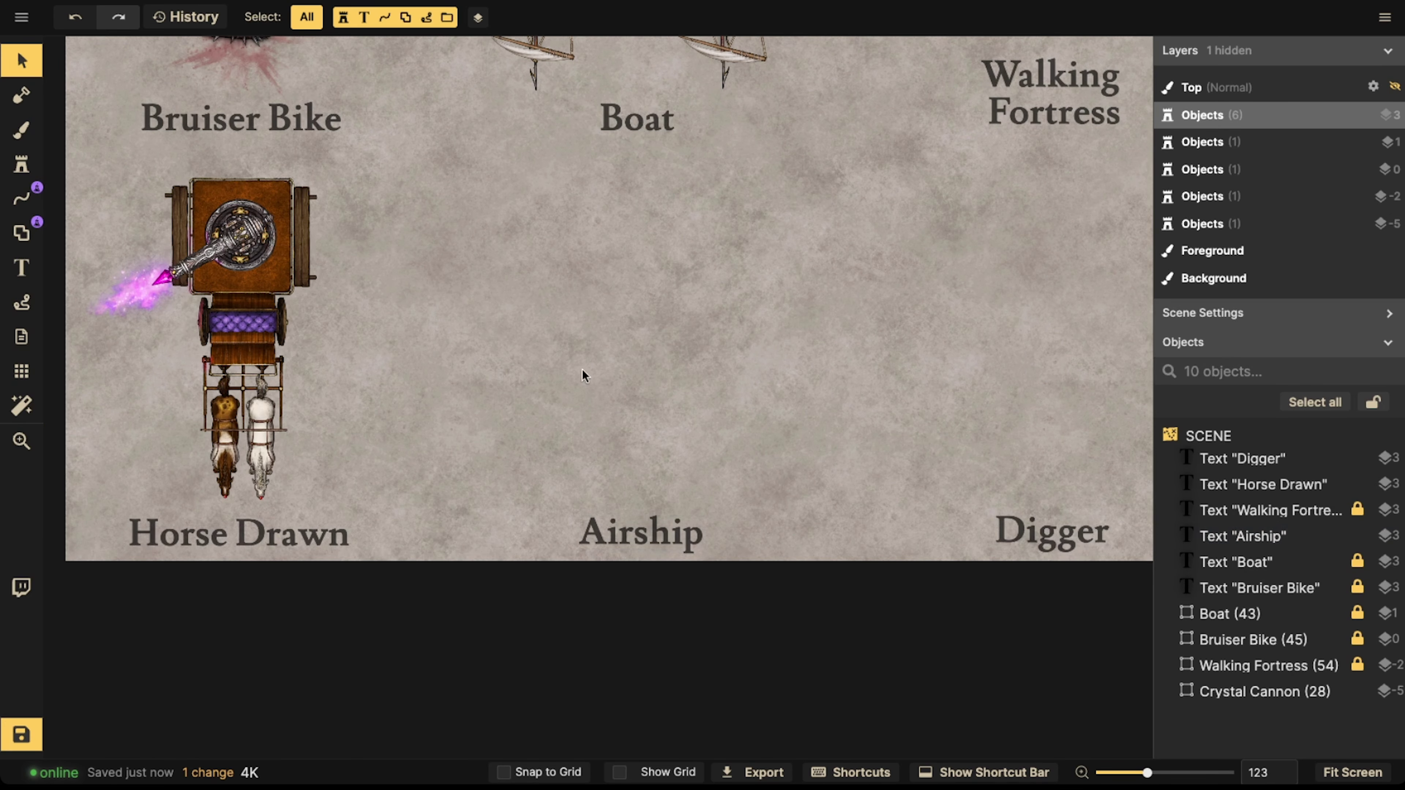
- Search the stamp catalog's Fantasy Battlemaps pack for "barrel" and look through the barrel stamps
key("space")
left_click_drag(587, 334, 585, 367)
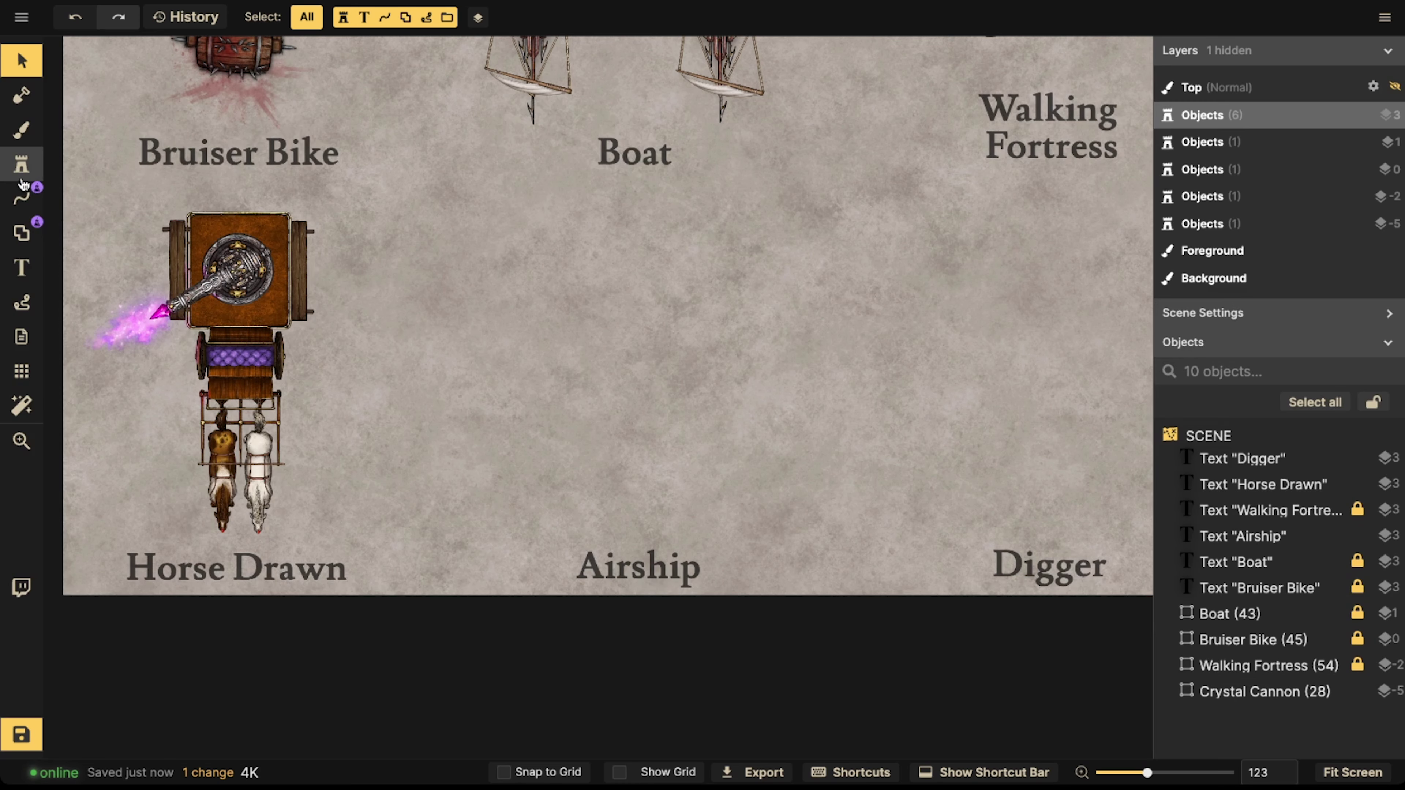
left_click(21, 165)
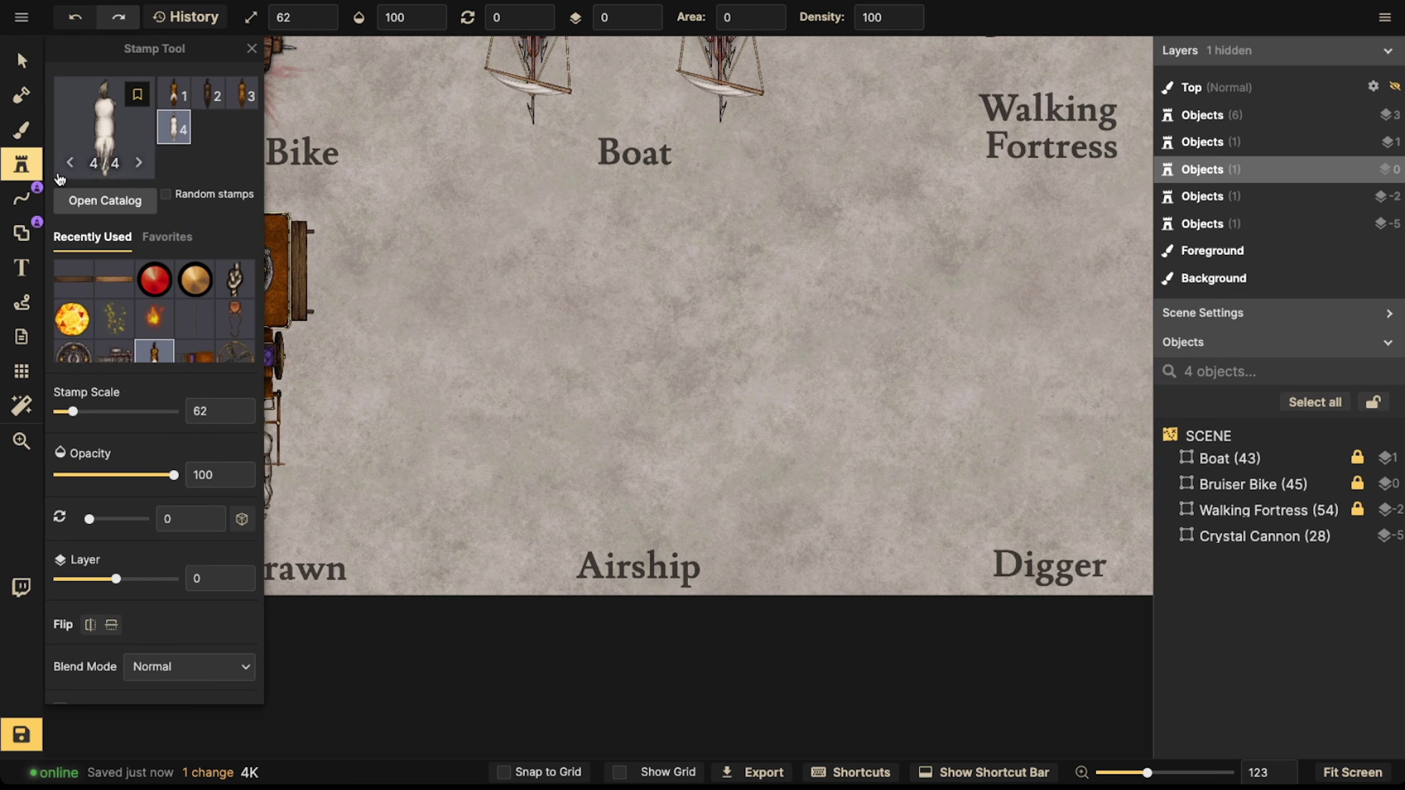
left_click(89, 149)
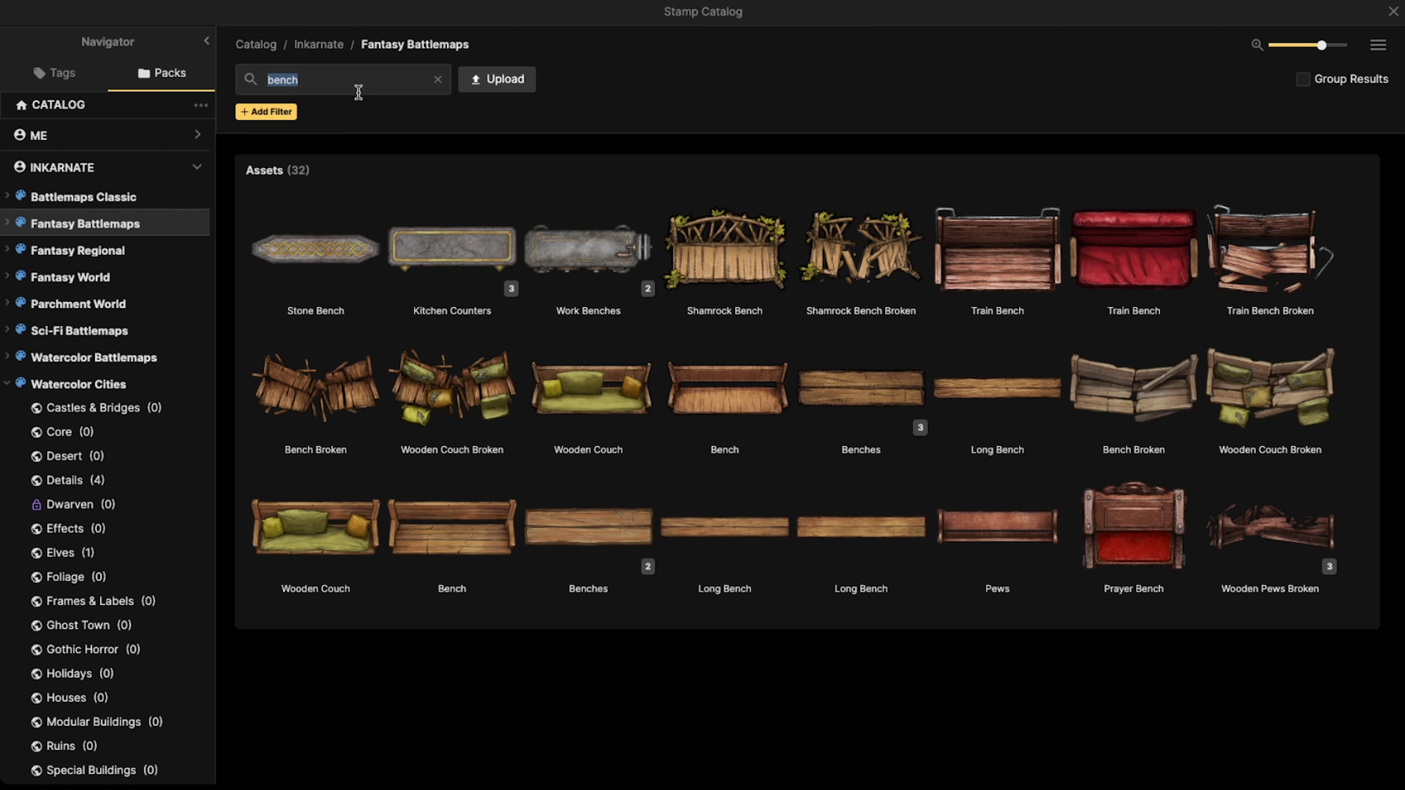
type("barrel")
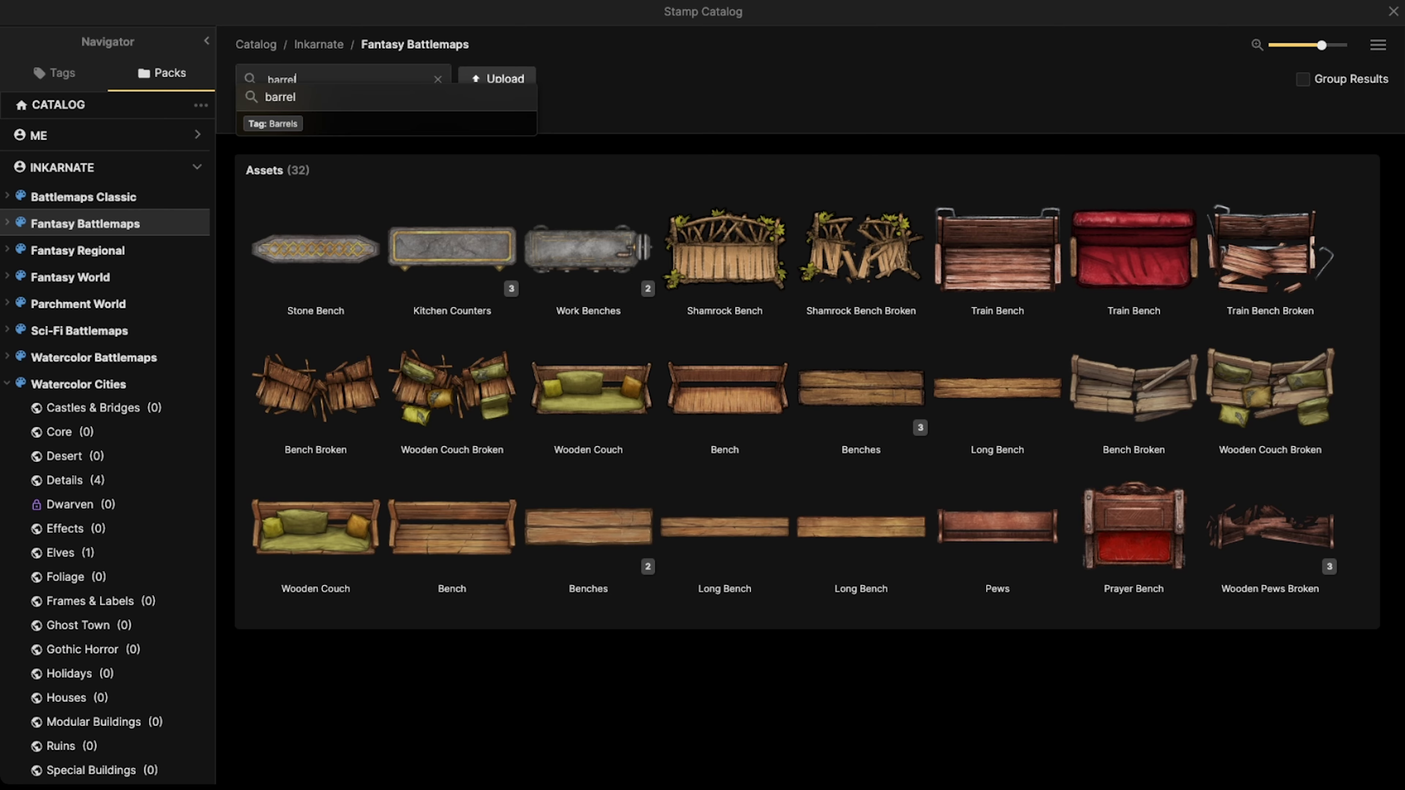
key("Return")
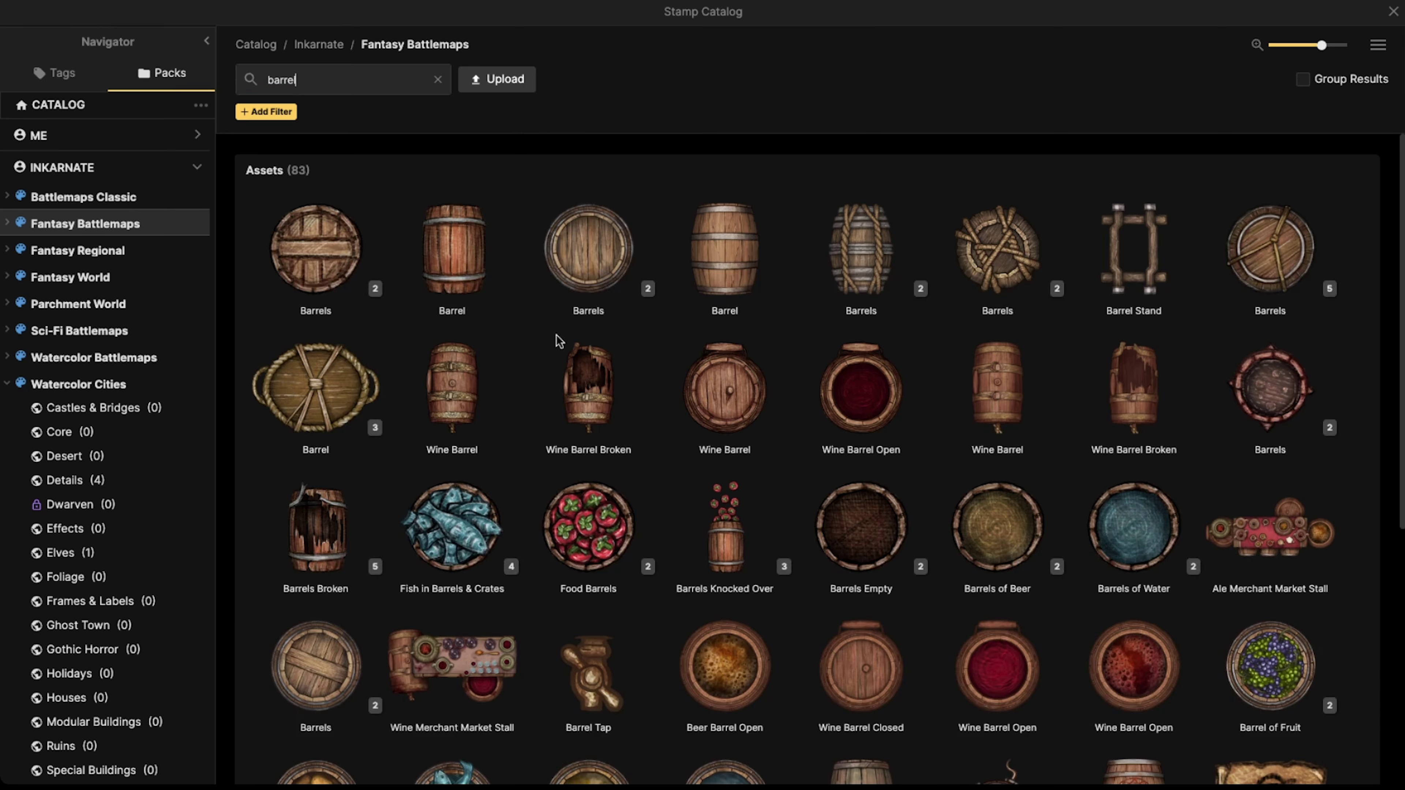
scroll(559, 338, "down", 6)
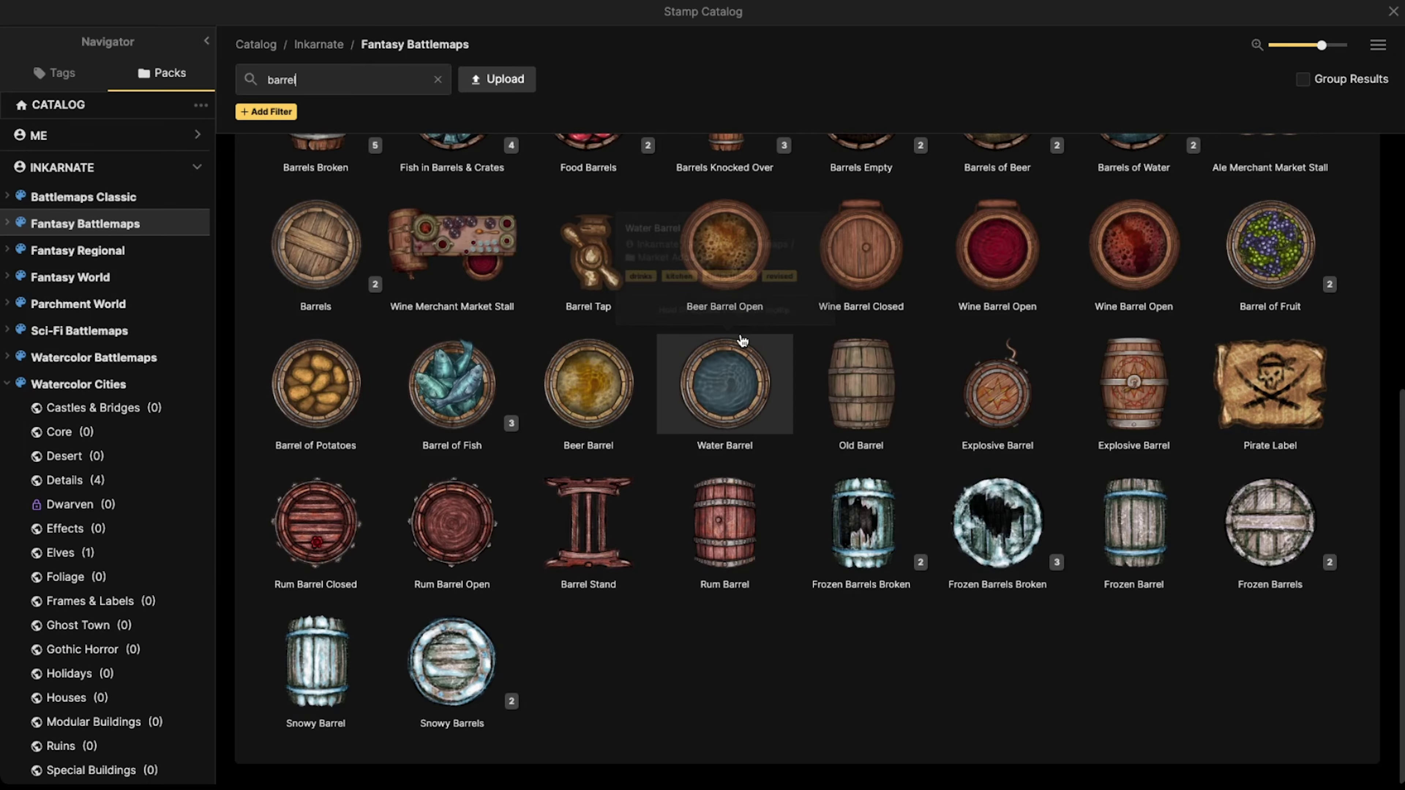
scroll(470, 221, "up", 5)
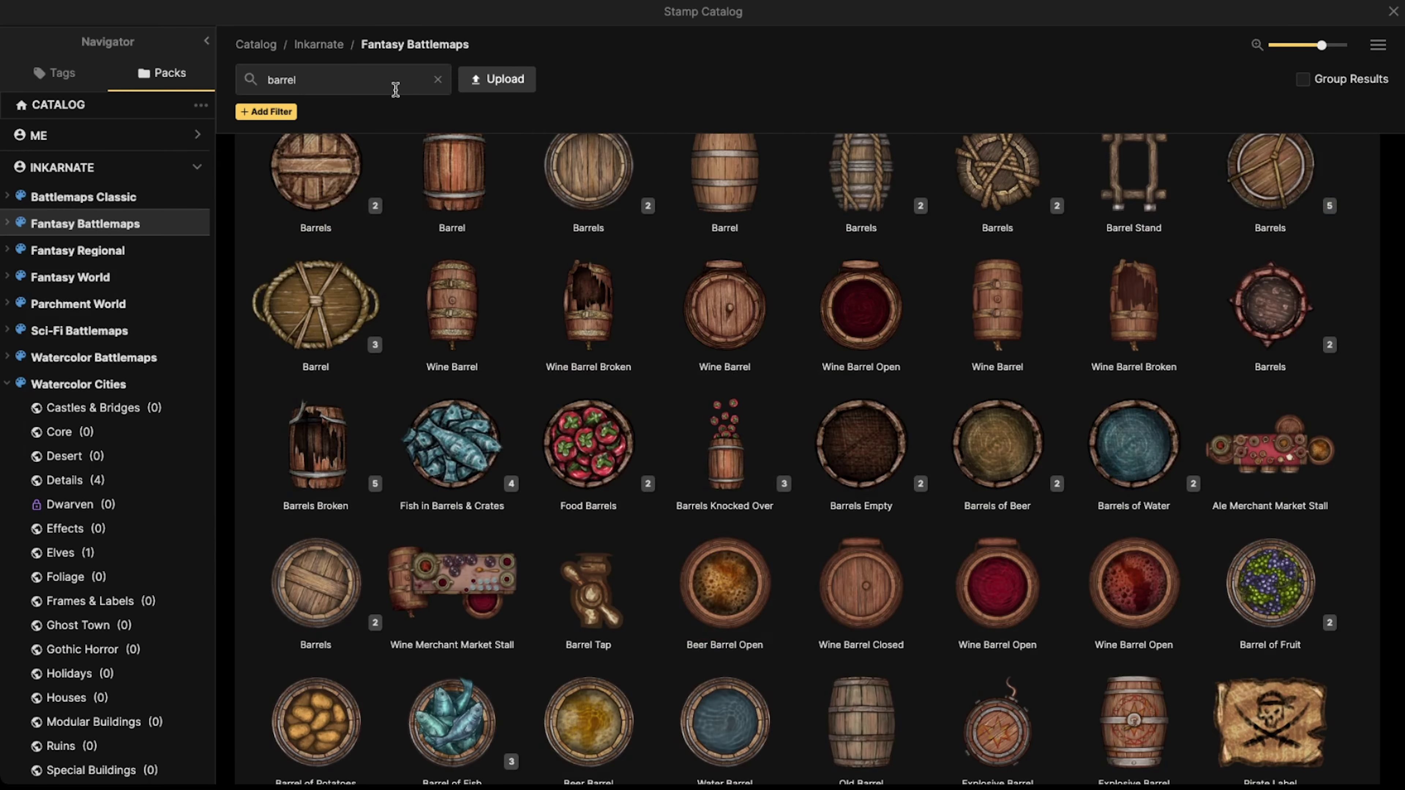
- Expand all grouped assets in the barrel search results and choose the Empty Barrel stamp
left_click(417, 77)
mouse_move(876, 434)
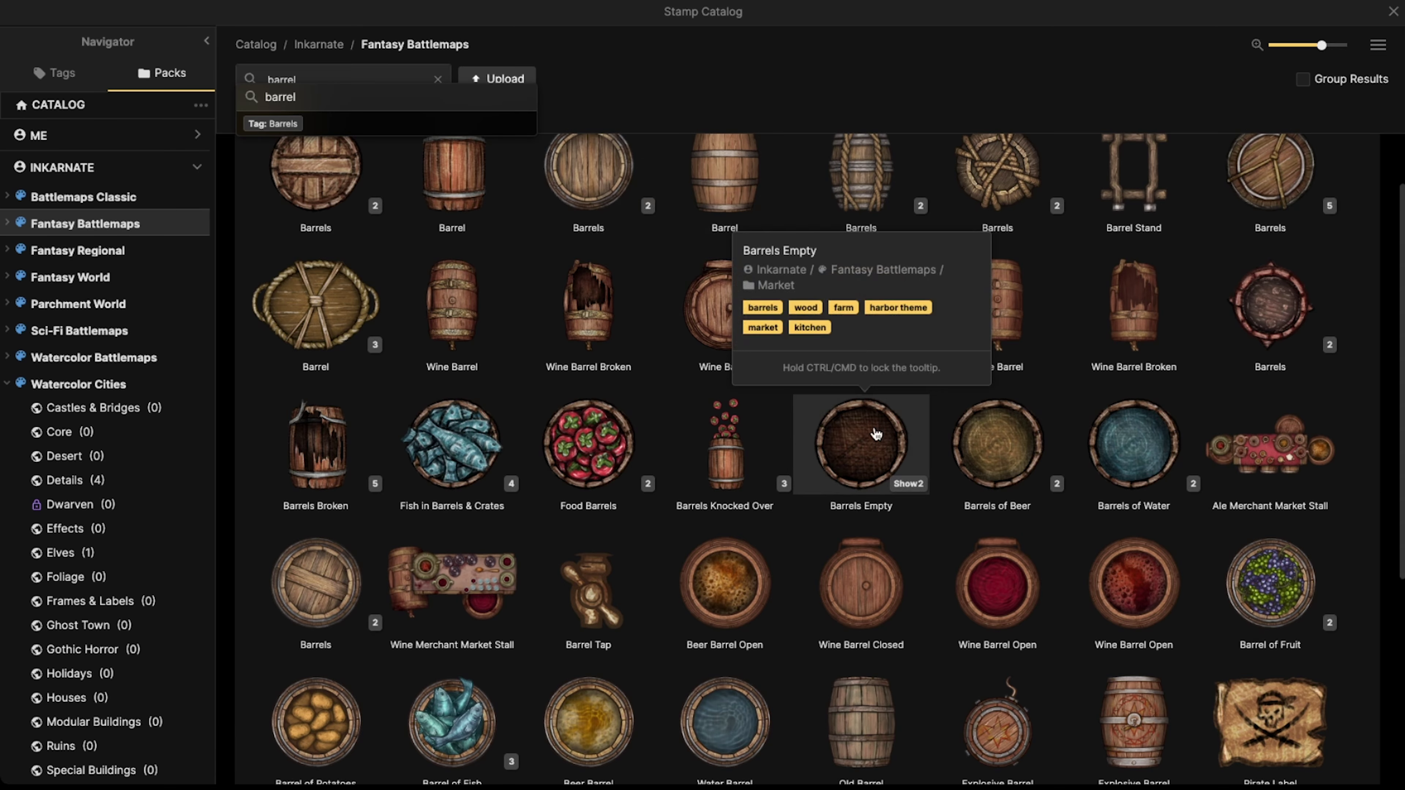
scroll(863, 388, "down", 5)
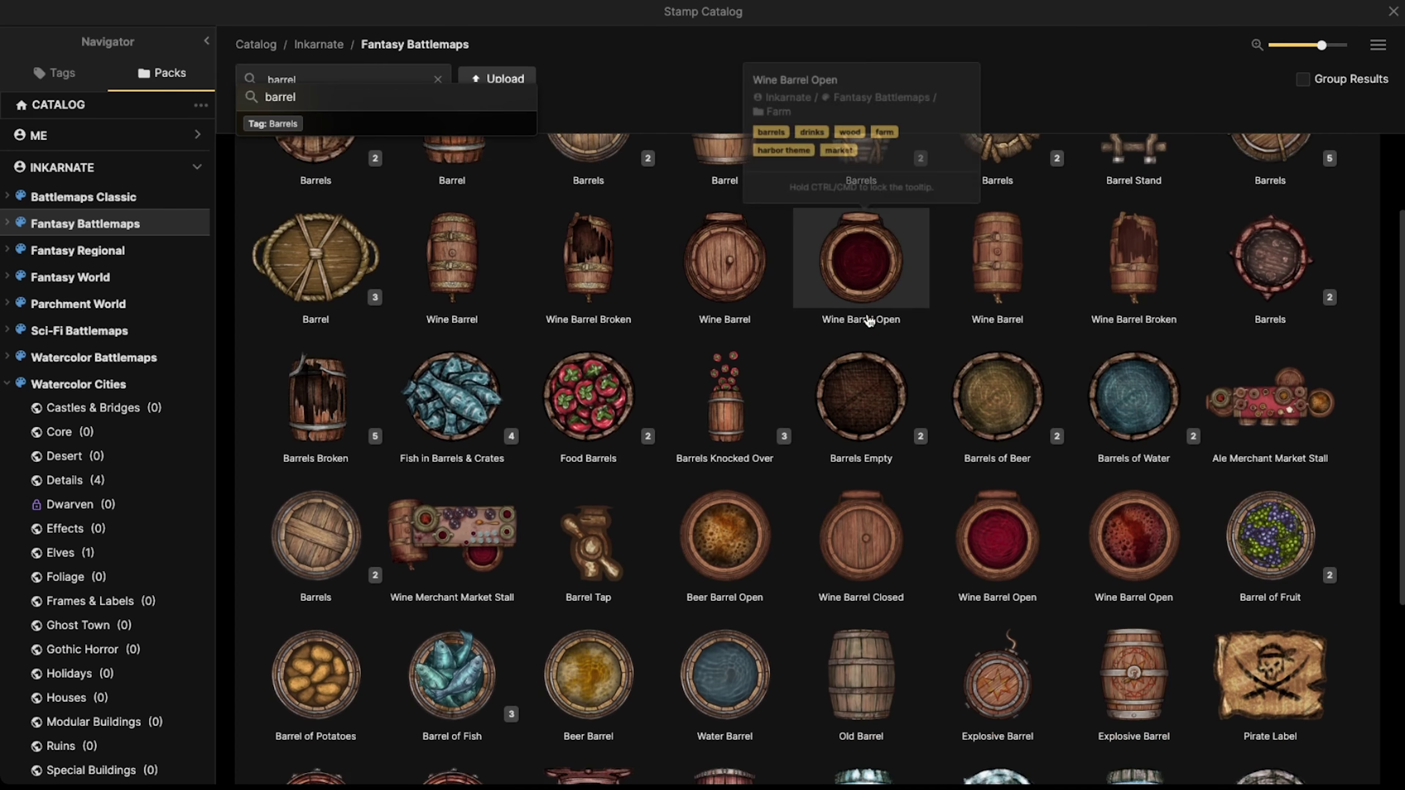
scroll(935, 326, "up", 5)
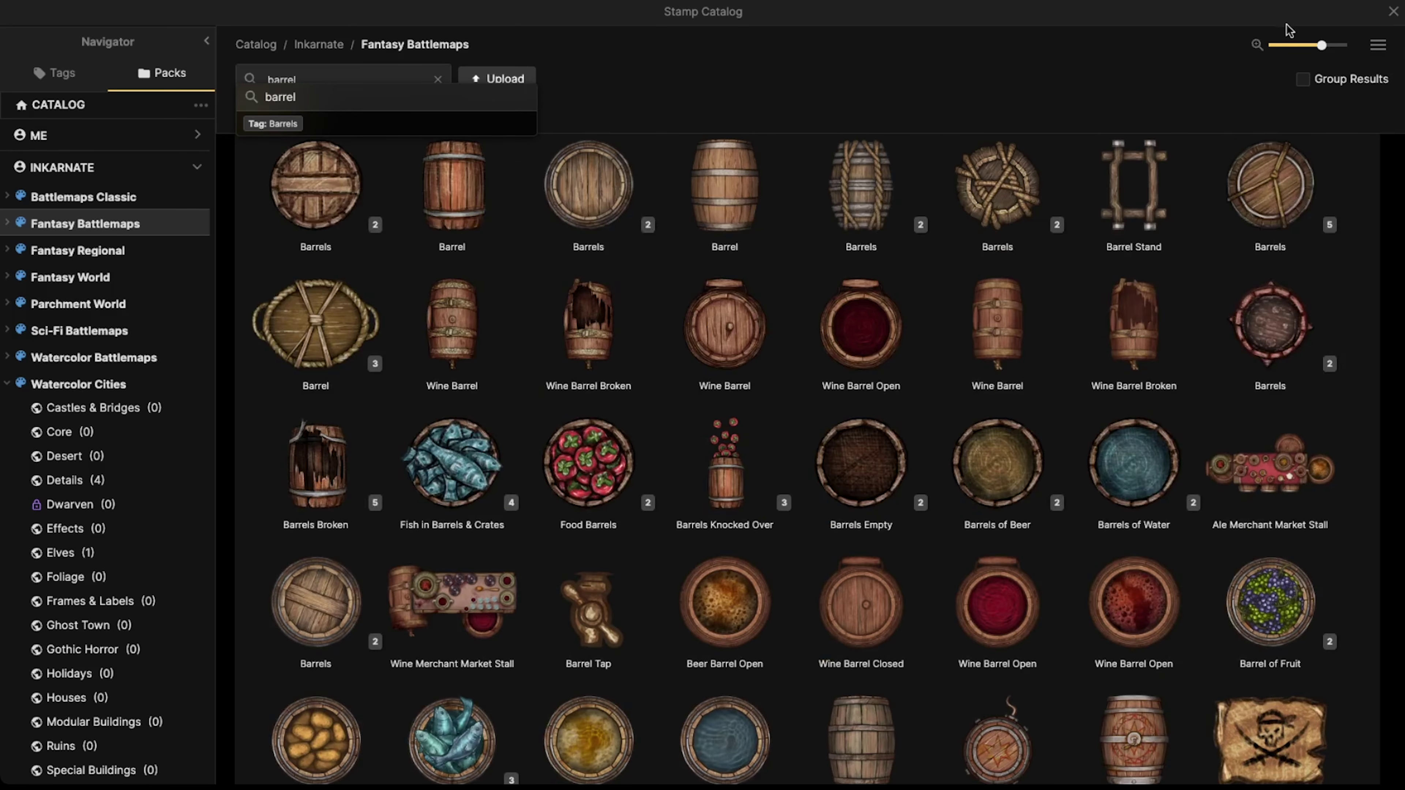
left_click(1376, 46)
left_click(1306, 103)
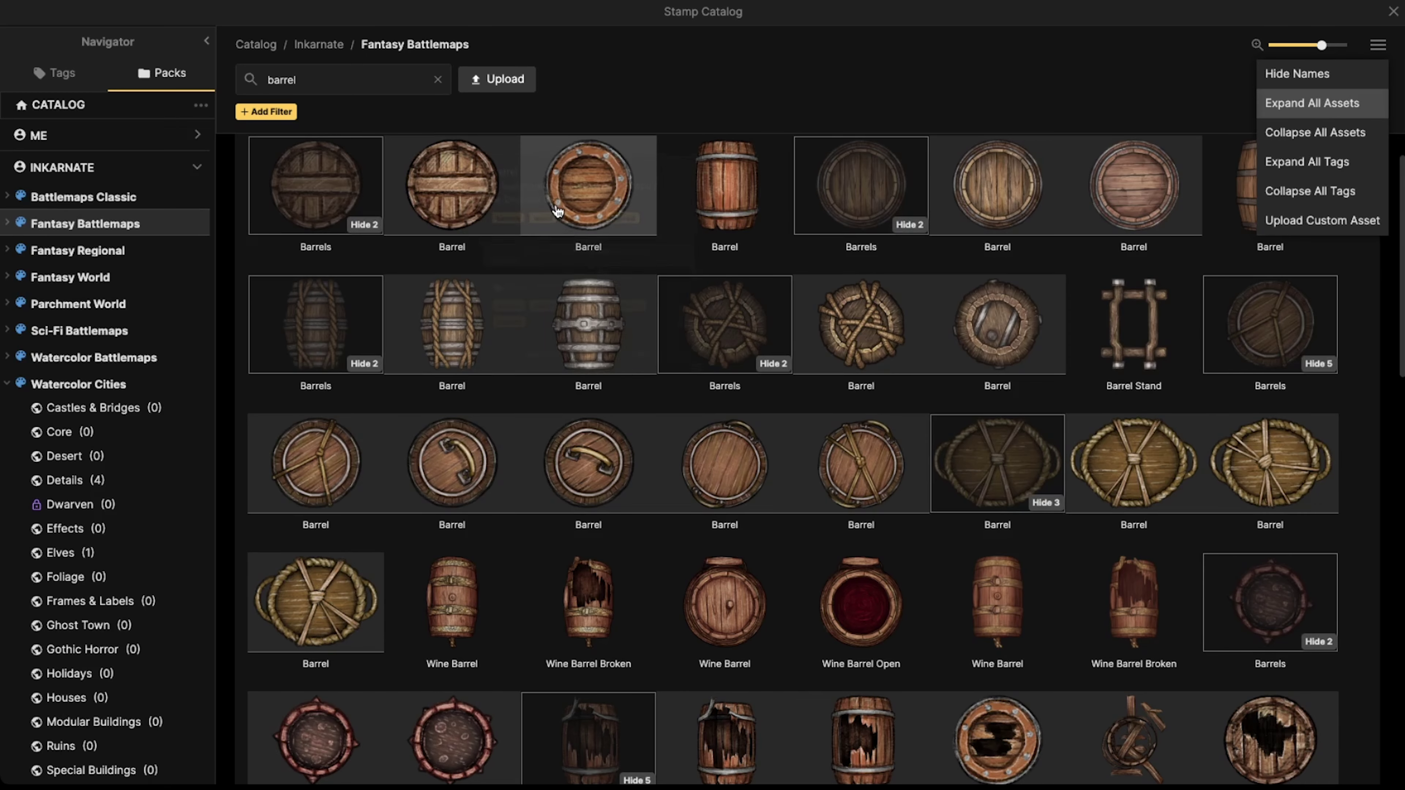
scroll(1012, 290, "down", 7)
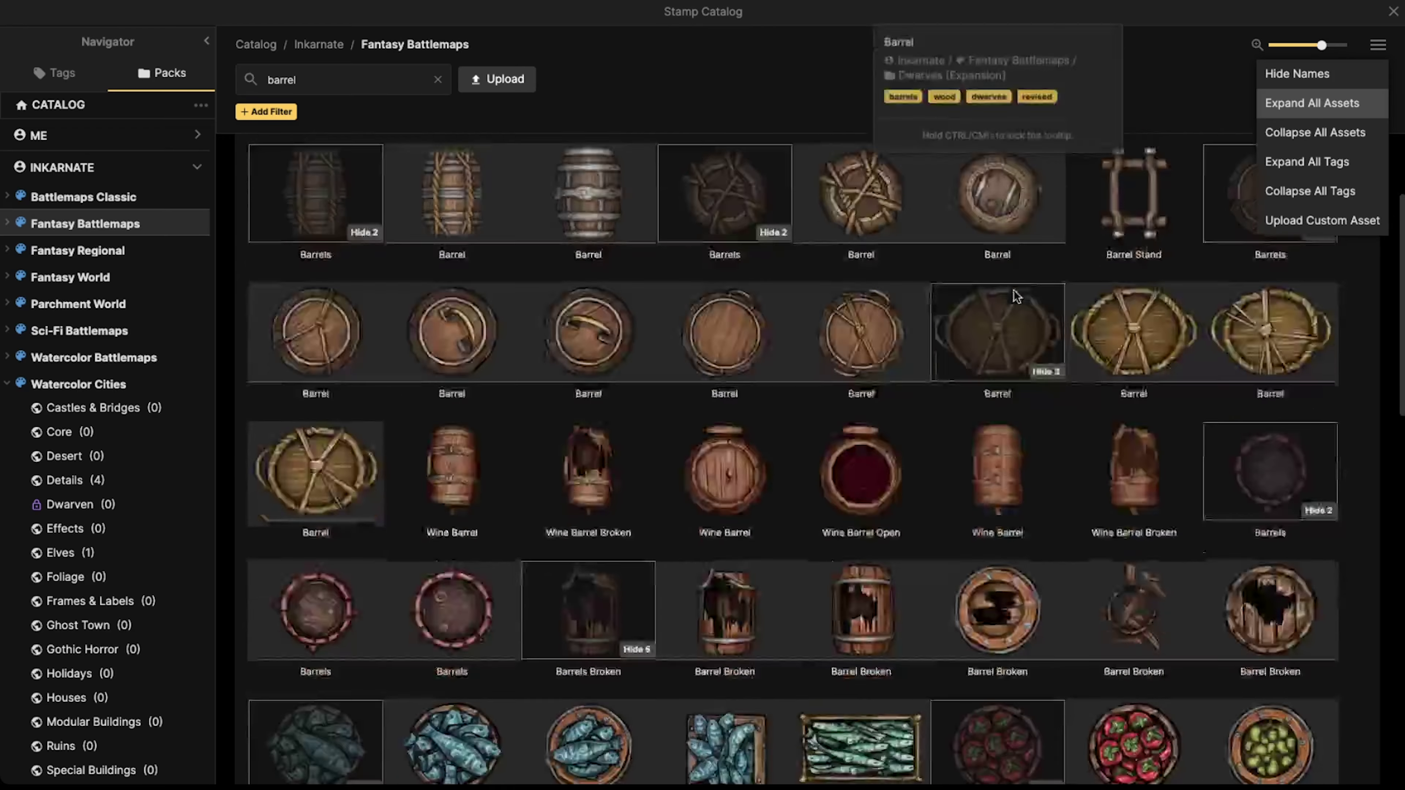
scroll(1009, 290, "down", 4)
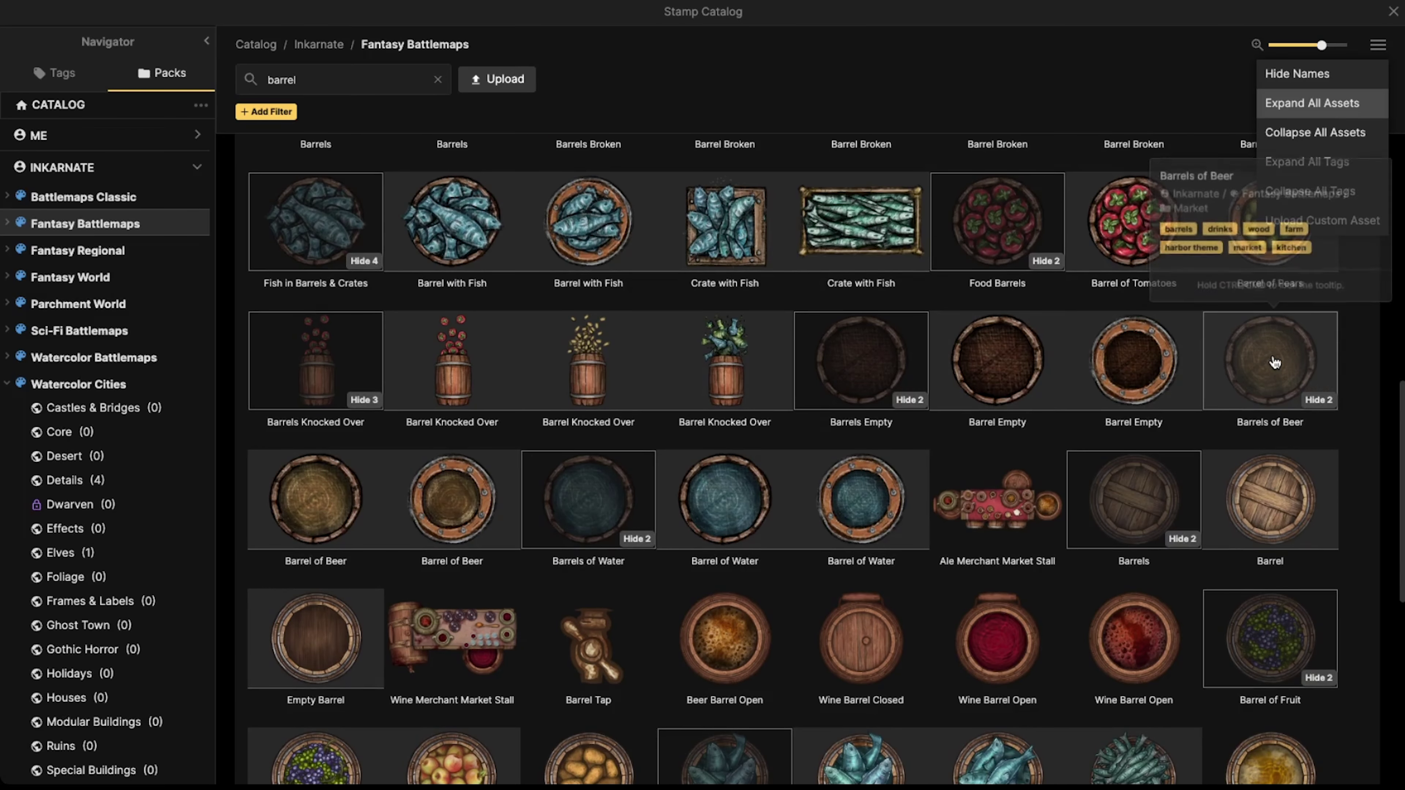
mouse_move(1002, 361)
scroll(1012, 357, "down", 5)
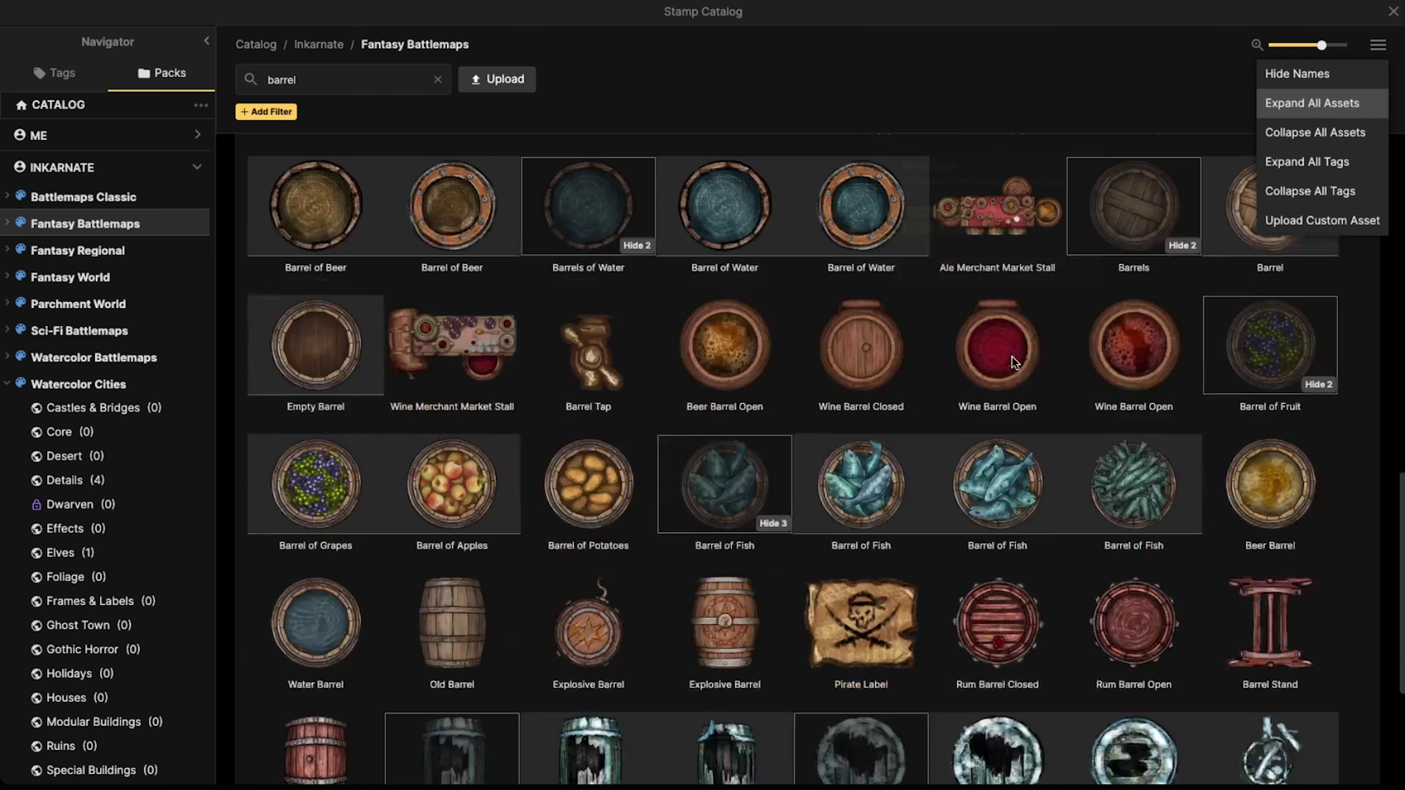
left_click(318, 344)
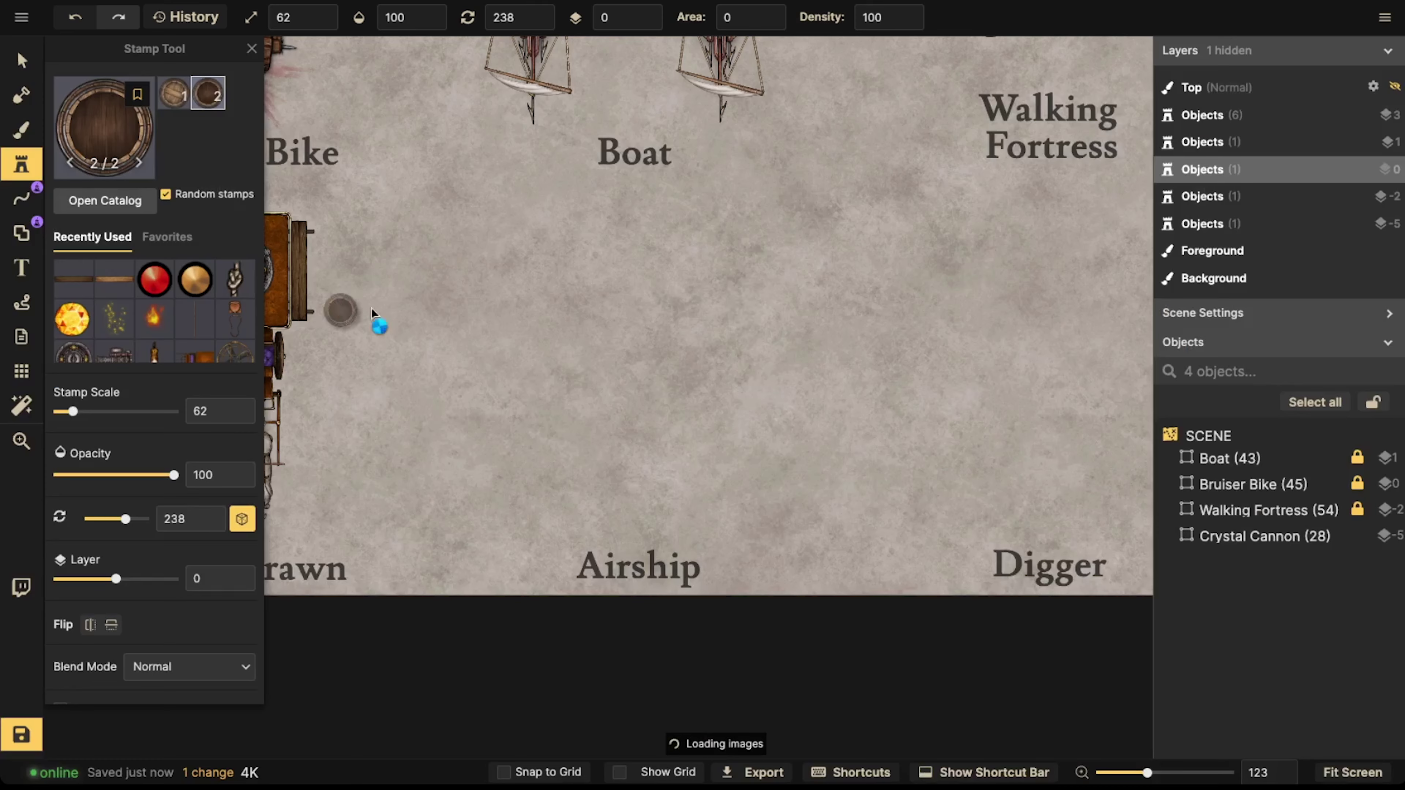
- Enlarge the Empty Barrel stamp to scale 252 and set its shadow to None
scroll(617, 330, "up", 10)
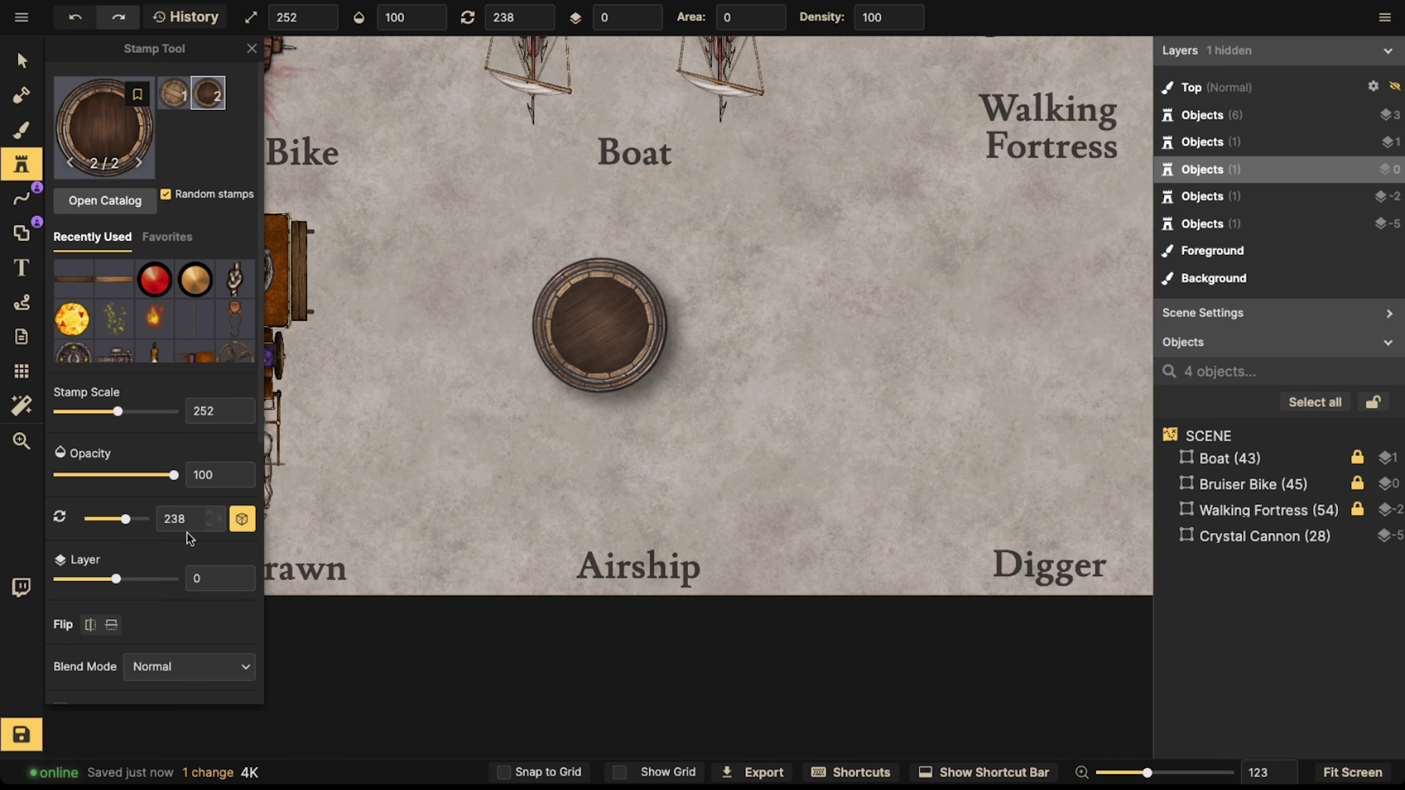
scroll(153, 570, "down", 8)
left_click(139, 314)
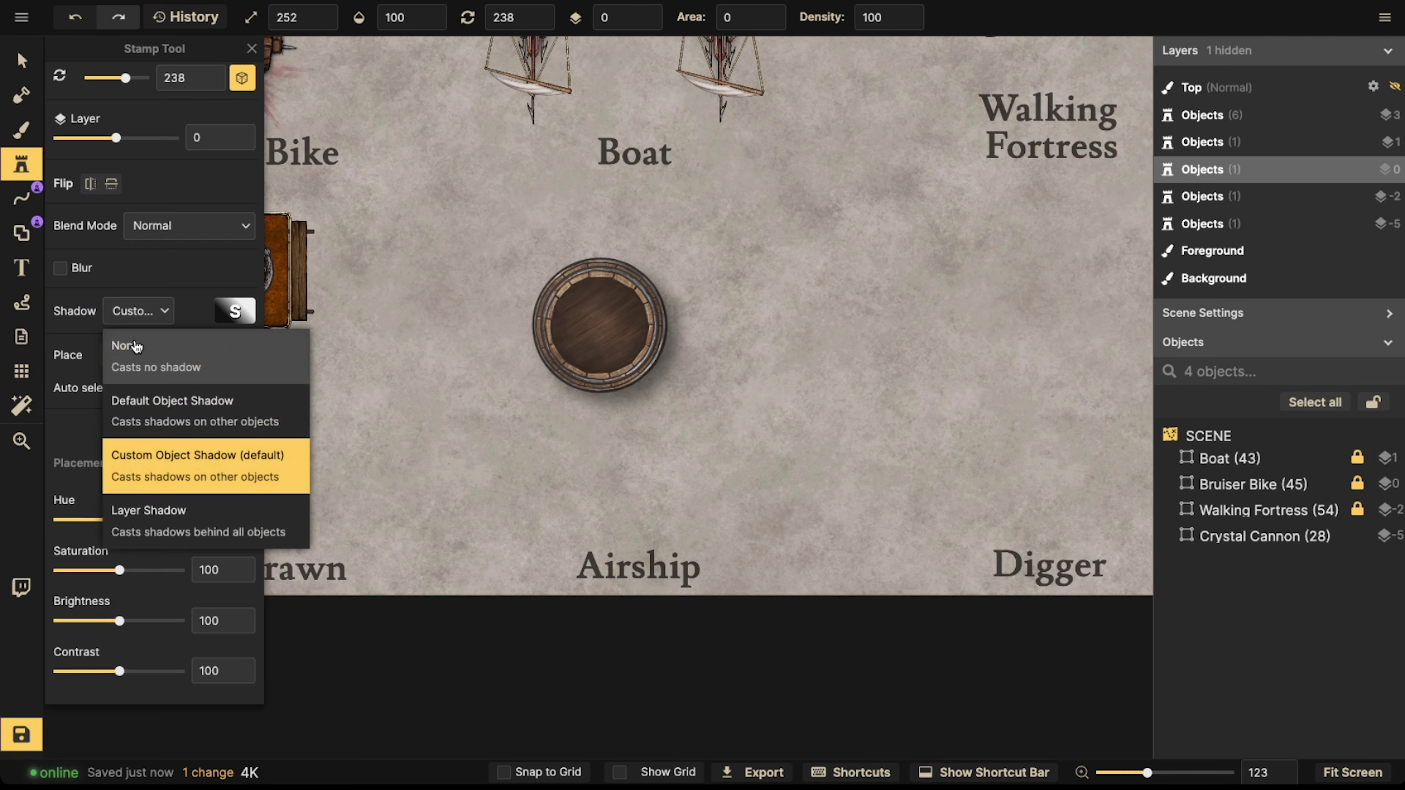
left_click(135, 343)
- Try an Empty Barrel at scale 262 above the Airship label, shift it slightly and delete it
scroll(609, 326, "up", 1)
left_click(608, 326)
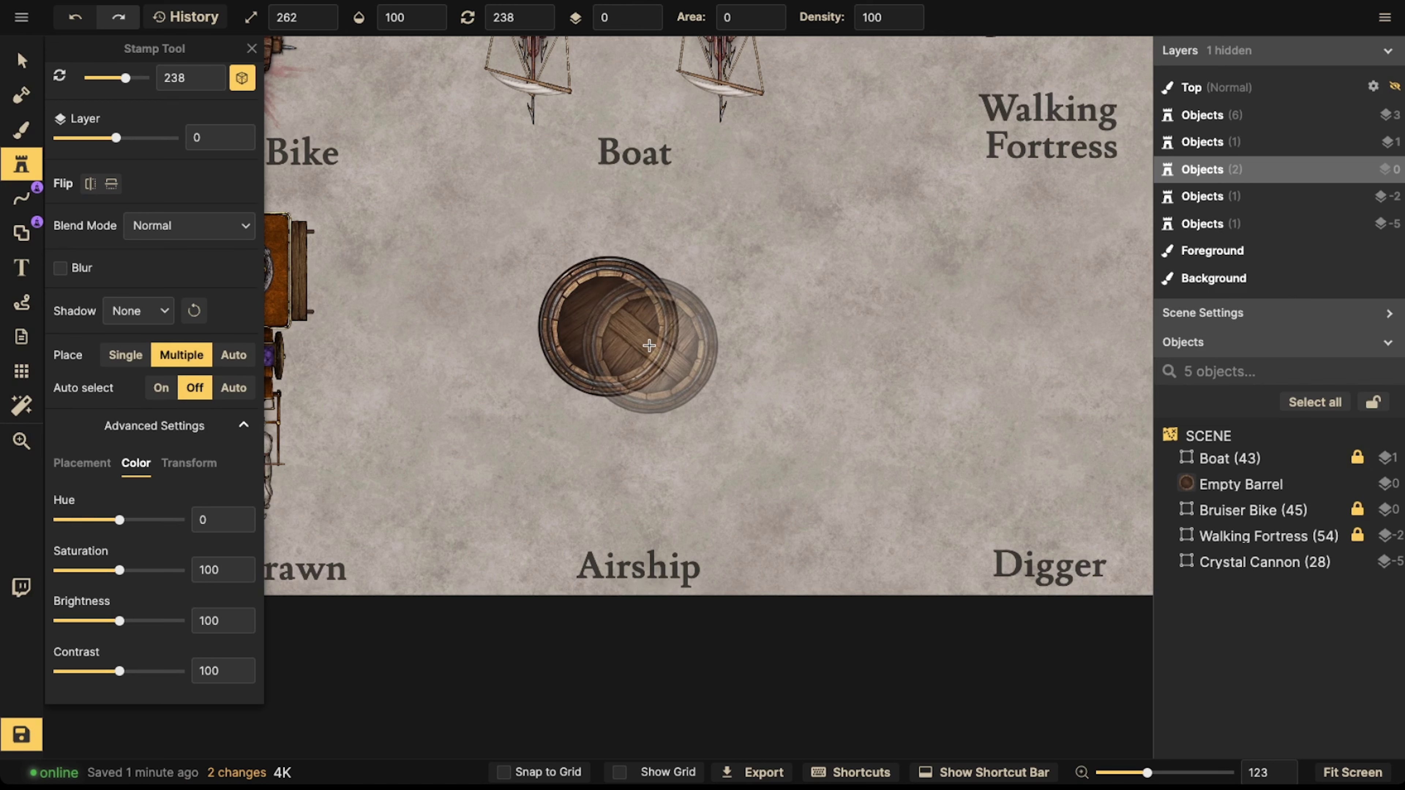
left_click(22, 60)
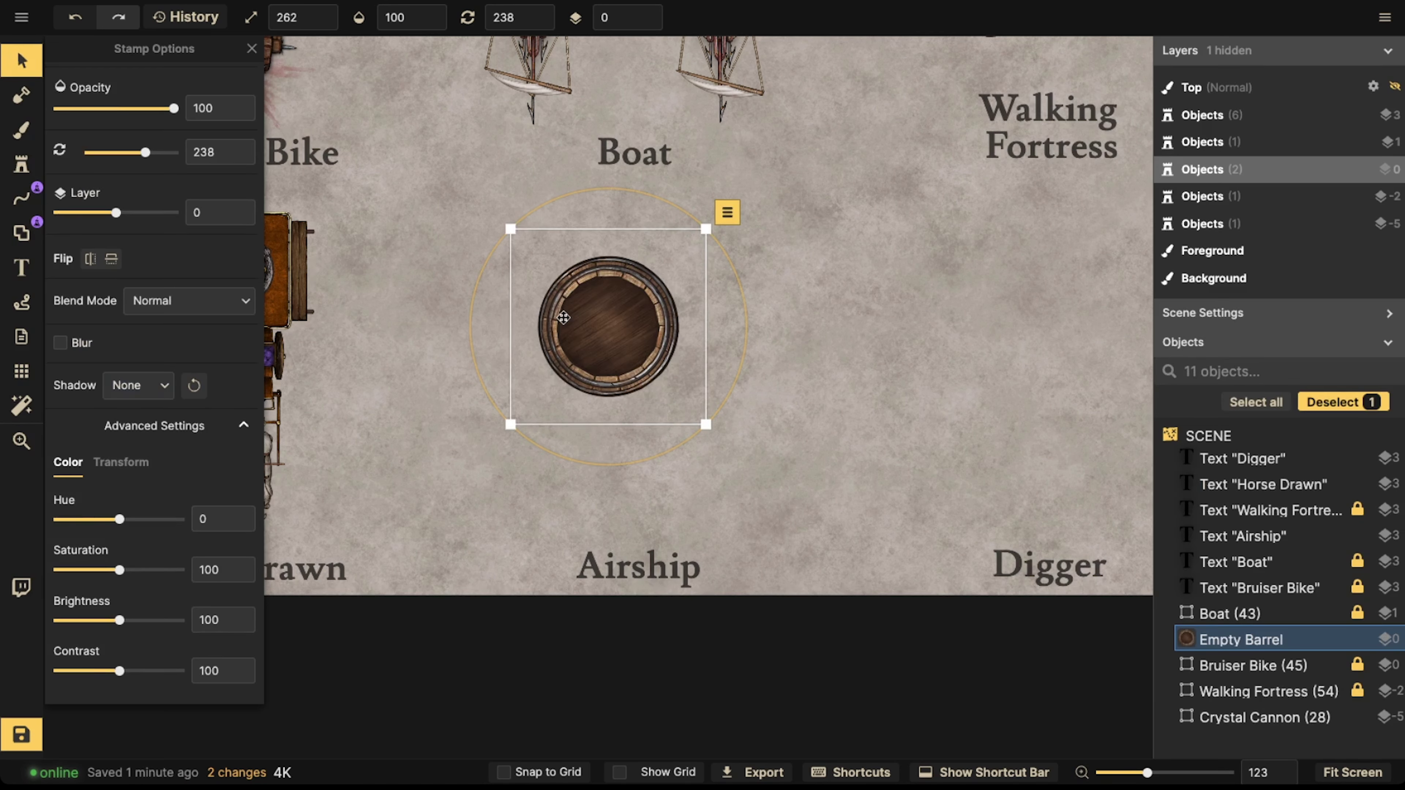
left_click_drag(563, 317, 563, 343)
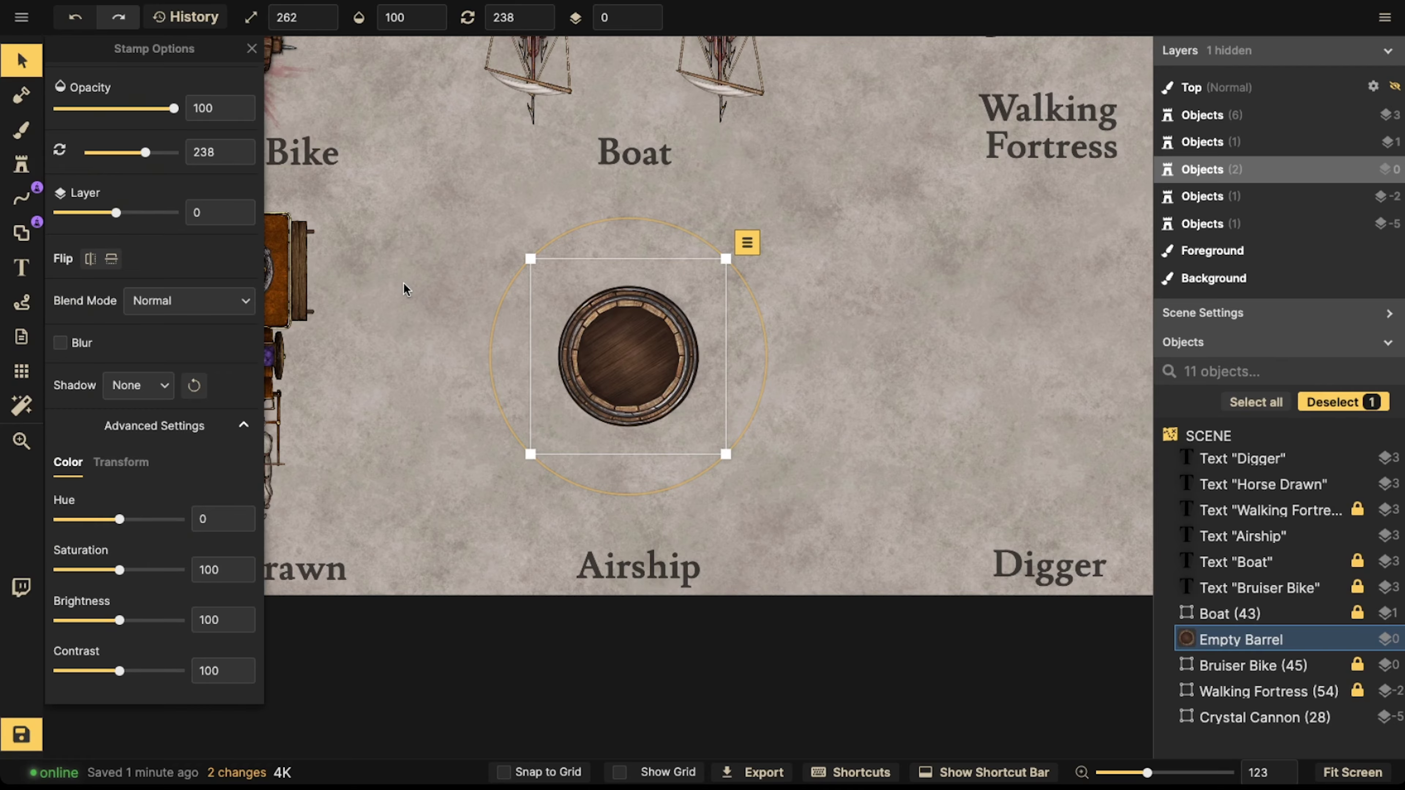
key("Delete")
- Clear the barrel search in the stamp catalog and choose the Spinning Wheel stamp from the Artisans assets
scroll(585, 337, "down", 3)
left_click_drag(586, 334, 536, 351)
scroll(536, 350, "right", 2)
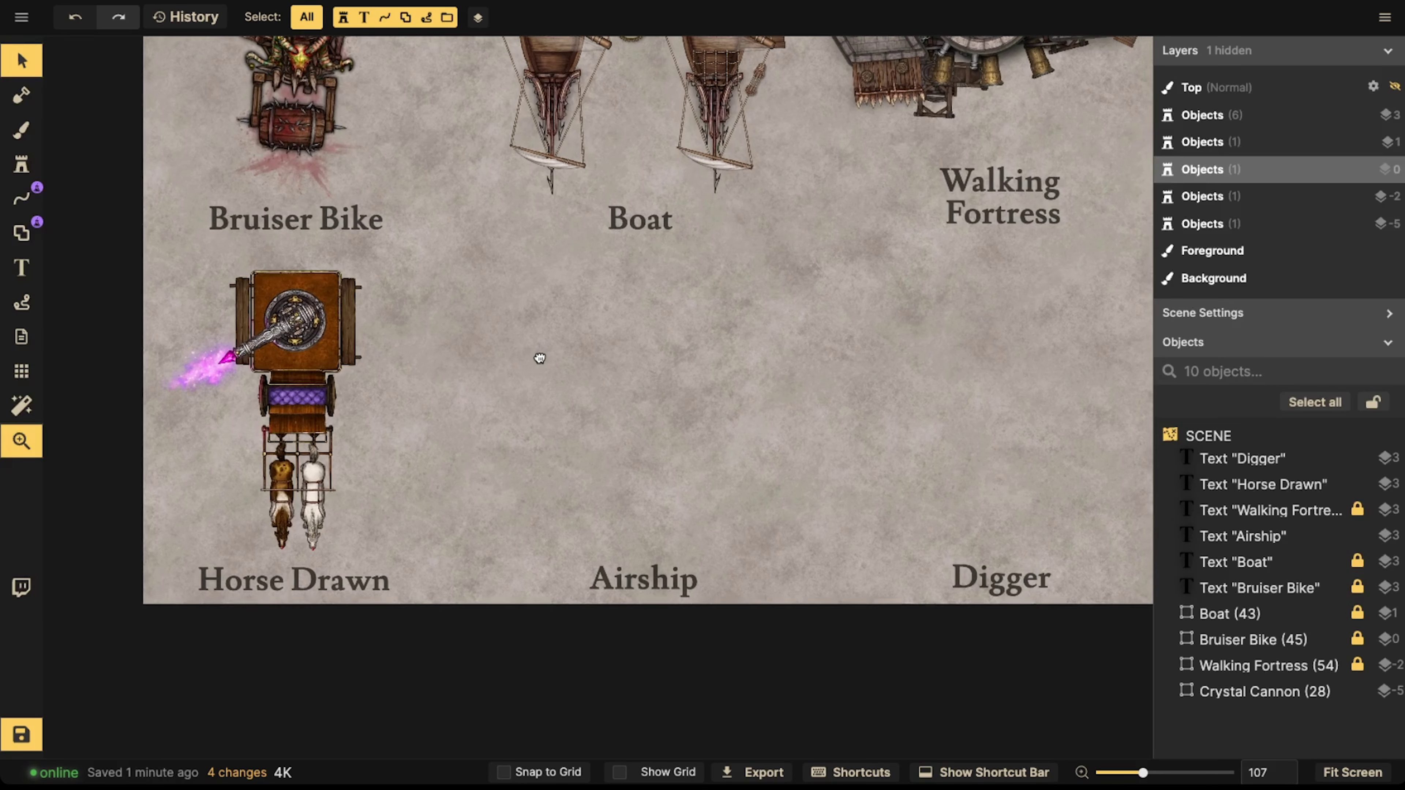
left_click(23, 165)
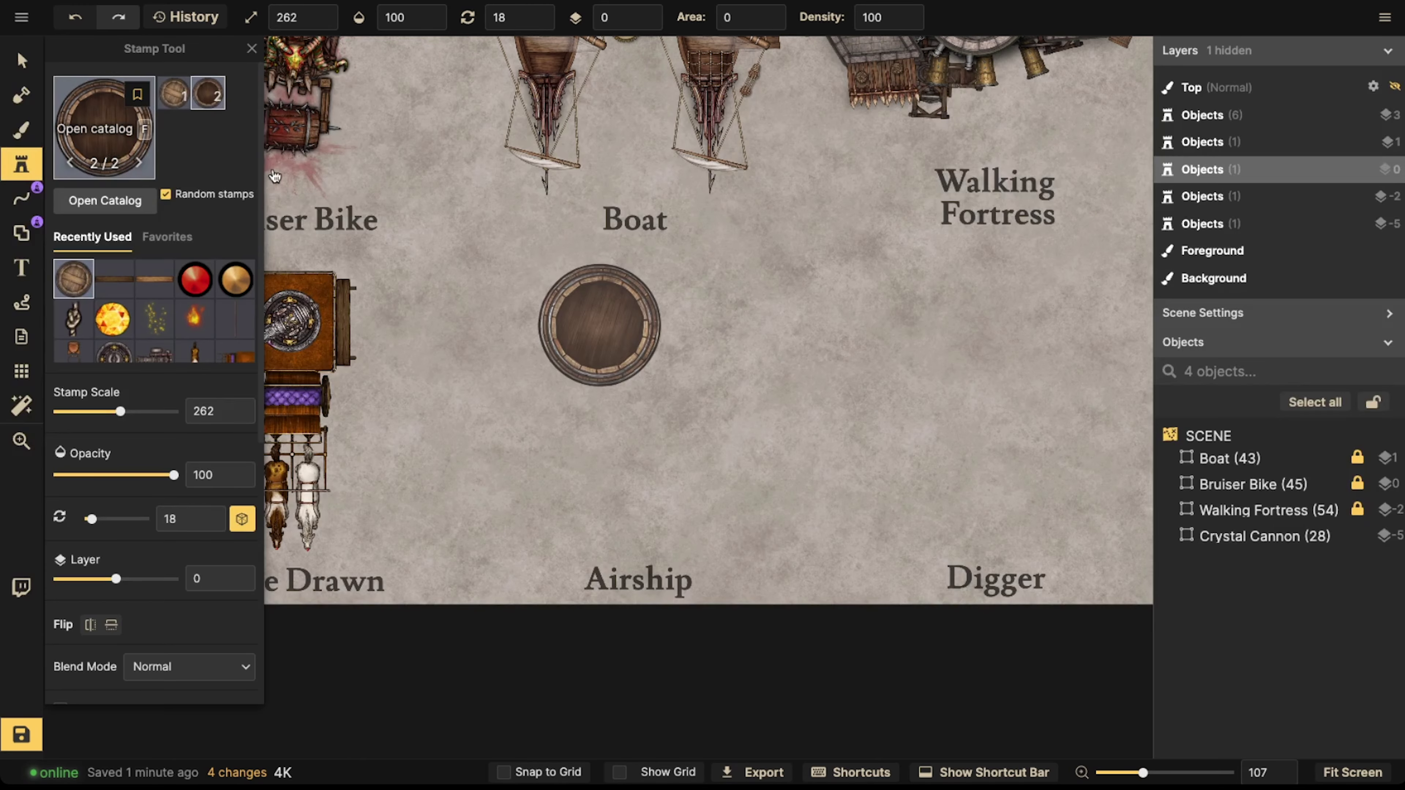
key("f")
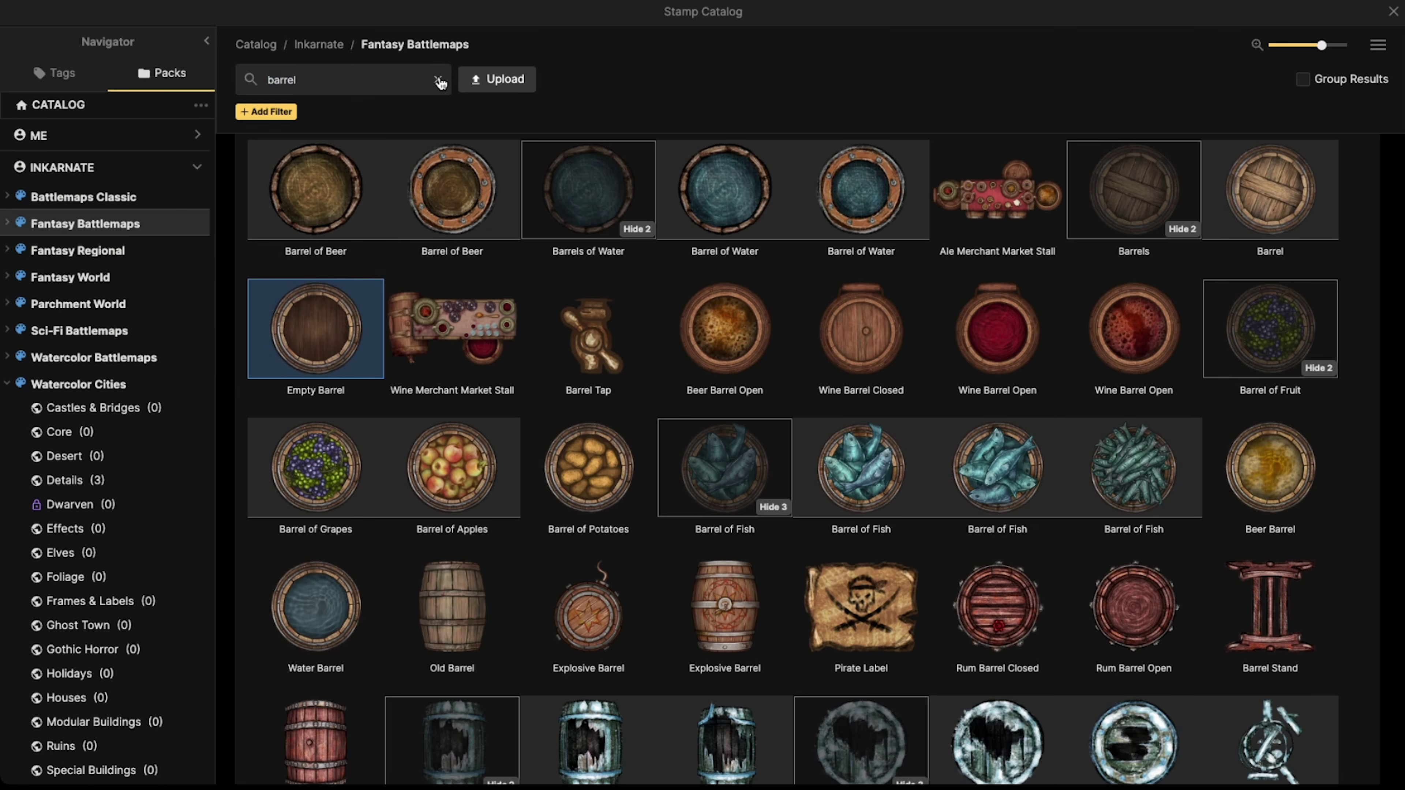
left_click(438, 81)
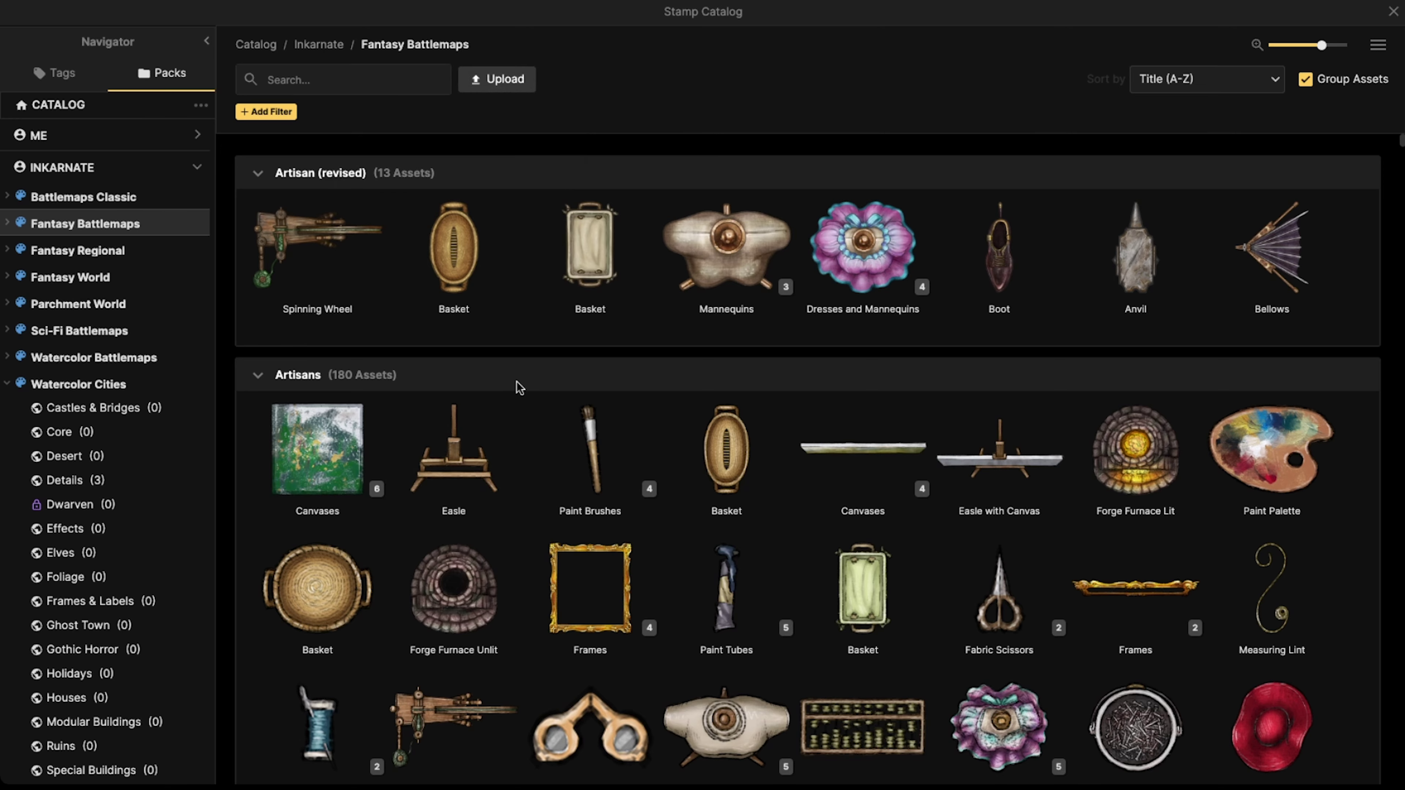
scroll(519, 387, "down", 5)
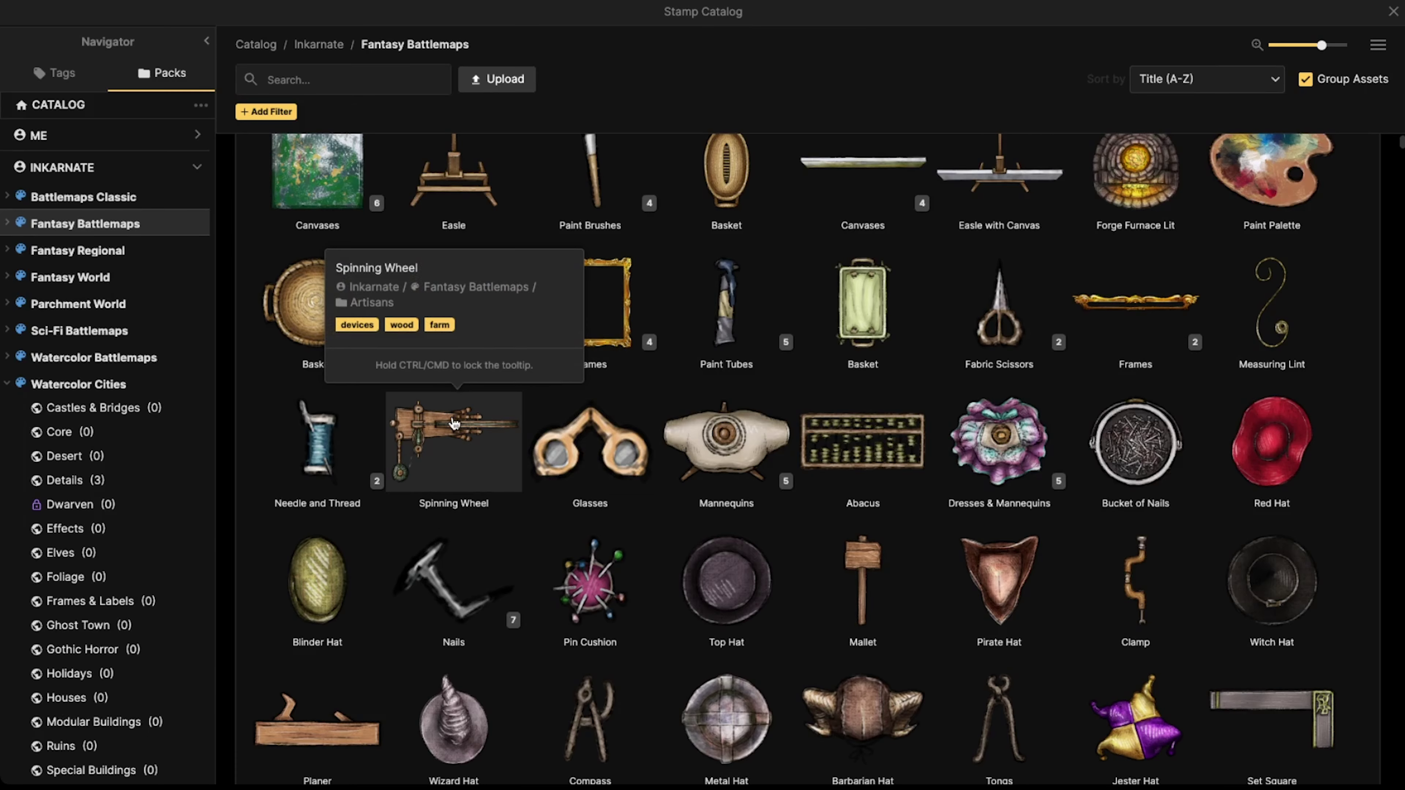
left_click(457, 423)
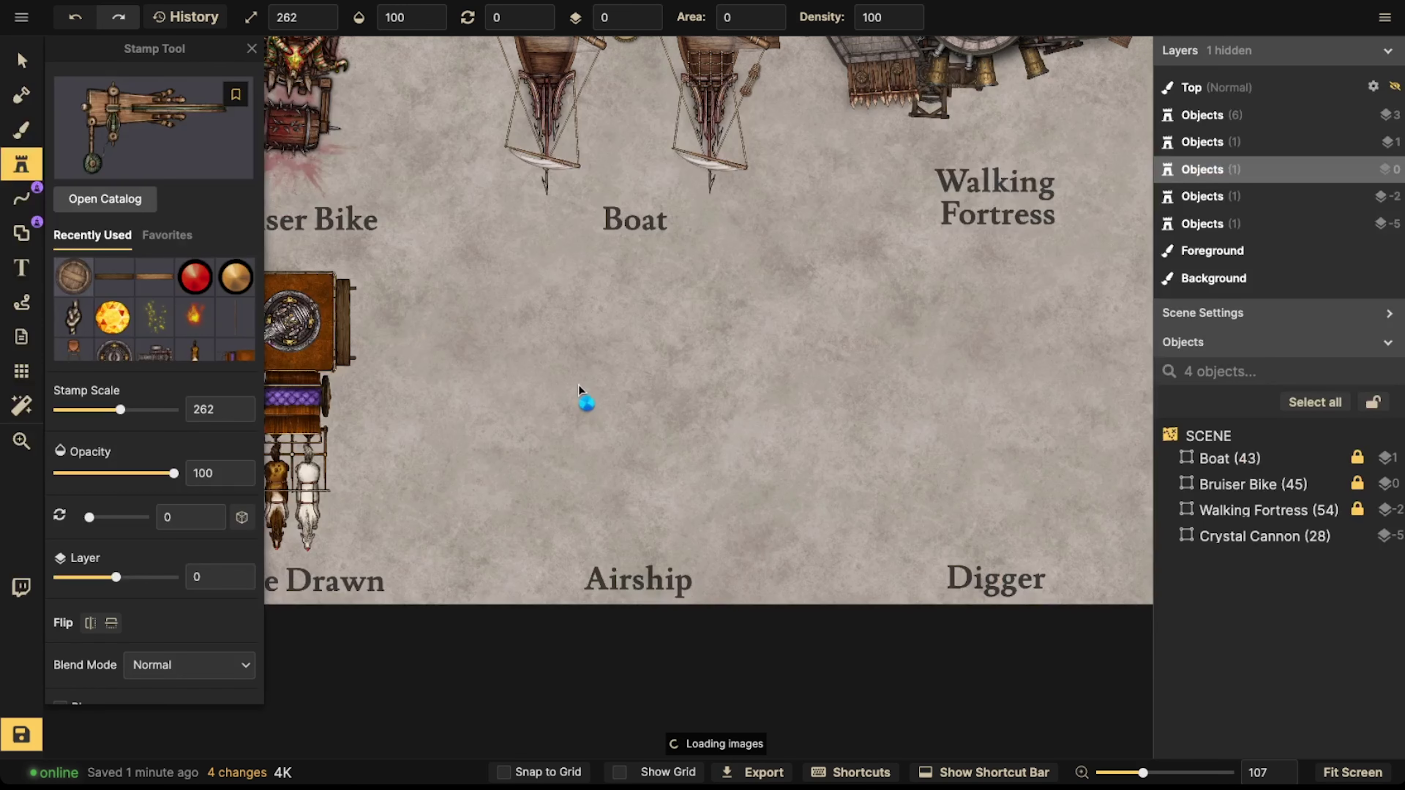
- Place a Spinning Wheel stamp above the Airship label at scale 172, rotated to 270 degrees
scroll(705, 371, "down", 5)
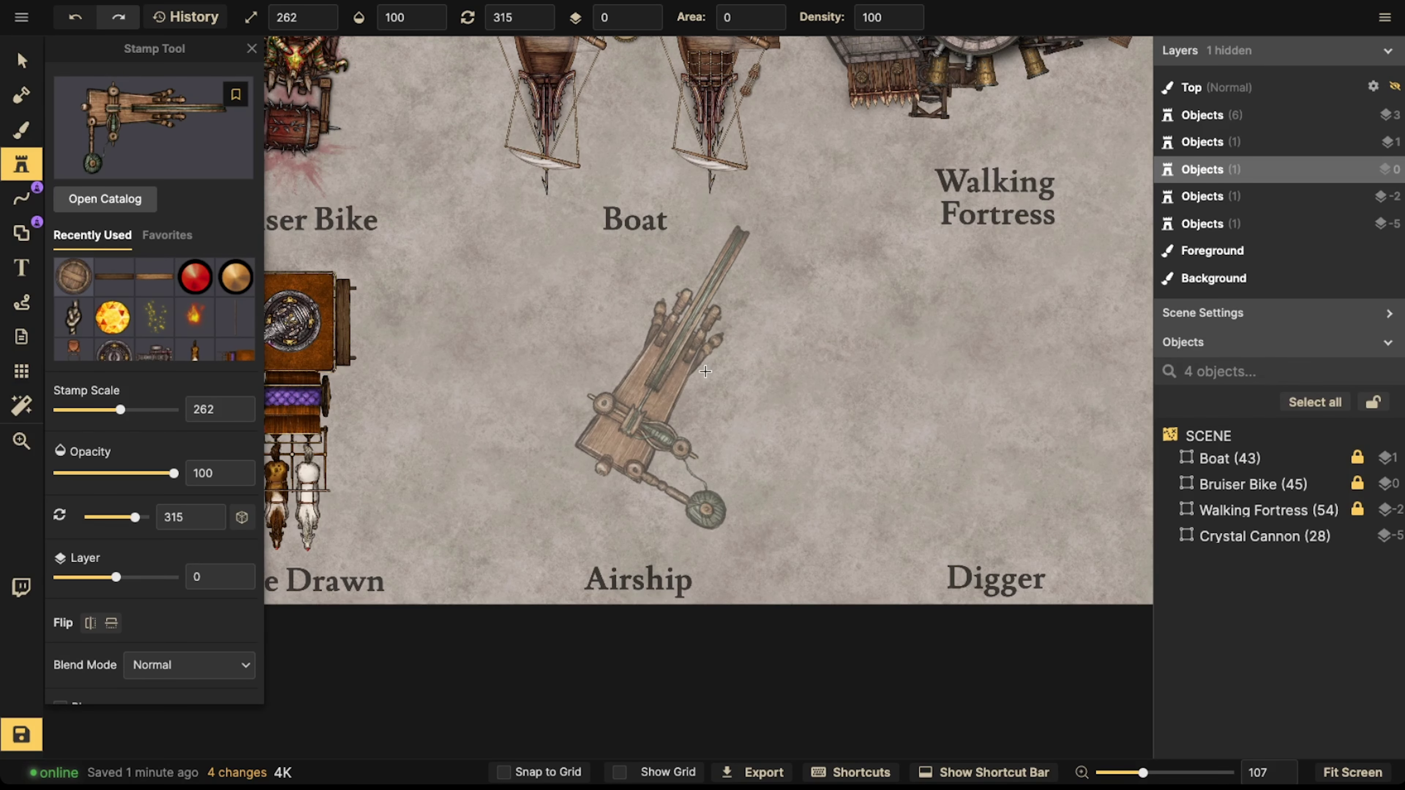
scroll(706, 371, "up", 3)
scroll(706, 372, "down", 6)
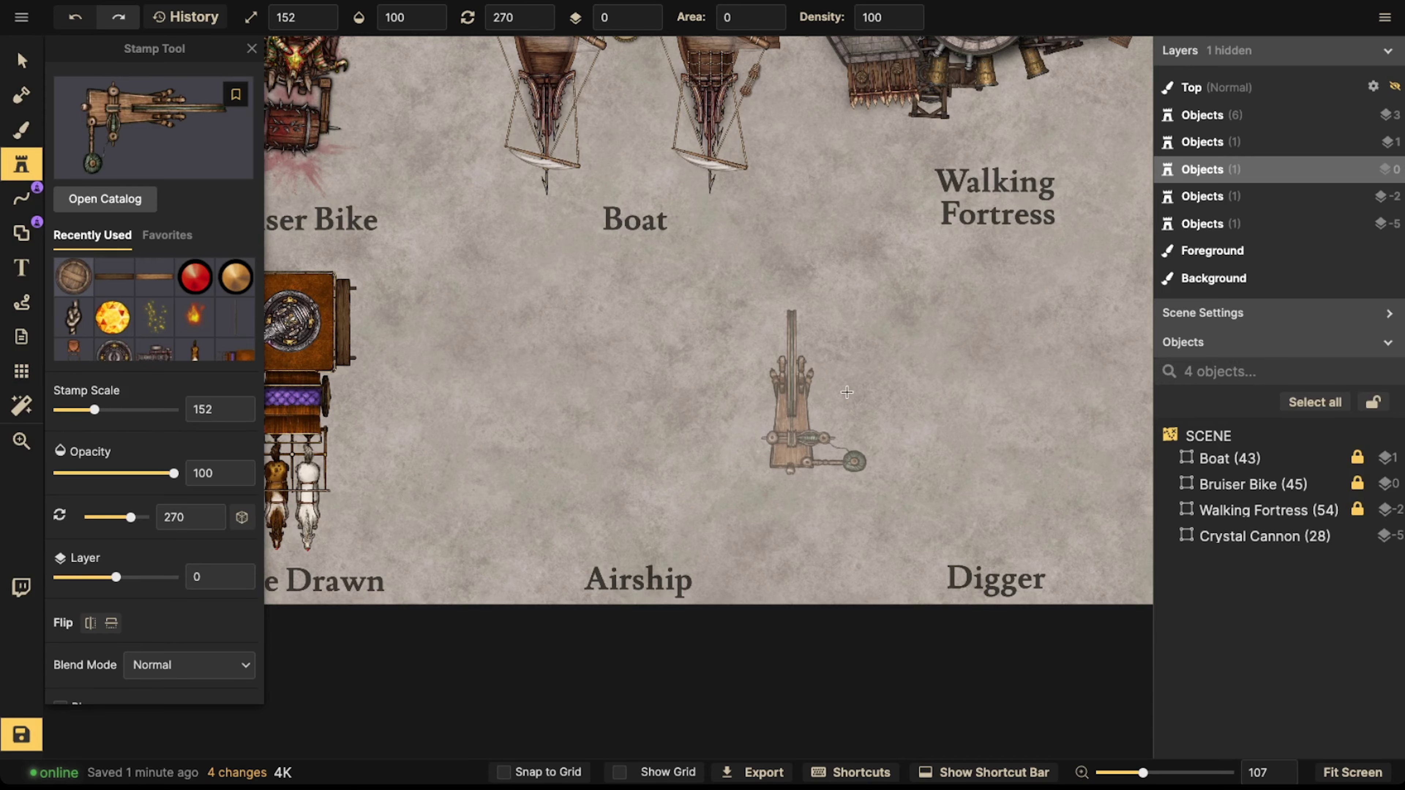
scroll(863, 402, "up", 5)
scroll(630, 371, "up", 1)
key("space")
left_click_drag(615, 409, 732, 374)
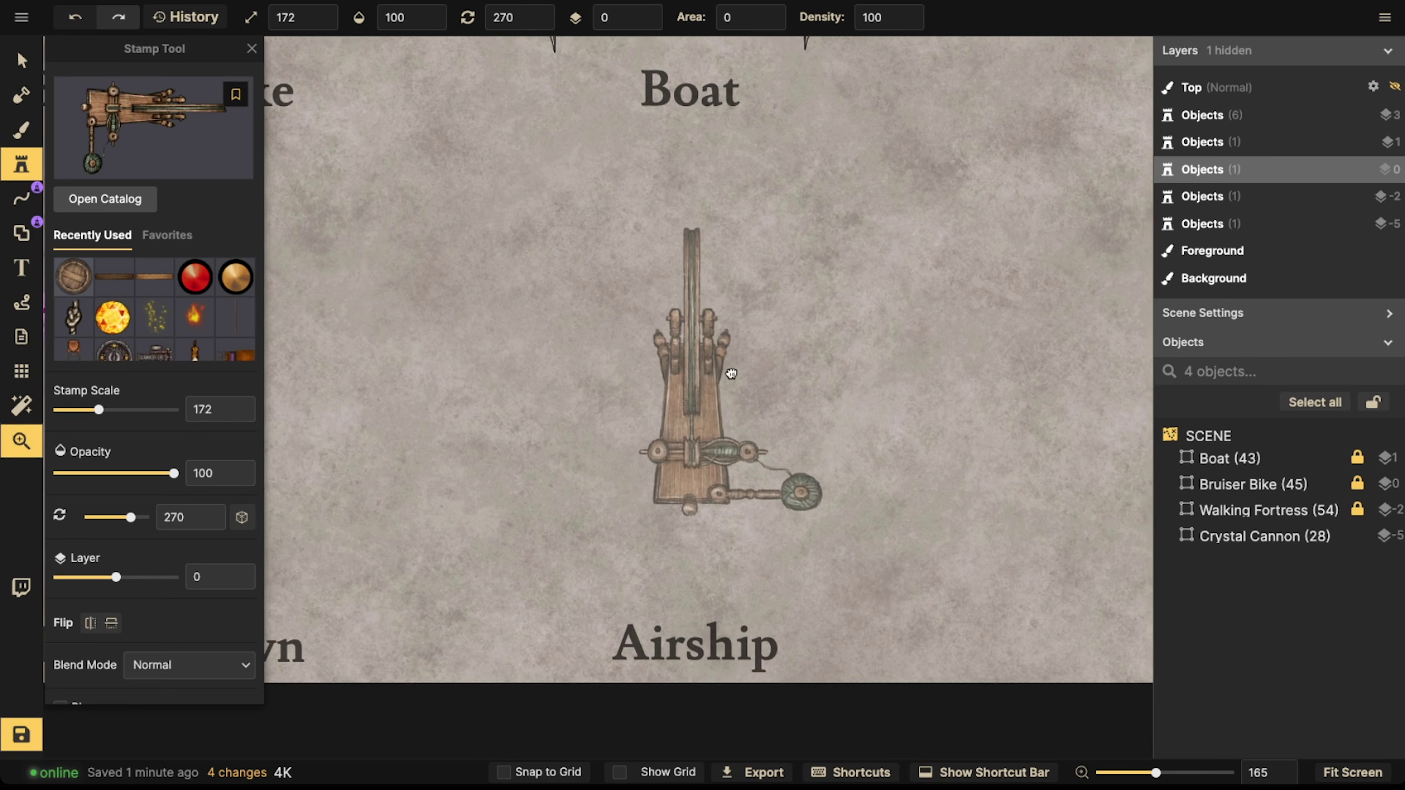
left_click(795, 353)
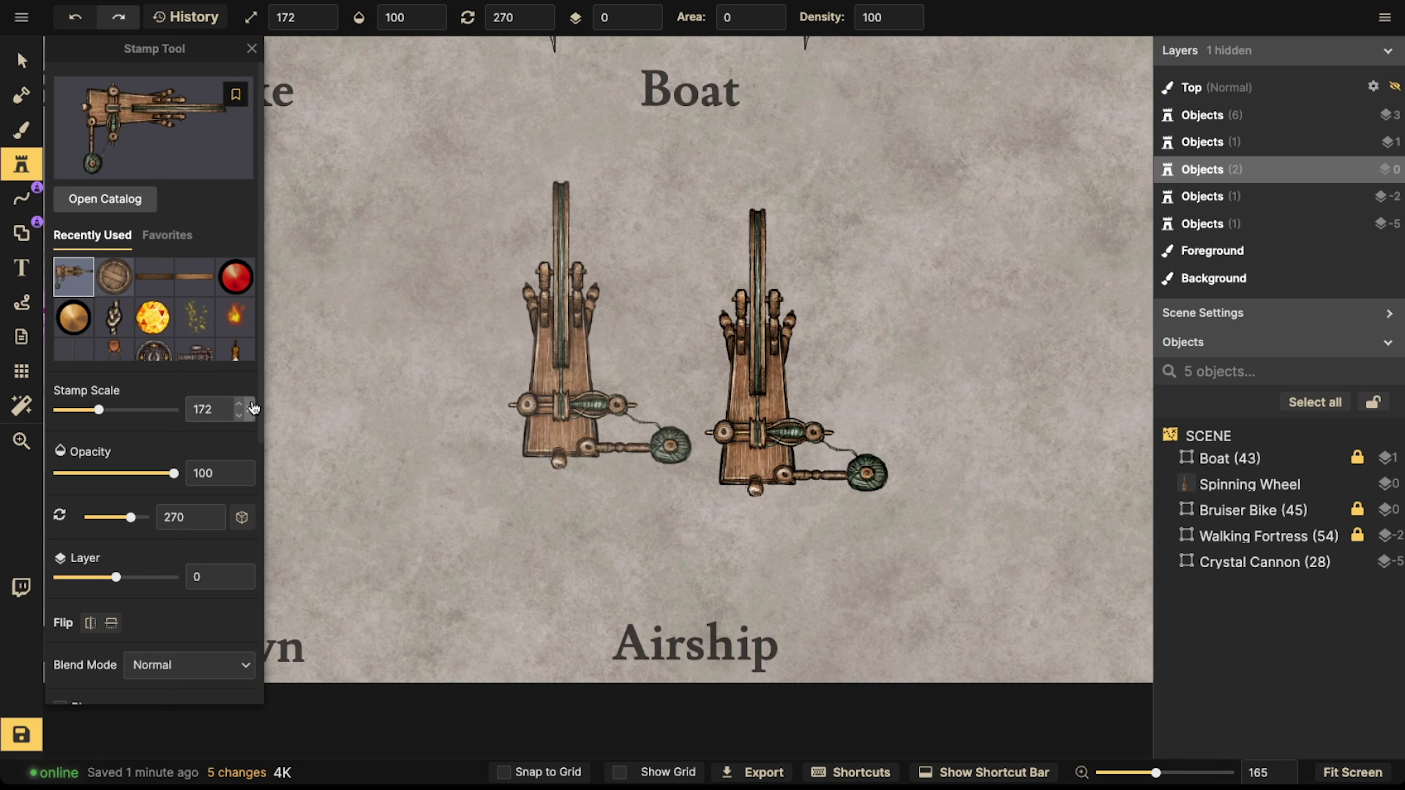
- Place a flipped Spinning Wheel rotated to 90 degrees beside the first one, forming a mirrored pair
left_click(91, 623)
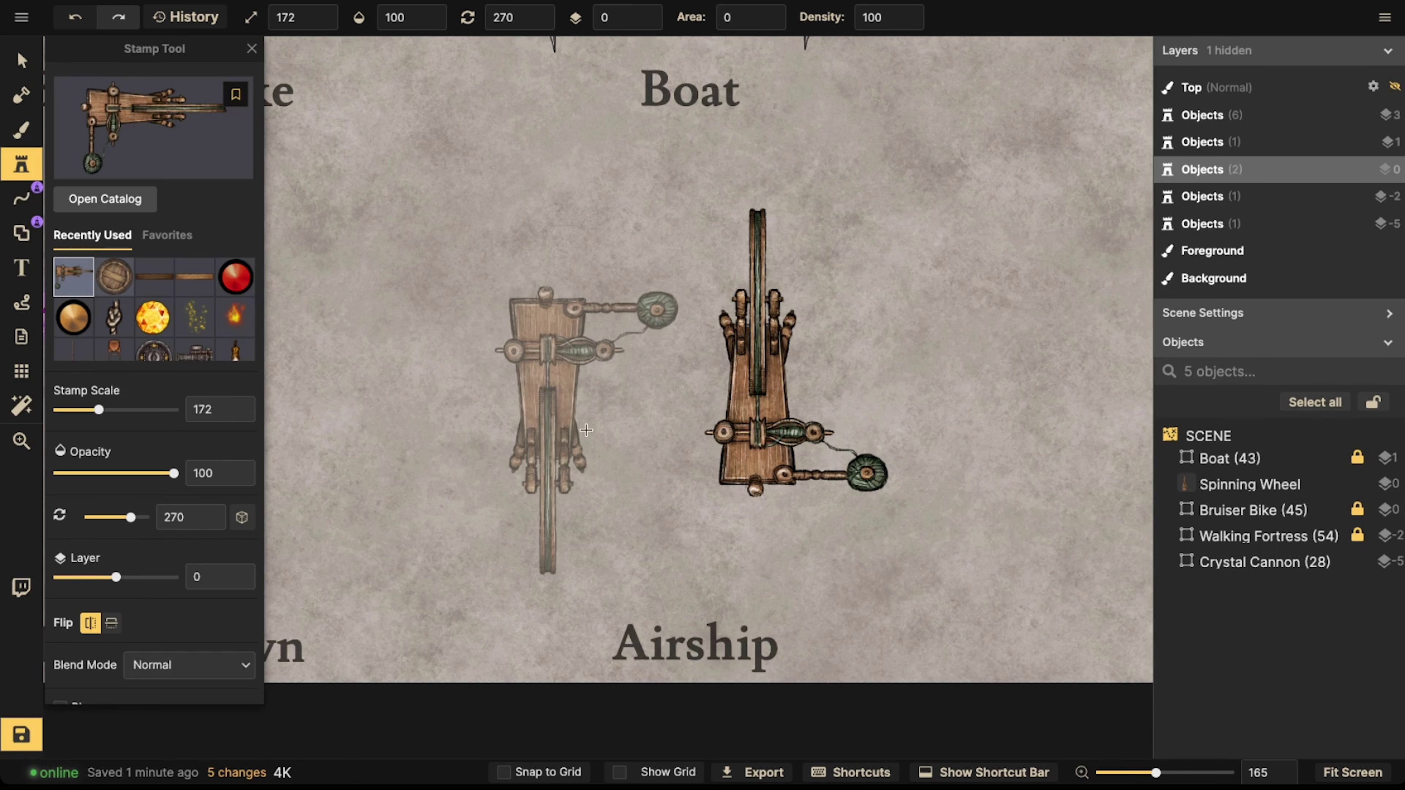
scroll(664, 350, "down", 12)
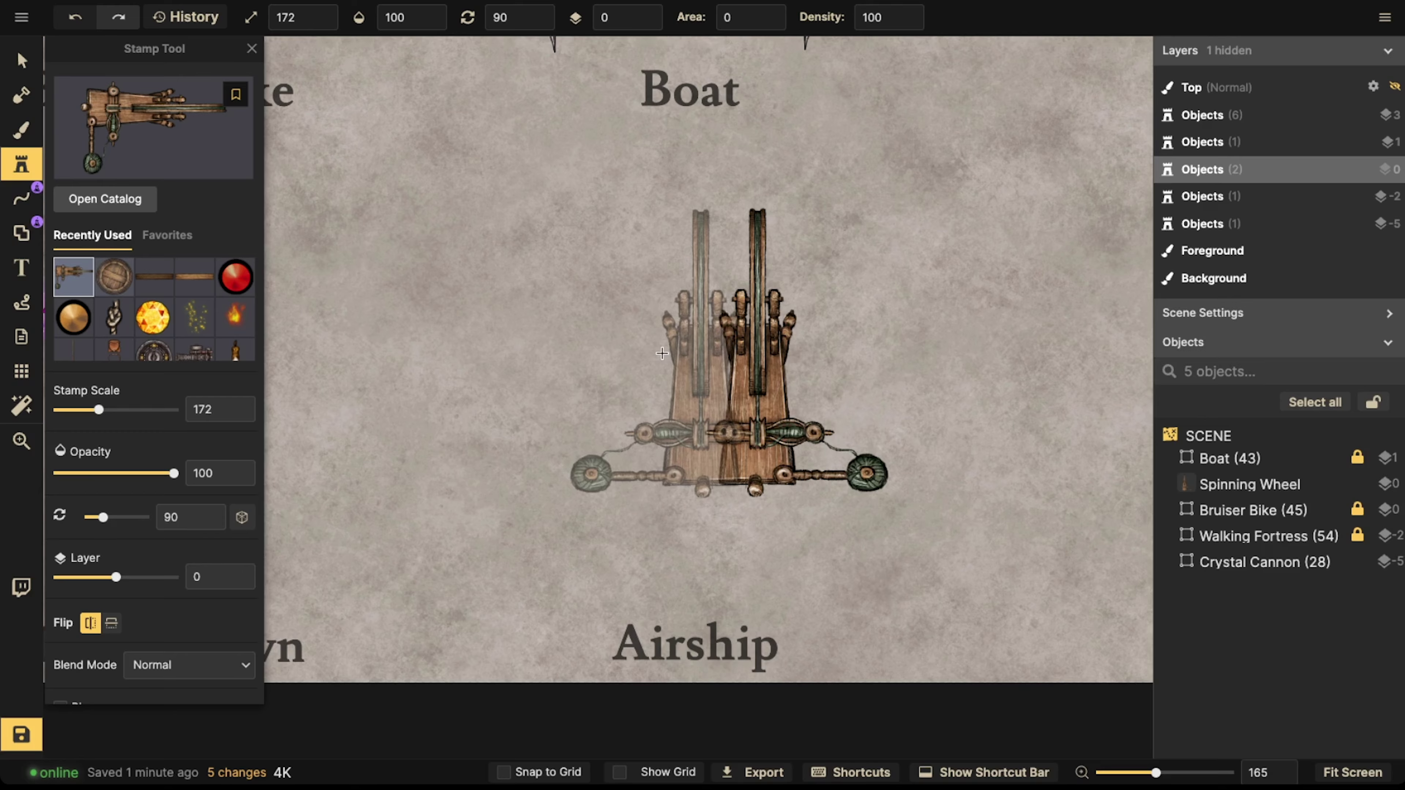
left_click(663, 353)
- Select both spinning wheels and shift them slightly left, in line with the Airship label
key("v")
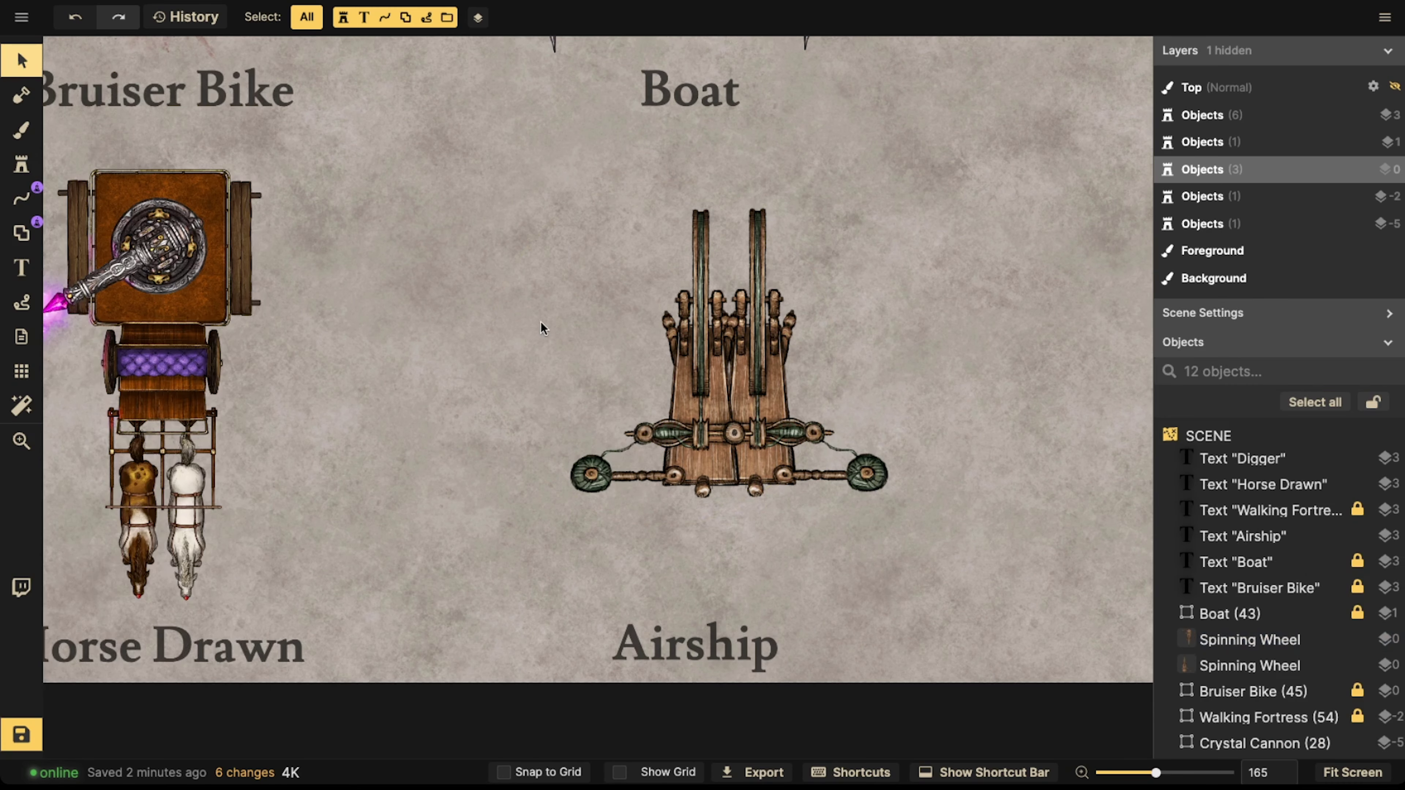
left_click_drag(544, 328, 703, 393)
left_click(558, 465)
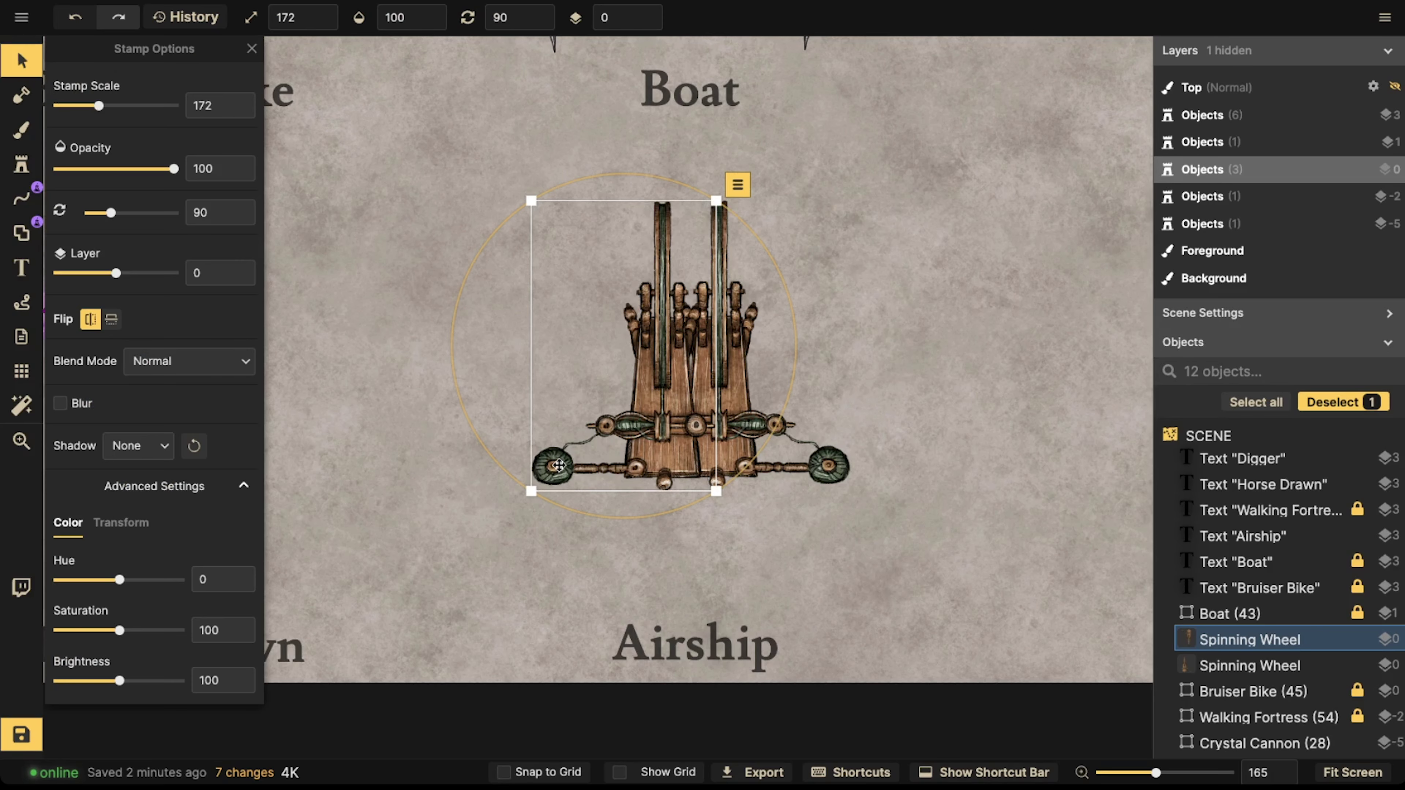
scroll(559, 465, "up", 2)
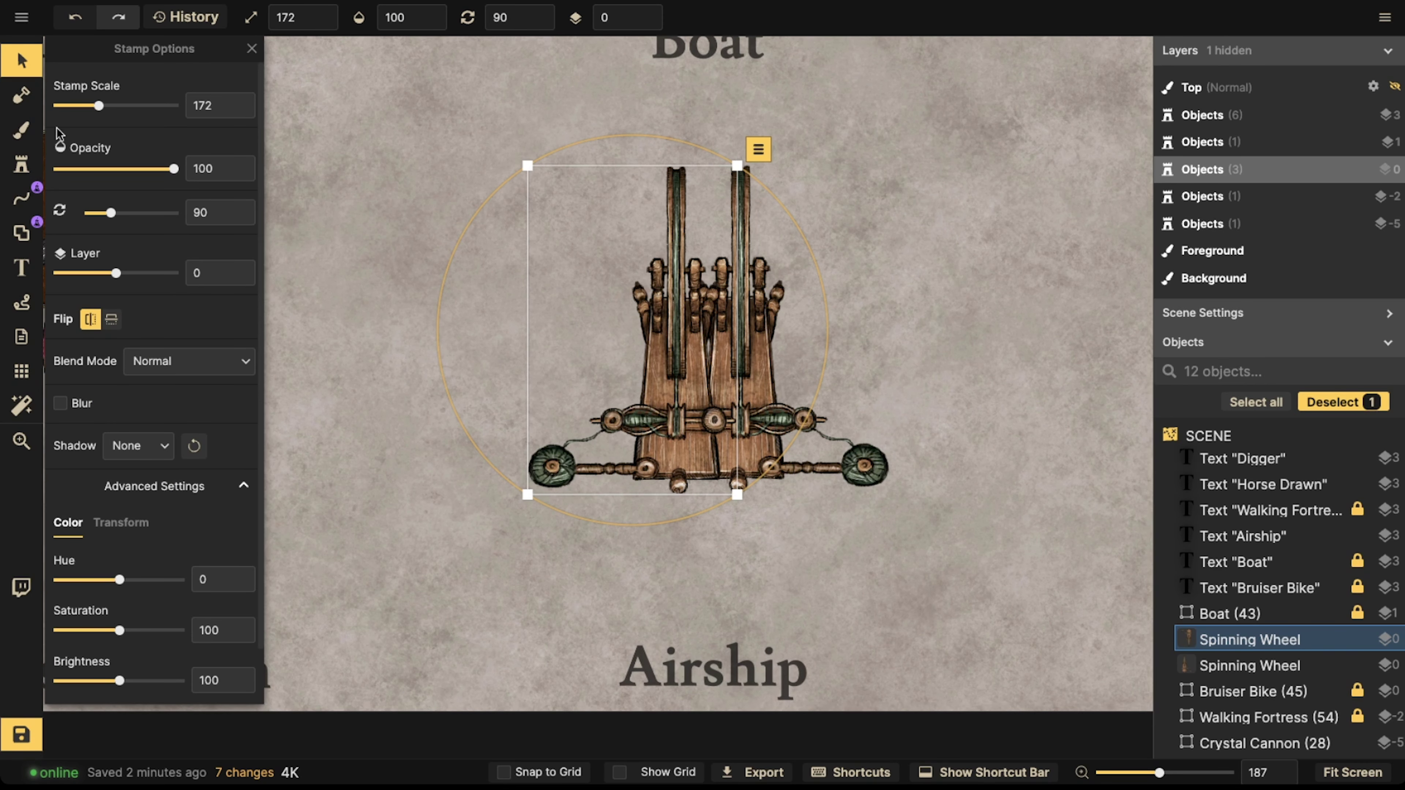
left_click(21, 197)
left_click(134, 360)
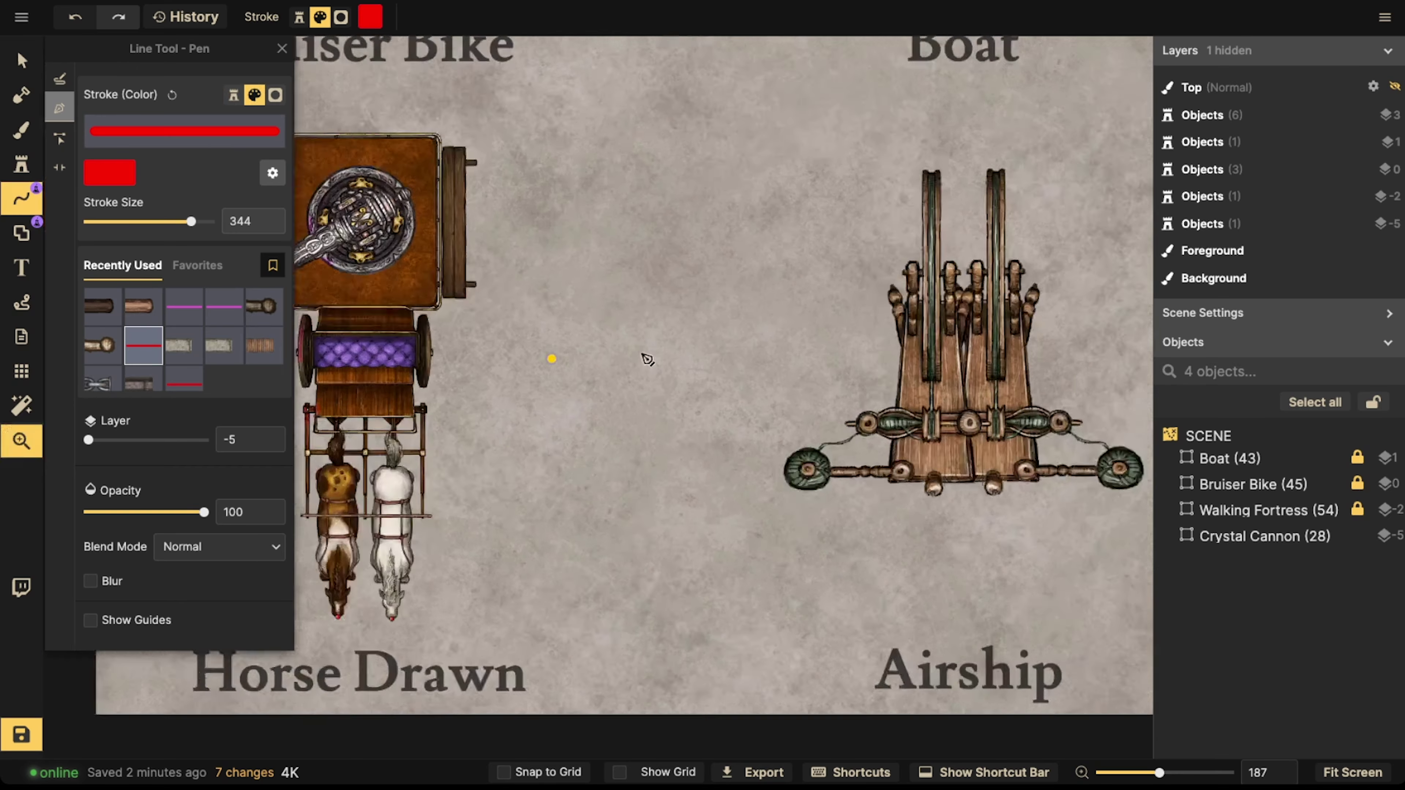
left_click(765, 479)
key("Escape")
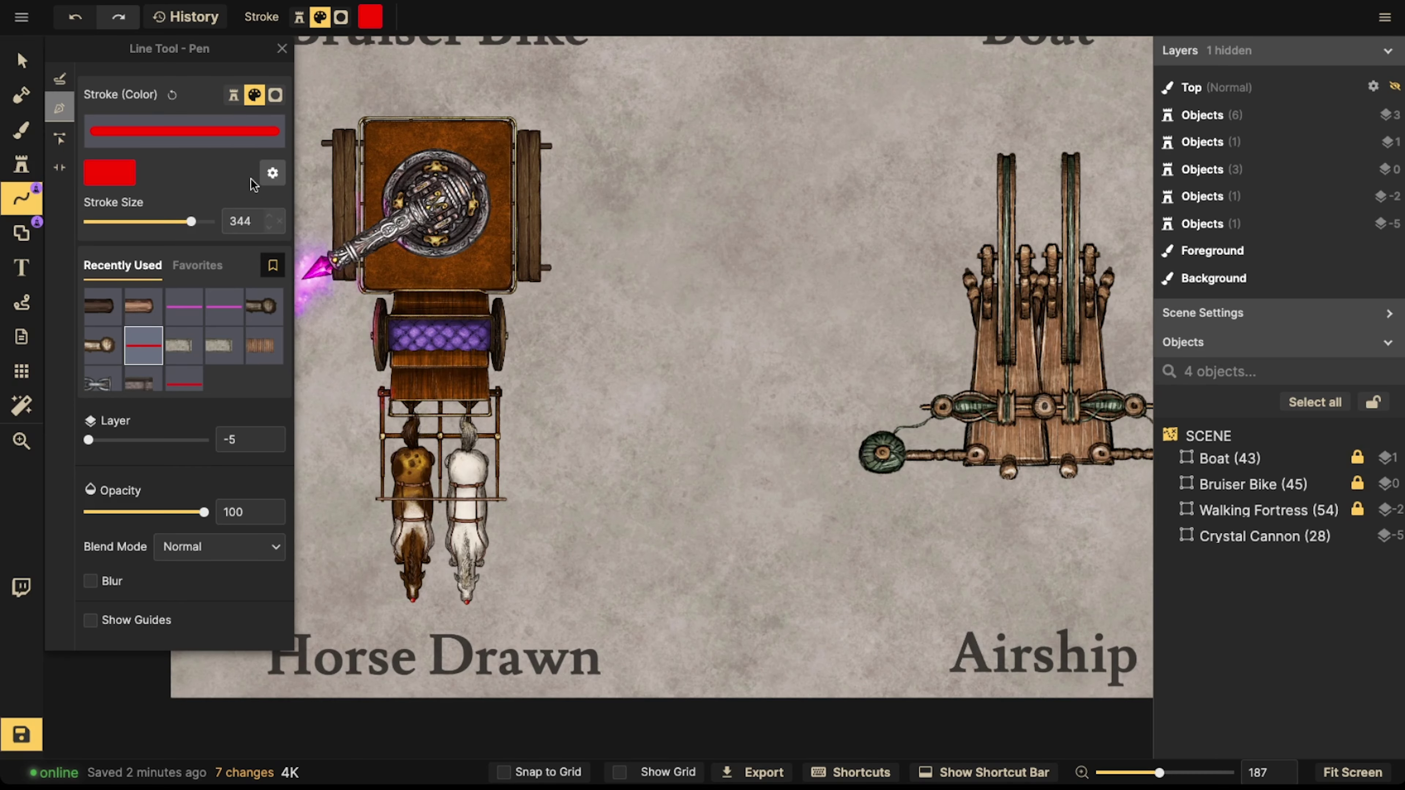
- Try a wavy free-drawn red line of stroke size 344 from the left green wheel, and delete it
left_click(71, 84)
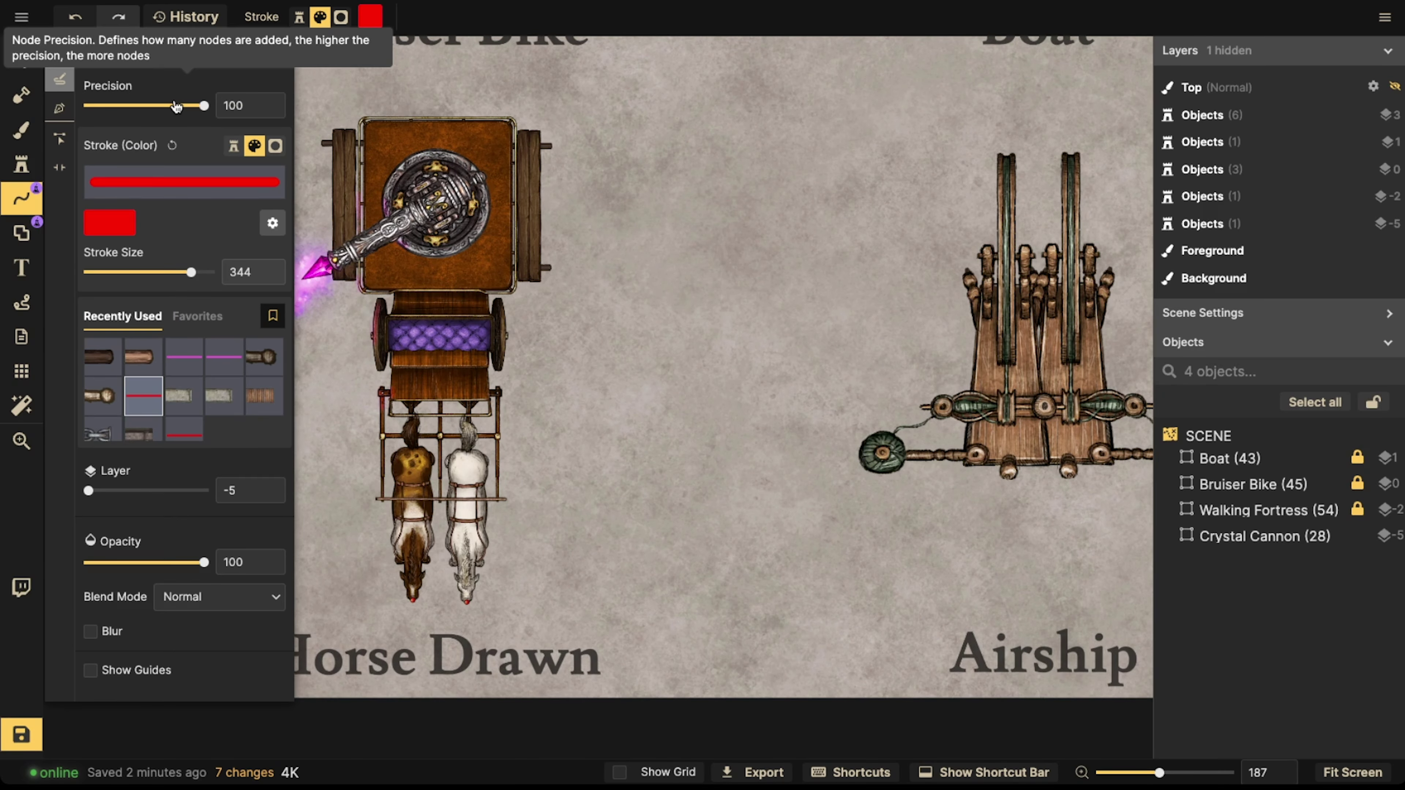
left_click_drag(885, 453, 844, 457)
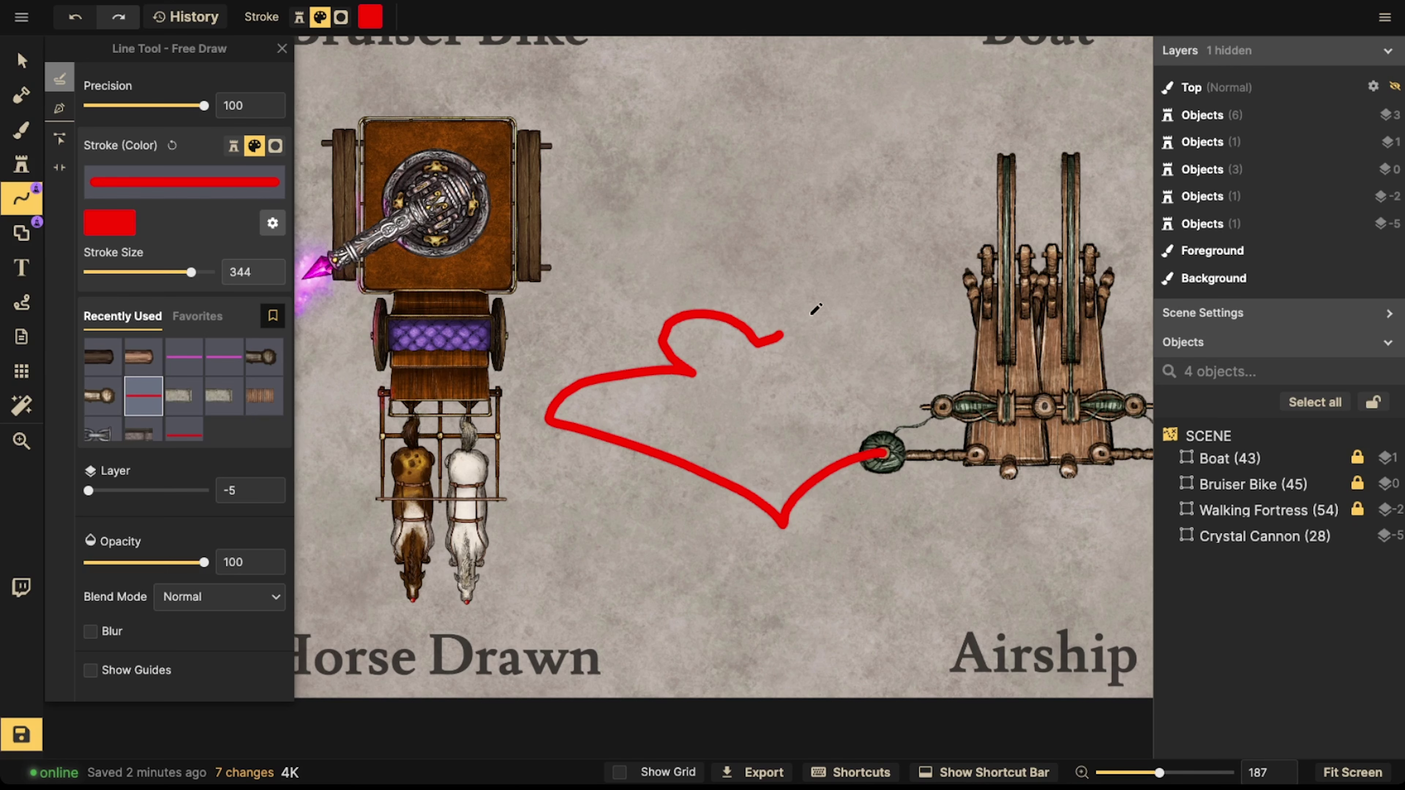
left_click_drag(812, 314, 903, 386)
key("space")
left_click_drag(1060, 478, 858, 492)
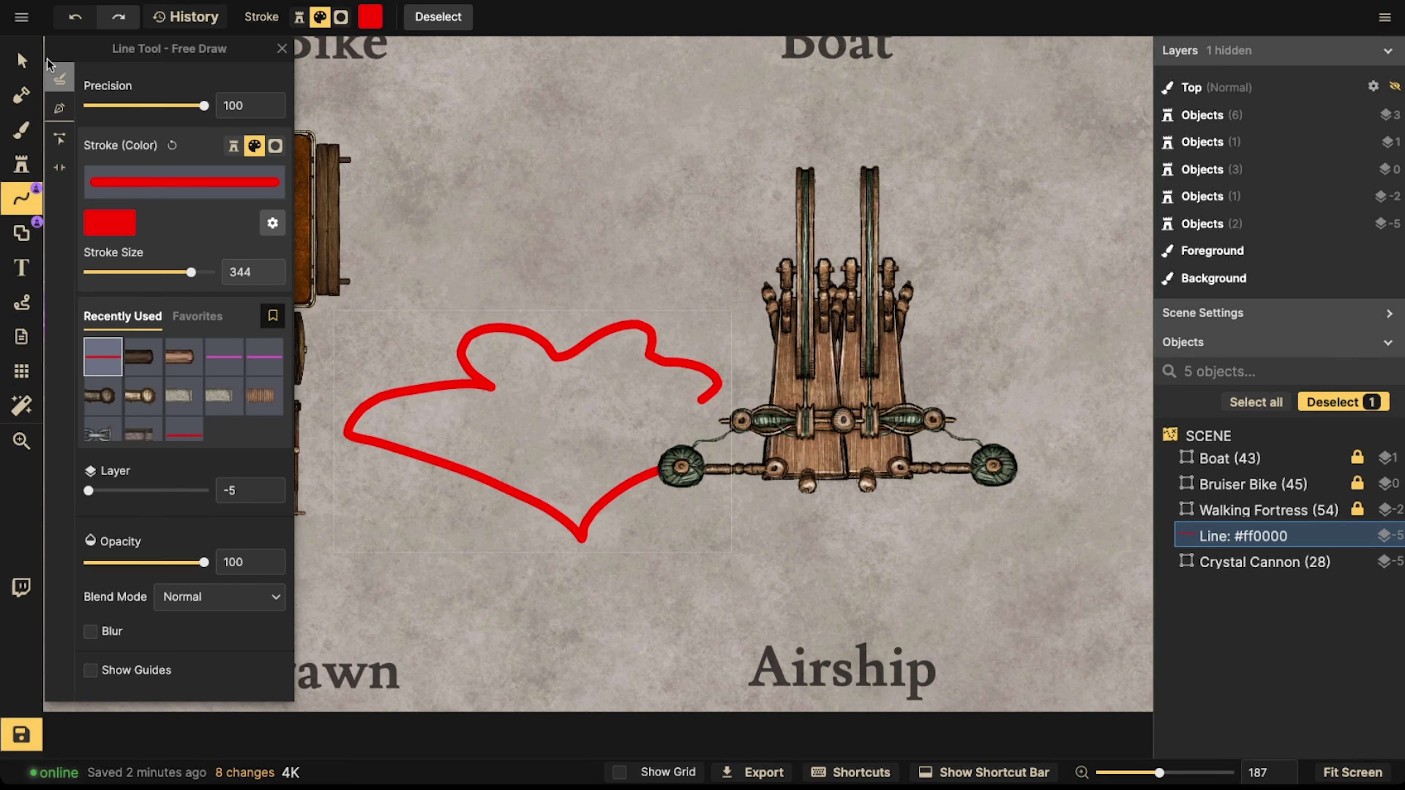
left_click(22, 59)
key("Delete")
- Select both Spinning Wheel stamps and nudge them slightly upward over the Airship label
scroll(523, 332, "down", 3)
left_click_drag(709, 314, 722, 421)
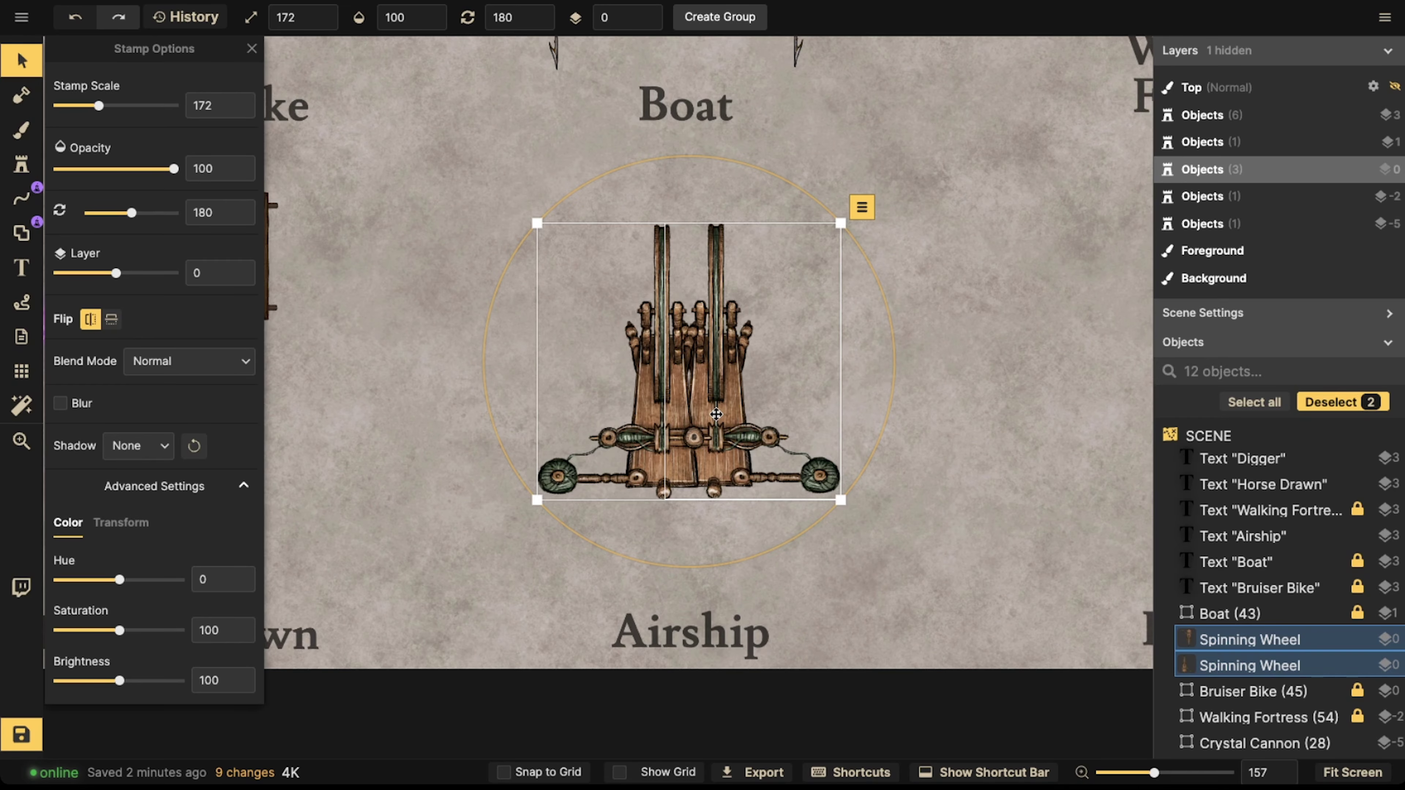
left_click_drag(714, 408, 642, 399)
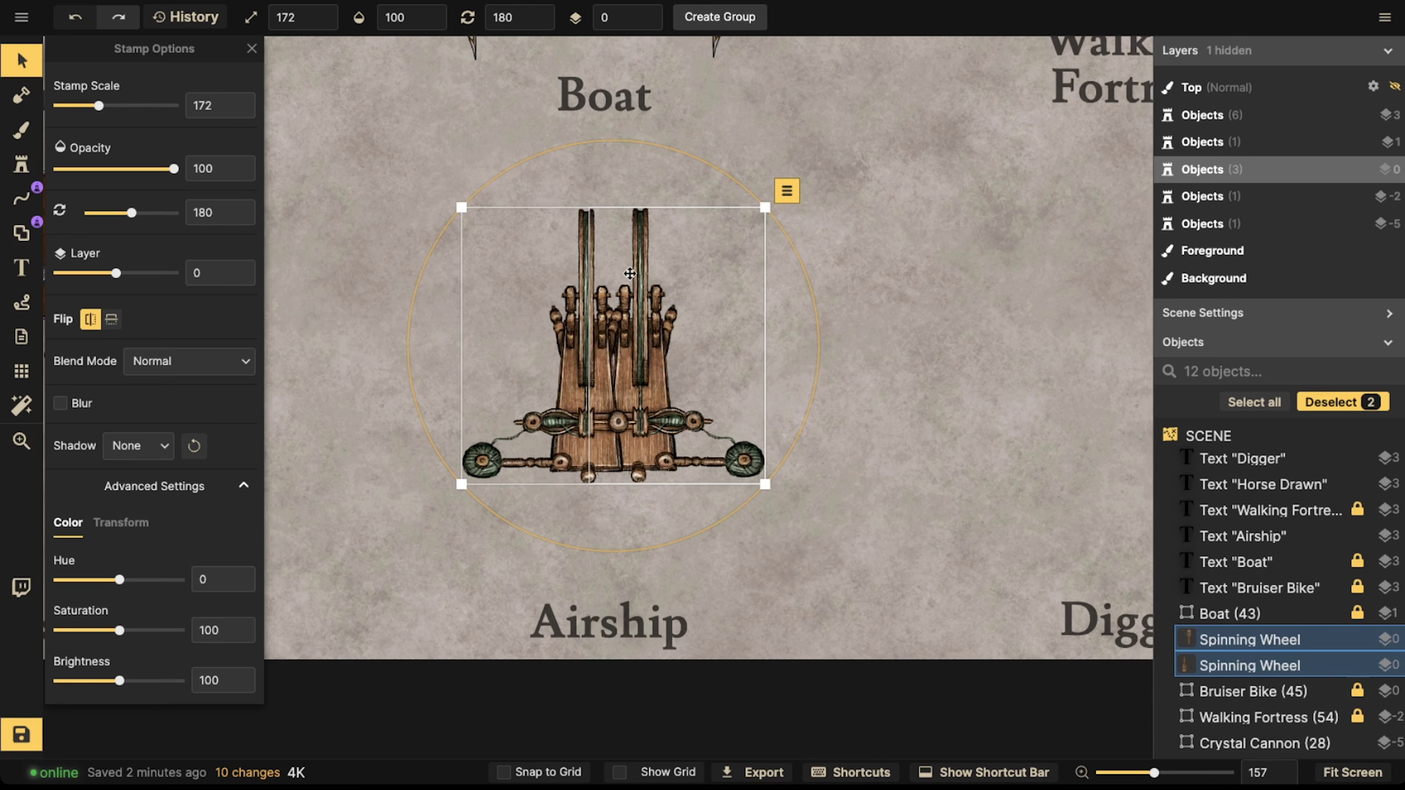
- Place an Easle stamp from the Fantasy Battlemaps catalog at scale 222, centred over the upper part of the spinning wheel pair
scroll(611, 348, "up", 5)
scroll(611, 348, "down", 4)
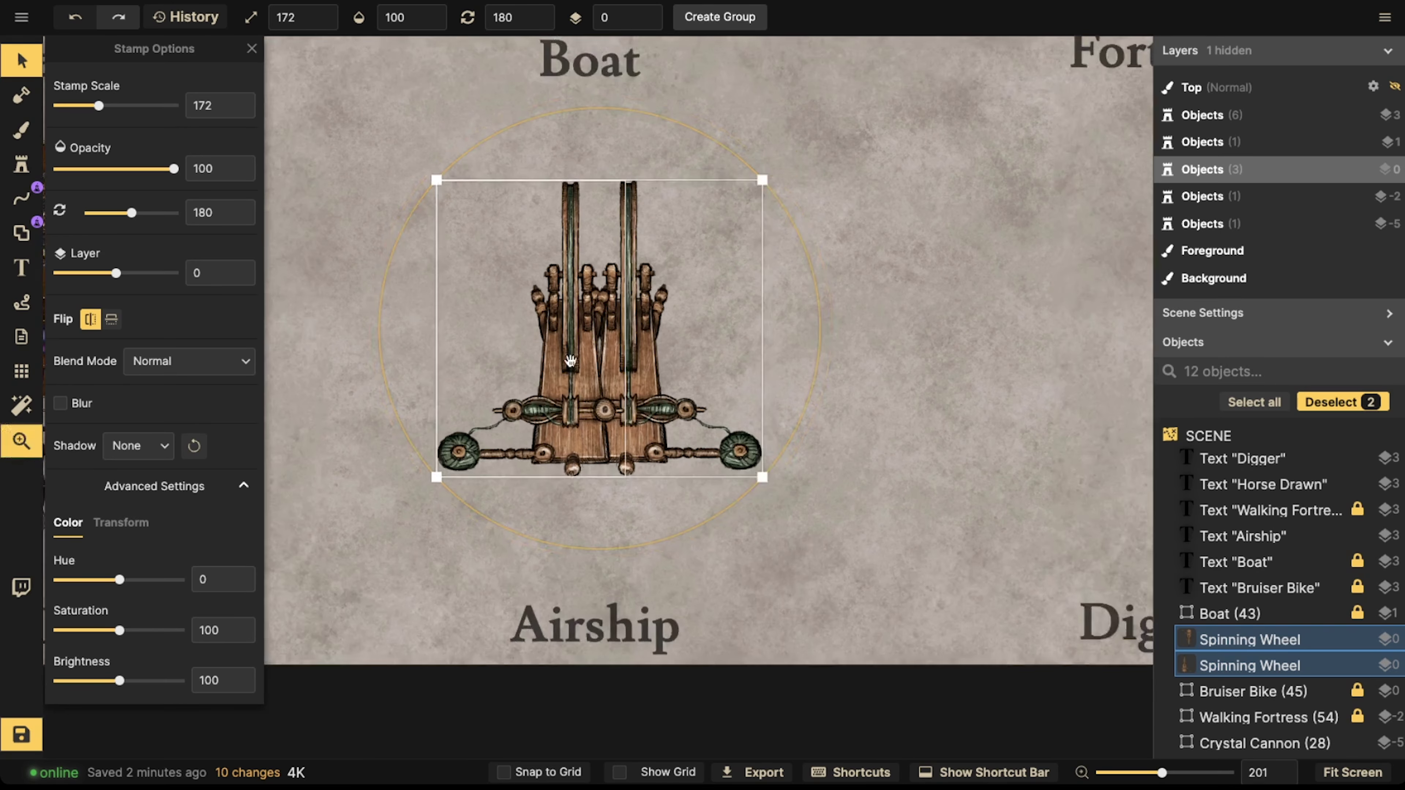
left_click(20, 164)
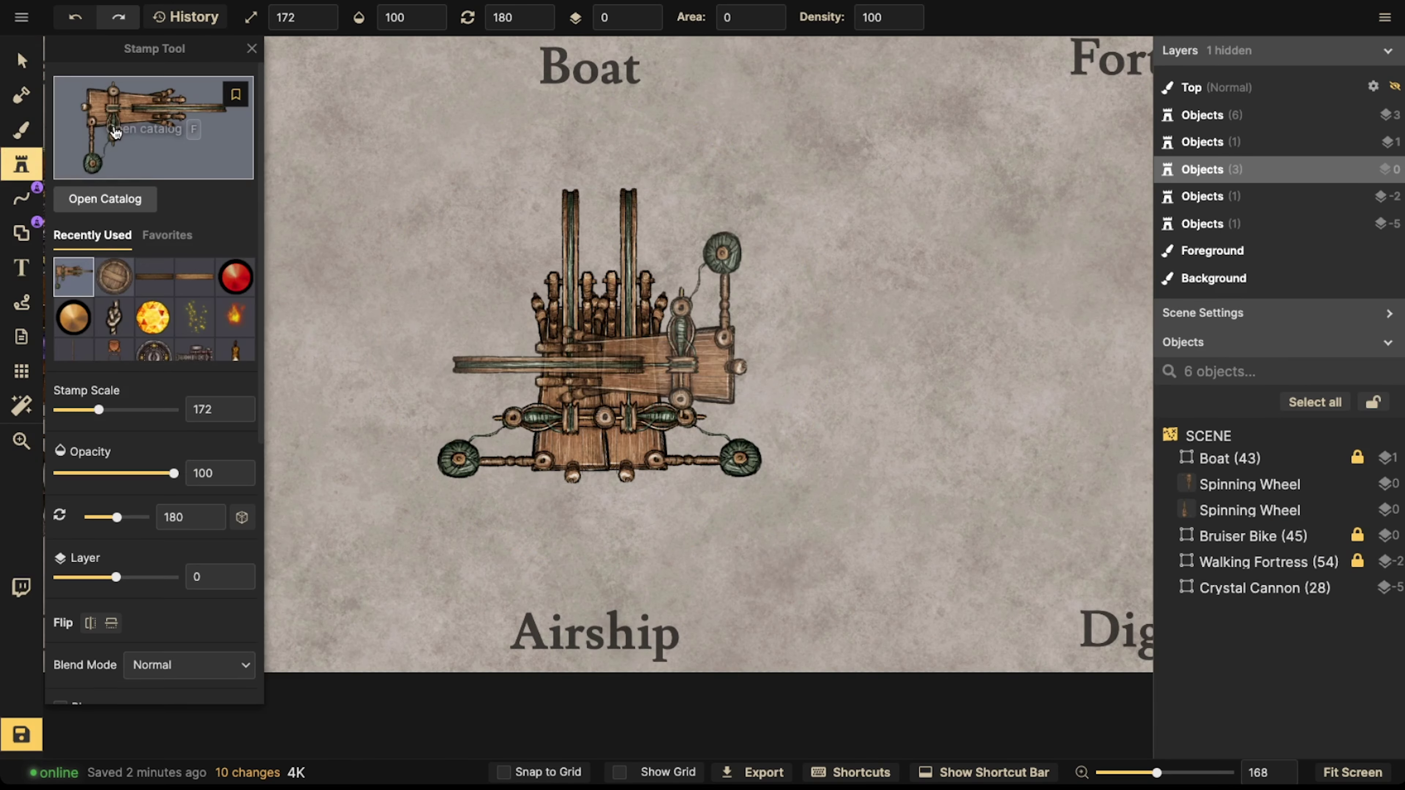
left_click(128, 128)
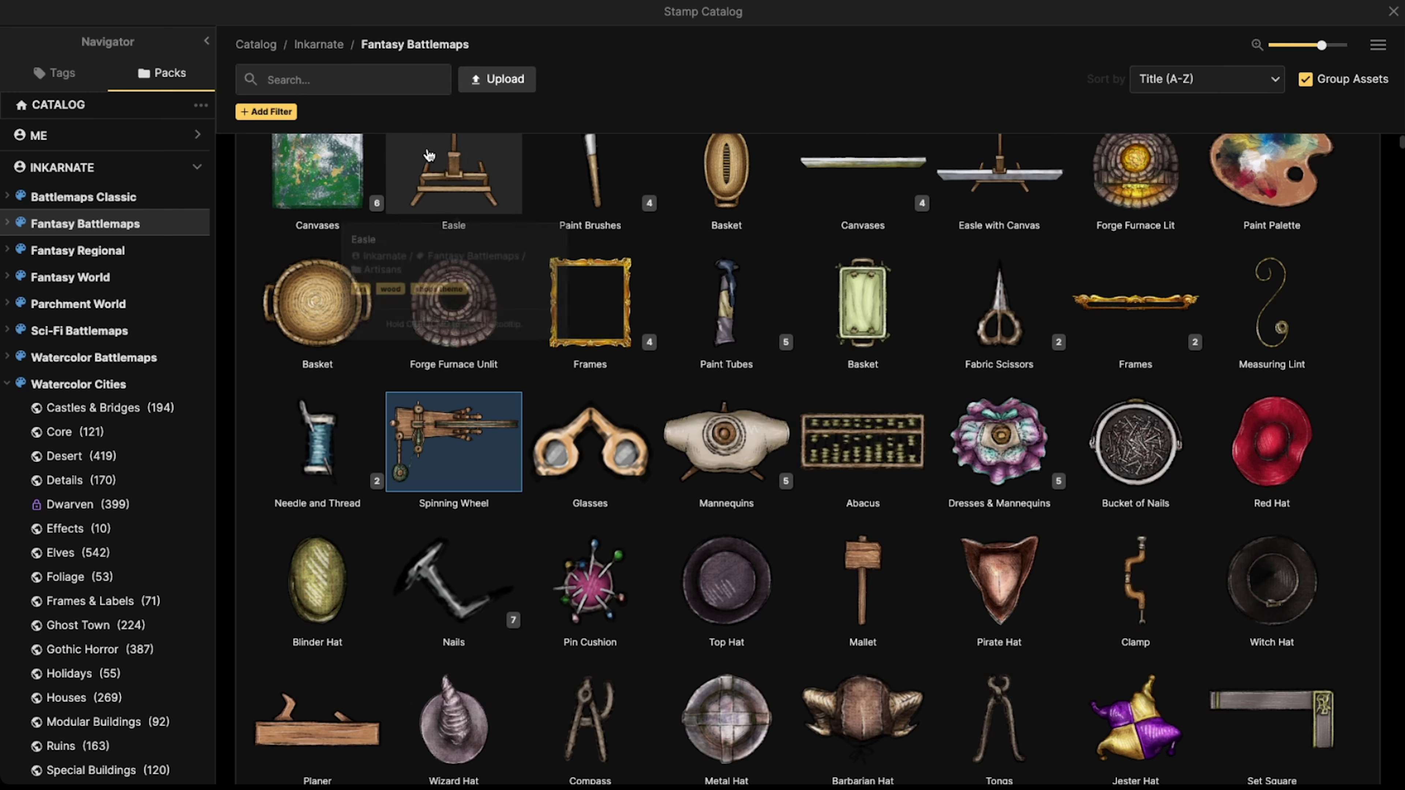
left_click(463, 166)
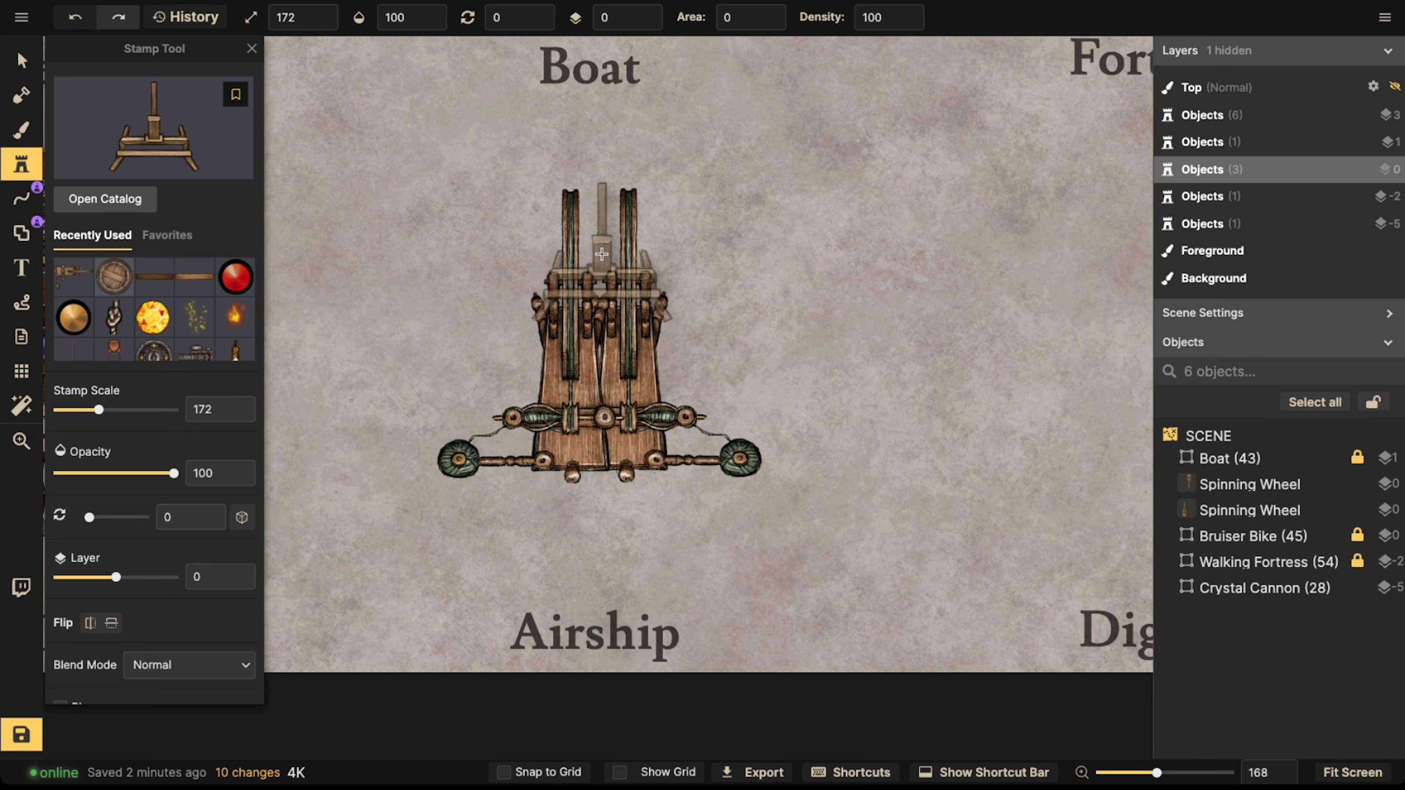
key("bracketright")
key("bracketright")
key("bracketright")
key("bracketright")
key("bracketright")
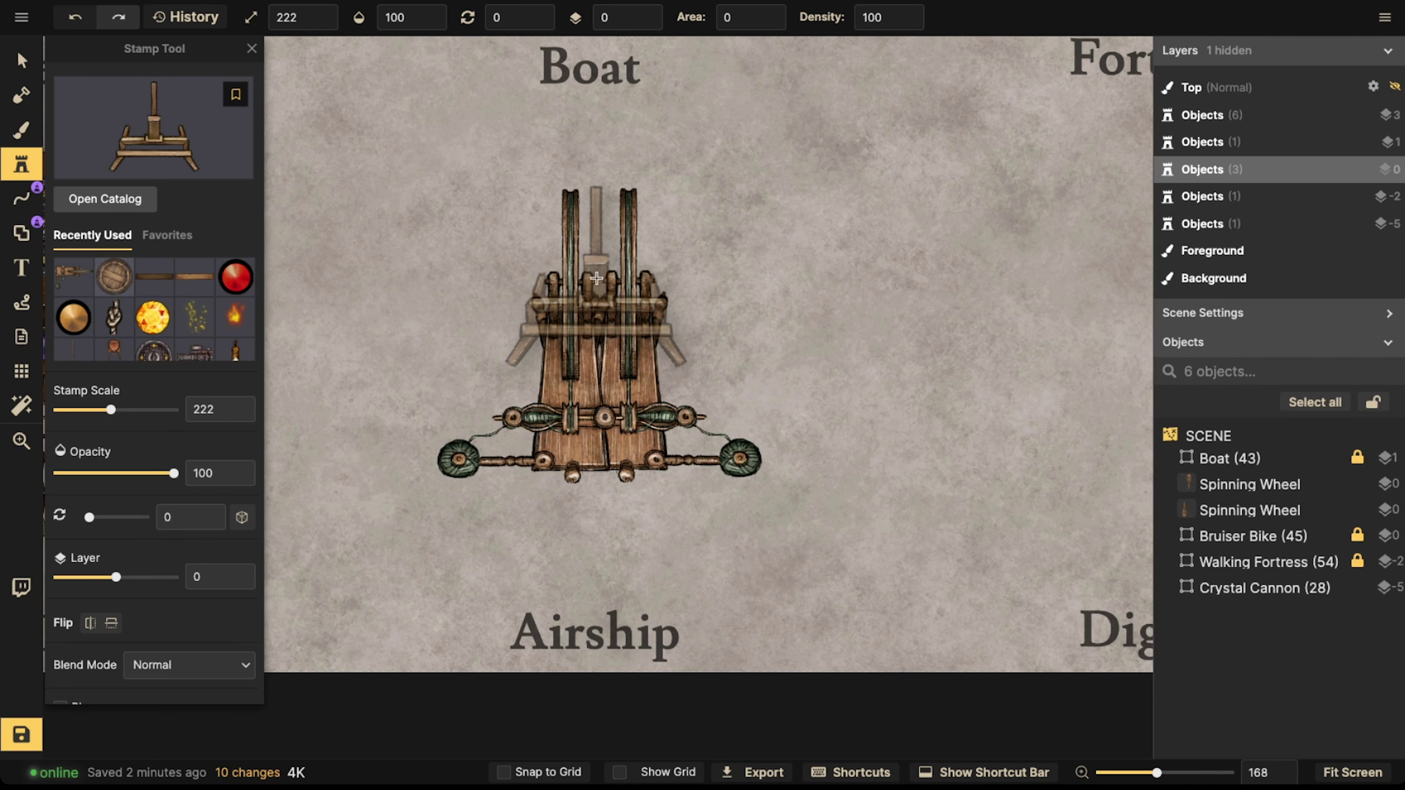
left_click(596, 278)
- Select the placed Easle stamp and set its shadow to None
left_click(33, 71)
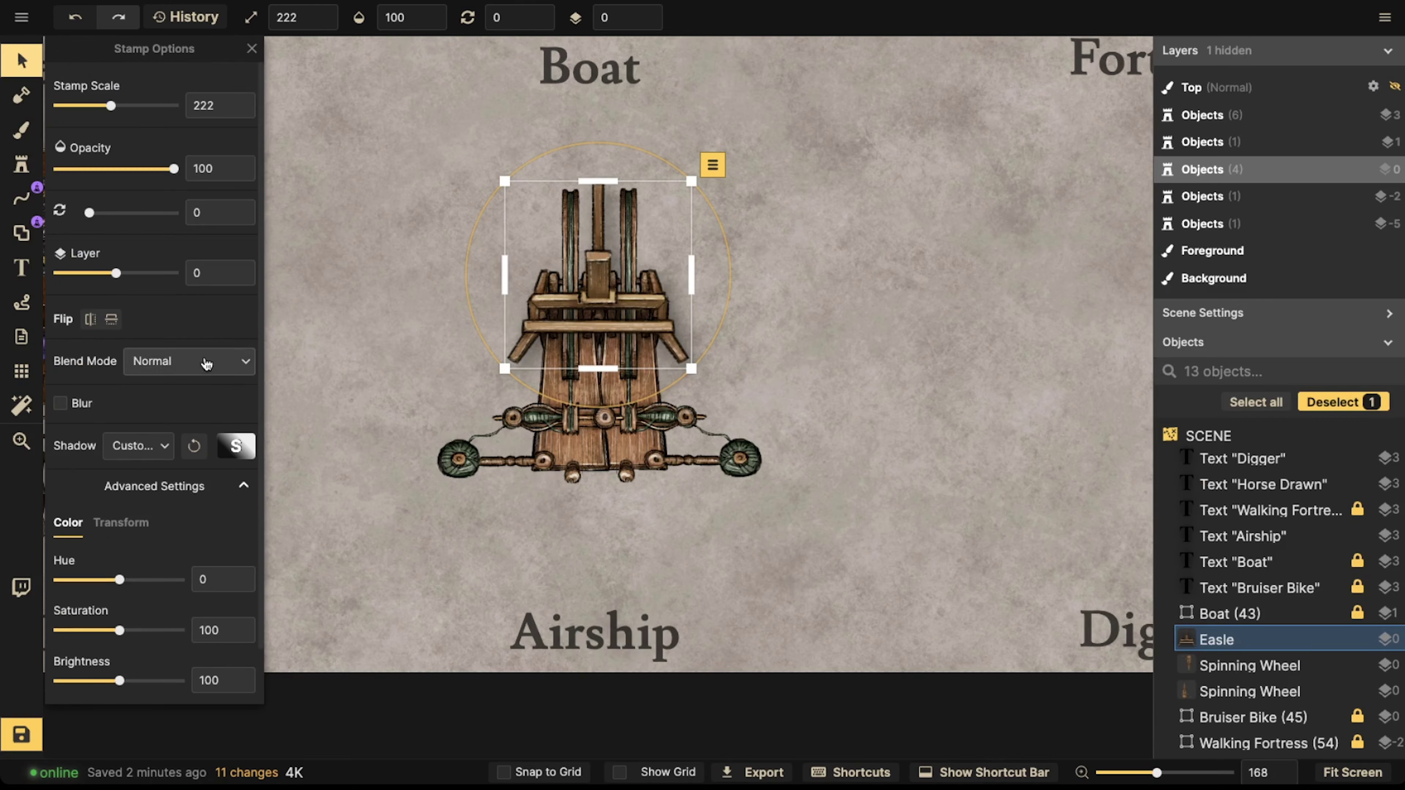
left_click(135, 445)
left_click(156, 483)
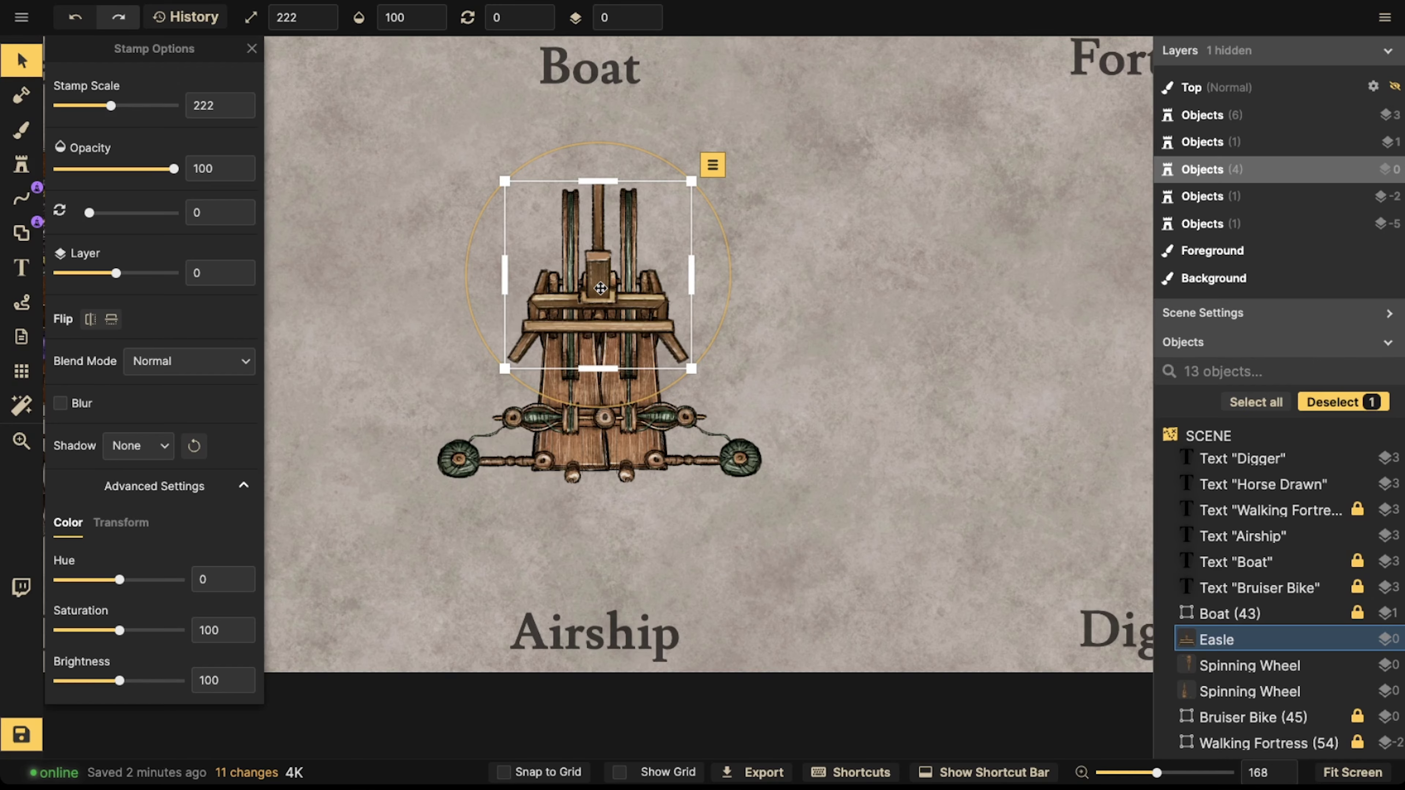
- Rotate the Easle to 180 degrees and move it up to the upper ends of the spinning wheels
scroll(601, 288, "down", 13)
scroll(601, 288, "up", 2)
left_click_drag(600, 289, 601, 220)
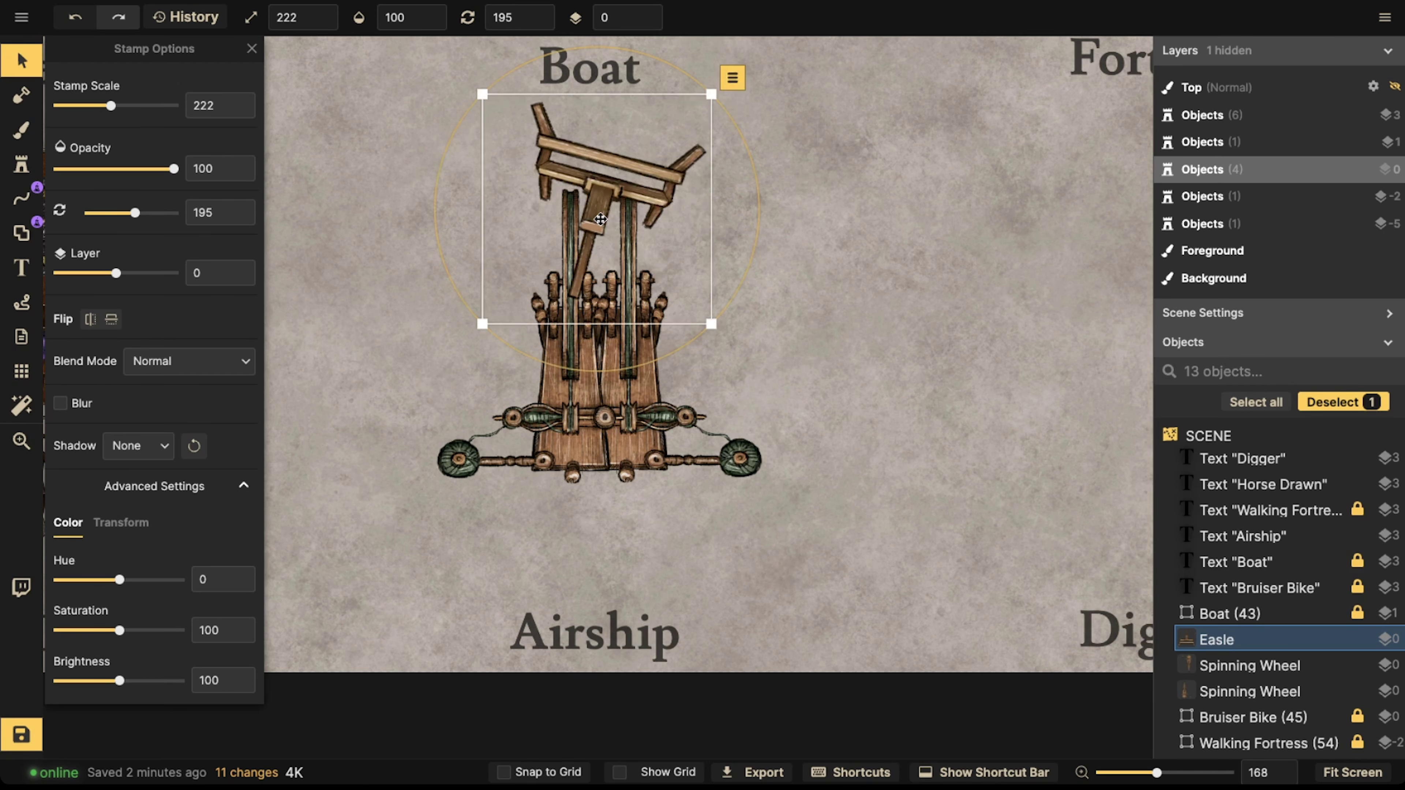
scroll(600, 219, "up", 1)
scroll(585, 206, "down", 2)
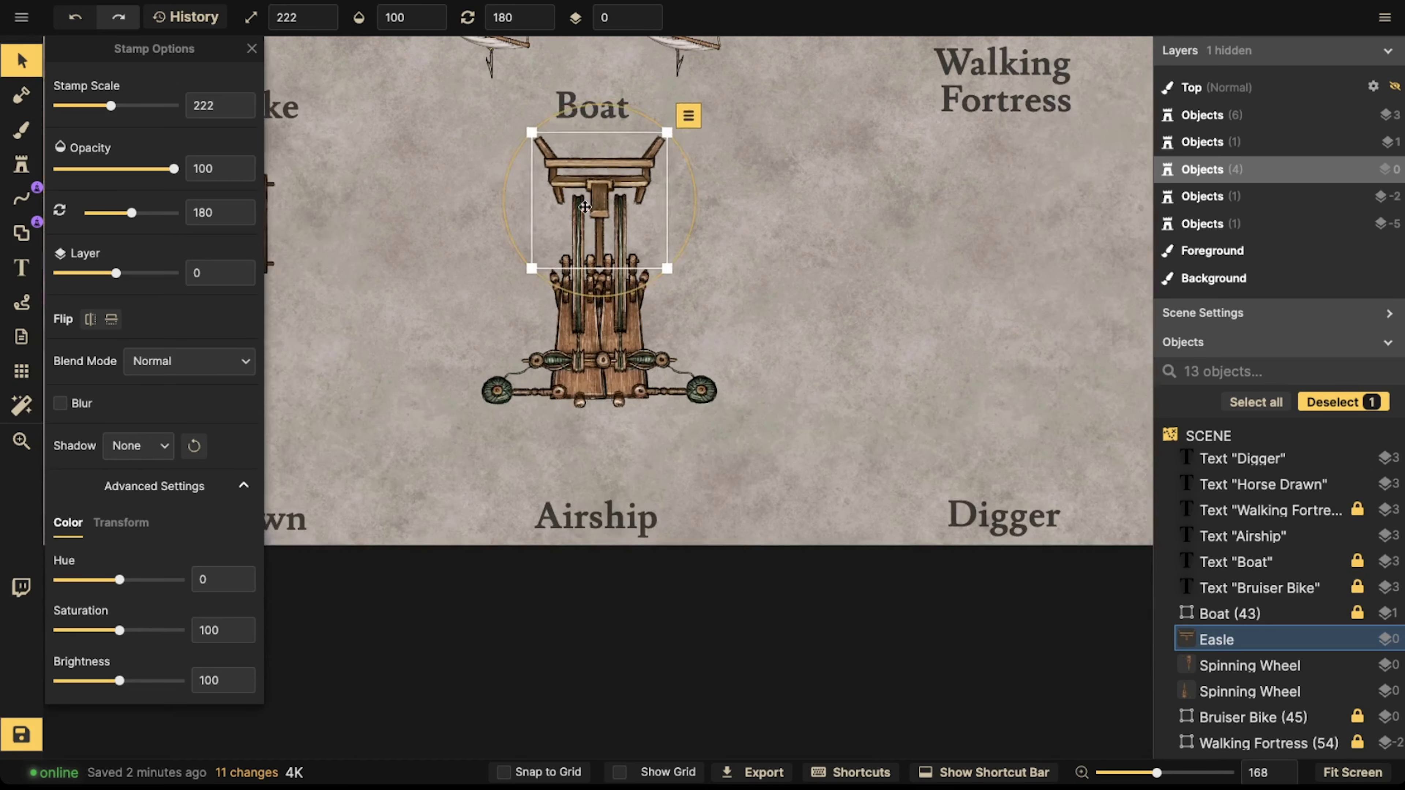
- Move the Easle and both Spinning Wheels down toward the Airship label, and reduce the Easle's scale to 189
left_click_drag(496, 169, 707, 377)
left_click_drag(599, 202, 595, 257)
key("Escape")
left_click(595, 249)
scroll(545, 245, "down", 2)
- Select the Easle and both Spinning Wheels together and nudge them slightly upward above the Airship label
left_click_drag(436, 223, 666, 442)
left_click_drag(634, 370, 629, 335)
key("Escape")
- Search the Fantasy Battlemaps stamp catalog for "wood" and expand all grouped assets in the results
left_click(21, 163)
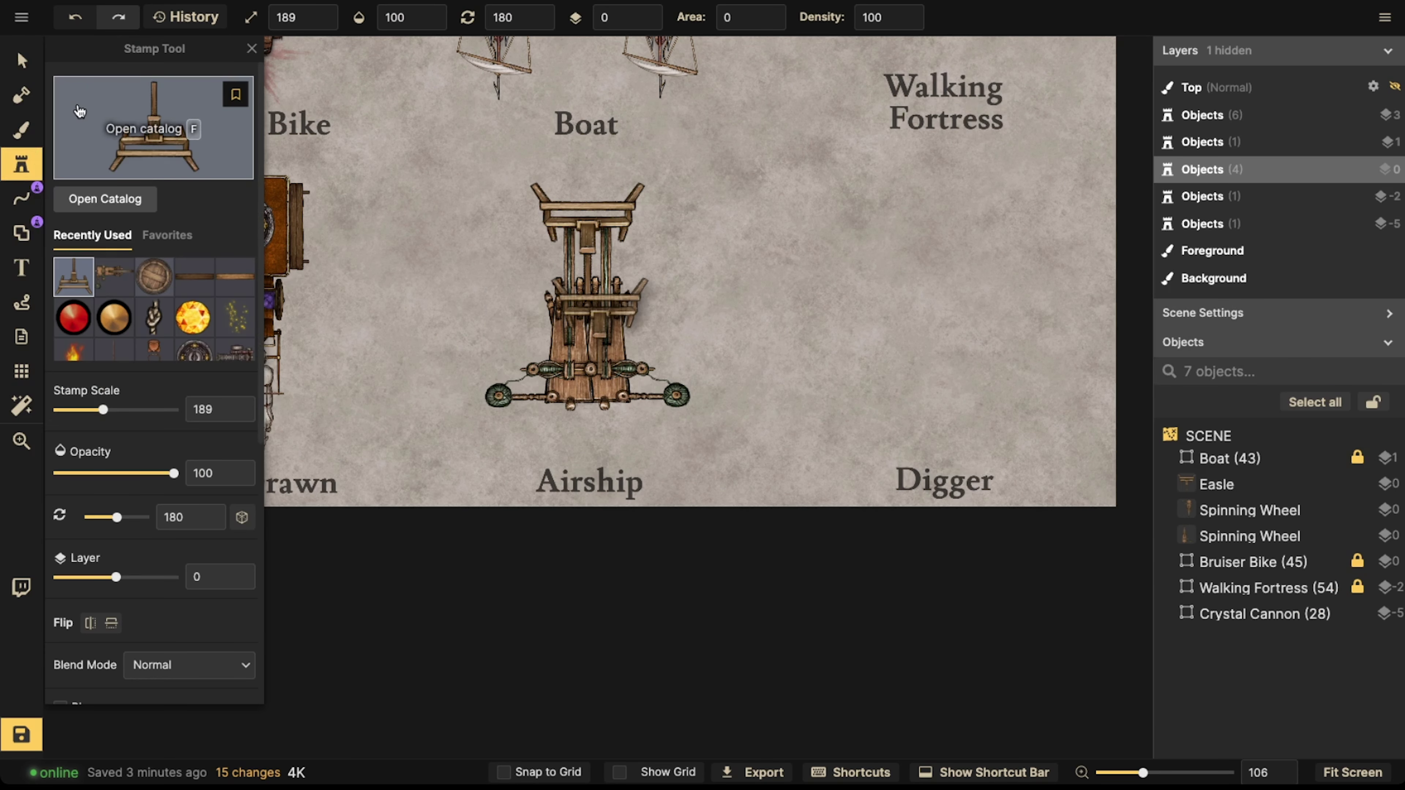
left_click(126, 195)
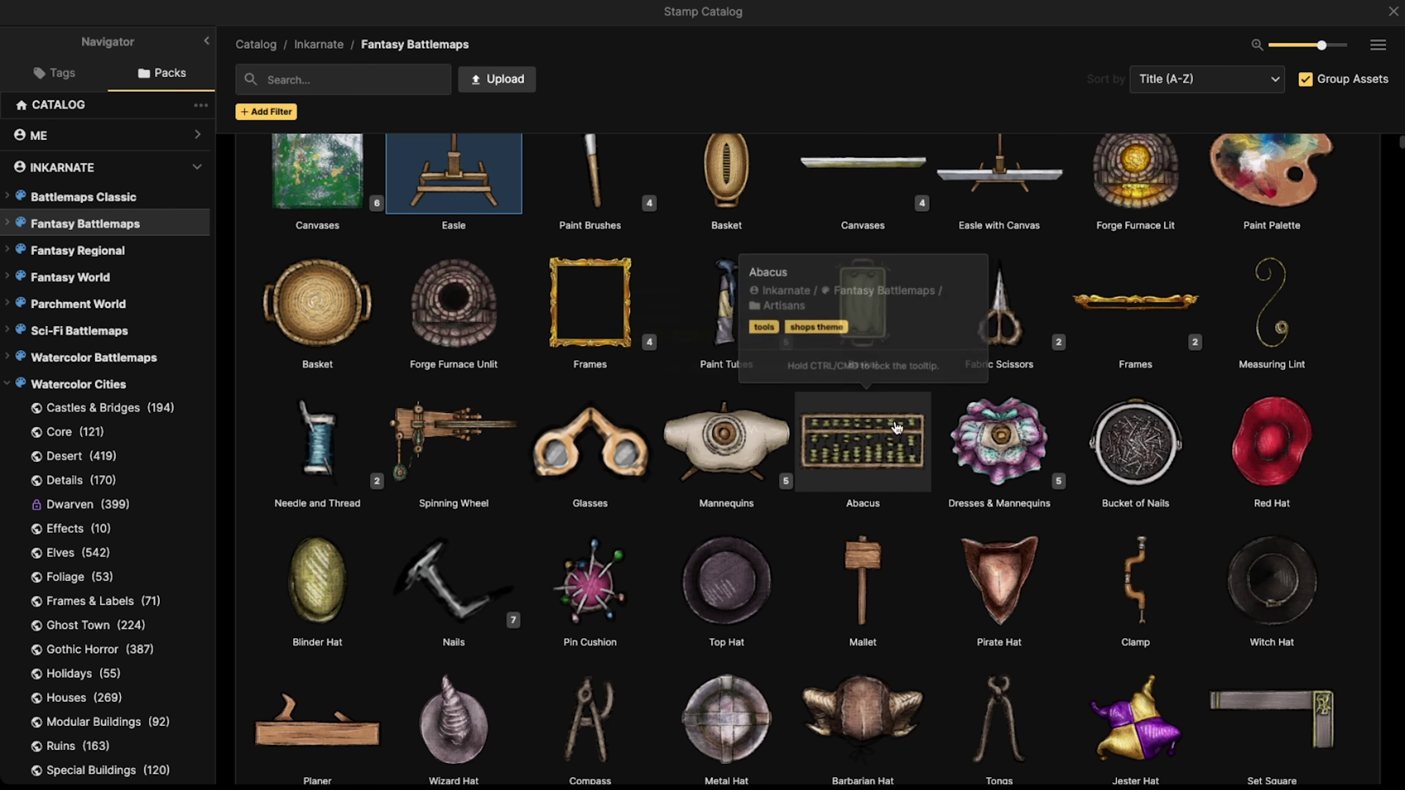
scroll(839, 432, "down", 9)
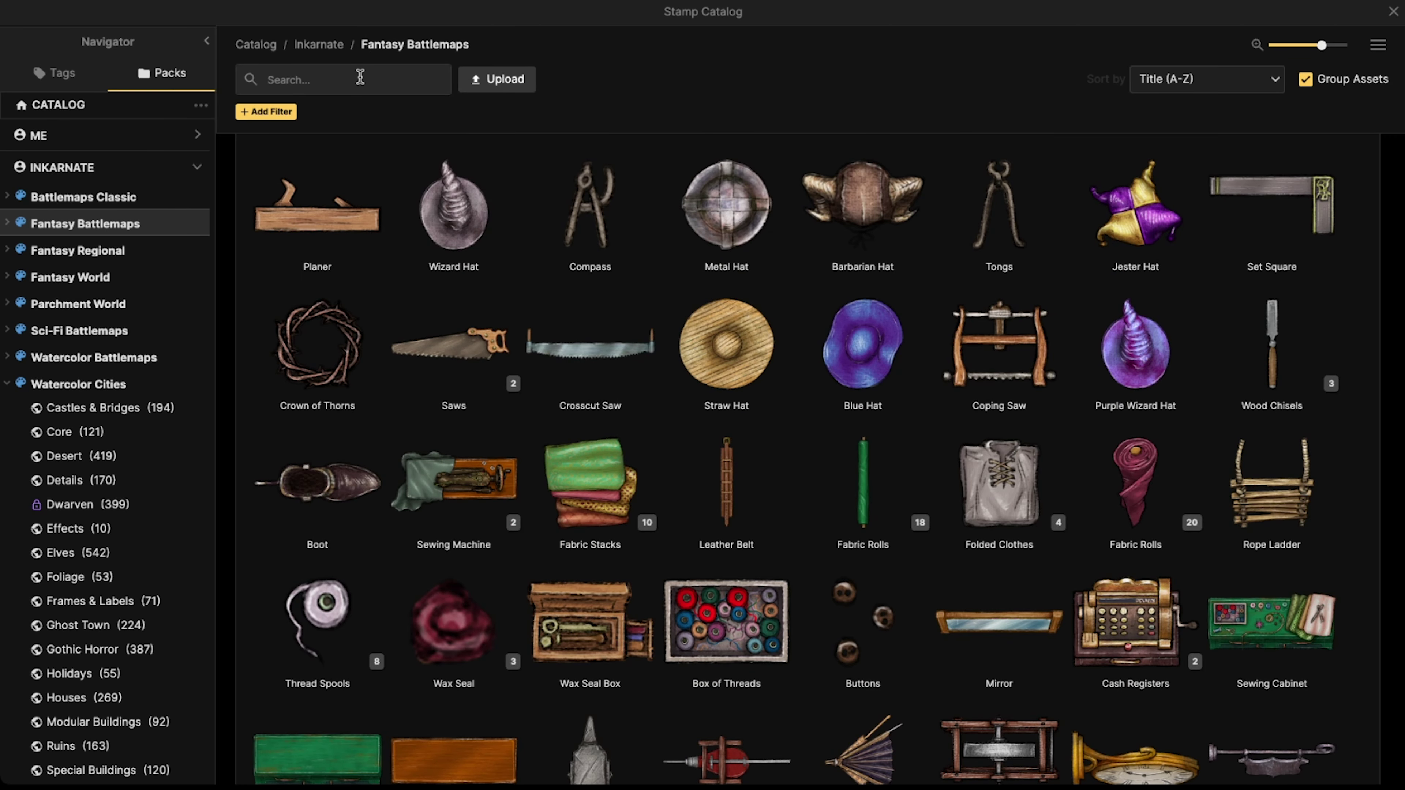
type("wood")
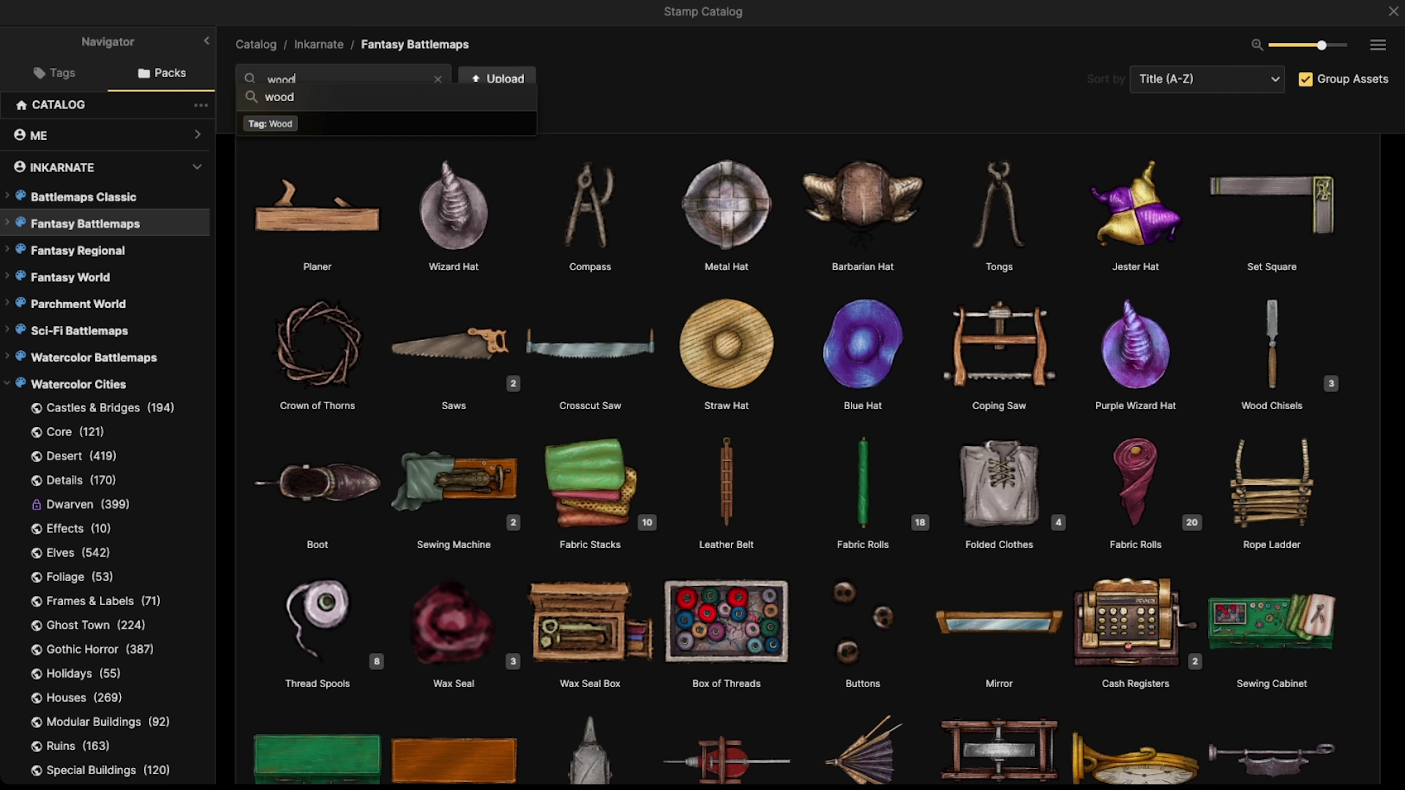
key("Return")
scroll(692, 288, "down", 8)
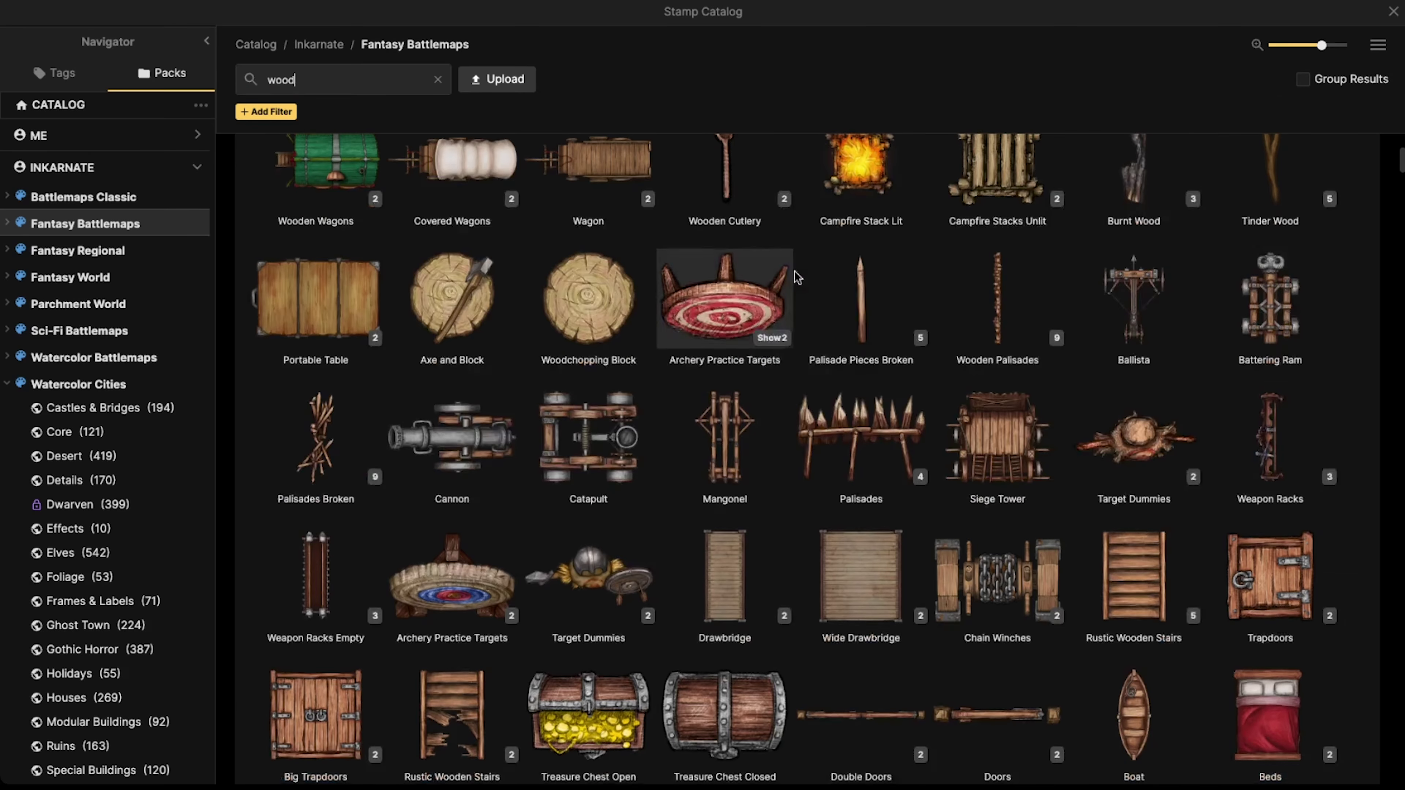
left_click(1378, 44)
left_click(1312, 103)
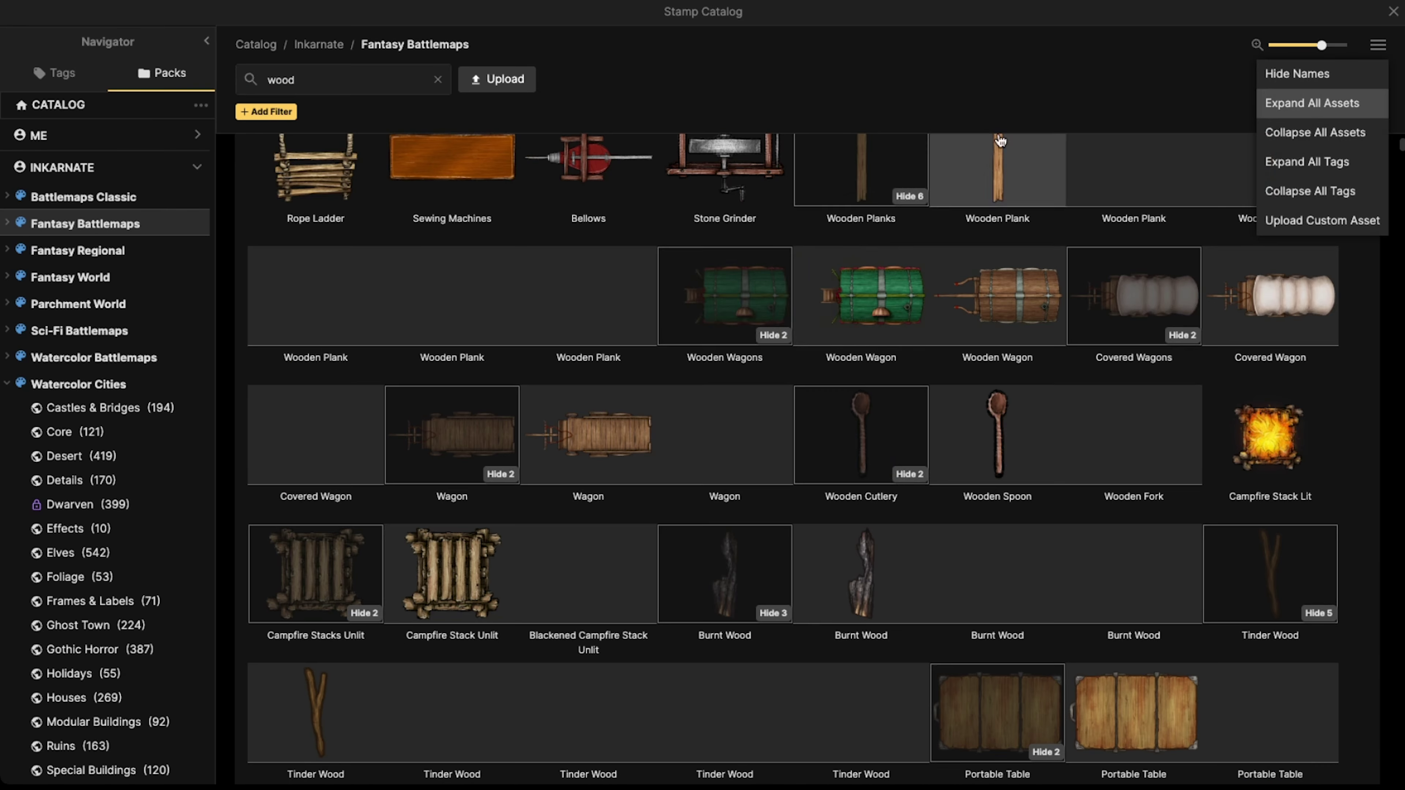
- Browse the wood stamps in the Fantasy Battlemaps catalog and pick the upright reddish Barrel stamp
scroll(633, 450, "down", 2)
scroll(635, 448, "down", 20)
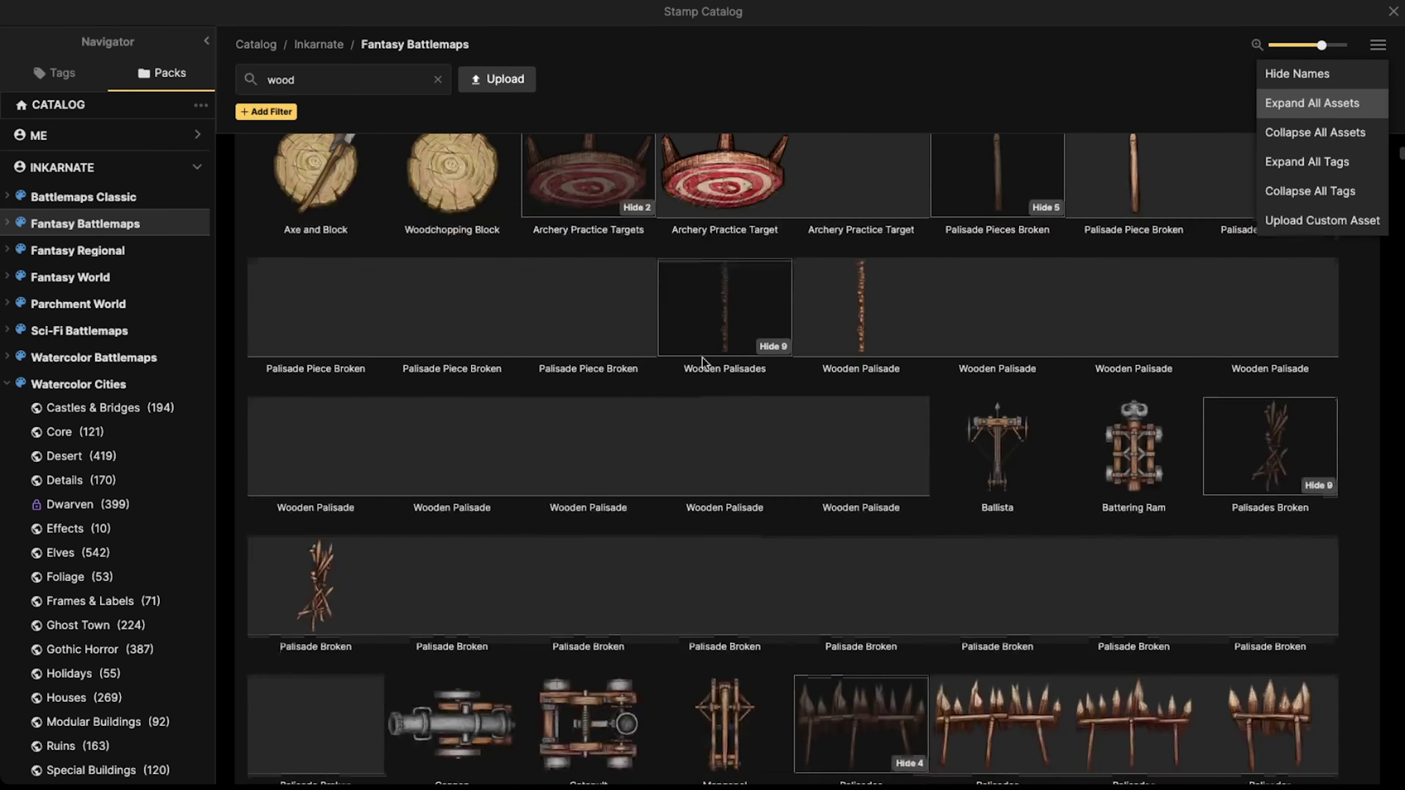
scroll(742, 375, "down", 6)
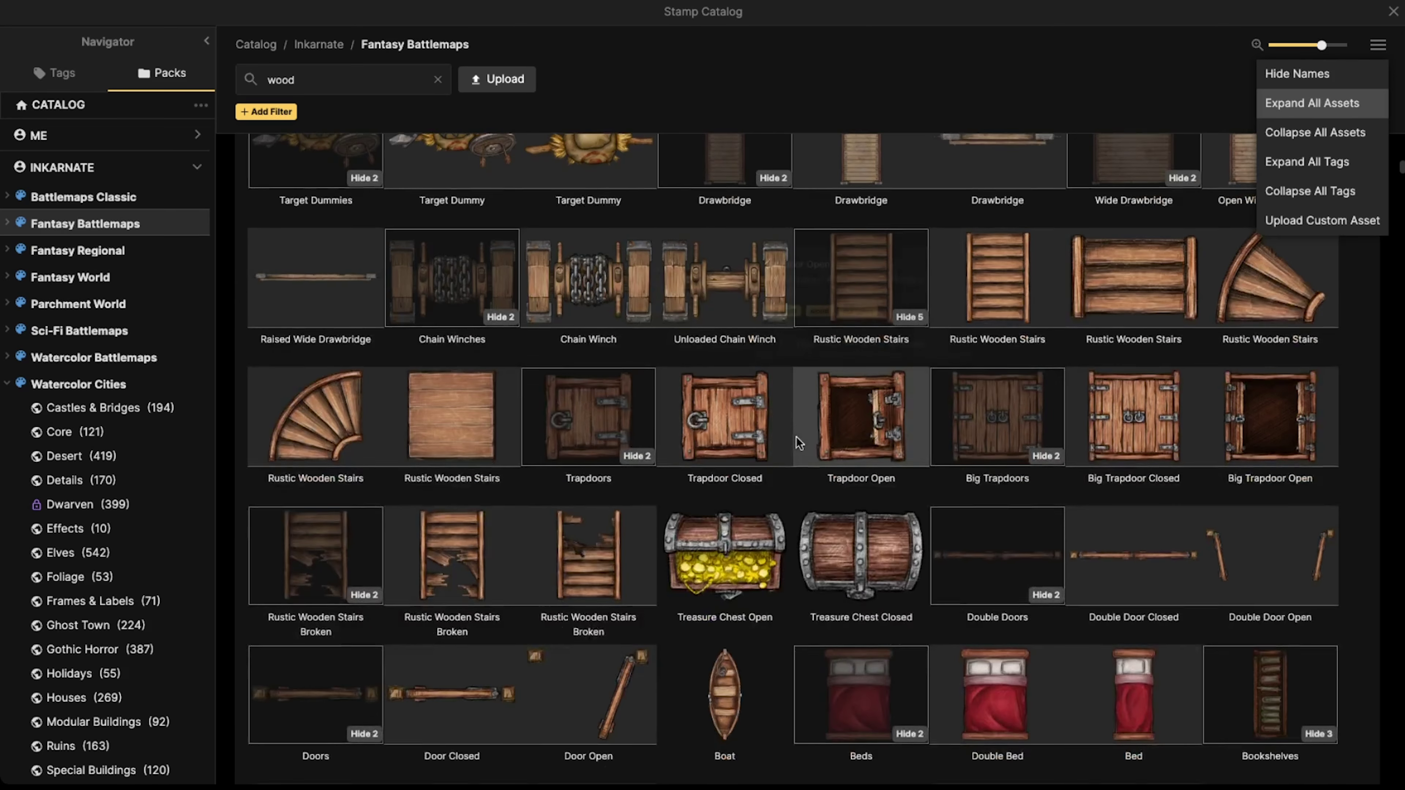
scroll(796, 438, "down", 3)
mouse_move(681, 469)
scroll(682, 465, "down", 18)
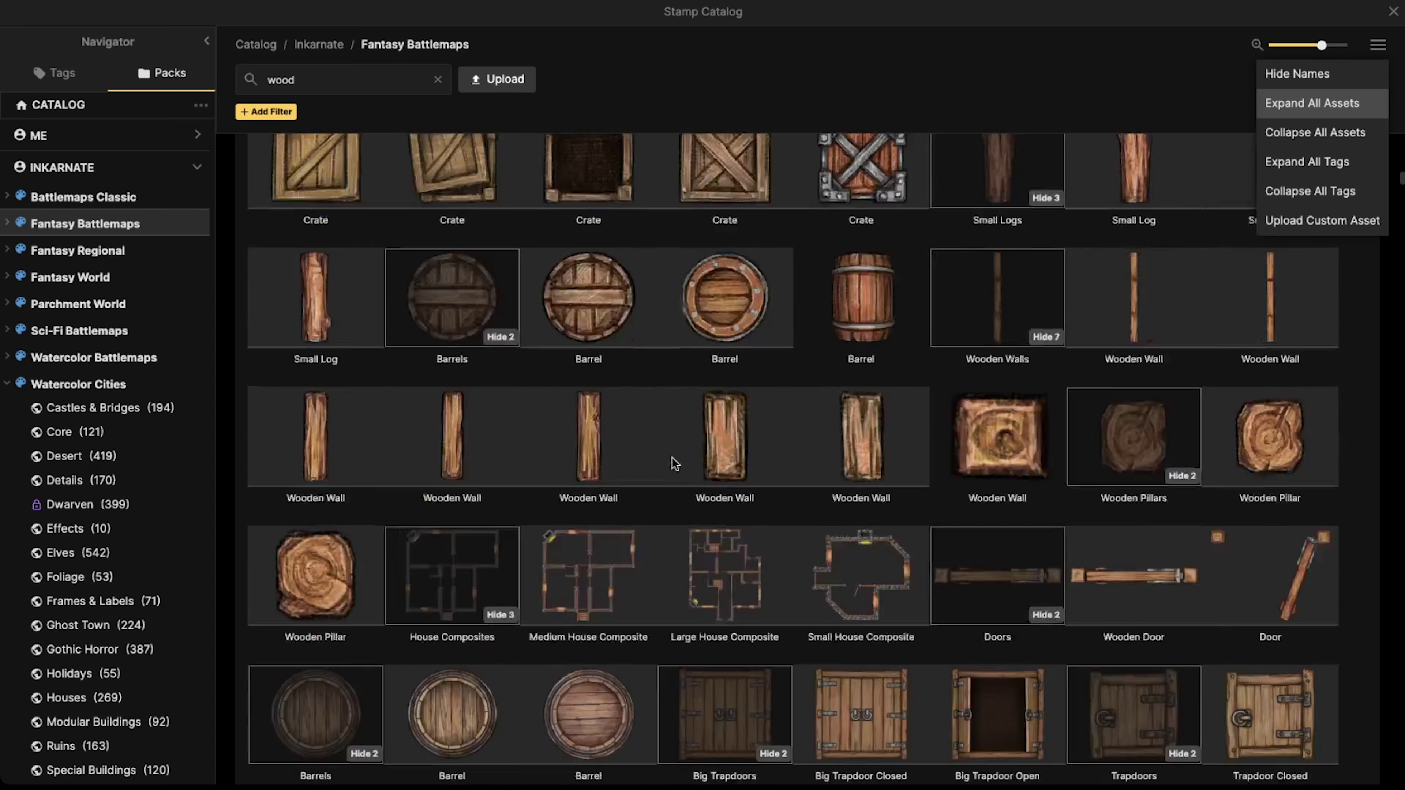
scroll(682, 462, "up", 7)
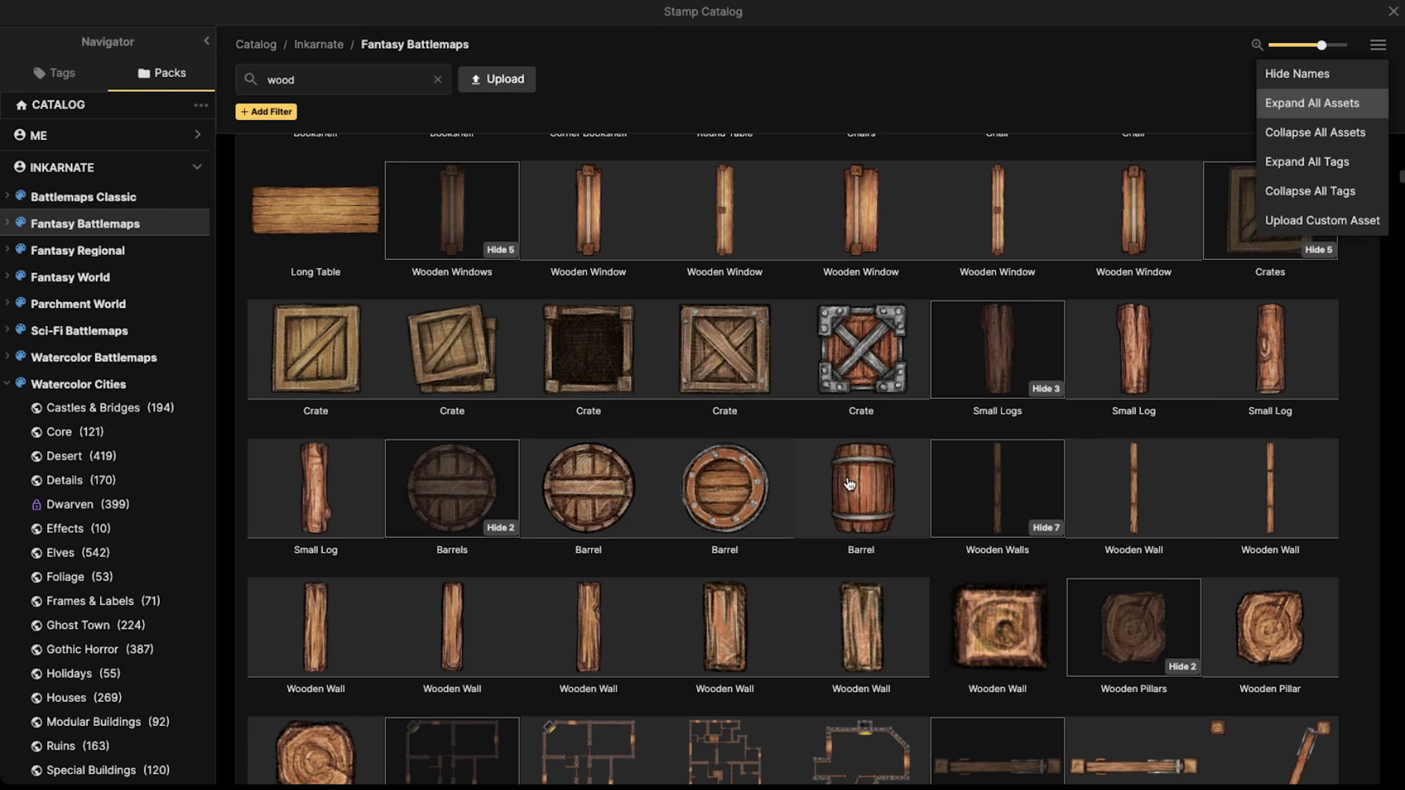
left_click(681, 459)
- Place the reddish barrel at scale 159 and move it onto the centre of the frame above the Airship label
scroll(434, 340, "down", 6)
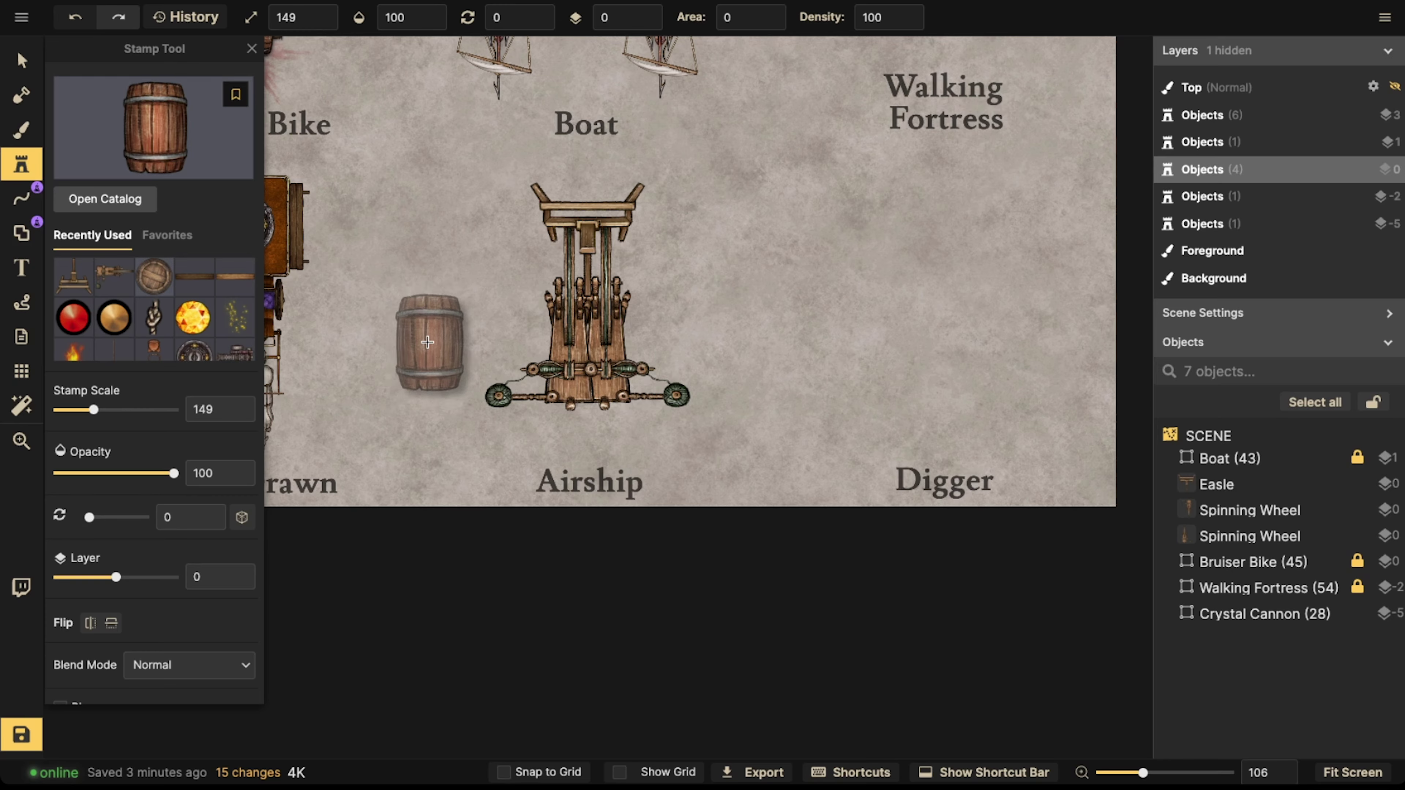
left_click(514, 318)
left_click(34, 67)
left_click(513, 318)
left_click_drag(544, 361, 551, 370)
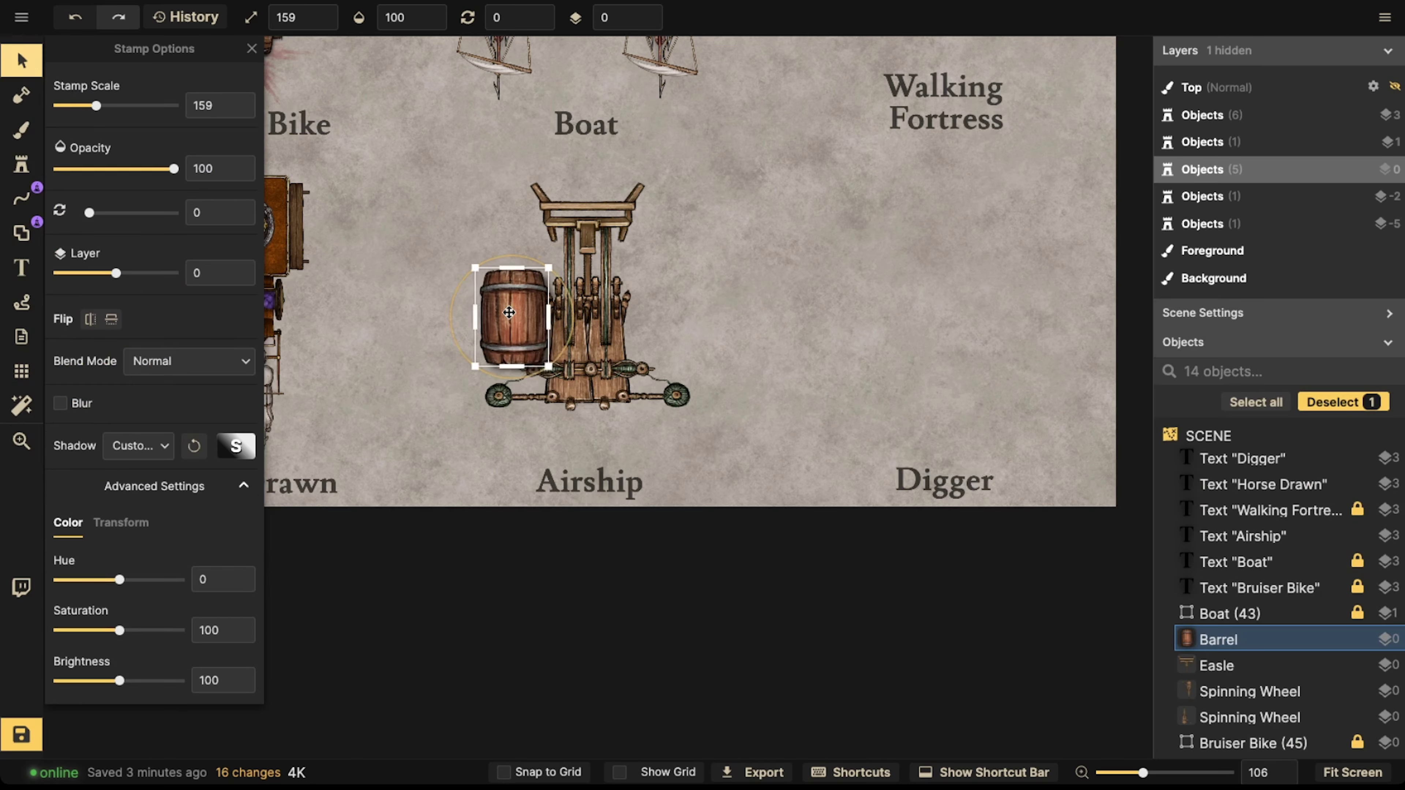
left_click_drag(512, 317, 583, 335)
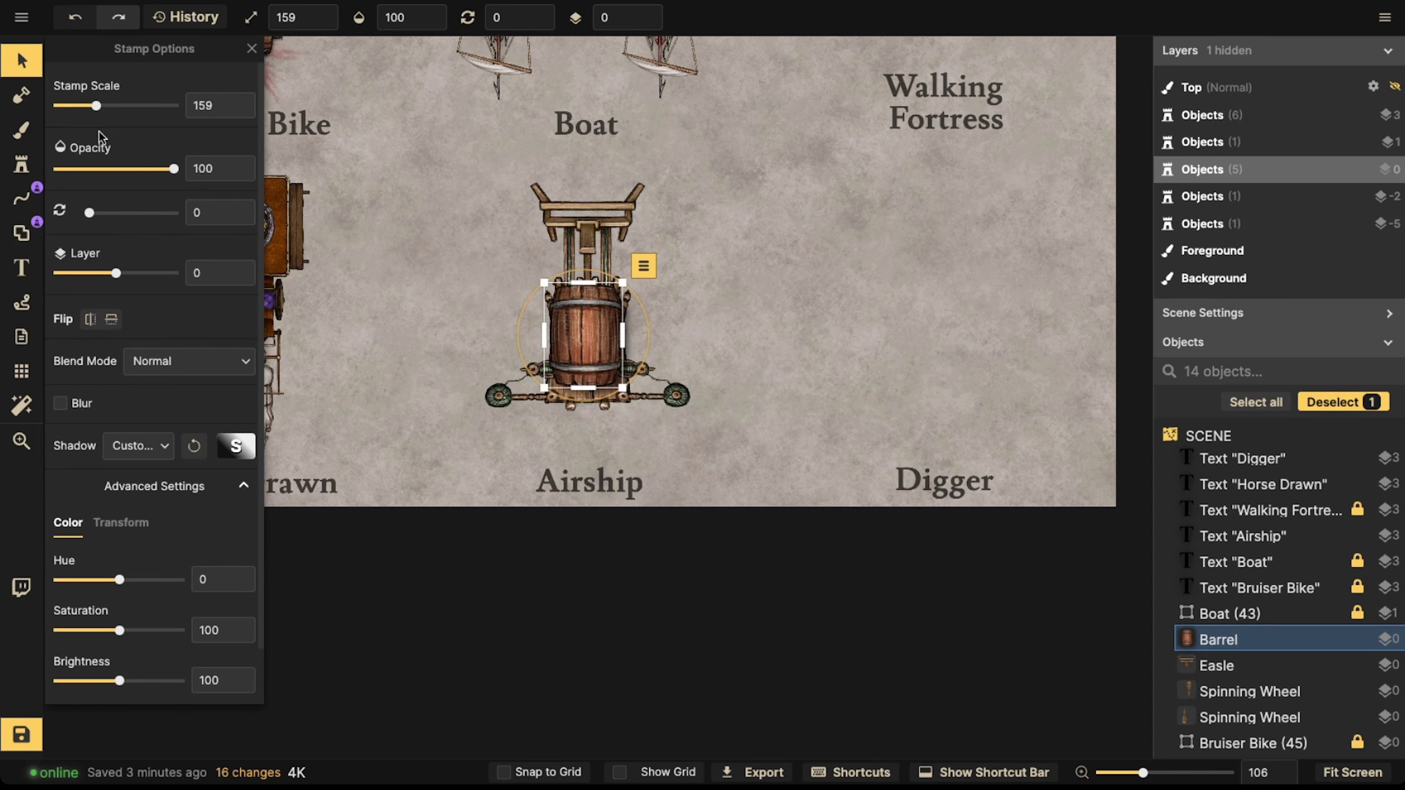
- Set the reddish barrel's shadow to None
left_click(30, 71)
left_click(30, 71)
left_click(143, 453)
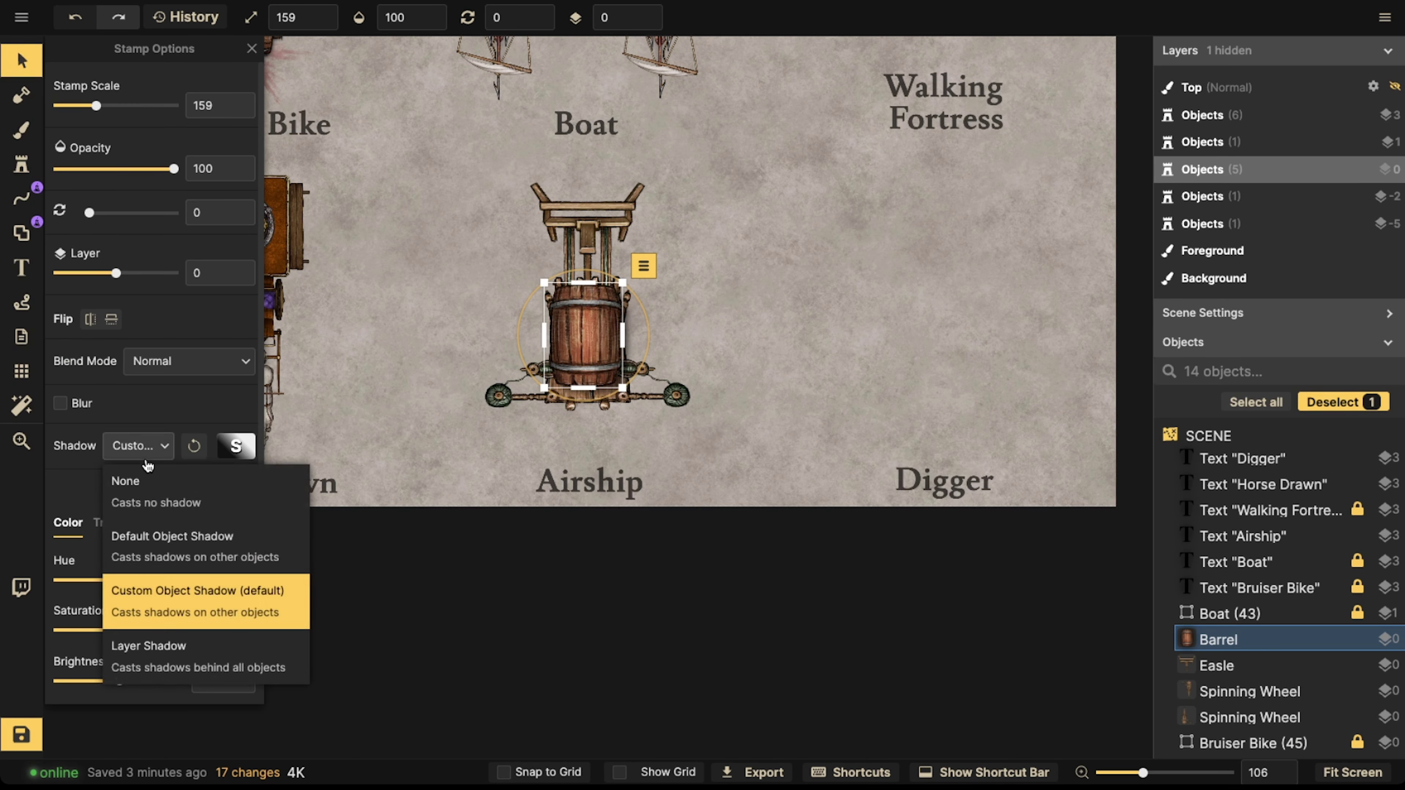
left_click(131, 489)
- Reduce the reddish barrel to scale 139 and move it off the Airship frame onto the empty ground to its right
left_click_drag(622, 388, 625, 391)
left_click_drag(591, 335, 592, 391)
scroll(593, 379, "down", 4)
scroll(593, 378, "down", 2)
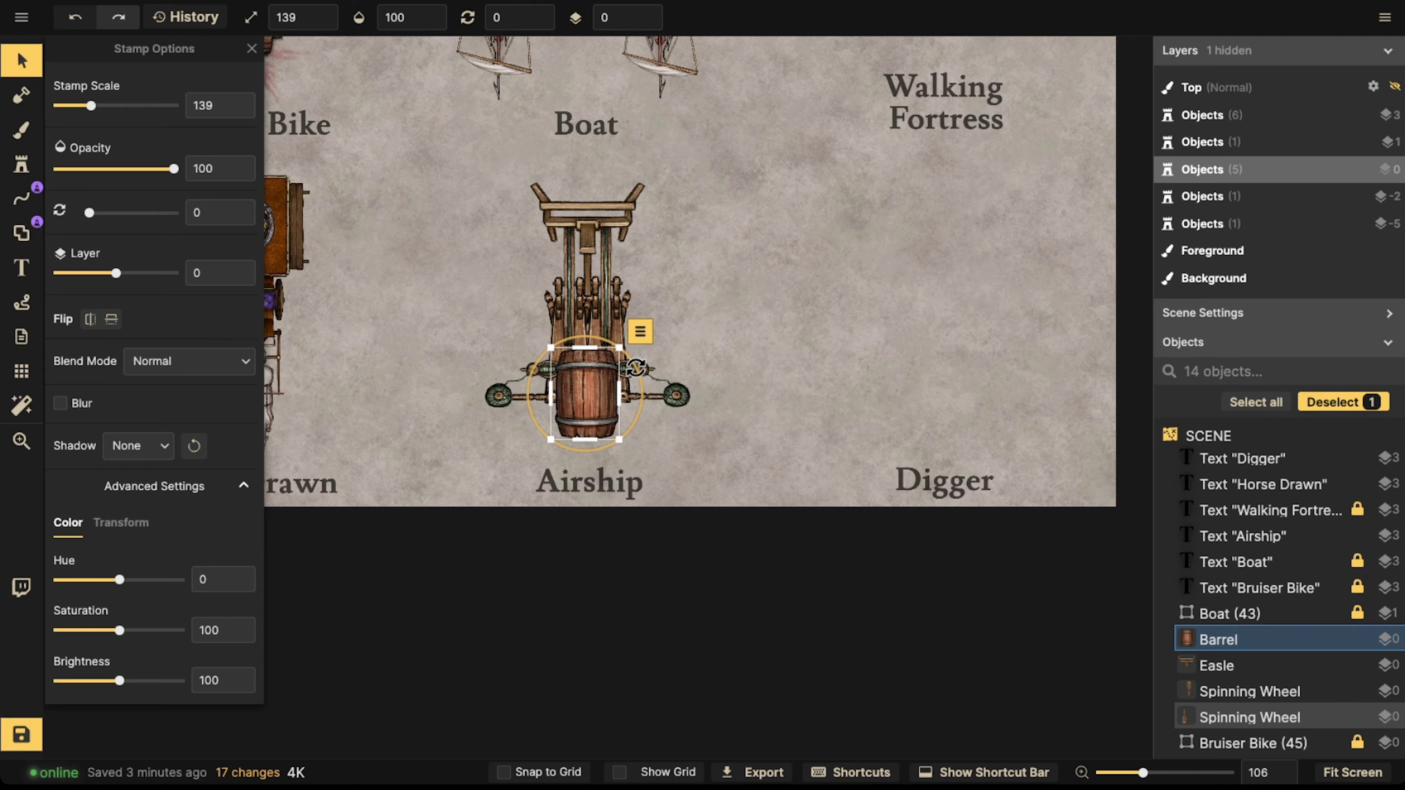
left_click_drag(605, 390, 751, 349)
- Search the Fantasy Battlemaps stamp catalog for "barrel"
left_click(21, 164)
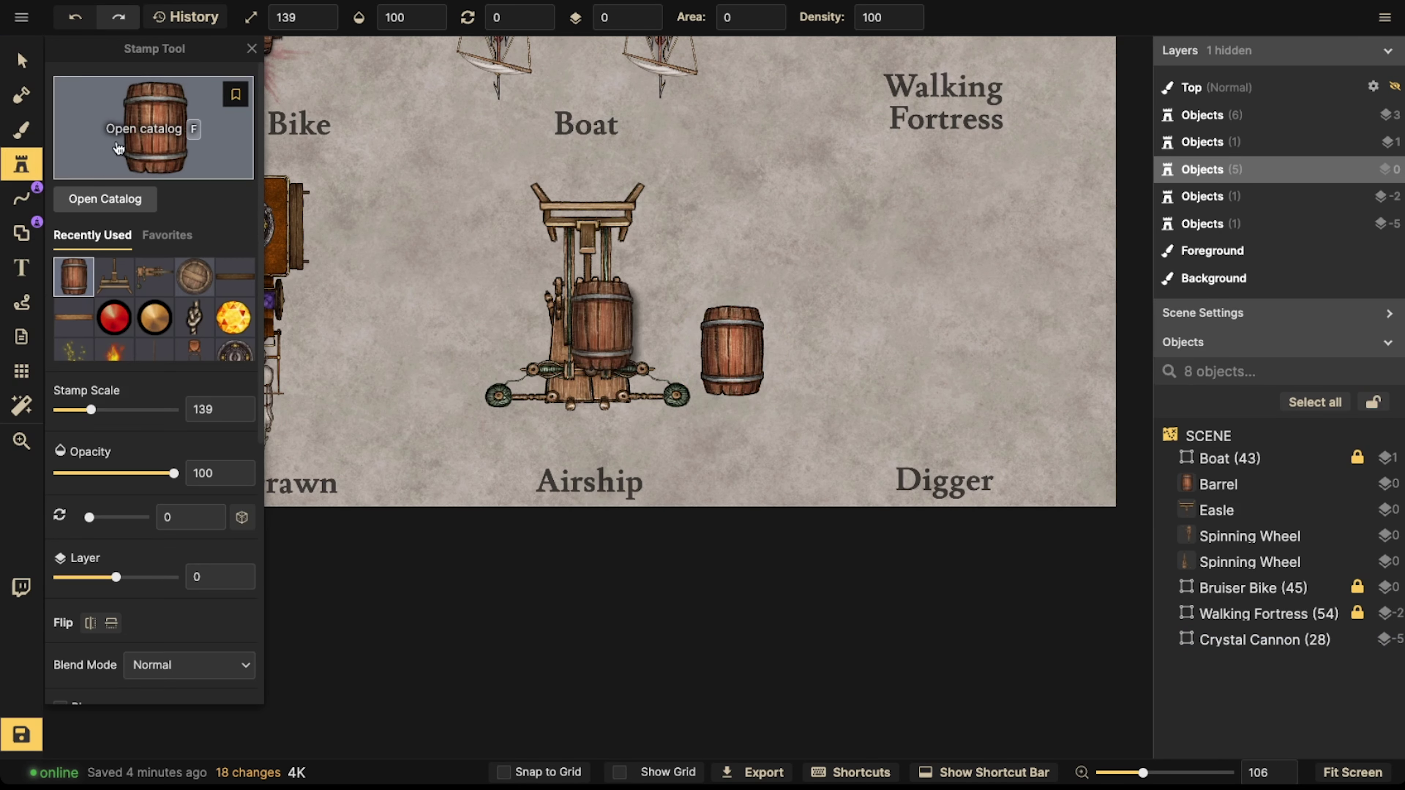
key("f")
scroll(669, 341, "down", 12)
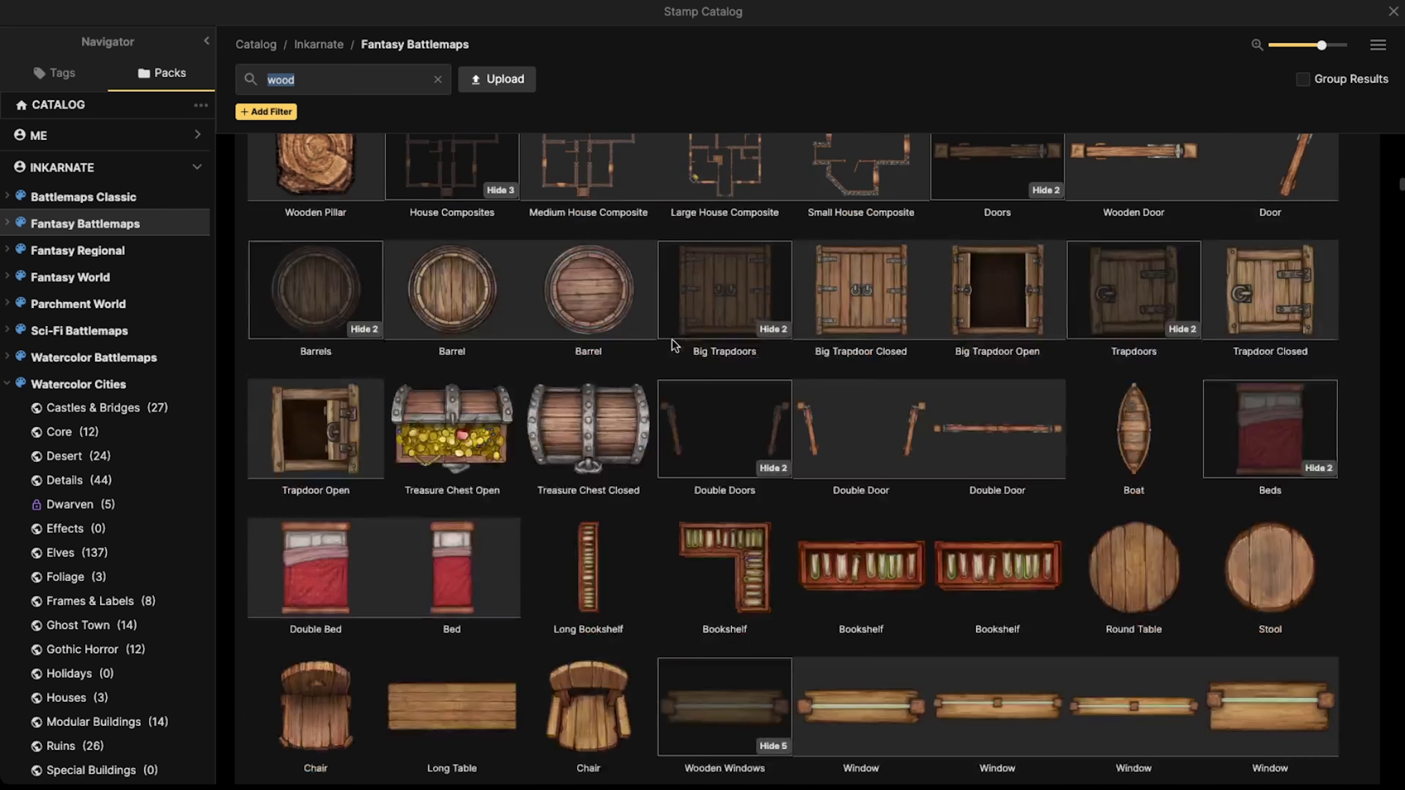
scroll(665, 346, "down", 5)
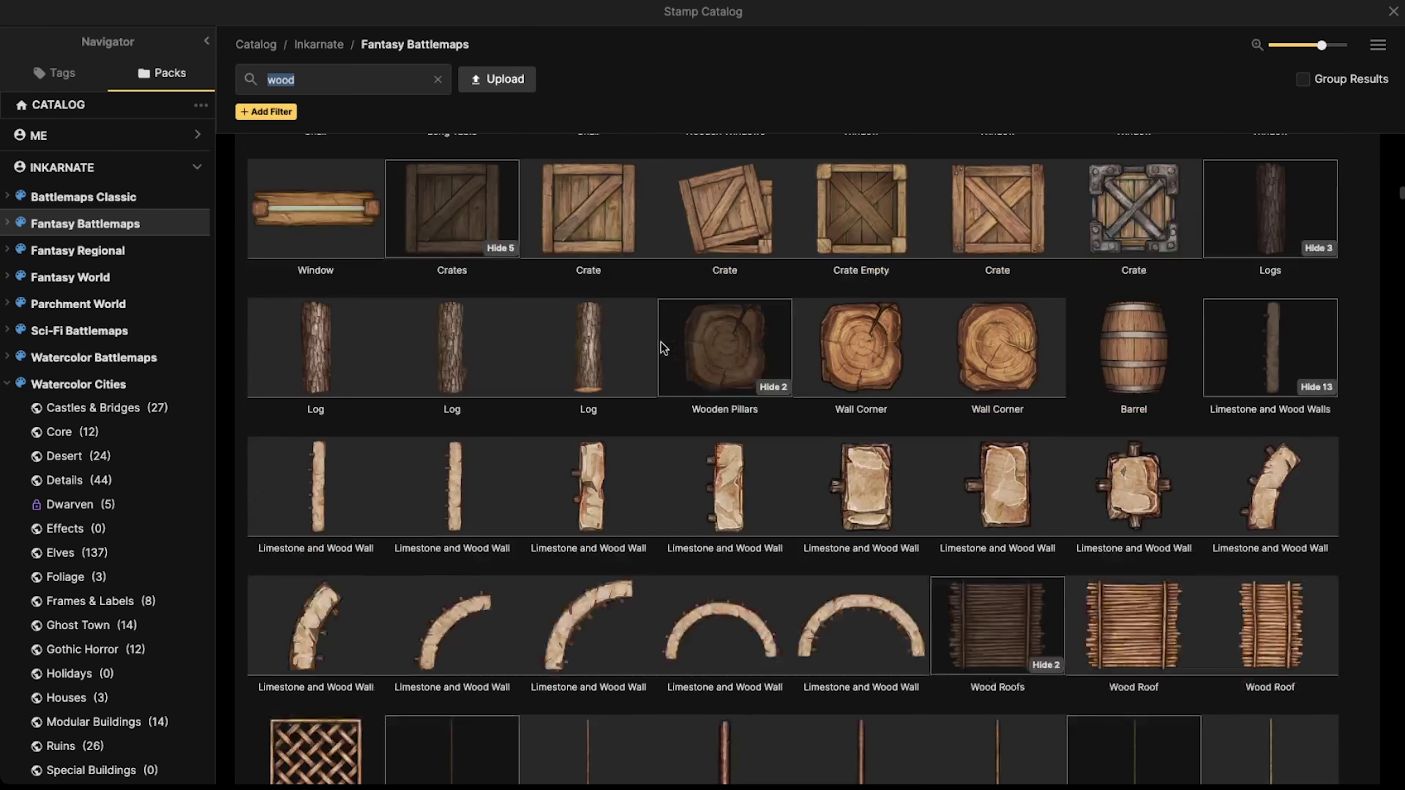
left_click(328, 76)
key("BackSpace")
key("BackSpace")
key("BackSpace")
key("BackSpace")
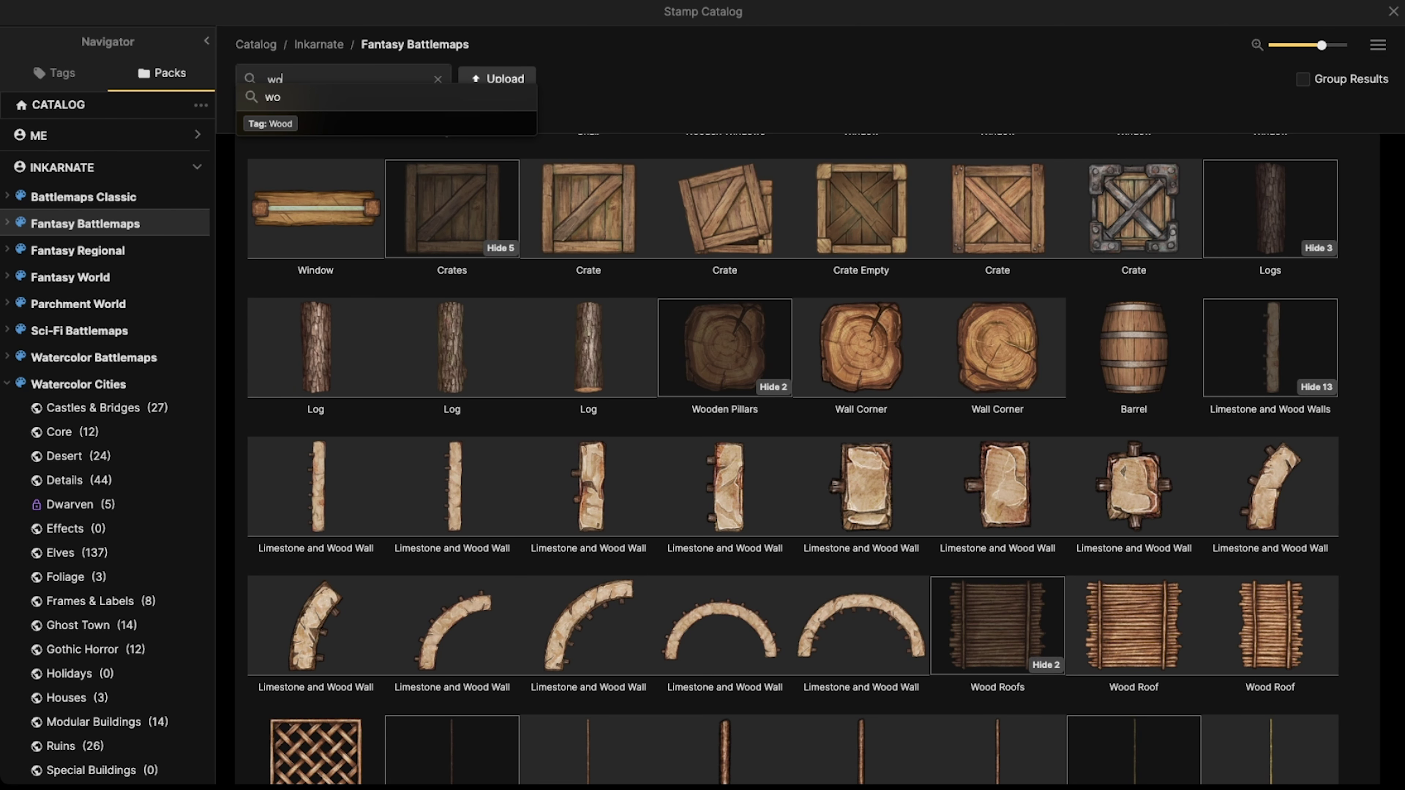
type("barrel")
left_click(457, 98)
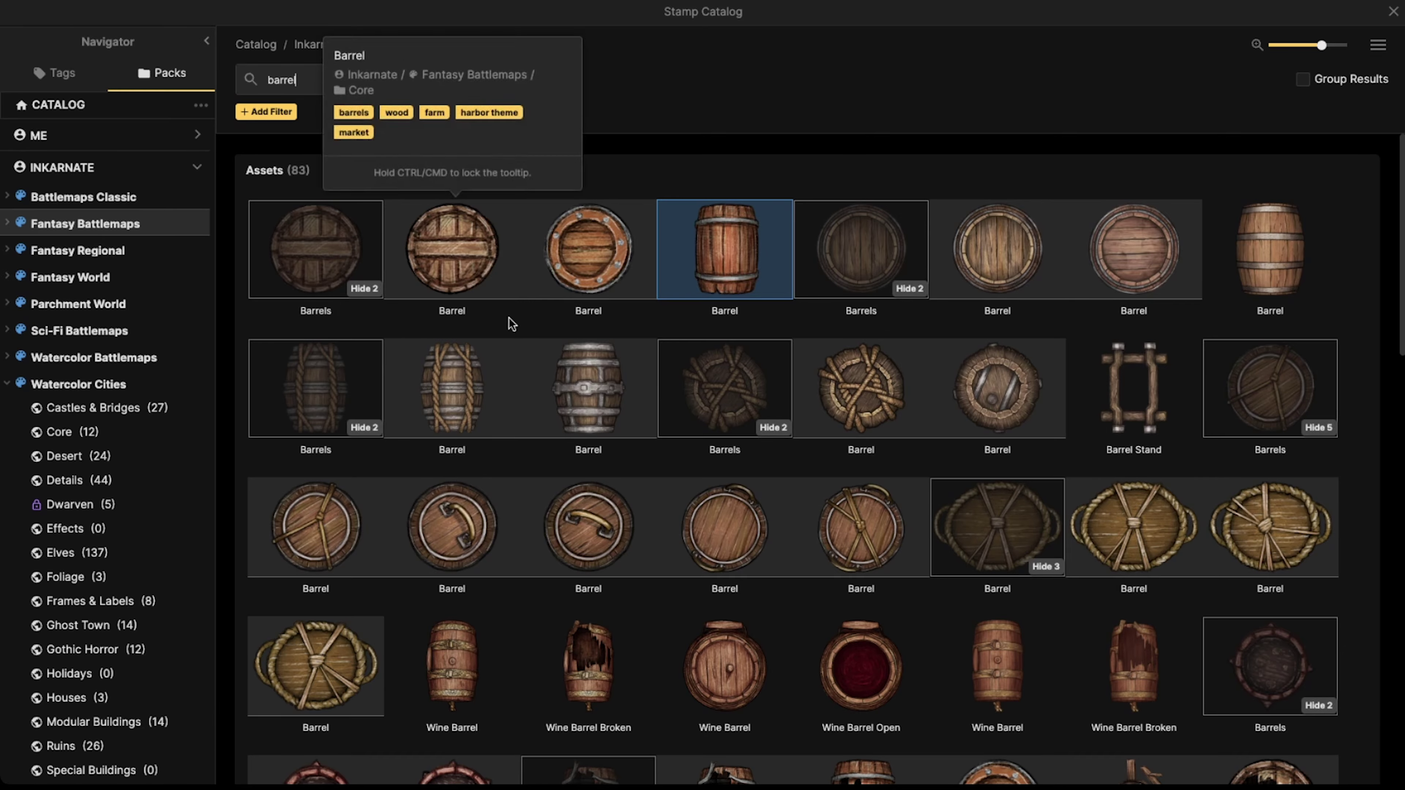
- Choose the plain light-brown Barrel stamp from Core (revised) and place it just above the reddish barrel
mouse_move(456, 398)
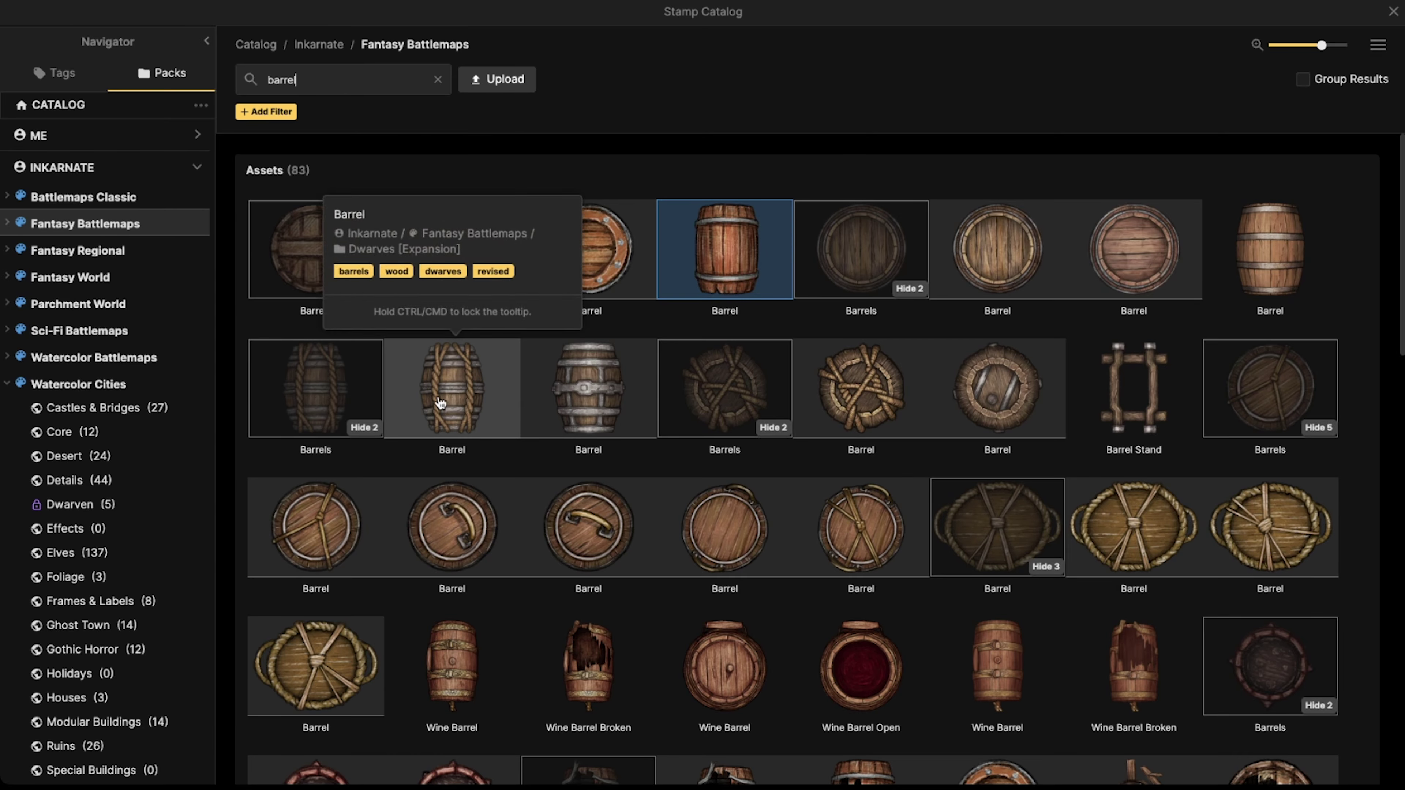
mouse_move(593, 405)
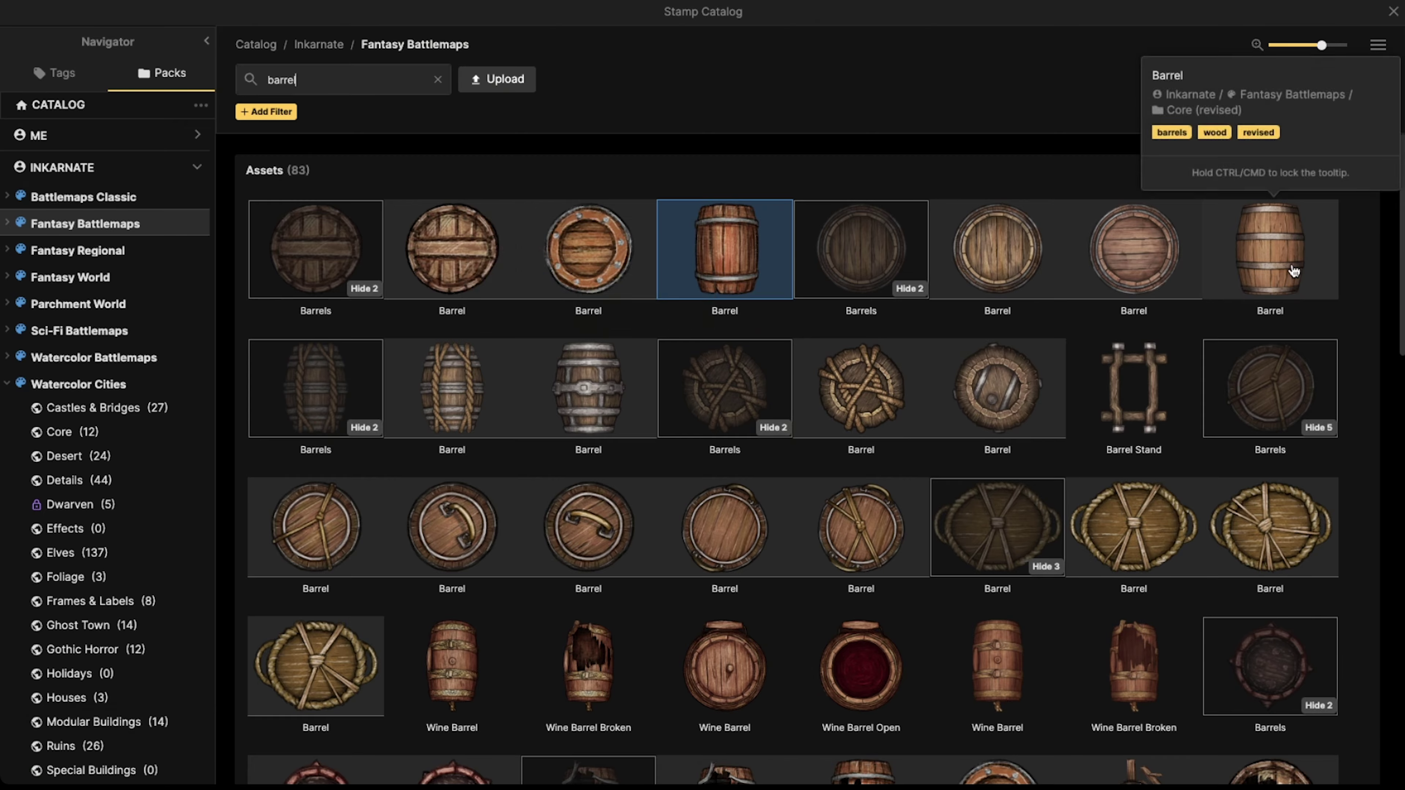
left_click(1291, 276)
left_click(736, 247)
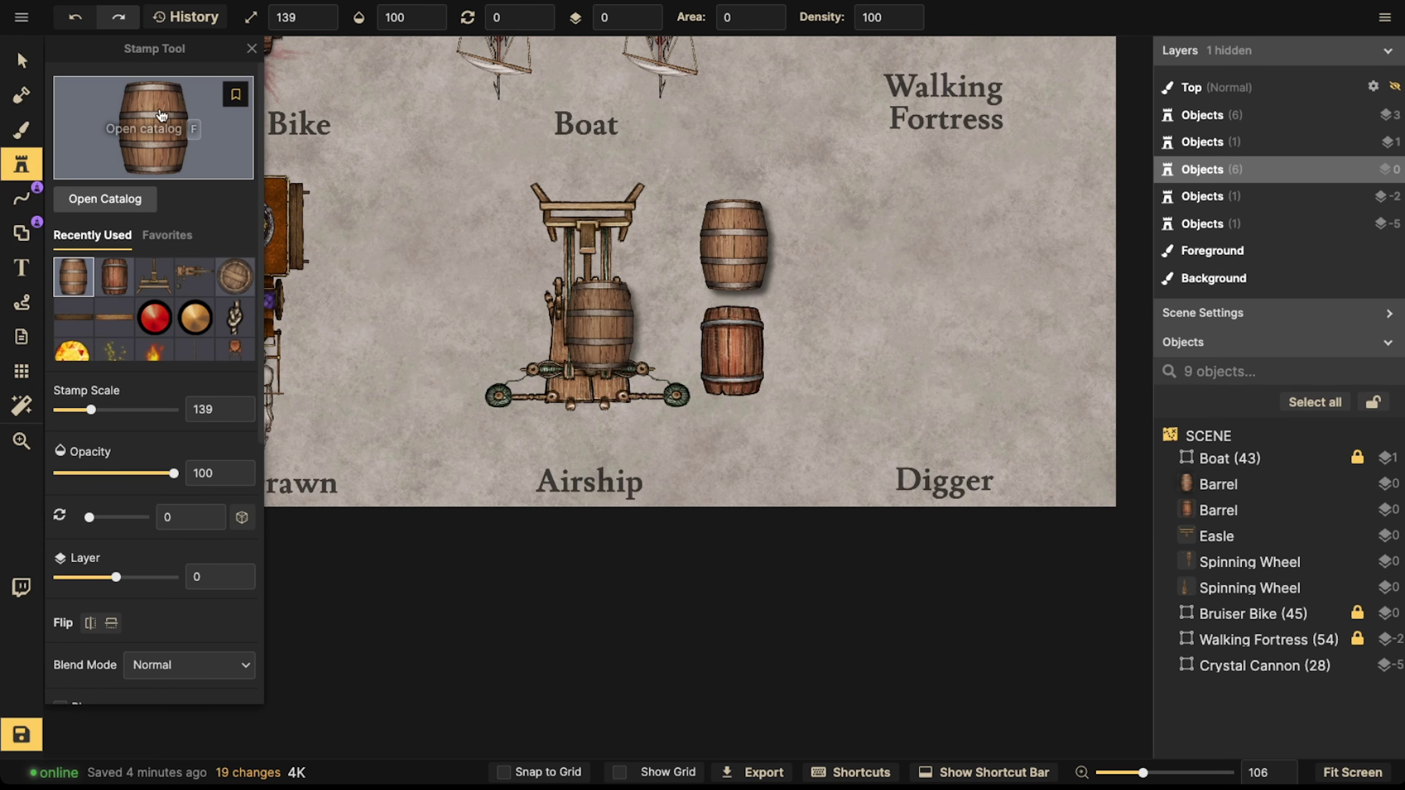
- Choose the two-variant barrel set and place a rope-bound barrel and an iron-banded barrel beside the plain brown one
left_click(154, 129)
left_click(458, 358)
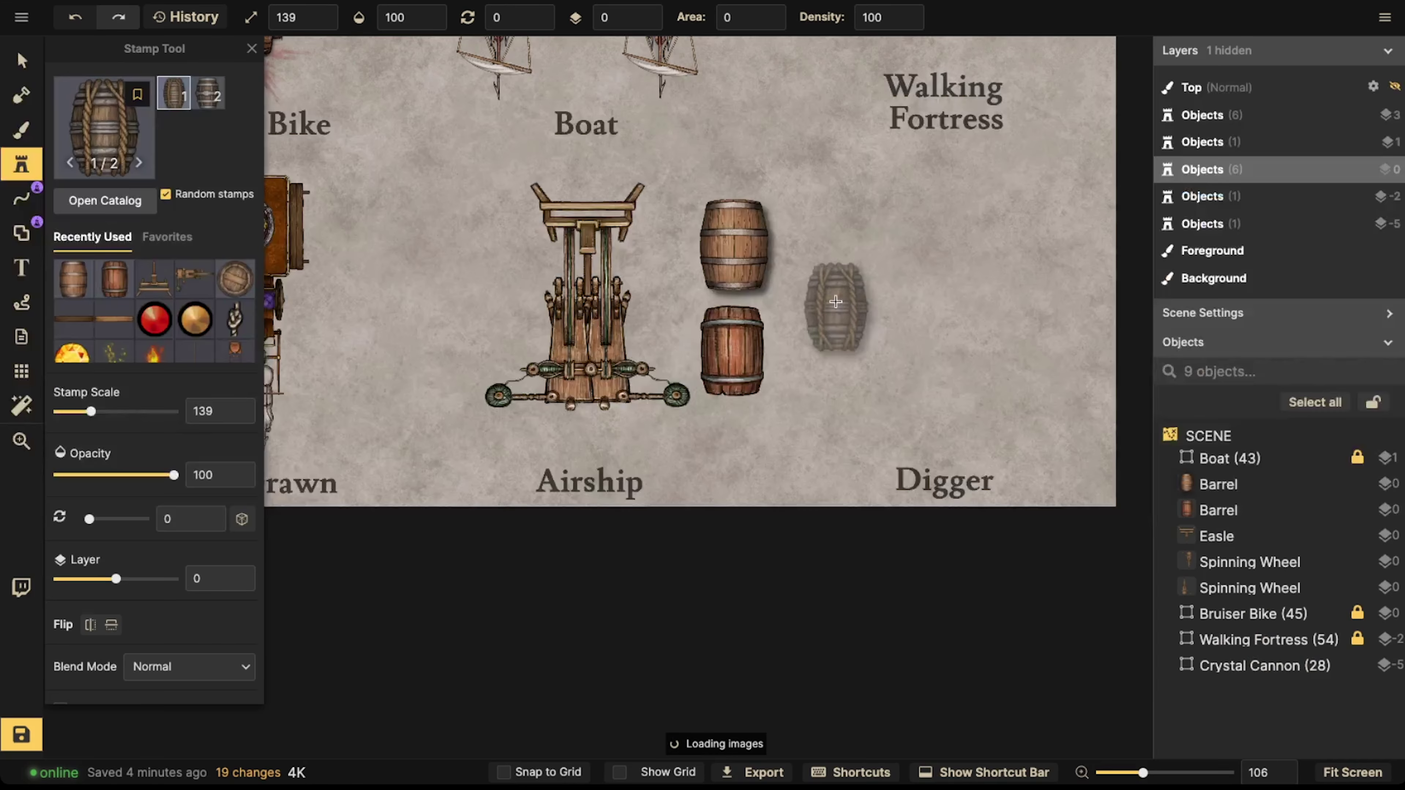
left_click(824, 252)
left_click(600, 326)
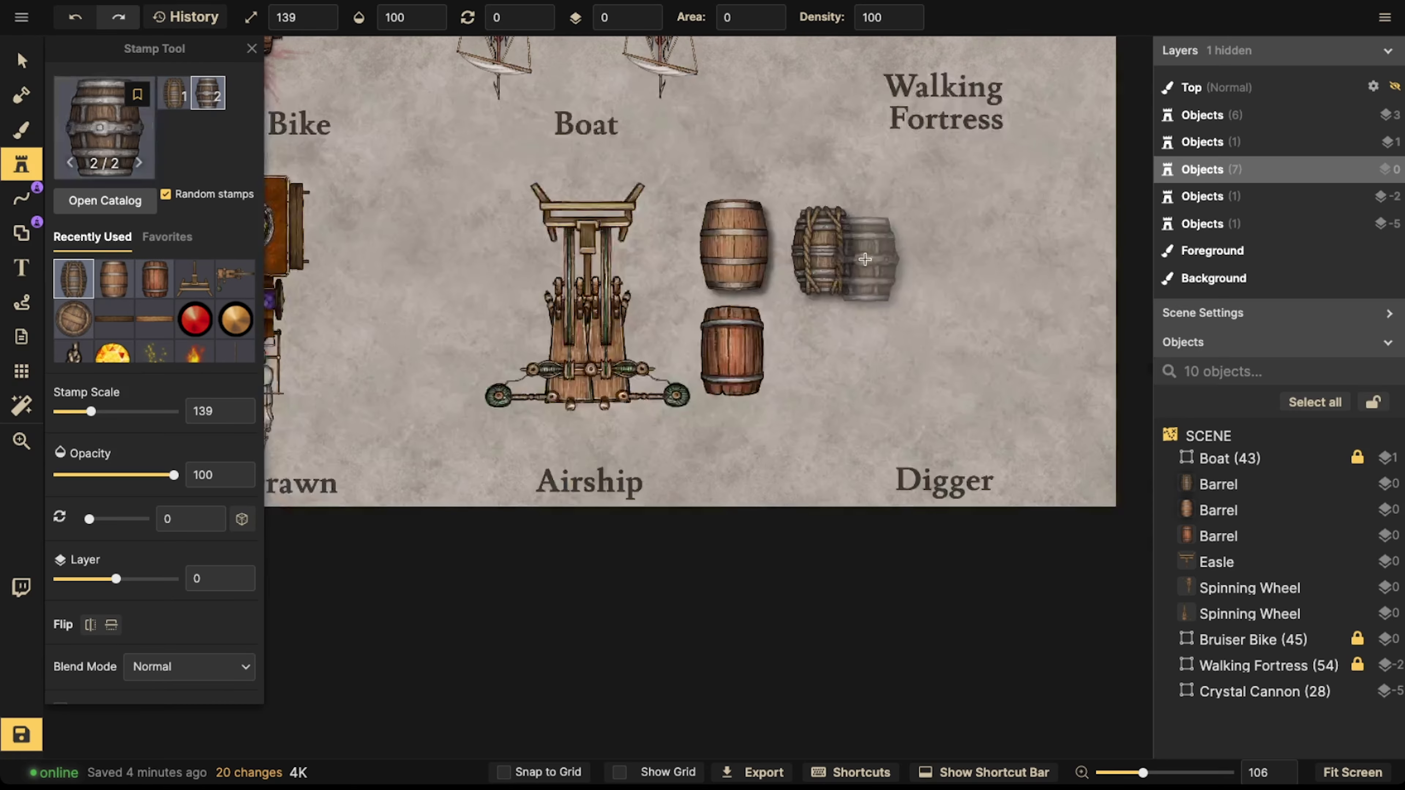
left_click(895, 251)
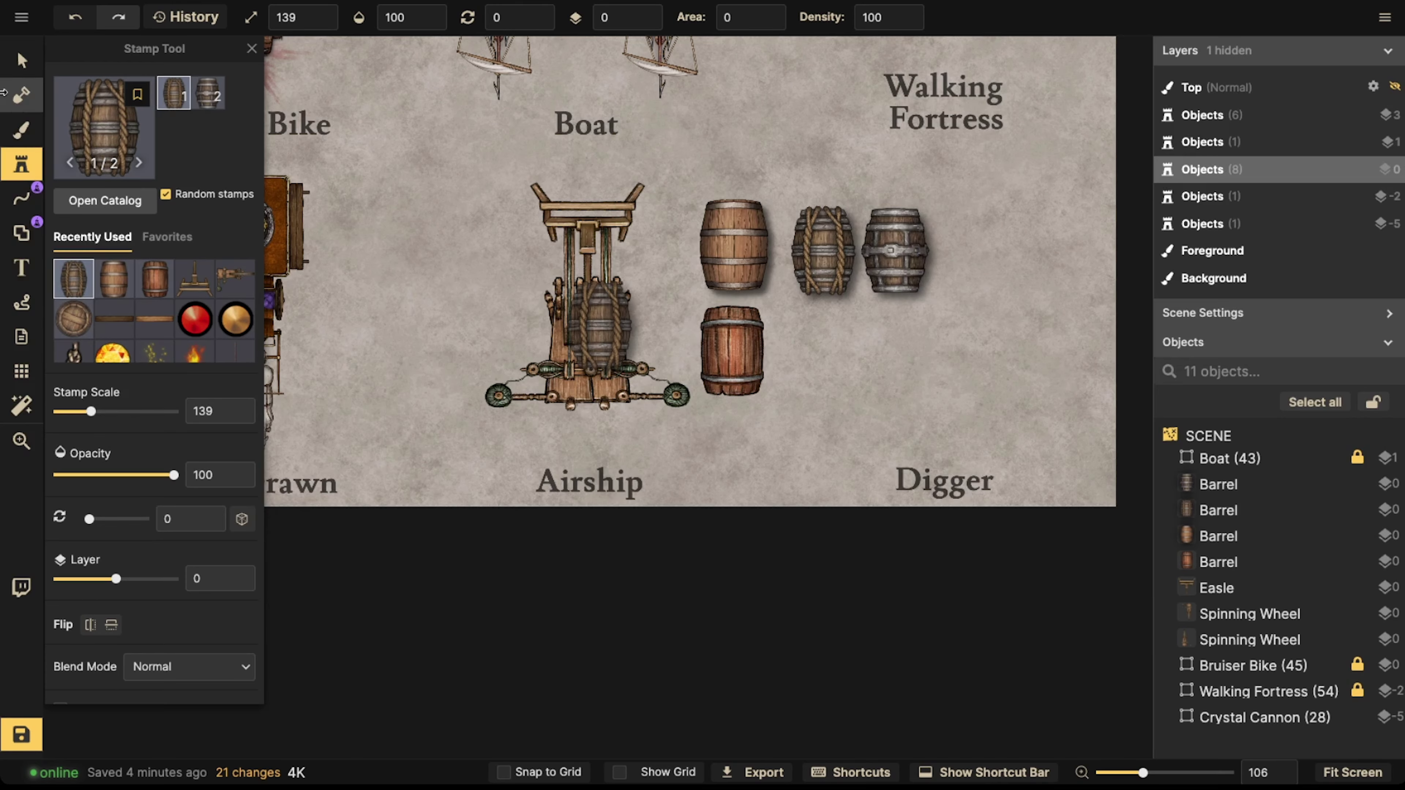
- Delete the reddish barrel beside the Airship frame
left_click(21, 60)
left_click(894, 251)
left_click(730, 354)
left_click_drag(729, 354, 750, 482)
key("Delete")
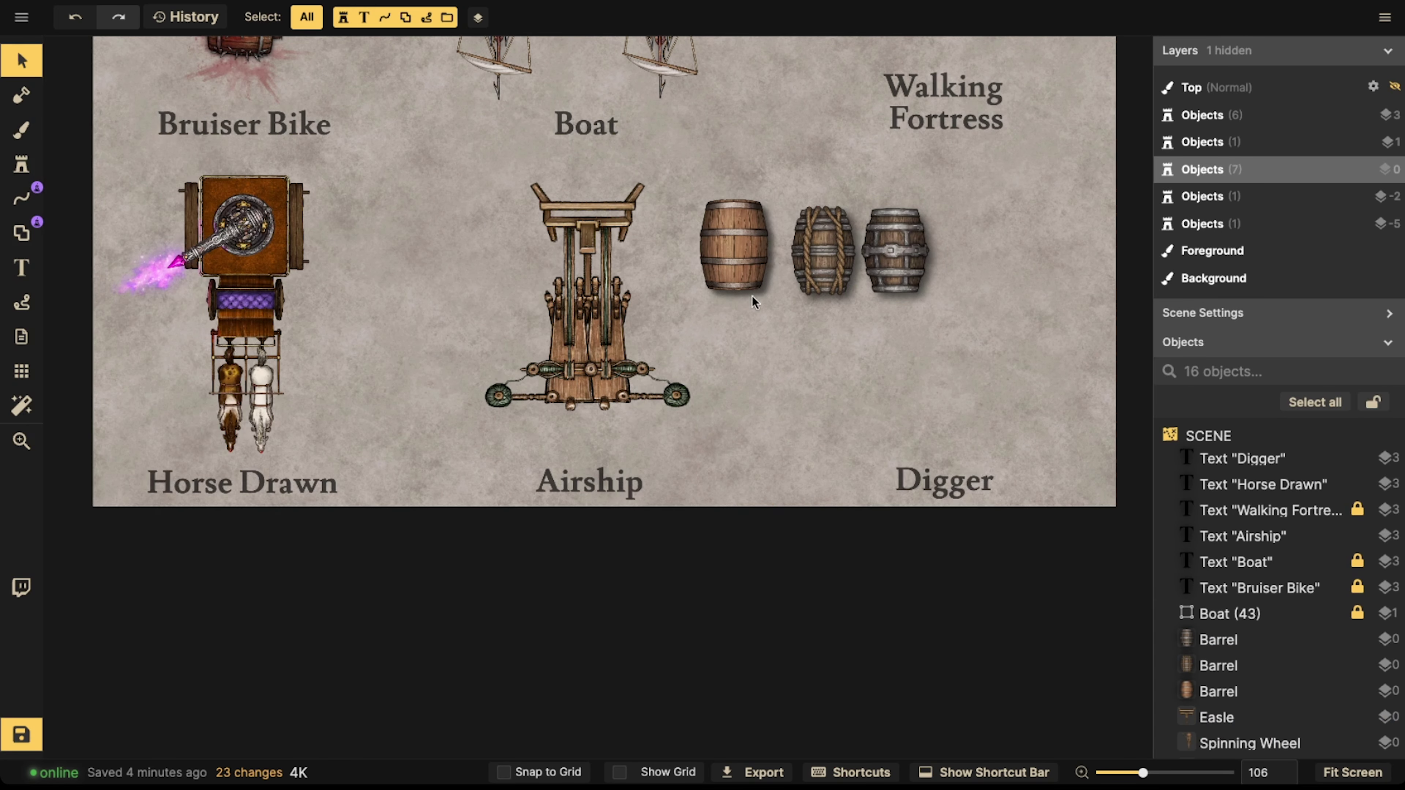
- Set the shadow of the three remaining barrels to None and move the plain brown one closer to the Airship frame
left_click(738, 255)
left_click(823, 249, "shift")
left_click(907, 271, "shift")
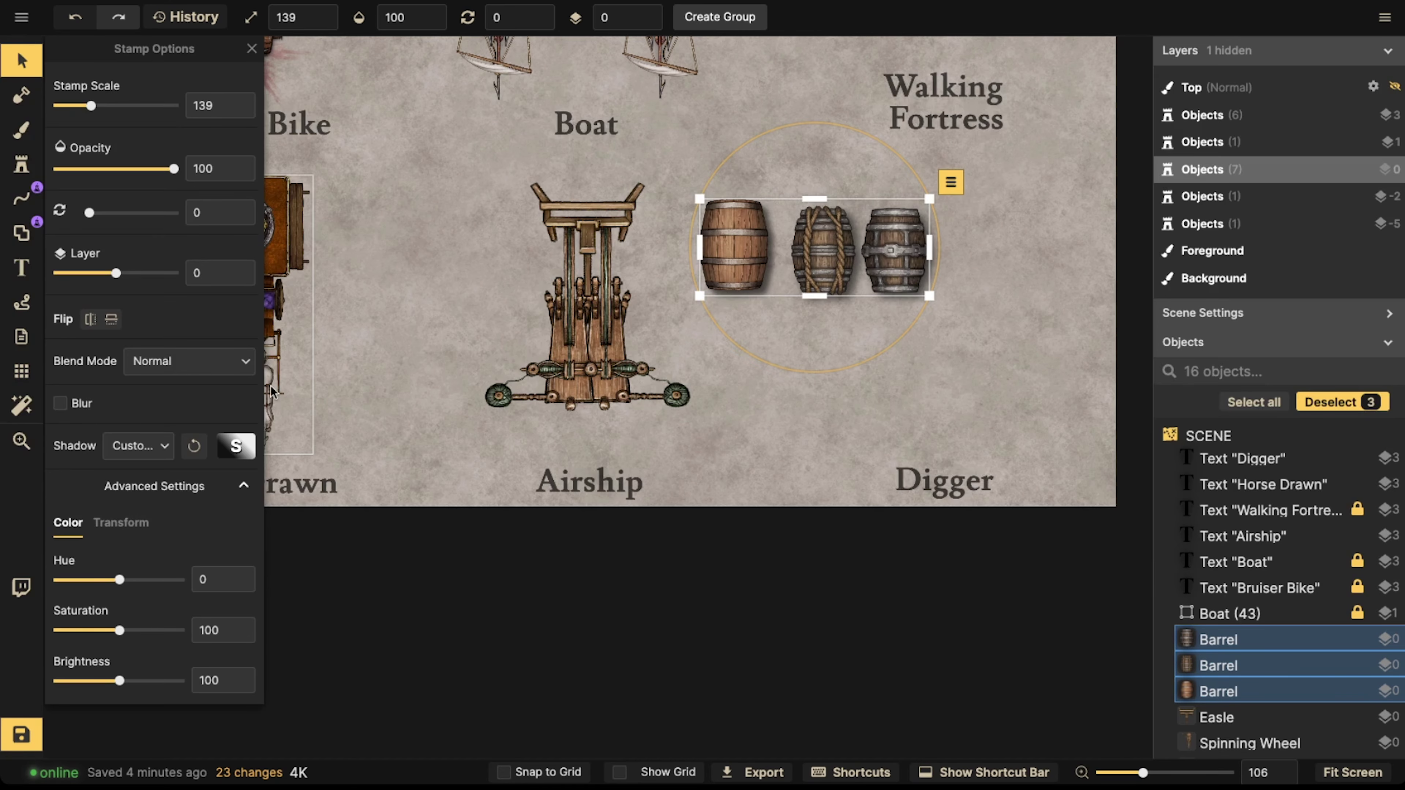
left_click(138, 445)
left_click(158, 479)
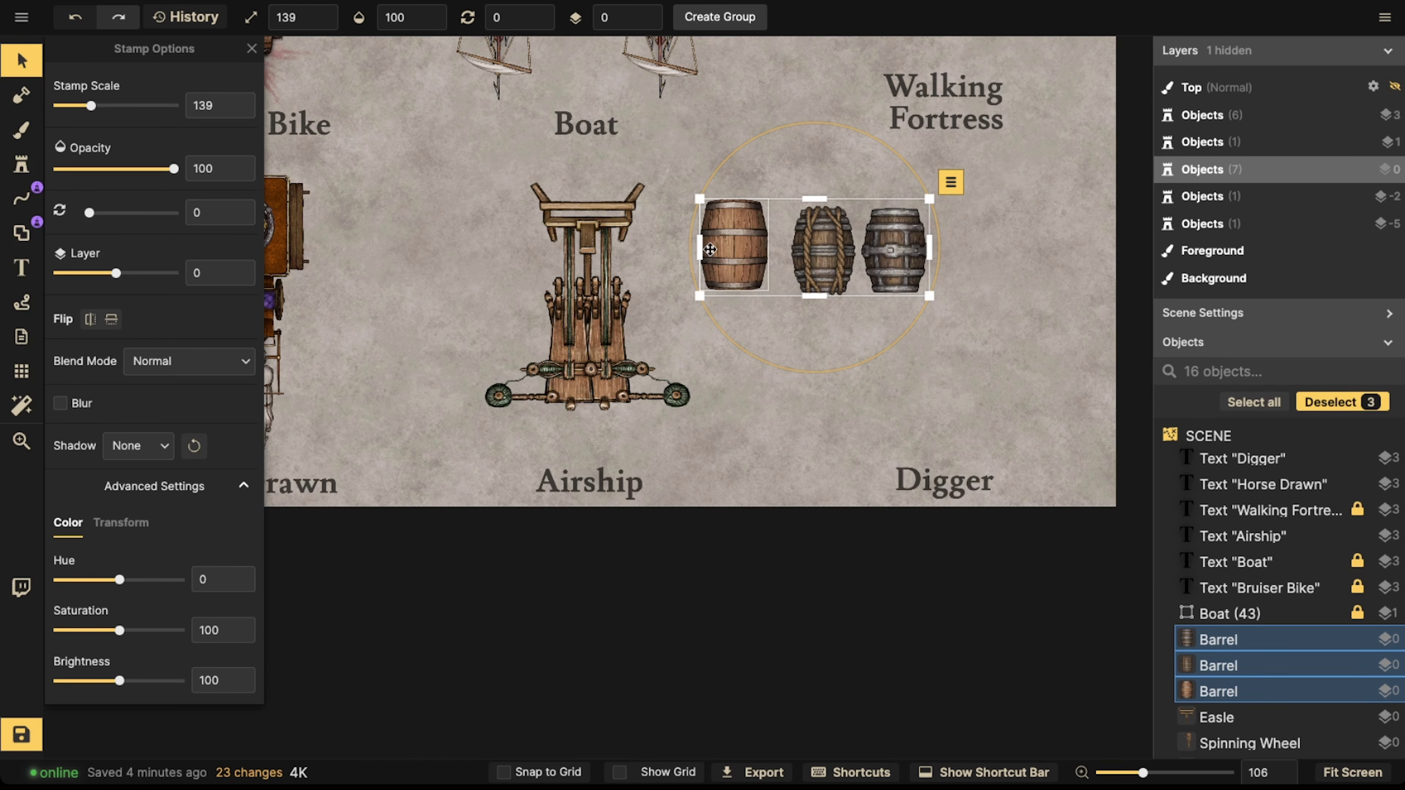
left_click(734, 249)
left_click_drag(734, 249, 728, 298)
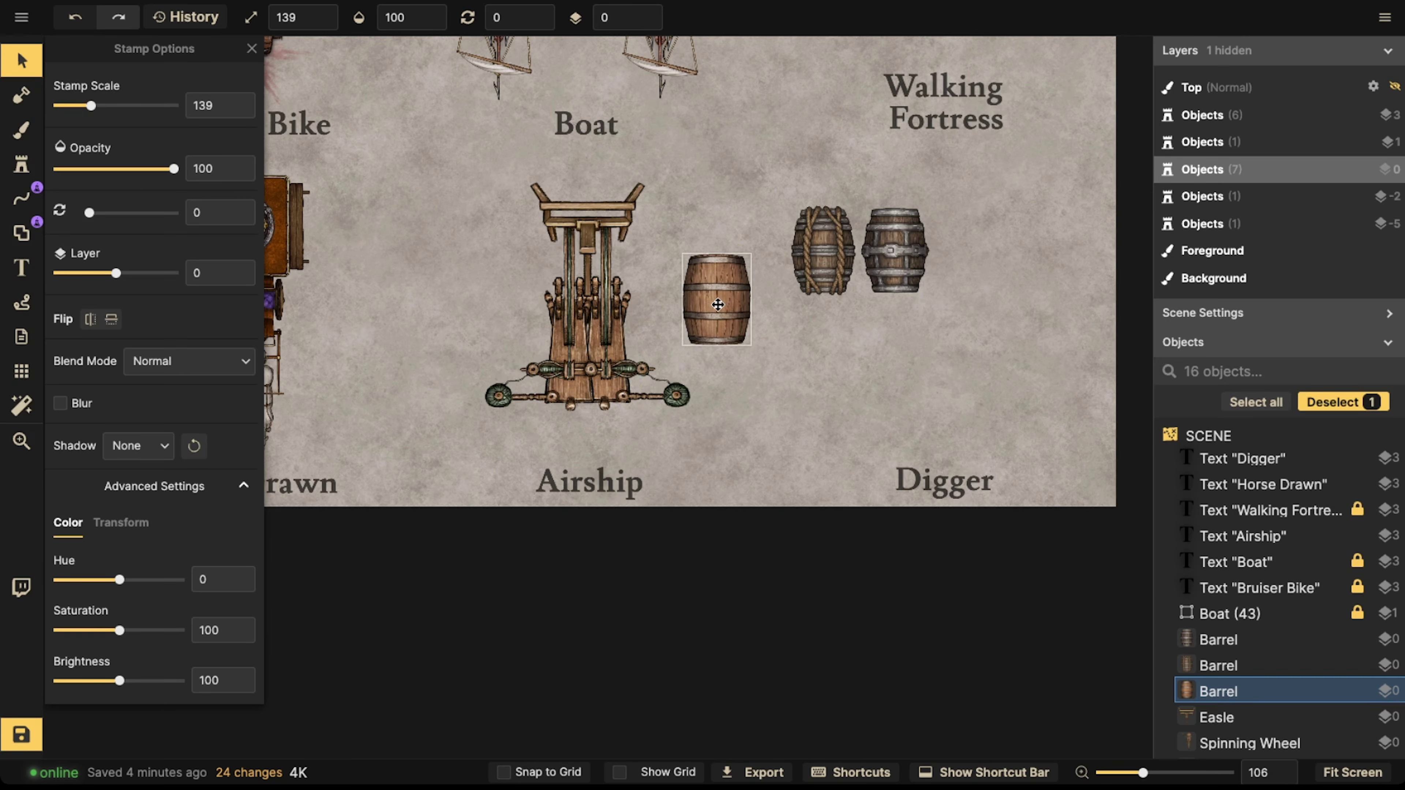
- Move the rope-bound barrel onto the lower centre of the Airship frame and enlarge it to scale 149
left_click(823, 269)
left_click_drag(823, 268, 586, 381)
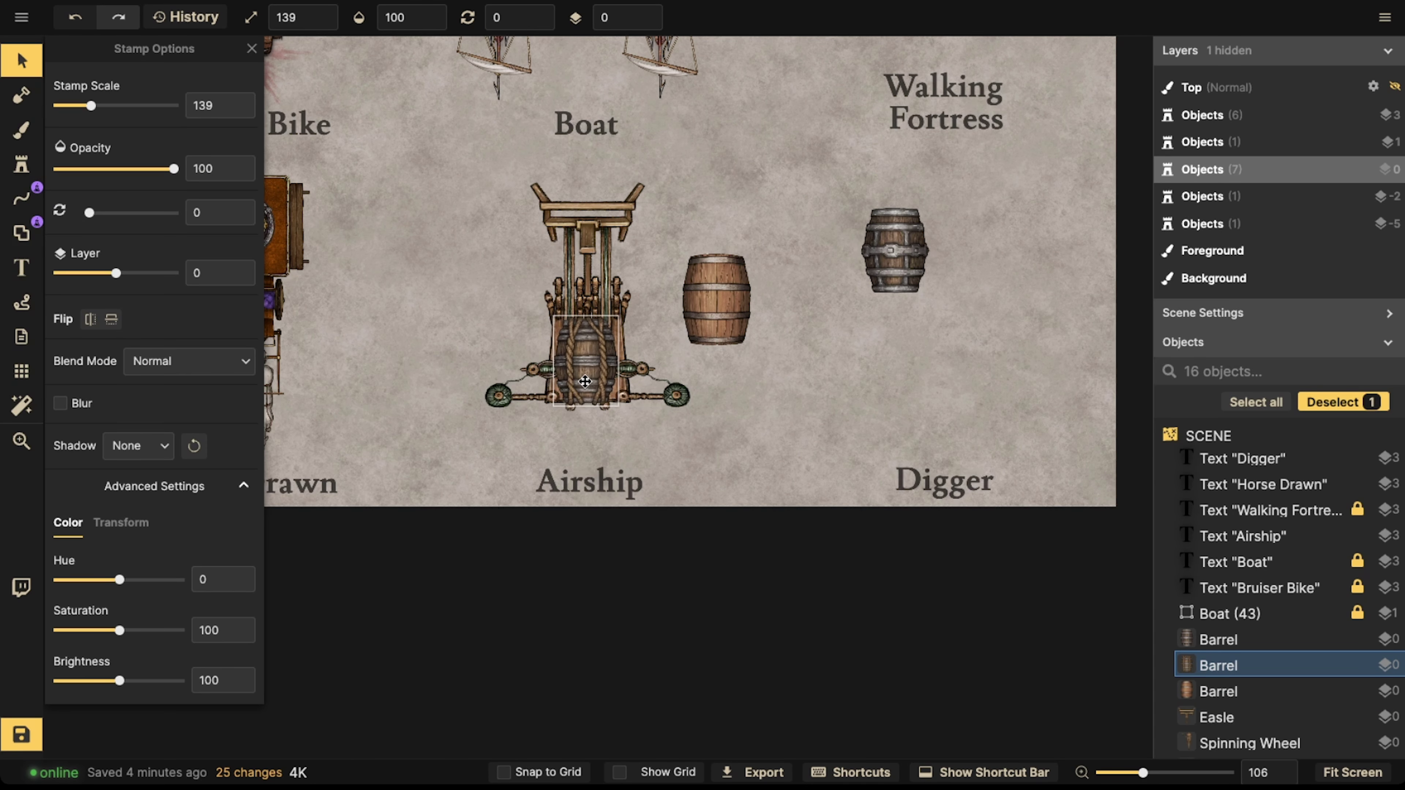
scroll(587, 382, "up", 3)
scroll(586, 382, "up", 1)
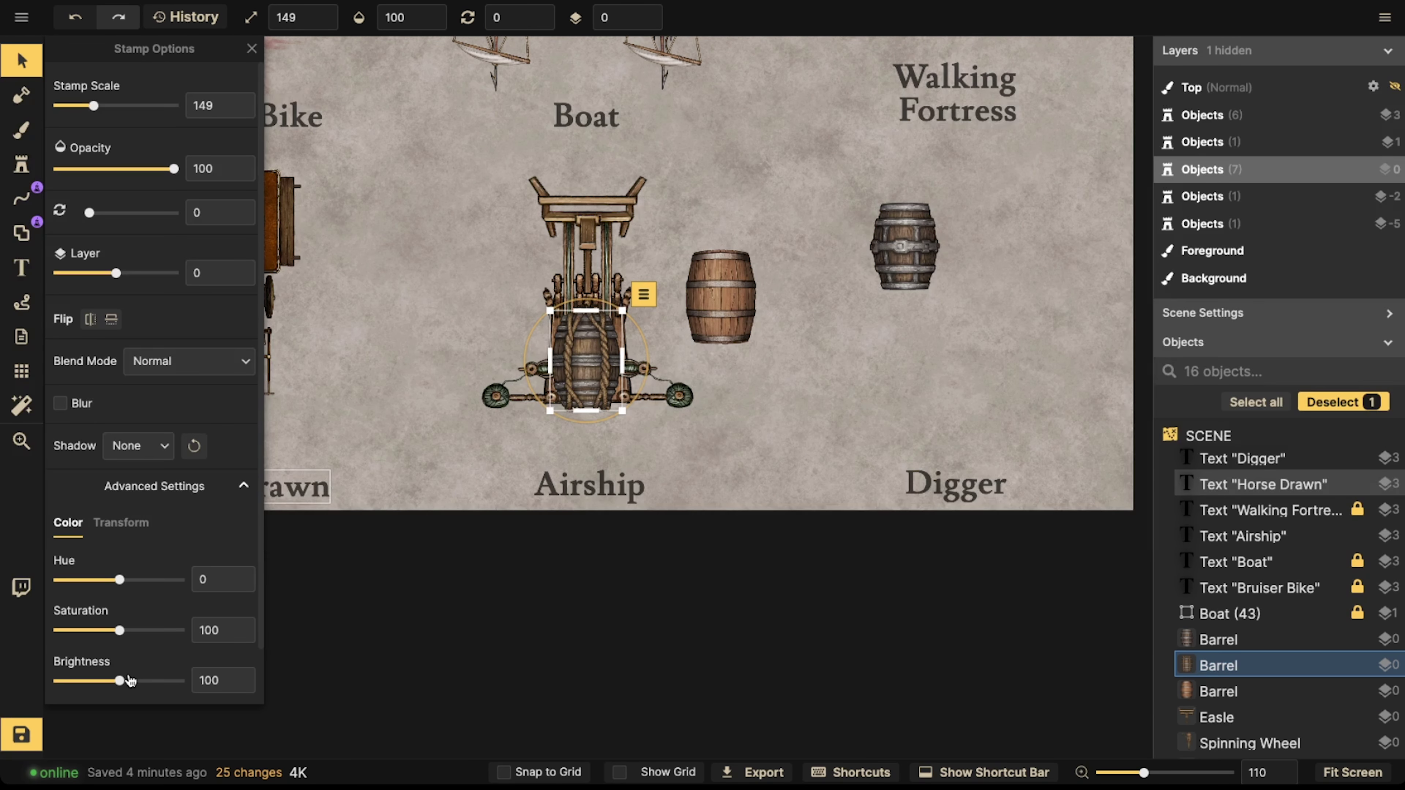
- Set the rope-bound barrel's brightness to 114 and saturation to 158, then enlarge it to scale 169 centred on the frame
left_click_drag(129, 681, 131, 682)
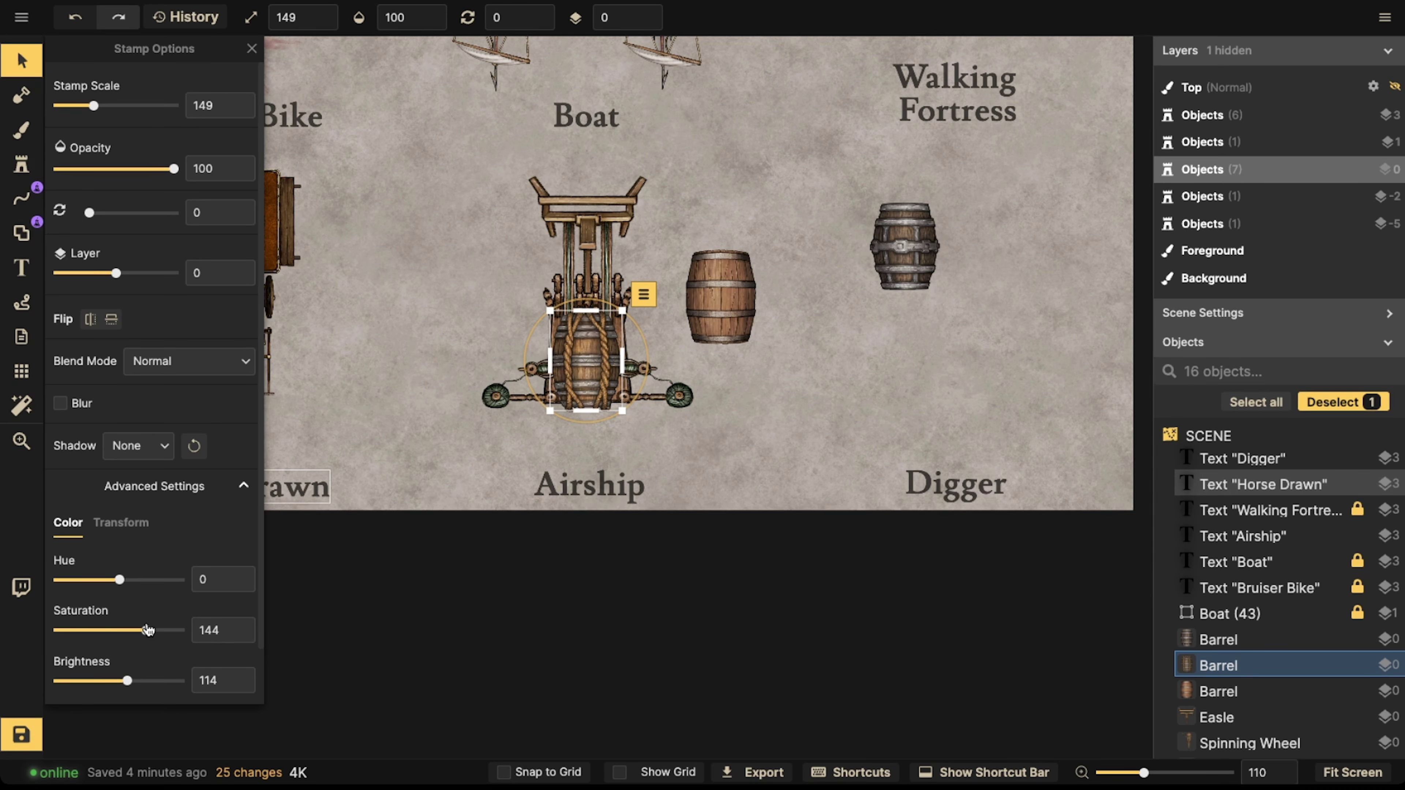
left_click_drag(154, 630, 157, 629)
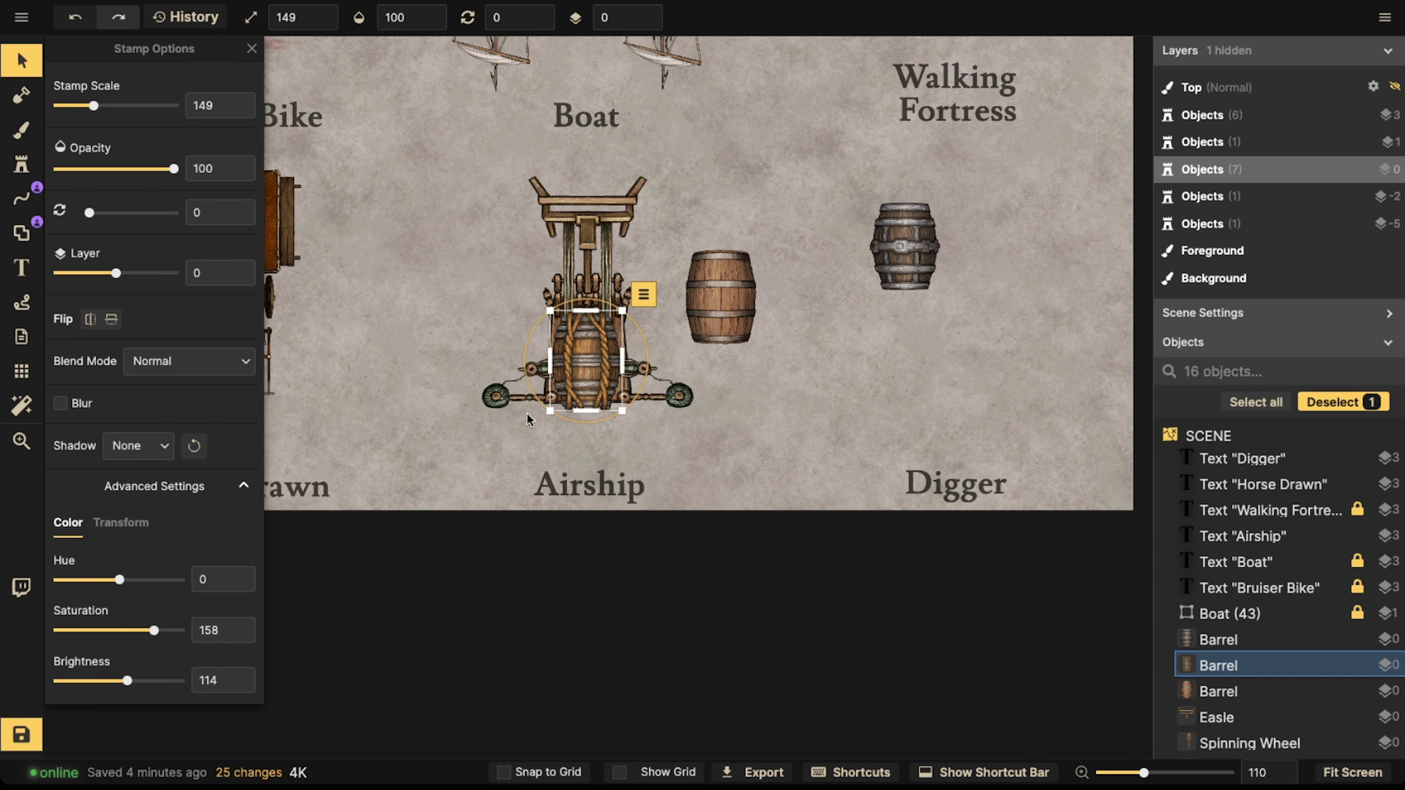
scroll(595, 375, "up", 10)
mouse_move(600, 350)
left_mouse_down()
mouse_move(644, 412)
mouse_move(612, 366)
mouse_move(610, 329)
mouse_move(596, 360)
mouse_move(597, 318)
mouse_move(593, 338)
left_mouse_up()
scroll(598, 331, "up", 4)
scroll(737, 309, "down", 3)
- Delete the plain brown barrel and the iron-banded barrel standing beside the Airship
left_click(770, 275)
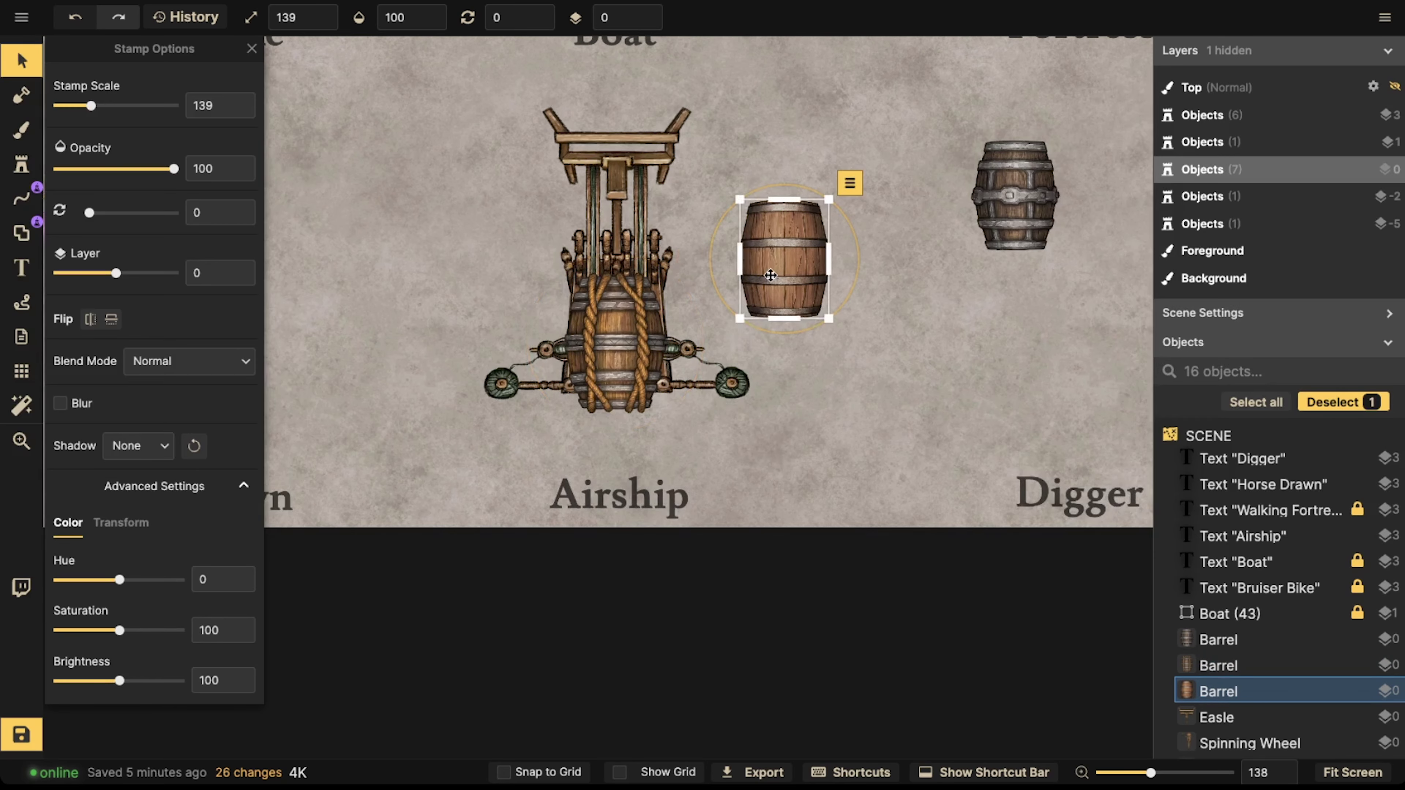
key("Delete")
left_click(1040, 235)
key("Delete")
- Nudge the rope-bound barrel slightly upward to align it with the Airship frame
scroll(611, 345, "up", 2)
left_click(612, 345)
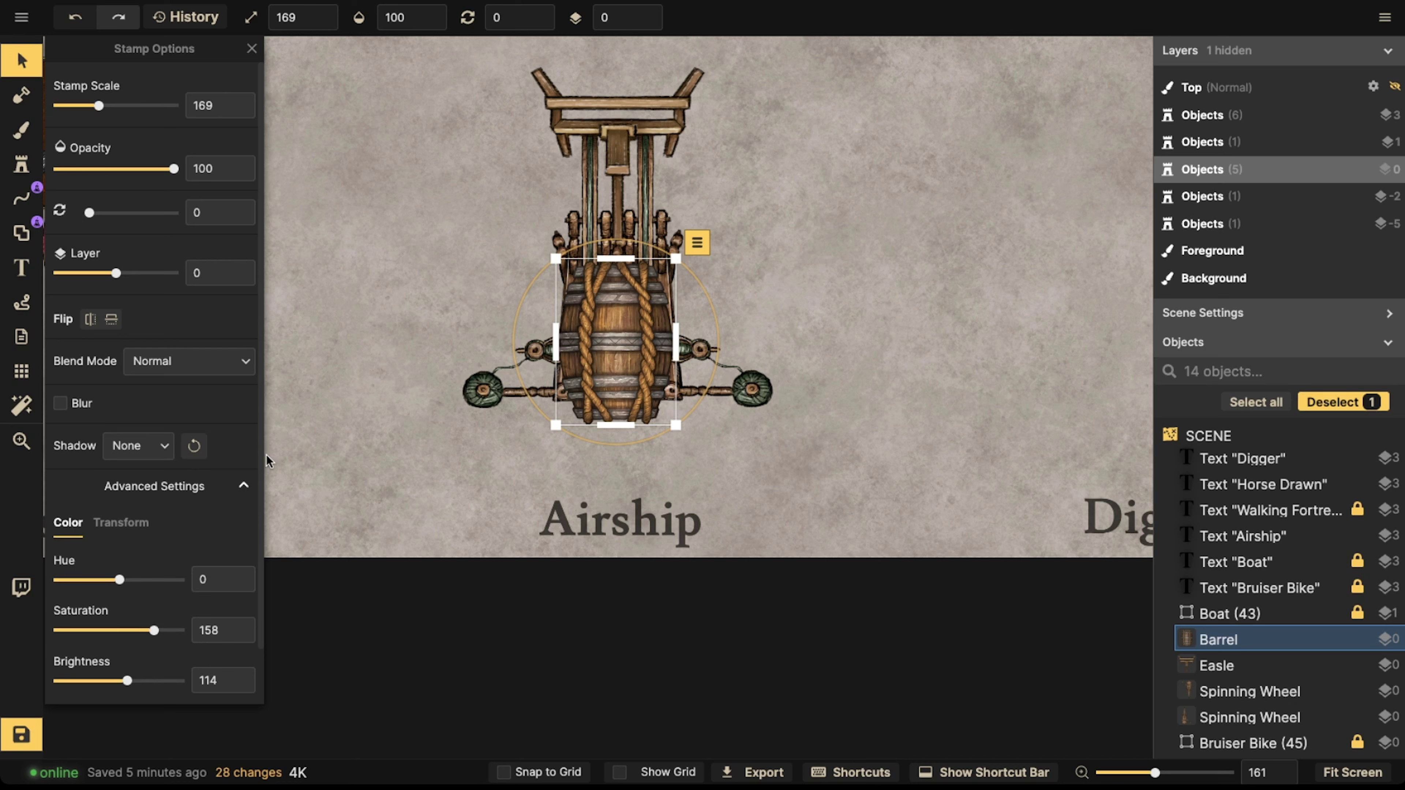
left_click_drag(627, 337, 629, 334)
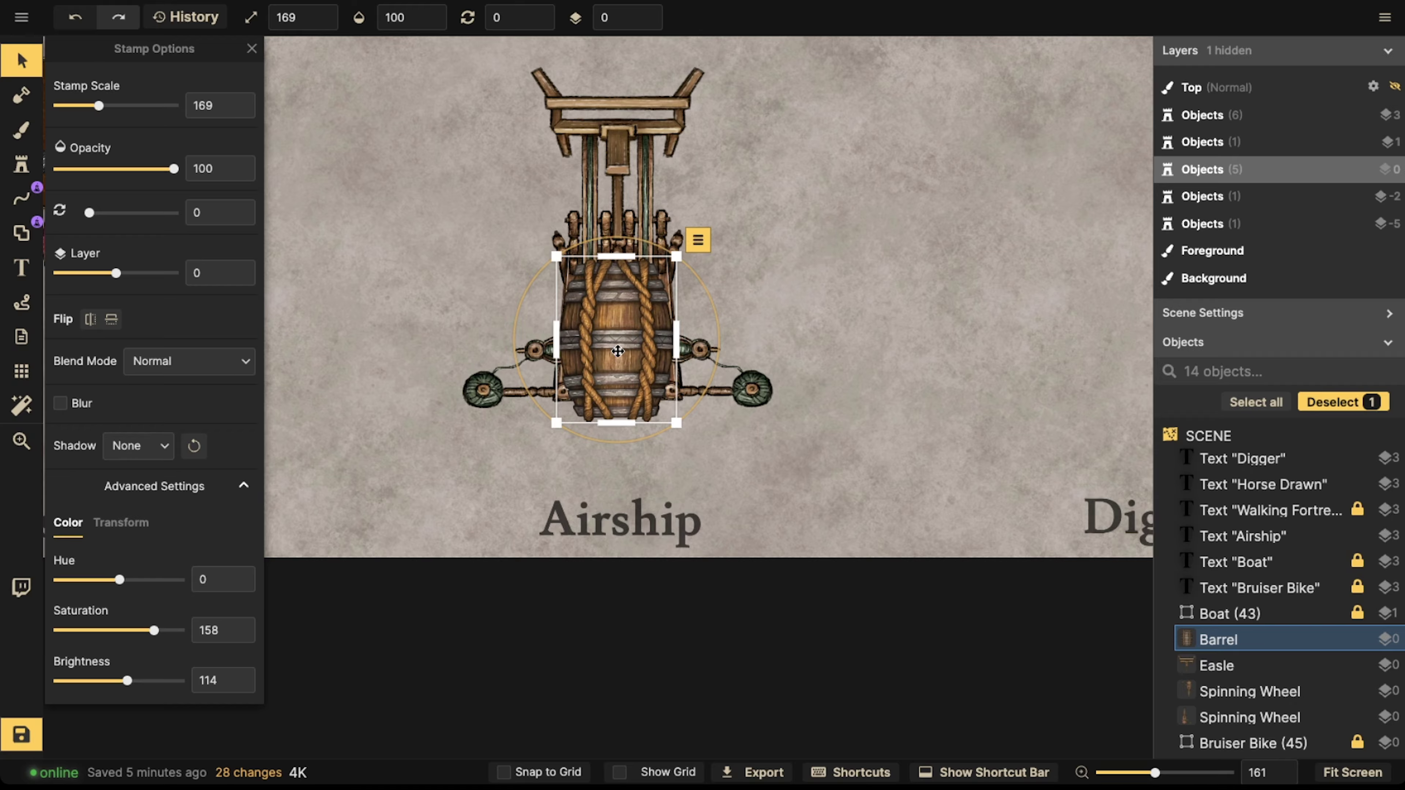
- Duplicate the rope-bound barrel, shrink the copy to scale 89 and position it beneath the left green wheel on layer -2
key("ctrl+c")
key("ctrl+v")
scroll(582, 376, "down", 8)
left_click_drag(583, 382, 487, 386)
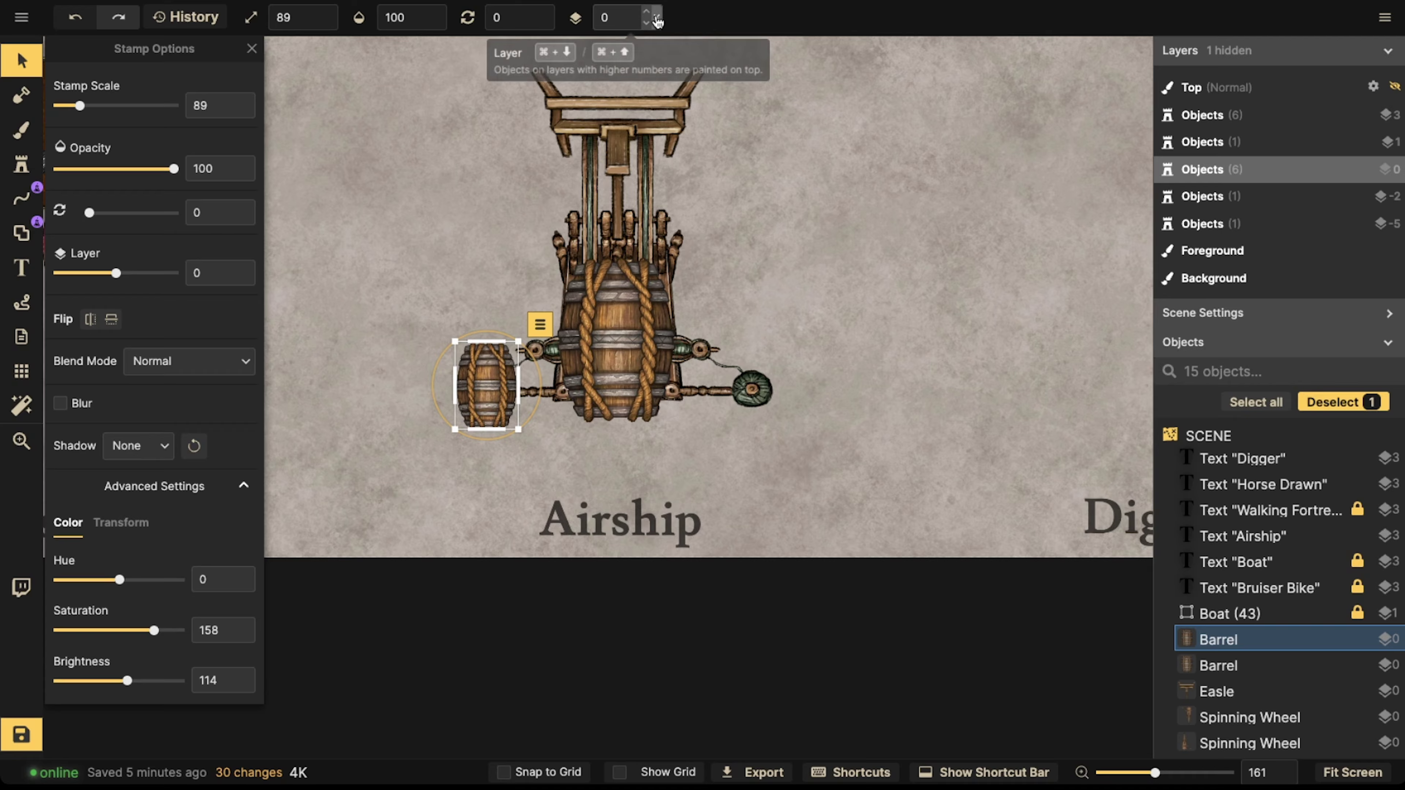
double_click(651, 22)
left_click_drag(506, 377, 503, 381)
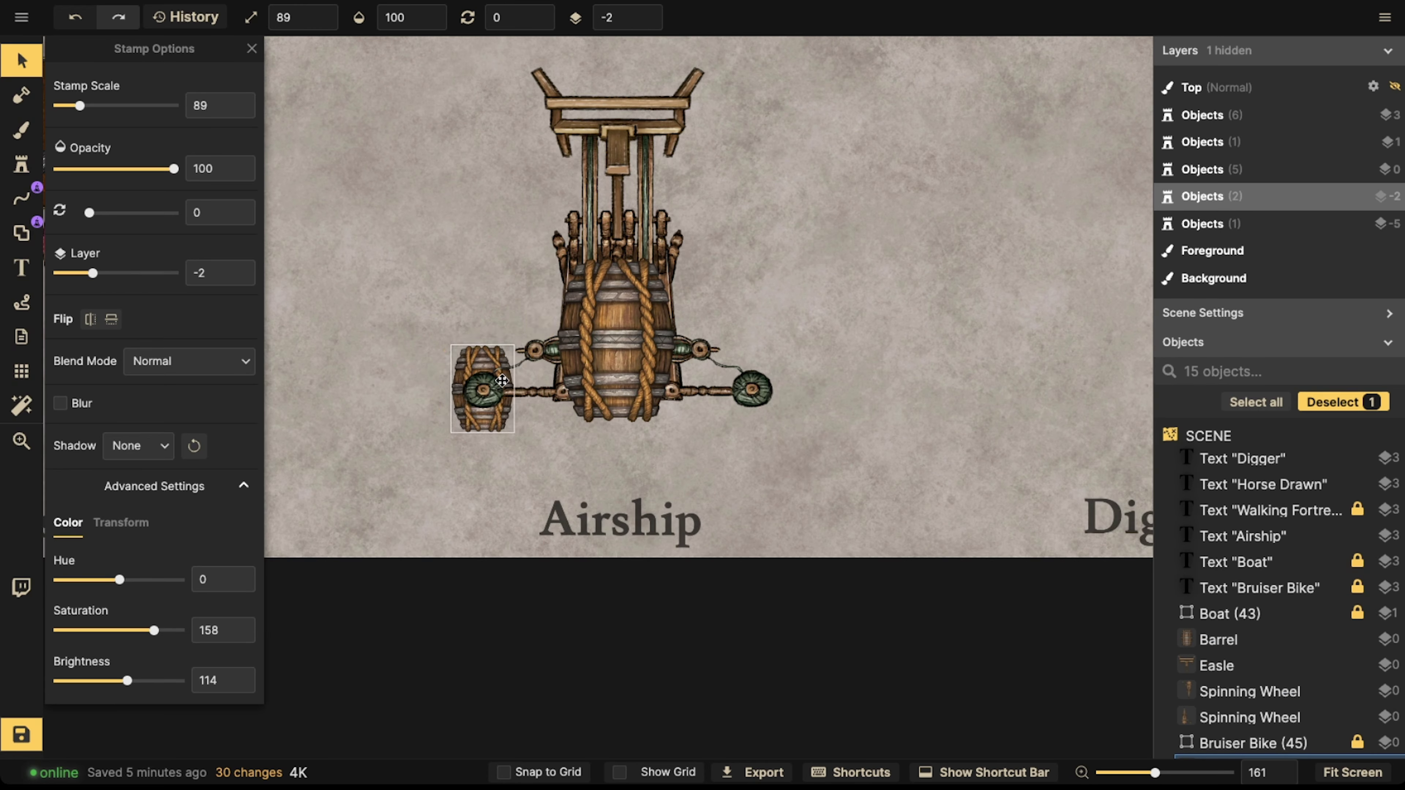
- Copy the small barrel to beneath the right green wheel and set the brightness of both small barrels to 82
key("ctrl+c")
key("ctrl+v")
left_click_drag(802, 376, 751, 392)
left_click(505, 391, "shift")
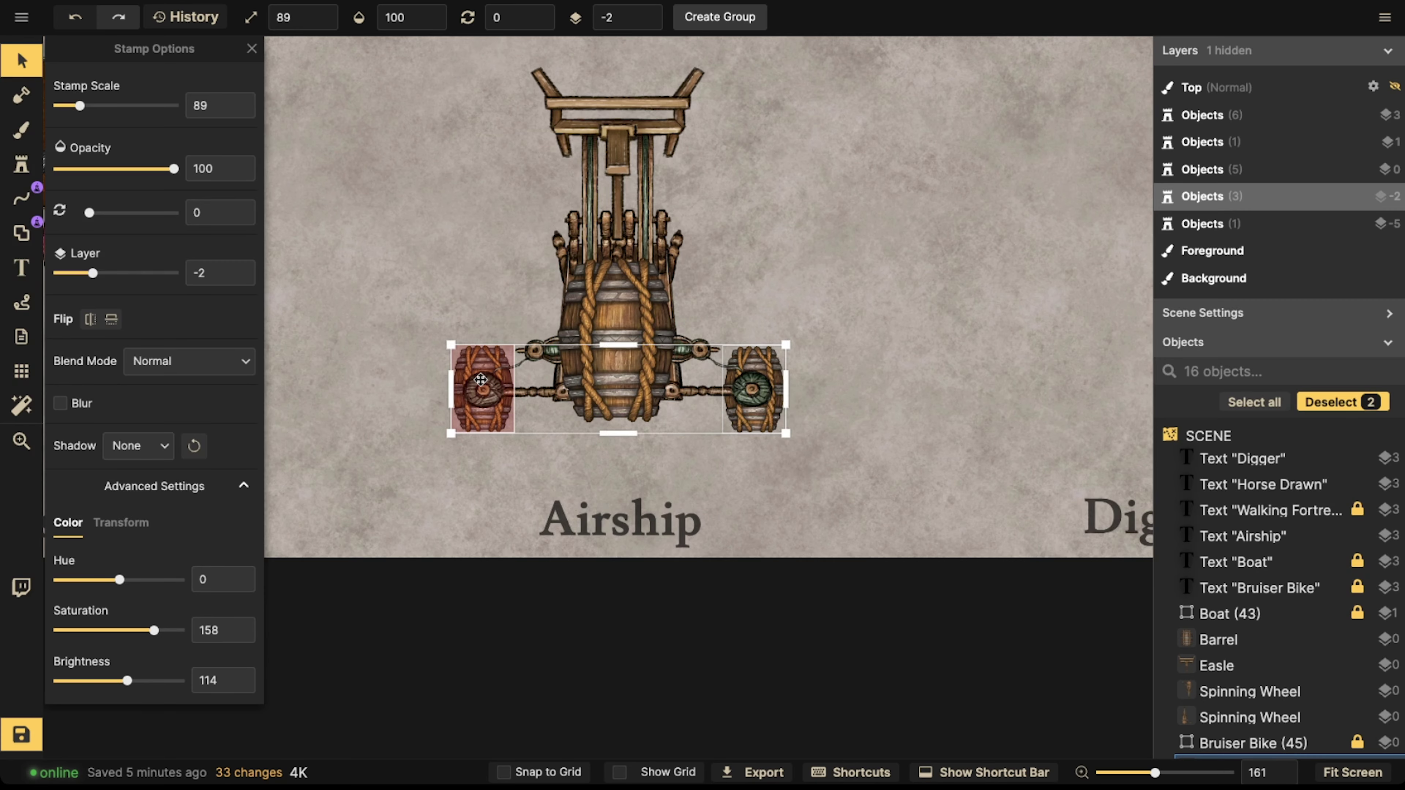
left_click_drag(107, 681, 109, 682)
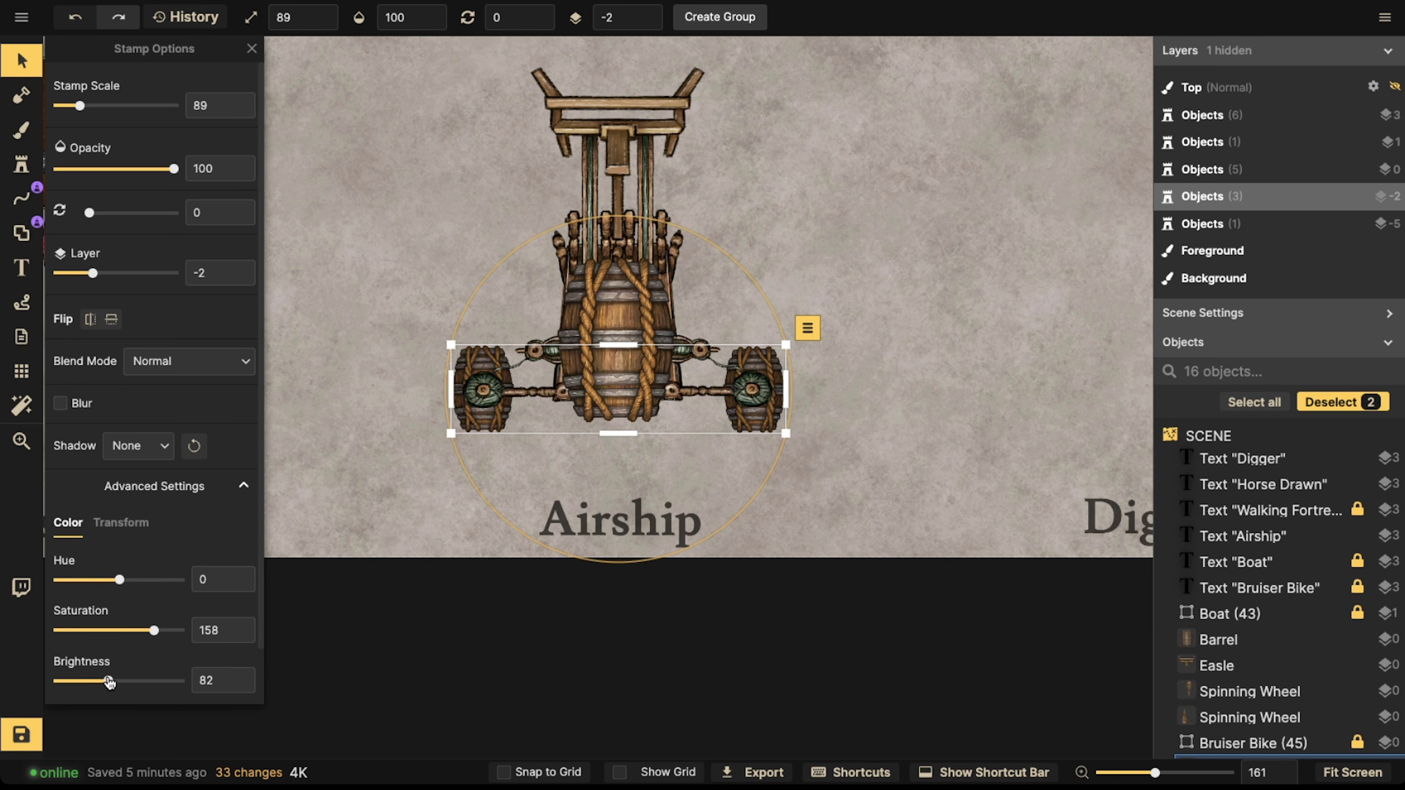
- Shrink all the airship parts together to scale 124 and recentre them above the Airship label
key("Escape")
scroll(411, 281, "down", 3)
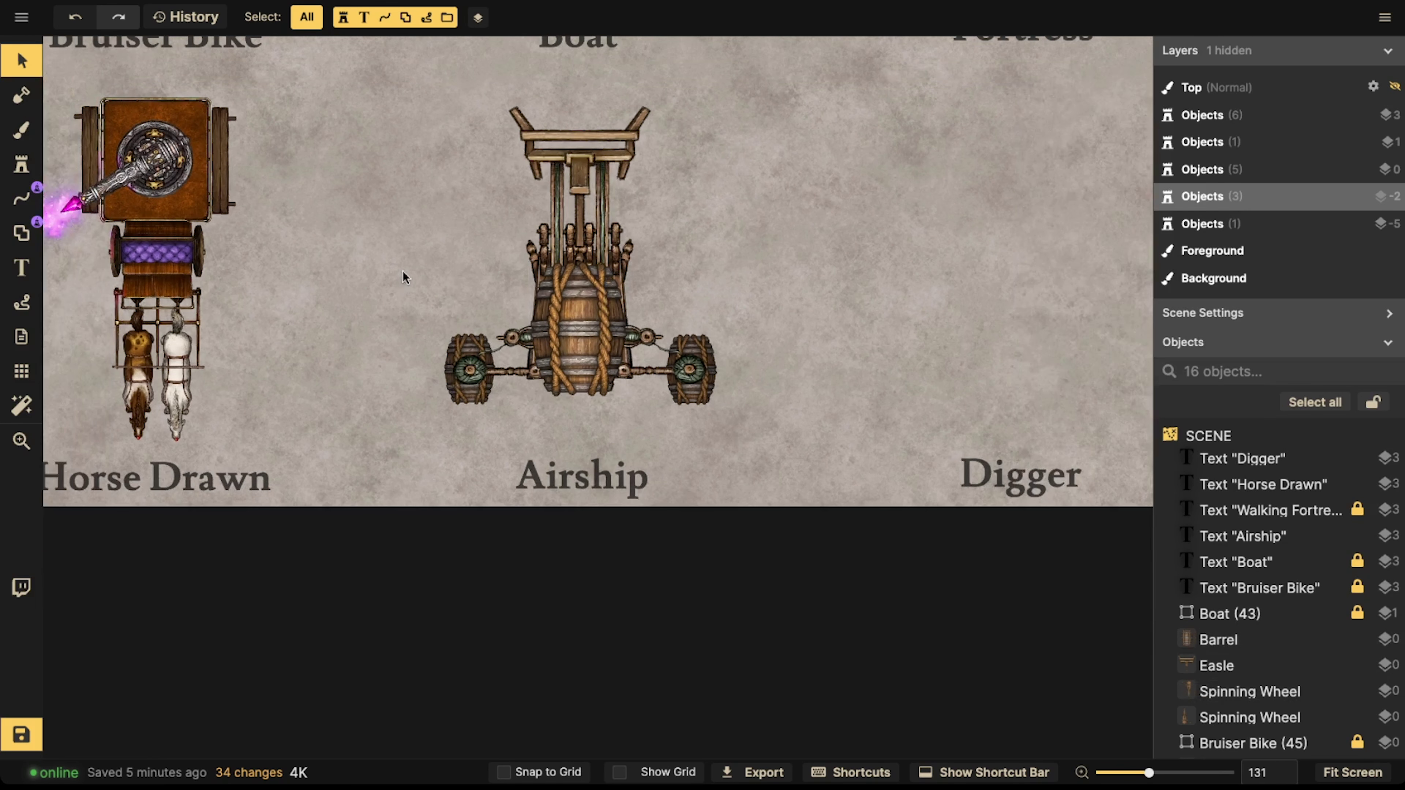
left_click_drag(403, 271, 767, 381)
left_click_drag(423, 126, 808, 388)
left_click_drag(608, 371, 609, 358)
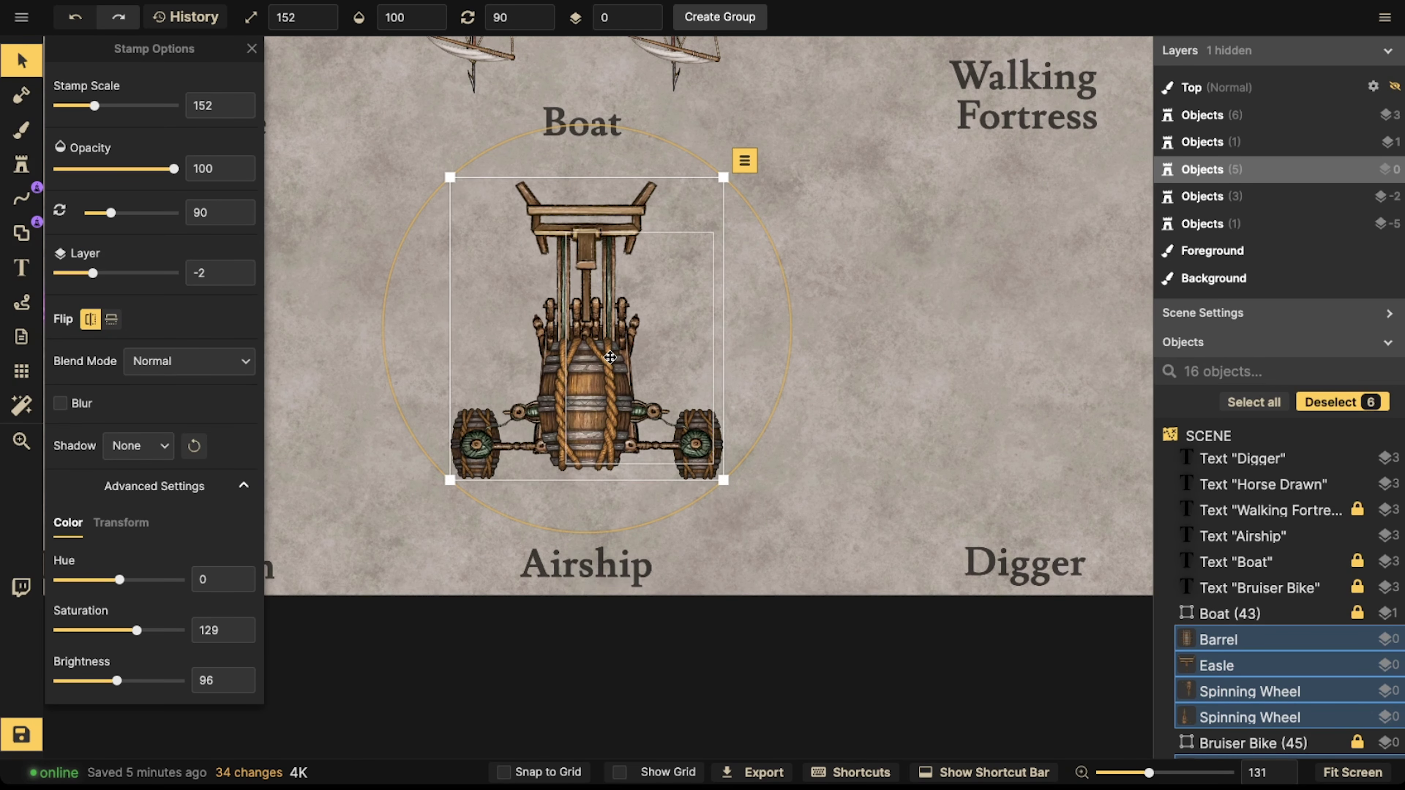
left_click_drag(728, 481, 676, 400)
left_click_drag(583, 308, 614, 355)
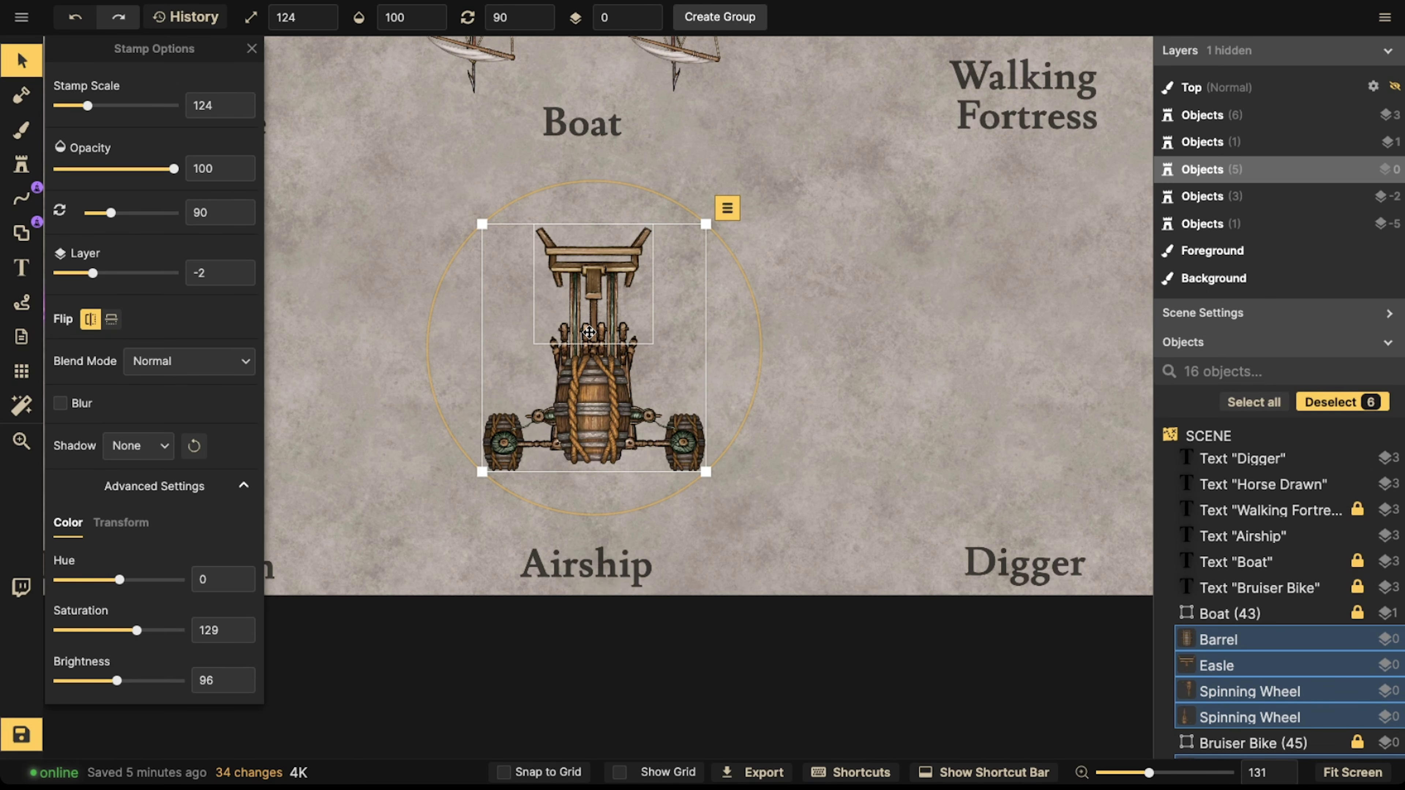
scroll(589, 333, "up", 5)
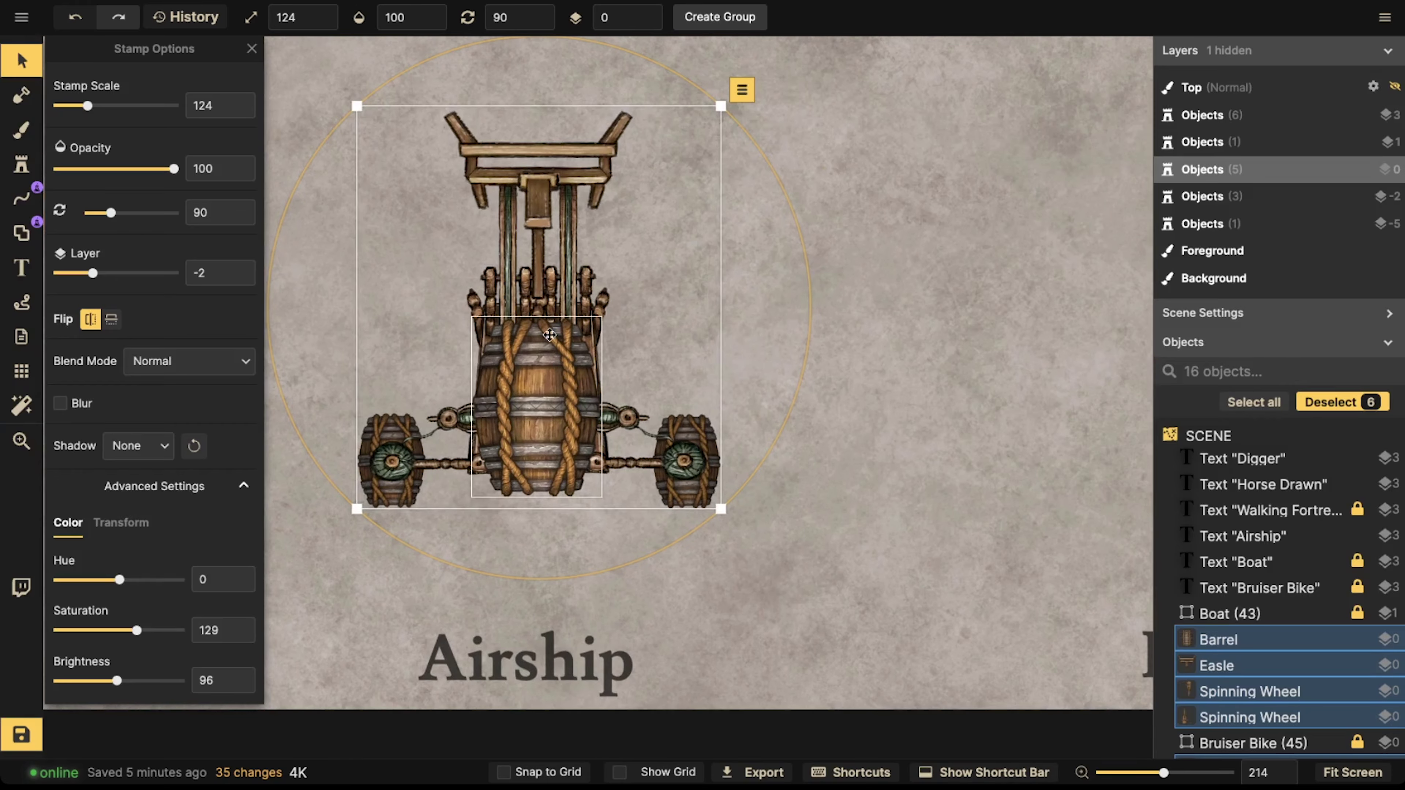
- Search the Fantasy Battlemaps stamp catalog for homestead
left_click(23, 166)
key("f")
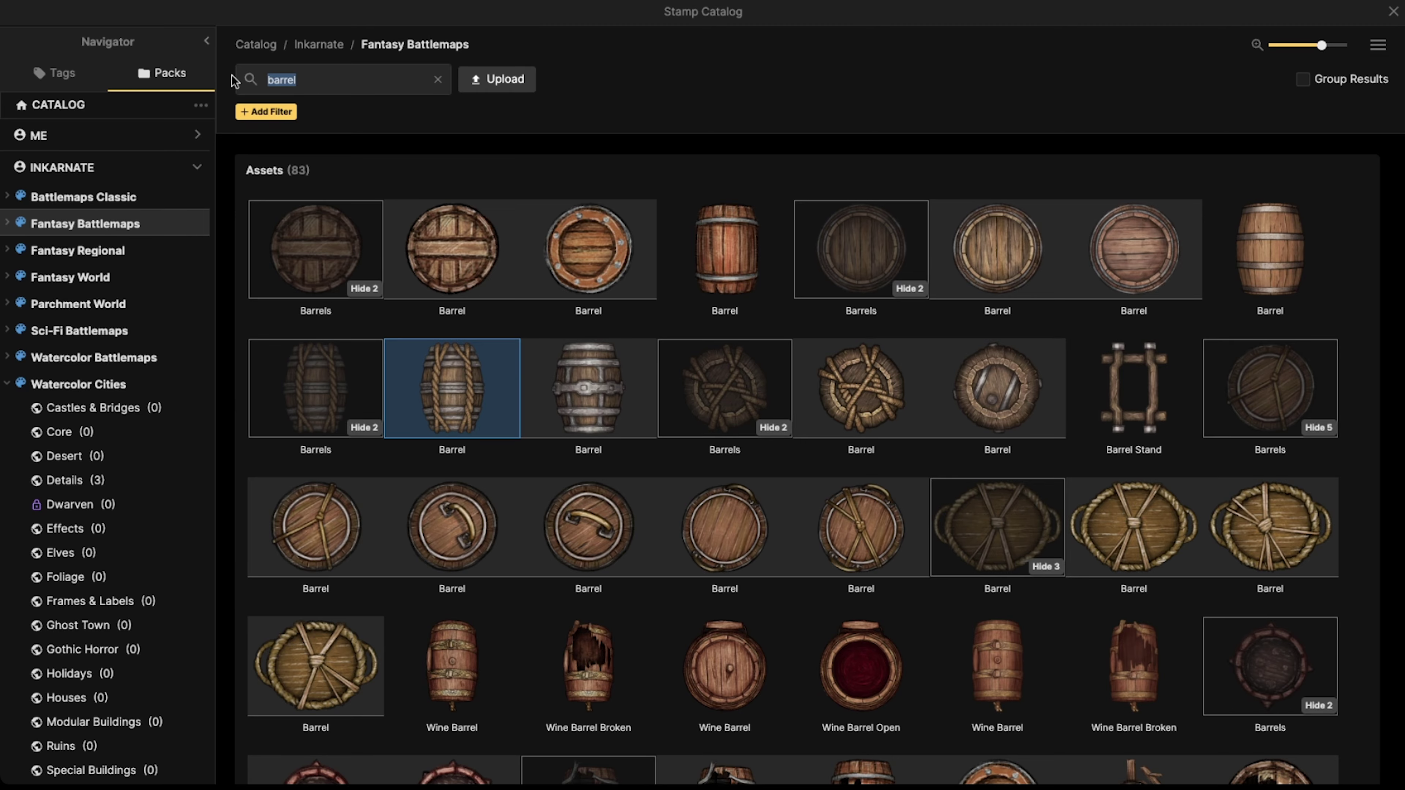
key("BackSpace")
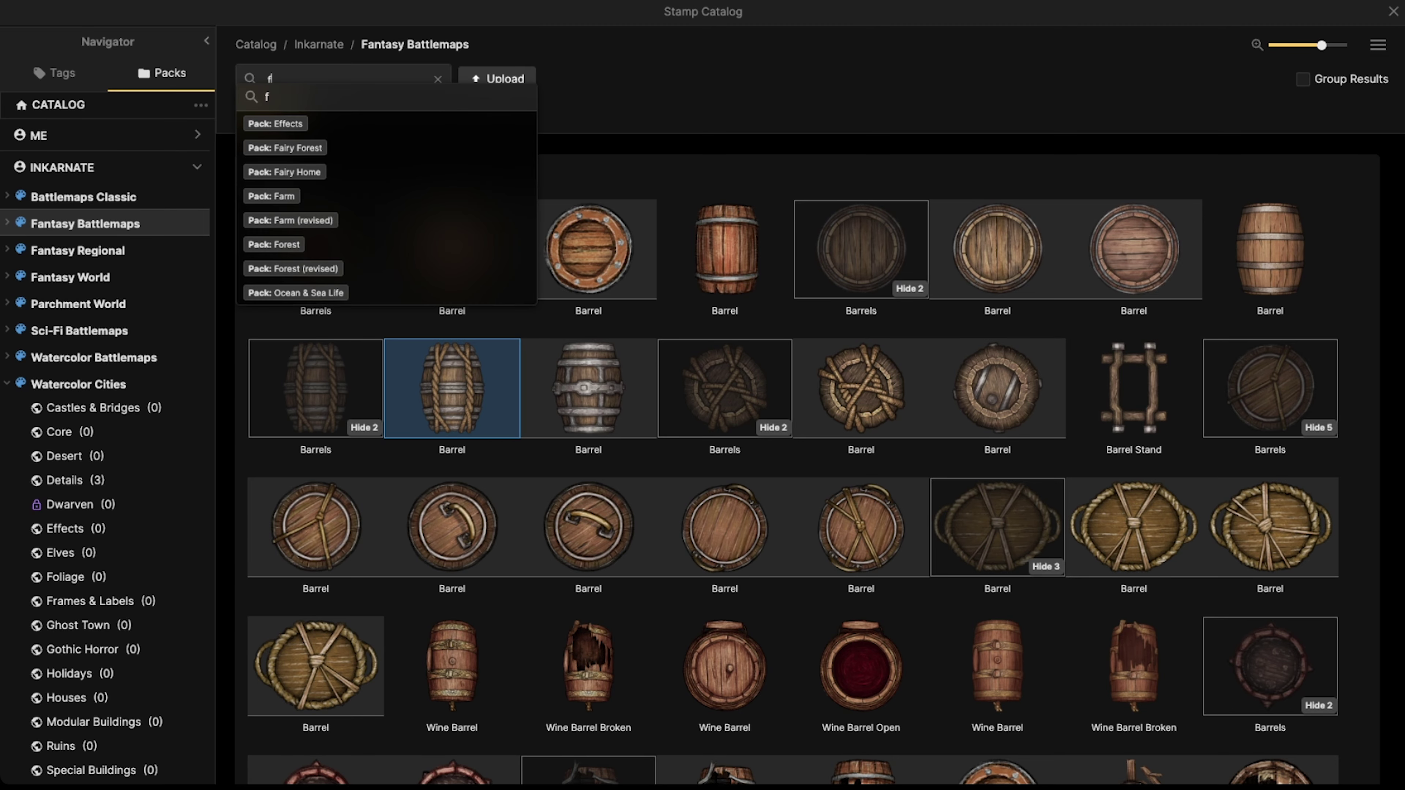
type("h")
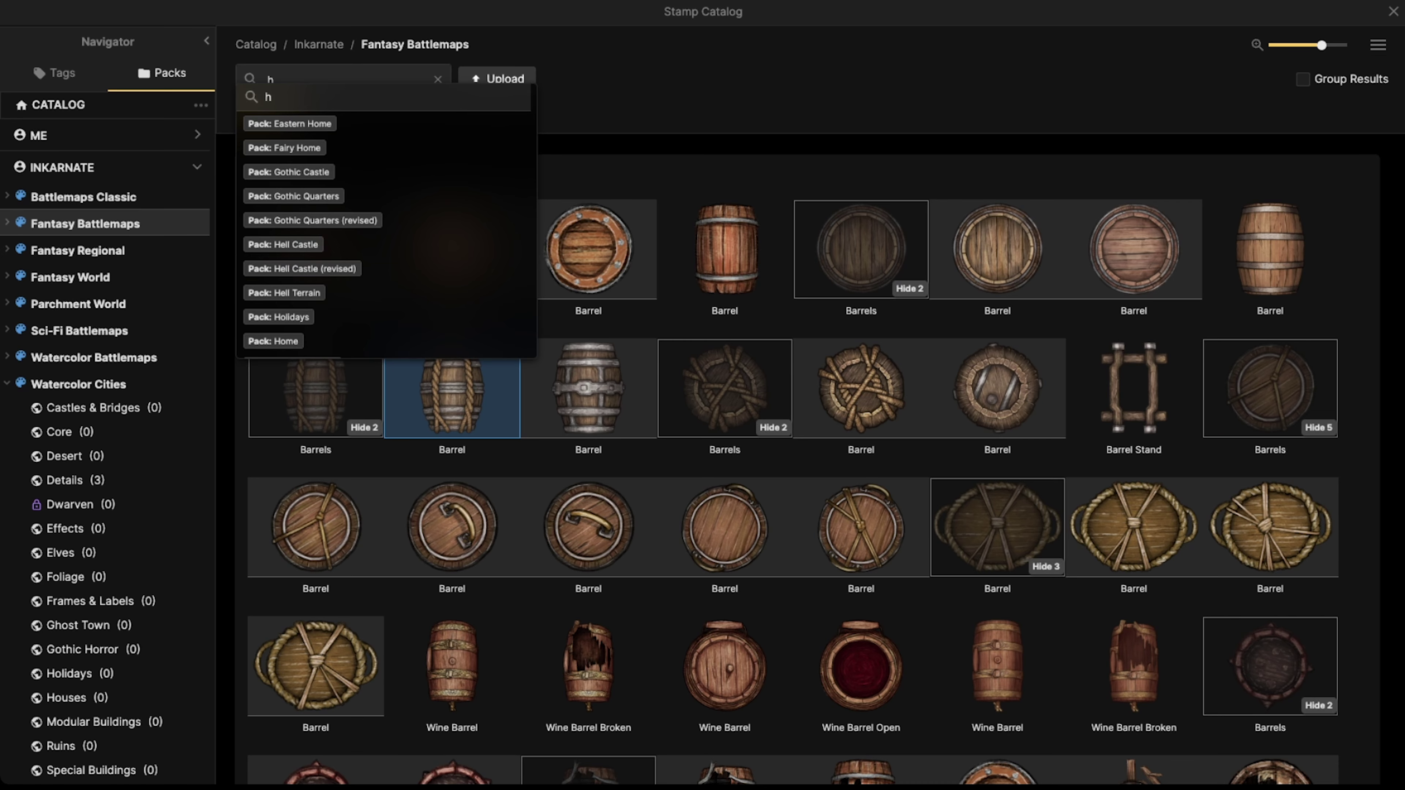
type("omestead")
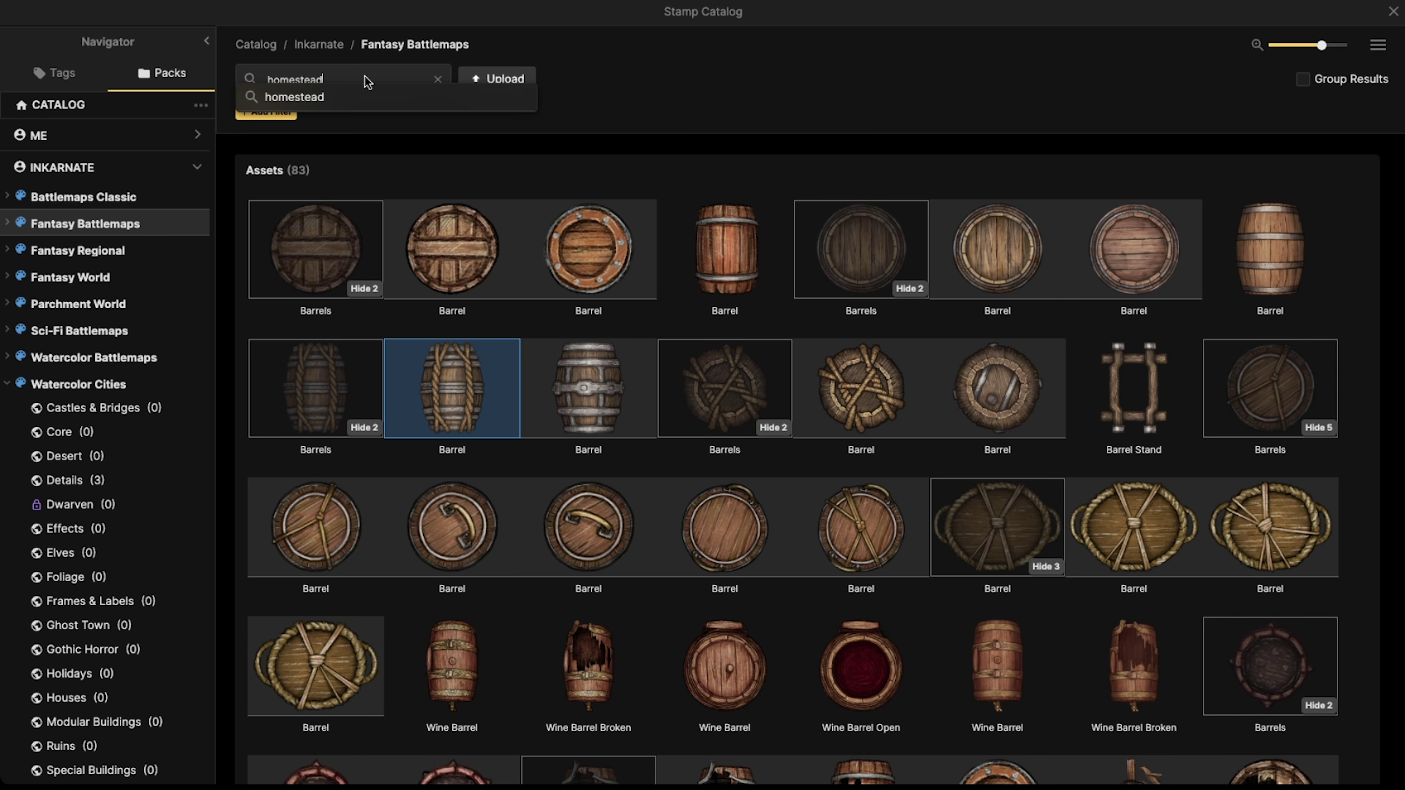
key("Return")
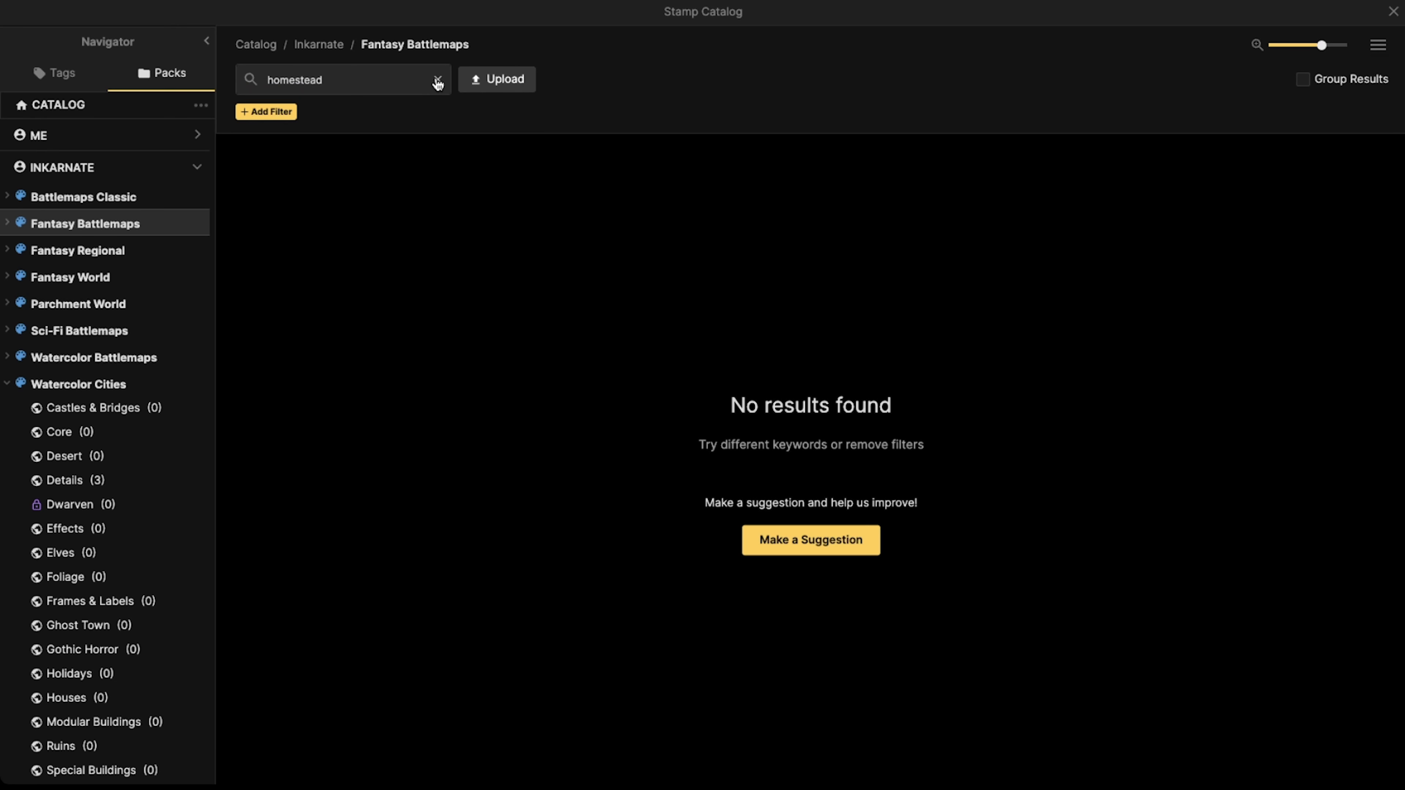
- Search the Fantasy Battlemaps stamps for weather and choose the second Weather Vane stamp
left_click(437, 82)
type("weather")
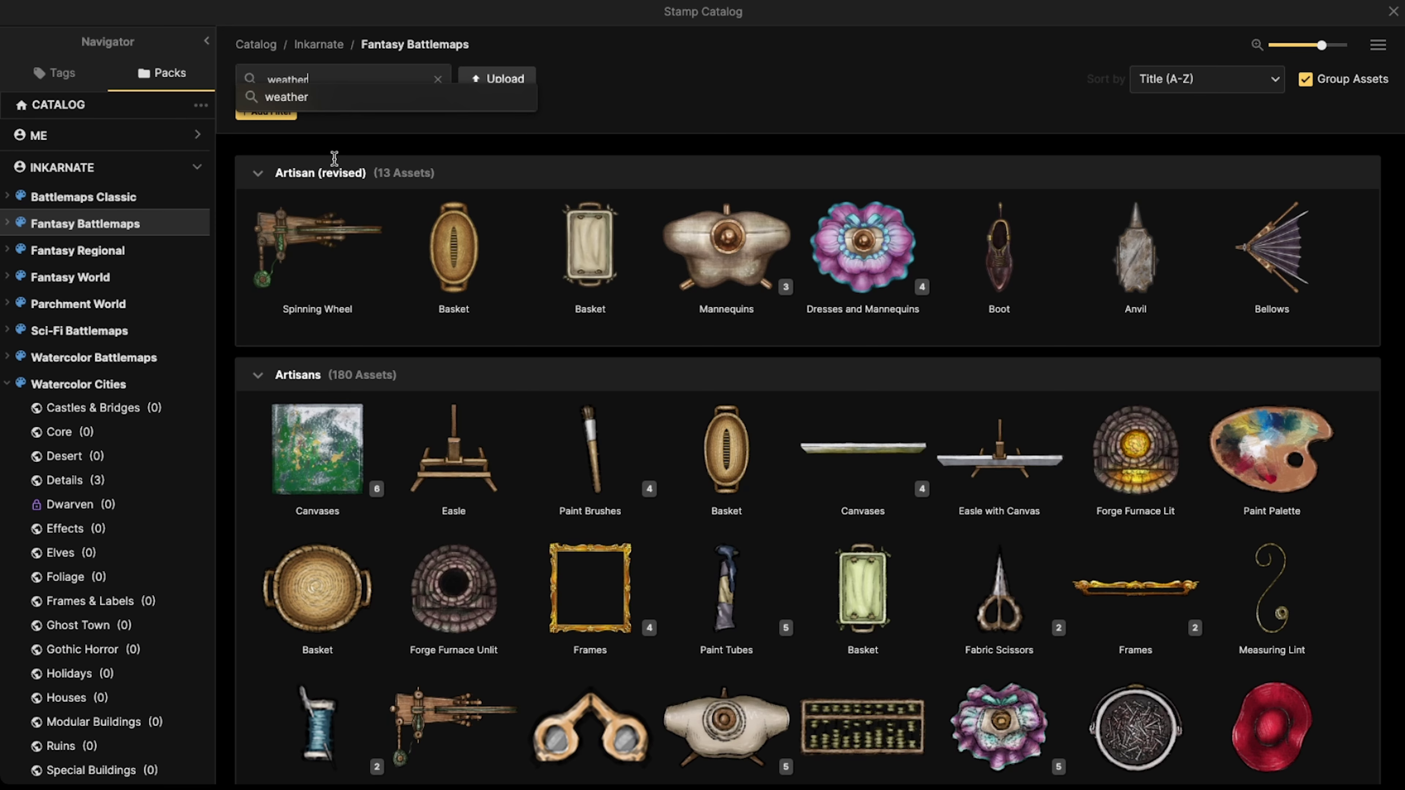
key("Return")
mouse_move(574, 269)
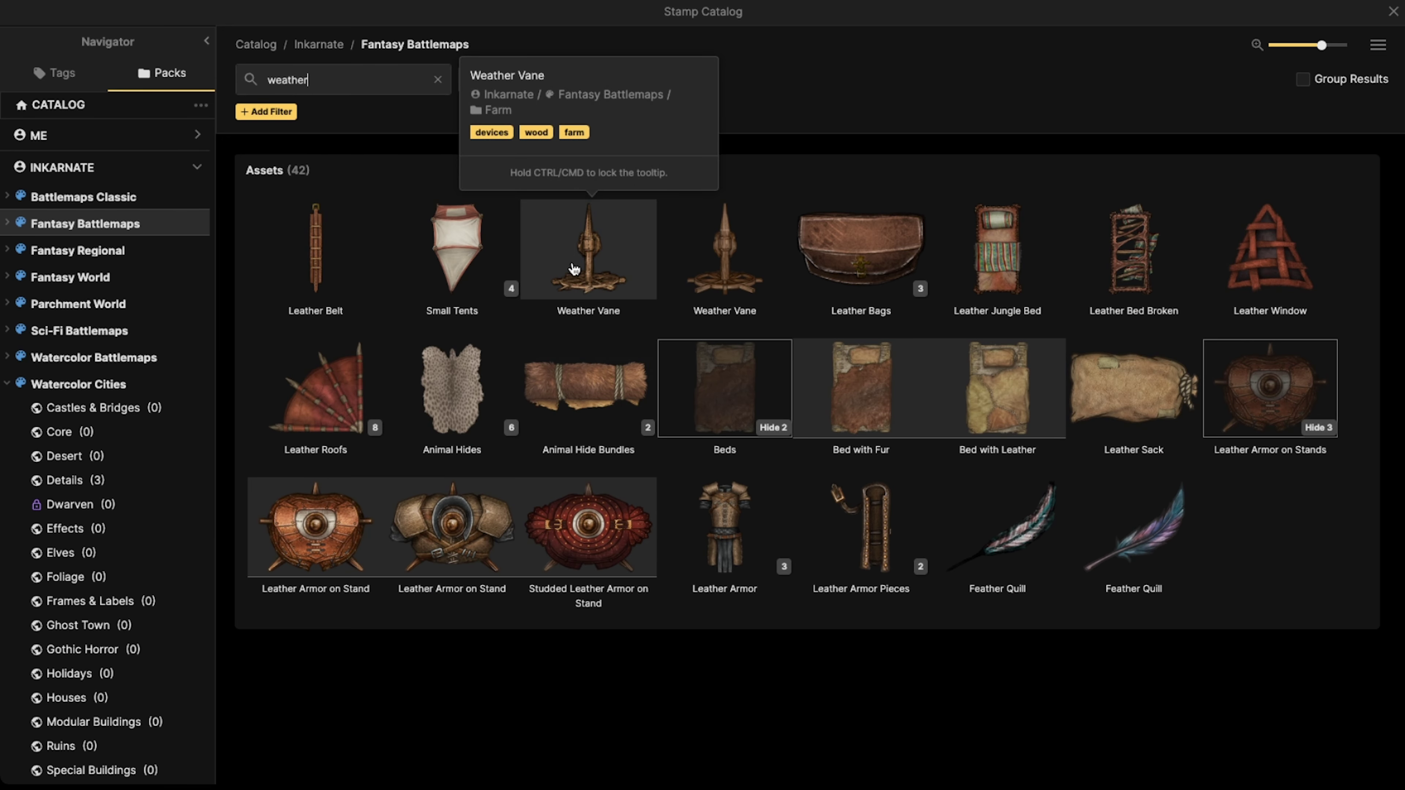
left_click(725, 257)
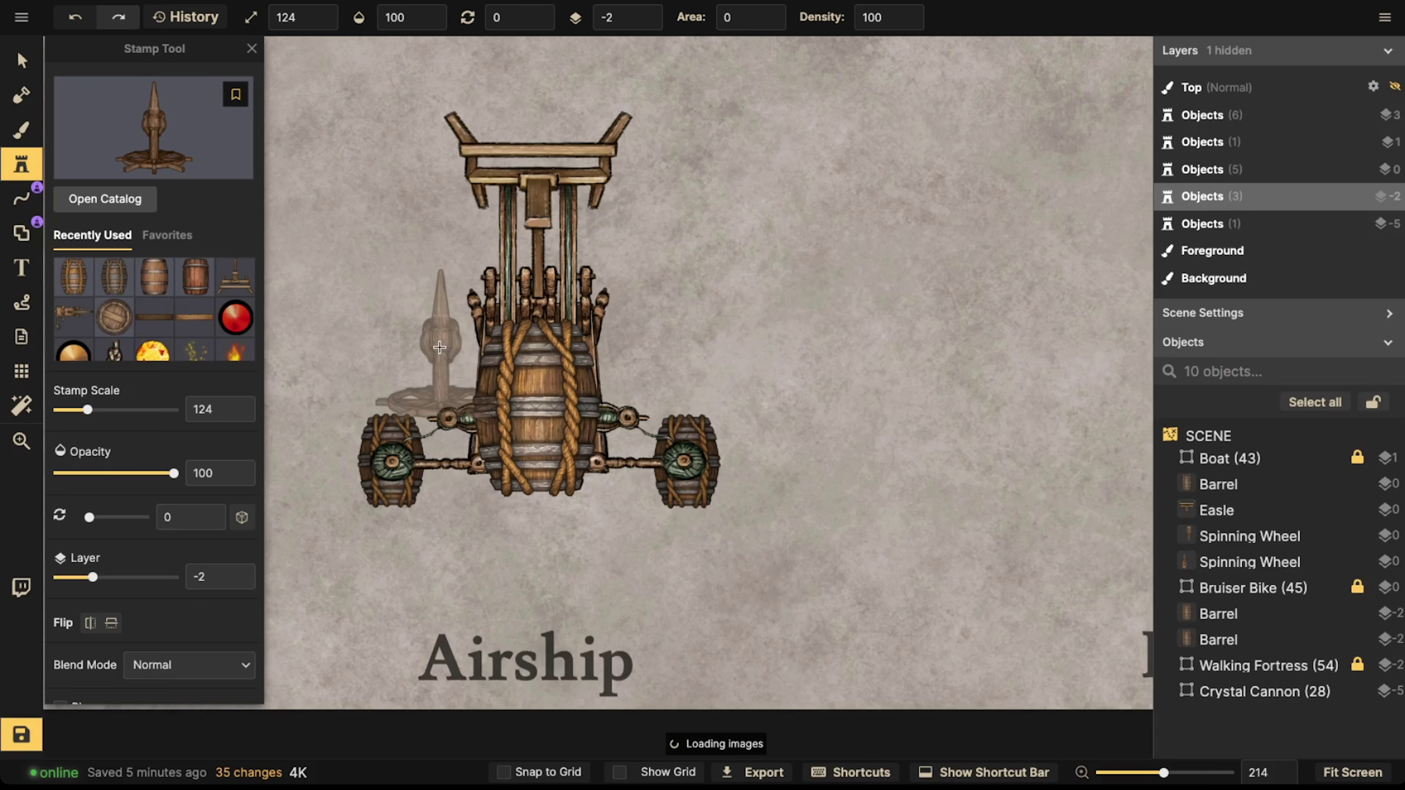
- Place the weather vane rotated to 180 on layer -2, centred behind the upper end of the airship frame
scroll(414, 302, "up", 13)
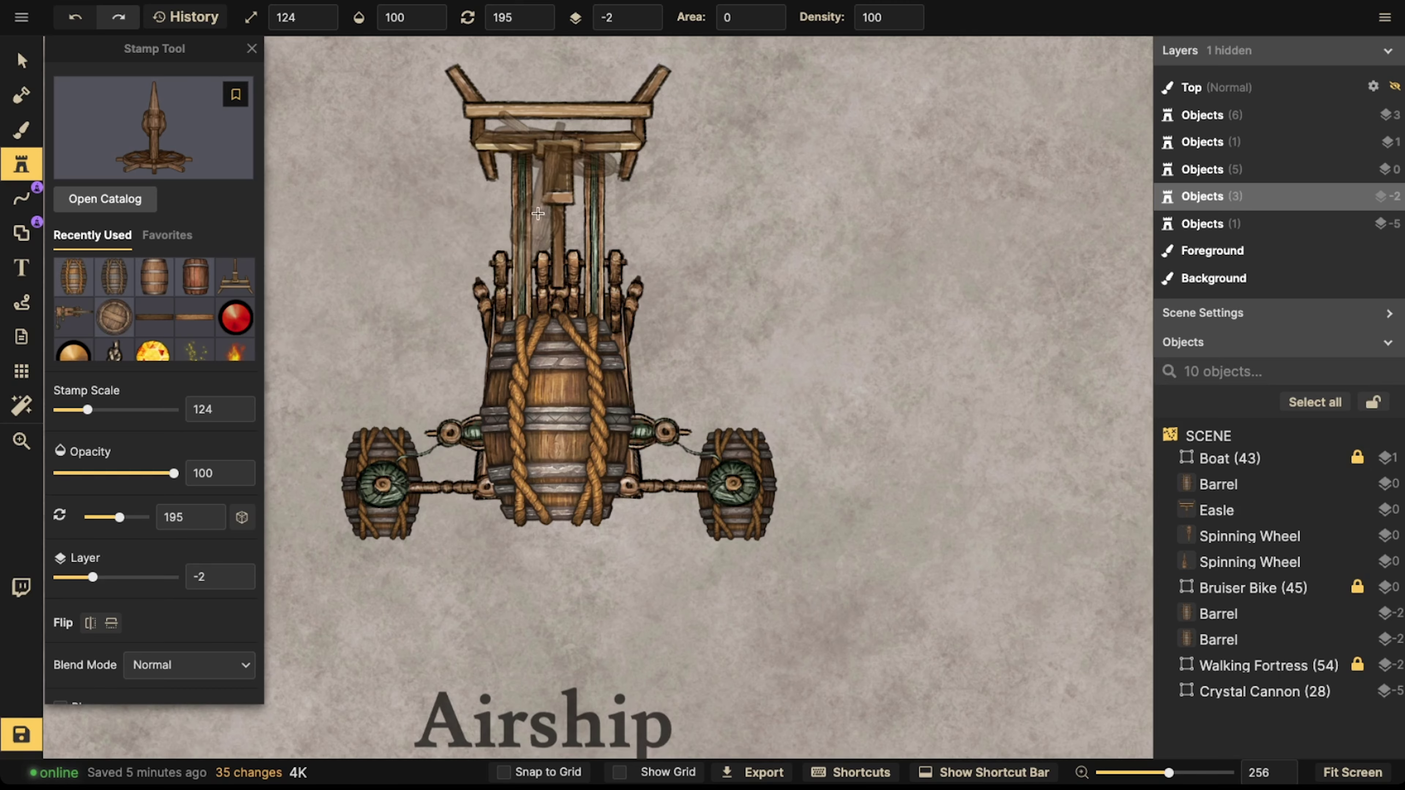
left_click_drag(558, 108, 557, 296)
scroll(557, 296, "up", 1)
left_click(557, 292)
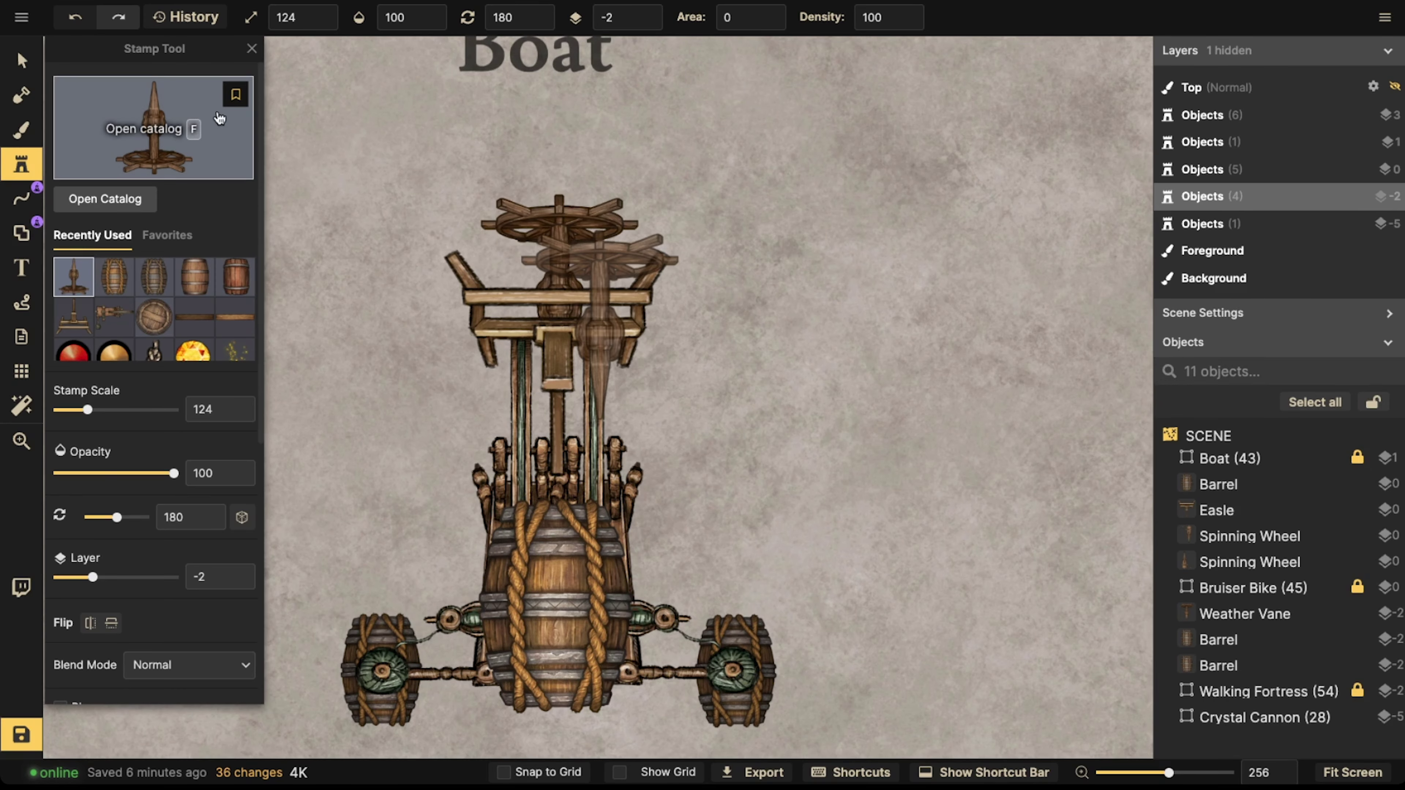
- Enlarge the weather vane to scale 164 and centre it so its wheel sits just above the wooden frame
left_click(16, 68)
left_click_drag(639, 194, 653, 179)
left_click_drag(520, 232, 518, 250)
scroll(518, 246, "up", 2)
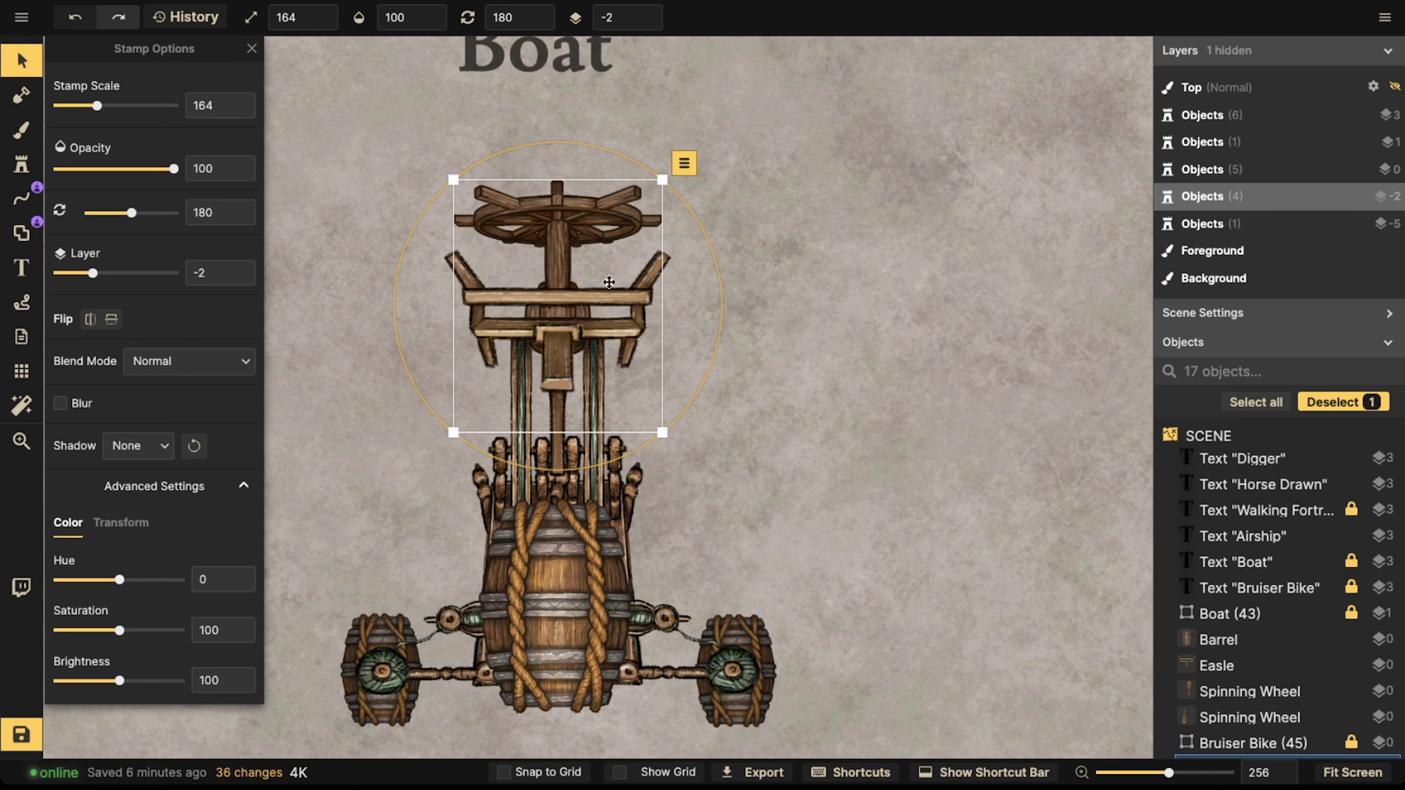
left_click_drag(542, 238, 546, 245)
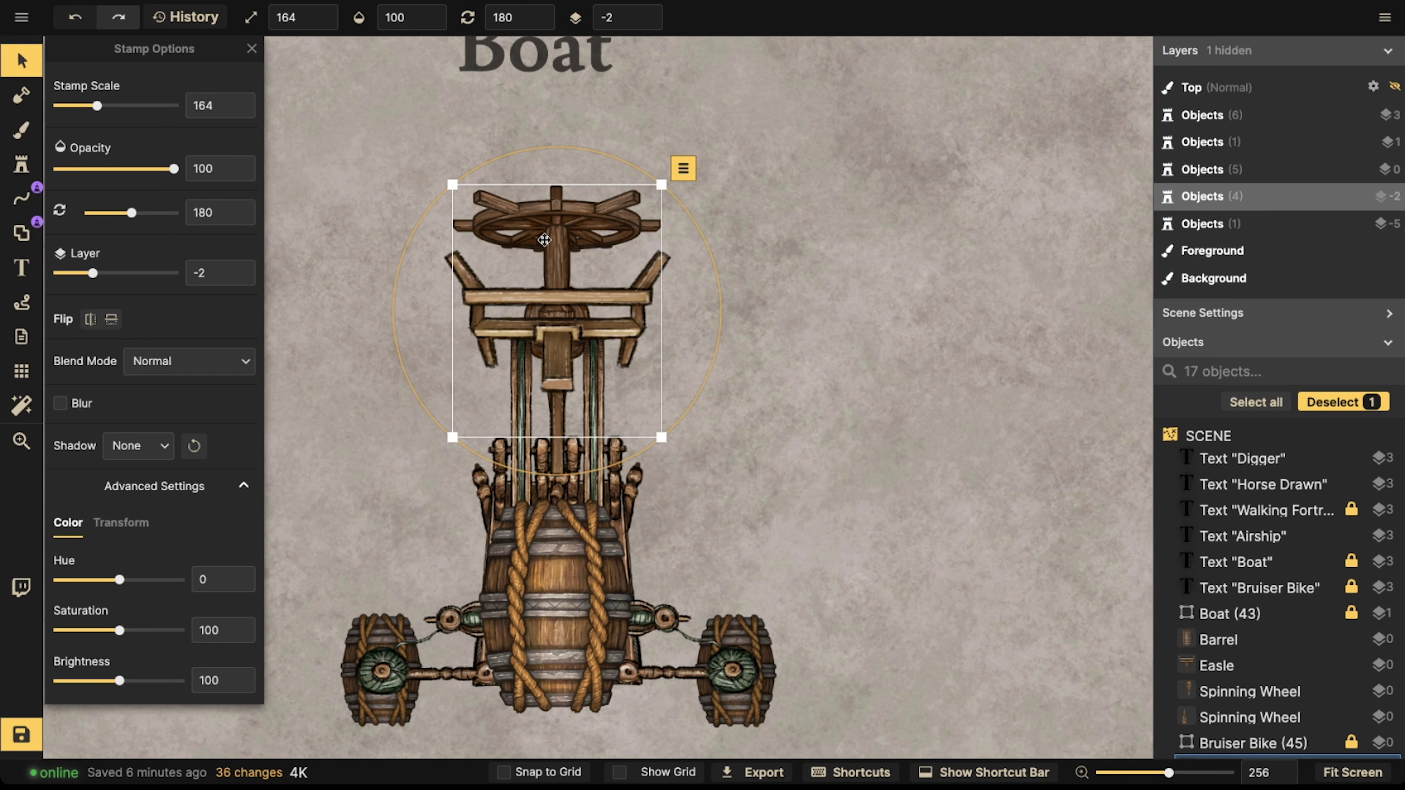
- Move the whole airship slightly down and shrink all its parts together to scale 113
scroll(545, 239, "down", 3)
left_click_drag(339, 205, 771, 591)
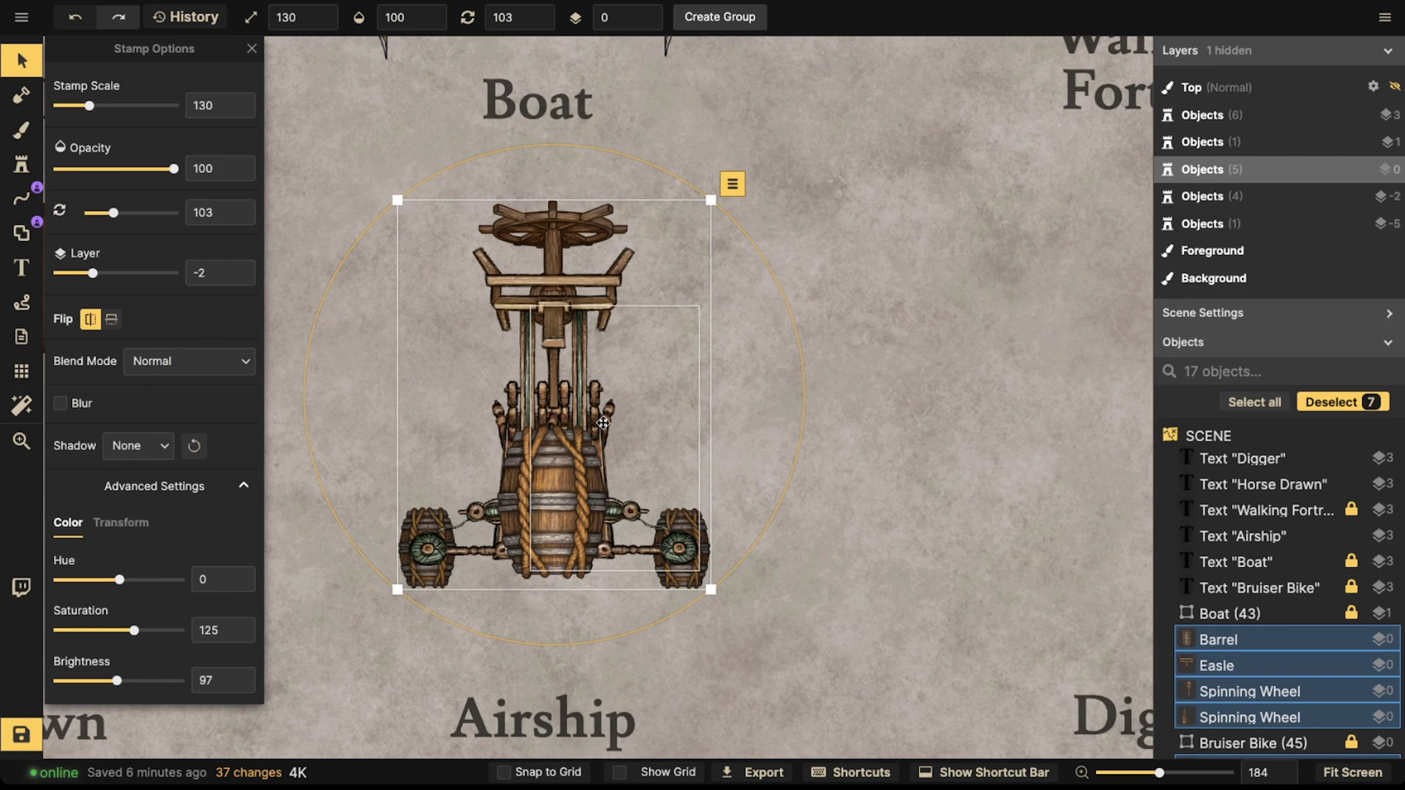
left_click_drag(603, 422, 600, 449)
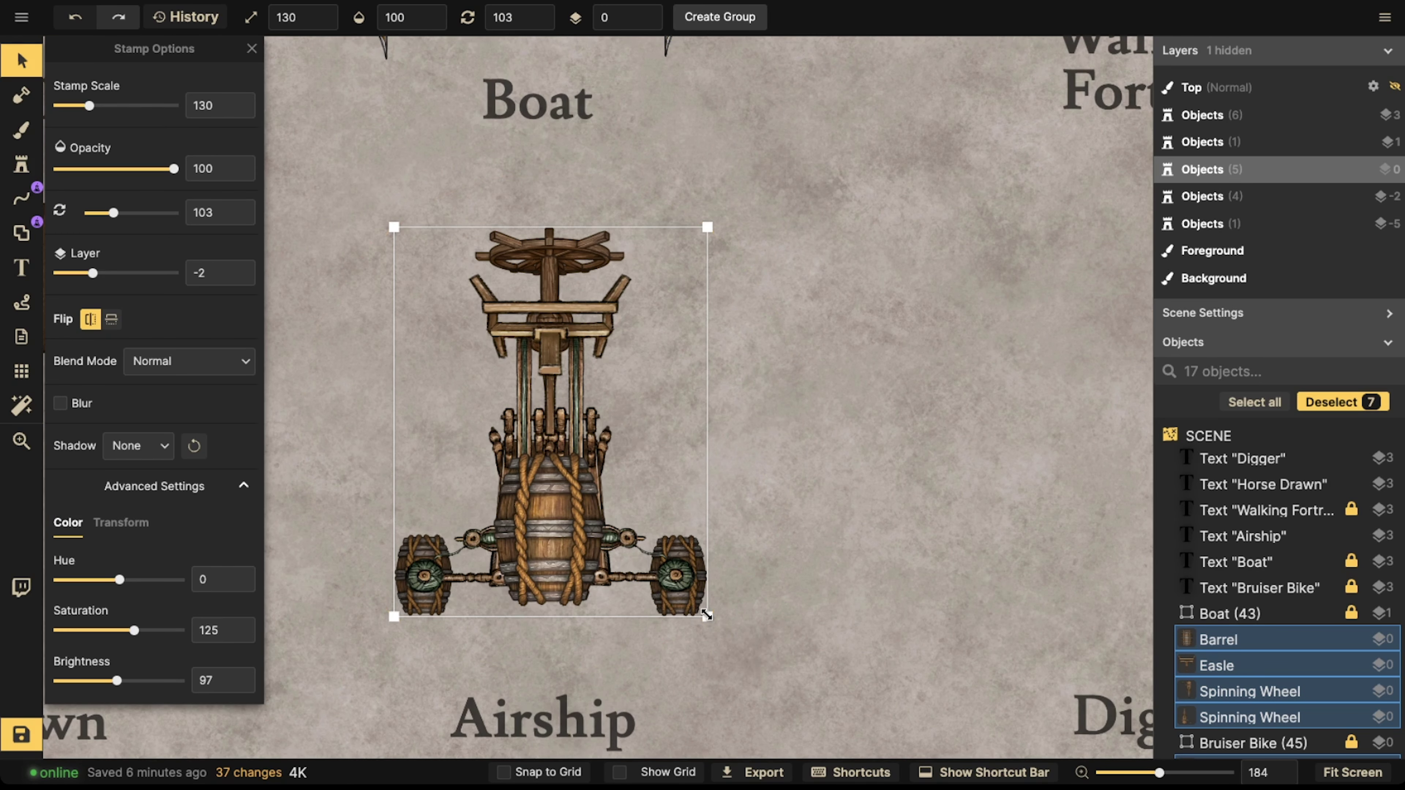
left_click_drag(707, 615, 673, 563)
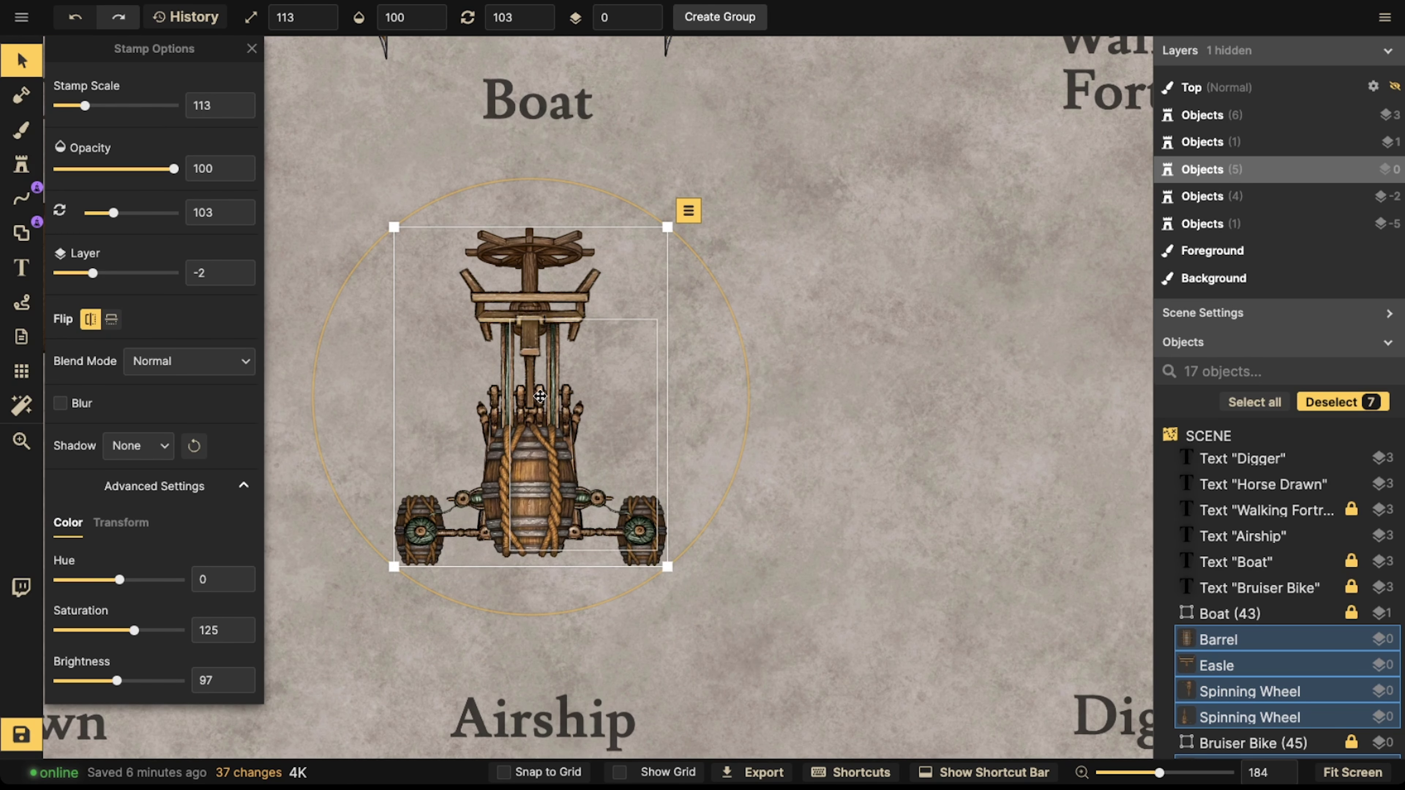
- Search the stamps for windmill and place the intact Windmill at scale 43 across the lower end of the large barrel
left_click(20, 166)
type("f")
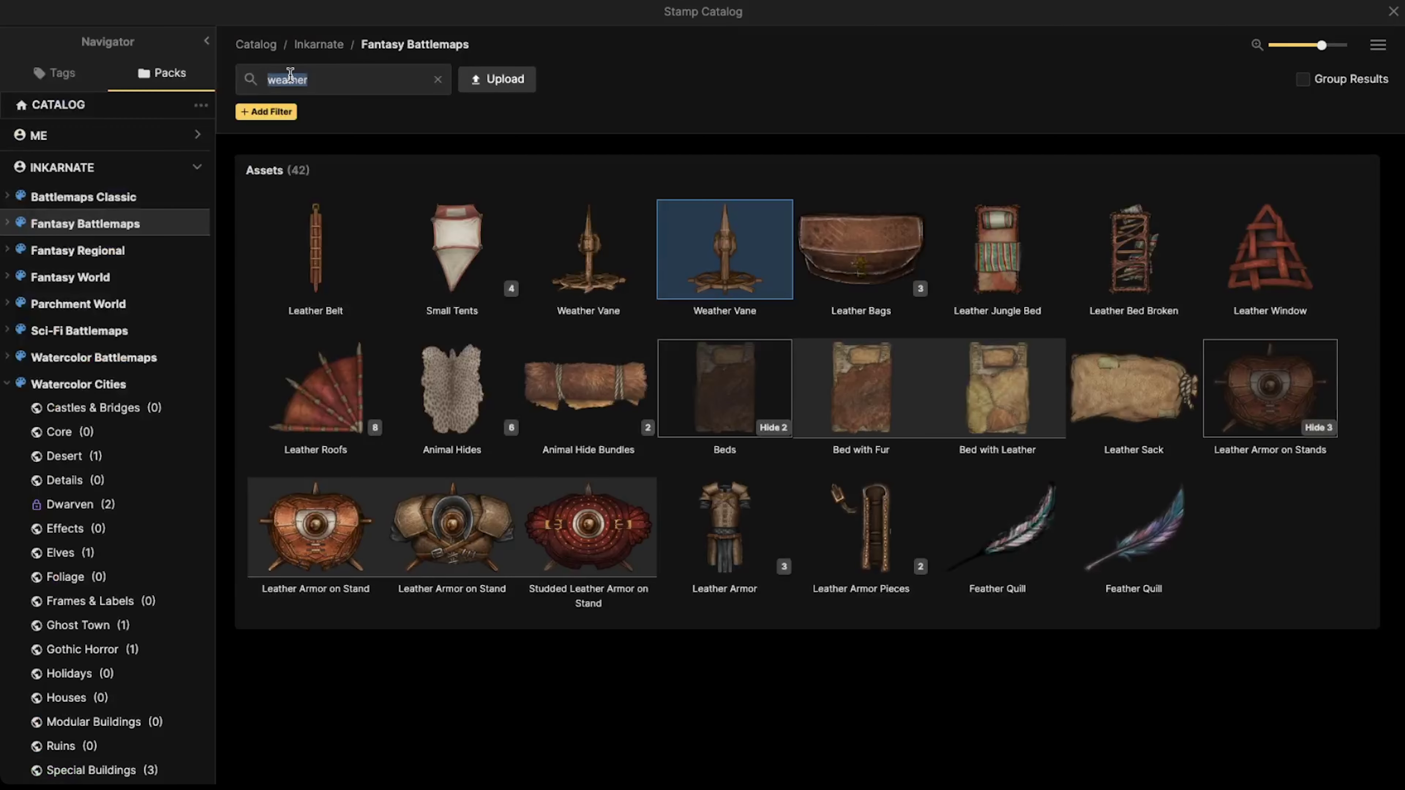
type("windmill")
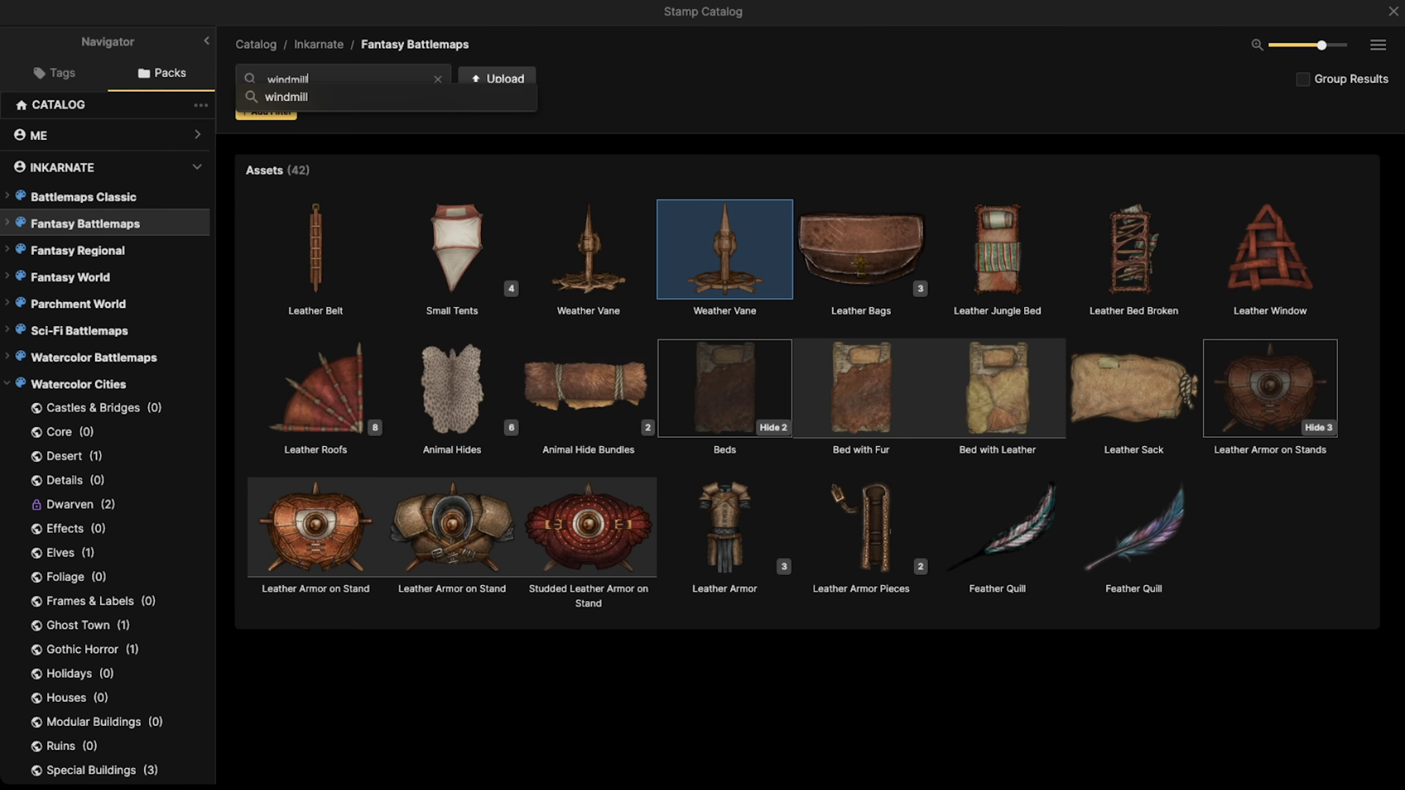
key("Return")
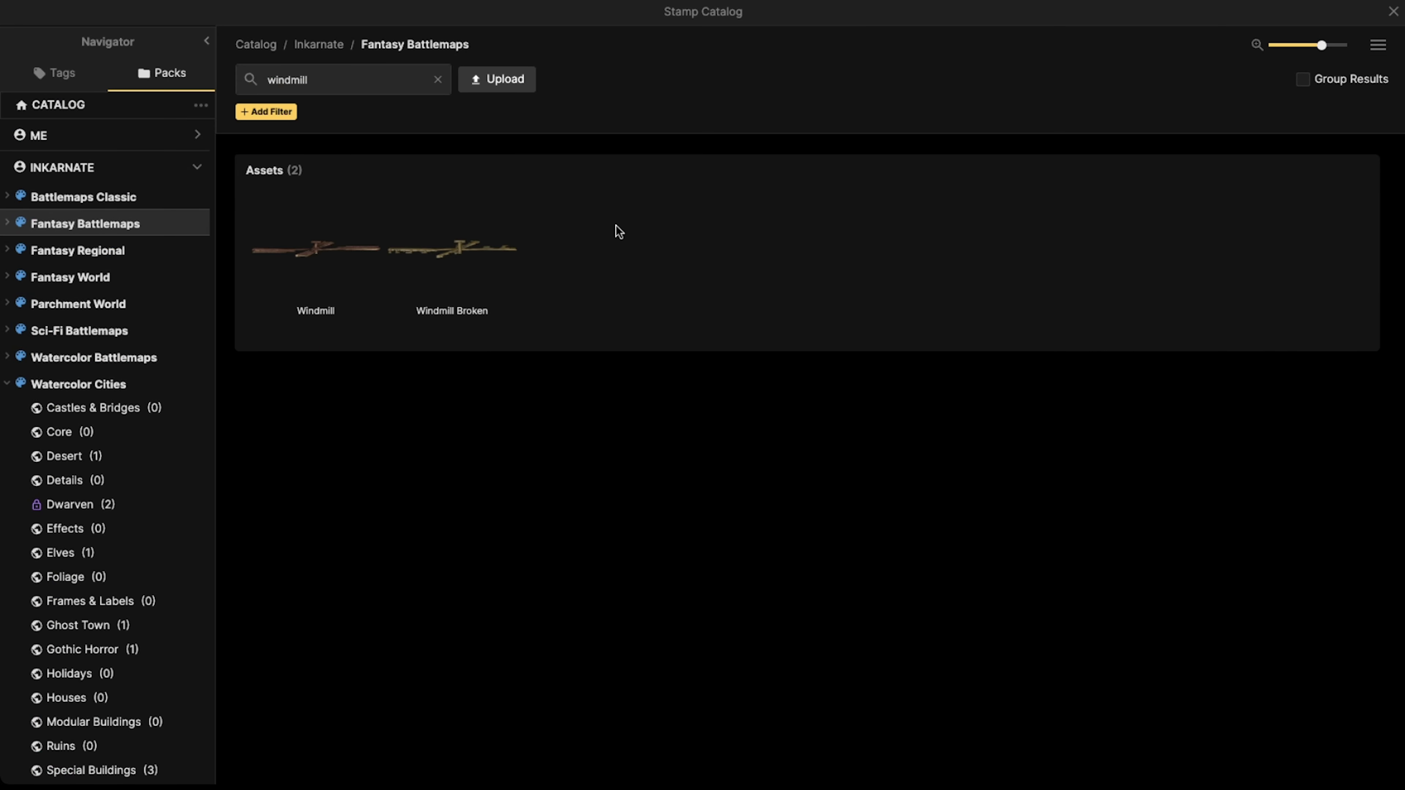
left_click(294, 249)
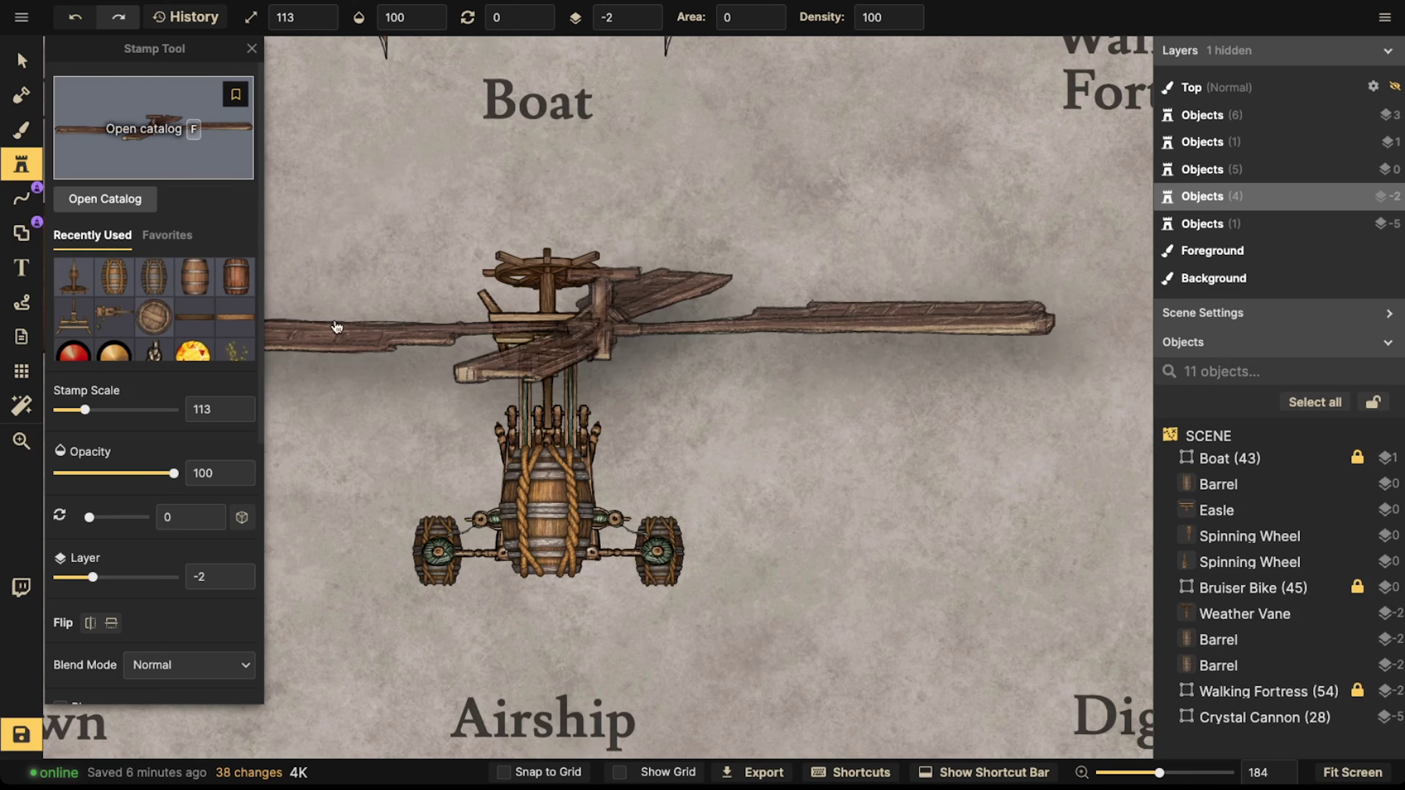
key("f")
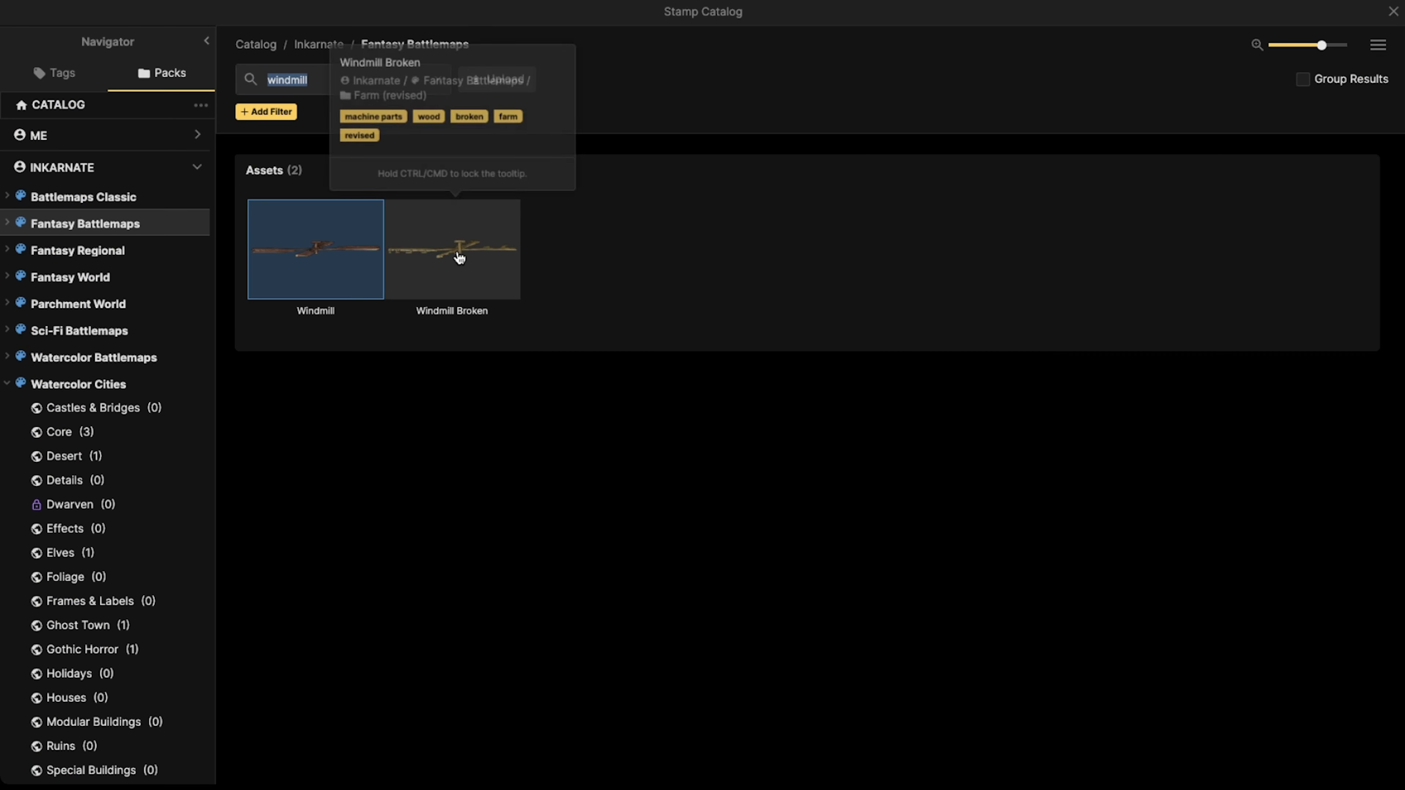
left_click(364, 254)
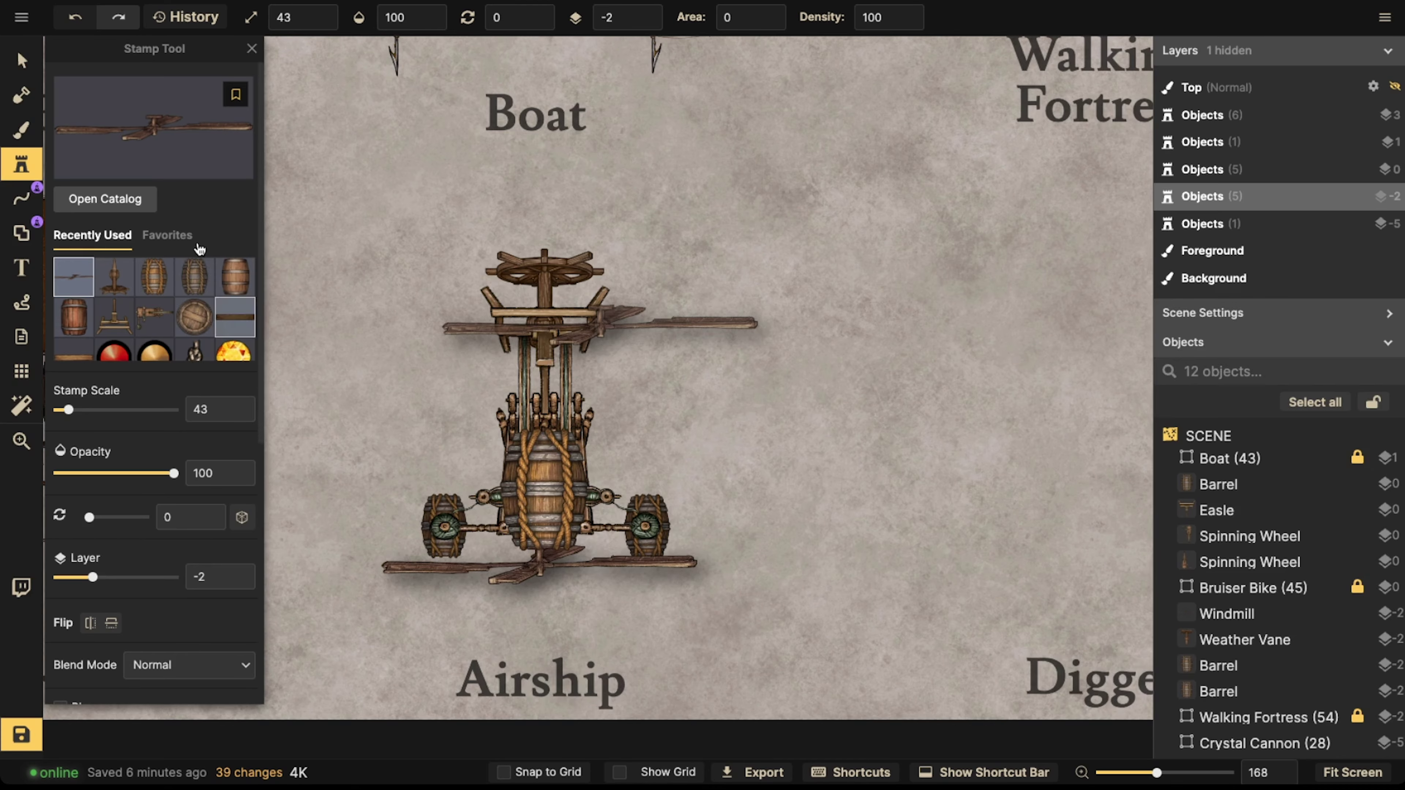
- Set the shadow of the windmill below the large barrel to None
left_click(22, 60)
left_click(594, 565)
scroll(595, 590, "up", 2)
scroll(329, 571, "up", 1)
scroll(329, 570, "up", 1)
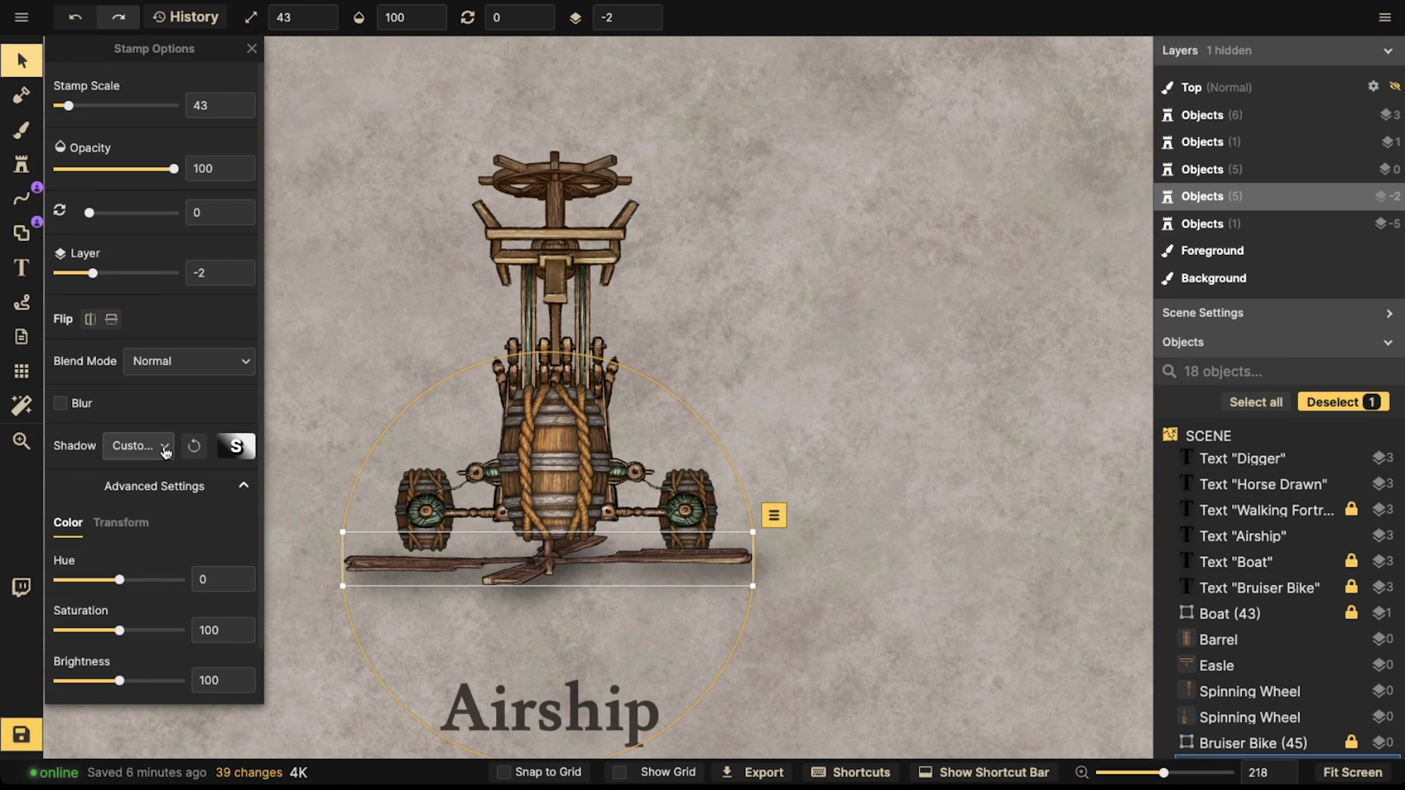
left_click(138, 445)
left_click(126, 481)
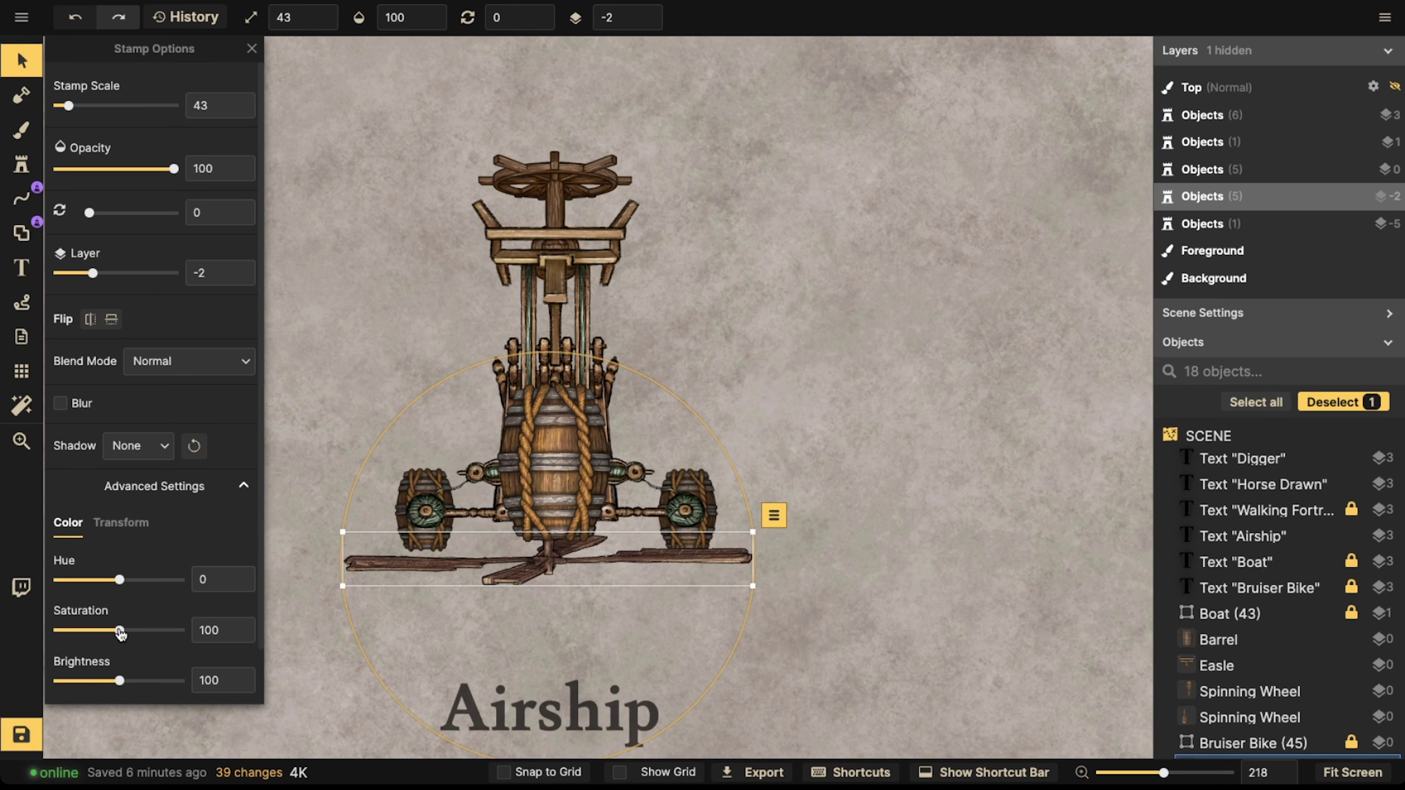
- Set the windmill's transform width to 55 and height to 183
left_click(117, 526)
left_click_drag(144, 633, 155, 631)
left_click_drag(144, 580, 133, 580)
- Shrink the windmill to scale 23 and position it below the left small barrel on layer -5
left_click_drag(436, 609, 460, 596)
left_click_drag(568, 559, 446, 569)
scroll(513, 581, "down", 1)
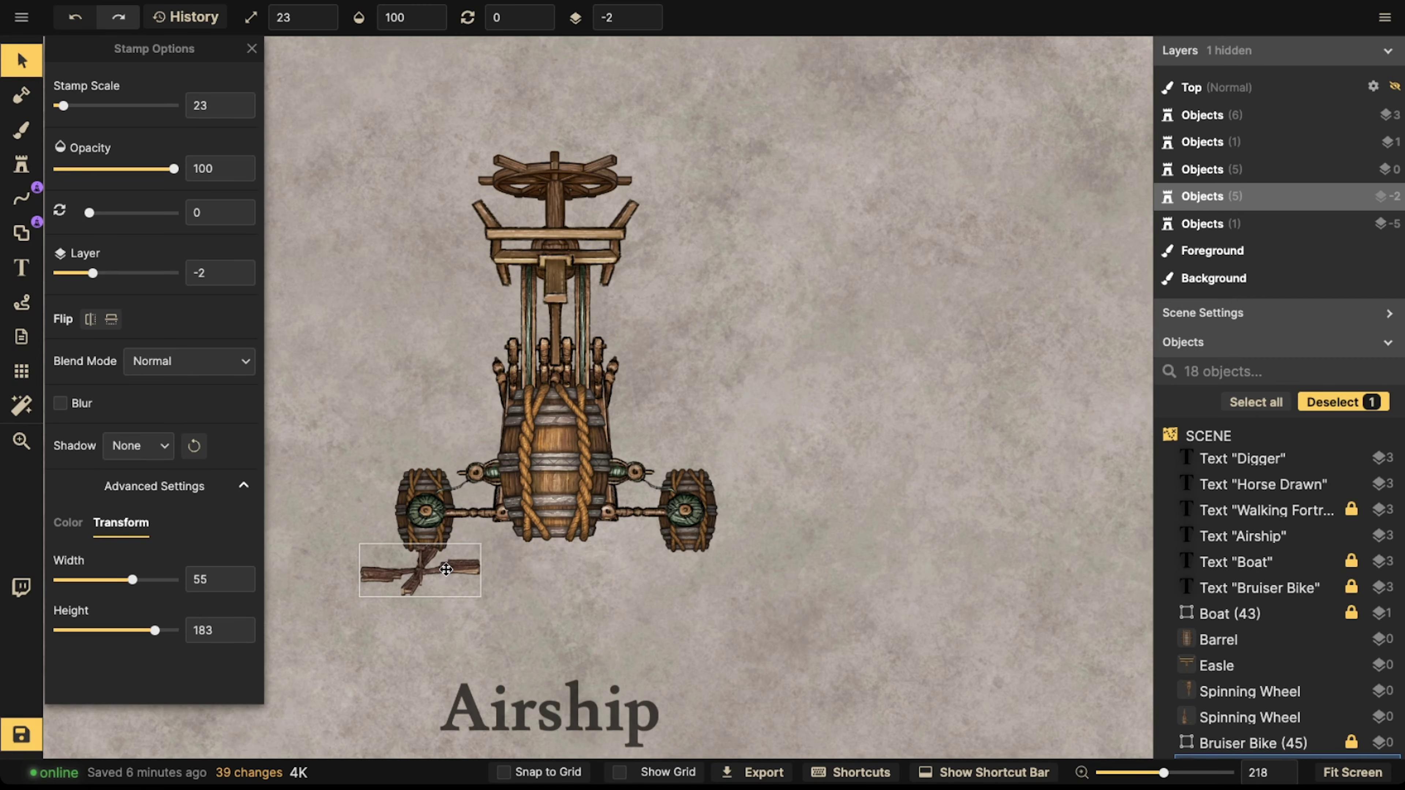
left_click(646, 22)
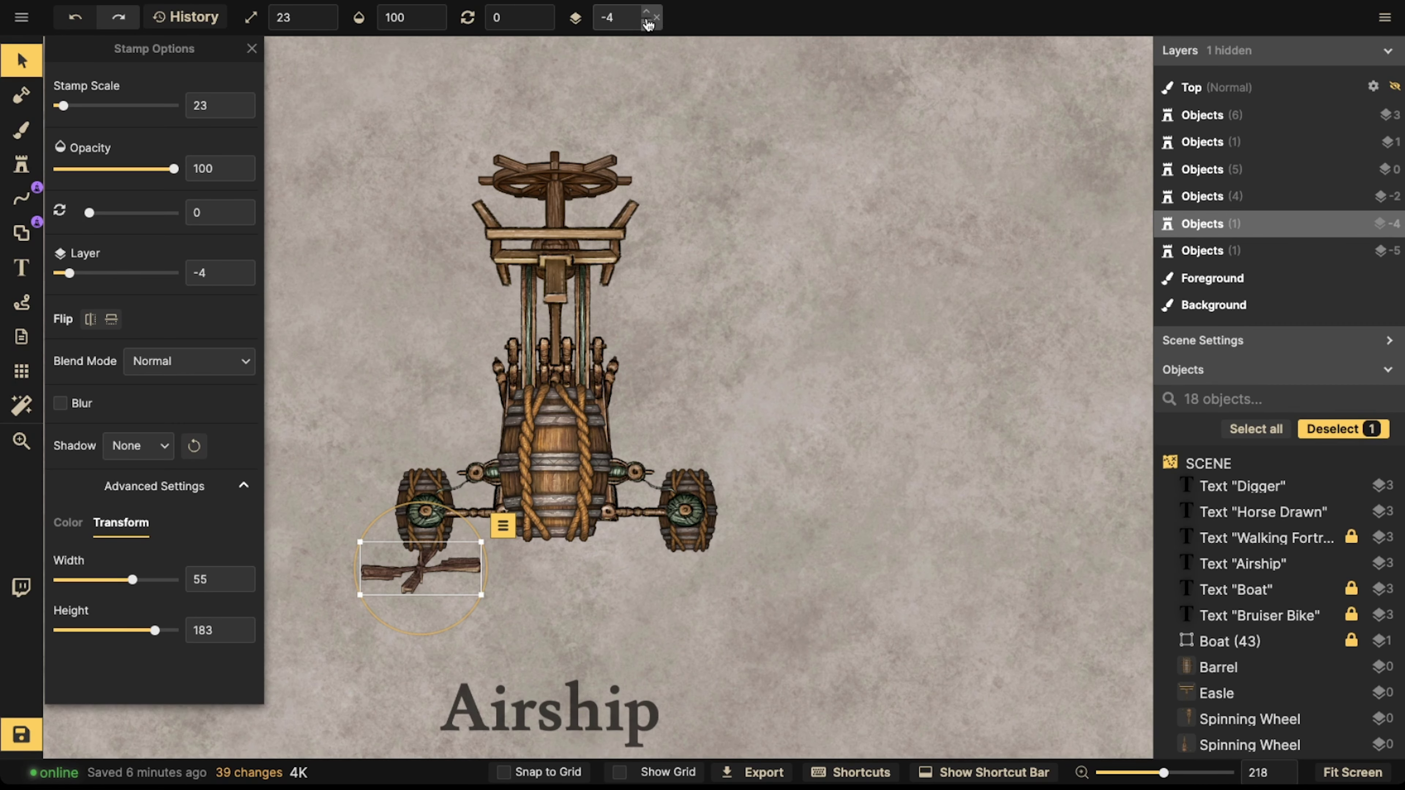
scroll(324, 598, "up", 5)
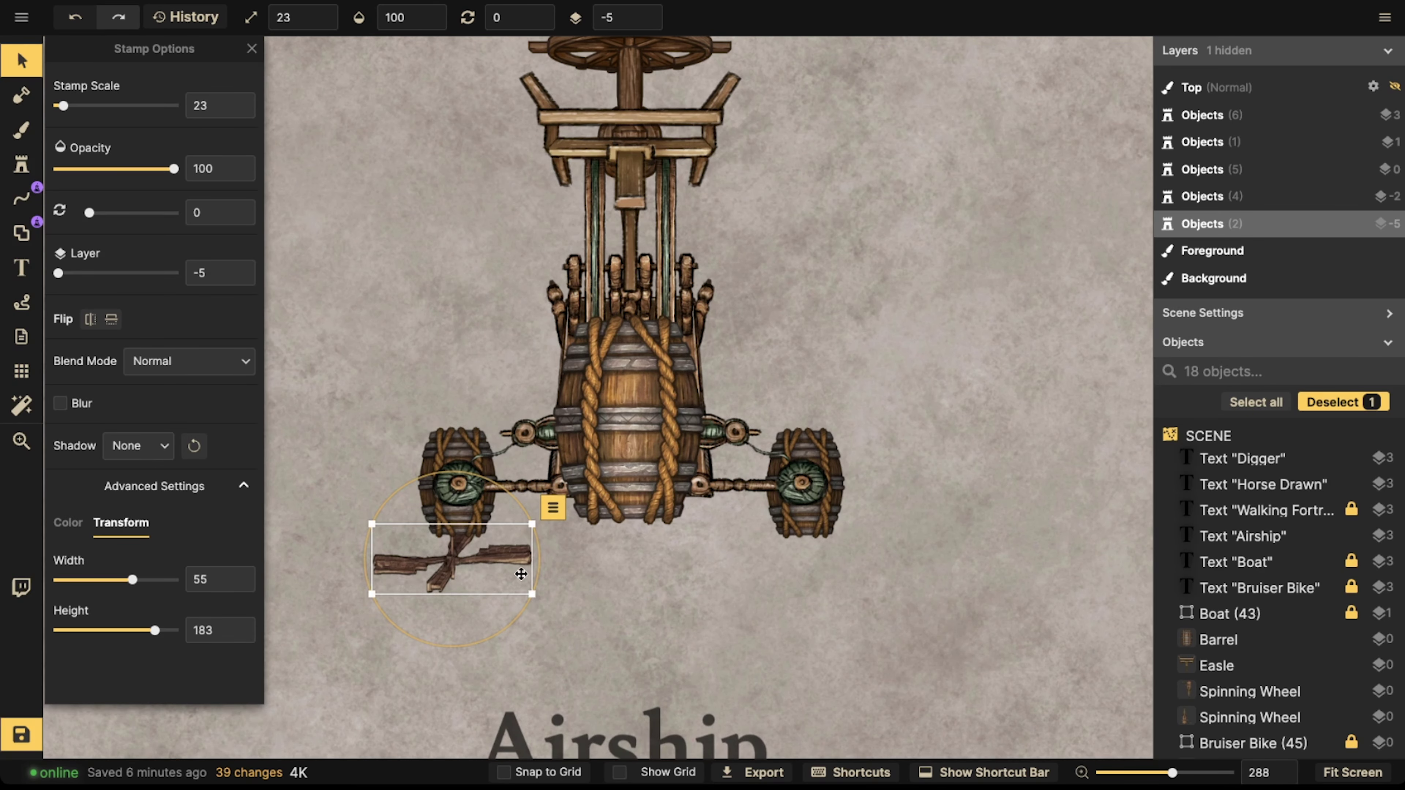
- Place a horizontally flipped copy of the windmill above the right small barrel, rotated to 180 at scale 13
key("ctrl+v")
left_click(90, 321)
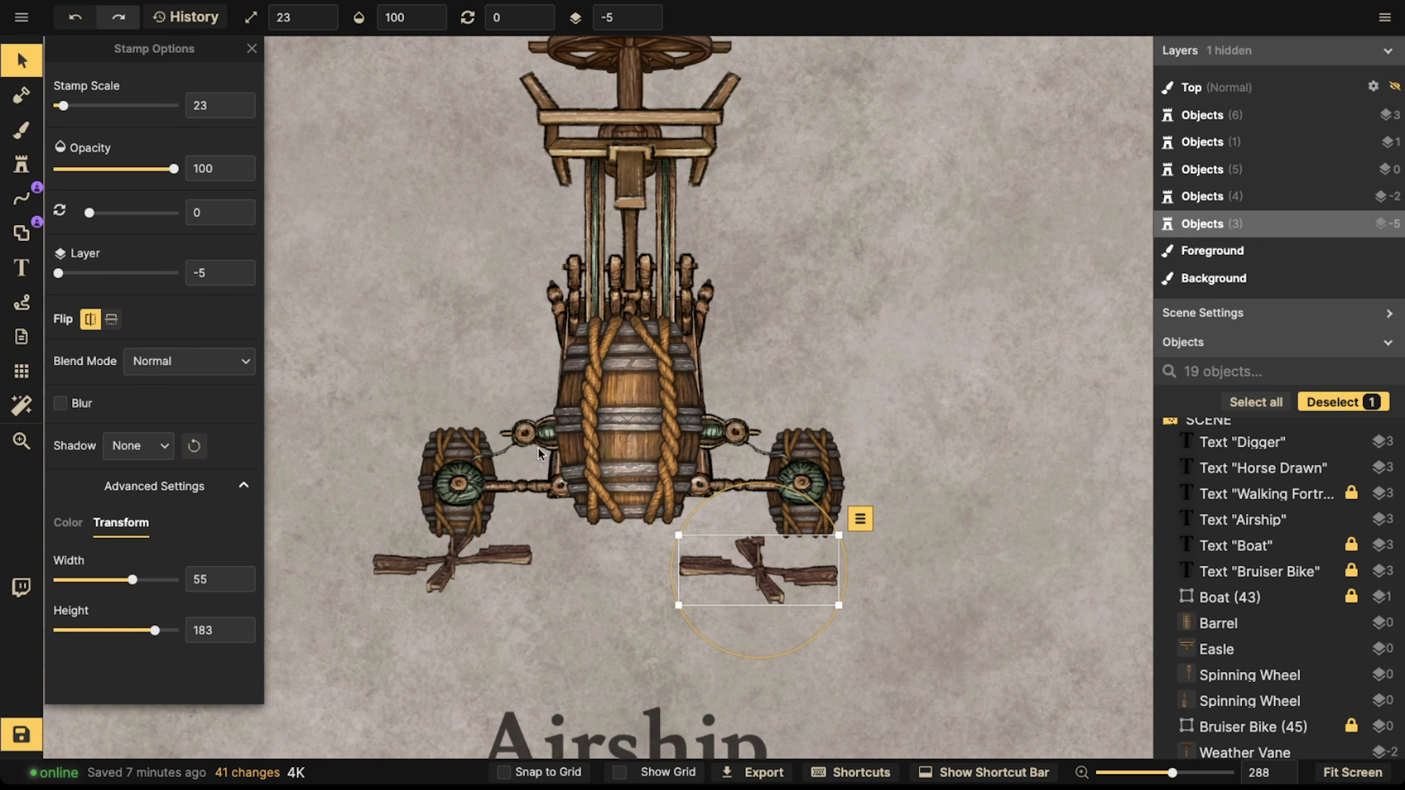
left_click_drag(770, 583, 809, 408)
scroll(824, 354, "down", 5)
scroll(825, 353, "down", 10)
scroll(825, 353, "down", 5)
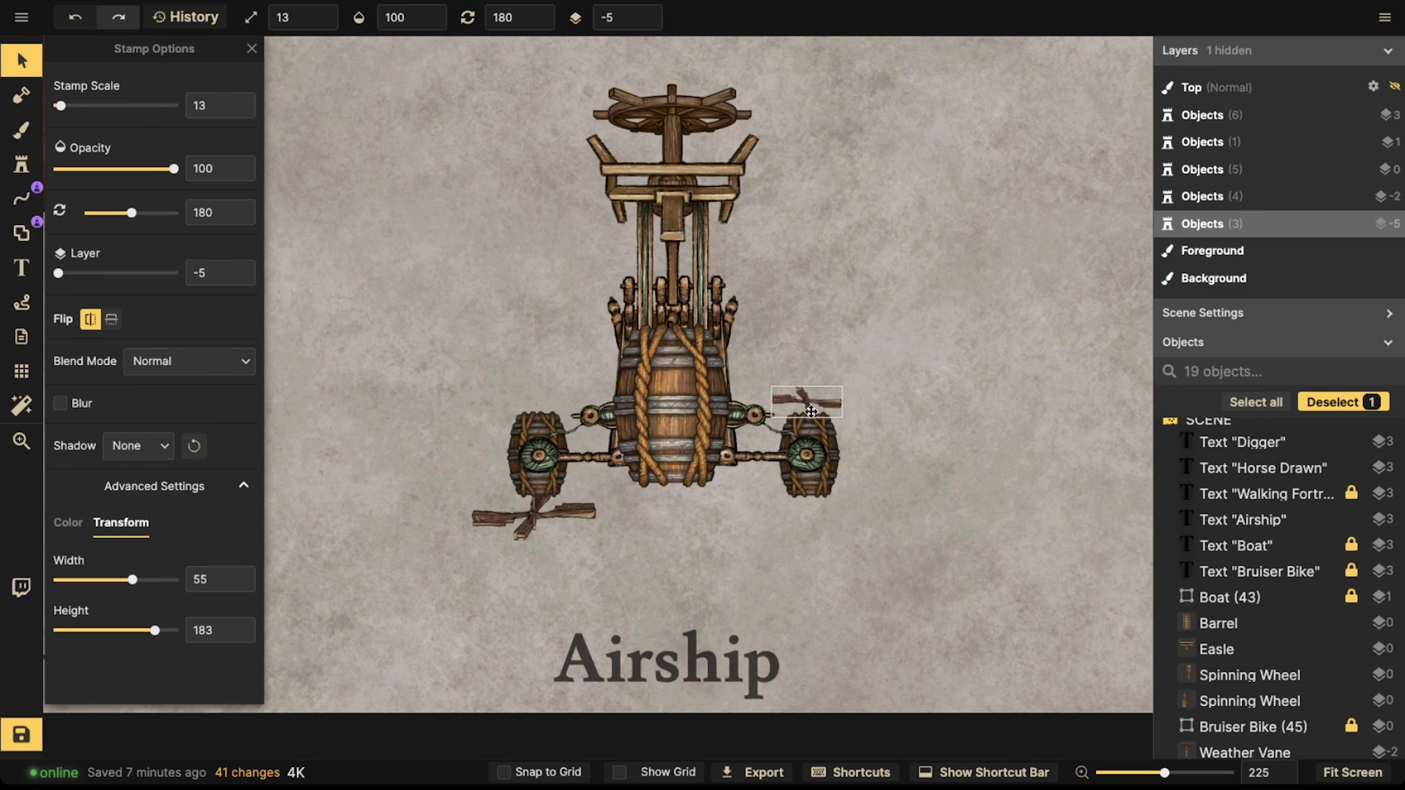
- Move the windmill from below the left small barrel to just above it and rotate it to 177.5
left_click(541, 509)
scroll(540, 508, "down", 5)
left_click_drag(541, 507, 544, 384)
scroll(545, 384, "down", 10)
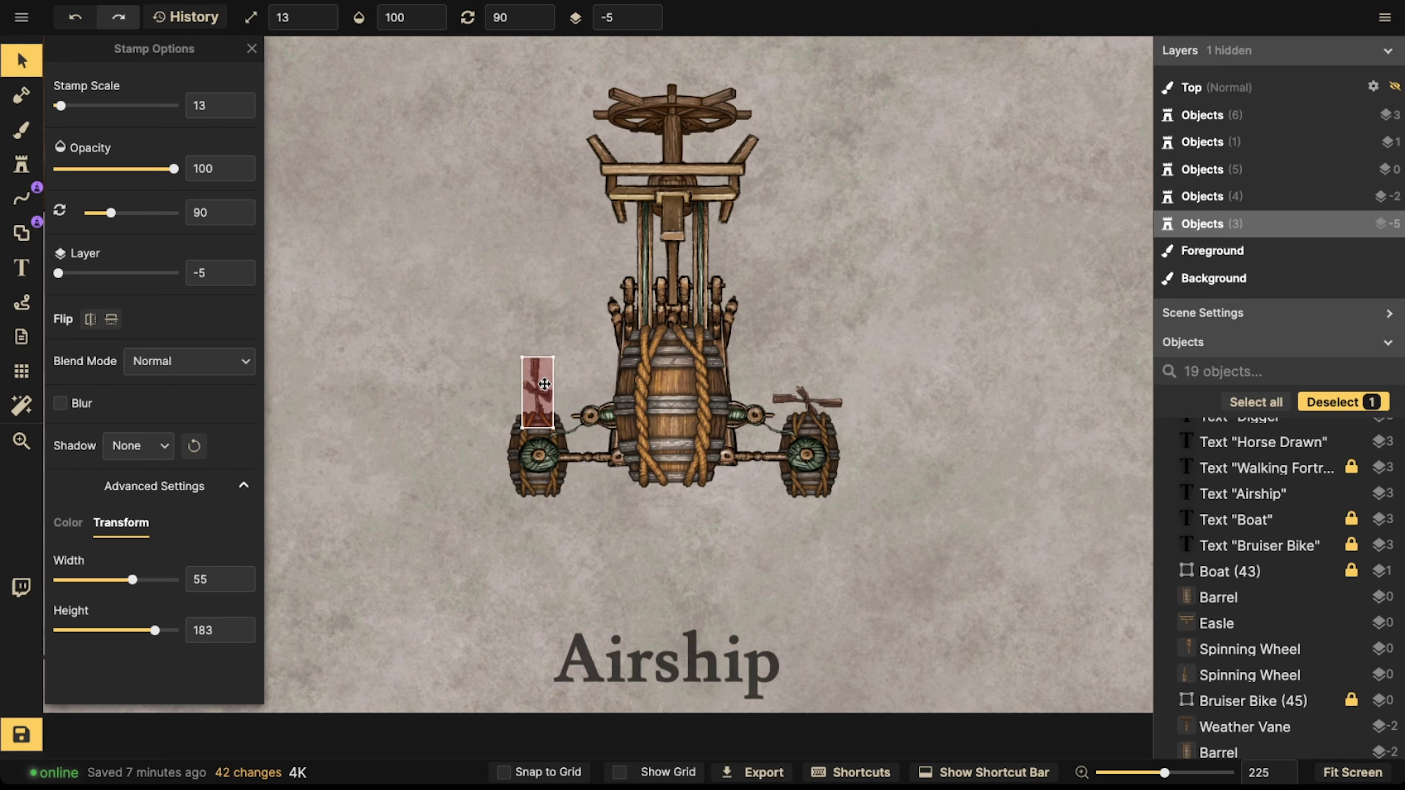
scroll(547, 388, "down", 1)
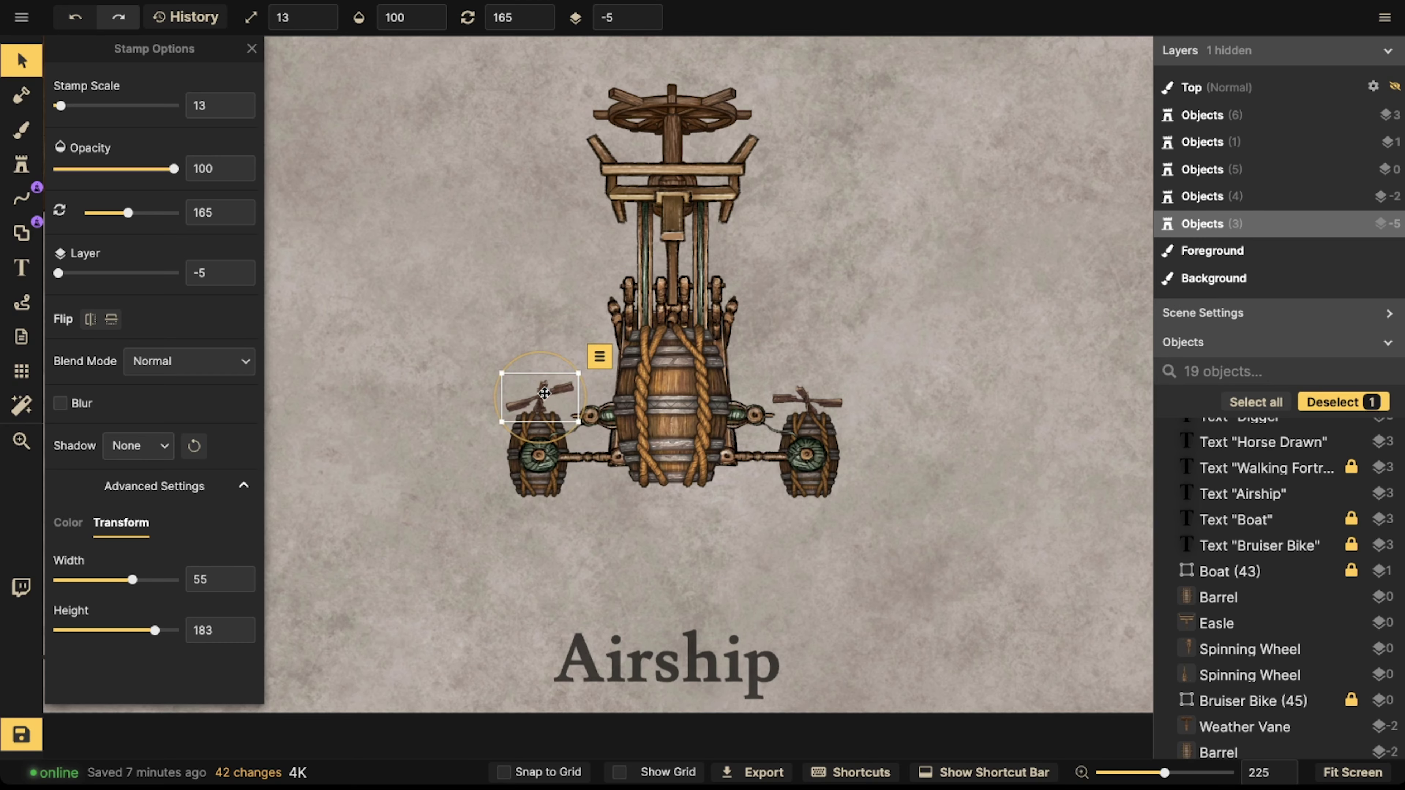
scroll(544, 392, "up", 8)
scroll(542, 397, "up", 5)
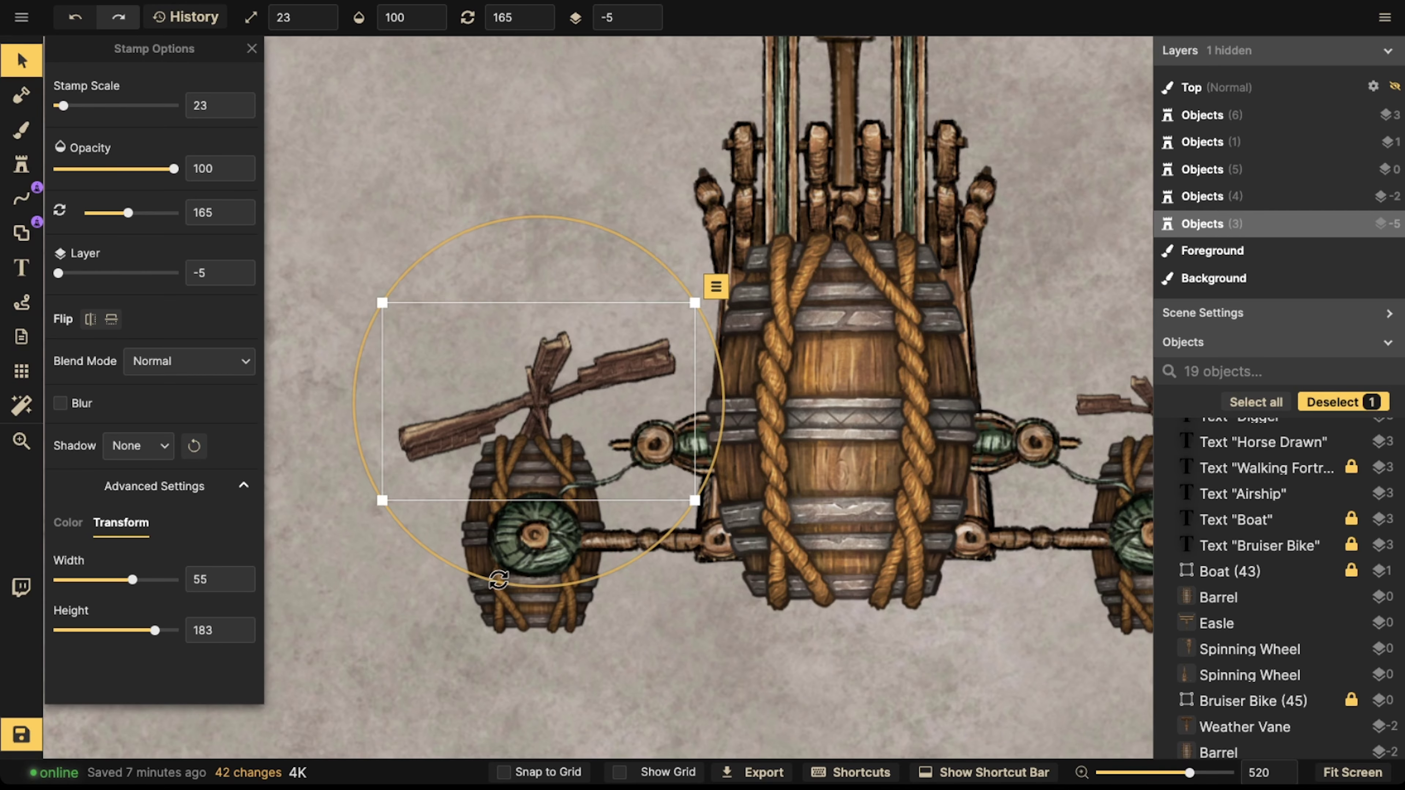
left_click_drag(496, 571, 462, 559)
- Delete the windmill copy above the right small barrel
scroll(741, 440, "down", 5)
left_click(1005, 411)
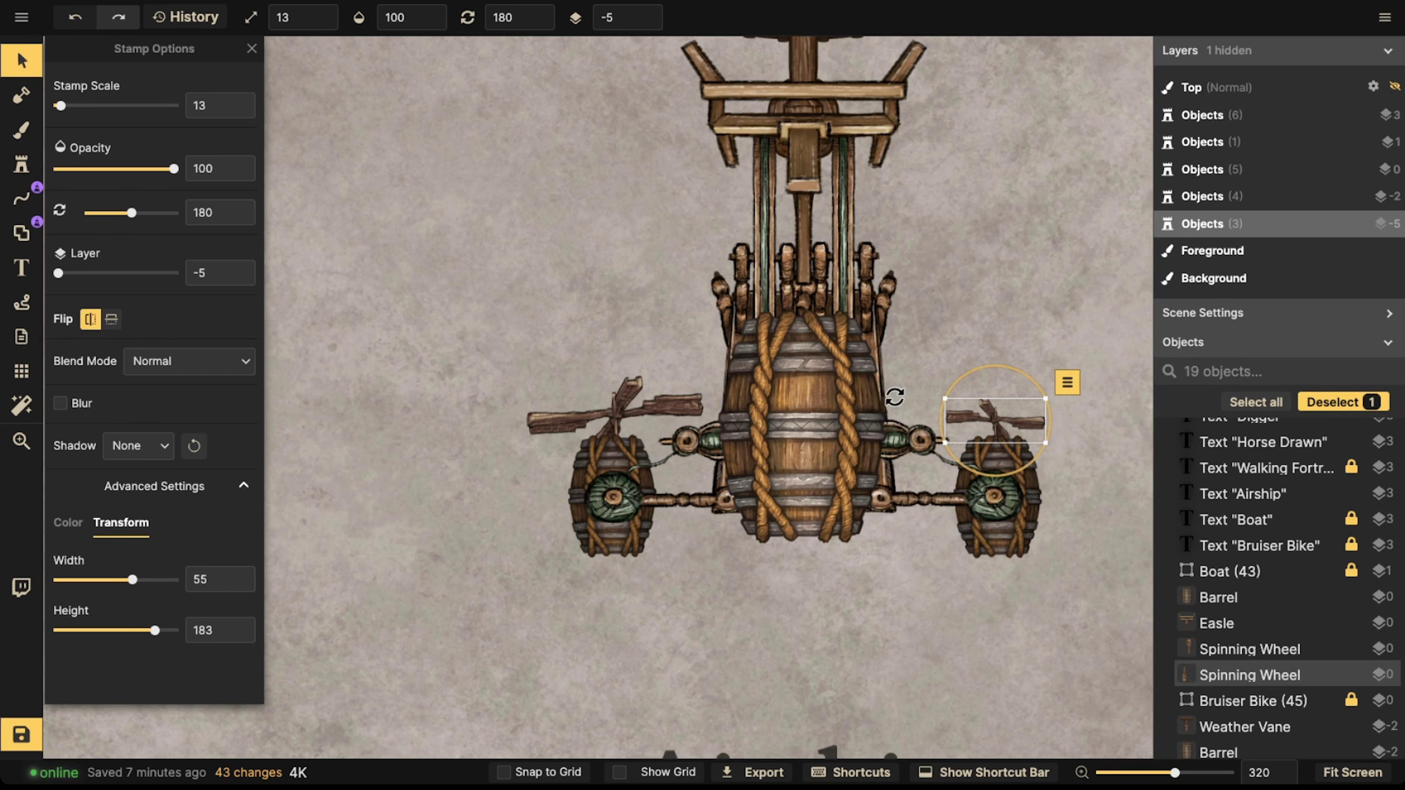
key("Delete")
- Adjust the remaining windmill to scale 22, rotation 181 and transform height 115, placed above the left small barrel
left_click_drag(628, 410, 635, 403)
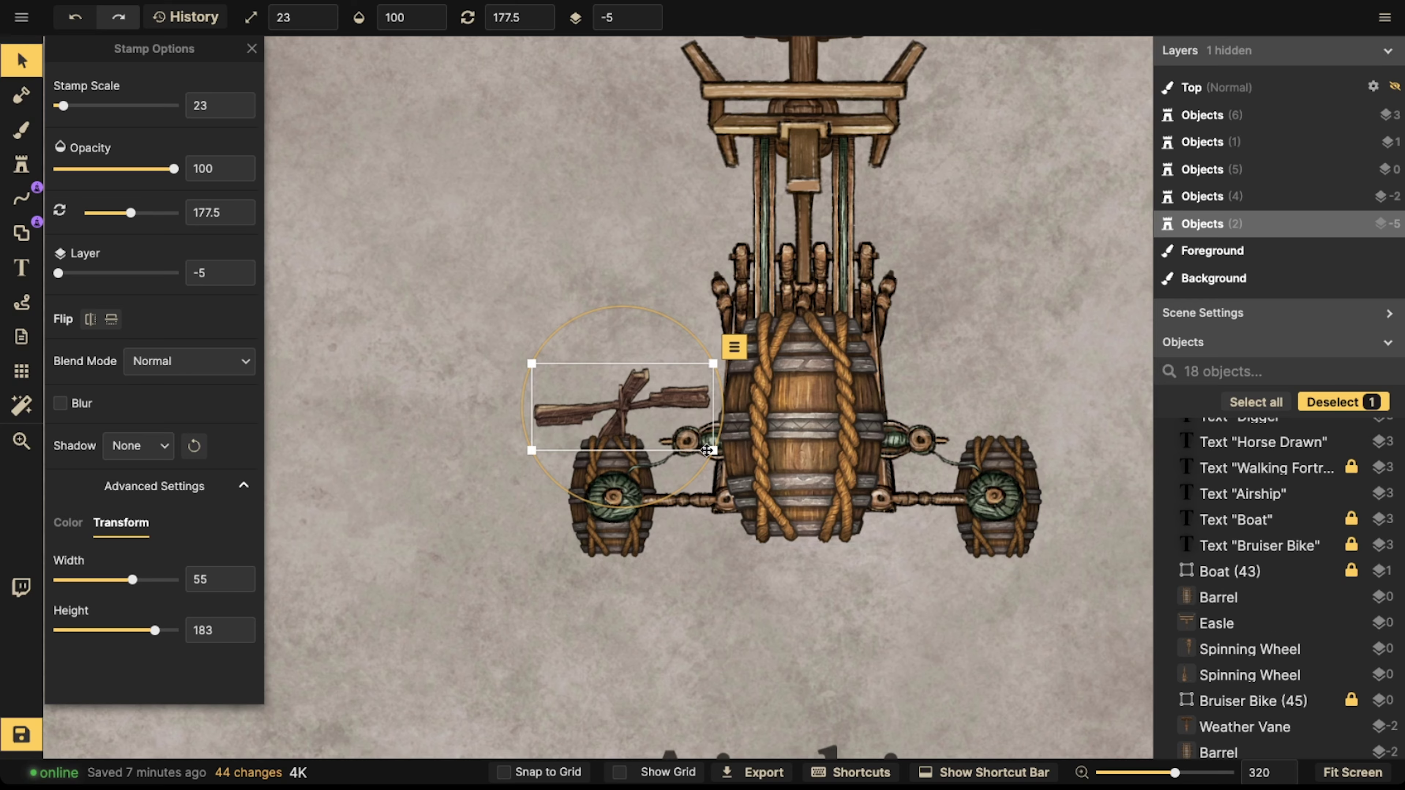
left_click_drag(713, 451, 705, 446)
left_click_drag(635, 396, 639, 399)
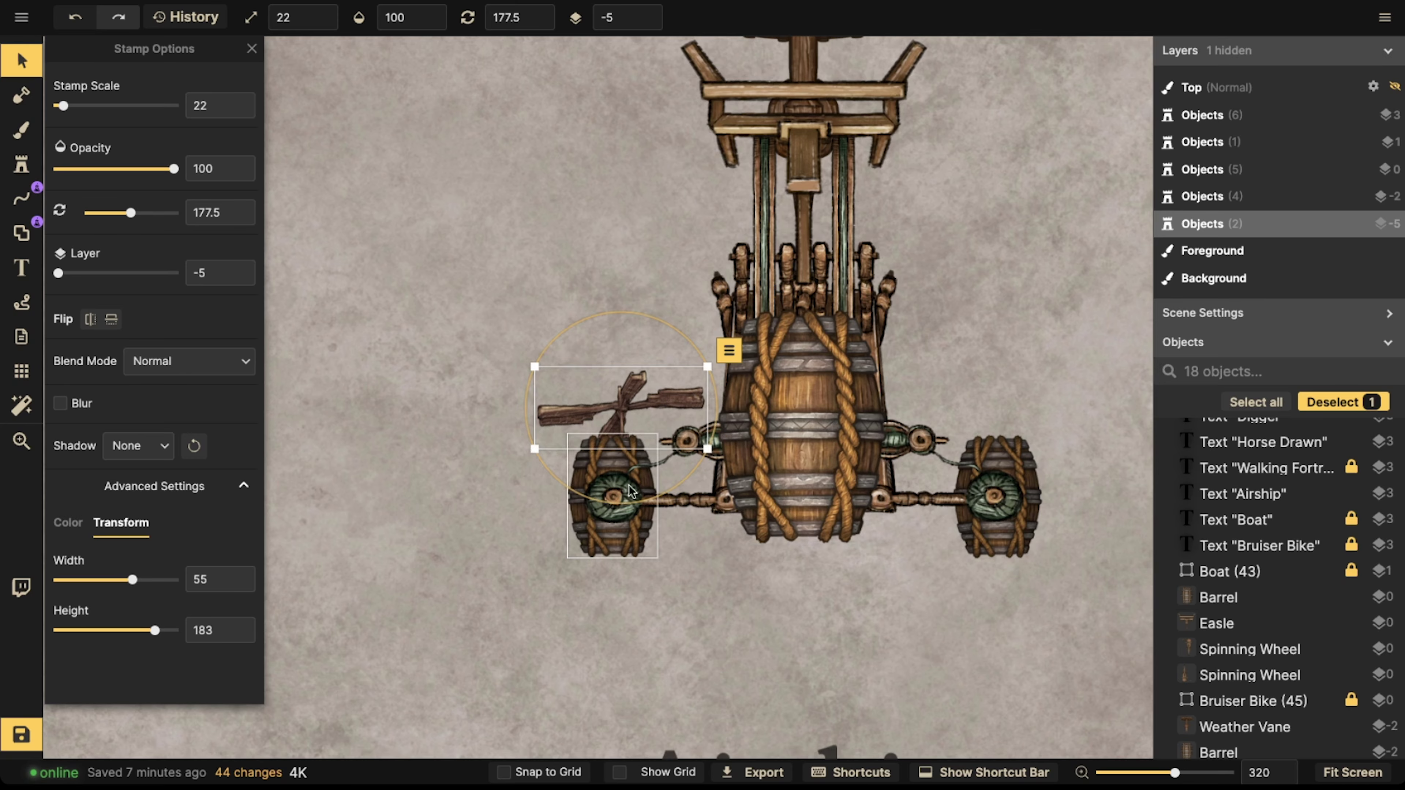
left_click_drag(622, 507, 617, 502)
left_click_drag(625, 403, 622, 405)
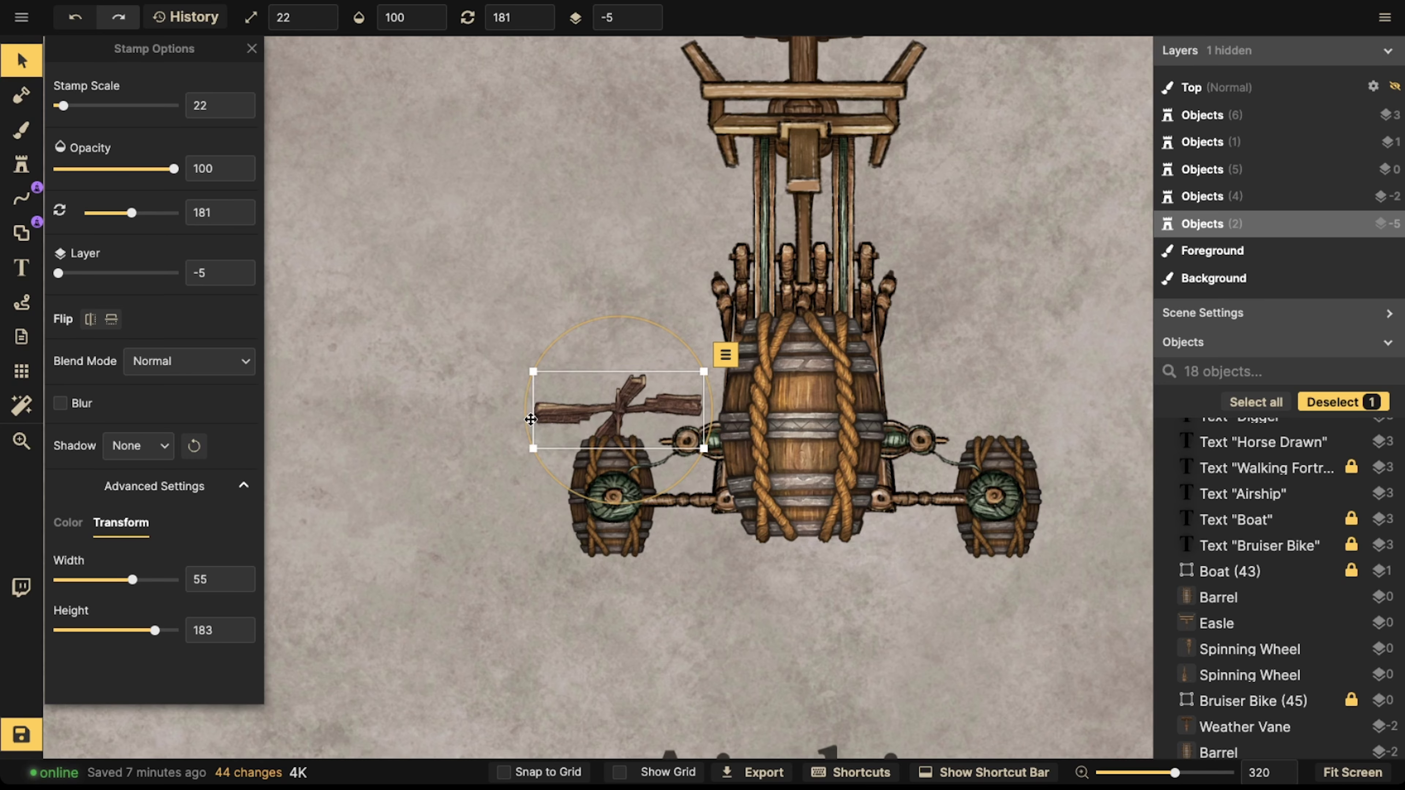
left_click_drag(155, 638, 150, 632)
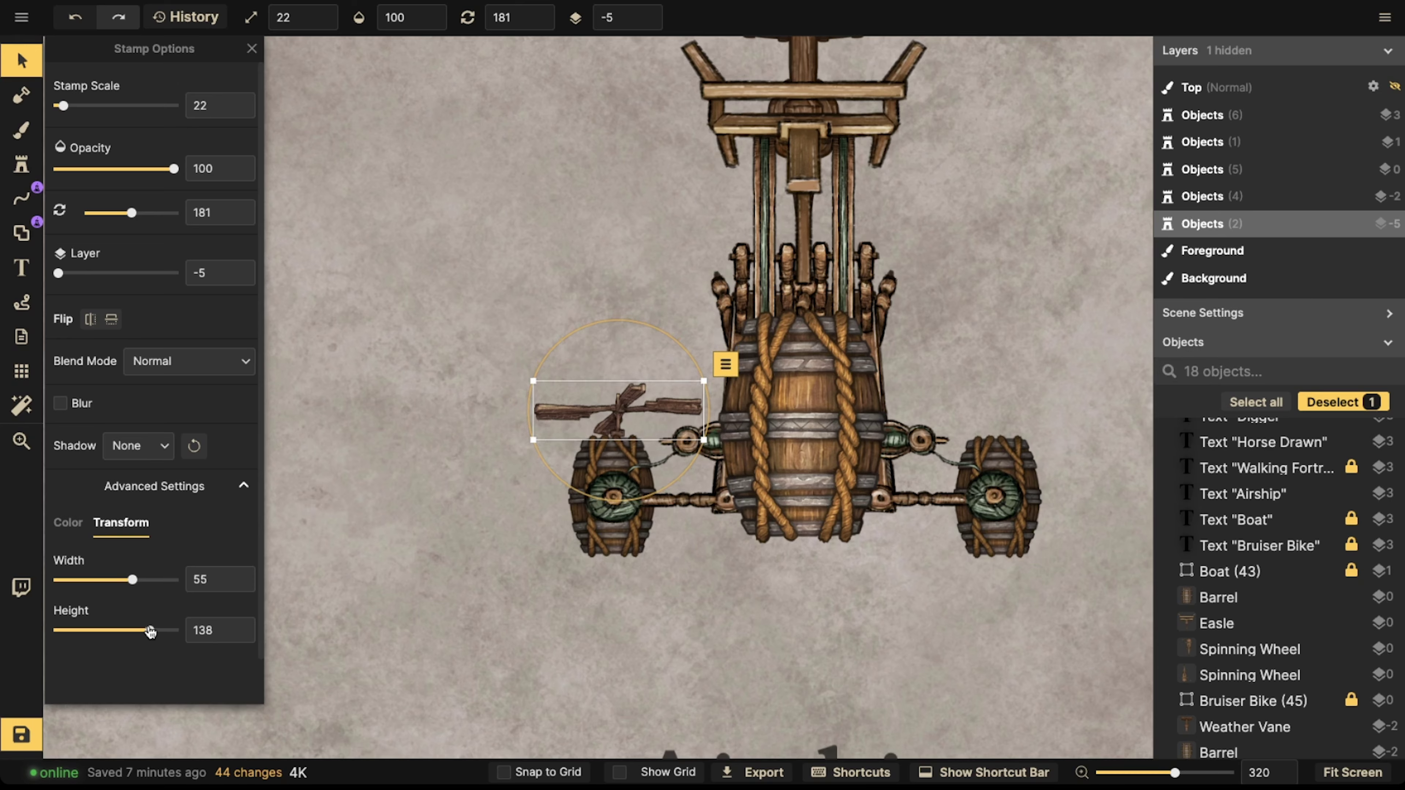
left_click_drag(646, 399, 676, 340)
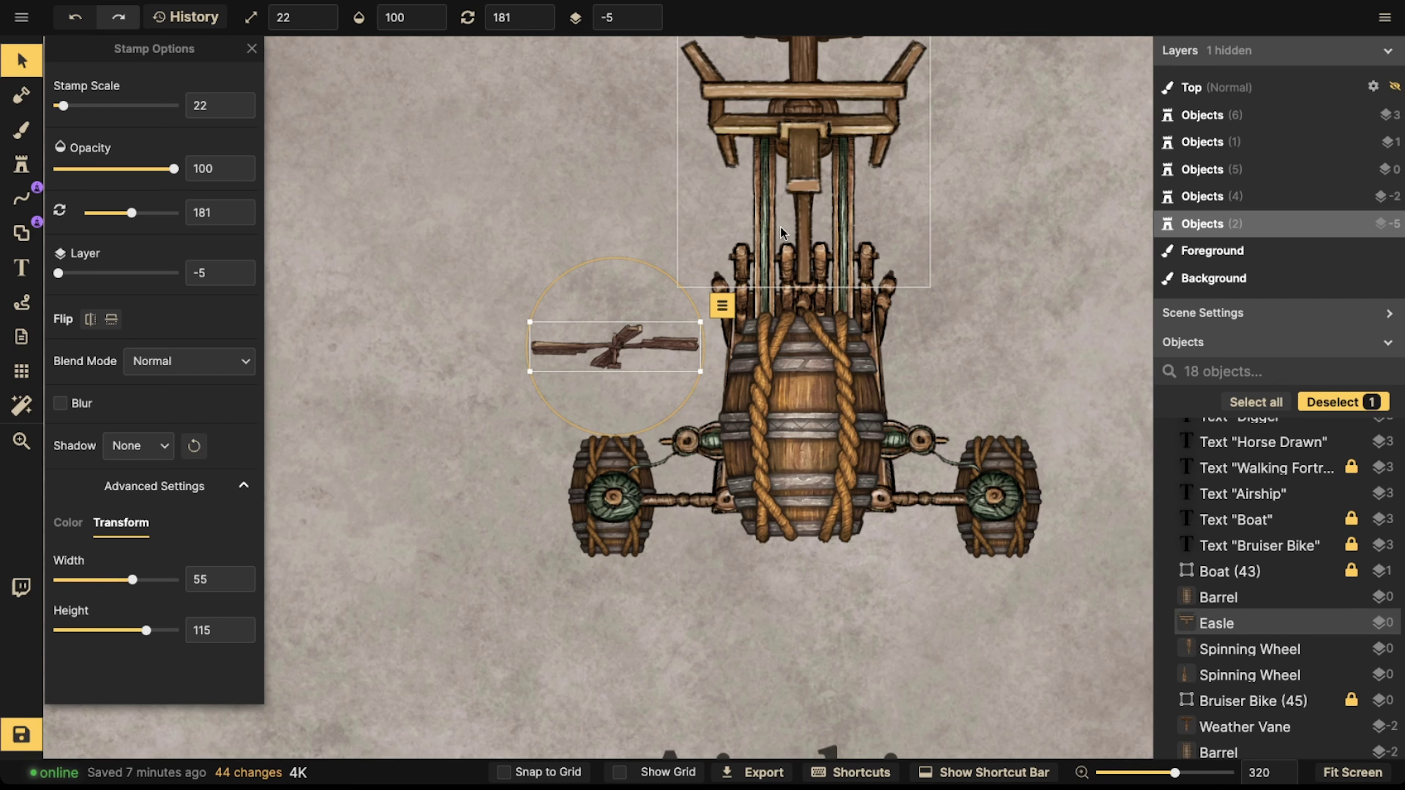
- Copy the lower-right wooden pole line from the Crystal Cannon group above the Horse Drawn label
scroll(789, 225, "down", 3)
left_click_drag(793, 176, 936, 376)
left_click_drag(426, 355, 836, 326)
double_click(631, 275)
left_click(672, 286)
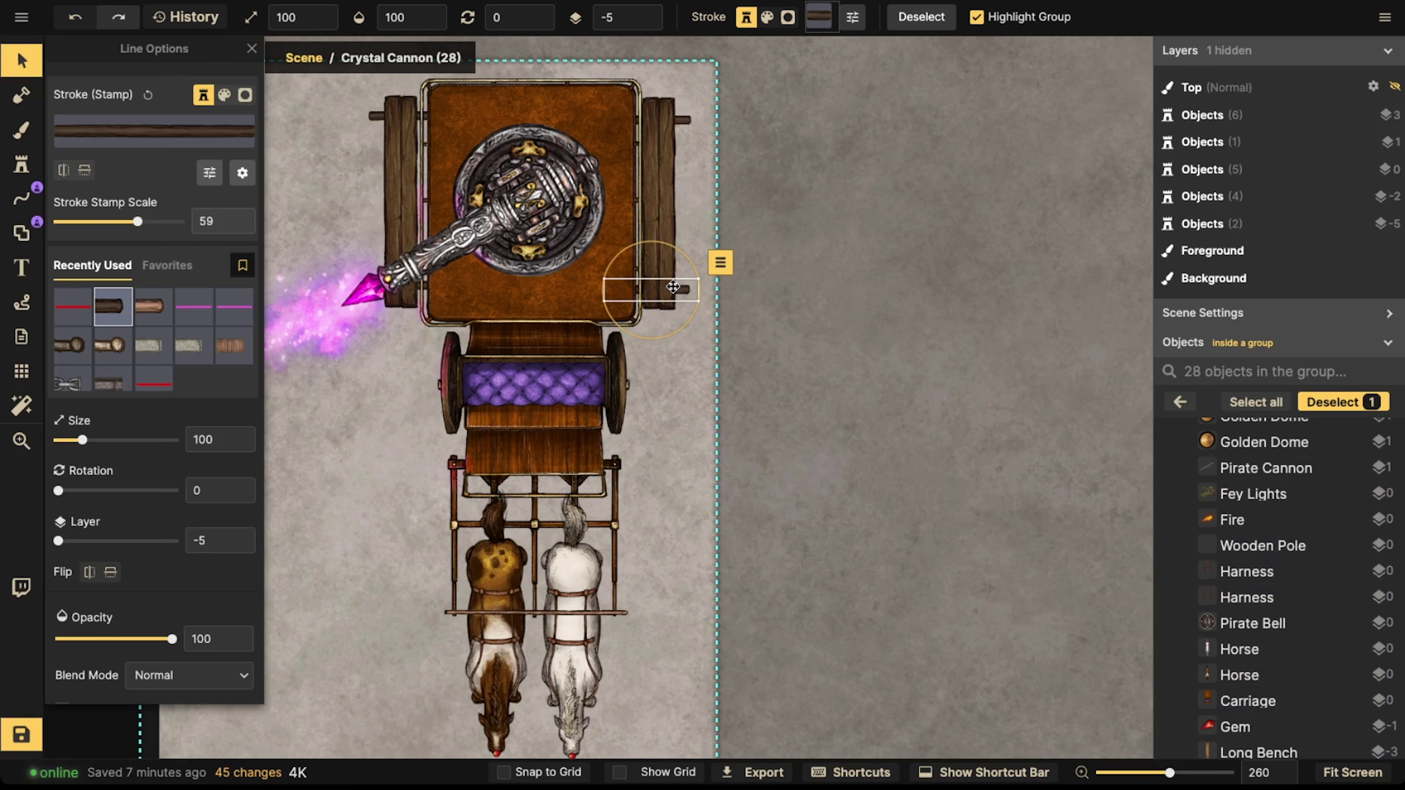
double_click(802, 287)
left_click_drag(863, 296, 289, 277)
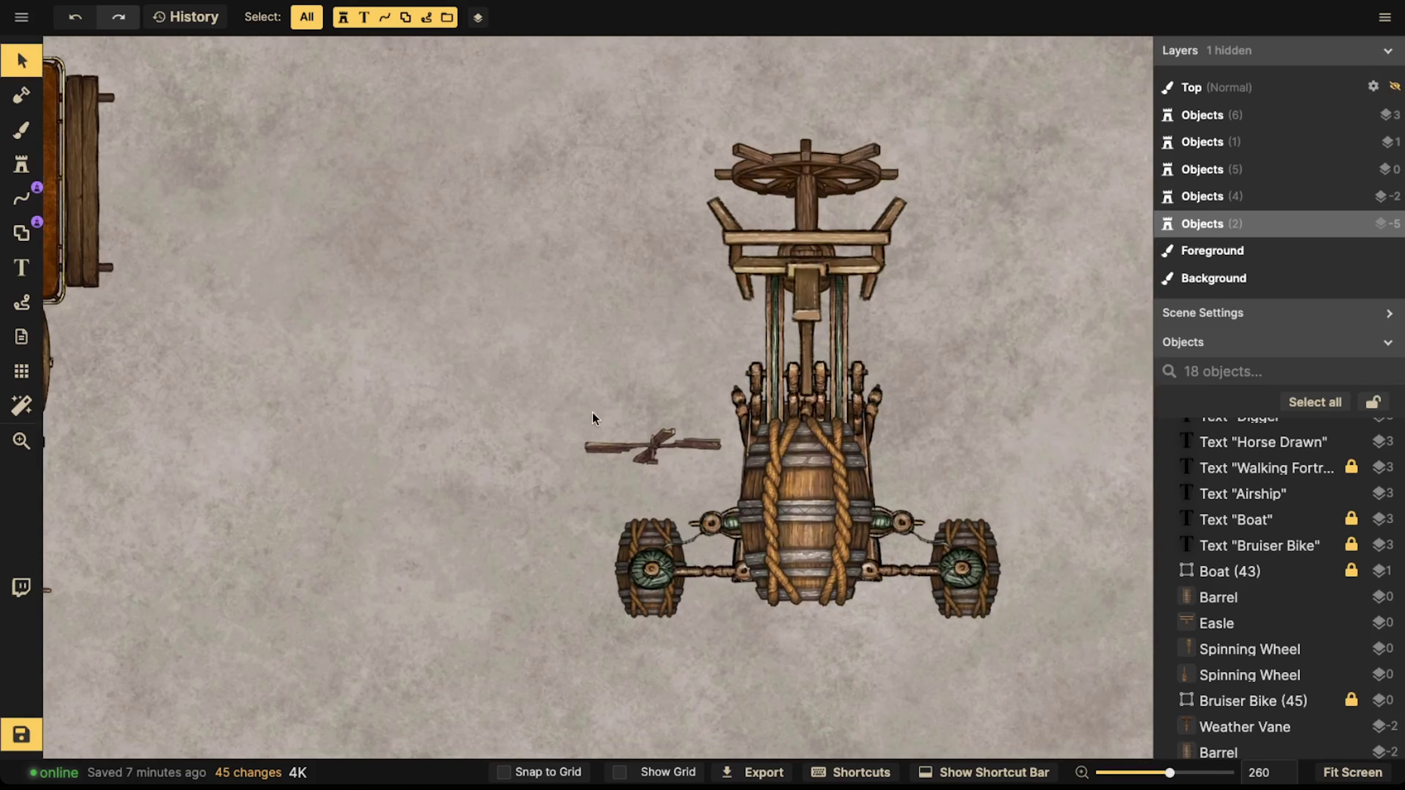
- Paste the wooden pole, rotate it to 90 and position it between the windmill and the left small barrel
scroll(620, 453, "up", 5)
key("super+v")
scroll(671, 530, "up", 6)
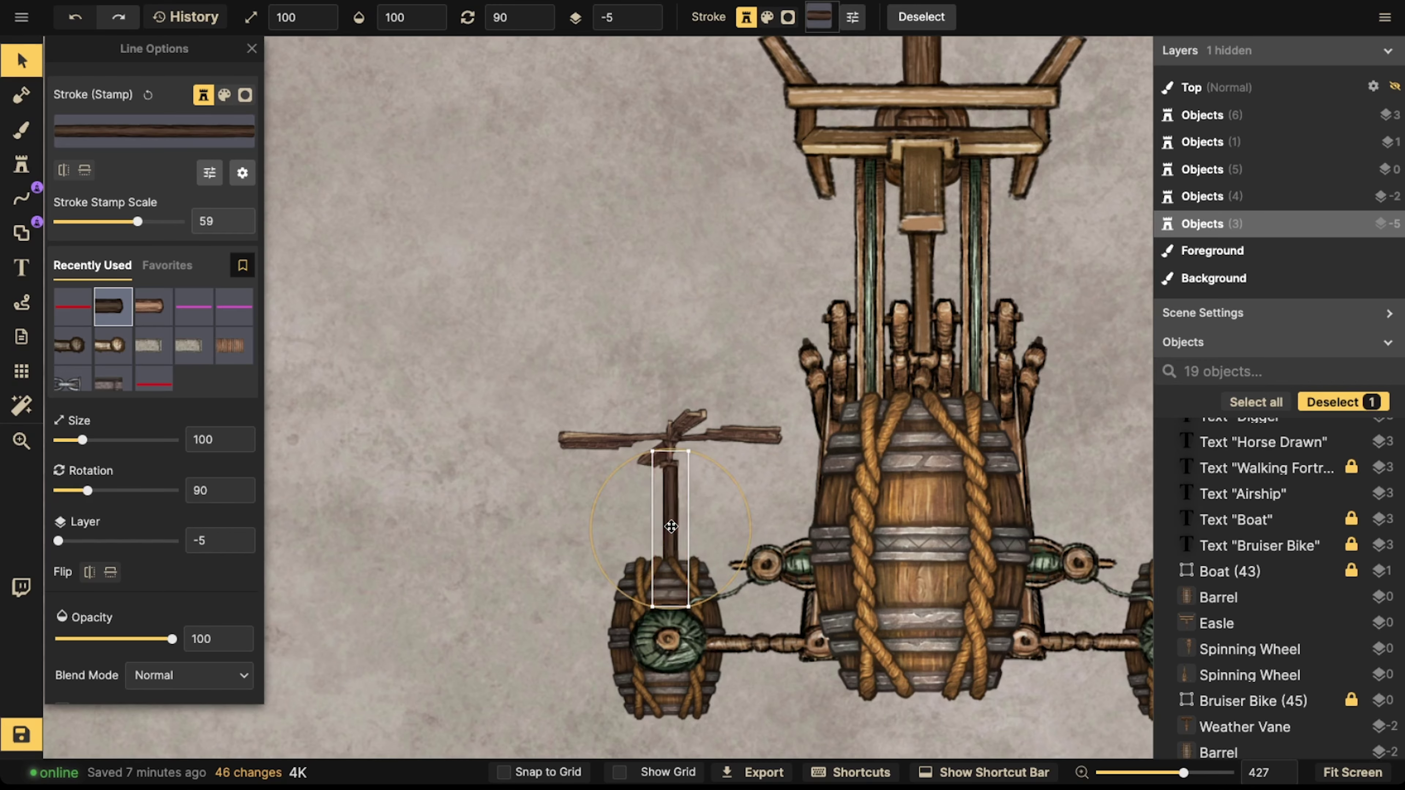
left_click_drag(670, 529, 668, 547)
- Move the windmill down onto the upper end of the wooden pole and set its layer to 0
left_click(671, 438)
left_click_drag(670, 437, 668, 487)
left_click(657, 18)
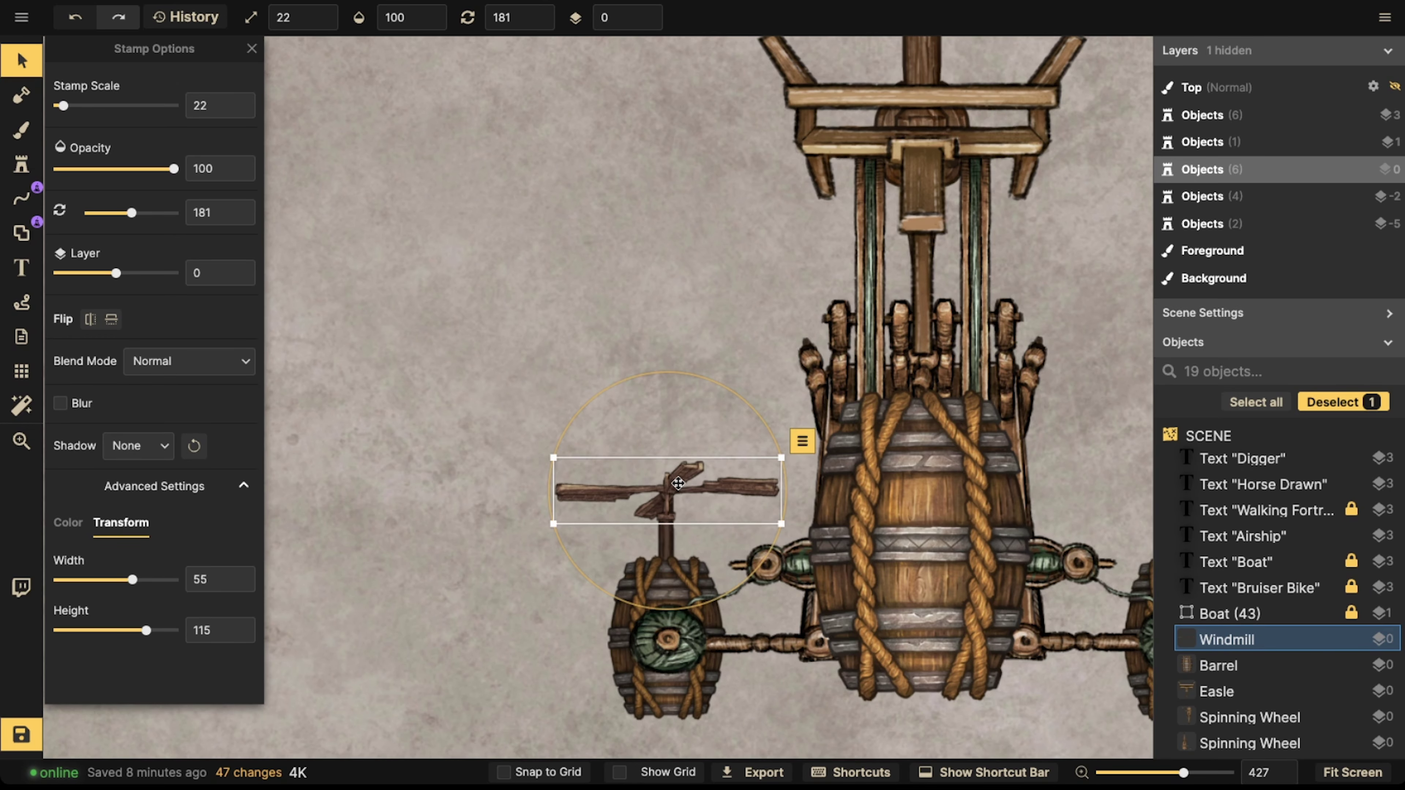
- Duplicate the windmill together with its wooden pole and position the copy above the right small barrel
scroll(664, 481, "down", 5)
left_click(615, 419, "shift")
left_click(615, 418)
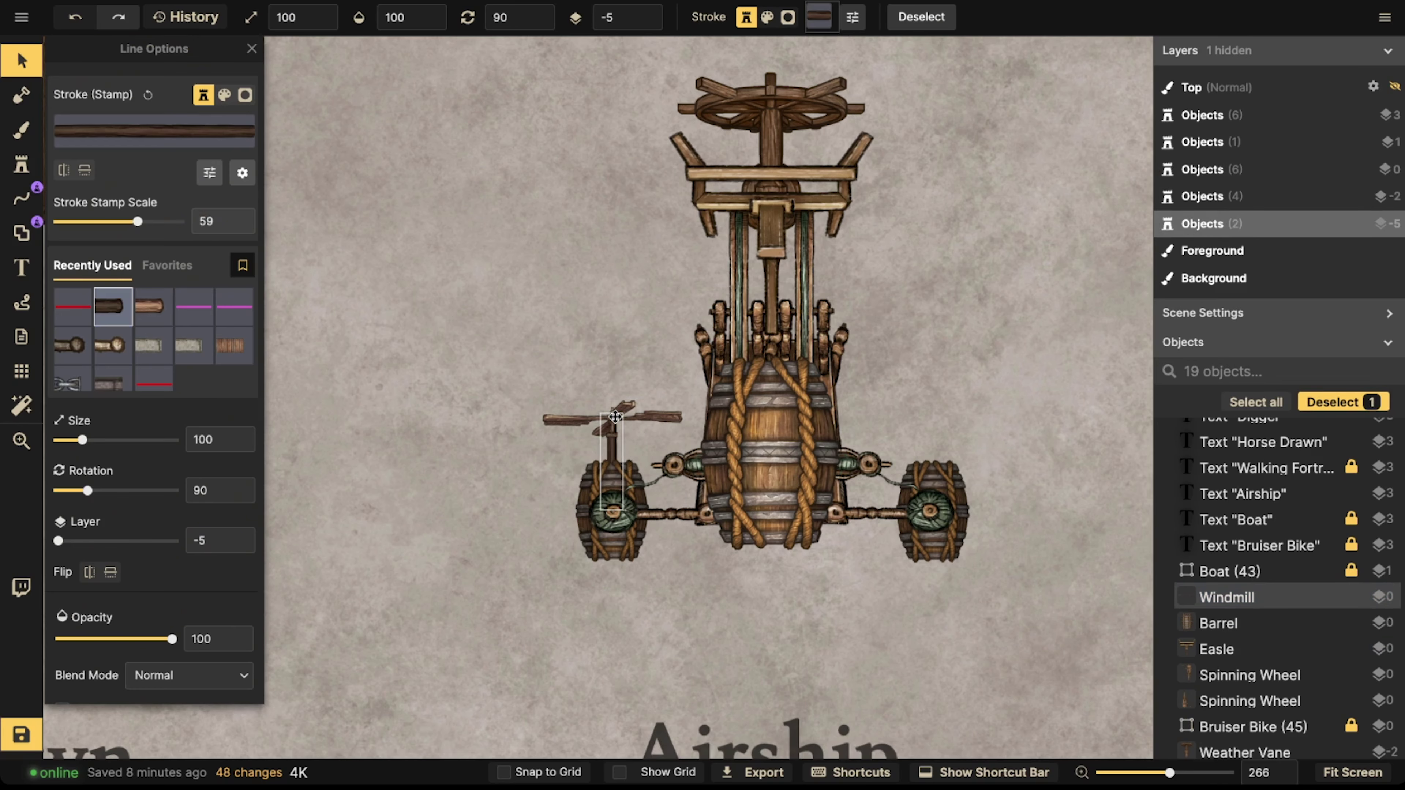
left_click(615, 419)
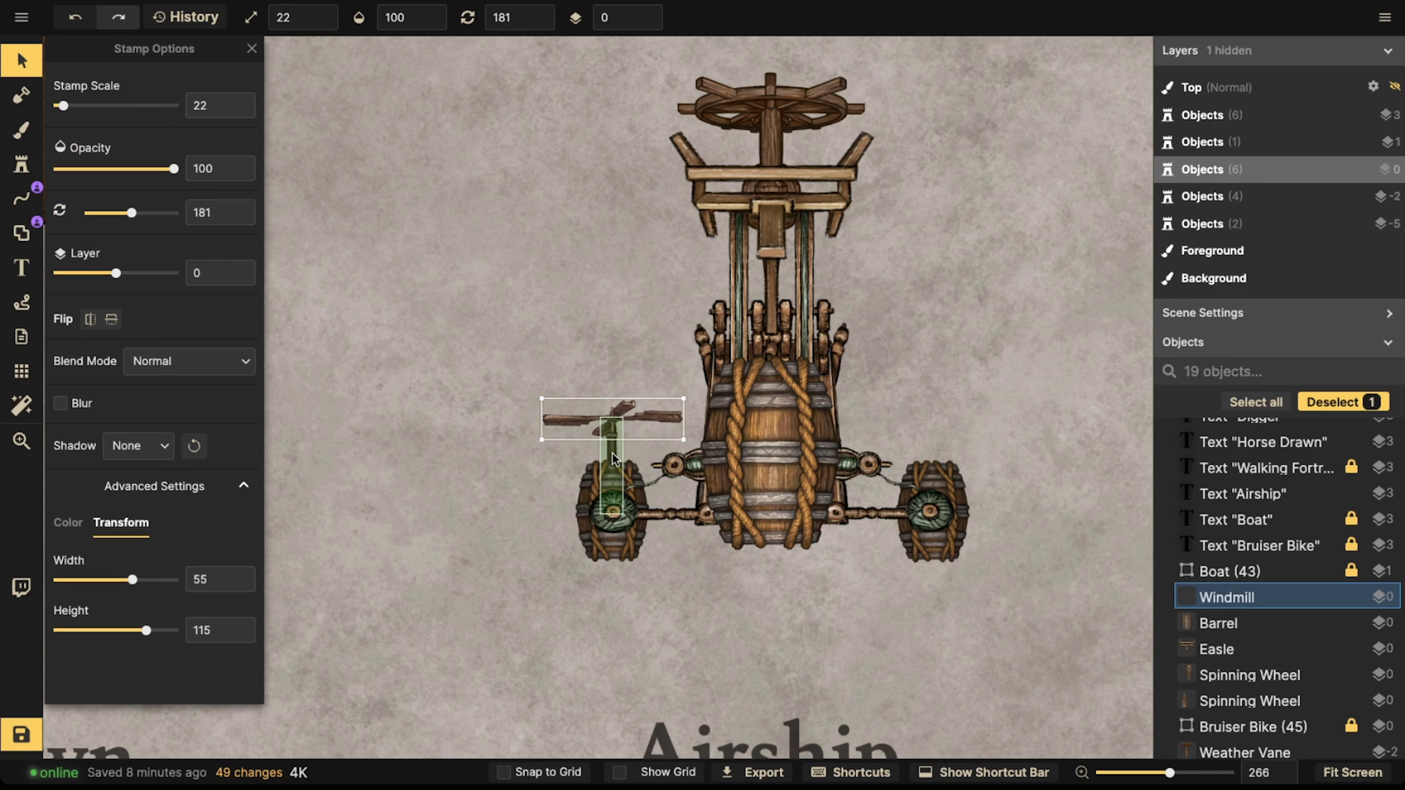
left_click(616, 462, "shift")
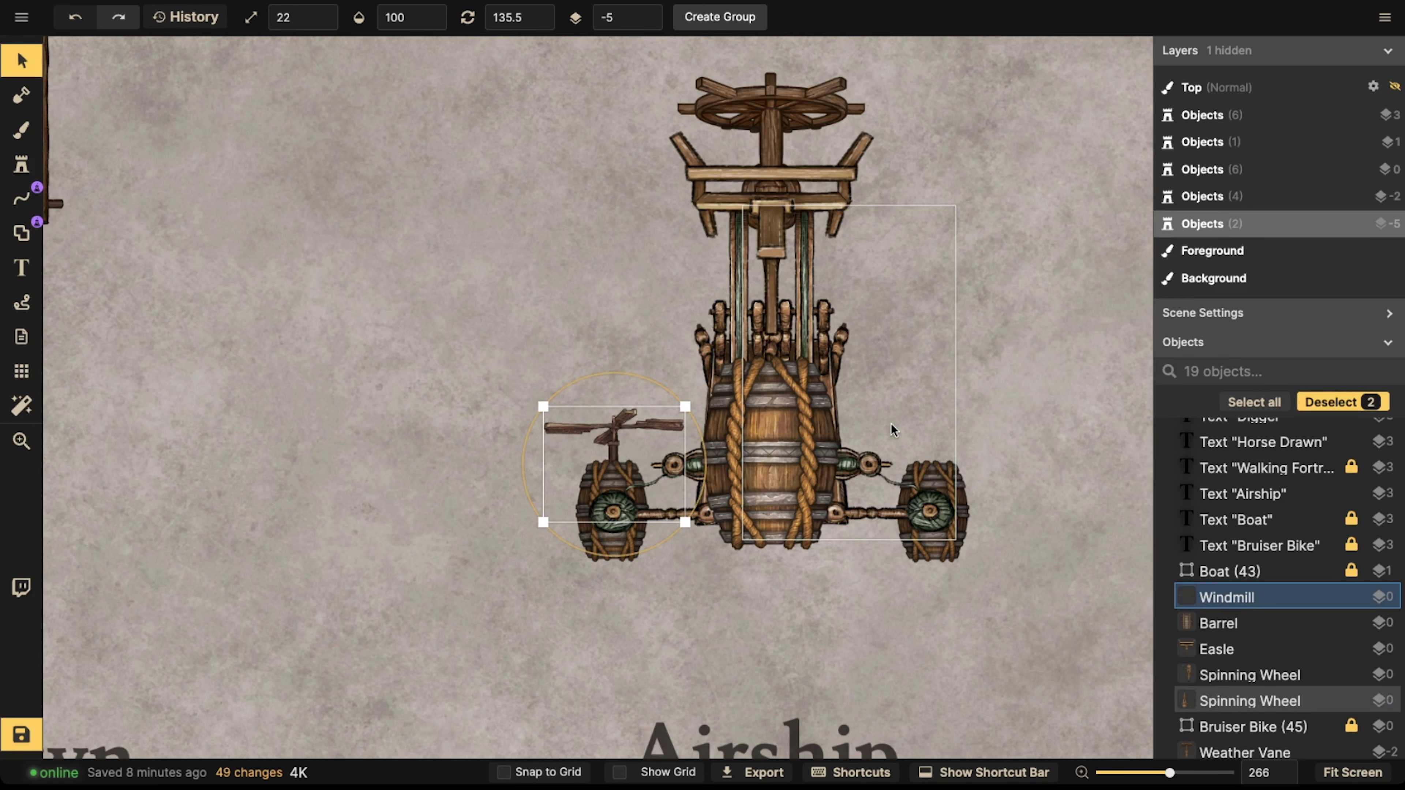
key("ctrl+v")
left_click_drag(907, 445, 938, 452)
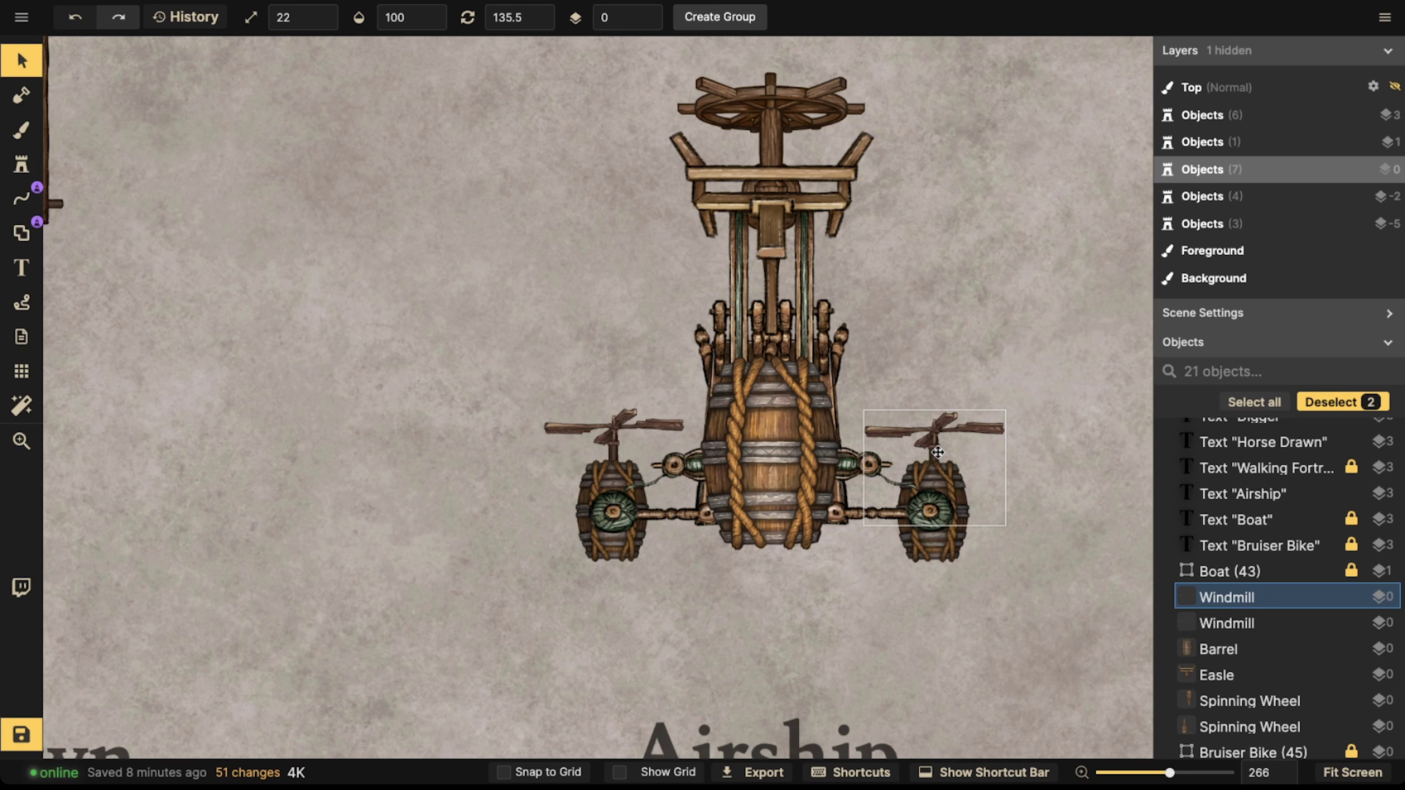
left_click_drag(938, 450, 937, 446)
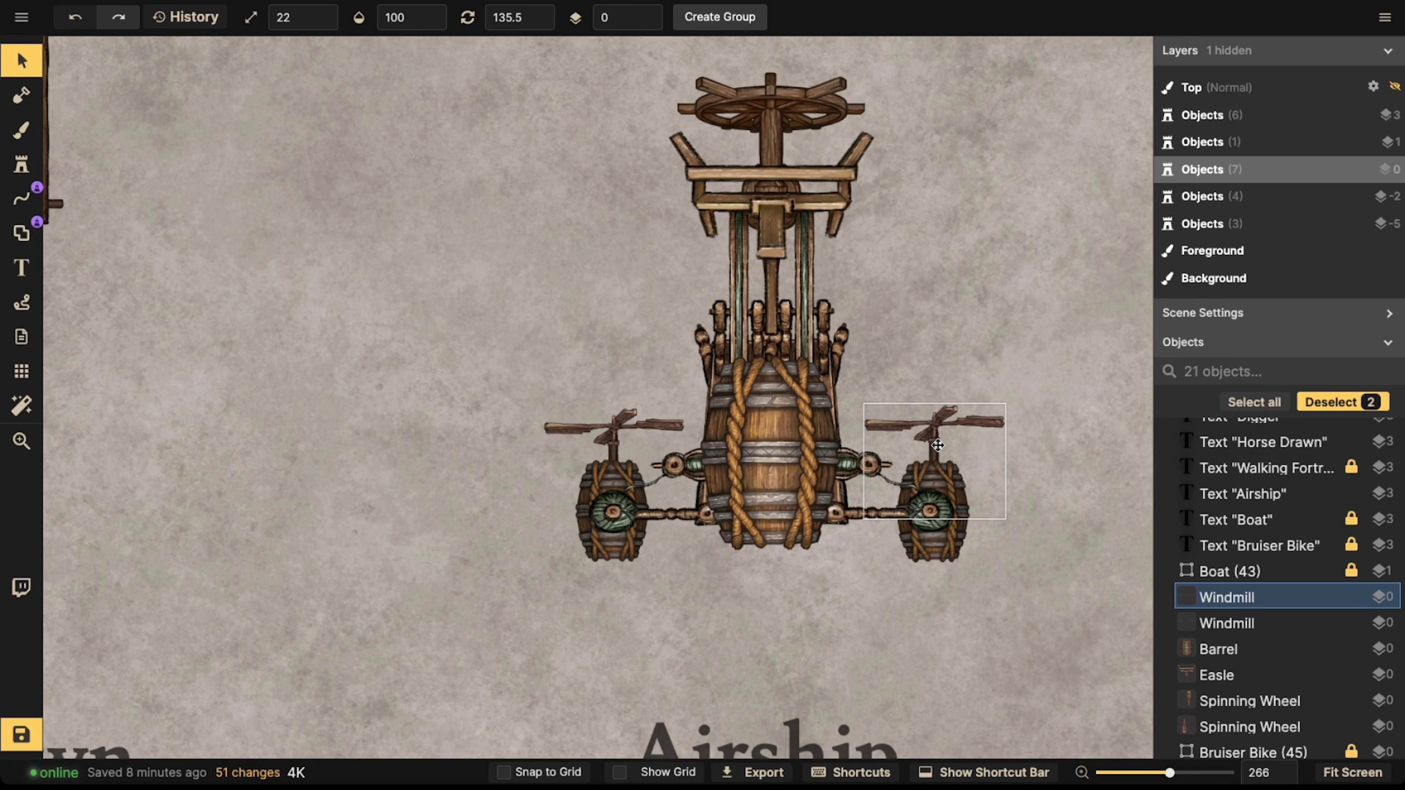
- Select all the airship parts and move them slightly up, away from the Airship label
left_click(288, 237)
scroll(360, 307, "down", 2)
key("space")
left_click_drag(495, 304, 320, 327)
scroll(553, 467, "down", 3)
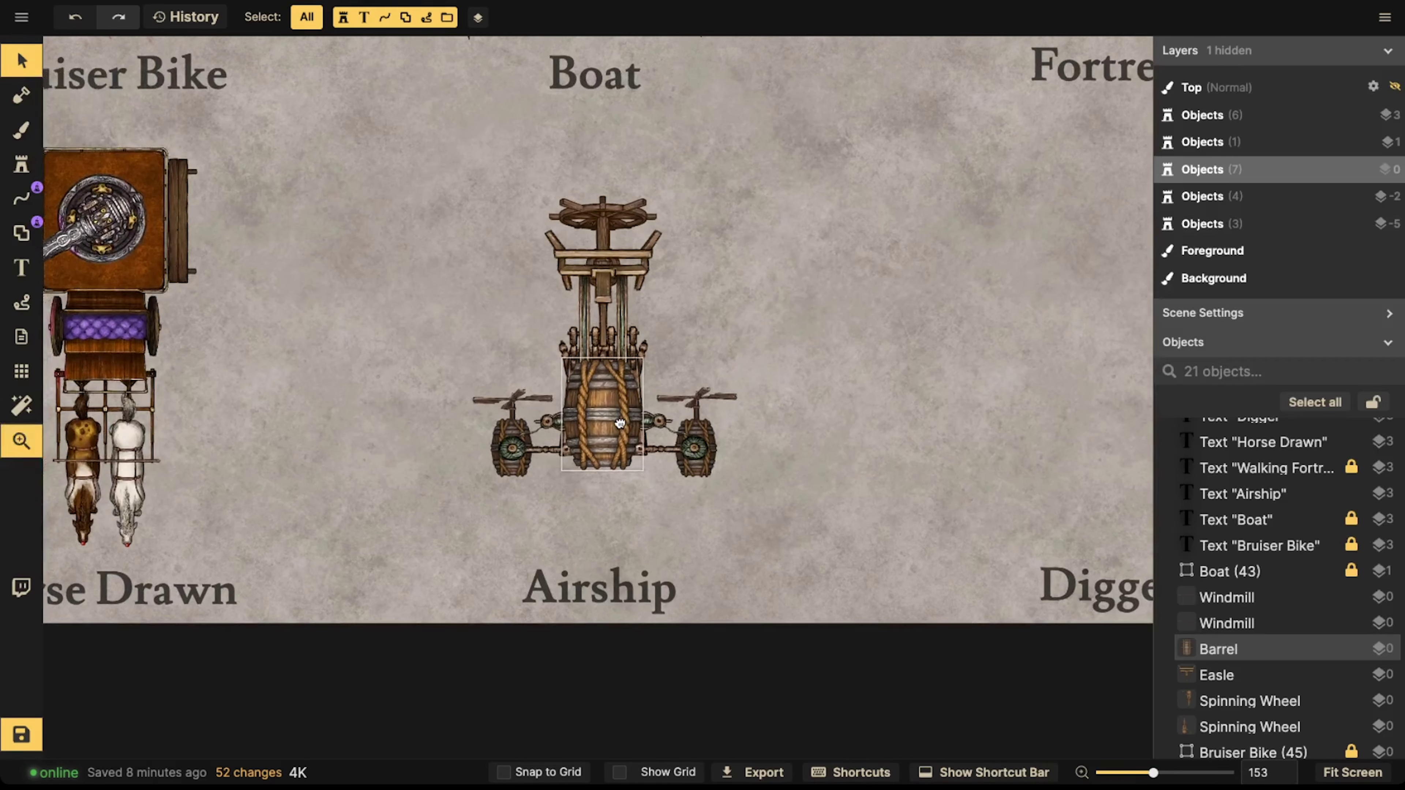
left_click_drag(352, 172, 768, 494)
mouse_move(625, 397)
left_mouse_down()
mouse_move(625, 357)
mouse_move(626, 373)
left_mouse_up()
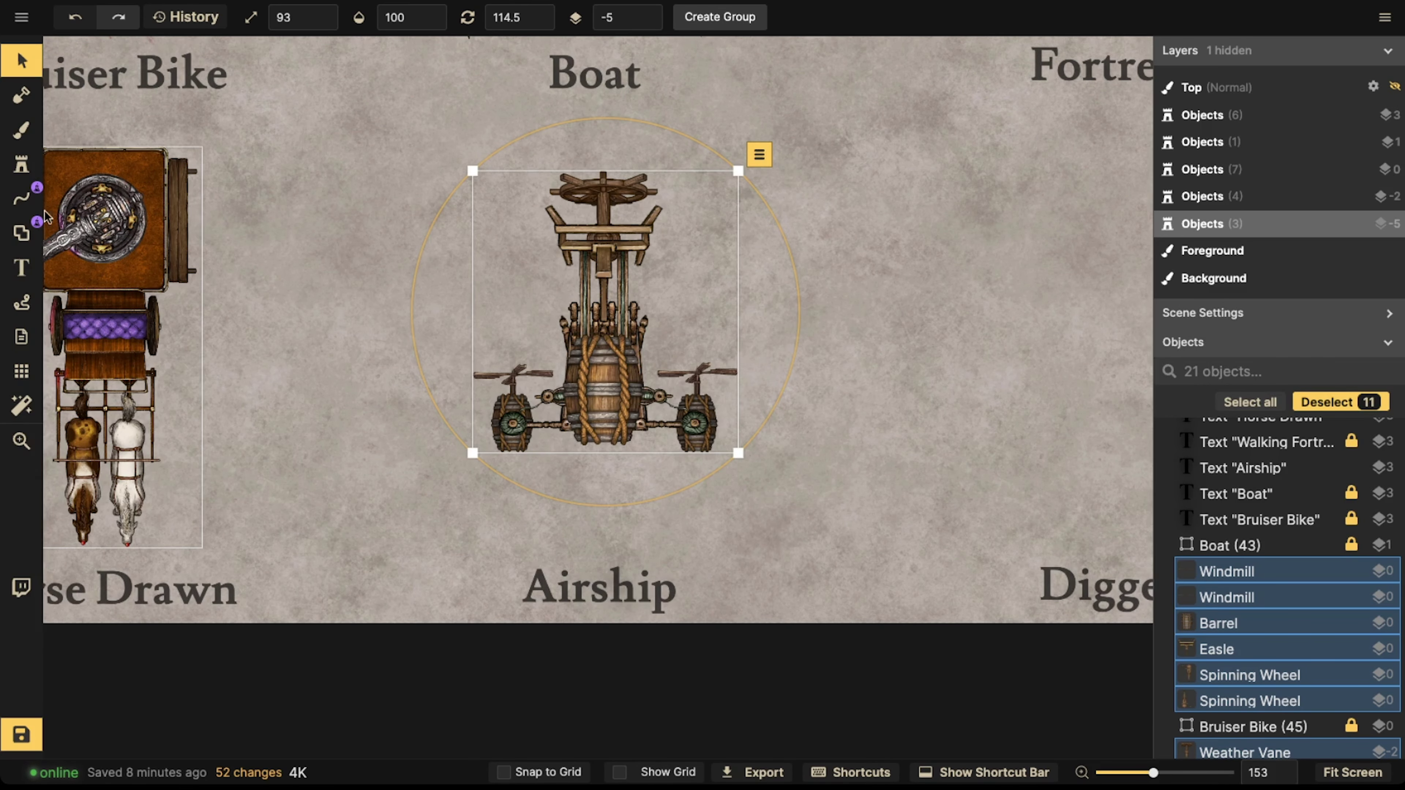
- Search the Fantasy Battlemaps stamp catalog for "sail" and choose the third variant of the white Sails stamp
left_click(21, 164)
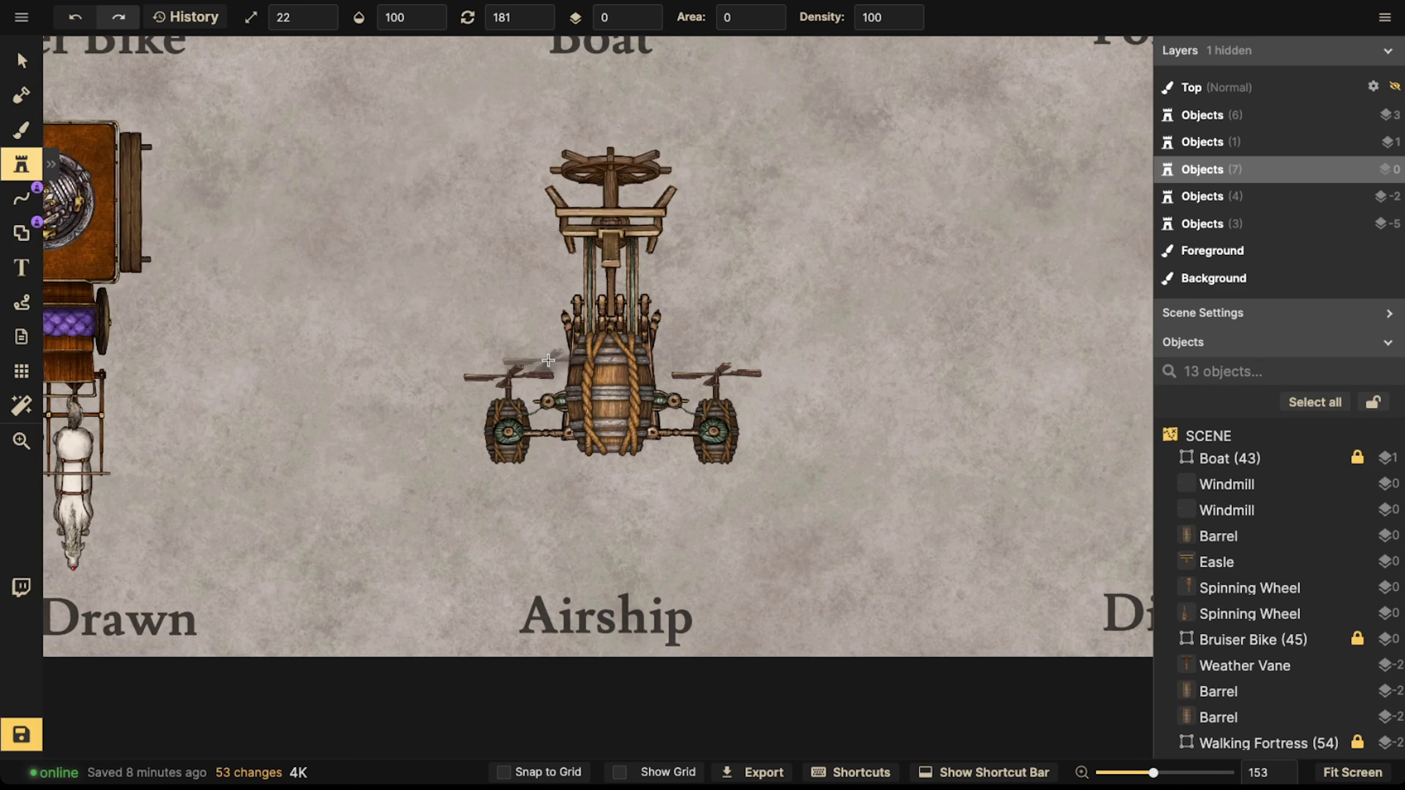
left_click(21, 158)
type("f")
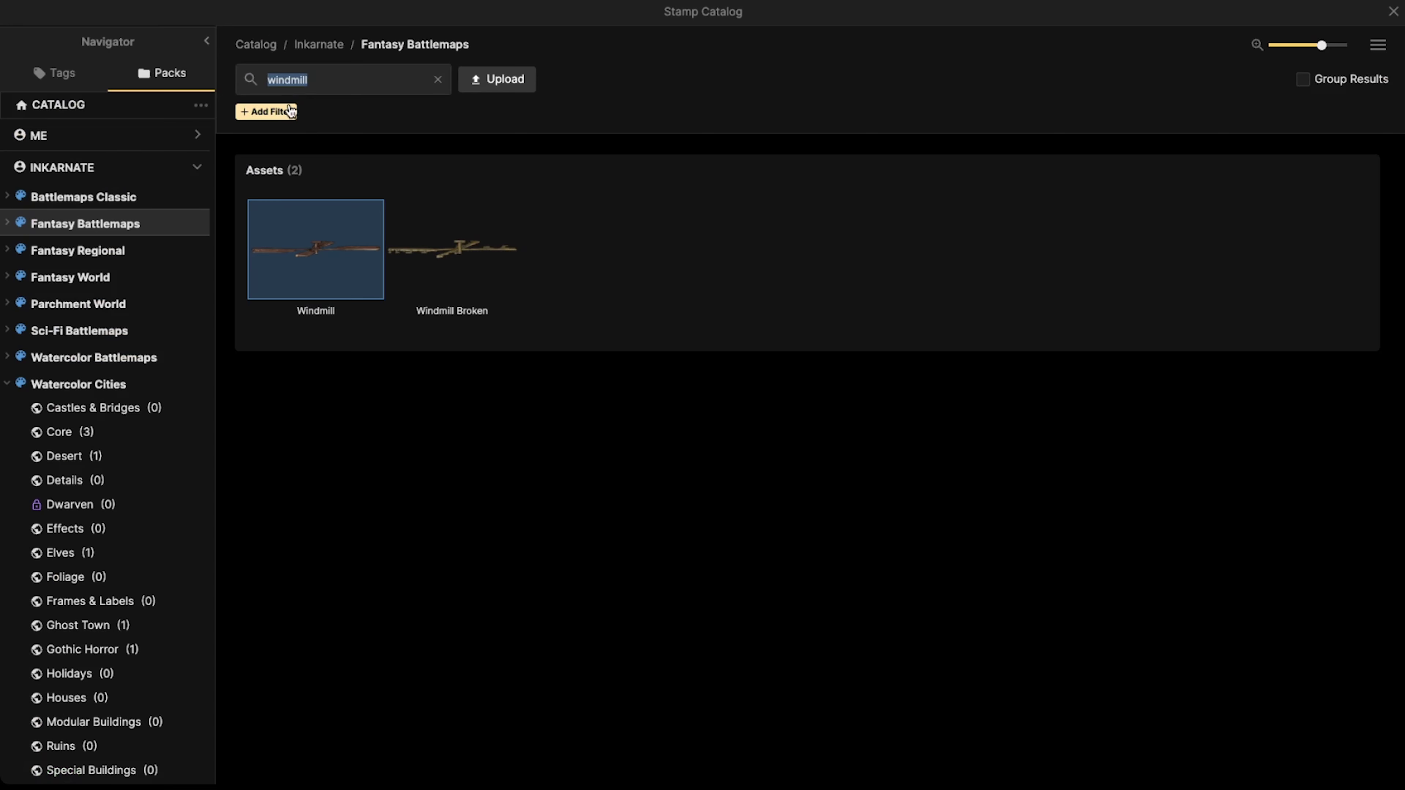
type("sail")
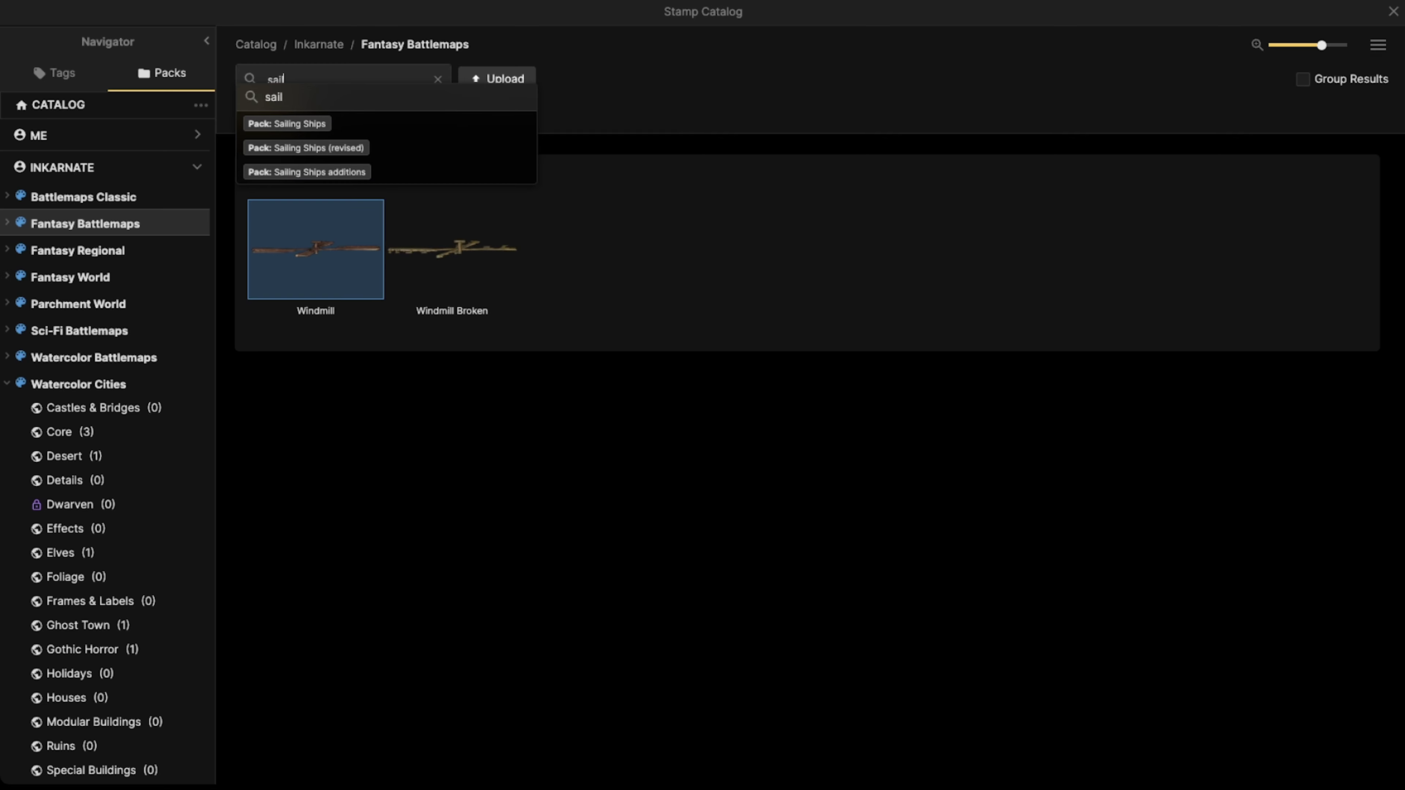
key("Return")
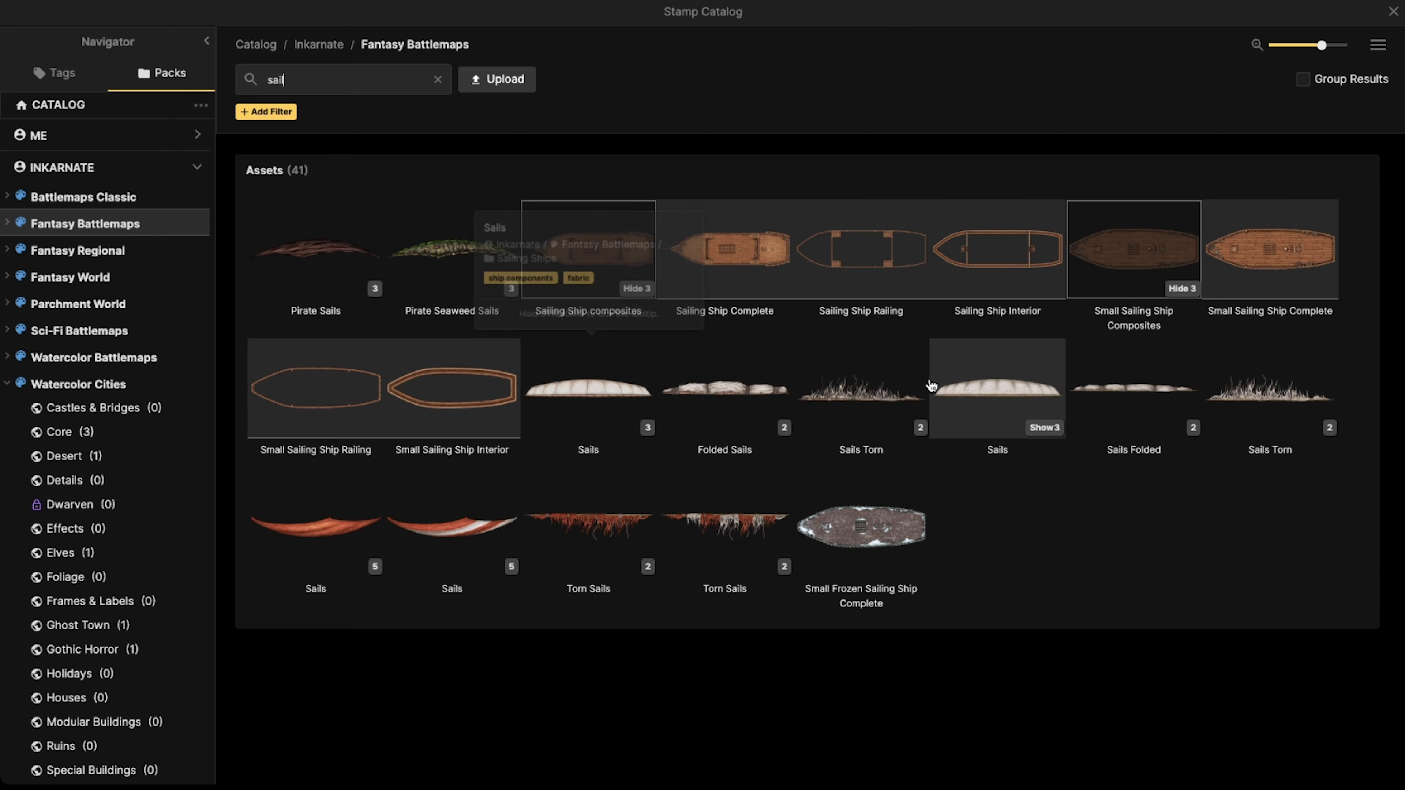
left_click(944, 385)
left_click(242, 93)
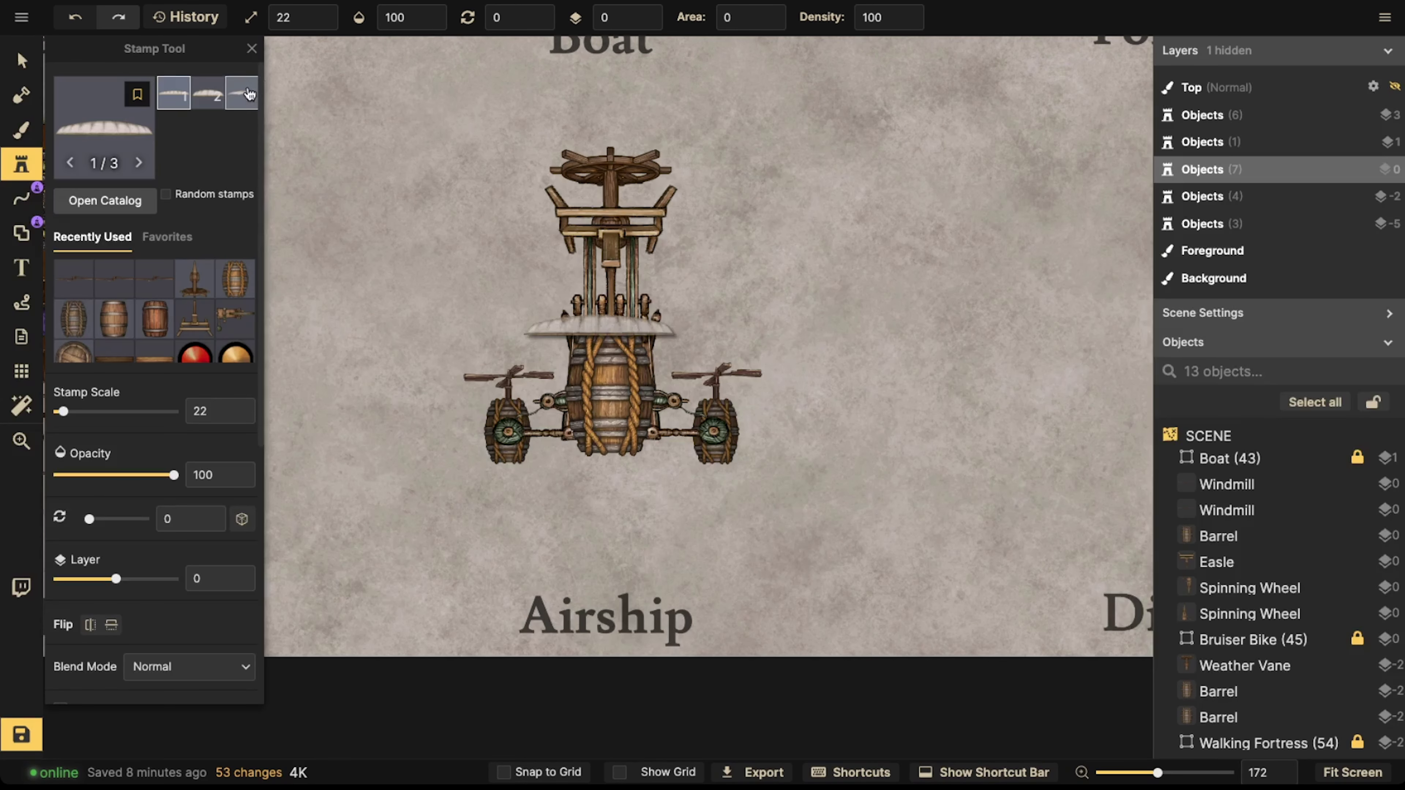
- Place a sail at scale 42, rotated to 210, extending outward and up from the left small barrel
scroll(462, 294, "up", 2)
scroll(461, 294, "up", 4)
scroll(462, 293, "down", 11)
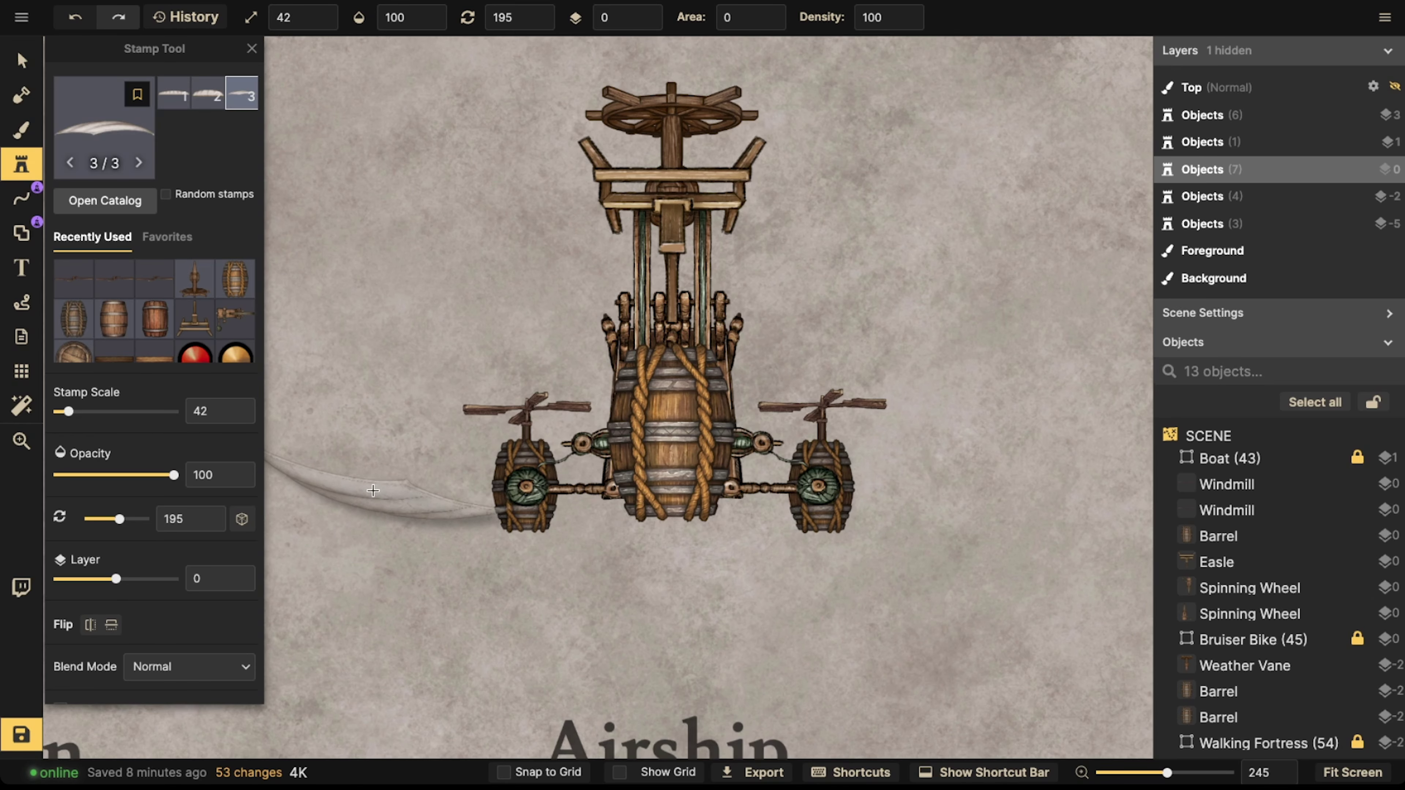
left_click_drag(378, 478, 611, 352)
scroll(613, 309, "up", 1)
left_click(605, 284)
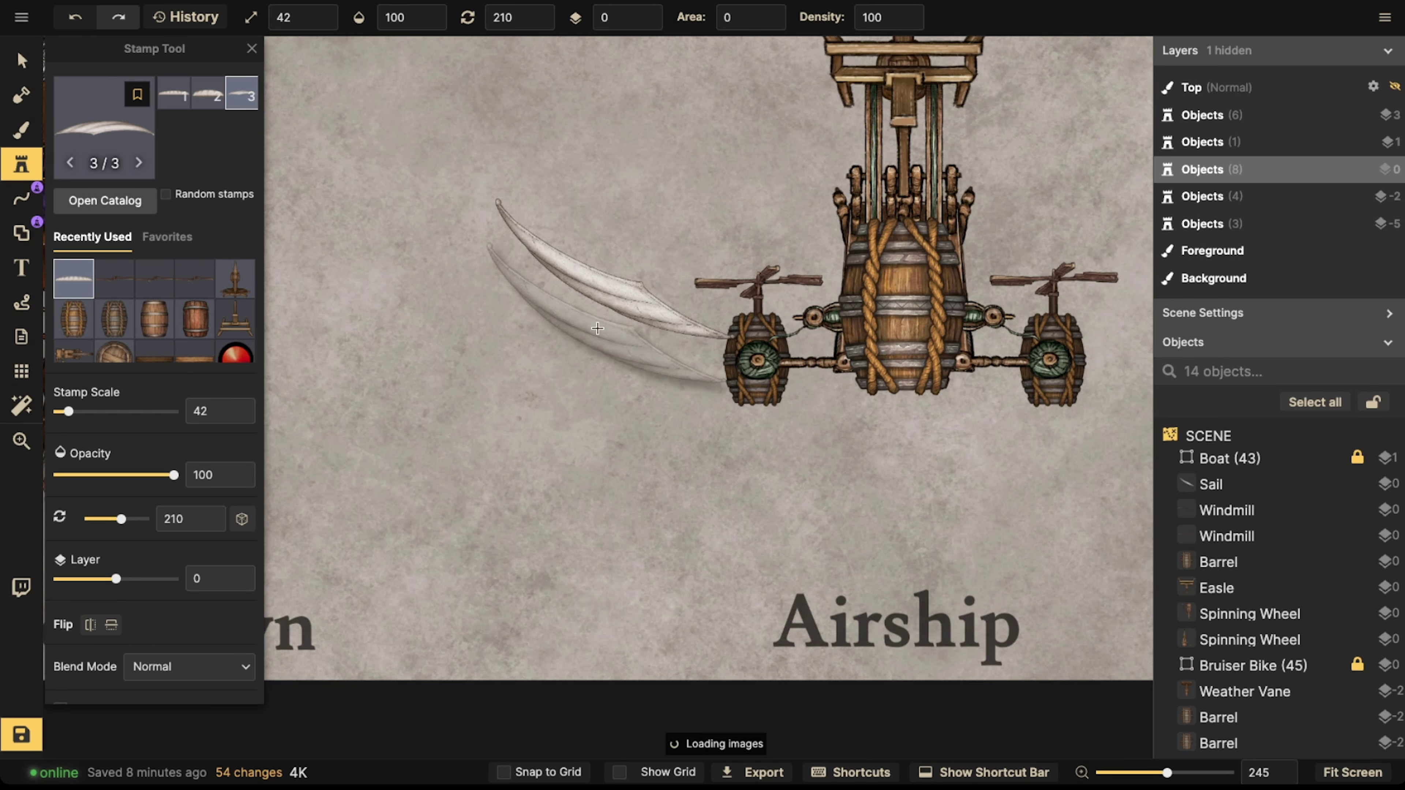
- Add two more sails below the first at scale 42, rotated to 180 and 165, fanning out from the left small barrel
scroll(595, 339, "down", 2)
left_click(597, 362)
scroll(604, 412, "down", 1)
left_click(604, 425)
scroll(569, 325, "down", 5)
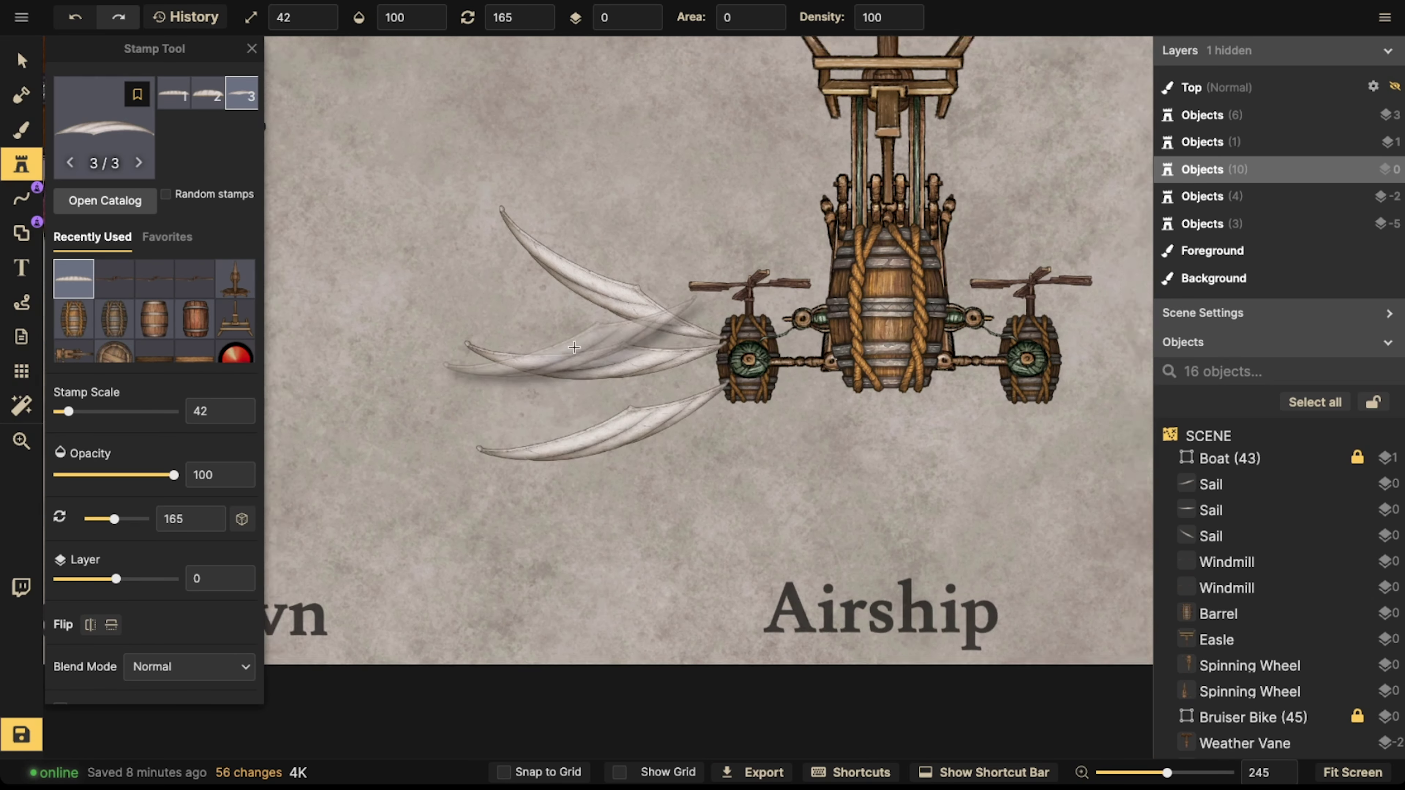
left_click_drag(648, 242, 570, 239)
left_click(21, 59)
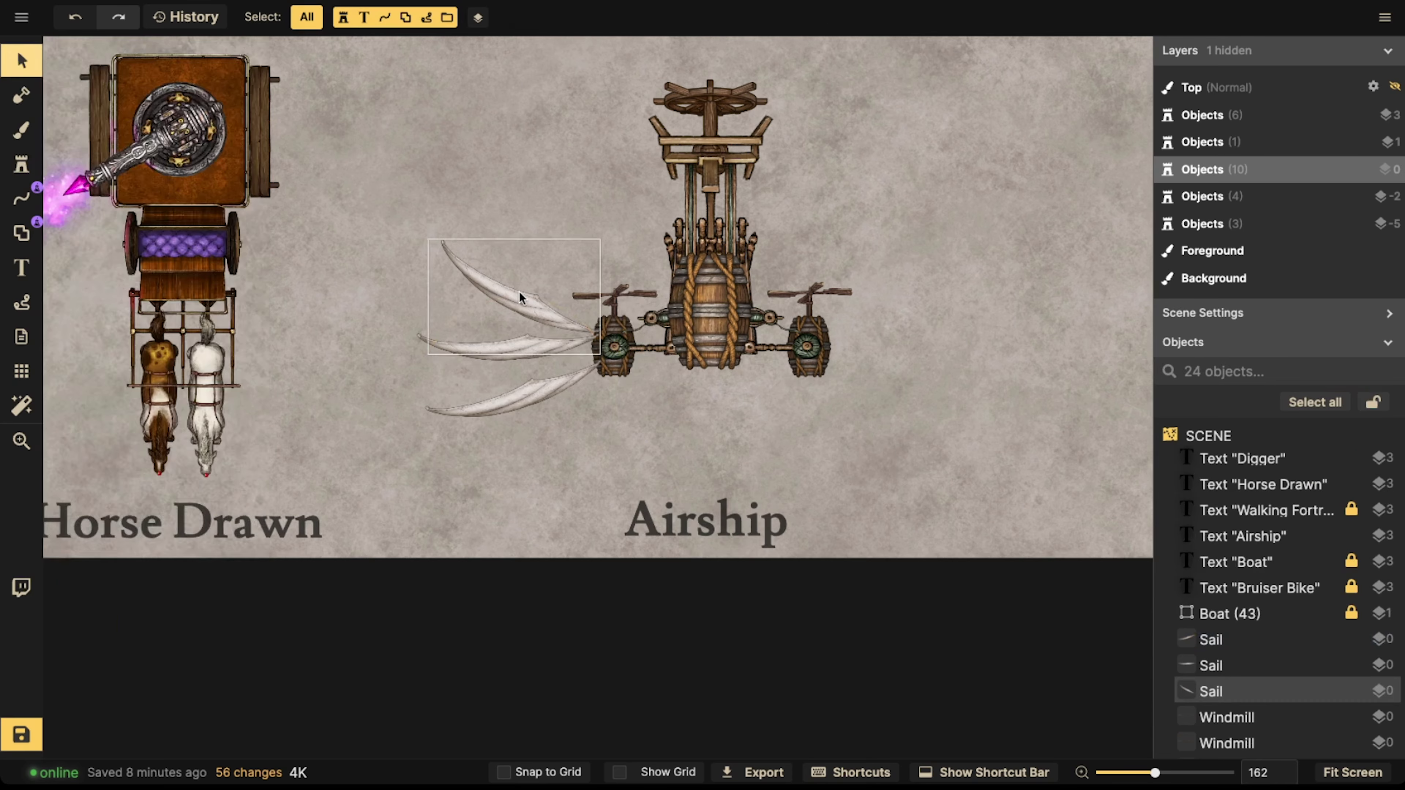
- Nudge the upper and middle sails to even out the spacing of the fan beside the left small barrel
scroll(519, 295, "down", 1)
left_click(518, 295)
left_click(501, 339)
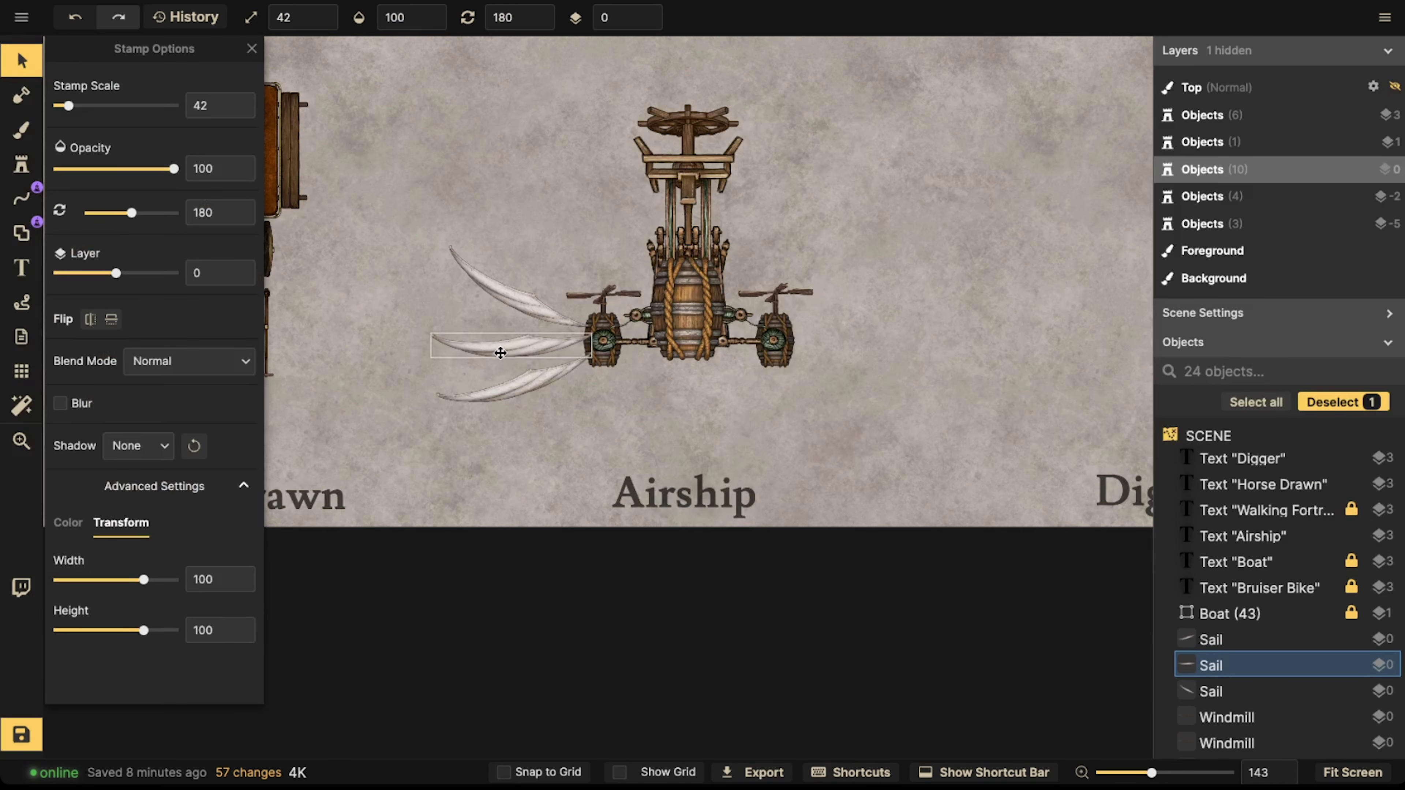
left_click(480, 361)
left_click(428, 331)
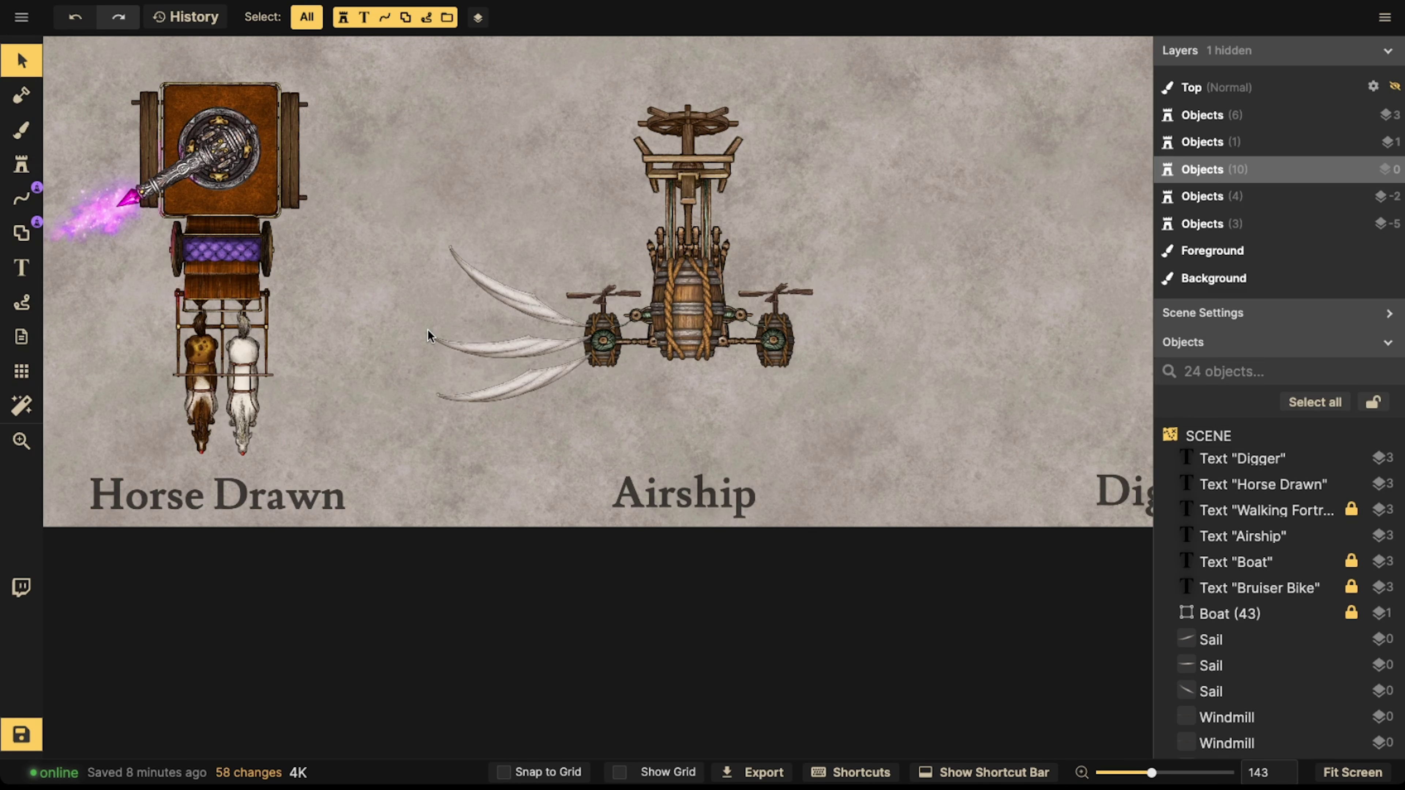
- Draw a straight Wooden Pole line with the Pen at stamp scale 59, layer -5, from the upper sail's outer tip to the small barrel
scroll(516, 314, "up", 3)
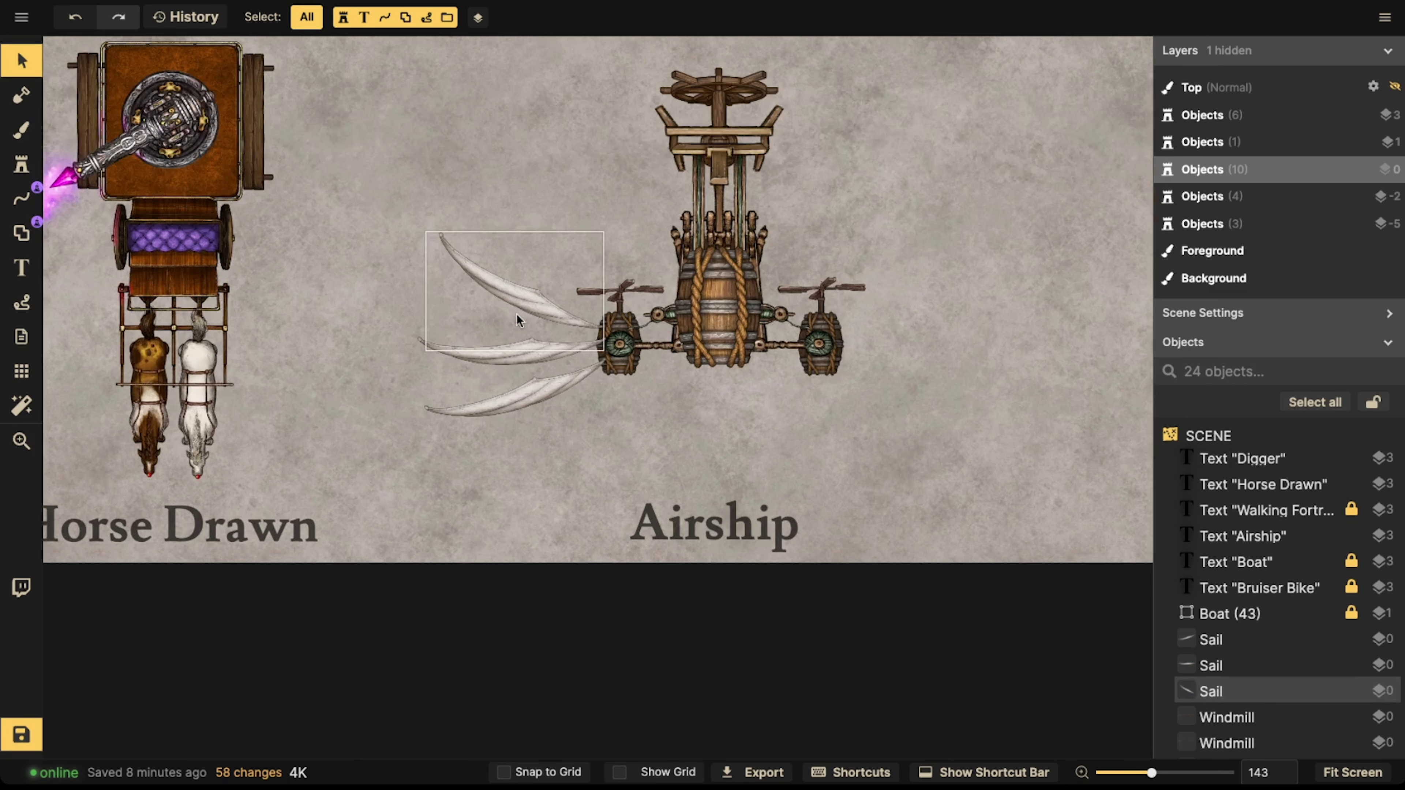
left_click_drag(624, 185, 629, 199)
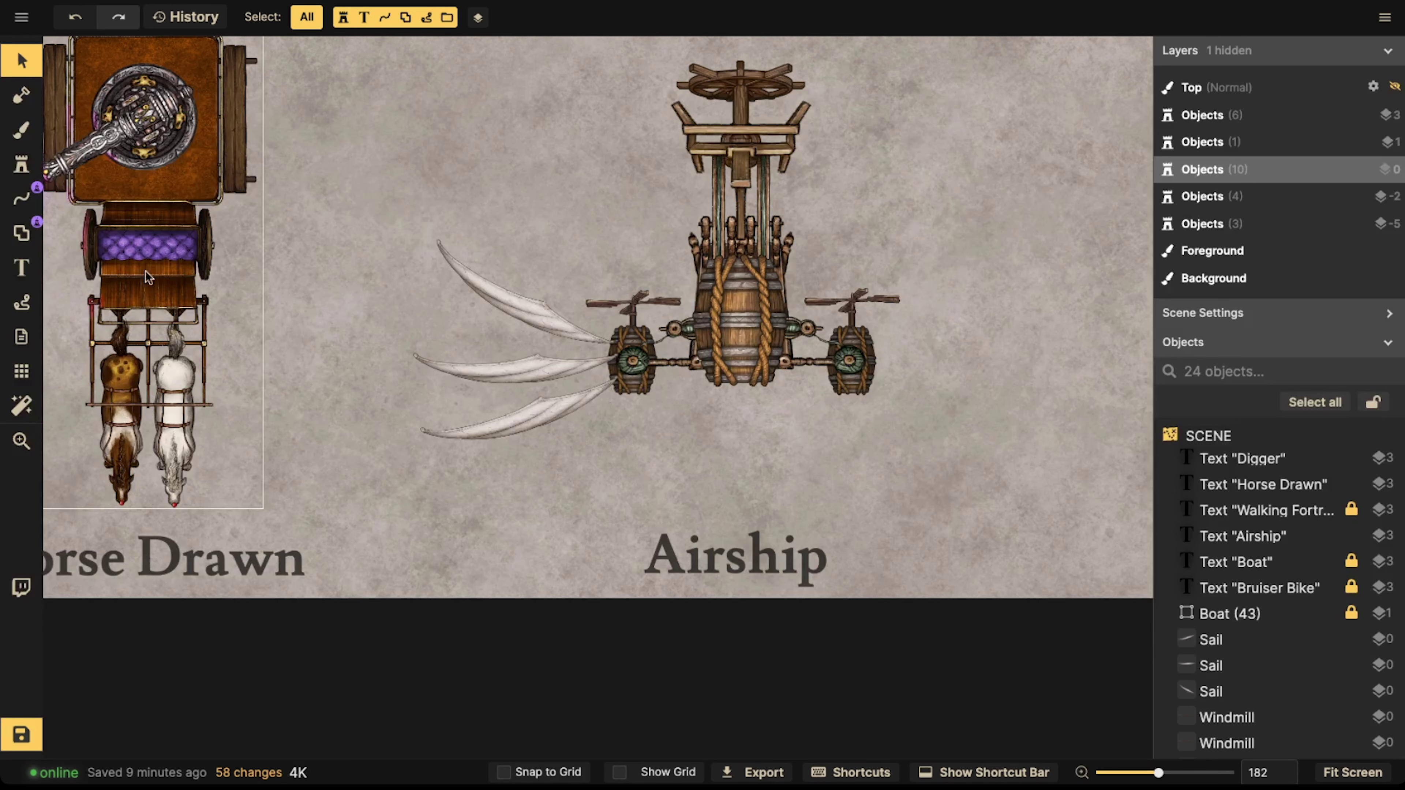
left_click(21, 198)
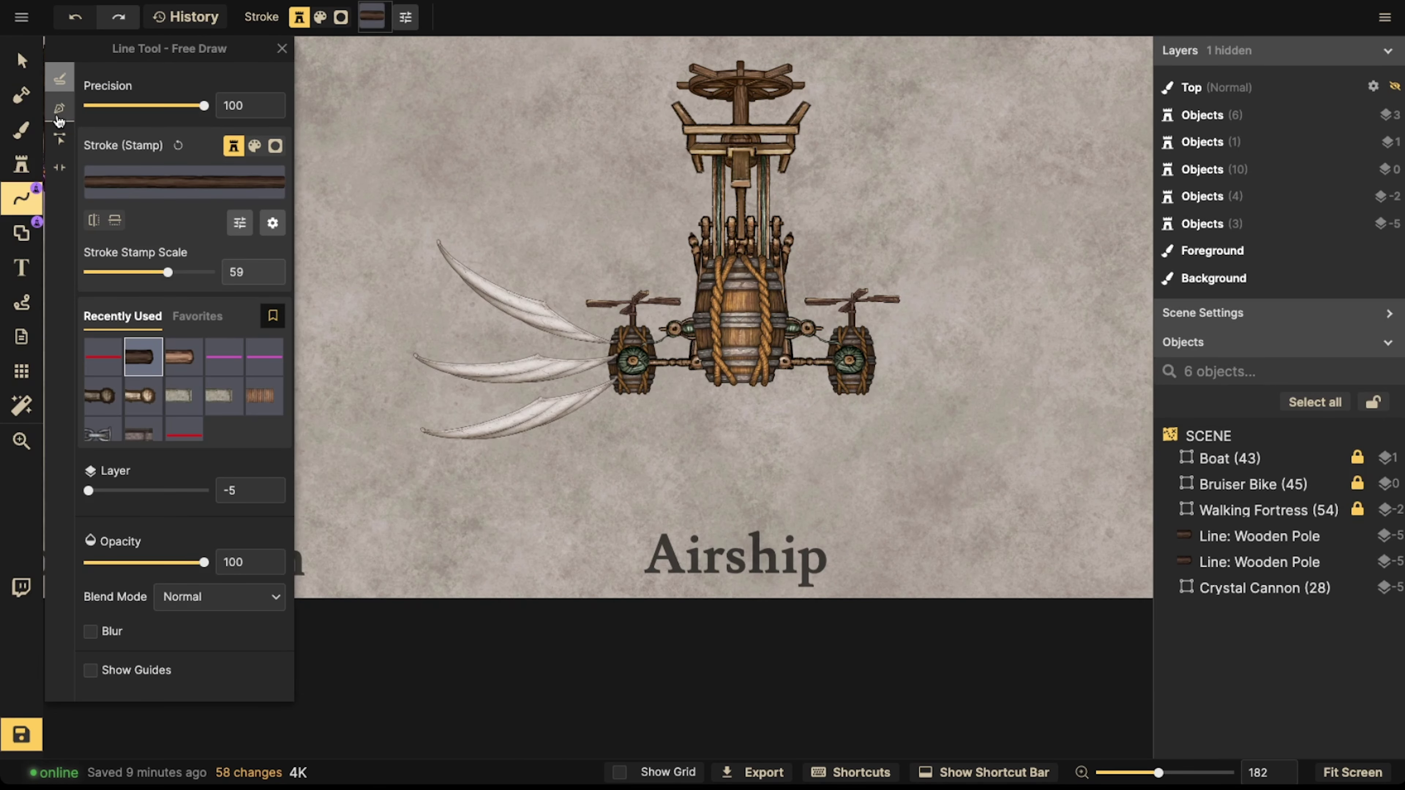
left_click(58, 118)
scroll(453, 222, "up", 3)
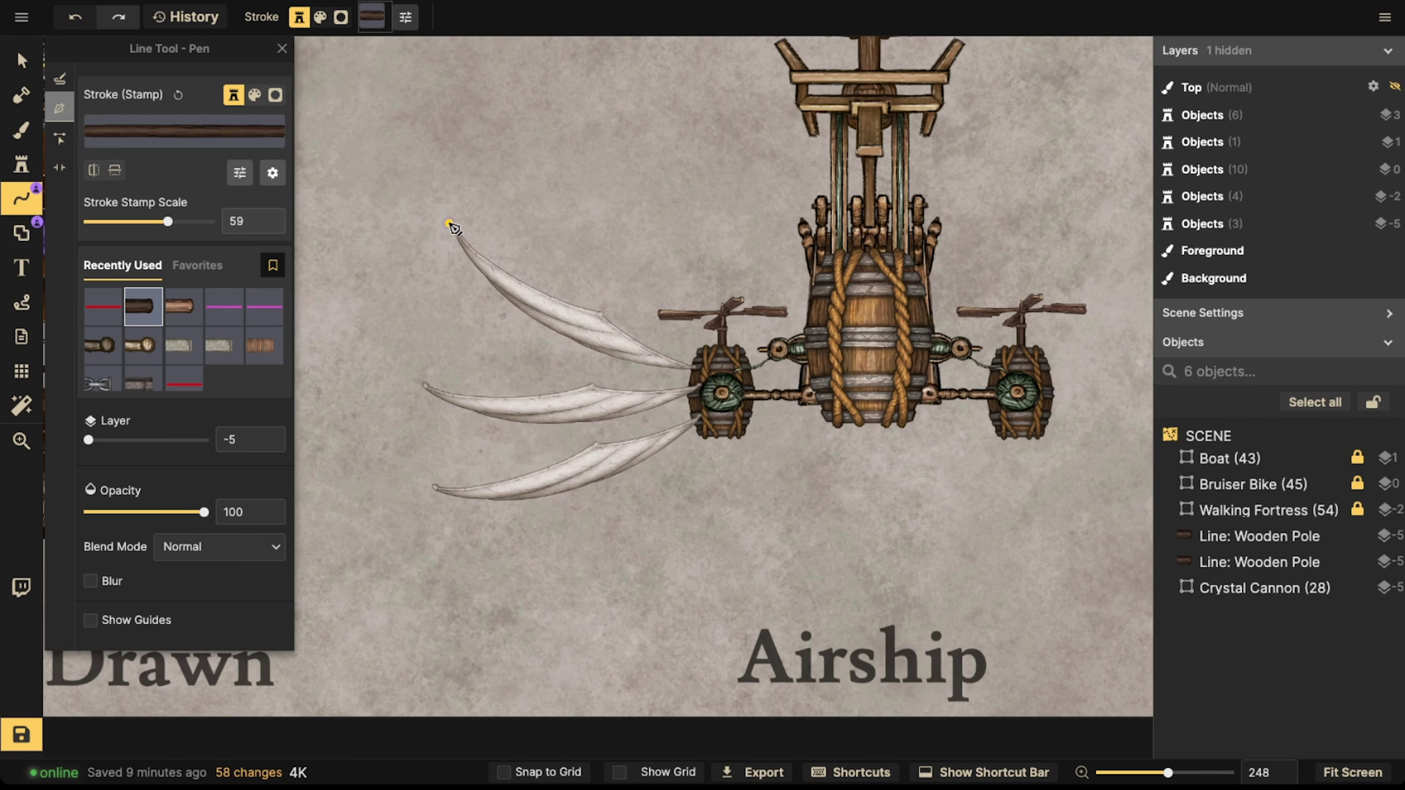
left_click(450, 224)
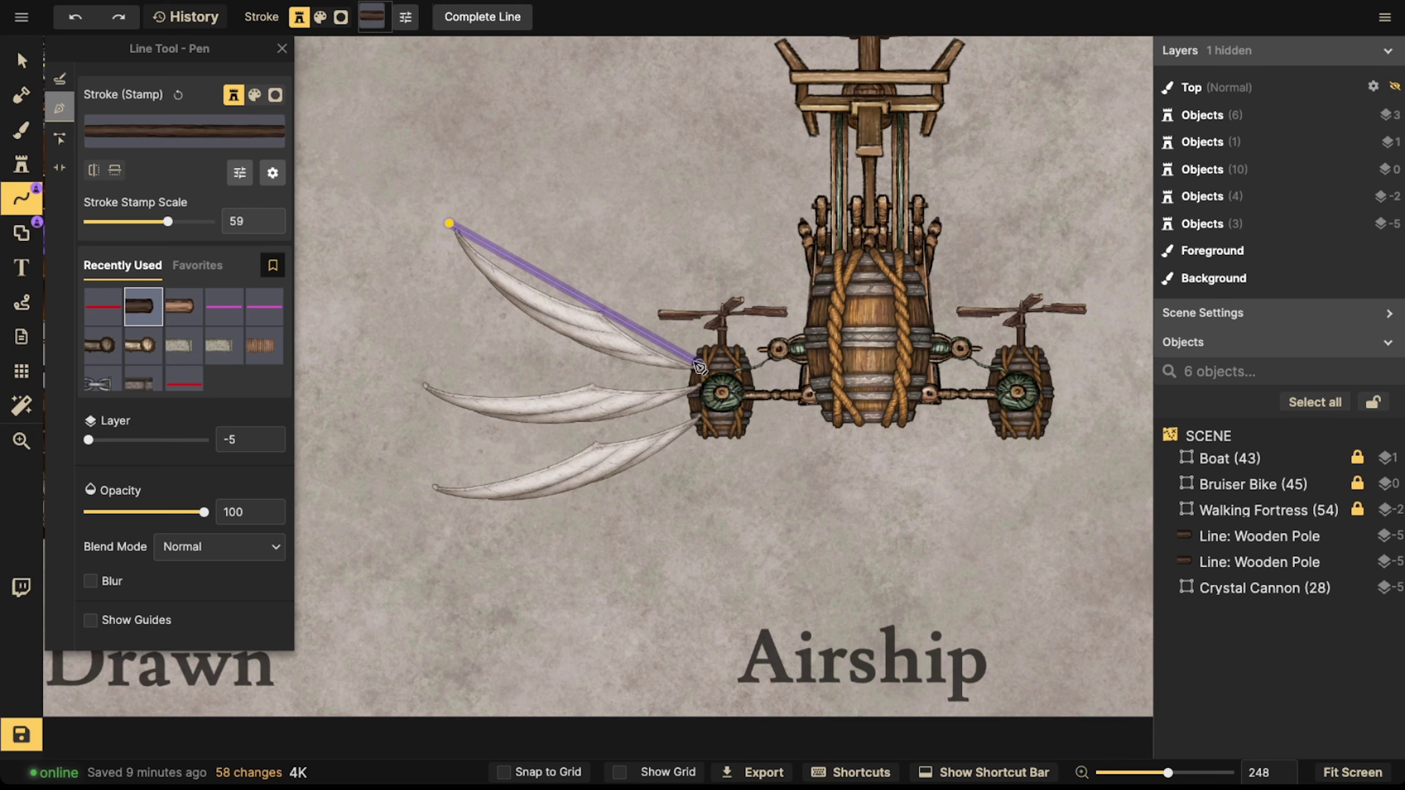
double_click(700, 367)
left_click(22, 59)
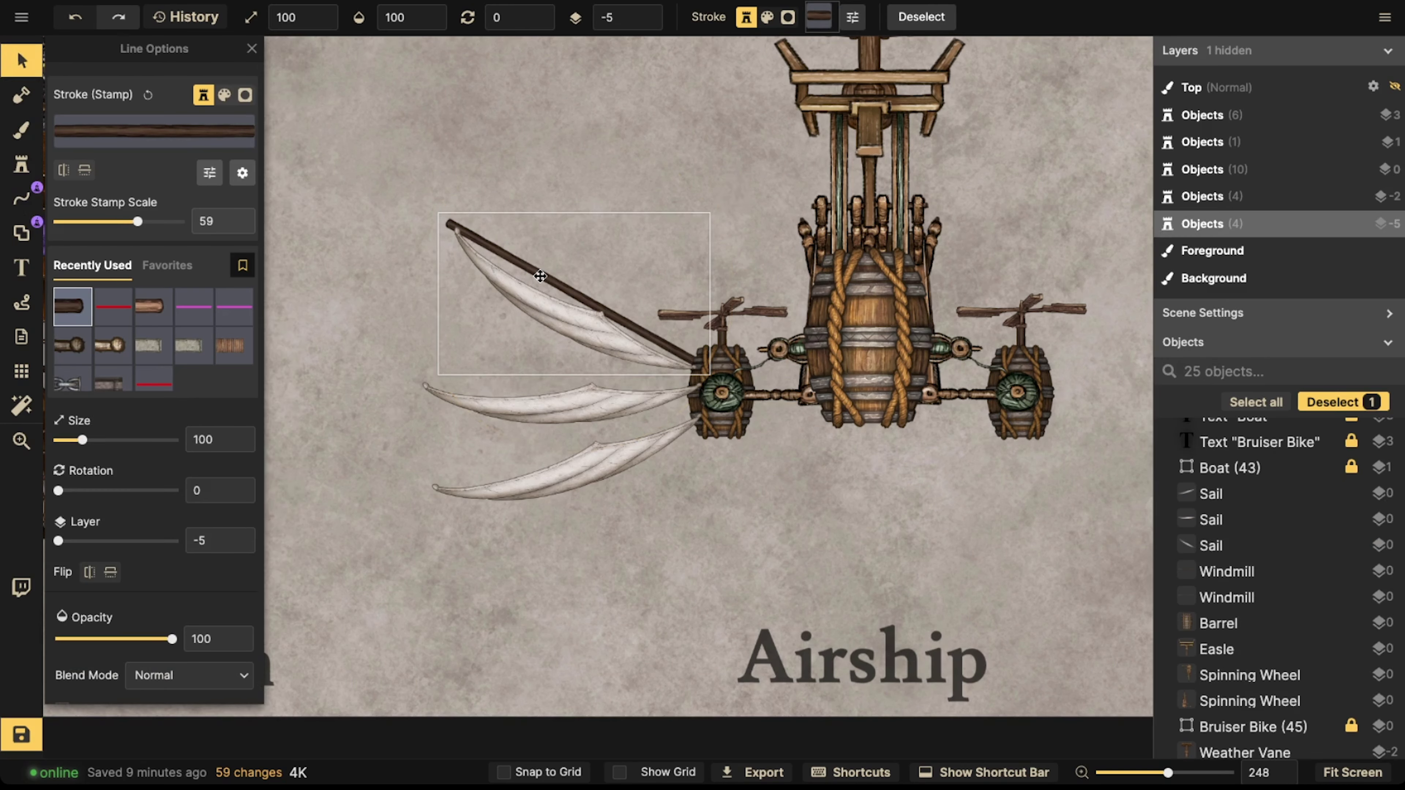
- Duplicate the wooden pole, rotate the copy to 330 and line it up along the middle sail's upper edge
key("super+c")
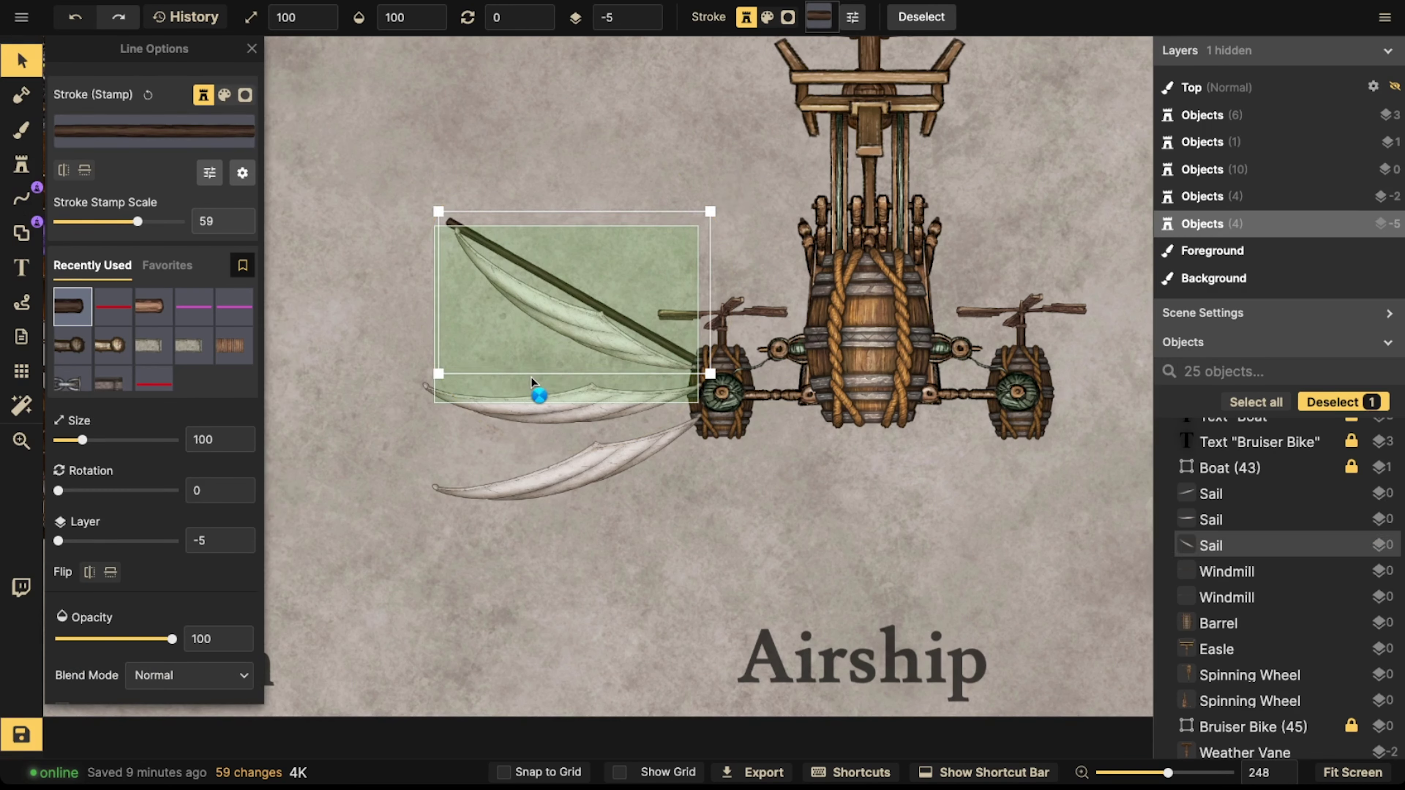
key("super+v")
scroll(539, 377, "down", 3)
scroll(539, 374, "up", 1)
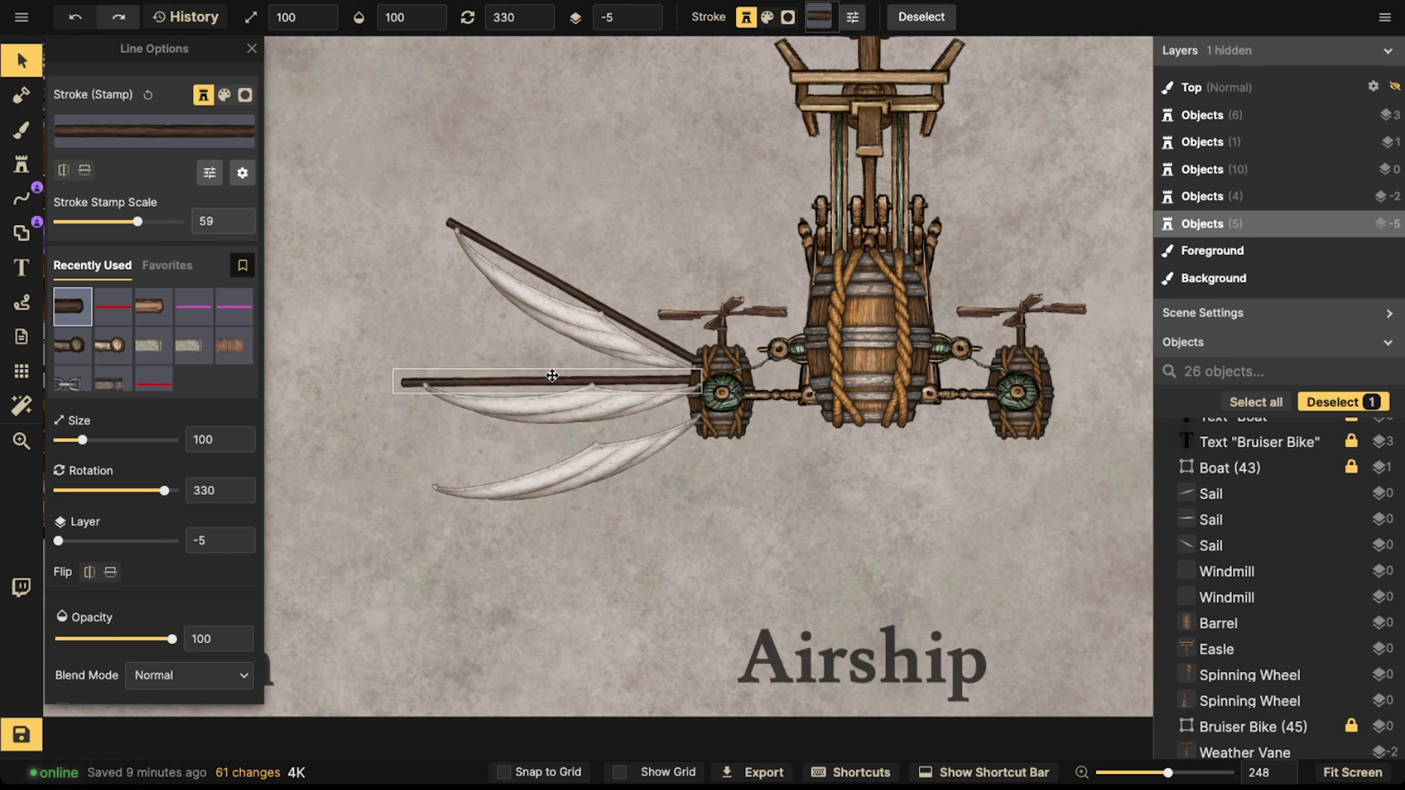
left_click(556, 389)
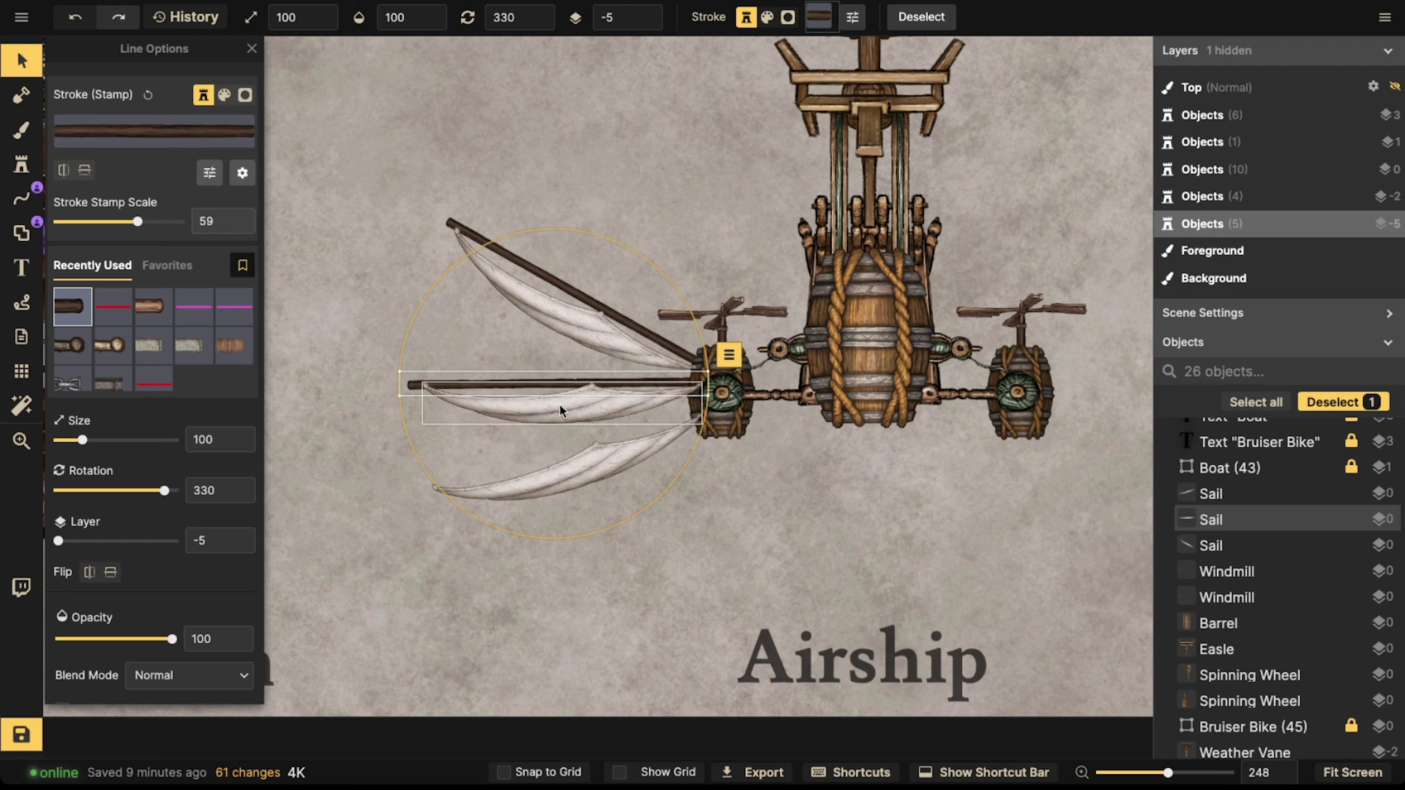
left_click(559, 417, "shift")
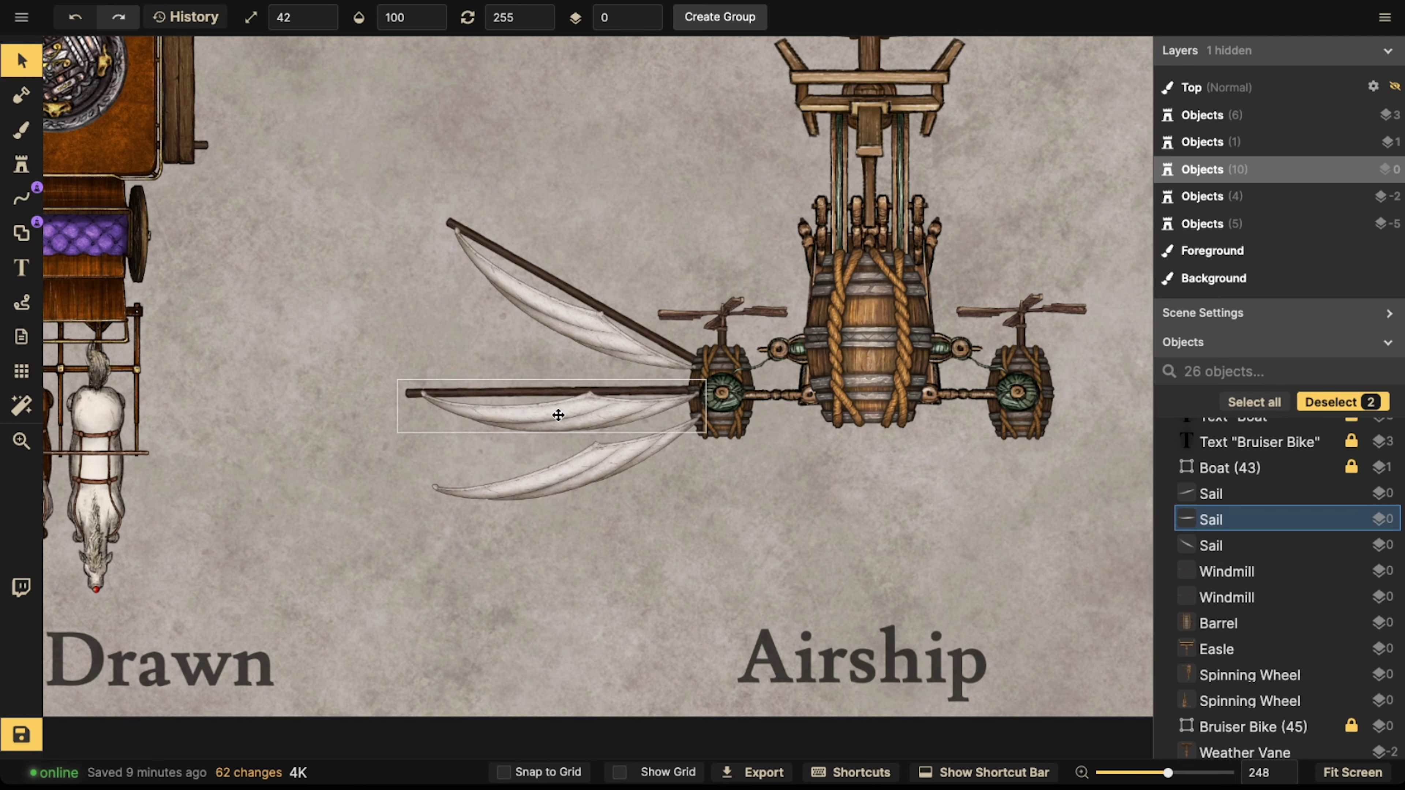
- Rotate the lower sail to 150 and add a pole copy rotated to 300 along its upper edge
left_click_drag(502, 505, 506, 529)
scroll(506, 529, "up", 1)
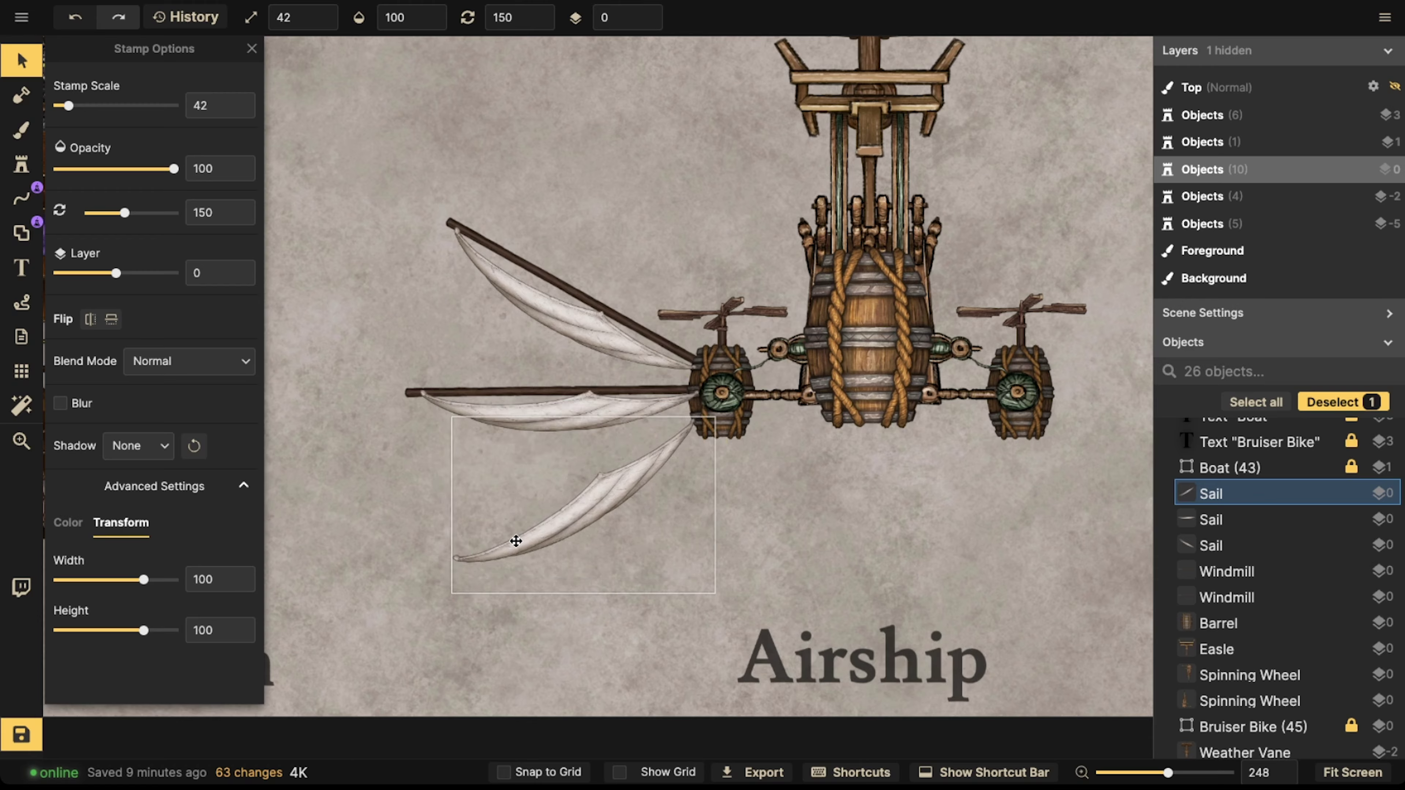
key("ctrl+v")
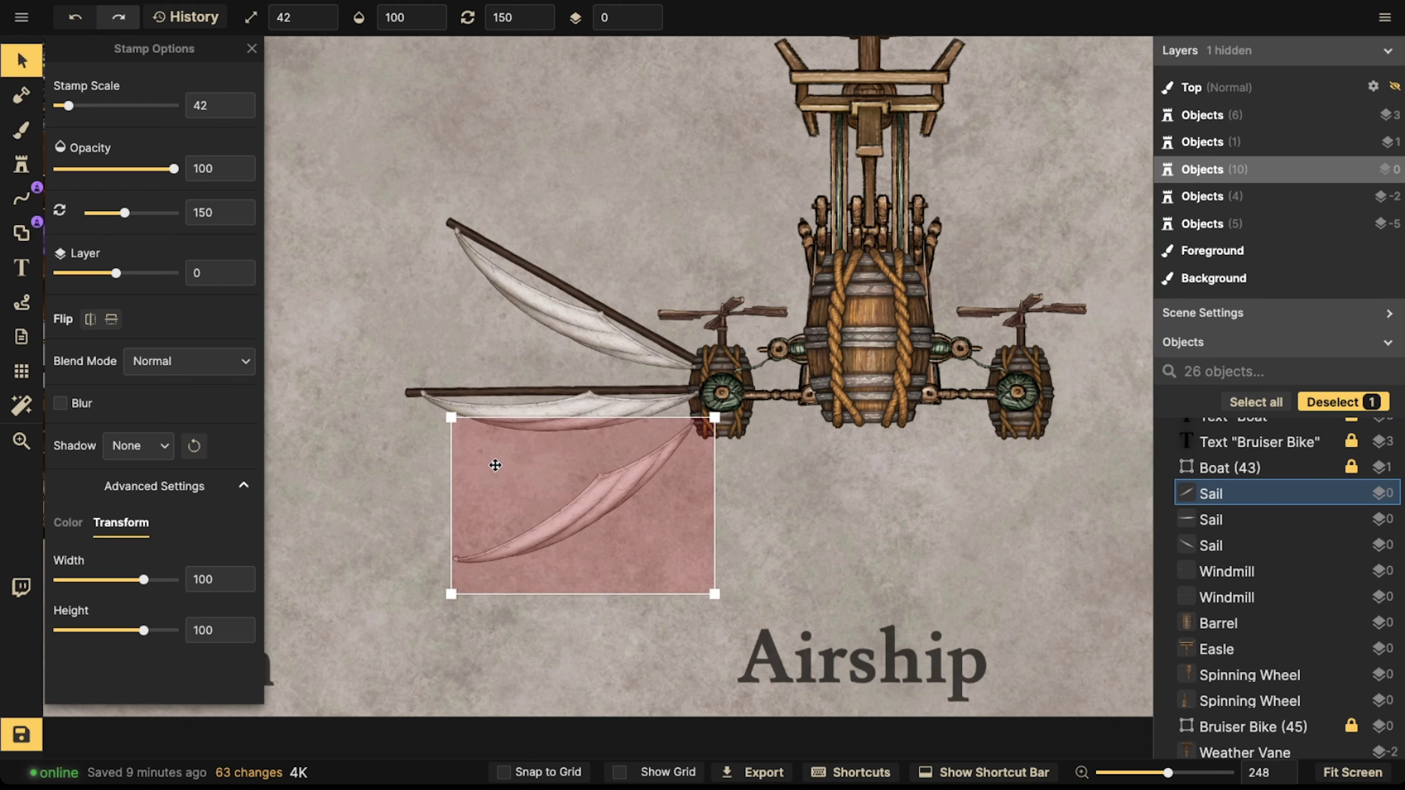
left_click_drag(498, 466, 577, 487)
scroll(574, 486, "up", 1)
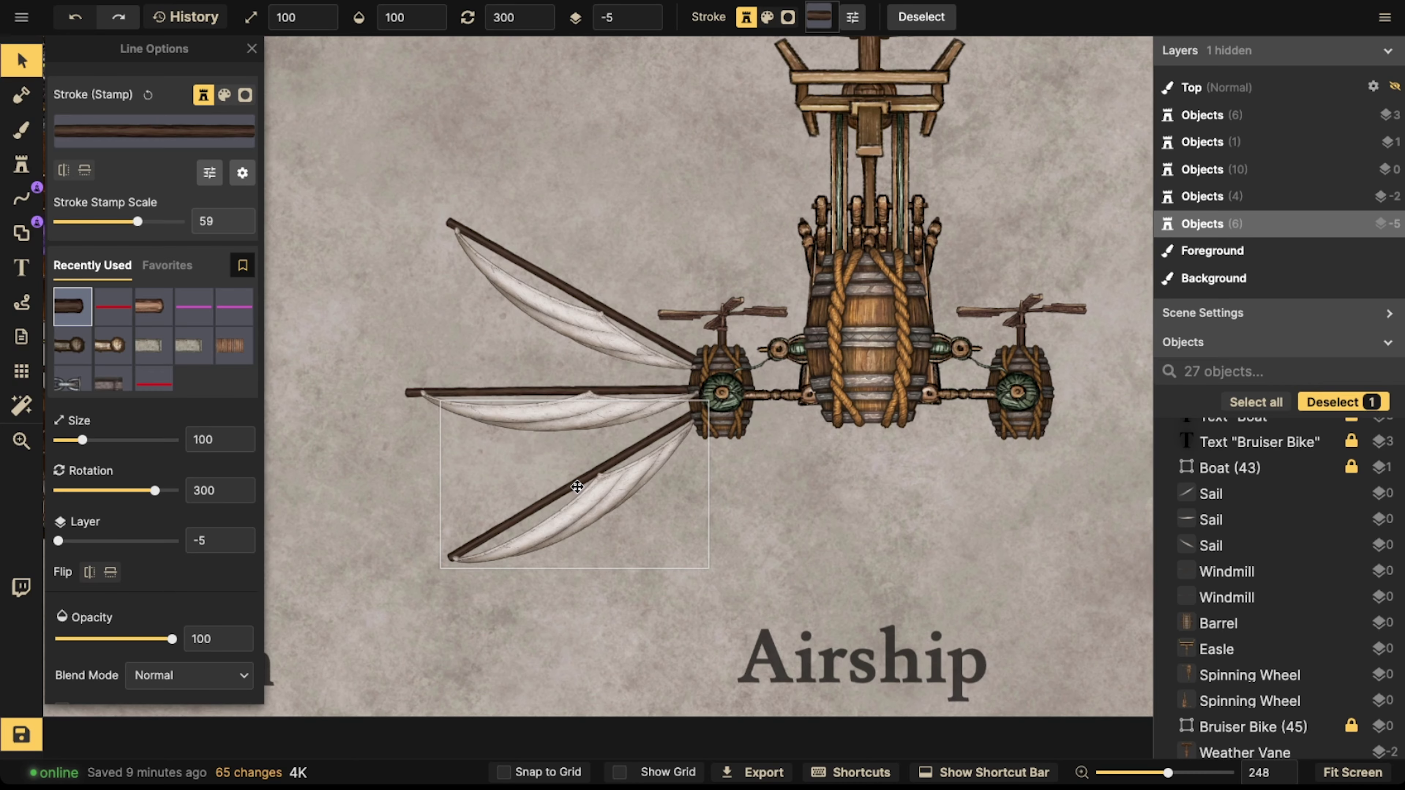
- Tilt the middle sail and its pole upward, and swing the lower sail with its pole up until the pole's rotation is 325
scroll(531, 292, "down", 1)
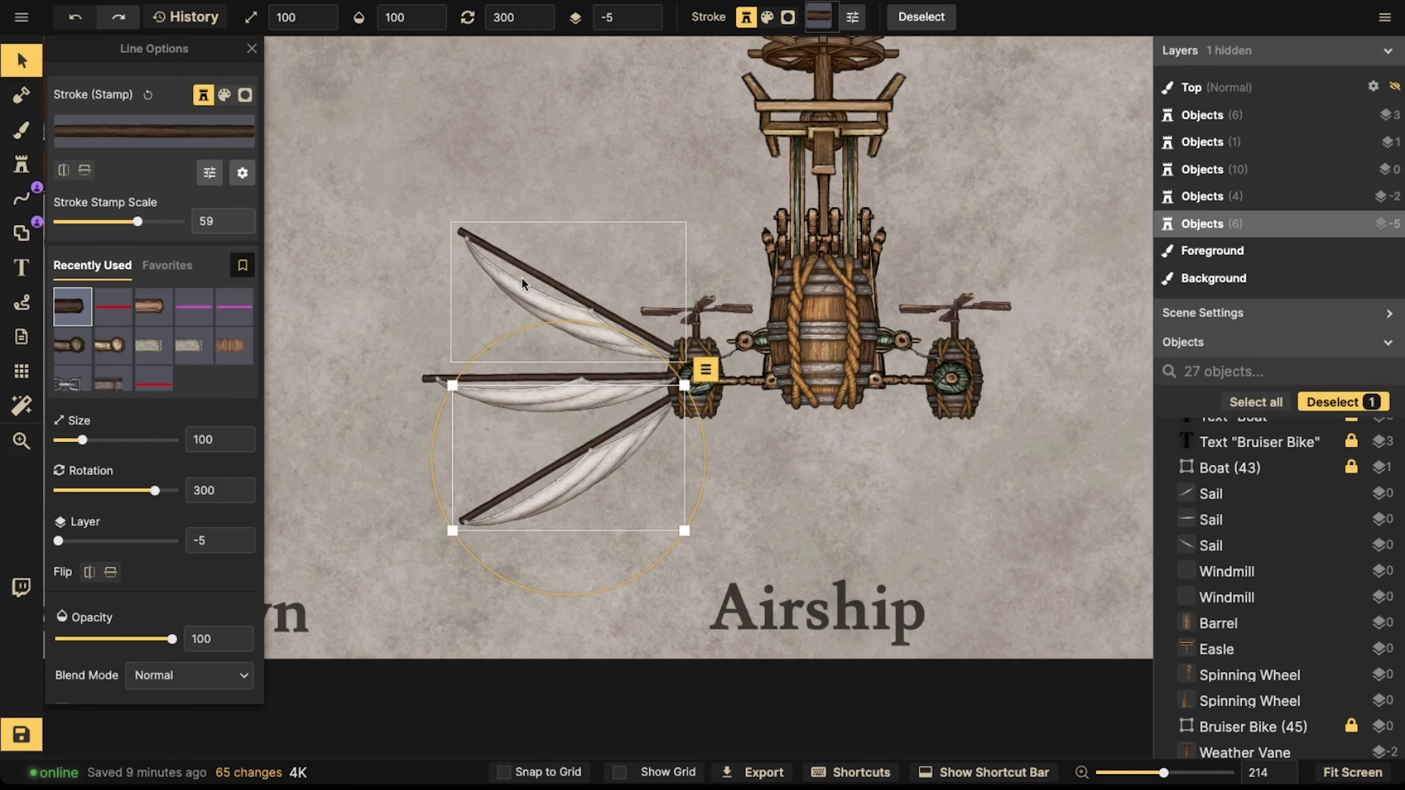
left_click_drag(523, 284, 539, 336)
left_click(531, 451, "shift")
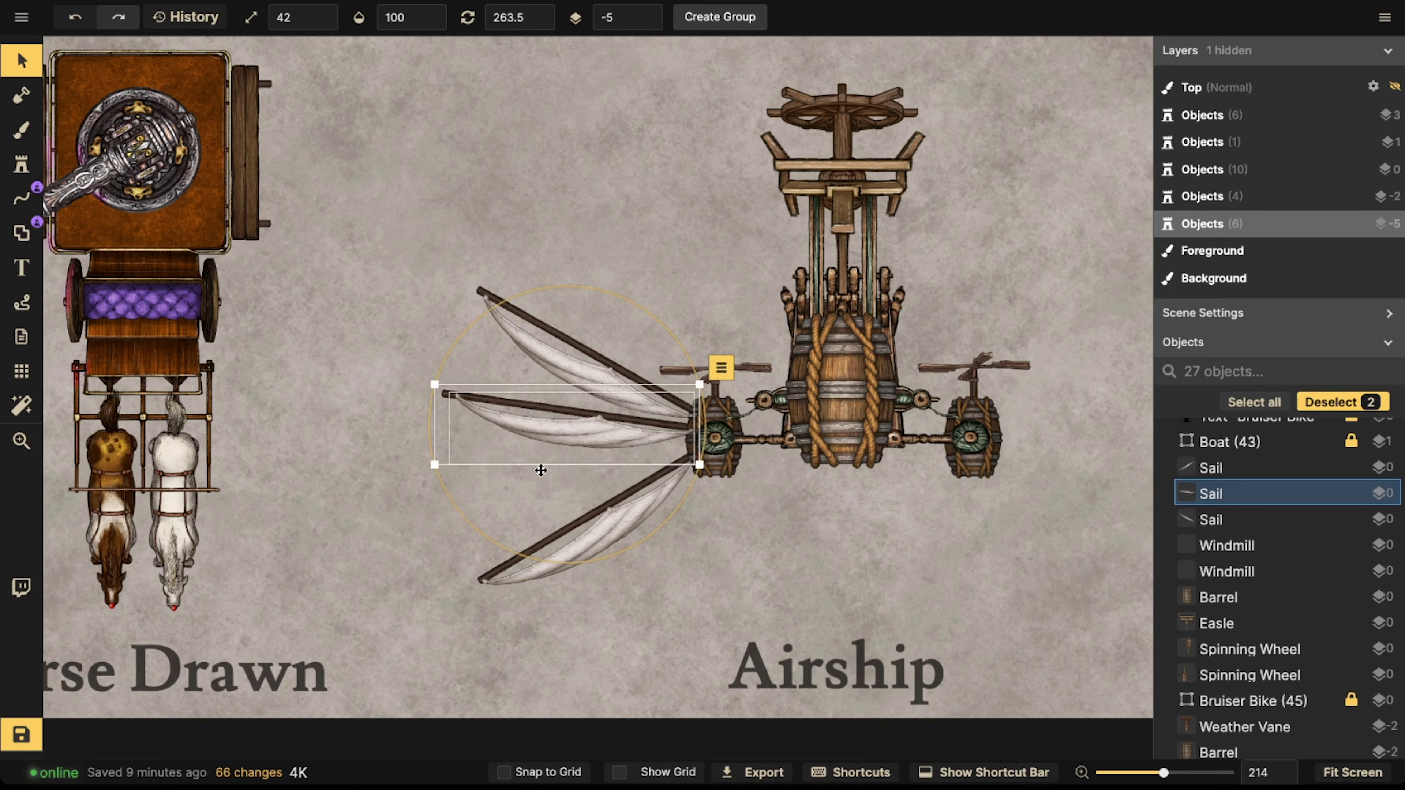
left_click(533, 552)
left_click(525, 571, "shift")
left_click_drag(505, 654, 487, 588)
left_click_drag(602, 543, 579, 489)
key("Escape")
- Shrink the upper sail and its pole to size 37, and the middle sail and its pole to size 40
scroll(470, 356, "down", 3)
left_click(484, 338)
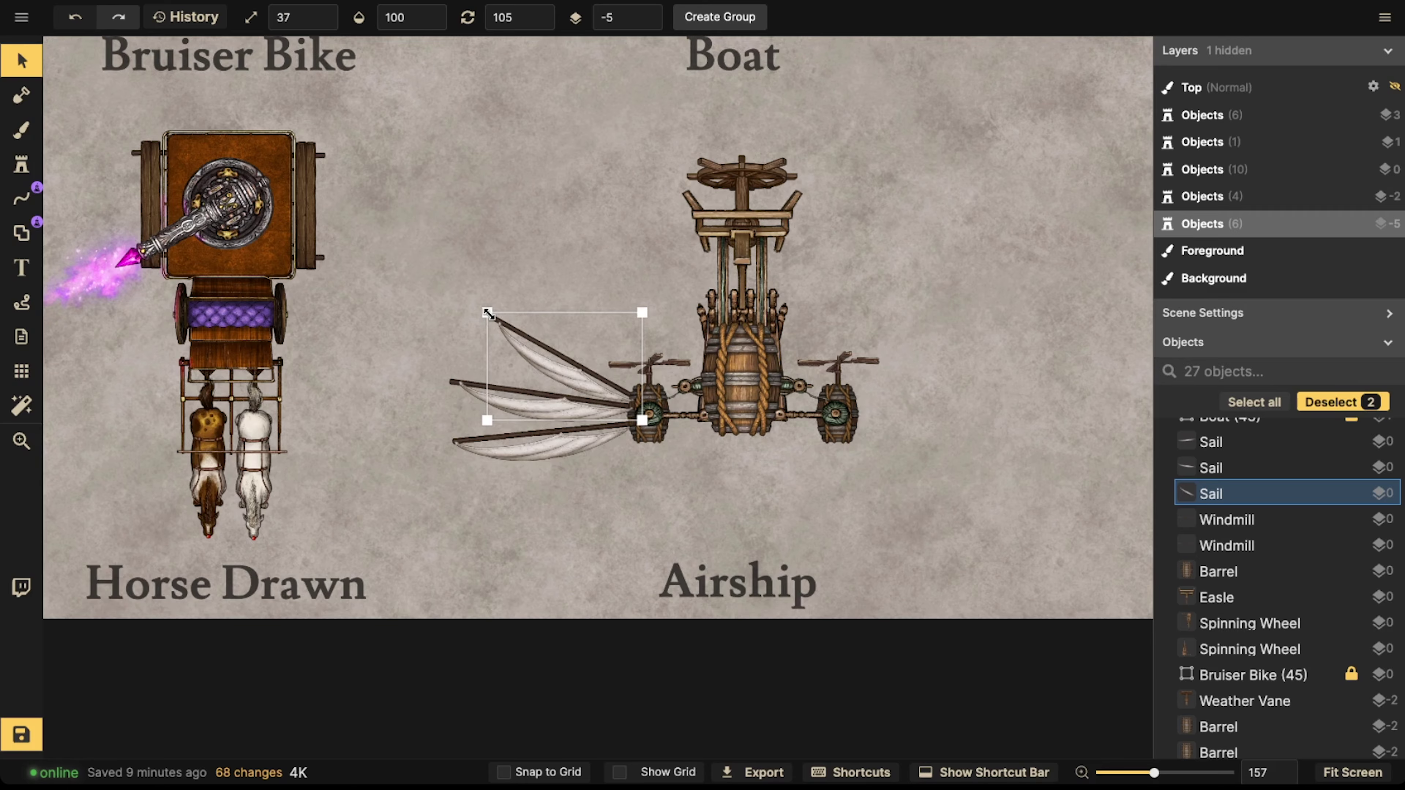
left_click(461, 390)
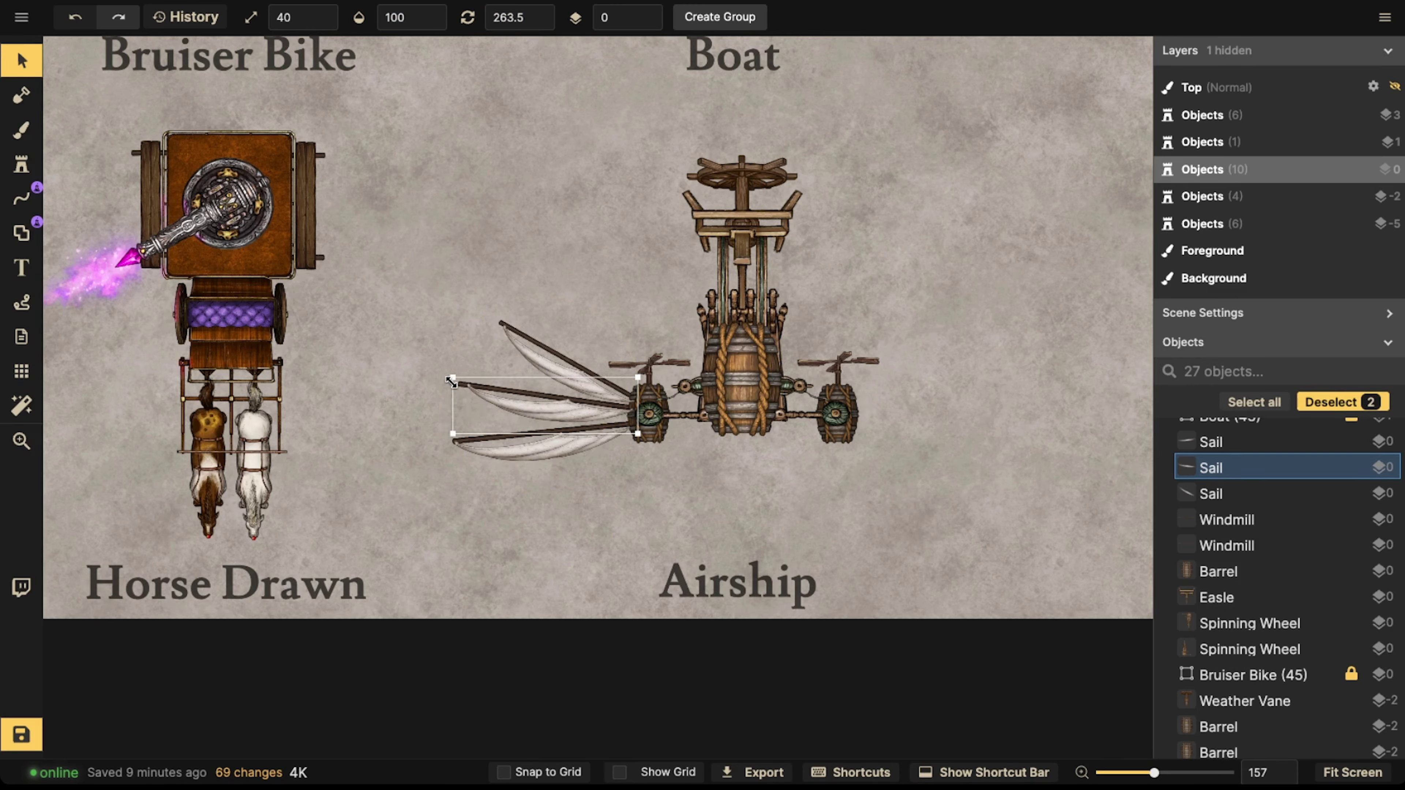
left_click_drag(451, 383, 453, 382)
left_click(540, 472)
left_click(512, 449)
key("Escape")
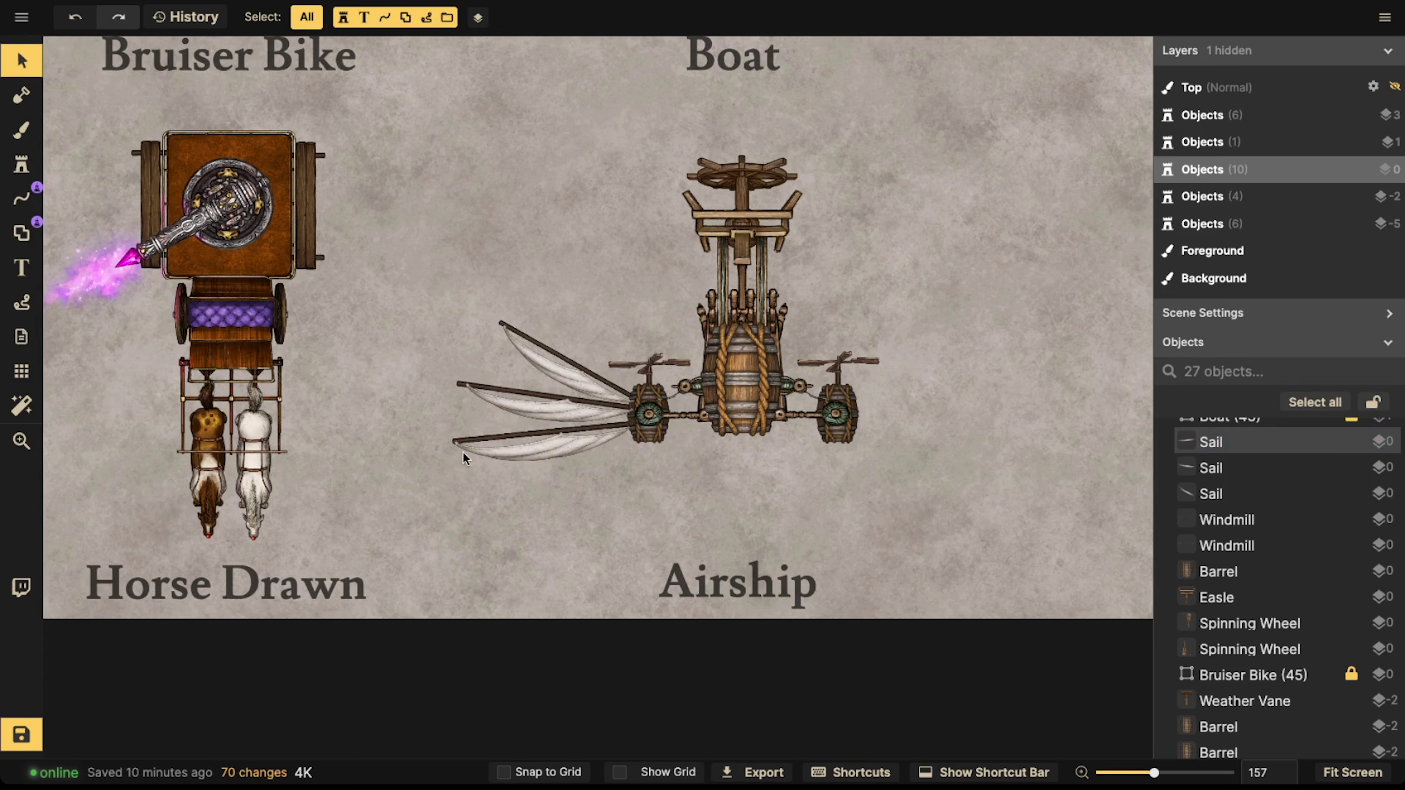
left_click(464, 457)
left_click(459, 467)
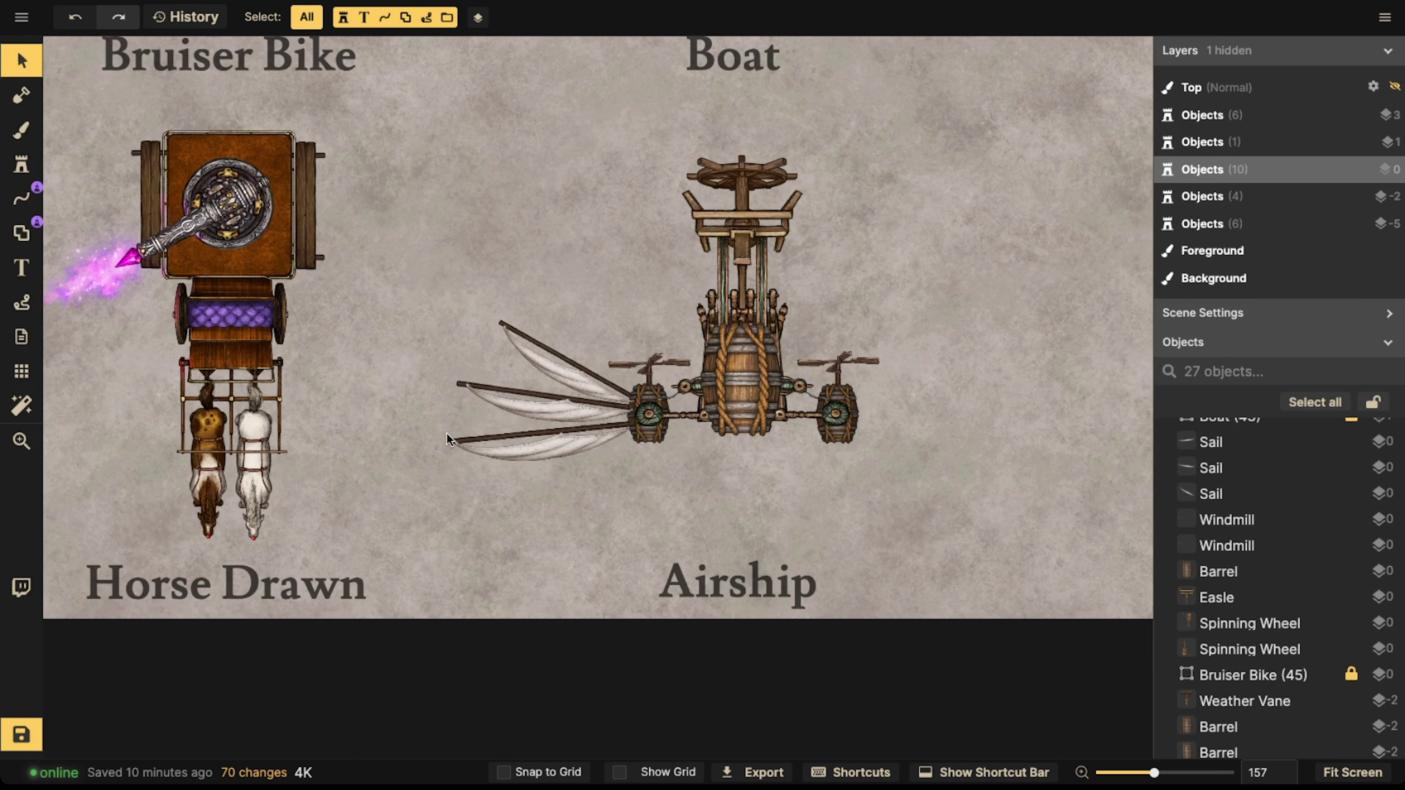
mouse_move(449, 440)
left_mouse_down()
mouse_move(467, 457)
mouse_move(444, 470)
left_mouse_up()
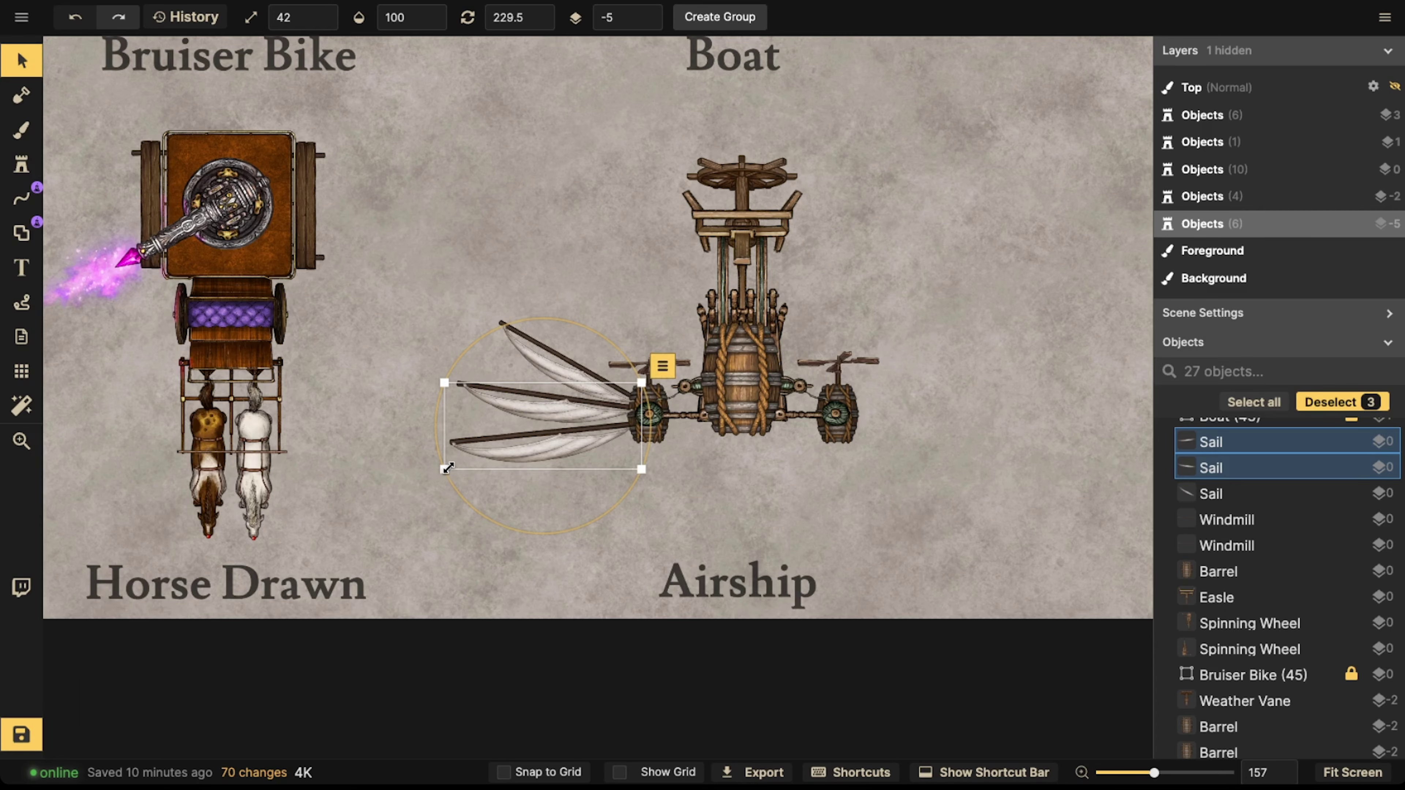
key("ctrl+z")
- Enlarge the lower sail and its pole together to size 44 and nudge them into place against the small barrel
left_click(562, 460)
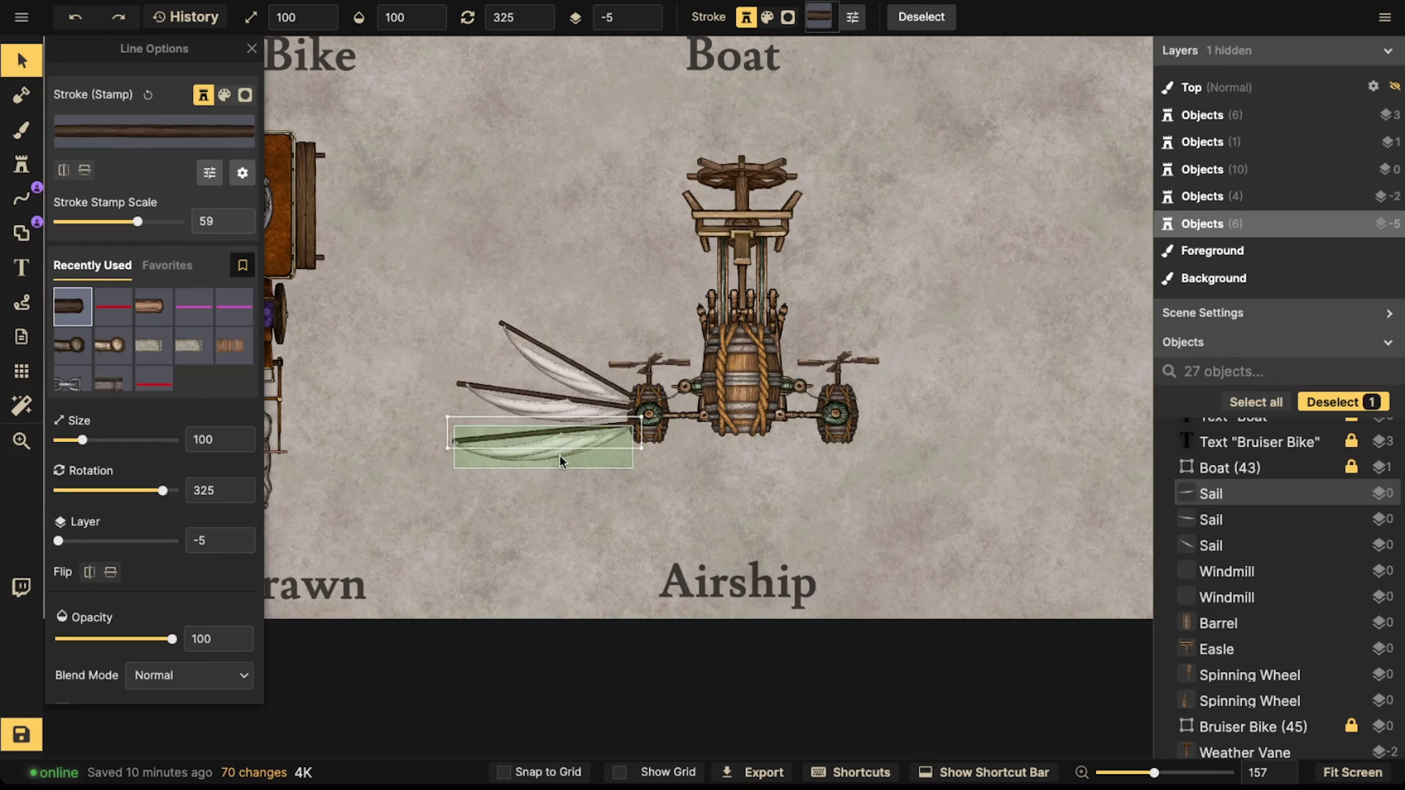
left_click(557, 455, "shift")
scroll(416, 461, "up", 1)
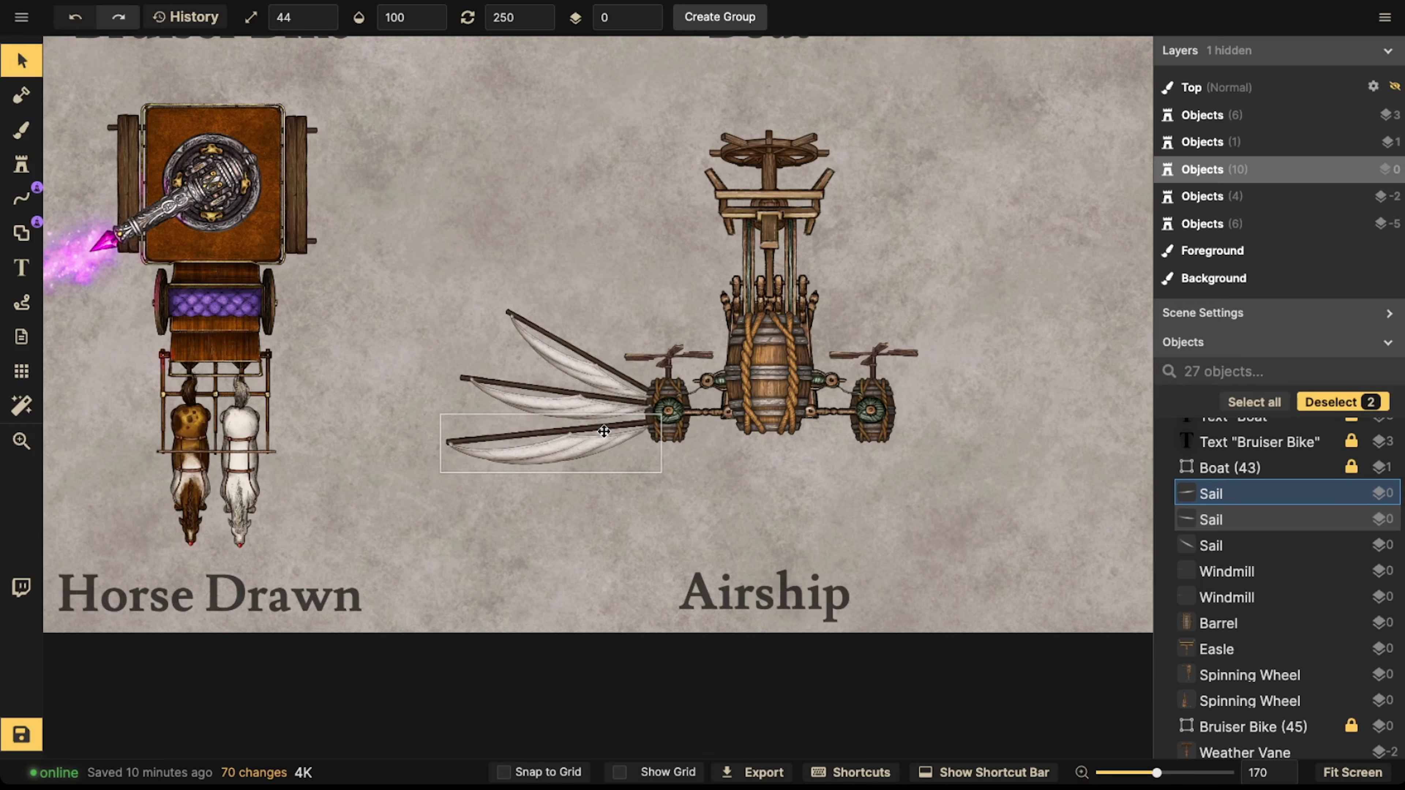
left_click_drag(604, 431, 606, 430)
key("Escape")
- Draw a Rope line at stamp scale 32, layer -5, connecting the outer tips of the three sail poles
scroll(557, 358, "down", 2)
left_click_drag(557, 358, 506, 298)
left_click_drag(507, 246, 497, 265)
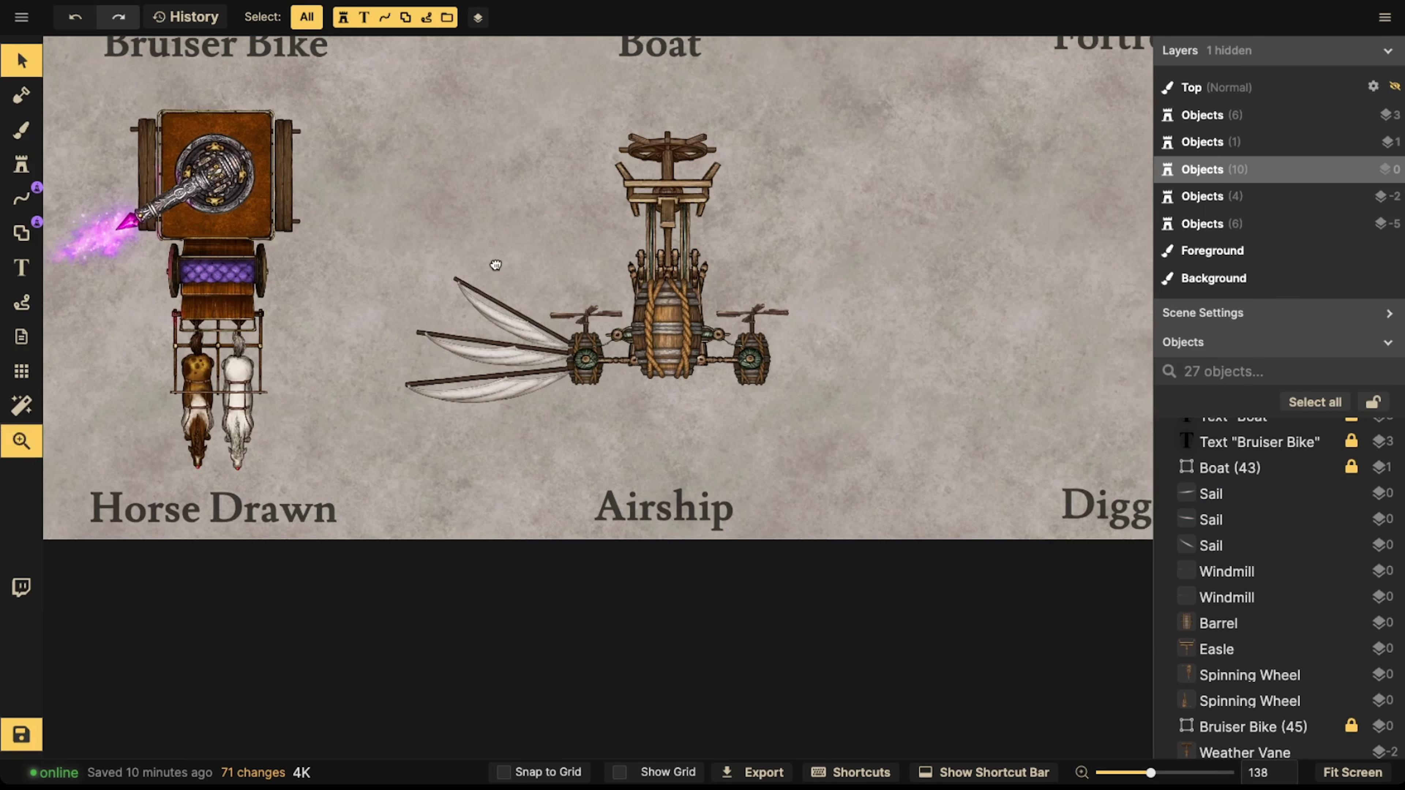
scroll(491, 295, "up", 3)
left_click_drag(460, 314, 470, 270)
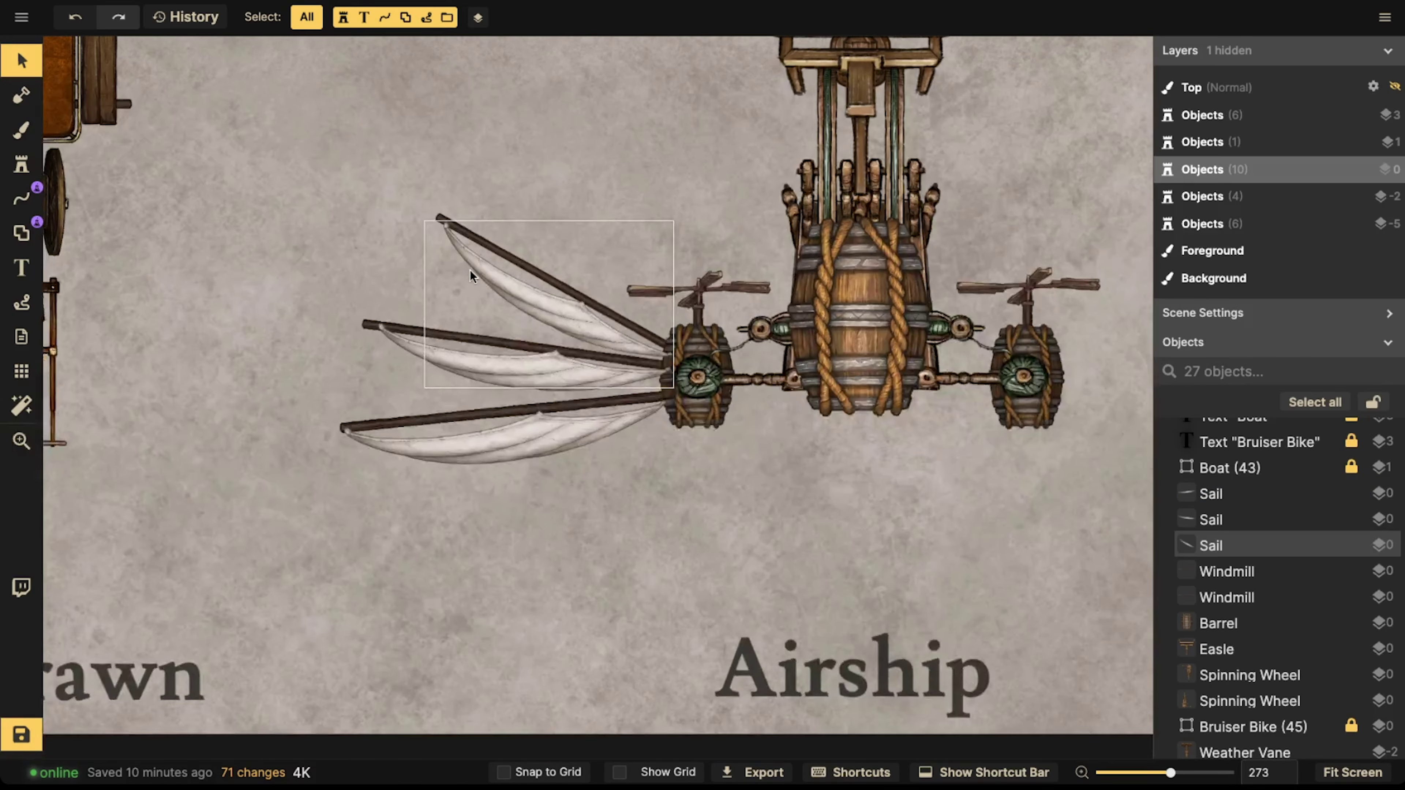
left_click(417, 236)
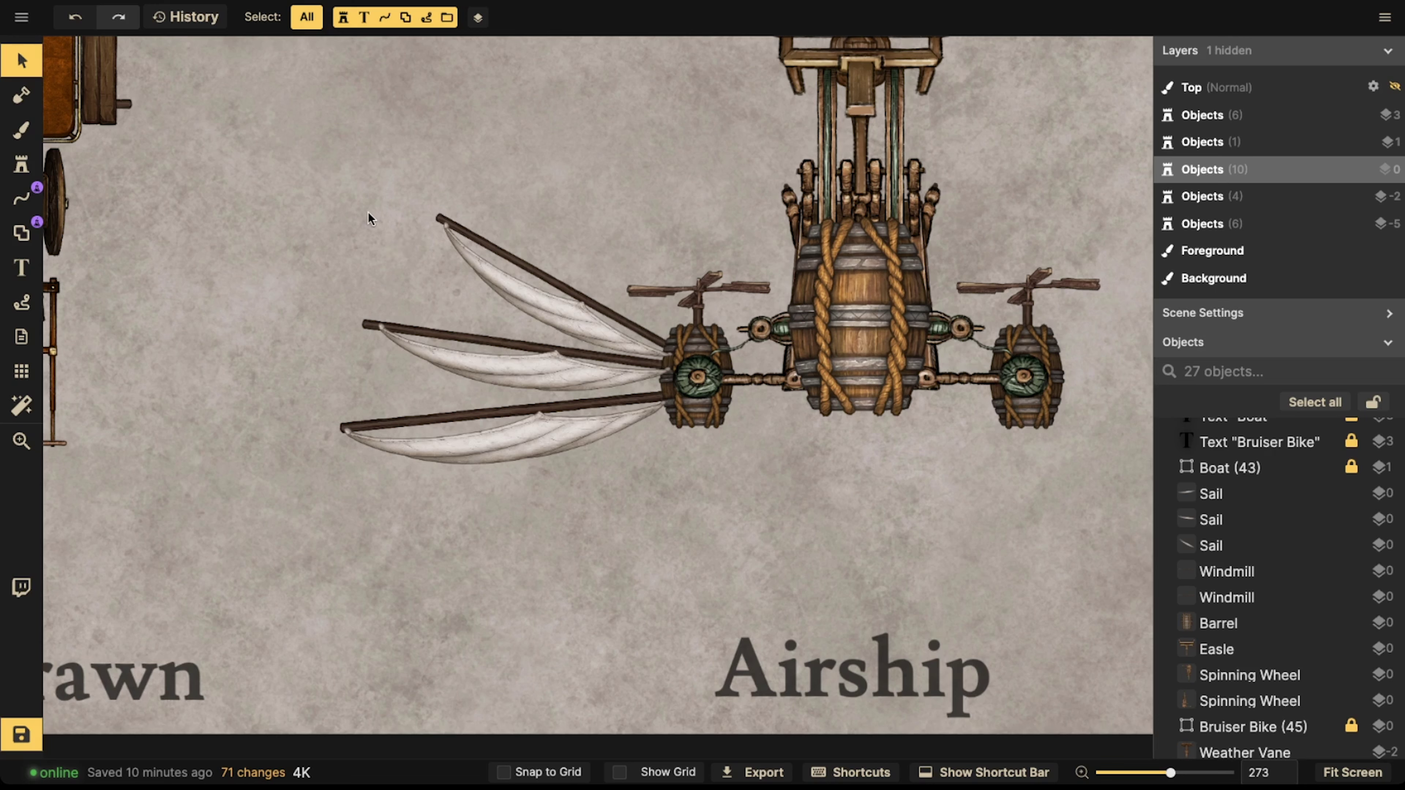
left_click(22, 198)
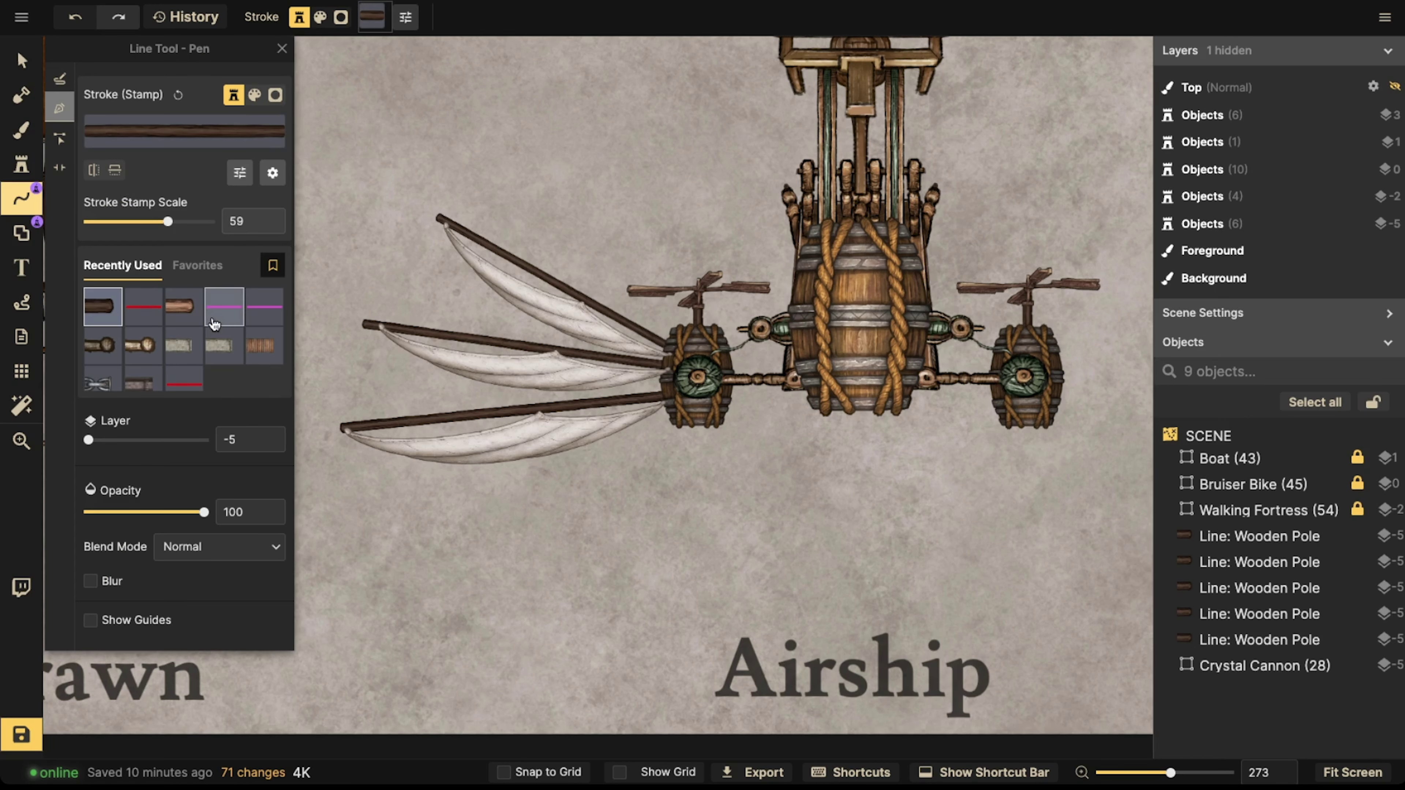
left_click(141, 349)
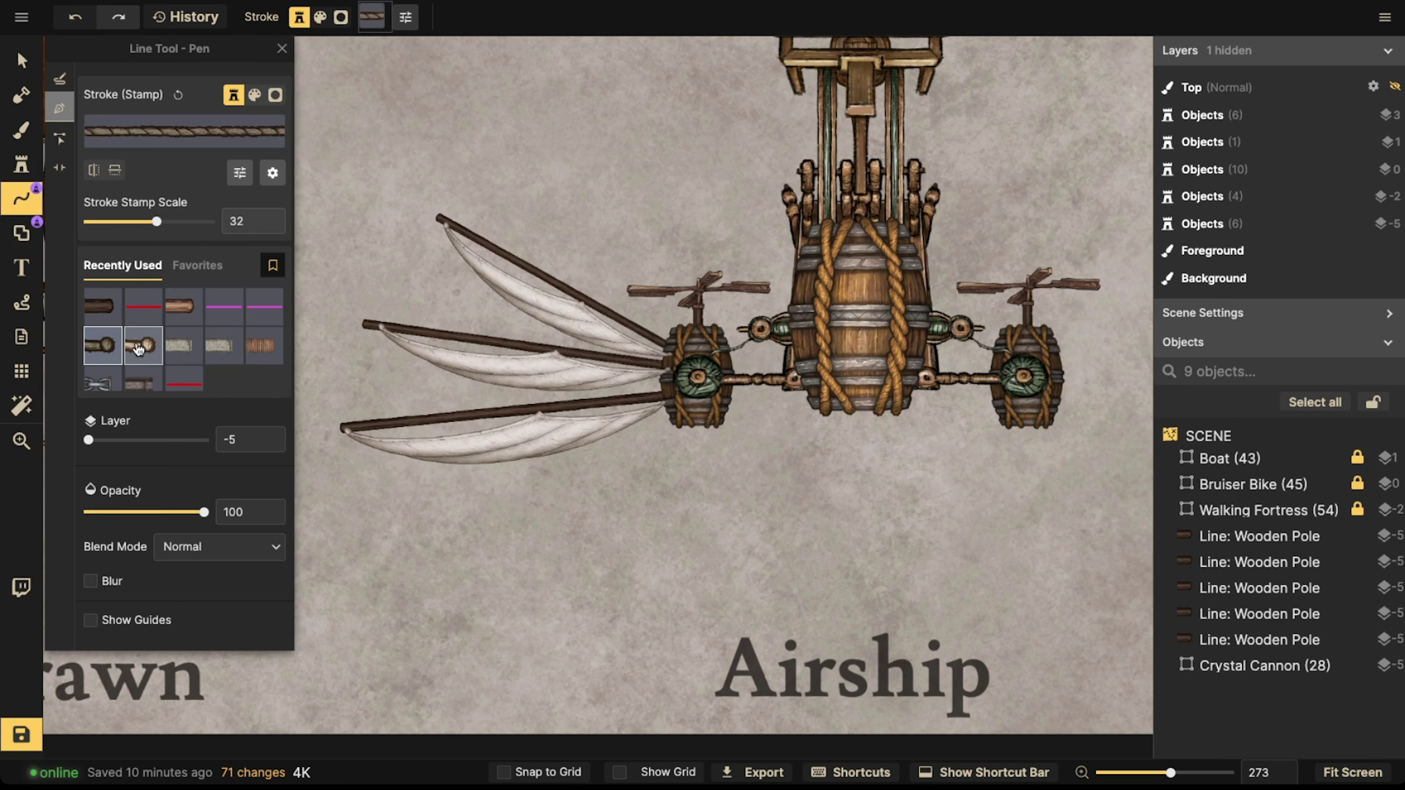
left_click(442, 220)
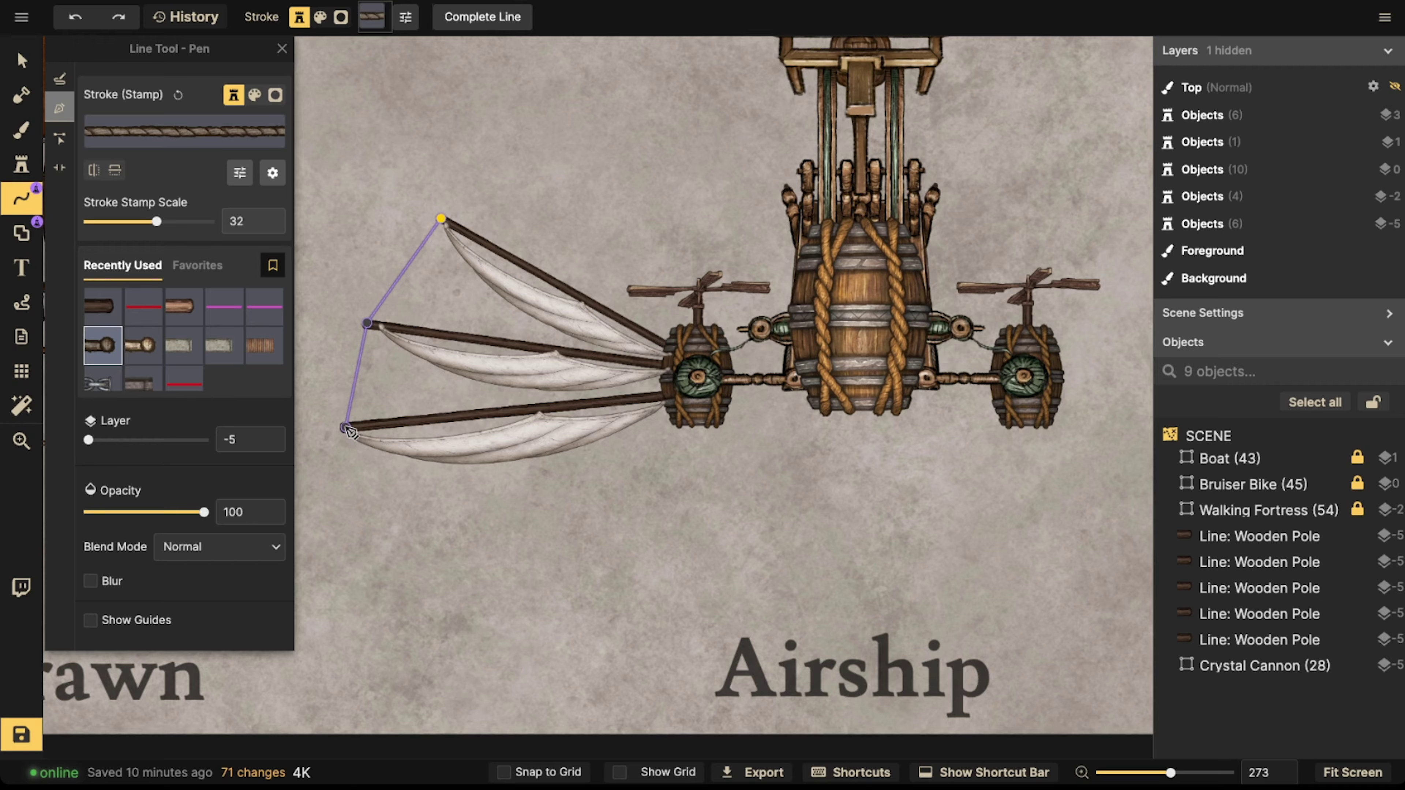
left_click(346, 429)
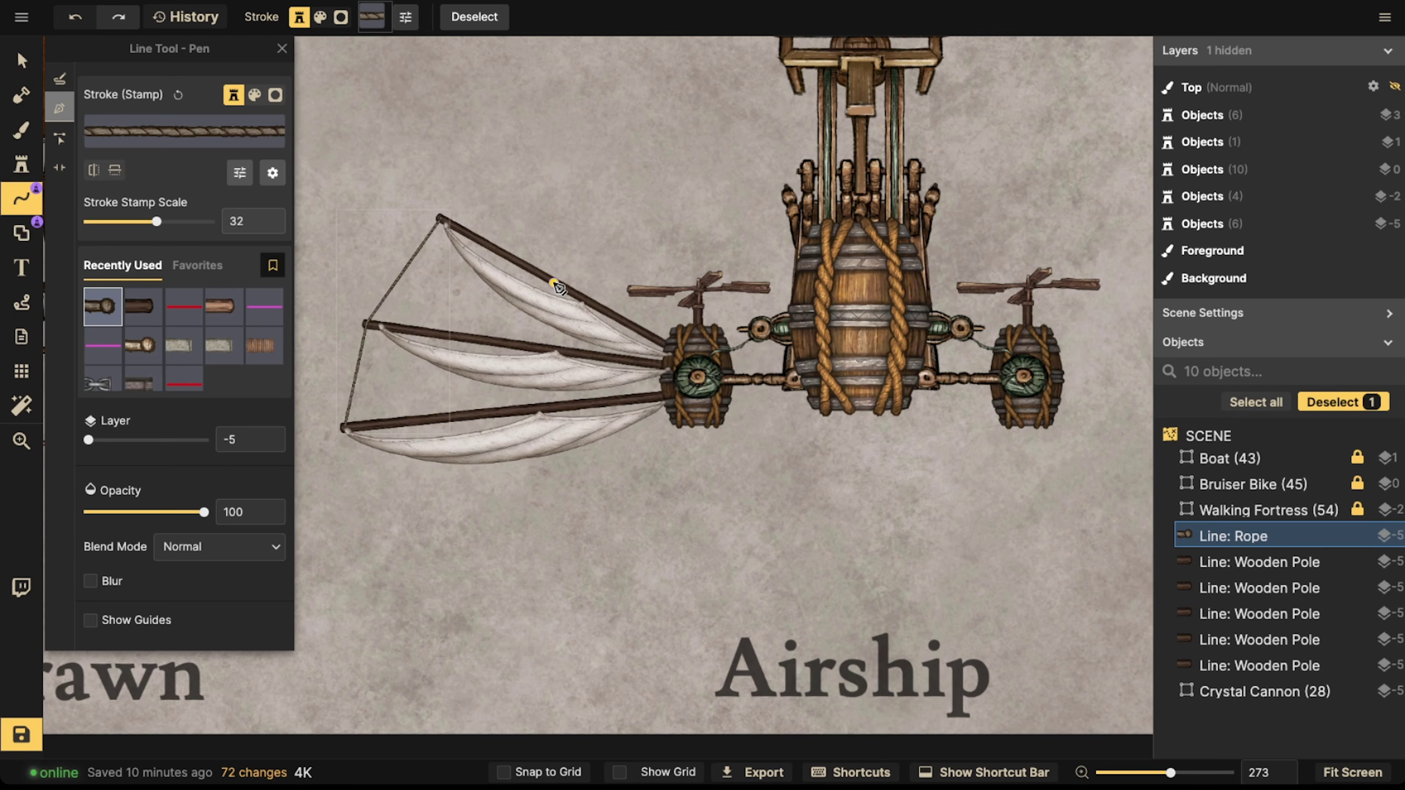
- Draw a second rope at scale 32 across the three poles nearer the barrel and raise it to layer 0
left_click_drag(636, 308, 634, 305)
left_click(585, 295)
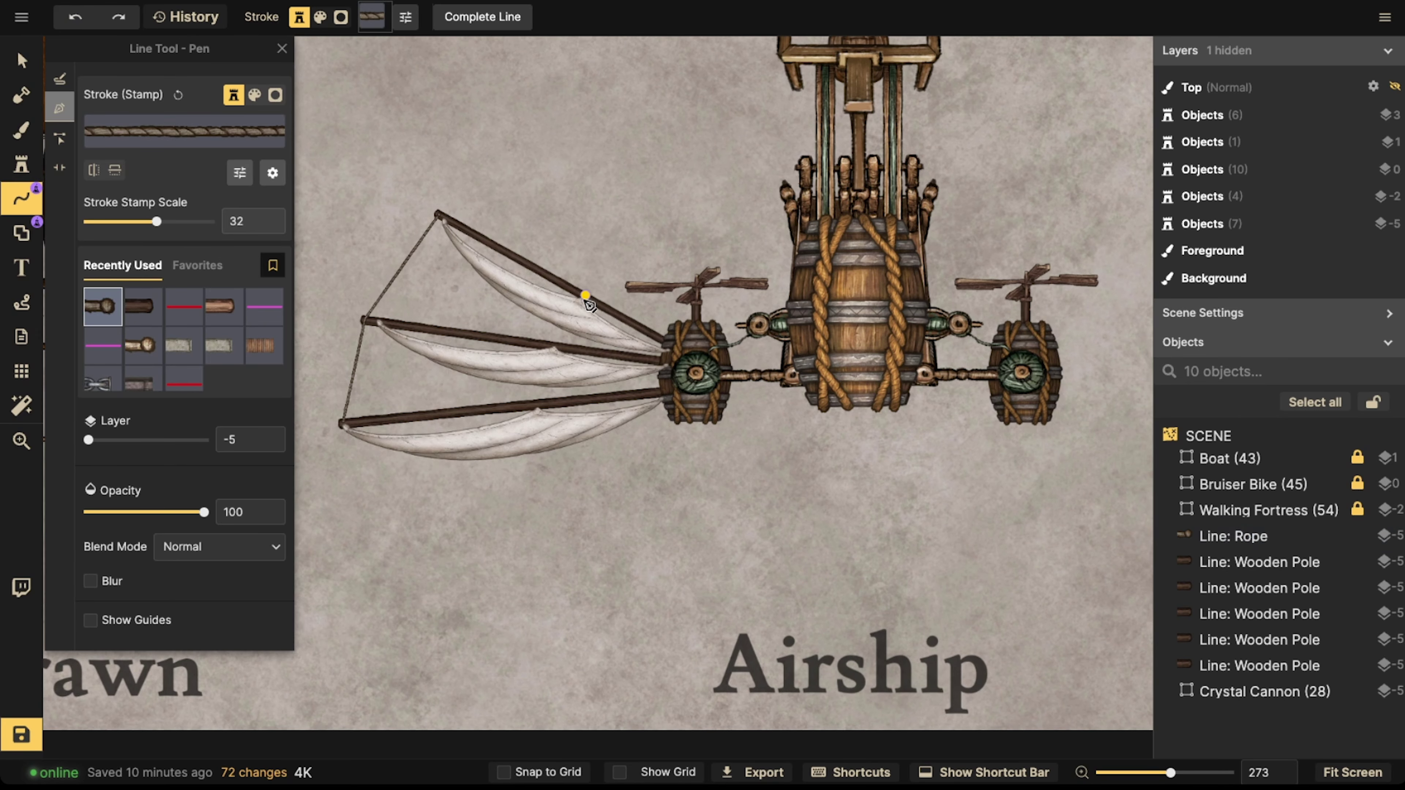
left_click(539, 410)
scroll(477, 307, "down", 1)
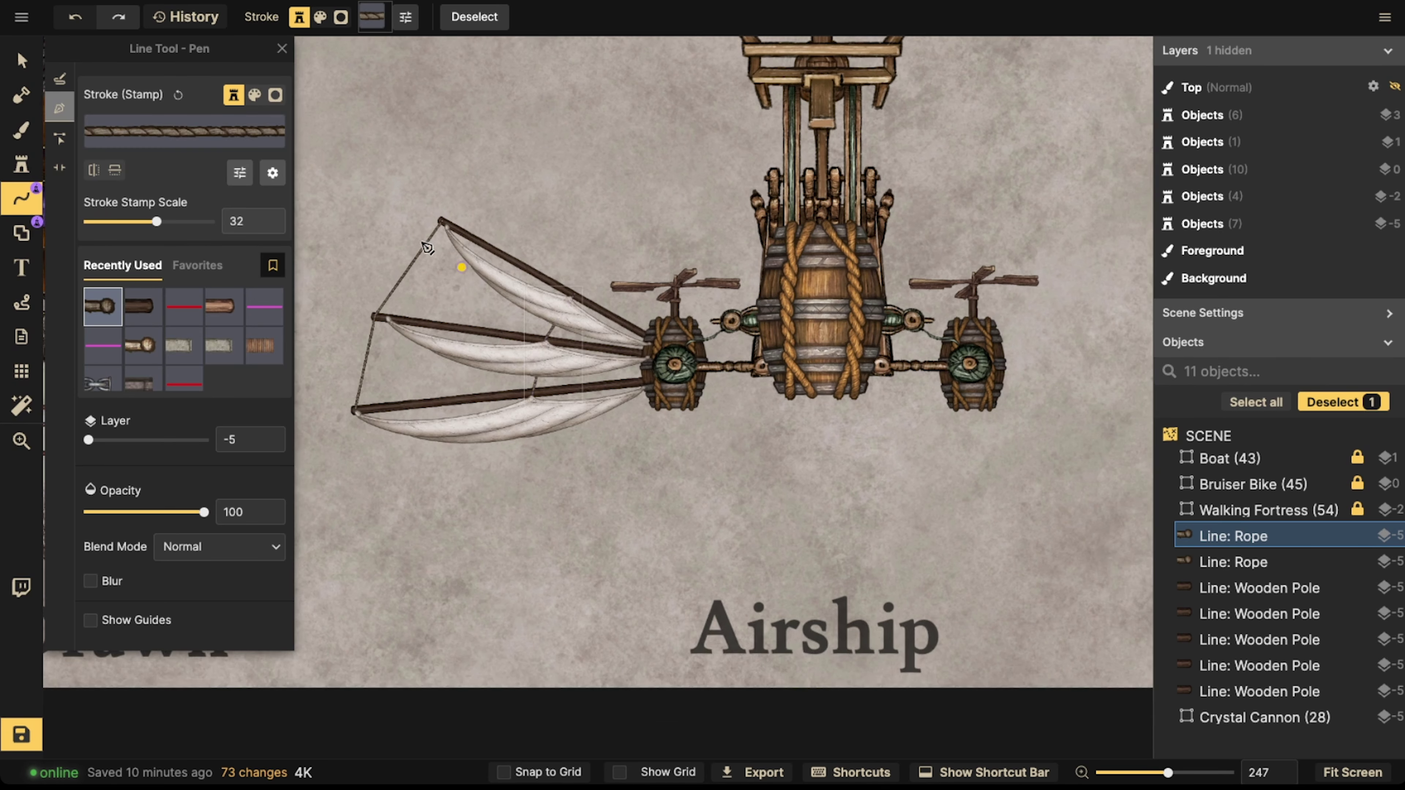
left_click(38, 62)
left_click(657, 18)
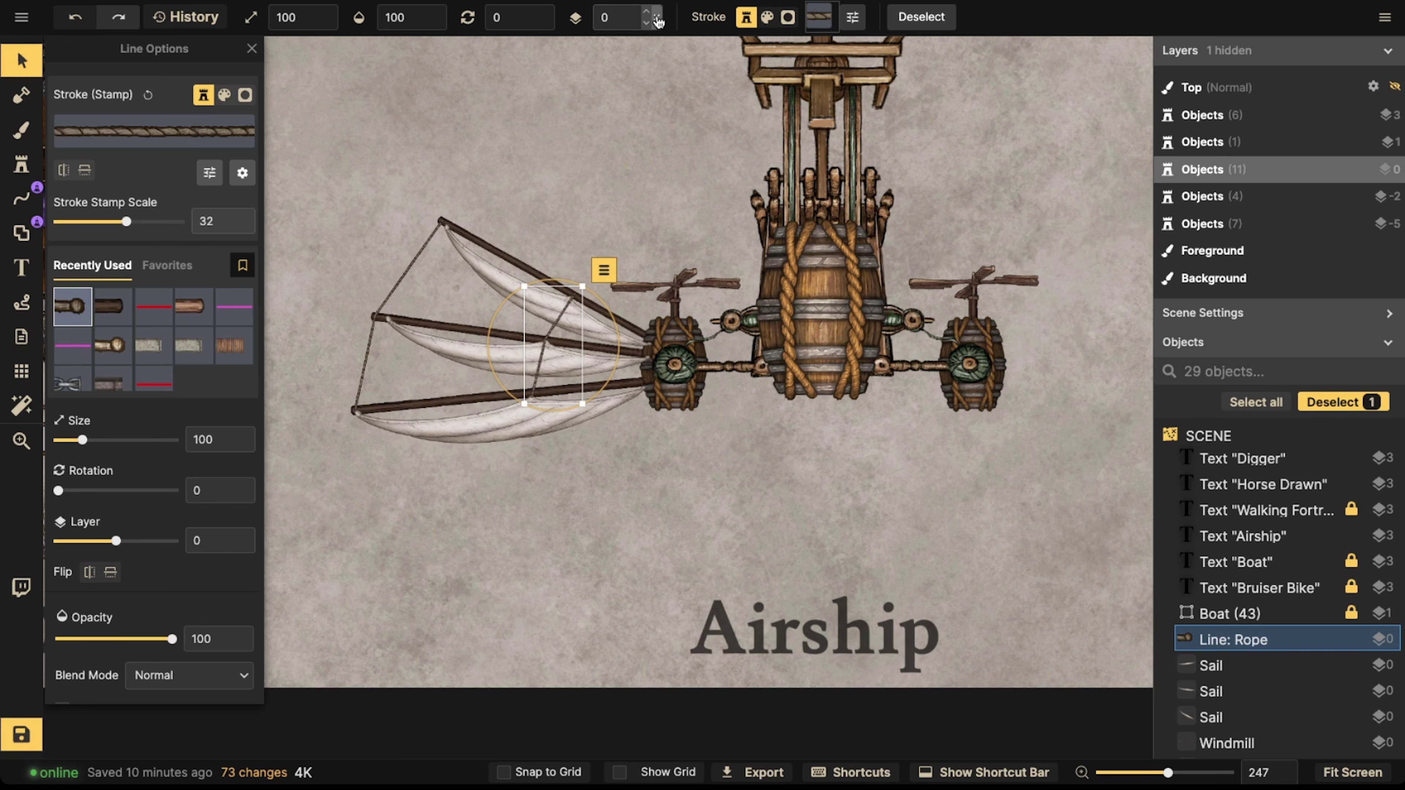
left_click(462, 116)
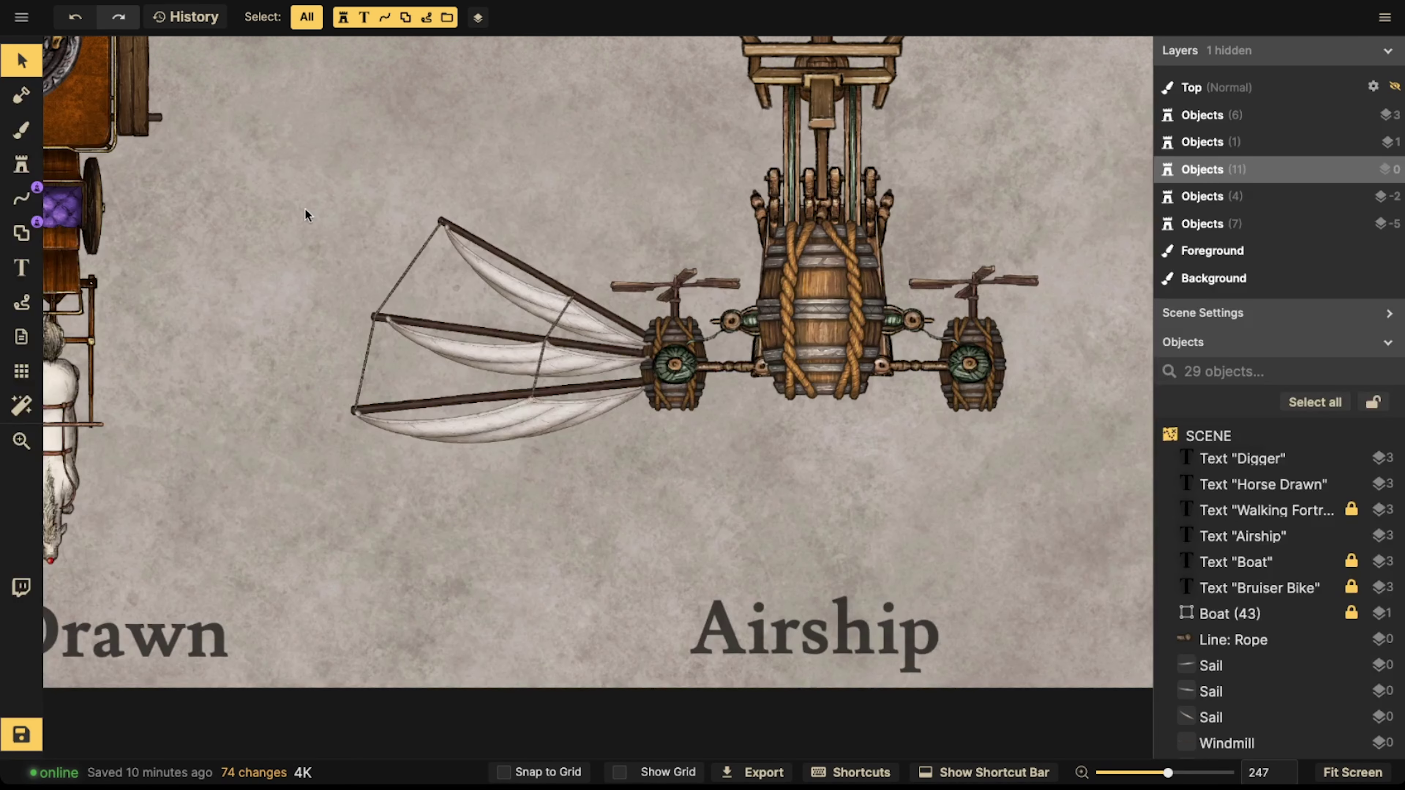
- Try bracing the three sail poles with diagonal ropes at scale 32 between their outer tips and the inner rope
scroll(526, 238, "right", 3)
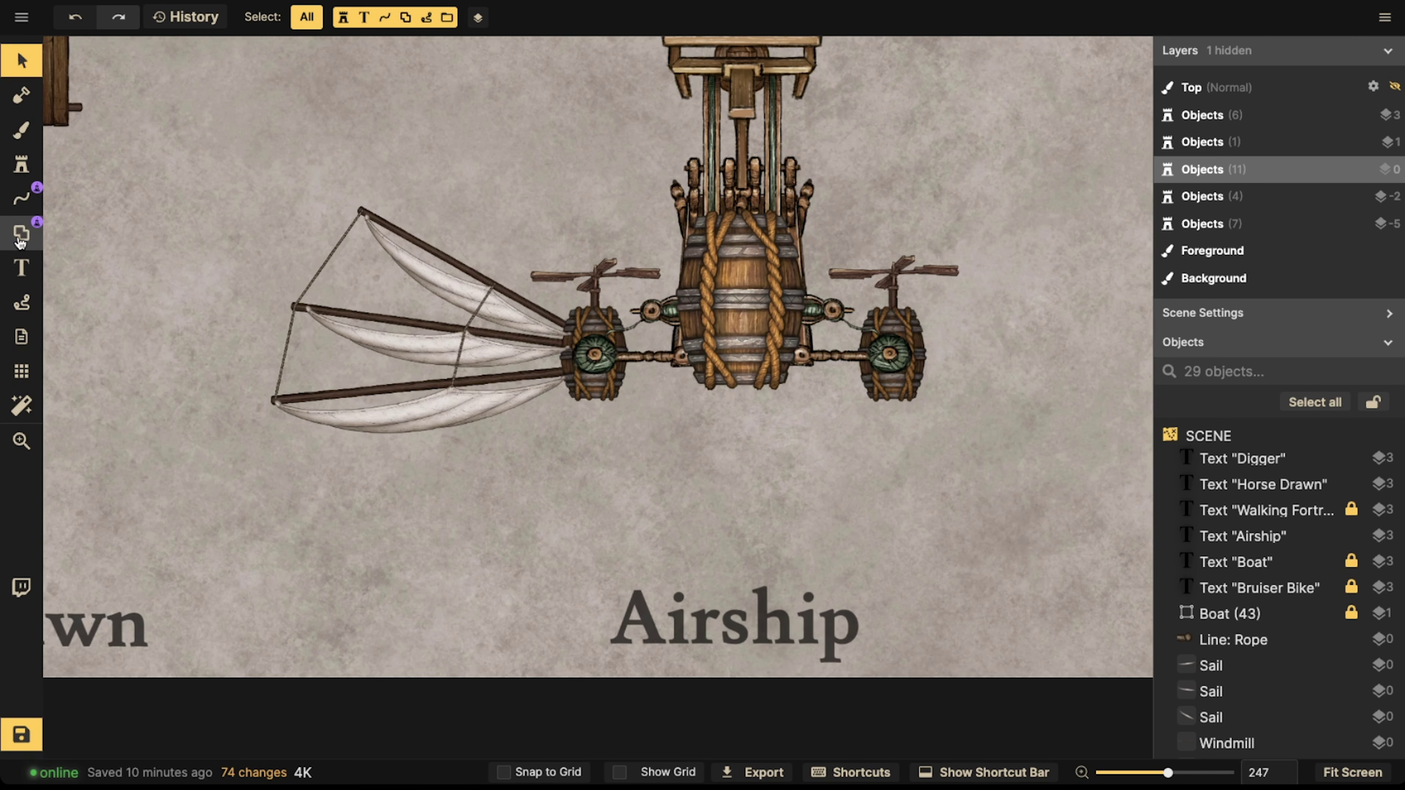
left_click(21, 198)
scroll(754, 400, "up", 3)
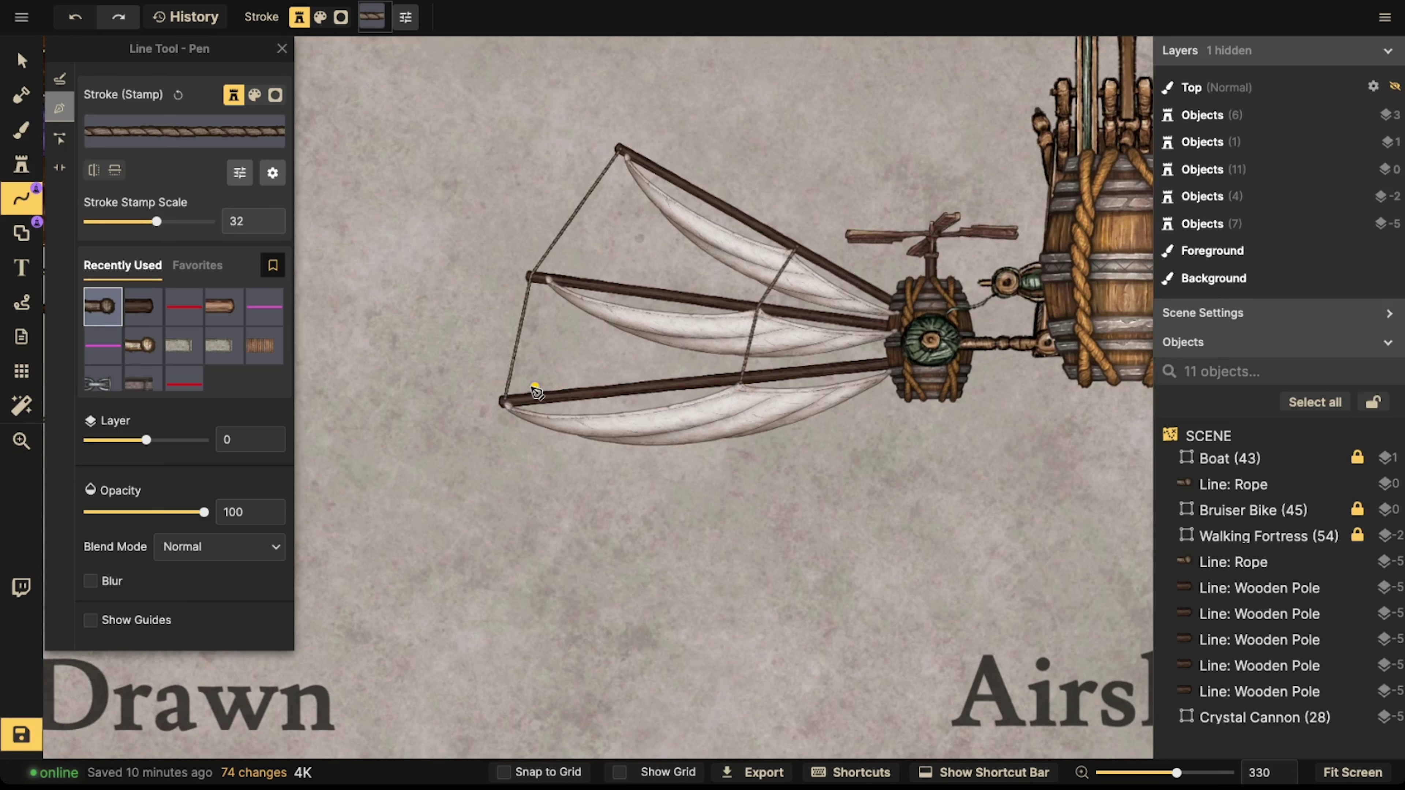
left_click(508, 397)
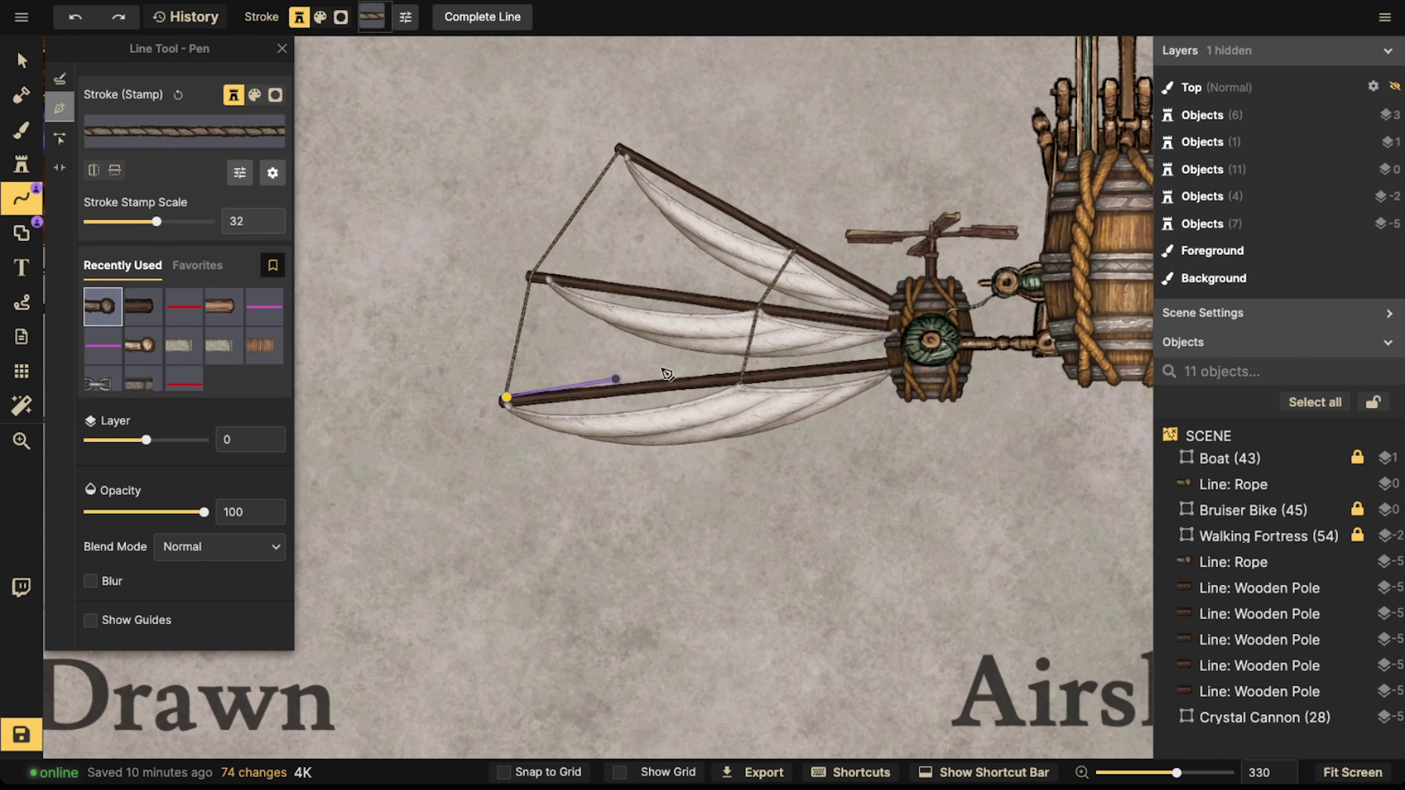
double_click(758, 309)
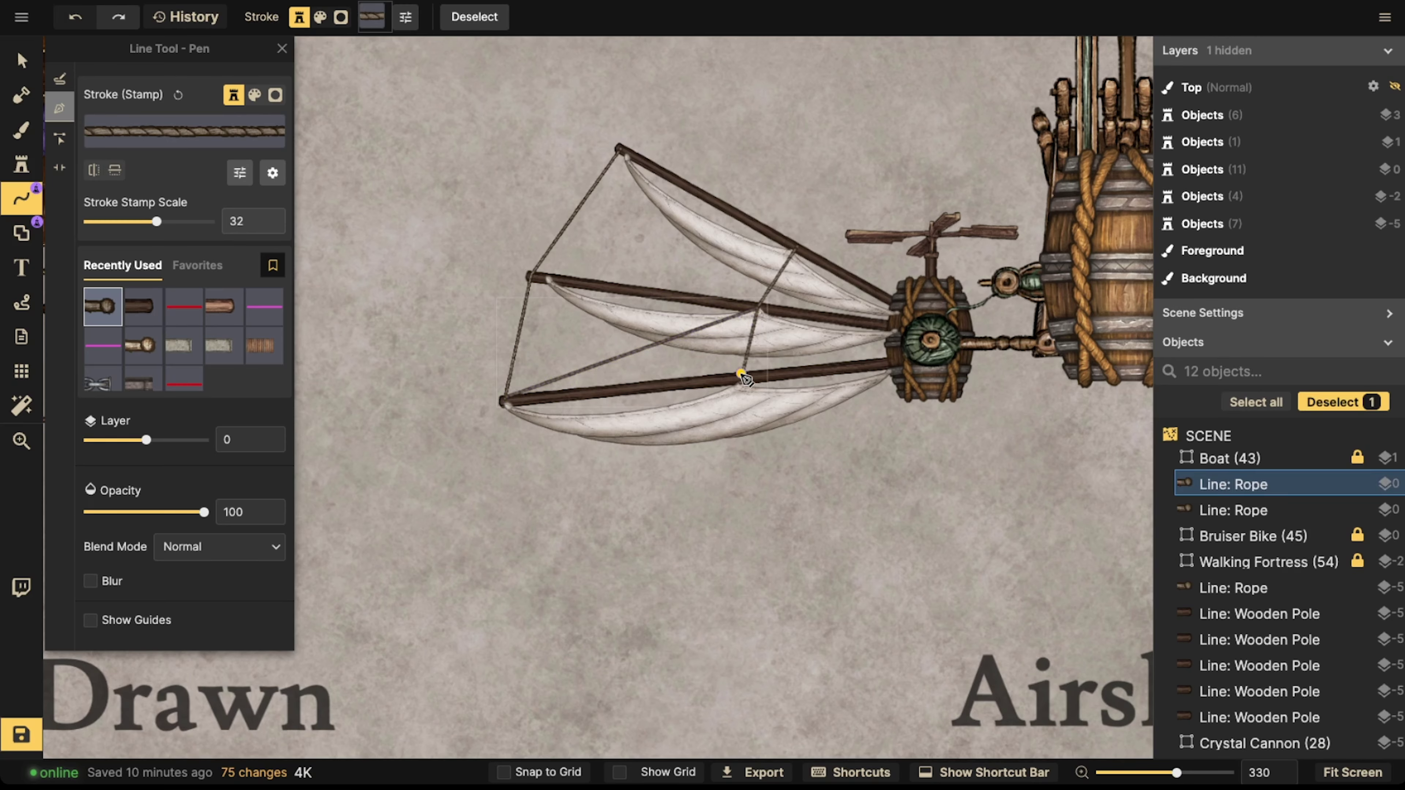
left_click(742, 376)
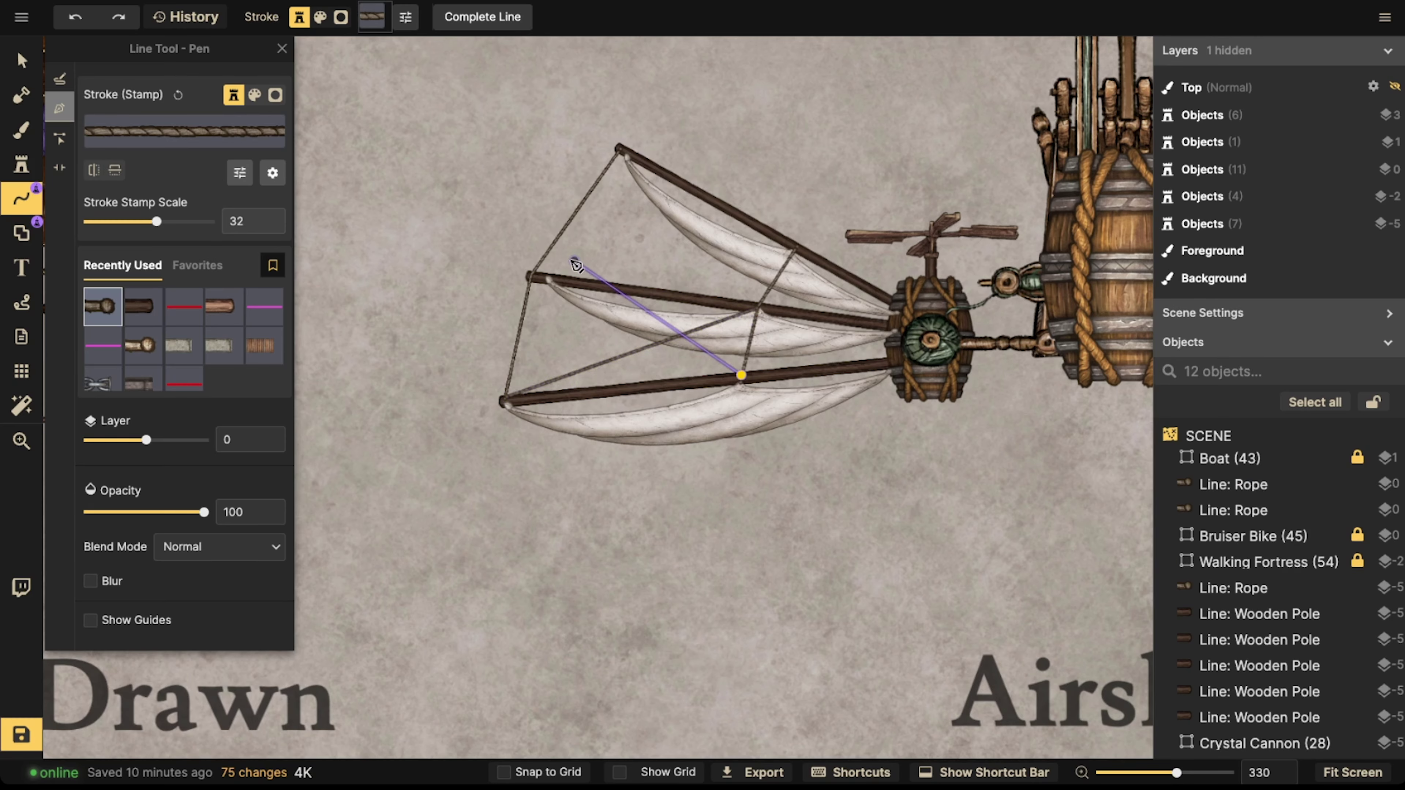
double_click(548, 285)
left_click(760, 299)
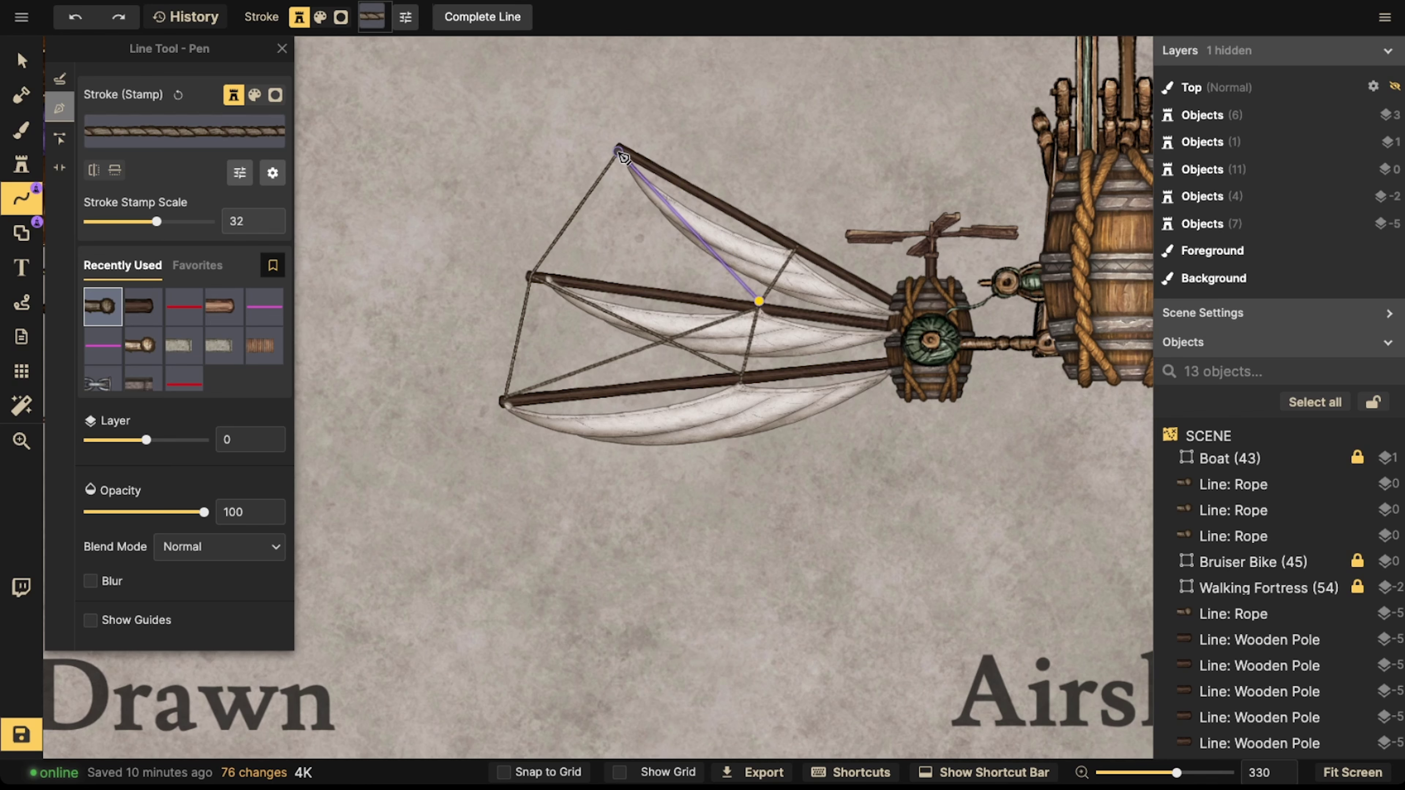
double_click(620, 154)
left_click(796, 247)
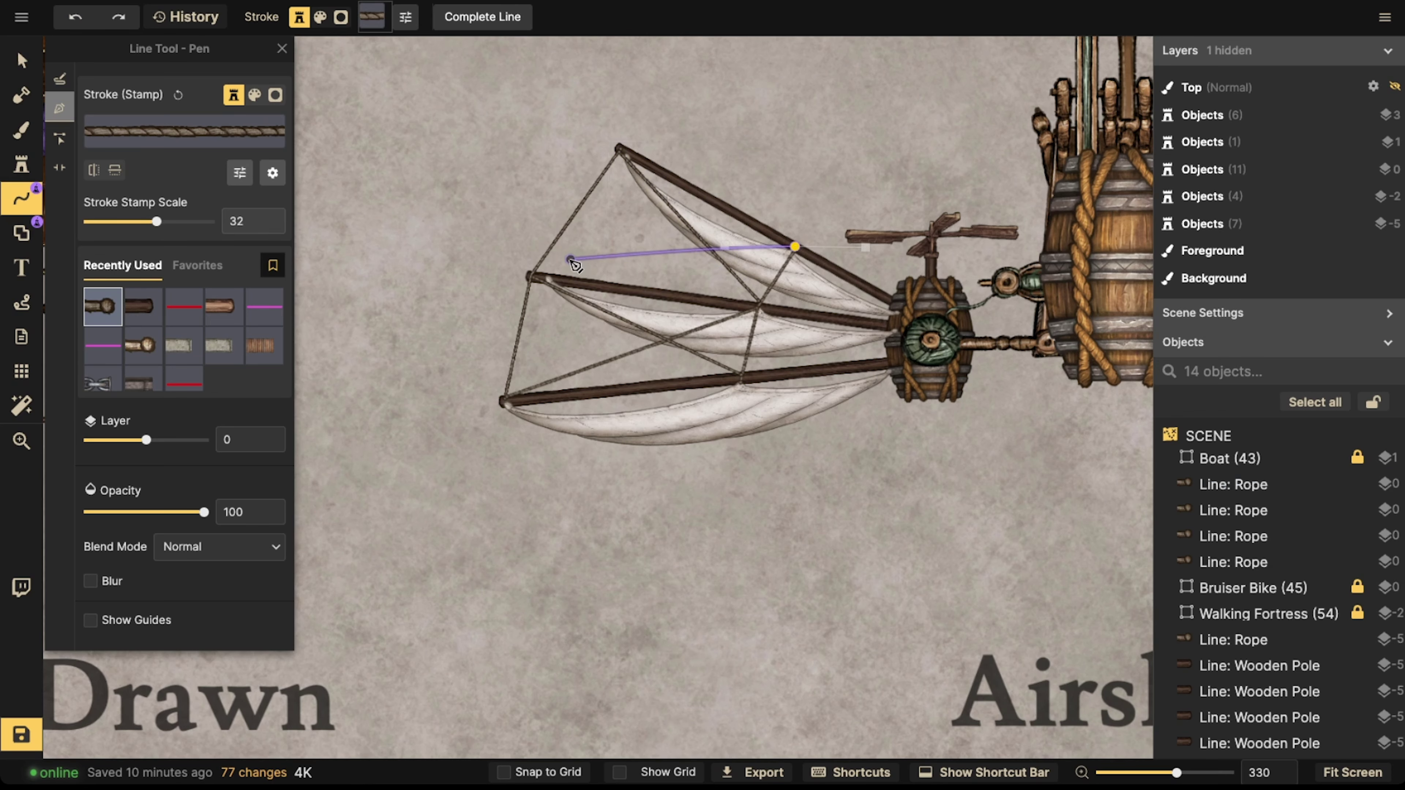
double_click(539, 271)
scroll(609, 227, "down", 4)
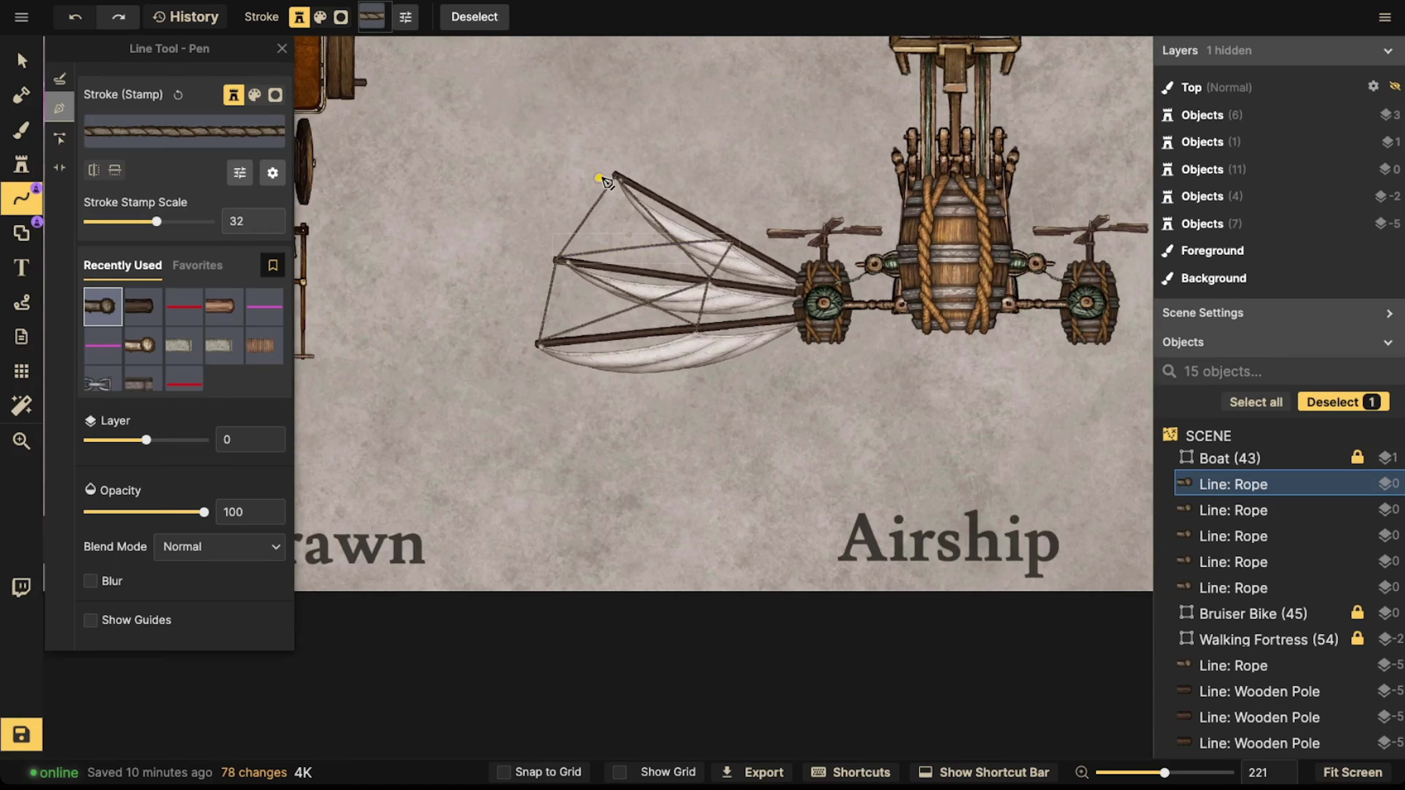
- Undo all the diagonal ropes drawn between the sail poles
key("ctrl+z")
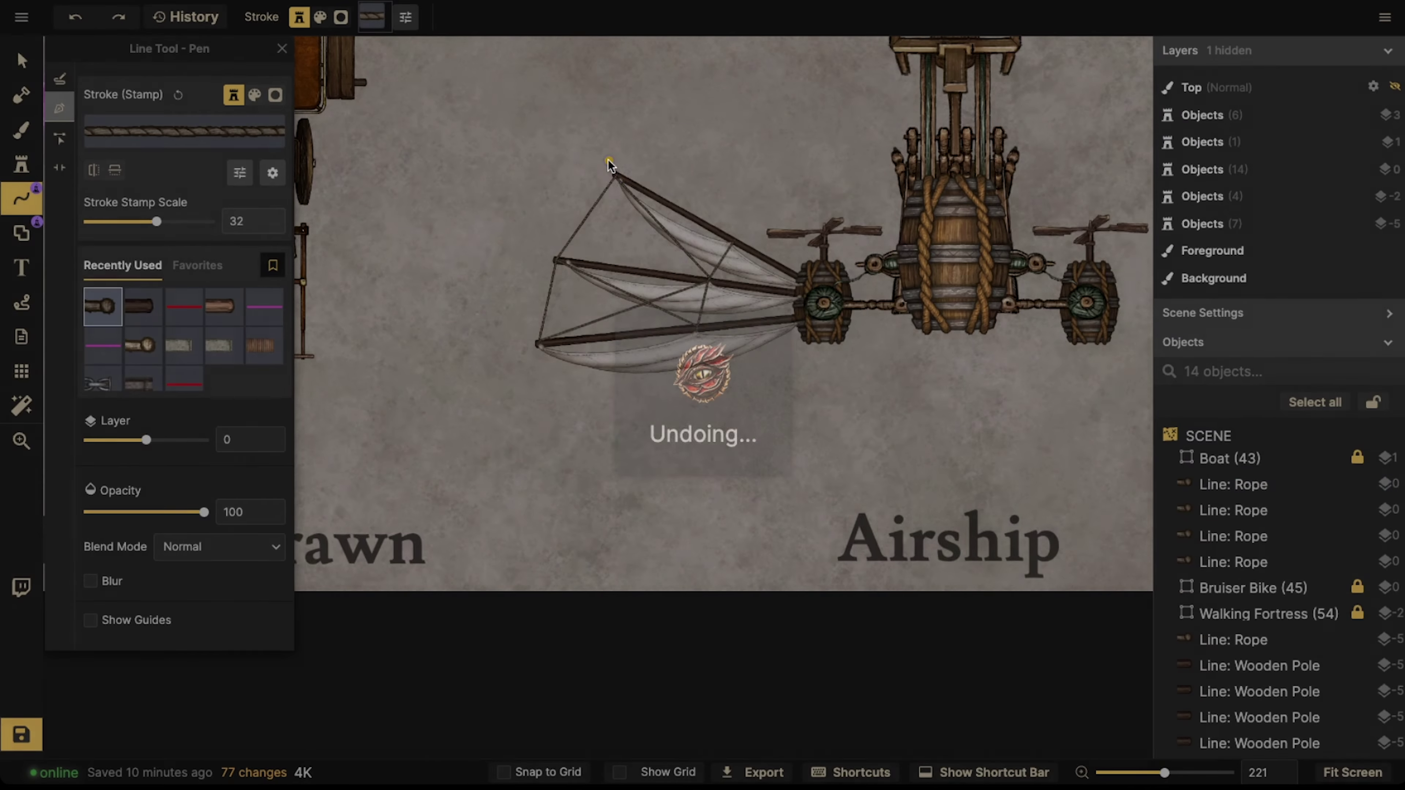
key("ctrl+z")
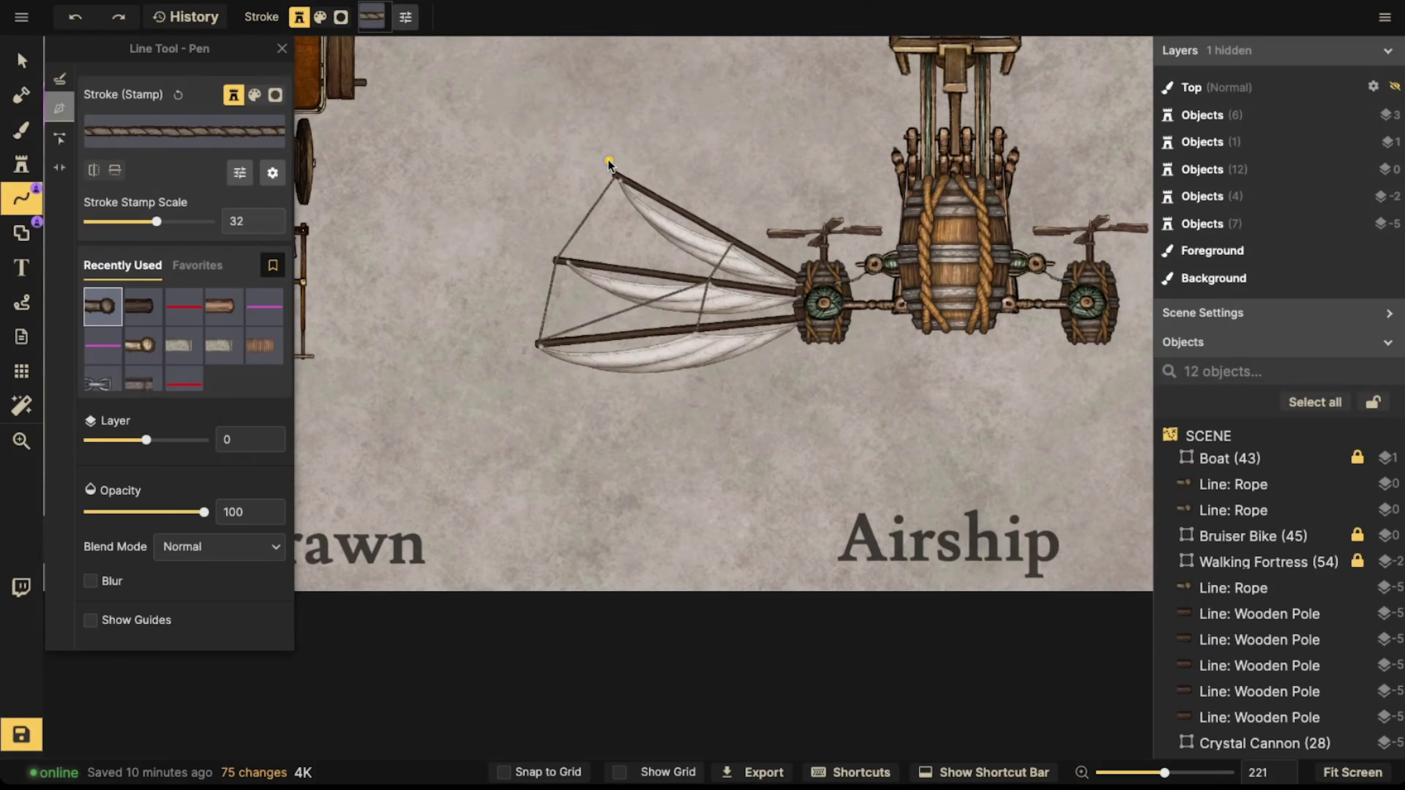
key("ctrl+z")
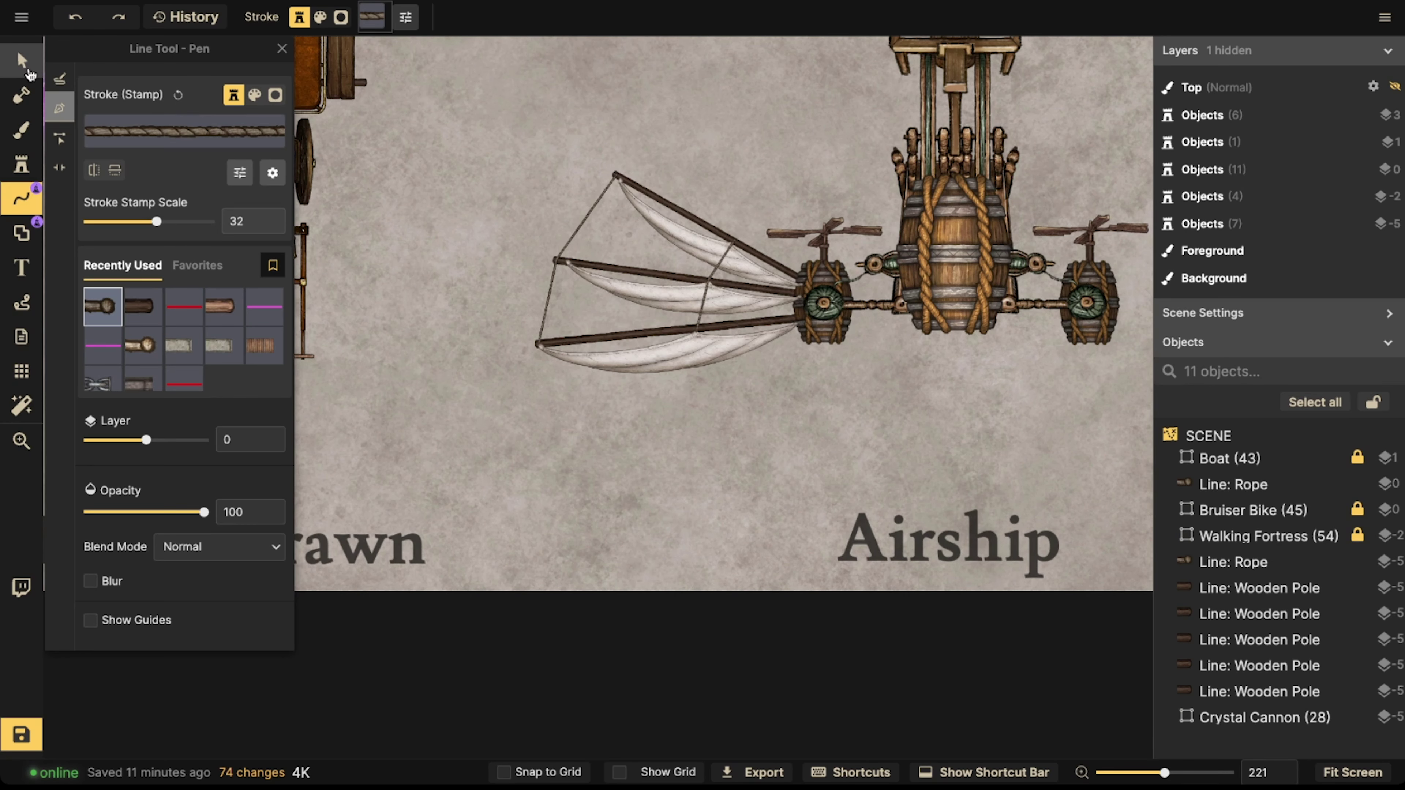
- Delete the outer and inner ropes that connect the three sail poles
left_click(28, 72)
left_click(574, 232)
key("Delete")
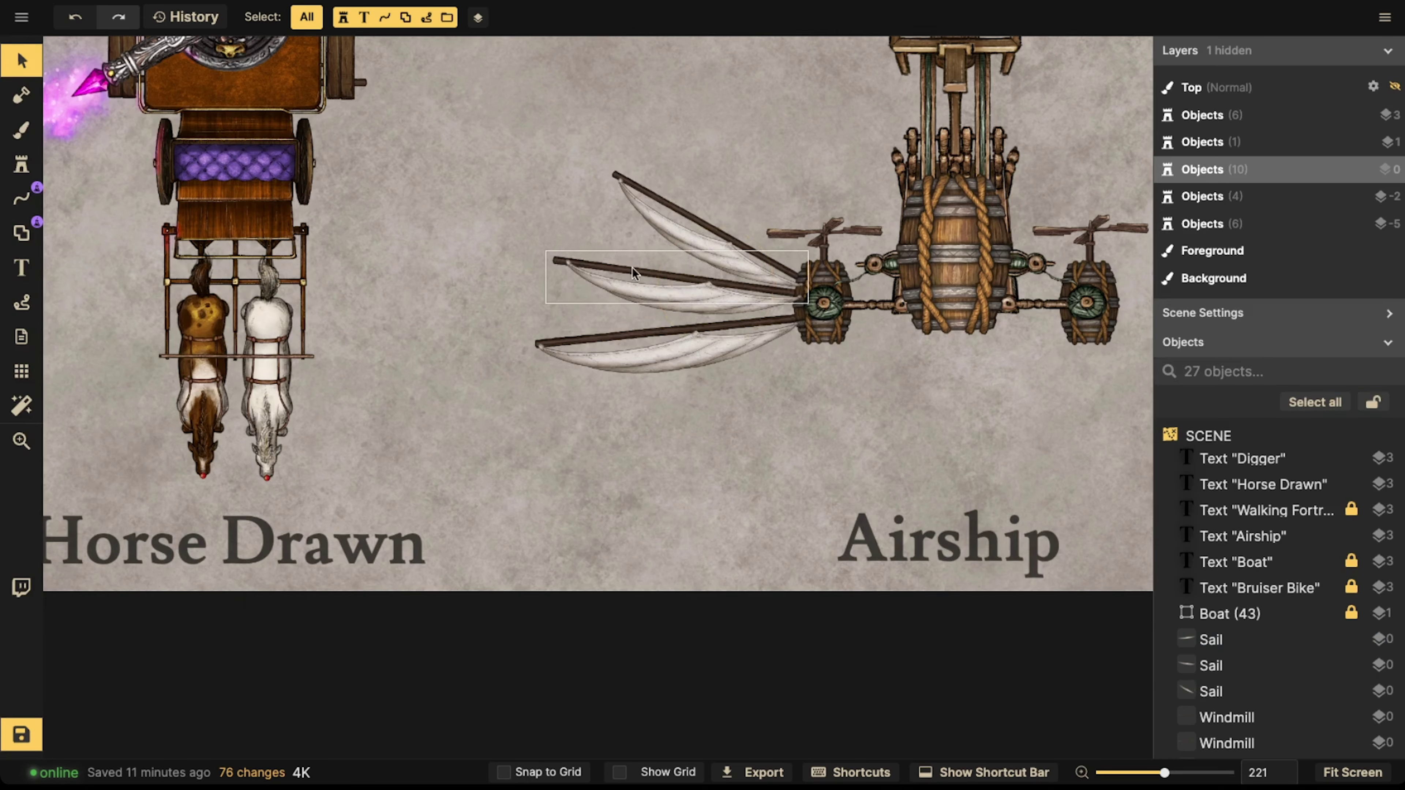
- Search the Fantasy Battlemaps stamp catalog for "gears"
scroll(625, 271, "down", 3)
key("space")
left_click_drag(653, 249, 517, 286)
scroll(616, 351, "up", 5)
key("space")
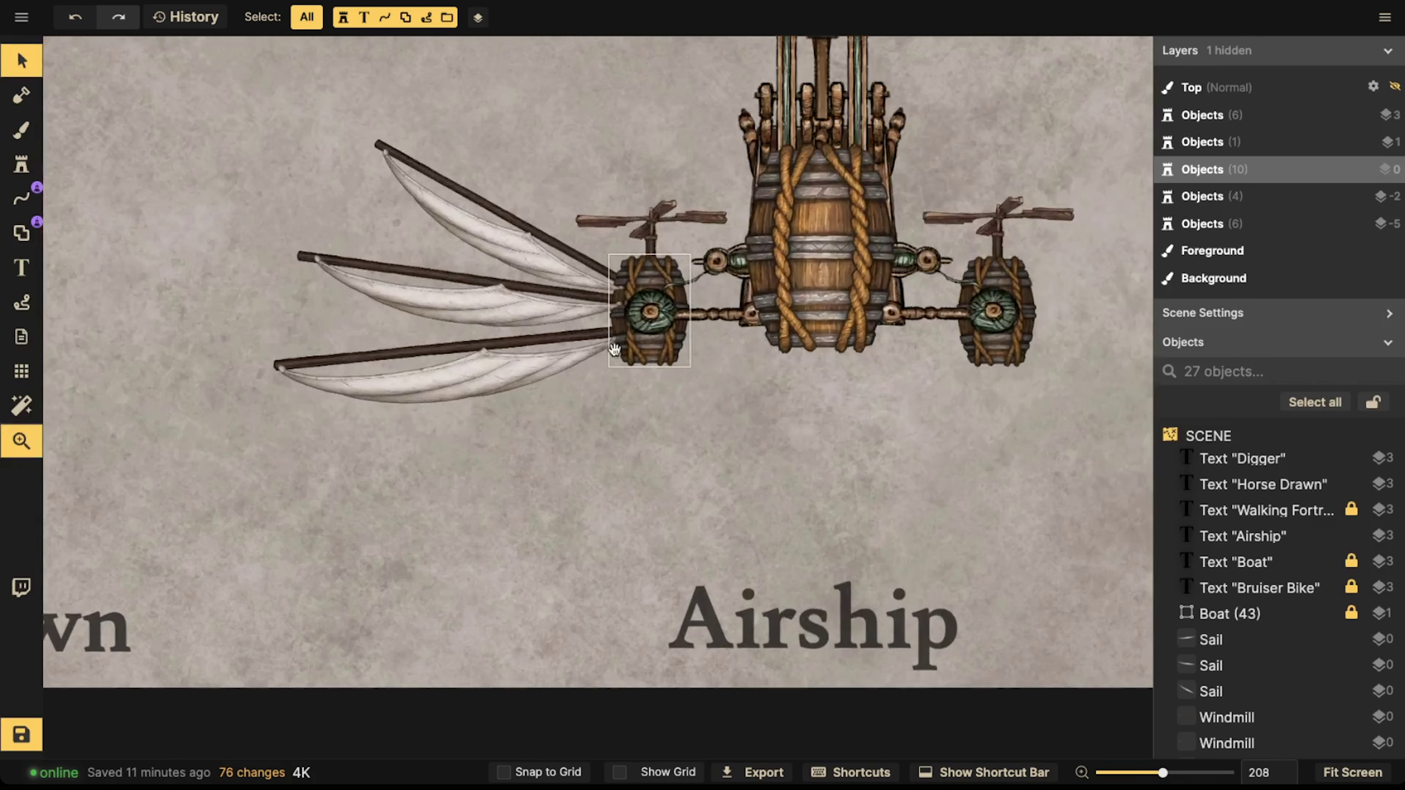
left_click_drag(615, 350, 674, 365)
left_click(34, 174)
left_click(138, 148)
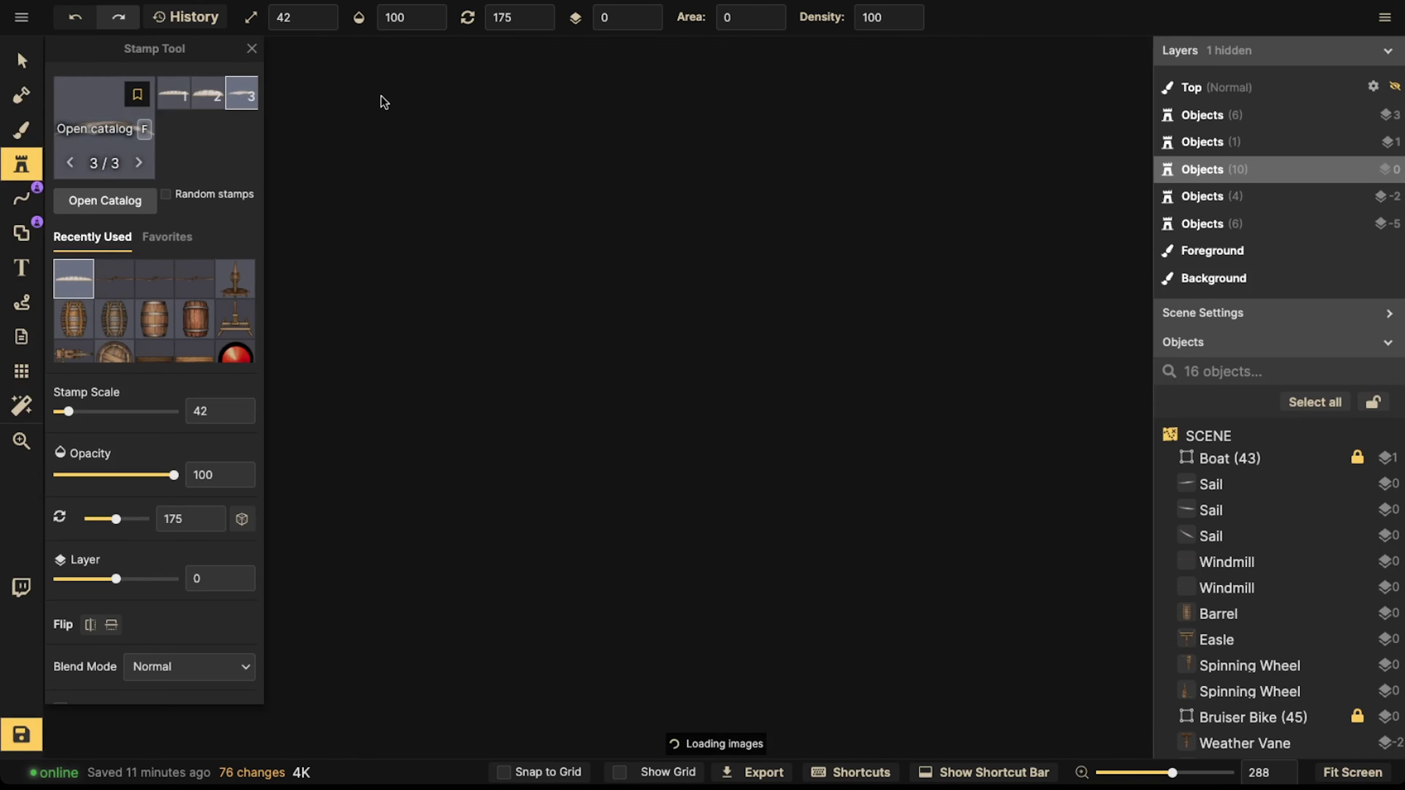
left_click(366, 88)
type("gears")
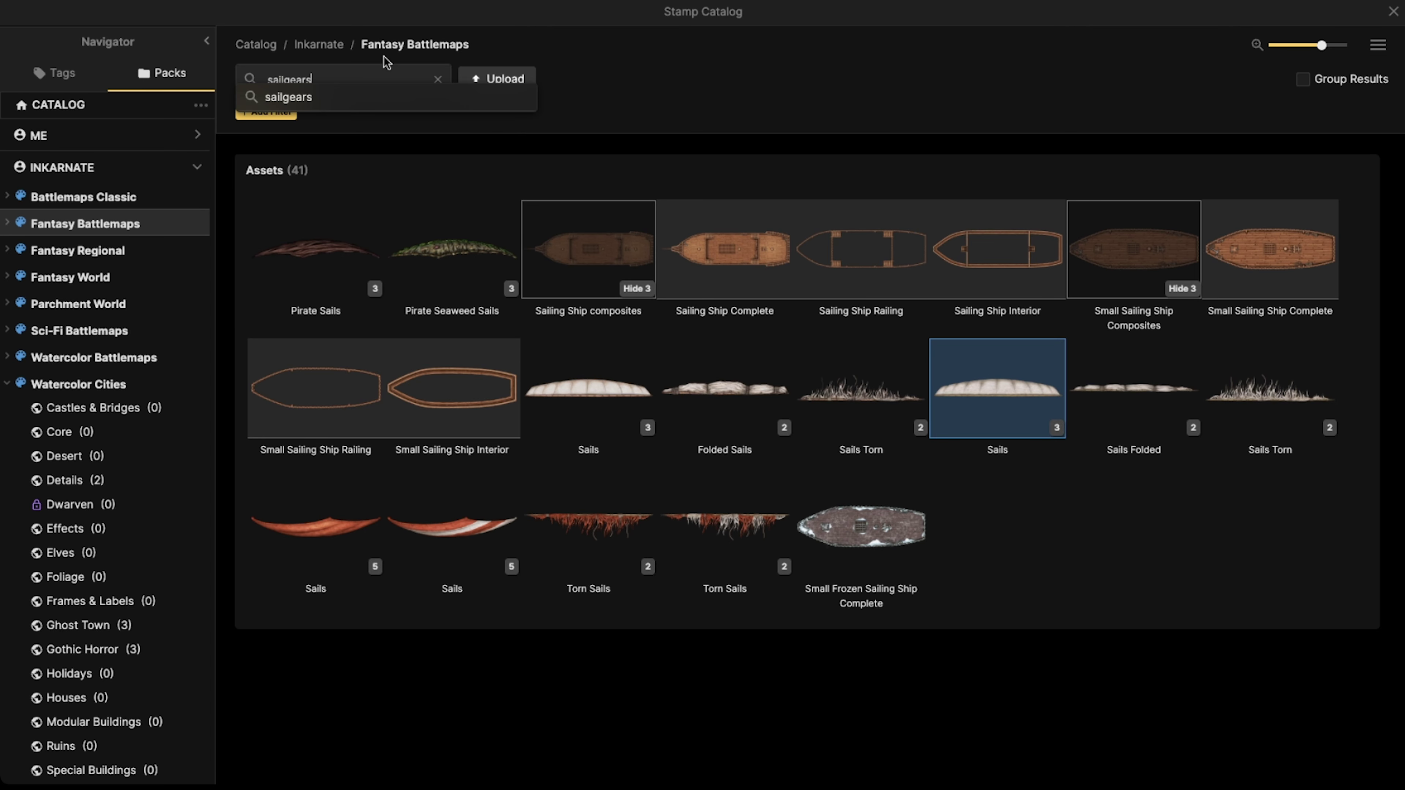
key("Return")
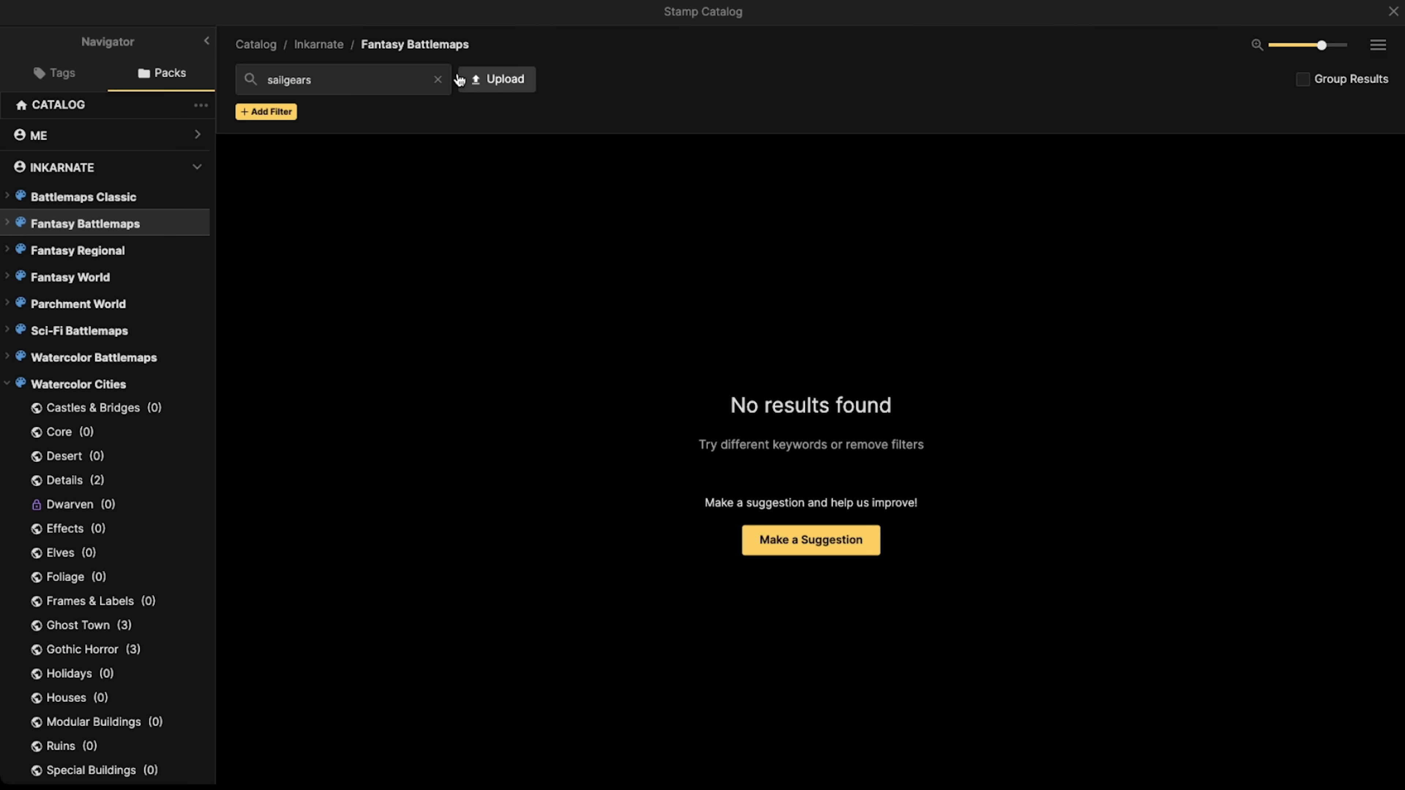
left_click(442, 79)
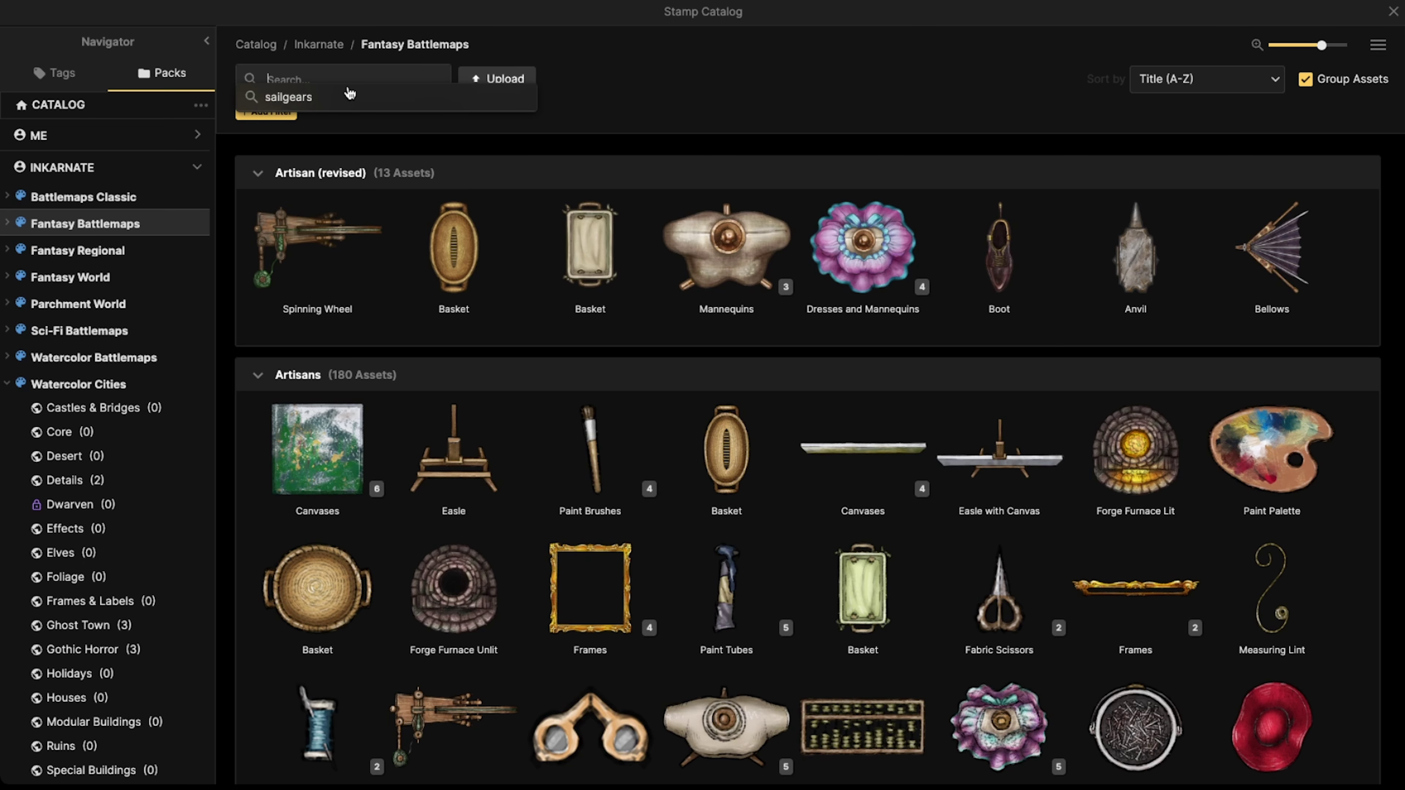
type("gears")
key("Return")
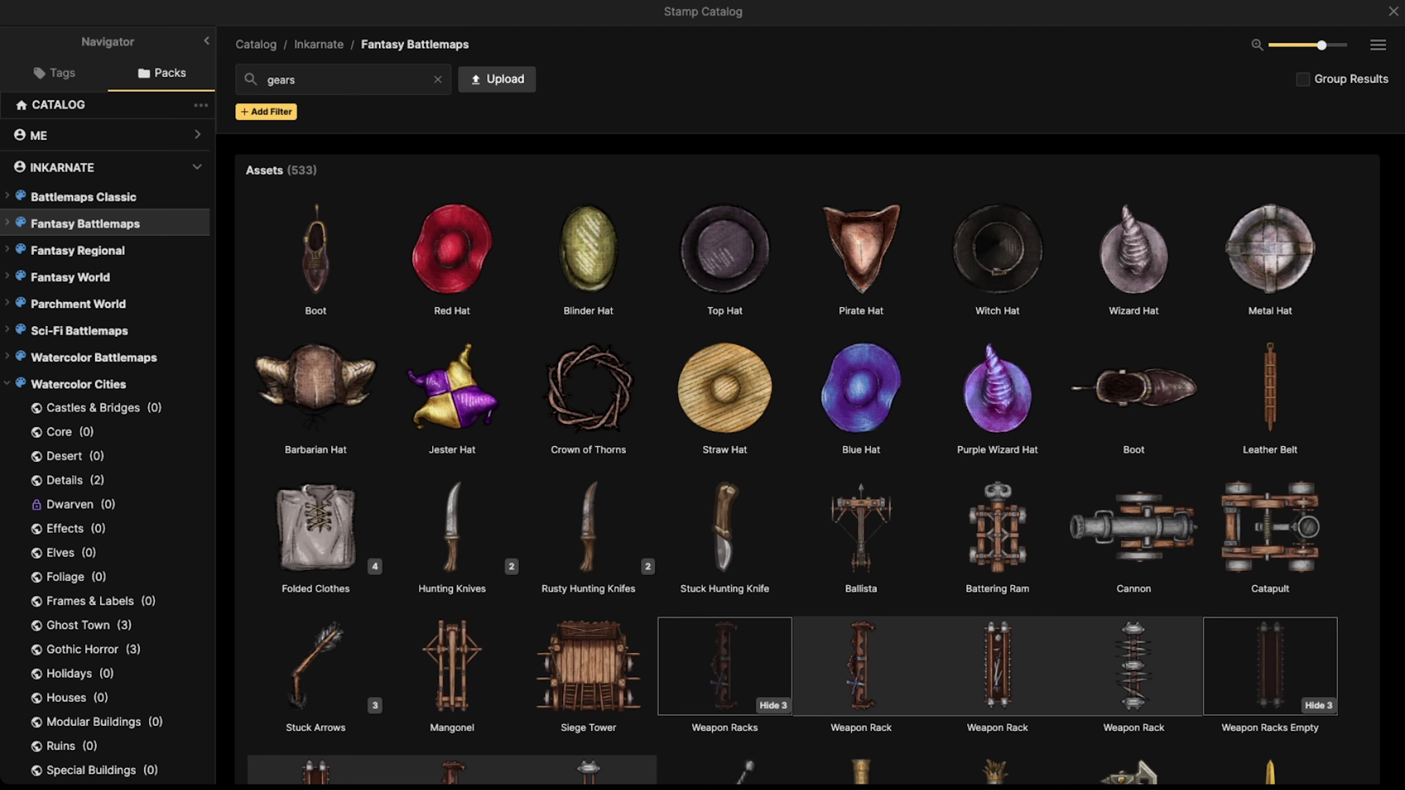
- Look through the gear results and choose the round wooden Milling Gear with the ringed centre, variant 2 of 3
double_click(281, 80)
scroll(556, 488, "down", 15)
scroll(622, 316, "down", 15)
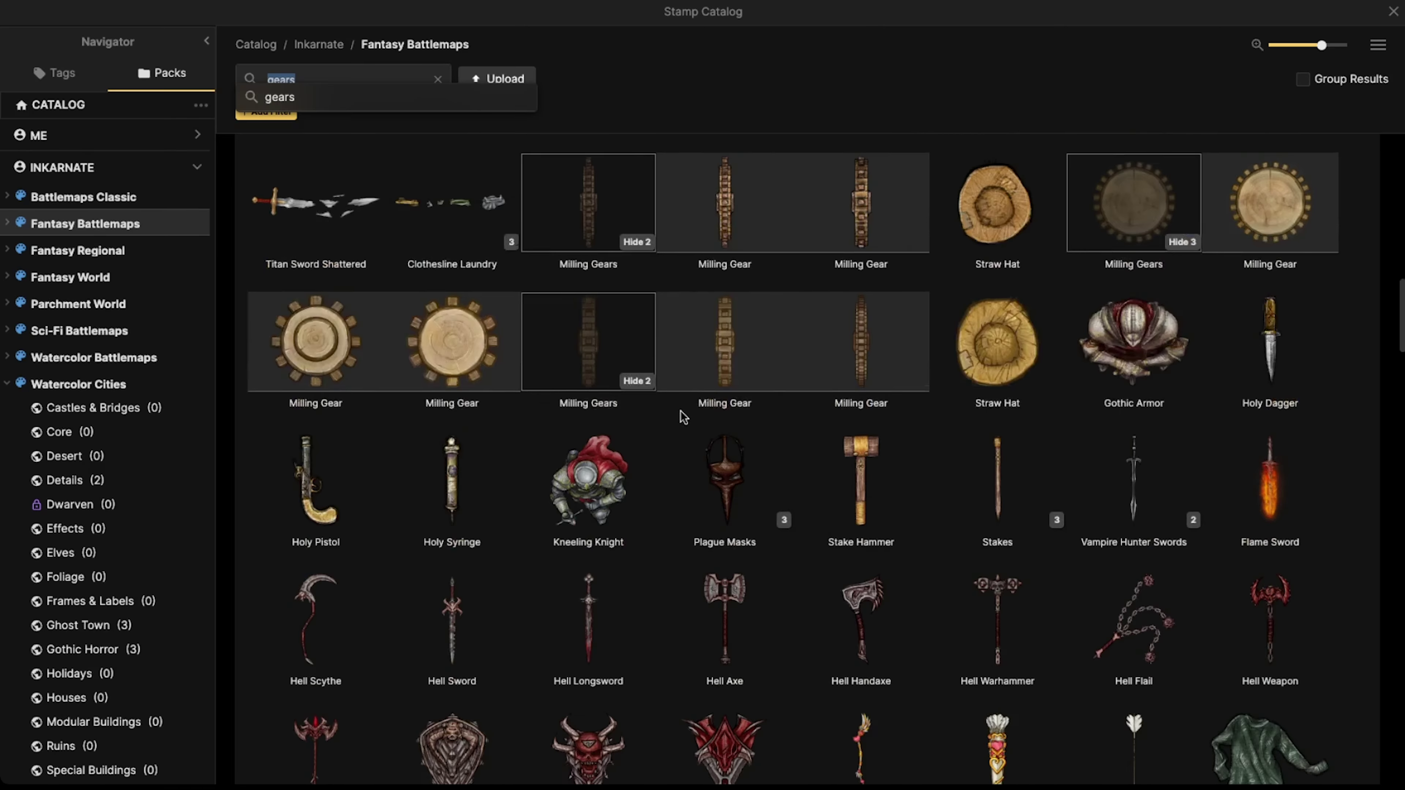
scroll(698, 397, "down", 3)
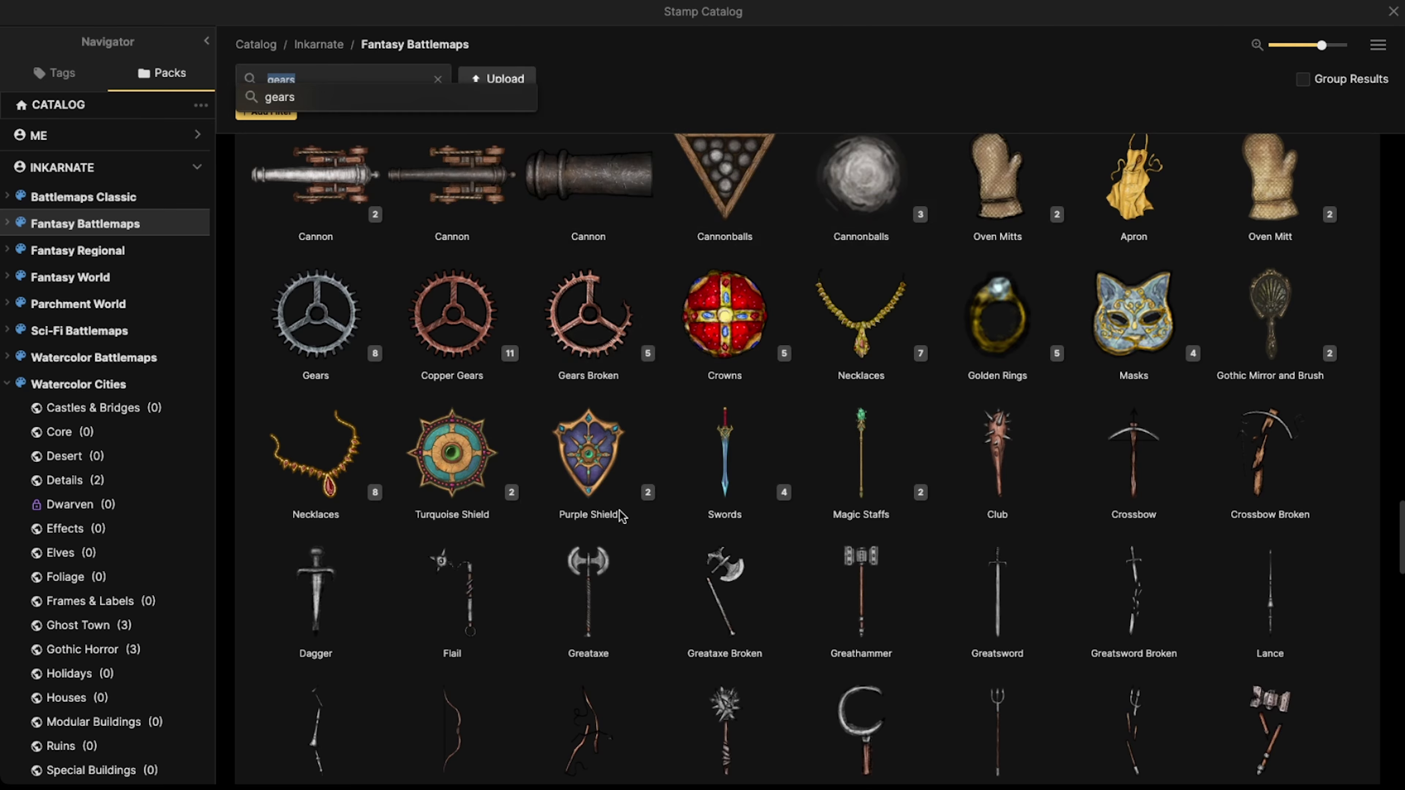
scroll(609, 332, "up", 1)
scroll(771, 357, "up", 2)
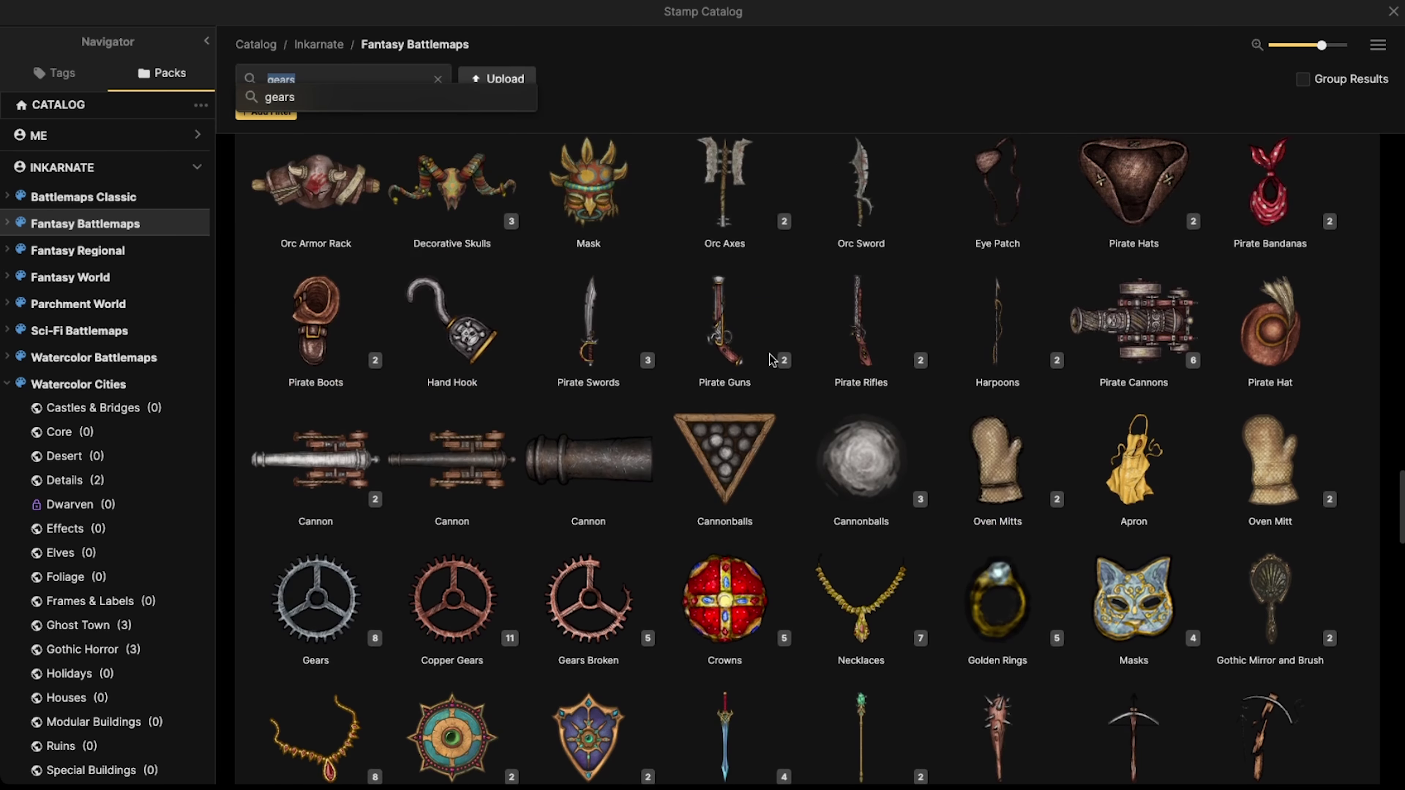
scroll(770, 353, "down", 7)
scroll(642, 376, "down", 12)
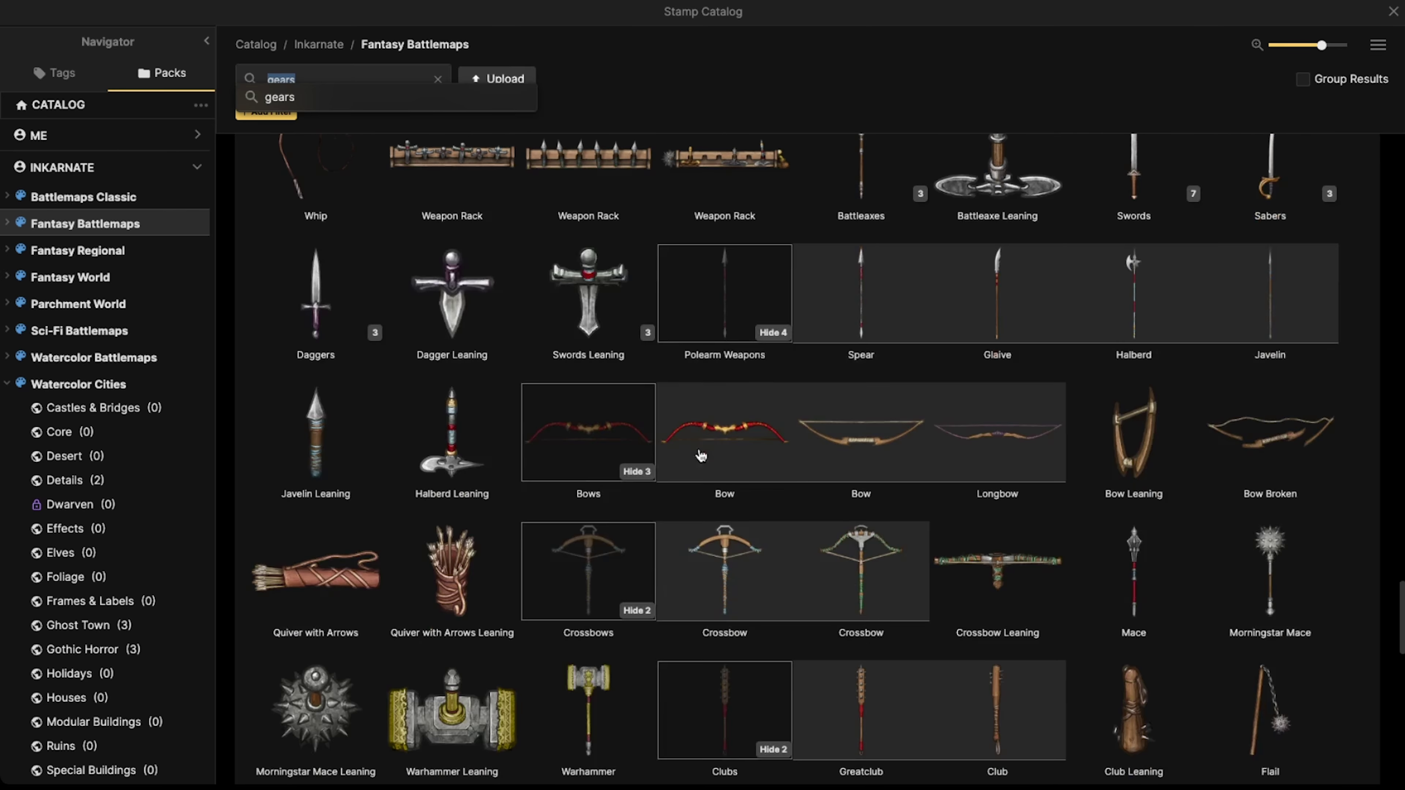
scroll(697, 417, "down", 2)
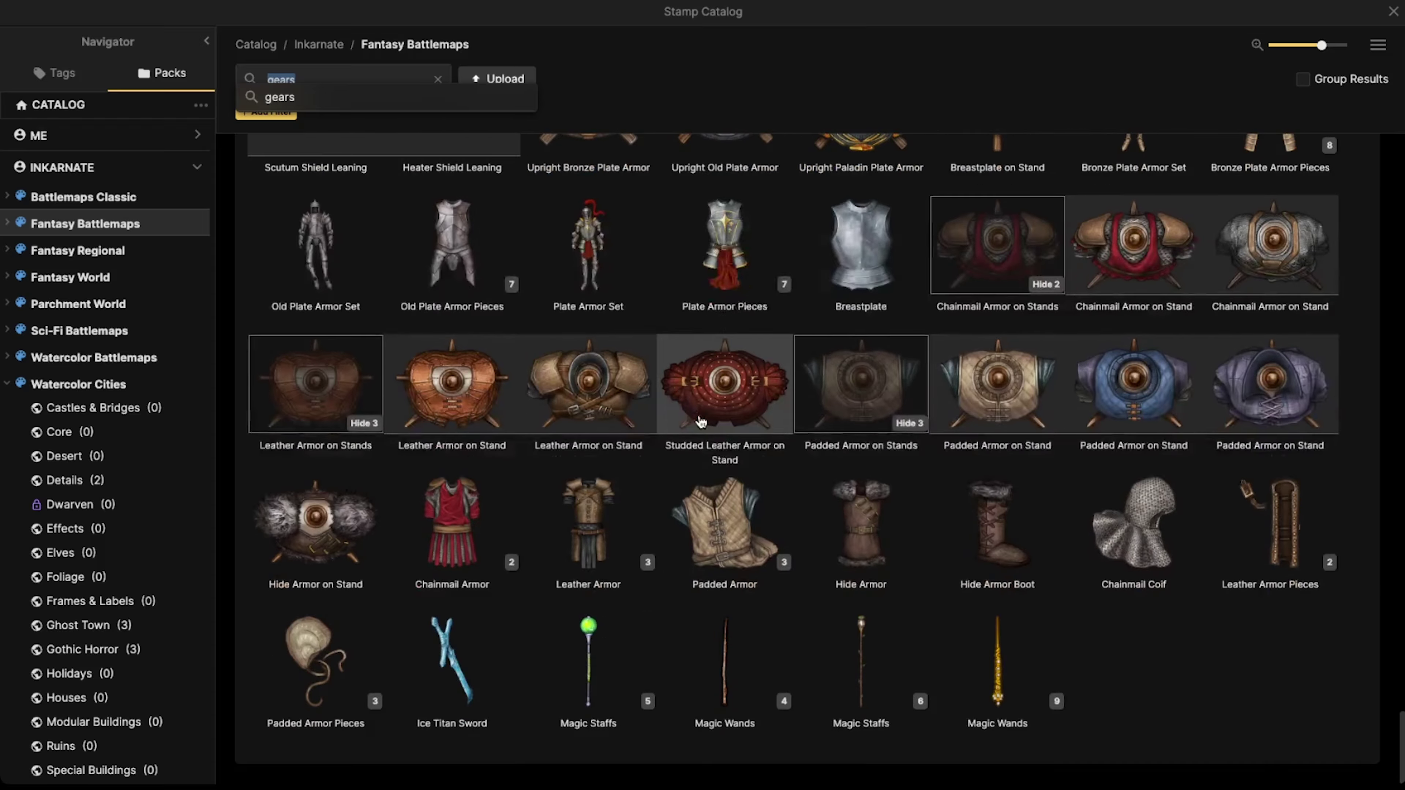
scroll(684, 411, "up", 9)
scroll(686, 414, "up", 9)
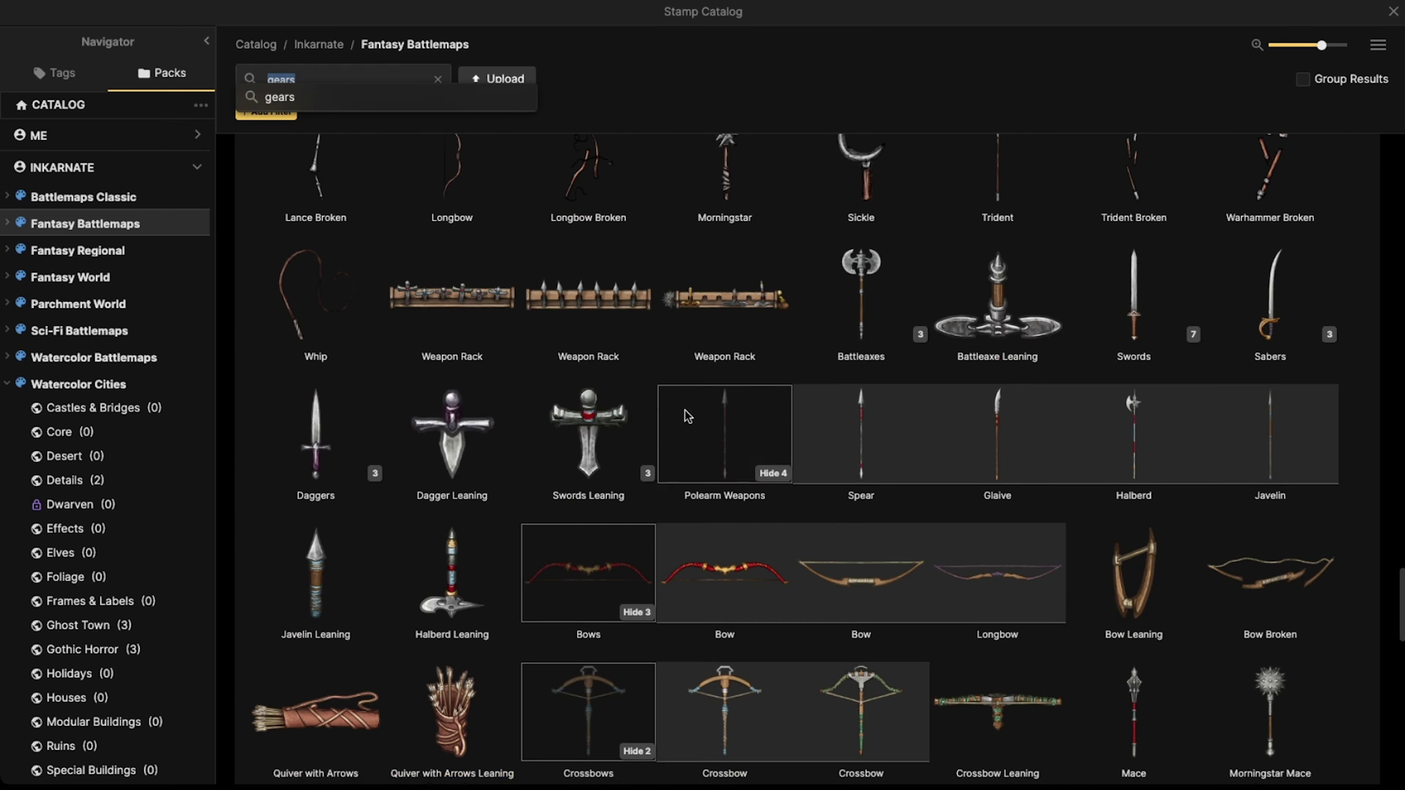
scroll(685, 415, "up", 7)
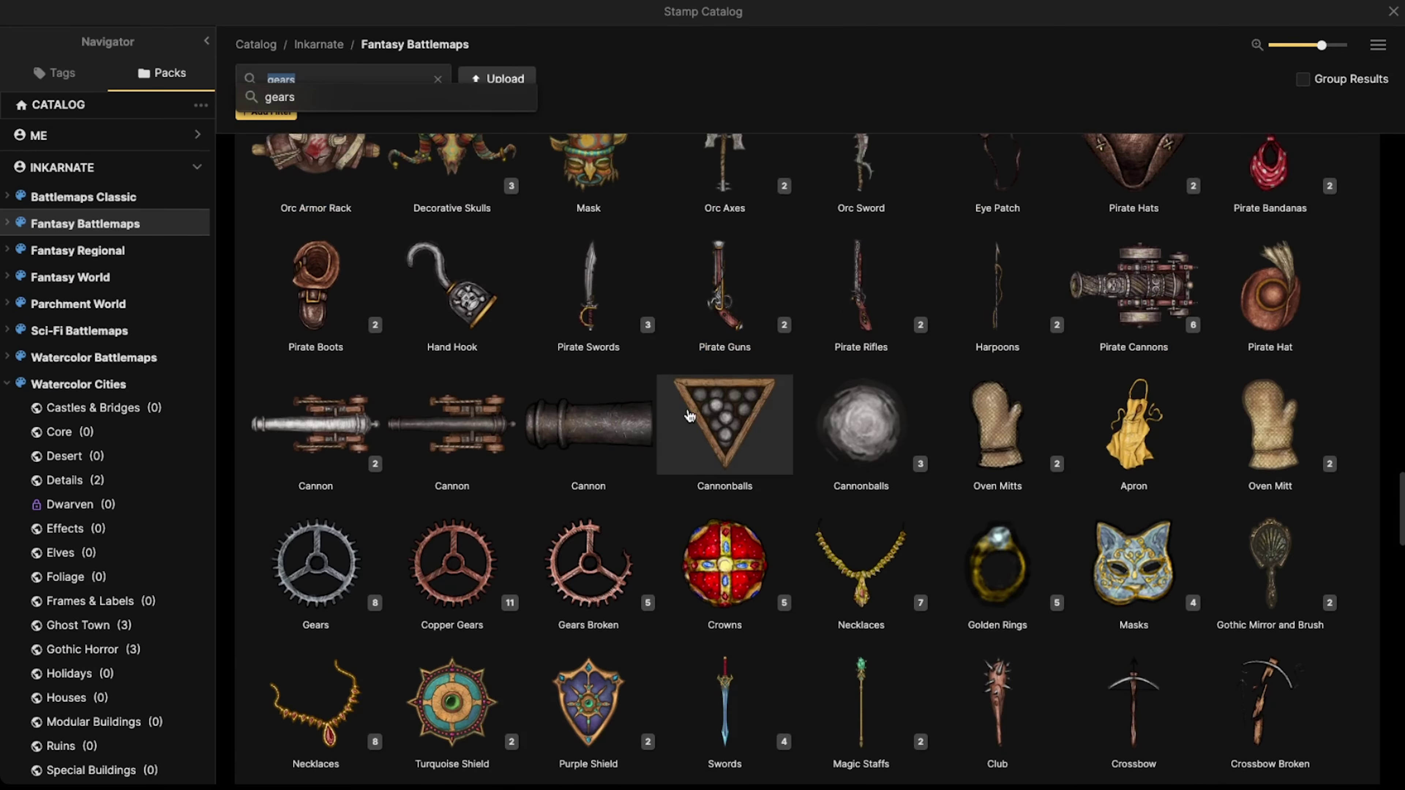
scroll(599, 424, "up", 10)
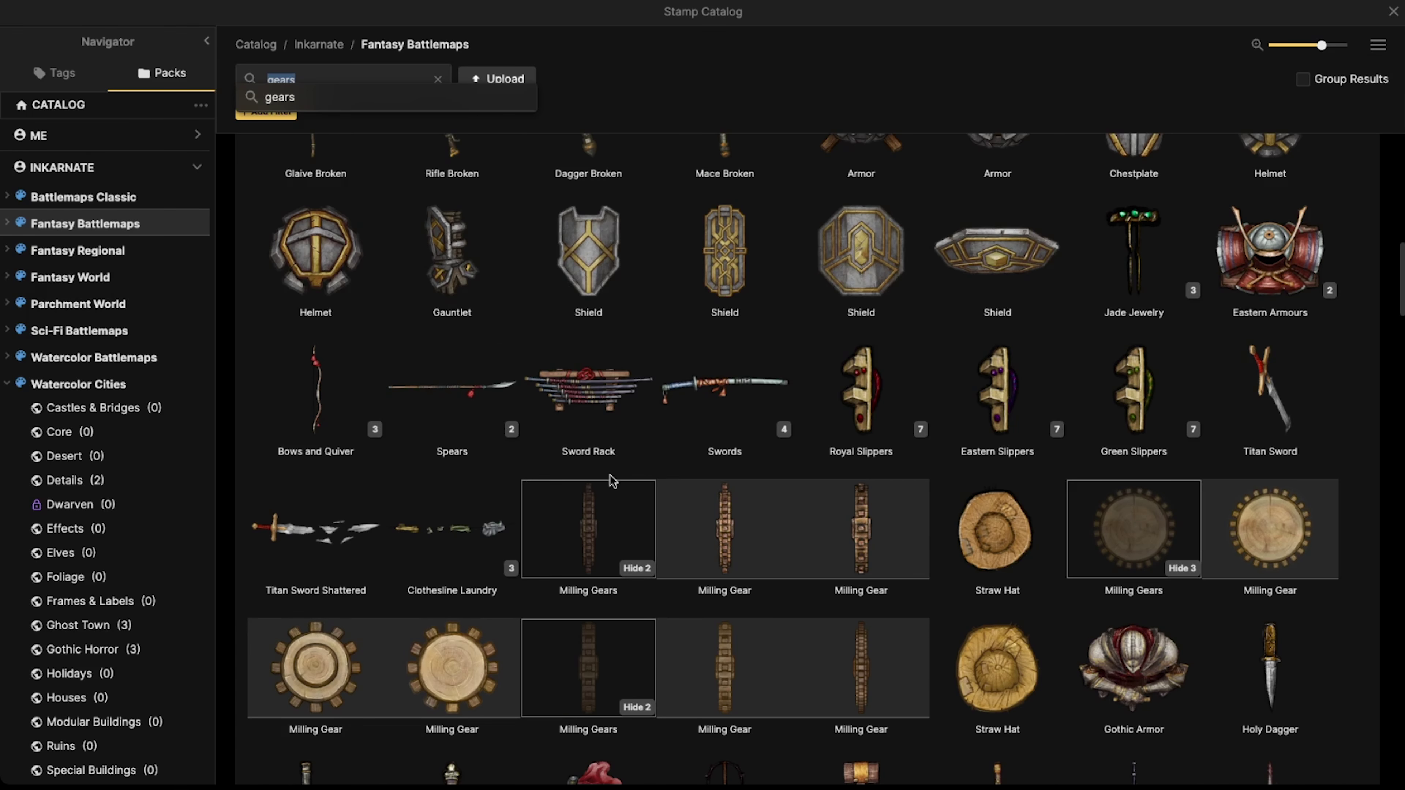
left_click(338, 671)
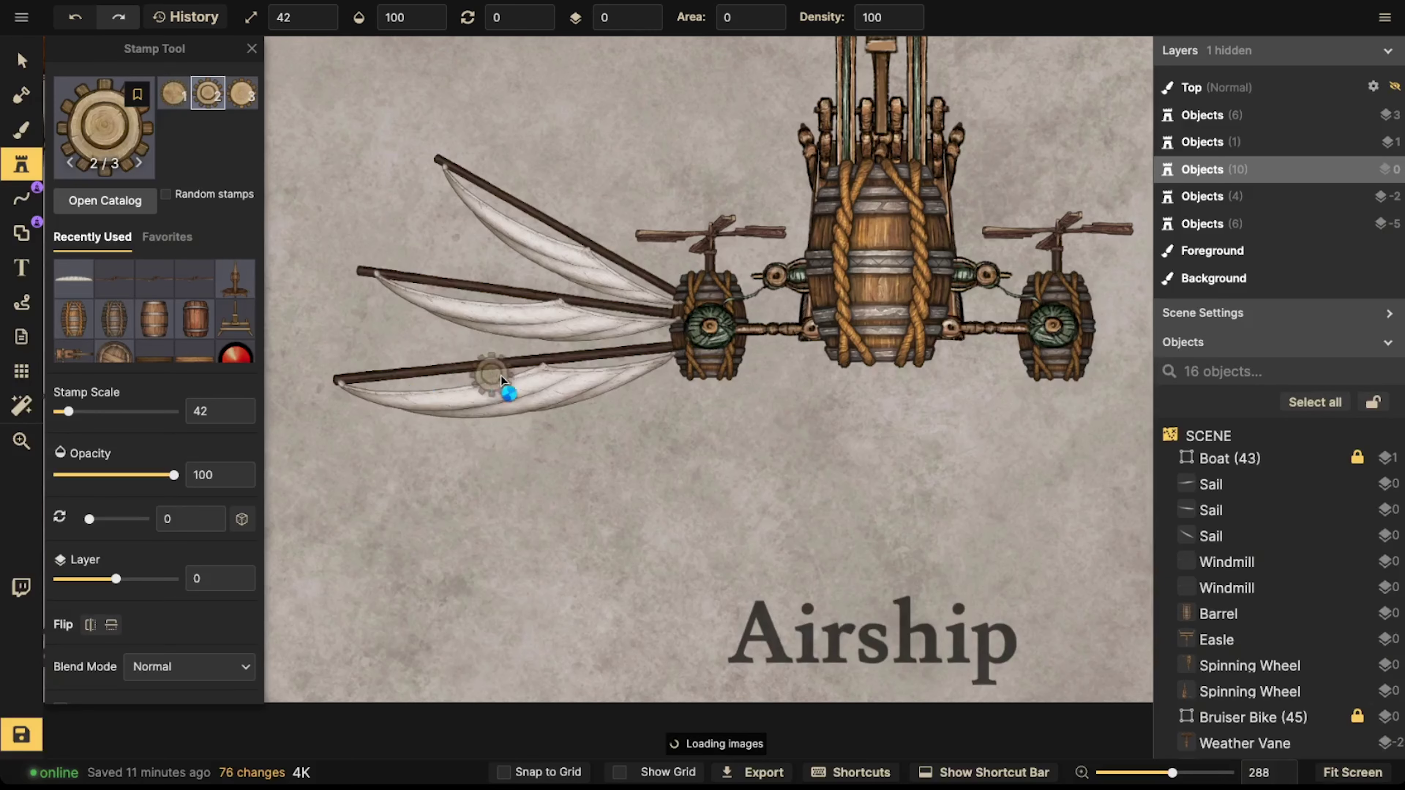
- Place the Milling Gear at scale 82 just below the small barrel beside the sails and select it
scroll(639, 331, "up", 4)
left_click_drag(677, 343, 593, 302)
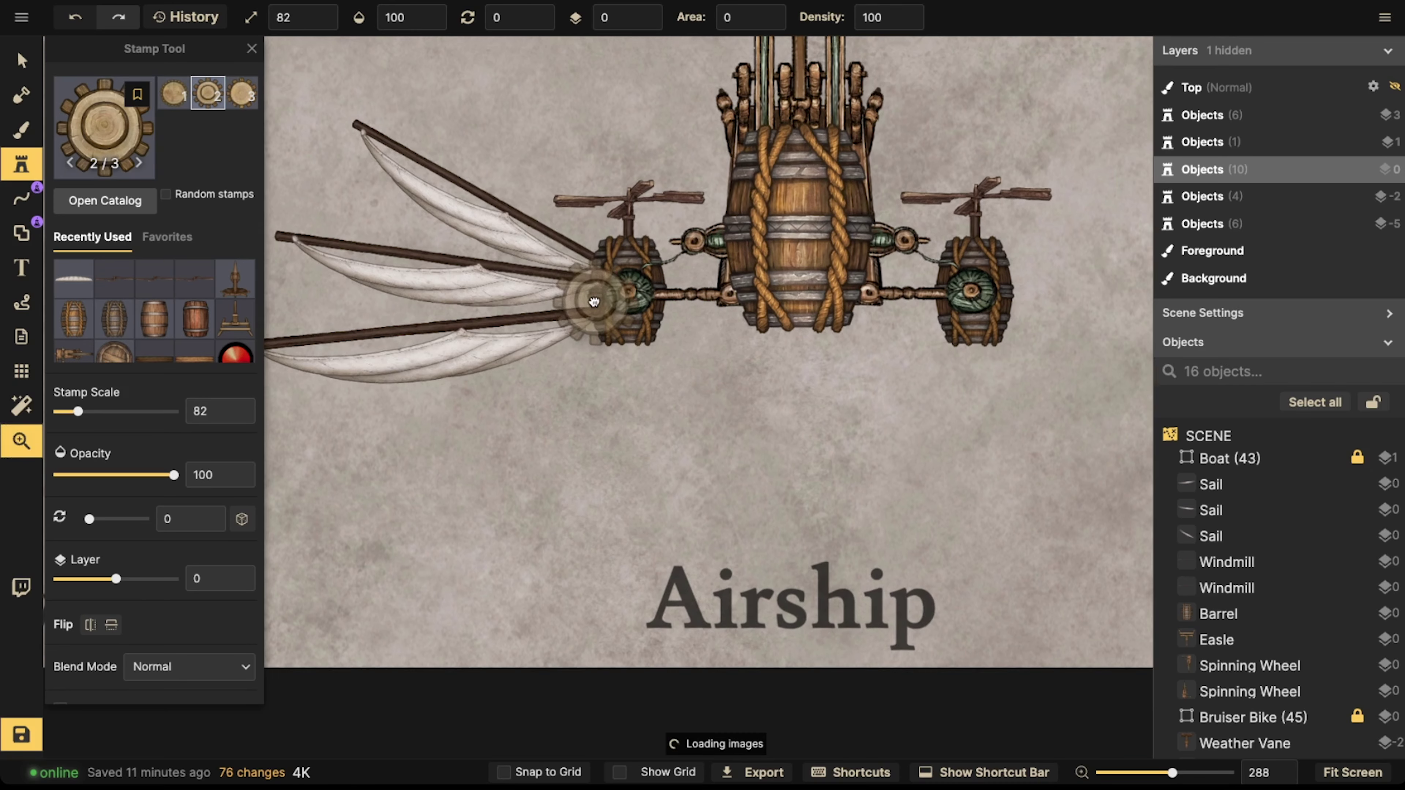
scroll(626, 382, "up", 2)
left_click(627, 369)
left_click(22, 61)
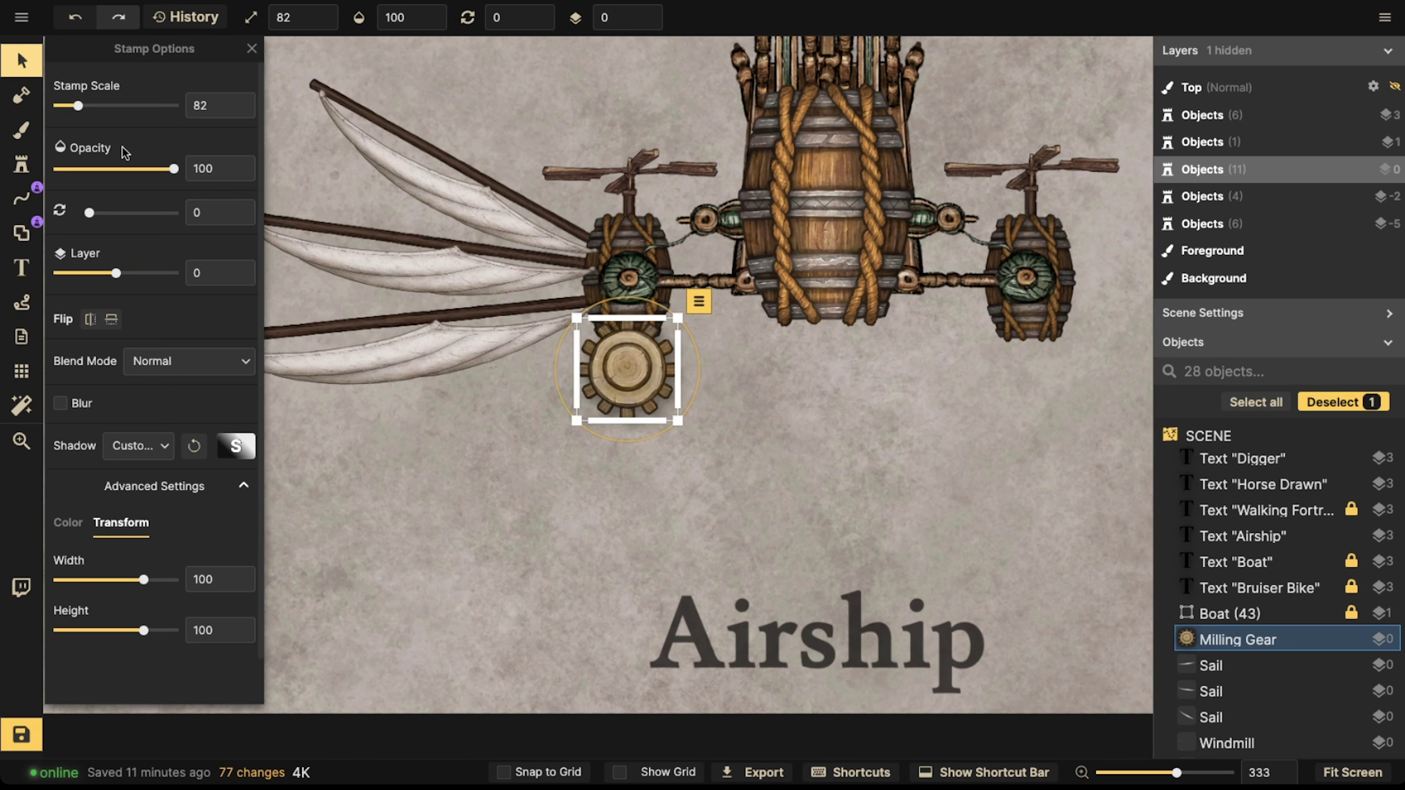
- Remove the Milling Gear's shadow and set its brightness to 57
left_click(107, 450)
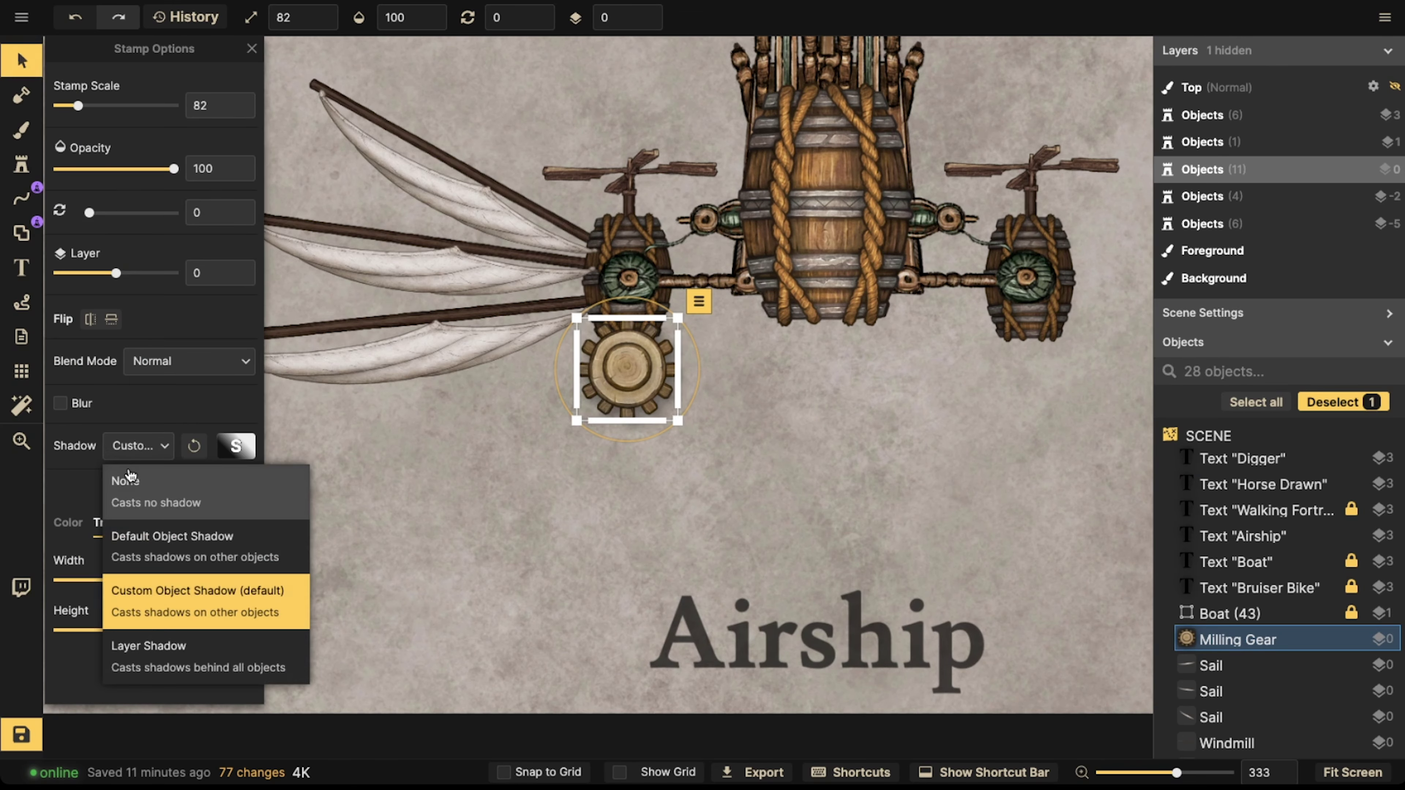
left_click(119, 479)
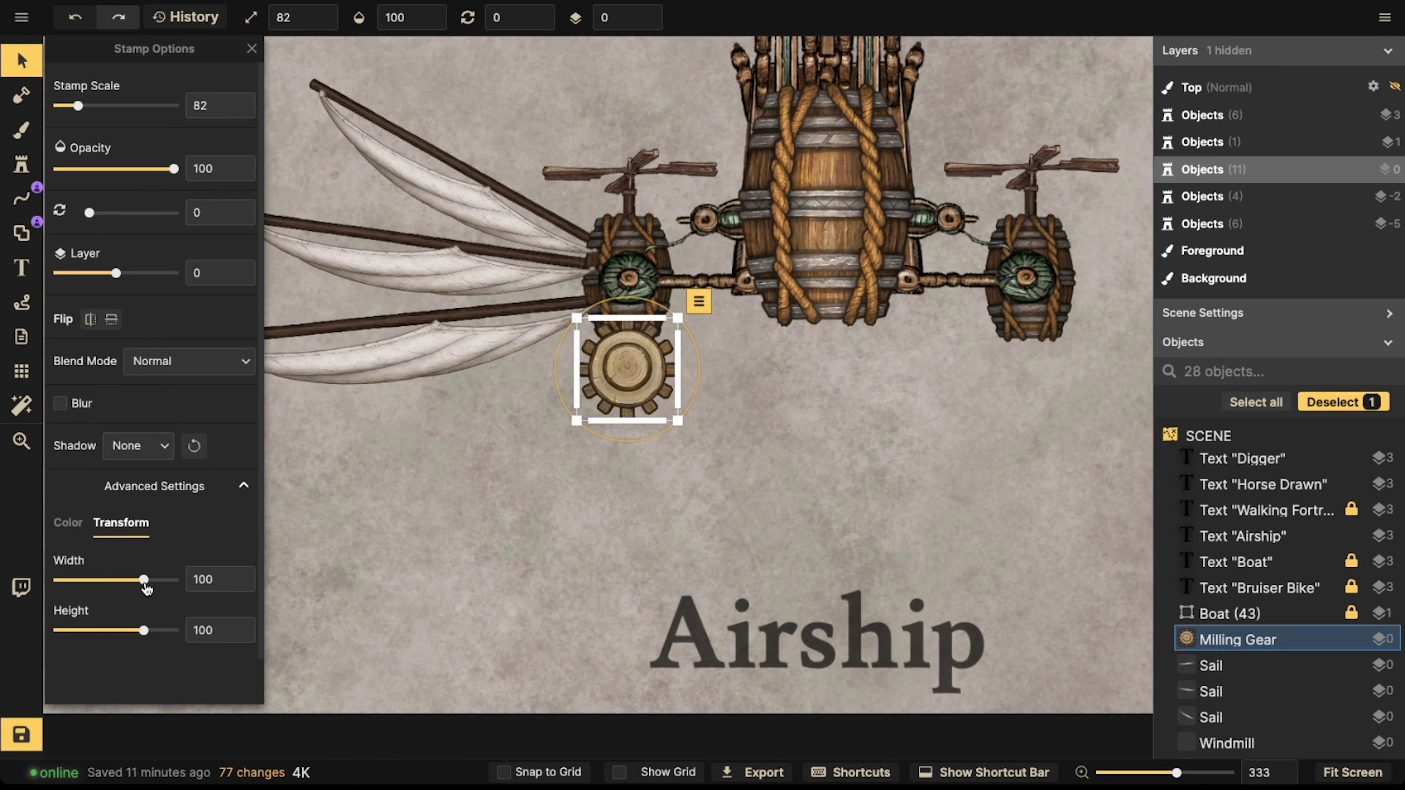
left_click(72, 526)
left_click(98, 682)
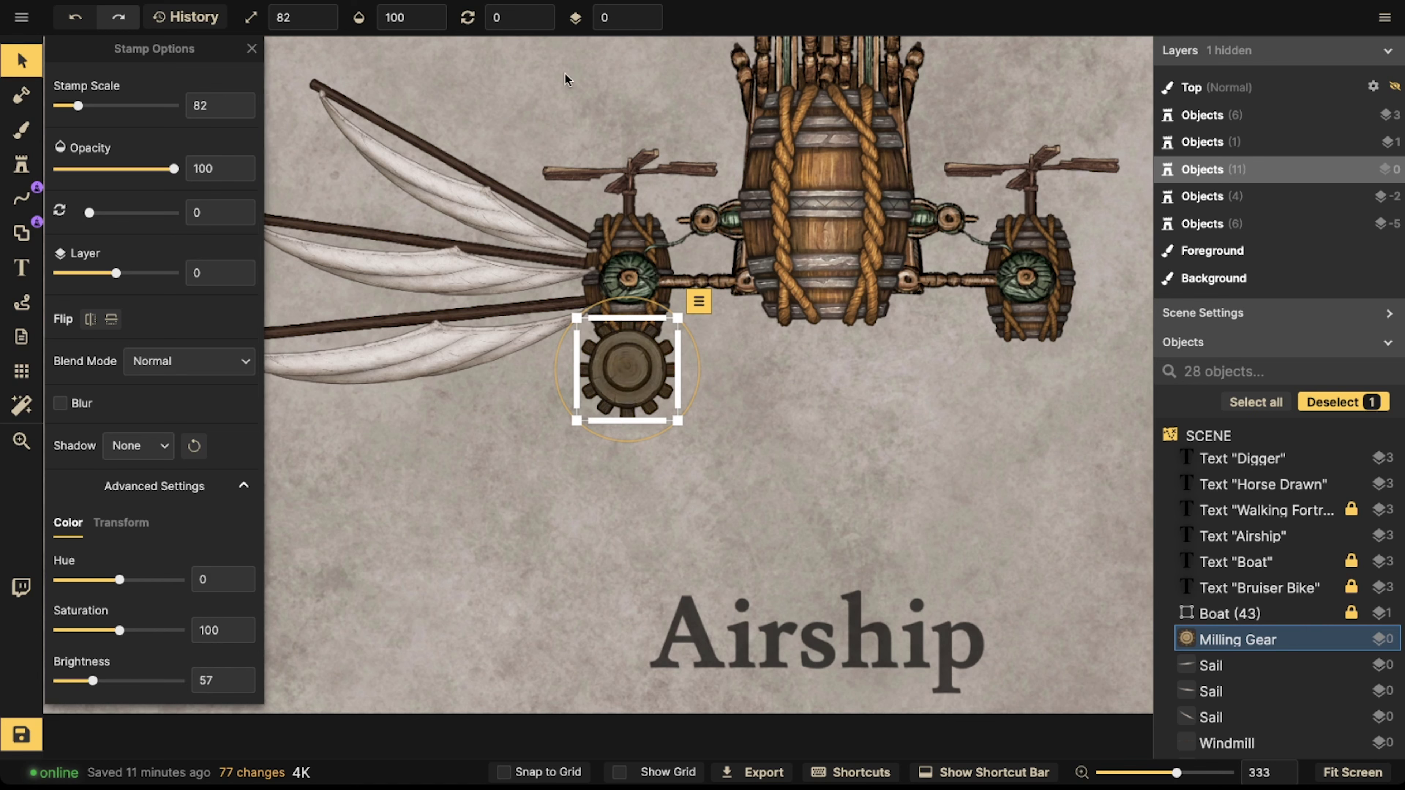
- Move the Milling Gear onto the small barrel beside the sails and shrink it to scale 52
left_click(648, 24)
left_click_drag(633, 367, 594, 221)
key("bracketleft")
left_click(654, 15)
scroll(637, 270, "down", 2)
key("bracketleft")
key("bracketleft")
scroll(654, 355, "up", 5)
scroll(655, 354, "up", 4)
- Raise the Milling Gear's brightness to 96
left_click_drag(110, 687, 128, 683)
scroll(590, 168, "down", 3)
scroll(588, 183, "down", 4)
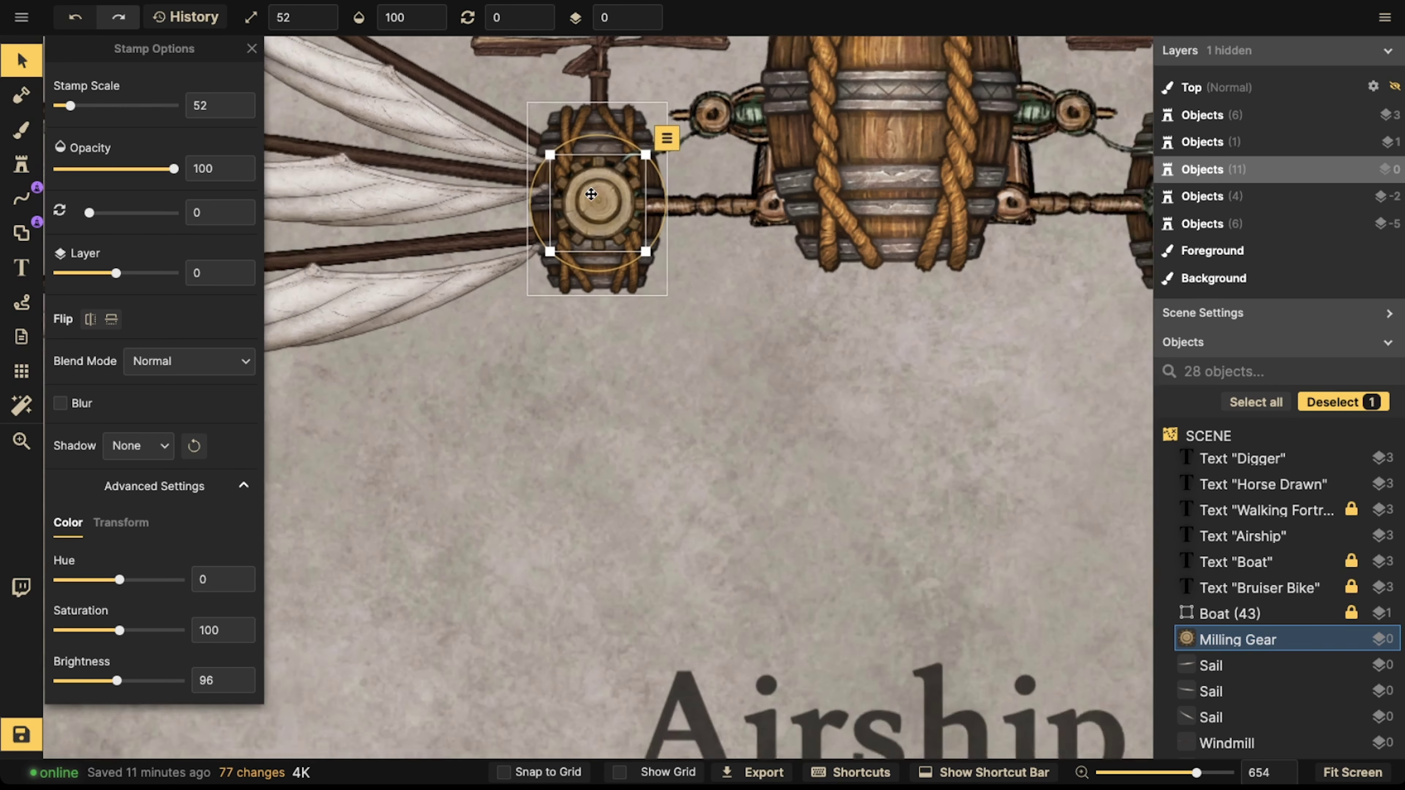
- Move the Milling Gear off the small barrel to the empty area below the large barrel
left_click_drag(593, 194, 753, 282)
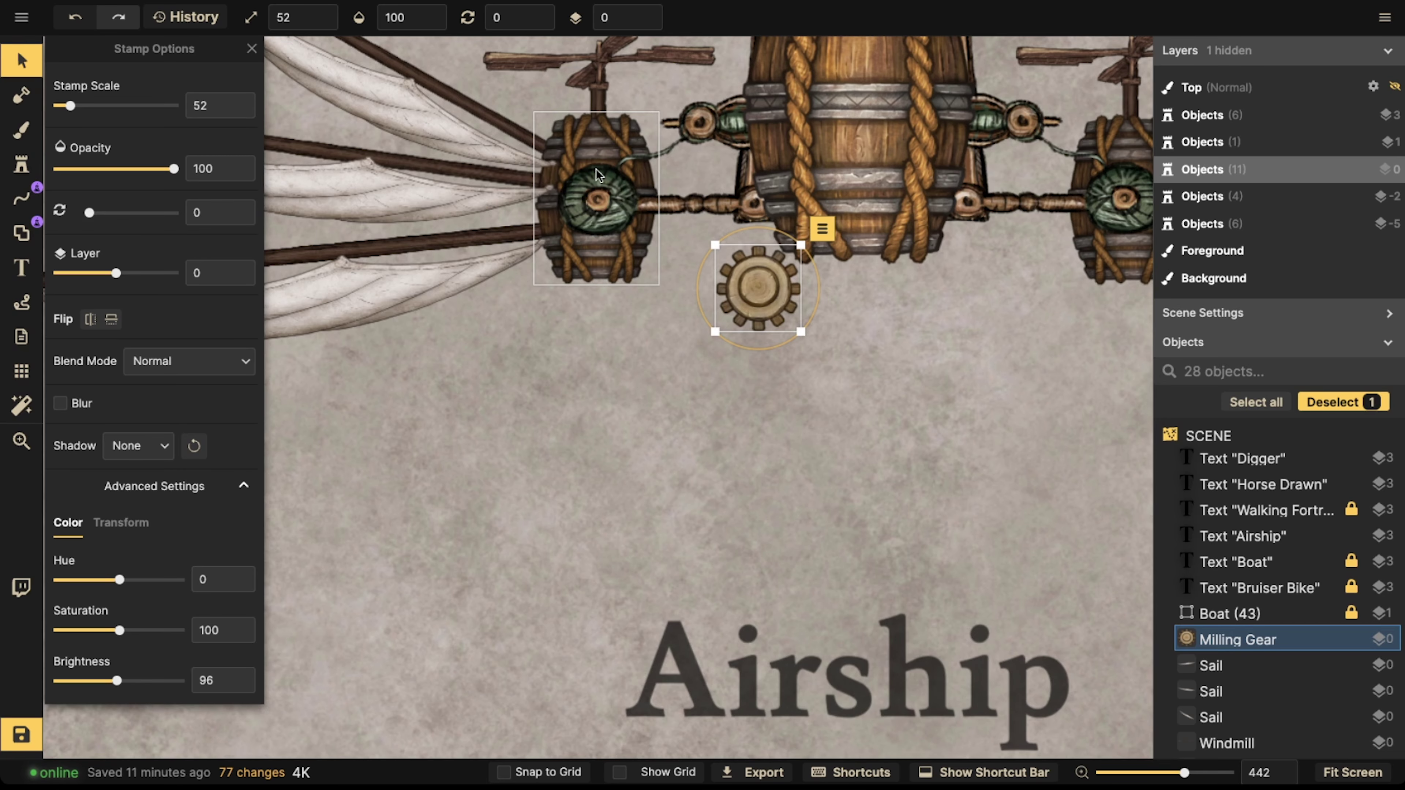
scroll(636, 182, "up", 5)
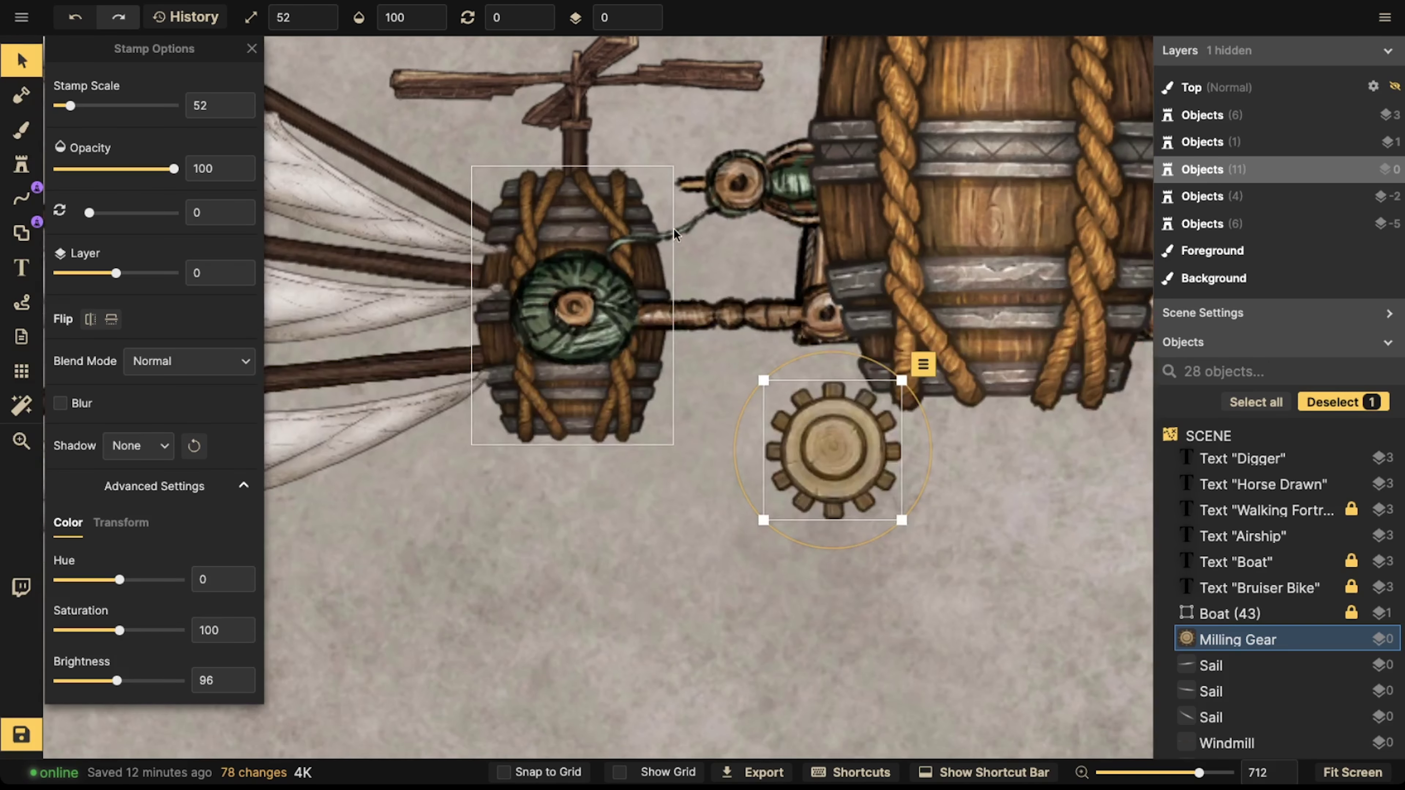
- Move the Milling Gear back onto the small barrel beside the sails and enlarge it to scale 62
scroll(671, 246, "up", 2)
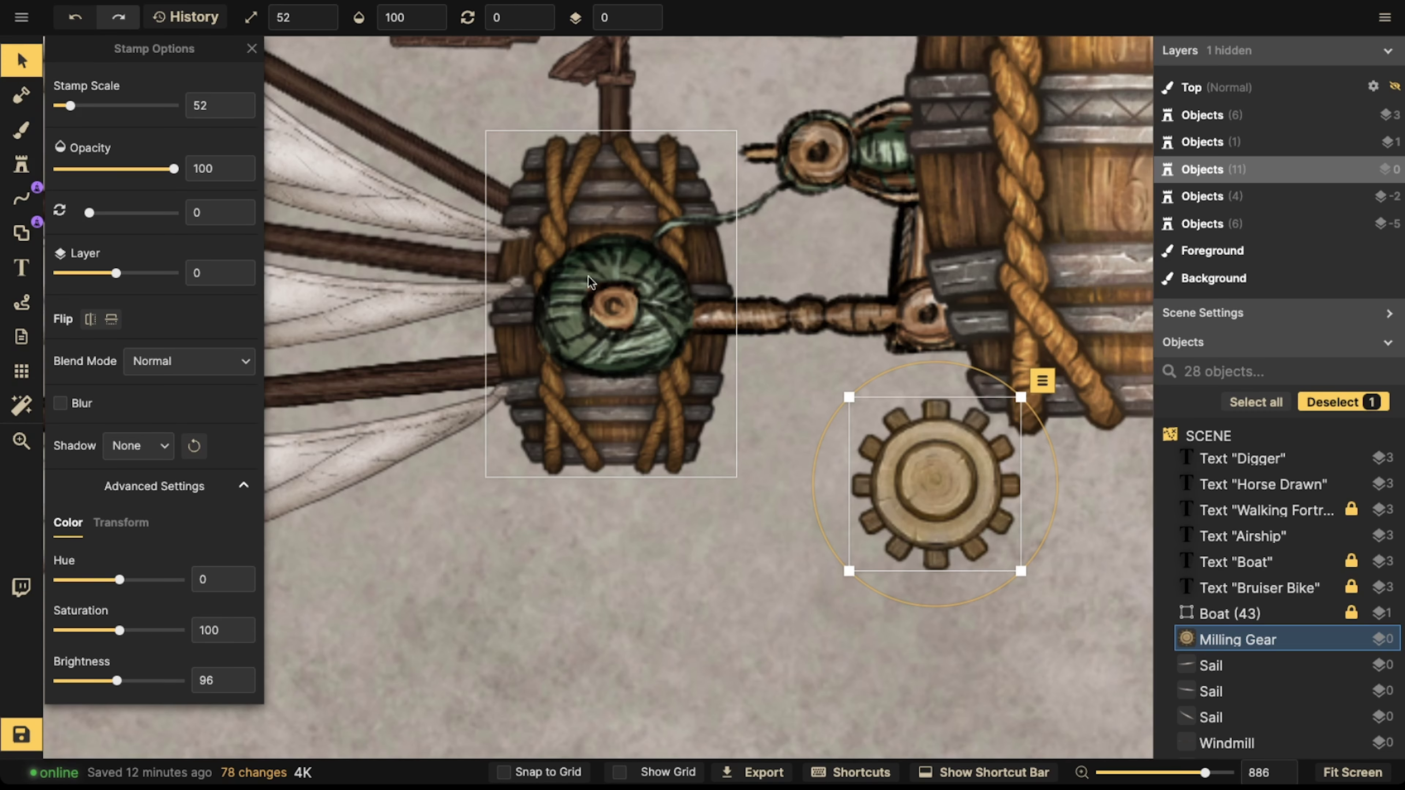
left_click_drag(903, 502, 598, 314)
scroll(594, 319, "up", 2)
left_click(593, 314)
scroll(593, 314, "down", 5)
left_click(599, 306)
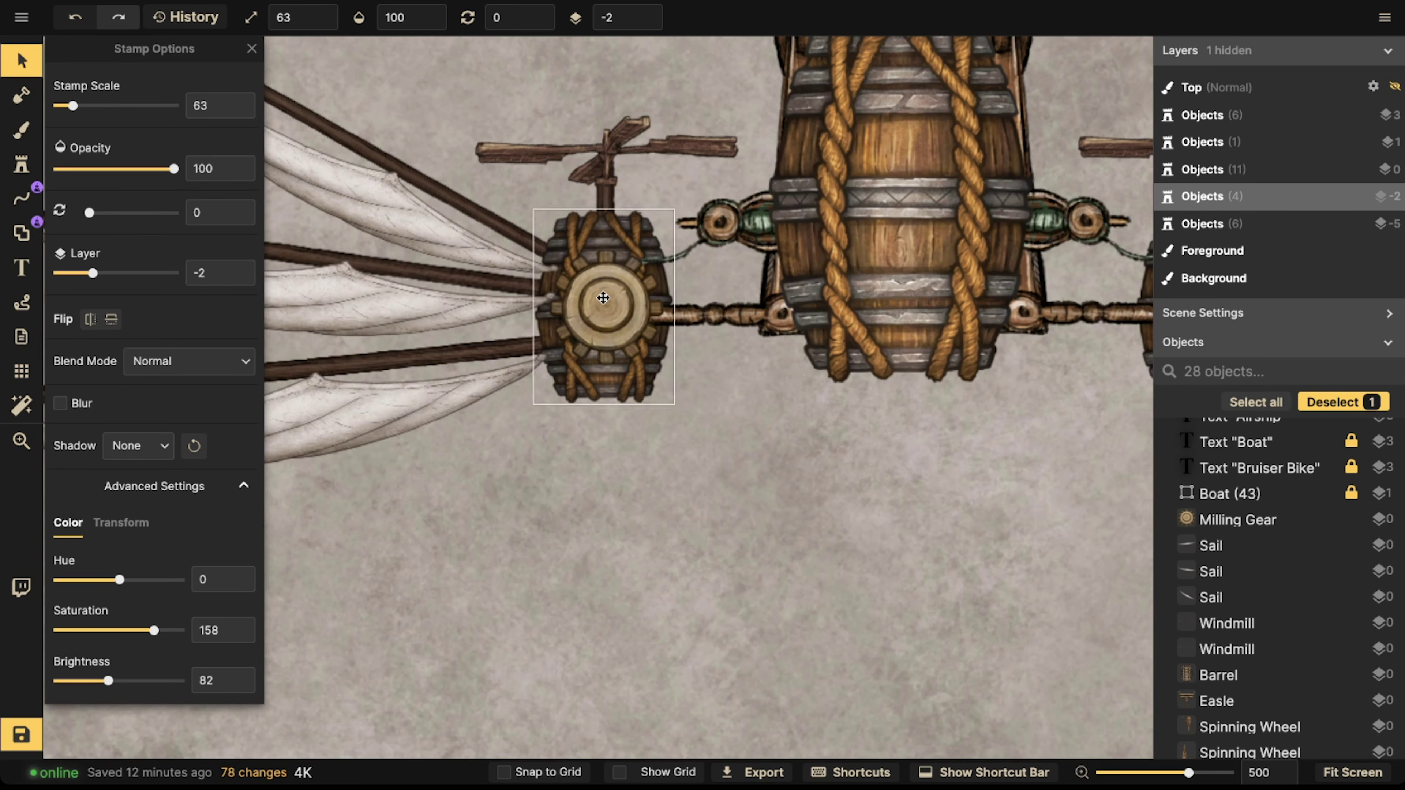
key("Page_Up")
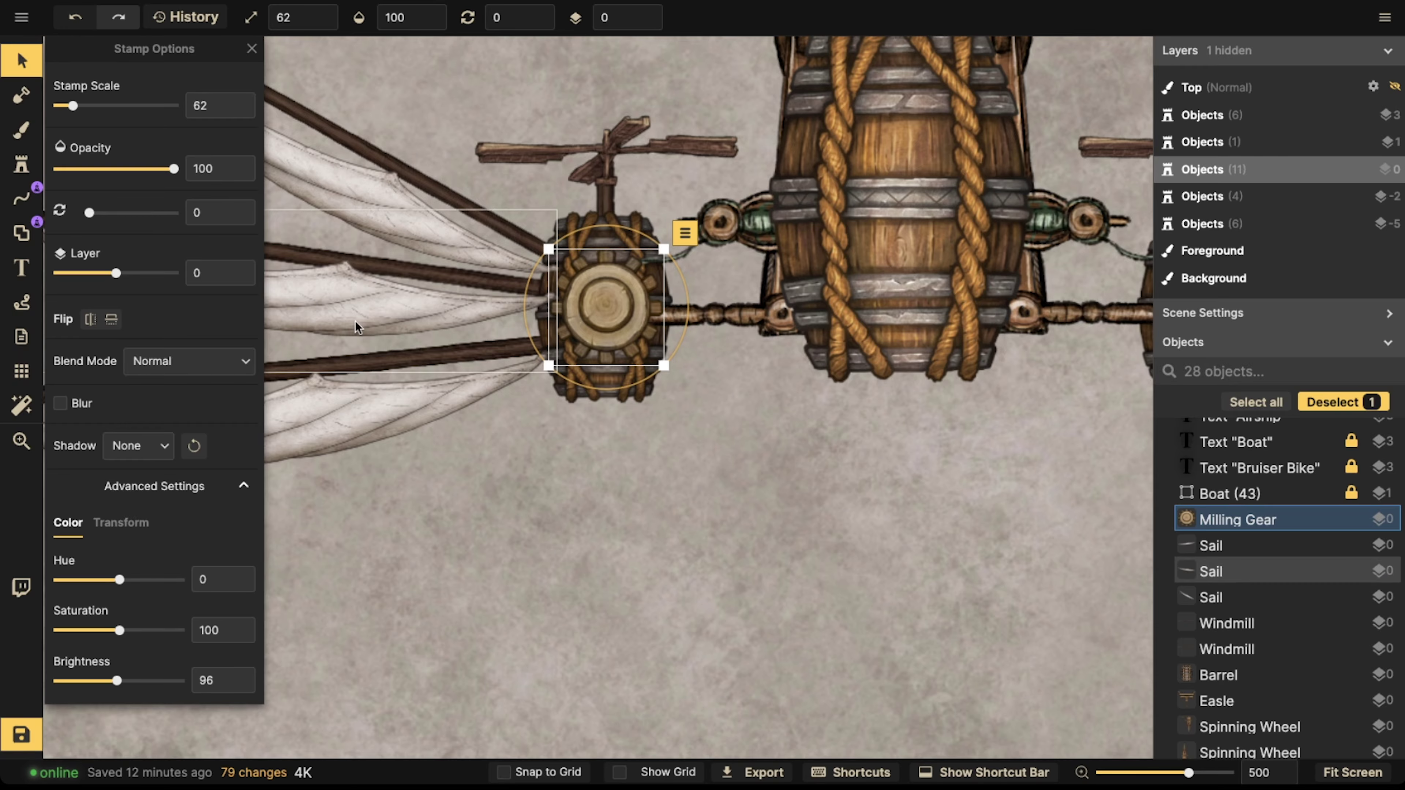
- Give the Milling Gear a custom object shadow with blur 7.5, horizontal and vertical offsets 0 and intensity 89%
left_click(161, 447)
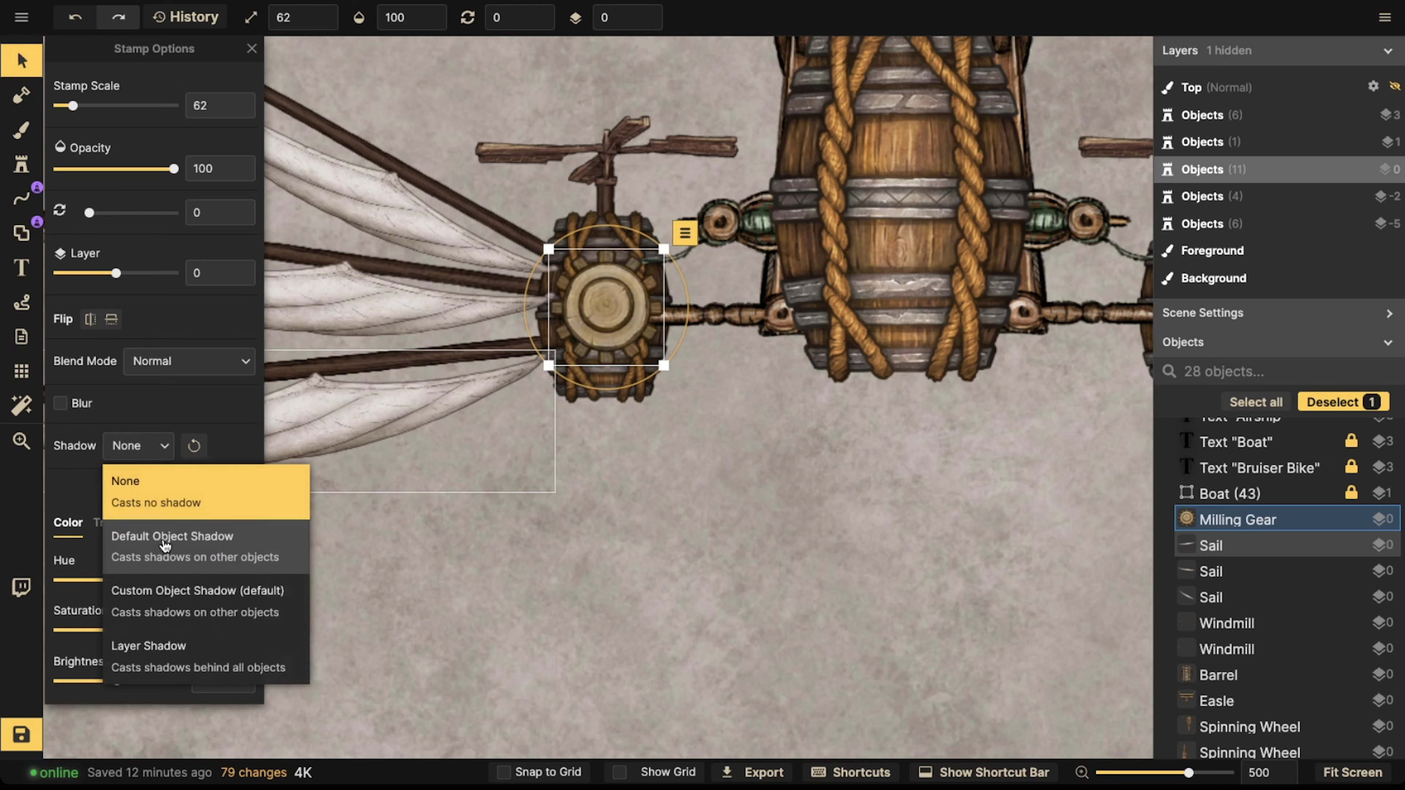
left_click(167, 581)
left_click(237, 446)
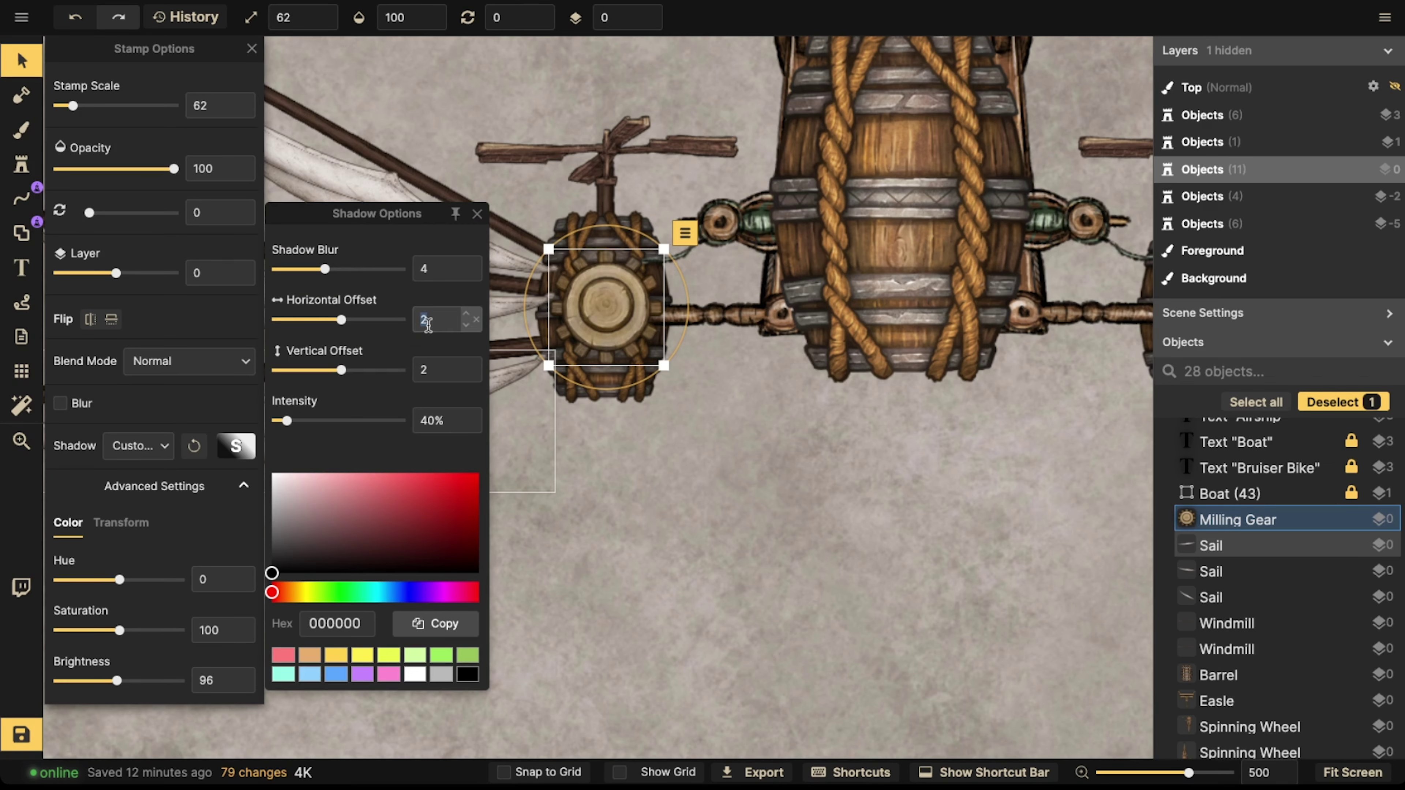
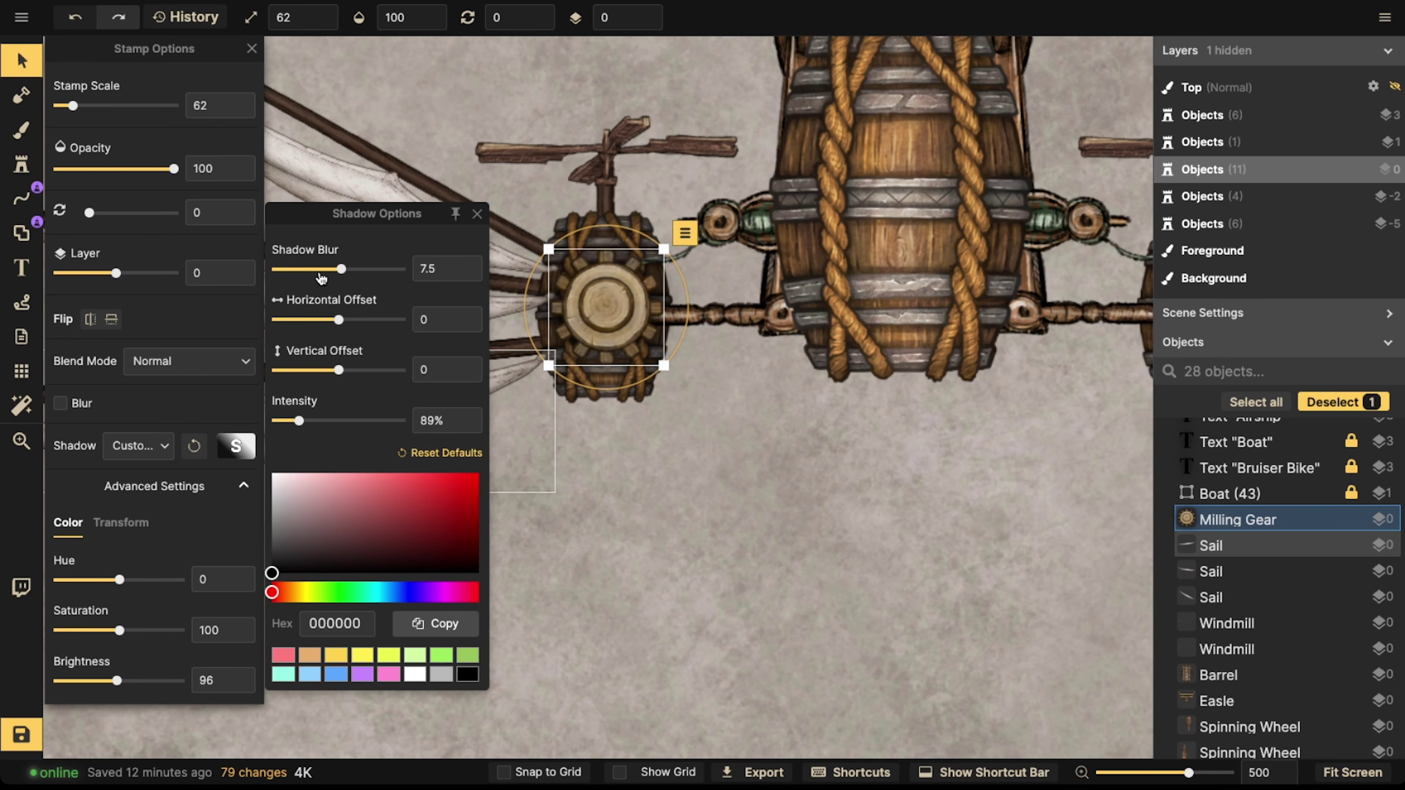
- Copy the Milling Gear onto the center of the small barrel on the side without sails
left_click(610, 296)
scroll(610, 296, "down", 5)
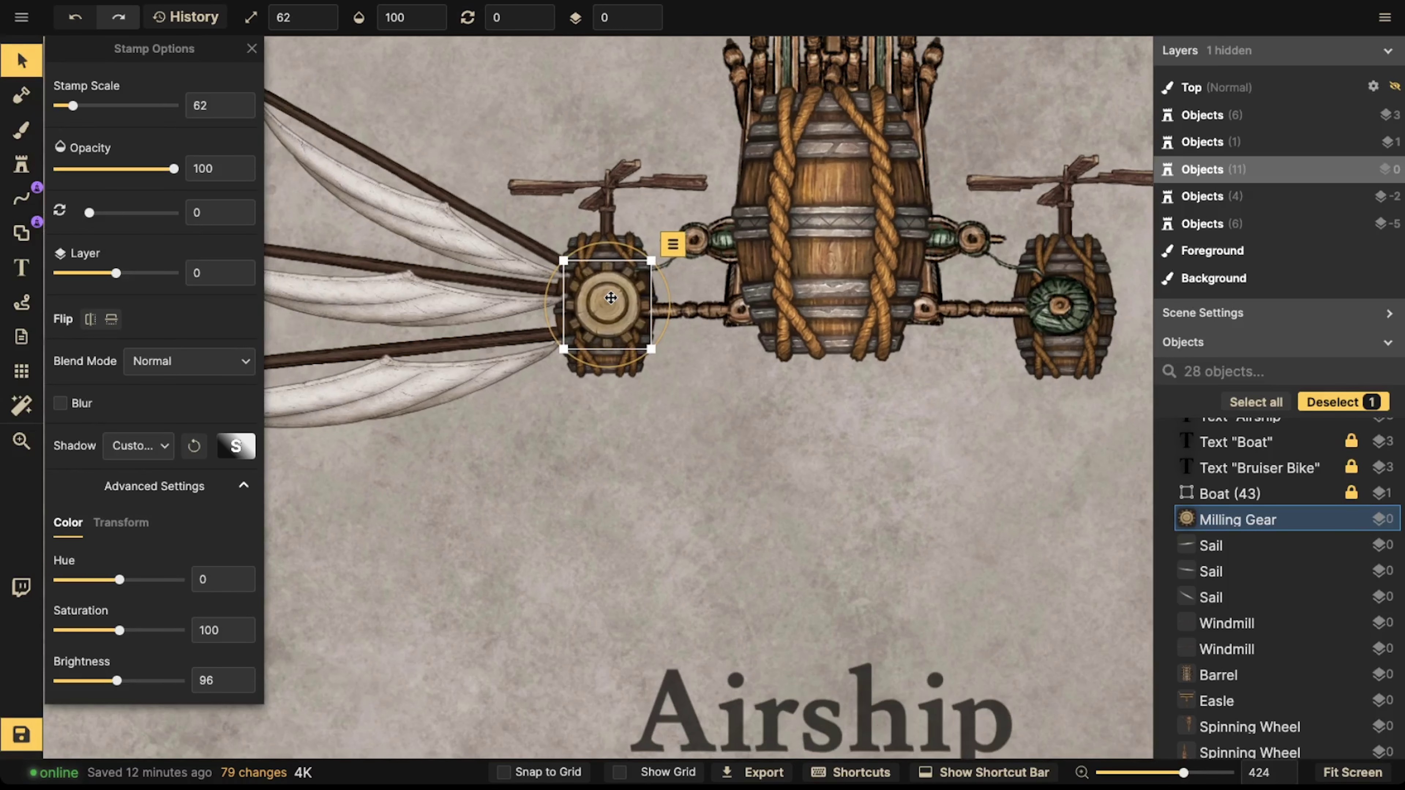
left_click_drag(1035, 290, 838, 323)
key("ctrl+v")
left_click_drag(524, 297, 599, 331)
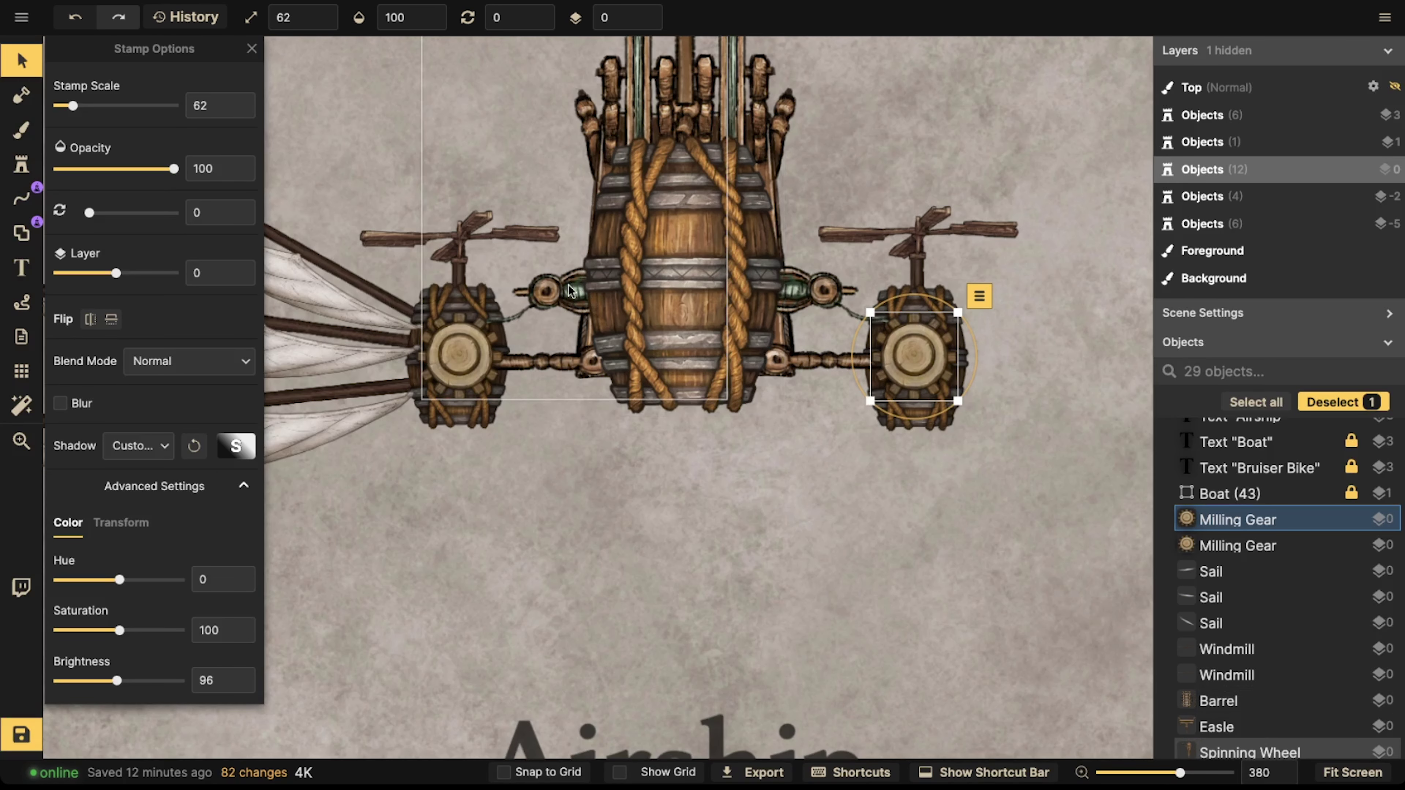
- Add another Milling Gear copy on layer -1 in the empty area below the large barrel
key("ctrl+v")
left_click(653, 21)
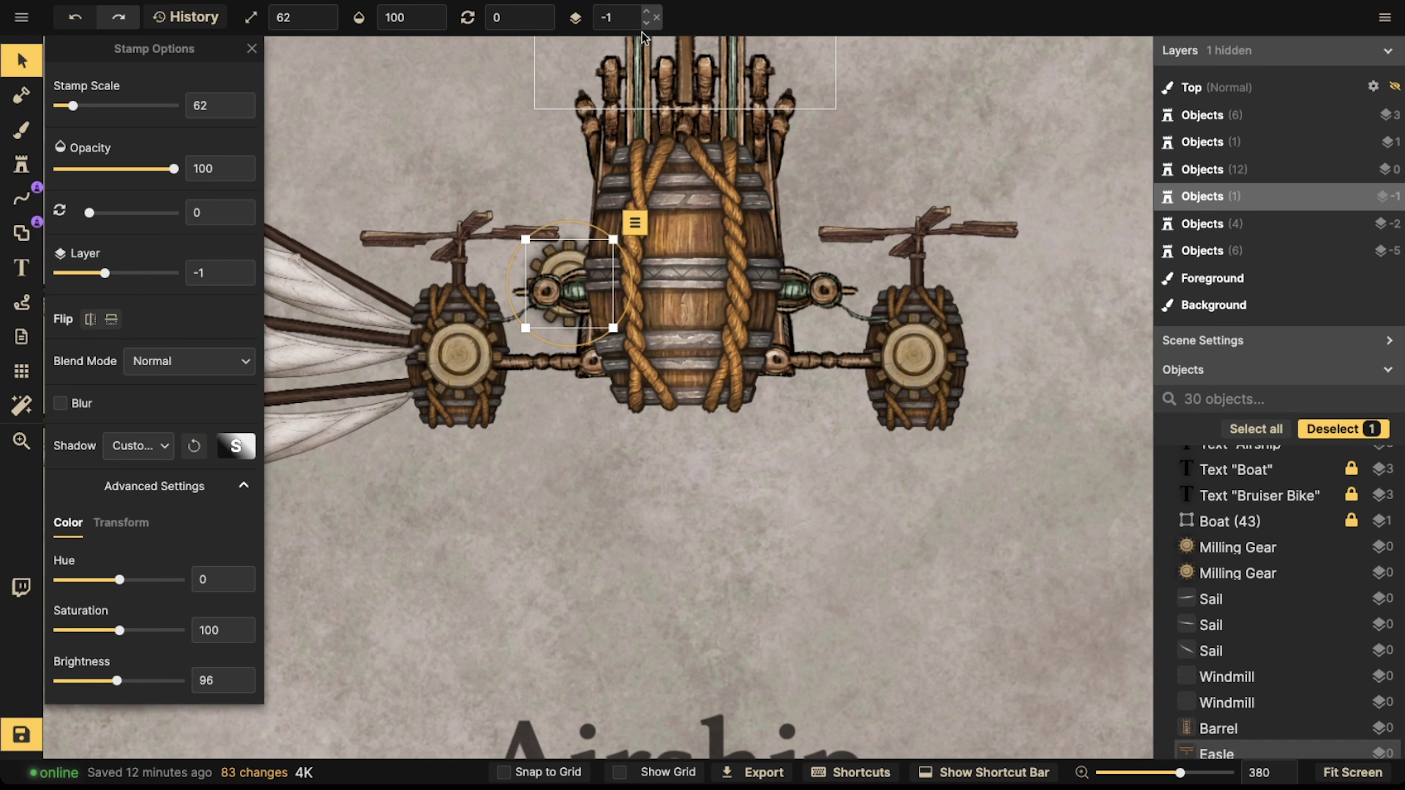
left_click_drag(585, 288, 617, 502)
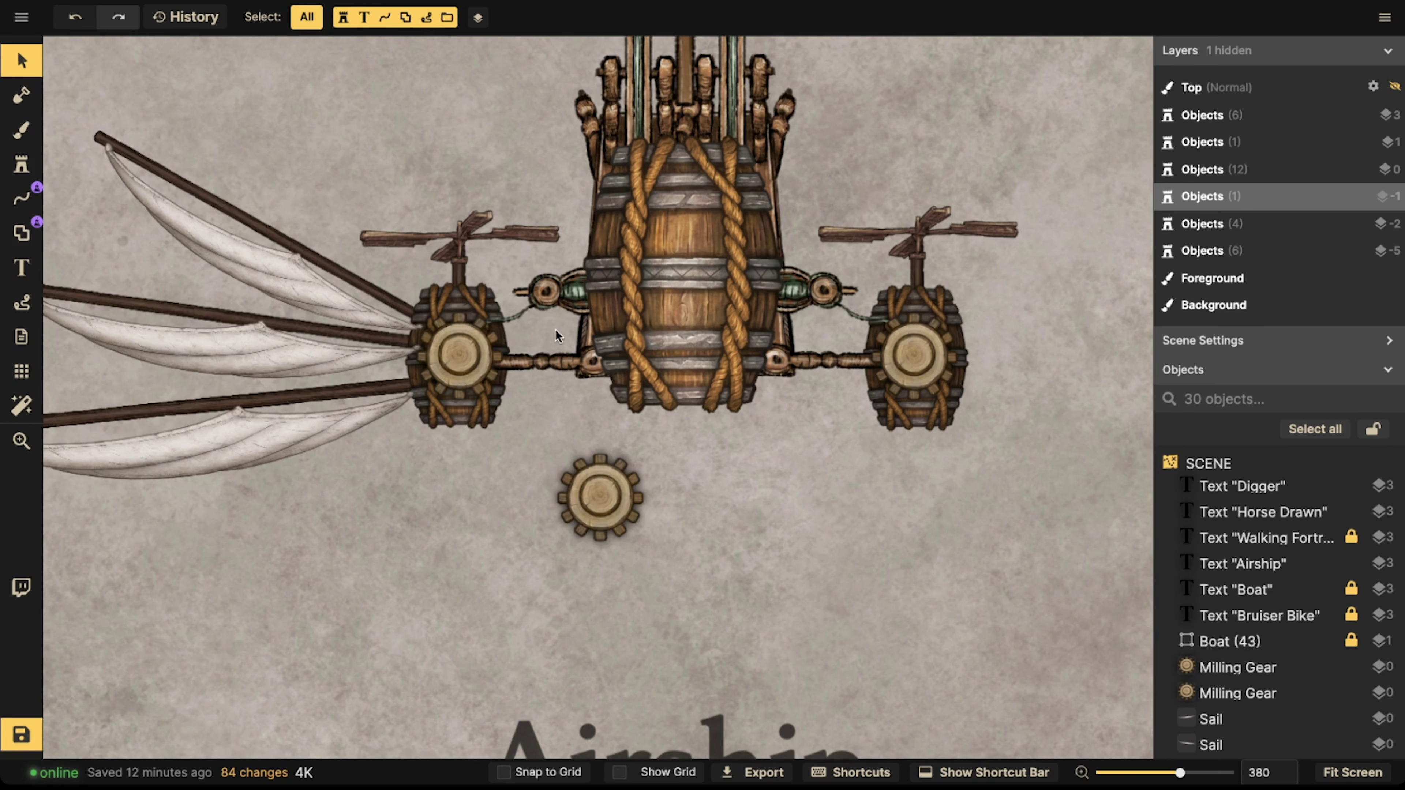
- Lower both Spinning Wheel stamps flanking the large barrel to layer -2
left_click(797, 338)
left_click(801, 340, "shift")
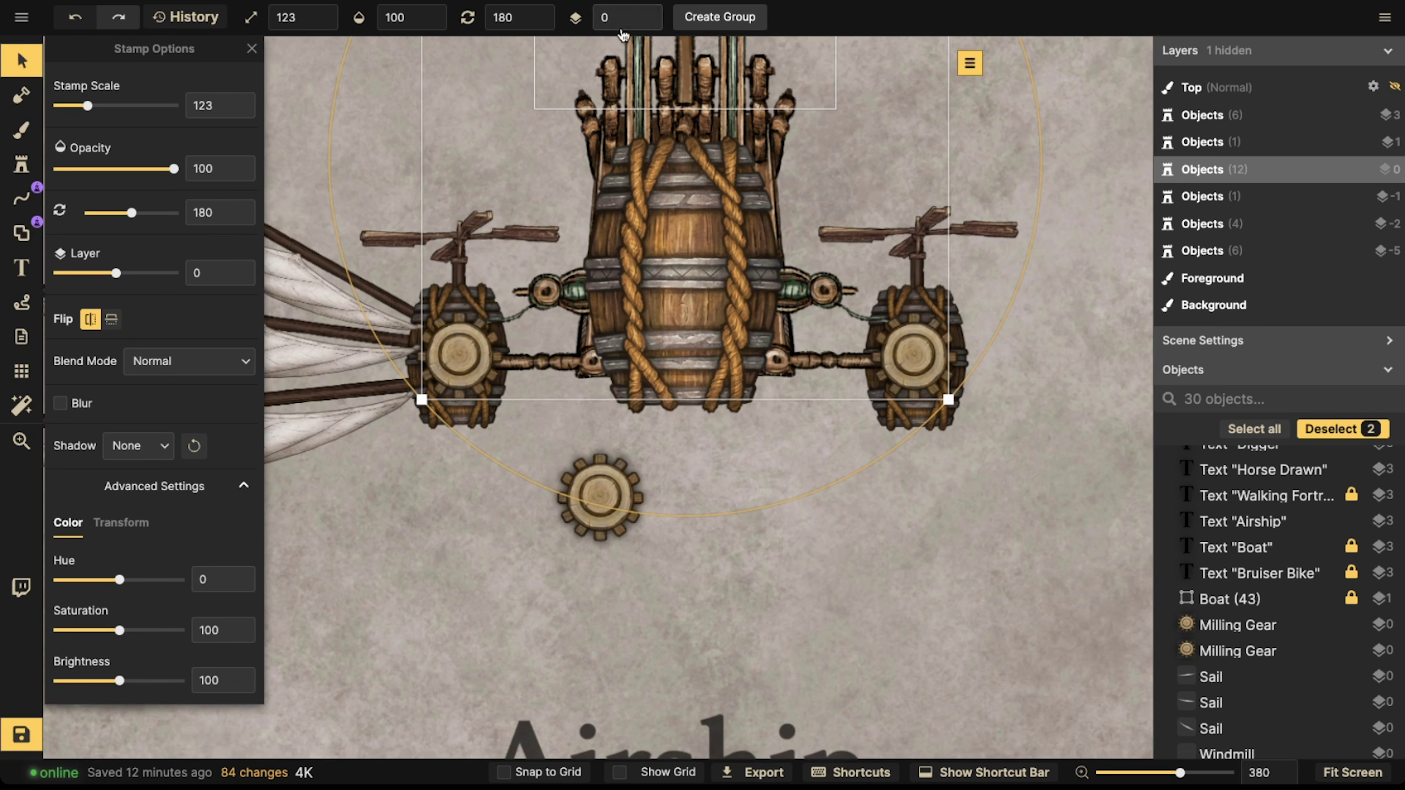
left_click(646, 23)
left_click(645, 24)
scroll(1273, 609, "down", 5)
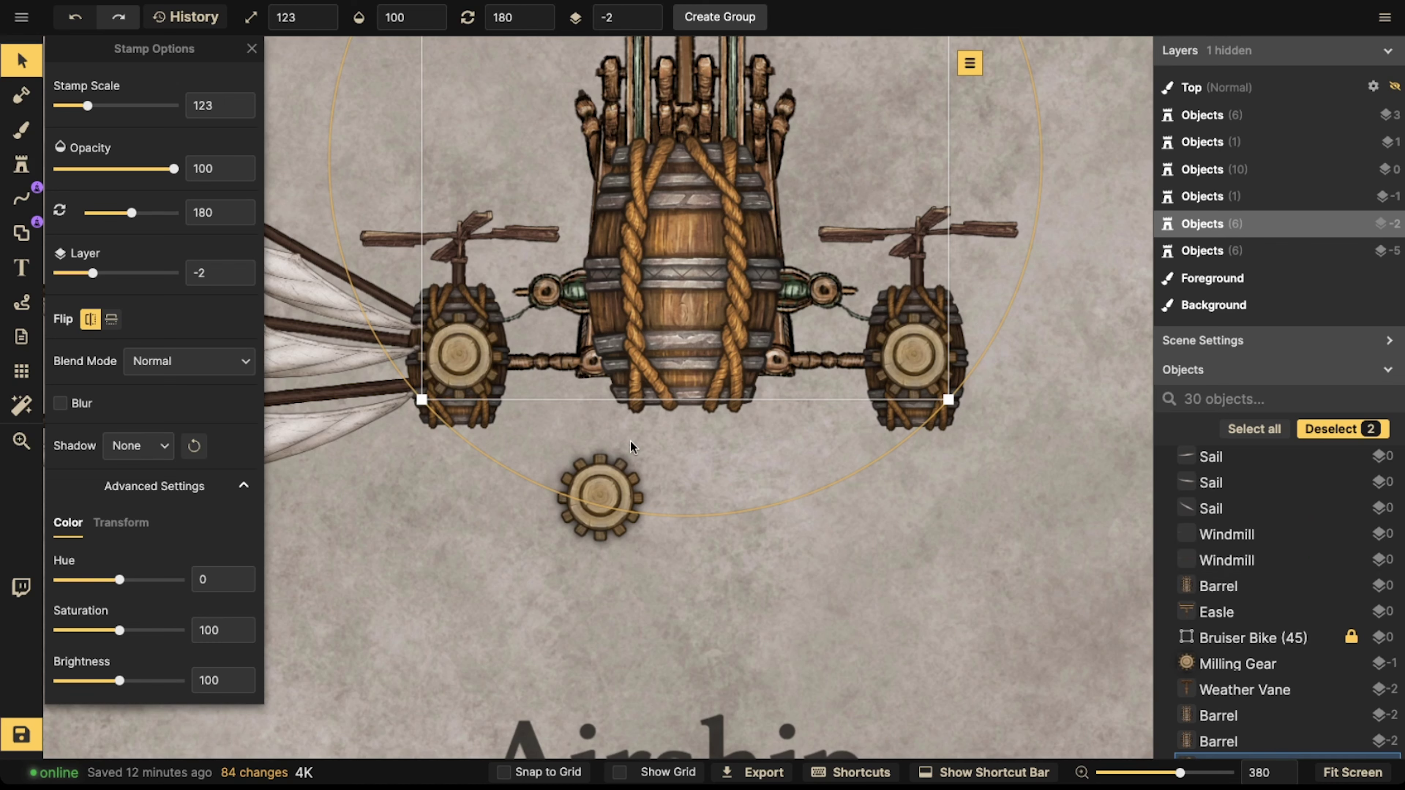
- Move the layer -1 Milling Gear onto the Spinning Wheel hub on the sail side, without shadow and shrunk to scale 32
left_click(1238, 664)
left_click_drag(615, 489, 605, 284)
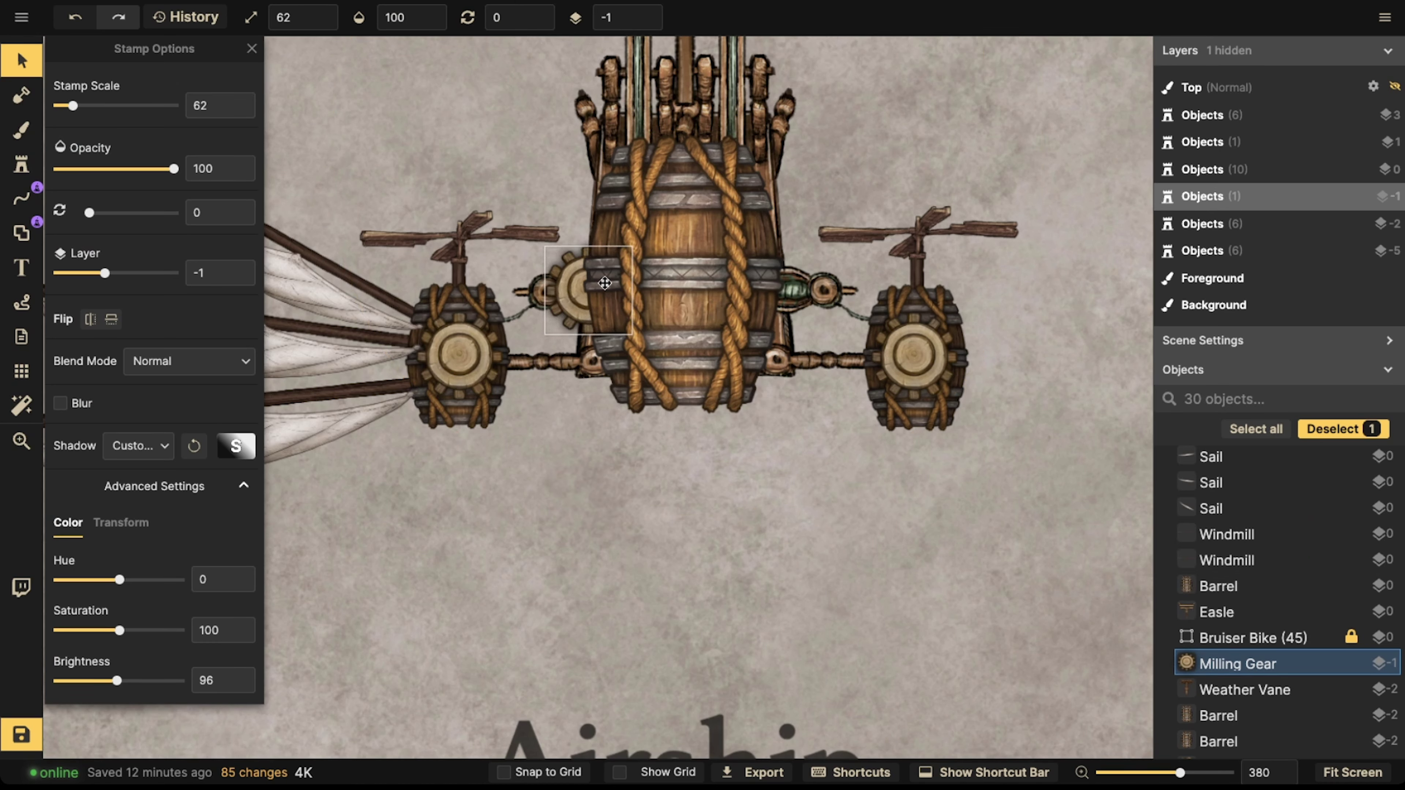
left_click(165, 437)
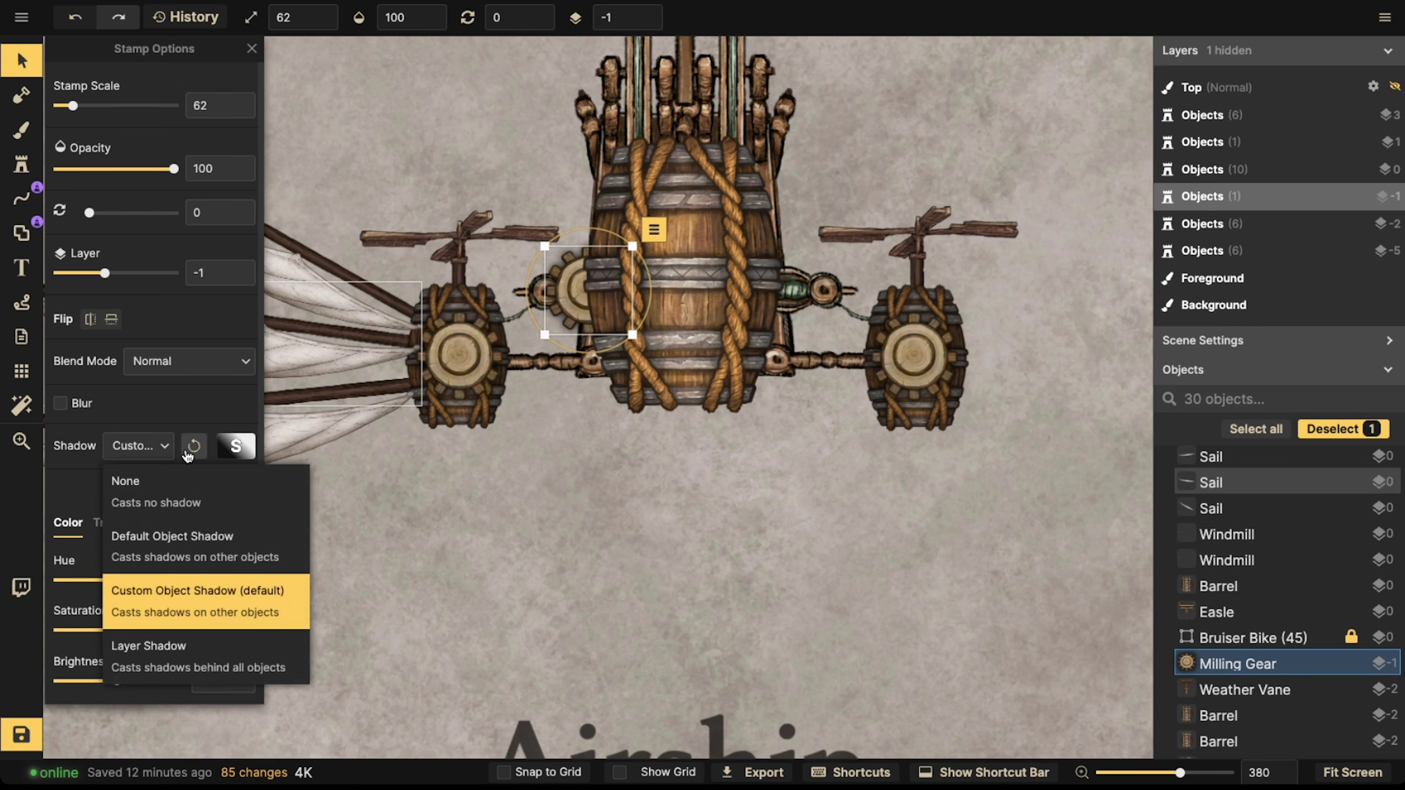
left_click(124, 476)
left_click_drag(579, 290, 559, 290)
scroll(559, 290, "down", 6)
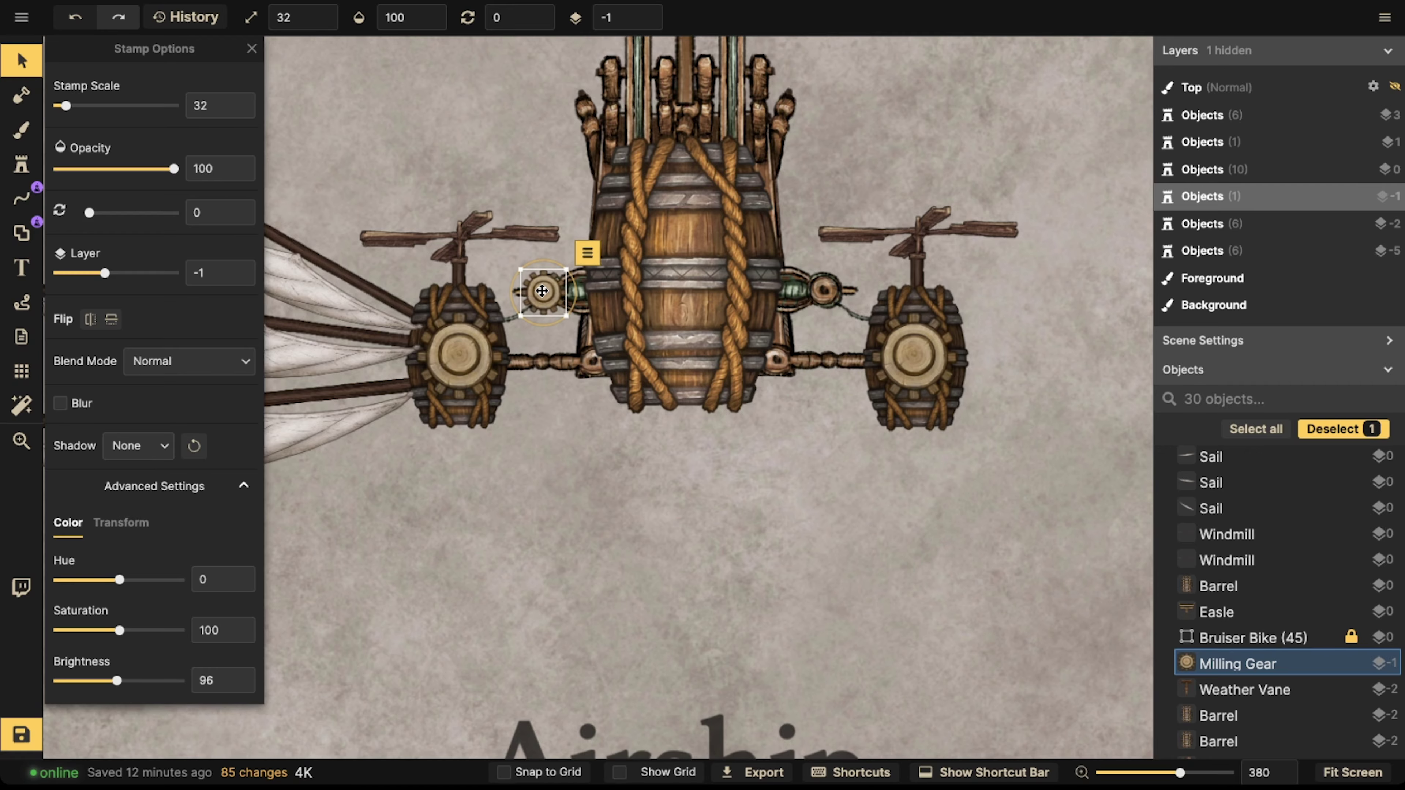
- Duplicate the small Milling Gear onto the opposite Spinning Wheel hub and darken both small gears to brightness 72
scroll(542, 291, "down", 2)
left_click_drag(543, 291, 783, 290, "alt")
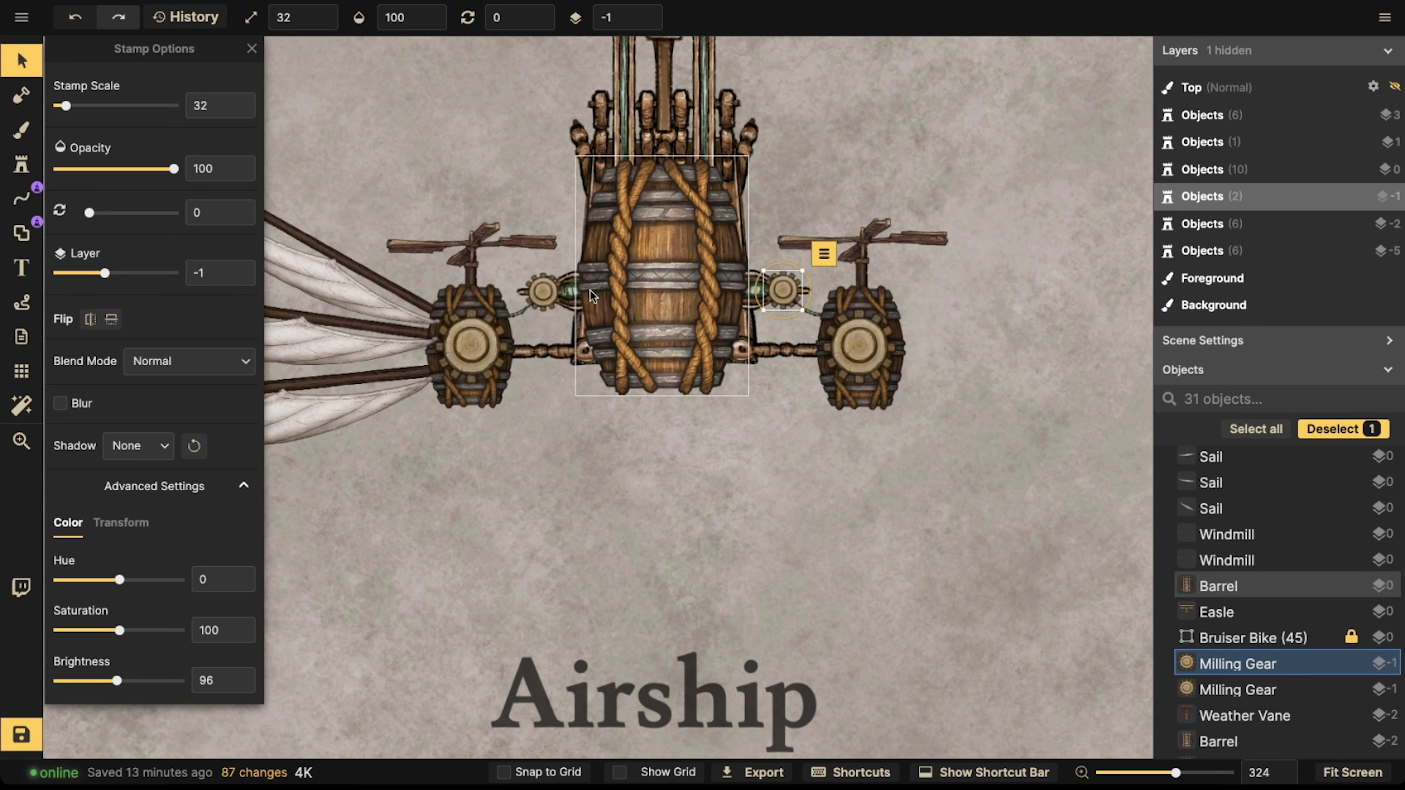
left_click(548, 292, "shift")
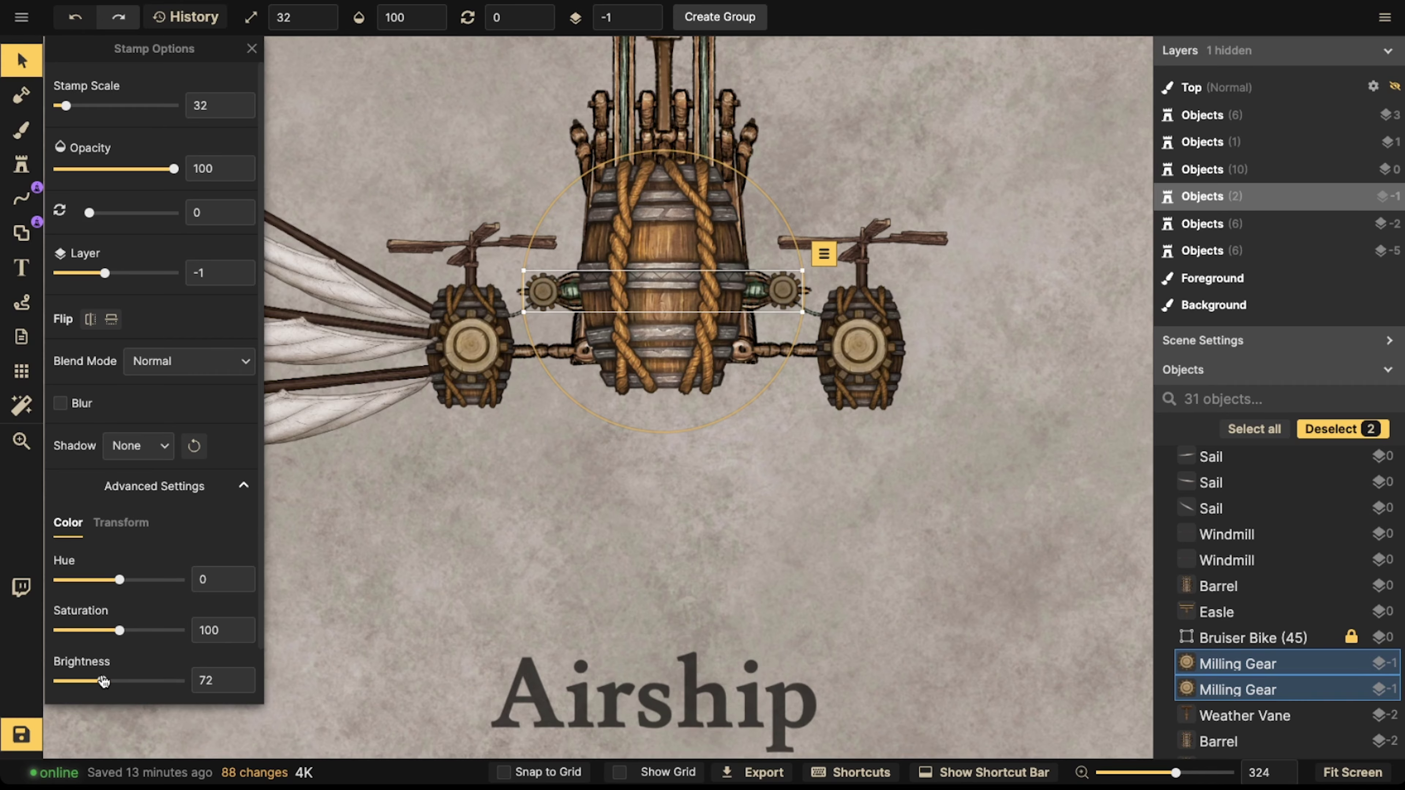
key("Escape")
scroll(617, 416, "down", 5)
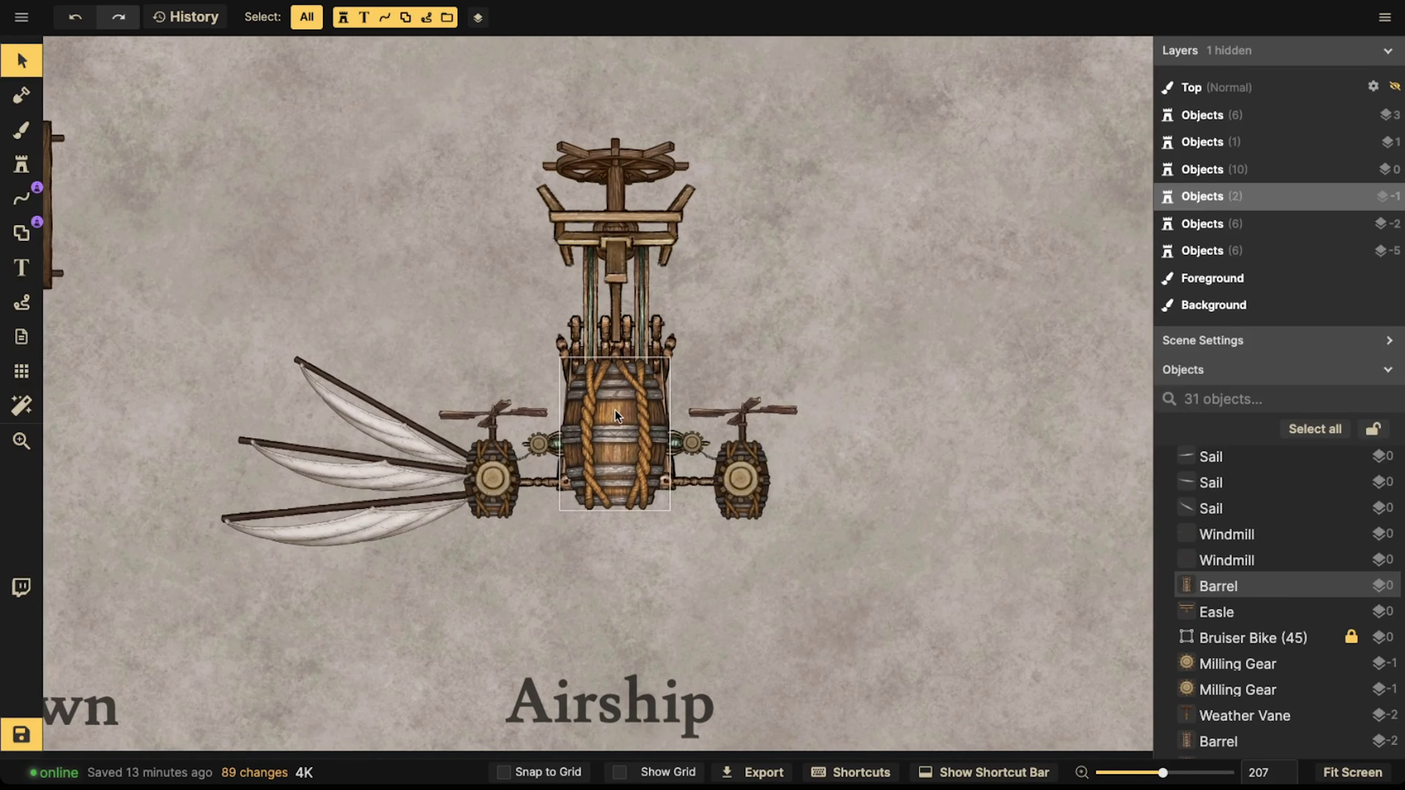
- Shift the large central barrel down along the frame so that it extends past the small barrels
scroll(617, 416, "up", 2)
mouse_move(617, 417)
left_mouse_down()
mouse_move(617, 463)
mouse_move(600, 345)
mouse_move(600, 417)
left_mouse_up()
key("Escape")
key("Escape")
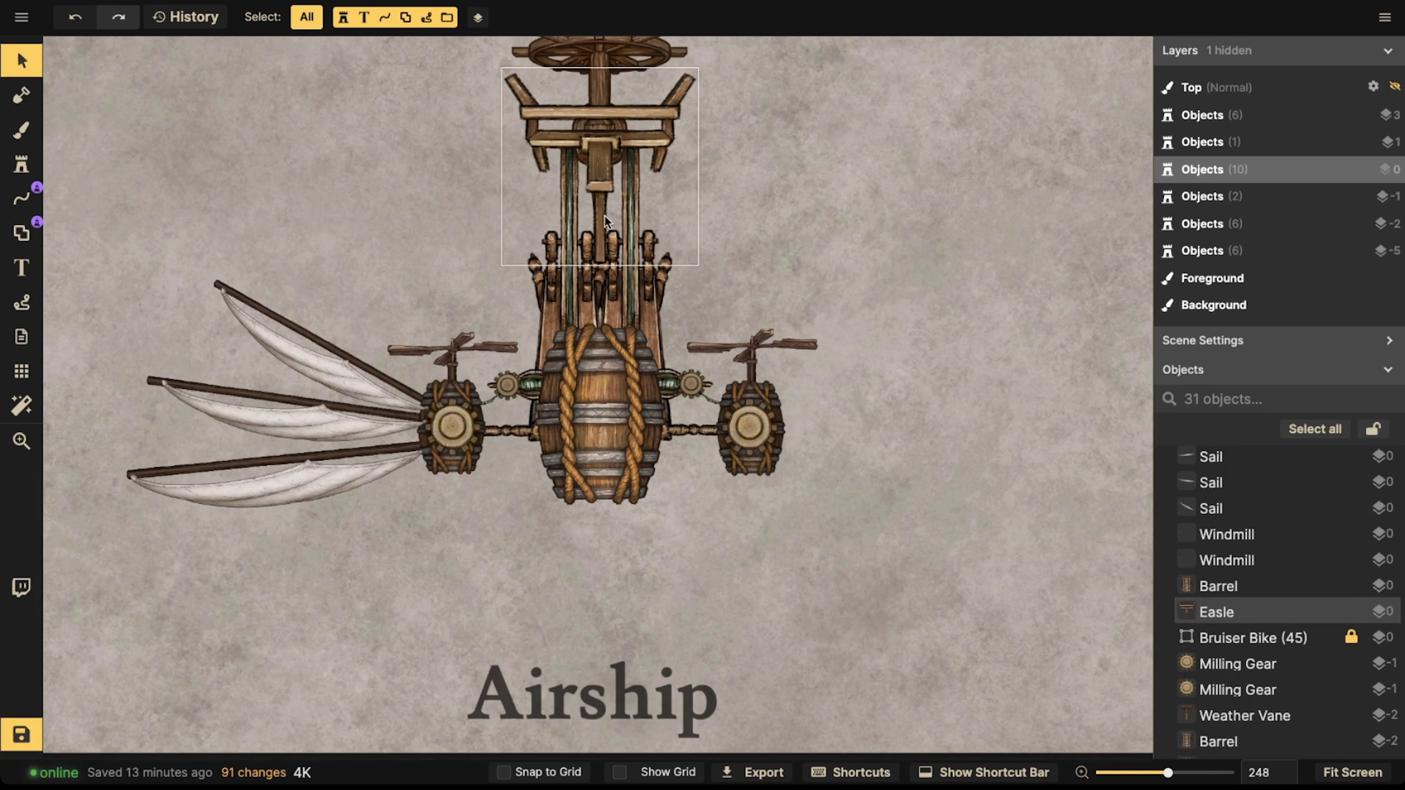
- Search the stamp catalog for "train" and place the wooden Train Chair at scale 90 on the frame above the large barrel
left_click(21, 164)
left_click(105, 132)
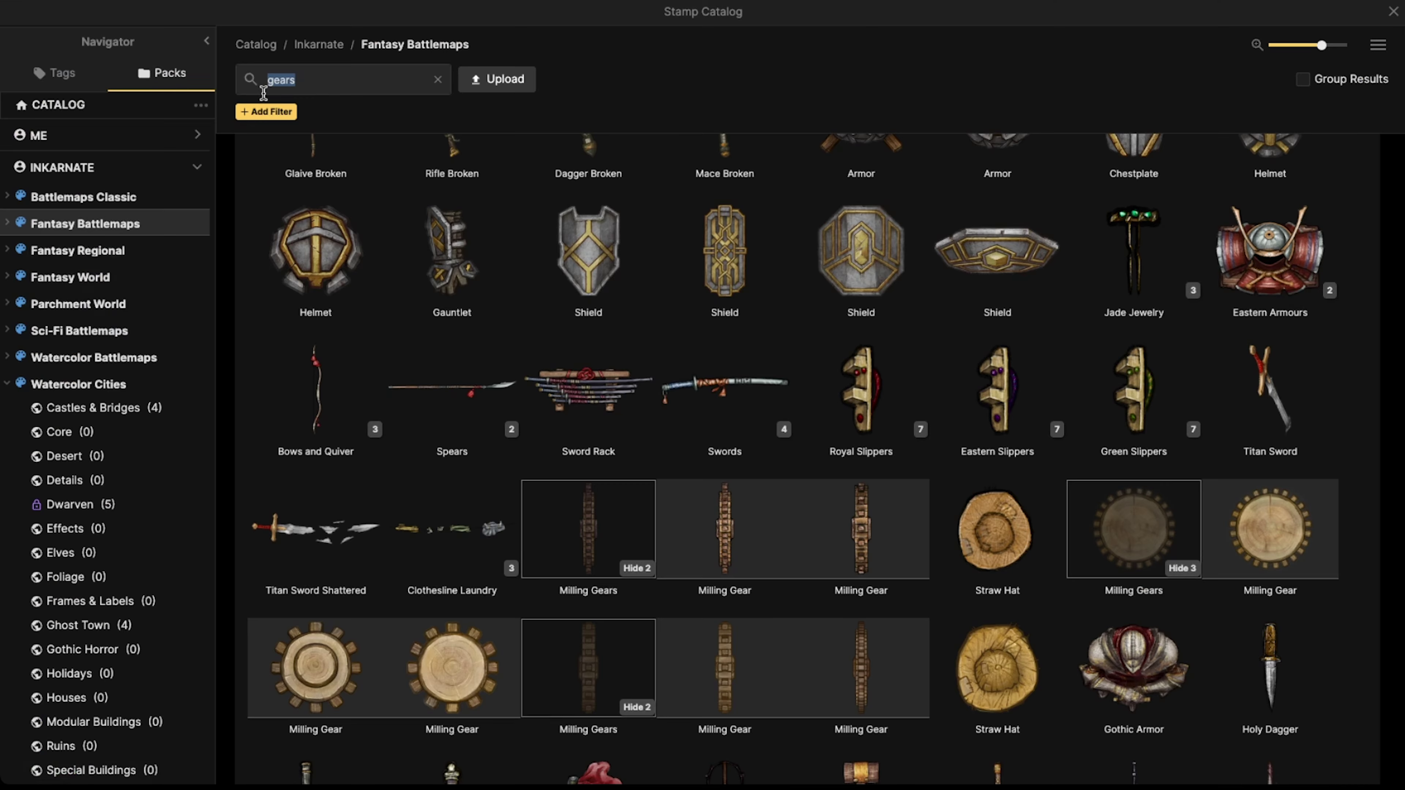
type("train")
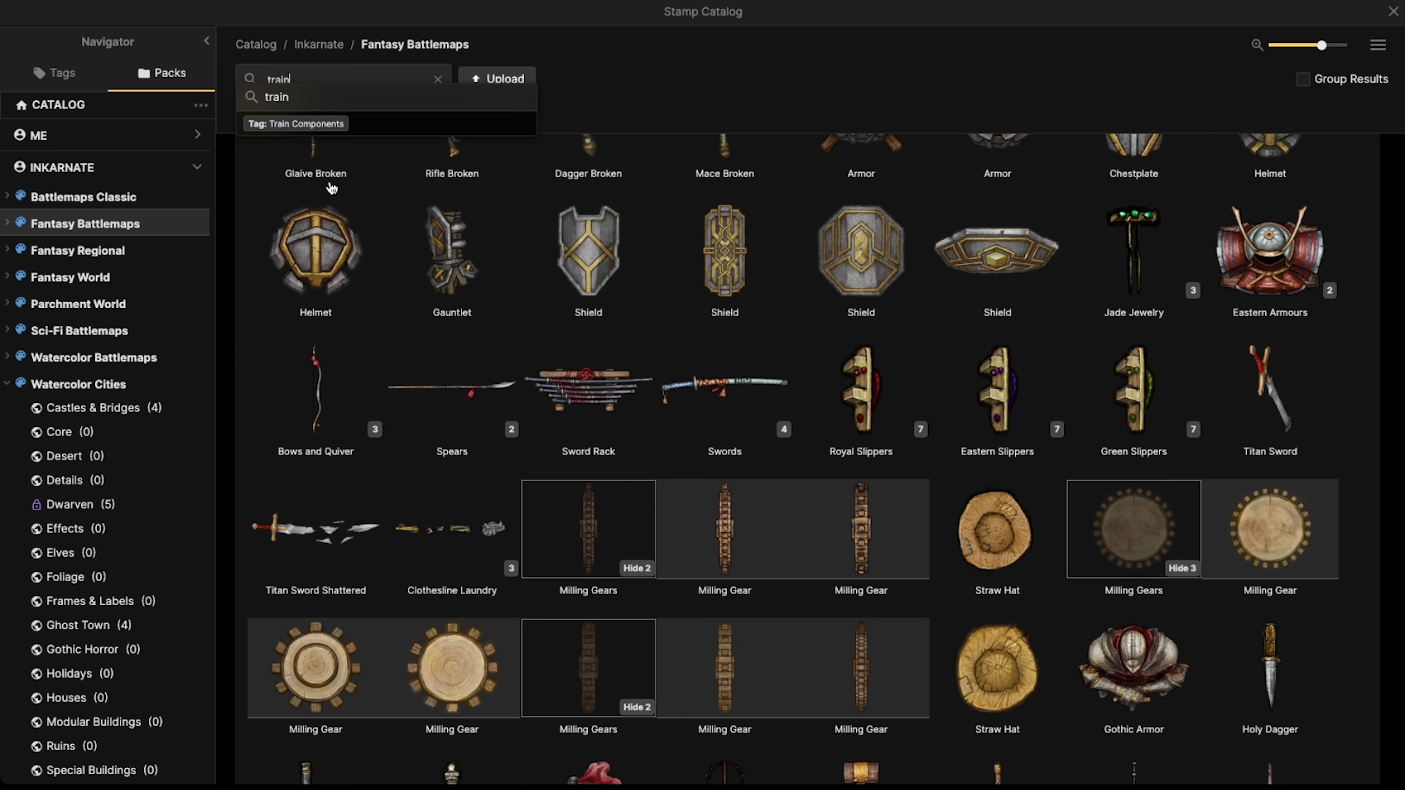
key("Return")
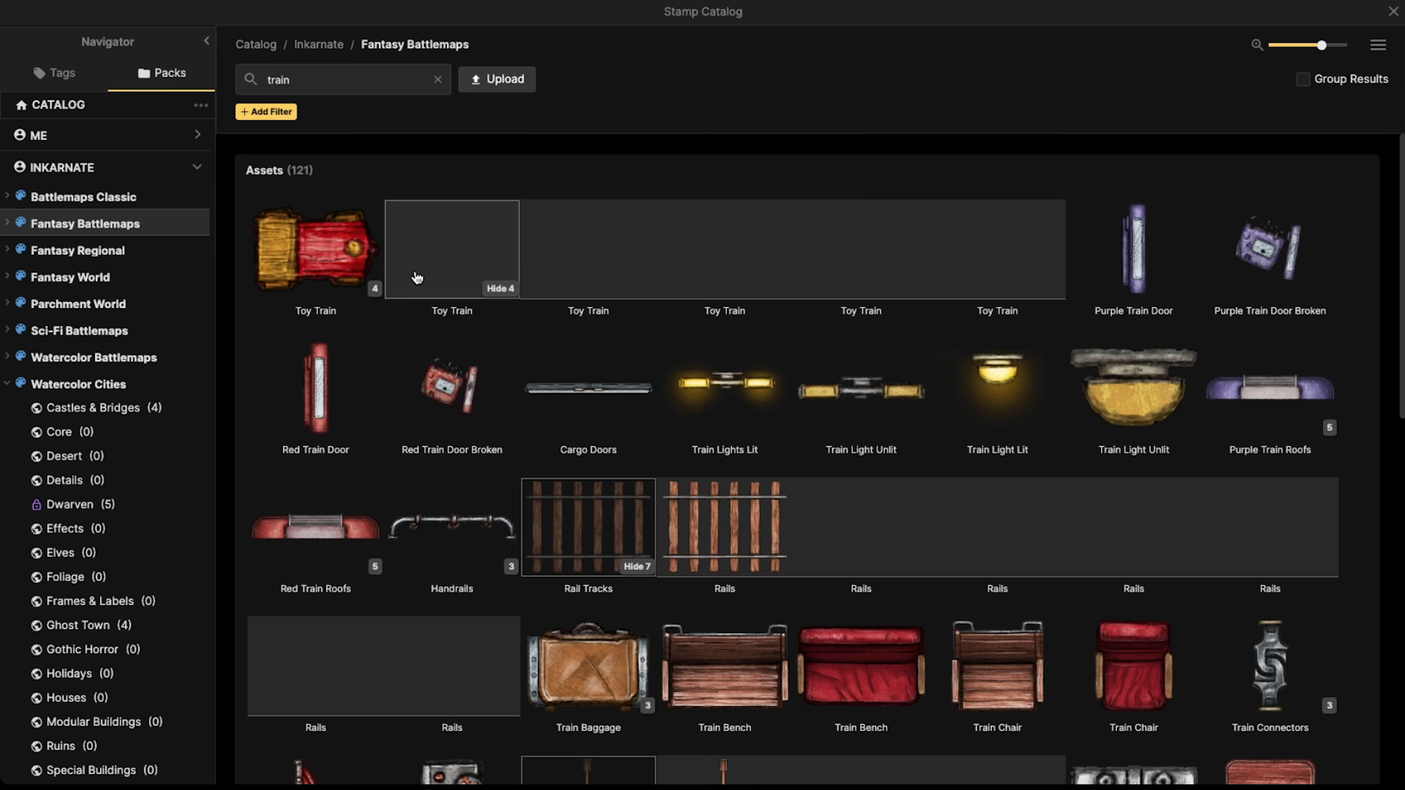
scroll(616, 458, "down", 3)
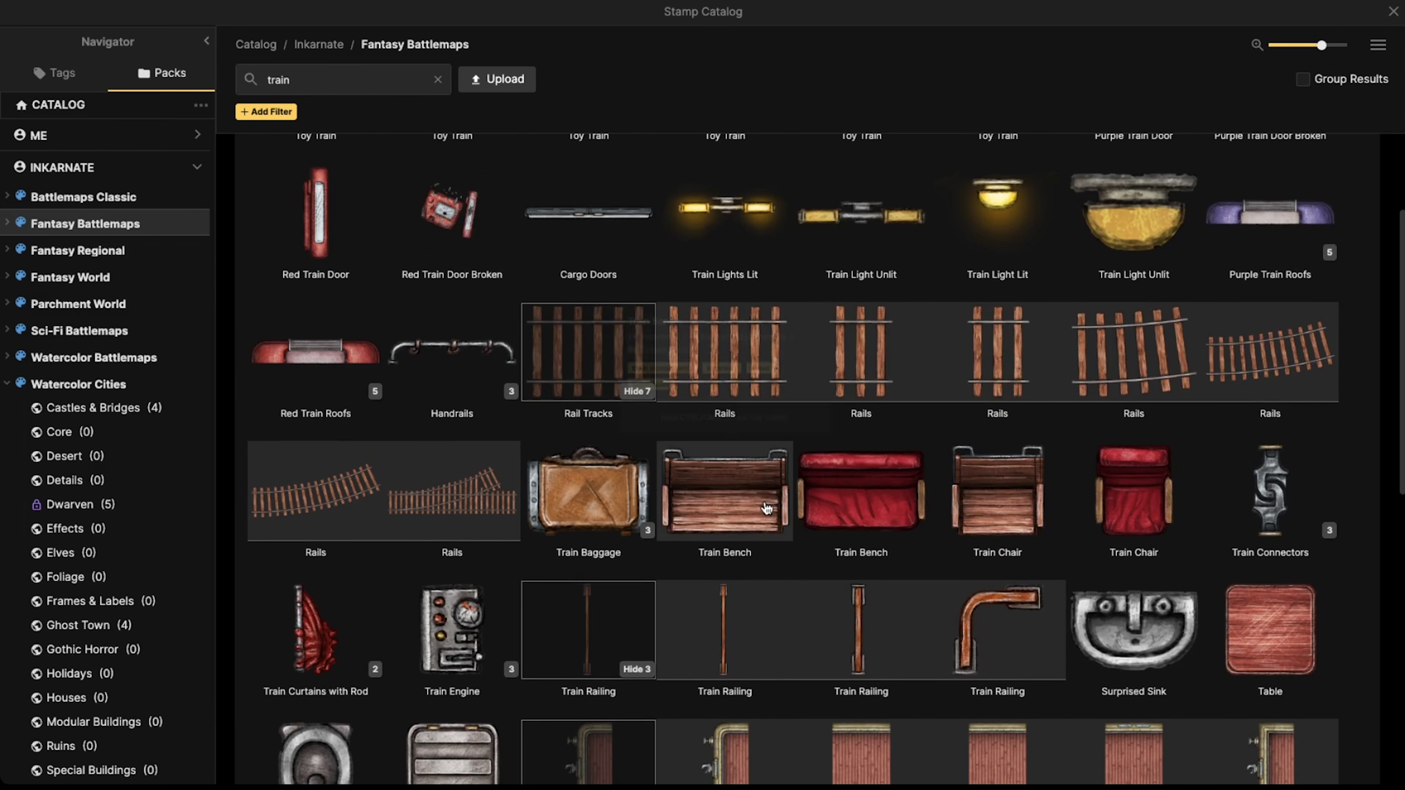
left_click(953, 443)
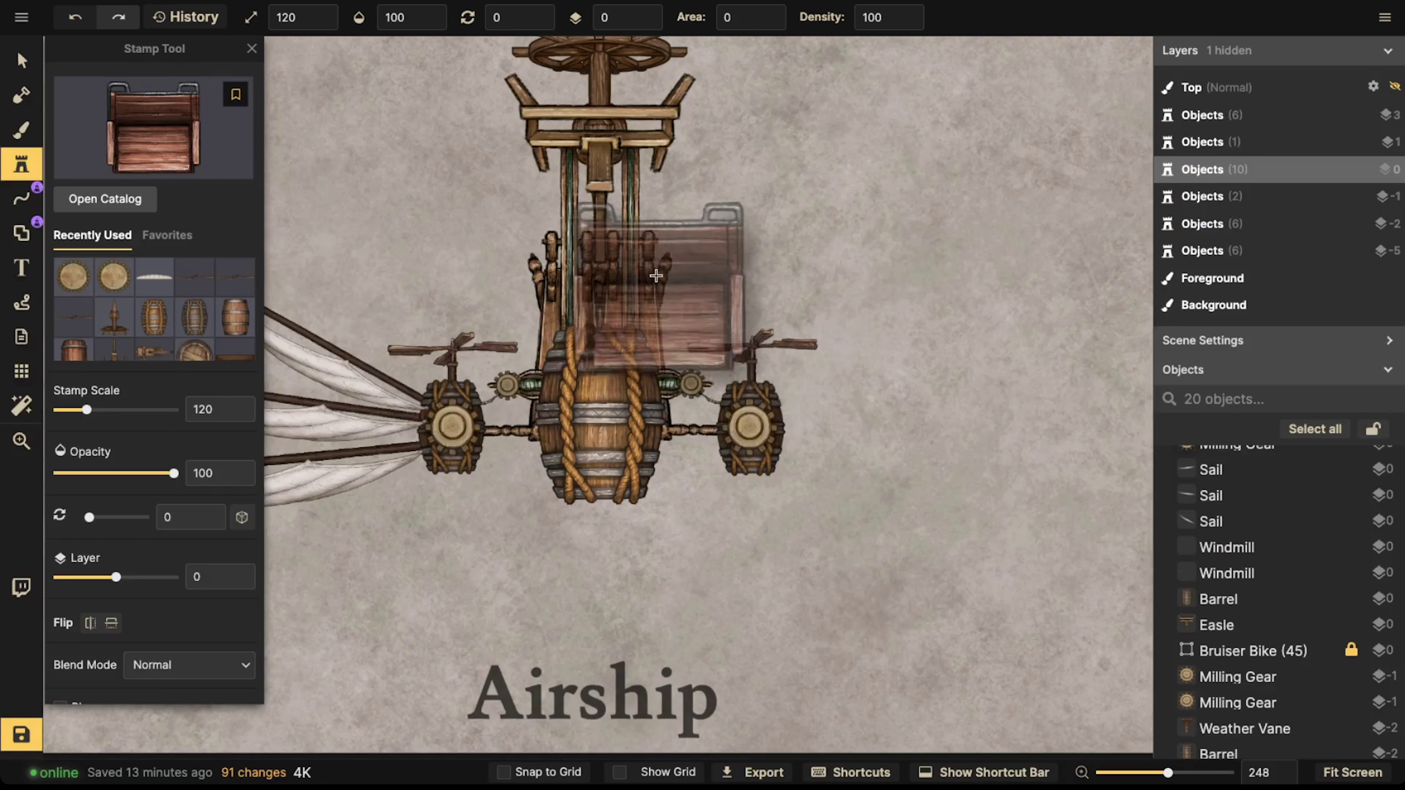
scroll(600, 191, "down", 6)
left_click(598, 191)
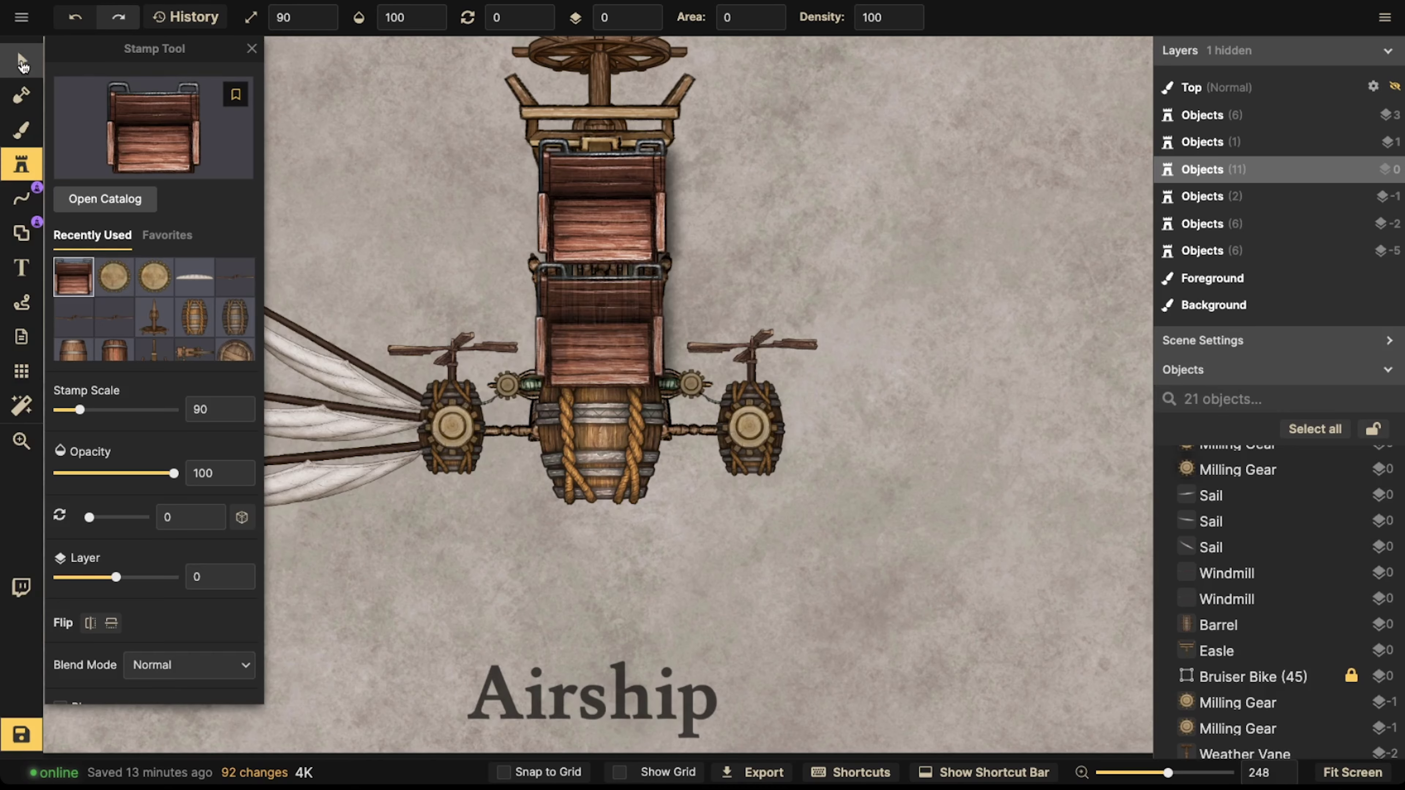
- Remove the Train Chair's shadow and set its hue to 13
left_click(21, 59)
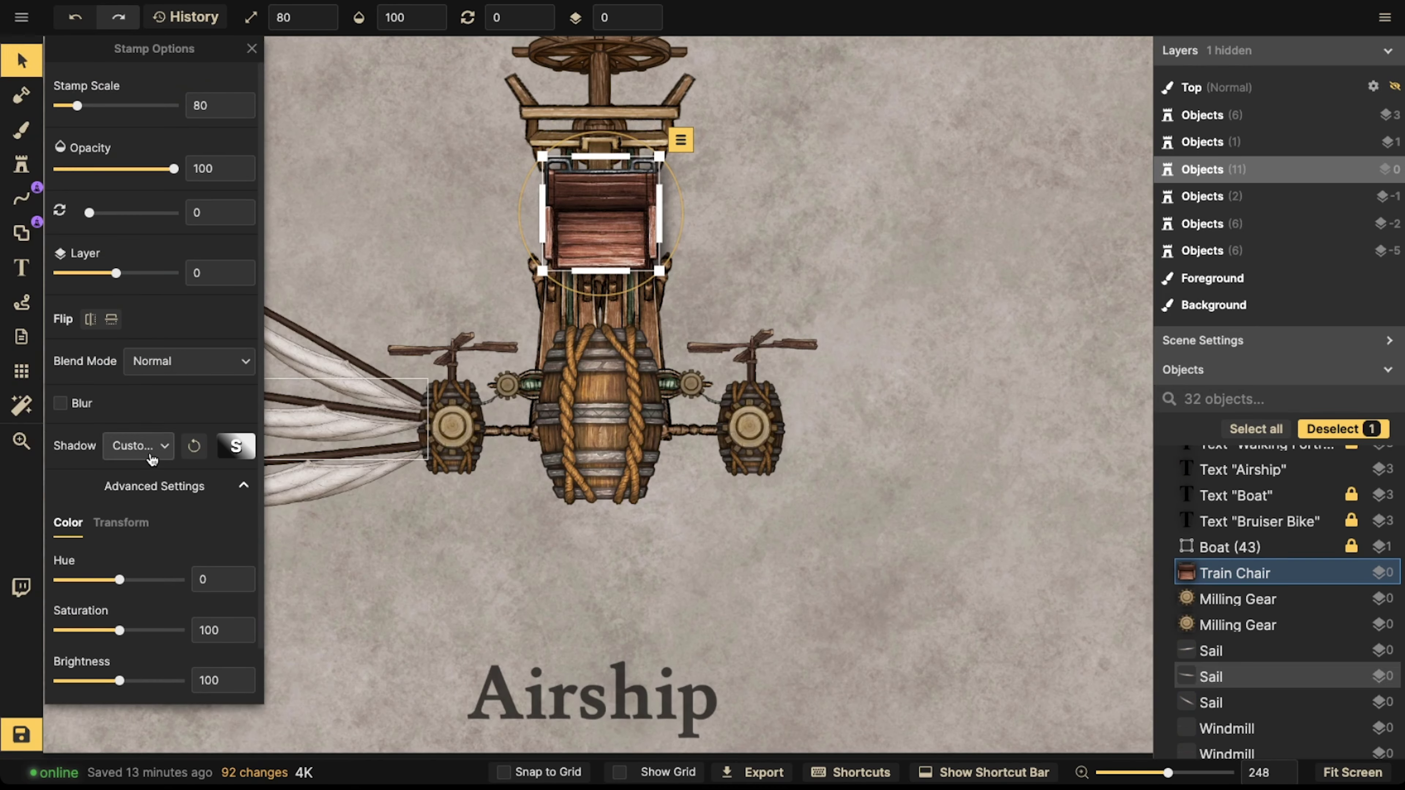
left_click(138, 446)
left_click(243, 479)
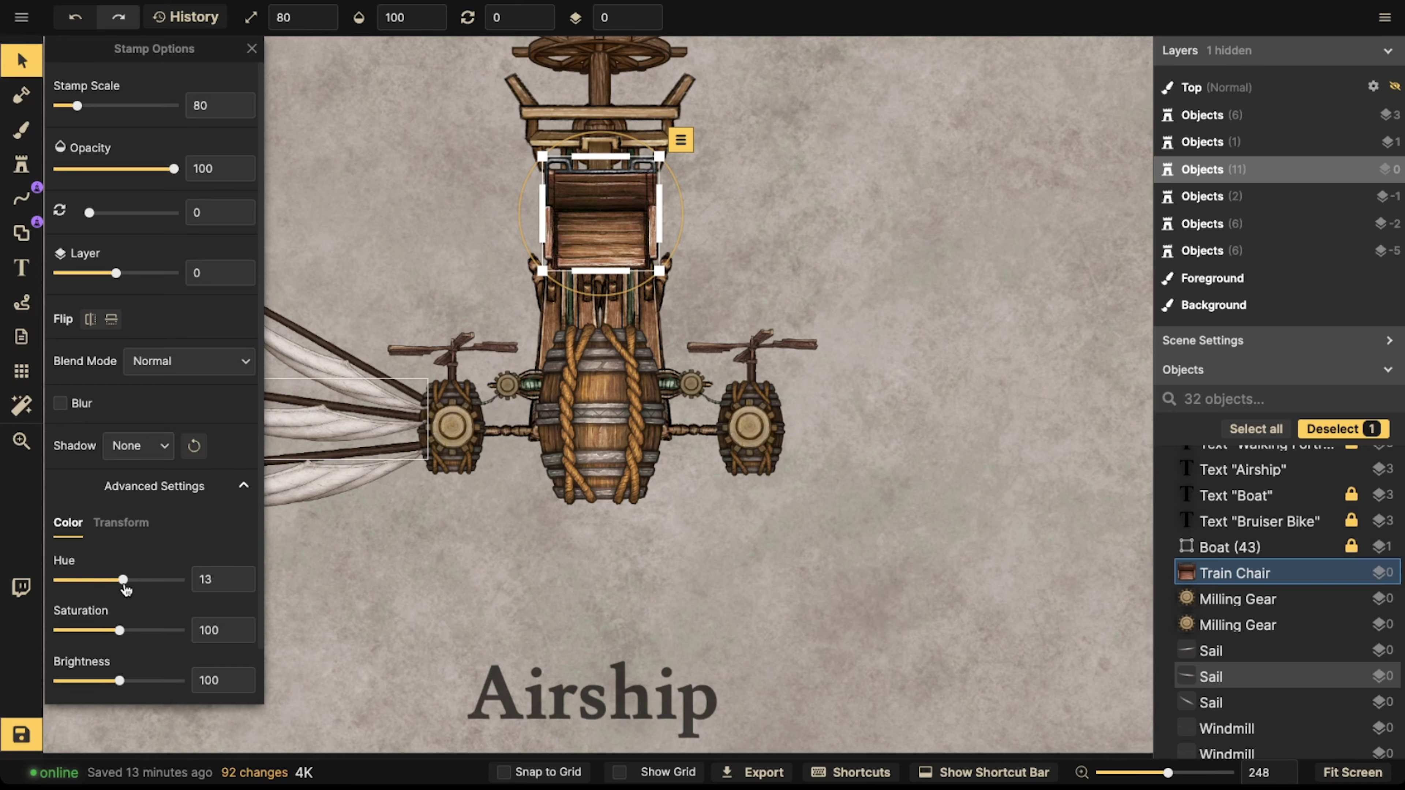
- Nudge the Train Chair up toward the frame's crossbar and shrink it to scale 70
scroll(576, 239, "down", 2)
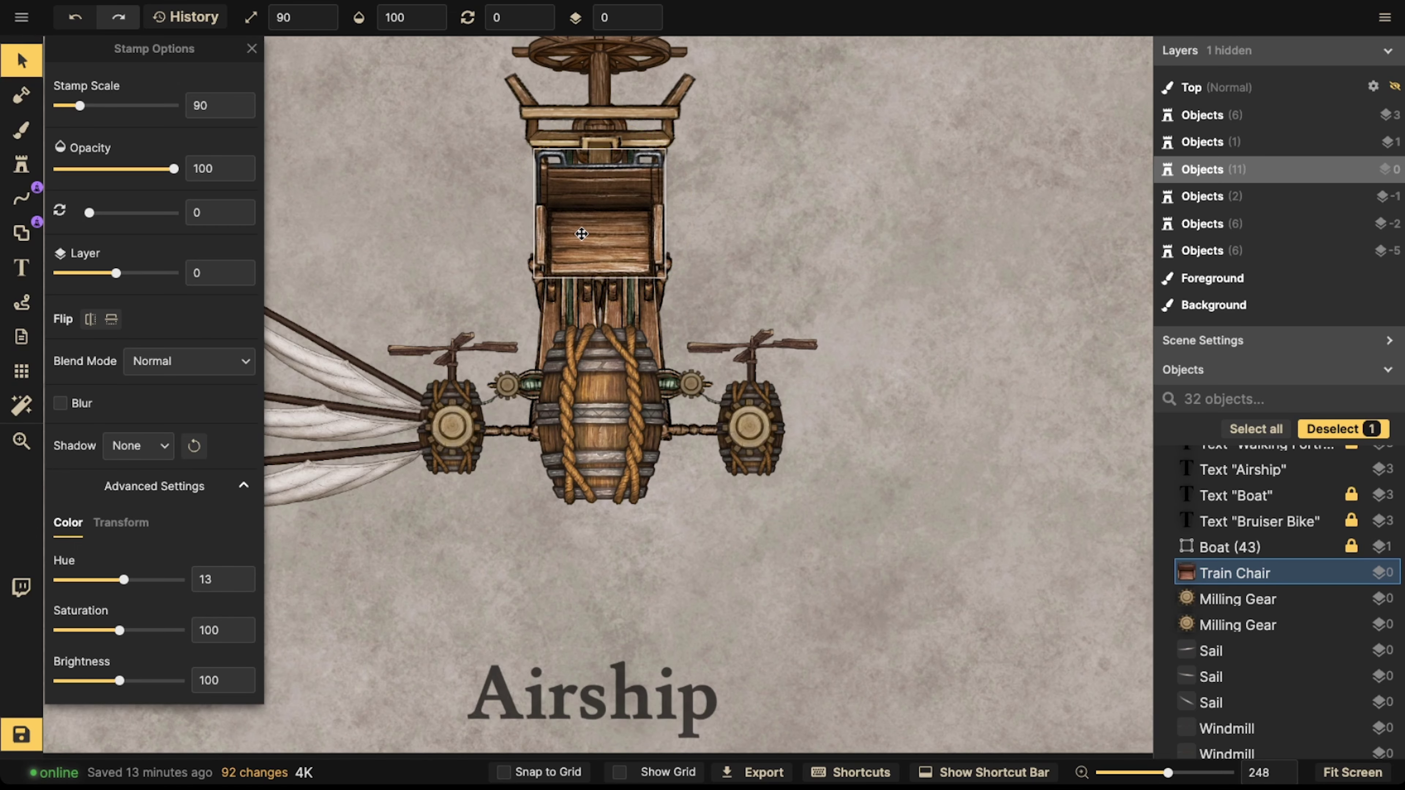
left_click_drag(586, 224, 586, 214)
scroll(597, 261, "down", 2)
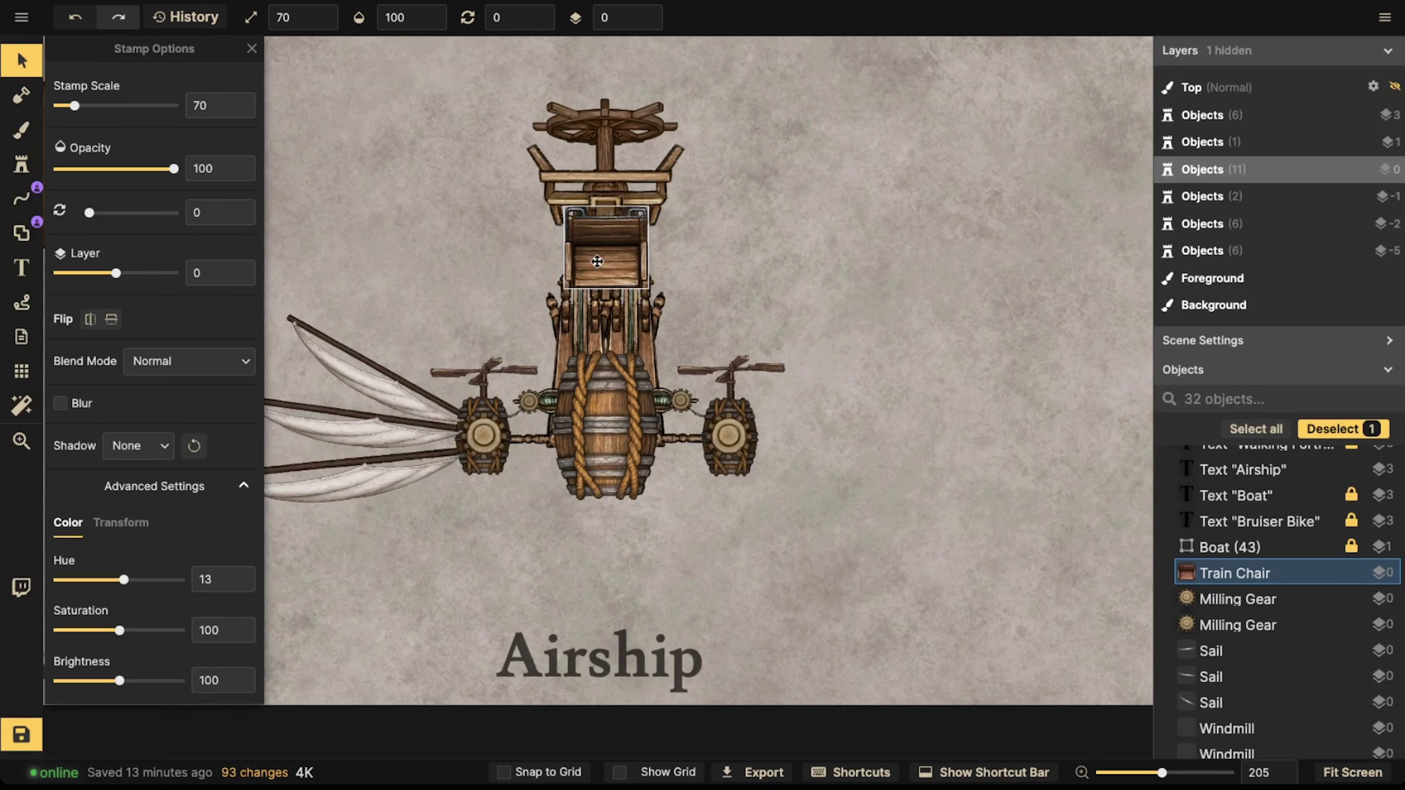
left_click_drag(591, 257, 635, 283)
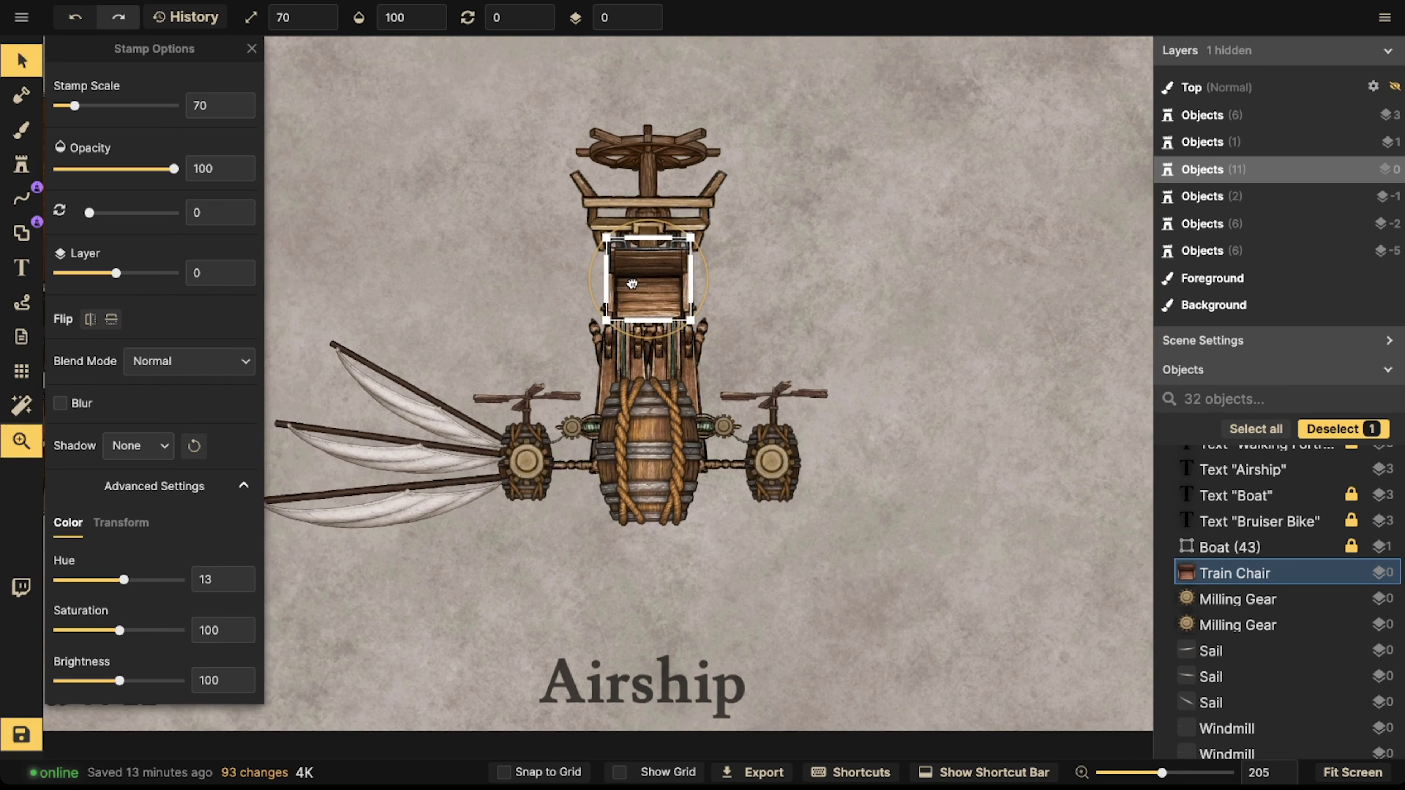
left_click(635, 283)
scroll(636, 282, "up", 2)
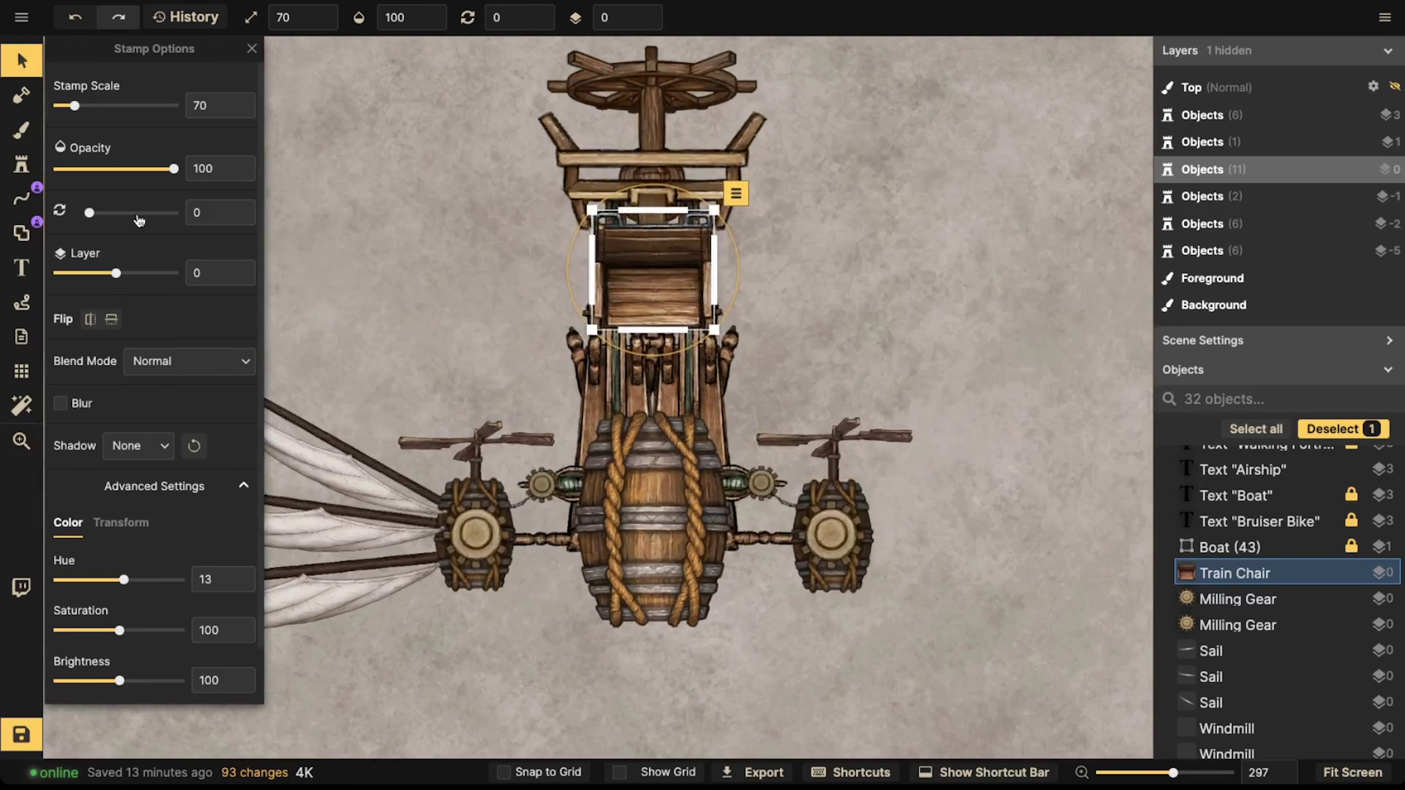
- Place a Train Engine control panel from the catalog, rotated 270° at scale 110, between the chair and the large barrel
left_click(29, 167)
key("f")
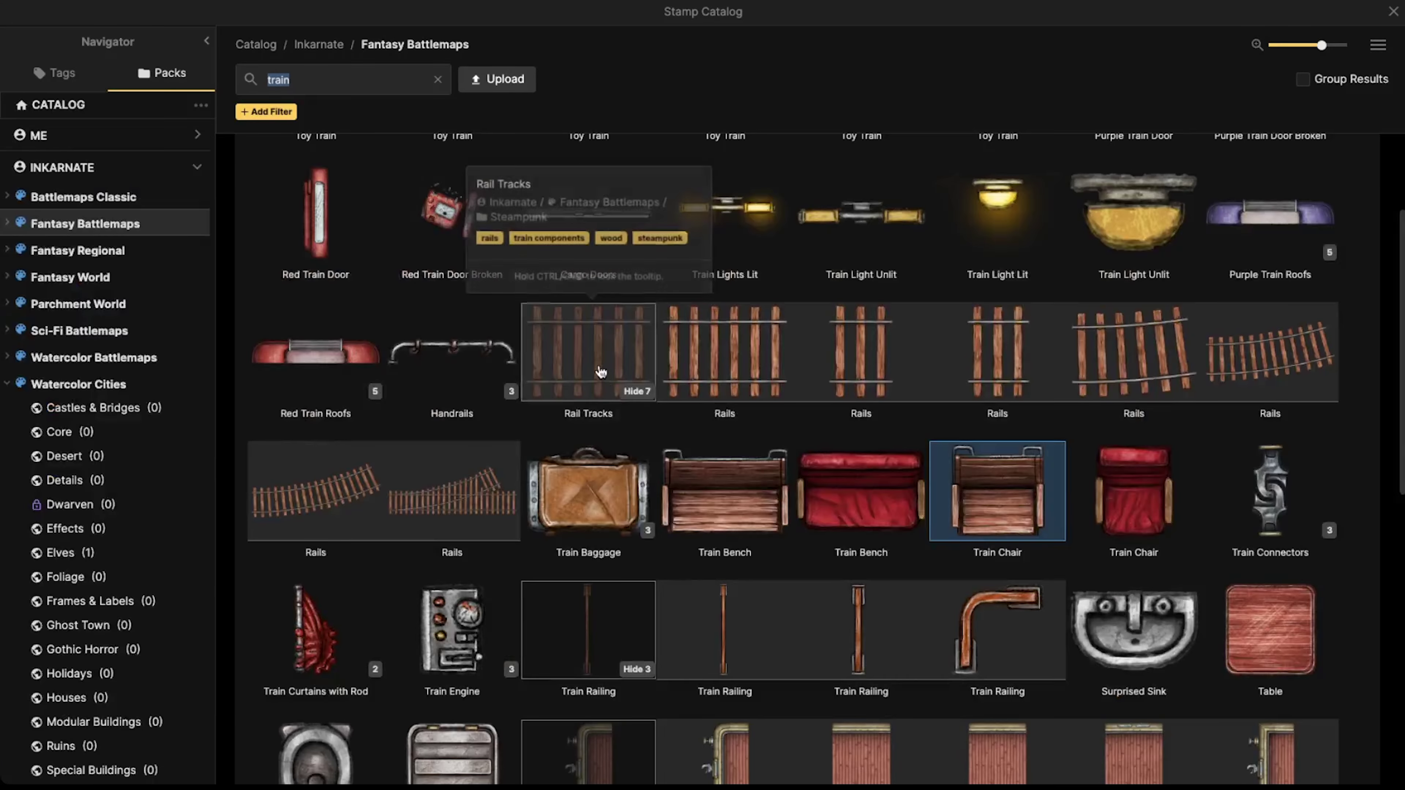
left_click(514, 607)
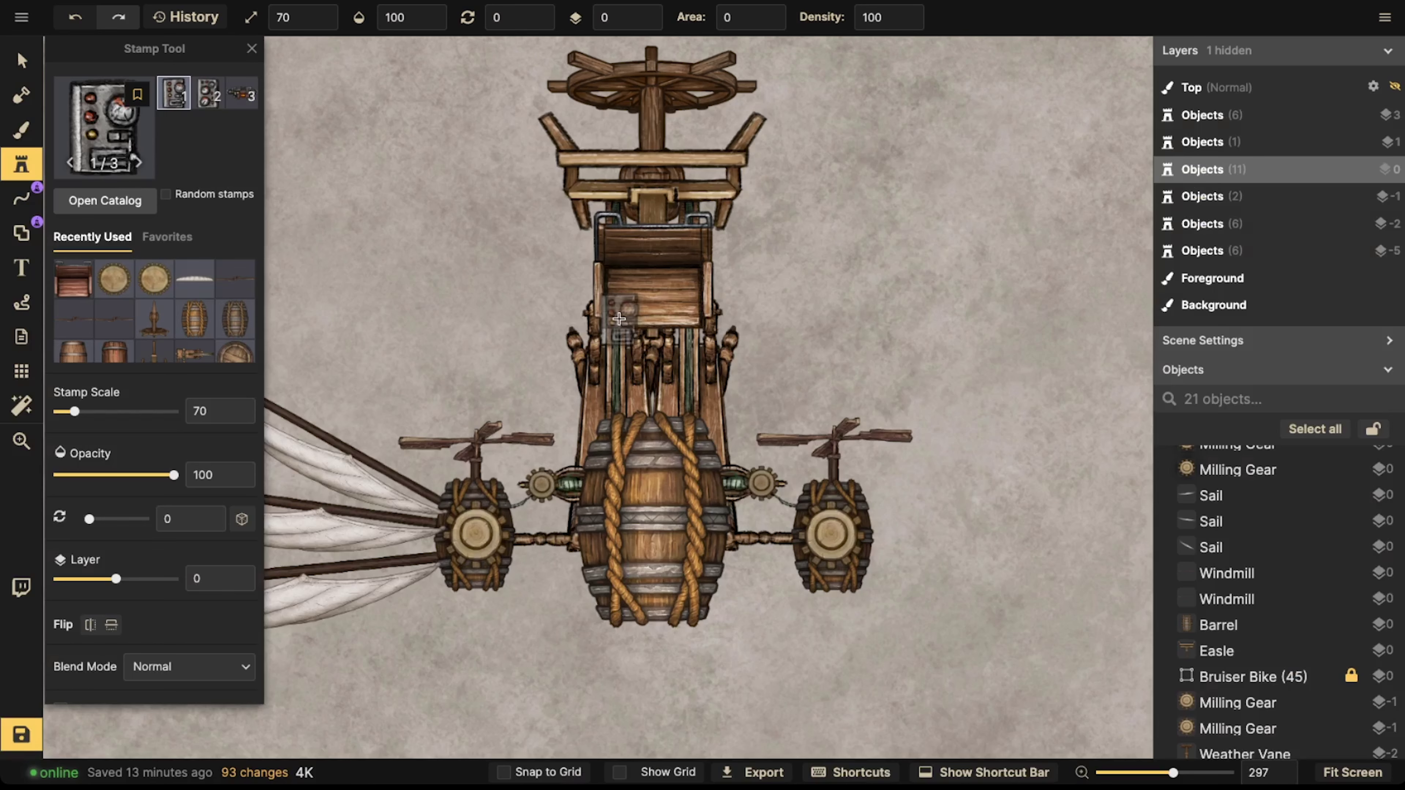
key("q")
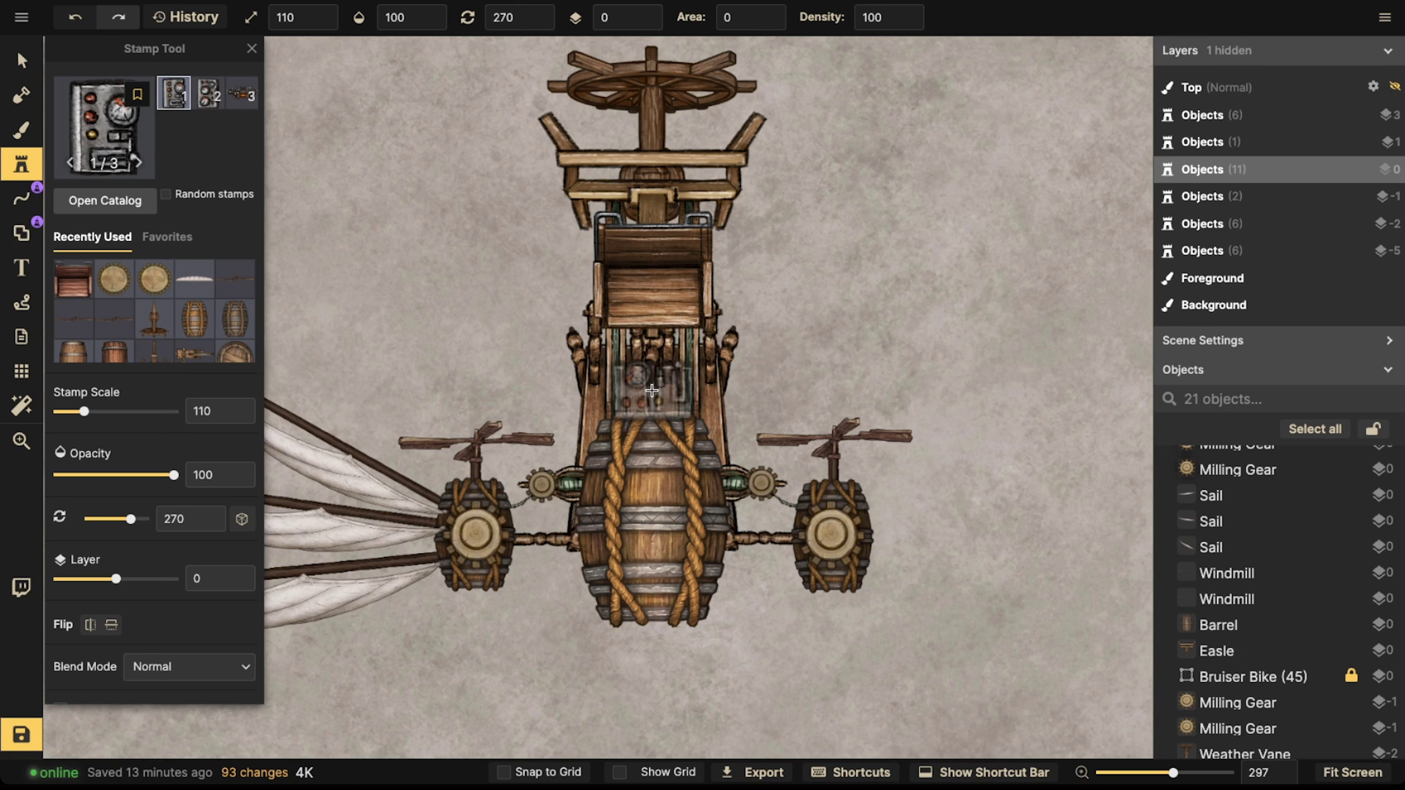
left_click(653, 391)
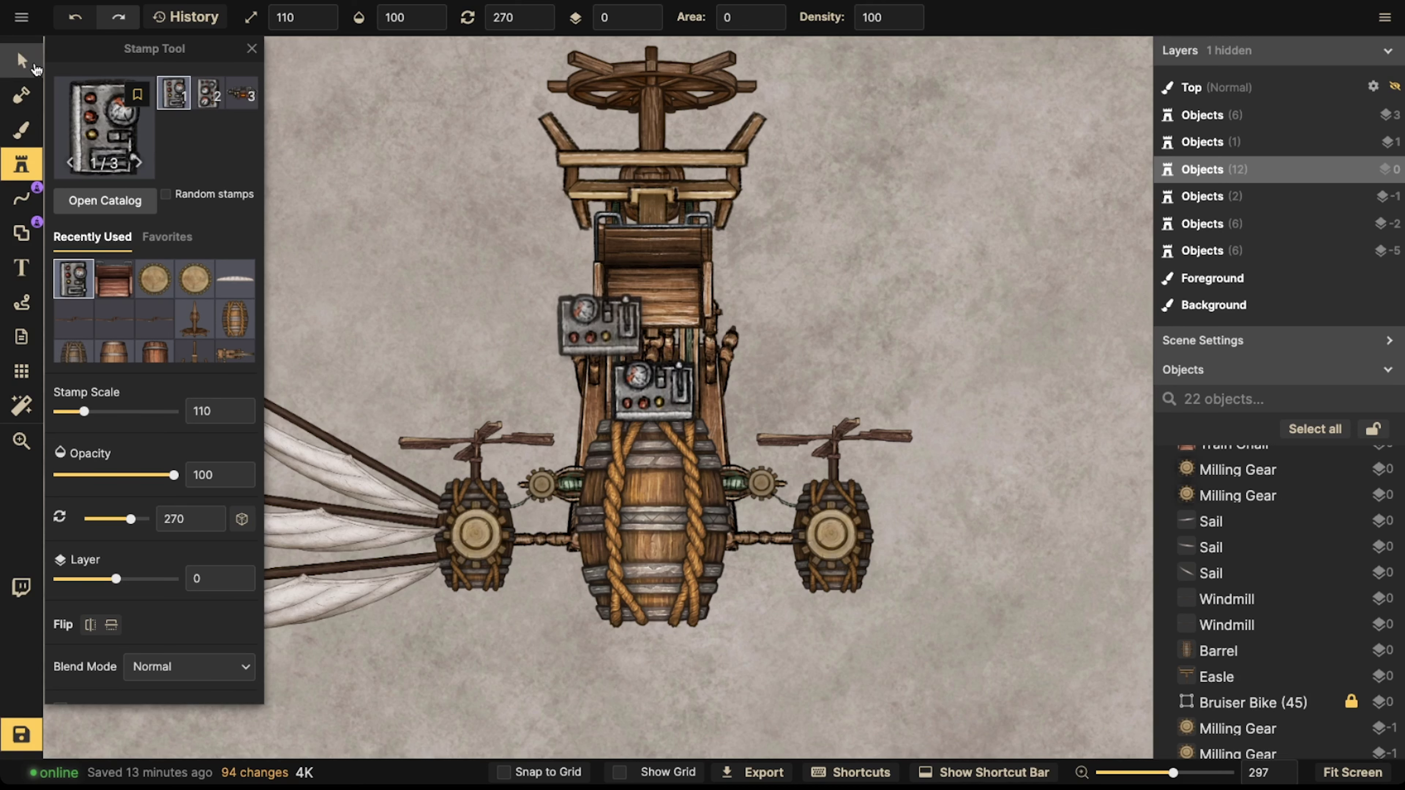
- Raise the large roped barrel to layer 1, above the engine control panel
key("Escape")
left_click(623, 489)
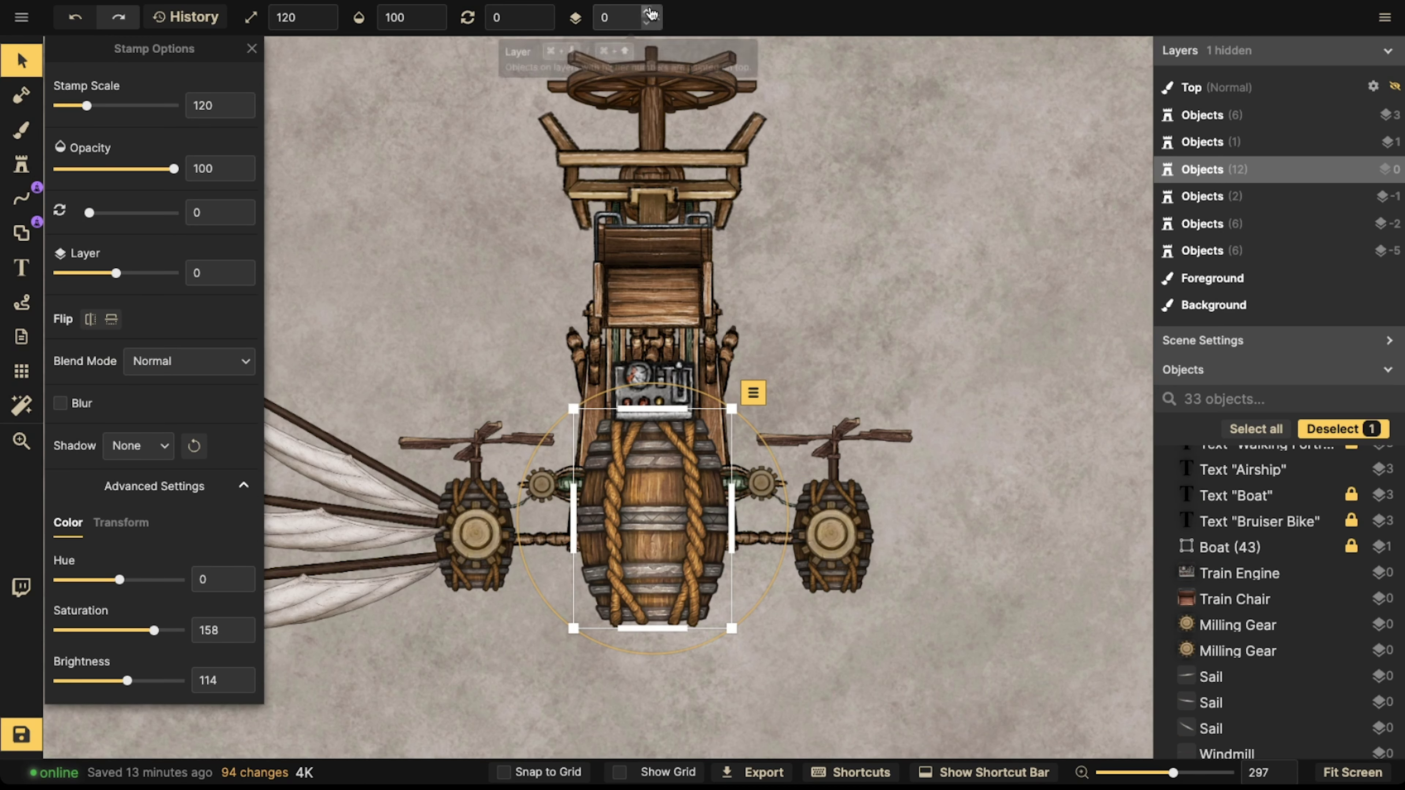
left_click(652, 14)
key("Escape")
- Nudge the Train Engine control panel down under the barrel's upper rim and shift the large barrel slightly down
left_click(658, 382)
left_click_drag(658, 382, 657, 389)
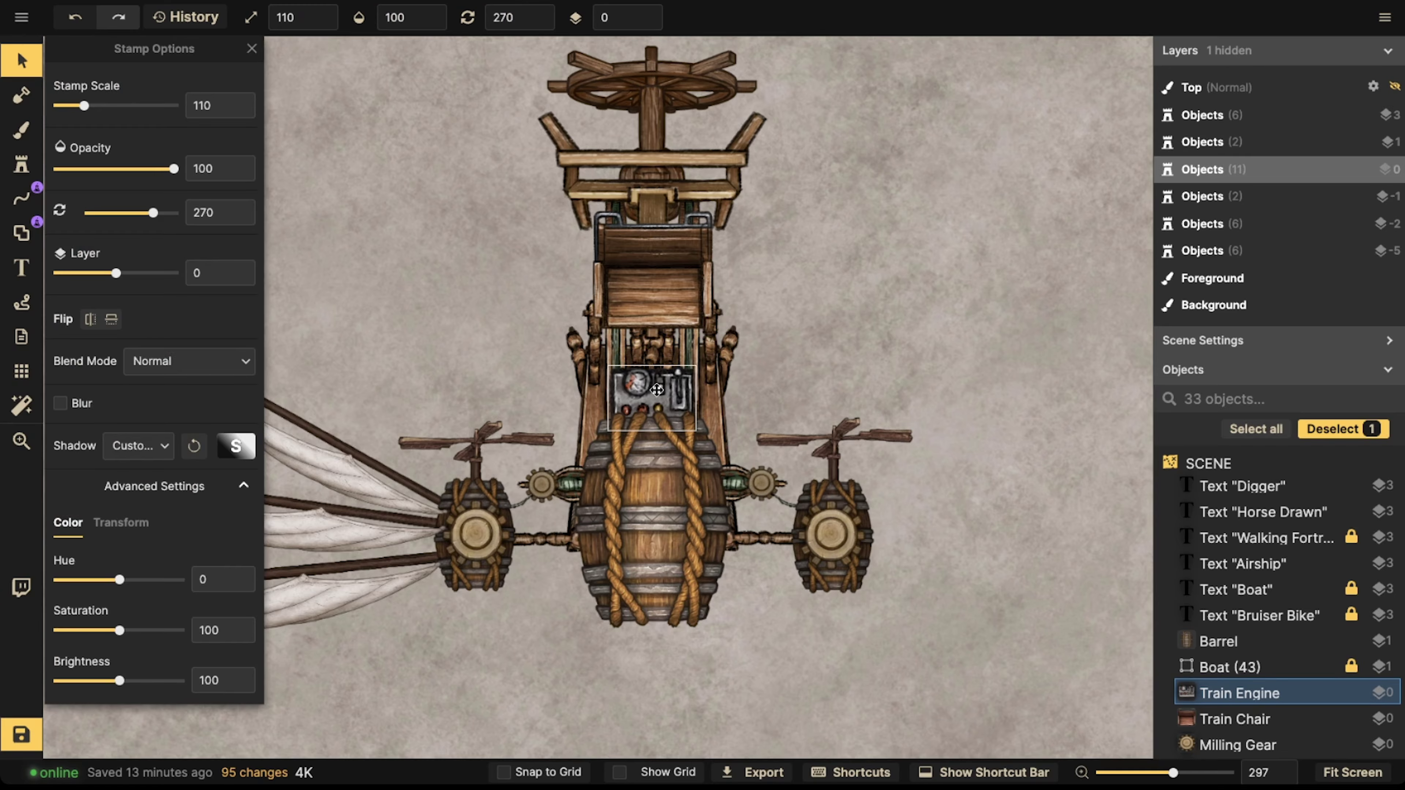
key("Escape")
left_click(655, 469)
left_click_drag(655, 469, 655, 473)
key("Escape")
left_click(655, 410)
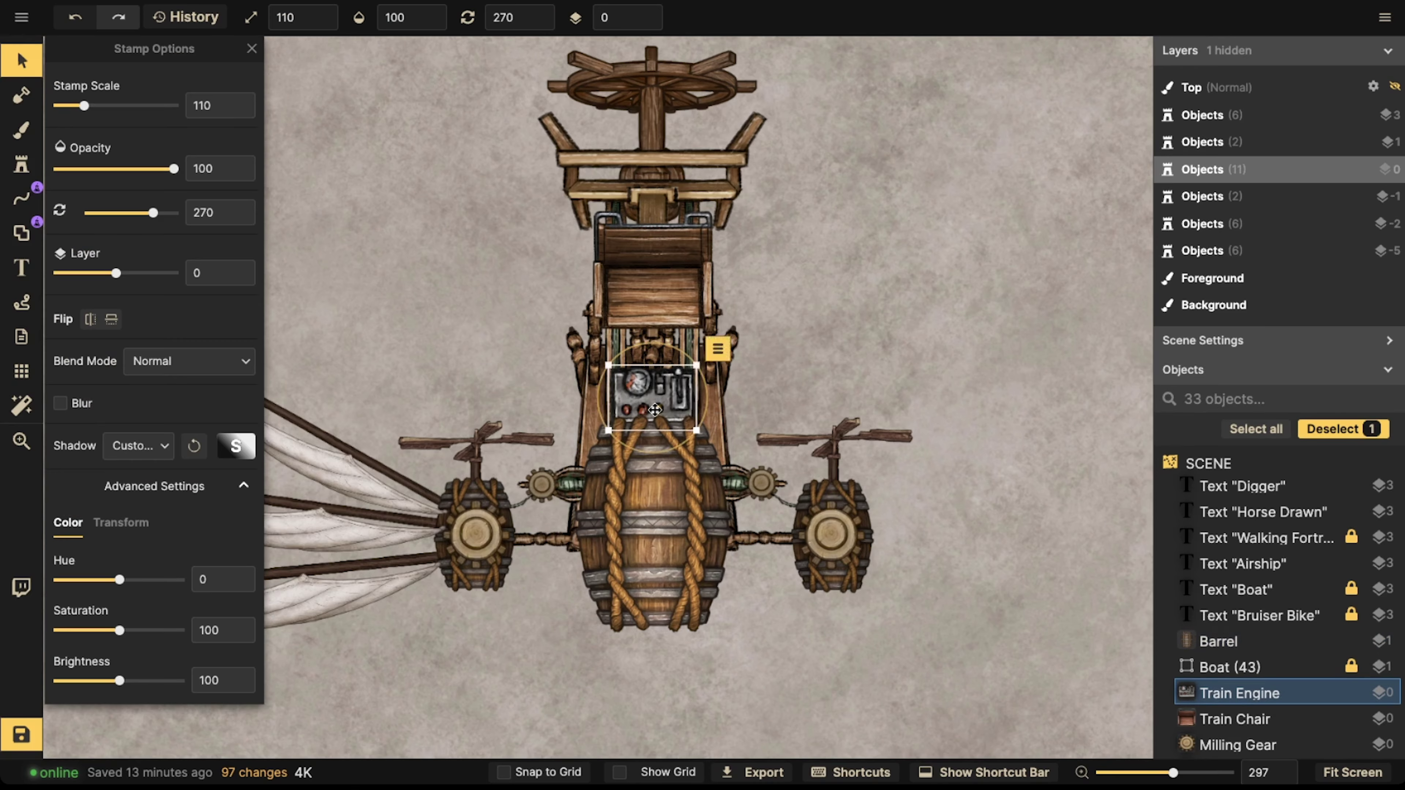
left_click_drag(655, 410, 655, 413)
key("Escape")
scroll(650, 339, "down", 3)
key("space")
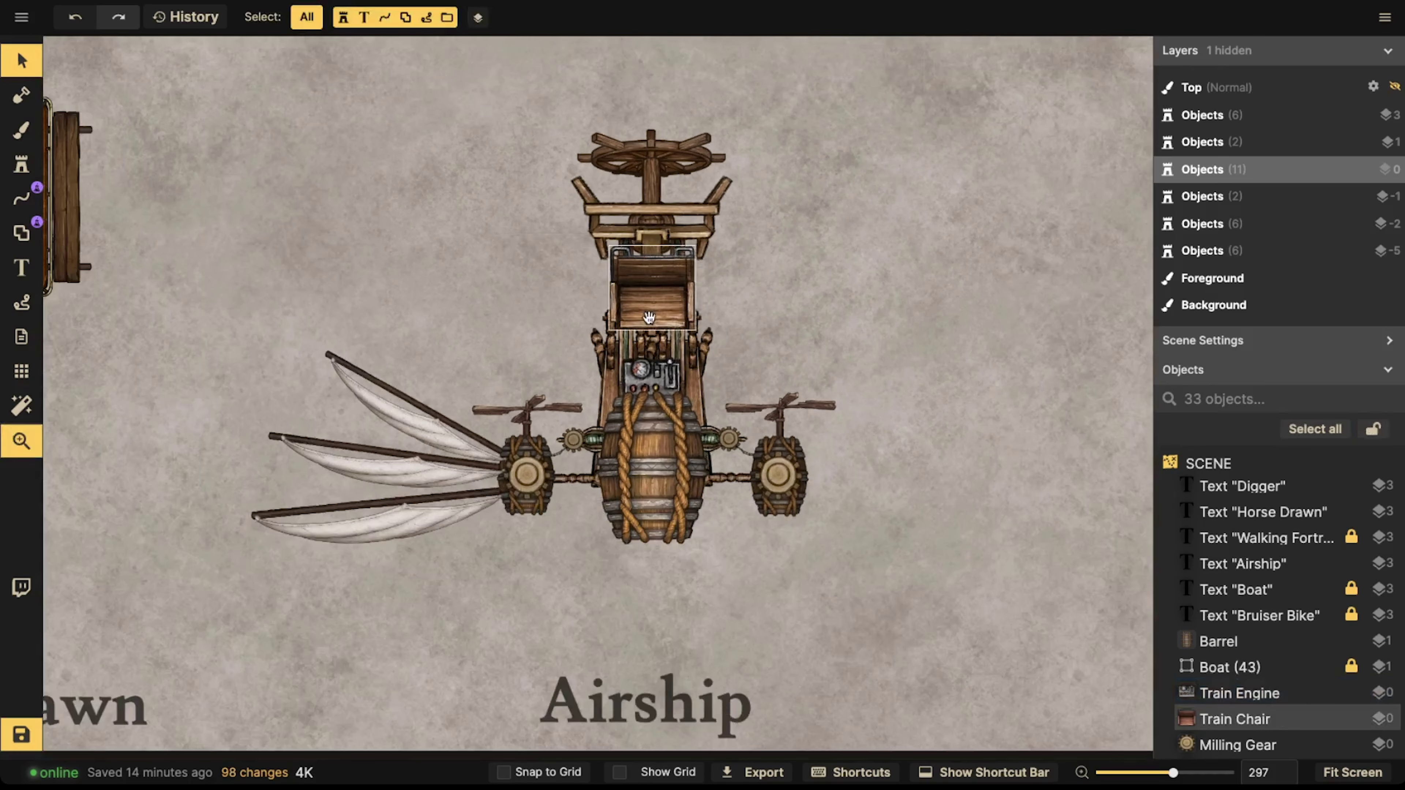
left_click_drag(651, 321, 630, 270)
scroll(655, 283, "up", 2)
left_click(655, 252)
key("Escape")
scroll(654, 252, "down", 2)
key("space")
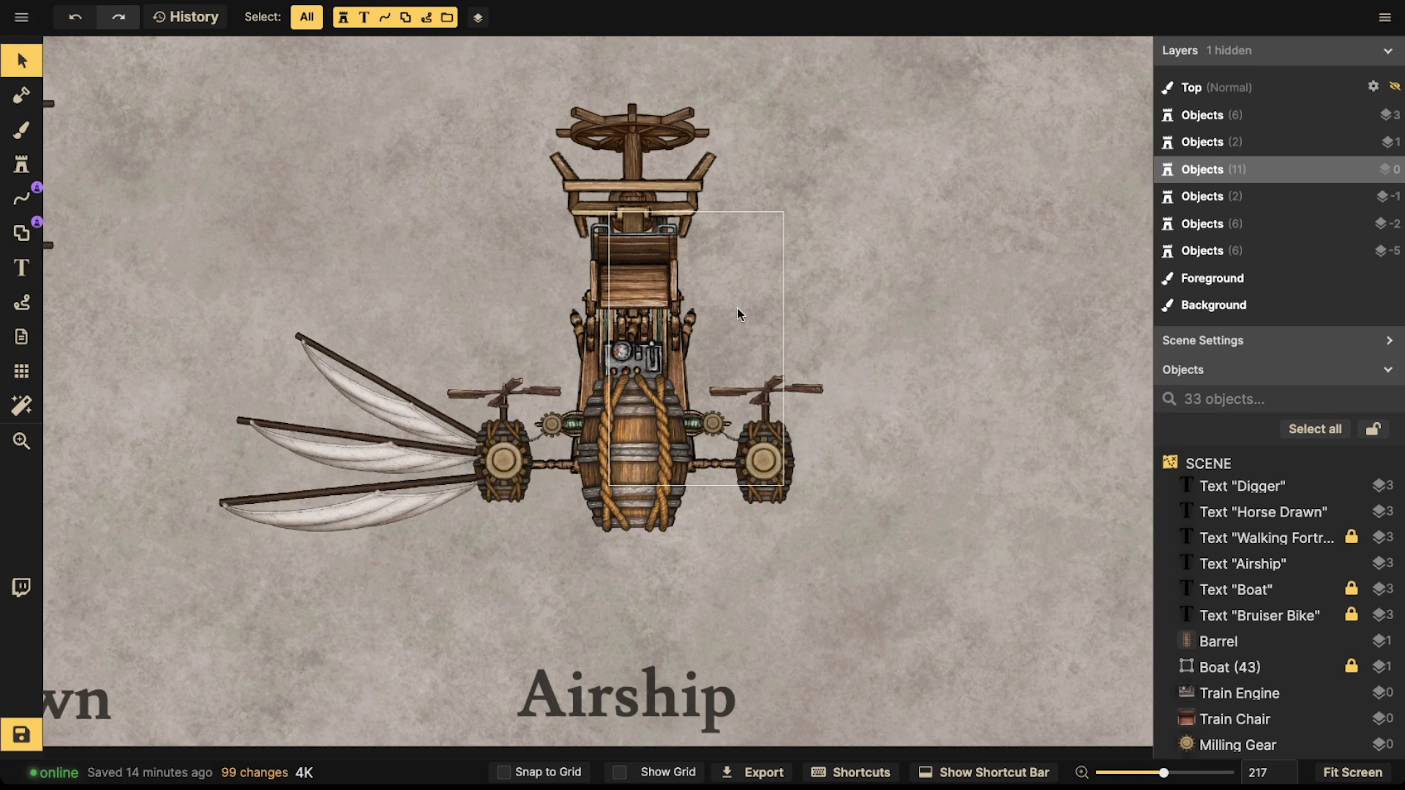
left_click_drag(640, 286, 610, 309)
left_click(452, 310)
key("space")
- Place a Handrail stamp from the catalog, rotated 270° at scale 120, along the left side of the airship's frame
left_click(19, 165)
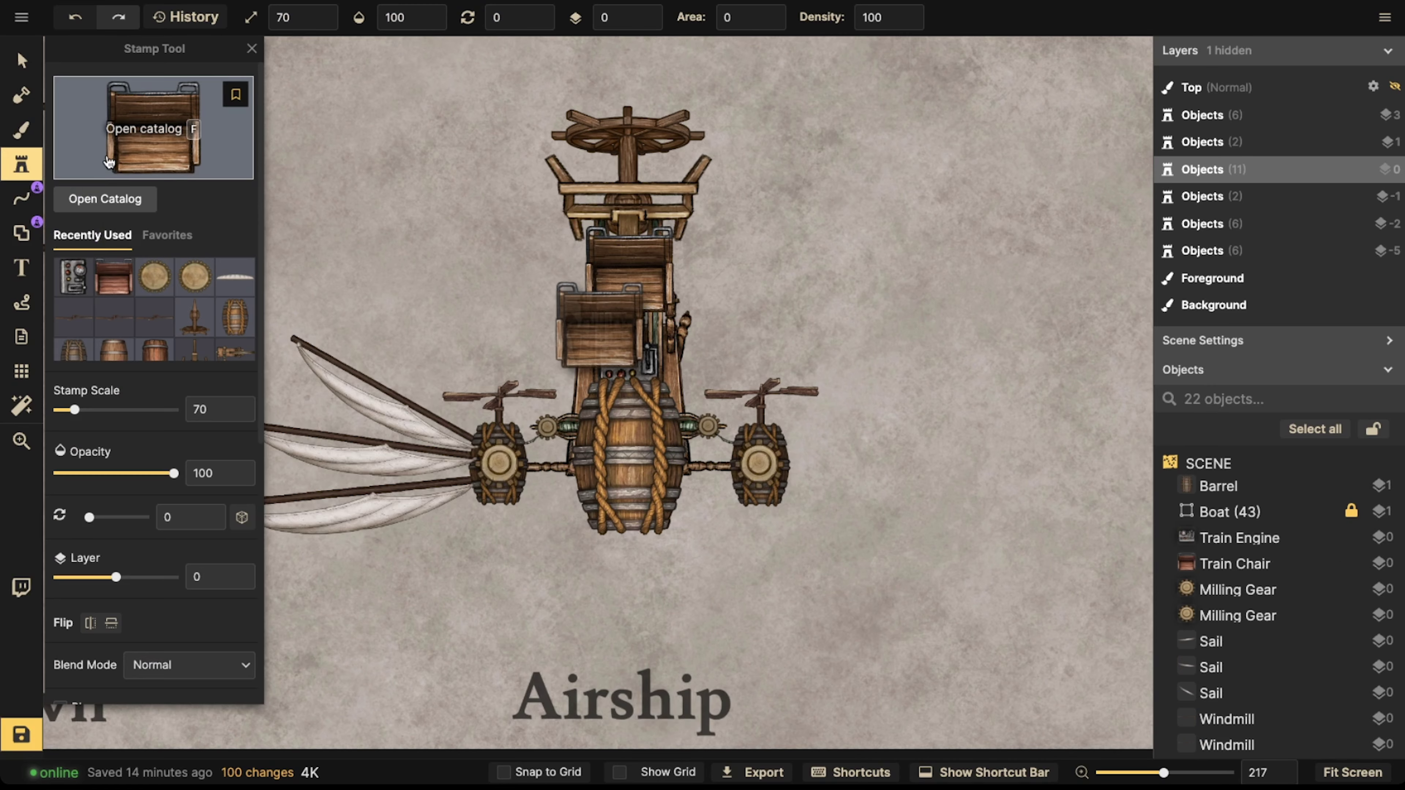
left_click(153, 127)
left_click(492, 347)
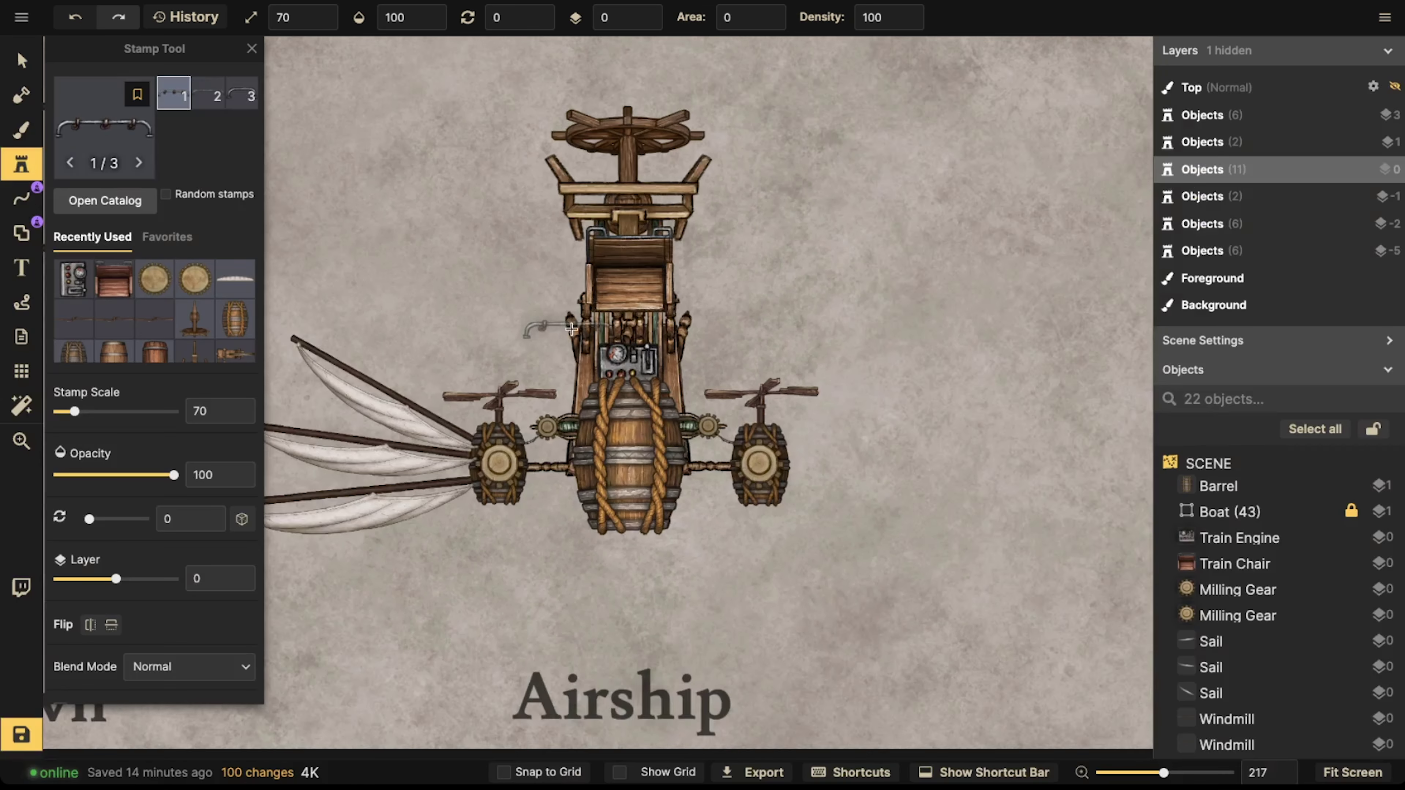
scroll(567, 328, "up", 5)
scroll(553, 315, "down", 5)
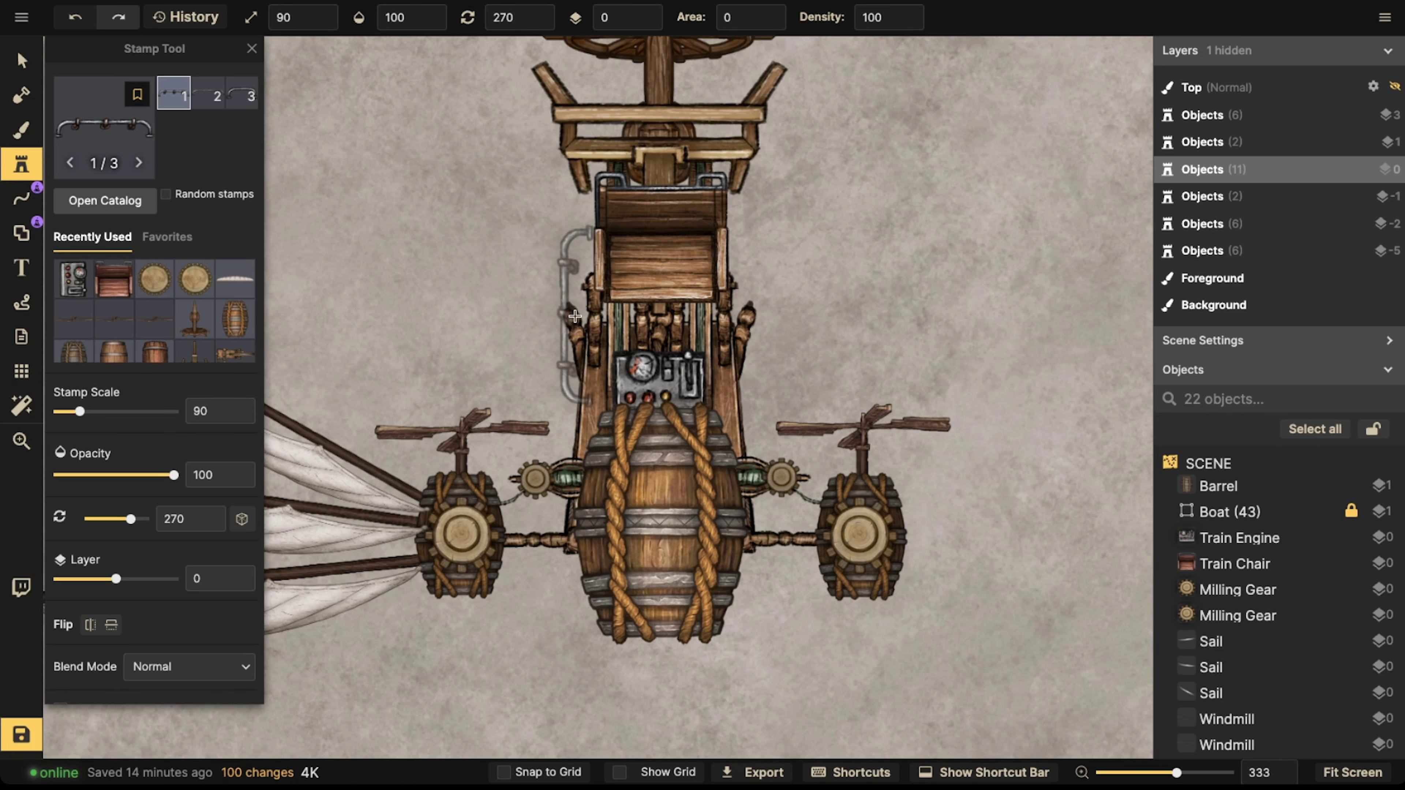
left_click(577, 347)
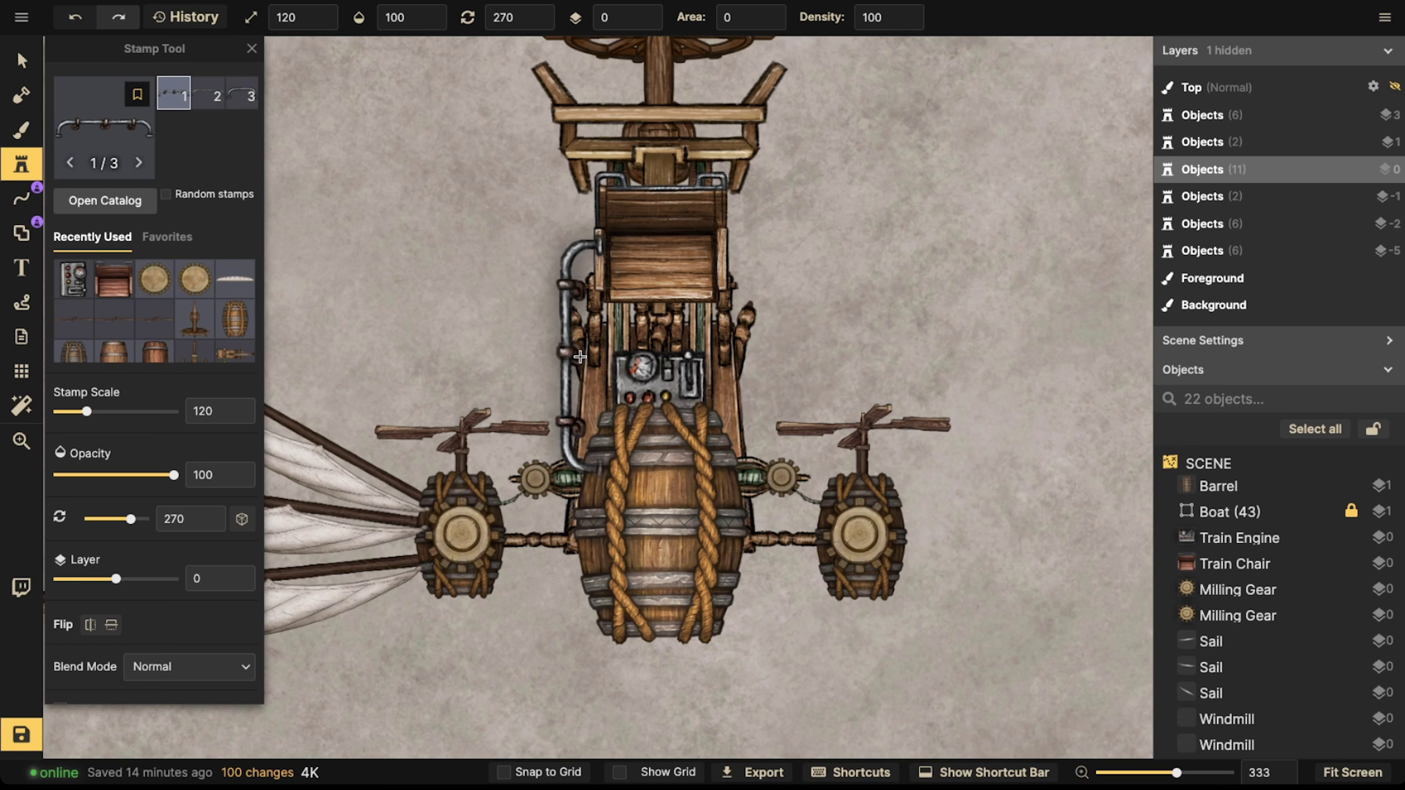
- Put the handrail on layer -1 without a shadow, rotate it to 271.5° and set its brightness to 67
key("v")
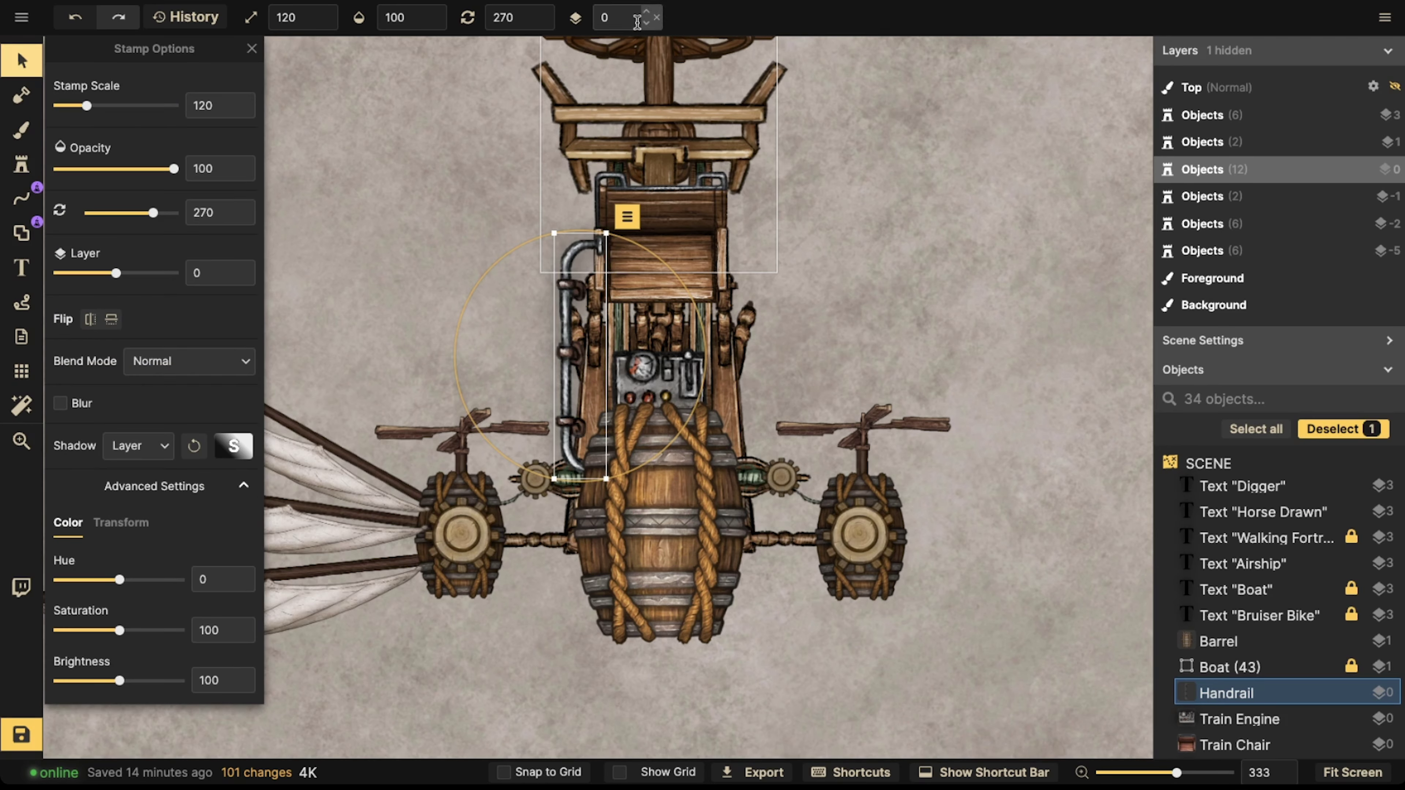
left_click(646, 22)
left_click(151, 446)
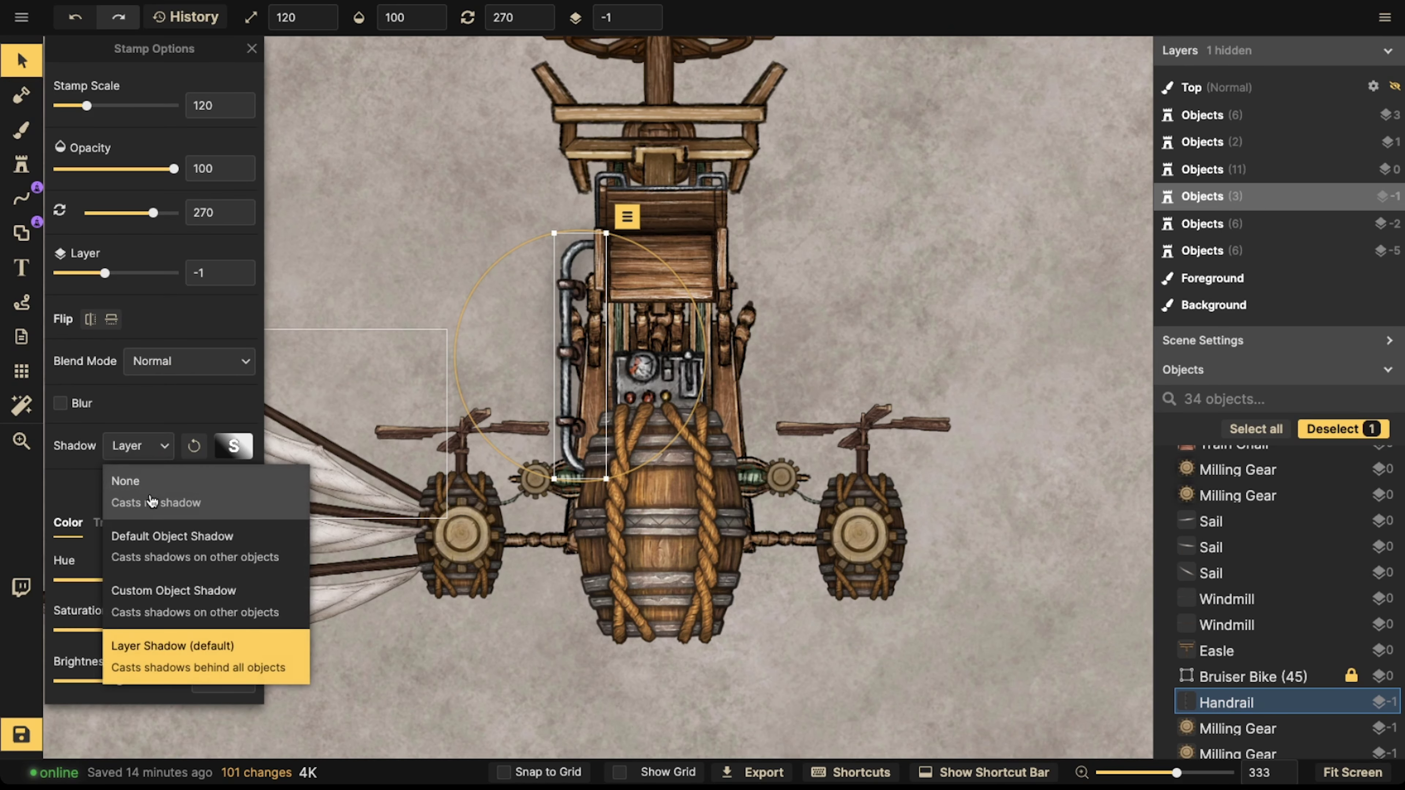
left_click(151, 480)
left_click_drag(553, 480, 557, 481)
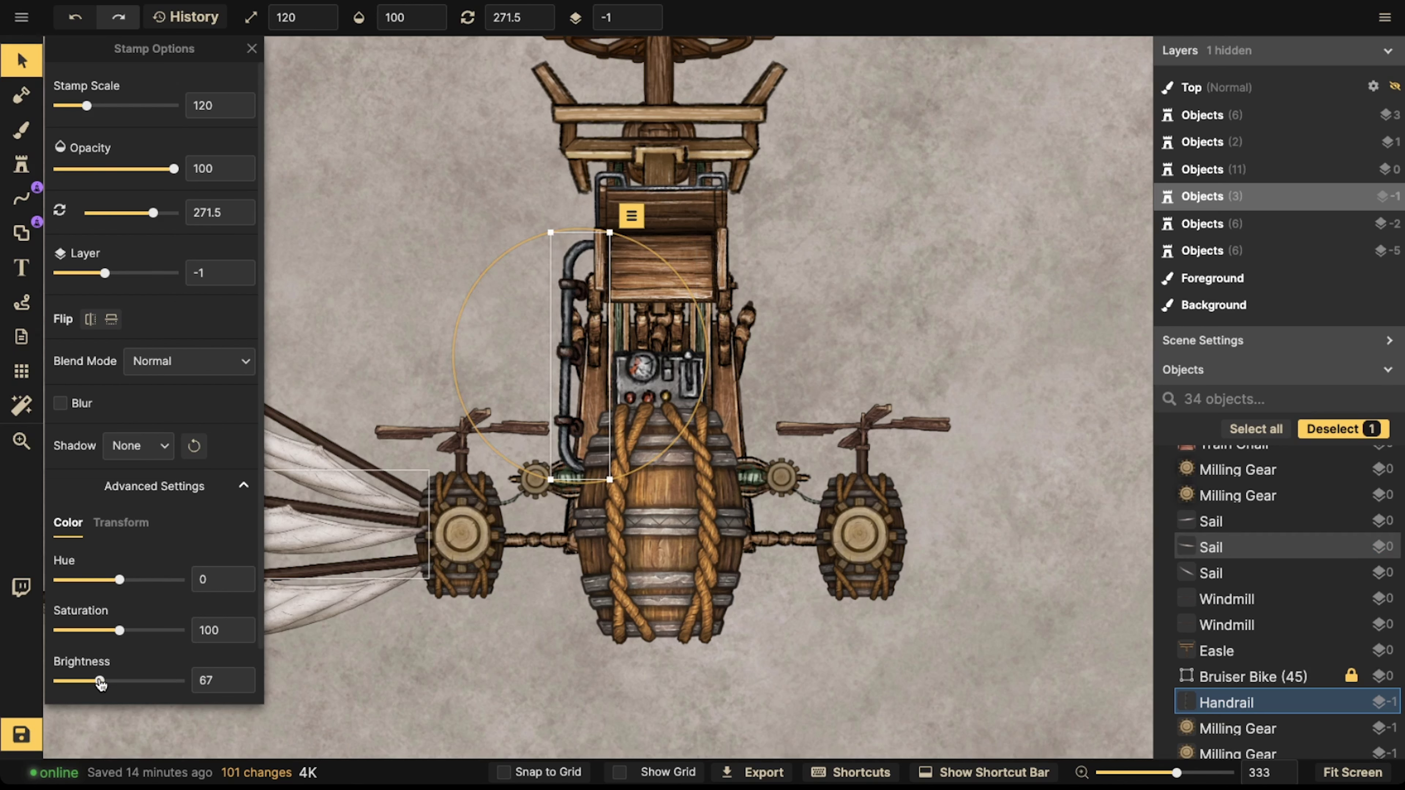
- Duplicate the handrail, flip it horizontally, rotate it to 90.5° and position it along the right side of the frame
key("ctrl+c")
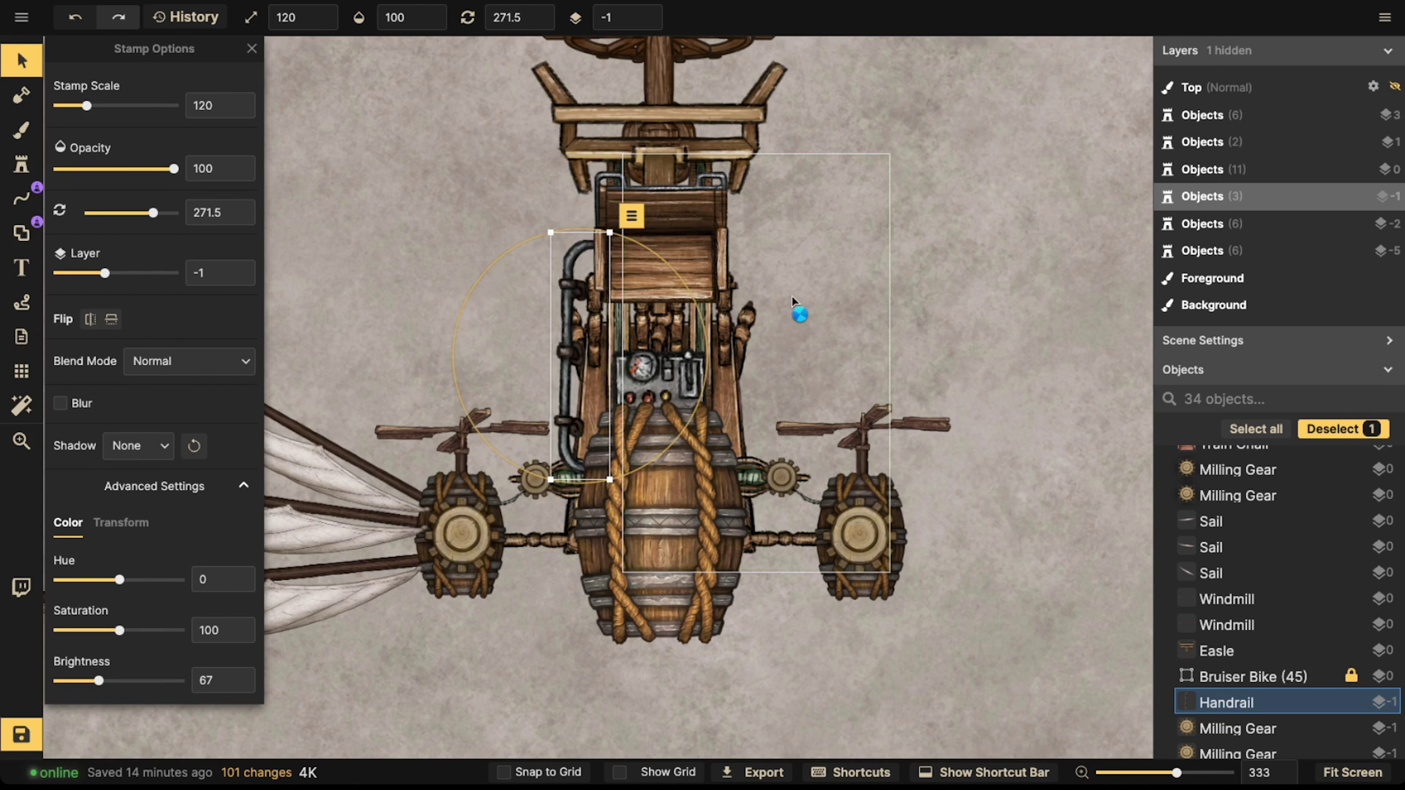
key("ctrl+v")
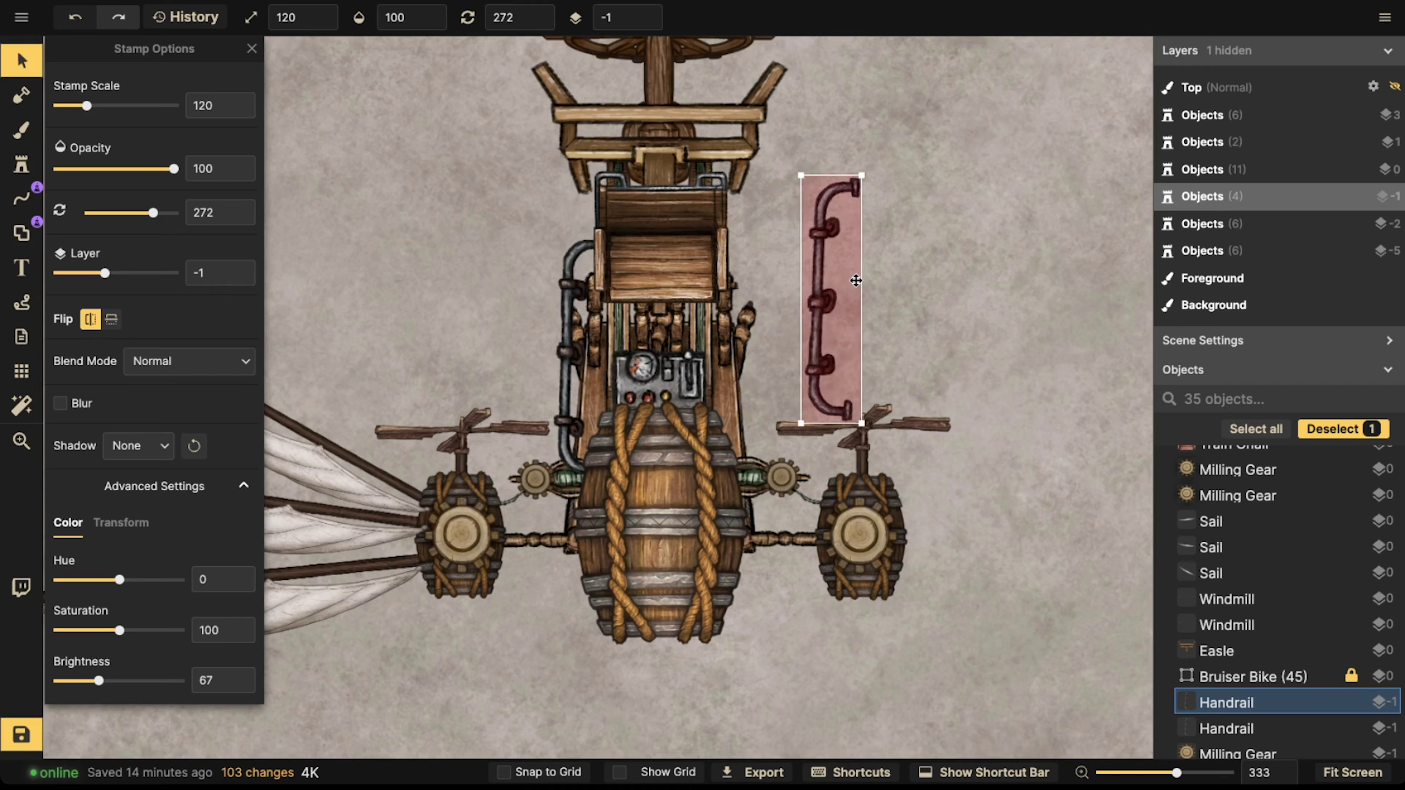
left_click_drag(152, 212, 110, 213)
left_click_drag(856, 277, 771, 328)
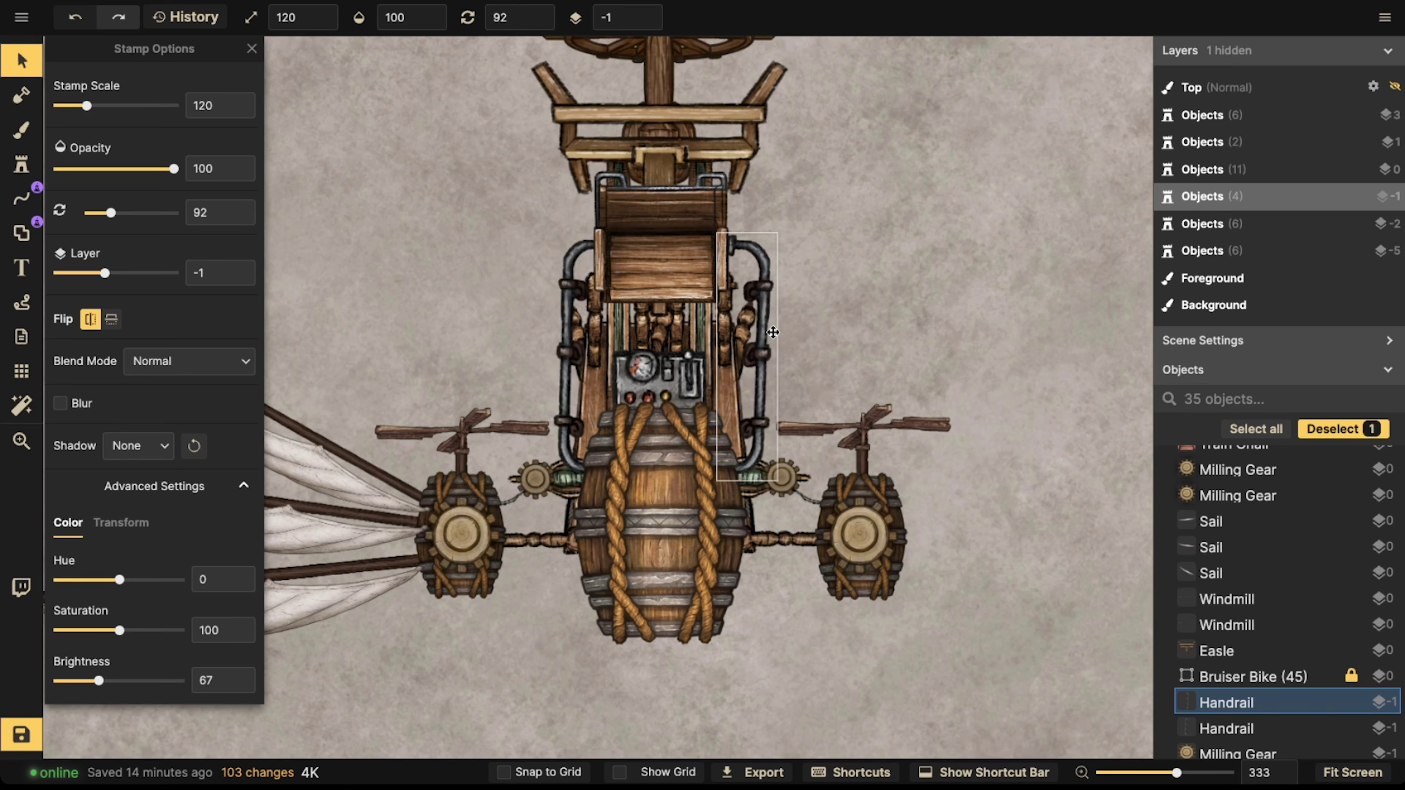
left_click_drag(877, 366, 881, 363)
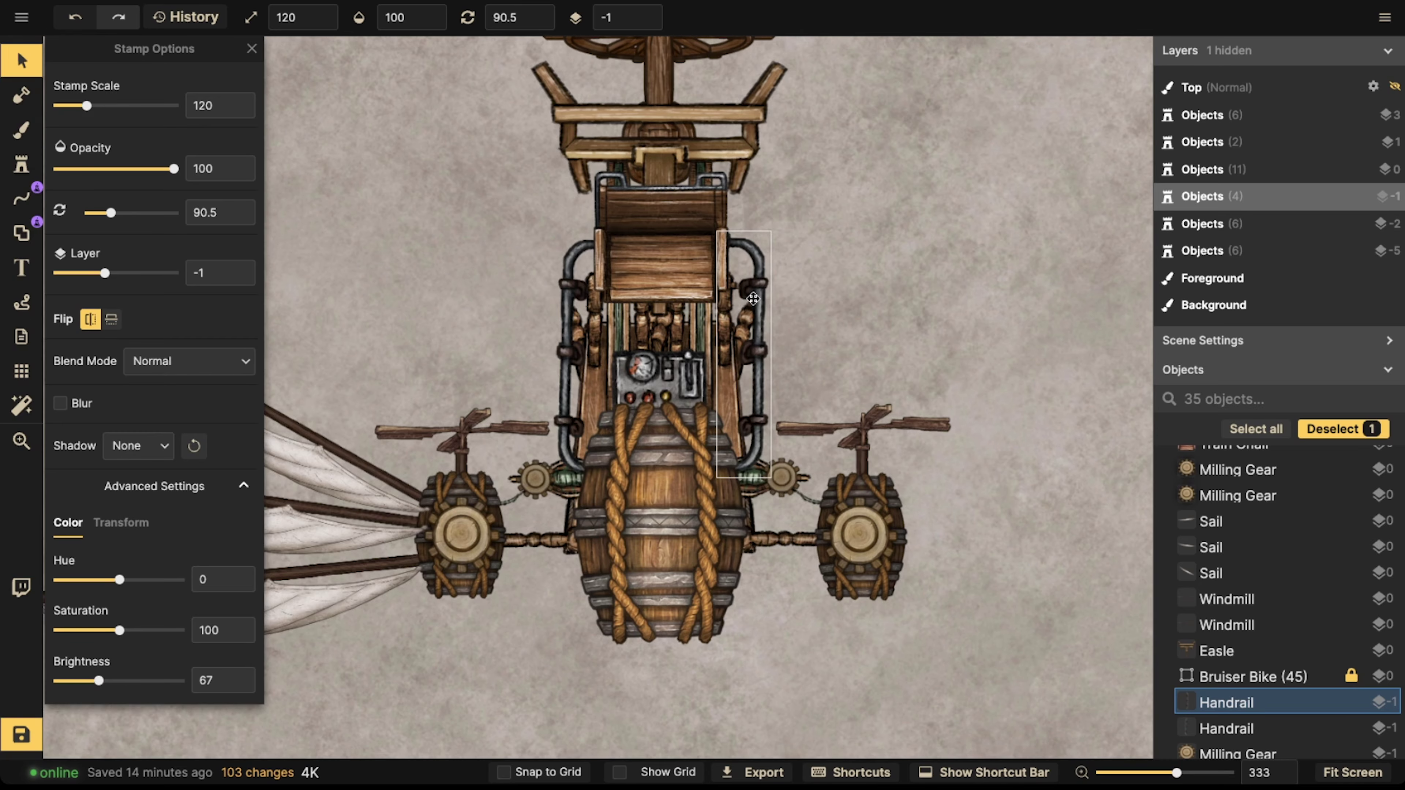
scroll(632, 282, "down", 5)
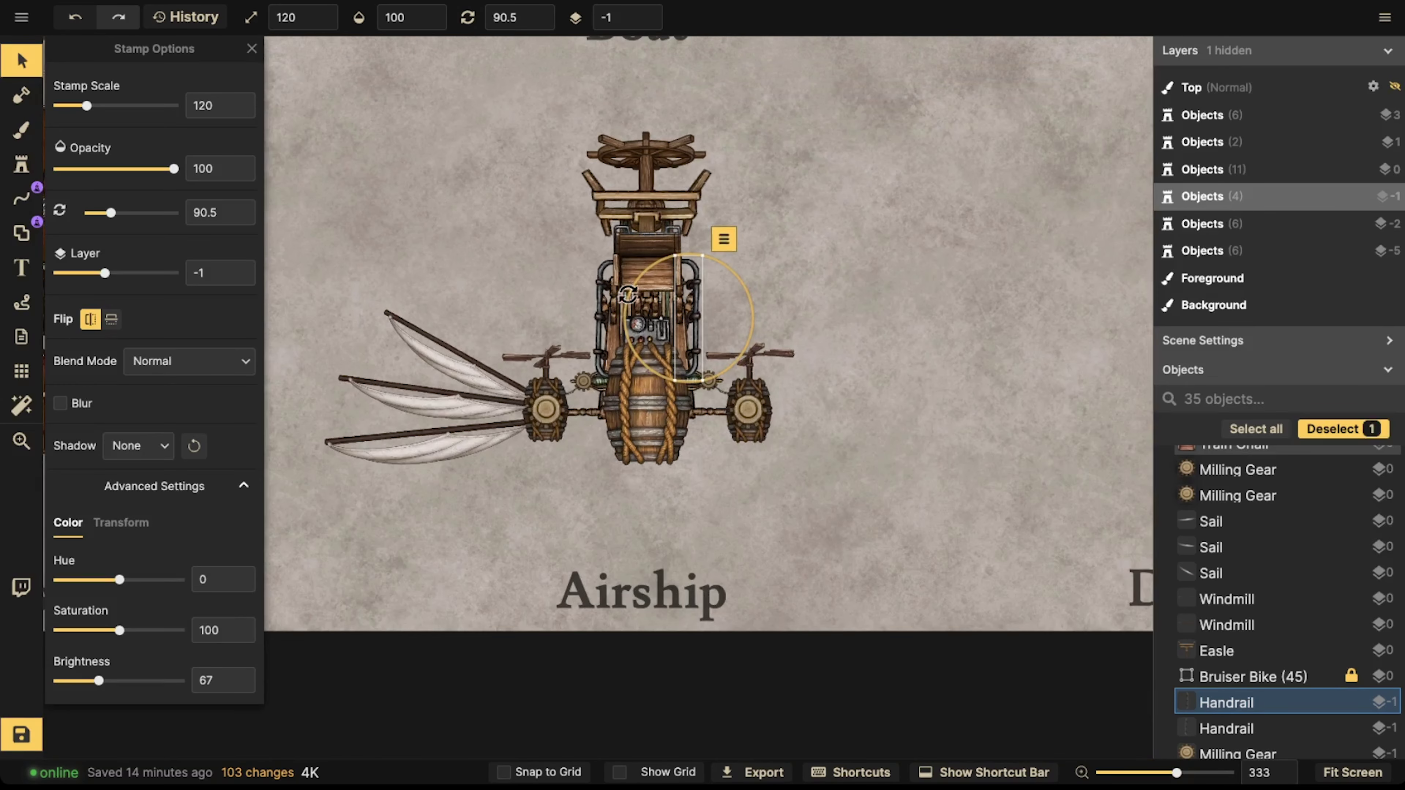
left_click(394, 235)
scroll(398, 238, "up", 1)
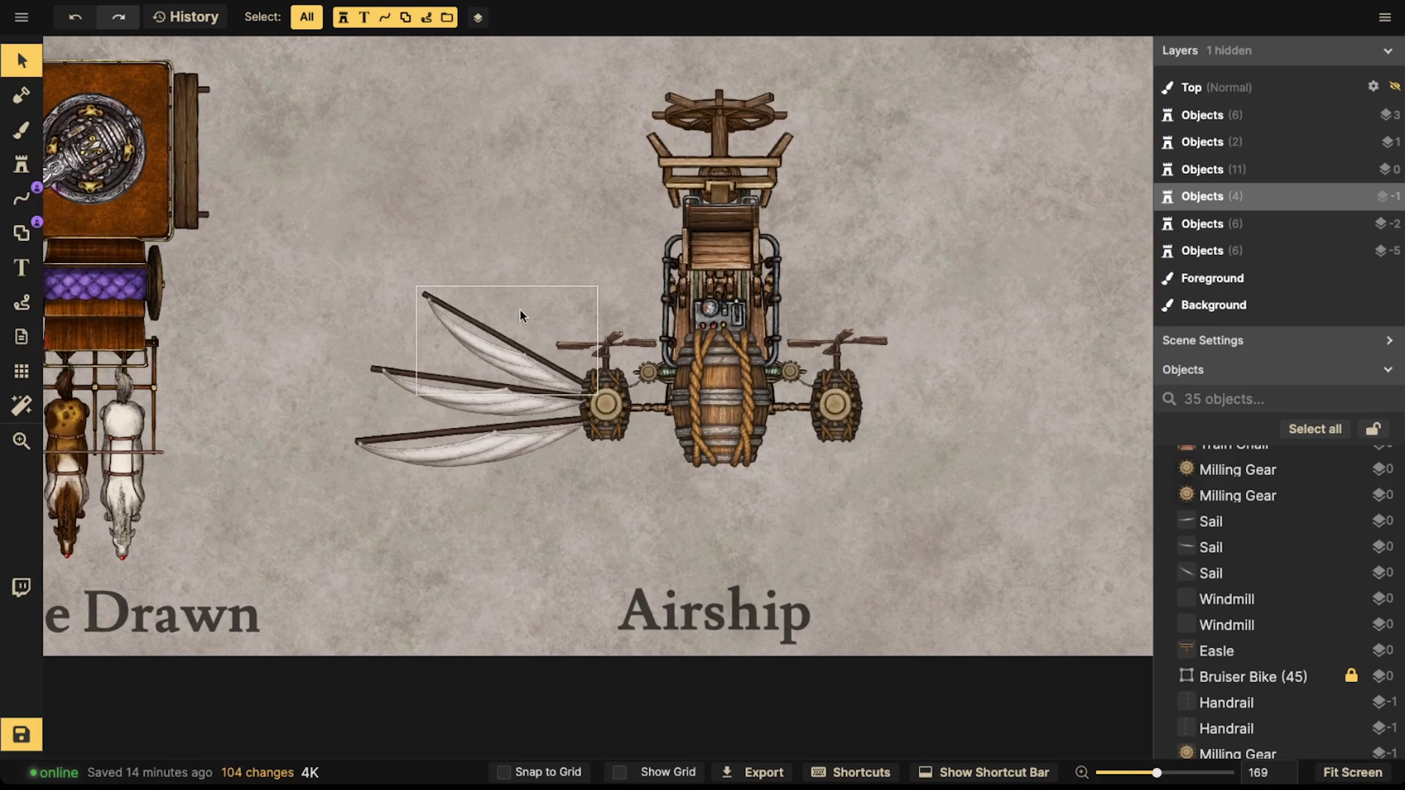
scroll(679, 453, "up", 2)
left_click_drag(679, 452, 527, 442)
left_click(602, 330)
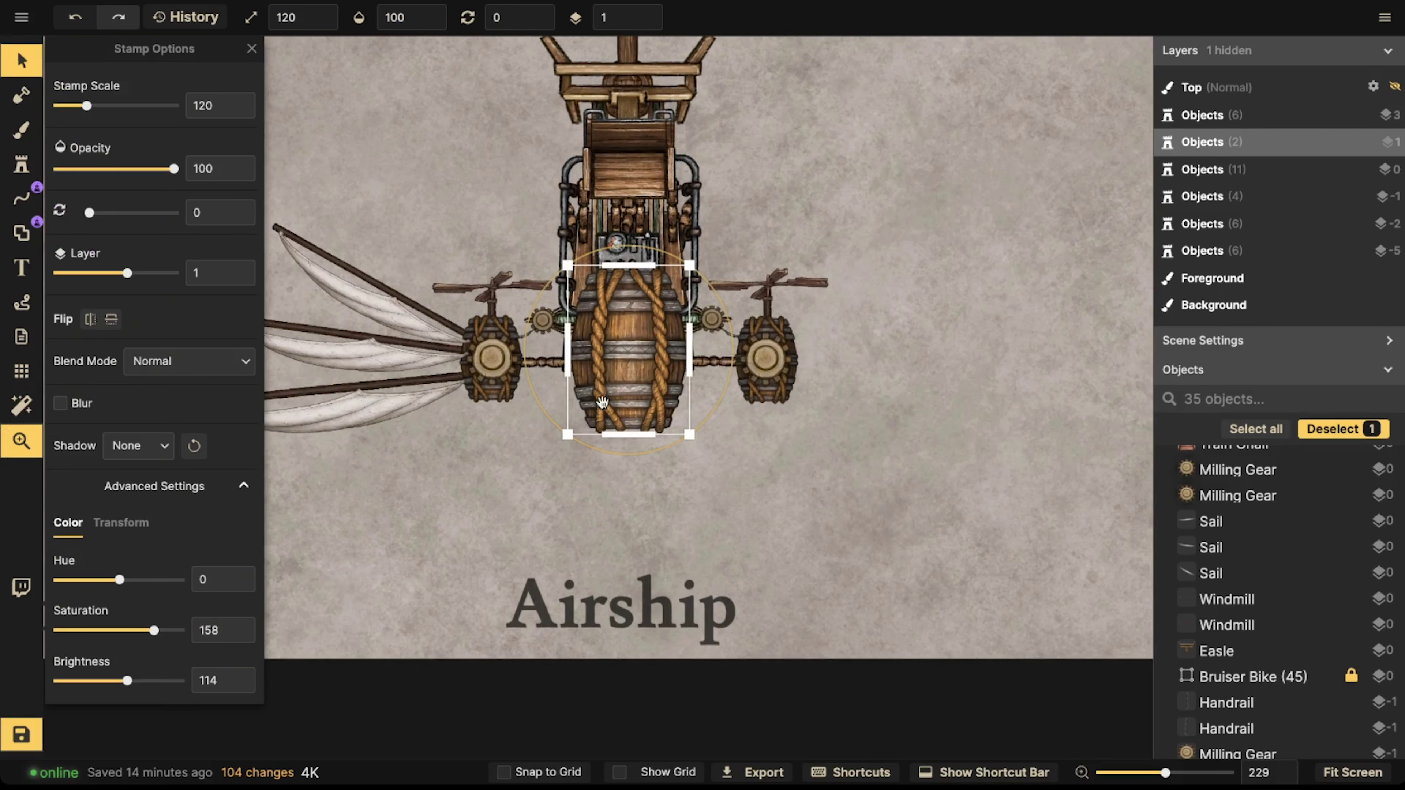
left_click_drag(602, 330, 625, 374)
scroll(626, 408, "up", 4)
scroll(621, 396, "down", 4)
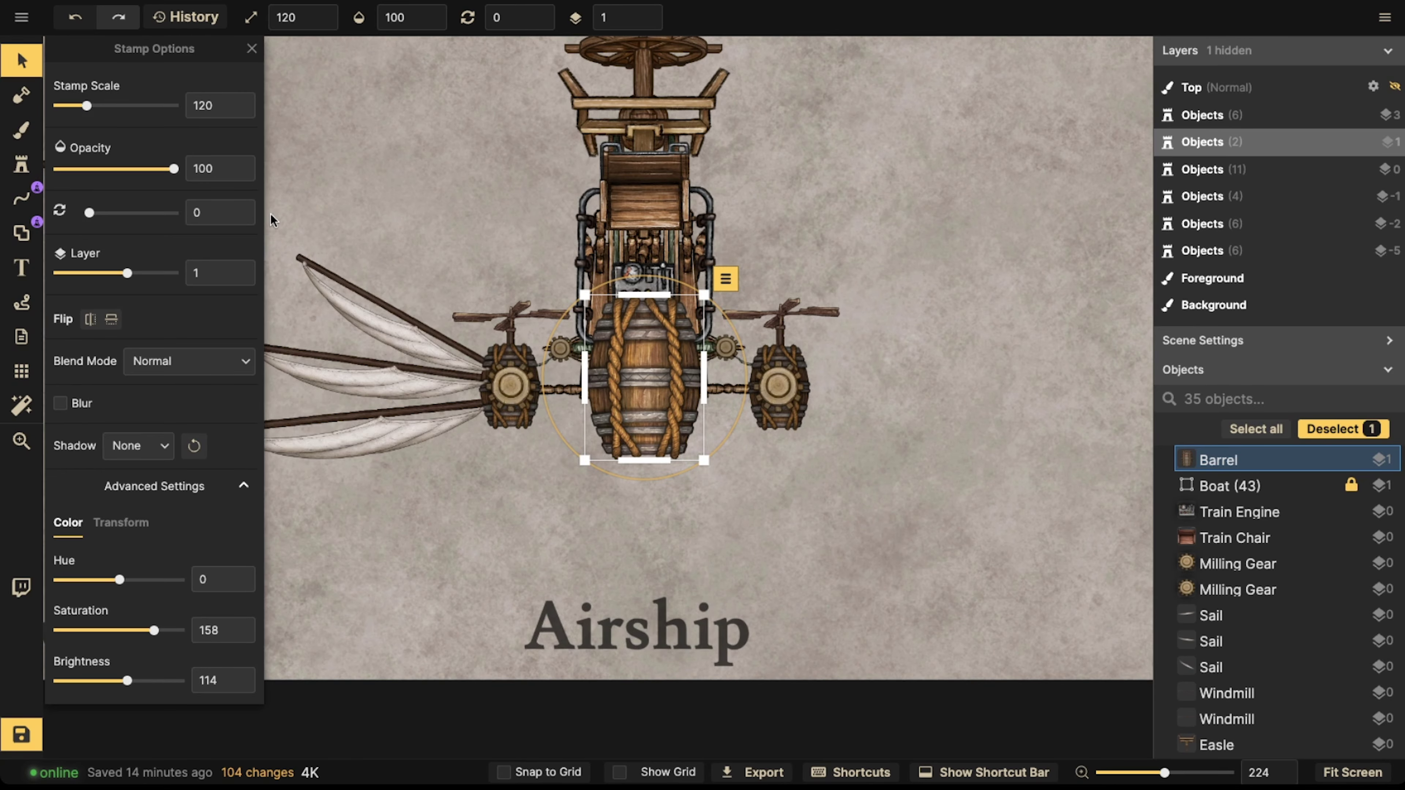
- Search the stamp catalog for "ship" and choose the golden Ship Figure Decoration from the revised sailing ships
left_click(31, 177)
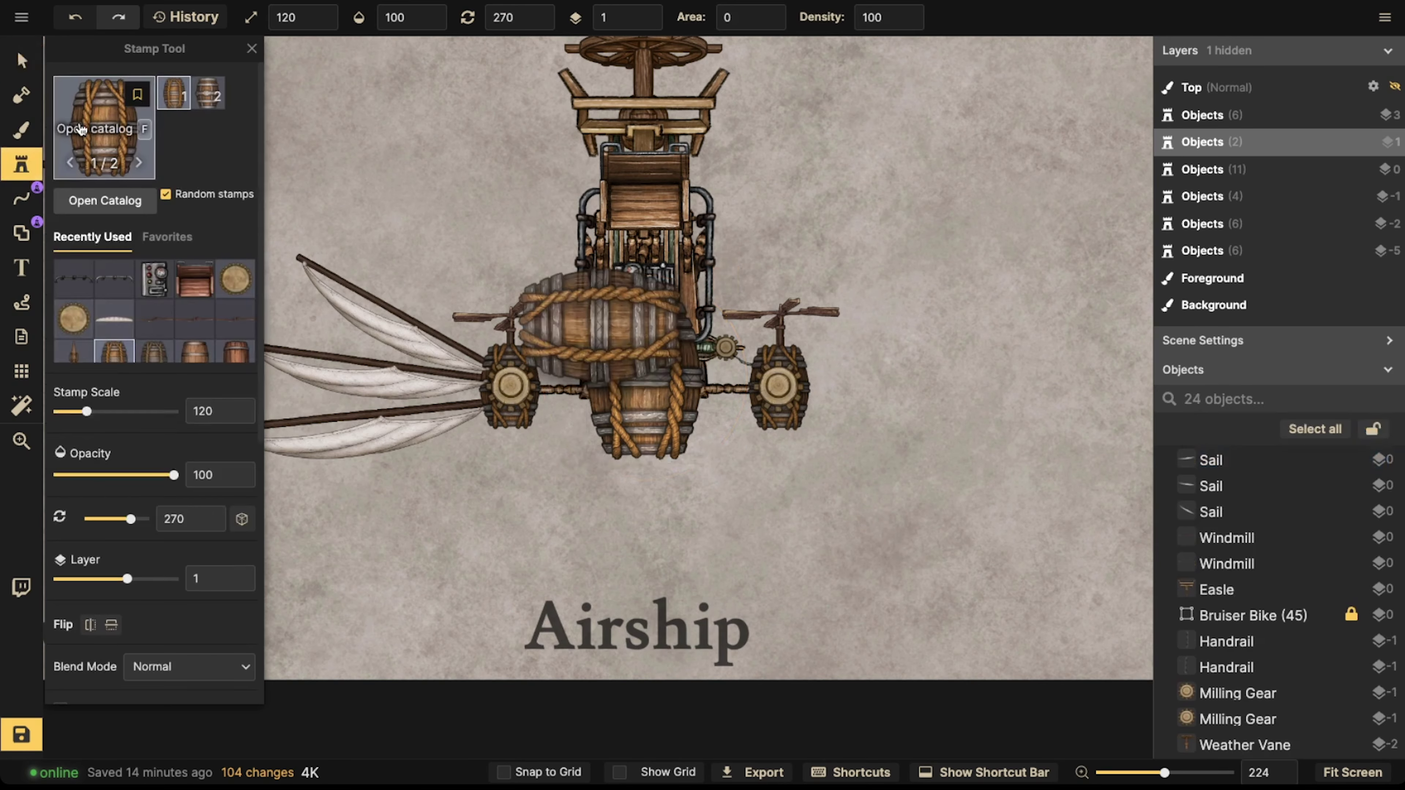
type("fship")
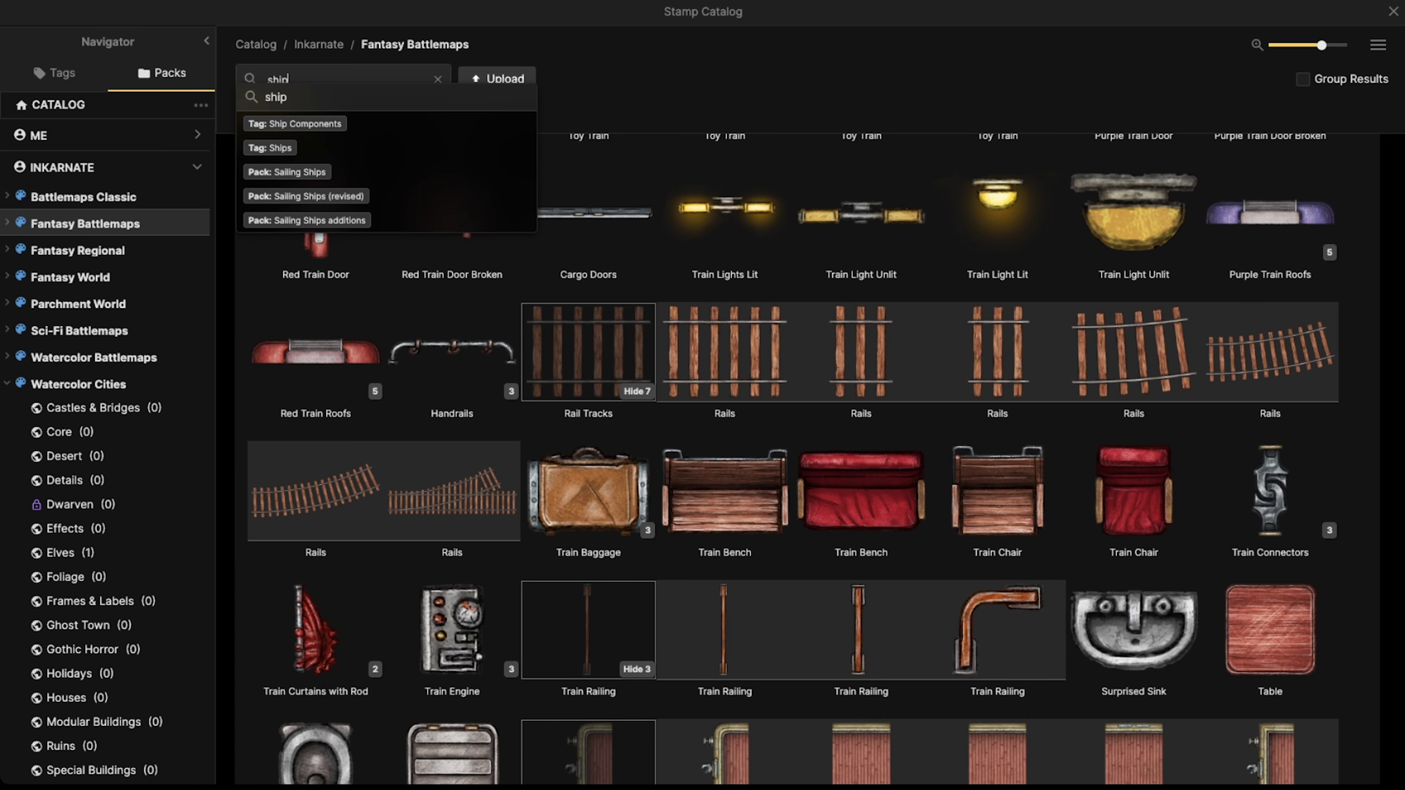
left_click(409, 104)
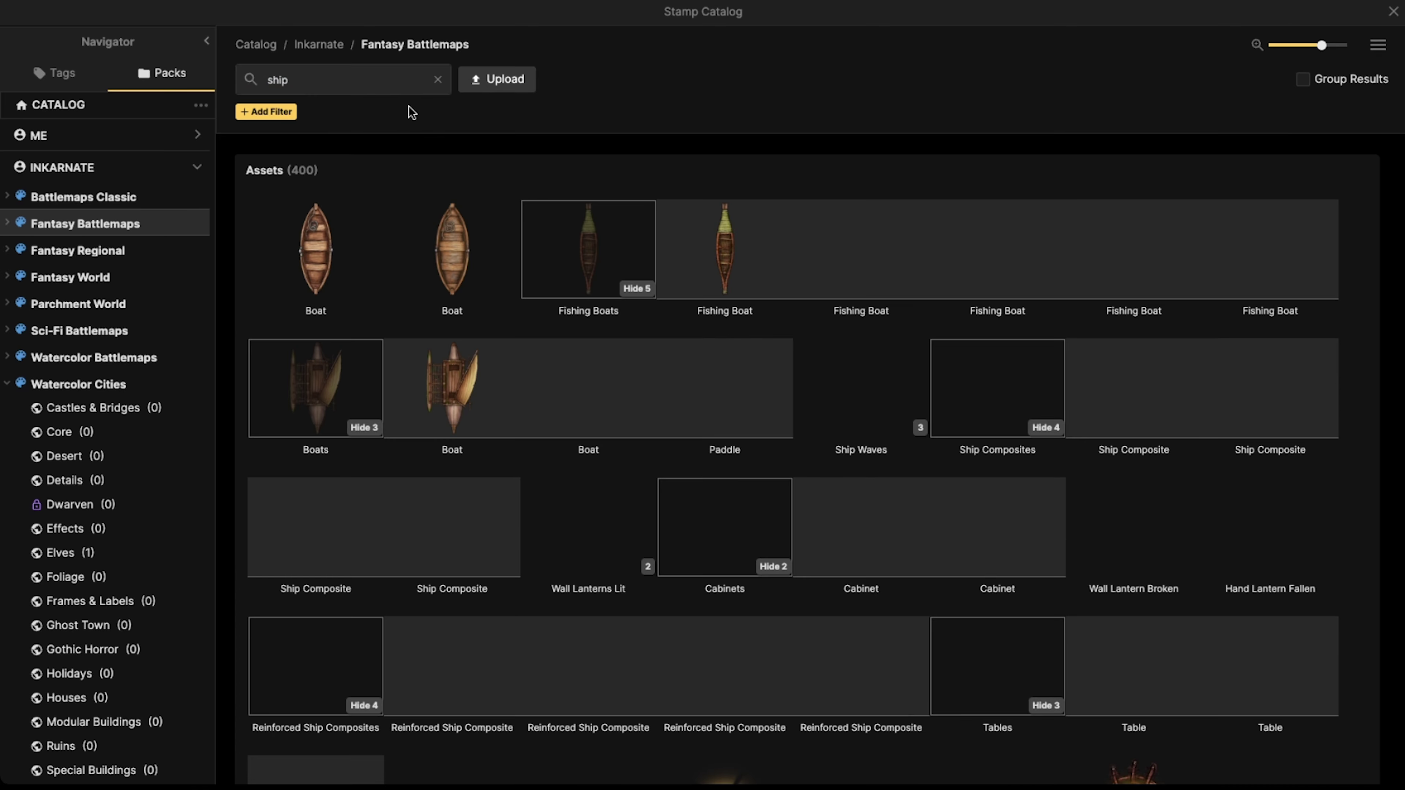
scroll(527, 337, "down", 5)
scroll(528, 344, "down", 12)
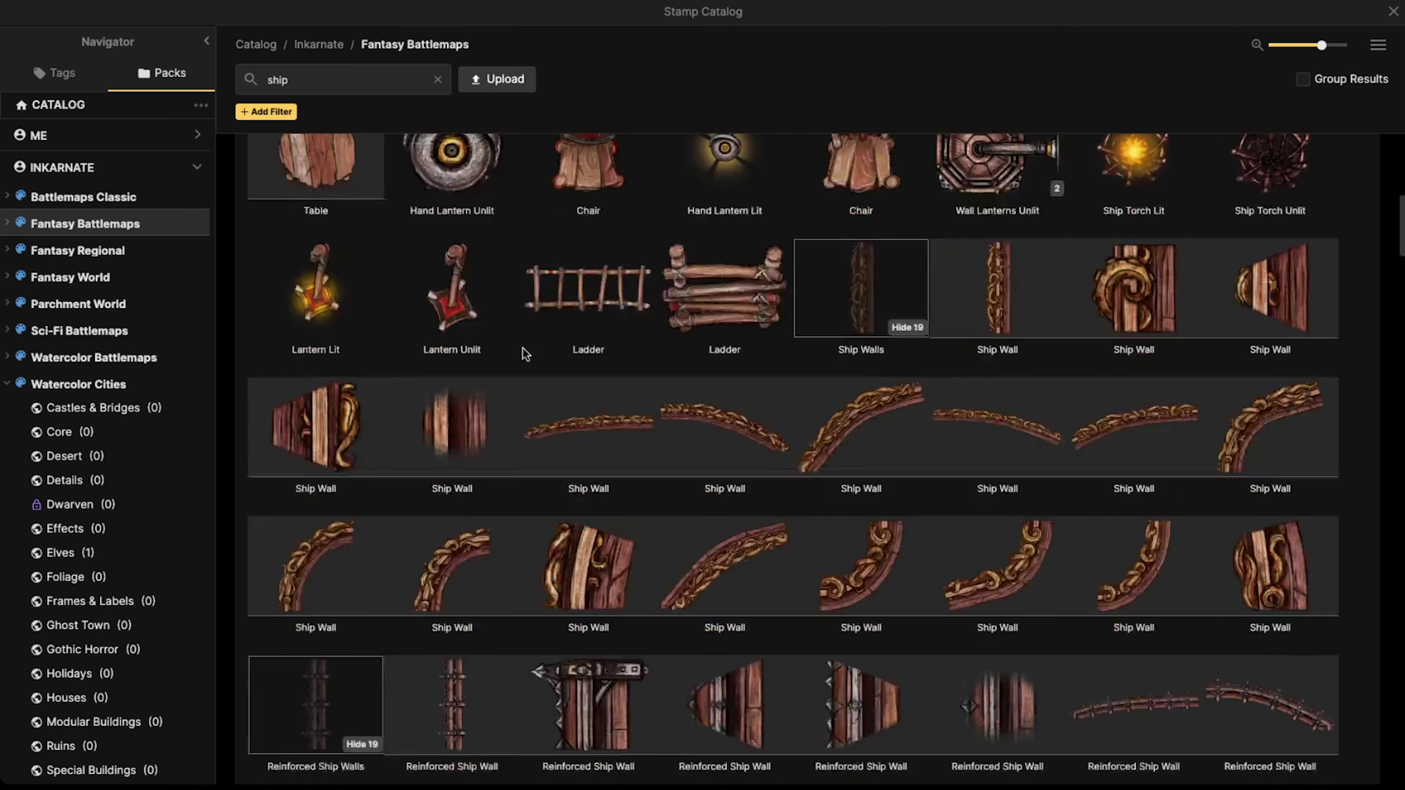
scroll(741, 497, "down", 20)
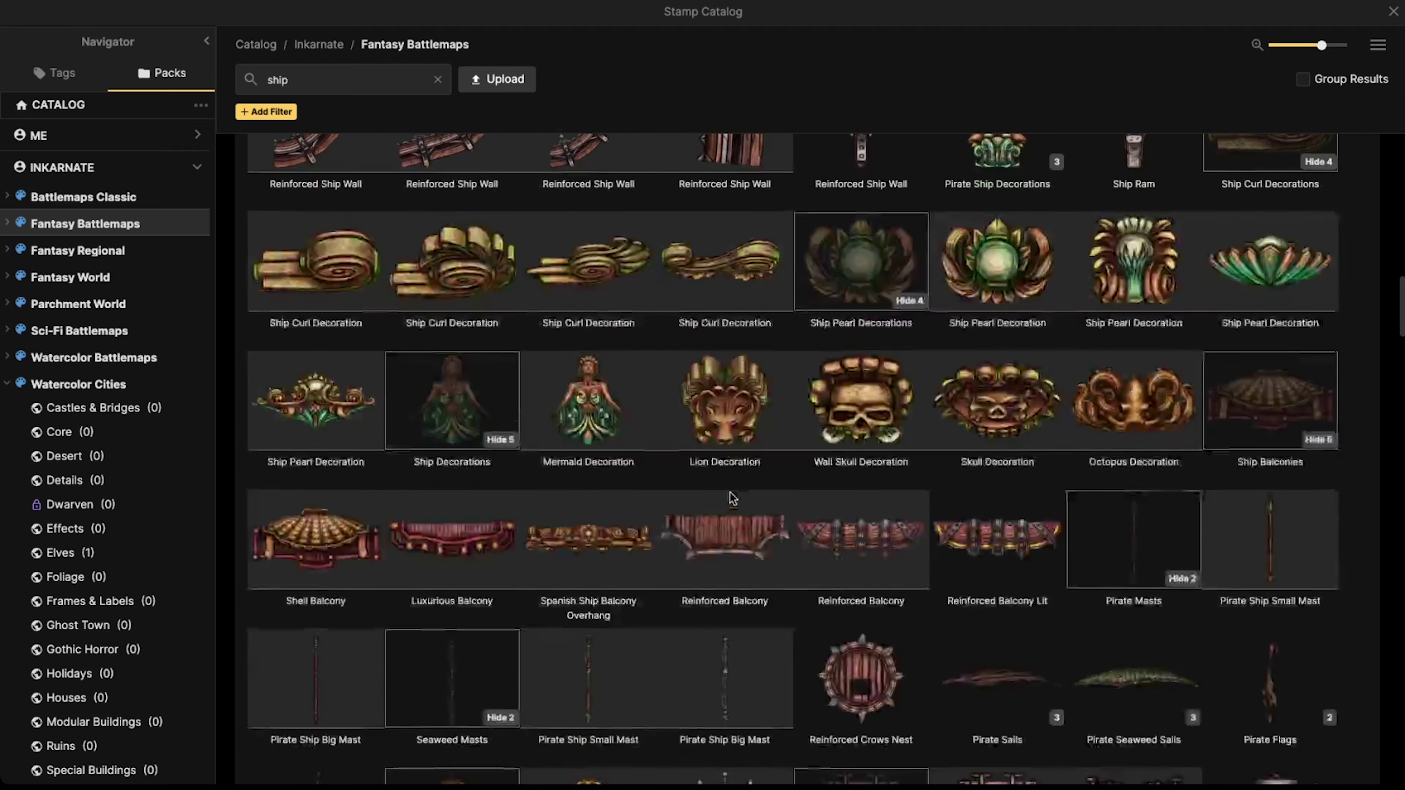
scroll(719, 495, "down", 20)
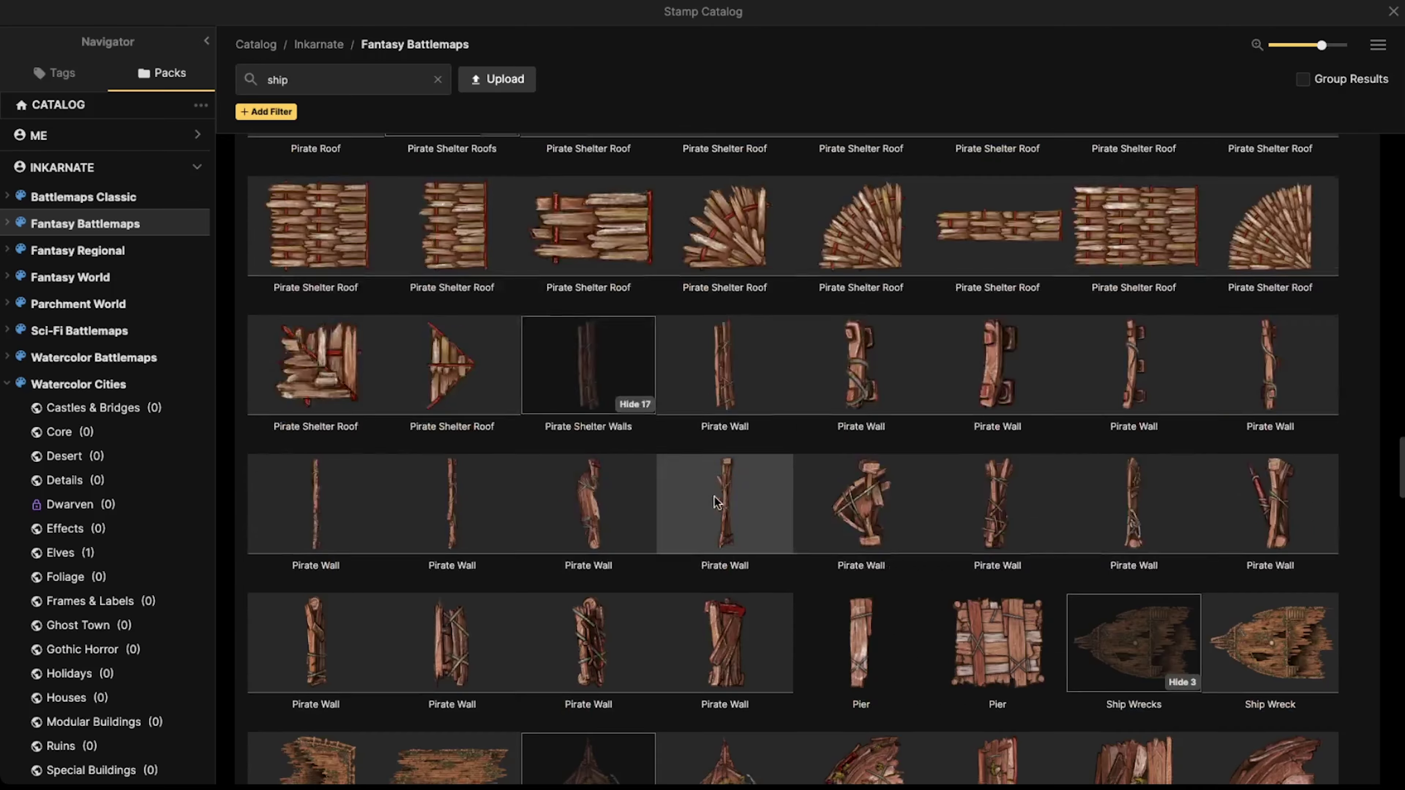
scroll(701, 488, "down", 5)
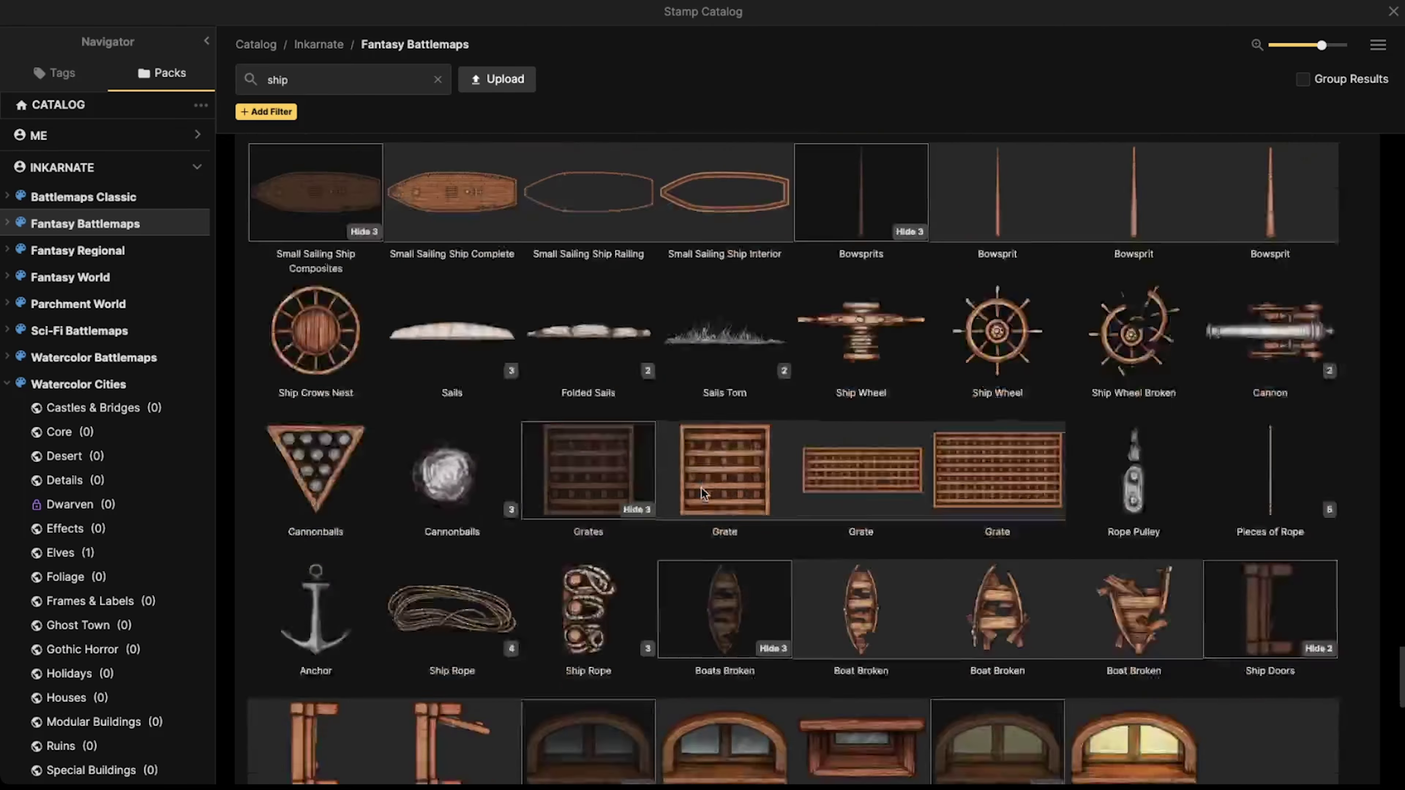
scroll(708, 484, "up", 5)
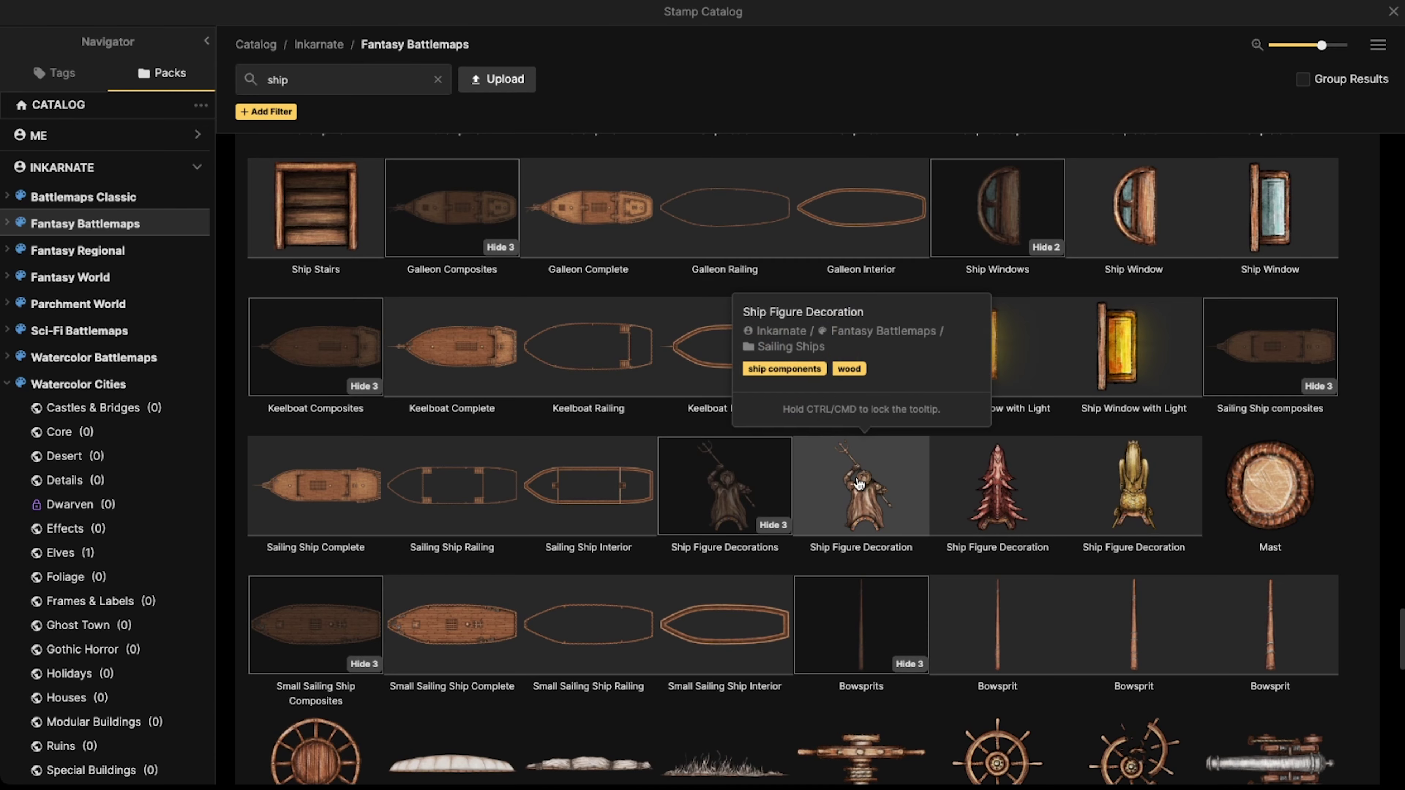
scroll(831, 479, "down", 15)
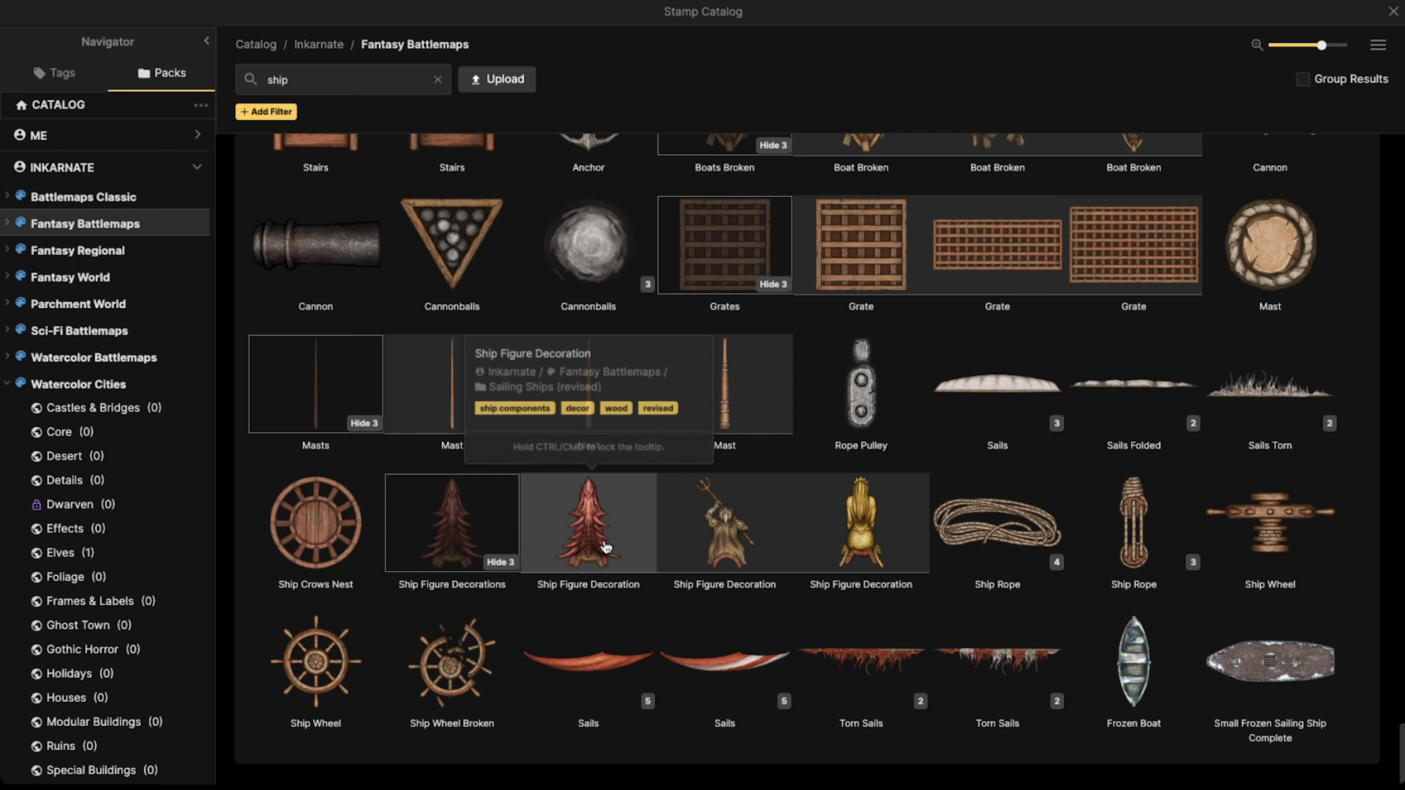
left_click(854, 528)
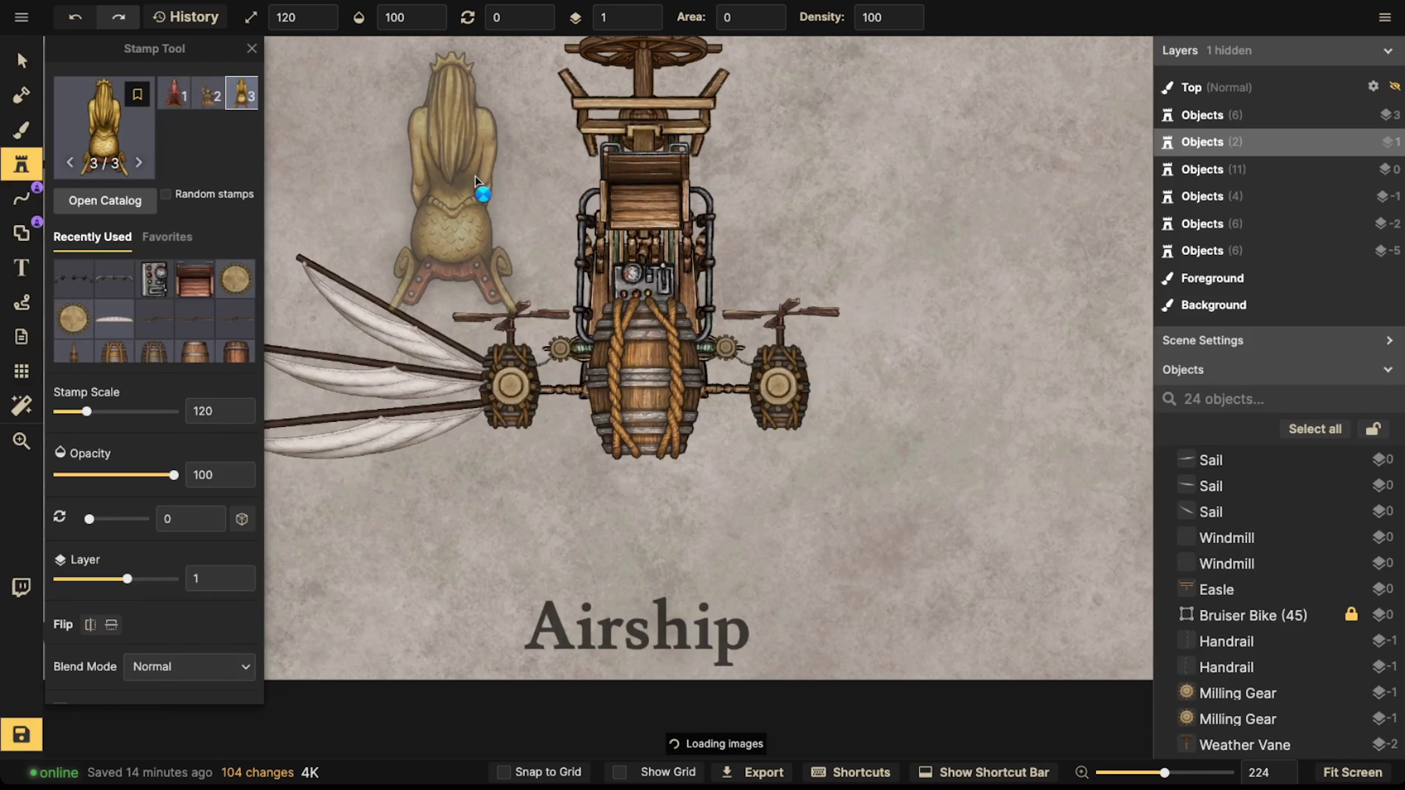
- Place the golden figurehead at scale 90, rotated 180°, overlapping the lower end of the large barrel
scroll(662, 517, "down", 2)
scroll(661, 512, "up", 13)
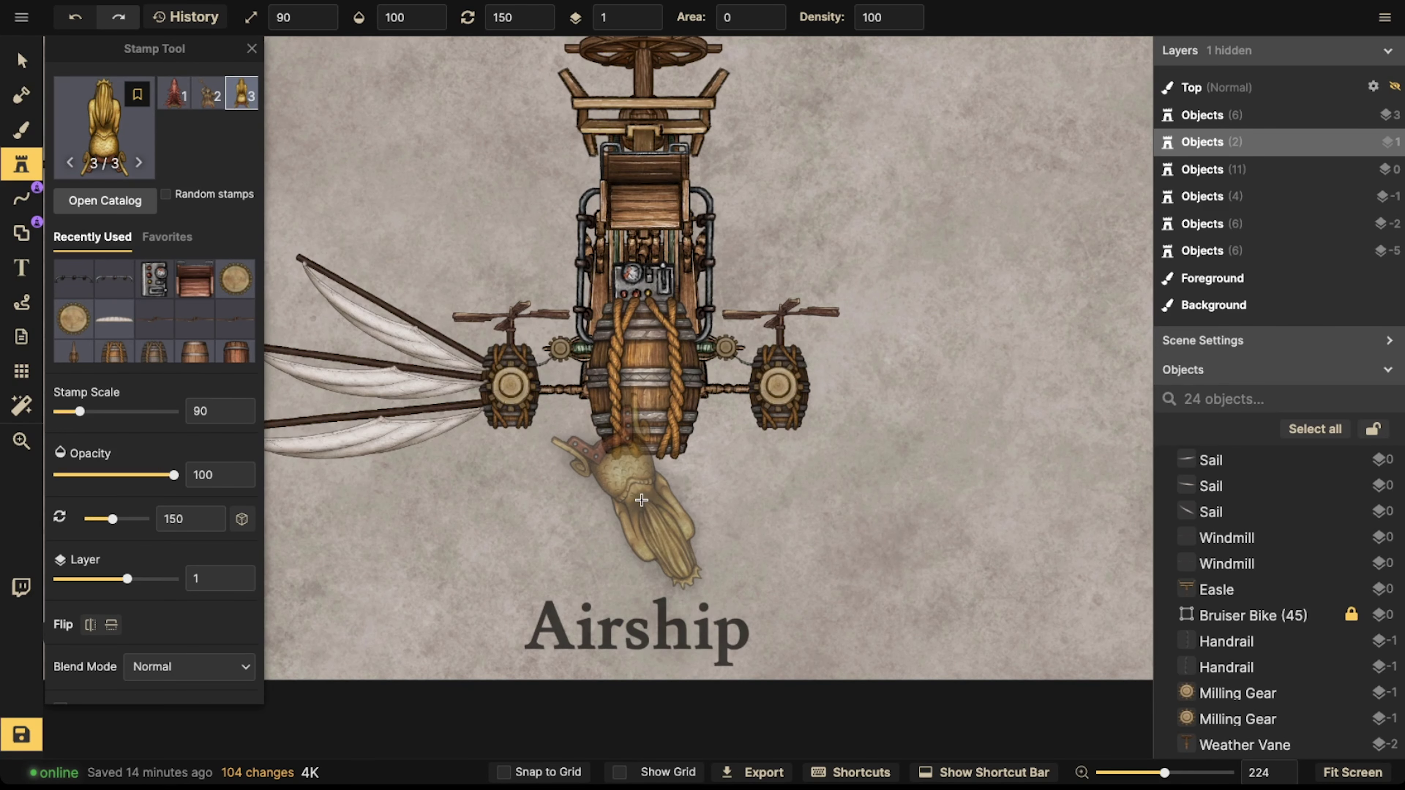
scroll(645, 500, "down", 1)
left_click(646, 500)
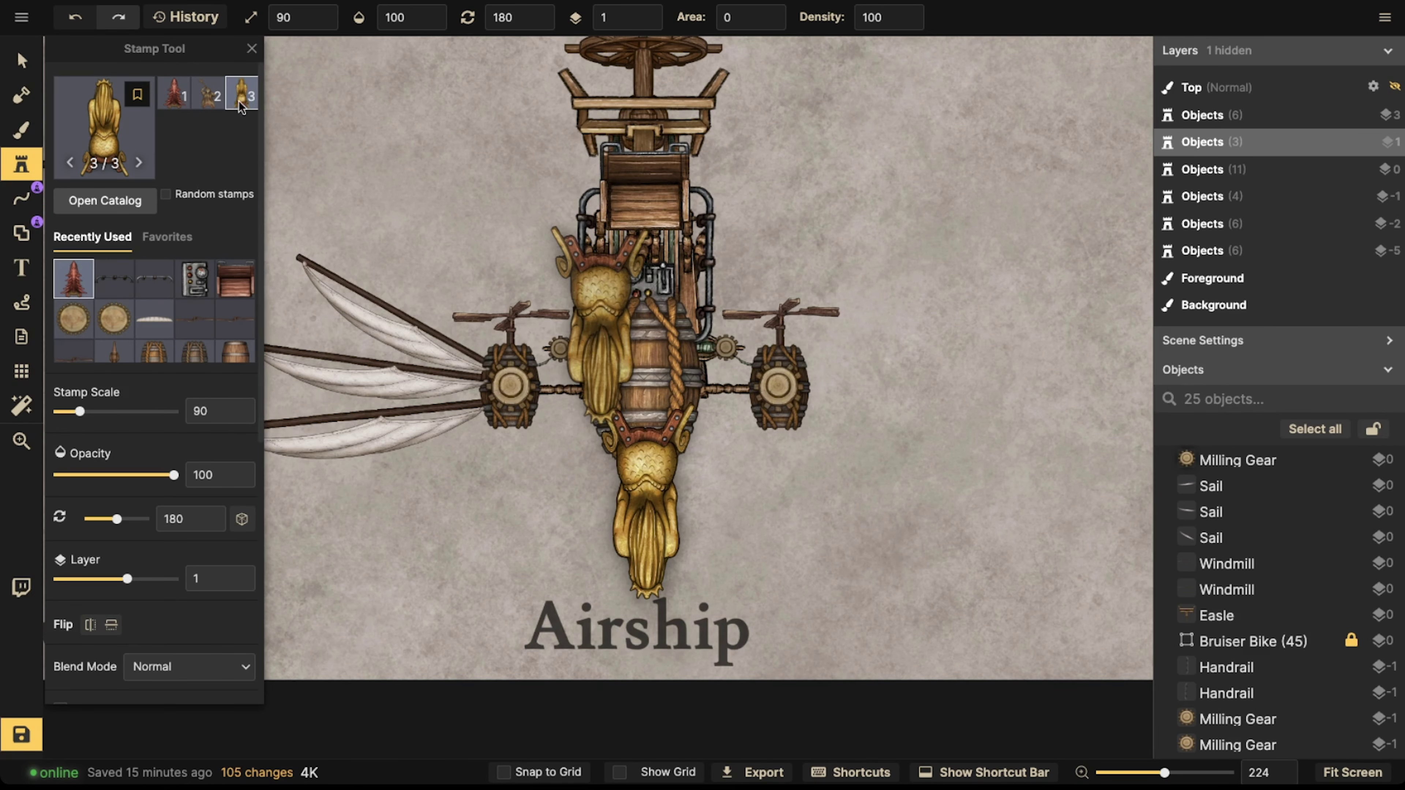
key("v")
- Select the whole airship with its figurehead and move it up, away from the "Airship" label
scroll(590, 449, "down", 2)
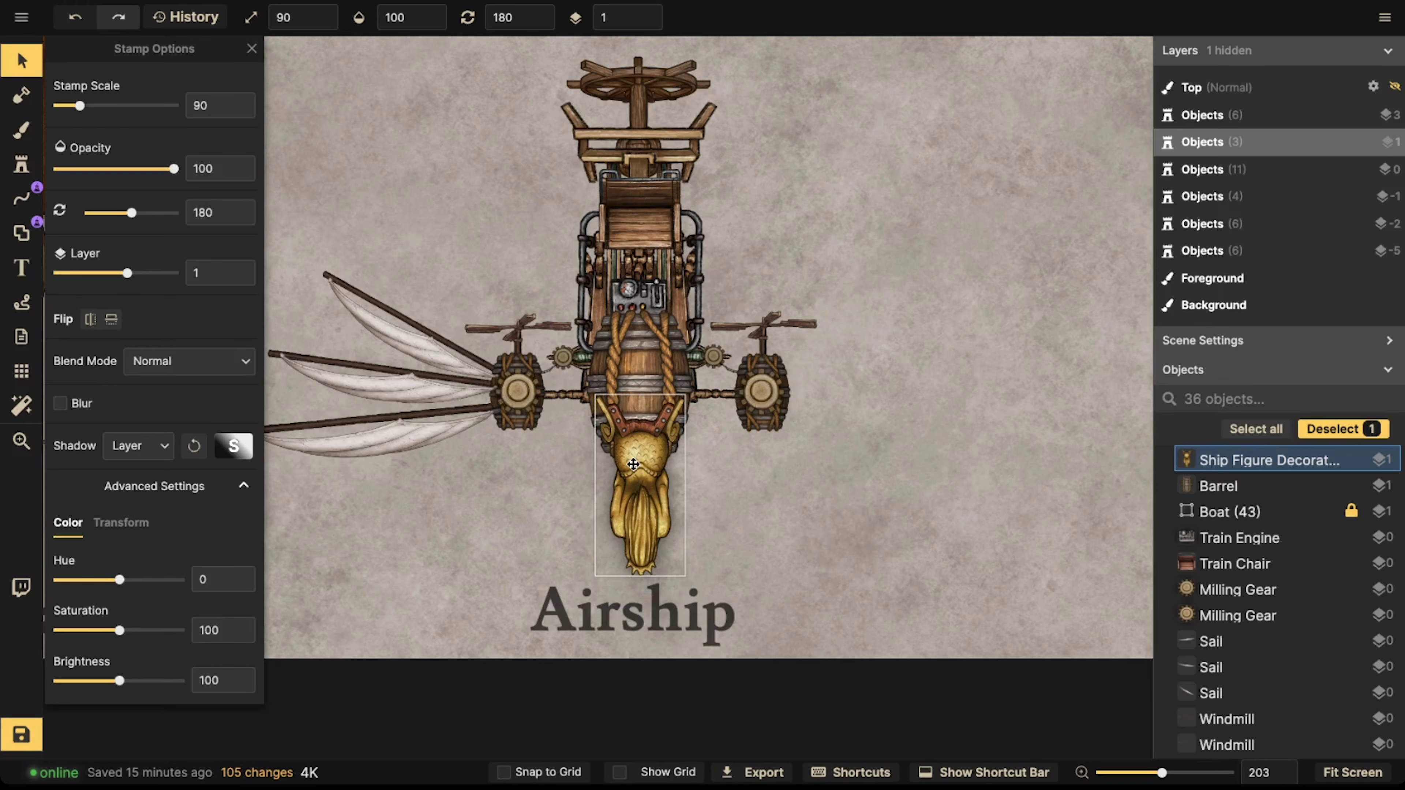
scroll(632, 469, "down", 4)
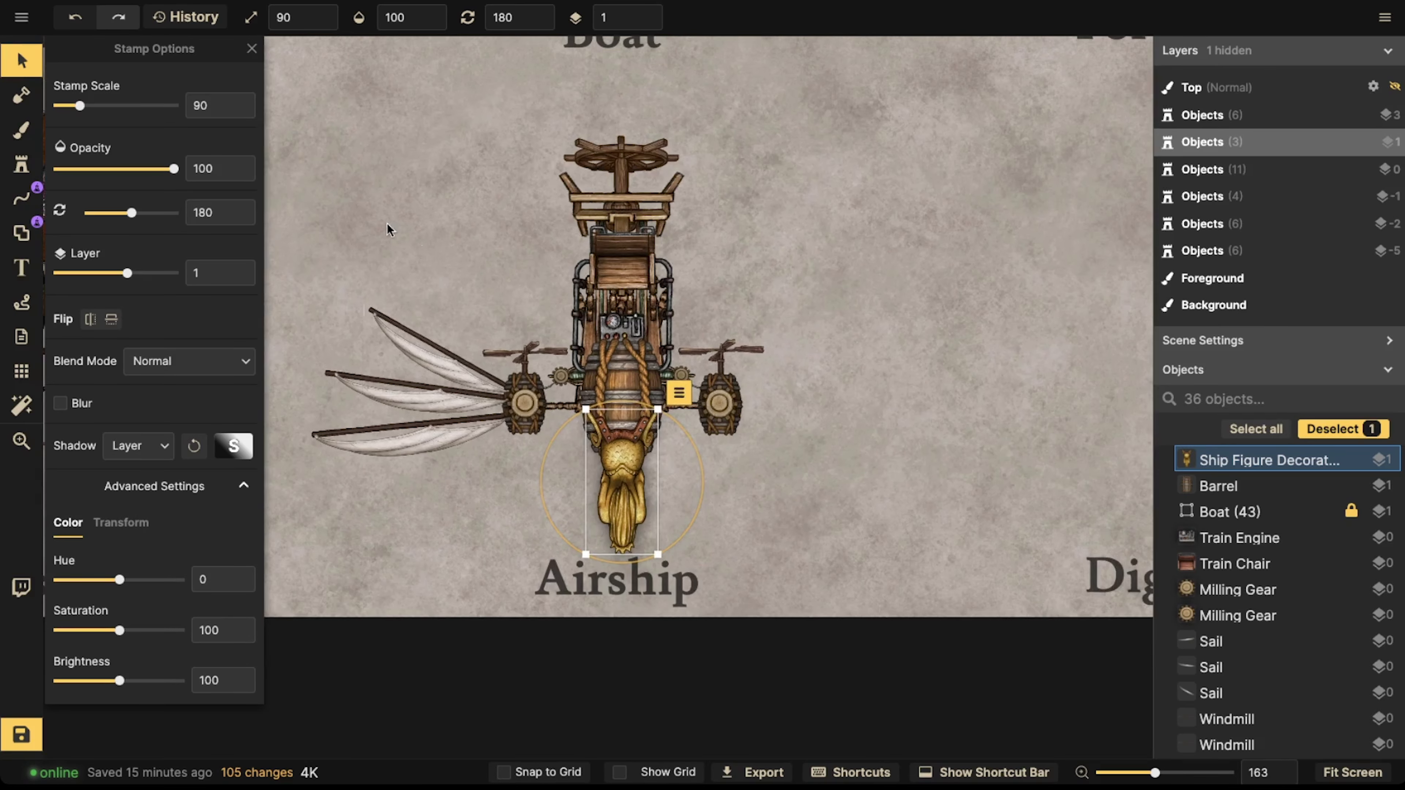
left_click_drag(306, 141, 724, 422)
- Remove the golden figurehead's shadow and enlarge it to scale 100
left_click(605, 465)
left_click(139, 445)
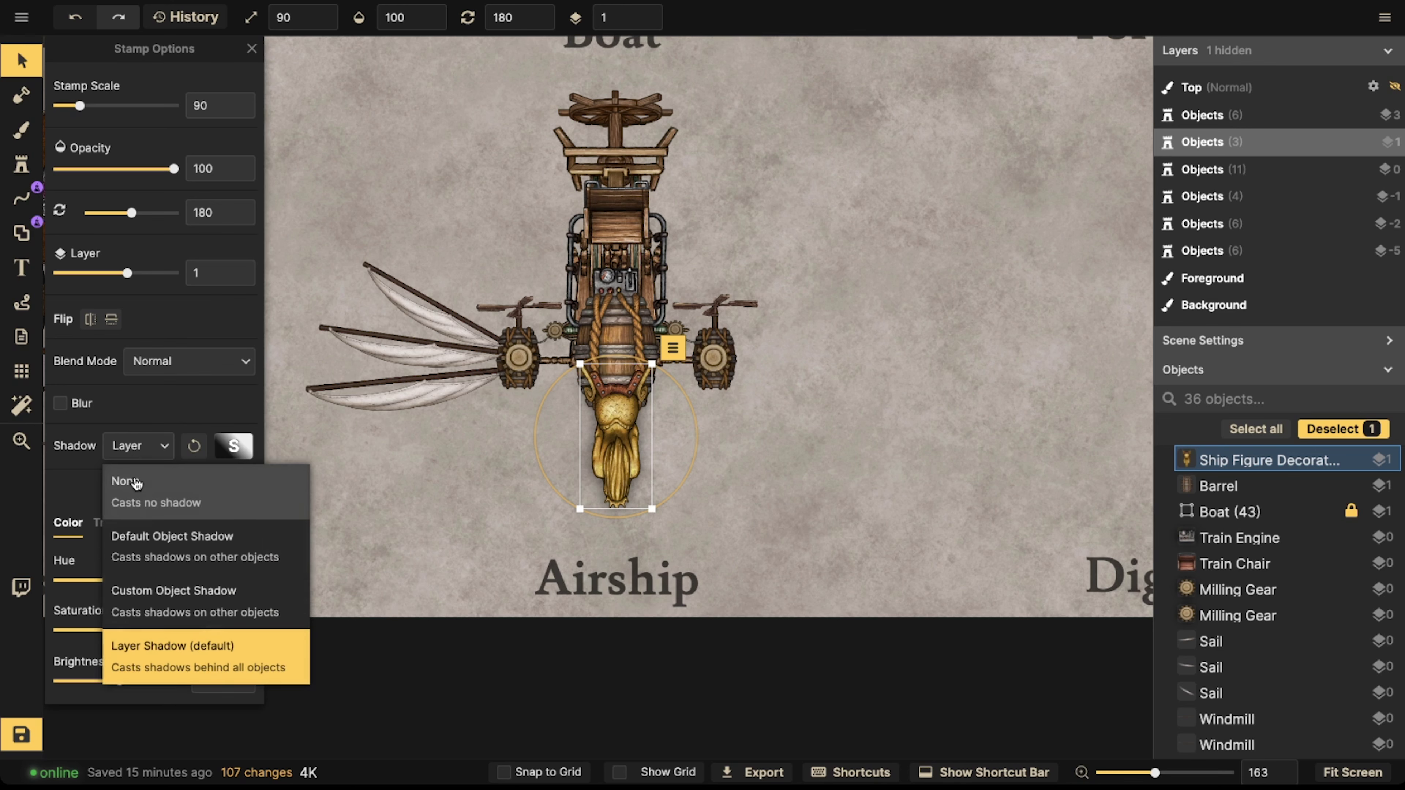
left_click(79, 479)
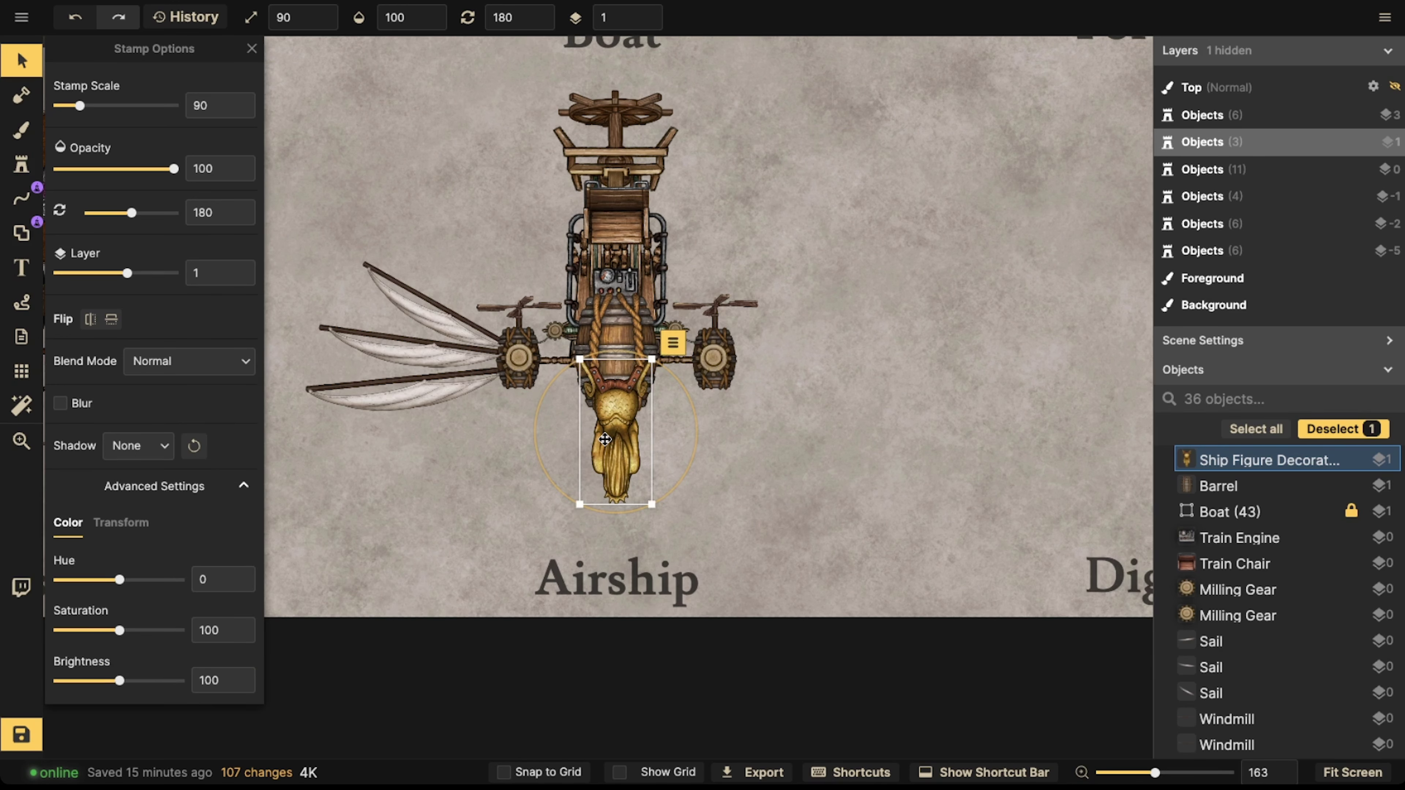
scroll(606, 439, "up", 2)
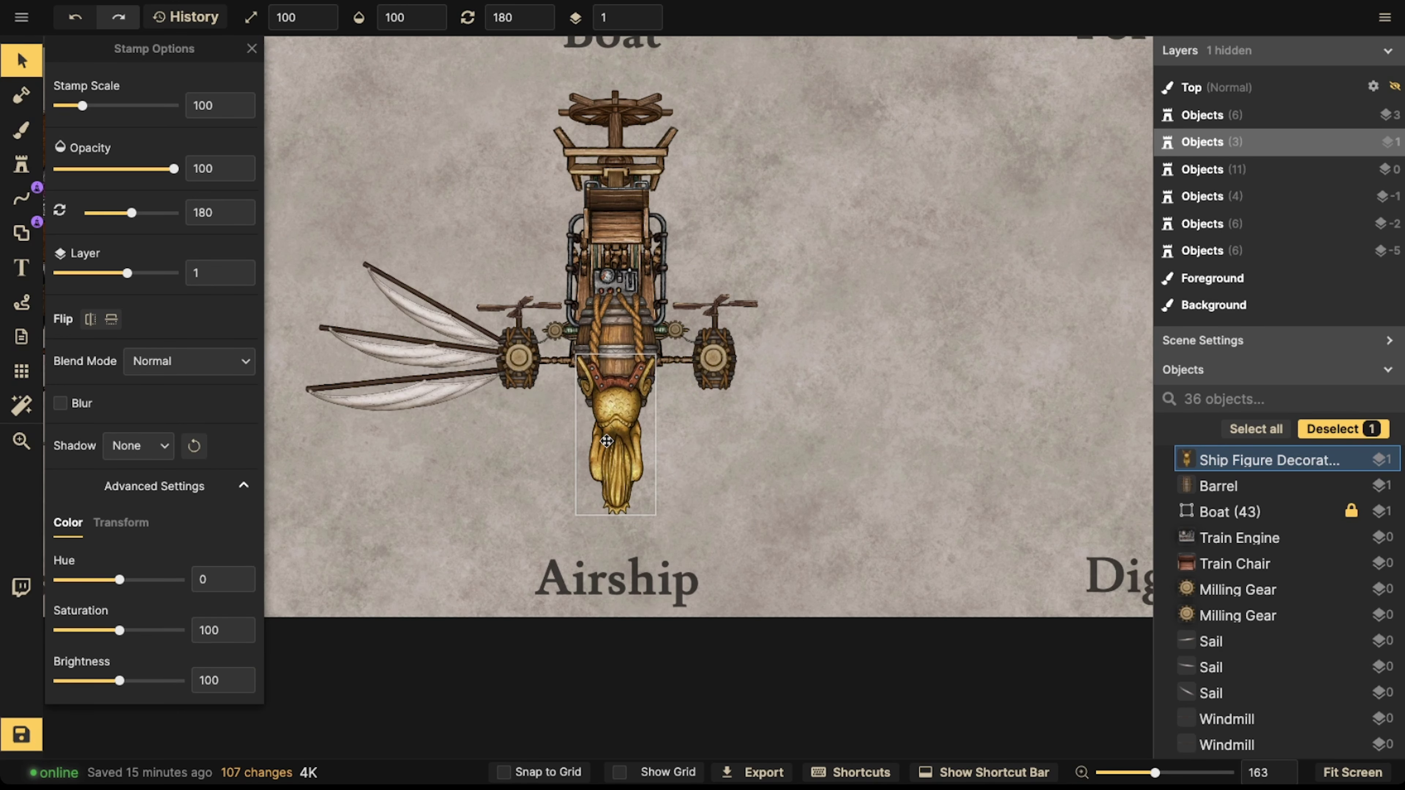
left_click(549, 412)
scroll(547, 359, "down", 4)
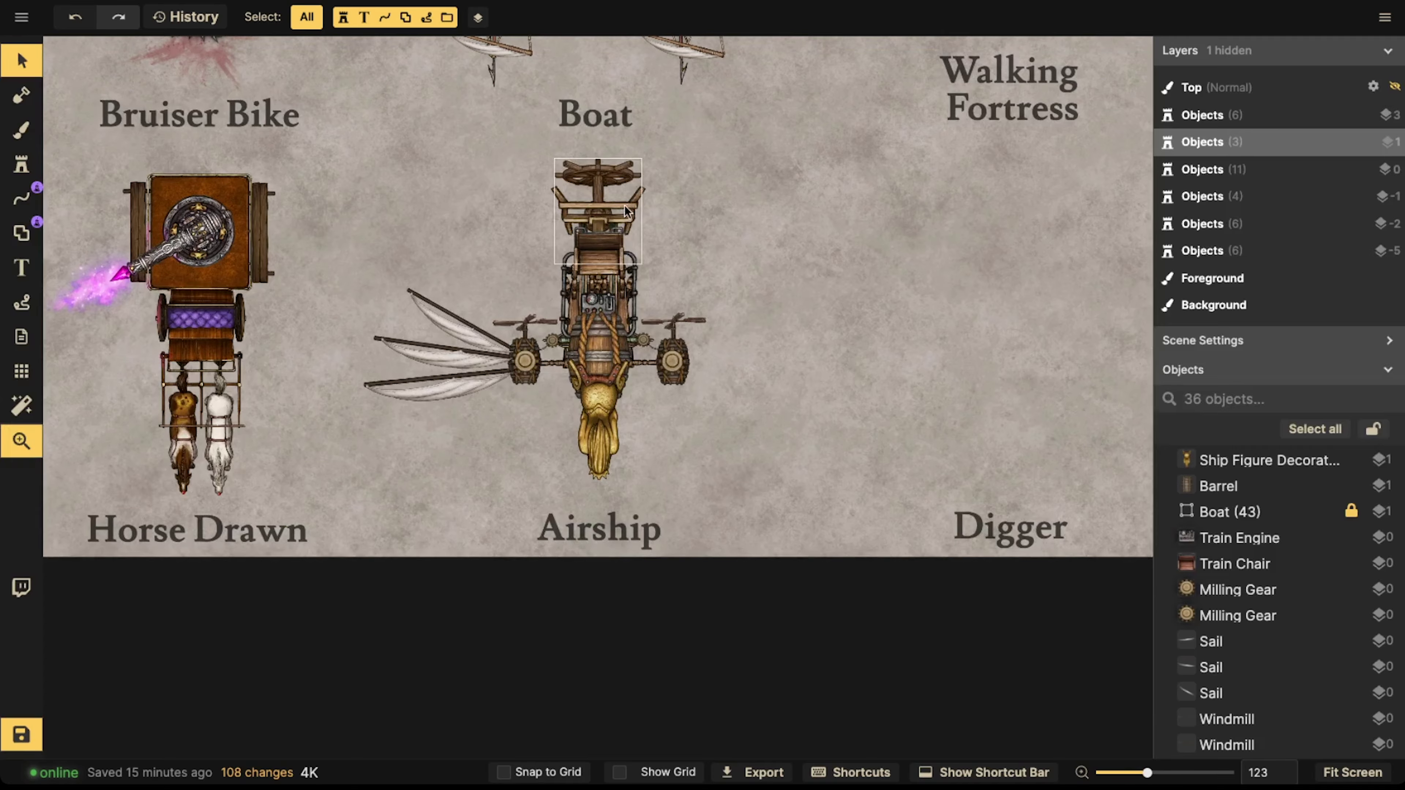
left_click_drag(474, 256, 524, 289)
scroll(422, 340, "up", 5)
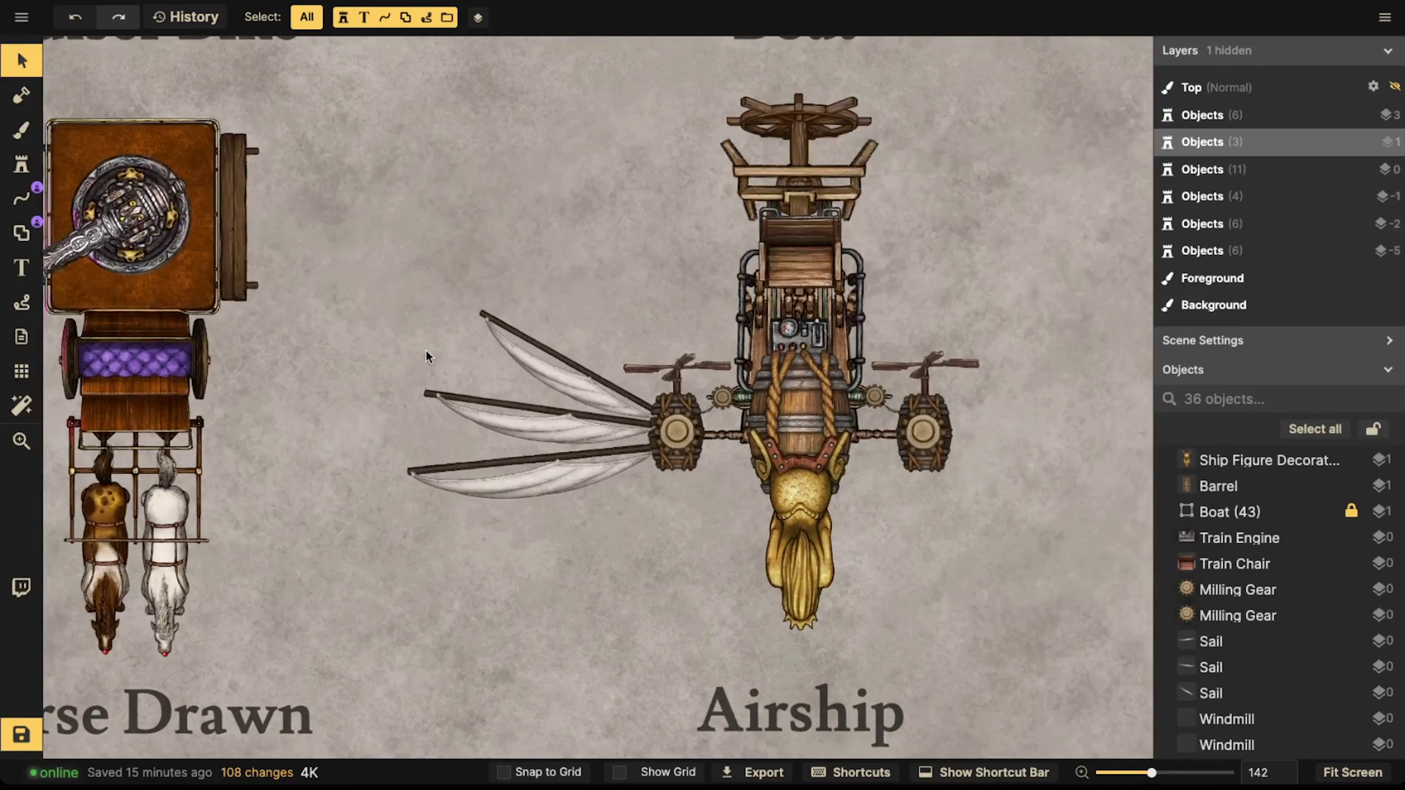
- Search the stamp catalog for "spike" and choose the third variant of the Wall Spikes
left_click(26, 175)
left_click(116, 129)
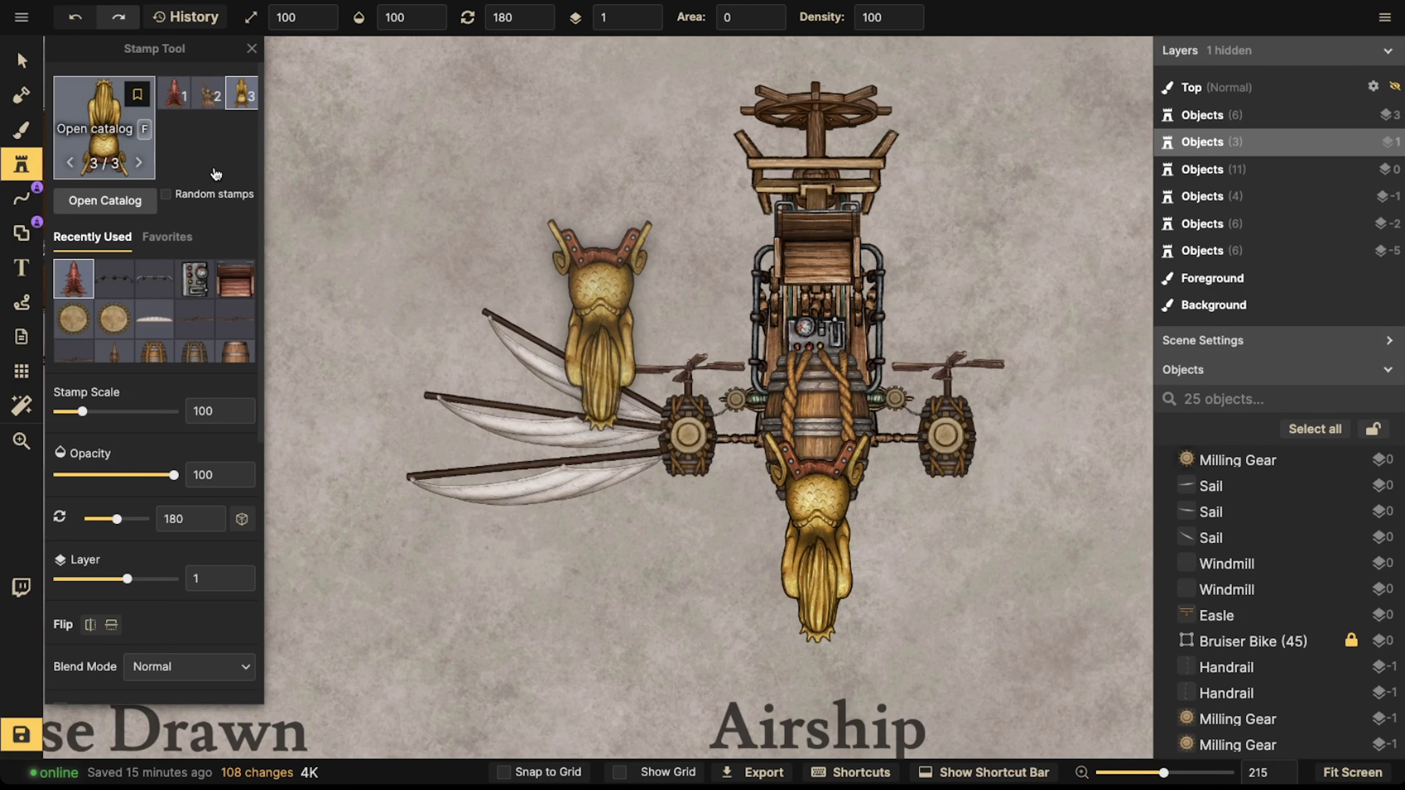
type("spik")
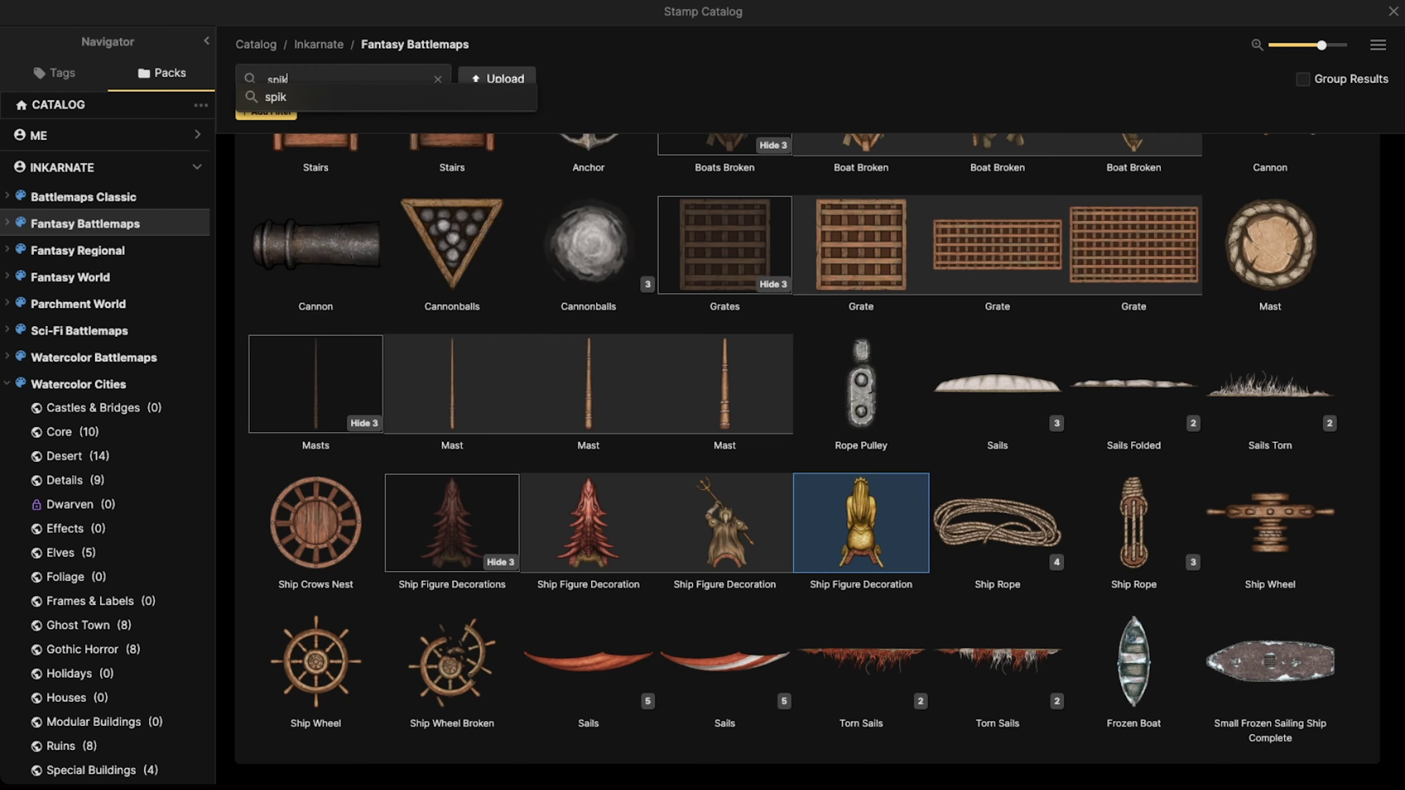
type("e")
key("Return")
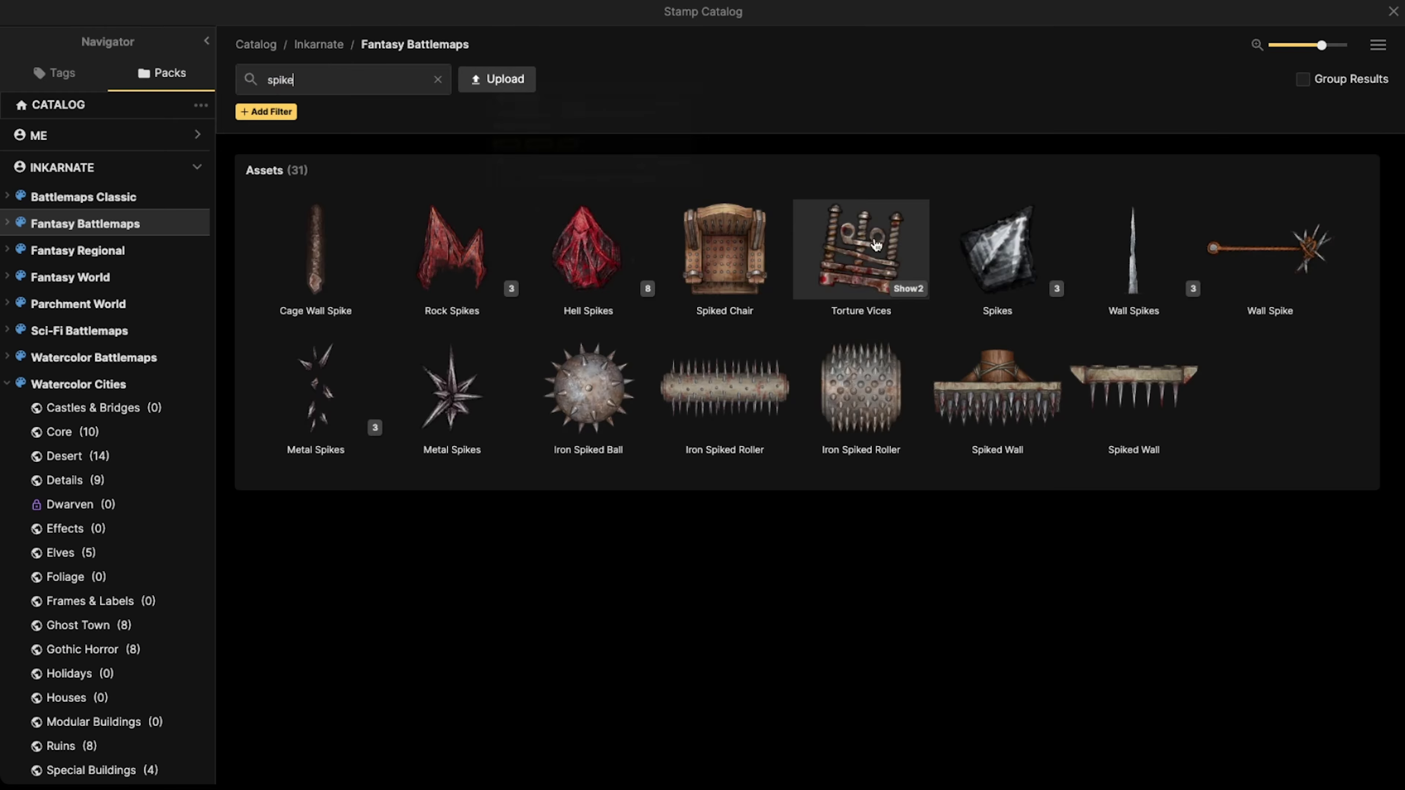
left_click(1131, 253)
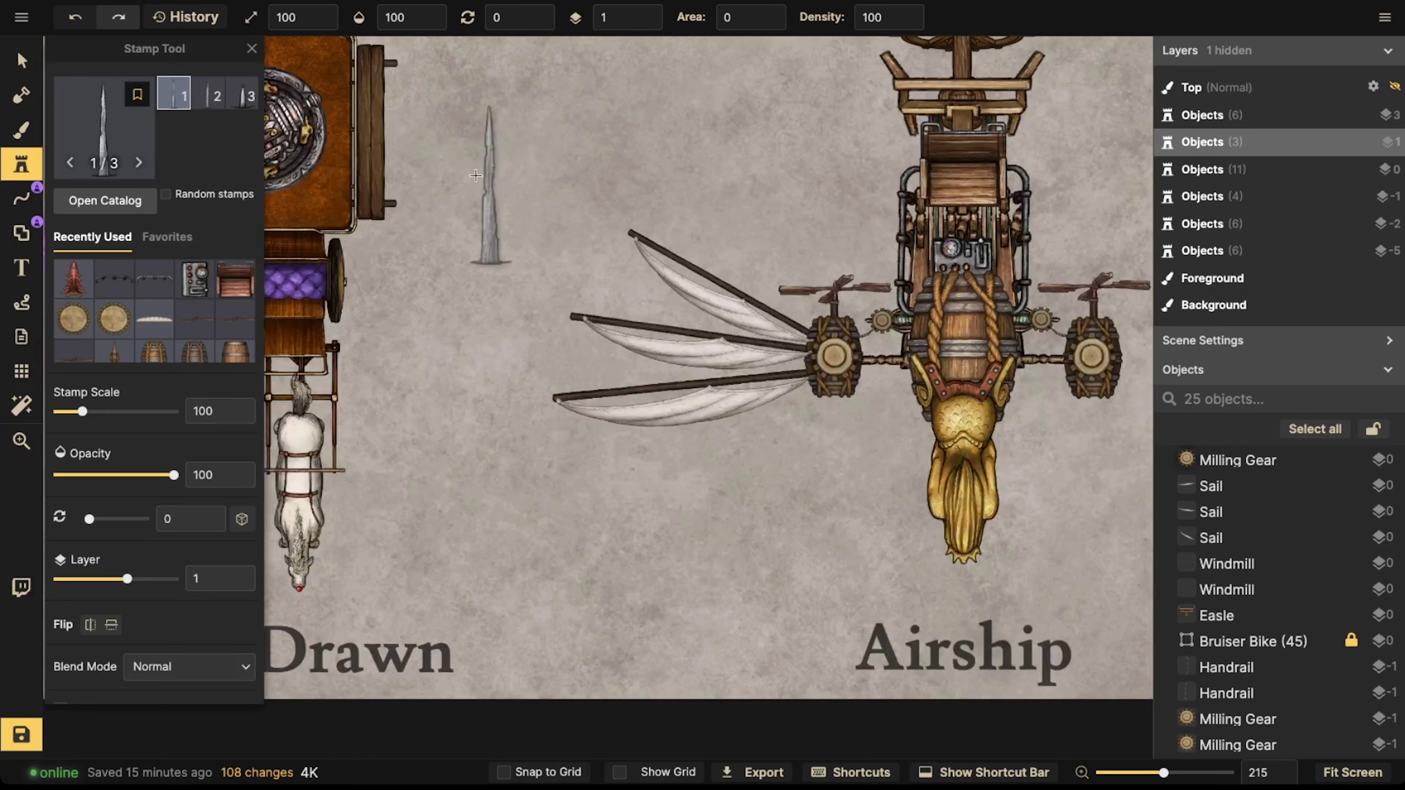
left_click(243, 94)
- Place a shadowless wall spike at scale 60 on the tip of the lowest sail and rotate it to 262°
scroll(506, 381, "up", 3)
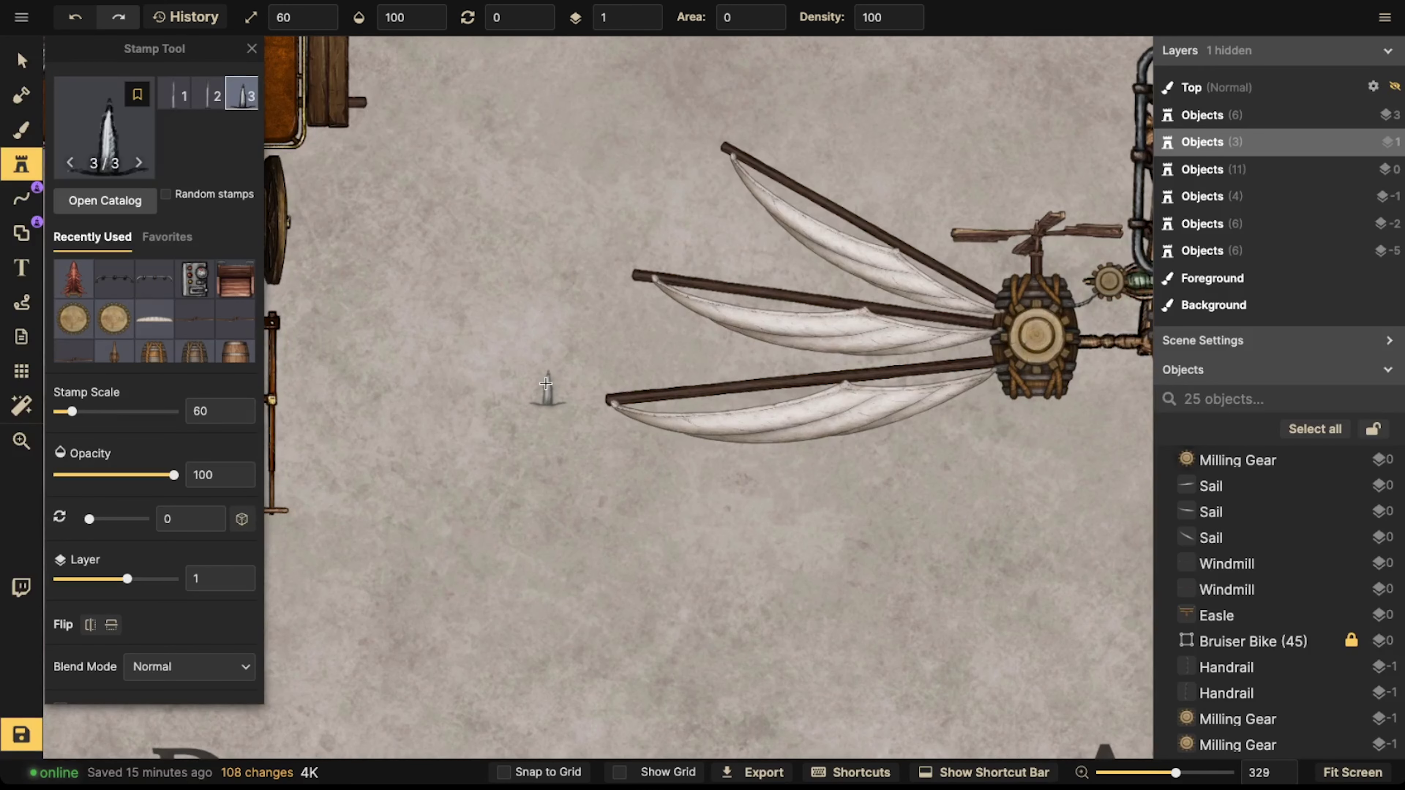
scroll(188, 576, "down", 8)
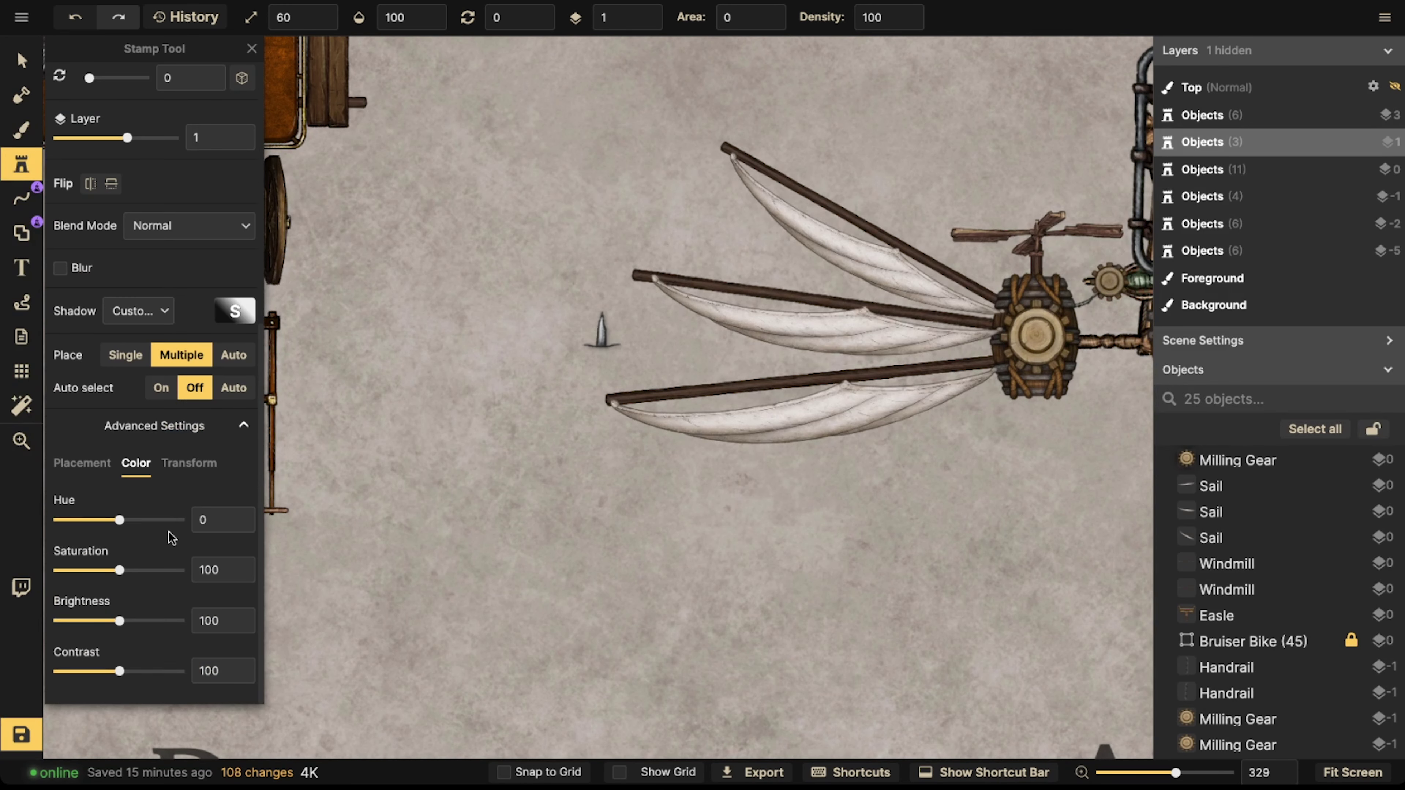
left_click(138, 313)
left_click(128, 340)
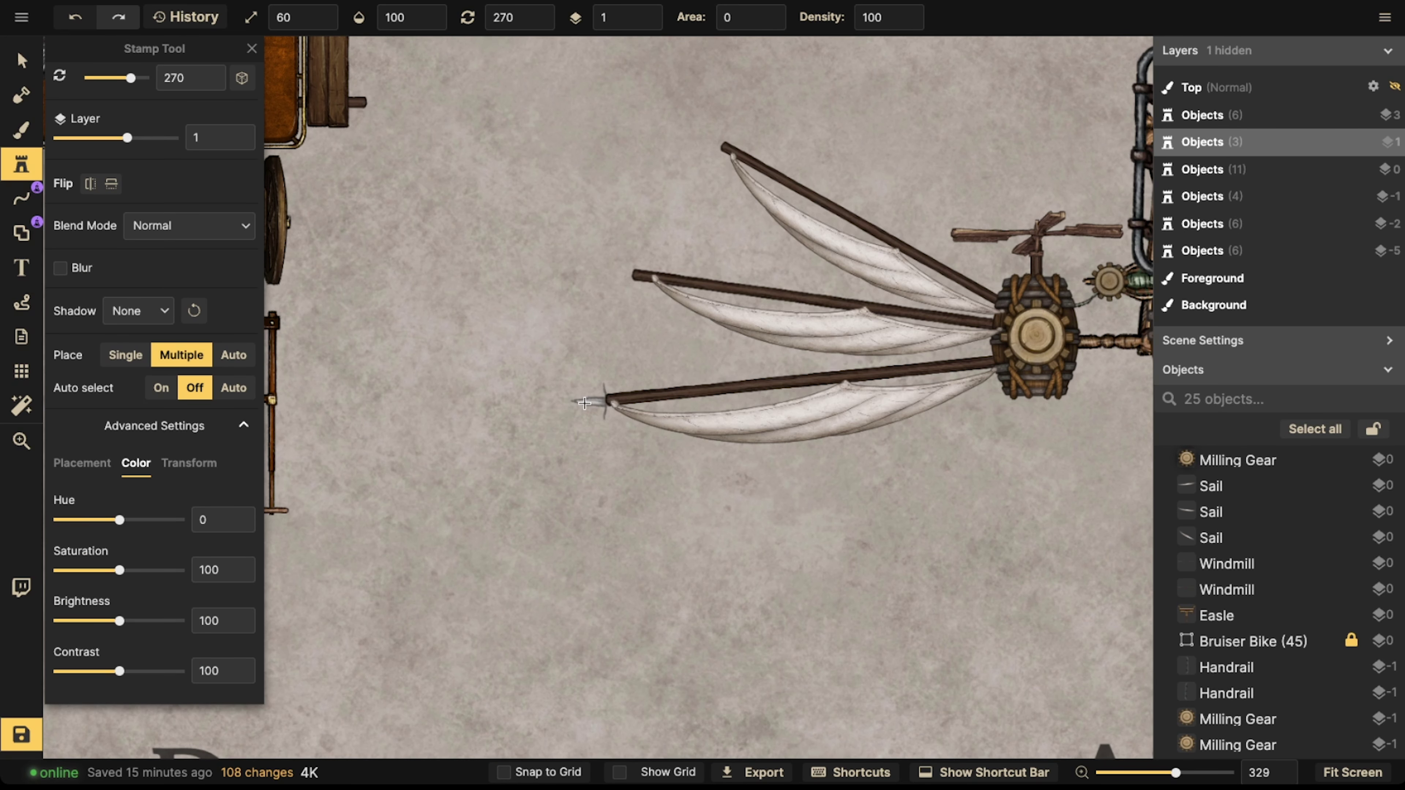
left_click(581, 405)
left_click(22, 60)
left_click(588, 401)
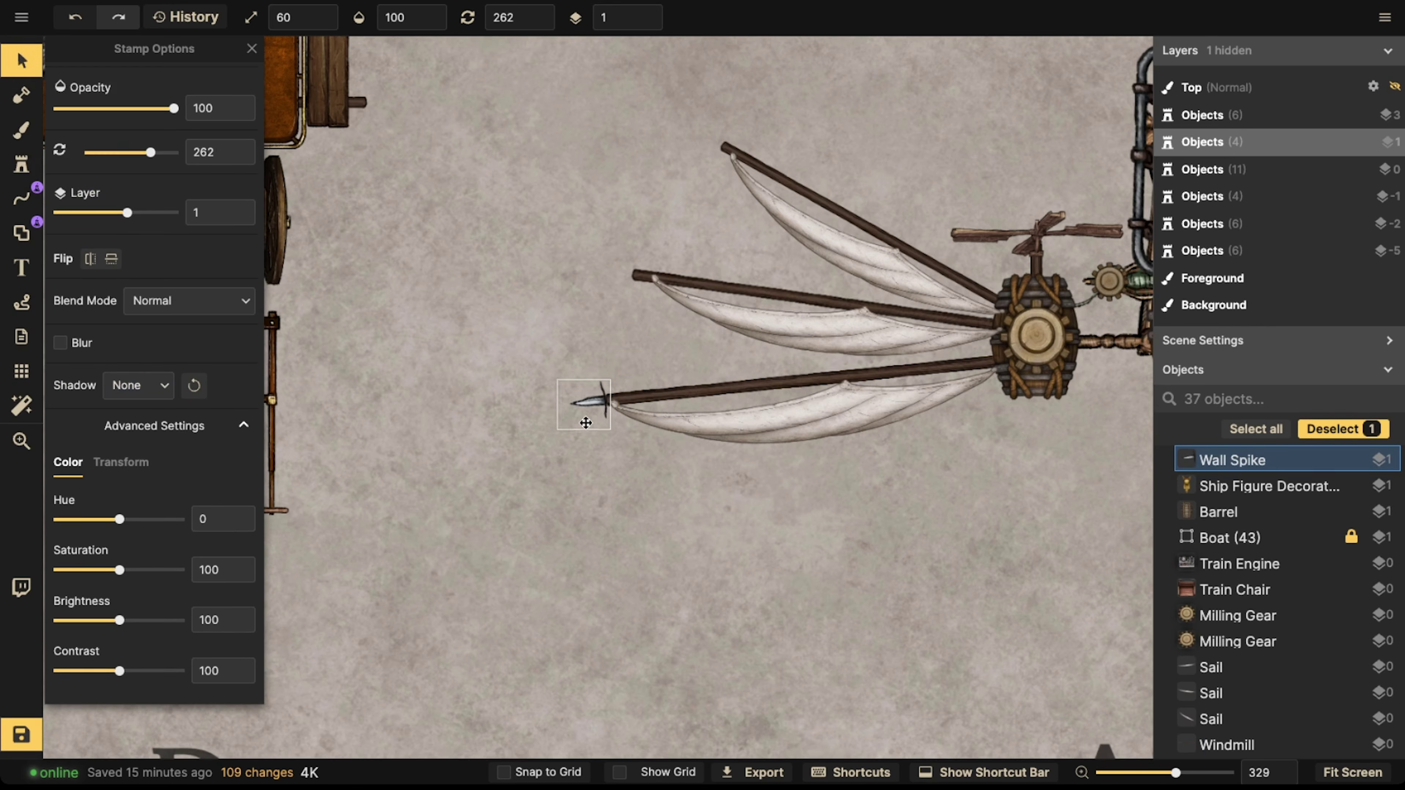
- Place wall spikes on the tips of the middle and upper sails, rotated 277° and 292°
left_click(22, 166)
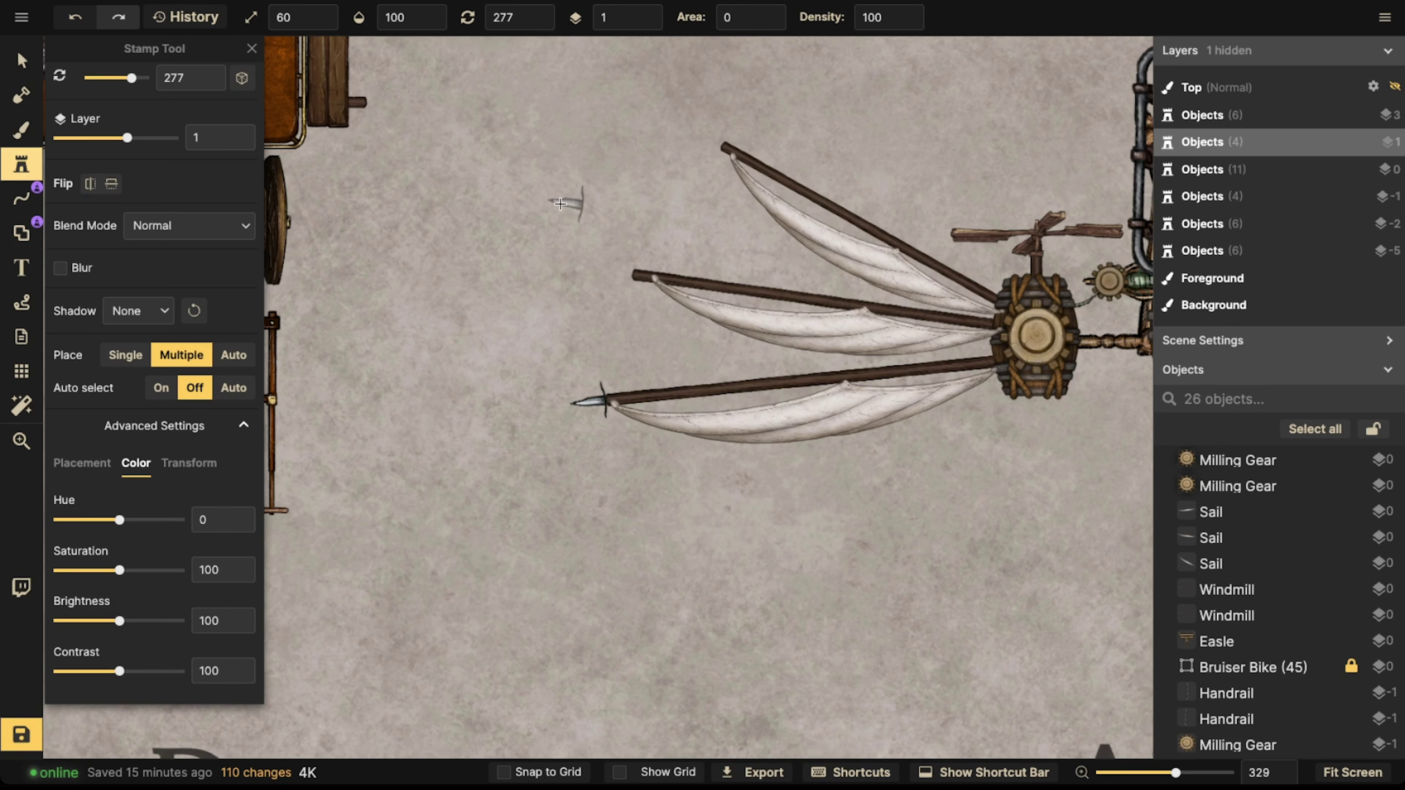
left_click(611, 273)
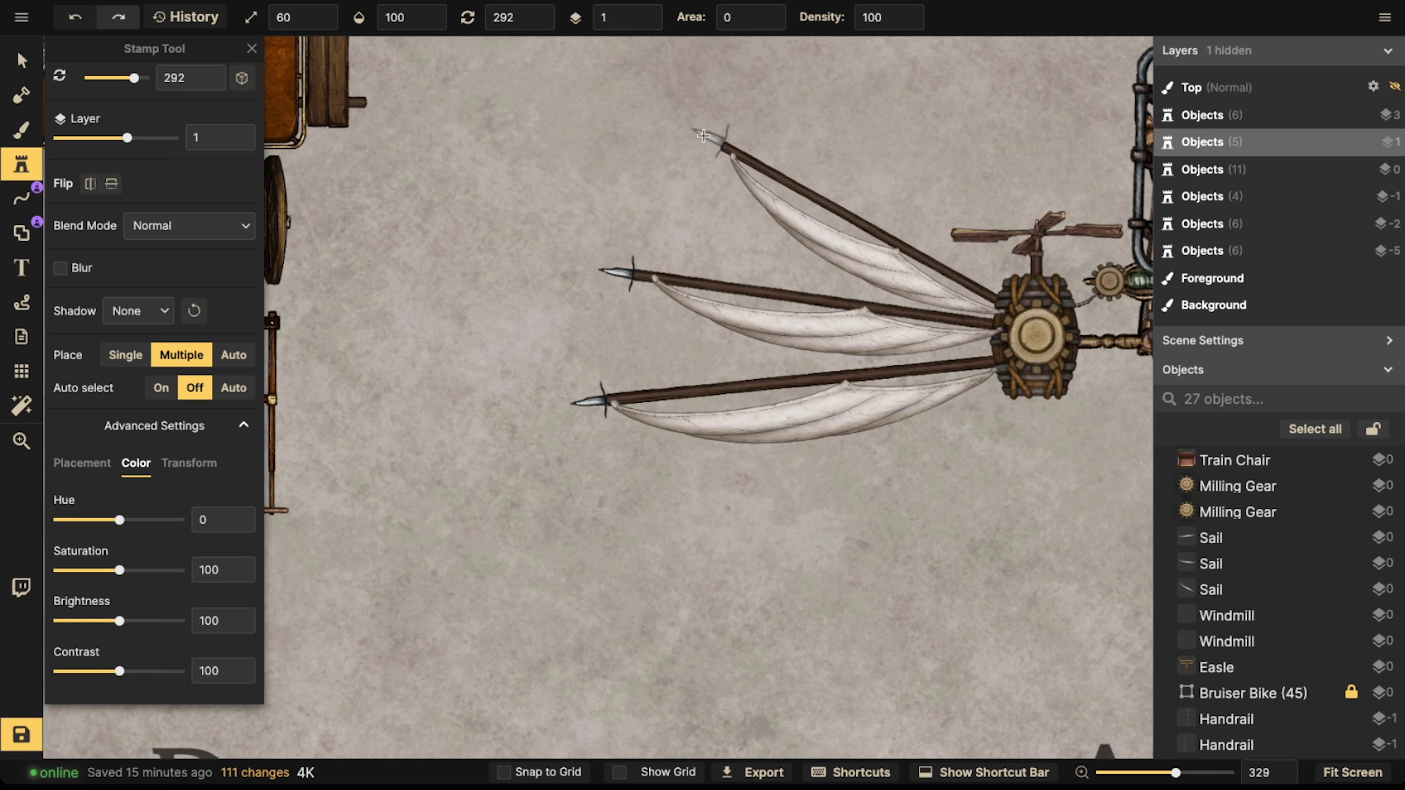
left_click(702, 138)
scroll(880, 252, "down", 2)
key("space")
left_click_drag(1050, 260, 768, 258)
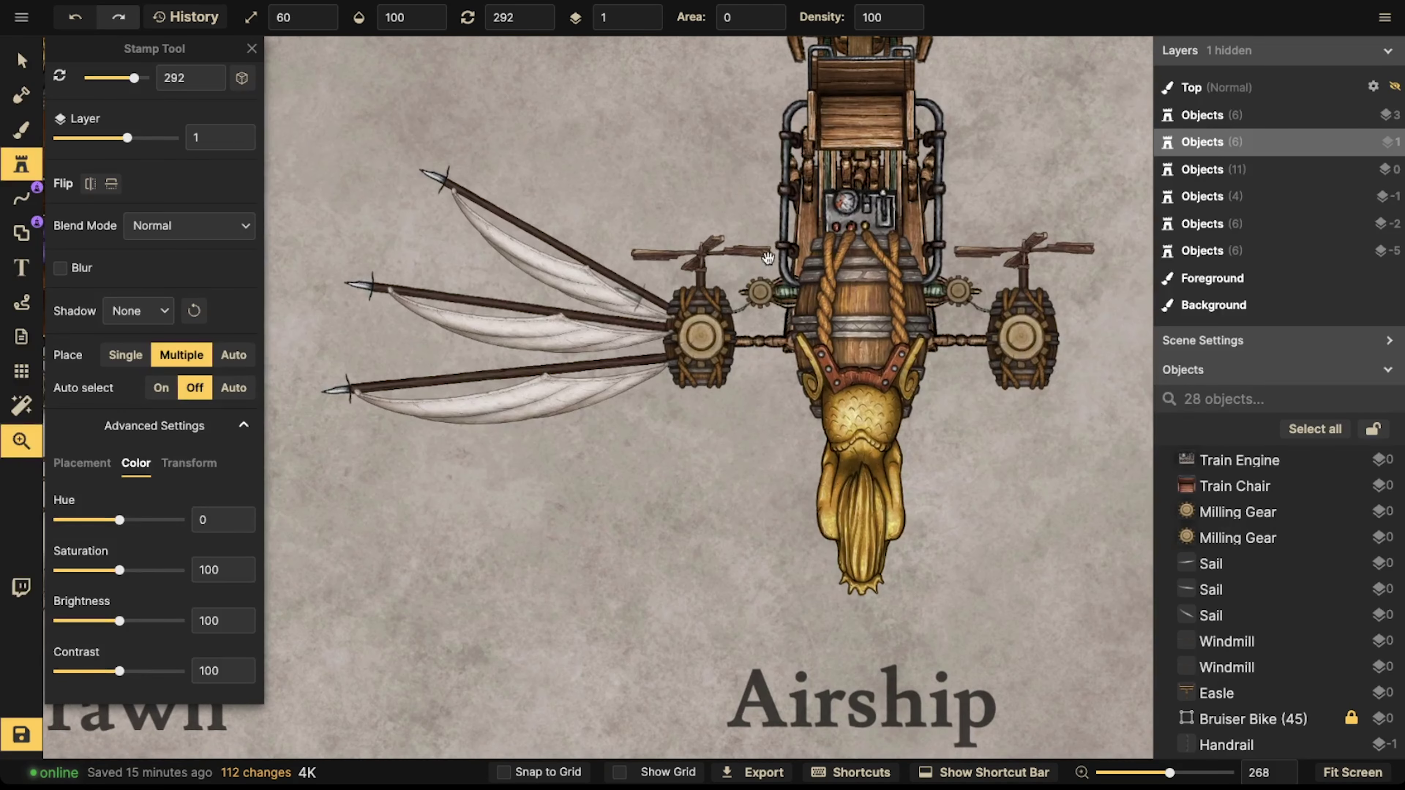
- Select the three left sails with their masts and spikes and group them as "Wings"
left_click(22, 61)
scroll(351, 153, "down", 2)
key("space")
left_click_drag(351, 152, 686, 426)
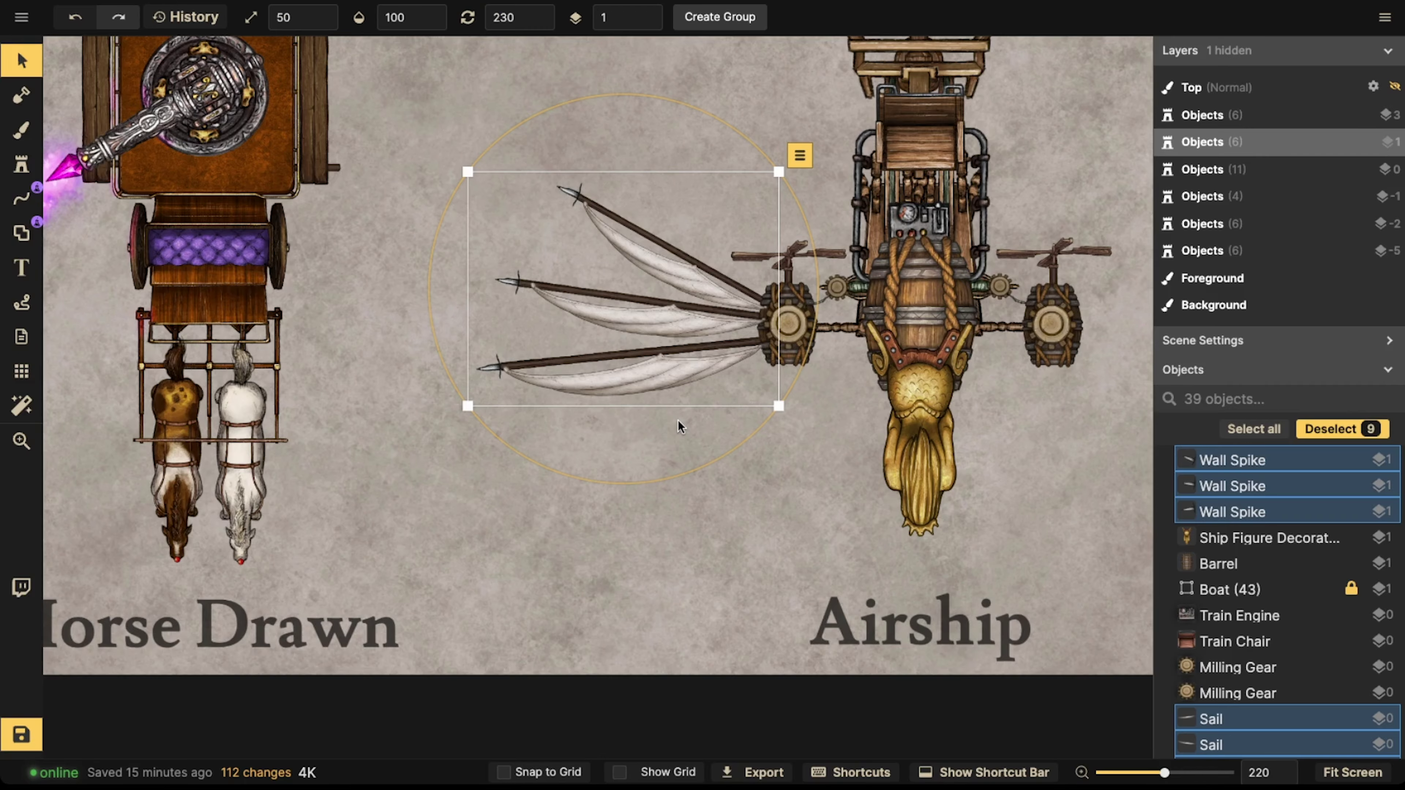
scroll(686, 281, "down", 1)
left_click(709, 16)
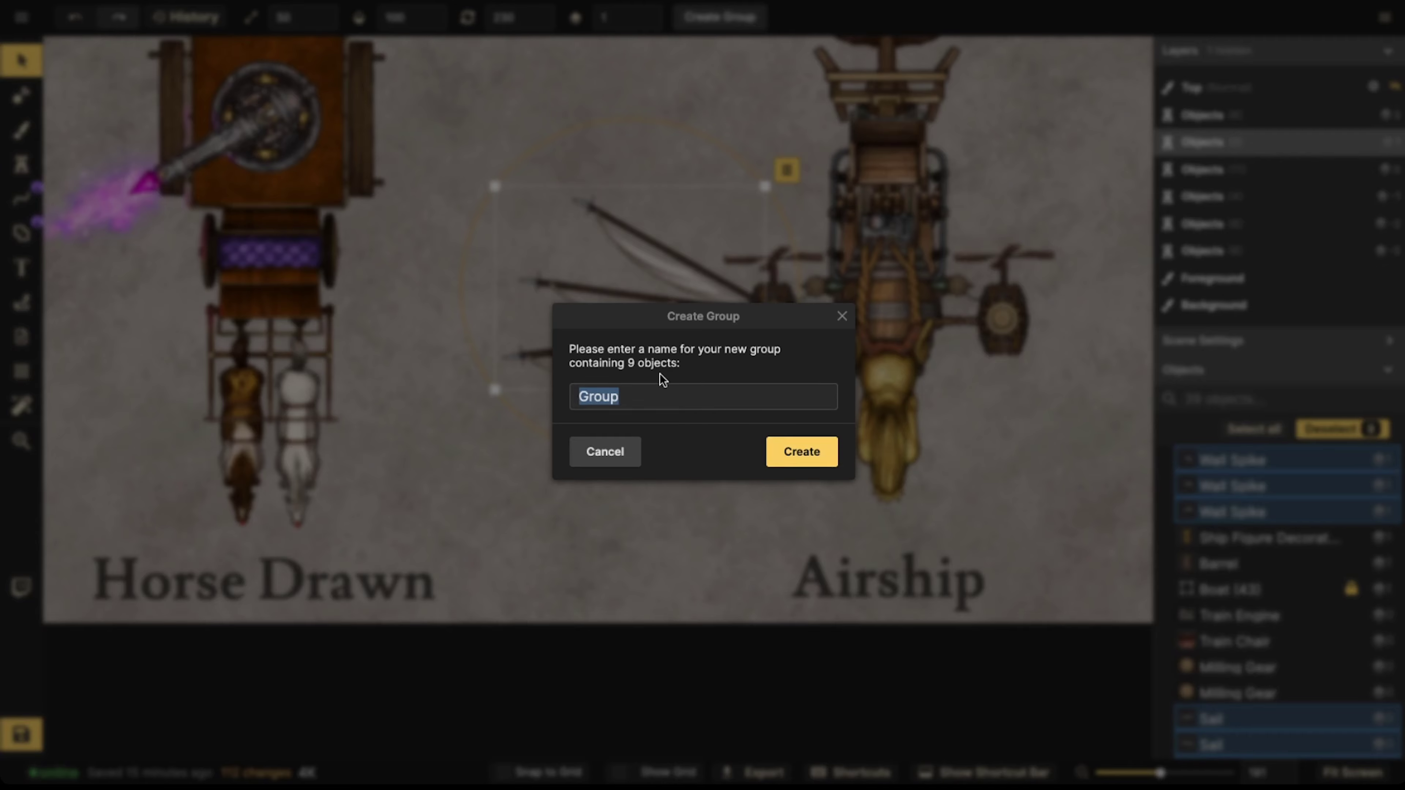
type("Wings")
key("Return")
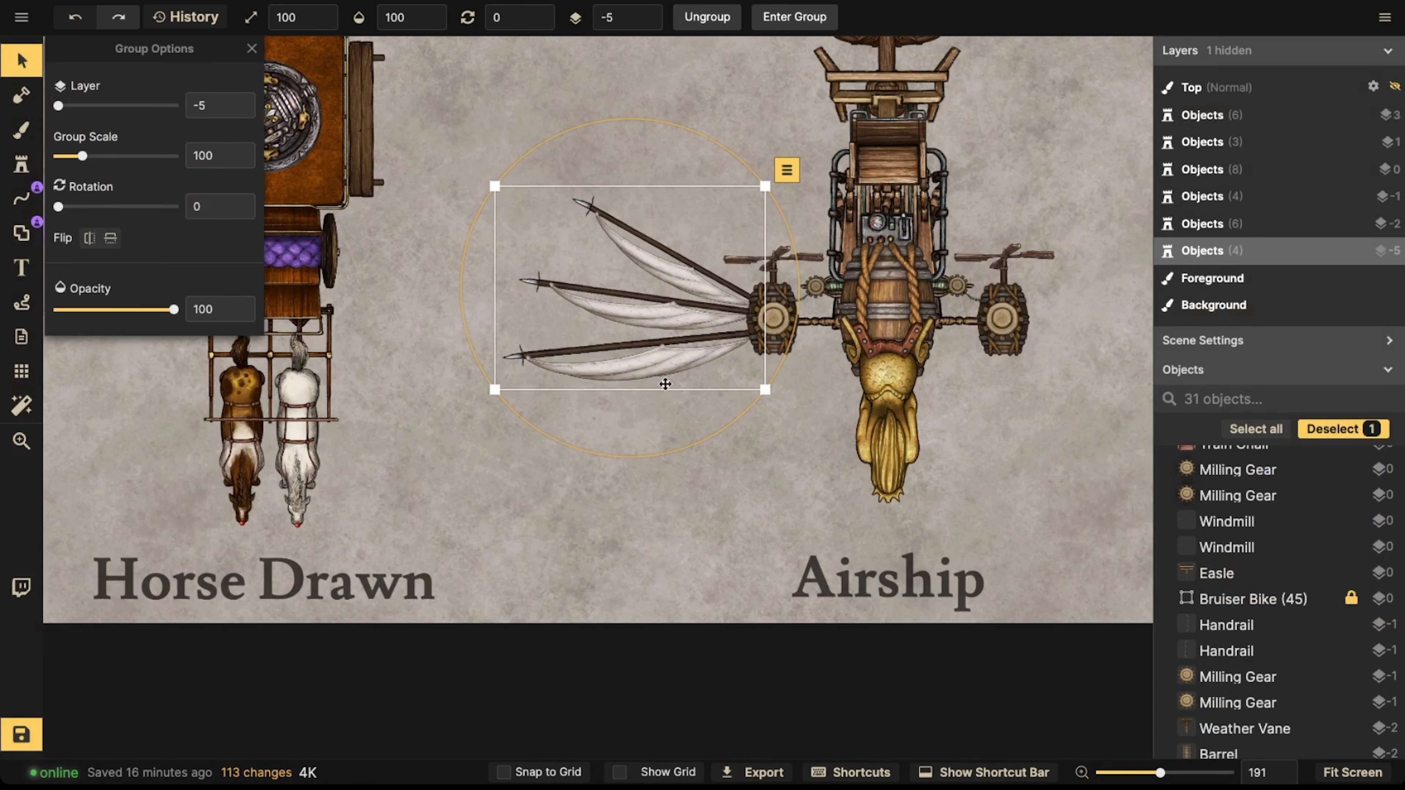
- Duplicate the Wings group, flip it horizontally and attach it to the airship's right side barrel
key("ctrl+d")
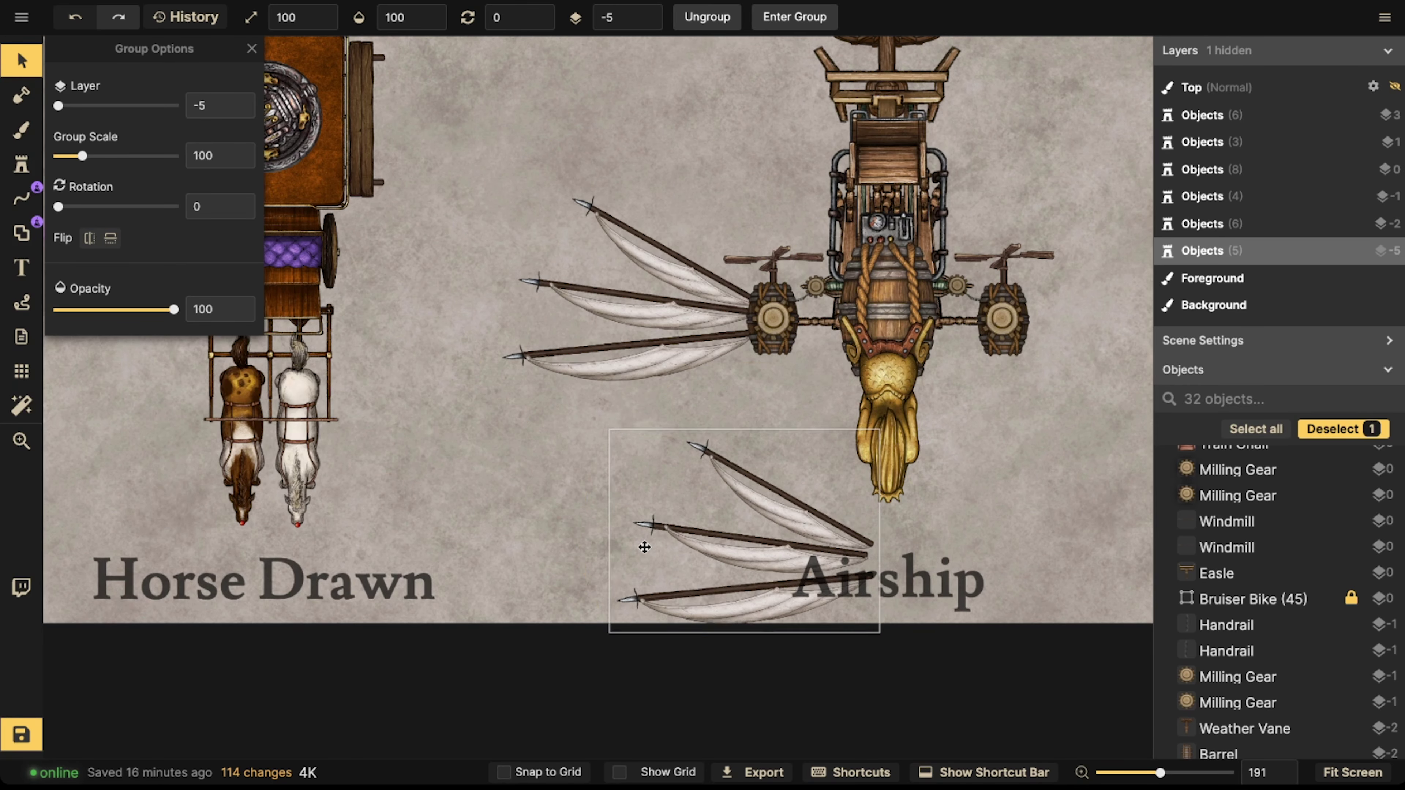
left_click_drag(643, 545, 1122, 400)
left_click(87, 240)
key("space")
left_click_drag(1074, 404, 791, 472)
left_click_drag(838, 470, 881, 369)
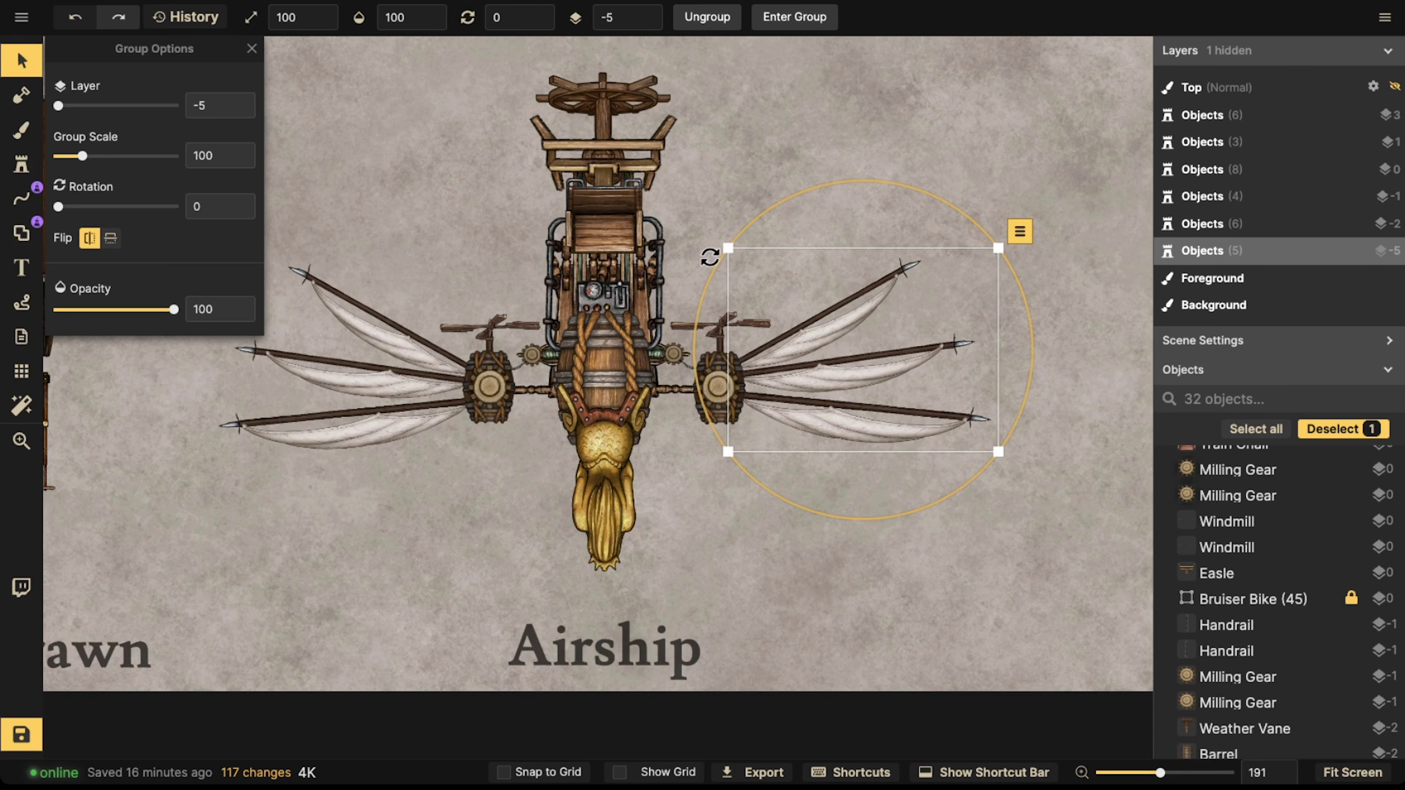
key("Escape")
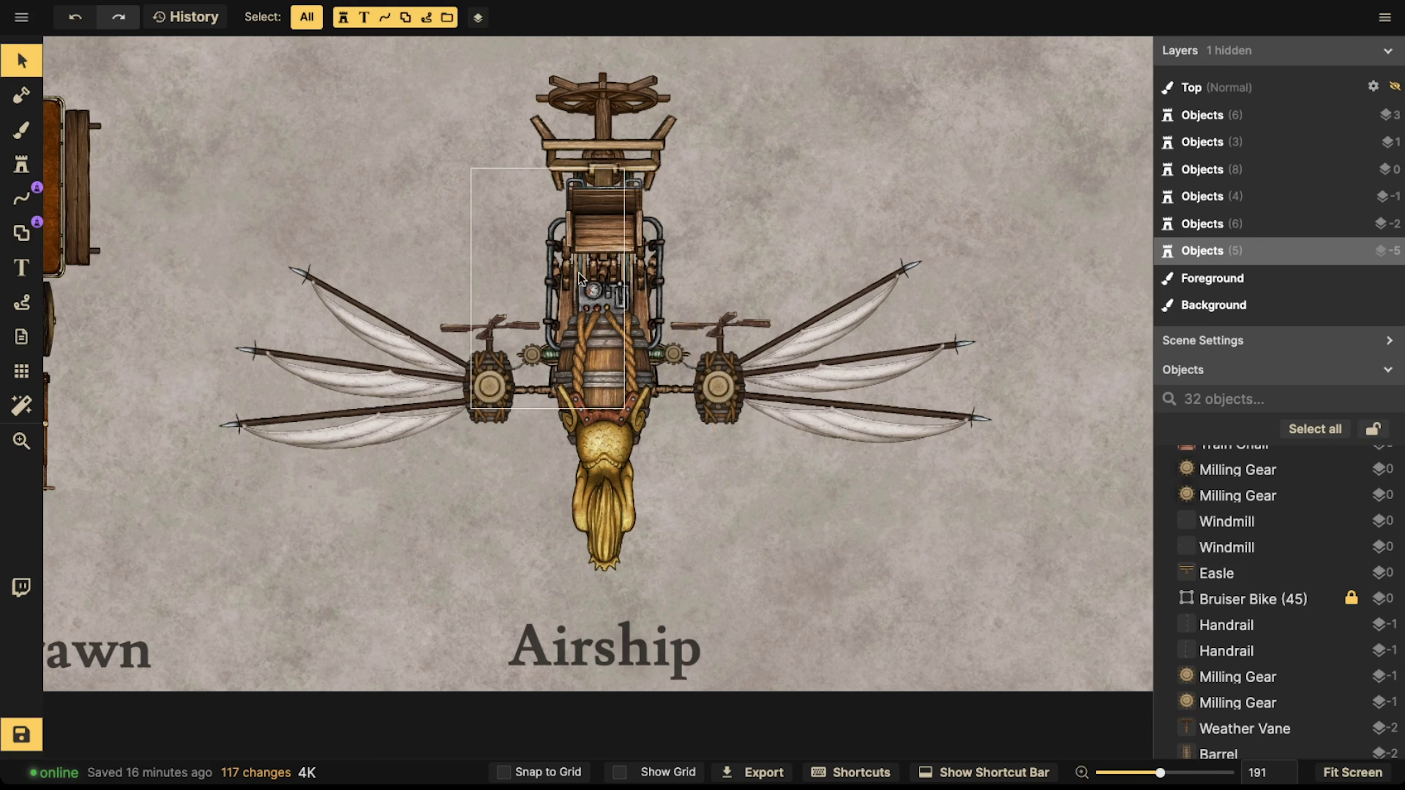
- Select both windmill propellers and reduce their scale together
left_click(510, 314)
left_click(718, 328, "shift")
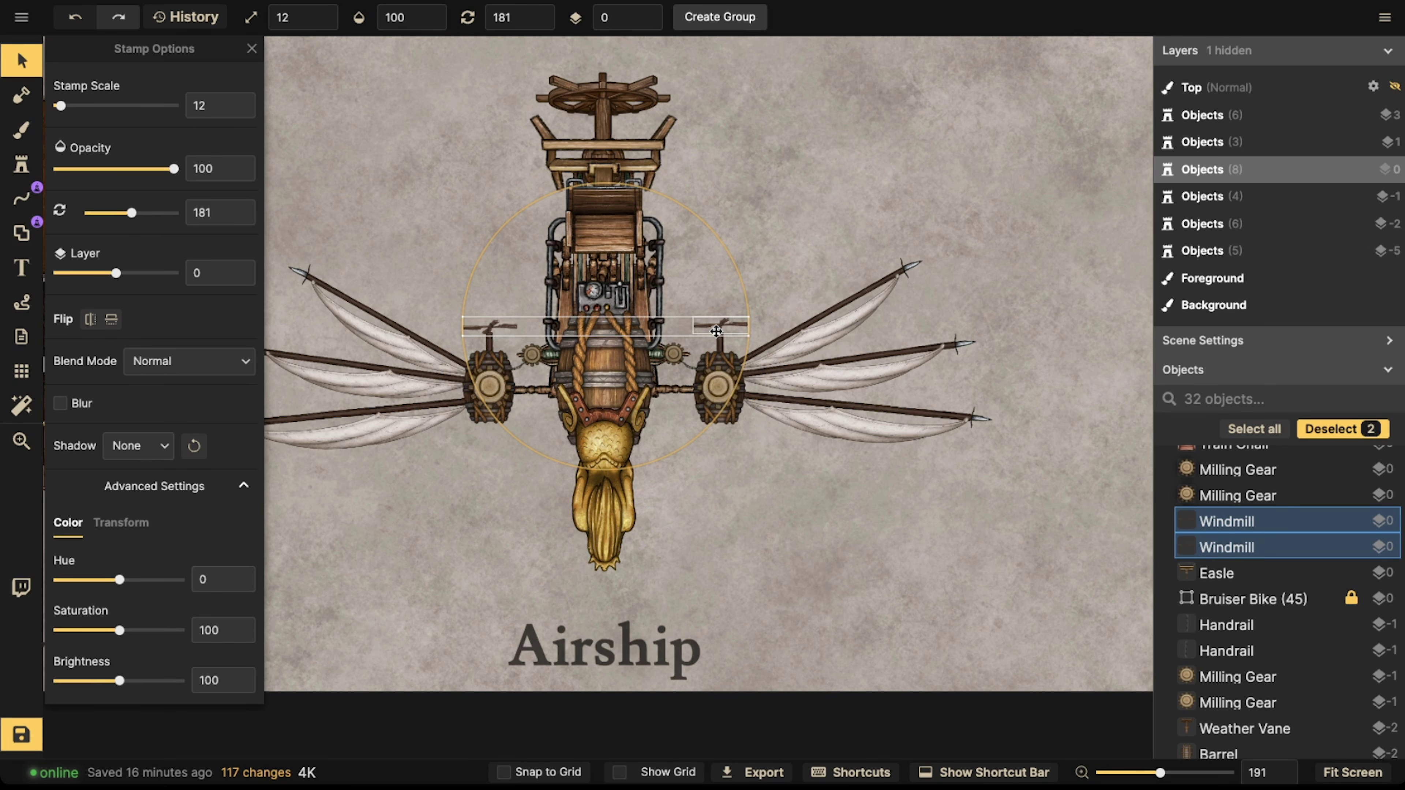
scroll(717, 331, "up", 5)
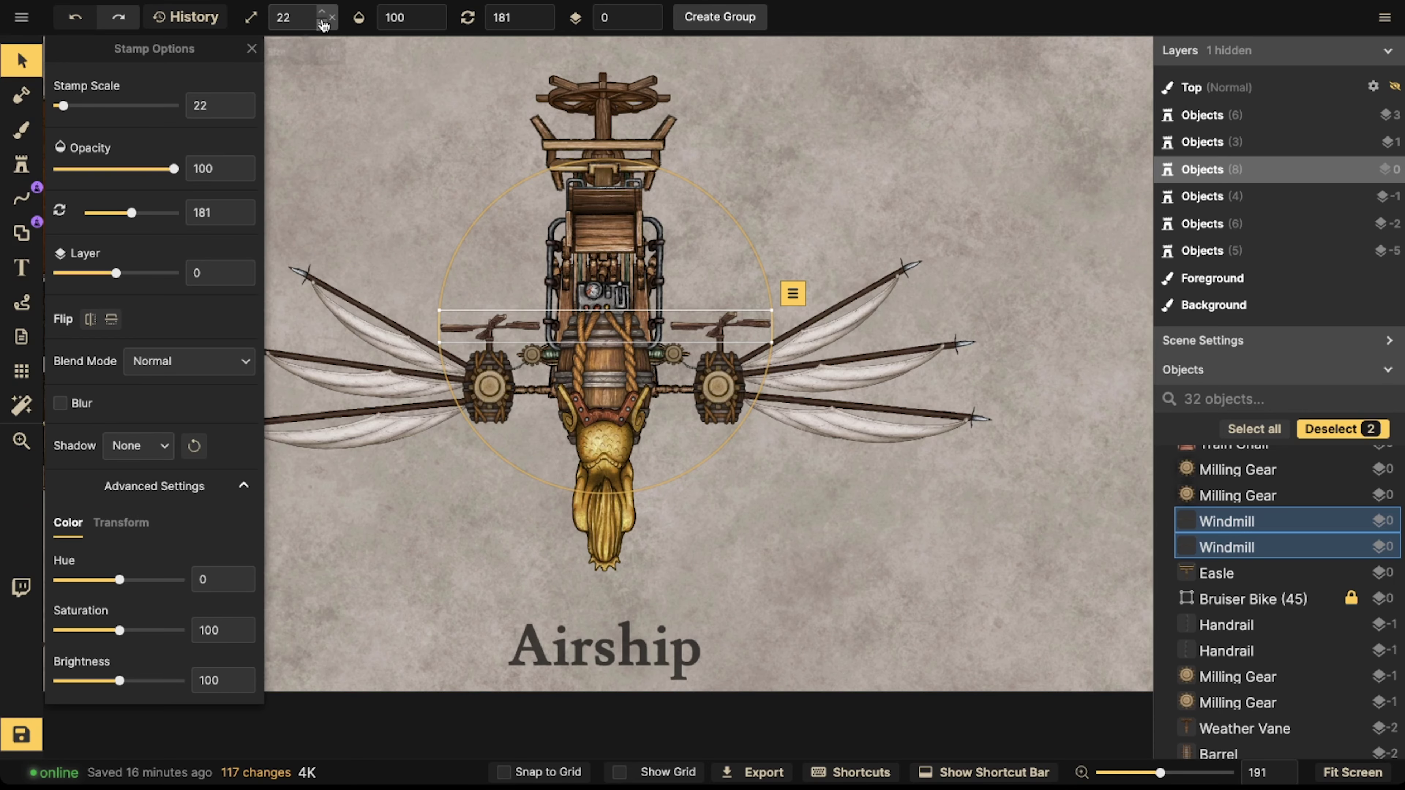
left_click(417, 119)
scroll(395, 154, "down", 5)
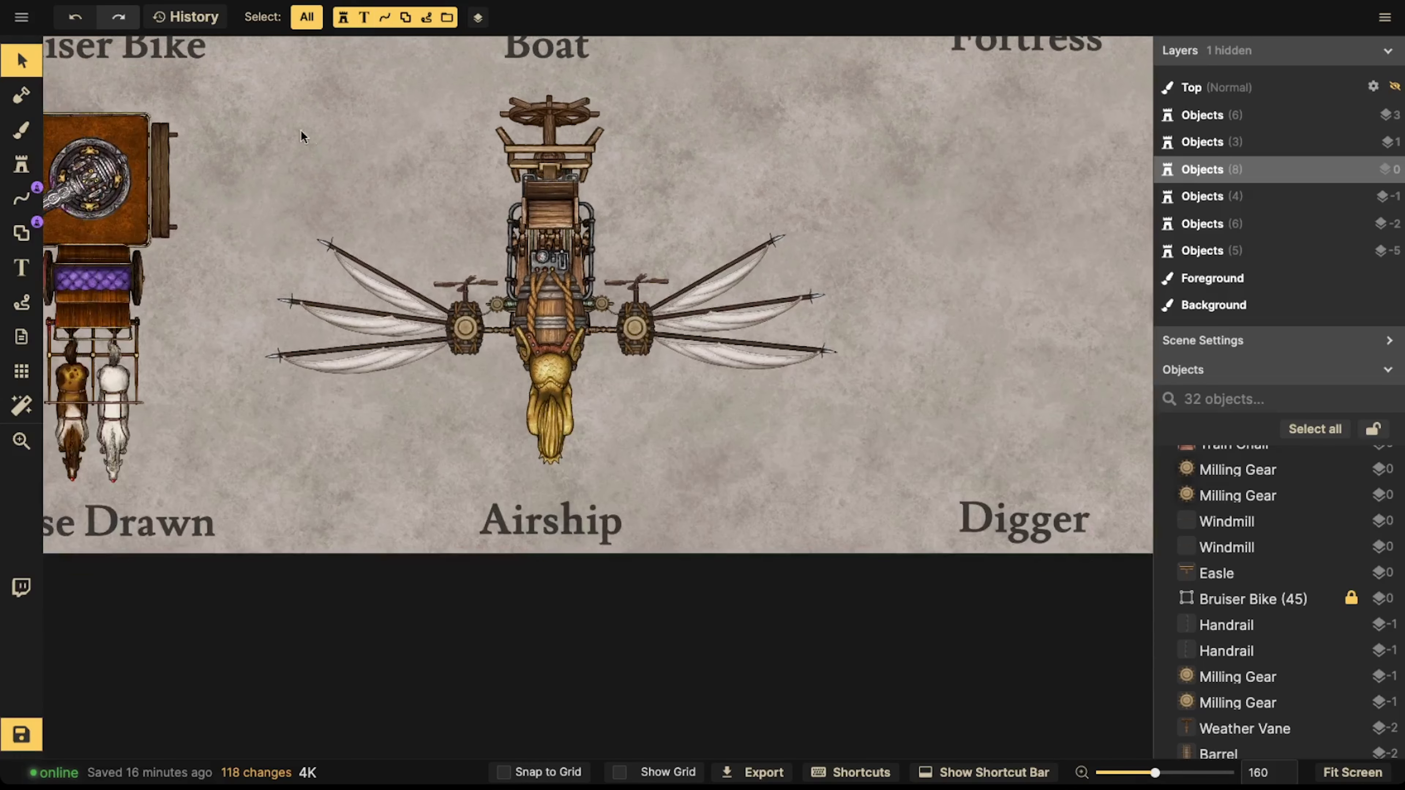
- Select the whole airship with its wings and centre it above the "Airship" label
left_click_drag(288, 122, 632, 400)
scroll(1287, 598, "down", 1)
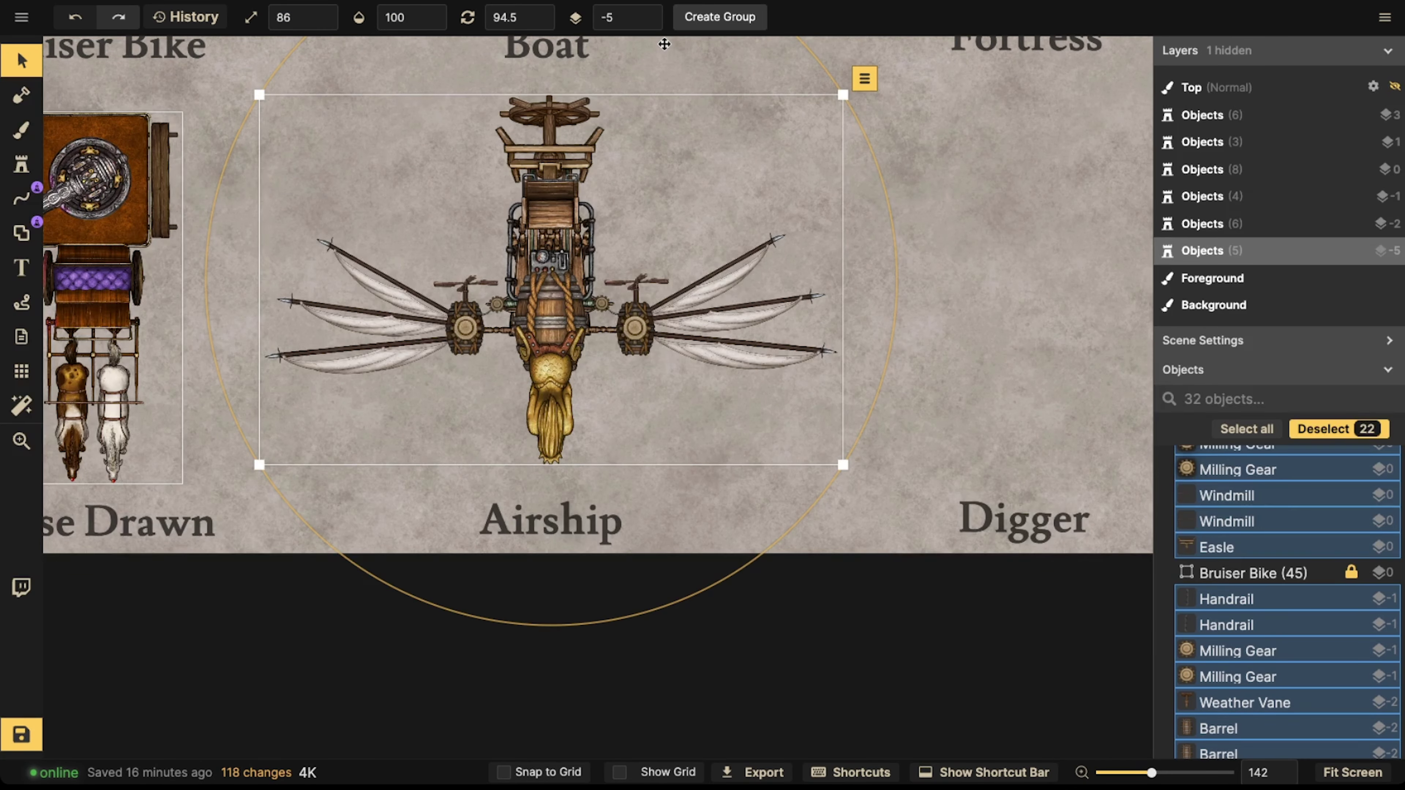
left_click_drag(451, 176, 339, 156)
scroll(381, 149, "down", 3)
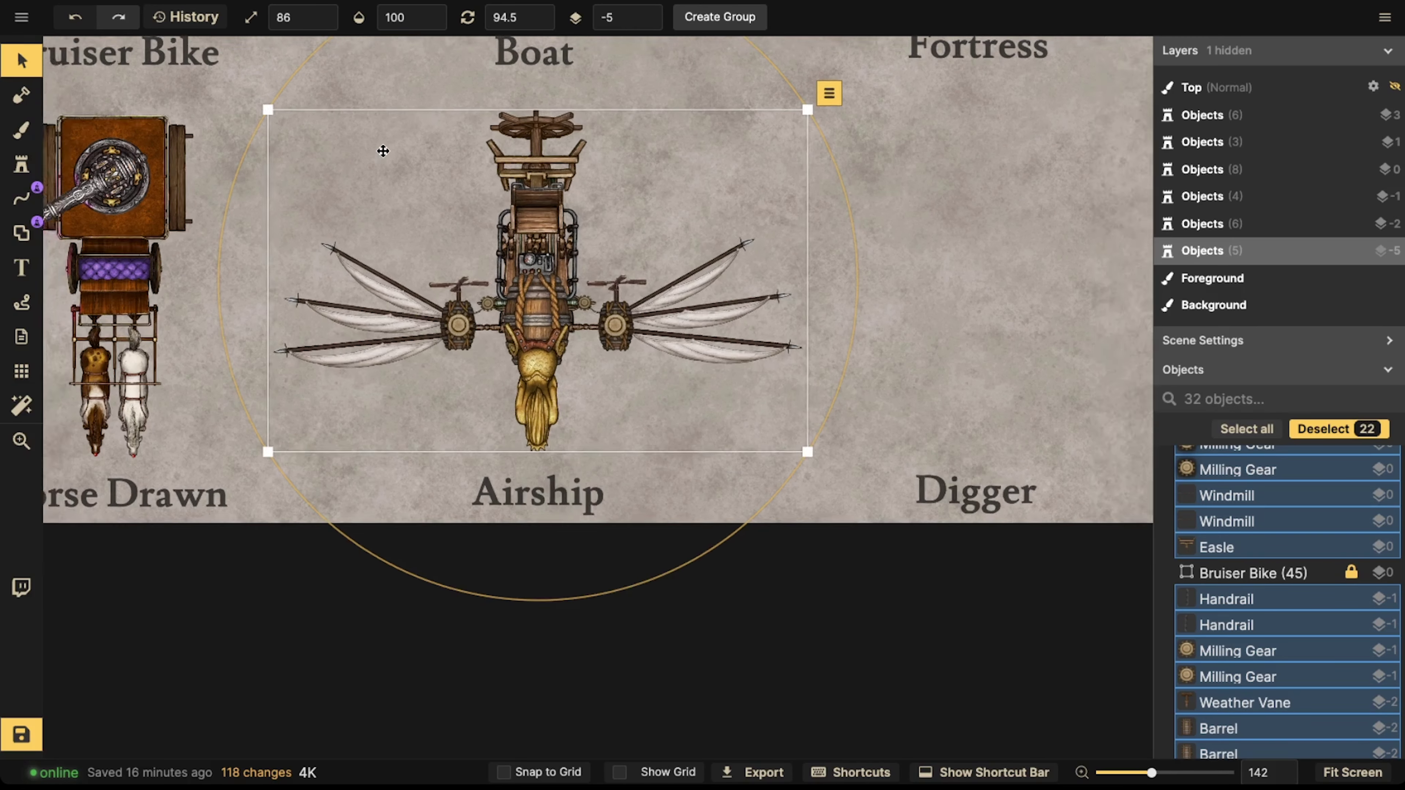
left_click(695, 170)
left_click(519, 213)
left_click(850, 195)
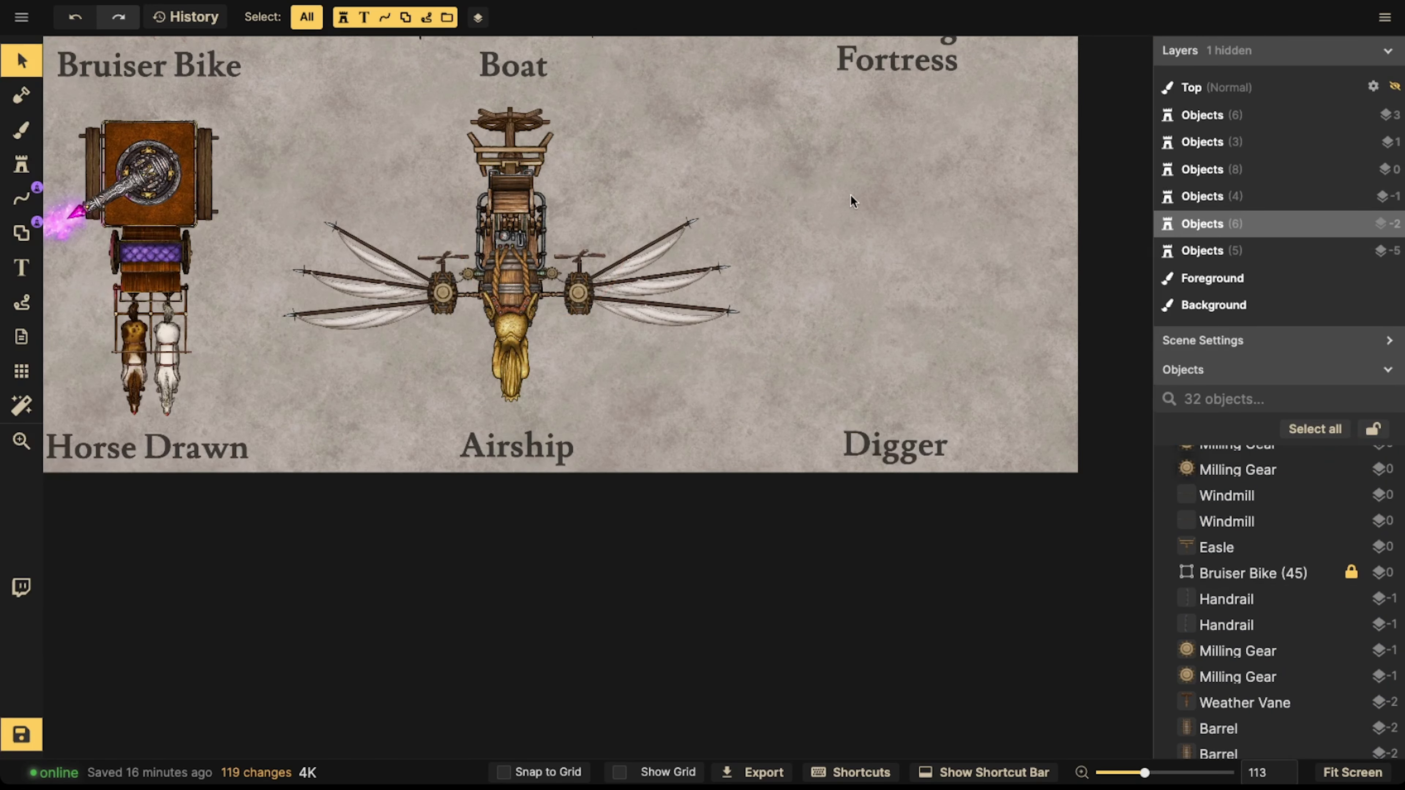
mouse_move(297, 139)
left_mouse_down()
mouse_move(643, 393)
mouse_move(652, 370)
left_mouse_up()
mouse_move(519, 252)
left_mouse_down()
mouse_move(524, 272)
mouse_move(552, 262)
left_mouse_up()
scroll(525, 271, "up", 3)
key("space")
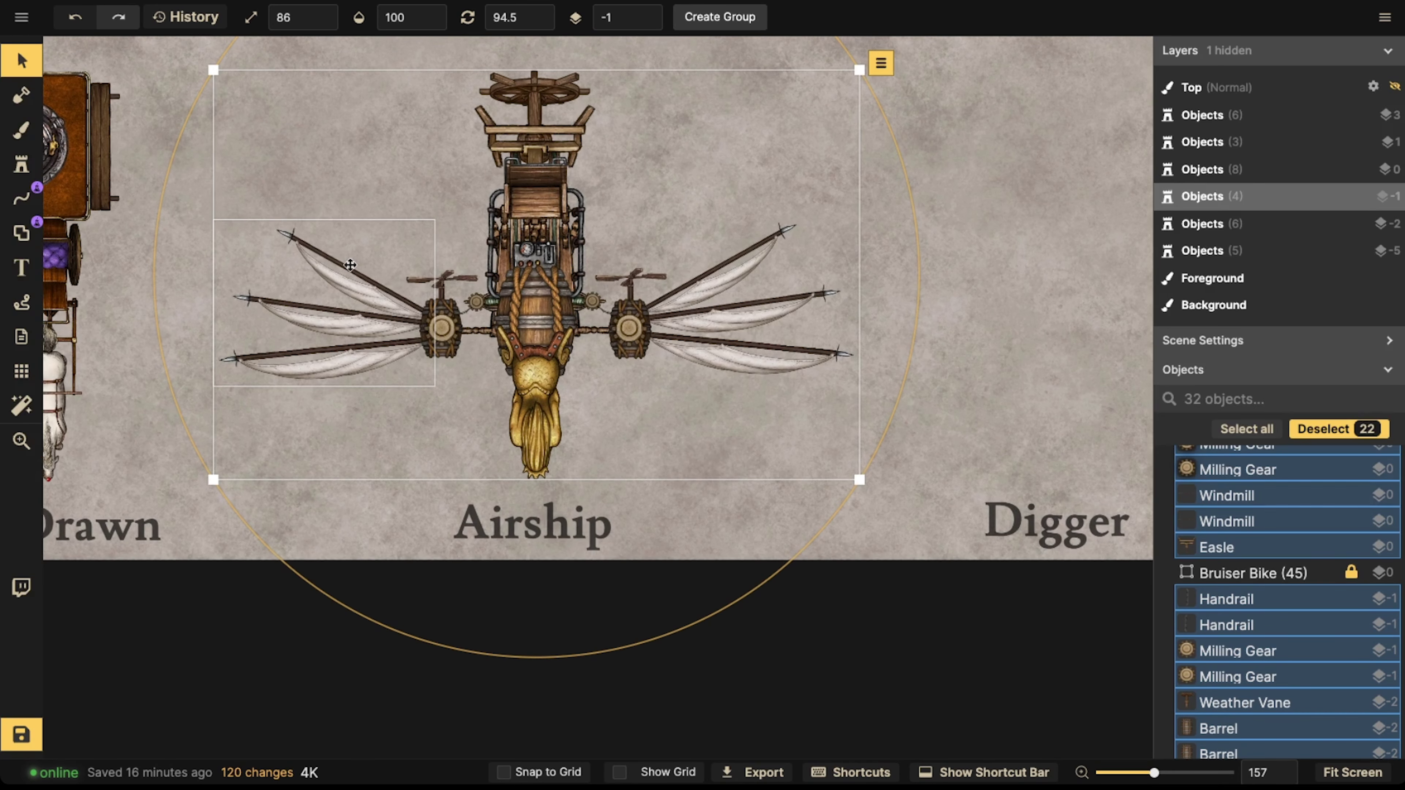
- Choose the recently used sail stamp in its second variant
left_click(20, 165)
left_click(106, 266)
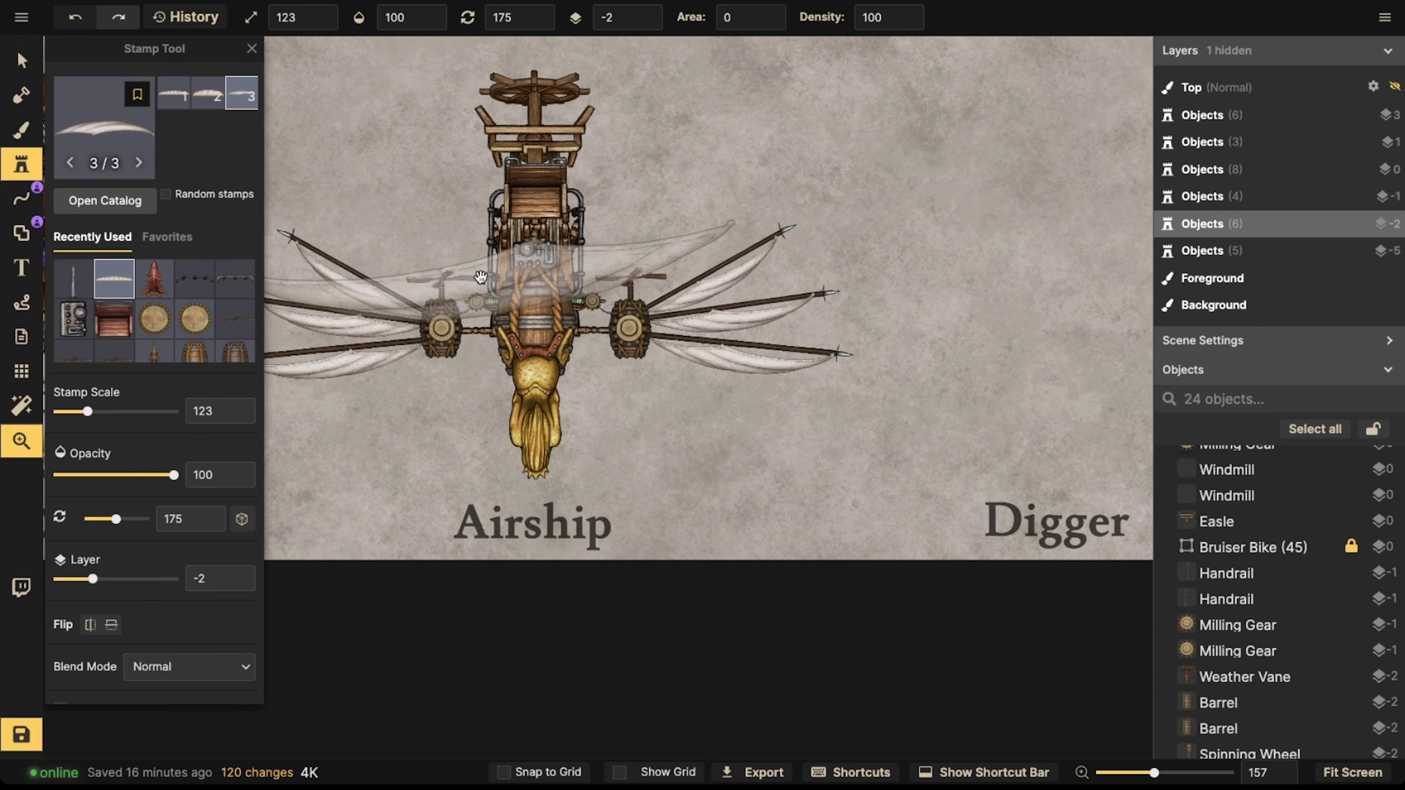
scroll(778, 271, "right", 3)
left_click_drag(779, 271, 658, 280)
scroll(658, 280, "down", 18)
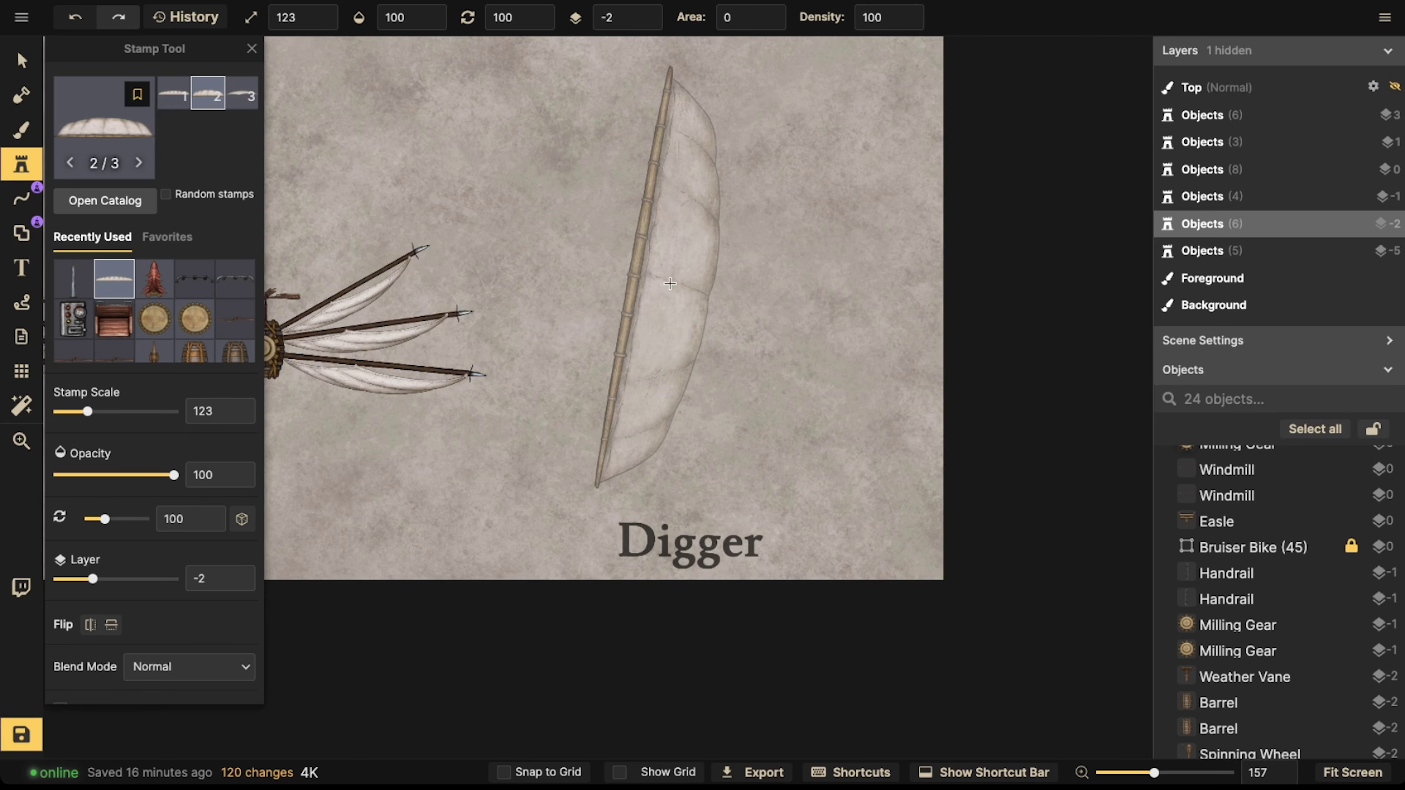
- Place two sails at scale 103 side by side above the "Digger" label, rotated 90° and 270° to mirror each other
scroll(658, 280, "down", 10)
left_click(547, 19)
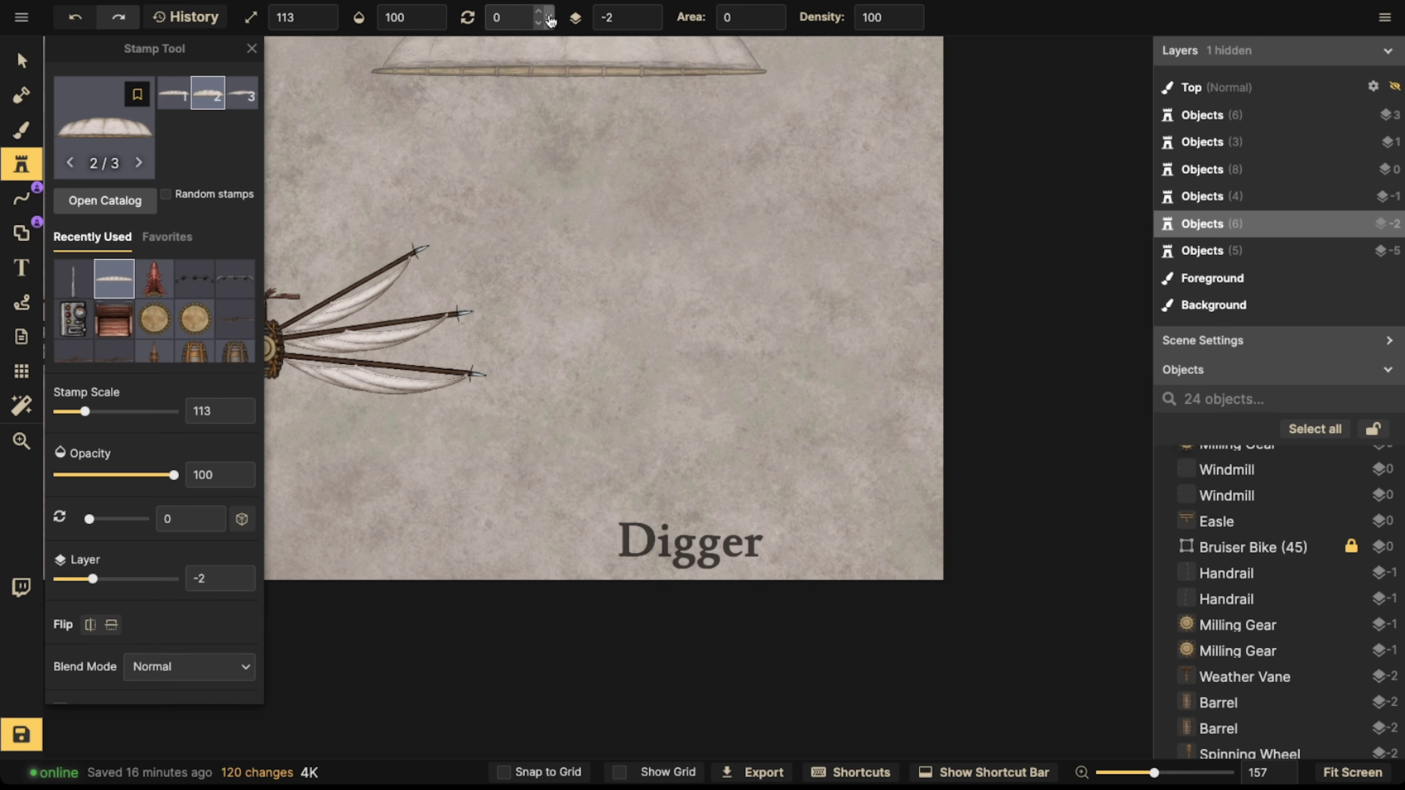
scroll(642, 253, "down", 10)
scroll(642, 253, "down", 6)
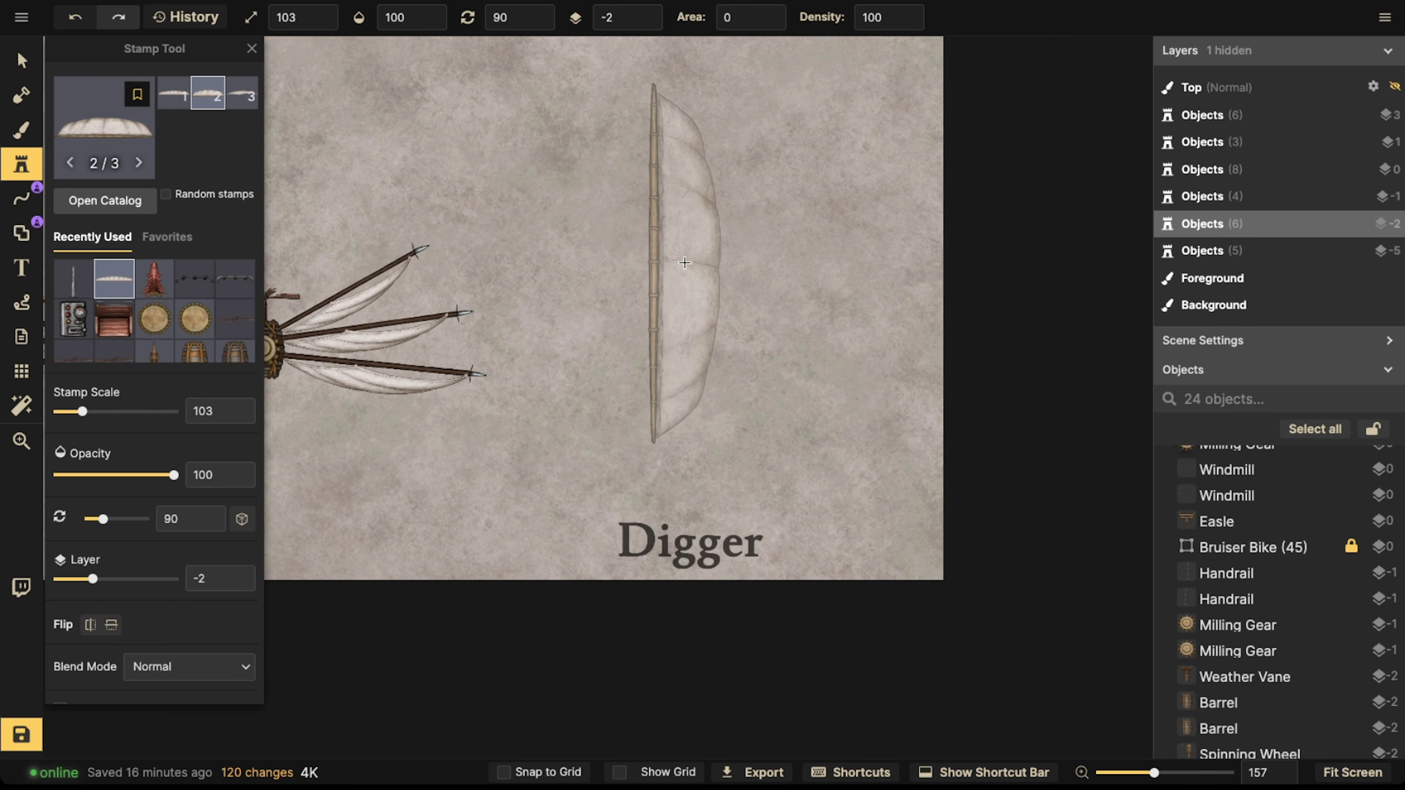
left_click(623, 265)
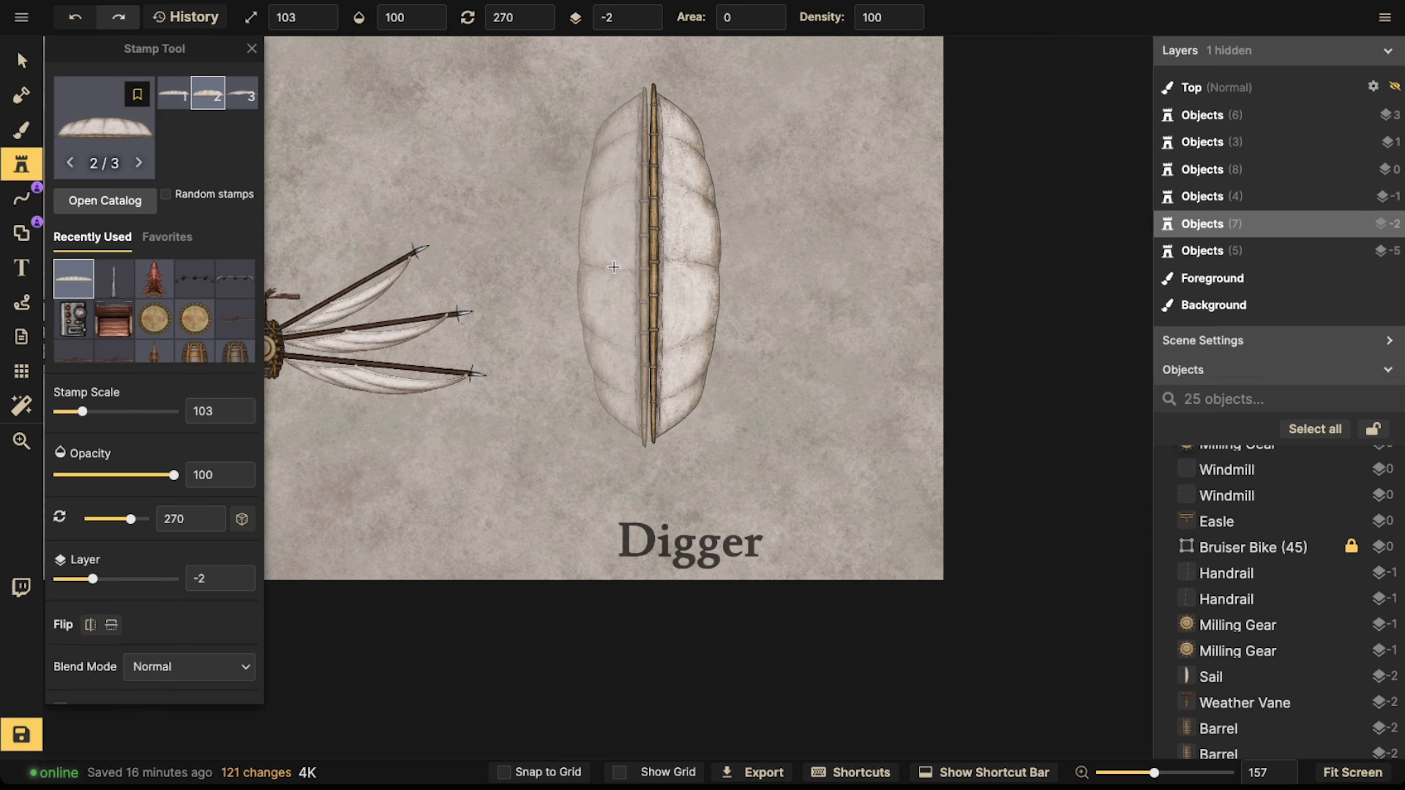
left_click(600, 325)
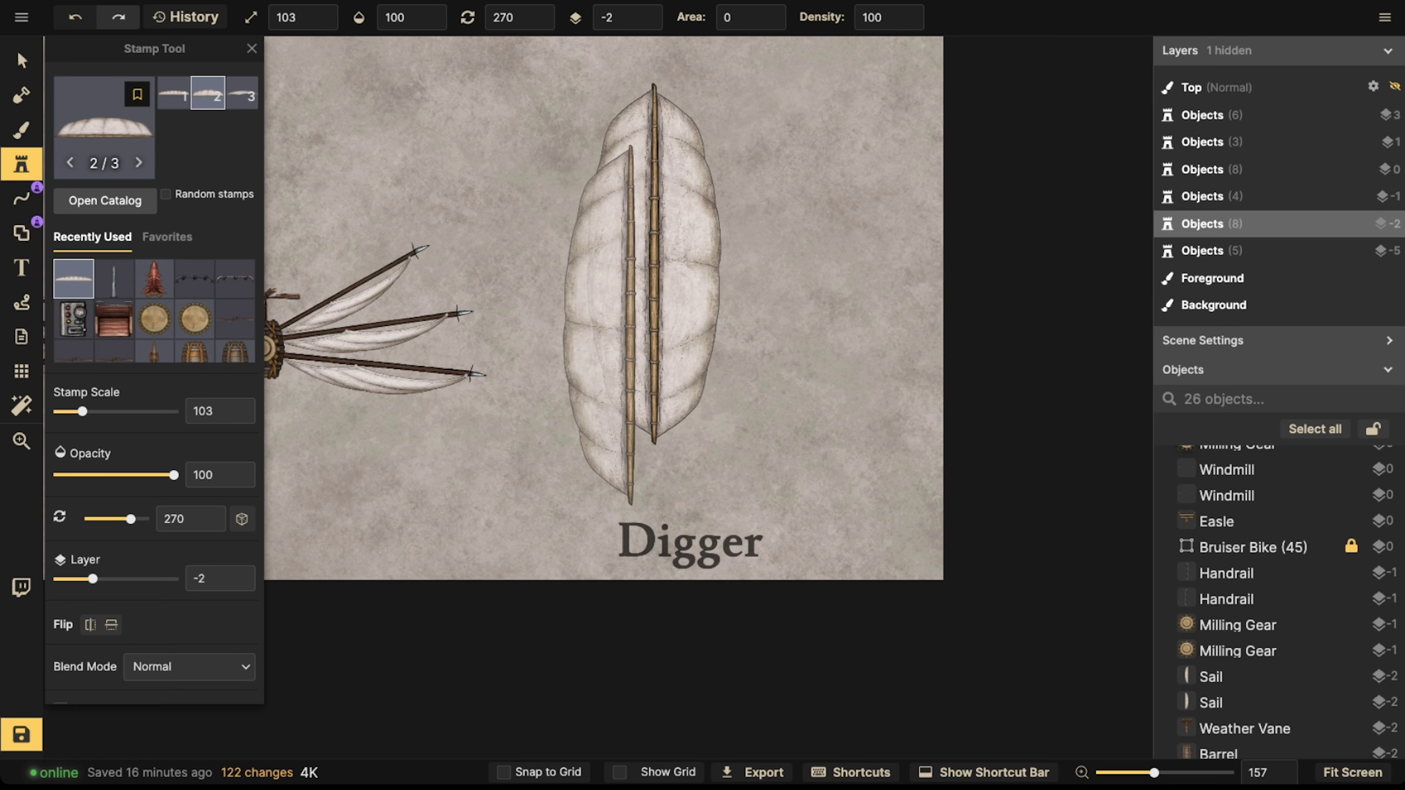
- Join the two mirrored sails above the "Digger" label edge to edge and group them under the default name
left_click(31, 78)
left_click_drag(577, 200, 667, 255)
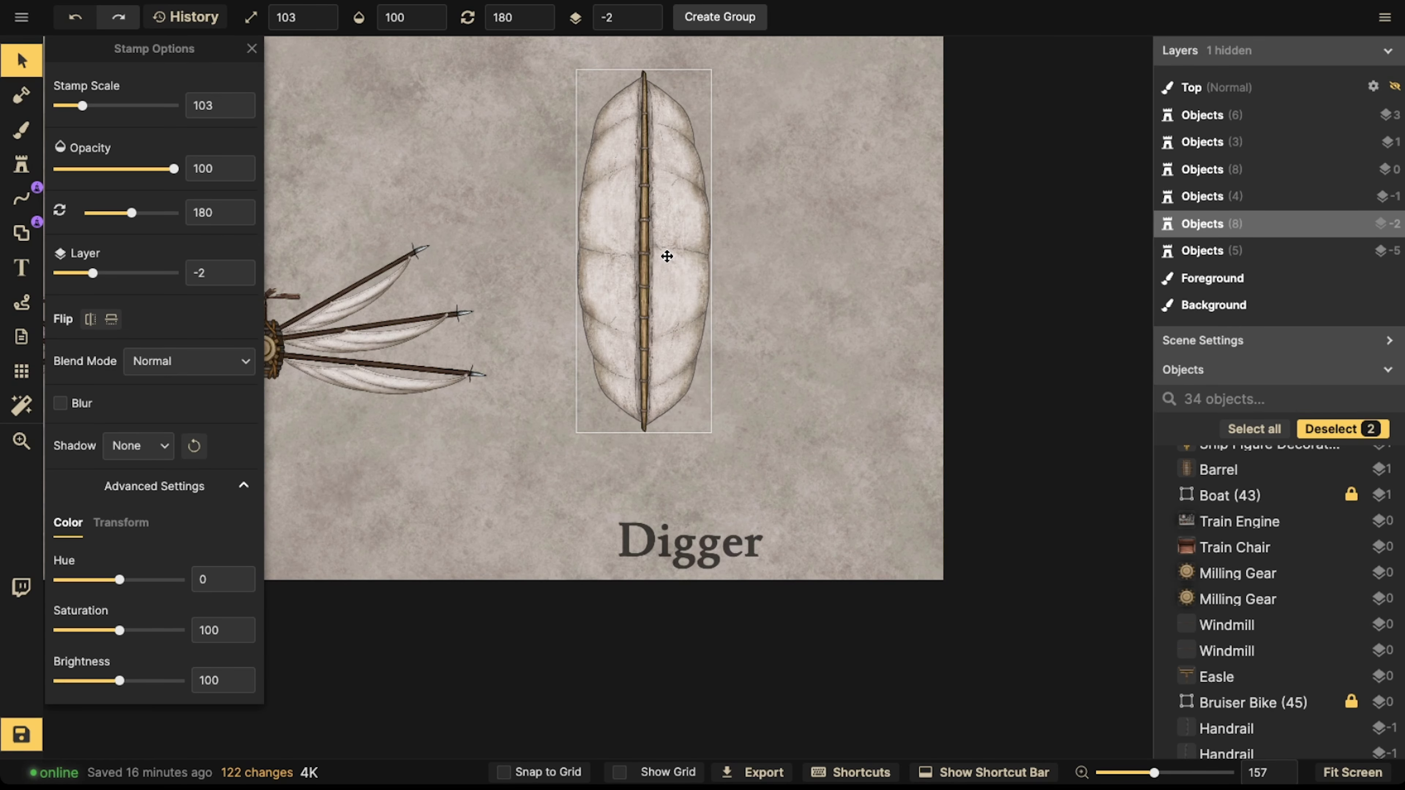
left_click(678, 17)
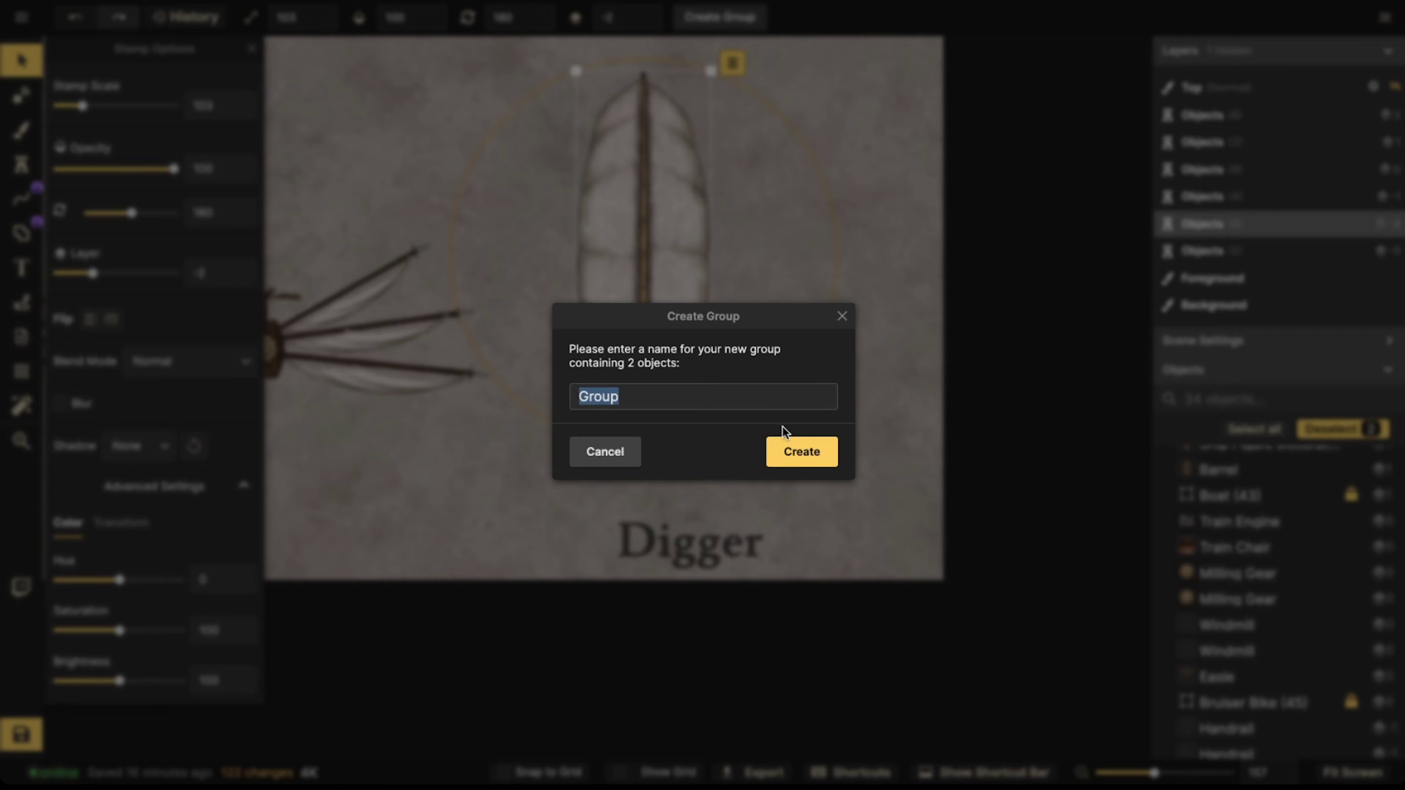
left_click(796, 449)
- Move the sail group onto the airship and lower it to layer -5 so it sits beneath the body
left_click_drag(824, 288, 444, 264)
left_click(649, 22)
left_click(650, 22)
left_click(649, 22)
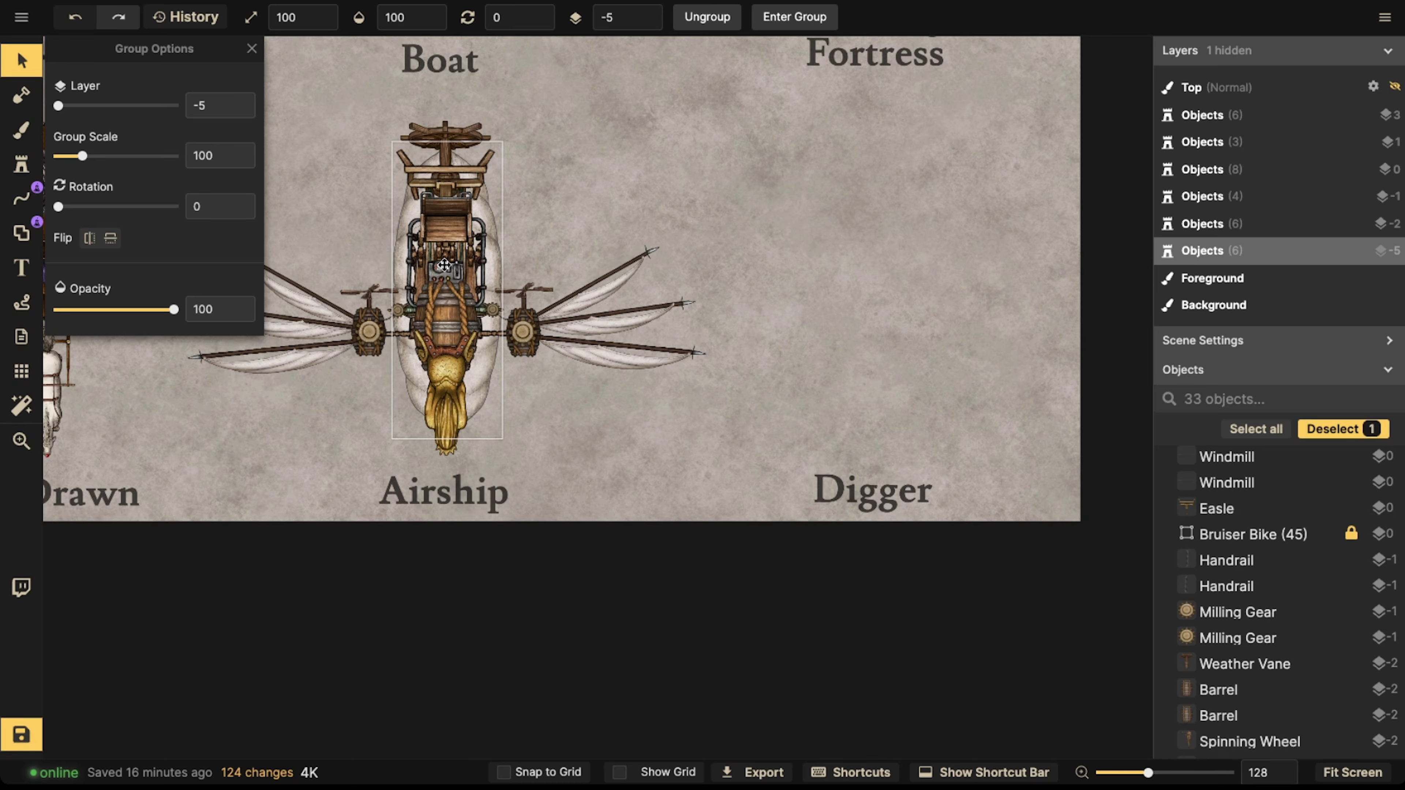
- Reduce the sail group's scale to 90 and centre it beneath the airship's body
left_click_drag(444, 265, 444, 265)
key("space")
left_click_drag(412, 189, 576, 184)
left_click_drag(600, 254, 597, 270)
key("[")
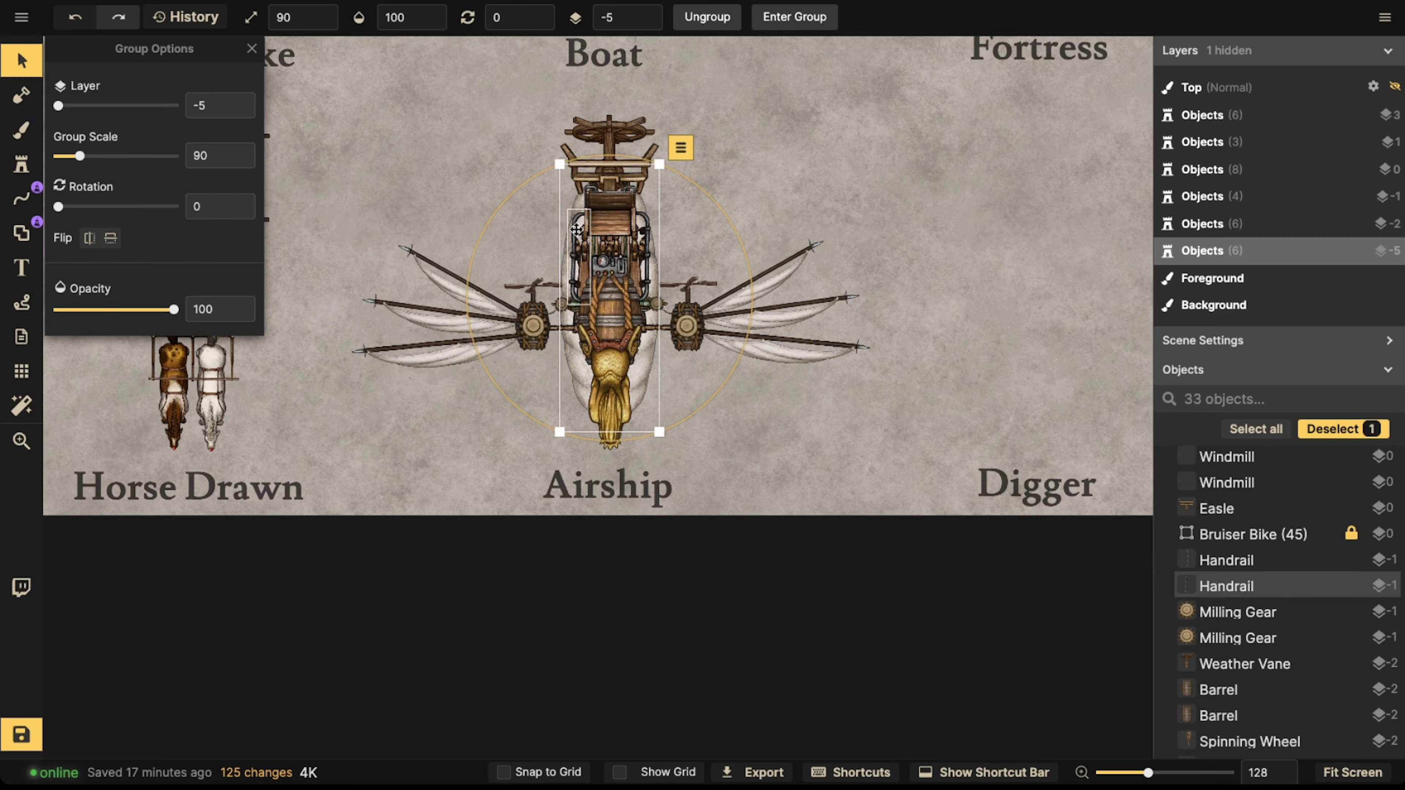
left_click(595, 267)
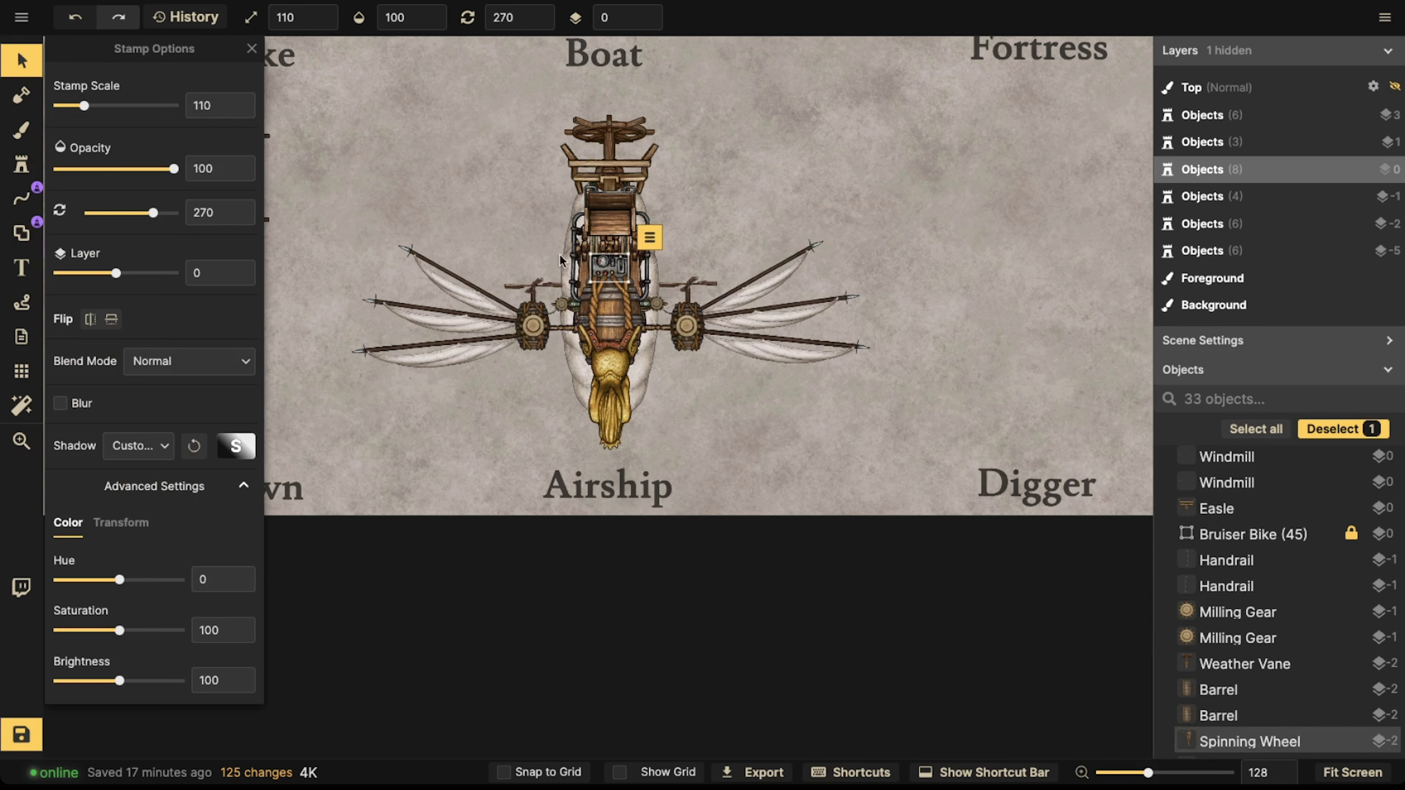
left_click(526, 244)
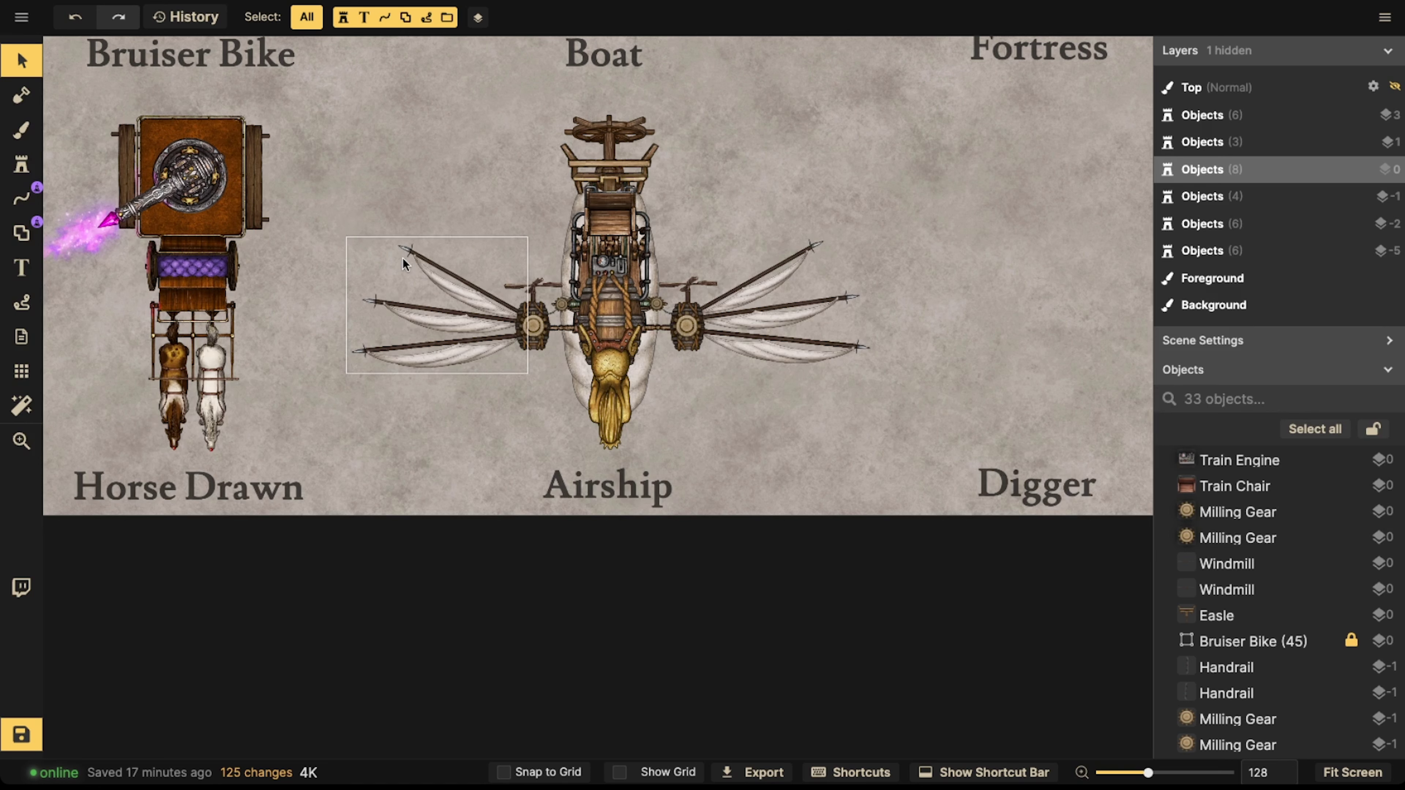
scroll(442, 237, "down", 2)
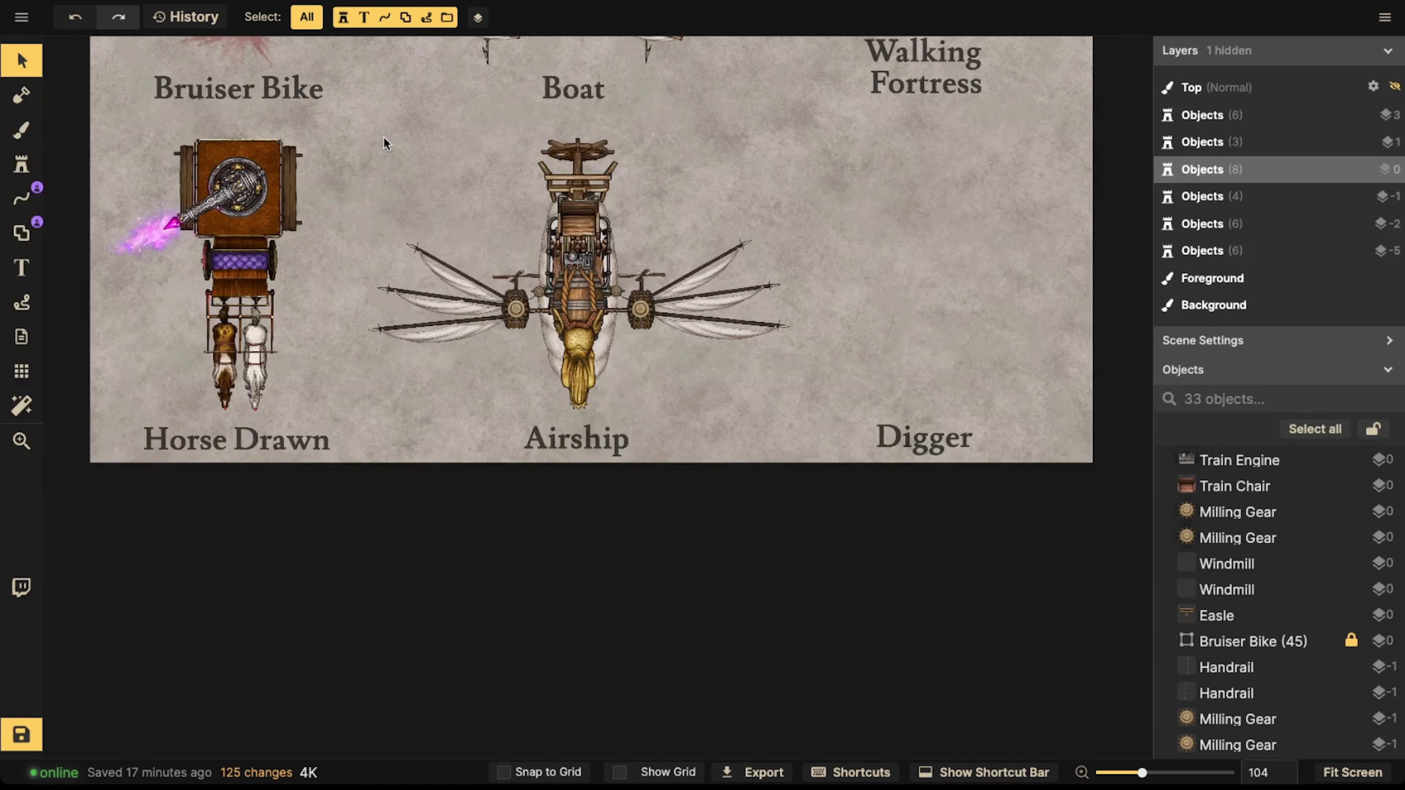
left_click_drag(383, 137, 732, 327)
scroll(731, 327, "up", 1)
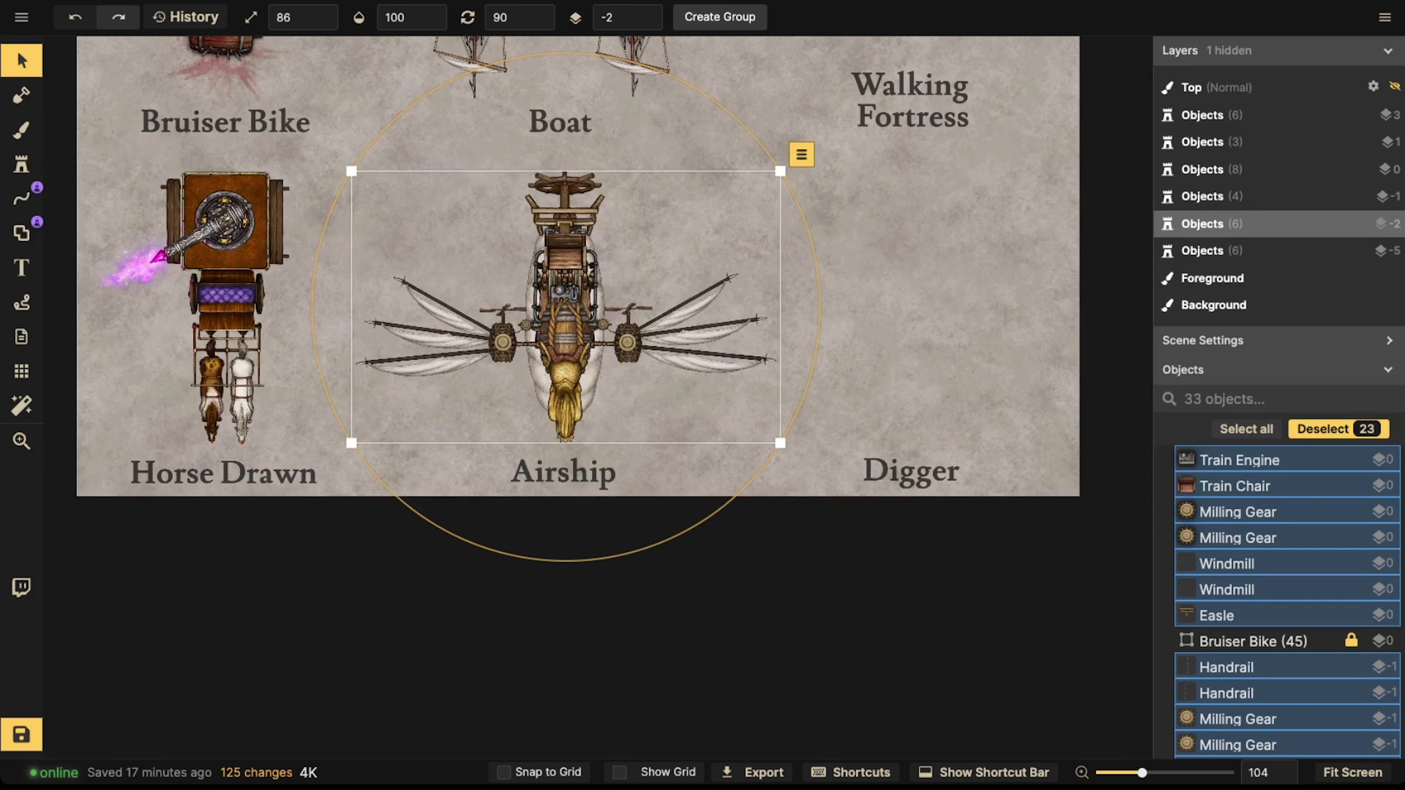
left_click(584, 116)
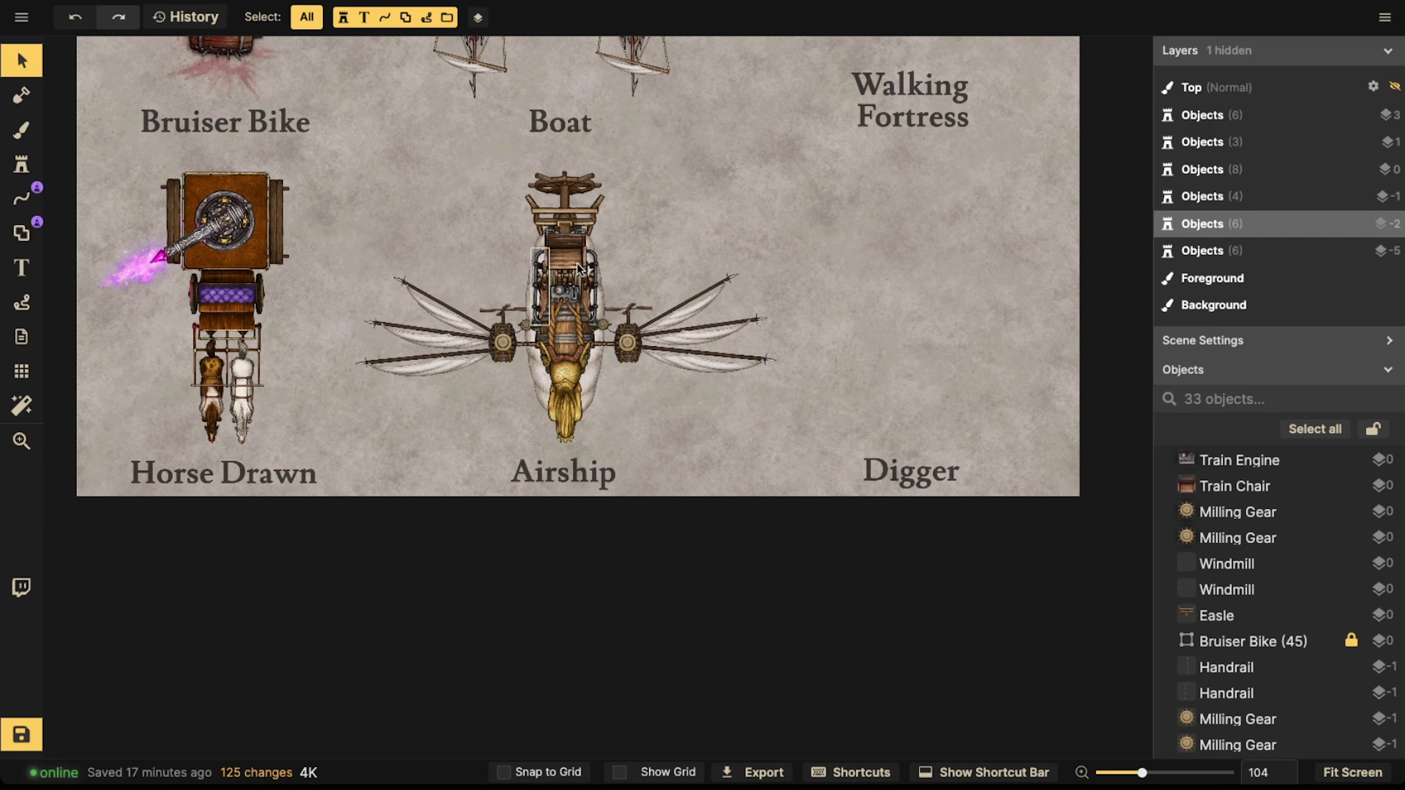
- Try the airship's wooden tail stamp at scale 133
left_click(588, 178)
scroll(588, 178, "up", 3)
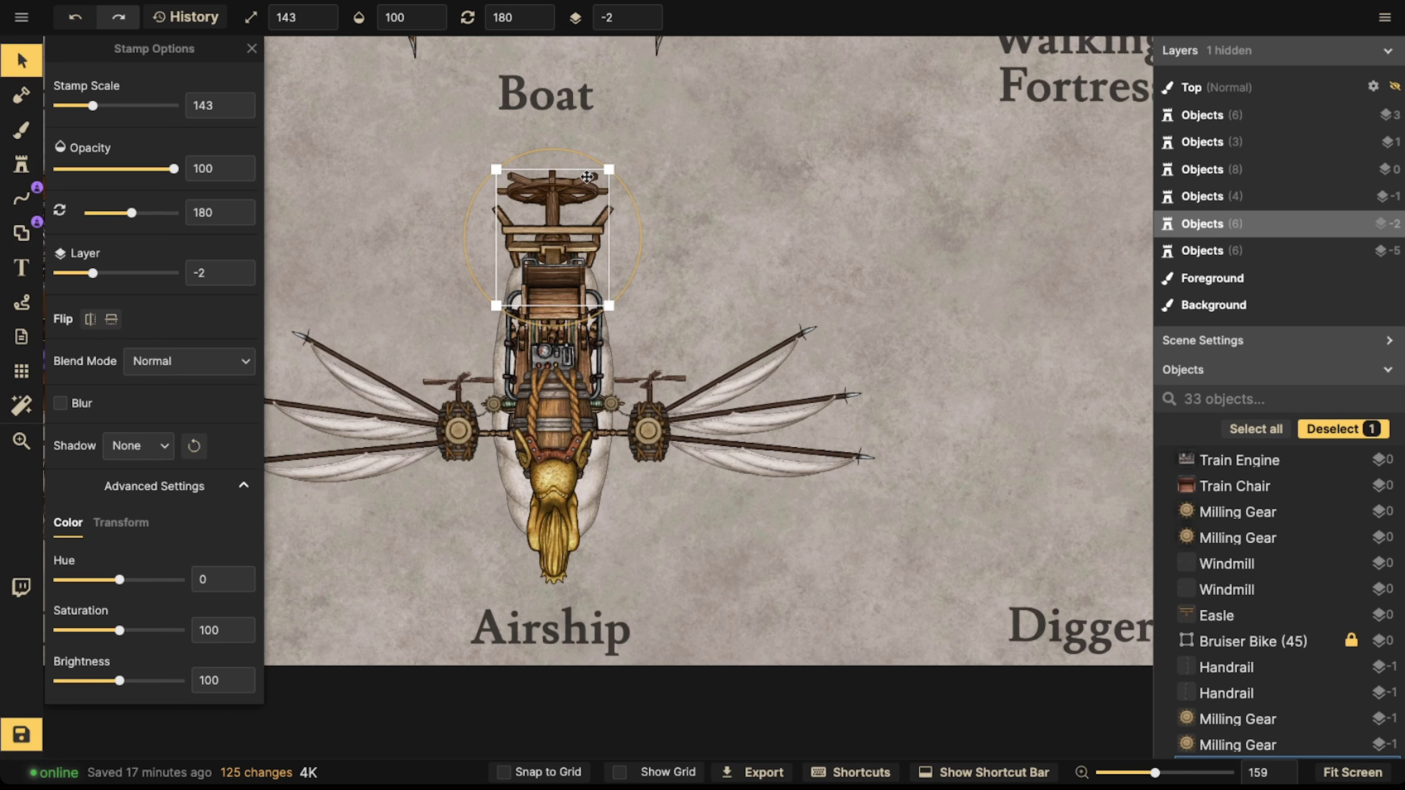
key("[")
mouse_move(586, 177)
left_mouse_down()
mouse_move(587, 189)
mouse_move(587, 177)
left_mouse_up()
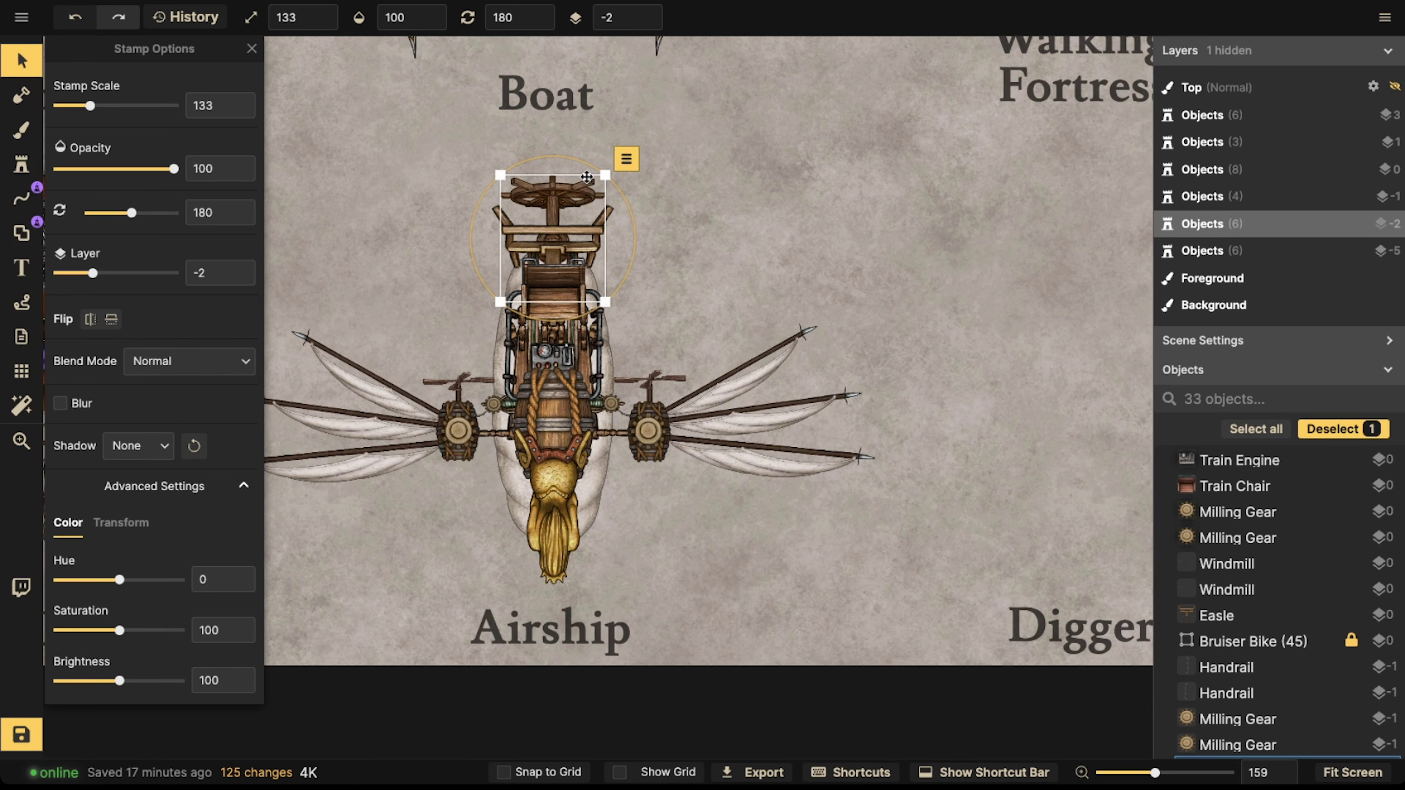
key("]")
left_click(581, 141)
scroll(541, 181, "up", 2)
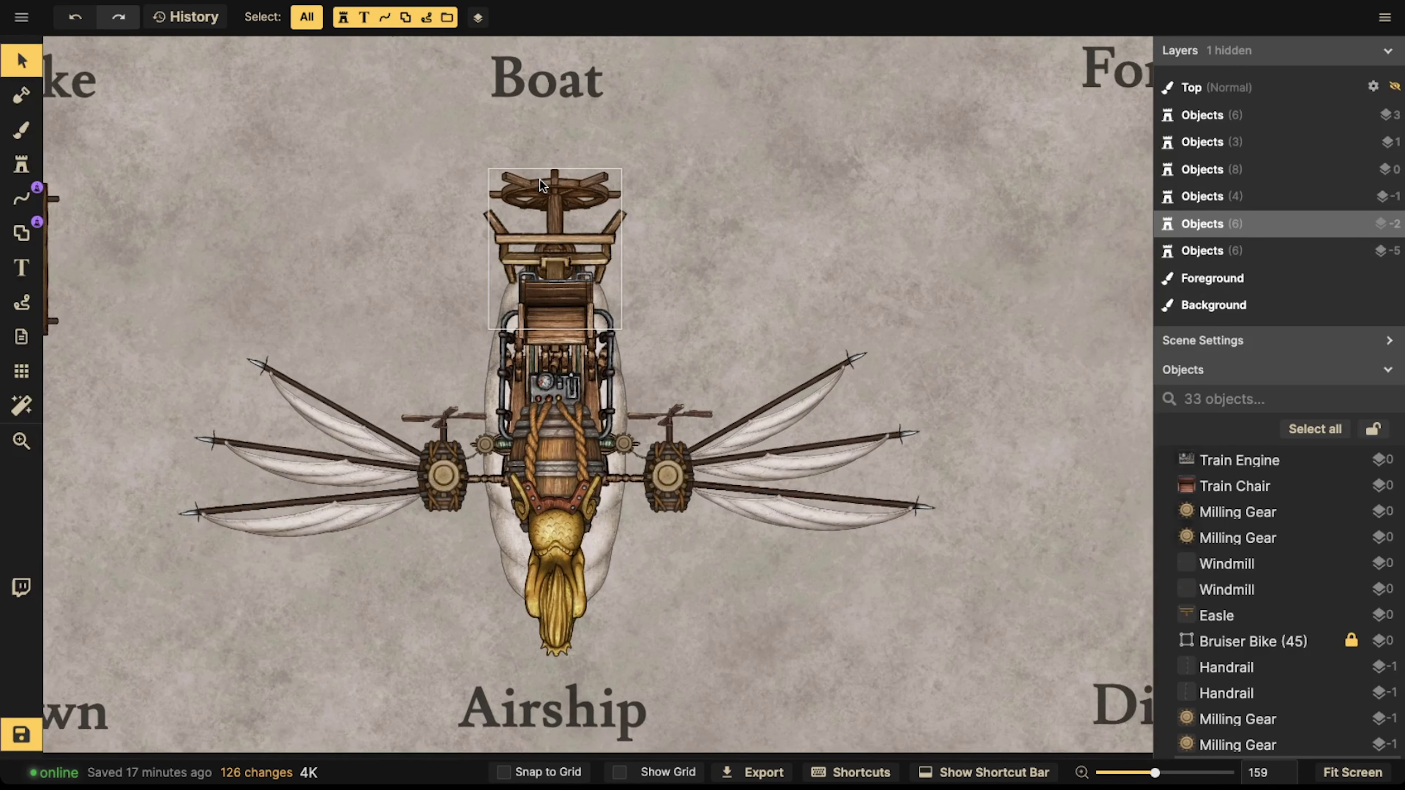
- Group all the airship's parts, including the wings and sail hull, under the default name and nudge the group upward
scroll(542, 186, "up", 2)
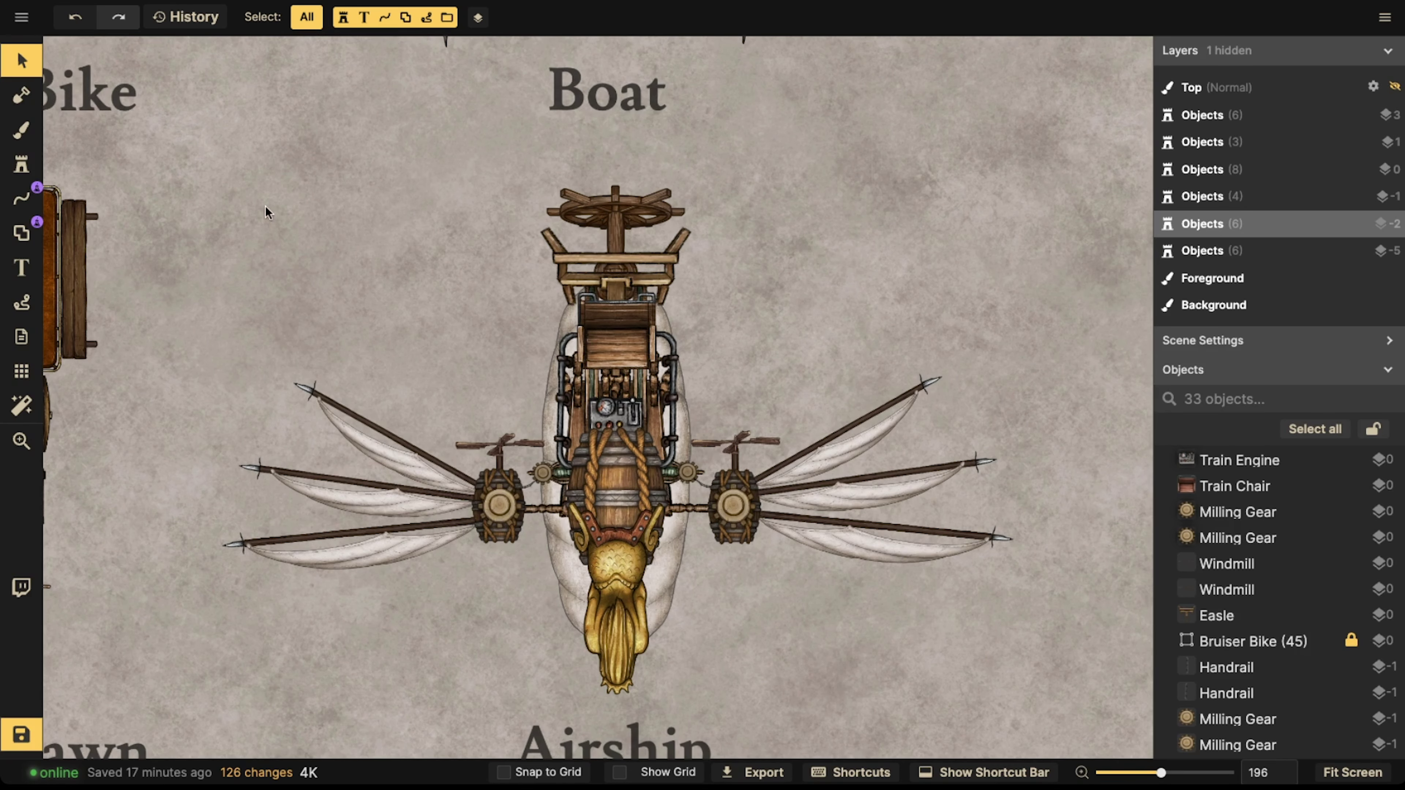
scroll(366, 248, "down", 2)
left_click_drag(275, 209, 842, 599)
key("Escape")
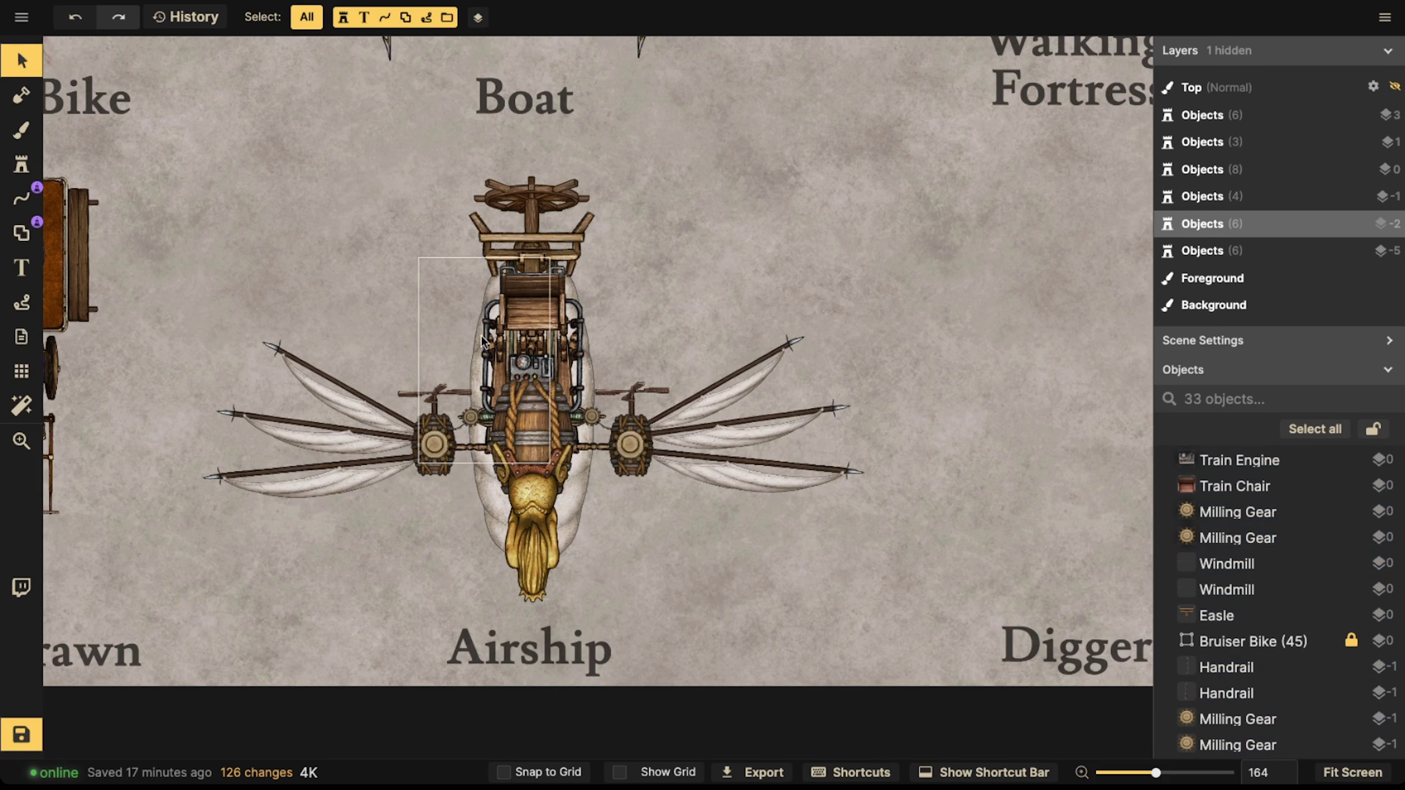
left_click_drag(204, 198, 851, 535)
left_click(717, 17)
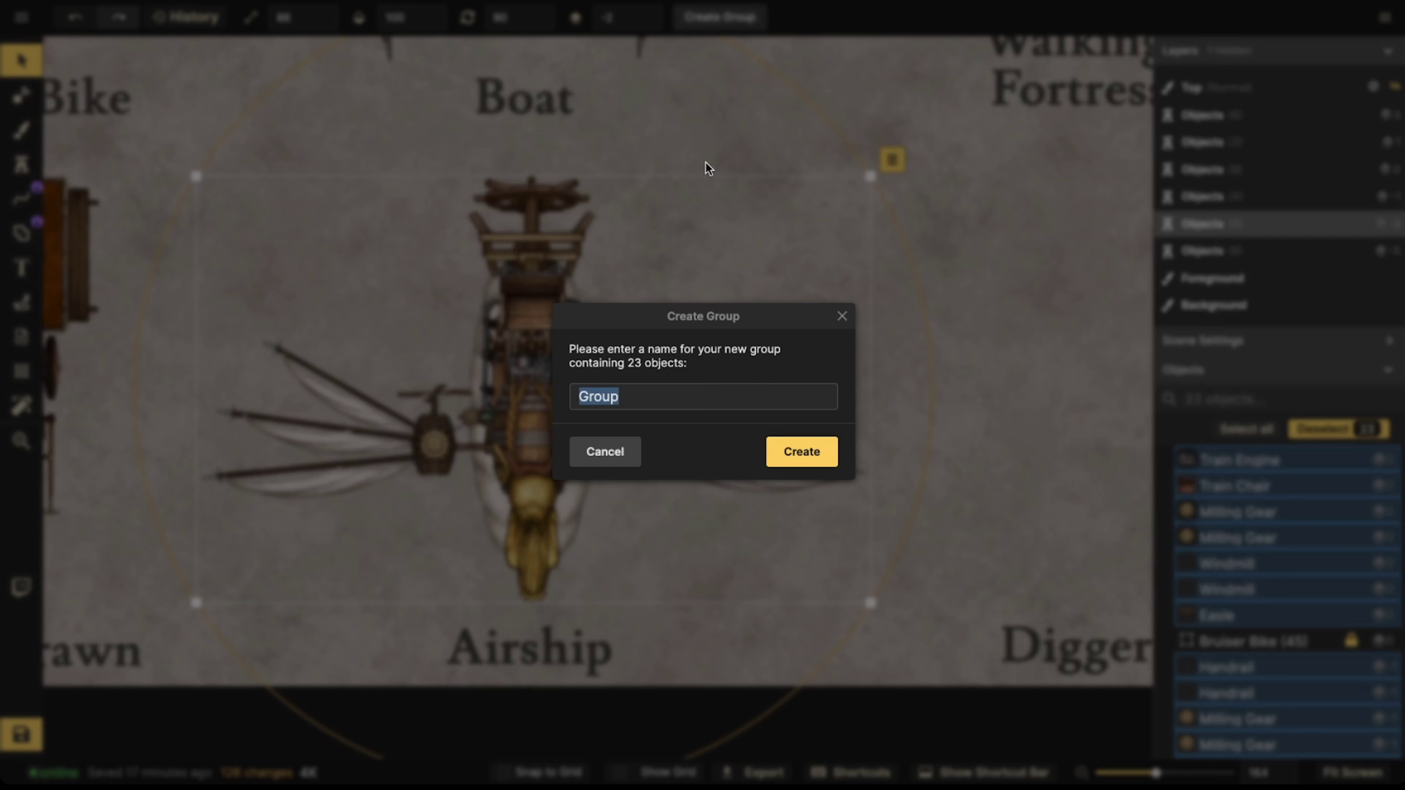
left_click(777, 449)
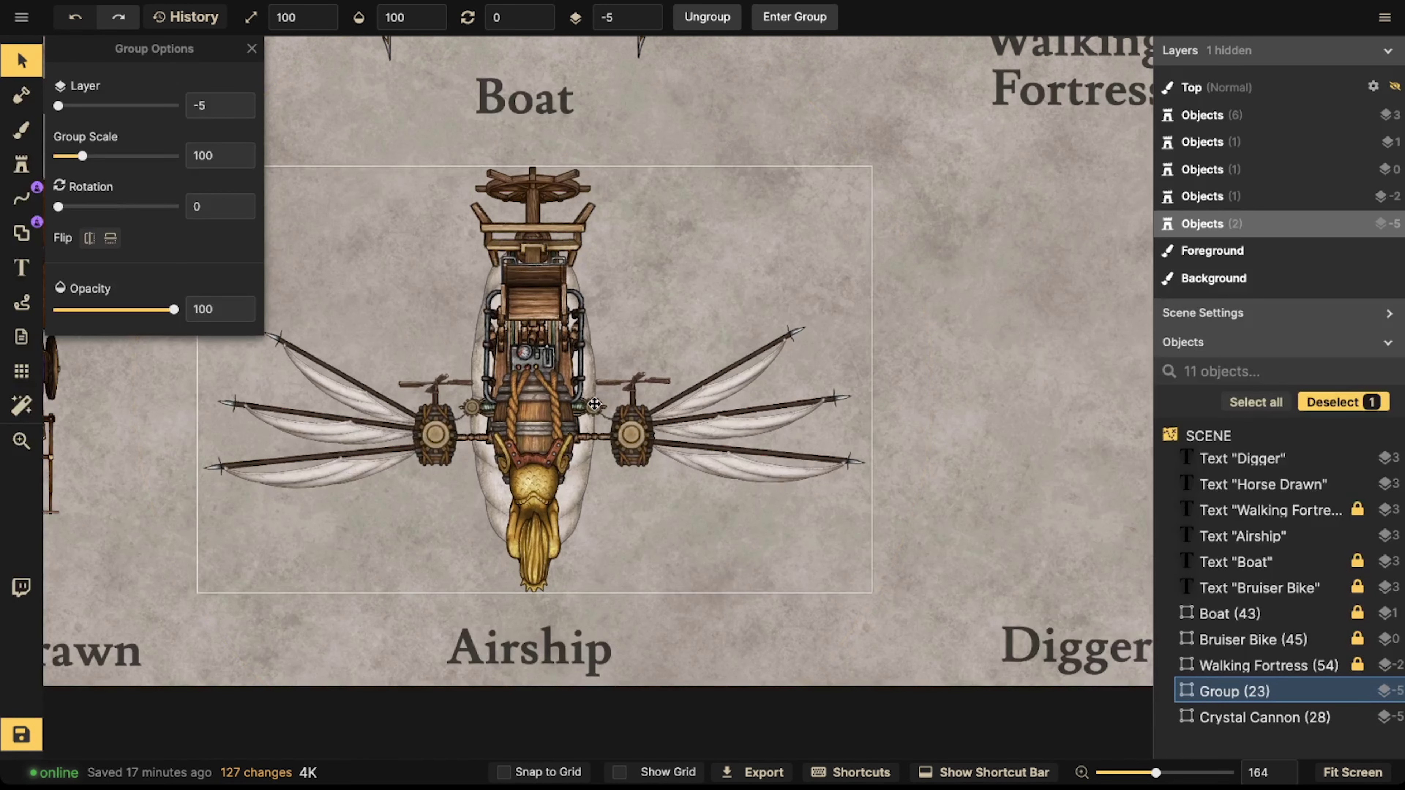
left_click(217, 270)
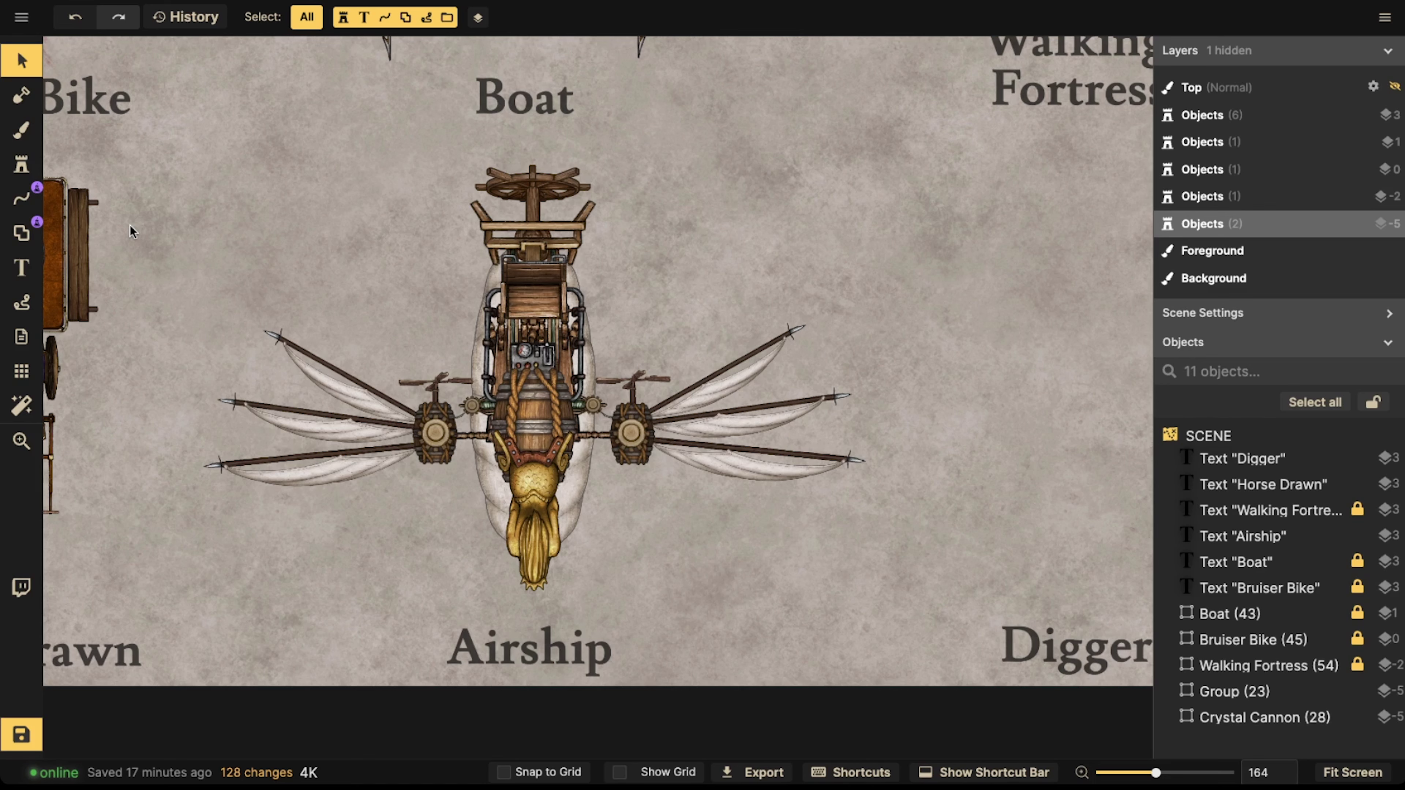
- Search the Fantasy Battlemaps stamps for "arch" and choose the plain, pointed Marble Archway with small underside notches
left_click(21, 165)
left_click(131, 130)
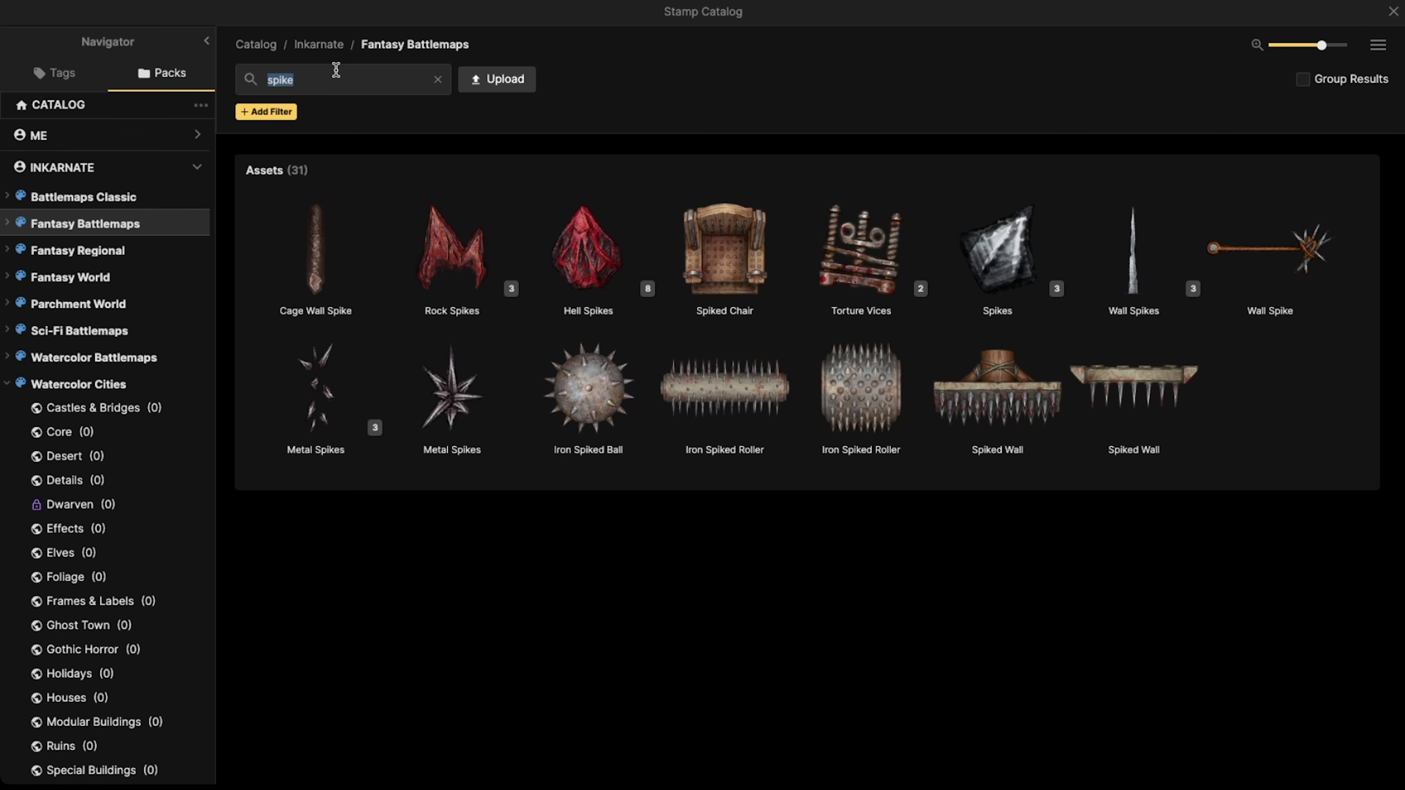
left_click(333, 76)
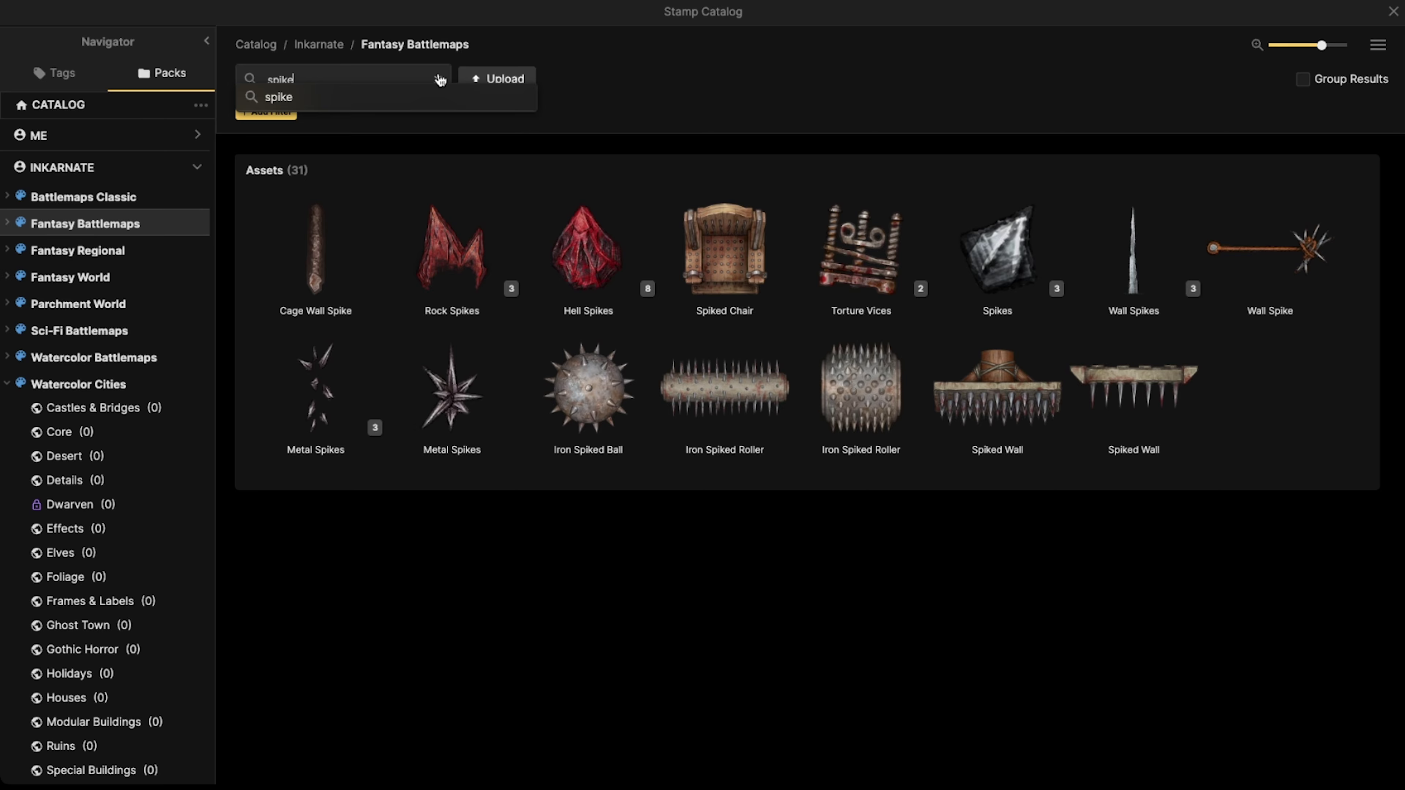
left_click(438, 79)
type("arch")
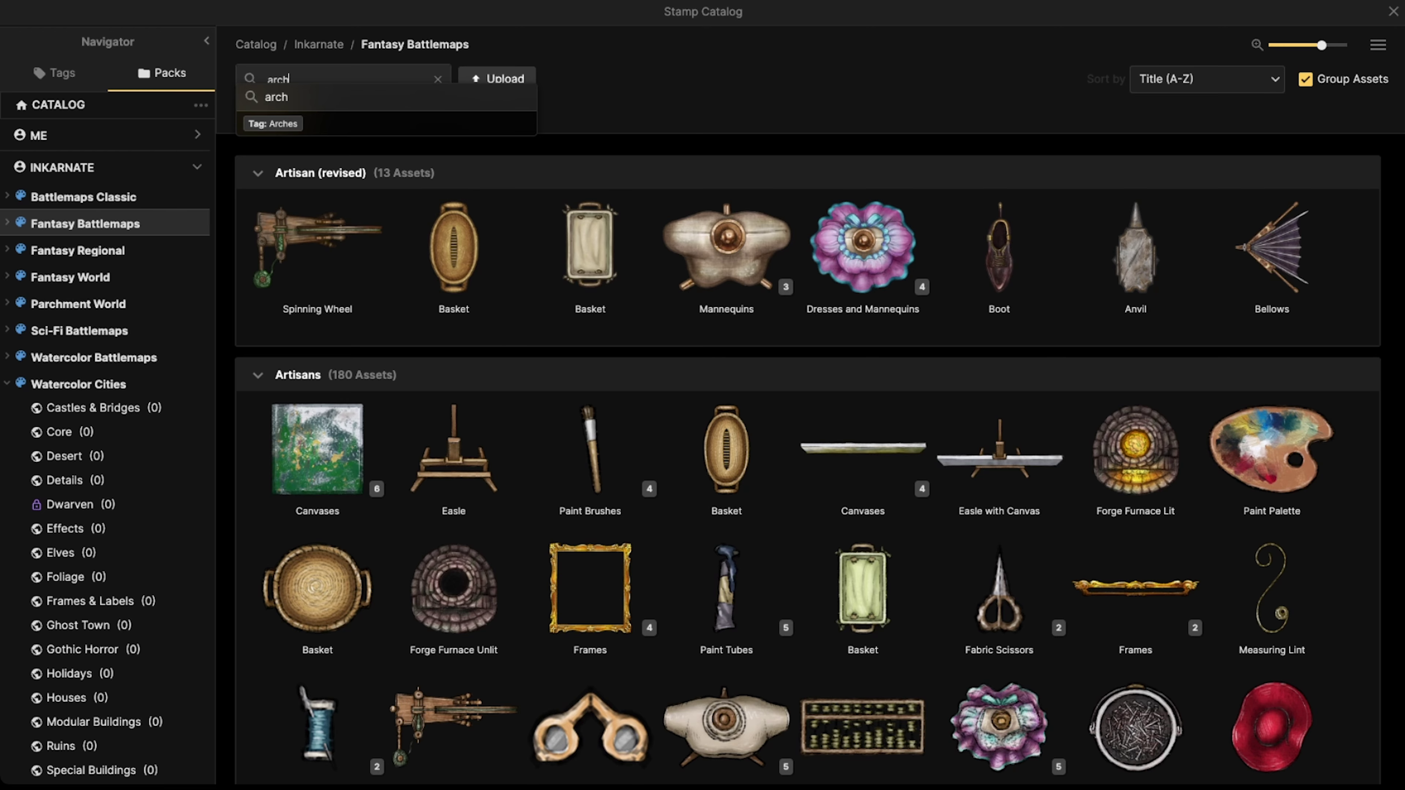
left_click(408, 100)
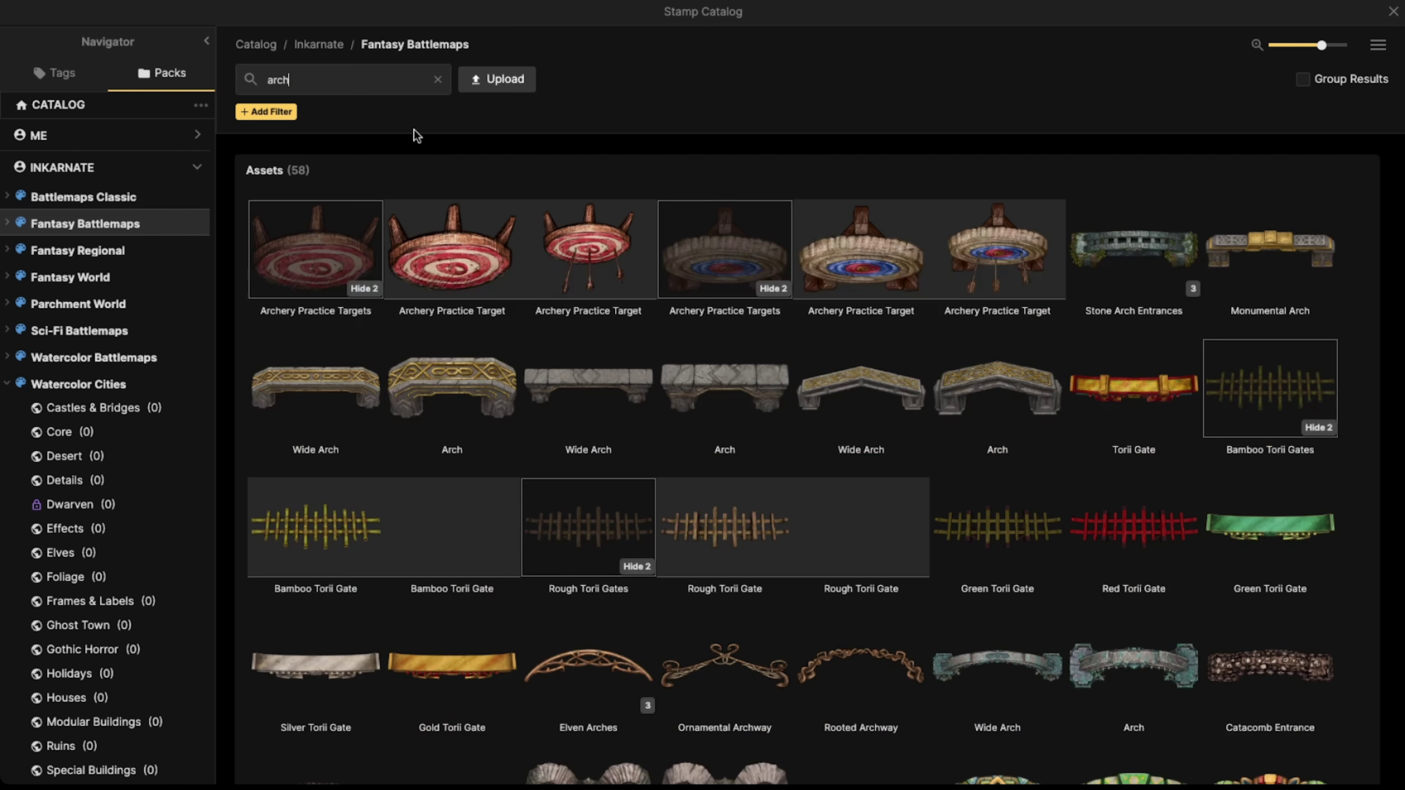
scroll(806, 518, "down", 7)
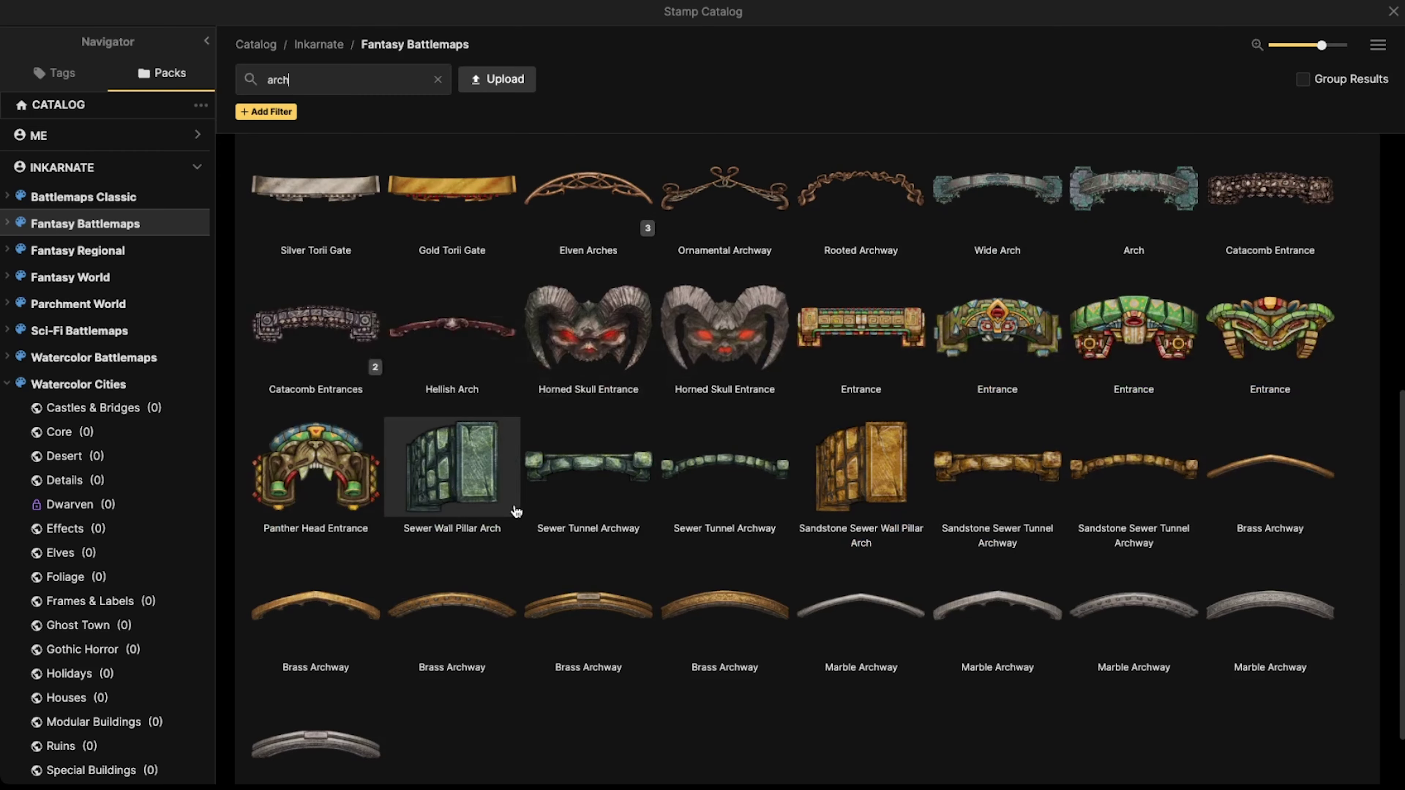
left_click(997, 606)
- Place the archway at scale 83 across the airship's hull on layer -2 and raise the airship group to layer 0
scroll(553, 313, "down", 6)
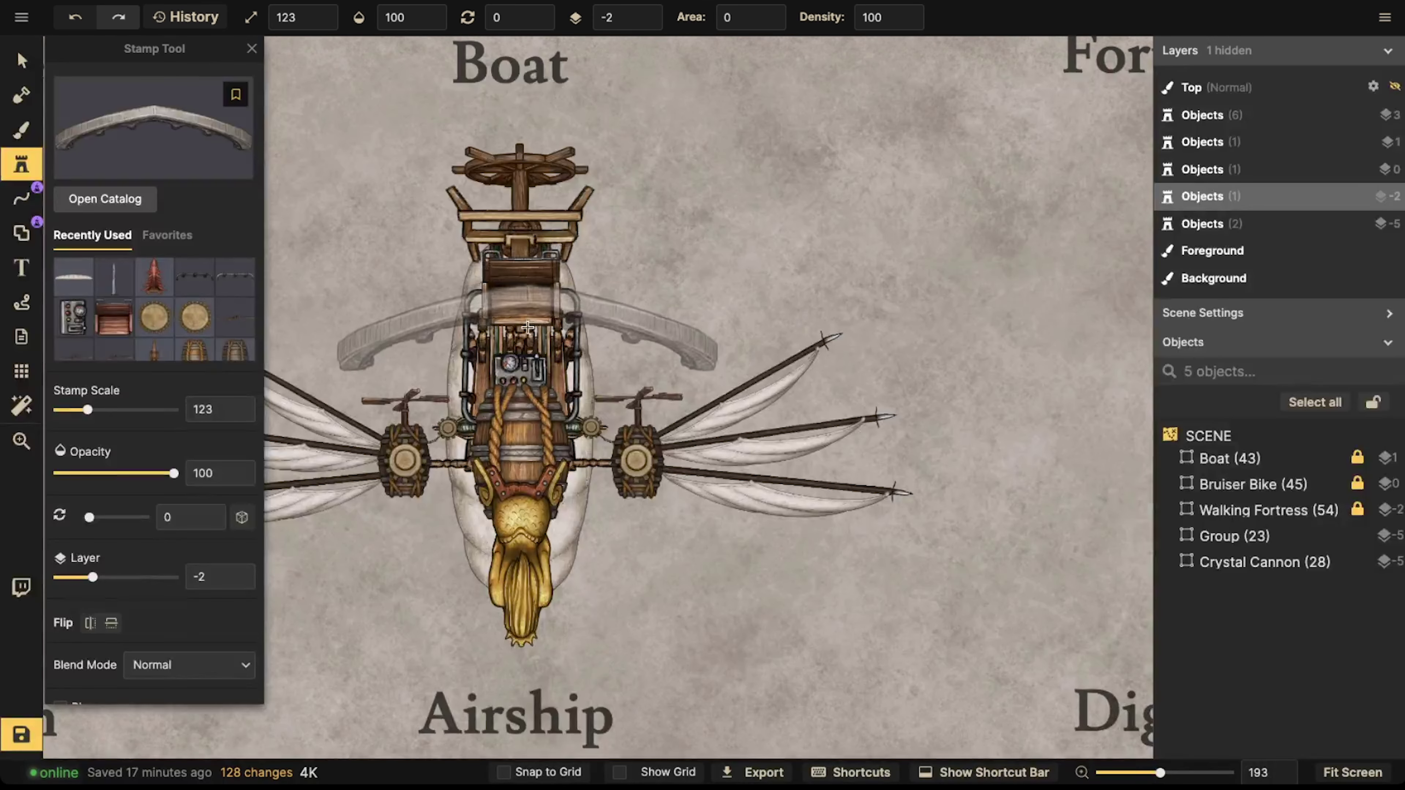
left_click(518, 334)
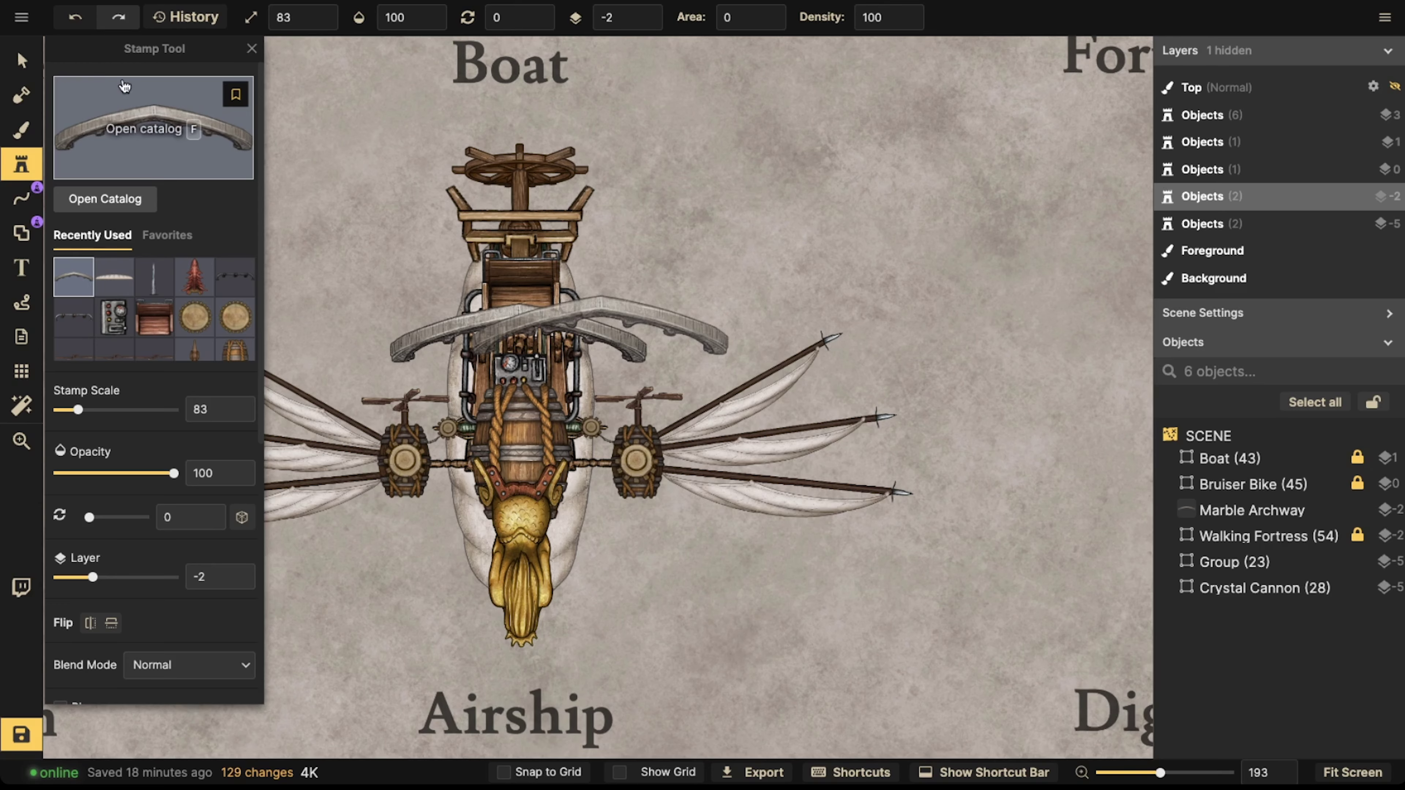
left_click(20, 60)
left_click(553, 232)
left_click(658, 21)
left_click(569, 287)
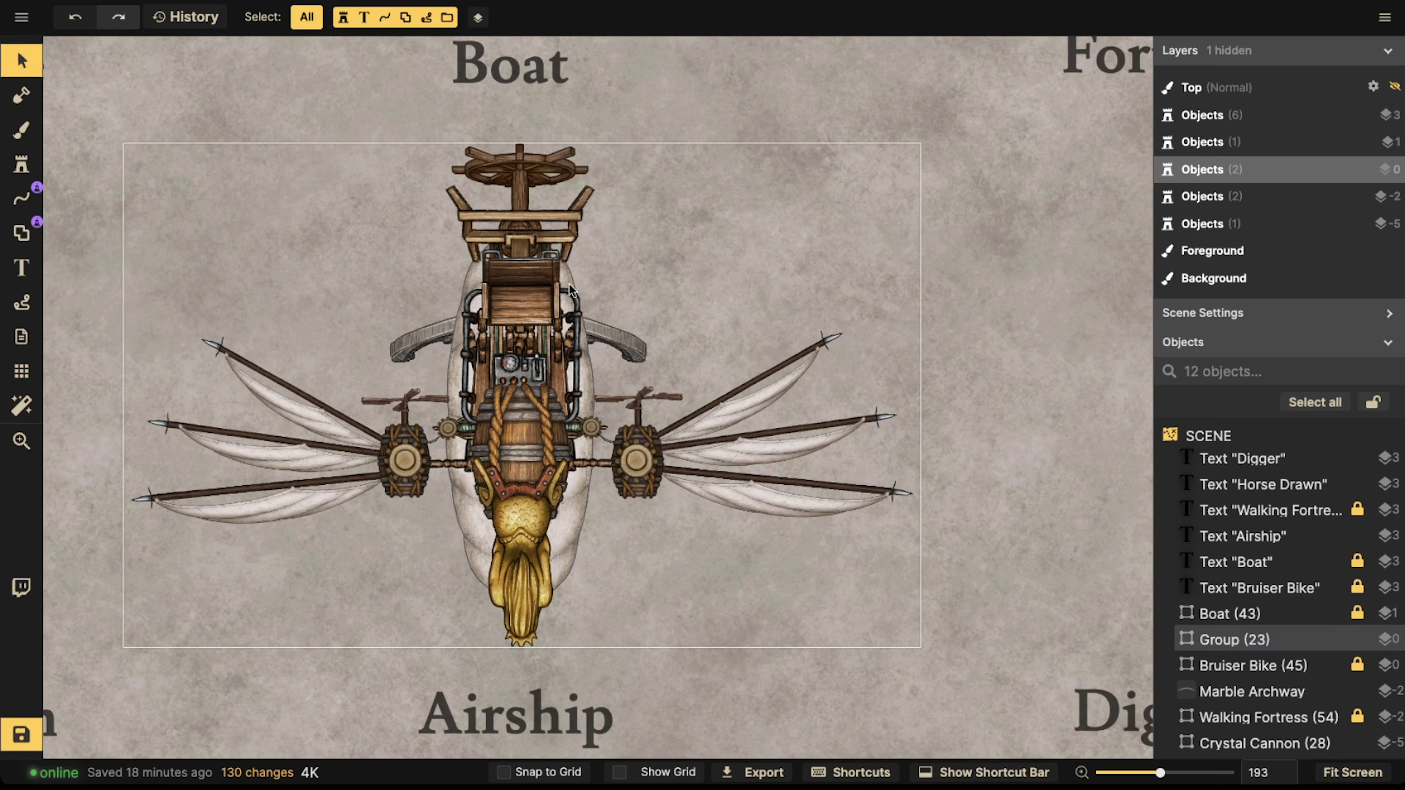
- Reduce the marble archway's scale to 63 and recentre it across the hull beneath the seat
left_click(471, 363)
left_click(444, 338)
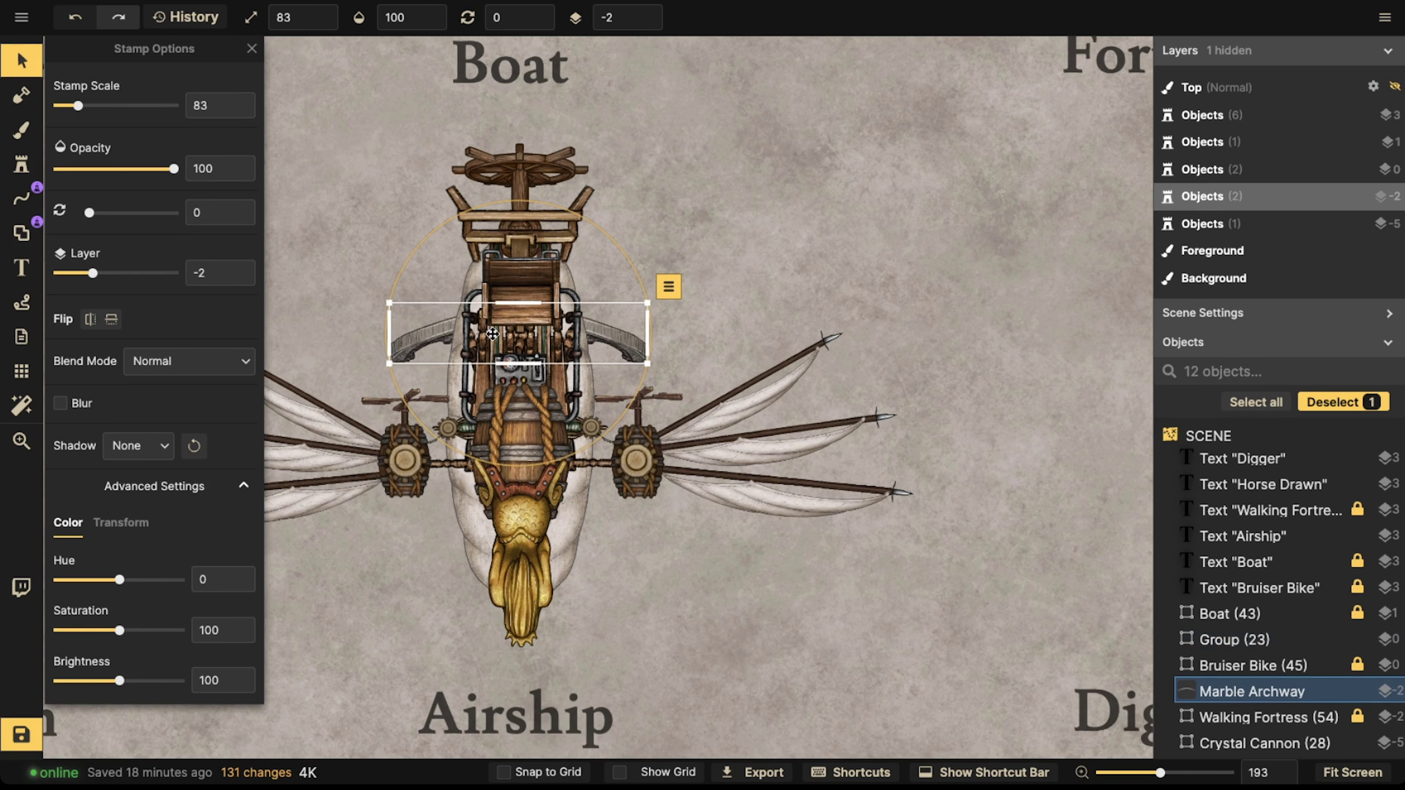
scroll(489, 332, "down", 2)
left_click_drag(489, 332, 490, 323)
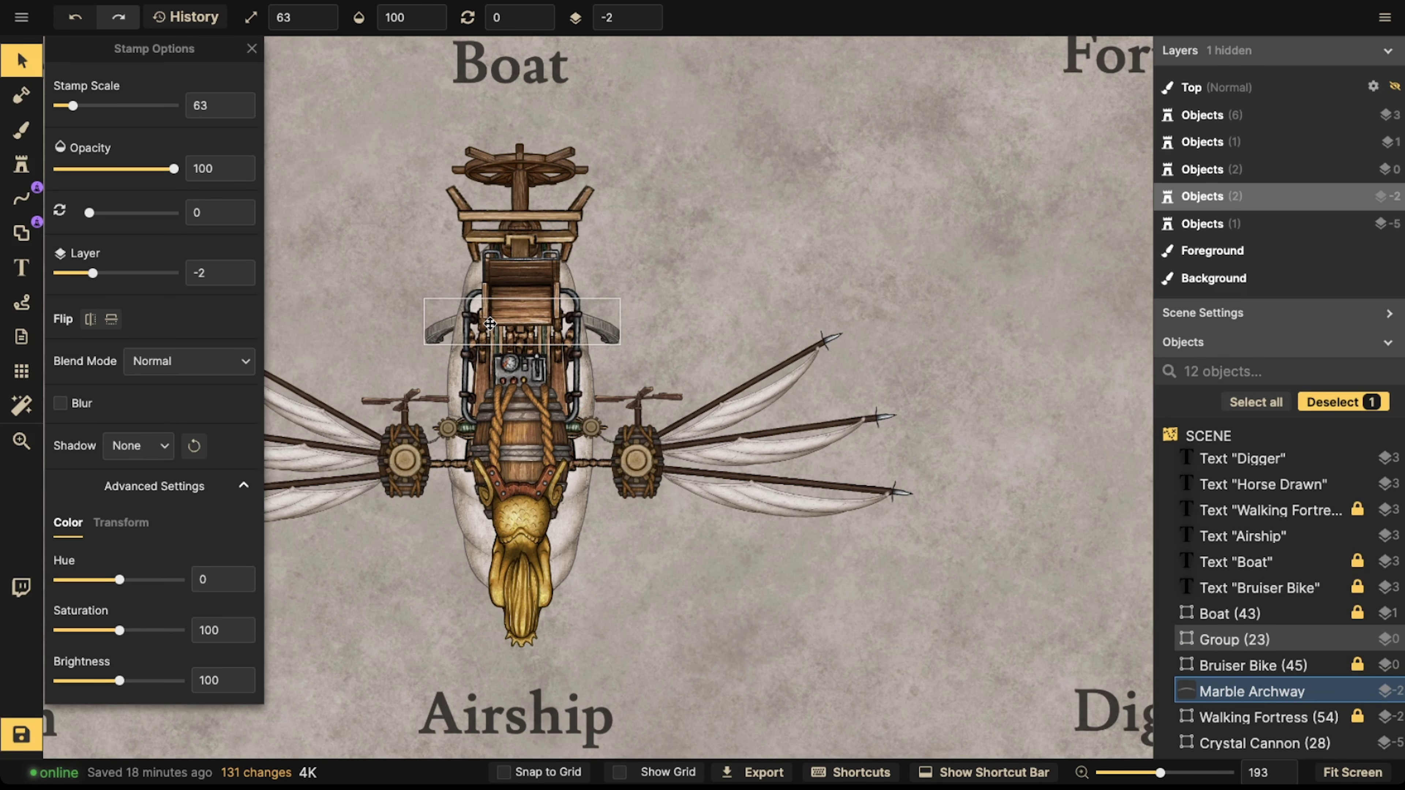
- Duplicate the marble archway and centre the copy across the hull beneath the golden figurehead
key("ctrl+c")
key("ctrl+v")
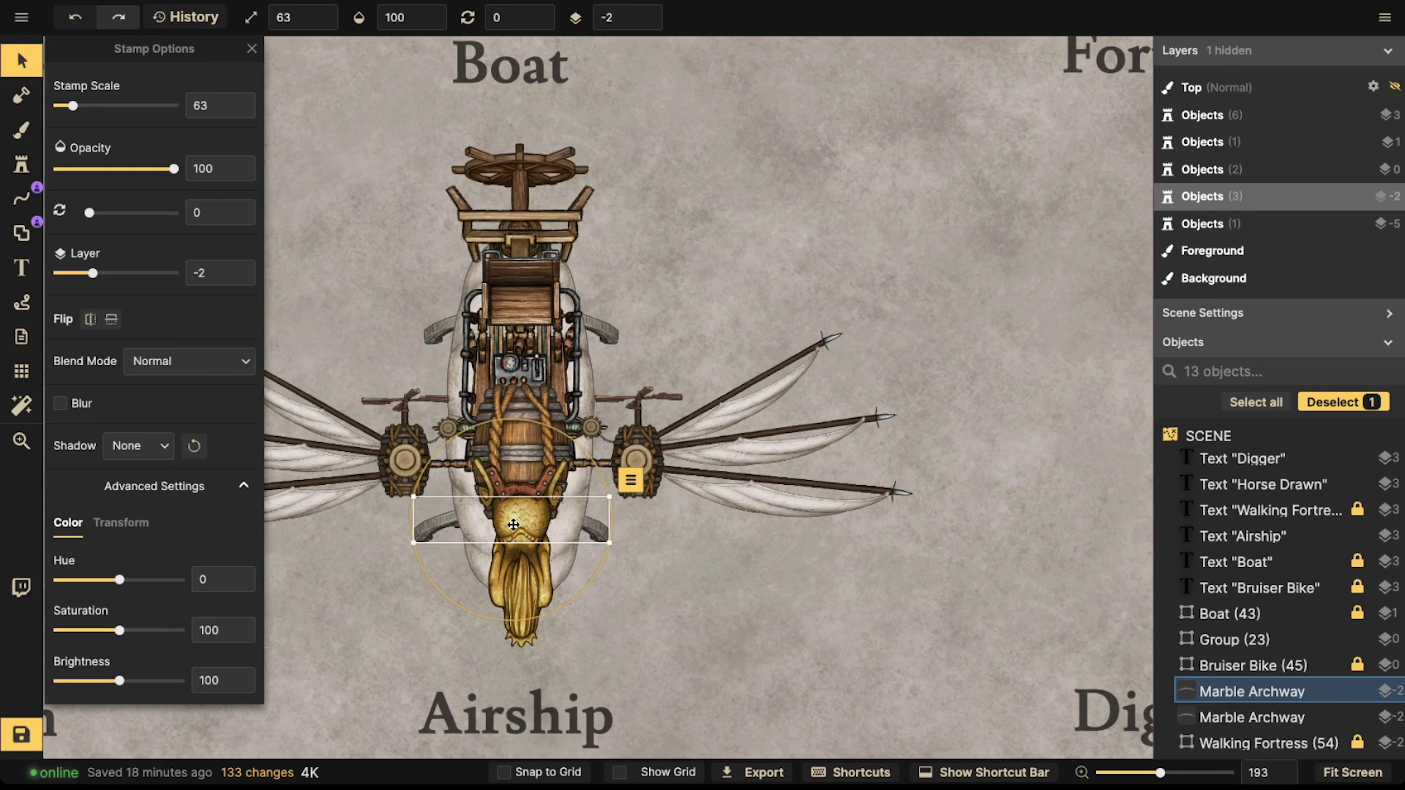
left_click_drag(518, 521, 528, 534)
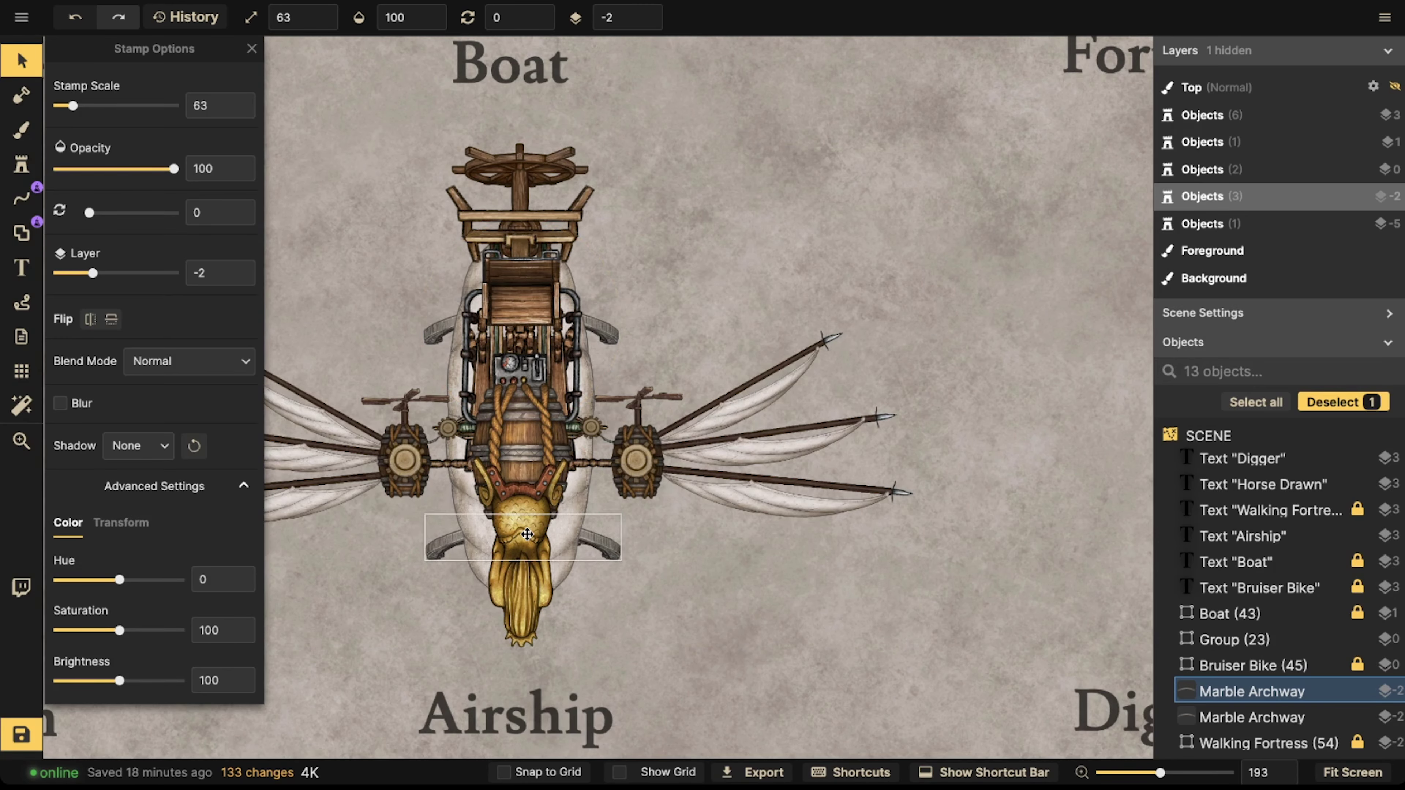
left_click_drag(527, 534, 528, 534)
- Select both marble archways and lower their brightness to 73
left_click(524, 327)
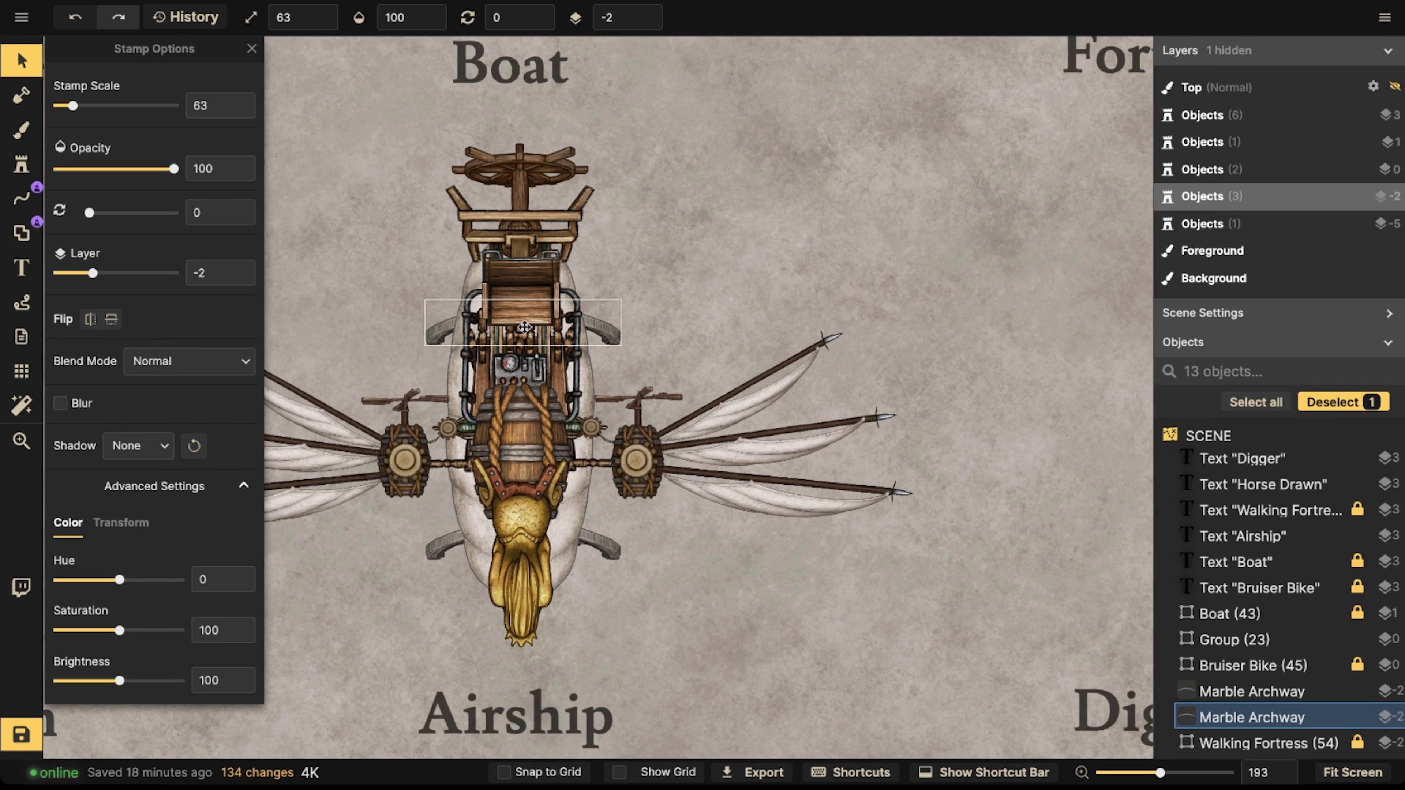
left_click(1252, 691, "shift")
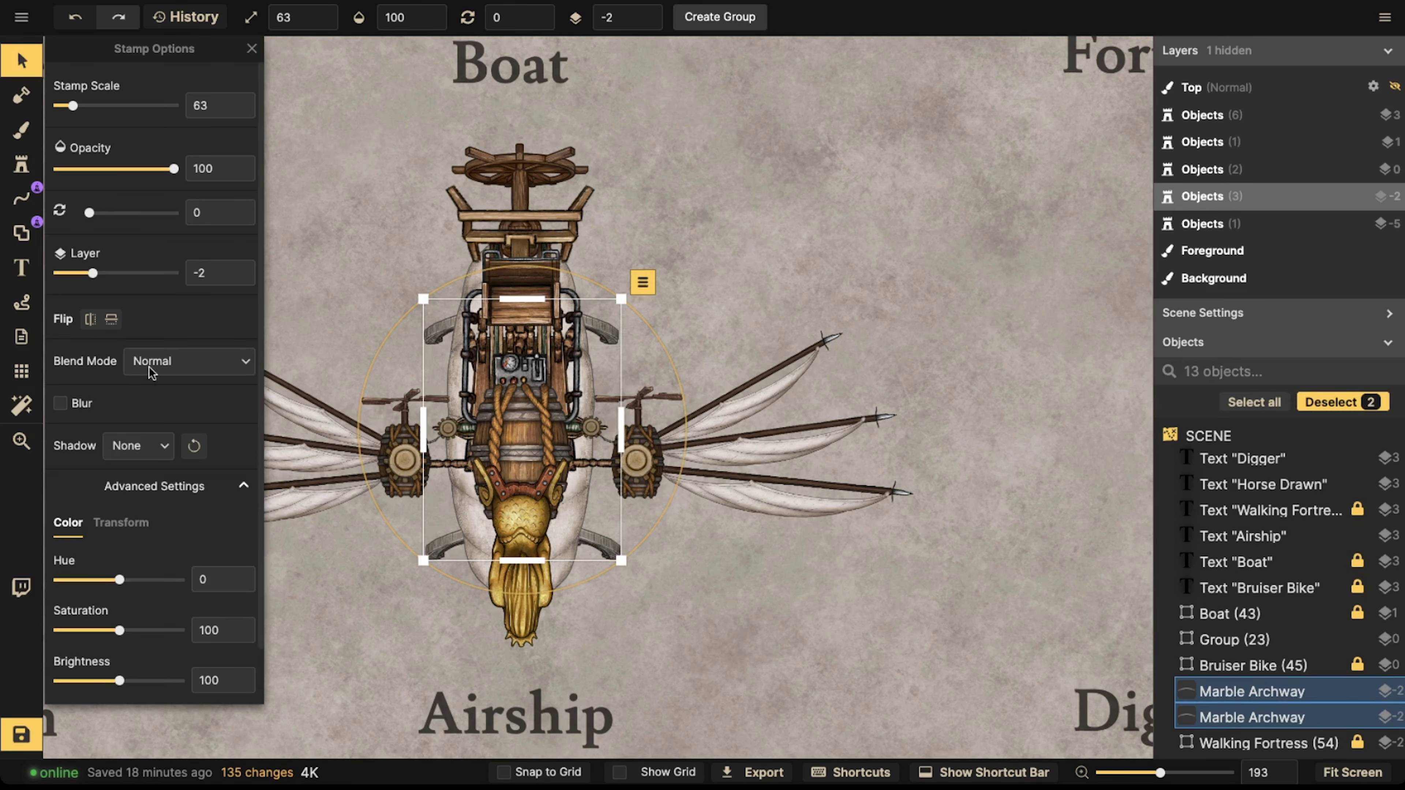
left_click(103, 676)
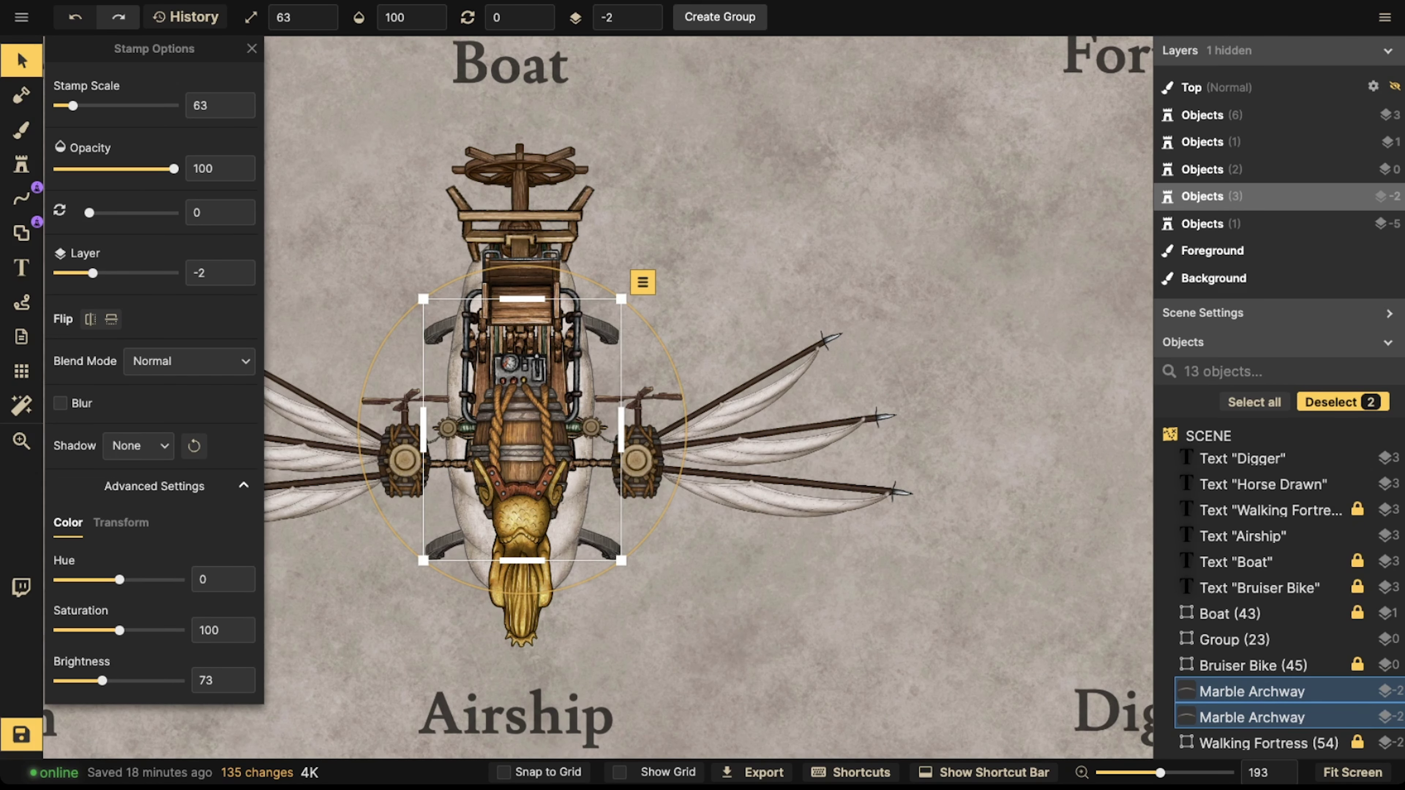
- Open the stamp catalog and search the Fantasy Battlemaps pack for pillar
scroll(598, 302, "up", 2)
key("space")
left_click_drag(356, 293, 442, 225)
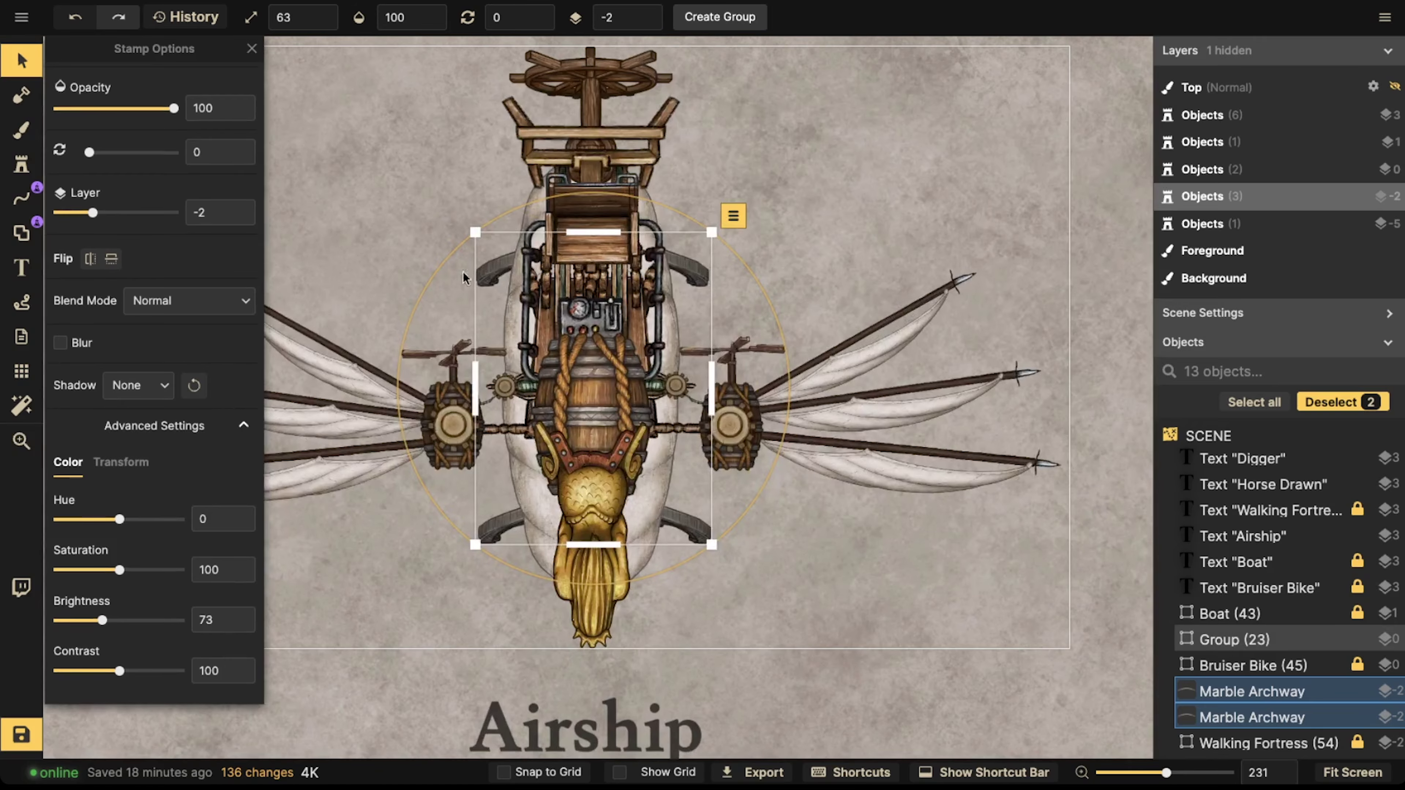
left_click(21, 164)
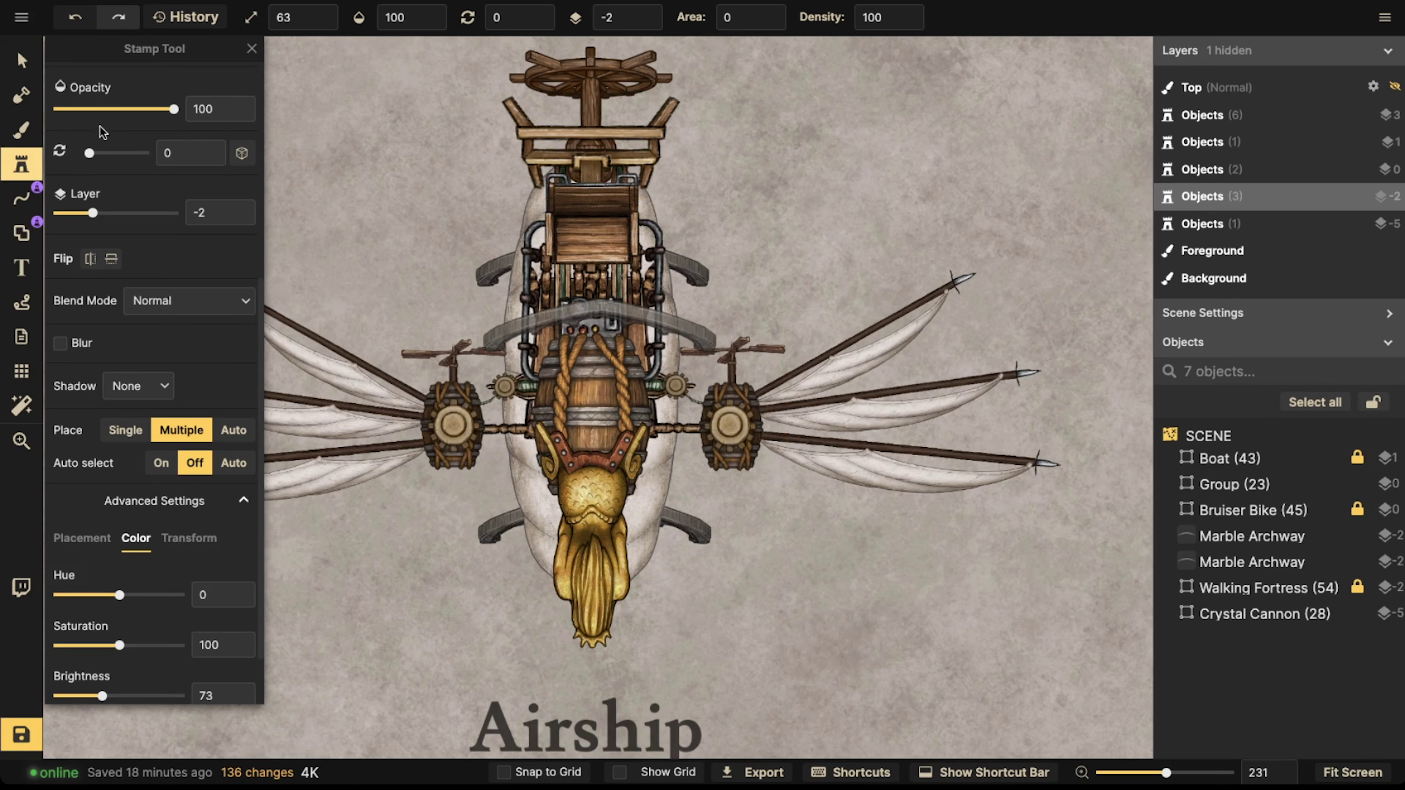
left_click(23, 170)
left_click(23, 170)
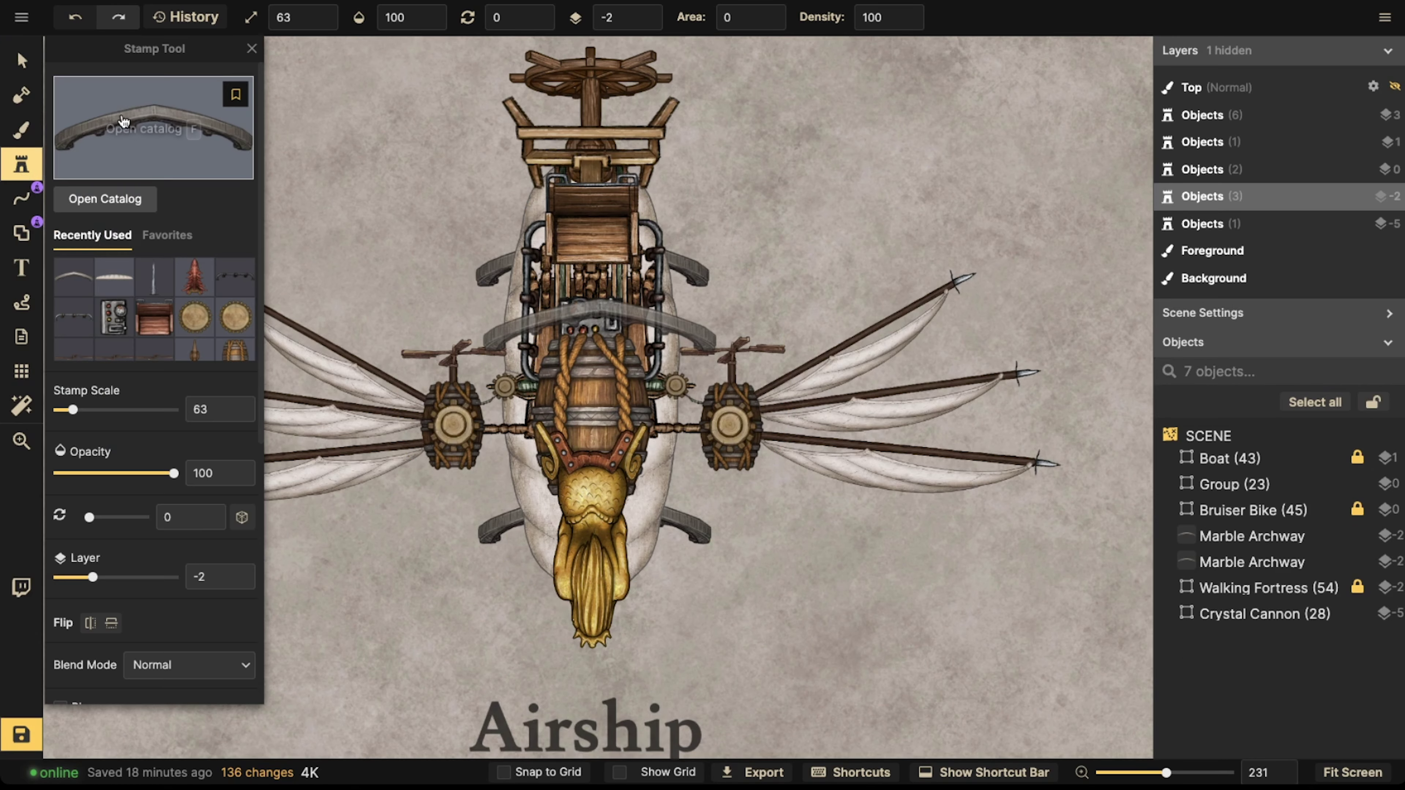
type("f")
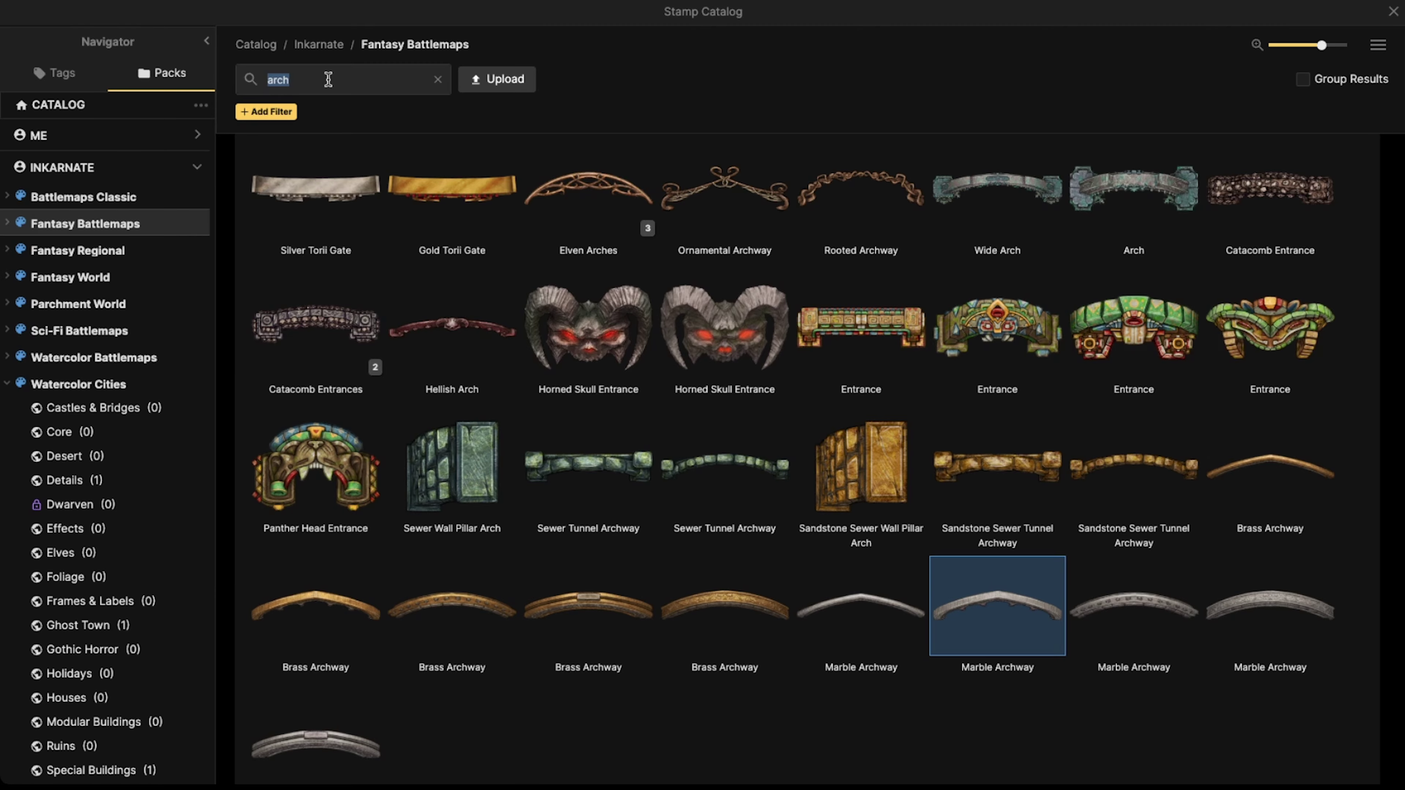
type("pillar")
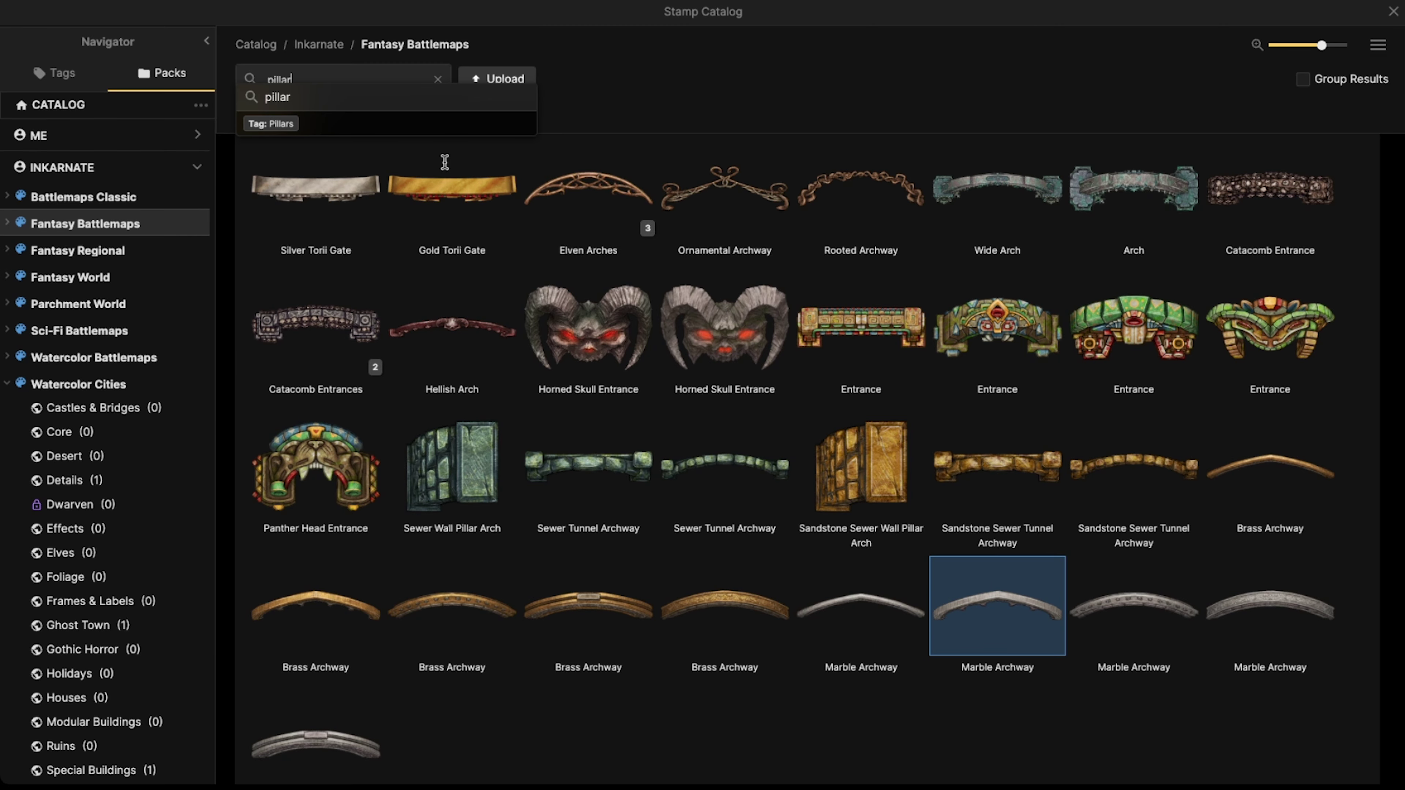
key("Return")
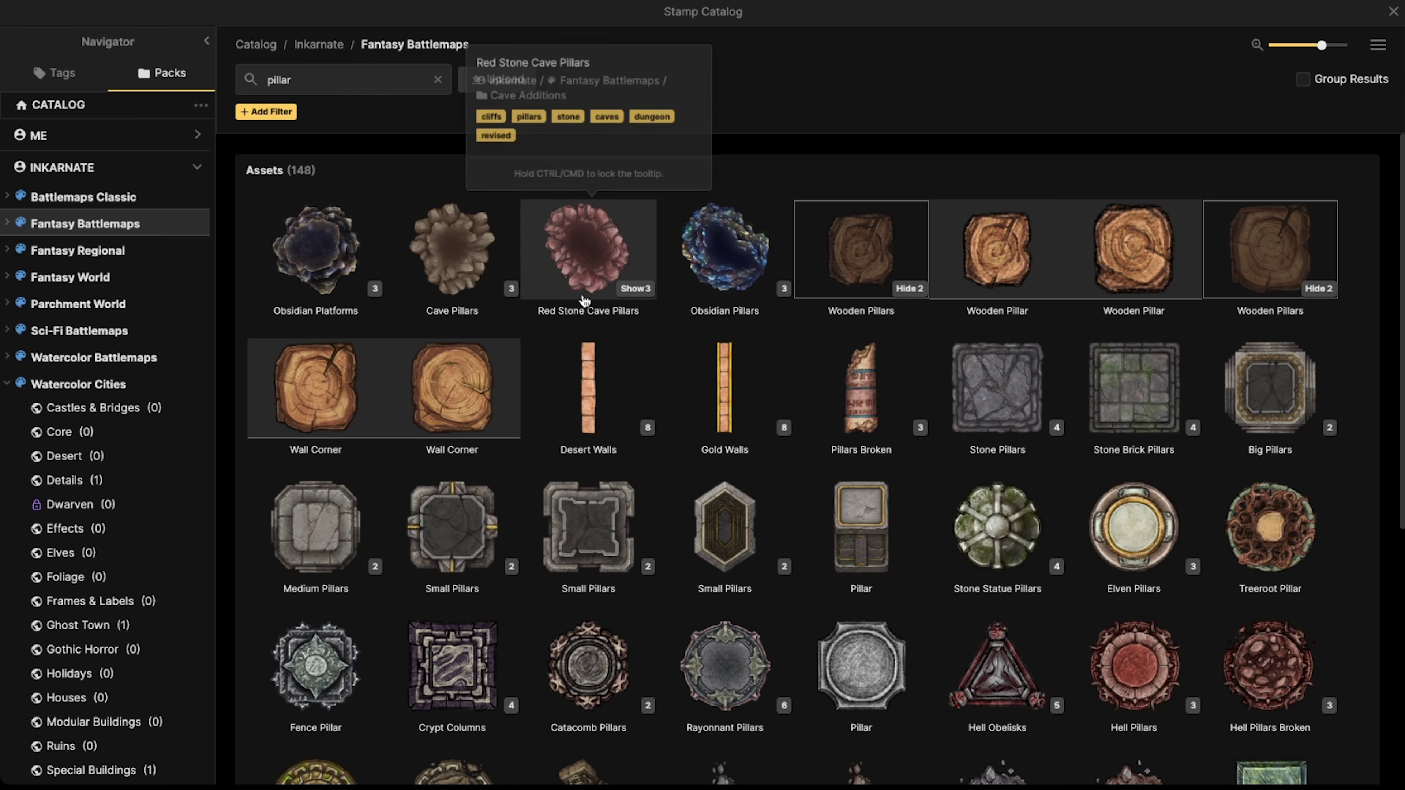
- Choose the Marble Pillars stamp and place one on open ground beside the airship at scale 23 and rotation 270
scroll(766, 346, "down", 3)
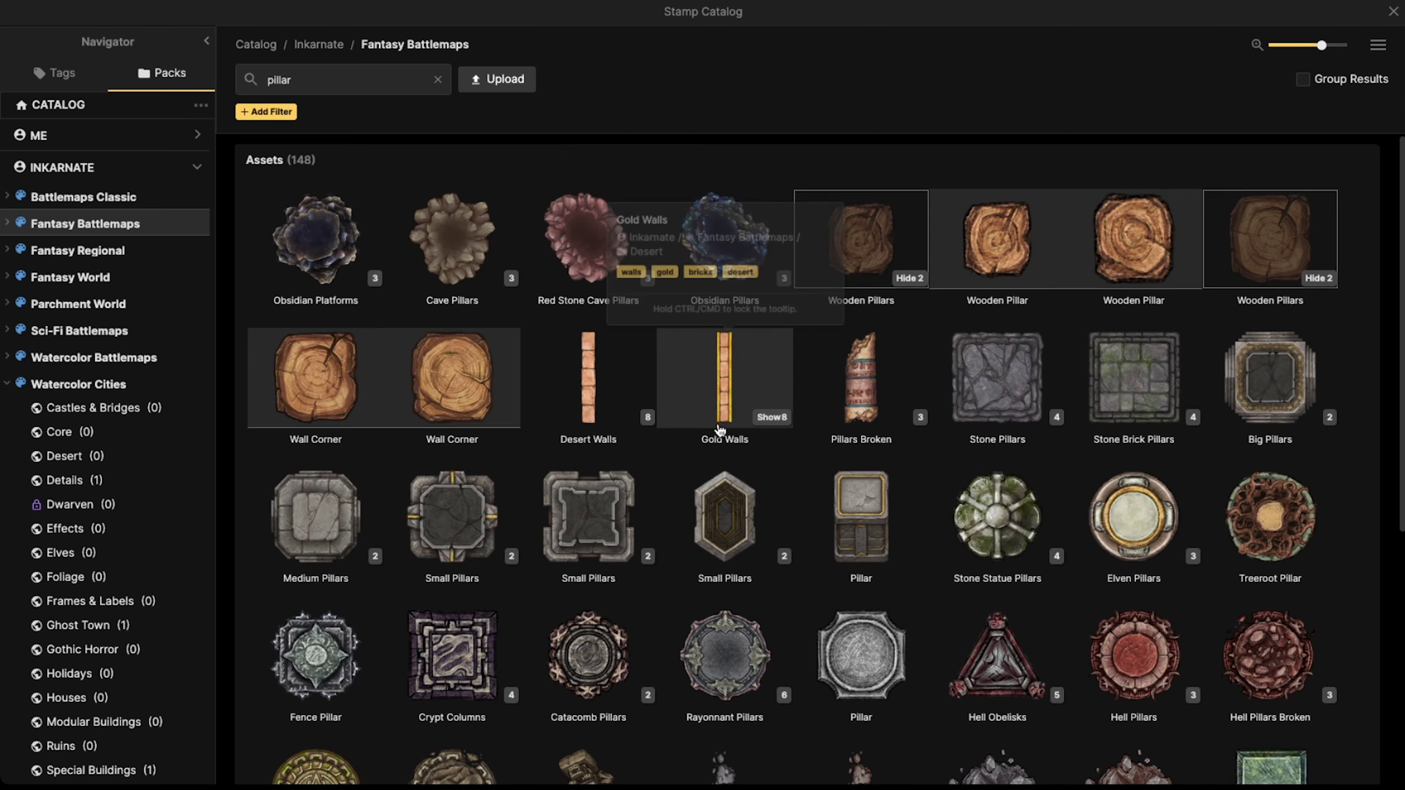
mouse_move(864, 513)
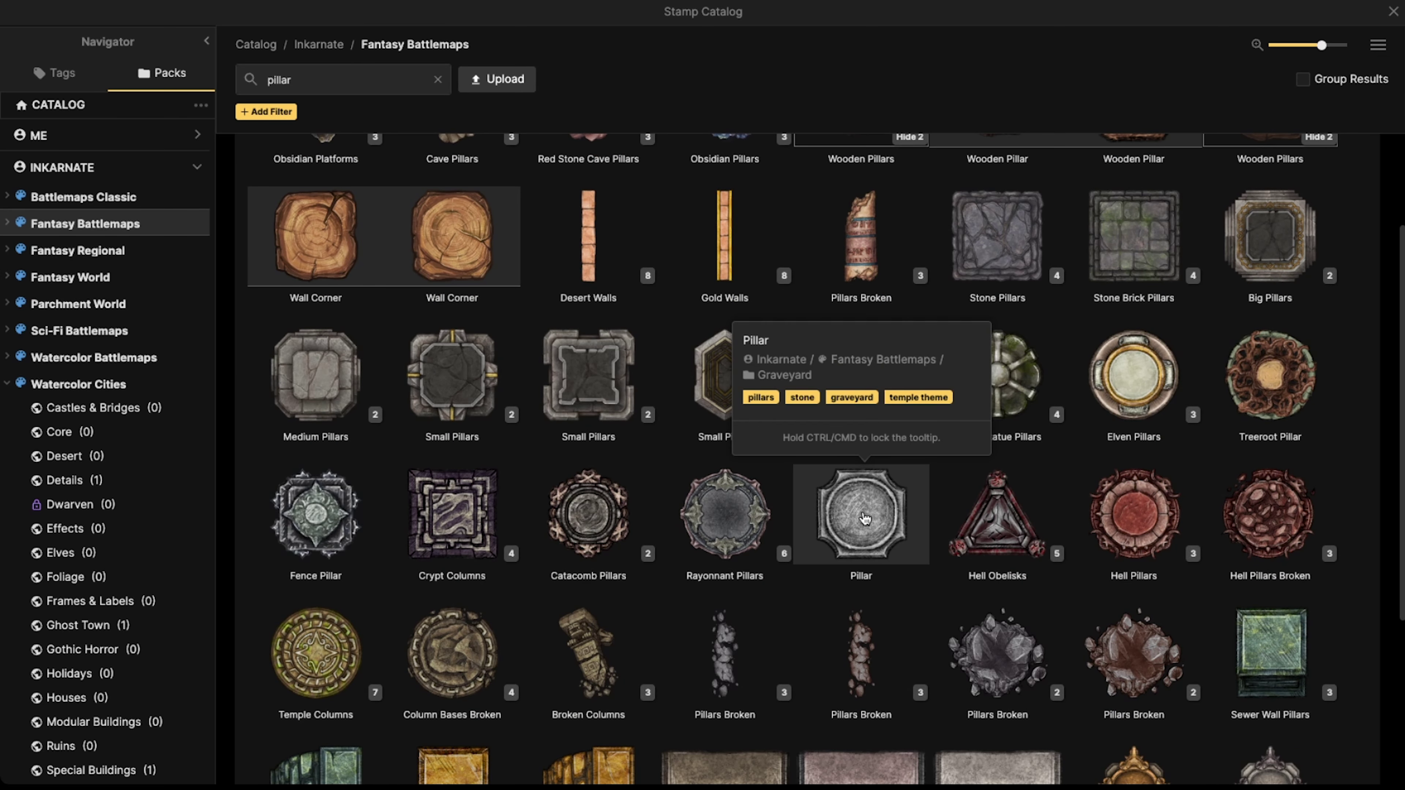
scroll(697, 443, "down", 3)
mouse_move(603, 398)
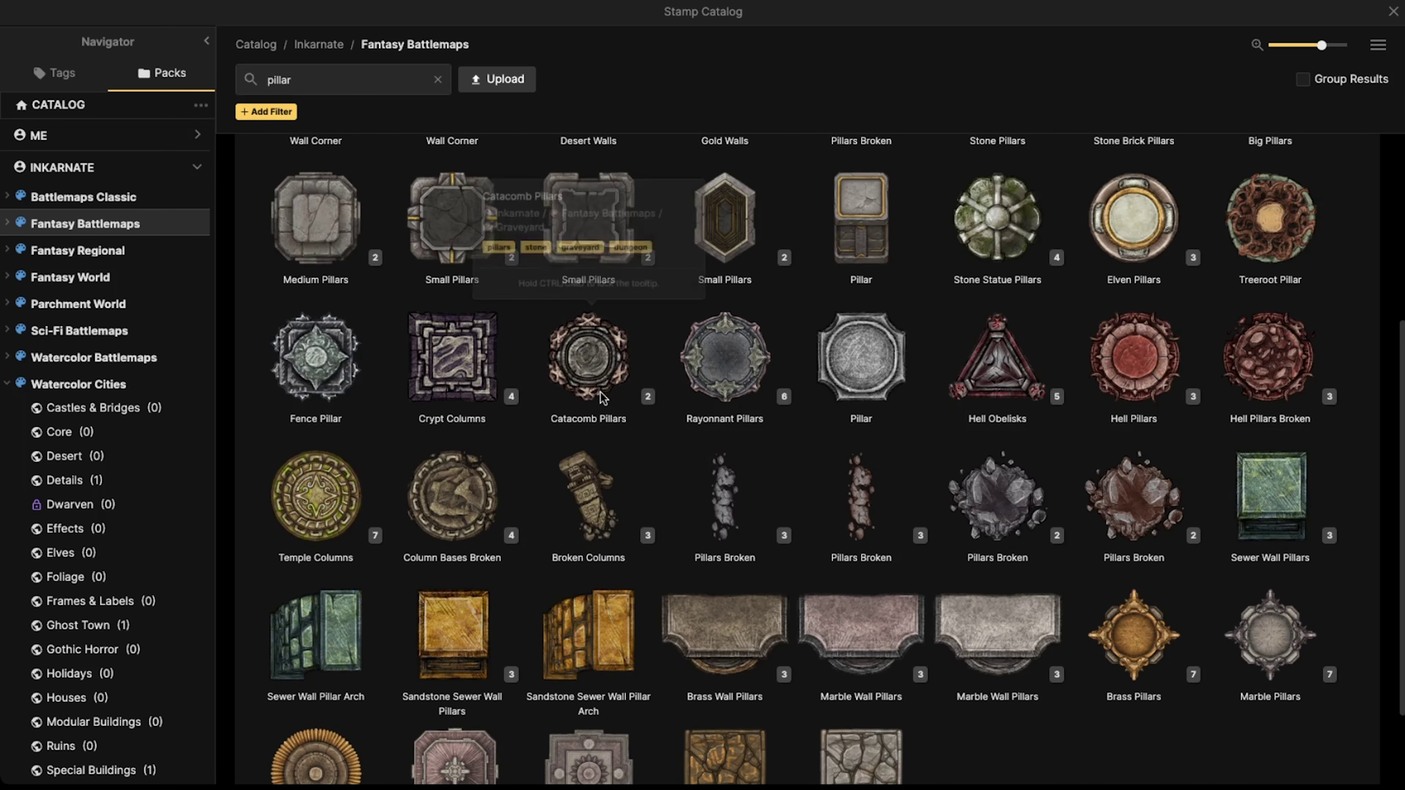
scroll(603, 398, "up", 6)
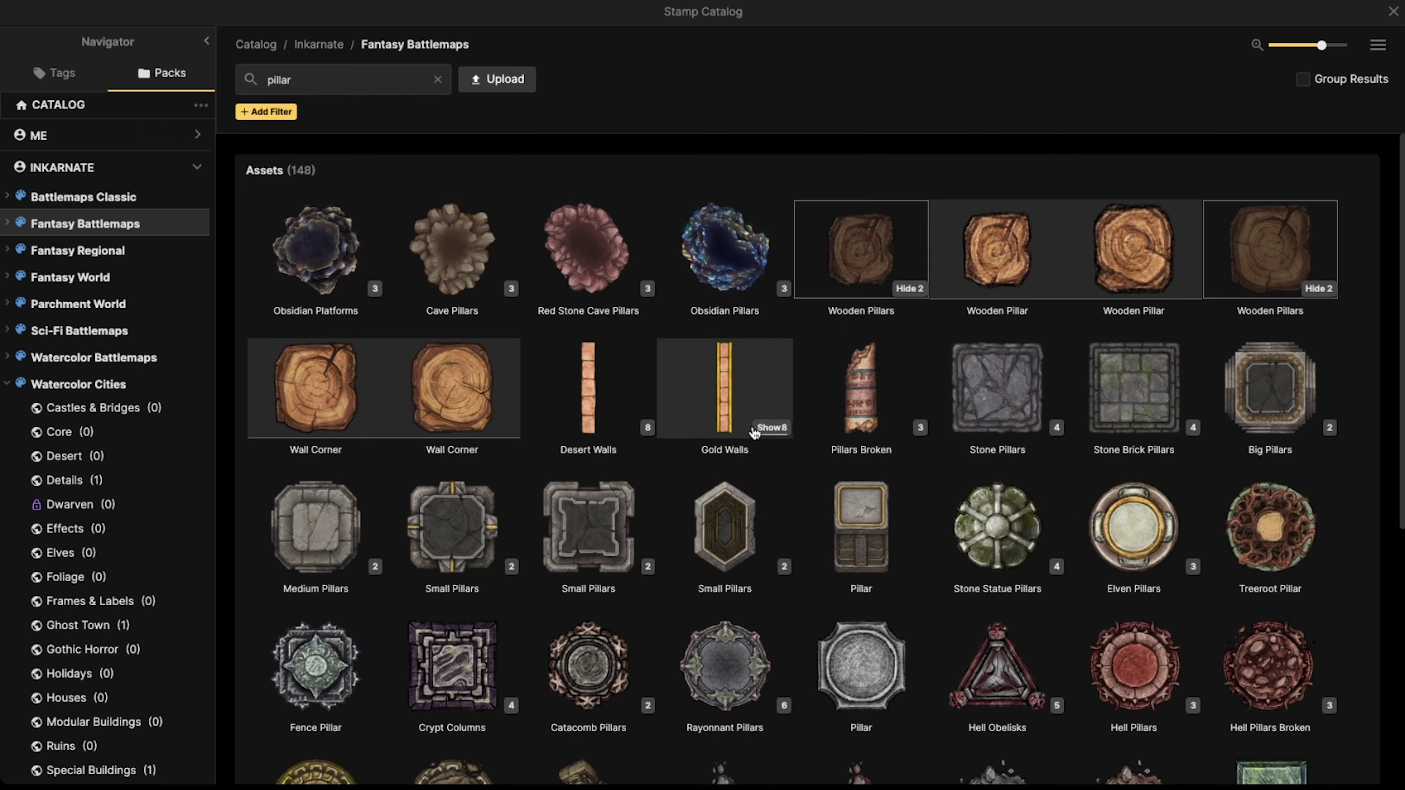
scroll(863, 440, "down", 8)
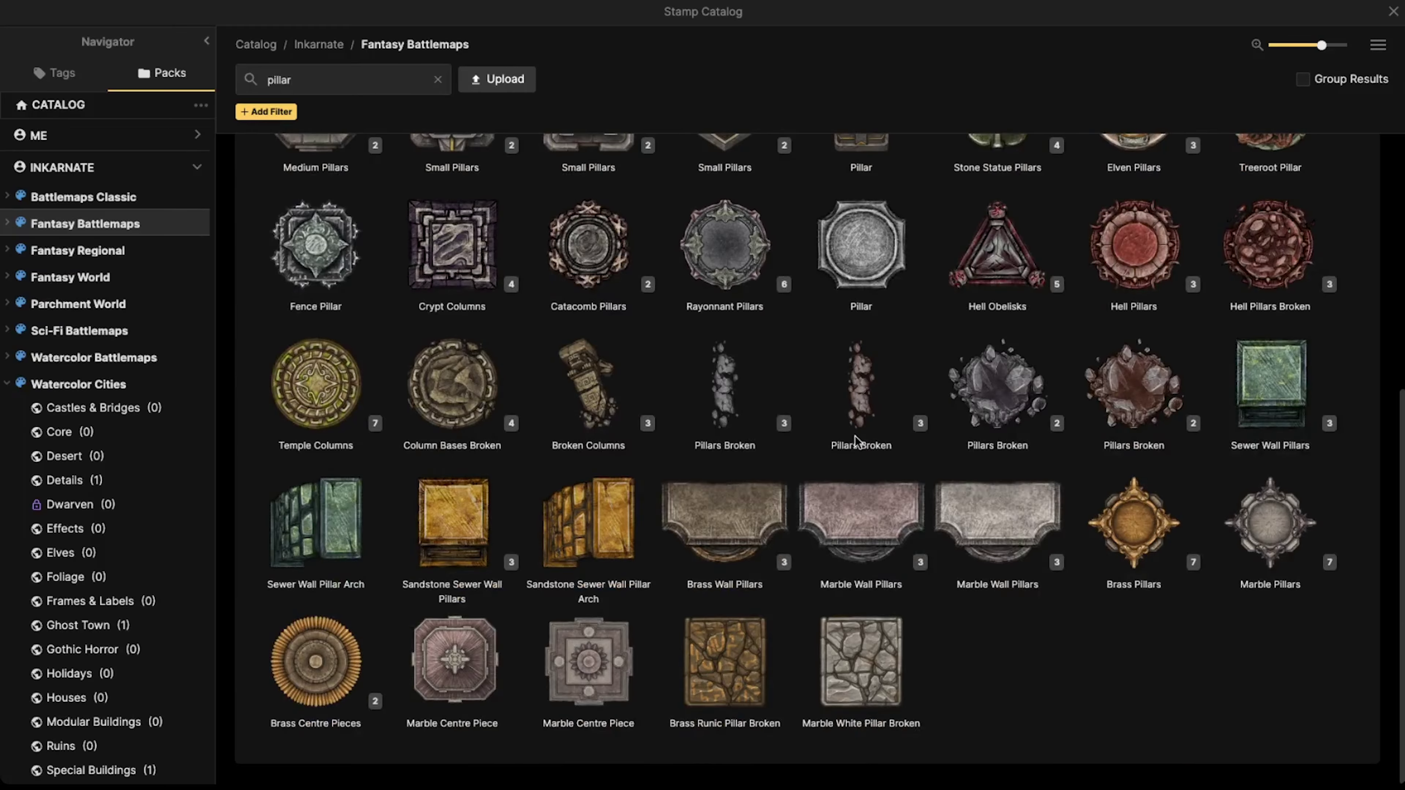
scroll(996, 421, "up", 3)
left_click(1270, 672)
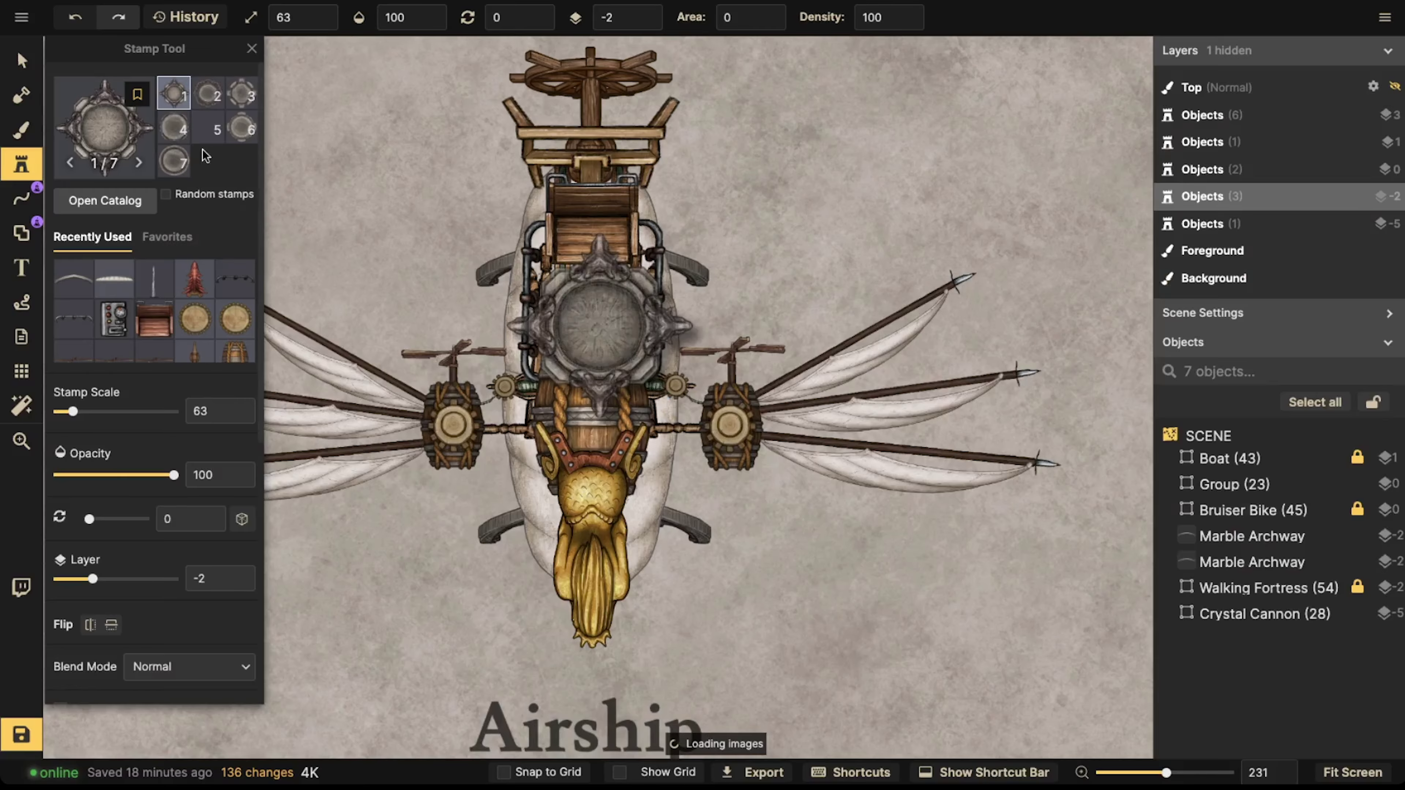
scroll(376, 221, "up", 5)
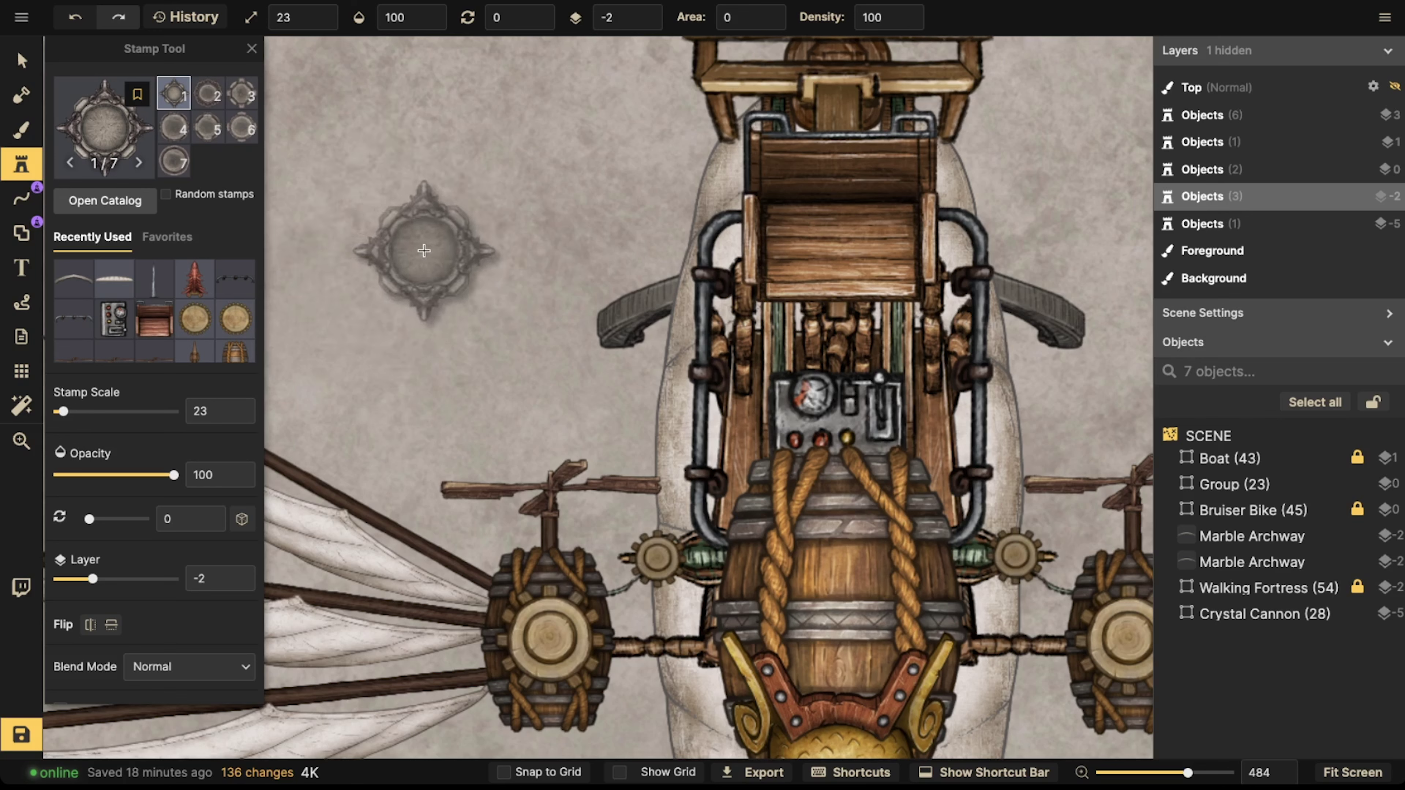
scroll(424, 250, "up", 18)
left_click(444, 242)
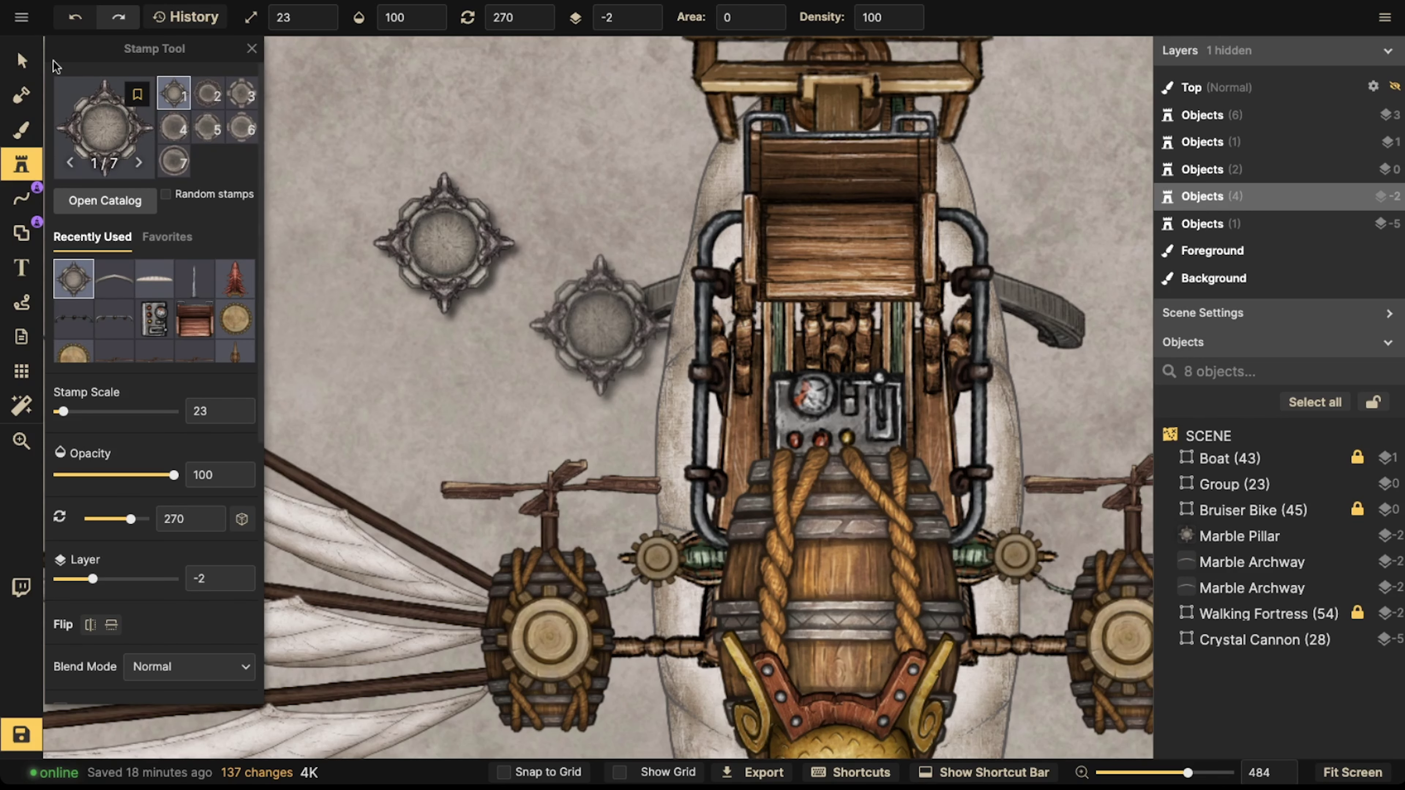
- Select the placed marble pillar, reduce its saturation to 0 and set its shadow to None
left_click(22, 59)
left_click_drag(119, 631, 58, 631)
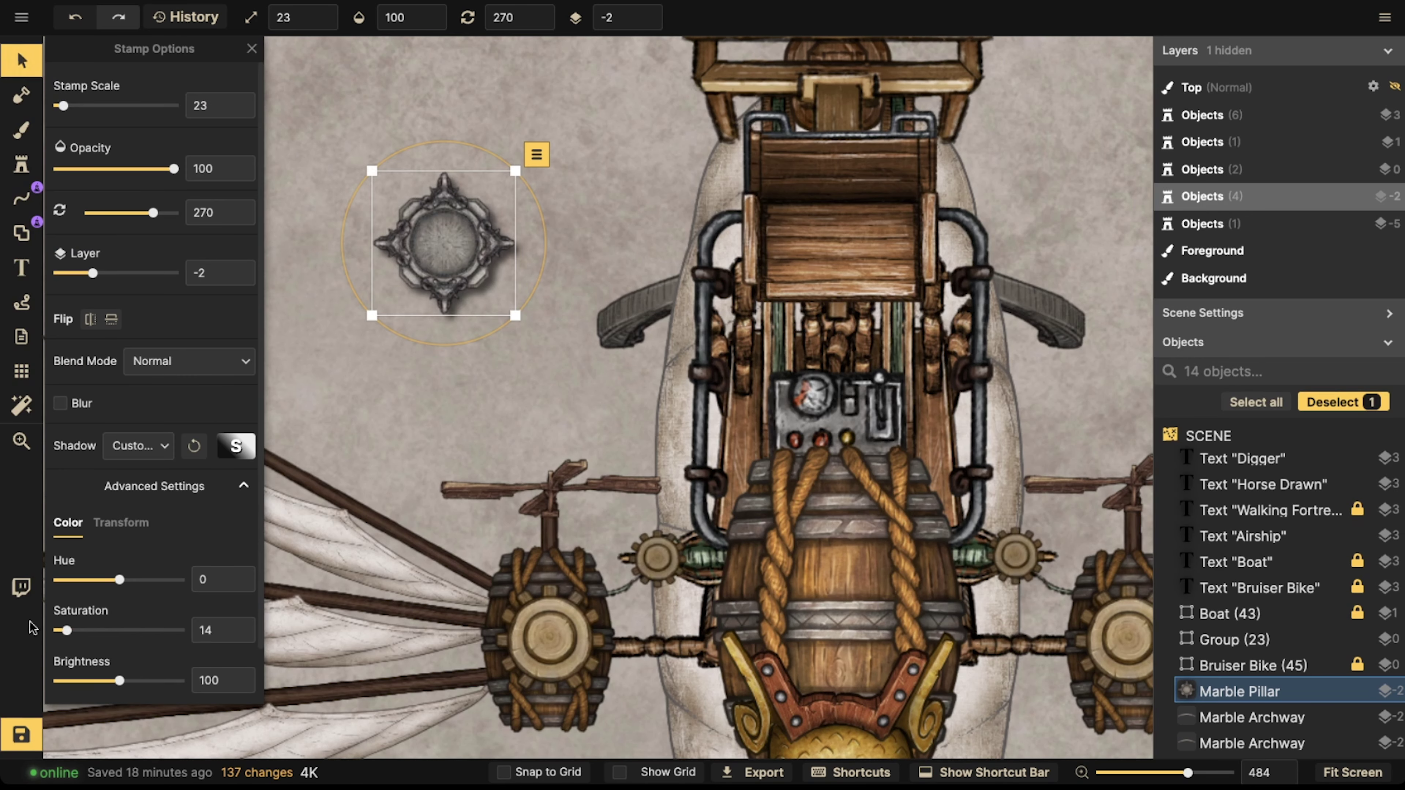
left_click(139, 445)
left_click(128, 481)
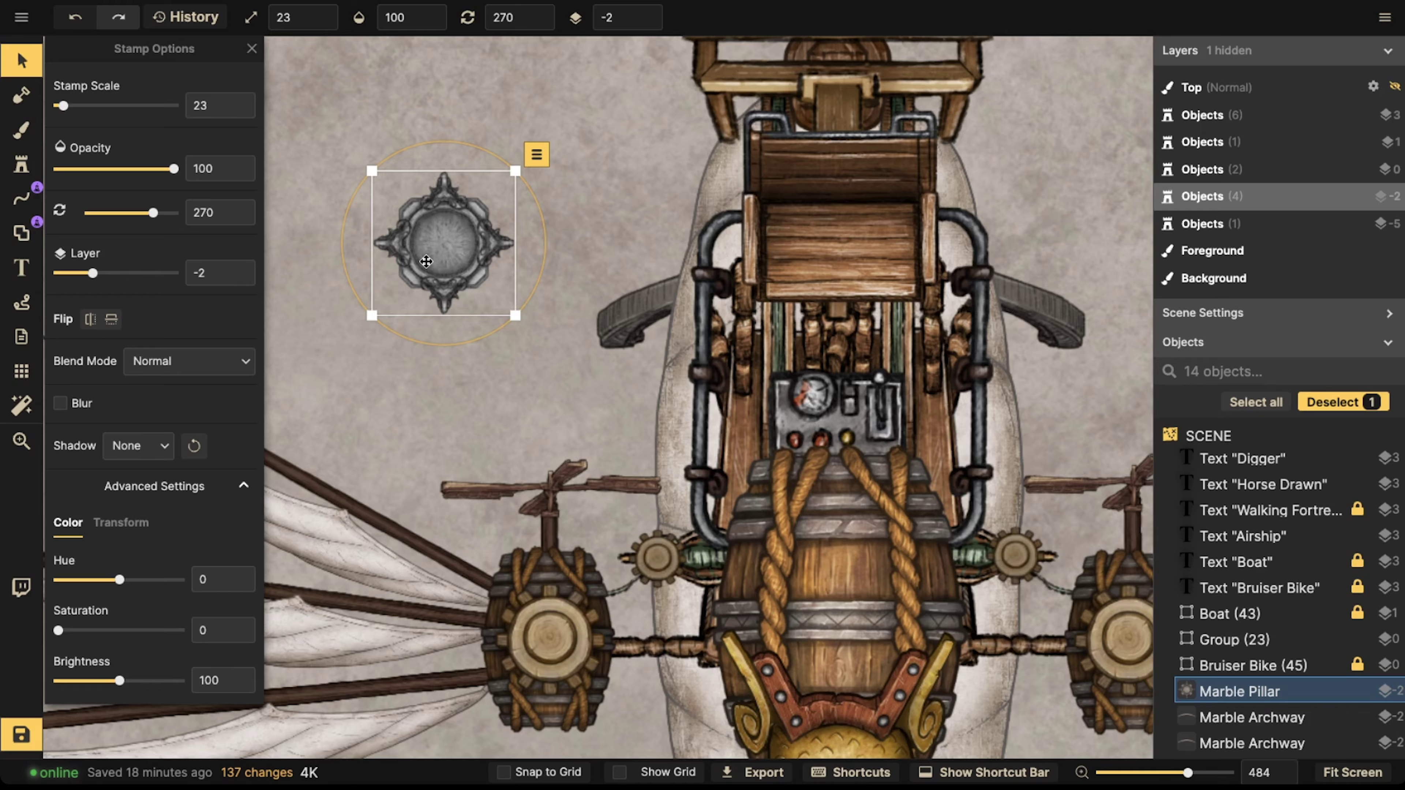
- Shrink the marble pillar to scale 13, move it to the left end of the seat-side archway and put it on layer -3
left_click_drag(372, 315, 435, 253)
left_click_drag(464, 224, 608, 288)
left_click(652, 22)
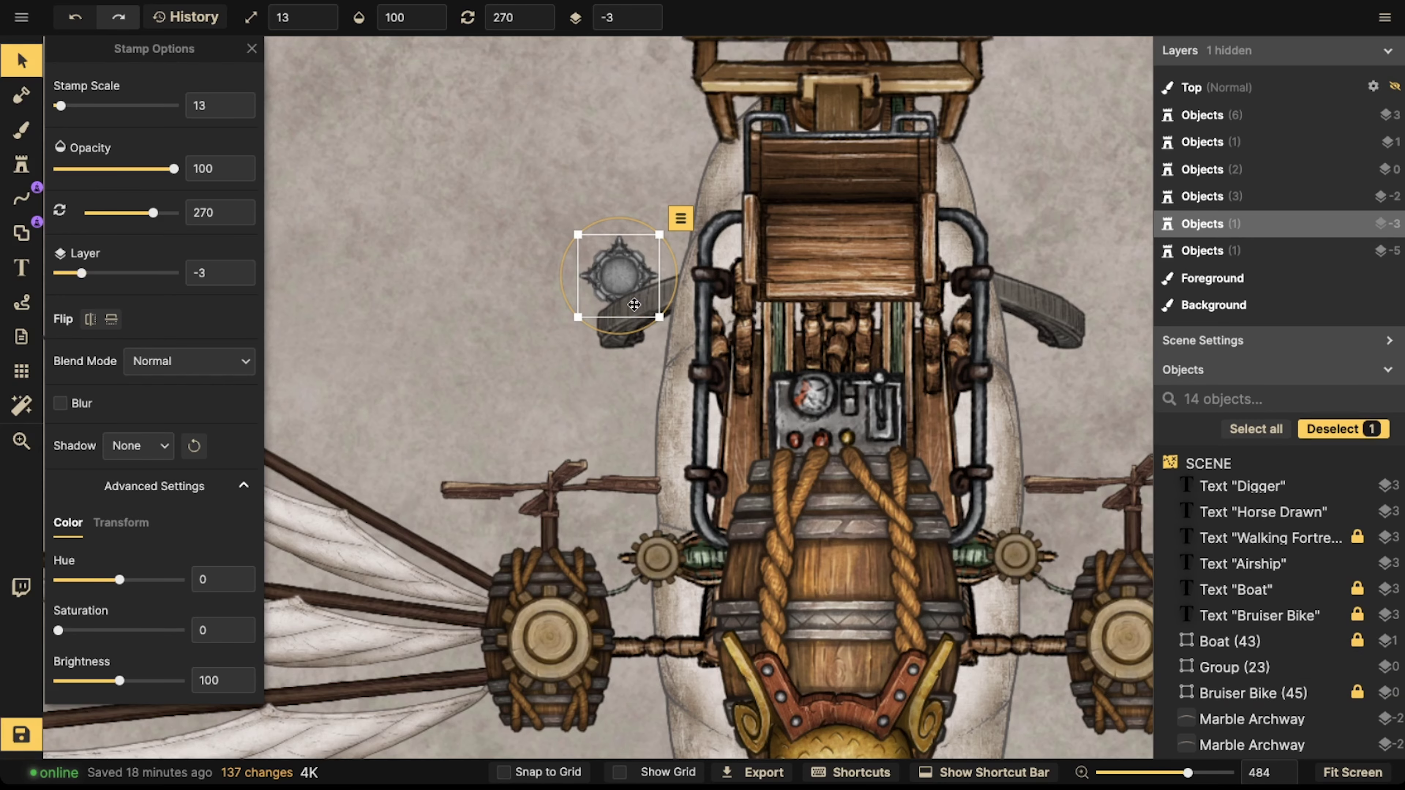
- Position the marble pillar beneath the left end of the seat-side archway at scale 23 and lower its brightness to 76
left_click(963, 280)
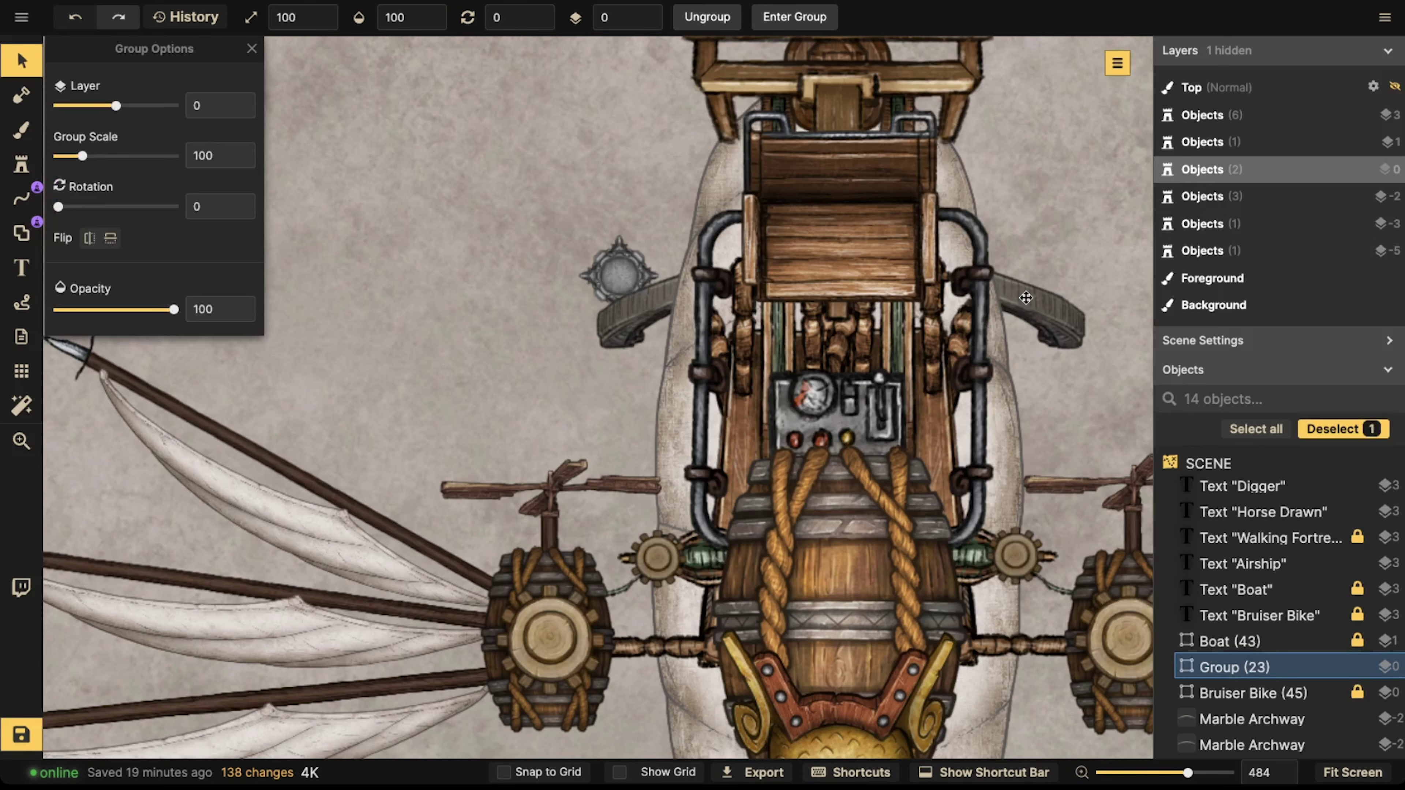
scroll(1026, 298, "down", 5)
left_click_drag(1026, 298, 881, 280)
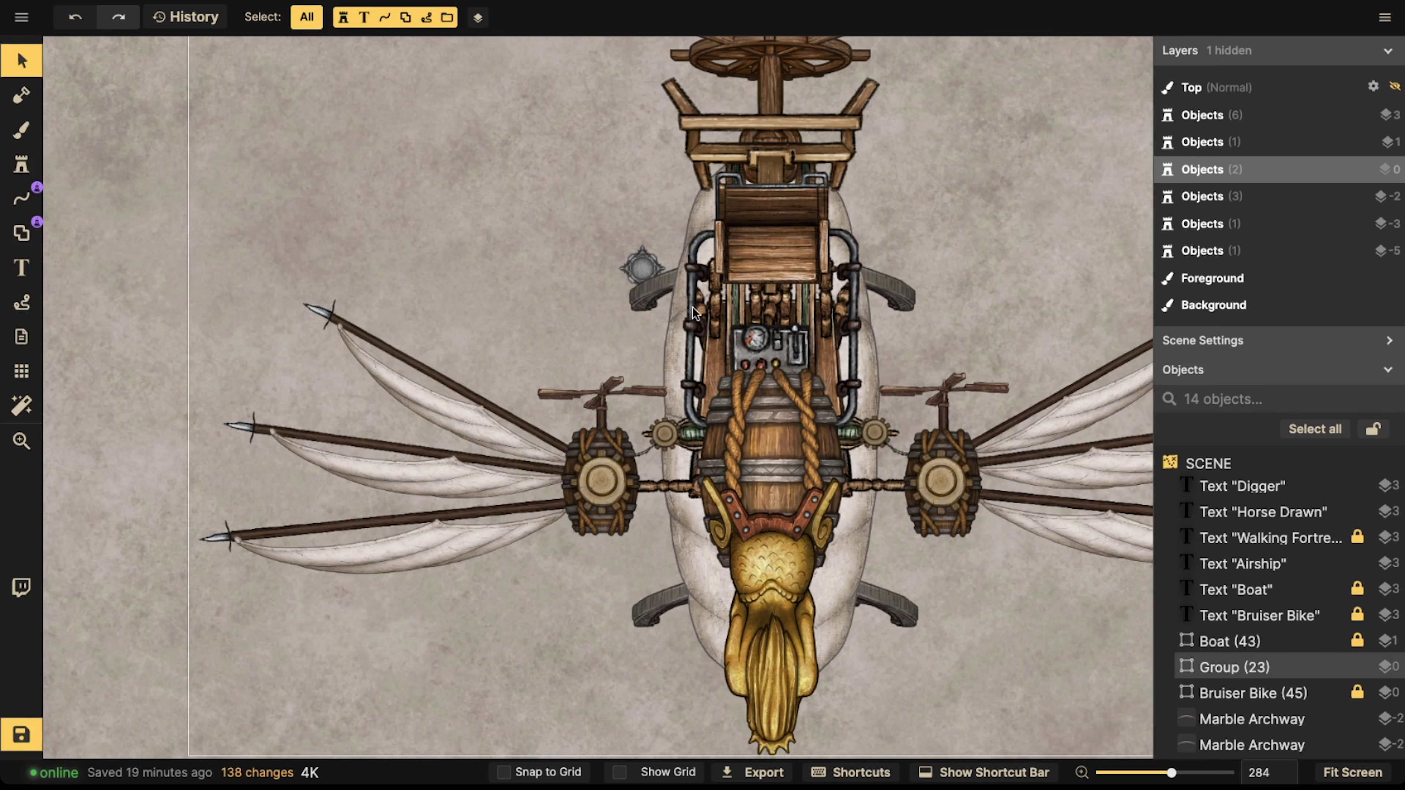
left_click(769, 307)
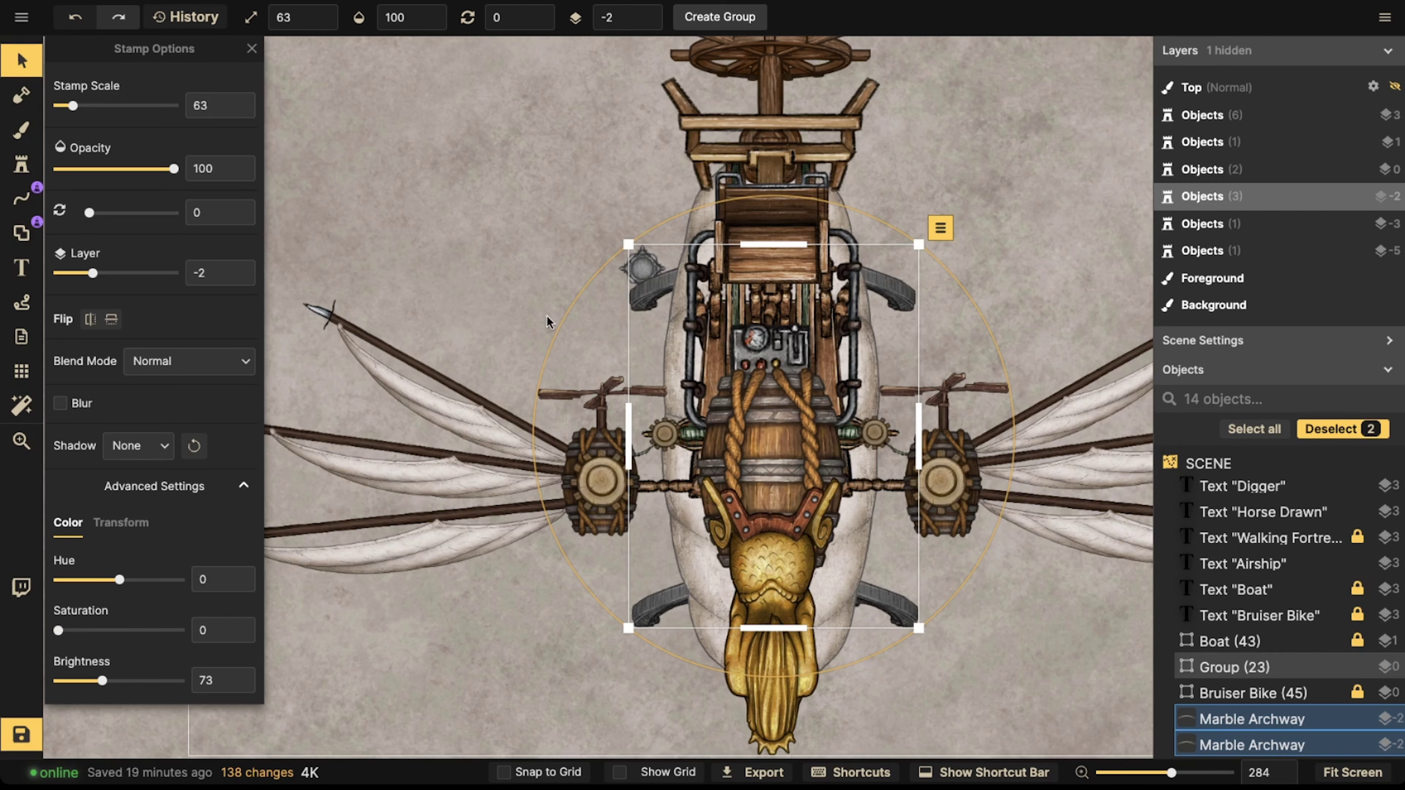
left_click_drag(642, 268, 639, 305)
scroll(639, 309, "up", 5)
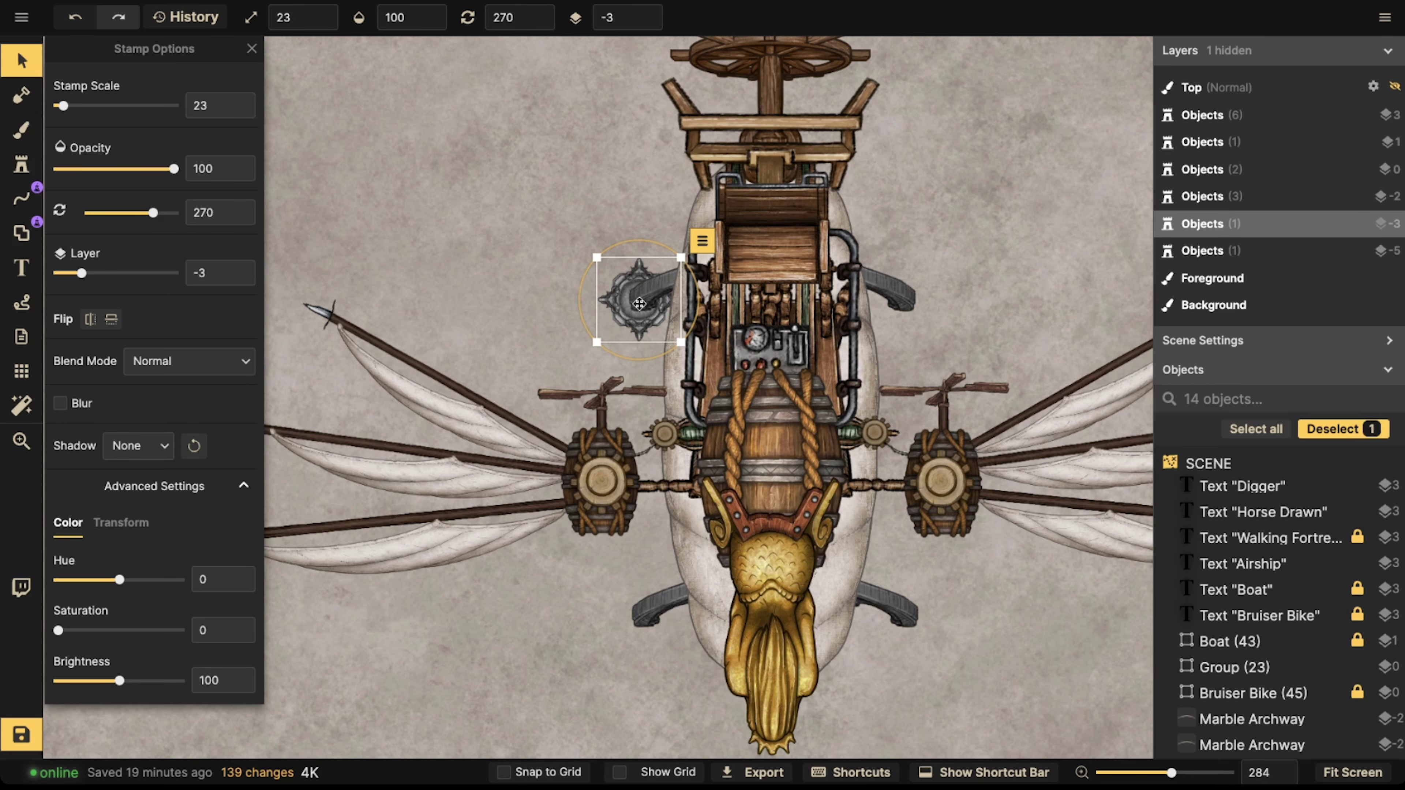
left_click(105, 681)
- Rotate the marble pillar to 225, reduce its scale to 17 and align it with the archway's left end
scroll(686, 341, "up", 3)
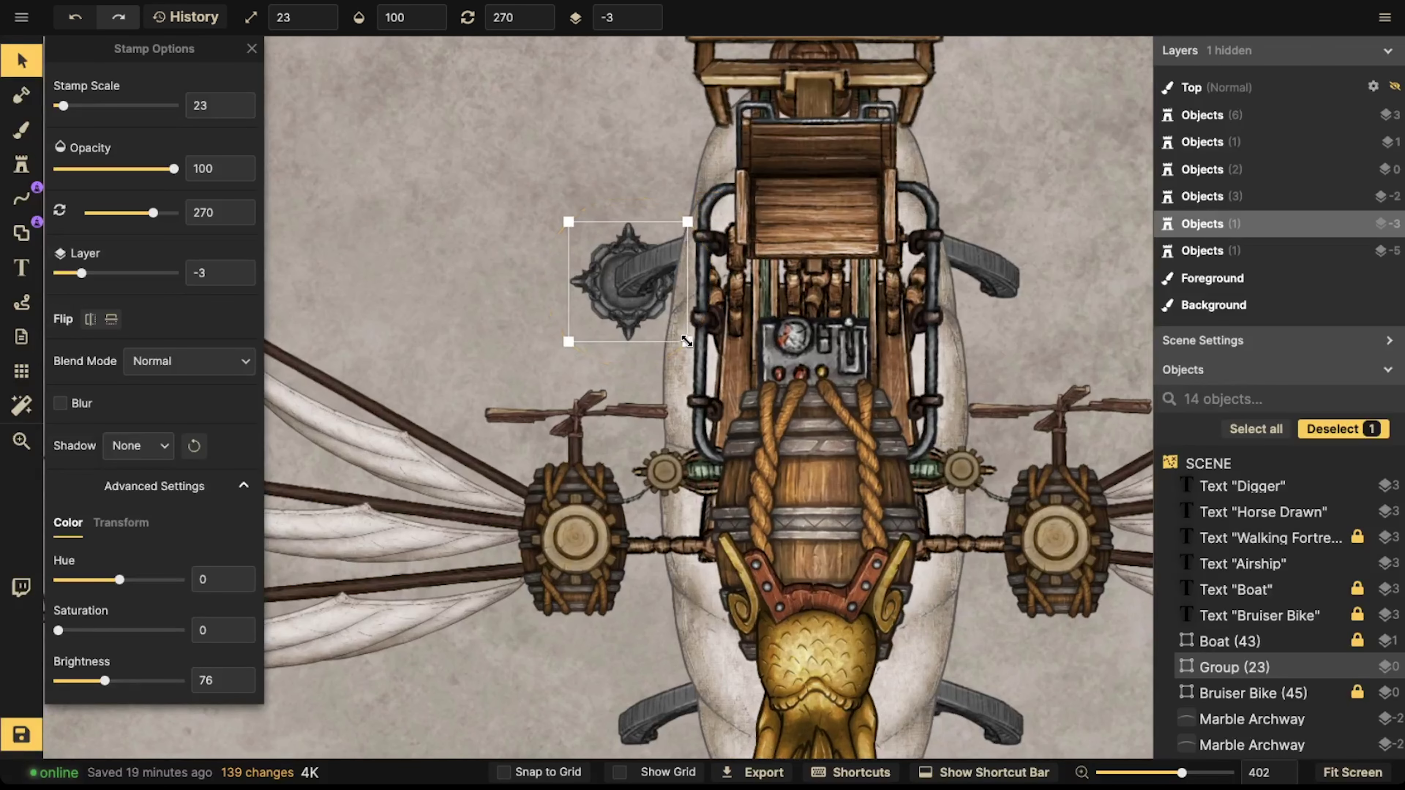
left_click_drag(687, 341, 668, 321)
scroll(634, 256, "down", 3)
left_click_drag(635, 259, 645, 269)
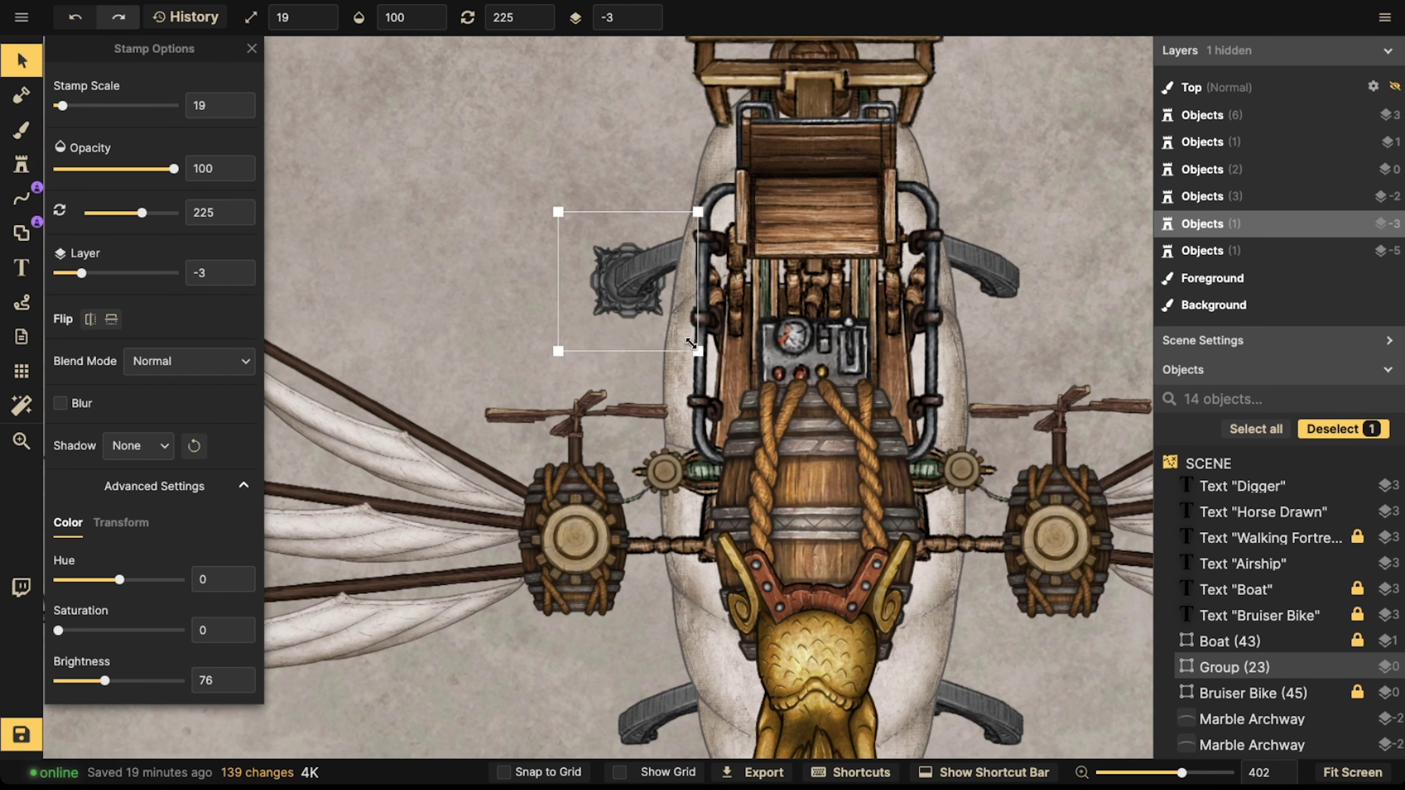
left_click_drag(691, 343, 672, 291)
- Paste copies of the marble pillar onto the other three archway ends
scroll(593, 258, "down", 4)
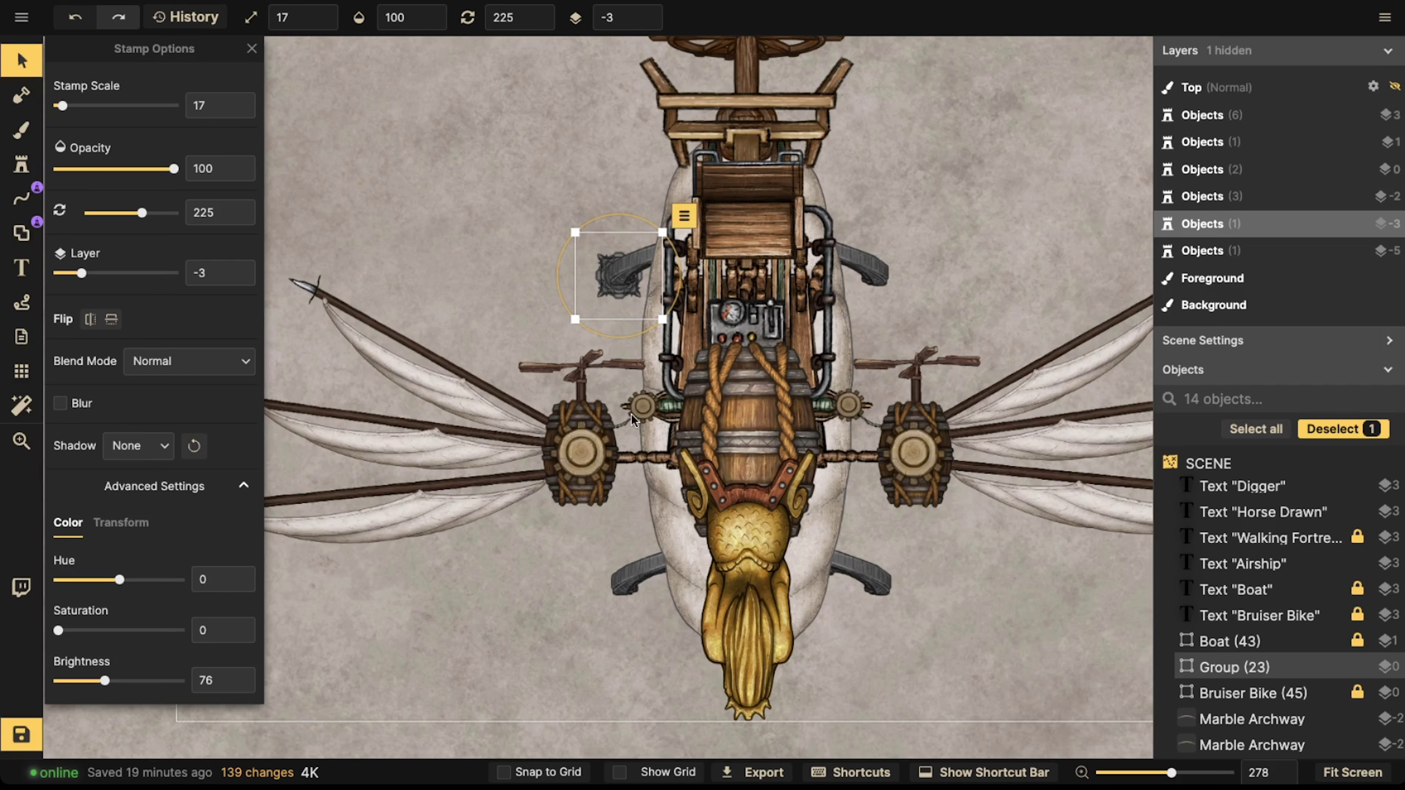
left_click_drag(670, 571, 763, 434)
key("ctrl+v")
key("ctrl+v")
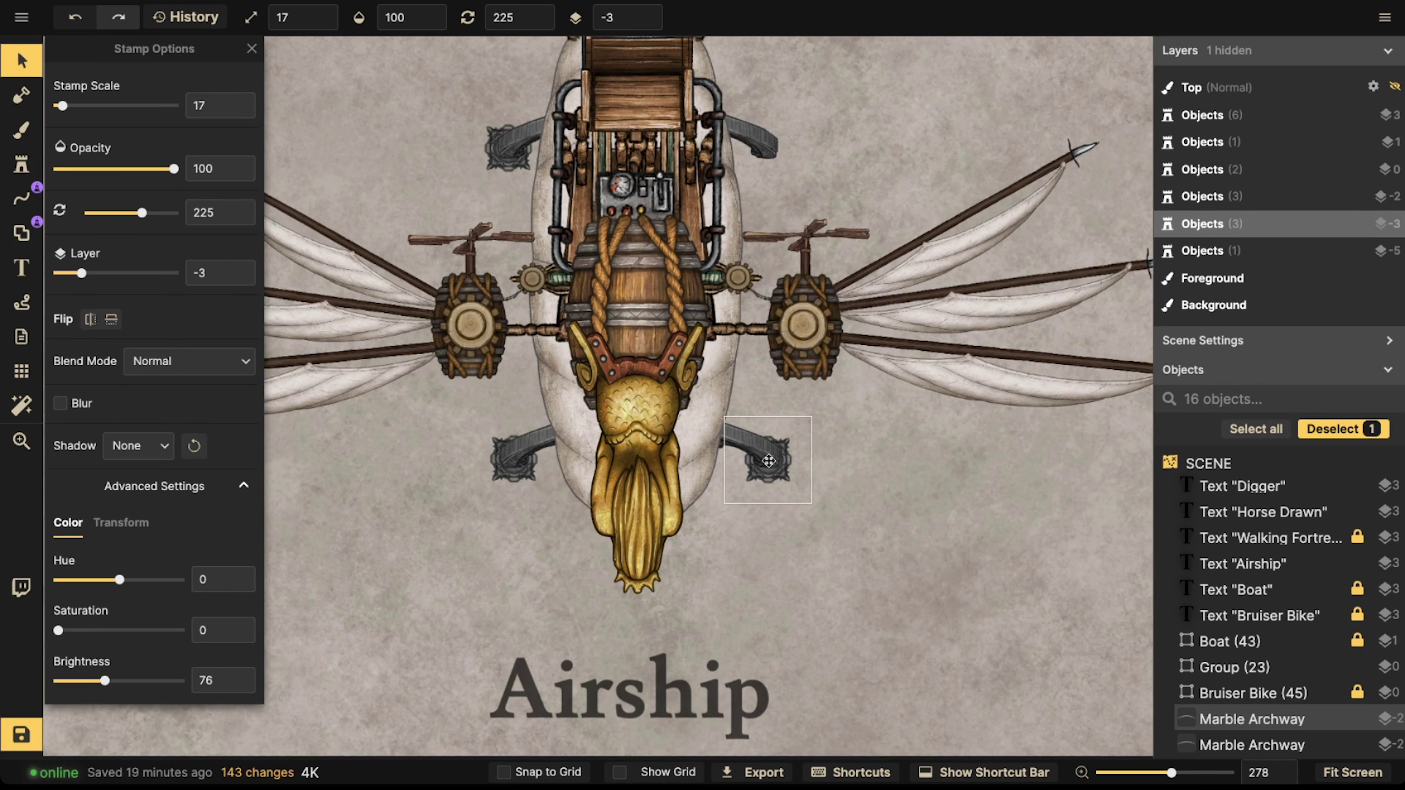
left_click_drag(795, 211, 794, 342)
key("ctrl+v")
- Undo the accidental shift of the airship parts and settle the copied pillar on the seat-side archway's right end
left_click(788, 286, "ctrl")
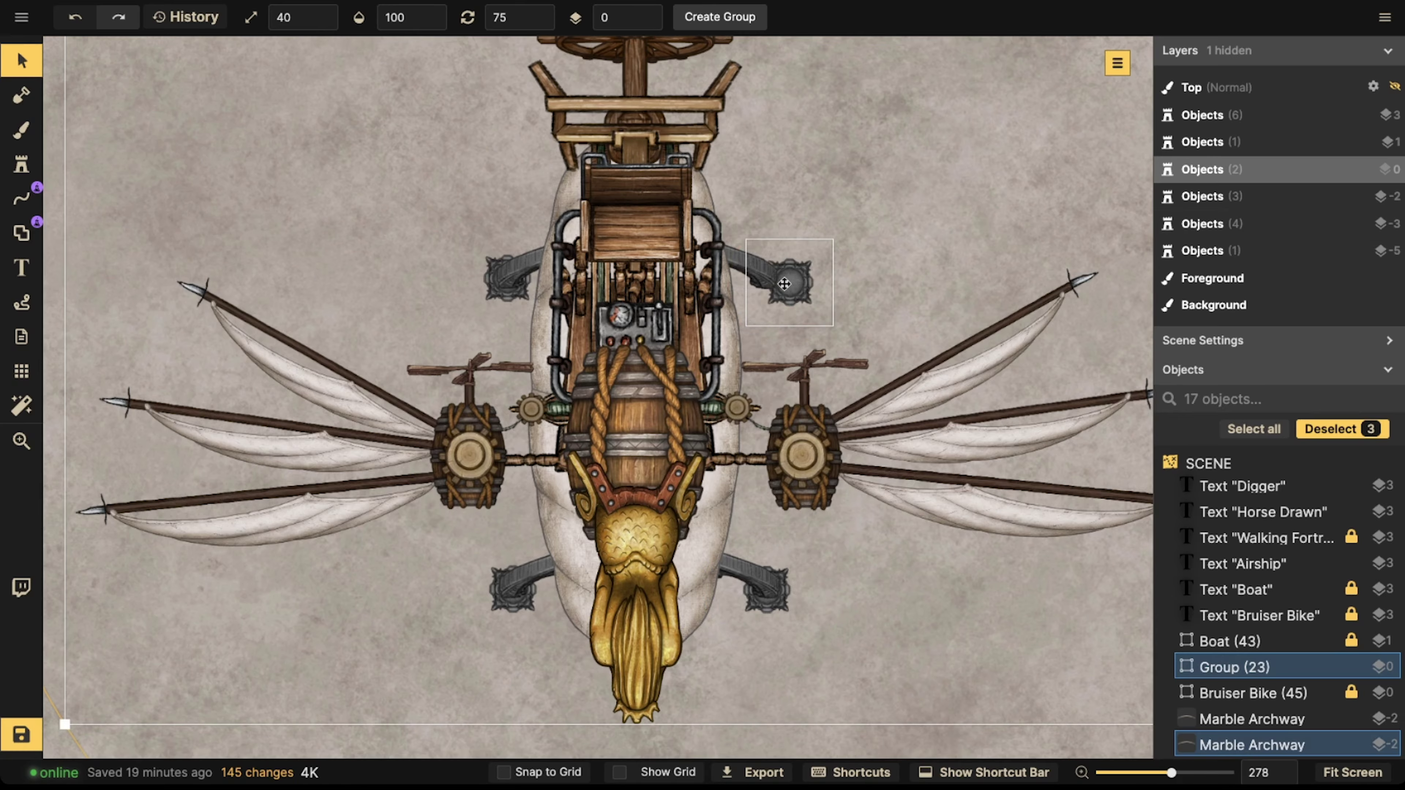
left_click_drag(788, 287, 768, 289)
key("ctrl+z")
left_click(523, 331)
scroll(523, 331, "down", 2)
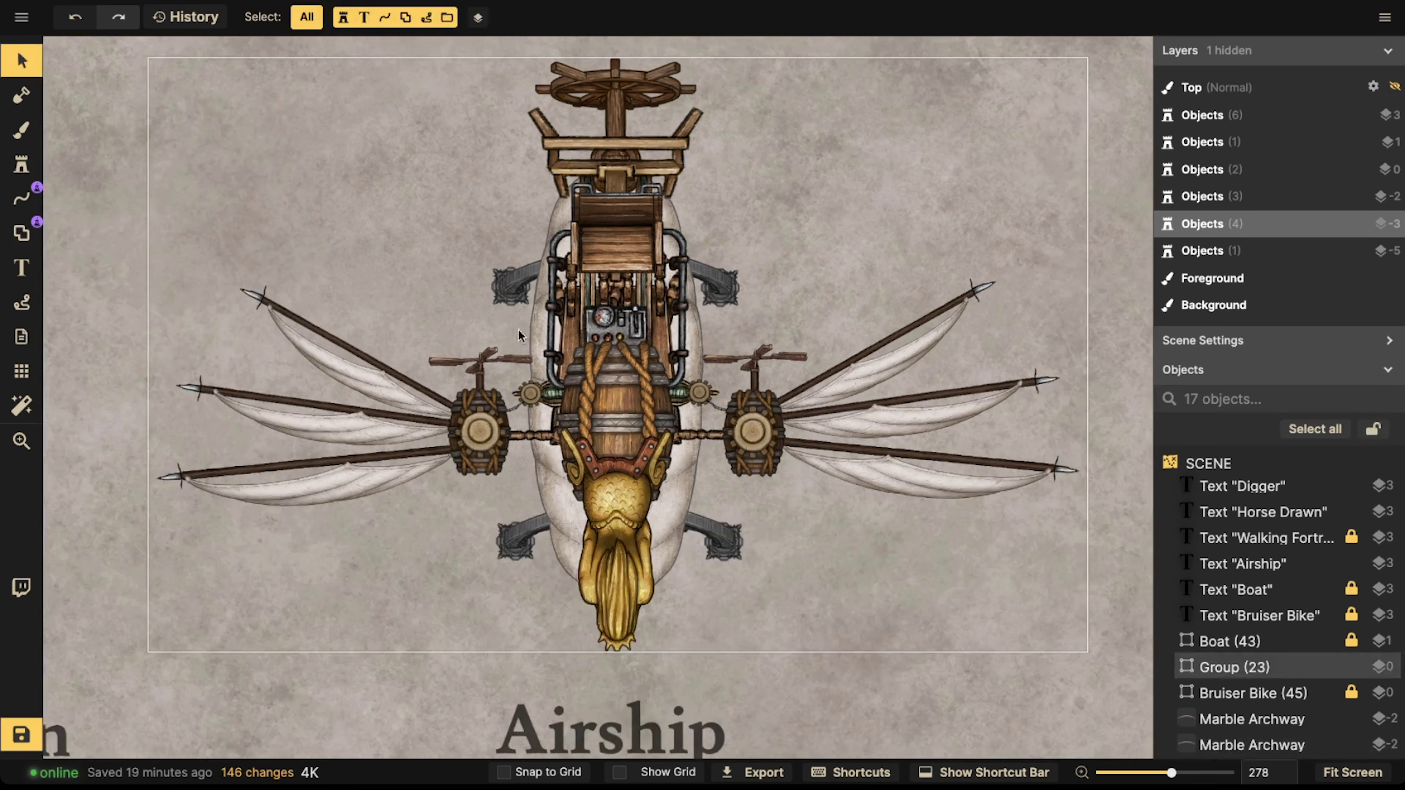
left_click_drag(500, 300, 531, 314)
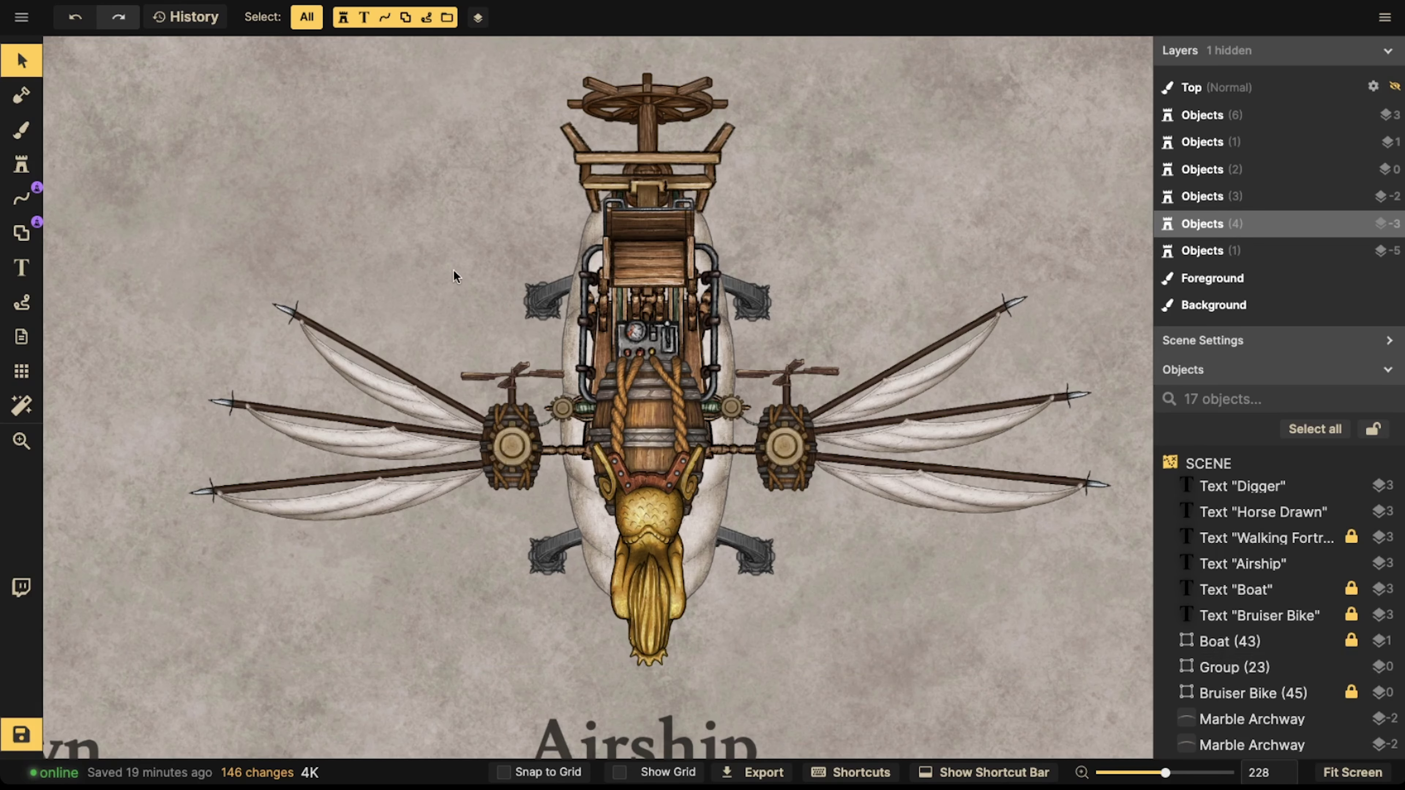
scroll(548, 283, "down", 2)
left_click_drag(539, 221, 507, 251)
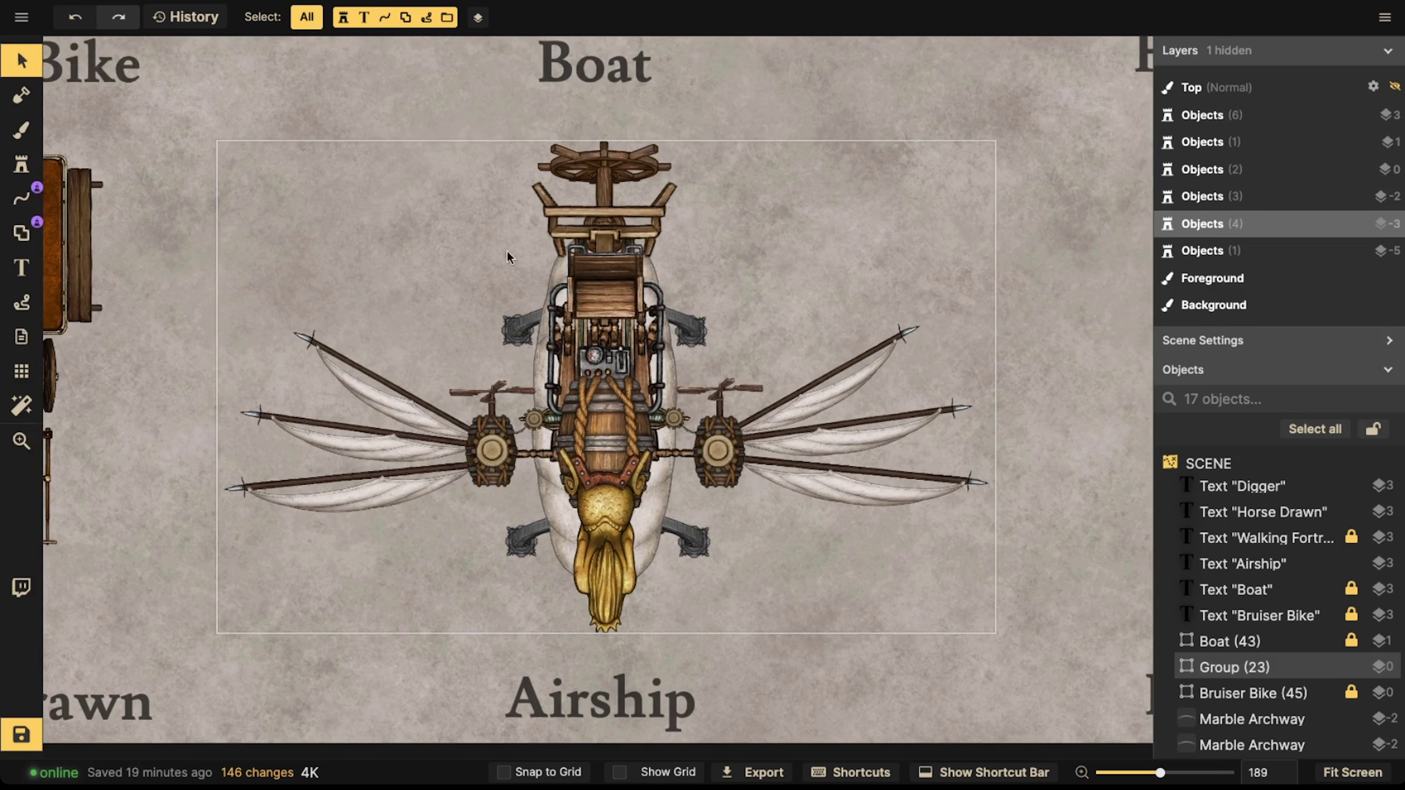
scroll(507, 271, "down", 1)
scroll(501, 274, "down", 2)
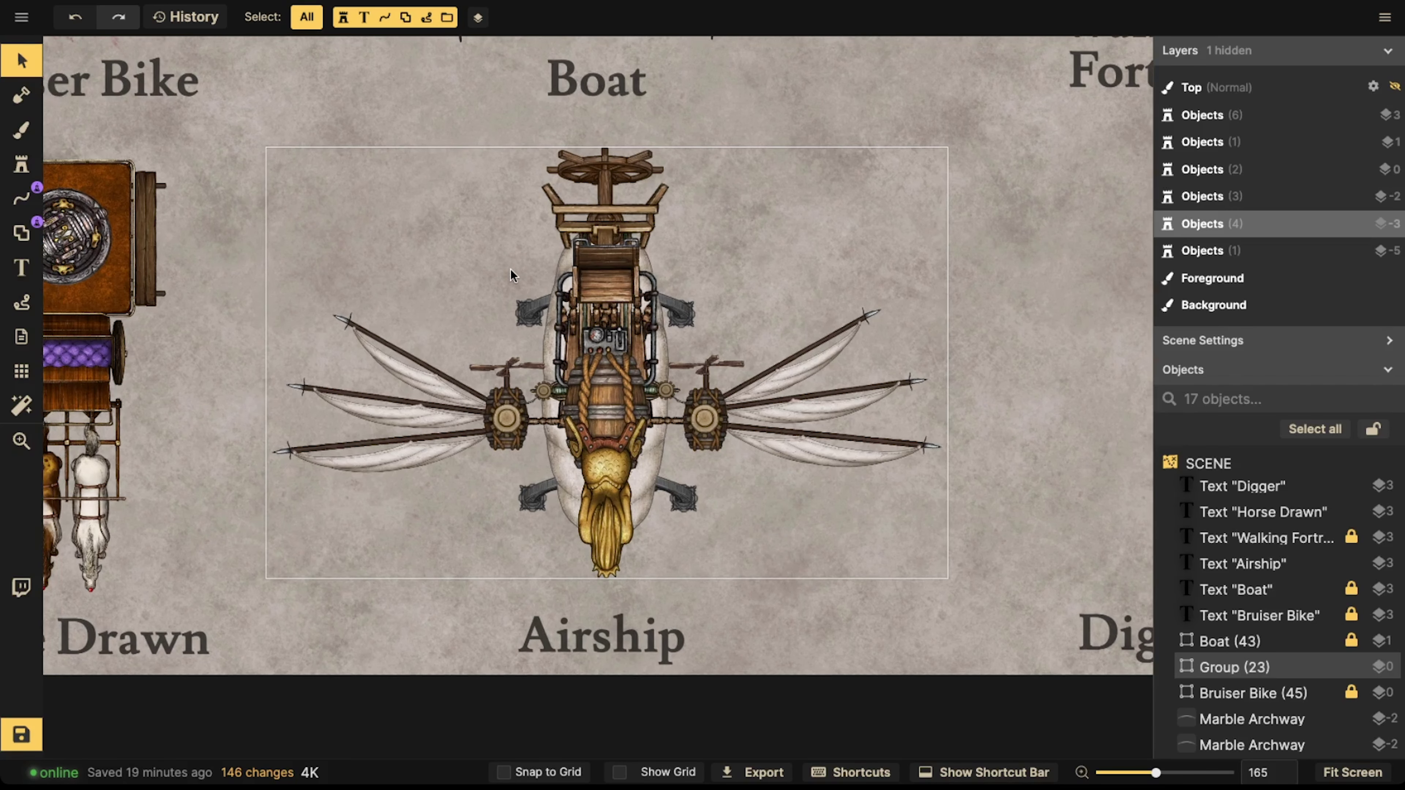
left_click_drag(518, 270, 523, 276)
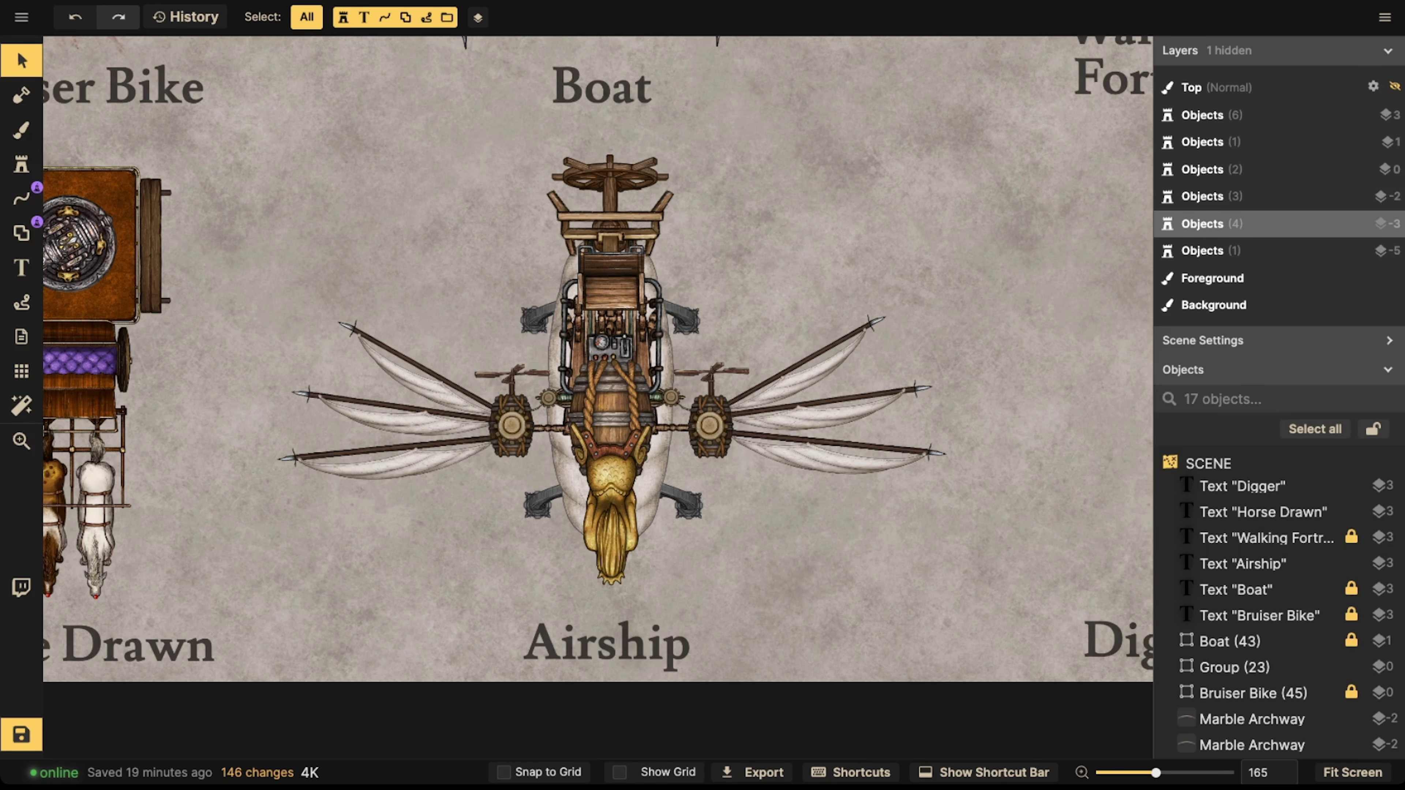
- Select the airship group with all its archways and pillars and centre the whole airship between the Boat and Airship labels
scroll(796, 148, "down", 1)
left_click_drag(797, 160, 815, 171)
left_click_drag(310, 186, 736, 409)
left_click(739, 446)
scroll(731, 432, "down", 3)
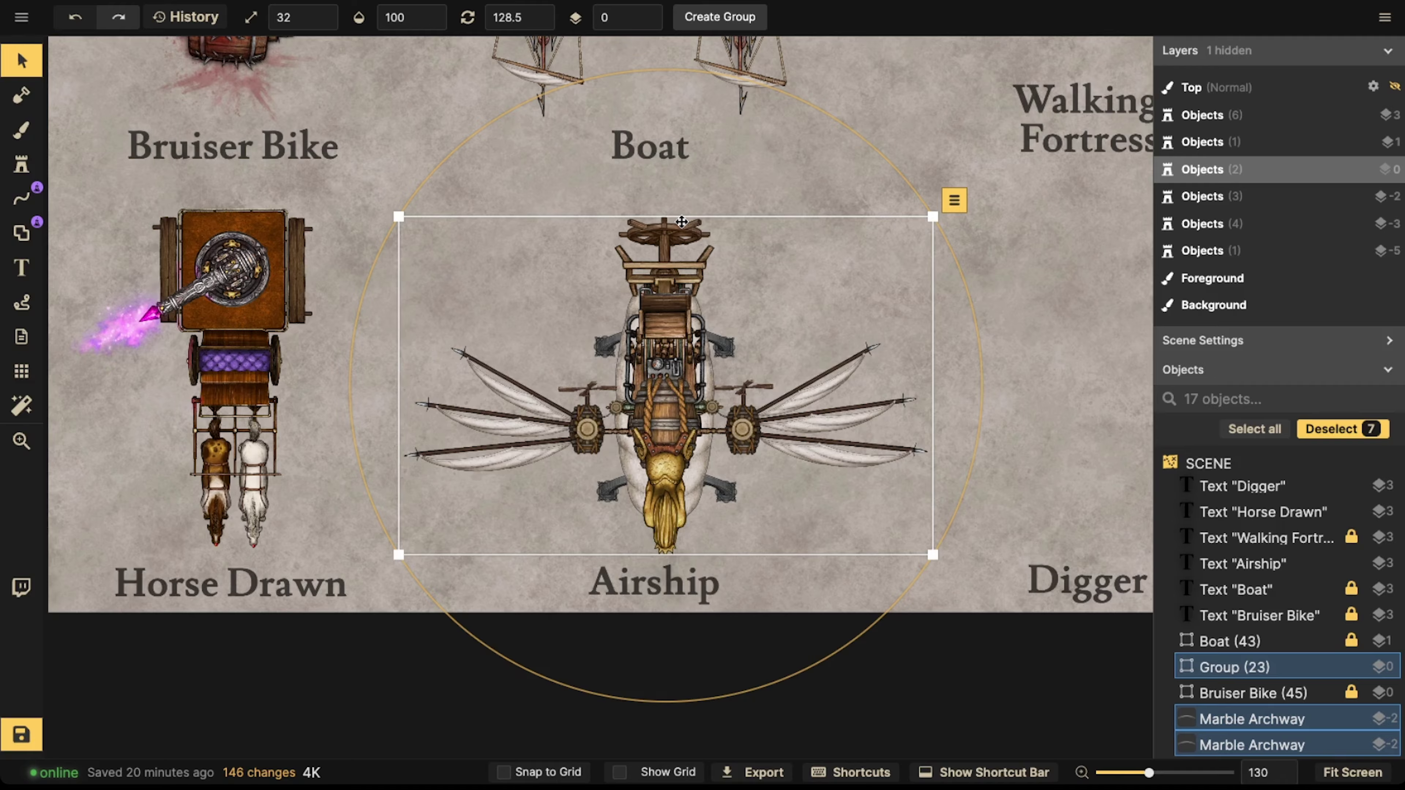
left_click_drag(629, 262, 626, 255)
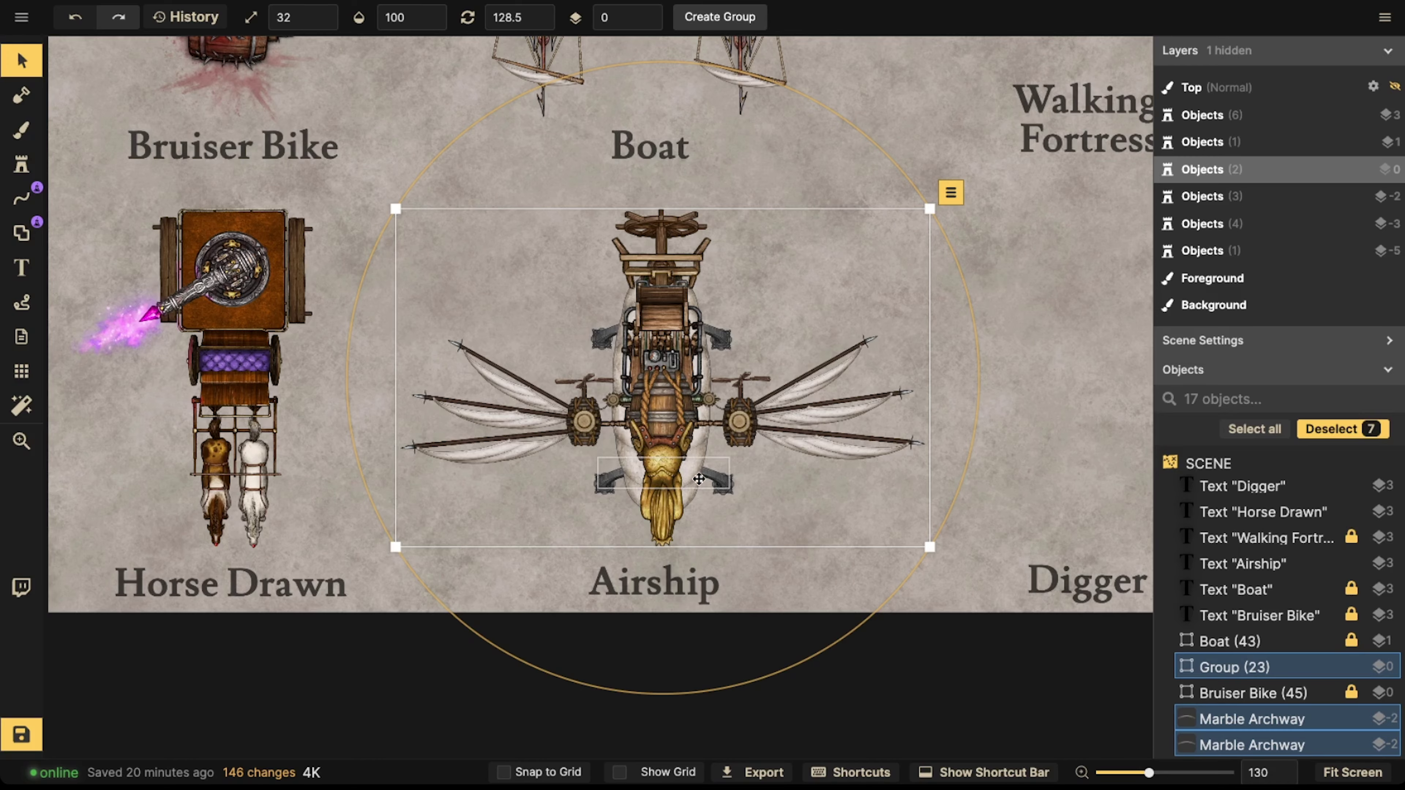
left_click(738, 330)
left_click_drag(454, 257, 829, 508)
left_click_drag(745, 450, 714, 431)
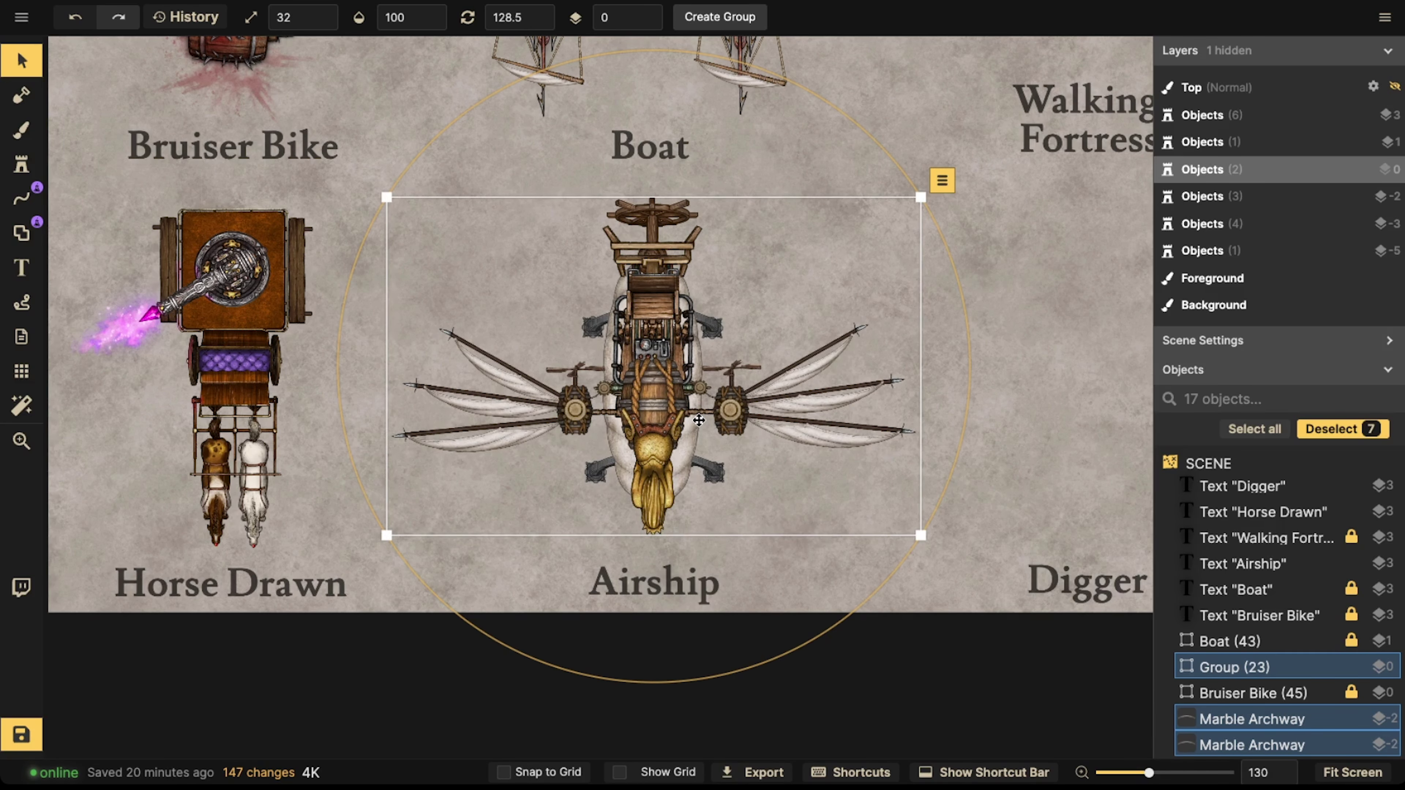
left_click_drag(701, 415, 700, 420)
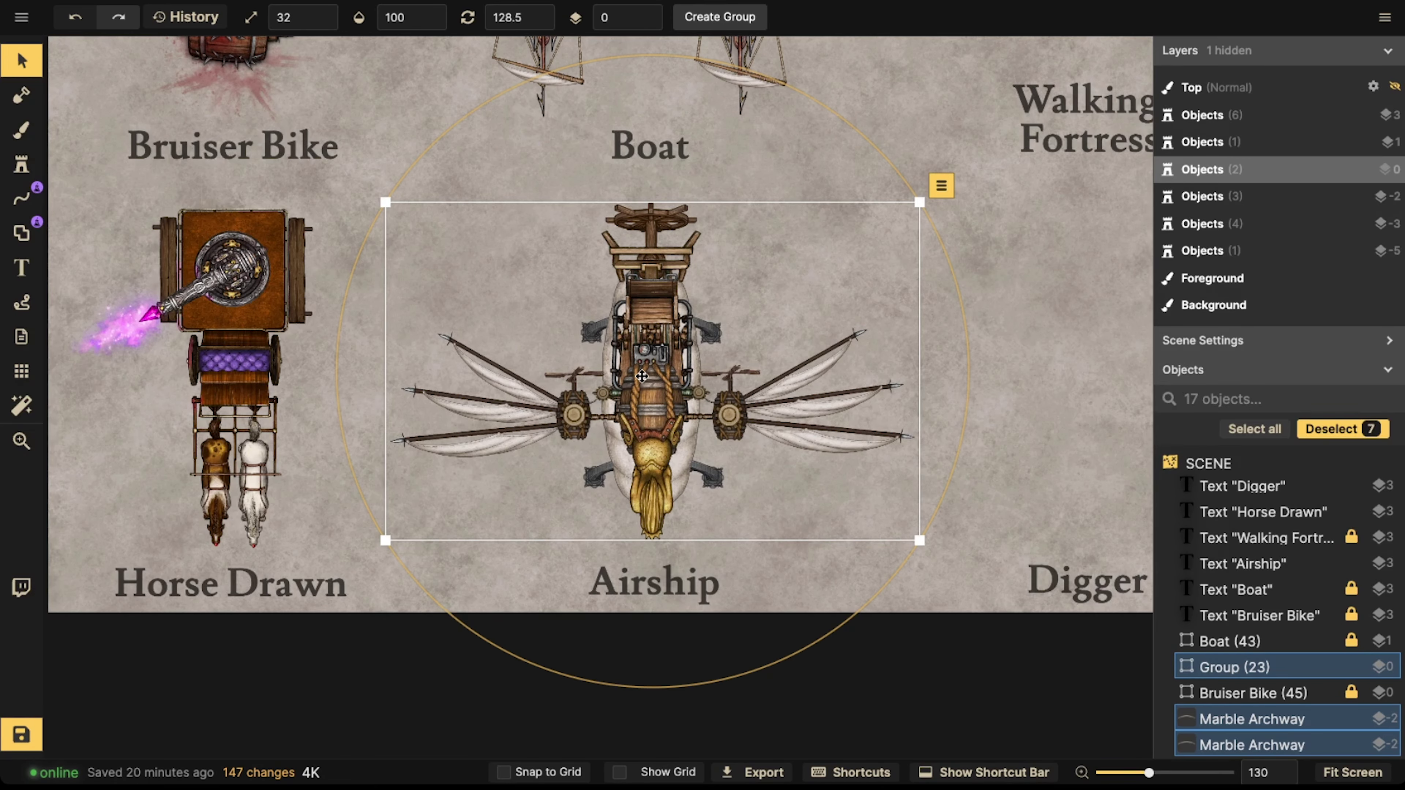
- Try nudging the selected airship parts slightly down, return them to their centred position above the Airship label, and deselect them
left_click_drag(659, 372, 660, 374)
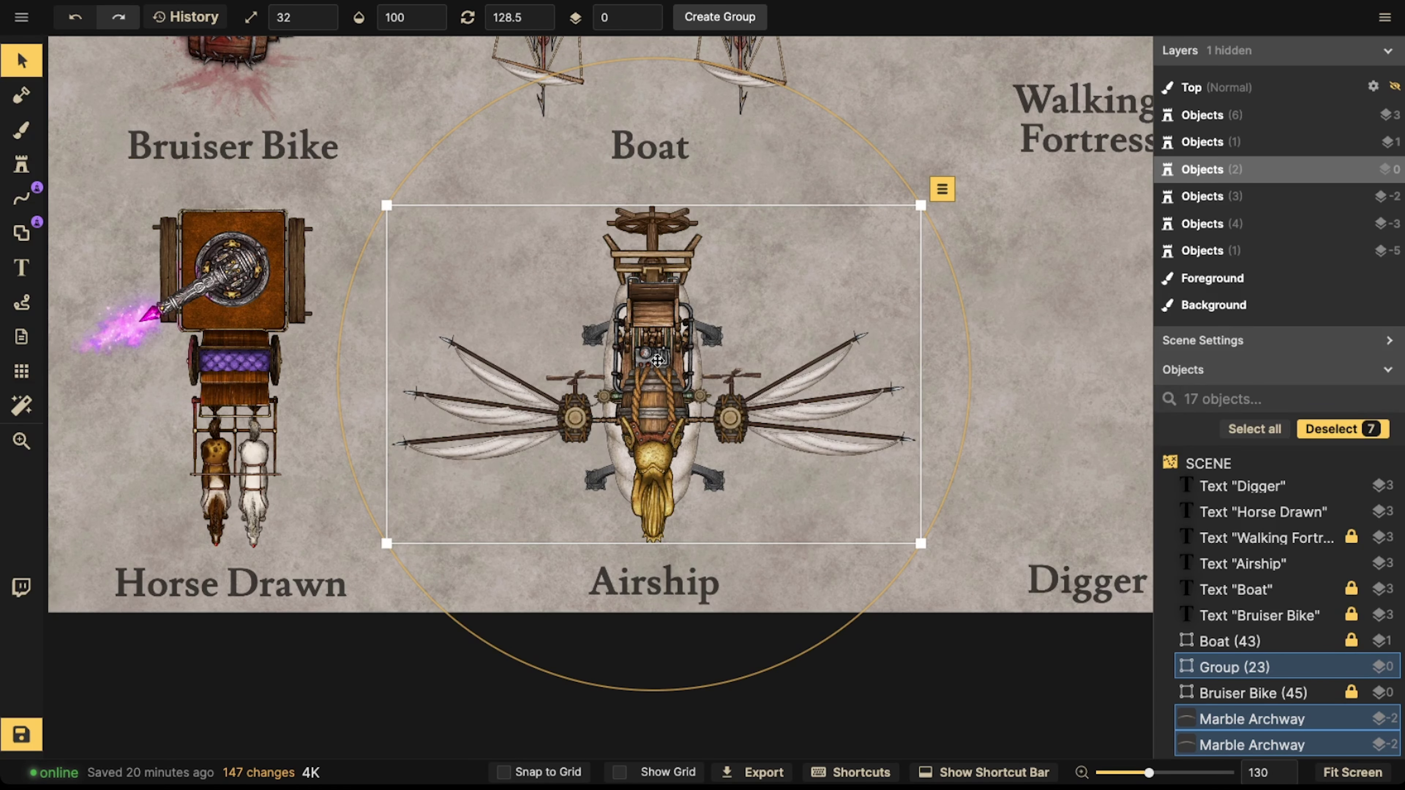
left_click_drag(646, 348, 647, 345)
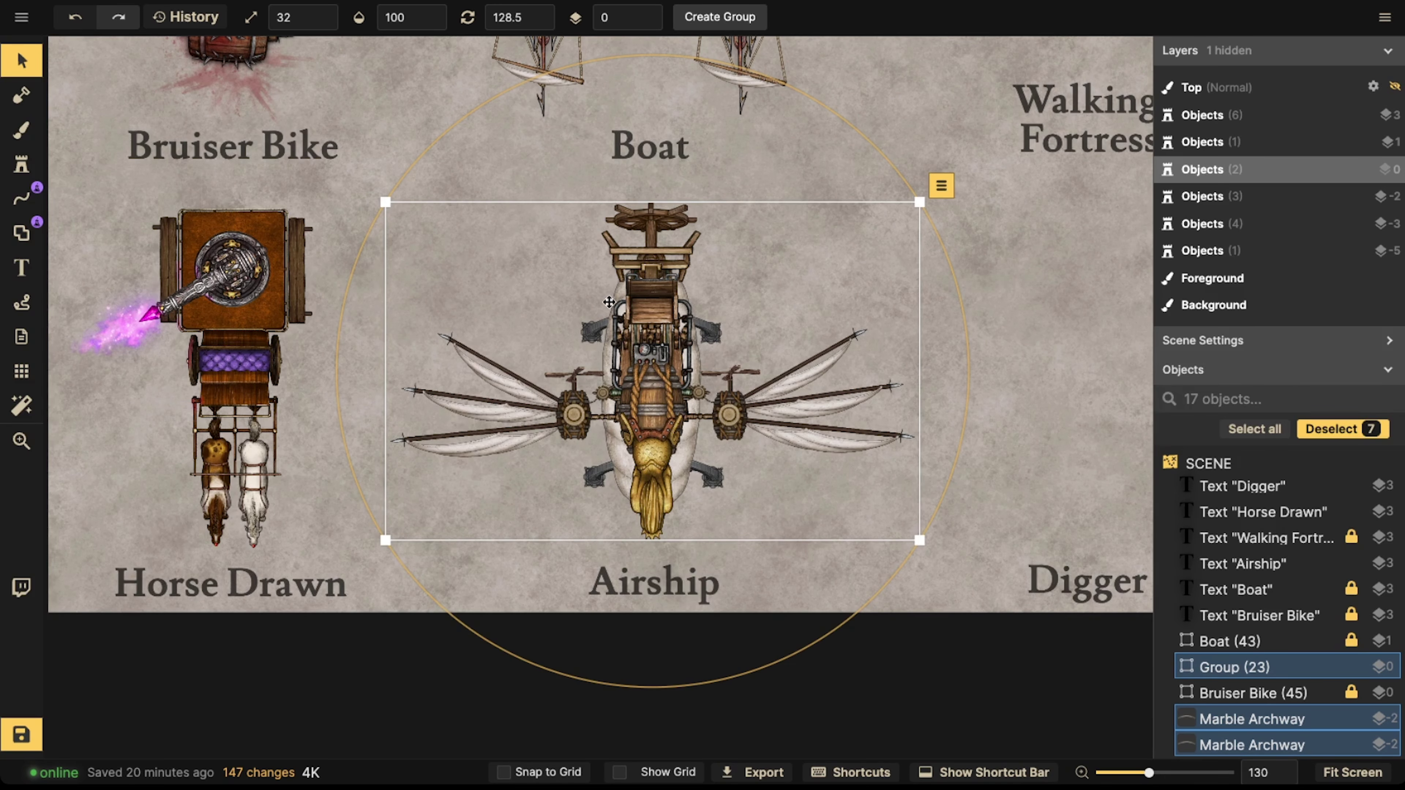
scroll(620, 332, "down", 1)
scroll(620, 332, "down", 1)
key("Escape")
- Select all seven airship parts, including the archways and pillars, and group them under the name "Dirigible"
left_click_drag(872, 330, 725, 346)
left_click(474, 335)
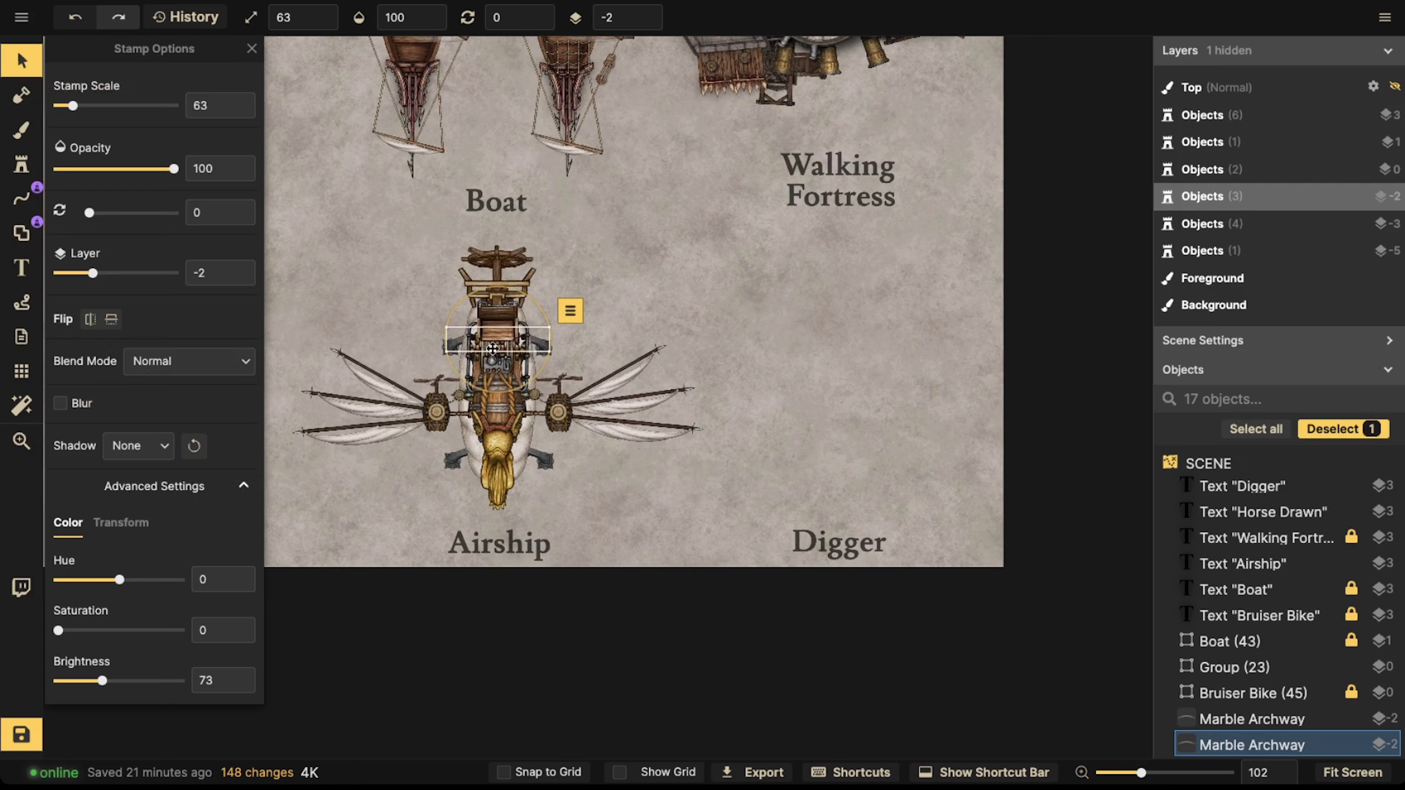
key("Escape")
left_click_drag(351, 252, 673, 478)
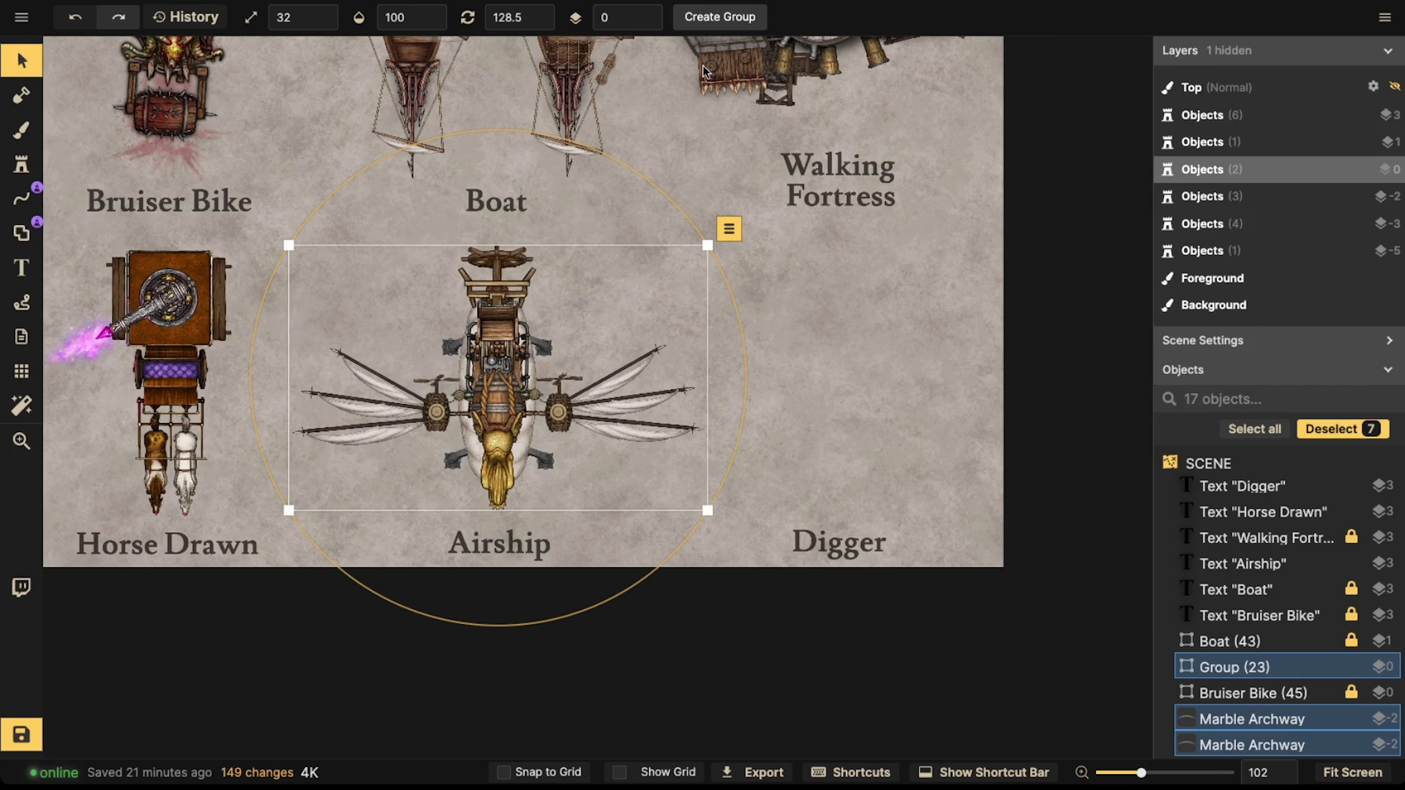
left_click(703, 17)
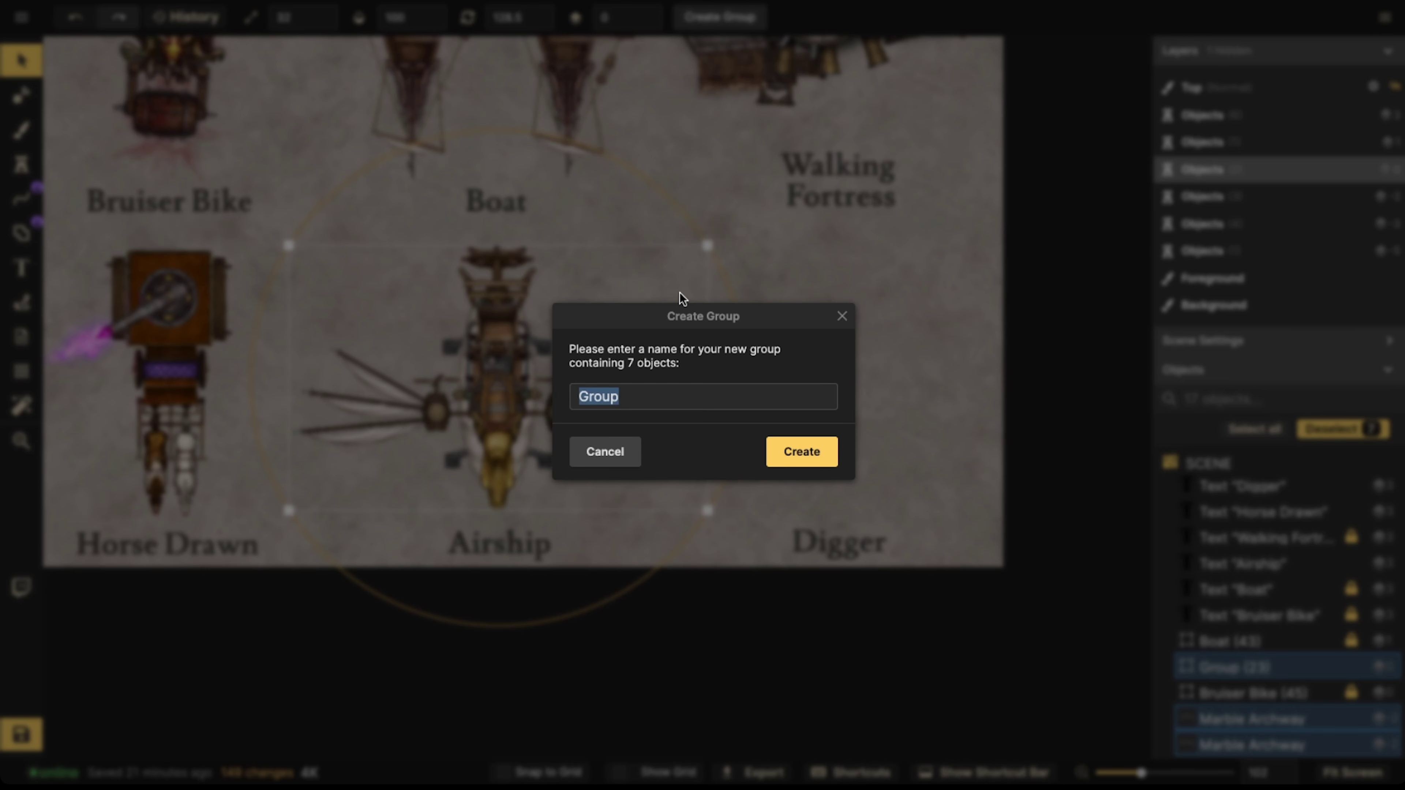
type("Dirigible")
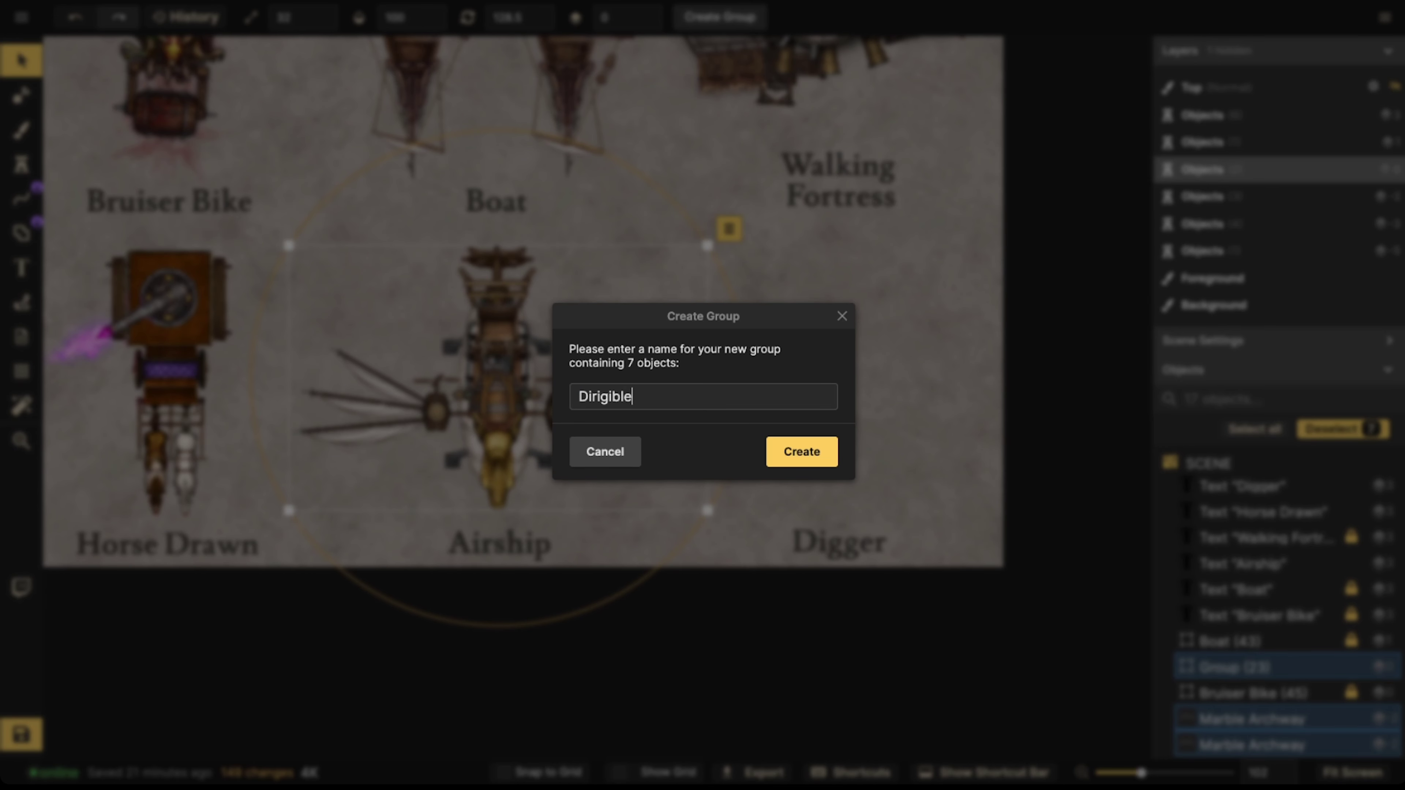
left_click(801, 451)
scroll(423, 361, "down", 3)
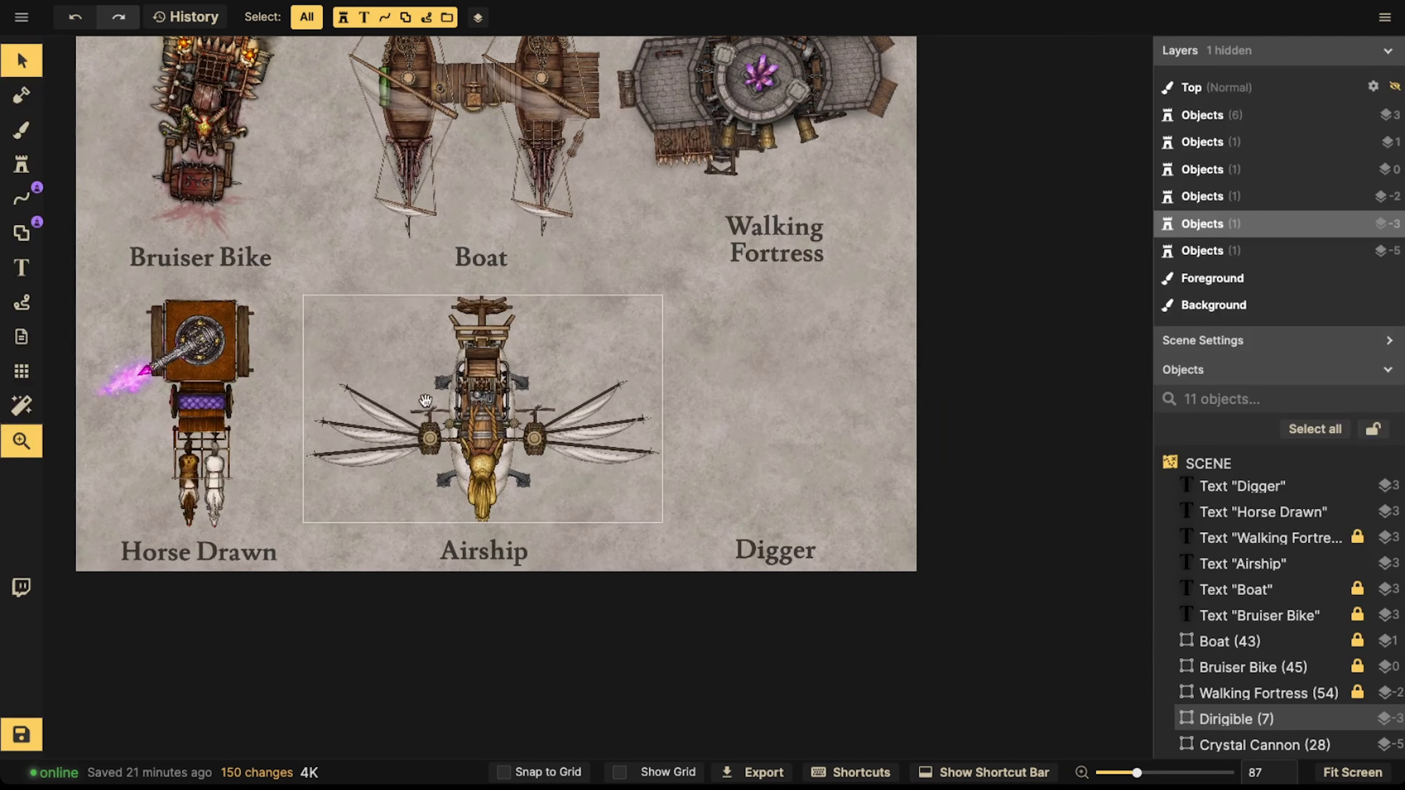
- Examine the grouped airship up close and check its position relative to the Boat and Airship labels
left_click_drag(330, 469, 342, 490)
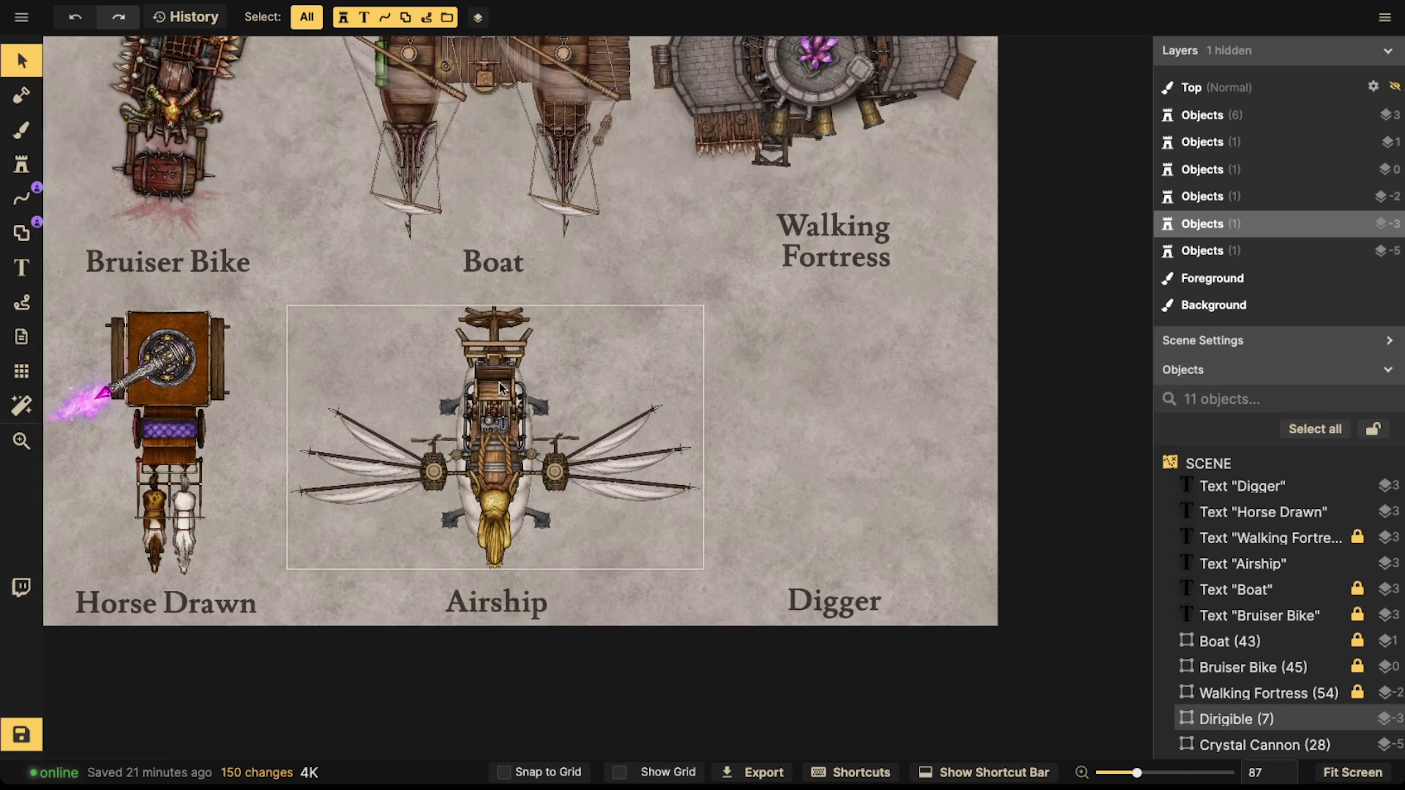
left_click(491, 315)
scroll(459, 383, "up", 3)
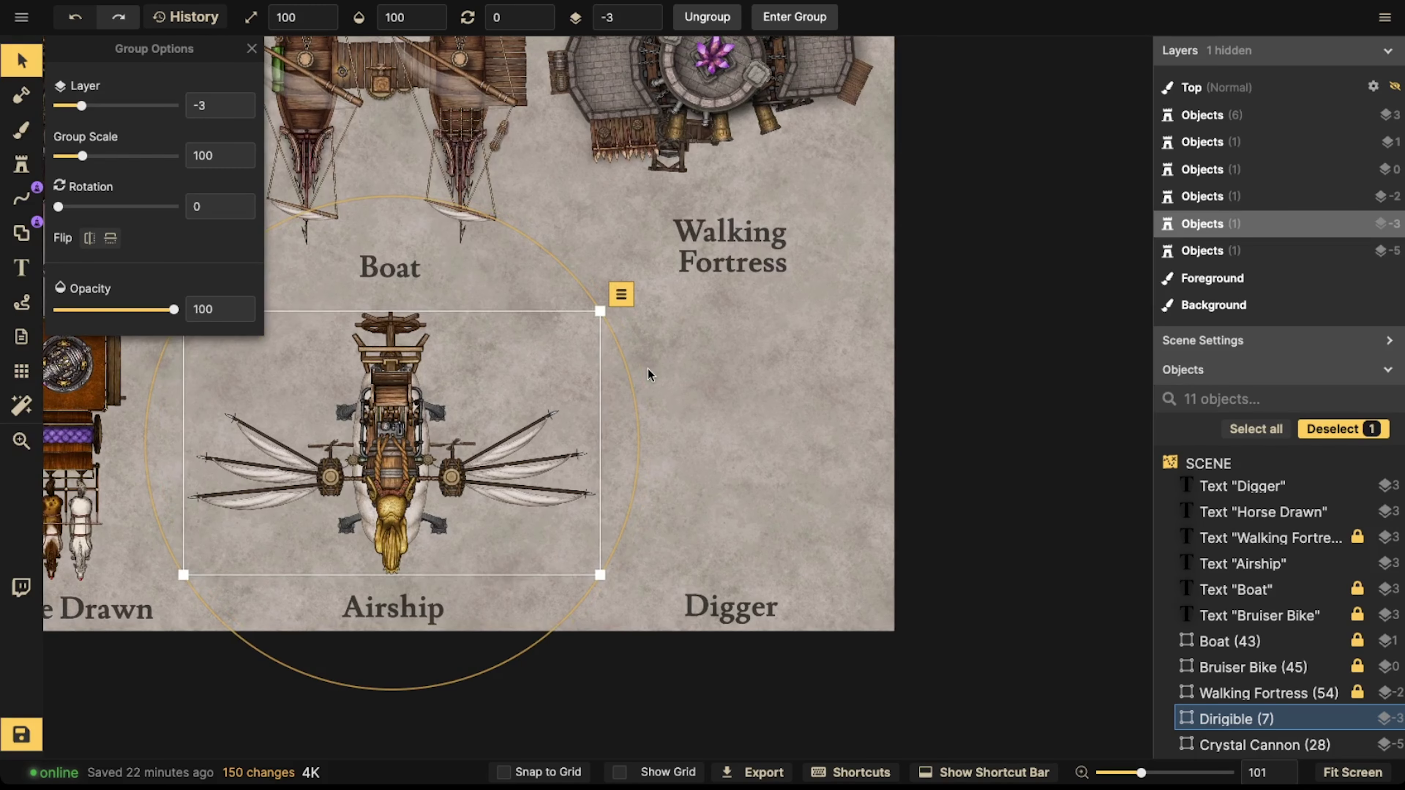
scroll(459, 383, "up", 2)
left_click_drag(446, 370, 483, 352)
left_click(464, 348)
left_click(425, 354)
key("space")
left_click_drag(797, 349, 544, 342)
key("Escape")
scroll(636, 326, "down", 2)
left_click_drag(655, 348, 668, 339)
scroll(451, 403, "up", 1)
key("space")
left_click_drag(354, 406, 548, 345)
scroll(326, 349, "up", 3)
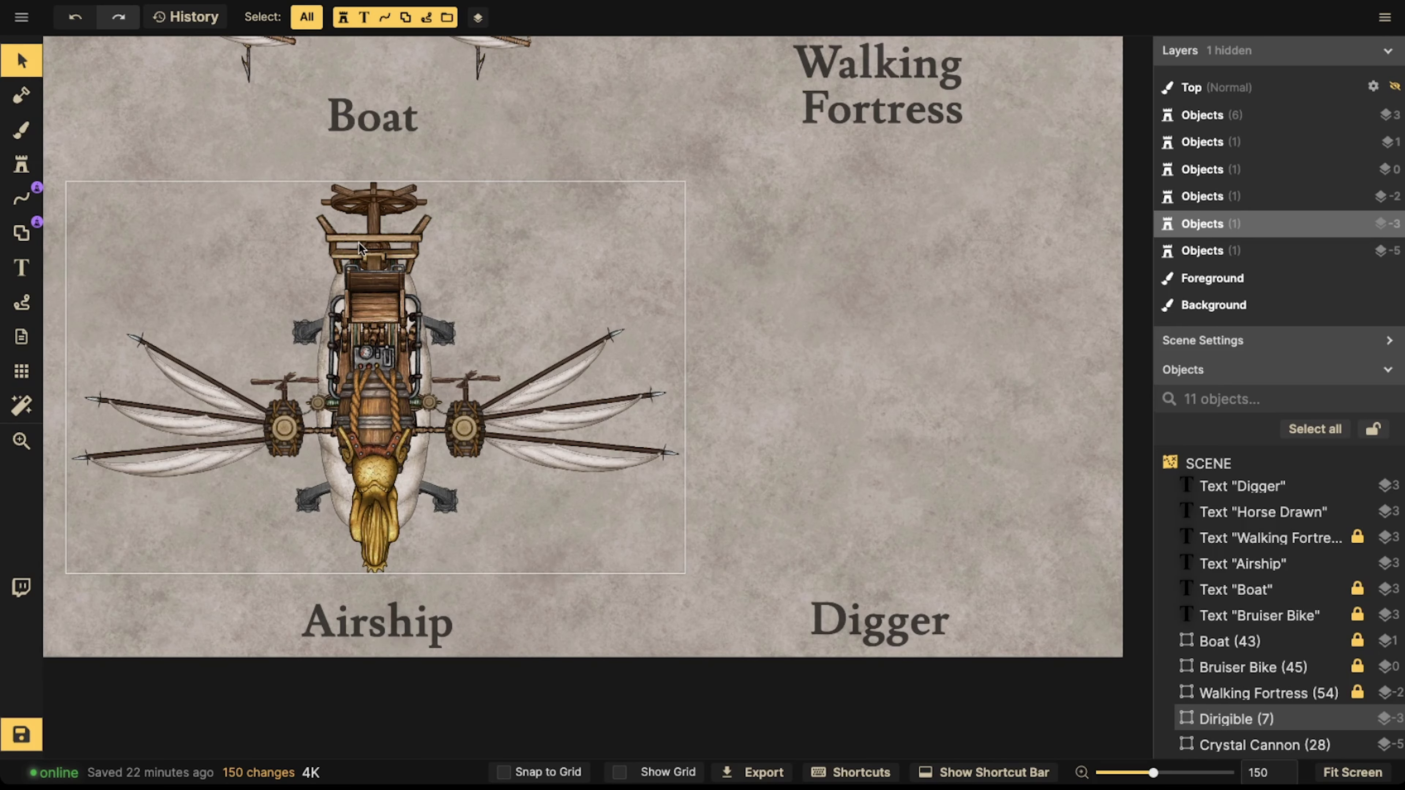
scroll(347, 252, "down", 2)
scroll(349, 250, "left", 2)
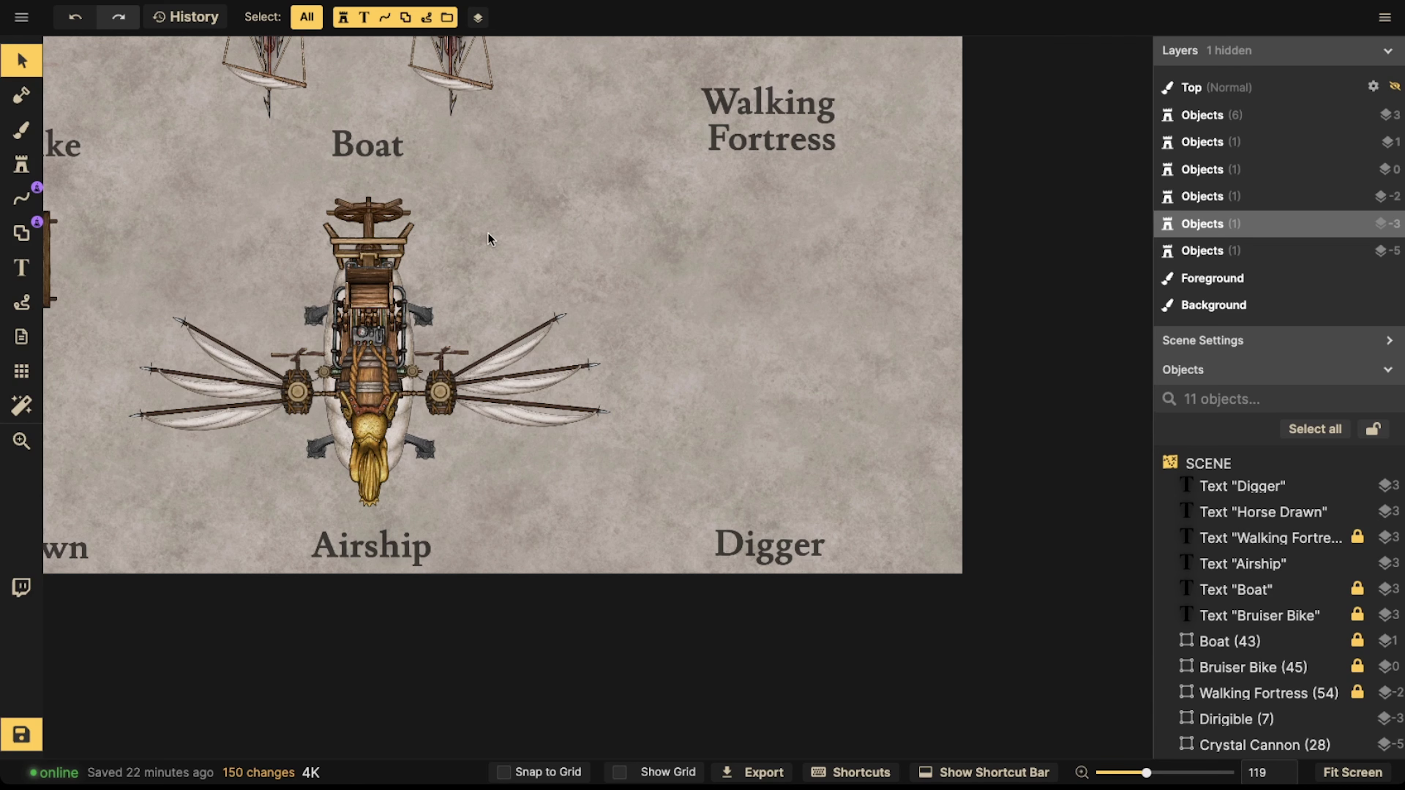
- Shift the Dirigible group slightly left between the Boat and Airship labels, and deselect it
left_click_drag(355, 329, 351, 328)
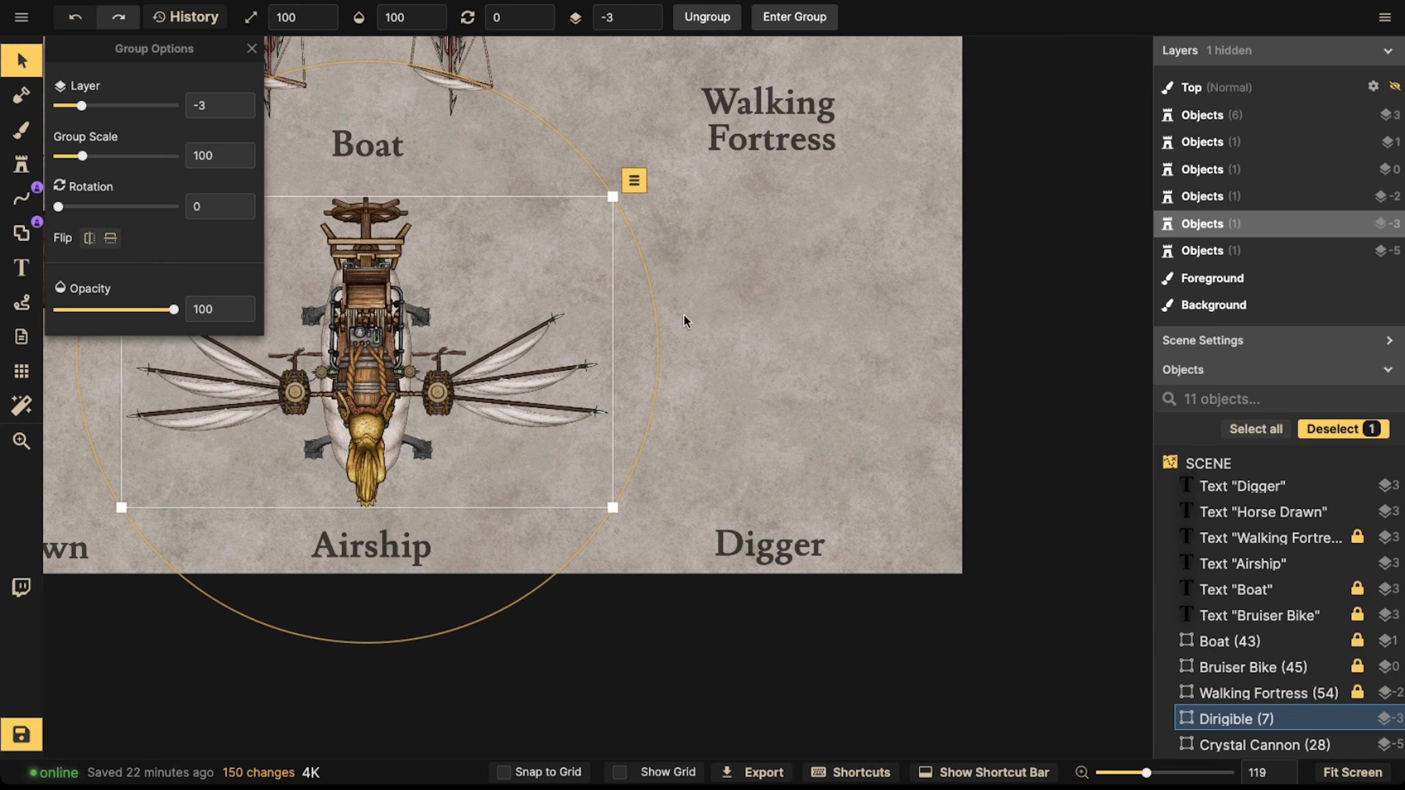
left_click(782, 305)
left_click_drag(785, 307, 527, 332)
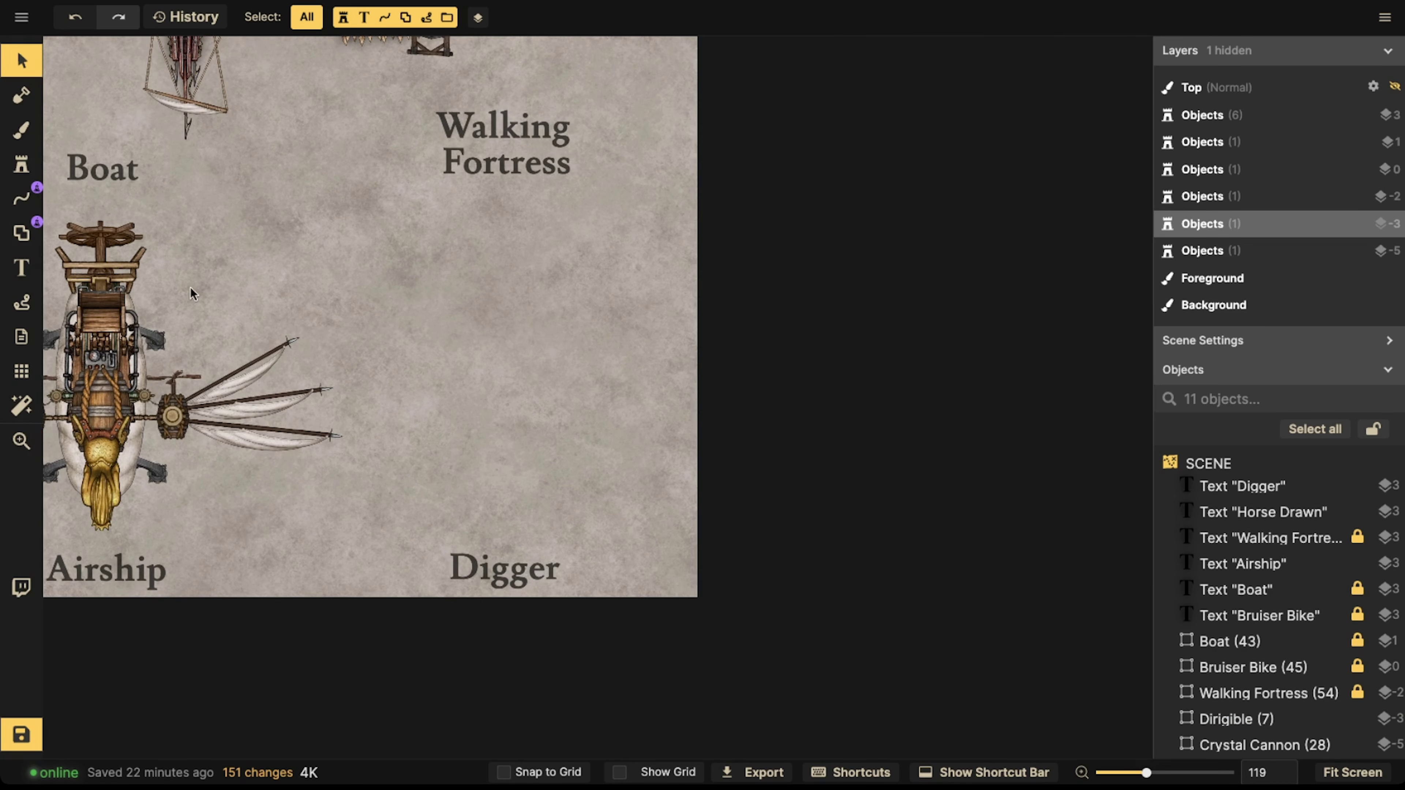
- Select the airship's Dirigible group and save the map
left_click(90, 250)
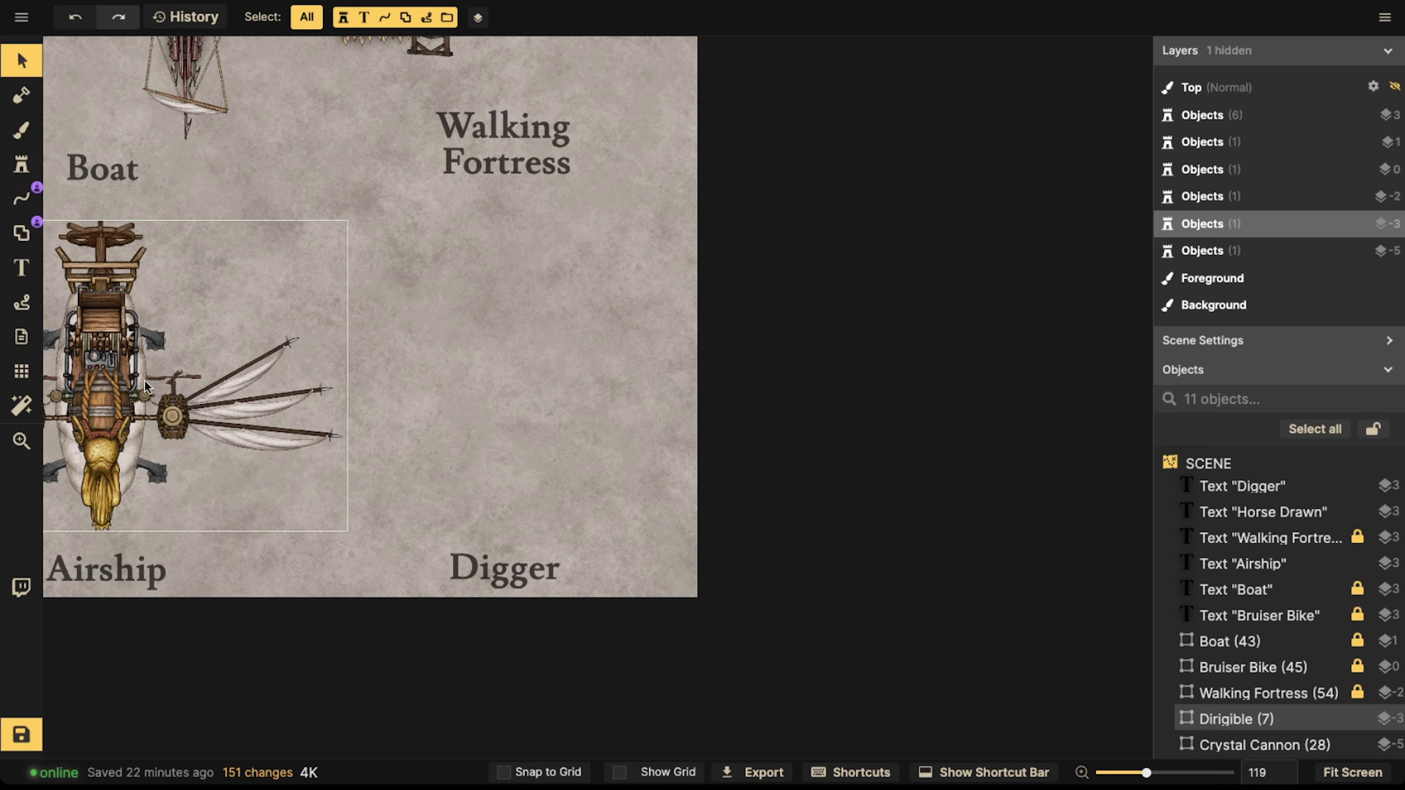
left_click(40, 733)
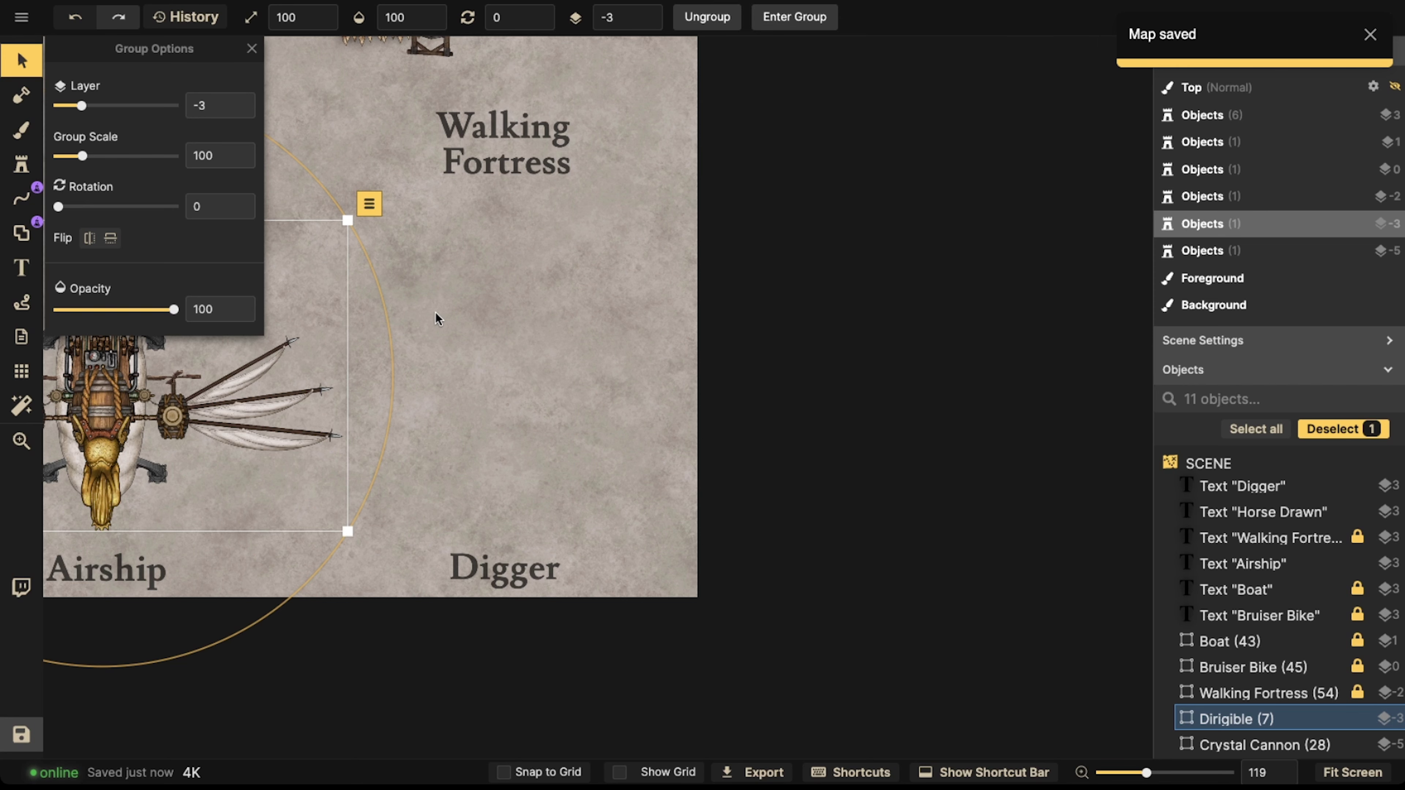
- Search the Fantasy Battlemaps stamp catalog for "cart"
left_click(21, 164)
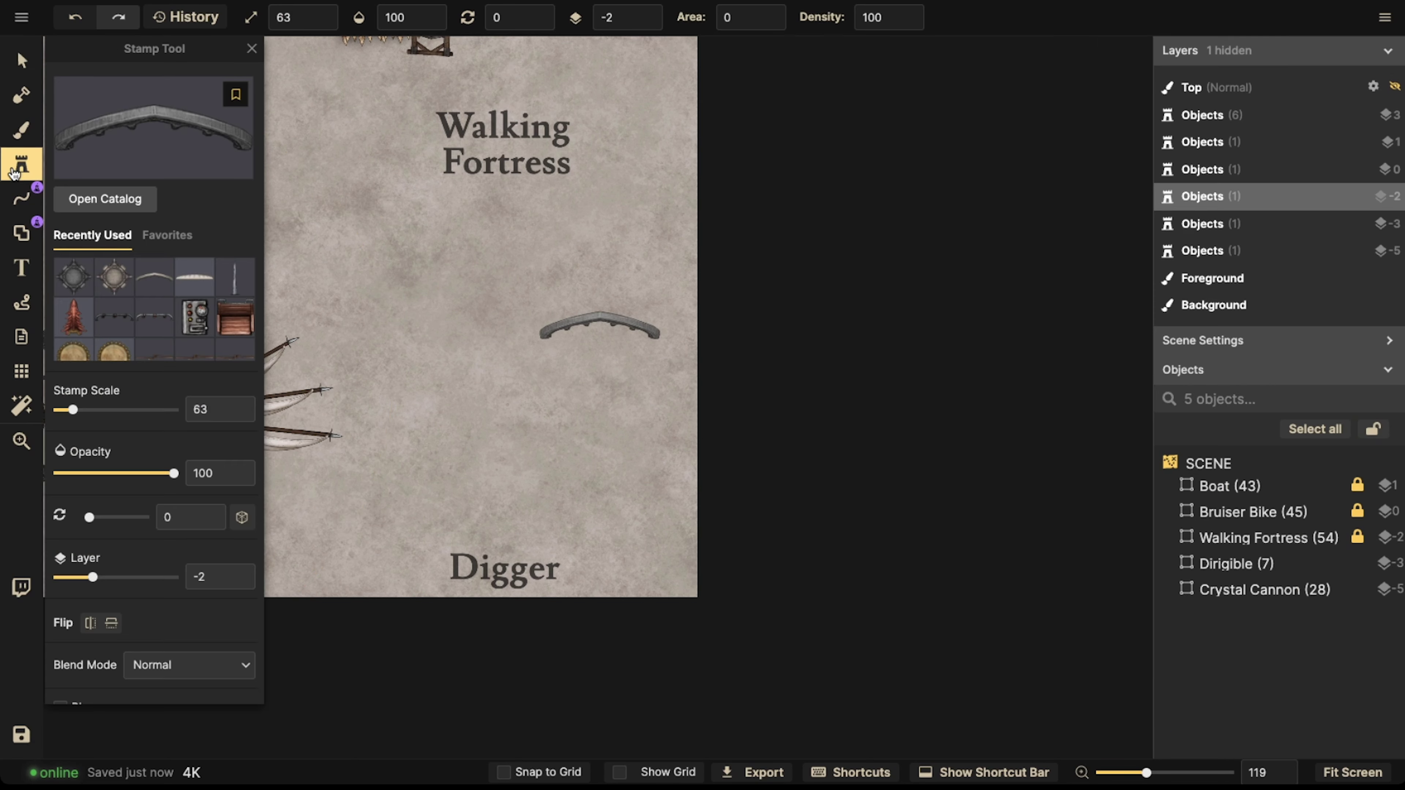
left_click(166, 135)
left_click(318, 80)
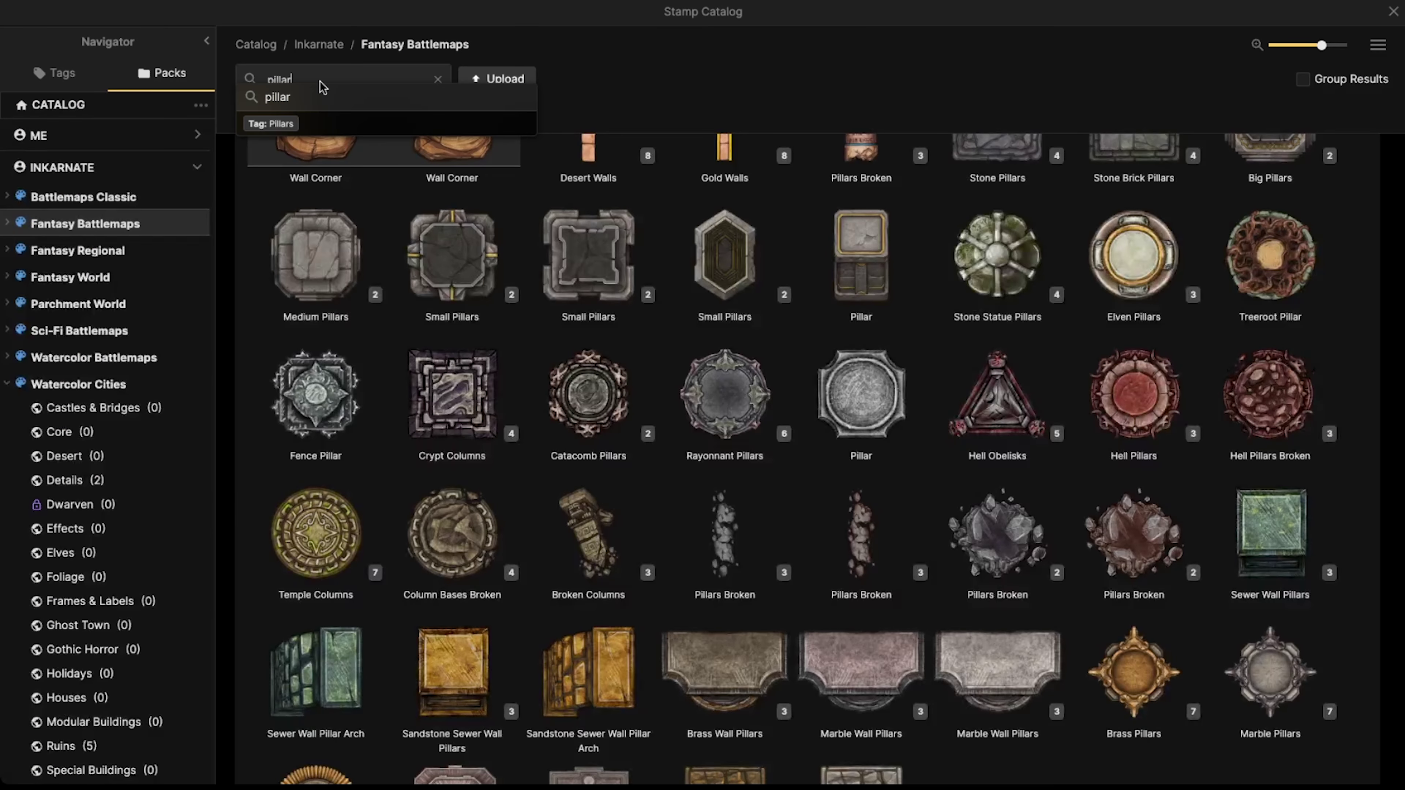
type("cart")
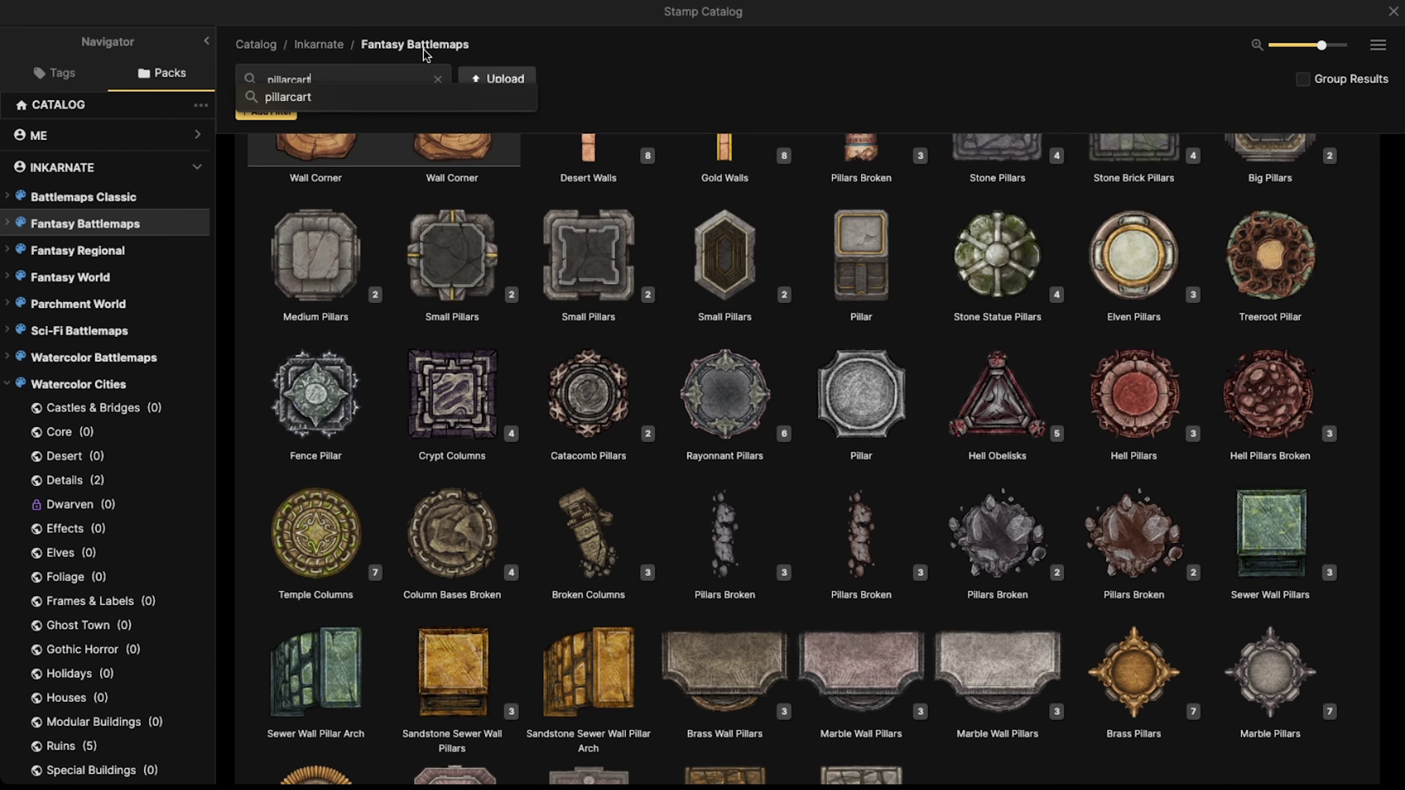
left_click(438, 79)
left_click(349, 79)
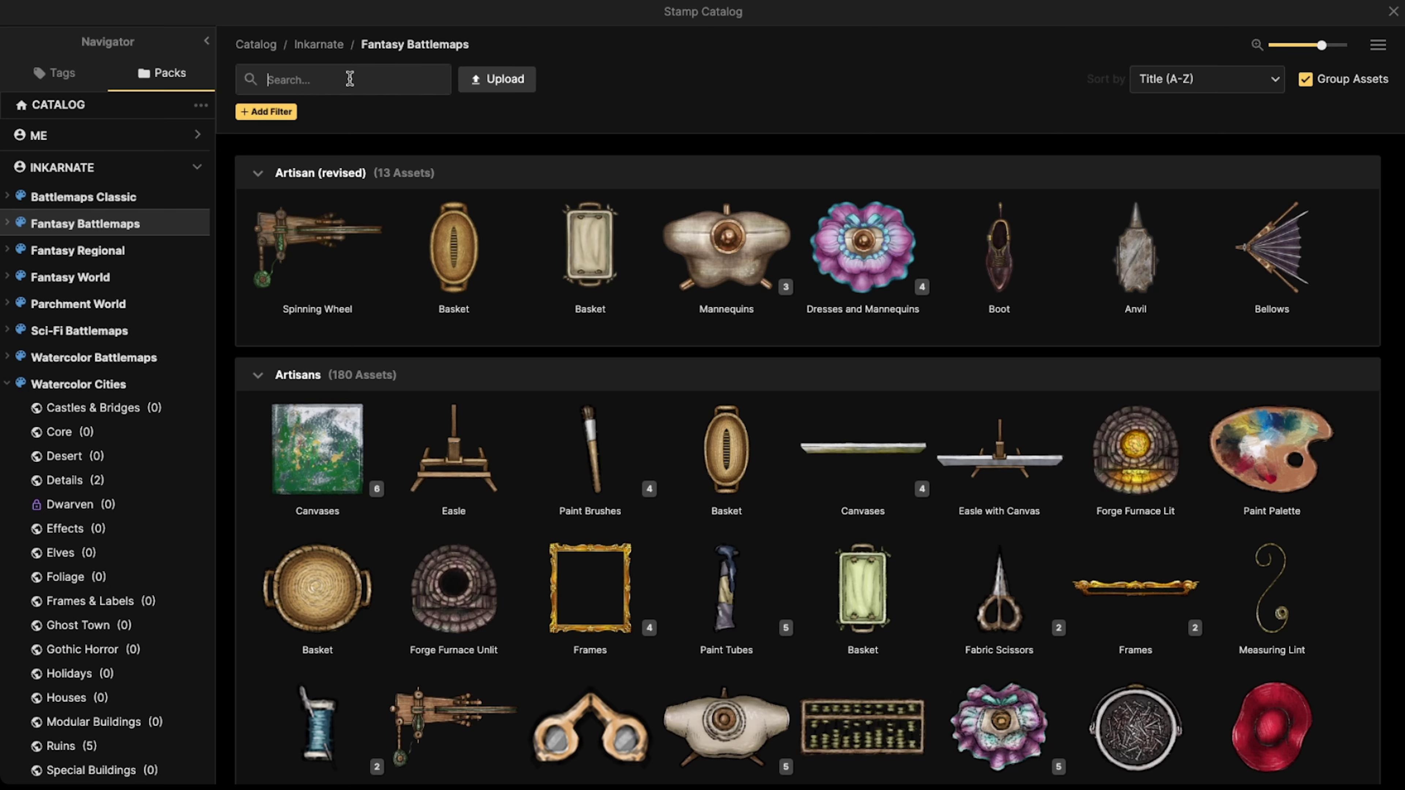
type("cart")
left_click(329, 97)
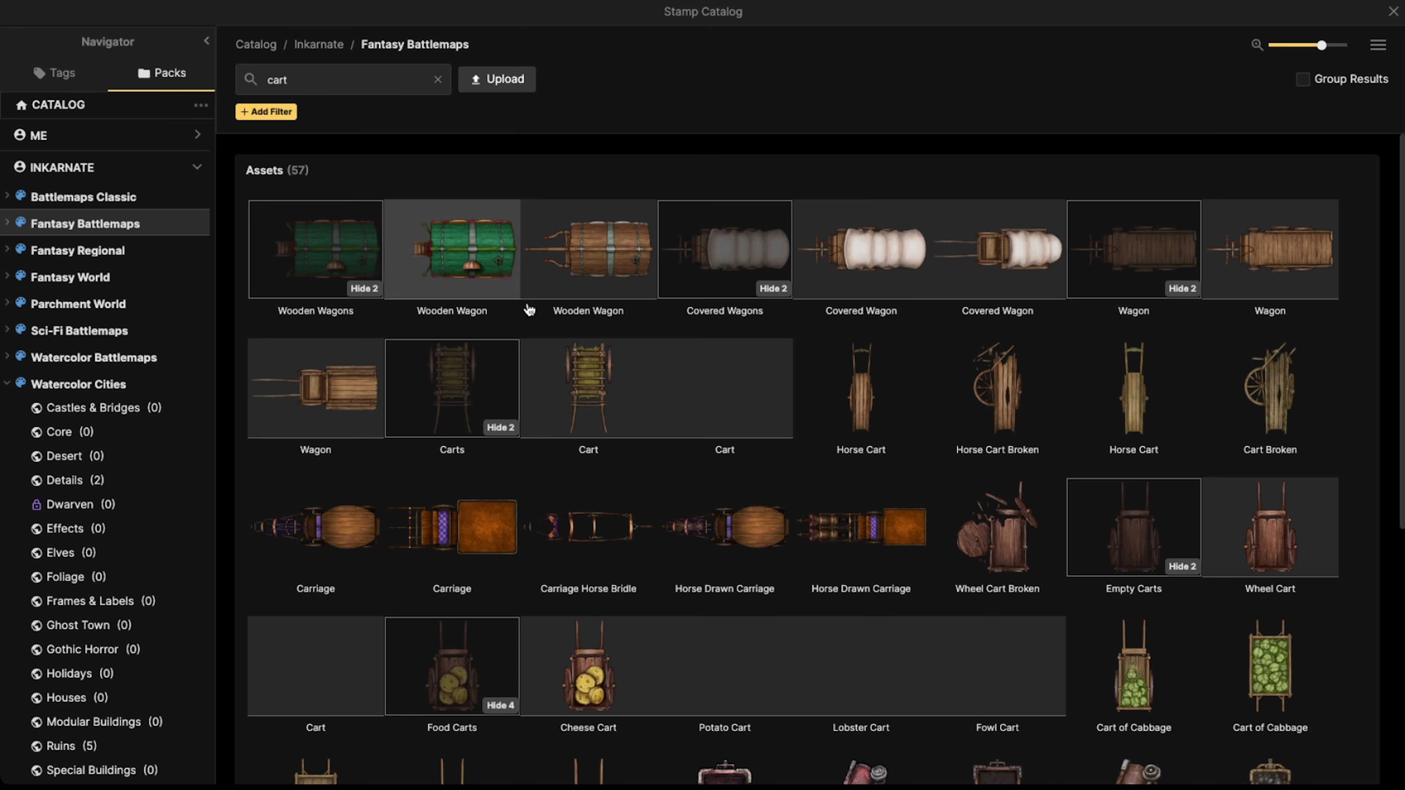
- Place the first Mining Carts stamp at scale 163 between the Walking Fortress and Digger labels
scroll(800, 469, "down", 8)
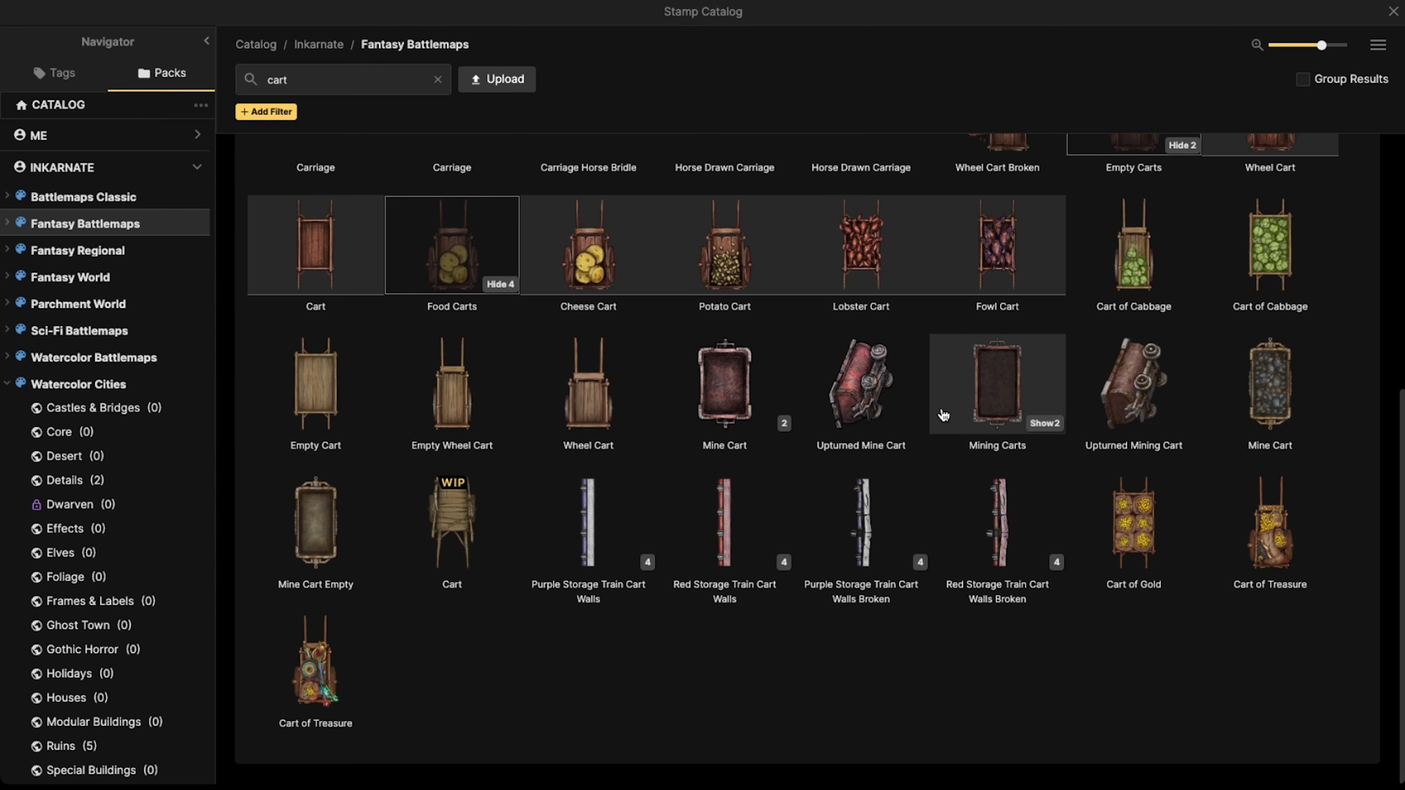
left_click(995, 394)
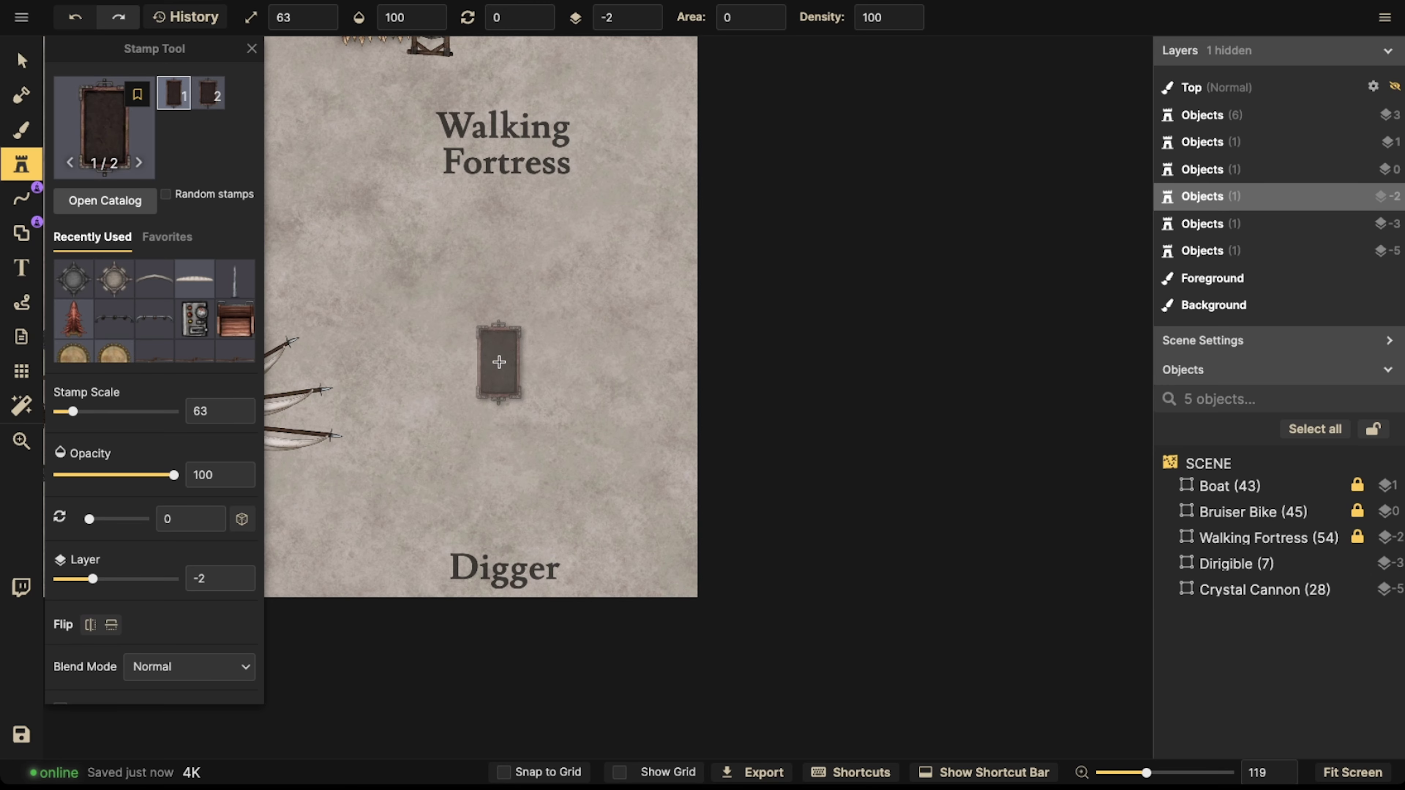
scroll(496, 364, "up", 10)
left_click(501, 354)
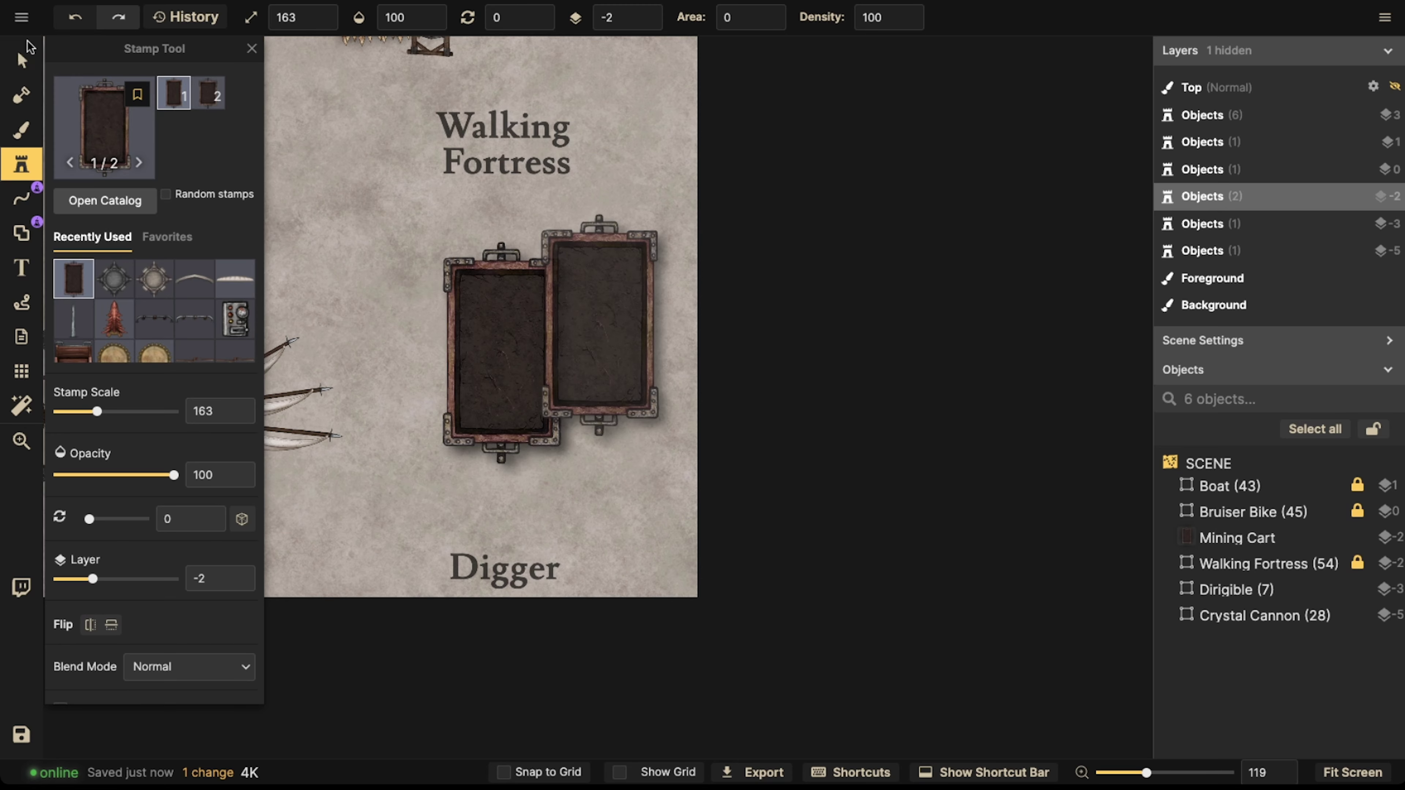
- Select the placed mining cart and set its shadow to None
left_click(21, 60)
left_click(138, 446)
left_click(150, 494)
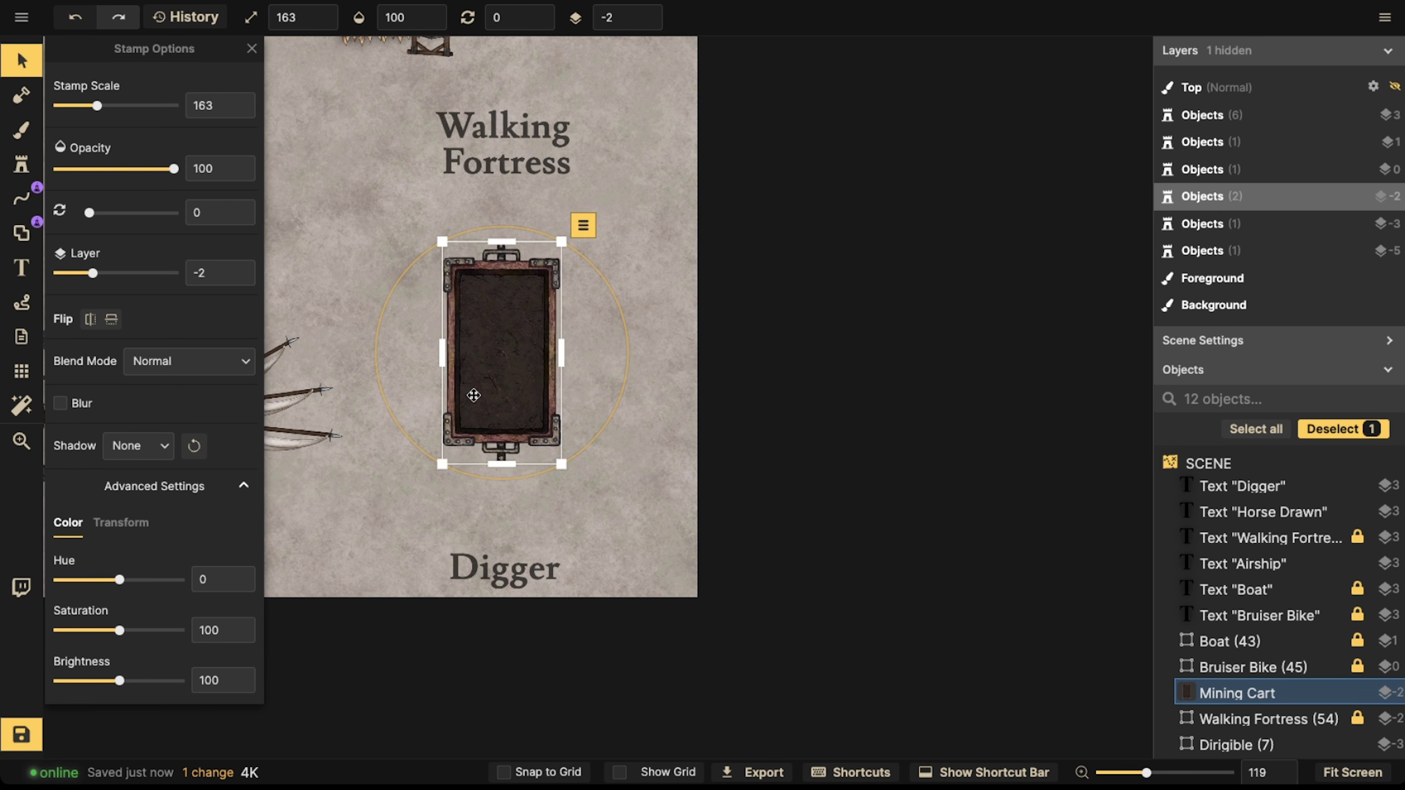
- Reposition the mining cart in the space above the Digger label and scale it to 193
left_click_drag(483, 389, 612, 313)
scroll(498, 348, "up", 5)
key("space")
scroll(615, 339, "up", 2)
scroll(631, 288, "up", 2)
scroll(624, 393, "down", 12)
scroll(625, 390, "up", 5)
scroll(624, 390, "up", 3)
scroll(628, 299, "up", 2)
scroll(645, 281, "up", 2)
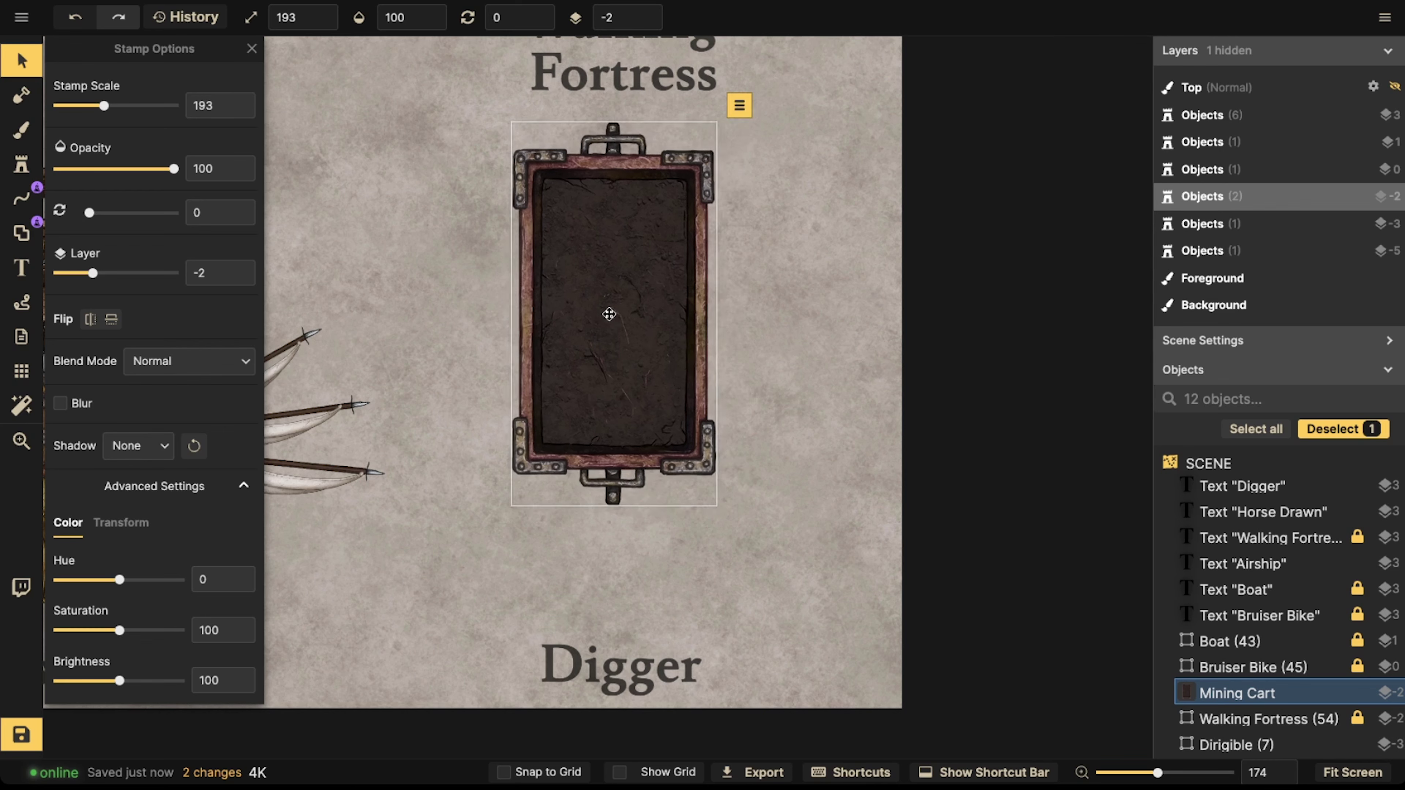
- Try out smaller sizes for the mining cart and settle on a stamp scale of 173
scroll(612, 313, "down", 17)
scroll(613, 313, "down", 1)
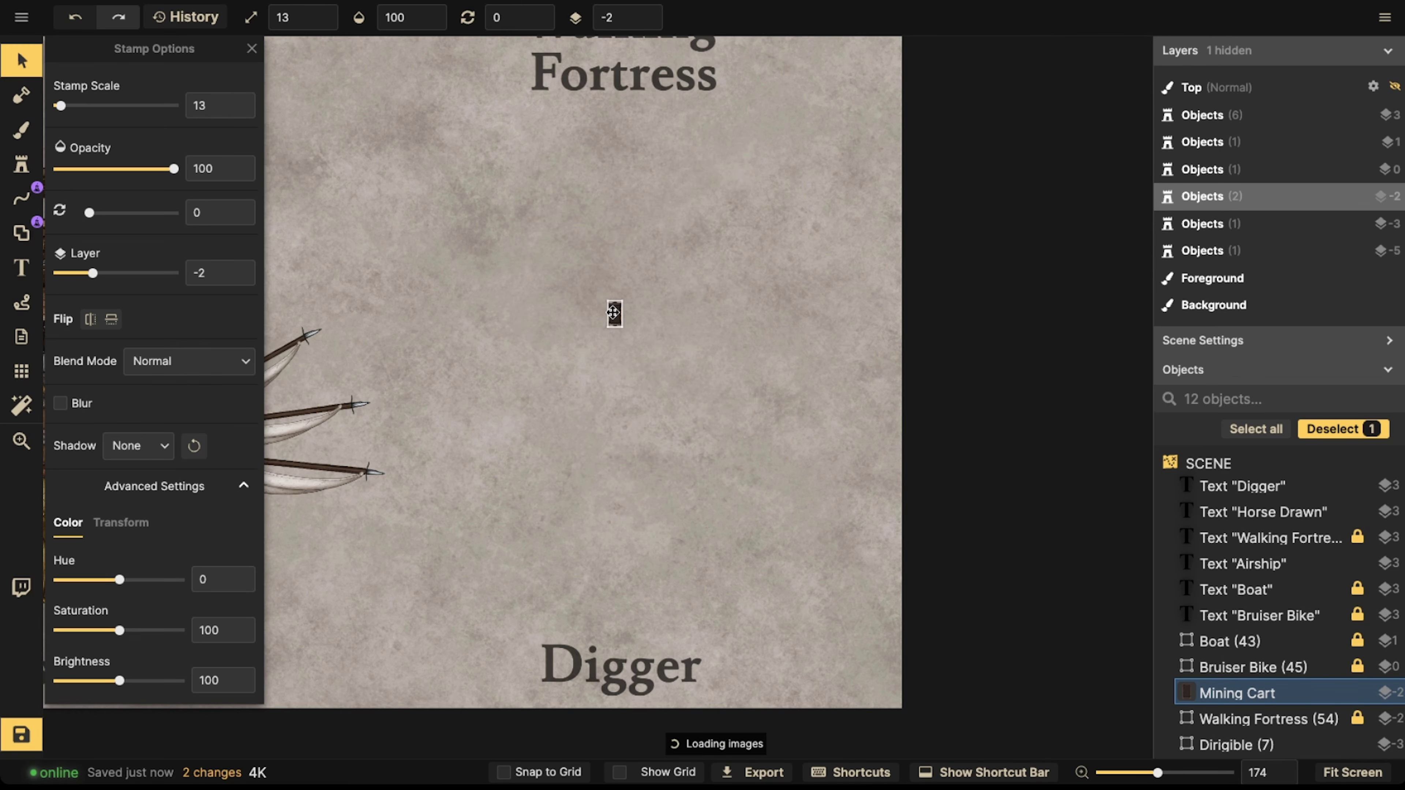
scroll(612, 313, "up", 5)
scroll(611, 308, "up", 3)
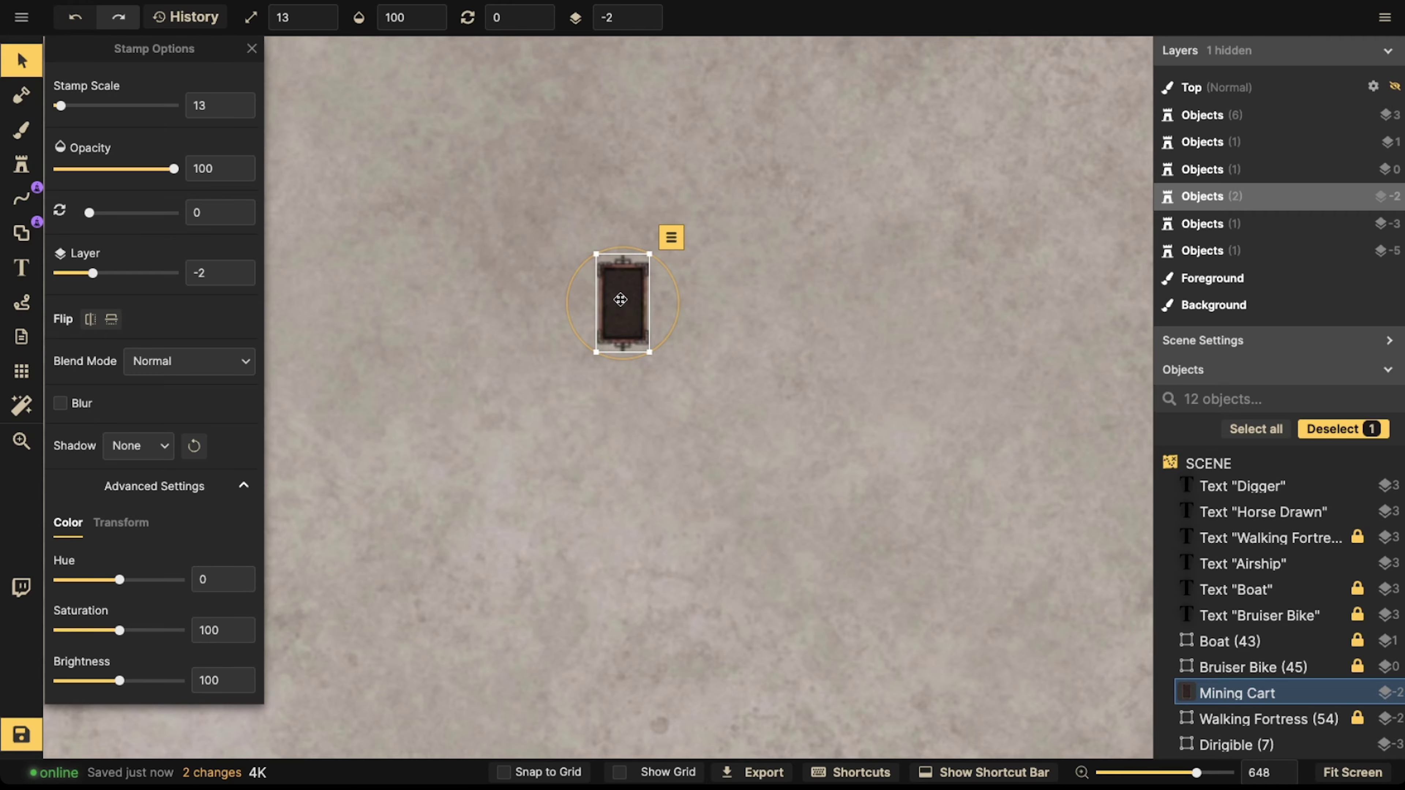
scroll(620, 300, "up", 9)
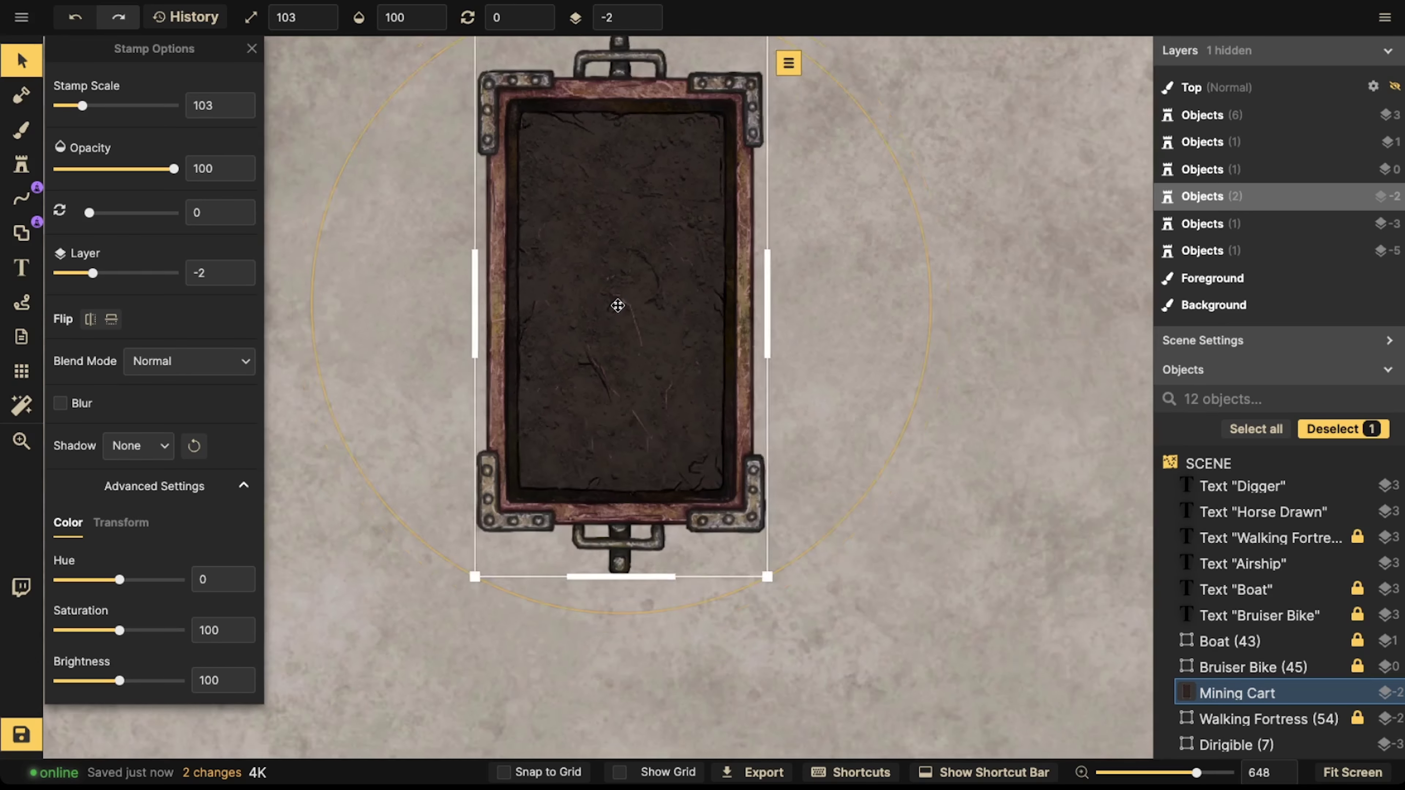
scroll(618, 305, "down", 4)
scroll(625, 310, "up", 6)
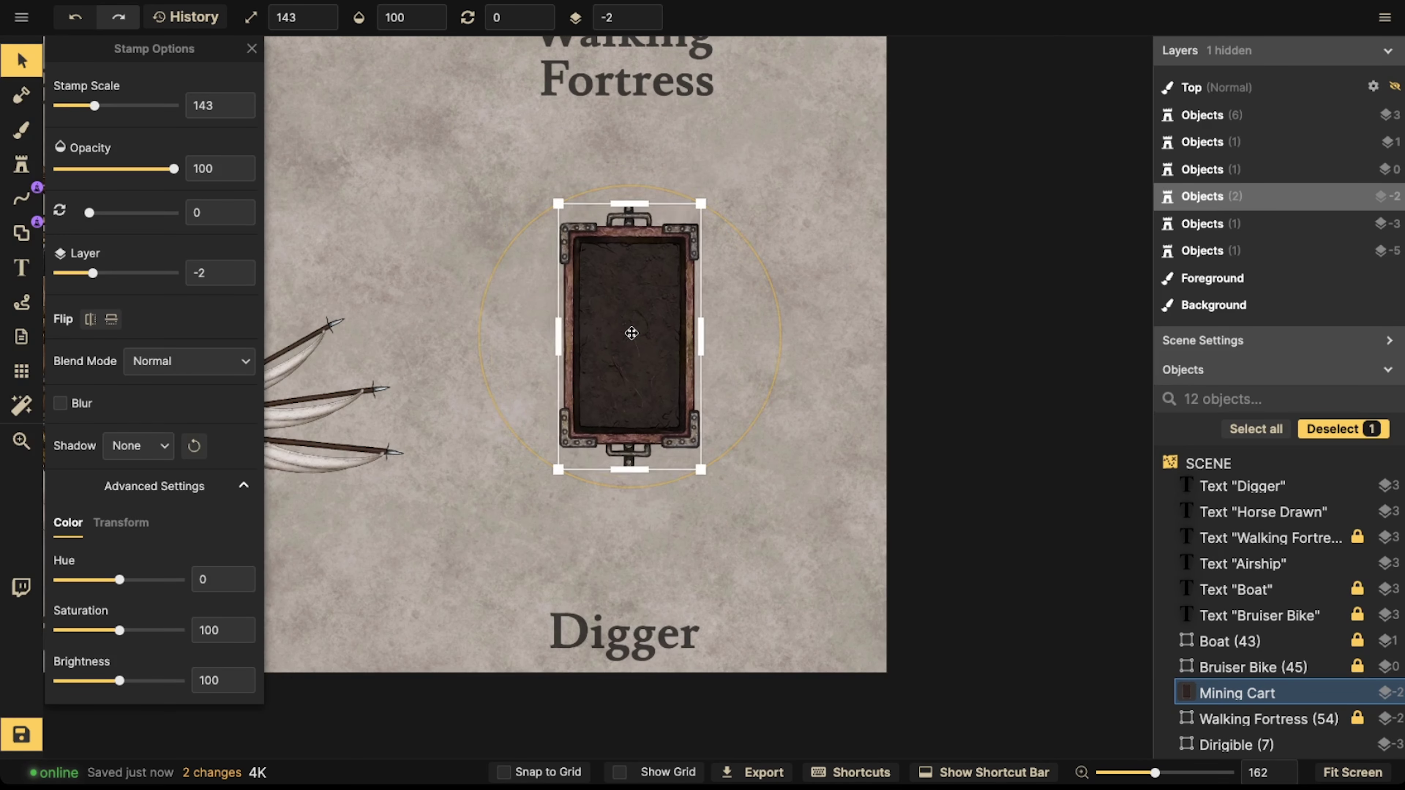
scroll(669, 301, "up", 1)
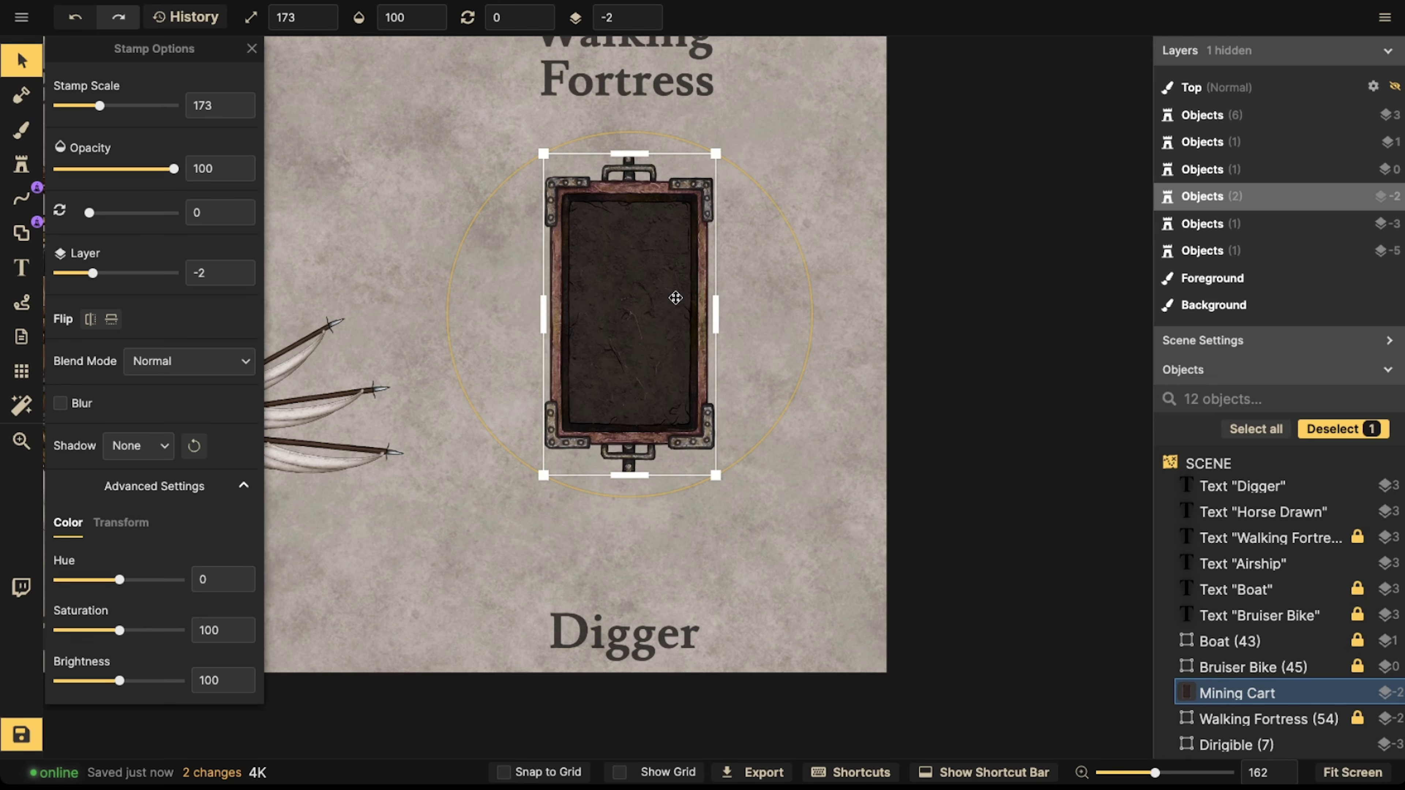
- Find the Saws stamp in the catalog and place it over the mining cart's lower edge at scale 253 and rotation 275
left_click(21, 164)
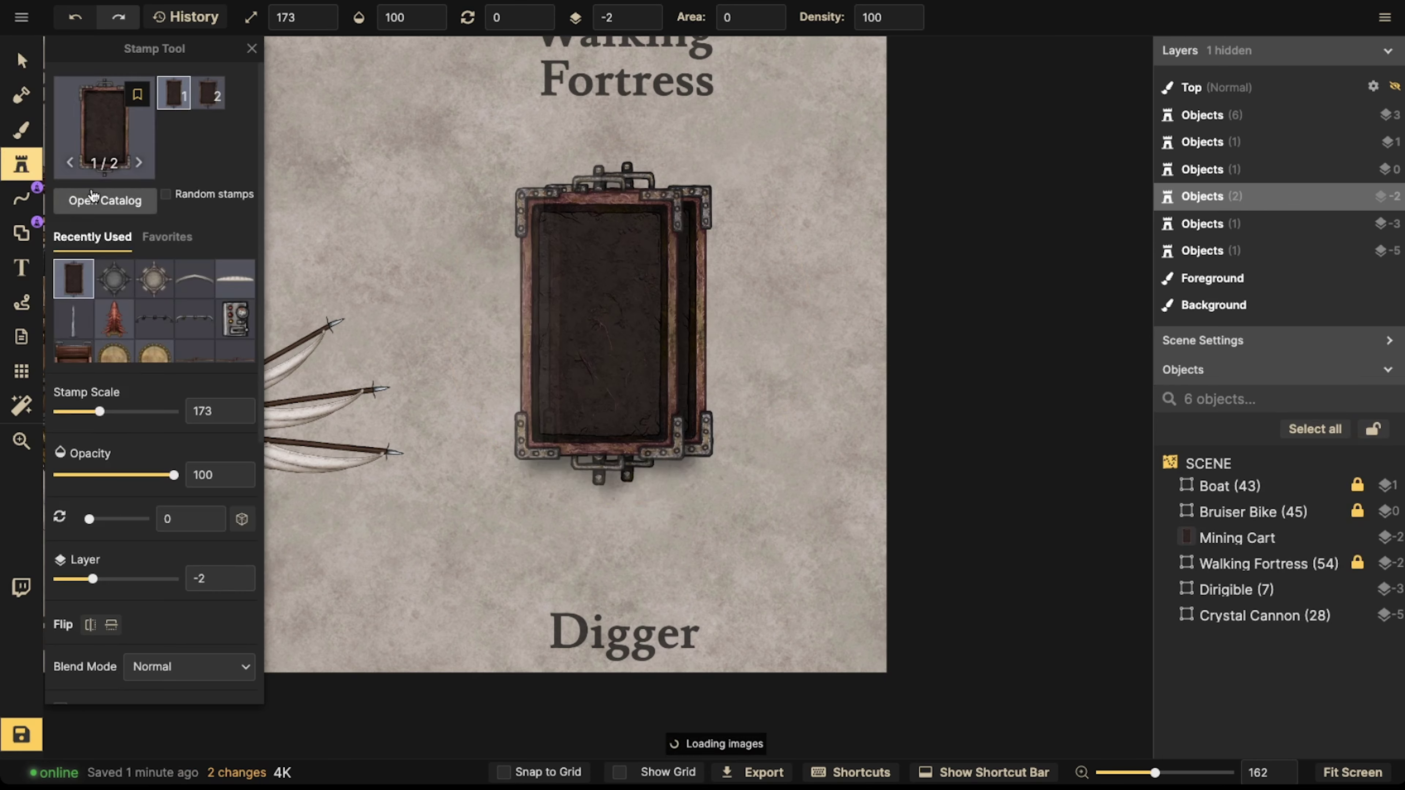
left_click(107, 156)
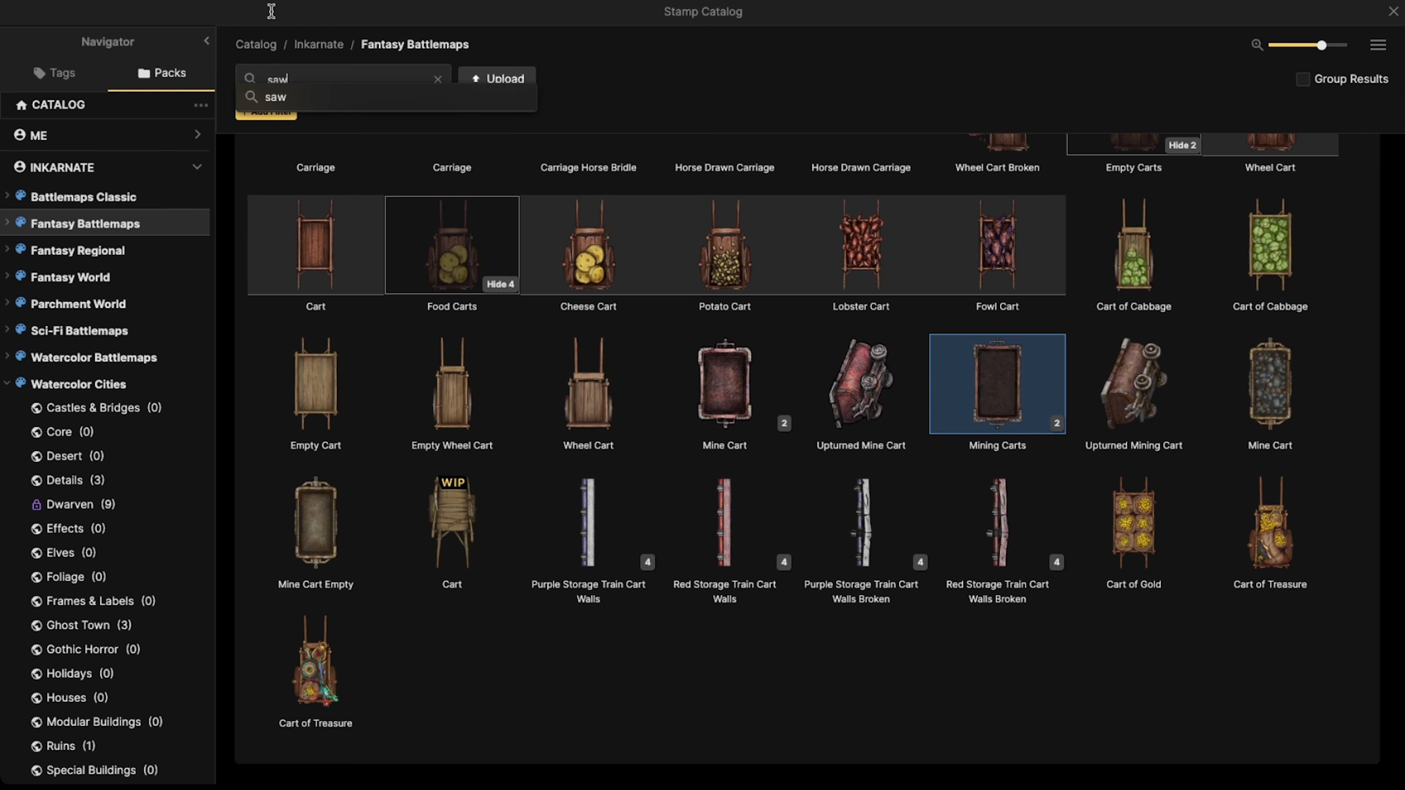
left_click(341, 94)
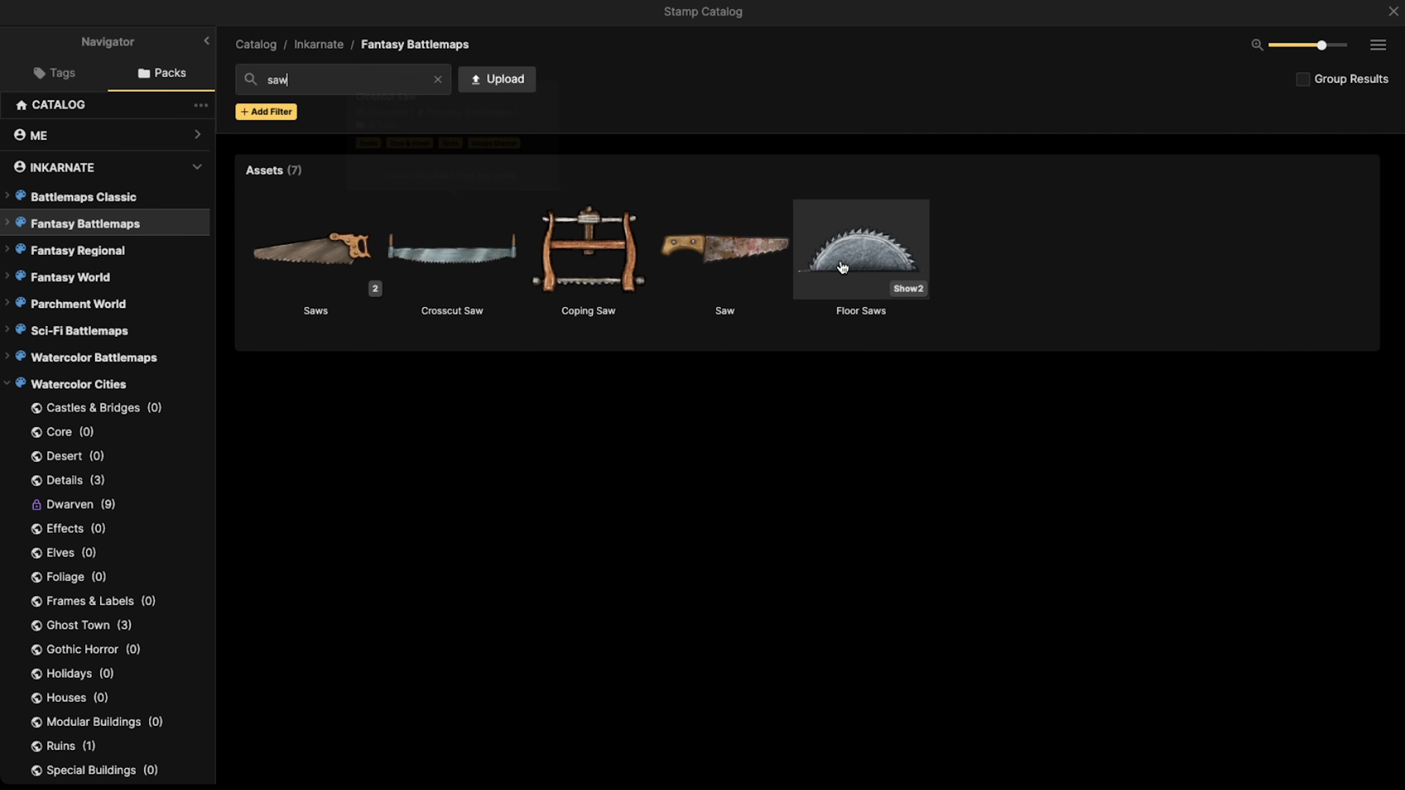
mouse_move(846, 266)
left_click(315, 249)
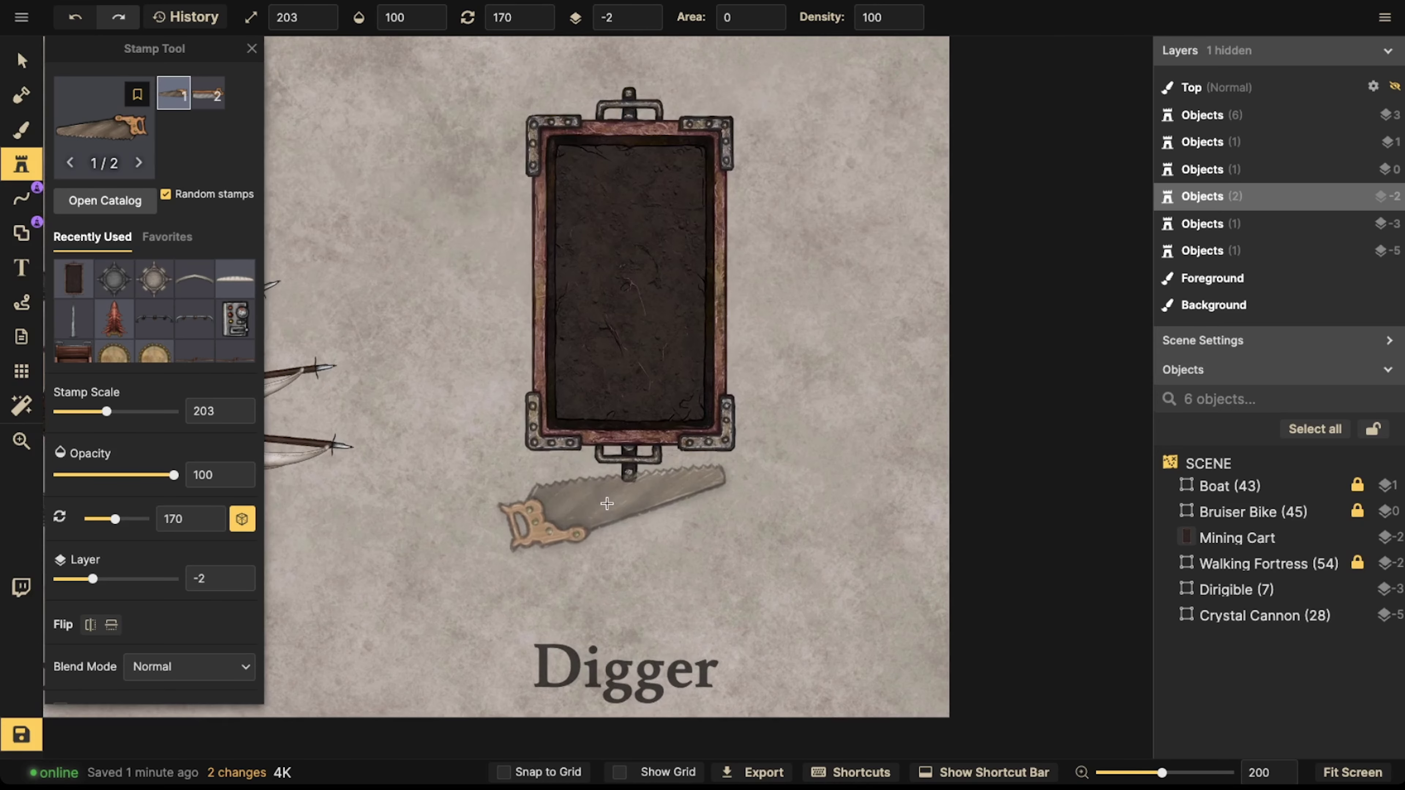
scroll(637, 520, "up", 6)
scroll(685, 521, "up", 5)
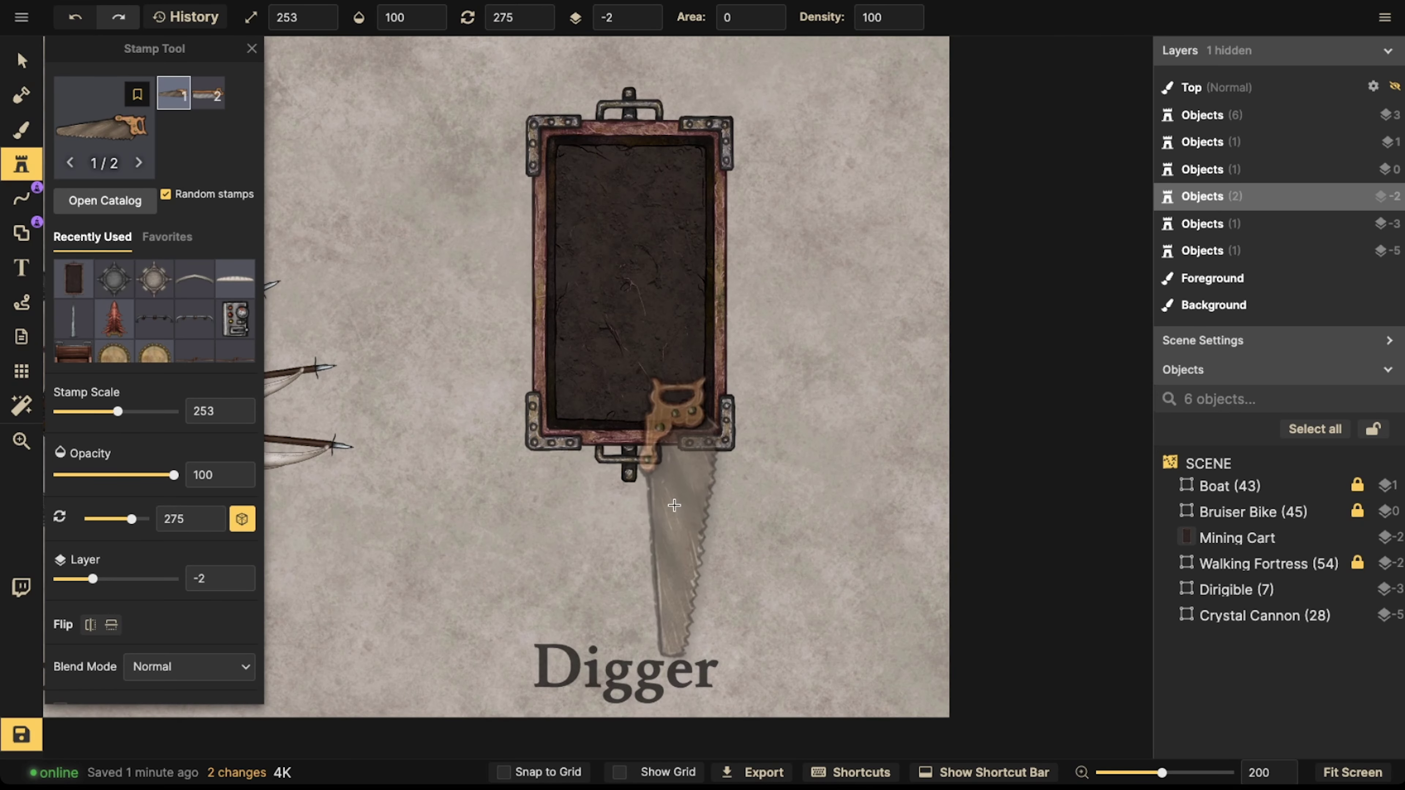
left_click(672, 503)
- Select the mining cart together with the saw and set their layer to 0
key("v")
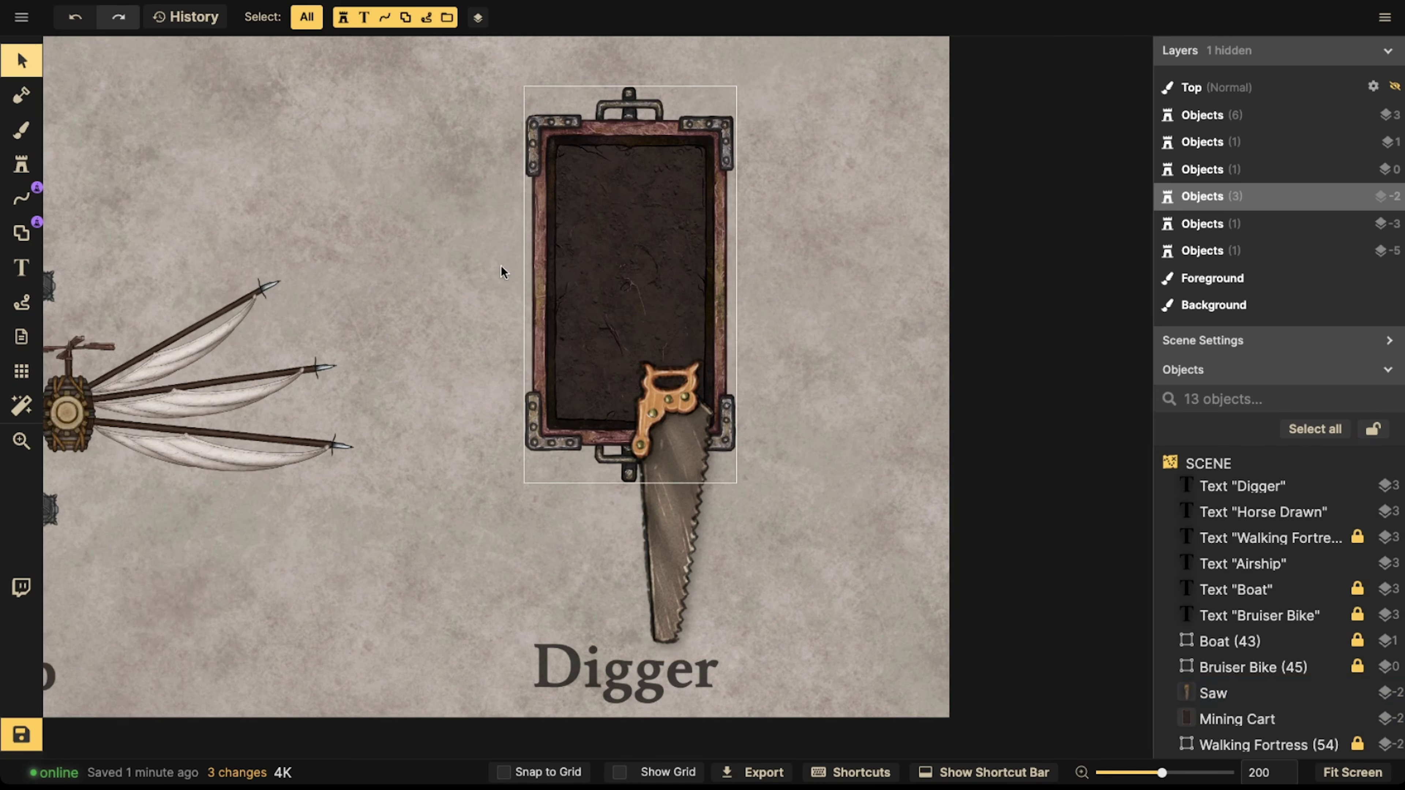
left_click_drag(443, 254, 689, 482)
left_click(656, 20)
- Move the saw up under the cart's lower end and set its layer to -1 so only the blade sticks out
left_click(642, 516)
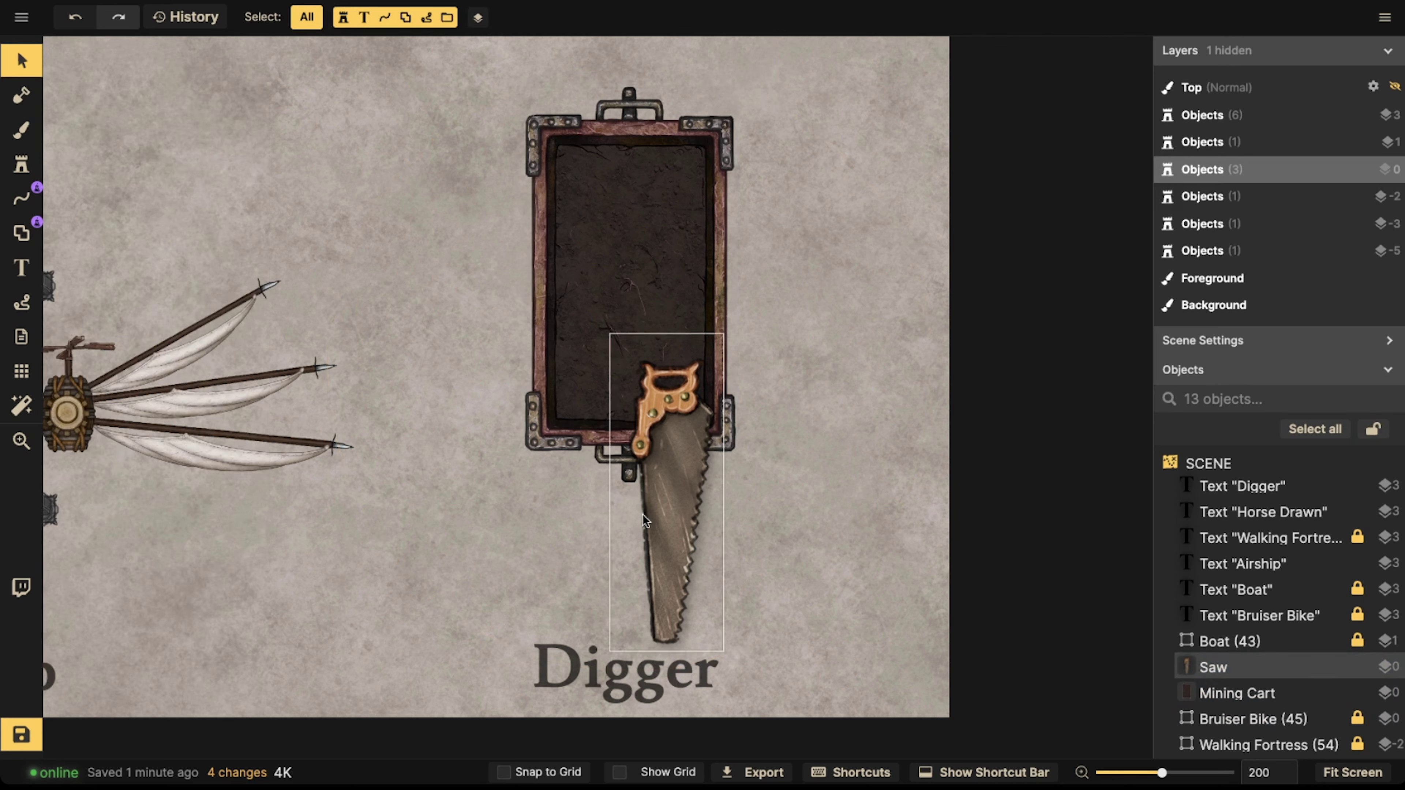
left_click_drag(643, 540, 619, 487)
left_click(647, 19)
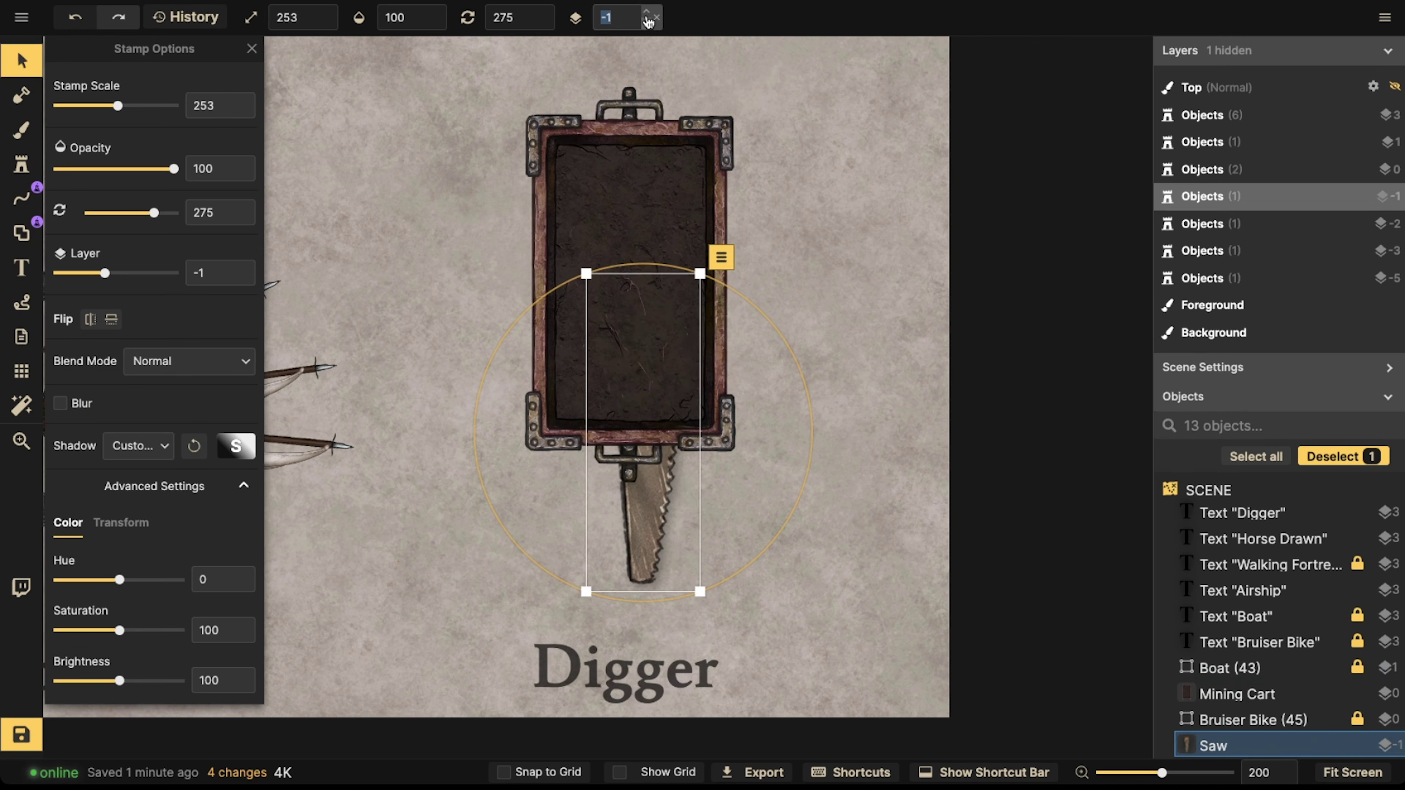
- Set the saw's shadow to None and reduce its saturation to 0
left_click(133, 445)
left_click(138, 595)
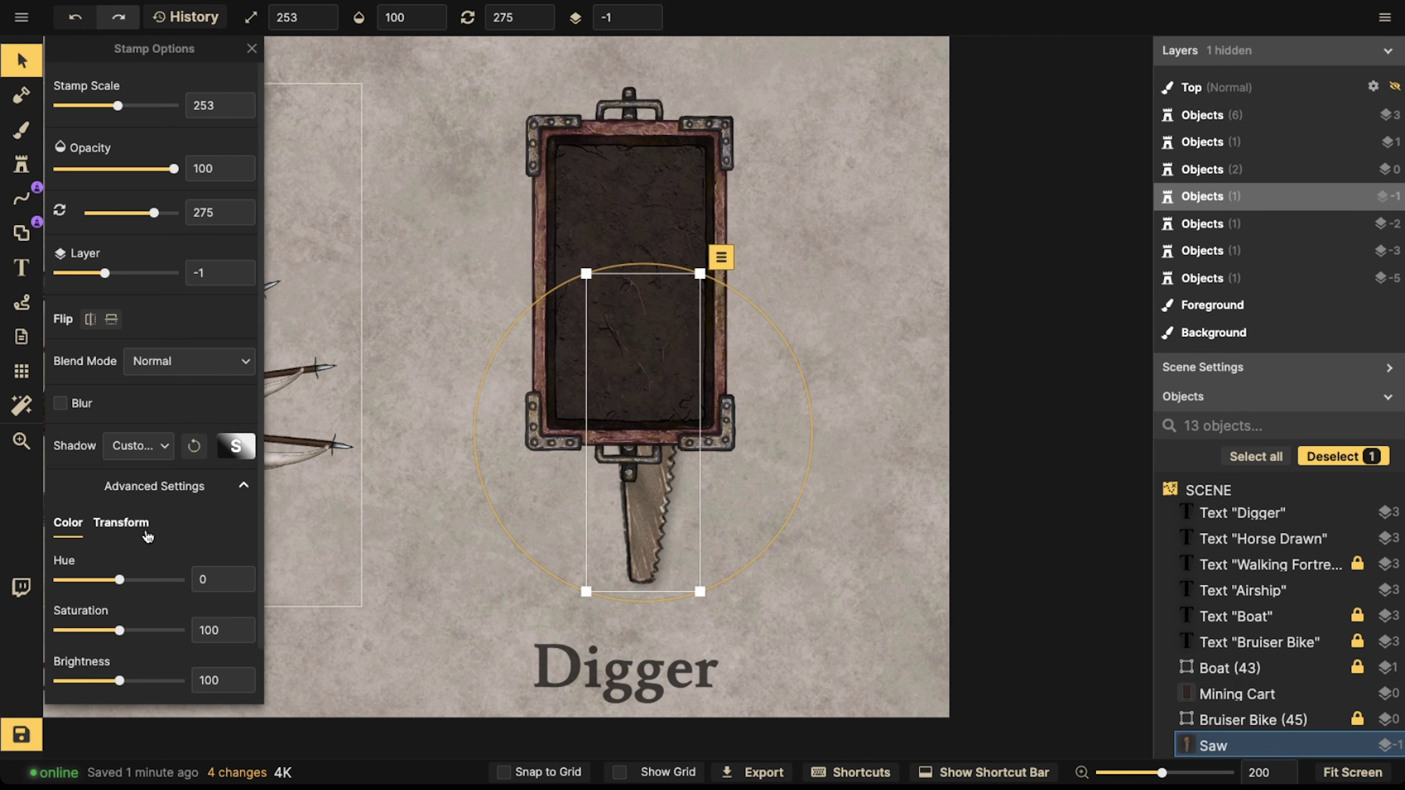
left_click(144, 452)
left_click(202, 496)
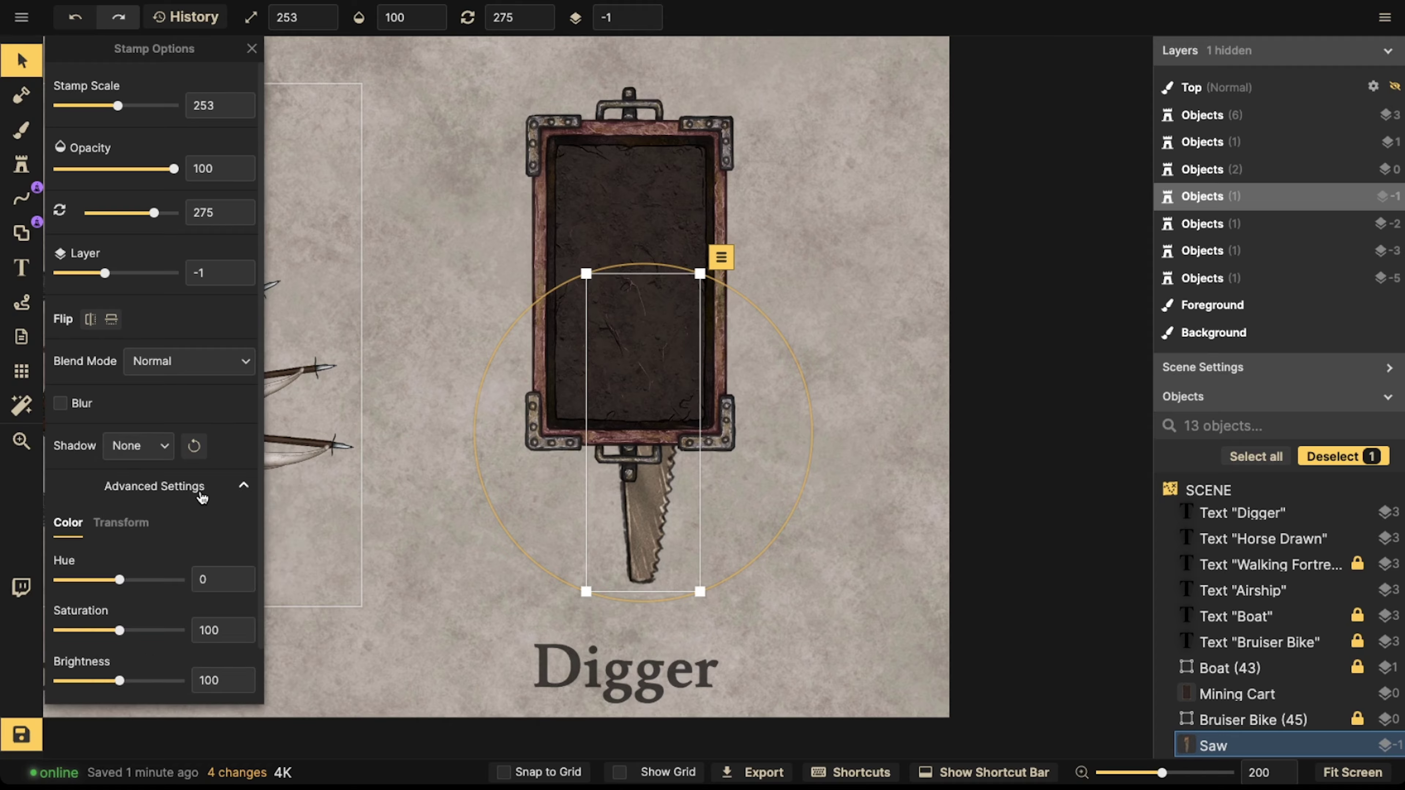
left_click(110, 523)
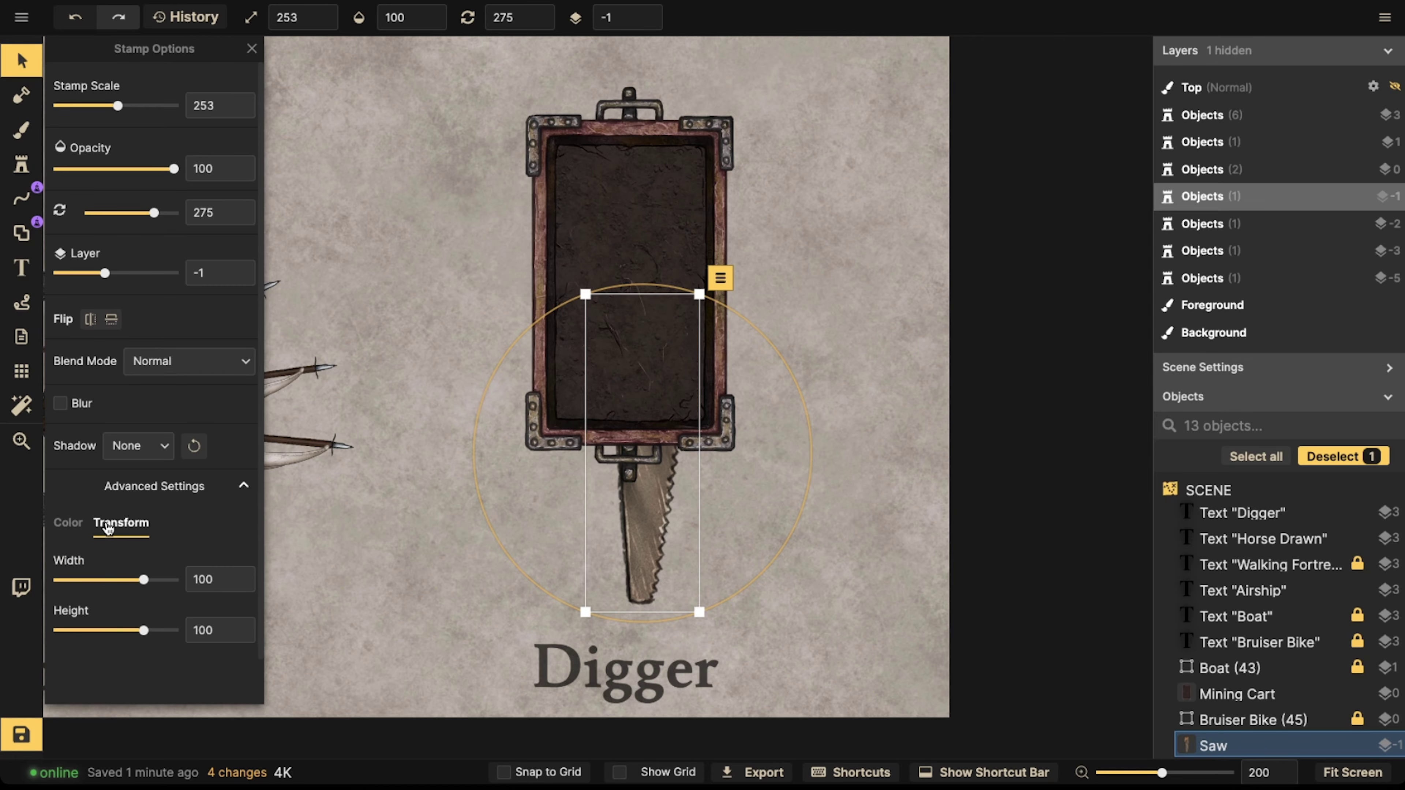
left_click(68, 522)
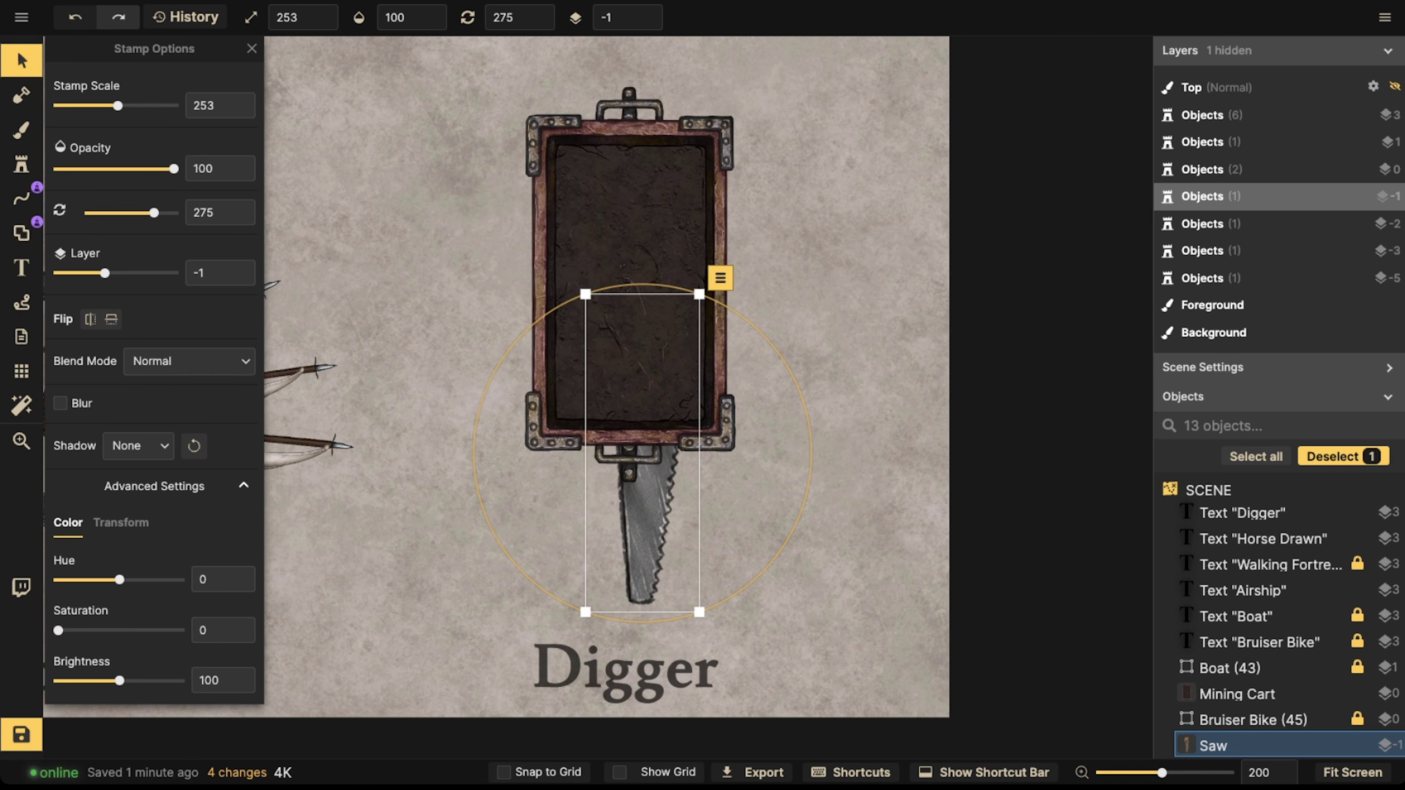
- Scale the saw to 263 and paste a copy of it beside the first blade
scroll(692, 490, "up", 2)
mouse_move(645, 487)
left_mouse_down()
mouse_move(656, 509)
mouse_move(627, 497)
left_mouse_up()
scroll(656, 508, "up", 2)
key("ctrl+v")
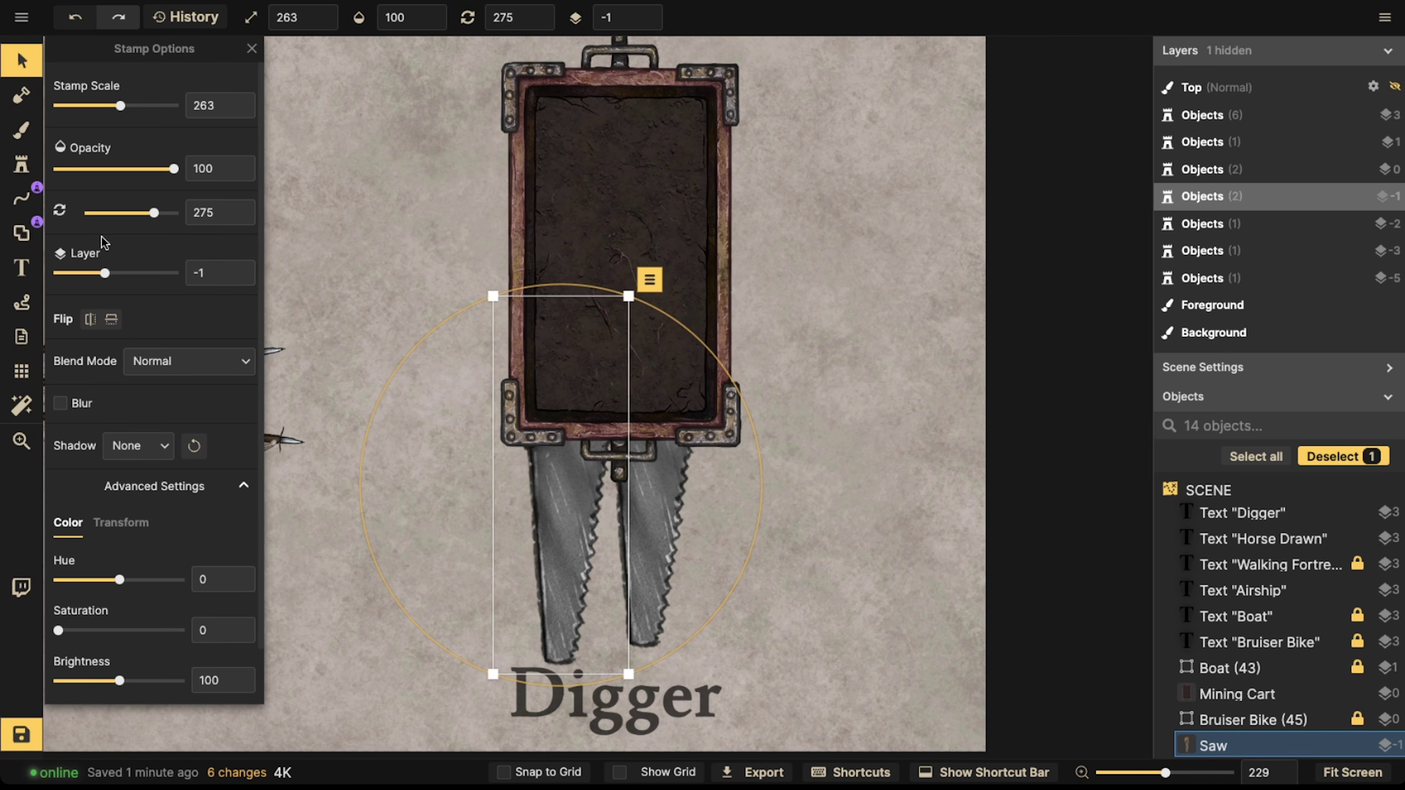
- Flip one saw horizontally, then rotate and move it so the two blades mirror each other back to back below the cart
left_click(92, 321)
scroll(573, 505, "up", 11)
left_click_drag(572, 506, 602, 492)
left_click_drag(578, 674, 626, 655)
- Select both saws, rotate them slightly to 179.5 and shift them a little further out of the cart's lower end
left_click(644, 563)
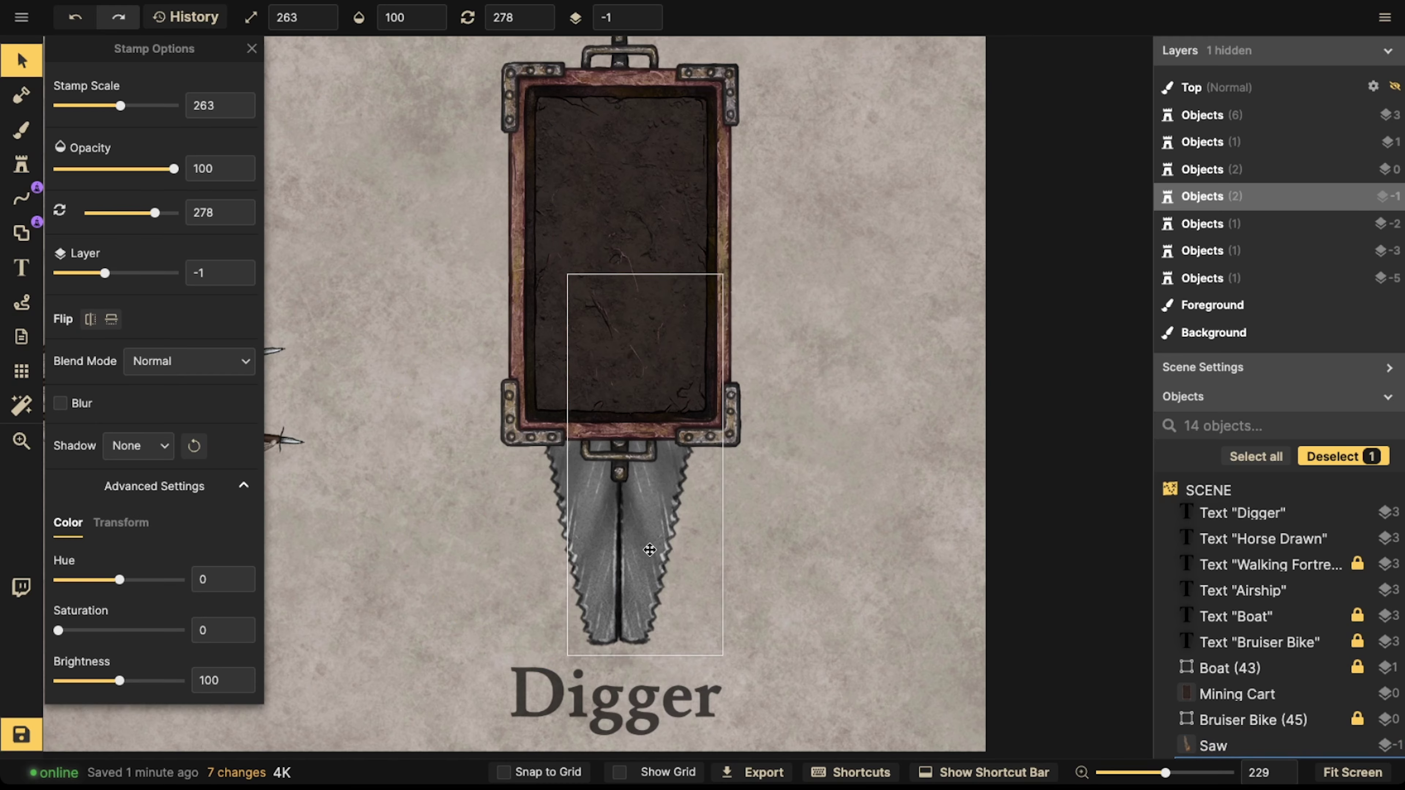
left_click(619, 667, "shift")
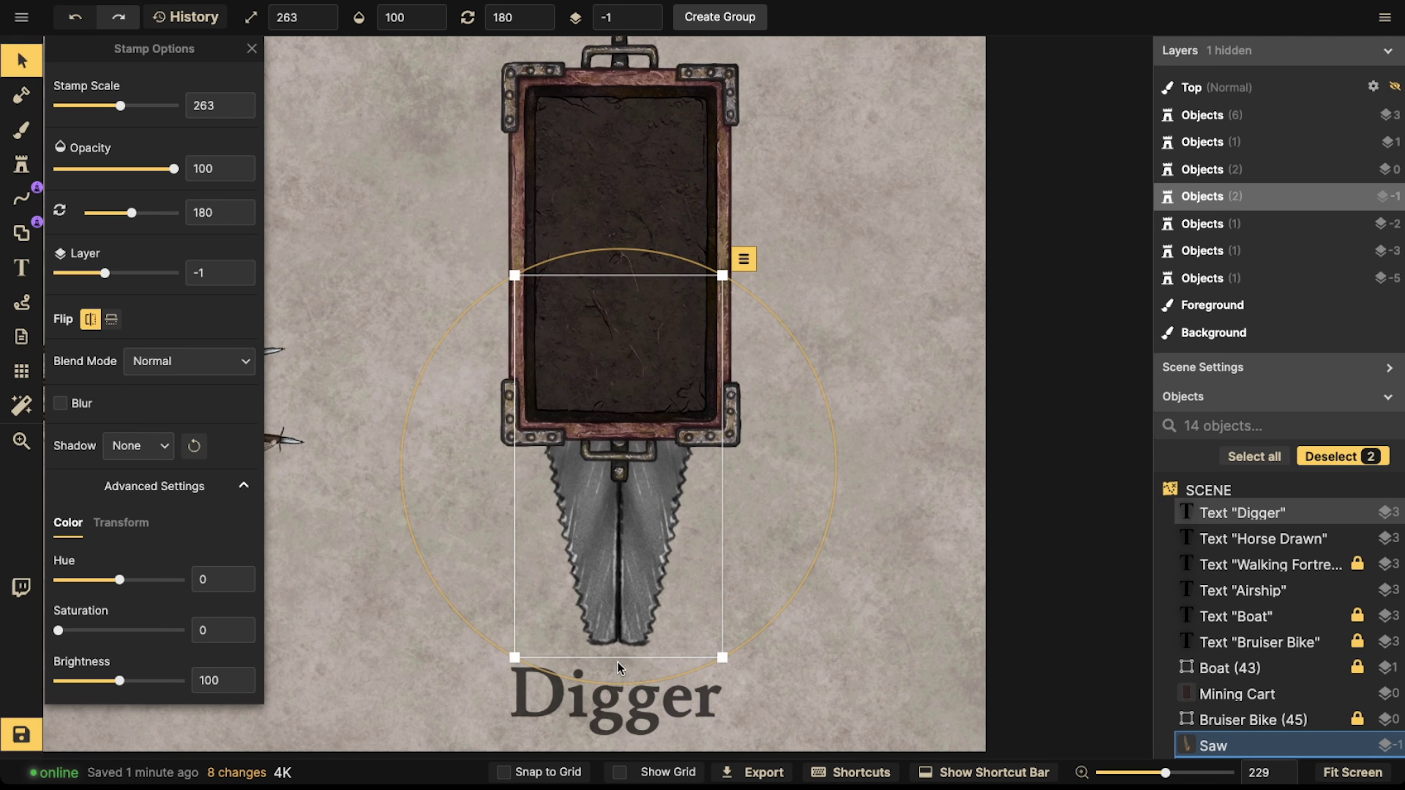
left_click_drag(621, 684, 623, 682)
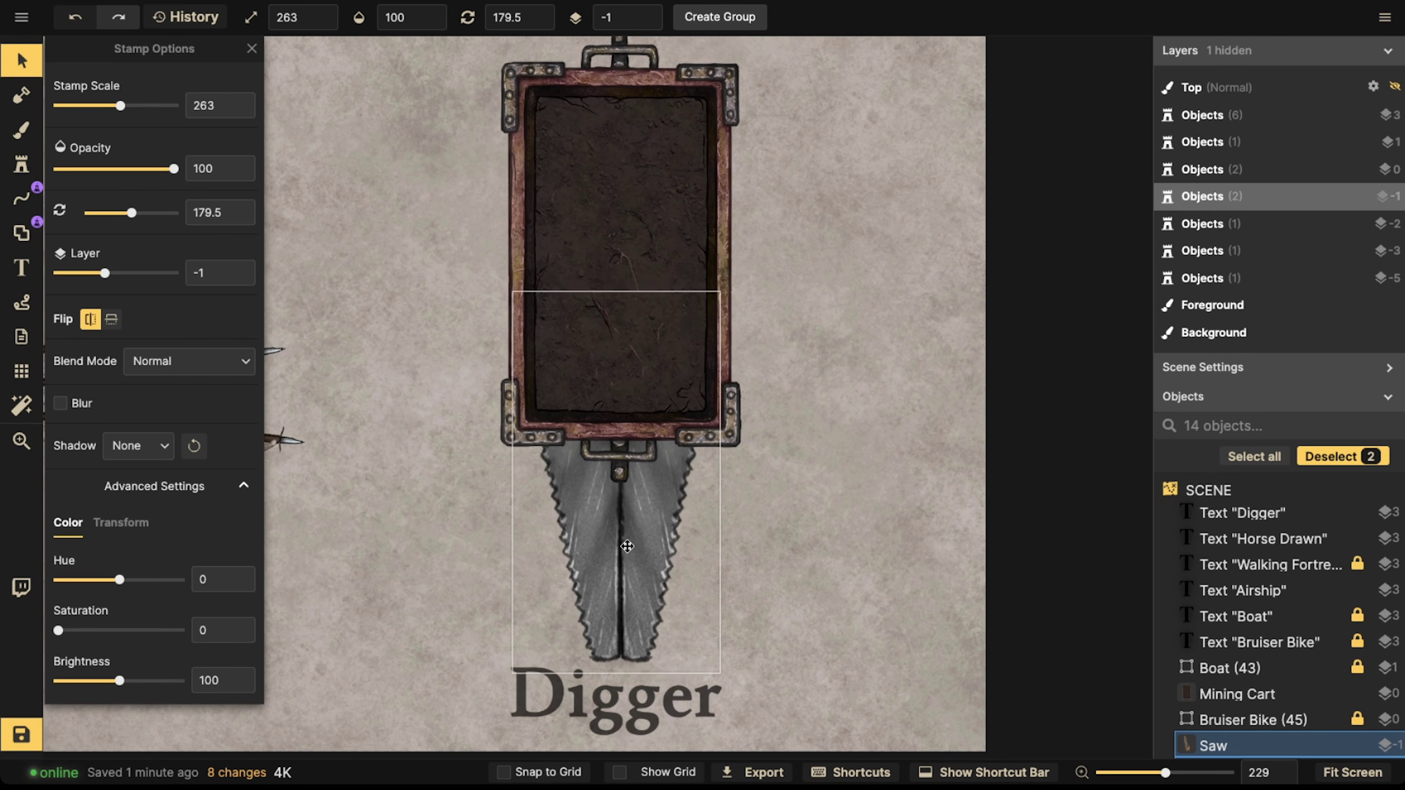
left_click_drag(628, 547, 613, 411)
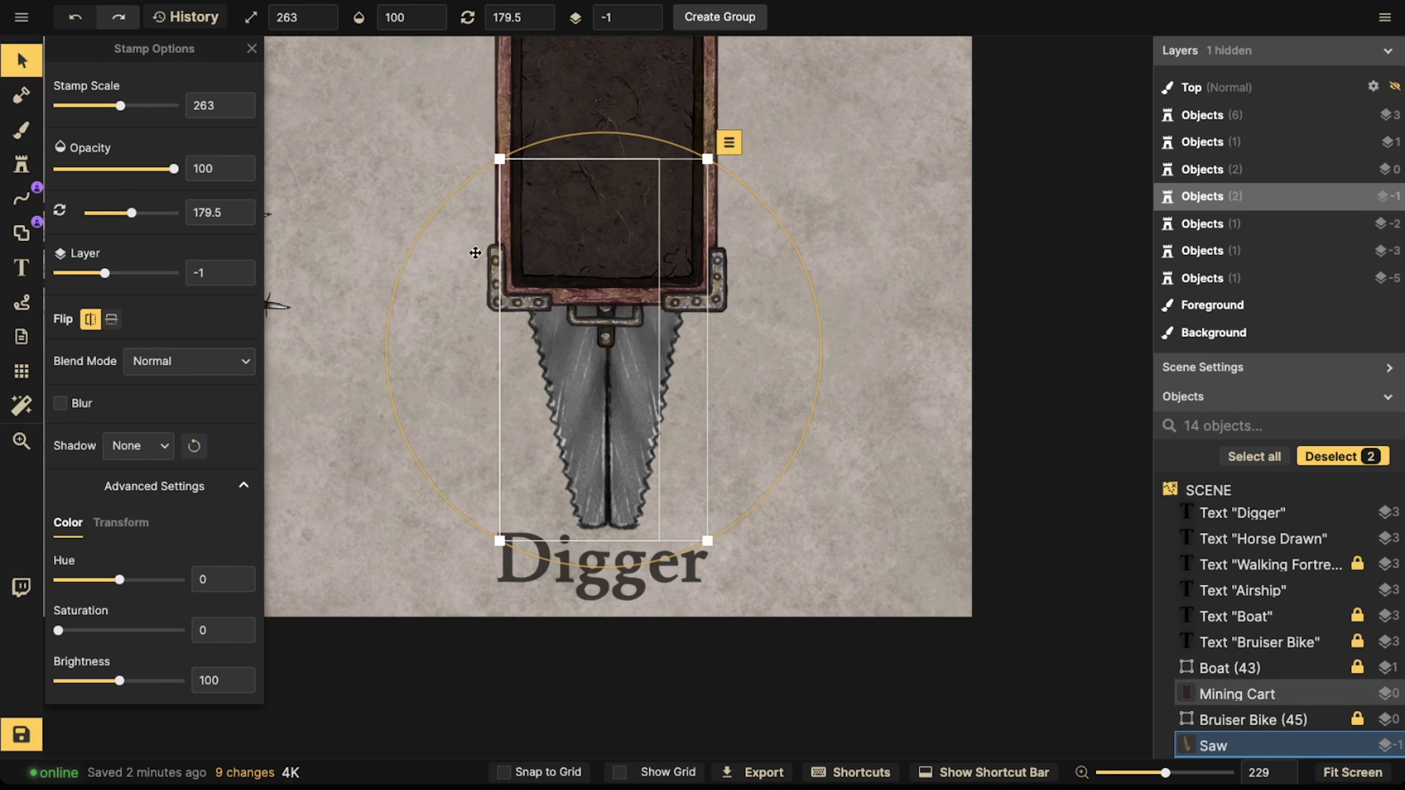
- Select the mining cart together with both saws and move them up, away from the Digger label
left_click_drag(439, 211, 721, 415)
left_click_drag(589, 294, 648, 352)
key("space")
mouse_move(646, 294)
left_mouse_down()
mouse_move(647, 624)
mouse_move(662, 279)
left_mouse_up()
key("space")
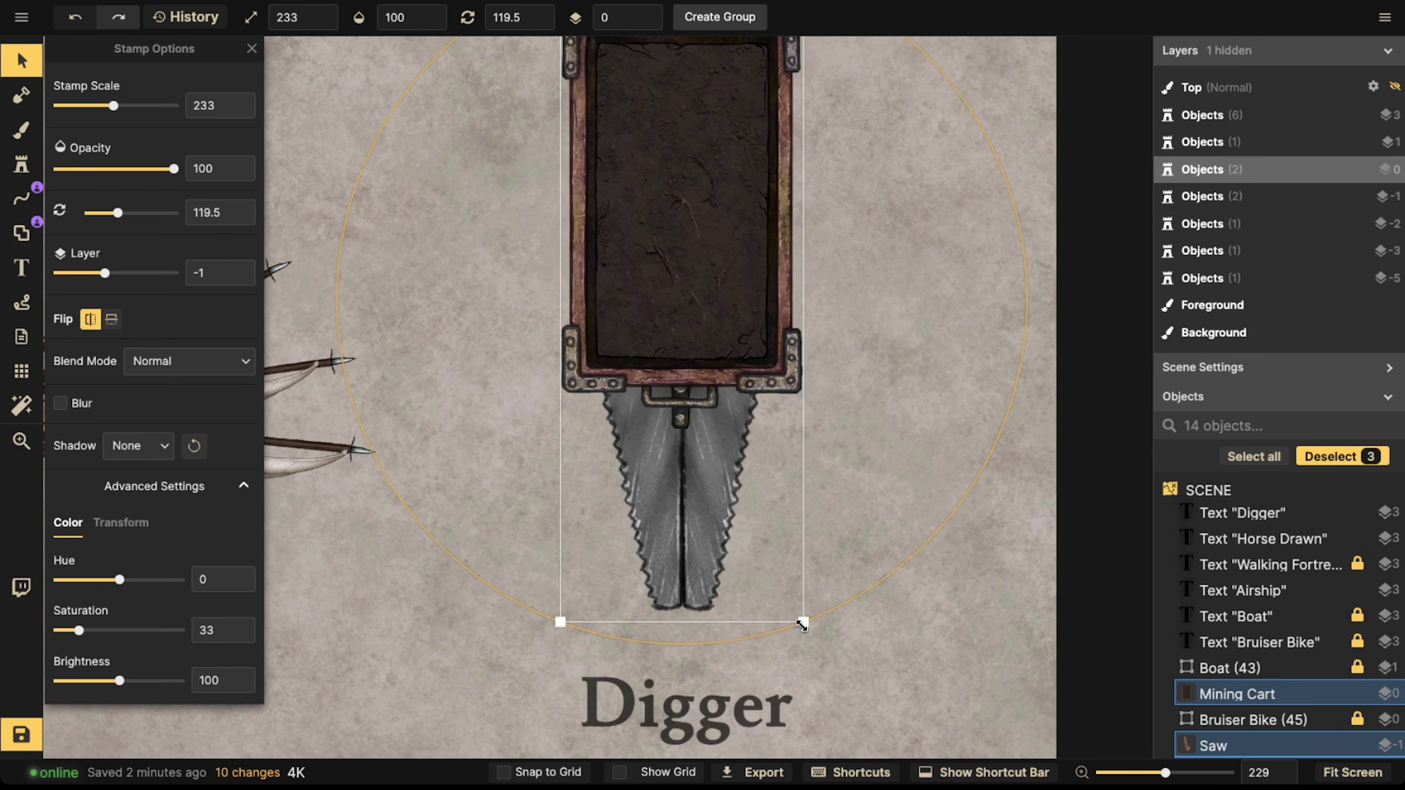
- Scale the mining cart and both saws down to 195 and position them centred above the Digger label
left_click_drag(802, 624, 763, 515)
left_click_drag(674, 267, 708, 352)
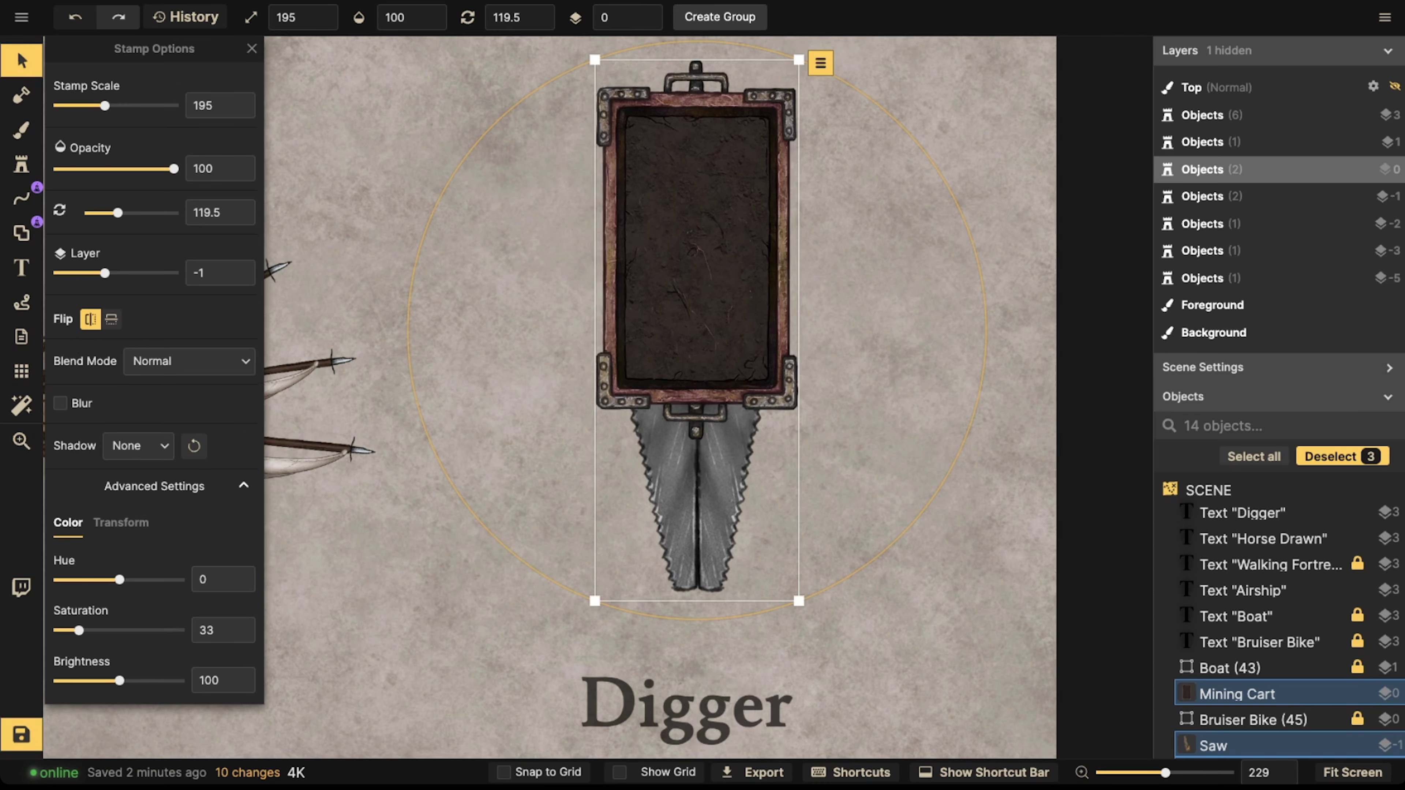
- Search the stamp catalog for "anvil" and choose the second variant of the Anvils stamp
left_click(7, 168)
scroll(138, 195, "down", 3)
scroll(142, 145, "down", 3)
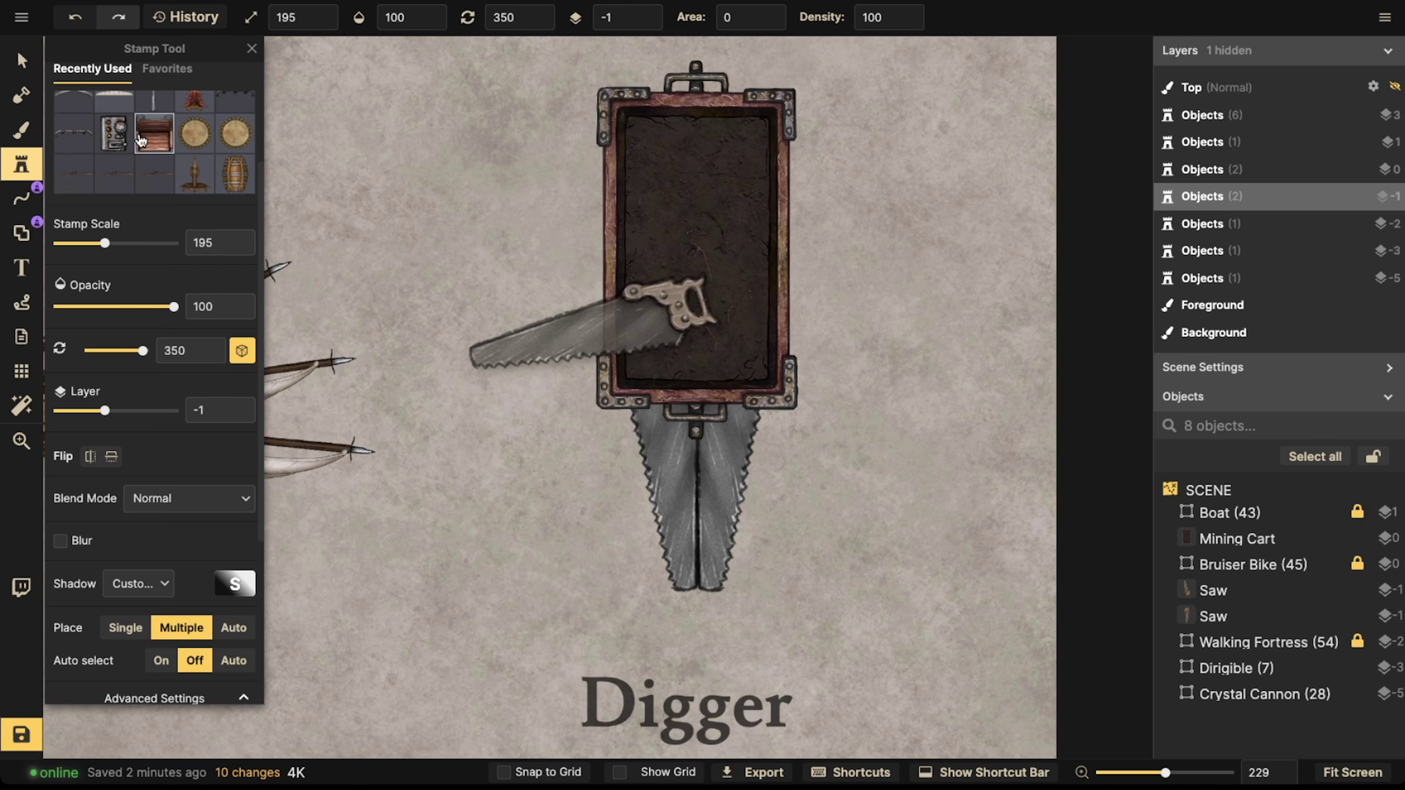
scroll(143, 145, "up", 1)
scroll(94, 83, "up", 3)
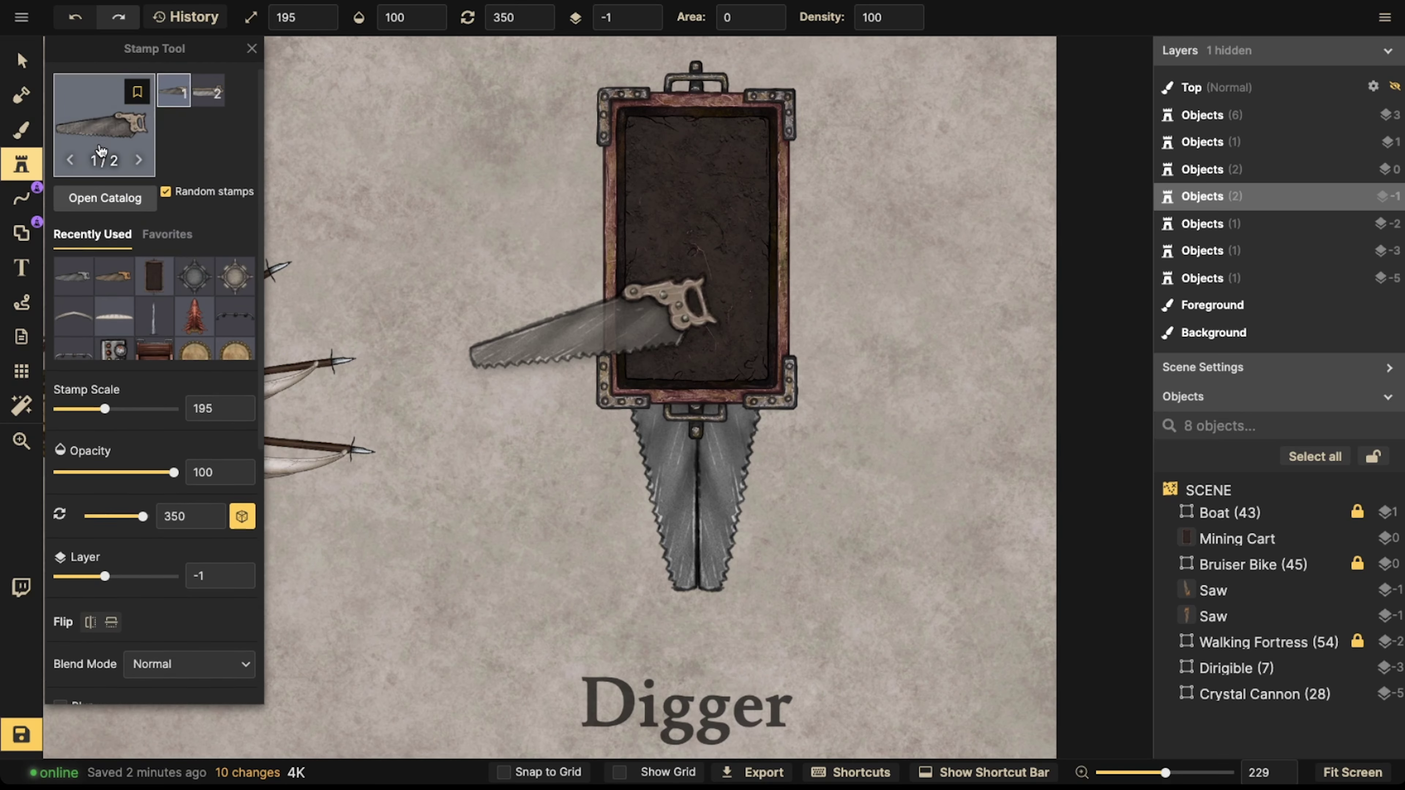
left_click(80, 103)
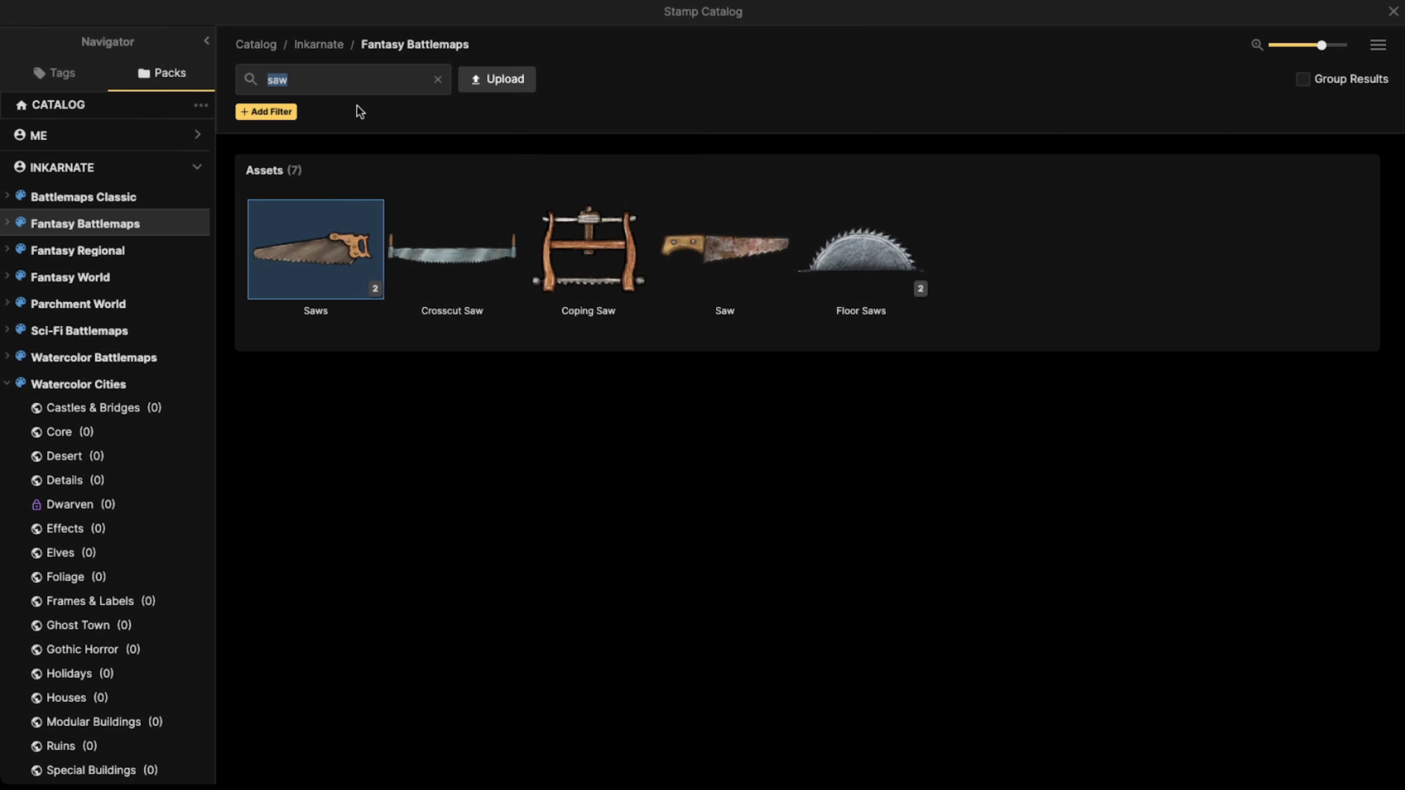
type("anvil")
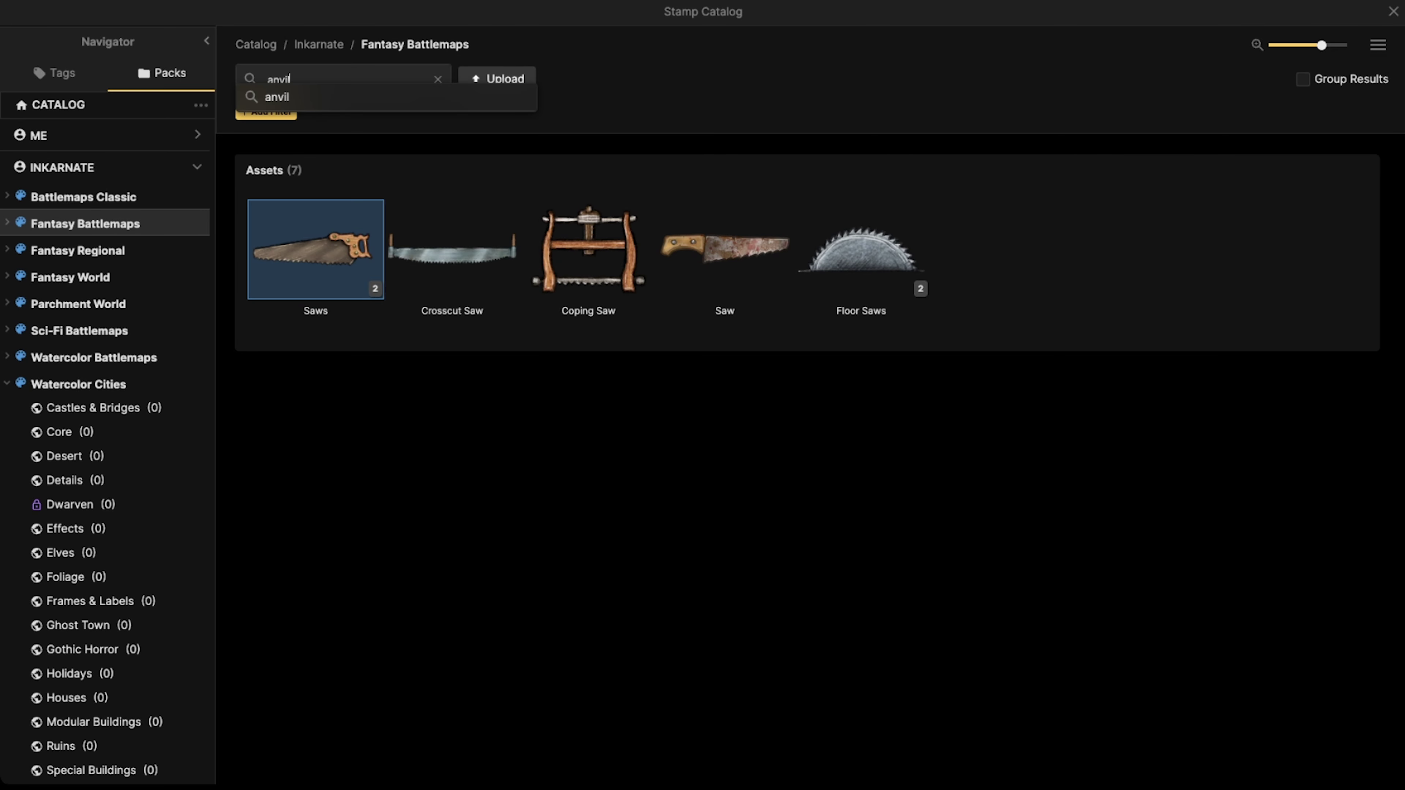
key("Return")
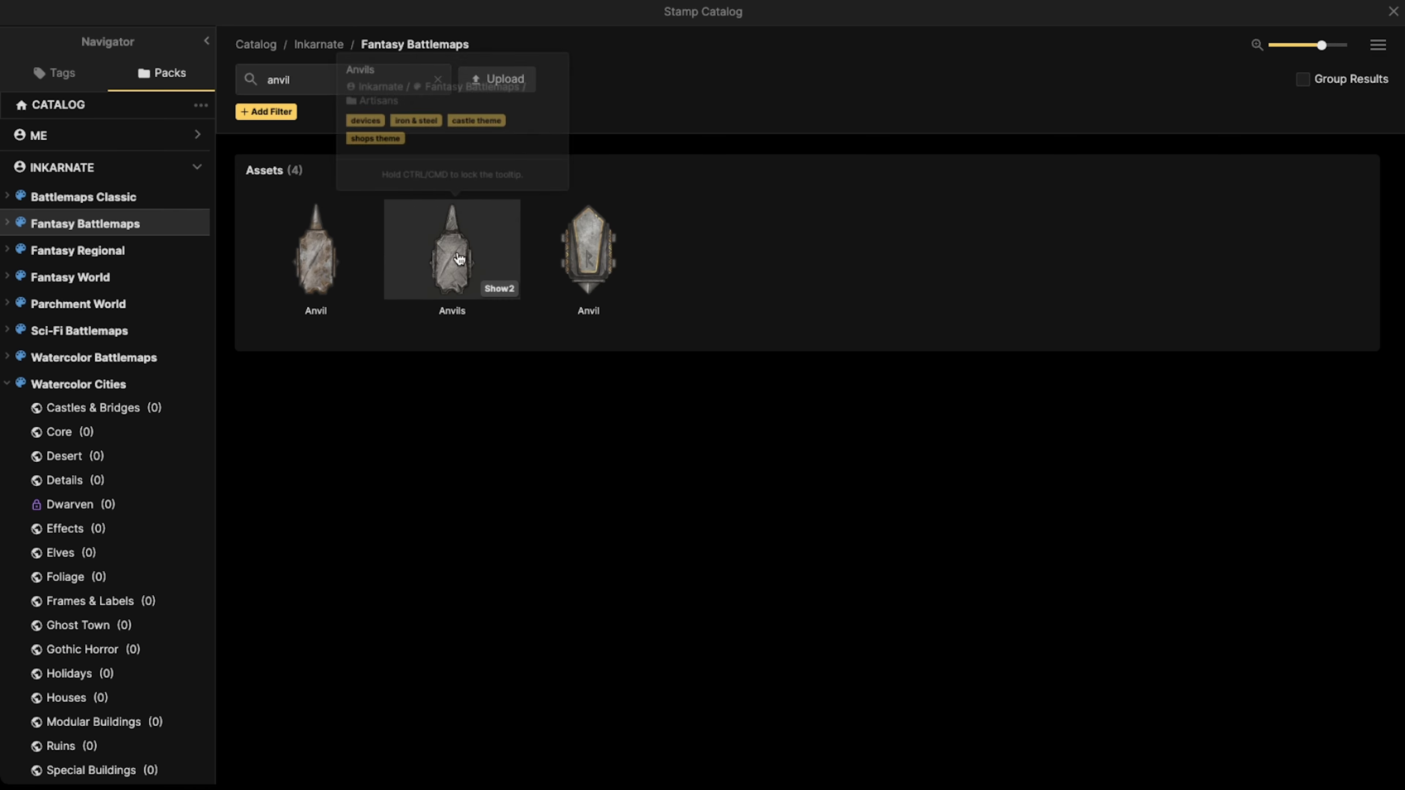
left_click(449, 245)
left_click(214, 92)
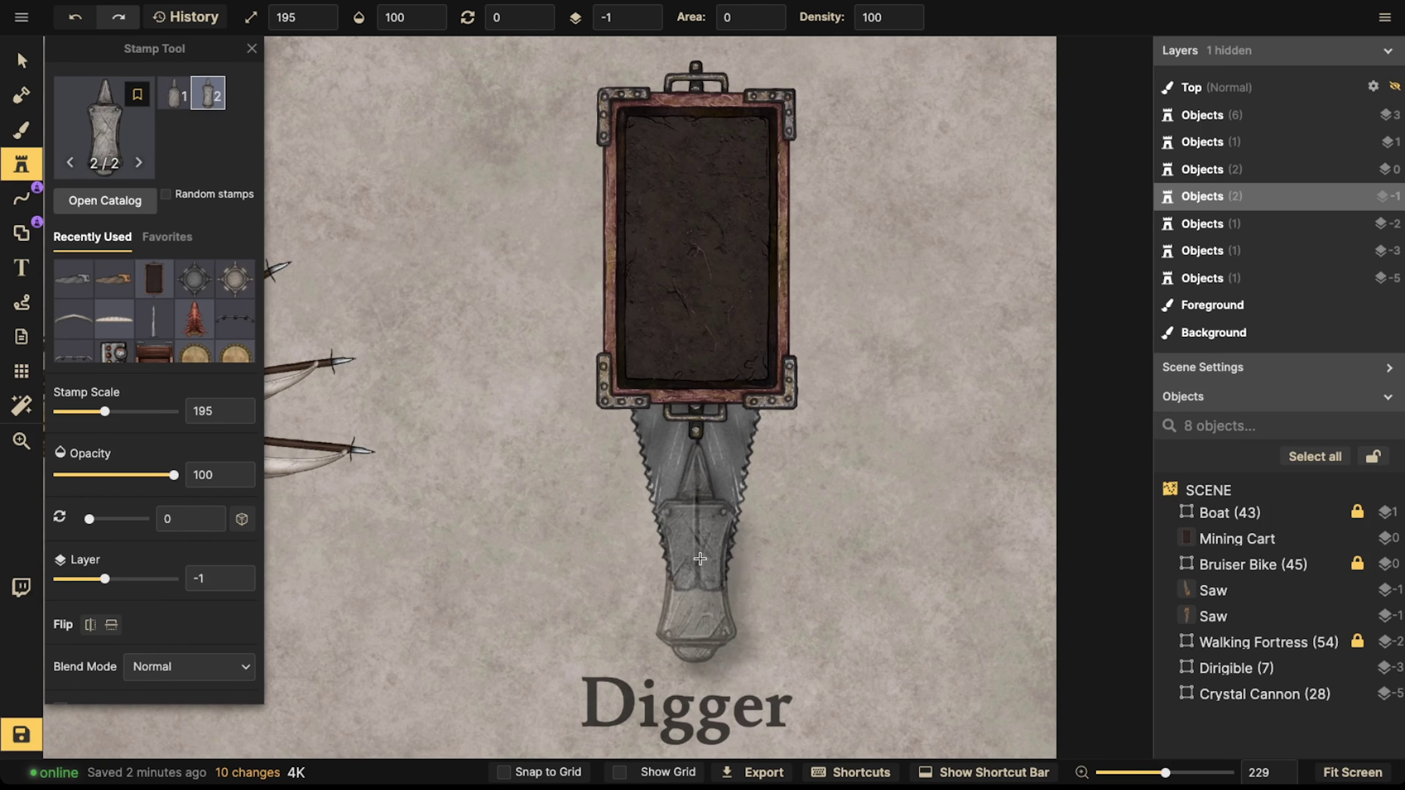
- Rotate the anvil stamp to 180, scale it to 145 and place it point down over the saw tips
scroll(698, 581, "up", 2)
scroll(697, 575, "up", 10)
scroll(697, 576, "up", 2)
scroll(697, 573, "down", 2)
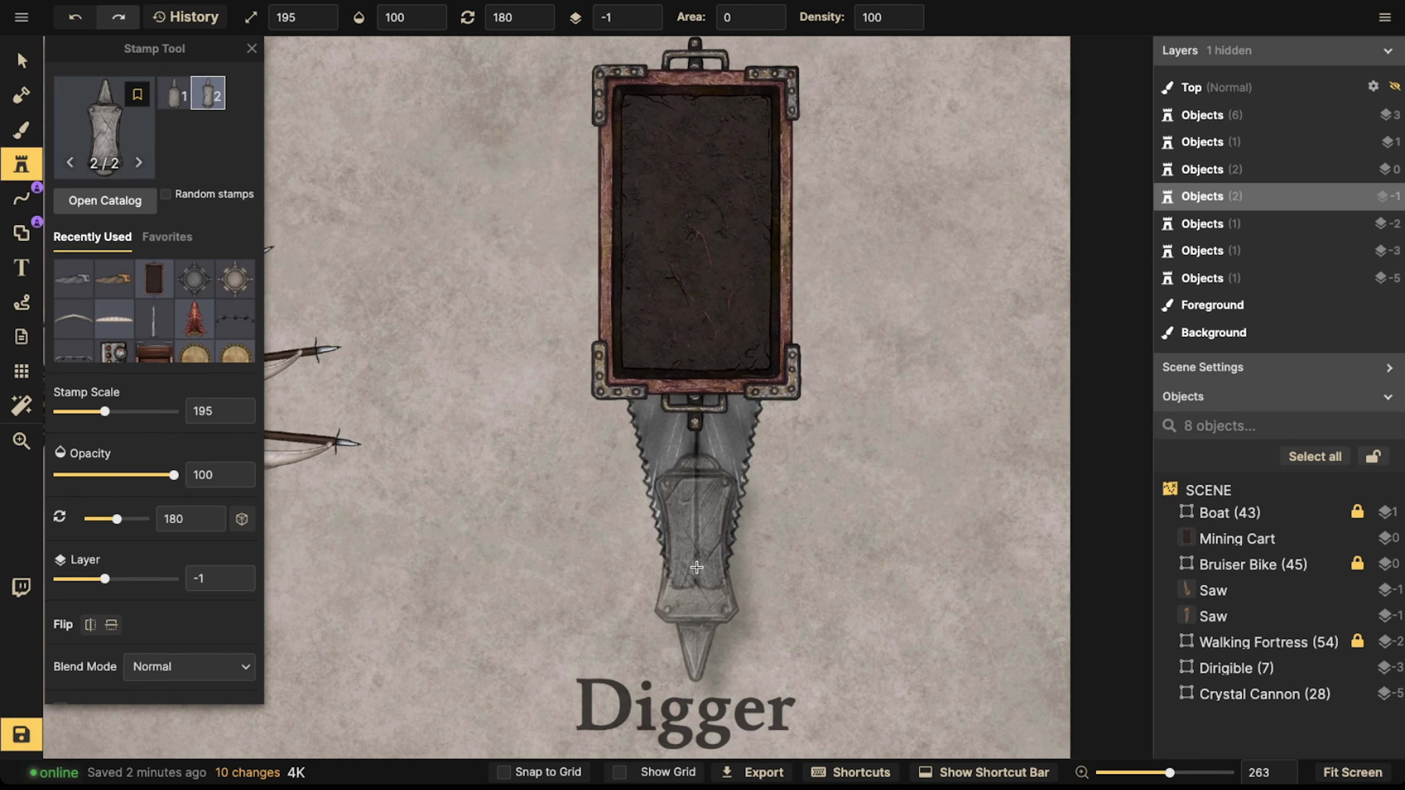
scroll(697, 571, "down", 5)
left_click(699, 566)
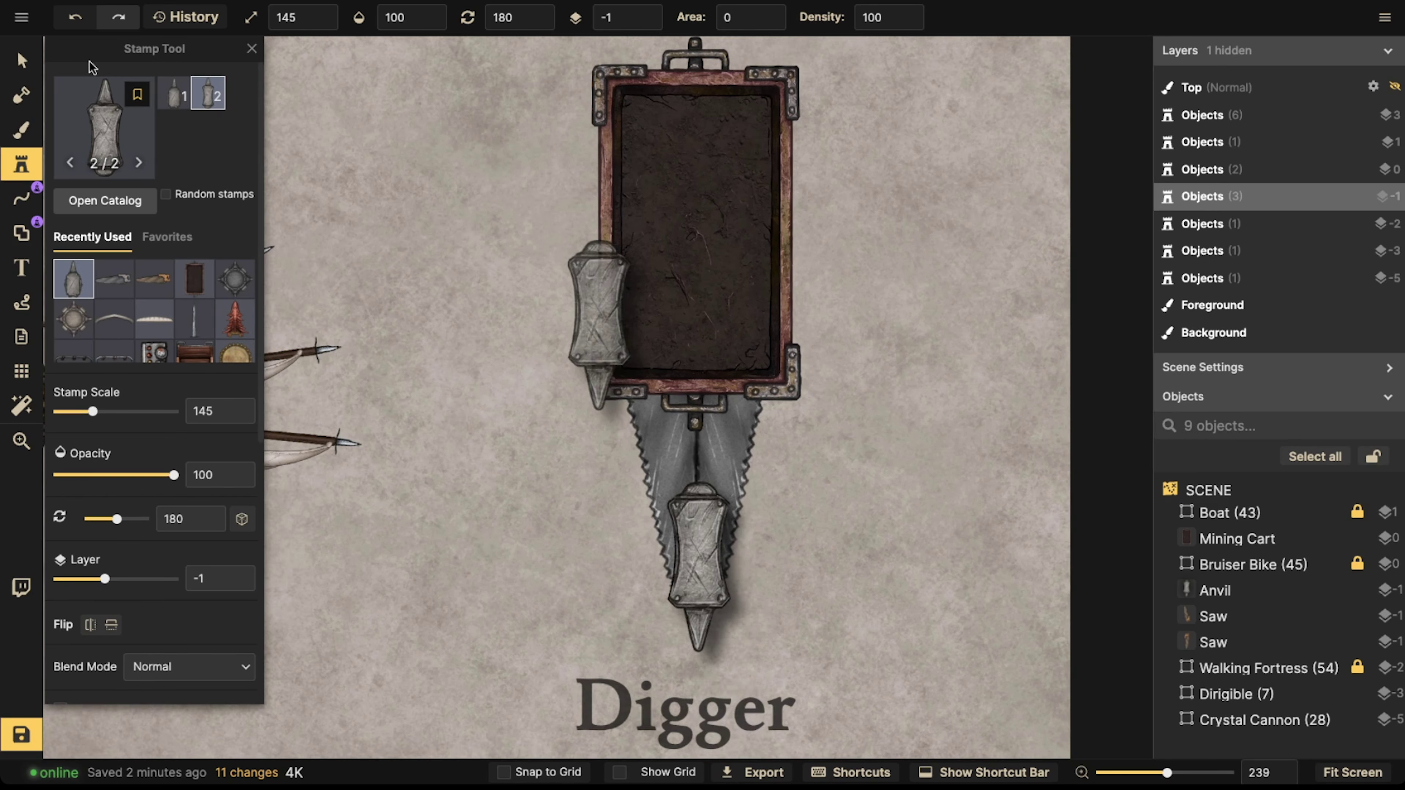
- Put the anvil on layer -2 without shadow, at scale 155 and saturation 0, and move it down so it caps the saw tips
left_click(22, 61)
left_click(645, 23)
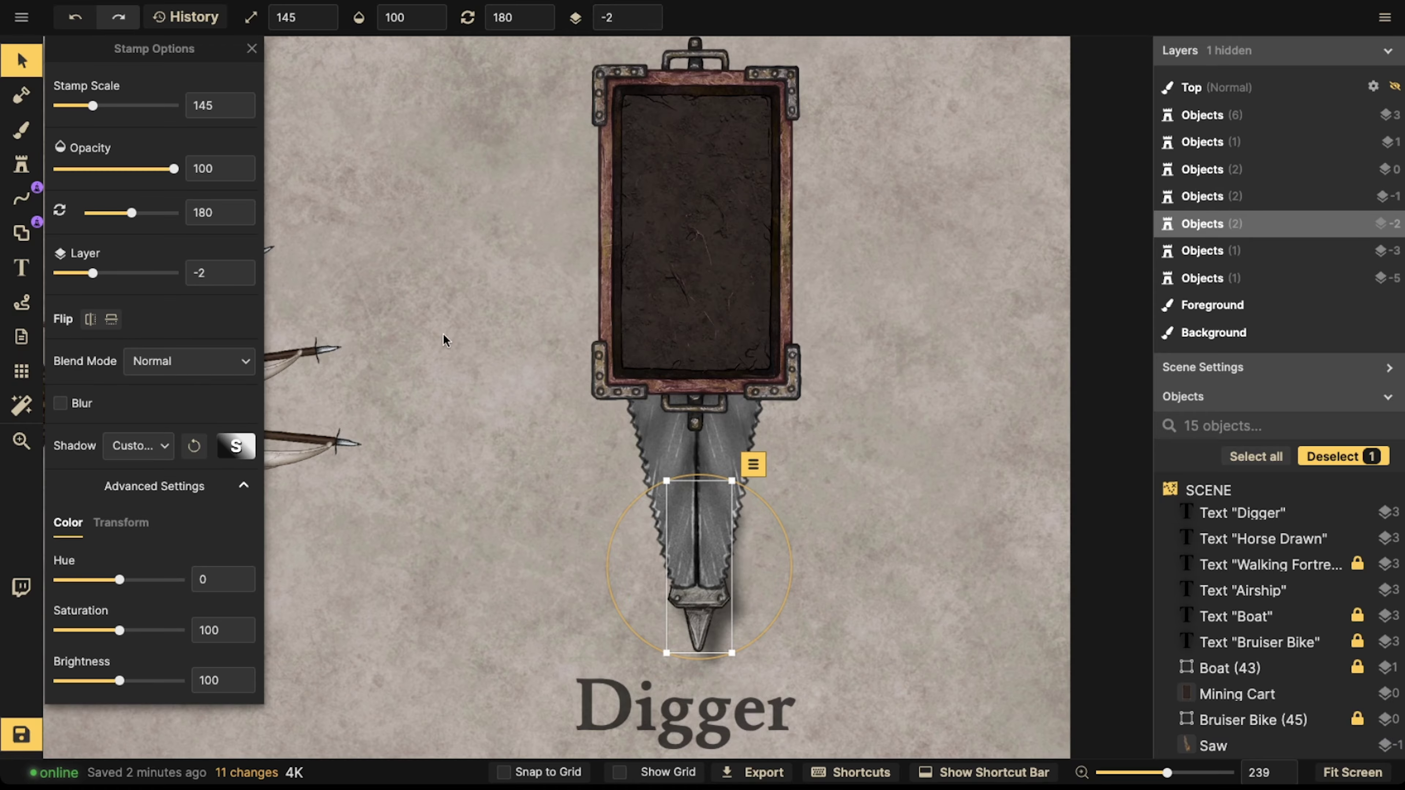
left_click(138, 445)
left_click(130, 477)
scroll(686, 568, "up", 1)
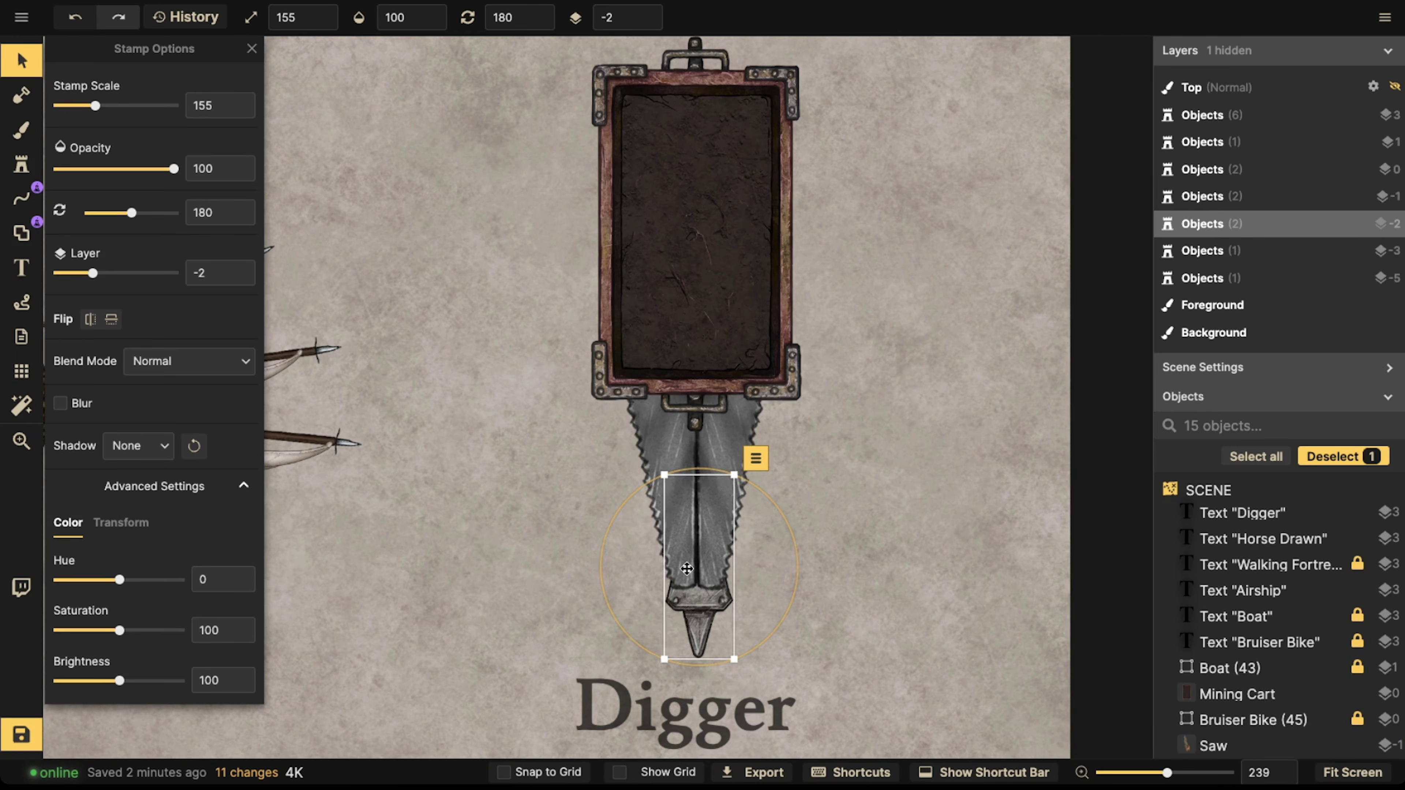
left_click_drag(686, 568, 695, 561)
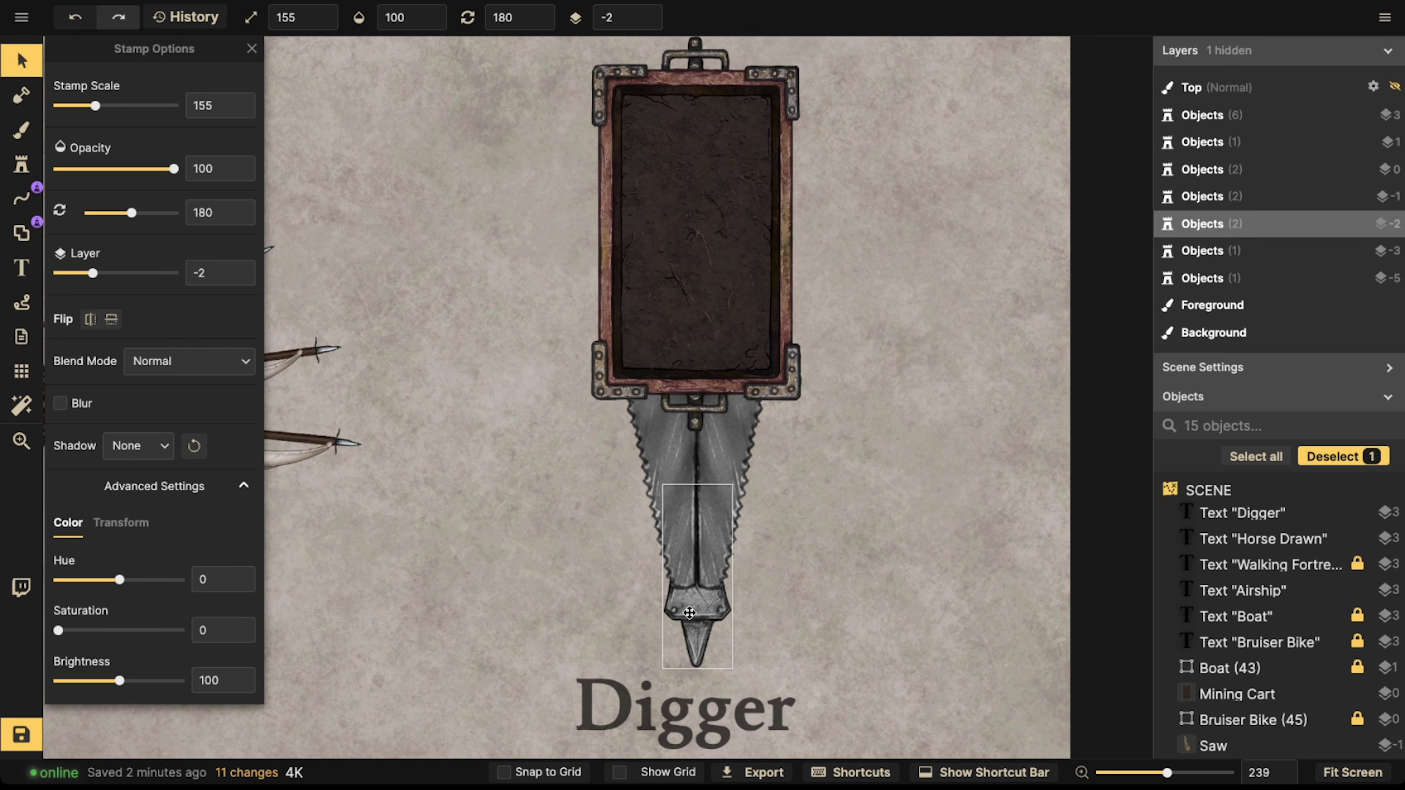
- Search the catalog for "saw", choose the second Floor Saws variant and set its shadow to None
left_click(21, 164)
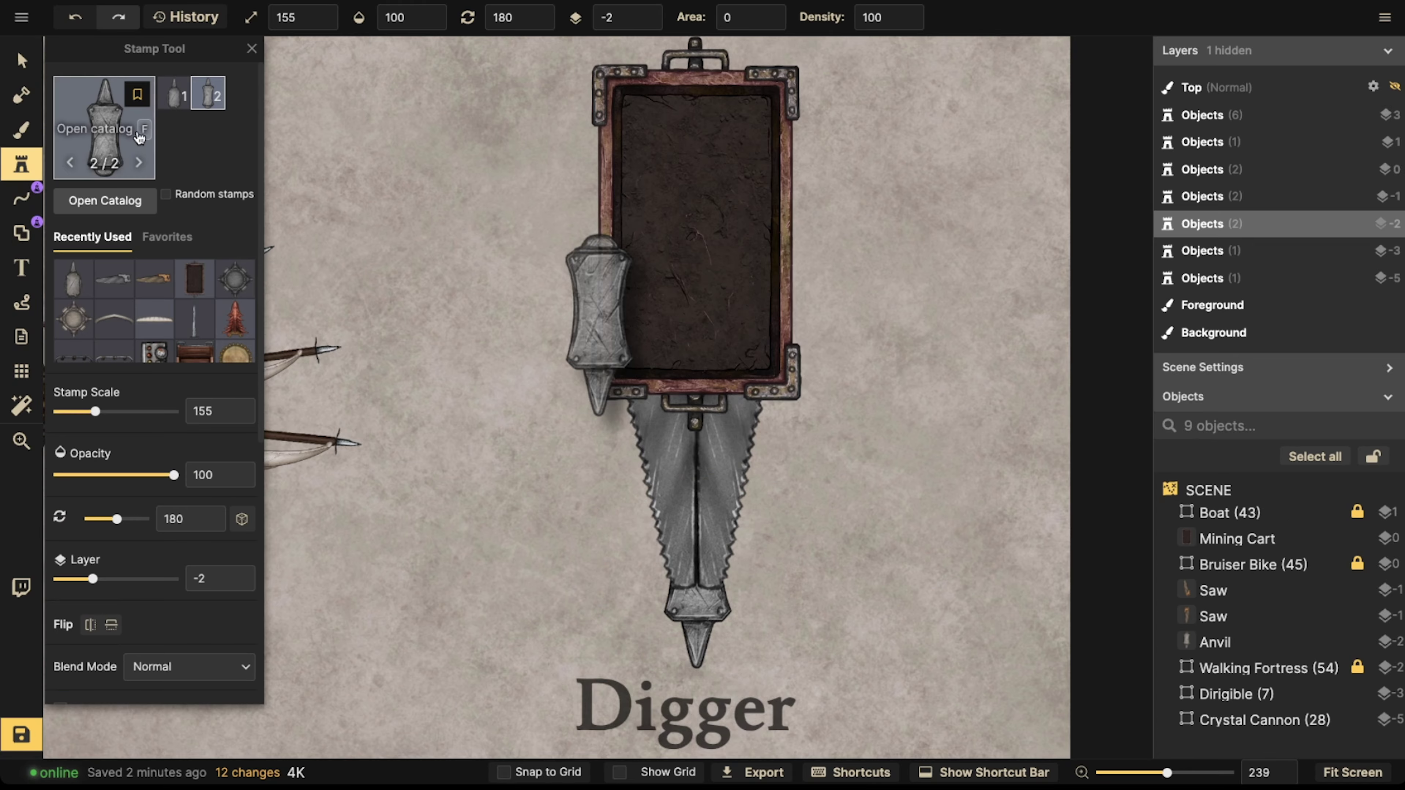
key("f")
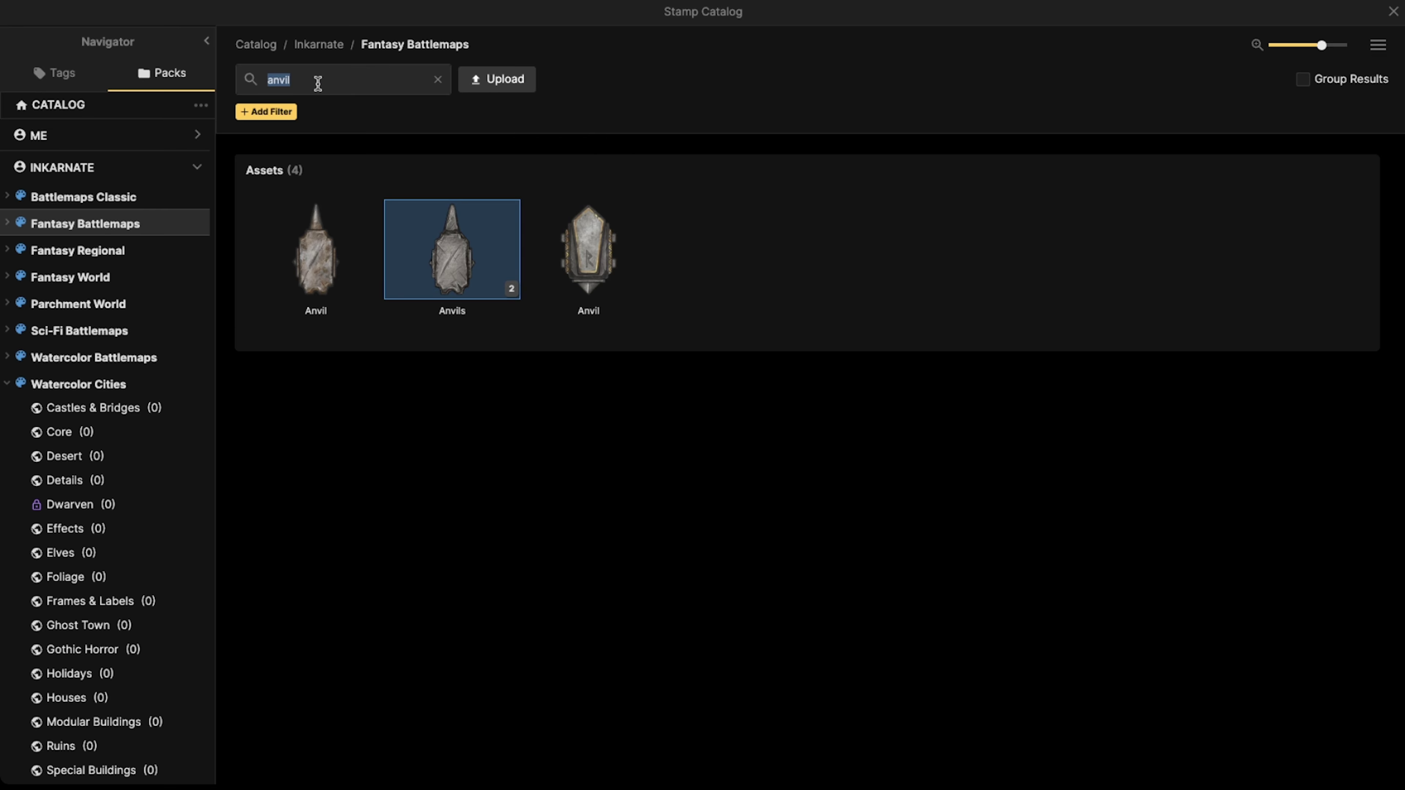
type("saw")
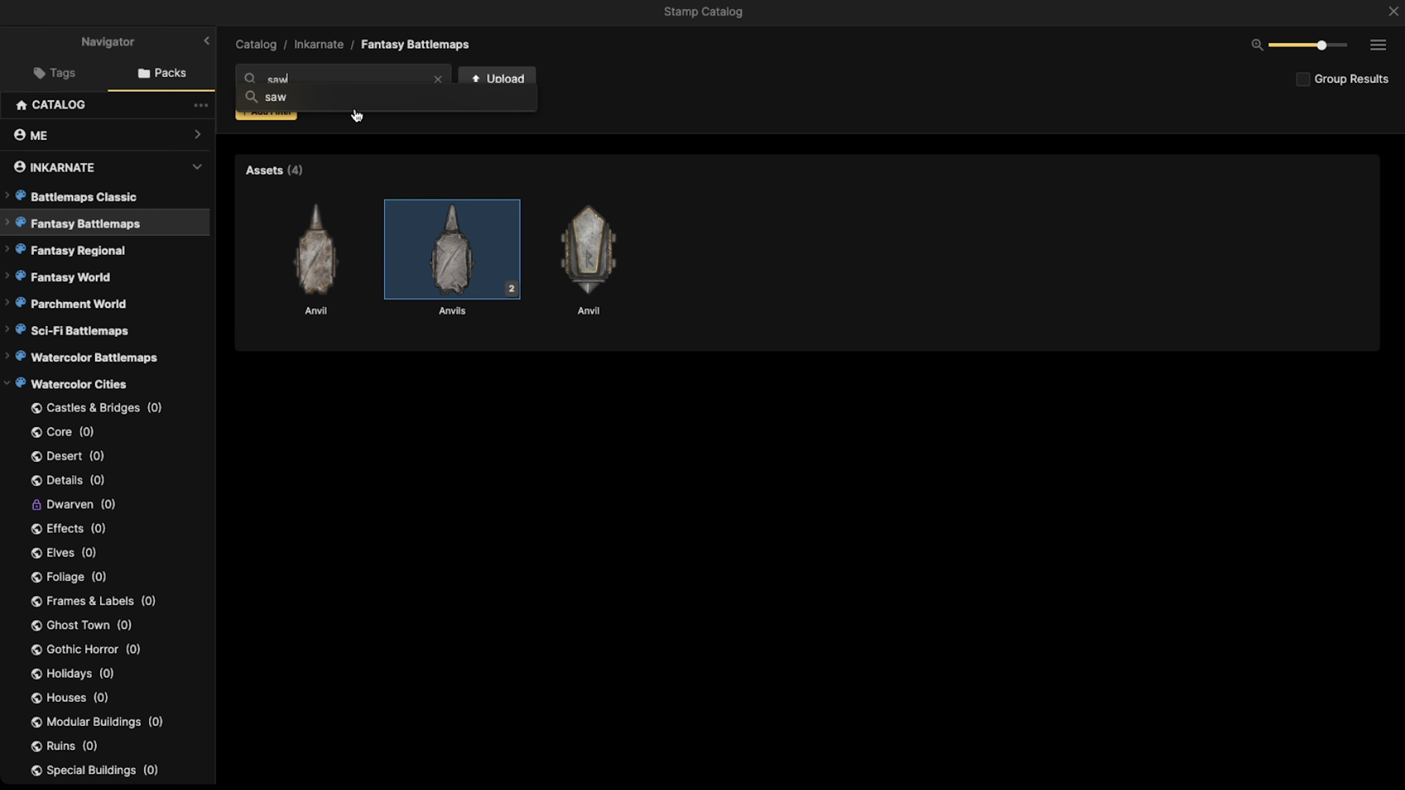
key("Return")
left_click(842, 255)
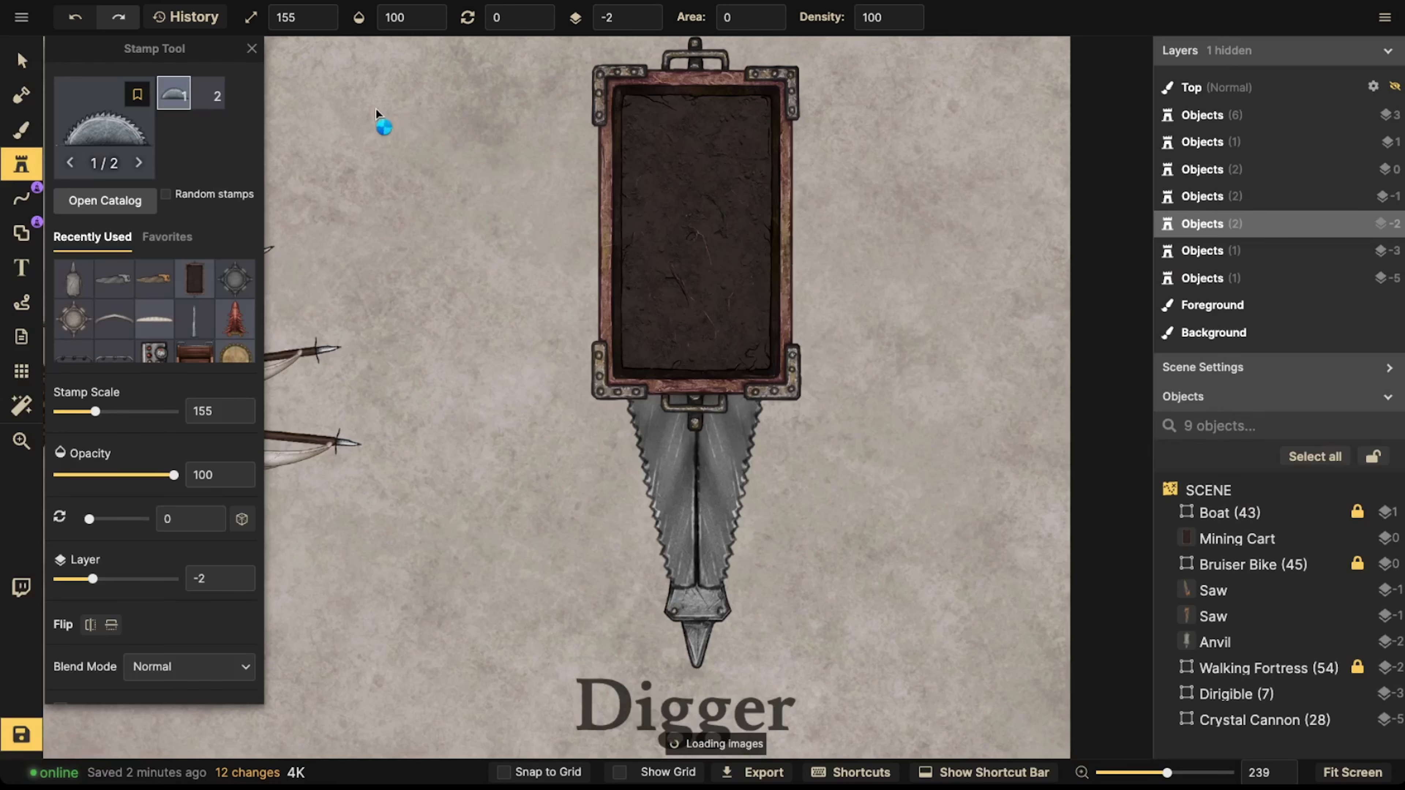
left_click(213, 97)
left_click_drag(95, 412, 86, 412)
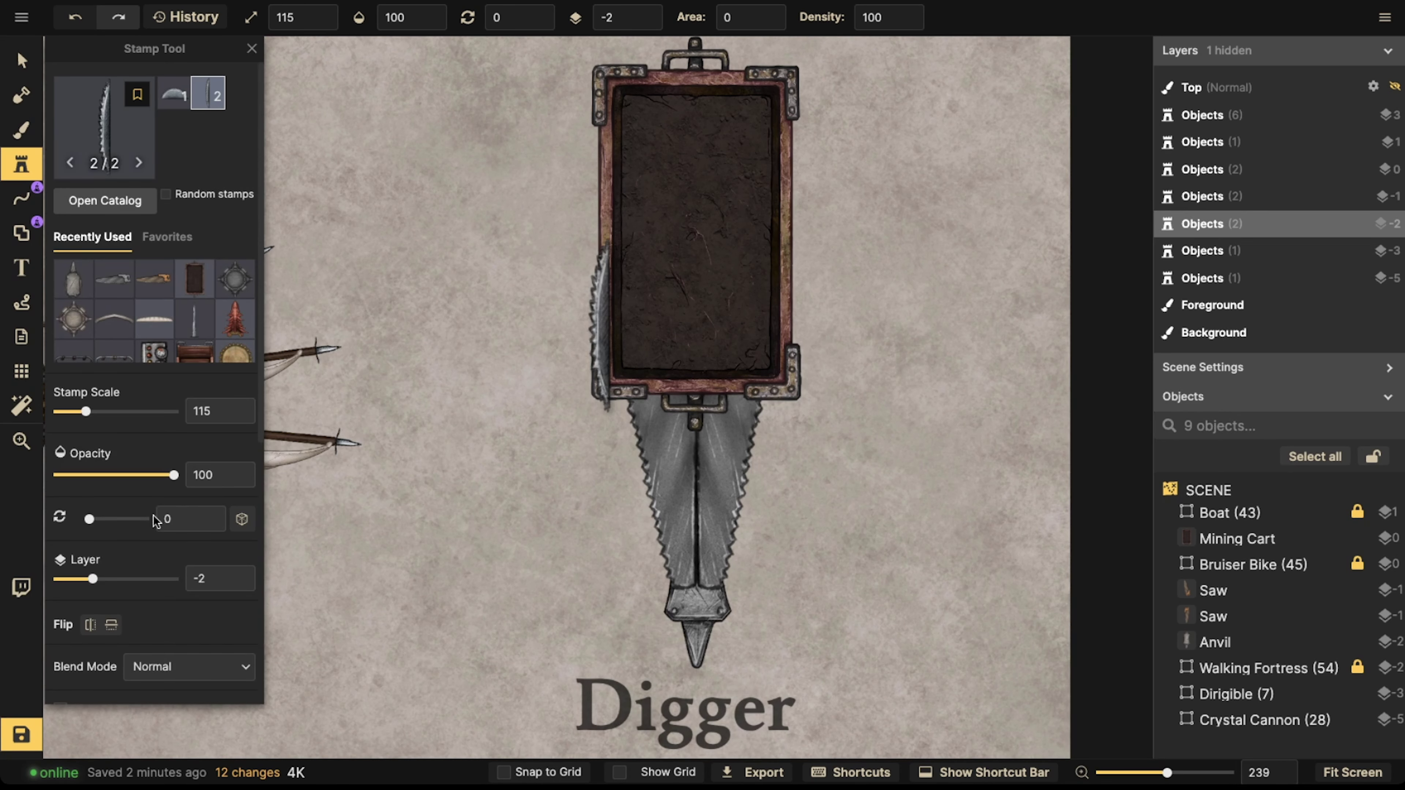
scroll(126, 519, "down", 6)
left_click(126, 410)
left_click(126, 441)
scroll(683, 412, "up", 4)
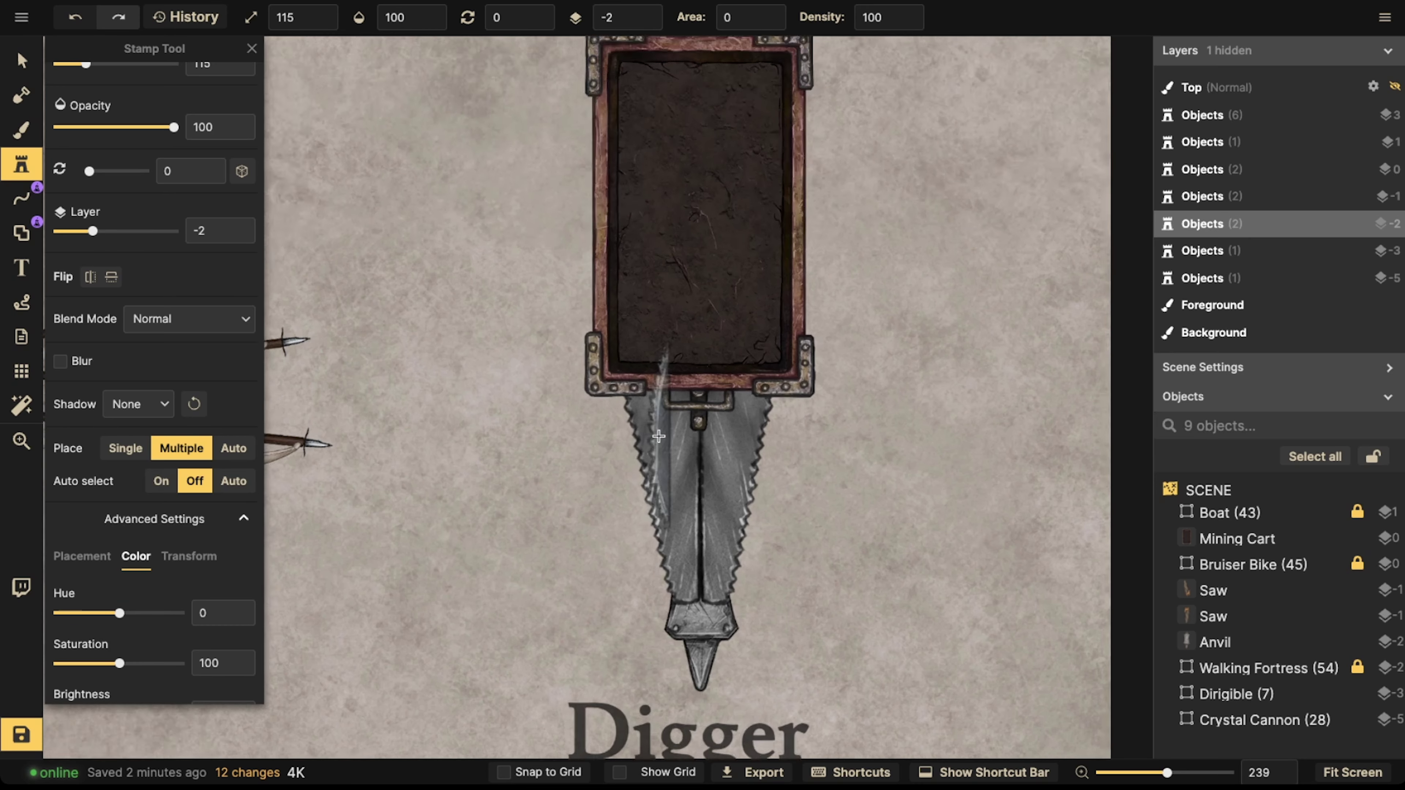
- Place a floor saw at scale 85 and rotation 75 across the upper part of the two saw blades
key("bracketleft")
key("bracketleft")
key("period")
key("period")
key("period")
key("period")
key("period")
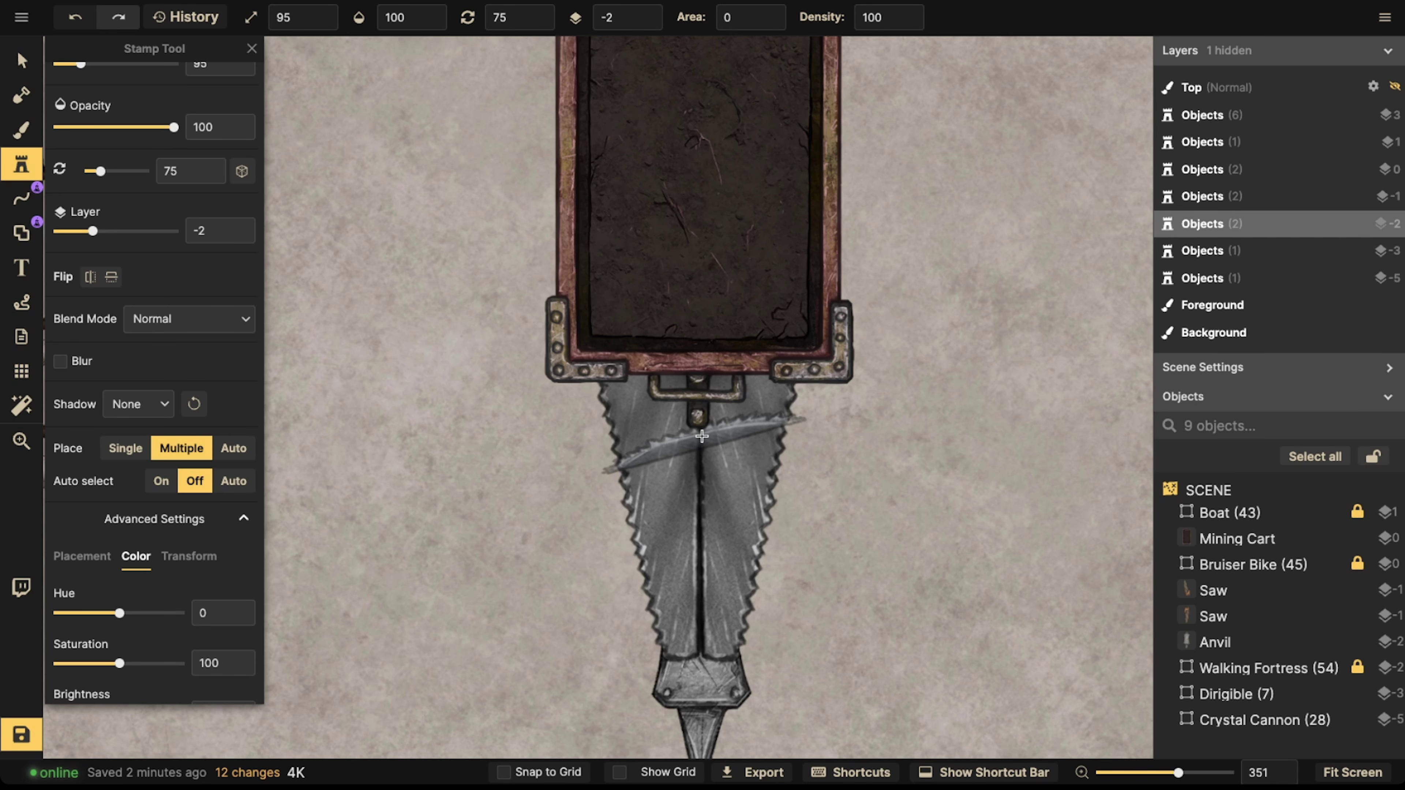
left_click(703, 435)
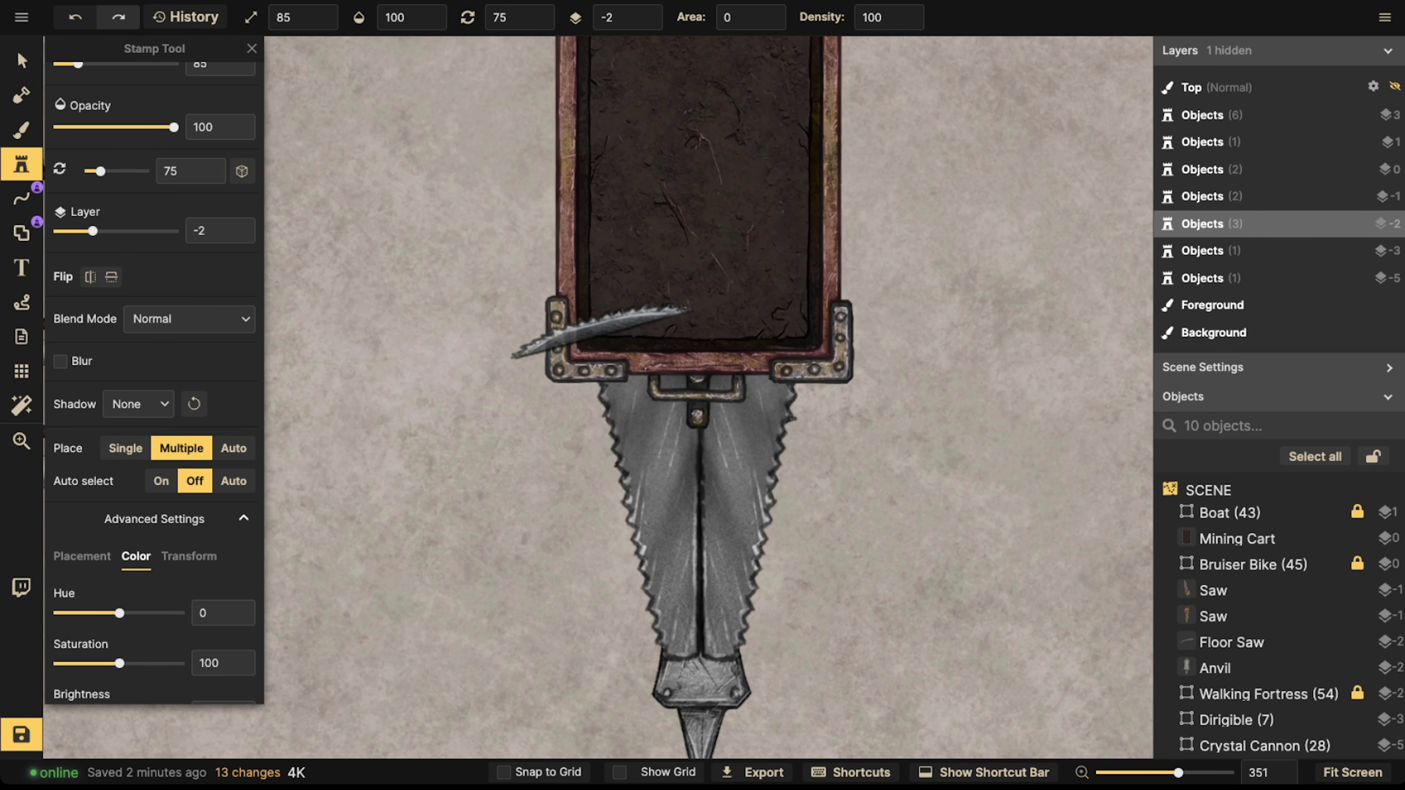
- Raise the placed floor saw to layer 1 and adjust its rotation to 72.5
left_click(25, 61)
left_click(649, 14)
left_click(649, 13)
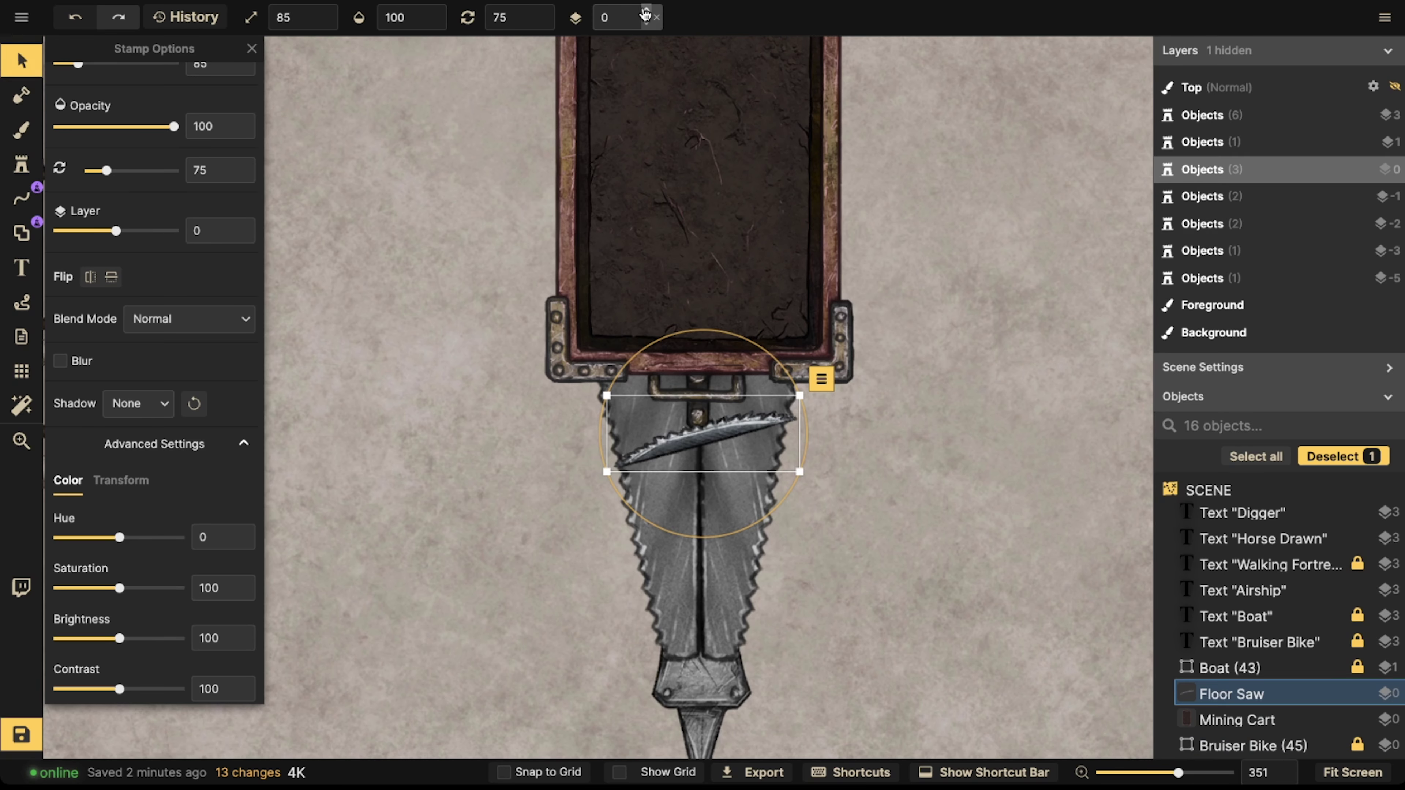
left_click(649, 14)
left_click_drag(661, 528, 666, 530)
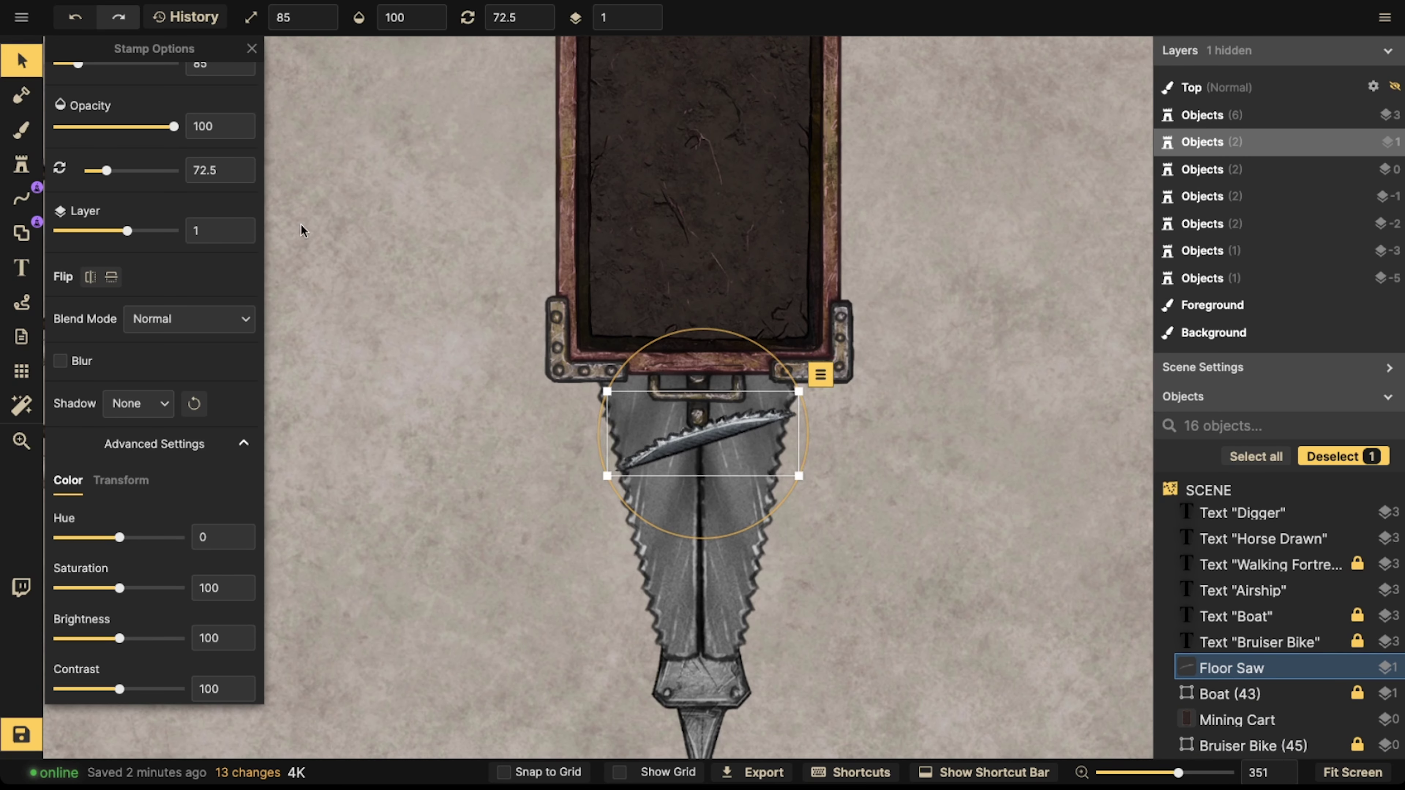
- Place two more floor saws further down the blades at scales 75 and 55, tapering toward the anvil tip
left_click(25, 163)
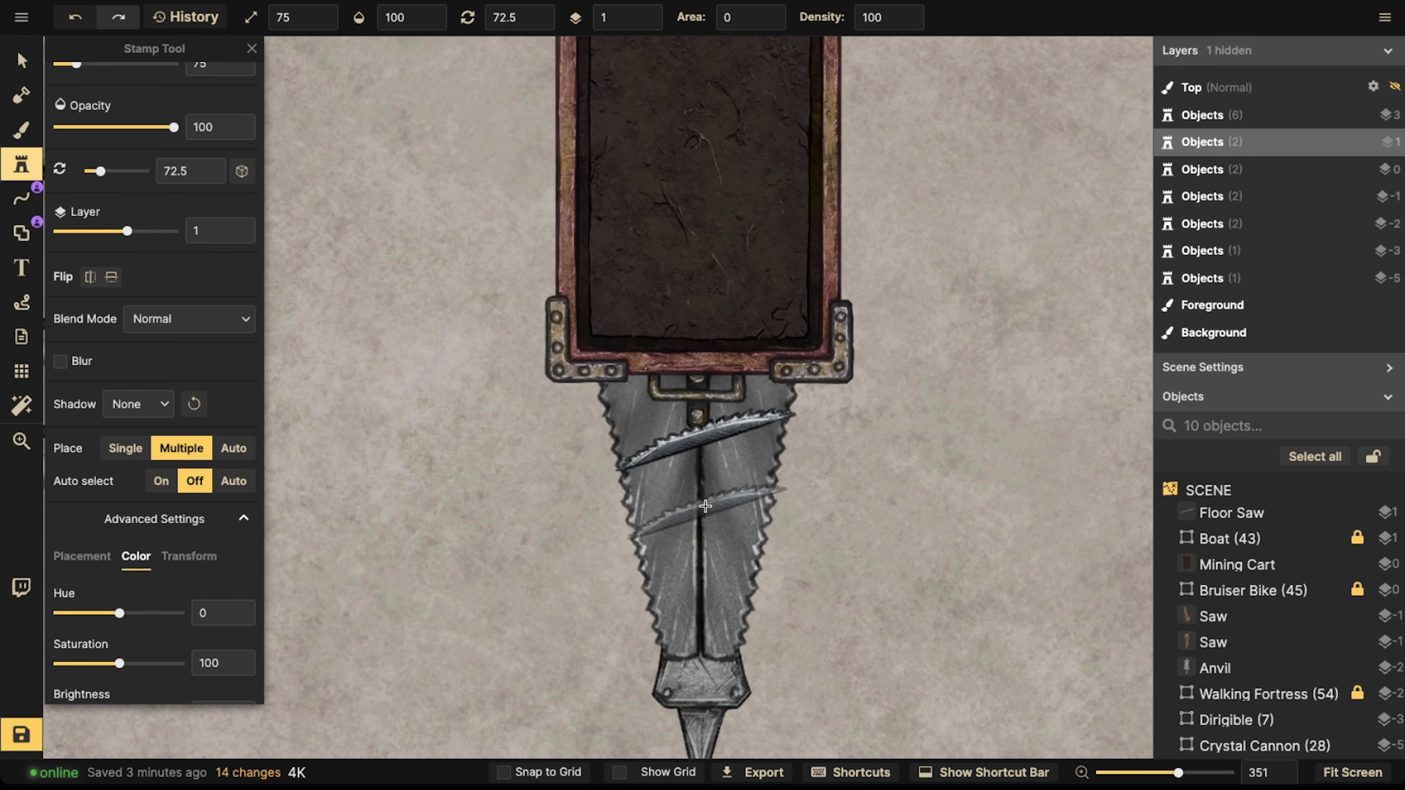
left_click(705, 506)
left_click(703, 589)
scroll(580, 330, "down", 4)
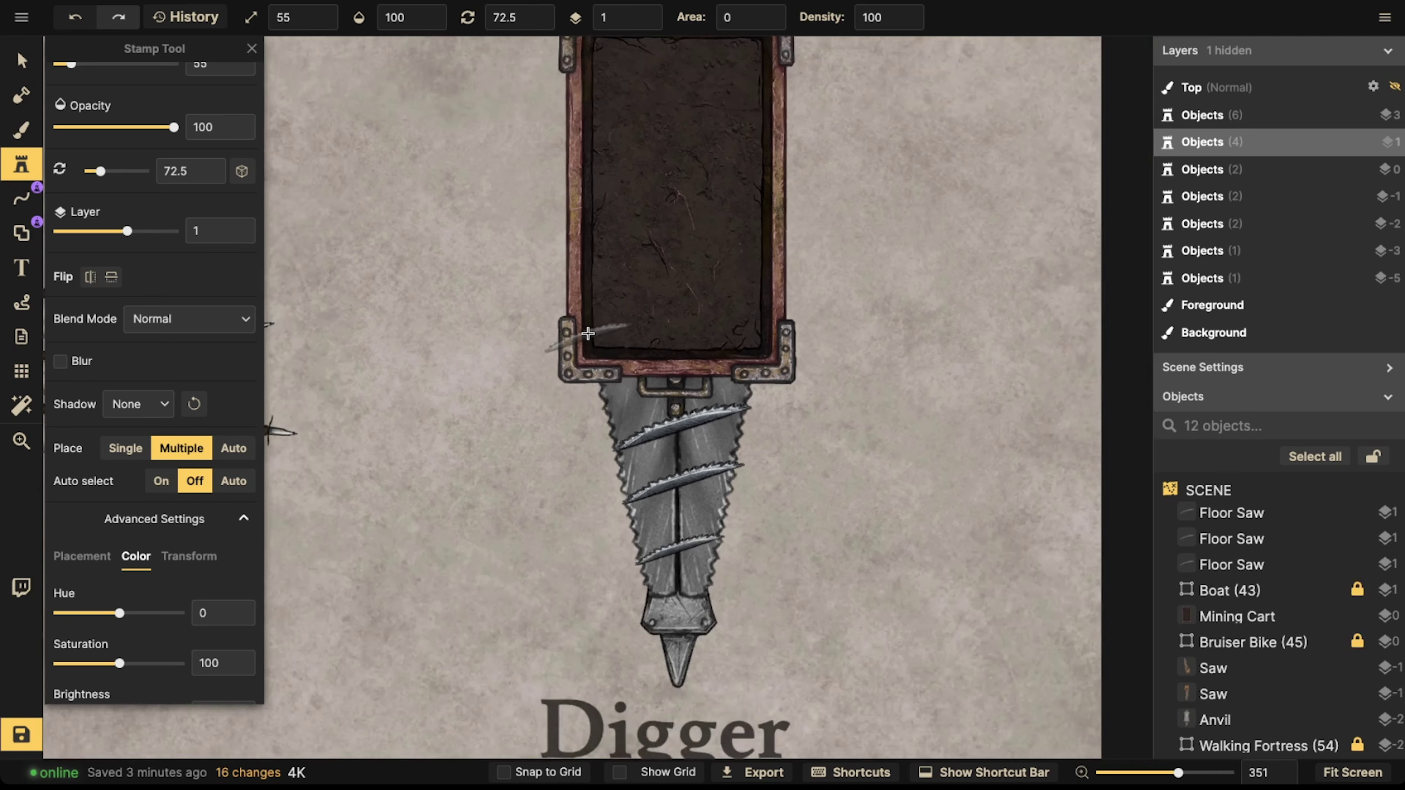
scroll(642, 414, "up", 2)
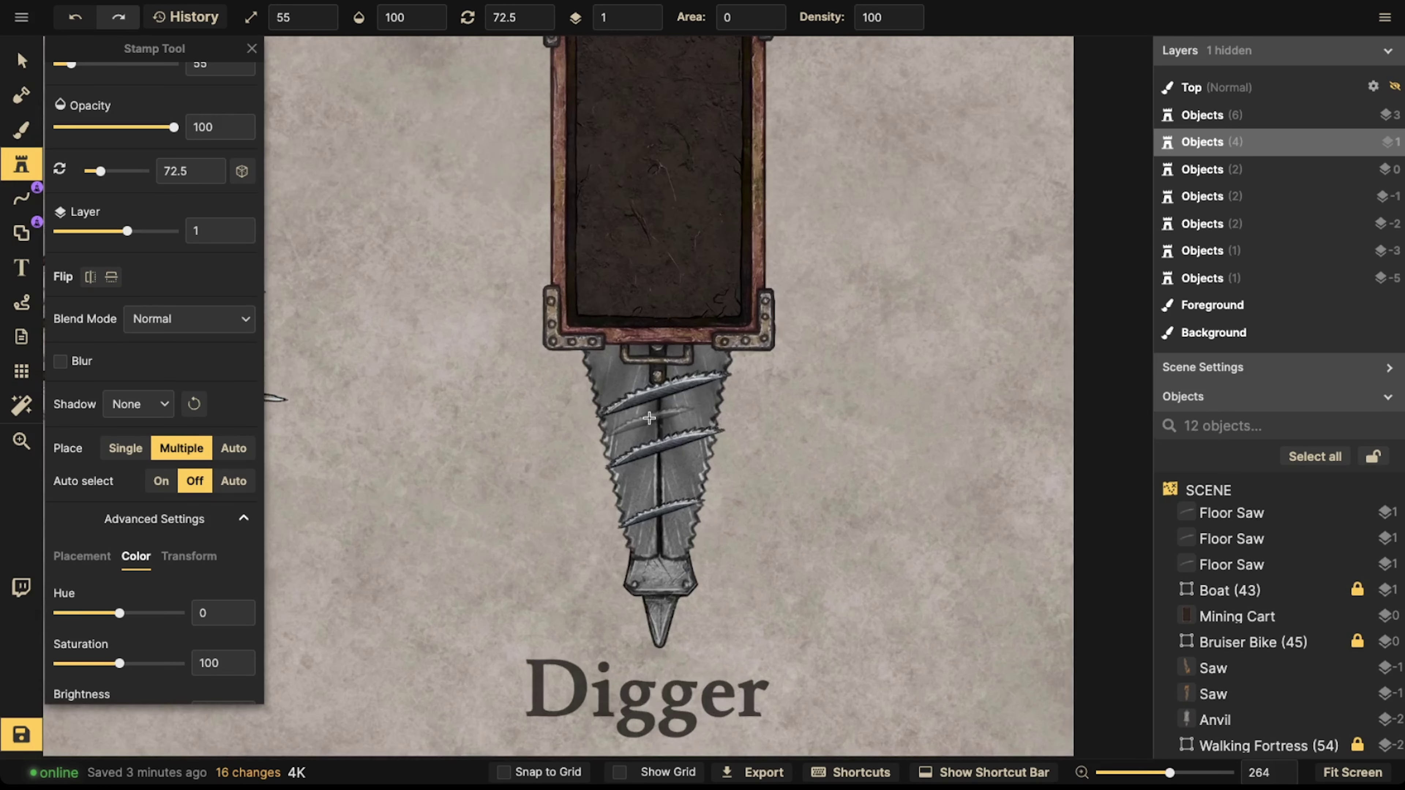
left_click(661, 415)
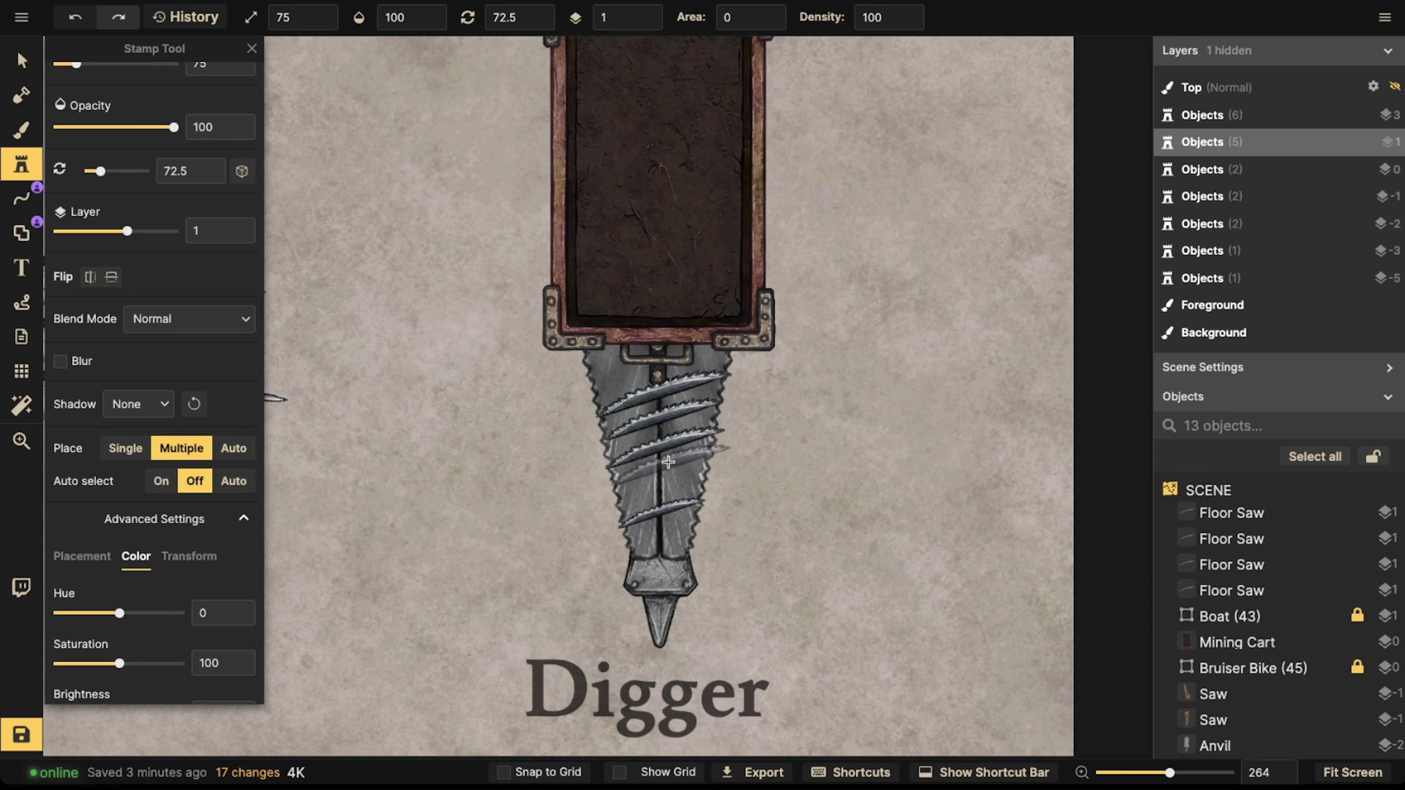
key("ctrl+z")
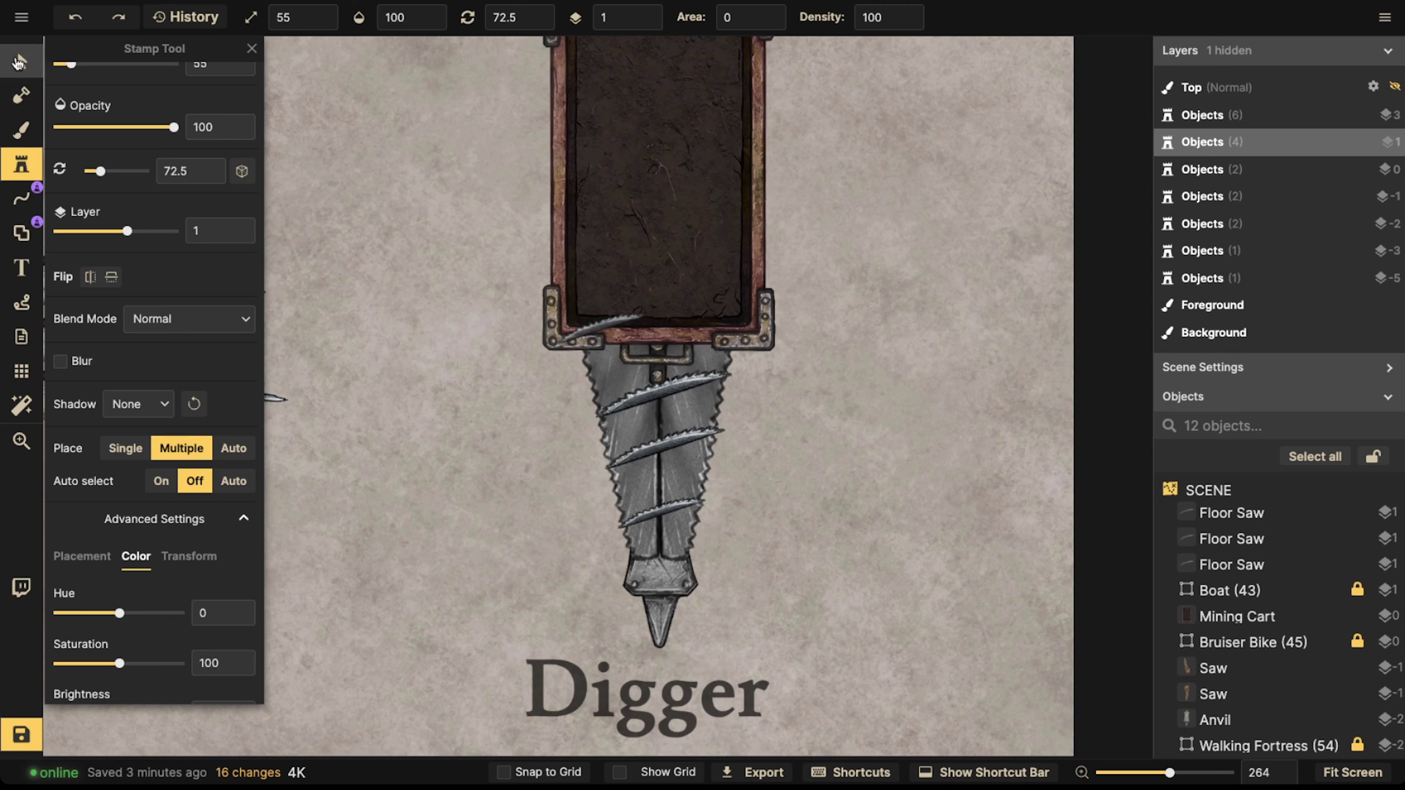
- Select all three floor saws and set their transform width to 145 and height to 101
left_click(19, 62)
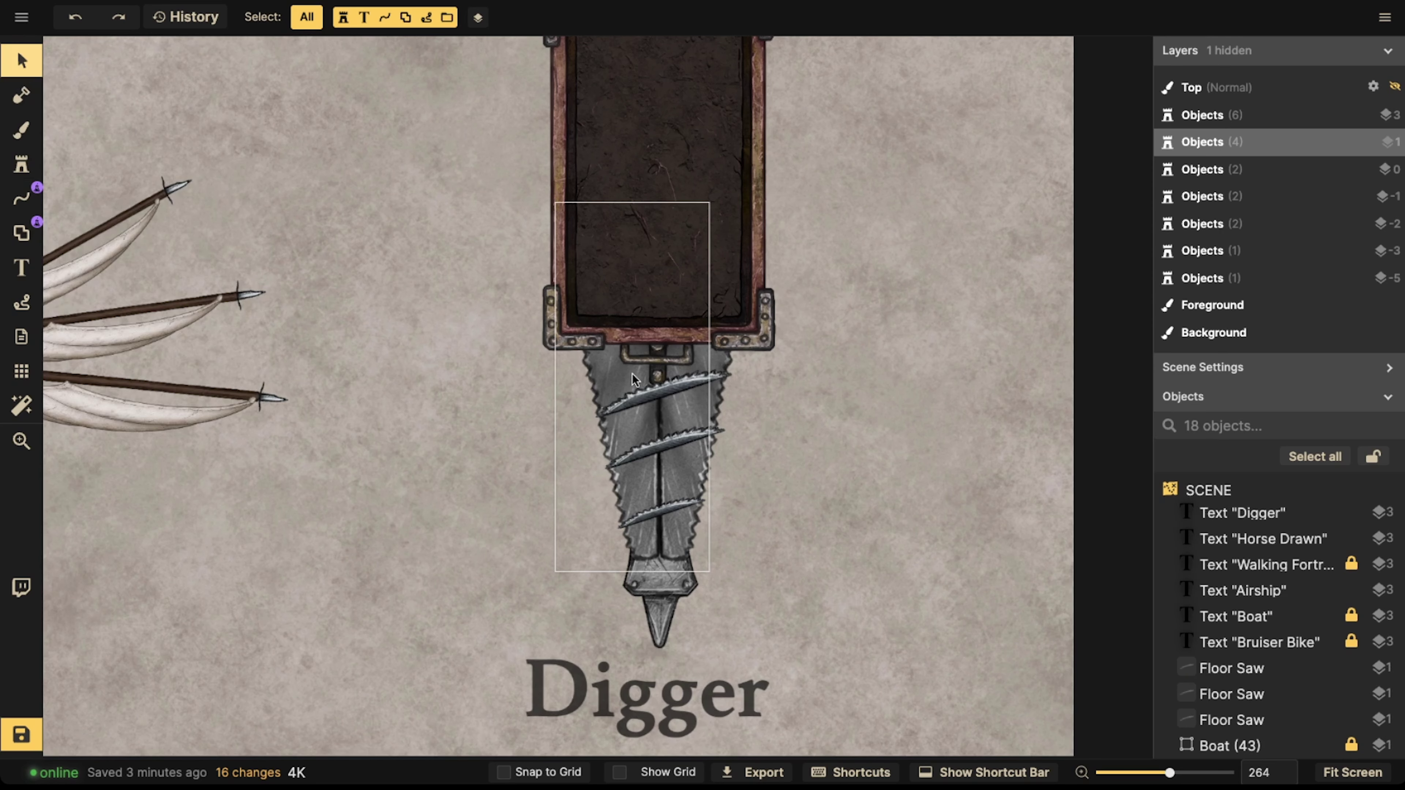
left_click(645, 394)
left_click(684, 399)
left_click(669, 416)
left_click(666, 446, "shift")
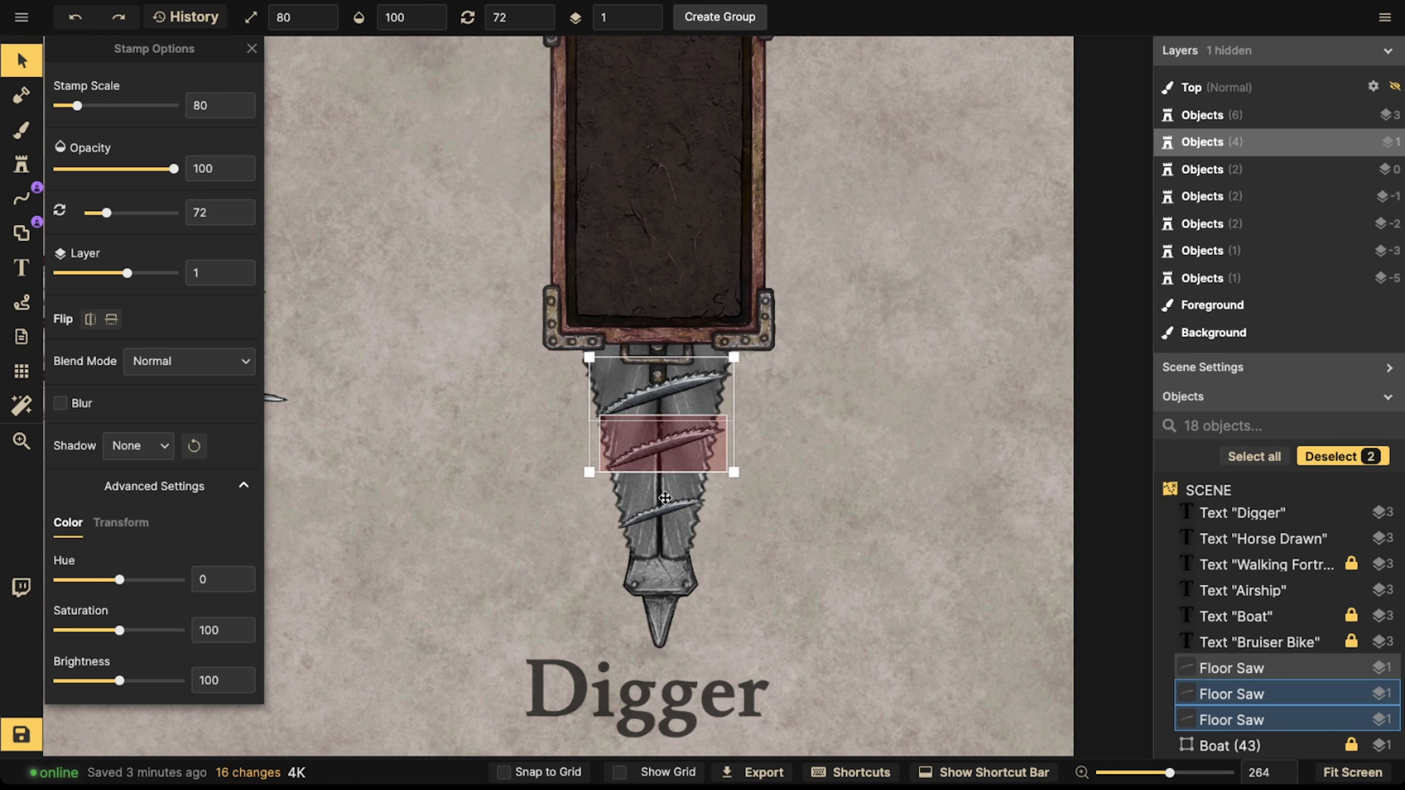
left_click(121, 522)
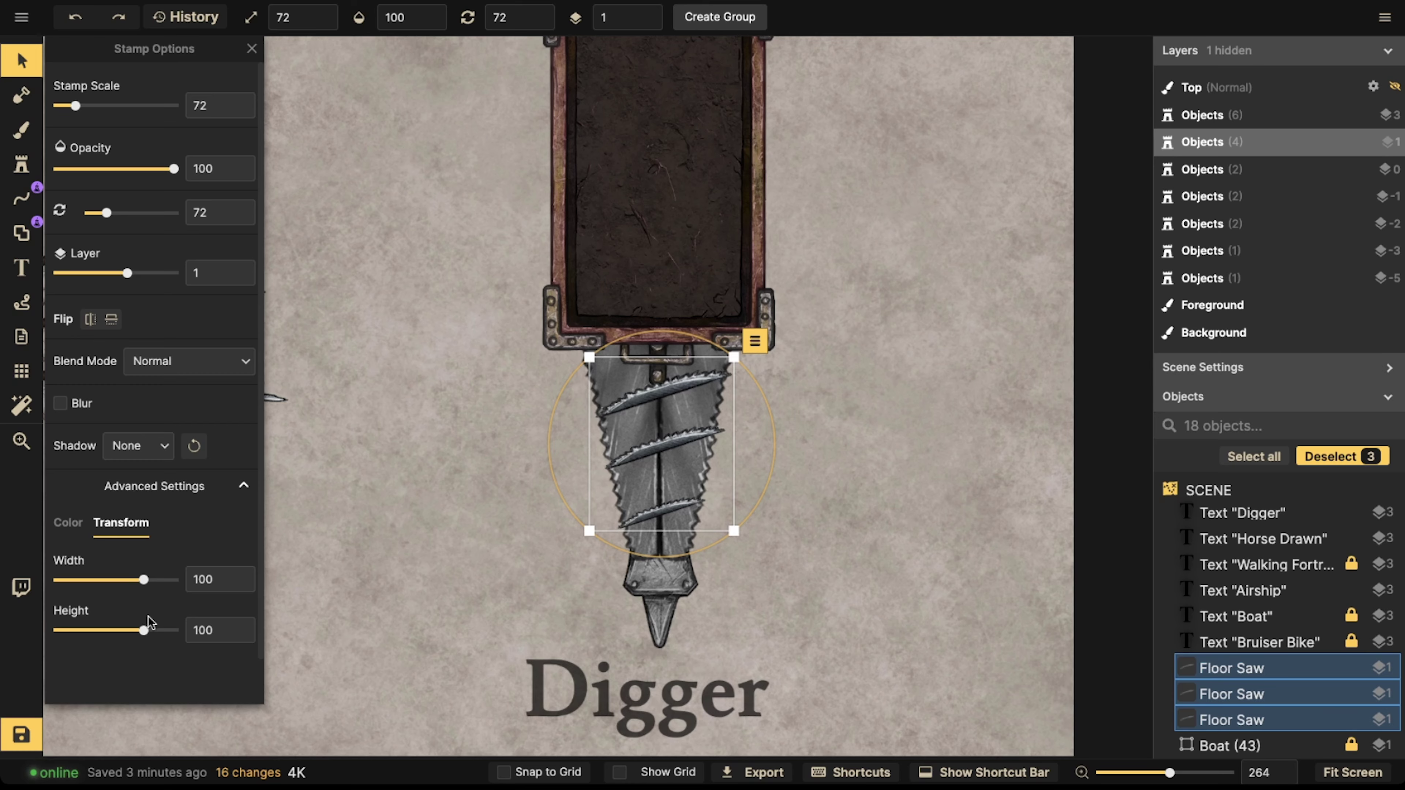
left_click_drag(148, 616, 155, 583)
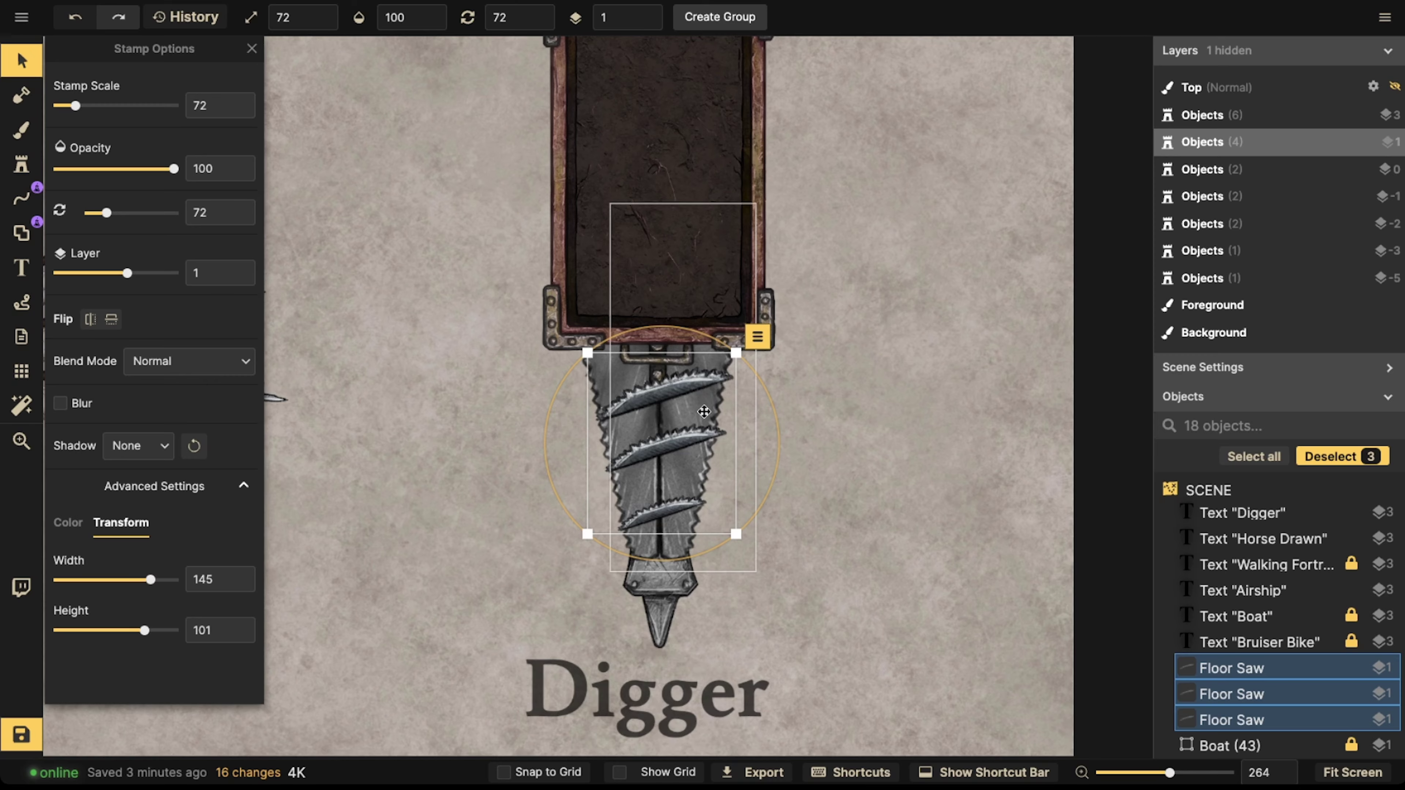
- Nudge the three widened floor saws individually so each sits centred across the drill
left_click(658, 390)
left_click(657, 393)
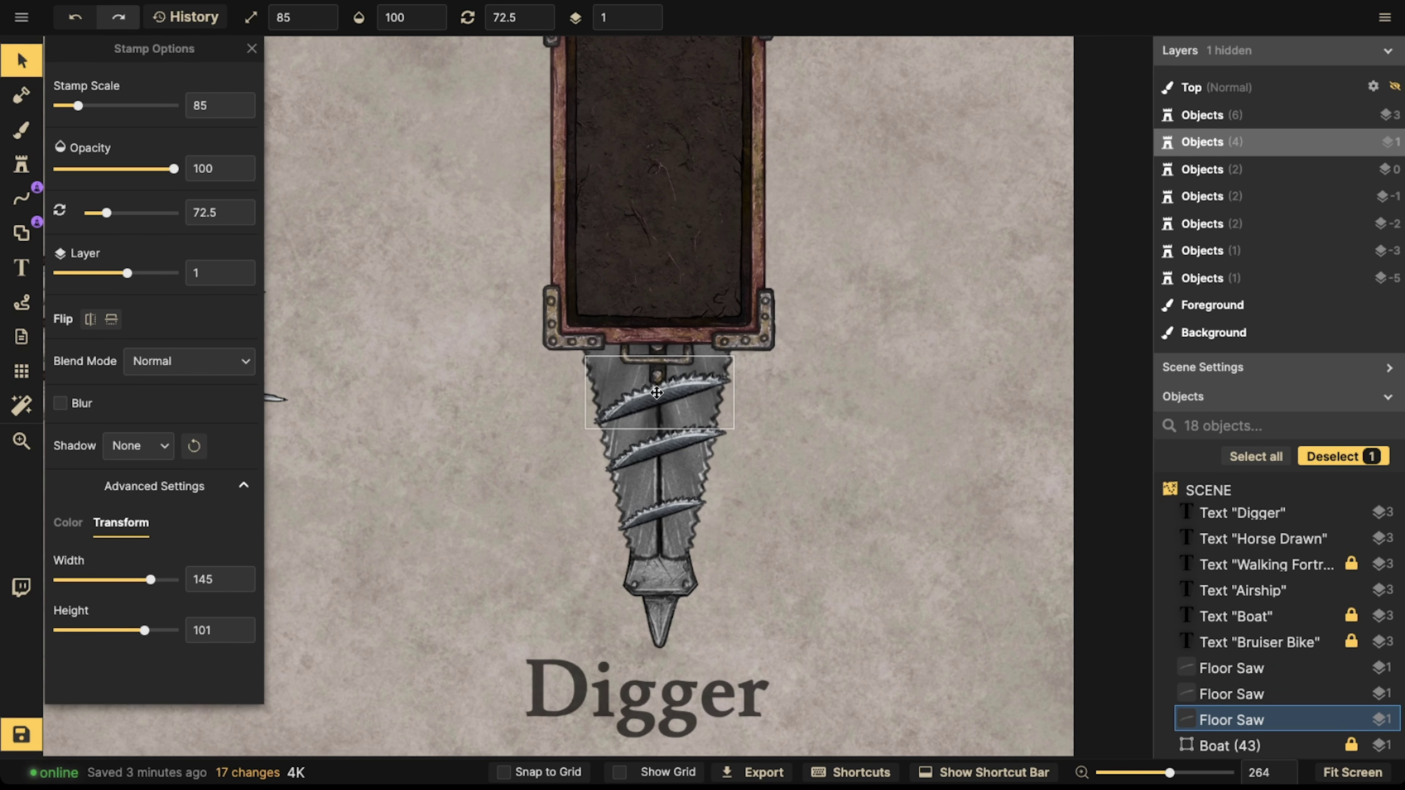
key("Escape")
left_click_drag(658, 445, 657, 447)
key("Escape")
left_click(660, 514)
key("Escape")
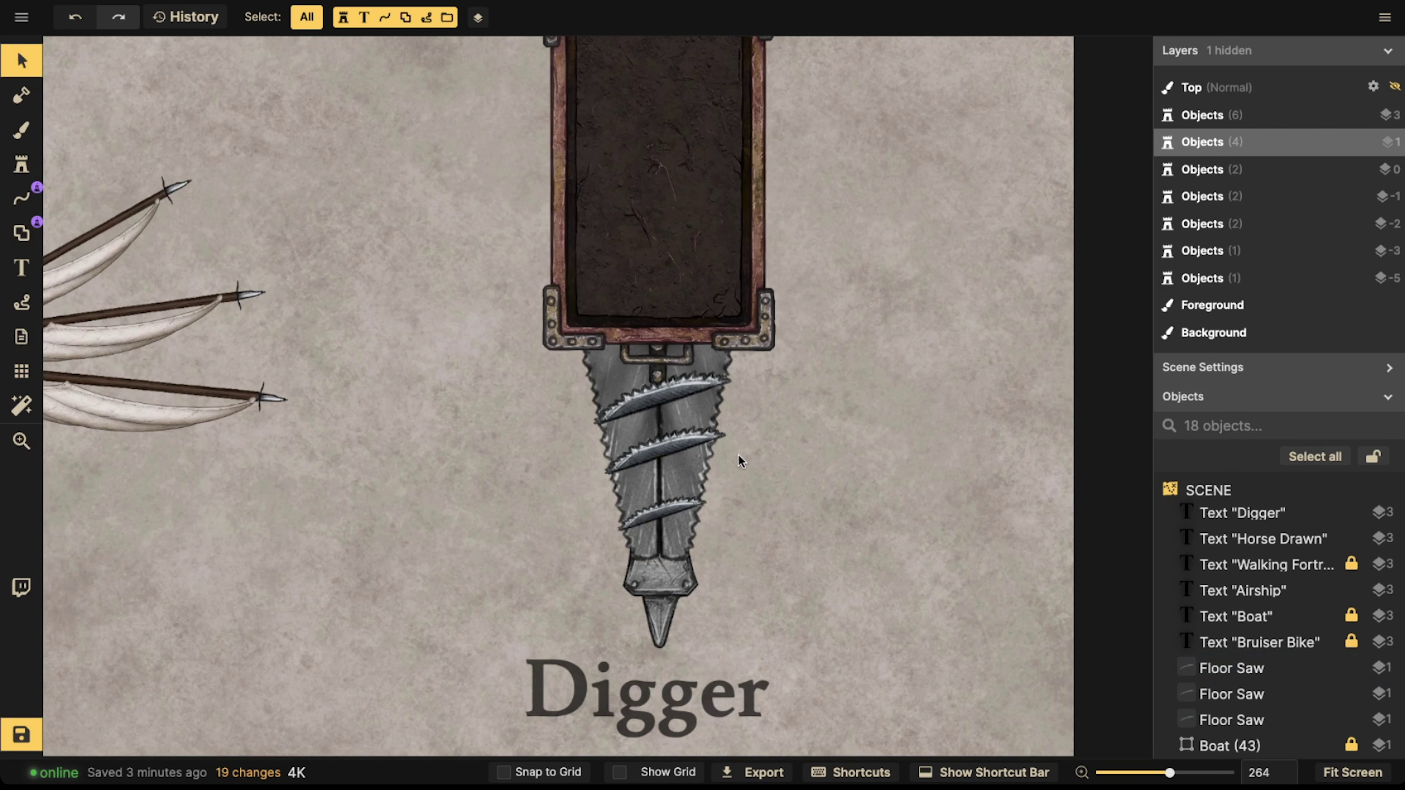
- Lower the brightness of the drill's right-hand saw blade to 87
left_click(698, 468)
left_click(666, 449)
key("Escape")
left_click(683, 476)
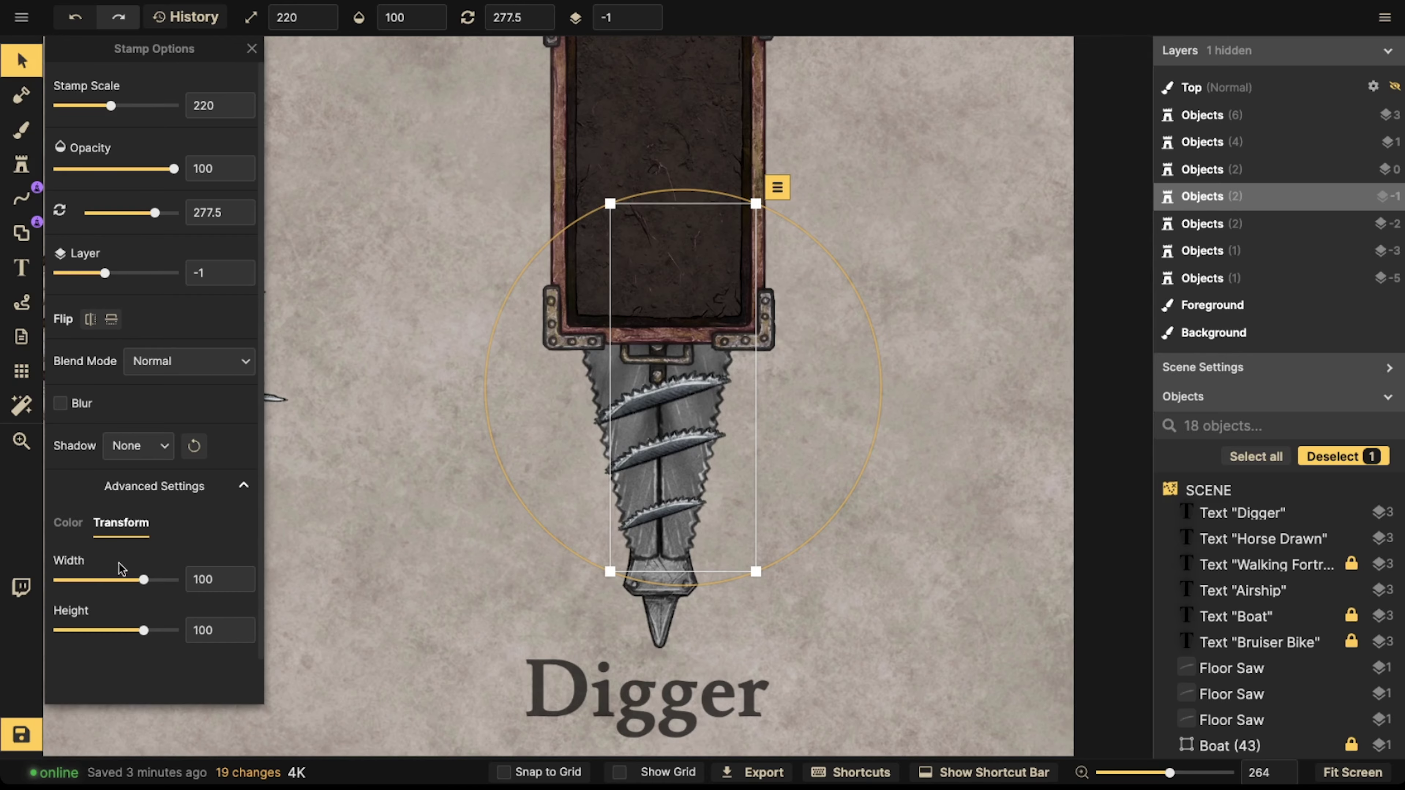
left_click(80, 528)
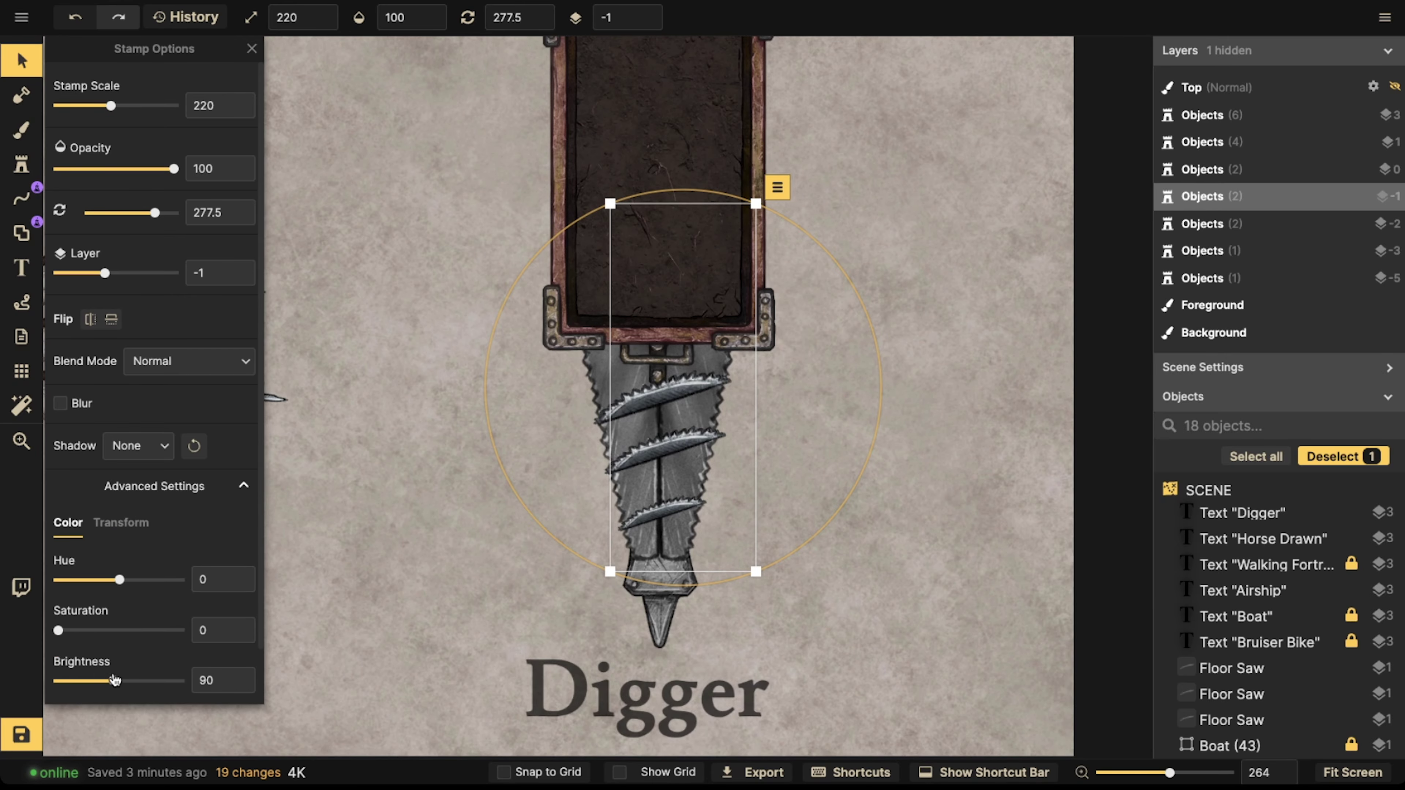
scroll(665, 298, "down", 5)
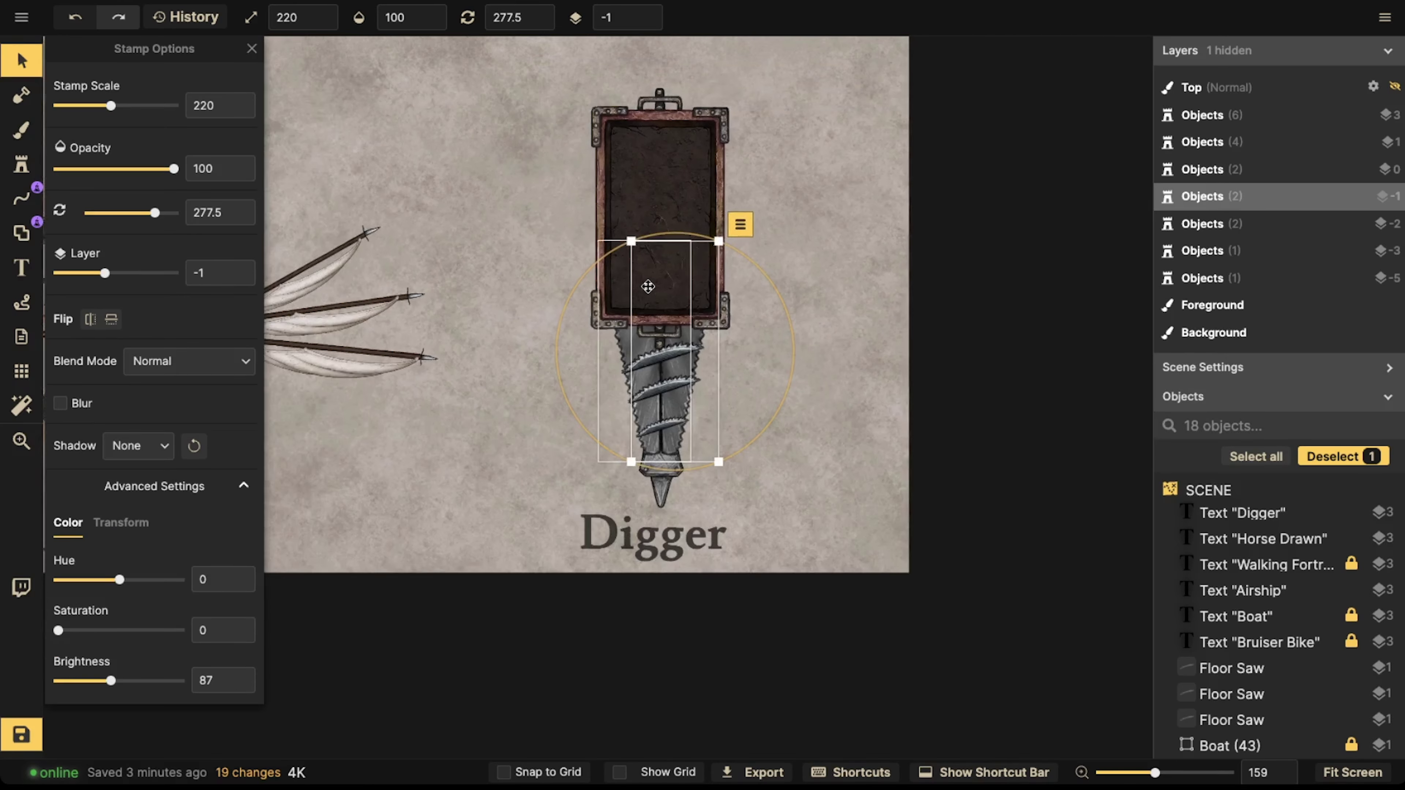
key("Escape")
- Adjust the middle floor saw across the drill blades, at scale 71 and rotation 72
scroll(623, 290, "down", 3)
key("space")
left_click_drag(583, 236, 574, 251)
left_click(643, 379)
scroll(653, 382, "up", 5)
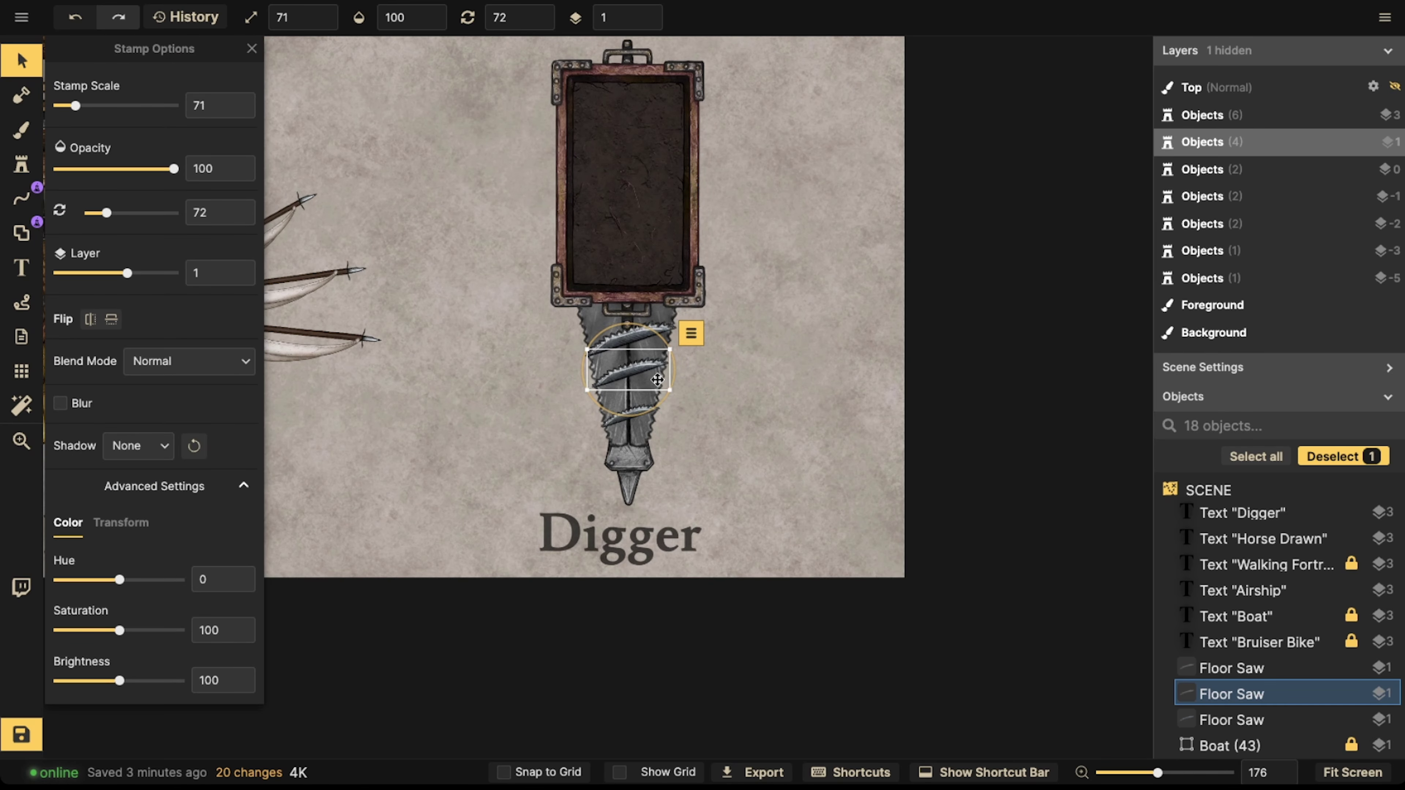
key("Escape")
scroll(664, 398, "down", 2)
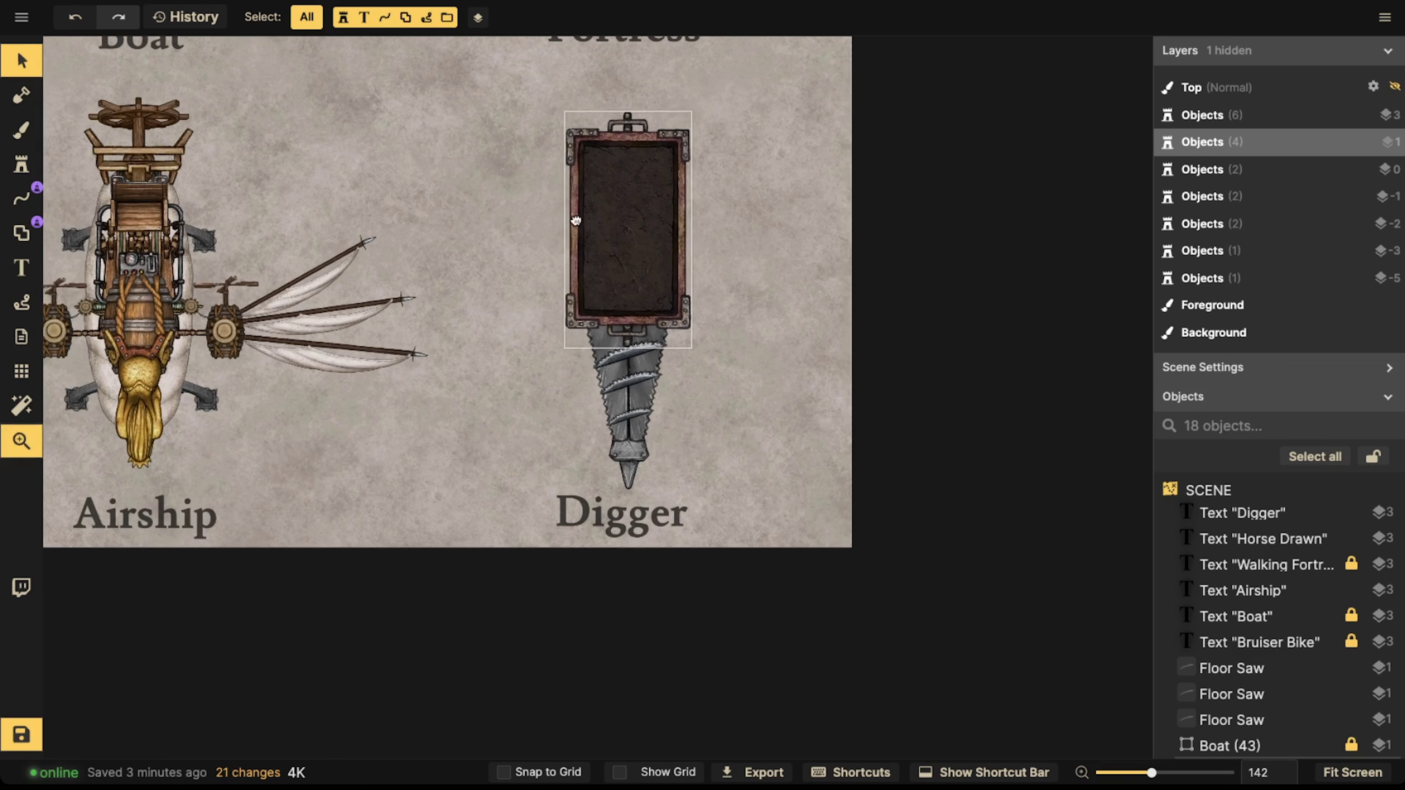
- Duplicate the lowest floor saw and place the copy just above the anvil tip at scale 53 and rotation 76
left_click(639, 415)
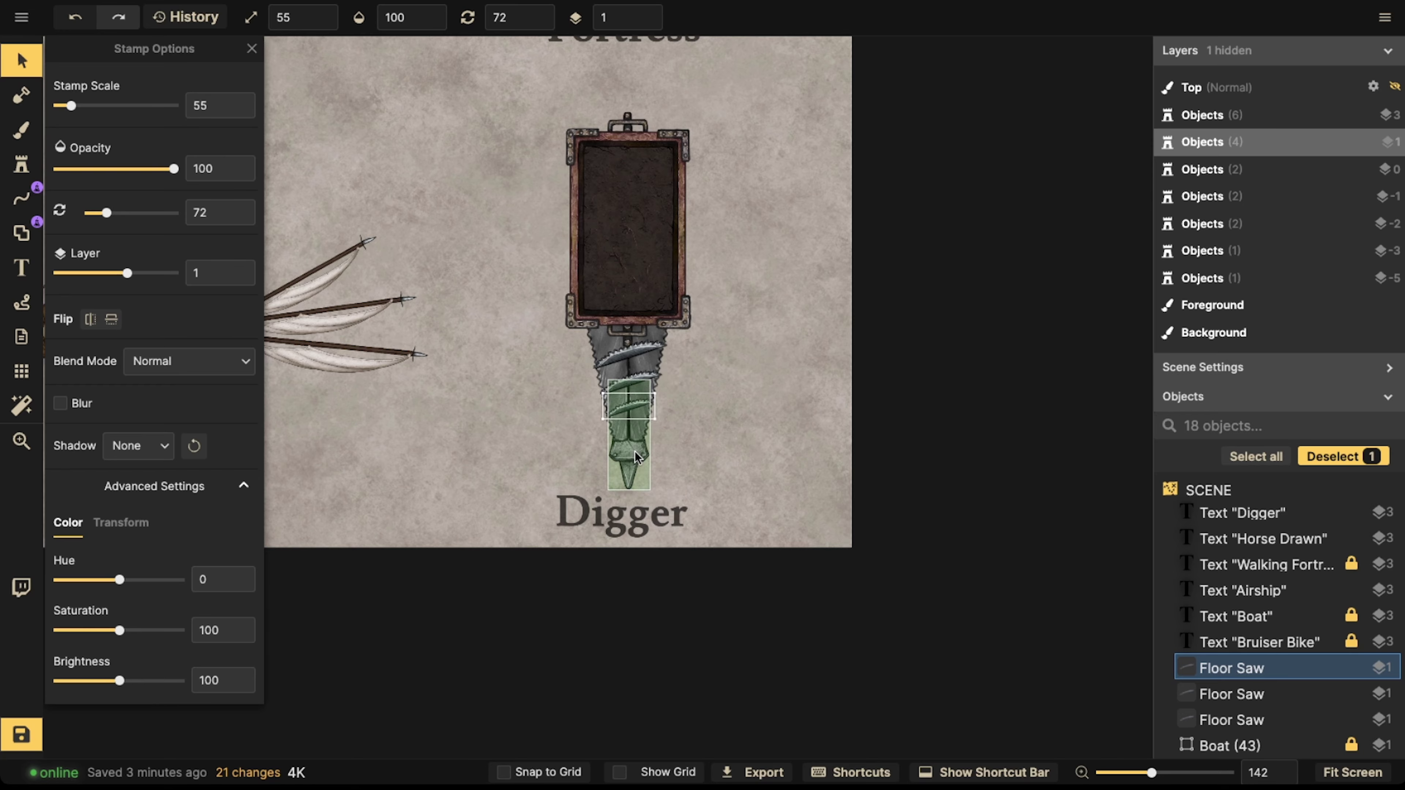
key("super+v")
scroll(635, 461, "up", 4)
left_click_drag(641, 473, 636, 432)
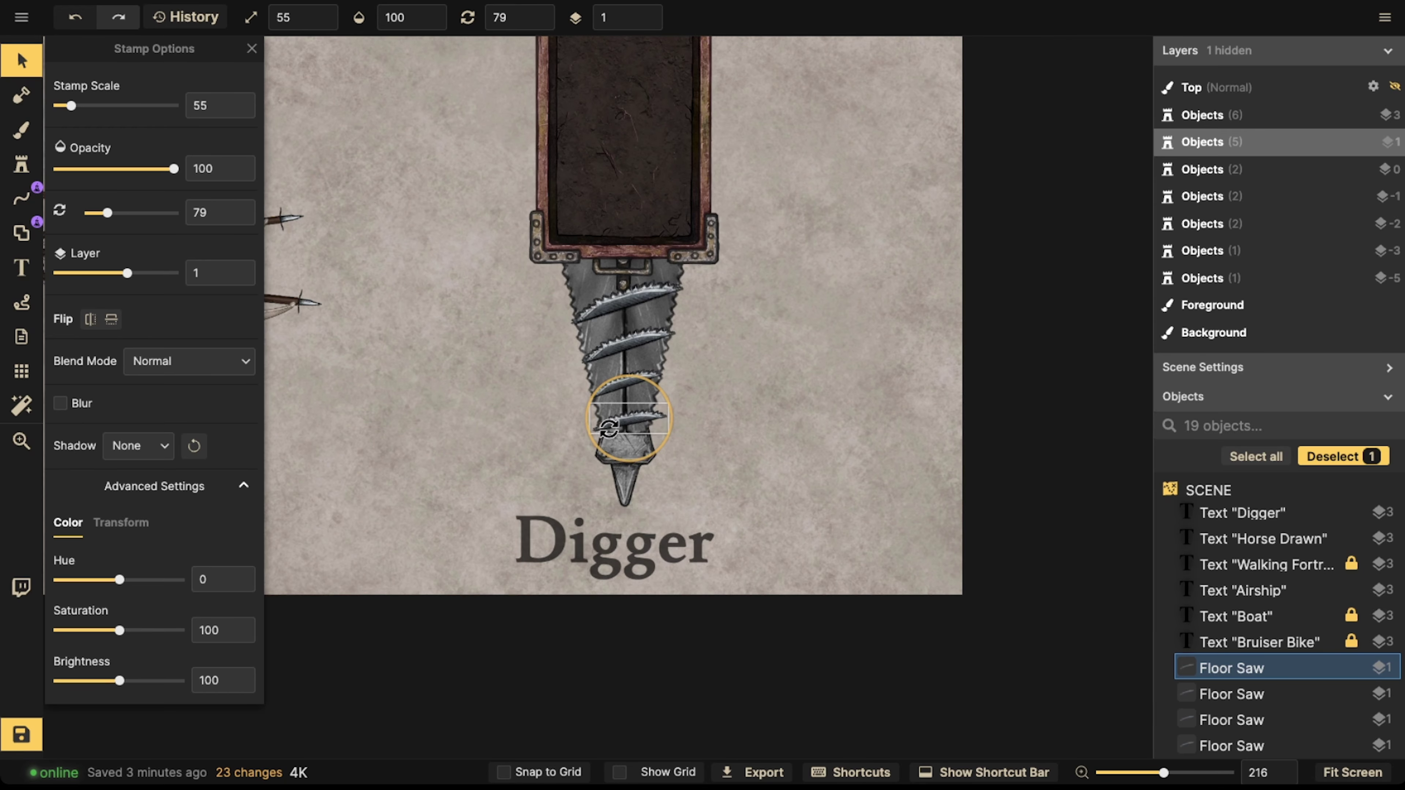
left_click_drag(609, 434, 595, 435)
scroll(594, 436, "up", 1)
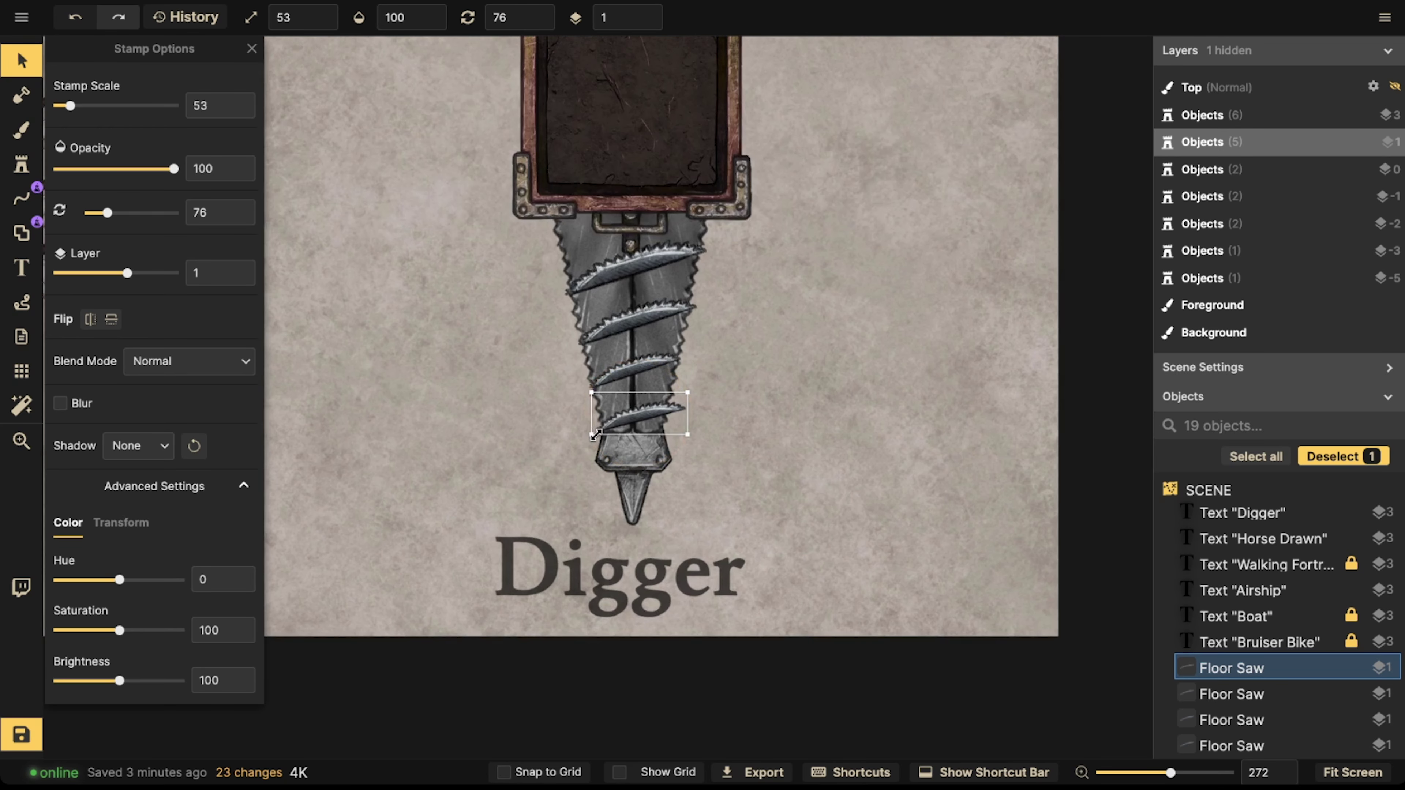
- Try the drill without the fourth floor saw, then put it back above the anvil at scale 38 and rotation 74
left_click_drag(648, 415, 868, 415)
left_click(649, 264)
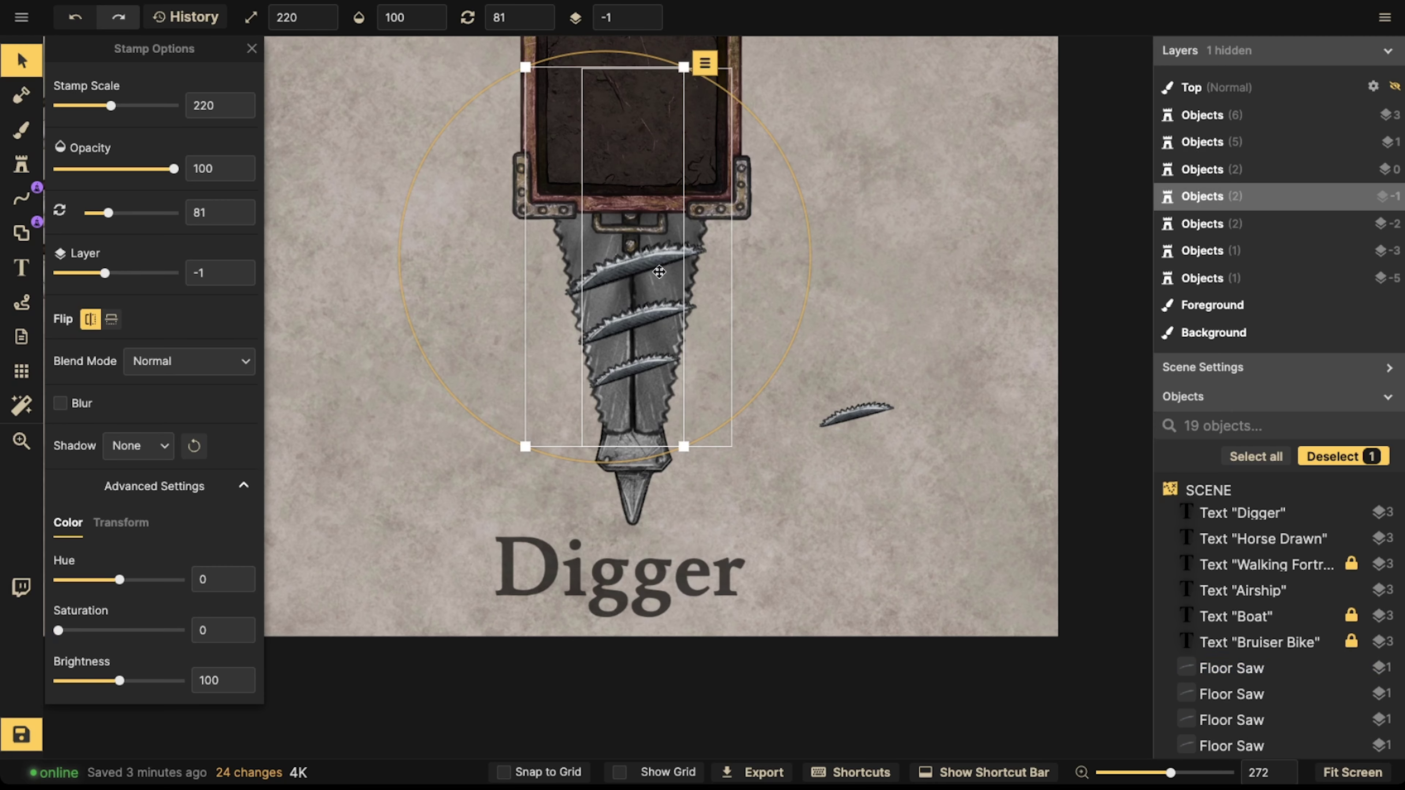
left_click(856, 419)
left_click_drag(856, 419, 643, 423)
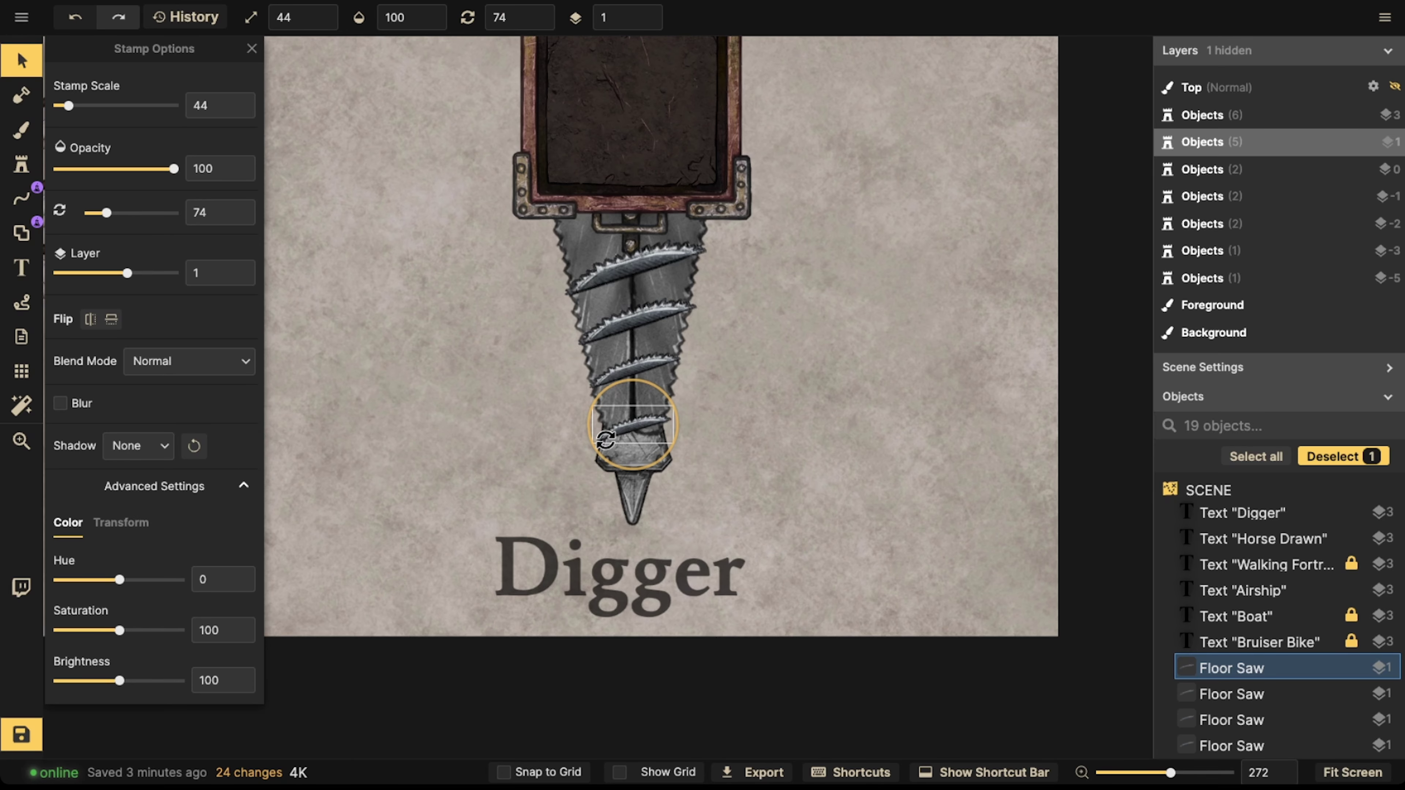
scroll(605, 439, "up", 5)
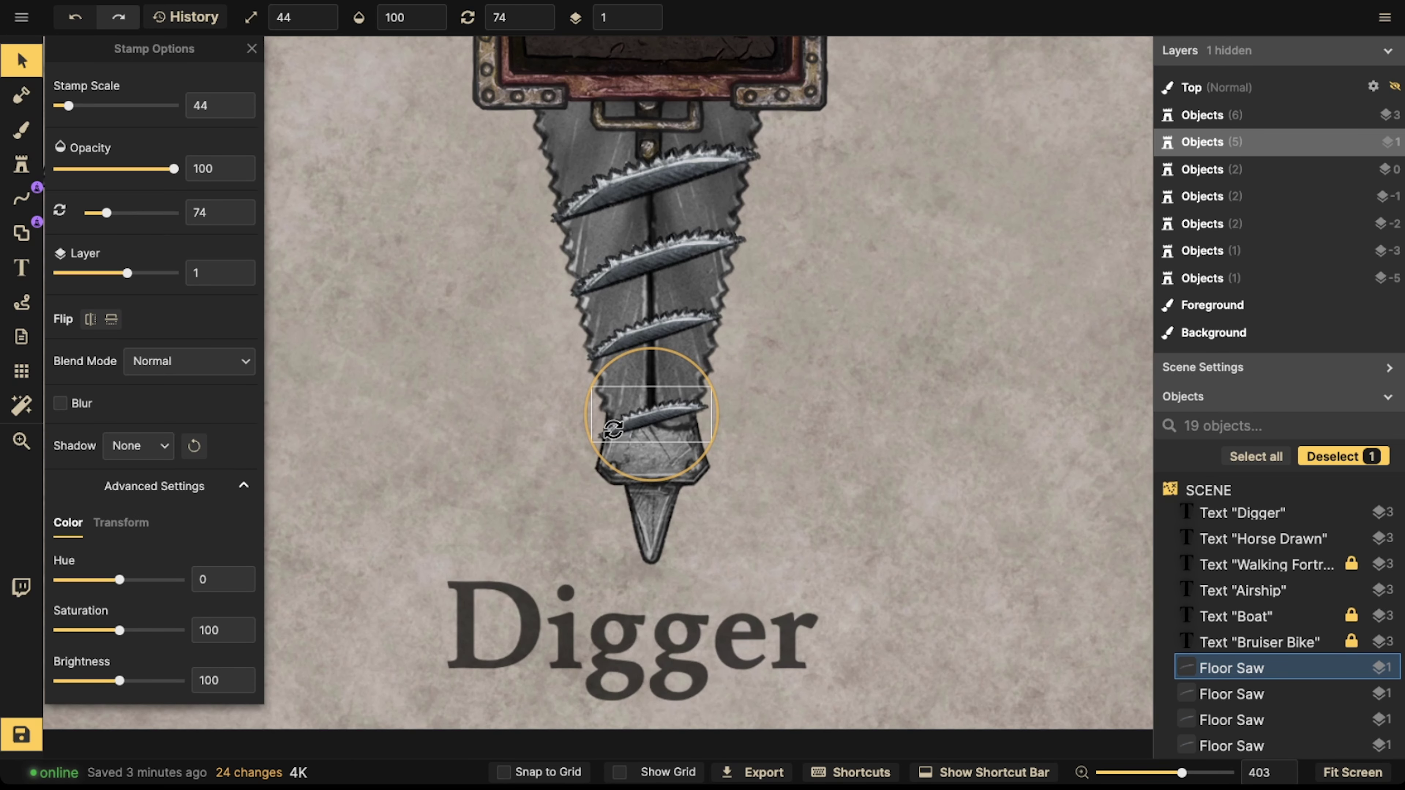
left_click_drag(598, 441, 678, 403)
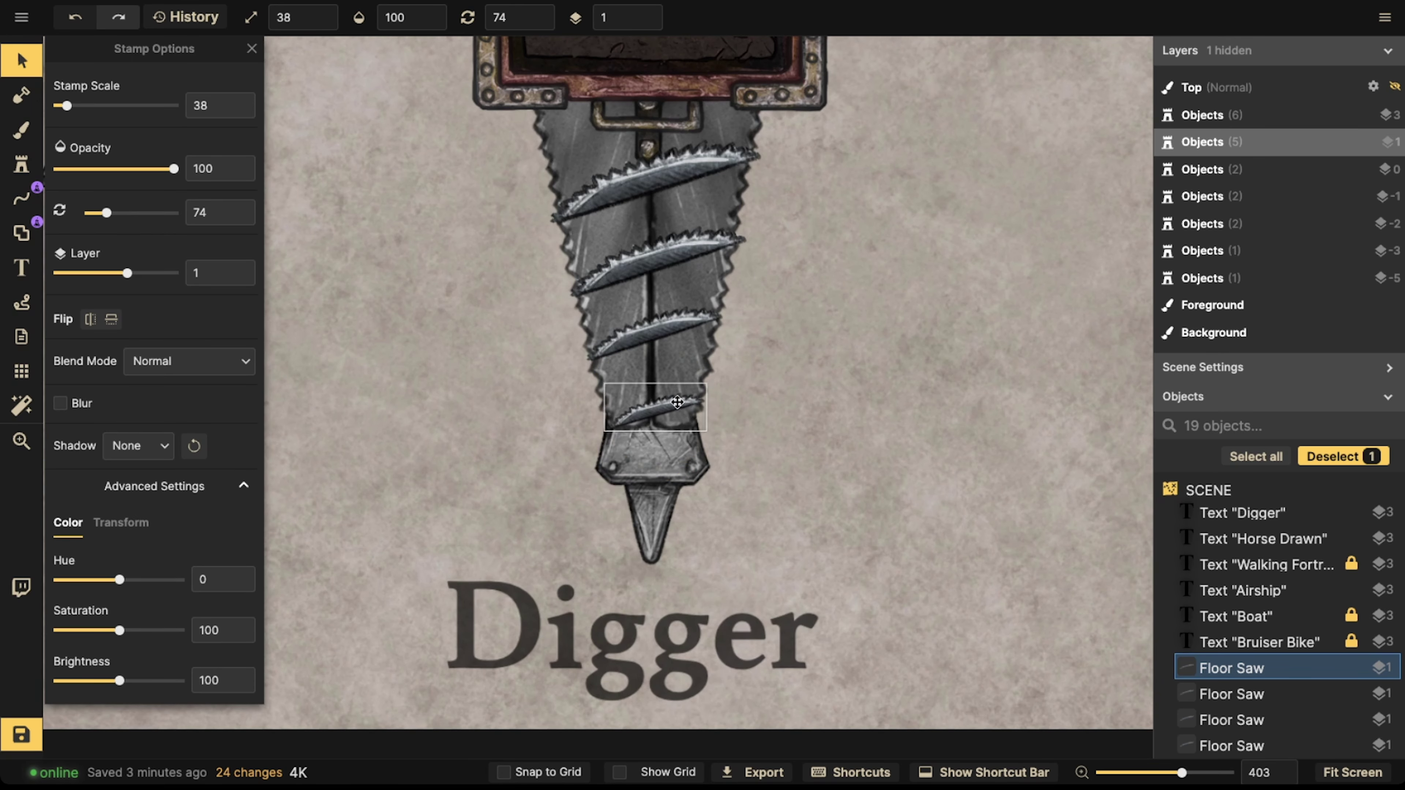
- Copy the complete drill without the cart and paste the duplicate beside the original
scroll(614, 308, "down", 4)
left_click_drag(518, 242, 766, 468)
key("ctrl+c")
key("ctrl+v")
key("space")
left_click_drag(895, 370, 927, 433)
- Pull the floor saws off the copied drill so they lie beside its blades
left_click(785, 221)
left_click(772, 301)
left_click(806, 370)
left_click_drag(807, 371, 865, 452)
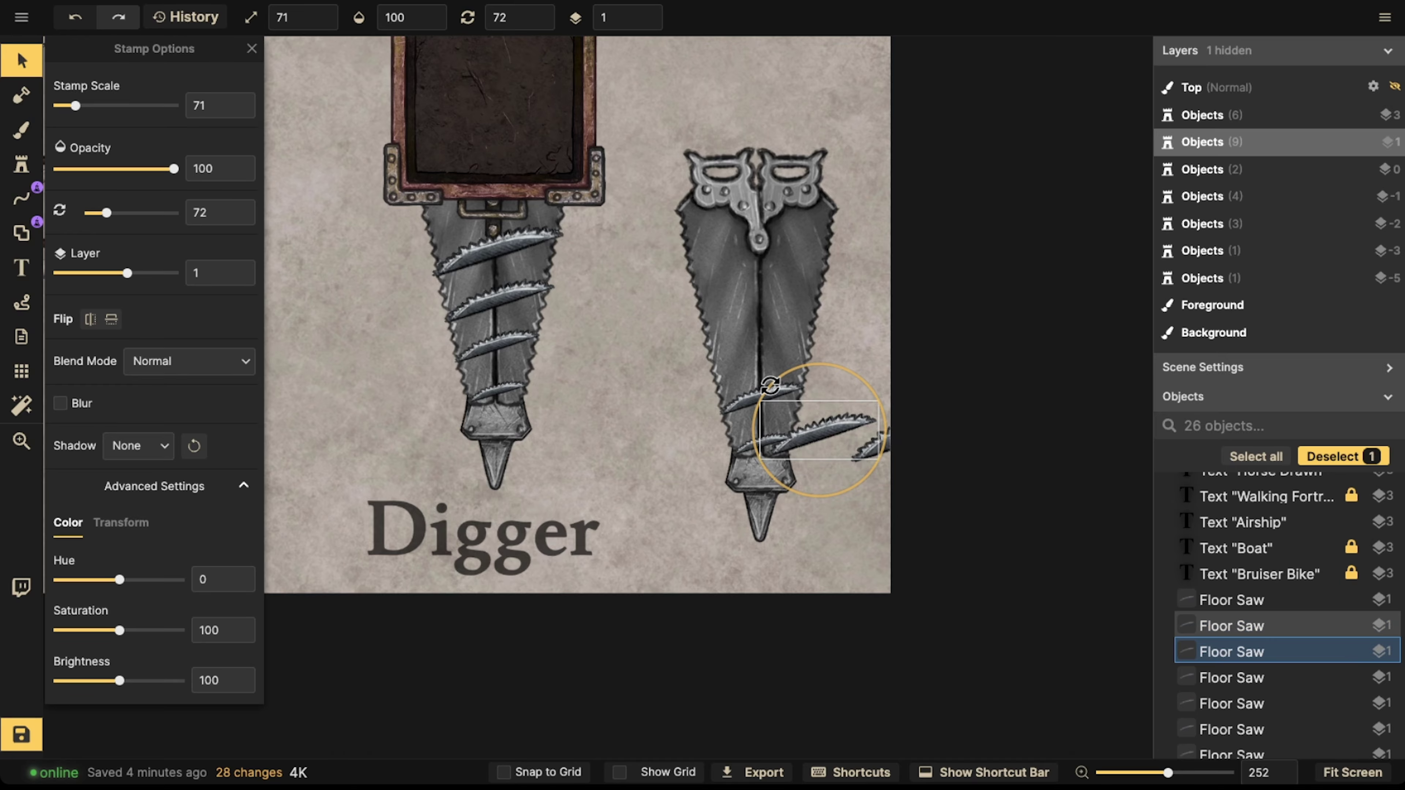
left_click_drag(762, 399, 836, 504)
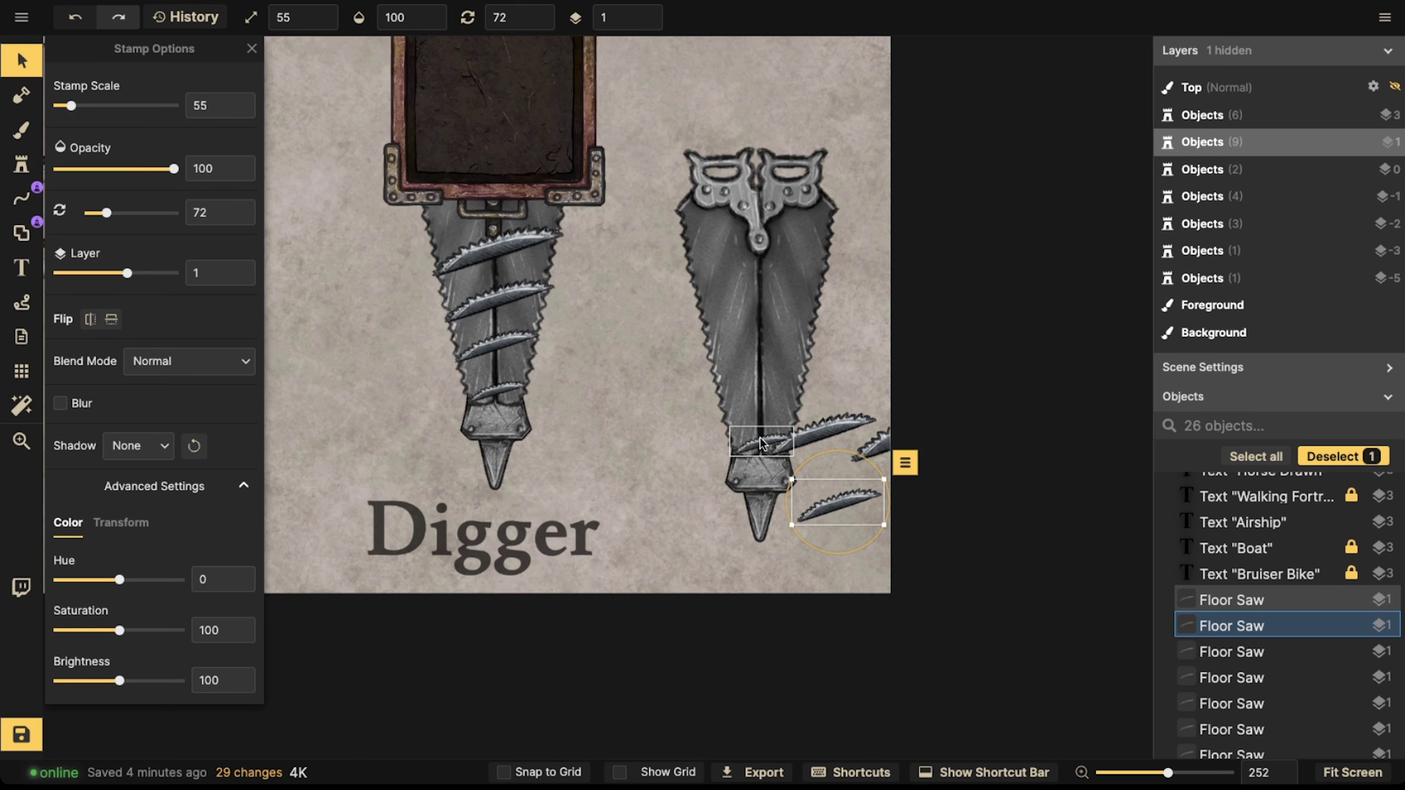
left_click_drag(764, 444, 813, 526)
- Enlarge one loose floor saw to scale 151, desaturate it to 0 and stand it upright along the copied drill's centre seam
left_click(825, 437)
scroll(827, 440, "up", 10)
scroll(827, 440, "up", 10)
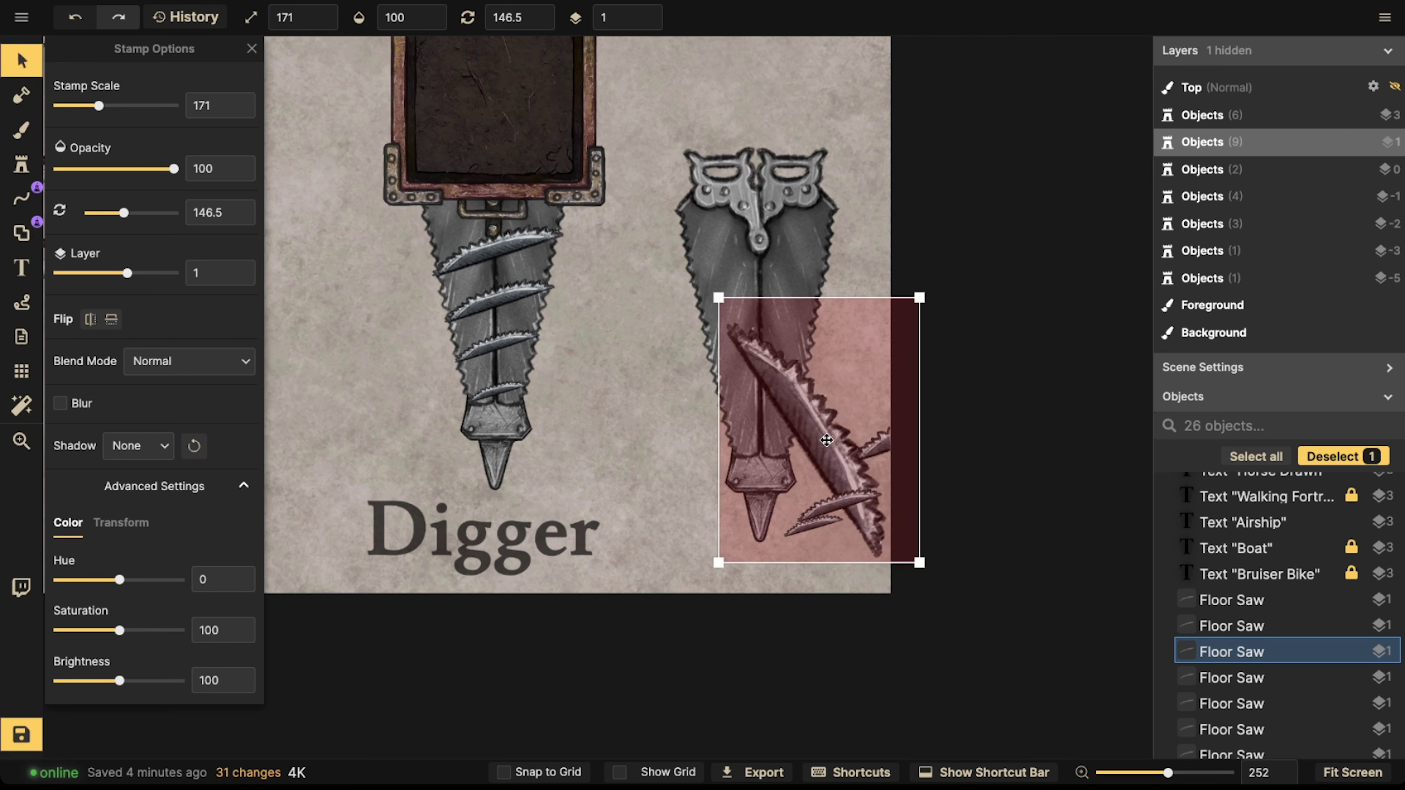
left_click_drag(827, 439, 787, 345)
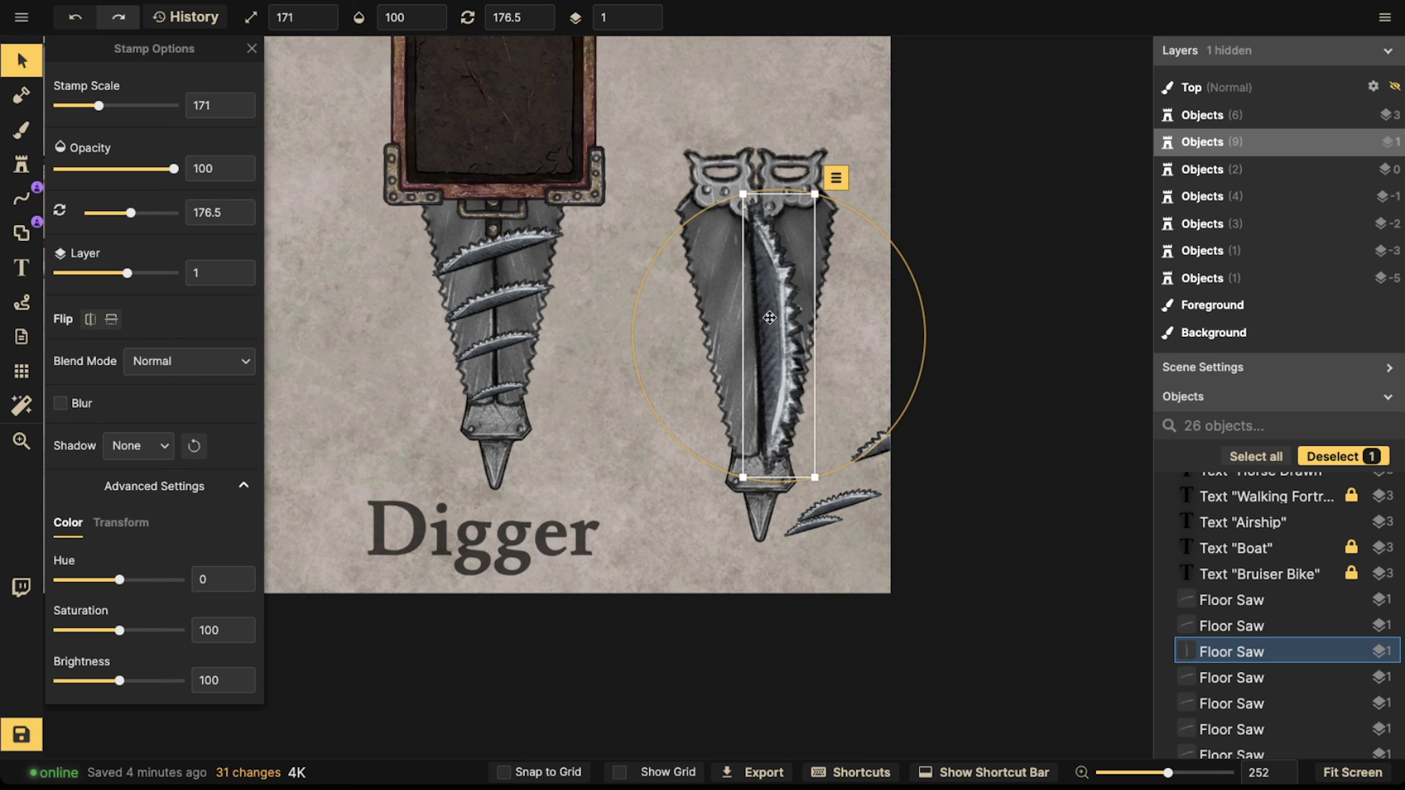
scroll(769, 324, "down", 1)
scroll(770, 324, "down", 1)
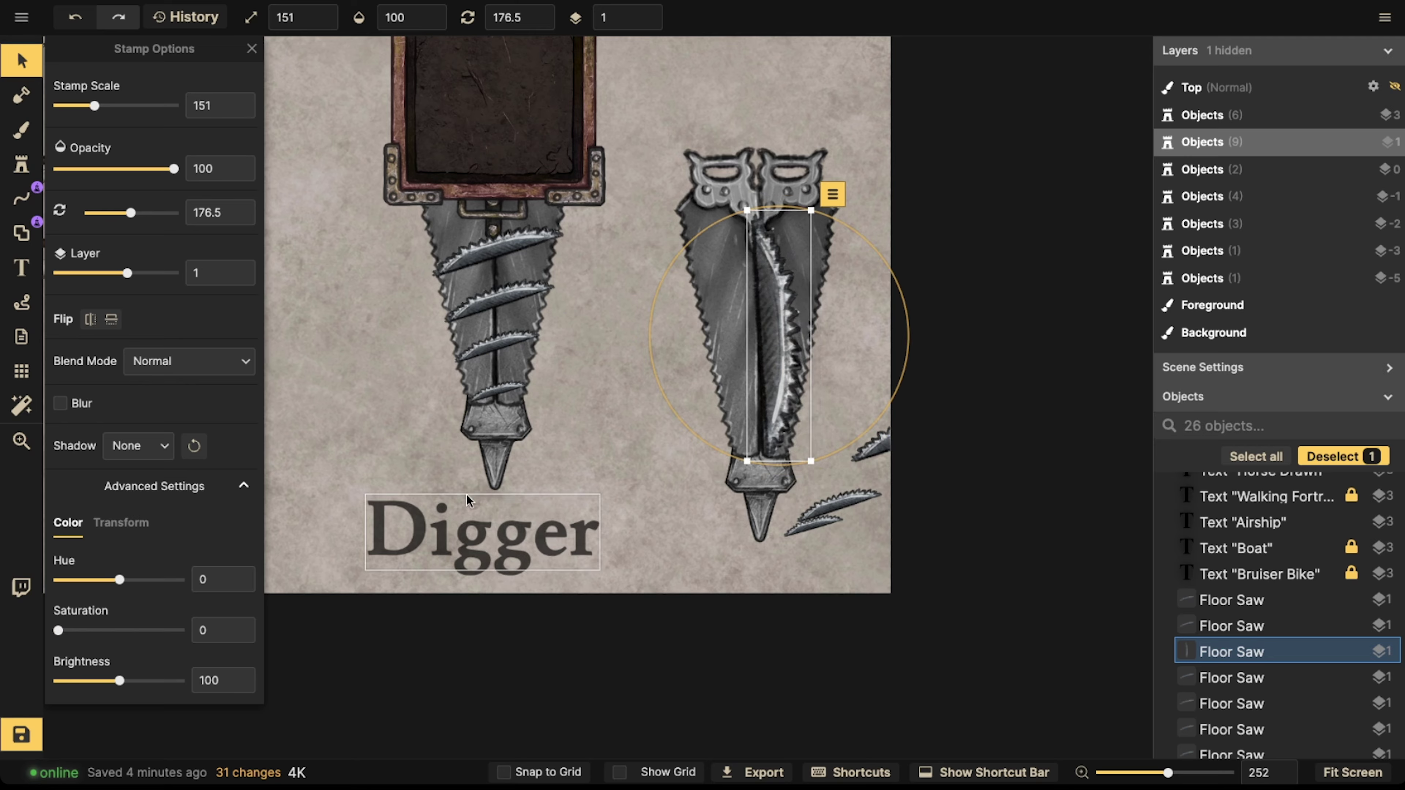
left_click_drag(756, 466, 748, 466)
- Duplicate the upright floor saw and turn the copy around to mirror it on the other side of the seam
key("super+c")
key("super+v")
scroll(759, 388, "down", 12)
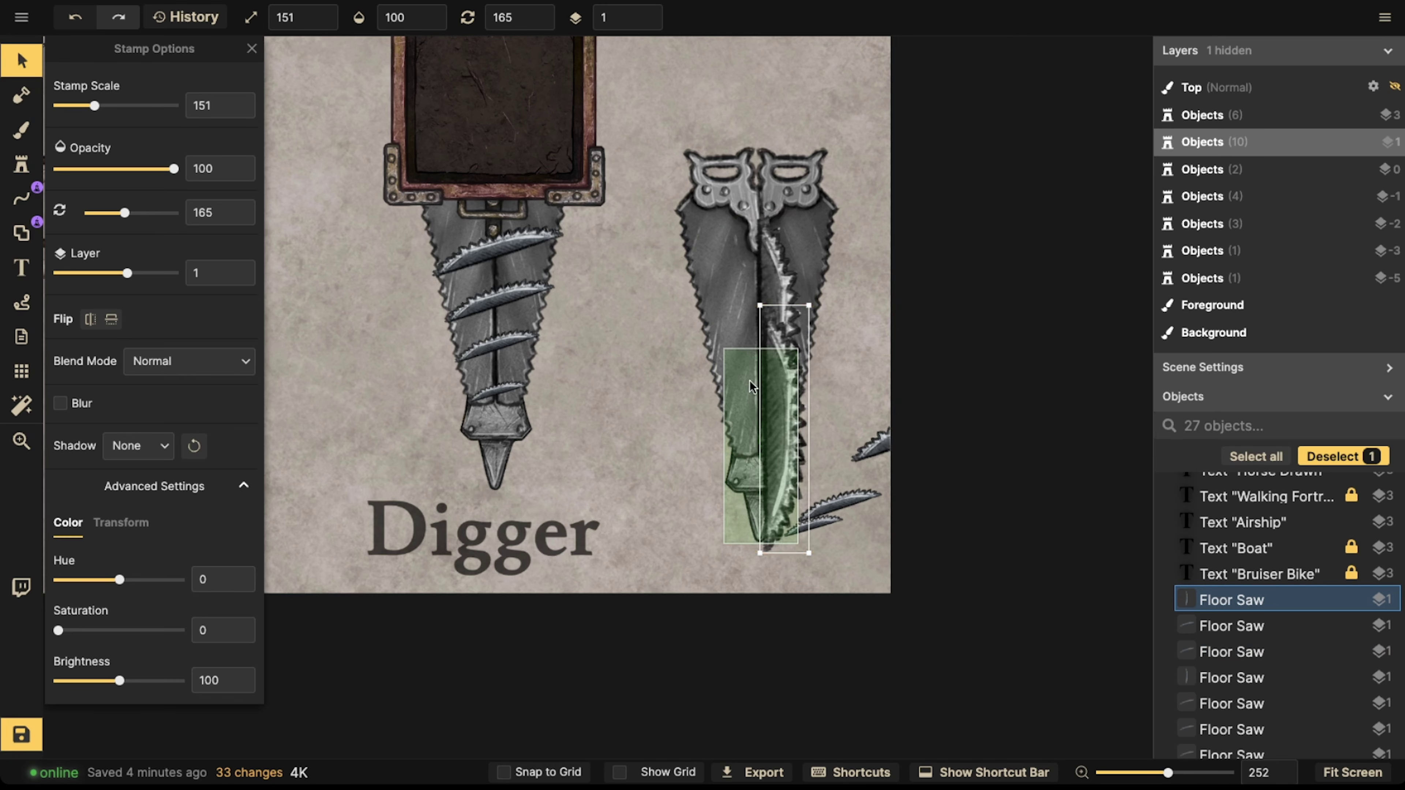
left_click_drag(765, 379, 659, 320)
- Delete the three leftover floor saws lying beside the copied drill
key("space")
left_click(768, 436)
left_click(767, 436)
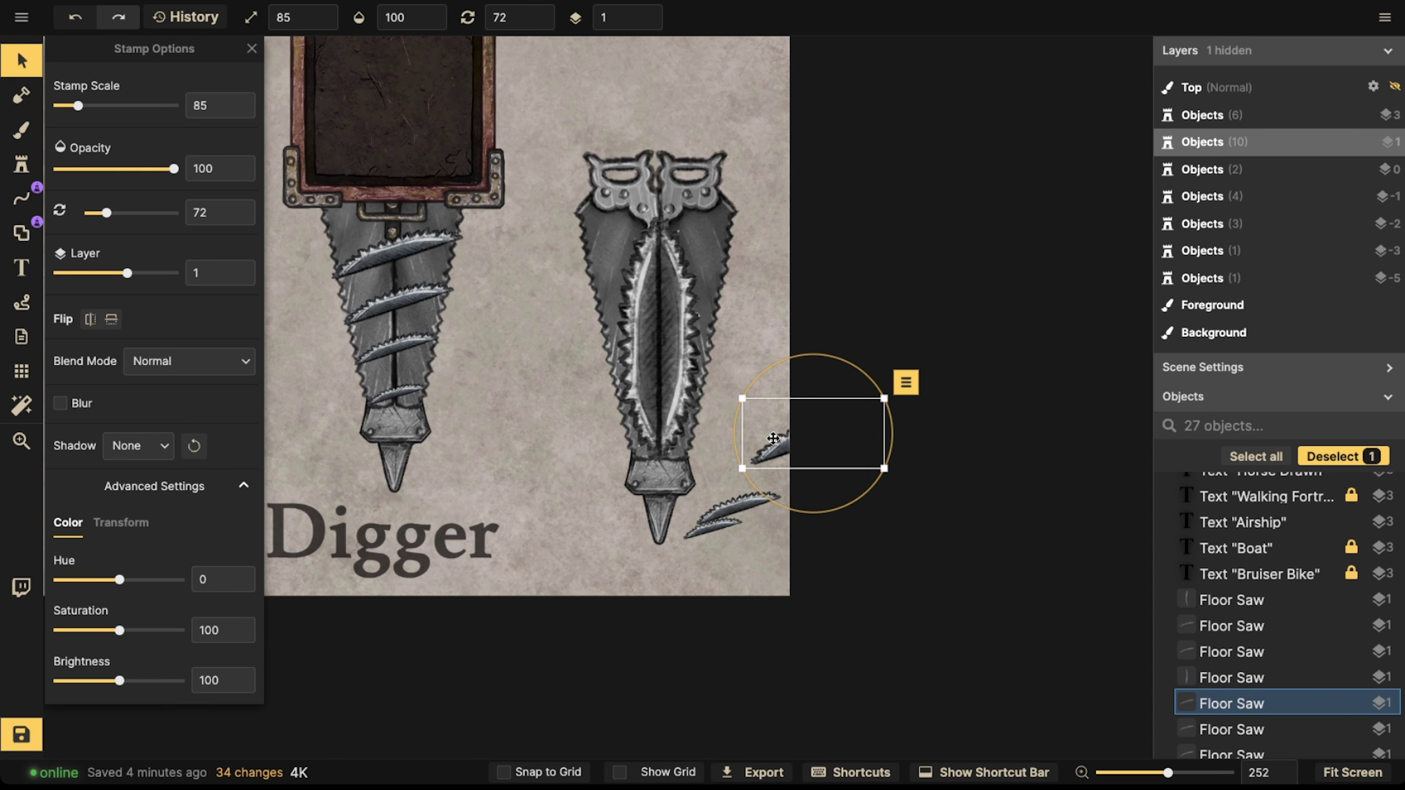
key("Delete")
left_click(744, 508)
key("Delete")
left_click(732, 523)
key("Delete")
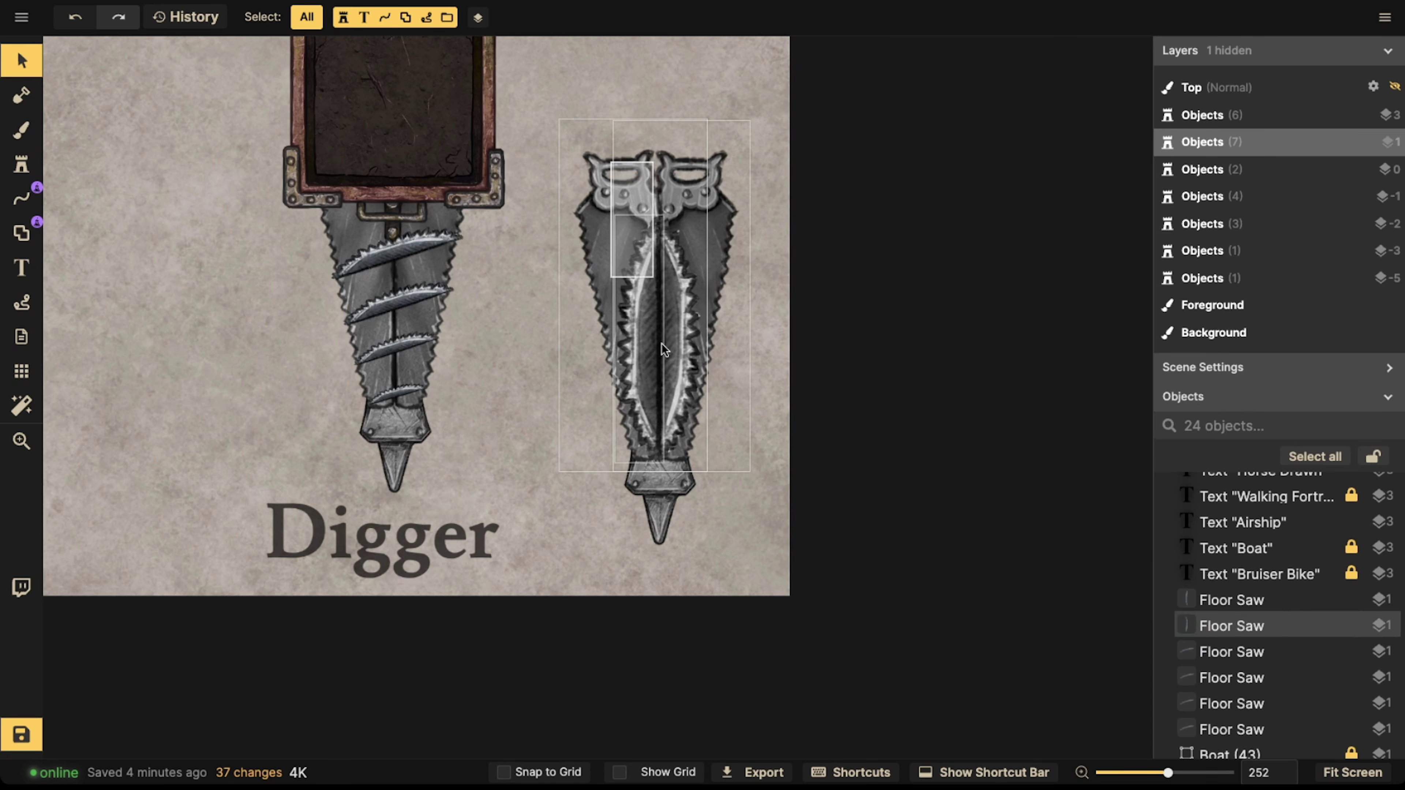
- Stamp a half-circle floor saw at scale 90 and rotation 264 on the left flank of the copied drill
left_click(654, 197)
left_click(21, 165)
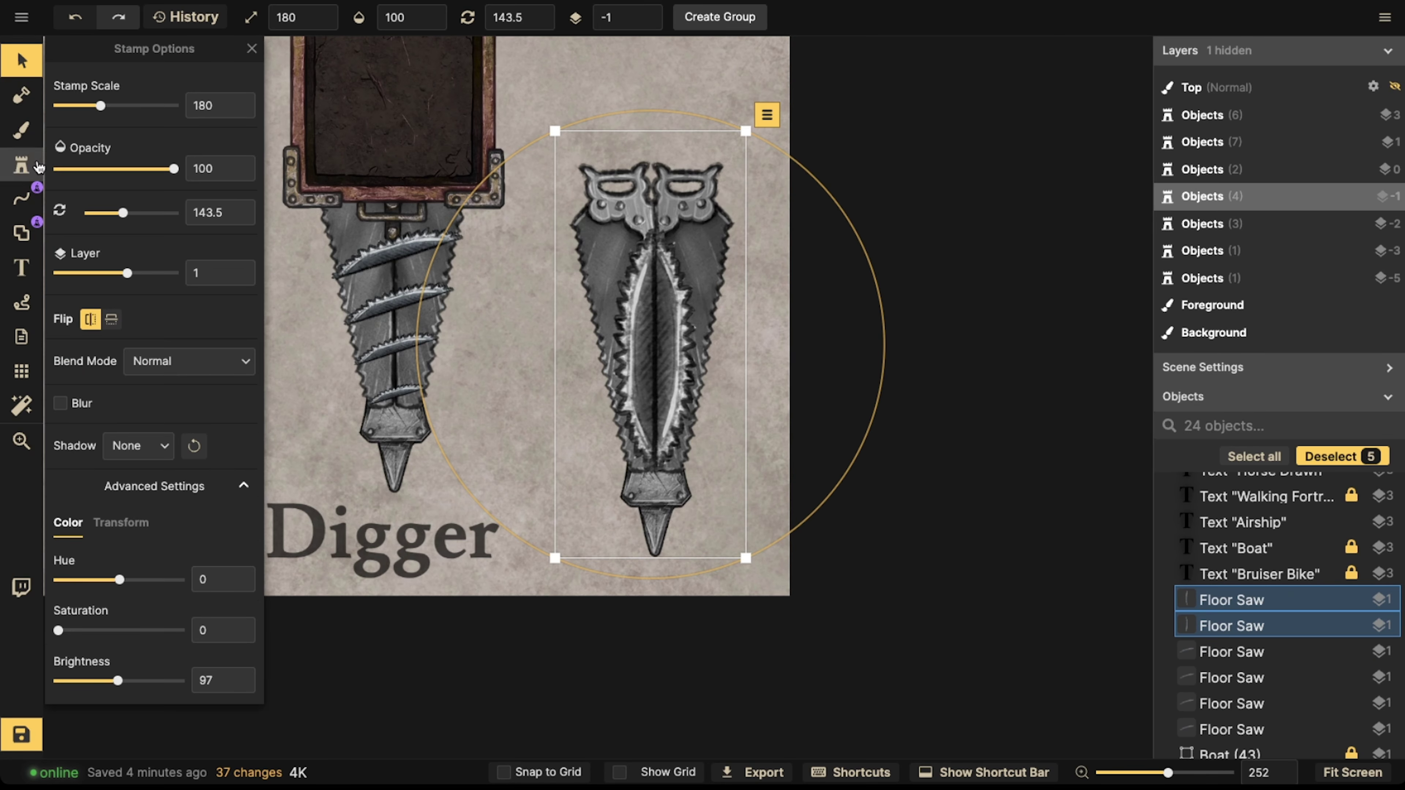
scroll(567, 347, "down", 9)
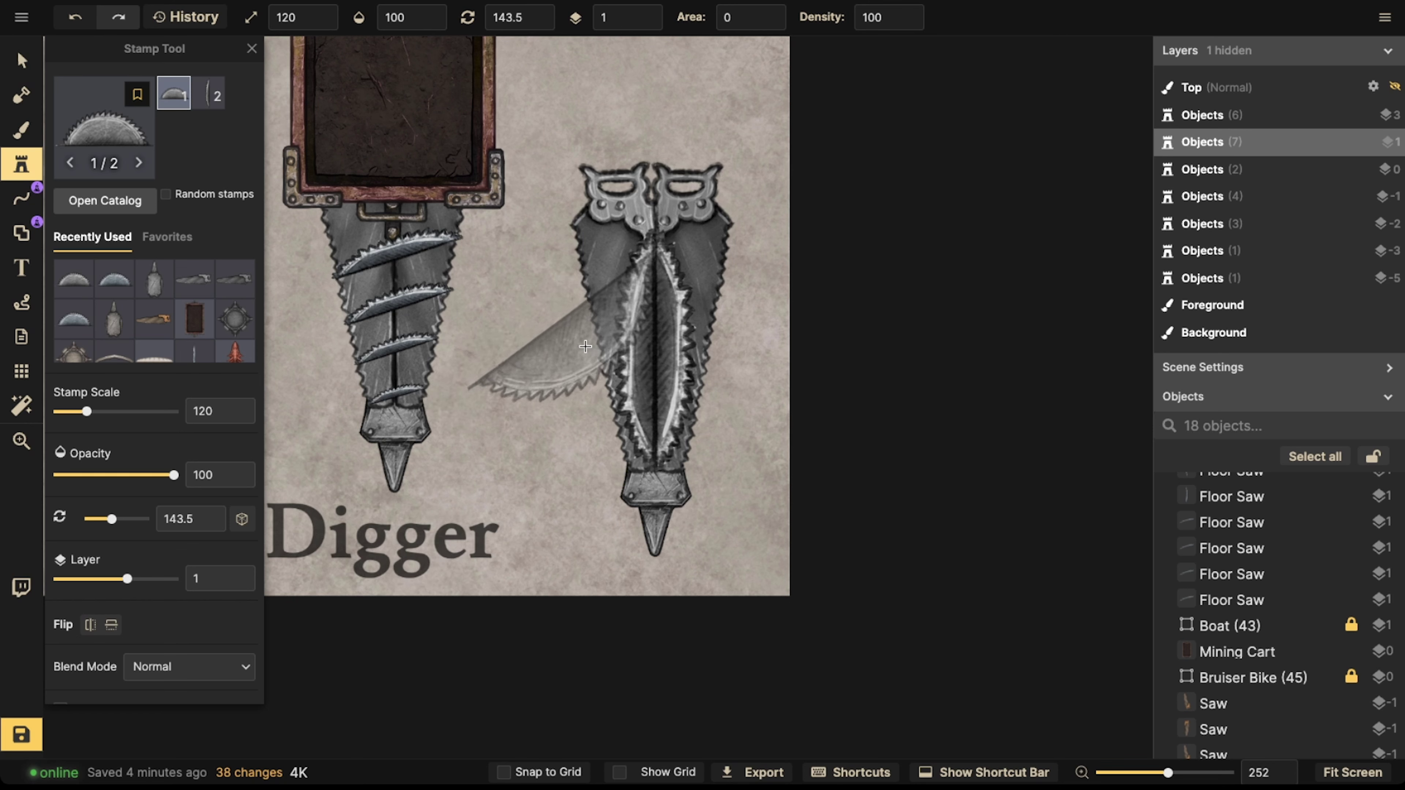
scroll(585, 349, "up", 10)
left_click(591, 348)
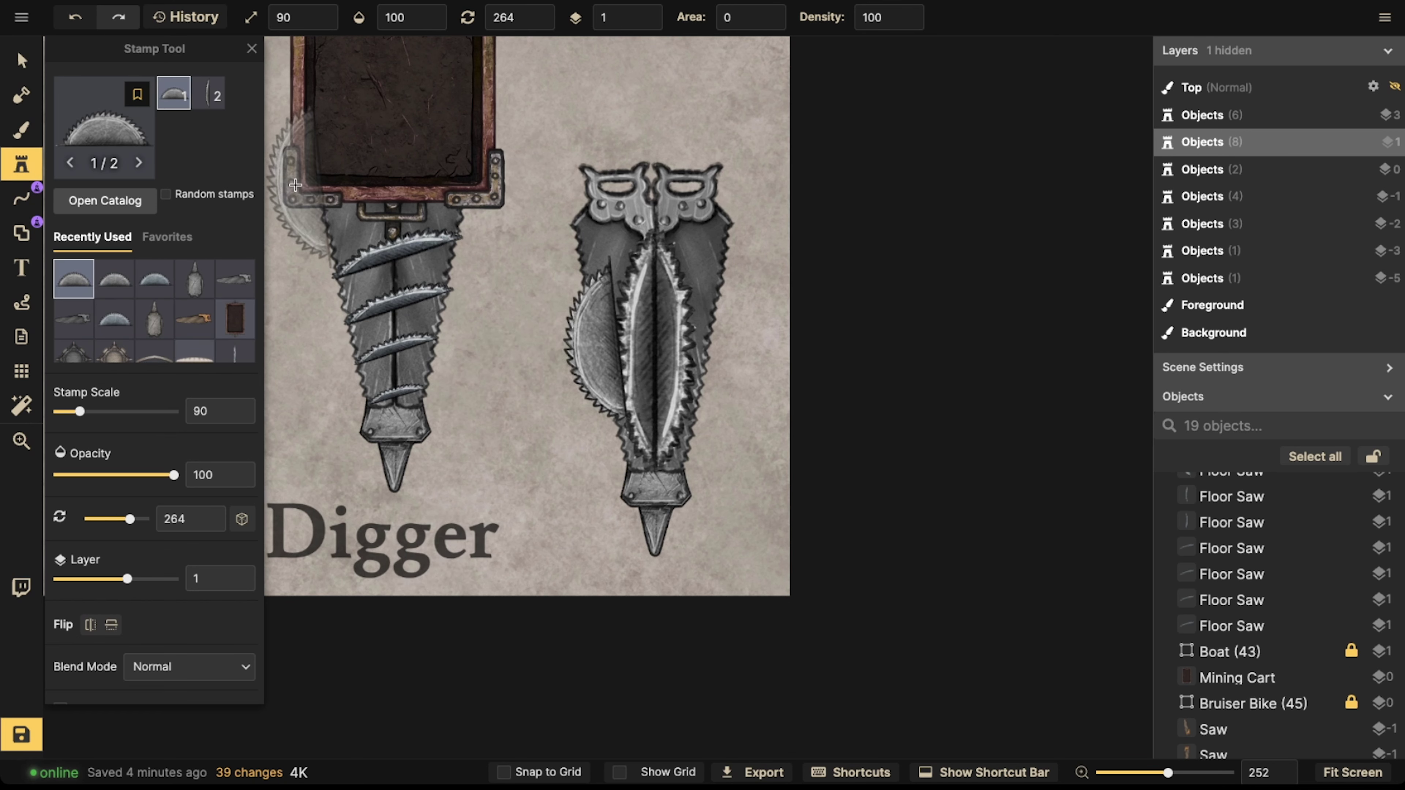
- Set the half-circle floor saw to rotation 263, scale 110 and layer 0, tucking it behind the upright saws
key("v")
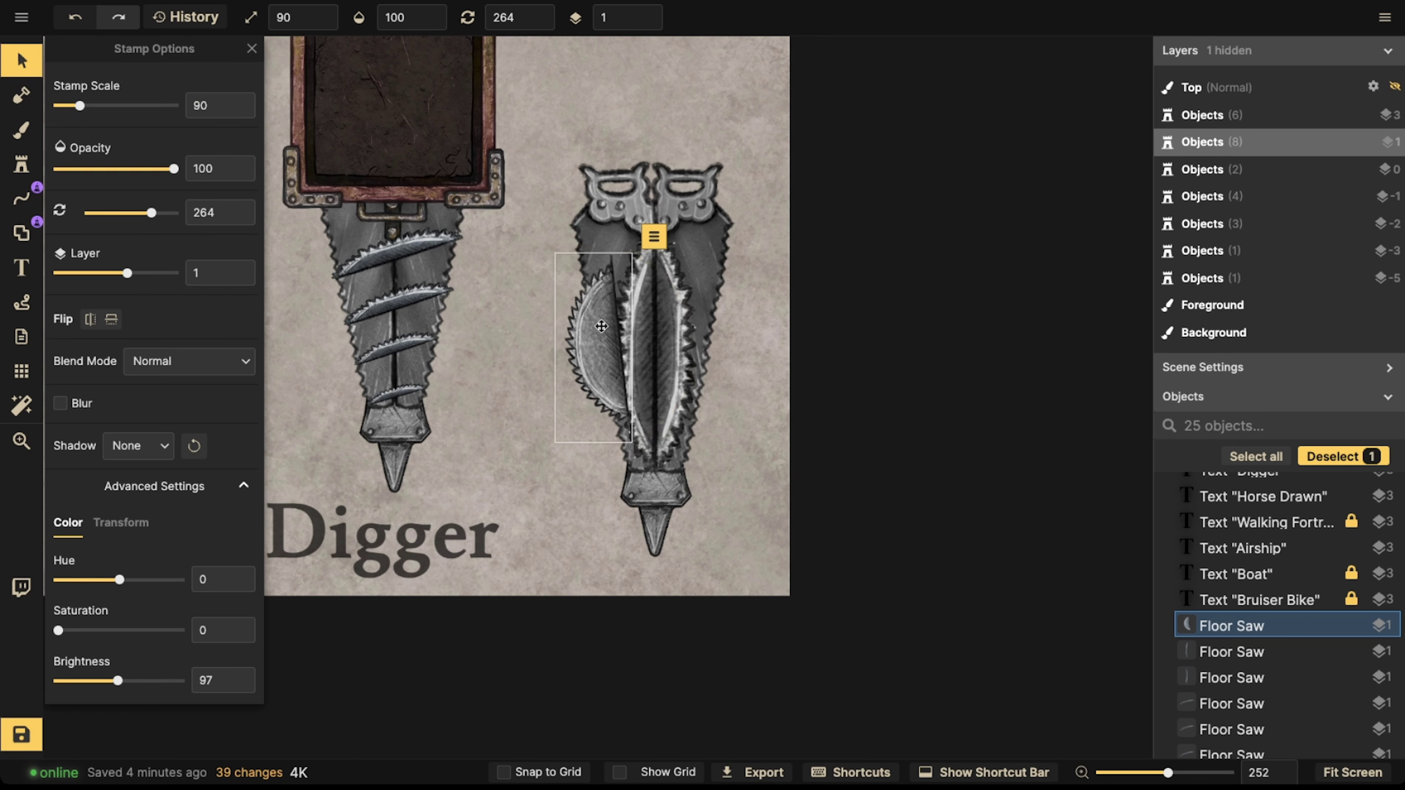
left_click_drag(590, 447, 594, 449)
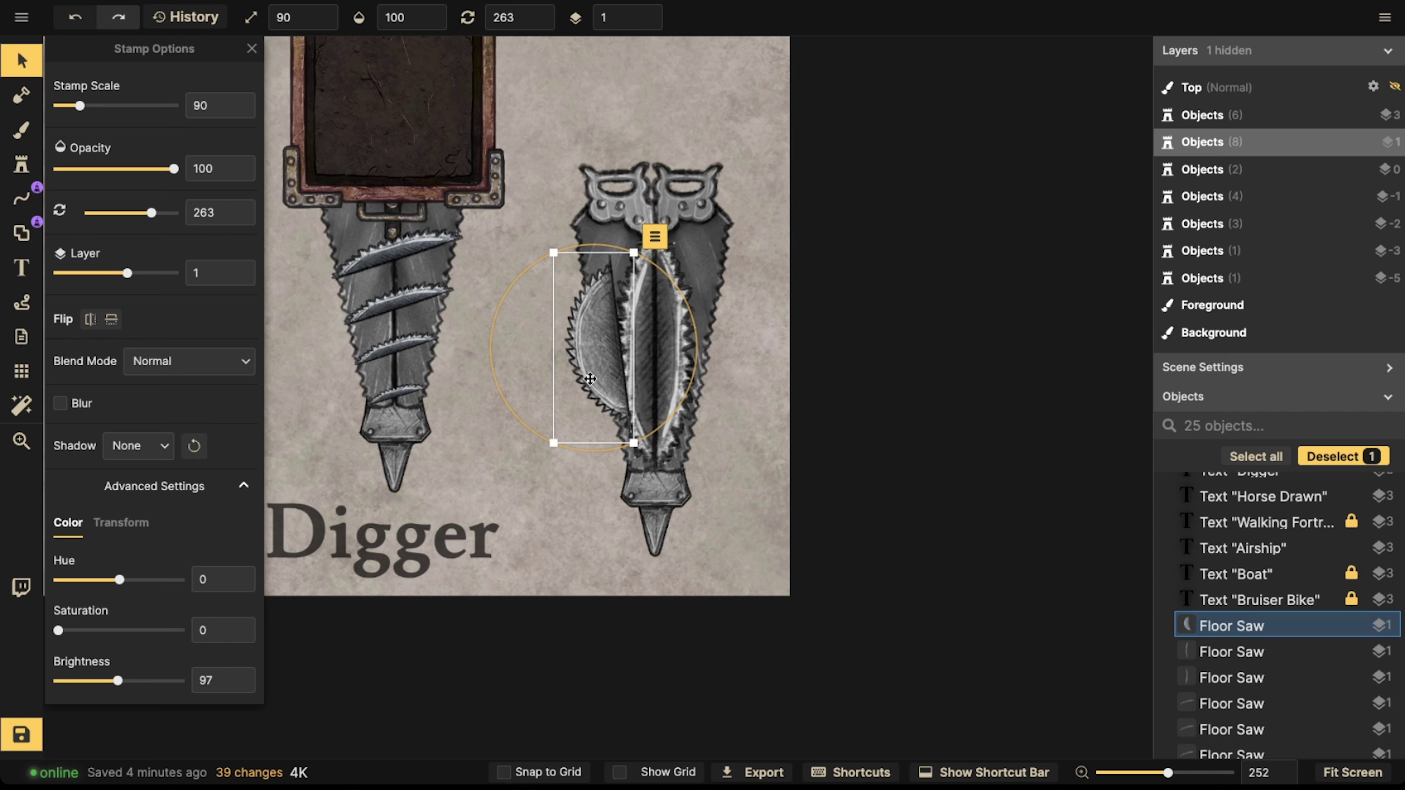
scroll(591, 378, "up", 1)
left_click_drag(591, 378, 595, 384)
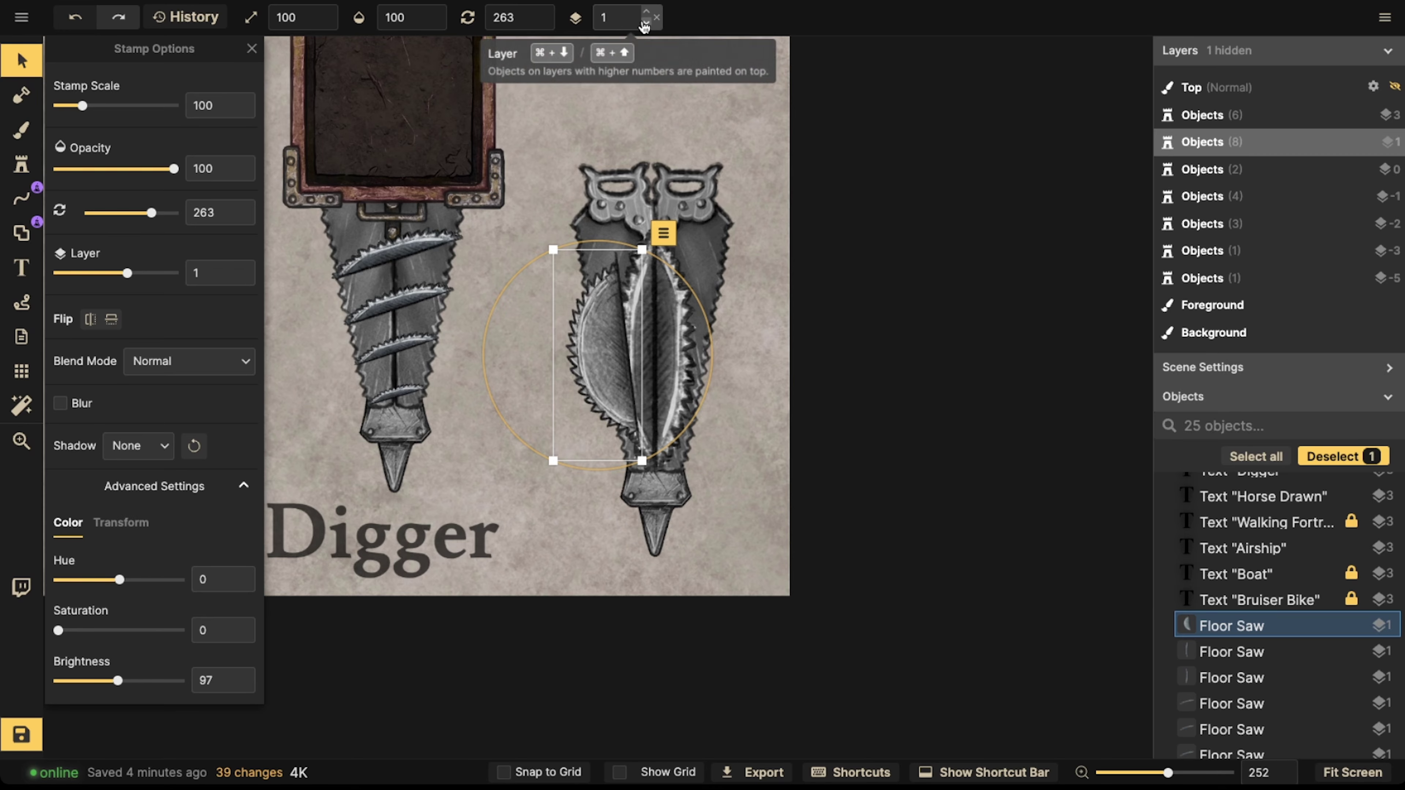
left_click(645, 24)
scroll(610, 321, "up", 1)
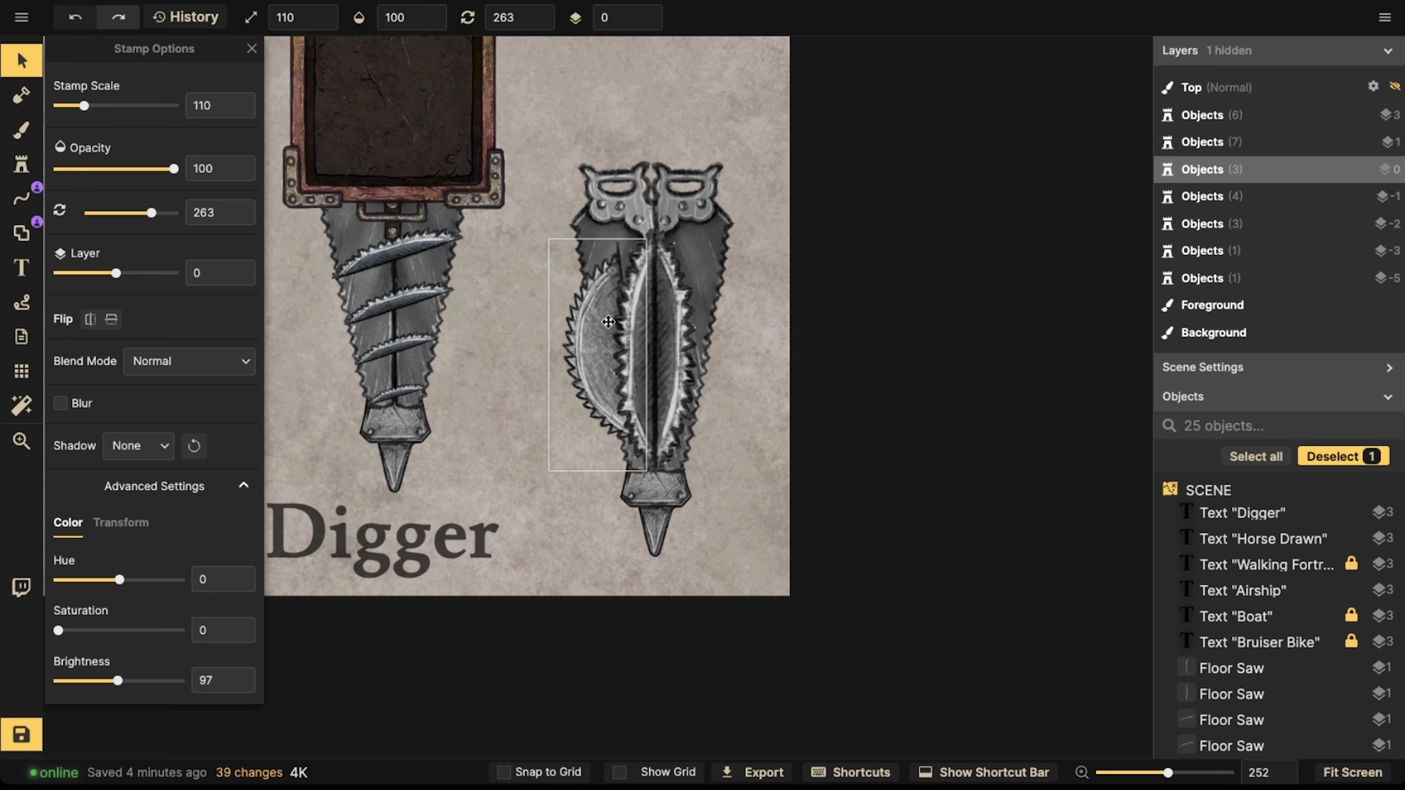
left_click_drag(611, 321, 607, 324)
- Duplicate the half-circle floor saw, flip it horizontally and place it on the drill's right flank at rotation 98
key("ctrl+v")
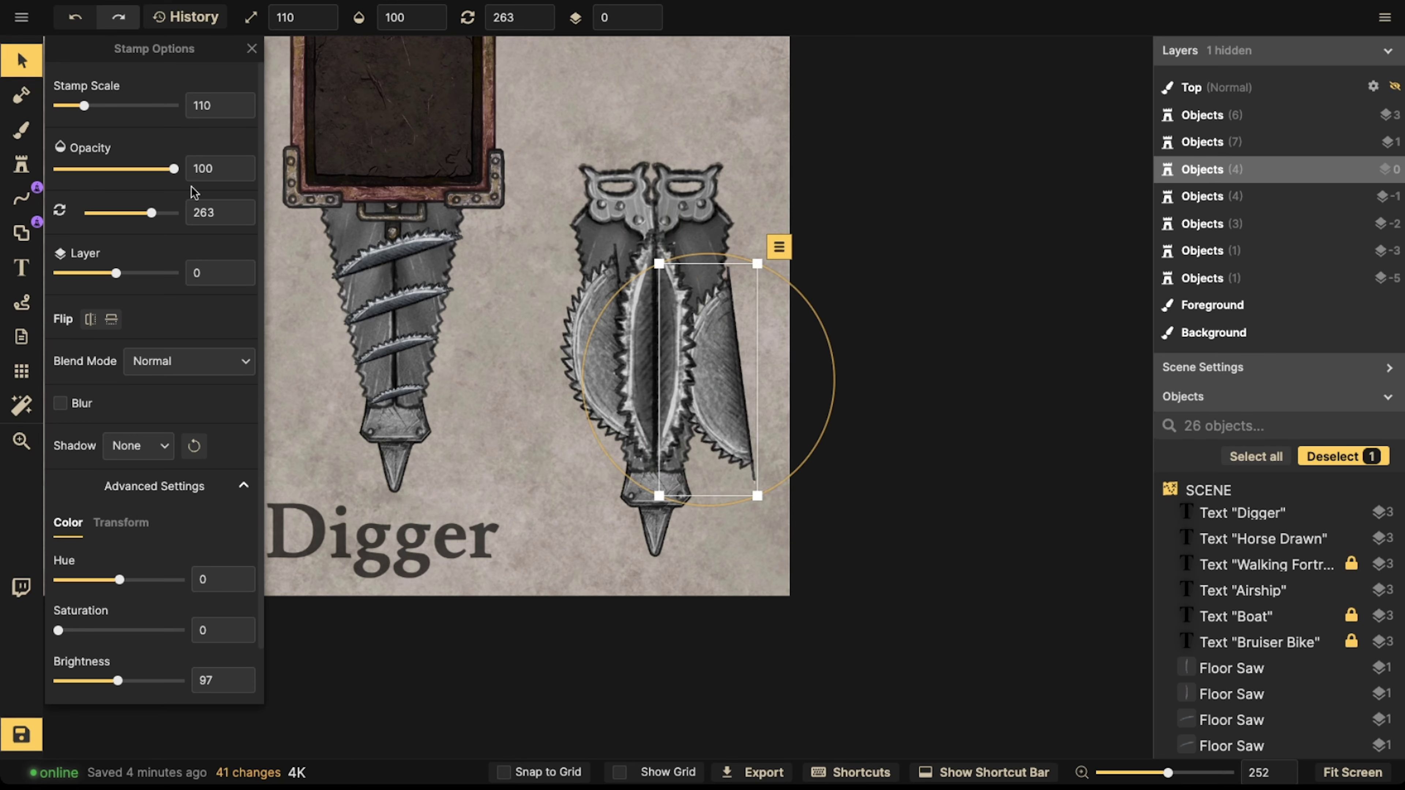
left_click(90, 318)
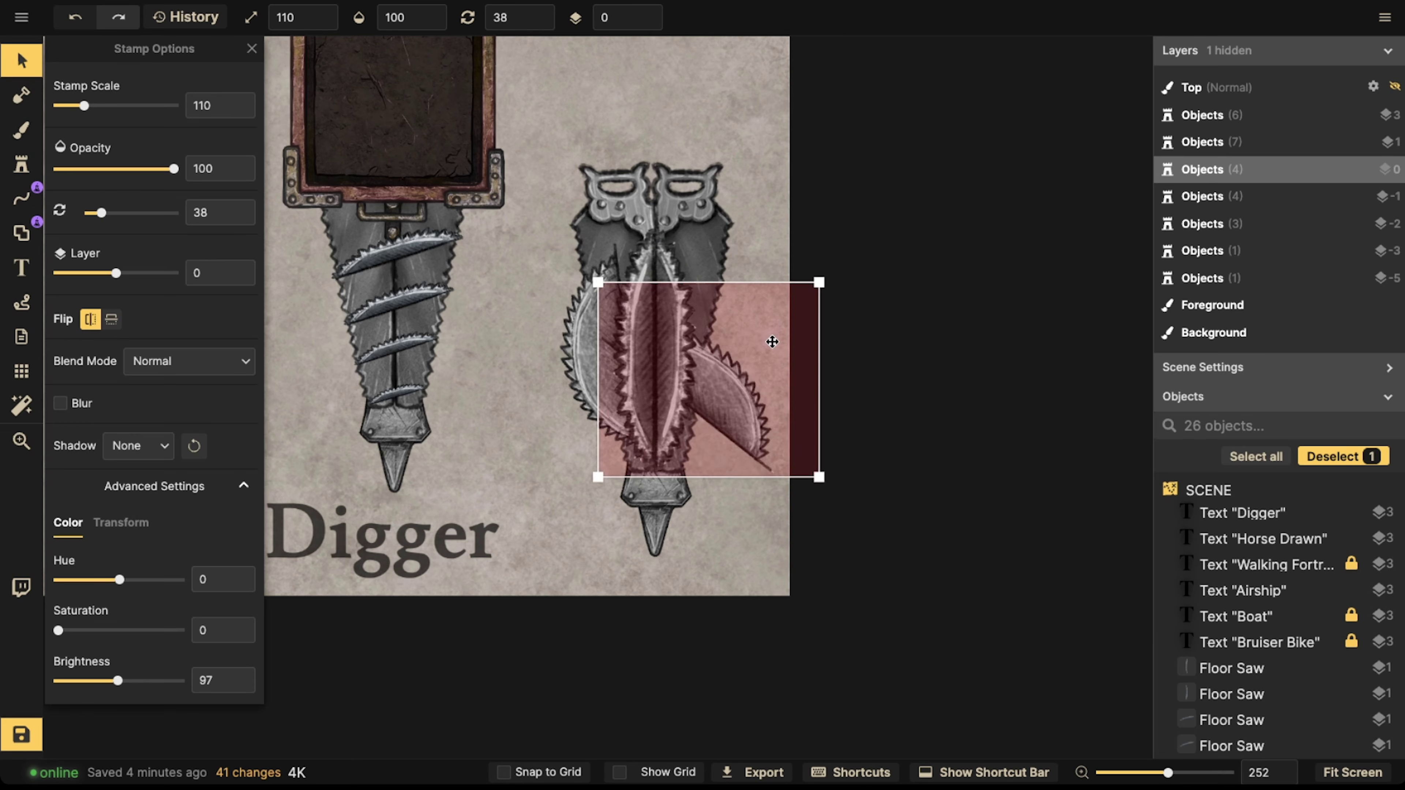
scroll(772, 342, "up", 1)
left_click_drag(723, 358, 736, 338)
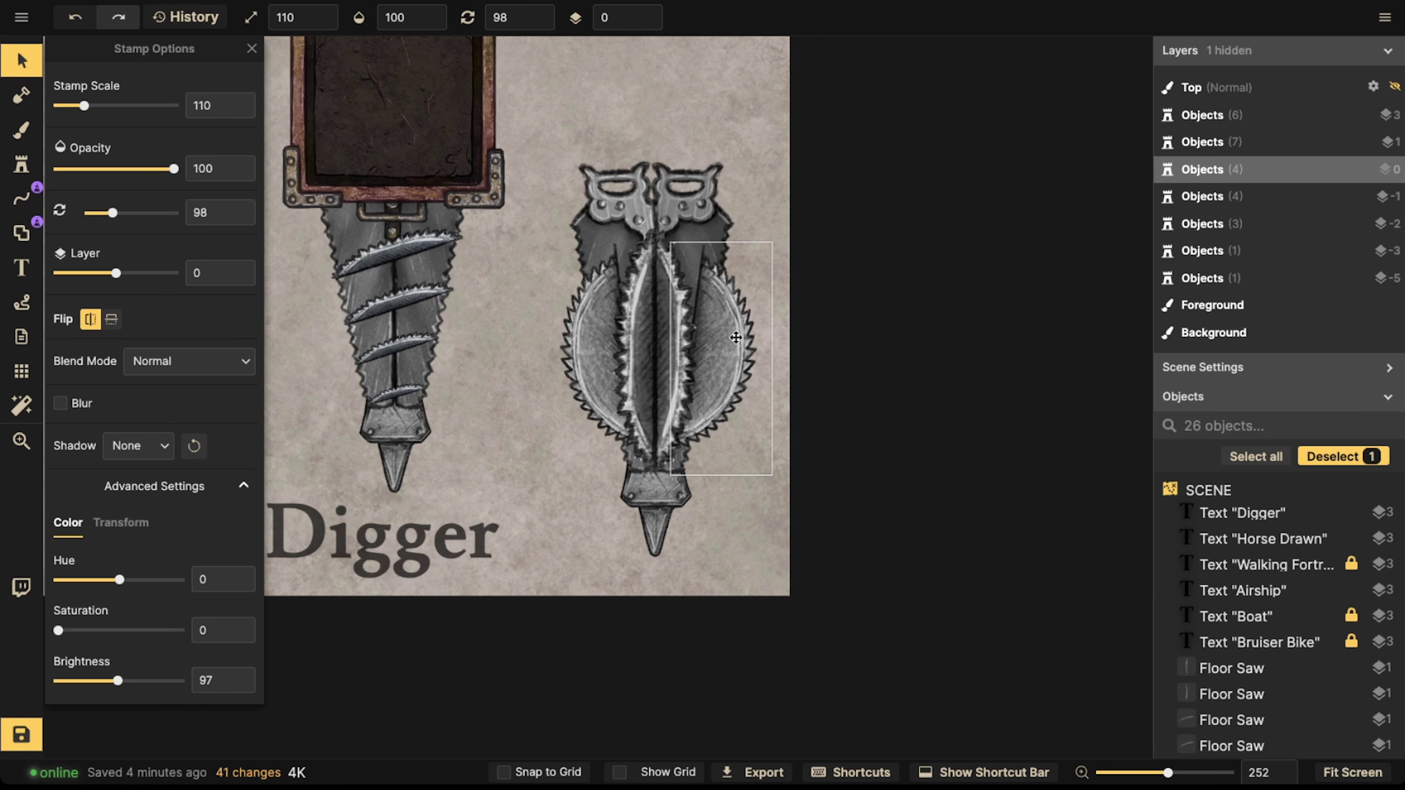
- Delete the original drill with its floor saws, blades and anvil from beneath the cart
scroll(736, 337, "down", 2)
left_click_drag(394, 129, 520, 363)
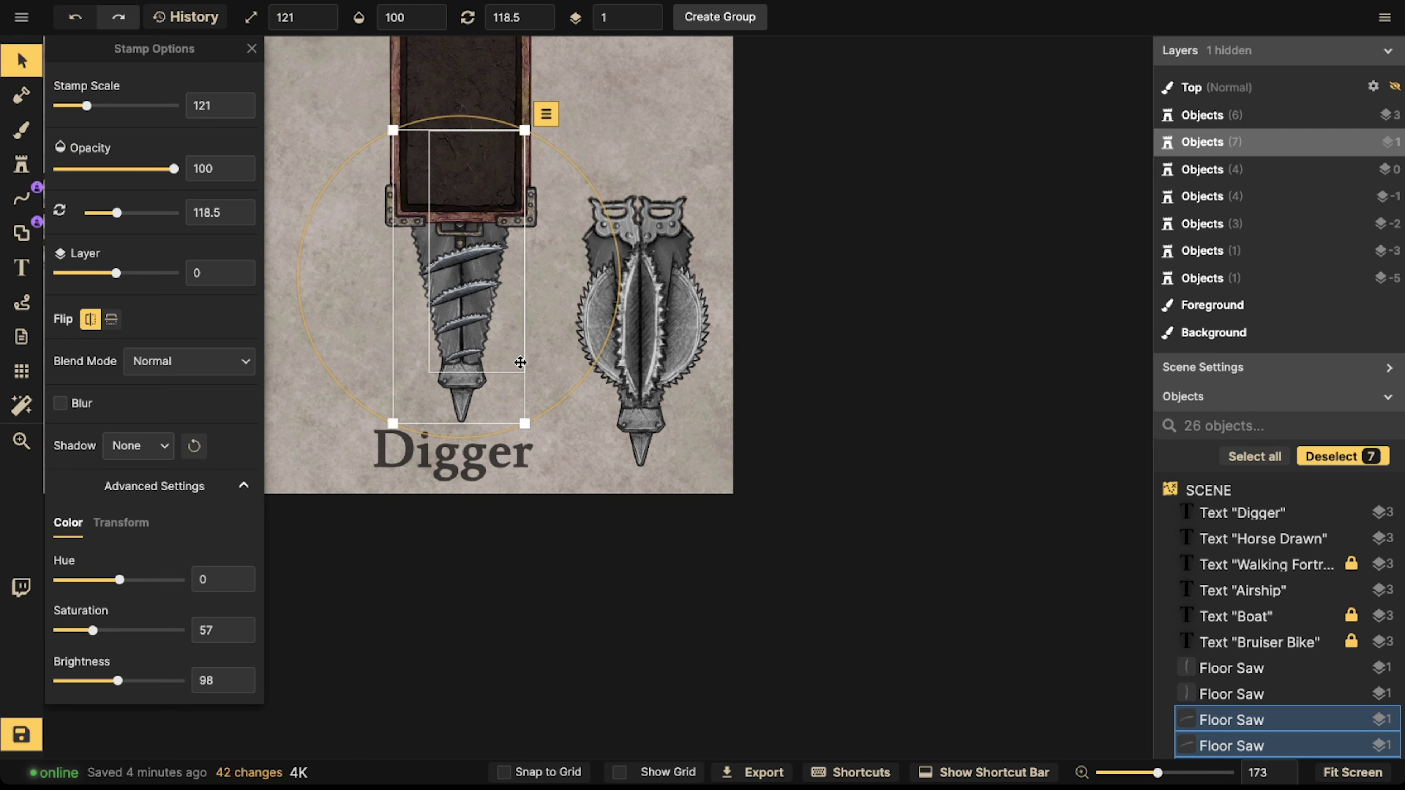
key("Delete")
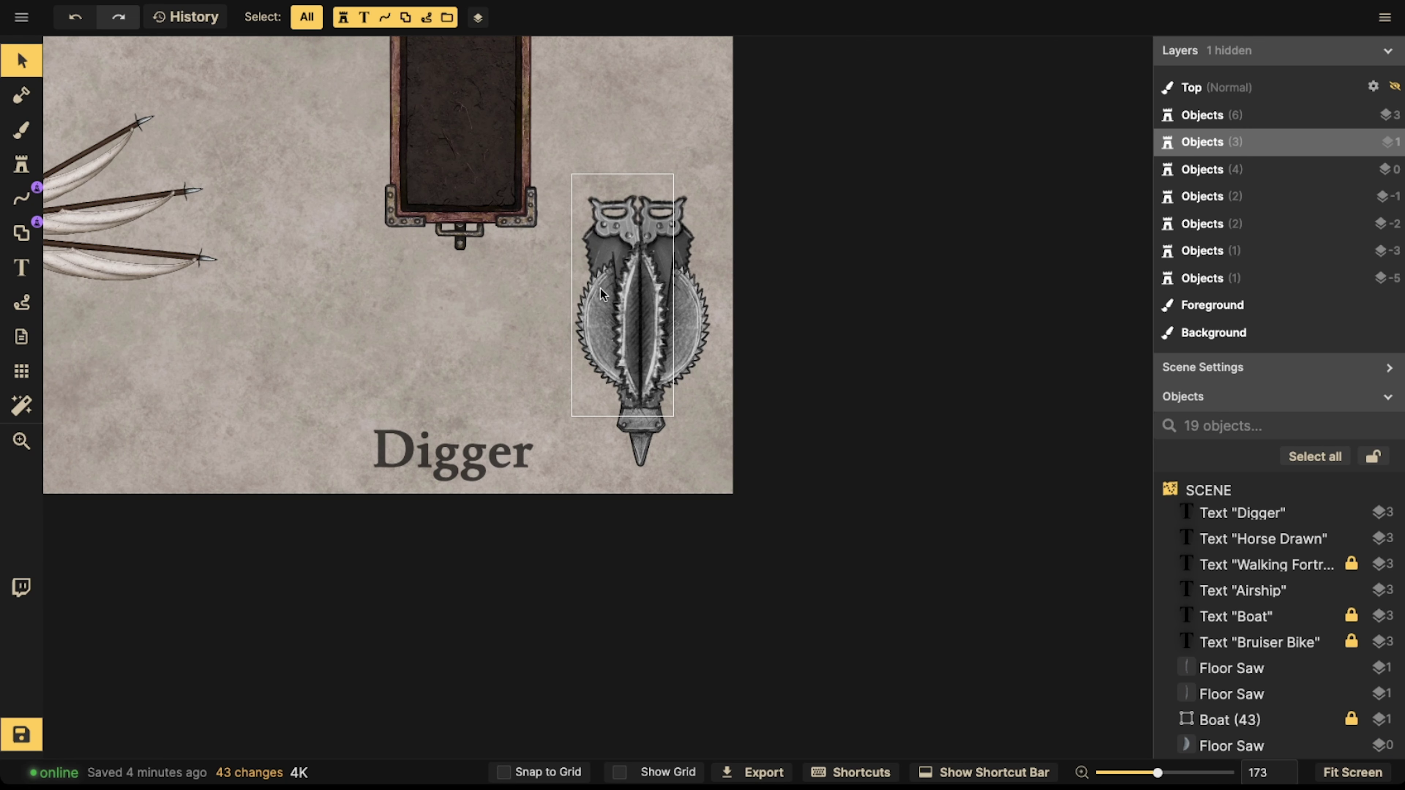
- Select the new drill's four floor saws, shrink them slightly together and shift them down toward the anvil tip
left_click(603, 327)
left_click(655, 325, "shift")
left_click(627, 325, "shift")
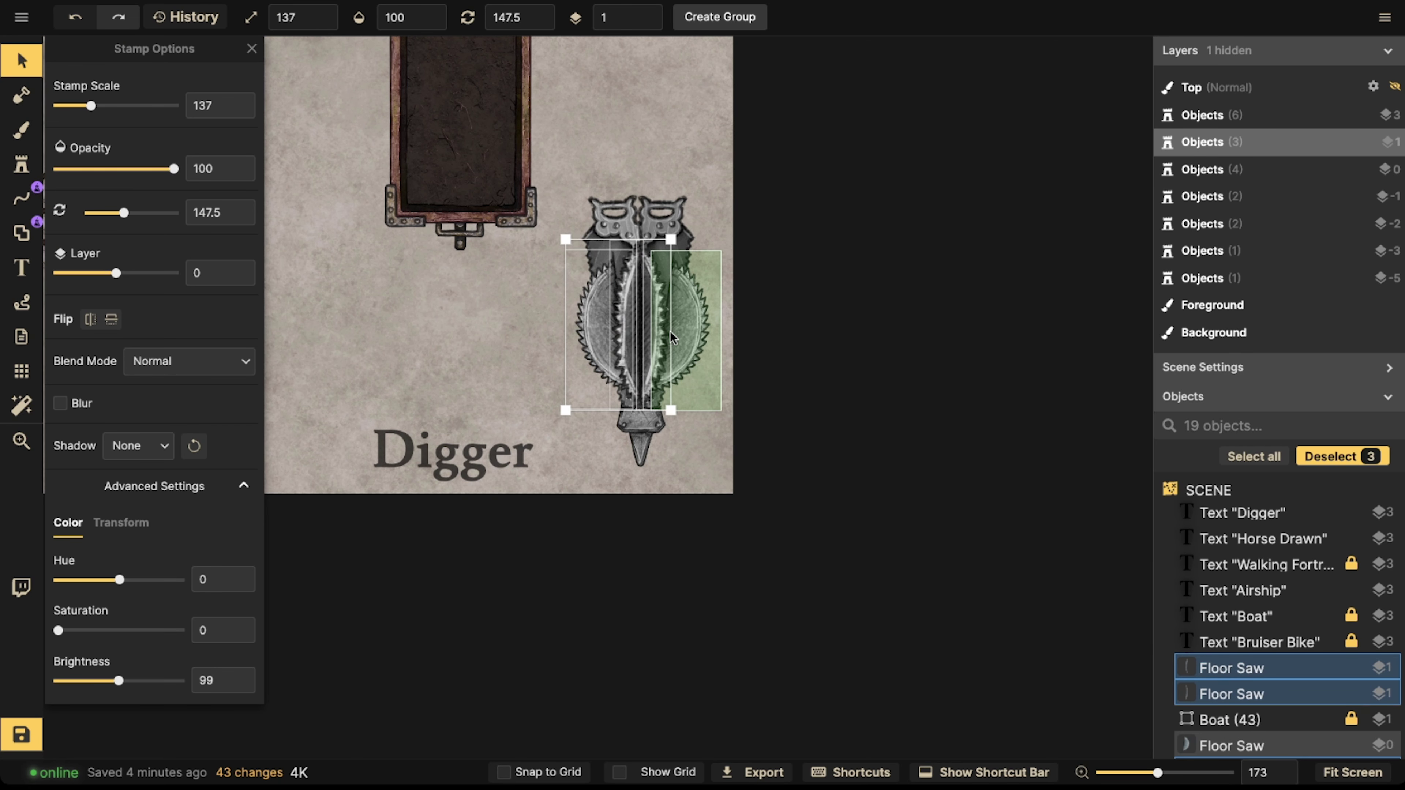
left_click(685, 325, "shift")
left_click_drag(570, 238, 575, 245)
left_click_drag(630, 305, 631, 319)
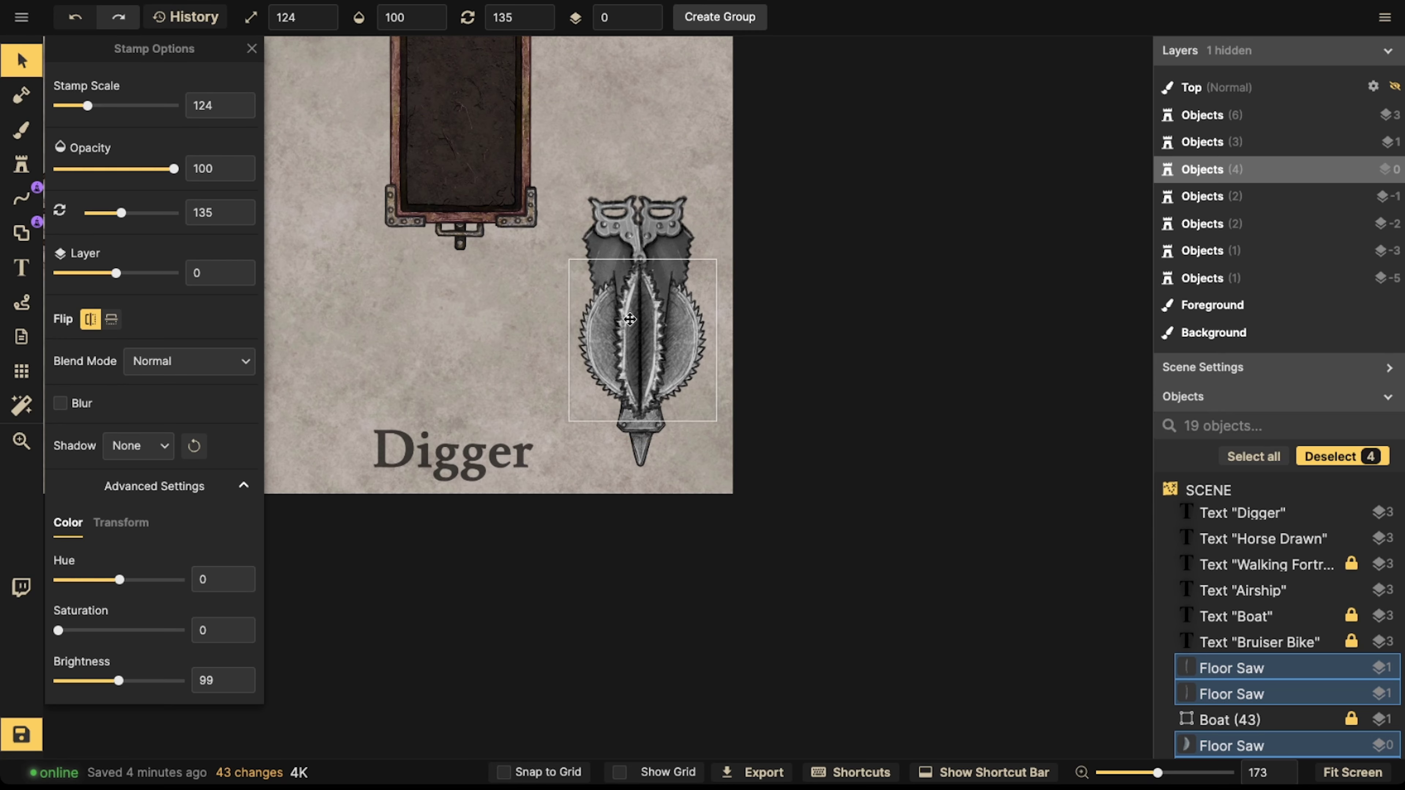
- Group the drill's saws and anvil as "Drill" and place the group against the mining cart's lower end
left_click_drag(590, 178, 711, 443)
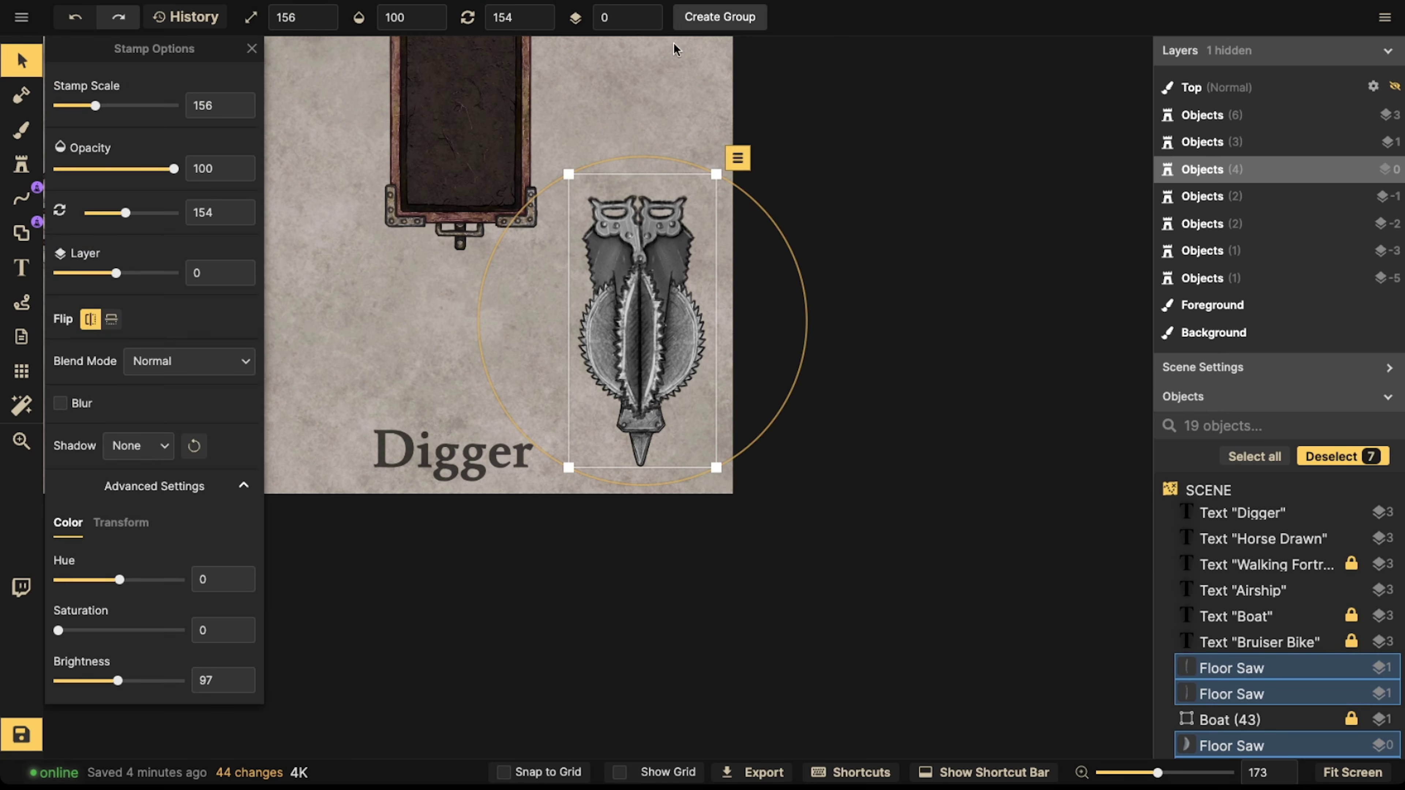
left_click(703, 21)
type("Dril")
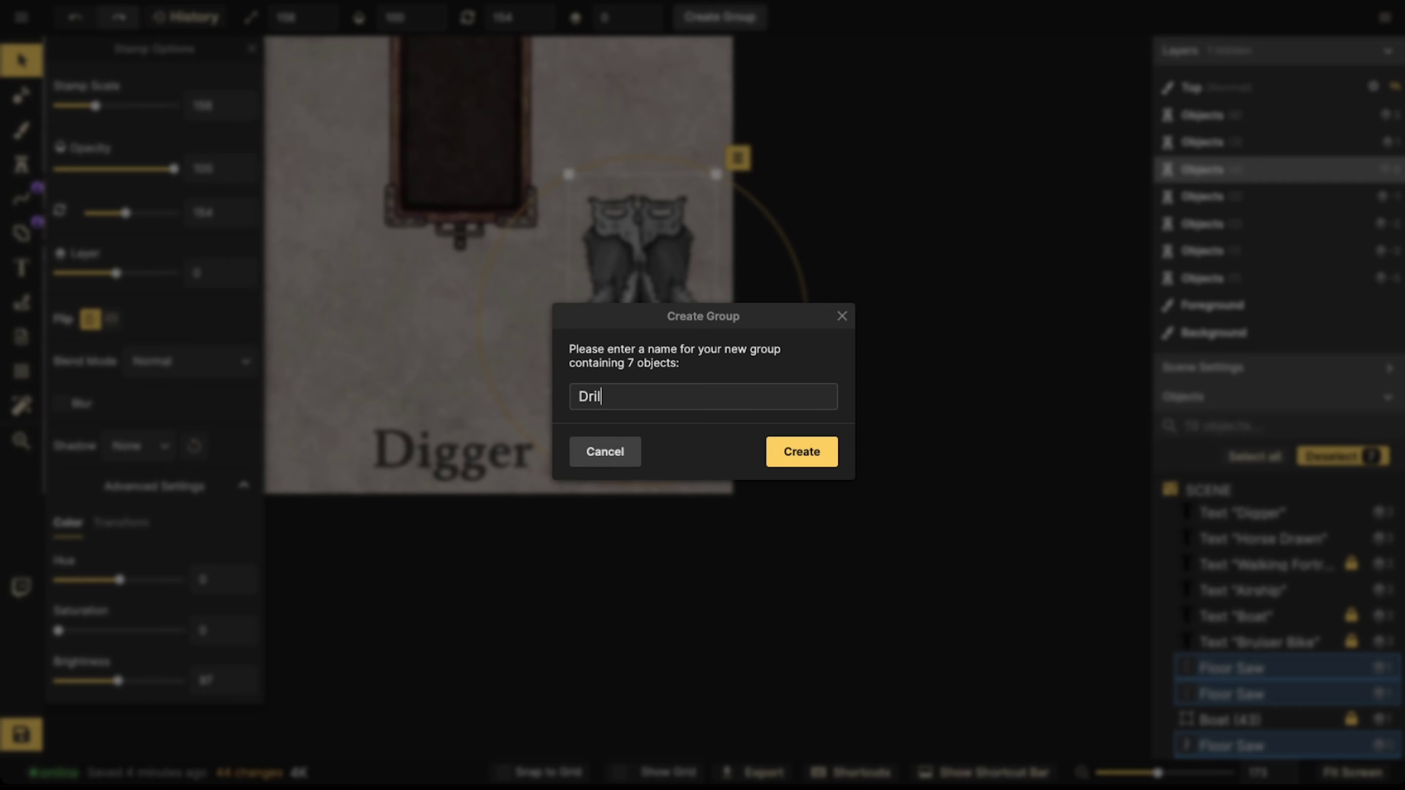
type("l")
key("Return")
left_click_drag(677, 262, 500, 235)
key("Escape")
- Inside the Drill group, select the four floor saws together and nudge them slightly into position
double_click(425, 320)
left_click(426, 319)
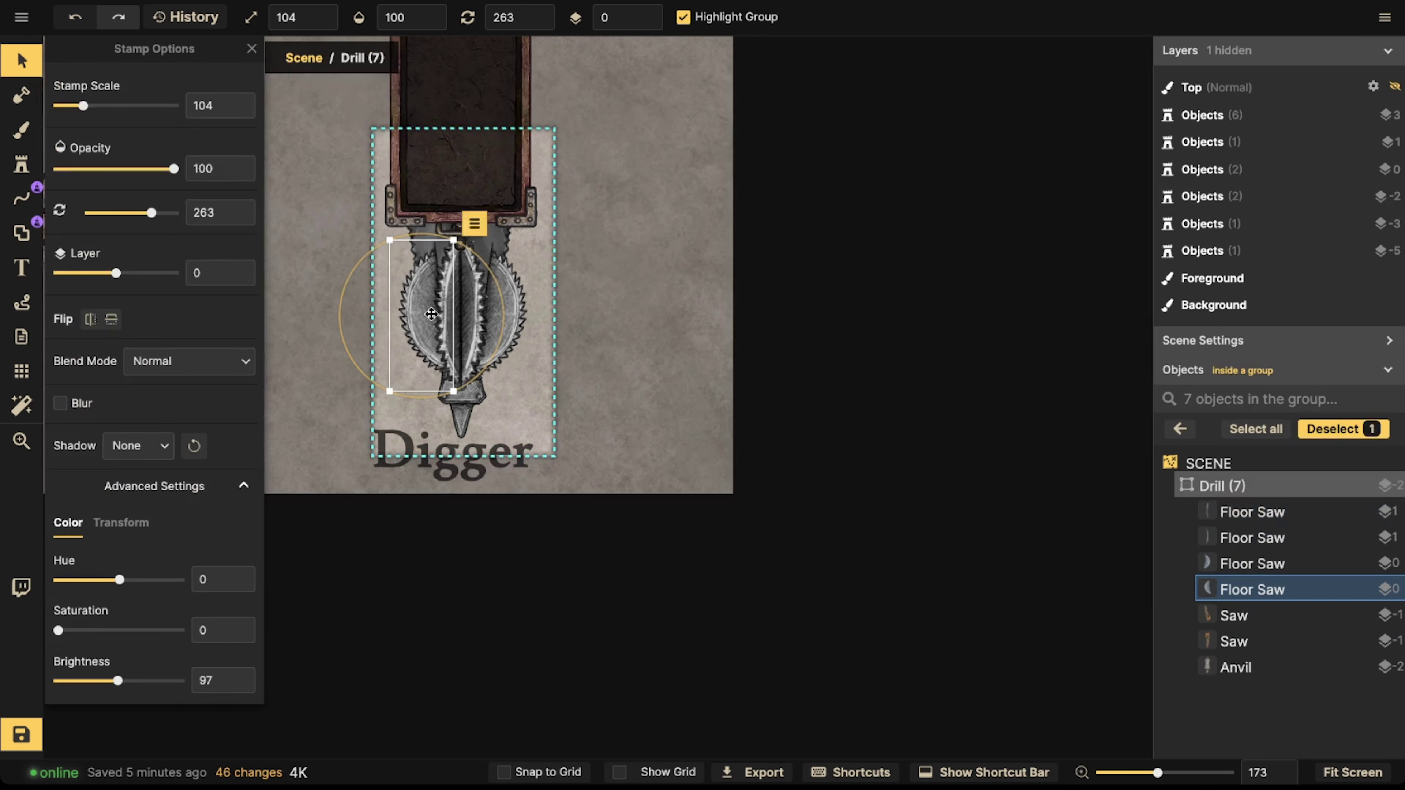
left_click(449, 318, "shift")
left_click(479, 315, "shift")
left_click(479, 315, "shift")
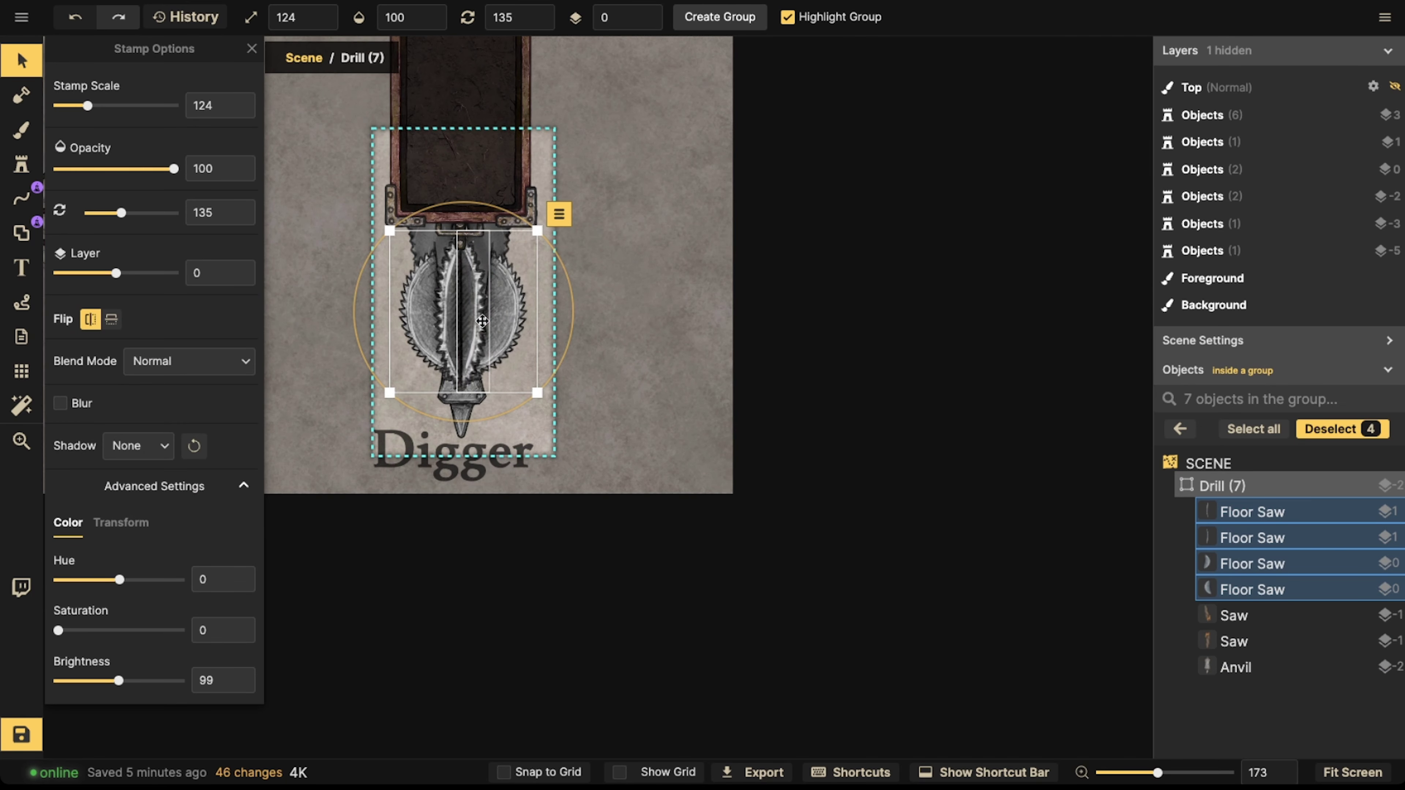
left_click_drag(483, 327, 483, 326)
key("Escape")
scroll(400, 191, "down", 2)
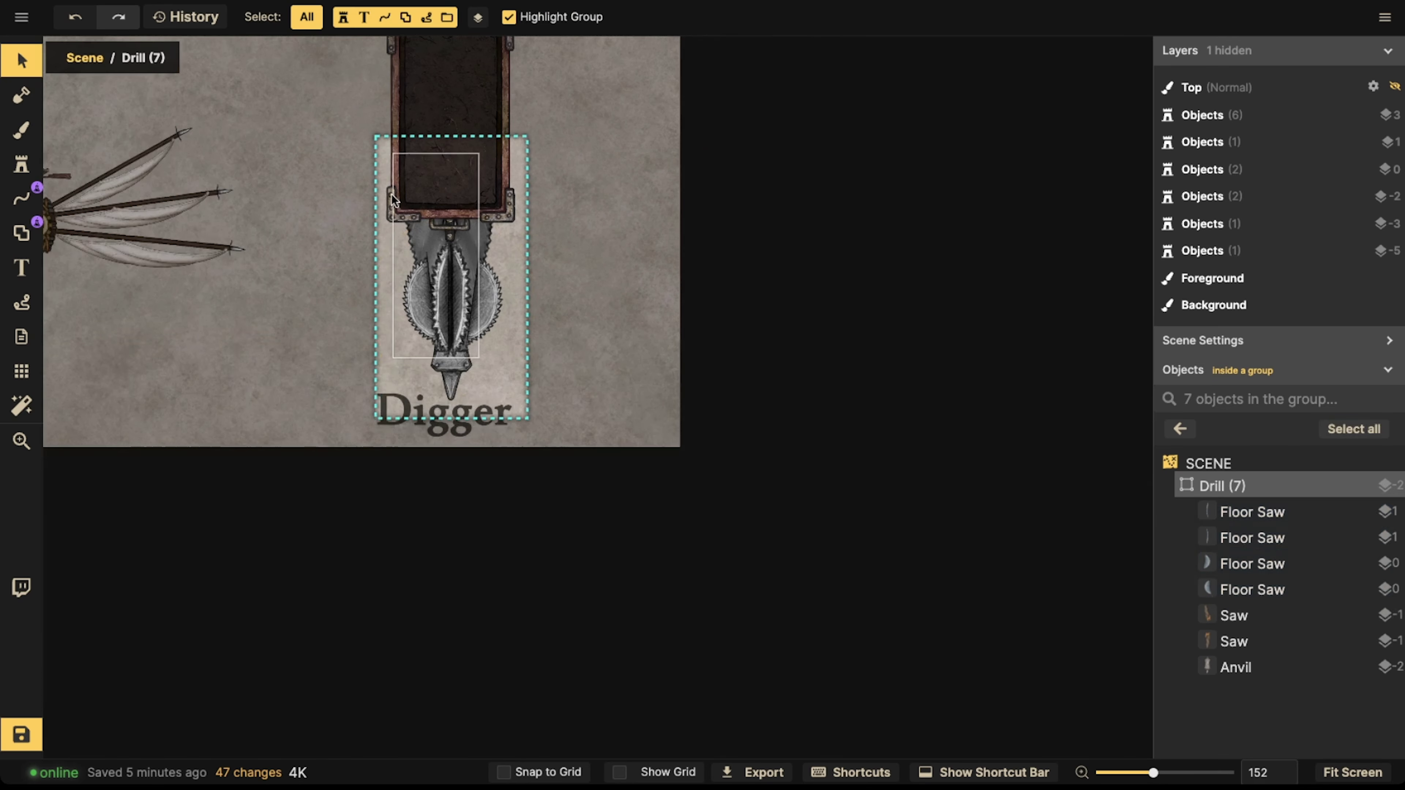
key("Escape")
- Select the mining cart and the Drill group together and shift them slightly up, clear of the Digger label
scroll(399, 191, "down", 4)
left_click_drag(399, 188, 648, 402)
left_click_drag(552, 333, 553, 326)
key("Escape")
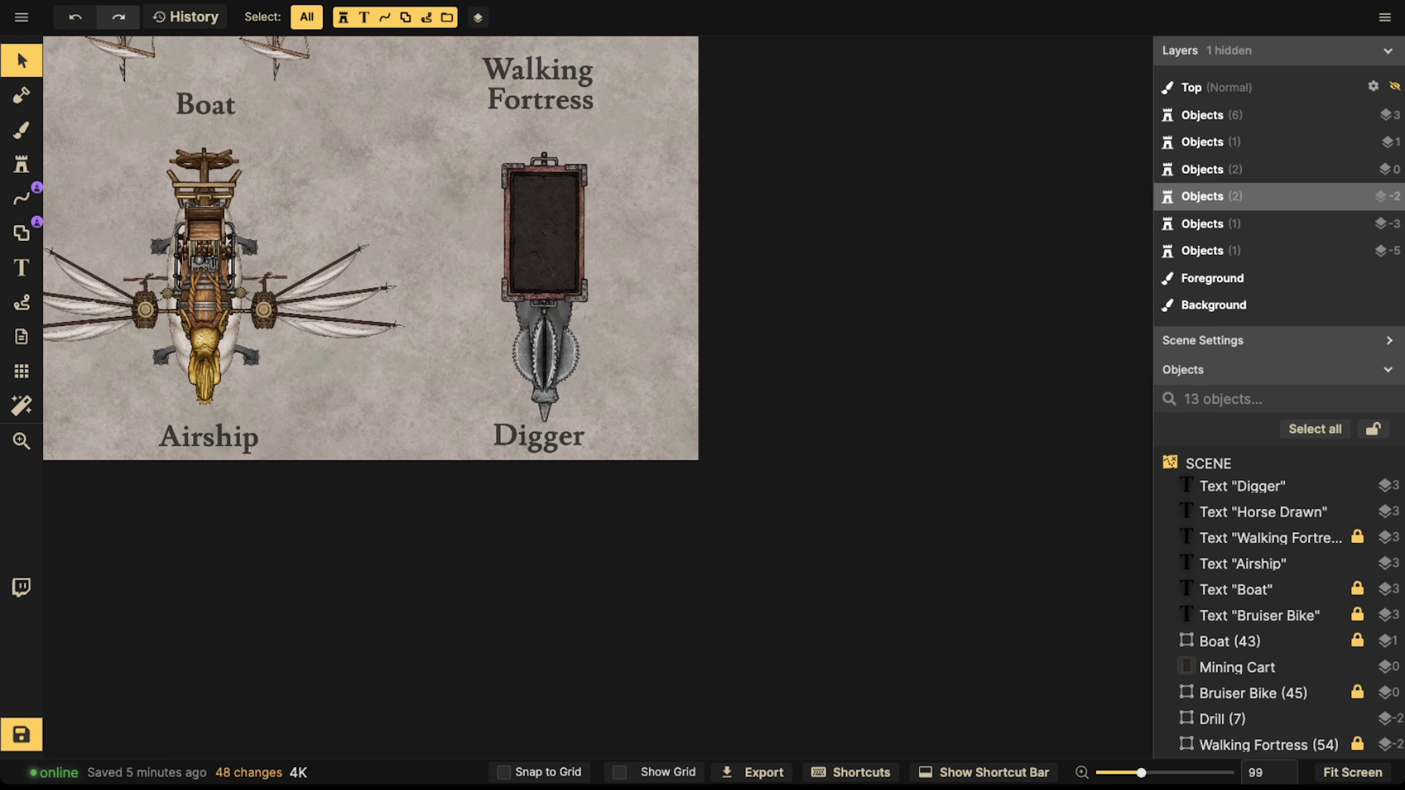
- Search the Fantasy Battlemaps stamp catalog for "stair"
left_click(35, 174)
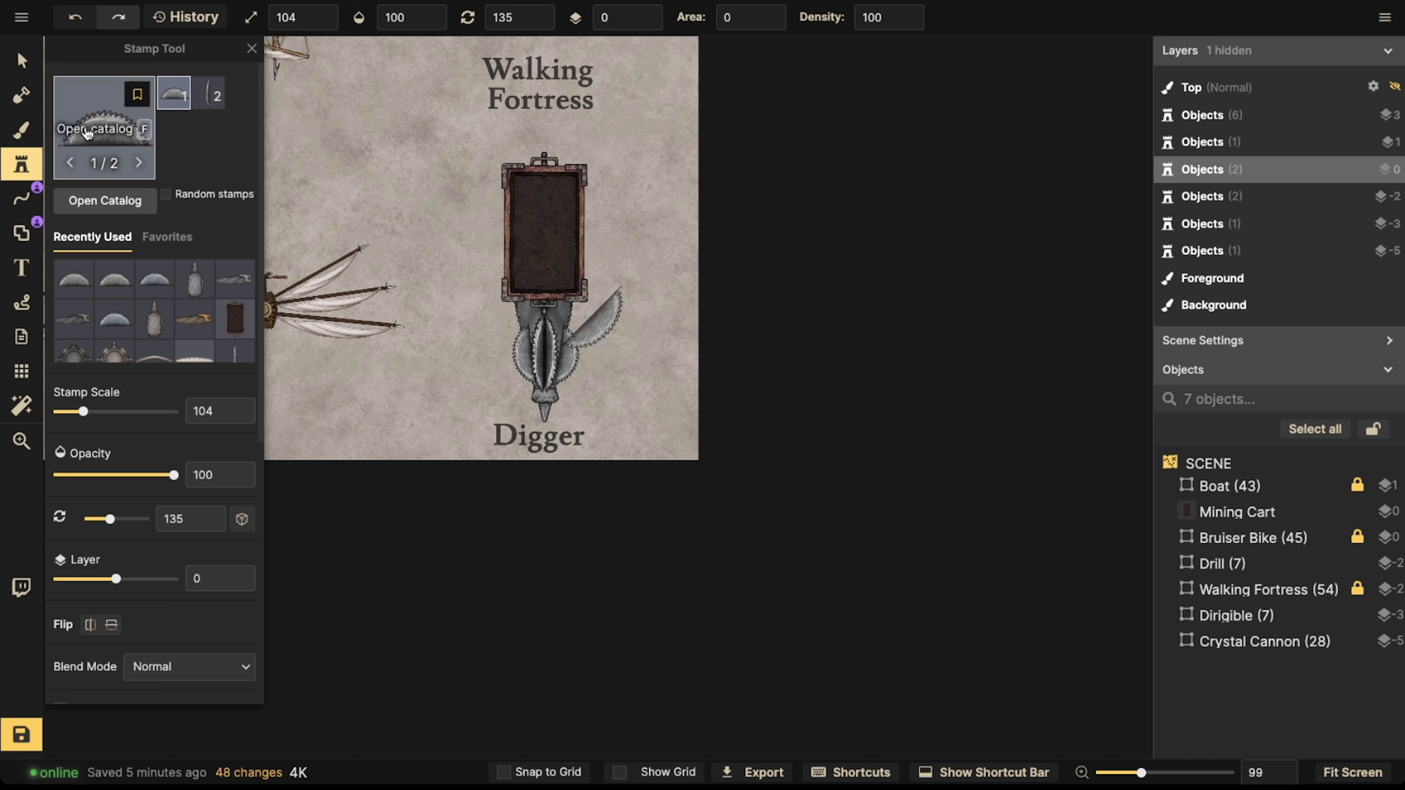
key("f")
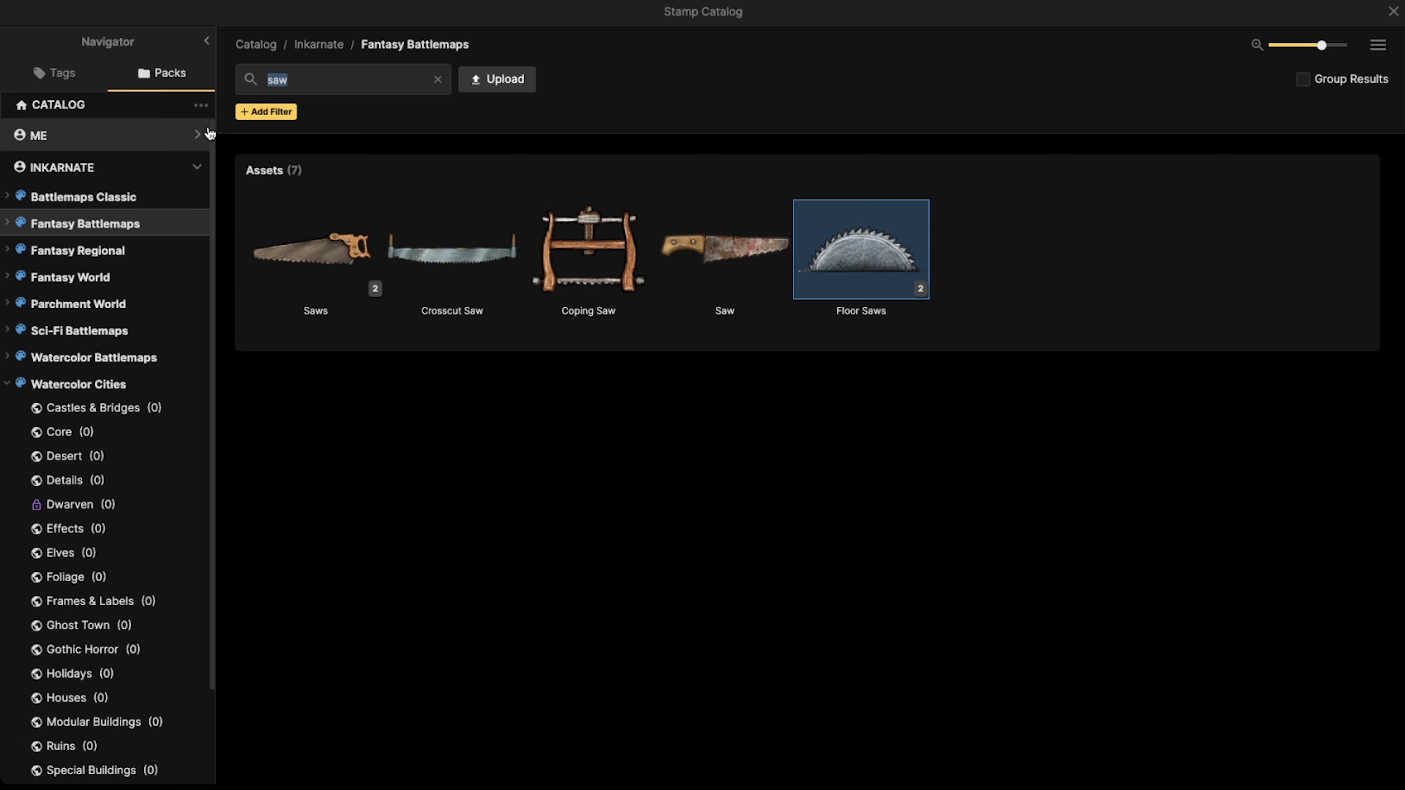
left_click(437, 80)
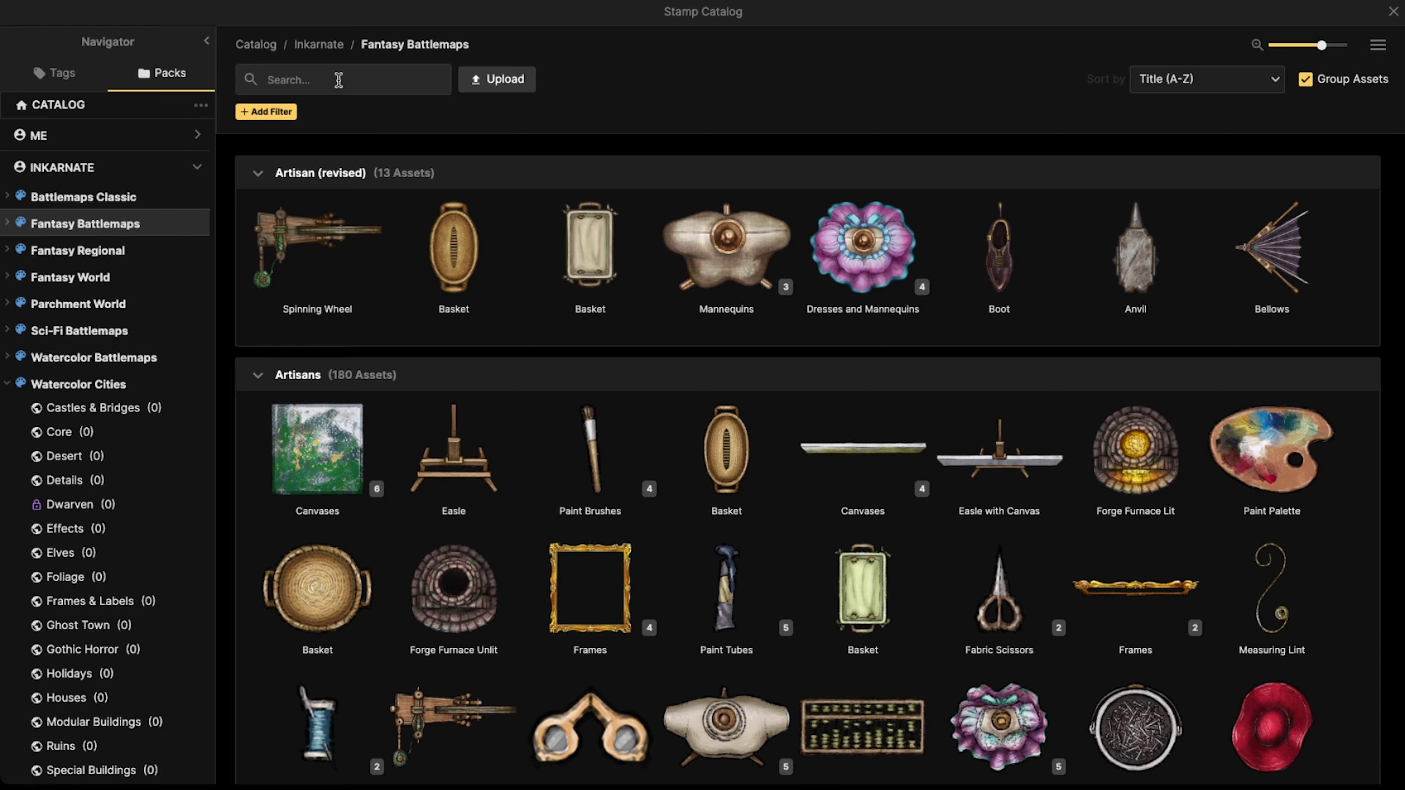
type("stair")
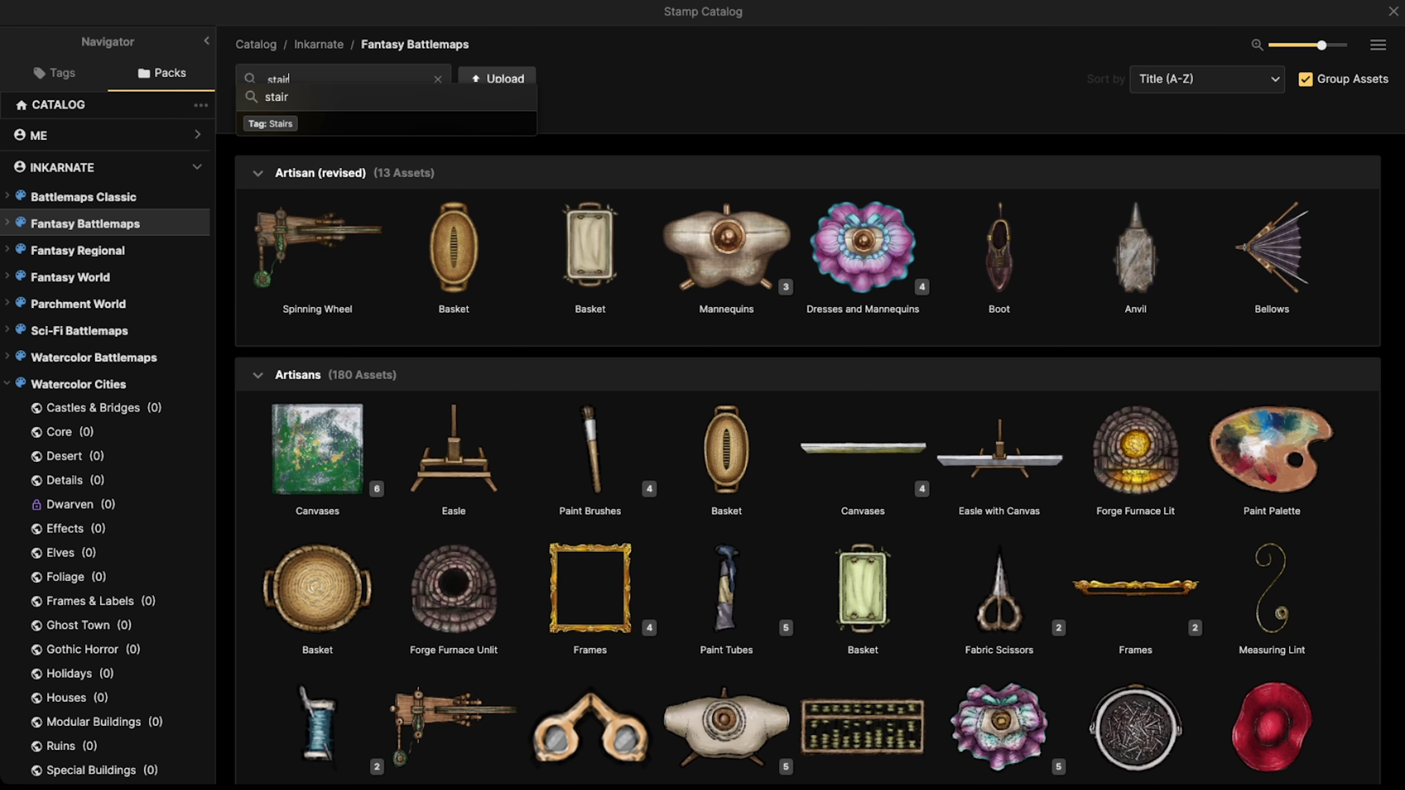
key("Return")
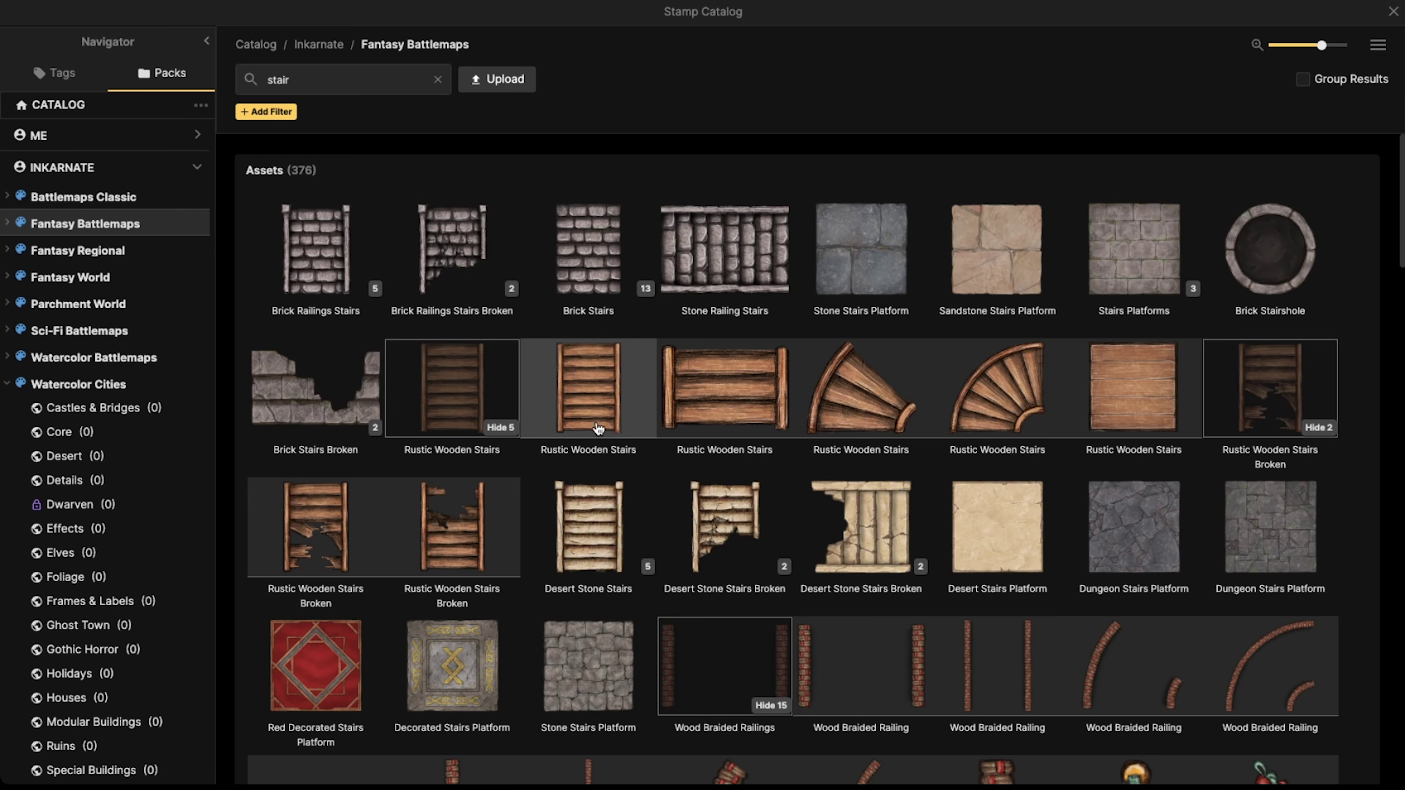
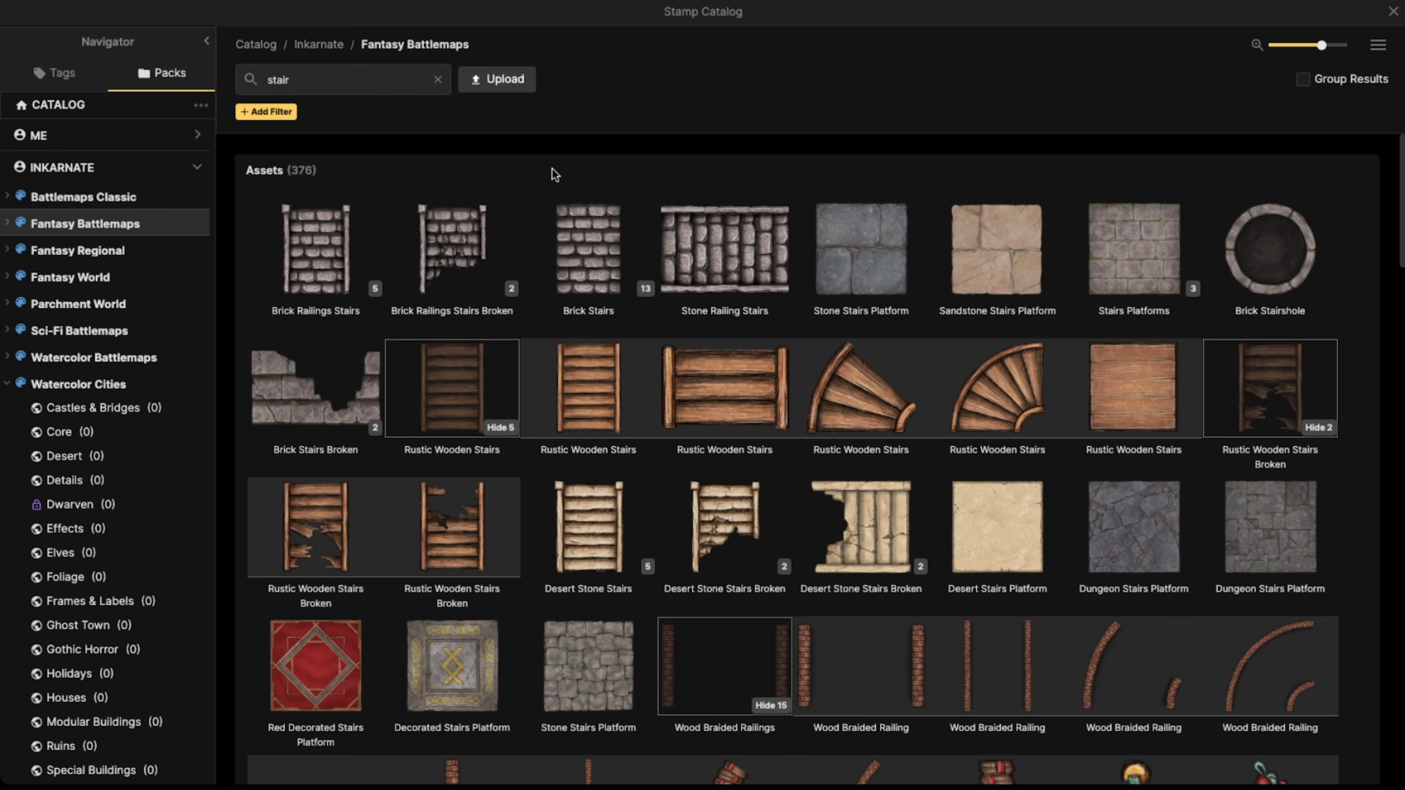
key("Escape")
key("space")
left_click_drag(796, 269, 748, 307)
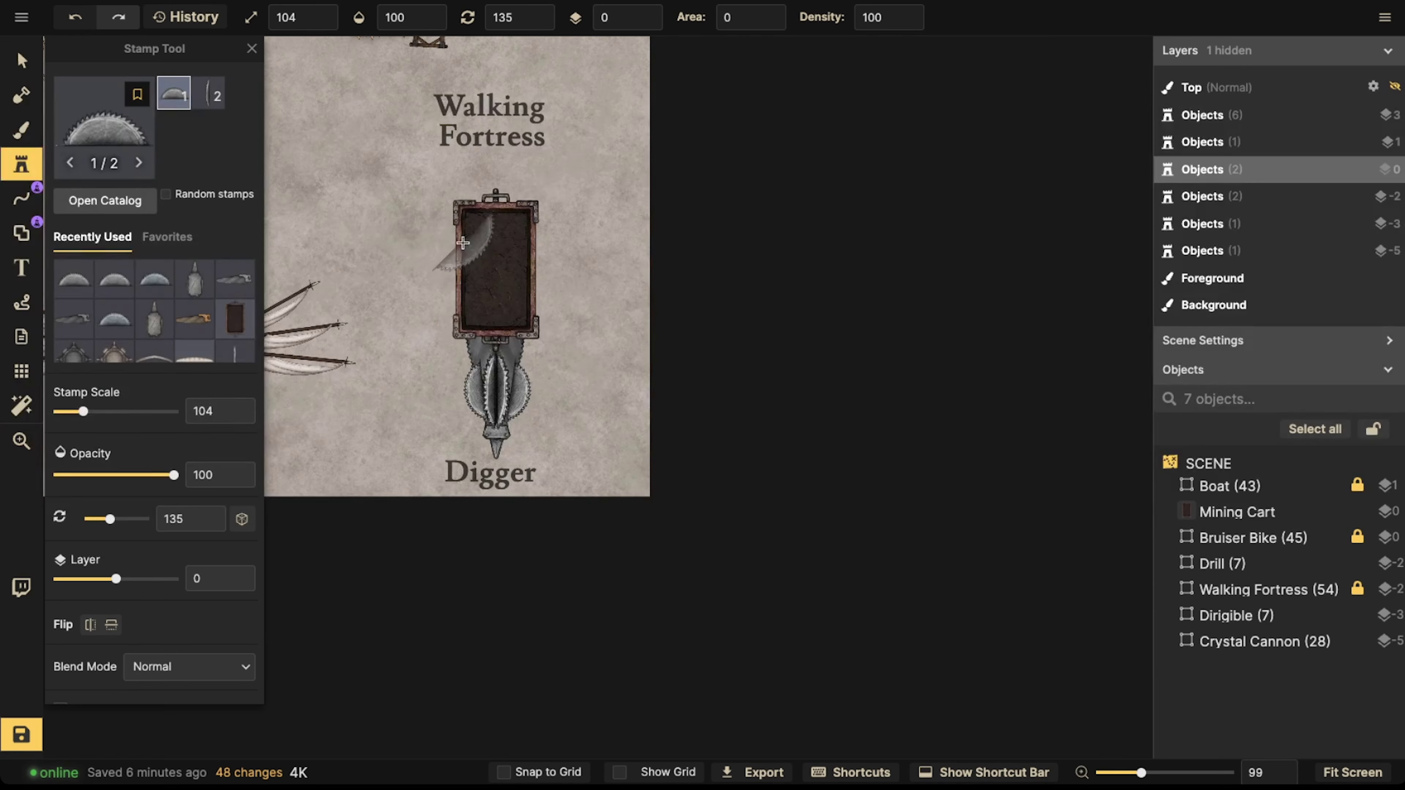
- Look through the stair stamps in the catalog and choose the red Hell Stairs
key("f")
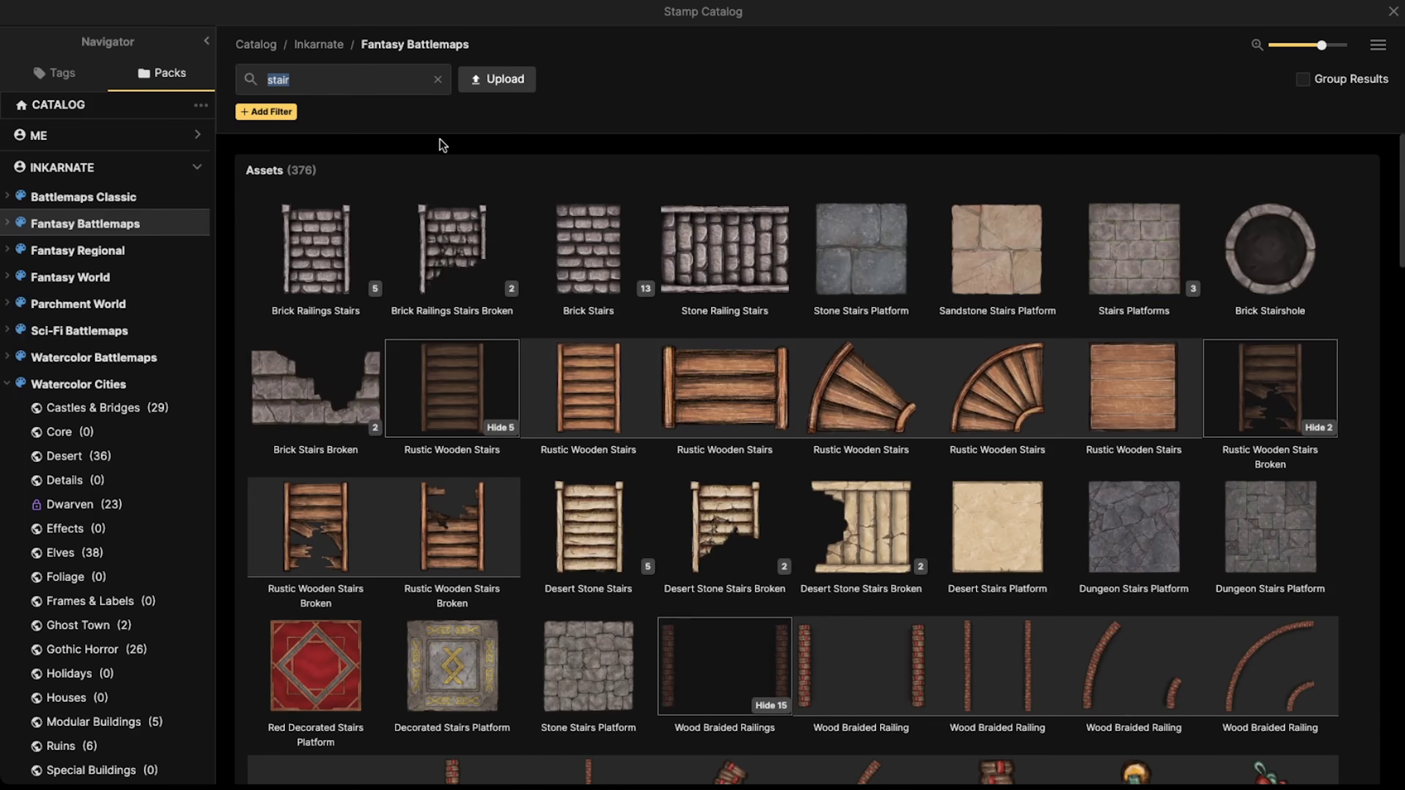
scroll(478, 165, "down", 10)
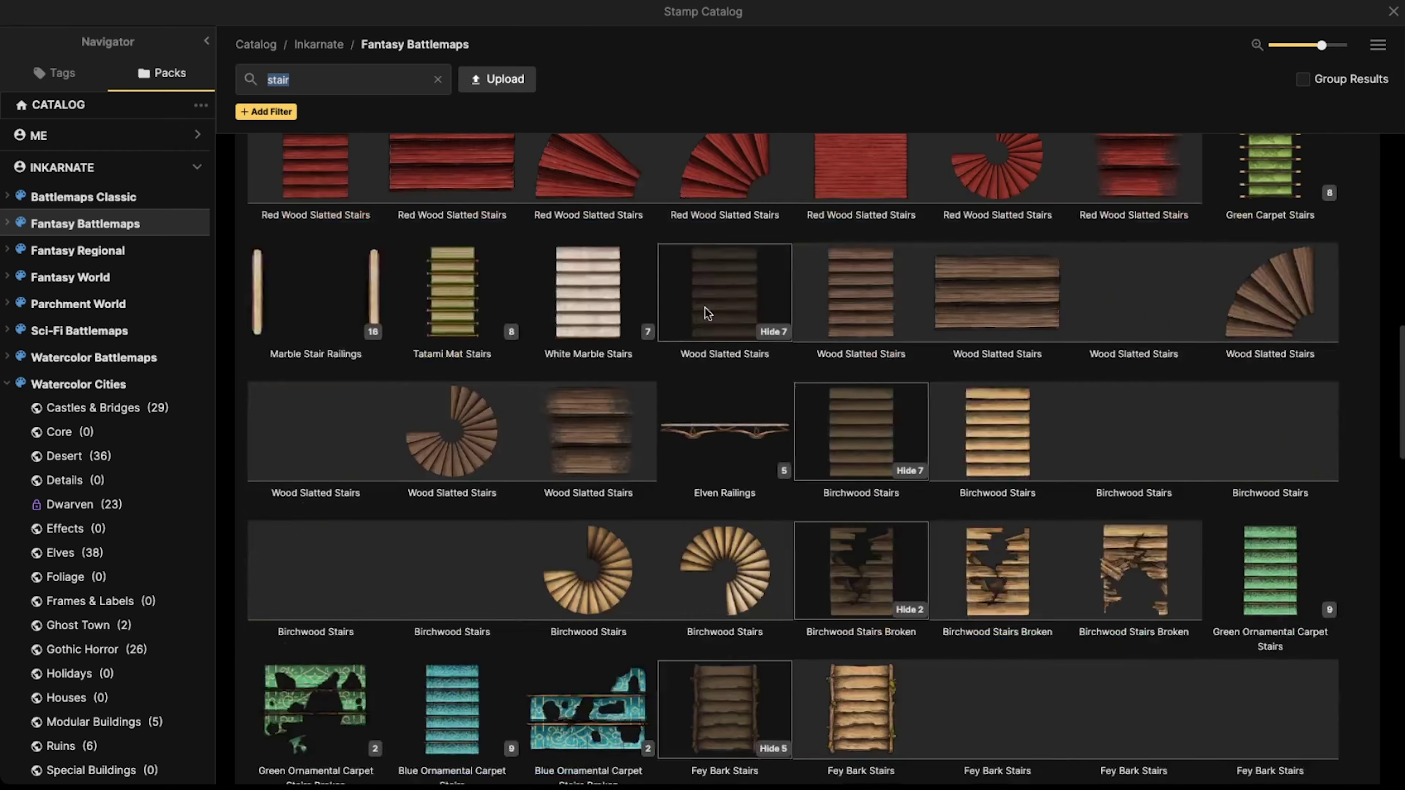
scroll(733, 404, "down", 10)
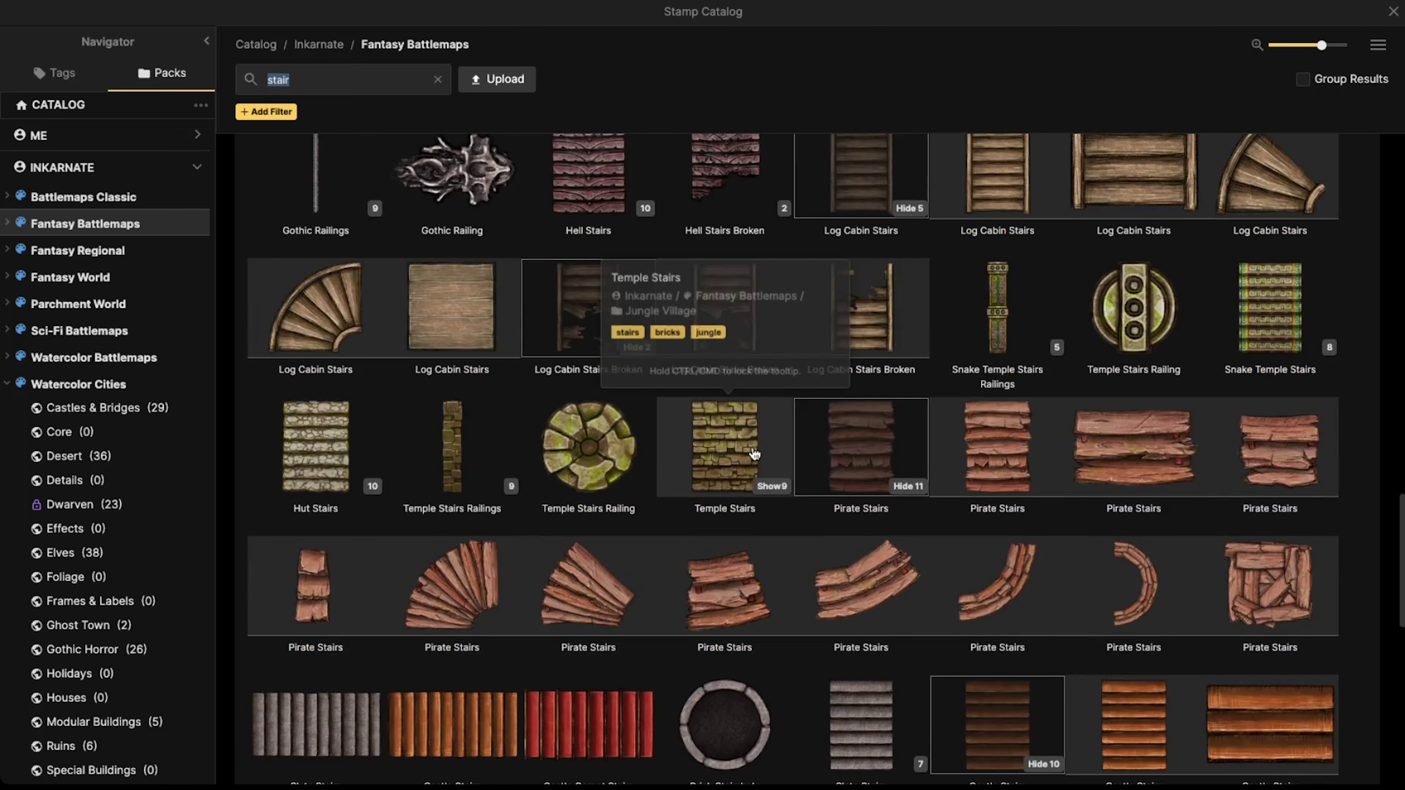
scroll(789, 445, "down", 5)
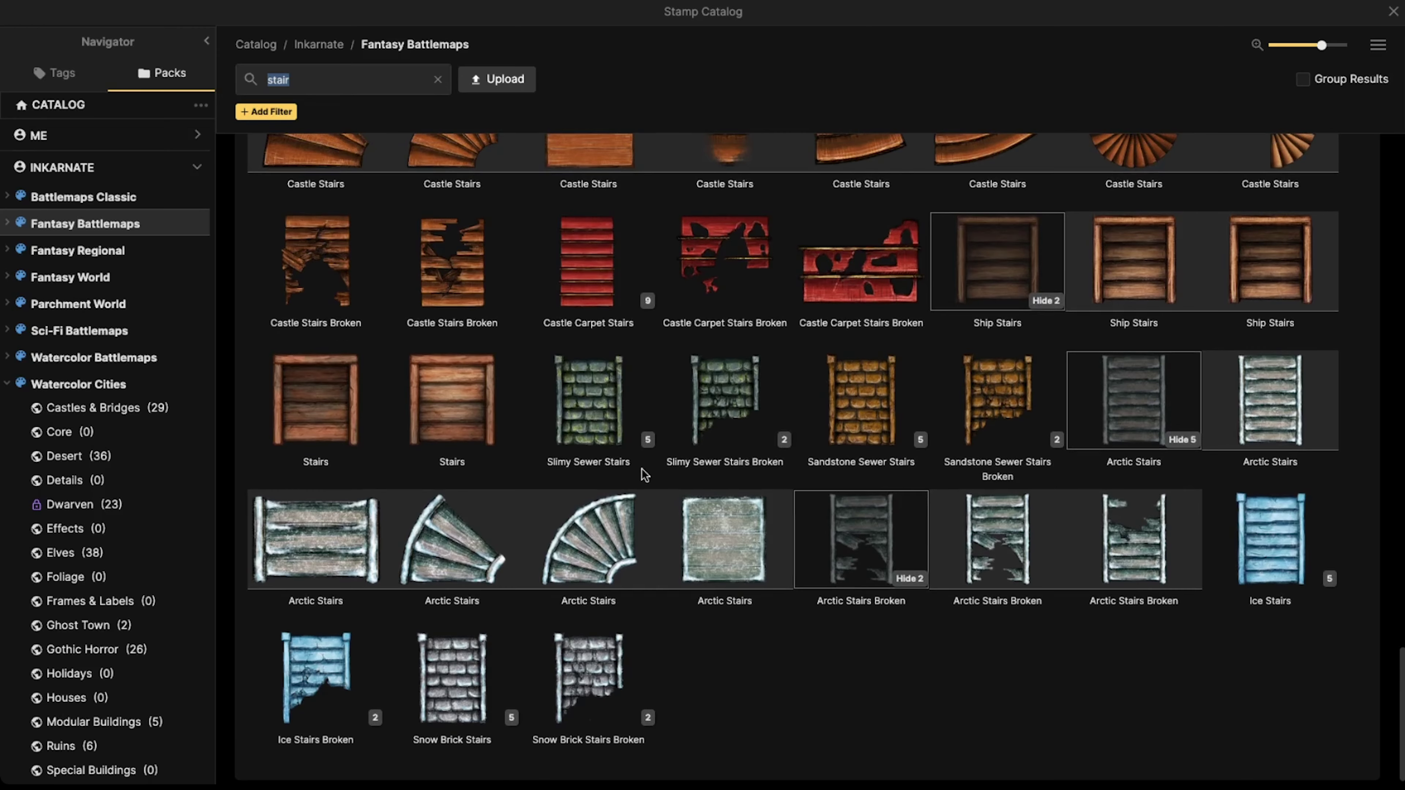
scroll(856, 480, "up", 5)
scroll(808, 460, "up", 10)
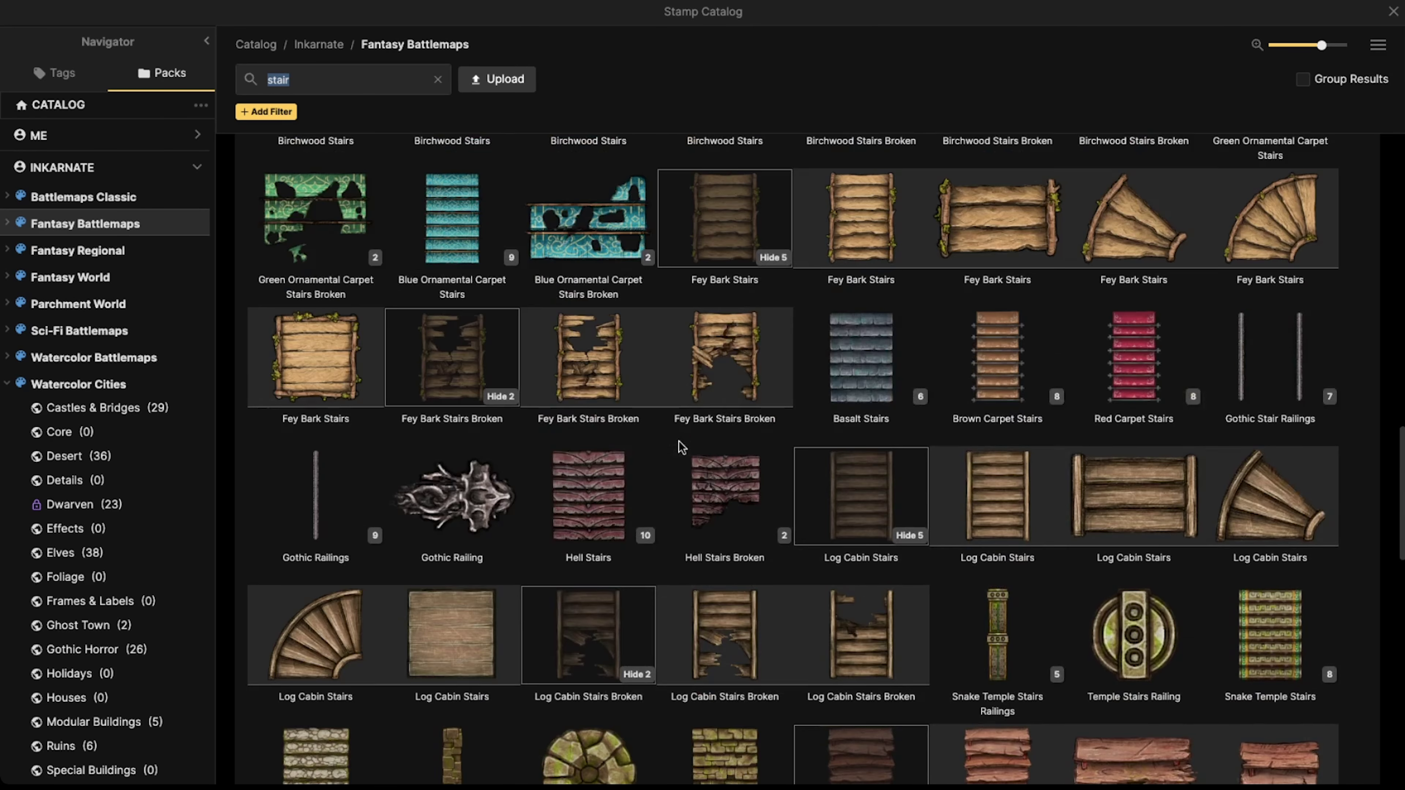
left_click(598, 467)
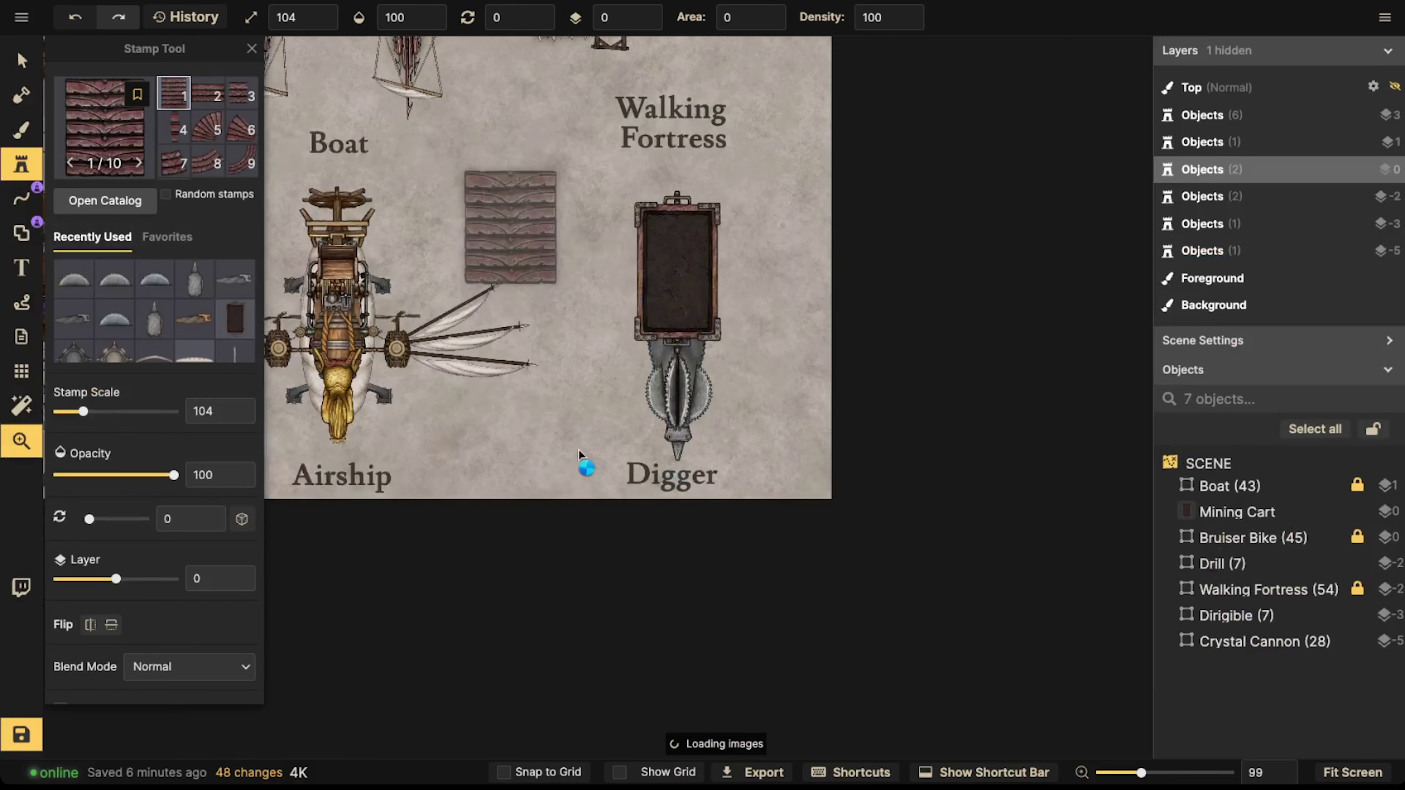
- Reduce the Hell Stairs stamp to scale 54 and place one on the open ground beside the mining cart
scroll(635, 271, "up", 5)
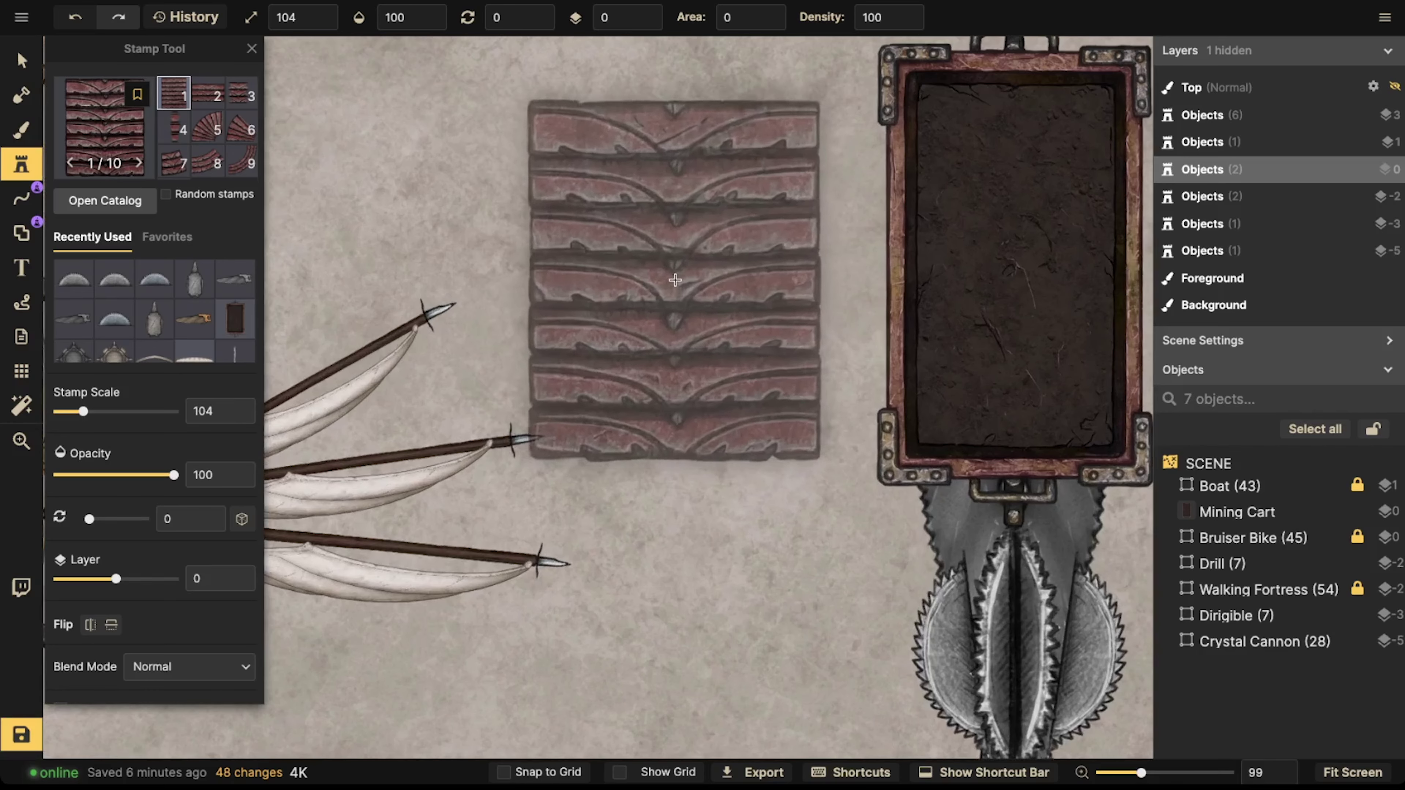
scroll(676, 281, "down", 3)
scroll(692, 273, "down", 2)
left_click(718, 259)
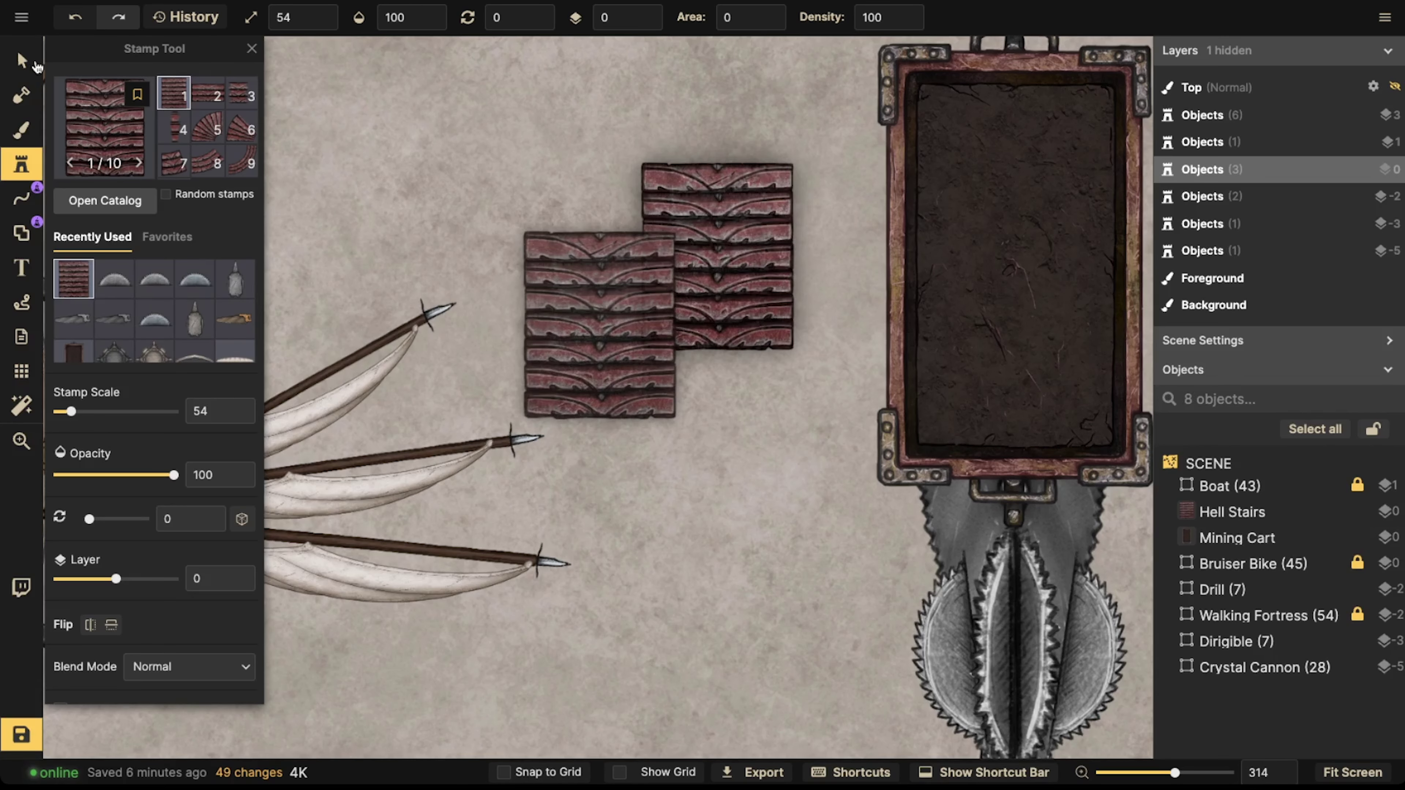
- Stretch the Hell Stairs into a tall, narrow tread strip and enlarge it to scale 64
left_click(22, 60)
left_click_drag(770, 284, 742, 266)
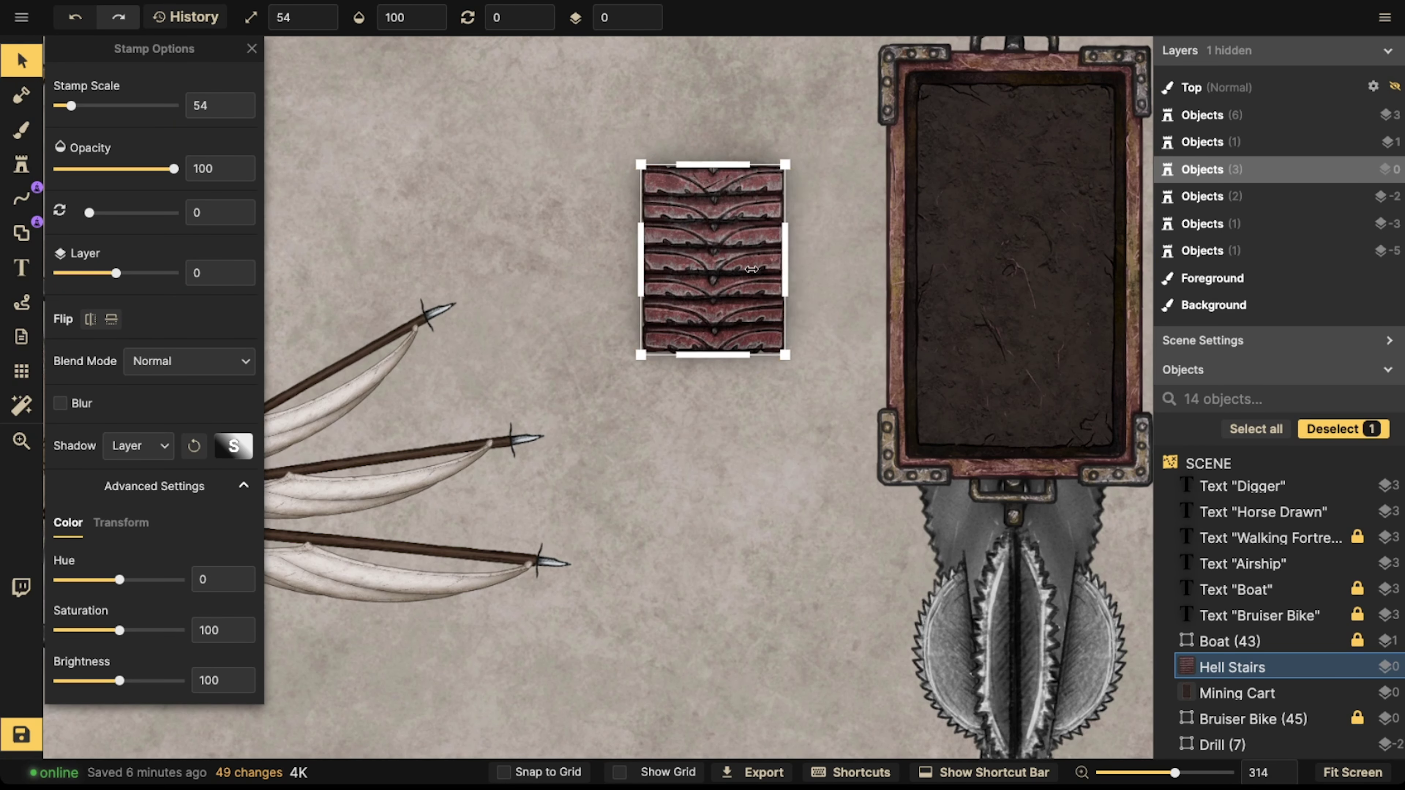
left_click_drag(705, 355, 711, 501)
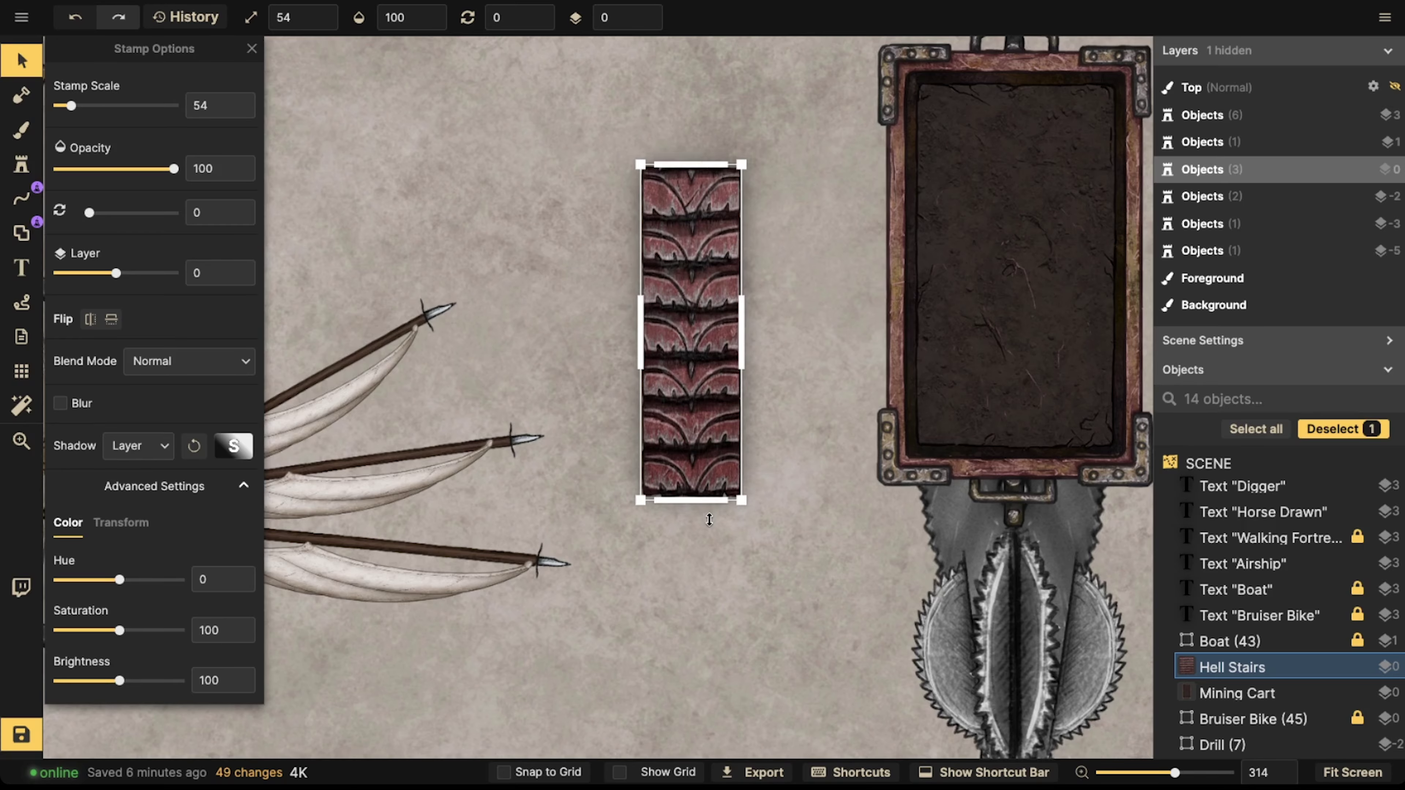
left_click_drag(737, 337, 816, 335)
key("bracketright")
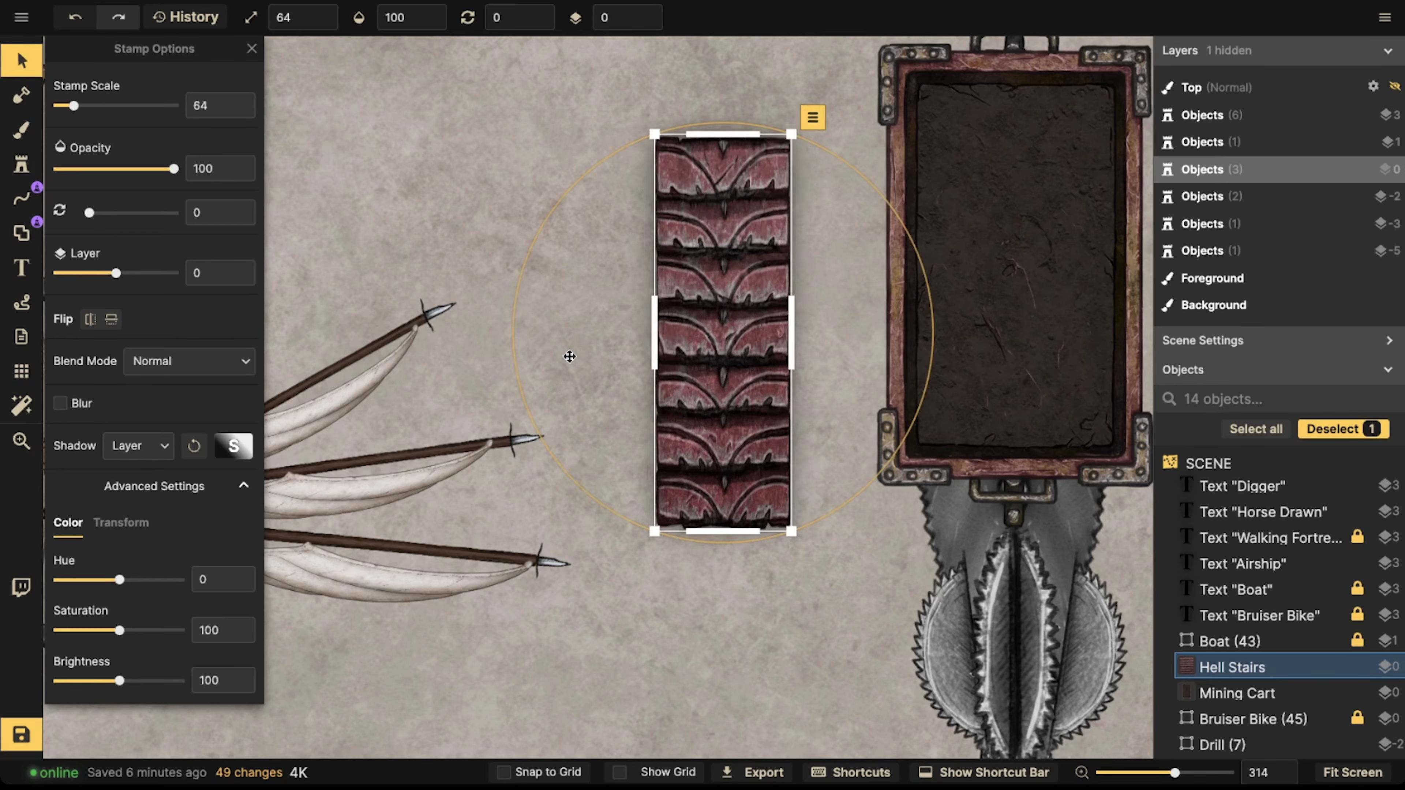
- Set the stair tread's shadow to None and its saturation to 0
left_click(159, 455)
left_click(126, 481)
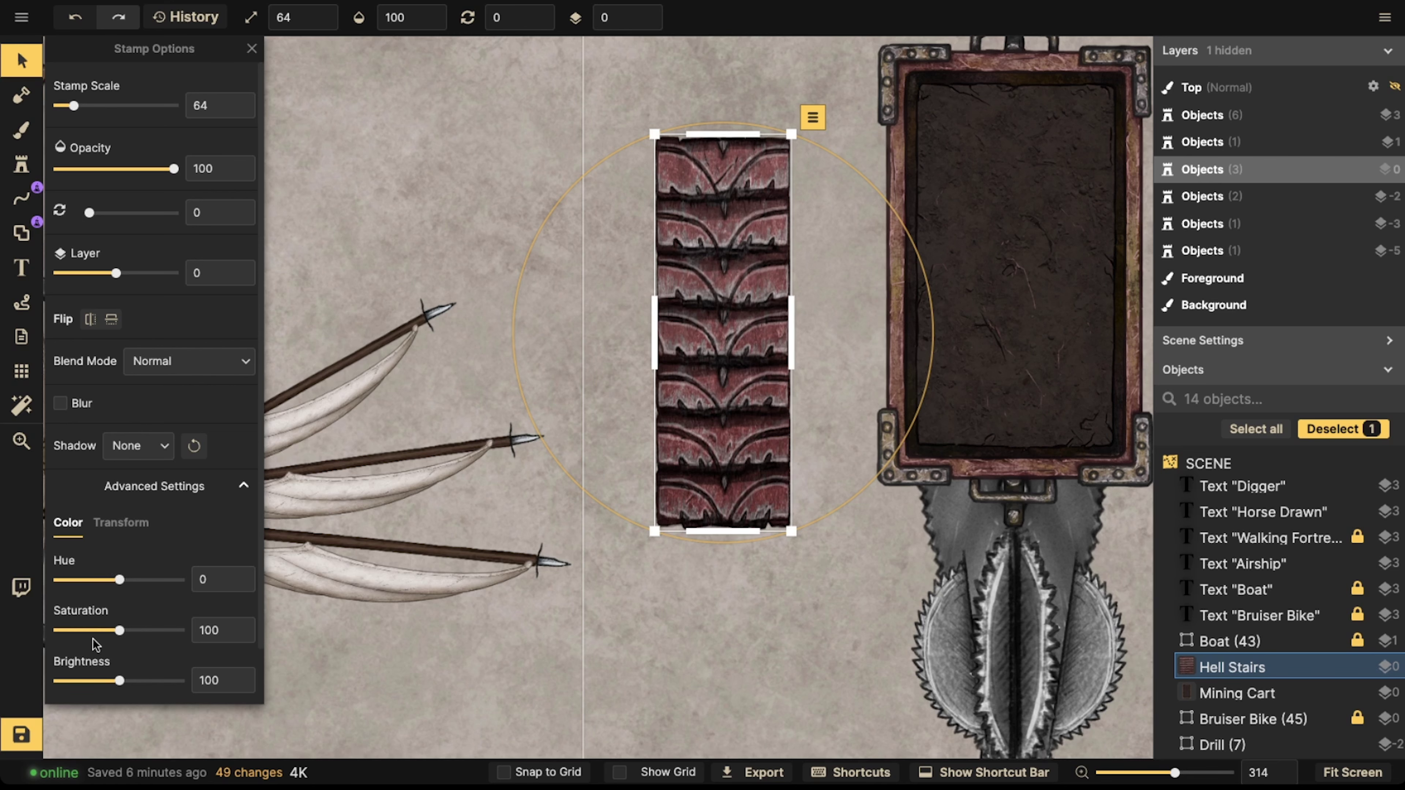
scroll(702, 239, "down", 3)
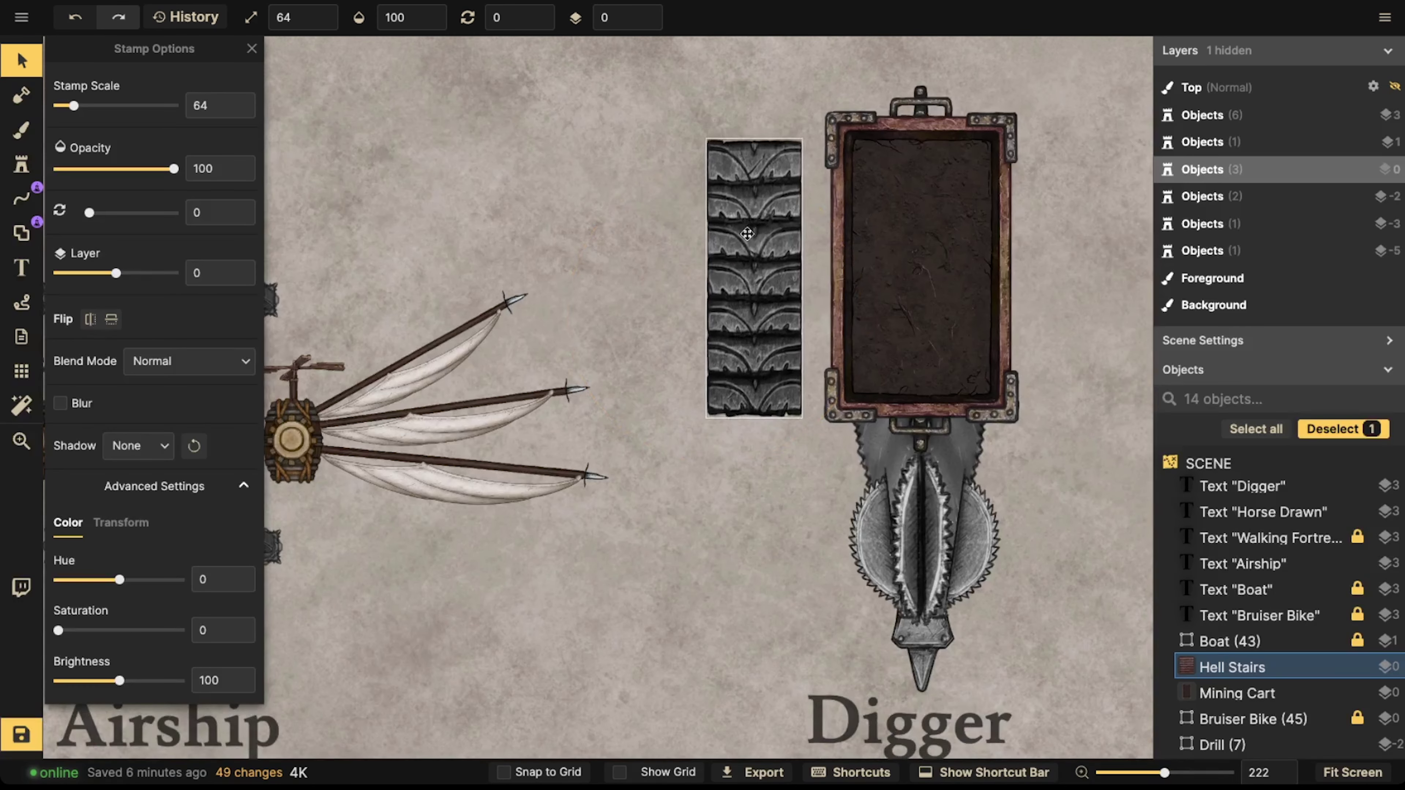
- Put the stair tread on layer -2, tuck it against the cart's left side and rotate it to 180.5
left_click(651, 22)
left_click(651, 23)
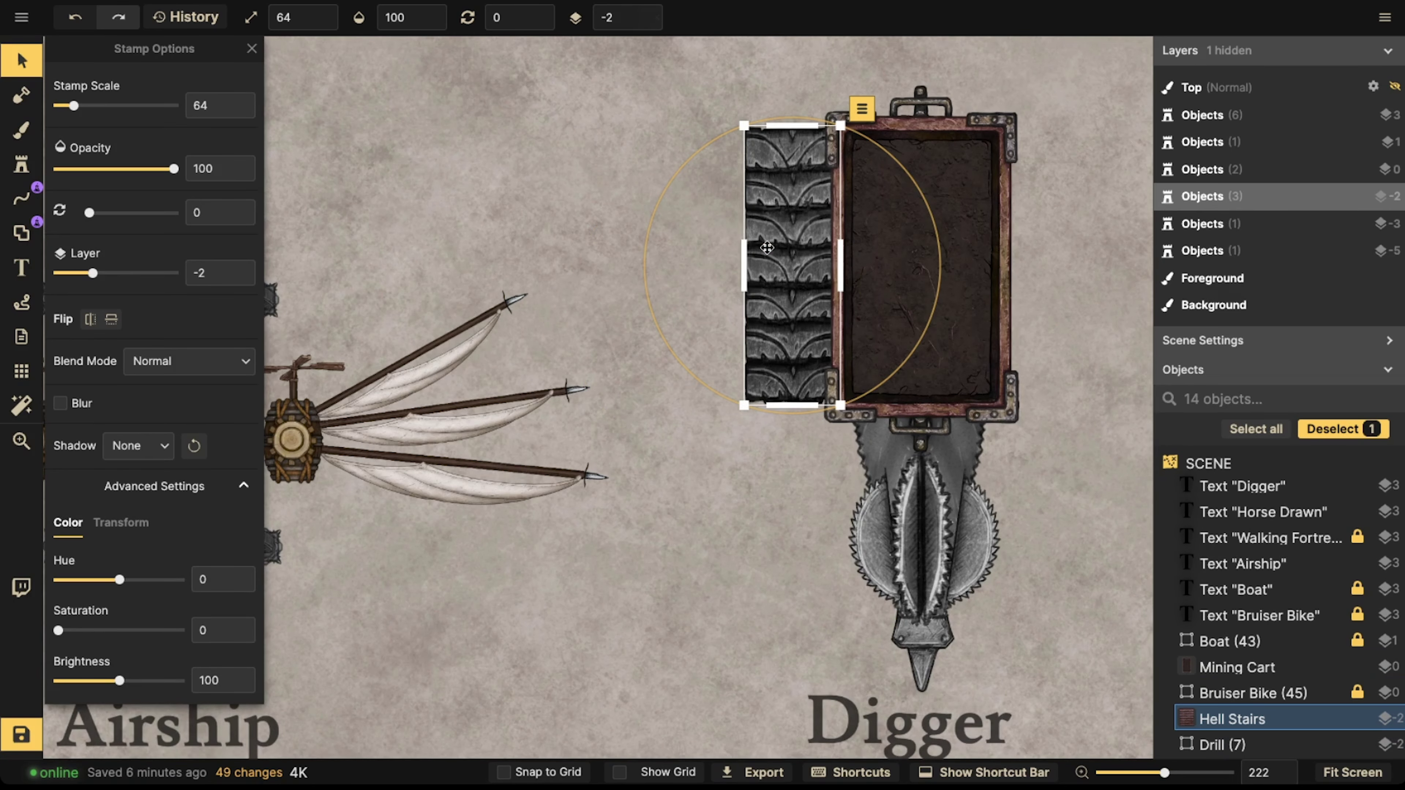
scroll(770, 244, "up", 10)
left_click_drag(769, 244, 510, 250)
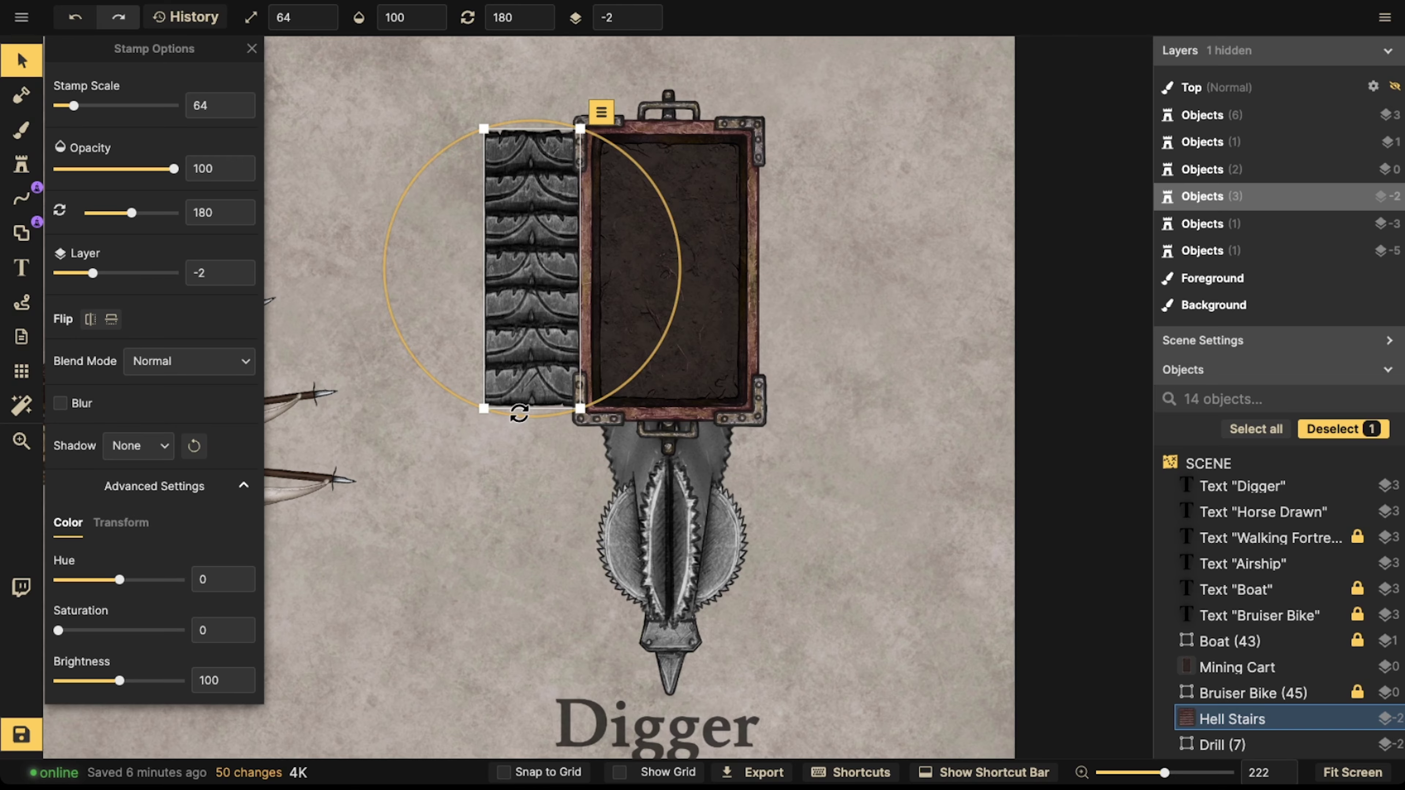
left_click_drag(519, 412, 517, 415)
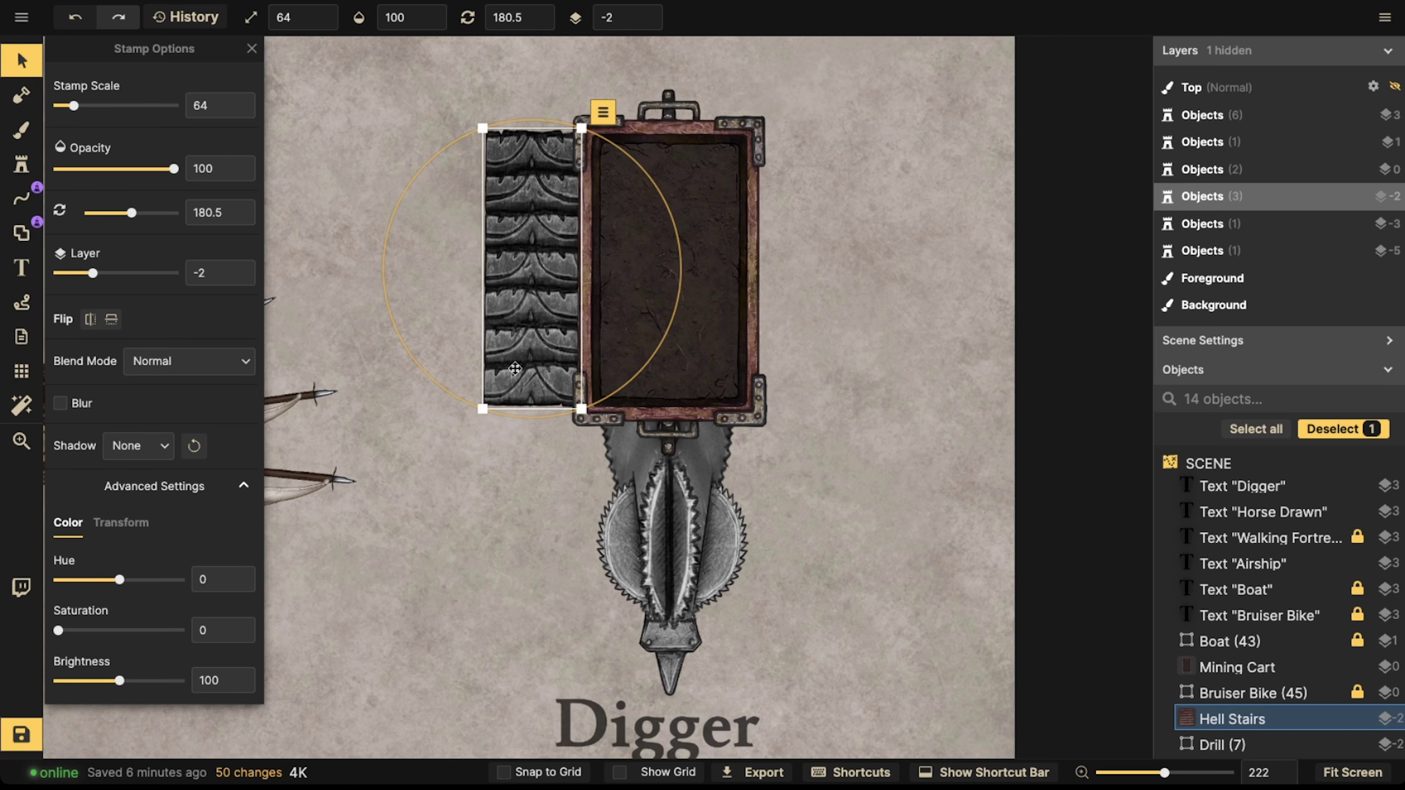
- Place a copy of the tread on the cart's right side at rotation 181 and shrink both treads to scale 54 against the cart
key("ctrl+v")
left_click_drag(807, 304, 803, 271)
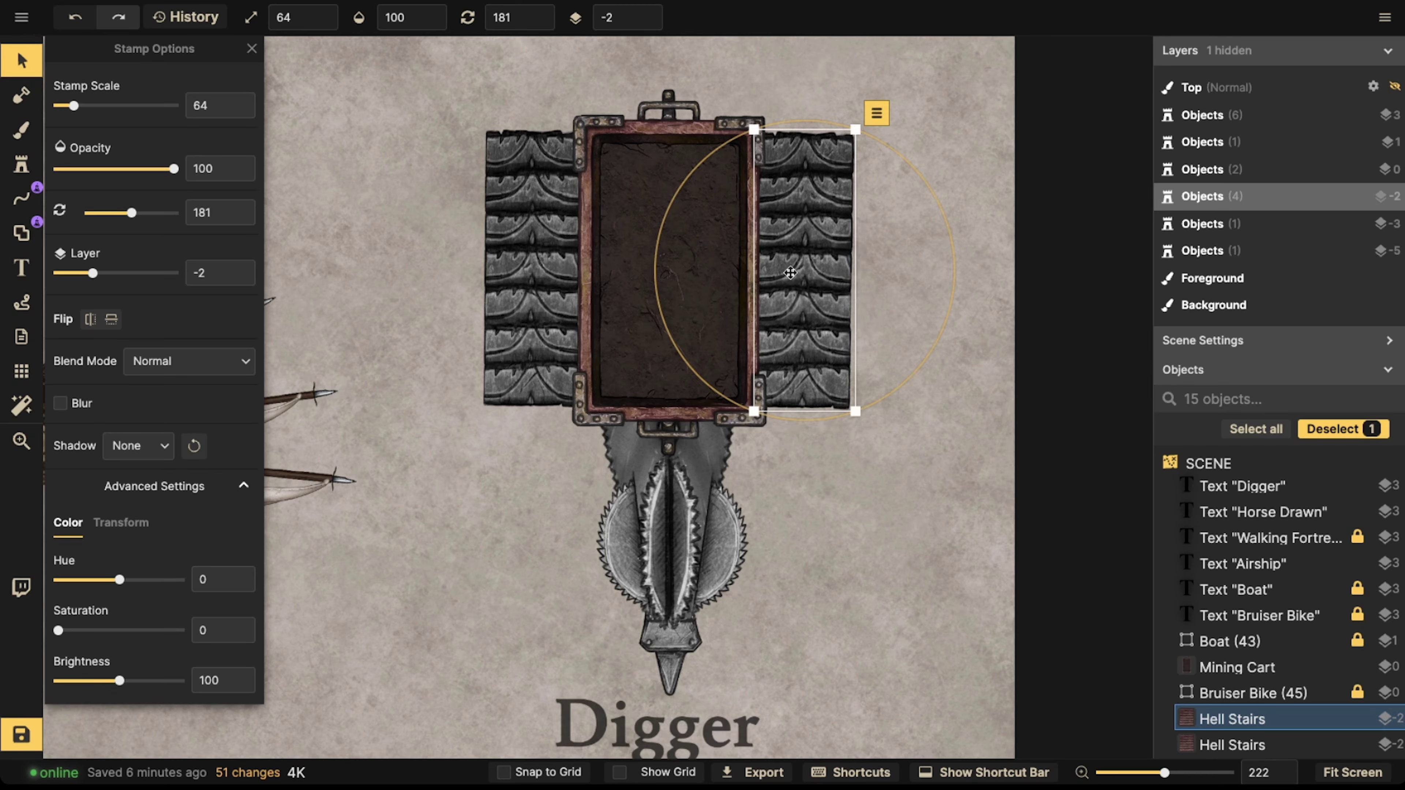
left_click(541, 280, "shift")
scroll(545, 283, "down", 5)
left_click_drag(545, 283, 552, 282)
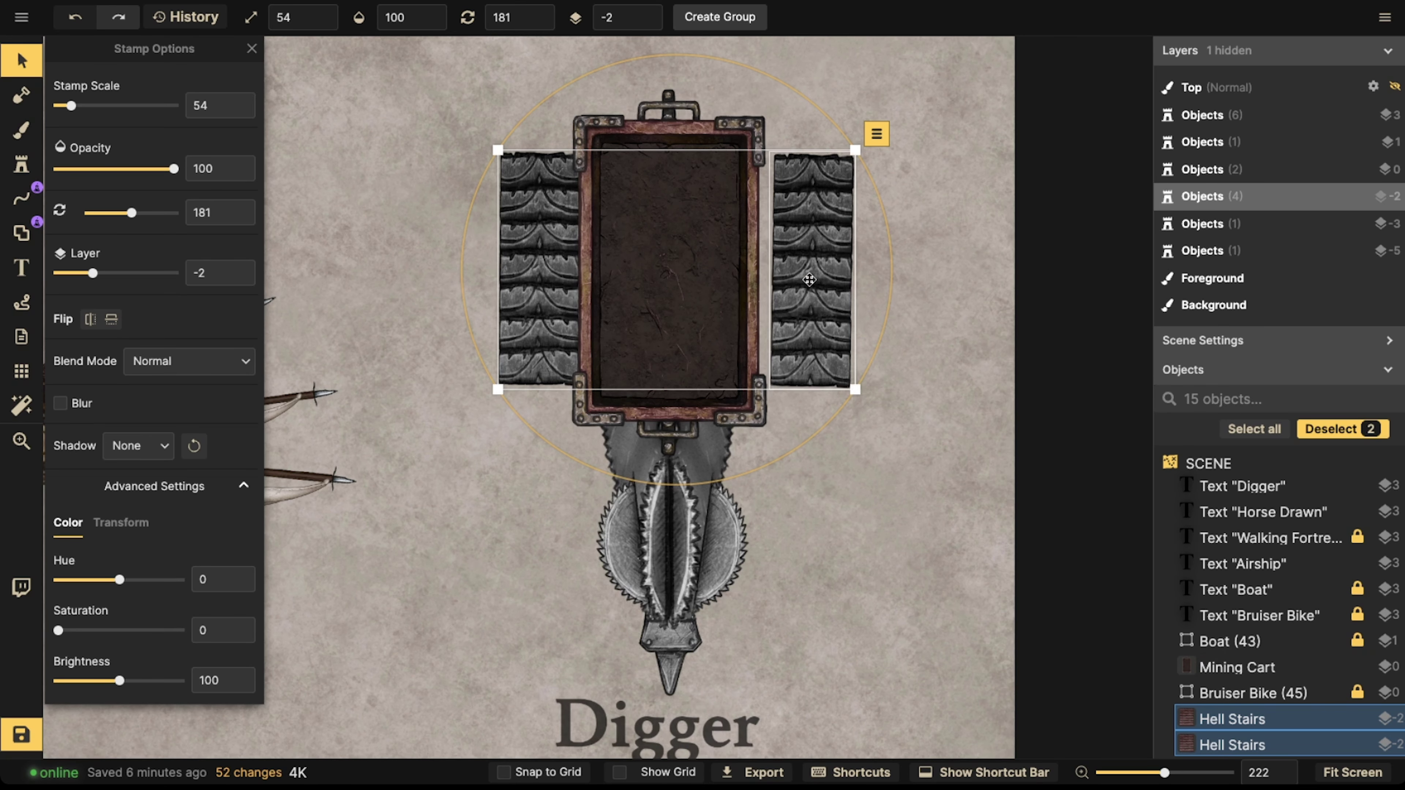
left_click_drag(808, 280, 791, 281)
key("Escape")
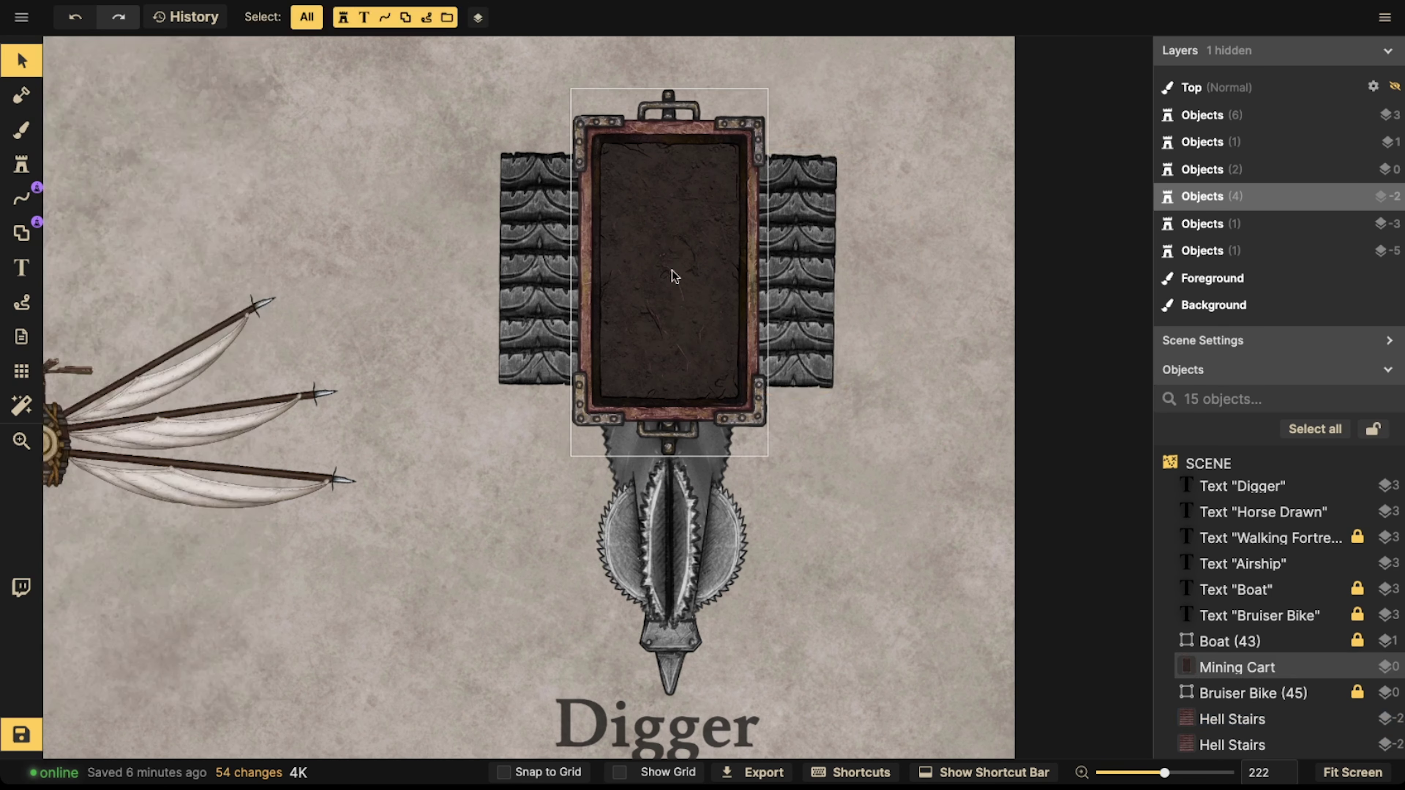
- Select the cart, both treads and the drill together and nudge the whole digger slightly above its label
scroll(619, 246, "down", 3)
left_click_drag(593, 229, 561, 286)
left_click(576, 211)
left_click(731, 220)
key("Escape")
scroll(670, 210, "up", 2)
left_click_drag(483, 153, 806, 645)
left_click_drag(634, 405, 634, 408)
key("Escape")
- Place handrail stamps at scale 124 along both sides of the cart, rotated 270 on the left and 90 on the right
scroll(627, 310, "up", 3)
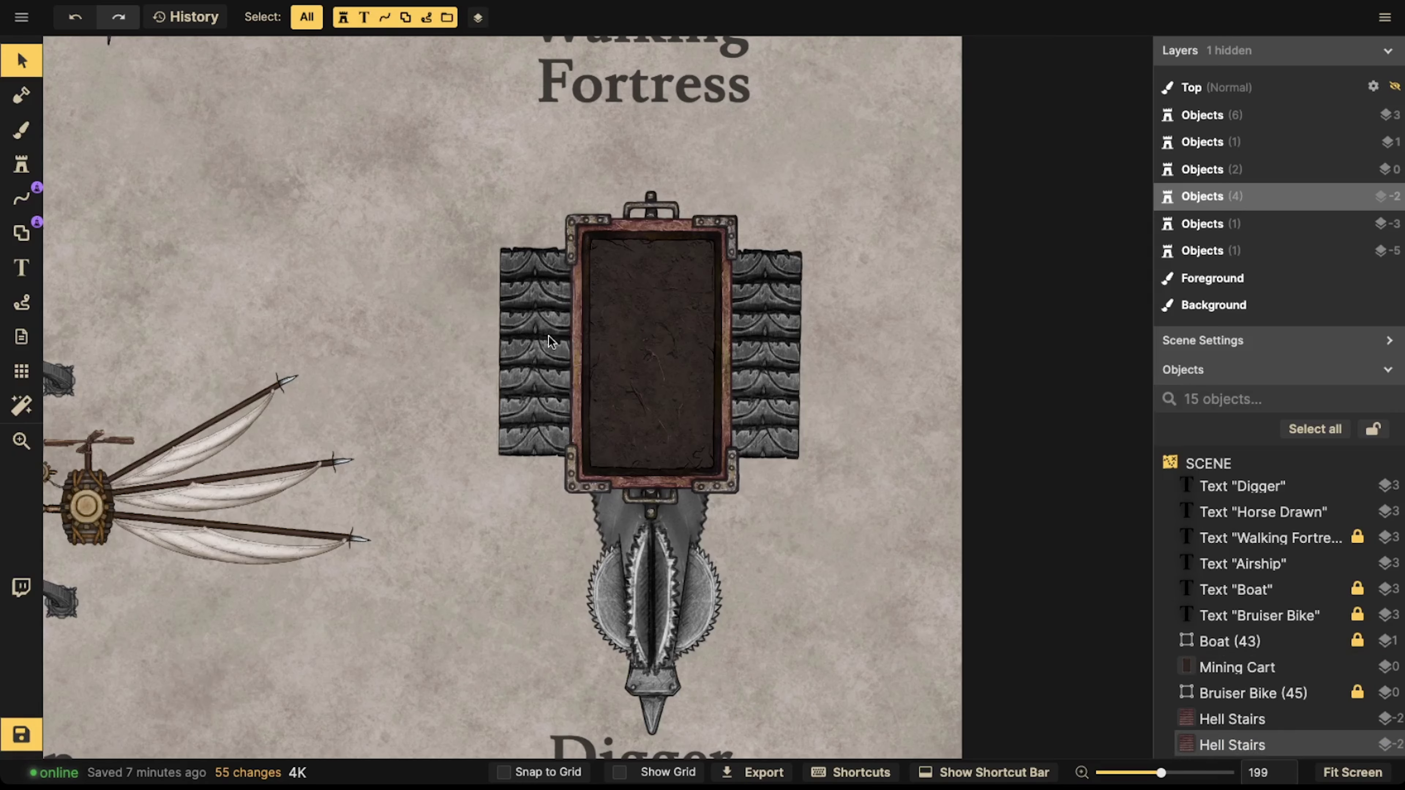
left_click_drag(168, 389, 443, 311)
left_click(21, 165)
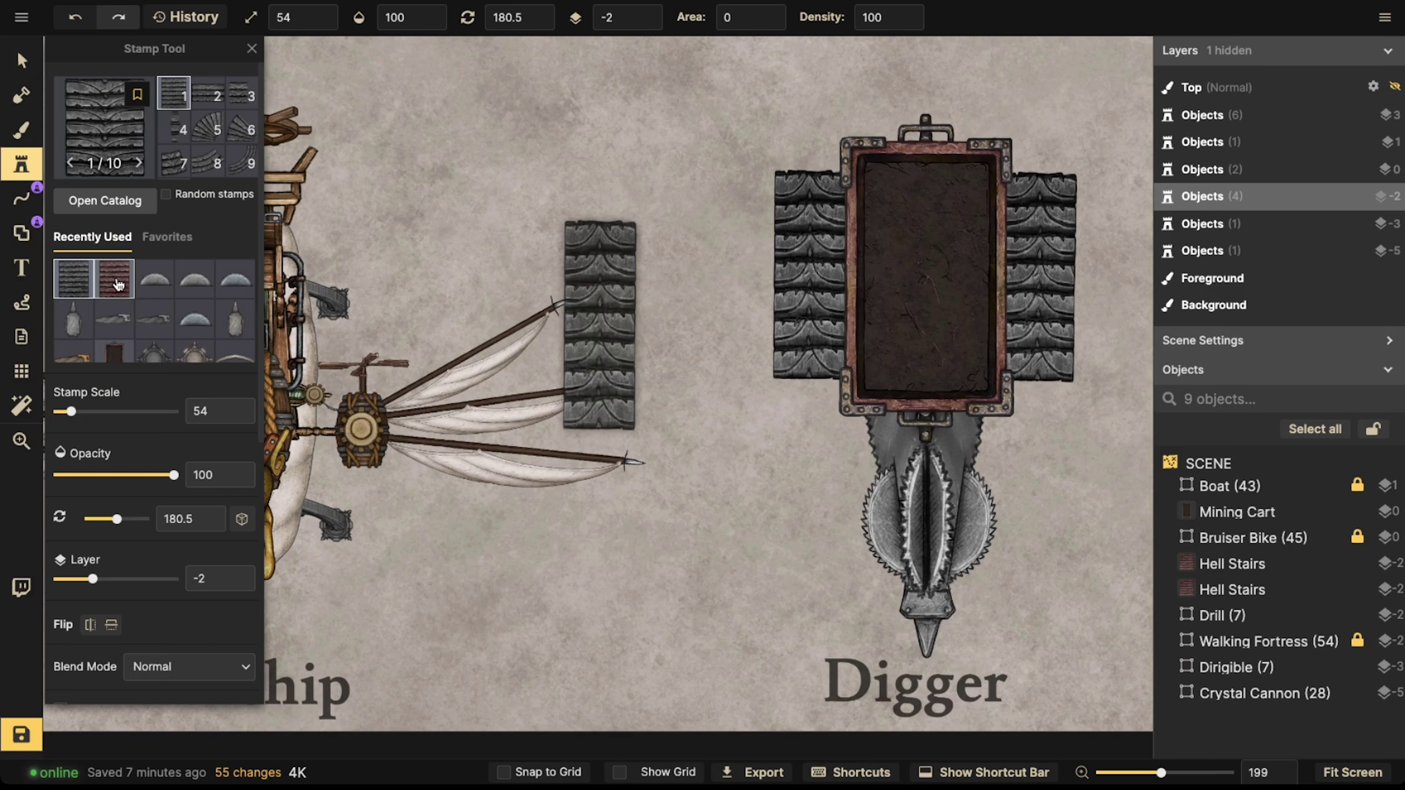
scroll(133, 315, "down", 2)
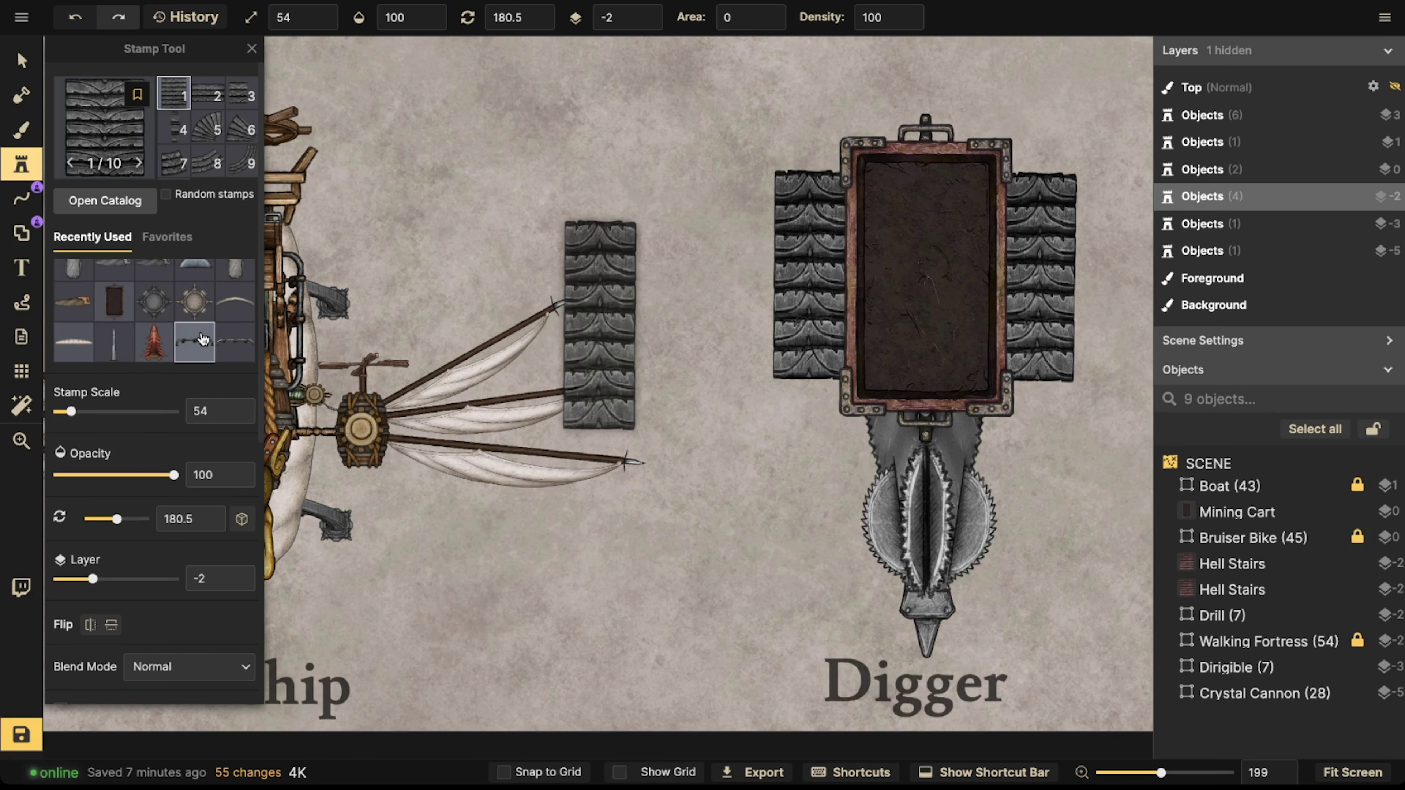
left_click(236, 342)
scroll(575, 165, "right", 3)
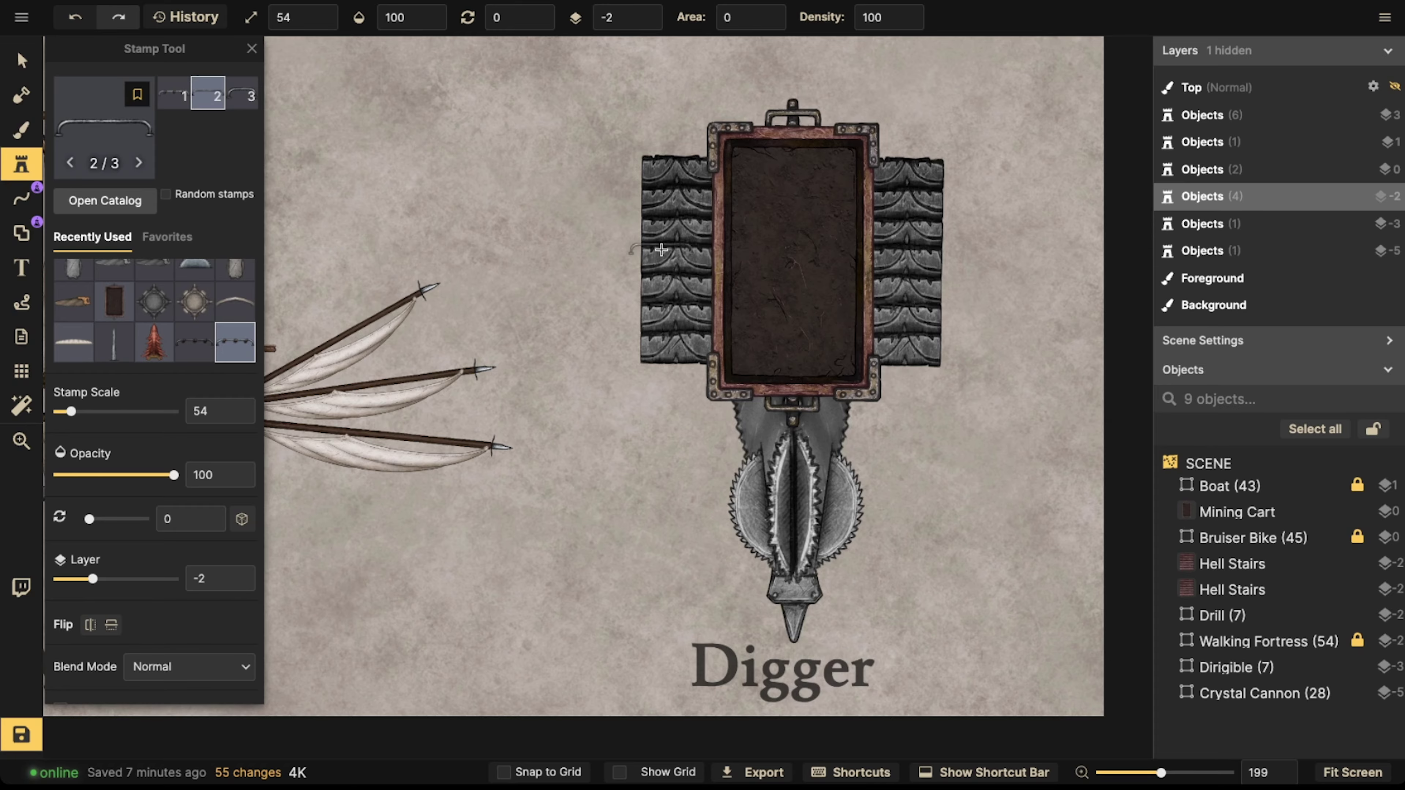
left_click(700, 265)
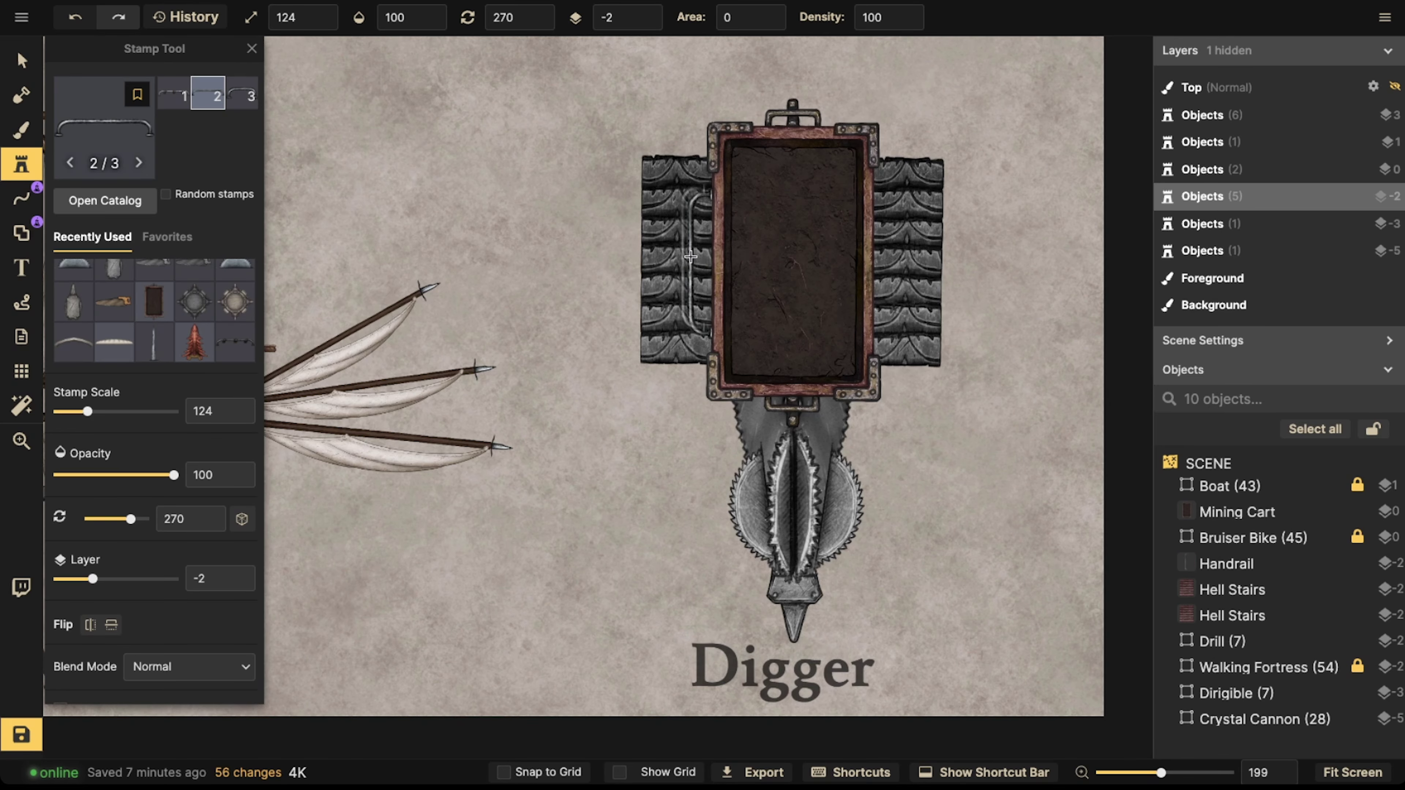
left_click(886, 258)
- Select the cart, drill, treads and handrails together, shrink them to scale 91 and move the digger down to just above its label
scroll(886, 259, "up", 2)
scroll(887, 258, "right", 2)
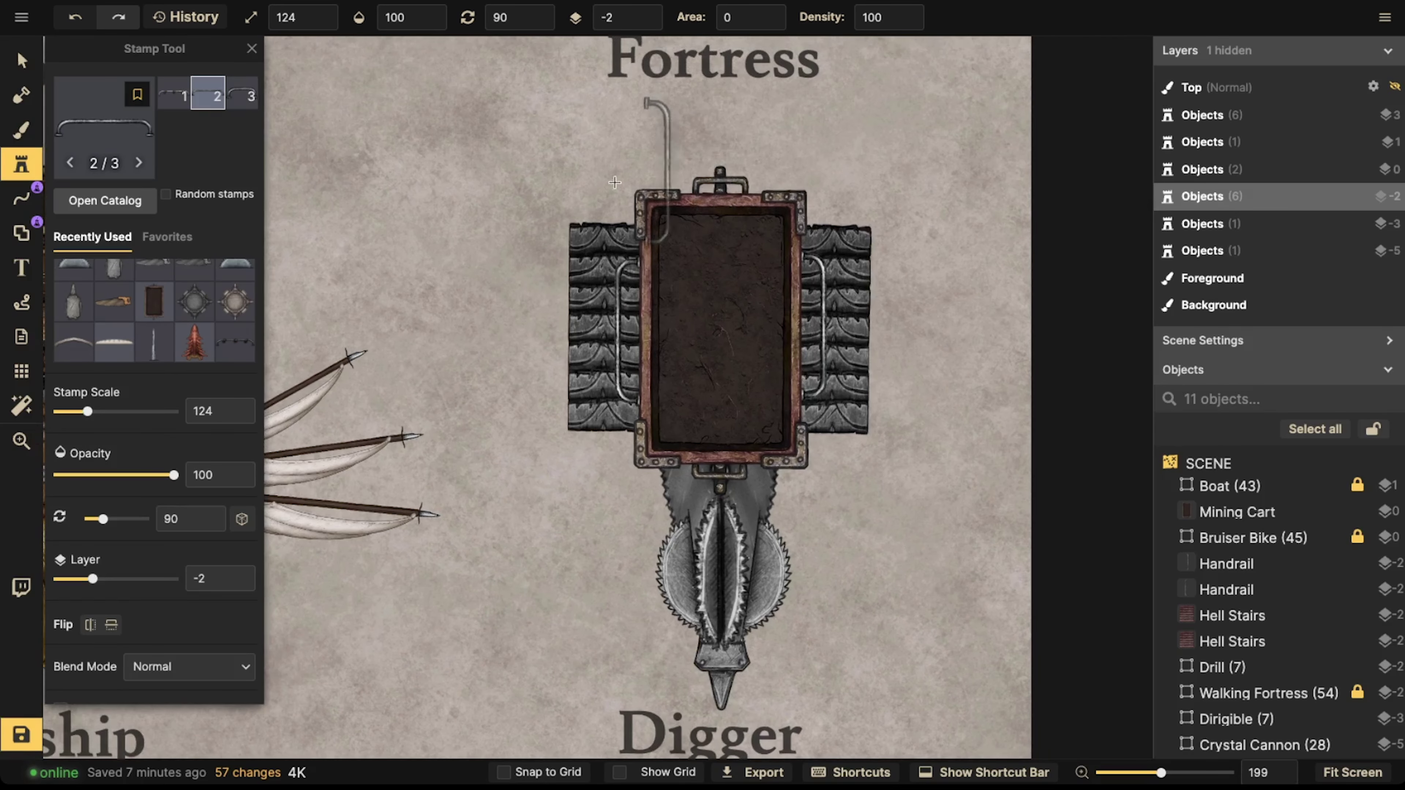
left_click(21, 60)
scroll(443, 276, "down", 1)
left_click_drag(528, 174, 902, 640)
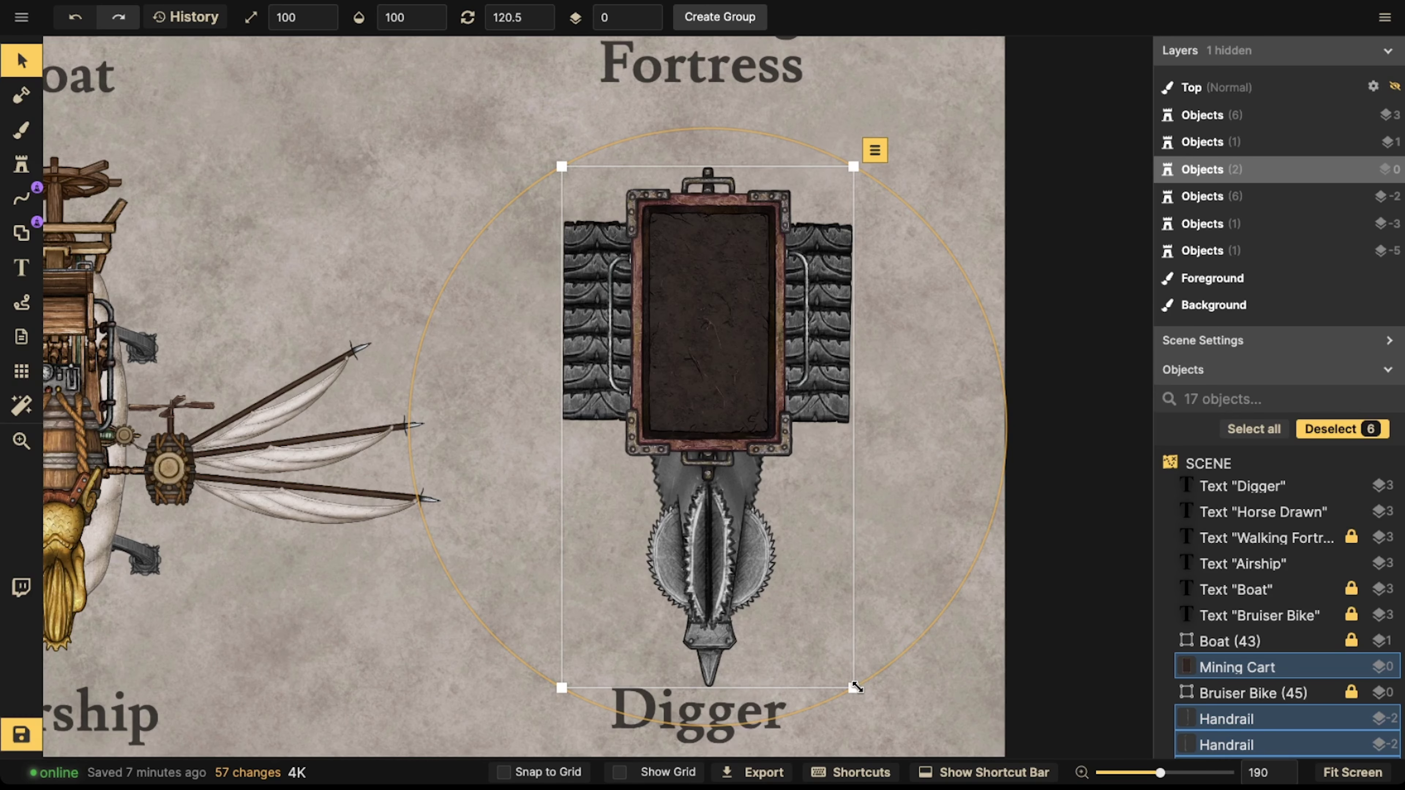
left_click_drag(856, 687, 829, 638)
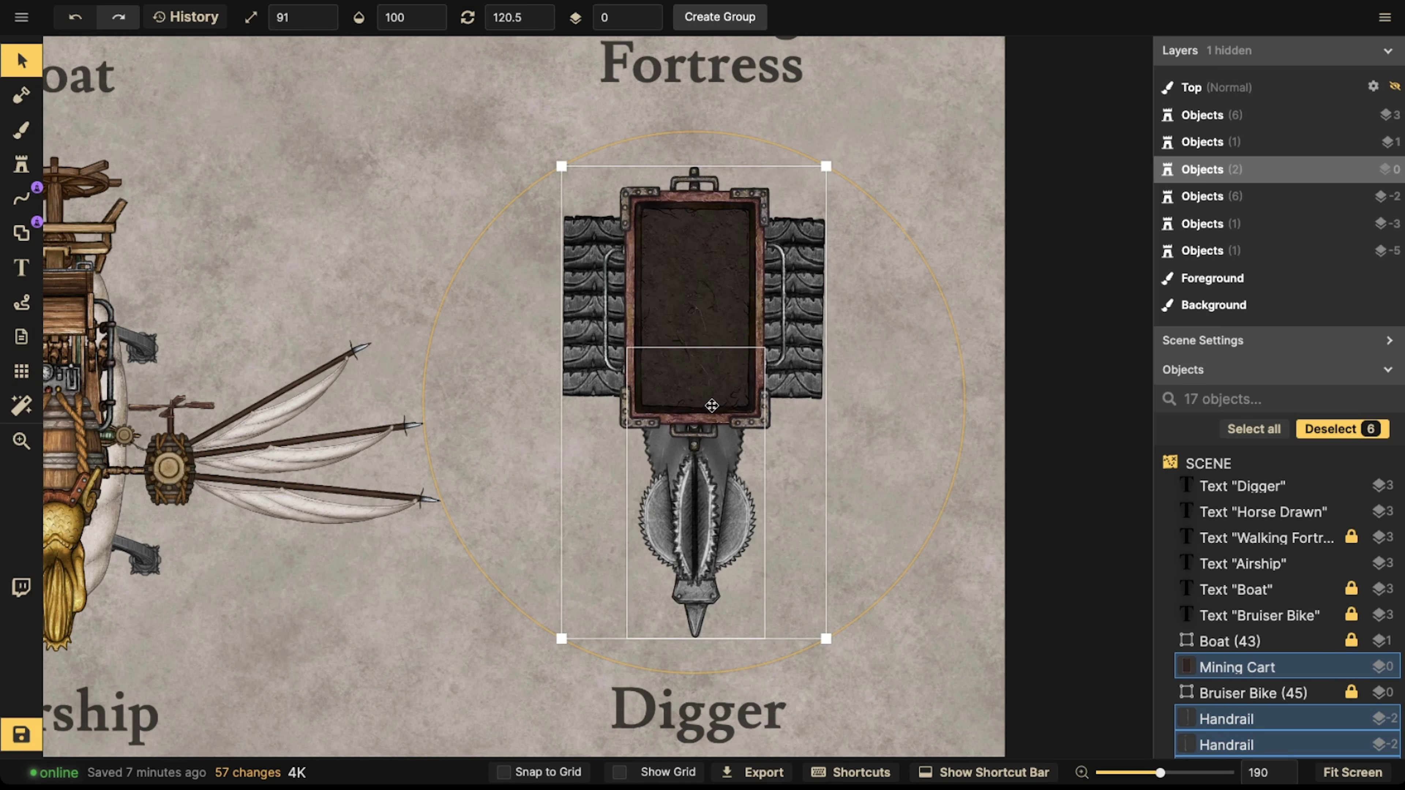
left_click_drag(712, 406, 722, 442)
key("Escape")
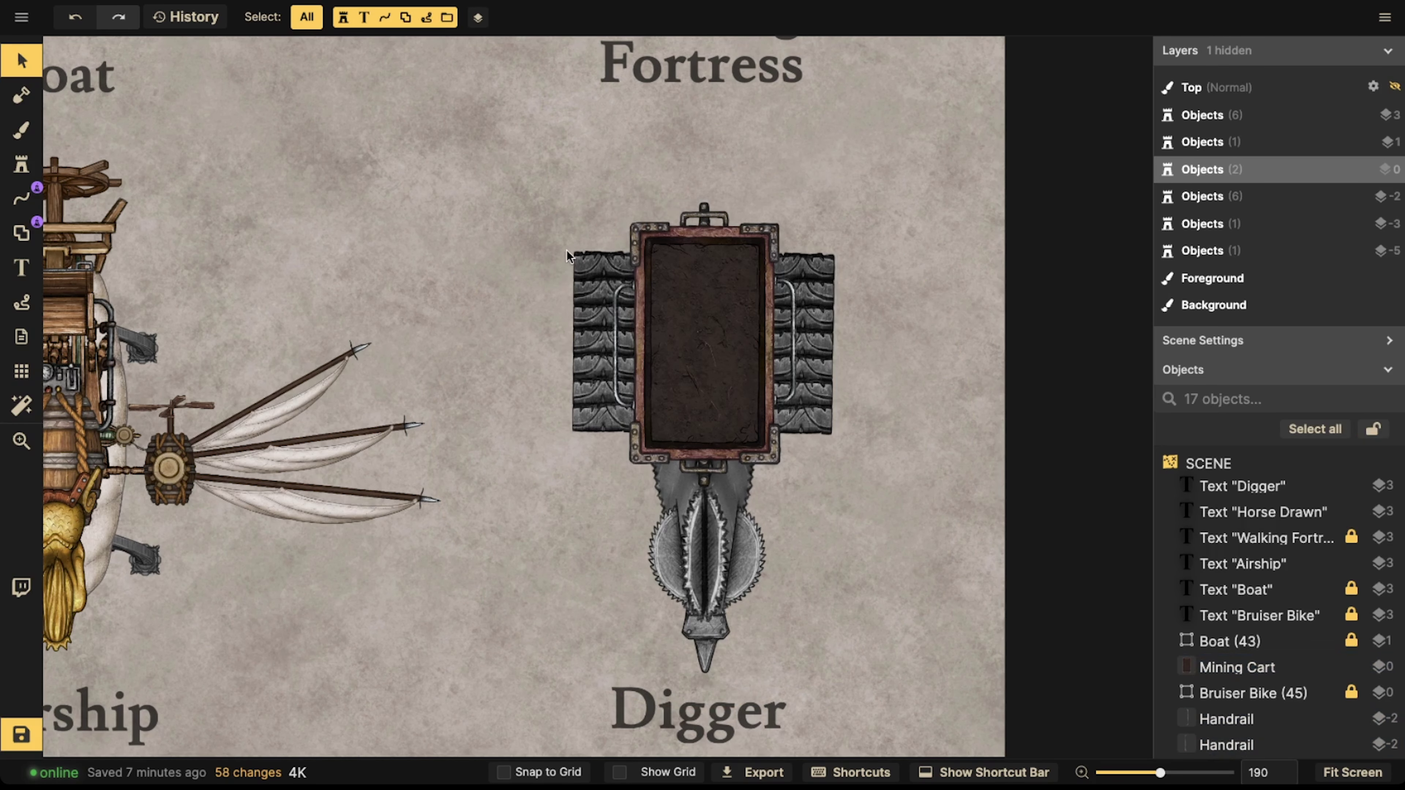
- Search the Fantasy Battlemaps stamp catalog for "dwarven" and clear the search
left_click(21, 164)
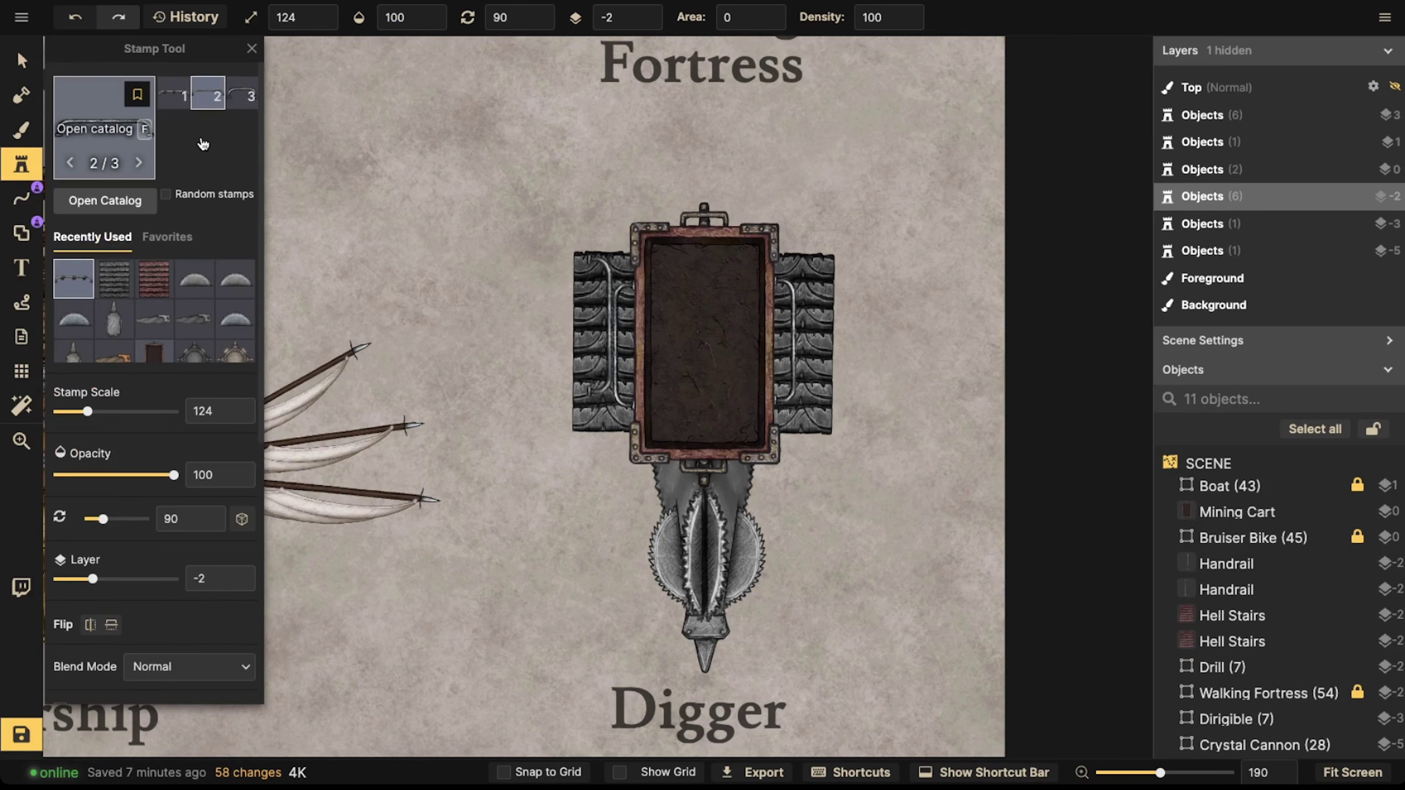
left_click(213, 111)
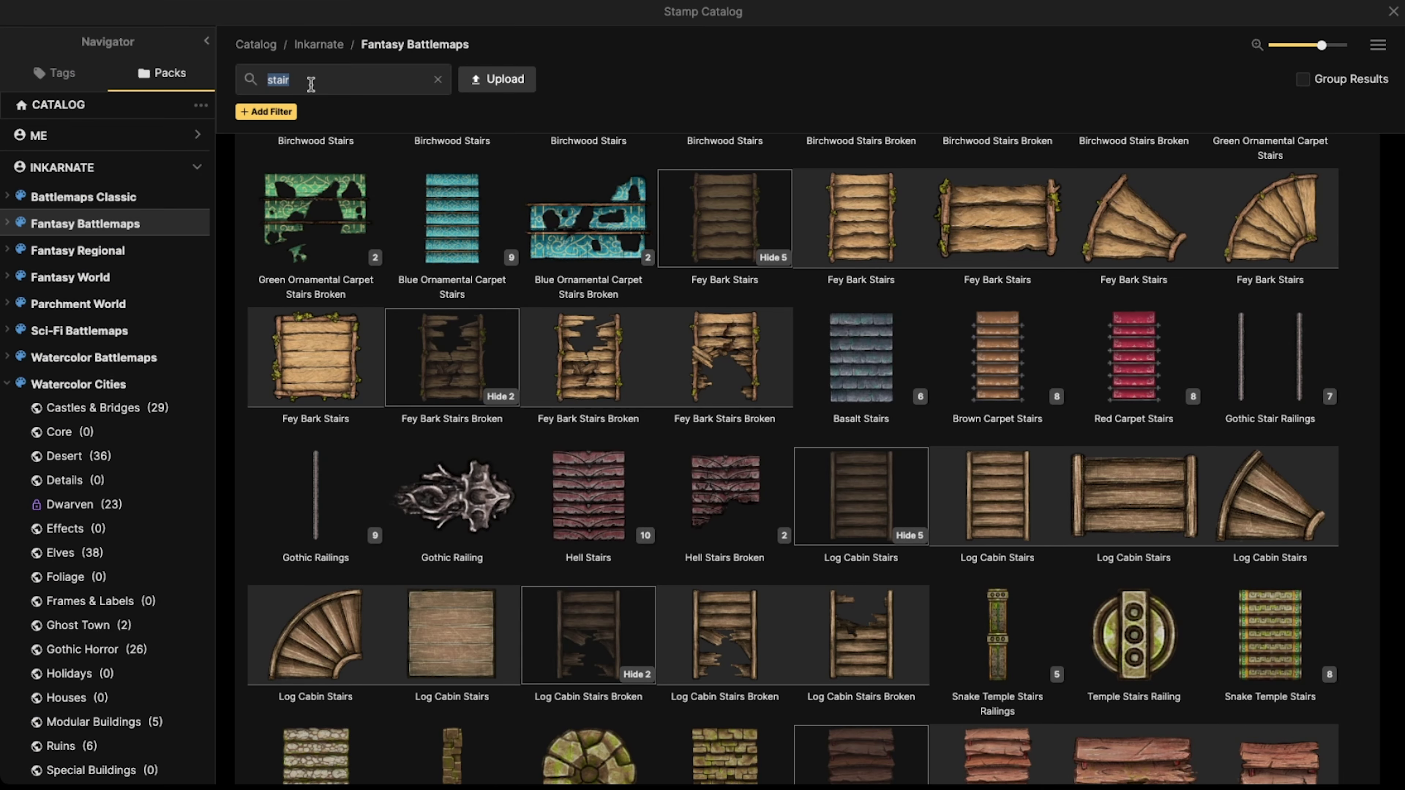
type("dwarven")
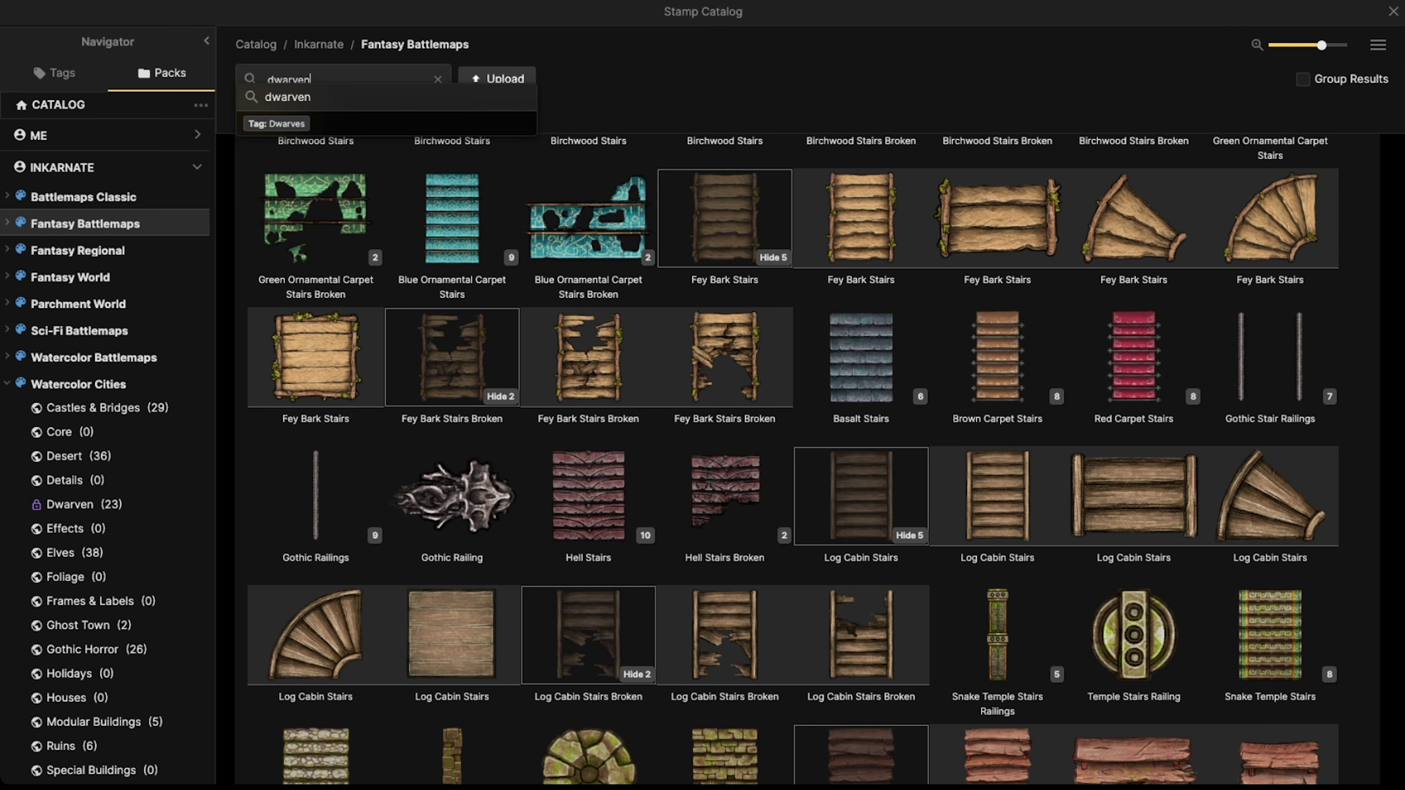
key("Return")
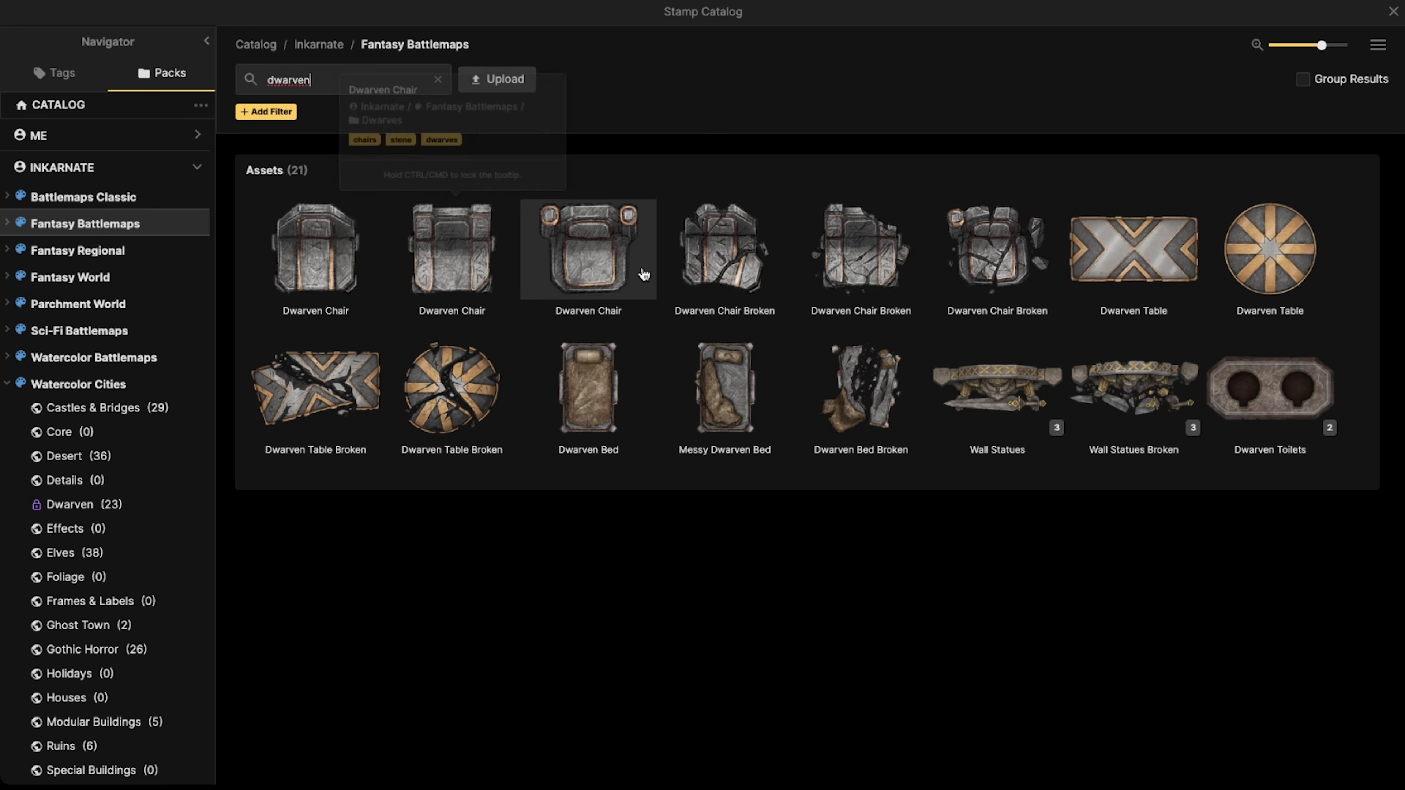
mouse_move(498, 241)
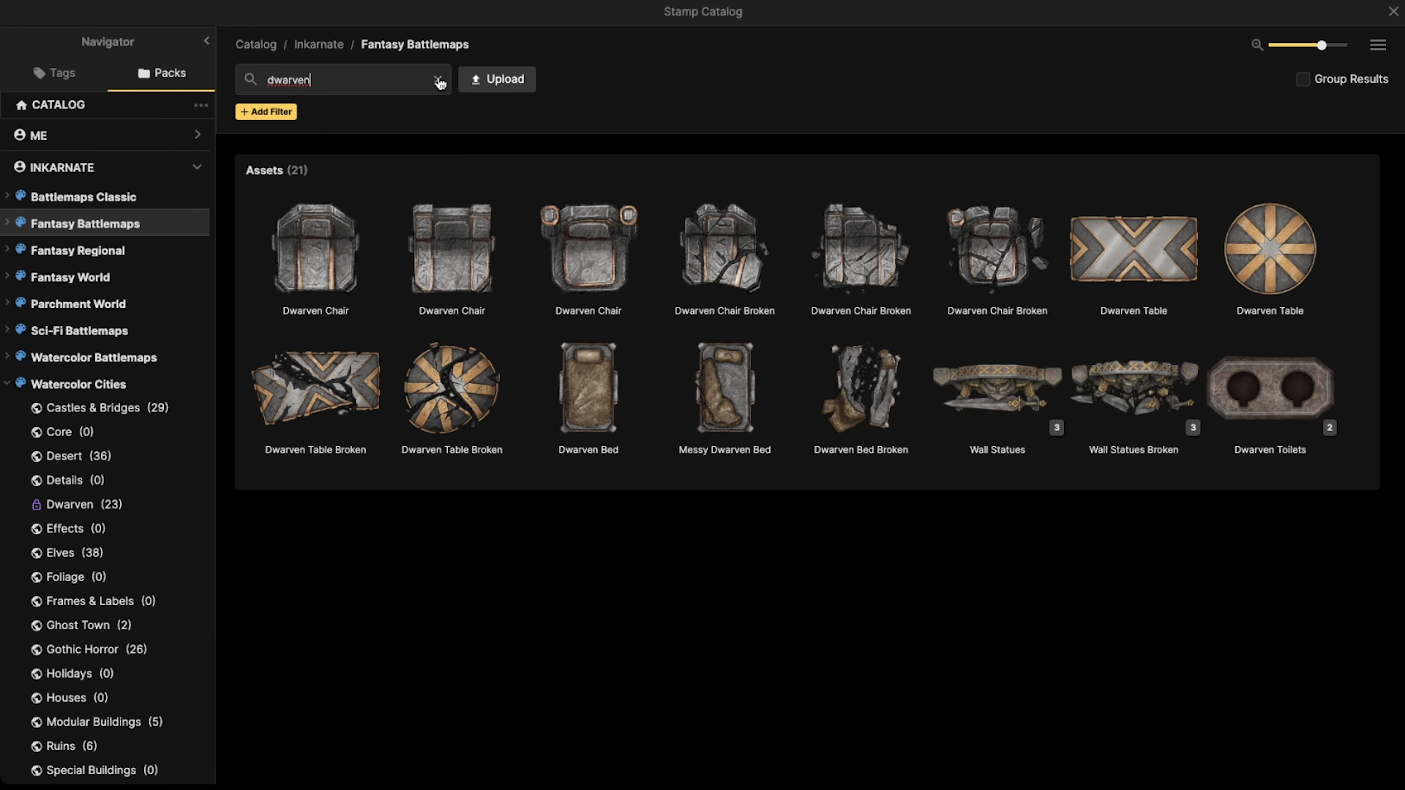
left_click(438, 79)
- Open the Dwarves [Expansion] collection of Fantasy Battlemaps and pick the Big Statue stamp with the gold-banded helmet
scroll(94, 437, "down", 2)
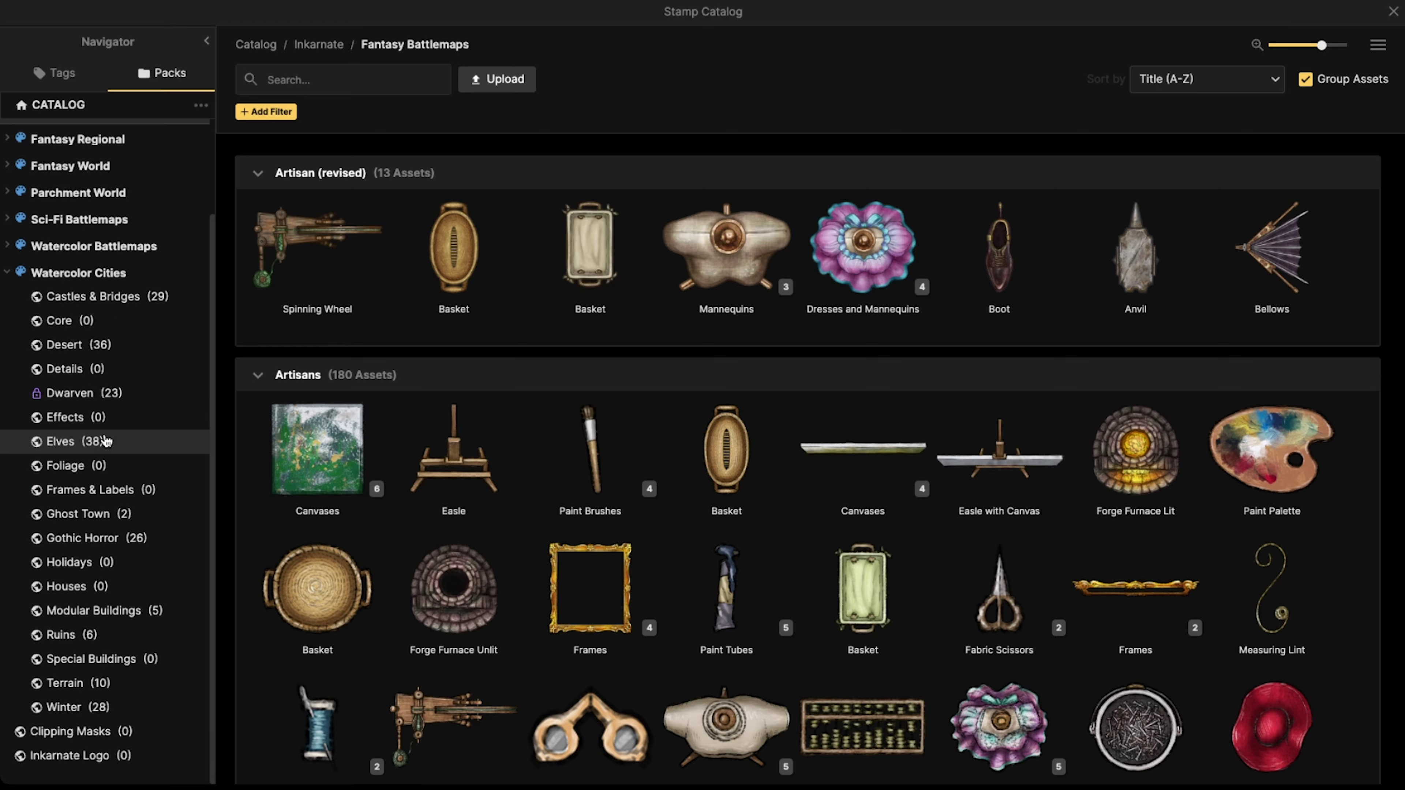
left_click(9, 273)
left_click(8, 223)
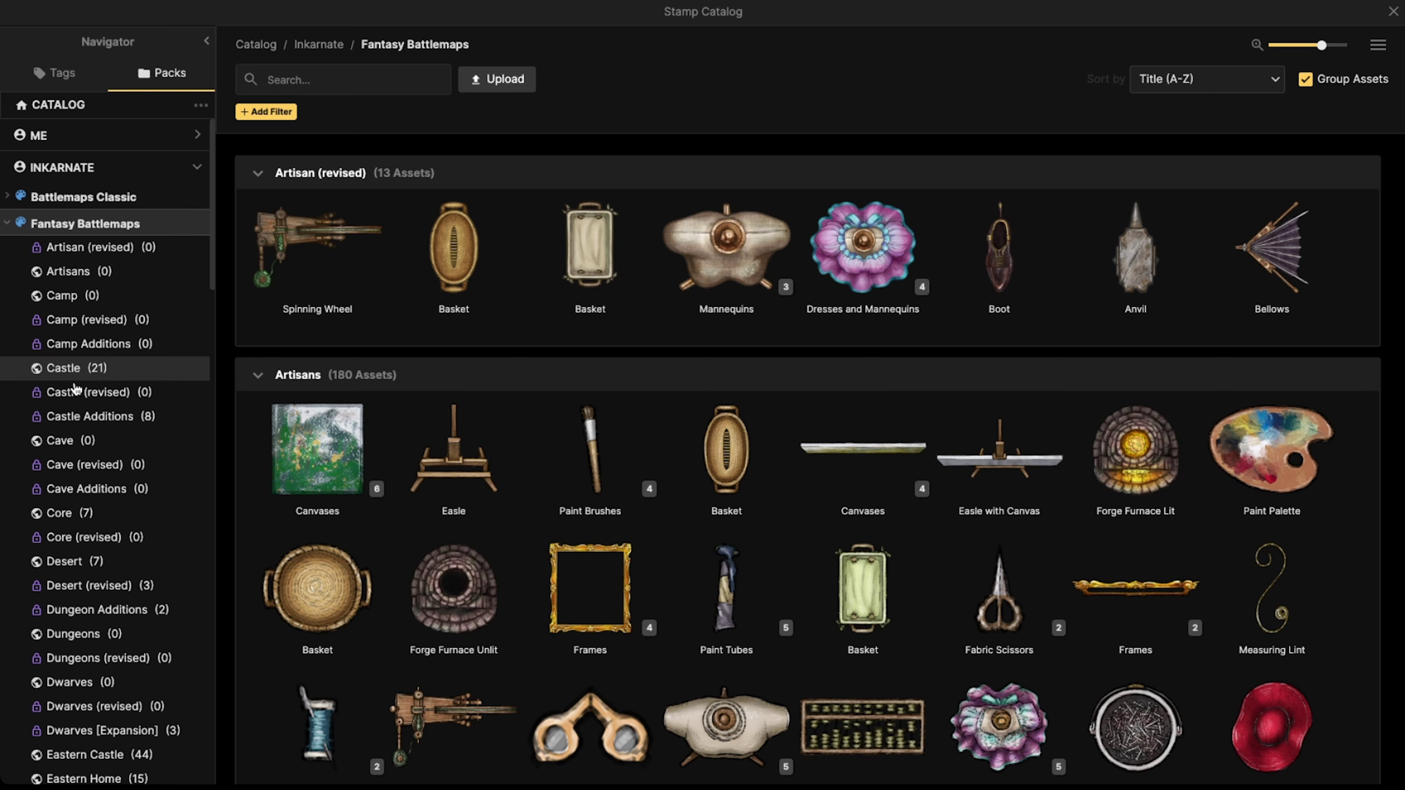
scroll(76, 389, "down", 12)
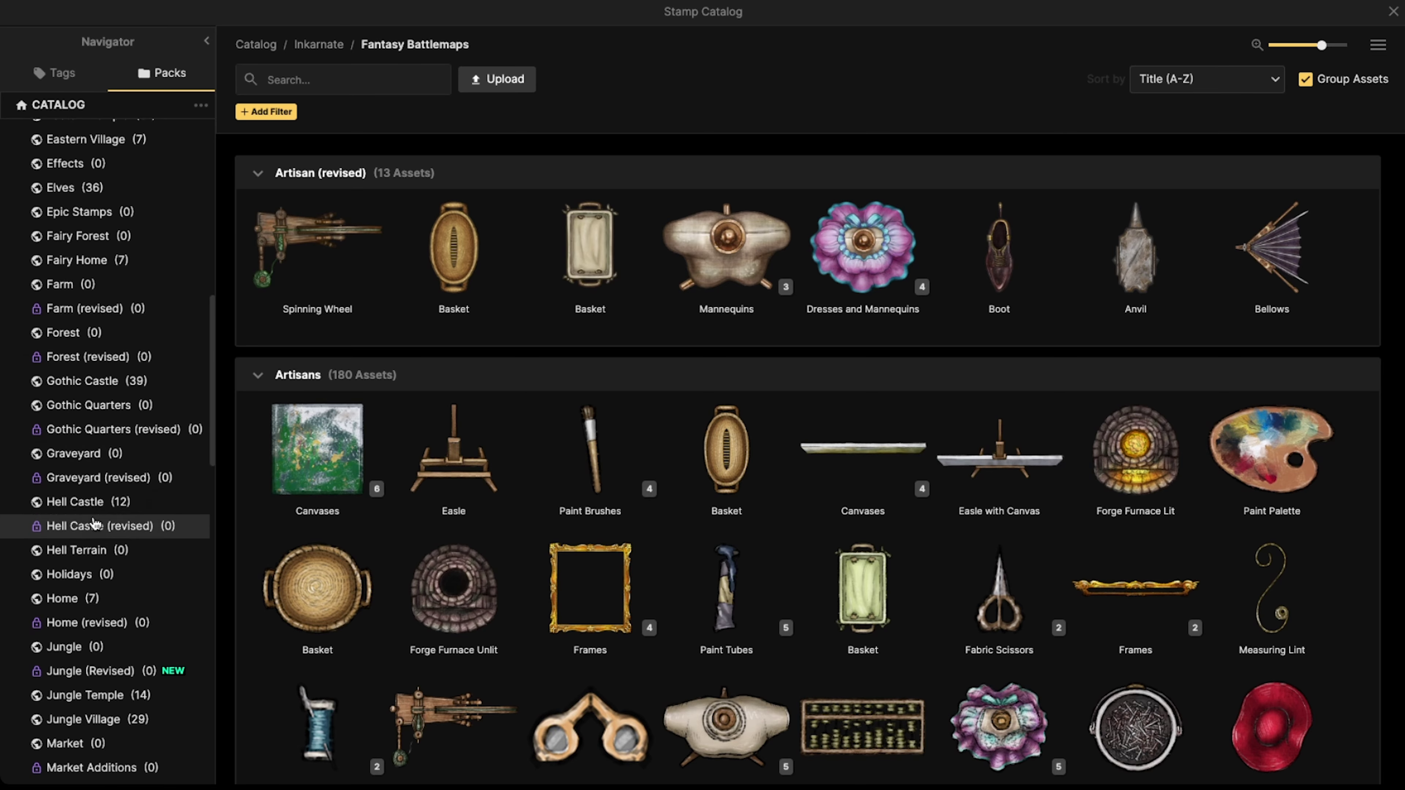
scroll(94, 522, "down", 3)
scroll(94, 614, "up", 2)
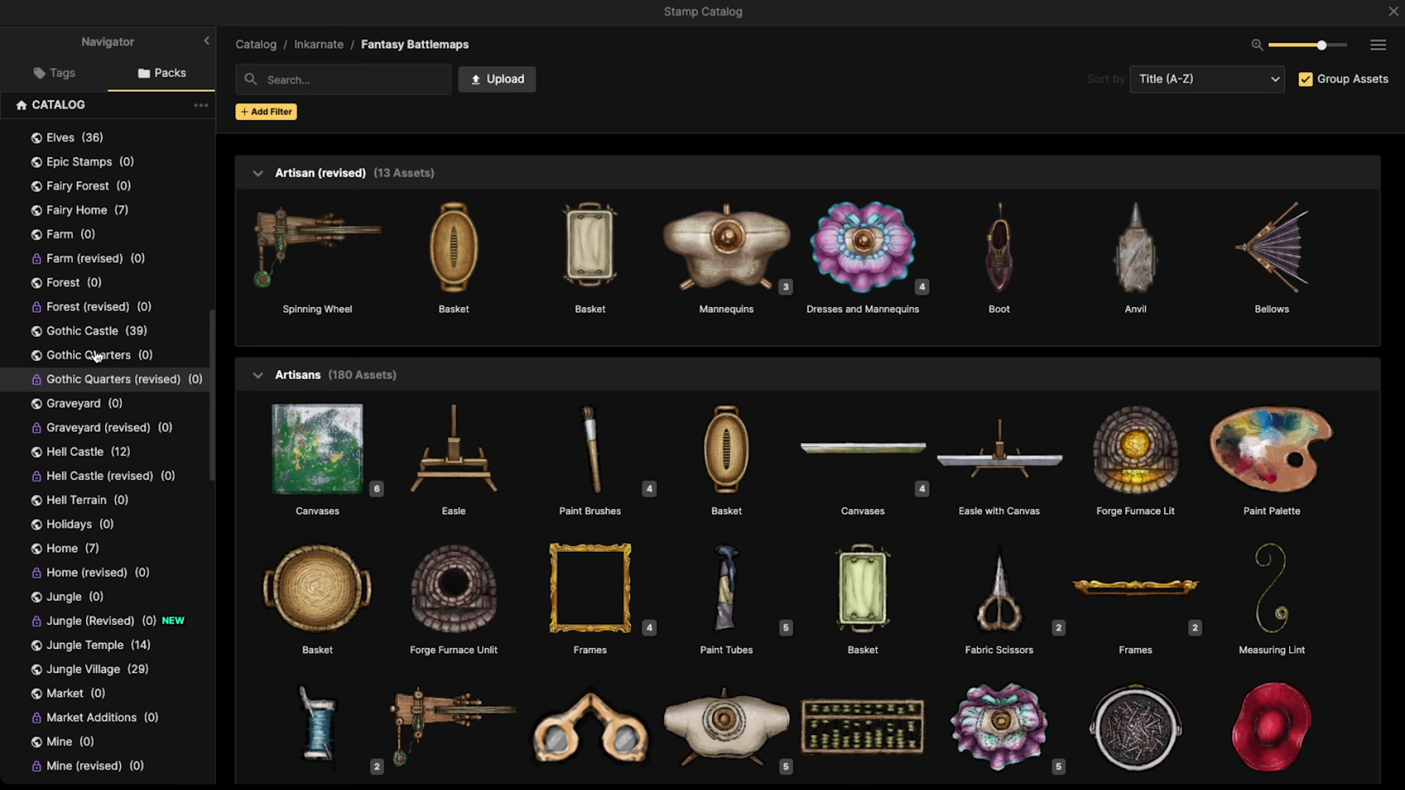
scroll(97, 356, "up", 7)
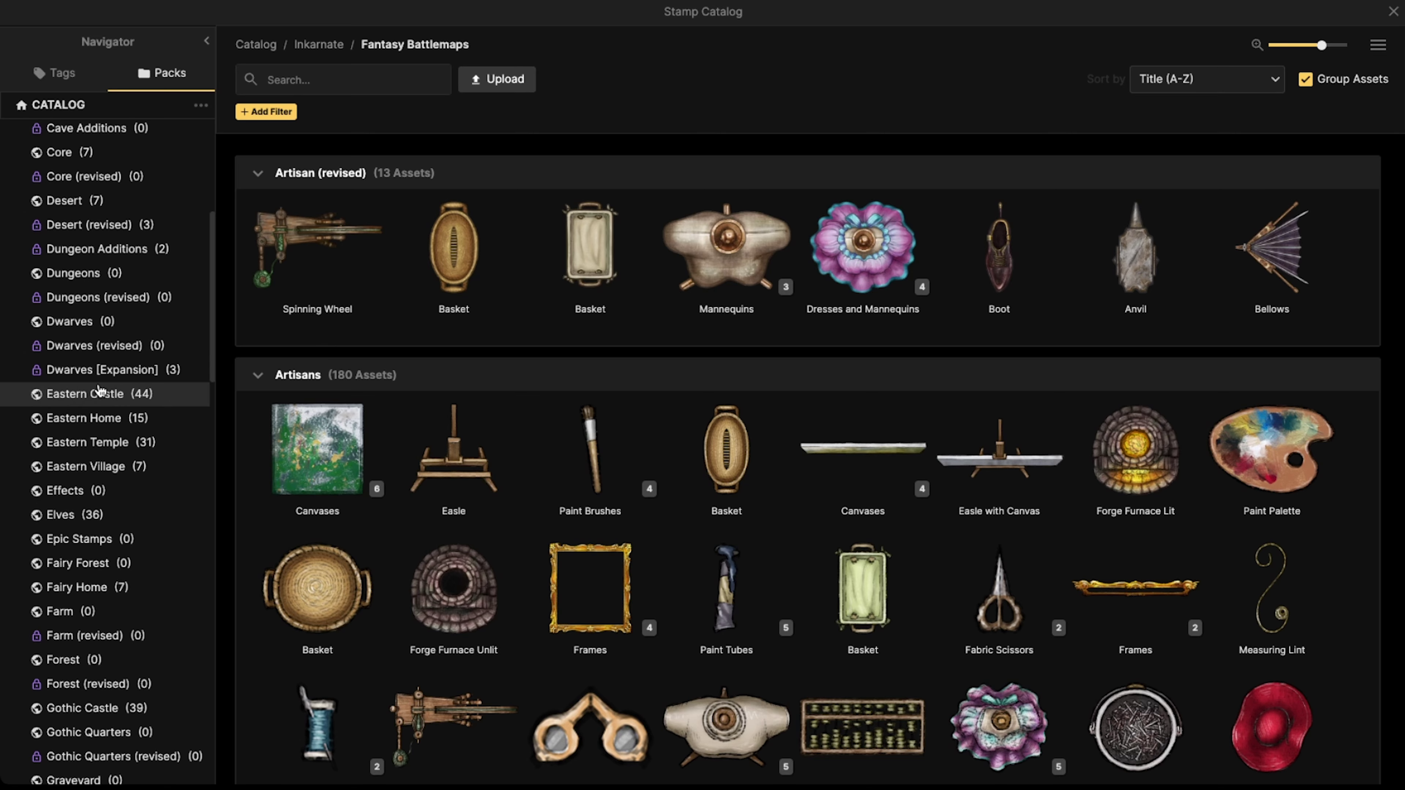
left_click(102, 375)
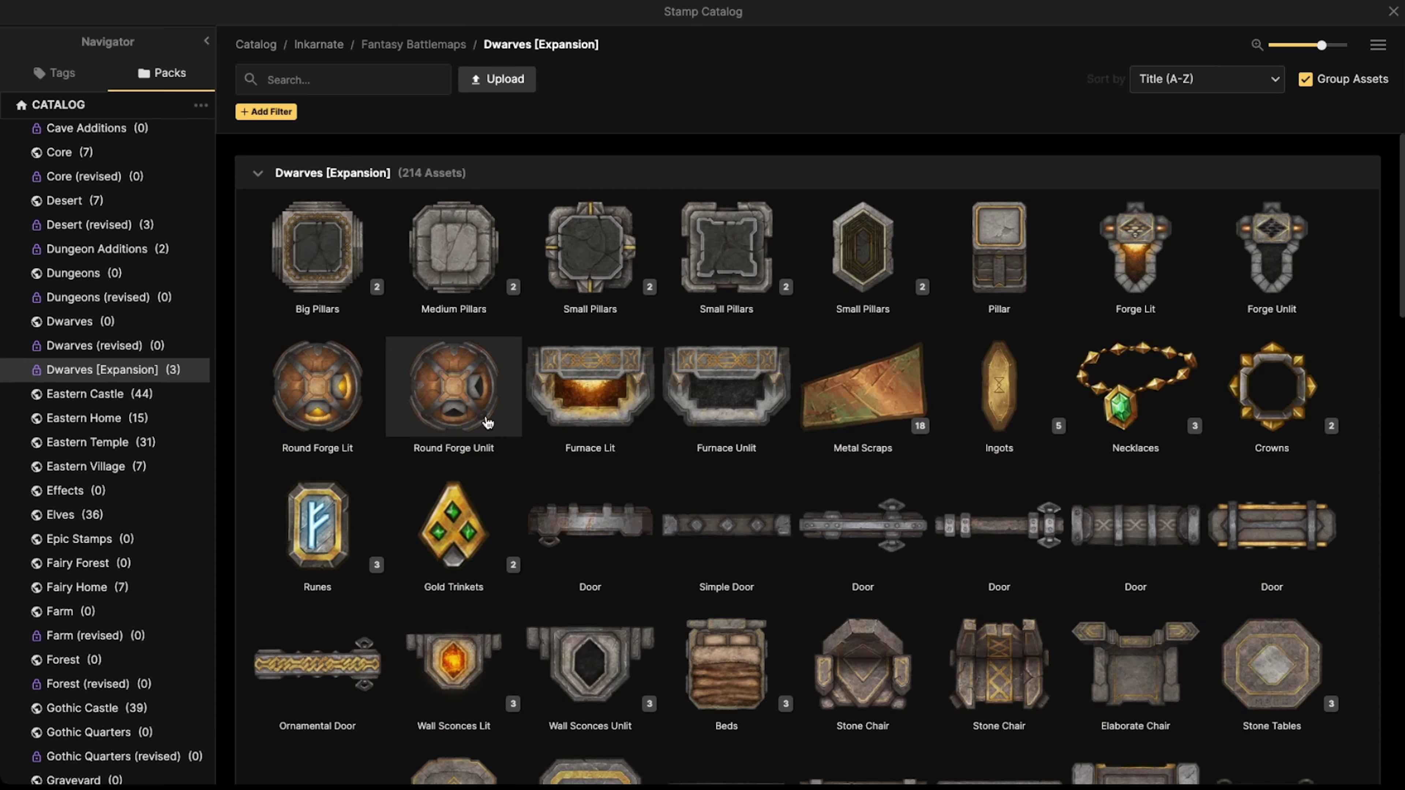
scroll(697, 430, "down", 7)
scroll(717, 434, "down", 10)
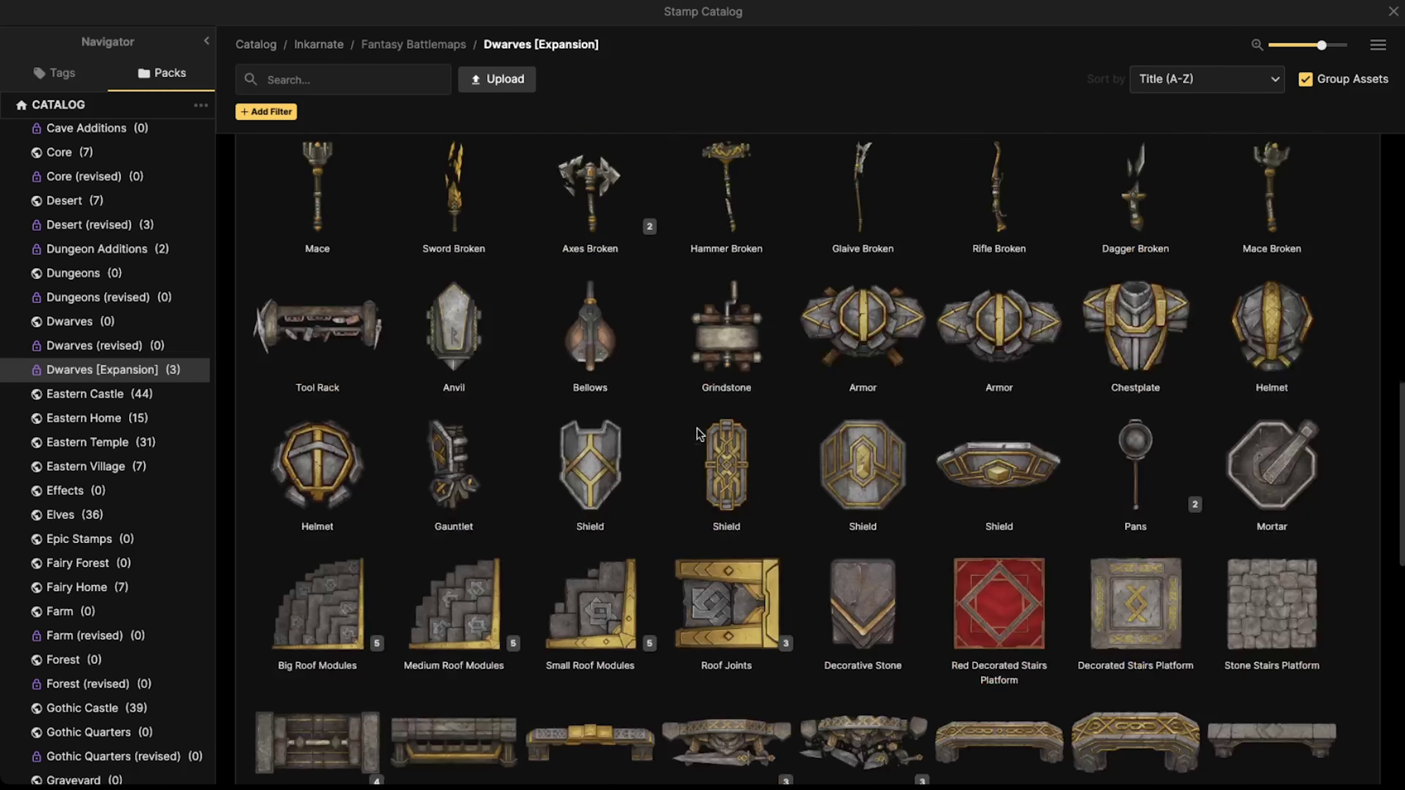
scroll(716, 429, "down", 5)
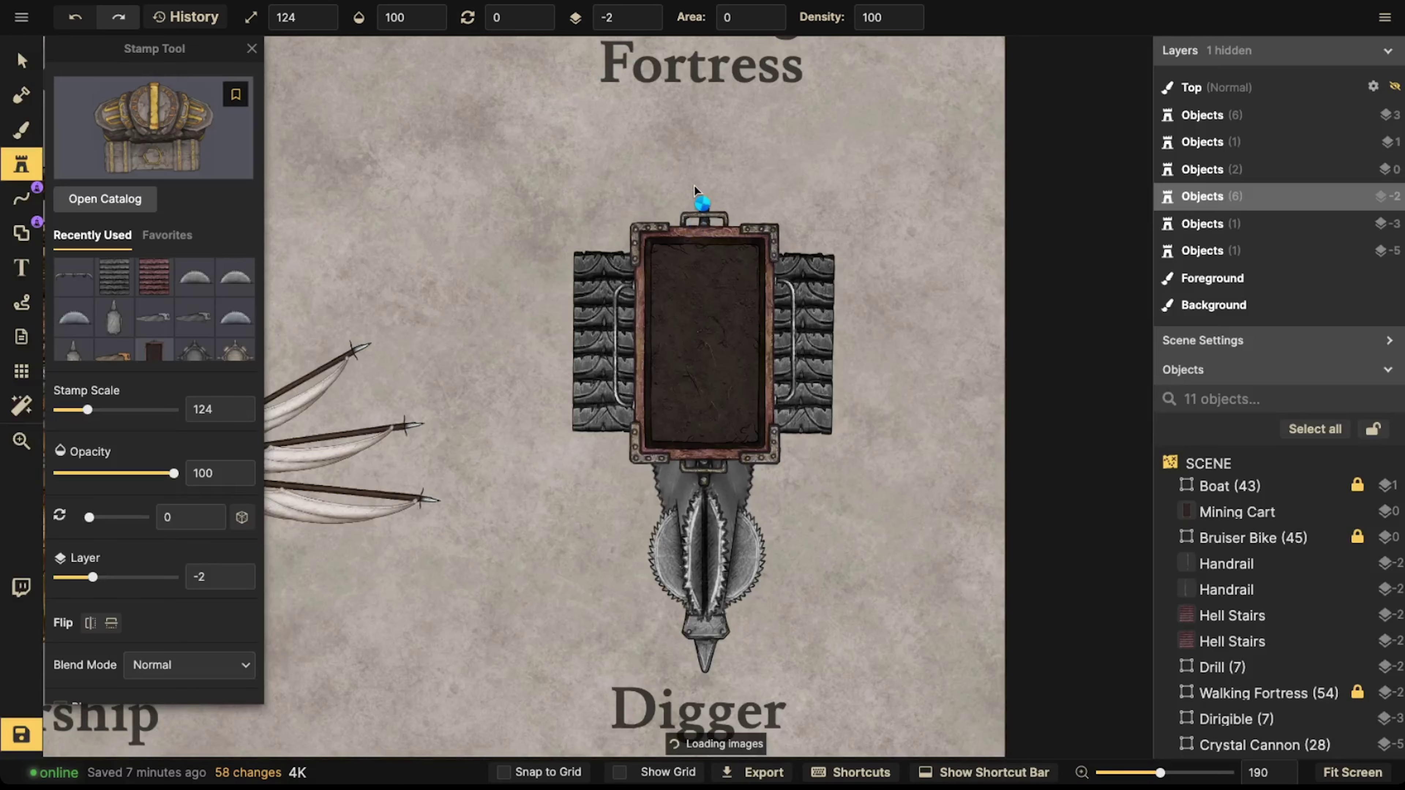
- Place the Big Statue stamp at scale 54 over the upper end of the mining cart and put it on layer 1
scroll(702, 193, "down", 7)
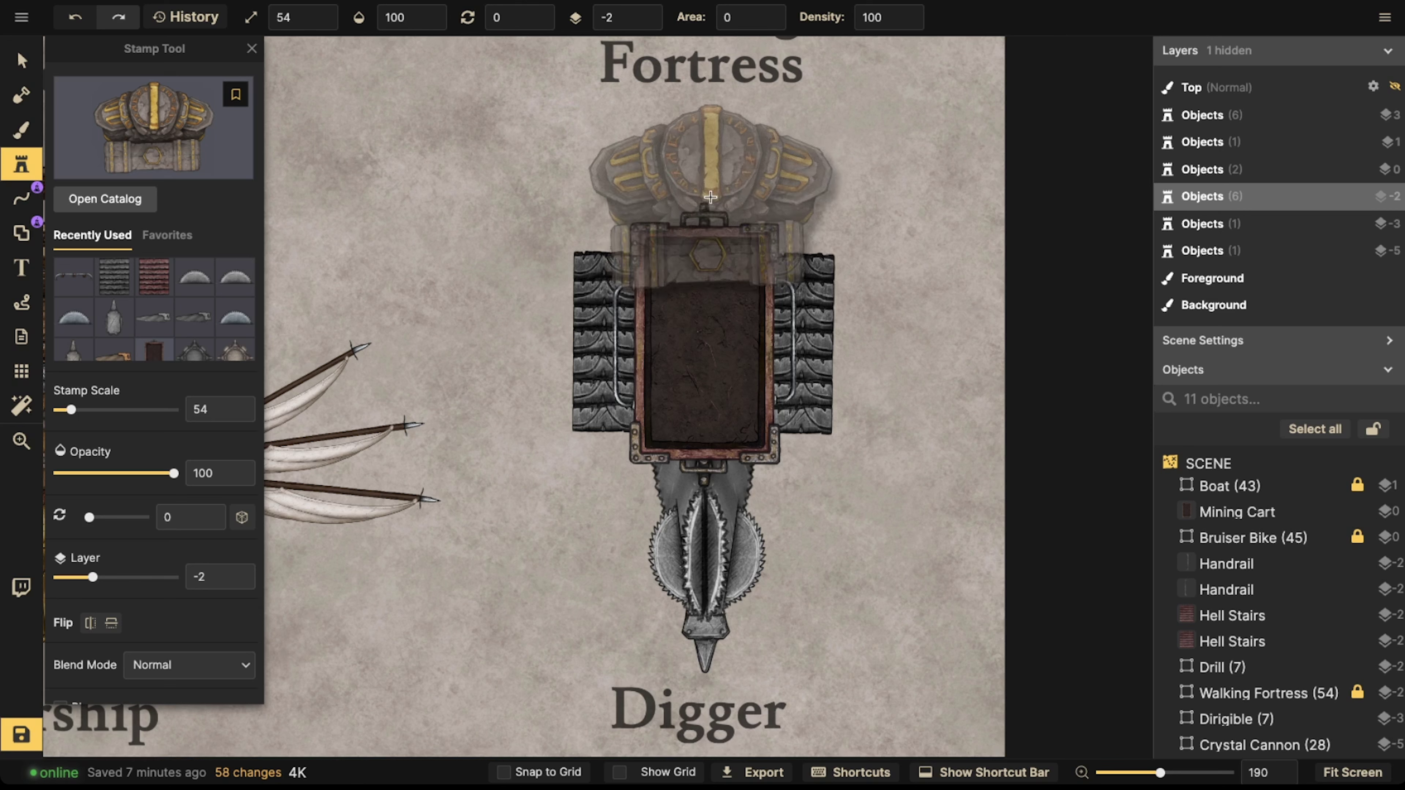
left_click(710, 197)
key("v")
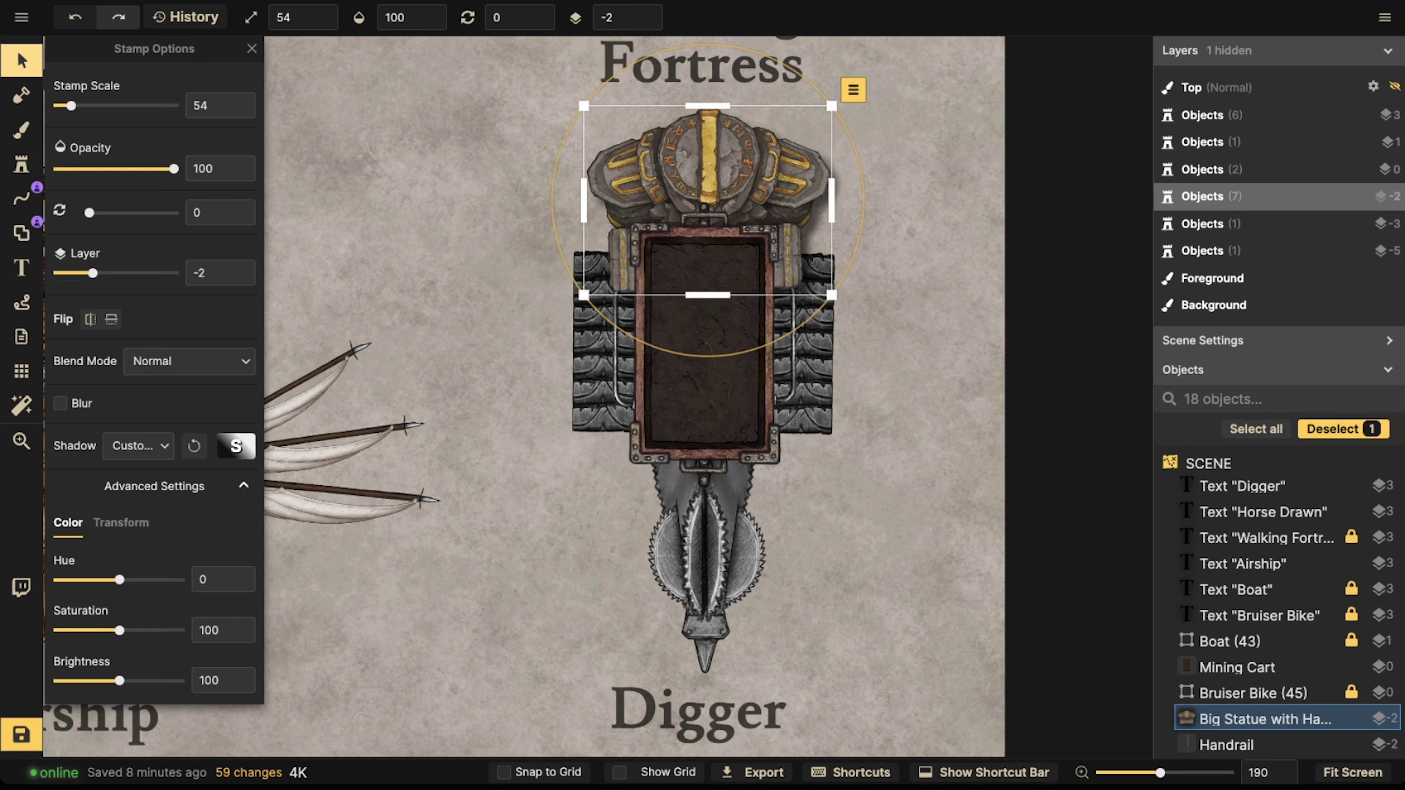
left_click(654, 14)
left_click(654, 13)
left_click(654, 14)
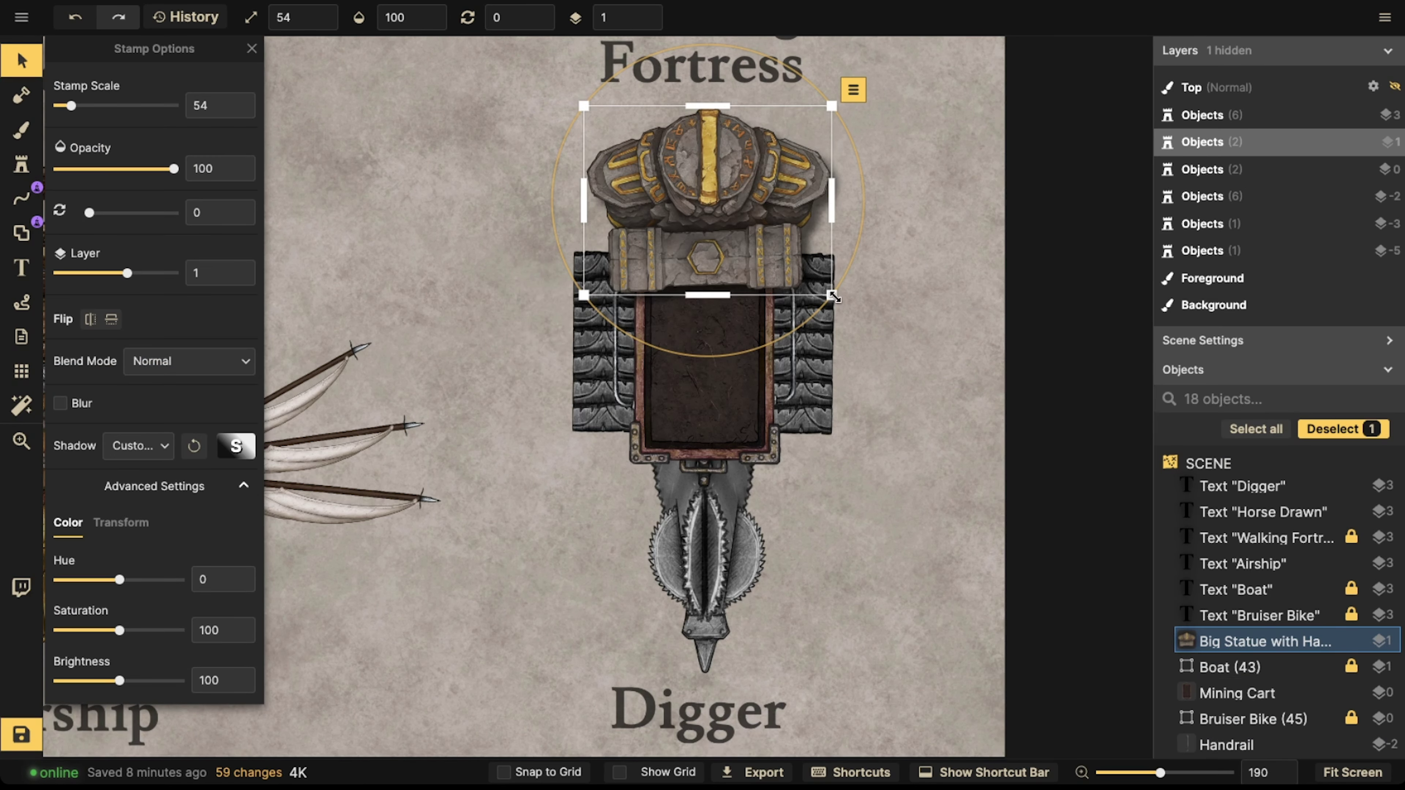
- Shrink the statue to scale 44, rotate it to 2 and move it over the cart's upper end
left_click_drag(833, 297, 787, 262)
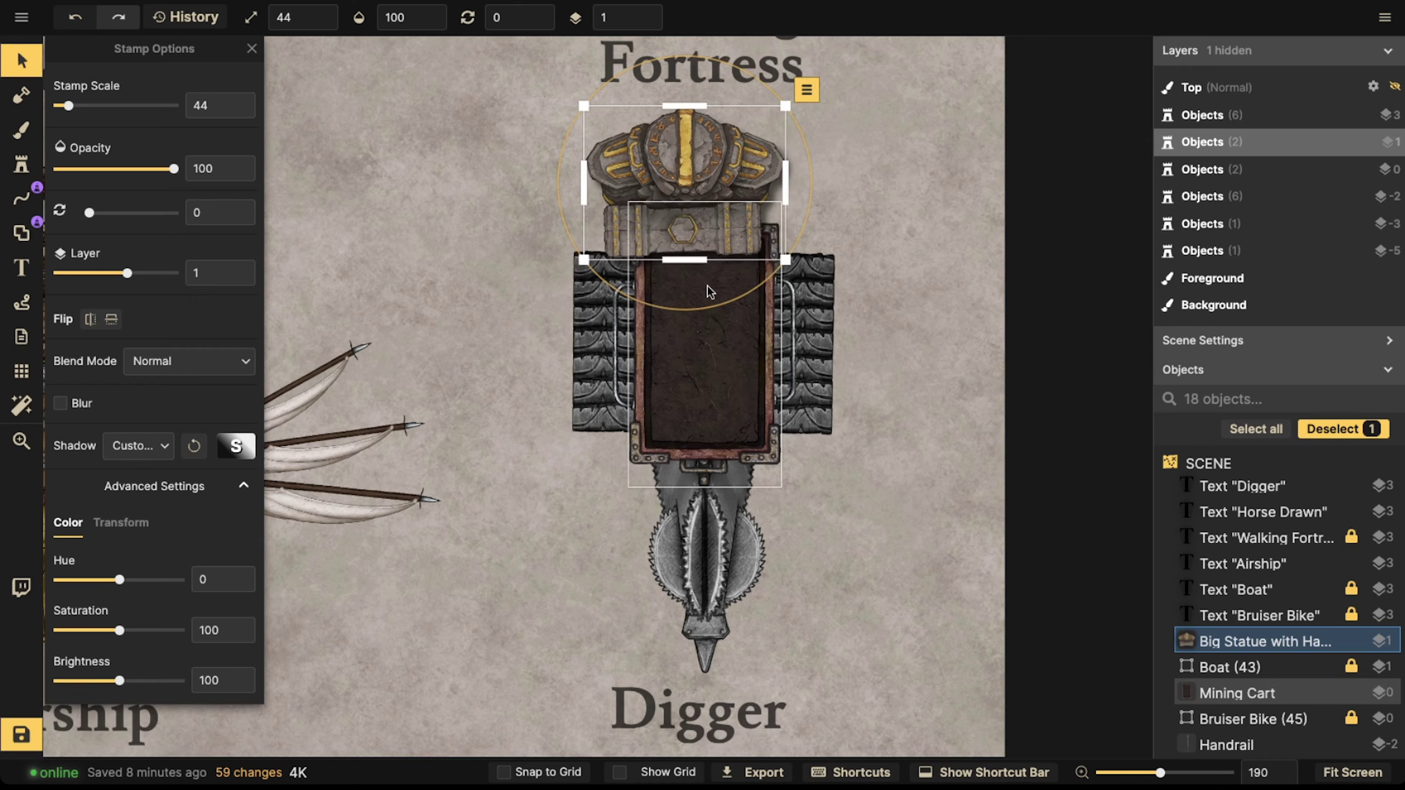
left_click_drag(698, 309, 694, 306)
left_click_drag(697, 178, 716, 234)
- Set the statue's shadow to None, rotate it to 1.5 and move it further down onto the cart
left_click(138, 445)
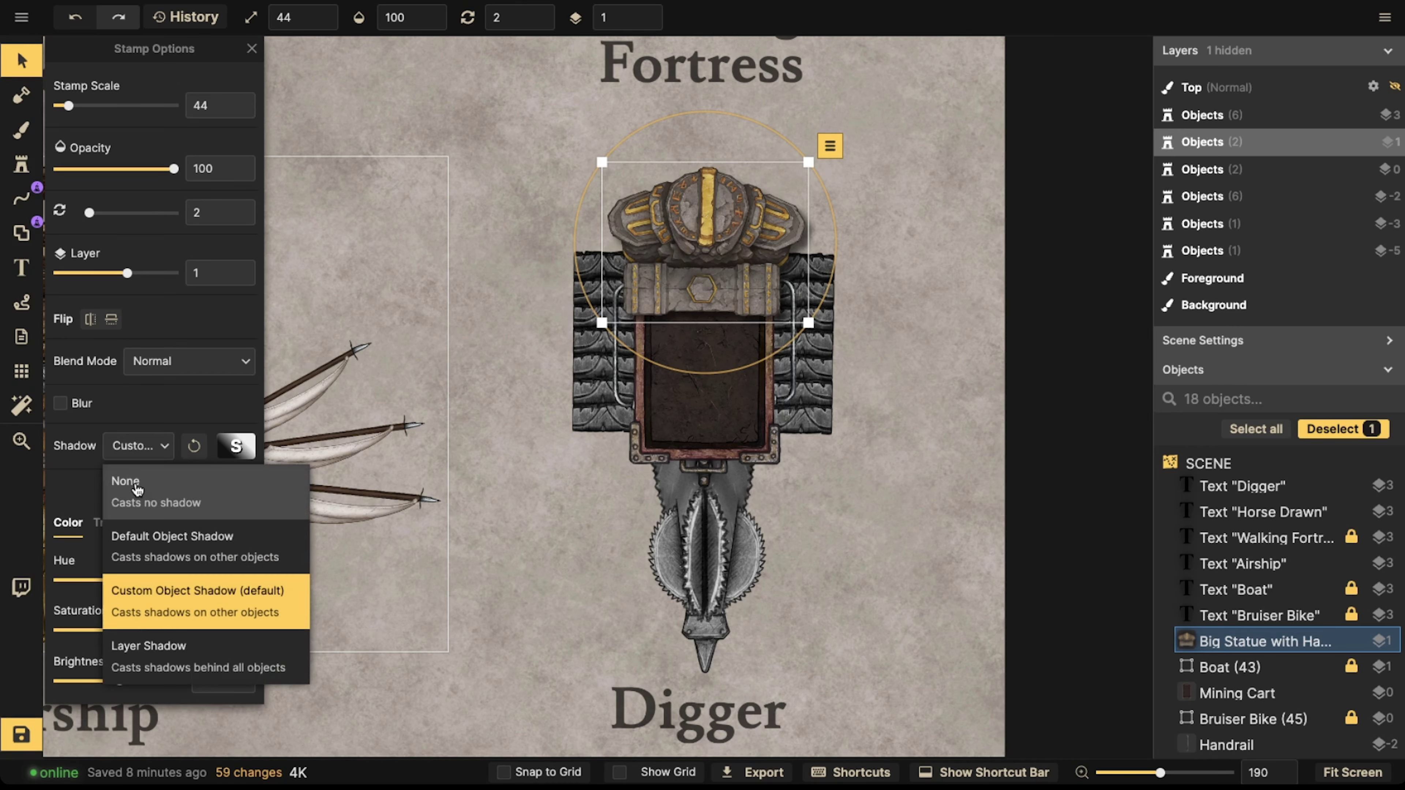
left_click(145, 475)
left_click_drag(687, 373, 689, 375)
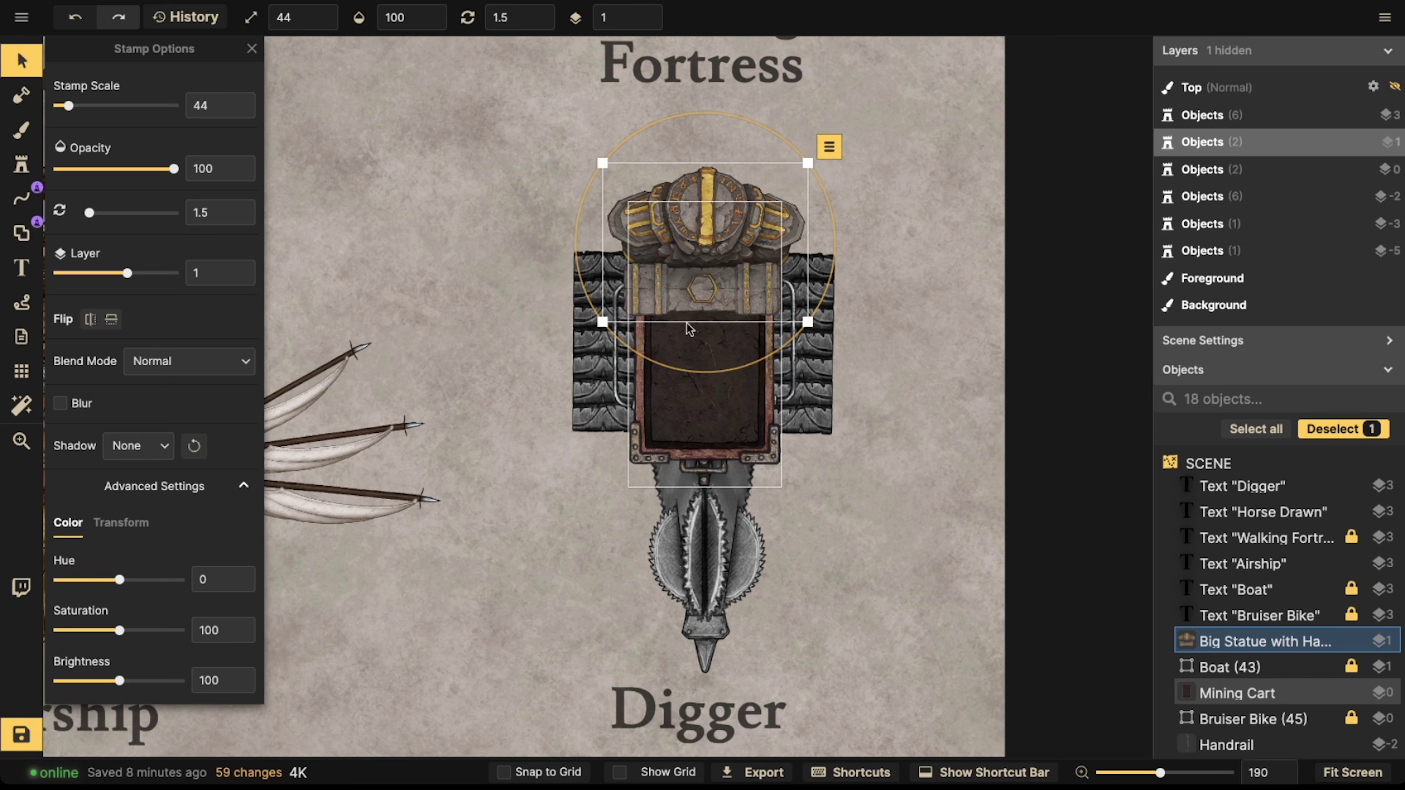
left_click_drag(689, 283, 697, 332)
- Set the statue's saturation to 0
scroll(575, 387, "down", 3)
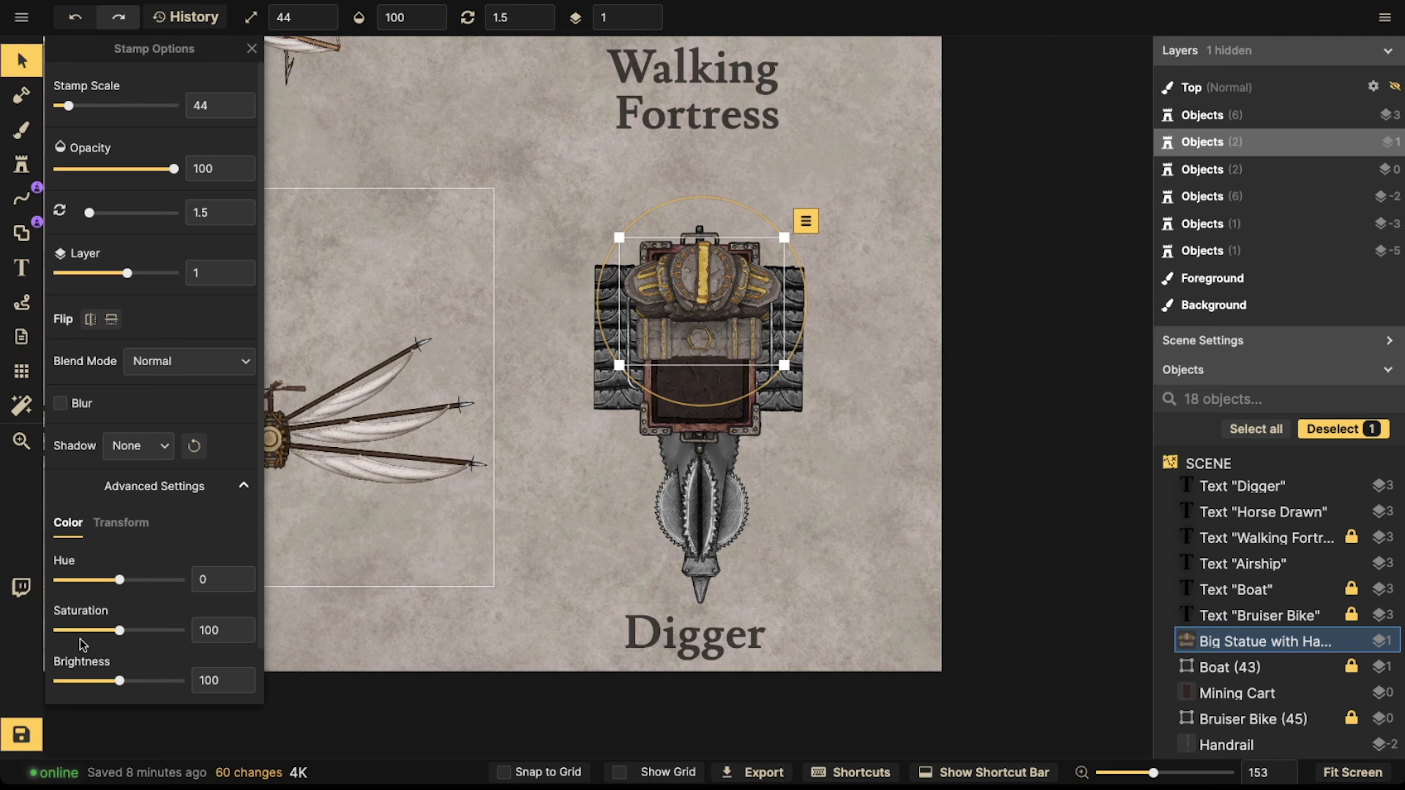
left_click_drag(84, 631, 56, 631)
scroll(736, 345, "up", 2)
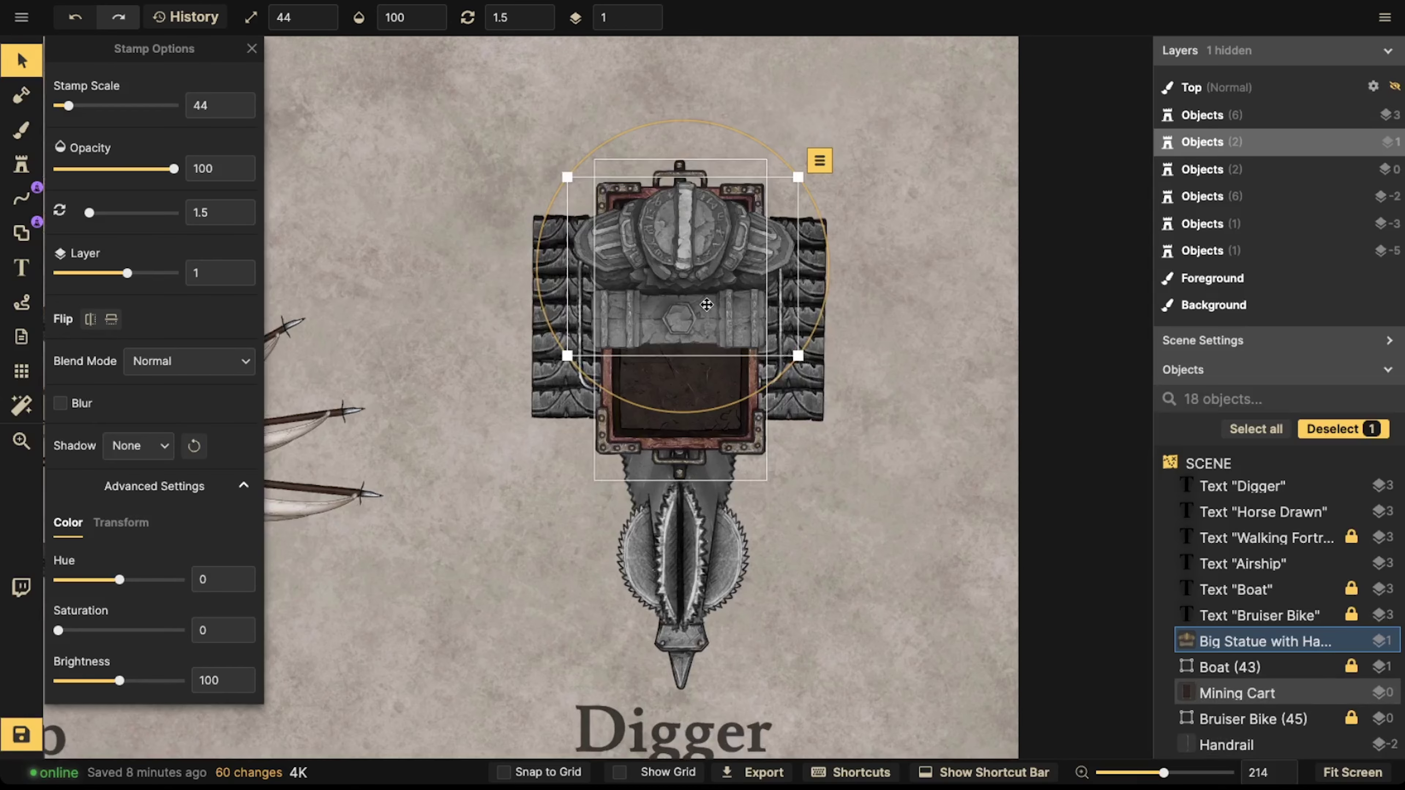
- Move the statue off the cart to its right side and put it back over the cart
key("space")
left_click_drag(678, 310, 910, 318)
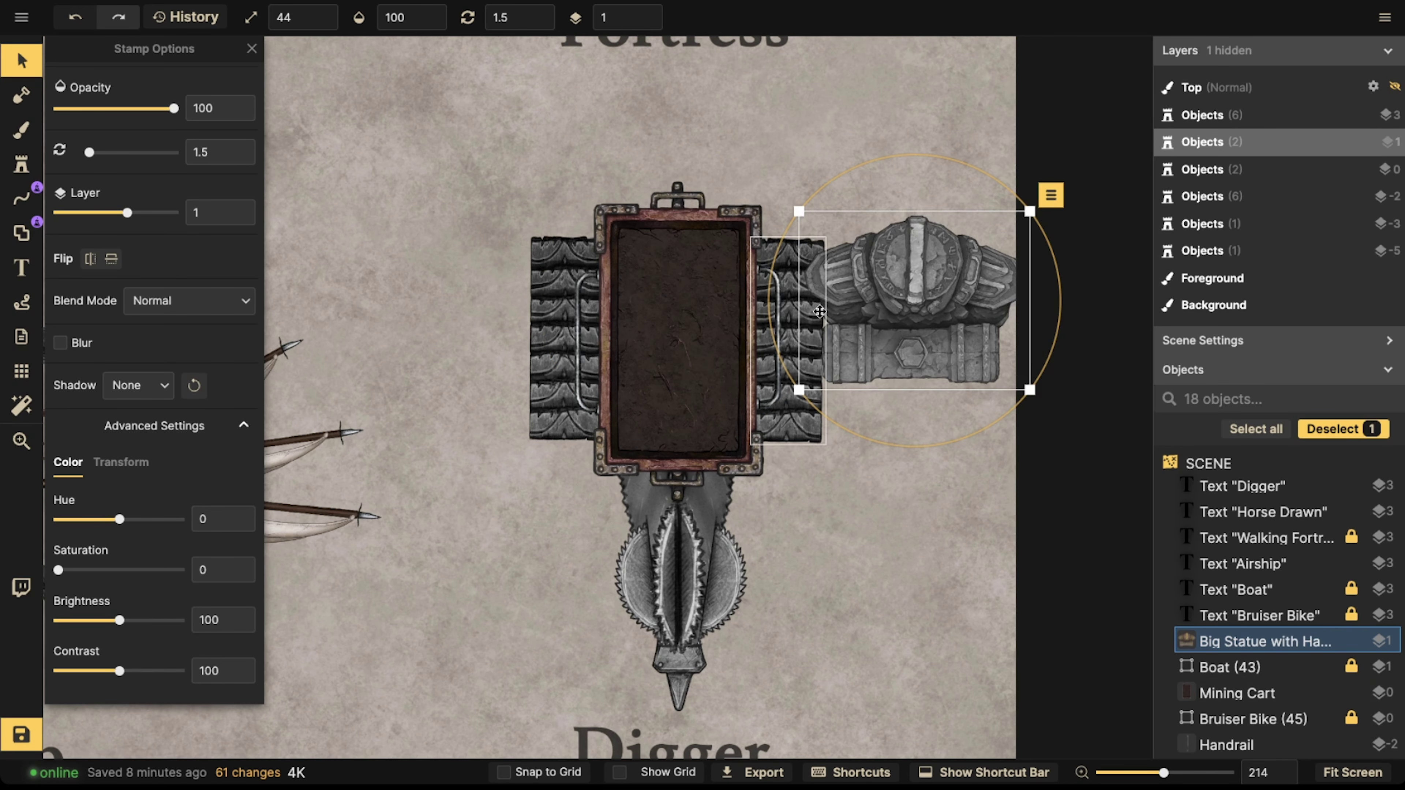
left_click_drag(820, 312, 623, 309)
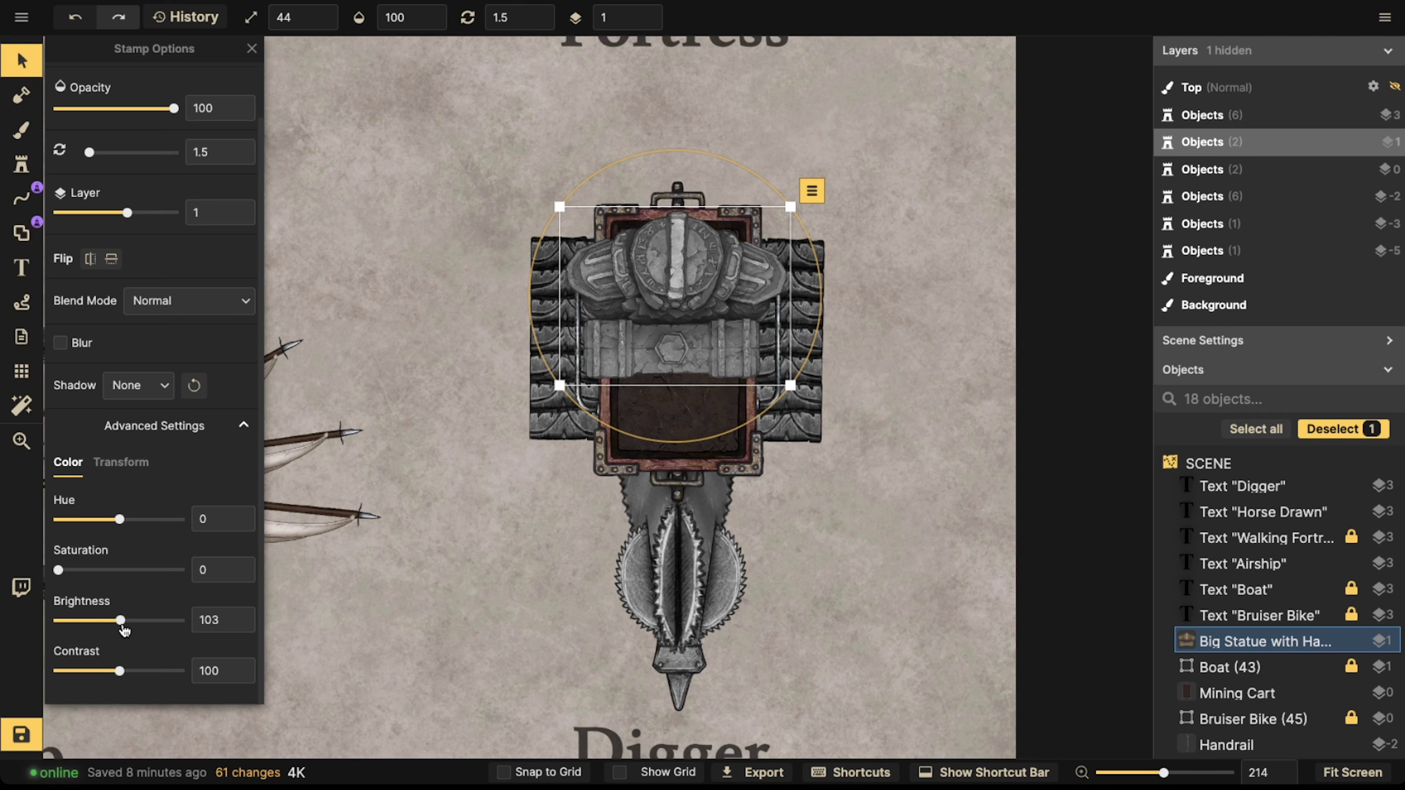
- Set the statue's brightness to 109 and nudge it into place across the upper half of the cart
left_click_drag(123, 627, 127, 627)
left_click_drag(583, 272, 585, 275)
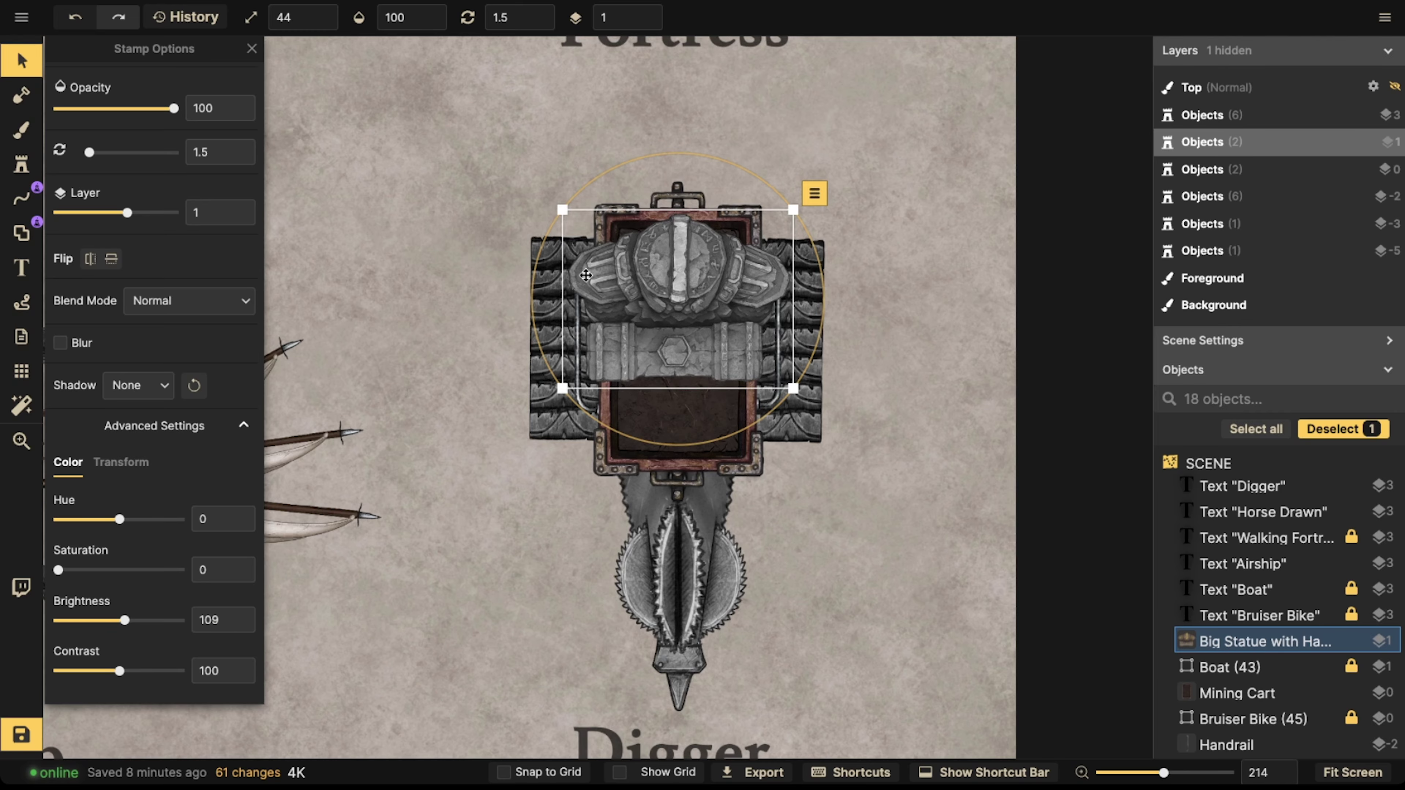
left_click_drag(700, 335, 700, 336)
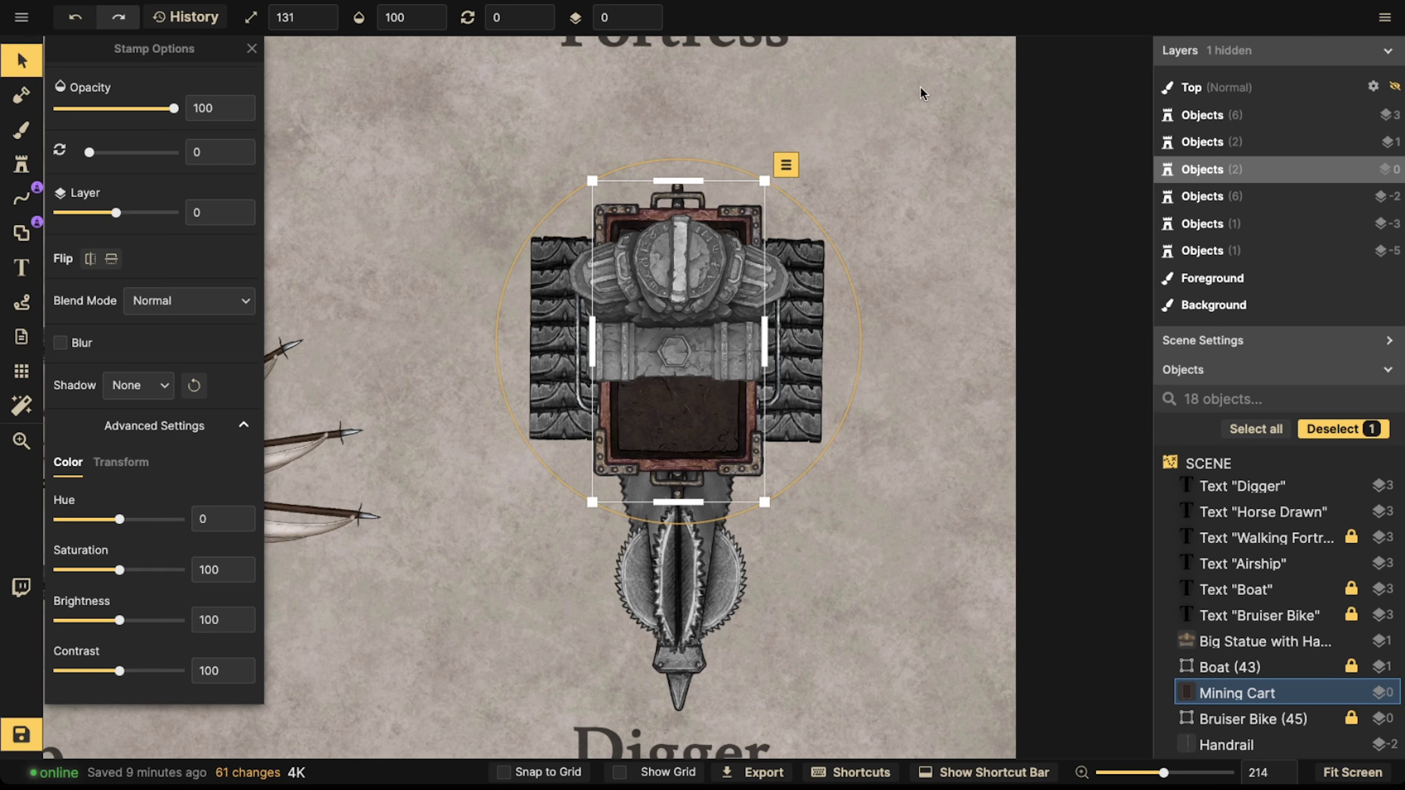
left_click(682, 307)
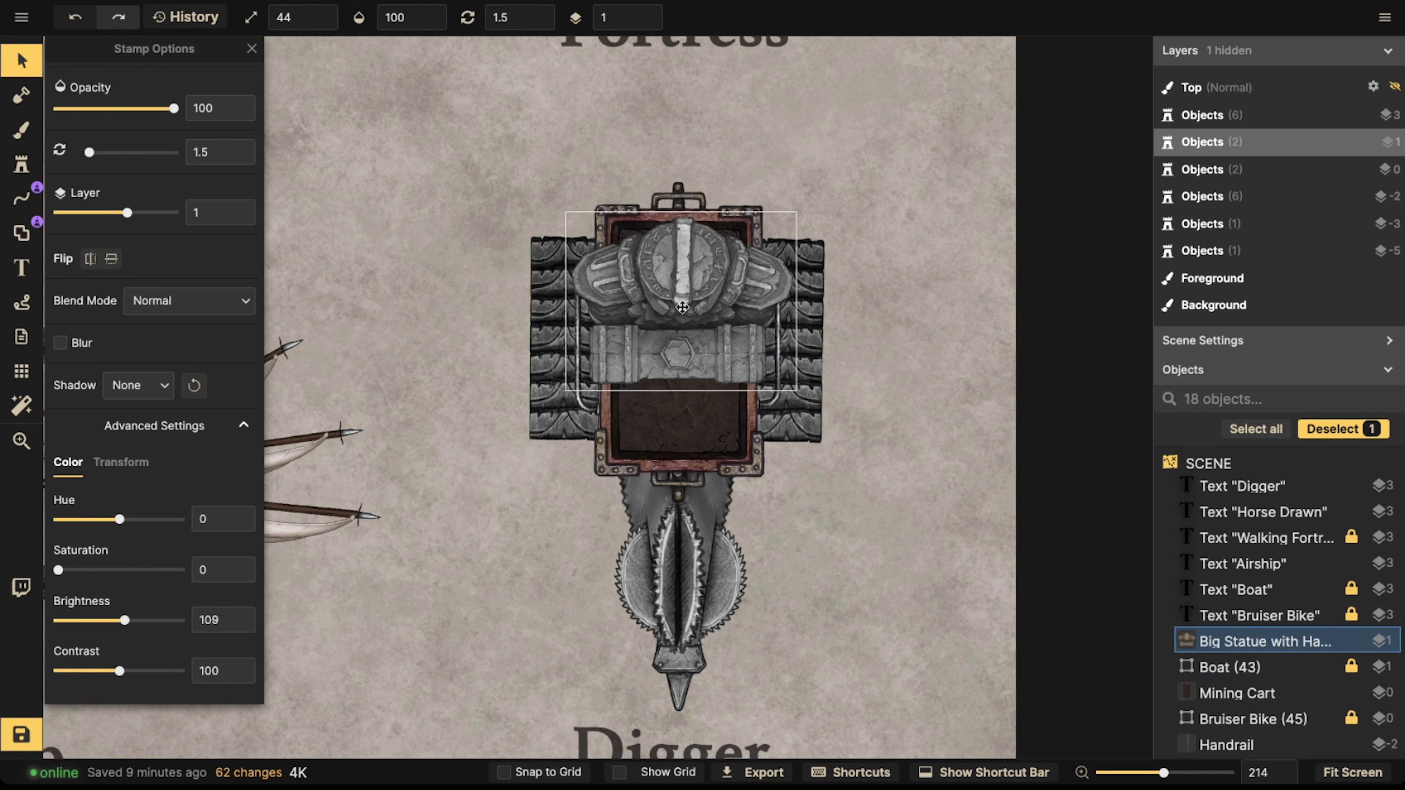
- Open the stamp catalog to look for another part for the digger
scroll(676, 310, "down", 3)
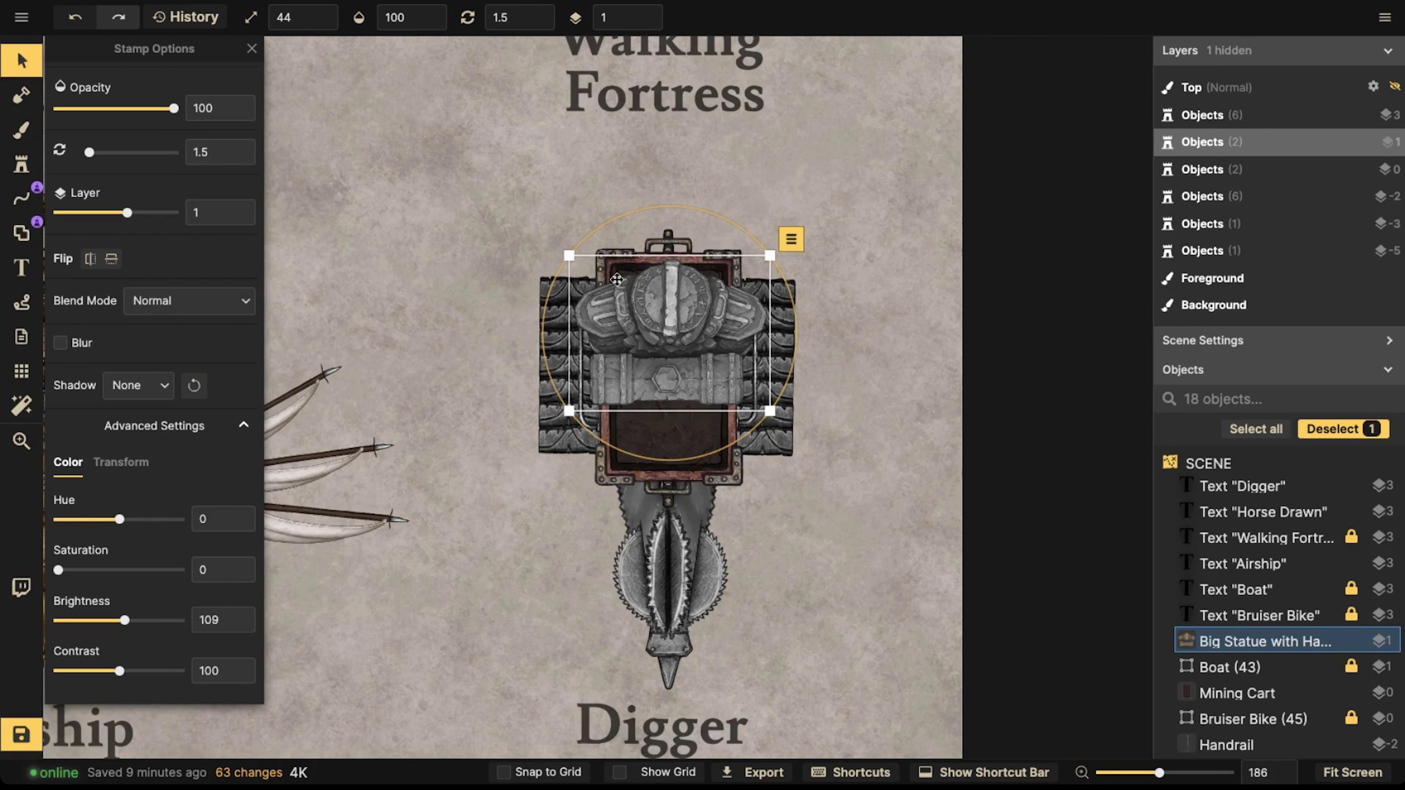
left_click_drag(590, 341, 576, 384)
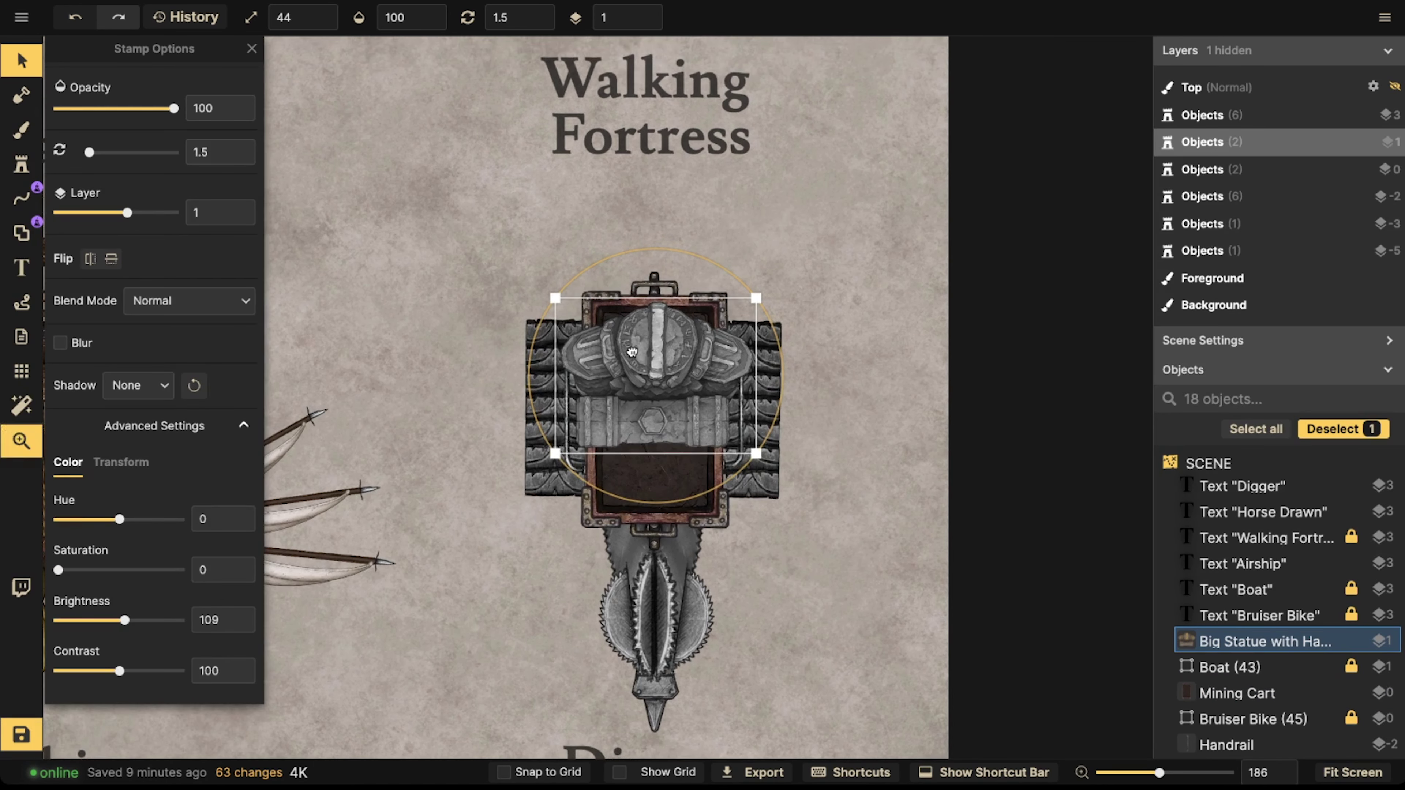
left_click(21, 165)
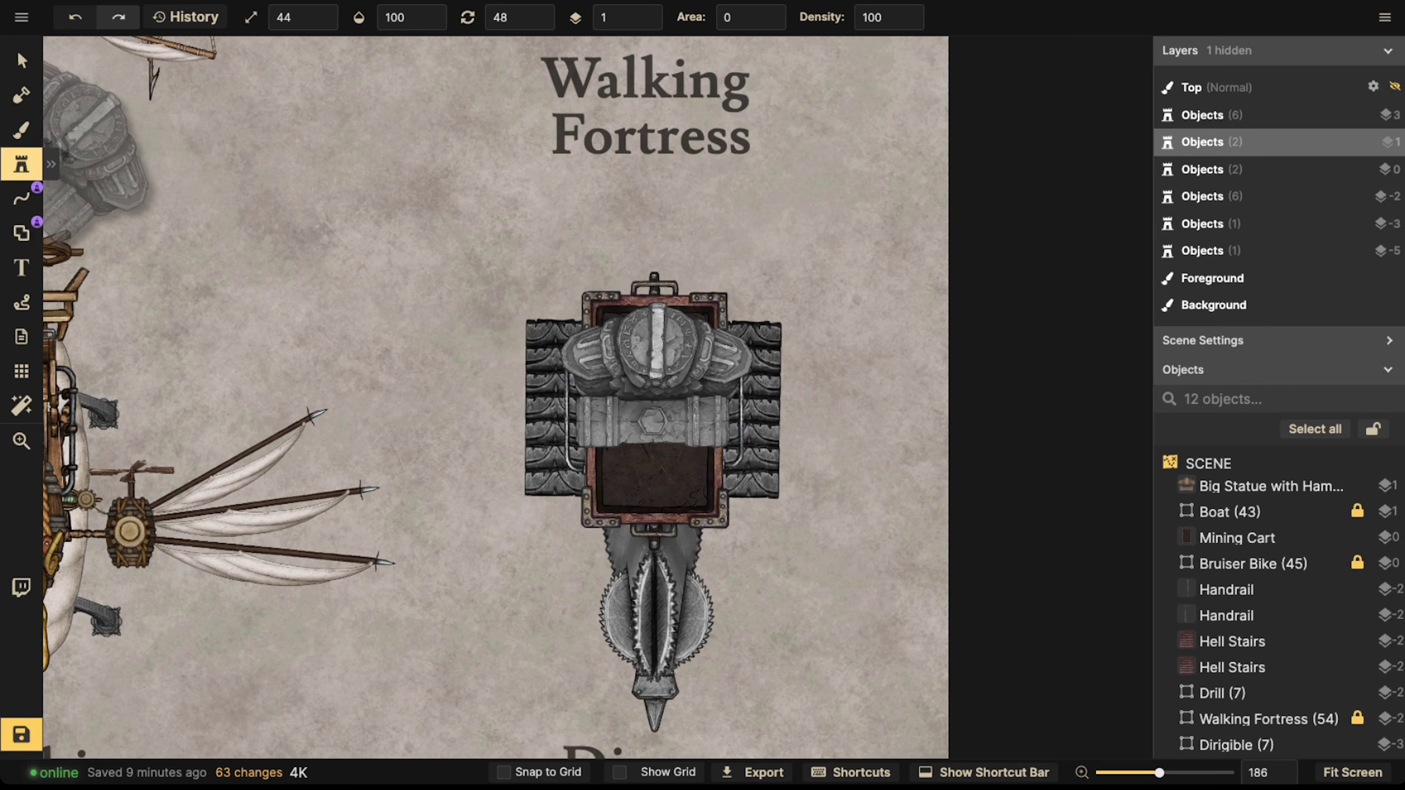
scroll(587, 192, "down", 3)
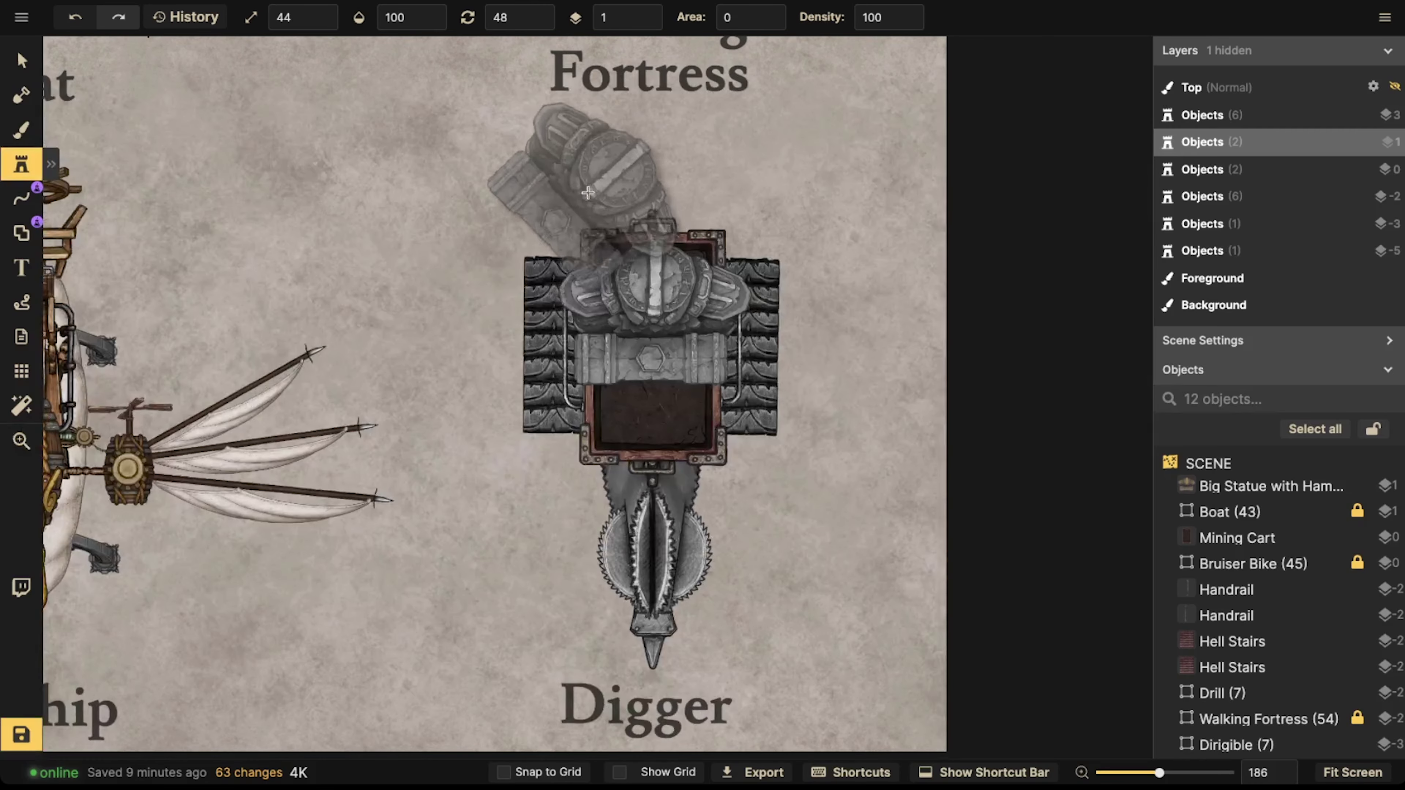
left_click_drag(770, 351, 750, 292)
left_click_drag(491, 223, 480, 348)
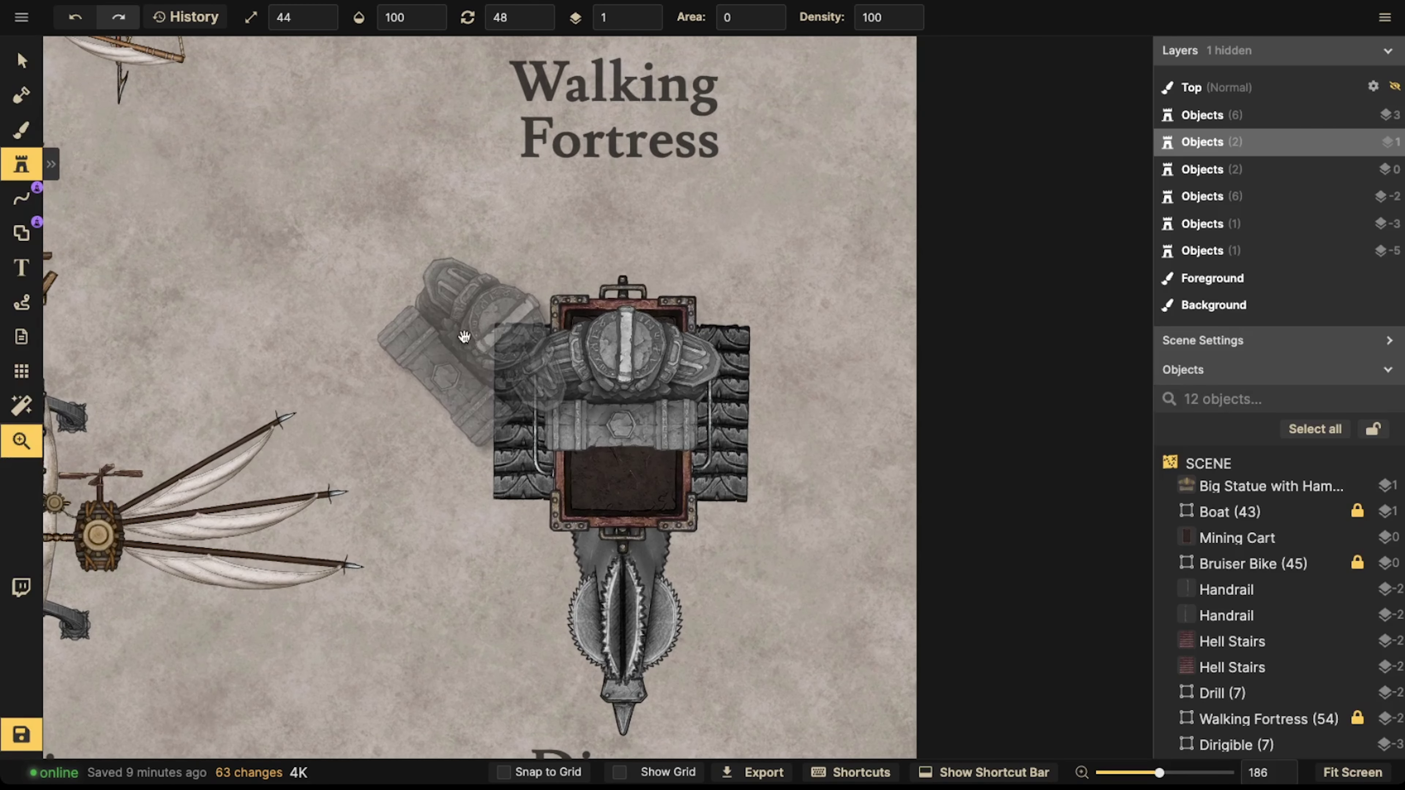
left_click(28, 159)
left_click(30, 159)
left_click(31, 160)
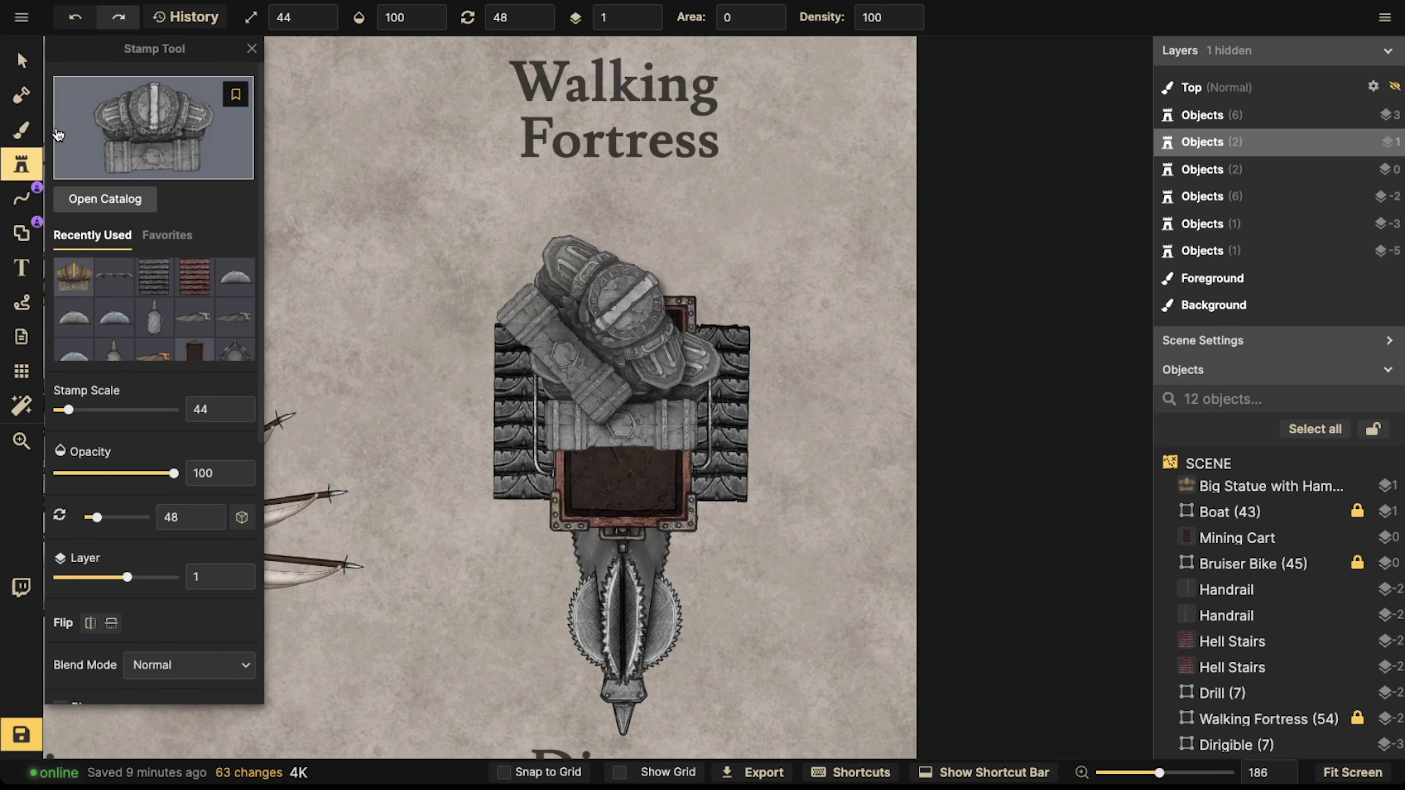
left_click(58, 134)
key("Escape")
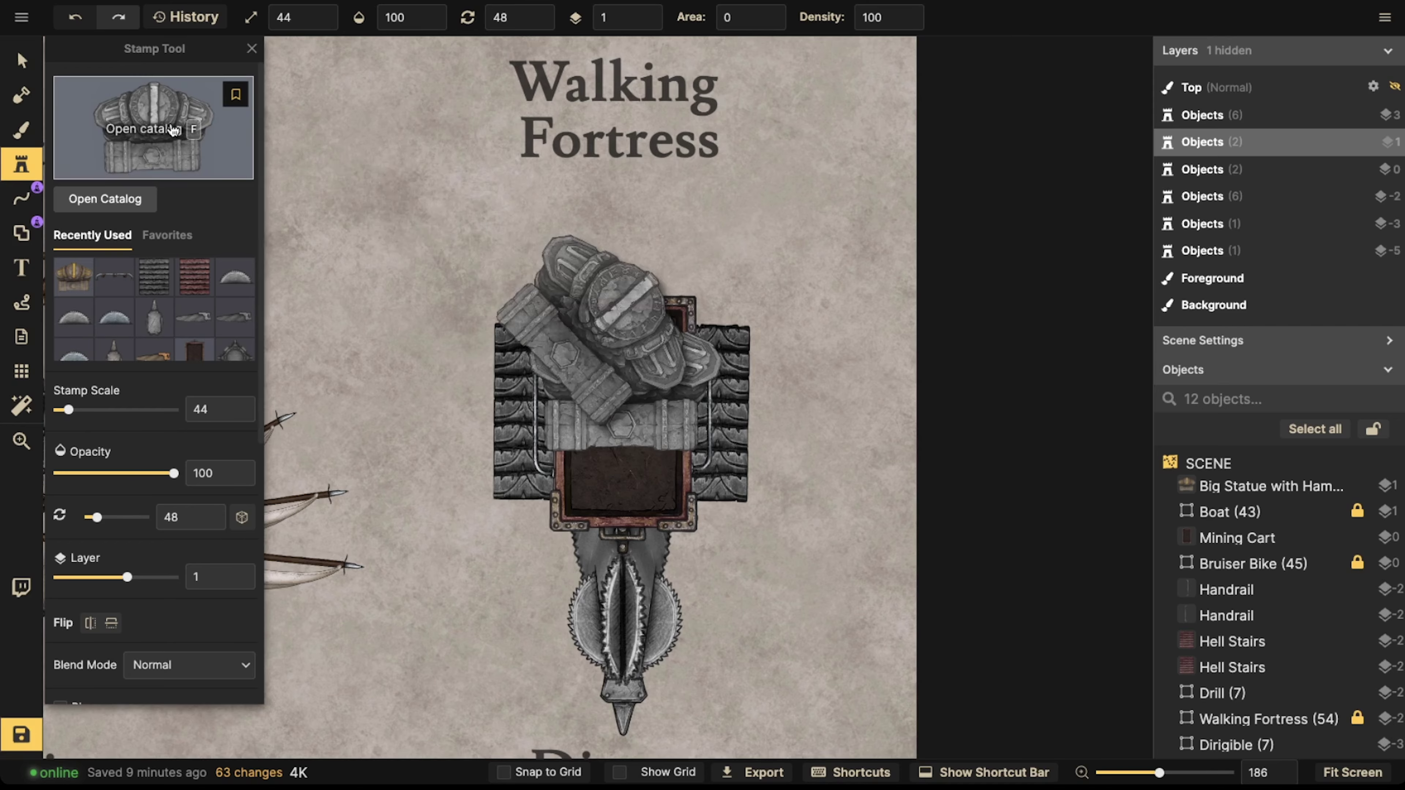
left_click(174, 130)
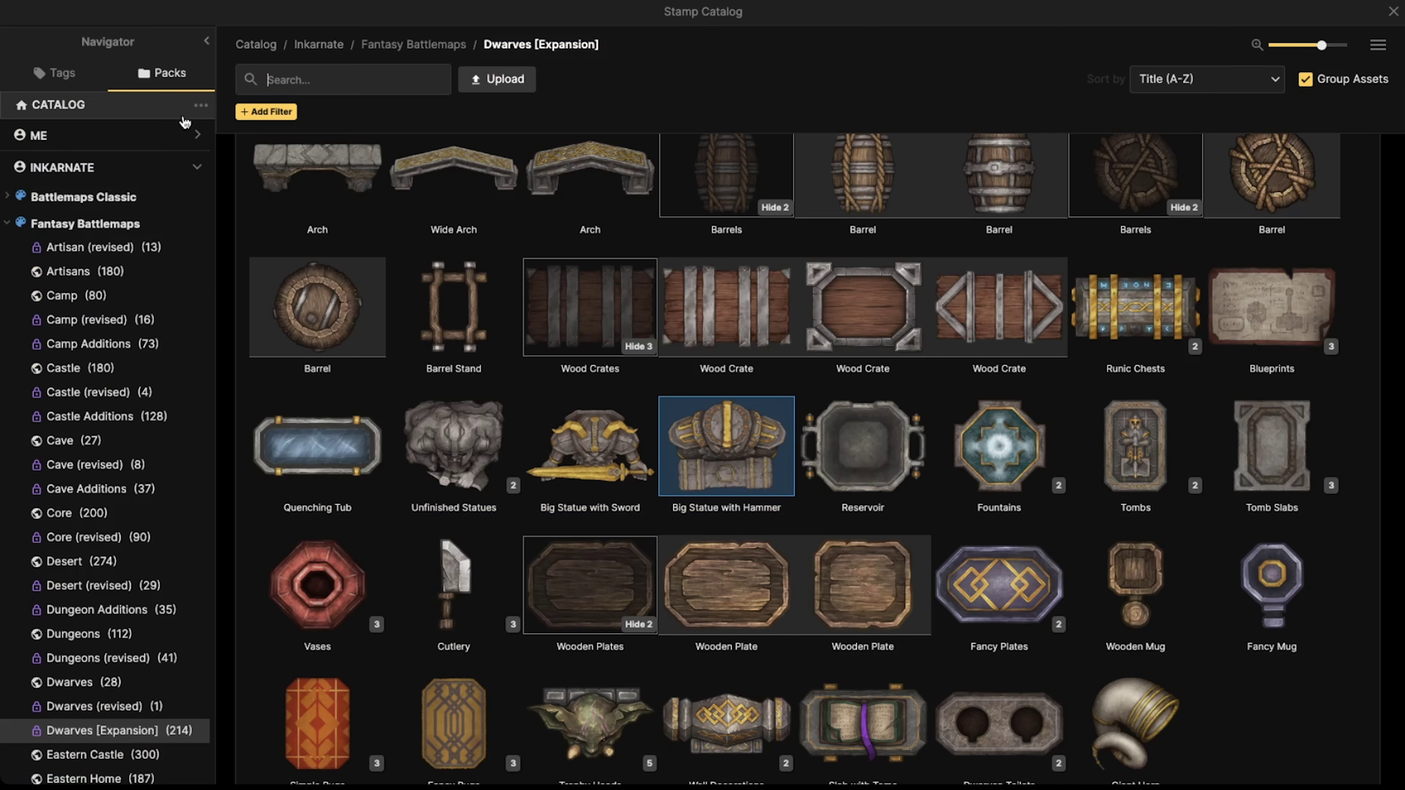
- Search the Fantasy Battlemaps catalog for "pipe" and pick the metal pipe stamp with brass-coloured rims
left_click(344, 90)
type("pile")
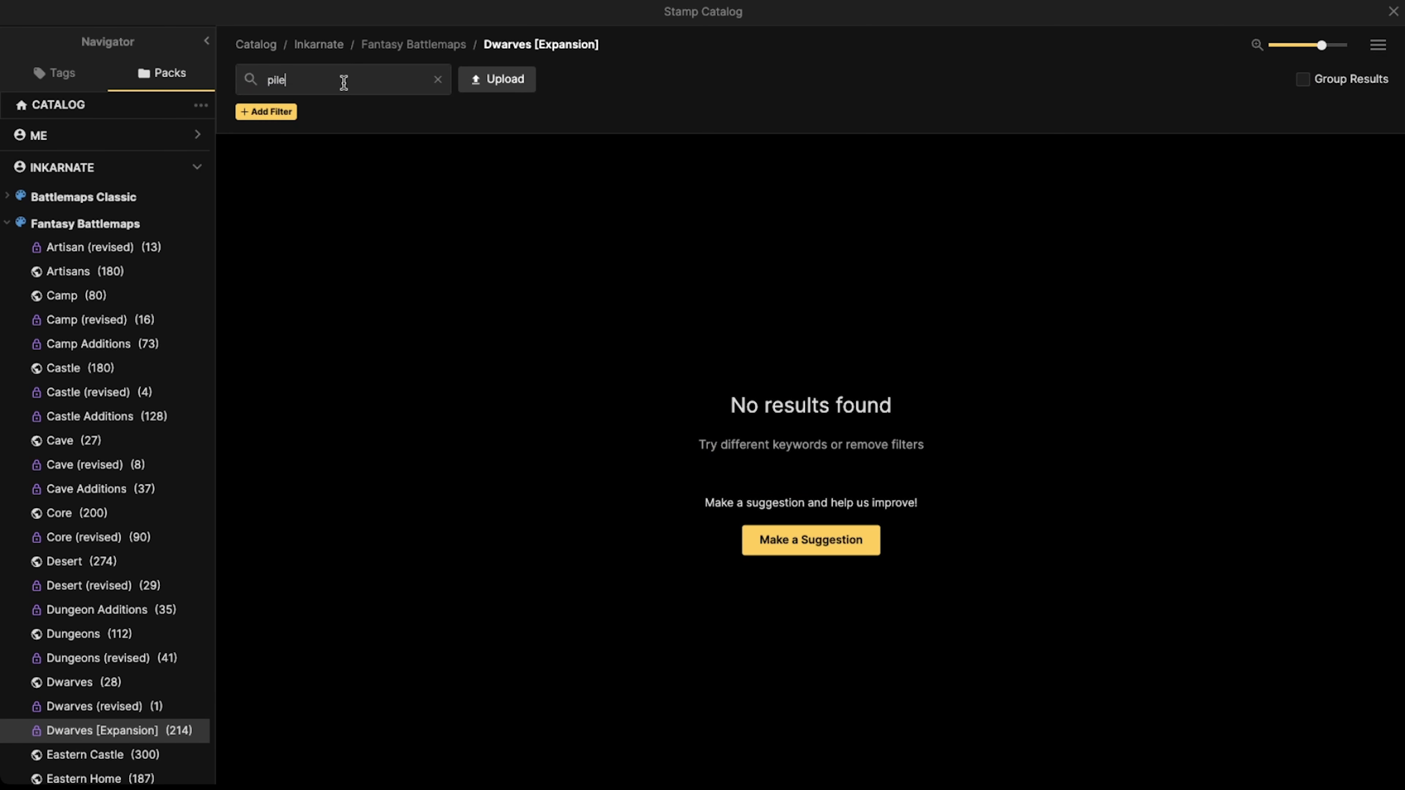
key("BackSpace")
key("BackSpace")
key("BackSpace")
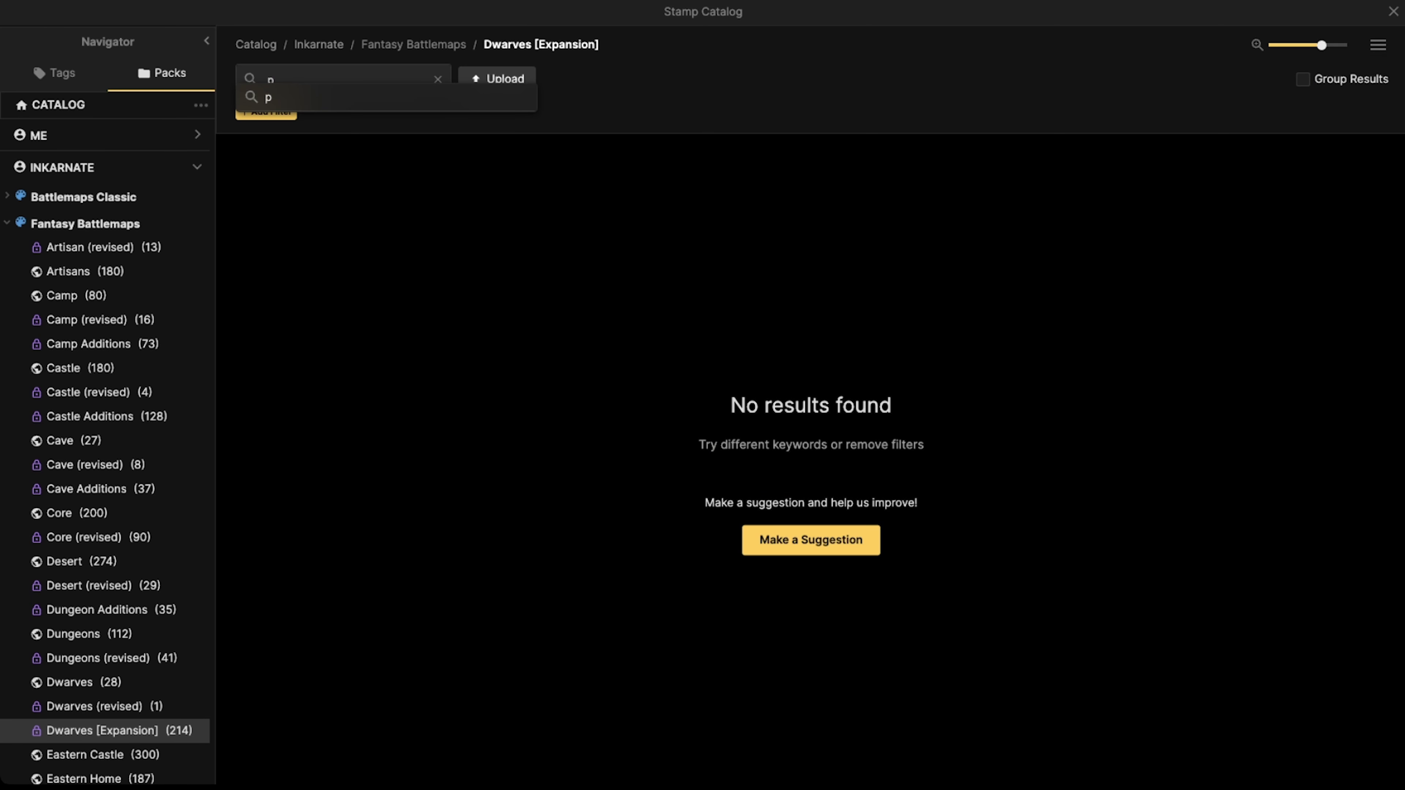
type("ipe")
key("Return")
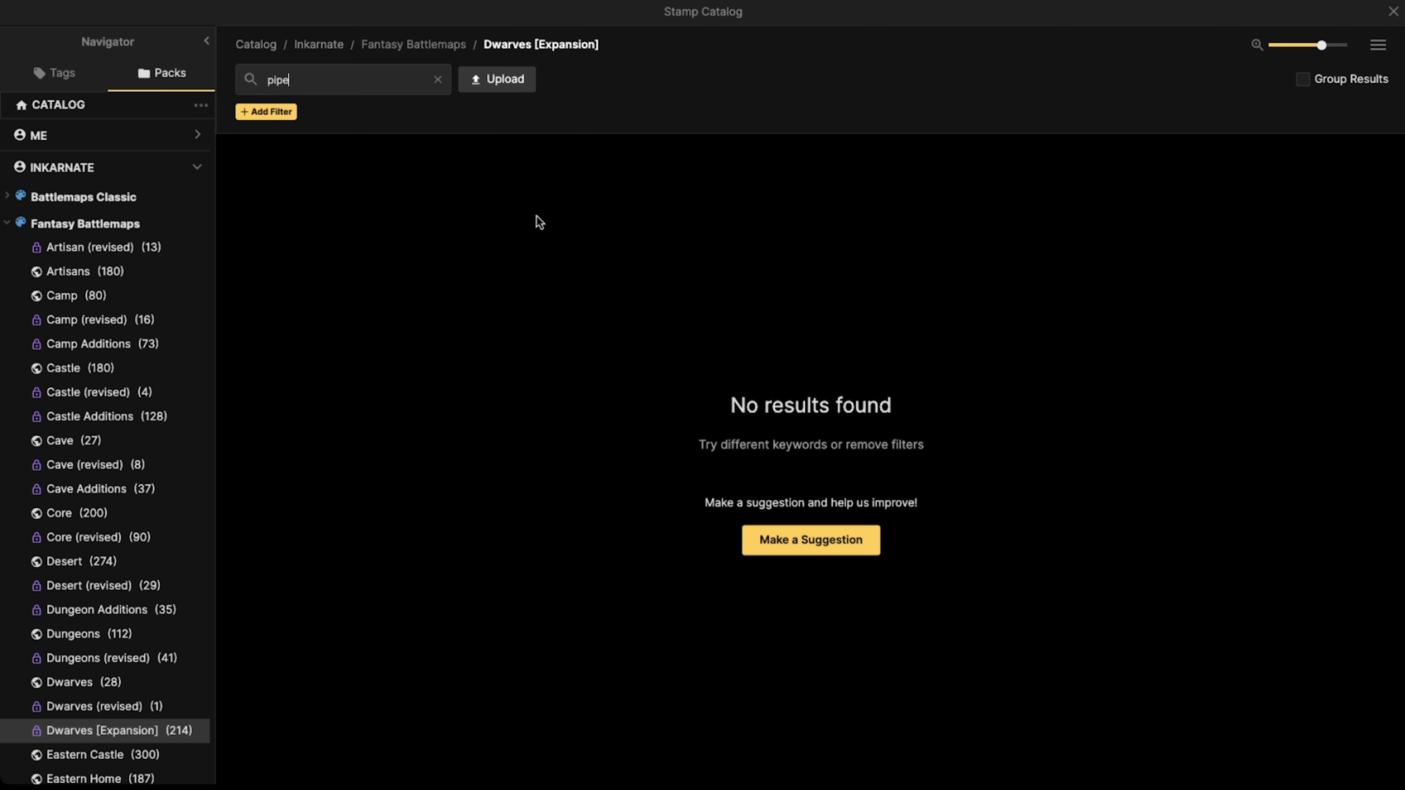
left_click(382, 50)
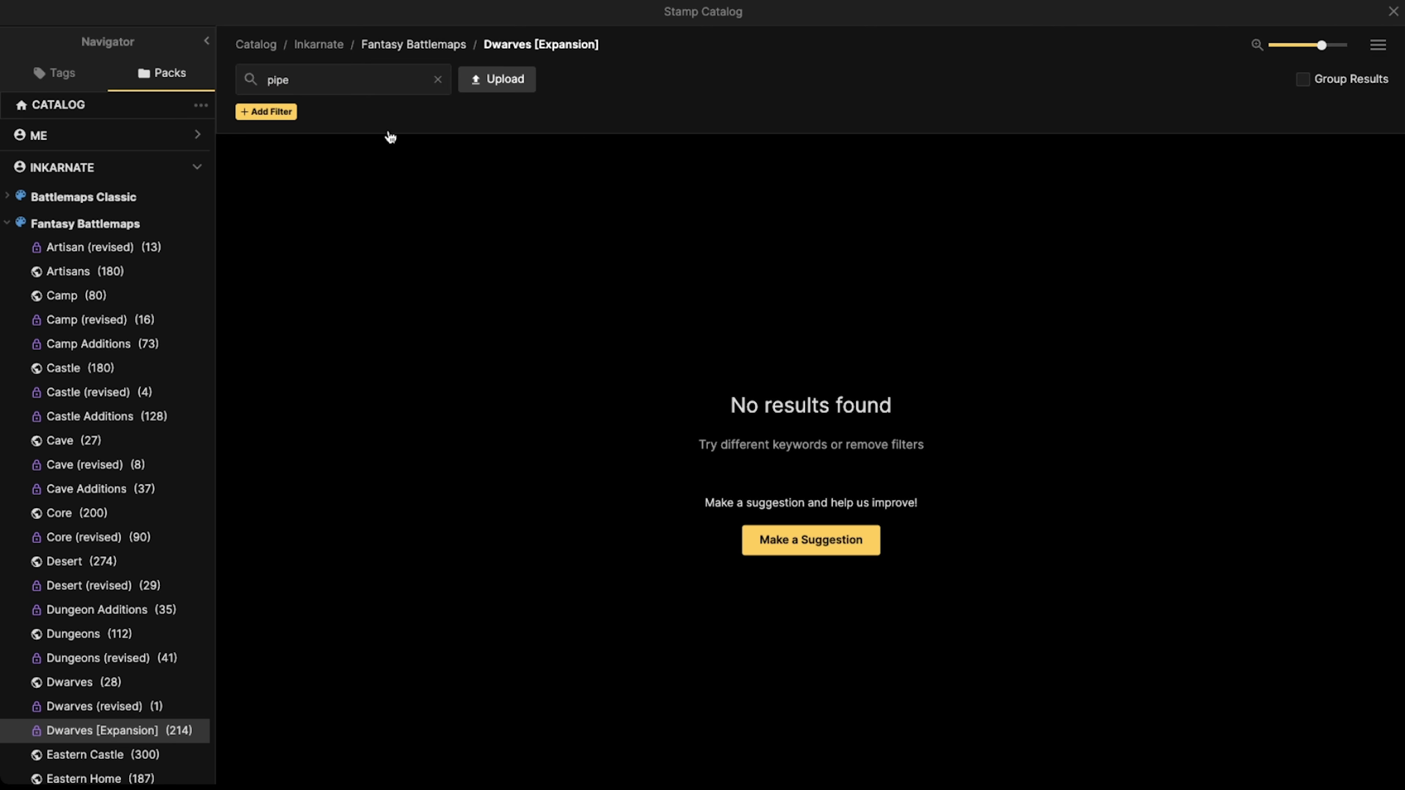
left_click(332, 240)
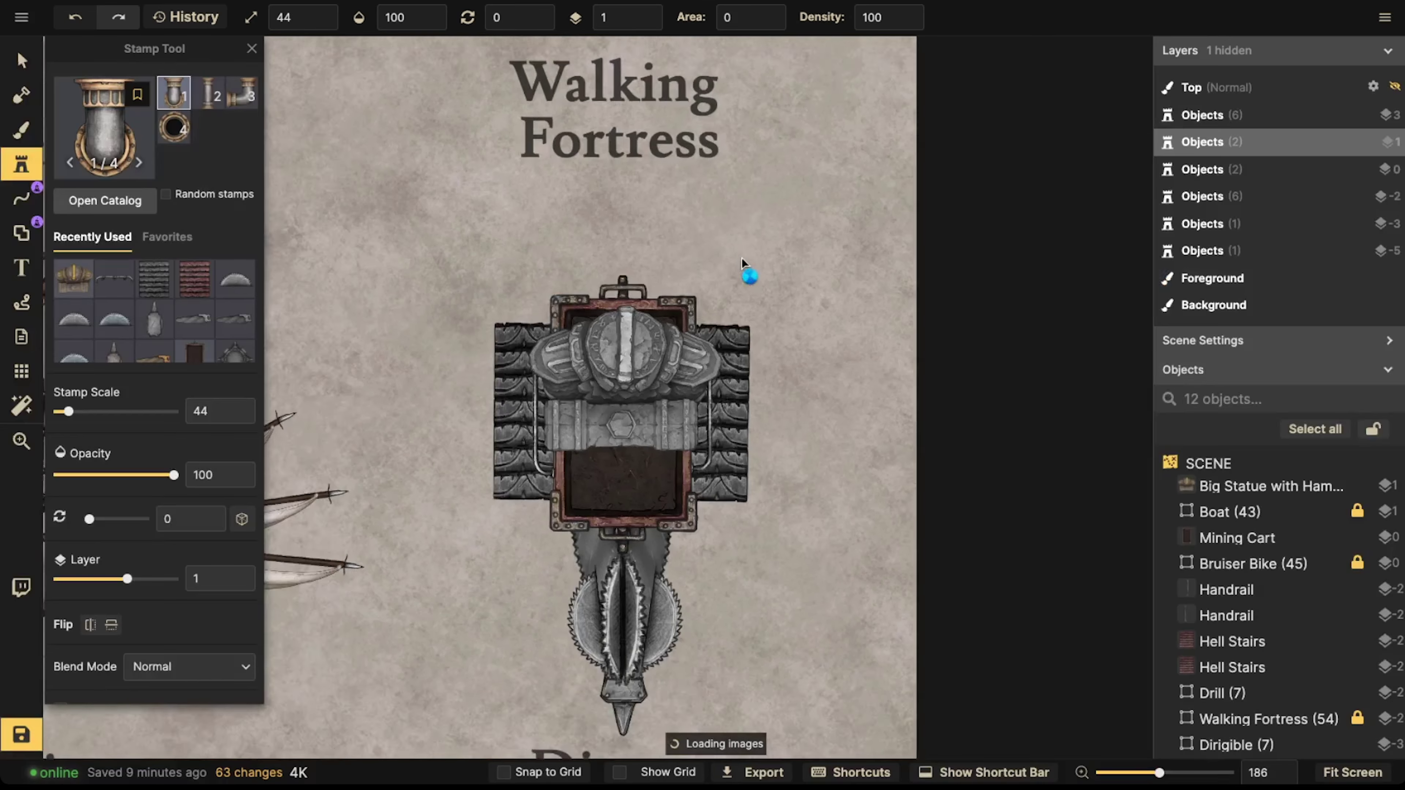
- Switch to the straight pipe, variant 2 of 4, and place it over the cart's upper edge
scroll(741, 266, "up", 3)
key("Left")
key("Left")
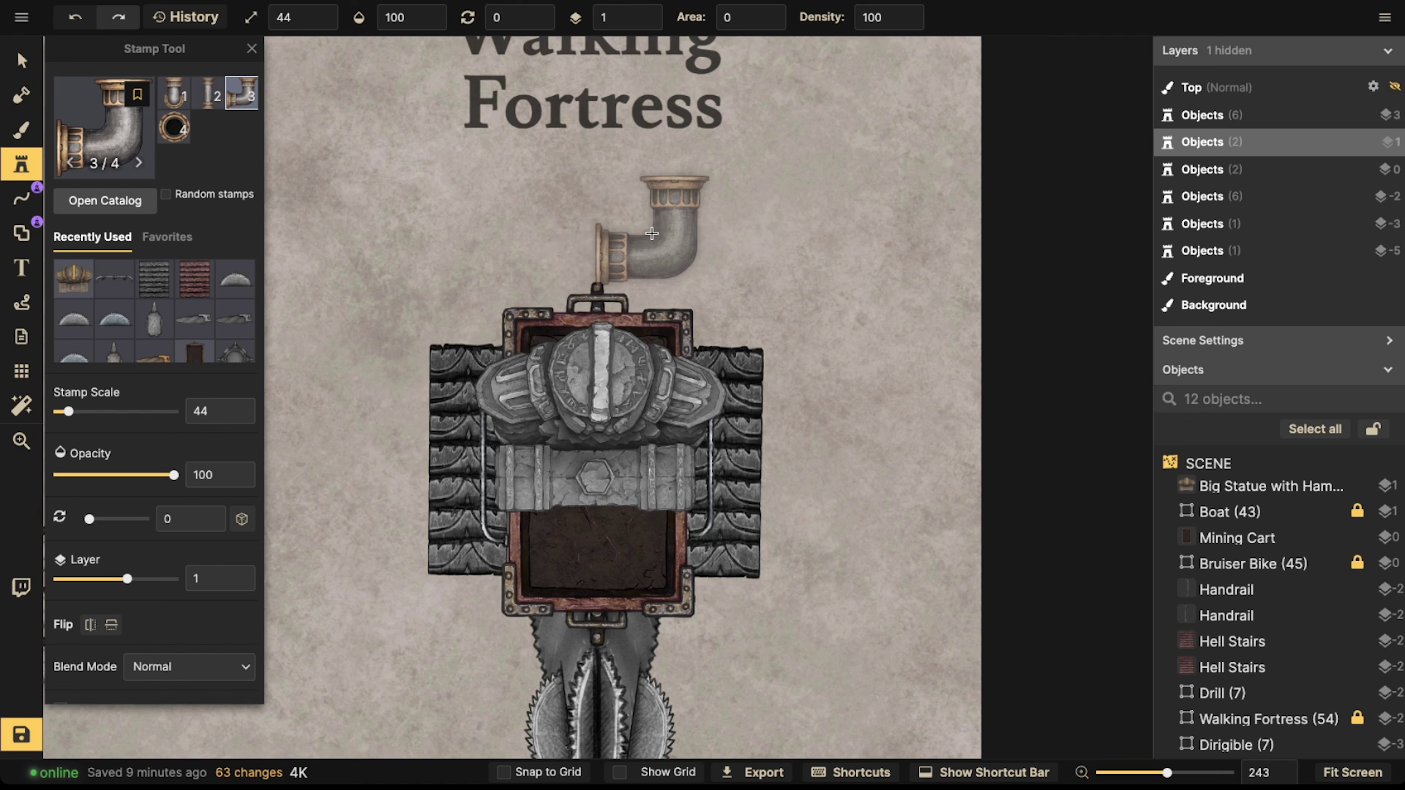
key("Left")
left_click(563, 333)
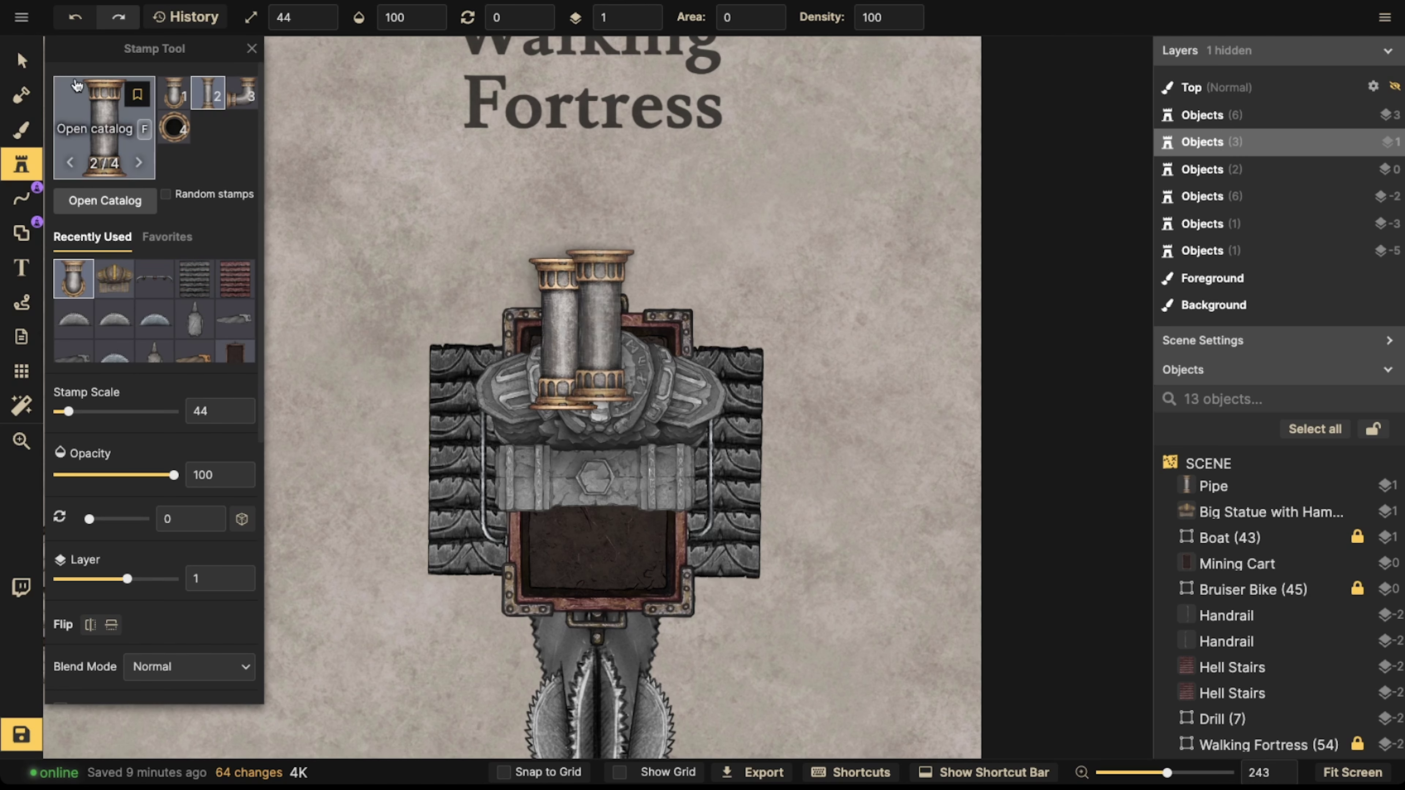
- Set the pipe's layer to -5 and shift it slightly up and left so it sticks out behind the cart
left_click(22, 60)
left_click(645, 25)
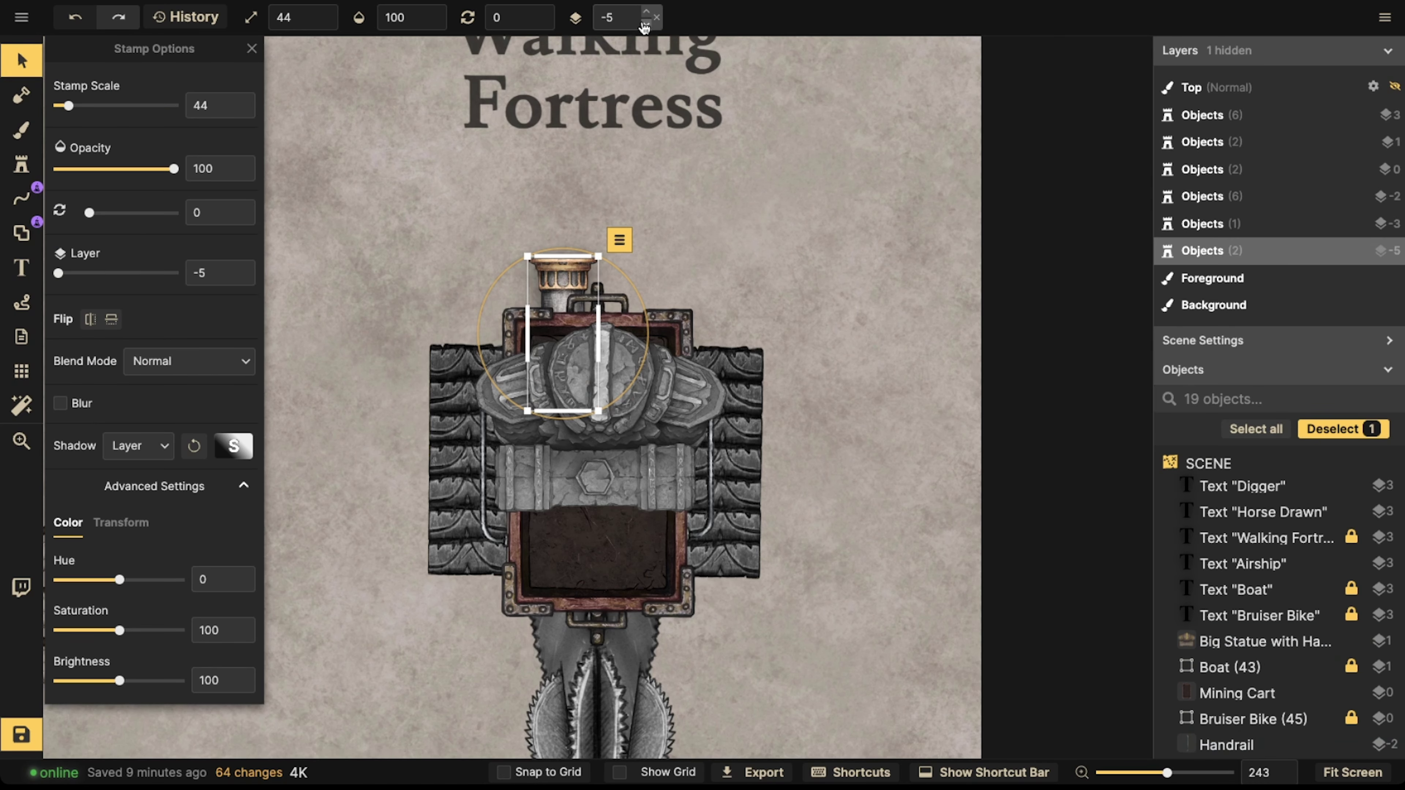
left_click_drag(564, 280, 553, 269)
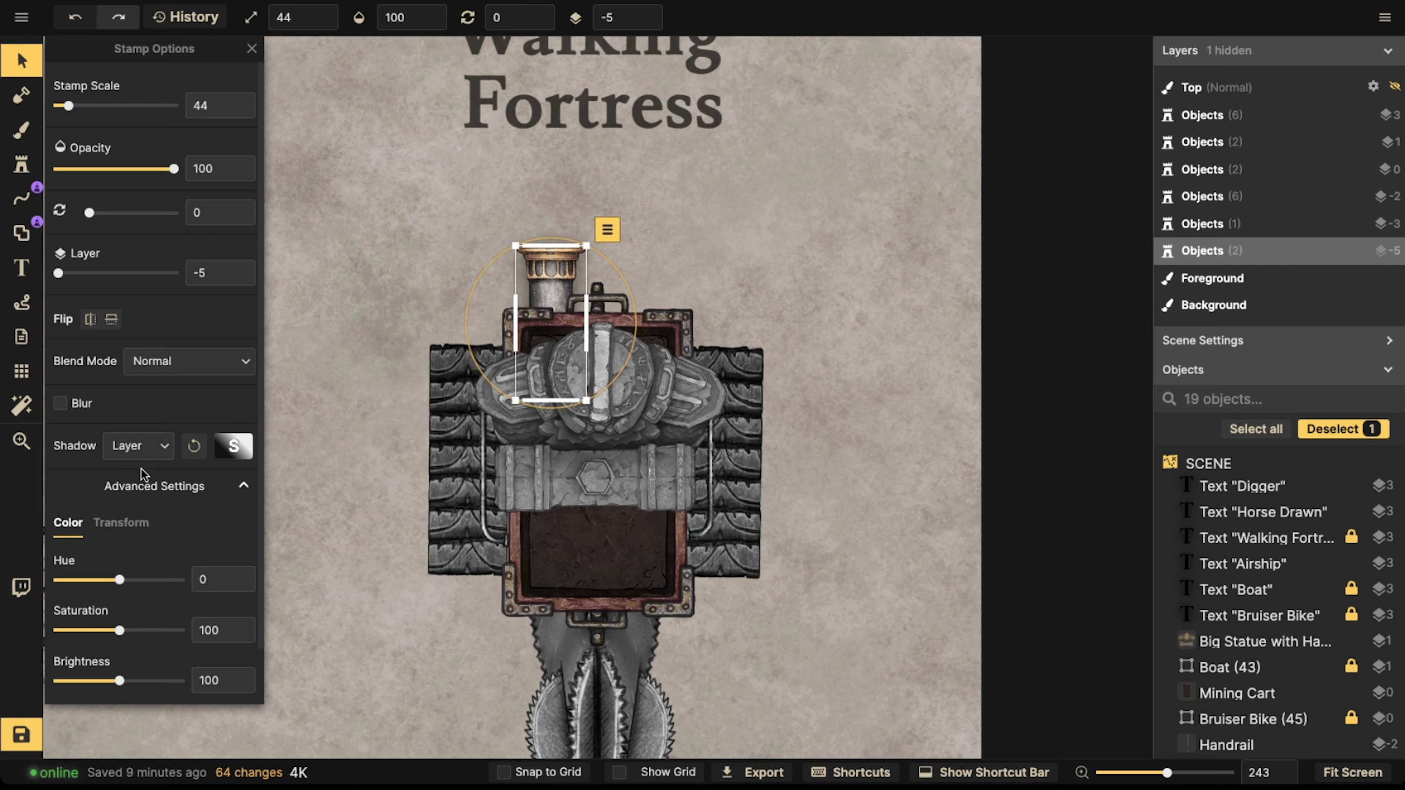
- Set the pipe's shadow to None and its brightness to 65
left_click(138, 446)
left_click(111, 477)
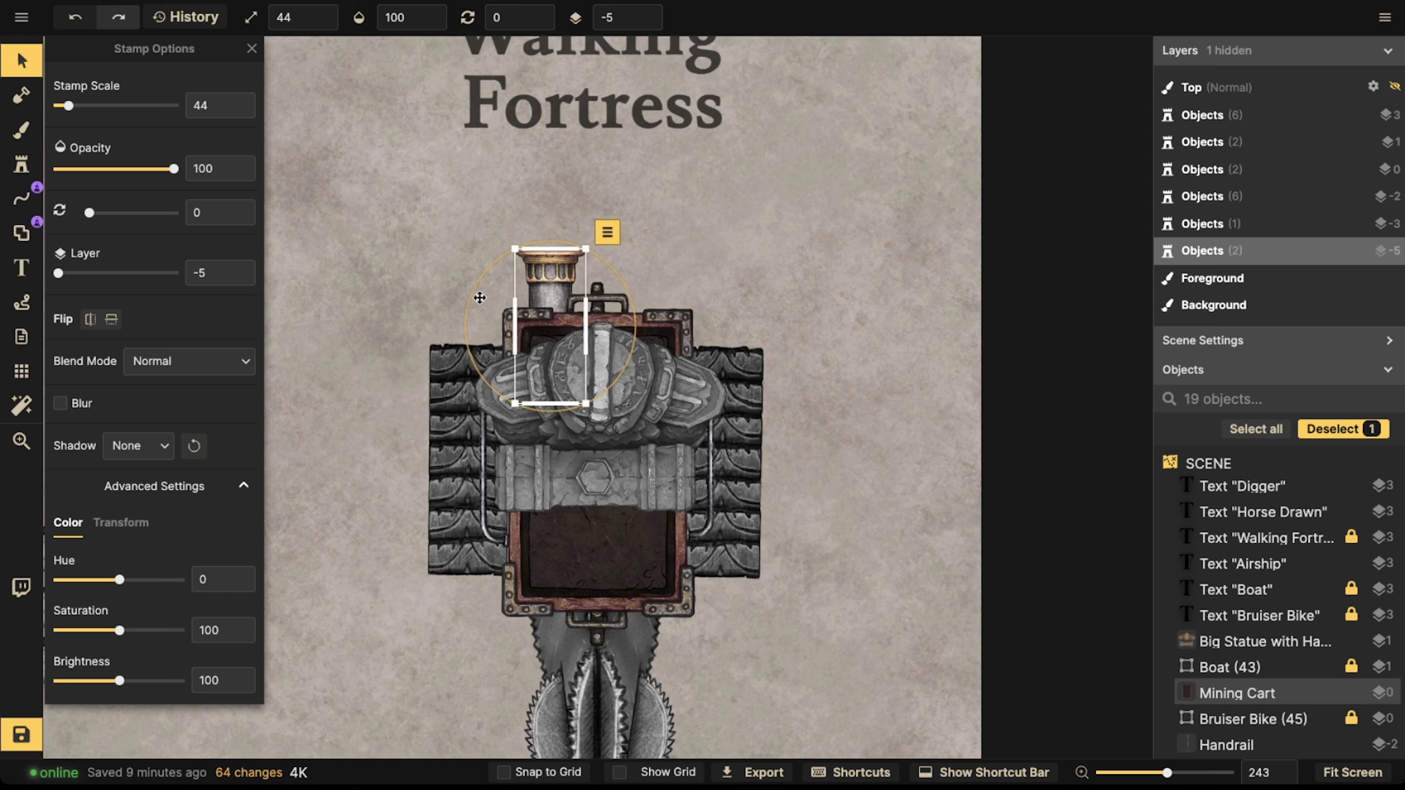
left_click(99, 680)
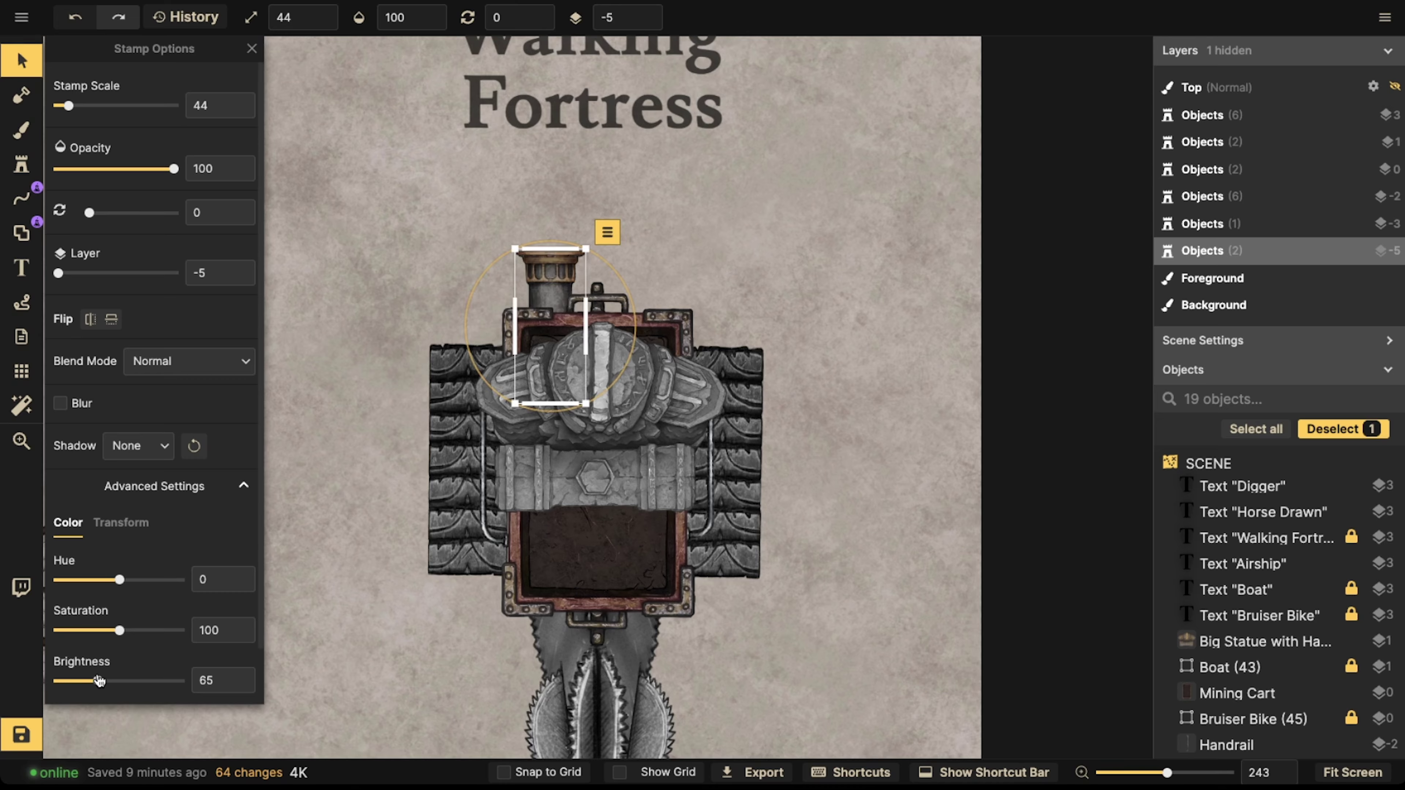
- Duplicate the pipe and place the copy beside it at the same height, behind the cart's upper right edge
left_click_drag(551, 291, 655, 320)
key("ctrl+v")
scroll(479, 253, "down", 3)
left_click(479, 253)
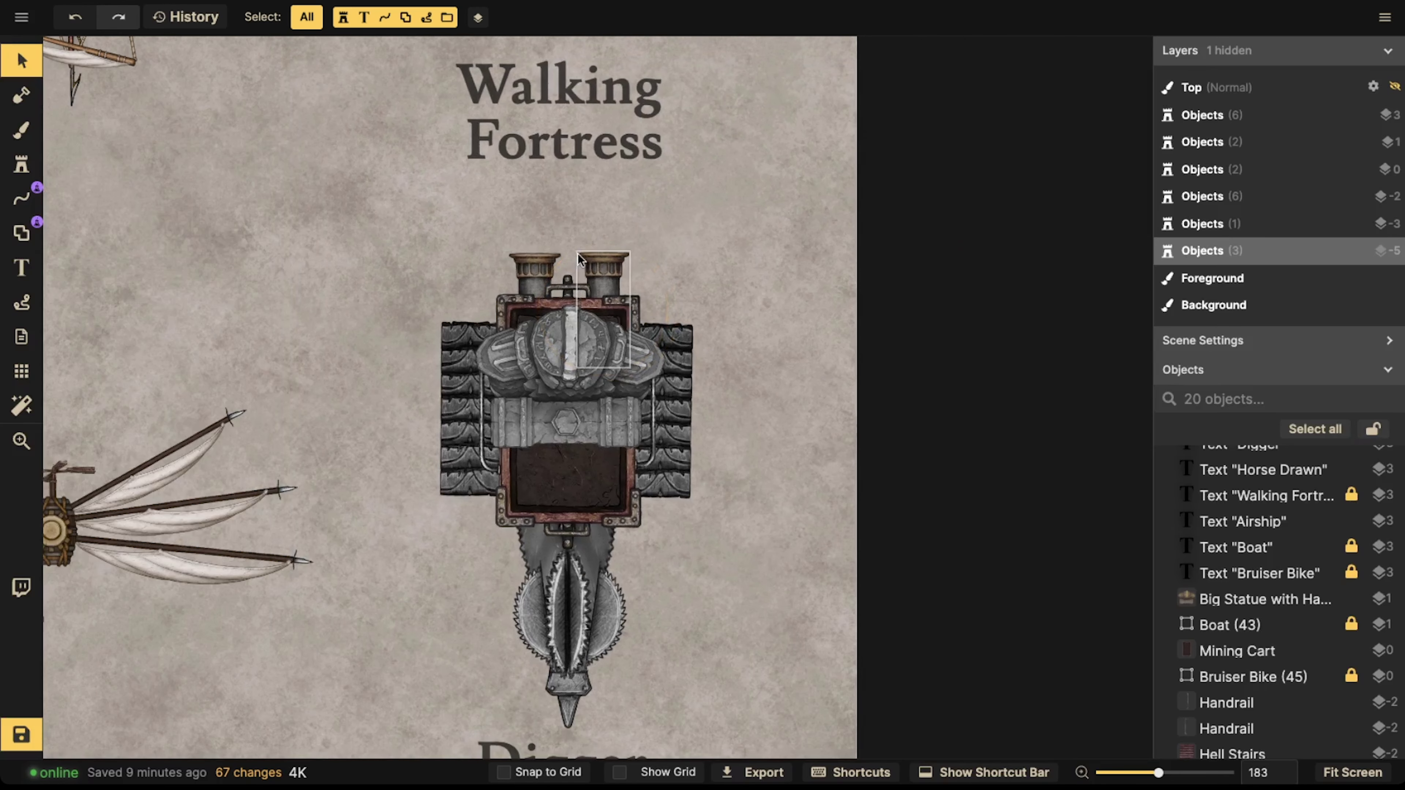
left_click(587, 261)
left_click(508, 229)
scroll(502, 210, "down", 2)
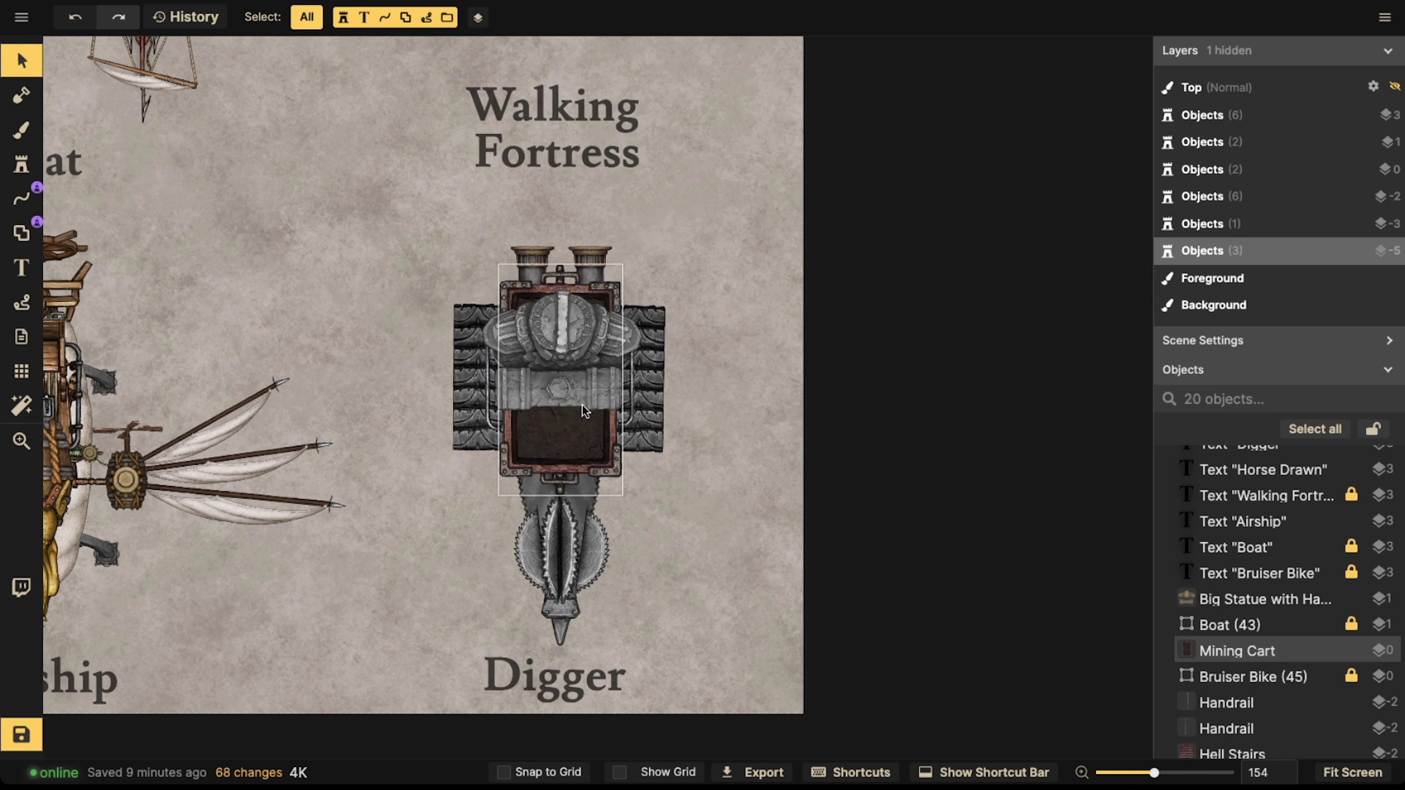
- Stagger the two pipes so the left one sticks out farther above the cart than the right one
scroll(589, 325, "up", 2)
left_click(537, 263)
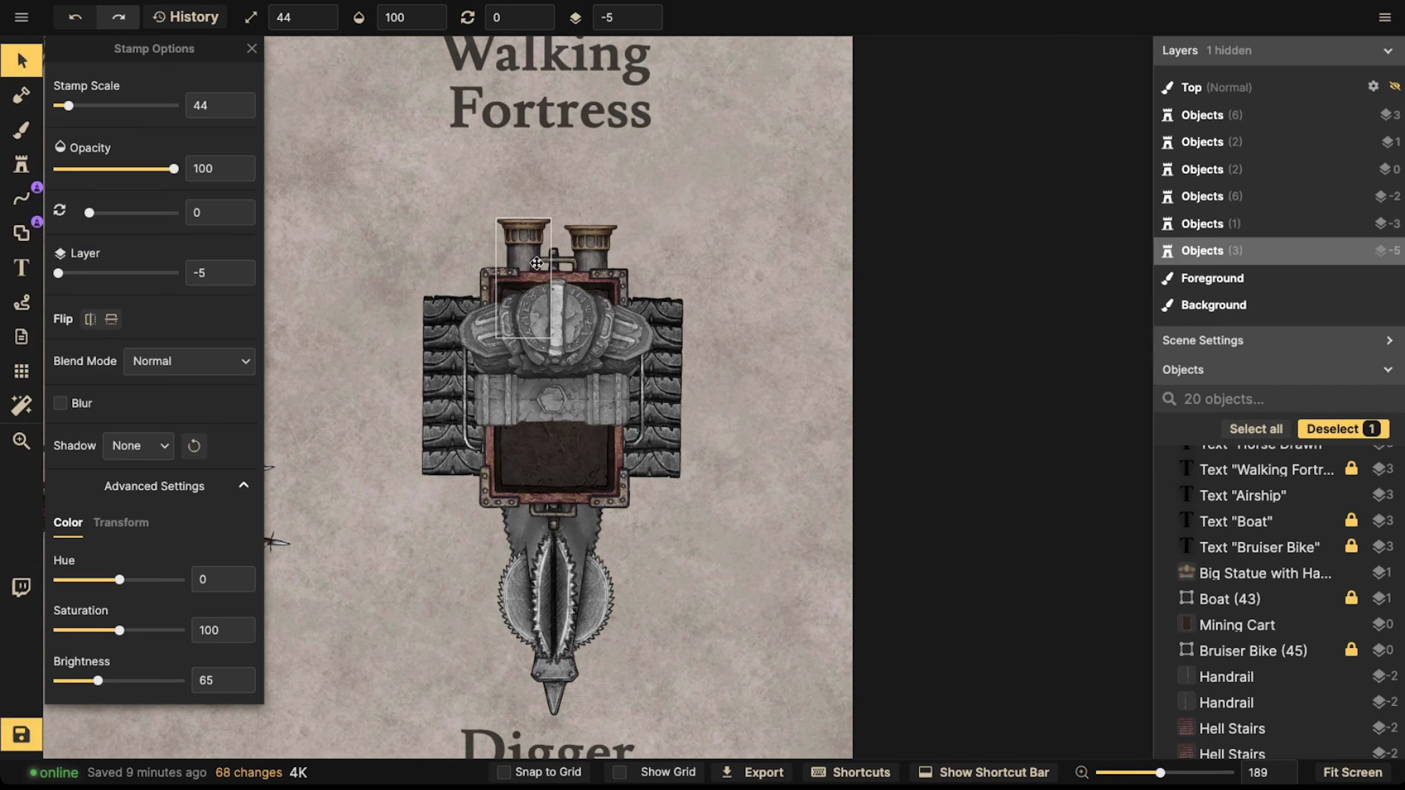
left_click_drag(536, 263, 587, 237)
key("Escape")
key("Escape")
scroll(511, 257, "down", 2)
left_click(382, 216)
scroll(382, 216, "down", 1)
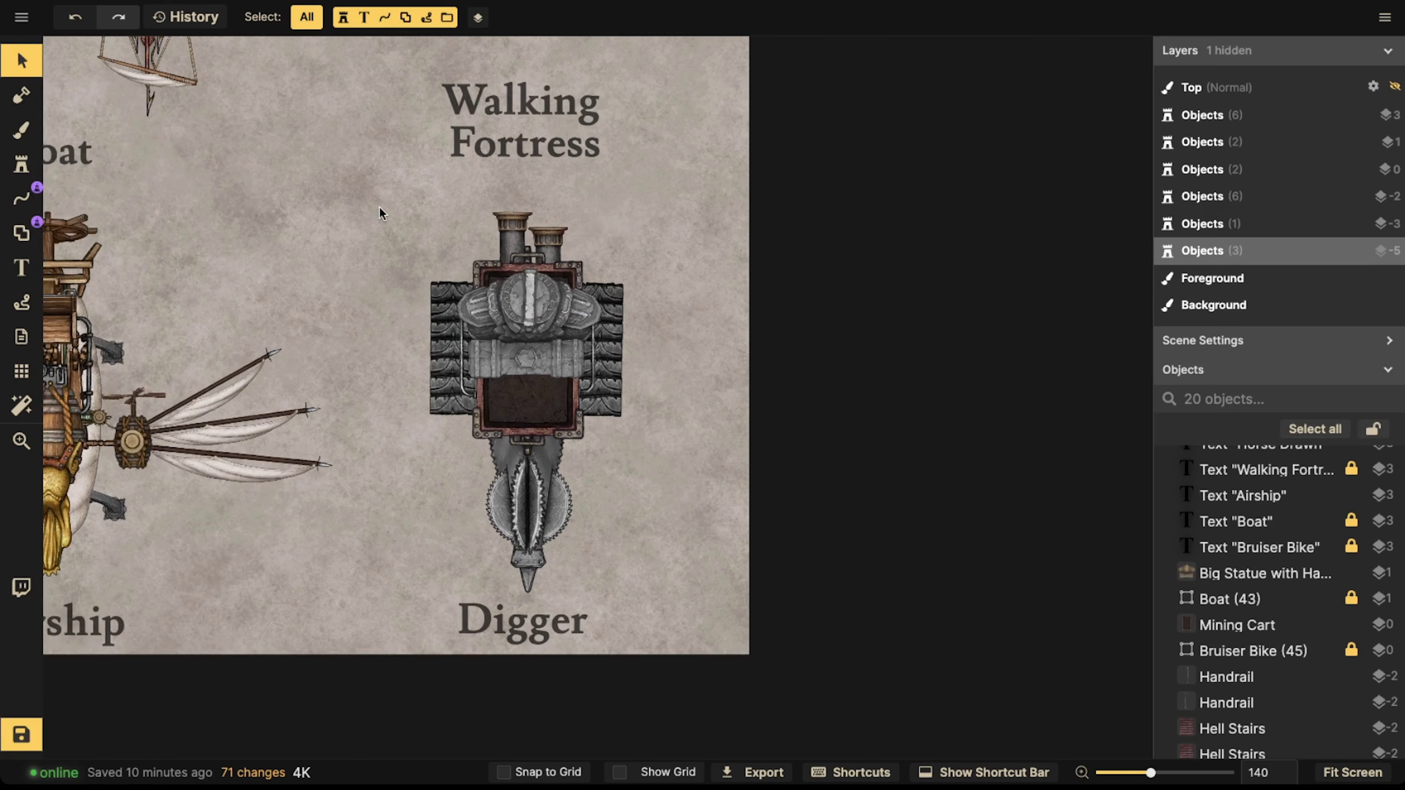
left_click_drag(371, 228, 657, 541)
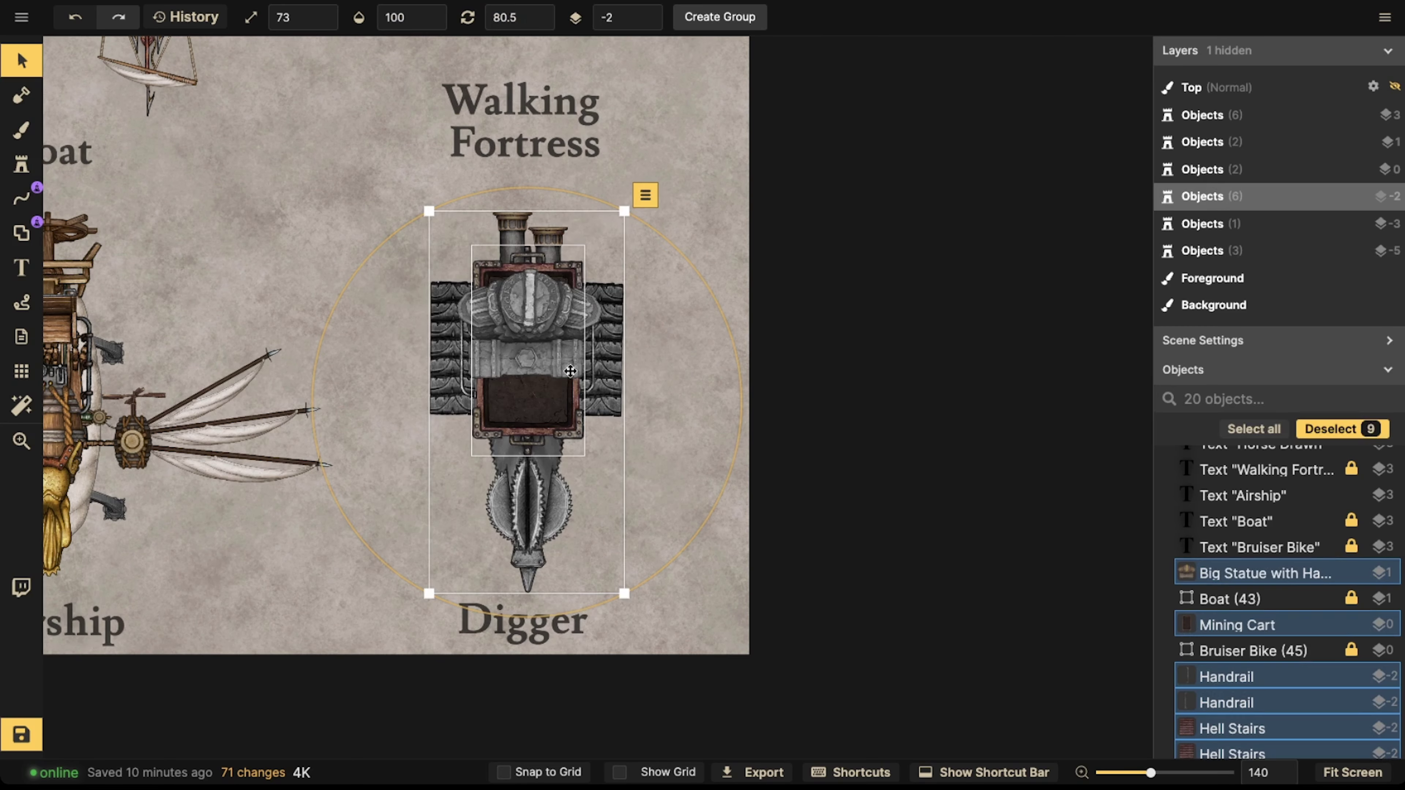
left_click_drag(565, 360, 593, 364)
key("Escape")
- Nudge the taller left pipe slightly down and deselect it
scroll(559, 246, "up", 4)
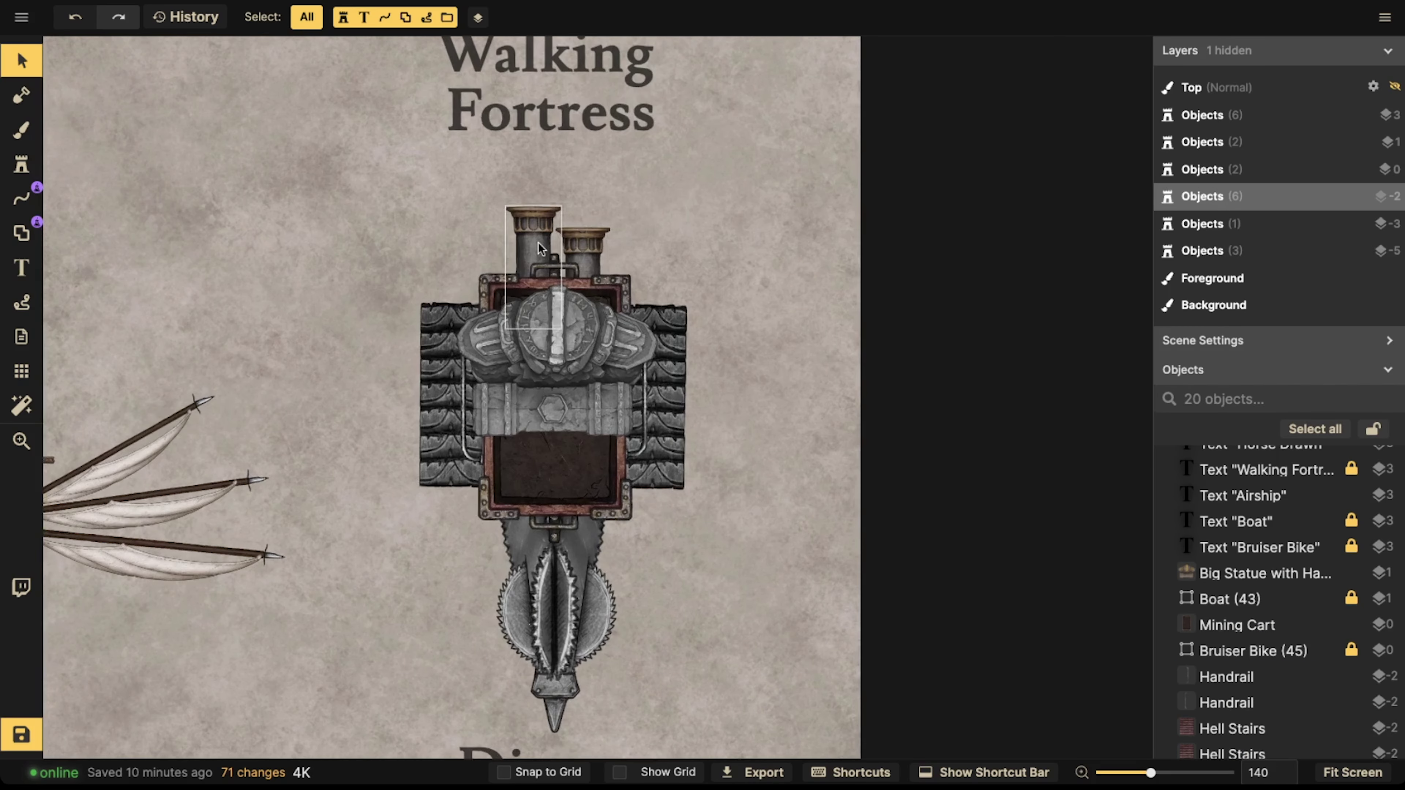
left_click(540, 247)
left_click_drag(539, 247, 538, 247)
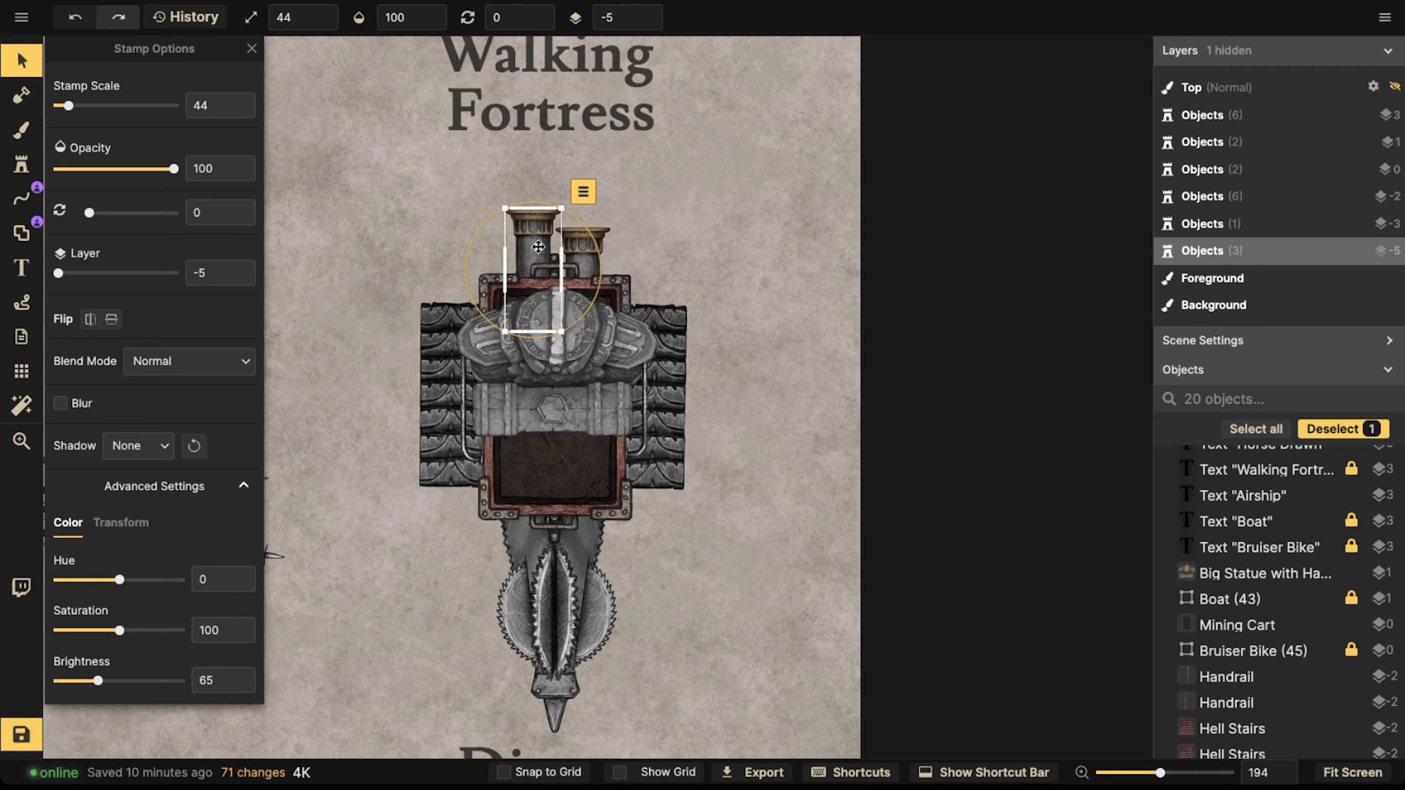
left_click(400, 277)
- Stamp the round pipe opening, variant 4 of 4, on the upper end of the taller left pipe
left_click(21, 164)
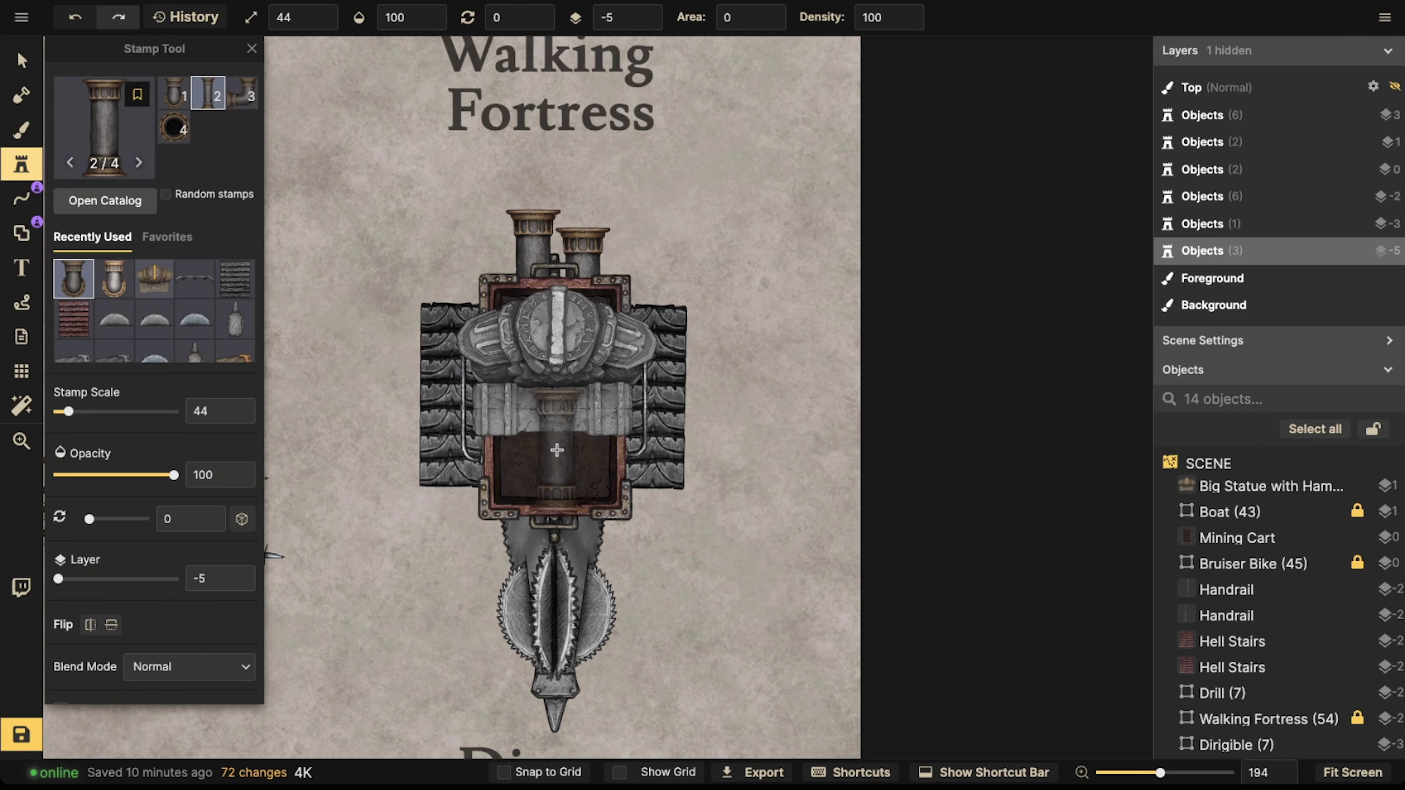
scroll(558, 443, "down", 3)
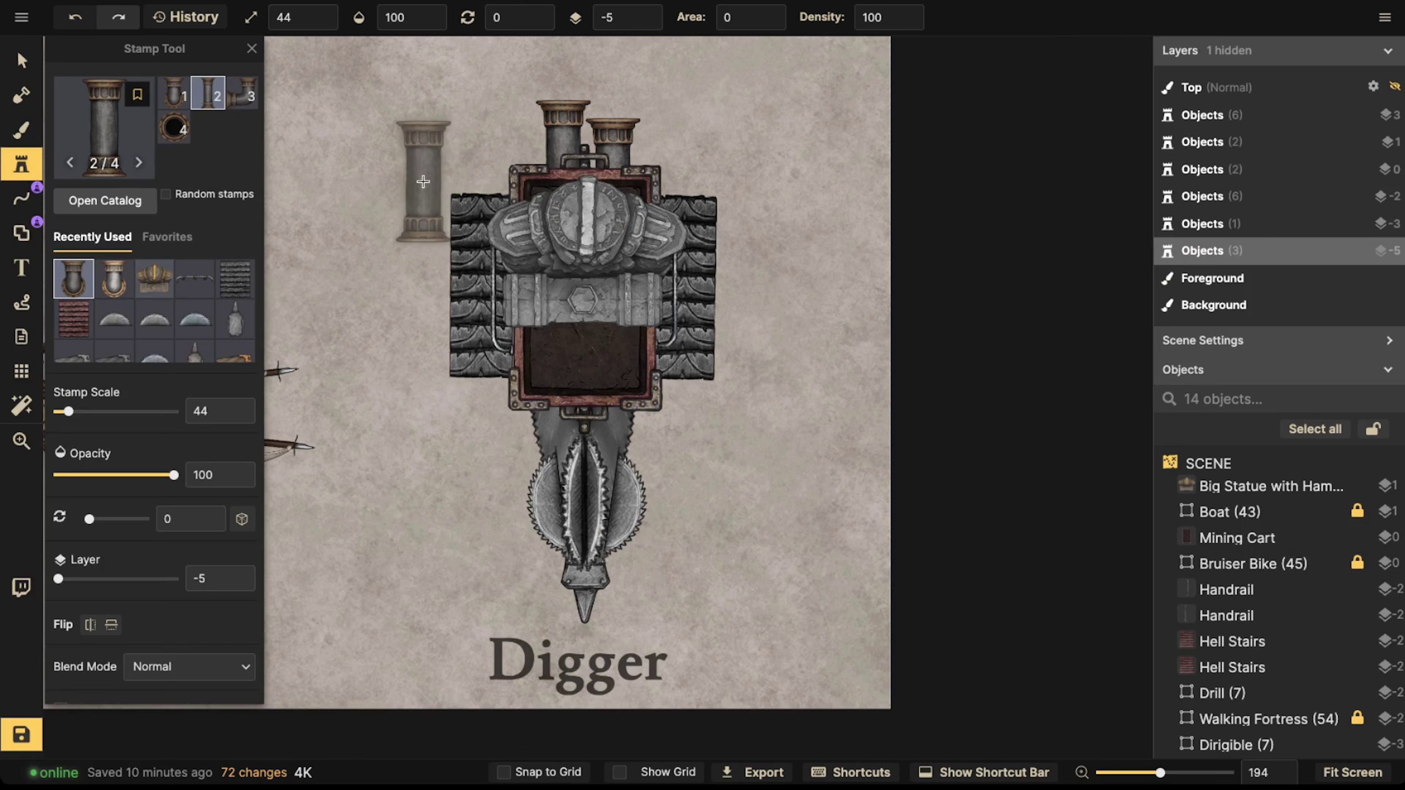
scroll(588, 226, "up", 3)
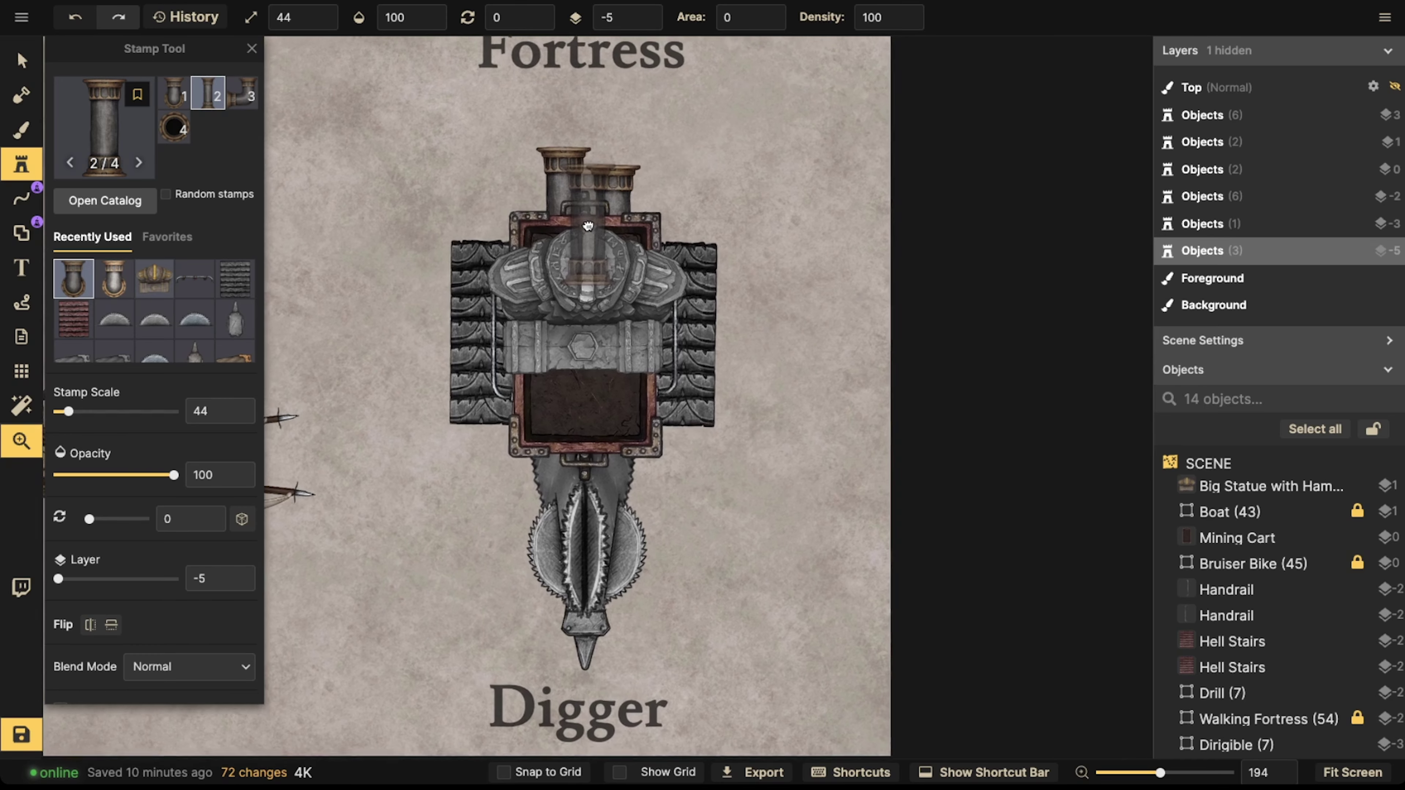
scroll(588, 226, "up", 2)
key("4")
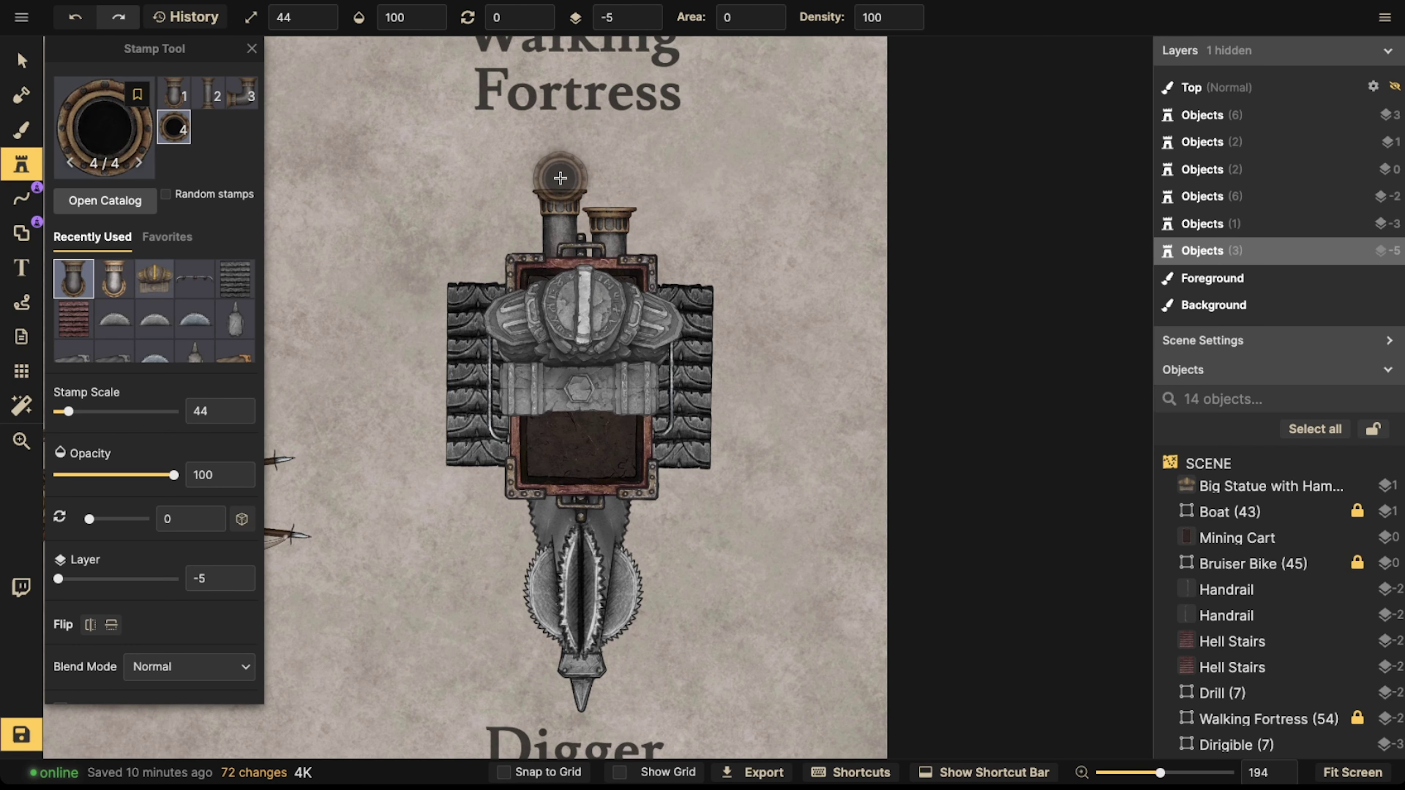
left_click(560, 178)
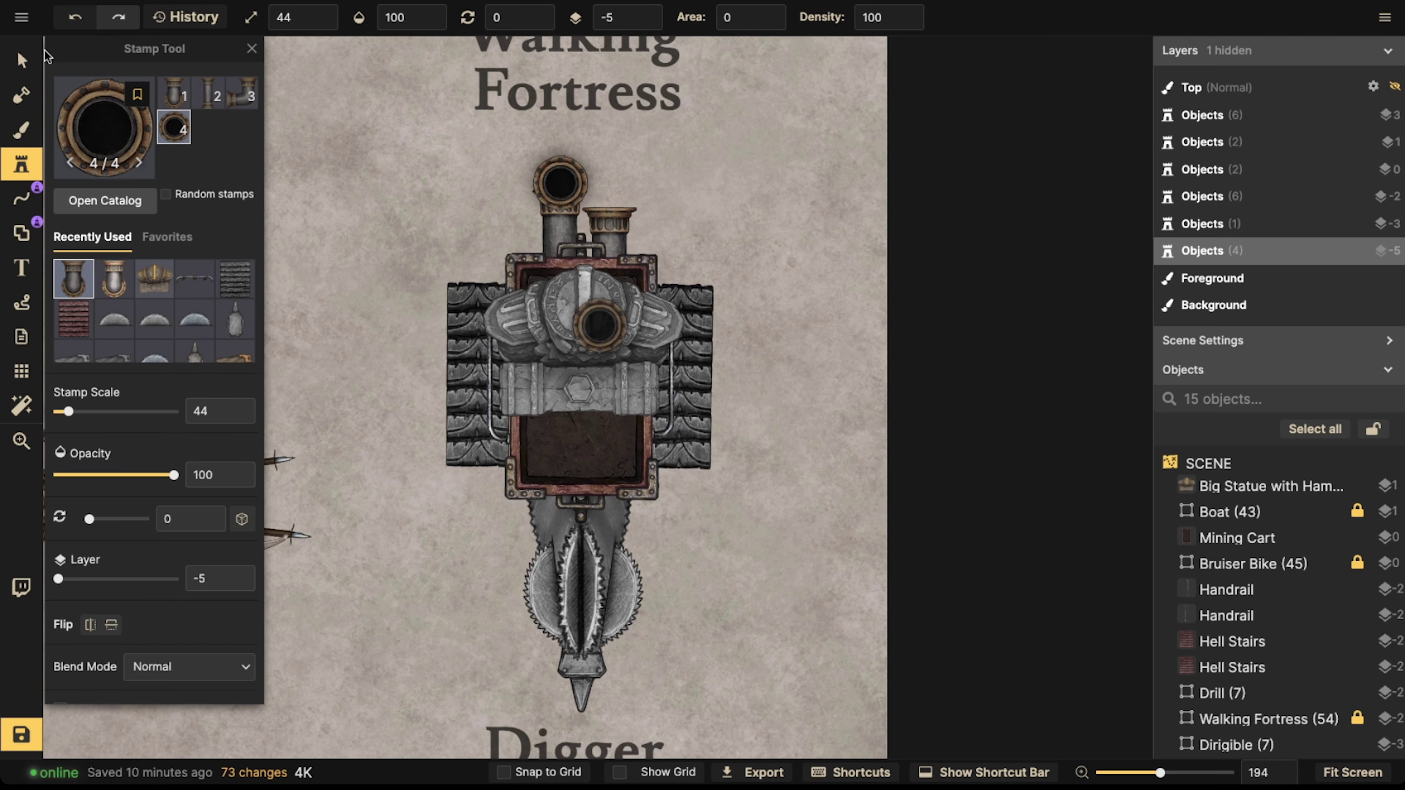
- Set the pipe opening's shadow to None and align it over the left pipe's rim
left_click(21, 60)
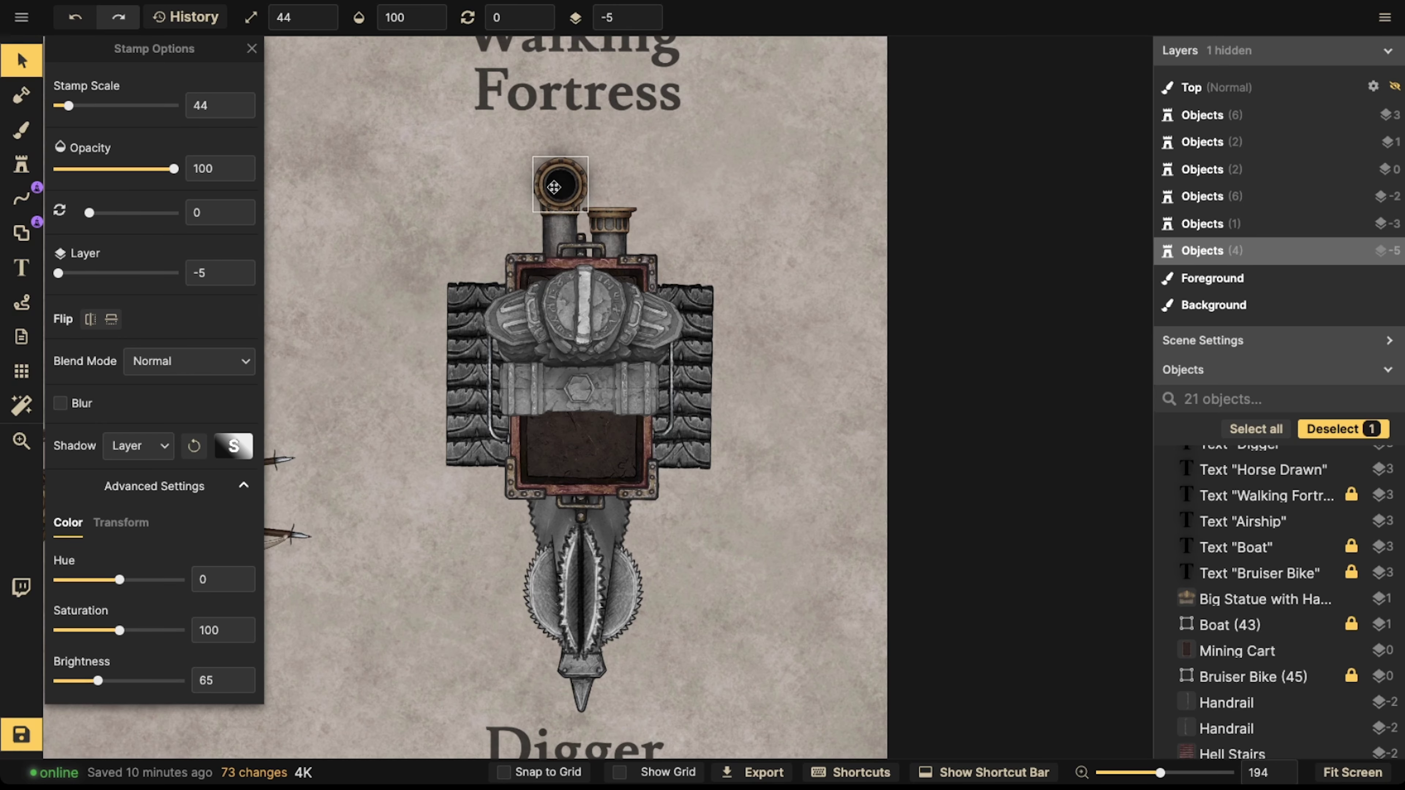
left_click_drag(554, 187, 552, 189)
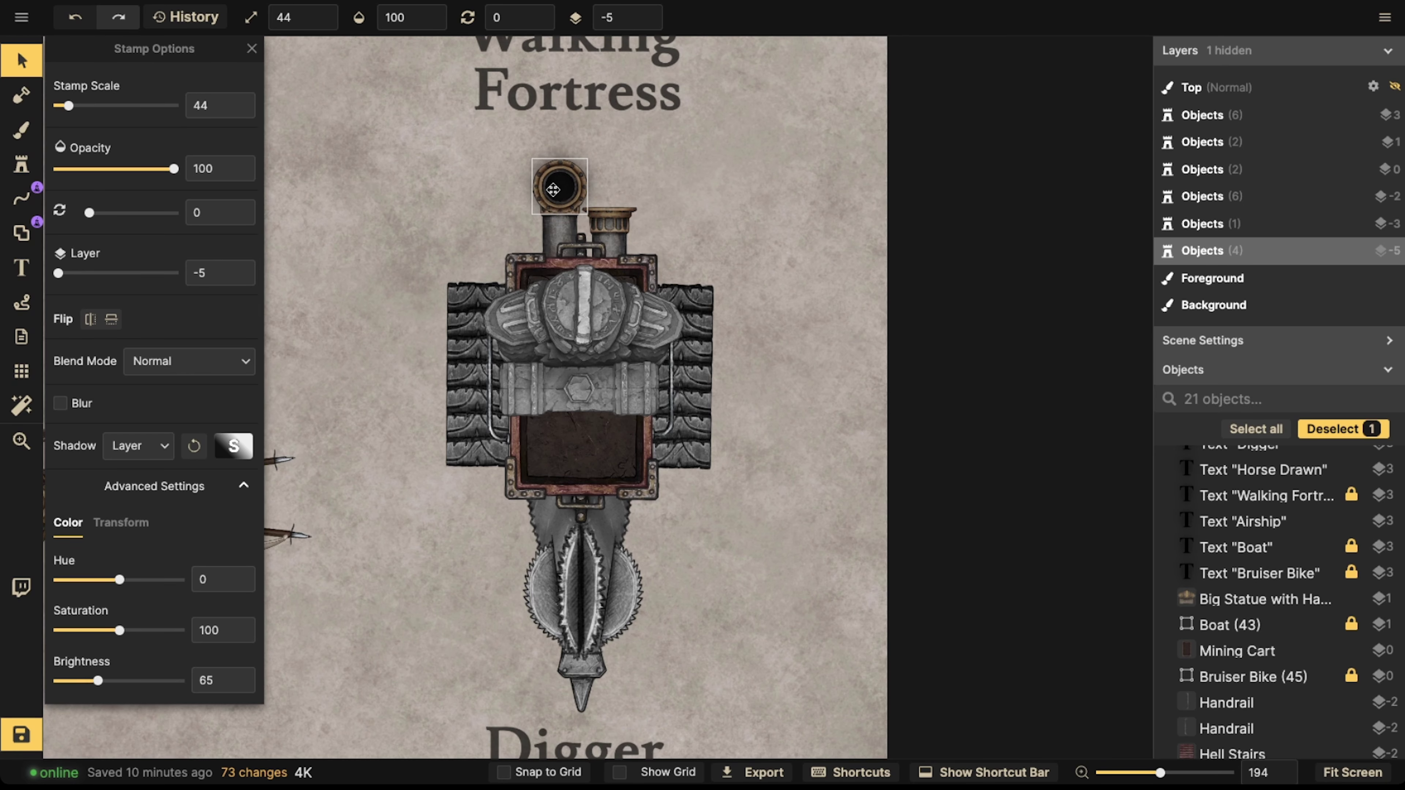
left_click(138, 446)
left_click(128, 479)
left_click_drag(577, 196, 575, 196)
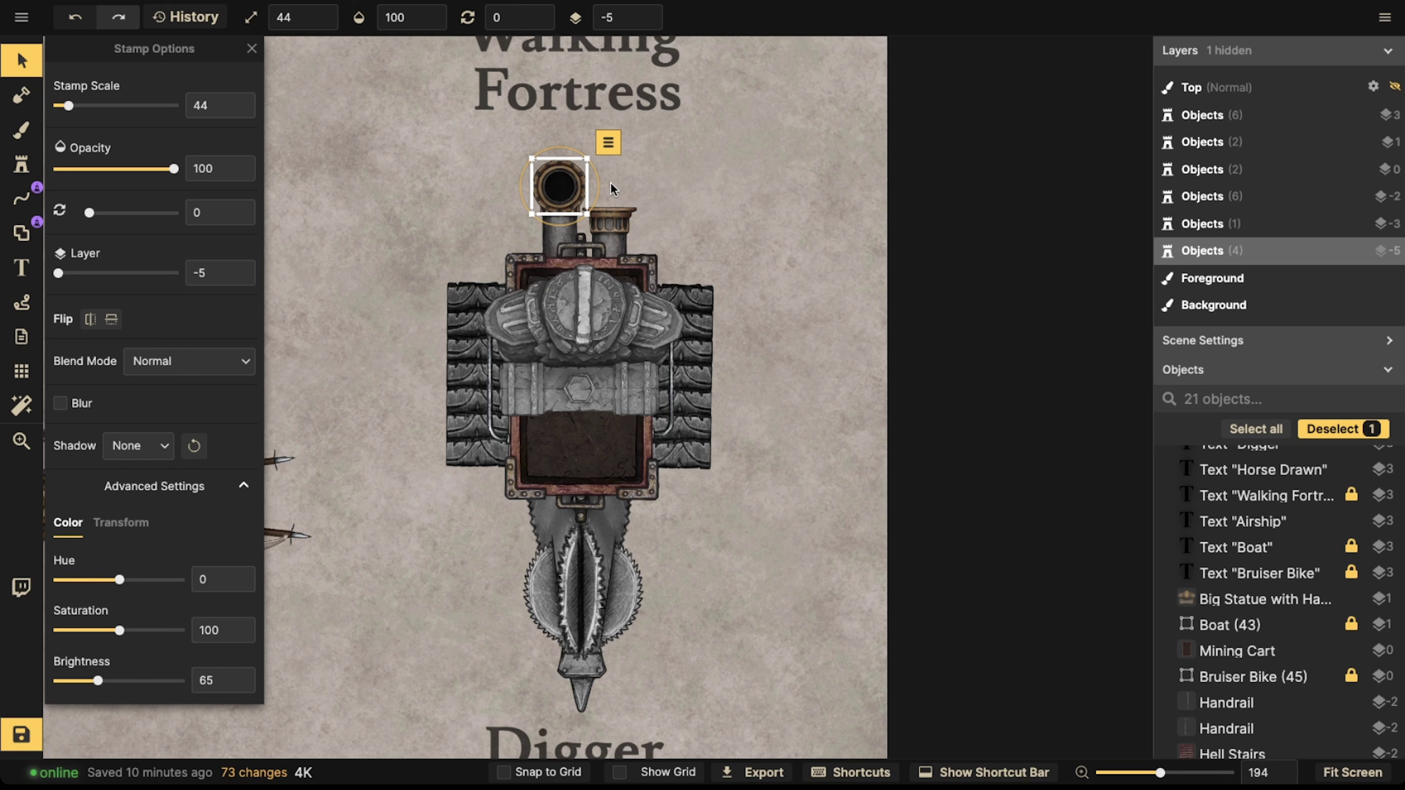
- Examine how the digger's pipes, side treads, statue, cart and drill fit together
left_click(615, 221)
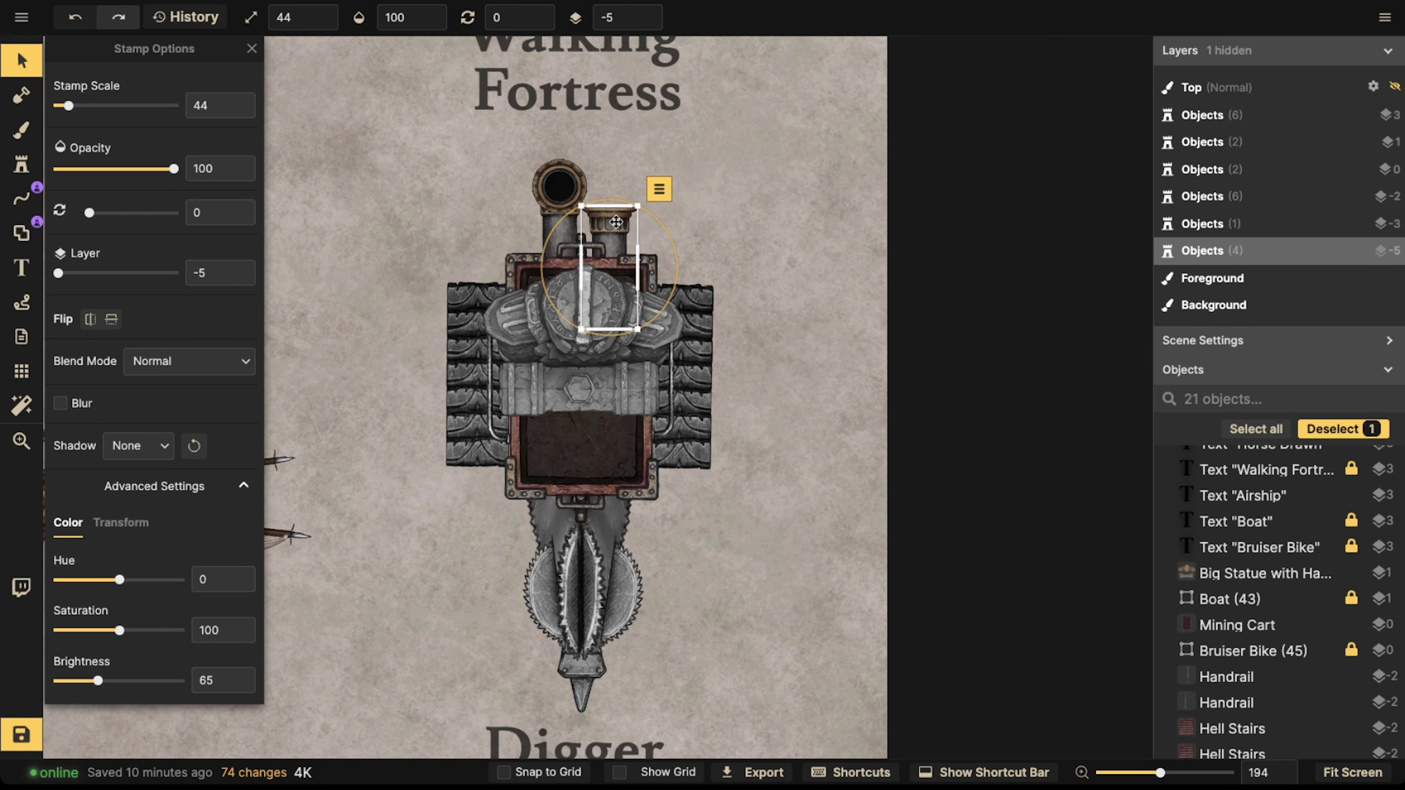
scroll(552, 133, "down", 5)
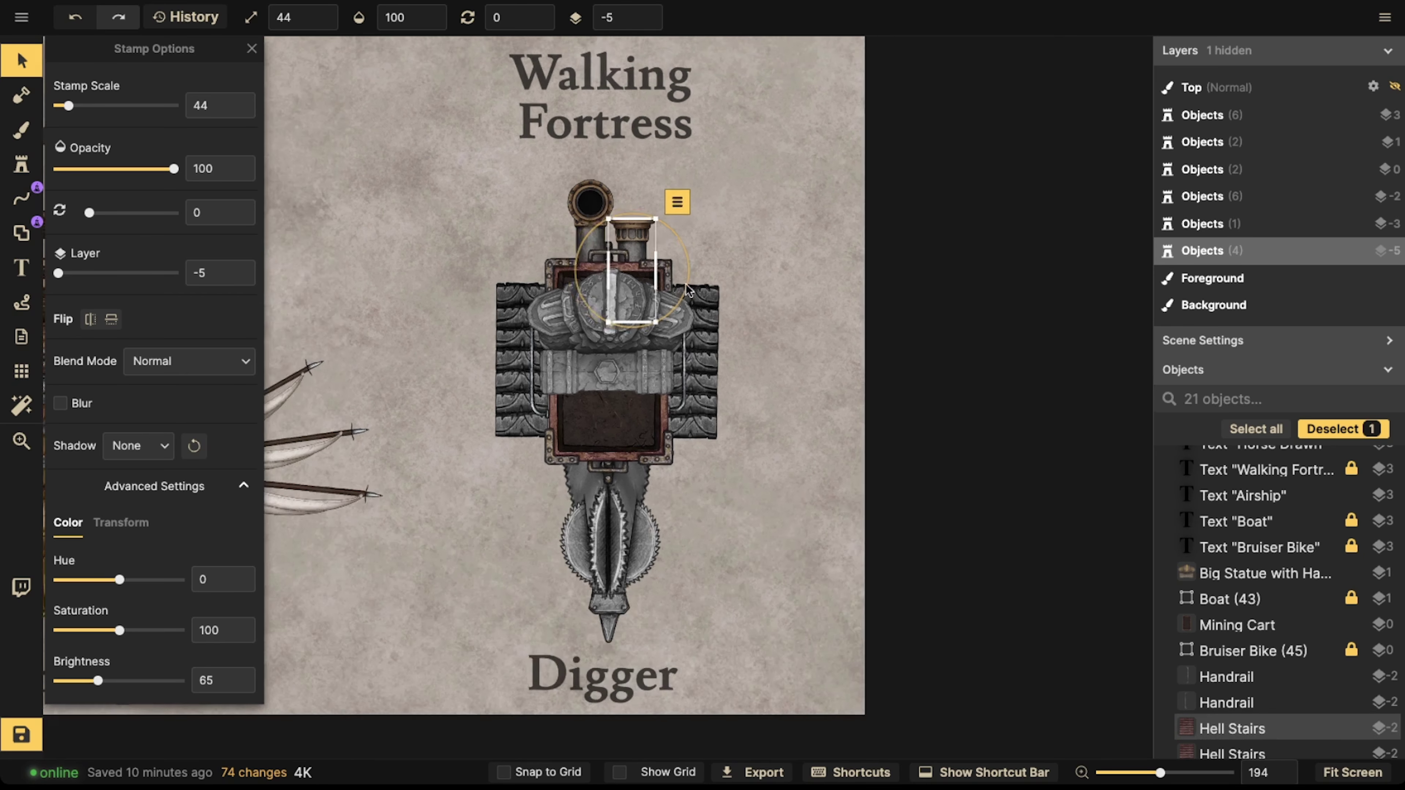
key("Escape")
left_click(520, 335)
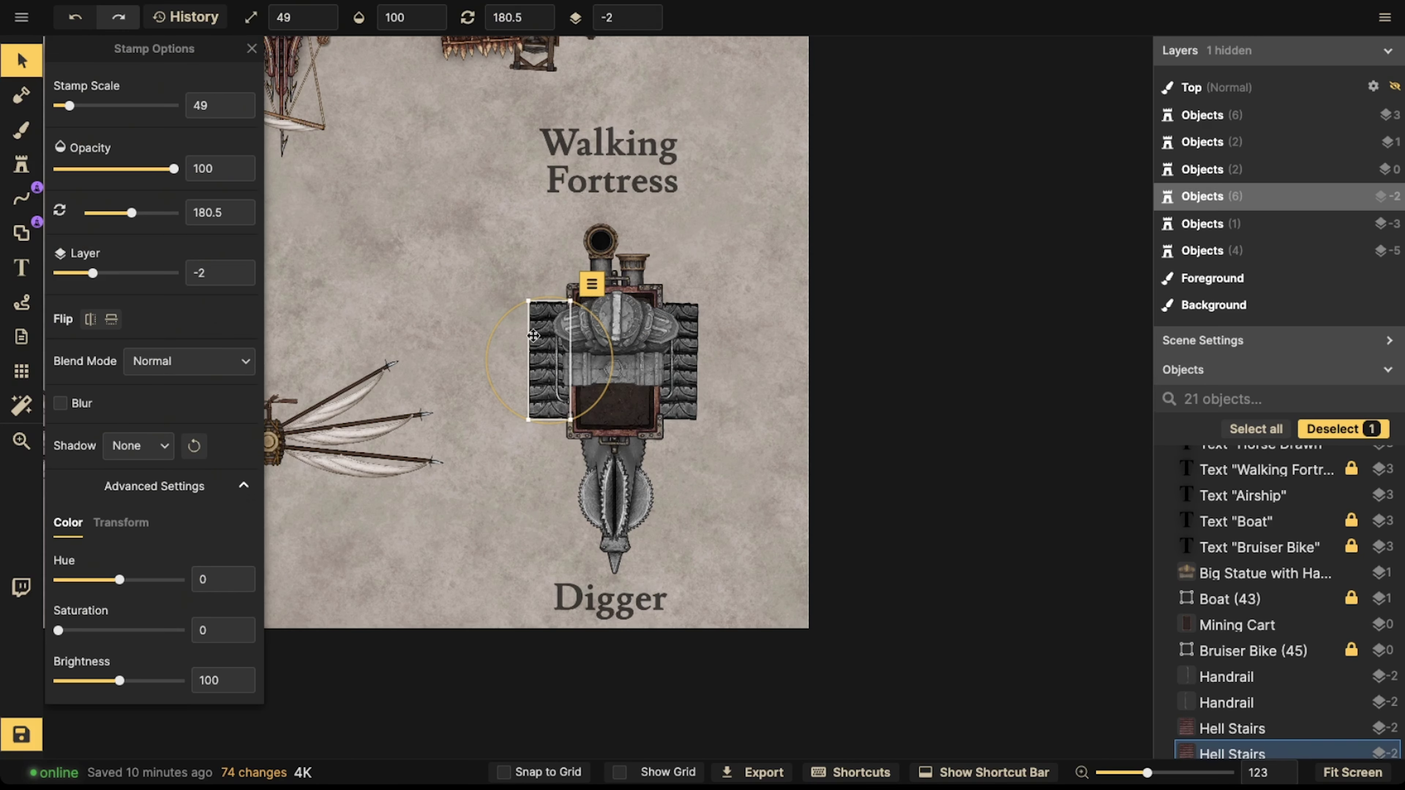
scroll(520, 343, "up", 6)
key("Escape")
left_click(522, 364)
key("space")
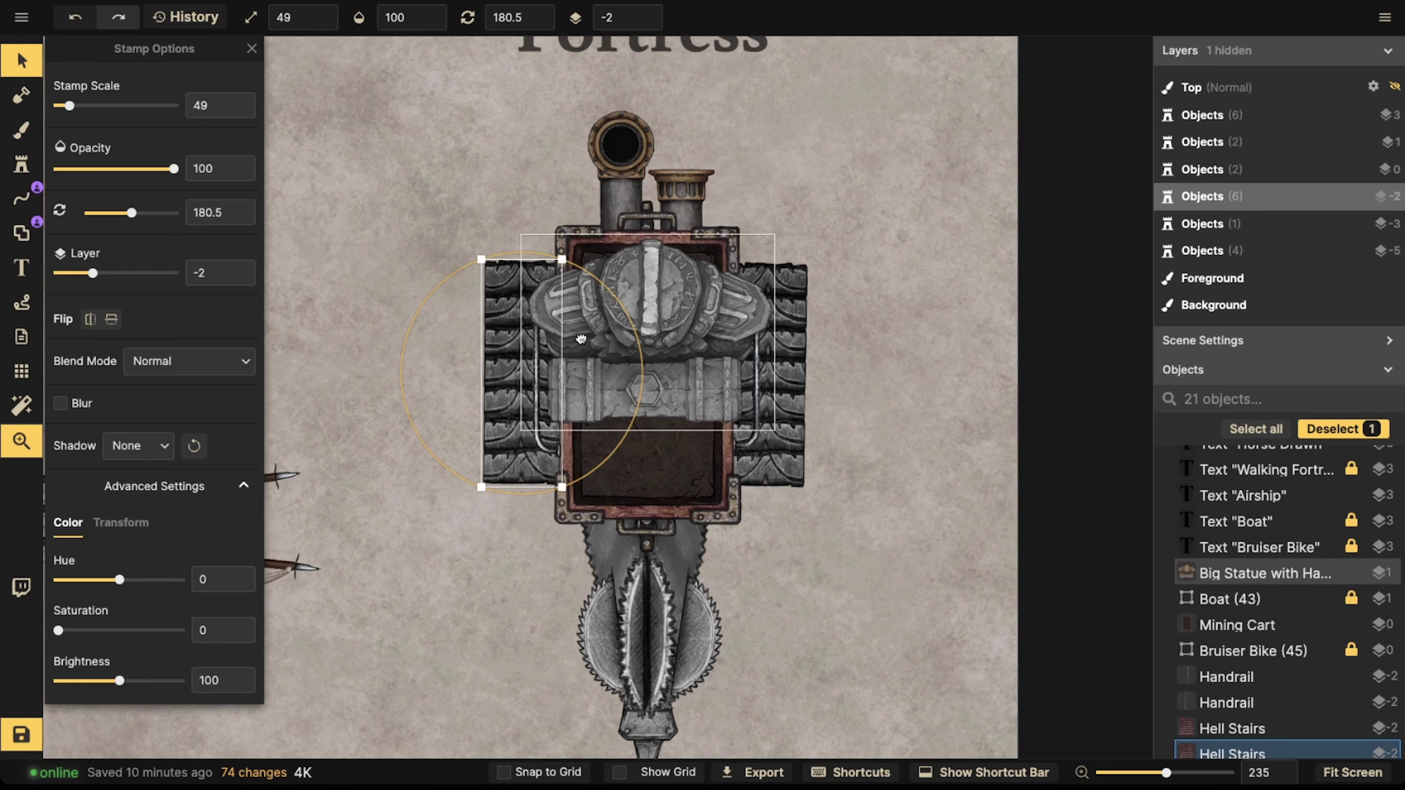
left_click_drag(639, 342, 703, 337)
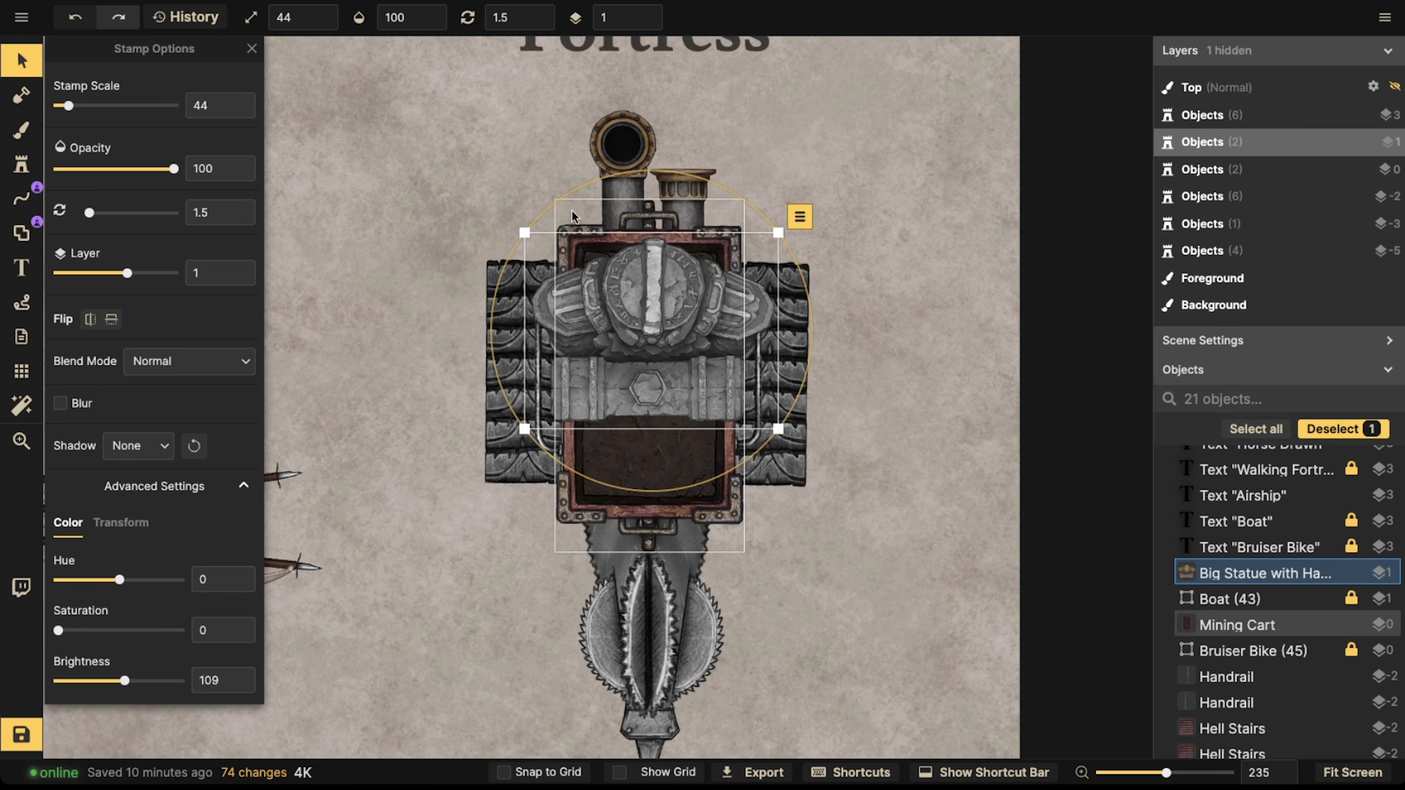
left_click_drag(435, 150, 783, 552)
scroll(669, 484, "down", 3)
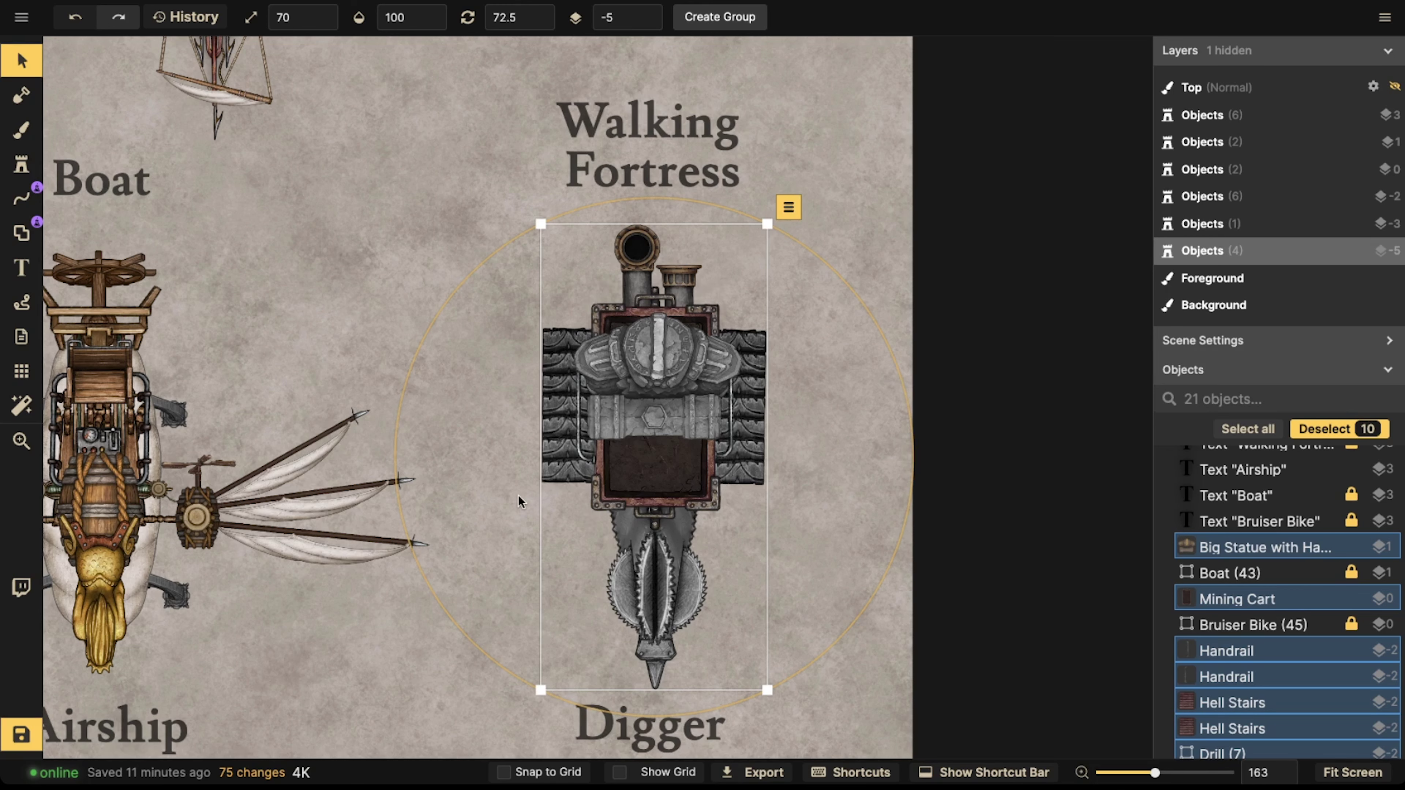
left_click(377, 265)
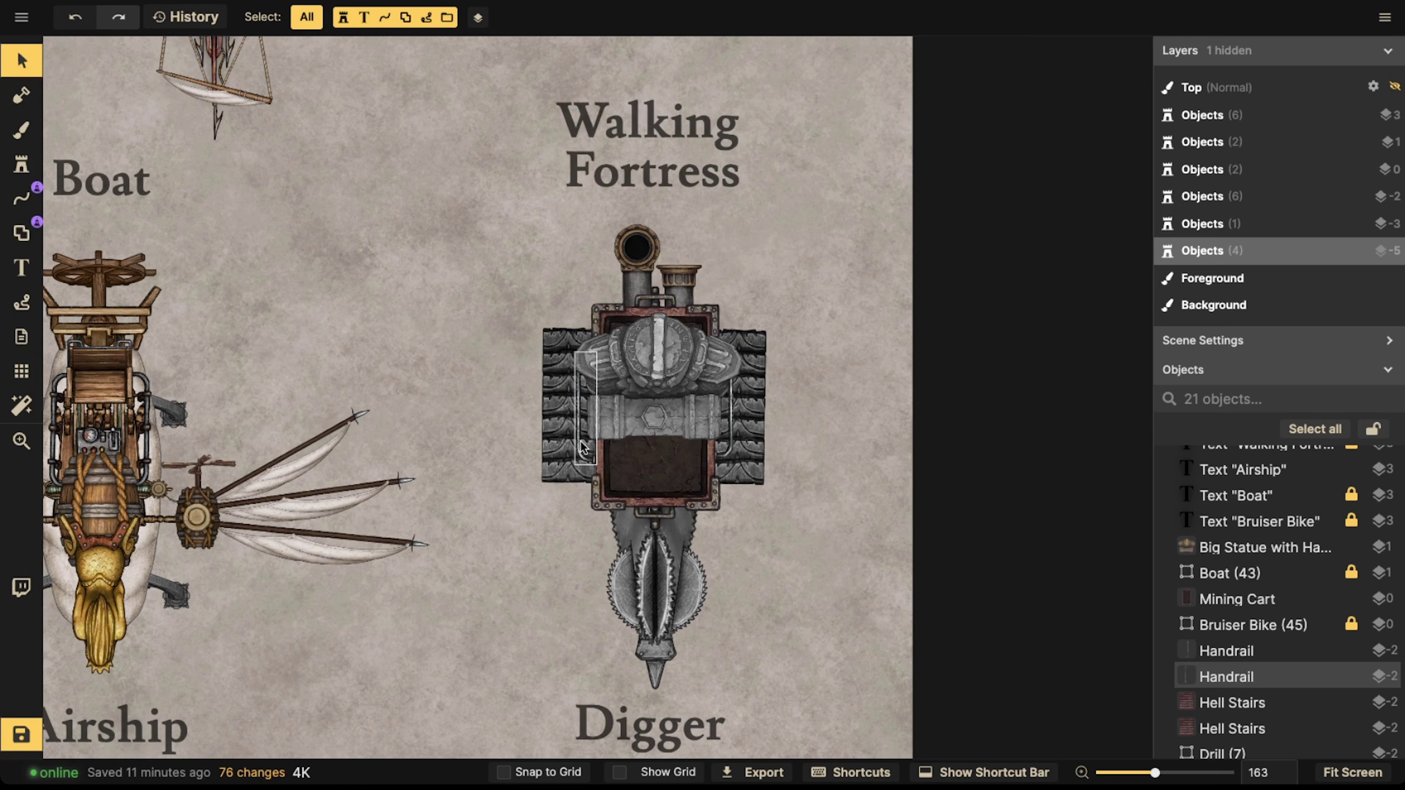
- Stamp another handrail, variant 2 of 3, at scale 112 and rotation 0 across the cart's upper edge
left_click(585, 408)
left_click(20, 163)
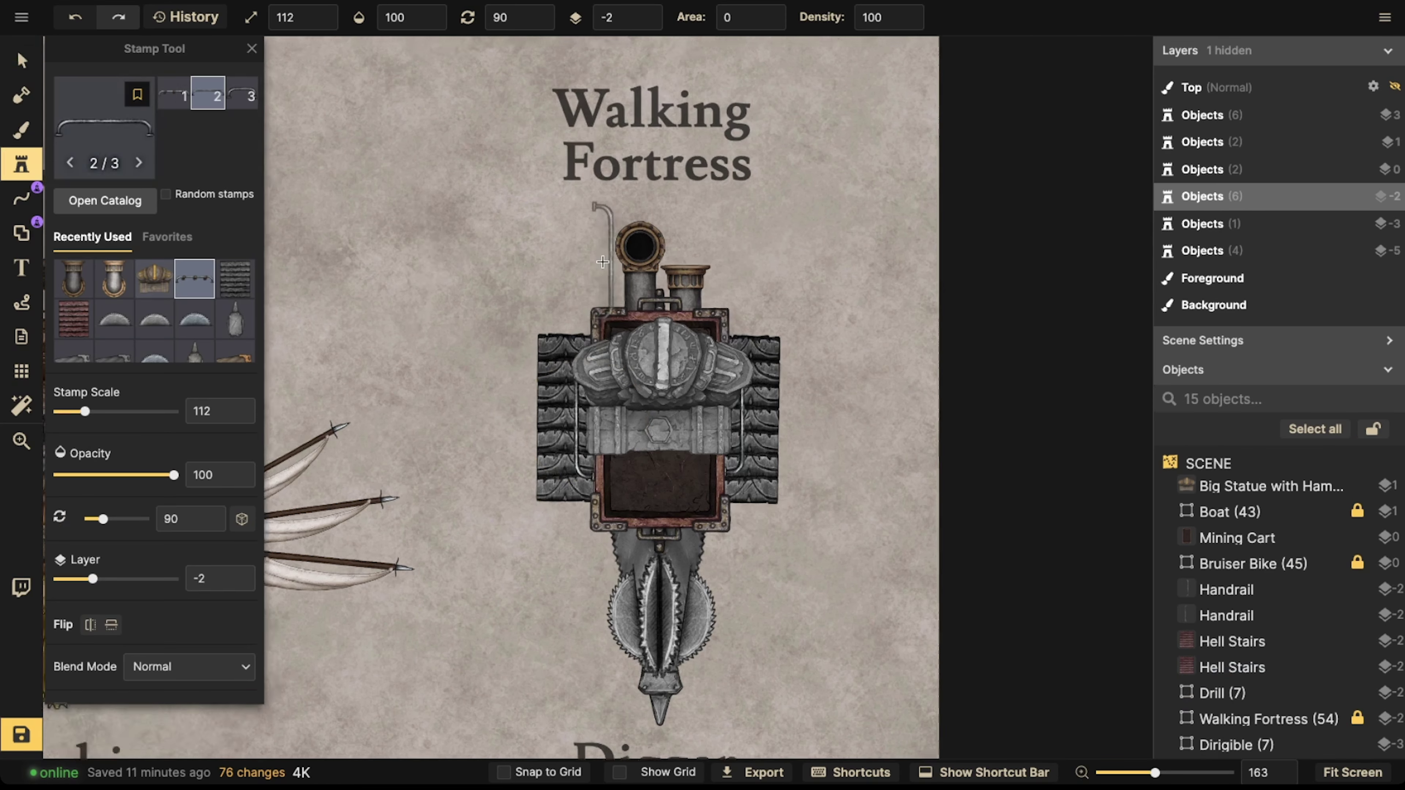
scroll(636, 276, "up", 3)
key("comma")
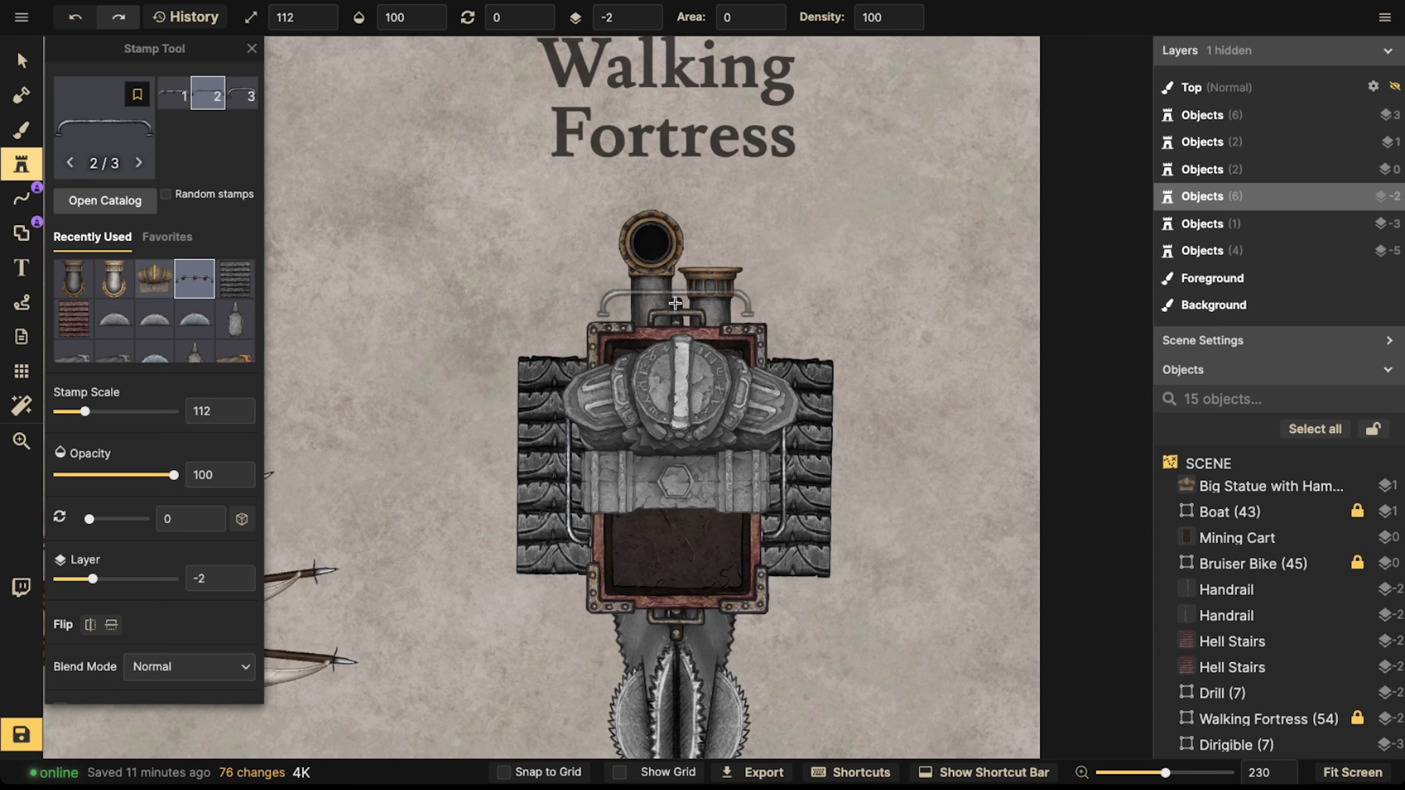
left_click(676, 308)
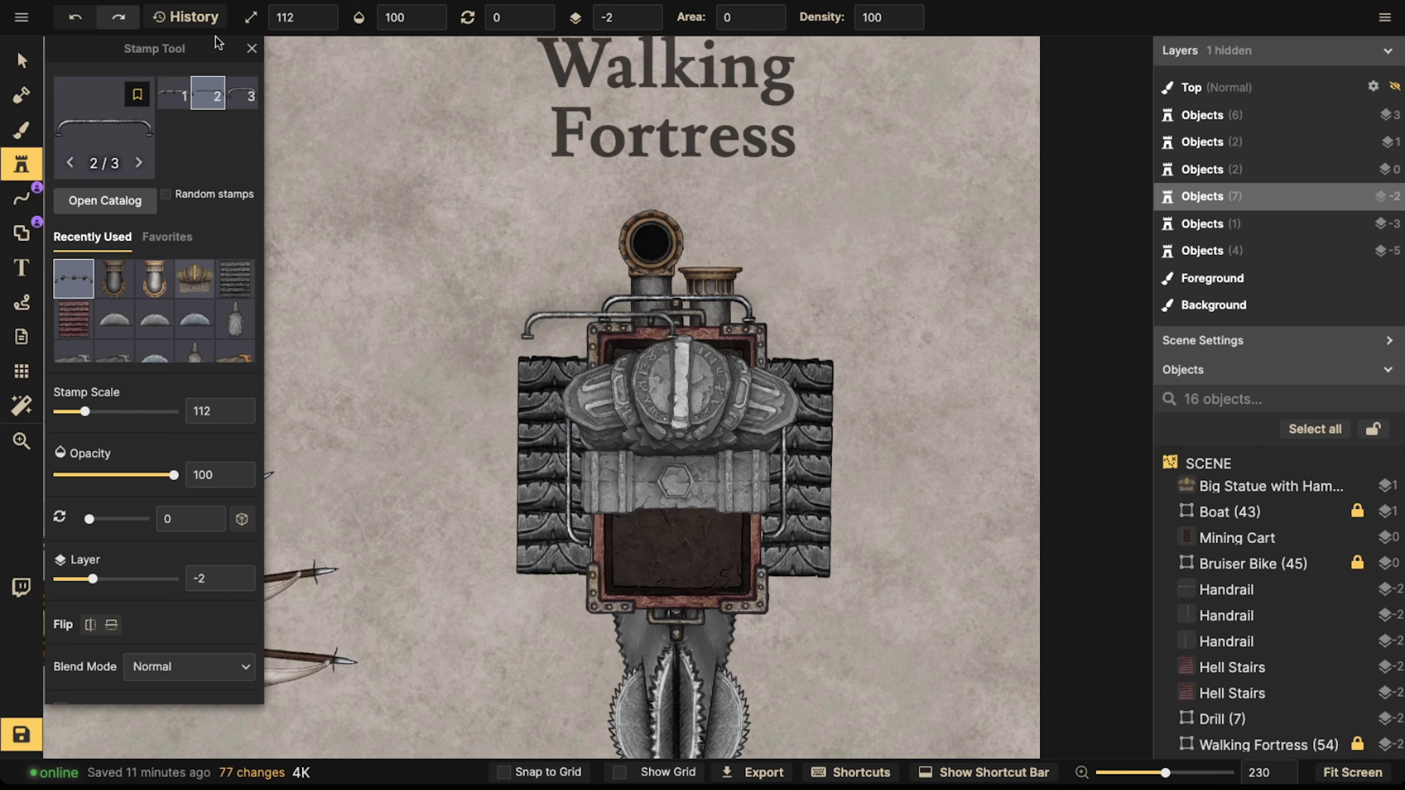
- Set the new handrail's shadow to None, saturation to 0 and layer to -5, and nudge it slightly down
left_click(22, 59)
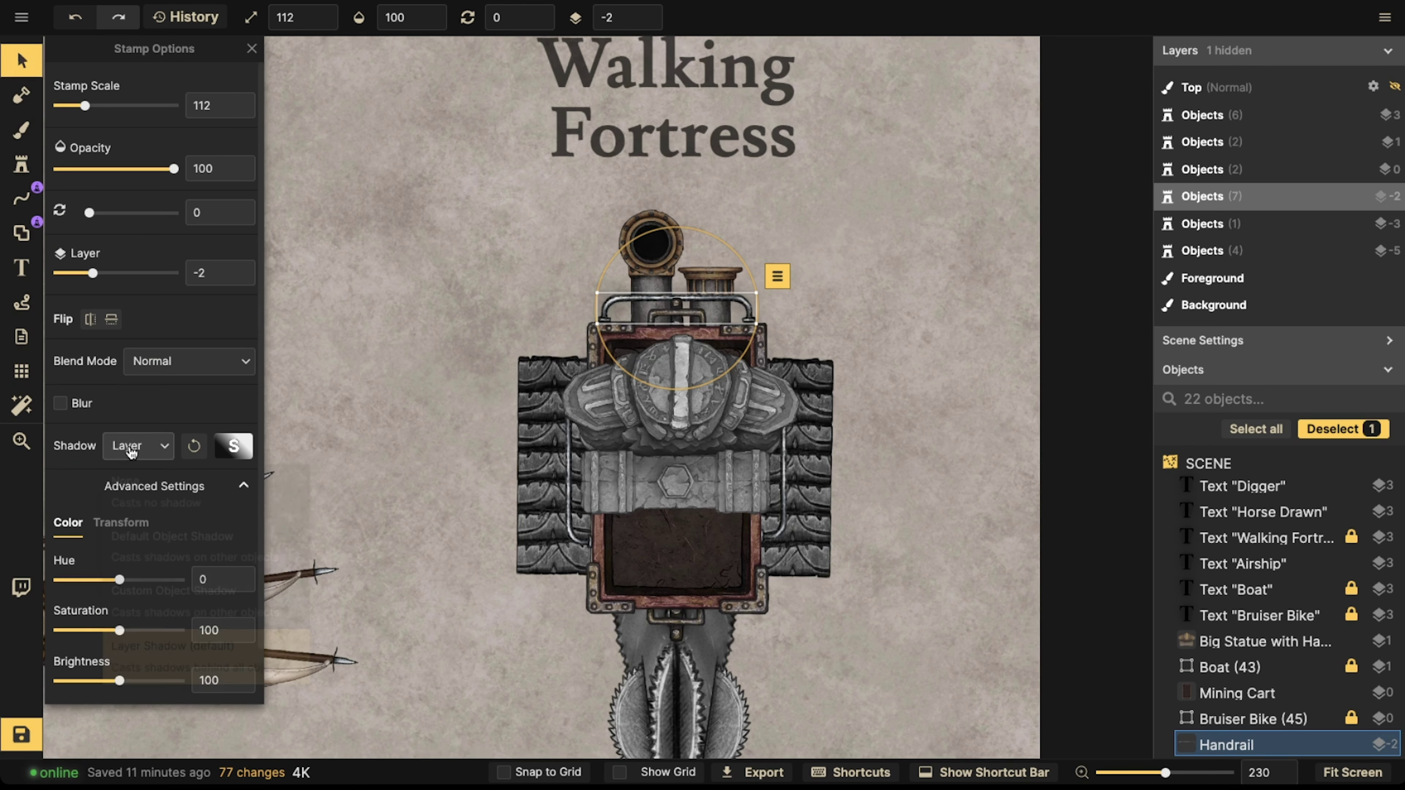
left_click_drag(119, 630, 59, 630)
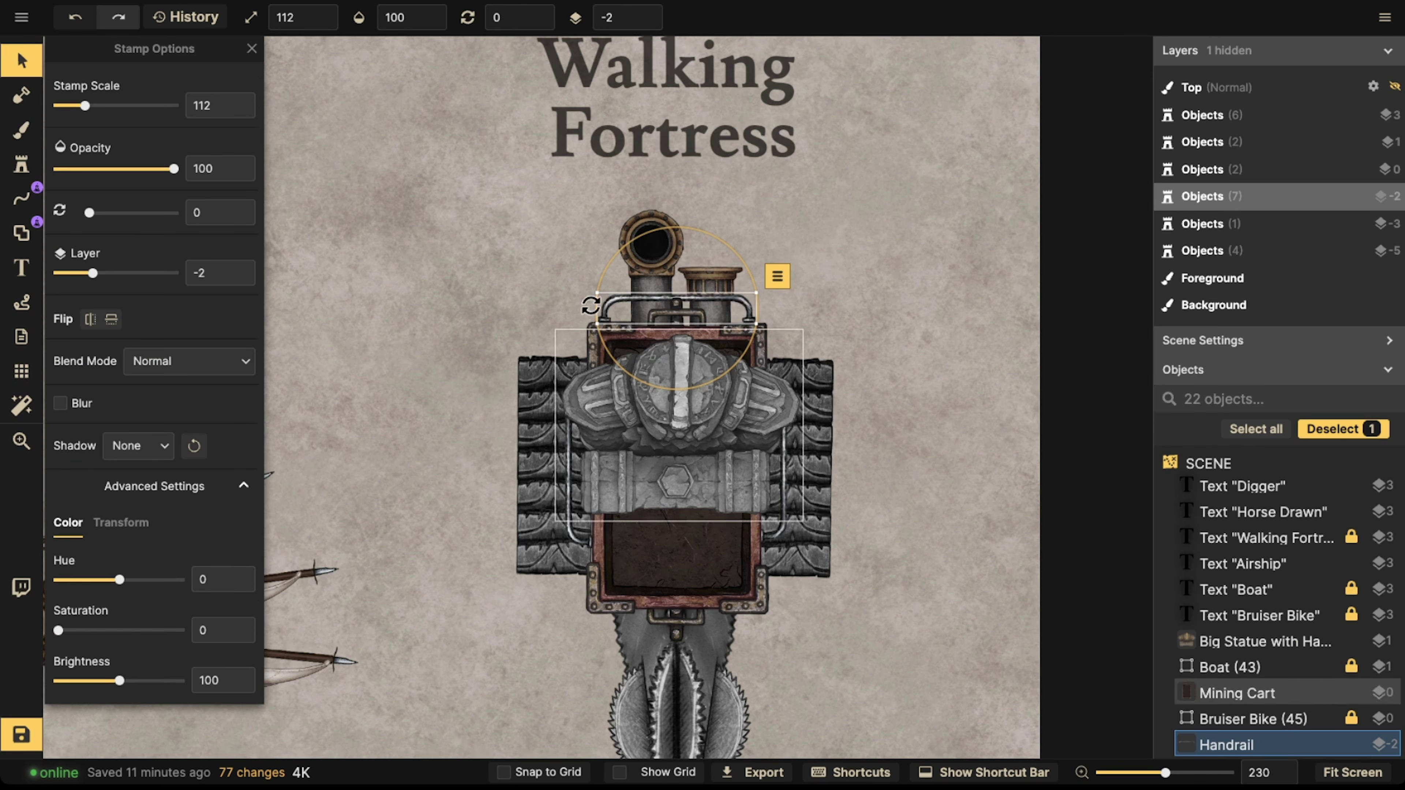
left_click(646, 24)
left_click(645, 24)
left_click(646, 23)
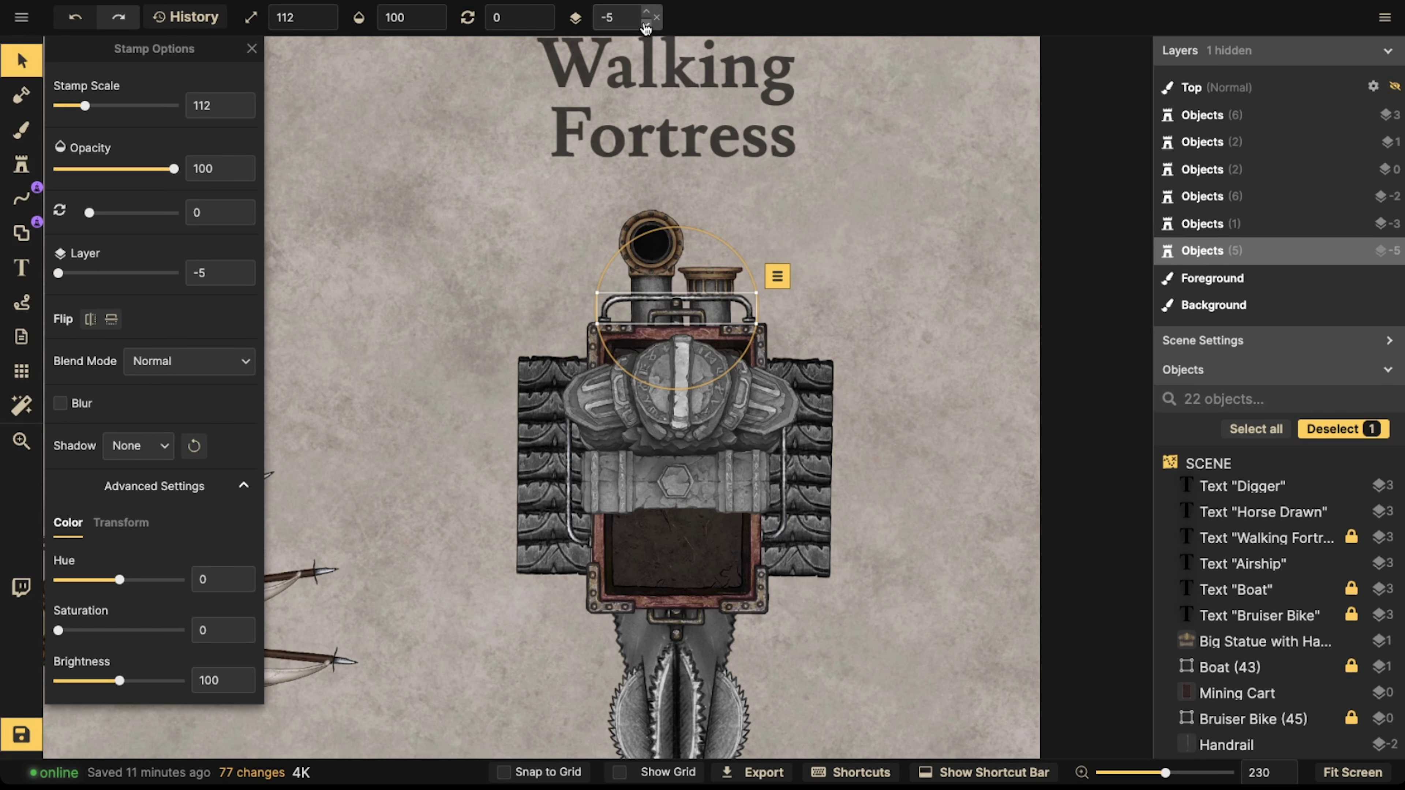
left_click_drag(706, 308, 707, 312)
scroll(481, 244, "down", 3)
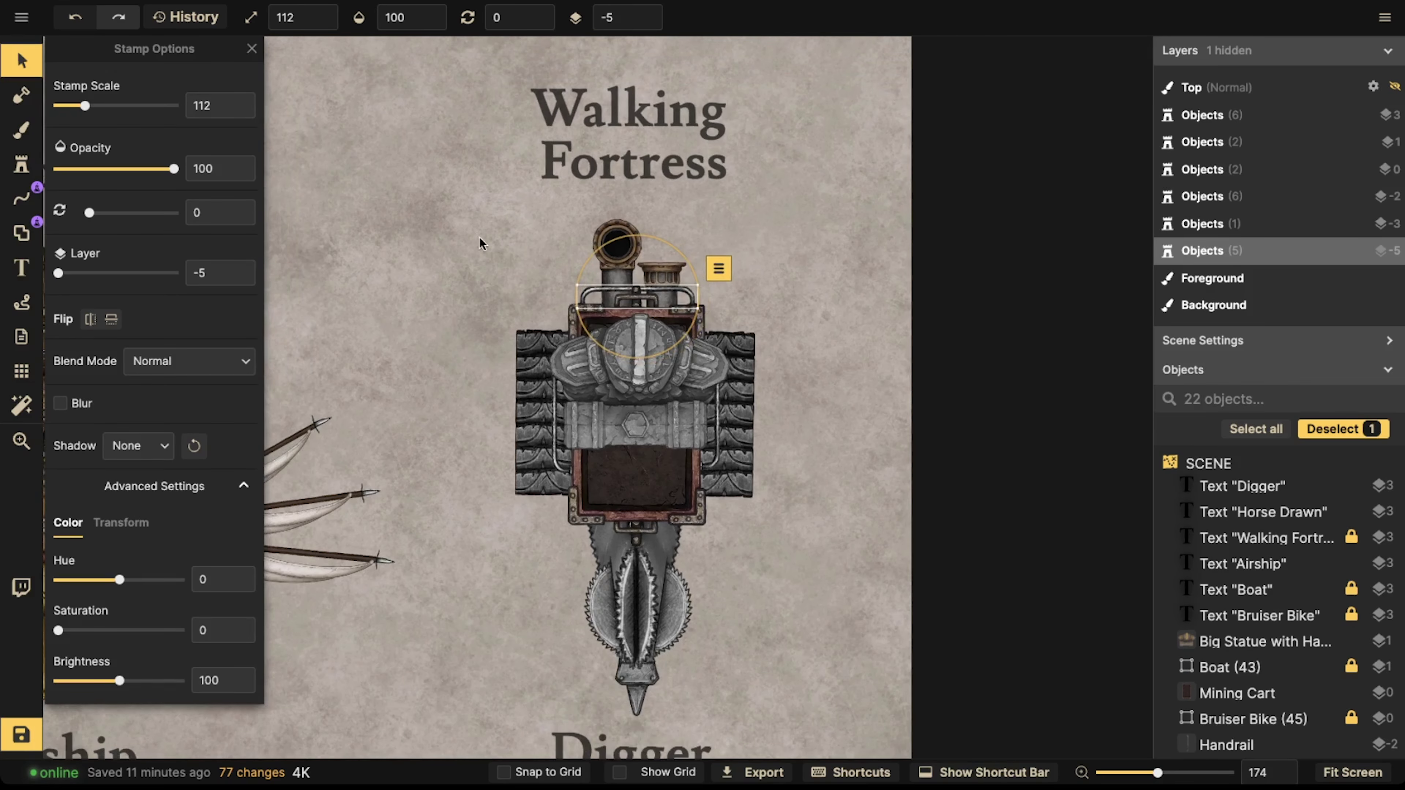
- Clear the pipe search and browse the Fantasy Battlemaps stamps for further digger details
left_click(21, 165)
key("f")
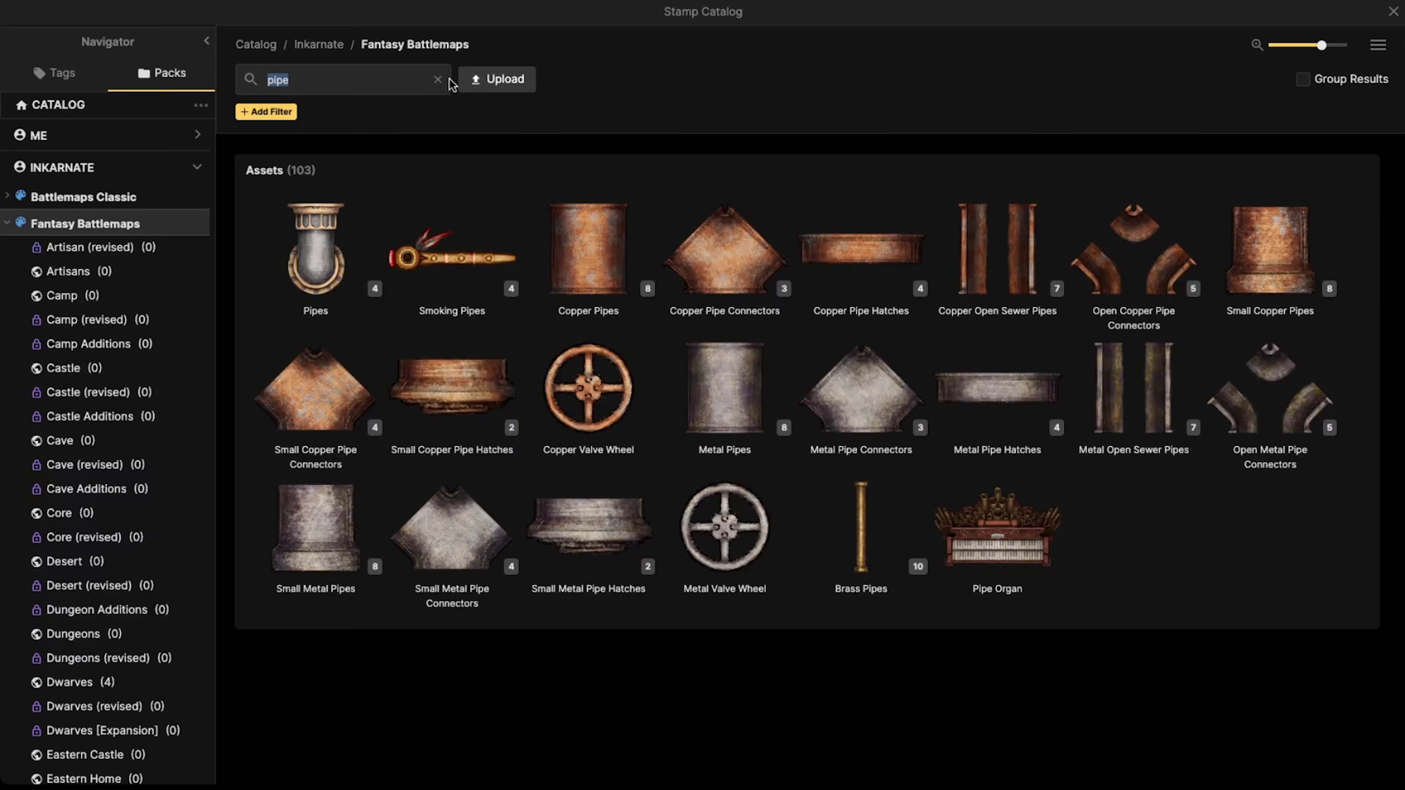
left_click(437, 80)
scroll(466, 375, "down", 6)
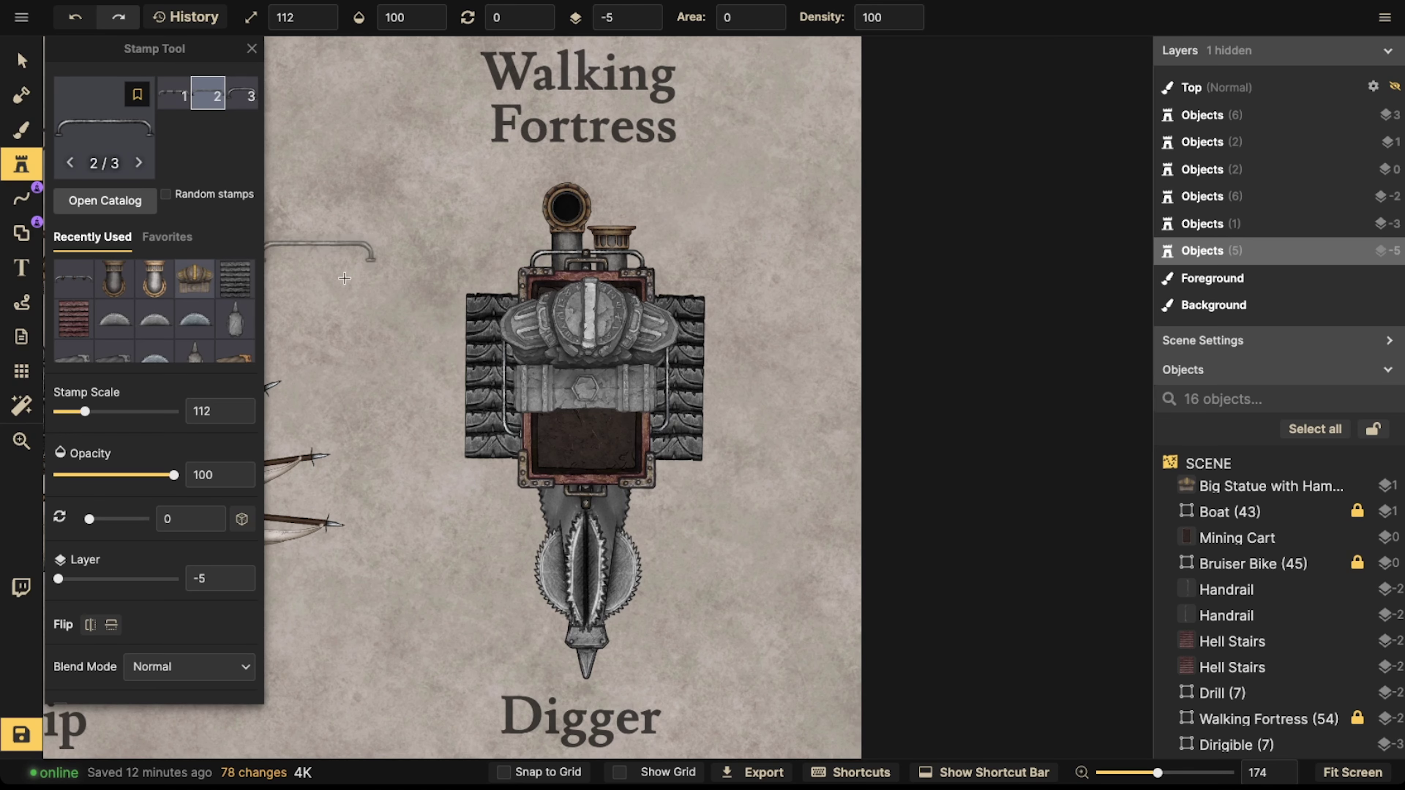
- Search the stamp catalog for gem and stamp the round yellow gem at scale 42 on the statue's hexagonal plate
scroll(515, 290, "up", 2)
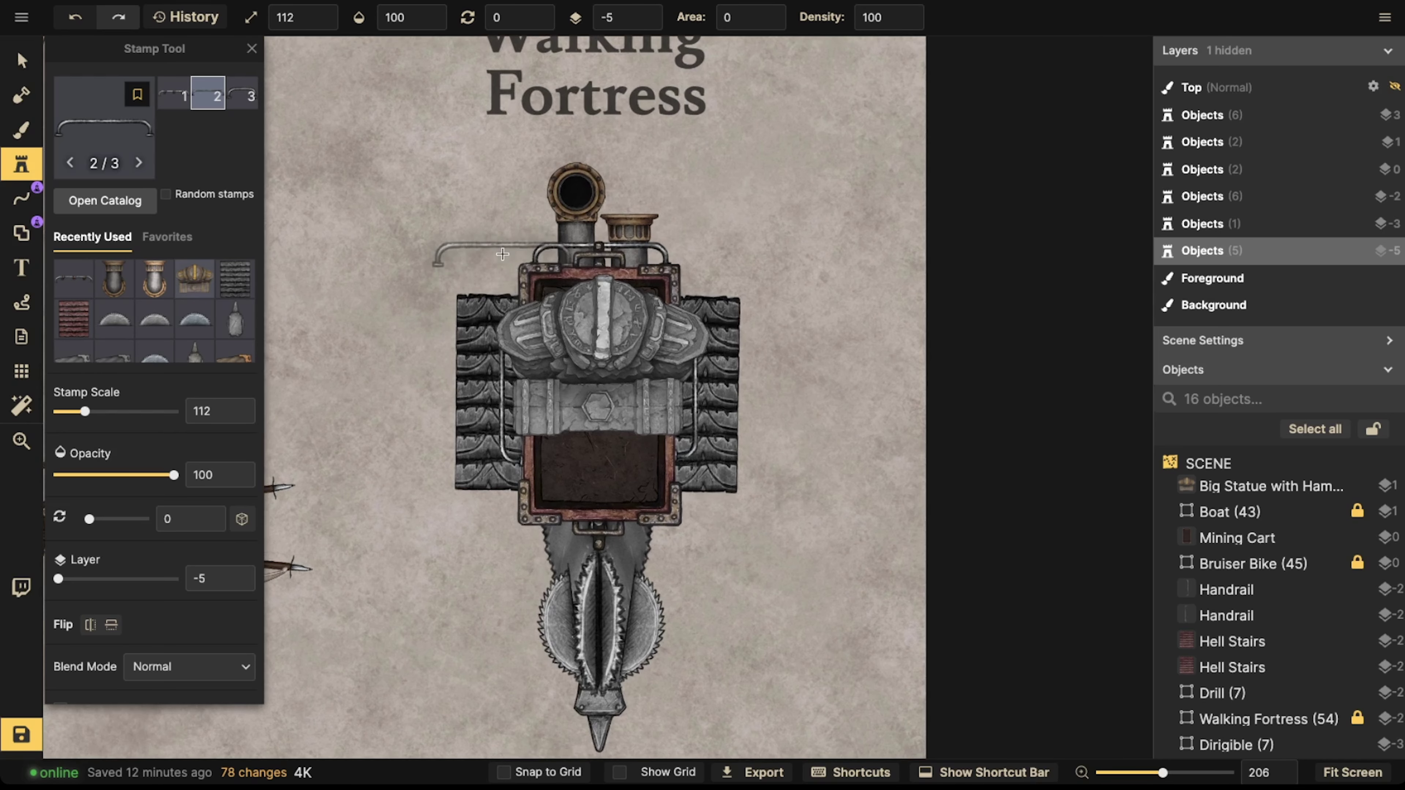
left_click(84, 115)
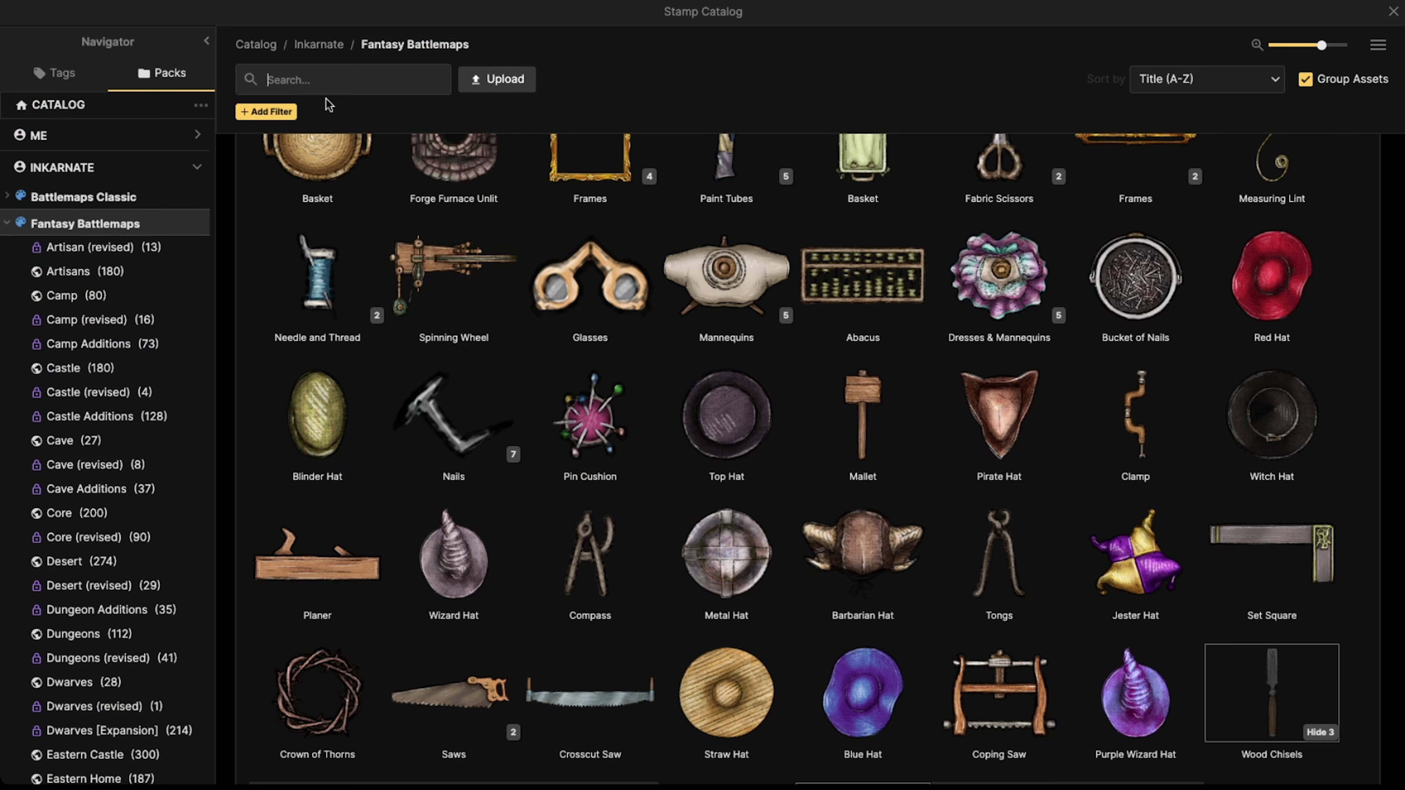
left_click(363, 89)
type("gem")
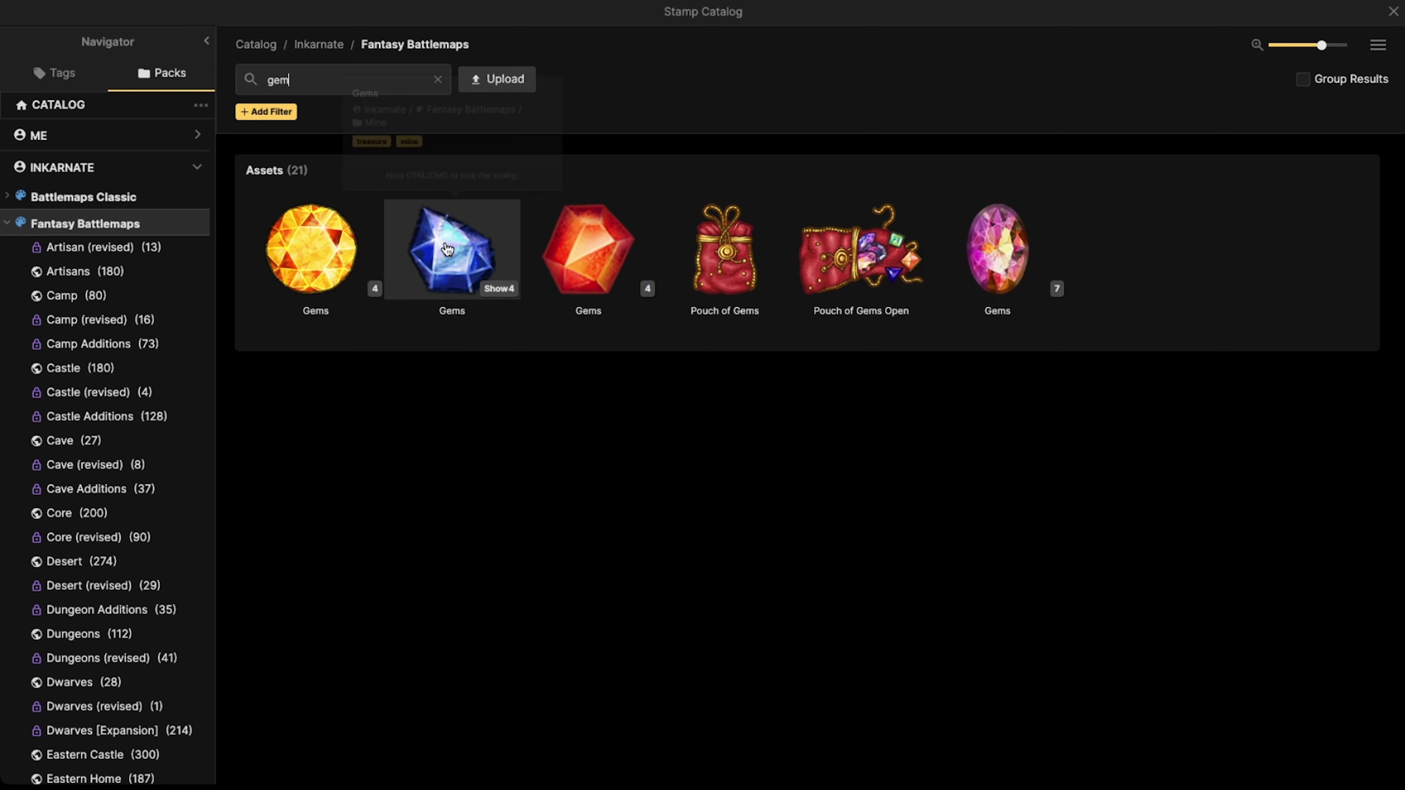
left_click(313, 251)
scroll(530, 458, "up", 10)
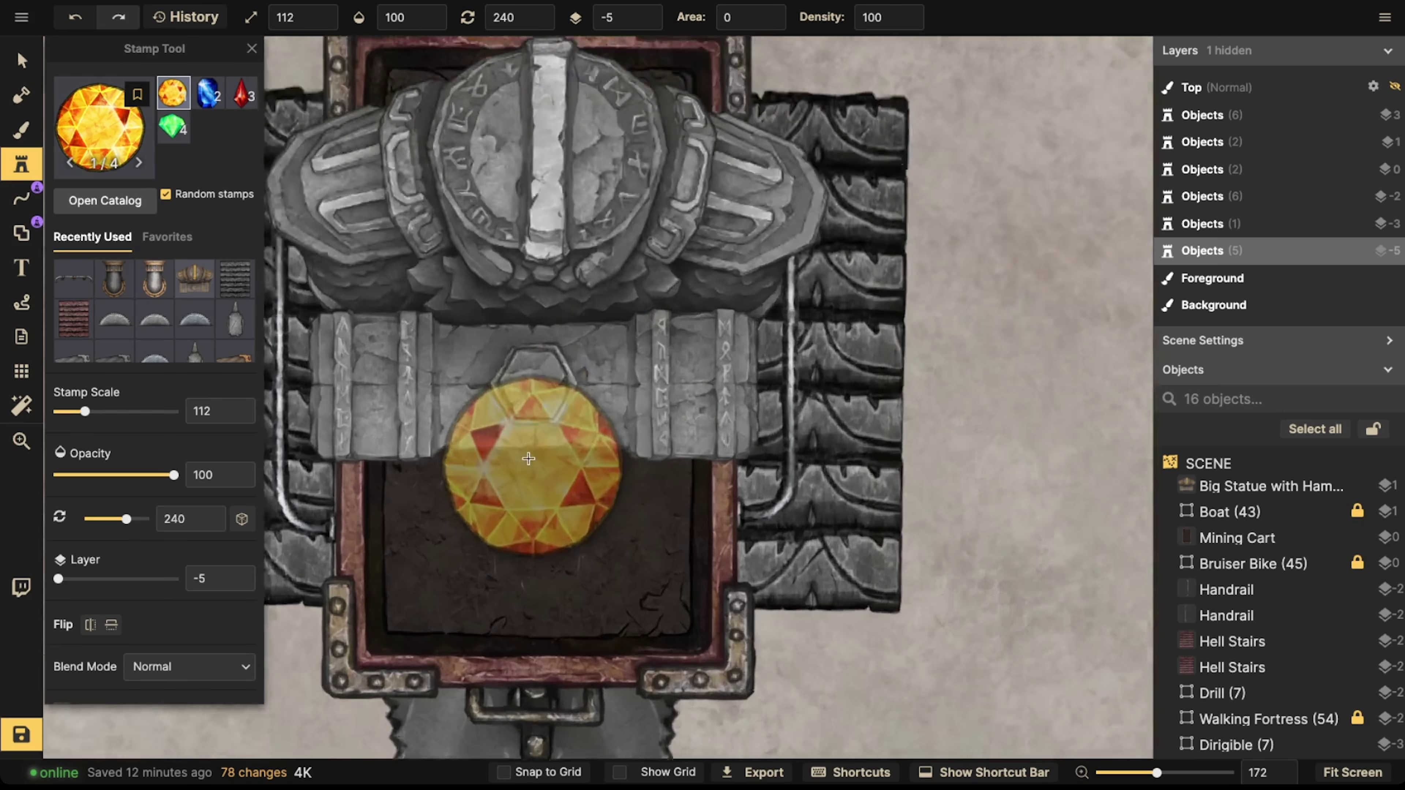
scroll(530, 407, "down", 6)
scroll(552, 319, "down", 1)
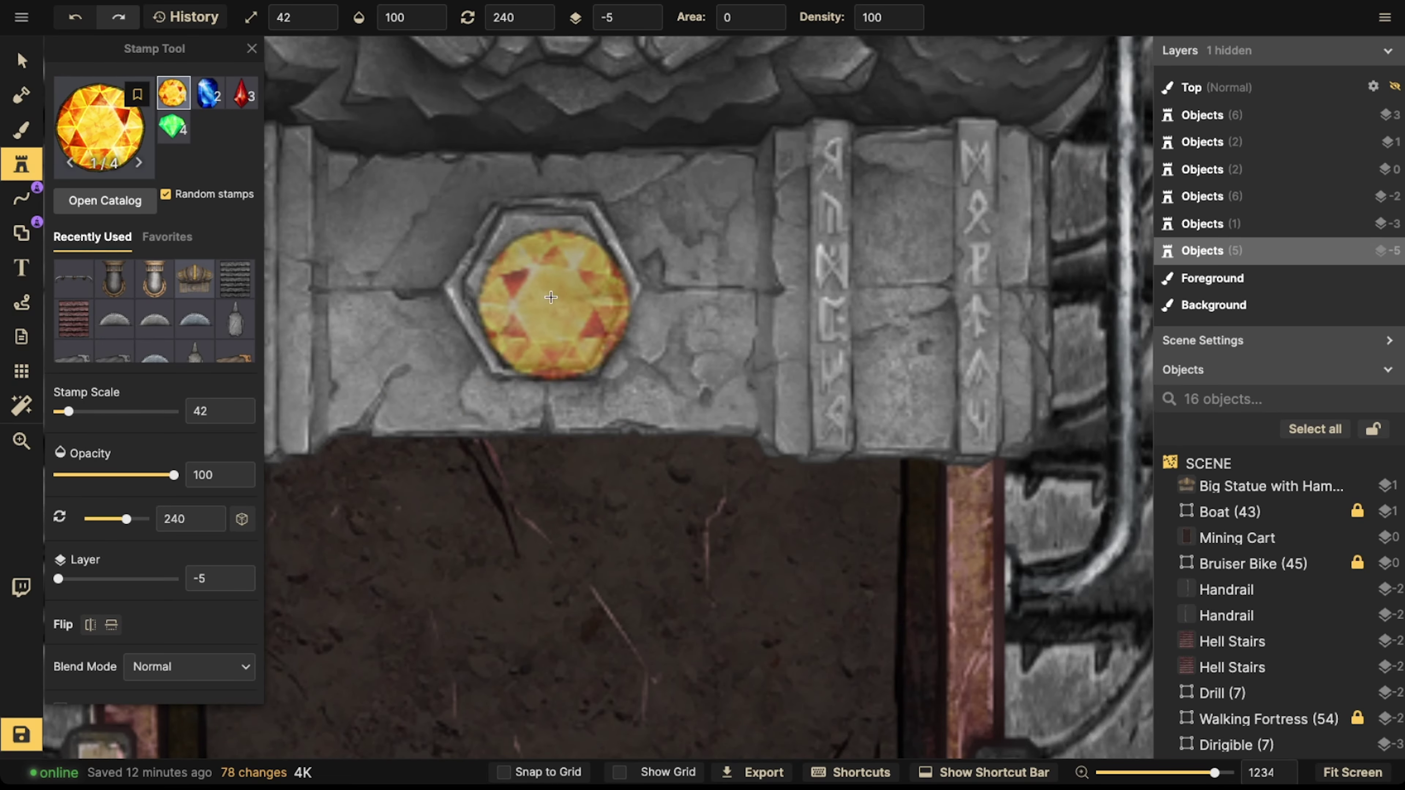
left_click(527, 274)
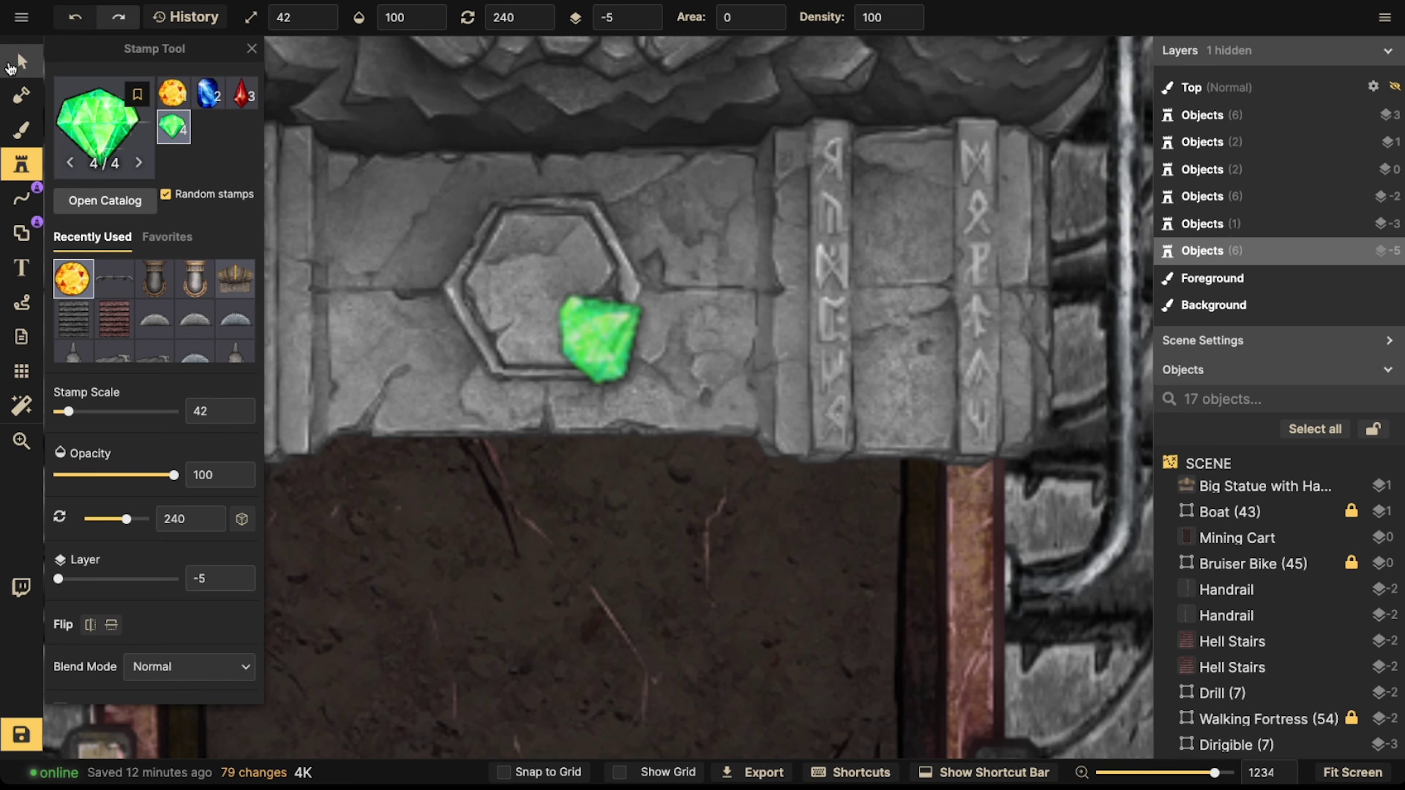
- Raise the gem to layer 2, set its shadow to None and centre it in the hexagon
left_click(11, 68)
left_click(656, 18)
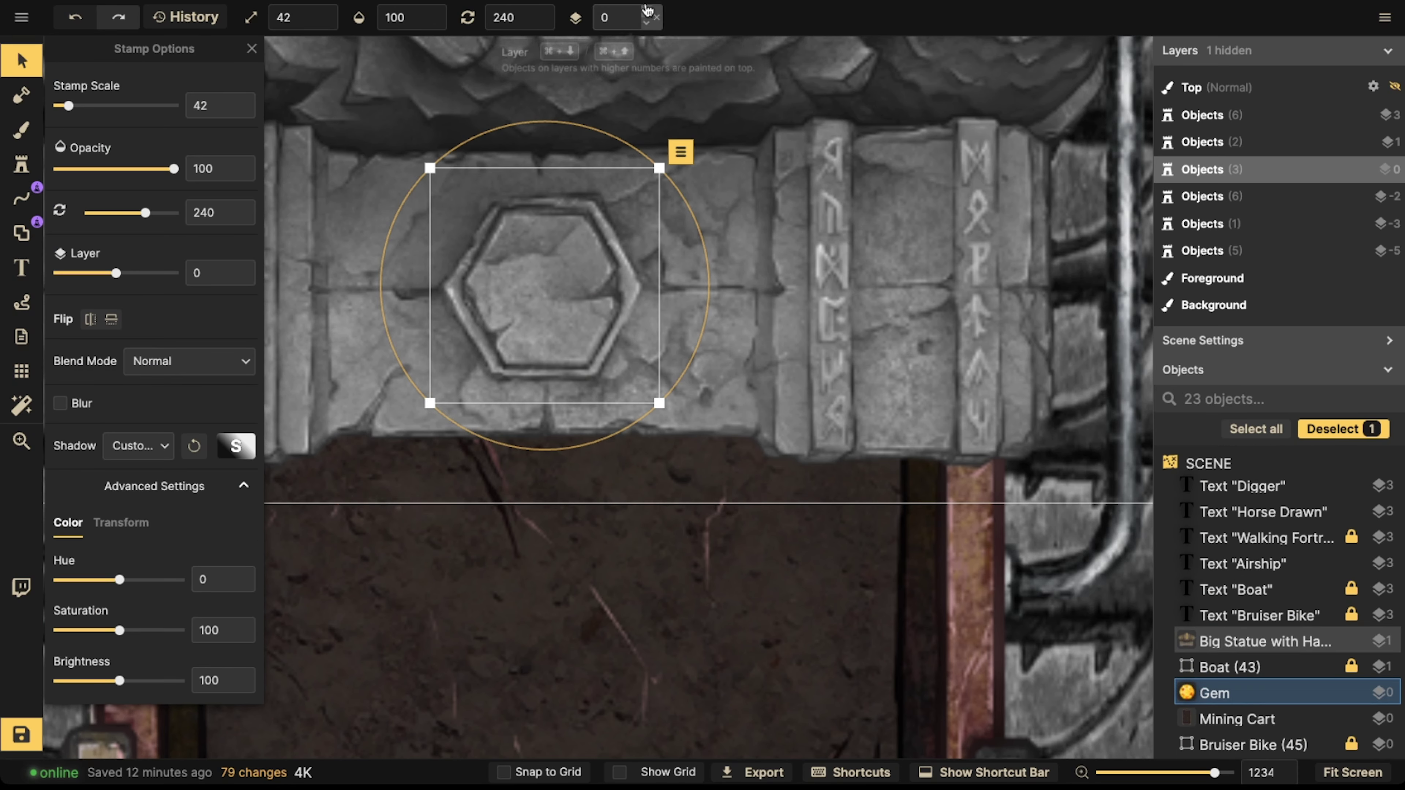
scroll(646, 12, "up", 2)
left_click(138, 445)
left_click(83, 481)
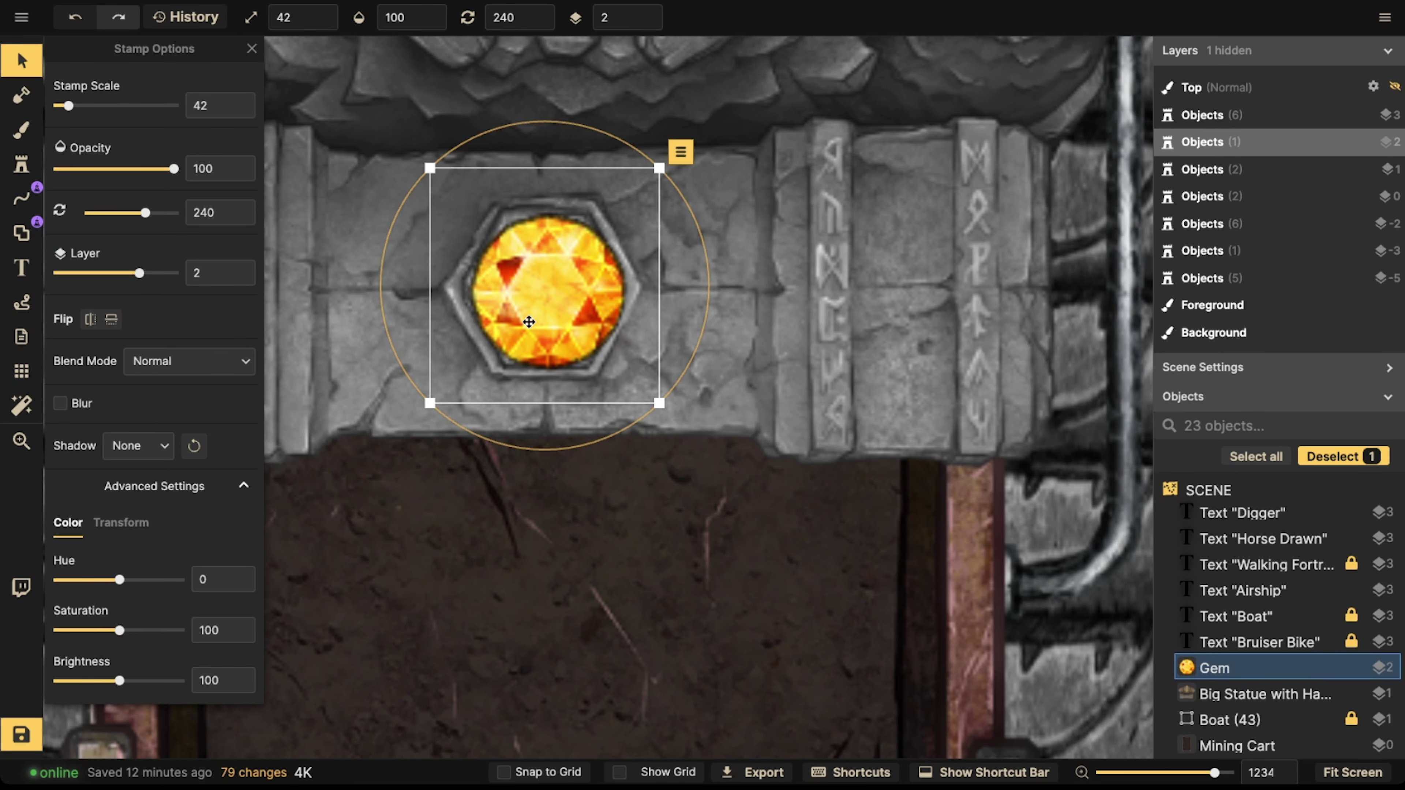
left_click_drag(528, 321, 530, 318)
- Recolour the gem purple with hue -112, saturation 144, brightness 82 and contrast 124, and deselect it
left_click_drag(119, 580, 106, 580)
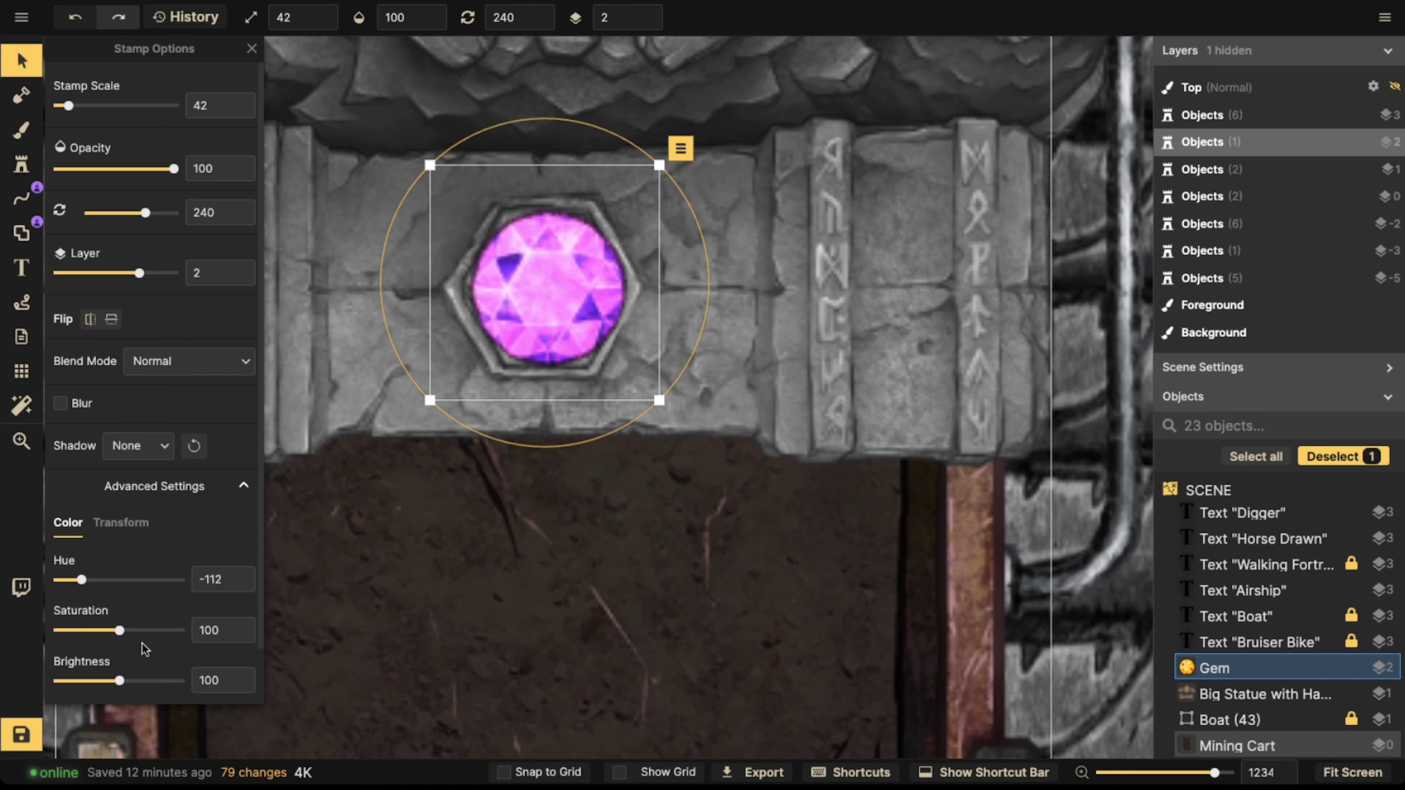
left_click(147, 631)
scroll(152, 622, "down", 1)
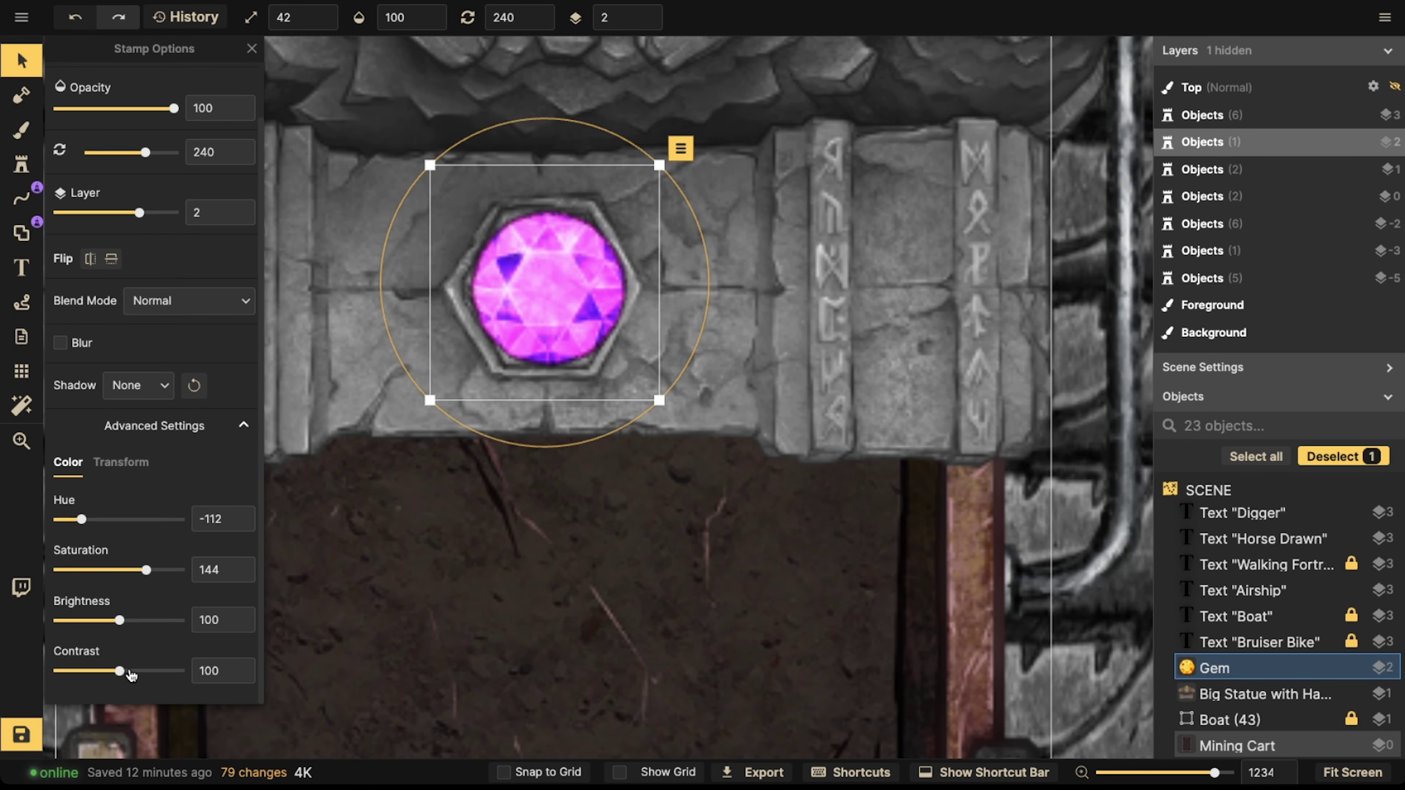
left_click(132, 672)
left_click(109, 620)
scroll(426, 280, "down", 7)
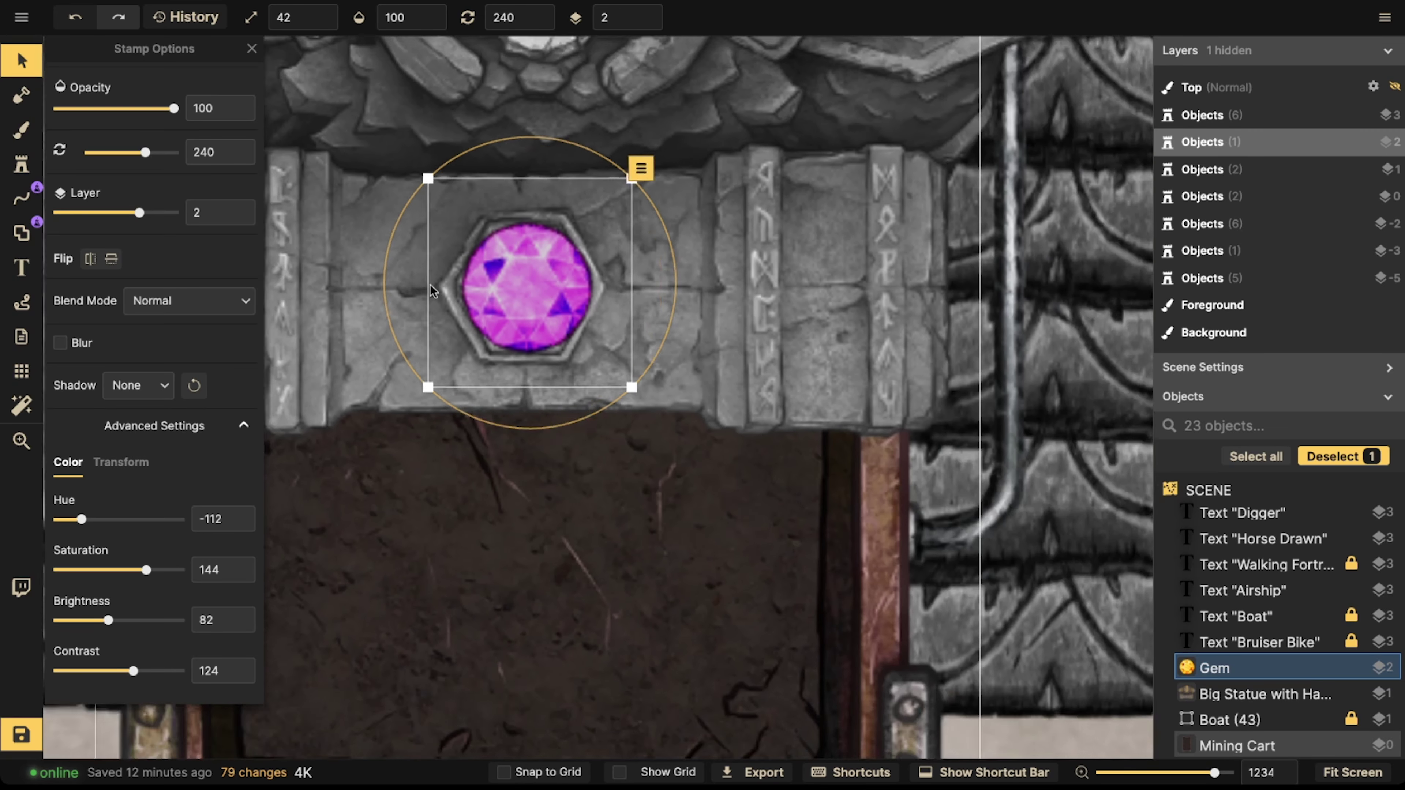
key("Escape")
- Check how the purple gem looks on the statue within the whole digger
scroll(494, 228, "down", 3)
key("space")
left_click_drag(492, 210, 534, 320)
left_click(536, 323)
scroll(536, 323, "down", 5)
key("space")
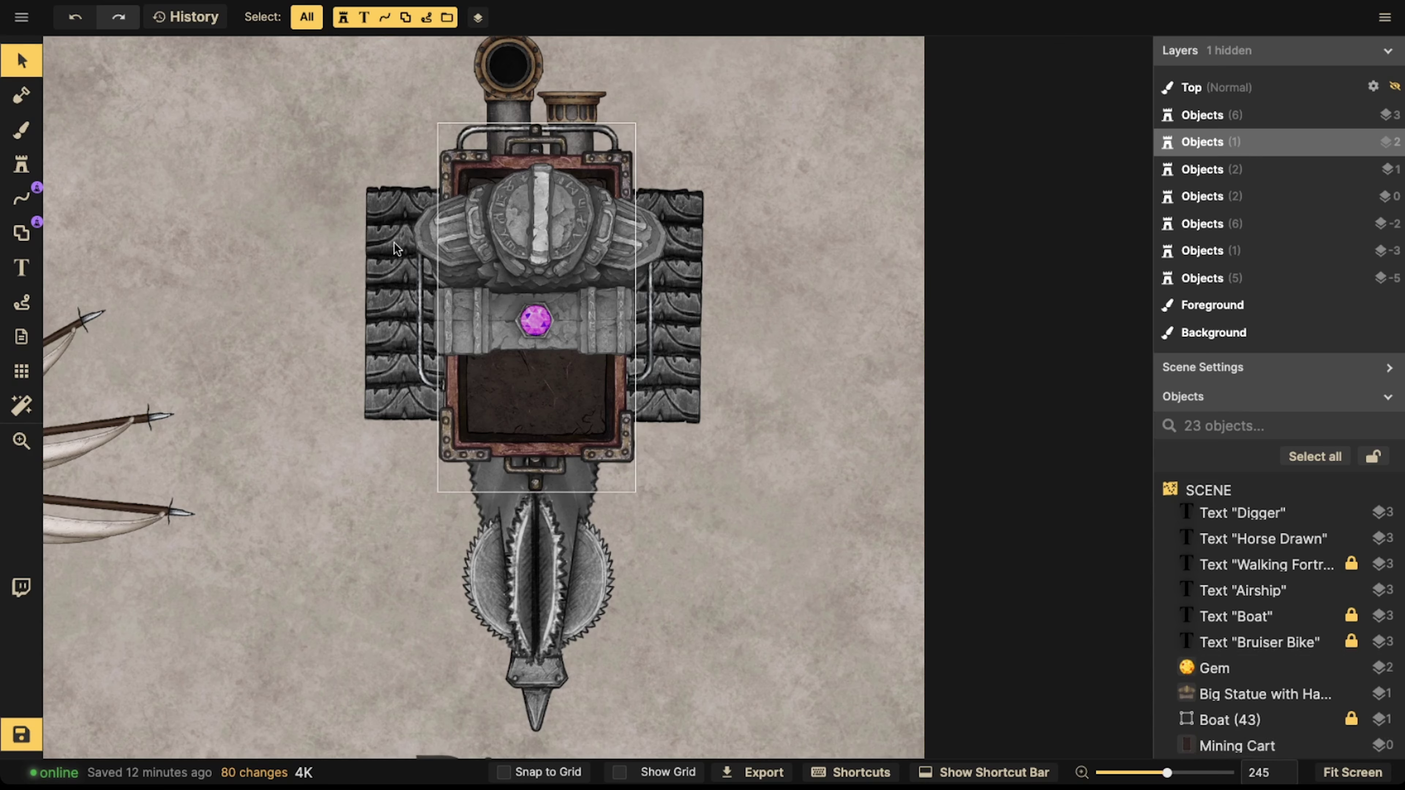
left_click(535, 321)
key("Escape")
key("space")
left_click_drag(565, 263, 587, 280)
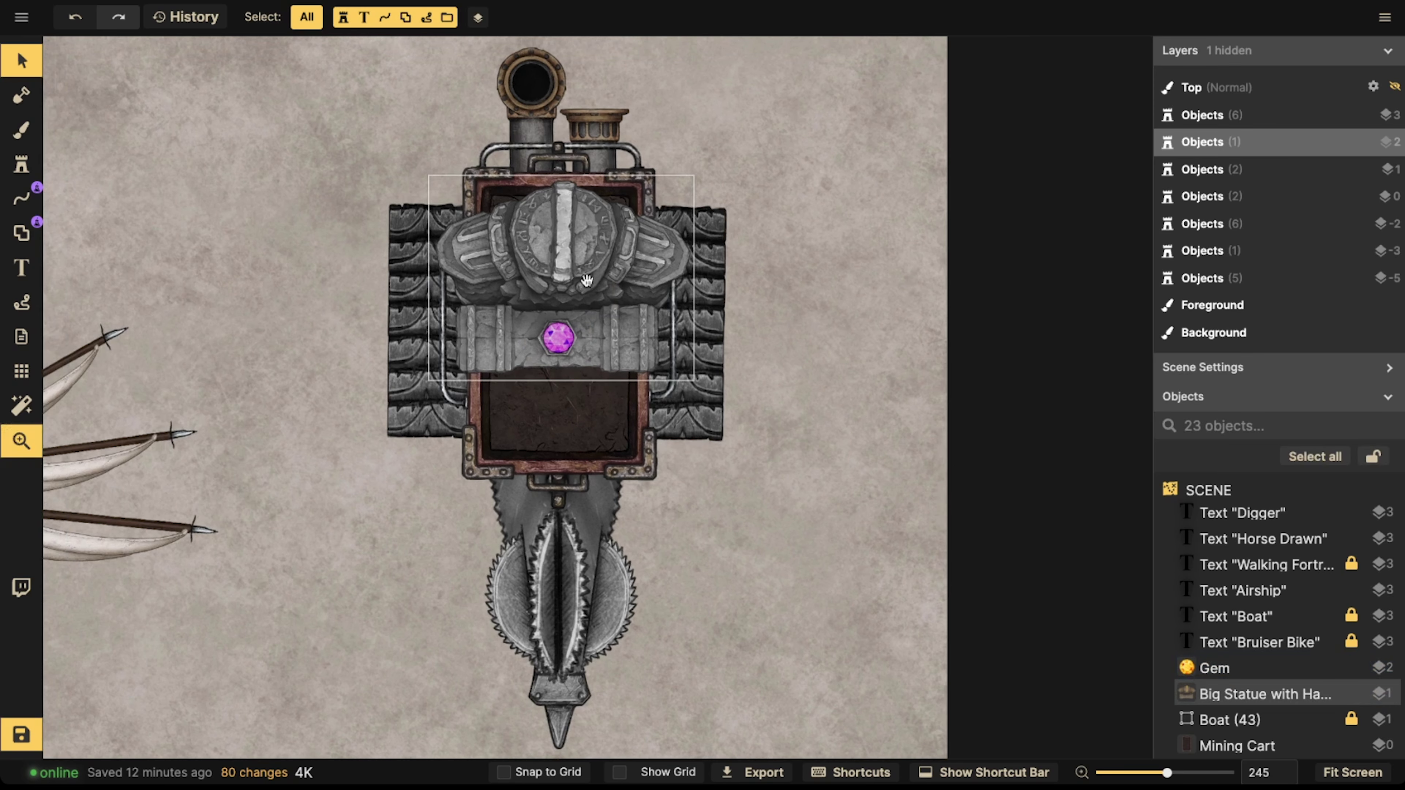
- Delete the purple gem from the statue's hexagonal plate
left_click(545, 337)
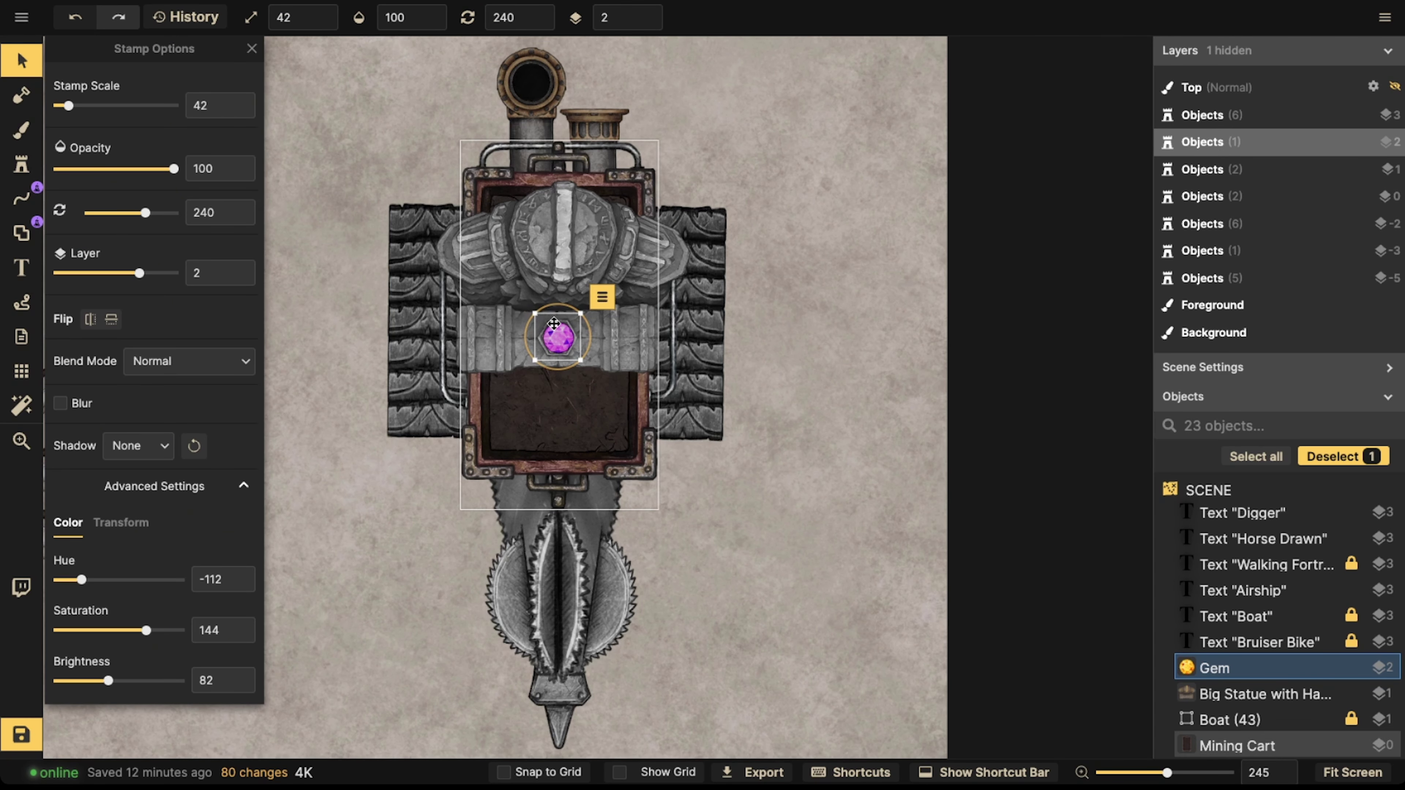
scroll(539, 101, "up", 2)
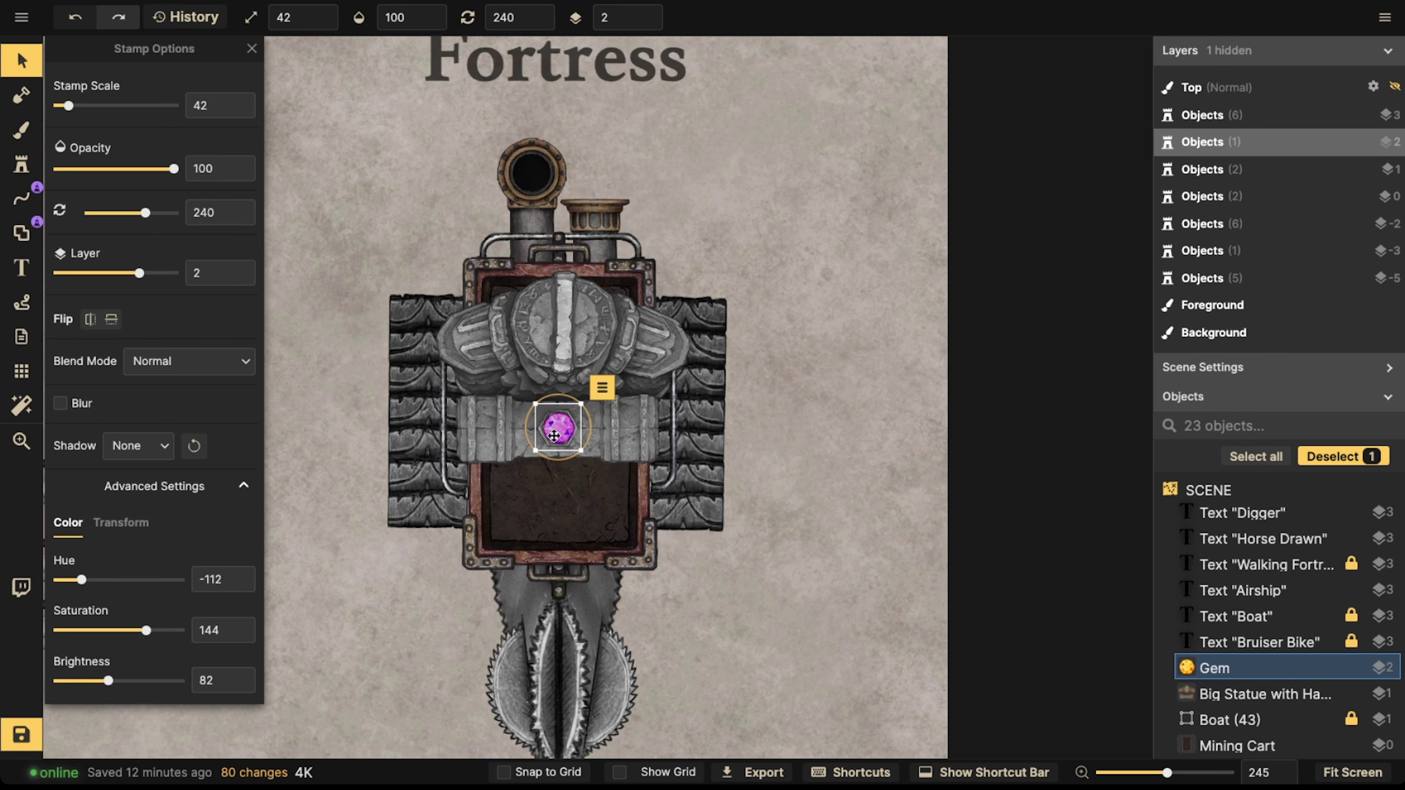
key("Delete")
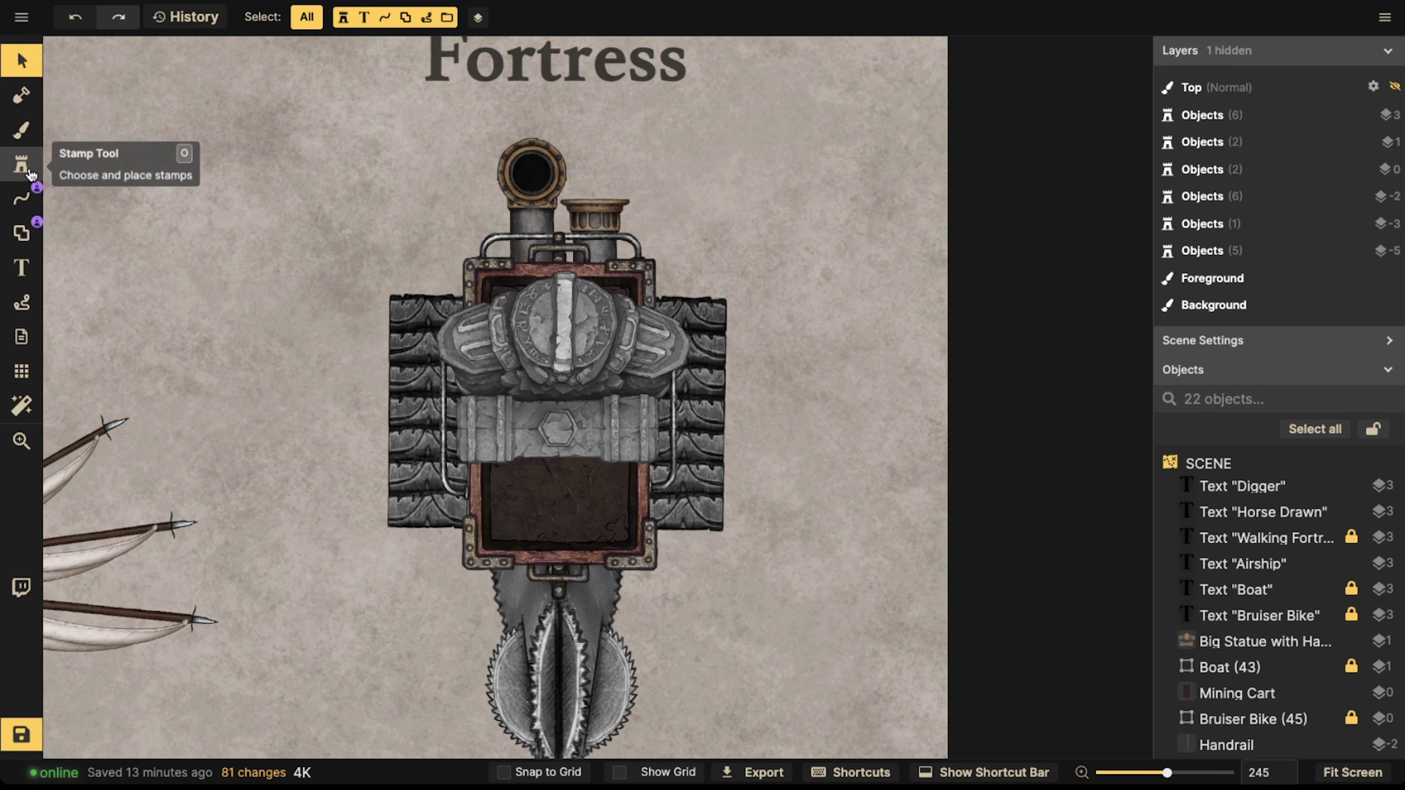
- Search the stamp catalog for steam and choose the Boilers stamp
left_click(33, 174)
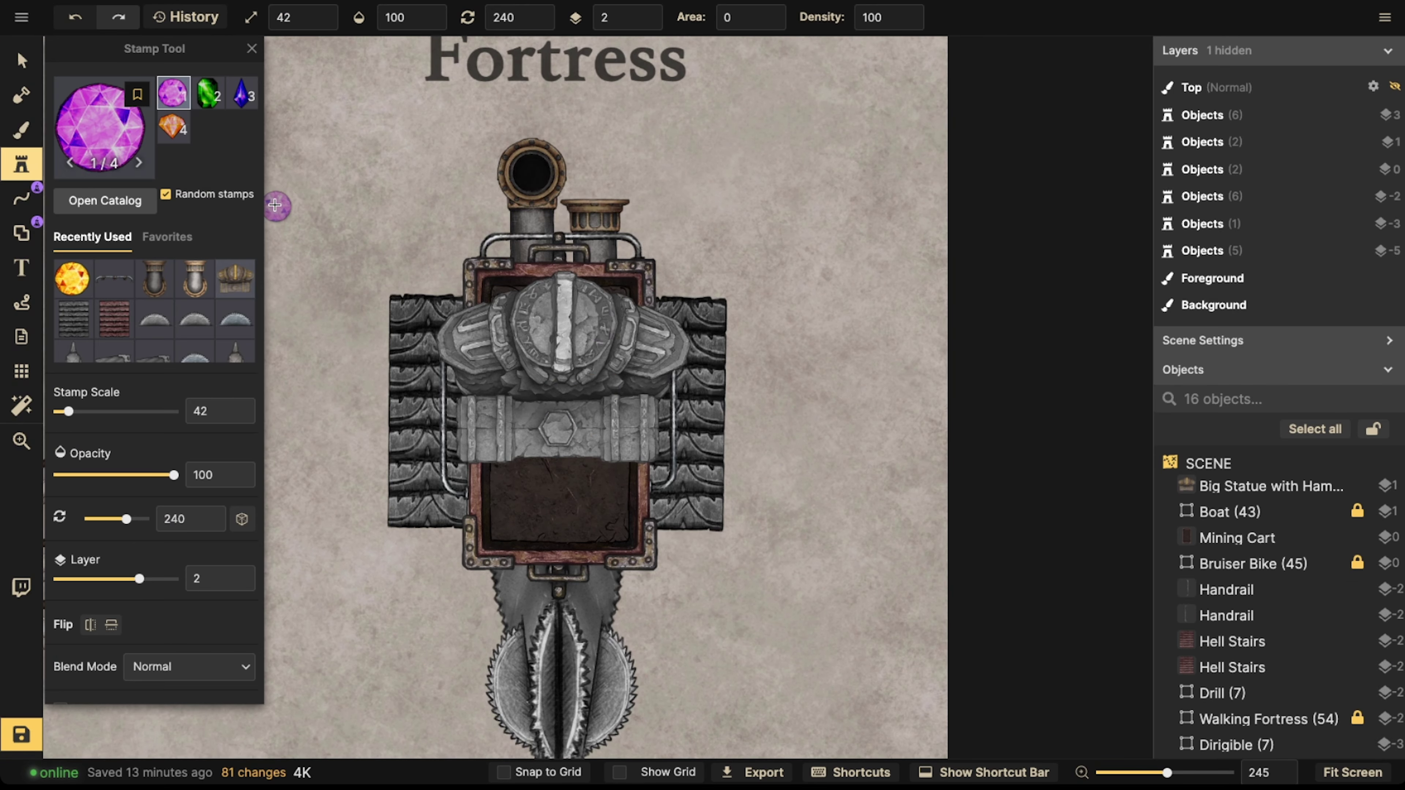
left_click(116, 147)
type("sr")
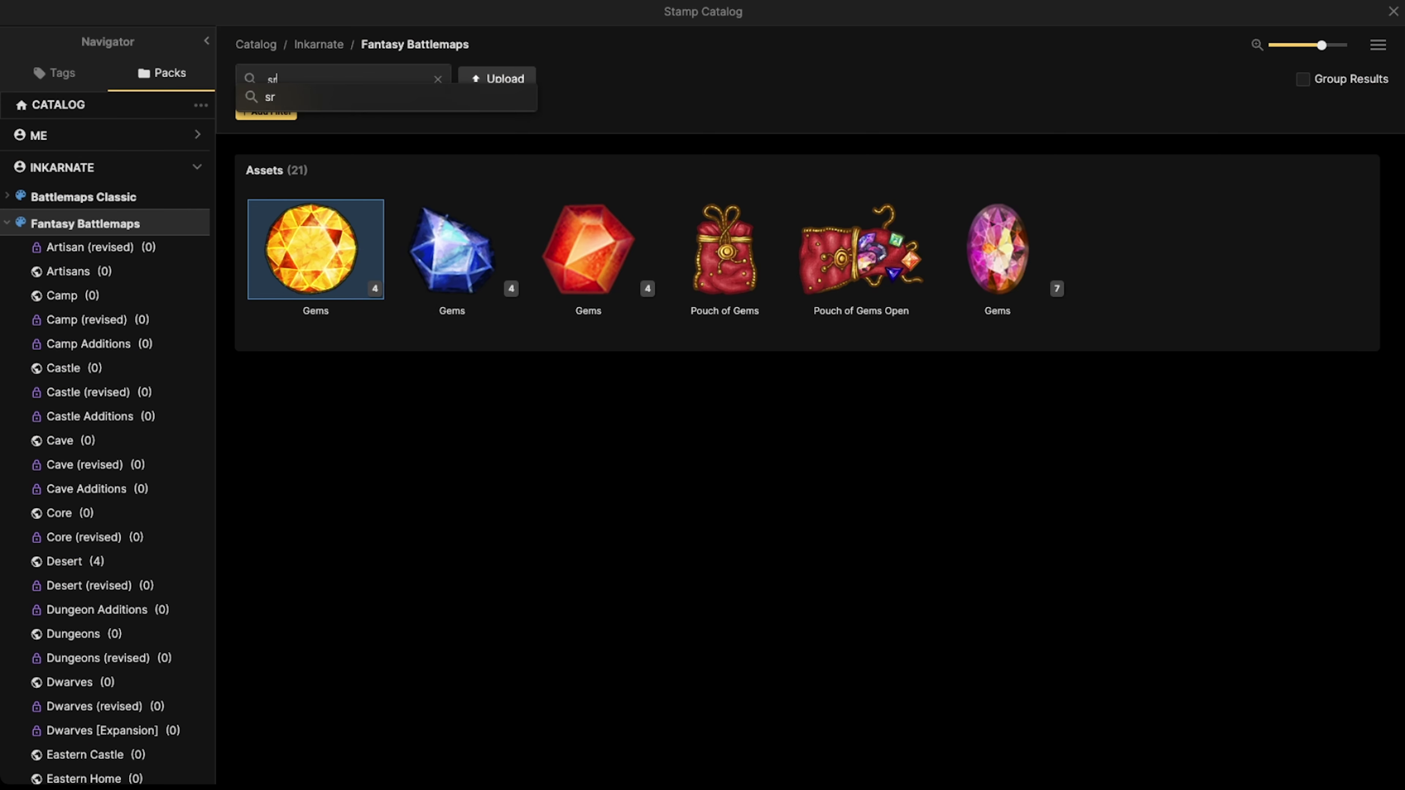
key("BackSpace")
type("team")
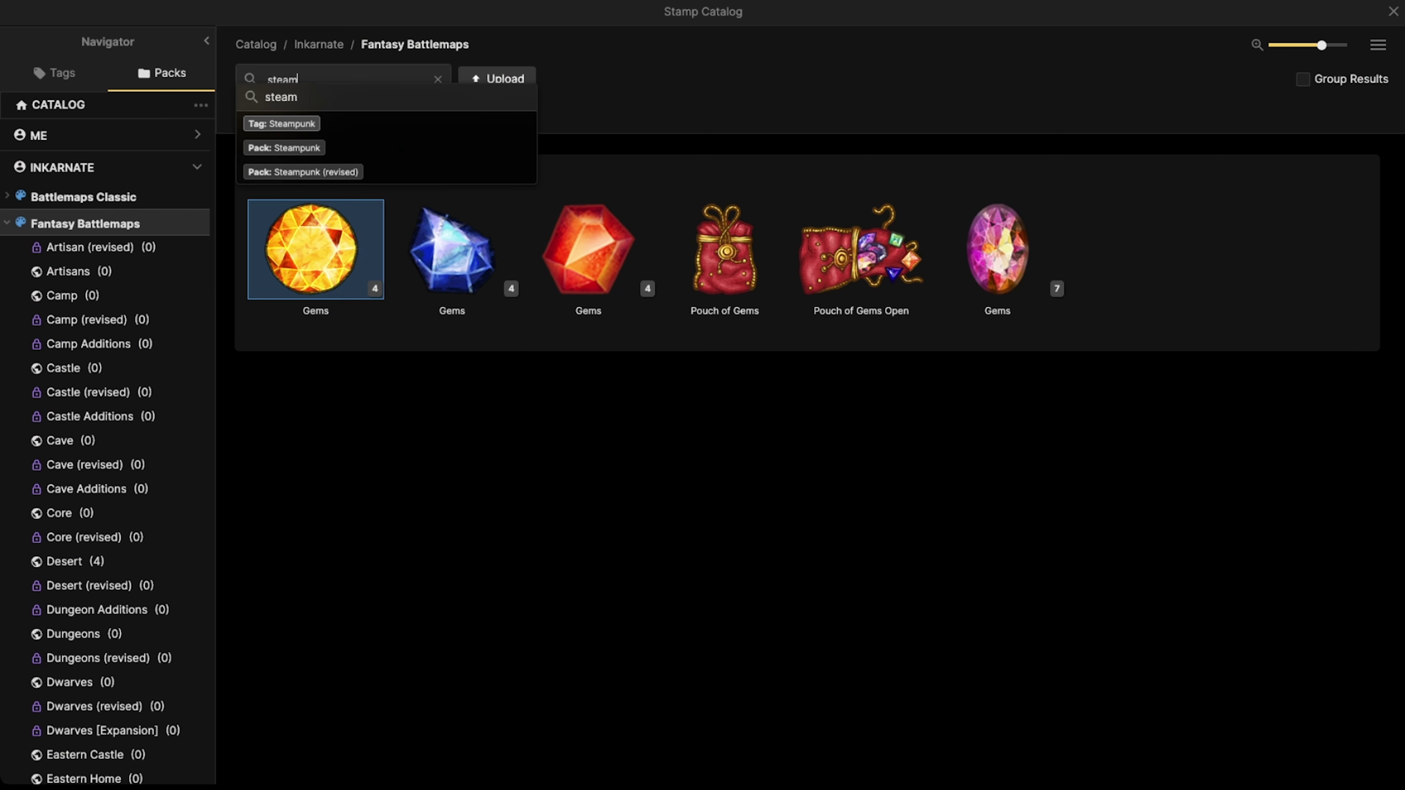
key("Return")
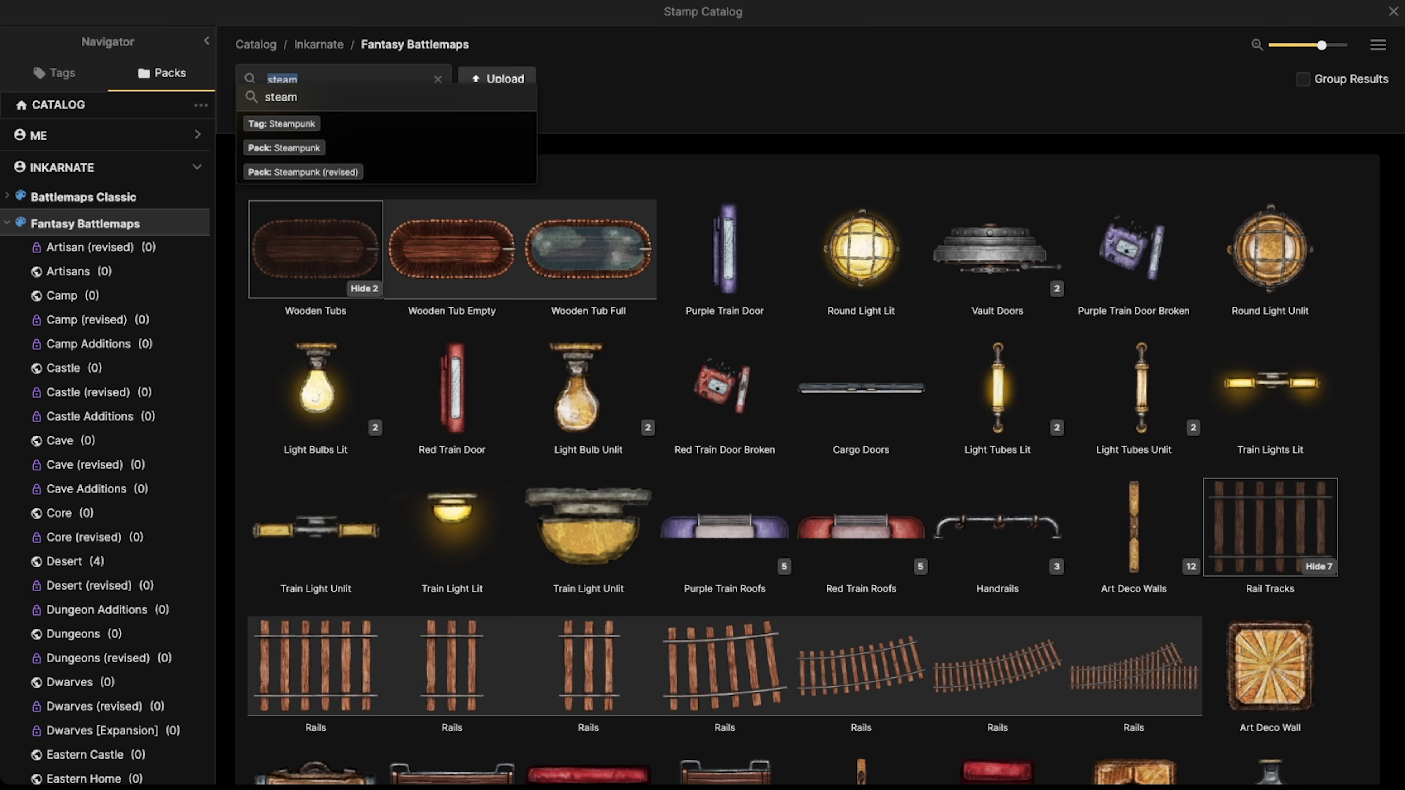
scroll(626, 498, "down", 5)
scroll(636, 501, "down", 8)
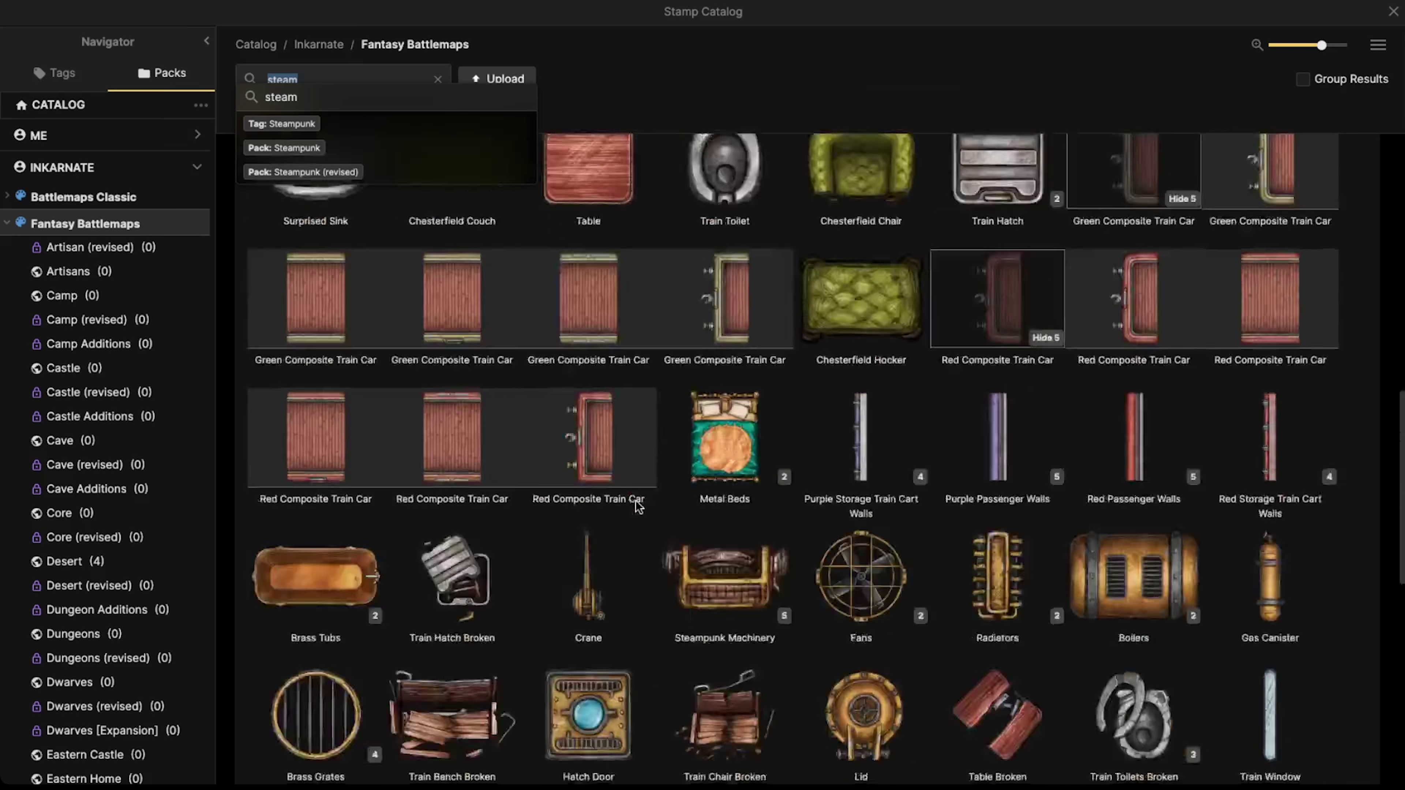
left_click(1132, 211)
- Place a boiler beside the digger's exhaust pipes at scale 42, rotated 180 degrees, on layer 2
scroll(591, 207, "up", 4)
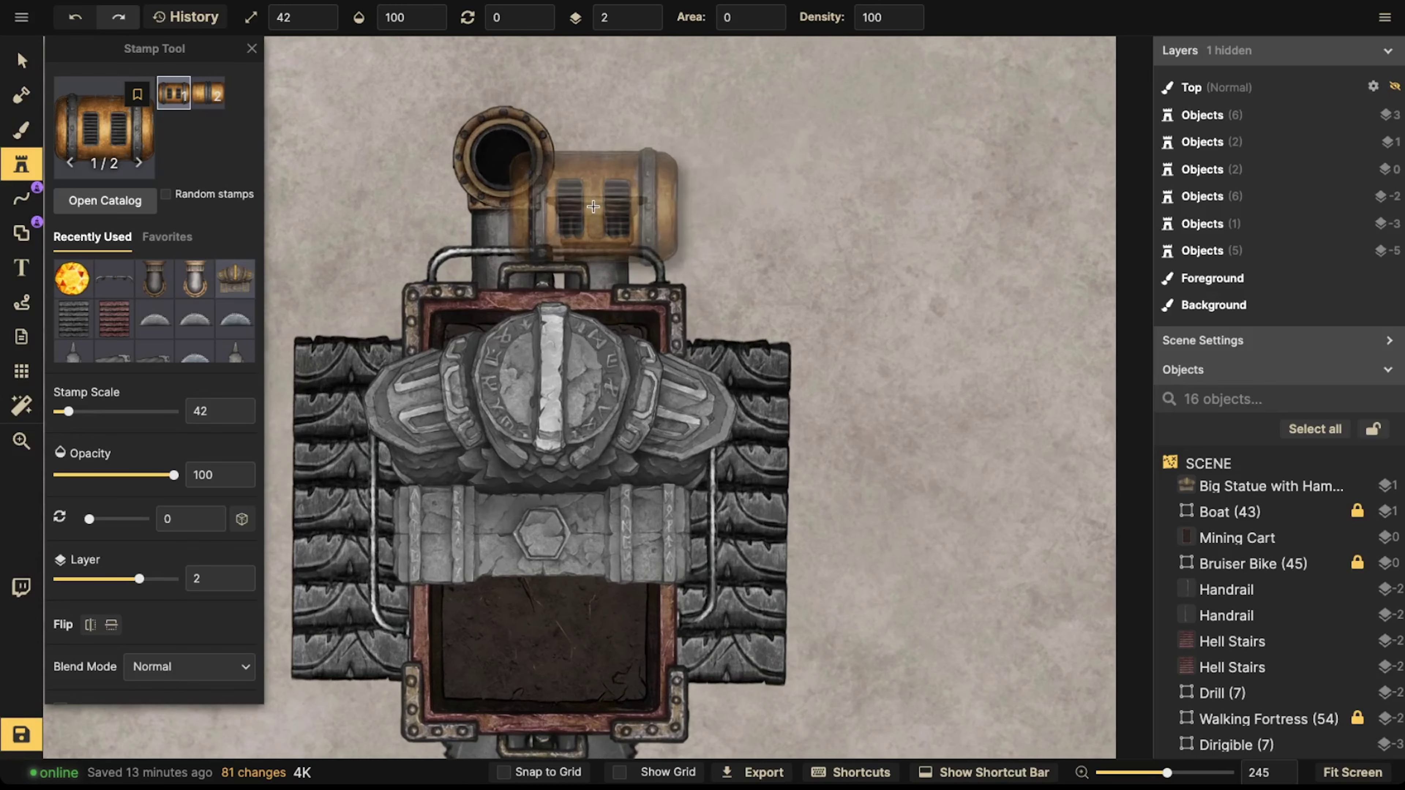
scroll(726, 208, "down", 6)
key("space")
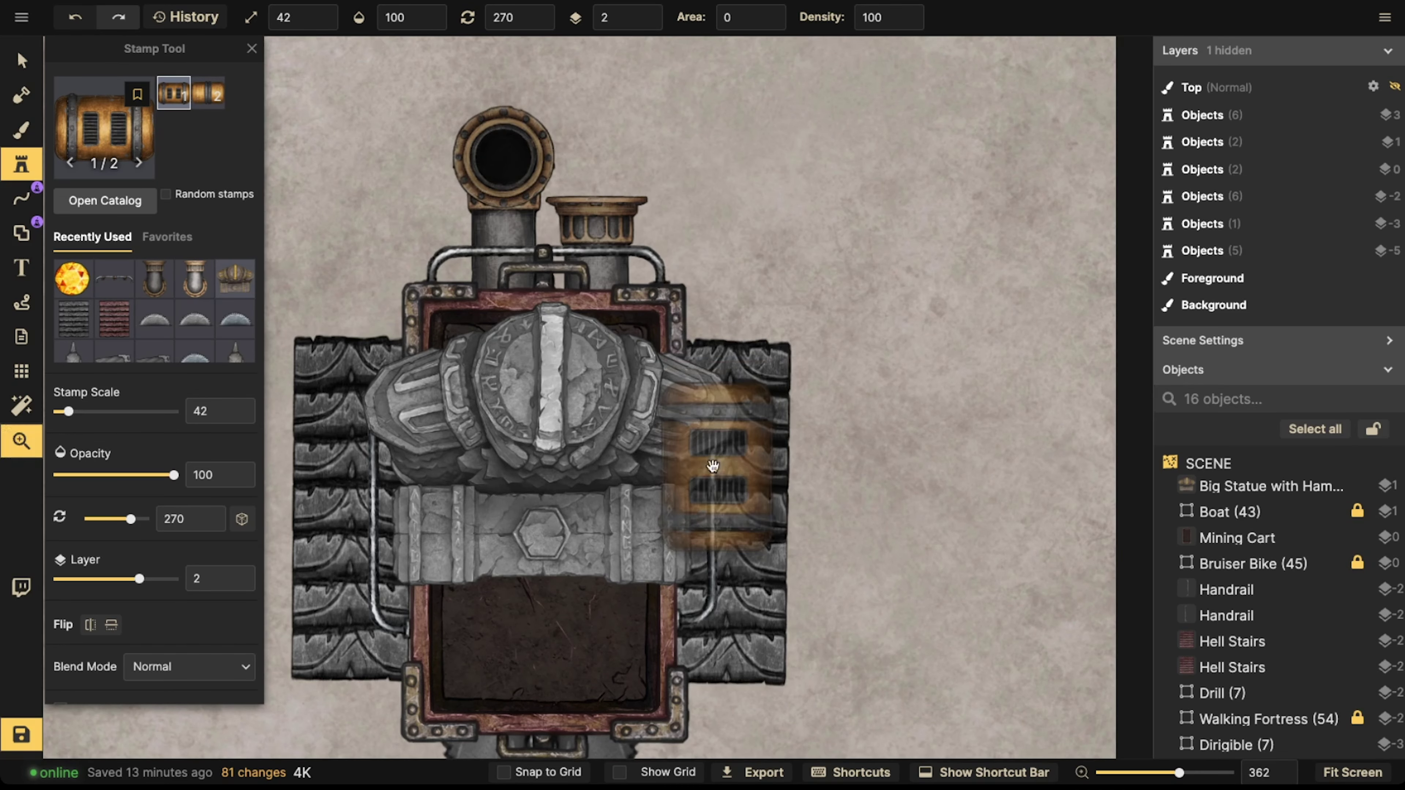
left_click_drag(716, 466, 925, 439)
scroll(577, 298, "down", 5)
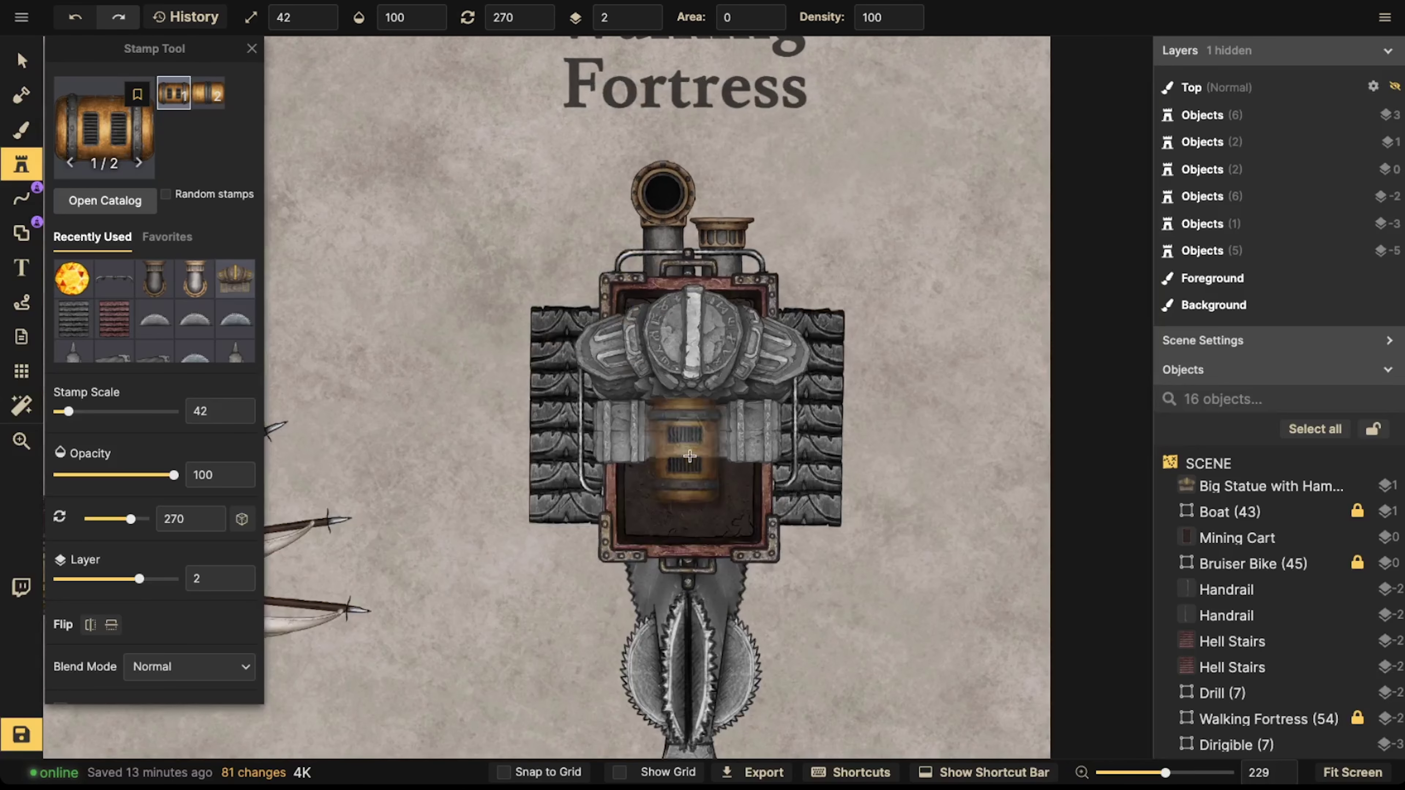
scroll(686, 487, "up", 2)
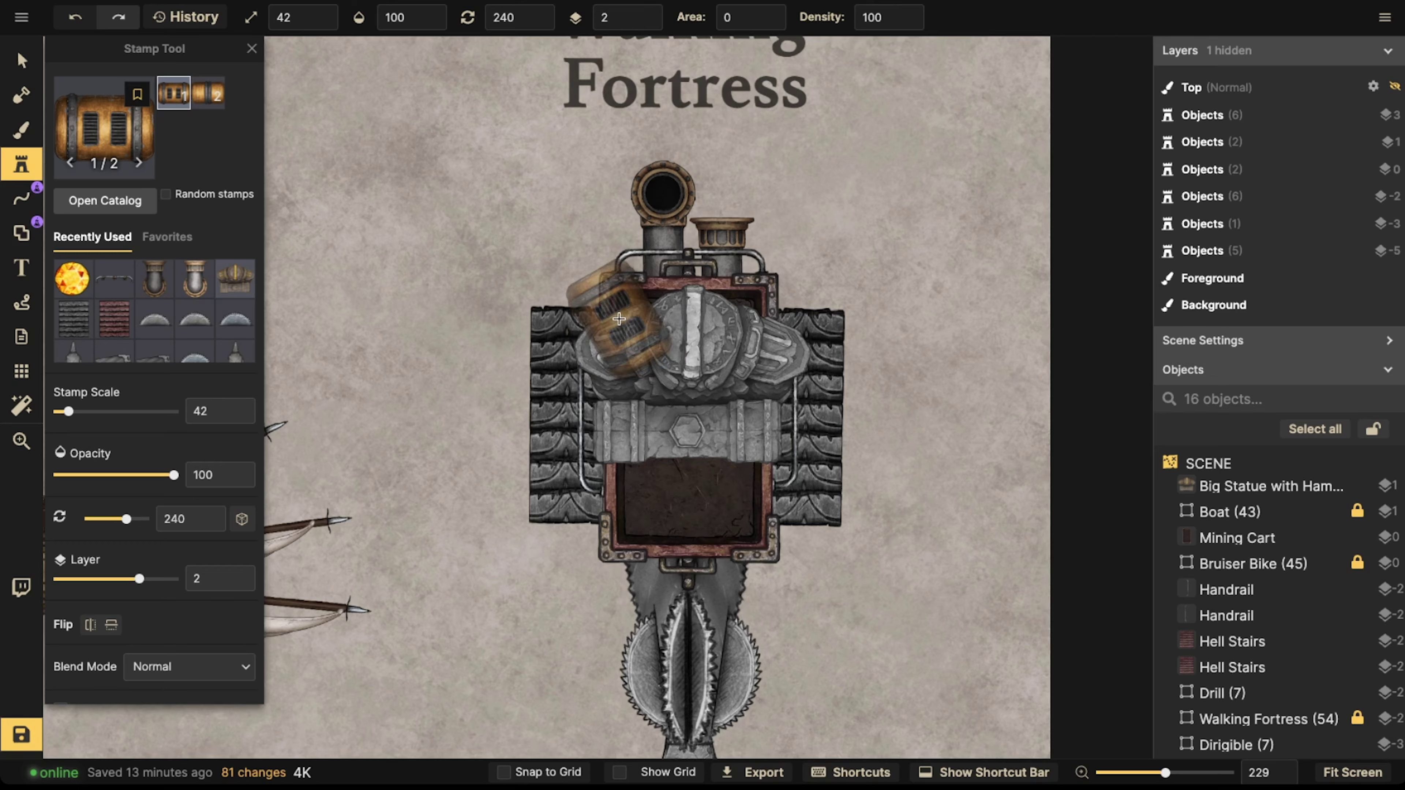
scroll(597, 299, "down", 2)
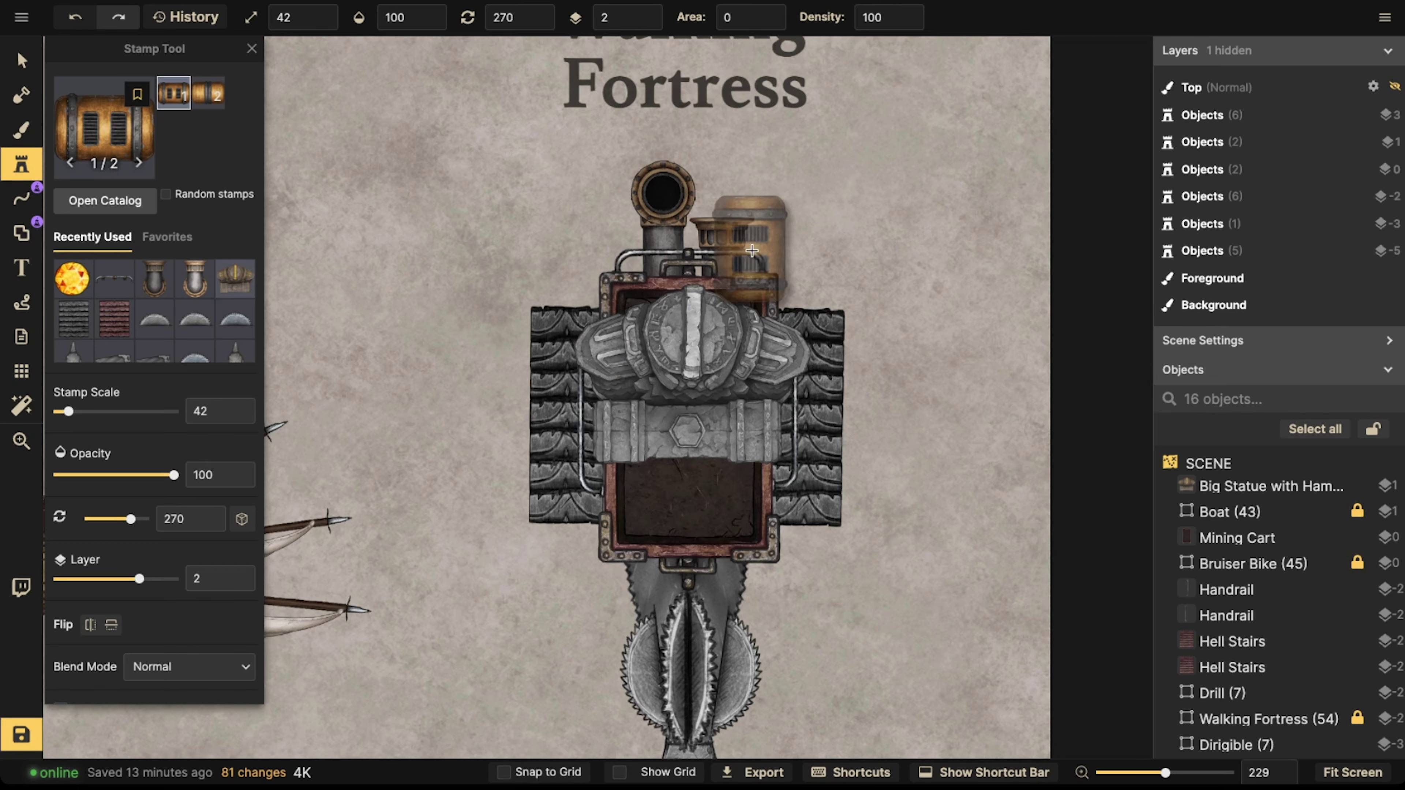
scroll(736, 249, "up", 2)
left_click(845, 231)
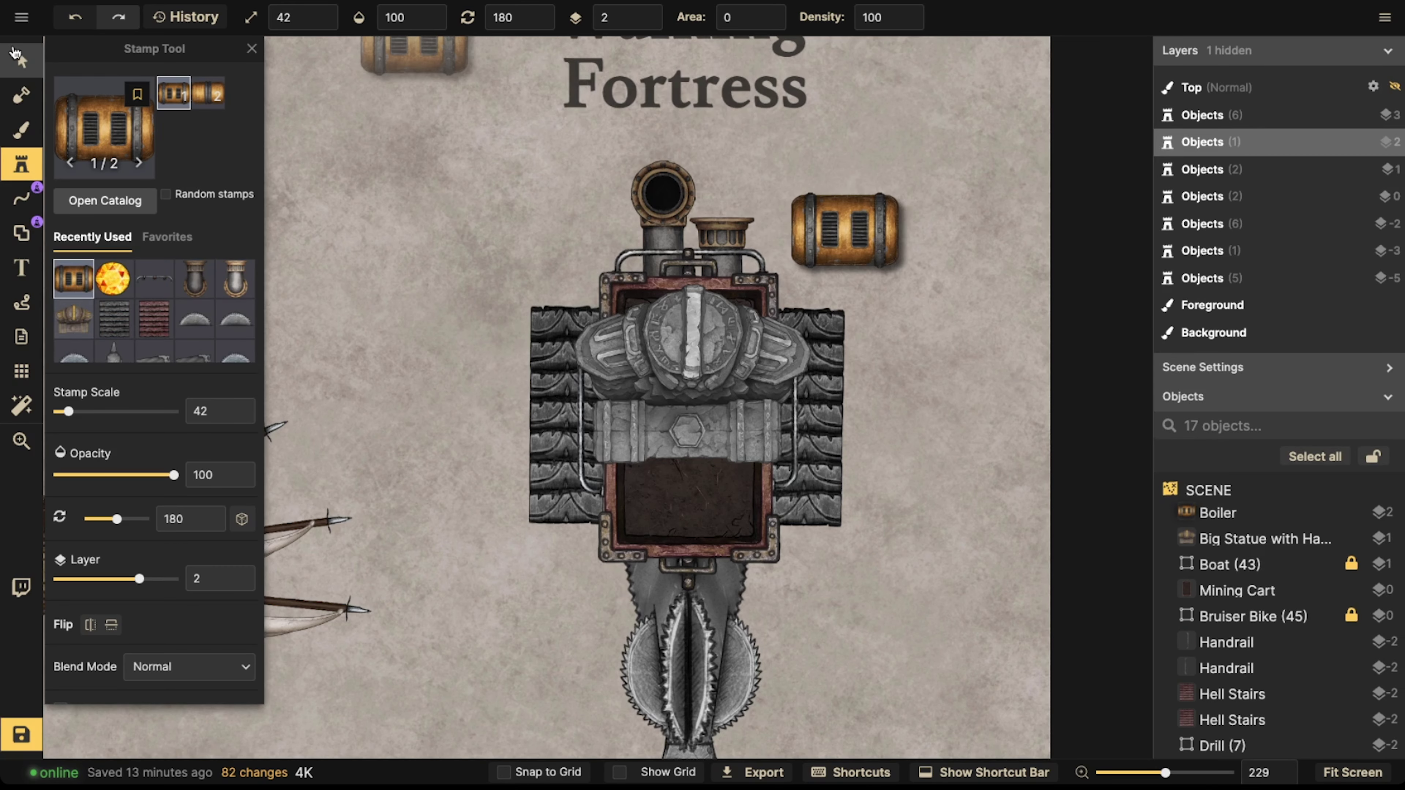
- Turn the boiler grey with saturation 0 and set its shadow to None
left_click(21, 60)
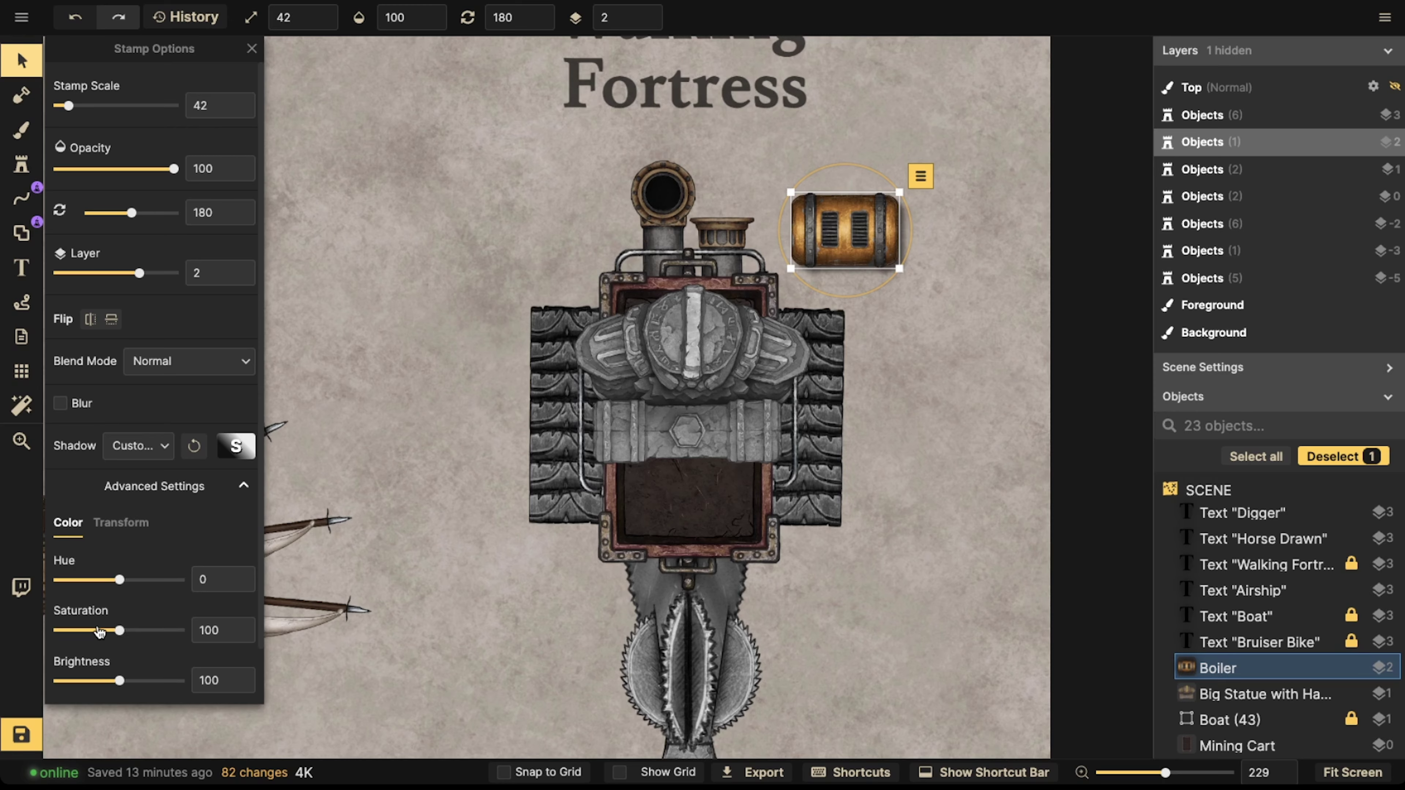
left_click_drag(99, 631, 55, 630)
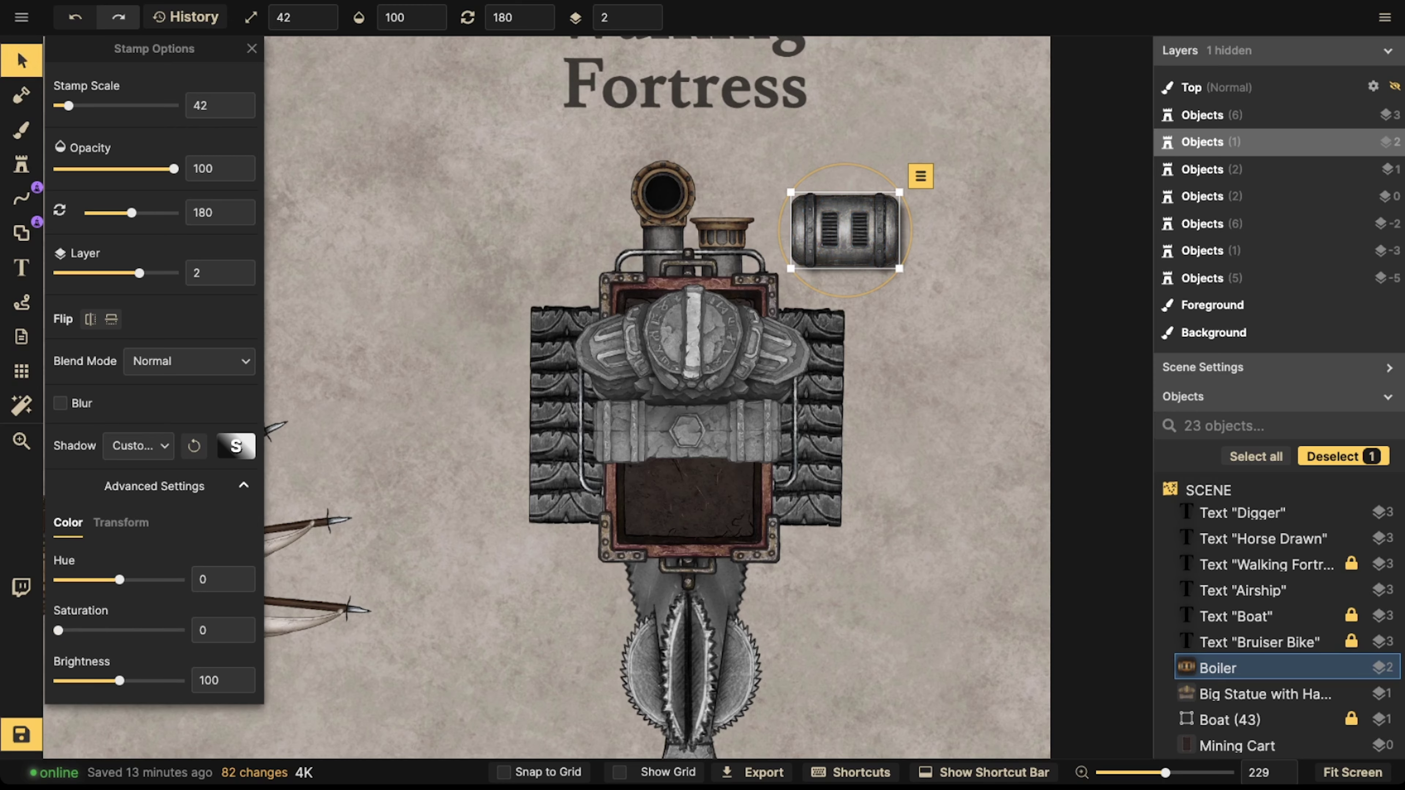
left_click(133, 447)
left_click(135, 481)
- Raise the dwarven statue to layer 4, rotate it to 2 degrees and shift it slightly toward the drill
left_click(712, 359)
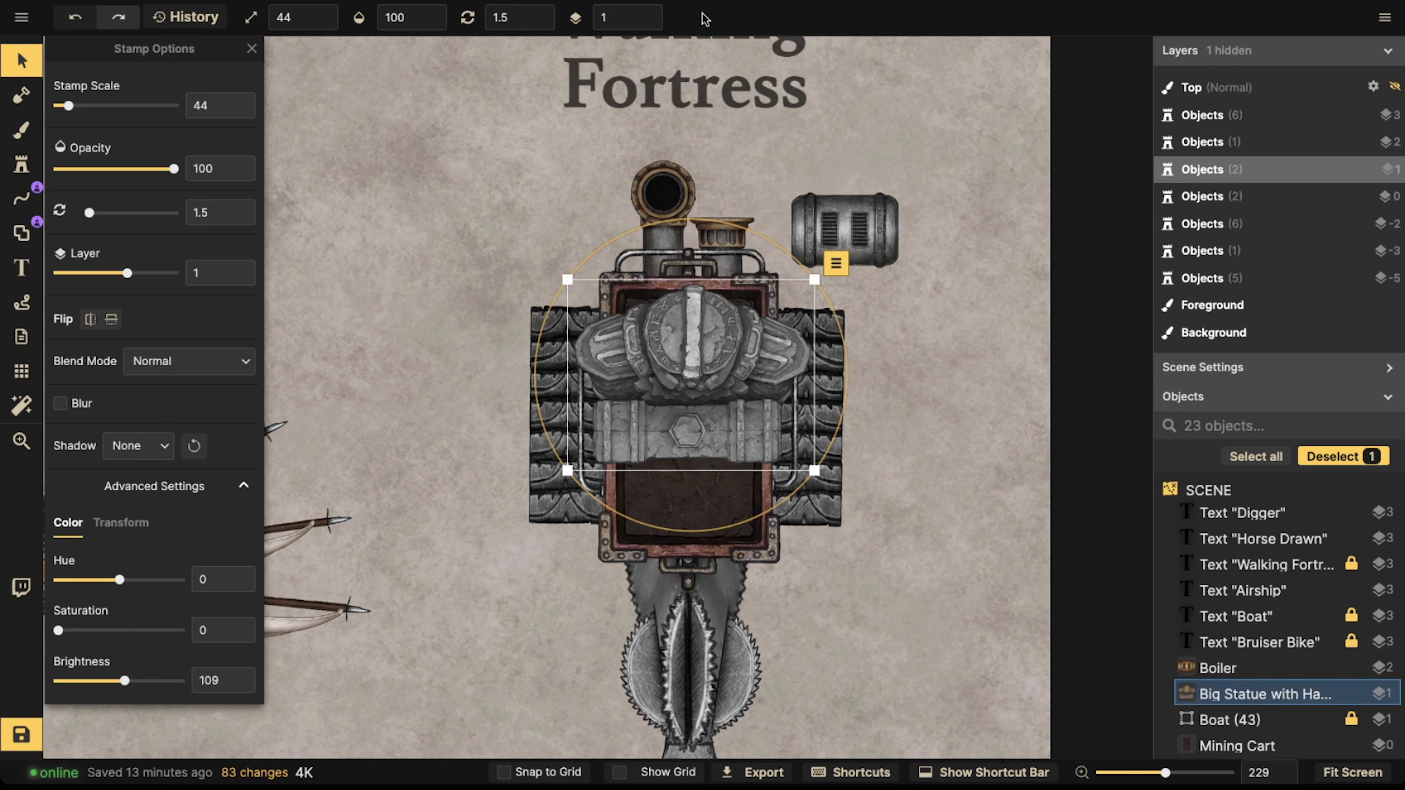
left_click(658, 12)
left_click(658, 13)
left_click(657, 13)
left_click_drag(673, 531, 669, 529)
left_click_drag(693, 365, 694, 379)
- Move the boiler onto the cart between the exhaust pipes and statue, enlarged to scale 62 with brightness 96, and deselect it
left_click(878, 224)
left_click_drag(879, 224, 729, 300)
scroll(722, 297, "up", 10)
scroll(684, 276, "down", 3)
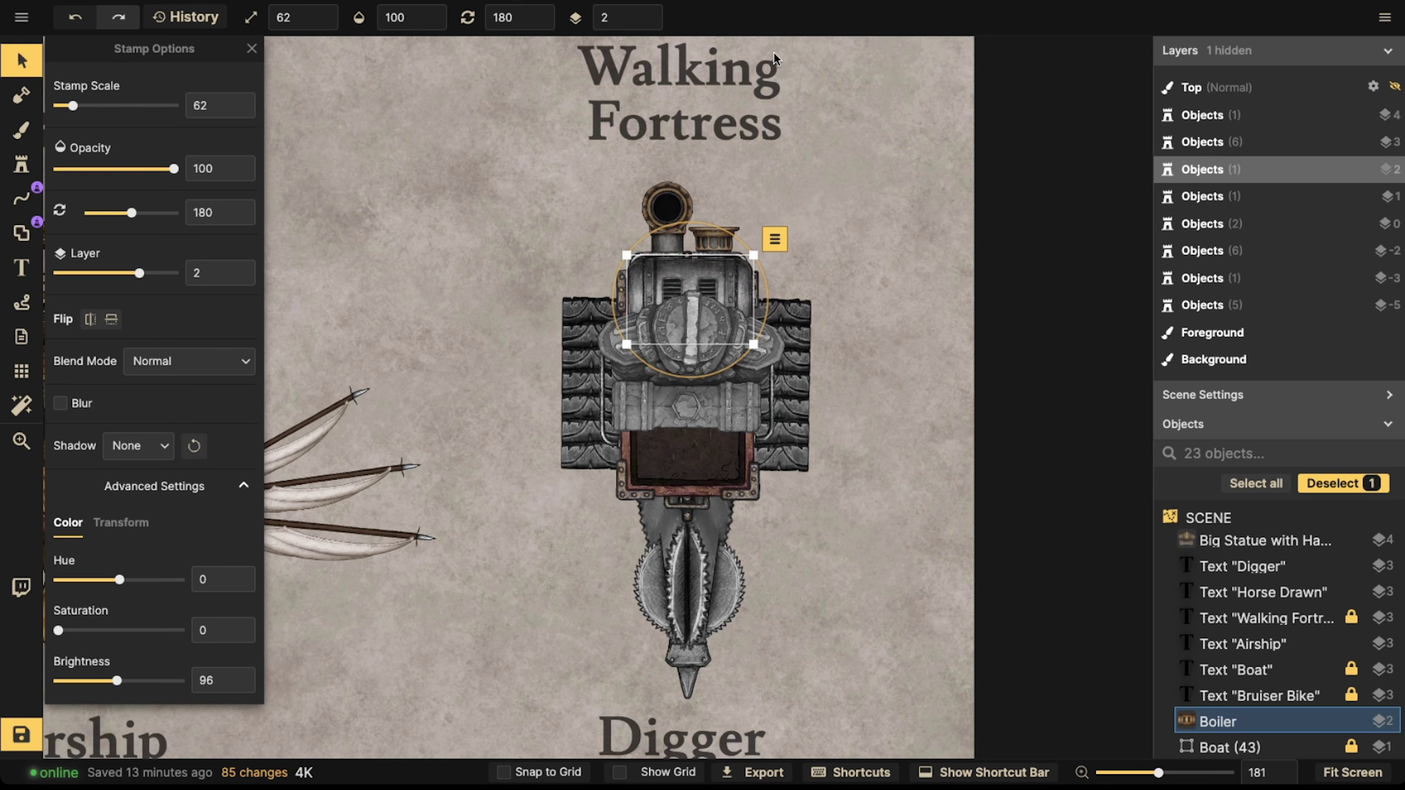
scroll(686, 144, "down", 2)
left_click(738, 211)
- Nudge the dwarven statue slightly toward the drill to expose more of the boiler vents, and deselect it
scroll(708, 351, "up", 4)
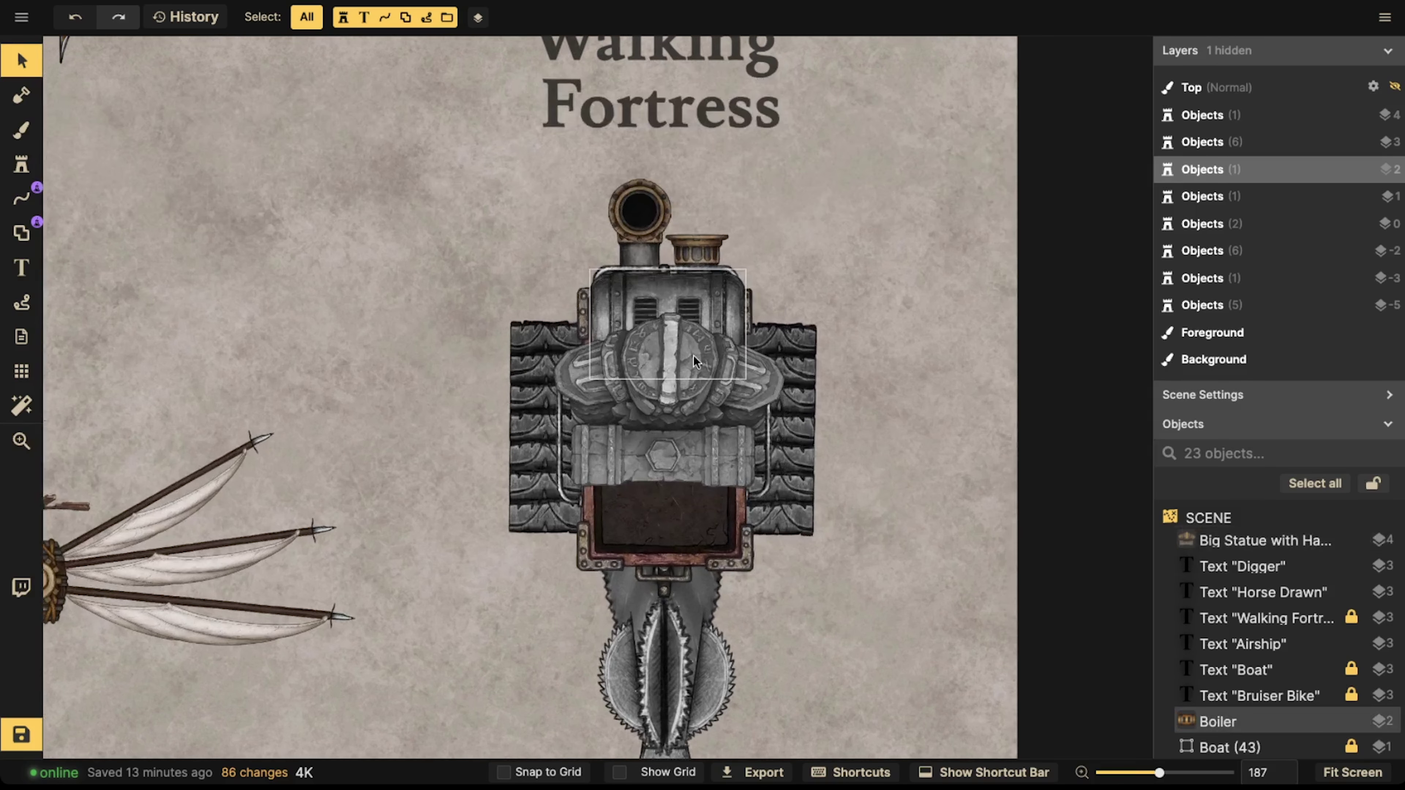
left_click(693, 360)
left_click_drag(694, 372, 694, 376)
key("Escape")
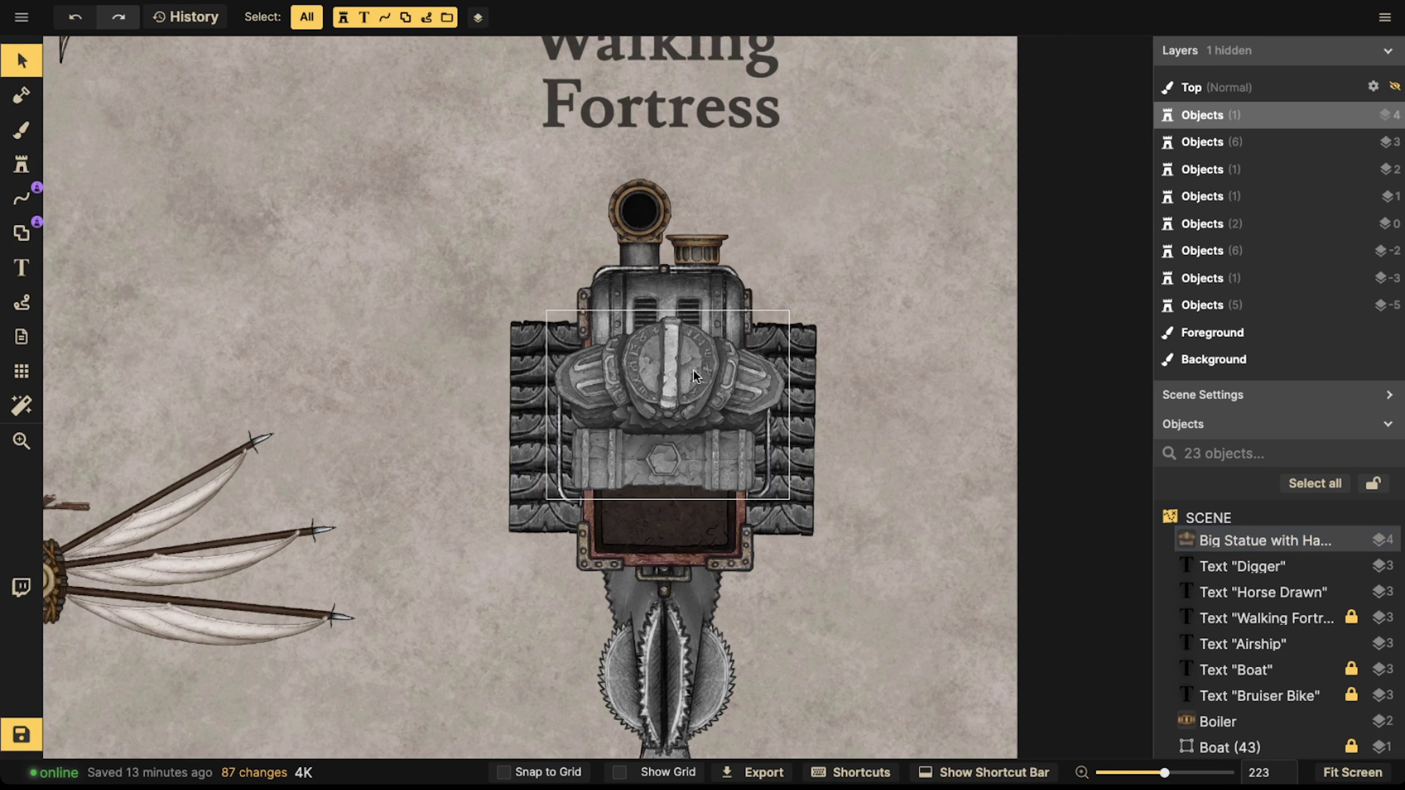
- Search the stamp catalog for light and choose the Warm Lights stamp
left_click(21, 164)
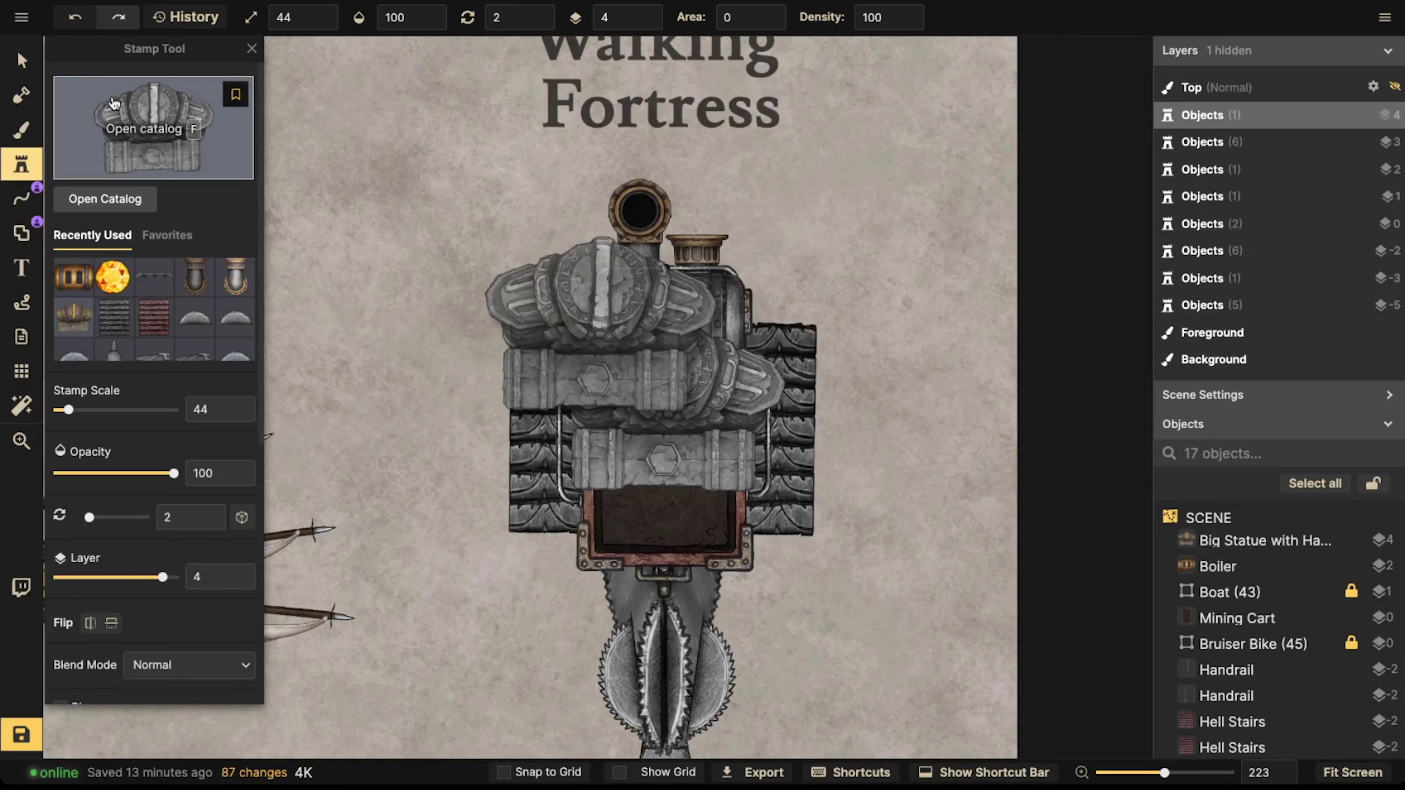
key("f")
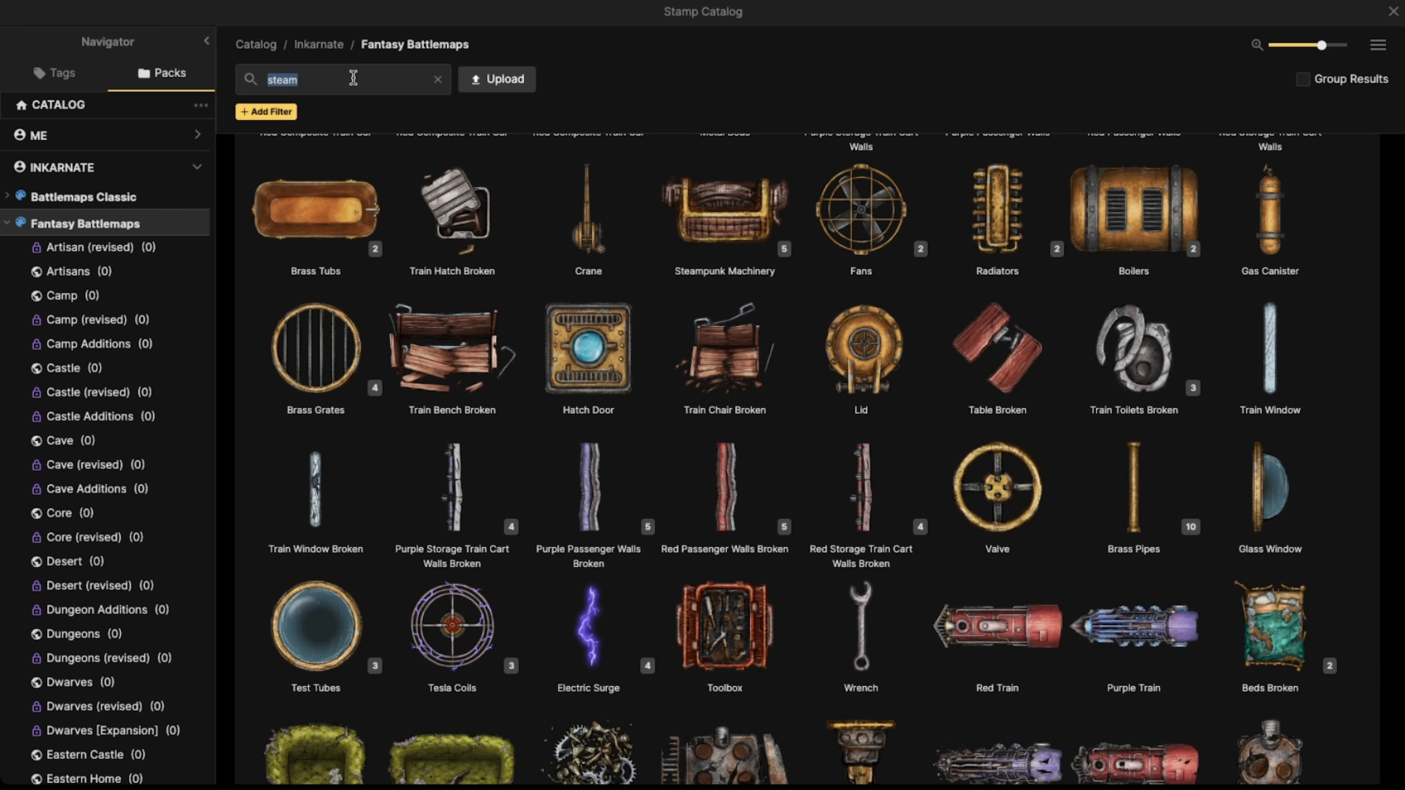
type("light")
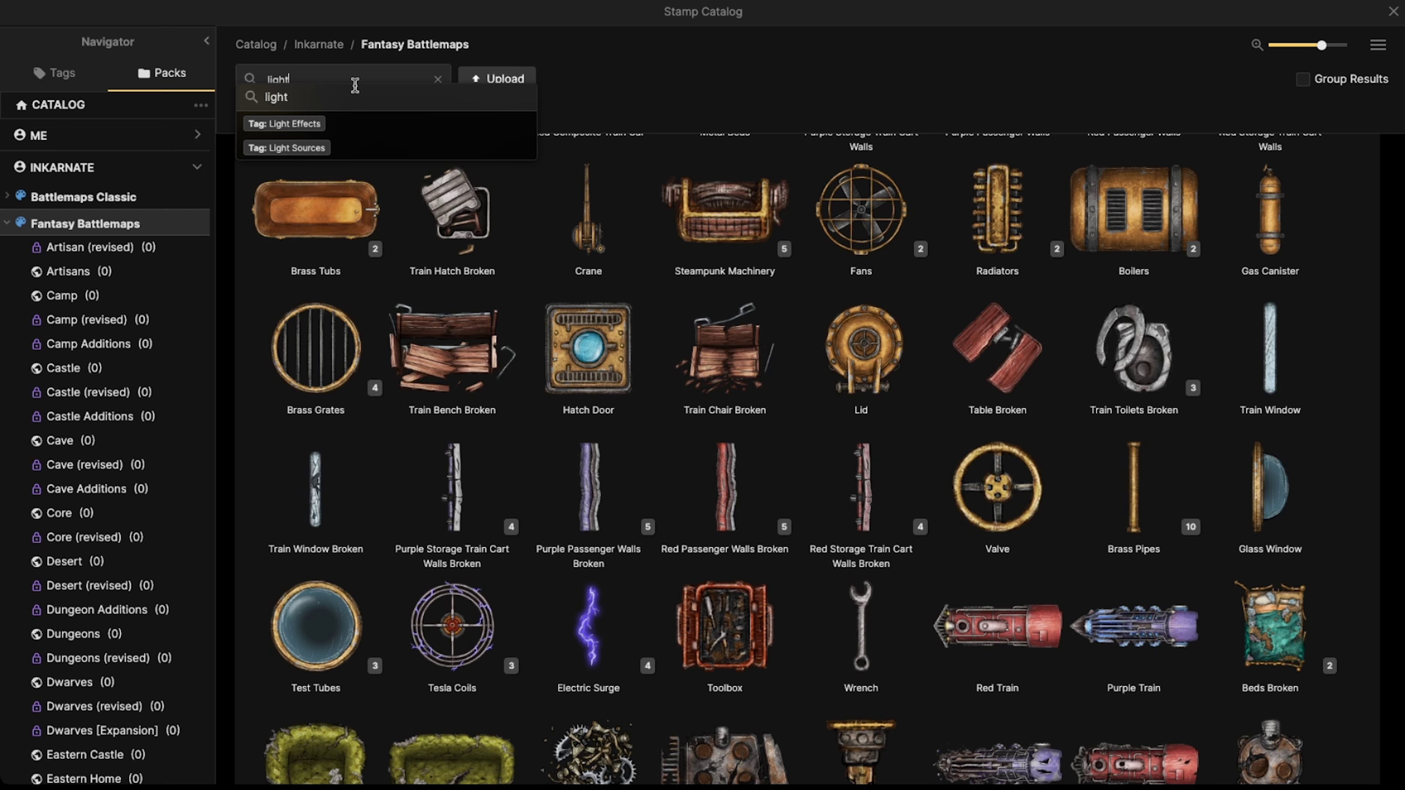
left_click(358, 105)
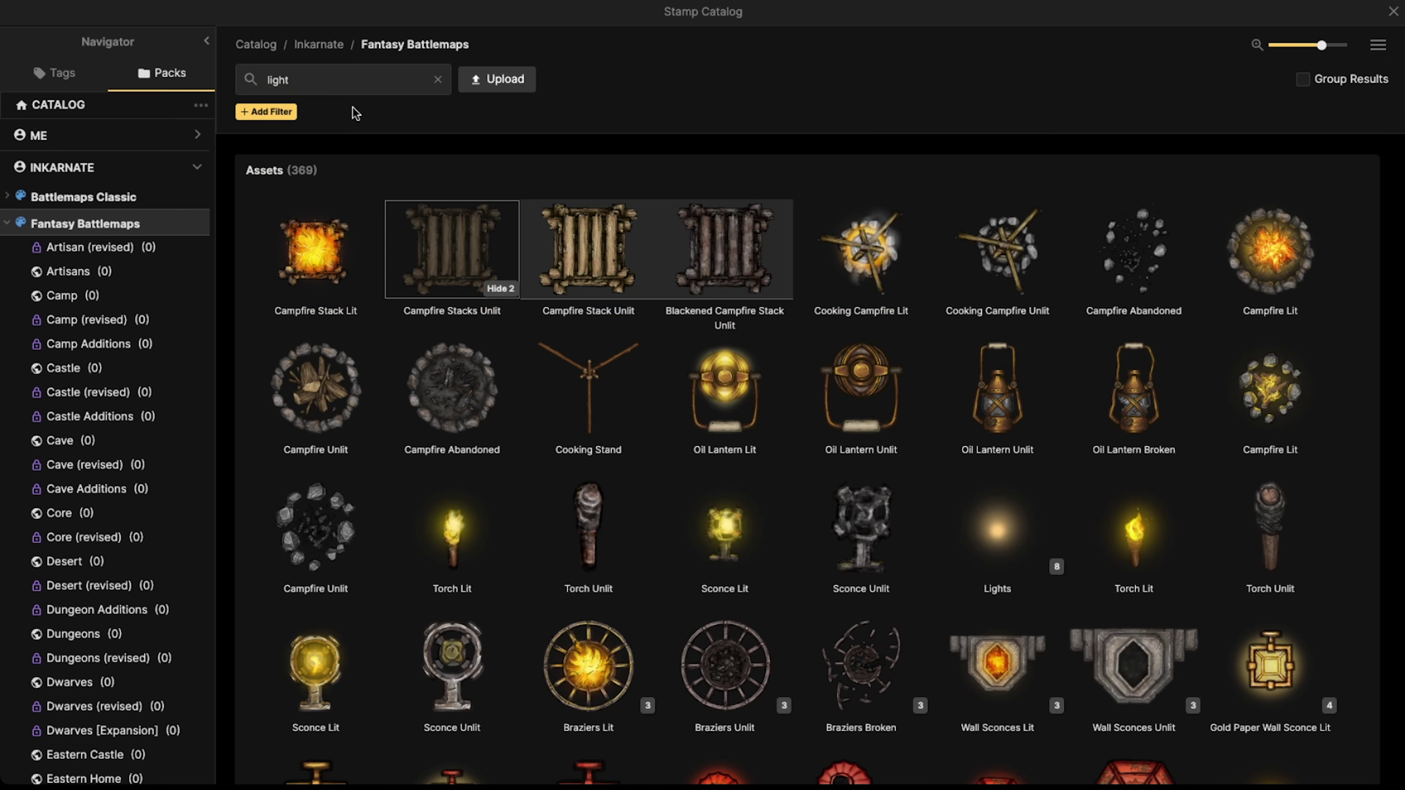
scroll(556, 590, "down", 3)
scroll(556, 590, "down", 5)
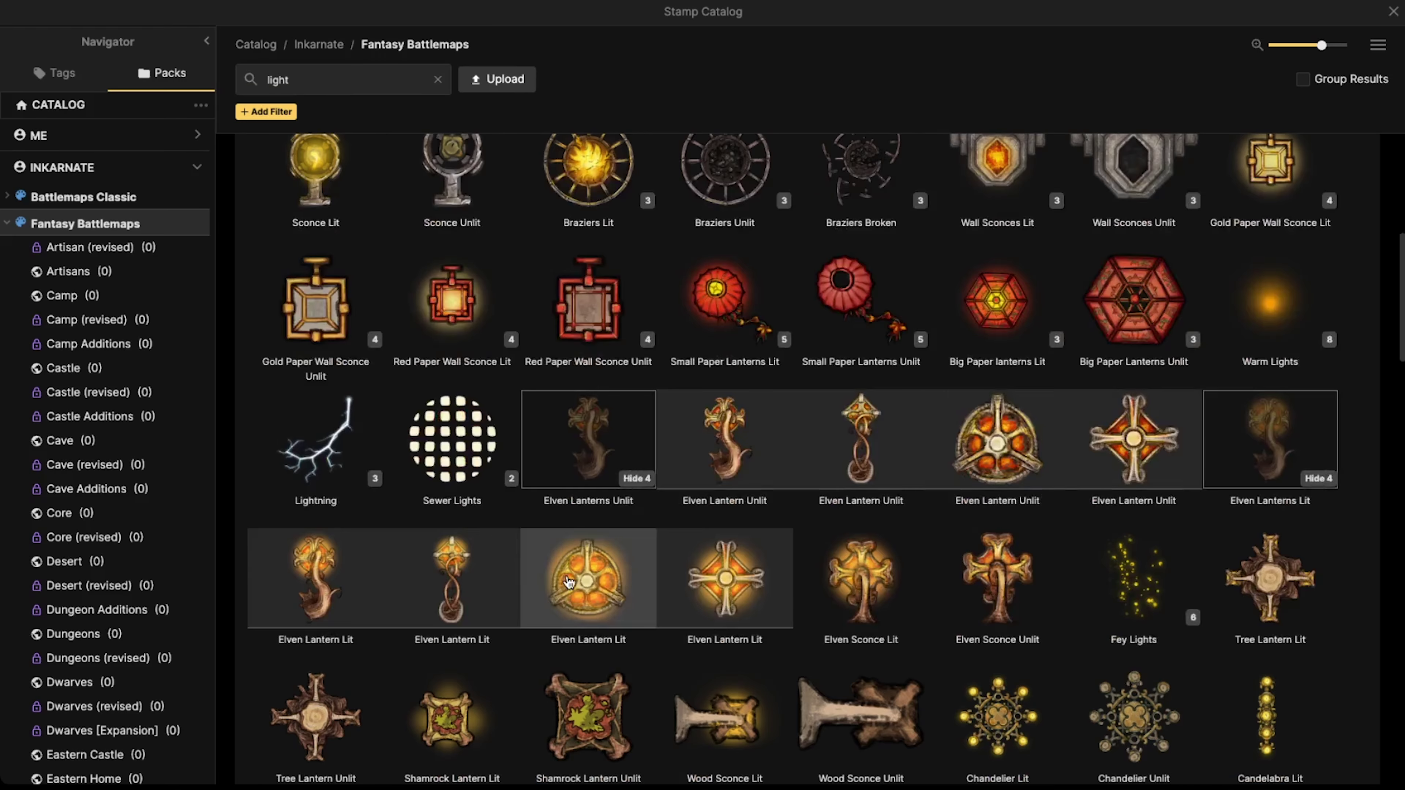
left_click(1270, 299)
- Place a warm round light at scale 44 over each of the boiler's two vents
scroll(615, 345, "up", 5)
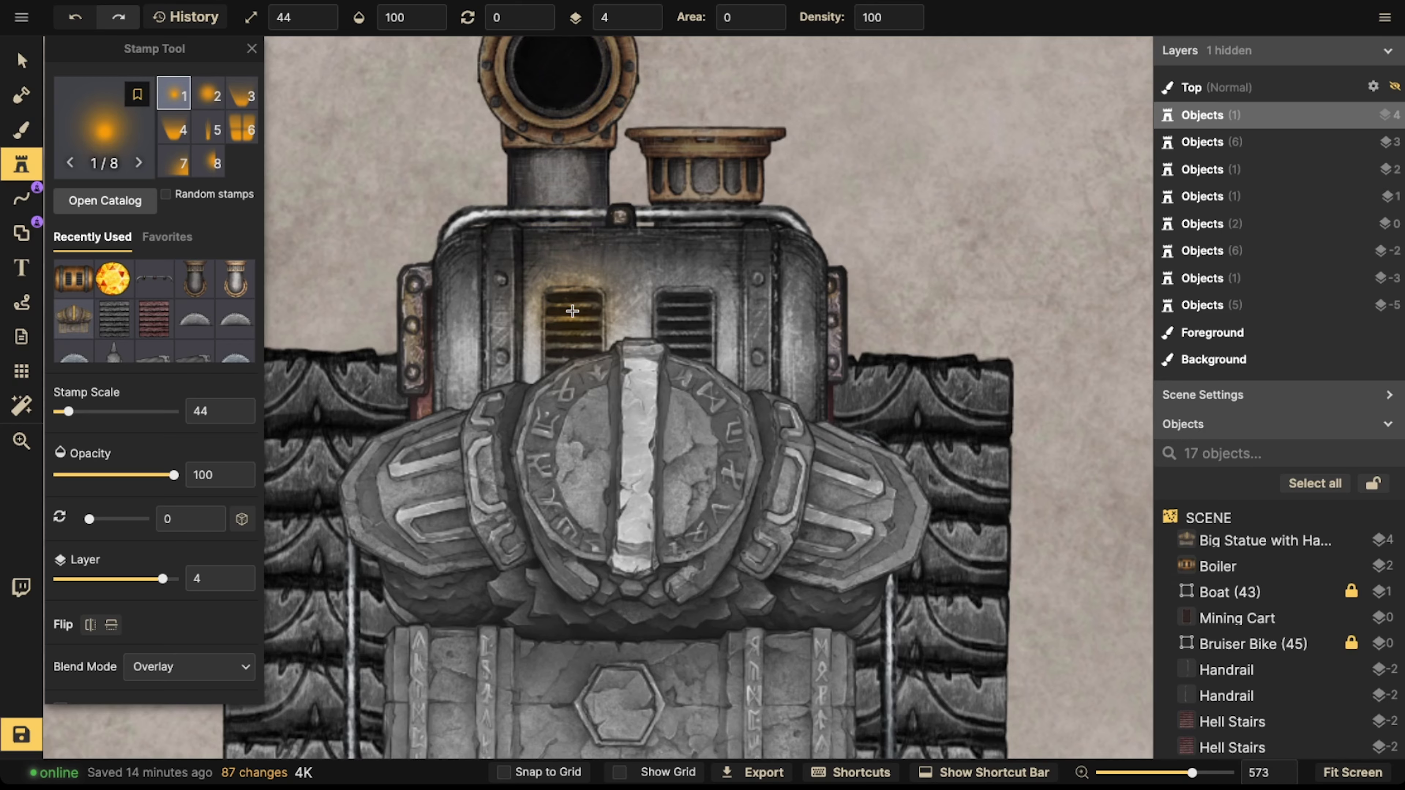
left_click(571, 318)
left_click(685, 311)
scroll(315, 211, "down", 1)
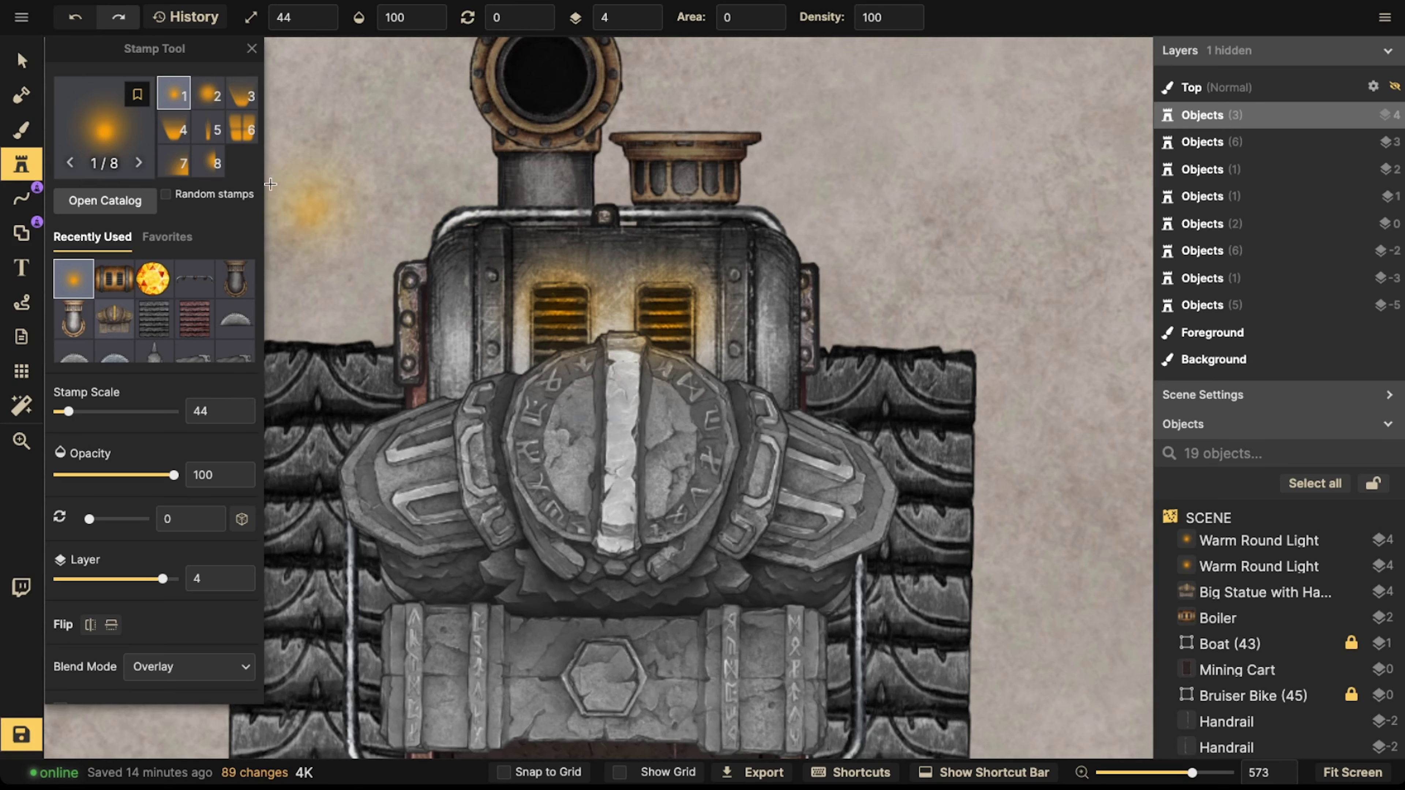
- Set both warm lights to layer 2 so they sit beneath the statue, and realign each over its vent
left_click(23, 61)
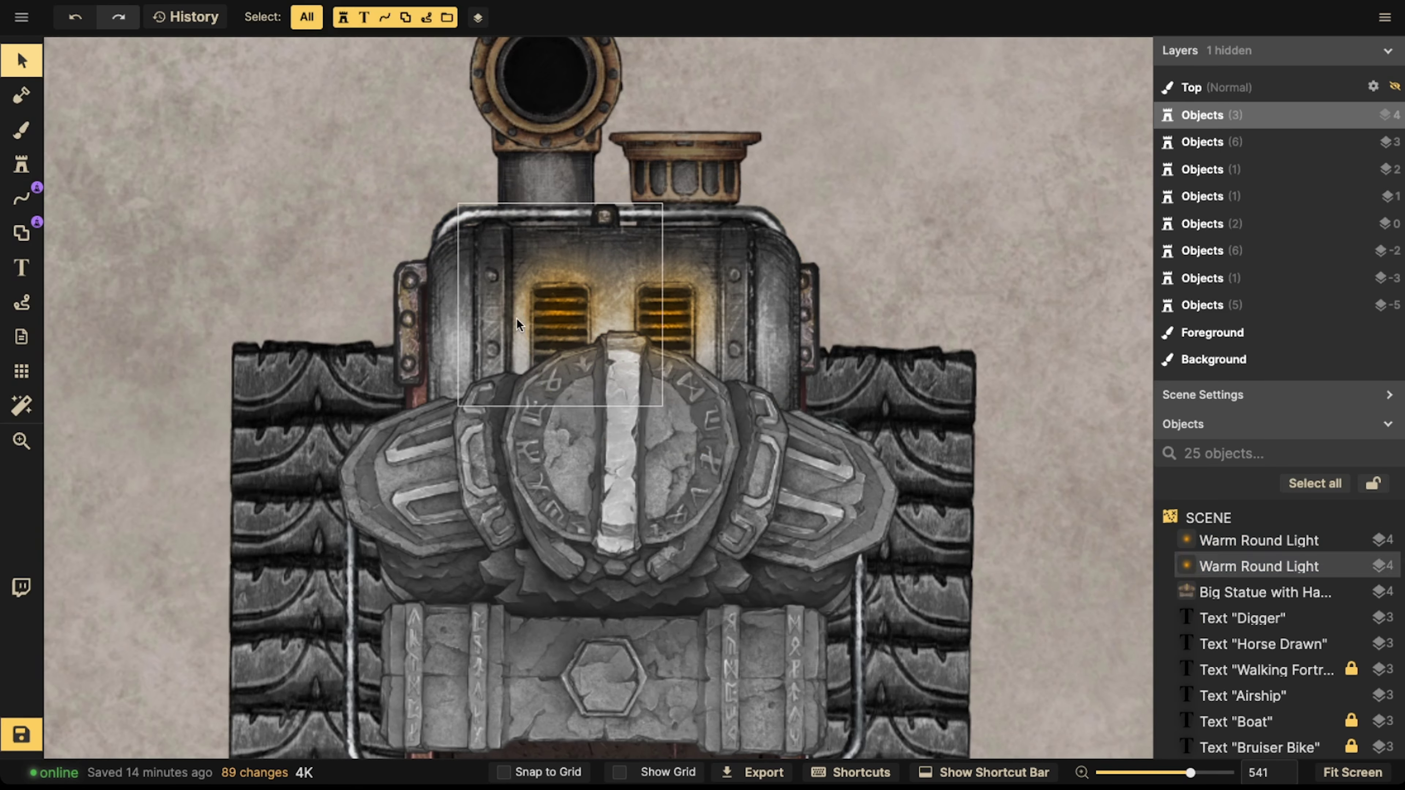
left_click(559, 327)
left_click(686, 321, "shift")
left_click(657, 19)
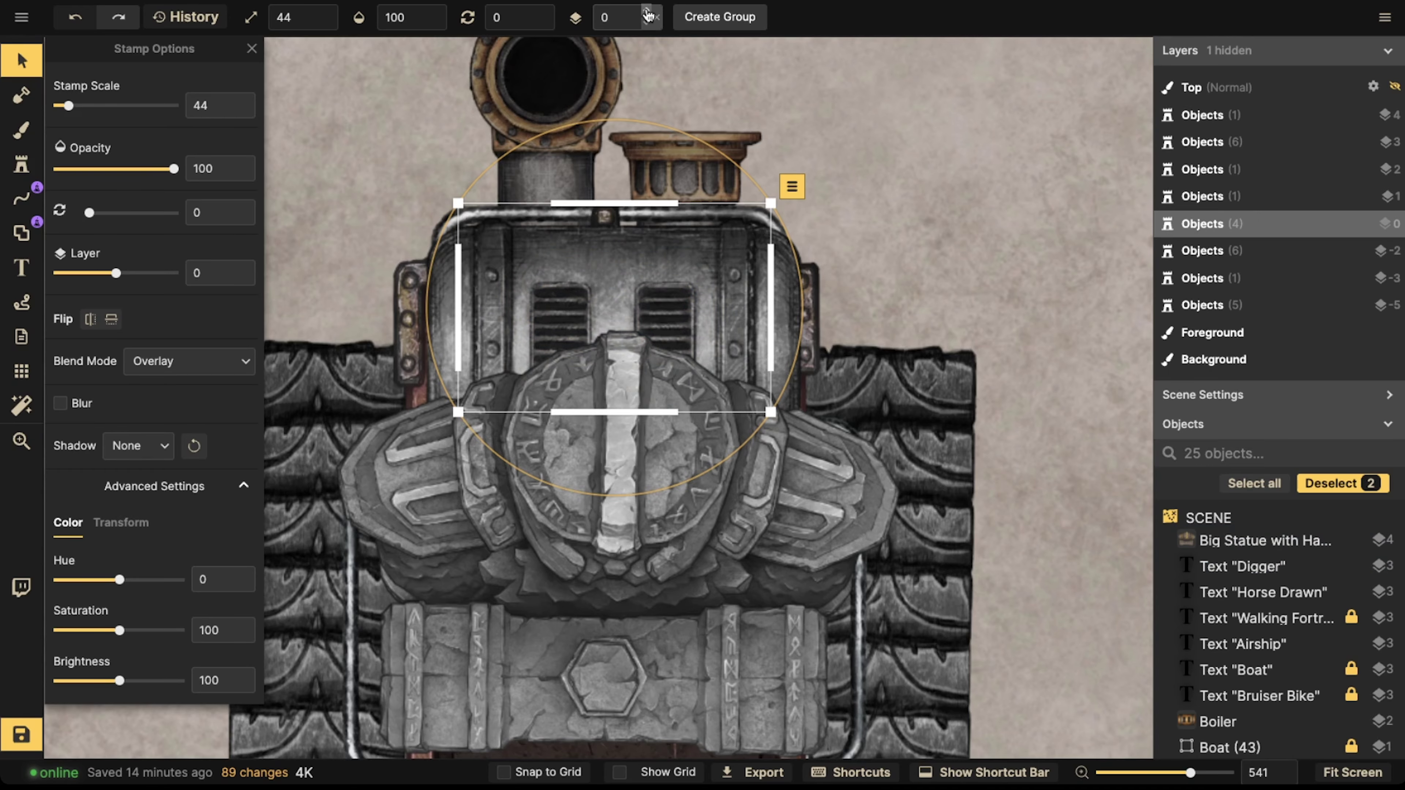
left_click(647, 11)
left_click(646, 11)
left_click_drag(573, 318, 571, 324)
left_click(661, 326)
left_click_drag(661, 326, 661, 329)
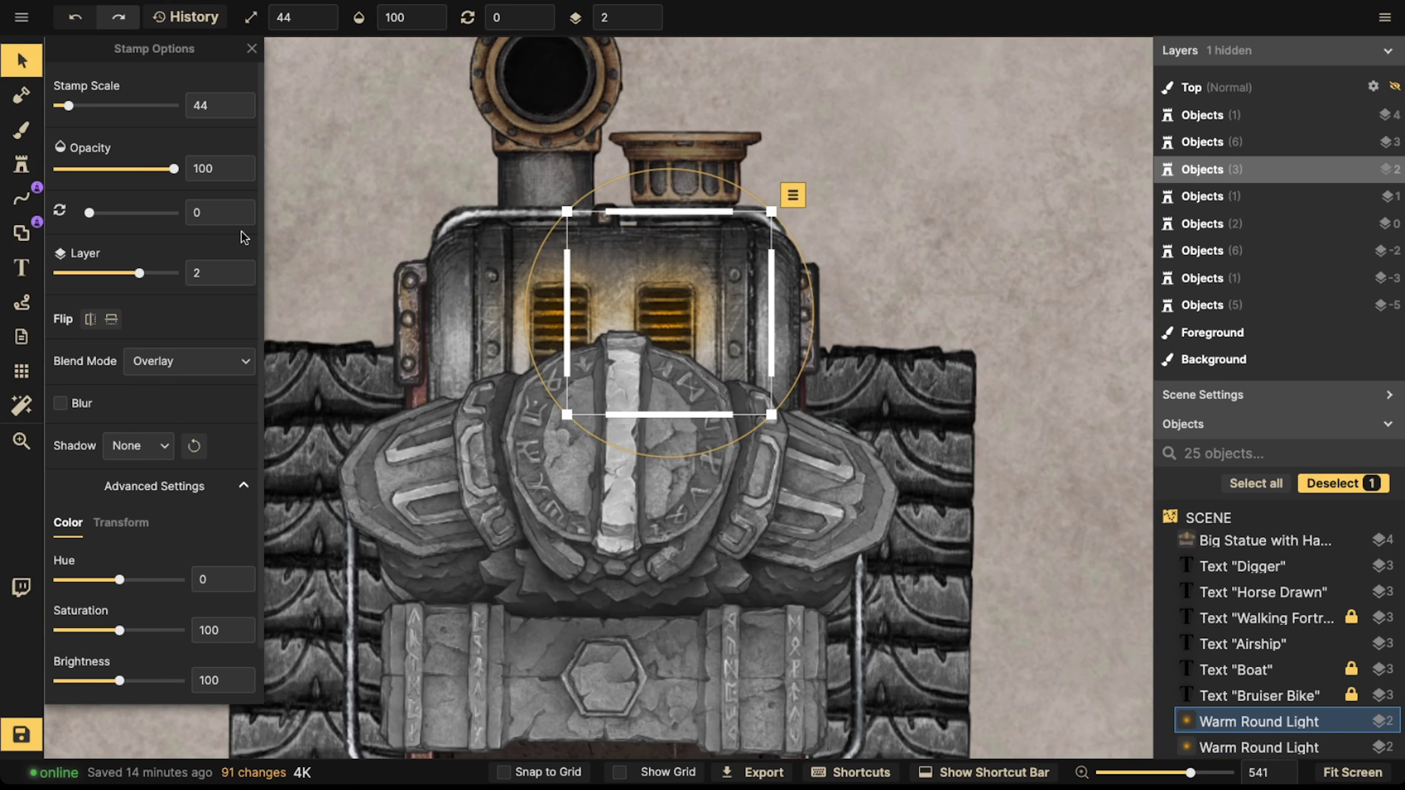
- Intensify the glow by adding a second warm round light at scale 44 over each boiler vent on layer 2
left_click(28, 174)
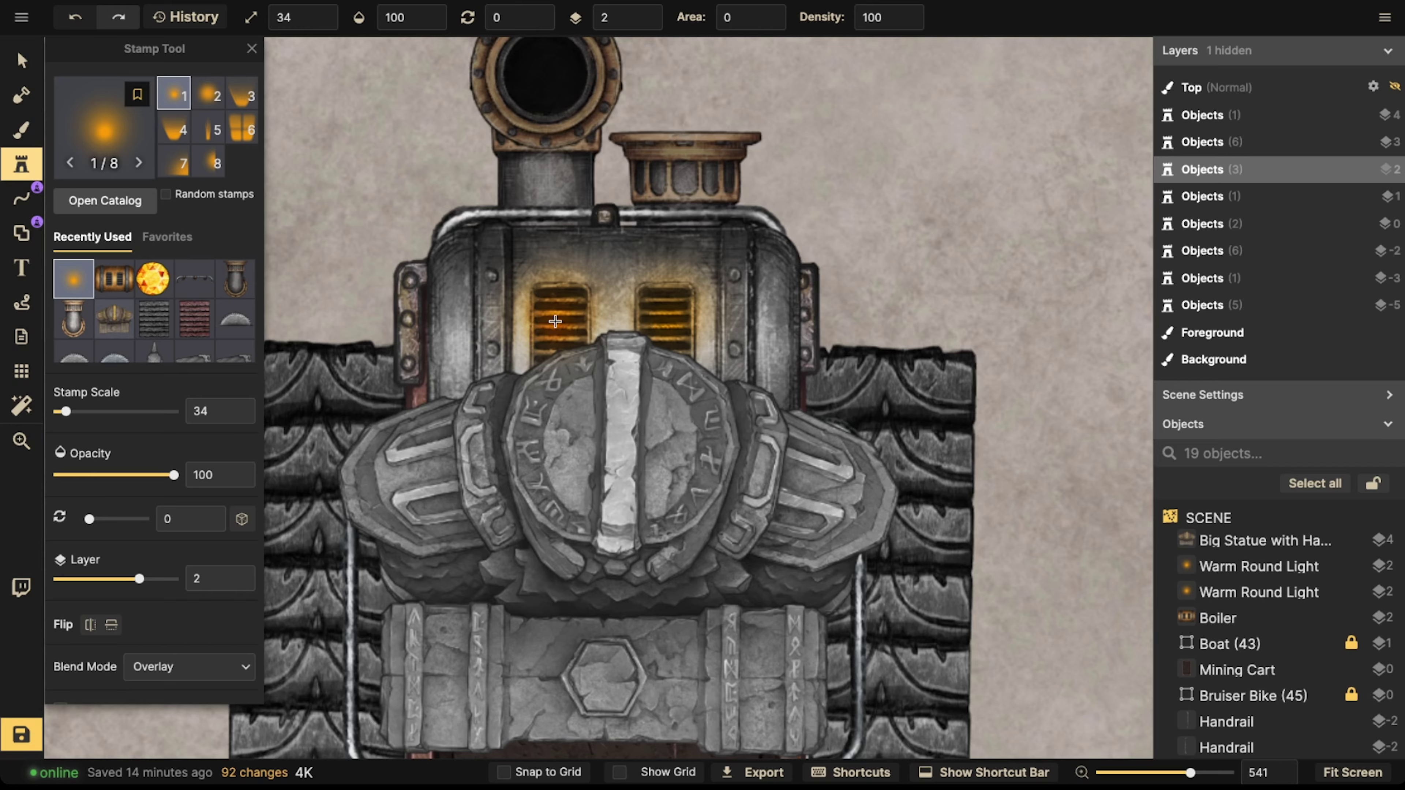
scroll(559, 319, "up", 2)
left_click(567, 330)
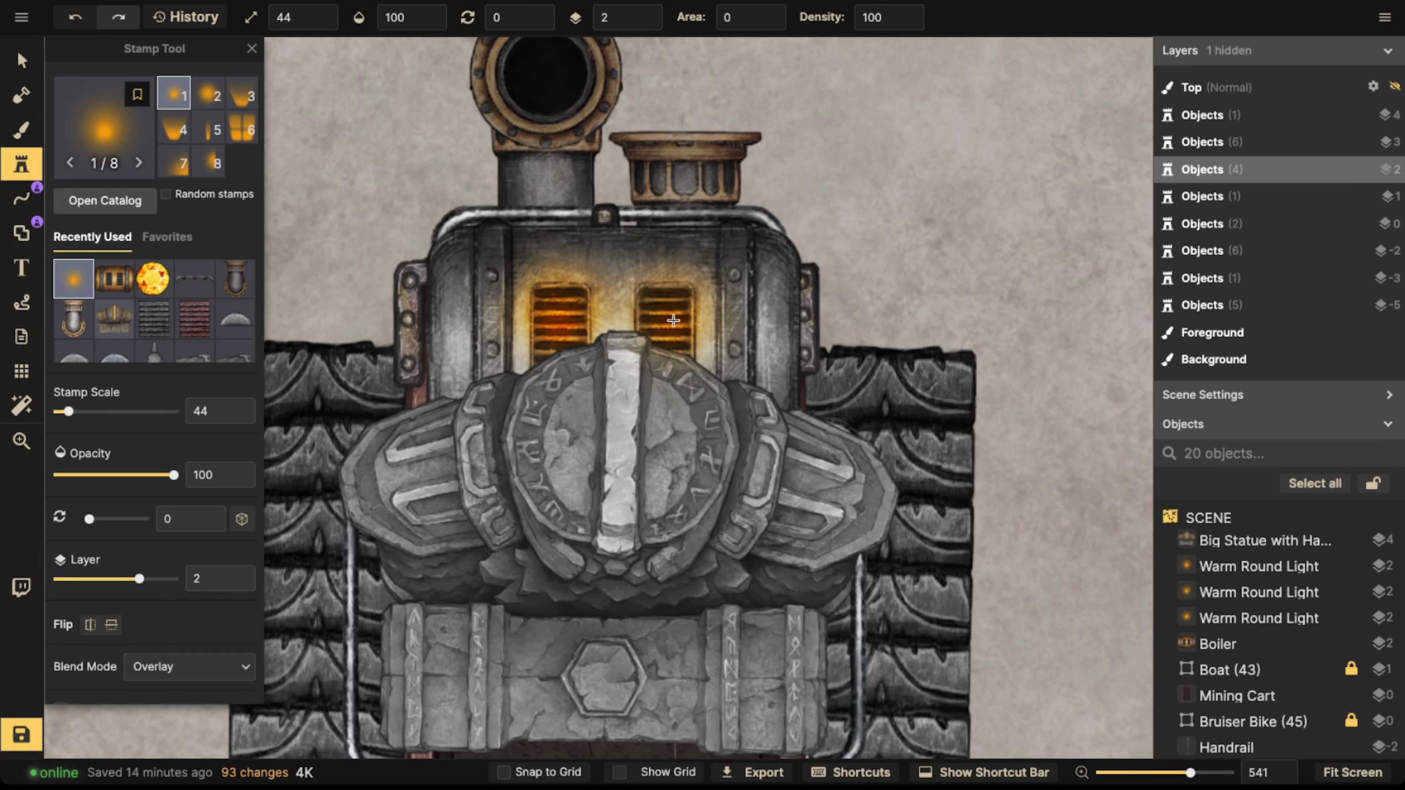
left_click(663, 315)
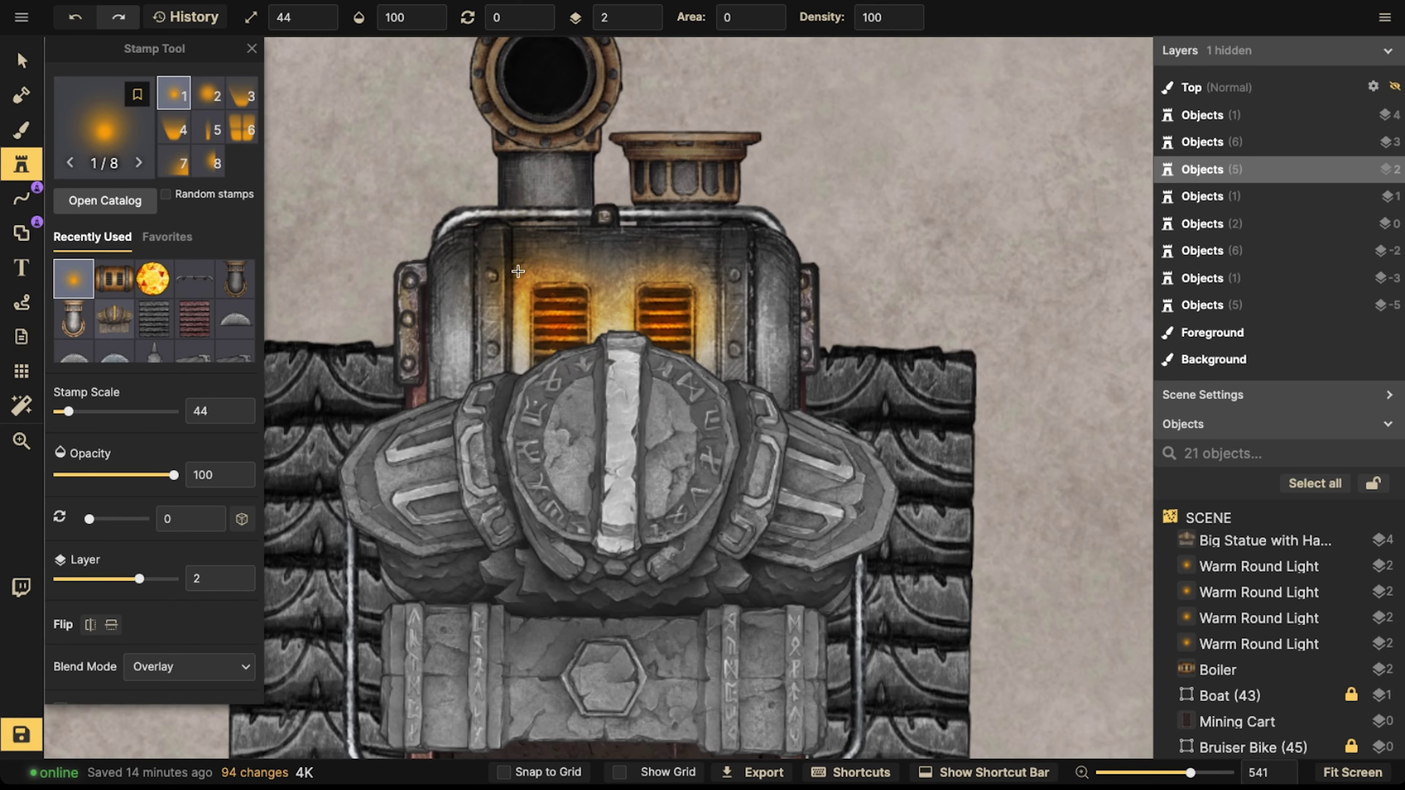
- Add a warm round light inside the round exhaust pipe opening, scale it to 54 and deselect it
left_click(550, 77)
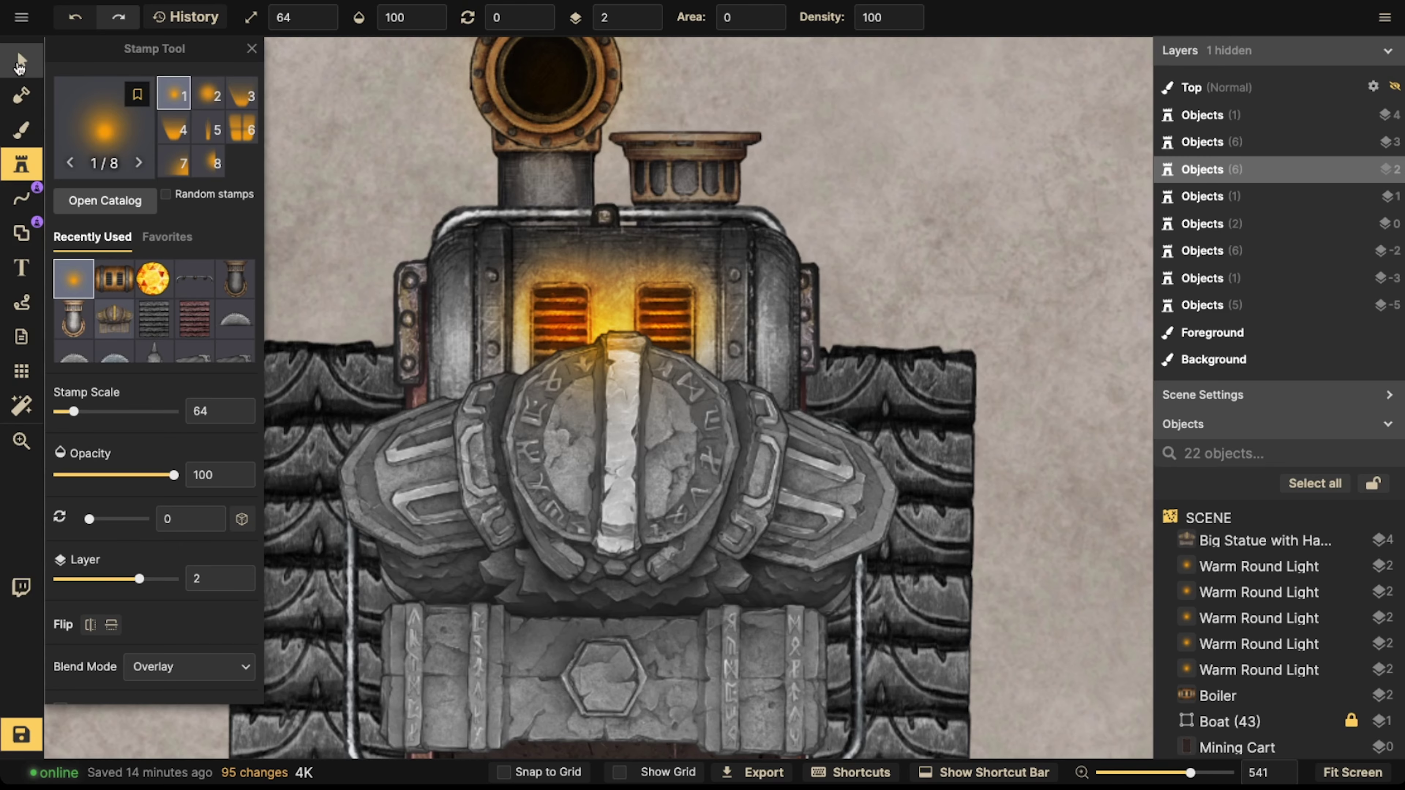
left_click(19, 61)
left_click(522, 98)
scroll(522, 98, "down", 4)
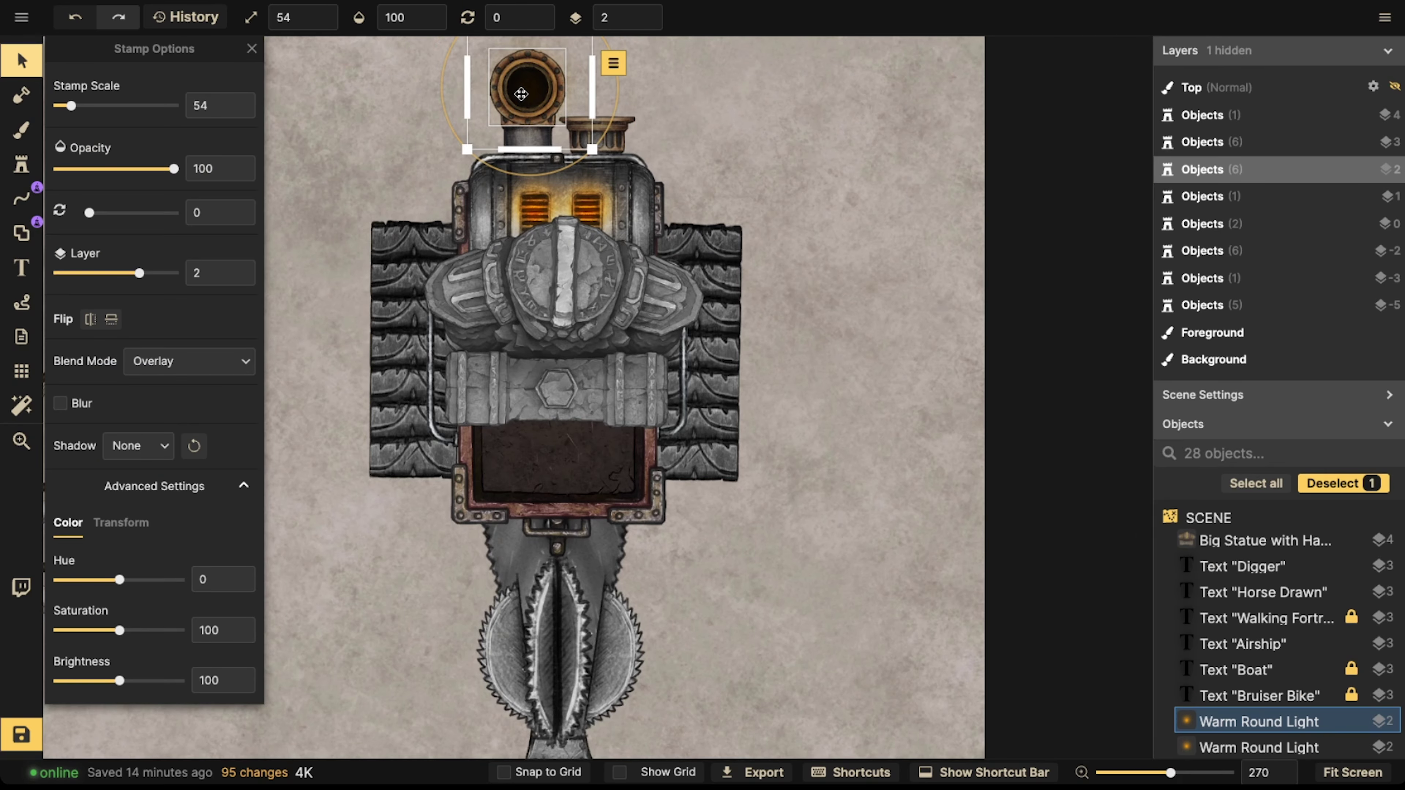
key("Escape")
- Inside the Drill group, slightly reduce the height of the two central Floor Saw stamps using their transform settings
scroll(521, 94, "down", 3)
key("space")
left_click_drag(523, 159, 592, 222)
left_click_drag(520, 143, 829, 486)
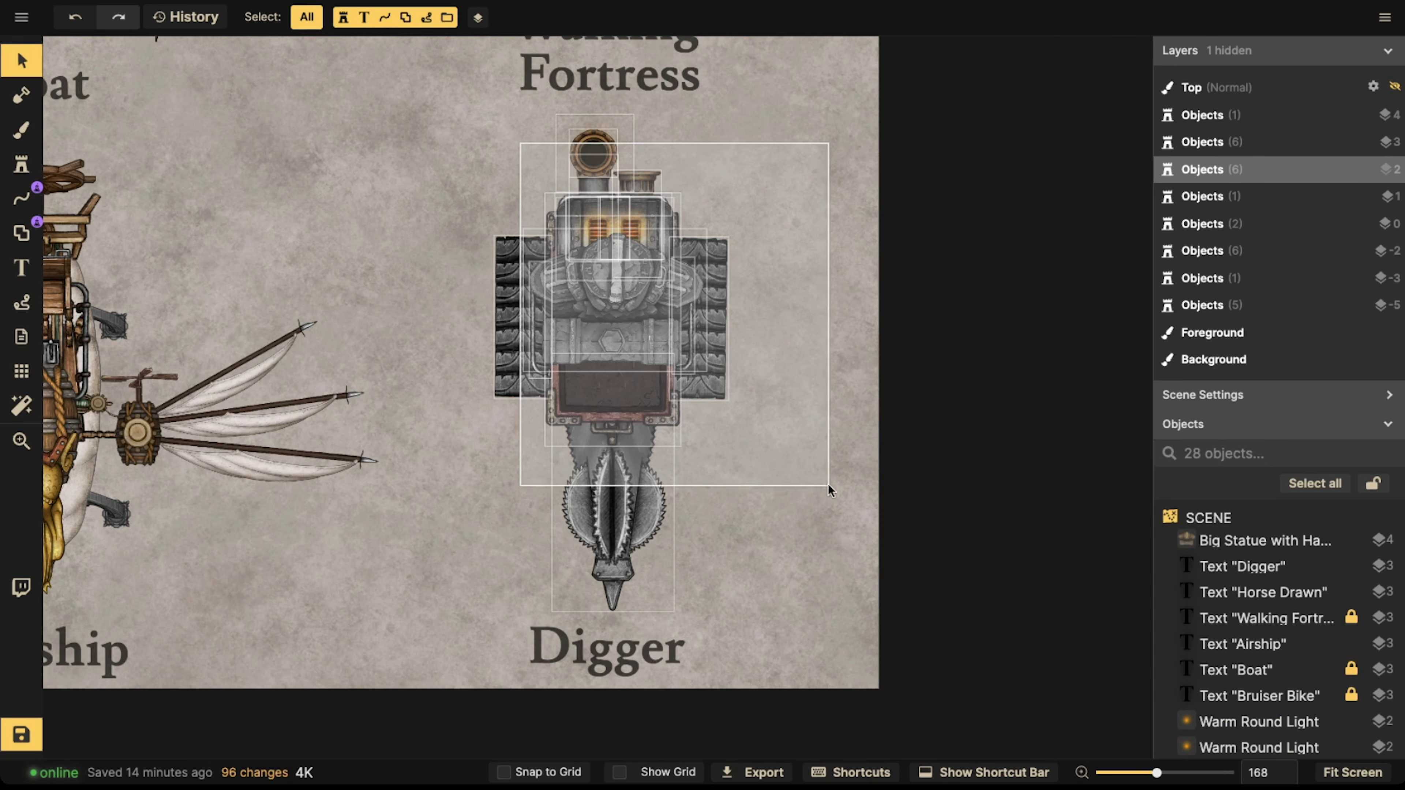
left_click(624, 523)
scroll(605, 506, "up", 2)
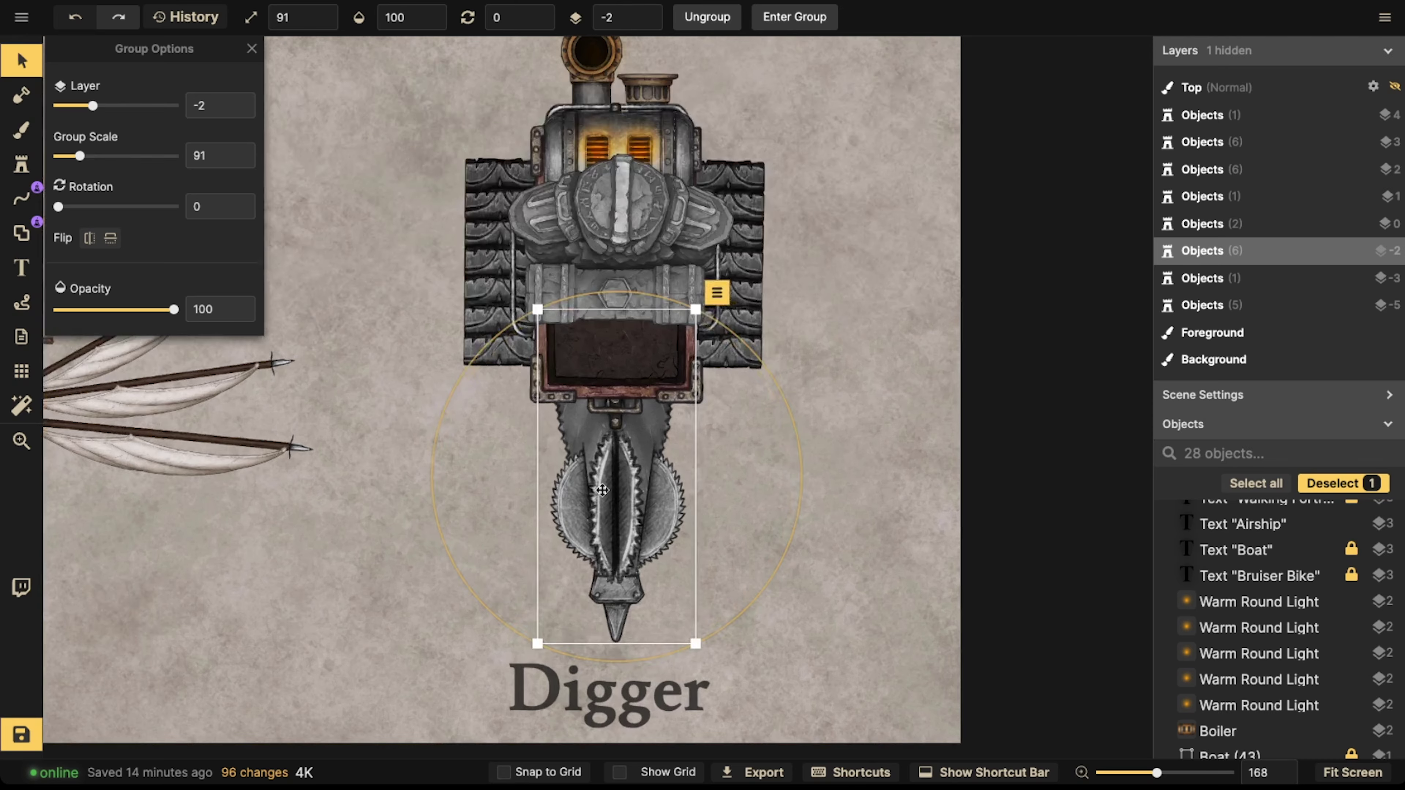
double_click(631, 492)
left_click(632, 490, "shift")
scroll(608, 476, "up", 2)
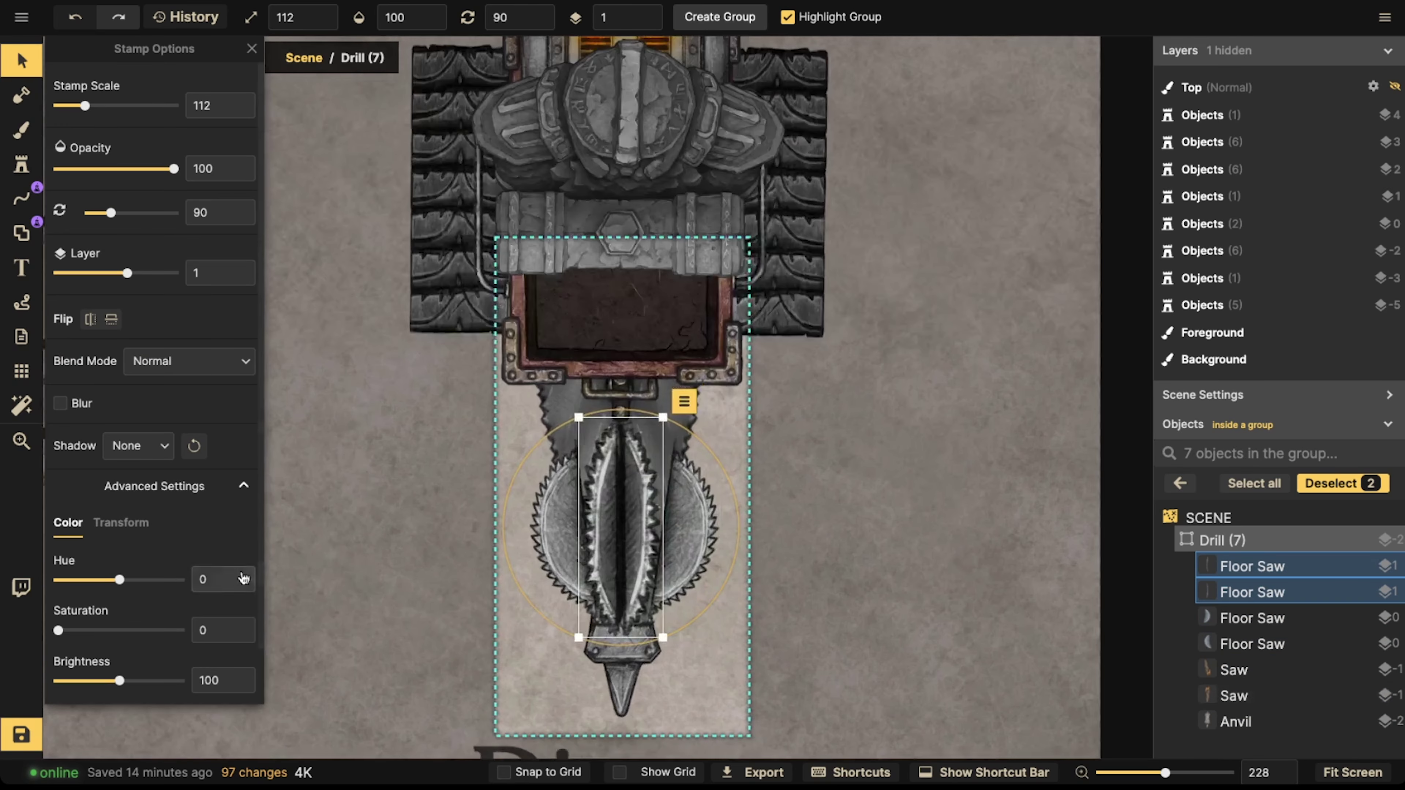
left_click(131, 534)
left_click_drag(134, 633, 143, 636)
key("Escape")
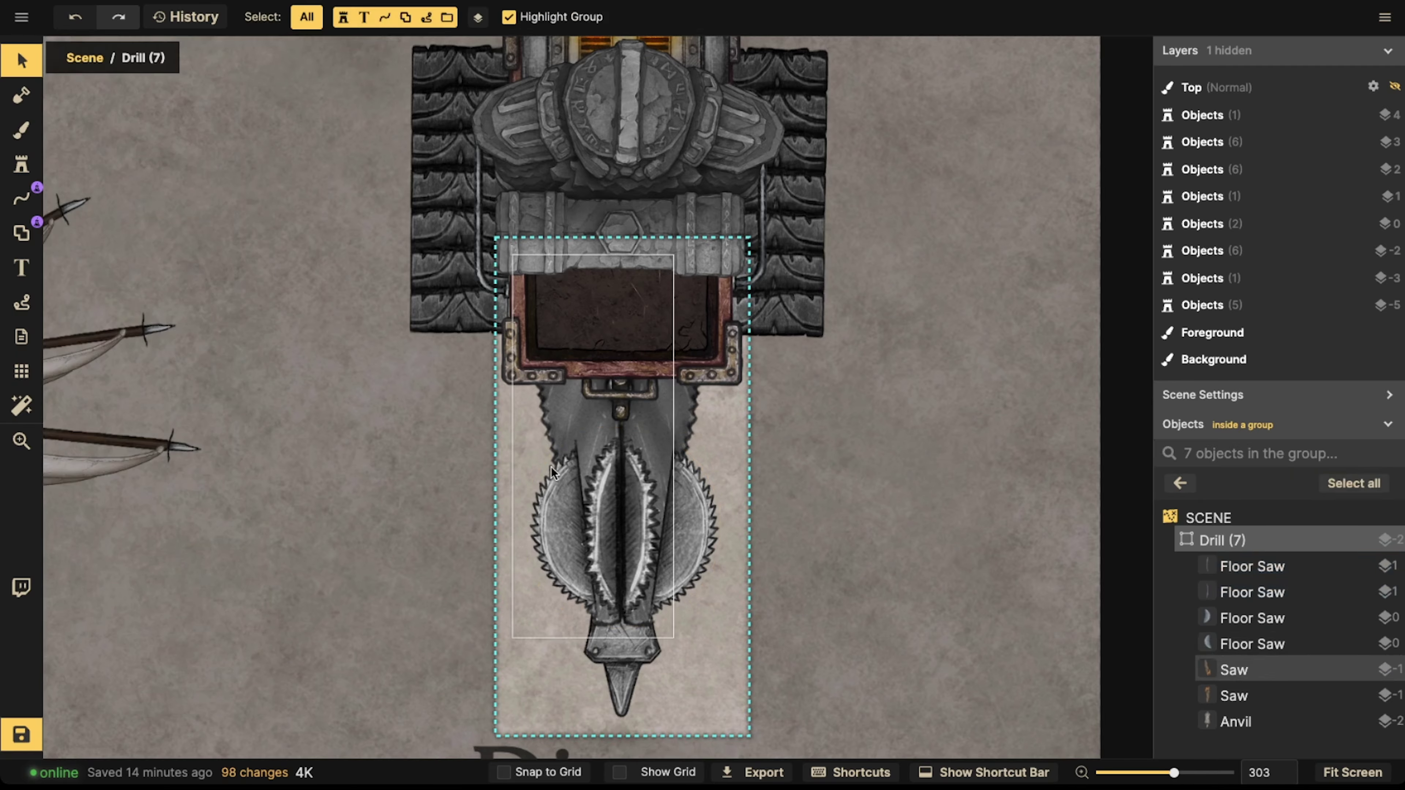
- Leave the Drill group, move the whole drill slightly upward toward the mining cart and deselect it
key("Escape")
left_click(624, 489)
left_click_drag(623, 488, 625, 477)
left_click_drag(626, 475, 626, 474)
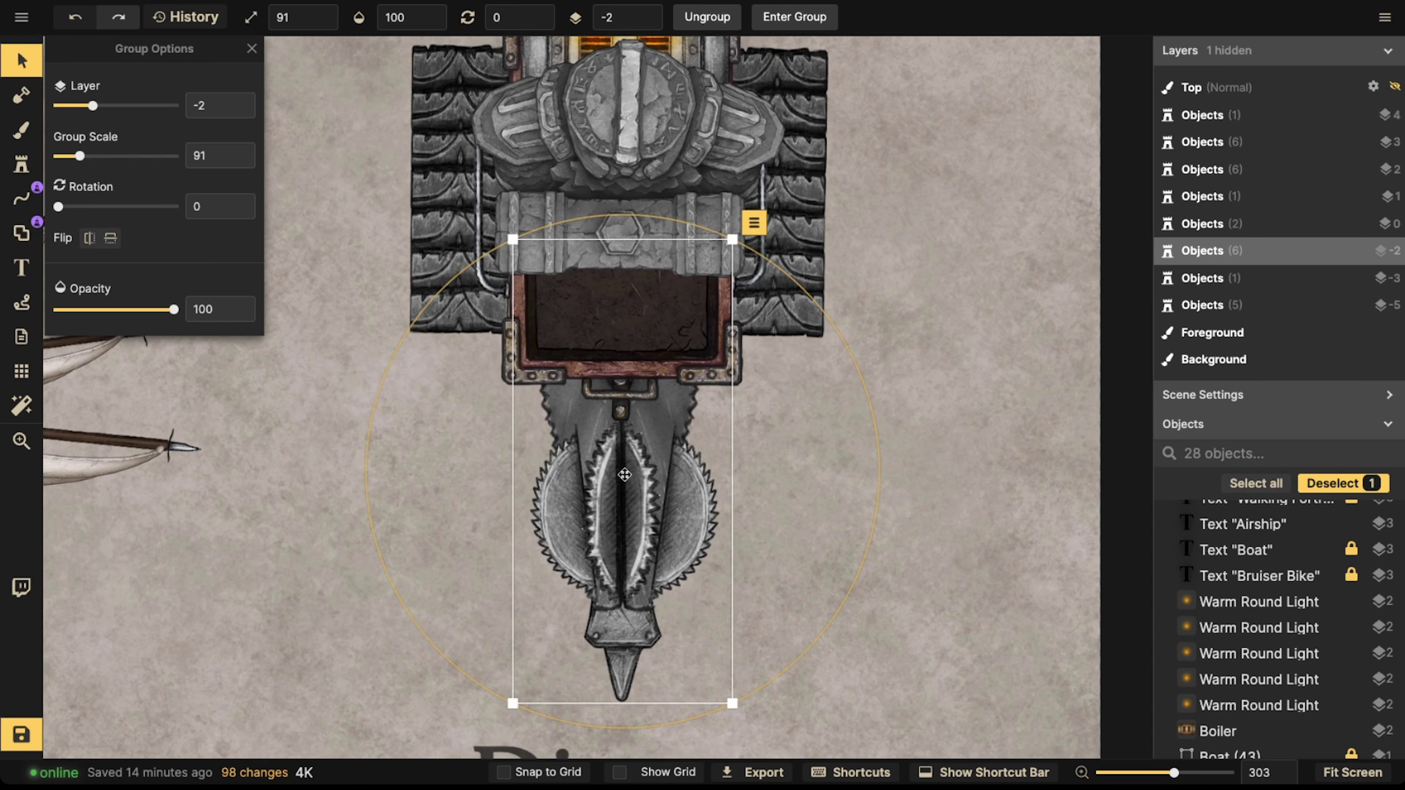
key("Escape")
- Load the digger's dwarven statue as the current stamp and search the stamp catalog for "statue"
scroll(498, 301, "down", 8)
left_click_drag(506, 299, 515, 370)
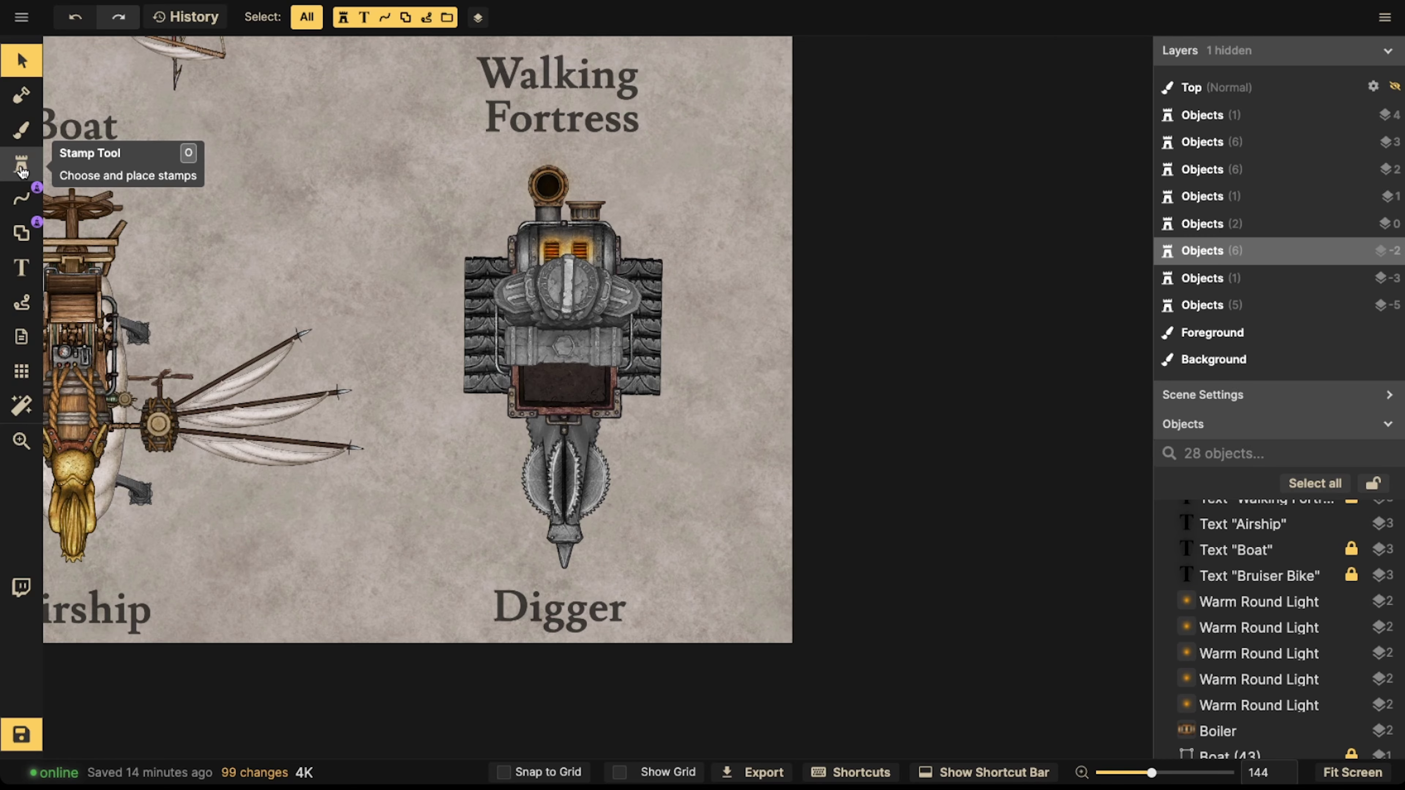
left_click(540, 296)
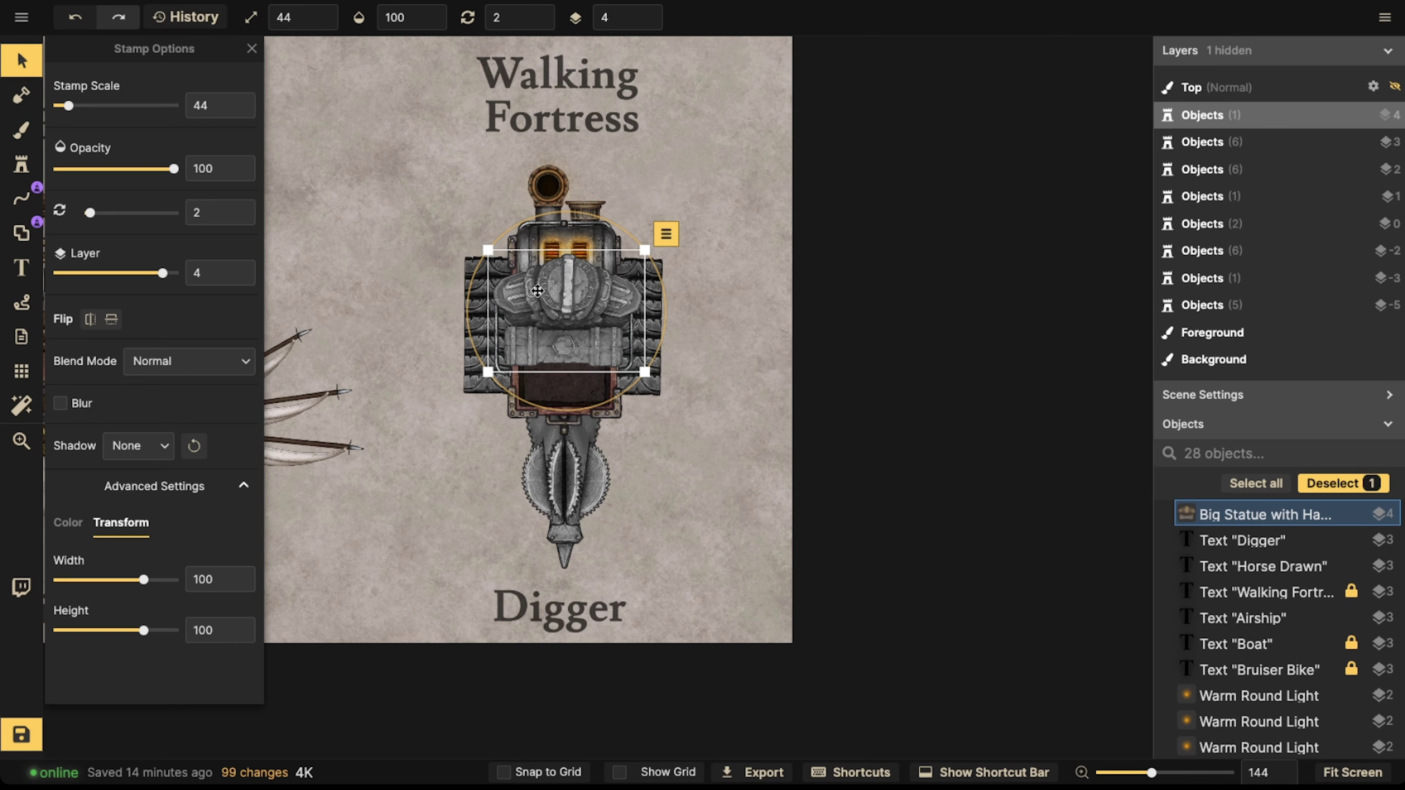
left_click(21, 164)
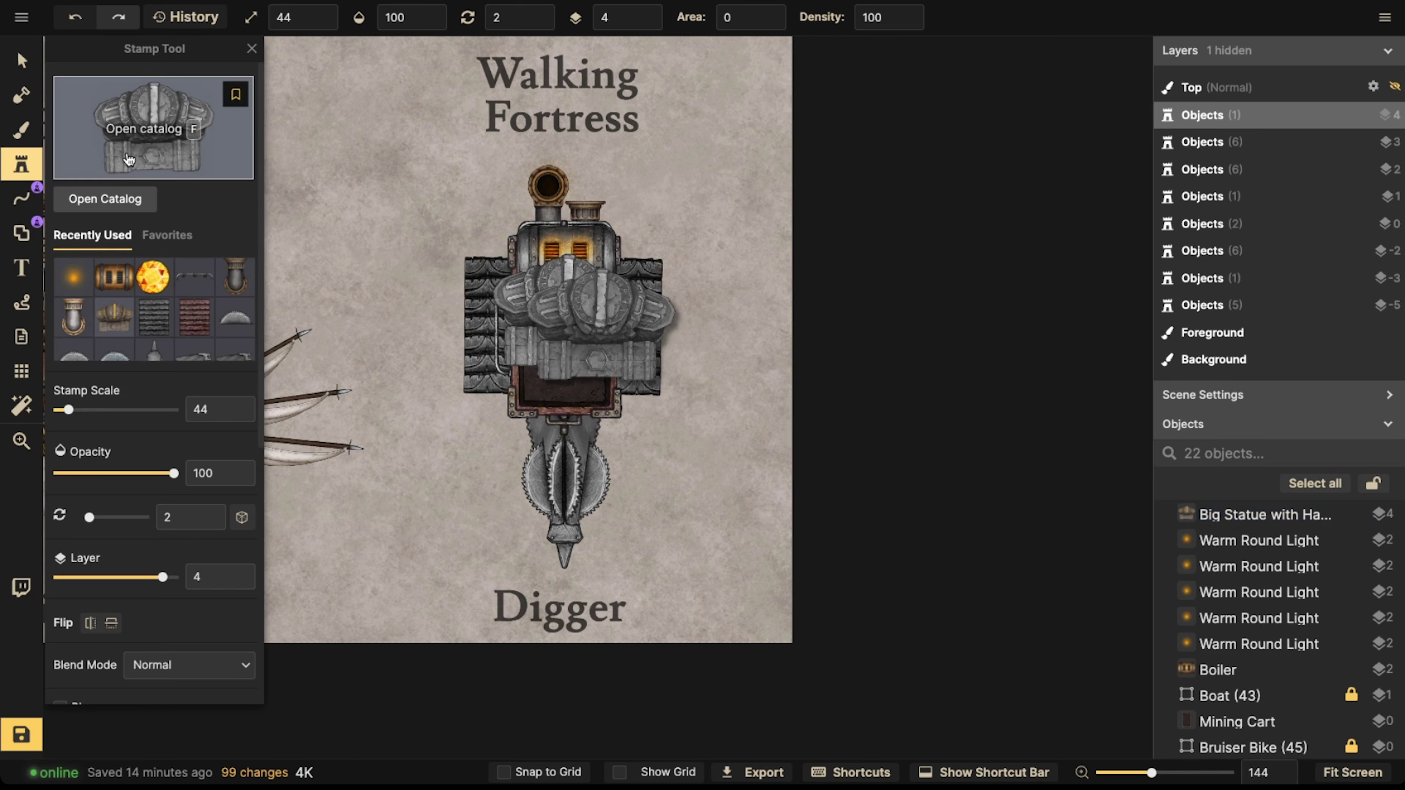
left_click(211, 168)
type("statue")
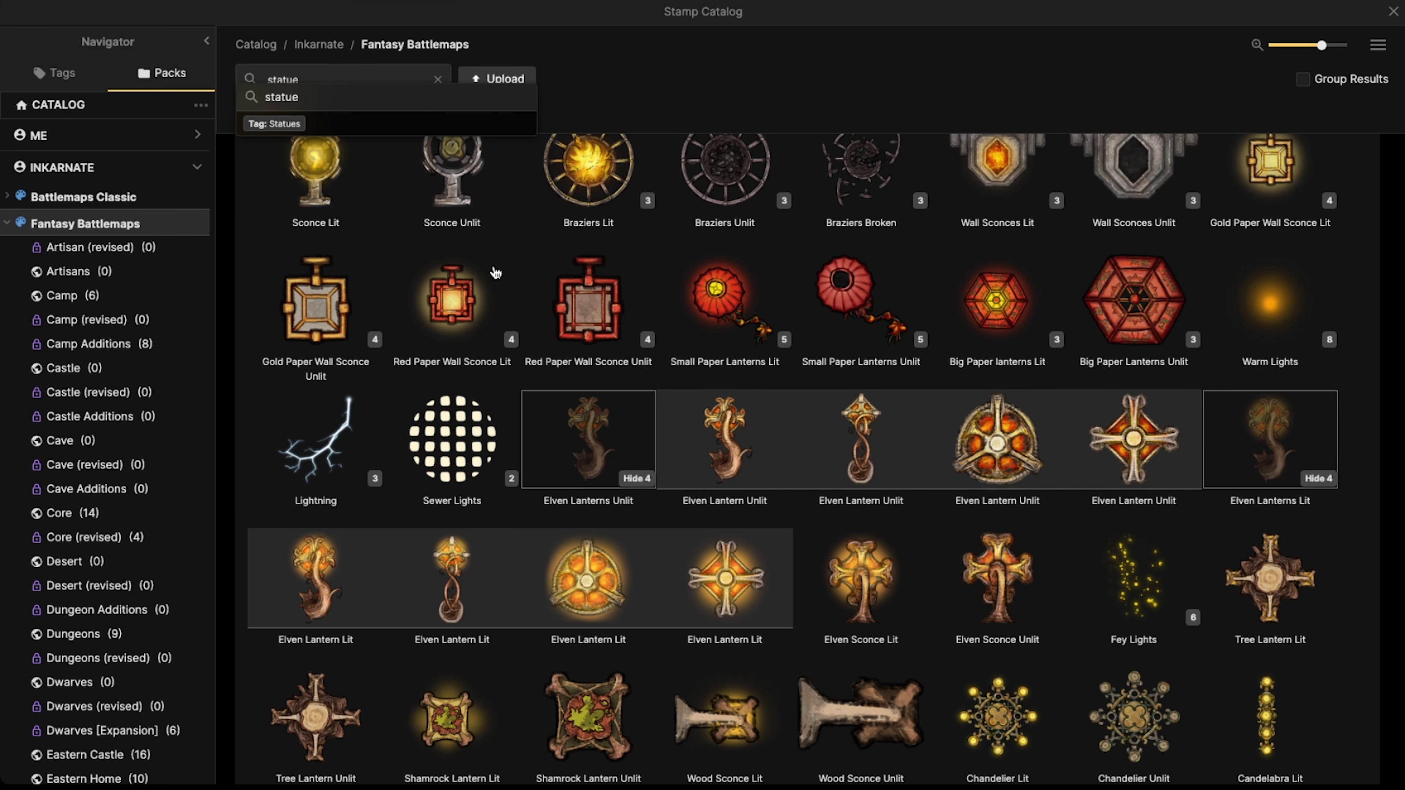
key("Return")
- Expand all grouped assets and examine the statue stamps for an alternative statue for the digger
scroll(525, 498, "down", 1)
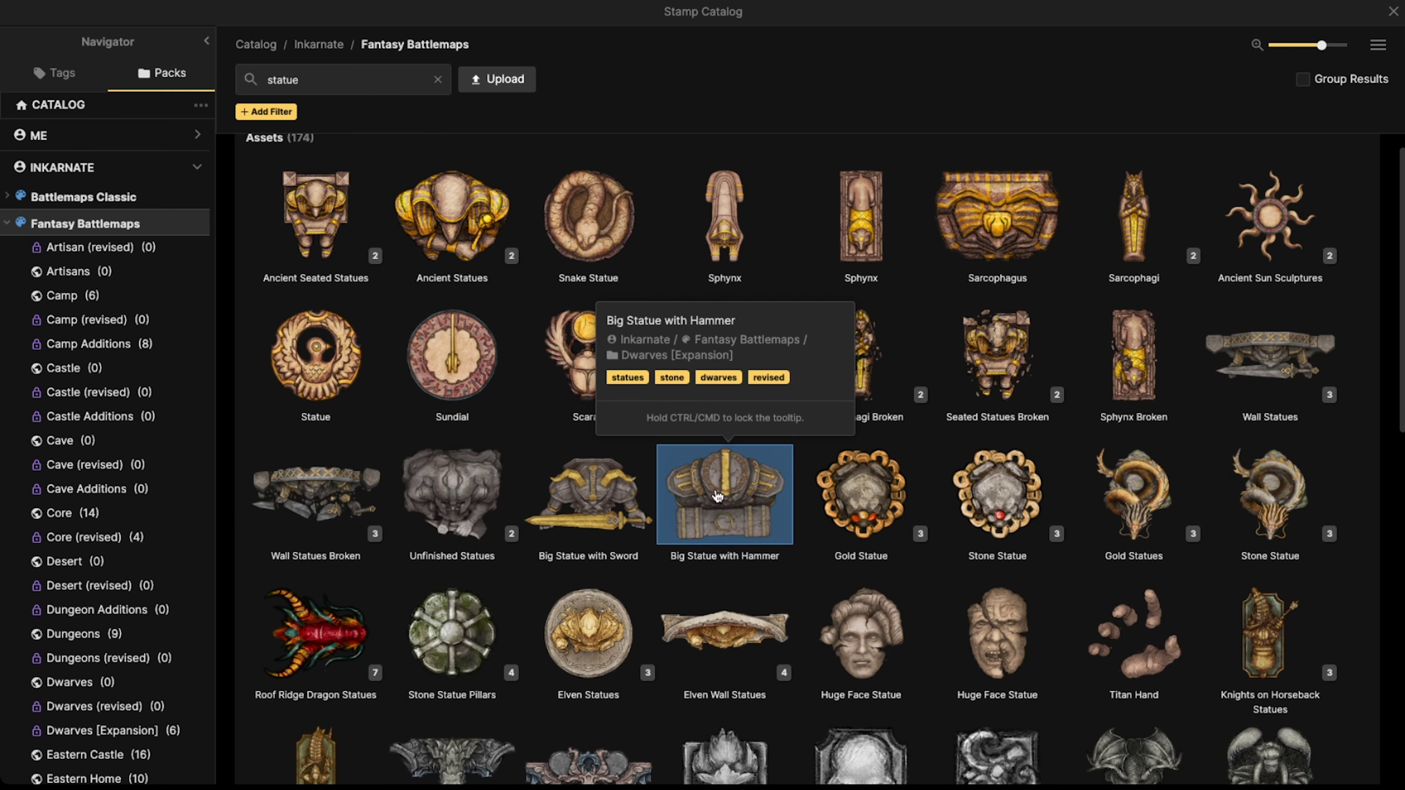
scroll(717, 495, "down", 8)
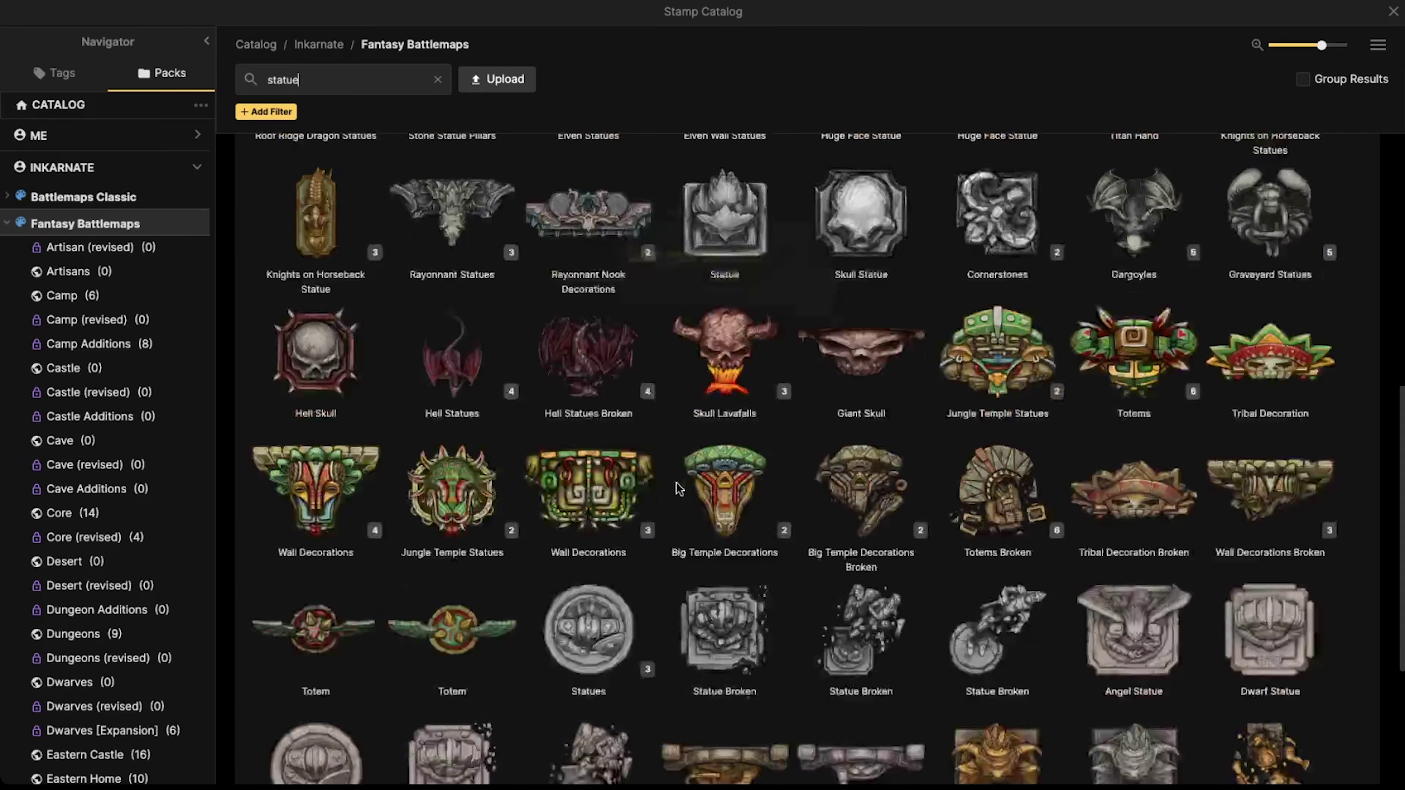
scroll(678, 489, "down", 2)
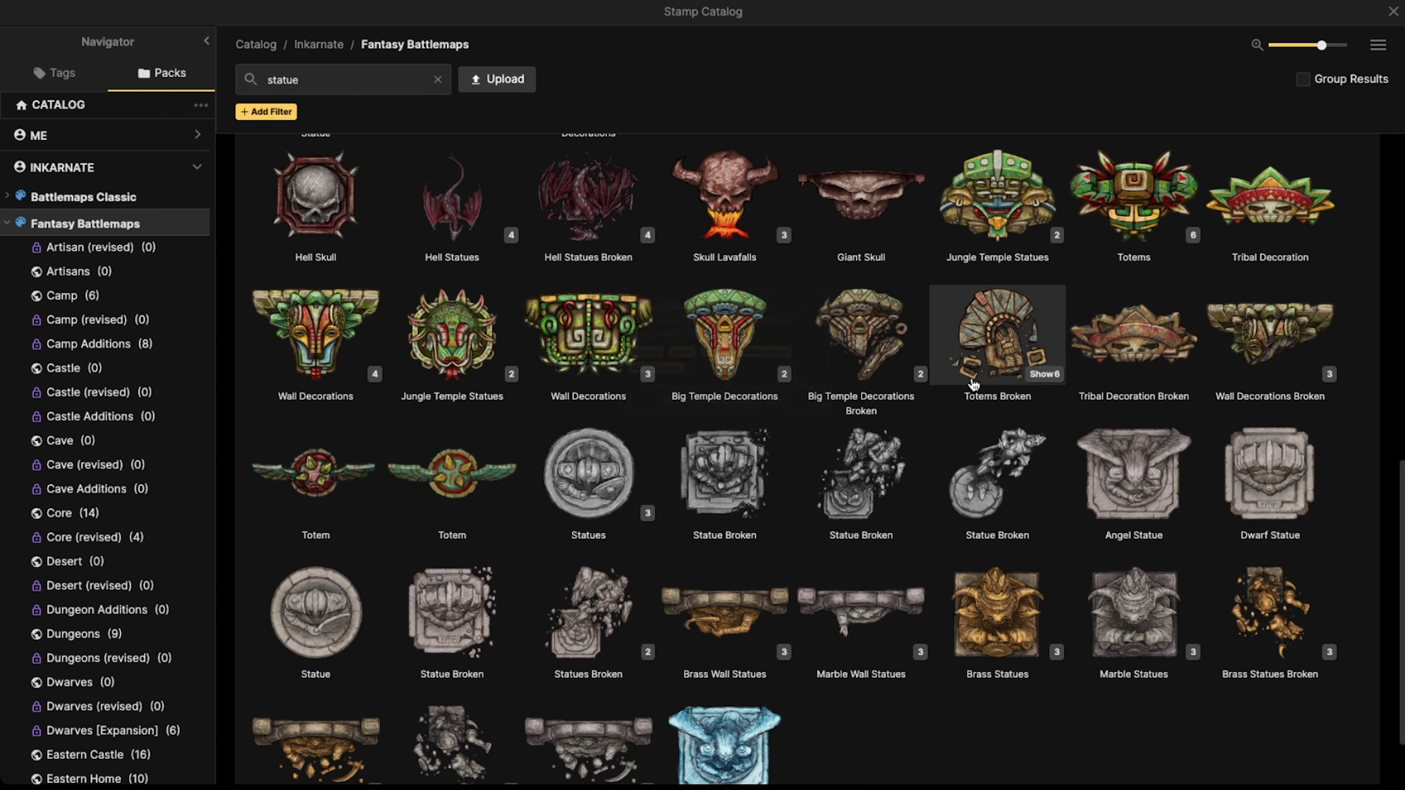
scroll(995, 476, "down", 2)
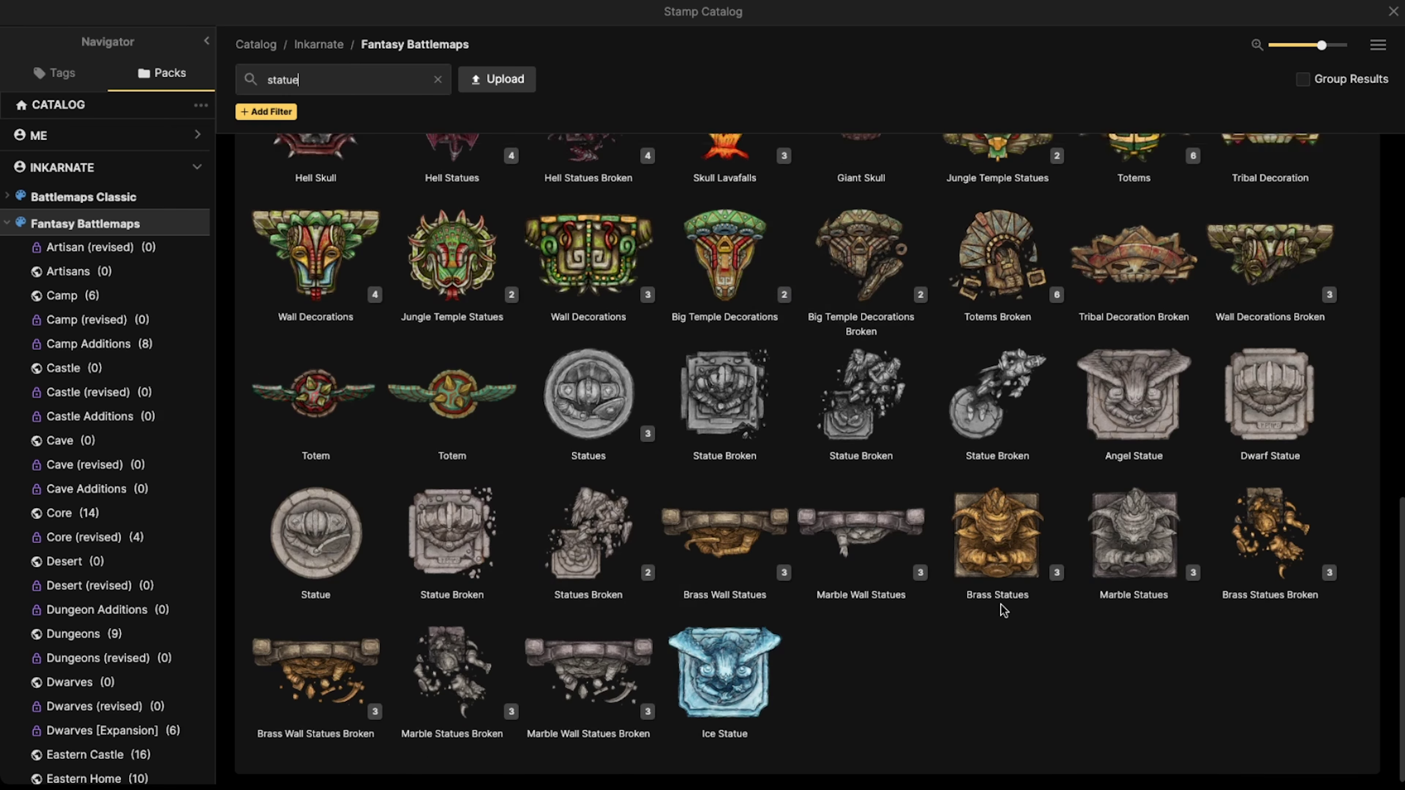
scroll(996, 612, "up", 5)
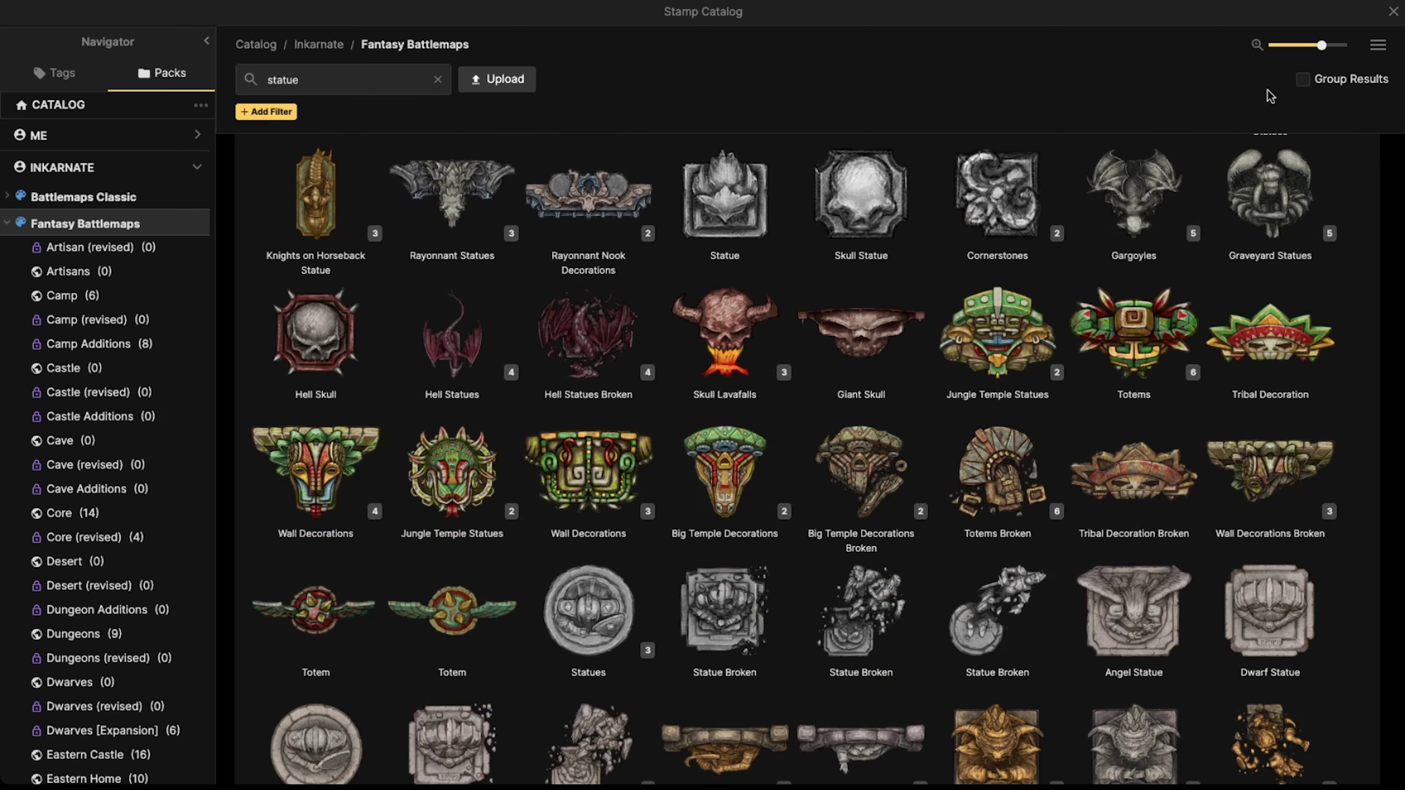
left_click(1371, 50)
left_click(1312, 103)
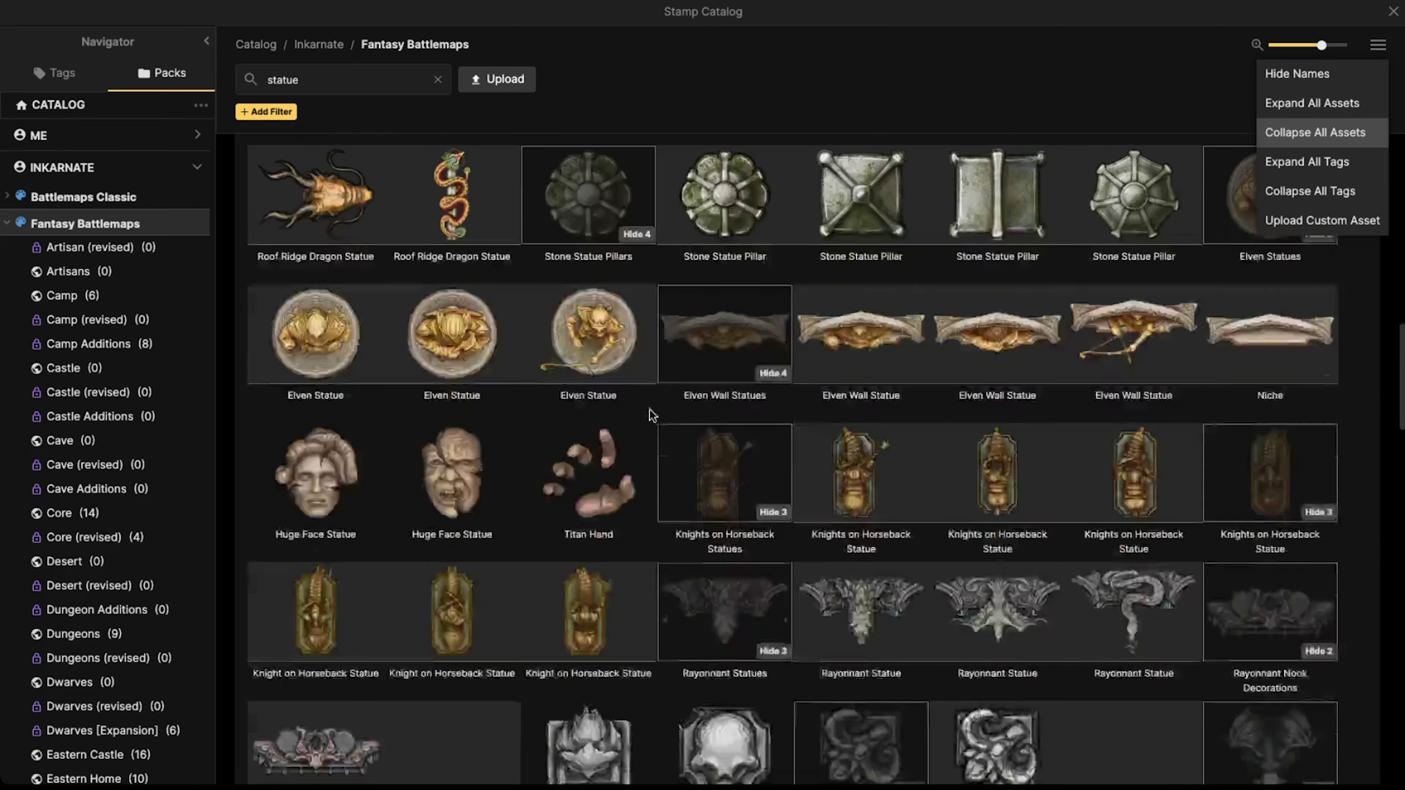
scroll(651, 414, "down", 20)
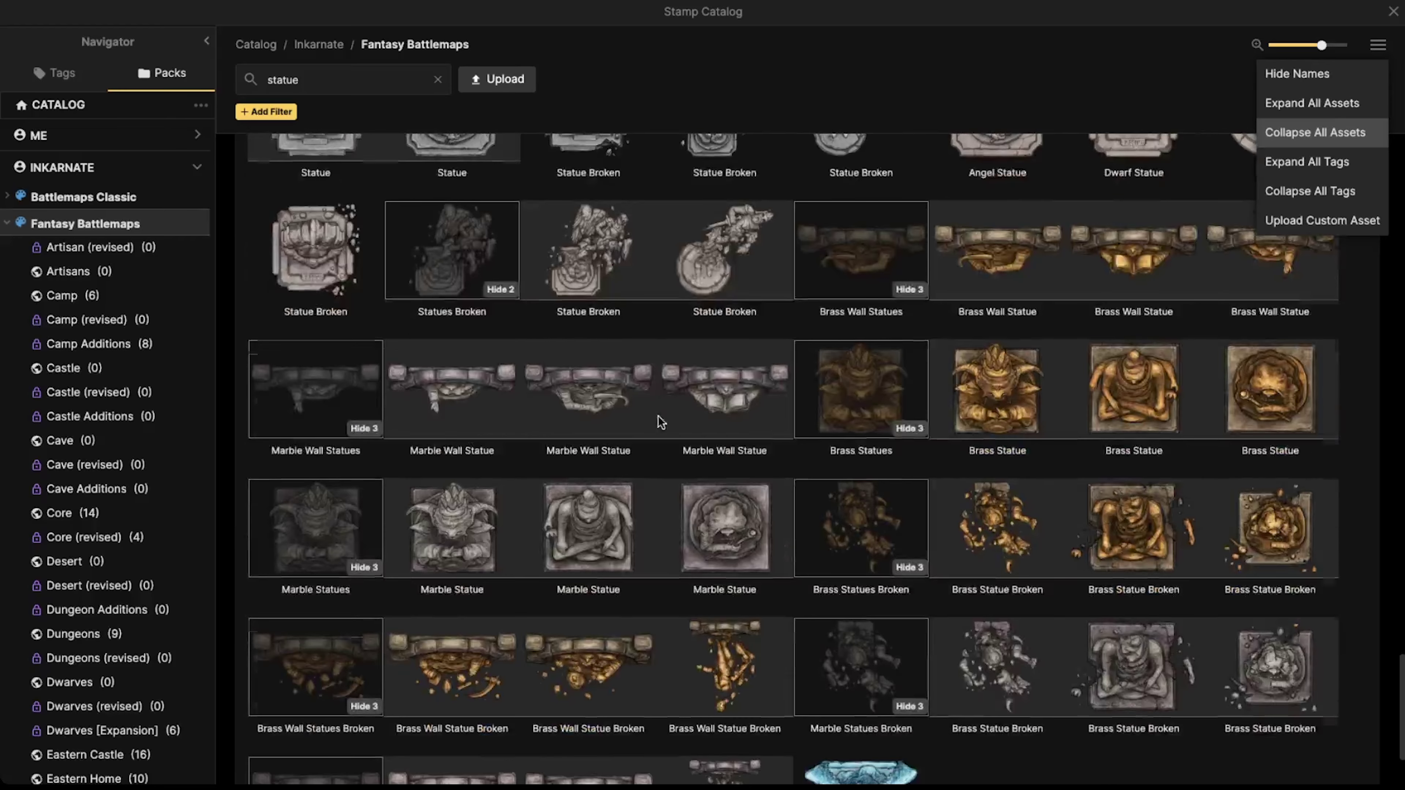
scroll(666, 414, "up", 5)
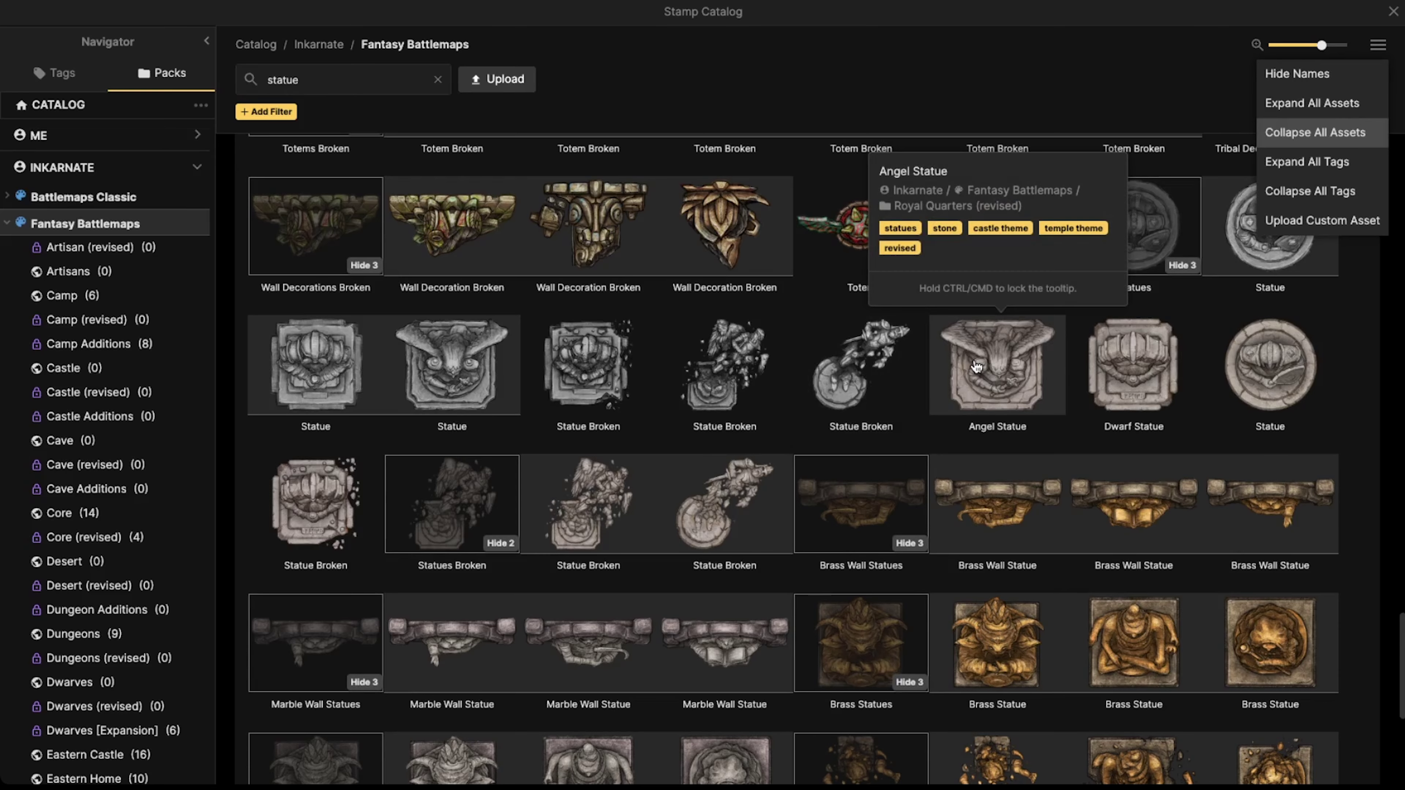
scroll(809, 470, "up", 2)
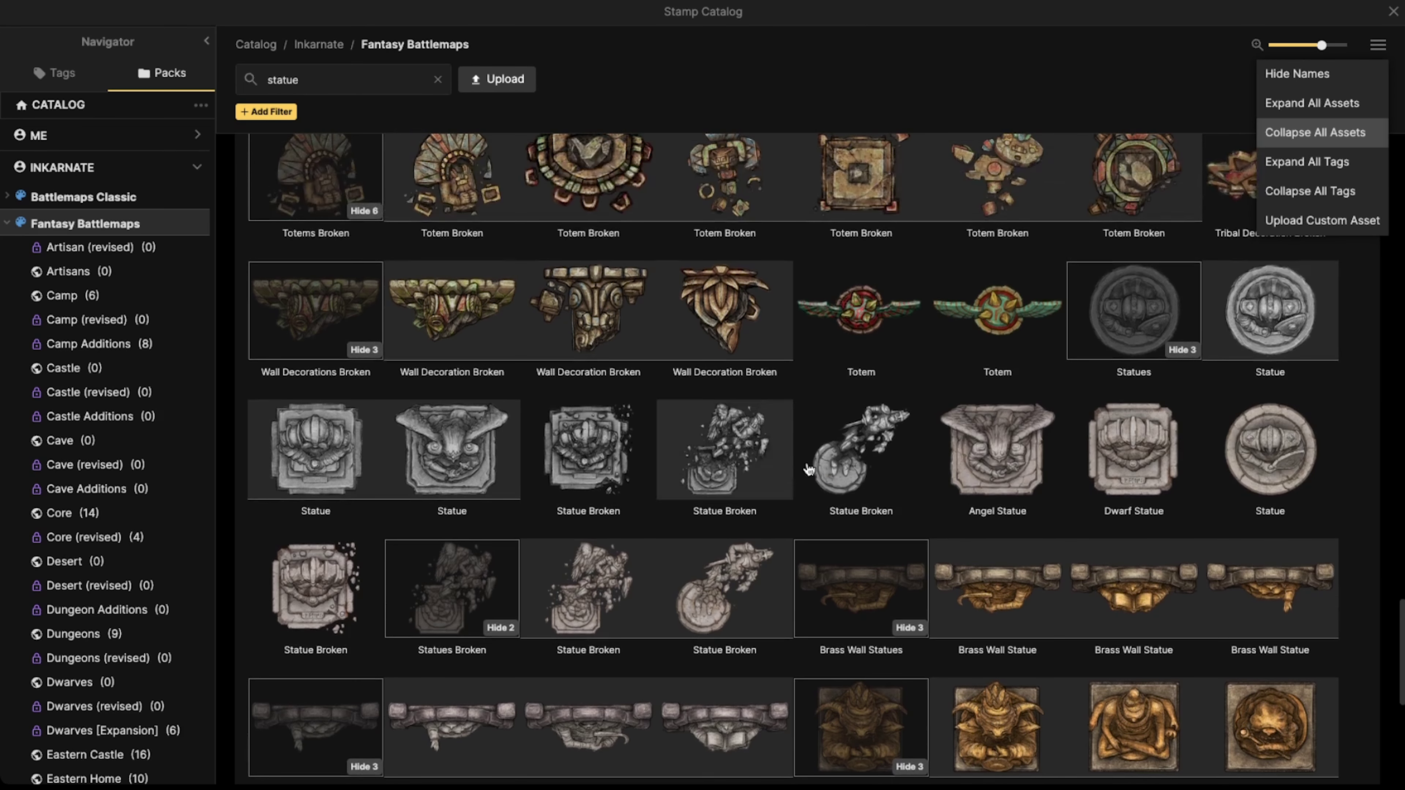
mouse_move(1166, 451)
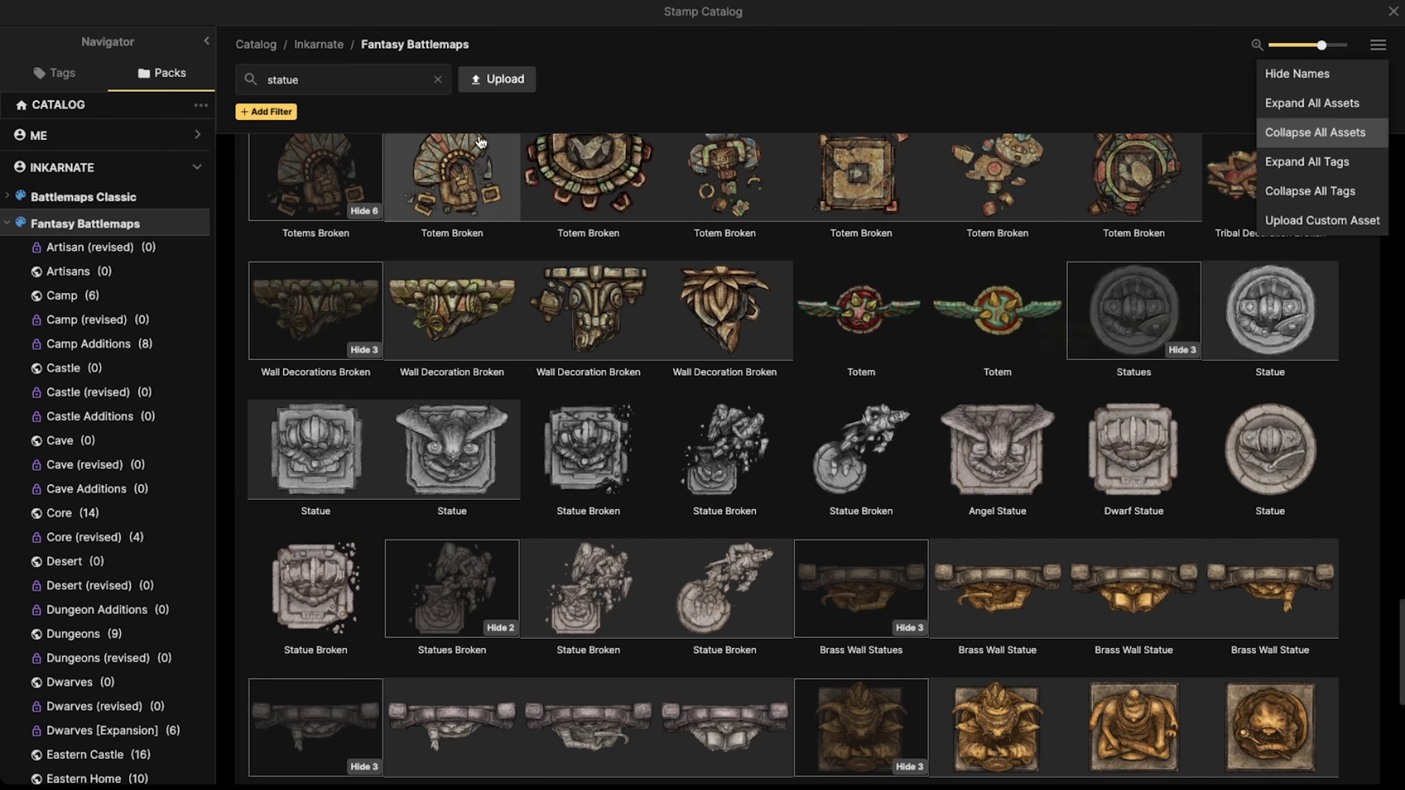
- Search the stamp catalog for "dwarf statue" and choose the Dwarf Statue stamp
left_click(359, 82)
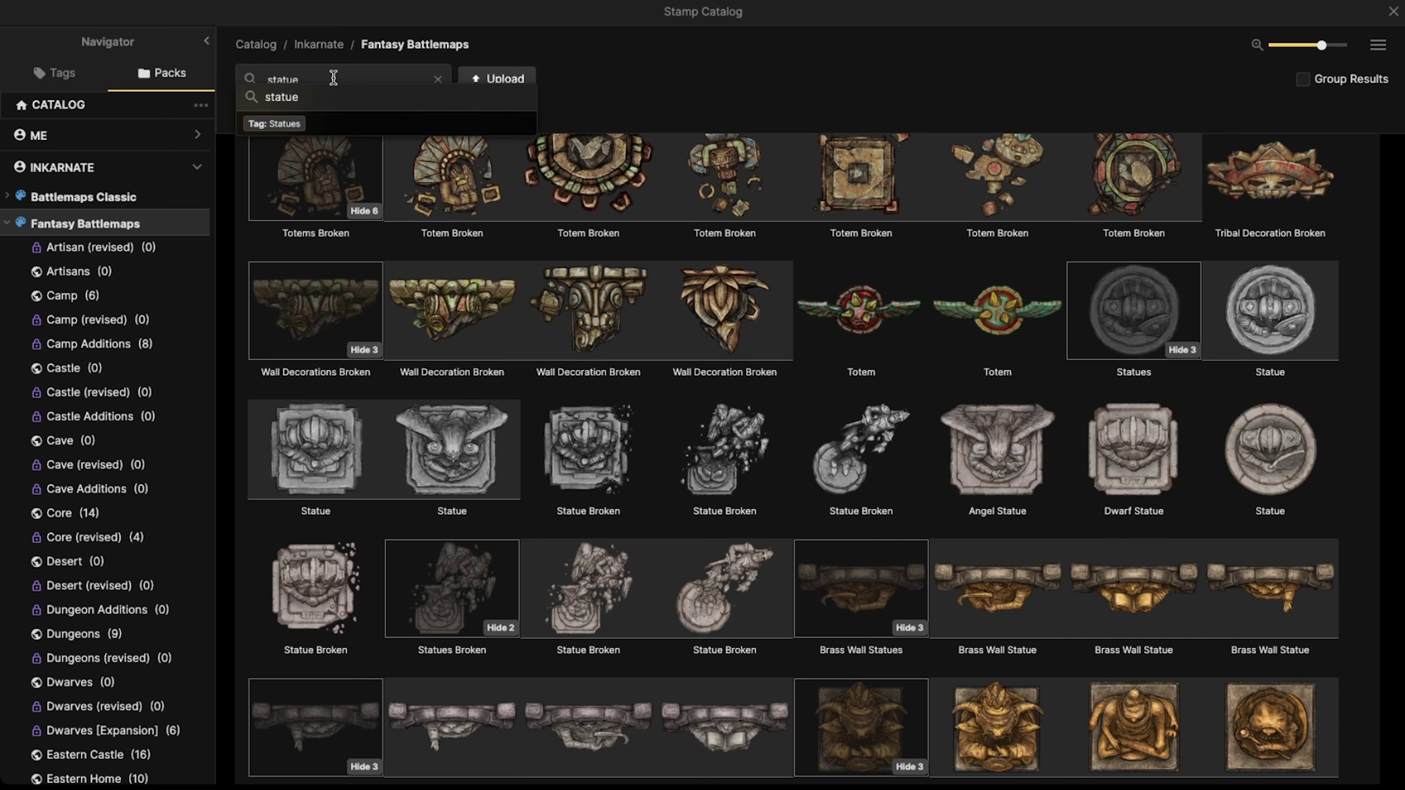
key("BackSpace")
key("BackSpace")
key("BackSpace")
key("BackSpace")
type("dwarf")
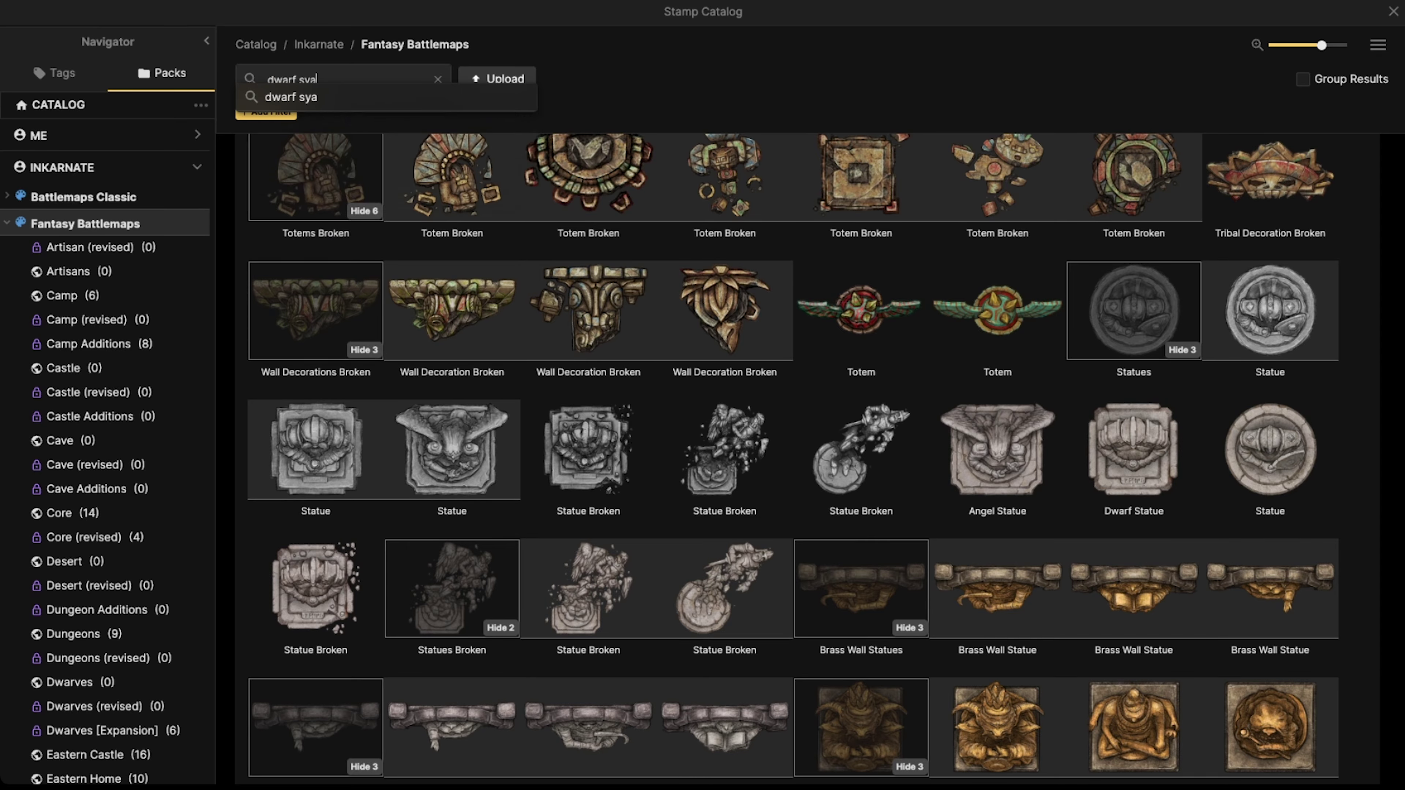
type(" statue")
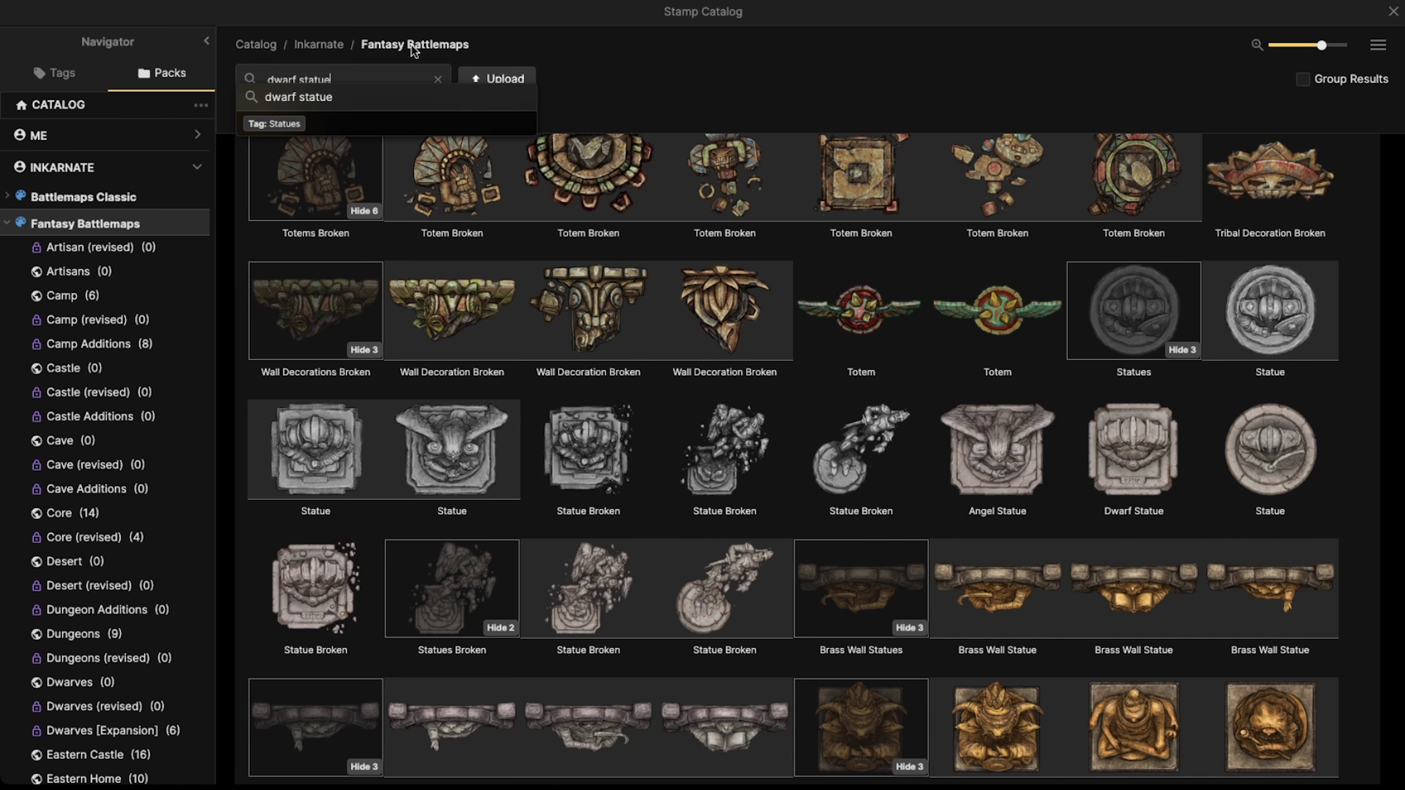
key("Return")
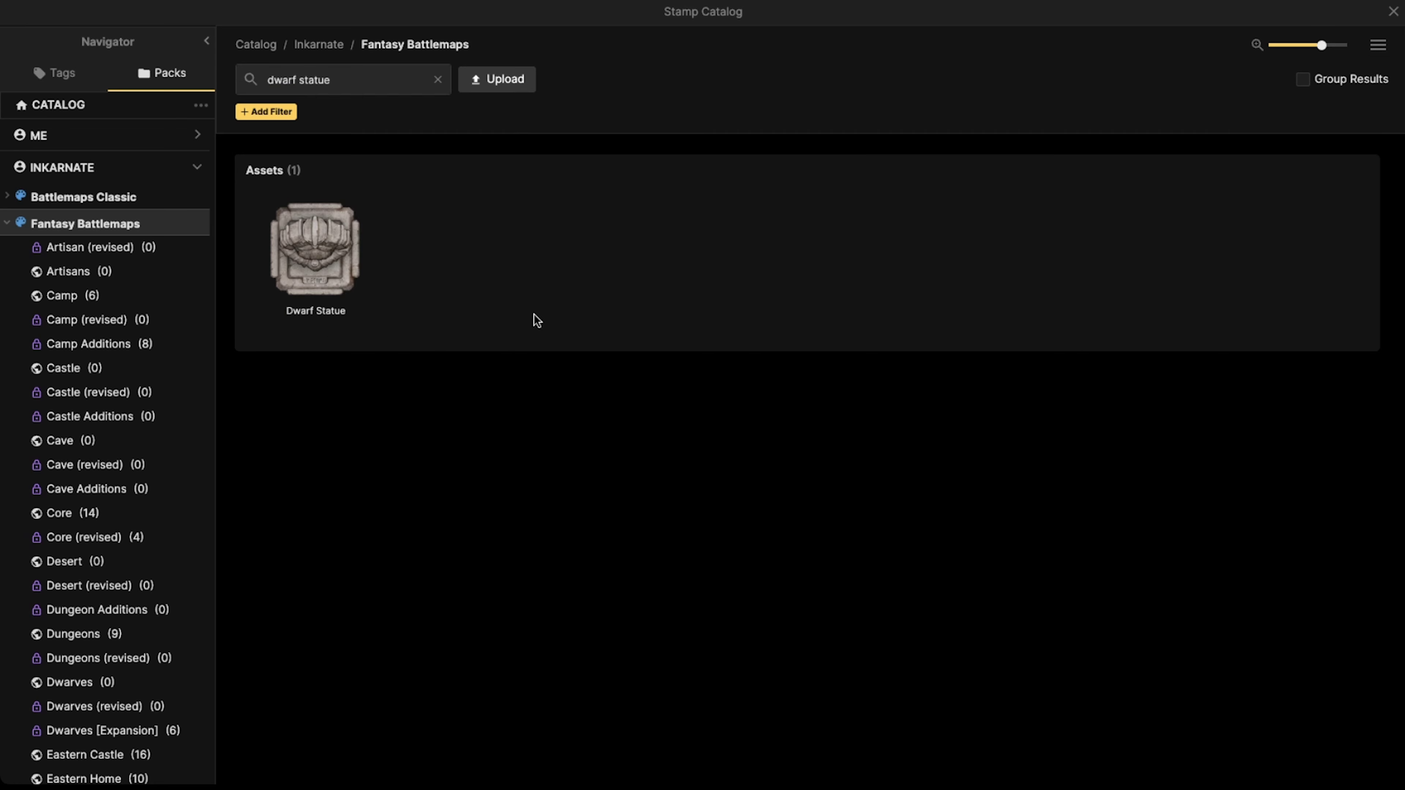
left_click(331, 253)
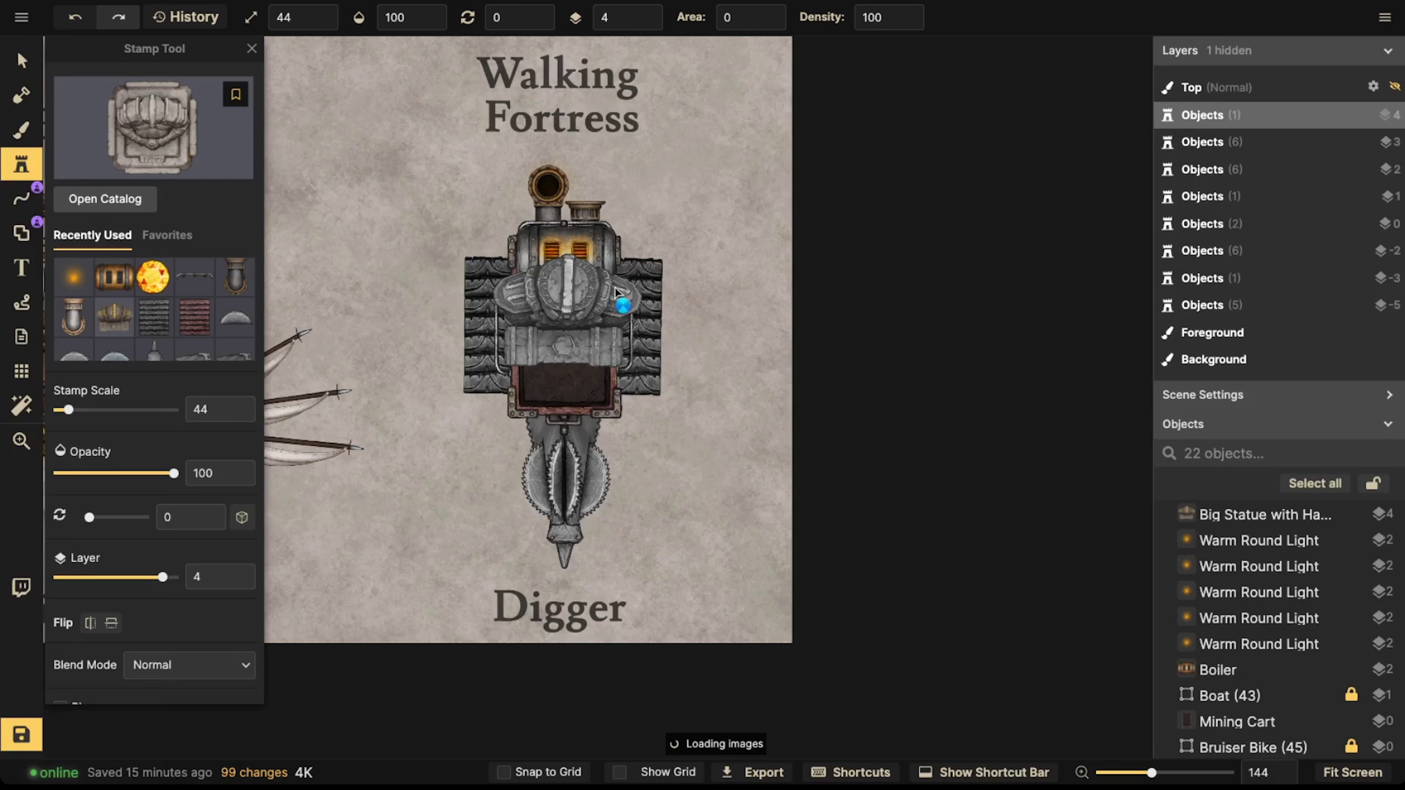
- Try out the Dwarf Statue stamp over the digger at scales 84, 74 and 64, and leave the Stamp tool
scroll(517, 306, "up", 2)
key("bracketright")
key("bracketright")
key("bracketright")
key("bracketright")
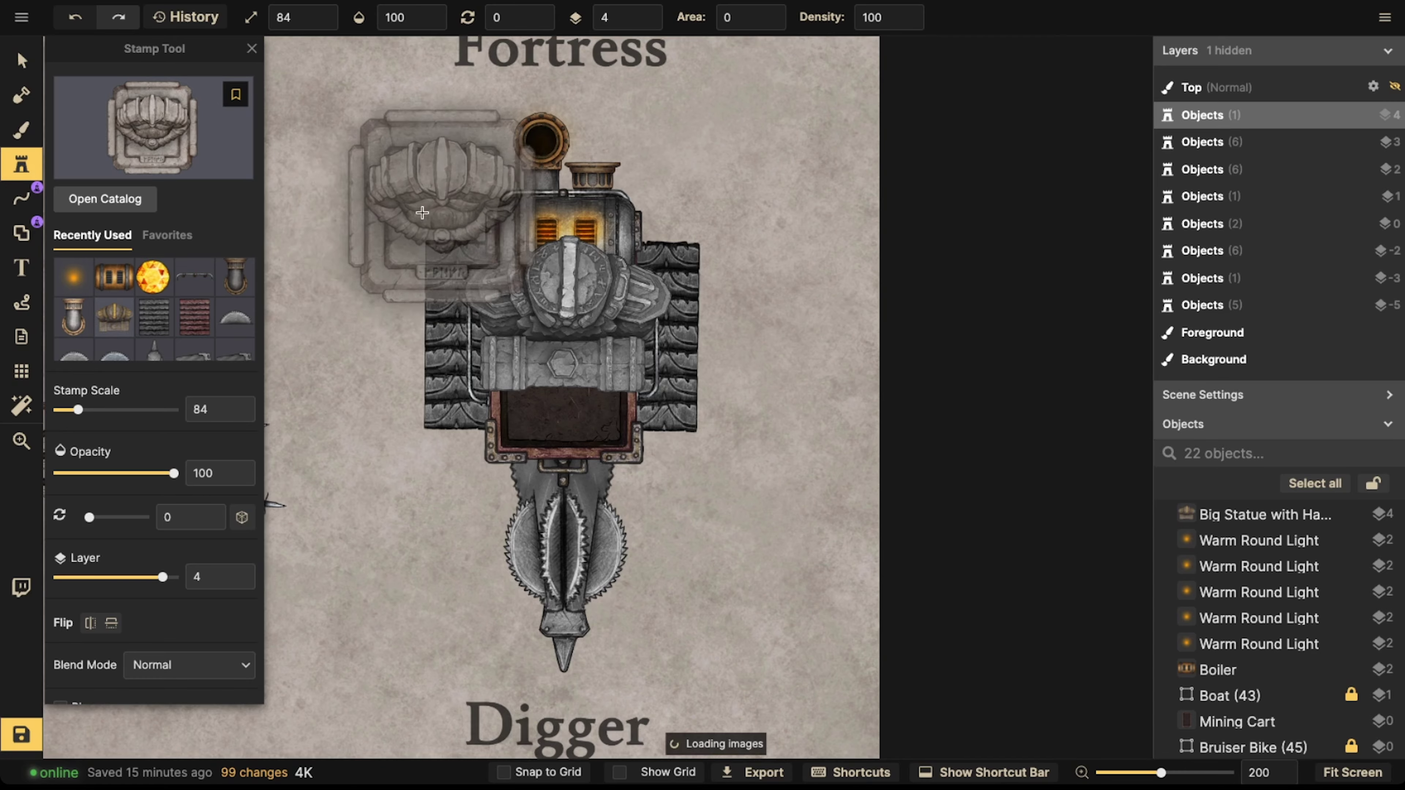
key("bracketleft")
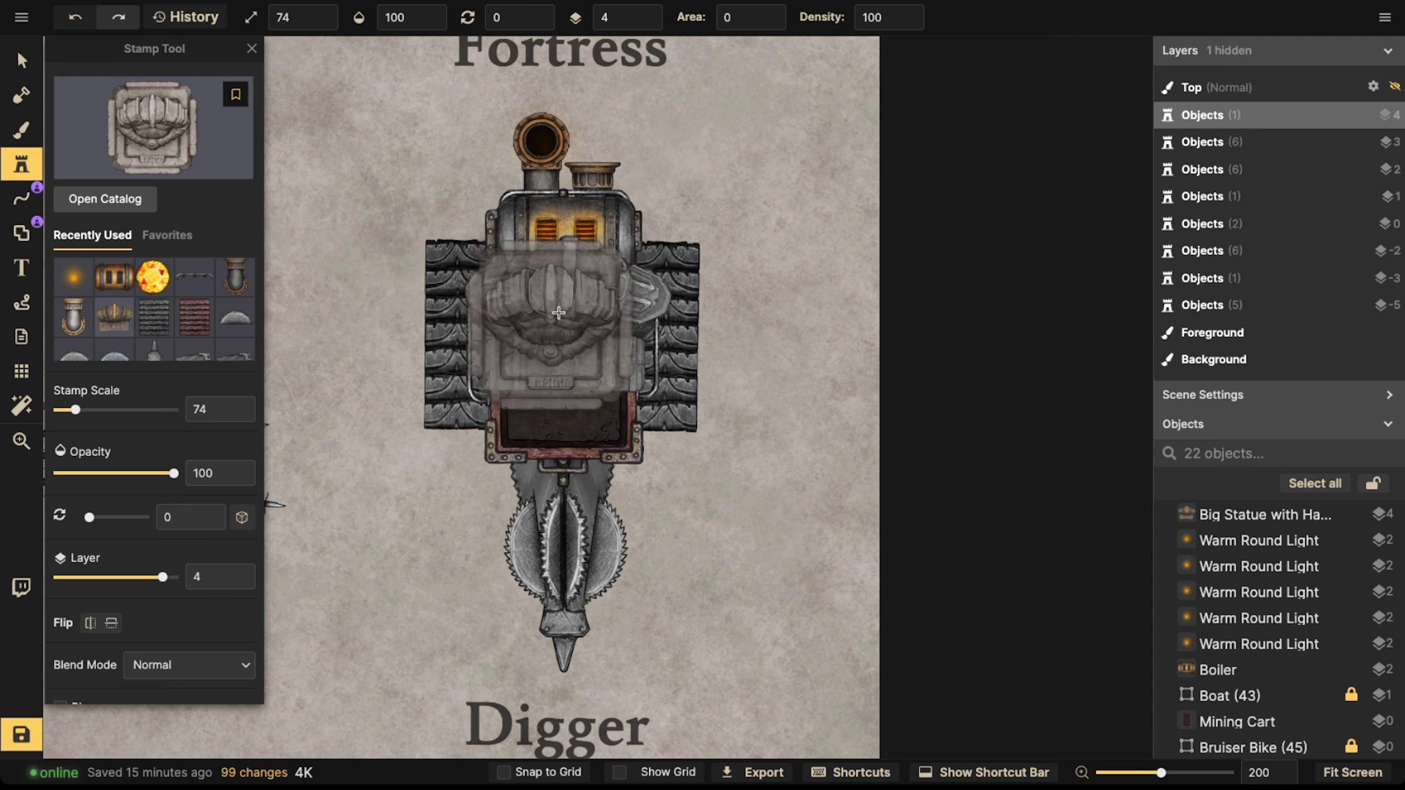
scroll(606, 290, "down", 1)
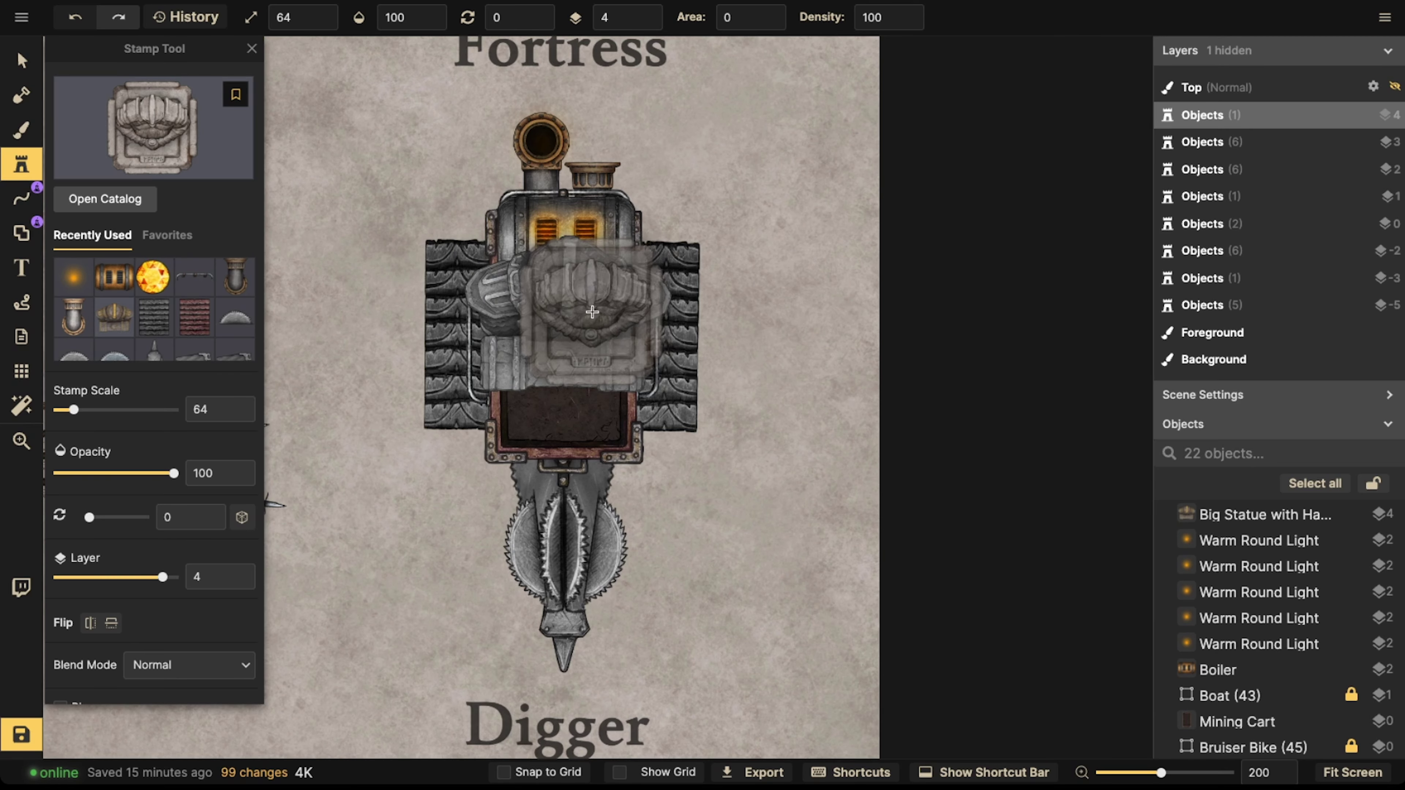
left_click(568, 285)
key("Escape")
- Select all parts of the digger together, rotate the whole vehicle very slightly and deselect it
left_click_drag(308, 157, 807, 604)
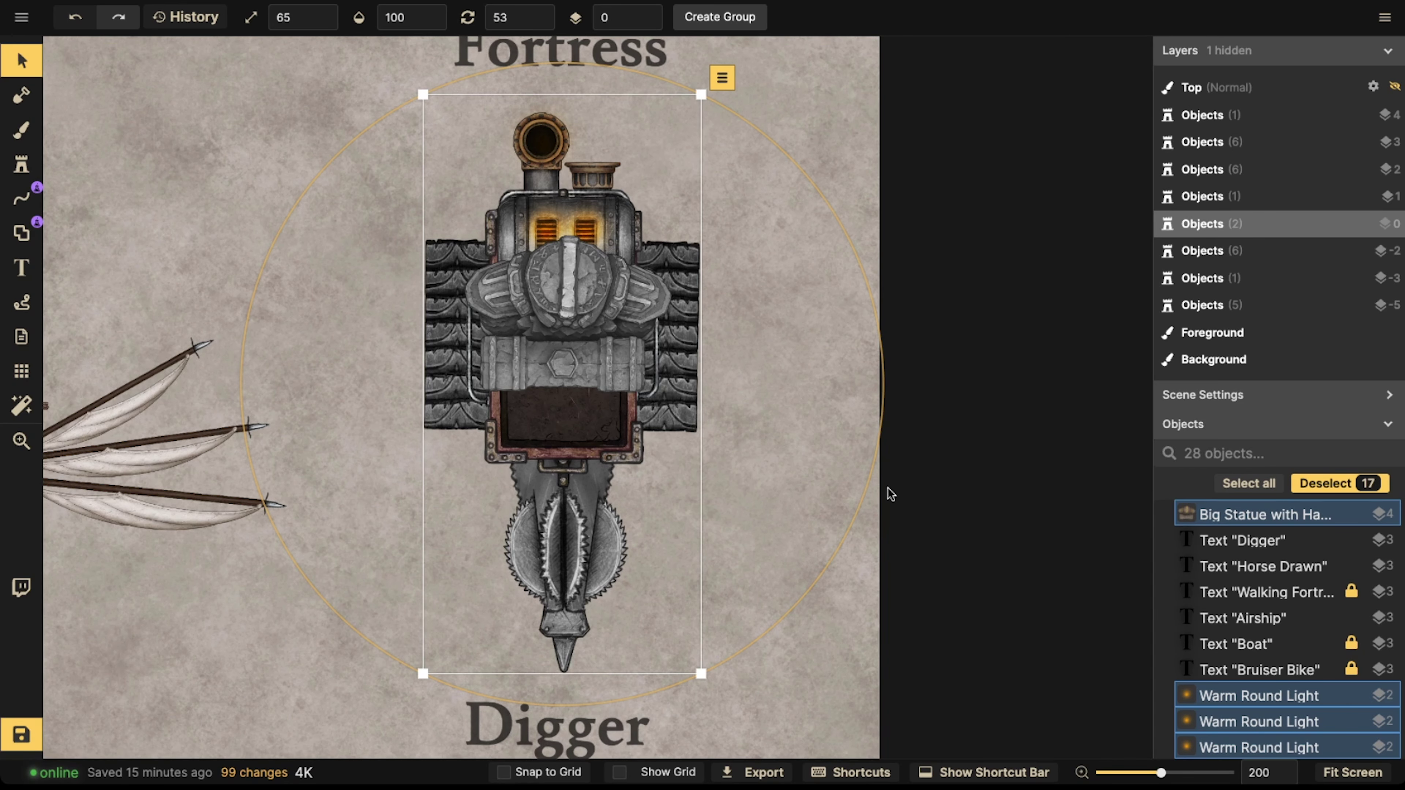
left_click_drag(861, 508, 862, 506)
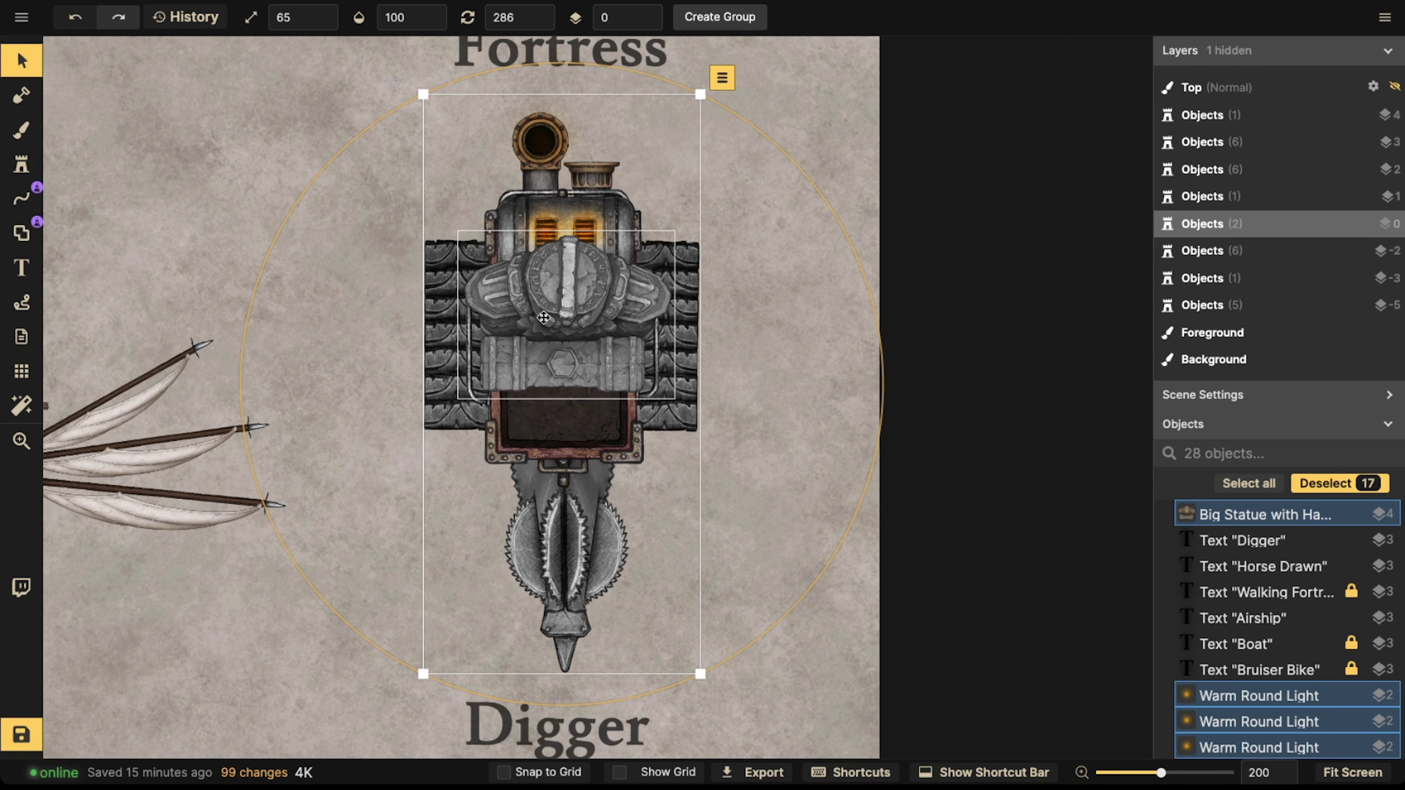
key("Escape")
left_click_drag(541, 308, 542, 350)
left_click(449, 352)
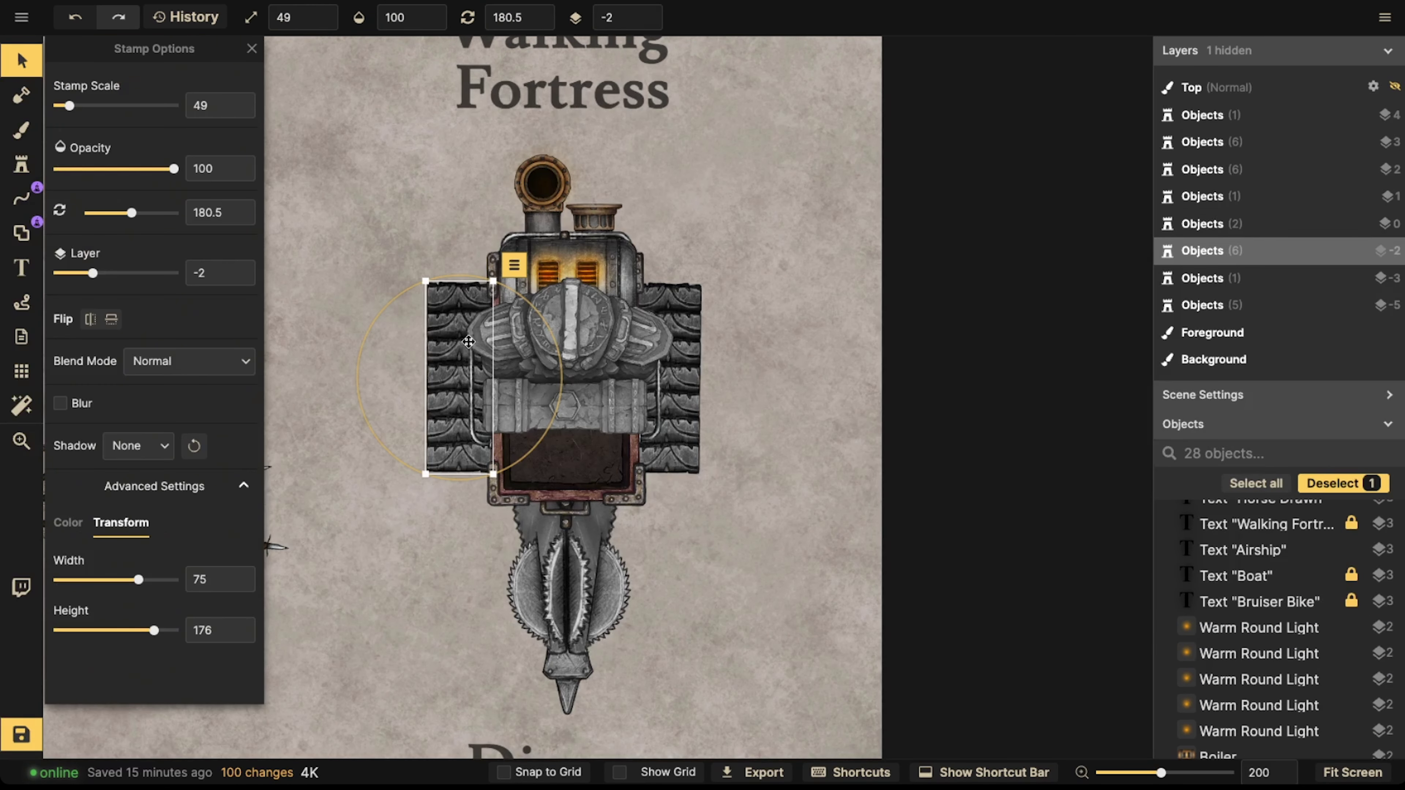
key("Escape")
scroll(431, 331, "down", 3)
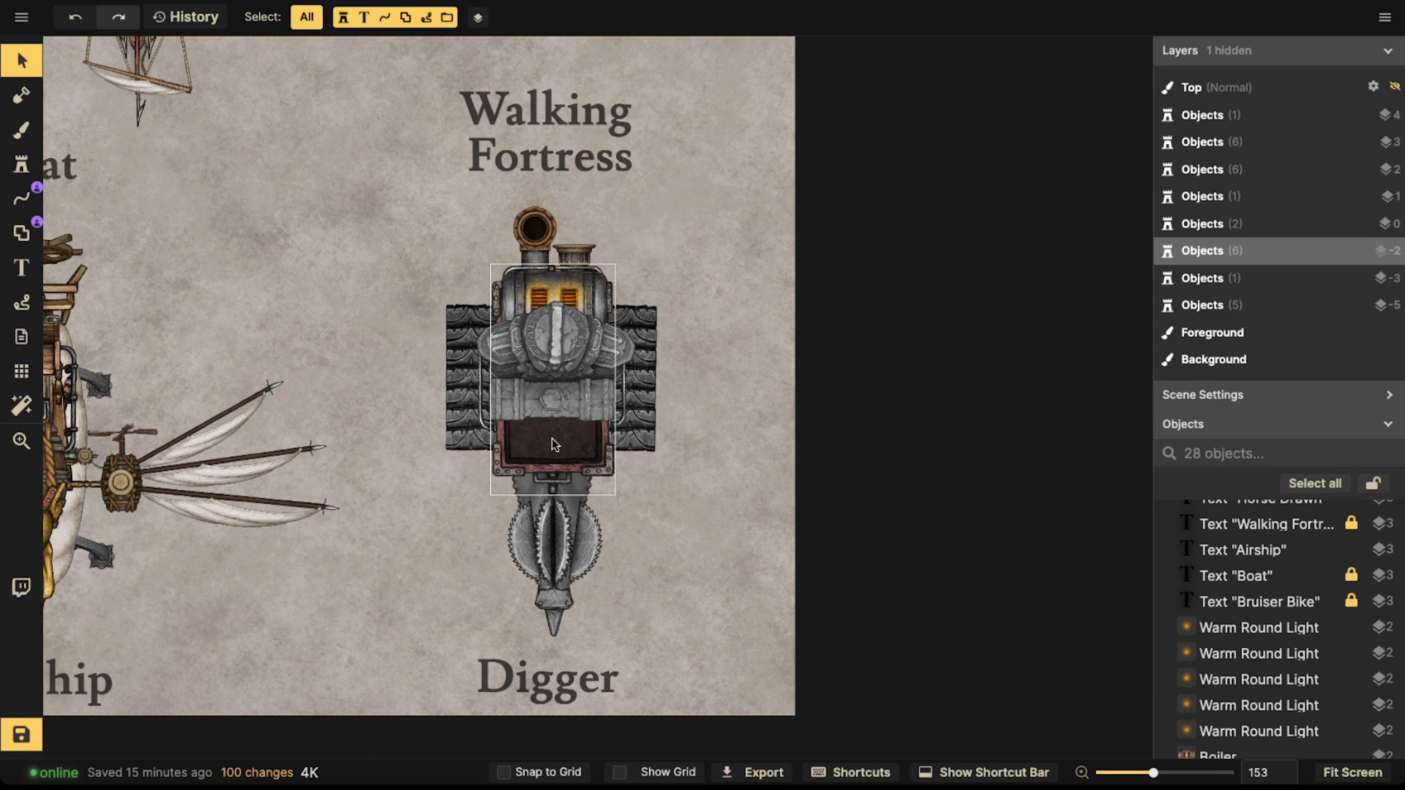
scroll(551, 404, "up", 2)
scroll(562, 411, "up", 2)
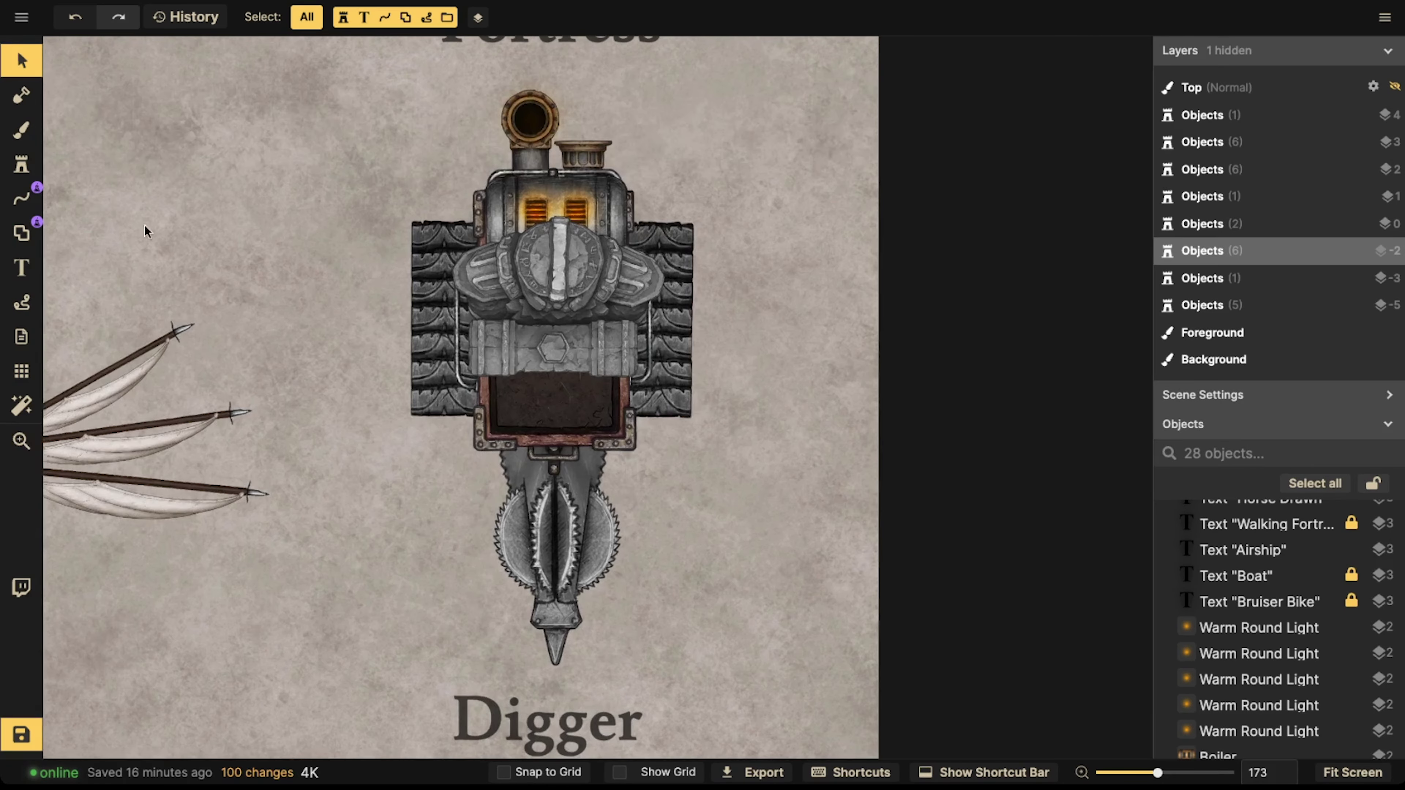
- Search the stamp catalog for "steampubk" and choose the Train Light Lit stamp
left_click(22, 165)
type("f statue")
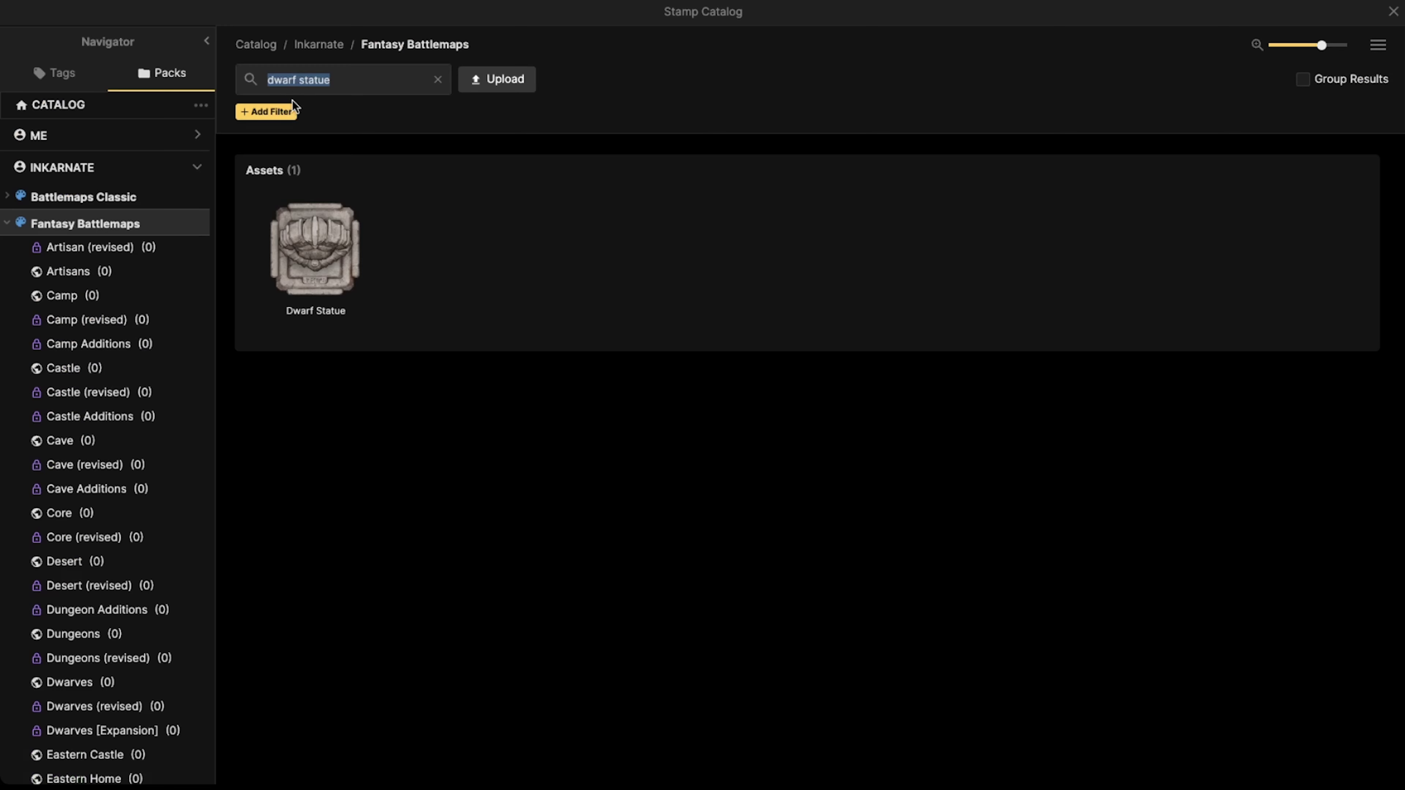
type("steampu")
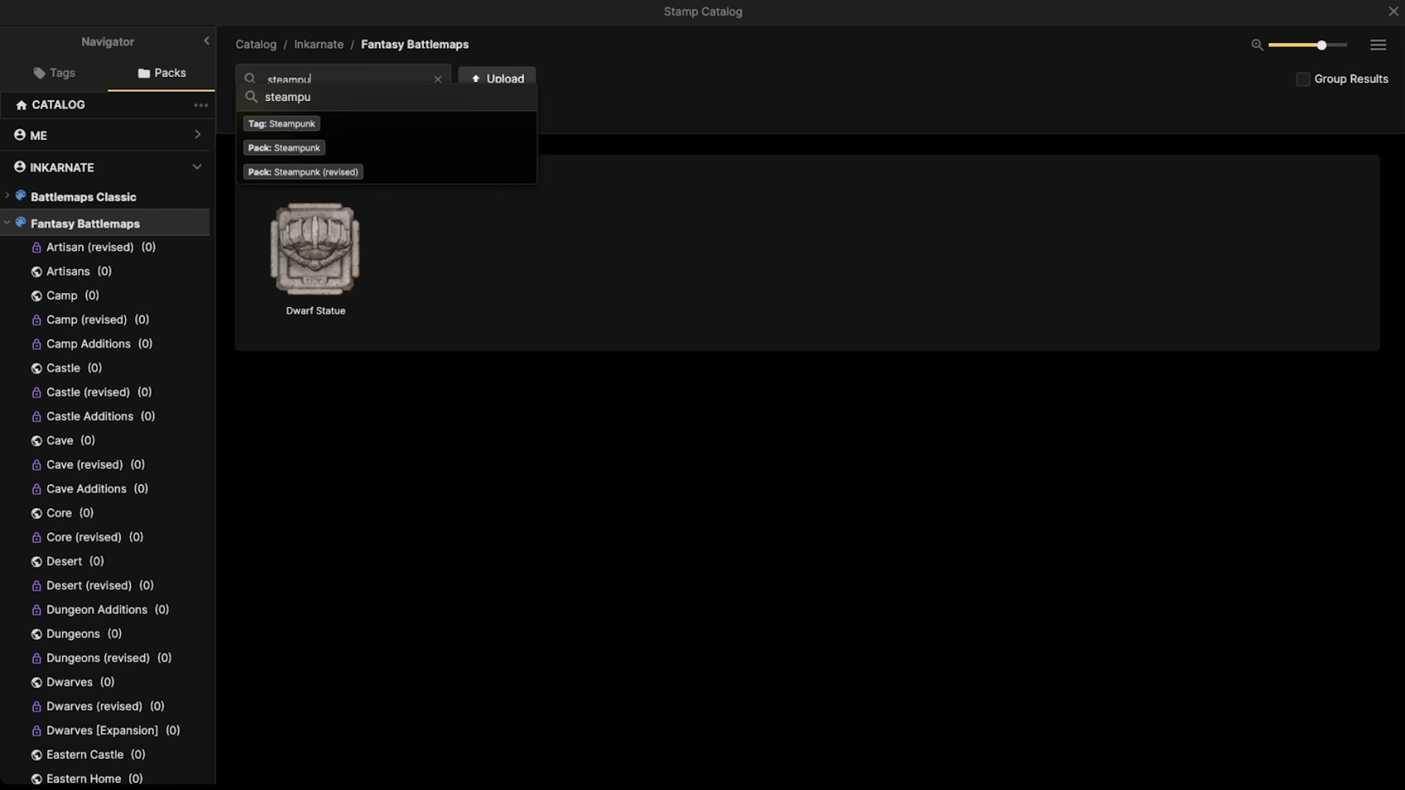
type("bk")
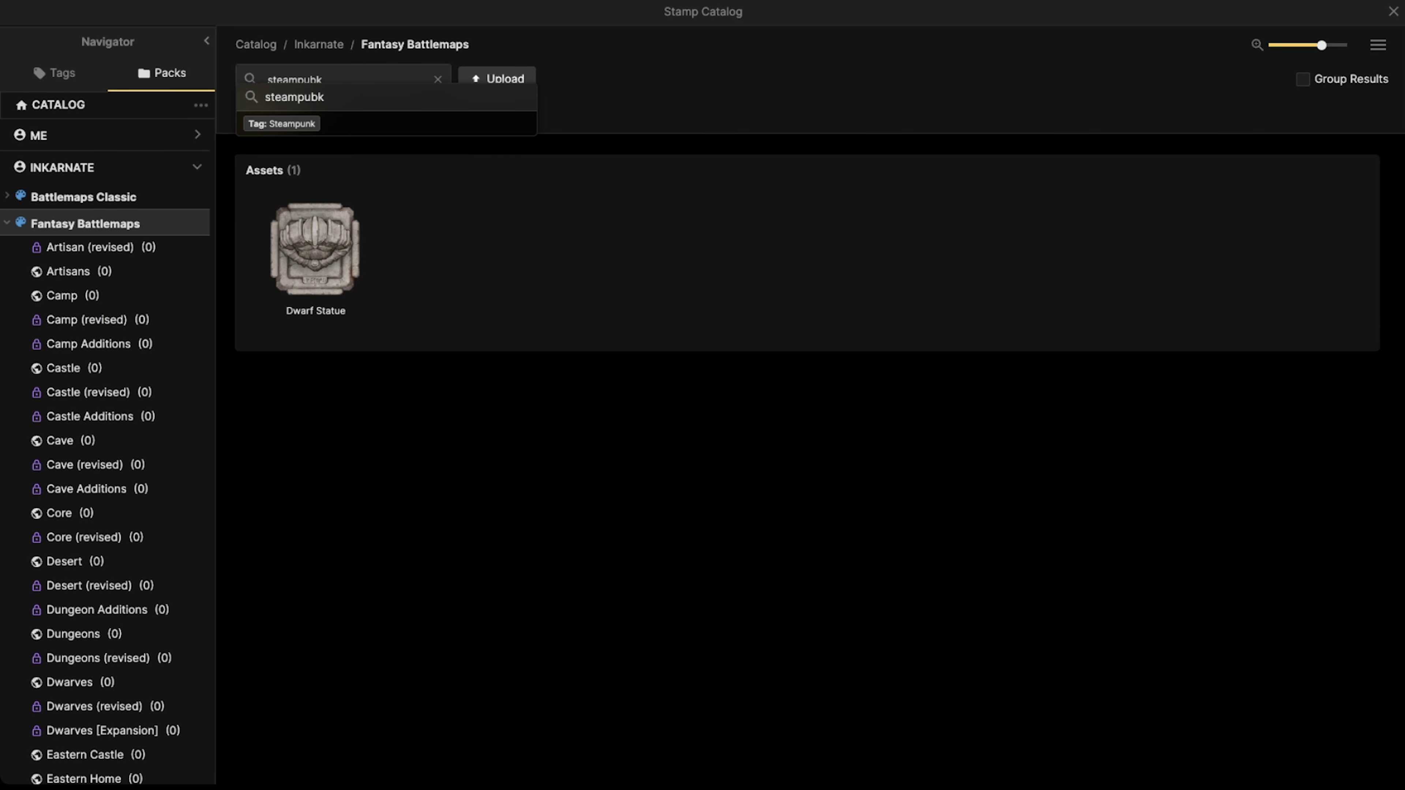
key("Return")
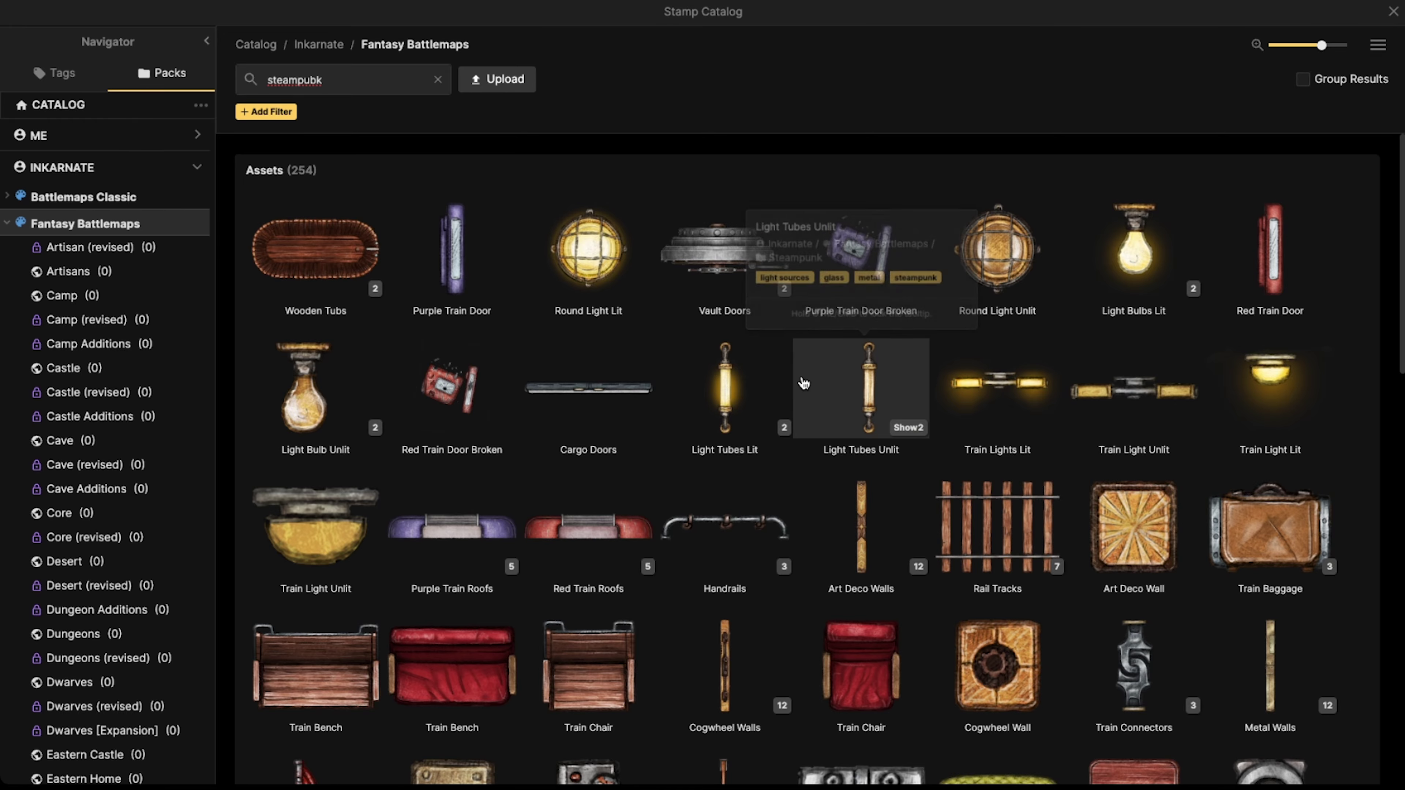
left_click(1263, 365)
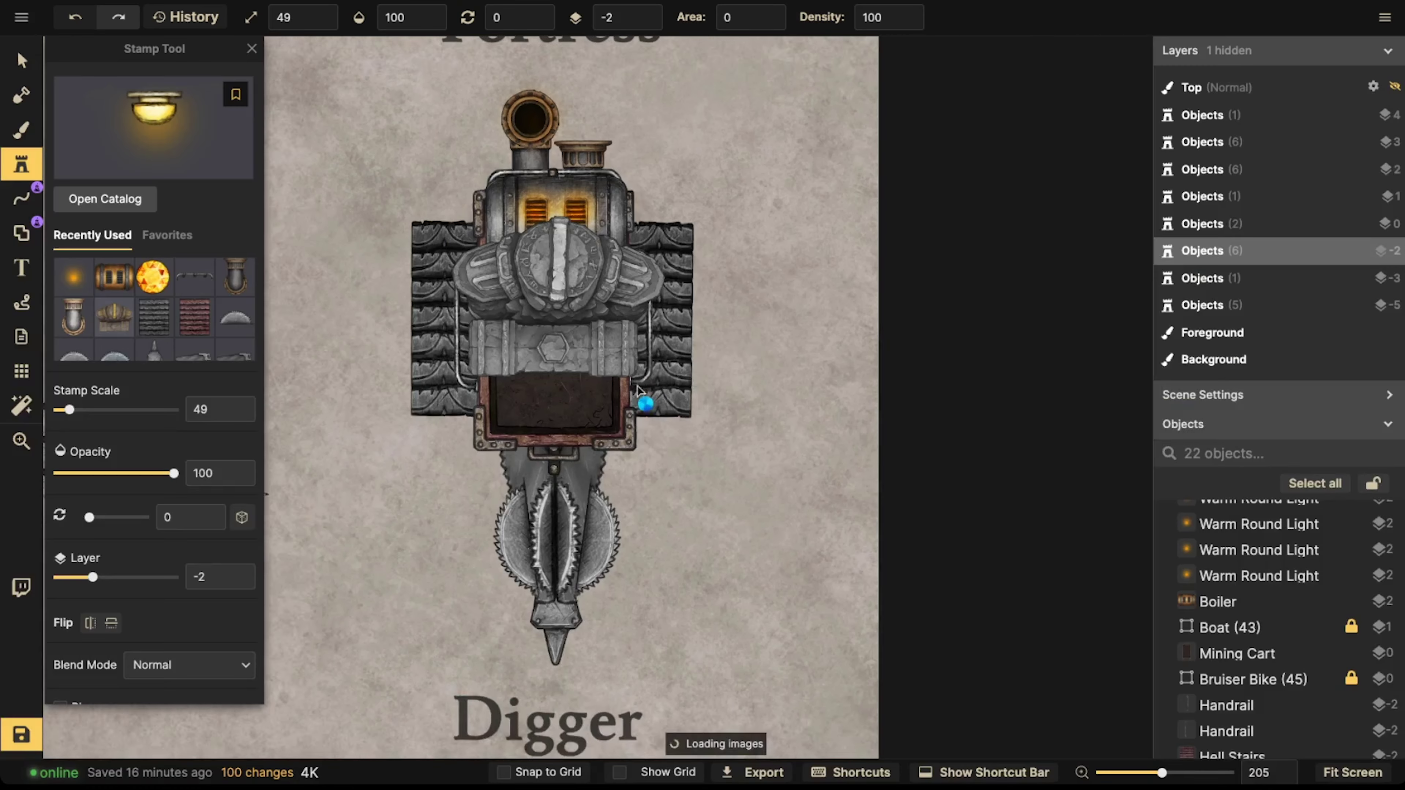
- Place two Train Light Lit stamps at scale 99 on layer -2, one under each front corner of the mining cart
left_click_drag(565, 344, 626, 364)
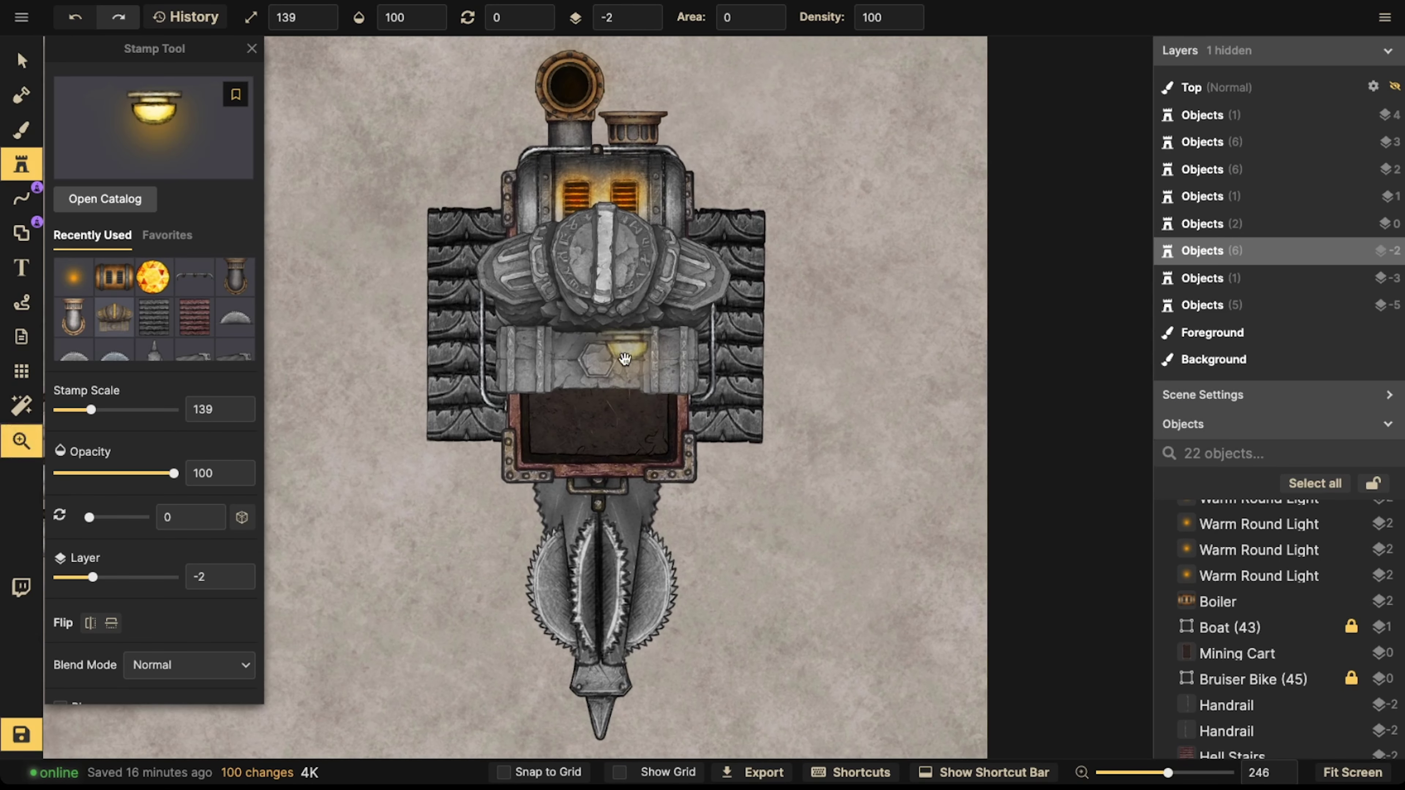
scroll(528, 521, "down", 1)
scroll(528, 522, "up", 3)
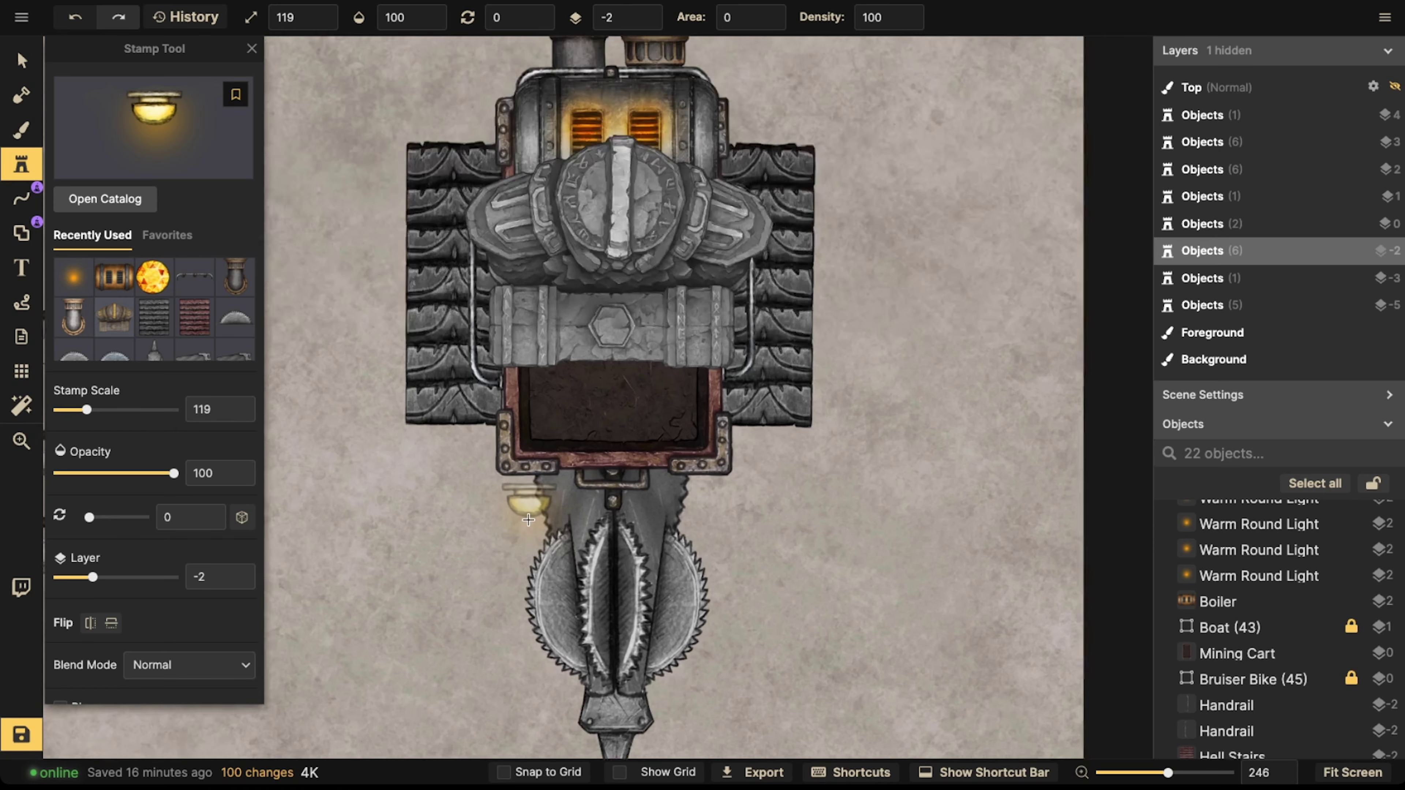
scroll(527, 501, "down", 3)
left_click(527, 499)
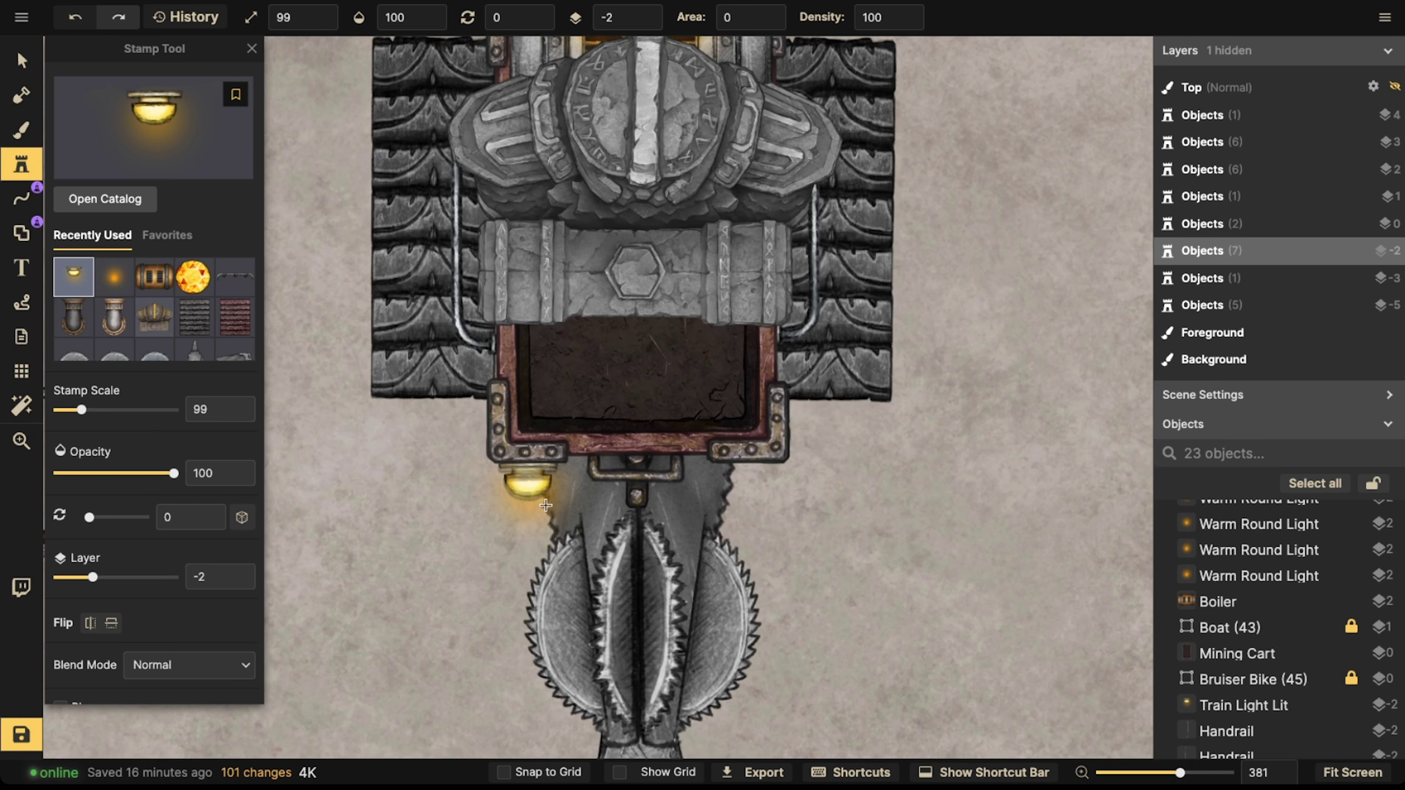
left_click(747, 497)
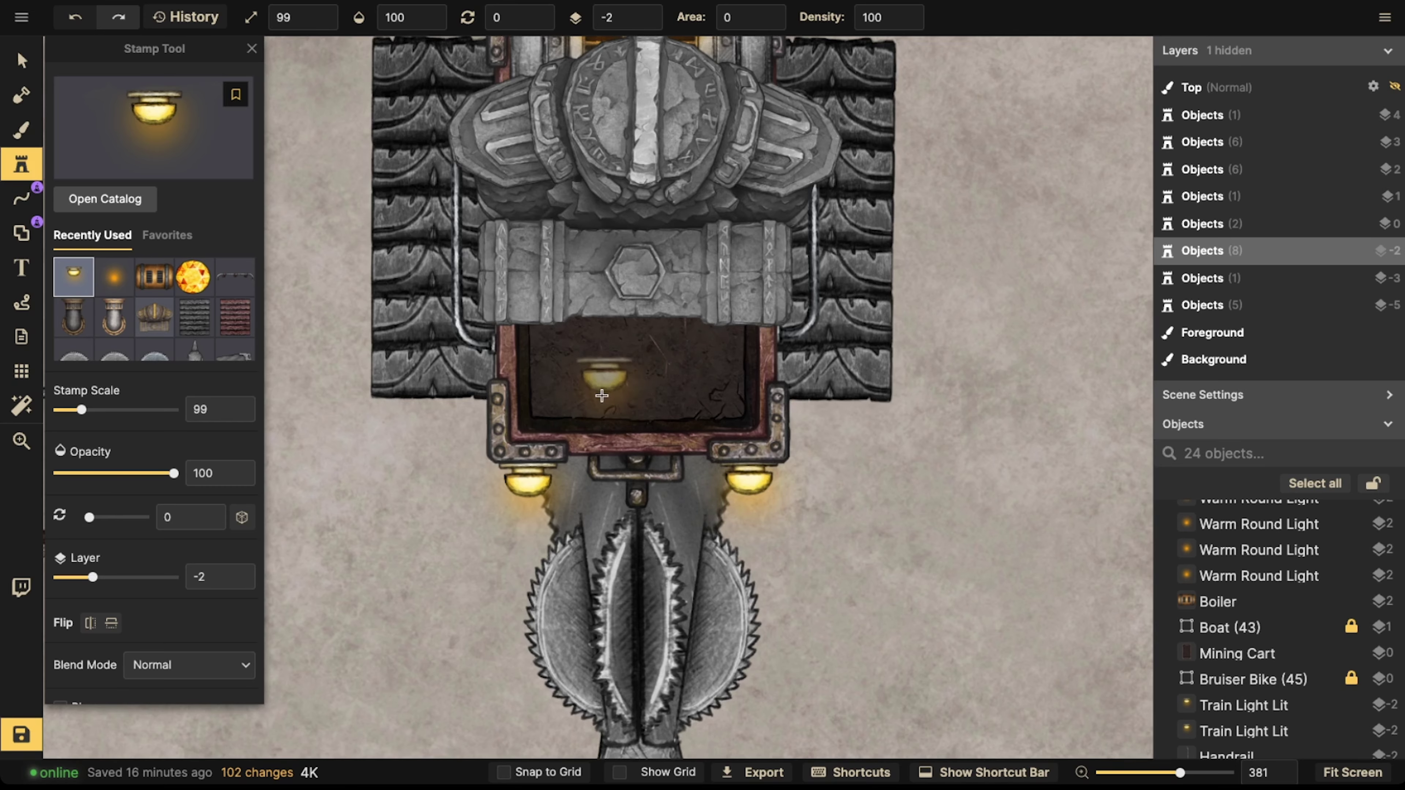
scroll(606, 197, "down", 3)
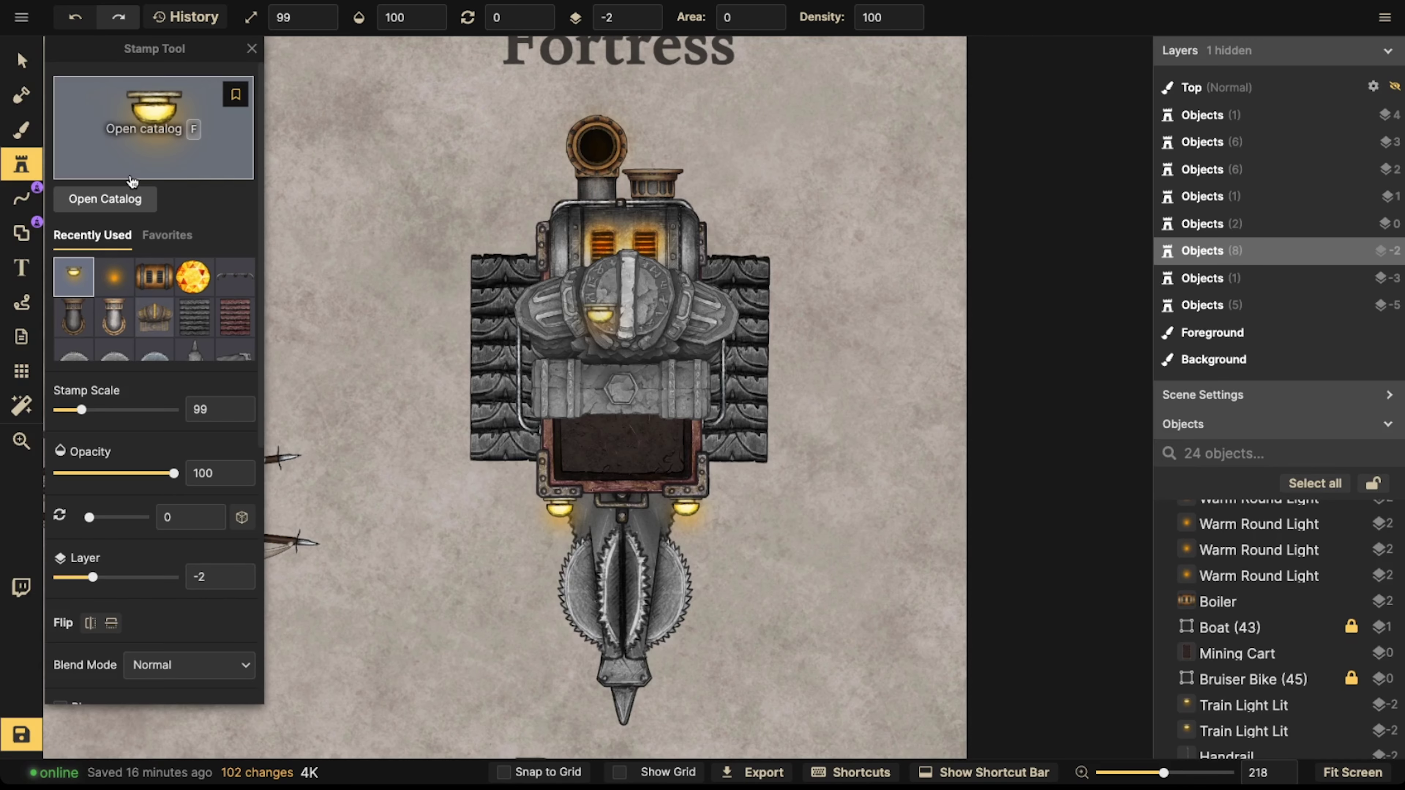
- Choose the Light Tubes Lit stamp and set its scale to 89 and its rotation to 90
key("f")
left_click(631, 413)
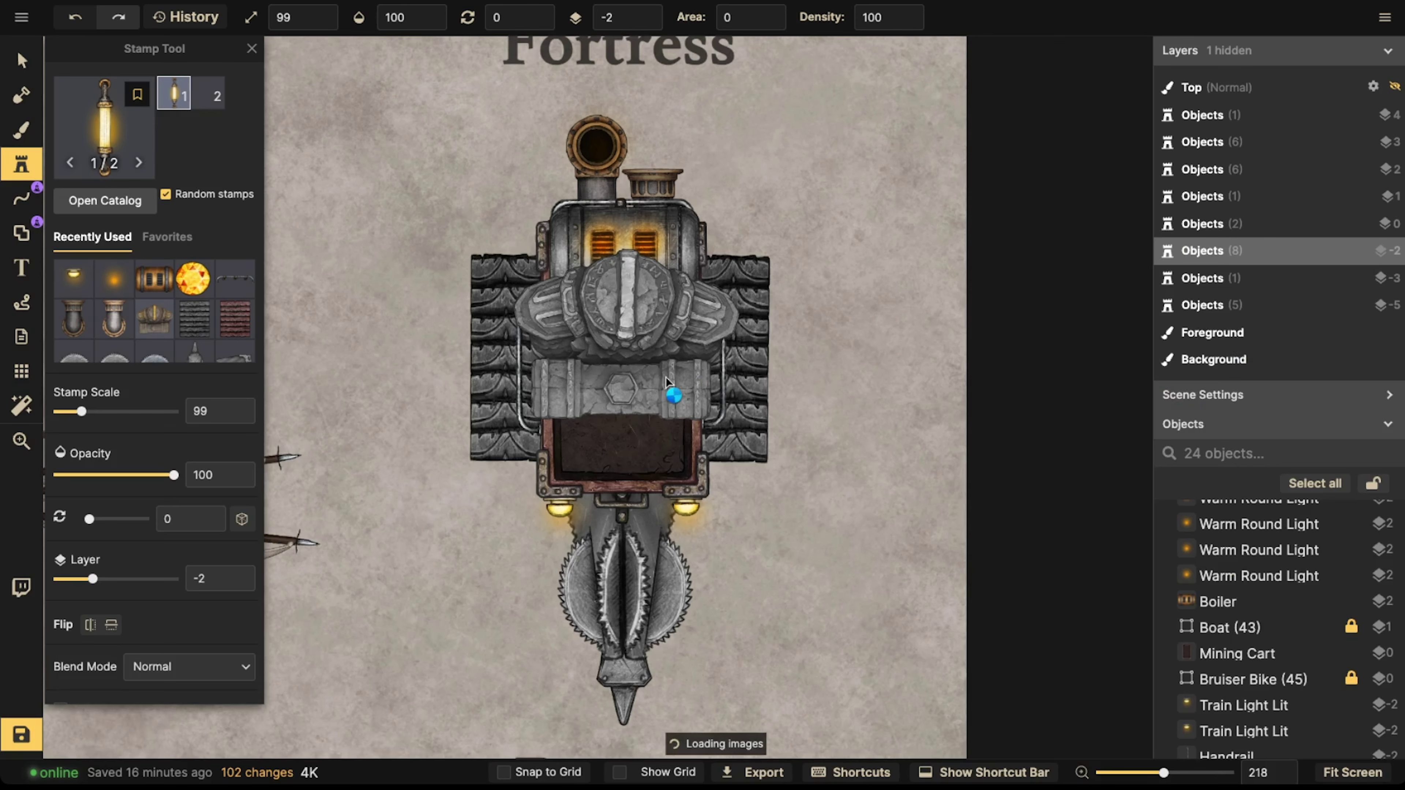
scroll(632, 414, "up", 3)
key("r")
key("bracketleft")
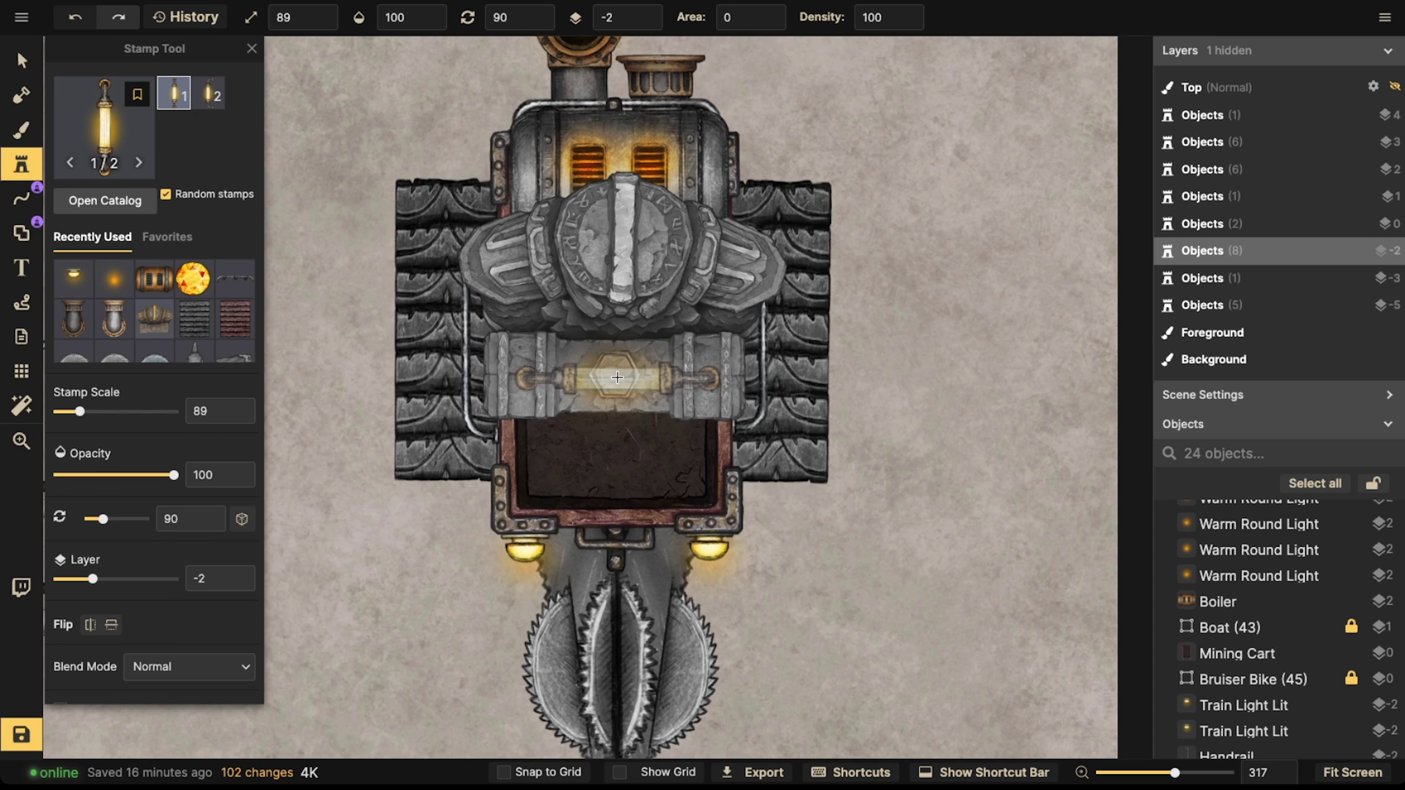
- Try a horizontal light tube across the digger's stone block, raising it to layer 5, and delete it
left_click(619, 376)
key("v")
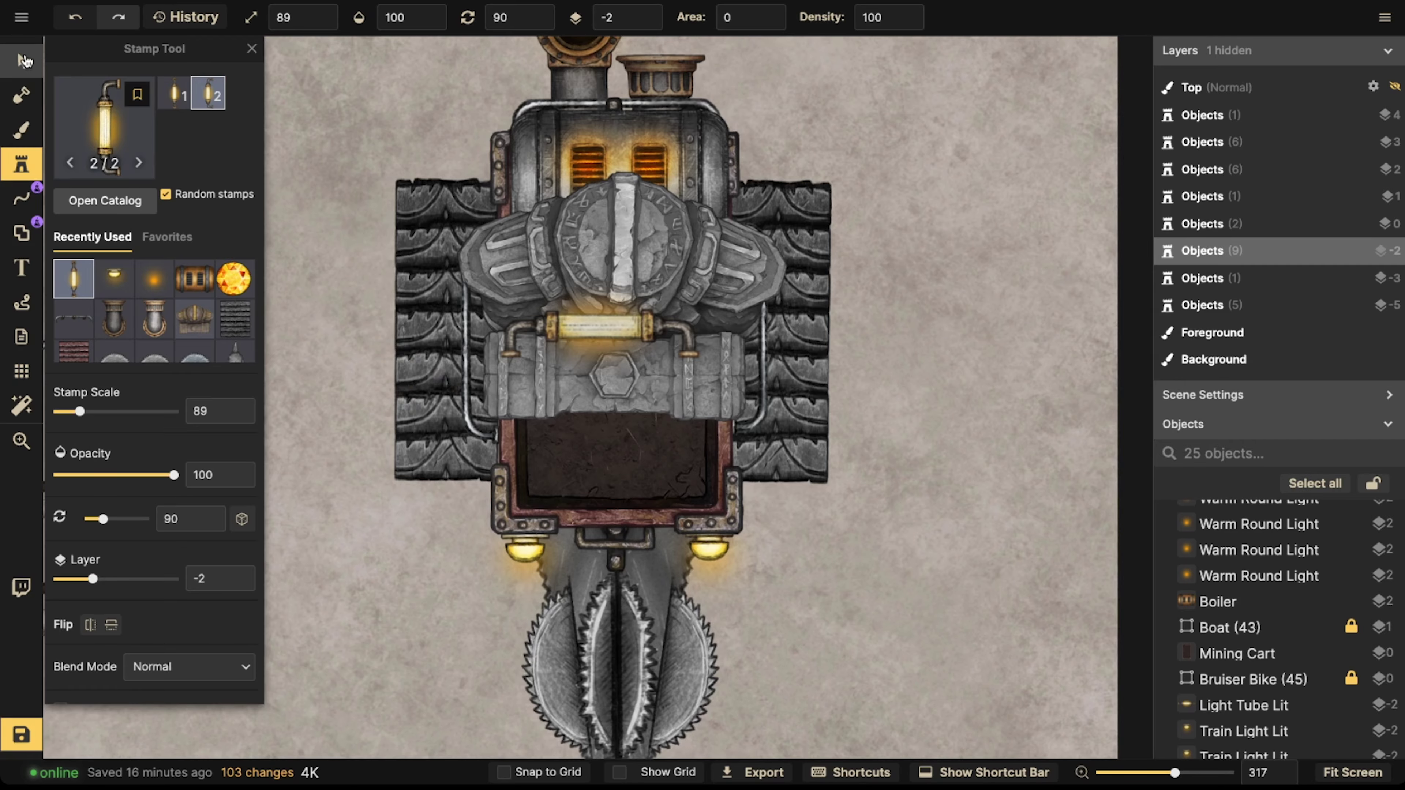
scroll(646, 17, "up", 7)
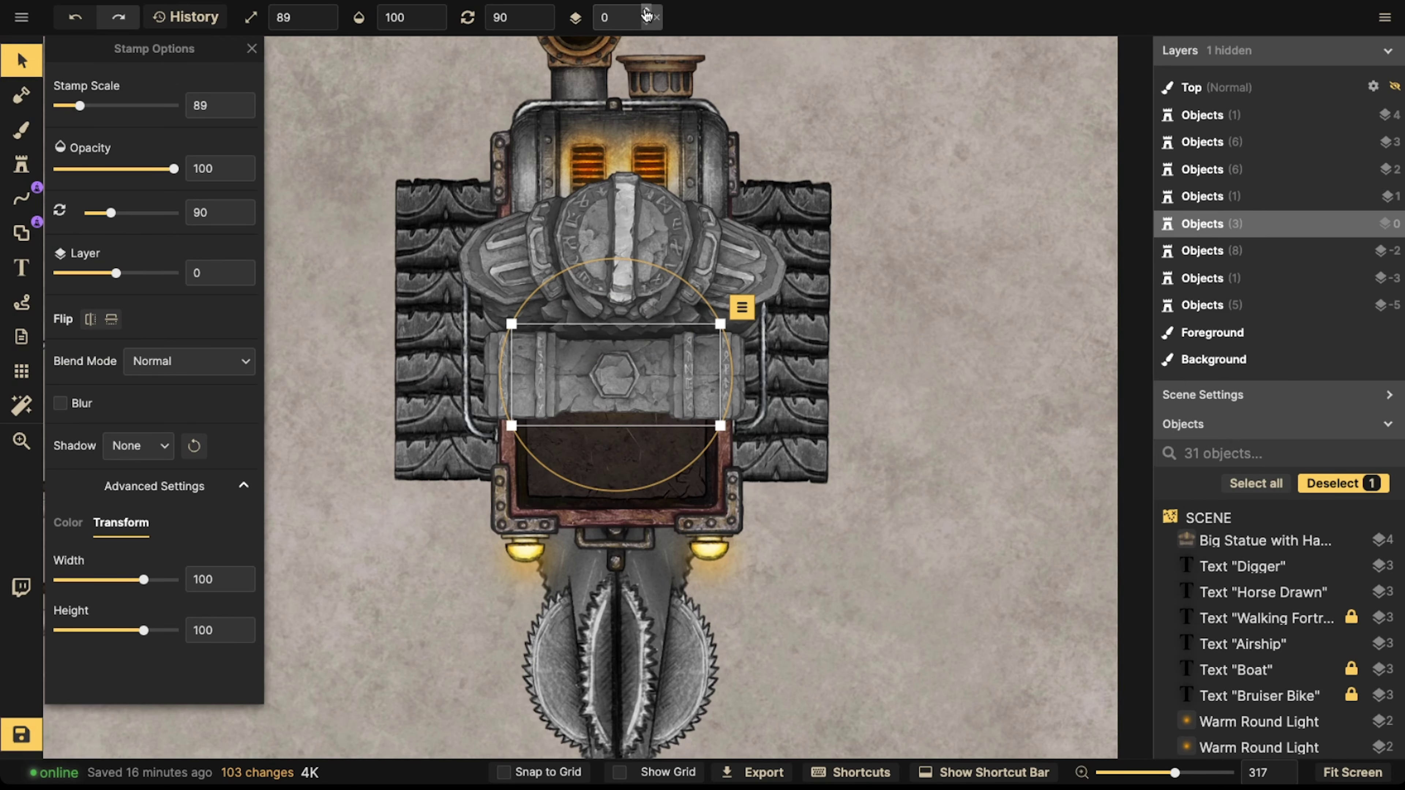
scroll(620, 332, "down", 2)
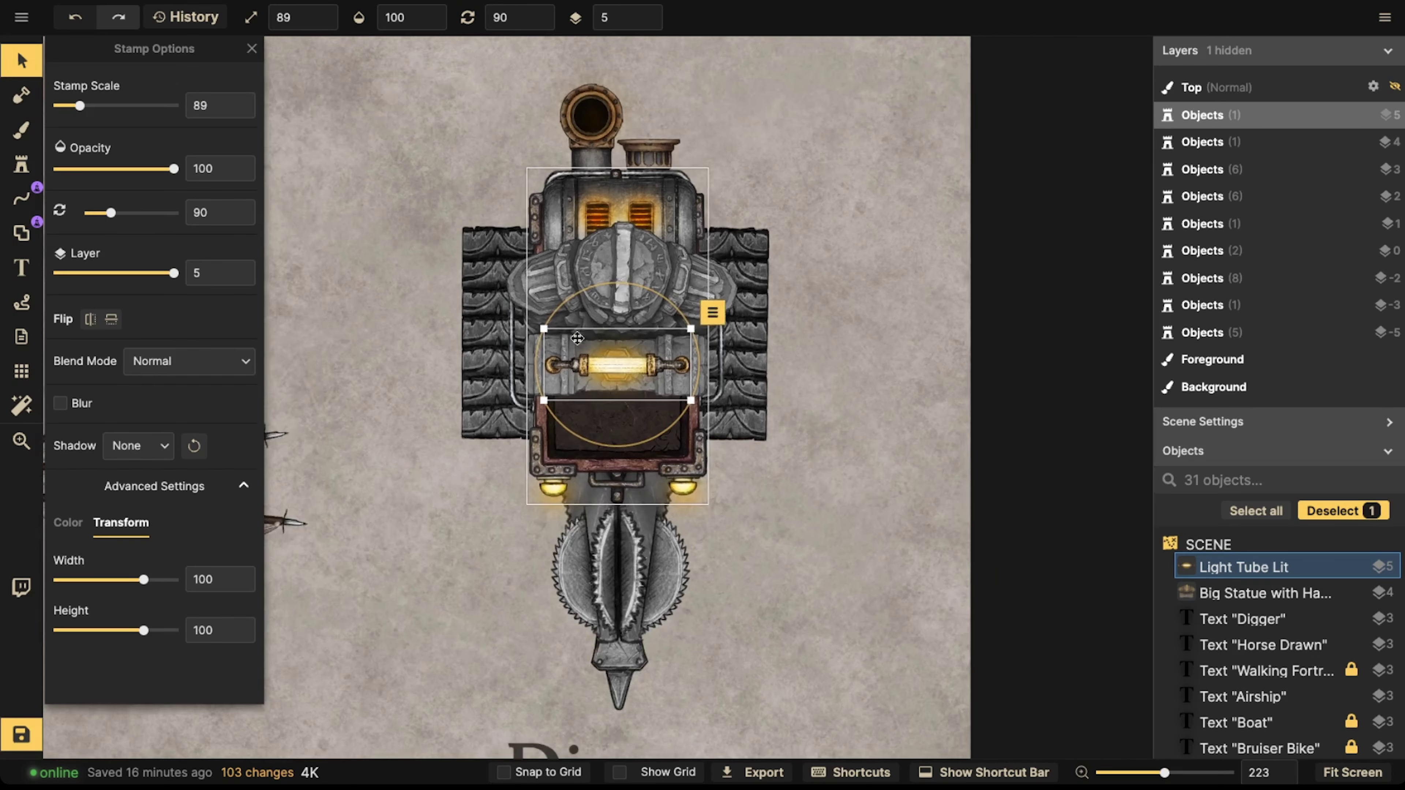
key("Delete")
- Place the second Light Tubes Lit variant upright at rotation 0 on the empty ground left of the digger's treads and select it
left_click(39, 161)
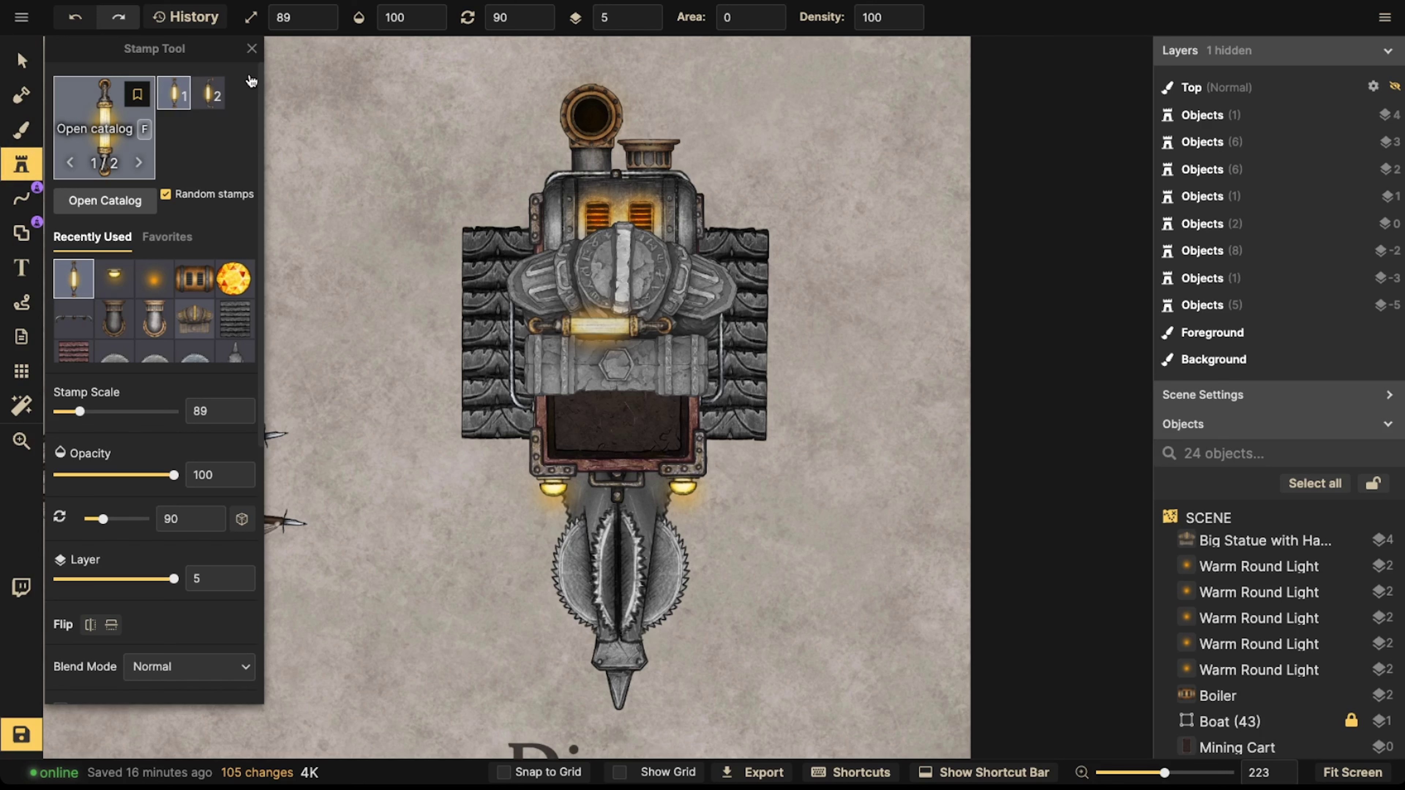
left_click(208, 92)
scroll(493, 319, "down", 6)
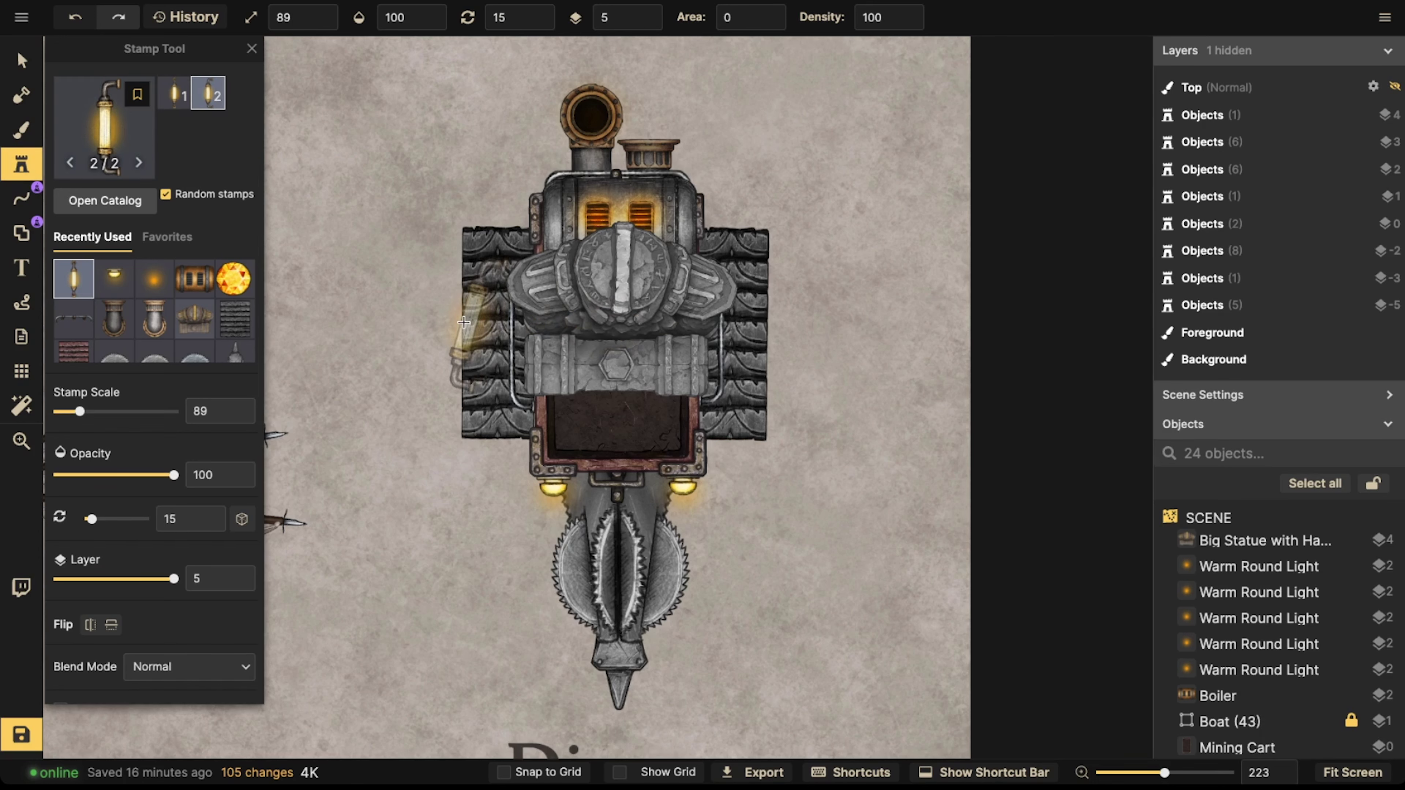
left_click(388, 327)
left_click(21, 59)
left_click(385, 327)
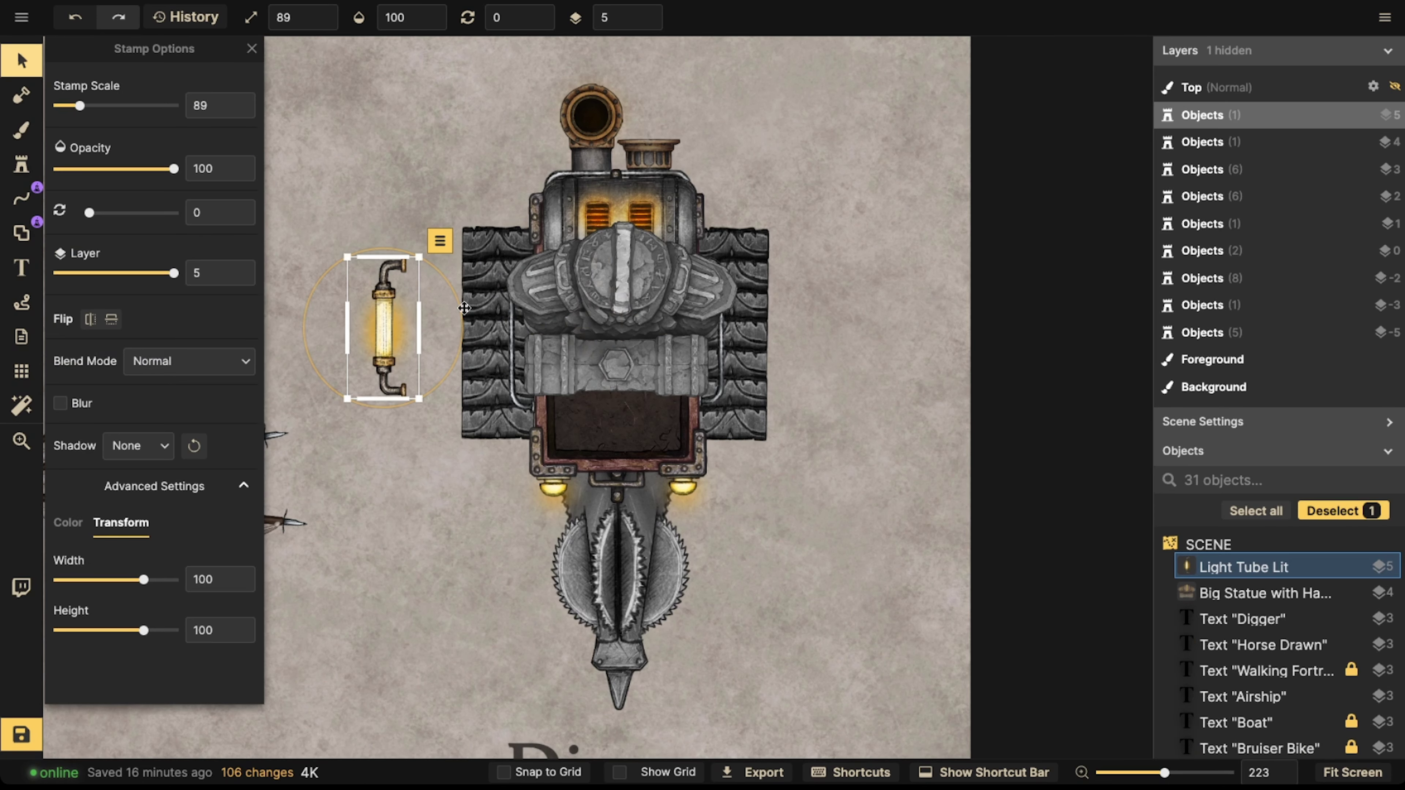
- Delete the digger's left handrail and put the light tube in its place on layer 0
left_click(517, 330)
left_click(439, 332)
left_click_drag(386, 326, 508, 345)
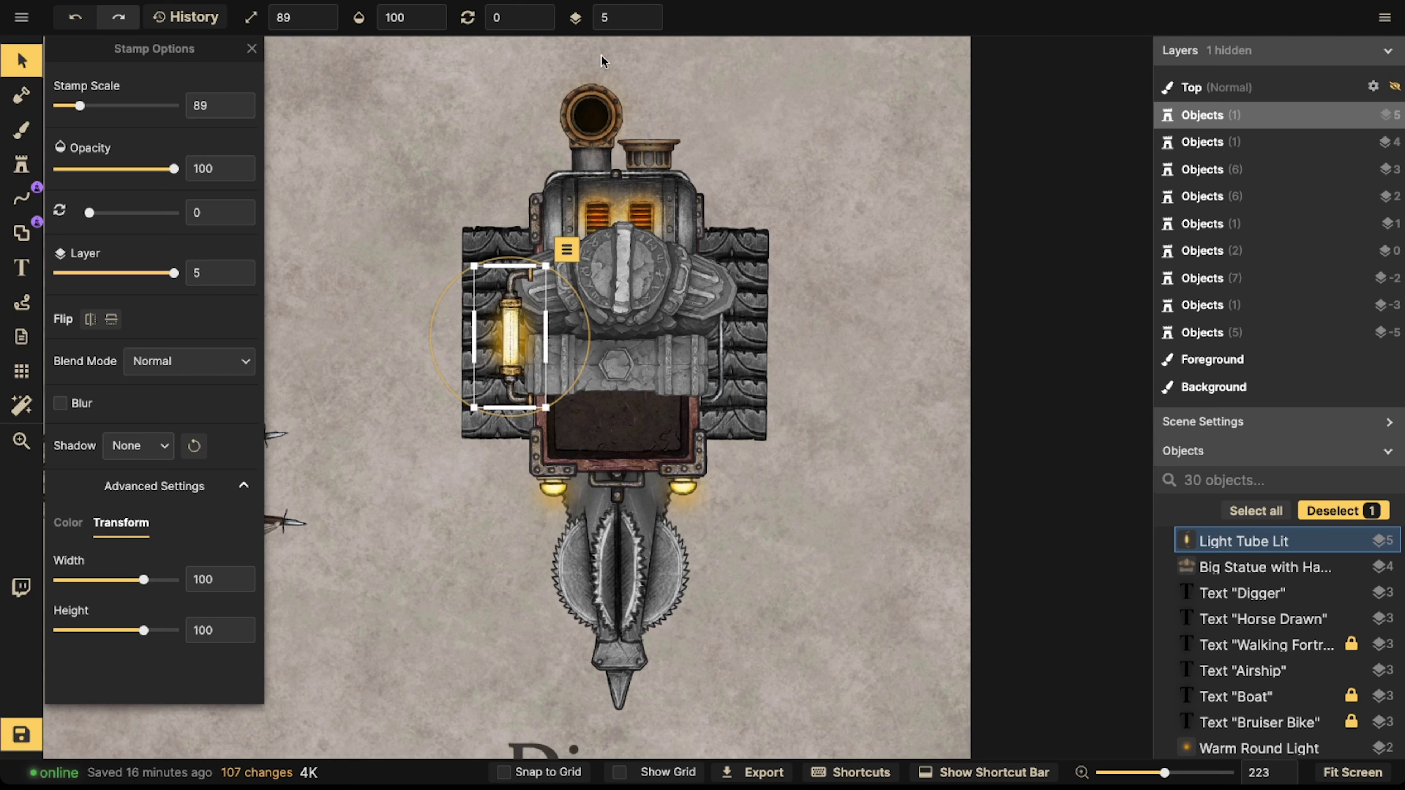
left_click(656, 19)
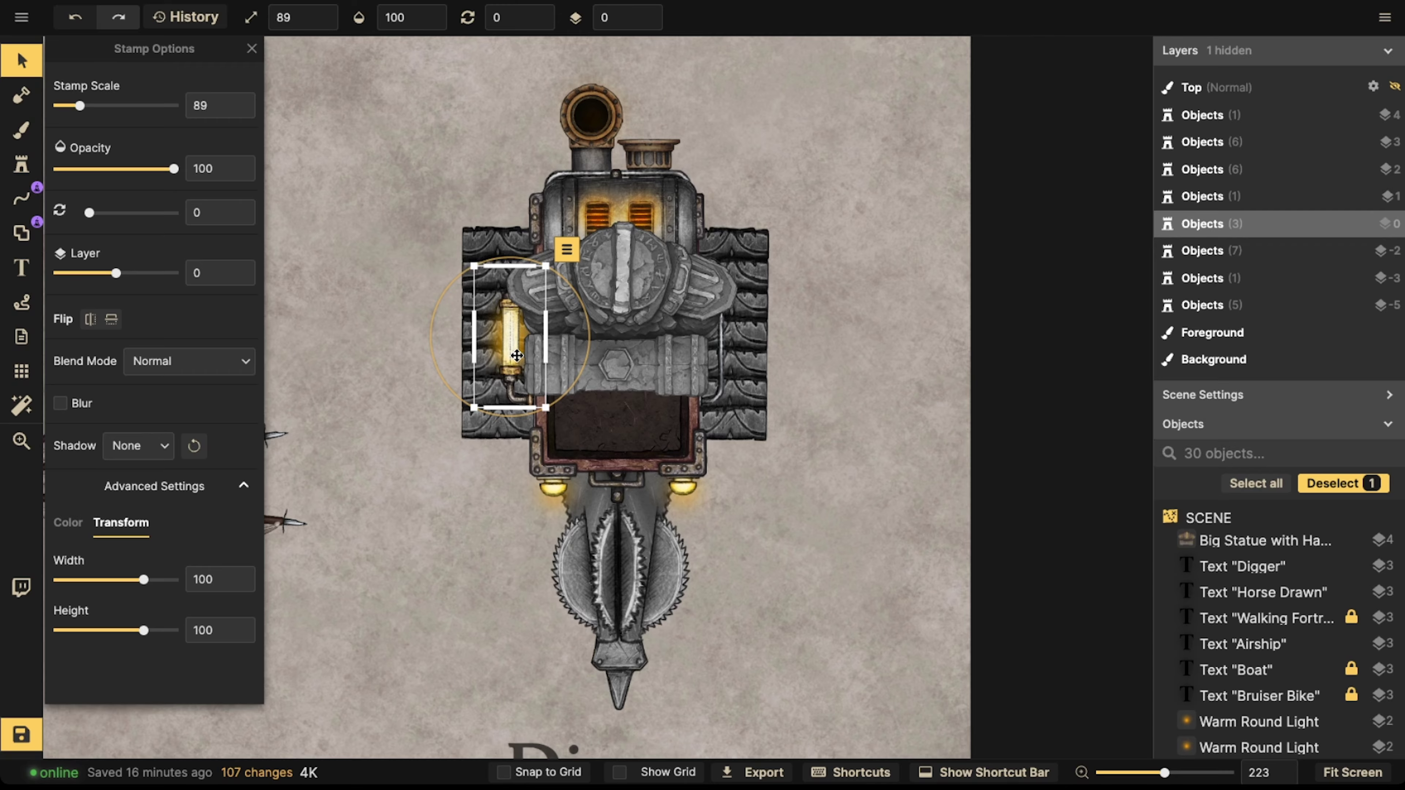
- Duplicate the light tube to the right of the digger, rotate the copy, and delete the digger's right handrail
key("ctrl+c")
key("ctrl+v")
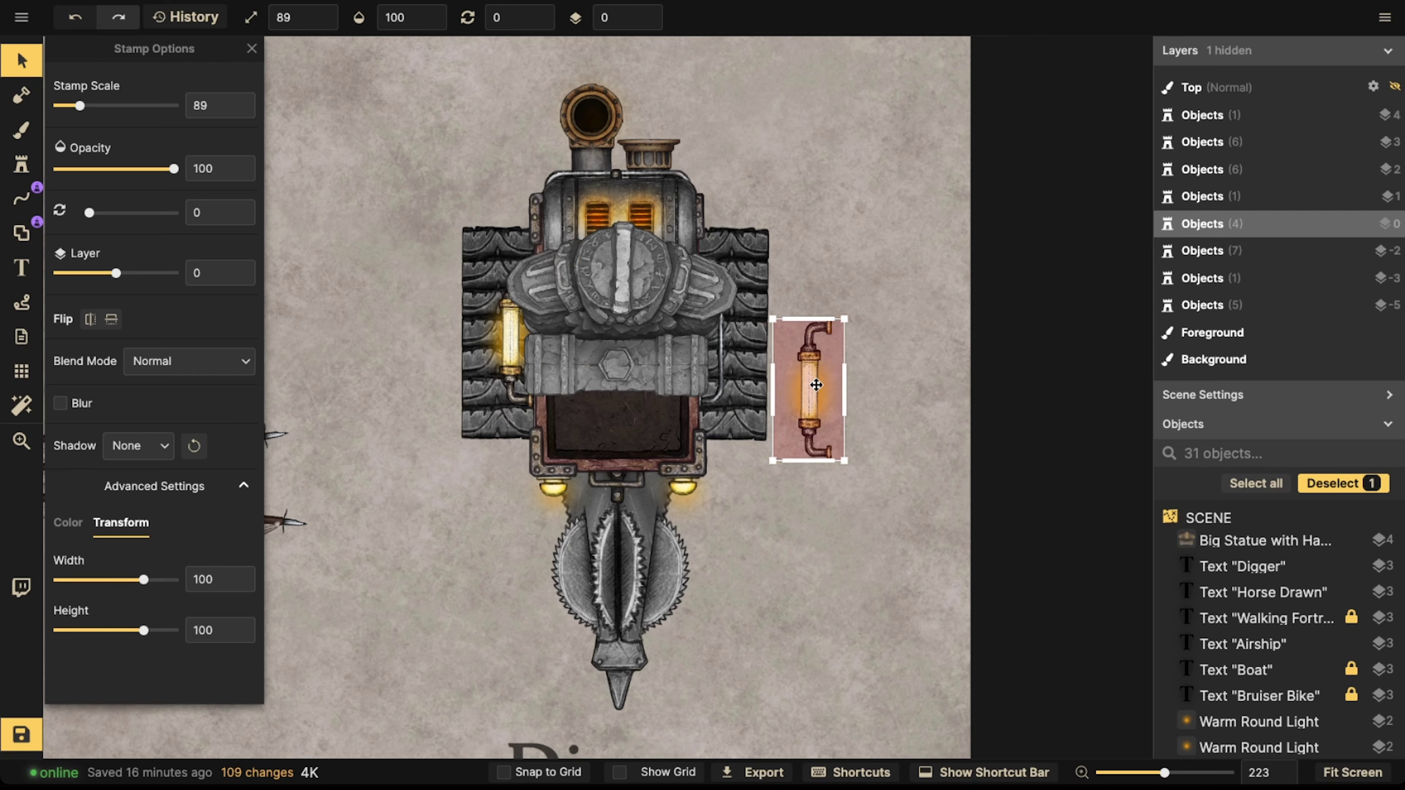
scroll(816, 386, "up", 10)
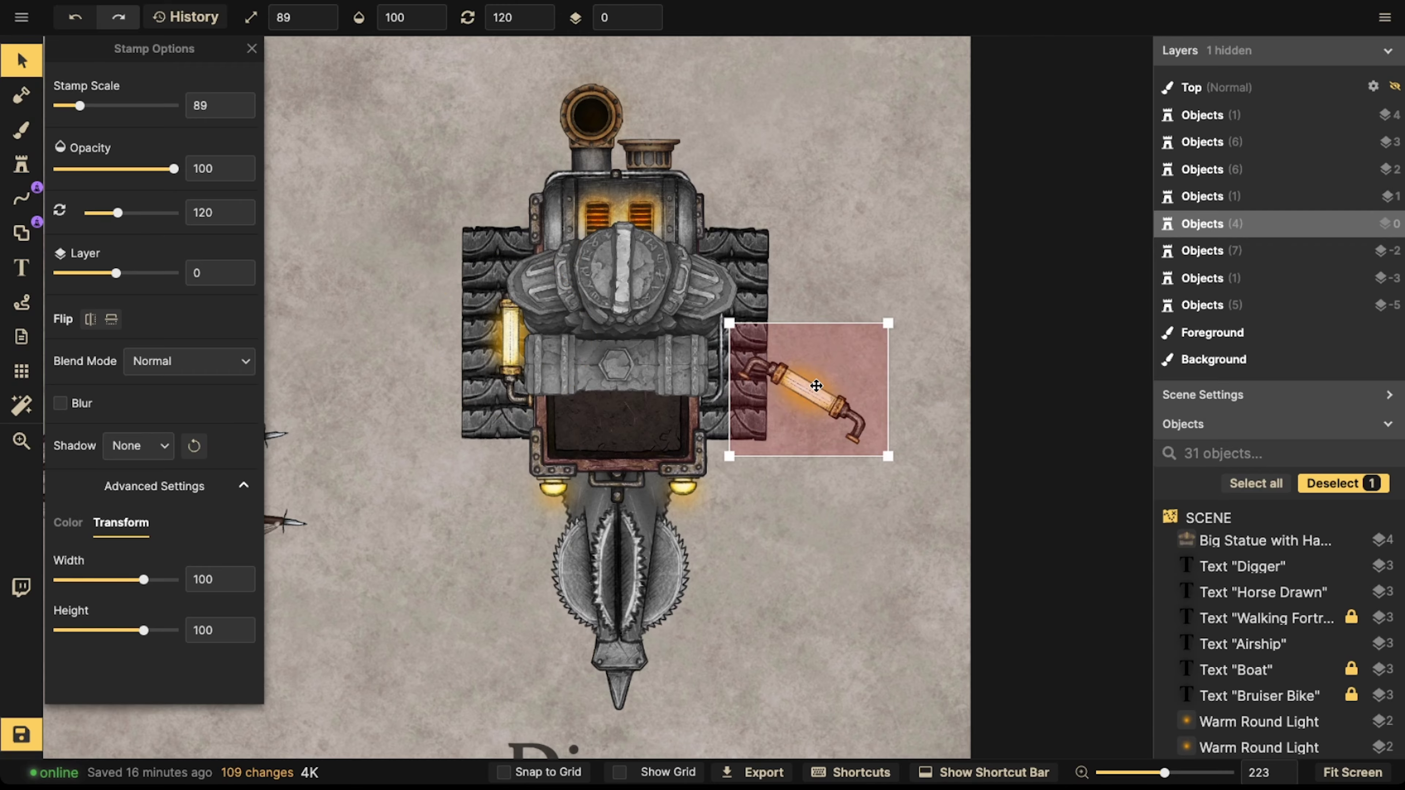
left_click(721, 352)
key("Delete")
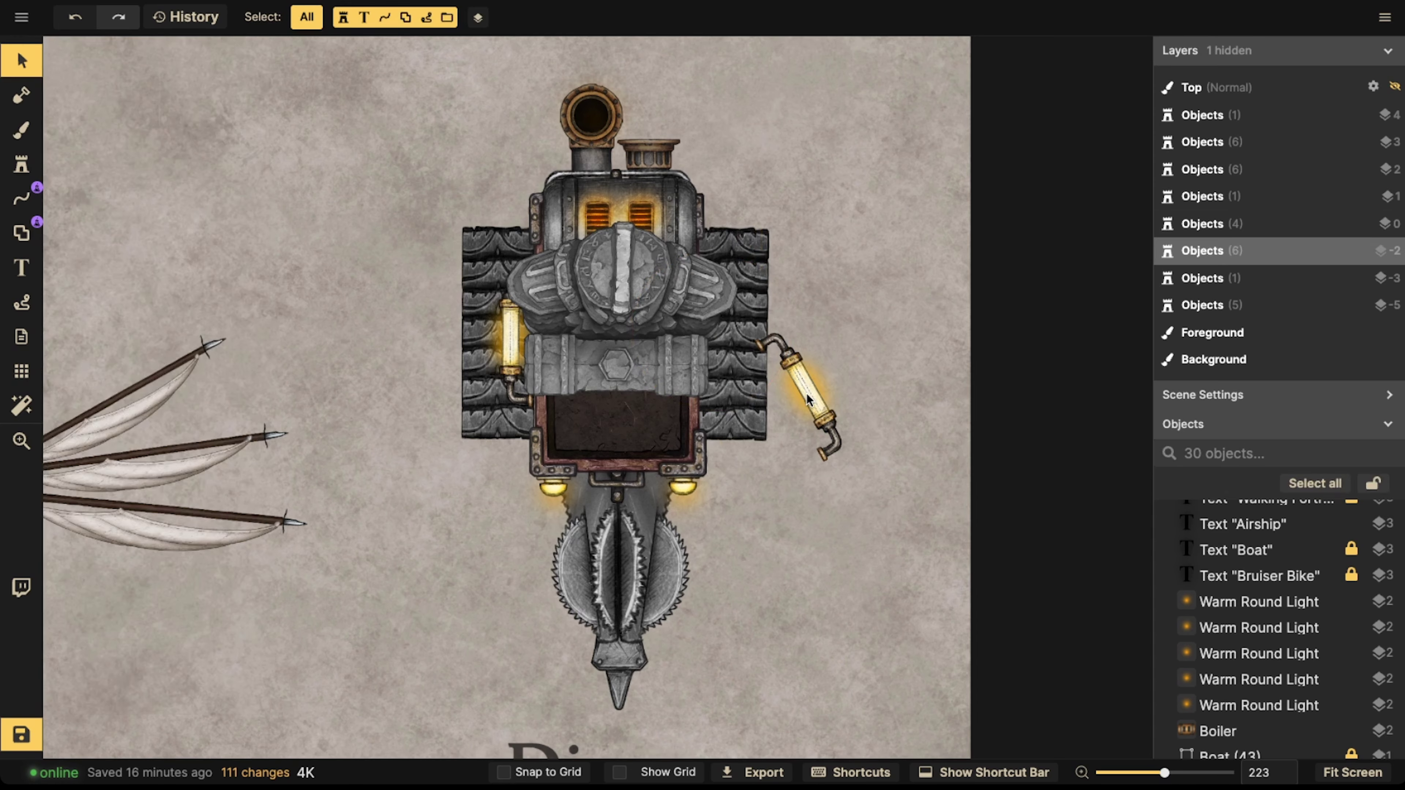
- Try the copied light tube at rotation 180 along the digger's right side and delete it
left_click(808, 394)
scroll(808, 393, "down", 2)
left_click_drag(808, 393, 721, 350)
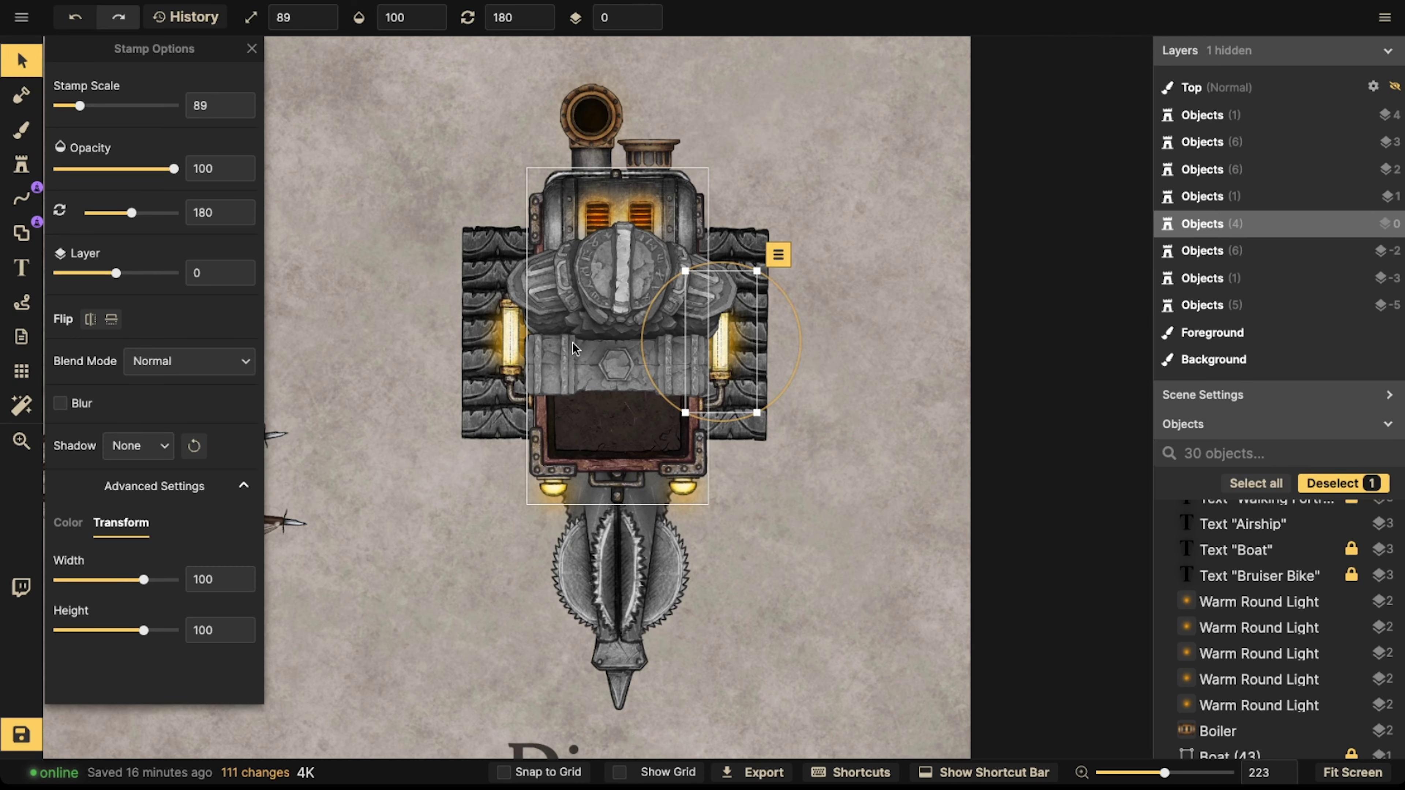
key("Delete")
- Nudge the remaining light tube slightly towards the drill, deselect it, and select all parts of the digger together
left_click_drag(505, 355, 508, 363)
left_click(393, 111)
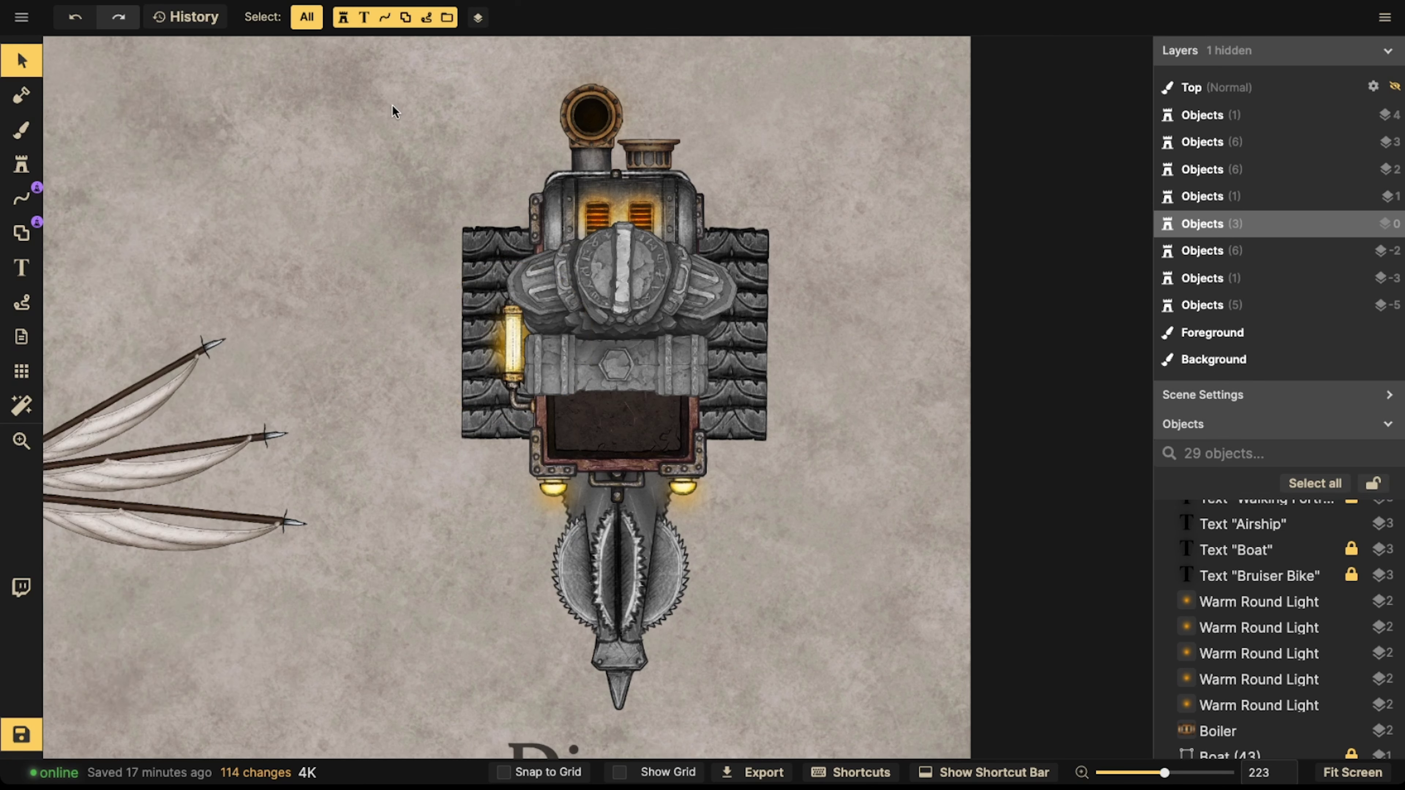
left_click_drag(370, 85, 871, 678)
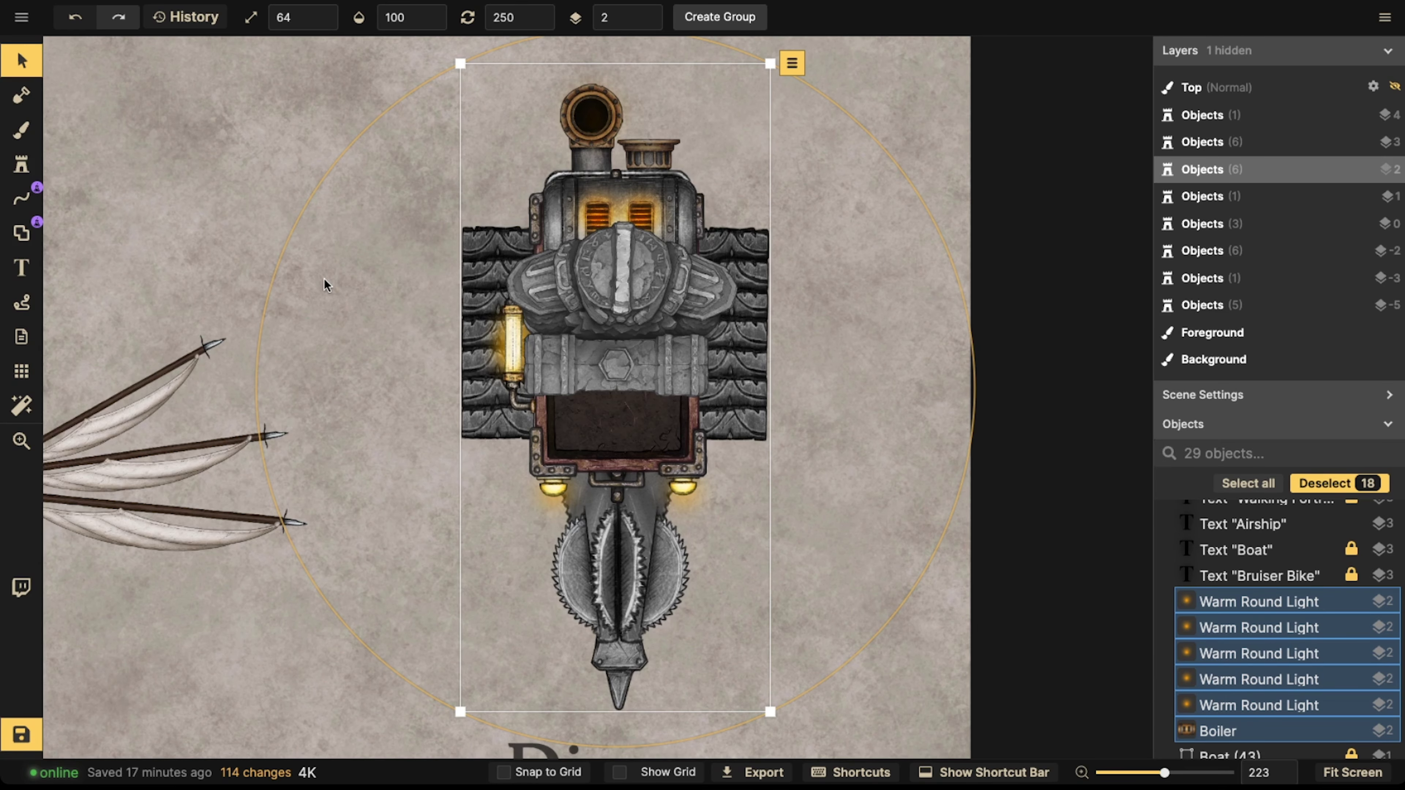
- Try the Light Bulb Unlit stamp from the catalog over the digger
left_click(35, 171)
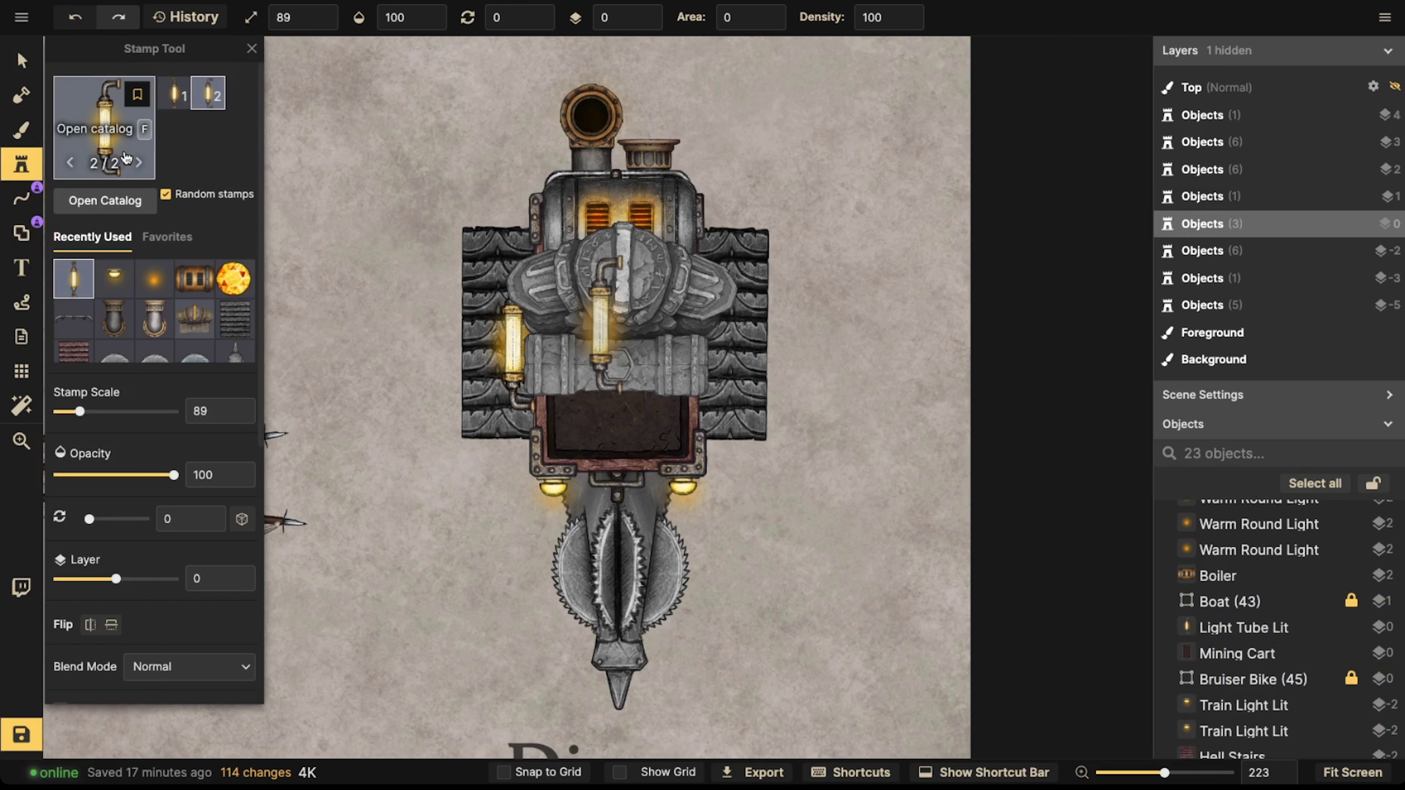
left_click(119, 197)
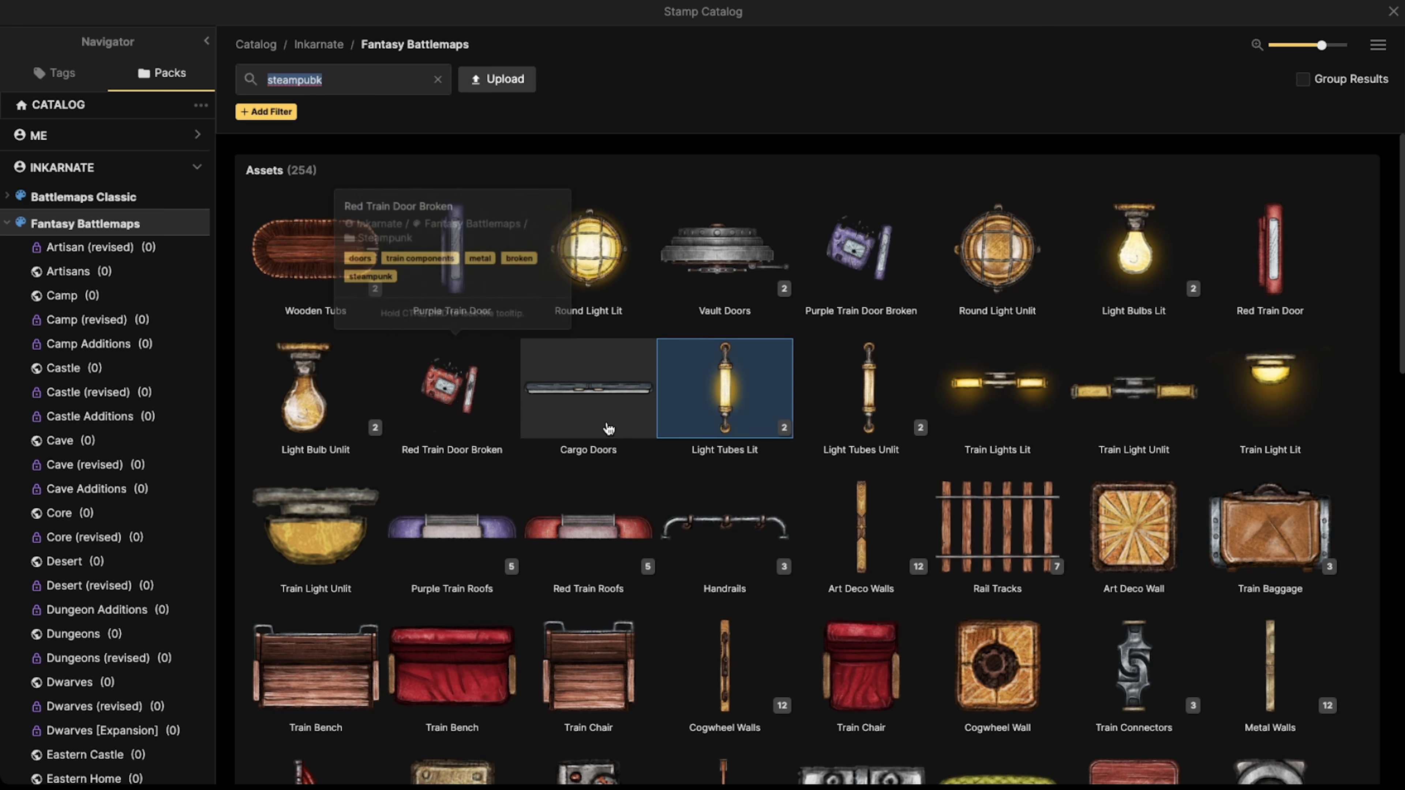
left_click(255, 382)
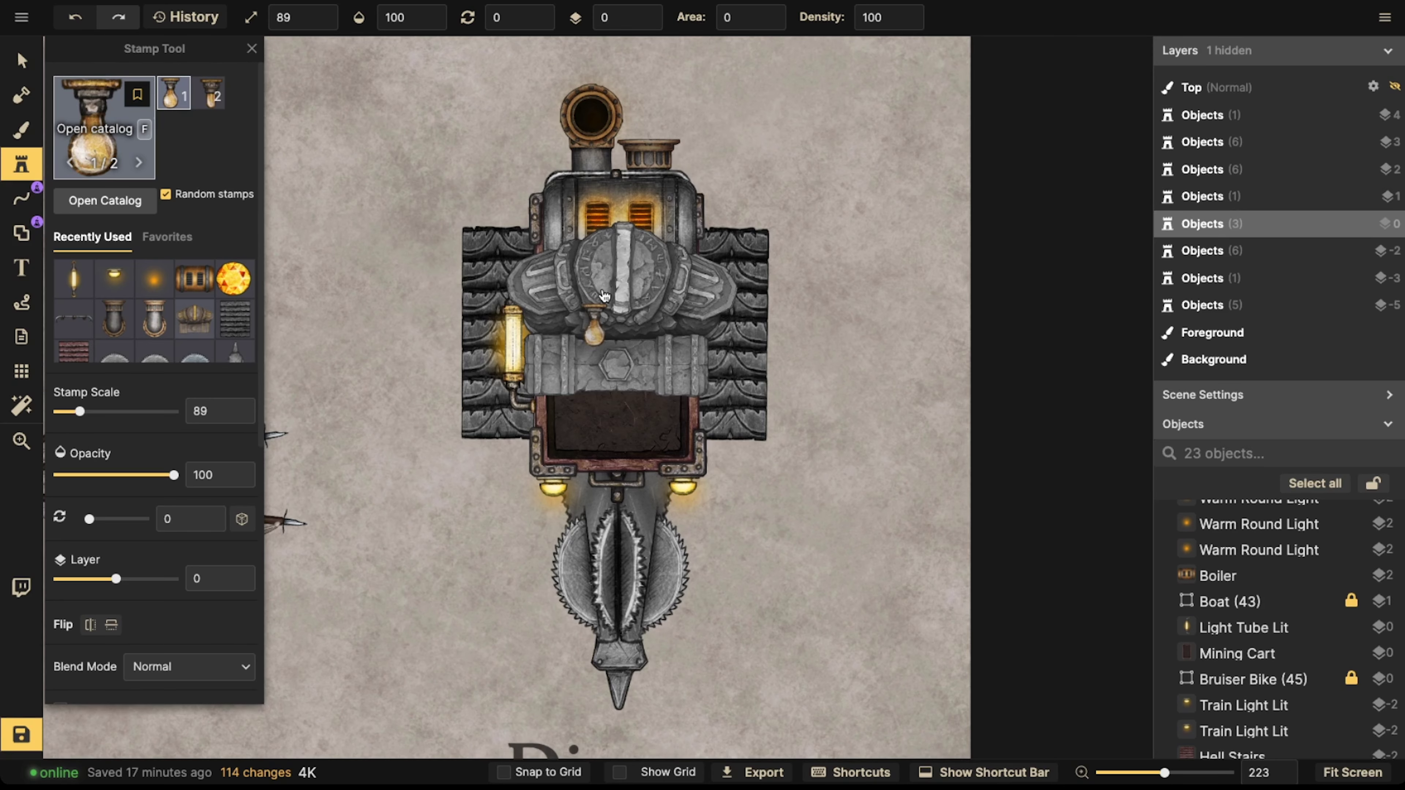
key("f")
key("Escape")
- Browse the steampunk stamps in the catalog and choose the Train Lights Lit stamp
key("f")
scroll(808, 362, "down", 5)
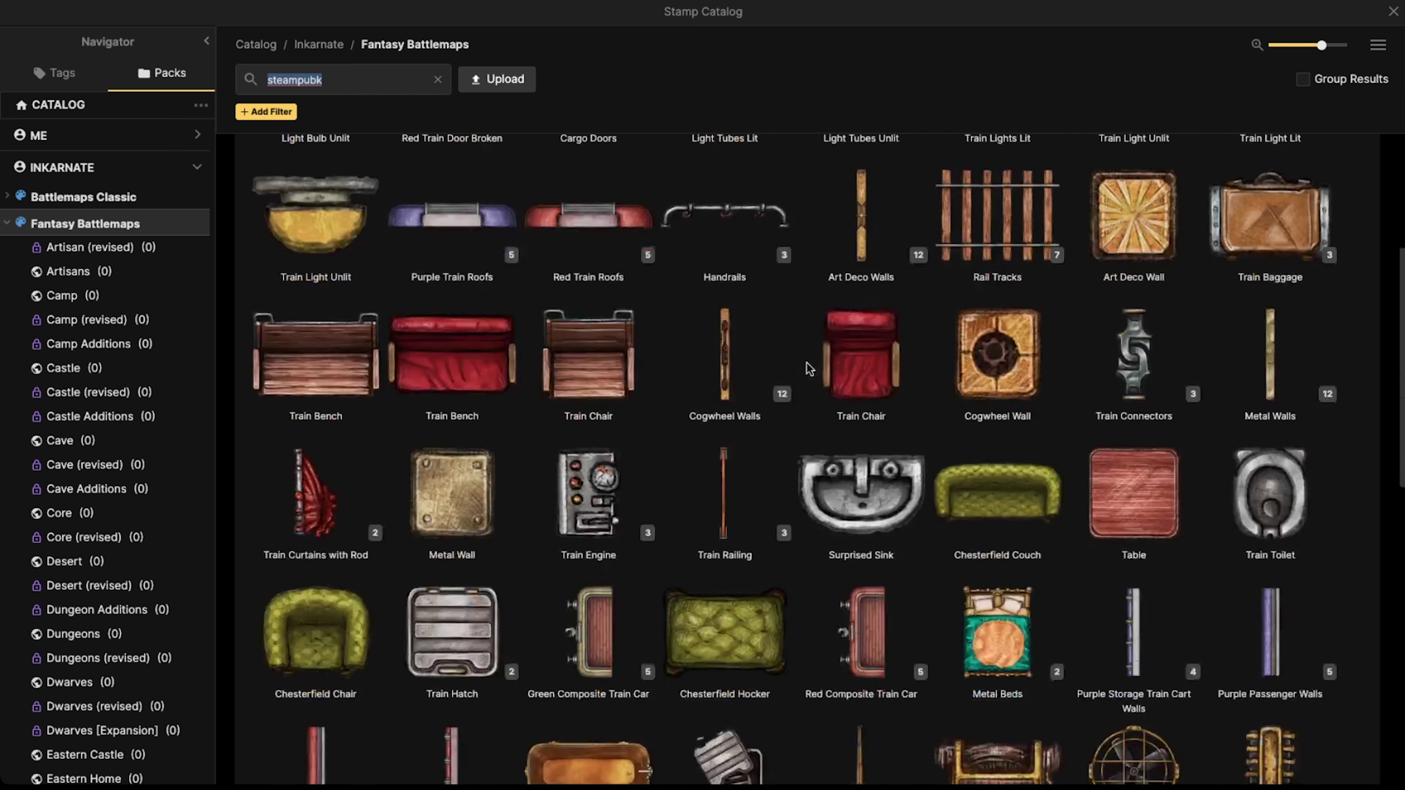
scroll(807, 363, "up", 5)
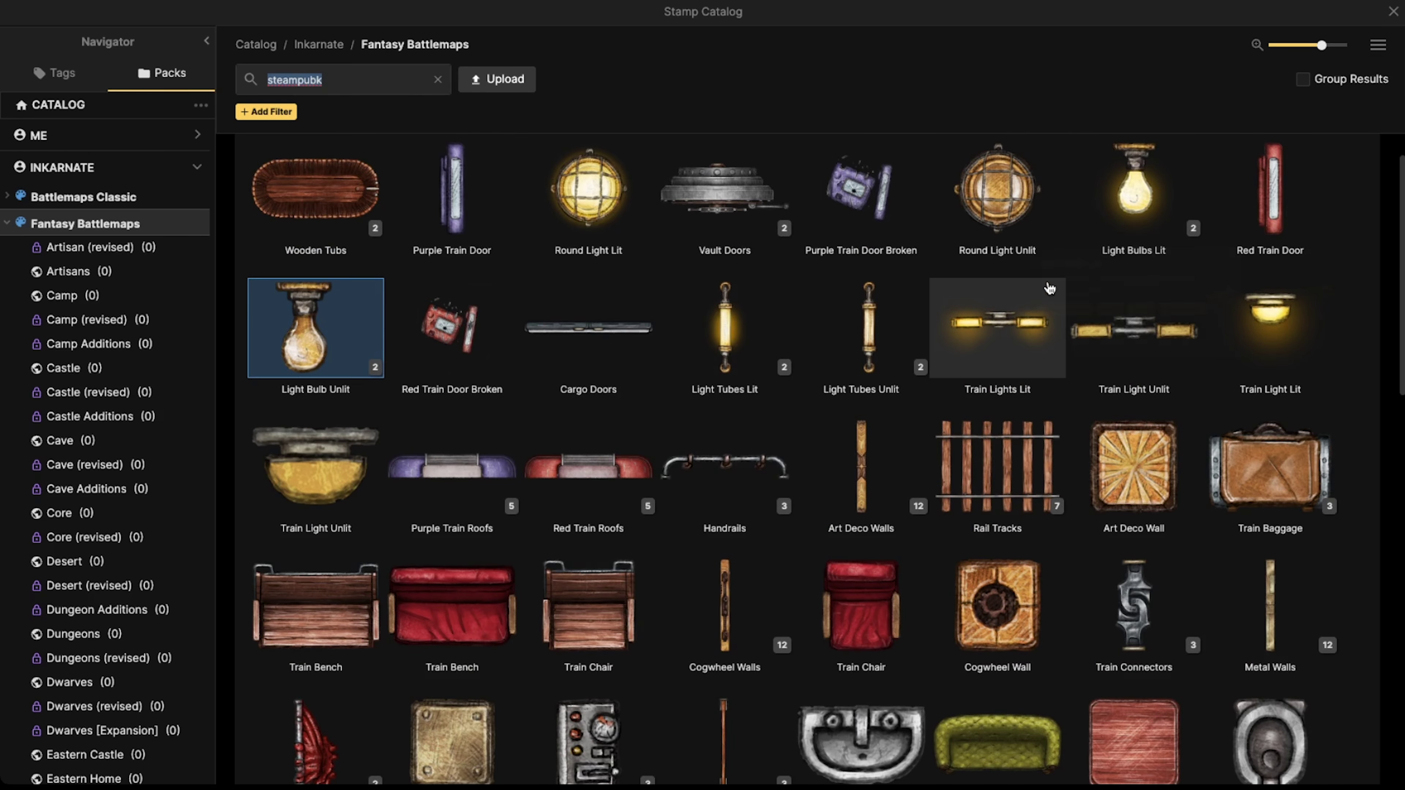
left_click(1049, 288)
- Place the Train Lights Lit stamp at scale 149 and rotation 0 on the ground beside the drill, and select it
scroll(410, 389, "up", 6)
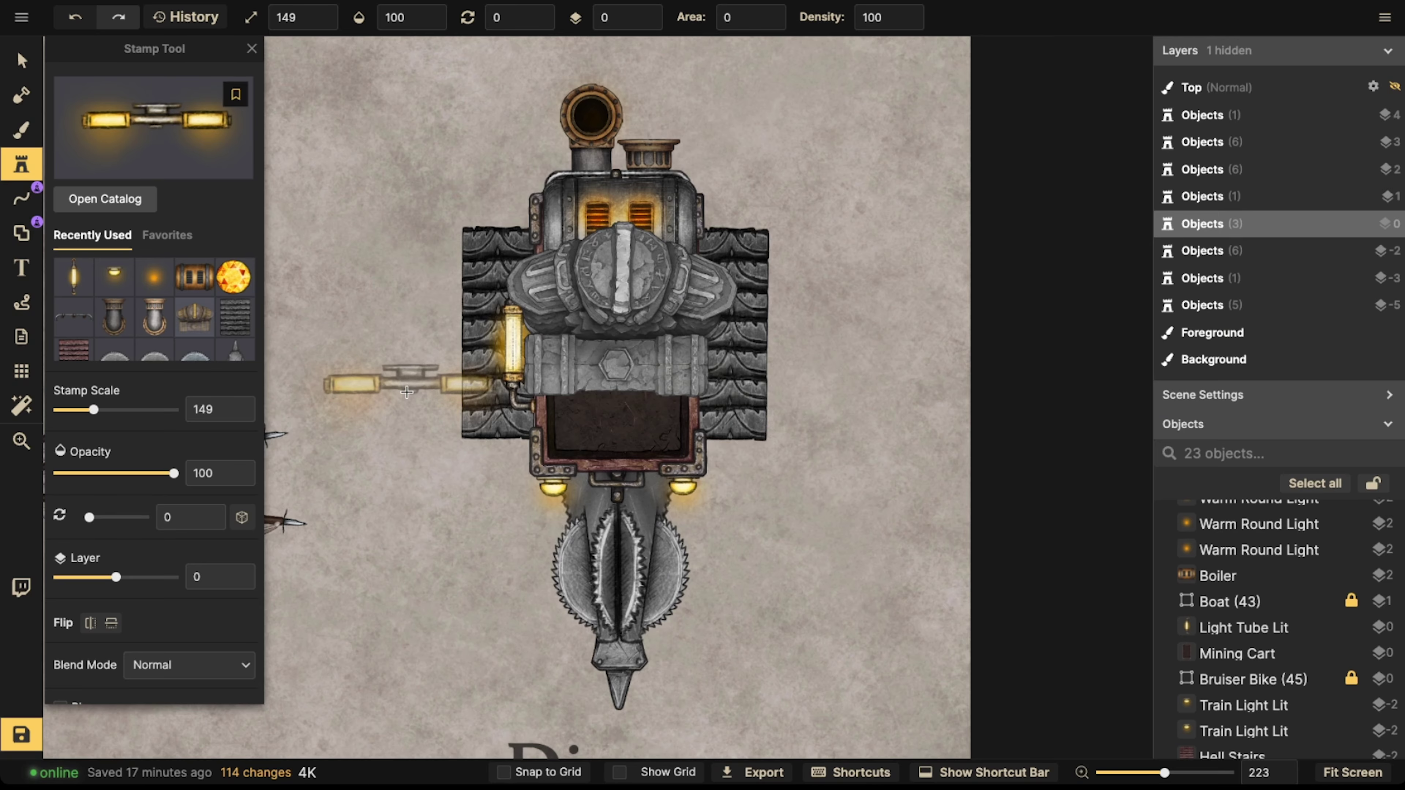
scroll(768, 149, "down", 6)
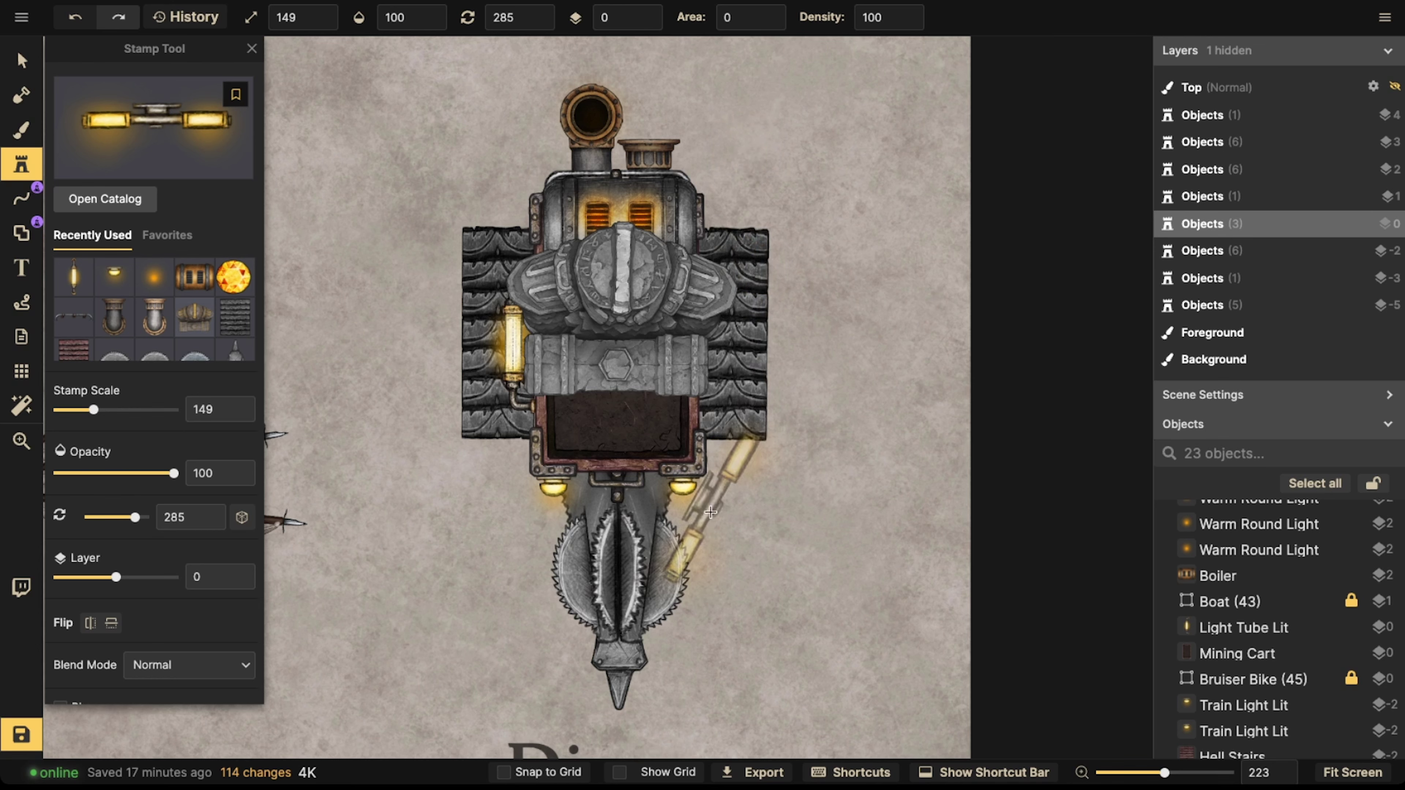
key("e")
left_click(777, 520)
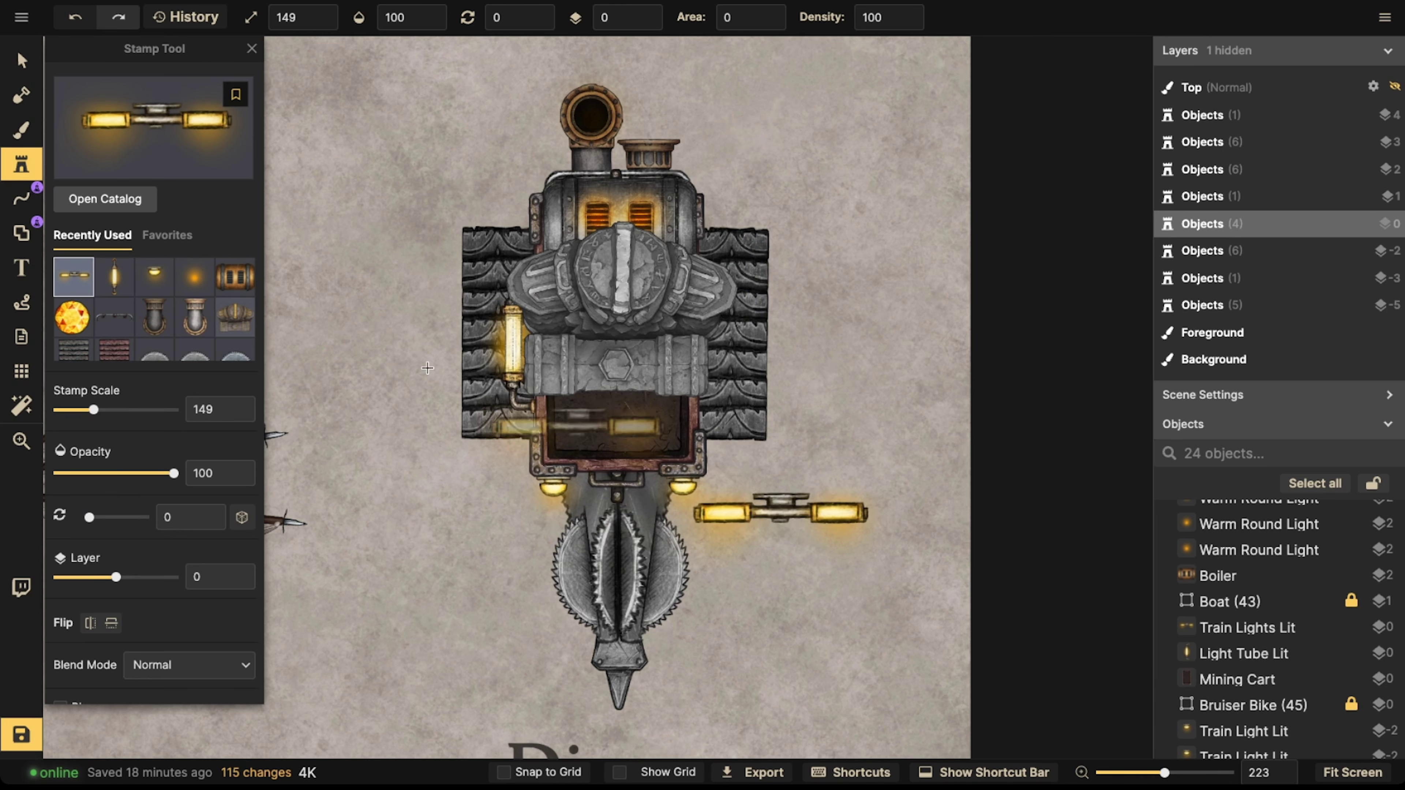
left_click(22, 61)
scroll(665, 471, "up", 4)
scroll(783, 559, "up", 2)
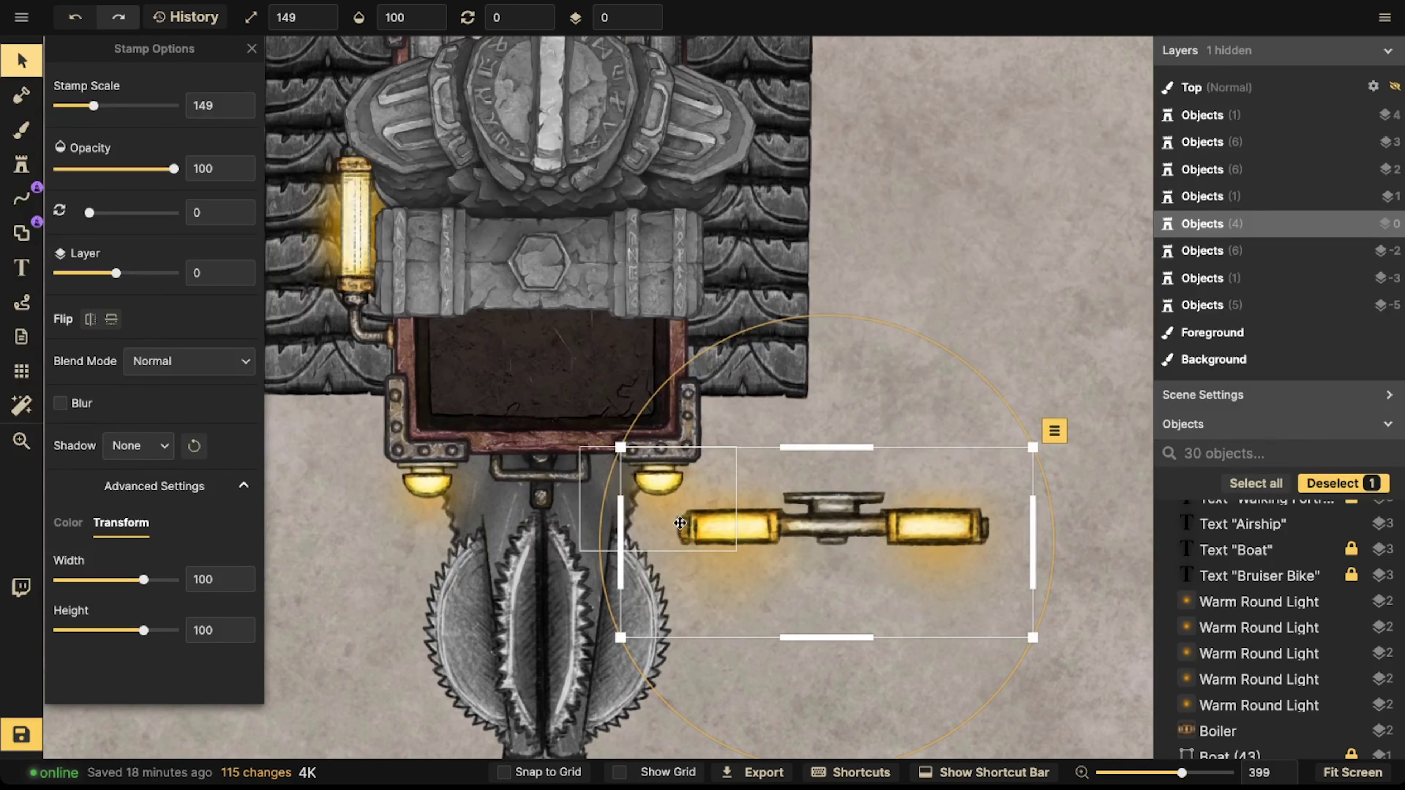
- Shrink the Train Lights Lit stamp, shift it slightly beside the drill, and delete it
left_click_drag(620, 449, 690, 480)
left_click_drag(854, 526, 826, 547)
key("Delete")
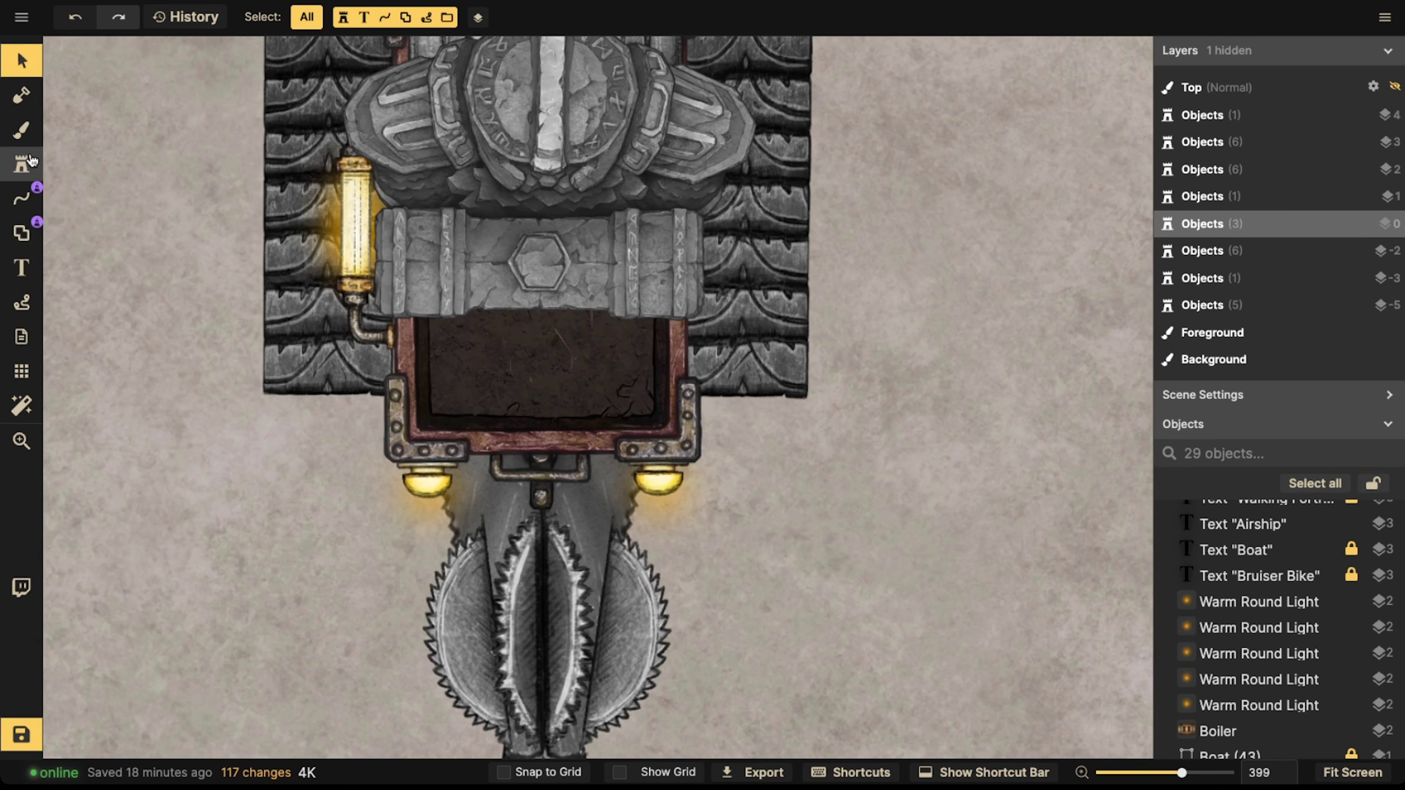
- Expand all assets in the stamp catalog and choose the tube-shaped Light Bulb Lit stamp
left_click(21, 164)
left_click(601, 315)
key("f")
scroll(949, 226, "down", 10)
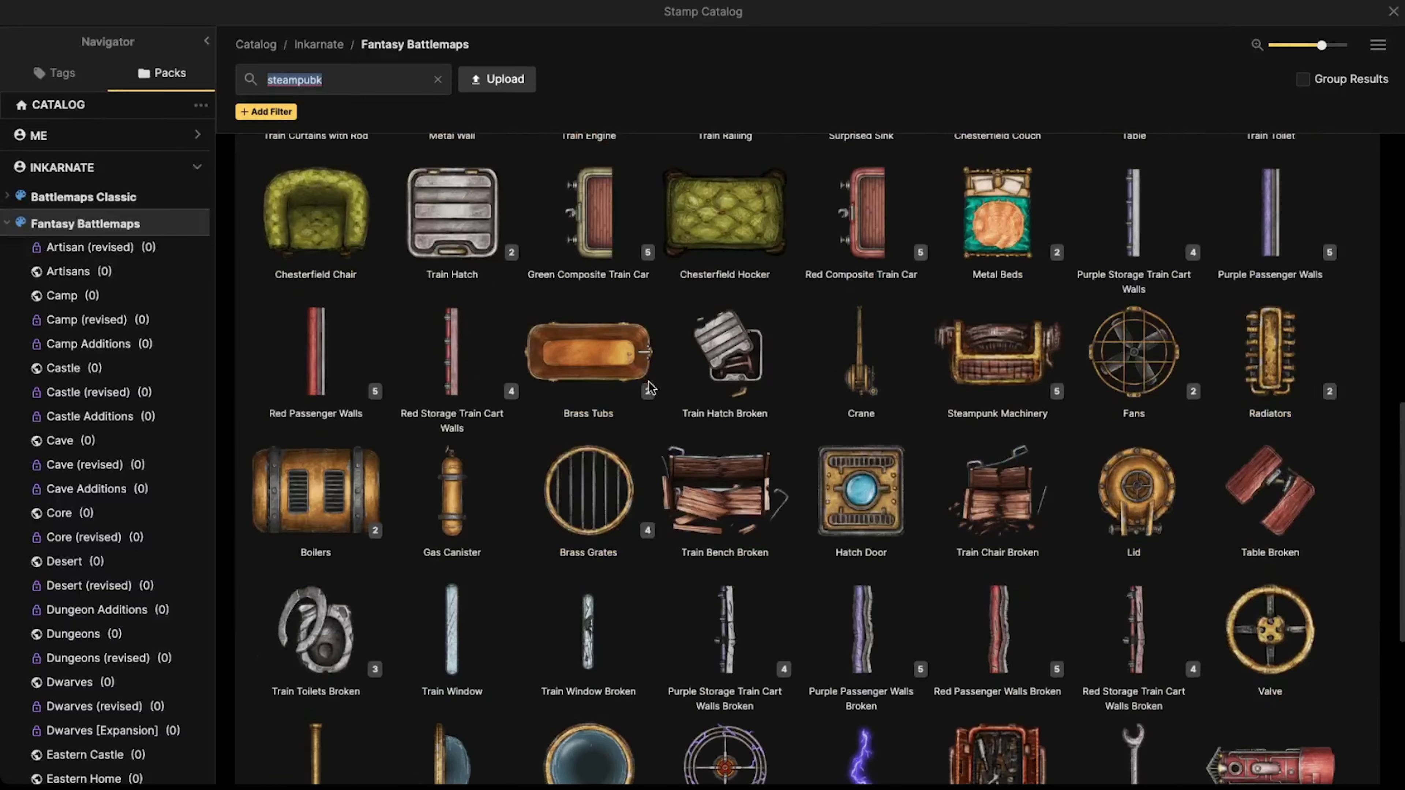
scroll(950, 227, "up", 12)
scroll(949, 226, "up", 3)
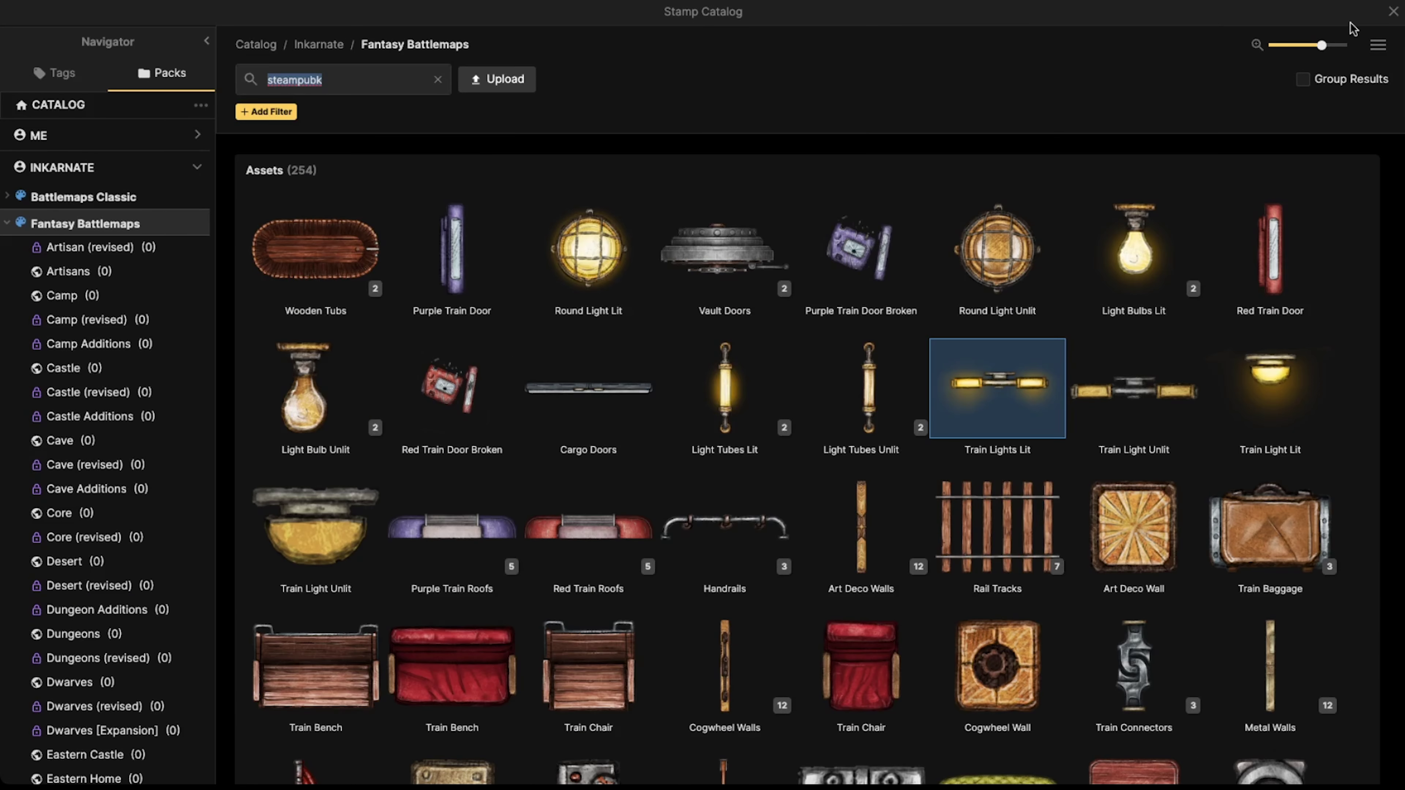
left_click(1378, 44)
left_click(1318, 105)
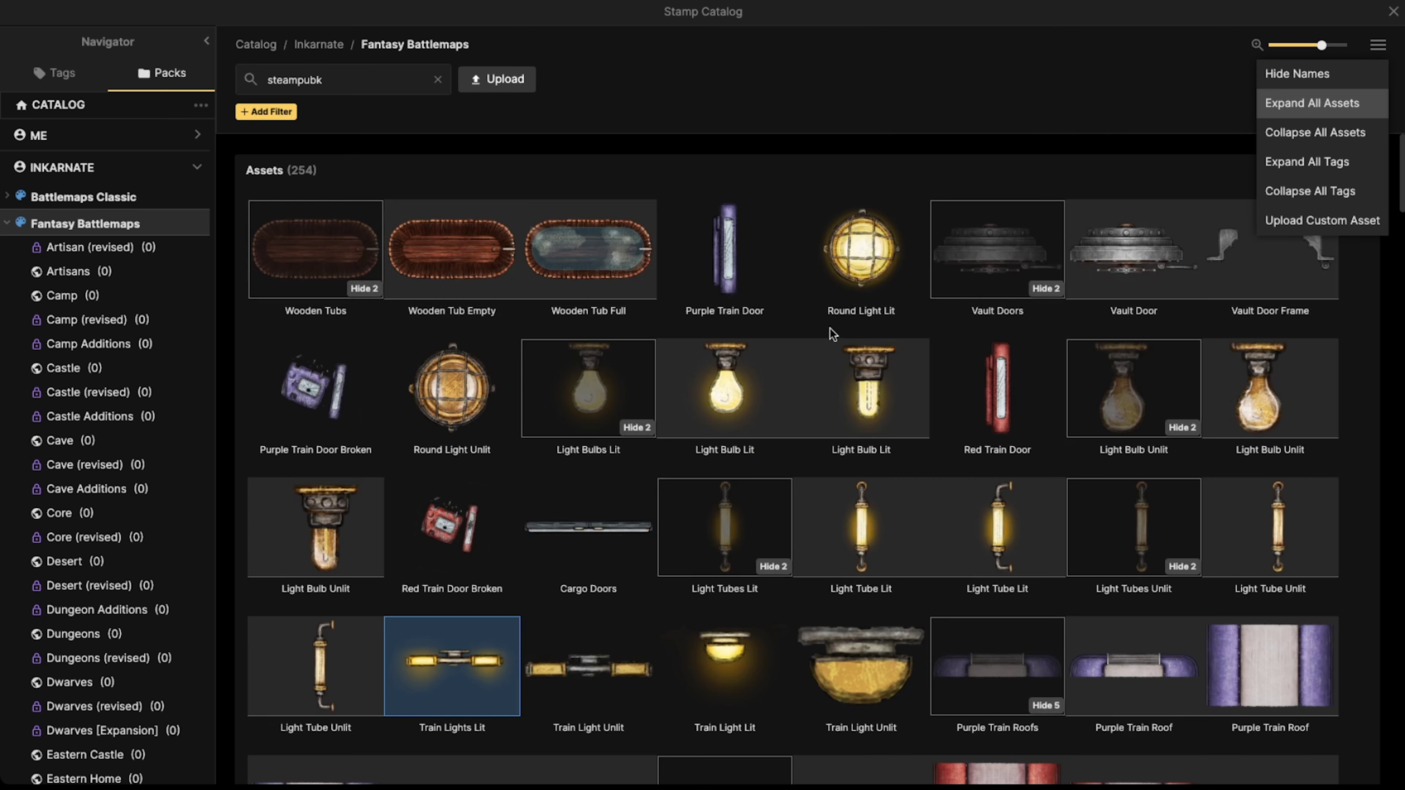
left_click(841, 368)
- Place Light Bulb Lit stamps at scale 89 on both sides of the boiler, one rotated 90 and the other 270
scroll(476, 182, "up", 3)
left_click_drag(449, 173, 693, 595)
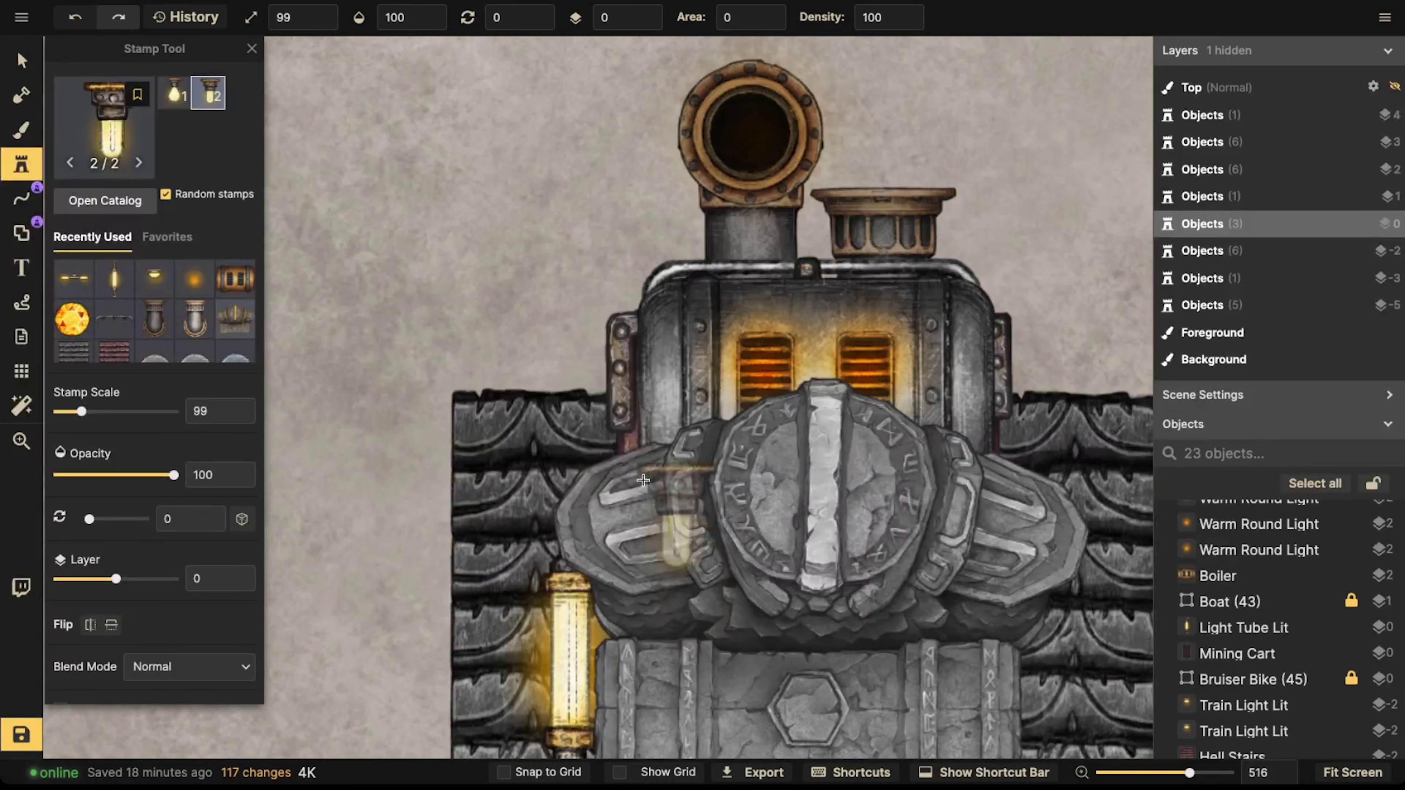
scroll(577, 424, "up", 6)
scroll(574, 357, "down", 2)
left_click(588, 371)
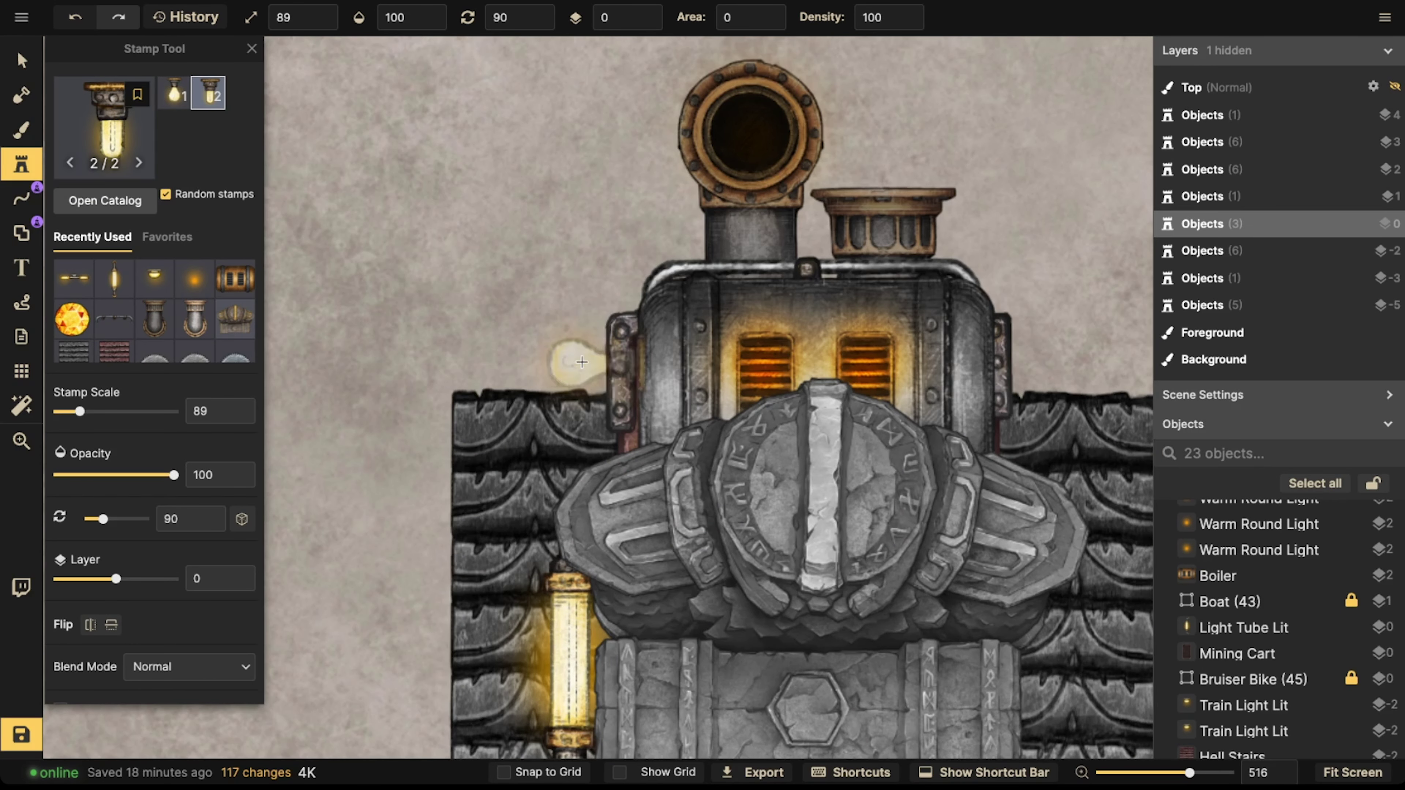
key("2")
scroll(1025, 326, "down", 12)
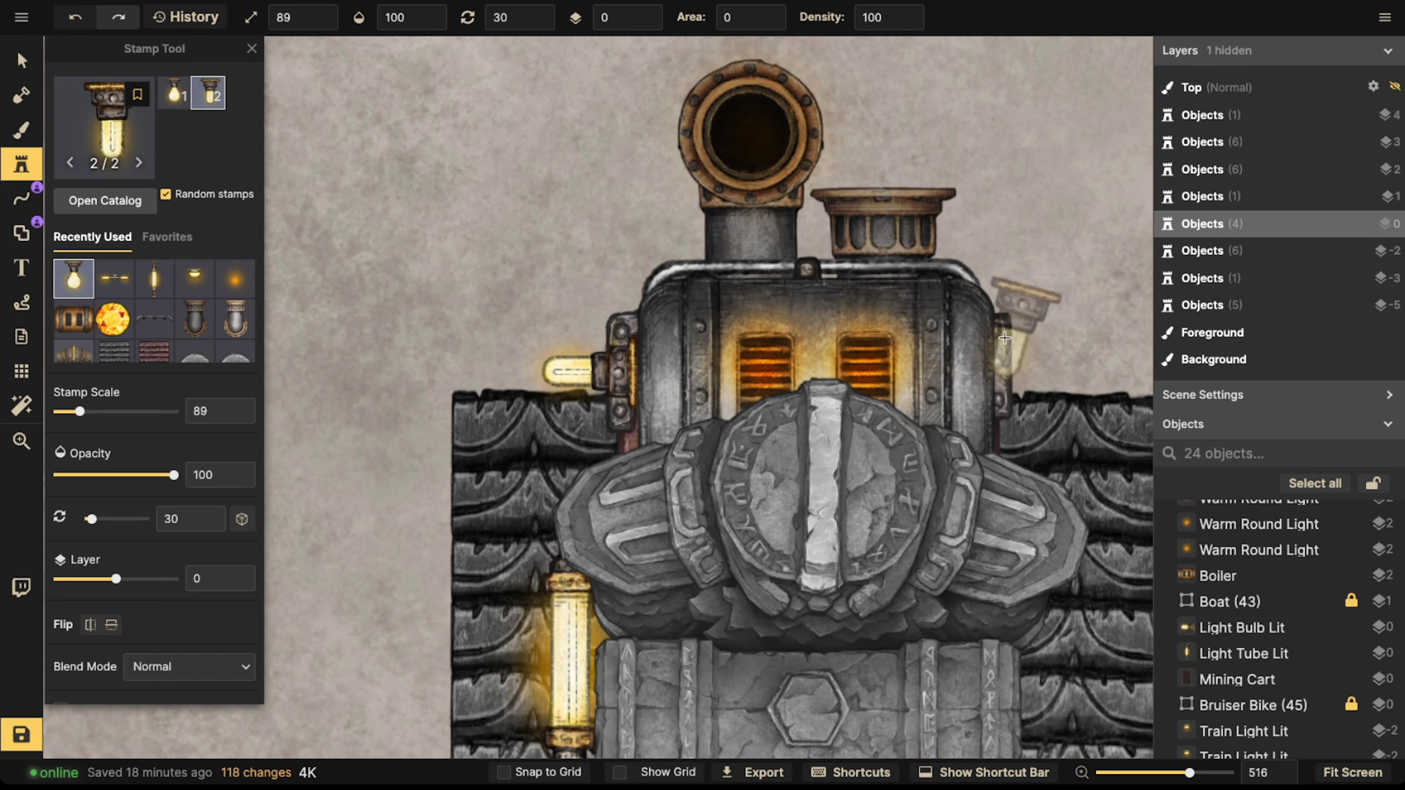
left_click(1049, 375)
scroll(593, 230, "down", 10)
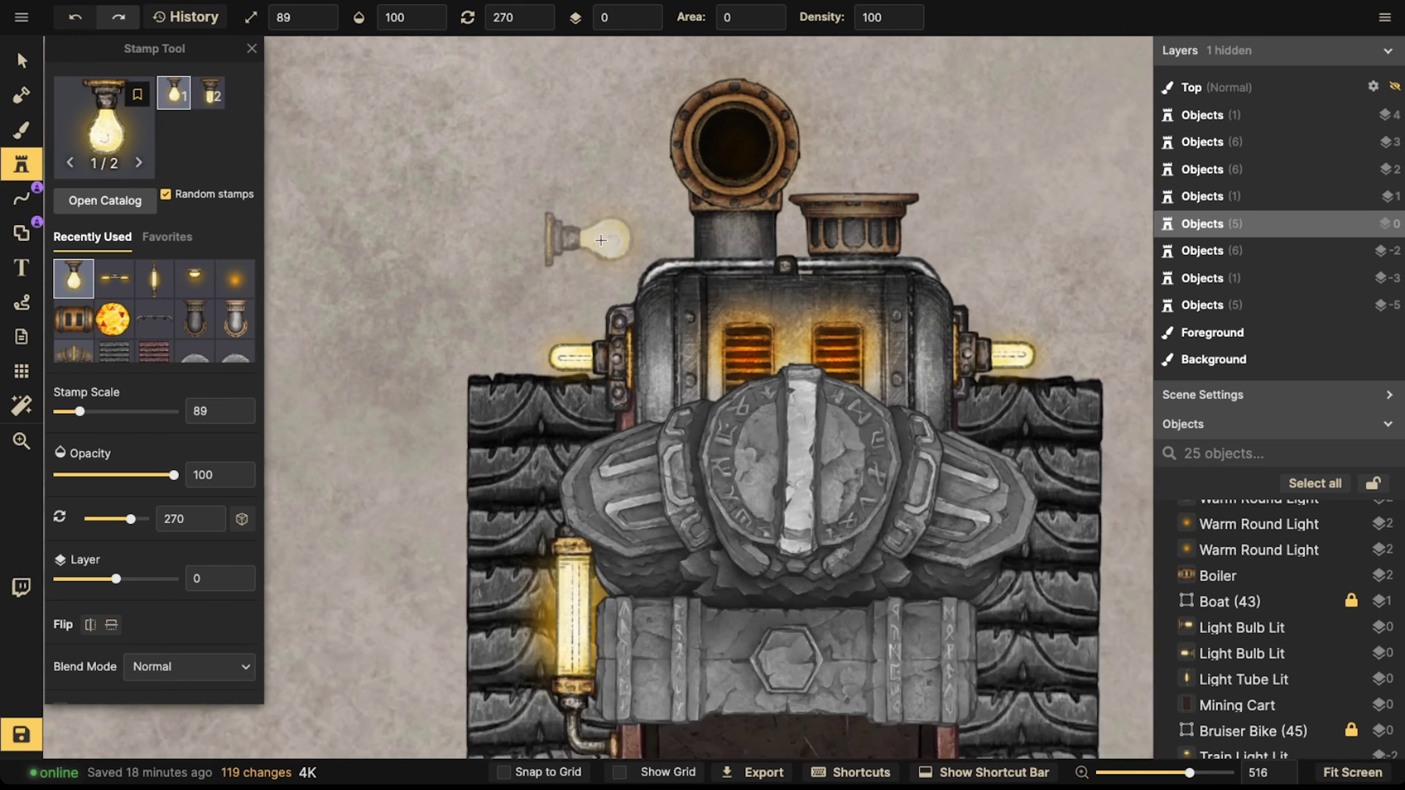
- Delete both Light Bulb Lit stamps from the sides of the boiler
key("v")
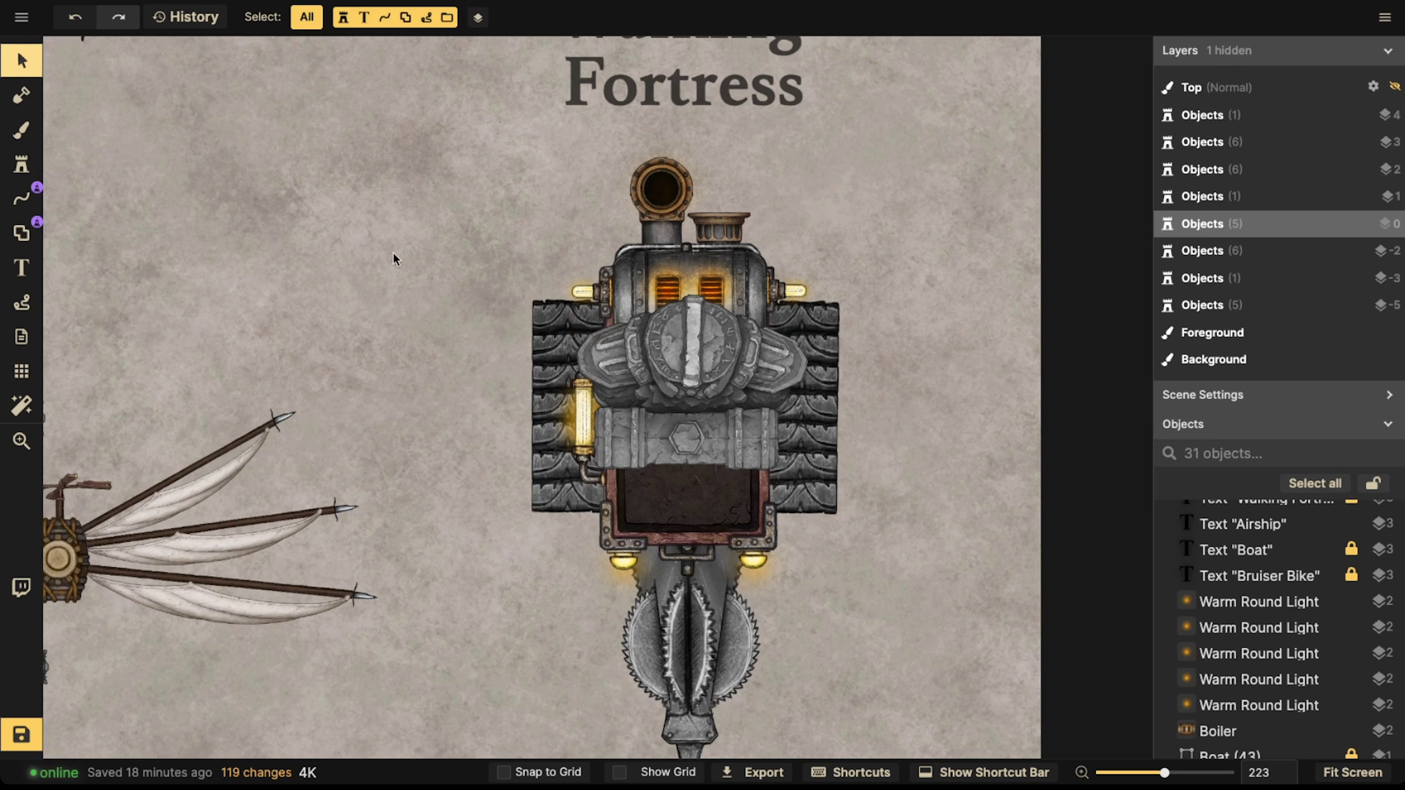
scroll(587, 263, "down", 2)
left_click(578, 272)
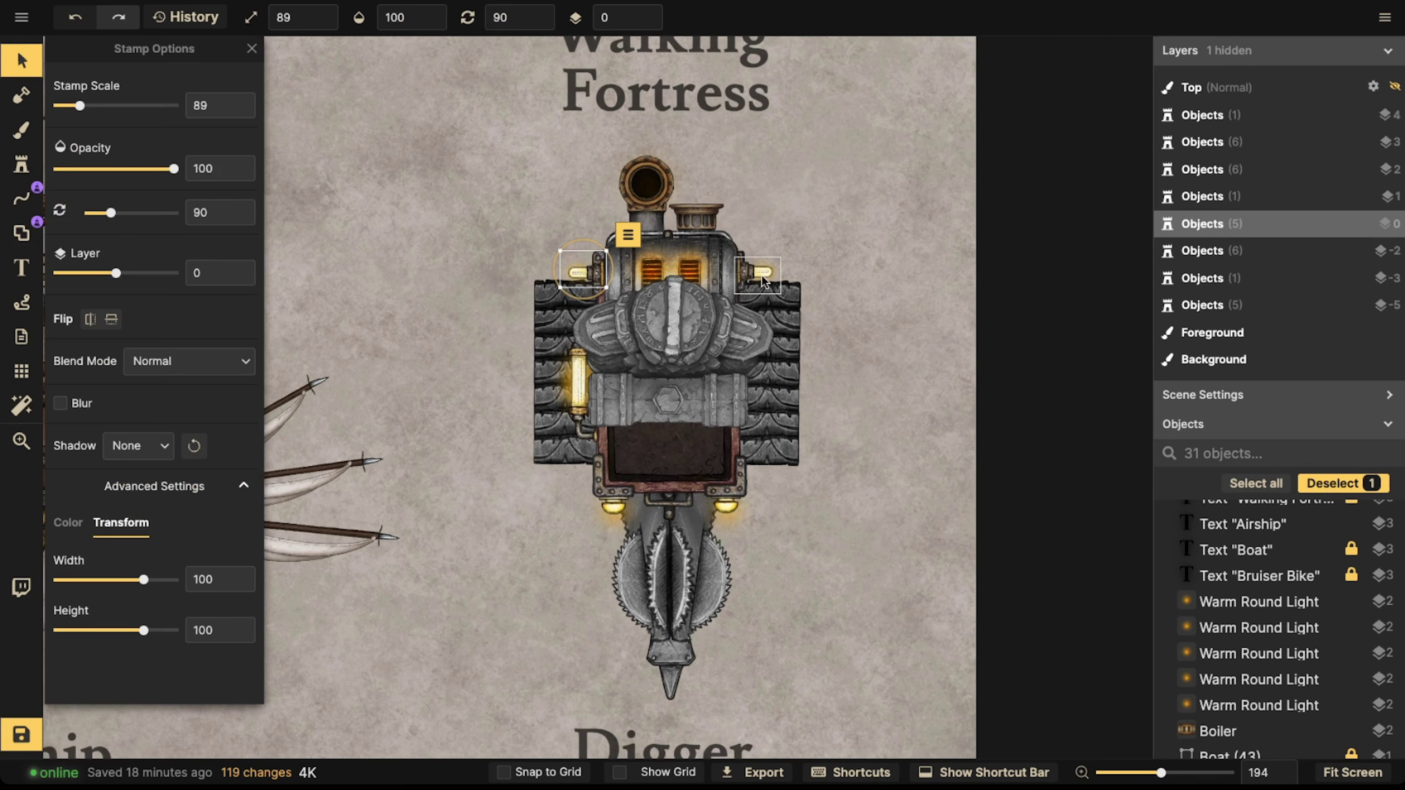
key("Delete")
left_click(761, 272)
key("Delete")
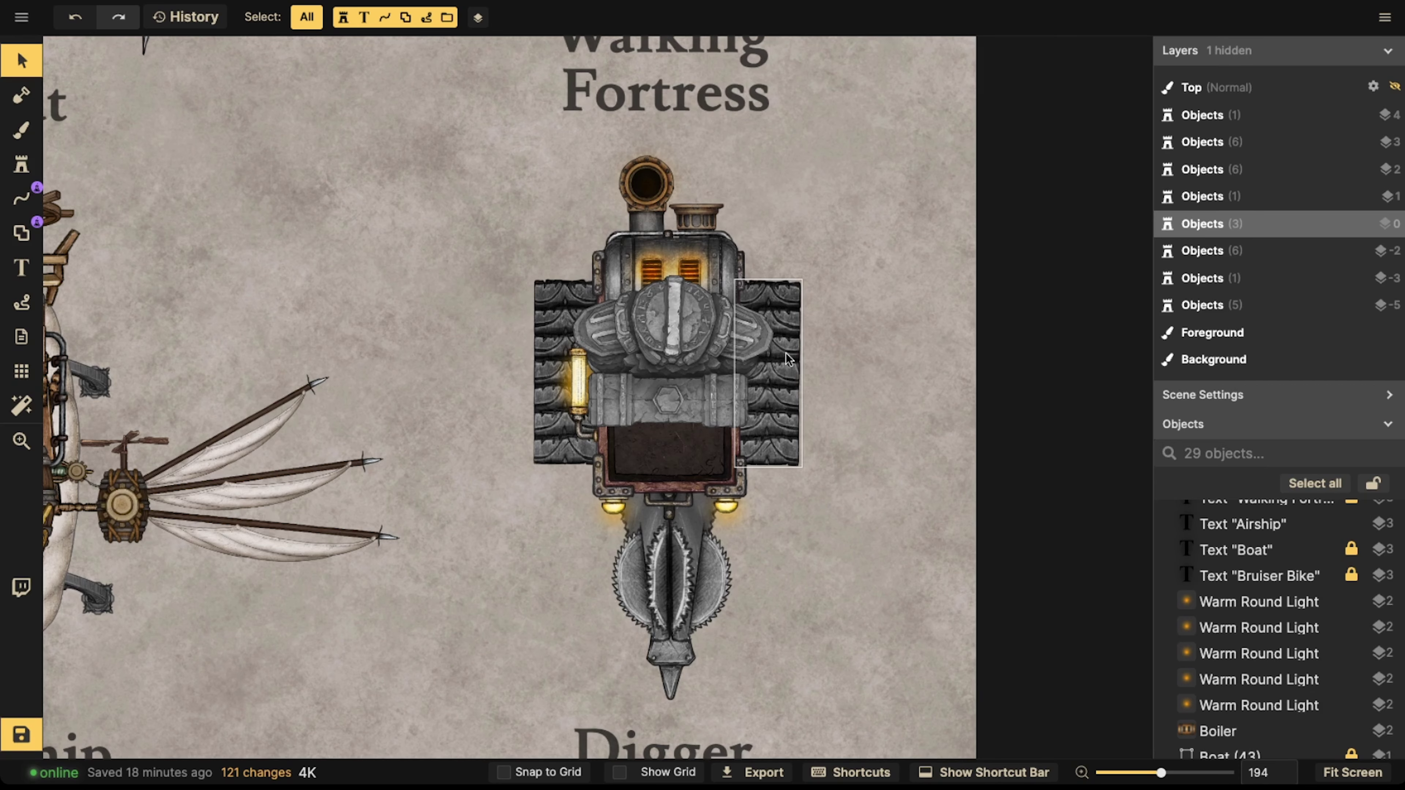
- Select all parts of the digger together and nudge them slightly towards the Digger label
scroll(786, 353, "down", 5)
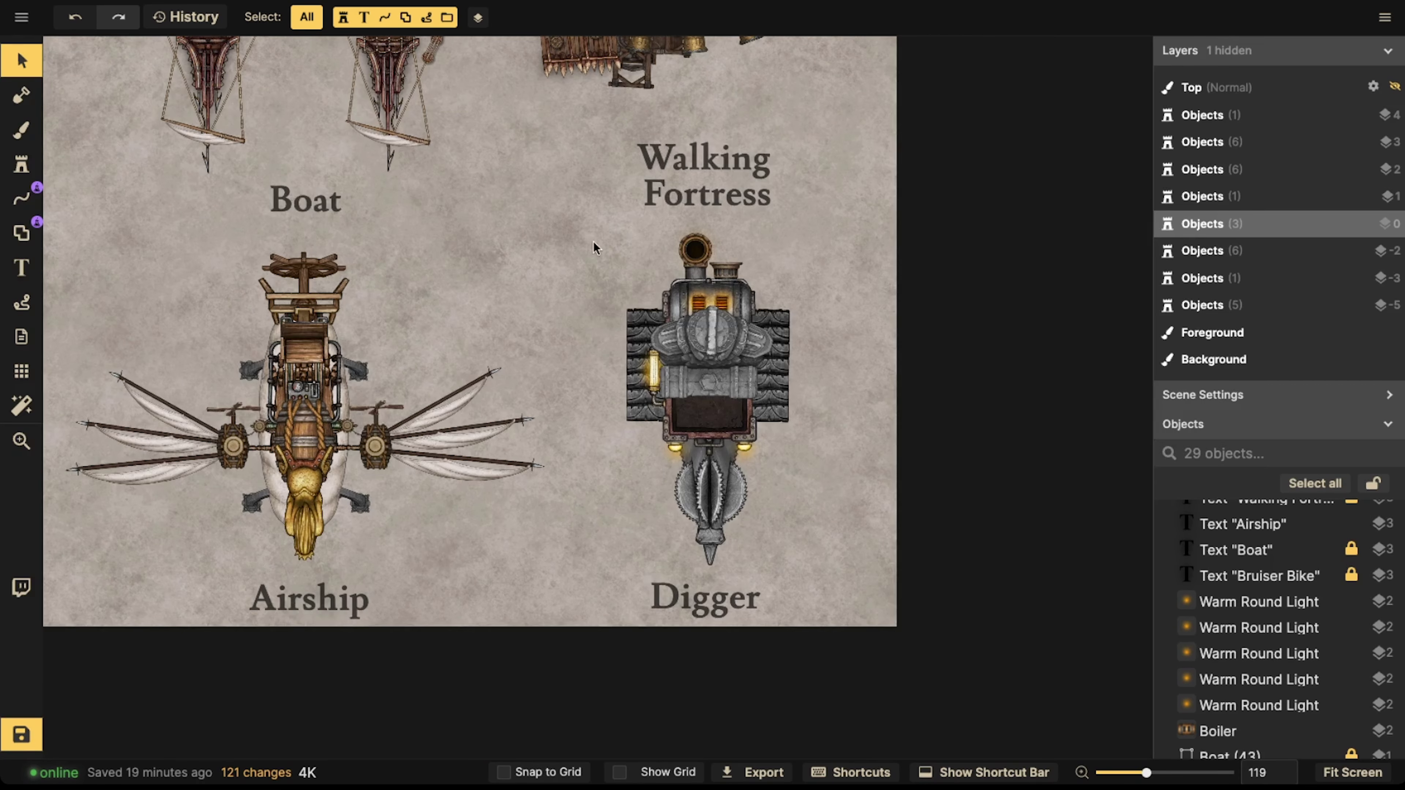
left_click_drag(593, 241, 885, 541)
left_click_drag(739, 393, 736, 394)
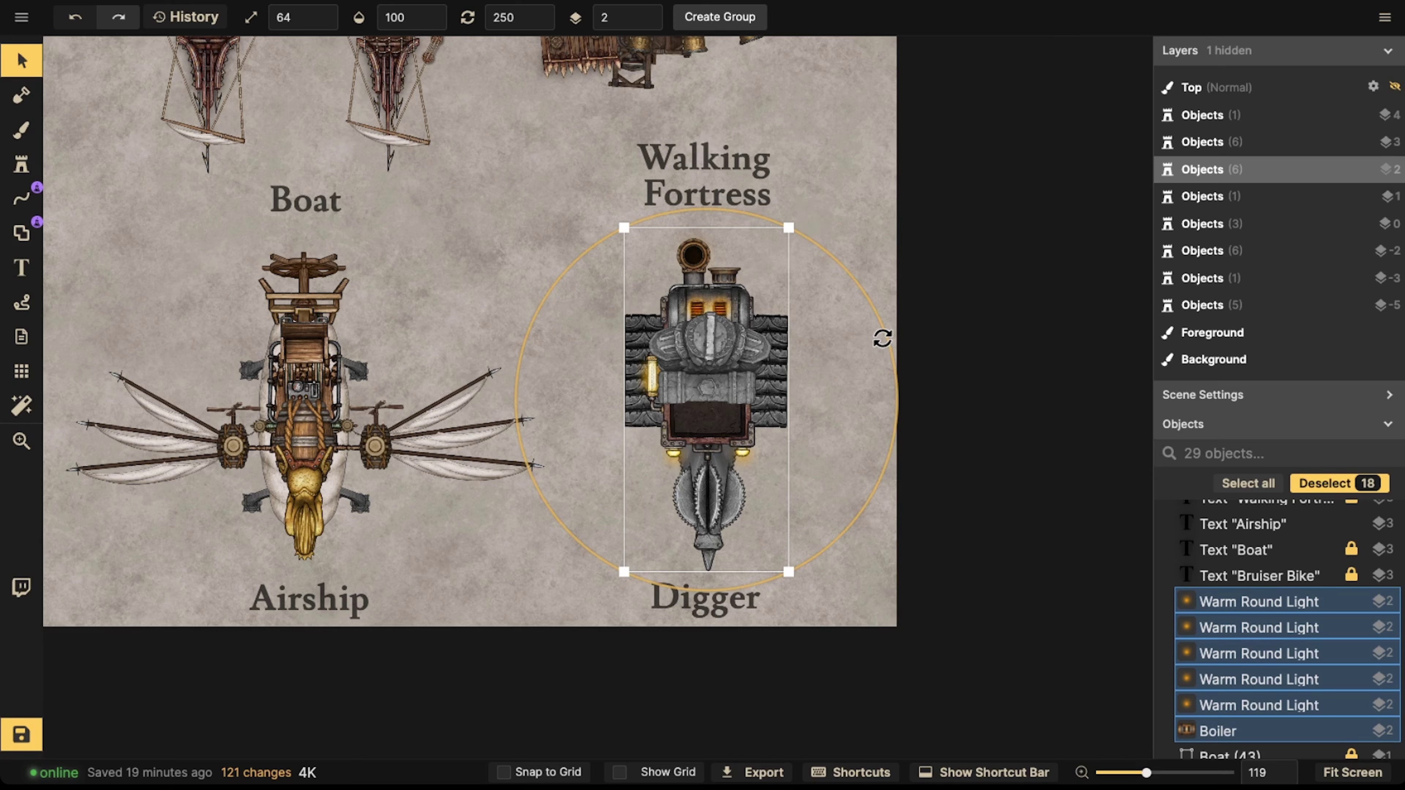
left_click_drag(881, 336, 841, 349)
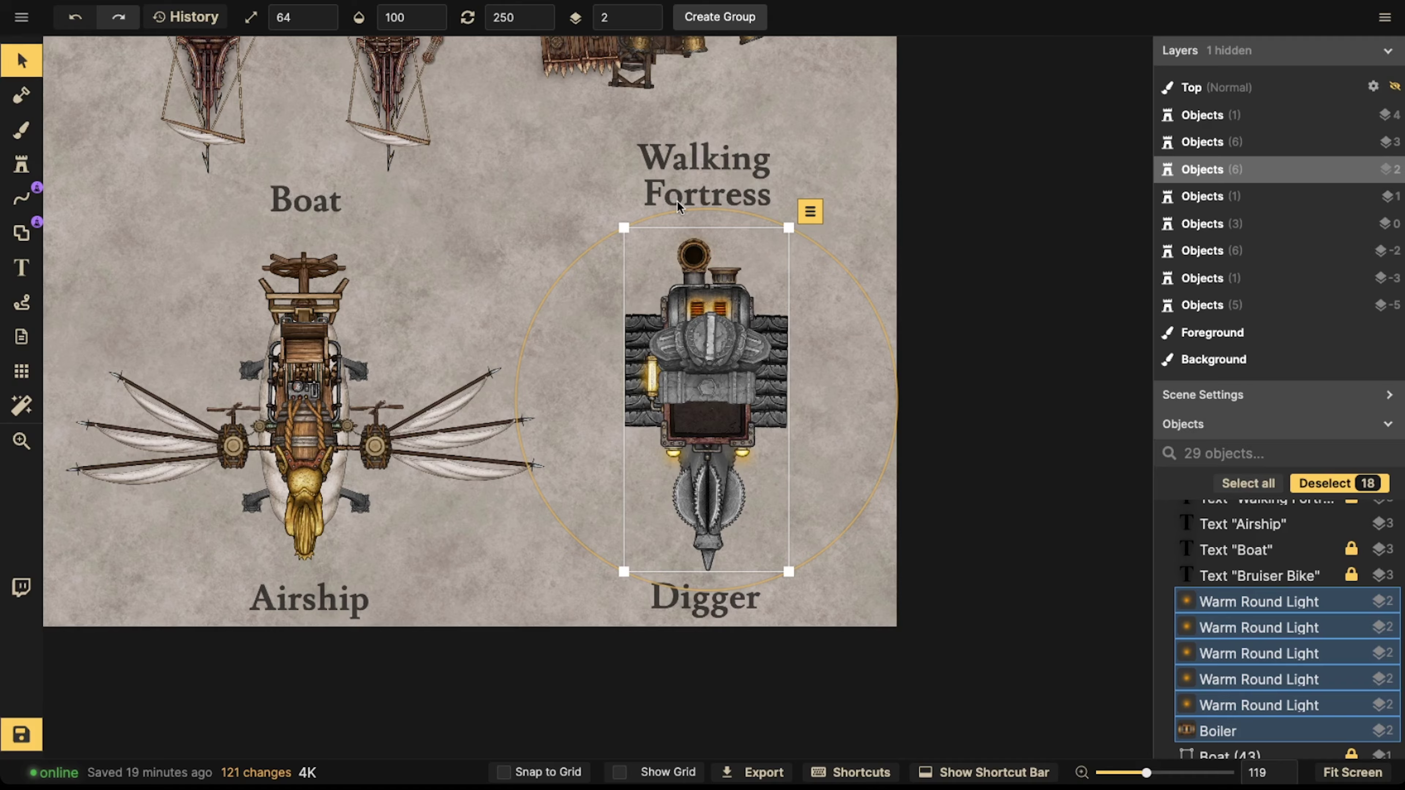
- Group the selected digger parts under the name Digger and clear the selection
left_click(720, 16)
type("Digger")
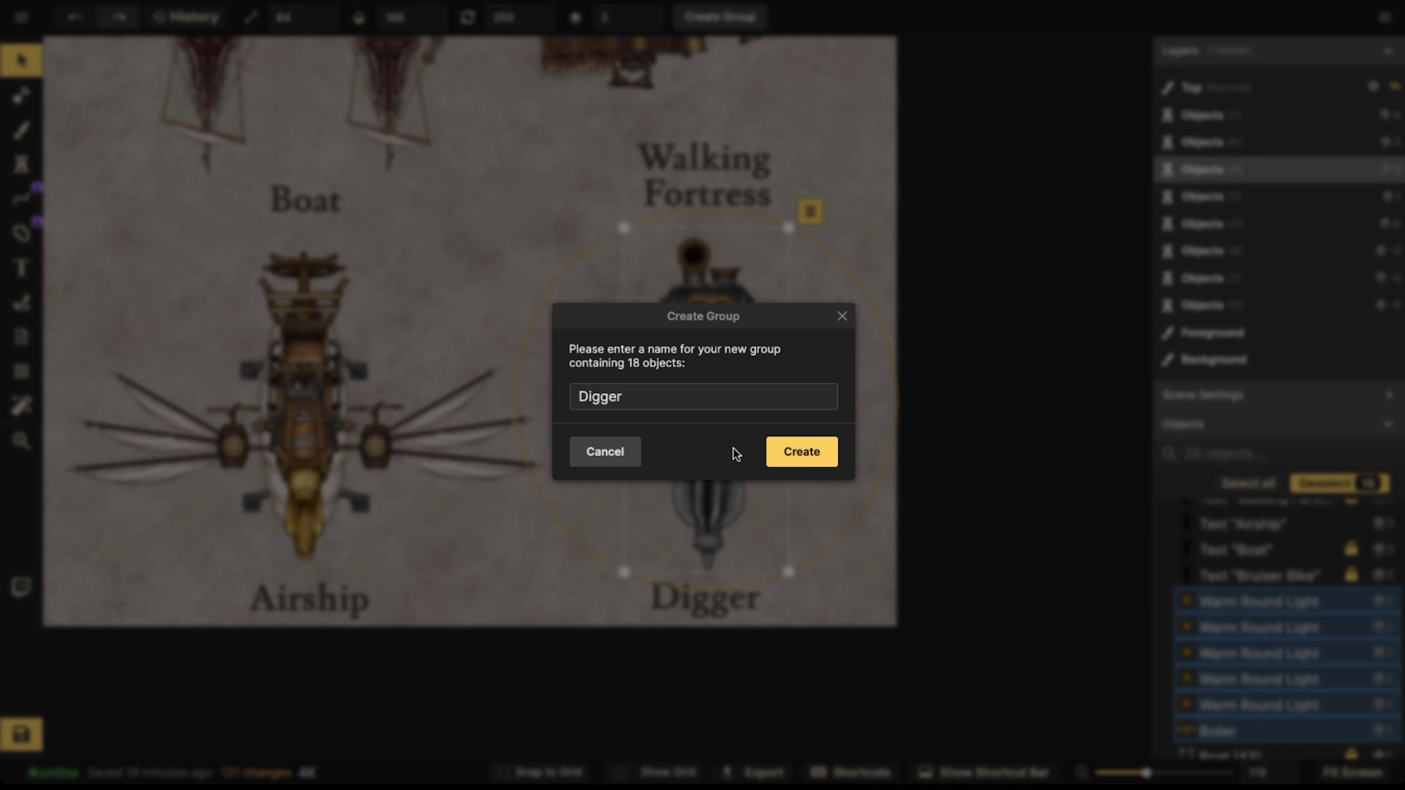
left_click(796, 452)
left_click(632, 150)
scroll(632, 149, "down", 1)
left_click_drag(632, 149, 770, 224)
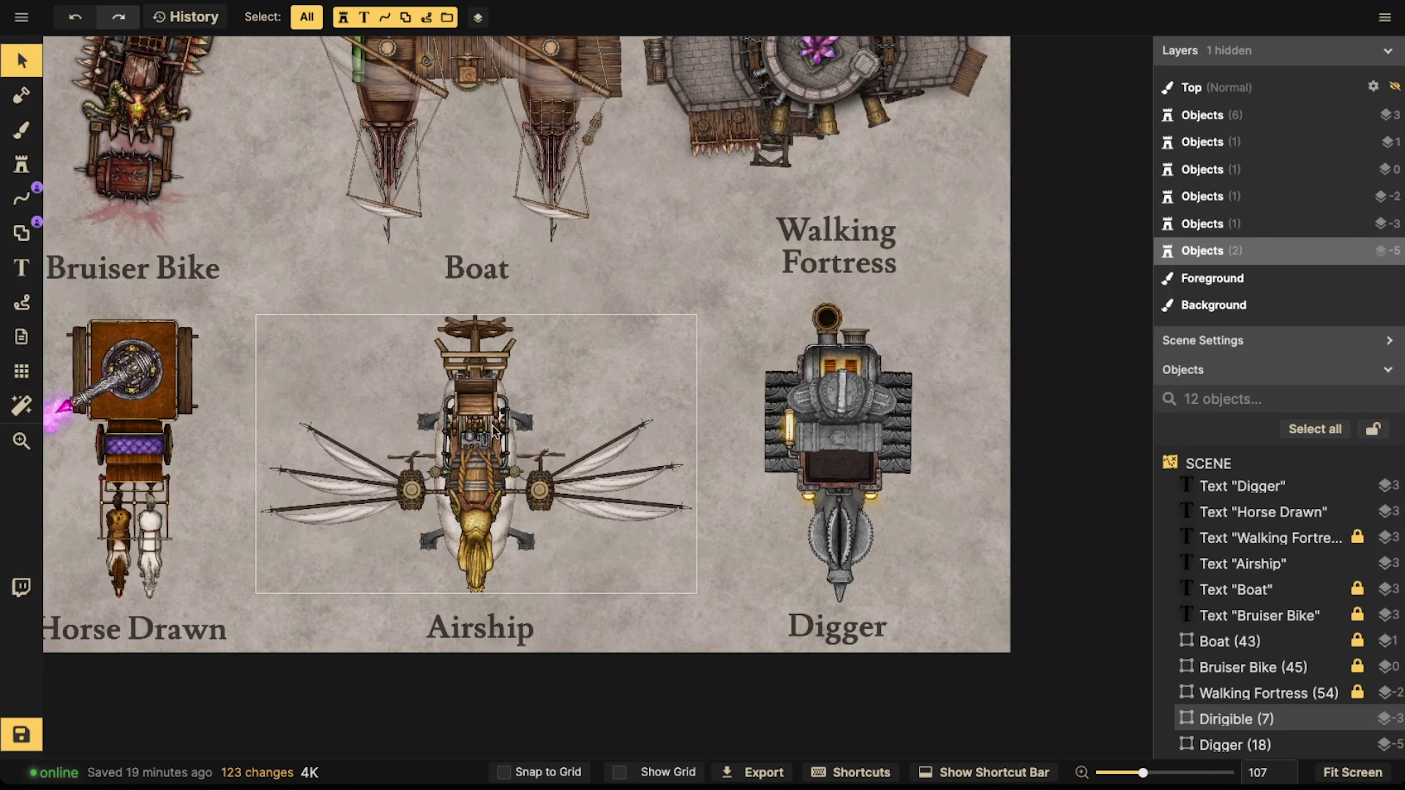
scroll(494, 429, "left", 2)
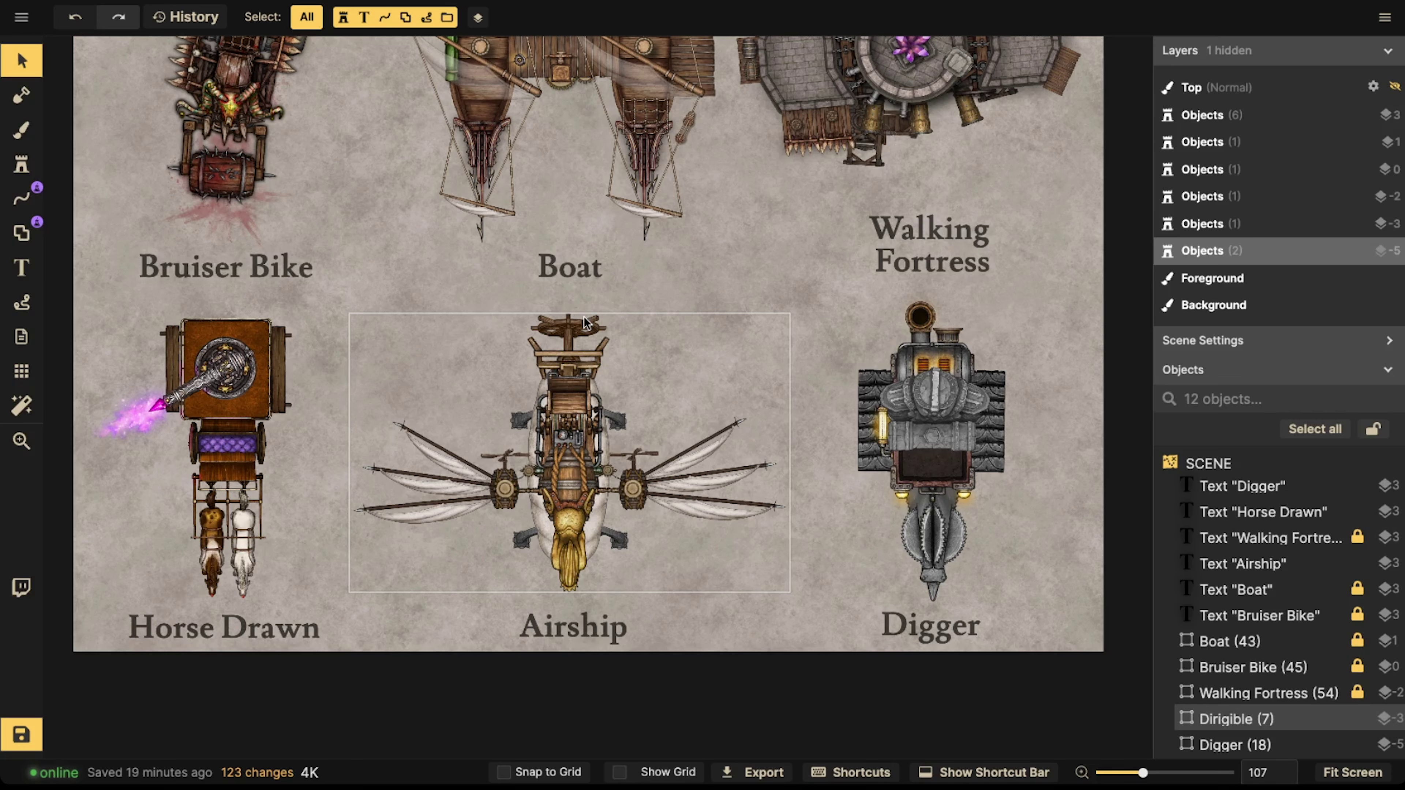